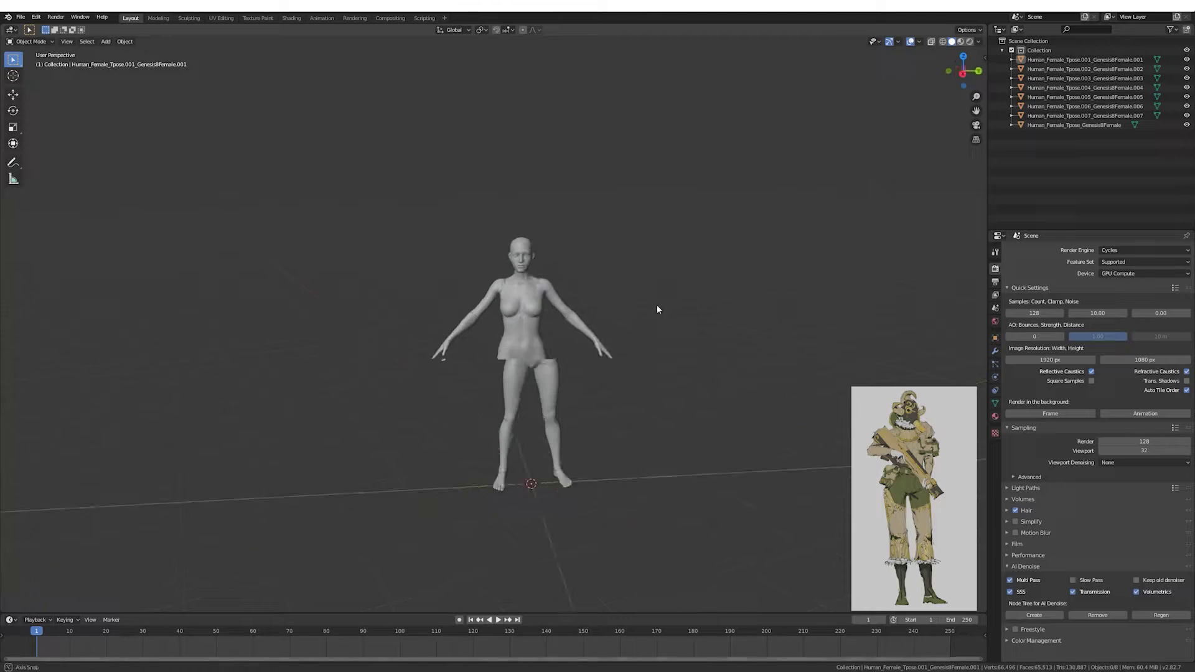
# Select the body mesh pieces, leave Edit Mode, and angle the view.
pyautogui.scroll(2, 622, 302)
pyautogui.click(619, 301)
pyautogui.click(996, 351)
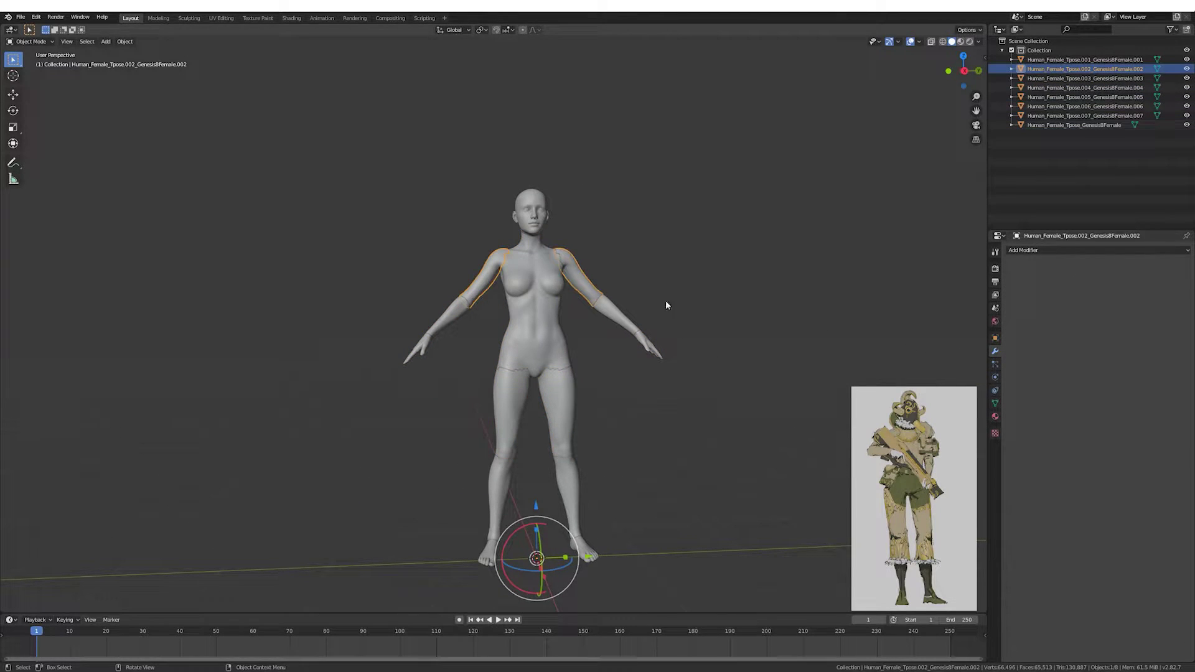
pyautogui.press('Tab')
pyautogui.moveTo(498, 280)
pyautogui.mouseDown(button='middle')
pyautogui.moveTo(585, 294)
pyautogui.moveTo(539, 286)
pyautogui.mouseUp(button='middle')
pyautogui.scroll(2, 538, 286)
# Add a cube and scale it to zero along Z into a flat plane.
pyautogui.click(106, 41)
pyautogui.click(234, 60)
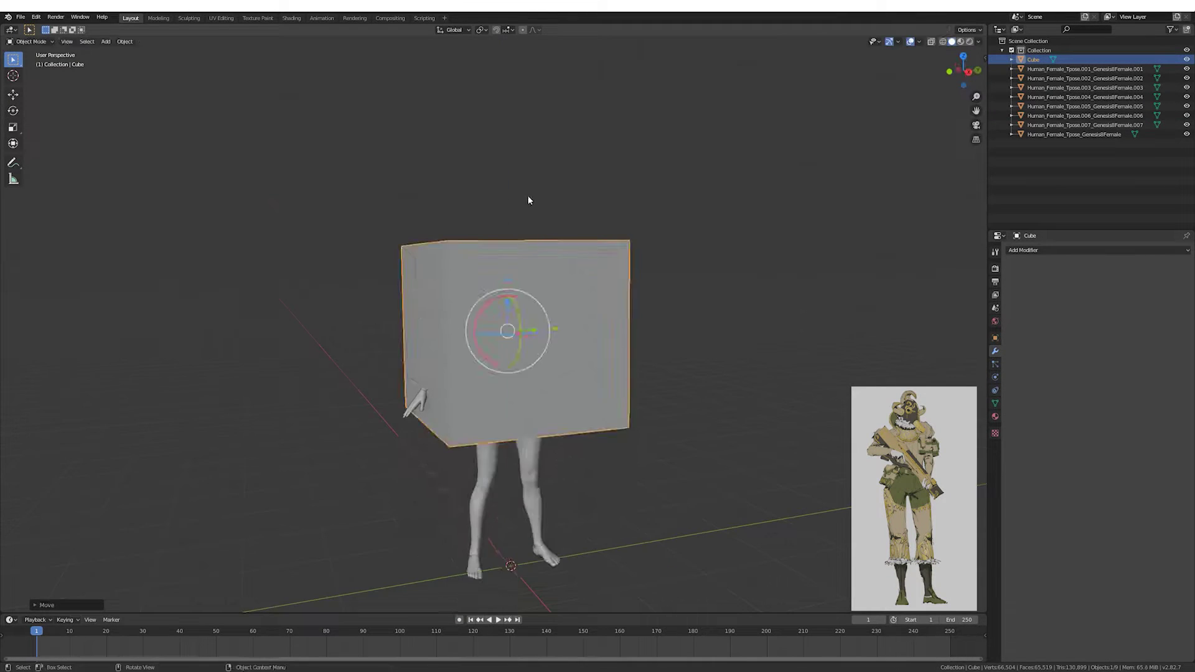
pyautogui.press('Tab')
pyautogui.scroll(2, 531, 218)
pyautogui.press('s')
pyautogui.press('z')
pyautogui.press('0')
pyautogui.press('Return')
# Exit Edit Mode on the flattened plane and switch to the straight side view.
pyautogui.scroll(-3, 534, 241)
pyautogui.press('a')
pyautogui.scroll(2, 534, 242)
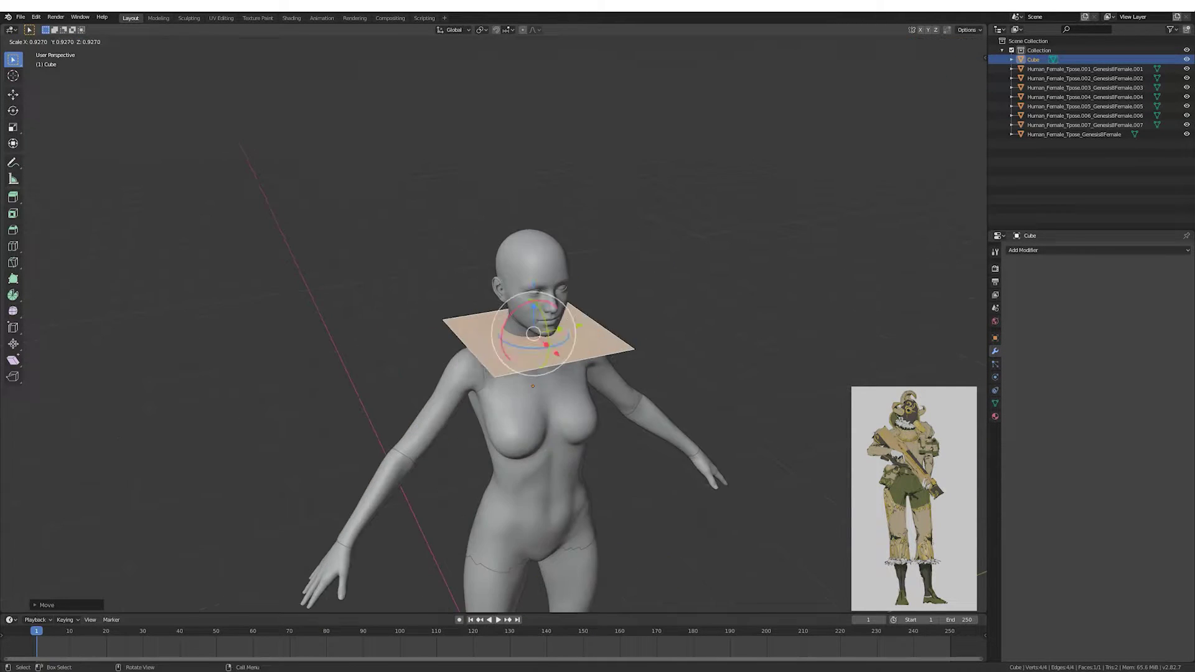
pyautogui.press('Tab')
pyautogui.moveTo(533, 242); pyautogui.dragTo(515, 336, button='middle')
pyautogui.press('KP_3')
# Select the figure's head piece and inspect its mesh in Edit Mode.
pyautogui.click(511, 323)
pyautogui.press('Tab')
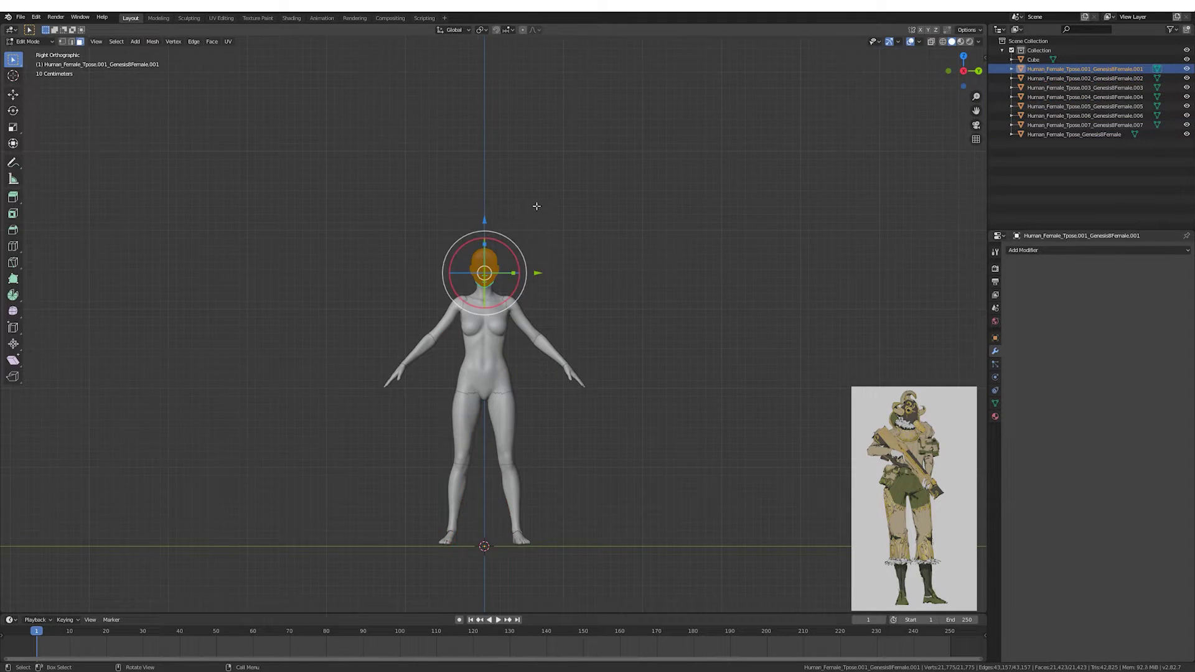
pyautogui.scroll(2, 544, 186)
pyautogui.press('s')
pyautogui.moveTo(544, 186); pyautogui.dragTo(671, 193, button='middle')
pyautogui.press('Tab')
# Select the flat plane and set its origin to its geometry.
pyautogui.click(131, 293)
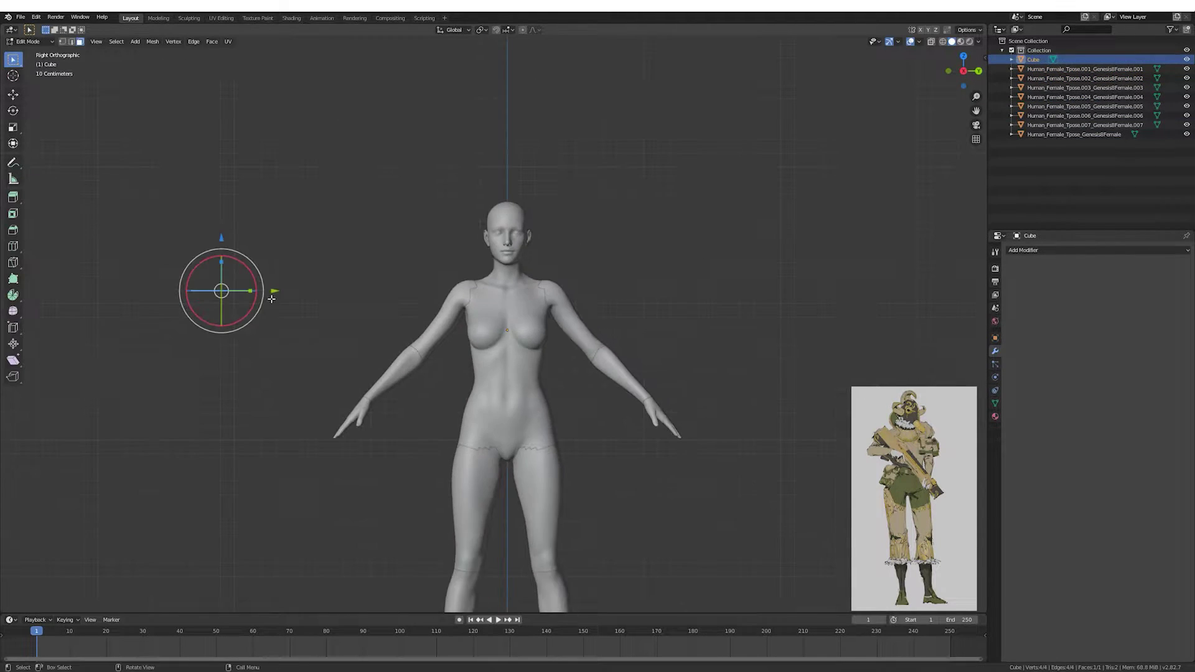
pyautogui.press('b')
pyautogui.moveTo(399, 262); pyautogui.dragTo(601, 453)
pyautogui.scroll(-2, 547, 251)
pyautogui.moveTo(547, 250); pyautogui.dragTo(387, 283, button='middle')
pyautogui.click(125, 41)
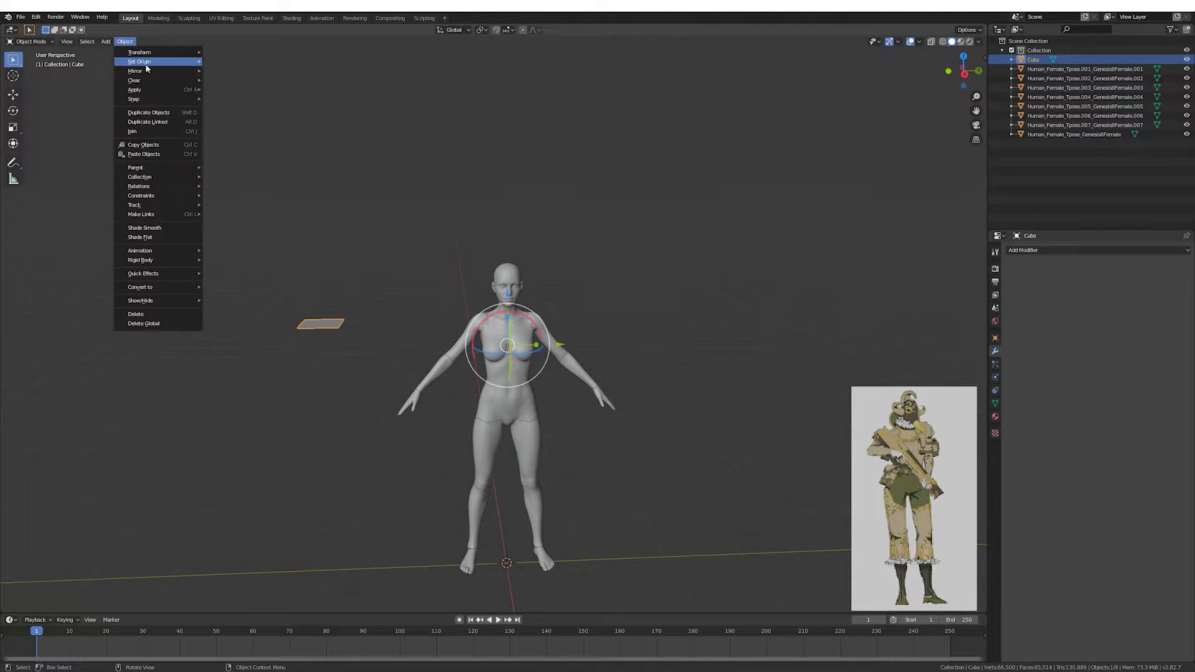
pyautogui.click(236, 69)
# Add a new material named Cloth_Beige with a beige Base Color.
pyautogui.click(995, 417)
pyautogui.doubleClick(1063, 318)
pyautogui.write('Cloth_Beige')
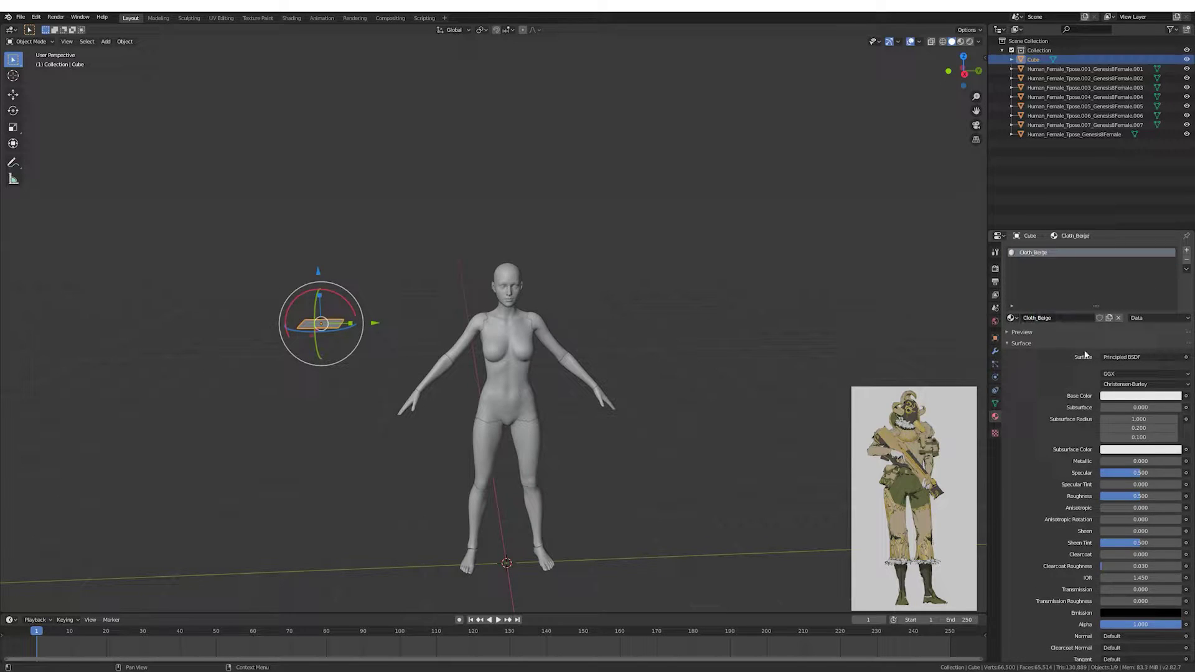
pyautogui.click(1142, 396)
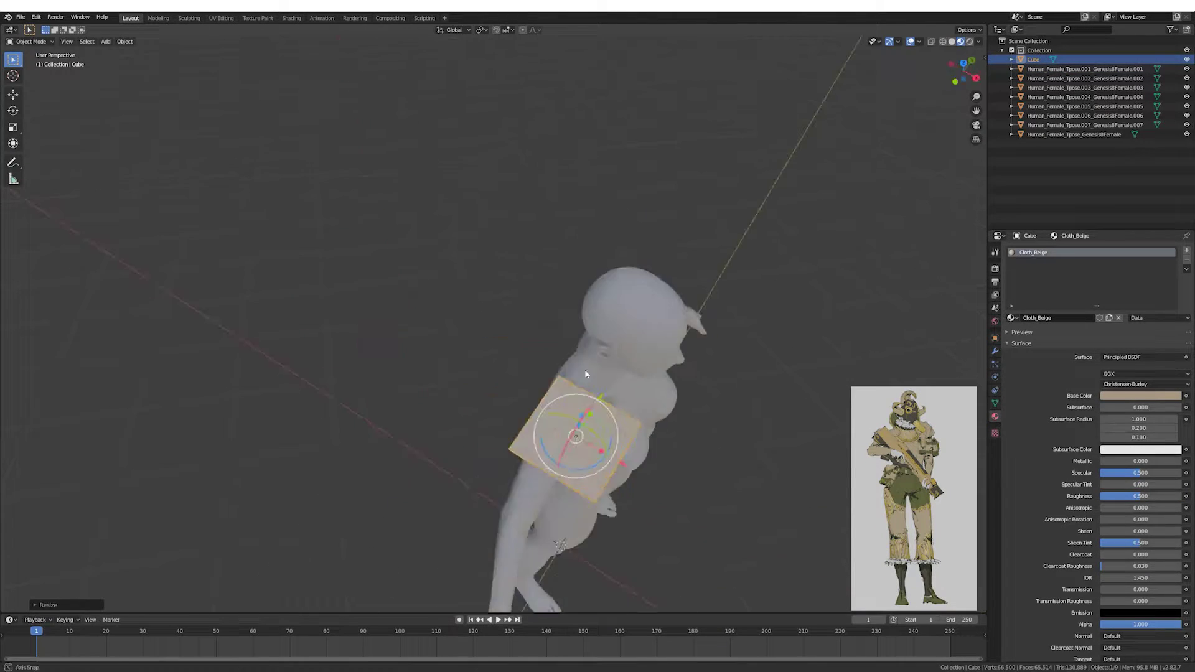
# Narrow the plane along X in Edit Mode over the shoulder.
pyautogui.moveTo(609, 232)
pyautogui.mouseDown(button='middle')
pyautogui.moveTo(495, 246)
pyautogui.moveTo(502, 301)
pyautogui.moveTo(592, 254)
pyautogui.moveTo(560, 261)
pyautogui.moveTo(652, 280)
pyautogui.moveTo(492, 273)
pyautogui.mouseUp(button='middle')
pyautogui.press('Tab')
pyautogui.press('Tab')
pyautogui.press('s')
pyautogui.press('x')
pyautogui.click(615, 264)
pyautogui.click(498, 324)
pyautogui.press('Tab')
pyautogui.scroll(3, 498, 280)
pyautogui.keyDown('alt'); pyautogui.click(490, 272); pyautogui.keyUp('alt')
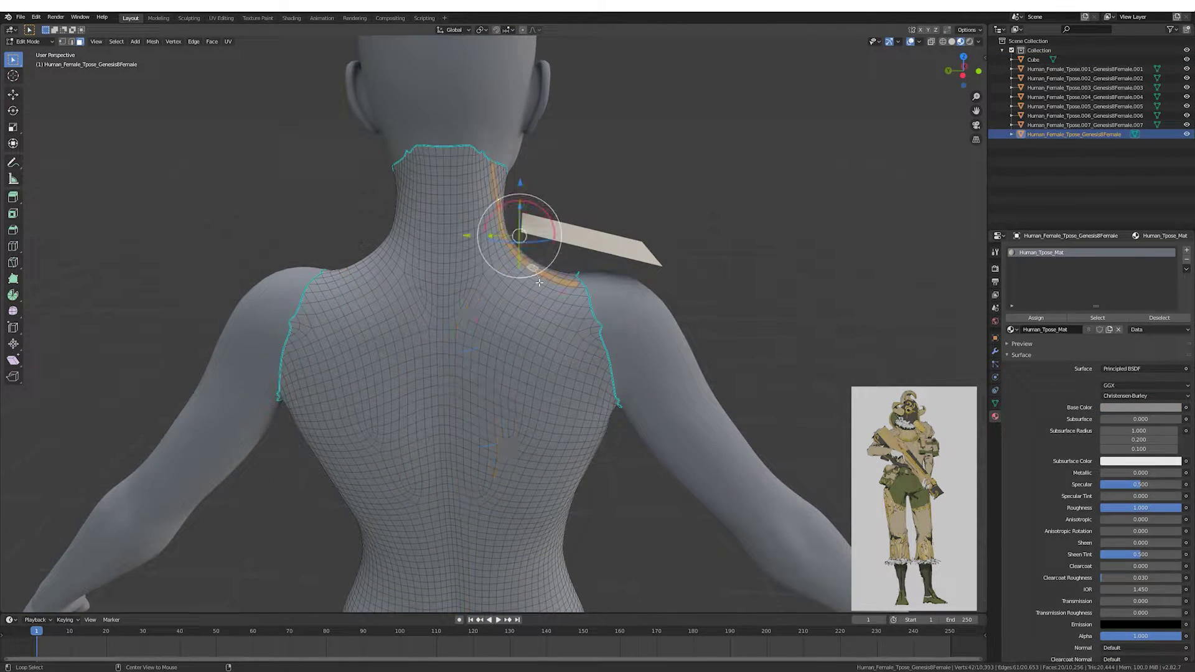
pyautogui.press('Tab')
# Move and rotate the plane onto the shoulder, extending its lower edge down the back.
pyautogui.moveTo(581, 281)
pyautogui.mouseDown(button='middle')
pyautogui.moveTo(421, 223)
pyautogui.moveTo(521, 267)
pyautogui.mouseUp(button='middle')
pyautogui.click(408, 225)
pyautogui.press('Tab')
pyautogui.press('g')
pyautogui.click(455, 305)
pyautogui.press('ctrl+KP_3')
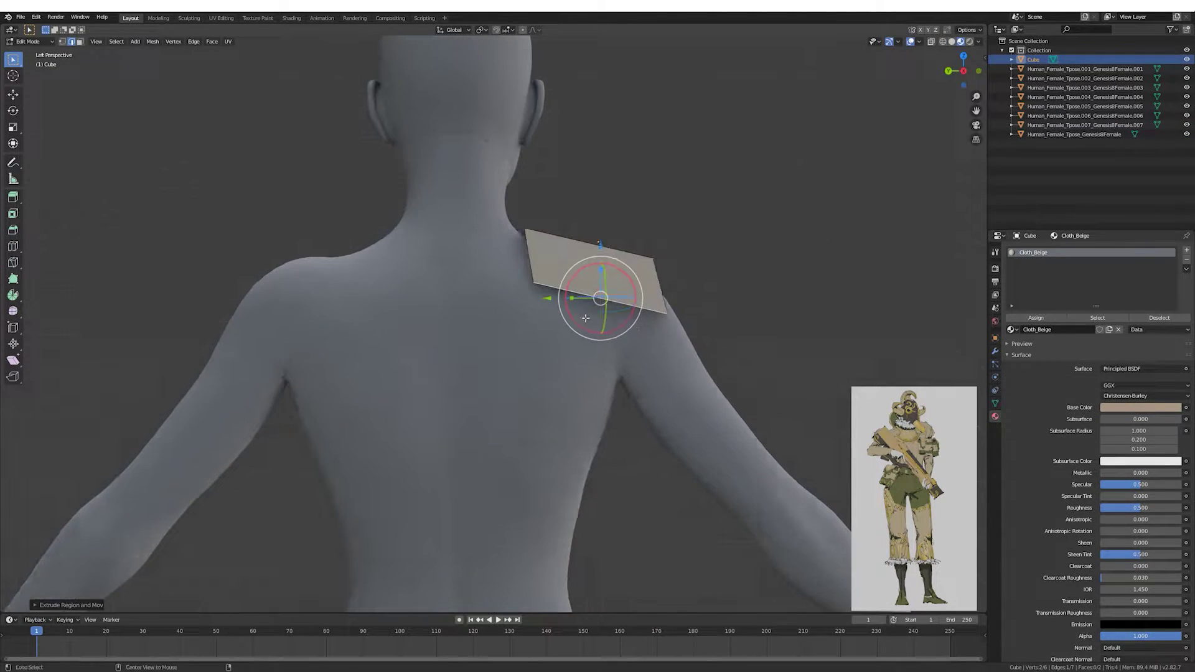
pyautogui.press('r')
pyautogui.press('g')
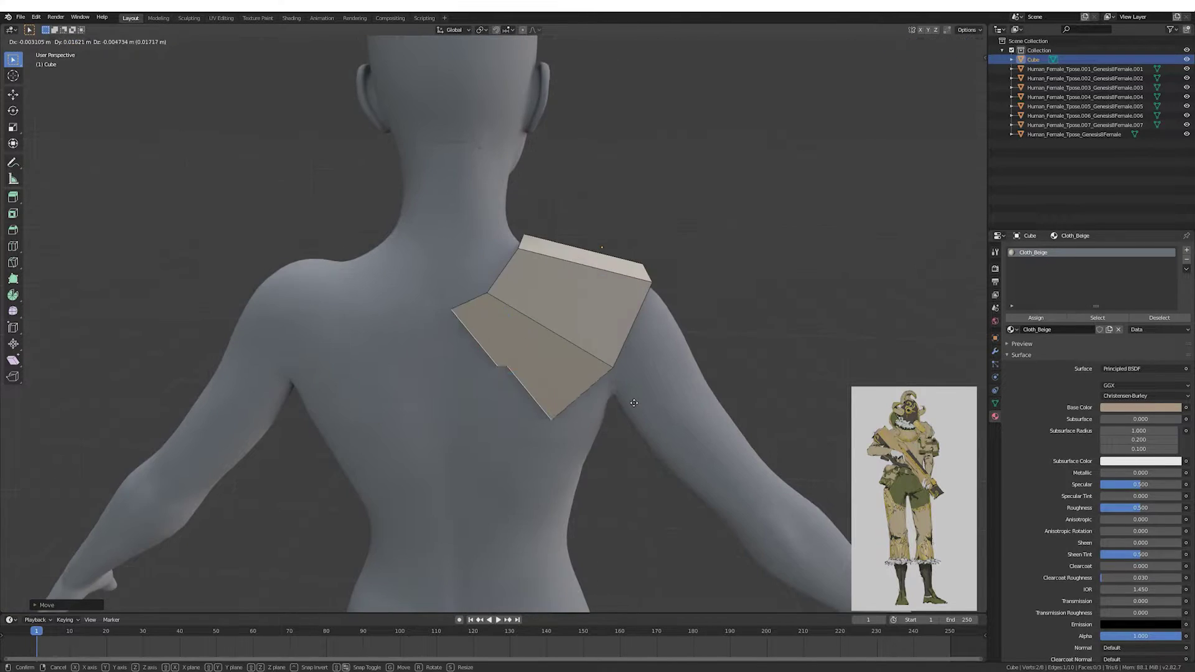
pyautogui.click(555, 366)
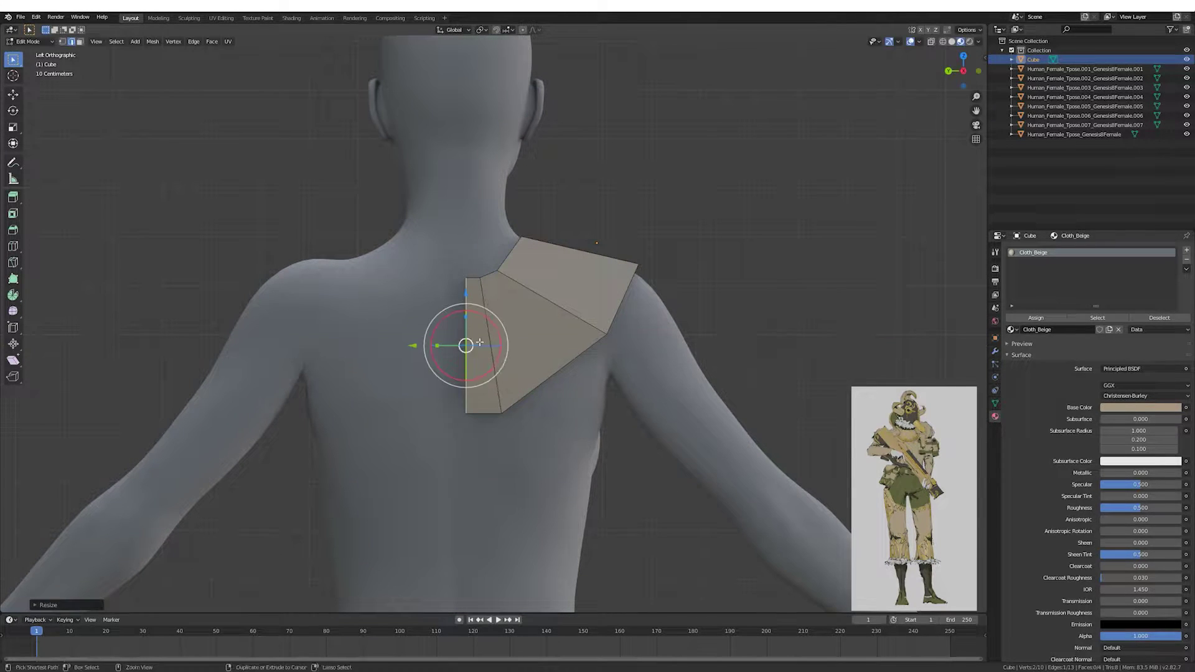
pyautogui.moveTo(548, 415); pyautogui.dragTo(549, 416)
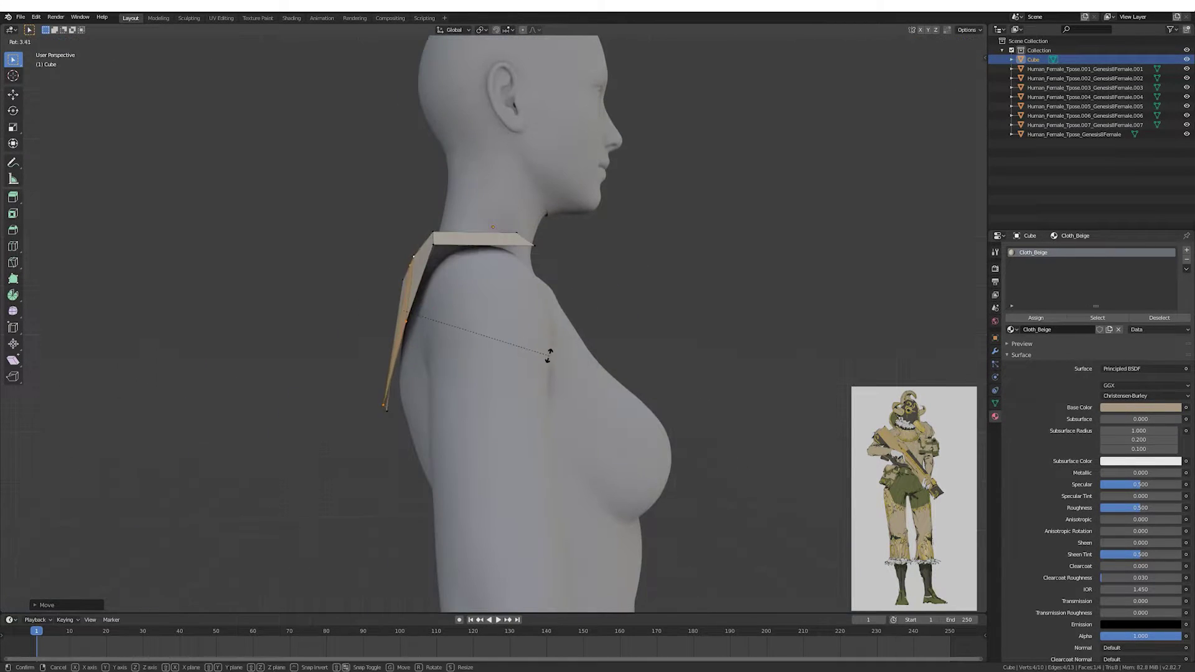
pyautogui.press('Tab')
# Reposition the collar piece's vertices and rotate an edge to fit the shoulder.
pyautogui.click(449, 368)
pyautogui.moveTo(449, 367); pyautogui.dragTo(450, 367, button='middle')
pyautogui.click(429, 277)
pyautogui.press('Tab')
pyautogui.press('KP_1')
pyautogui.press('g')
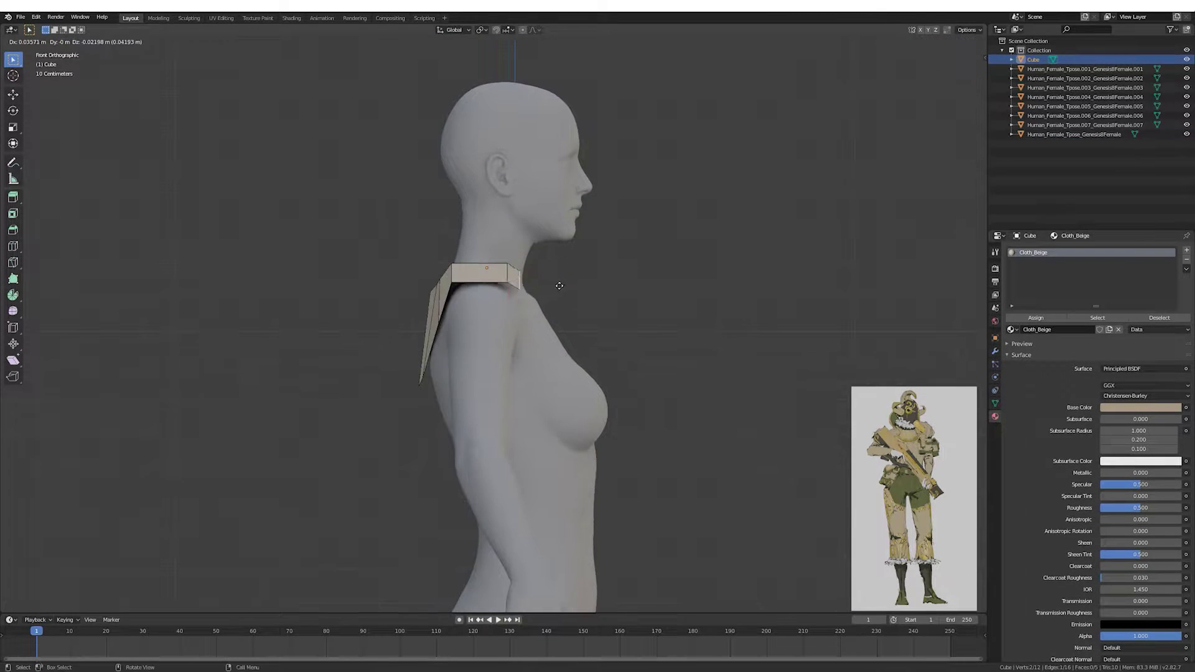
pyautogui.click(574, 307)
pyautogui.press('KP_3')
pyautogui.press('r')
pyautogui.click(539, 291)
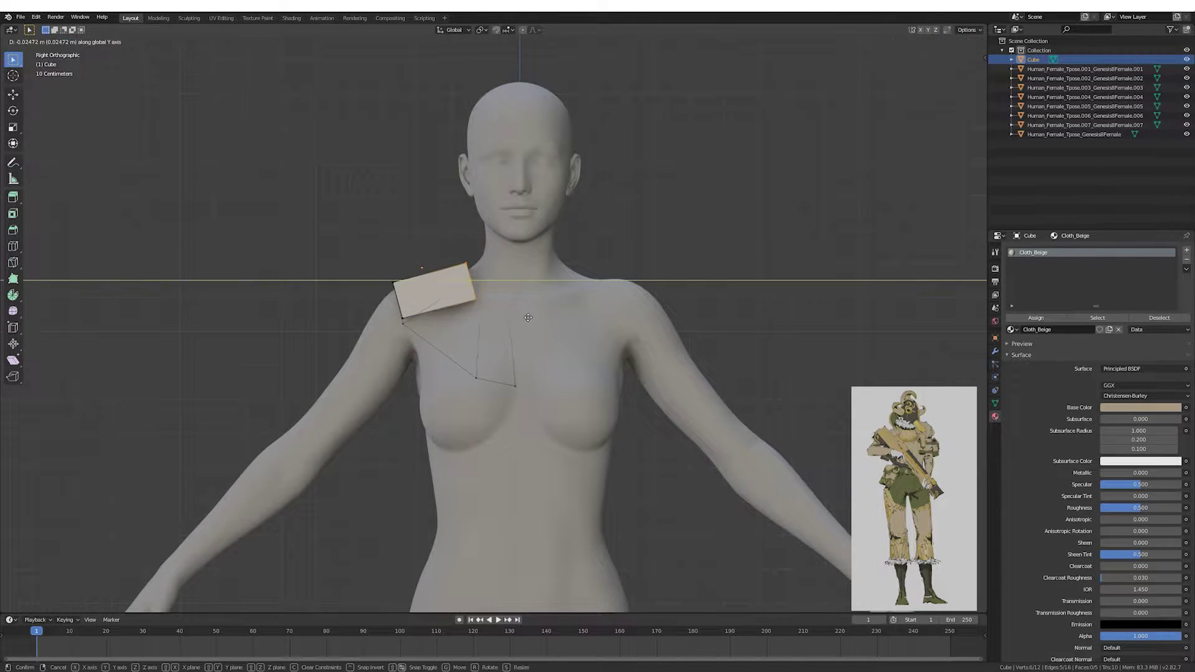
pyautogui.click(504, 332)
pyautogui.press('ctrl+KP_3')
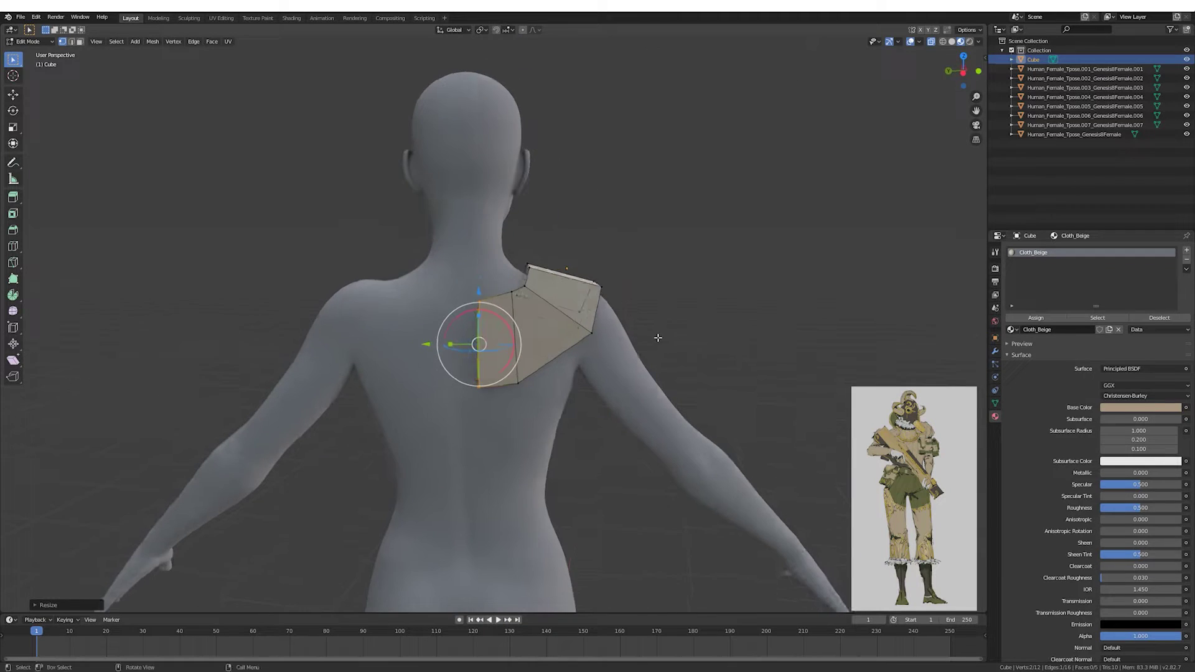
# Extrude a new flap from the collar and rotate it upward.
pyautogui.moveTo(653, 315)
pyautogui.mouseDown(button='middle')
pyautogui.moveTo(487, 321)
pyautogui.moveTo(528, 352)
pyautogui.mouseUp(button='middle')
pyautogui.click(480, 305)
pyautogui.press('KP_3')
pyautogui.click(518, 313)
pyautogui.keyDown('alt'); pyautogui.moveTo(510, 287); pyautogui.dragTo(526, 249, button='middle'); pyautogui.keyUp('alt')
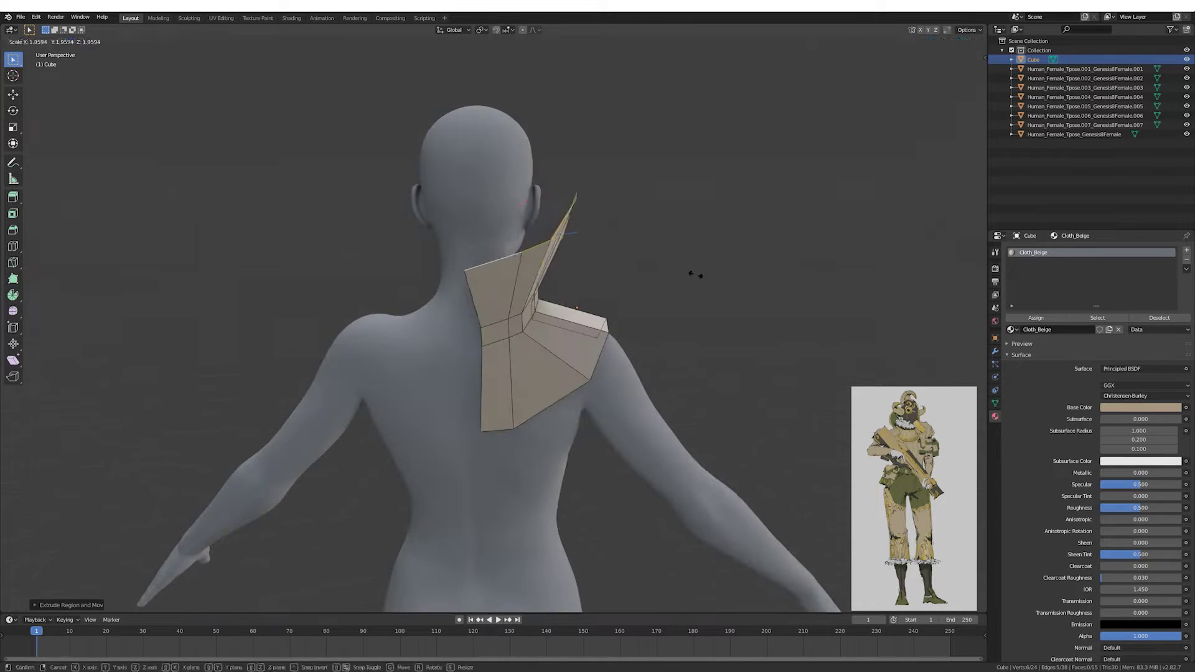
pyautogui.press('r')
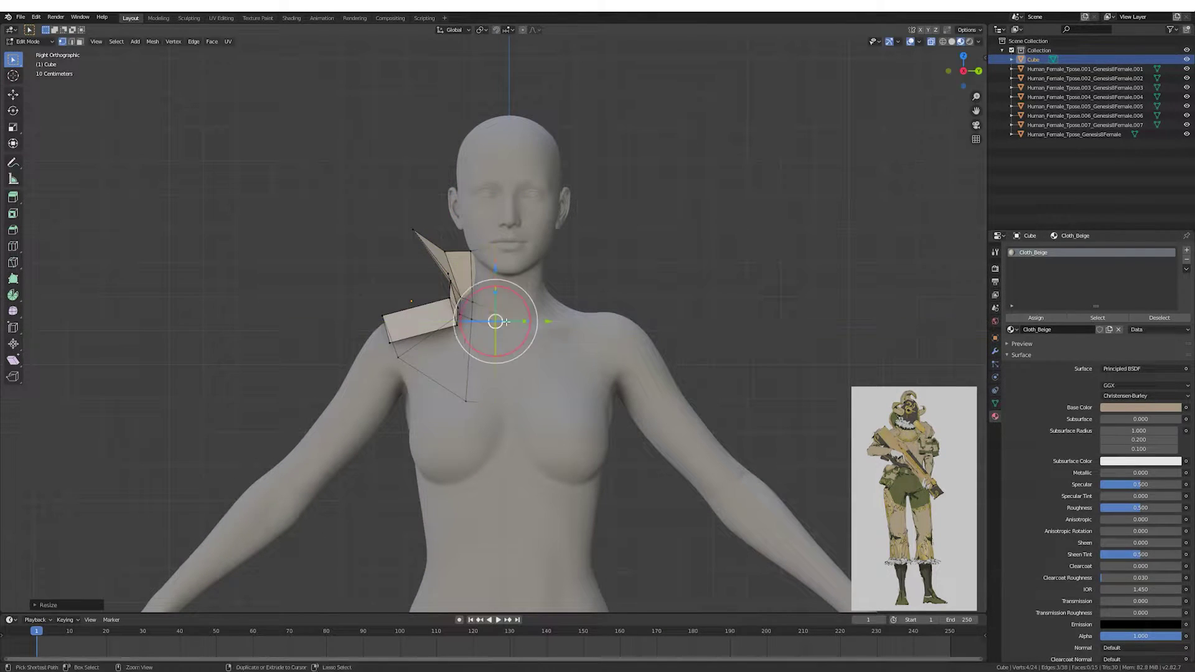
pyautogui.press('KP_1')
# Raise and rotate the collar's top edge beside the neck.
pyautogui.click(528, 228)
pyautogui.press('g')
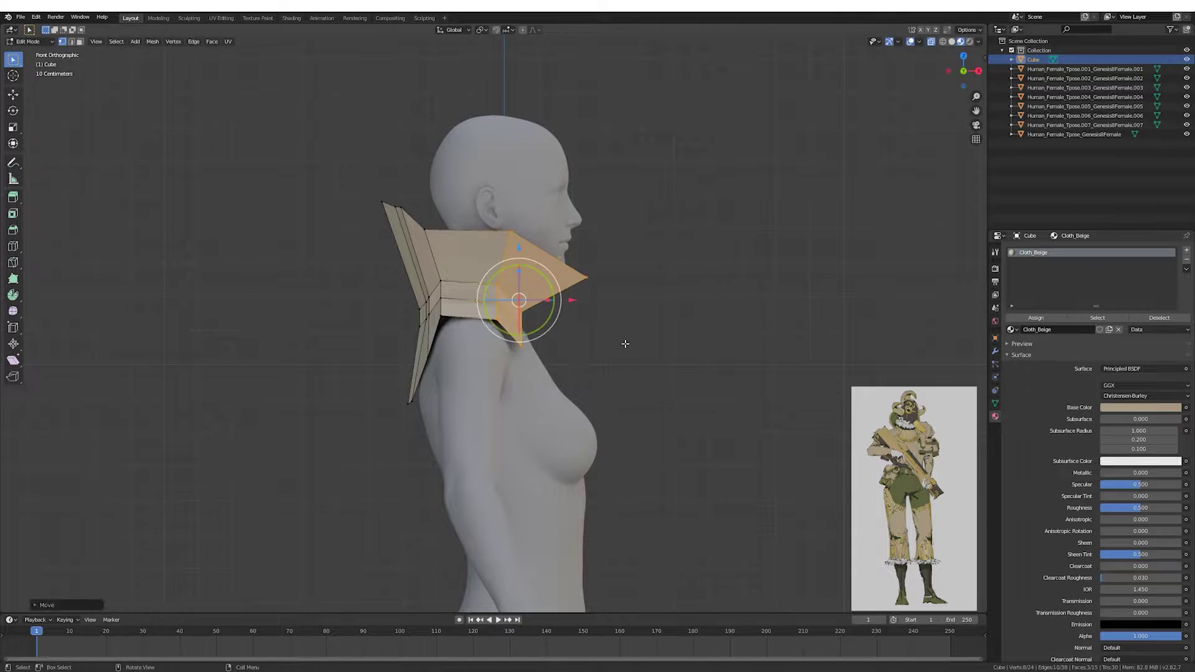
pyautogui.moveTo(456, 239); pyautogui.dragTo(473, 261, button='middle')
pyautogui.press('r')
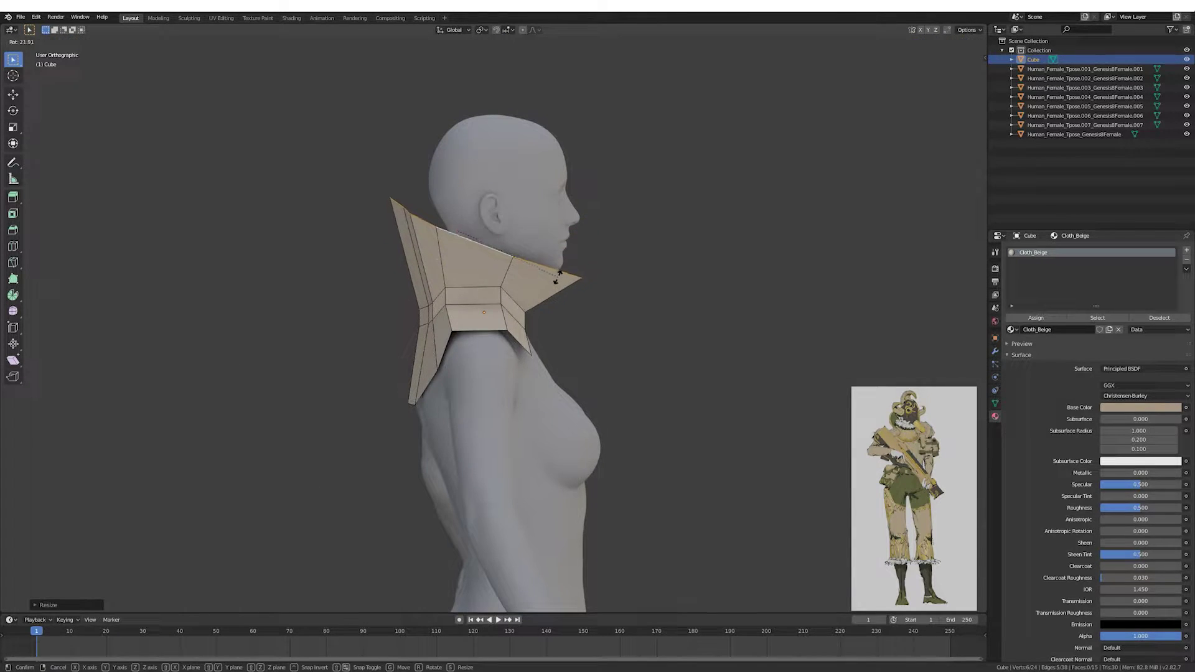
pyautogui.click(559, 274)
pyautogui.press('KP_3')
pyautogui.press('KP_1')
# Slide a collar vertex horizontally and move two vertices up along Z.
pyautogui.press('g')
pyautogui.press('g')
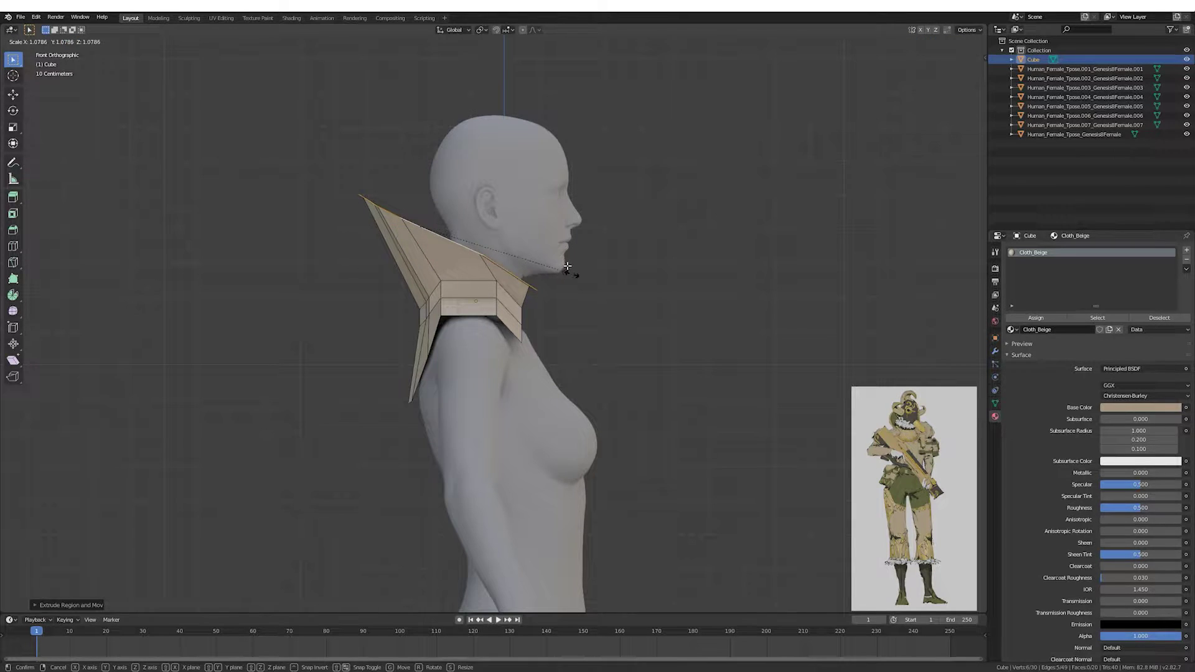
pyautogui.click(540, 292)
pyautogui.press('KP_3')
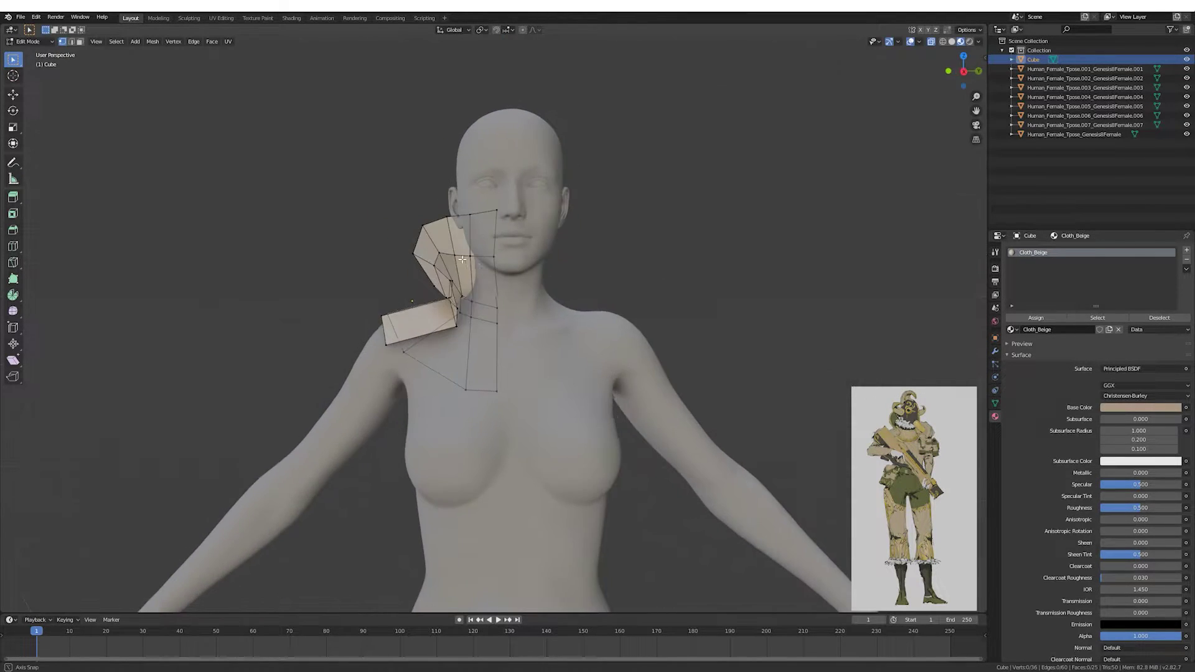
pyautogui.press('KP_1')
pyautogui.press('g')
pyautogui.press('z')
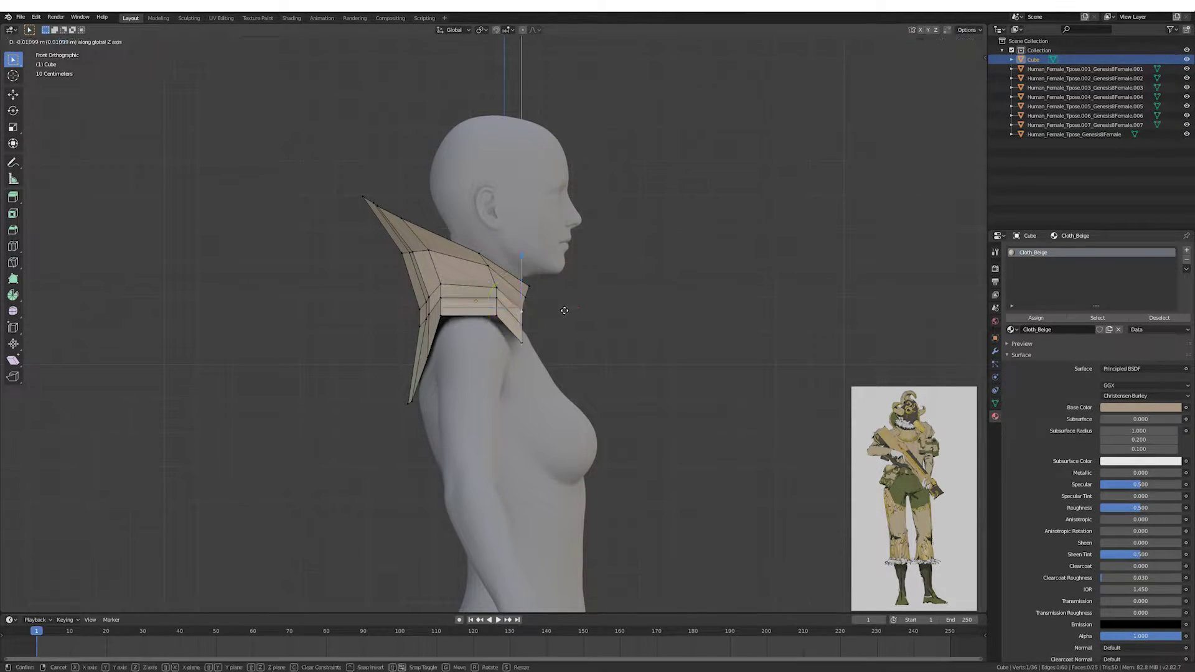
pyautogui.click(564, 310)
# Box-select and move the collar's front vertices, then return to Object Mode.
pyautogui.press('KP_3')
pyautogui.moveTo(564, 310); pyautogui.dragTo(471, 284, button='middle')
pyautogui.press('KP_3')
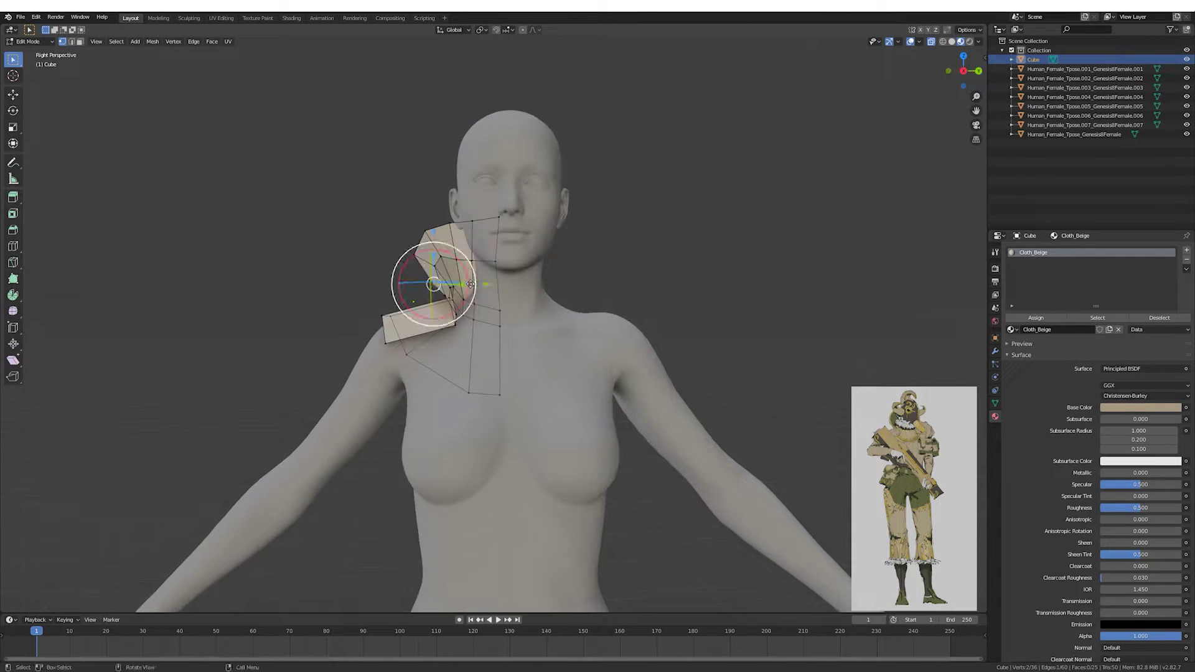
pyautogui.press('KP_1')
pyautogui.press('b')
pyautogui.moveTo(336, 183); pyautogui.dragTo(459, 235)
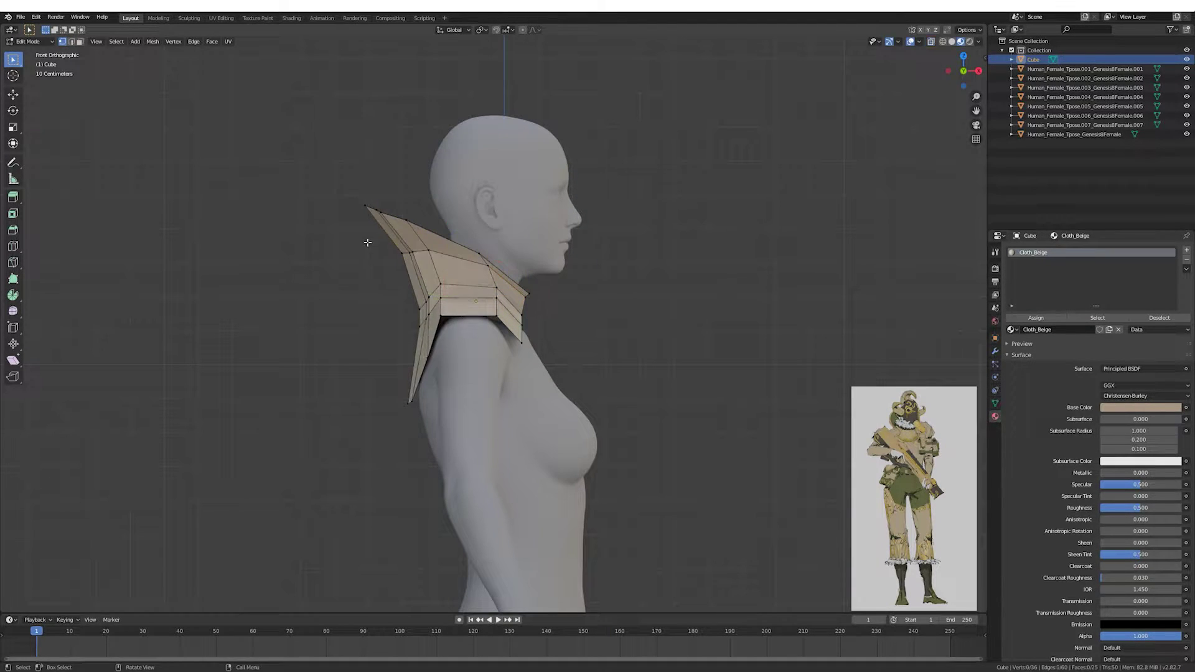
pyautogui.click(468, 275)
pyautogui.press('Tab')
pyautogui.moveTo(468, 275); pyautogui.dragTo(581, 293, button='middle')
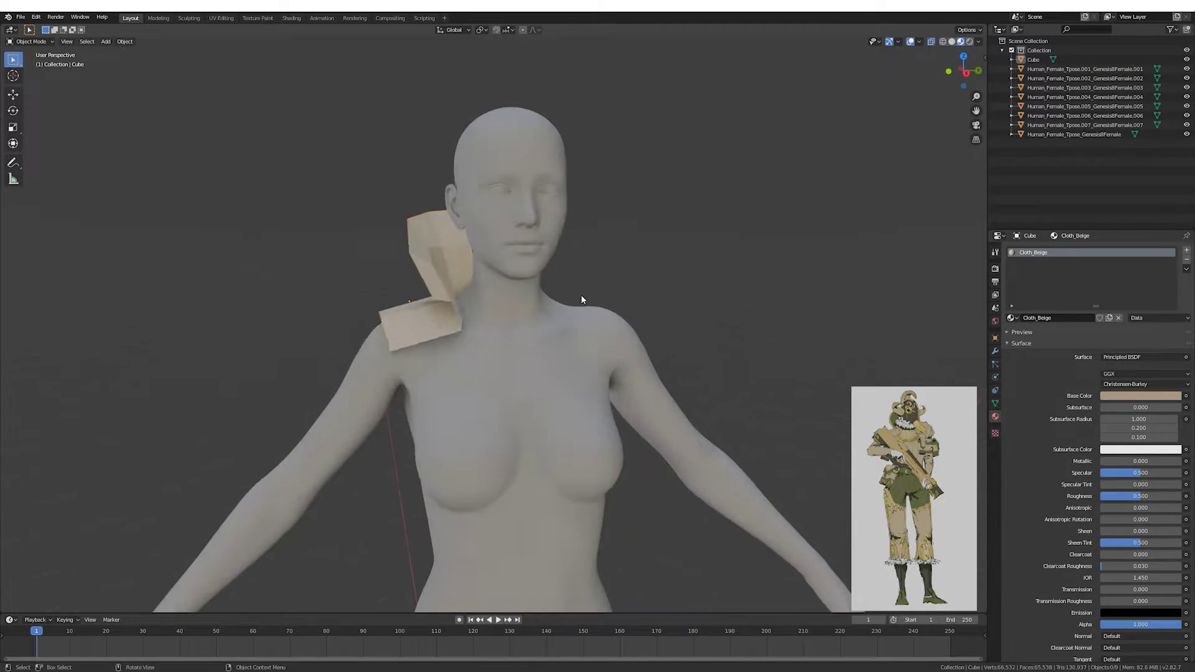
pyautogui.press('KP_3')
pyautogui.scroll(-5, 540, 327)
# Add a Mirror modifier to the collar, mirroring across Y instead of X.
pyautogui.press('KP_1')
pyautogui.click(995, 351)
pyautogui.click(1097, 250)
pyautogui.click(1014, 342)
pyautogui.click(1012, 302)
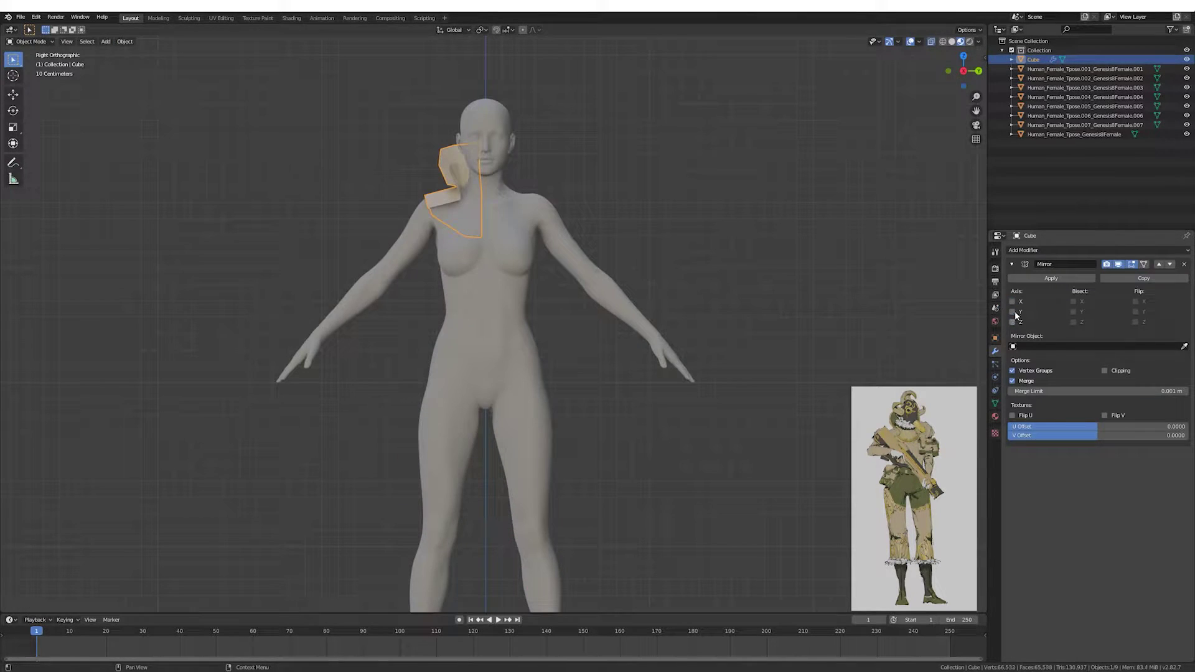
# Scale the whole collar along X in Edit Mode to fit the neck.
pyautogui.press('Tab')
pyautogui.press('KP_1')
pyautogui.press('ctrl+KP_3')
pyautogui.press('s')
pyautogui.press('x')
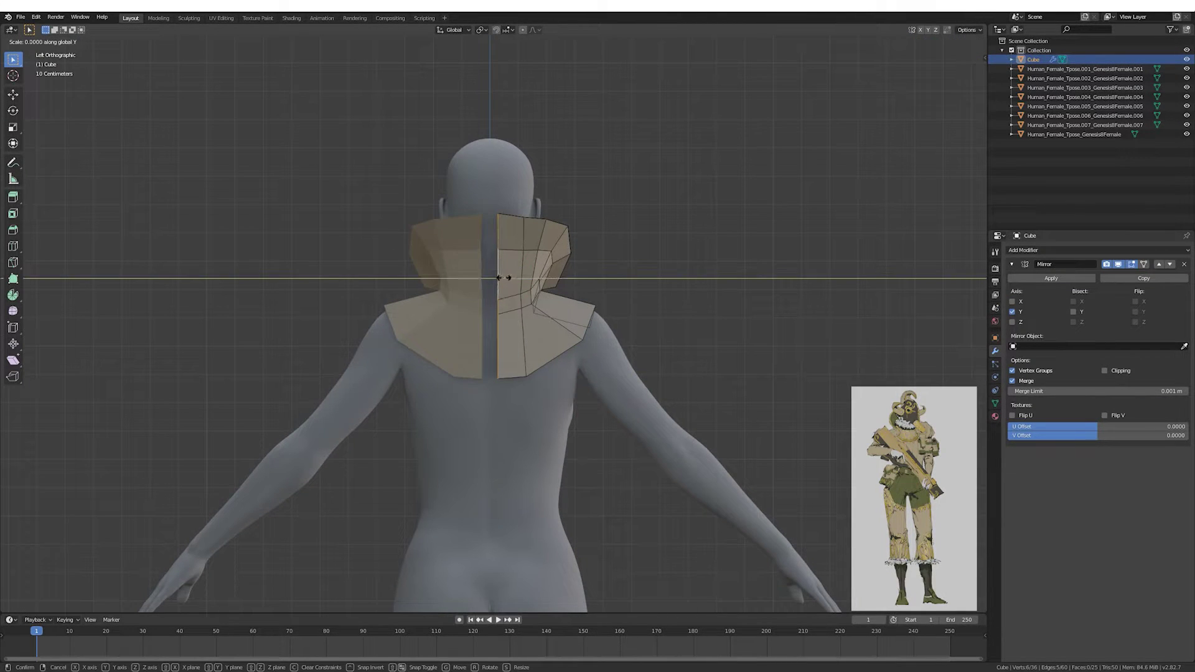
pyautogui.click(541, 280)
pyautogui.moveTo(541, 280); pyautogui.dragTo(551, 274, button='middle')
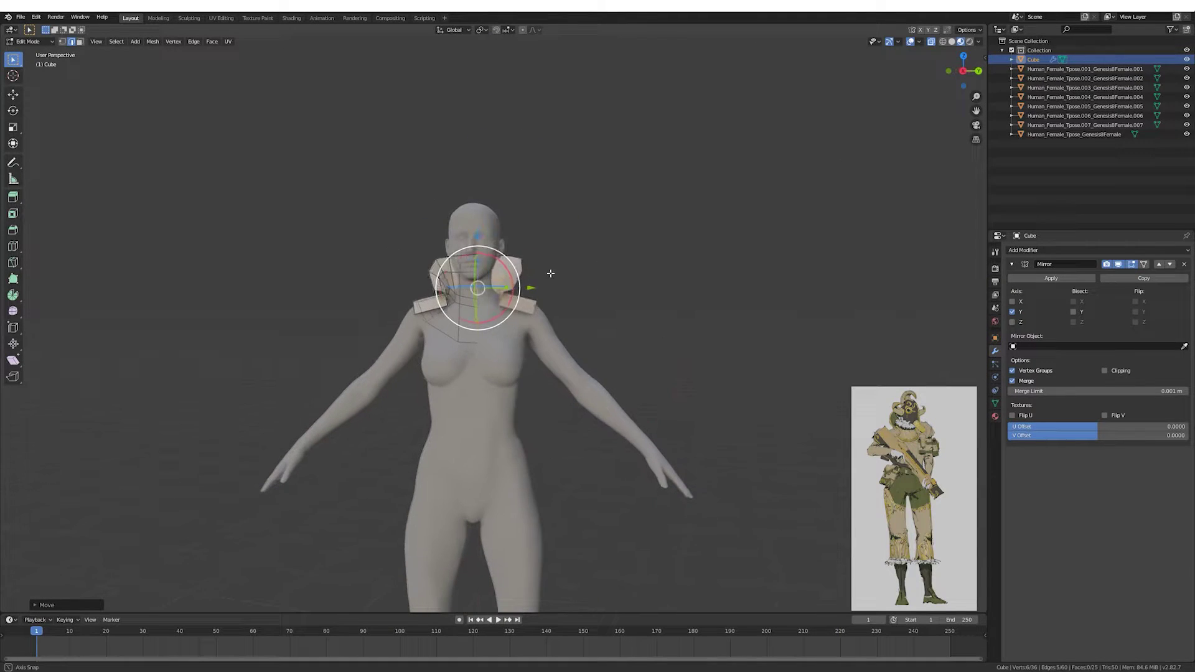
pyautogui.press('Tab')
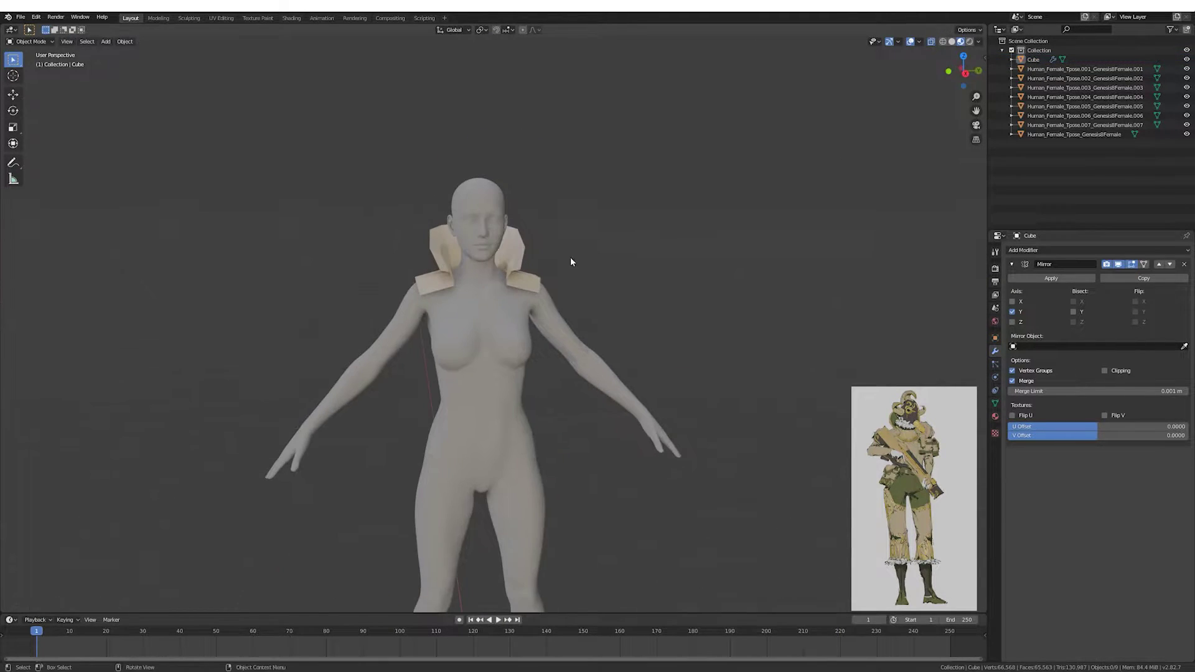
# Duplicate a collar face to start the separate neckband piece.
pyautogui.click(529, 330)
pyautogui.press('Tab')
pyautogui.scroll(4, 505, 305)
pyautogui.press('Tab')
pyautogui.click(399, 243)
pyautogui.press('Tab')
pyautogui.click(360, 280)
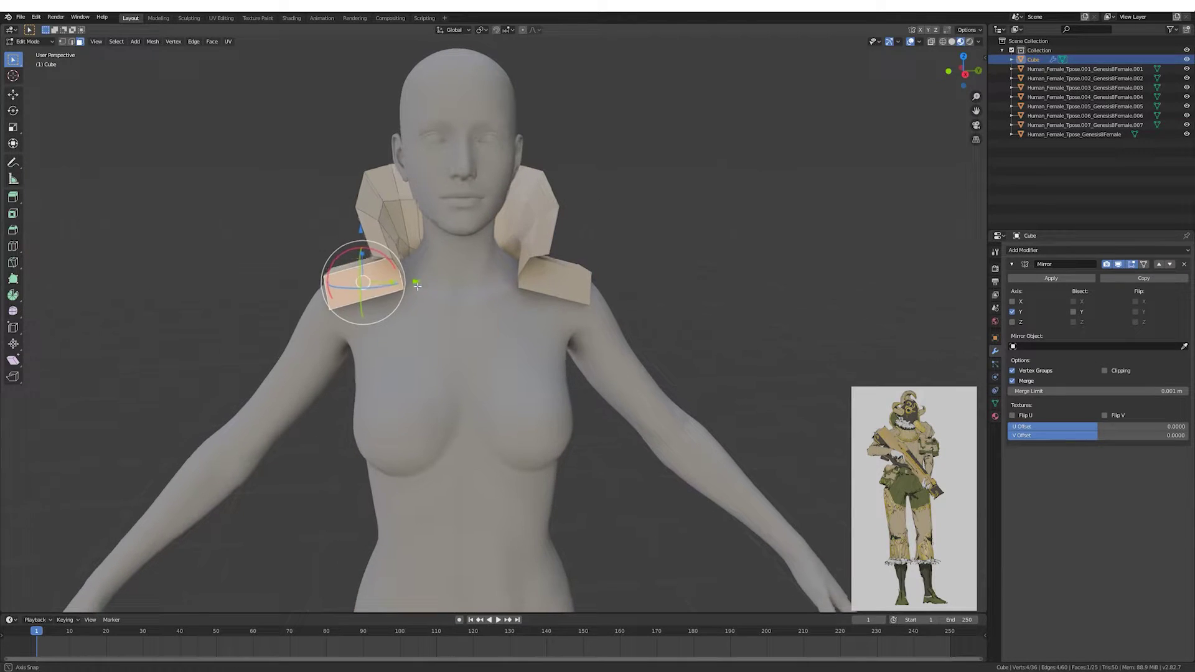
pyautogui.hotkey('shift', 'd')
# Move and extrude collar edges and faces to wrap the neckband around the neck.
pyautogui.click(472, 260)
pyautogui.moveTo(471, 259); pyautogui.dragTo(395, 342, button='middle')
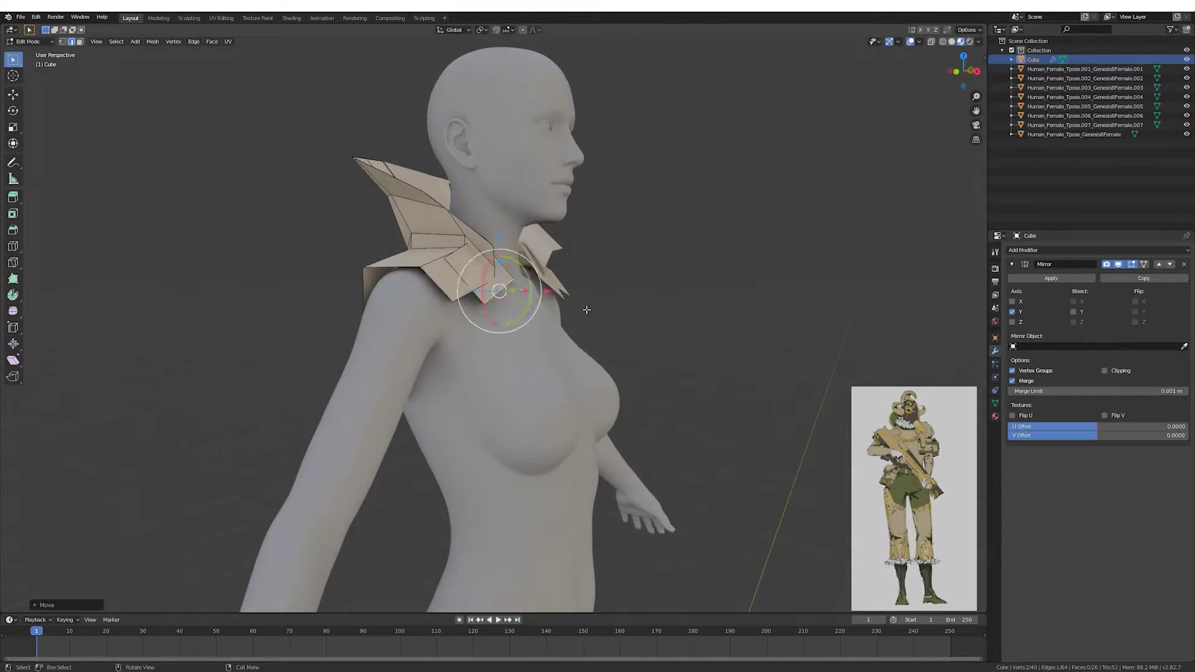
pyautogui.click(531, 299)
pyautogui.press('g')
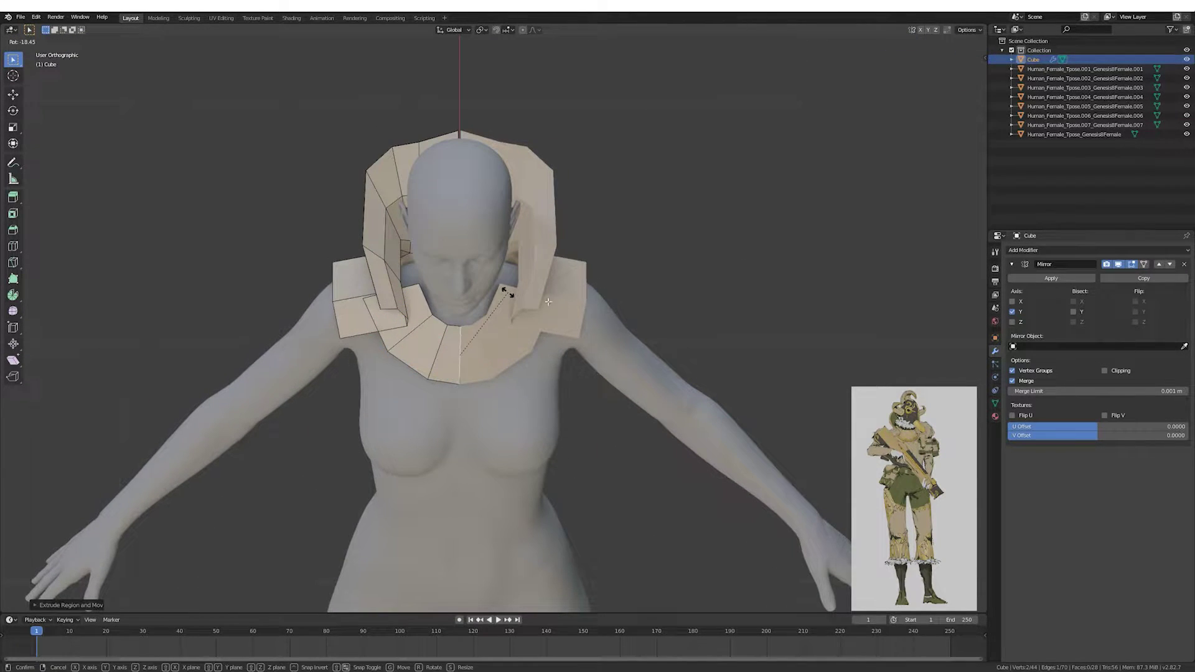
pyautogui.moveTo(544, 294)
pyautogui.mouseDown(button='middle')
pyautogui.moveTo(436, 299)
pyautogui.moveTo(510, 293)
pyautogui.moveTo(436, 299)
pyautogui.moveTo(573, 374)
pyautogui.mouseUp(button='middle')
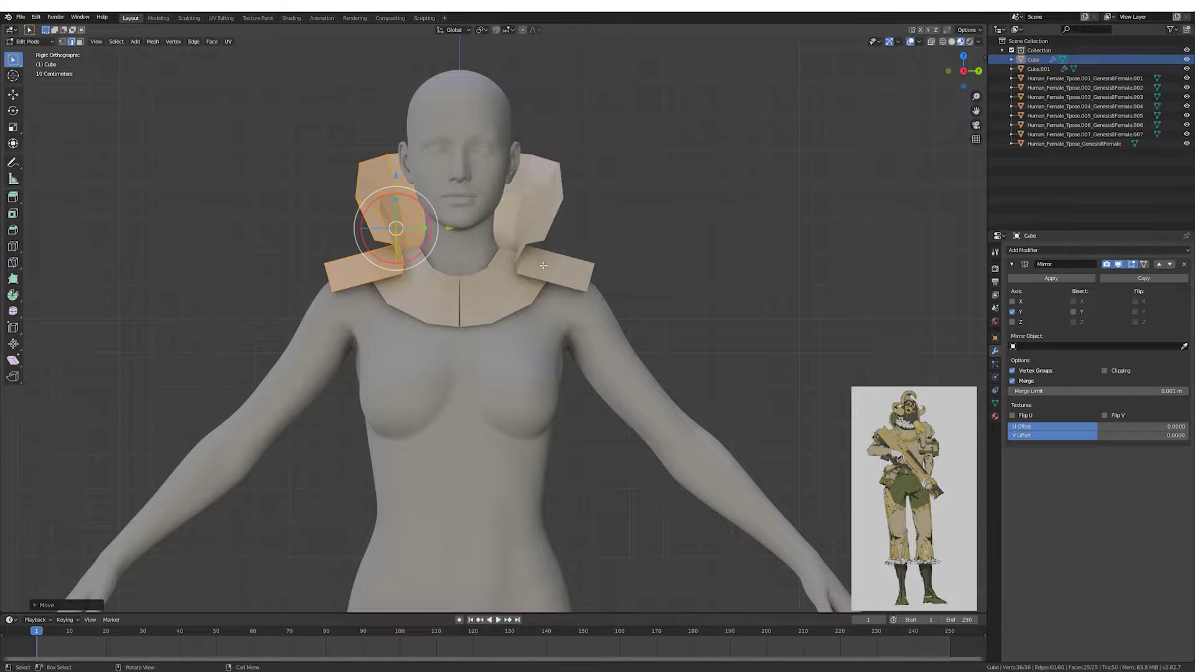
pyautogui.click(467, 283)
pyautogui.press('g')
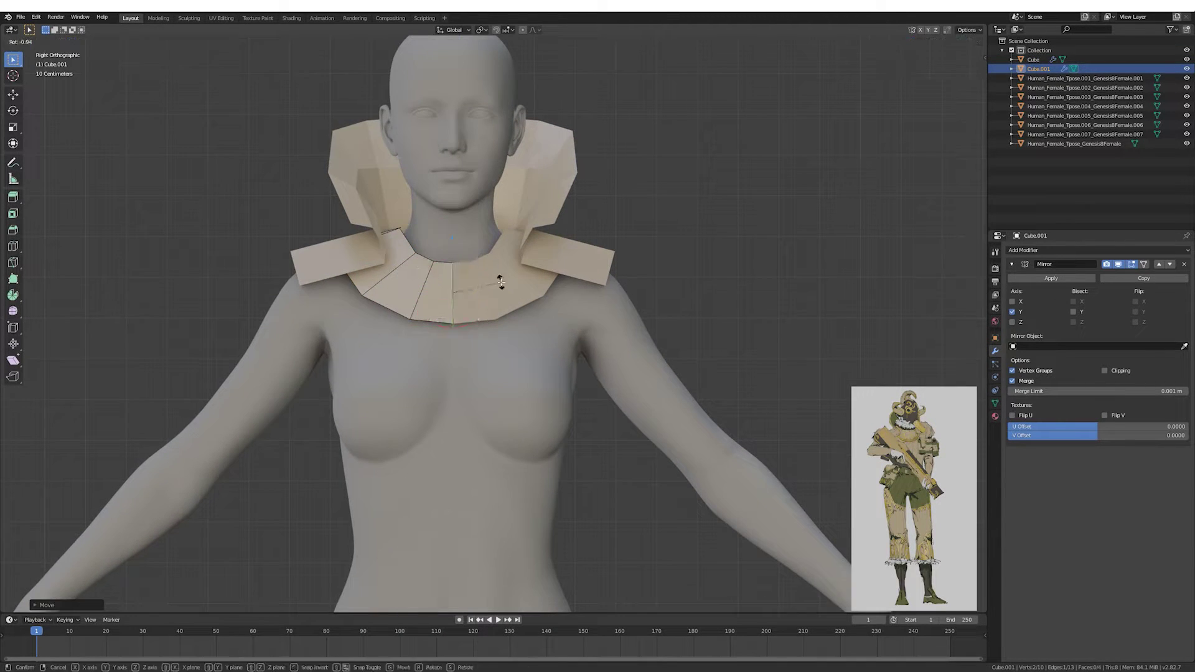
pyautogui.click(458, 302)
pyautogui.moveTo(457, 302); pyautogui.dragTo(483, 342, button='middle')
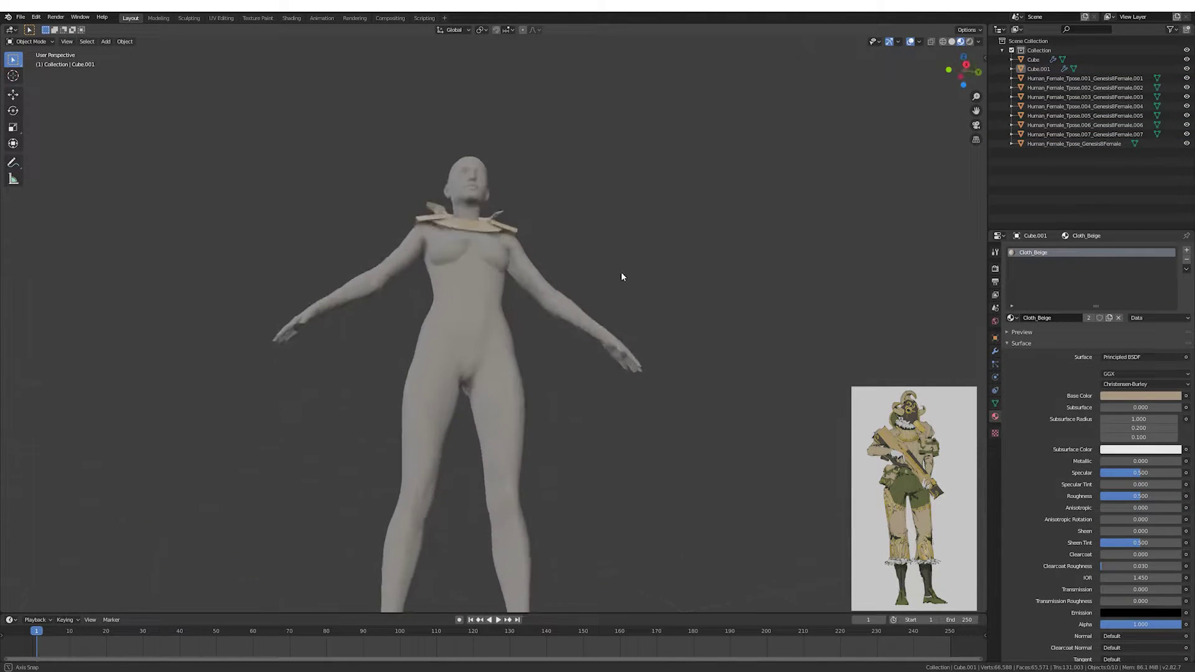
# Give the hands the Cloth_White material, lightening the glove colour toward white.
pyautogui.click(647, 348)
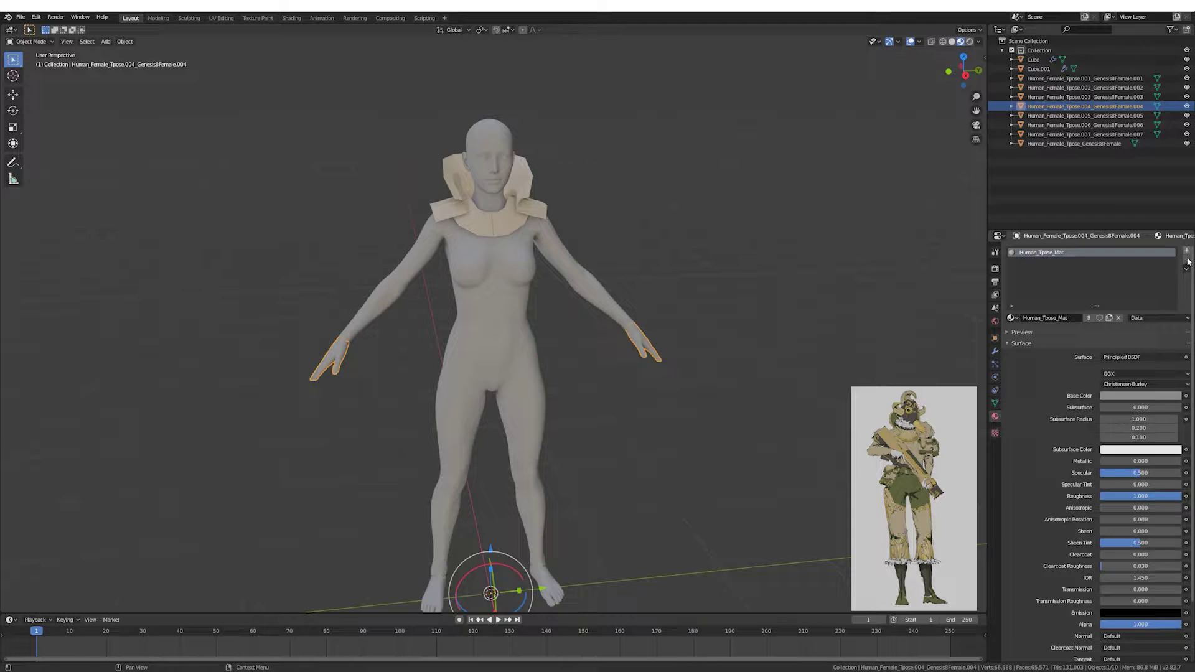
pyautogui.doubleClick(1073, 316)
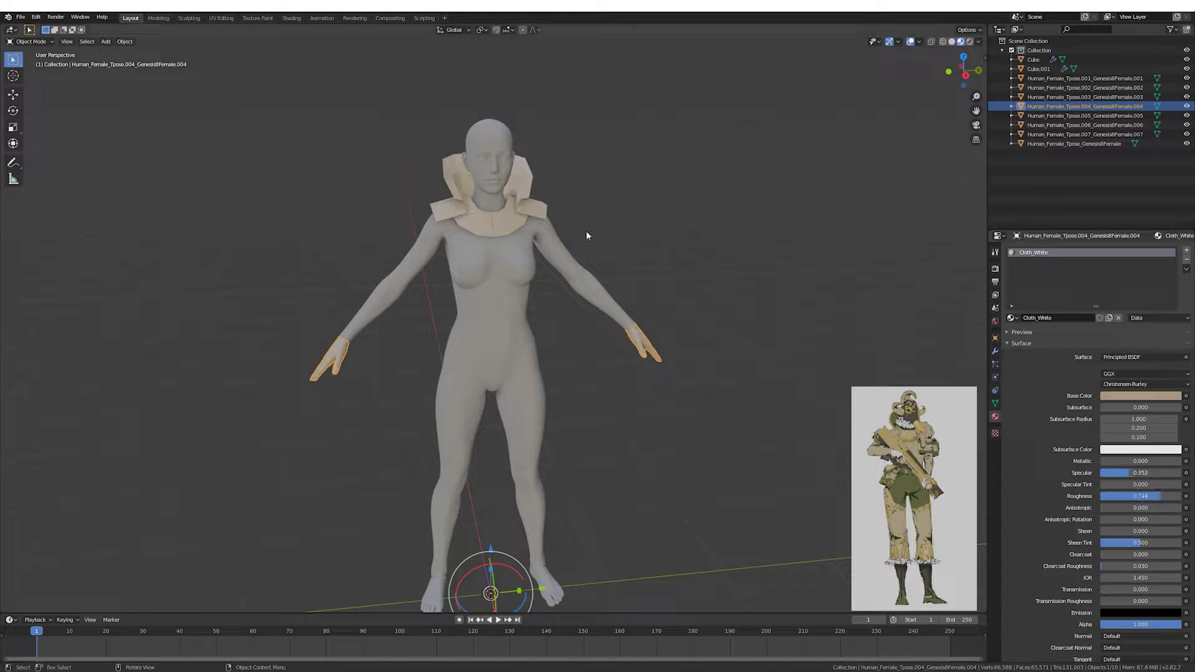
pyautogui.moveTo(587, 236); pyautogui.dragTo(638, 211, button='middle')
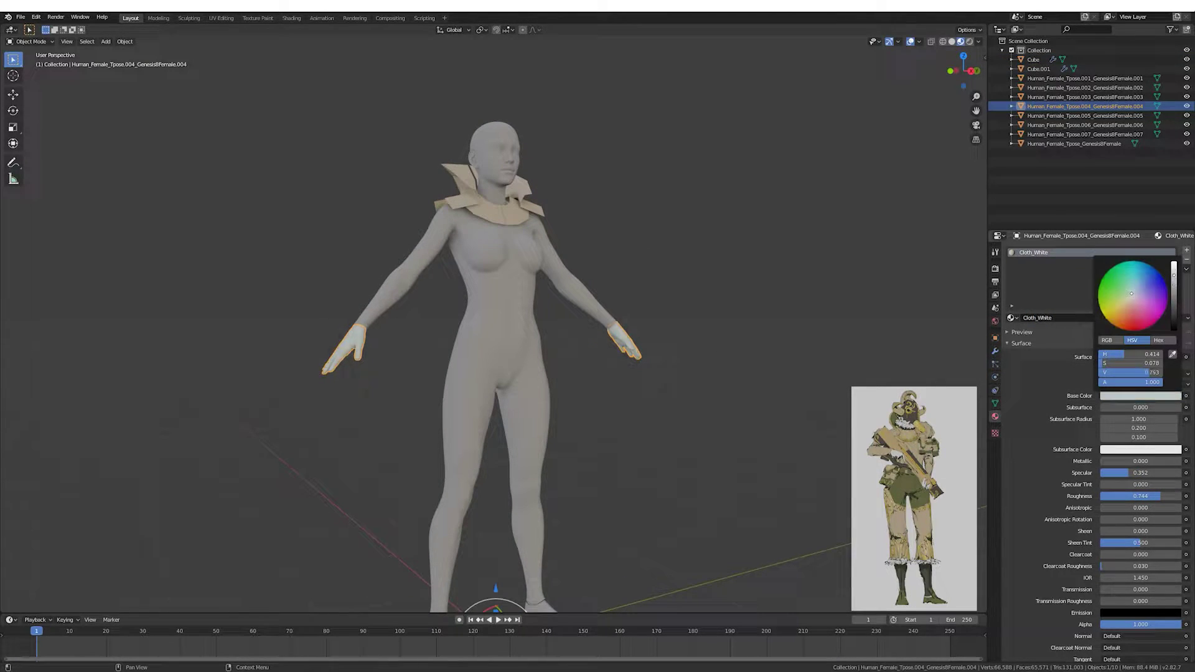
pyautogui.moveTo(681, 282); pyautogui.dragTo(604, 297, button='middle')
# Link the upper arm's Cloth_Beige material to the torso.
pyautogui.click(422, 274)
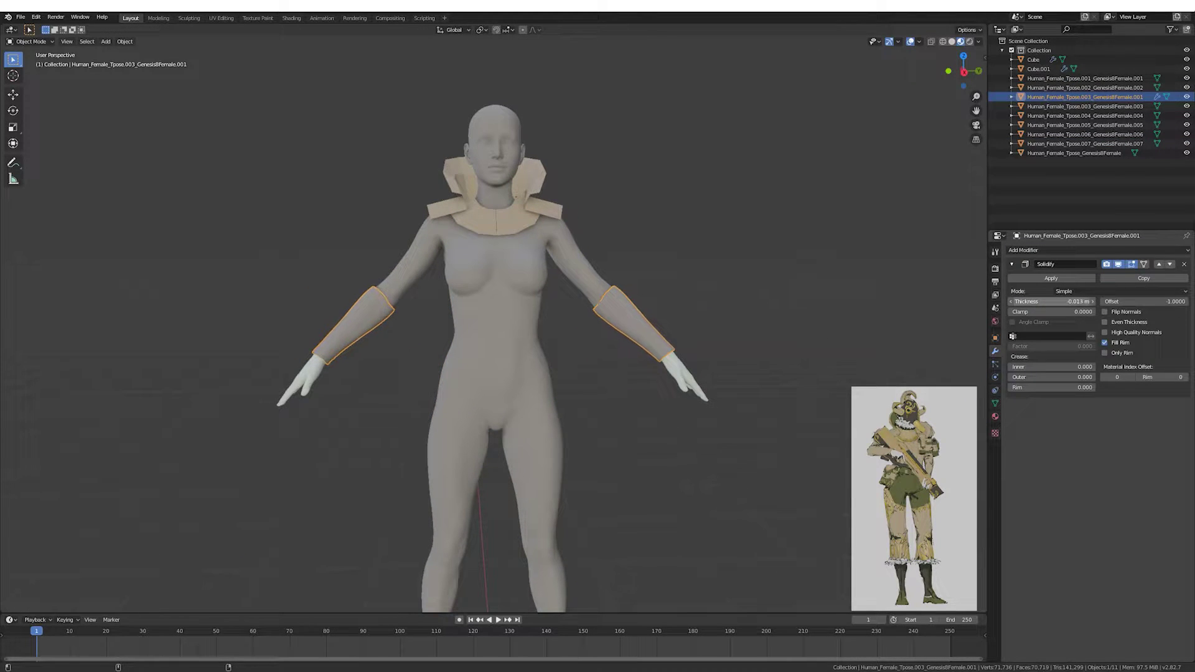
pyautogui.click(996, 416)
pyautogui.click(576, 268)
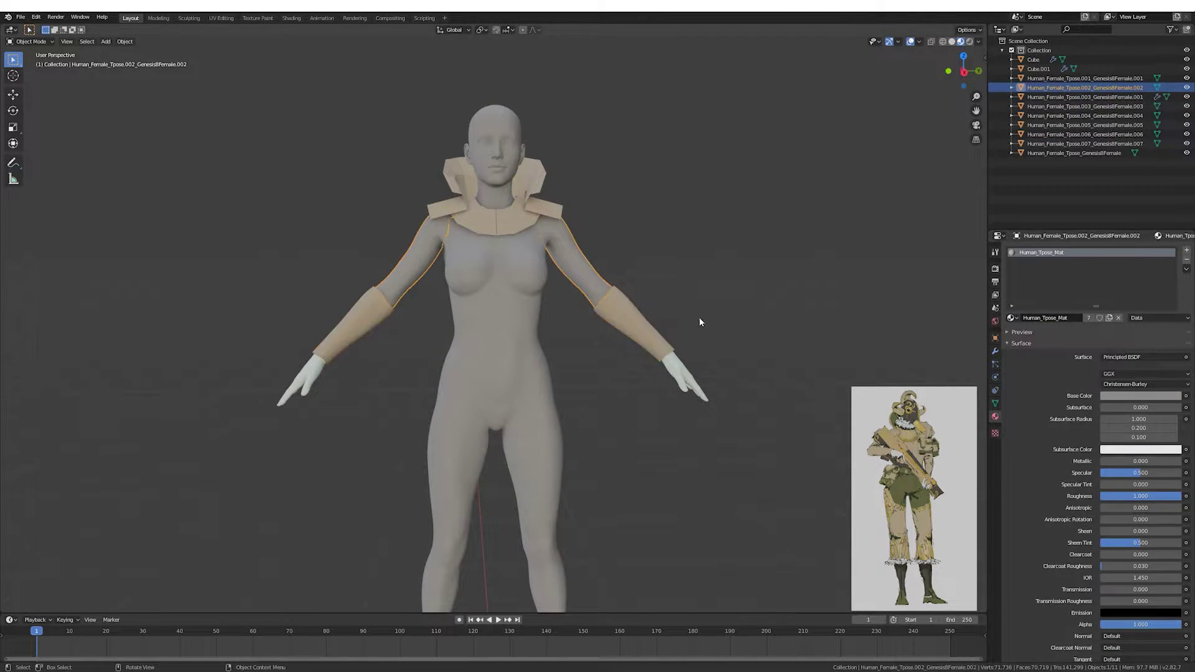
pyautogui.click(618, 385)
pyautogui.click(587, 278)
pyautogui.keyDown('shift'); pyautogui.click(544, 286); pyautogui.keyUp('shift')
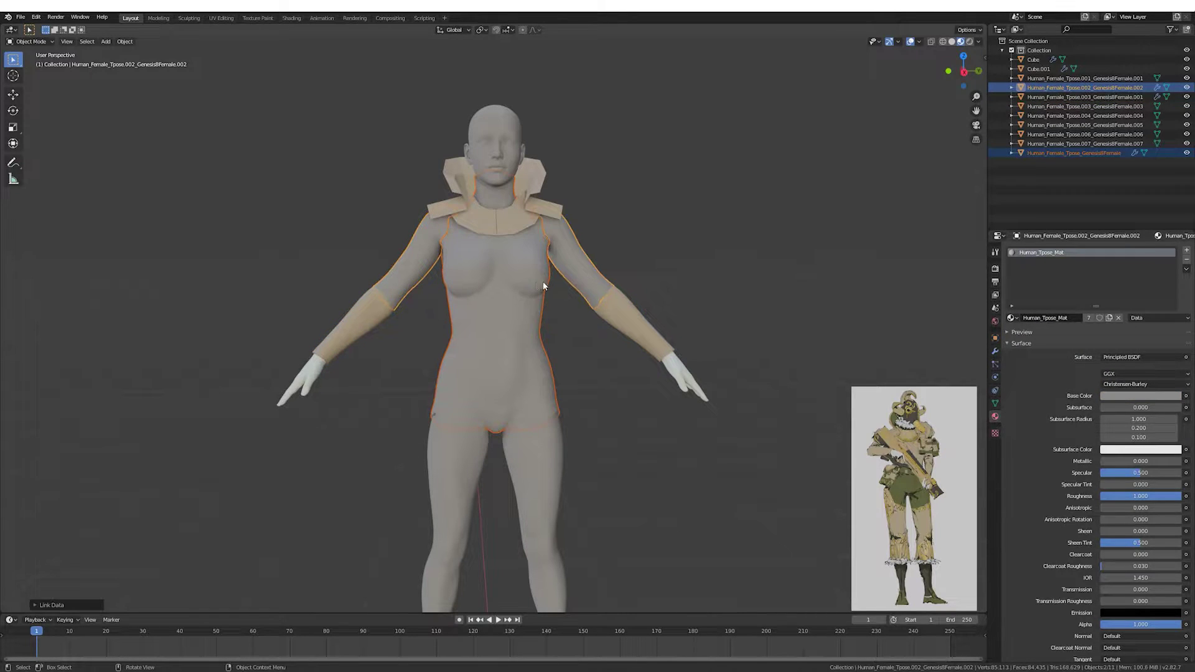
pyautogui.hotkey('ctrl', 'l')
pyautogui.click(545, 316)
# Select the shorts region of the torso mesh and assign it a Cloth_Green material slot.
pyautogui.press('KP_3')
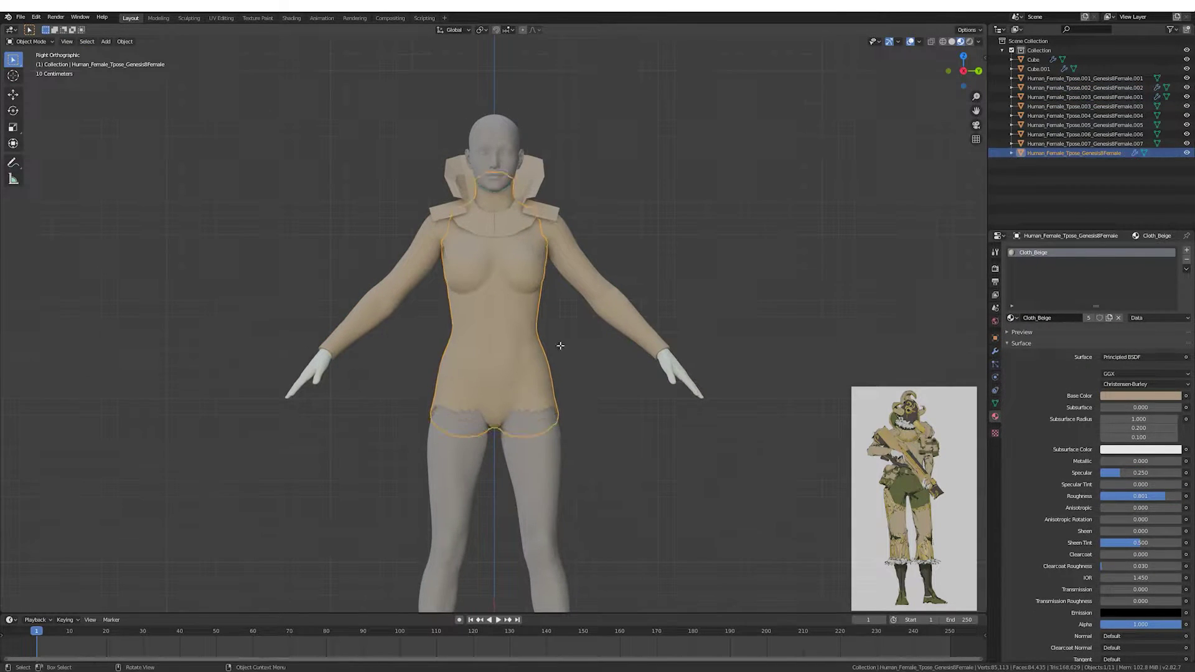
pyautogui.press('Tab')
pyautogui.press('l')
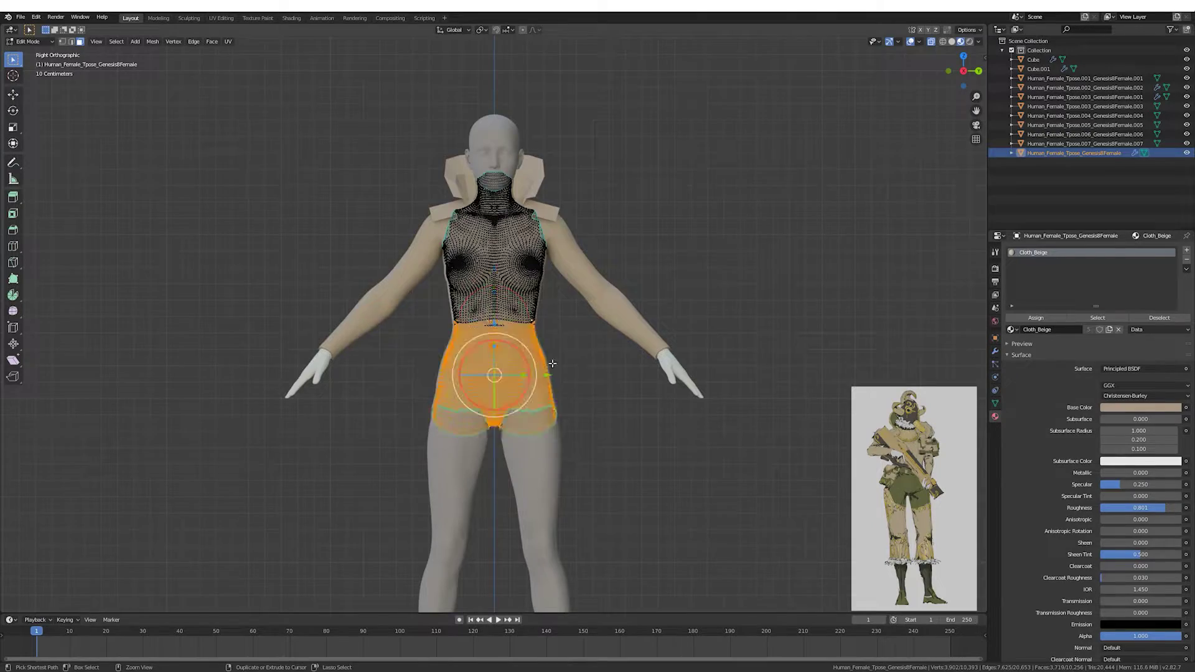
pyautogui.scroll(5, 553, 363)
pyautogui.click(995, 351)
pyautogui.moveTo(560, 324)
pyautogui.mouseDown(button='middle')
pyautogui.moveTo(412, 317)
pyautogui.moveTo(471, 314)
pyautogui.mouseUp(button='middle')
pyautogui.press('ctrl+KP_3')
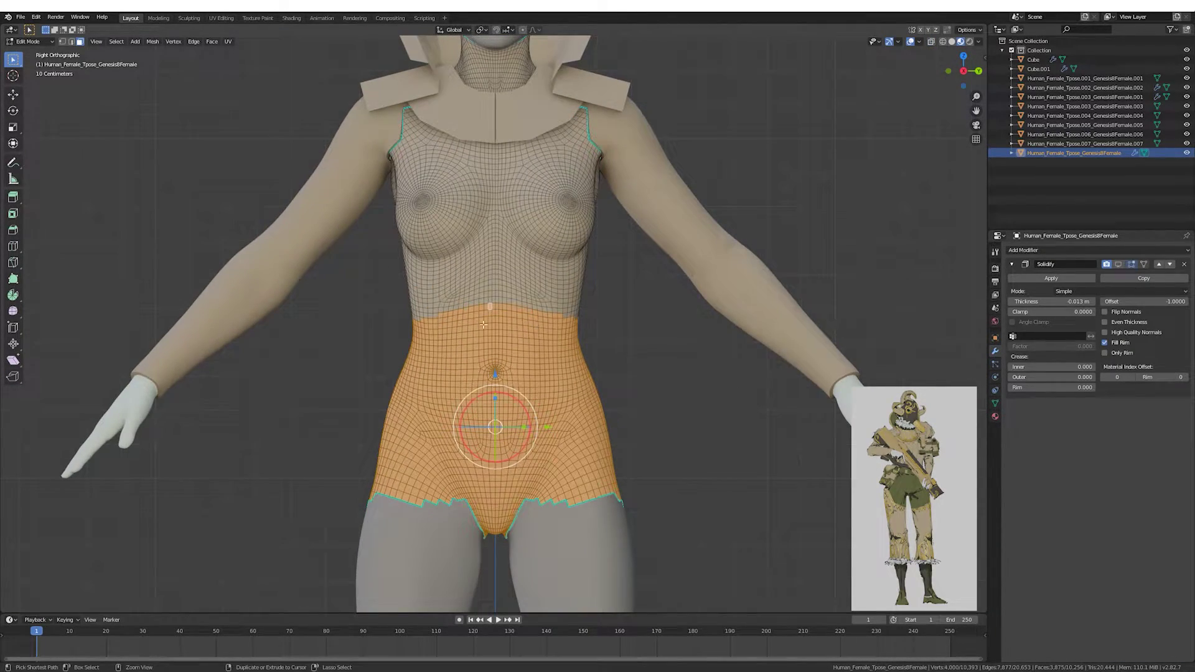
pyautogui.scroll(-3, 484, 324)
pyautogui.click(995, 416)
pyautogui.click(1187, 269)
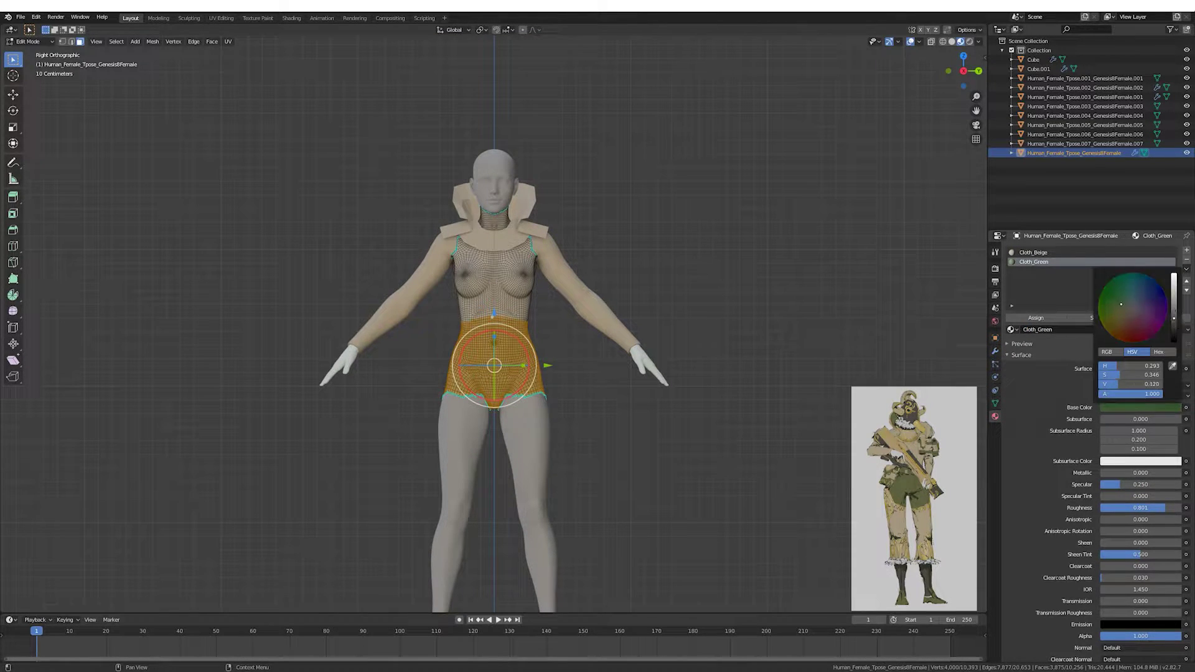
# Separate the green shorts into their own object, set the top's thickness to -0.013 m, and save.
pyautogui.press('Tab')
pyautogui.press('Tab')
pyautogui.scroll(2, 613, 344)
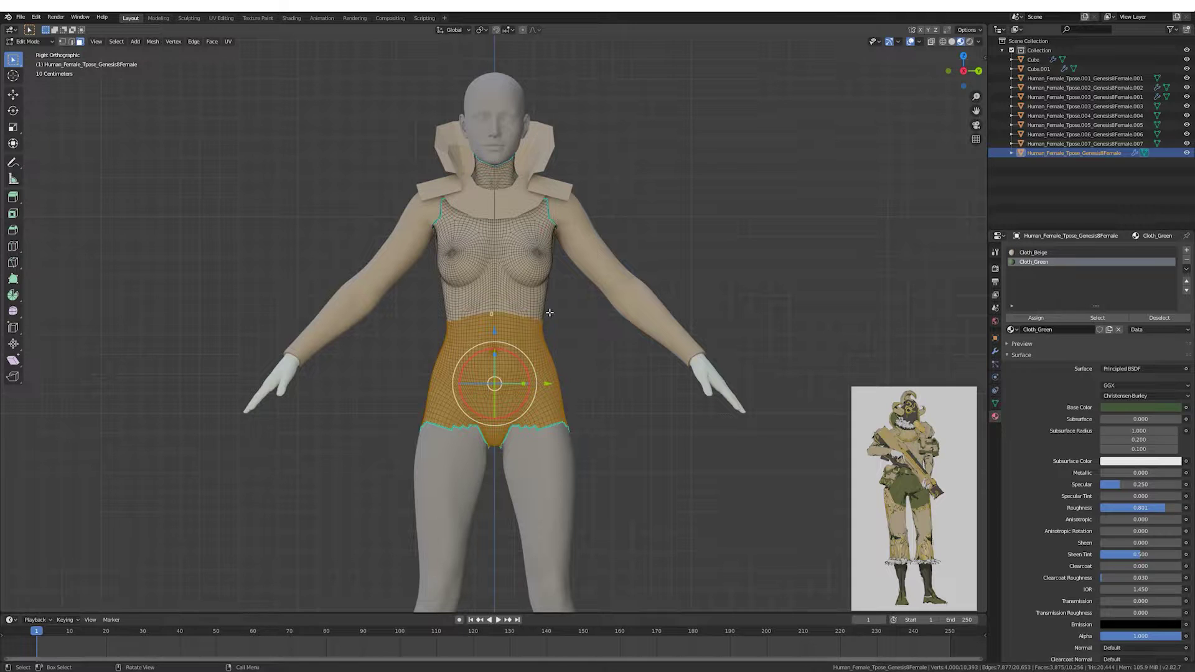
pyautogui.press('p')
pyautogui.press('Return')
pyautogui.press('Tab')
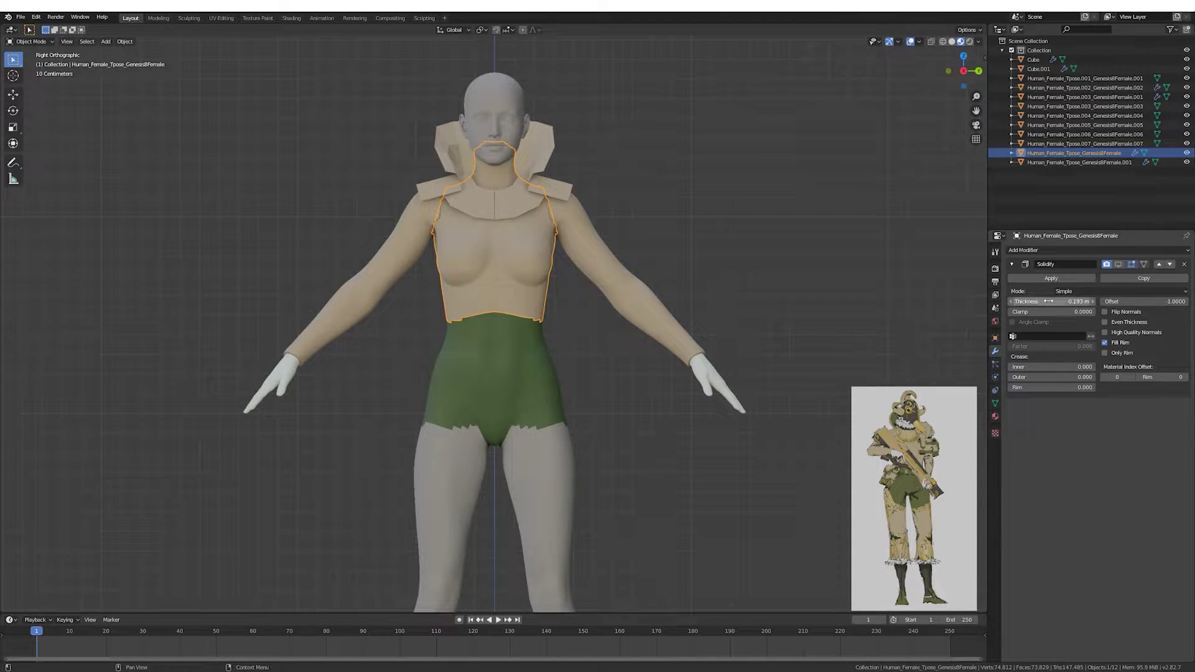
pyautogui.moveTo(1049, 301); pyautogui.dragTo(1034, 301)
pyautogui.hotkey('ctrl', 's')
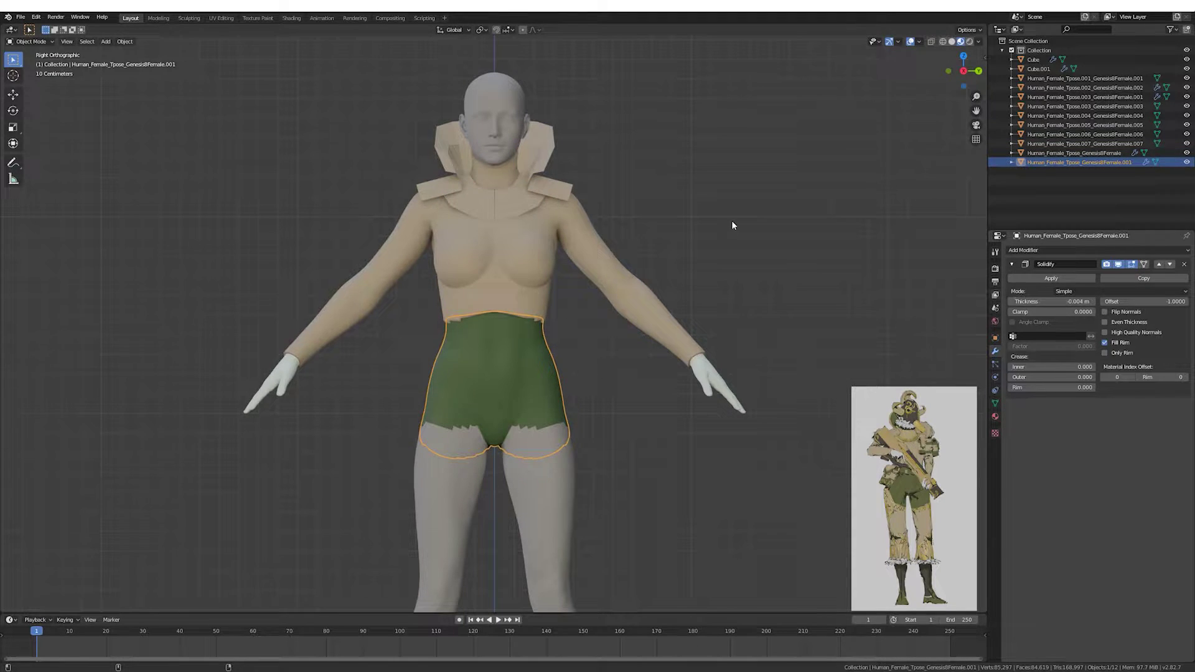
# Give all the leg pieces the Cloth_Green material, then select the upright collar.
pyautogui.moveTo(732, 226); pyautogui.dragTo(622, 280, button='middle')
pyautogui.click(436, 401)
pyautogui.scroll(2, 798, 435)
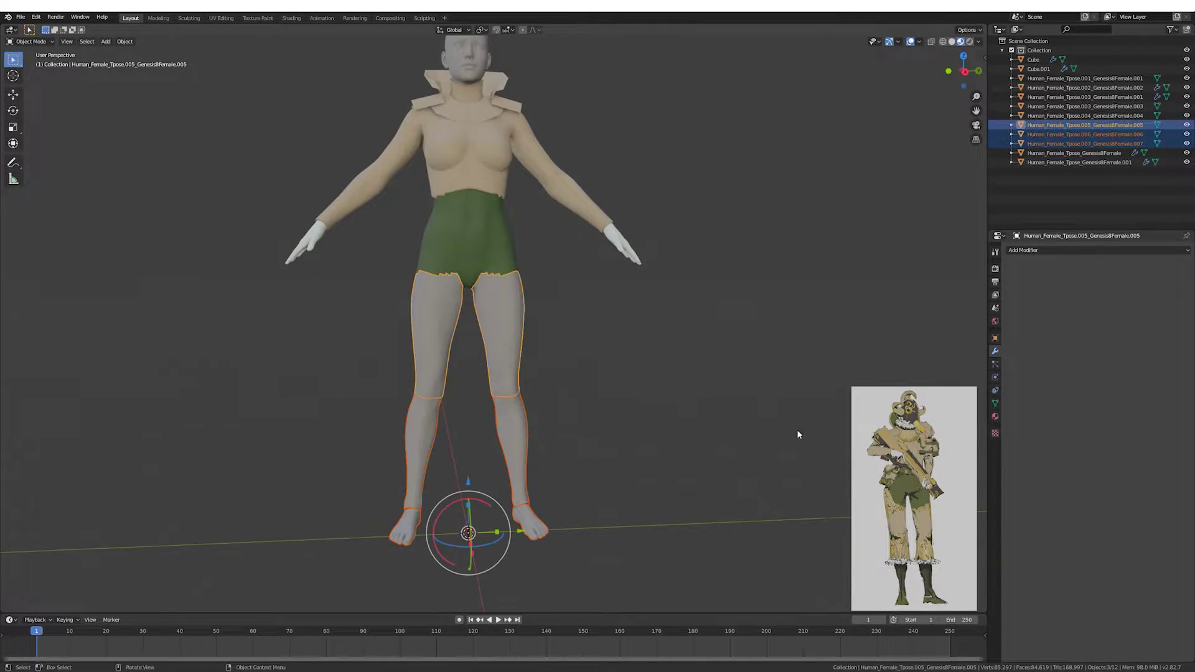
pyautogui.click(996, 416)
pyautogui.hotkey('ctrl', 'l')
pyautogui.click(635, 293)
pyautogui.moveTo(627, 298); pyautogui.dragTo(665, 270, button='middle')
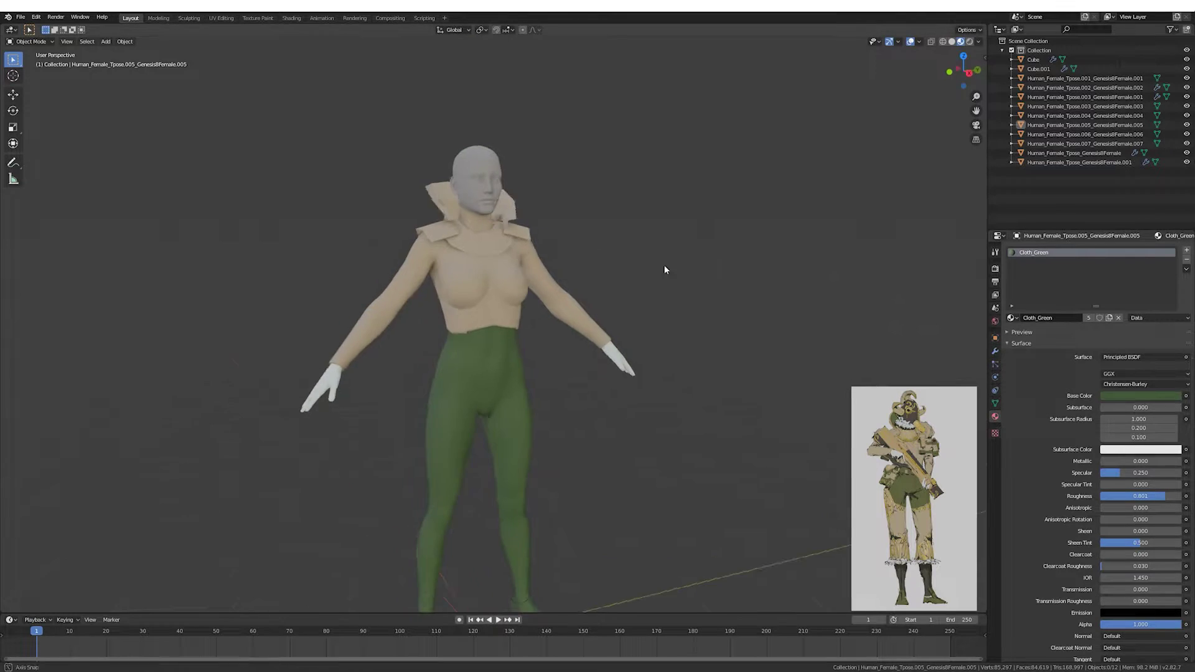
pyautogui.scroll(3, 665, 269)
pyautogui.scroll(2, 665, 270)
pyautogui.click(373, 267)
pyautogui.click(995, 352)
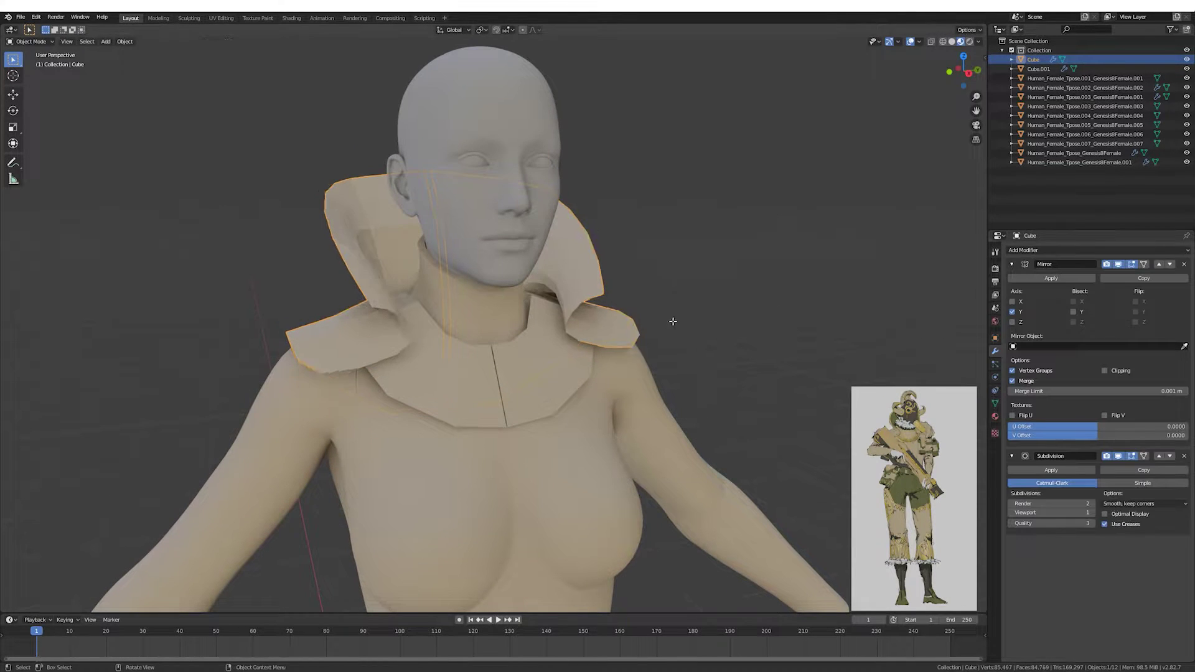
# Add two edge loops near the collar's rim.
pyautogui.press('Tab')
pyautogui.moveTo(673, 322)
pyautogui.mouseDown(button='middle')
pyautogui.moveTo(560, 311)
pyautogui.moveTo(654, 312)
pyautogui.moveTo(529, 323)
pyautogui.mouseUp(button='middle')
pyautogui.hotkey('ctrl', 'r')
pyautogui.click(466, 349)
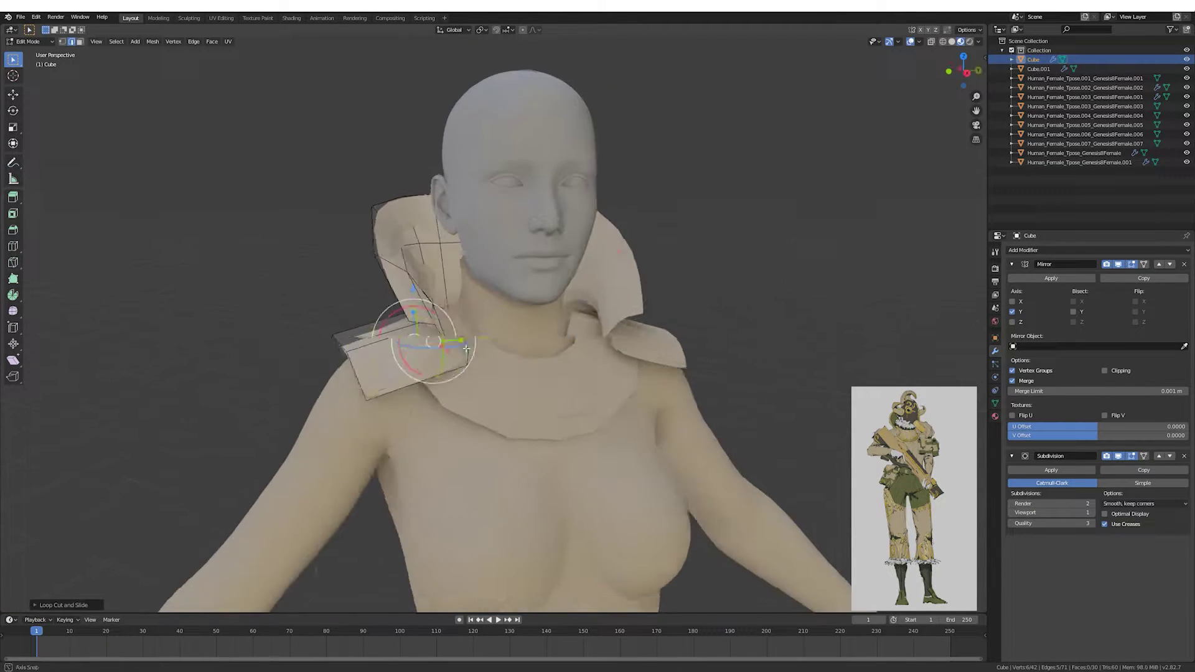
pyautogui.moveTo(466, 349)
pyautogui.mouseDown(button='middle')
pyautogui.moveTo(560, 348)
pyautogui.moveTo(448, 348)
pyautogui.moveTo(473, 311)
pyautogui.moveTo(448, 262)
pyautogui.mouseUp(button='middle')
pyautogui.hotkey('ctrl', 'r')
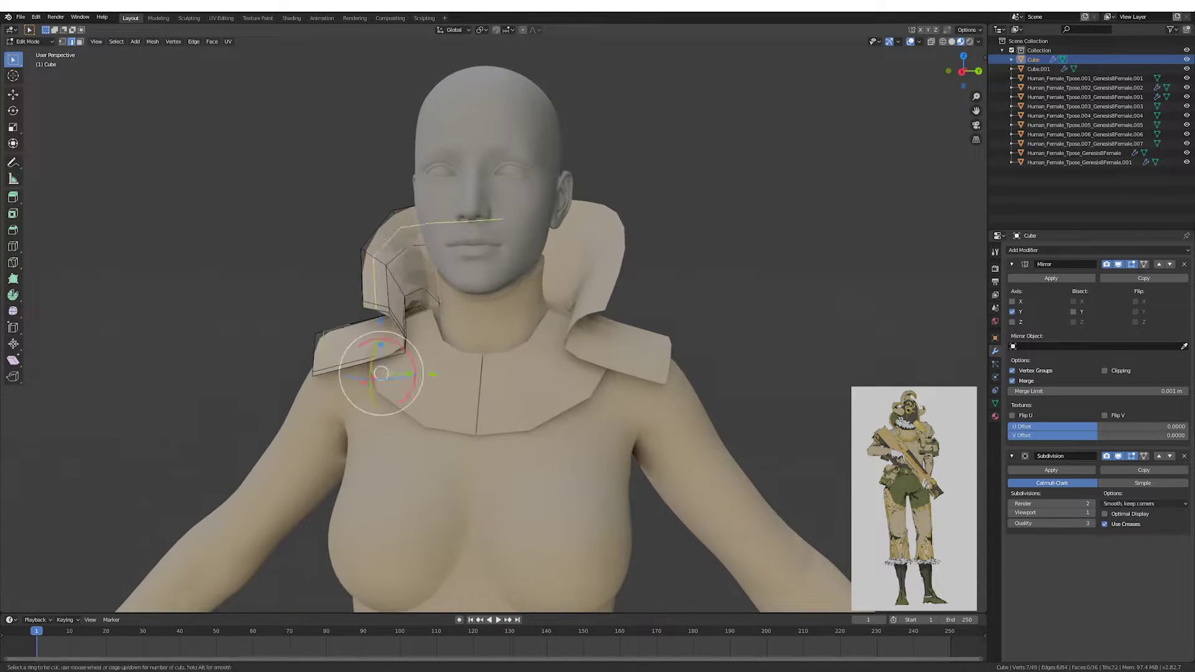
# Assign the collar's rim edges a new darkened orange-gold Metal_Gold material.
pyautogui.keyDown('alt'); pyautogui.click(365, 252); pyautogui.keyUp('alt')
pyautogui.click(995, 416)
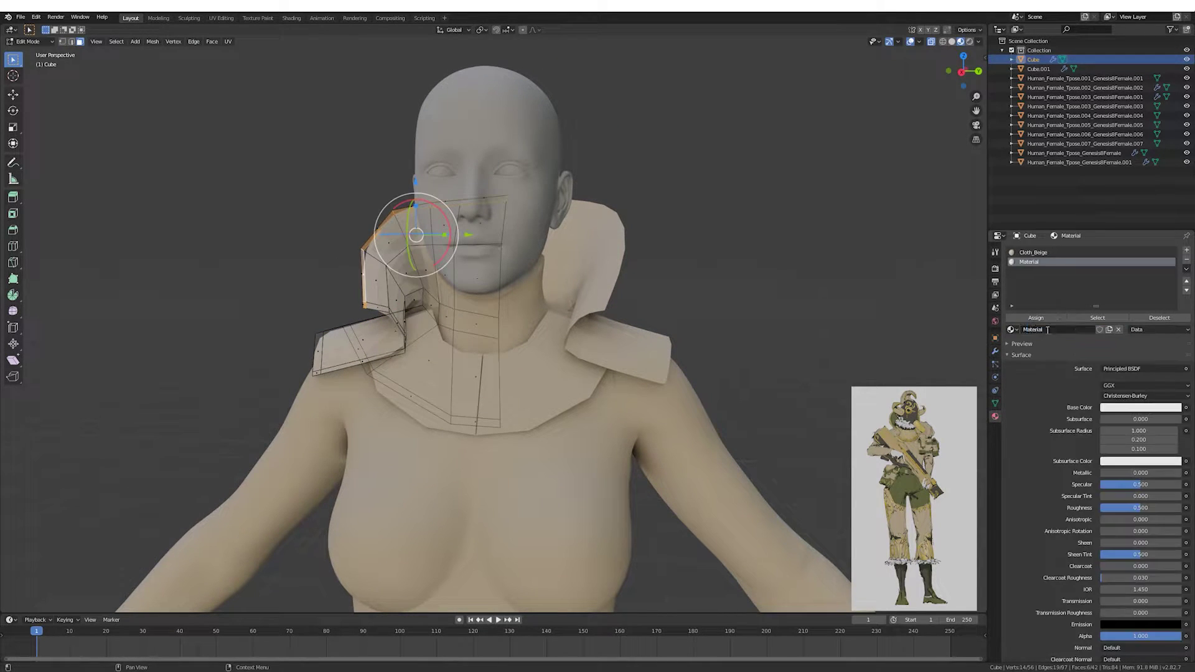
pyautogui.click(1146, 325)
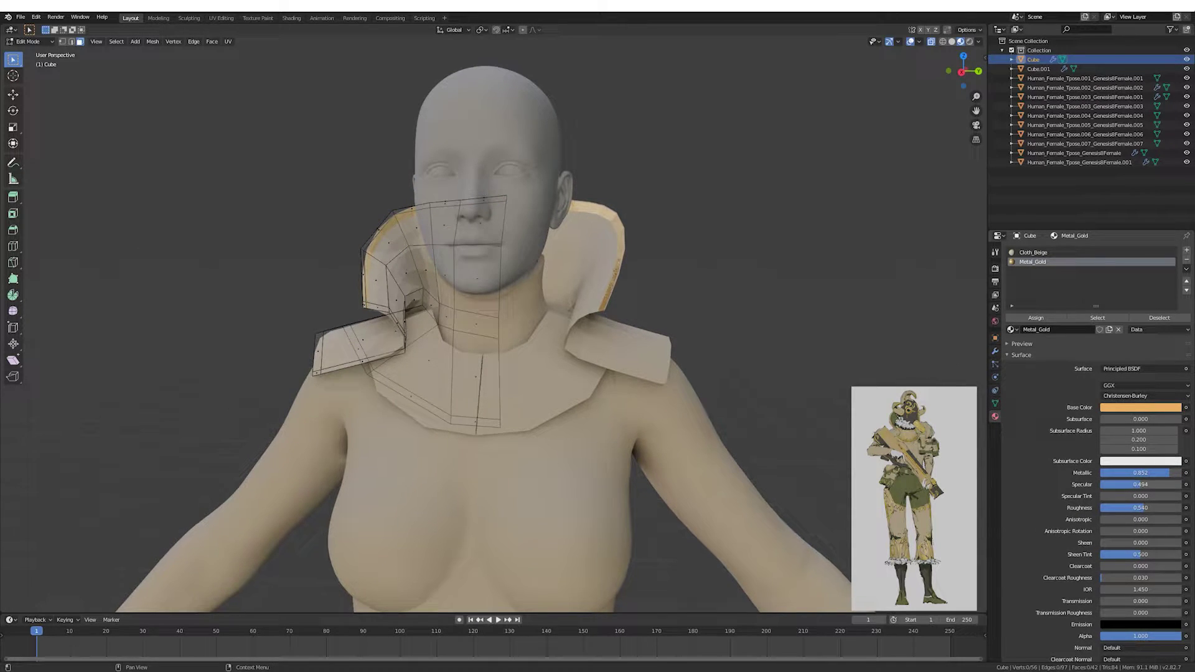
pyautogui.moveTo(561, 312); pyautogui.dragTo(598, 312, button='middle')
pyautogui.click(1141, 407)
# Slide a collar edge loop into place and leave Edit Mode.
pyautogui.moveTo(684, 255); pyautogui.dragTo(730, 256, button='middle')
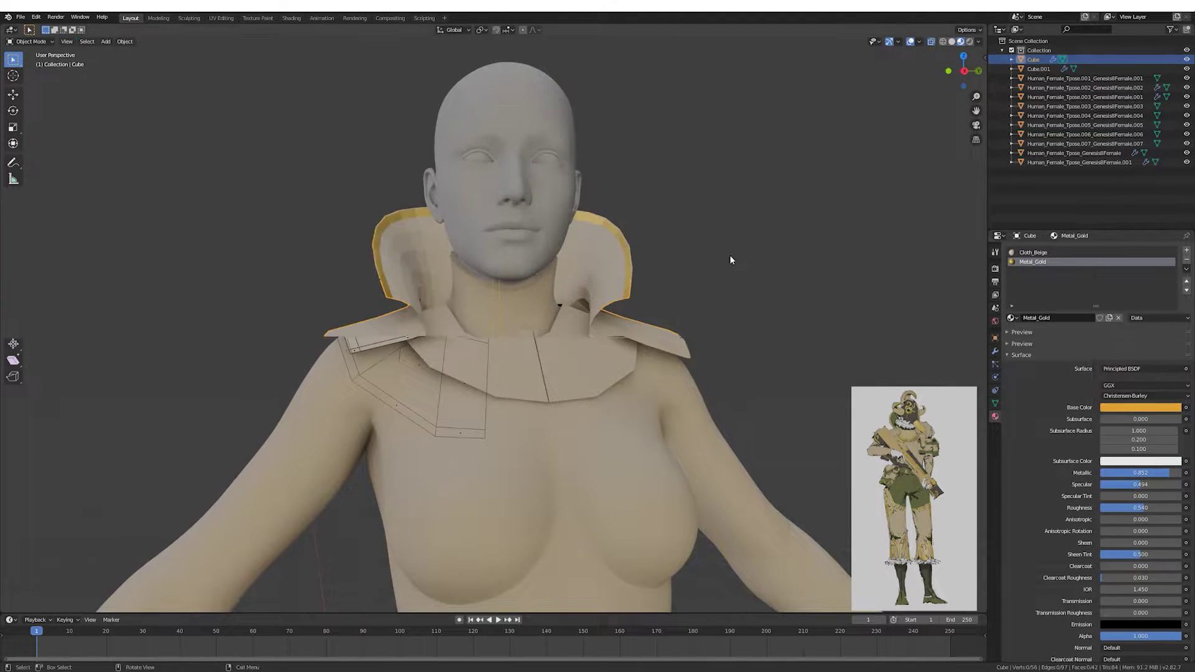
pyautogui.press('2')
pyautogui.keyDown('alt'); pyautogui.click(377, 249); pyautogui.keyUp('alt')
pyautogui.click(470, 215)
pyautogui.press('Tab')
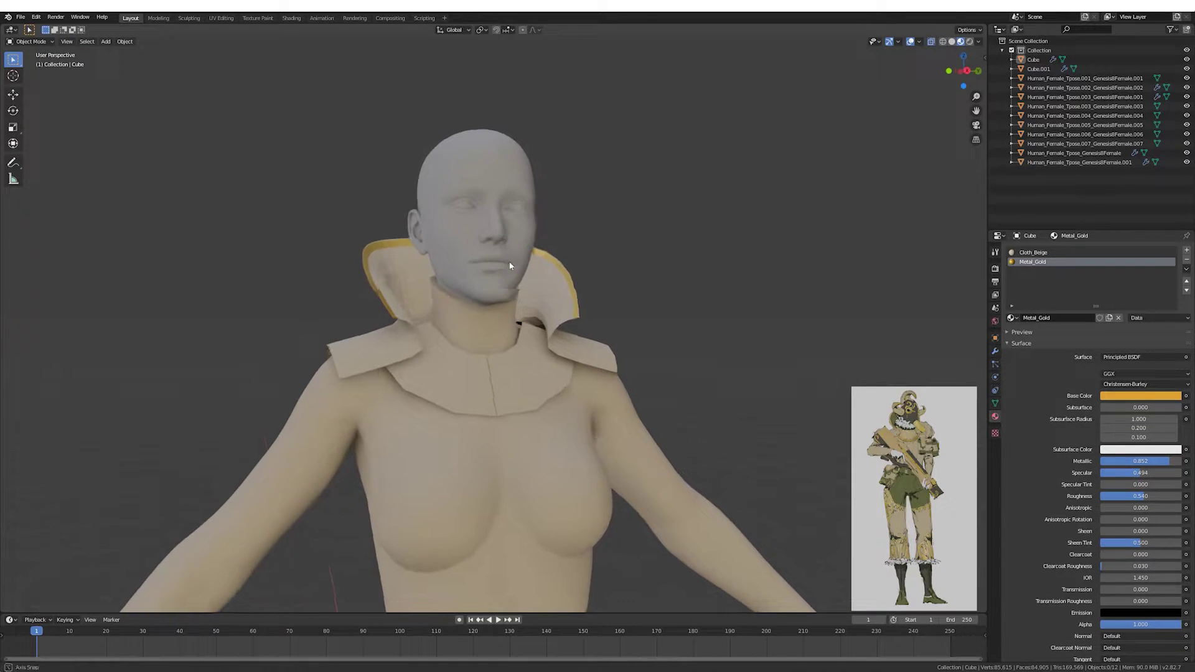
pyautogui.moveTo(469, 231); pyautogui.dragTo(474, 271, button='middle')
# Move a neckband vertex along the Y axis to reshape the beige neckband.
pyautogui.click(506, 353)
pyautogui.press('Tab')
pyautogui.click(440, 320)
pyautogui.moveTo(440, 320)
pyautogui.mouseDown(button='middle')
pyautogui.moveTo(485, 320)
pyautogui.moveTo(460, 280)
pyautogui.mouseUp(button='middle')
pyautogui.press('KP_3')
pyautogui.press('g')
pyautogui.press('y')
pyautogui.click(502, 345)
# Add an edge loop to the neckband and check its Mirror and Subdivision modifiers.
pyautogui.press('2')
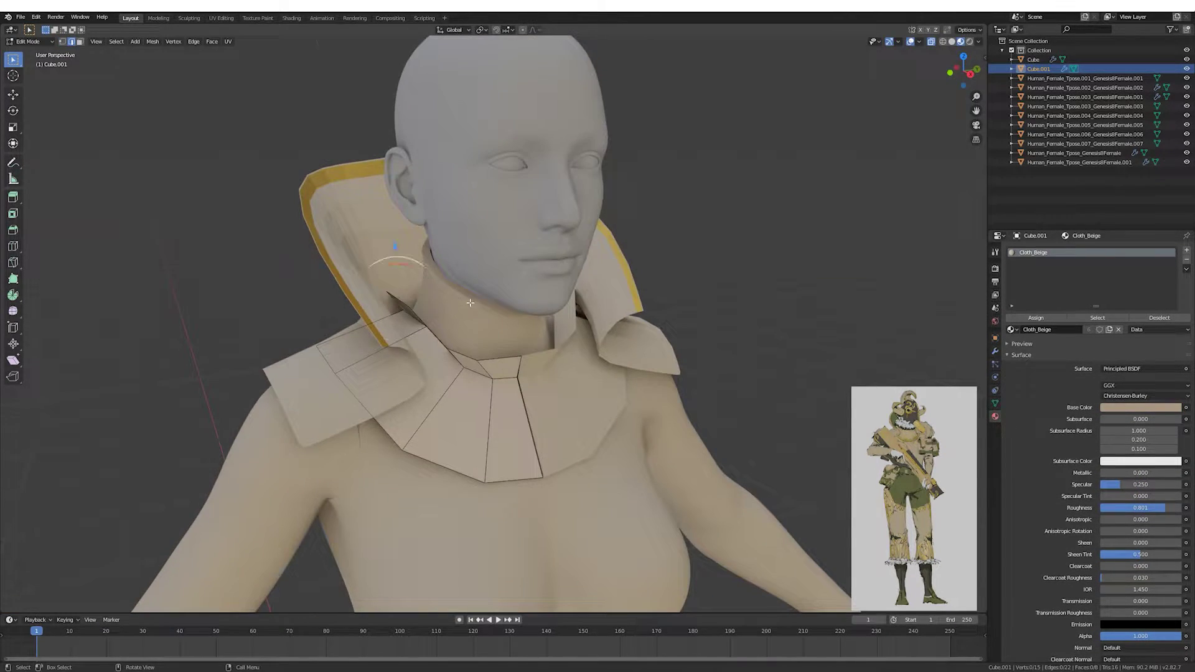
pyautogui.hotkey('ctrl', 'r')
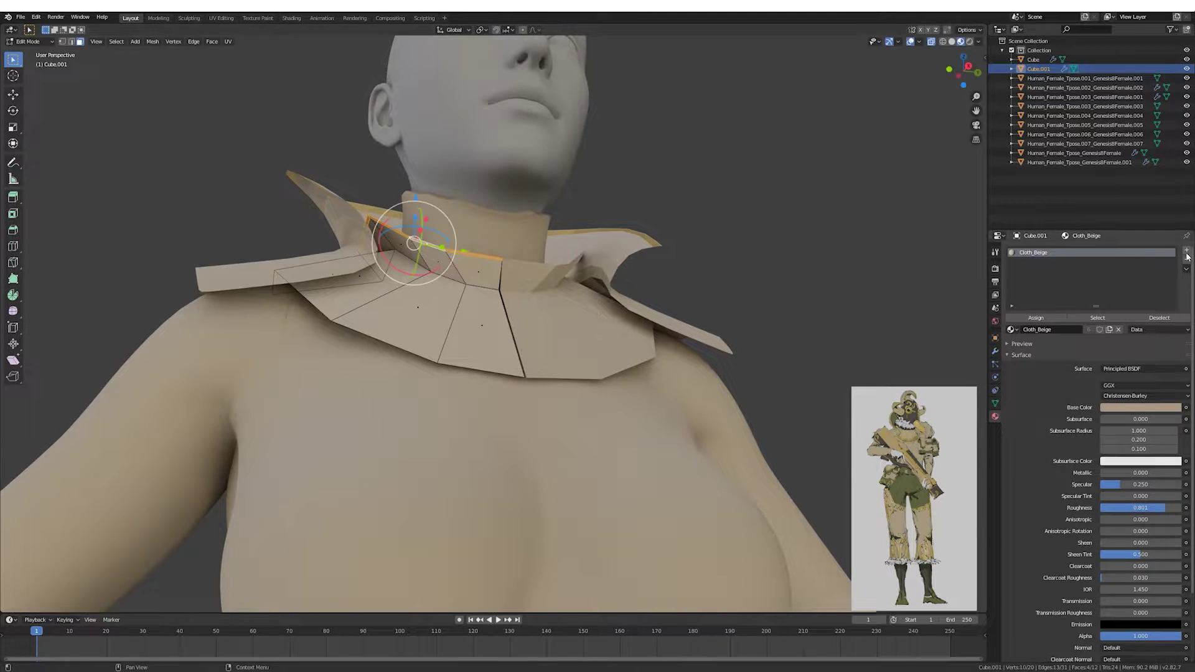
pyautogui.click(995, 352)
pyautogui.press('Tab')
pyautogui.moveTo(623, 311); pyautogui.dragTo(726, 320, button='middle')
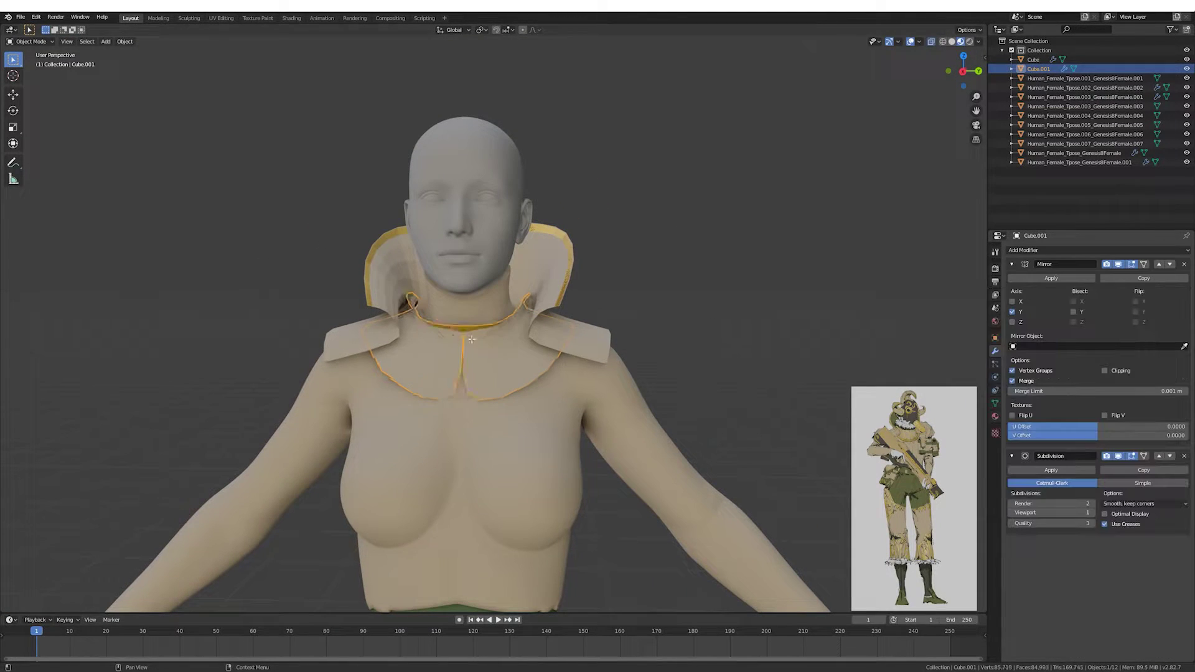
# Assign the Cloth_White material to the selected part of the body mesh.
pyautogui.hotkey('alt', 'a')
pyautogui.scroll(-2, 467, 413)
pyautogui.moveTo(467, 414)
pyautogui.mouseDown(button='middle')
pyautogui.moveTo(629, 316)
pyautogui.moveTo(666, 320)
pyautogui.mouseUp(button='middle')
pyautogui.click(666, 320)
pyautogui.press('Tab')
pyautogui.press('KP_3')
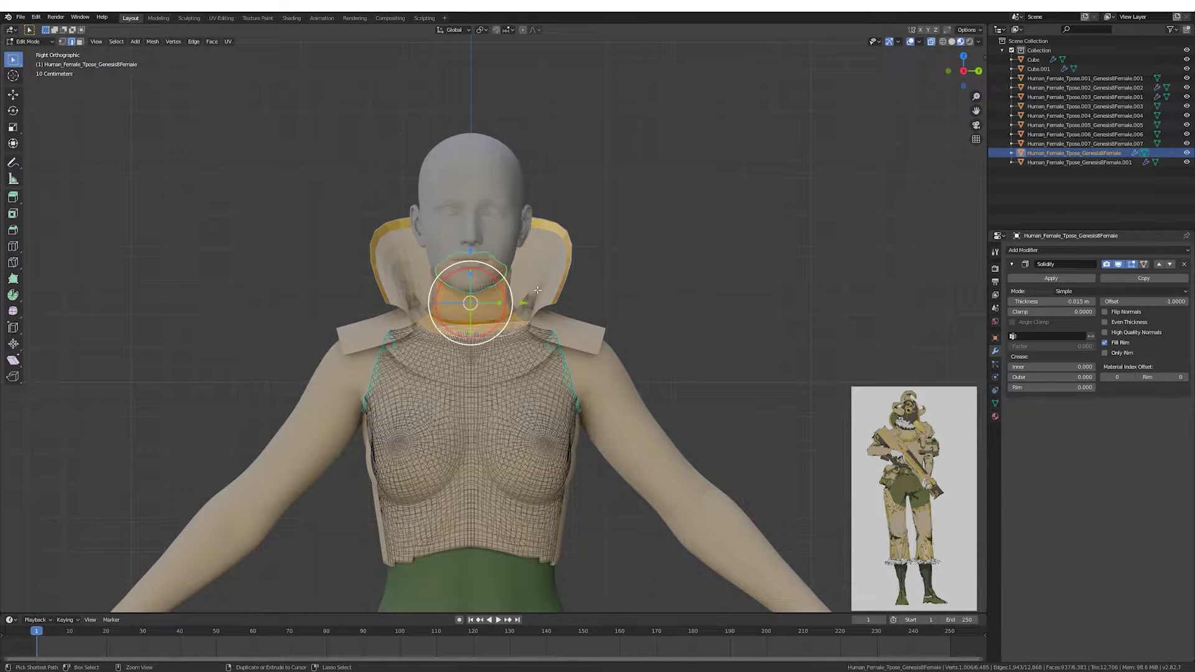
pyautogui.click(995, 416)
pyautogui.click(1034, 271)
pyautogui.press('Tab')
# Extrude the new white inner collar piece around the neck and save the Golddust project.
pyautogui.moveTo(740, 324); pyautogui.dragTo(420, 274, button='middle')
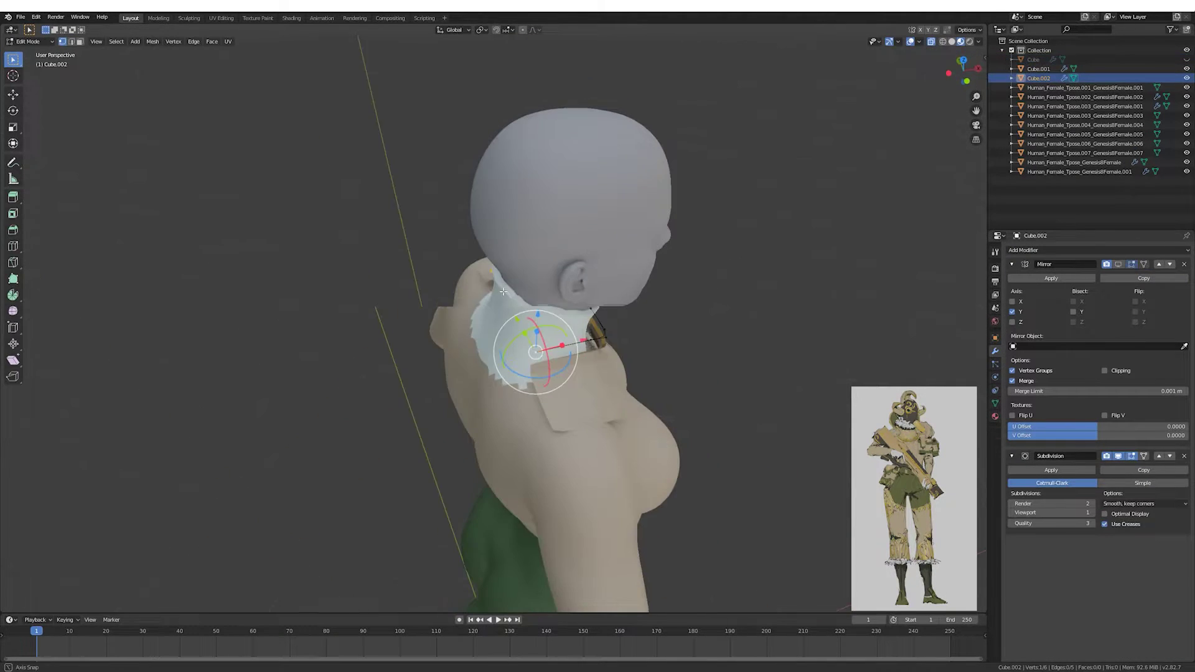
pyautogui.moveTo(503, 291); pyautogui.dragTo(677, 363, button='middle')
pyautogui.scroll(2, 677, 363)
pyautogui.press('e')
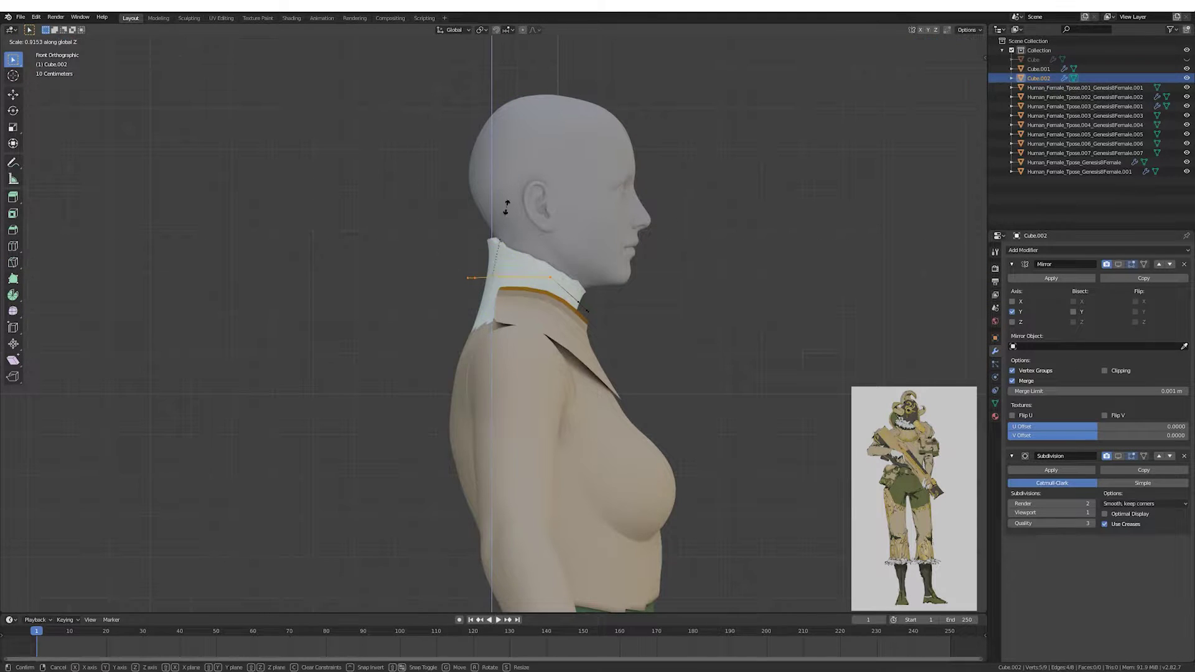
pyautogui.moveTo(595, 295)
pyautogui.mouseDown(button='middle')
pyautogui.moveTo(557, 280)
pyautogui.moveTo(636, 290)
pyautogui.mouseUp(button='middle')
pyautogui.hotkey('ctrl', 's')
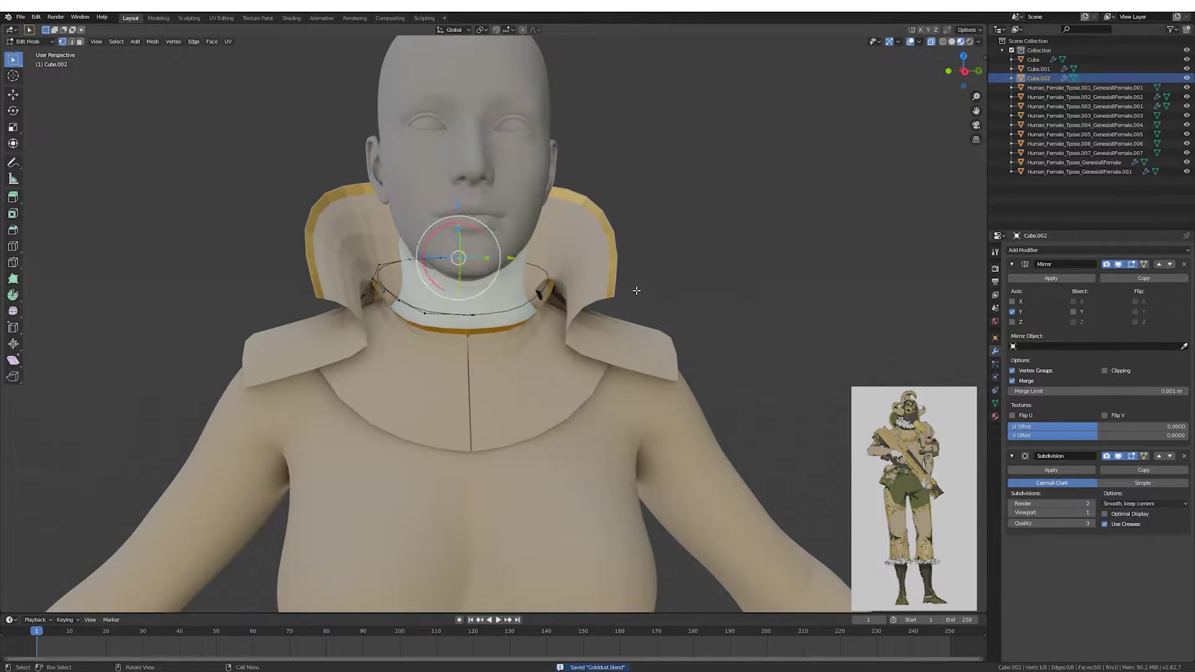
pyautogui.click(553, 293)
# Raise the inner collar along Z and move the whole collar mesh into place.
pyautogui.moveTo(553, 293); pyautogui.dragTo(638, 79, button='middle')
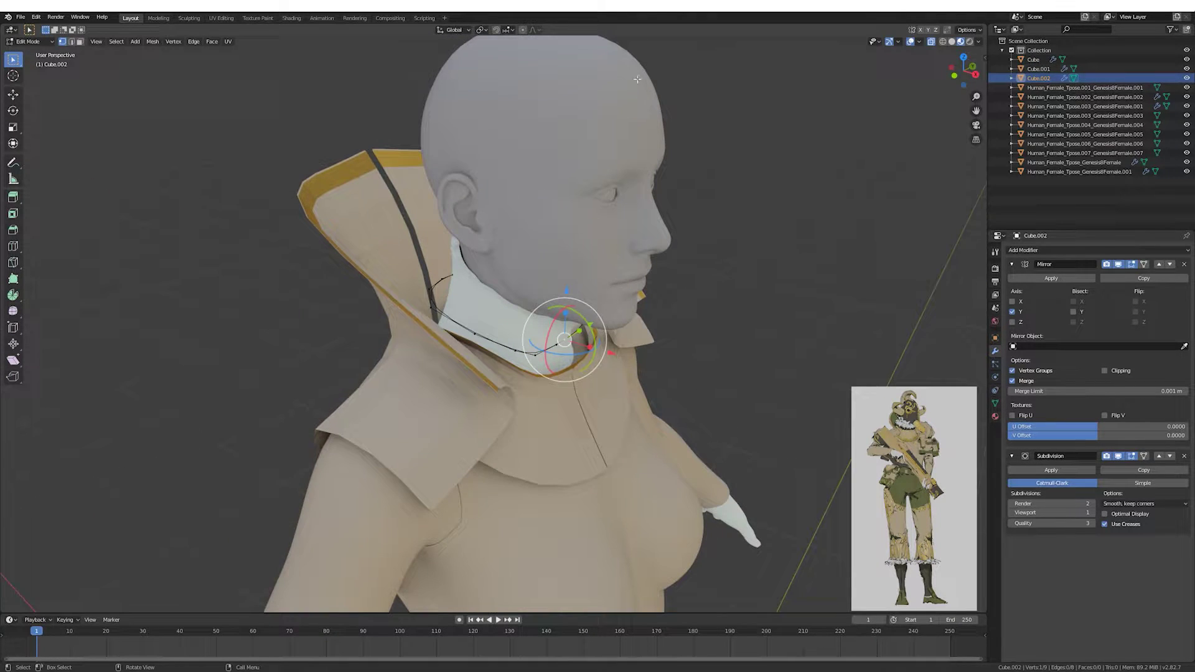
pyautogui.moveTo(648, 338); pyautogui.dragTo(518, 236, button='middle')
pyautogui.press('g')
pyautogui.press('z')
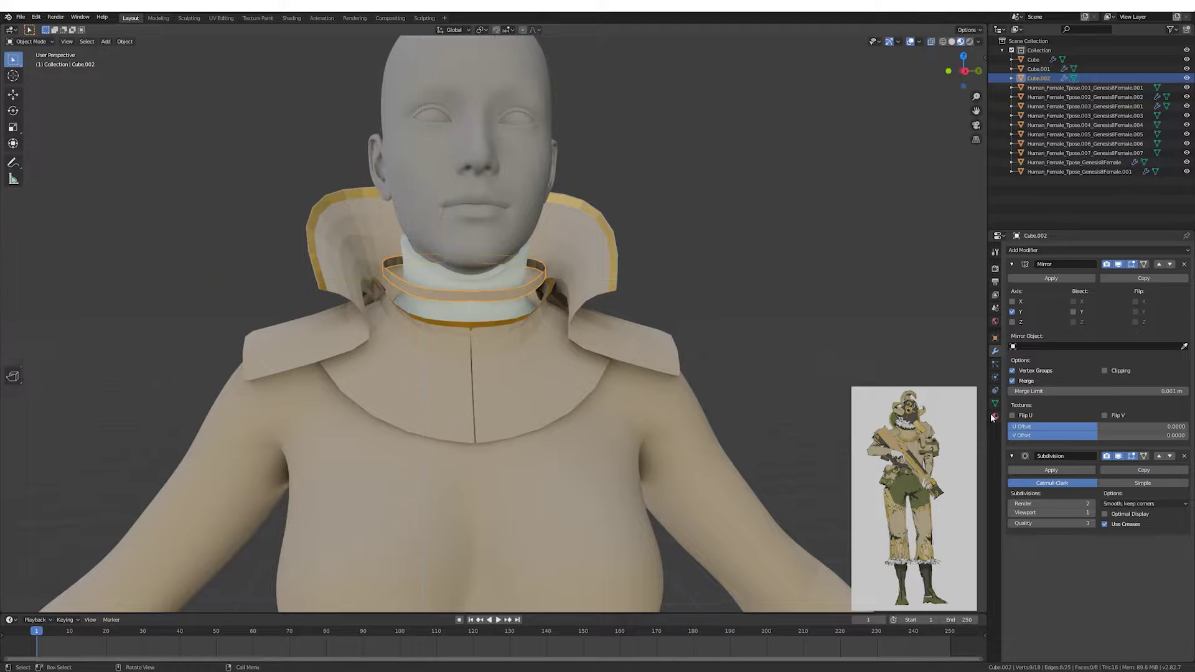
pyautogui.click(995, 416)
pyautogui.press('Tab')
pyautogui.moveTo(534, 284)
pyautogui.mouseDown(button='middle')
pyautogui.moveTo(555, 284)
pyautogui.moveTo(618, 343)
pyautogui.moveTo(478, 277)
pyautogui.moveTo(560, 274)
pyautogui.moveTo(430, 268)
pyautogui.mouseUp(button='middle')
pyautogui.press('2')
pyautogui.press('a')
pyautogui.press('g')
pyautogui.click(555, 284)
# Flare the inner collar by moving its vertices along Y with proportional editing.
pyautogui.press('1')
pyautogui.click(447, 313)
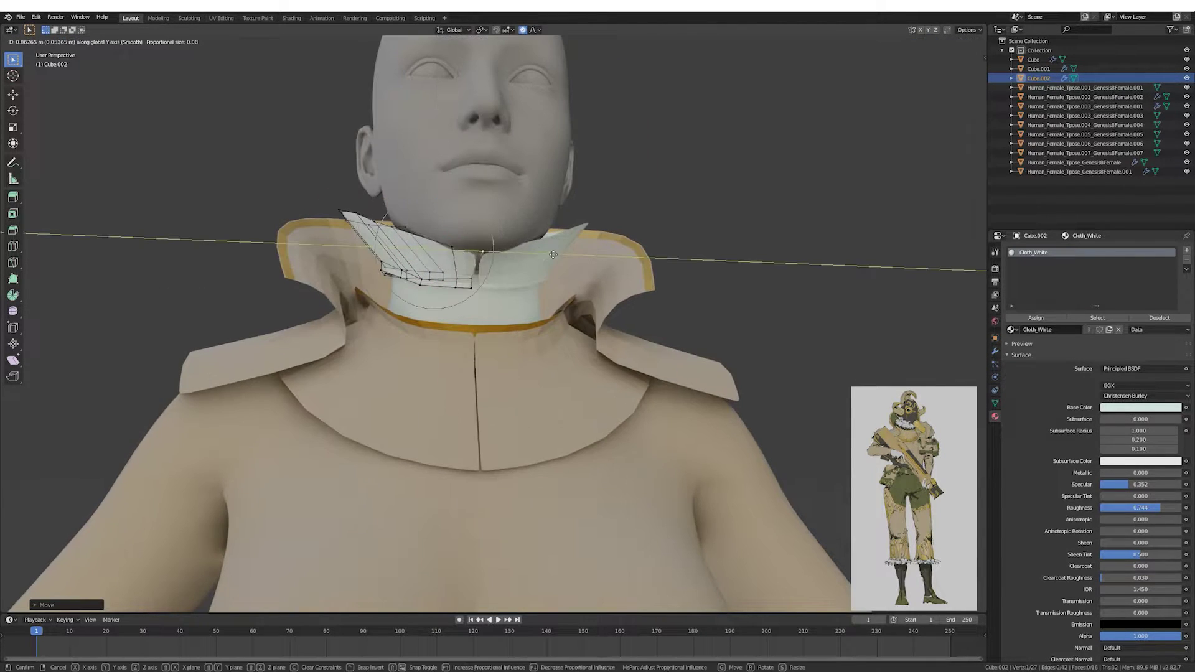
pyautogui.moveTo(447, 313); pyautogui.dragTo(487, 305, button='middle')
pyautogui.press('KP_5')
pyautogui.press('g')
pyautogui.press('y')
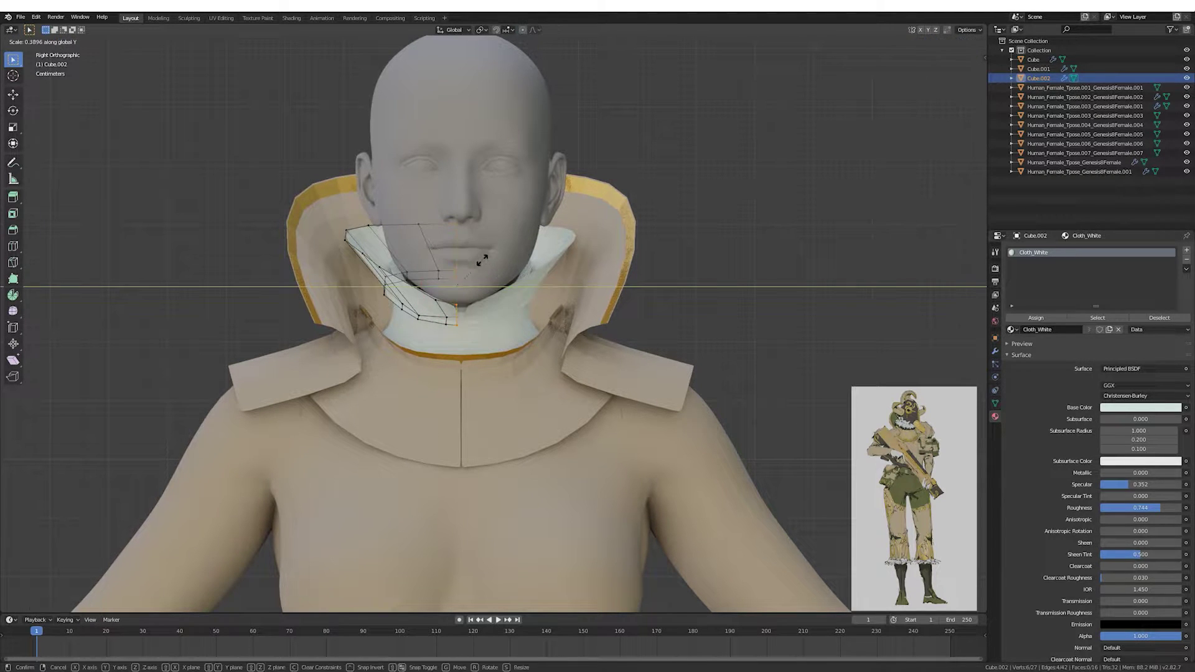
pyautogui.moveTo(492, 281); pyautogui.dragTo(524, 338, button='middle')
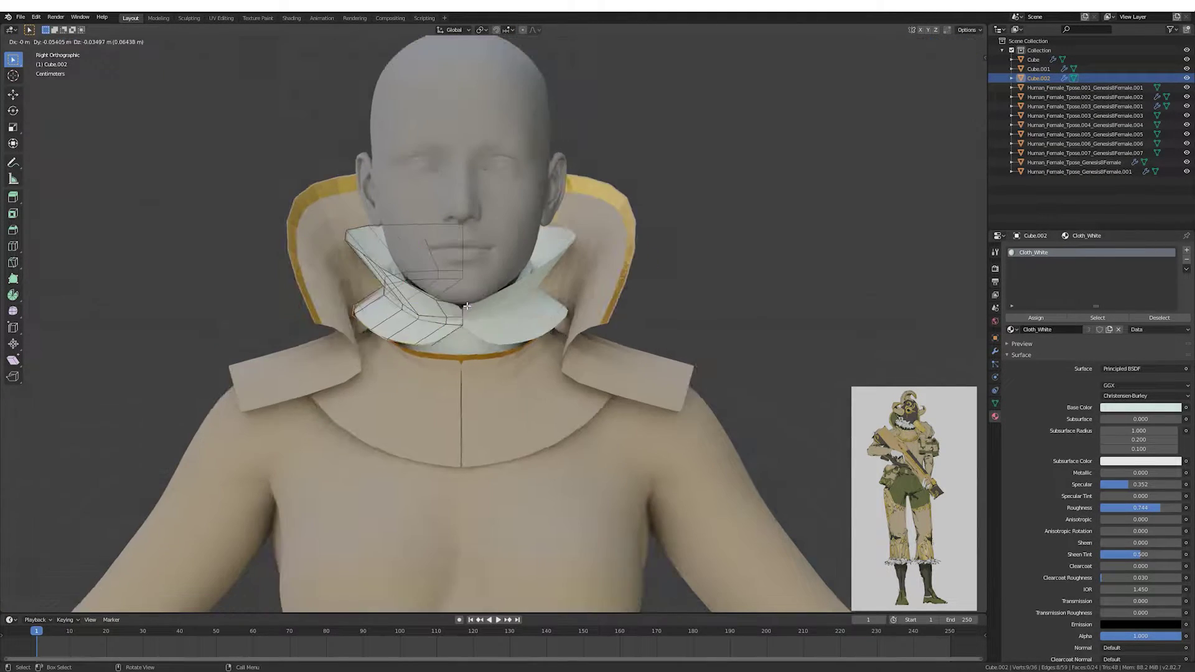
pyautogui.scroll(-5, 680, 360)
pyautogui.click(509, 308)
pyautogui.moveTo(509, 309); pyautogui.dragTo(543, 239, button='middle')
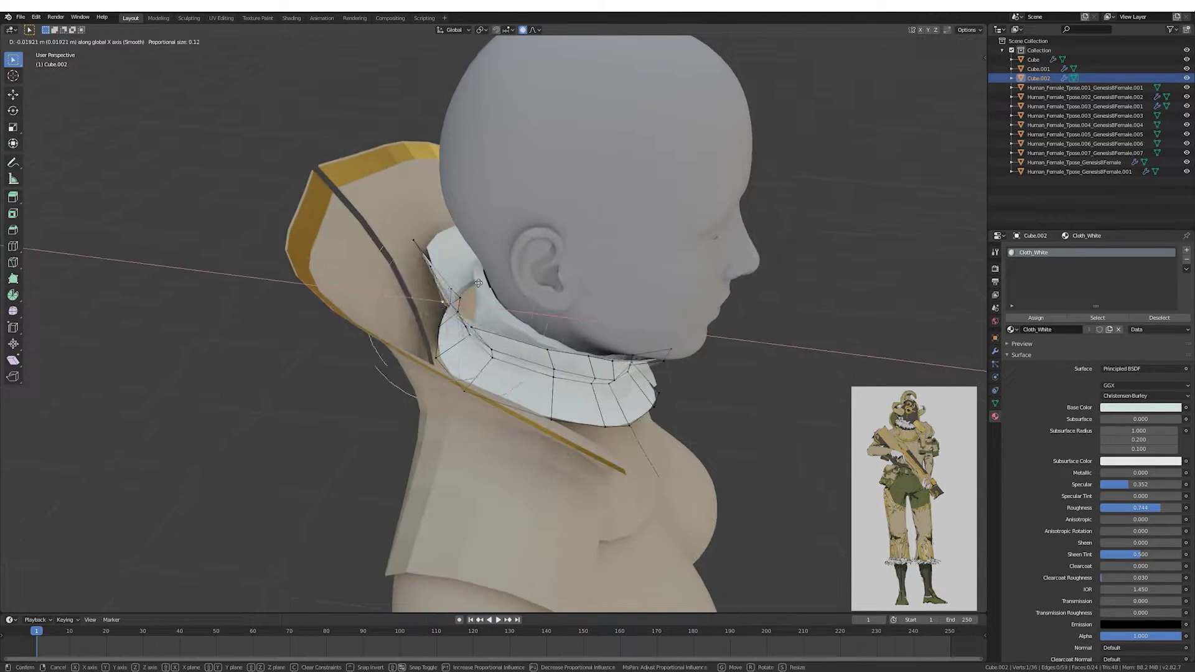
pyautogui.click(454, 209)
pyautogui.moveTo(453, 210)
pyautogui.mouseDown(button='middle')
pyautogui.moveTo(552, 252)
pyautogui.moveTo(492, 256)
pyautogui.moveTo(436, 337)
pyautogui.moveTo(508, 304)
pyautogui.moveTo(547, 232)
pyautogui.moveTo(517, 311)
pyautogui.moveTo(473, 352)
pyautogui.moveTo(436, 355)
pyautogui.moveTo(561, 363)
pyautogui.moveTo(436, 336)
pyautogui.moveTo(629, 271)
pyautogui.mouseUp(button='middle')
# Try an extra edge loop on the inner collar, then undo it.
pyautogui.hotkey('ctrl', 'r')
pyautogui.click(492, 256)
pyautogui.press('Escape')
pyautogui.hotkey('ctrl', 'z')
# Cut a new edge loop through the collar mesh.
pyautogui.press('Tab')
pyautogui.scroll(-5, 505, 305)
pyautogui.scroll(6, 508, 304)
pyautogui.press('Tab')
pyautogui.hotkey('ctrl', 'r')
pyautogui.click(498, 300)
pyautogui.scroll(-4, 517, 311)
# Move the gold neck ring's vertices along the Y axis.
pyautogui.press('Tab')
pyautogui.click(513, 350)
pyautogui.press('Tab')
pyautogui.scroll(2, 513, 350)
pyautogui.click(517, 350)
pyautogui.click(561, 363)
pyautogui.scroll(-3, 629, 272)
pyautogui.moveTo(584, 308)
pyautogui.mouseDown(button='middle')
pyautogui.moveTo(548, 311)
pyautogui.moveTo(635, 339)
pyautogui.moveTo(716, 339)
pyautogui.mouseUp(button='middle')
pyautogui.scroll(2, 635, 339)
pyautogui.press('Tab')
# Add a 0.014 m Solidify modifier to the tall beige collar.
pyautogui.click(660, 338)
pyautogui.click(995, 350)
pyautogui.click(1059, 250)
pyautogui.click(1008, 381)
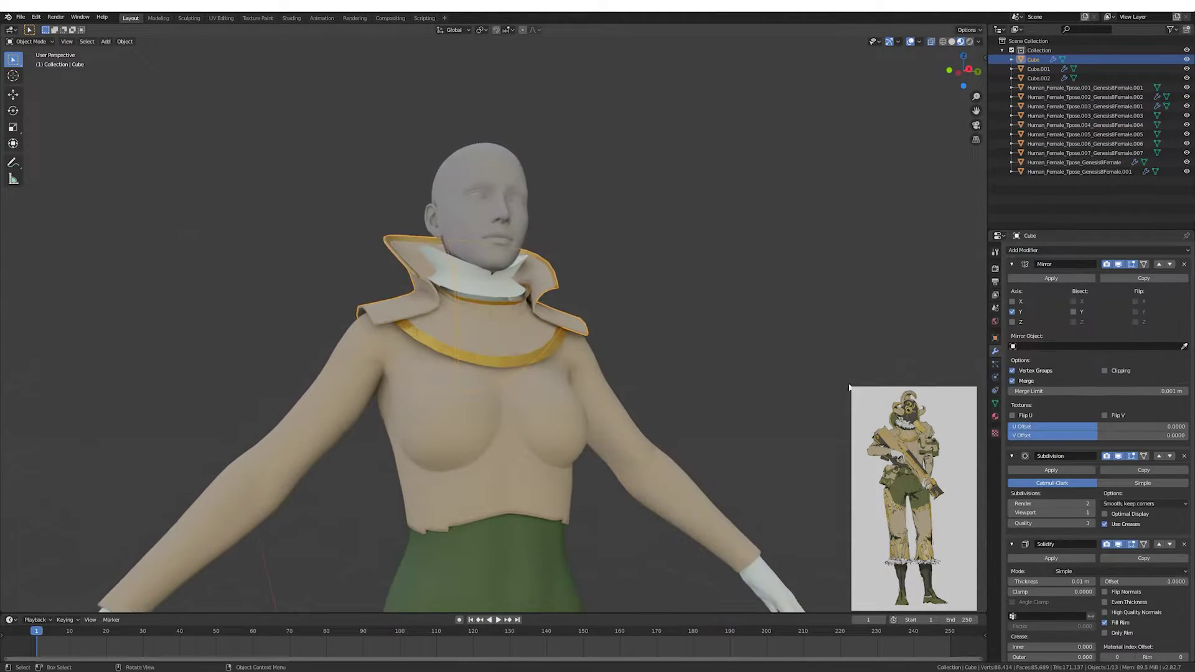
pyautogui.click(1012, 456)
pyautogui.click(430, 321)
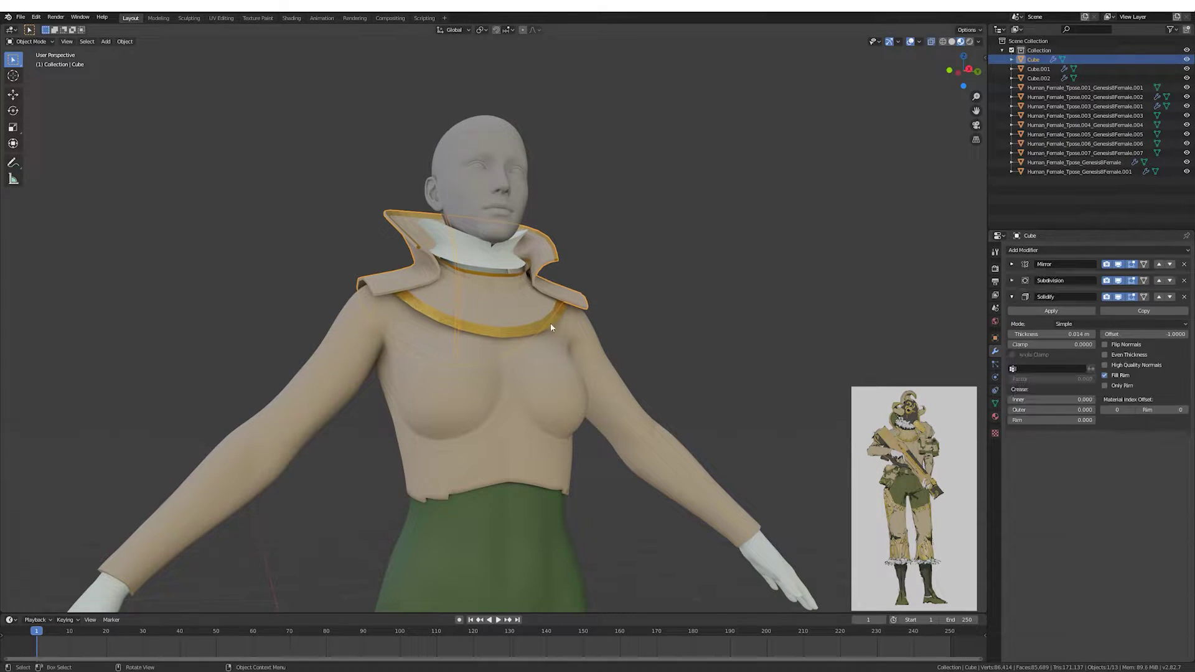
pyautogui.click(548, 262)
# Move the collar's back vertices up along Y with proportional editing so it wraps the head.
pyautogui.press('Tab')
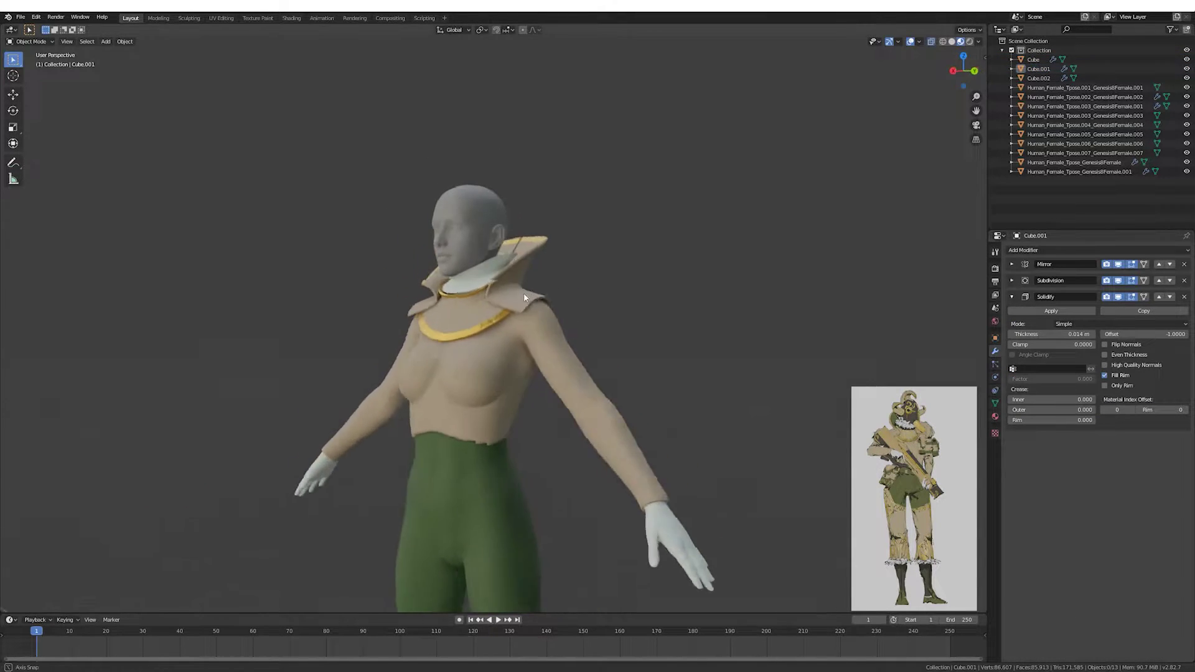
pyautogui.moveTo(524, 293); pyautogui.dragTo(605, 280, button='middle')
pyautogui.press('g')
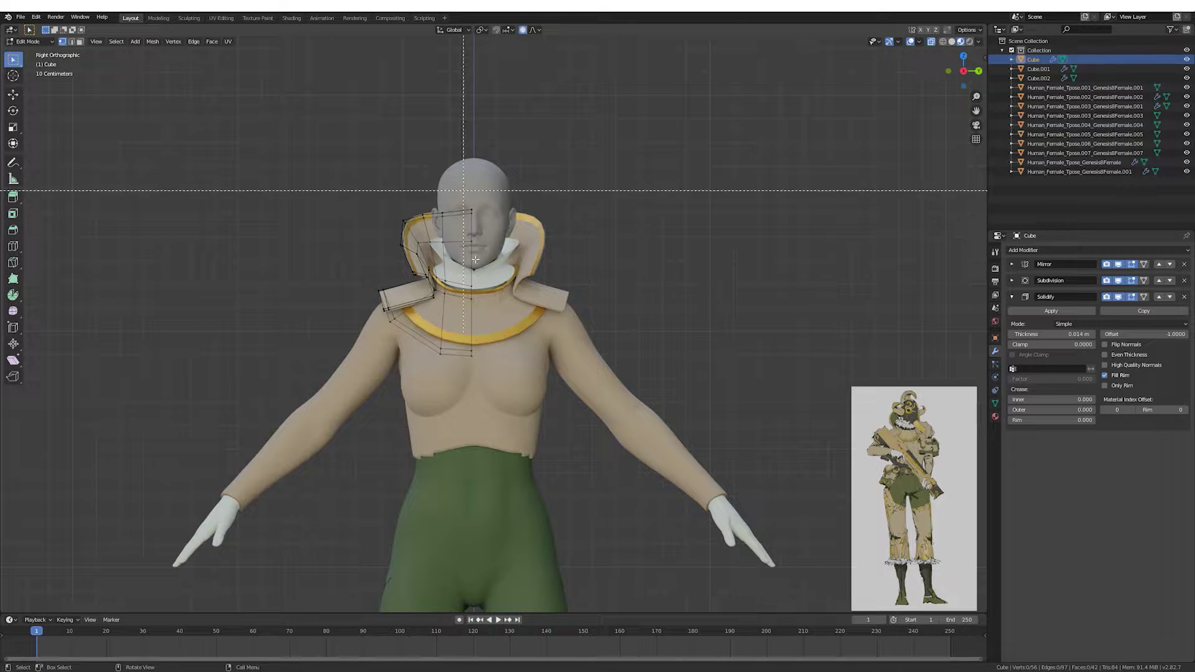
pyautogui.moveTo(776, 262); pyautogui.dragTo(575, 268, button='middle')
pyautogui.press('g')
pyautogui.press('y')
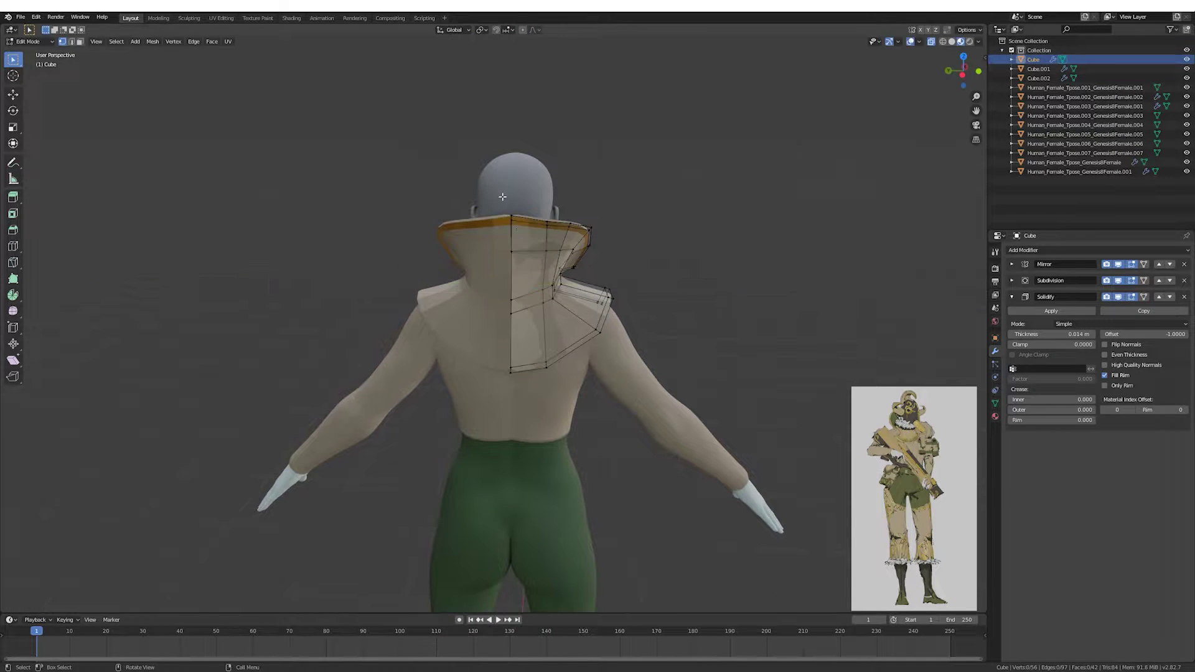
pyautogui.moveTo(503, 197); pyautogui.dragTo(630, 233, button='middle')
pyautogui.press('g')
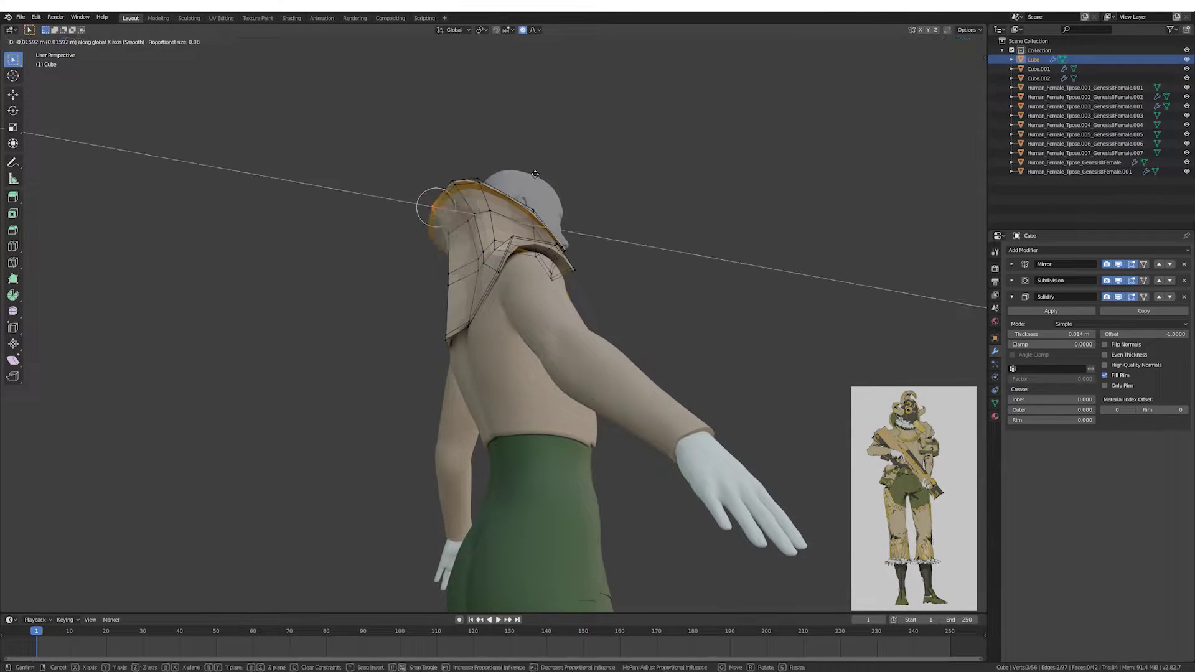
pyautogui.moveTo(535, 175)
pyautogui.mouseDown(button='middle')
pyautogui.moveTo(442, 290)
pyautogui.moveTo(674, 256)
pyautogui.moveTo(408, 264)
pyautogui.mouseUp(button='middle')
# Select the collar rim edge, return to Object Mode and save the project.
pyautogui.click(442, 289)
pyautogui.scroll(3, 461, 259)
pyautogui.click(461, 258)
pyautogui.scroll(-5, 461, 258)
pyautogui.press('Tab')
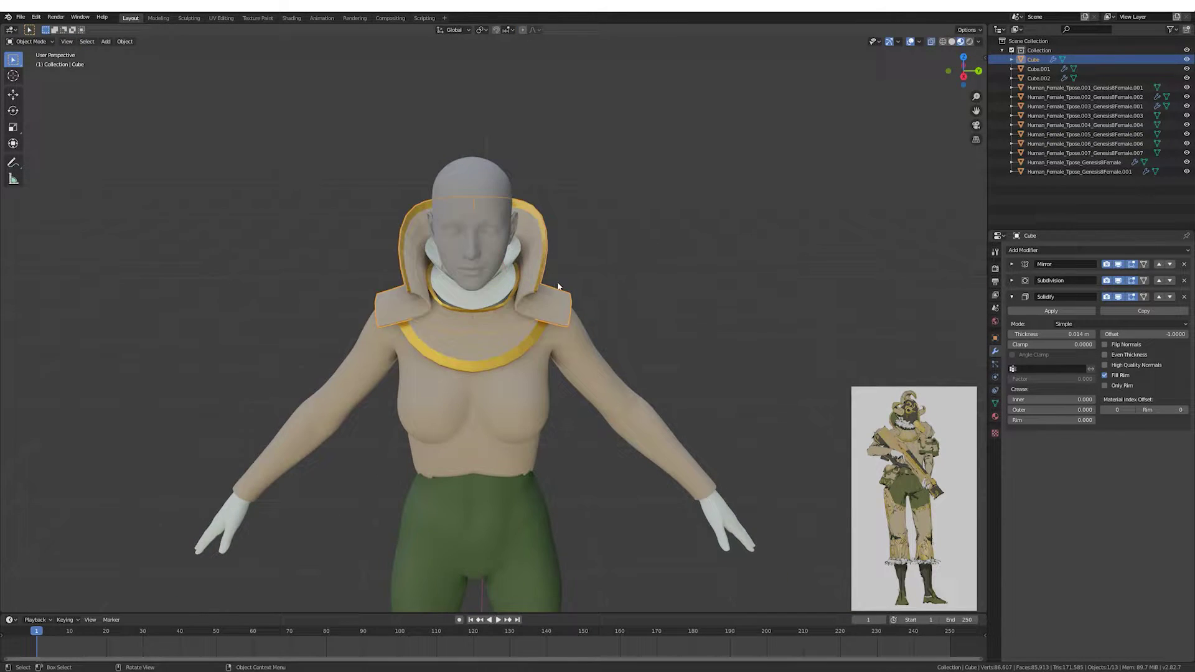
pyautogui.scroll(2, 607, 286)
pyautogui.scroll(2, 607, 287)
pyautogui.moveTo(607, 286)
pyautogui.mouseDown(button='middle')
pyautogui.moveTo(584, 329)
pyautogui.moveTo(427, 285)
pyautogui.mouseUp(button='middle')
pyautogui.hotkey('ctrl', 's')
# Duplicate the collar as Cube.003, an inner lining with the Cloth_Green material.
pyautogui.moveTo(443, 239); pyautogui.dragTo(479, 243, button='middle')
pyautogui.press('e')
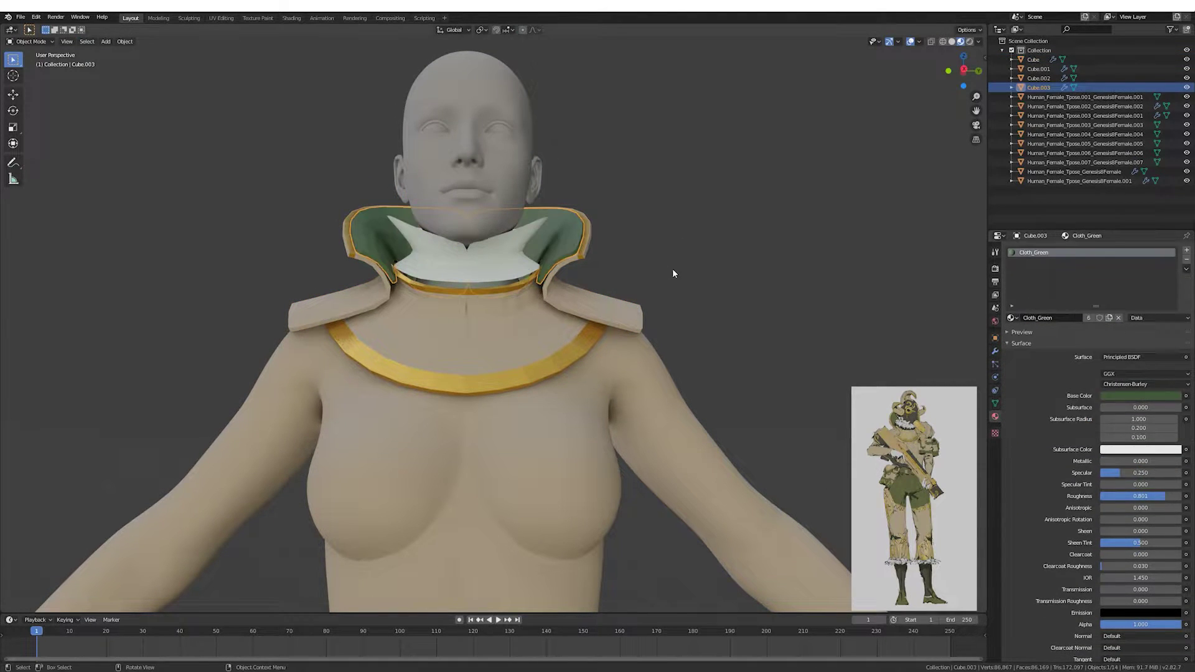
pyautogui.moveTo(481, 288)
pyautogui.mouseDown(button='middle')
pyautogui.moveTo(613, 308)
pyautogui.moveTo(560, 280)
pyautogui.moveTo(598, 262)
pyautogui.moveTo(579, 243)
pyautogui.moveTo(572, 267)
pyautogui.moveTo(536, 259)
pyautogui.mouseUp(button='middle')
pyautogui.press('Tab')
pyautogui.scroll(-5, 584, 236)
pyautogui.scroll(2, 573, 249)
# Add a UV Sphere scaled over the head with a new Rubber_Black material.
pyautogui.click(535, 259)
pyautogui.hotkey('ctrl', 's')
pyautogui.click(106, 41)
pyautogui.click(213, 96)
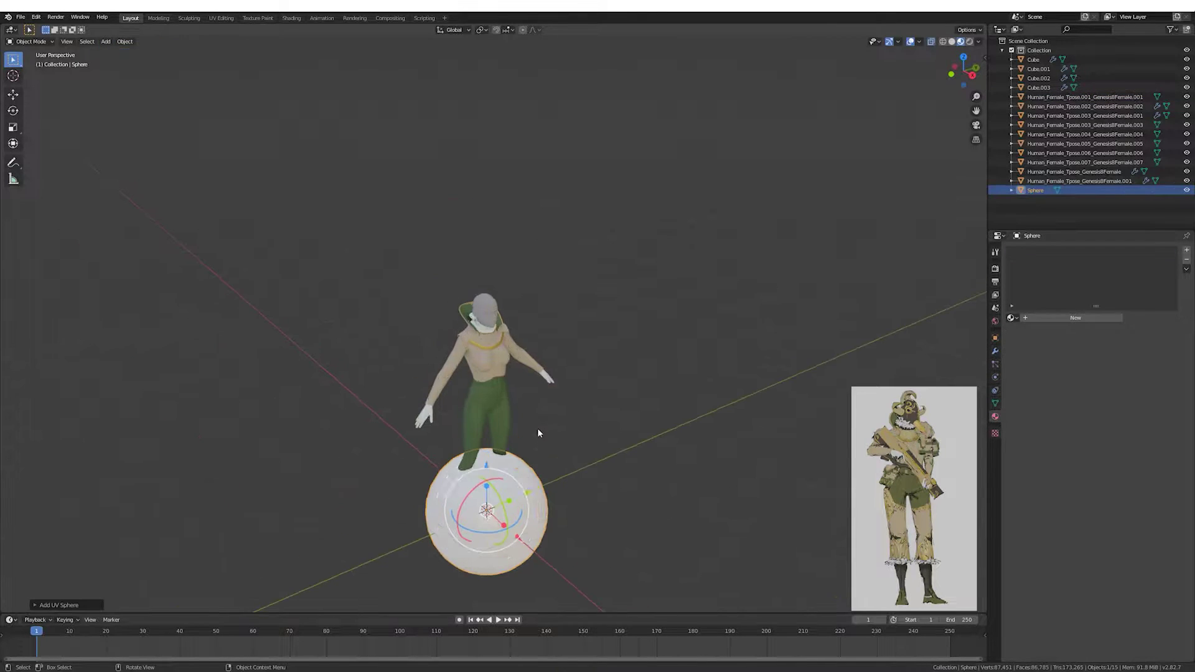
pyautogui.press('s')
pyautogui.click(1026, 318)
pyautogui.doubleClick(1031, 317)
pyautogui.write('Rubber_B')
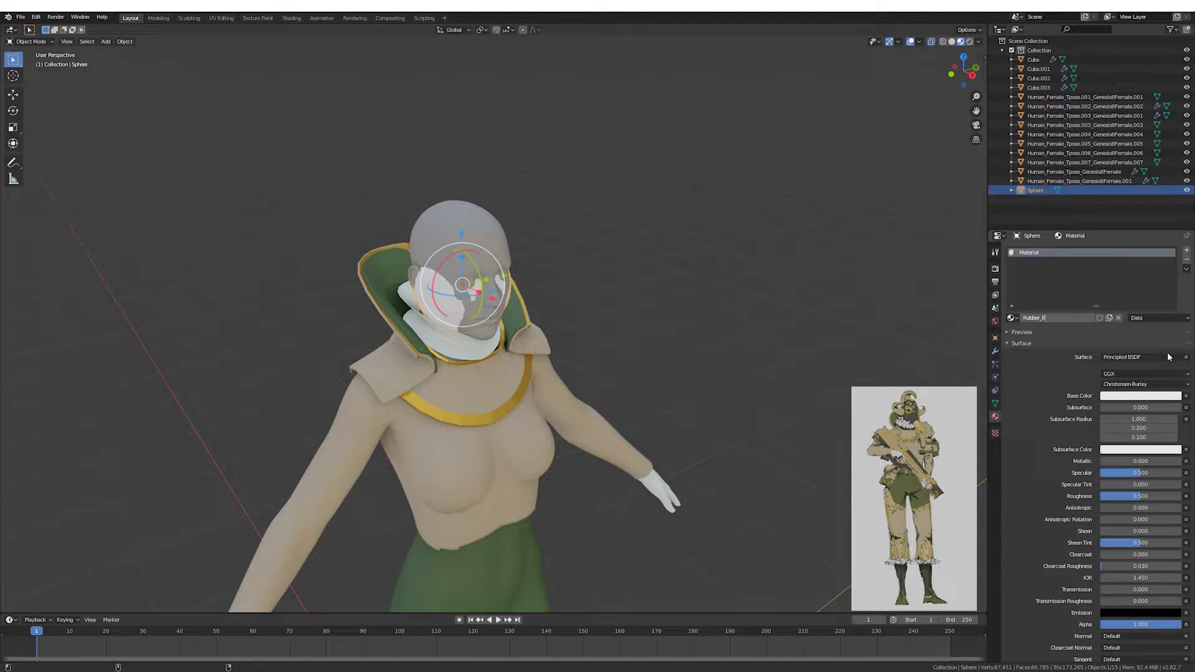
pyautogui.write('lack')
pyautogui.press('Return')
# Shrinkwrap the helmet sphere onto the female body and resize it.
pyautogui.click(995, 351)
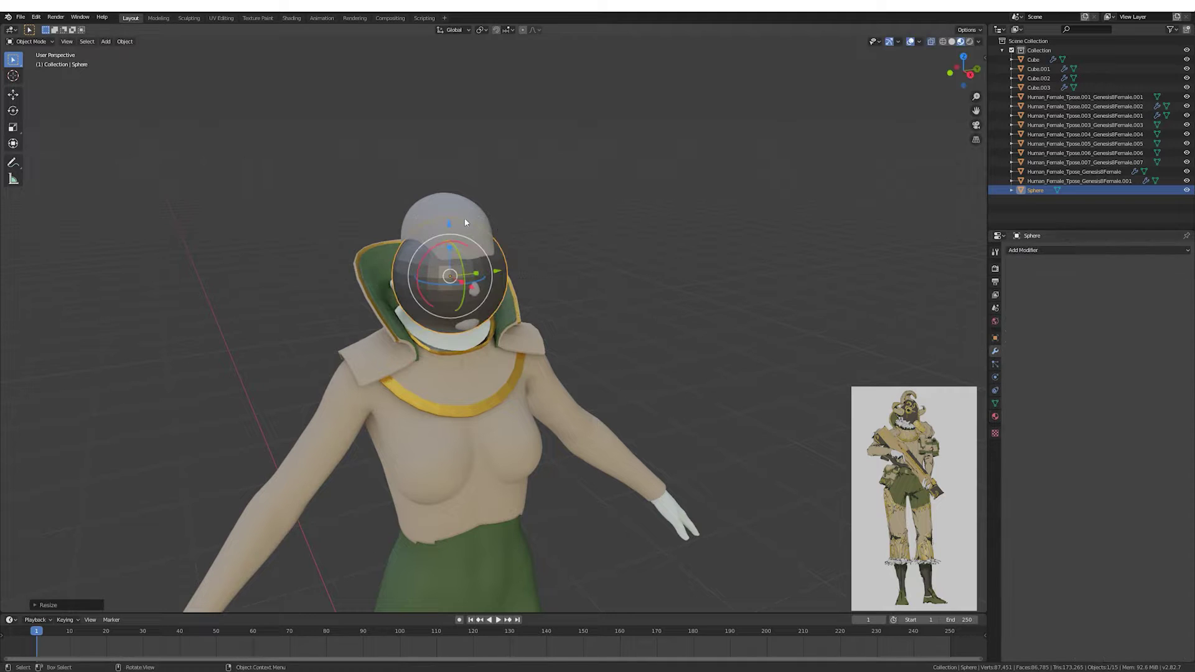
pyautogui.click(1096, 250)
pyautogui.click(1081, 353)
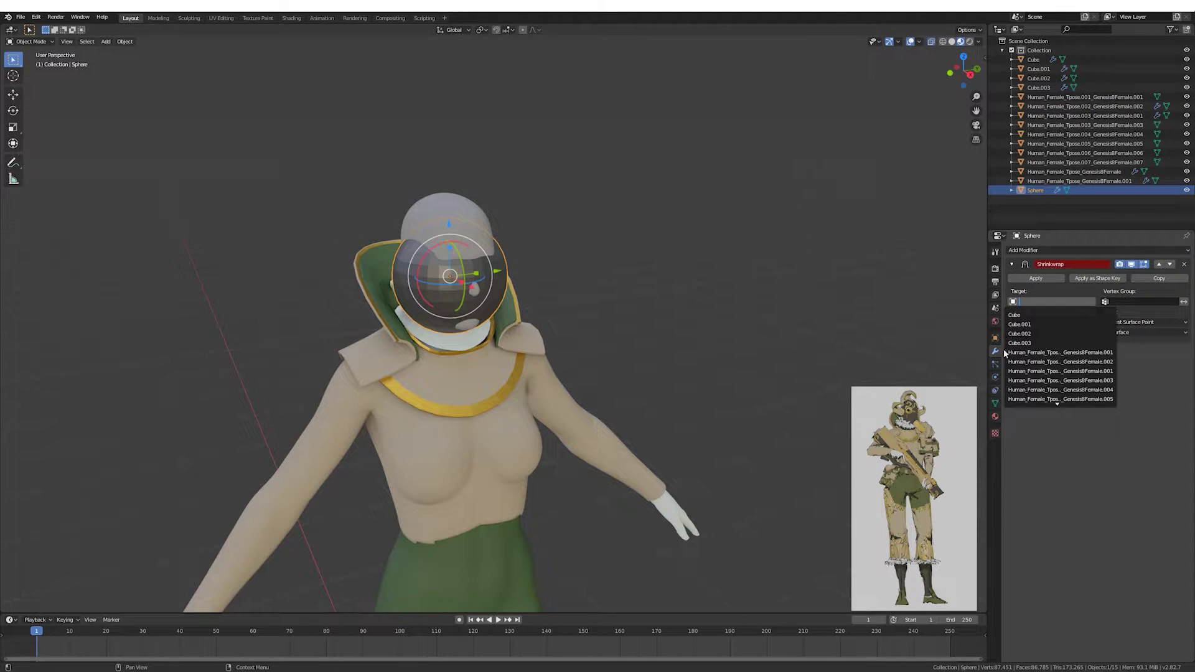
pyautogui.click(1051, 302)
pyautogui.press('s')
pyautogui.click(773, 250)
# Pull the helmet's front forward into a snout in Edit Mode.
pyautogui.press('KP_3')
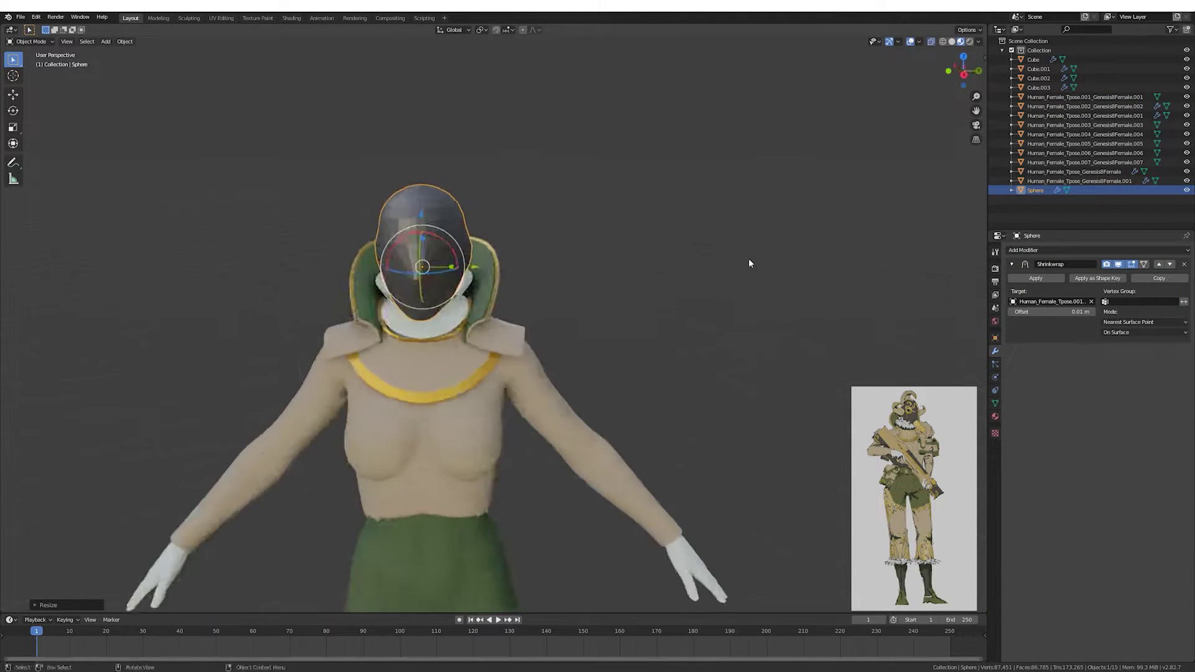
pyautogui.press('KP_1')
pyautogui.press('Tab')
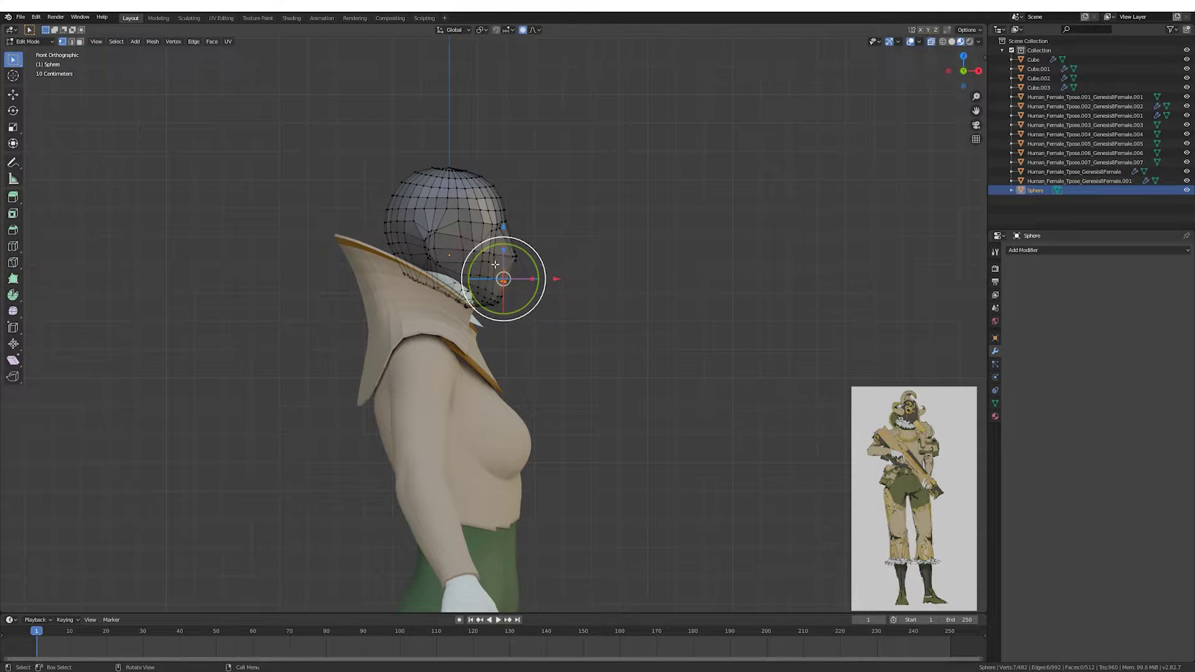
pyautogui.click(591, 297)
pyautogui.press('KP_3')
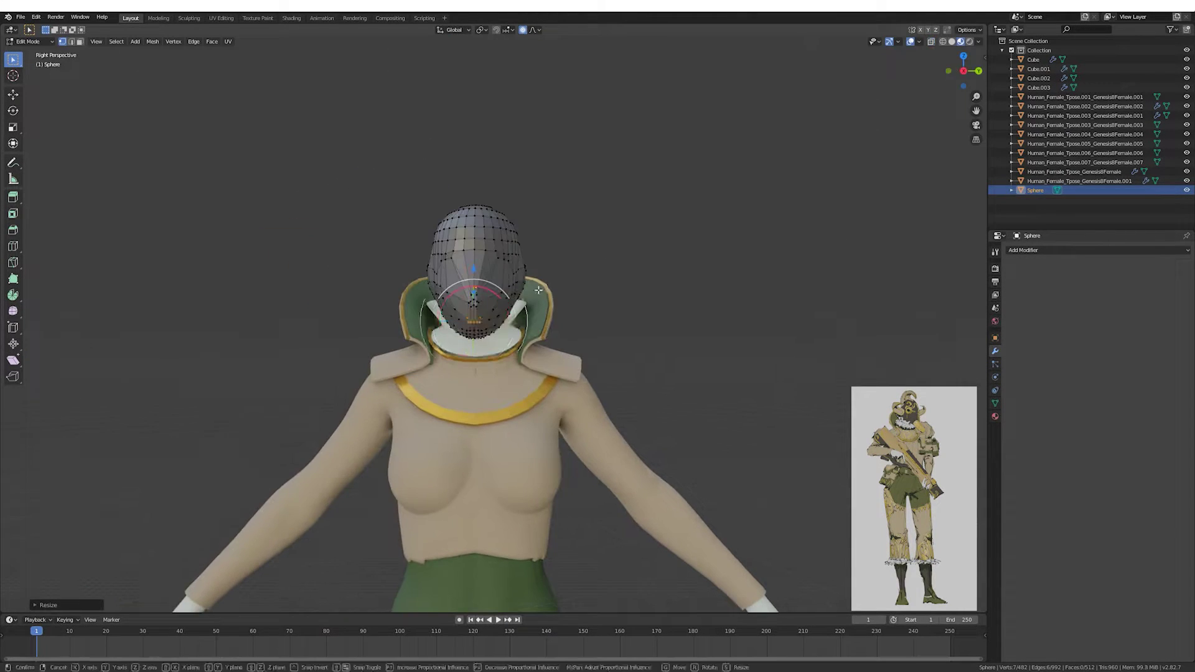
pyautogui.press('KP_1')
pyautogui.scroll(3, 603, 335)
# Add a small cylinder in front of the helmet, then delete it.
pyautogui.press('Tab')
pyautogui.click(106, 41)
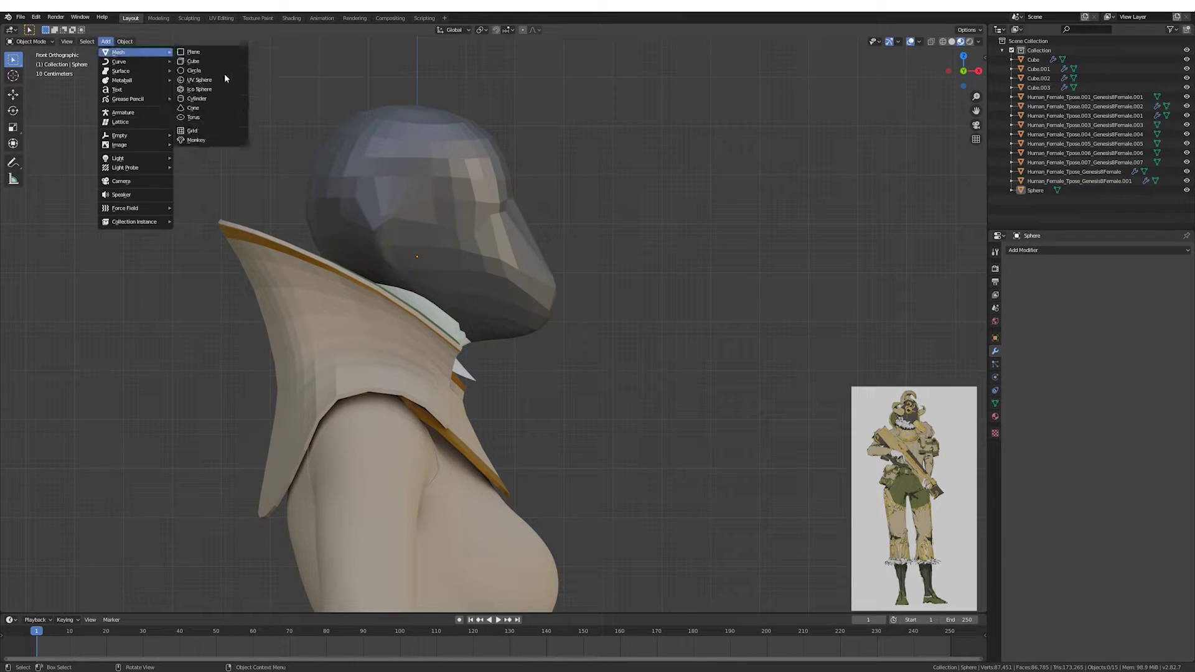
pyautogui.click(206, 92)
pyautogui.press('s')
pyautogui.click(562, 372)
pyautogui.scroll(4, 561, 373)
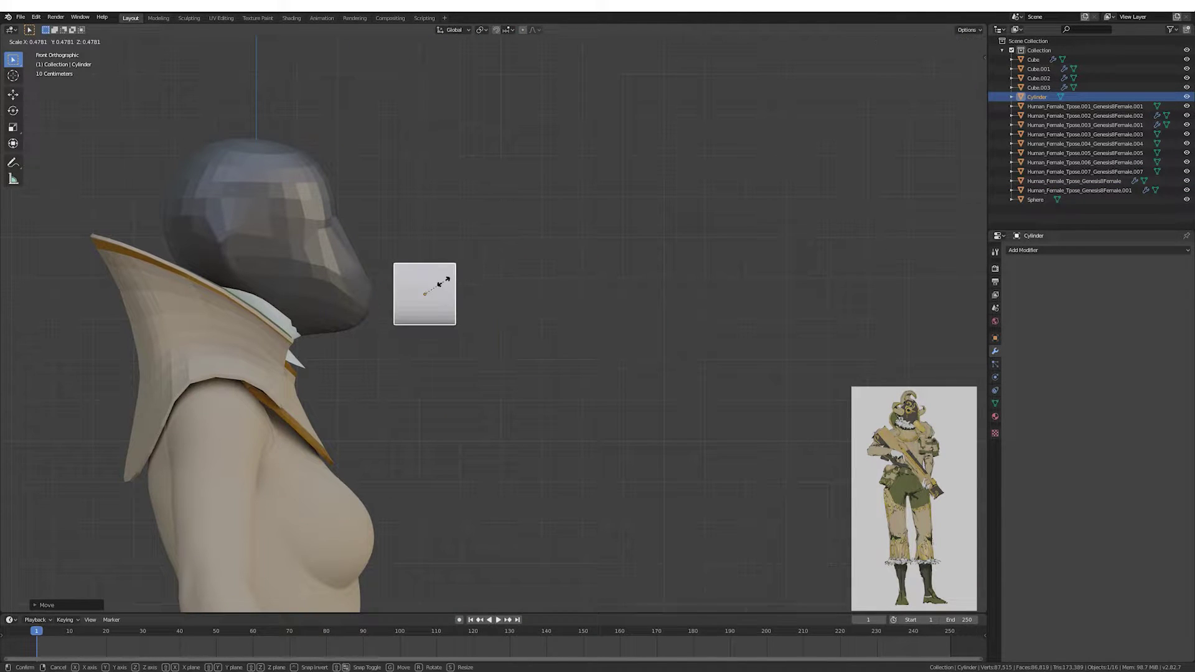
pyautogui.press('Delete')
# Add a small UV Sphere in front of the helmet with the Metal_Gold material.
pyautogui.click(106, 41)
pyautogui.click(208, 82)
pyautogui.scroll(-4, 449, 374)
pyautogui.press('s')
pyautogui.click(530, 312)
pyautogui.scroll(3, 529, 312)
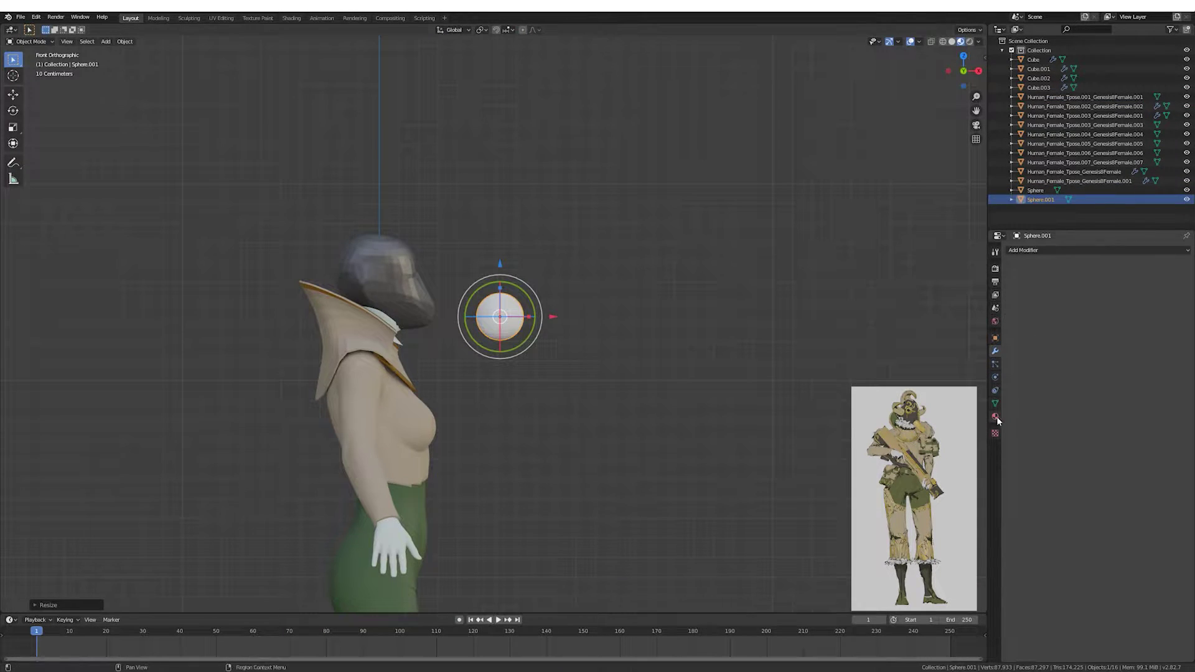
pyautogui.click(995, 416)
pyautogui.click(1011, 329)
# Turn off X-ray and reshape the gold sphere into a capsule in Edit Mode.
pyautogui.press('Tab')
pyautogui.scroll(2, 560, 275)
pyautogui.scroll(2, 522, 254)
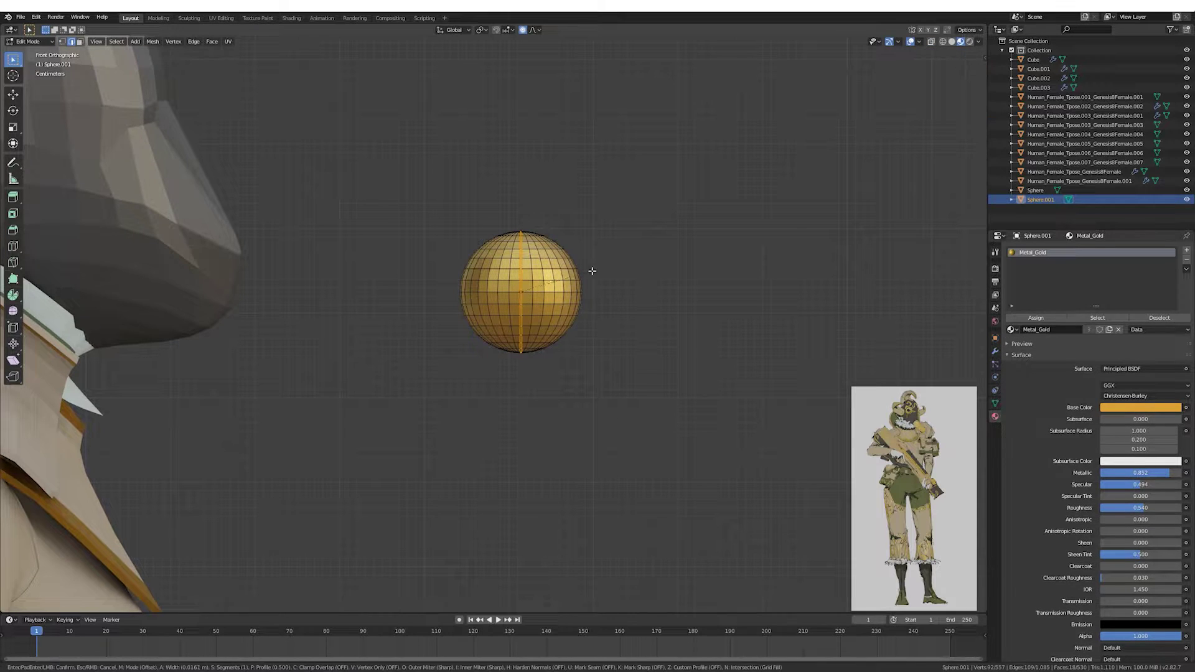
pyautogui.click(523, 29)
pyautogui.moveTo(520, 41); pyautogui.dragTo(555, 288, button='middle')
pyautogui.scroll(3, 559, 248)
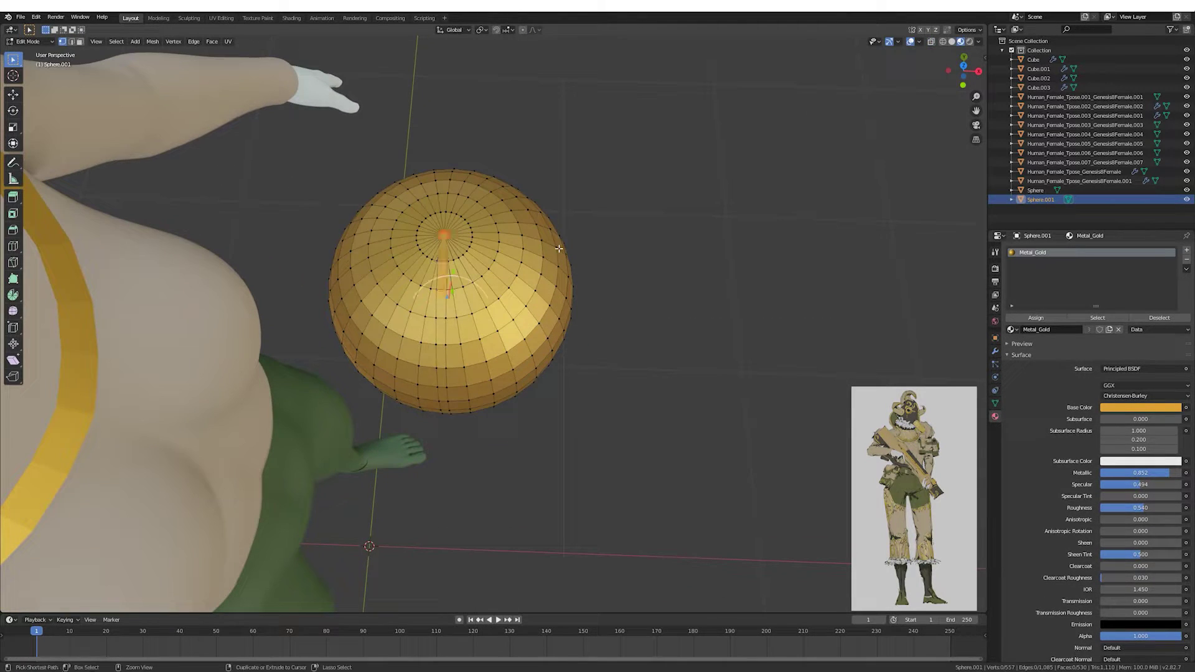
pyautogui.click(580, 225)
# Rotate the gold capsule onto the tip of the helmet's snout.
pyautogui.press('KP_1')
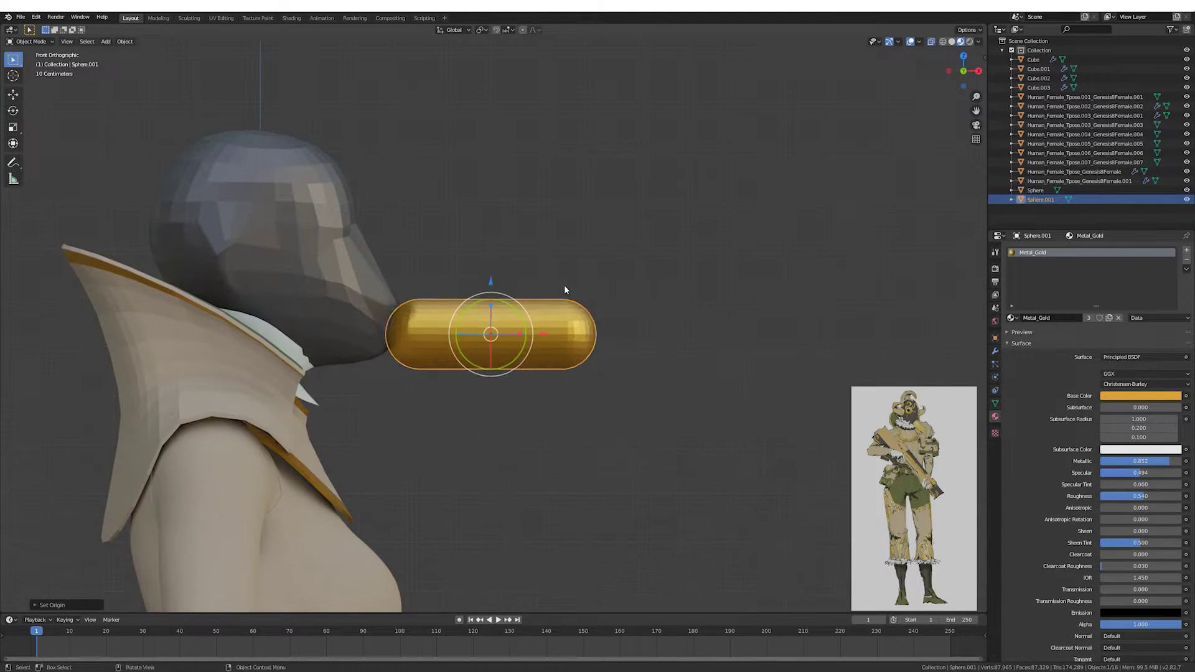
pyautogui.press('r')
pyautogui.click(620, 318)
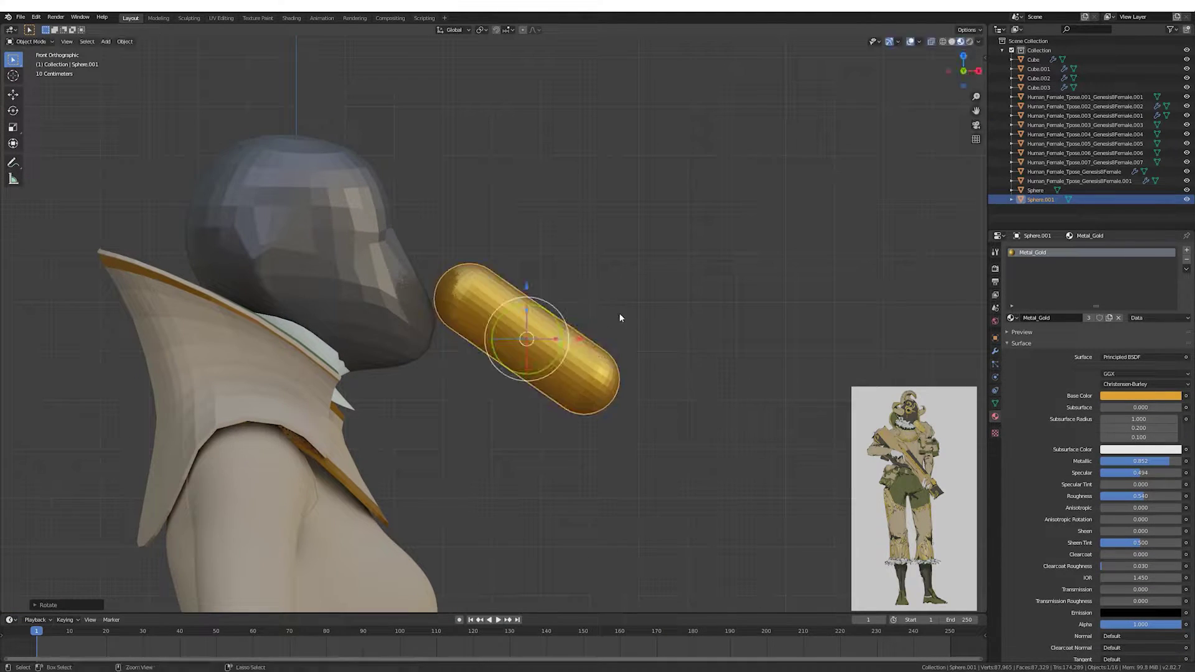
pyautogui.keyDown('alt'); pyautogui.moveTo(620, 318); pyautogui.dragTo(509, 305, button='middle'); pyautogui.keyUp('alt')
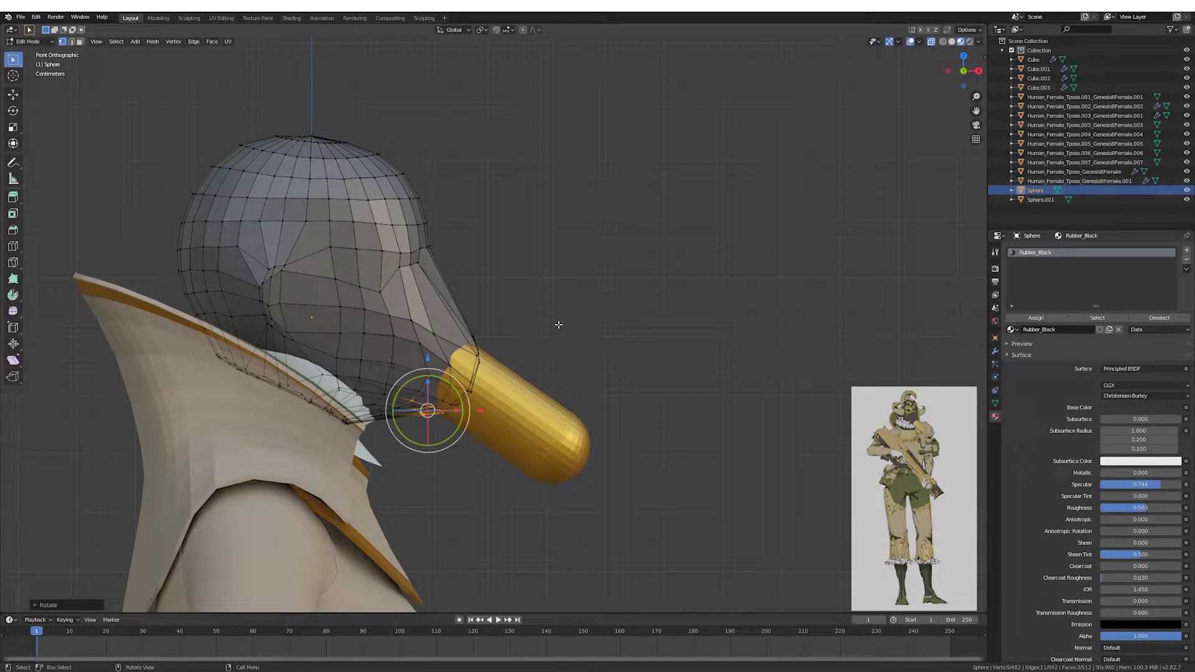
# Move a helmet edge loop with proportional editing so the snout meets the gold tip.
pyautogui.press('Tab')
pyautogui.press('Tab')
pyautogui.press('2')
pyautogui.keyDown('alt'); pyautogui.click(420, 255); pyautogui.keyUp('alt')
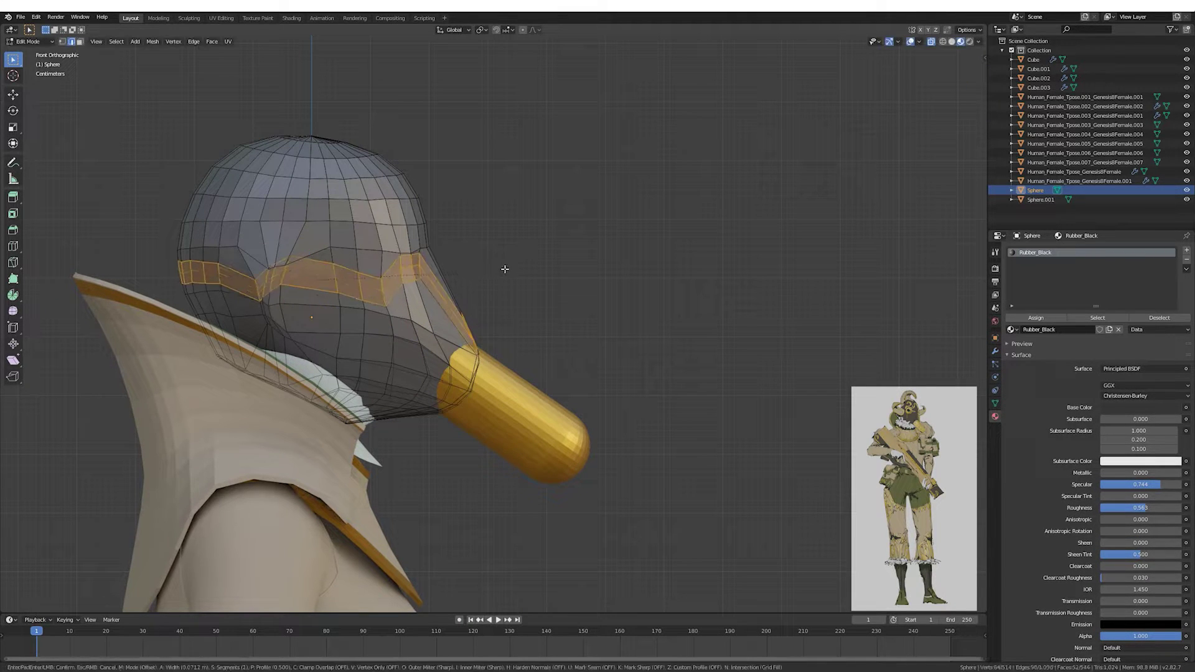
pyautogui.press('o')
pyautogui.press('g')
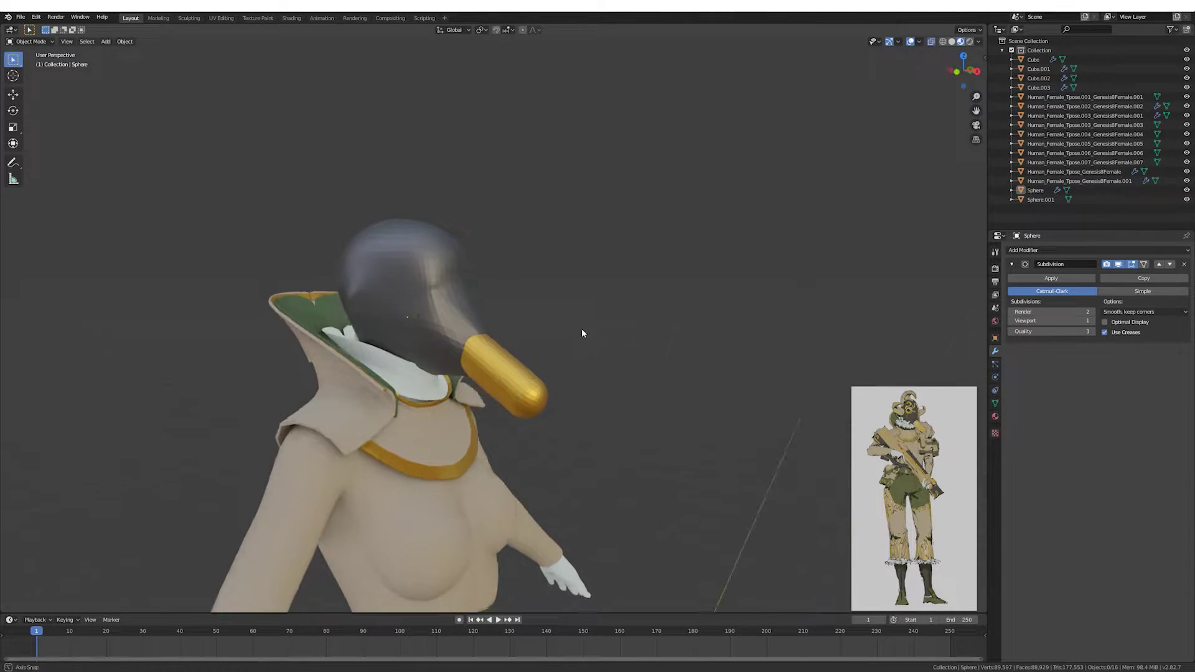
pyautogui.moveTo(461, 299); pyautogui.dragTo(451, 273, button='middle')
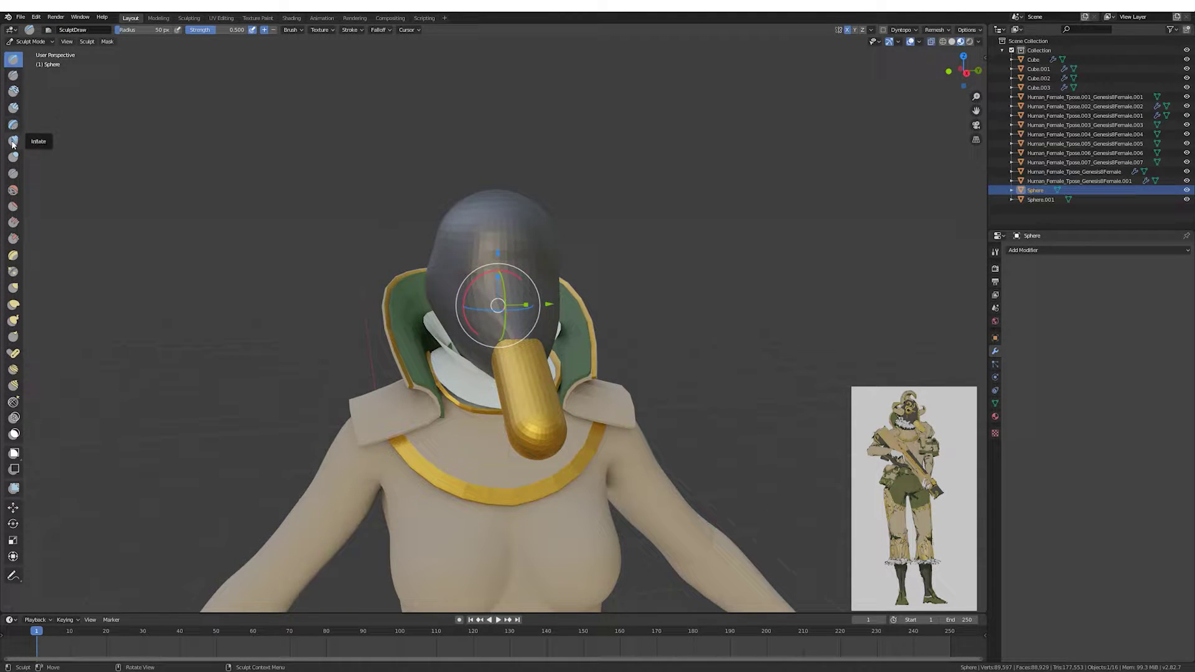
# Show the brush sidebar, collapse advanced options and inspect the helmet from several angles.
pyautogui.moveTo(441, 259); pyautogui.dragTo(511, 268, button='middle')
pyautogui.press('n')
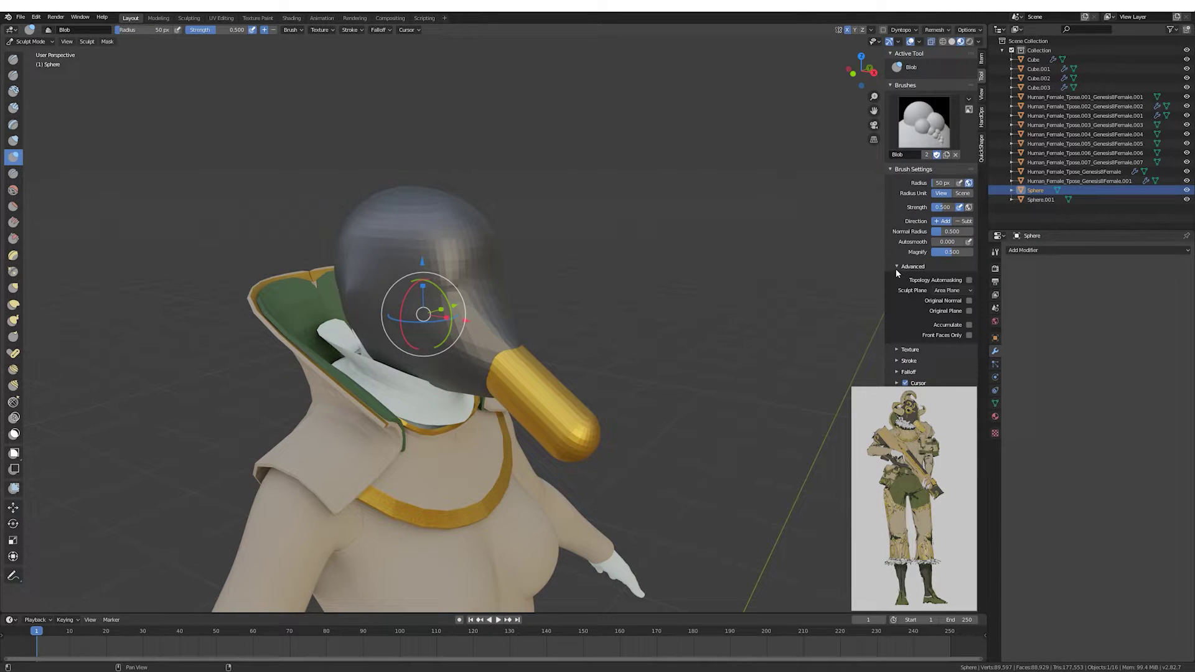
pyautogui.click(897, 268)
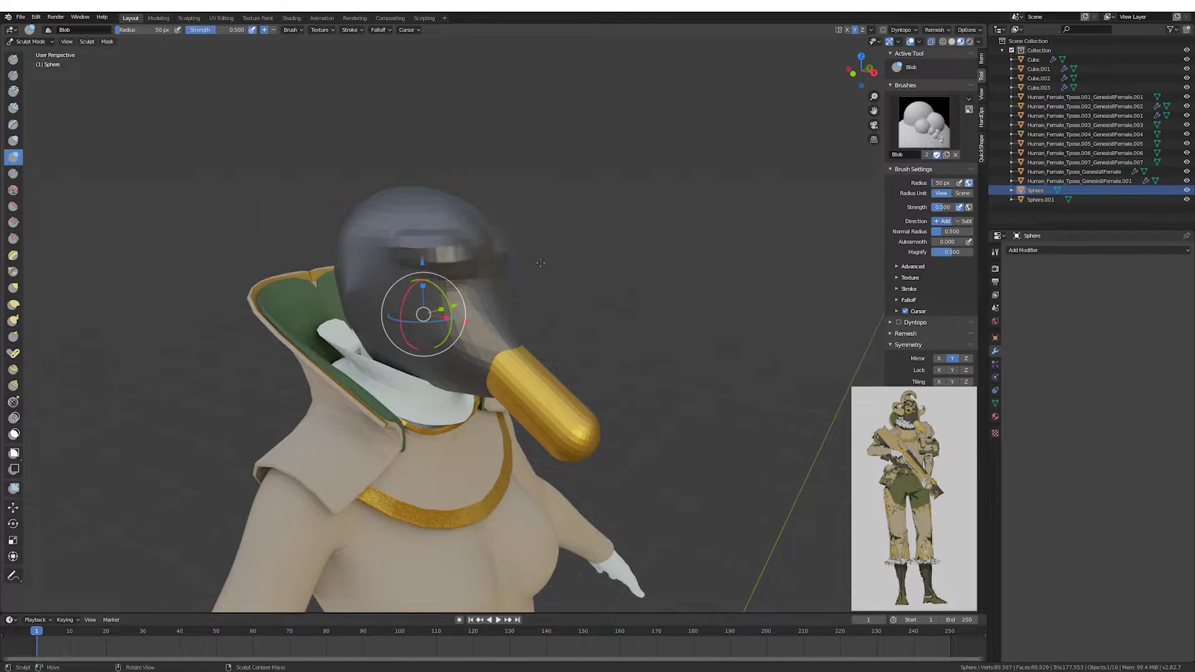
pyautogui.moveTo(540, 263)
pyautogui.mouseDown(button='middle')
pyautogui.moveTo(471, 279)
pyautogui.moveTo(428, 307)
pyautogui.moveTo(426, 356)
pyautogui.moveTo(520, 368)
pyautogui.moveTo(557, 266)
pyautogui.moveTo(499, 412)
pyautogui.mouseUp(button='middle')
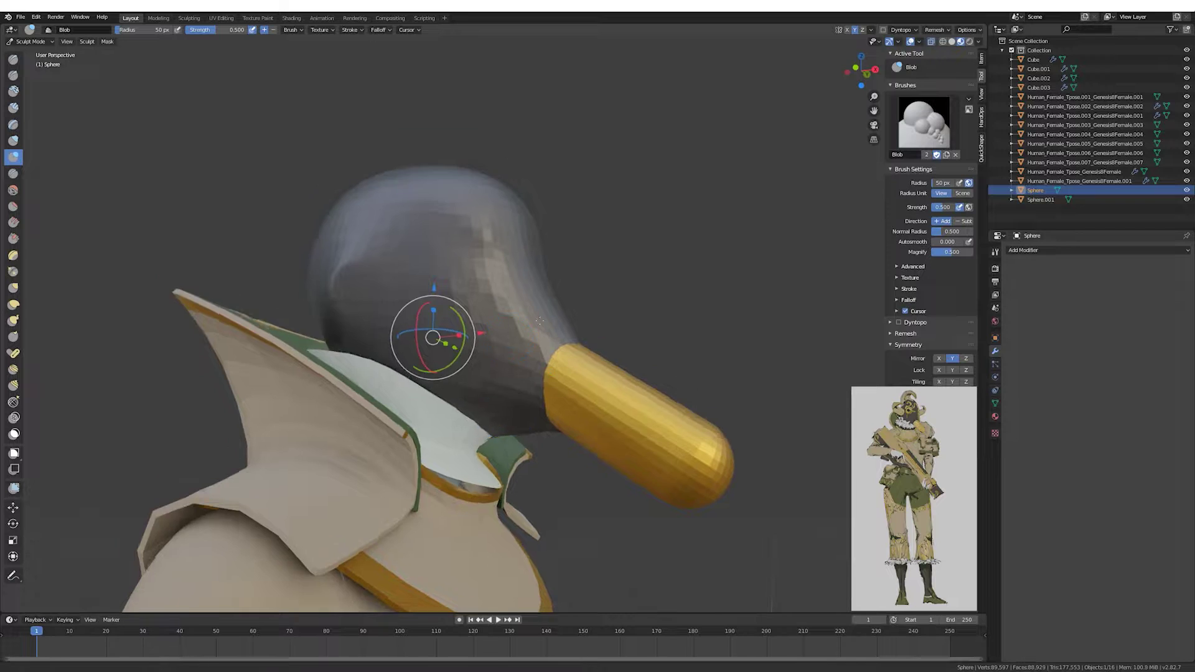
pyautogui.moveTo(498, 406)
pyautogui.mouseDown(button='middle')
pyautogui.moveTo(366, 337)
pyautogui.moveTo(360, 300)
pyautogui.mouseUp(button='middle')
pyautogui.moveTo(536, 313)
pyautogui.mouseDown(button='middle')
pyautogui.moveTo(512, 327)
pyautogui.moveTo(571, 370)
pyautogui.mouseUp(button='middle')
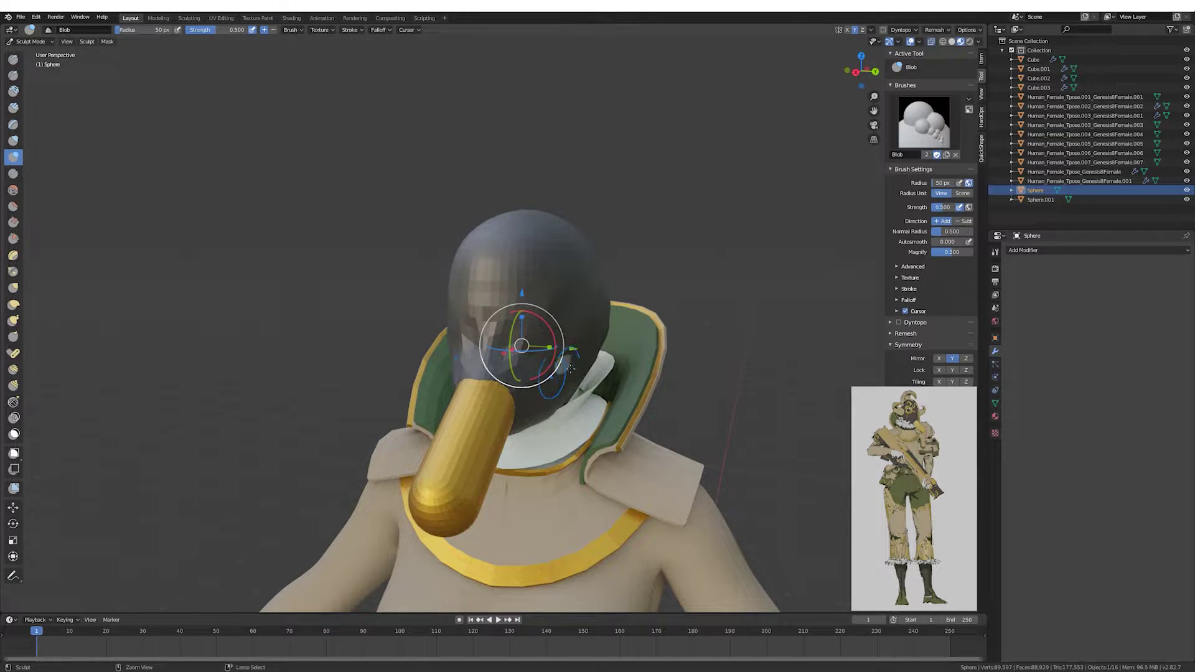
pyautogui.moveTo(455, 405); pyautogui.dragTo(552, 408, button='middle')
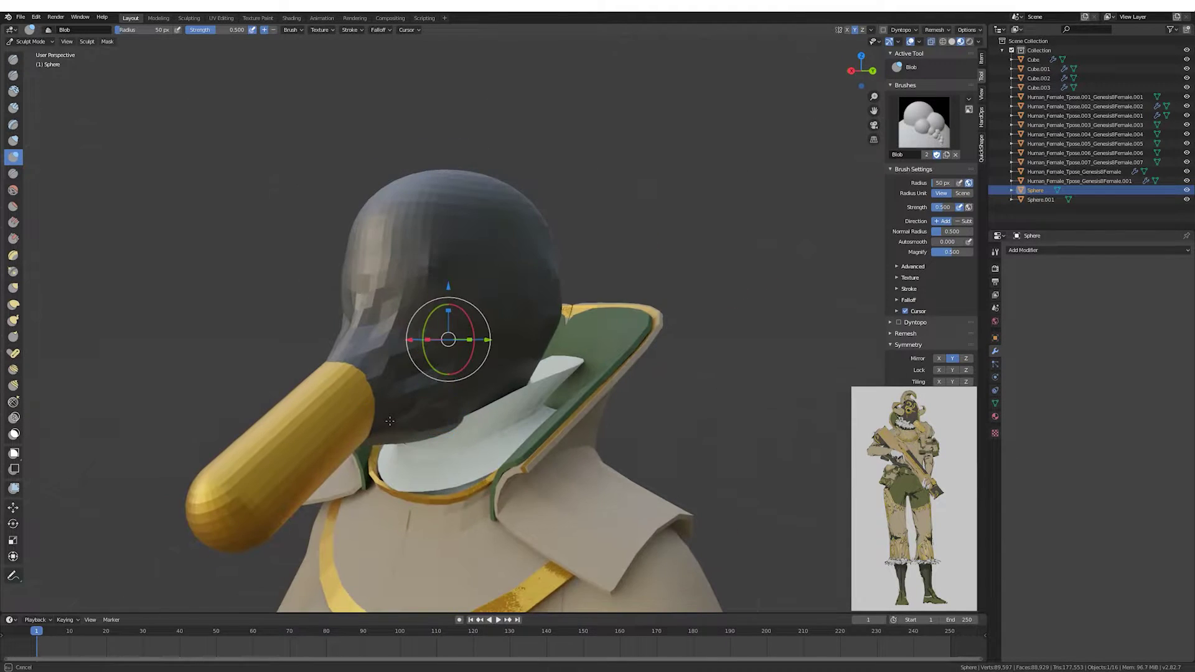
pyautogui.moveTo(591, 281)
pyautogui.mouseDown(button='middle')
pyautogui.moveTo(447, 270)
pyautogui.moveTo(575, 257)
pyautogui.moveTo(435, 275)
pyautogui.moveTo(485, 332)
pyautogui.moveTo(374, 316)
pyautogui.moveTo(388, 387)
pyautogui.moveTo(422, 339)
pyautogui.moveTo(533, 355)
pyautogui.moveTo(379, 396)
pyautogui.moveTo(587, 299)
pyautogui.mouseUp(button='middle')
# Sculpt the helmet briefly, then put the gold snout Sphere.001 into Edit Mode.
pyautogui.click(31, 41)
pyautogui.hotkey('ctrl', 'Tab')
pyautogui.hotkey('ctrl', 'Tab')
pyautogui.click(483, 342)
pyautogui.click(561, 315)
pyautogui.press('Tab')
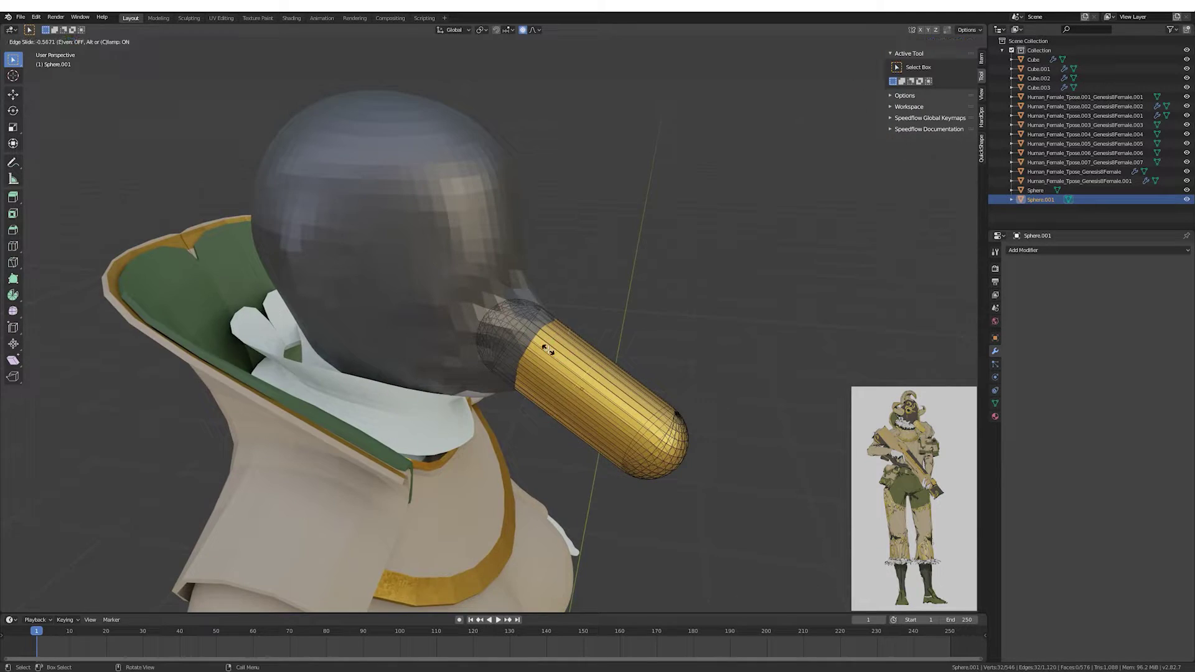
# Add a loop near the snout's base and extrude and scale it into a flared rim.
pyautogui.click(548, 350)
pyautogui.moveTo(547, 350); pyautogui.dragTo(572, 322, button='middle')
pyautogui.hotkey('ctrl', 'b')
pyautogui.press('Escape')
pyautogui.hotkey('ctrl', 'z')
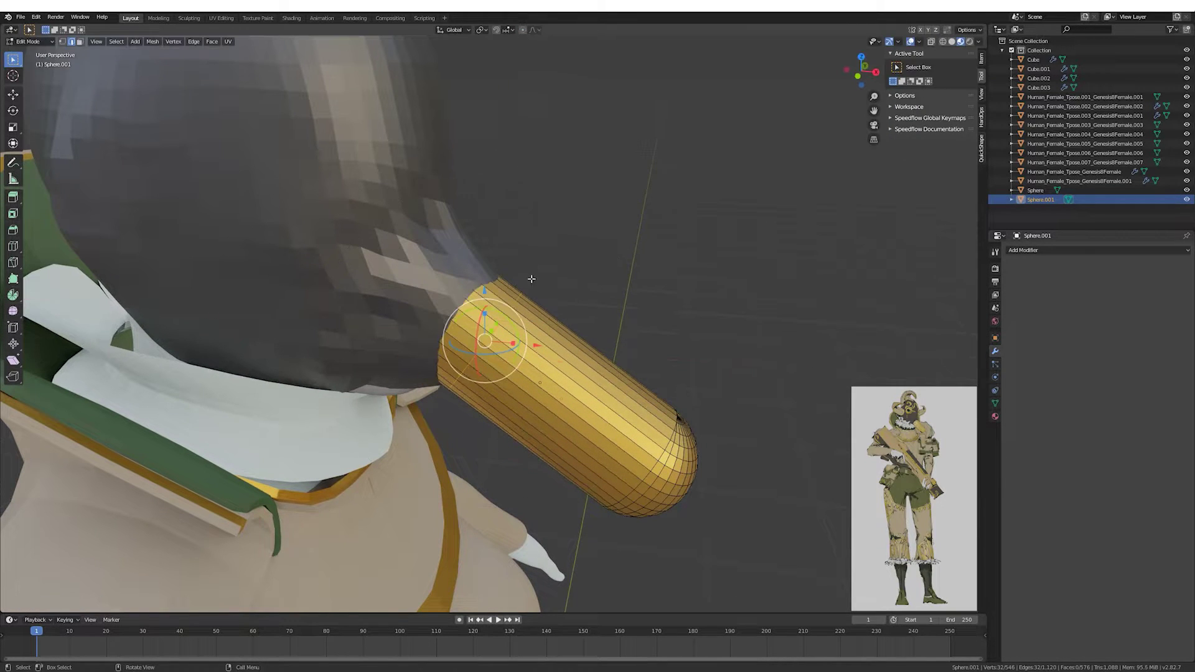
pyautogui.press('Escape')
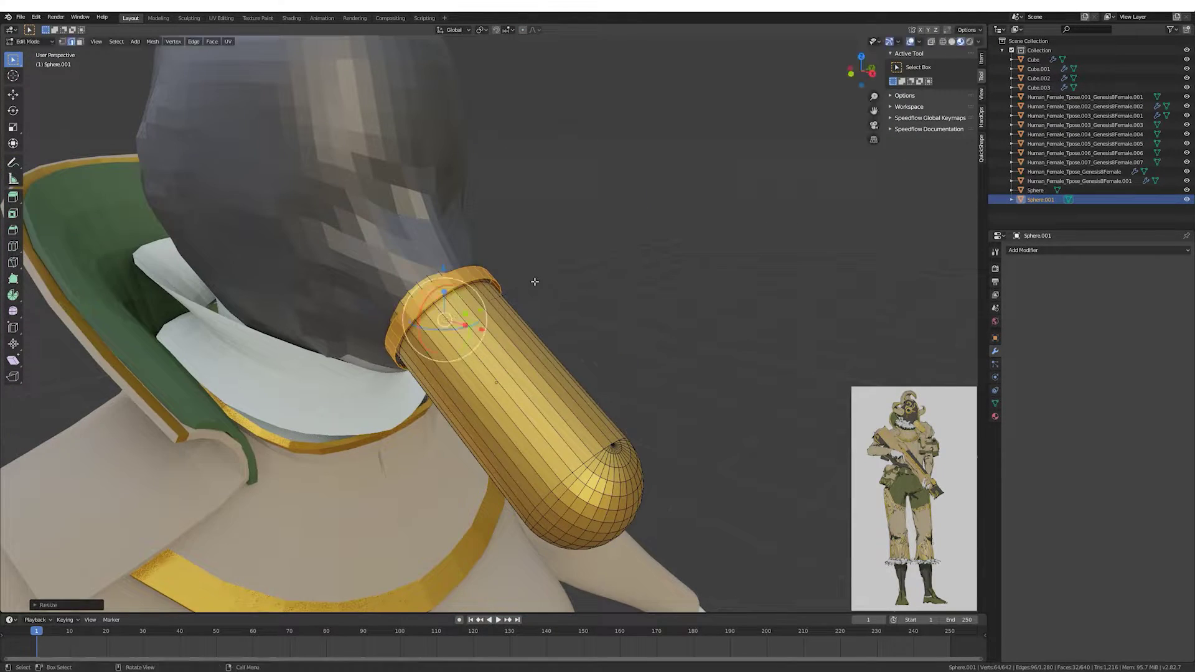
pyautogui.press('Tab')
pyautogui.click(470, 264)
# Save the file as Goldust.blend and reselect the gold snout.
pyautogui.press('Tab')
pyautogui.press('Tab')
pyautogui.hotkey('ctrl', 's')
pyautogui.press('Tab')
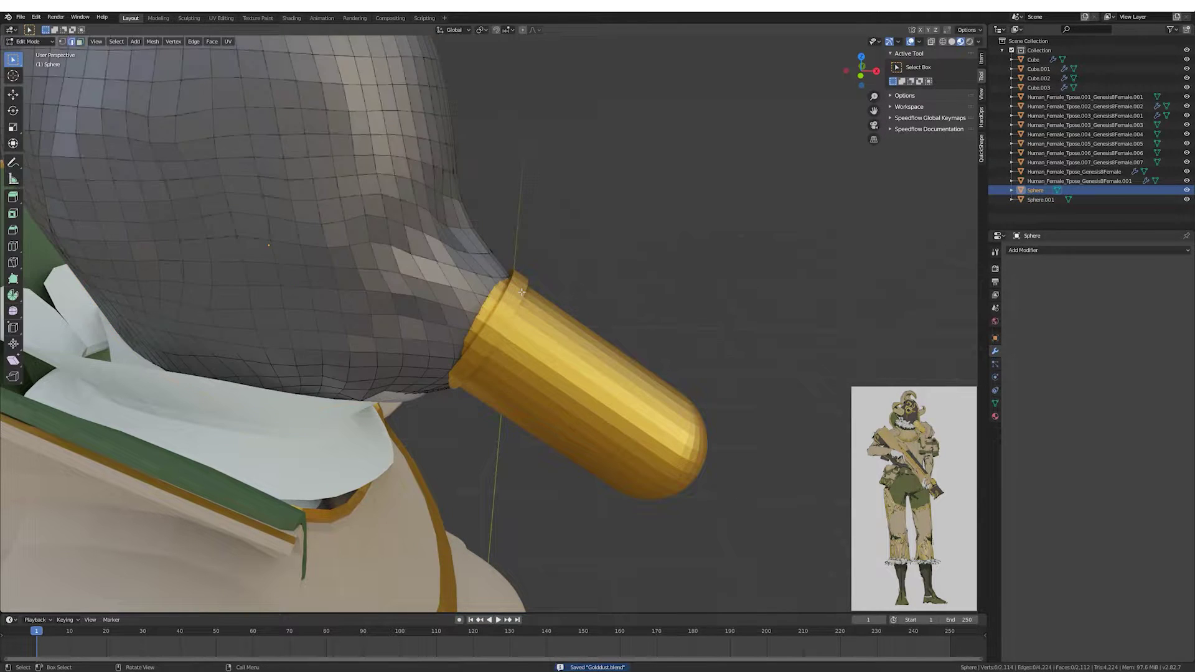
pyautogui.press('Tab')
pyautogui.click(511, 324)
pyautogui.press('Tab')
# Grow the snout's face selection, then switch the helmet to Sculpt Mode.
pyautogui.press('KP_1')
pyautogui.press('ctrl+KP_Add')
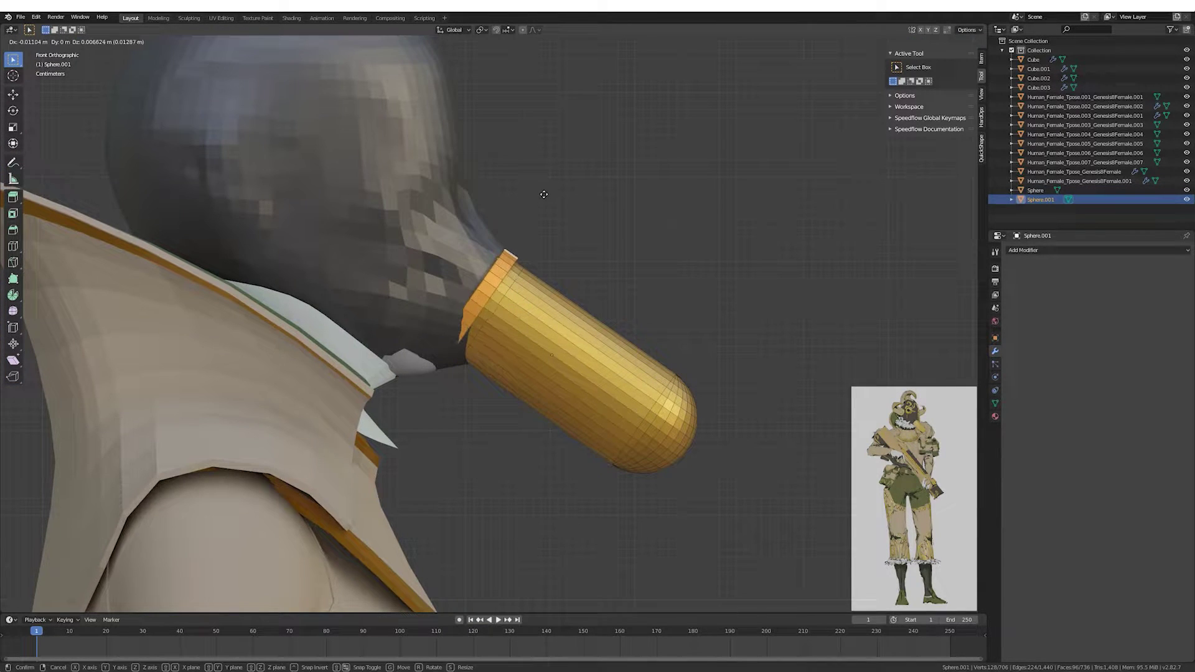
pyautogui.press('Escape')
pyautogui.press('Tab')
pyautogui.click(289, 116)
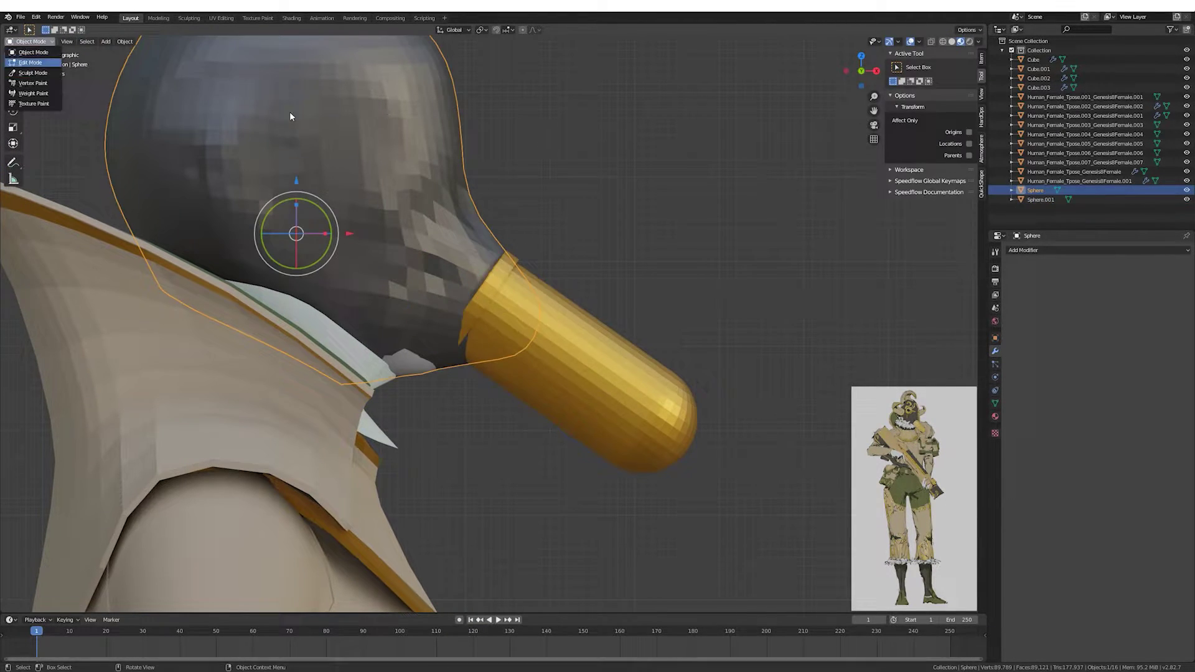
pyautogui.click(32, 73)
pyautogui.moveTo(436, 349); pyautogui.dragTo(479, 401, button='middle')
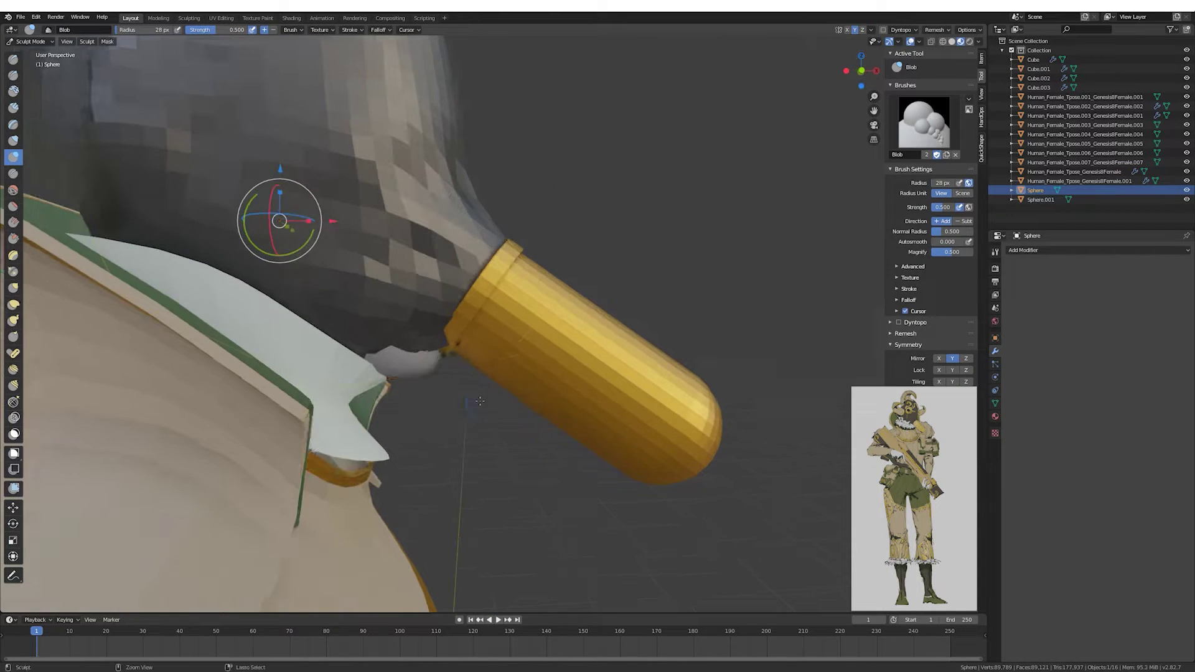
# Sculpt the helmet around the snout junction with Blob and Inflate, then edit Sphere.001.
pyautogui.hotkey('ctrl', 'z')
pyautogui.press('Tab')
pyautogui.press('KP_1')
pyautogui.press('g')
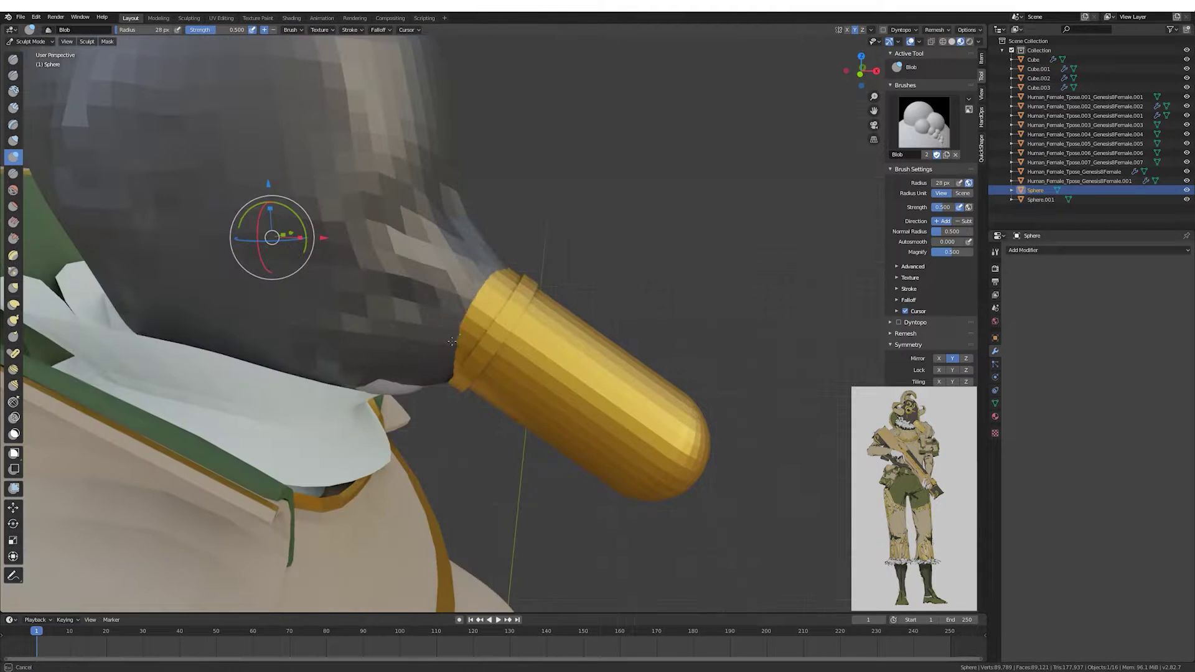
pyautogui.moveTo(517, 282); pyautogui.dragTo(423, 328, button='middle')
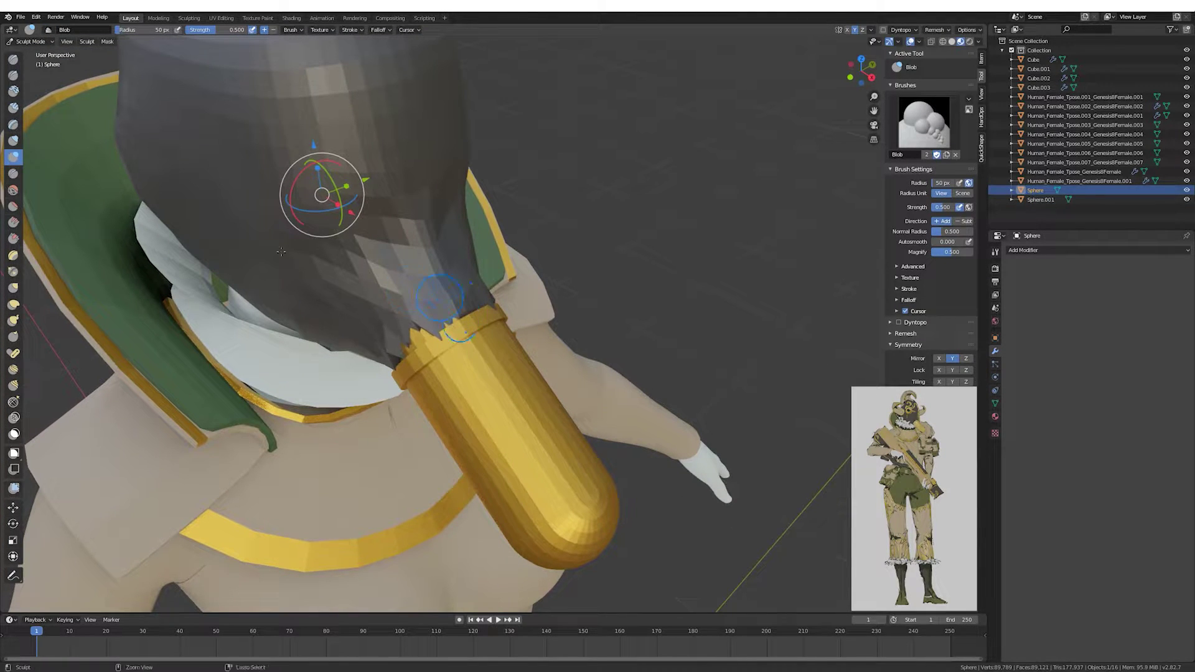
pyautogui.moveTo(518, 233)
pyautogui.mouseDown(button='middle')
pyautogui.moveTo(471, 281)
pyautogui.moveTo(439, 283)
pyautogui.mouseUp(button='middle')
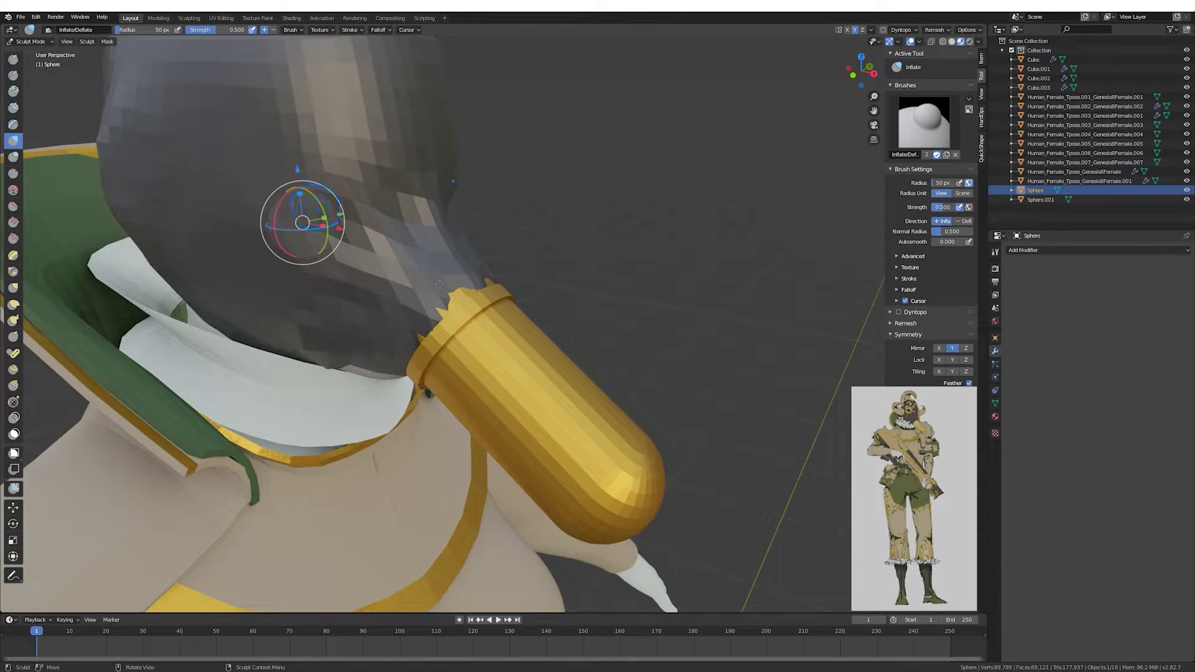
pyautogui.moveTo(457, 329); pyautogui.dragTo(513, 306, button='middle')
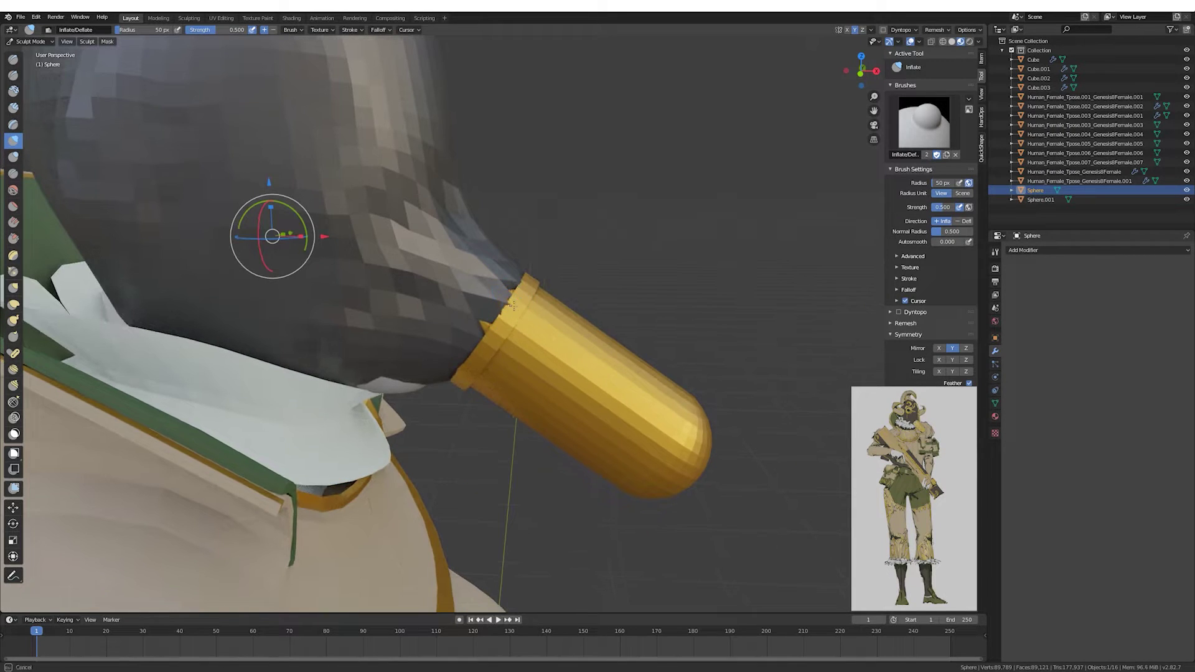
pyautogui.press('Tab')
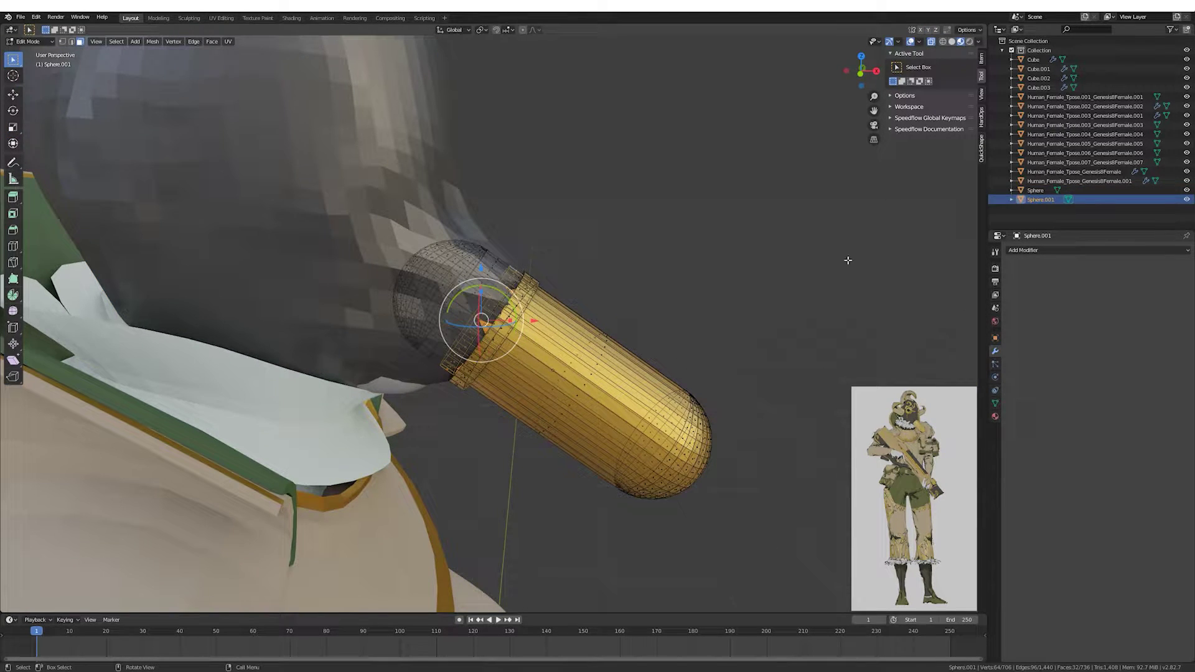
# Scale the gold snout Sphere.001 down to 0.8.
pyautogui.click(995, 417)
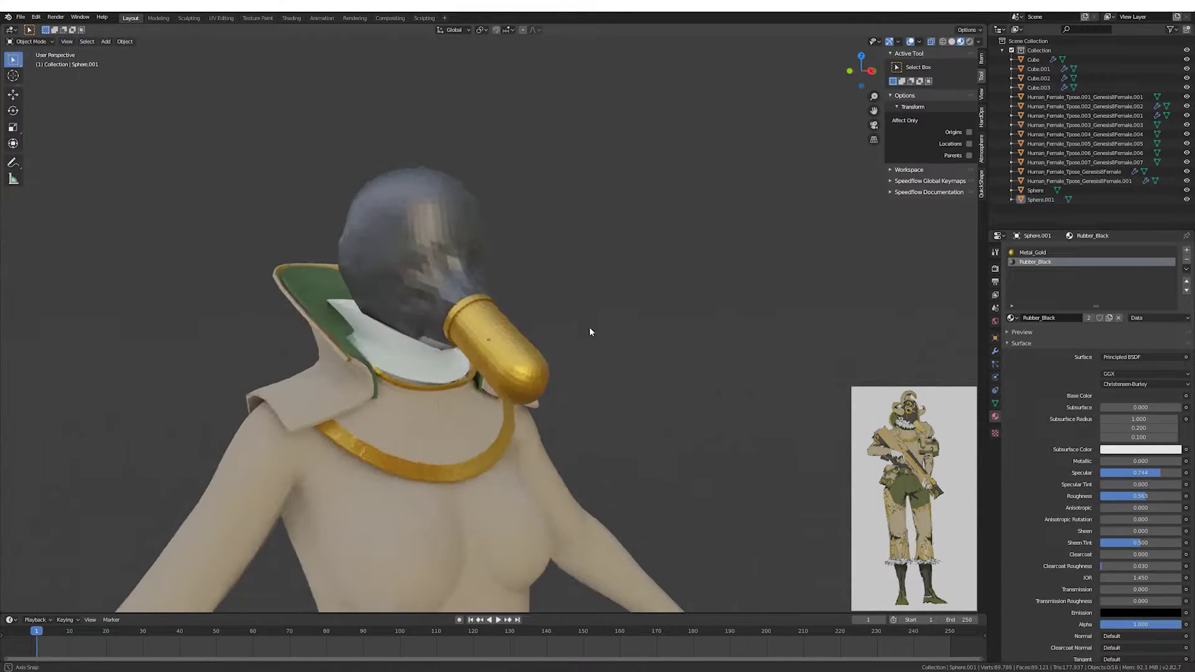
pyautogui.moveTo(591, 332); pyautogui.dragTo(445, 321, button='middle')
pyautogui.scroll(3, 561, 288)
pyautogui.scroll(4, 443, 253)
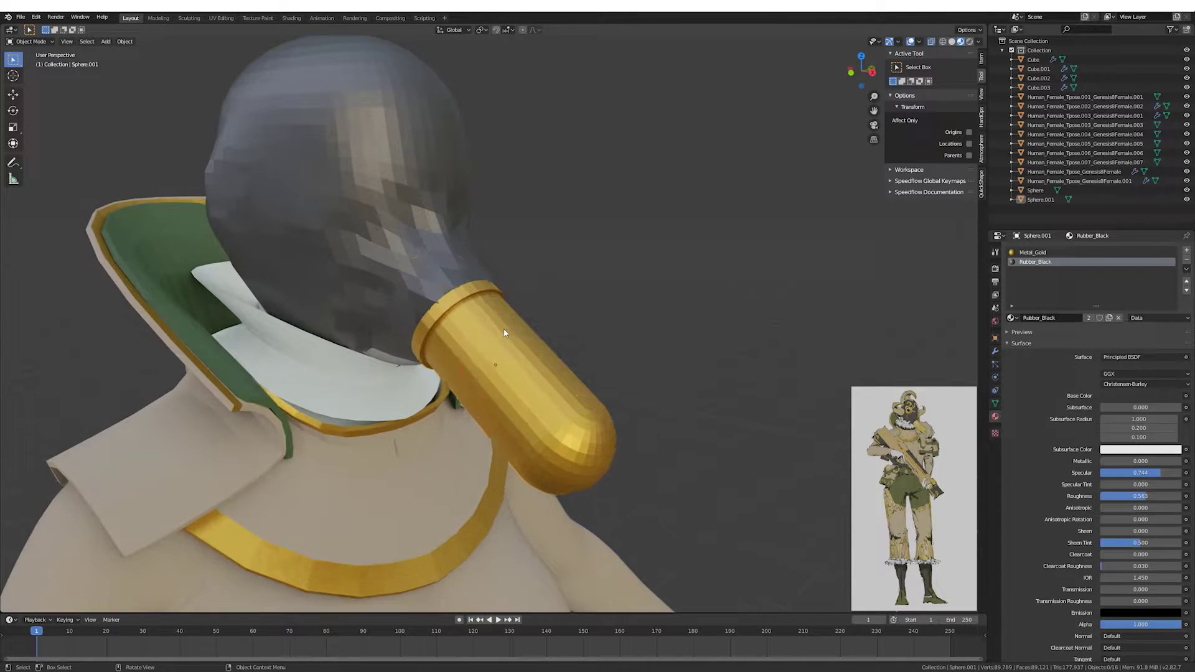
pyautogui.scroll(-5, 630, 357)
pyautogui.moveTo(646, 376)
pyautogui.mouseDown(button='middle')
pyautogui.moveTo(664, 375)
pyautogui.moveTo(451, 357)
pyautogui.moveTo(528, 319)
pyautogui.moveTo(454, 314)
pyautogui.moveTo(522, 362)
pyautogui.moveTo(565, 303)
pyautogui.mouseUp(button='middle')
pyautogui.scroll(3, 593, 342)
pyautogui.click(593, 342)
# Sculpt the helmet sphere around the snout with the Inflate brush.
pyautogui.click(528, 319)
pyautogui.hotkey('ctrl', 'Tab')
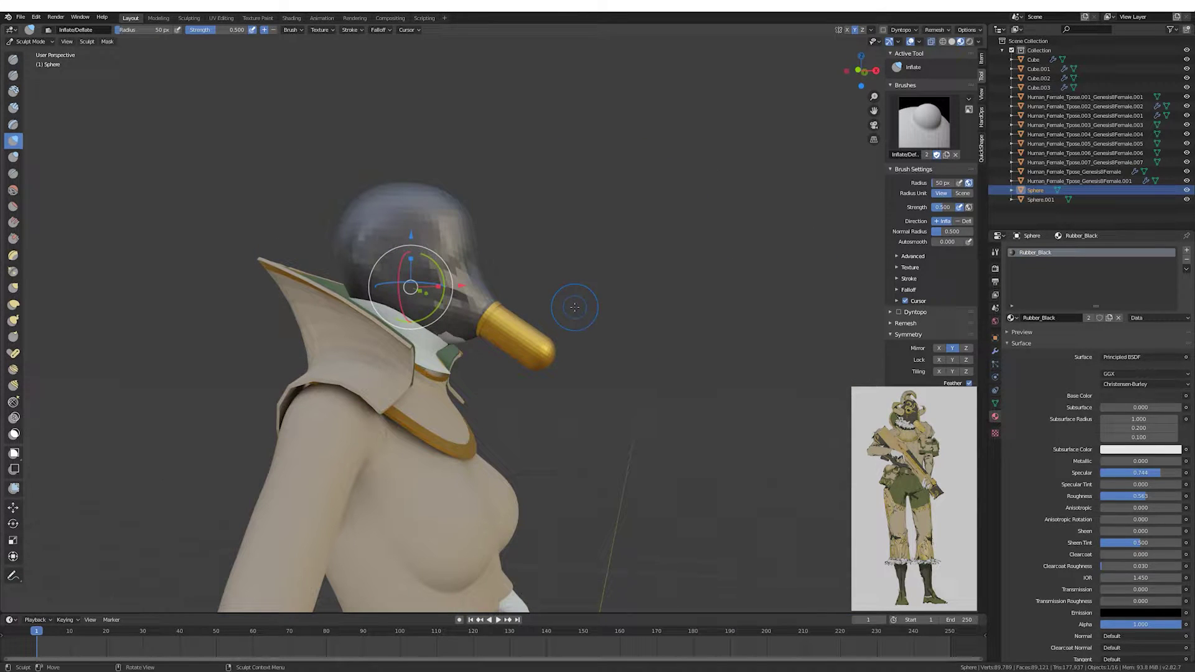
pyautogui.moveTo(466, 298)
pyautogui.mouseDown(button='middle')
pyautogui.moveTo(503, 346)
pyautogui.moveTo(380, 224)
pyautogui.moveTo(548, 353)
pyautogui.mouseUp(button='middle')
pyautogui.hotkey('ctrl', 'Tab')
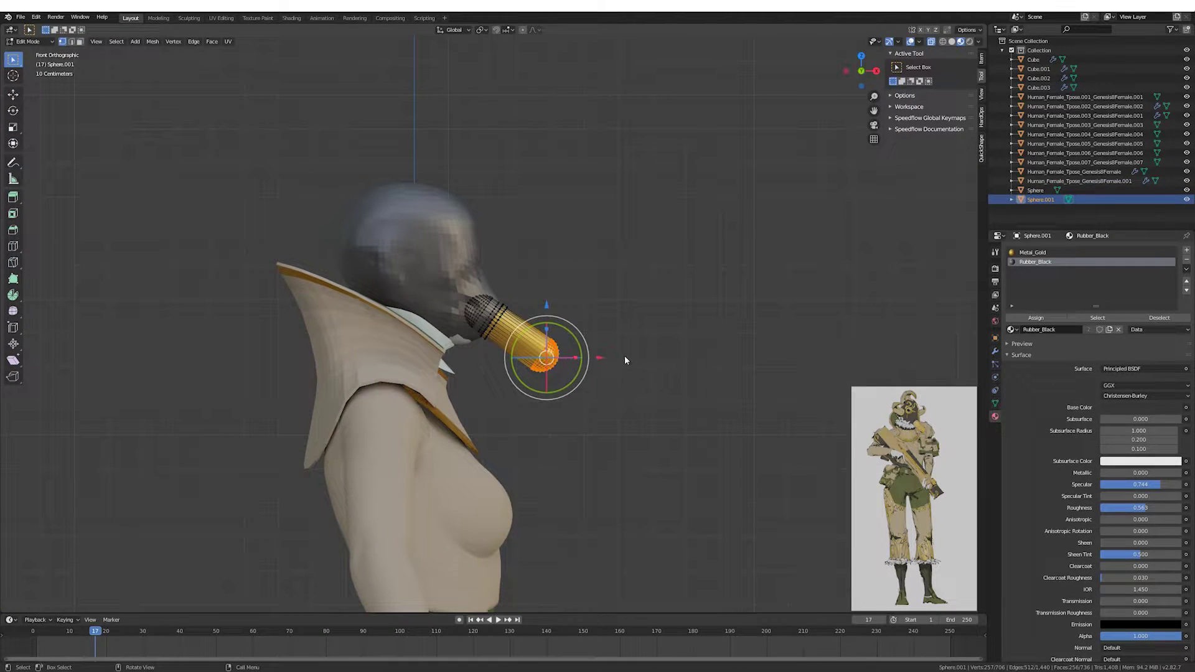
# Add an edge loop around the gold snout near the helmet and shrink it.
pyautogui.scroll(5, 632, 350)
pyautogui.hotkey('ctrl', 'r')
pyautogui.click(490, 304)
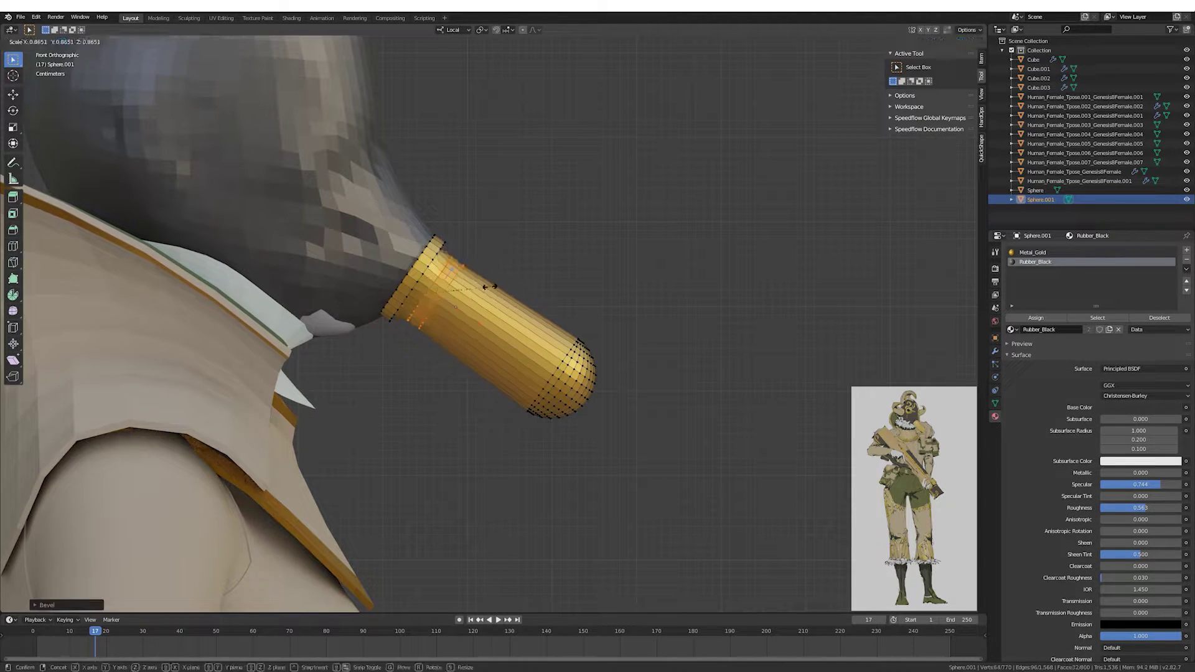
pyautogui.click(504, 249)
pyautogui.scroll(-5, 582, 266)
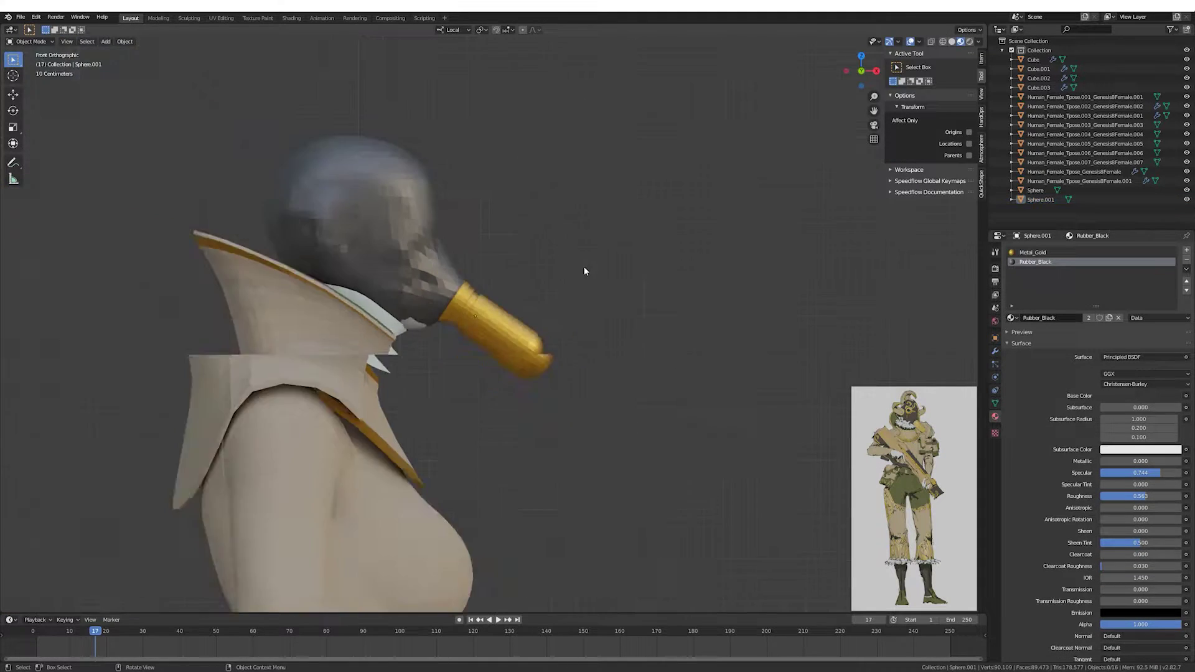
pyautogui.moveTo(581, 267); pyautogui.dragTo(535, 262, button='middle')
pyautogui.scroll(4, 525, 259)
pyautogui.scroll(3, 480, 292)
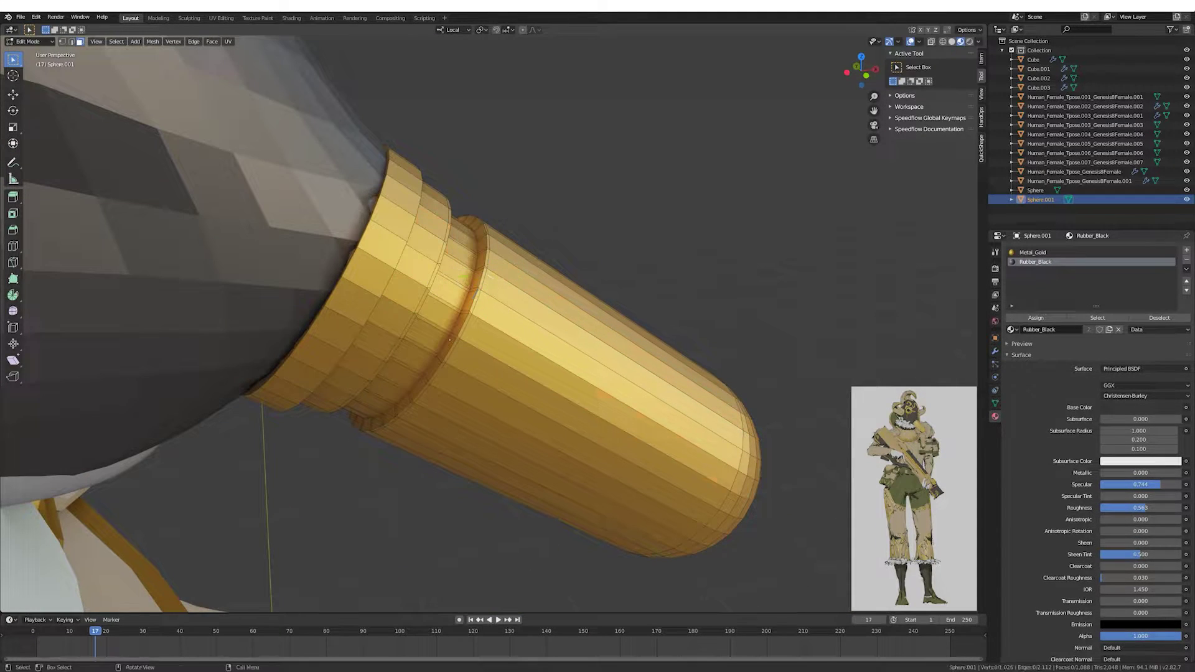
# Bevel the loop into two, then duplicate it and scale the copy into a raised ridge.
pyautogui.hotkey('ctrl', 'b')
pyautogui.click(400, 256)
pyautogui.moveTo(399, 255); pyautogui.dragTo(465, 245, button='middle')
pyautogui.click(456, 241)
pyautogui.hotkey('shift', 'd')
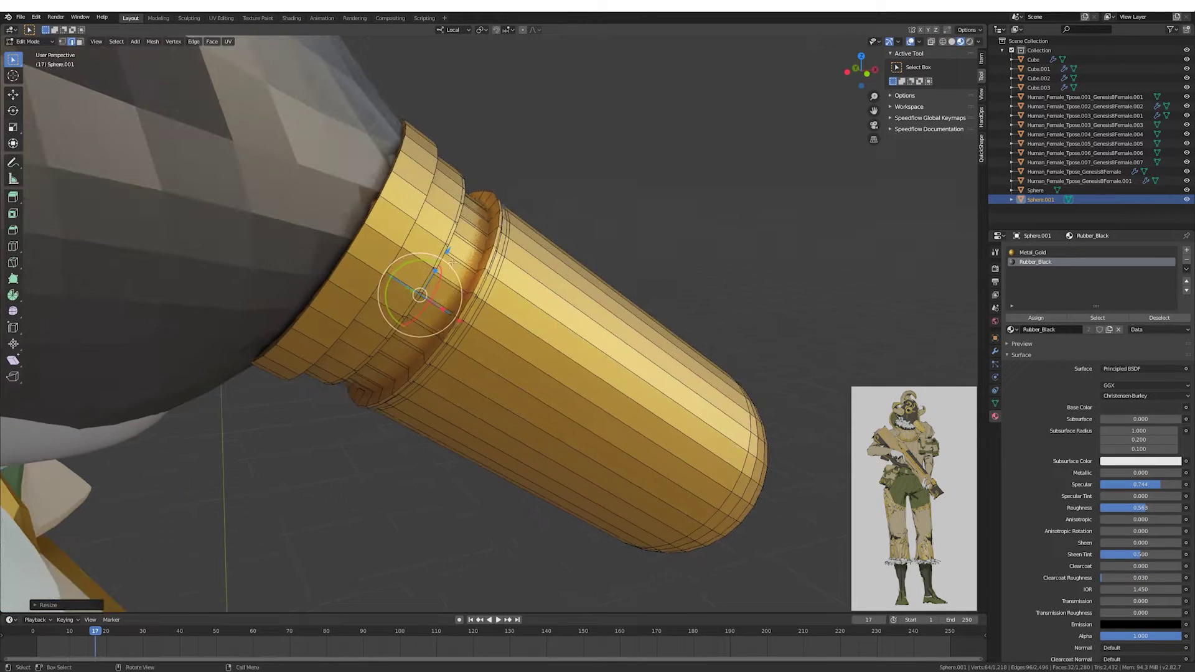
pyautogui.rightClick(426, 296)
pyautogui.press('KP_1')
# Return to Object Mode and add a new cylinder at the character's head.
pyautogui.press('Tab')
pyautogui.scroll(-5, 530, 218)
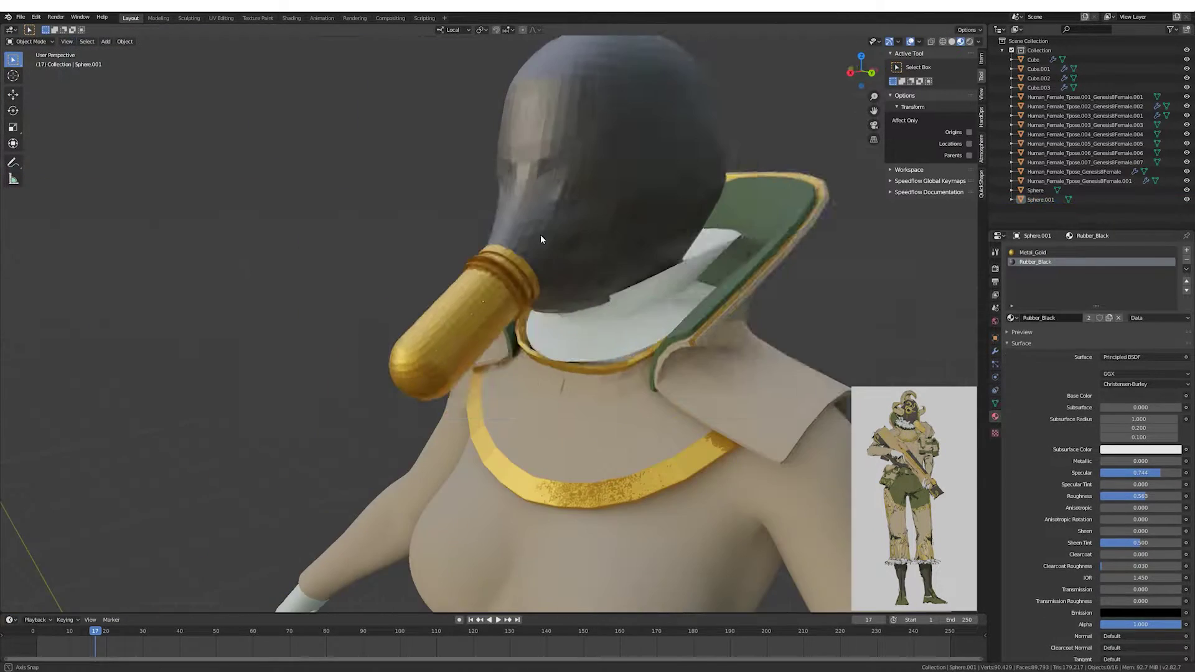
pyautogui.moveTo(541, 234); pyautogui.dragTo(597, 245, button='middle')
pyautogui.scroll(2, 596, 244)
pyautogui.press('KP_1')
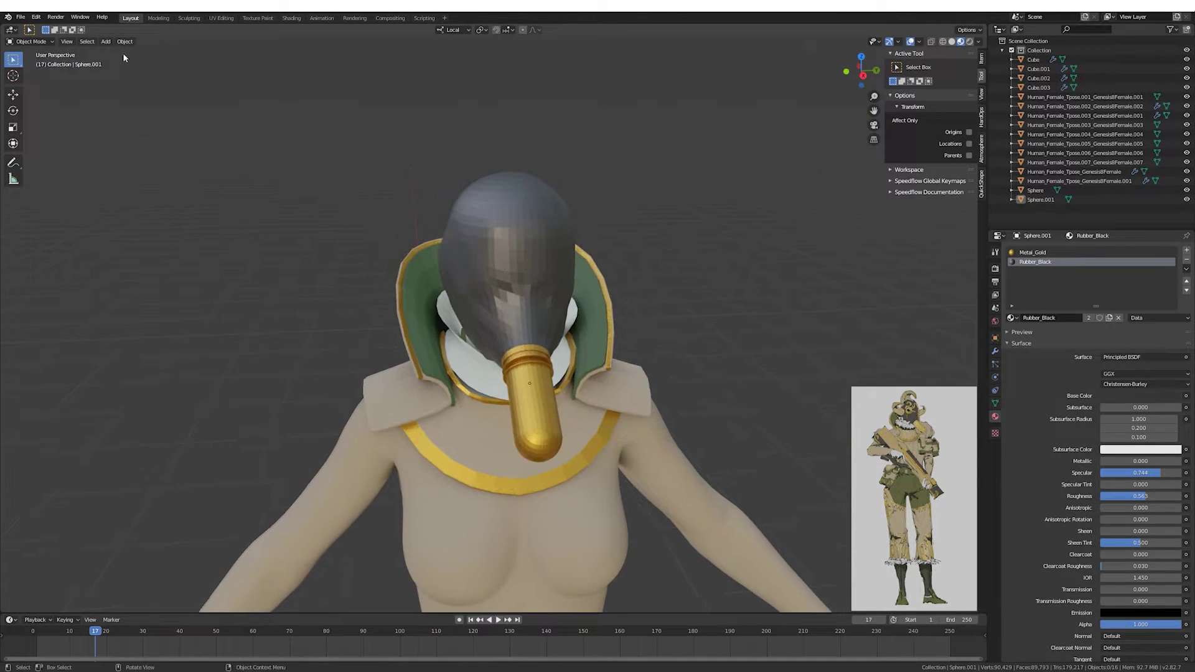
pyautogui.click(106, 41)
pyautogui.click(211, 101)
pyautogui.scroll(-4, 619, 199)
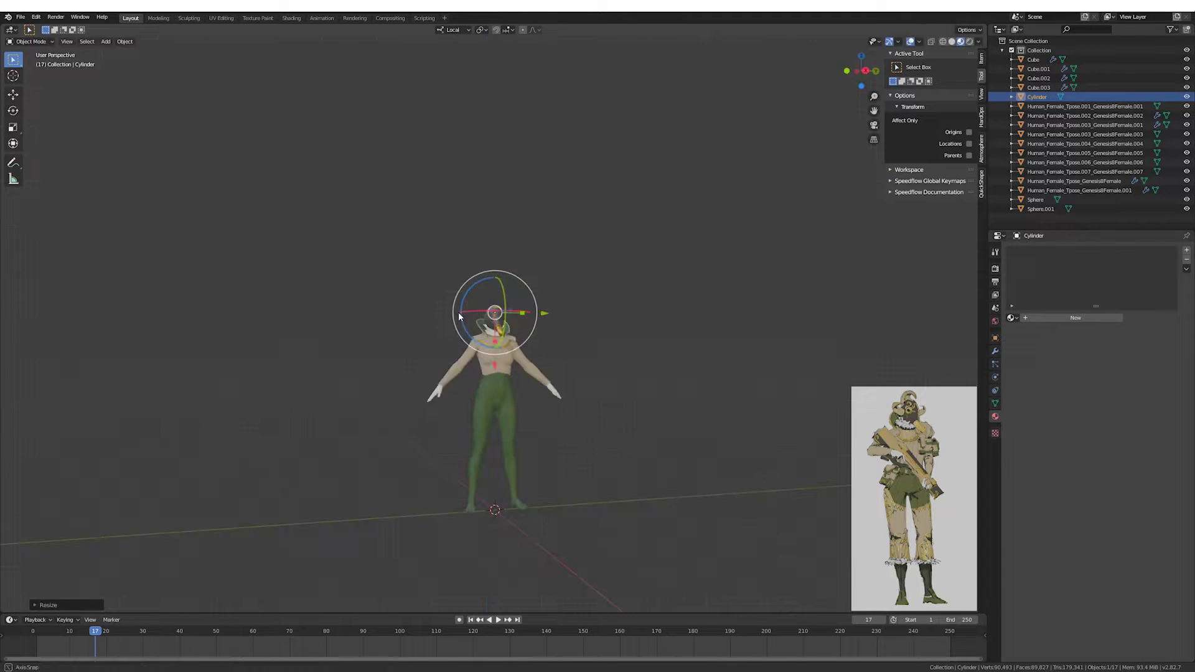
# Flatten the new cylinder along Z into a thin disc.
pyautogui.scroll(5, 458, 317)
pyautogui.scroll(3, 537, 296)
pyautogui.press('s')
pyautogui.press('z')
pyautogui.press('z')
pyautogui.moveTo(543, 274)
pyautogui.mouseDown(button='middle')
pyautogui.moveTo(515, 342)
pyautogui.moveTo(531, 316)
pyautogui.mouseUp(button='middle')
pyautogui.click(515, 341)
# Try extruding and moving the cylinder's cap face, undoing the attempts.
pyautogui.press('Tab')
pyautogui.press('e')
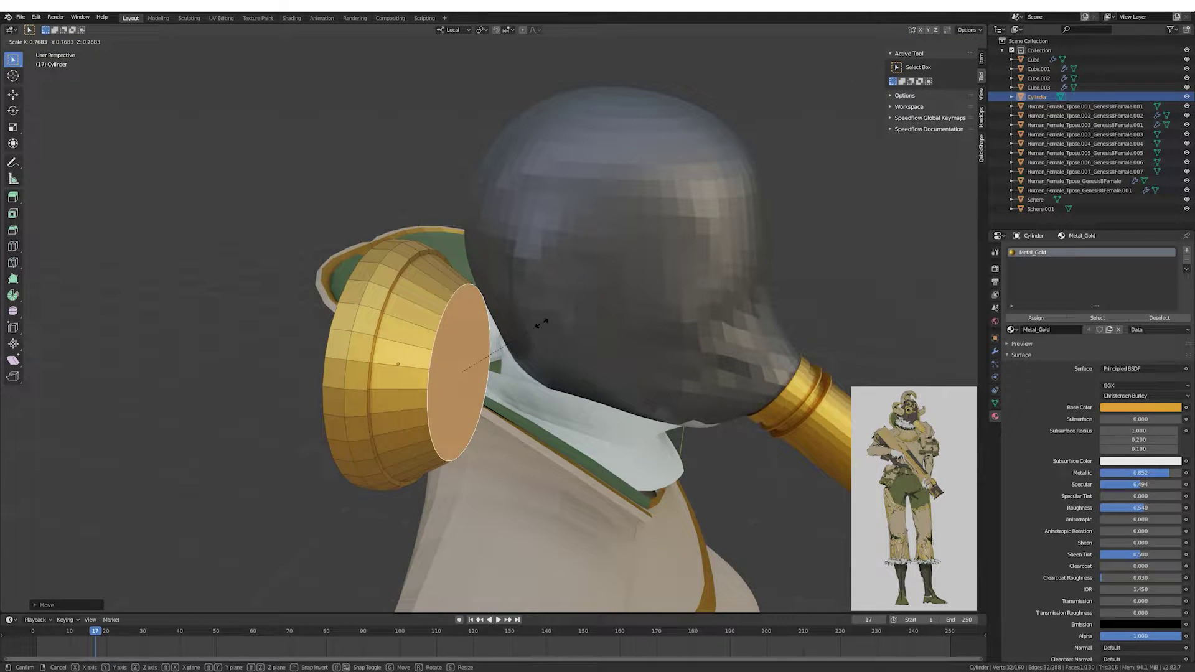
pyautogui.hotkey('ctrl', 'z')
pyautogui.moveTo(548, 321)
pyautogui.mouseDown(button='middle')
pyautogui.moveTo(579, 324)
pyautogui.moveTo(408, 359)
pyautogui.mouseUp(button='middle')
pyautogui.click(556, 322)
pyautogui.press('g')
pyautogui.press('z')
pyautogui.press('z')
pyautogui.press('Escape')
pyautogui.hotkey('ctrl', 'z')
pyautogui.press('Escape')
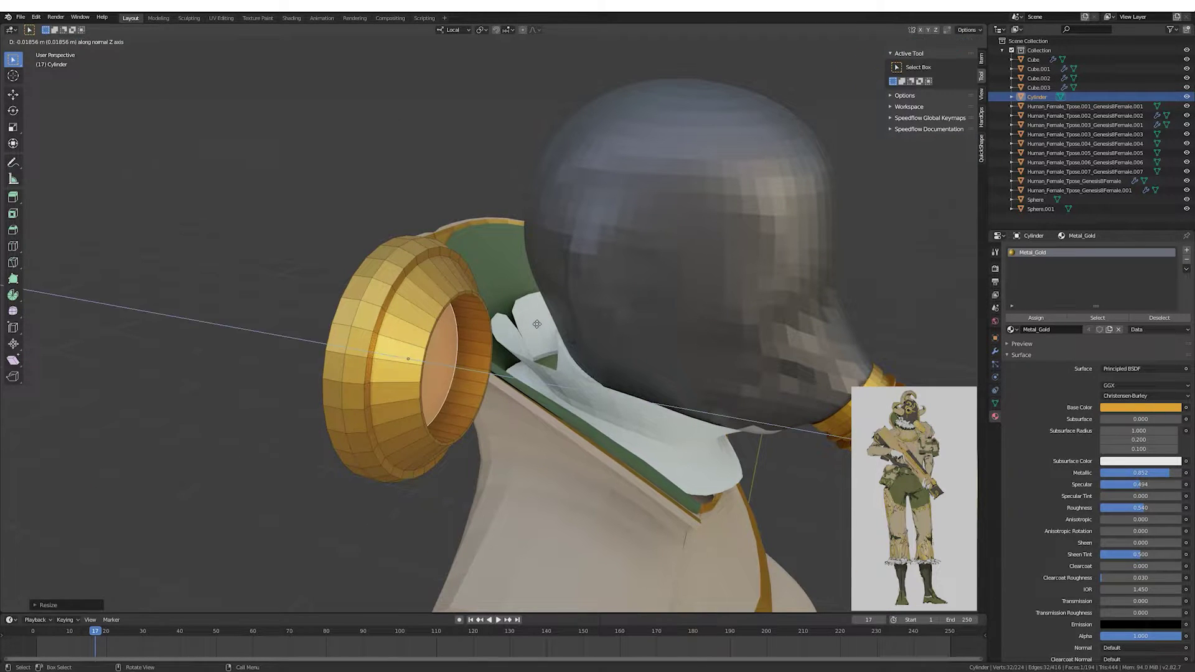
# Extrude the ring's cap faces along its axis and return to Object Mode.
pyautogui.click(537, 324)
pyautogui.press('KP_Decimal')
pyautogui.moveTo(556, 307)
pyautogui.mouseDown(button='middle')
pyautogui.moveTo(571, 316)
pyautogui.moveTo(507, 352)
pyautogui.mouseUp(button='middle')
pyautogui.hotkey('ctrl', 'z')
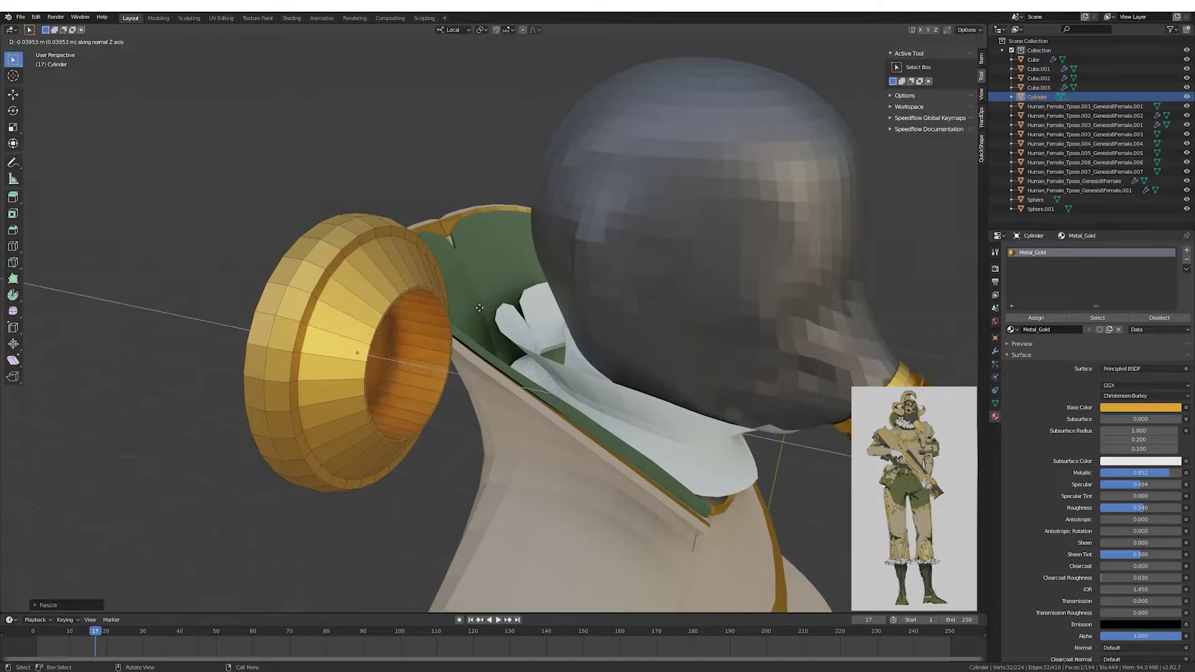
pyautogui.press('KP_7')
pyautogui.press('e')
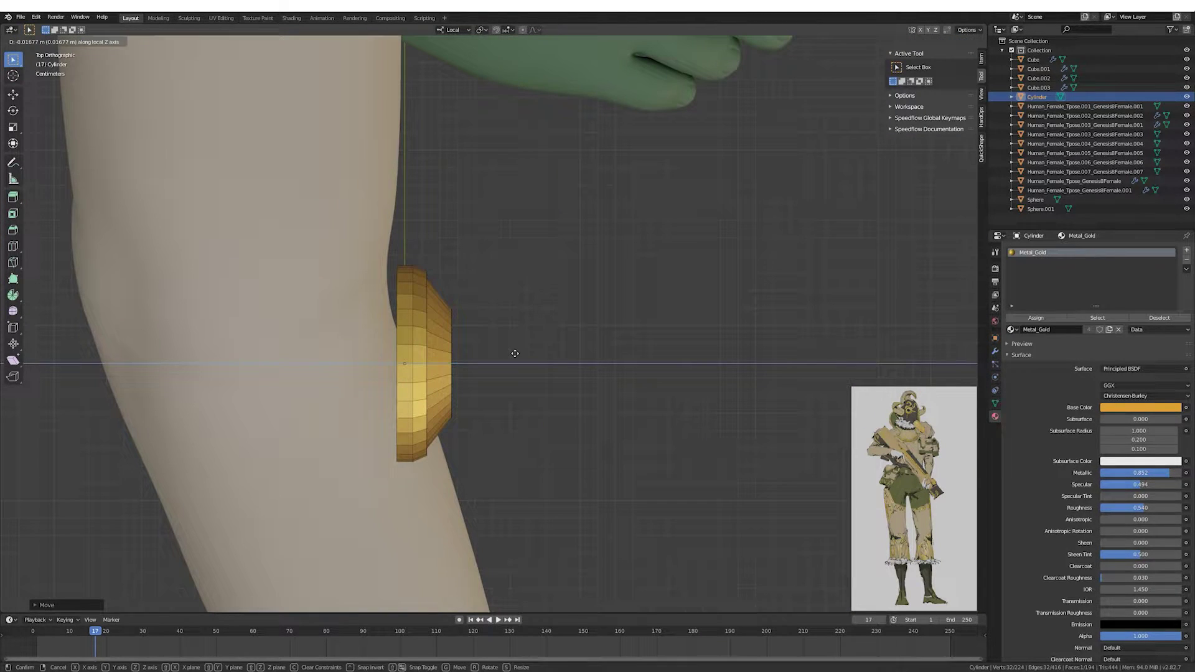
pyautogui.click(515, 357)
pyautogui.press('KP_1')
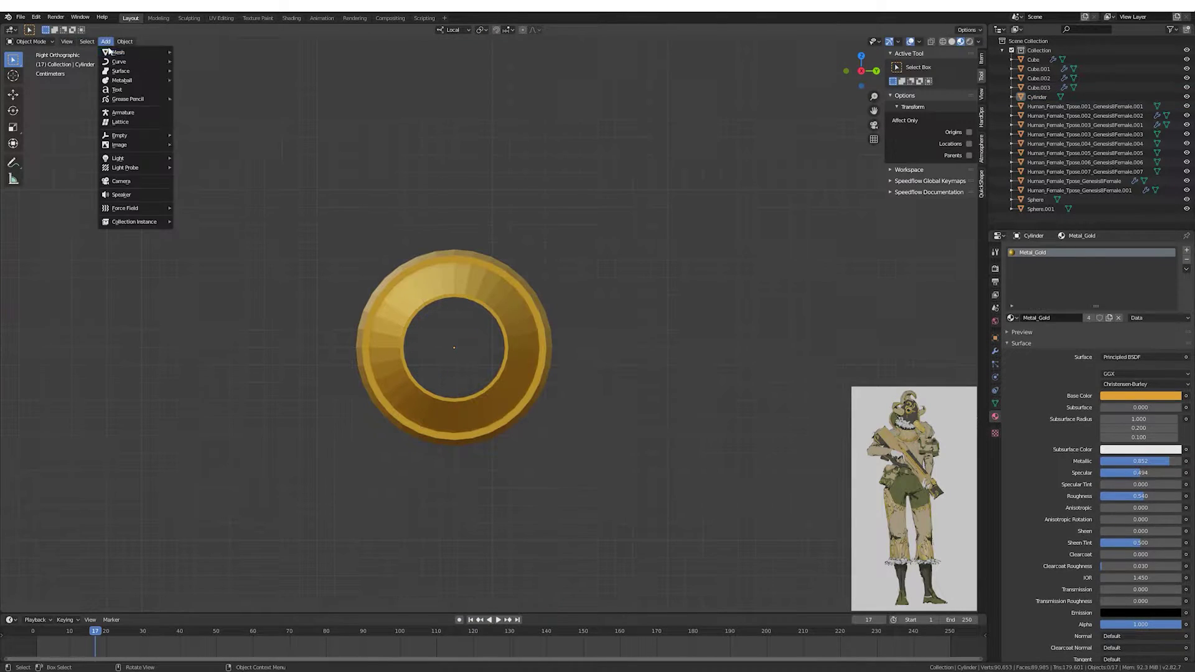
pyautogui.press('KP_3')
pyautogui.scroll(-5, 461, 259)
pyautogui.scroll(3, 480, 256)
# Delete the spare Cube.004 and add a small new cylinder.
pyautogui.press('Delete')
pyautogui.click(106, 41)
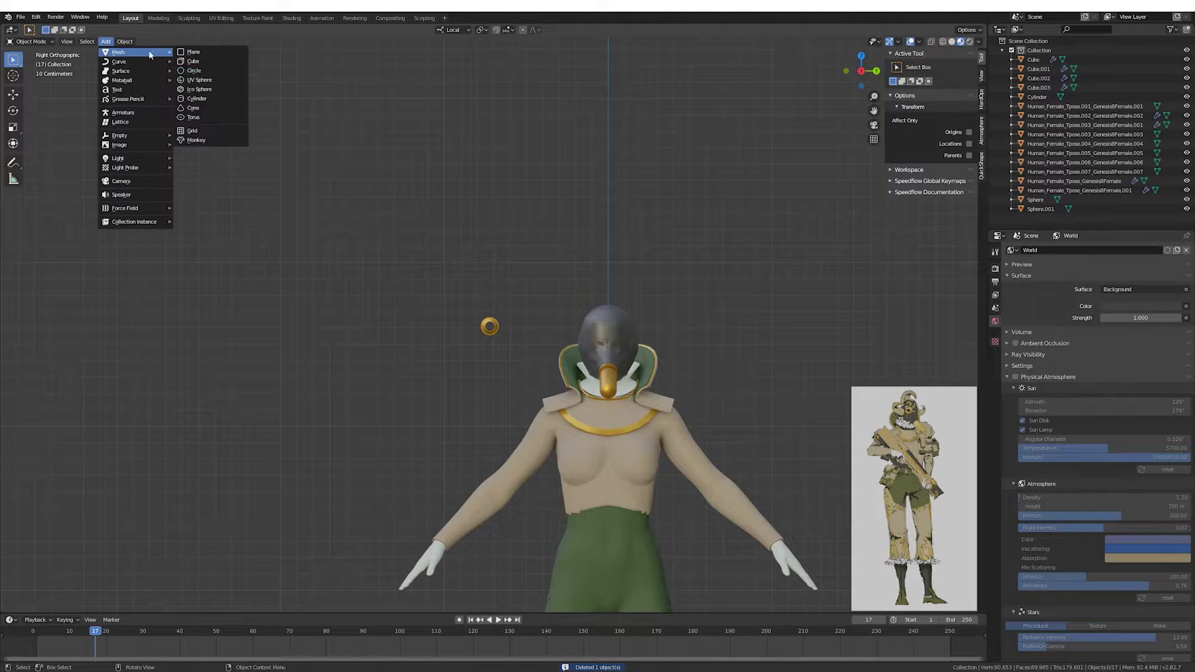
pyautogui.click(199, 118)
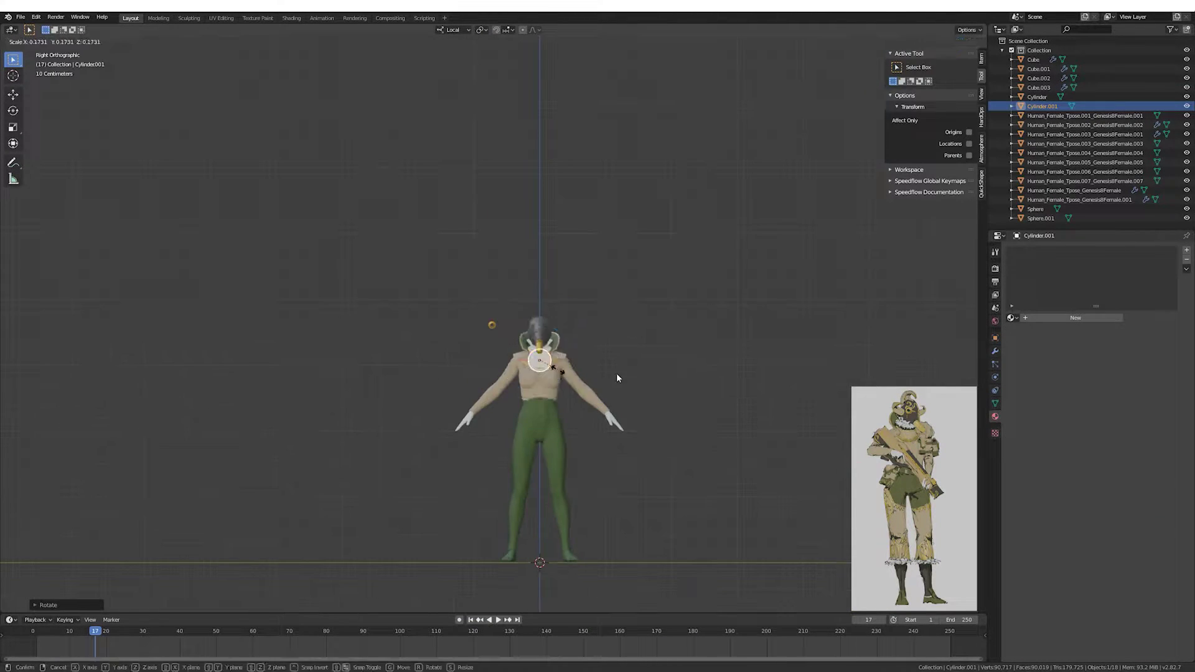
pyautogui.click(617, 378)
pyautogui.press('KP_Decimal')
# Set the view near clip to 0.01 m and move part of the cylinder into a bar.
pyautogui.press('Tab')
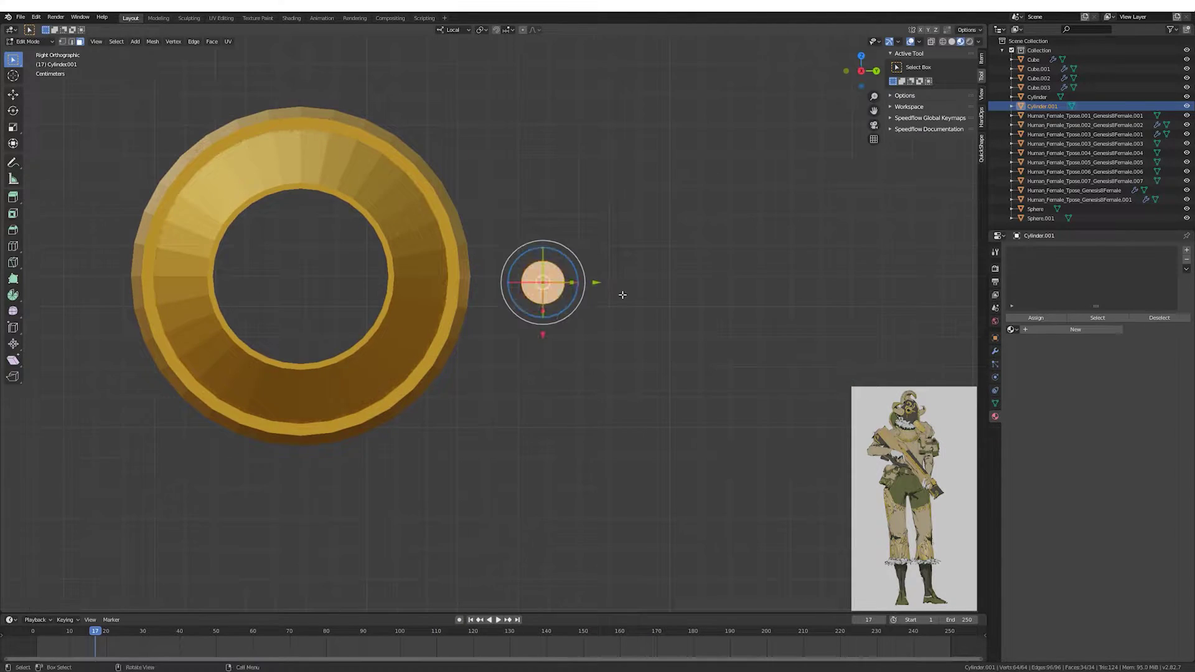
pyautogui.moveTo(623, 295); pyautogui.dragTo(570, 259, button='middle')
pyautogui.moveTo(474, 175); pyautogui.dragTo(488, 400, button='middle')
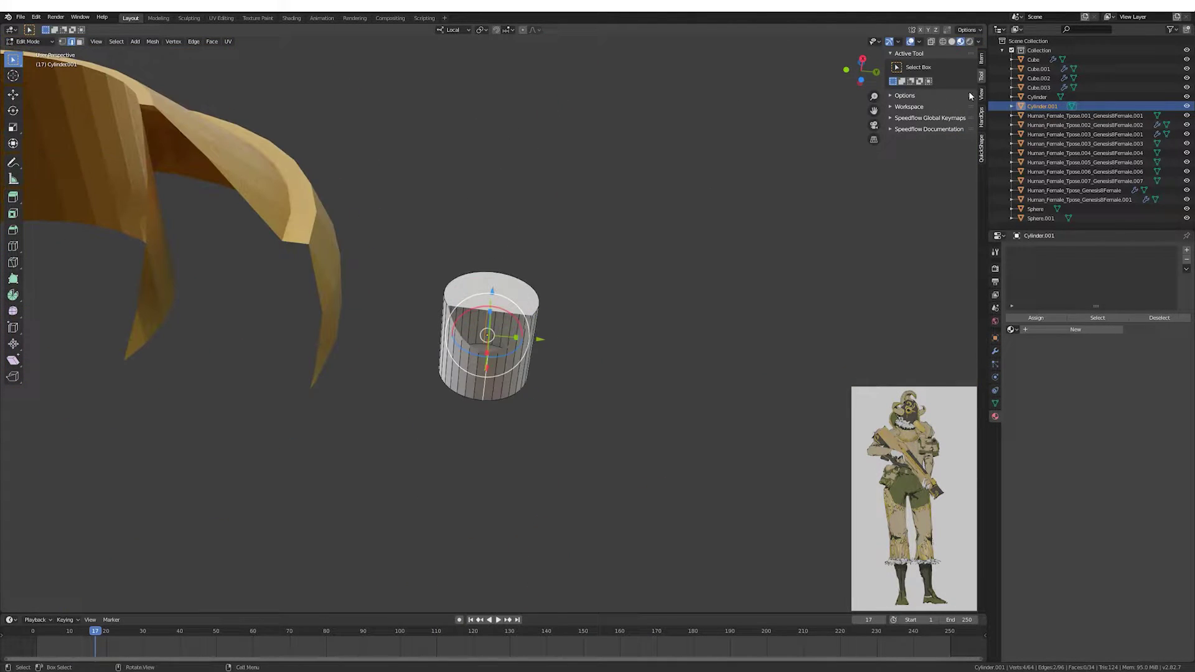
pyautogui.press('Return')
pyautogui.moveTo(597, 184)
pyautogui.mouseDown(button='middle')
pyautogui.moveTo(598, 249)
pyautogui.moveTo(459, 267)
pyautogui.mouseUp(button='middle')
pyautogui.press('g')
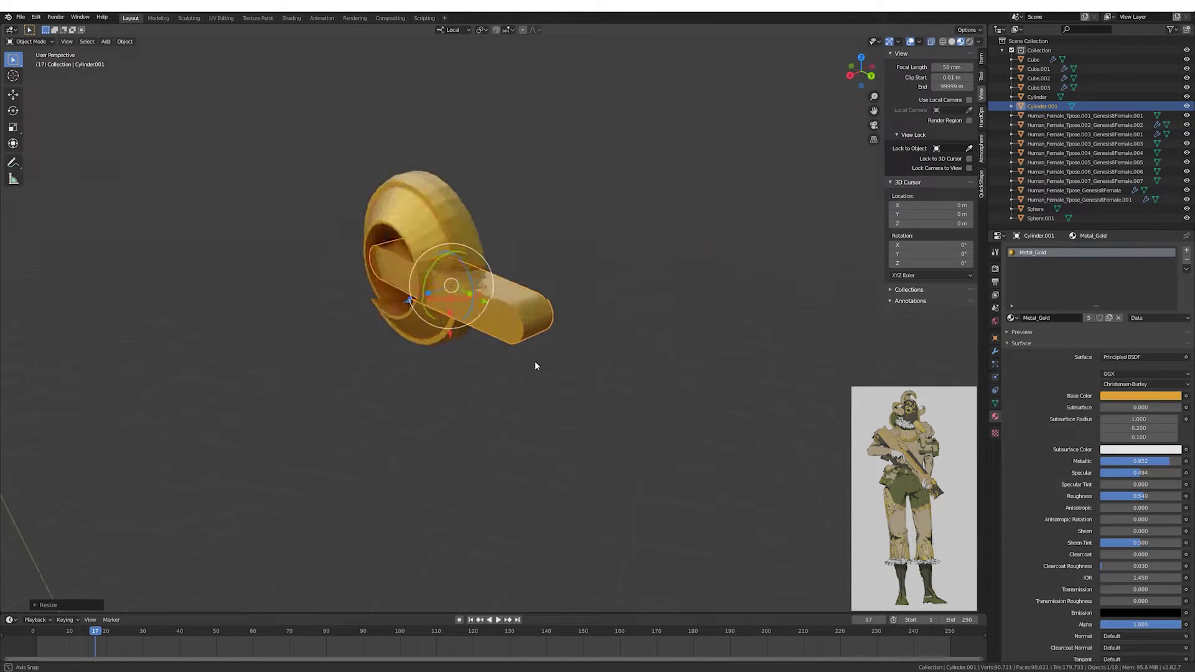
pyautogui.moveTo(535, 366); pyautogui.dragTo(596, 340, button='middle')
# Resize the bar, then knife-cut across it and round its edges.
pyautogui.press('Tab')
pyautogui.scroll(2, 481, 248)
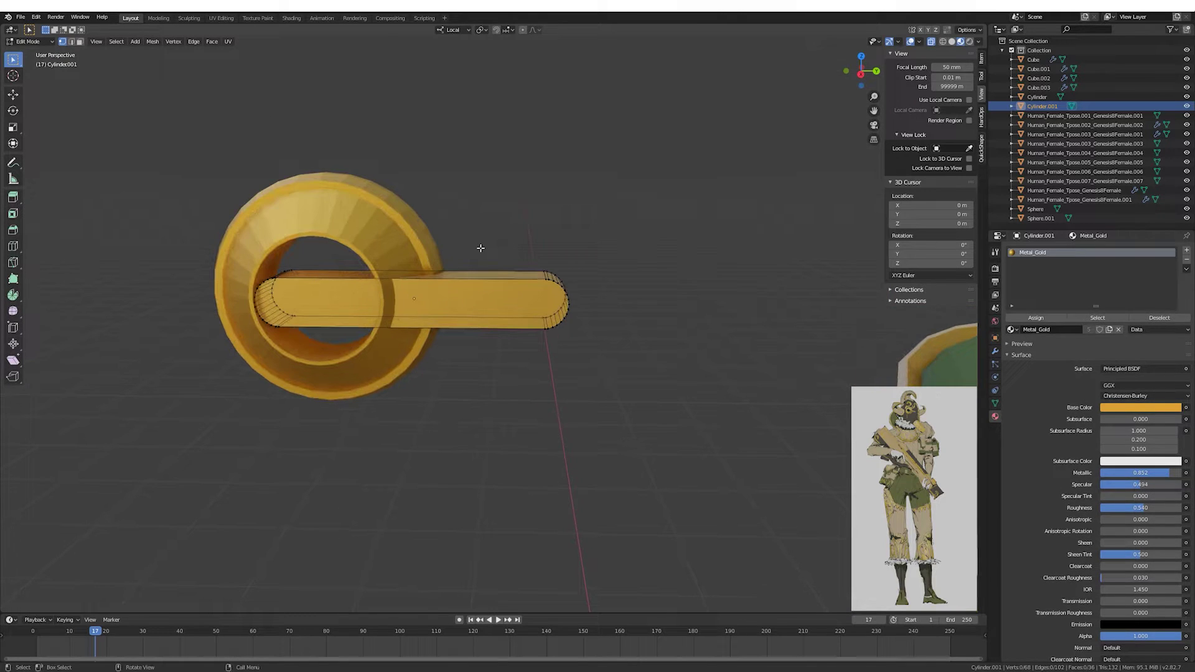
pyautogui.press('Tab')
pyautogui.press('KP_3')
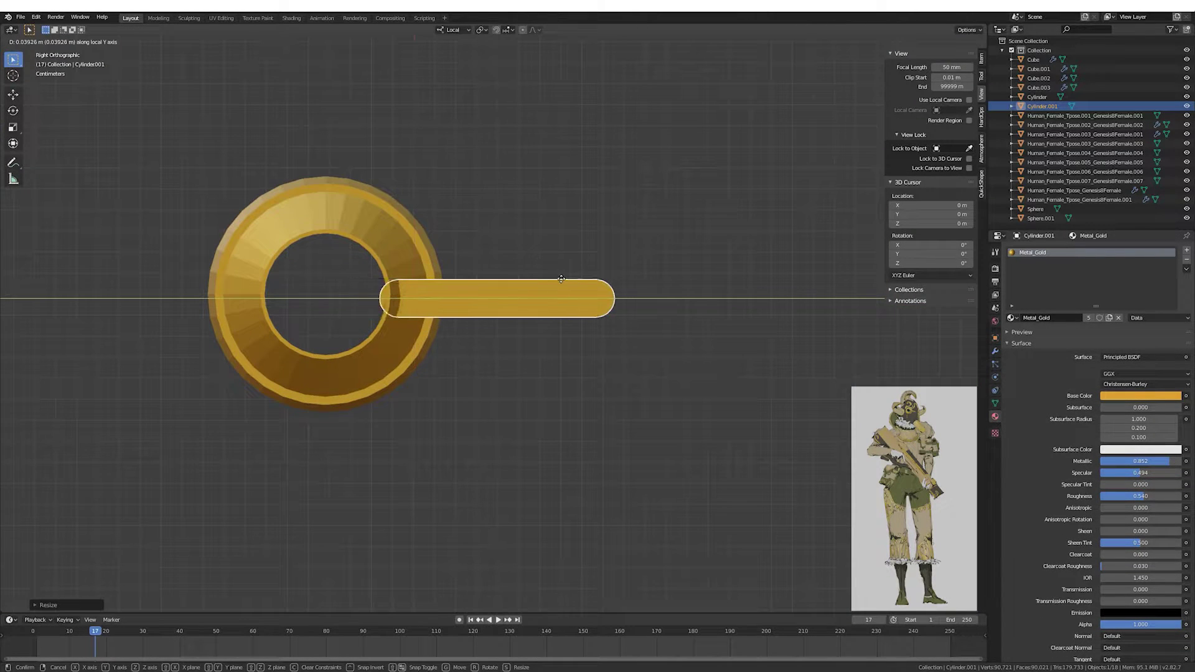
pyautogui.click(568, 280)
pyautogui.press('Tab')
pyautogui.scroll(1, 433, 332)
pyautogui.press('k')
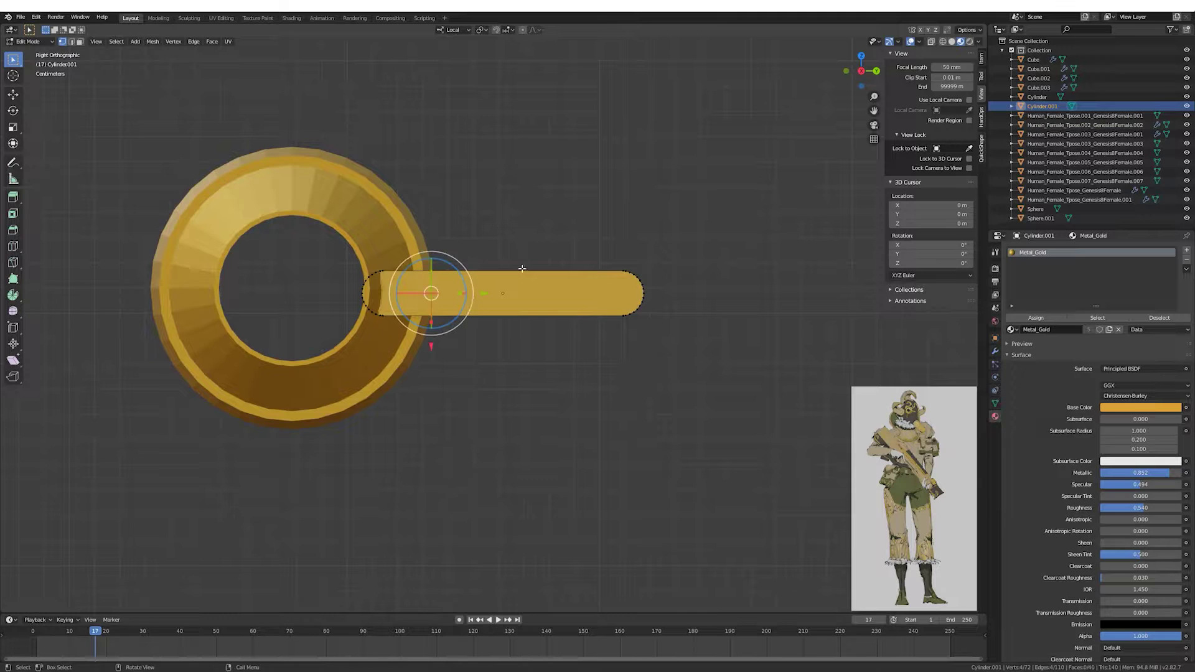
pyautogui.click(657, 282)
pyautogui.moveTo(604, 248); pyautogui.dragTo(607, 275, button='middle')
# Separate part of the bar into its own object, then scale and reshape it.
pyautogui.press('p')
pyautogui.press('Tab')
pyautogui.press('KP_3')
pyautogui.press('s')
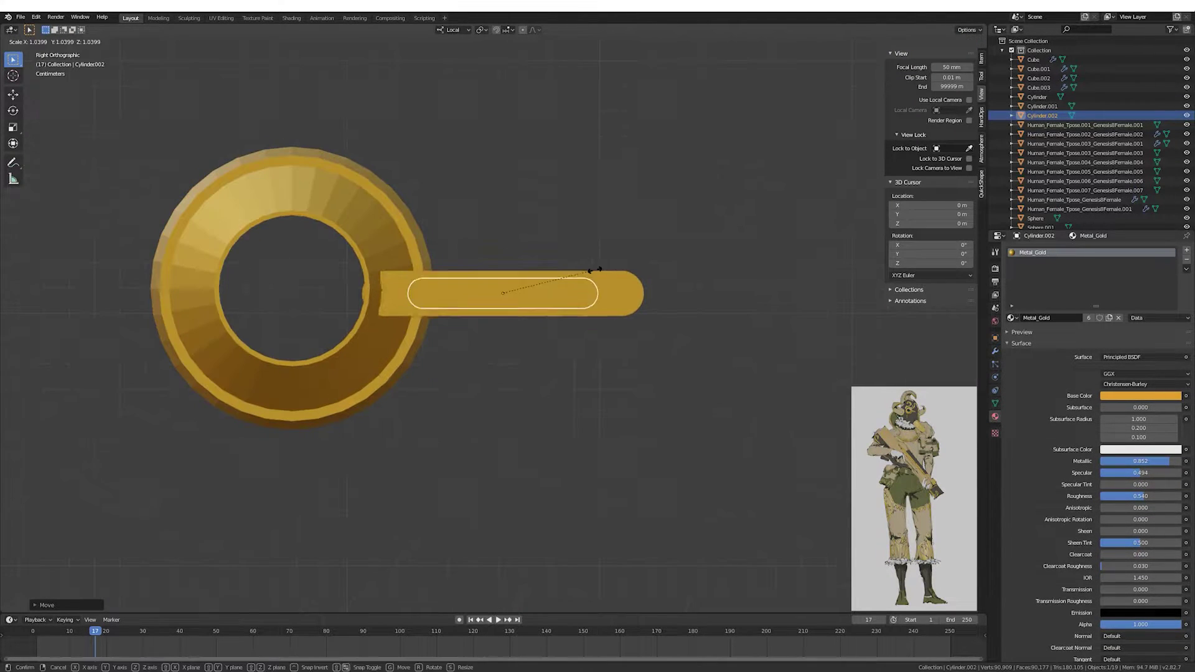
pyautogui.click(596, 270)
pyautogui.press('Tab')
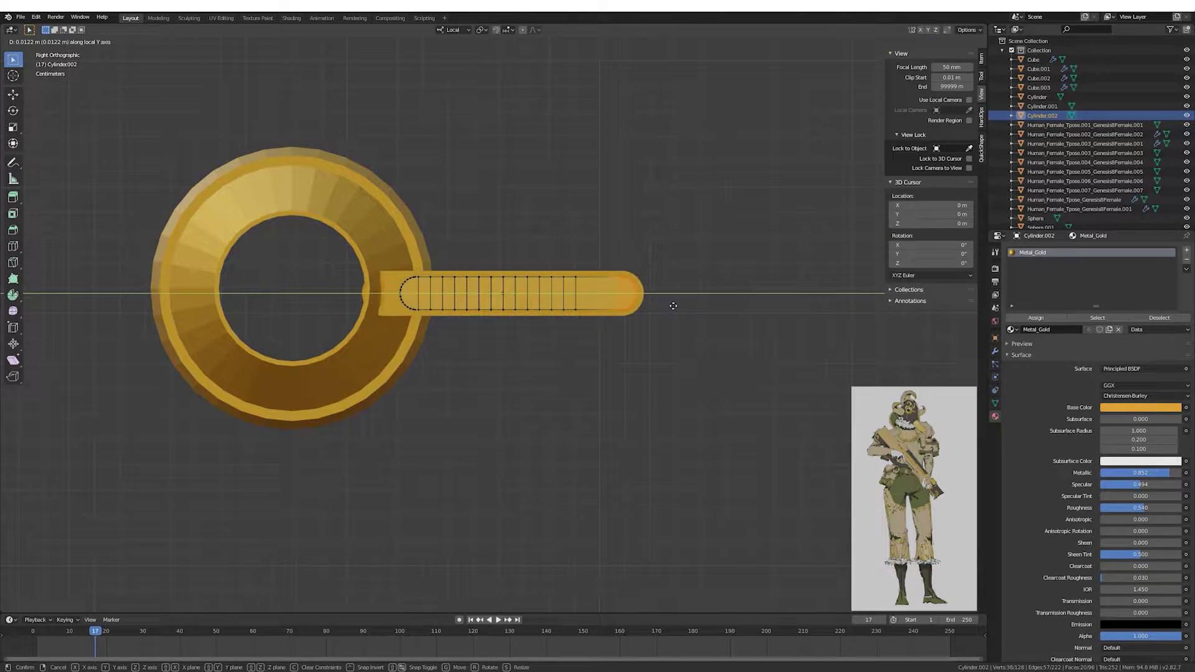
pyautogui.click(673, 306)
pyautogui.keyDown('shift'); pyautogui.moveTo(554, 275); pyautogui.dragTo(602, 281, button='middle'); pyautogui.keyUp('shift')
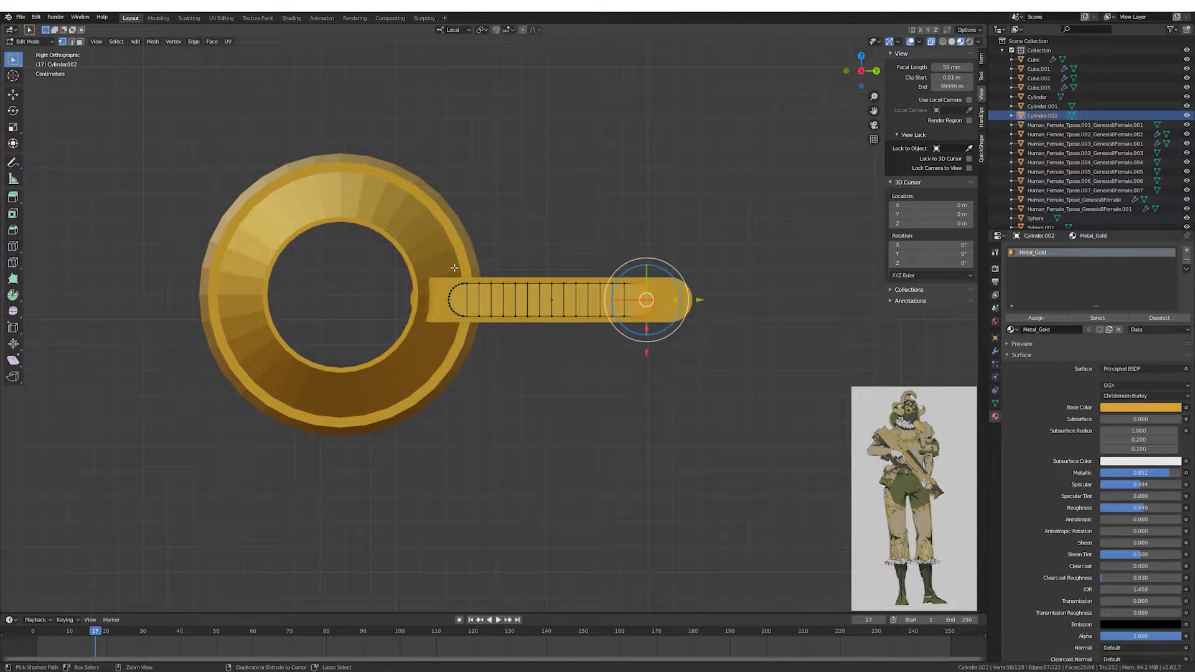
pyautogui.keyDown('ctrl'); pyautogui.scroll(-2, 627, 261); pyautogui.keyUp('ctrl')
pyautogui.click(772, 282)
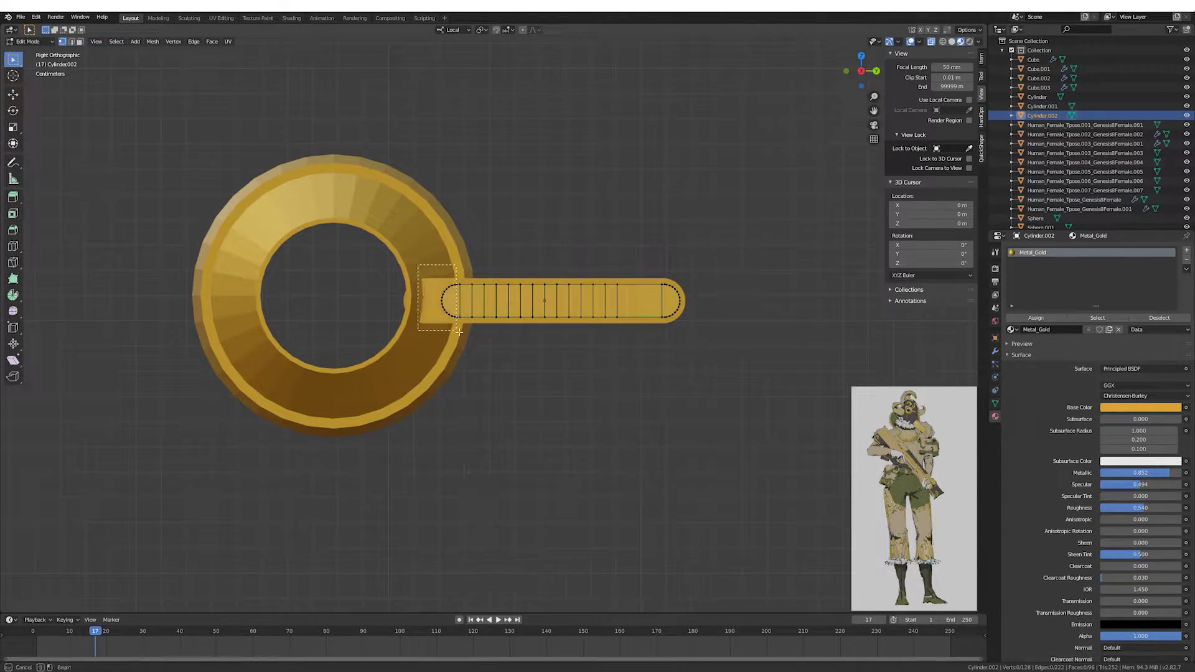
pyautogui.press('Tab')
# Isolate the ring and bar Cylinder.001 and rescale the bar's geometry.
pyautogui.moveTo(433, 331)
pyautogui.mouseDown(button='middle')
pyautogui.moveTo(457, 372)
pyautogui.moveTo(410, 301)
pyautogui.mouseUp(button='middle')
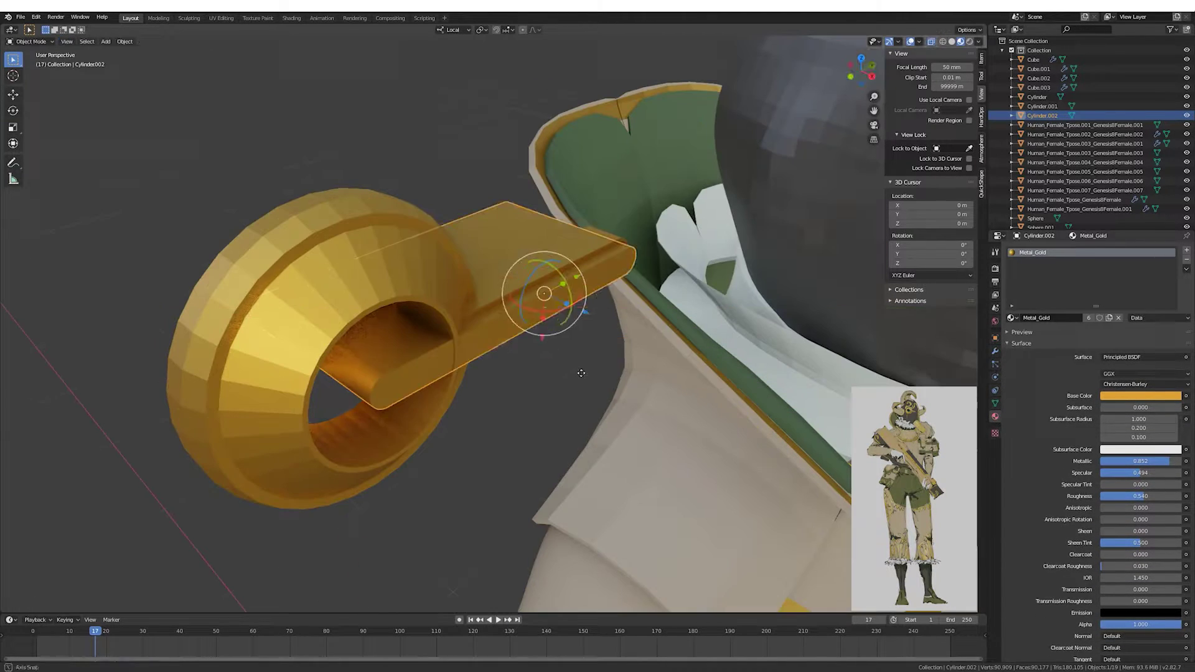
pyautogui.click(488, 303)
pyautogui.press('KP_Divide')
pyautogui.moveTo(510, 218); pyautogui.dragTo(418, 337, button='middle')
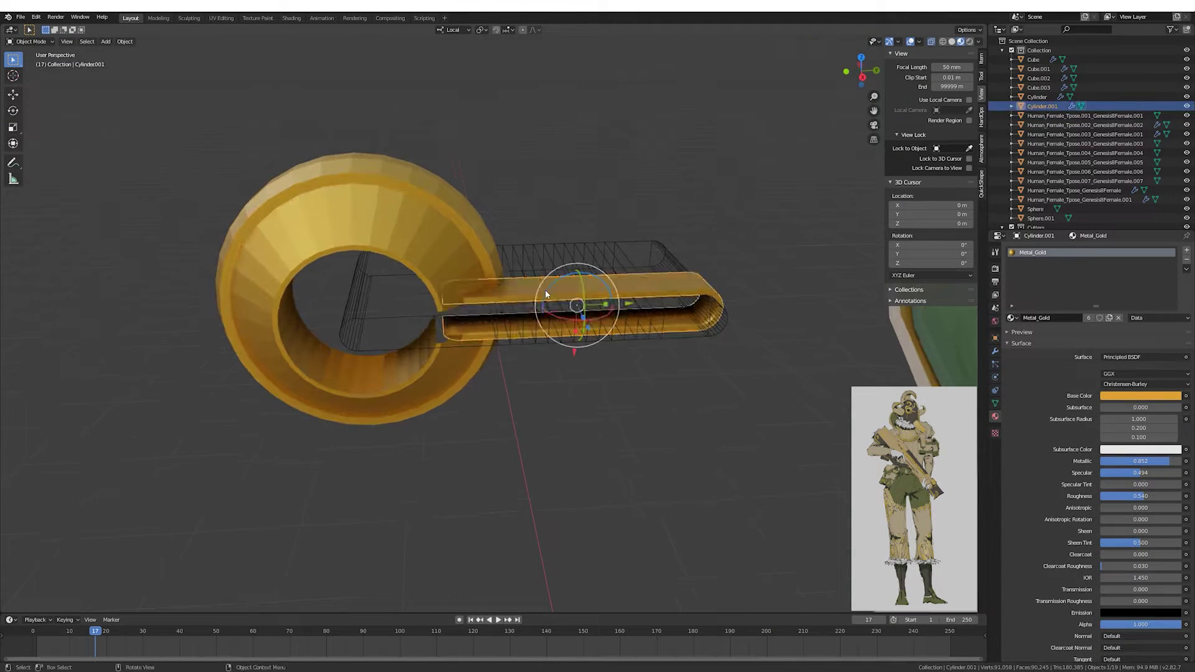
pyautogui.press('KP_3')
pyautogui.press('Tab')
pyautogui.press('s')
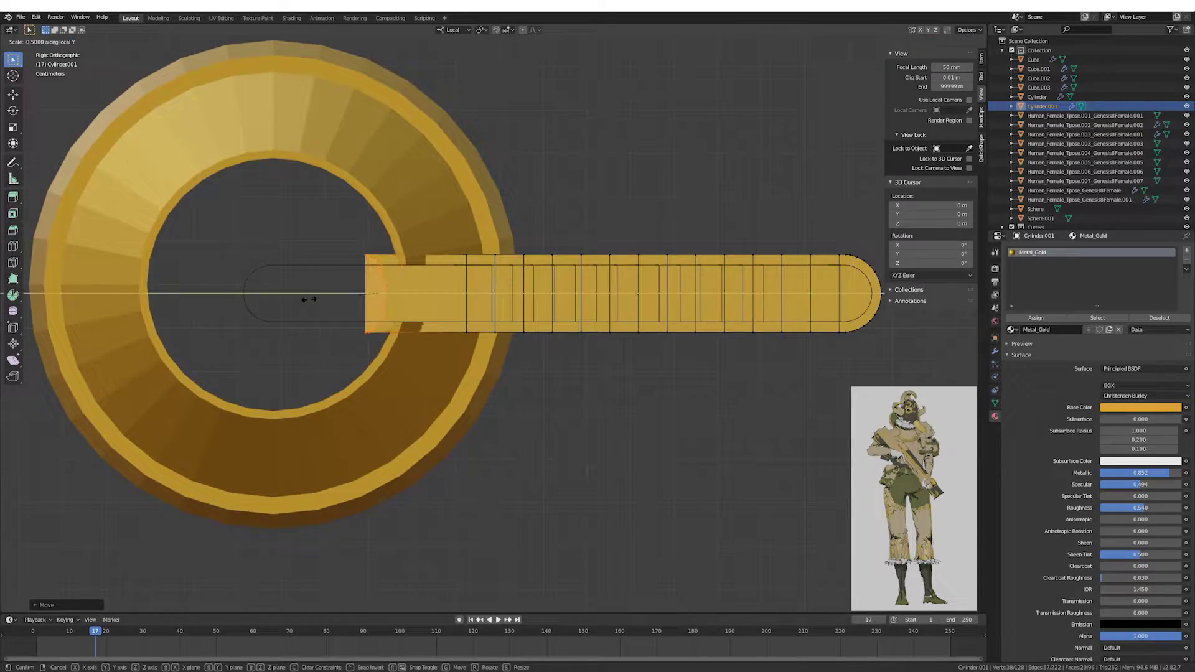
pyautogui.click(310, 300)
pyautogui.press('Tab')
pyautogui.moveTo(424, 305)
pyautogui.mouseDown(button='middle')
pyautogui.moveTo(480, 344)
pyautogui.moveTo(381, 274)
pyautogui.mouseUp(button='middle')
# Bend the bar's end along Z using smooth proportional editing.
pyautogui.press('Tab')
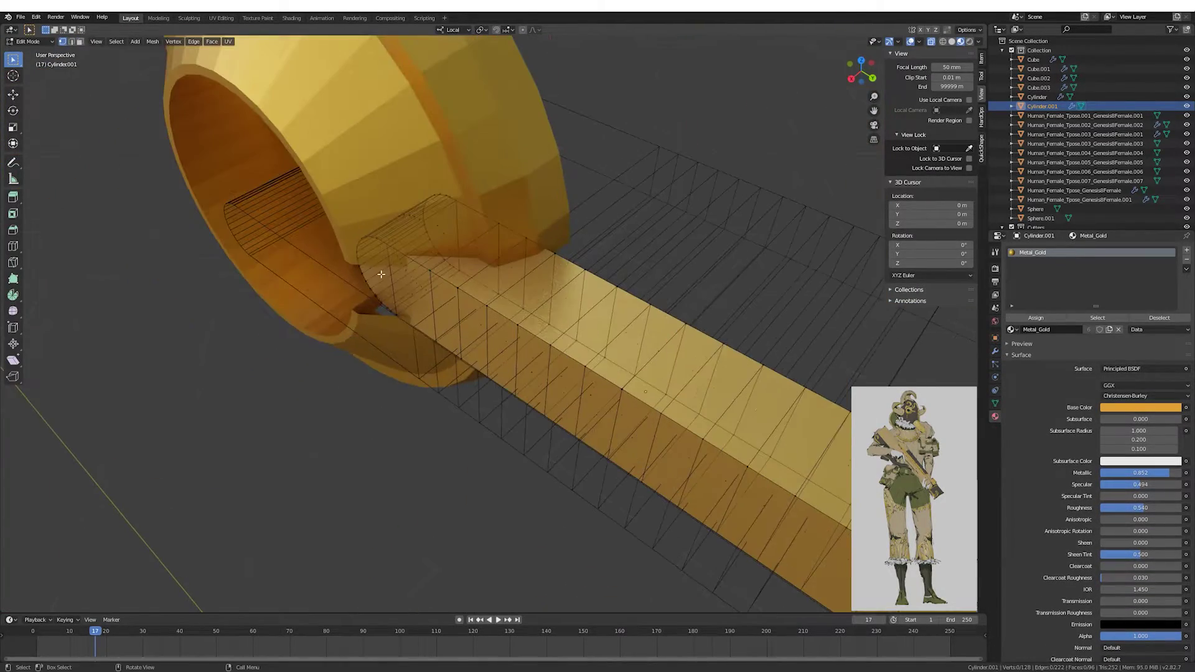
pyautogui.moveTo(438, 314); pyautogui.dragTo(512, 221, button='middle')
pyautogui.press('o')
pyautogui.press('g')
pyautogui.press('z')
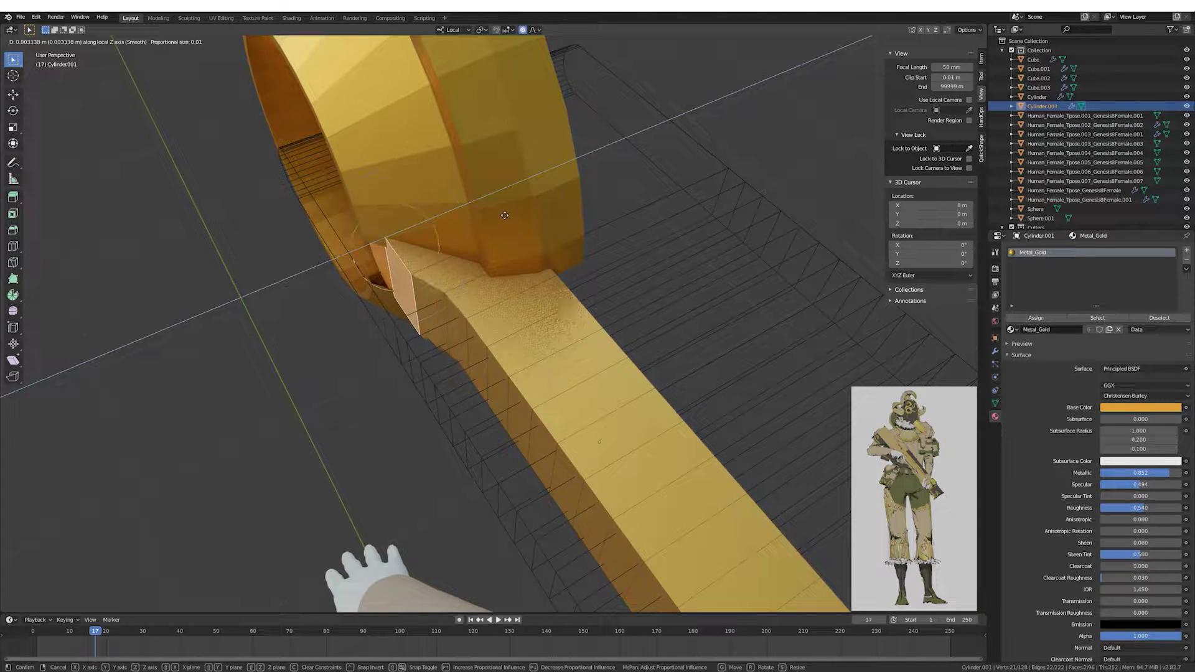
pyautogui.click(487, 214)
pyautogui.press('KP_1')
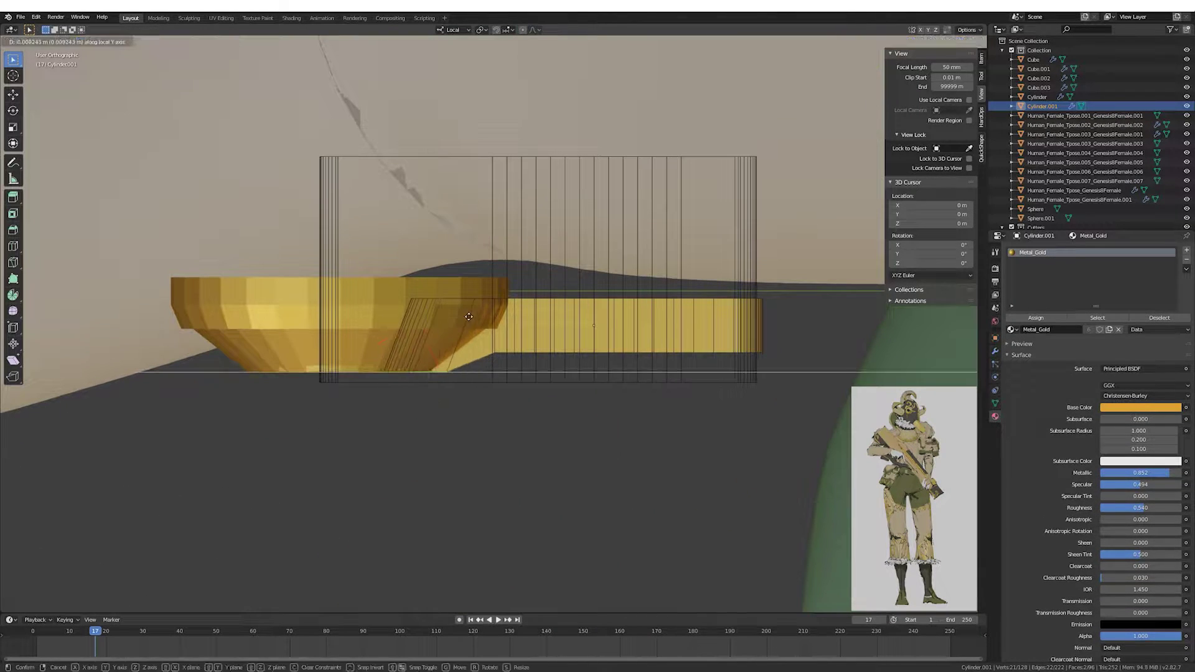
pyautogui.moveTo(464, 281); pyautogui.dragTo(435, 268, button='middle')
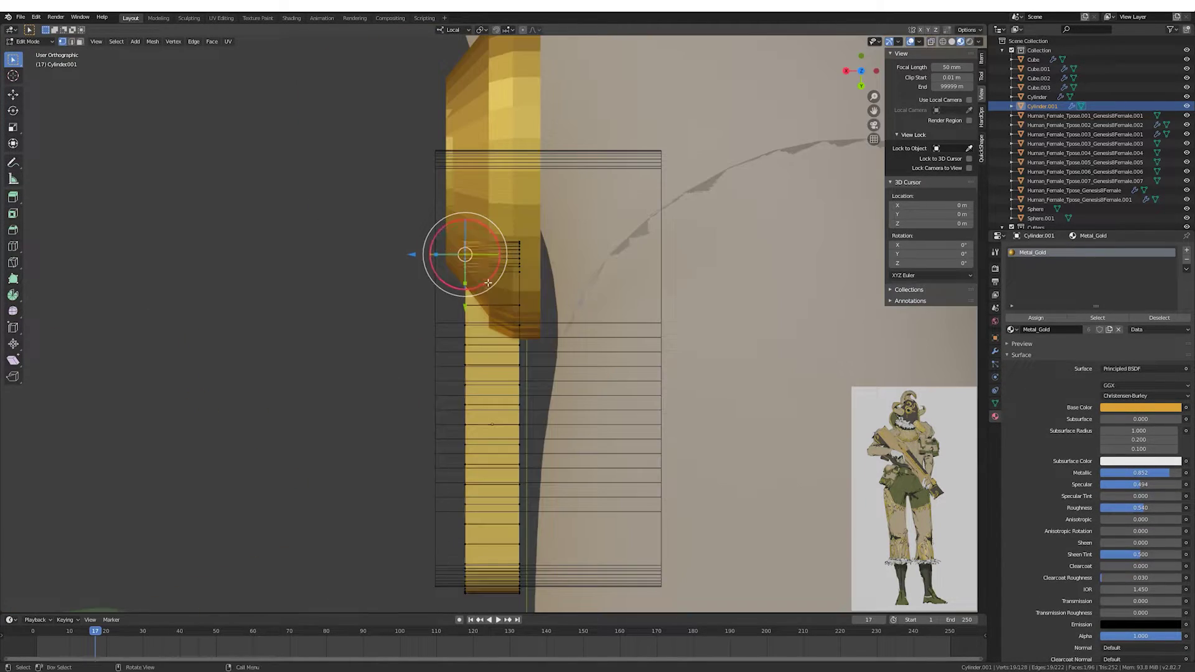
pyautogui.press('Tab')
# Scale the gold ring's inner geometry to thicken its inner wall.
pyautogui.moveTo(487, 284)
pyautogui.mouseDown(button='middle')
pyautogui.moveTo(618, 272)
pyautogui.moveTo(467, 276)
pyautogui.mouseUp(button='middle')
pyautogui.click(377, 344)
pyautogui.press('Tab')
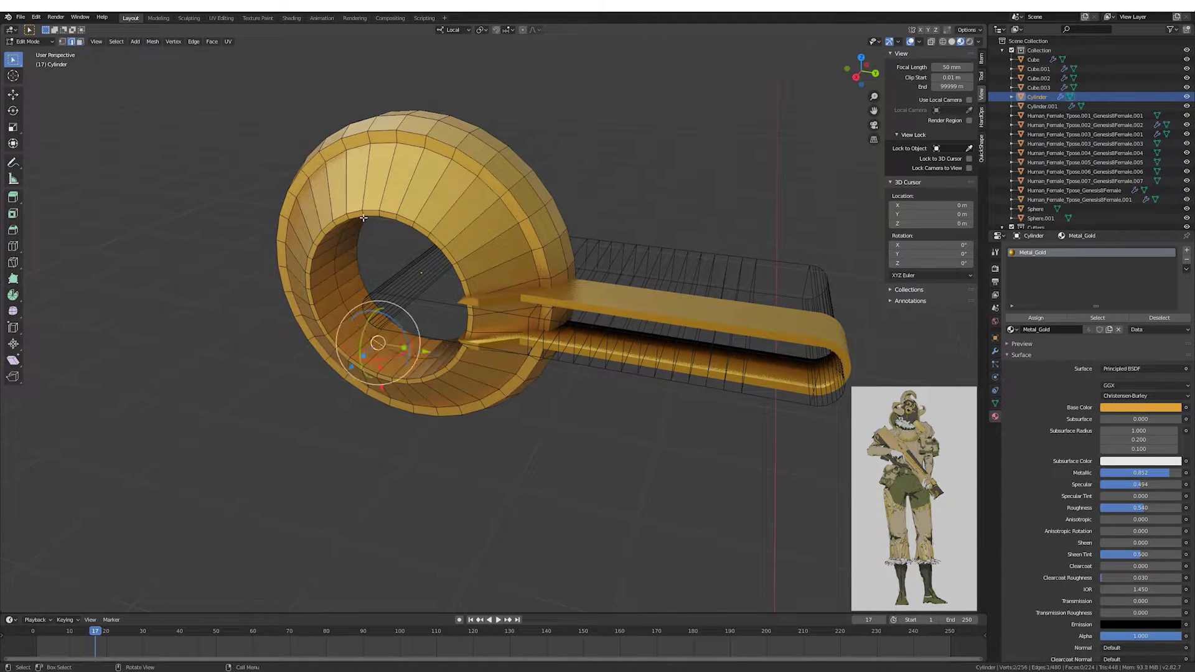
pyautogui.click(477, 251)
pyautogui.scroll(2, 498, 237)
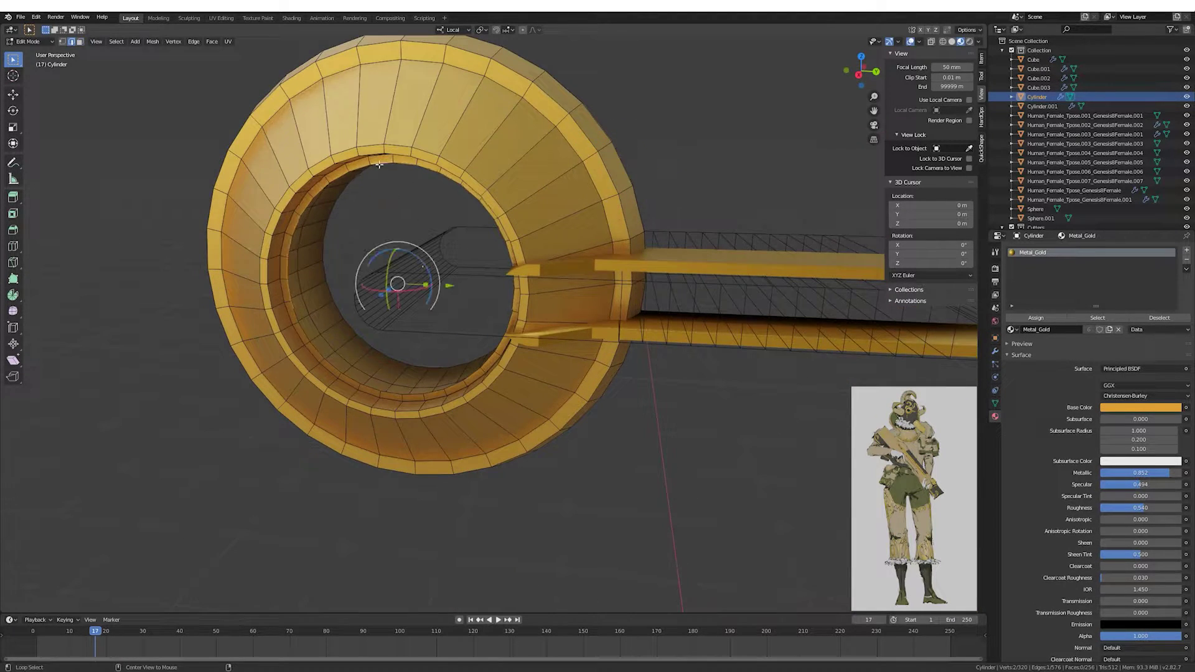
pyautogui.scroll(2, 561, 206)
pyautogui.click(635, 163)
pyautogui.press('Tab')
# Join the gold ring and strap into a single object.
pyautogui.moveTo(636, 163); pyautogui.dragTo(716, 249, button='middle')
pyautogui.scroll(-5, 715, 249)
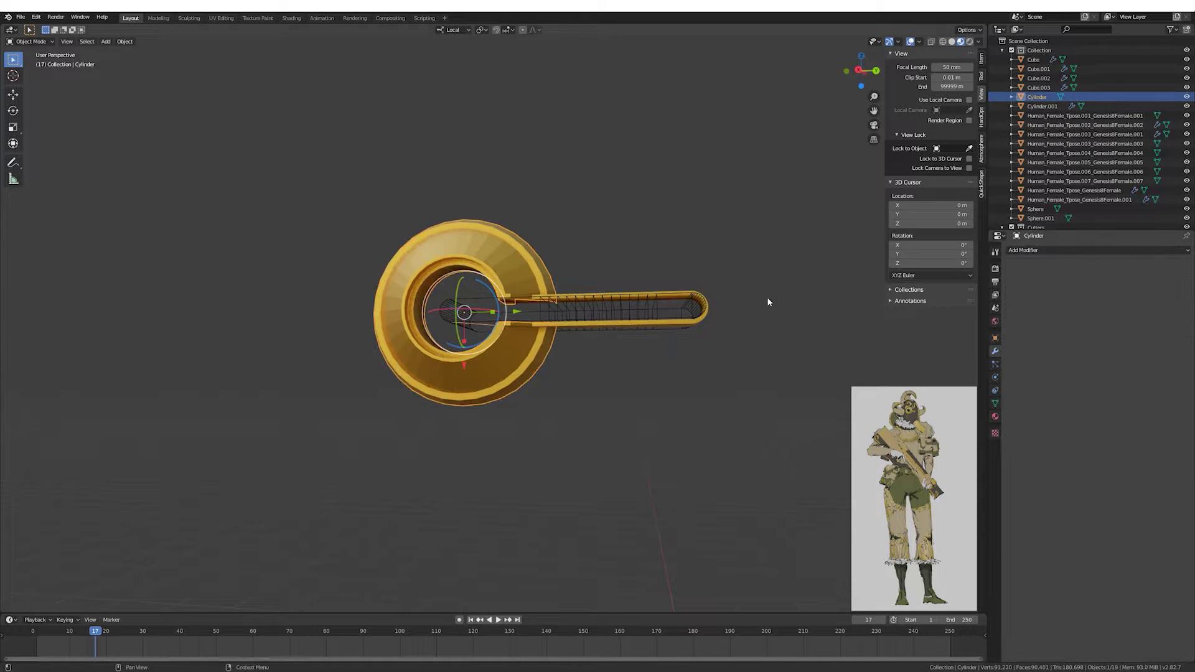
pyautogui.scroll(-3, 694, 303)
pyautogui.moveTo(694, 303)
pyautogui.mouseDown(button='middle')
pyautogui.moveTo(543, 240)
pyautogui.moveTo(241, 208)
pyautogui.mouseUp(button='middle')
pyautogui.press('Tab')
pyautogui.press('Tab')
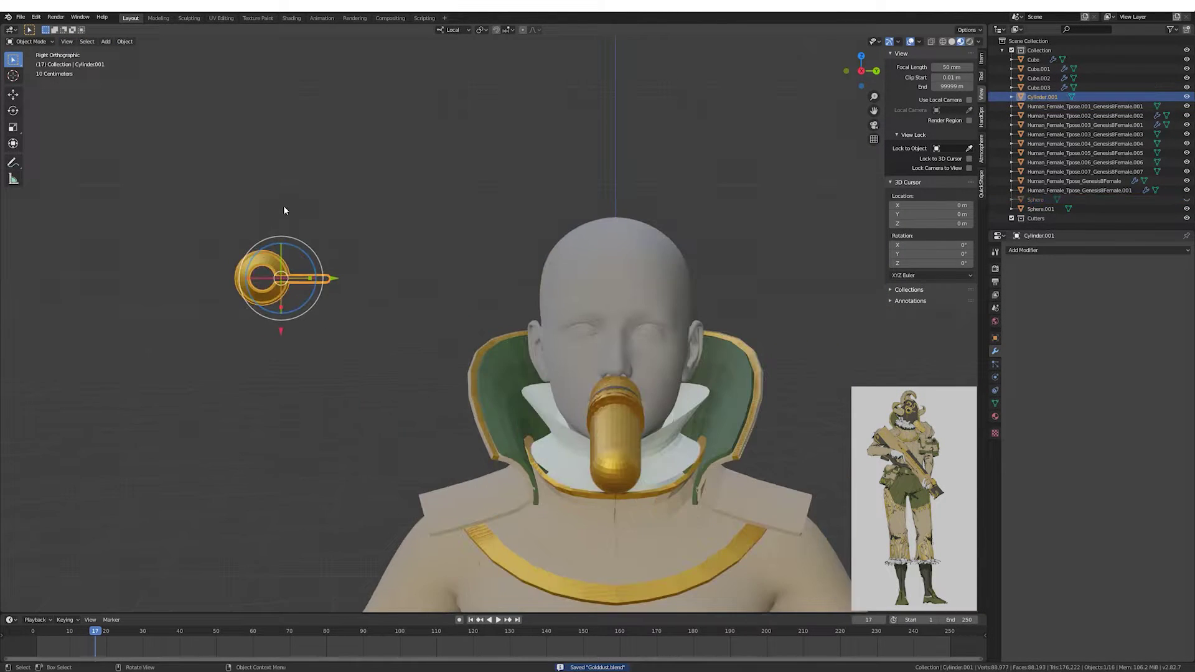
# Reveal the hidden sphere, then rotate the gold eyepiece in top view.
pyautogui.keyDown('alt'); pyautogui.middleClick(241, 208); pyautogui.keyUp('alt')
pyautogui.scroll(3, 502, 270)
pyautogui.scroll(2, 514, 270)
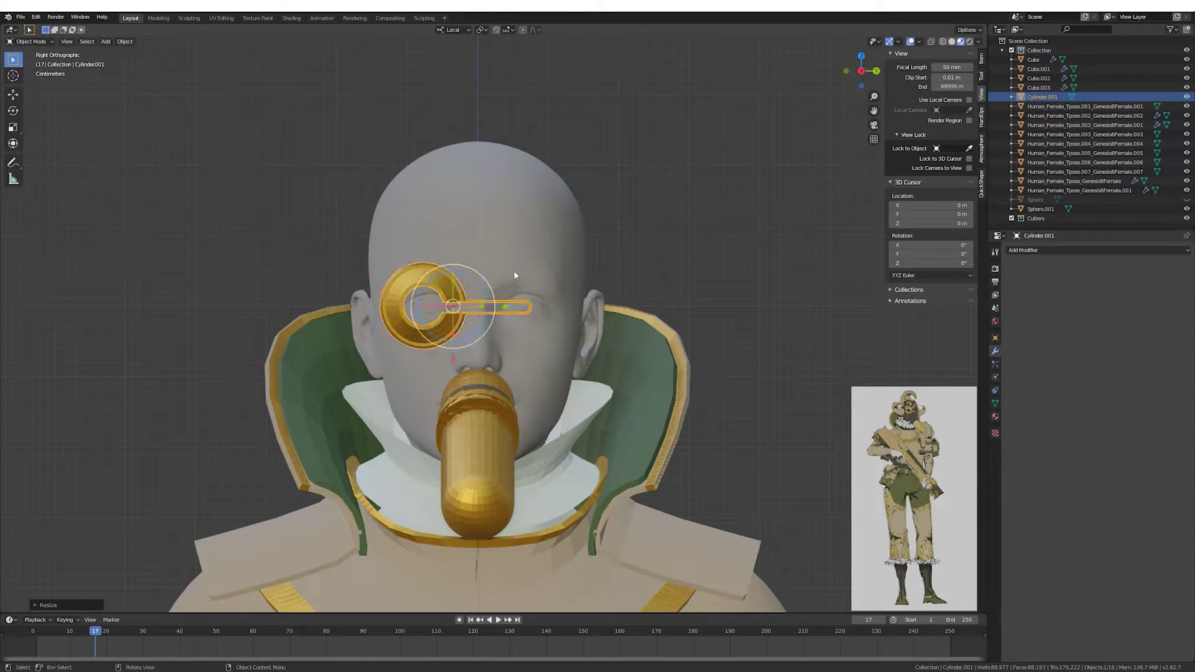
pyautogui.moveTo(514, 270); pyautogui.dragTo(434, 287, button='middle')
pyautogui.hotkey('alt', 'h')
pyautogui.click(434, 286)
pyautogui.press('KP_7')
pyautogui.press('r')
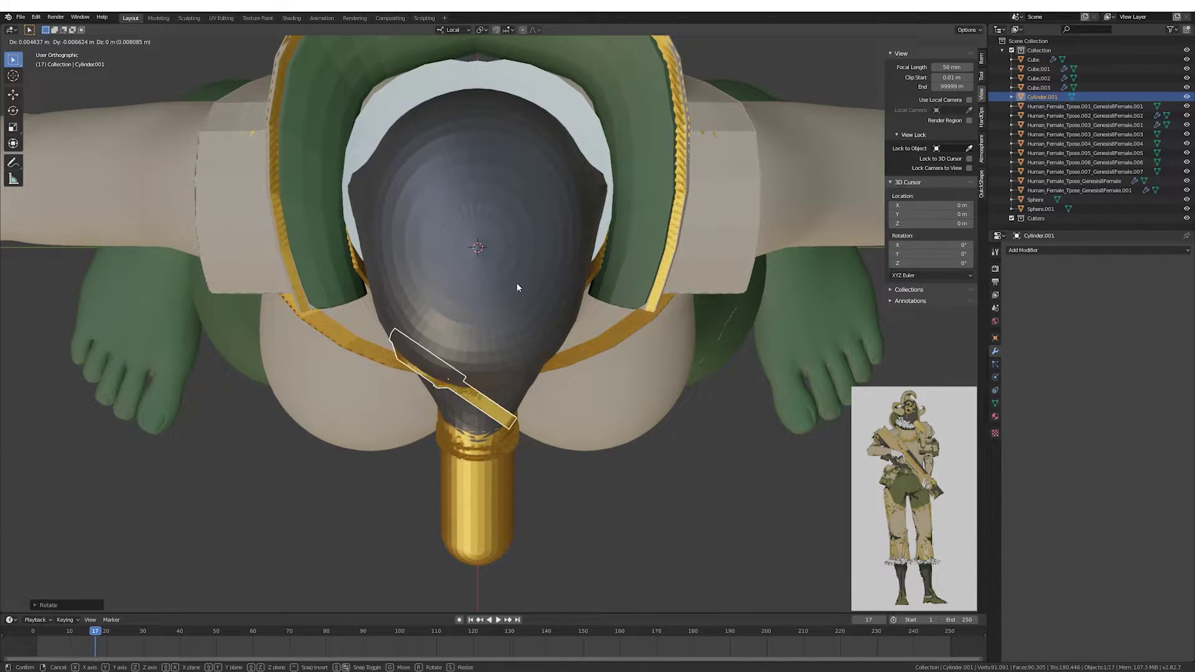
pyautogui.click(517, 287)
pyautogui.moveTo(517, 287)
pyautogui.mouseDown(button='middle')
pyautogui.moveTo(461, 289)
pyautogui.moveTo(486, 393)
pyautogui.mouseUp(button='middle')
# Bend the eyepiece strap around the helmet with proportional editing, then resize it.
pyautogui.press('Tab')
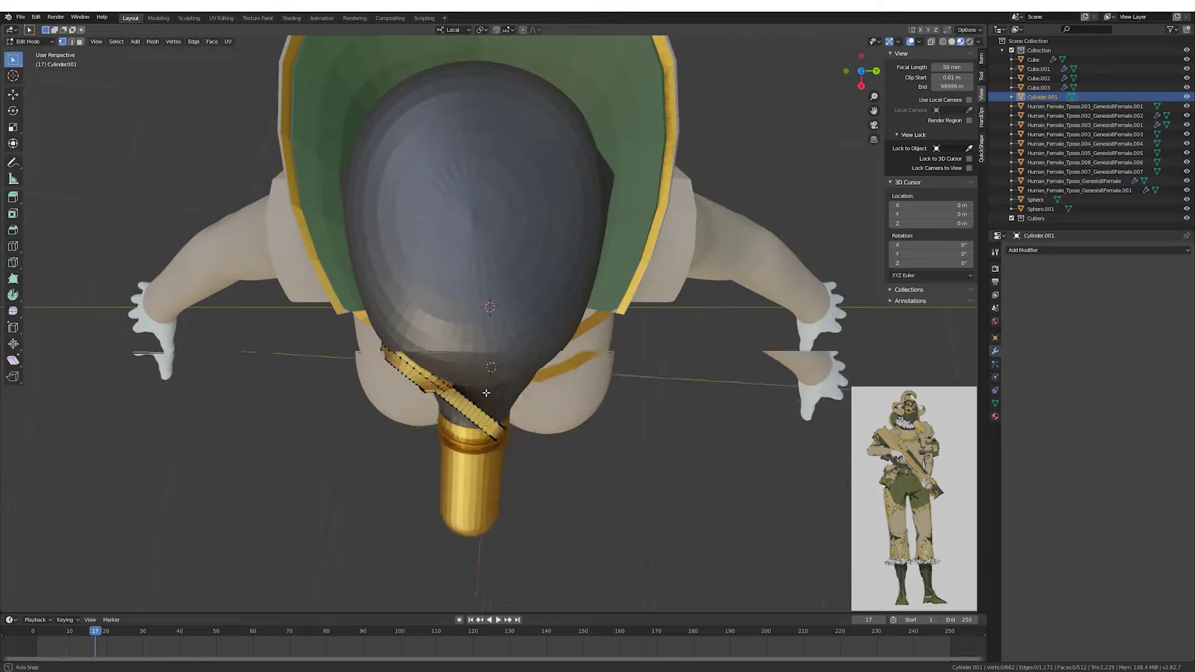
pyautogui.press('KP_7')
pyautogui.press('l')
pyautogui.press('o')
pyautogui.press('r')
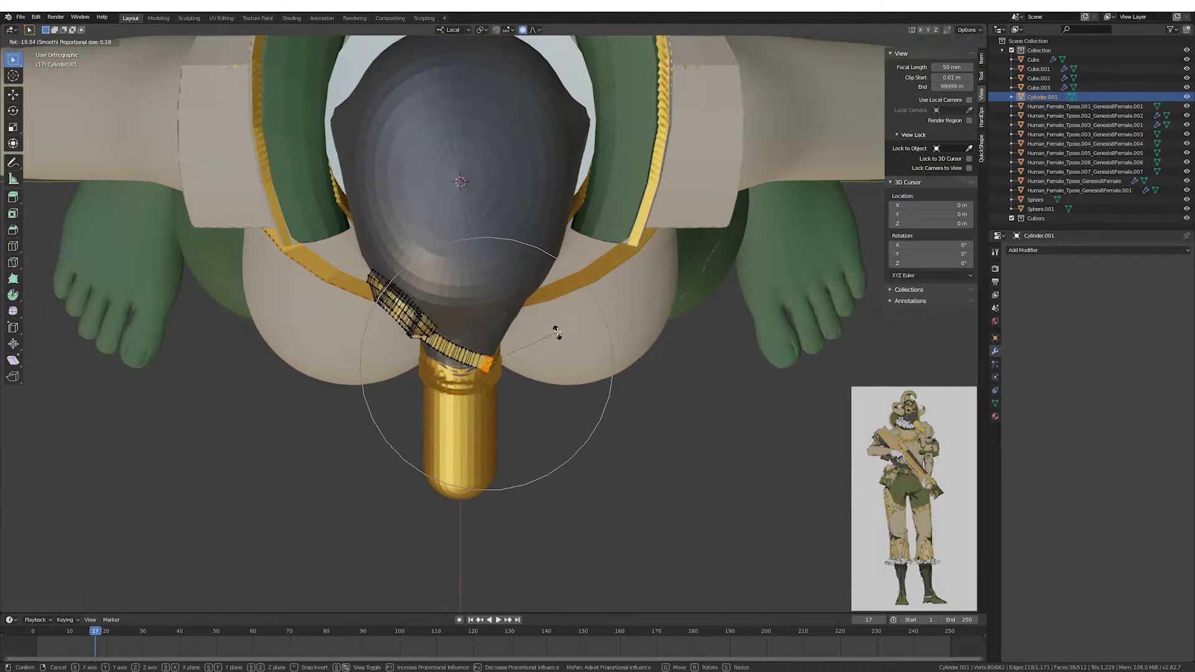
pyautogui.moveTo(514, 322); pyautogui.dragTo(513, 233, button='middle')
pyautogui.press('s')
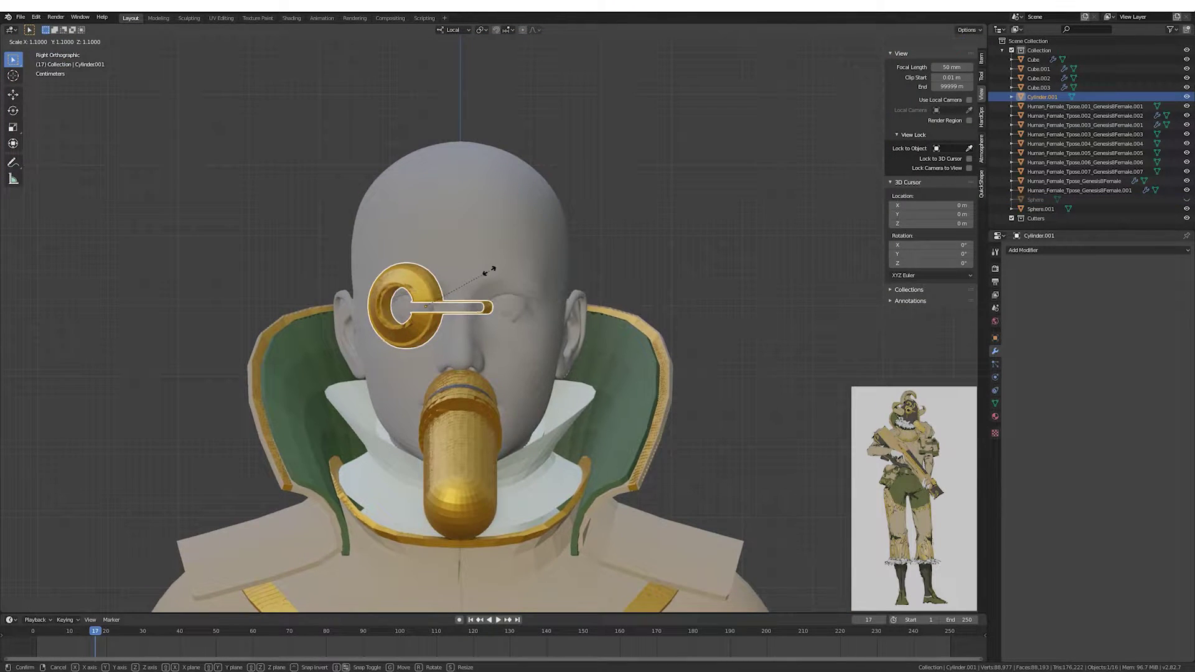
pyautogui.click(530, 302)
# Curve the rod tip along the face, tilting its end downward.
pyautogui.press('Tab')
pyautogui.moveTo(530, 301); pyautogui.dragTo(614, 323, button='middle')
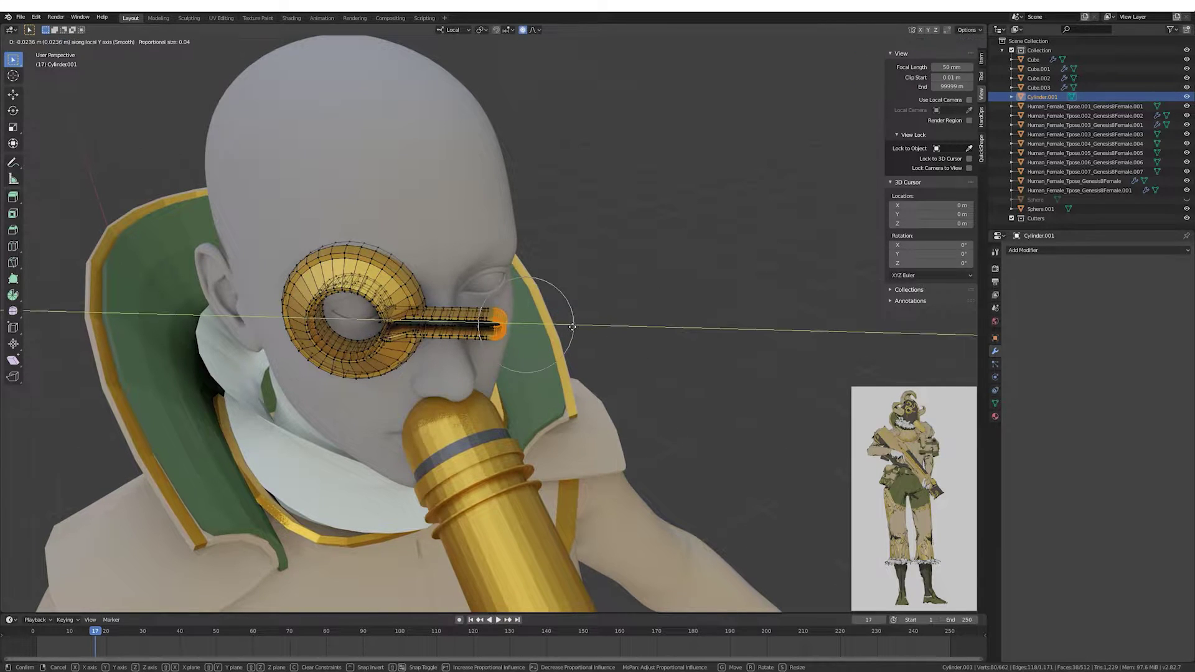
pyautogui.click(572, 326)
pyautogui.press('KP_7')
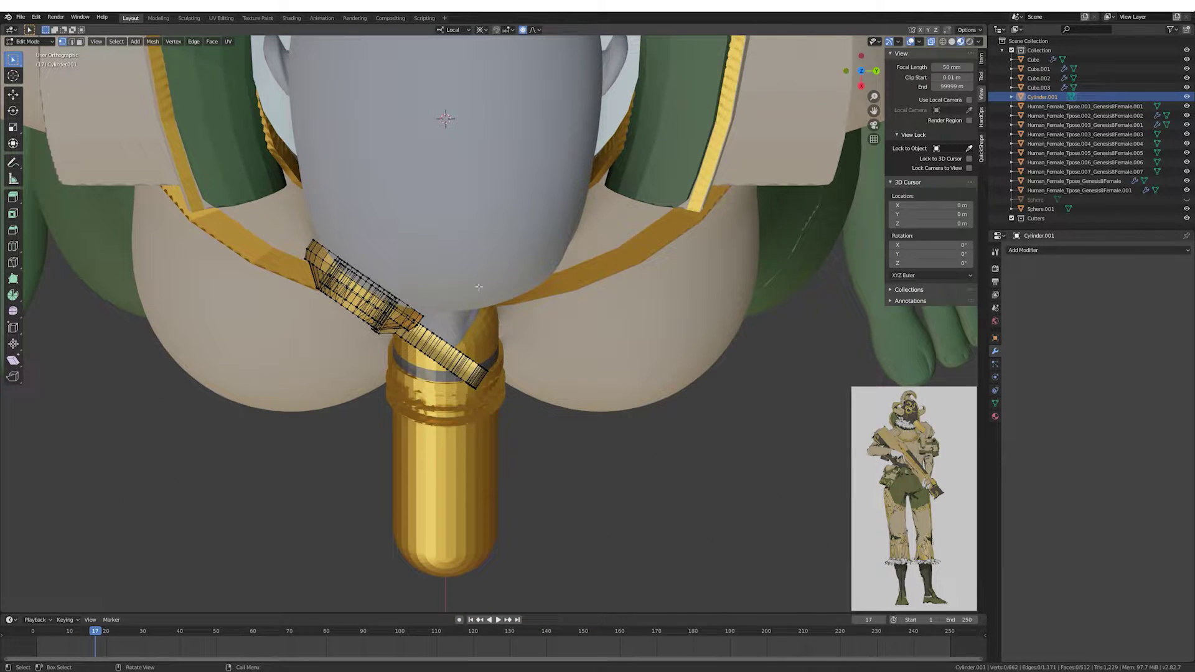
pyautogui.click(505, 293)
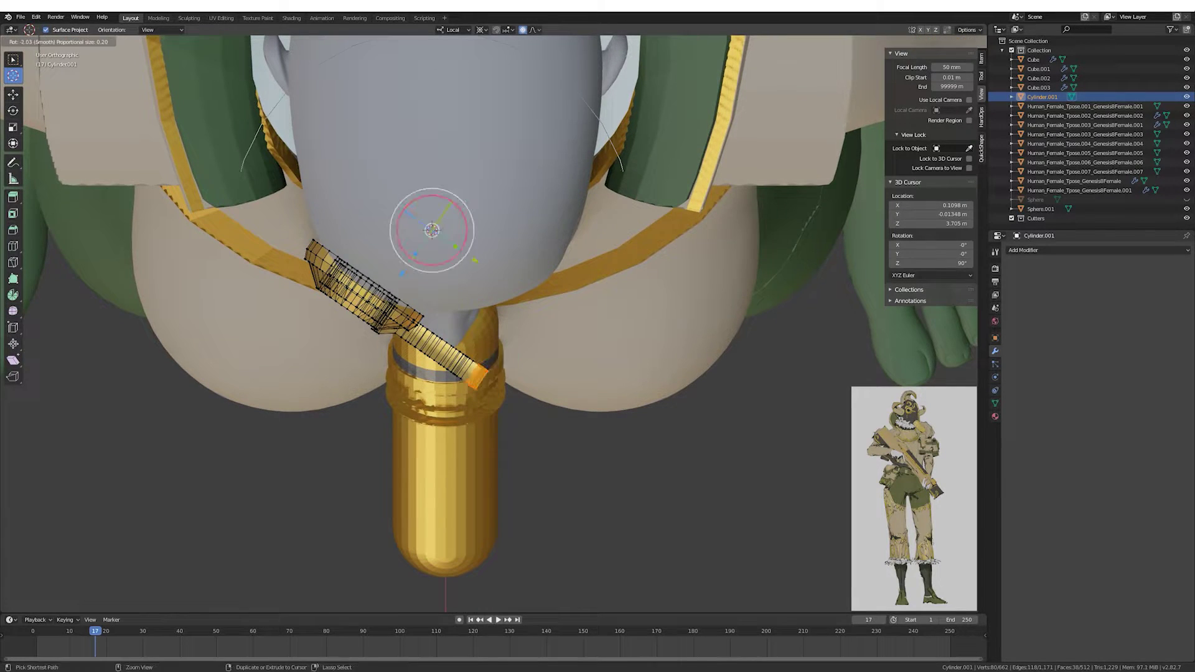
pyautogui.click(537, 183)
pyautogui.moveTo(537, 182); pyautogui.dragTo(523, 247, button='middle')
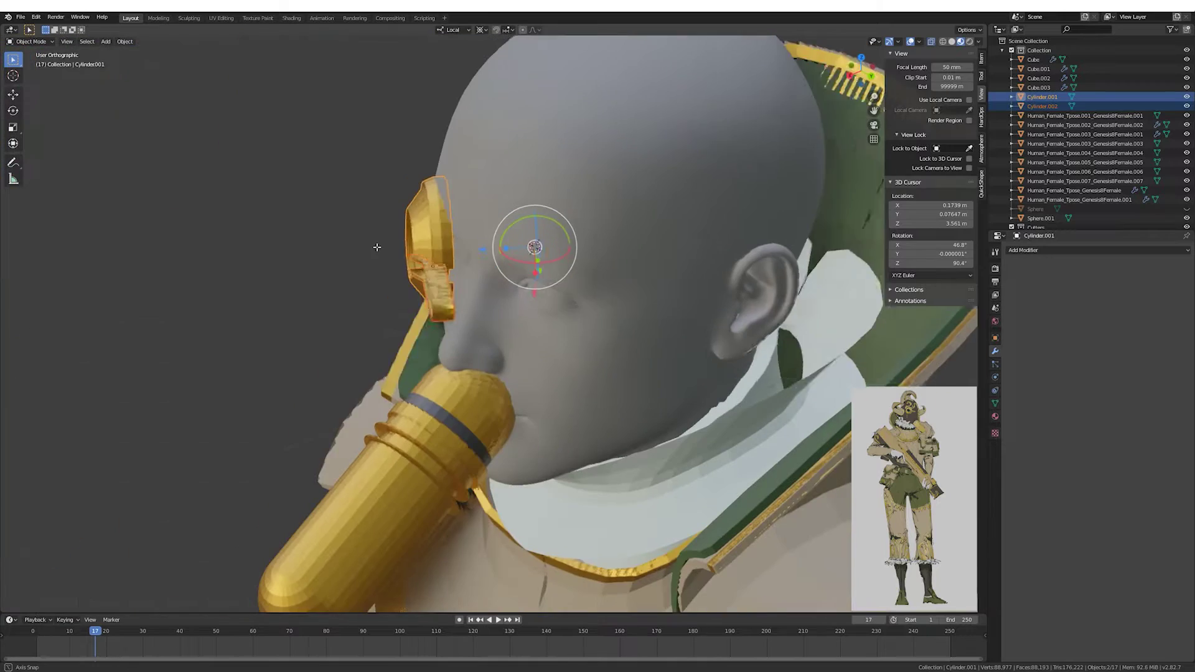
# Hide the dark helmet sphere so the eyepiece shows clearly.
pyautogui.moveTo(399, 294)
pyautogui.mouseDown(button='middle')
pyautogui.moveTo(397, 245)
pyautogui.moveTo(498, 309)
pyautogui.moveTo(535, 286)
pyautogui.mouseUp(button='middle')
pyautogui.click(498, 308)
pyautogui.press('h')
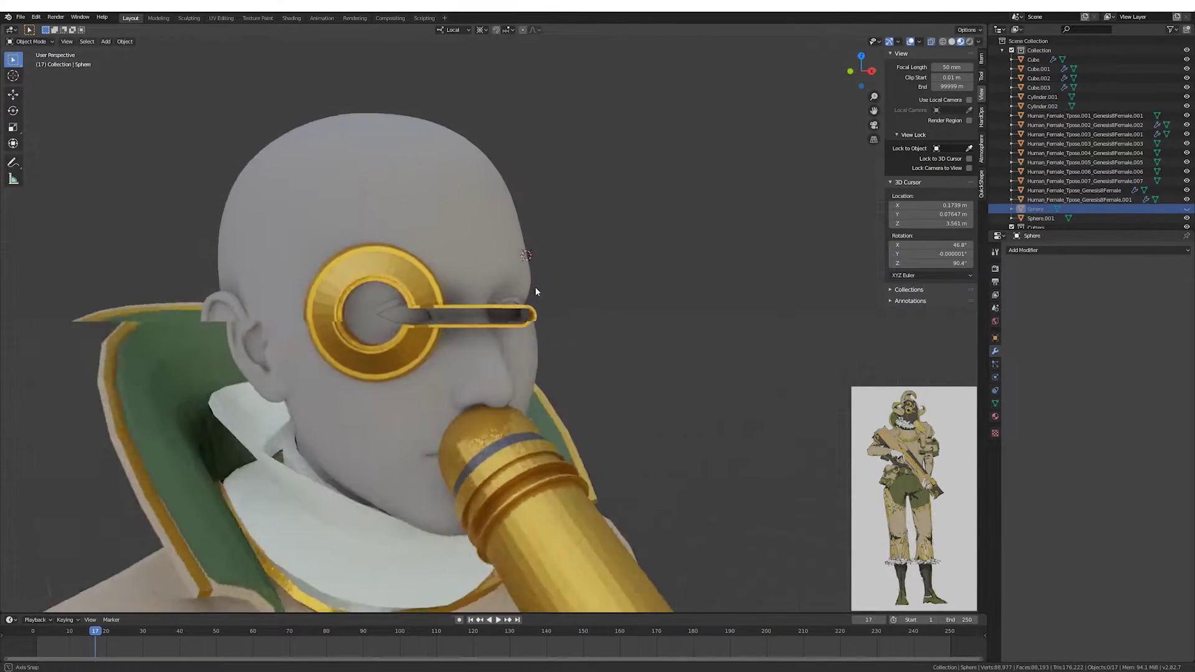
pyautogui.click(536, 287)
pyautogui.scroll(5, 739, 289)
pyautogui.scroll(-2, 574, 296)
pyautogui.scroll(-5, 574, 301)
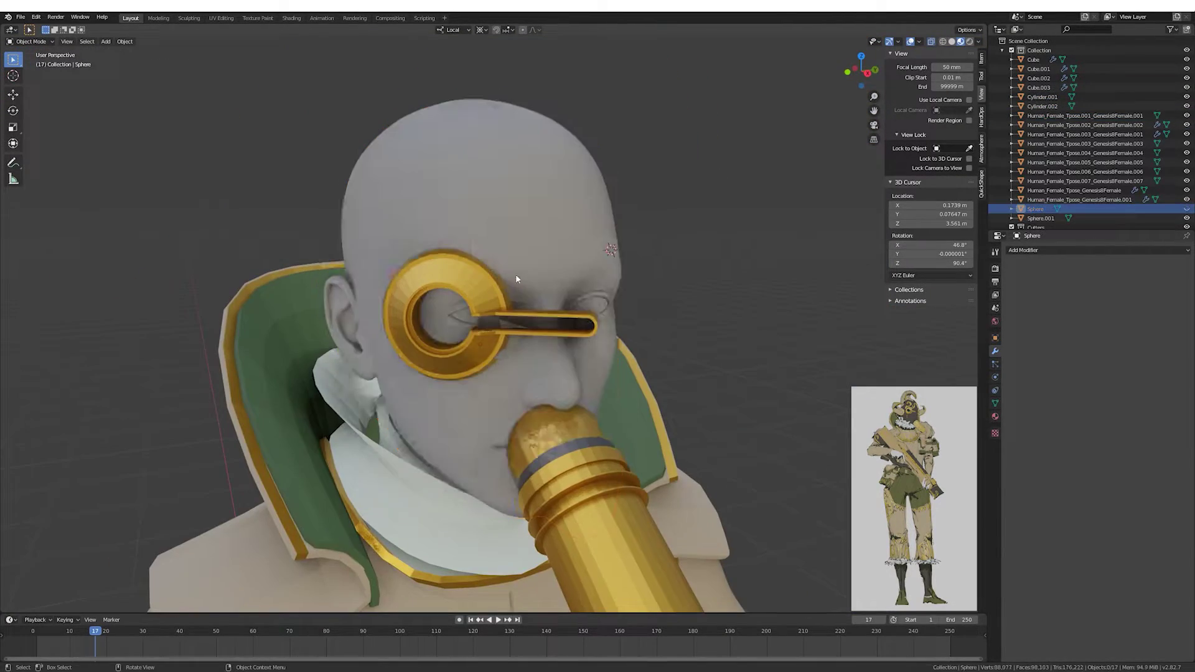
# Select the eyepiece ring and rod for editing and set the 3D cursor on the forehead.
pyautogui.click(515, 318)
pyautogui.click(503, 324)
pyautogui.moveTo(503, 323)
pyautogui.mouseDown(button='middle')
pyautogui.moveTo(562, 301)
pyautogui.moveTo(564, 316)
pyautogui.moveTo(529, 249)
pyautogui.mouseUp(button='middle')
pyautogui.press('Tab')
pyautogui.click(477, 219)
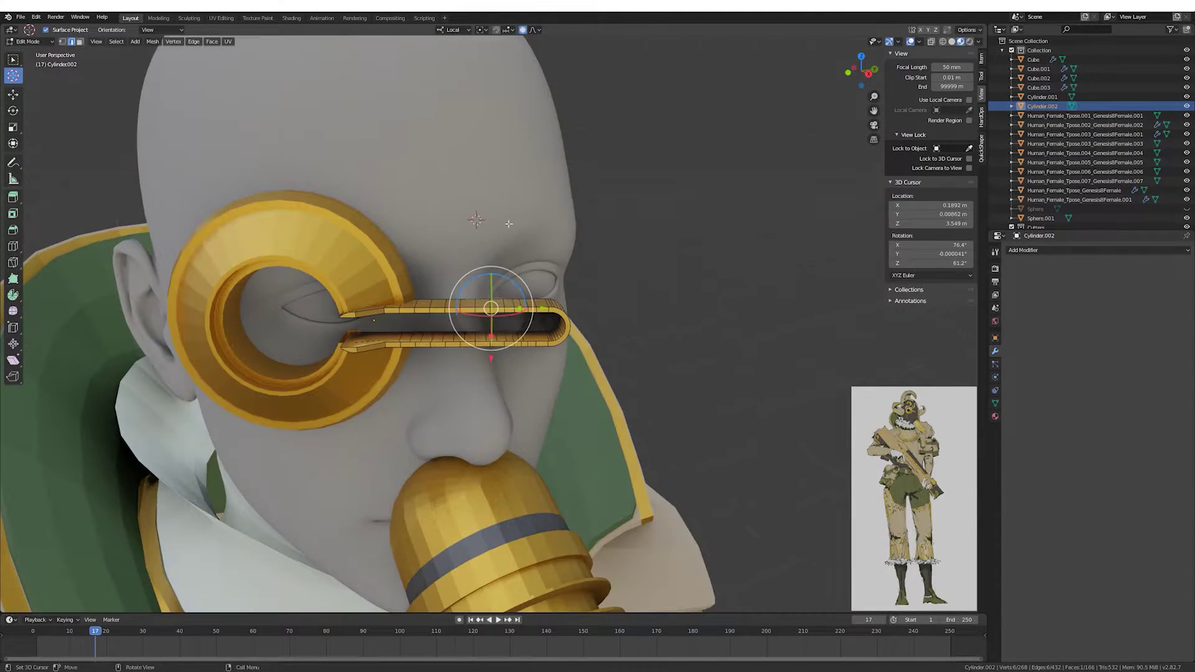
# Place the 3D cursor at the rod's end and select the vertices there.
pyautogui.click(573, 314)
pyautogui.hotkey('shift', 'space')
pyautogui.press('g')
pyautogui.moveTo(573, 315); pyautogui.dragTo(388, 272, button='middle')
pyautogui.moveTo(388, 273); pyautogui.dragTo(519, 391)
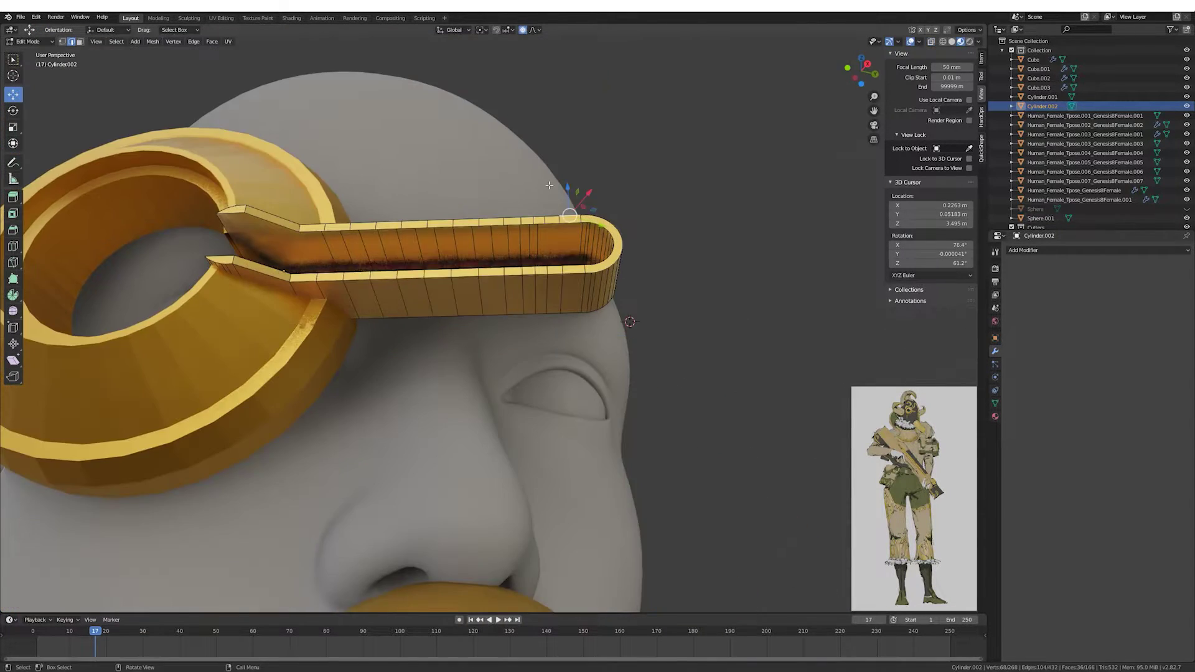
pyautogui.moveTo(485, 396)
pyautogui.mouseDown(button='middle')
pyautogui.moveTo(438, 287)
pyautogui.moveTo(475, 322)
pyautogui.moveTo(361, 177)
pyautogui.mouseUp(button='middle')
# Extend the eye ring's cut end and squash it vertically.
pyautogui.press('Tab')
pyautogui.click(437, 287)
pyautogui.press('Tab')
pyautogui.keyDown('alt'); pyautogui.click(438, 287); pyautogui.keyUp('alt')
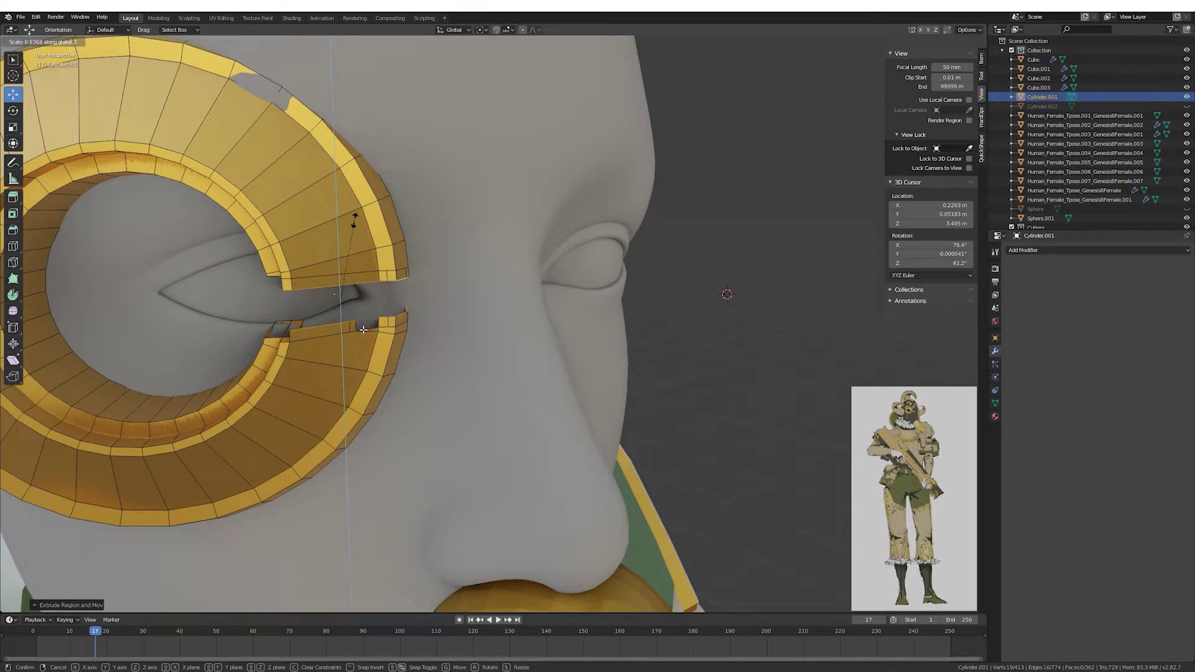
pyautogui.click(355, 221)
pyautogui.moveTo(354, 221)
pyautogui.mouseDown(button='middle')
pyautogui.moveTo(370, 248)
pyautogui.moveTo(545, 320)
pyautogui.mouseUp(button='middle')
pyautogui.click(370, 255)
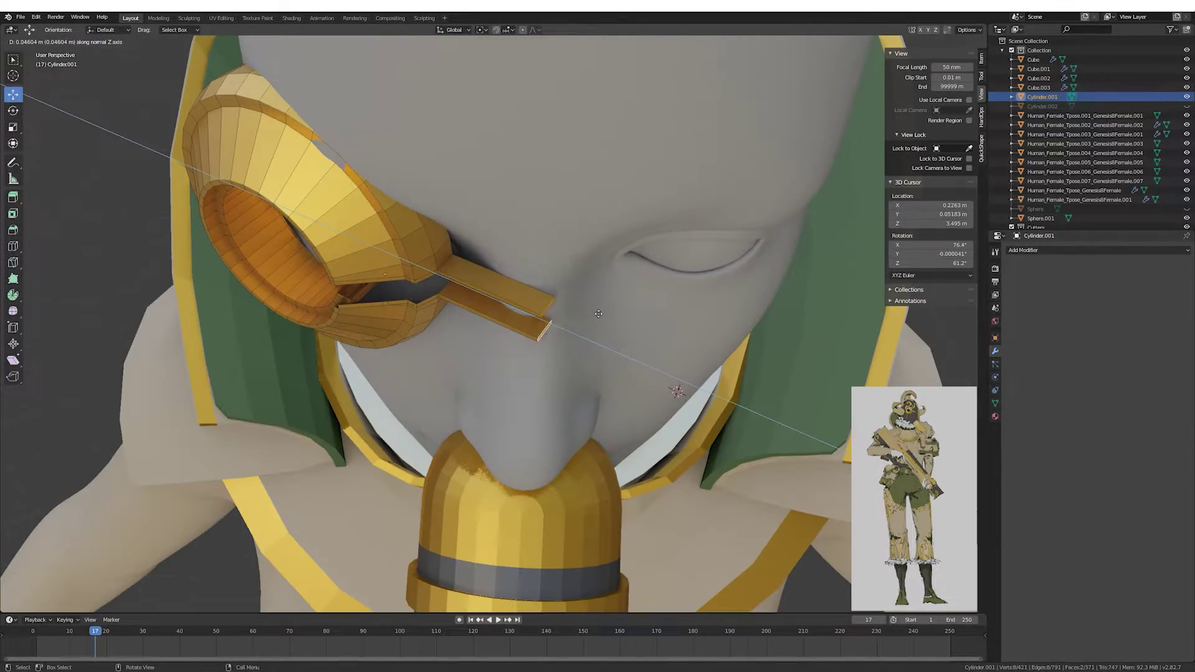
pyautogui.press('Tab')
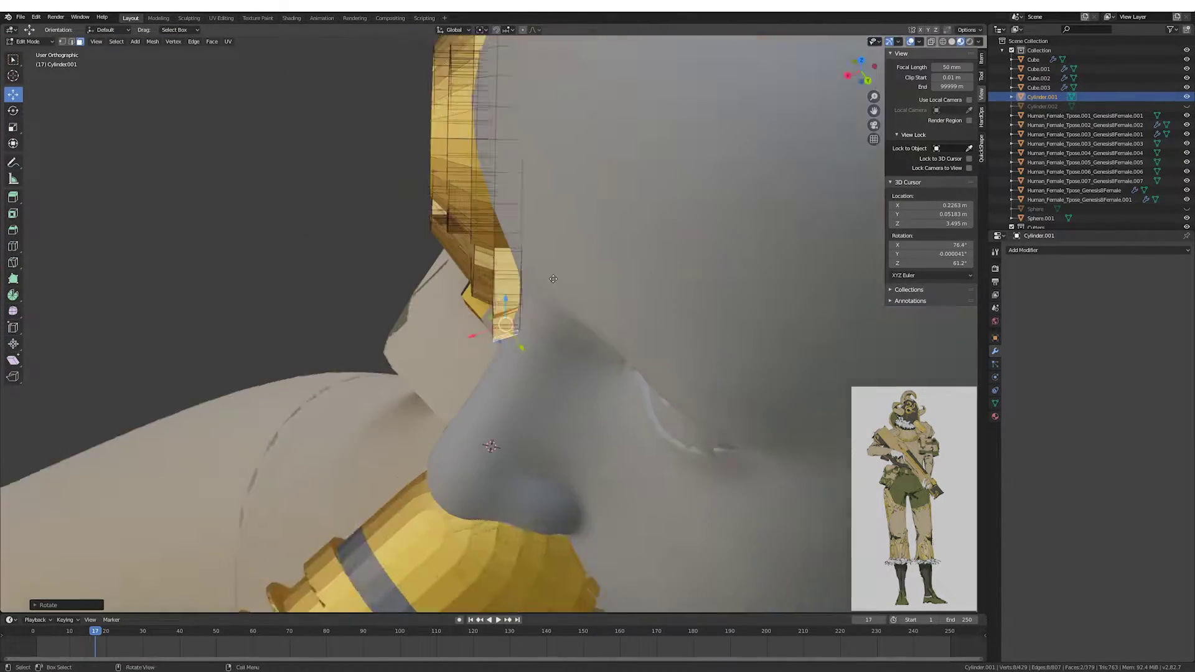
pyautogui.moveTo(545, 321)
pyautogui.mouseDown(button='middle')
pyautogui.moveTo(467, 293)
pyautogui.moveTo(552, 323)
pyautogui.moveTo(536, 396)
pyautogui.moveTo(617, 349)
pyautogui.moveTo(640, 260)
pyautogui.moveTo(577, 270)
pyautogui.mouseUp(button='middle')
# Shrink the gold rod and fit it onto the eye ring.
pyautogui.click(467, 293)
pyautogui.press('Tab')
pyautogui.press('Tab')
pyautogui.click(805, 391)
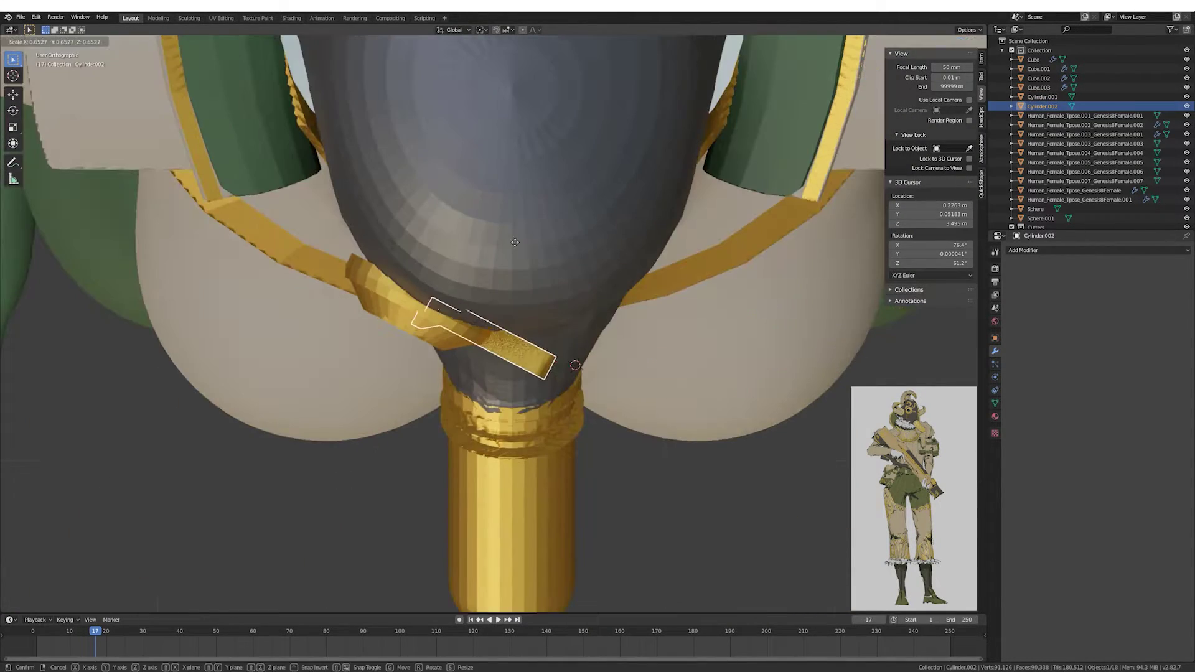
pyautogui.moveTo(742, 334); pyautogui.dragTo(454, 312)
pyautogui.moveTo(453, 312)
pyautogui.mouseDown(button='middle')
pyautogui.moveTo(562, 252)
pyautogui.moveTo(586, 269)
pyautogui.moveTo(533, 312)
pyautogui.moveTo(592, 302)
pyautogui.moveTo(552, 316)
pyautogui.mouseUp(button='middle')
pyautogui.press('Tab')
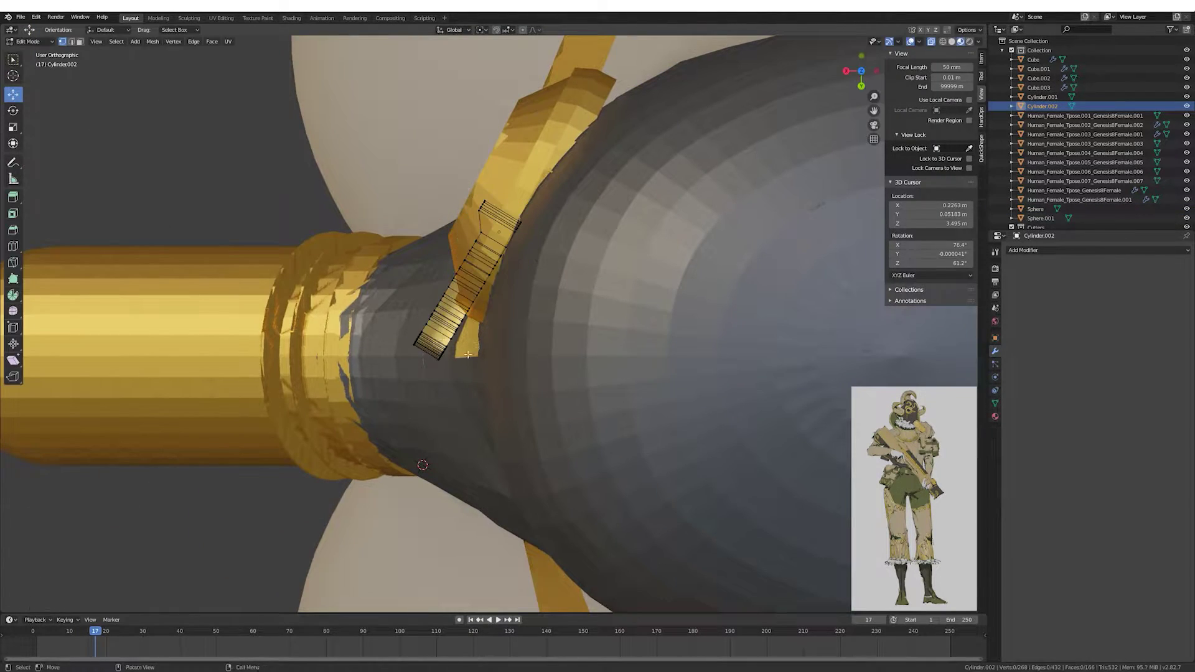
pyautogui.click(551, 216)
pyautogui.moveTo(551, 216)
pyautogui.mouseDown(button='middle')
pyautogui.moveTo(660, 193)
pyautogui.moveTo(560, 321)
pyautogui.moveTo(427, 290)
pyautogui.mouseUp(button='middle')
pyautogui.click(501, 336)
pyautogui.moveTo(501, 336)
pyautogui.mouseDown(button='middle')
pyautogui.moveTo(564, 311)
pyautogui.moveTo(520, 275)
pyautogui.moveTo(470, 263)
pyautogui.mouseUp(button='middle')
pyautogui.press('Tab')
pyautogui.press('Tab')
pyautogui.press('Tab')
# Bend the rod end to follow the helmet's curve.
pyautogui.moveTo(565, 233)
pyautogui.mouseDown(button='middle')
pyautogui.moveTo(593, 274)
pyautogui.moveTo(215, 200)
pyautogui.moveTo(550, 305)
pyautogui.moveTo(500, 309)
pyautogui.mouseUp(button='middle')
pyautogui.scroll(-3, 551, 305)
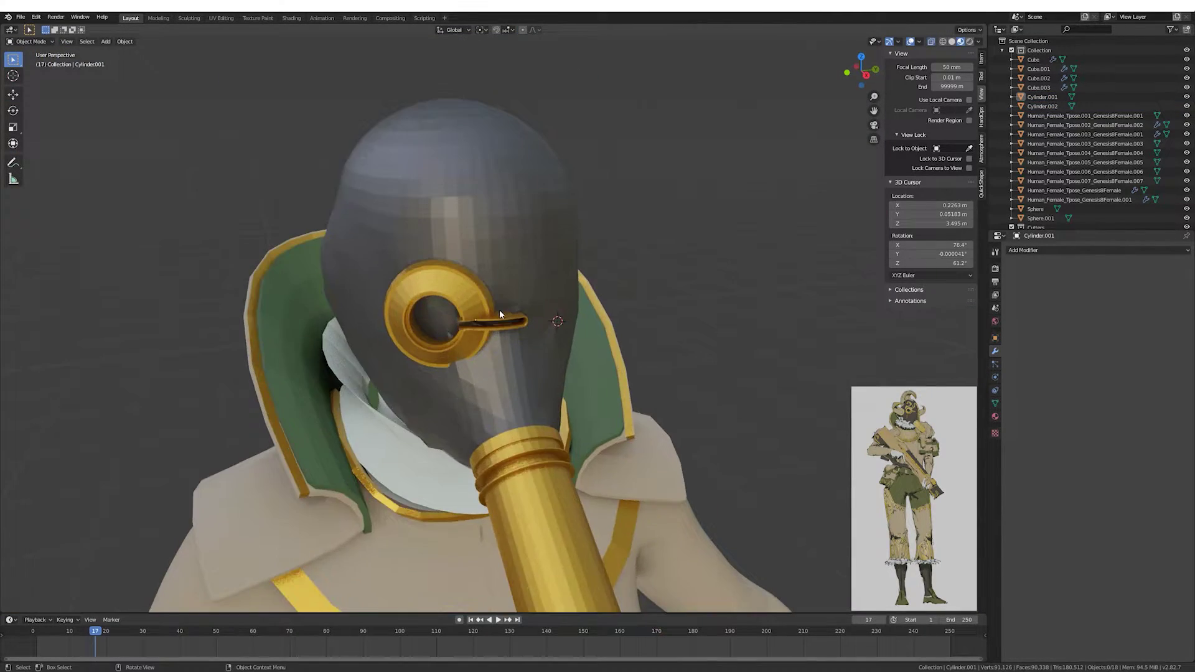
pyautogui.press('Tab')
pyautogui.scroll(4, 499, 309)
pyautogui.press('Escape')
pyautogui.moveTo(556, 273); pyautogui.dragTo(504, 249, button='middle')
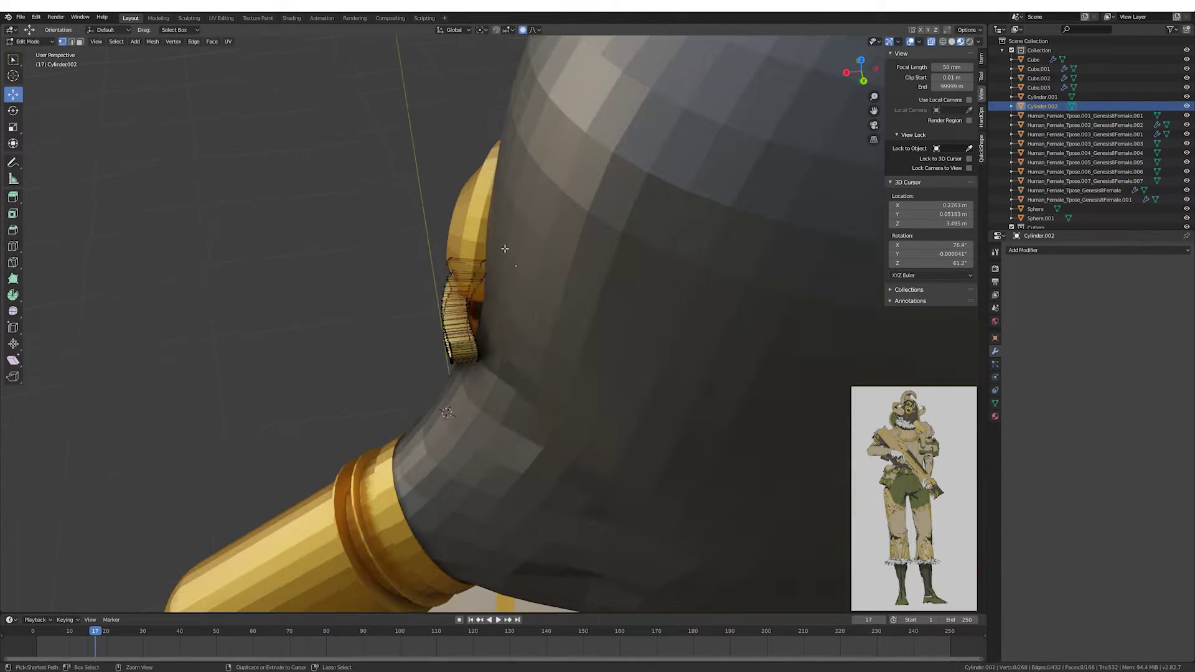
pyautogui.moveTo(524, 34)
pyautogui.mouseDown(button='middle')
pyautogui.moveTo(316, 167)
pyautogui.moveTo(436, 249)
pyautogui.moveTo(540, 281)
pyautogui.mouseUp(button='middle')
pyautogui.hotkey('alt', 'a')
pyautogui.scroll(1, 540, 282)
pyautogui.moveTo(597, 213)
pyautogui.mouseDown(button='middle')
pyautogui.moveTo(550, 254)
pyautogui.moveTo(532, 225)
pyautogui.mouseUp(button='middle')
pyautogui.press('Tab')
# Duplicate the eye ring with its rod and rotate the copy 50 degrees.
pyautogui.click(503, 315)
pyautogui.hotkey('shift', 'd')
pyautogui.press('Escape')
pyautogui.press('KP_3')
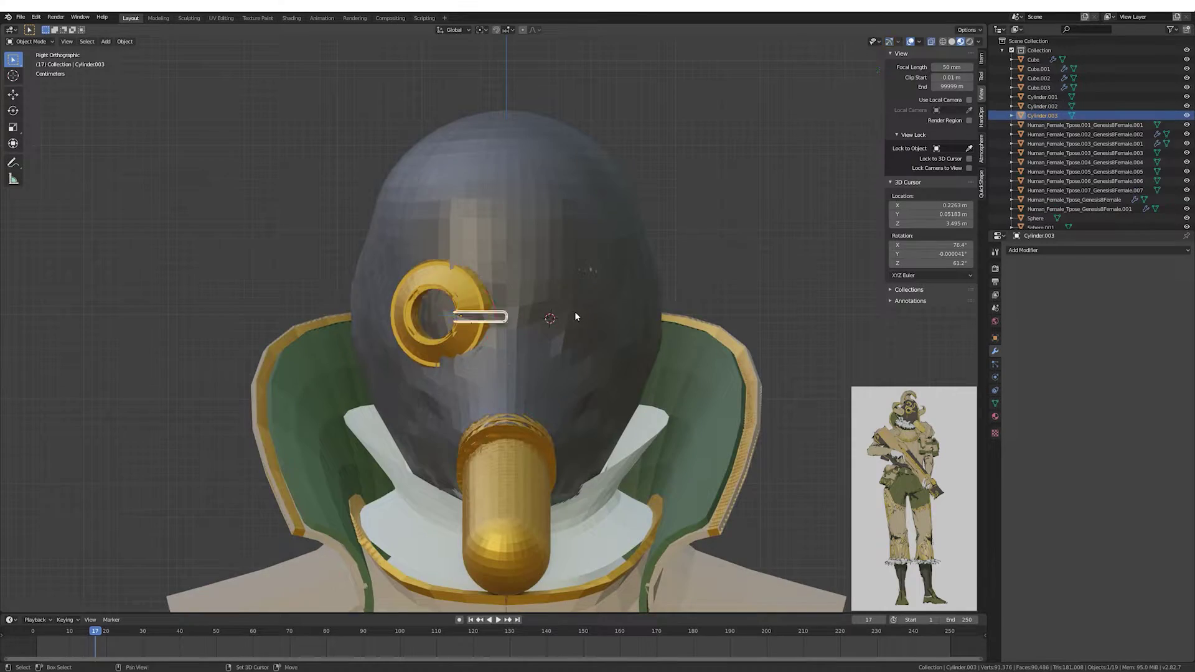
pyautogui.moveTo(499, 274); pyautogui.dragTo(485, 315, button='middle')
pyautogui.press('r')
pyautogui.click(432, 301)
pyautogui.press('Tab')
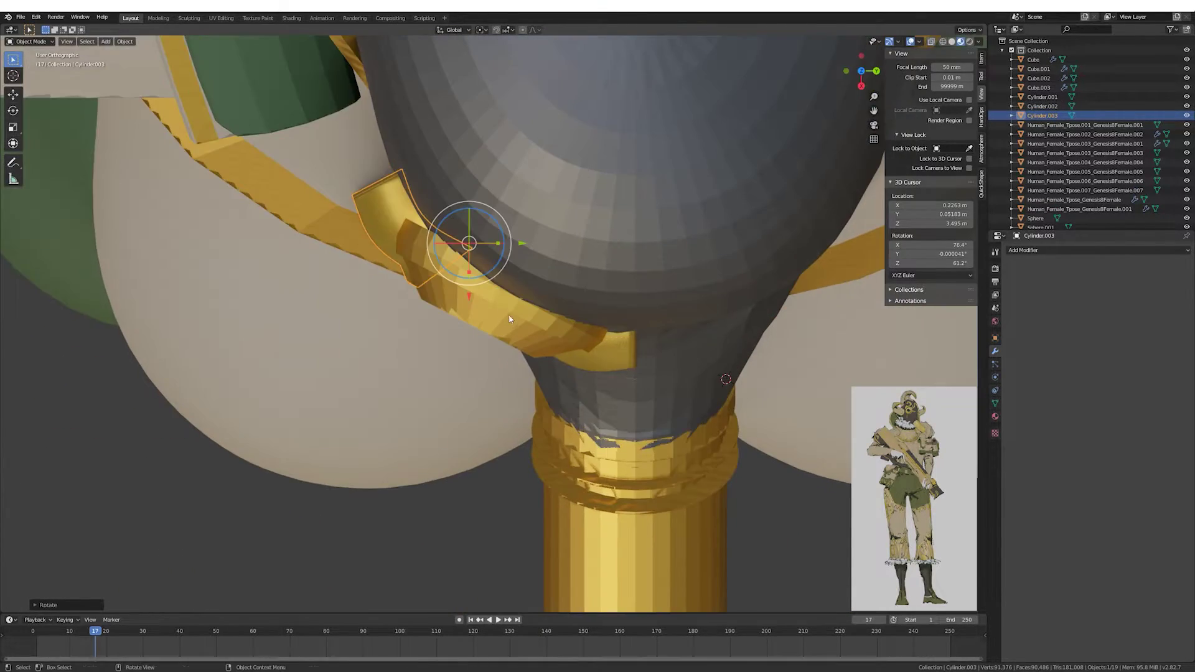
pyautogui.press('g')
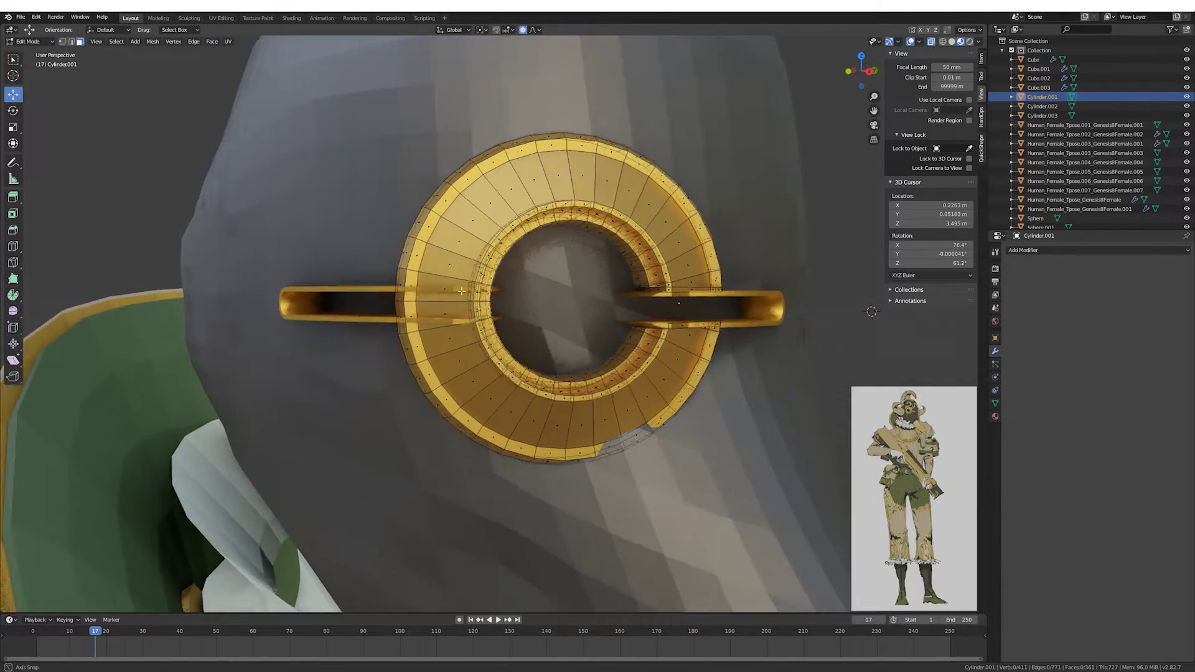
pyautogui.press('Tab')
pyautogui.scroll(-5, 462, 291)
pyautogui.moveTo(619, 310)
pyautogui.mouseDown(button='middle')
pyautogui.moveTo(674, 283)
pyautogui.moveTo(464, 349)
pyautogui.mouseUp(button='middle')
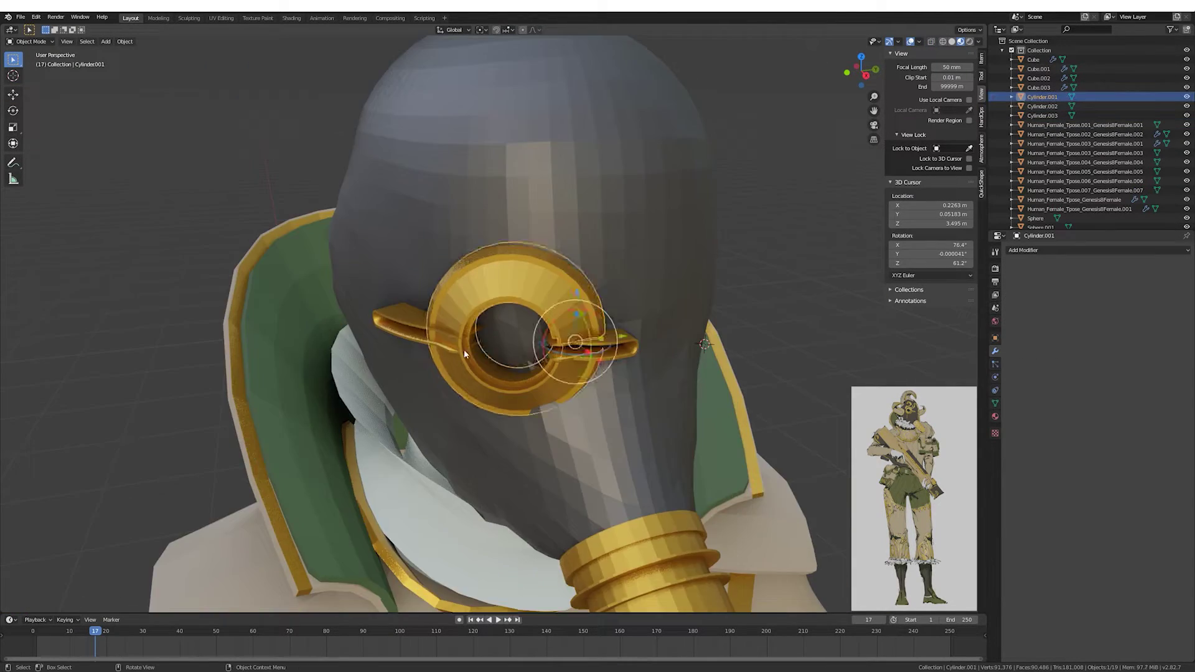
# Cut a slot in the ring using a thin cube bar as a Boolean cutter.
pyautogui.press('KP_3')
pyautogui.hotkey('shift', 'a')
pyautogui.press('s')
pyautogui.press('g')
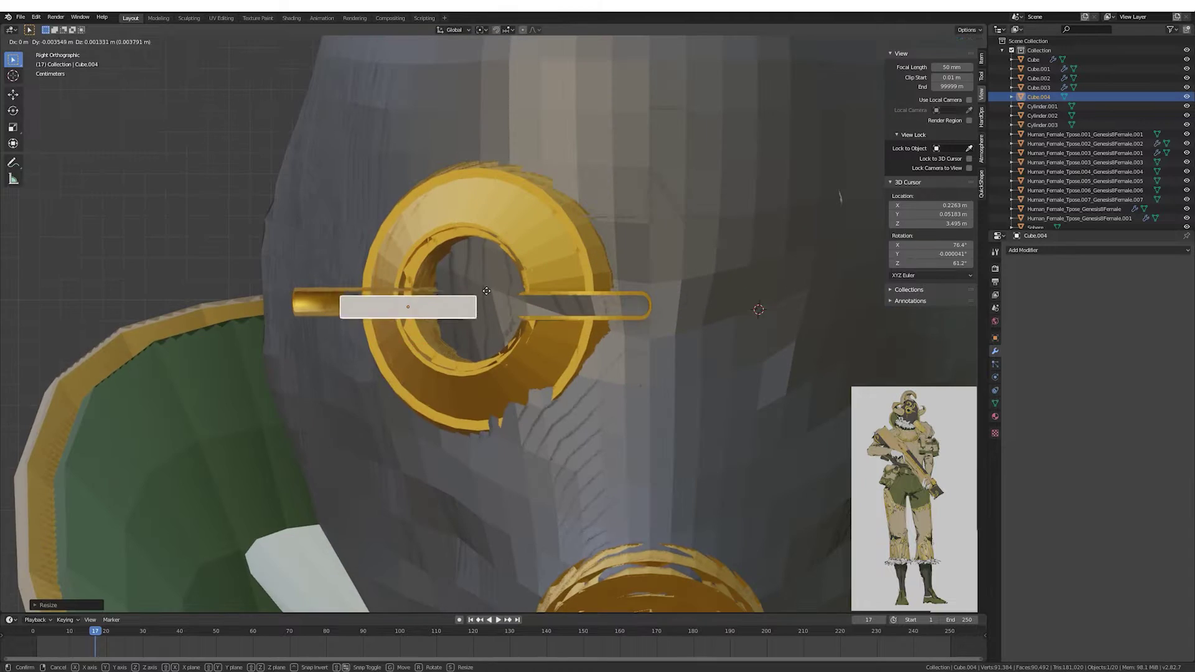
pyautogui.keyDown('shift'); pyautogui.click(475, 233); pyautogui.keyUp('shift')
pyautogui.press('ctrl+KP_Subtract')
pyautogui.moveTo(475, 233); pyautogui.dragTo(996, 280, button='middle')
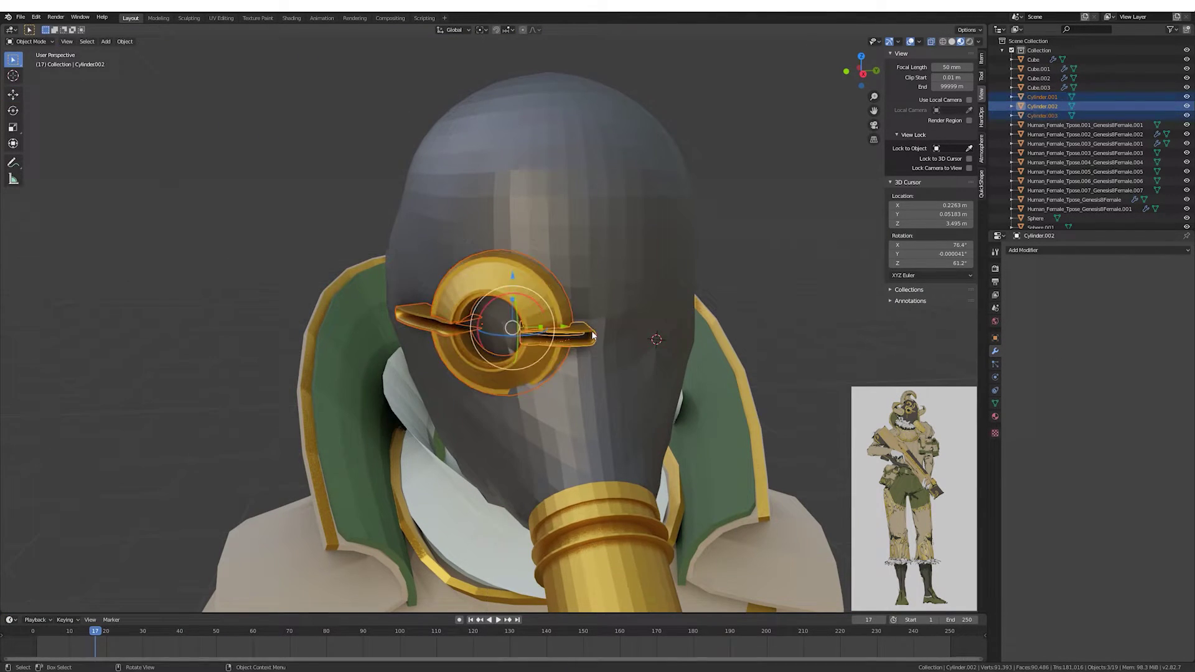
# Select the helmet and duplicate the ring in place.
pyautogui.hotkey('ctrl', 'j')
pyautogui.press('KP_3')
pyautogui.click(596, 319)
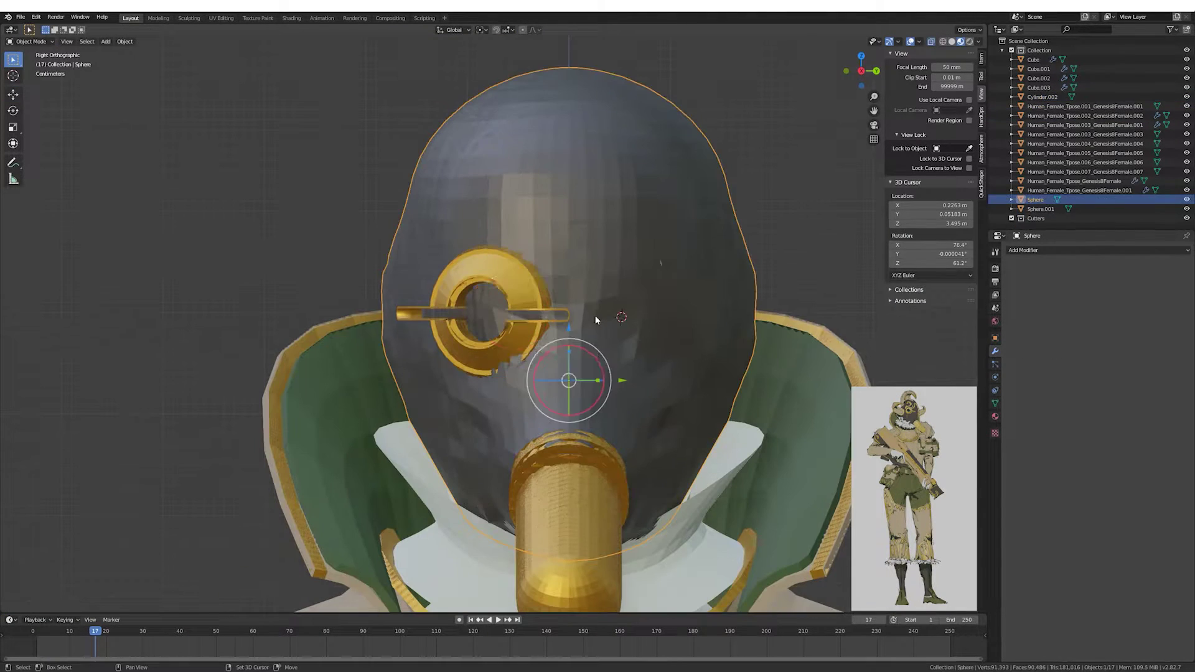
pyautogui.hotkey('shift', 'd')
pyautogui.rightClick(320, 159)
pyautogui.keyDown('shift'); pyautogui.moveTo(320, 159); pyautogui.dragTo(260, 152, button='middle'); pyautogui.keyUp('shift')
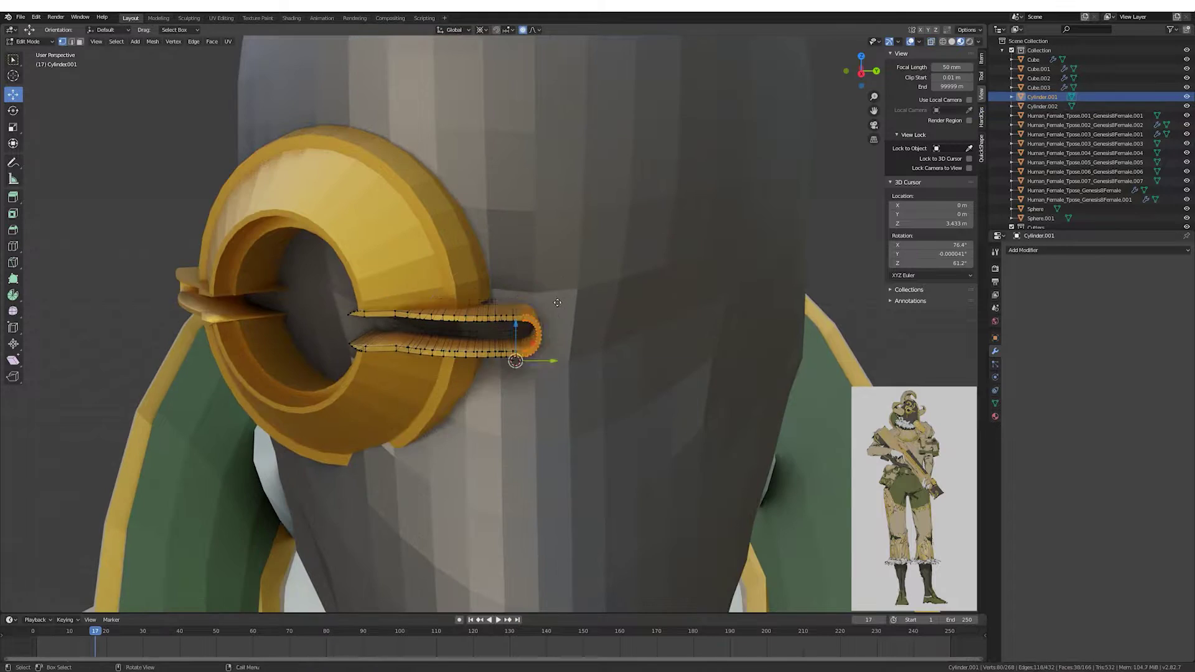
# Rotate the rod part with proportional falloff in global orientation.
pyautogui.press('r')
pyautogui.press('KP_7')
pyautogui.click(567, 217)
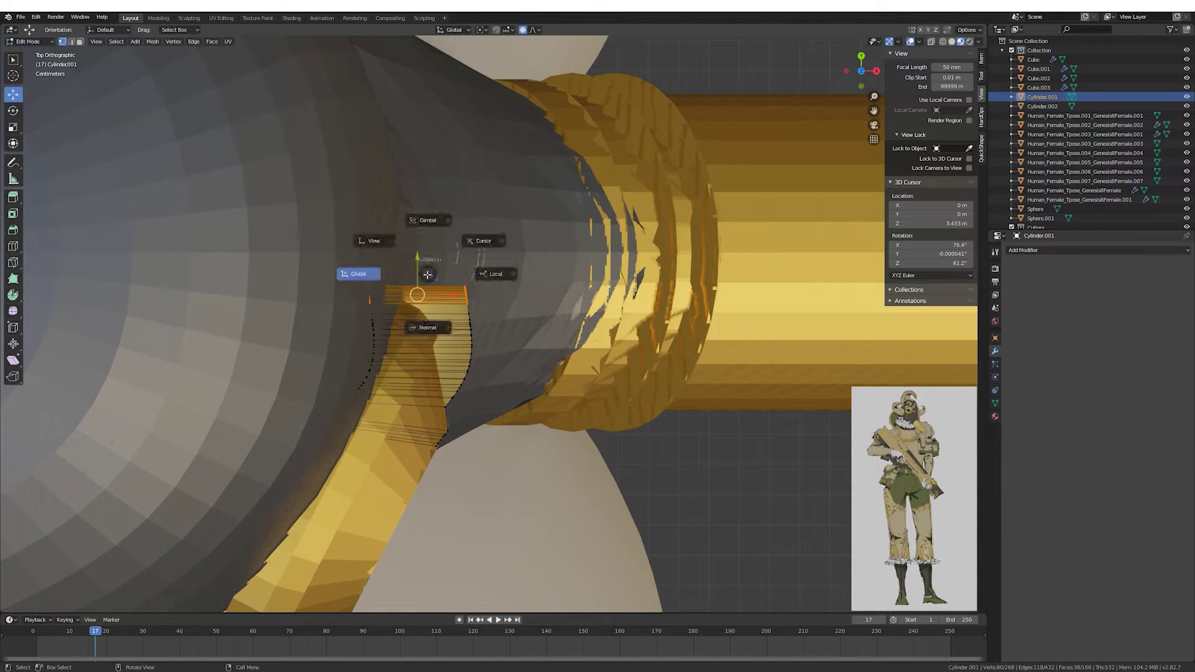
pyautogui.press('Escape')
pyautogui.moveTo(468, 232)
pyautogui.mouseDown(button='middle')
pyautogui.moveTo(681, 341)
pyautogui.moveTo(489, 244)
pyautogui.moveTo(611, 323)
pyautogui.moveTo(371, 279)
pyautogui.mouseUp(button='middle')
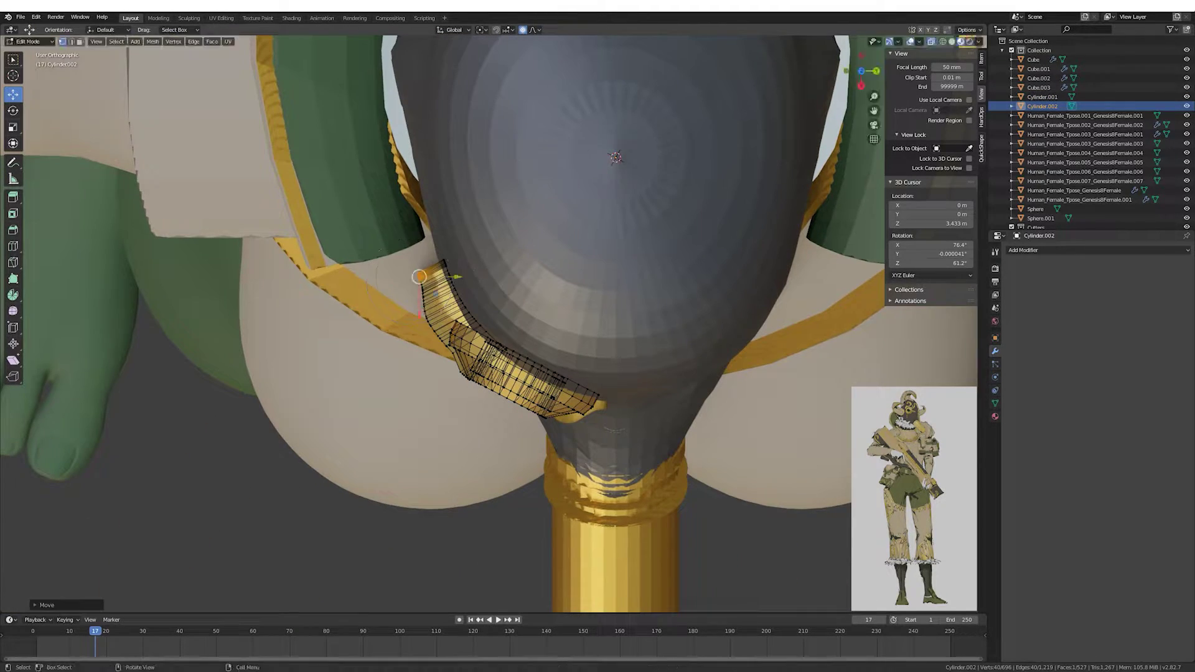
pyautogui.click(488, 261)
pyautogui.press('Tab')
pyautogui.moveTo(489, 262)
pyautogui.mouseDown(button='middle')
pyautogui.moveTo(690, 250)
pyautogui.moveTo(595, 184)
pyautogui.moveTo(595, 293)
pyautogui.mouseUp(button='middle')
# Join the eye ring into the rod as a single gold Cylinder.002 object.
pyautogui.click(596, 294)
pyautogui.hotkey('ctrl', 'j')
pyautogui.scroll(-6, 374, 246)
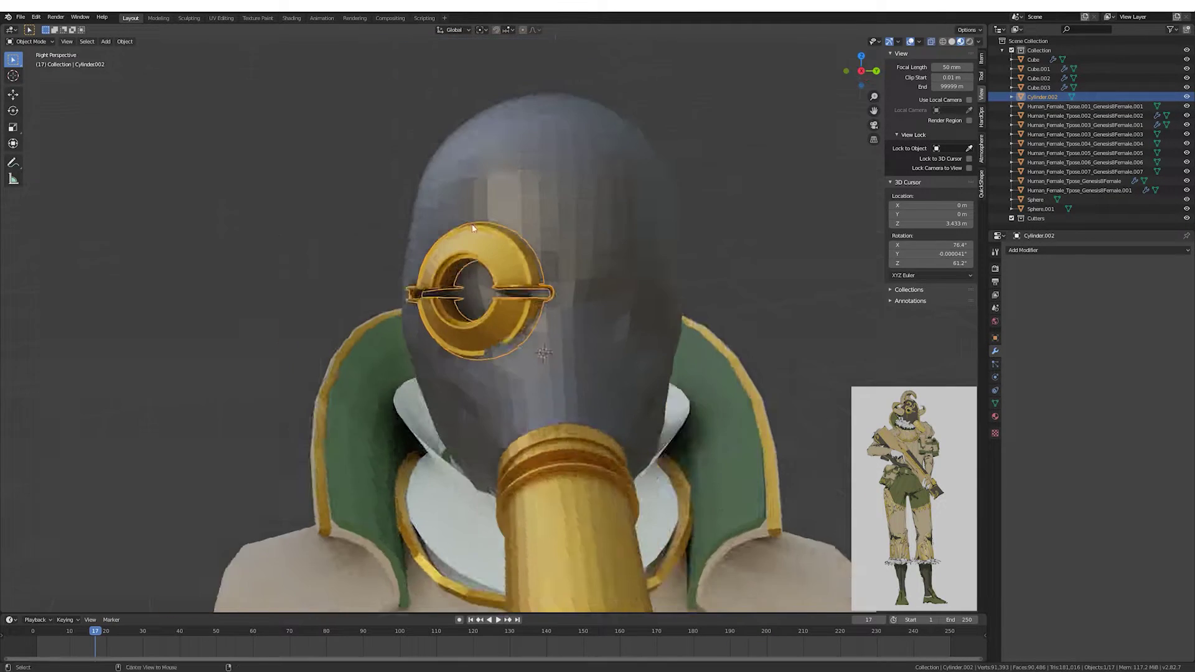
pyautogui.moveTo(374, 246)
pyautogui.mouseDown(button='middle')
pyautogui.moveTo(582, 287)
pyautogui.moveTo(545, 405)
pyautogui.mouseUp(button='middle')
pyautogui.click(371, 317)
pyautogui.moveTo(371, 319); pyautogui.dragTo(51, 50, button='middle')
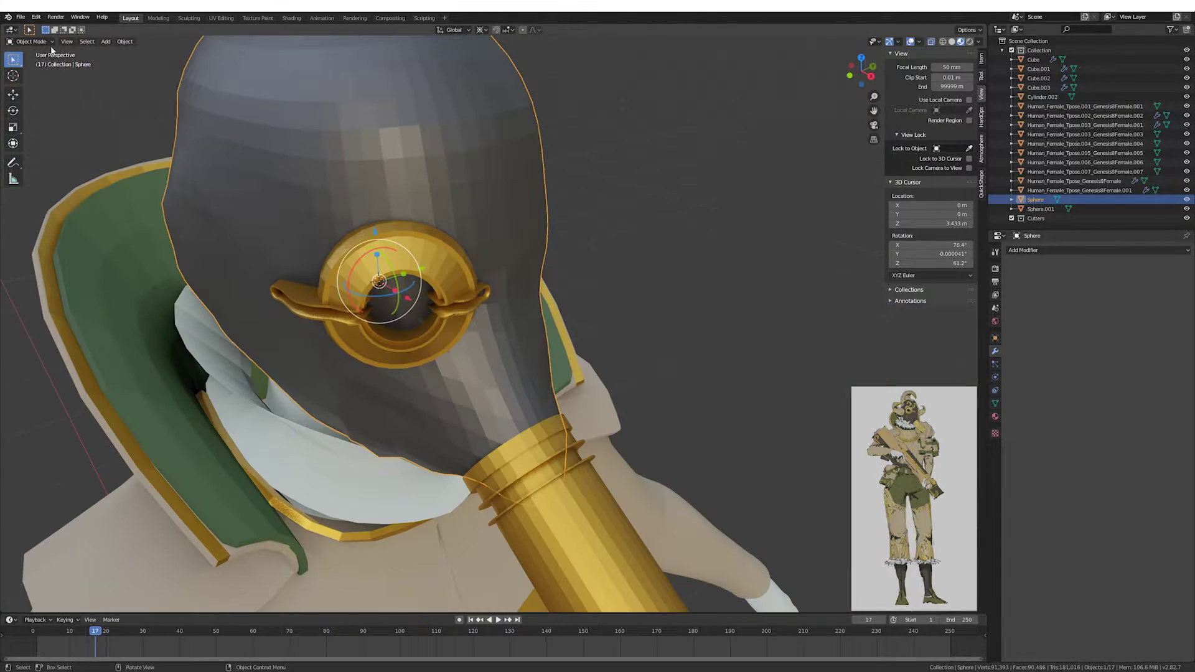
# Apply Smooth Faces shading to the dark helmet mesh.
pyautogui.moveTo(346, 243)
pyautogui.mouseDown(button='middle')
pyautogui.moveTo(439, 393)
pyautogui.moveTo(422, 230)
pyautogui.mouseUp(button='middle')
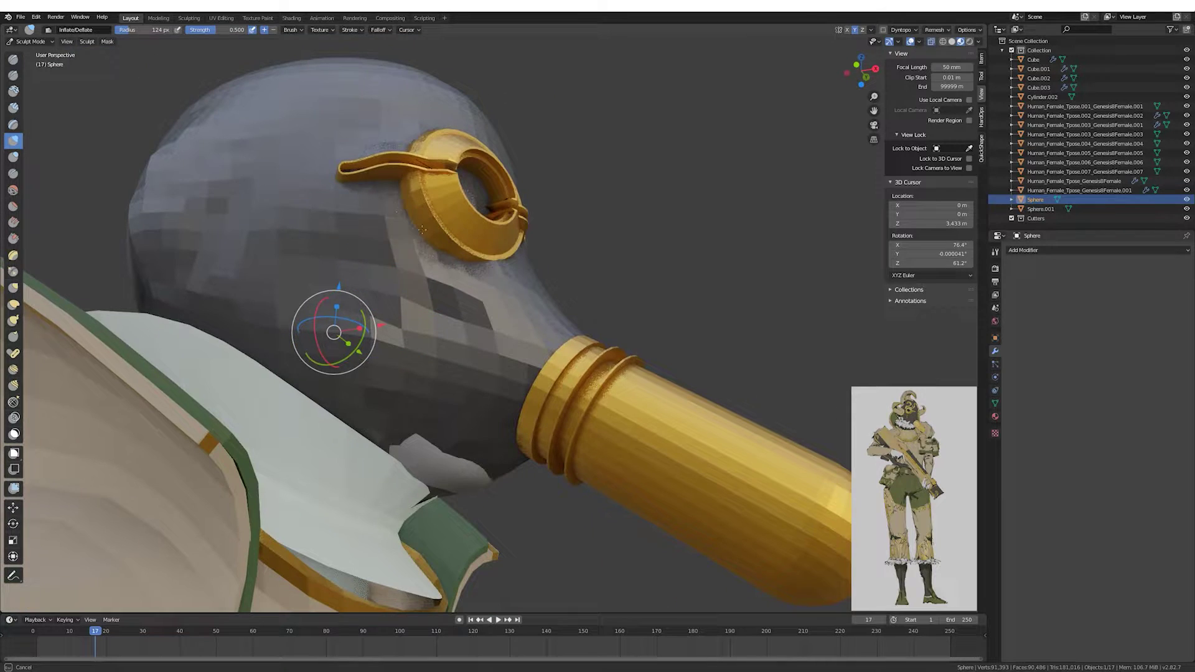
pyautogui.moveTo(398, 184)
pyautogui.mouseDown(button='middle')
pyautogui.moveTo(486, 193)
pyautogui.moveTo(396, 172)
pyautogui.moveTo(374, 198)
pyautogui.mouseUp(button='middle')
pyautogui.moveTo(295, 279)
pyautogui.mouseDown(button='middle')
pyautogui.moveTo(329, 275)
pyautogui.moveTo(428, 351)
pyautogui.mouseUp(button='middle')
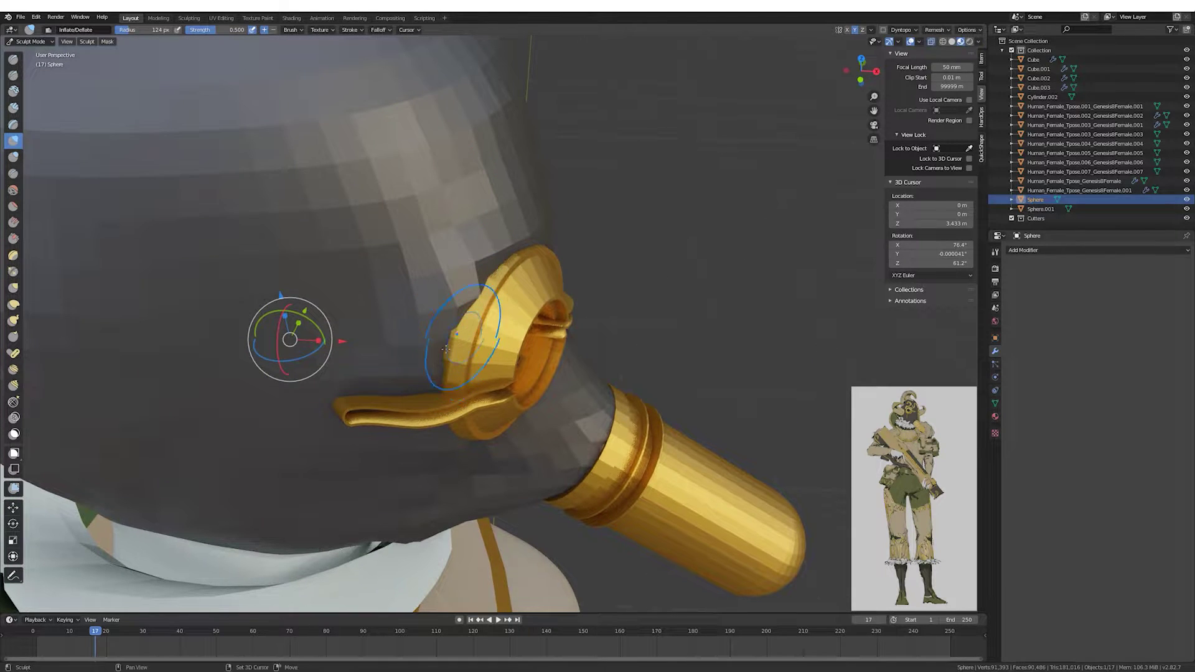
pyautogui.moveTo(481, 354); pyautogui.dragTo(425, 214, button='middle')
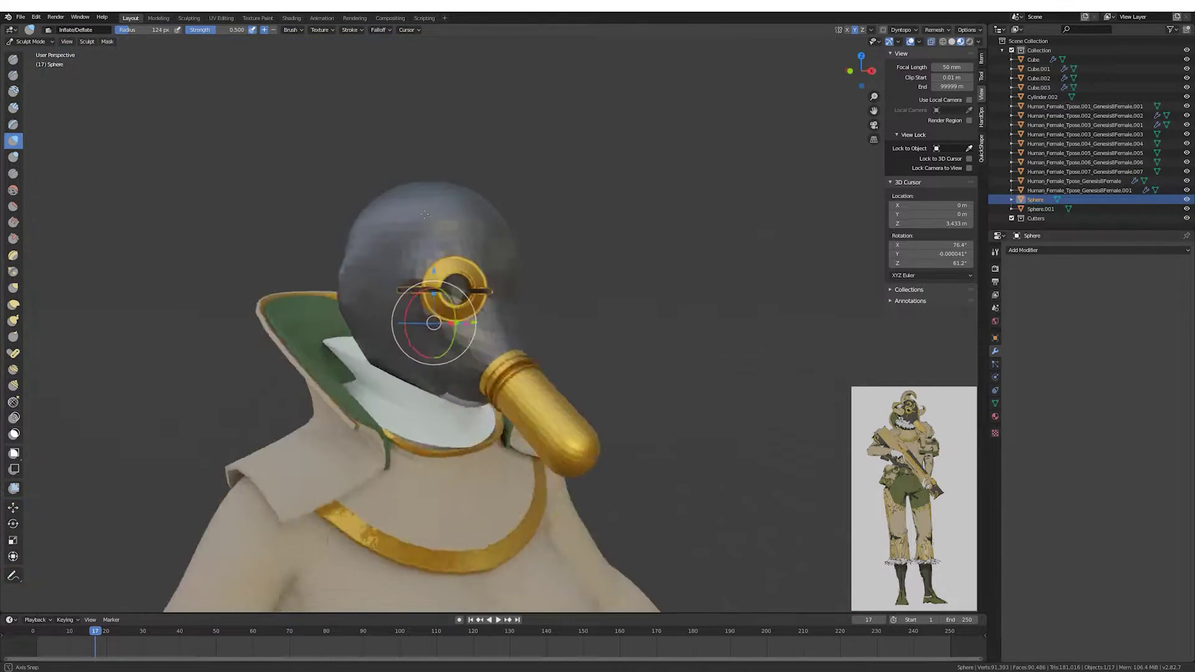
pyautogui.scroll(3, 425, 214)
pyautogui.press('Tab')
pyautogui.click(255, 179)
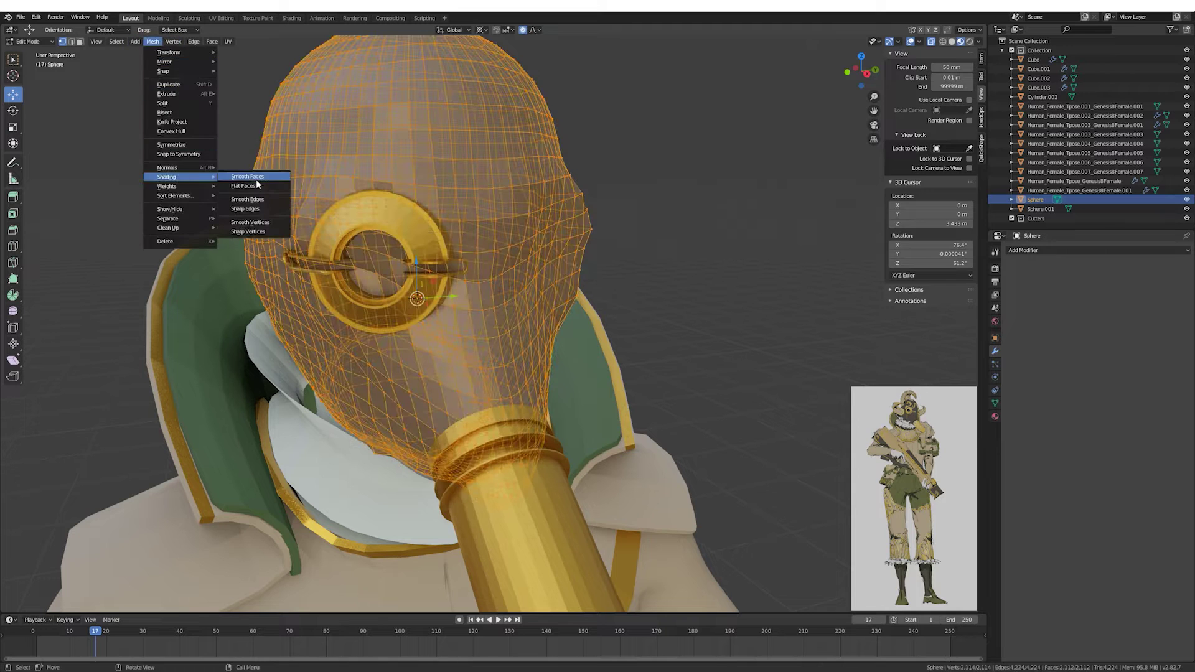
# Add a matching gold eyepiece over the other eye and save as Golddust.blend.
pyautogui.moveTo(256, 179)
pyautogui.mouseDown(button='middle')
pyautogui.moveTo(585, 215)
pyautogui.moveTo(443, 285)
pyautogui.moveTo(553, 297)
pyautogui.moveTo(143, 66)
pyautogui.mouseUp(button='middle')
pyautogui.click(414, 274)
pyautogui.hotkey('ctrl', 's')
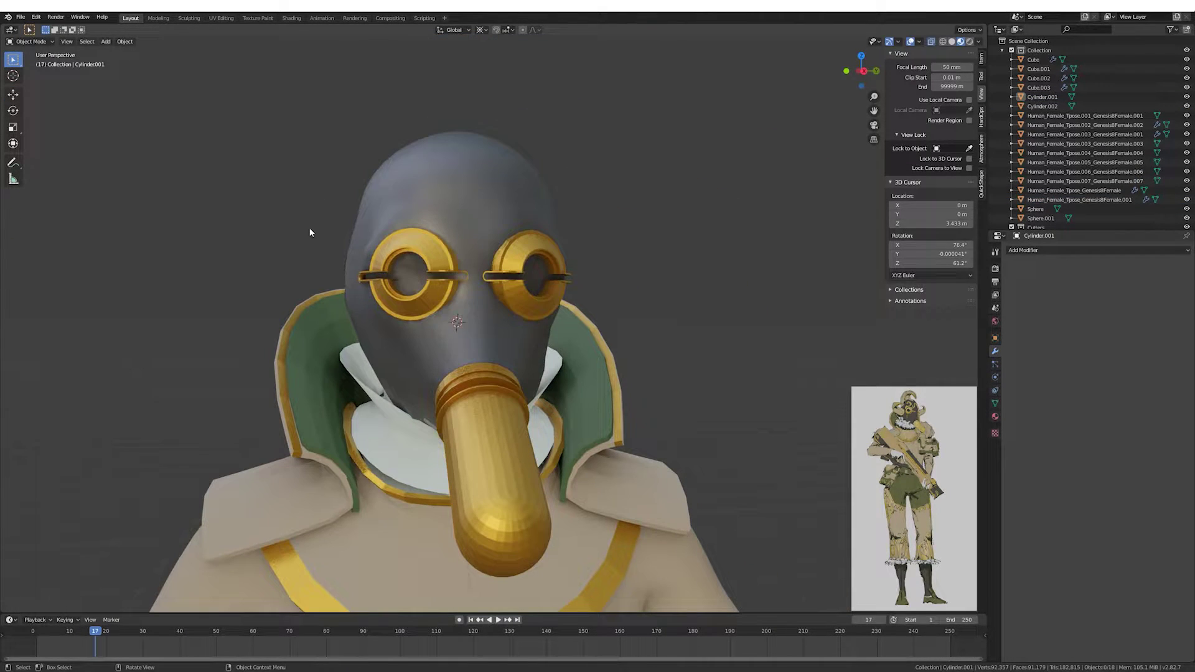
# Add a cylinder and scale it down into a small pin beside the eyepiece.
pyautogui.click(106, 41)
pyautogui.click(224, 106)
pyautogui.press('KP_1')
pyautogui.press('s')
pyautogui.click(489, 323)
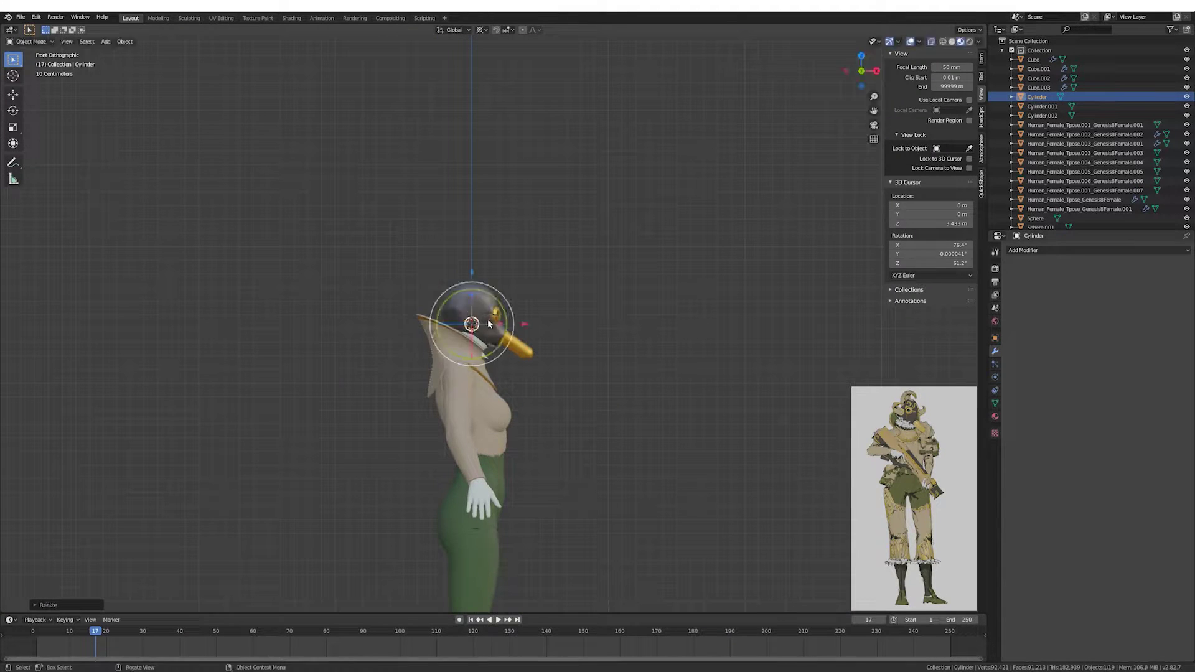
pyautogui.press('KP_Decimal')
pyautogui.press('KP_3')
pyautogui.press('s')
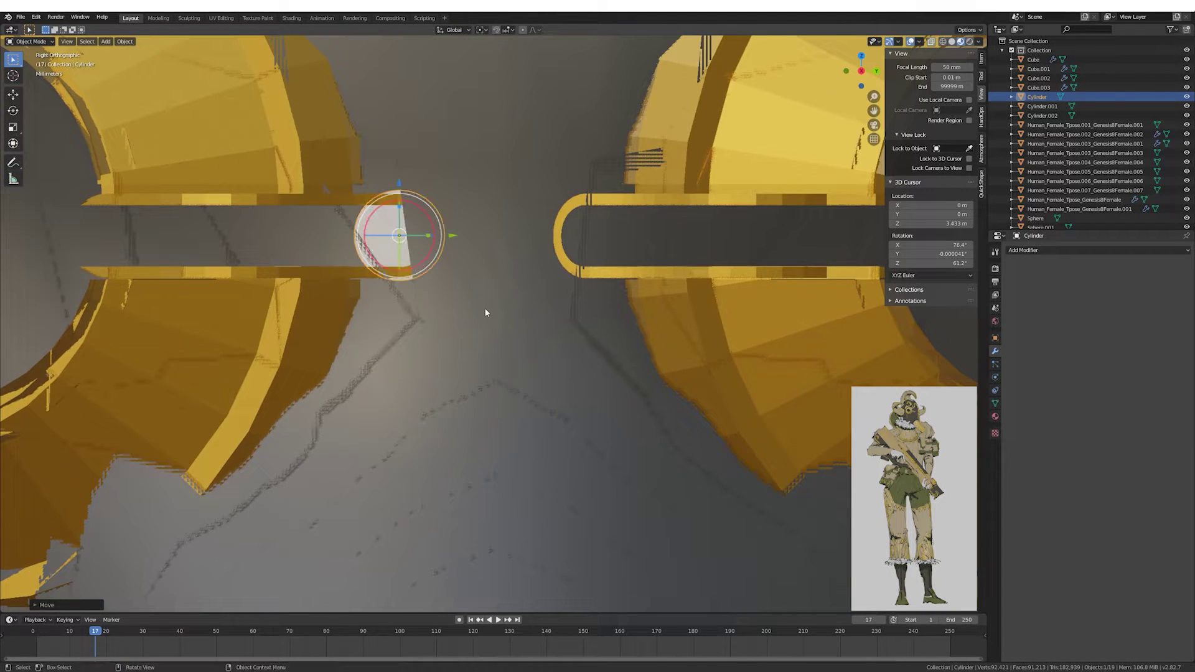
pyautogui.press('Tab')
pyautogui.moveTo(486, 312); pyautogui.dragTo(516, 310, button='middle')
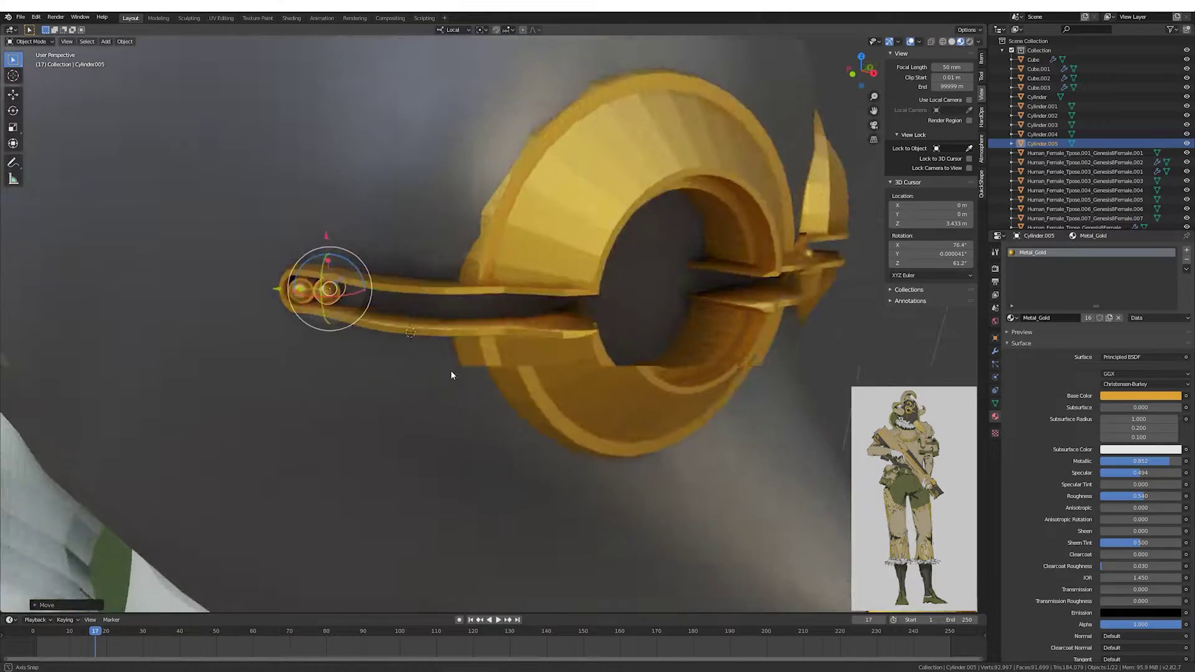
# Duplicate the pin and rotate the copies to ring the gold eyepiece.
pyautogui.moveTo(451, 374); pyautogui.dragTo(499, 405, button='middle')
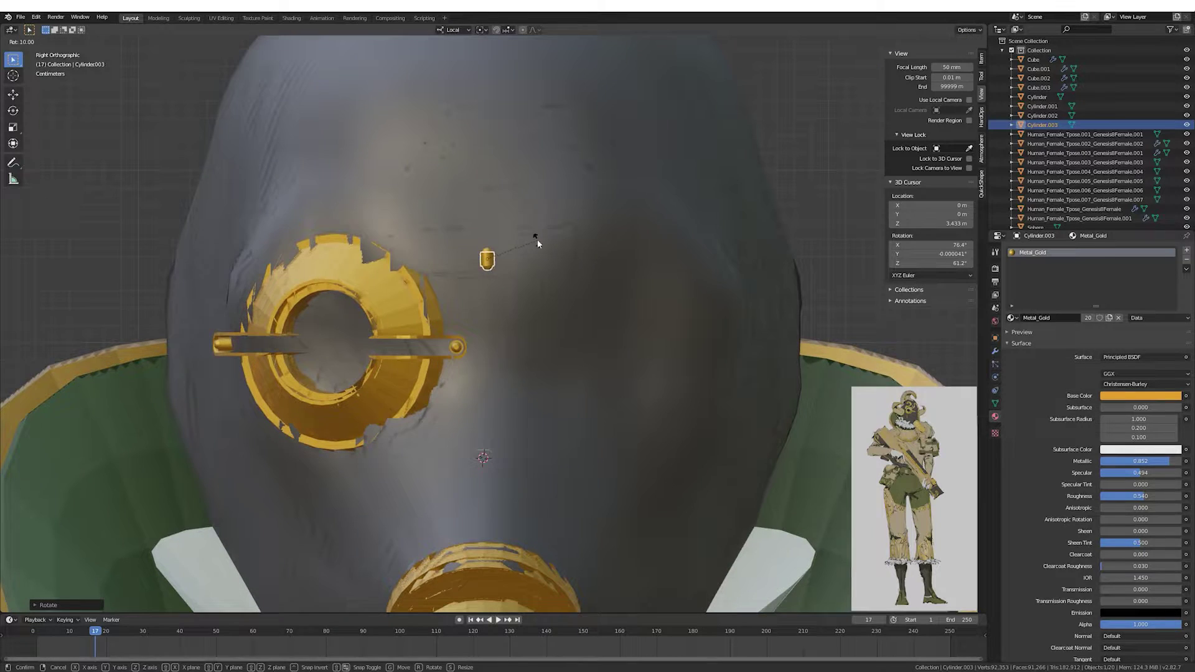
pyautogui.click(487, 256)
pyautogui.press('r')
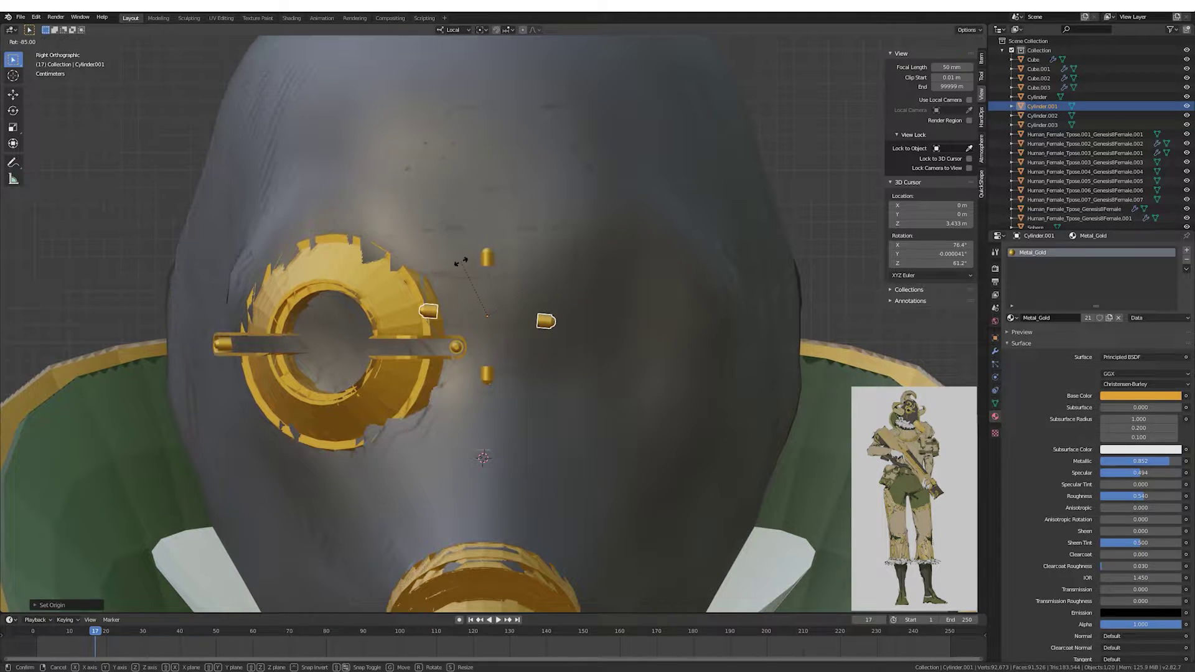
pyautogui.hotkey('ctrl', 'shift', 'z')
pyautogui.press('r')
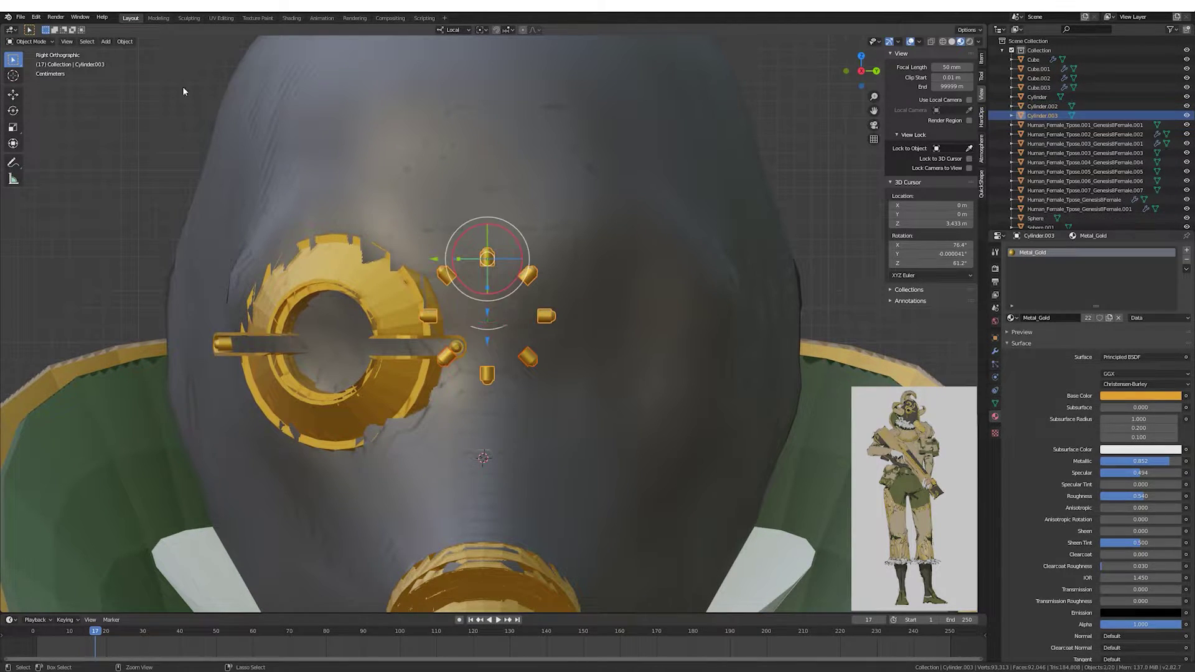
pyautogui.scroll(-3, 543, 317)
pyautogui.moveTo(543, 317); pyautogui.dragTo(548, 348, button='middle')
pyautogui.scroll(3, 548, 348)
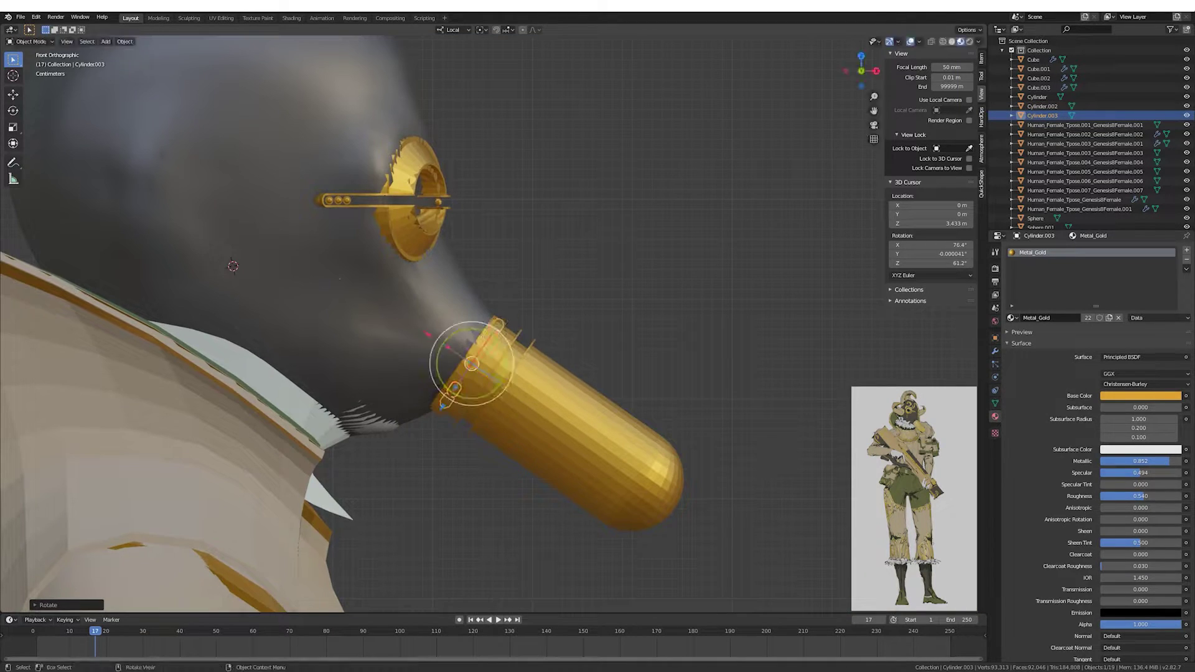
pyautogui.click(459, 354)
pyautogui.moveTo(460, 354)
pyautogui.mouseDown(button='middle')
pyautogui.moveTo(481, 257)
pyautogui.moveTo(574, 280)
pyautogui.moveTo(553, 282)
pyautogui.moveTo(601, 348)
pyautogui.moveTo(498, 326)
pyautogui.moveTo(580, 325)
pyautogui.moveTo(413, 304)
pyautogui.moveTo(502, 254)
pyautogui.moveTo(573, 405)
pyautogui.mouseUp(button='middle')
pyautogui.click(600, 349)
pyautogui.click(498, 325)
# Join the pins into the eyepiece with Ctrl+J and set its origin.
pyautogui.click(471, 364)
pyautogui.scroll(3, 503, 411)
pyautogui.hotkey('ctrl', 'j')
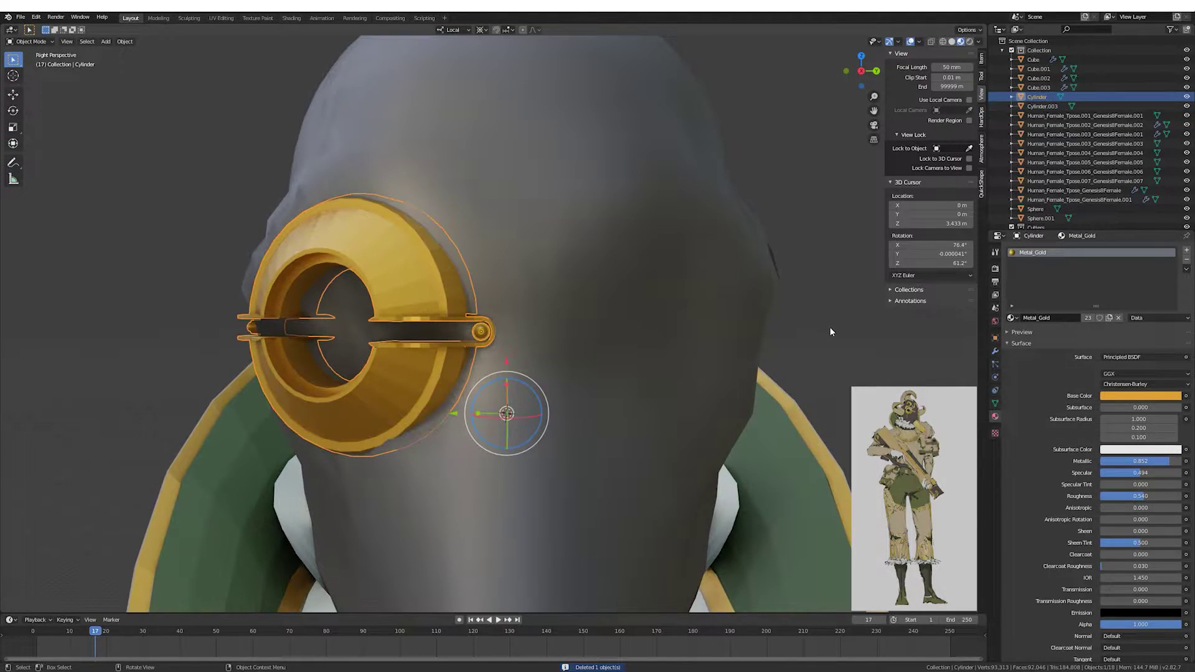
pyautogui.rightClick(155, 187)
# Add a Mirror modifier so the eyepiece appears on the other eye.
pyautogui.click(996, 350)
pyautogui.click(1058, 250)
pyautogui.click(1002, 343)
pyautogui.scroll(-6, 657, 289)
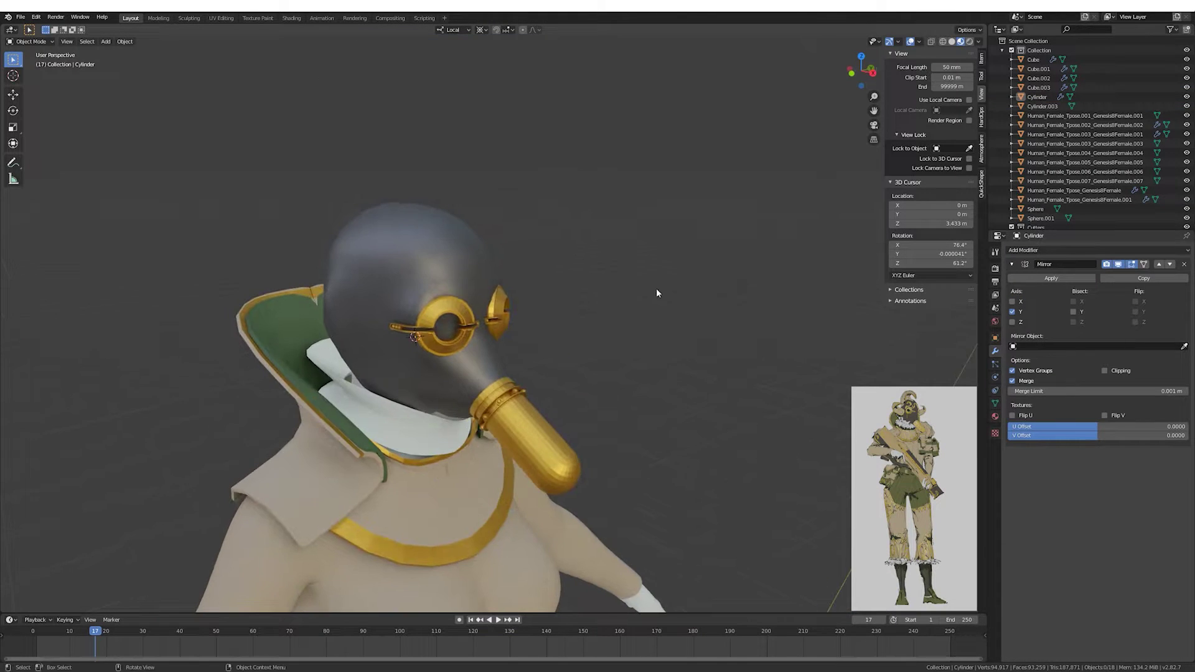
pyautogui.moveTo(656, 289)
pyautogui.mouseDown(button='middle')
pyautogui.moveTo(462, 279)
pyautogui.moveTo(603, 287)
pyautogui.moveTo(581, 222)
pyautogui.mouseUp(button='middle')
pyautogui.scroll(2, 603, 291)
pyautogui.scroll(1, 581, 222)
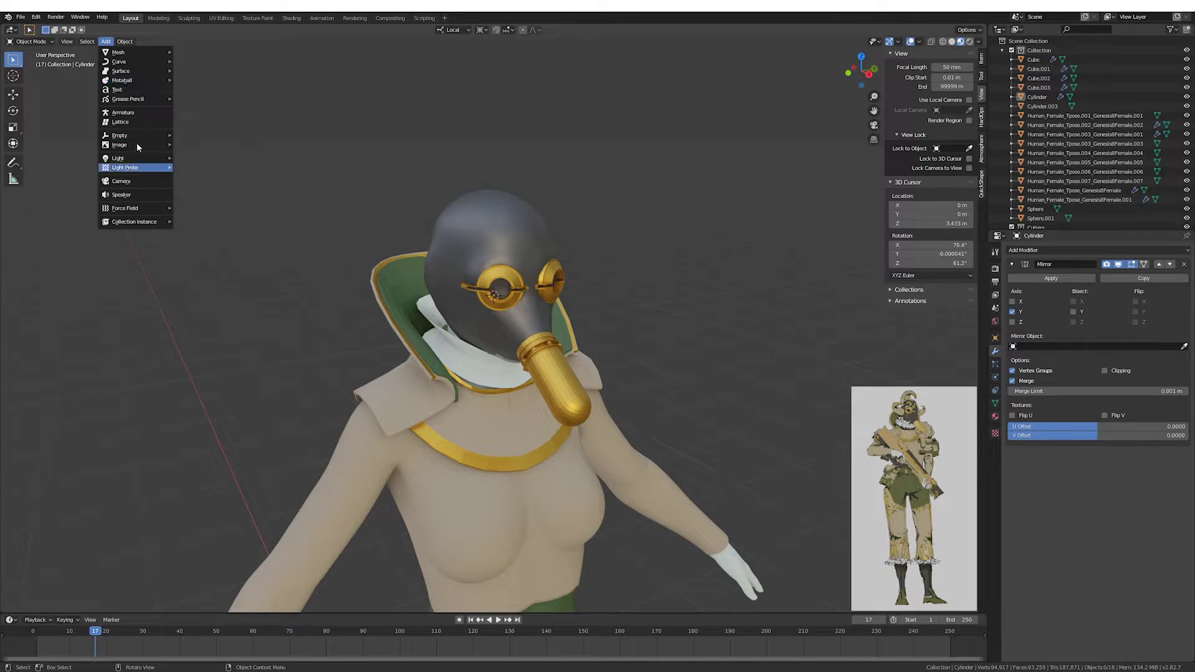
# Add a Bezier curve, tubify it, and scale it along local Z.
pyautogui.click(193, 61)
pyautogui.scroll(-2, 485, 293)
pyautogui.click(554, 285)
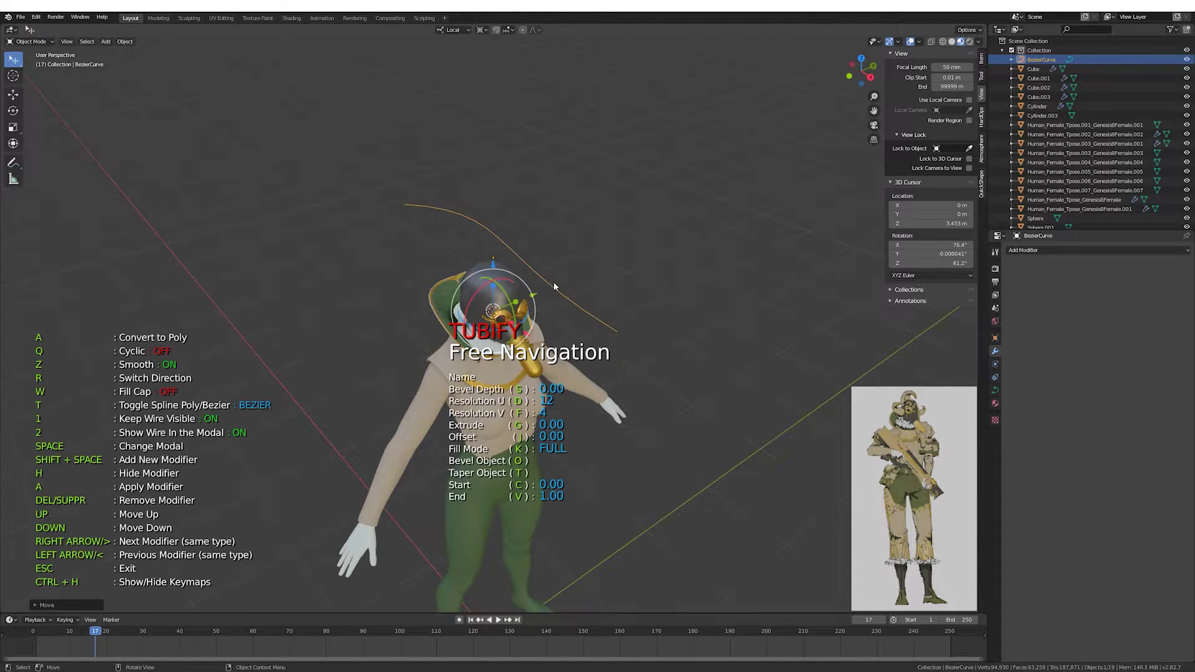
pyautogui.click(518, 316)
pyautogui.moveTo(519, 317)
pyautogui.mouseDown(button='middle')
pyautogui.moveTo(560, 267)
pyautogui.moveTo(585, 262)
pyautogui.moveTo(420, 275)
pyautogui.mouseUp(button='middle')
pyautogui.press('s')
pyautogui.press('z')
pyautogui.press('z')
pyautogui.click(594, 257)
pyautogui.scroll(3, 420, 275)
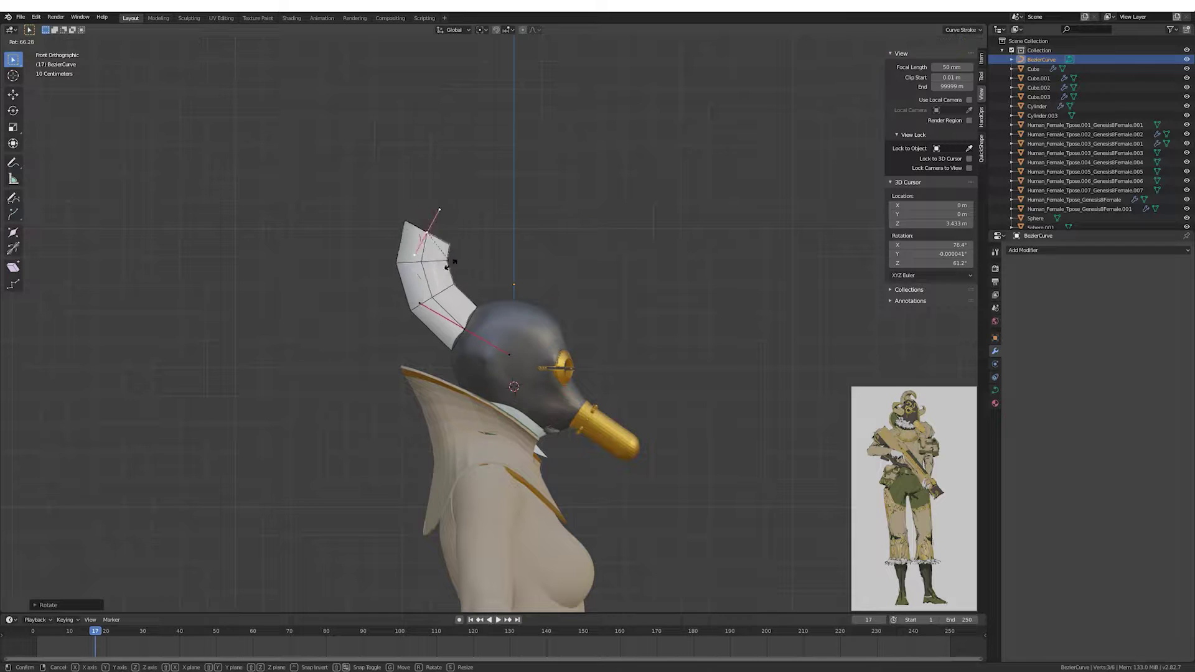
# Rescale the curve's control points from front and side views.
pyautogui.press('Tab')
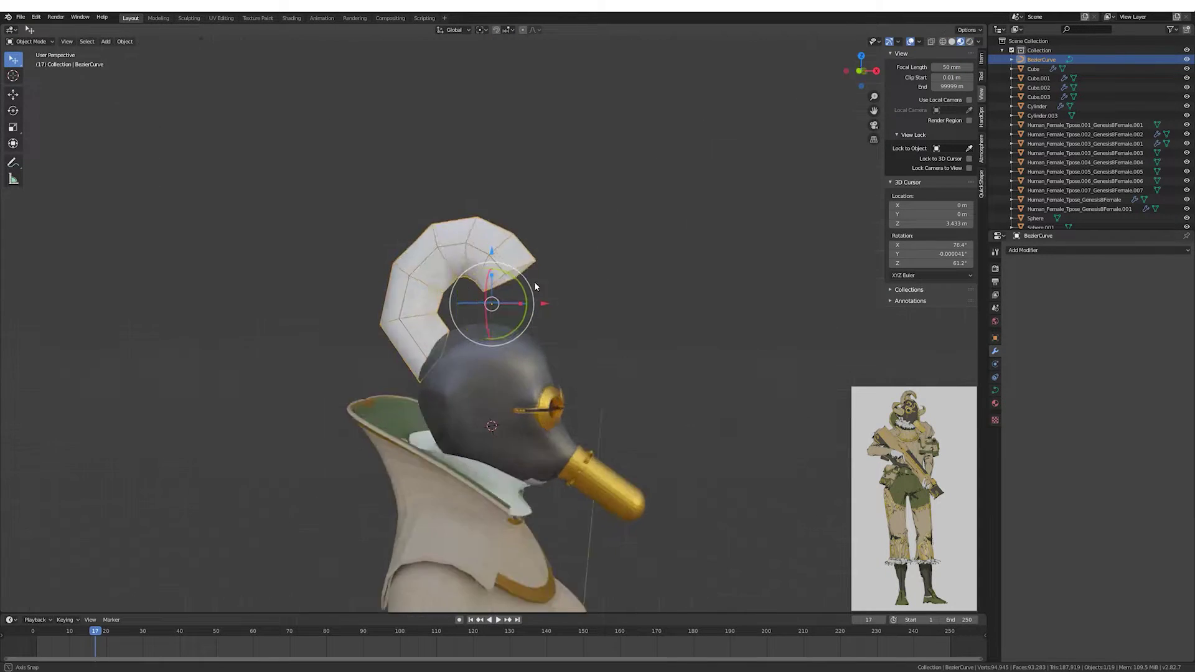
pyautogui.moveTo(535, 282); pyautogui.dragTo(509, 281, button='middle')
pyautogui.press('Tab')
pyautogui.moveTo(585, 287)
pyautogui.mouseDown(button='middle')
pyautogui.moveTo(625, 279)
pyautogui.moveTo(545, 264)
pyautogui.moveTo(581, 281)
pyautogui.mouseUp(button='middle')
pyautogui.click(658, 276)
pyautogui.press('Tab')
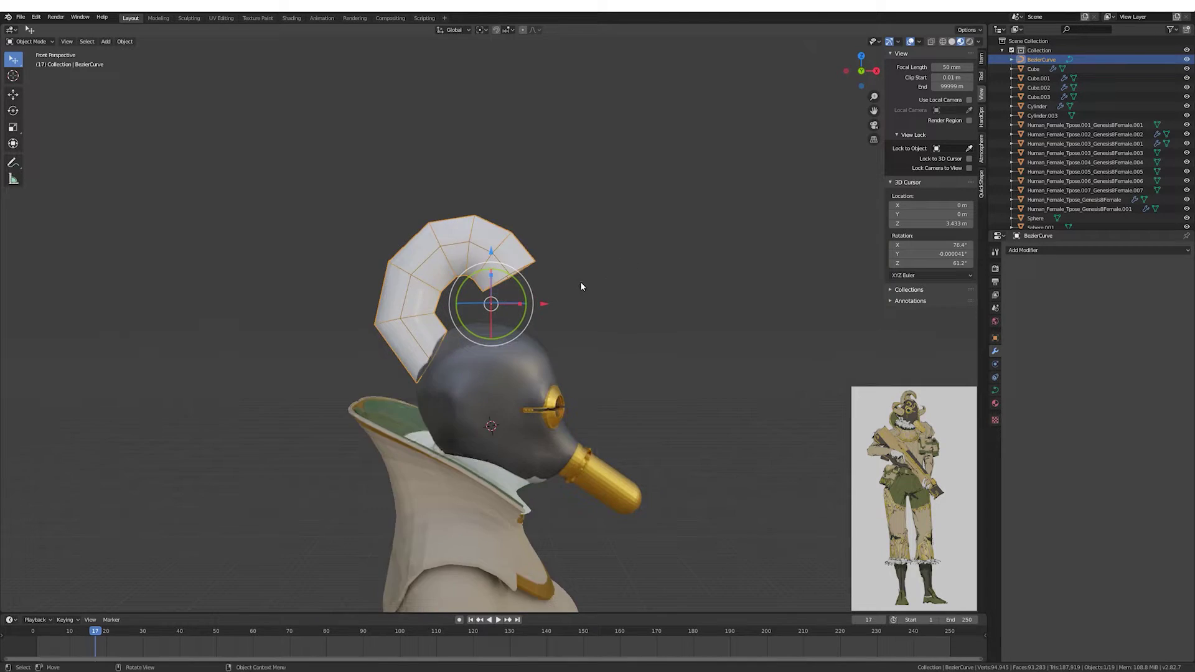
# Move the tube onto the top of the helmet and adjust its control points.
pyautogui.press('g')
pyautogui.click(521, 242)
pyautogui.press('Tab')
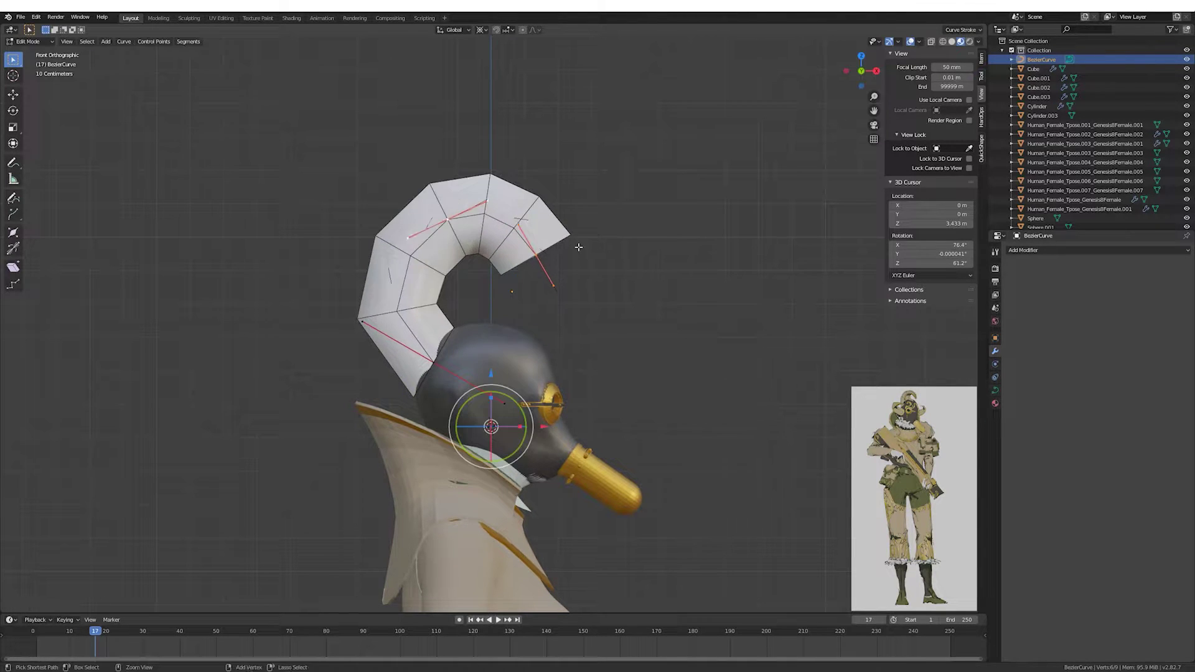
pyautogui.click(578, 250)
pyautogui.scroll(2, 565, 258)
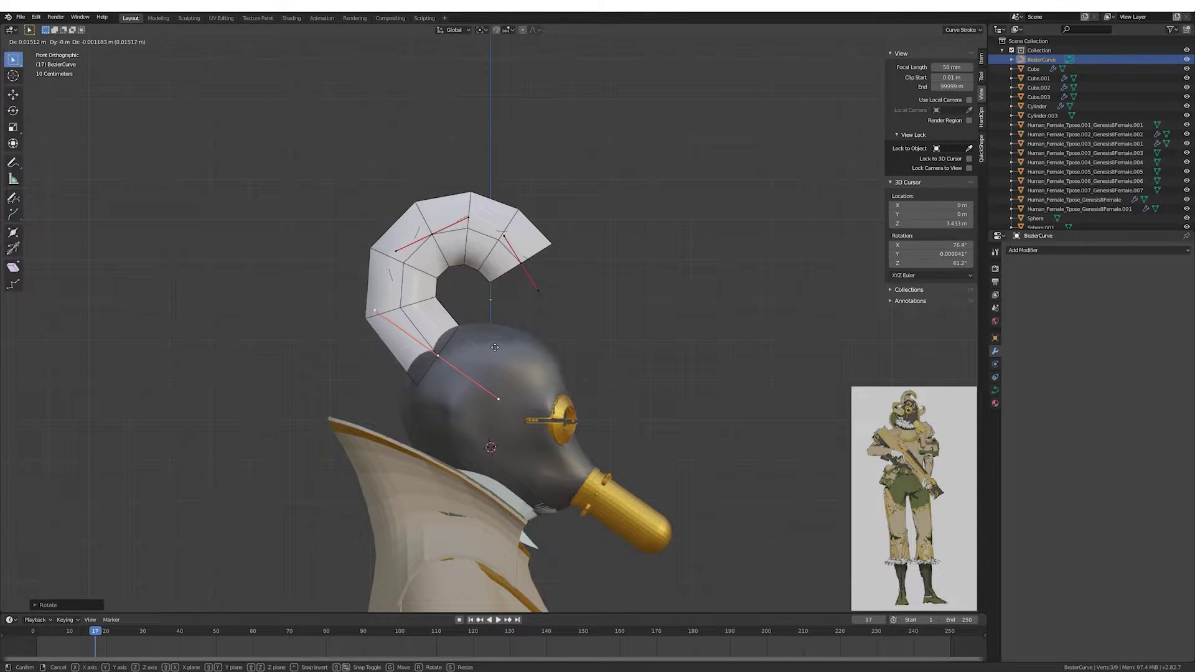
pyautogui.click(577, 256)
pyautogui.press('Tab')
pyautogui.moveTo(577, 257); pyautogui.dragTo(505, 404, button='middle')
# Select the helmet head and snap the 3D cursor to it.
pyautogui.click(505, 403)
pyautogui.scroll(-3, 573, 379)
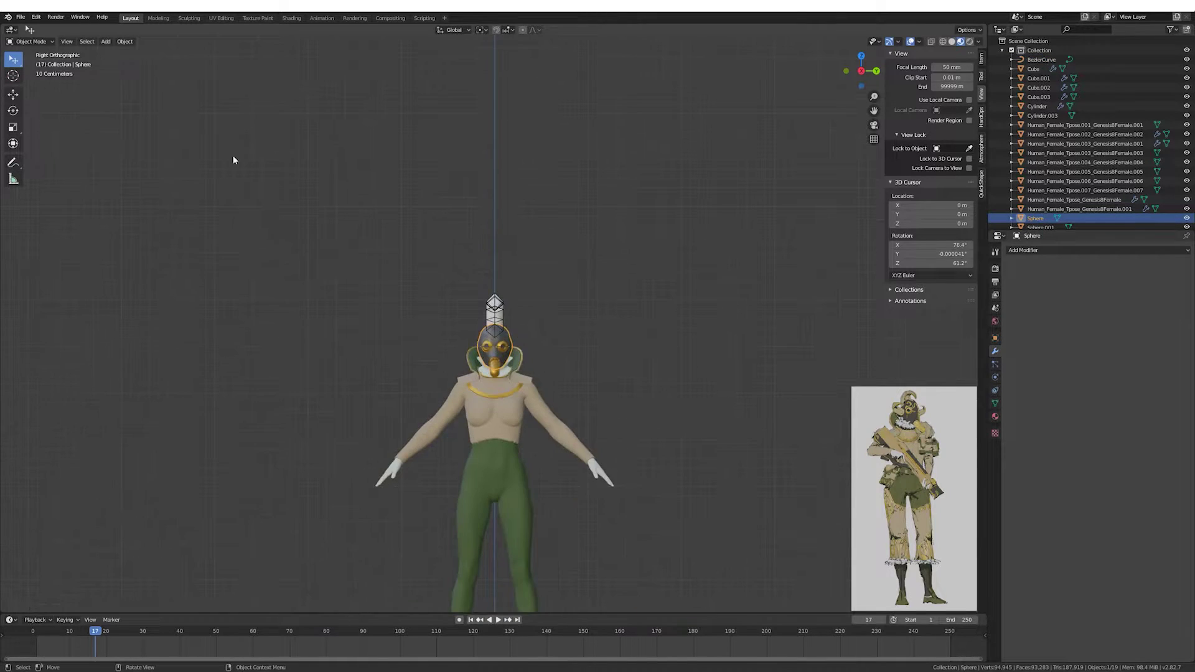
pyautogui.hotkey('shift', 's')
pyautogui.click(293, 255)
pyautogui.scroll(3, 525, 290)
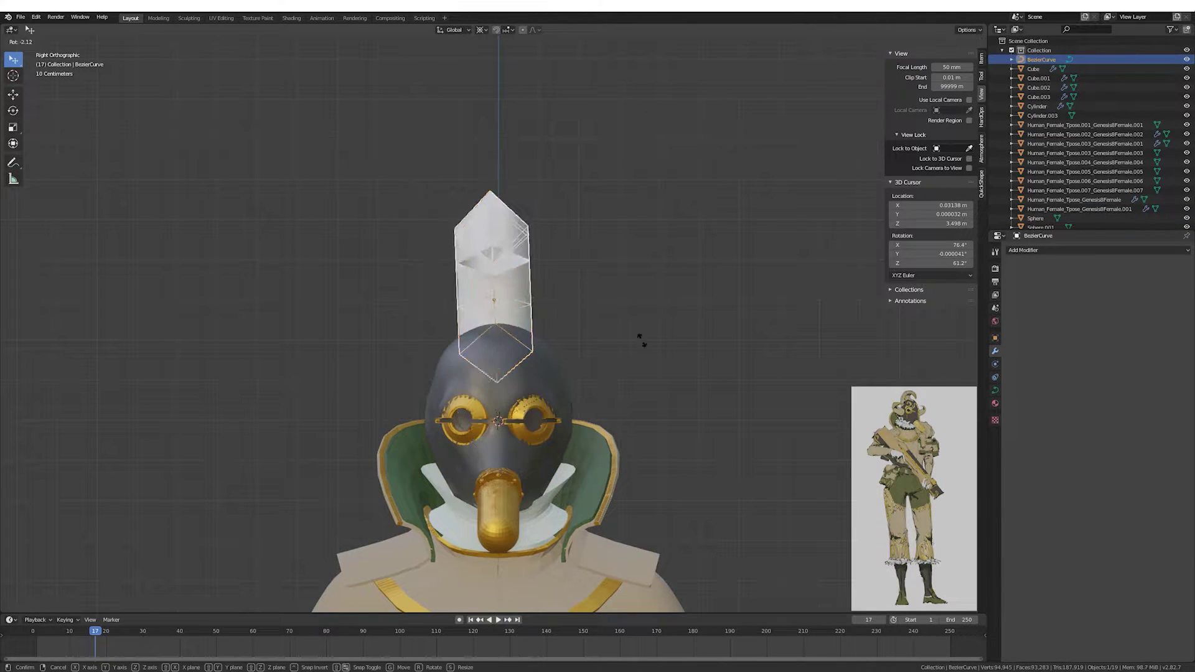
# Duplicate the crest, hide the backup copy, and select the duplicate.
pyautogui.rightClick(641, 339)
pyautogui.click(492, 352)
pyautogui.moveTo(491, 353); pyautogui.dragTo(648, 371, button='middle')
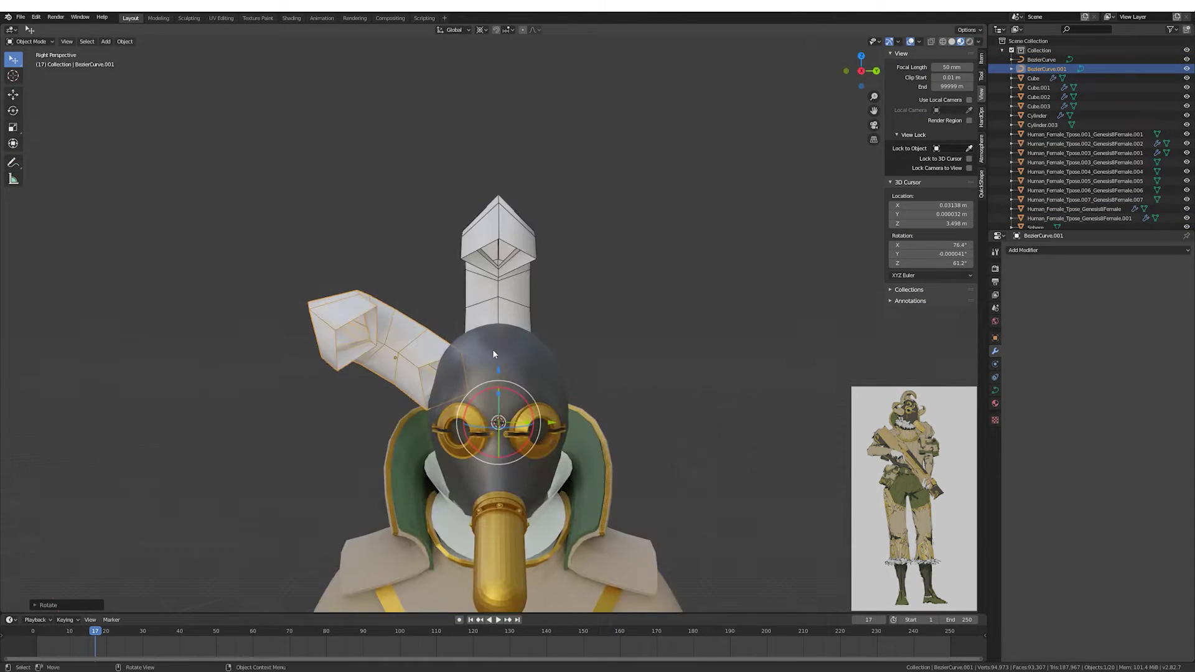
pyautogui.press('h')
pyautogui.click(436, 267)
# Convert the crest curve to a mesh and scale it with proportional editing on.
pyautogui.click(124, 41)
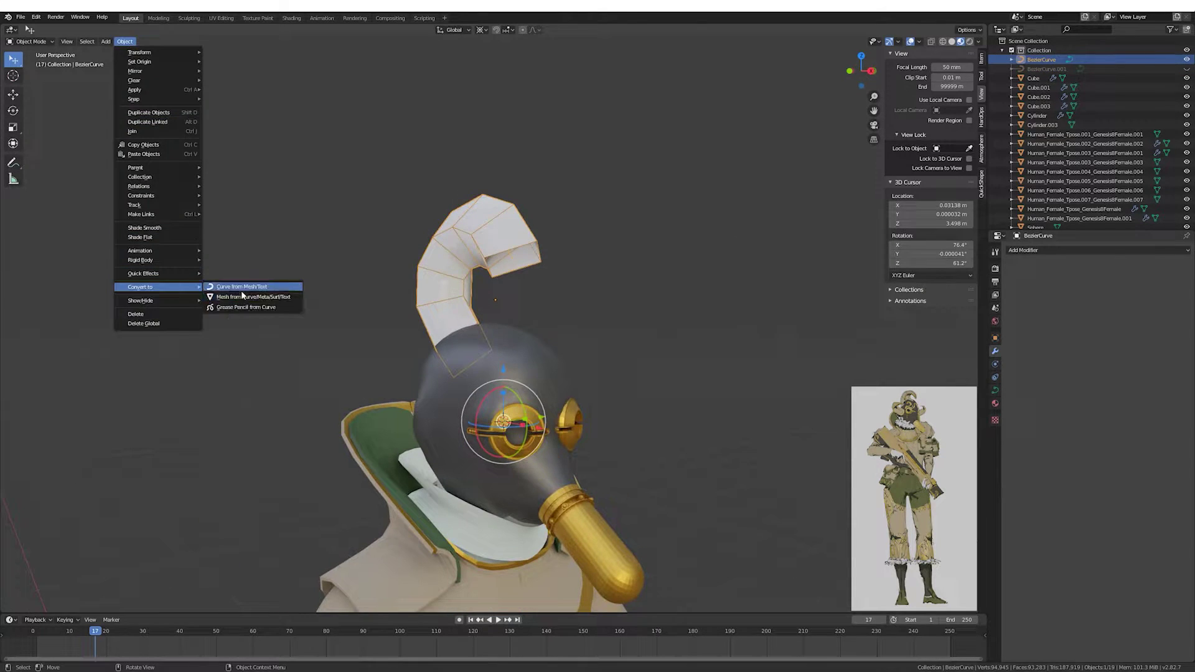
pyautogui.click(240, 290)
pyautogui.press('Tab')
pyautogui.press('o')
pyautogui.moveTo(513, 315); pyautogui.dragTo(526, 314, button='middle')
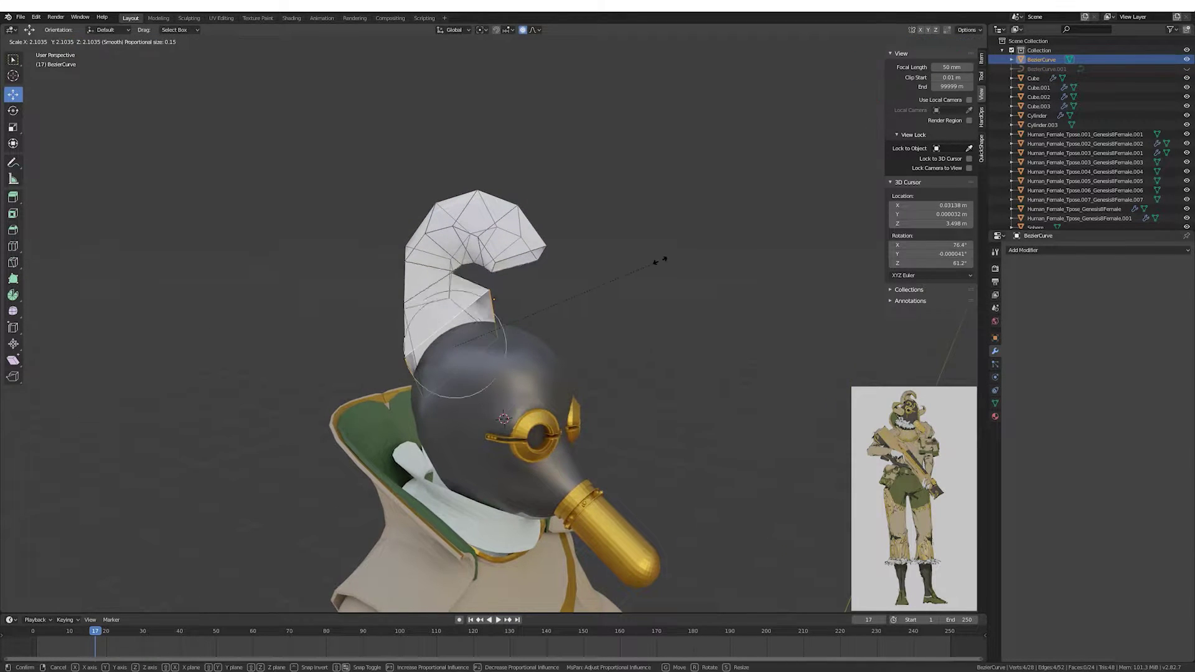
pyautogui.click(550, 248)
pyautogui.press('KP_1')
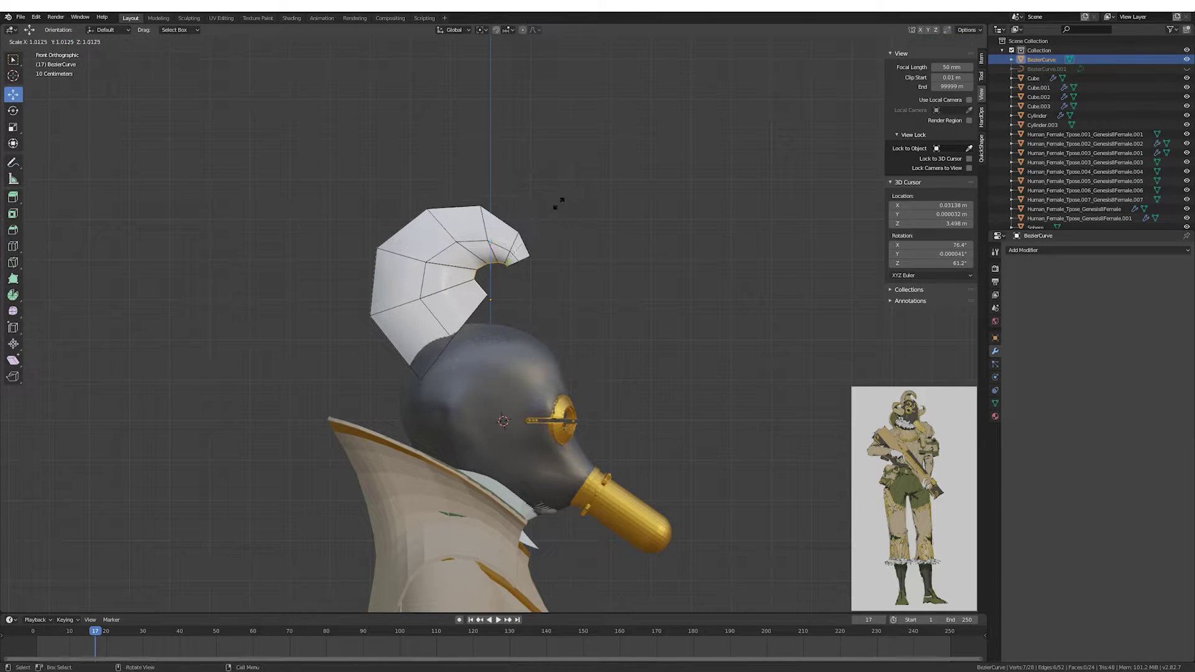
pyautogui.click(620, 234)
# Reshape the horn tip vertices in side view with proportional scaling.
pyautogui.moveTo(564, 266)
pyautogui.mouseDown(button='middle')
pyautogui.moveTo(670, 267)
pyautogui.moveTo(575, 250)
pyautogui.mouseUp(button='middle')
pyautogui.scroll(3, 576, 250)
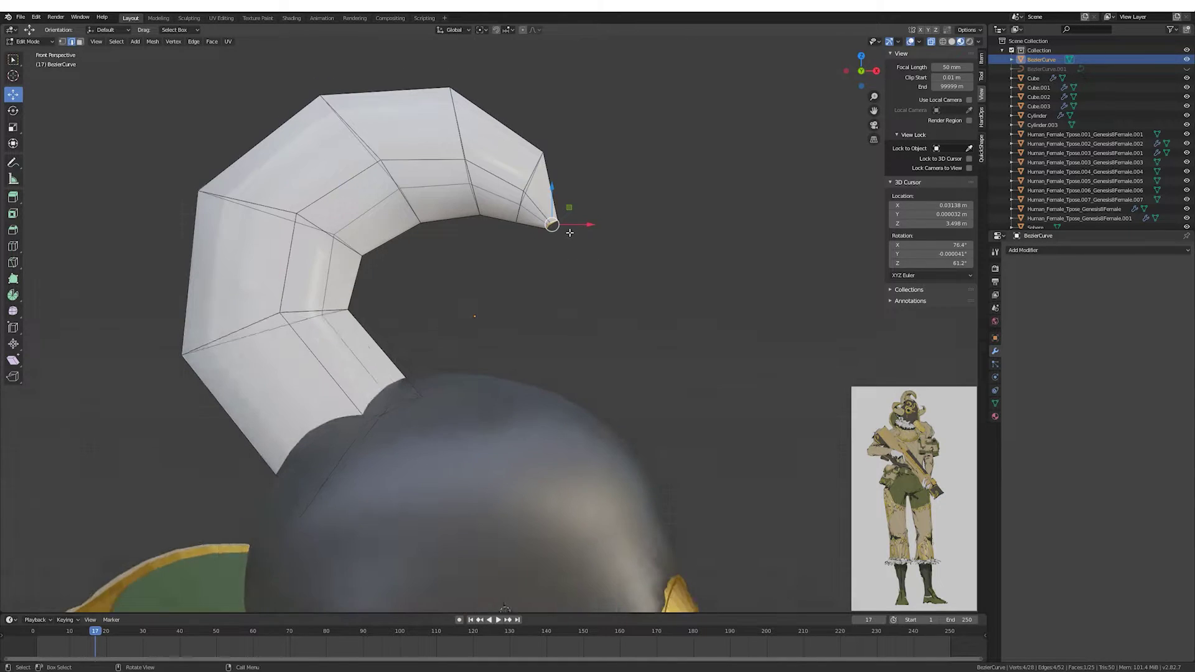
pyautogui.press('Tab')
pyautogui.press('KP_1')
pyautogui.press('Tab')
pyautogui.moveTo(355, 347); pyautogui.dragTo(493, 445)
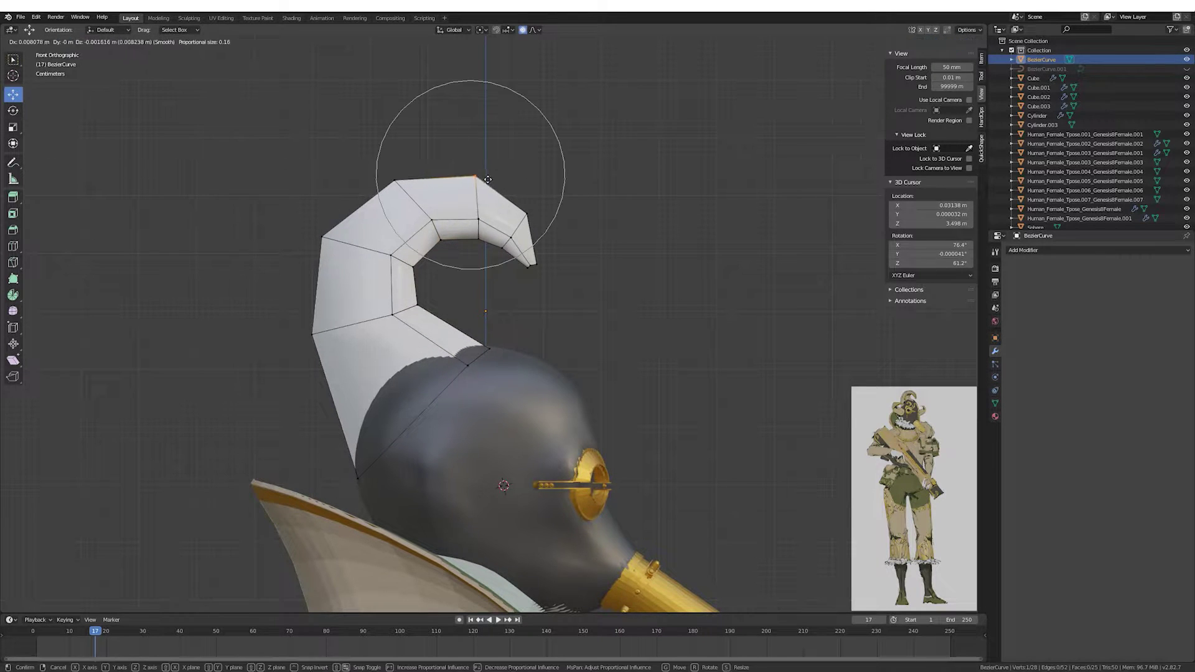
pyautogui.press('Tab')
pyautogui.moveTo(590, 251)
pyautogui.mouseDown(button='middle')
pyautogui.moveTo(570, 243)
pyautogui.moveTo(463, 274)
pyautogui.moveTo(534, 370)
pyautogui.moveTo(714, 362)
pyautogui.moveTo(528, 384)
pyautogui.moveTo(545, 341)
pyautogui.moveTo(488, 339)
pyautogui.moveTo(557, 349)
pyautogui.moveTo(517, 324)
pyautogui.moveTo(530, 284)
pyautogui.moveTo(473, 314)
pyautogui.mouseUp(button='middle')
pyautogui.press('Tab')
pyautogui.click(587, 381)
# Add a Subdivision Surface modifier to smooth the horn.
pyautogui.keyDown('alt'); pyautogui.click(439, 311); pyautogui.keyUp('alt')
pyautogui.press('Tab')
pyautogui.click(1098, 250)
pyautogui.click(1062, 398)
pyautogui.scroll(-2, 473, 315)
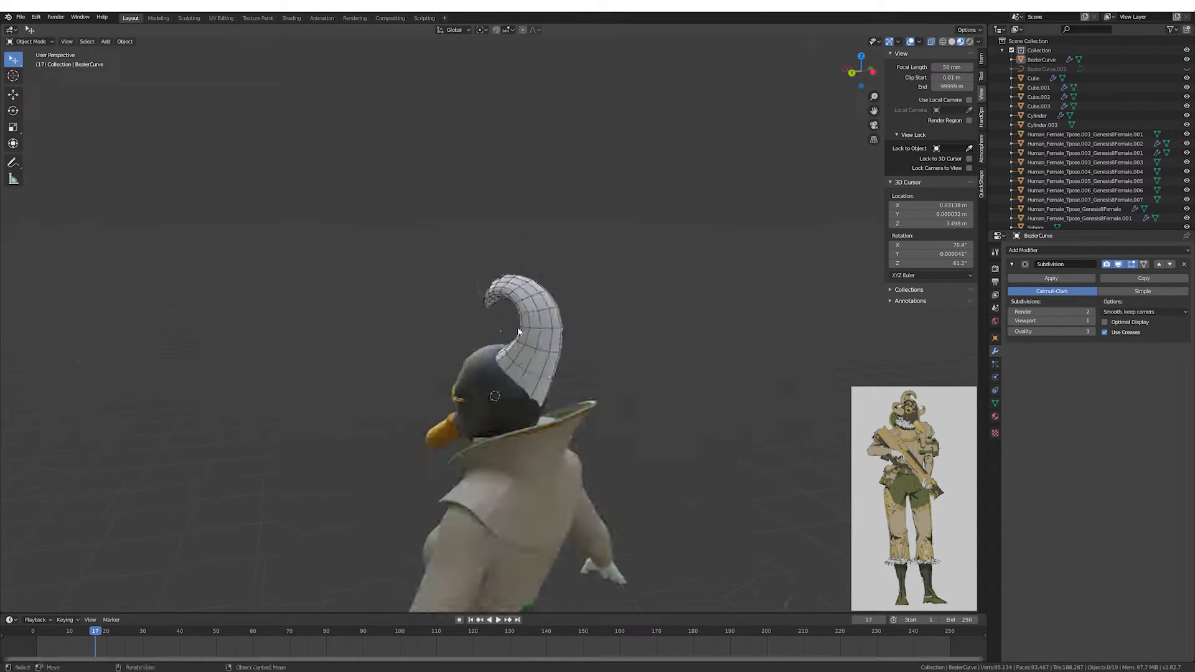
pyautogui.scroll(-2, 465, 322)
# Undo a reshape and move the horn's base edge with soft proportional falloff.
pyautogui.click(465, 322)
pyautogui.press('Tab')
pyautogui.press('KP_1')
pyautogui.scroll(5, 515, 366)
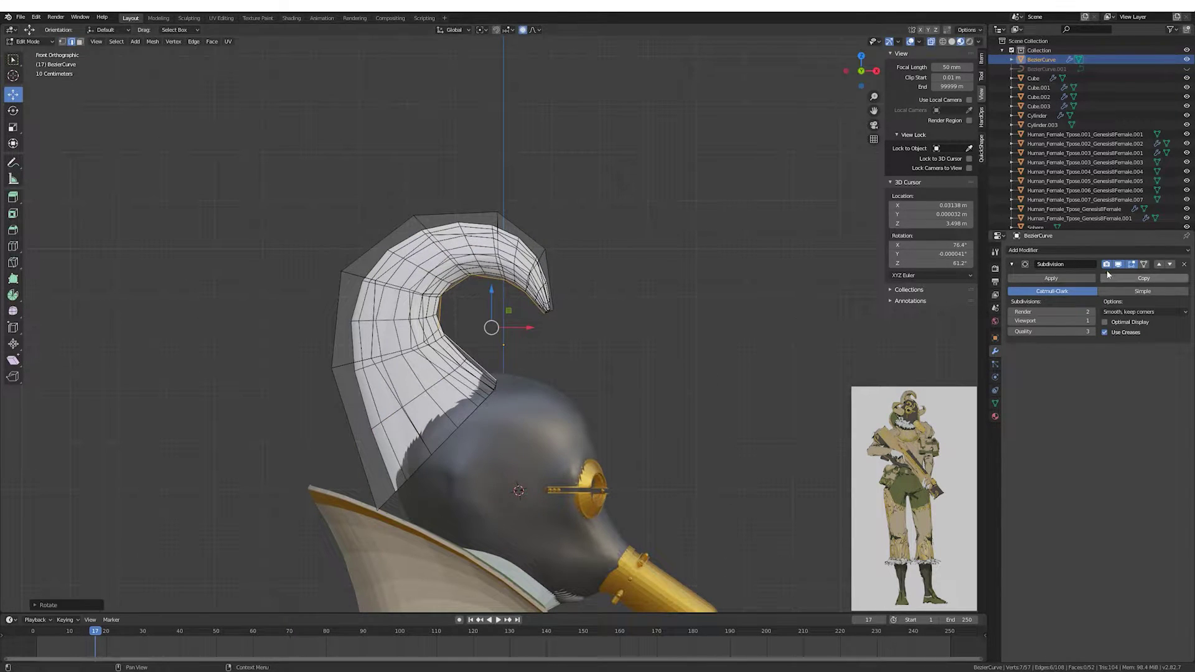
pyautogui.hotkey('ctrl', 'z')
pyautogui.hotkey('ctrl', 'z')
pyautogui.hotkey('ctrl', 'z')
pyautogui.hotkey('ctrl', 'z')
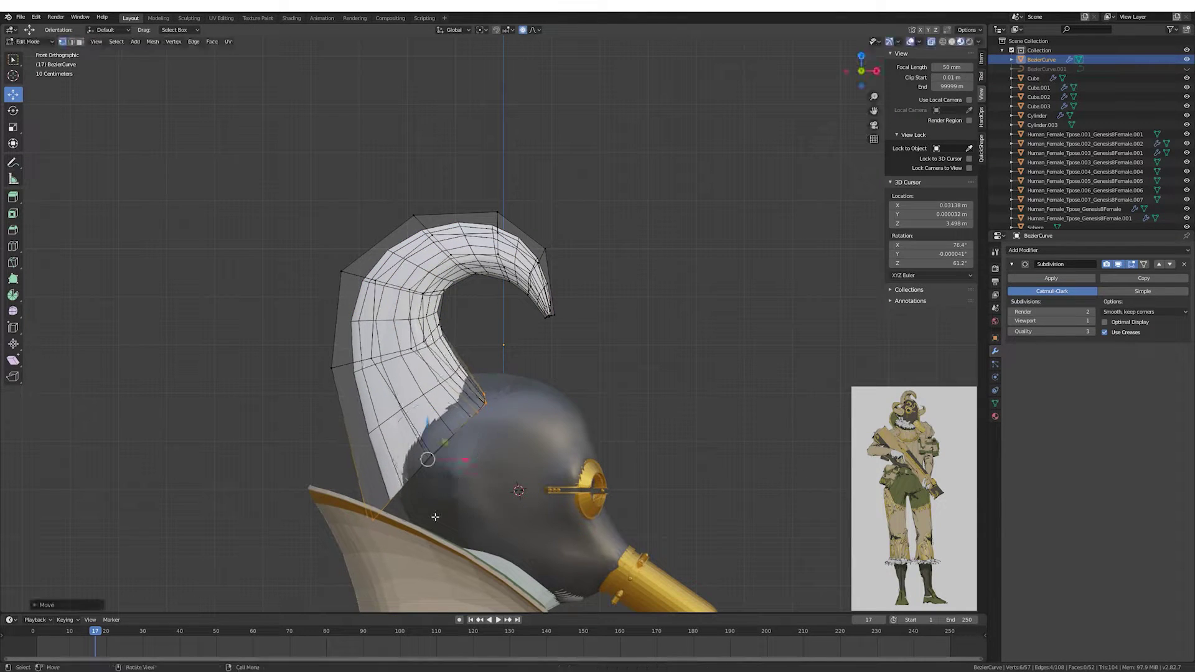
pyautogui.press('g')
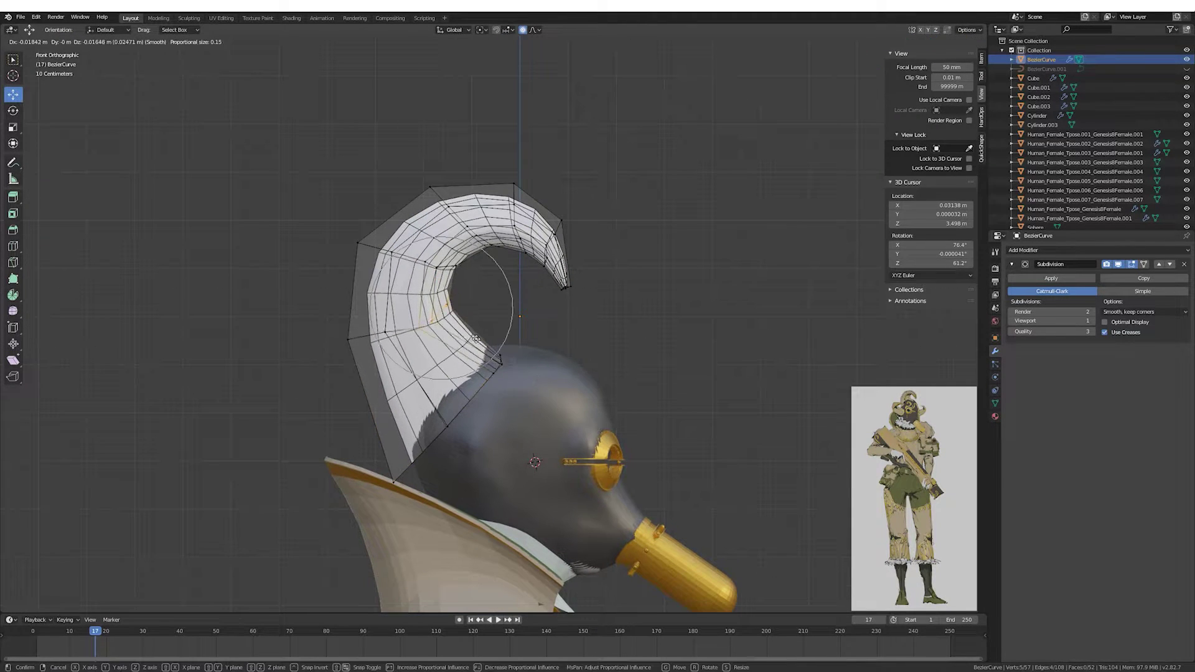
pyautogui.click(556, 350)
pyautogui.press('Tab')
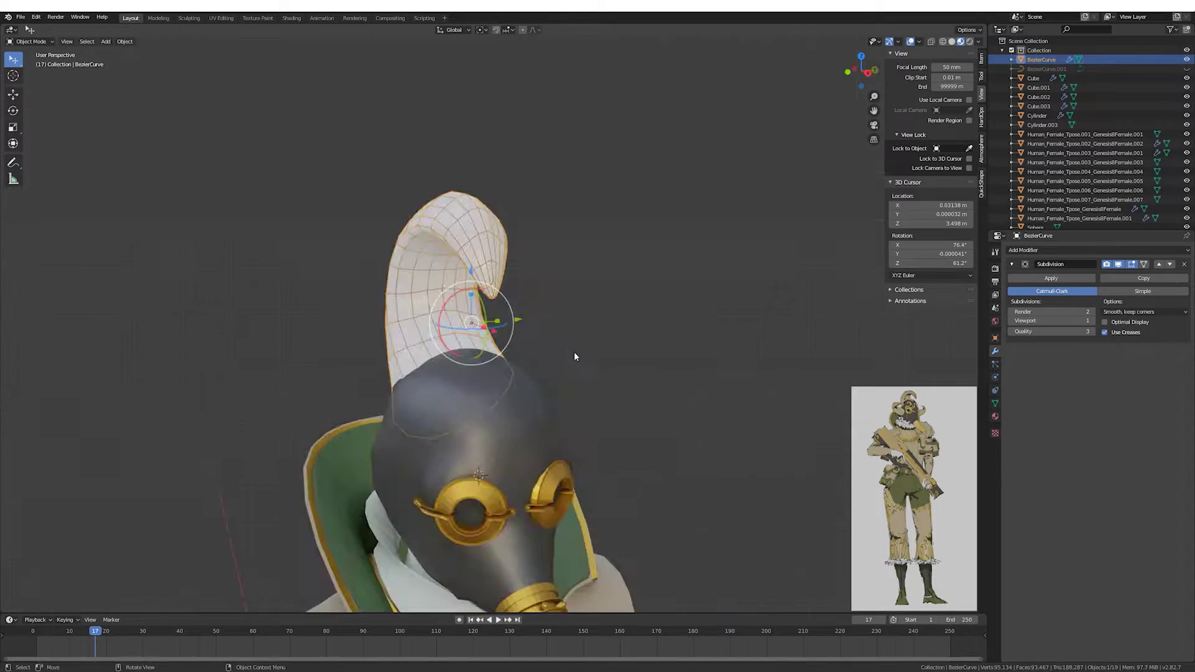
pyautogui.moveTo(574, 353); pyautogui.dragTo(623, 349, button='middle')
# Review the horn's materials and modifiers, then finish a bevel on the horn mesh in Edit Mode.
pyautogui.click(994, 416)
pyautogui.click(1012, 317)
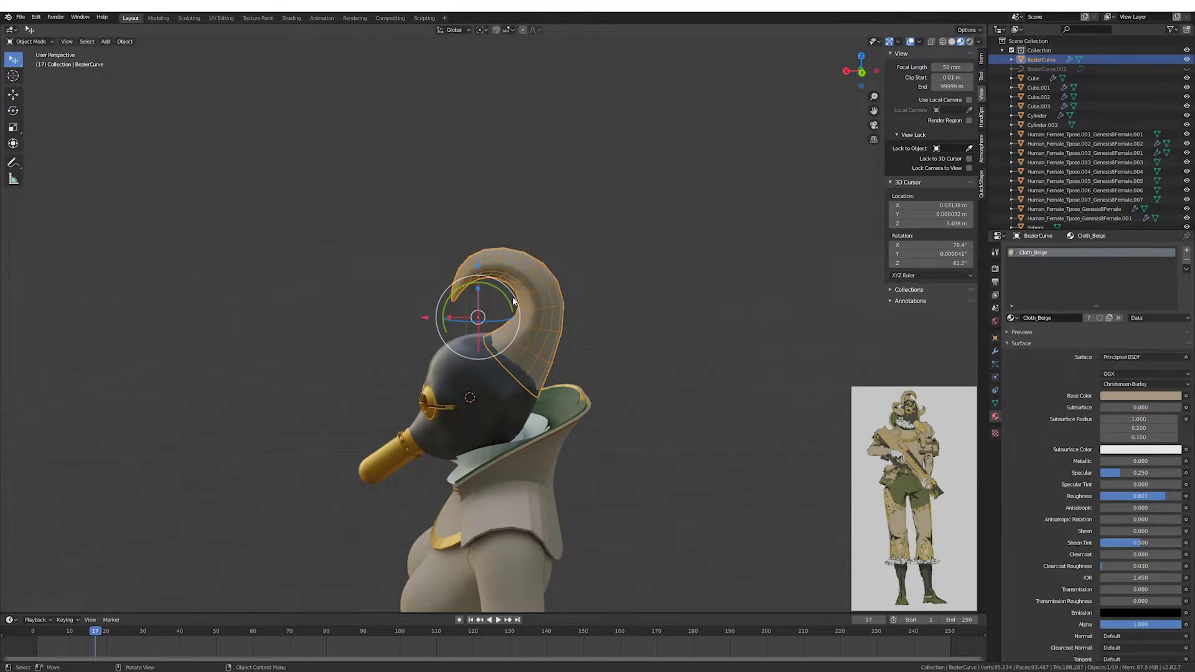
pyautogui.scroll(5, 561, 268)
pyautogui.moveTo(560, 271); pyautogui.dragTo(597, 311, button='middle')
pyautogui.click(995, 350)
pyautogui.press('KP_1')
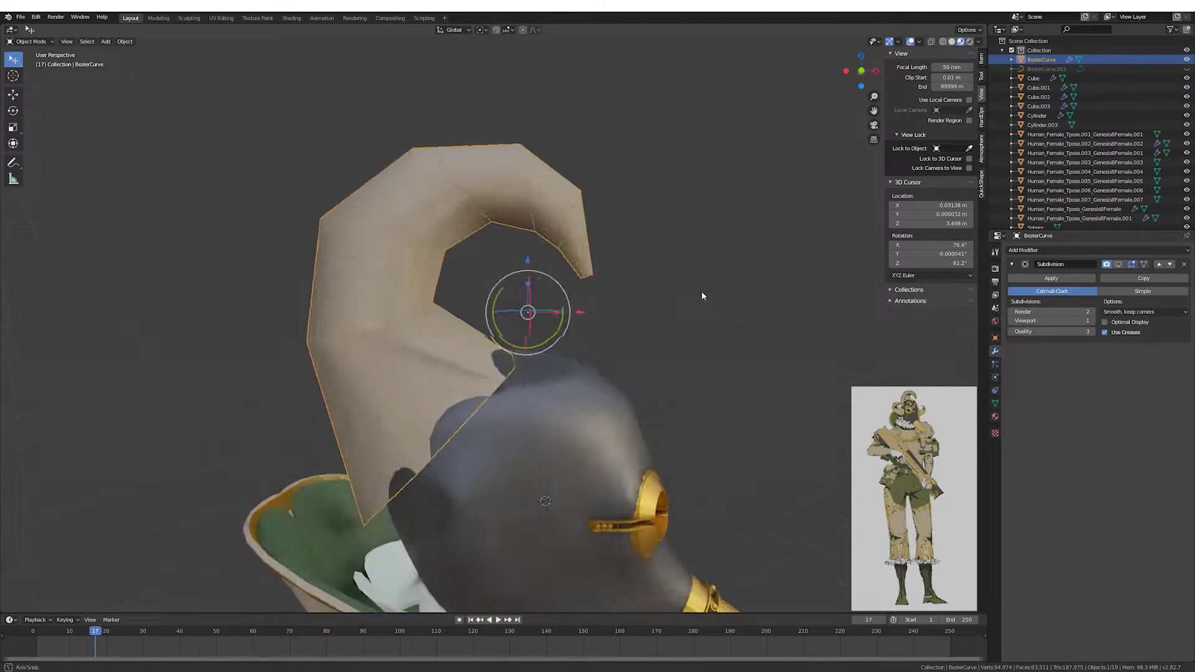
pyautogui.press('Tab')
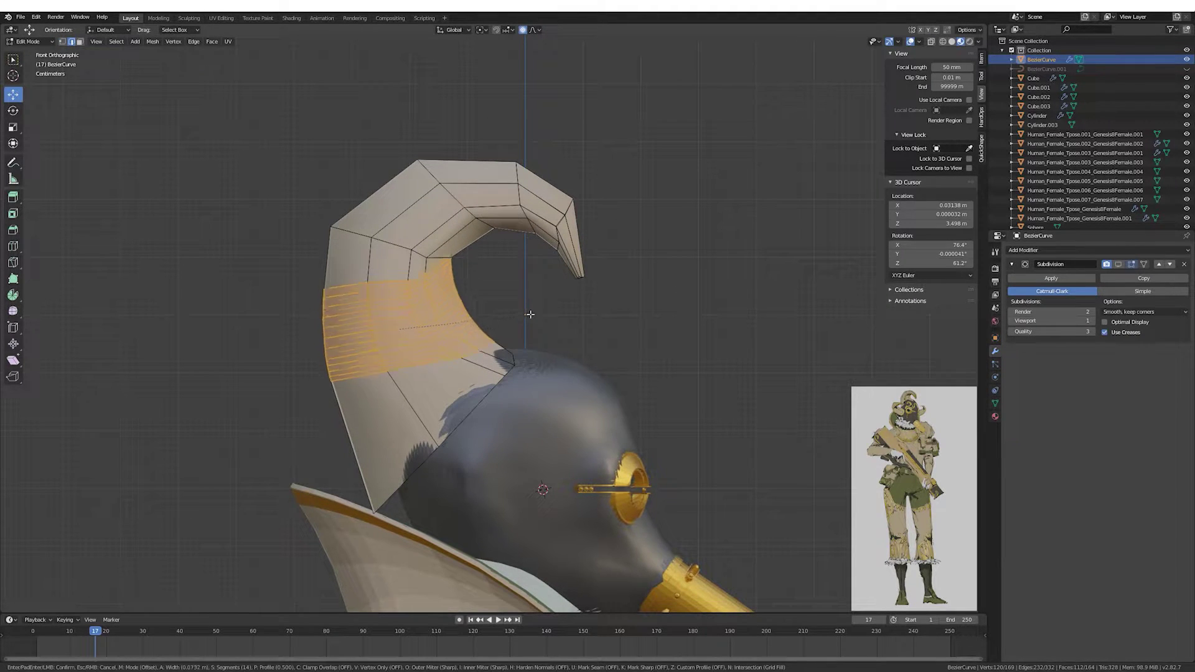
pyautogui.click(503, 305)
pyautogui.moveTo(503, 305); pyautogui.dragTo(417, 296, button='middle')
pyautogui.press('Tab')
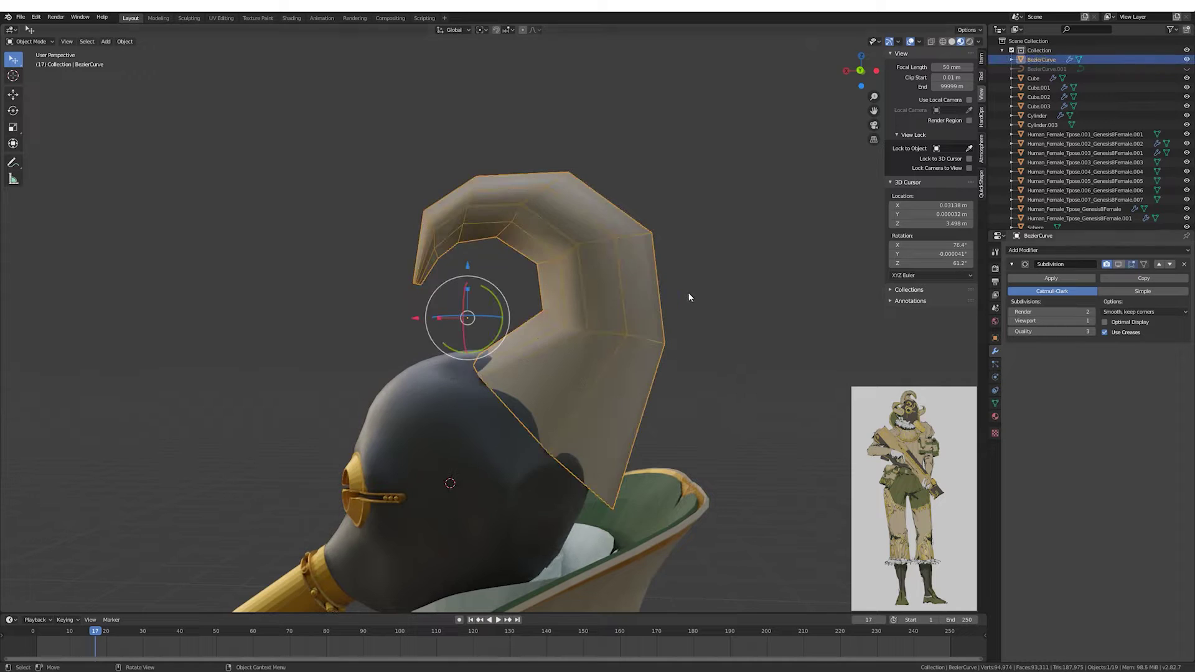
# Try a planar Decimate modifier with a 5° angle limit on the horn, then undo it.
pyautogui.moveTo(689, 297); pyautogui.dragTo(778, 287, button='middle')
pyautogui.click(1099, 250)
pyautogui.click(1034, 332)
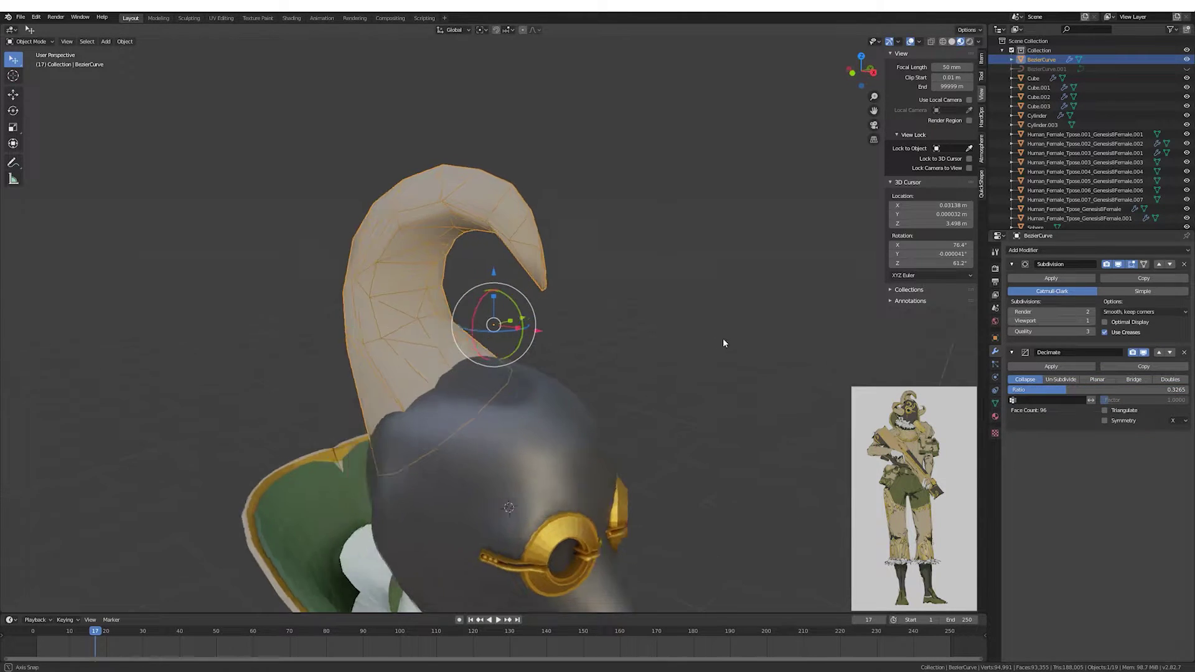
pyautogui.moveTo(723, 338); pyautogui.dragTo(619, 357, button='middle')
pyautogui.click(1097, 379)
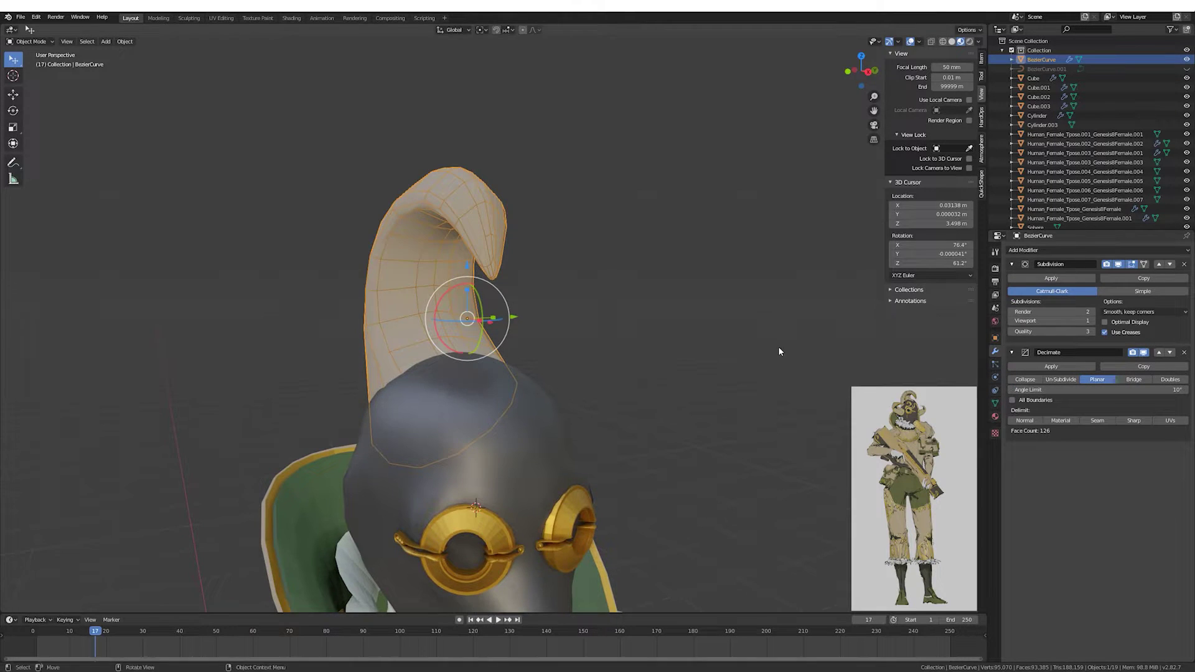
pyautogui.moveTo(778, 352); pyautogui.dragTo(773, 354, button='middle')
pyautogui.hotkey('ctrl', 'z')
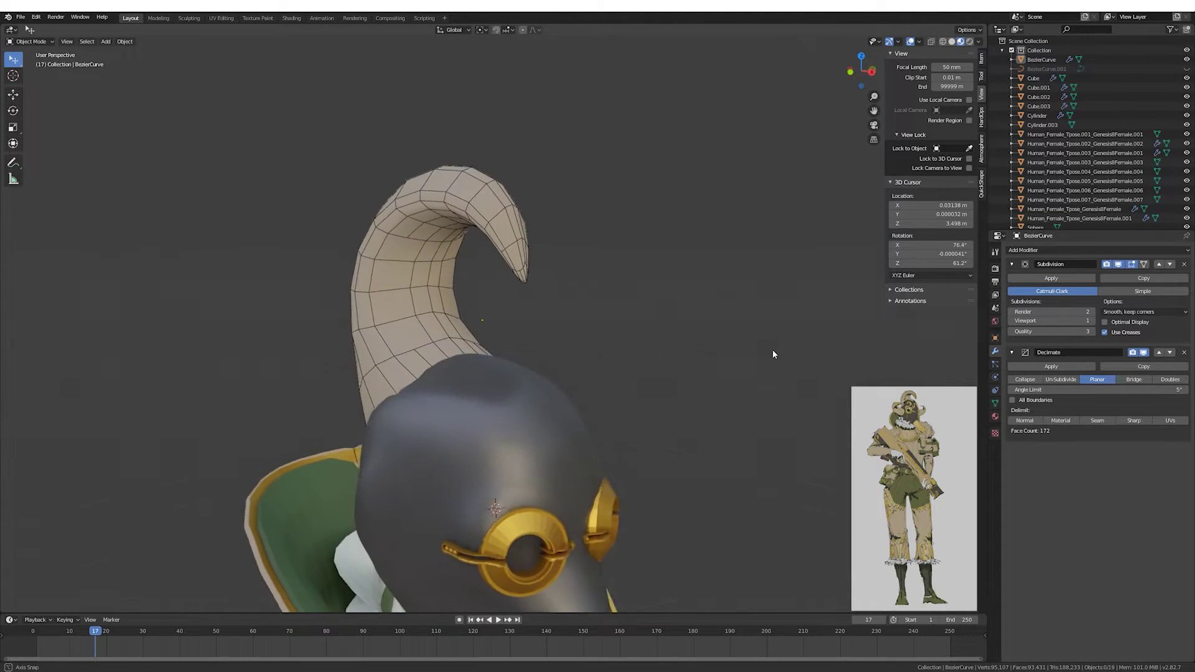
pyautogui.hotkey('ctrl', 'z')
# Add a small Cube mesh at the head on top of the black helmet.
pyautogui.moveTo(740, 291)
pyautogui.mouseDown(button='middle')
pyautogui.moveTo(685, 312)
pyautogui.moveTo(681, 300)
pyautogui.mouseUp(button='middle')
pyautogui.click(635, 386)
pyautogui.click(105, 41)
pyautogui.click(199, 63)
pyautogui.scroll(-2, 560, 335)
pyautogui.press('s')
pyautogui.click(561, 335)
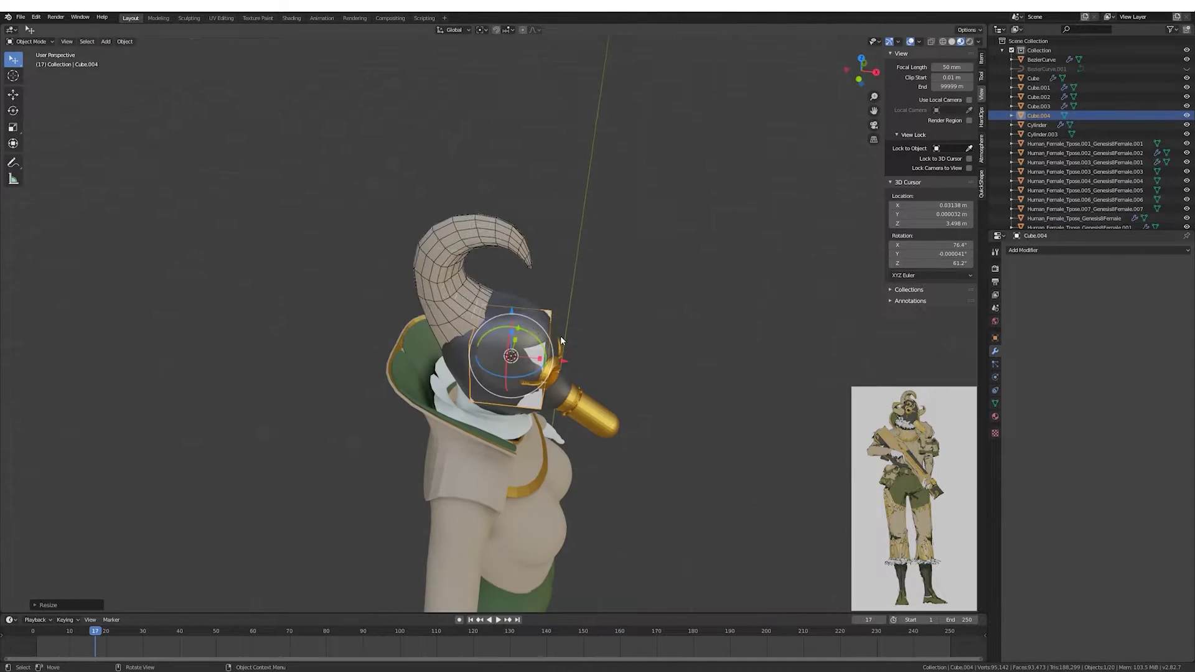
# Scale the cube's top face along the Y axis in Edit Mode.
pyautogui.press('Tab')
pyautogui.moveTo(560, 335); pyautogui.dragTo(506, 321, button='middle')
pyautogui.press('s')
pyautogui.press('y')
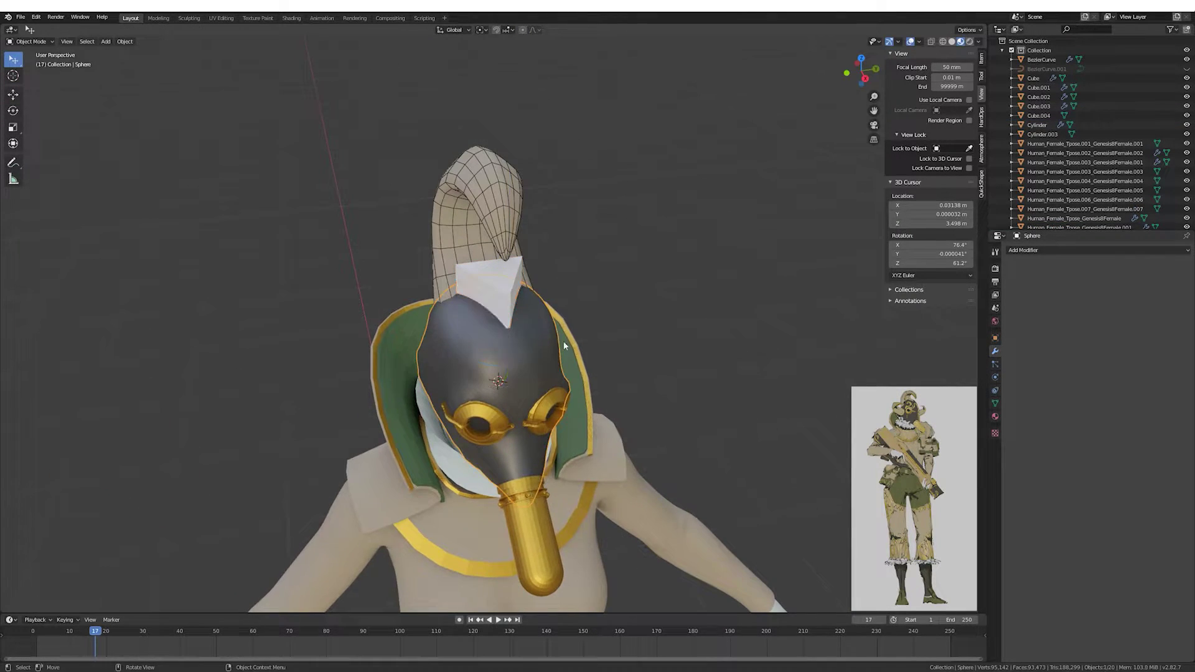
pyautogui.moveTo(565, 346)
pyautogui.mouseDown(button='middle')
pyautogui.moveTo(577, 326)
pyautogui.moveTo(536, 314)
pyautogui.mouseUp(button='middle')
# Hide the helmet to check the beige sphere inside, then unhide and resize the black helmet.
pyautogui.click(578, 327)
pyautogui.click(995, 416)
pyautogui.press('h')
pyautogui.click(536, 313)
pyautogui.moveTo(626, 310)
pyautogui.mouseDown(button='middle')
pyautogui.moveTo(642, 299)
pyautogui.moveTo(652, 310)
pyautogui.mouseUp(button='middle')
pyautogui.hotkey('alt', 'h')
pyautogui.click(483, 291)
pyautogui.press('s')
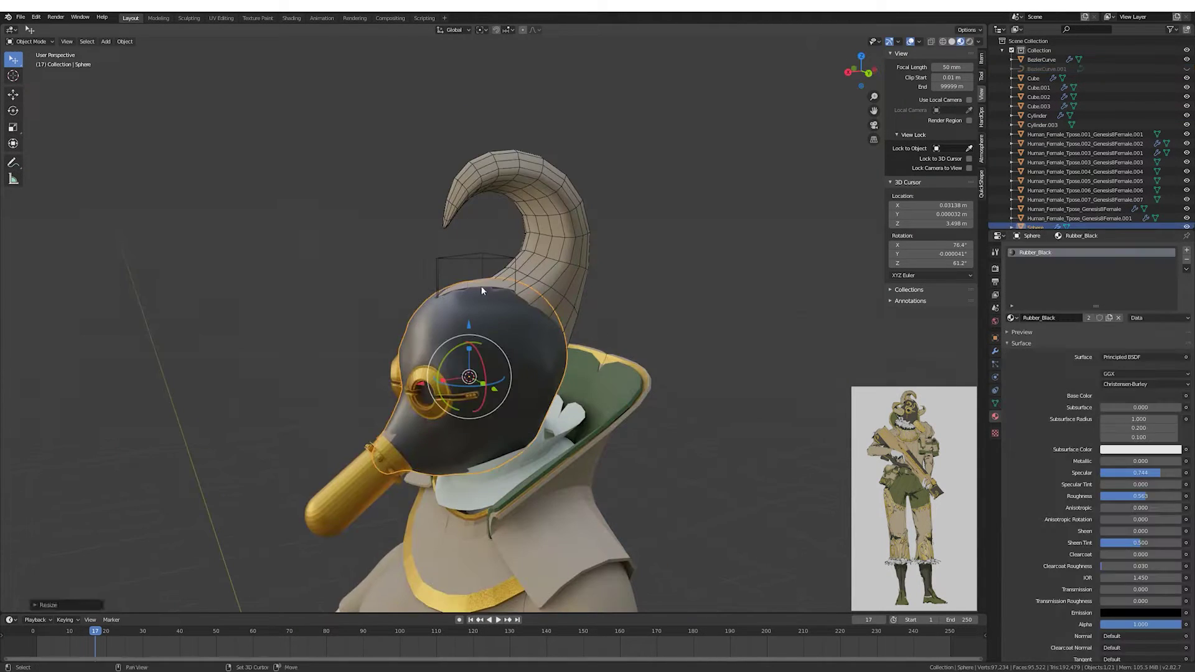
pyautogui.click(751, 322)
# Orbit to a front view of the figure and select the horn crest.
pyautogui.moveTo(750, 322); pyautogui.dragTo(671, 259, button='middle')
pyautogui.scroll(-4, 554, 231)
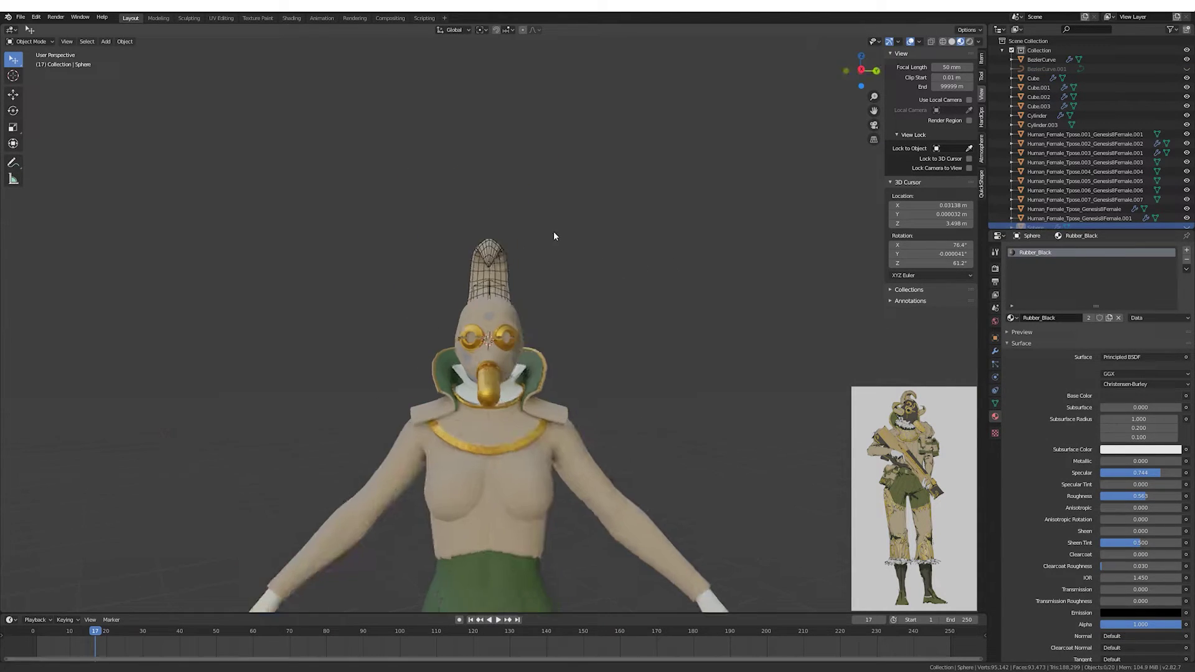
pyautogui.scroll(4, 588, 247)
pyautogui.moveTo(485, 296); pyautogui.dragTo(498, 262, button='middle')
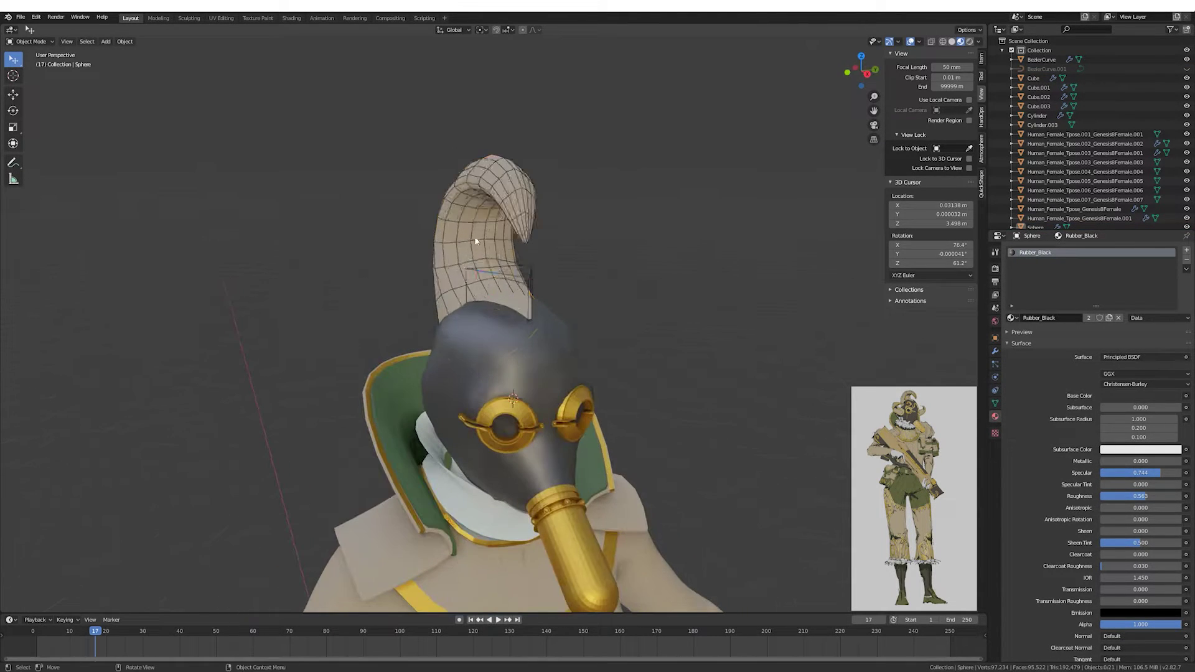
pyautogui.click(499, 261)
# Select a face strip along the horn and assign it a new Metal_Gold material slot.
pyautogui.press('Tab')
pyautogui.moveTo(644, 301); pyautogui.dragTo(616, 334, button='middle')
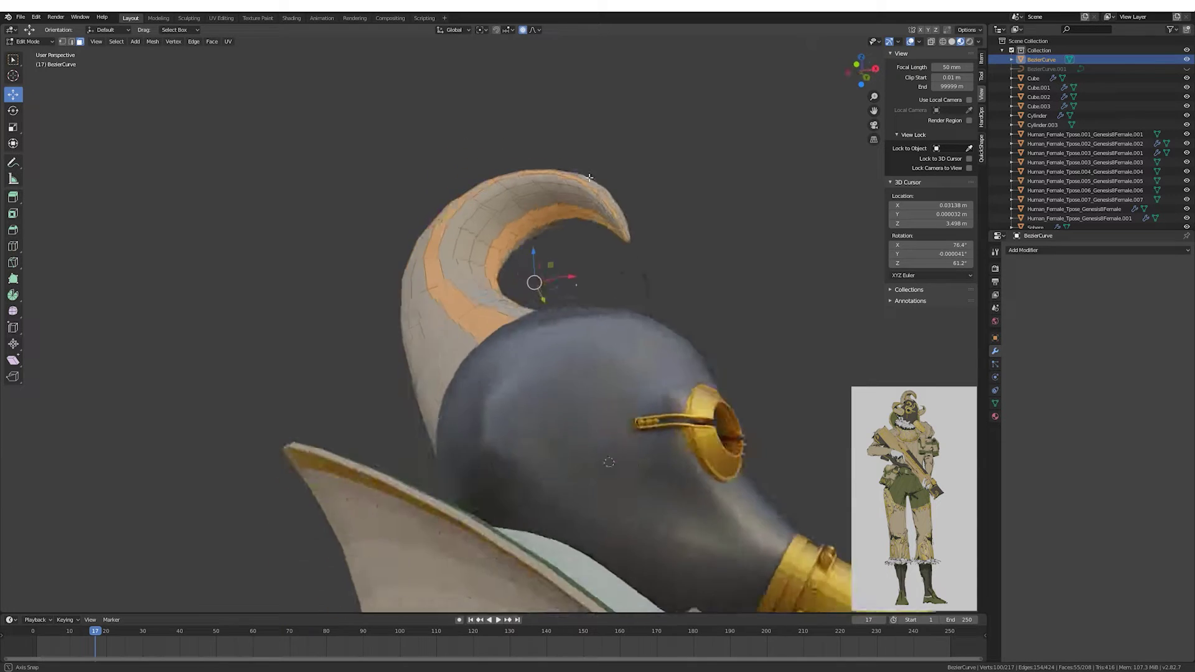
pyautogui.press('KP_1')
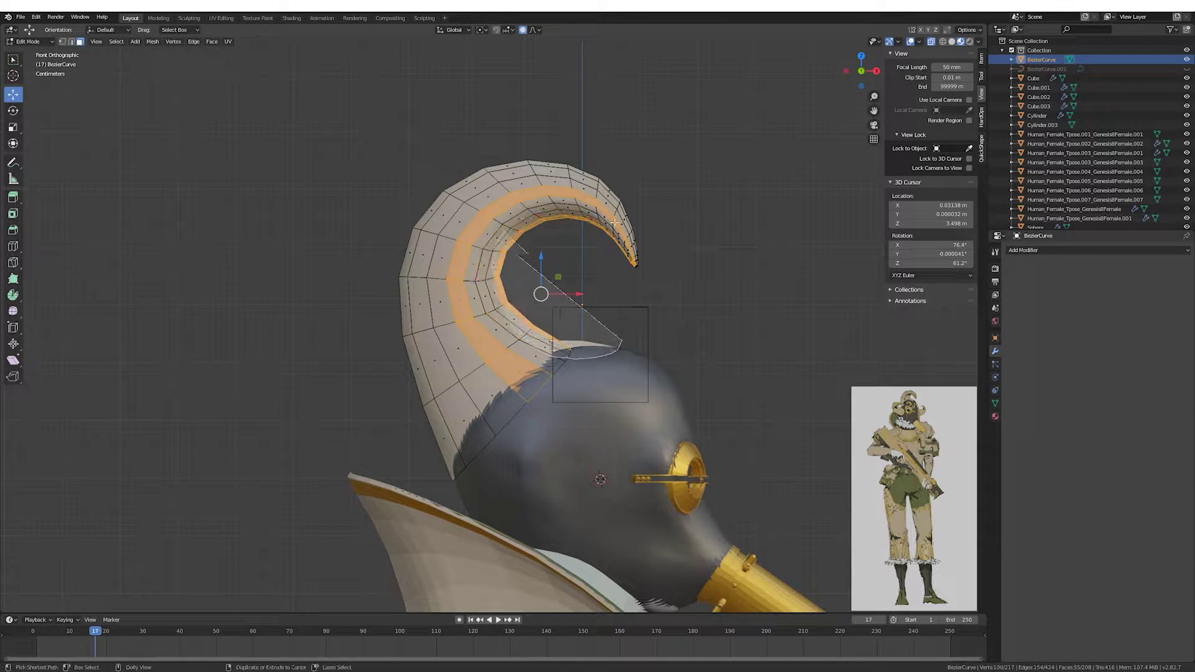
pyautogui.press('Escape')
pyautogui.moveTo(619, 227); pyautogui.dragTo(560, 262, button='middle')
pyautogui.scroll(5, 560, 261)
pyautogui.scroll(-5, 560, 262)
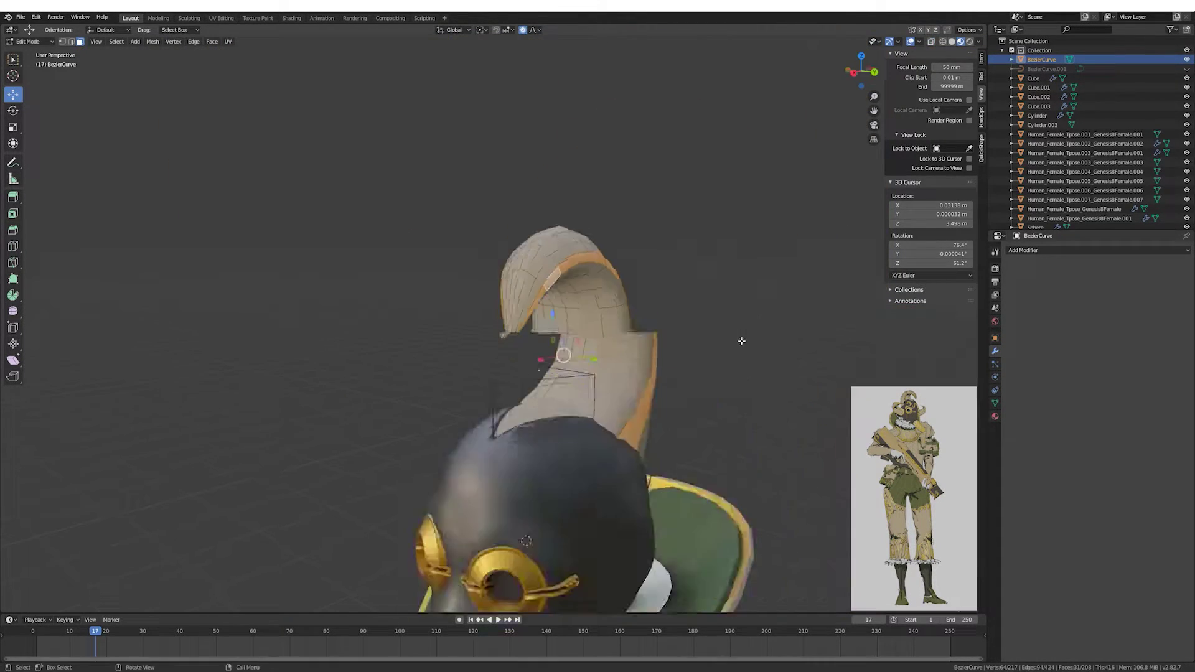
pyautogui.click(994, 417)
pyautogui.click(1186, 250)
pyautogui.click(1012, 329)
pyautogui.click(1033, 358)
pyautogui.click(1036, 317)
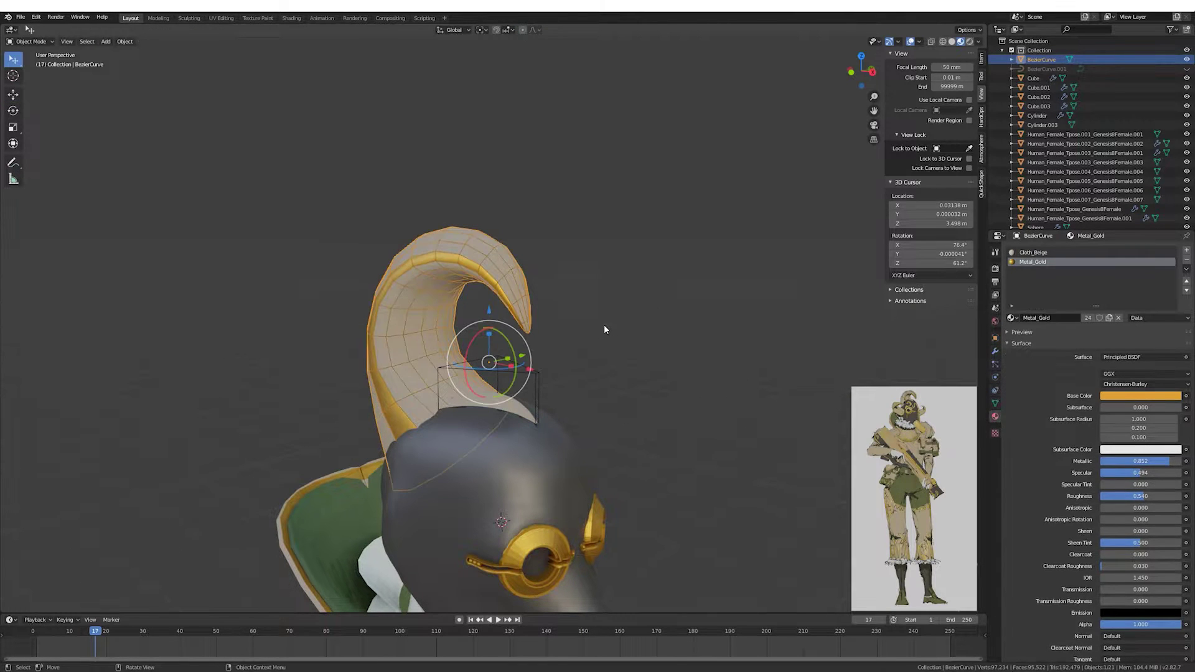
# Select one side of an edge loop along the horn and dissolve those edges.
pyautogui.moveTo(604, 324)
pyautogui.mouseDown(button='middle')
pyautogui.moveTo(546, 355)
pyautogui.moveTo(579, 310)
pyautogui.mouseUp(button='middle')
pyautogui.press('2')
pyautogui.keyDown('alt'); pyautogui.click(547, 355); pyautogui.keyUp('alt')
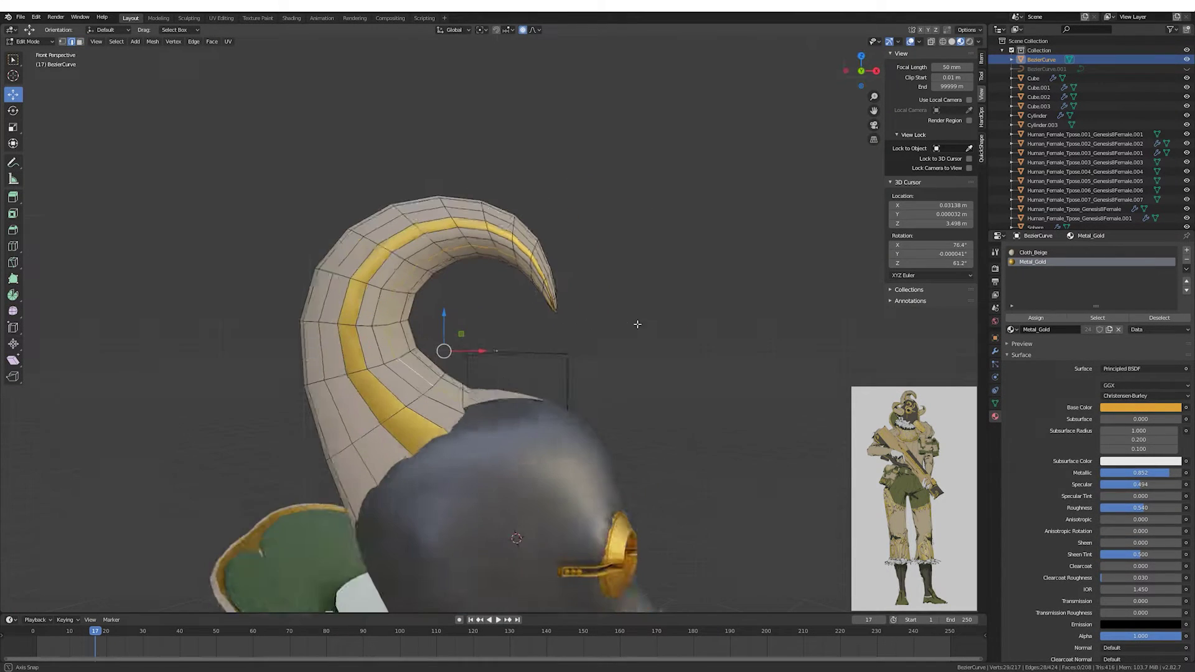
pyautogui.press('KP_1')
pyautogui.moveTo(366, 301); pyautogui.dragTo(436, 292, button='middle')
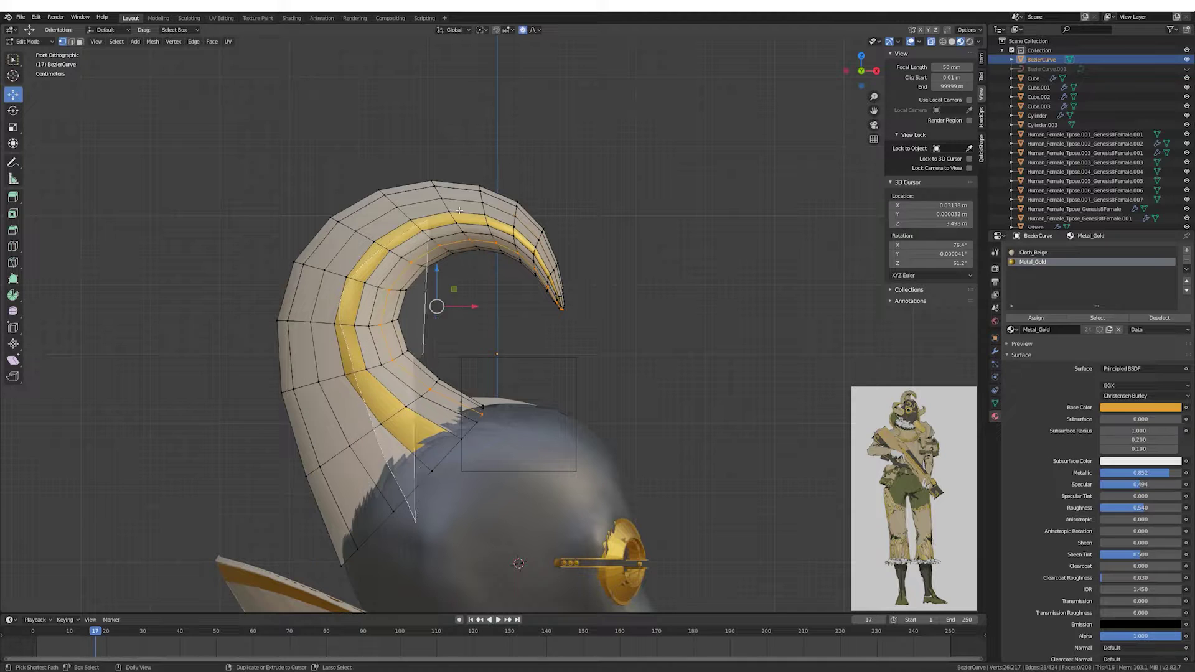
pyautogui.keyDown('ctrl'); pyautogui.moveTo(273, 205); pyautogui.dragTo(650, 306, button='right'); pyautogui.keyUp('ctrl')
pyautogui.moveTo(649, 307); pyautogui.dragTo(356, 296, button='middle')
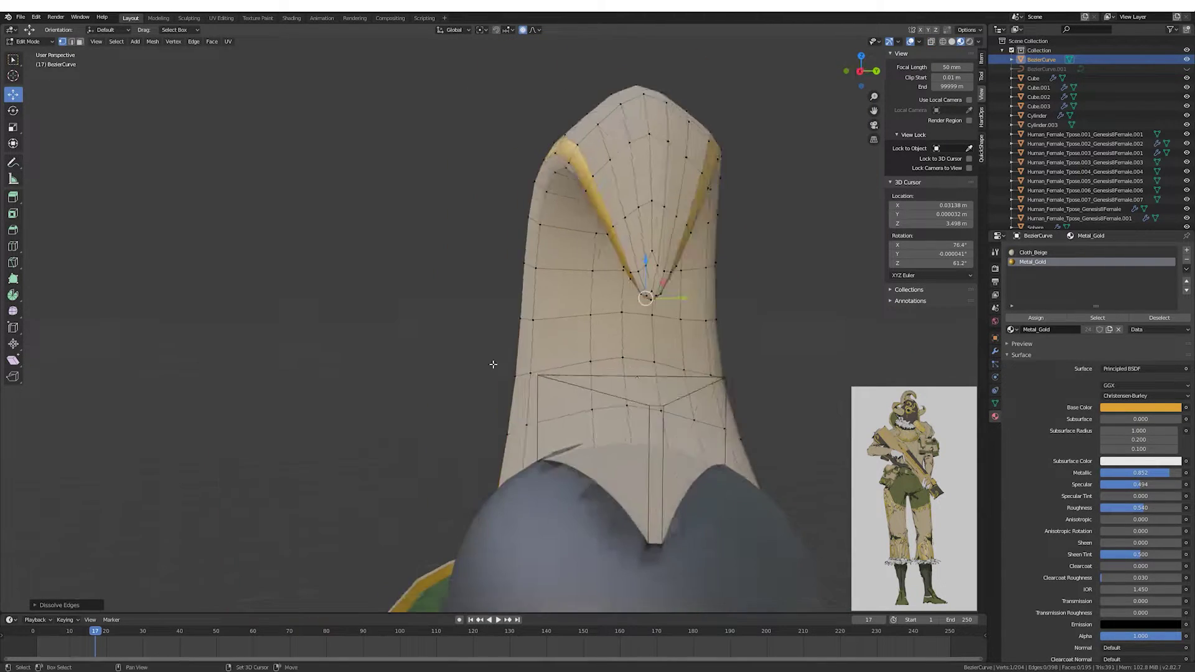
pyautogui.press('ctrl+KP_1')
pyautogui.scroll(-2, 760, 278)
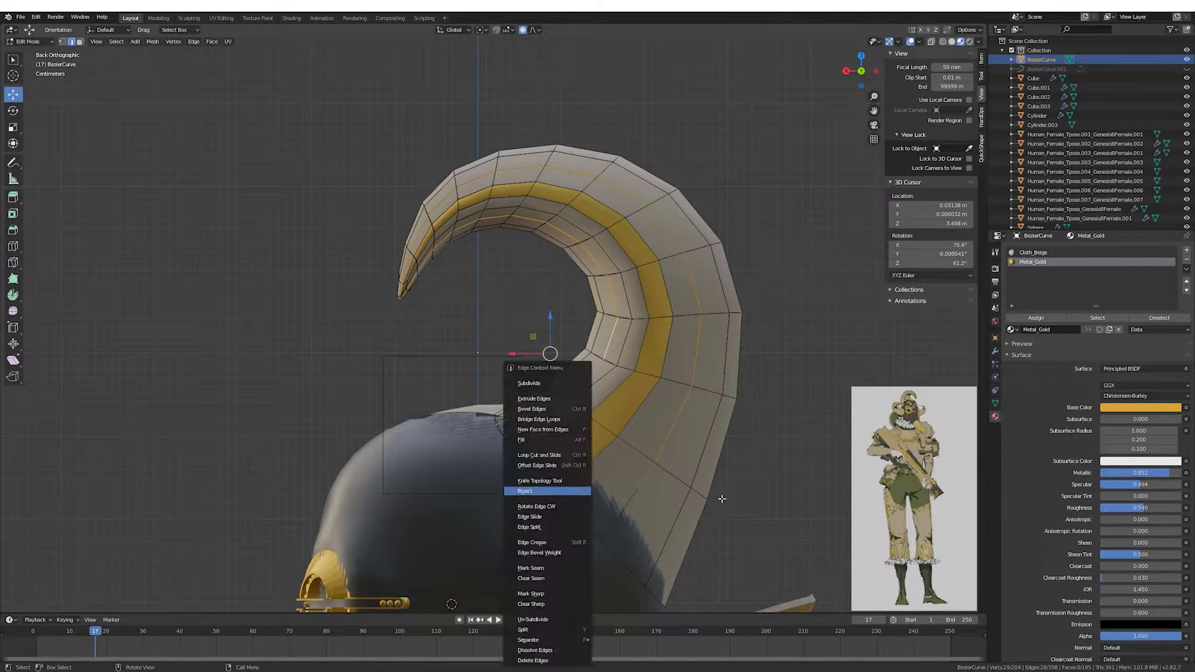
pyautogui.click(535, 650)
# Bevel the stripe edges, scale the selection, and slide the horn's vertices.
pyautogui.moveTo(535, 436)
pyautogui.mouseDown(button='middle')
pyautogui.moveTo(633, 367)
pyautogui.moveTo(310, 285)
pyautogui.moveTo(564, 379)
pyautogui.moveTo(598, 338)
pyautogui.moveTo(566, 347)
pyautogui.moveTo(528, 331)
pyautogui.moveTo(507, 217)
pyautogui.moveTo(646, 267)
pyautogui.moveTo(619, 323)
pyautogui.moveTo(689, 293)
pyautogui.moveTo(520, 255)
pyautogui.mouseUp(button='middle')
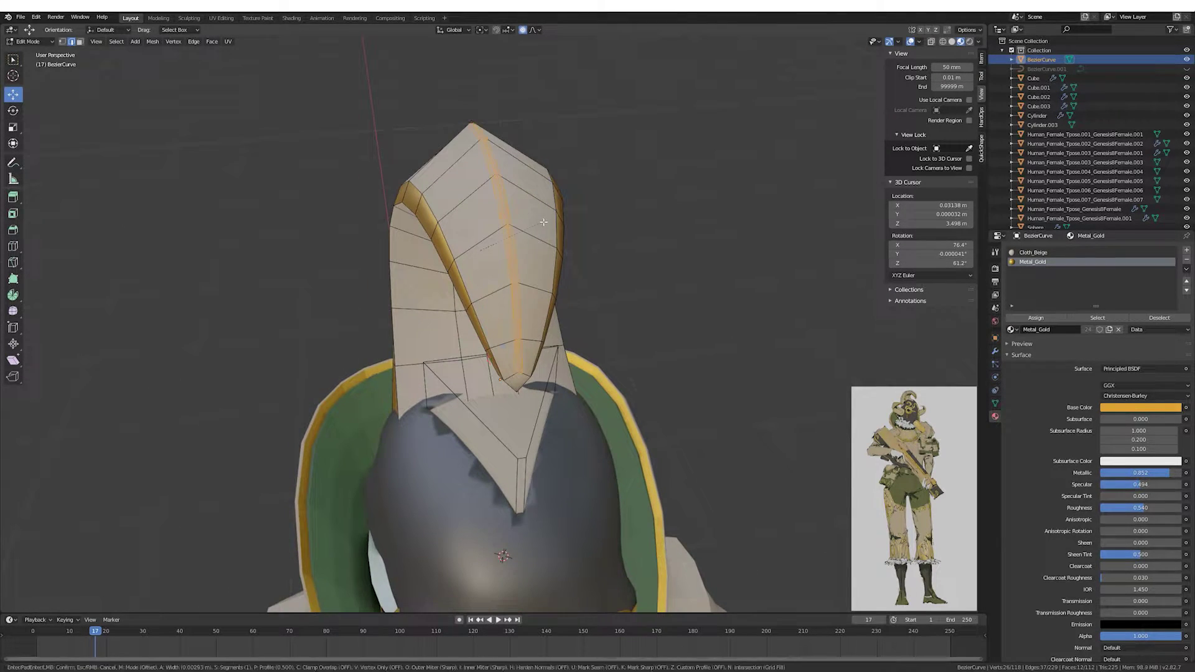
pyautogui.press('Escape')
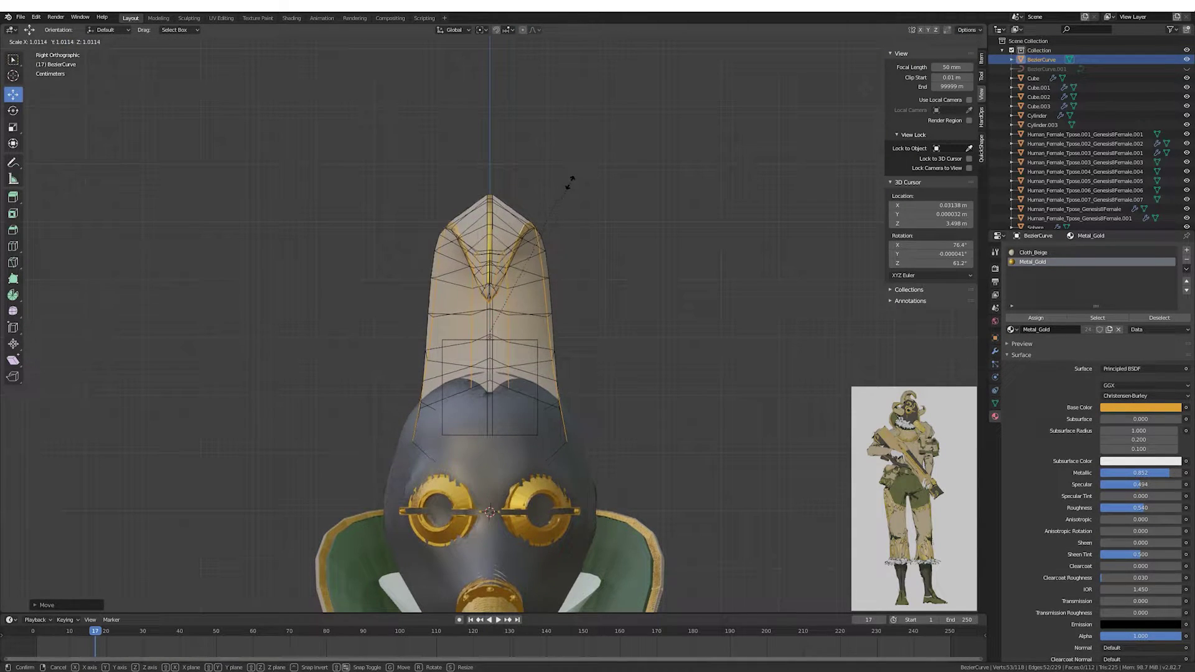
pyautogui.press('Escape')
pyautogui.press('KP_1')
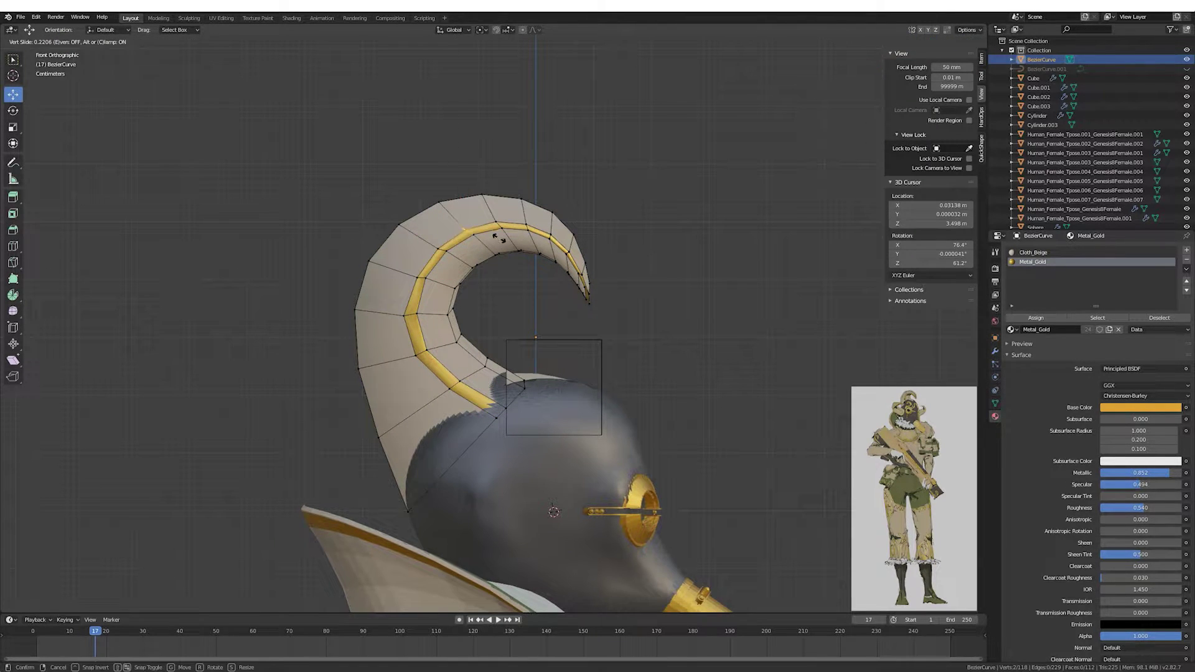
pyautogui.click(548, 402)
pyautogui.moveTo(548, 401); pyautogui.dragTo(354, 315, button='middle')
# Scale the selected horn vertices from a side view in Edit Mode.
pyautogui.press('Tab')
pyautogui.press('KP_3')
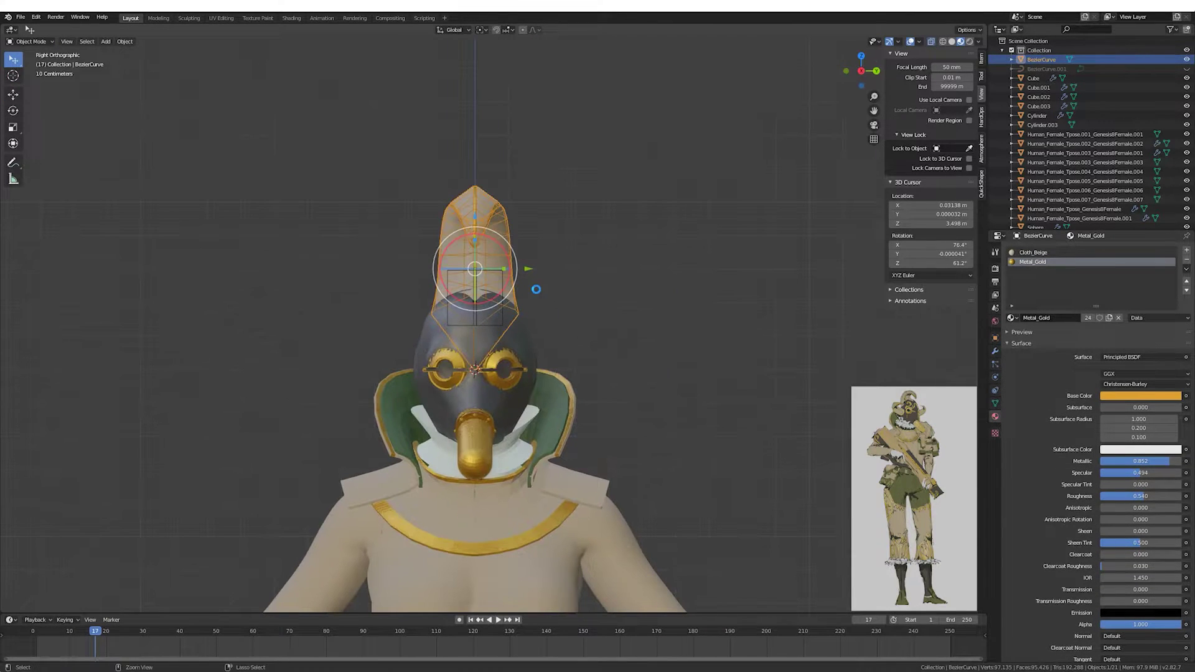
pyautogui.moveTo(536, 289); pyautogui.dragTo(635, 275, button='middle')
pyautogui.press('Tab')
pyautogui.scroll(4, 640, 488)
pyautogui.moveTo(640, 489); pyautogui.dragTo(461, 583, button='middle')
pyautogui.scroll(-4, 461, 584)
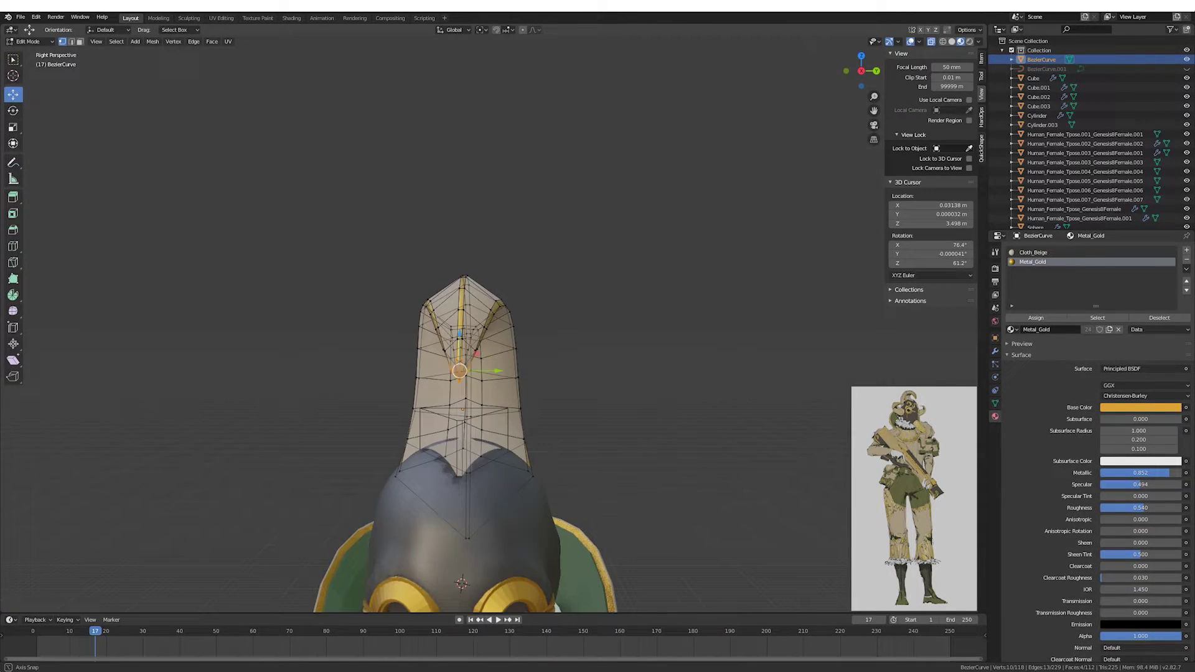
pyautogui.press('KP_3')
pyautogui.press('s')
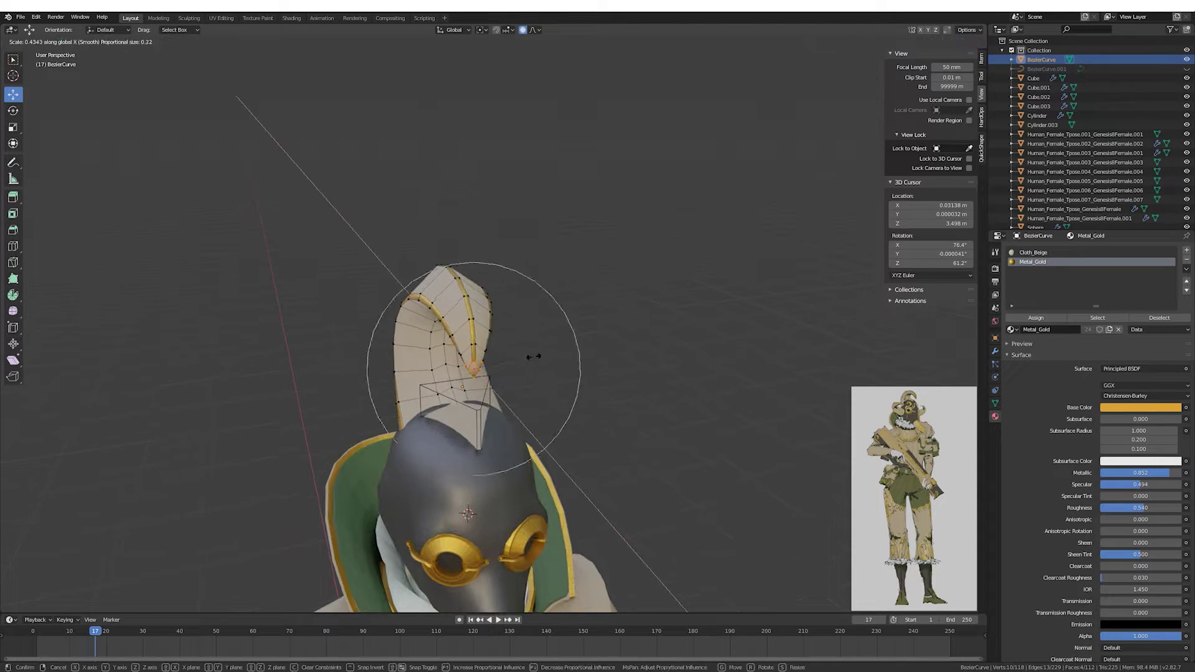
# Select the small box at the horn base, leave Edit Mode, and save Golddust.blend.
pyautogui.moveTo(537, 358); pyautogui.dragTo(425, 381, button='middle')
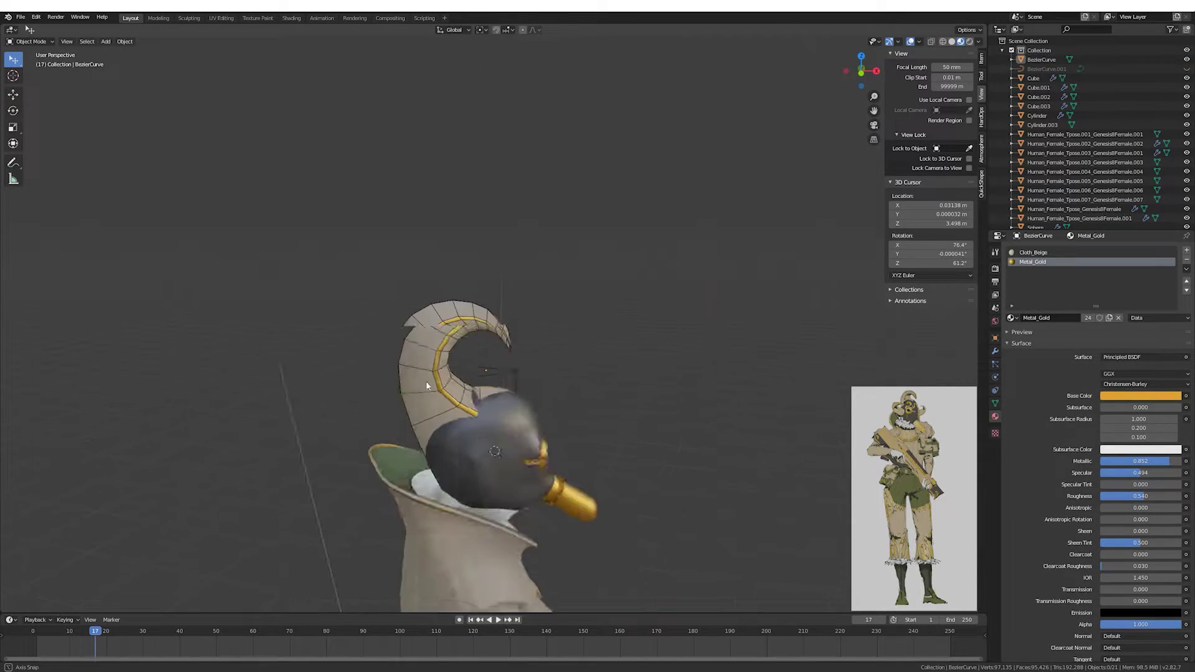
pyautogui.click(506, 374)
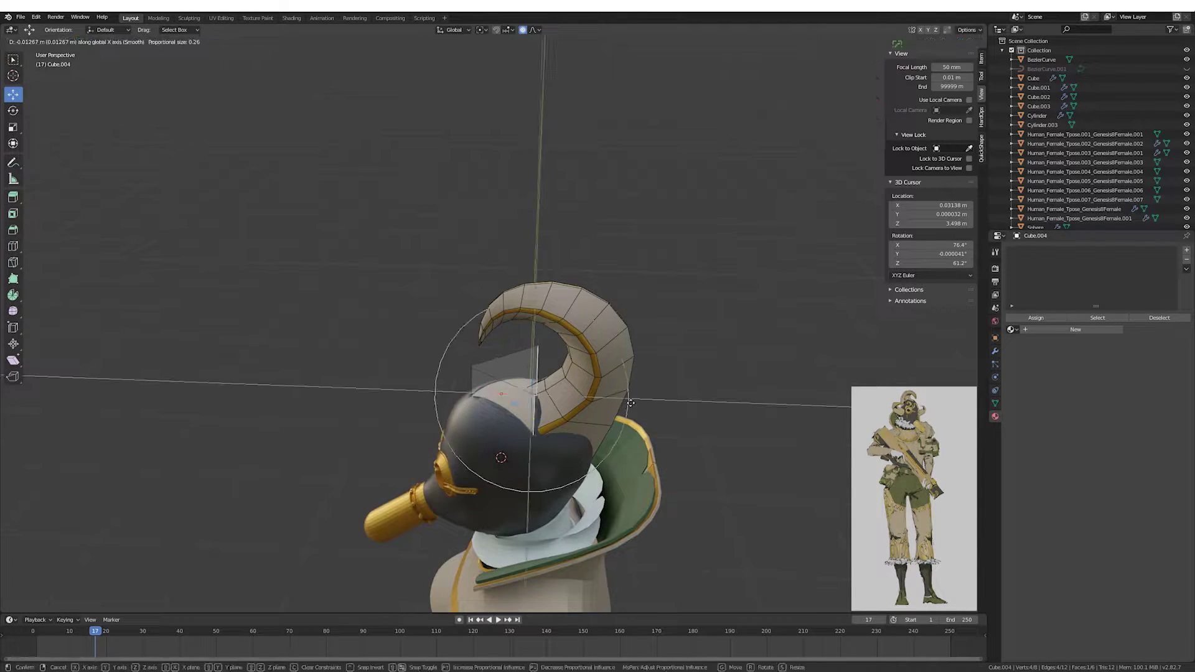
pyautogui.press('Tab')
pyautogui.moveTo(588, 374); pyautogui.dragTo(592, 352, button='middle')
pyautogui.press('KP_3')
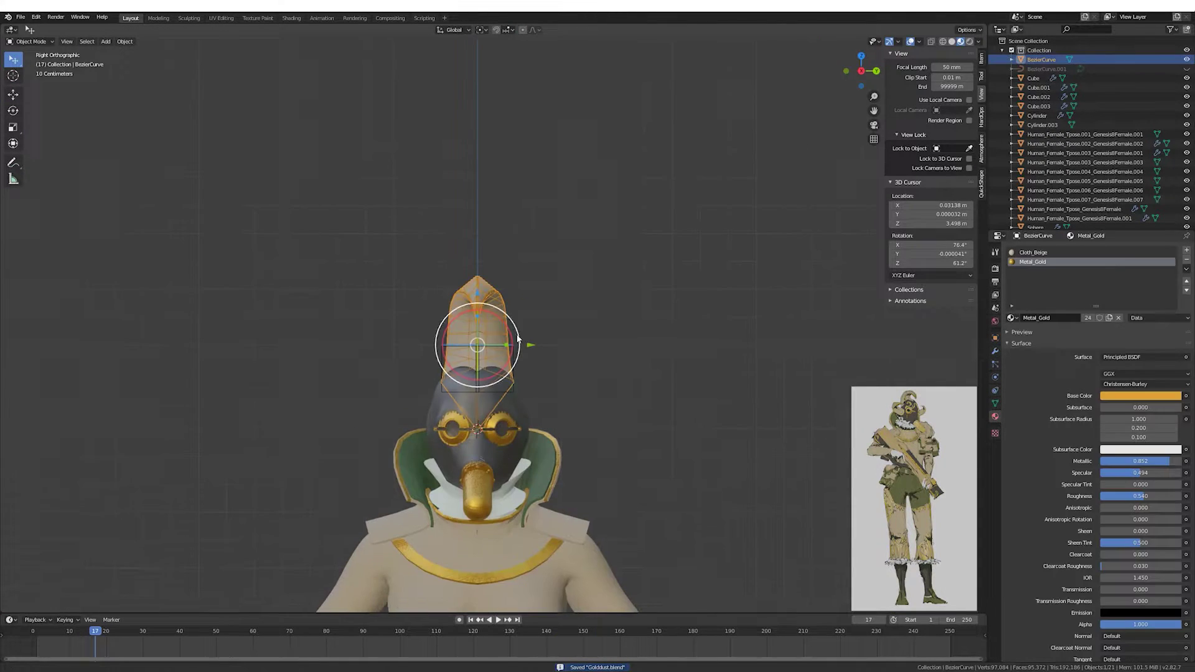
# Tilt the horn piece and duplicate it as a side horn piece.
pyautogui.press('r')
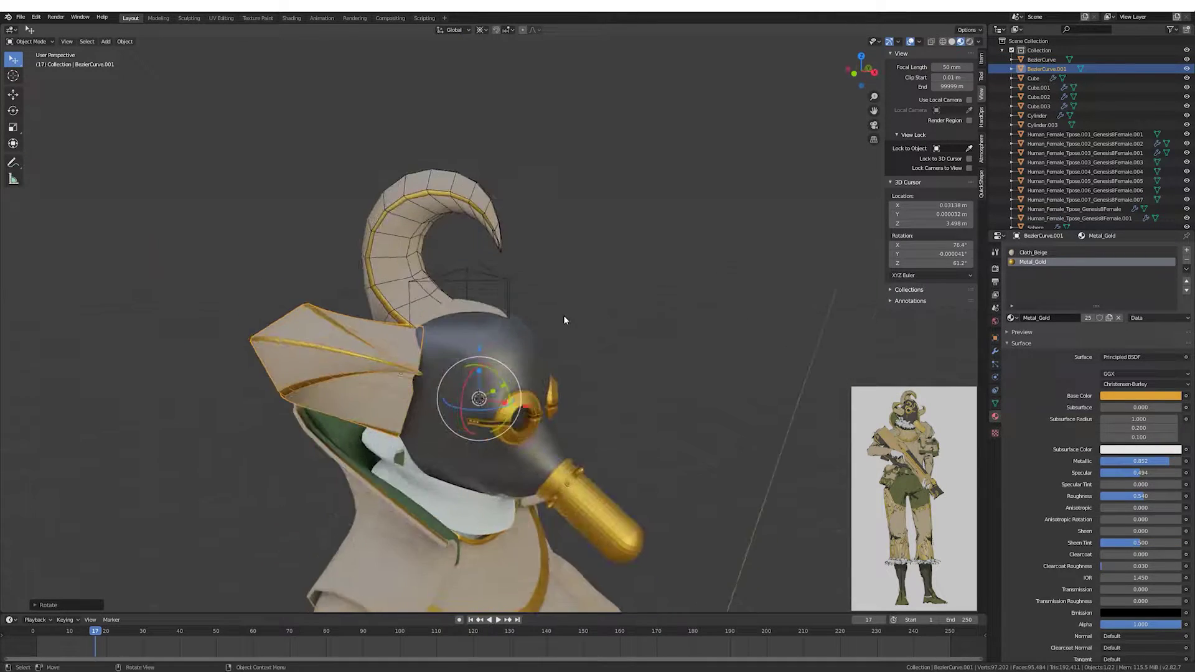
pyautogui.click(461, 349)
pyautogui.moveTo(461, 348)
pyautogui.mouseDown(button='middle')
pyautogui.moveTo(551, 355)
pyautogui.moveTo(312, 367)
pyautogui.moveTo(565, 360)
pyautogui.mouseUp(button='middle')
pyautogui.hotkey('shift', 'd')
pyautogui.click(504, 361)
# Turn off the horn copy's wireframe overlay and delete the extra horn copy.
pyautogui.moveTo(583, 303)
pyautogui.mouseDown(button='middle')
pyautogui.moveTo(610, 293)
pyautogui.moveTo(342, 234)
pyautogui.mouseUp(button='middle')
pyautogui.click(576, 289)
pyautogui.click(994, 338)
pyautogui.click(1130, 475)
pyautogui.click(342, 234)
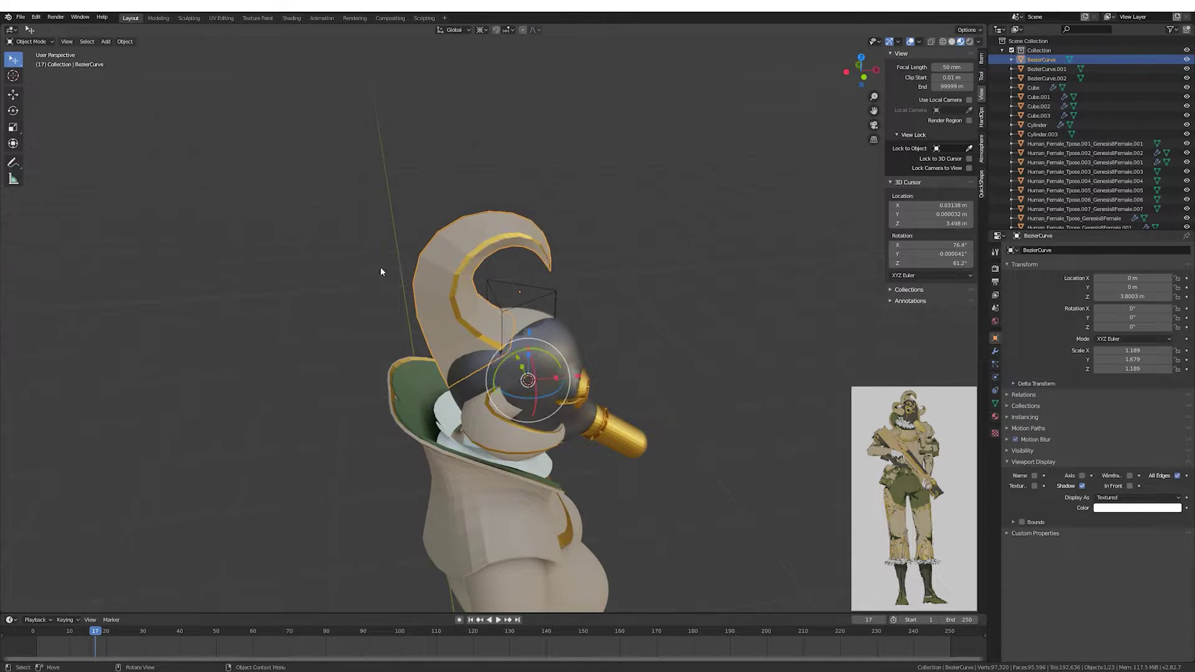
pyautogui.moveTo(399, 311); pyautogui.dragTo(473, 311, button='middle')
pyautogui.press('Delete')
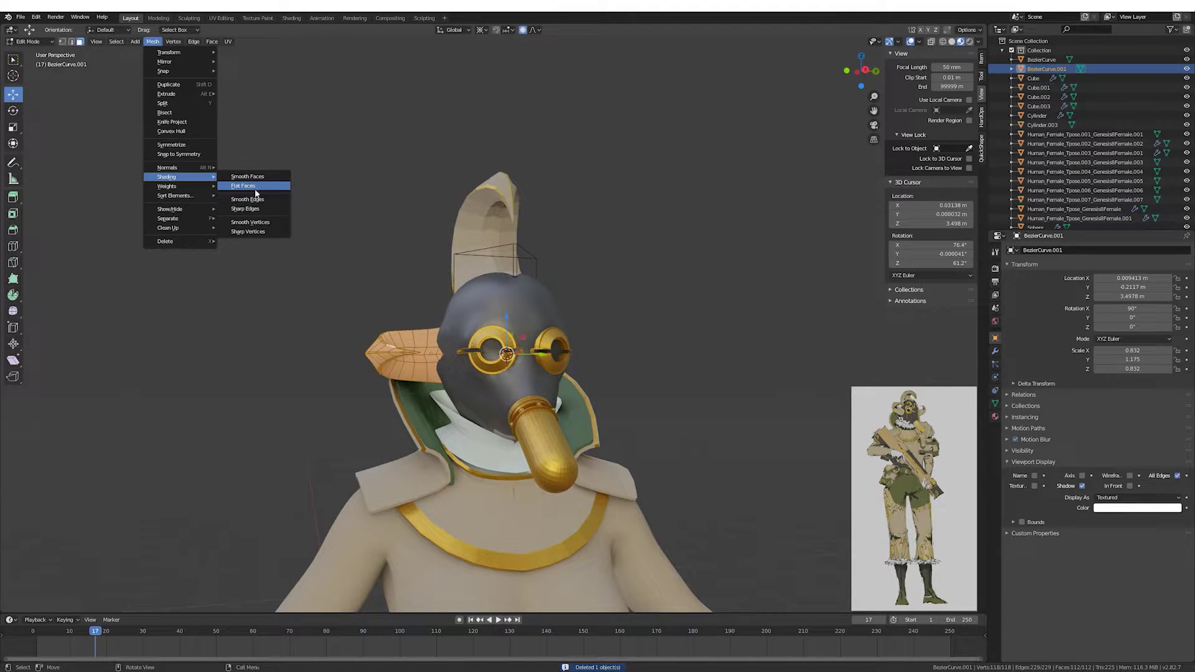
# Give the side piece flat-shaded faces and select the main horn crest.
pyautogui.click(256, 192)
pyautogui.moveTo(195, 129); pyautogui.dragTo(237, 143, button='middle')
pyautogui.press('Tab')
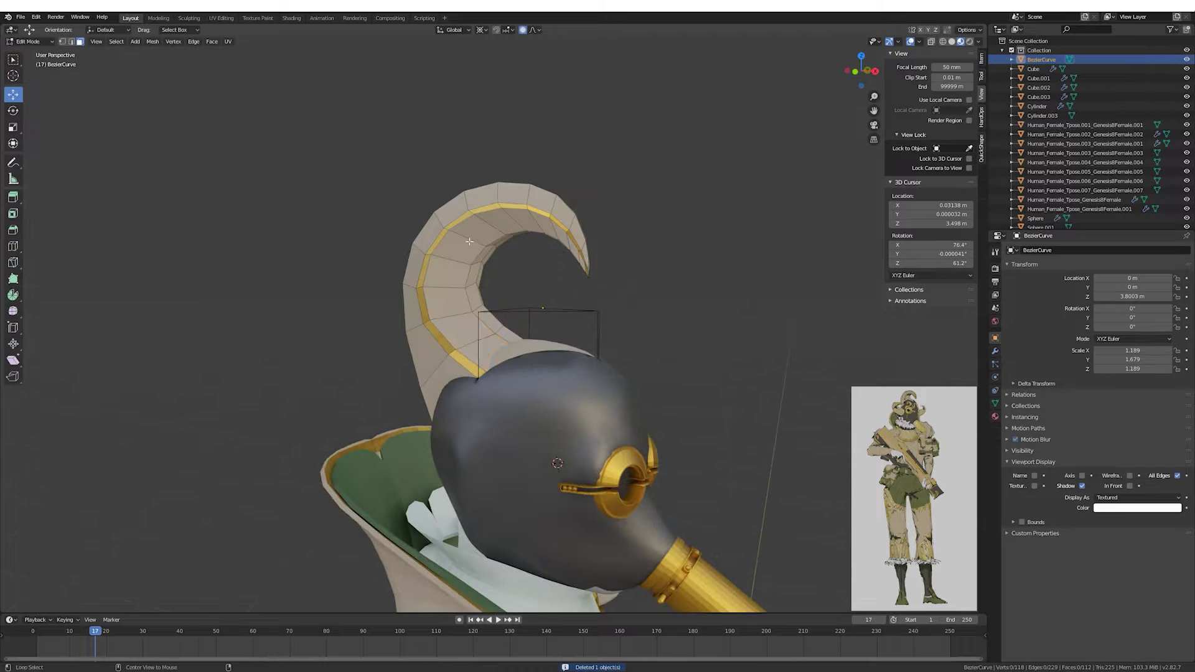
pyautogui.click(124, 42)
pyautogui.click(159, 212)
pyautogui.moveTo(159, 212); pyautogui.dragTo(306, 230, button='middle')
# Move the side horn piece further back along Y against the helmet.
pyautogui.hotkey('ctrl', 'z')
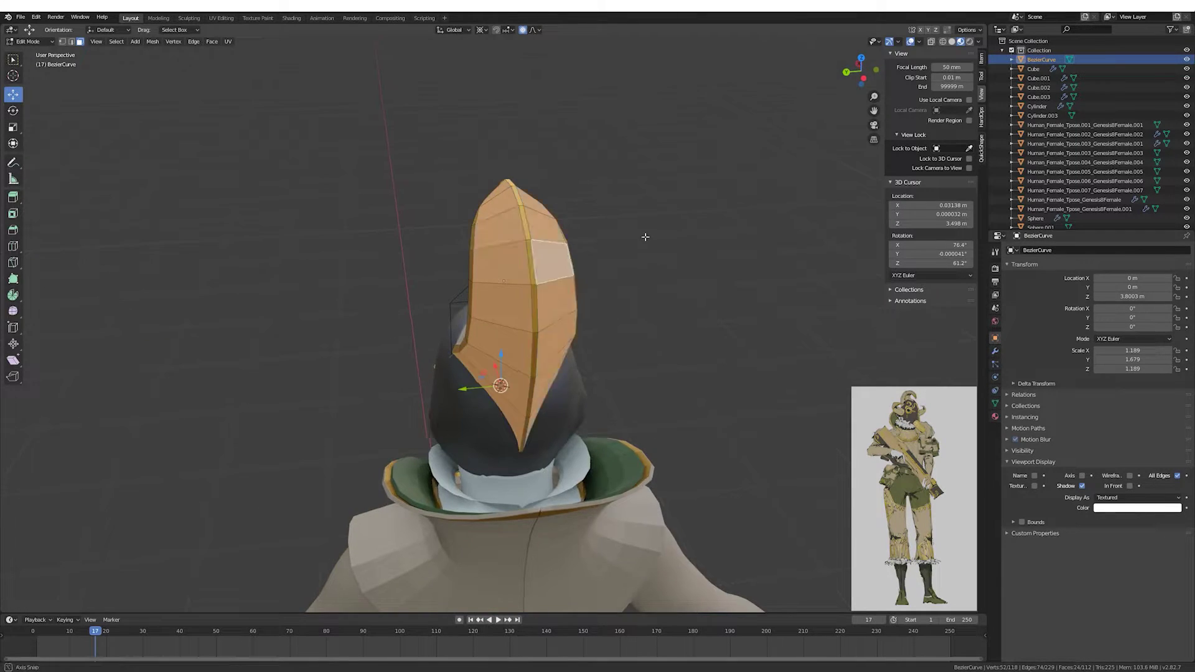
pyautogui.moveTo(646, 237); pyautogui.dragTo(561, 218, button='middle')
pyautogui.press('Tab')
pyautogui.scroll(-3, 544, 185)
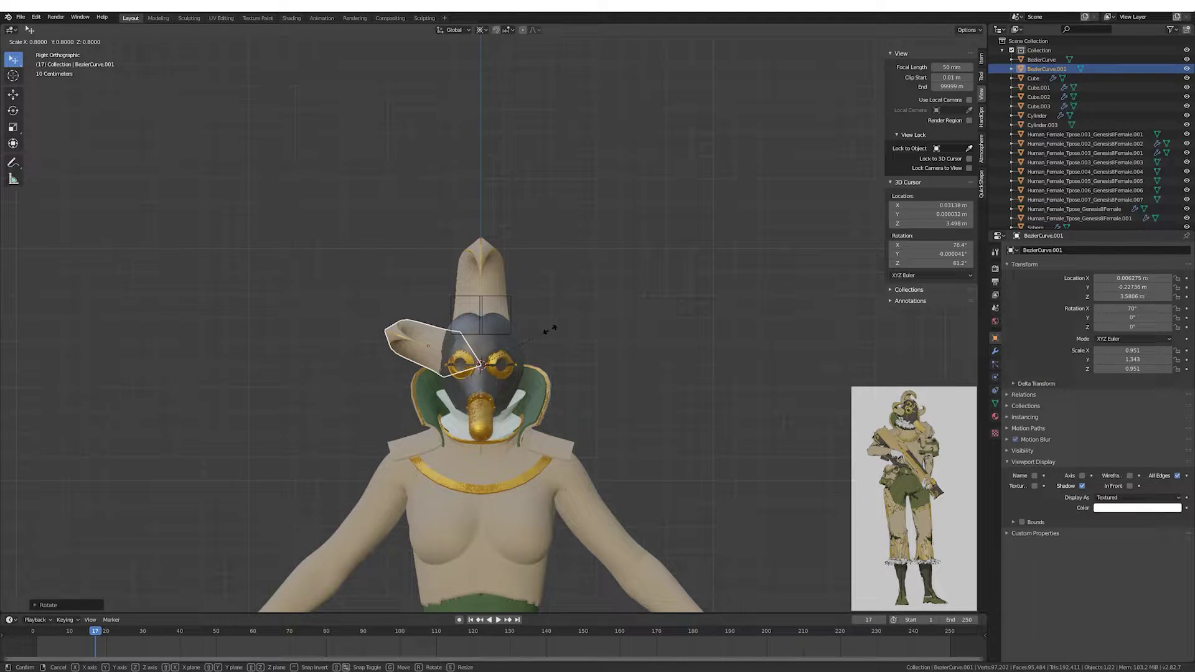
pyautogui.press('g')
pyautogui.press('y')
pyautogui.click(653, 348)
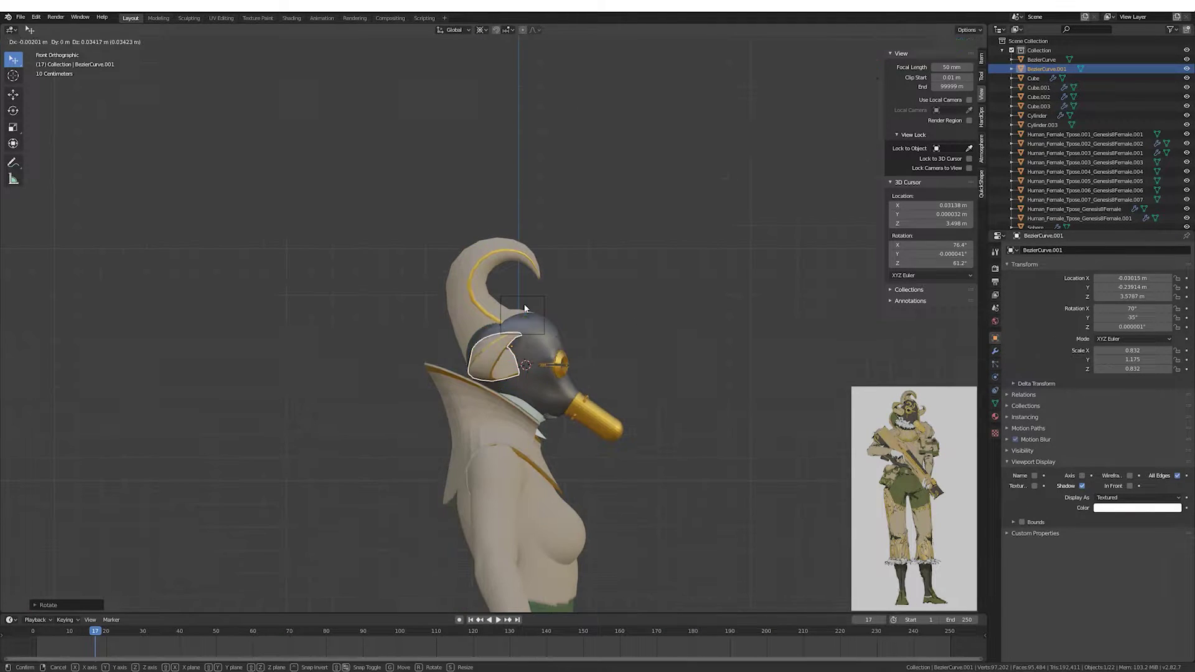
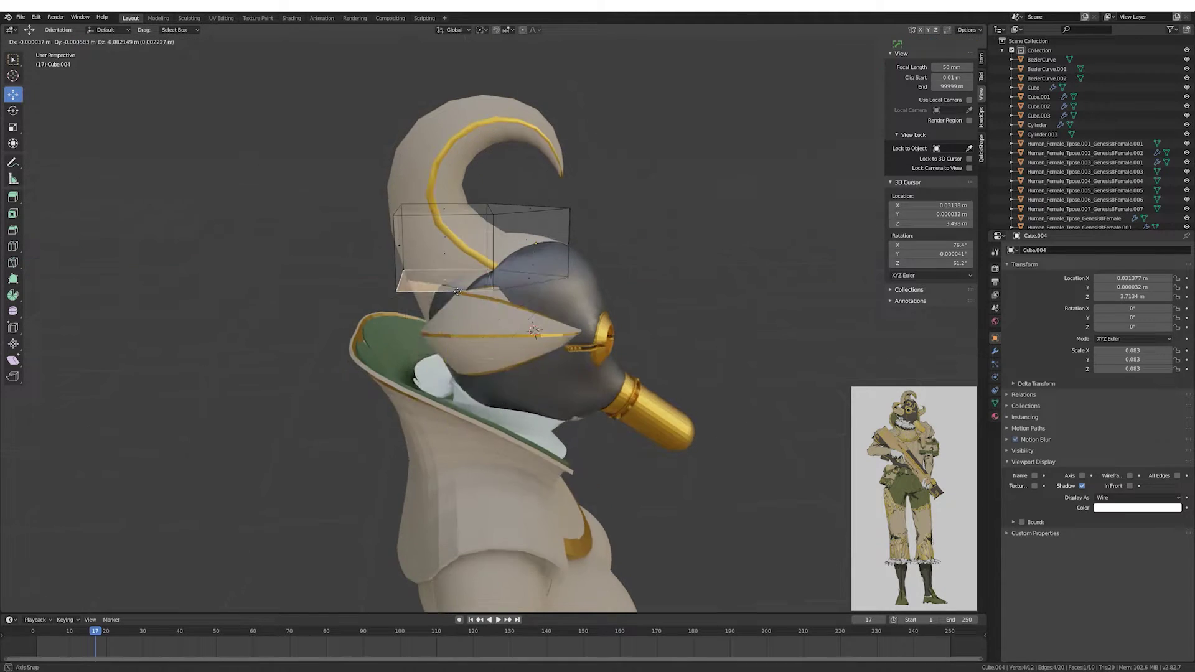
# Extrude a face of Cube.004 outward around the back of the head.
pyautogui.moveTo(526, 56)
pyautogui.mouseDown(button='middle')
pyautogui.moveTo(598, 311)
pyautogui.moveTo(517, 228)
pyautogui.moveTo(477, 306)
pyautogui.mouseUp(button='middle')
pyautogui.press('e')
pyautogui.click(615, 340)
pyautogui.click(517, 227)
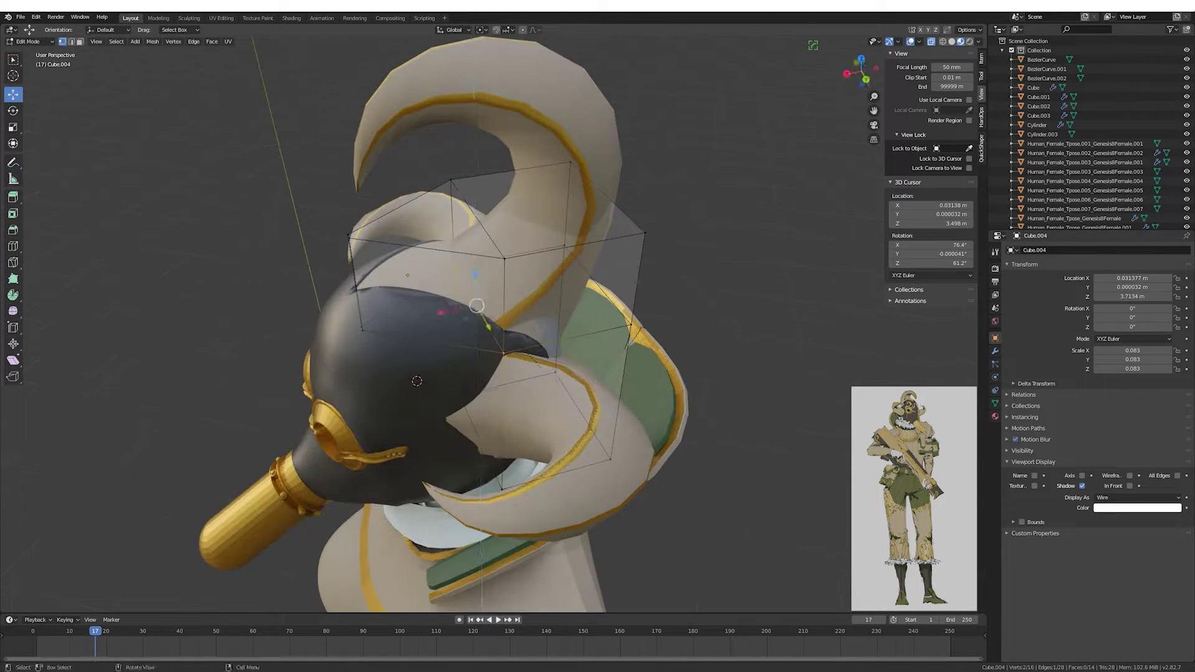
pyautogui.moveTo(541, 368)
pyautogui.mouseDown(button='middle')
pyautogui.moveTo(633, 323)
pyautogui.moveTo(551, 358)
pyautogui.moveTo(518, 330)
pyautogui.mouseUp(button='middle')
pyautogui.press('Tab')
# Box-select the rear vertices of Cube.004 and scale them along Y.
pyautogui.click(518, 330)
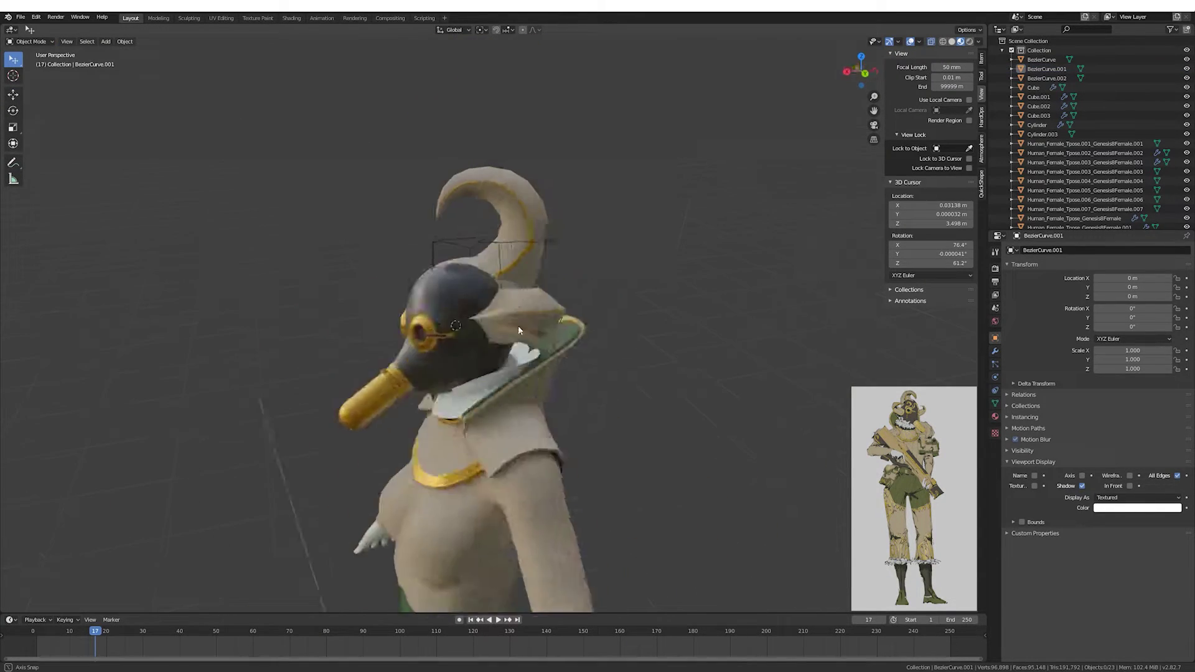
pyautogui.moveTo(321, 281)
pyautogui.mouseDown(button='middle')
pyautogui.moveTo(349, 252)
pyautogui.moveTo(465, 278)
pyautogui.mouseUp(button='middle')
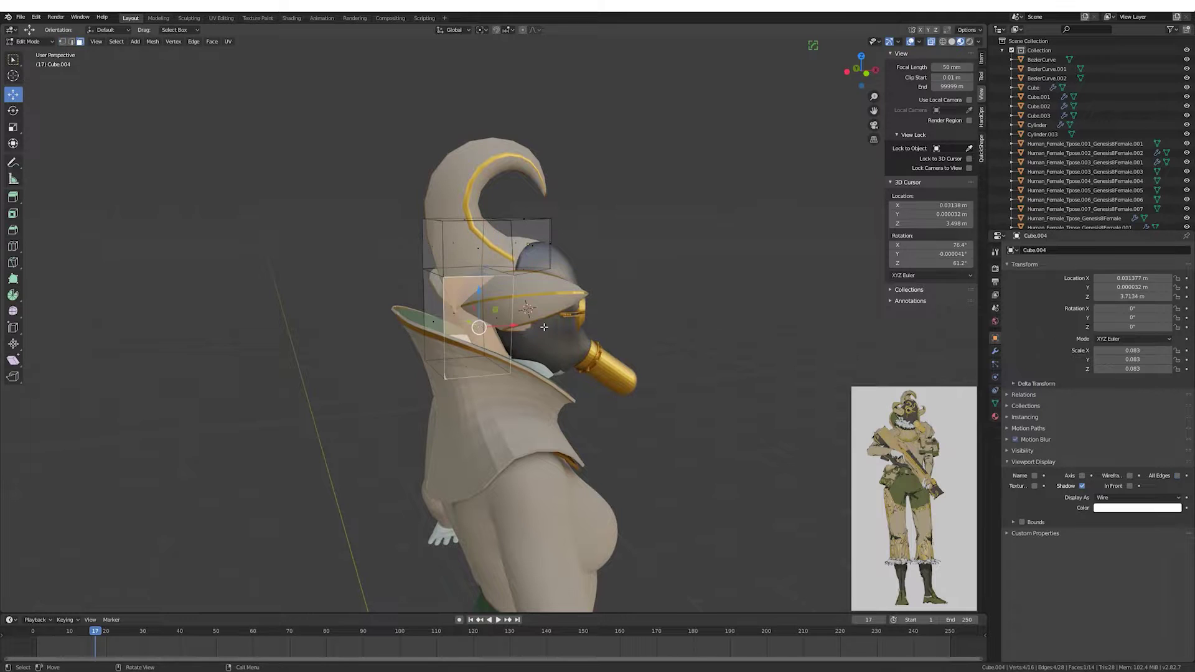
pyautogui.hotkey('alt', 'a')
pyautogui.press('b')
pyautogui.moveTo(558, 352)
pyautogui.mouseDown(button='middle')
pyautogui.moveTo(442, 306)
pyautogui.moveTo(554, 356)
pyautogui.mouseUp(button='middle')
pyautogui.click(480, 378)
# Rotate the selected box vertices in front view to follow the hood.
pyautogui.press('KP_1')
pyautogui.hotkey('alt', 'a')
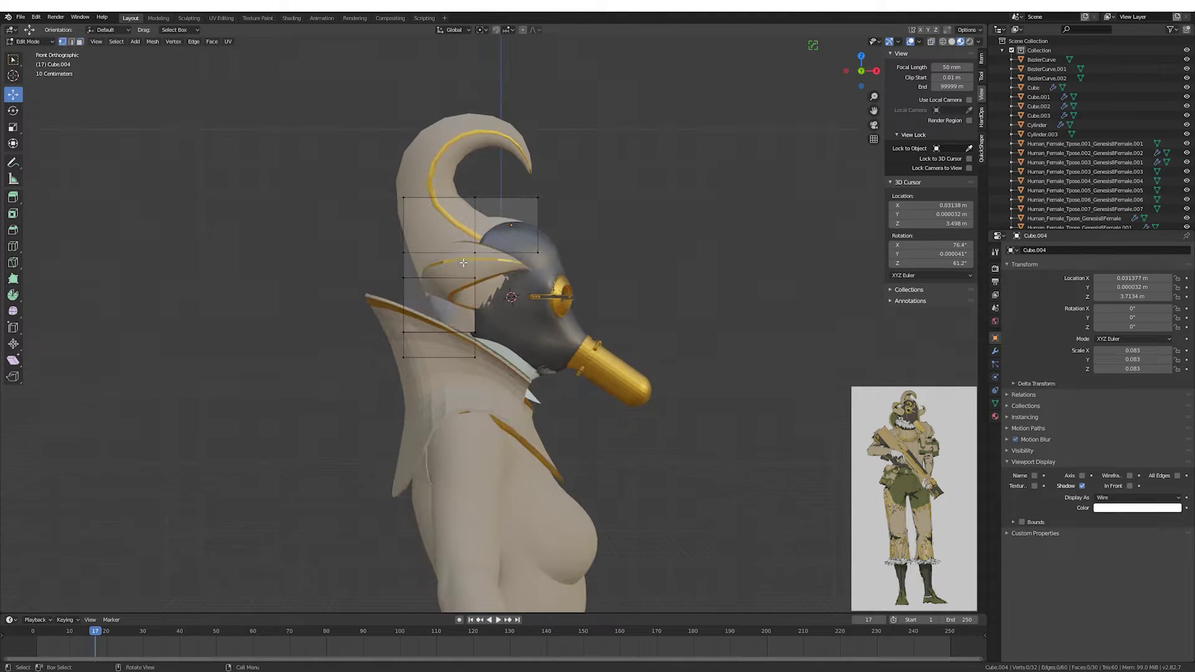
pyautogui.click(520, 395)
pyautogui.moveTo(520, 394)
pyautogui.mouseDown(button='middle')
pyautogui.moveTo(519, 287)
pyautogui.moveTo(587, 306)
pyautogui.moveTo(469, 308)
pyautogui.moveTo(632, 318)
pyautogui.moveTo(390, 380)
pyautogui.mouseUp(button='middle')
pyautogui.press('KP_1')
pyautogui.press('Tab')
pyautogui.scroll(3, 587, 305)
# Scale a single box vertex to refine the wrap, then return to Object Mode.
pyautogui.press('Tab')
pyautogui.press('KP_1')
pyautogui.click(577, 310)
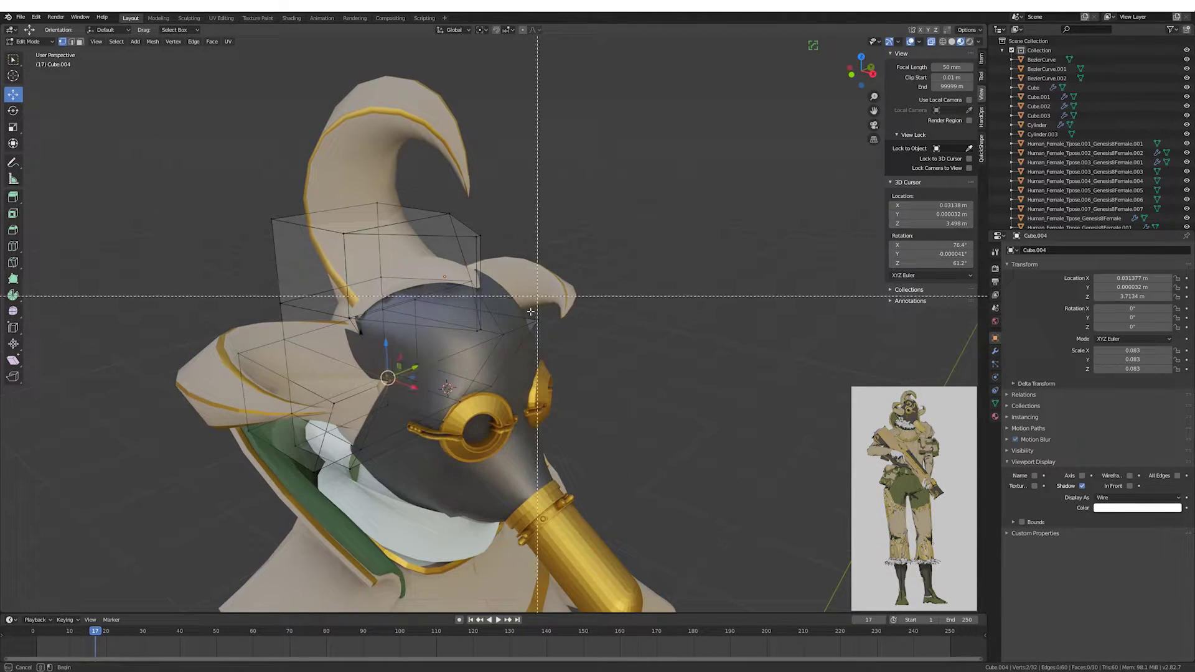
pyautogui.click(602, 306)
pyautogui.press('Tab')
pyautogui.moveTo(604, 305)
pyautogui.mouseDown(button='middle')
pyautogui.moveTo(278, 286)
pyautogui.moveTo(585, 285)
pyautogui.moveTo(548, 341)
pyautogui.moveTo(377, 342)
pyautogui.moveTo(249, 186)
pyautogui.mouseUp(button='middle')
pyautogui.click(548, 342)
# Add a Circle mesh at the neck and rotate and resize it.
pyautogui.click(105, 41)
pyautogui.click(193, 70)
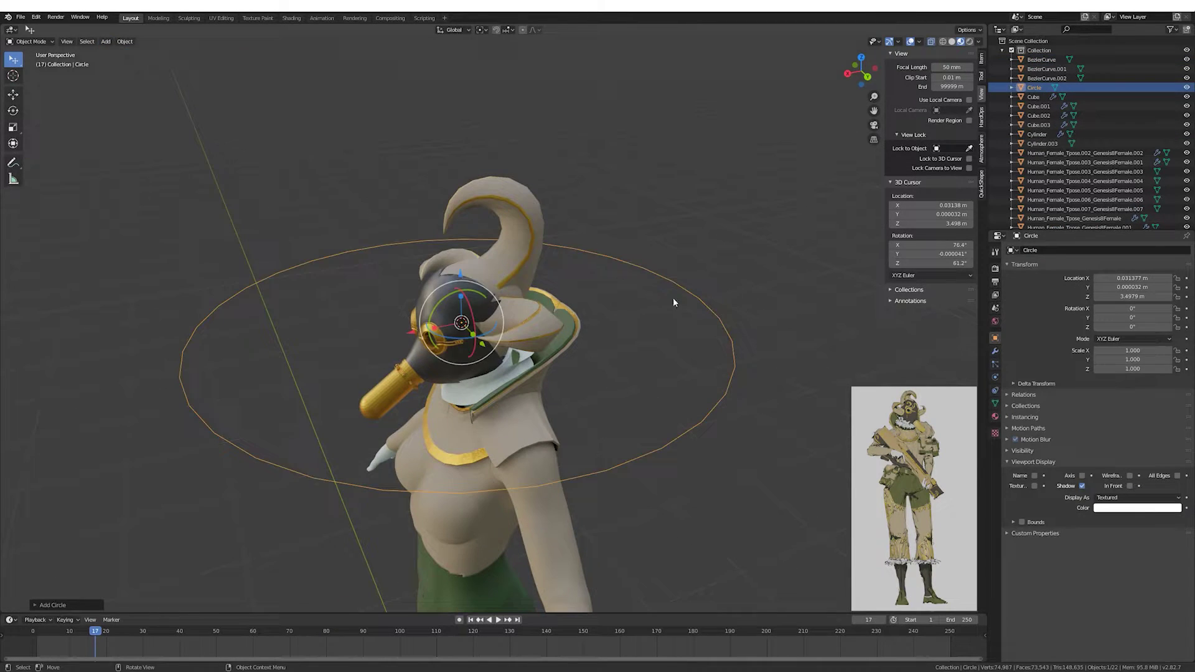
pyautogui.scroll(2, 602, 323)
pyautogui.press('r')
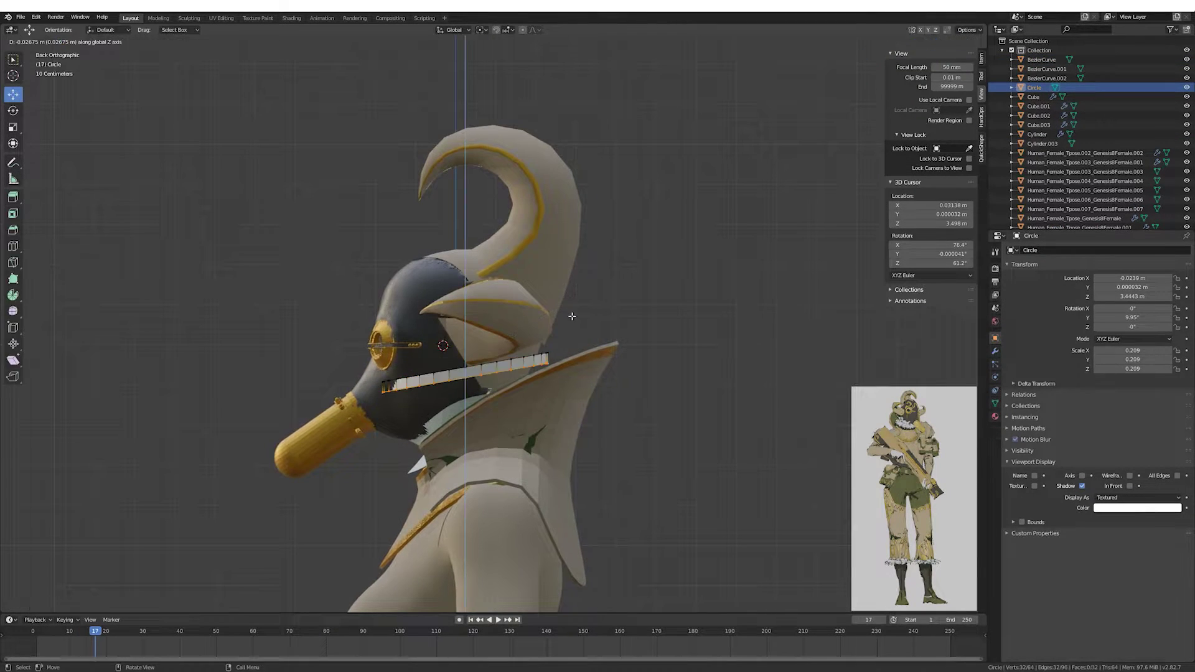
pyautogui.click(591, 323)
pyautogui.moveTo(592, 323)
pyautogui.mouseDown(button='middle')
pyautogui.moveTo(345, 327)
pyautogui.moveTo(522, 344)
pyautogui.moveTo(619, 315)
pyautogui.moveTo(693, 336)
pyautogui.moveTo(592, 304)
pyautogui.moveTo(595, 232)
pyautogui.moveTo(577, 236)
pyautogui.moveTo(597, 225)
pyautogui.moveTo(427, 234)
pyautogui.moveTo(616, 224)
pyautogui.moveTo(622, 133)
pyautogui.moveTo(613, 273)
pyautogui.moveTo(619, 259)
pyautogui.mouseUp(button='middle')
# Delete the circle, undo to restore it, and flatten it vertically.
pyautogui.press('Delete')
pyautogui.scroll(2, 592, 304)
pyautogui.hotkey('ctrl', 'z')
pyautogui.hotkey('ctrl', 'z')
pyautogui.scroll(3, 616, 311)
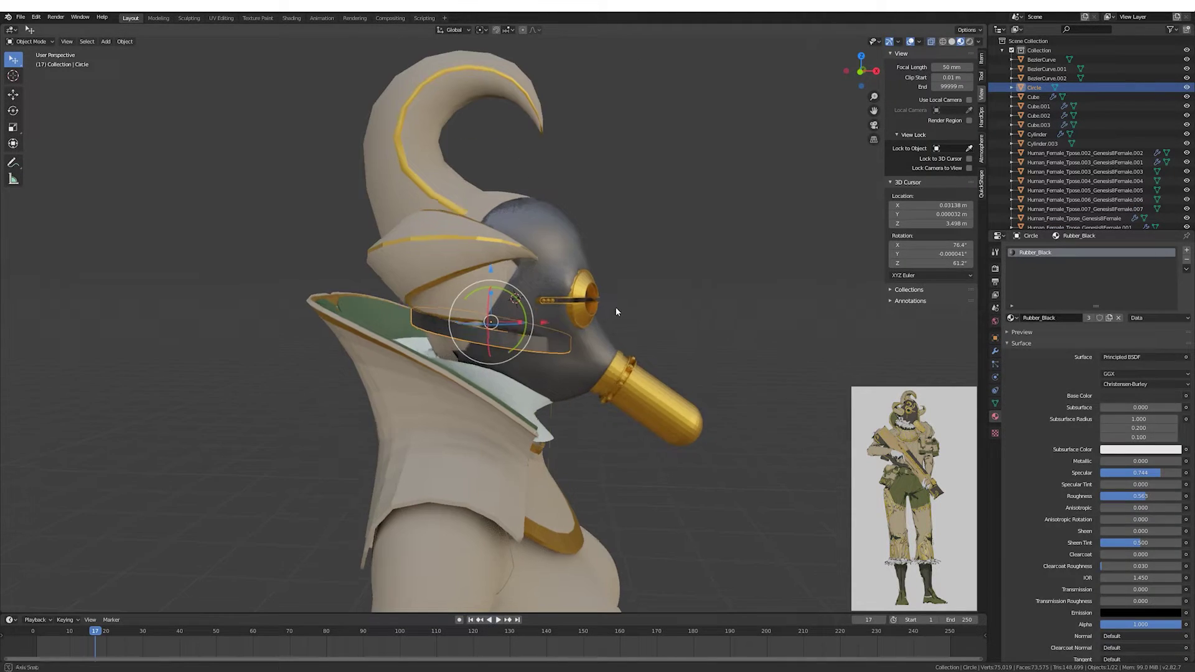
pyautogui.click(469, 243)
pyautogui.moveTo(468, 242)
pyautogui.mouseDown(button='middle')
pyautogui.moveTo(707, 233)
pyautogui.moveTo(530, 31)
pyautogui.mouseUp(button='middle')
# Tilt the ring in Edit Mode with proportional editing to sit above the collar.
pyautogui.press('Tab')
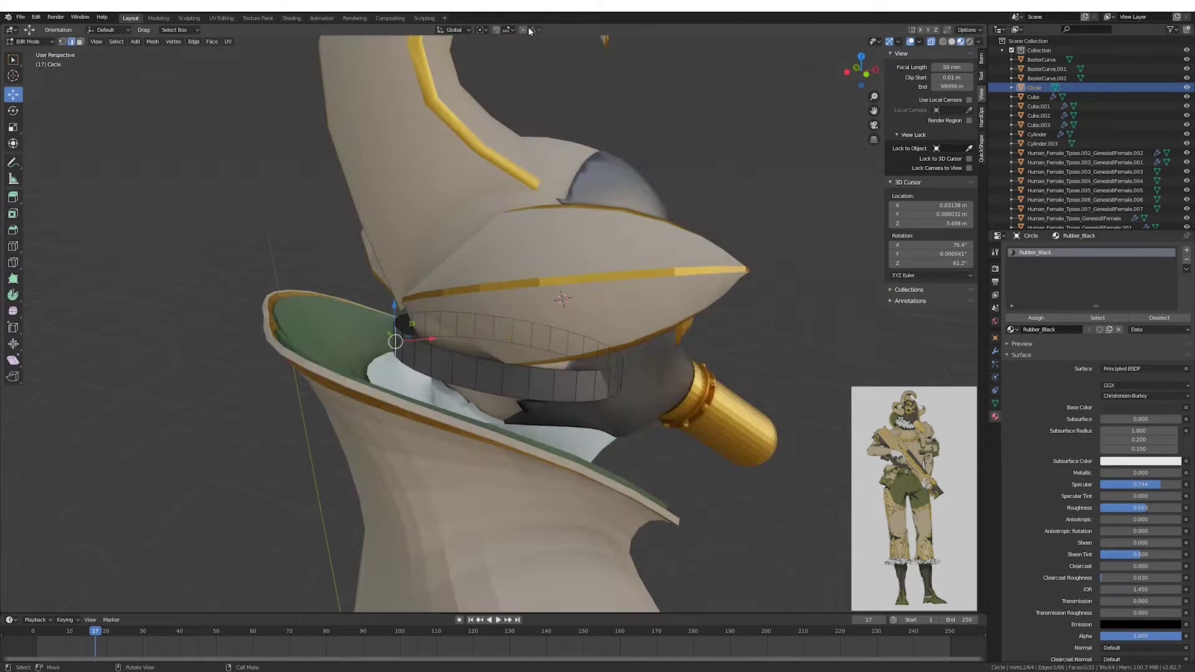
pyautogui.press('KP_1')
pyautogui.press('r')
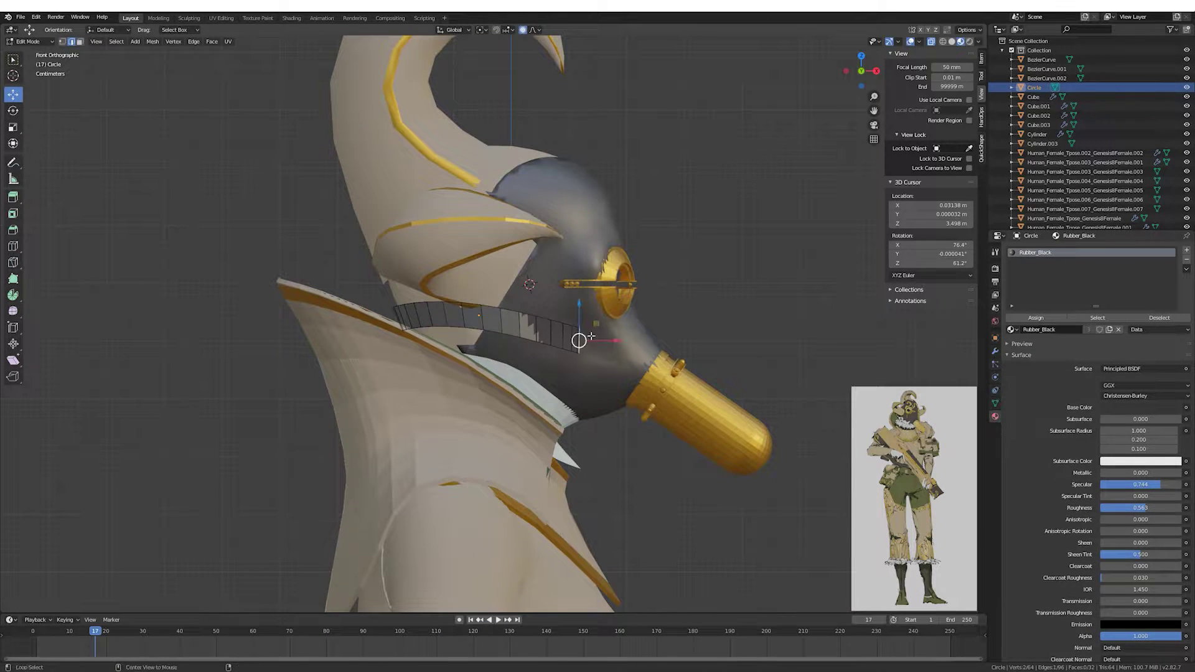
pyautogui.click(503, 326)
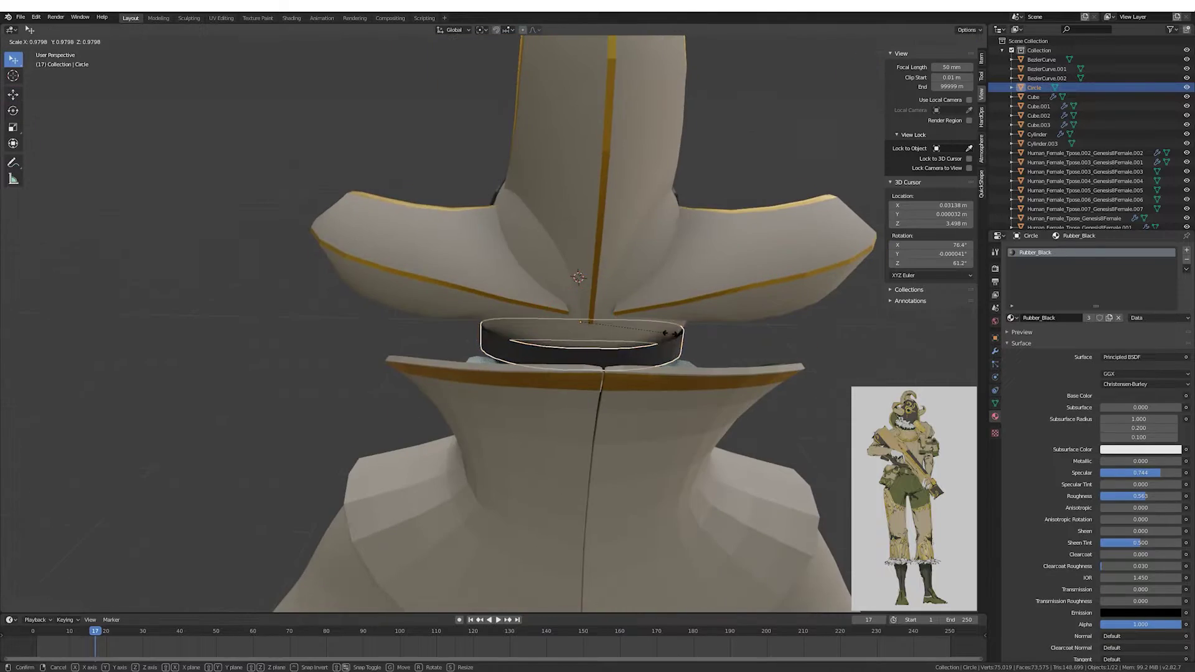
pyautogui.moveTo(503, 327)
pyautogui.mouseDown(button='middle')
pyautogui.moveTo(552, 324)
pyautogui.moveTo(558, 249)
pyautogui.mouseUp(button='middle')
pyautogui.press('Tab')
# Duplicate the neck ring with Shift+D and scale the copy down.
pyautogui.click(547, 319)
pyautogui.press('s')
pyautogui.click(548, 321)
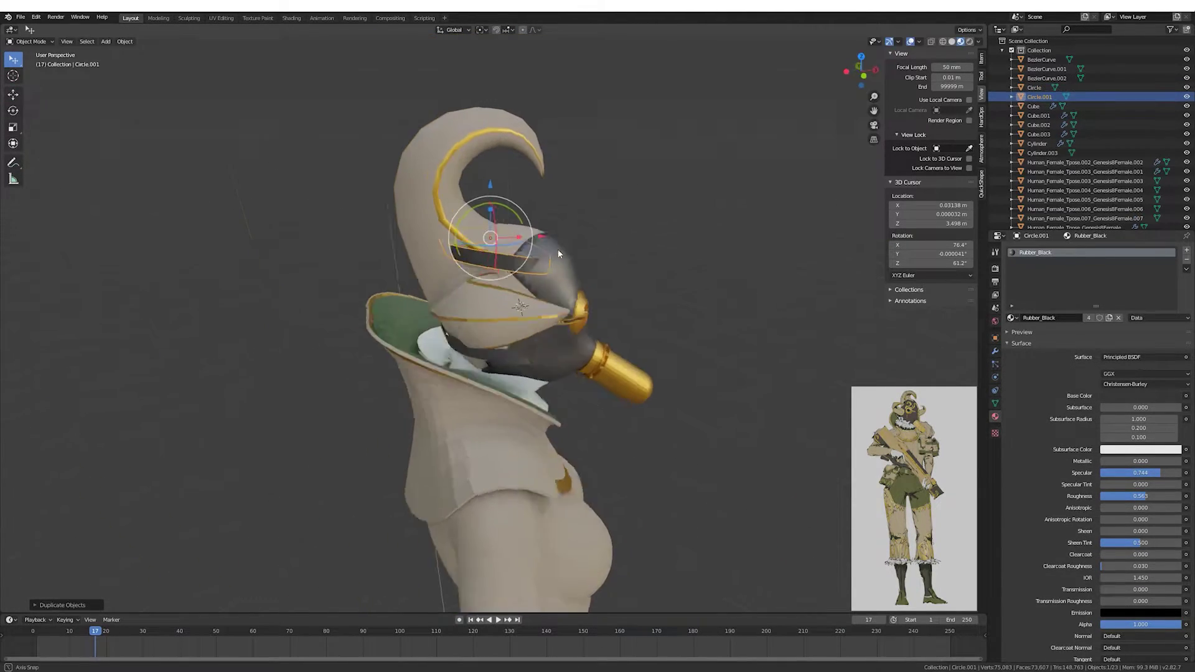
pyautogui.hotkey('shift', 'd')
pyautogui.press('s')
pyautogui.press('Tab')
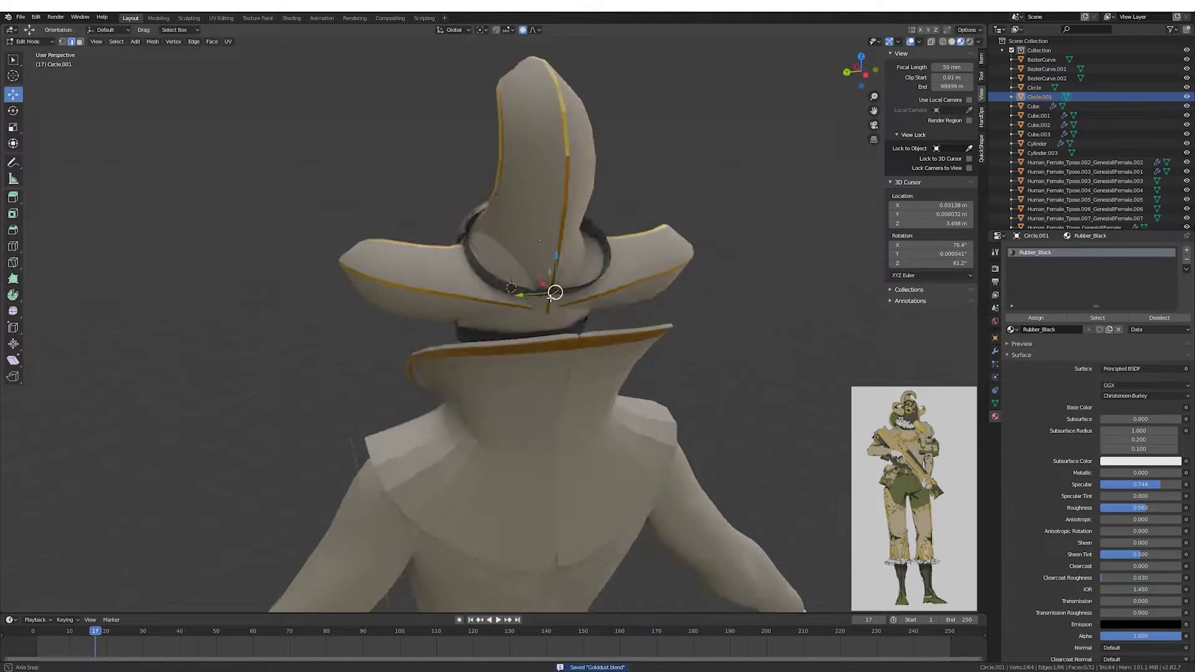
pyautogui.moveTo(600, 305)
pyautogui.mouseDown(button='middle')
pyautogui.moveTo(496, 317)
pyautogui.moveTo(404, 244)
pyautogui.moveTo(547, 274)
pyautogui.moveTo(560, 261)
pyautogui.moveTo(511, 274)
pyautogui.mouseUp(button='middle')
pyautogui.press('KP_1')
pyautogui.press('Tab')
# Add a Shrinkwrap modifier to the duplicate targeting Sphere.002 with offset 0.003 m.
pyautogui.click(404, 244)
pyautogui.click(1040, 97)
pyautogui.click(995, 351)
pyautogui.click(1096, 250)
pyautogui.click(1001, 395)
pyautogui.click(1049, 301)
pyautogui.click(1043, 333)
pyautogui.moveTo(1059, 311); pyautogui.dragTo(1046, 311)
pyautogui.moveTo(685, 292)
pyautogui.mouseDown(button='middle')
pyautogui.moveTo(701, 291)
pyautogui.moveTo(673, 291)
pyautogui.moveTo(574, 242)
pyautogui.mouseUp(button='middle')
# Move the wrapped band and scale it along Z over the head.
pyautogui.press('g')
pyautogui.click(645, 296)
pyautogui.press('s')
pyautogui.press('z')
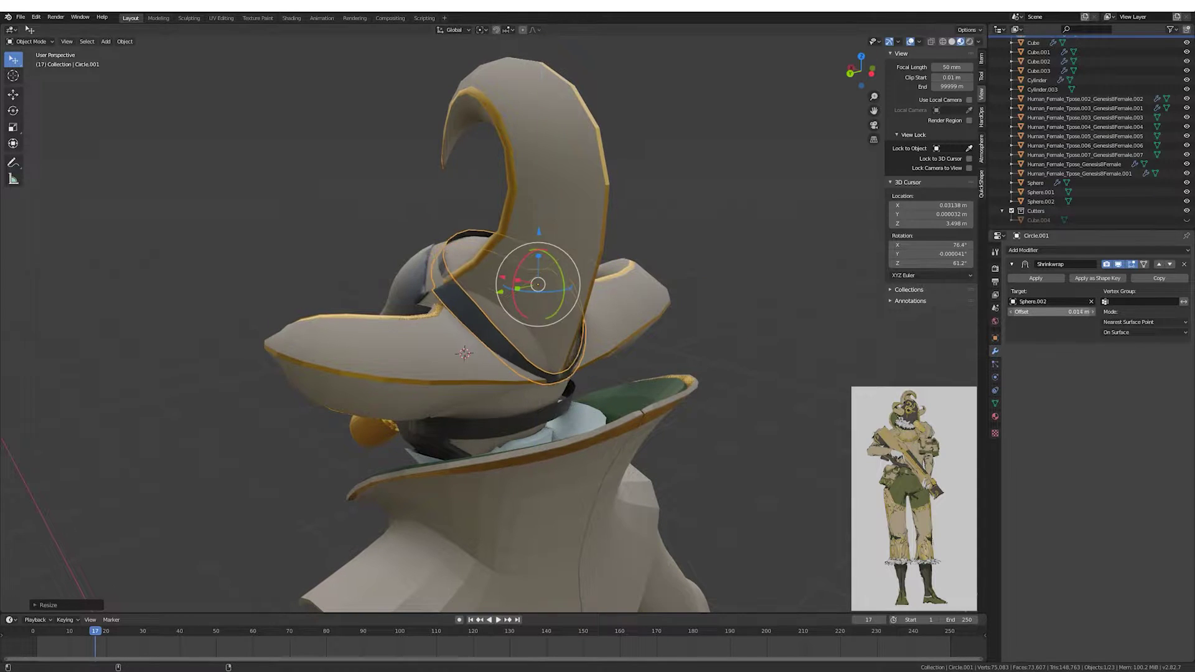
pyautogui.moveTo(706, 264)
pyautogui.mouseDown(button='middle')
pyautogui.moveTo(787, 264)
pyautogui.moveTo(758, 251)
pyautogui.moveTo(984, 259)
pyautogui.mouseUp(button='middle')
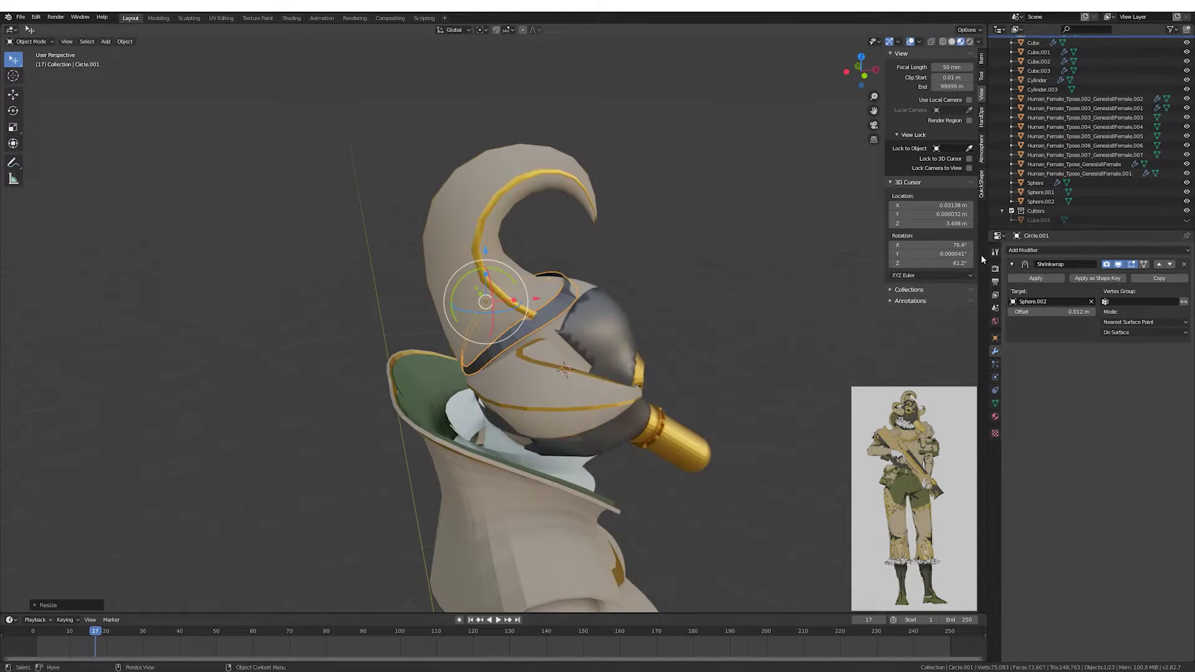
pyautogui.moveTo(706, 267)
pyautogui.mouseDown(button='middle')
pyautogui.moveTo(654, 293)
pyautogui.moveTo(512, 305)
pyautogui.moveTo(537, 333)
pyautogui.moveTo(590, 353)
pyautogui.mouseUp(button='middle')
pyautogui.press('KP_1')
pyautogui.press('Tab')
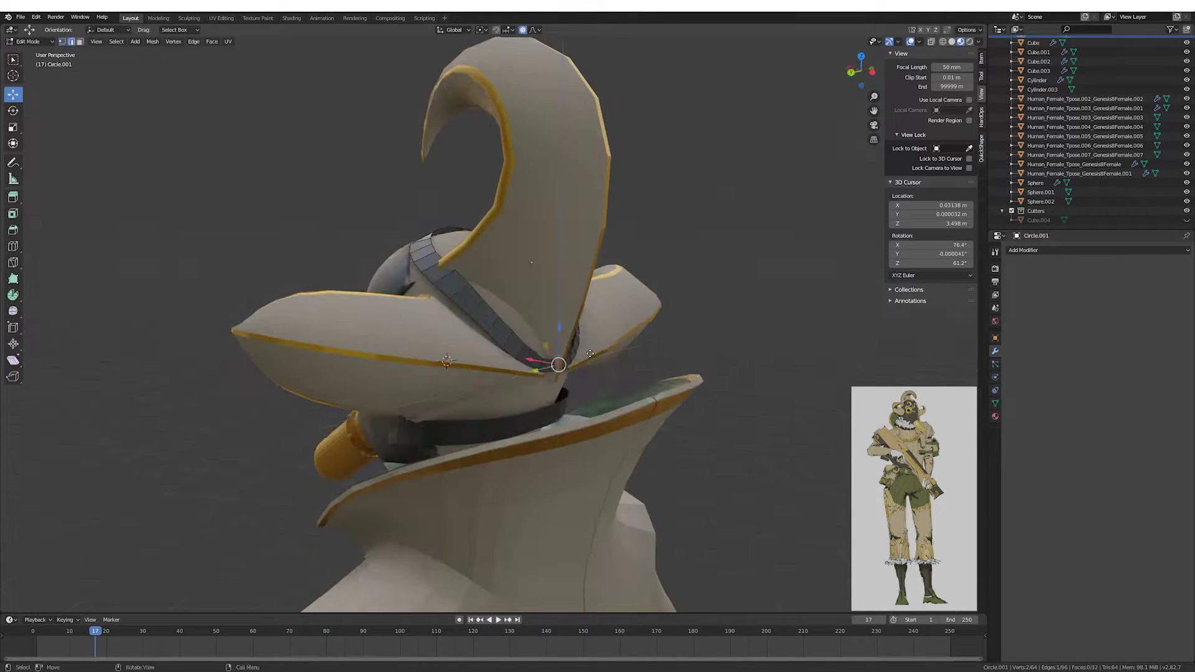
# Box-select the band's lower vertices in side view, then scale and rotate them.
pyautogui.rightClick(593, 354)
pyautogui.press('ctrl+KP_3')
pyautogui.moveTo(371, 192); pyautogui.dragTo(593, 290)
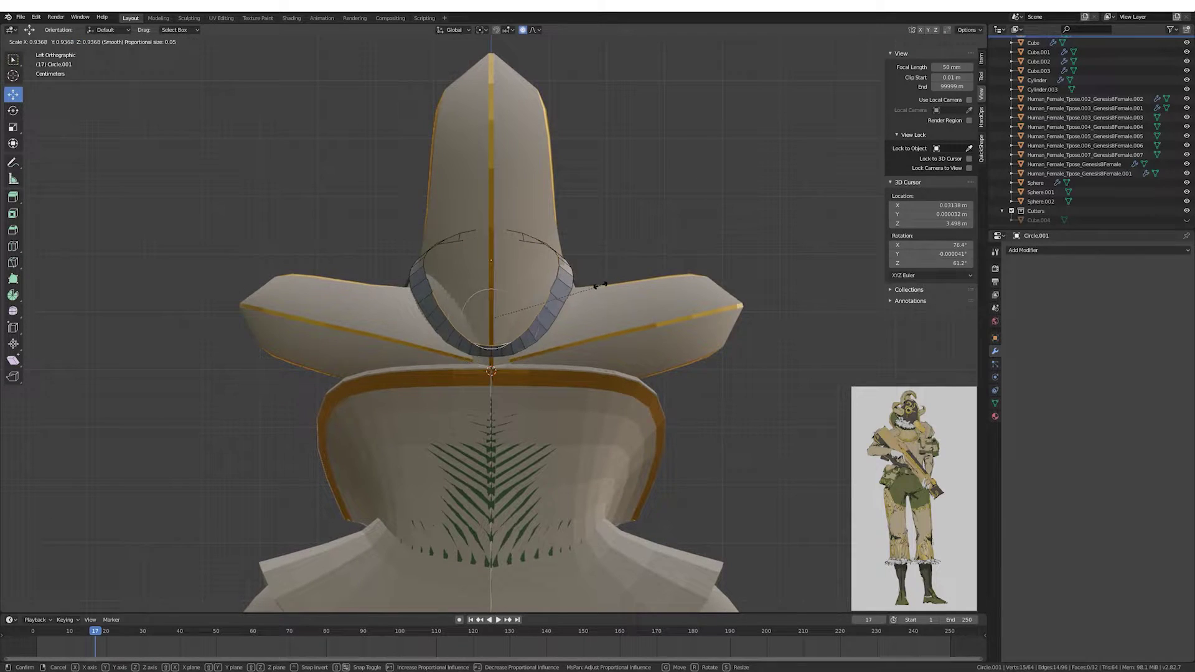
pyautogui.click(604, 279)
pyautogui.press('ctrl+KP_1')
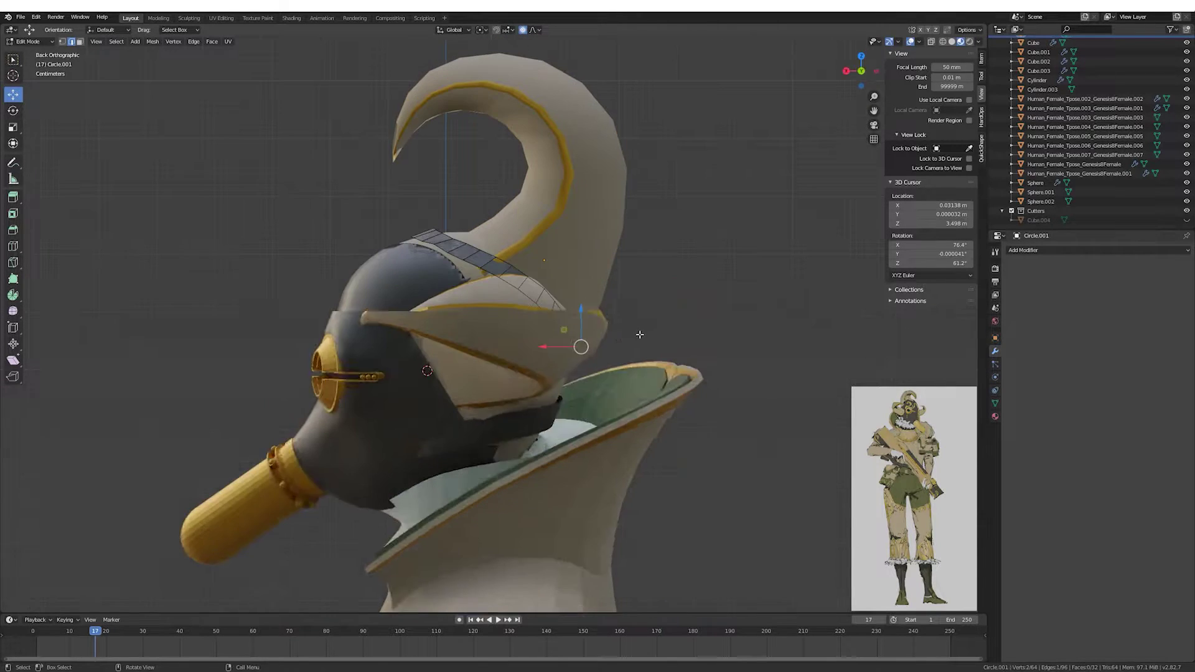
pyautogui.click(648, 367)
pyautogui.moveTo(648, 367)
pyautogui.mouseDown(button='middle')
pyautogui.moveTo(601, 368)
pyautogui.moveTo(633, 399)
pyautogui.mouseUp(button='middle')
# Lower the strap vertices along Z with smooth falloff and shift them sideways.
pyautogui.press('g')
pyautogui.press('z')
pyautogui.click(601, 368)
pyautogui.press('KP_1')
pyautogui.scroll(4, 616, 383)
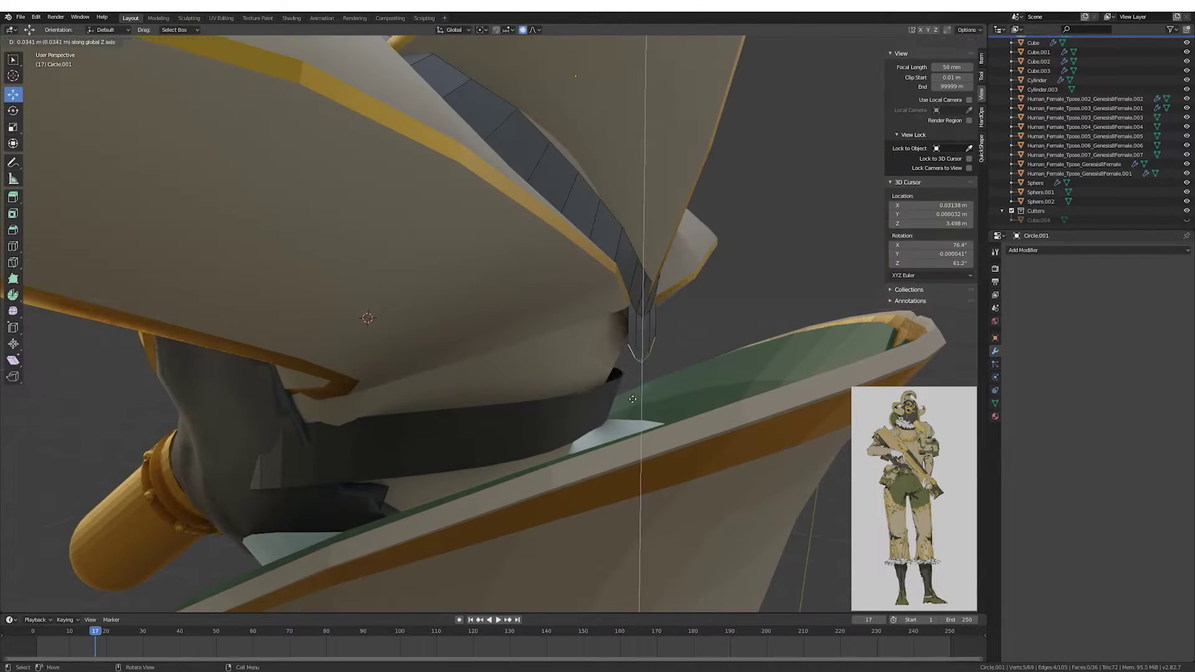
pyautogui.click(552, 406)
pyautogui.press('KP_1')
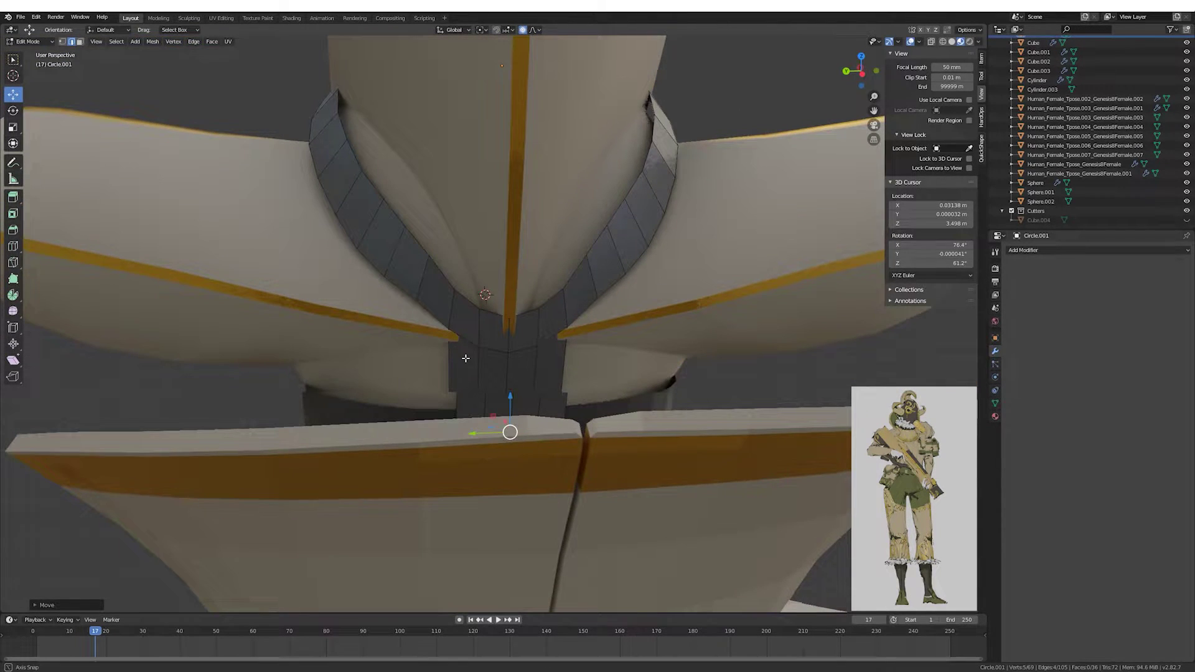
pyautogui.moveTo(552, 406)
pyautogui.mouseDown(button='middle')
pyautogui.moveTo(489, 355)
pyautogui.moveTo(559, 288)
pyautogui.mouseUp(button='middle')
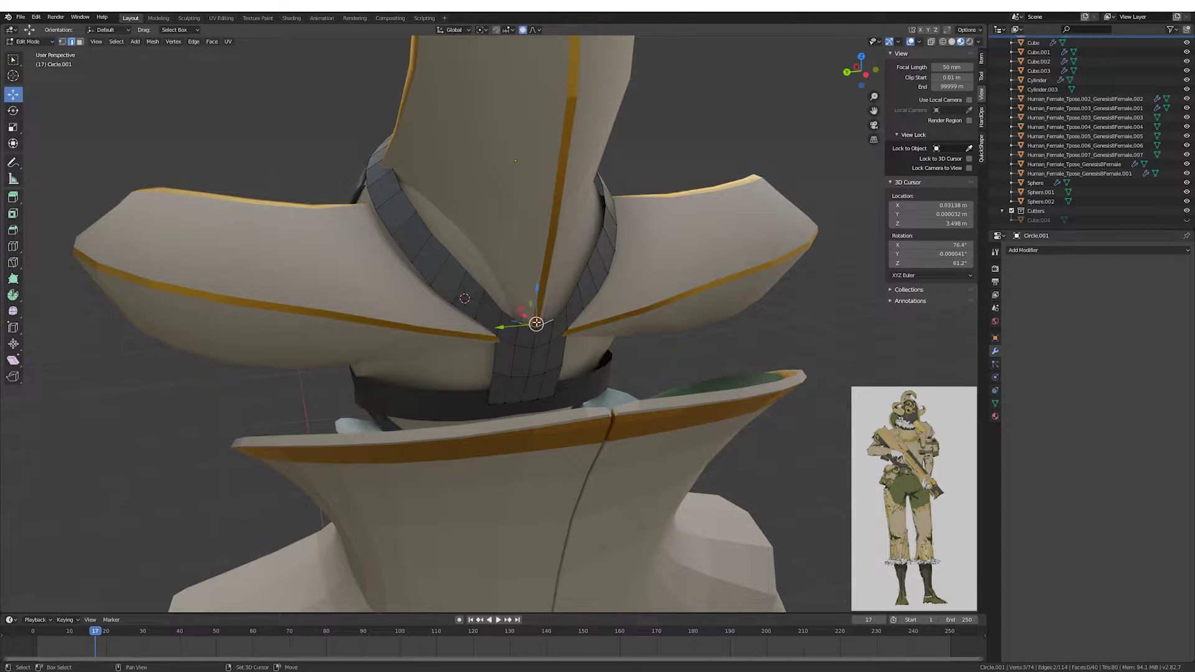
pyautogui.press('Tab')
# Move the strap vertices near the neck ring to form the V shape.
pyautogui.scroll(-4, 608, 220)
pyautogui.moveTo(609, 219)
pyautogui.mouseDown(button='middle')
pyautogui.moveTo(662, 248)
pyautogui.moveTo(522, 269)
pyautogui.moveTo(465, 304)
pyautogui.moveTo(592, 261)
pyautogui.moveTo(579, 255)
pyautogui.moveTo(598, 280)
pyautogui.moveTo(536, 255)
pyautogui.moveTo(435, 262)
pyautogui.mouseUp(button='middle')
pyautogui.press('Tab')
pyautogui.press('s')
pyautogui.click(473, 292)
pyautogui.press('KP_1')
pyautogui.press('g')
pyautogui.press('Tab')
# Add a Solidify modifier to the V strap.
pyautogui.click(435, 263)
pyautogui.click(1099, 250)
pyautogui.click(1046, 395)
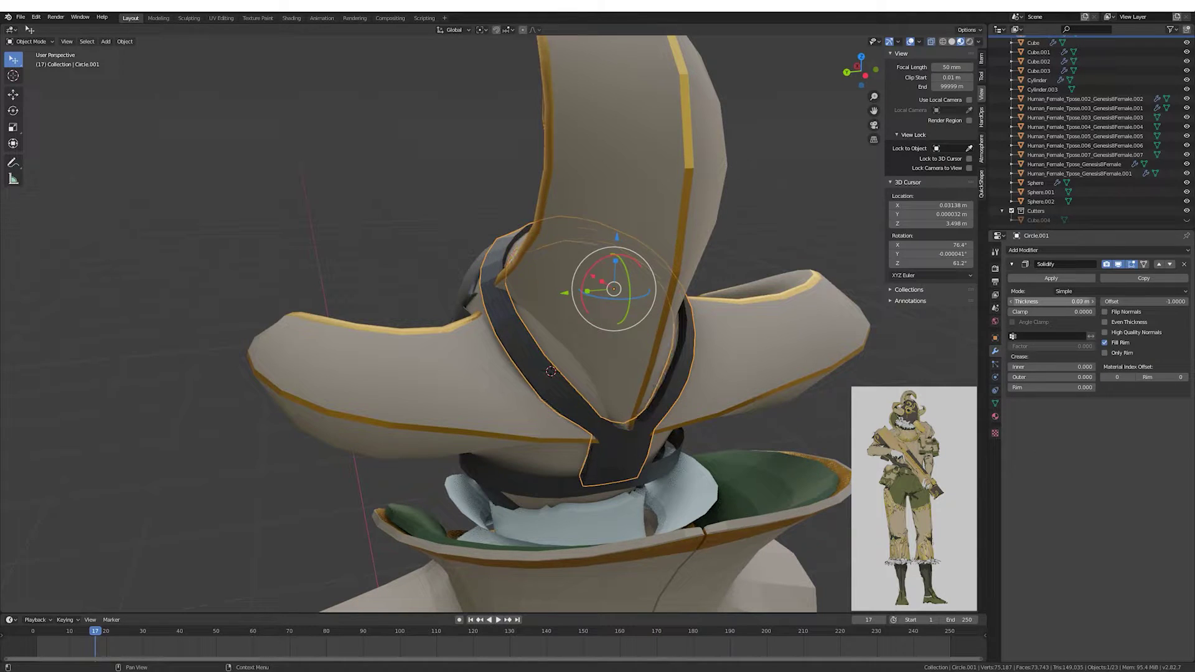
pyautogui.moveTo(623, 318); pyautogui.dragTo(584, 299, button='middle')
# Raise the strap vertices along Z with smooth falloff, checking from the left side.
pyautogui.press('Tab')
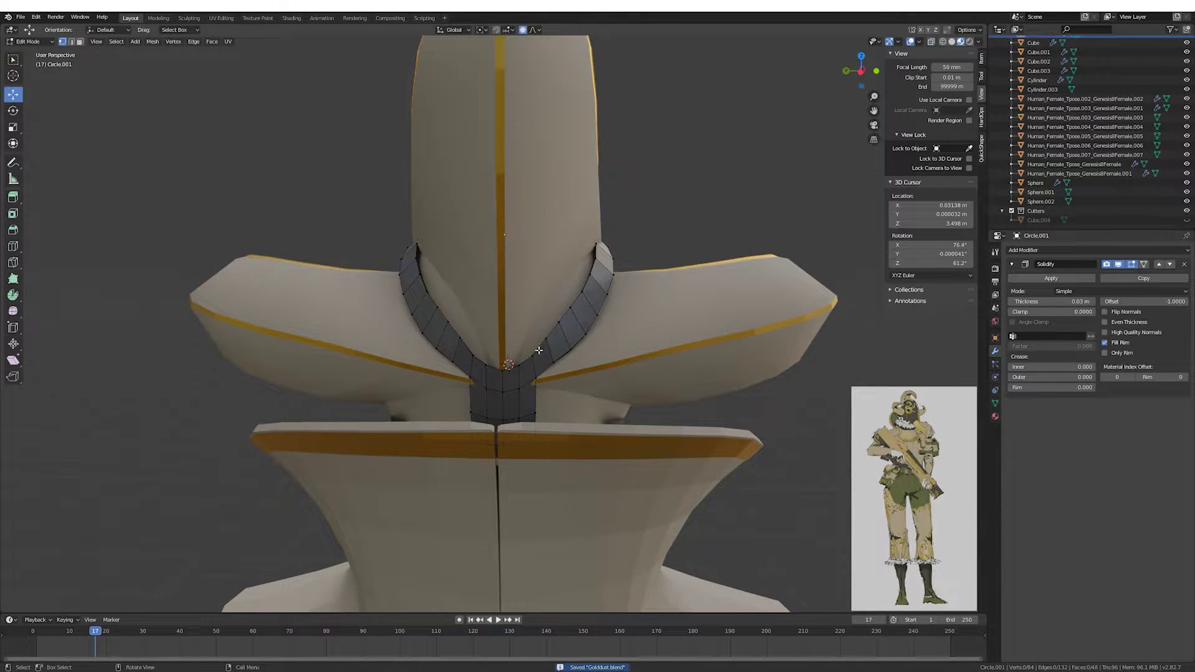
pyautogui.moveTo(539, 351); pyautogui.dragTo(560, 337, button='middle')
pyautogui.press('g')
pyautogui.press('z')
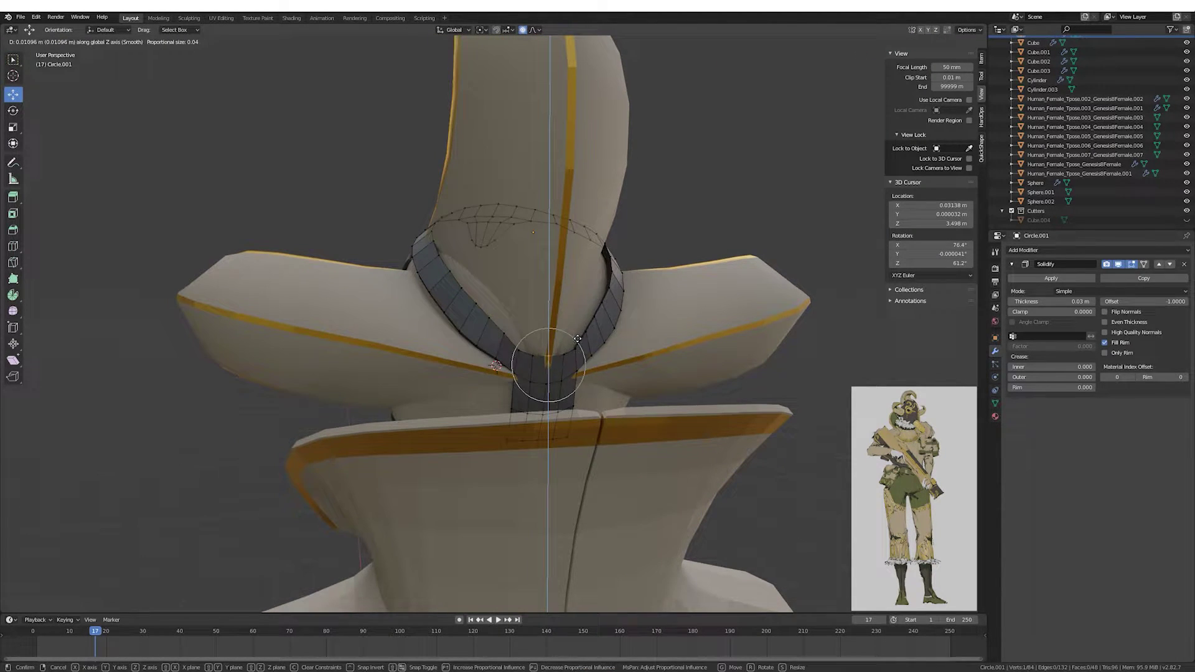
pyautogui.click(577, 338)
pyautogui.press('ctrl+KP_3')
pyautogui.scroll(3, 597, 355)
pyautogui.click(598, 351)
pyautogui.press('Tab')
pyautogui.scroll(-4, 597, 350)
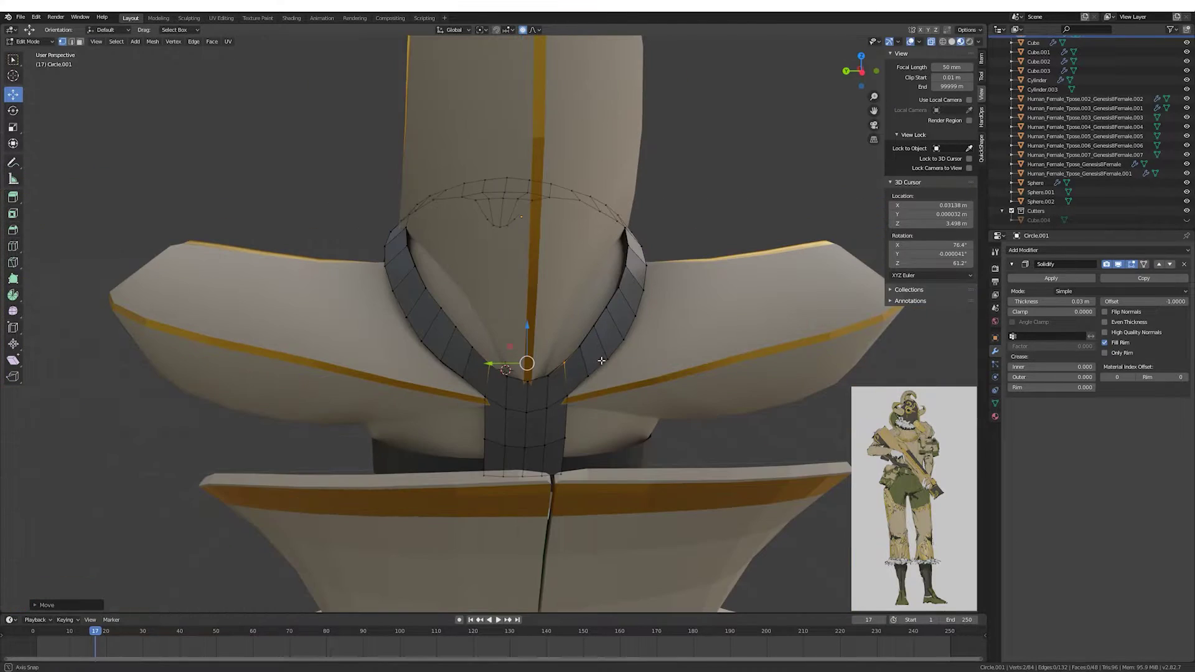
pyautogui.moveTo(598, 354)
pyautogui.mouseDown(button='middle')
pyautogui.moveTo(420, 278)
pyautogui.moveTo(480, 237)
pyautogui.moveTo(467, 268)
pyautogui.moveTo(537, 227)
pyautogui.moveTo(652, 233)
pyautogui.moveTo(747, 206)
pyautogui.moveTo(579, 384)
pyautogui.moveTo(548, 398)
pyautogui.moveTo(548, 373)
pyautogui.mouseUp(button='middle')
# Scale the strap vertices along Y and the neck ring uniformly.
pyautogui.press('Tab')
pyautogui.press('s')
pyautogui.press('y')
pyautogui.click(533, 225)
pyautogui.press('s')
pyautogui.click(579, 384)
pyautogui.press('Tab')
# Add a Solidify modifier to the neck ring with 0.018 m thickness.
pyautogui.click(1034, 250)
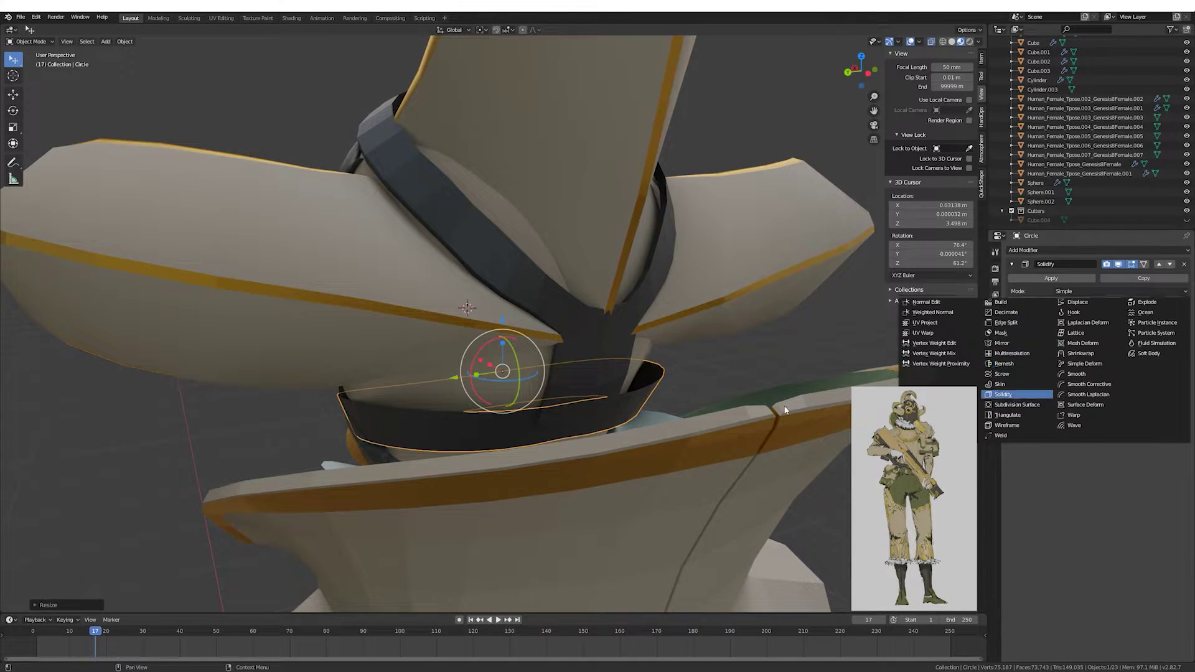
pyautogui.click(1067, 395)
pyautogui.moveTo(1053, 301); pyautogui.dragTo(1033, 302)
pyautogui.moveTo(716, 336)
pyautogui.mouseDown(button='middle')
pyautogui.moveTo(547, 415)
pyautogui.moveTo(585, 293)
pyautogui.moveTo(582, 404)
pyautogui.moveTo(607, 440)
pyautogui.mouseUp(button='middle')
# Scale the ring vertices along Y with smooth falloff and move them along X.
pyautogui.press('Tab')
pyautogui.press('s')
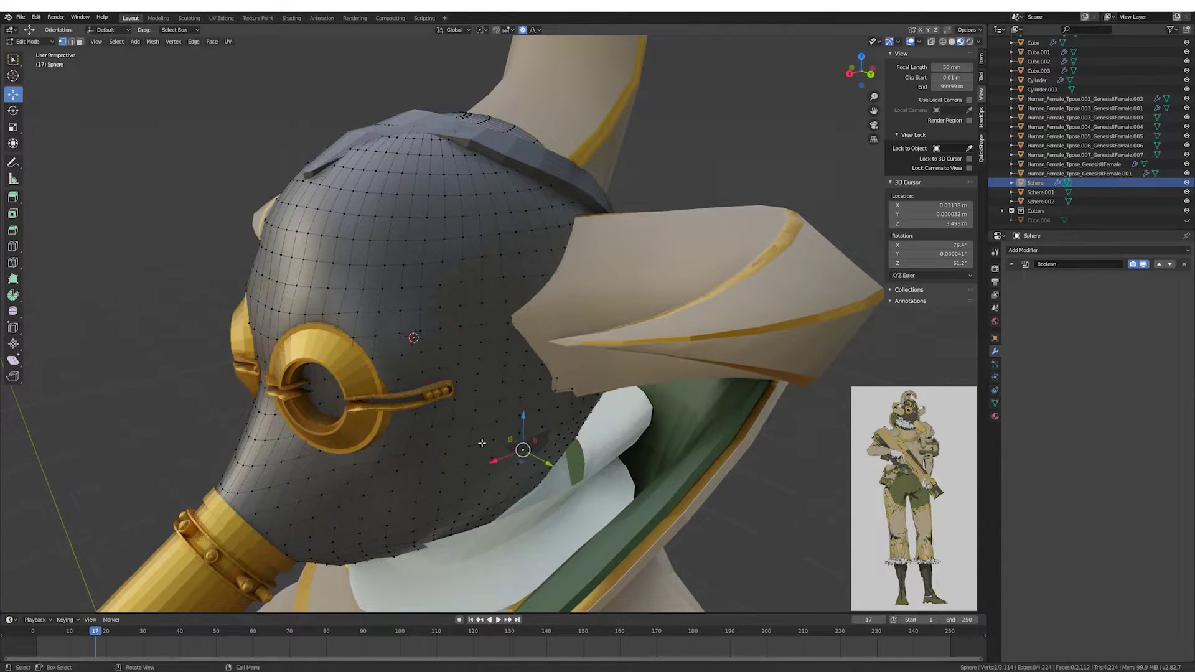
pyautogui.moveTo(482, 443); pyautogui.dragTo(502, 445, button='middle')
pyautogui.press('s')
pyautogui.press('y')
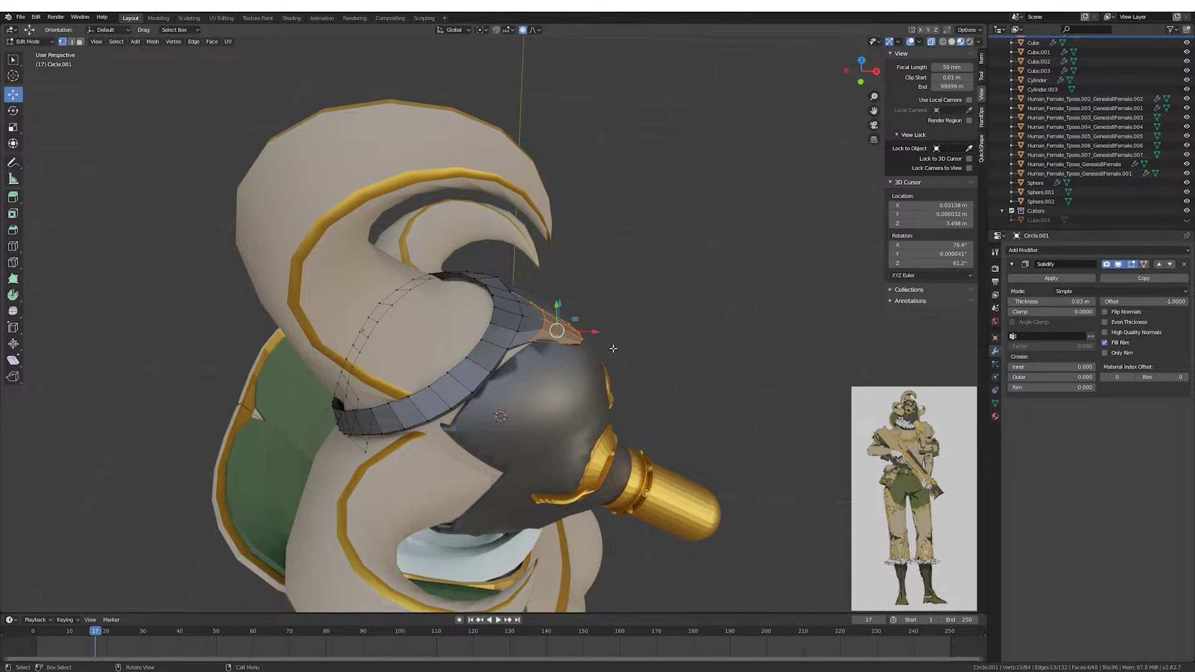
pyautogui.moveTo(613, 349); pyautogui.dragTo(596, 219, button='middle')
pyautogui.press('g')
pyautogui.press('x')
pyautogui.click(602, 219)
# Rotate the band vertices across the mask top with soft falloff, then add a cube.
pyautogui.press('KP_1')
pyautogui.press('r')
pyautogui.scroll(1, 625, 221)
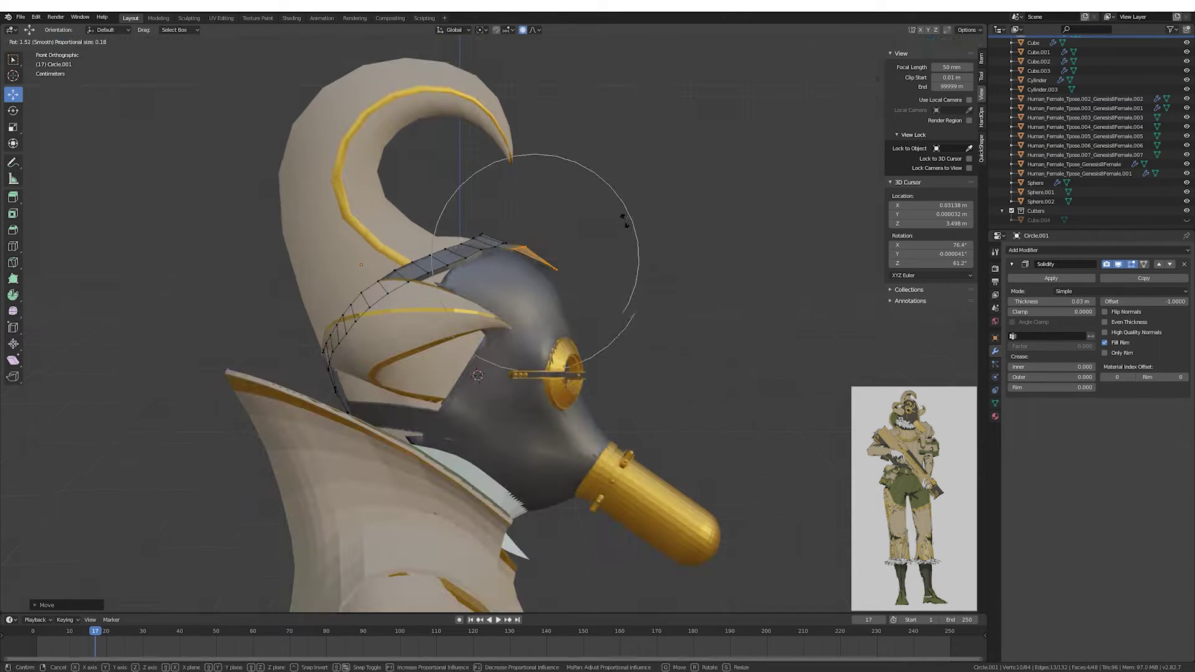
pyautogui.click(578, 285)
pyautogui.moveTo(578, 285)
pyautogui.mouseDown(button='middle')
pyautogui.moveTo(604, 279)
pyautogui.moveTo(427, 258)
pyautogui.moveTo(845, 290)
pyautogui.mouseUp(button='middle')
pyautogui.press('Tab')
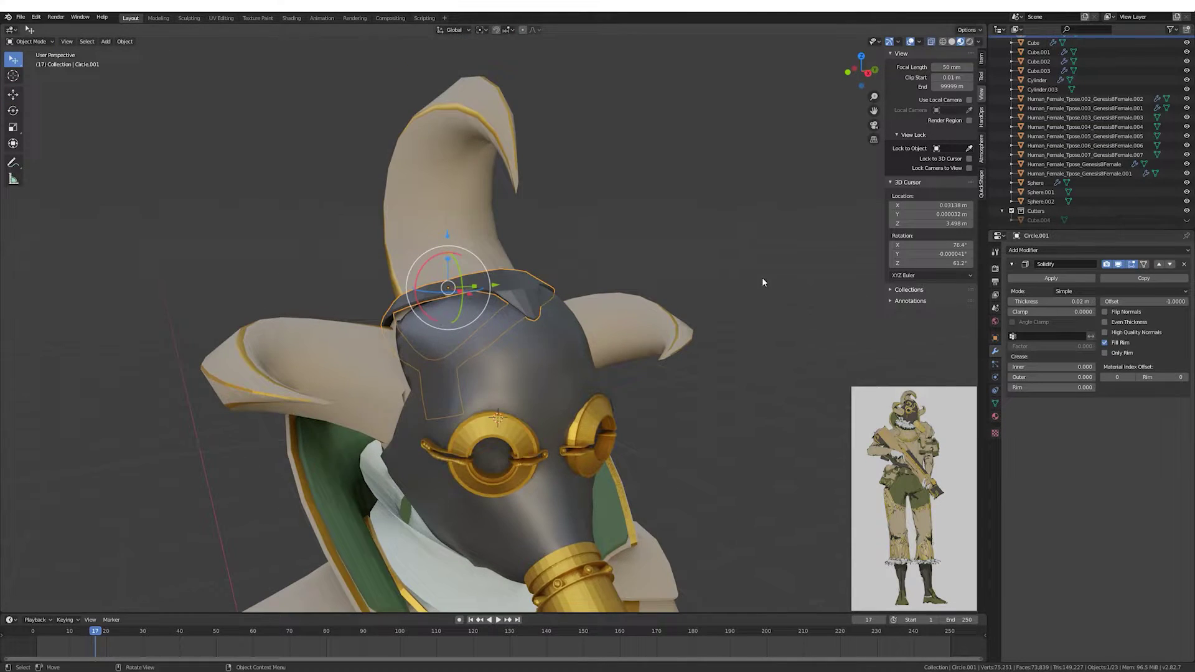
pyautogui.scroll(-5, 762, 278)
pyautogui.moveTo(750, 309)
pyautogui.mouseDown(button='middle')
pyautogui.moveTo(636, 297)
pyautogui.moveTo(657, 257)
pyautogui.mouseUp(button='middle')
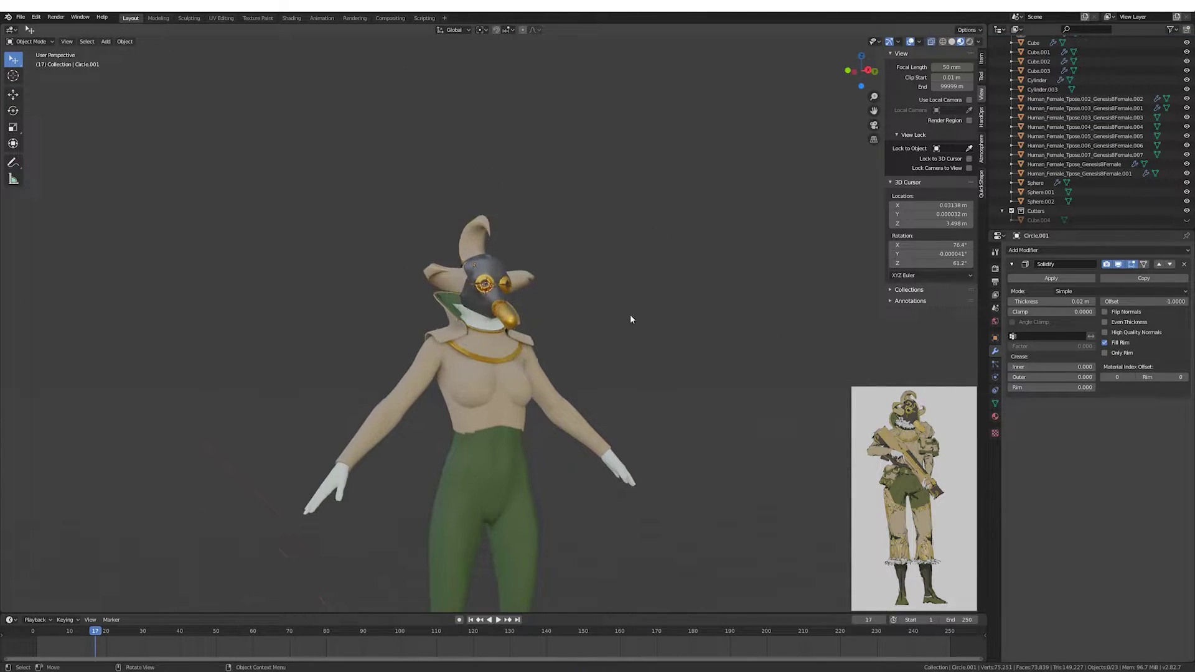
pyautogui.hotkey('shift', 'a')
# Shrink the new cube and place it in front of the chest.
pyautogui.press('s')
pyautogui.click(591, 327)
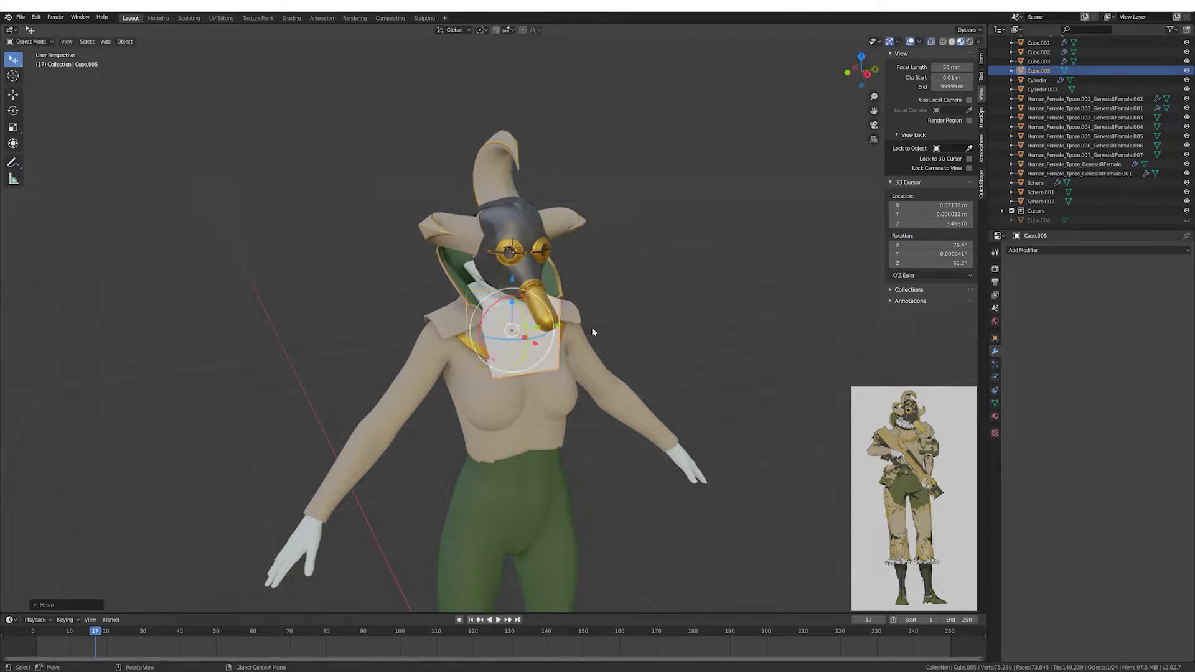
pyautogui.press('g')
pyautogui.moveTo(591, 326)
pyautogui.mouseDown(button='middle')
pyautogui.moveTo(436, 298)
pyautogui.moveTo(685, 293)
pyautogui.moveTo(589, 294)
pyautogui.mouseUp(button='middle')
pyautogui.click(440, 303)
pyautogui.scroll(3, 560, 299)
# Scale and rotate a loop of the white ruffled collar (Cube.002).
pyautogui.click(590, 294)
pyautogui.press('Tab')
pyautogui.moveTo(714, 367)
pyautogui.mouseDown(button='middle')
pyautogui.moveTo(592, 280)
pyautogui.moveTo(528, 39)
pyautogui.mouseUp(button='middle')
pyautogui.scroll(-3, 726, 305)
pyautogui.moveTo(726, 305)
pyautogui.mouseDown(button='middle')
pyautogui.moveTo(561, 342)
pyautogui.moveTo(529, 312)
pyautogui.moveTo(554, 307)
pyautogui.moveTo(705, 413)
pyautogui.moveTo(599, 313)
pyautogui.moveTo(527, 277)
pyautogui.moveTo(648, 330)
pyautogui.moveTo(582, 300)
pyautogui.moveTo(623, 384)
pyautogui.moveTo(490, 285)
pyautogui.mouseUp(button='middle')
pyautogui.press('s')
pyautogui.press('r')
pyautogui.click(554, 306)
pyautogui.scroll(-2, 554, 306)
pyautogui.scroll(4, 705, 413)
pyautogui.press('r')
pyautogui.click(599, 314)
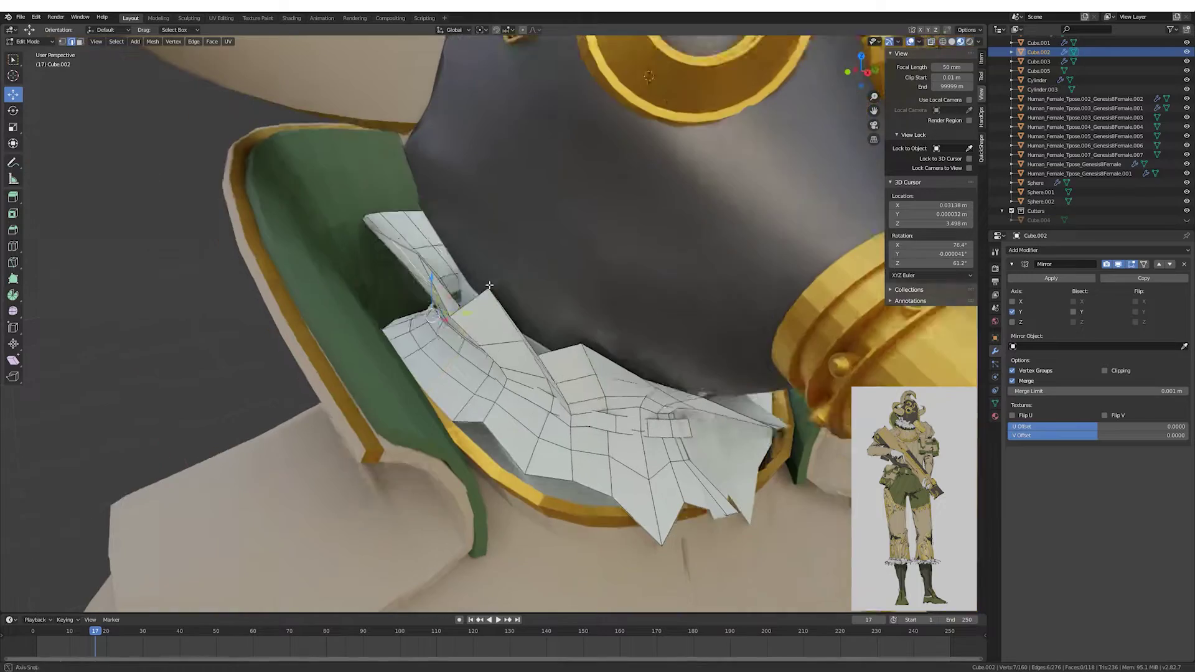
# Rotate and resize collar points, checking the ruff in isolated local view.
pyautogui.press('Escape')
pyautogui.moveTo(428, 260); pyautogui.dragTo(494, 289, button='middle')
pyautogui.moveTo(396, 305)
pyautogui.mouseDown(button='middle')
pyautogui.moveTo(565, 392)
pyautogui.moveTo(442, 337)
pyautogui.mouseUp(button='middle')
pyautogui.press('r')
pyautogui.click(565, 392)
pyautogui.press('s')
pyautogui.click(565, 393)
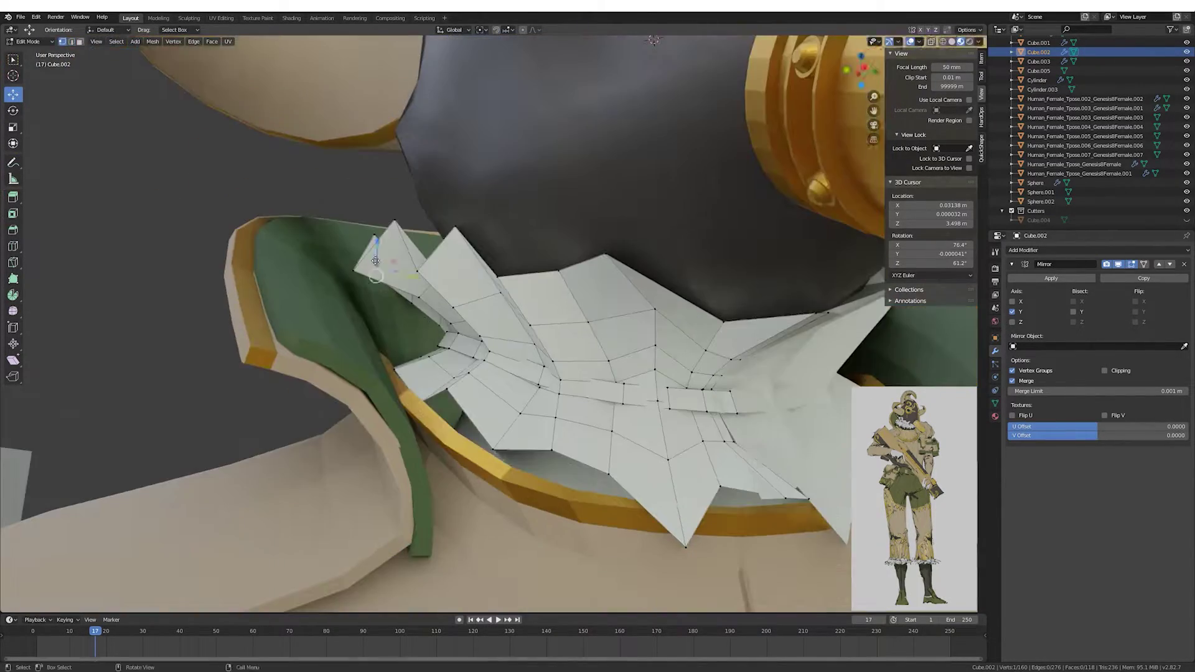
pyautogui.press('KP_Divide')
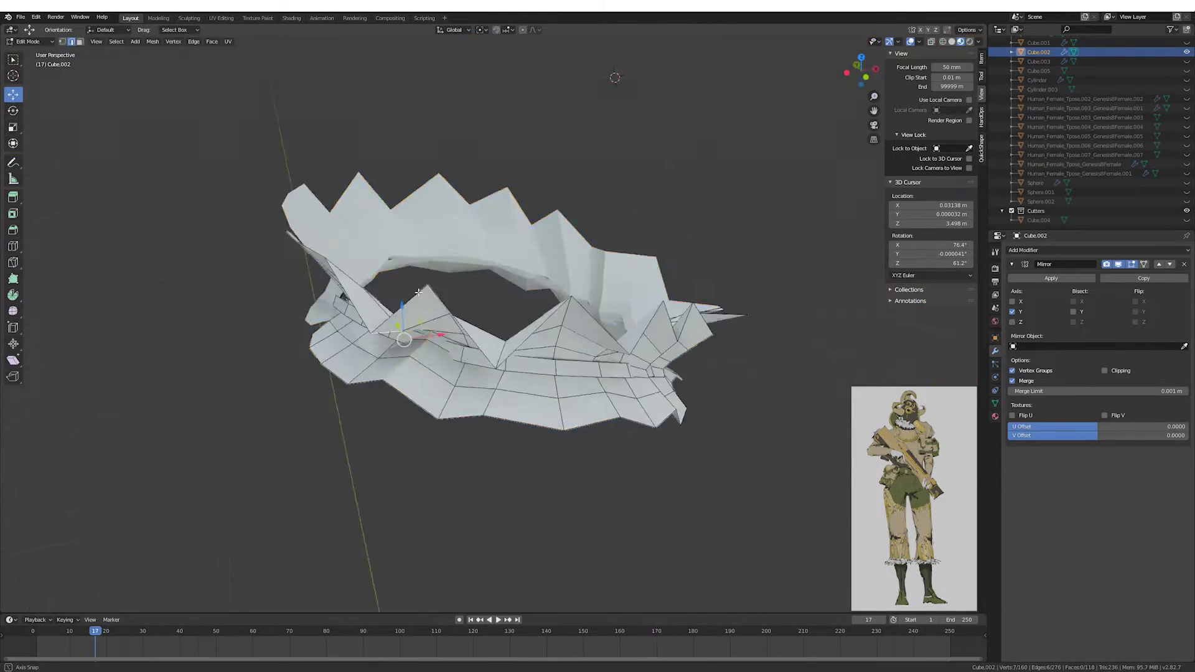
pyautogui.moveTo(442, 337)
pyautogui.mouseDown(button='middle')
pyautogui.moveTo(481, 290)
pyautogui.moveTo(396, 327)
pyautogui.moveTo(448, 336)
pyautogui.mouseUp(button='middle')
pyautogui.press('KP_Divide')
pyautogui.press('1')
pyautogui.hotkey('alt', 'a')
pyautogui.press('s')
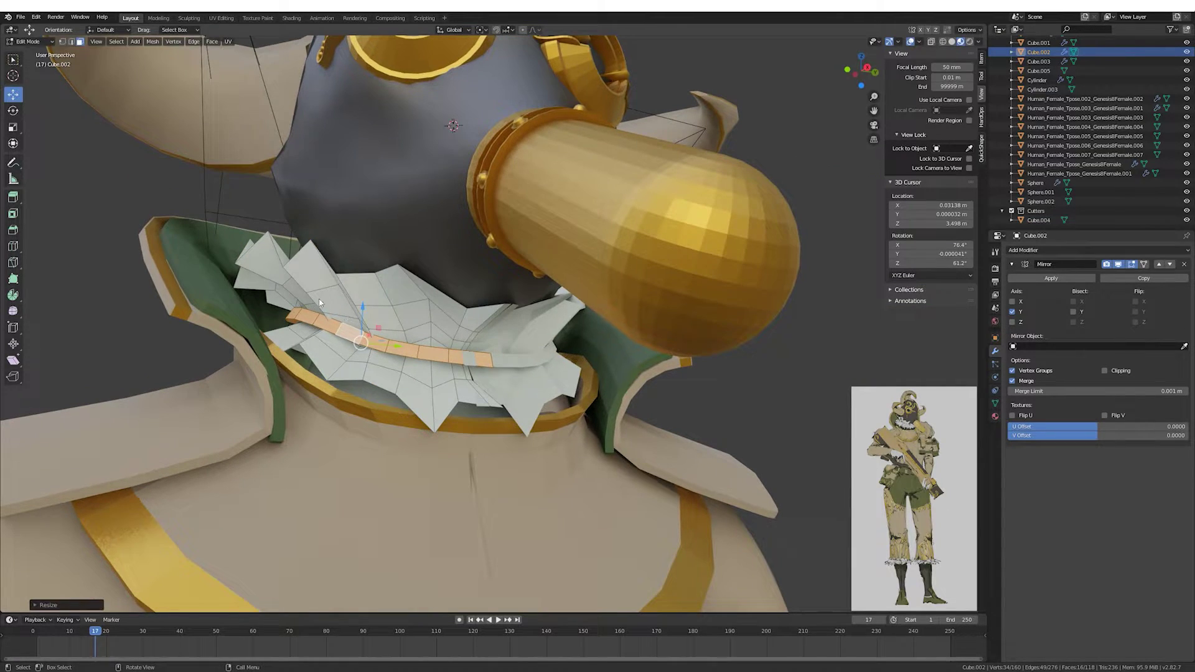
# Bevel one collar edge loop and add a level-1 Subdivision modifier.
pyautogui.hotkey('ctrl', 'z')
pyautogui.moveTo(319, 303)
pyautogui.mouseDown(button='middle')
pyautogui.moveTo(468, 292)
pyautogui.moveTo(532, 318)
pyautogui.moveTo(422, 307)
pyautogui.moveTo(752, 226)
pyautogui.mouseUp(button='middle')
pyautogui.click(518, 319)
pyautogui.click(510, 324)
pyautogui.press('Tab')
pyautogui.hotkey('ctrl', '1')
pyautogui.scroll(-3, 678, 307)
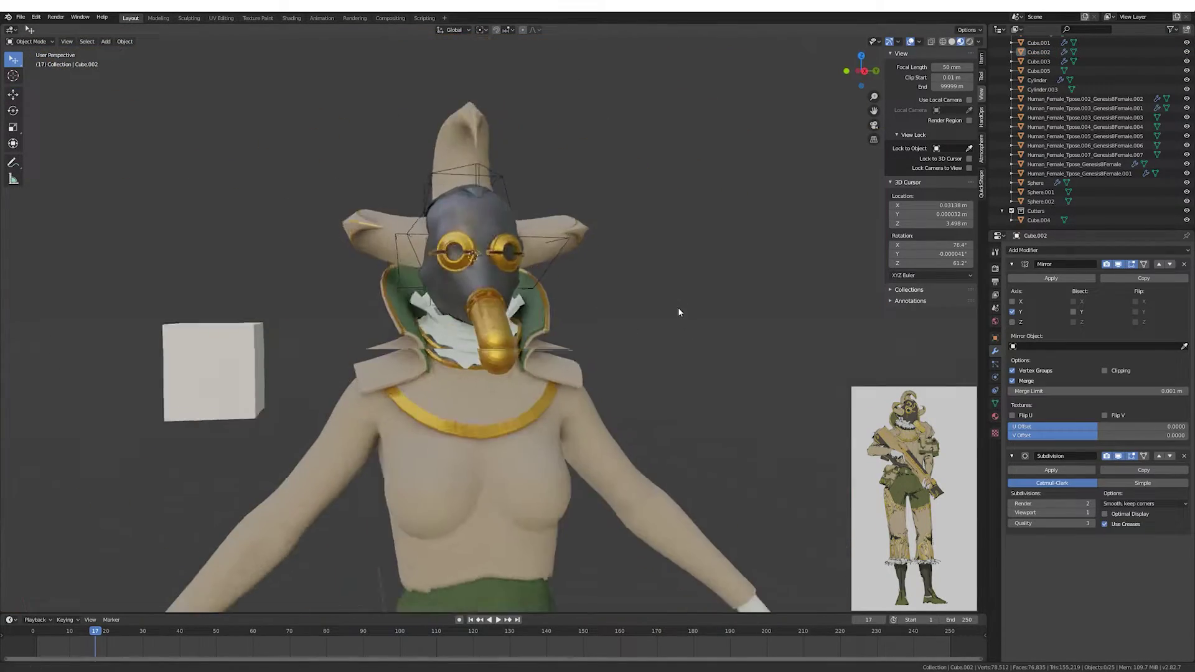
pyautogui.scroll(3, 678, 311)
# Move collar vertices along Z to tuck them inside the gold collar.
pyautogui.press('Tab')
pyautogui.scroll(4, 482, 395)
pyautogui.moveTo(473, 386)
pyautogui.mouseDown(button='middle')
pyautogui.moveTo(482, 394)
pyautogui.moveTo(560, 367)
pyautogui.mouseUp(button='middle')
pyautogui.press('g')
pyautogui.press('z')
pyautogui.click(483, 395)
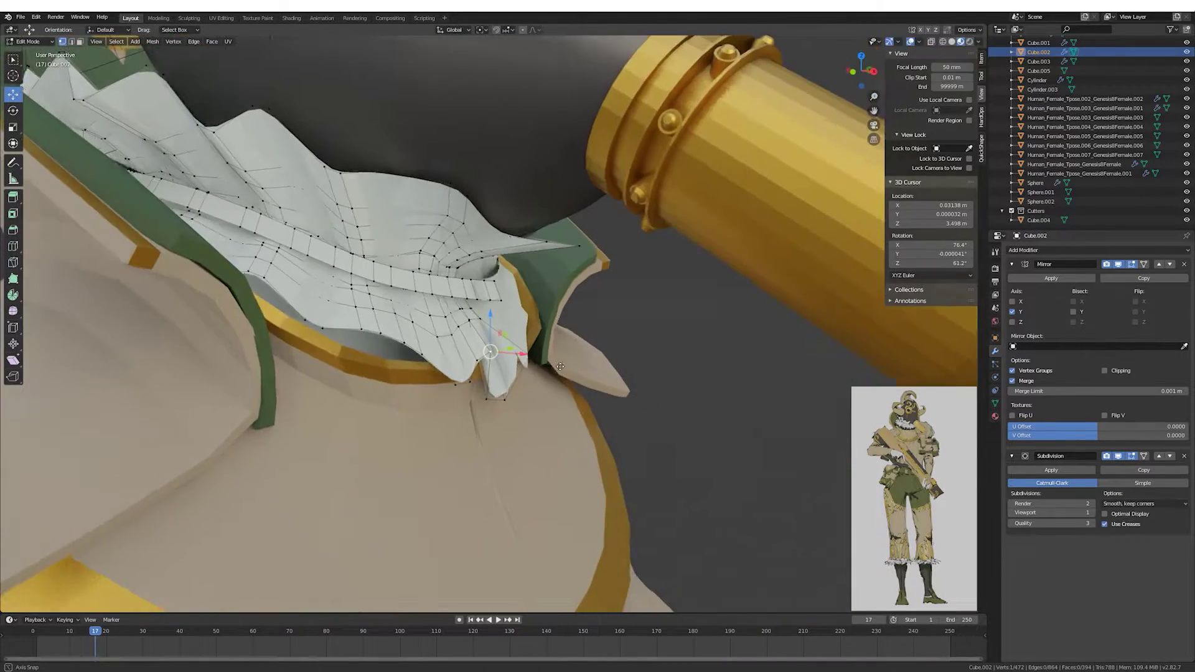
pyautogui.moveTo(560, 367)
pyautogui.mouseDown(button='middle')
pyautogui.moveTo(475, 320)
pyautogui.moveTo(358, 306)
pyautogui.moveTo(526, 353)
pyautogui.mouseUp(button='middle')
pyautogui.scroll(2, 474, 320)
pyautogui.press('g')
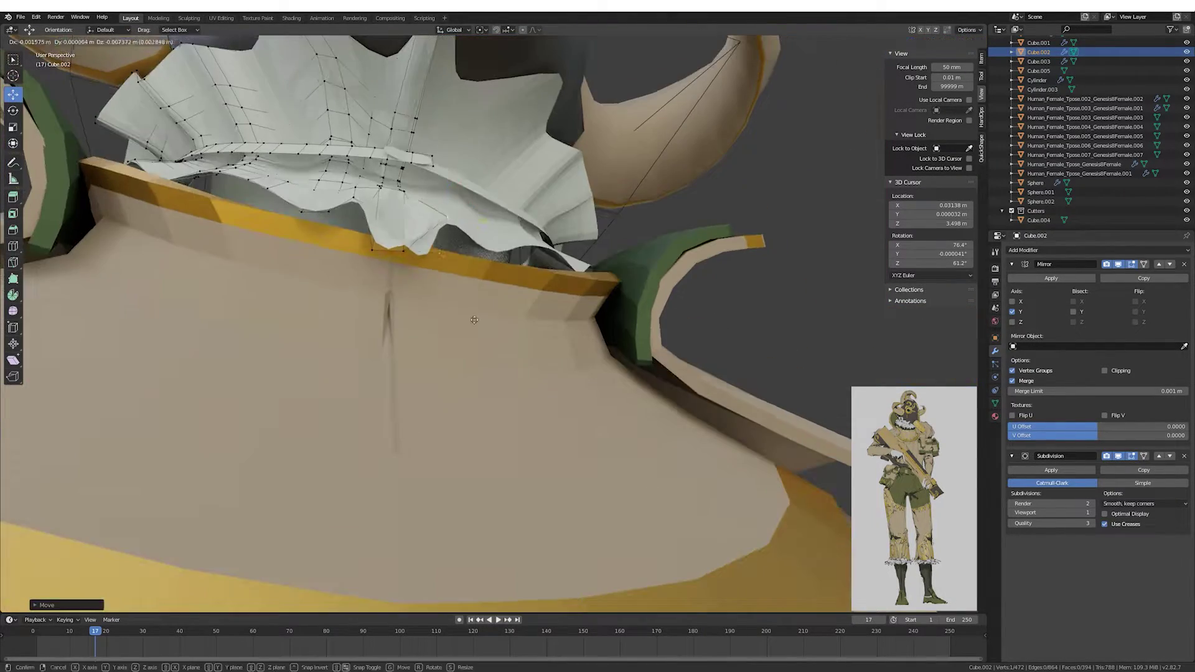
pyautogui.click(474, 320)
# In orthographic side view, rotate the ruffled collar to fit the profile.
pyautogui.press('Tab')
pyautogui.scroll(-4, 436, 324)
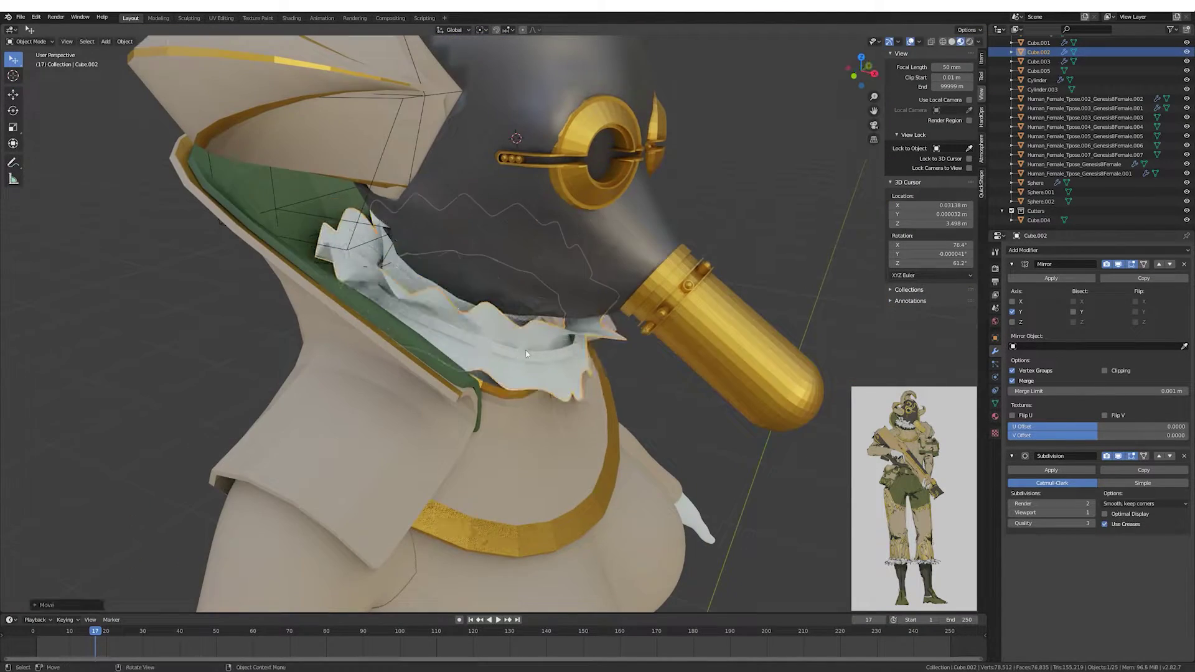
pyautogui.press('KP_1')
pyautogui.press(',')
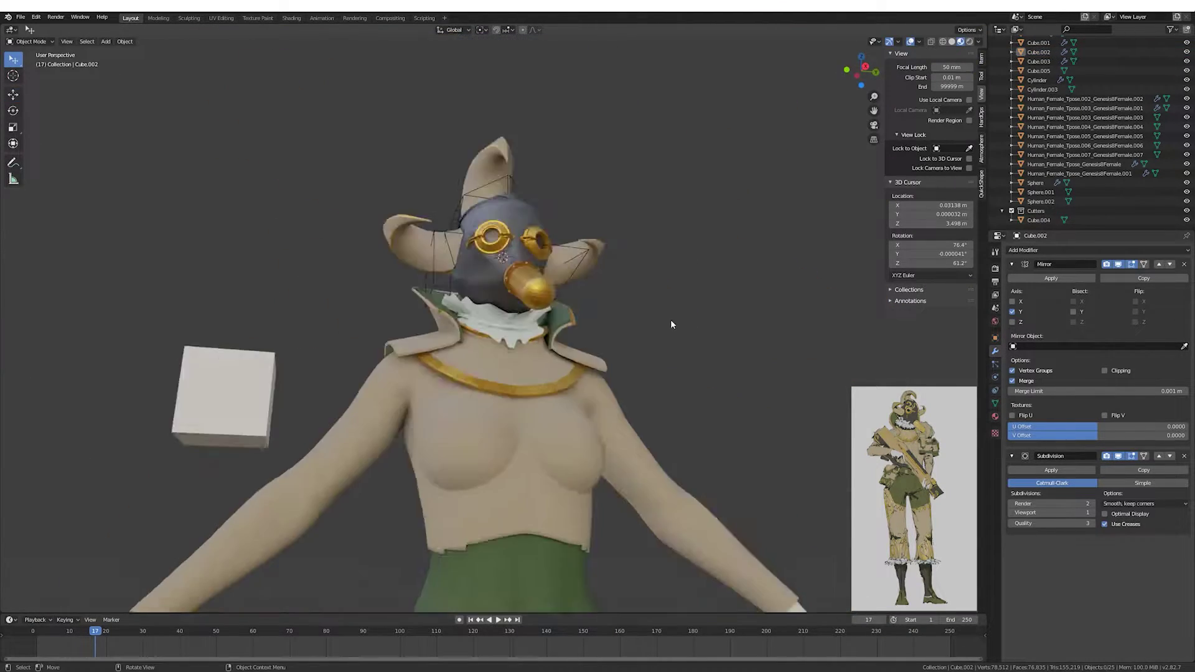
pyautogui.moveTo(666, 326)
pyautogui.mouseDown(button='middle')
pyautogui.moveTo(621, 261)
pyautogui.moveTo(605, 285)
pyautogui.mouseUp(button='middle')
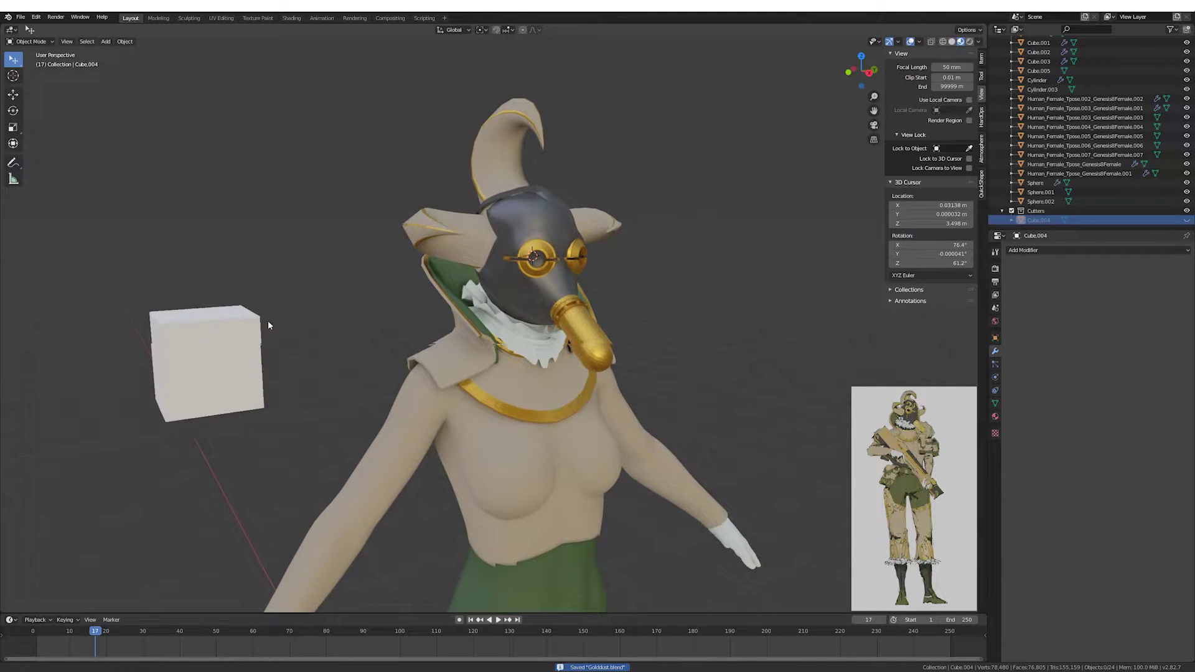
# Select the white cube Cube.005 from the front view for shaping.
pyautogui.moveTo(269, 325); pyautogui.dragTo(601, 357, button='middle')
pyautogui.press('KP_3')
pyautogui.click(493, 290)
pyautogui.press('Tab')
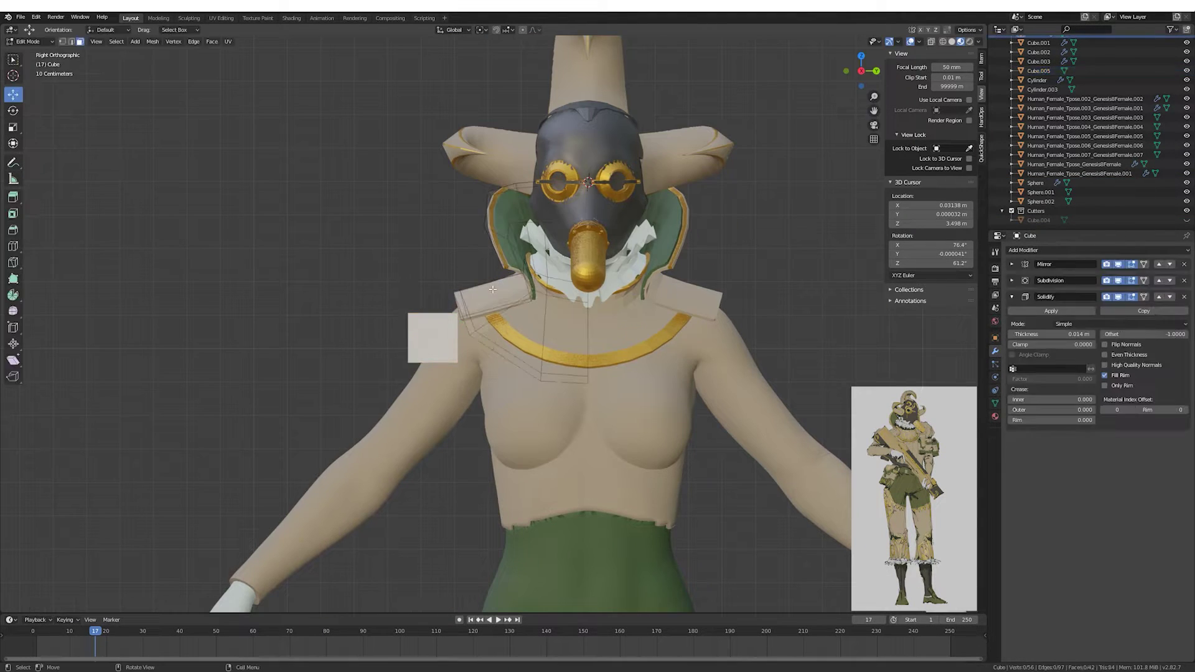
pyautogui.press('Tab')
pyautogui.click(436, 340)
pyautogui.press('Tab')
pyautogui.moveTo(470, 346)
pyautogui.mouseDown(button='middle')
pyautogui.moveTo(537, 401)
pyautogui.moveTo(579, 373)
pyautogui.mouseUp(button='middle')
pyautogui.press('Tab')
# Move the white cube onto the character's shoulder.
pyautogui.moveTo(647, 340)
pyautogui.mouseDown(button='middle')
pyautogui.moveTo(490, 339)
pyautogui.moveTo(565, 368)
pyautogui.moveTo(571, 341)
pyautogui.mouseUp(button='middle')
pyautogui.press('Tab')
pyautogui.press('KP_3')
pyautogui.click(468, 350)
pyautogui.press('Tab')
pyautogui.press('s')
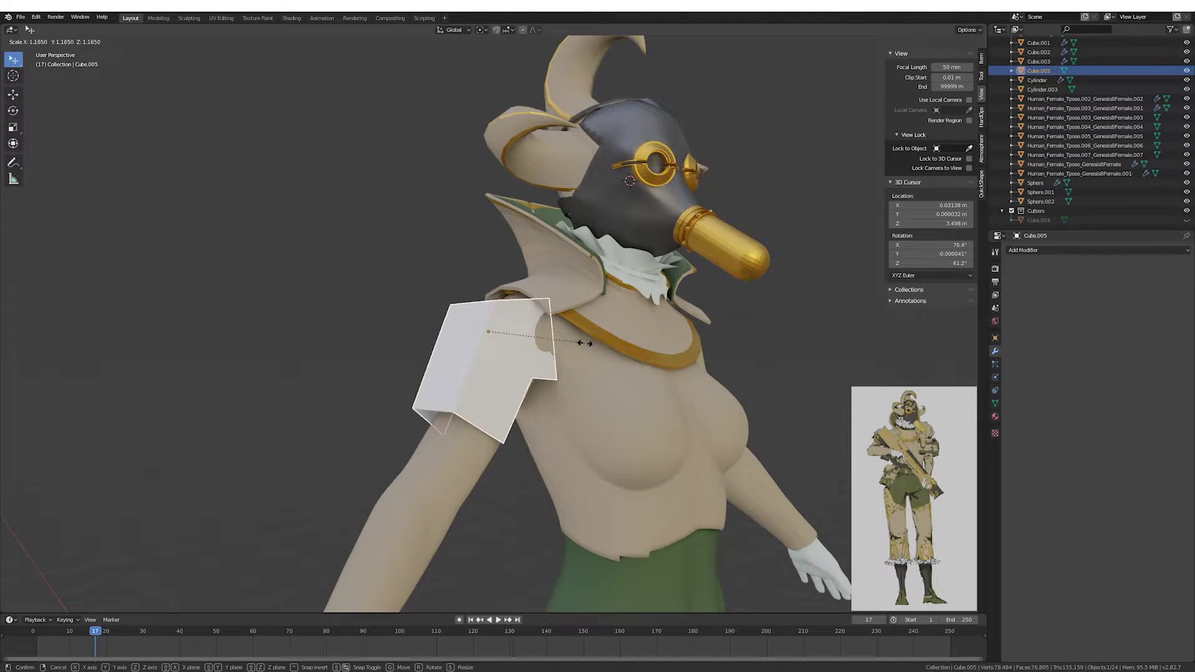
pyautogui.rightClick(585, 343)
pyautogui.press('Tab')
pyautogui.press('KP_3')
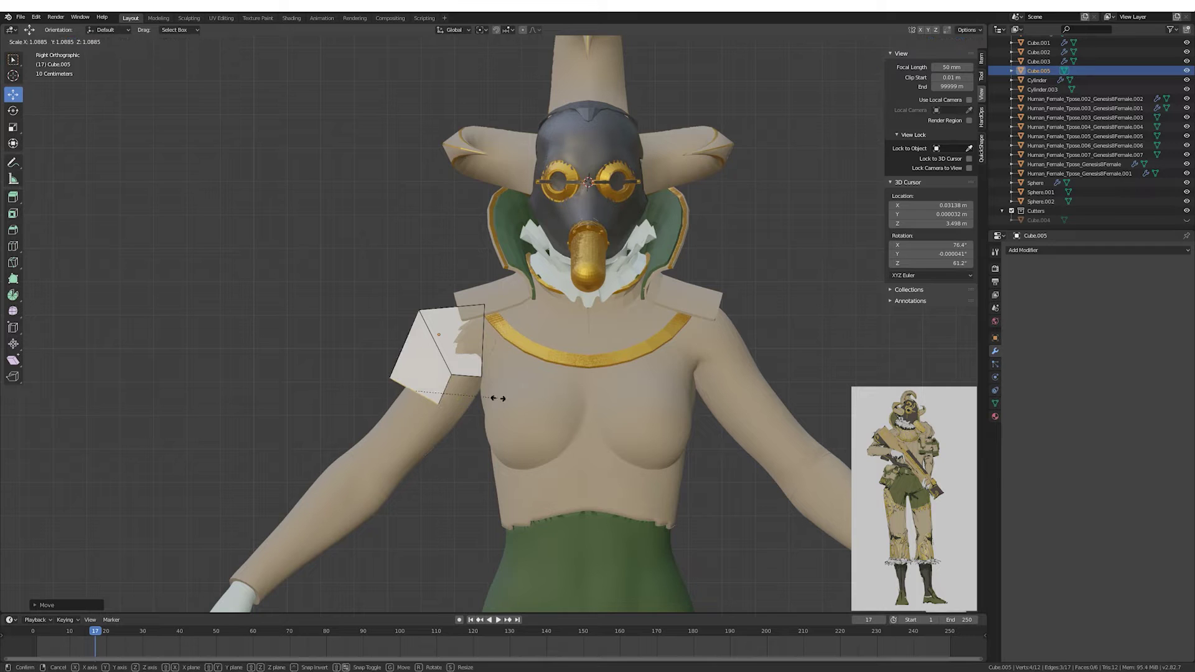
pyautogui.click(496, 400)
pyautogui.moveTo(496, 400); pyautogui.dragTo(560, 386, button='middle')
# Resize the shoulder piece and extrude it, tapering, down the arm.
pyautogui.press('s')
pyautogui.click(567, 385)
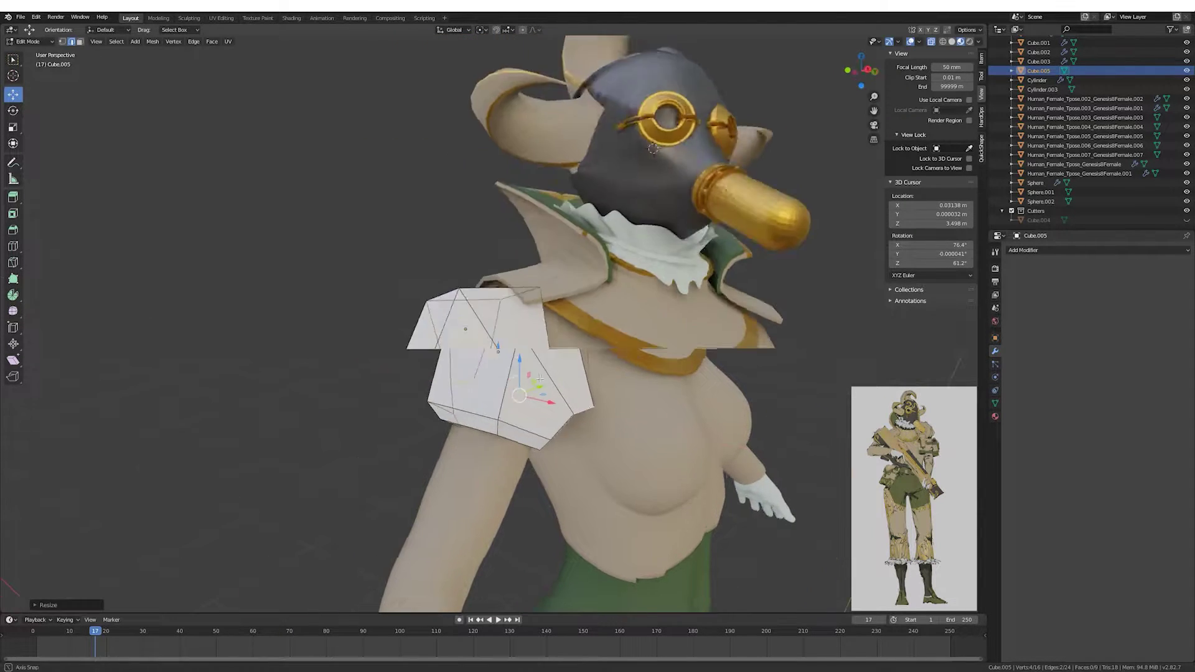
pyautogui.scroll(3, 574, 383)
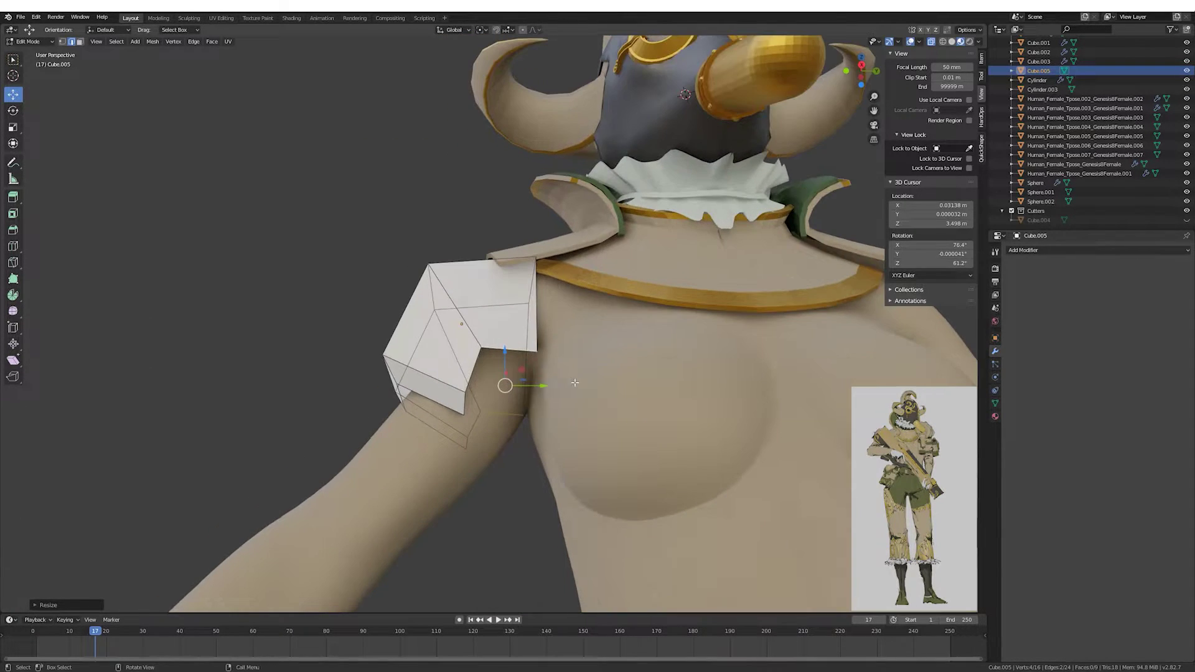
pyautogui.click(525, 412)
pyautogui.moveTo(525, 411); pyautogui.dragTo(507, 377, button='middle')
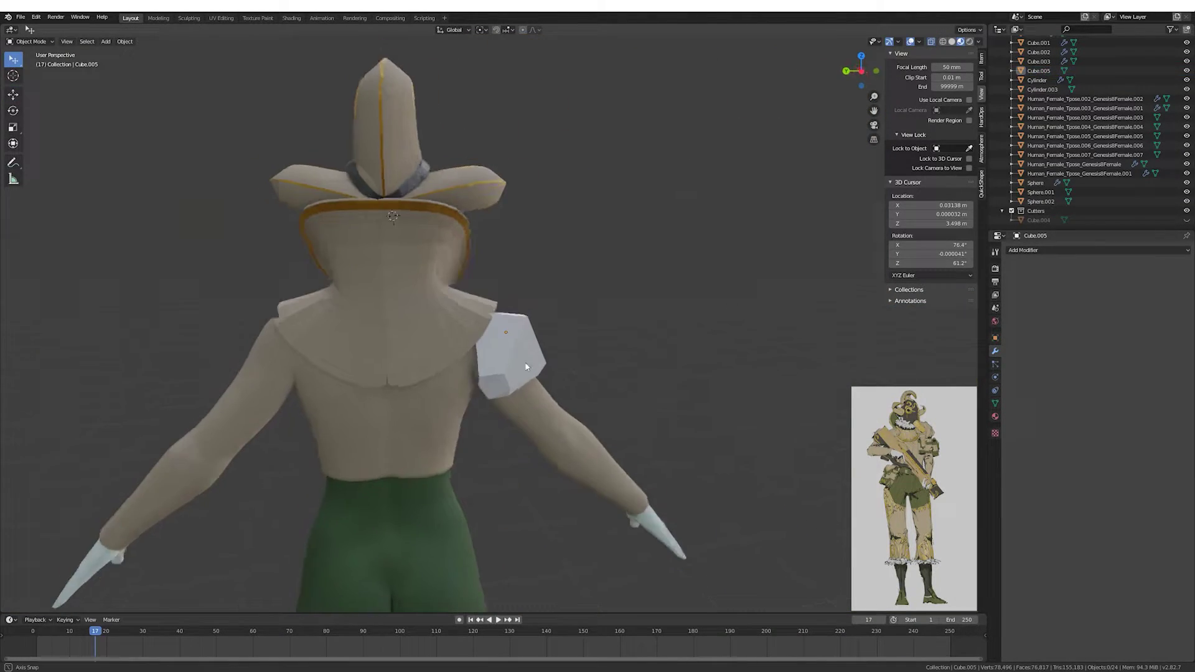
pyautogui.moveTo(494, 282)
pyautogui.mouseDown(button='middle')
pyautogui.moveTo(576, 399)
pyautogui.moveTo(473, 335)
pyautogui.mouseUp(button='middle')
pyautogui.keyDown('alt'); pyautogui.click(575, 399); pyautogui.keyUp('alt')
pyautogui.press('s')
pyautogui.press('Tab')
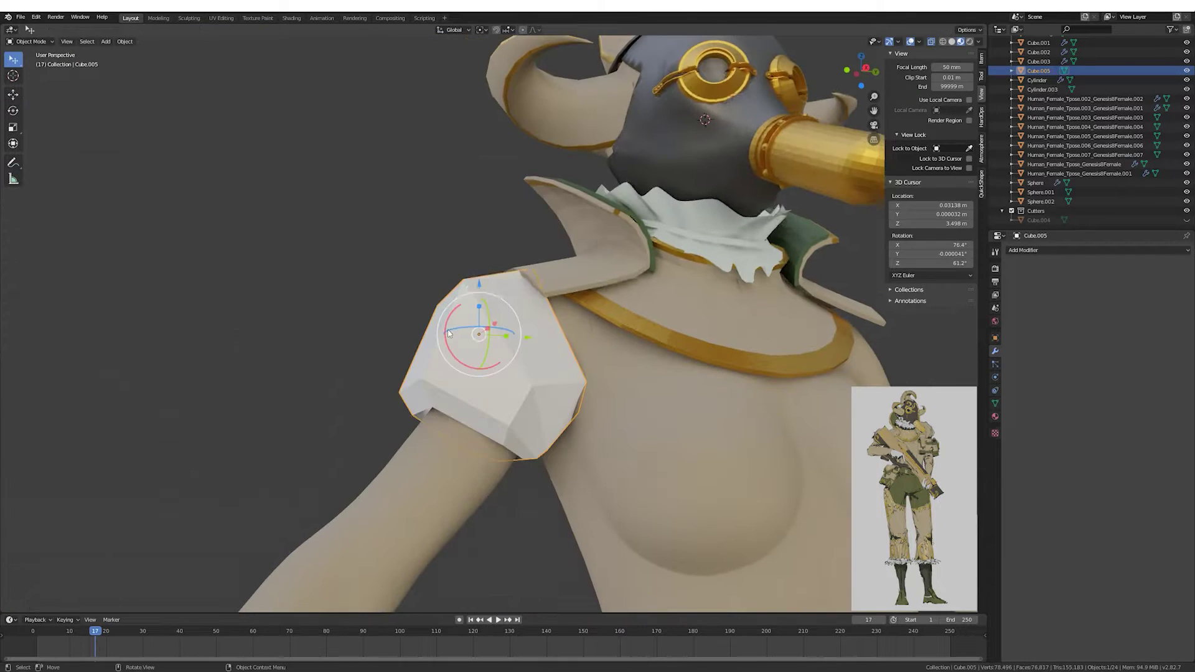
# Assign the Cloth_Beige material and adjust the shoulder piece's vertices and size.
pyautogui.scroll(-2, 473, 335)
pyautogui.press('KP_5')
pyautogui.click(995, 417)
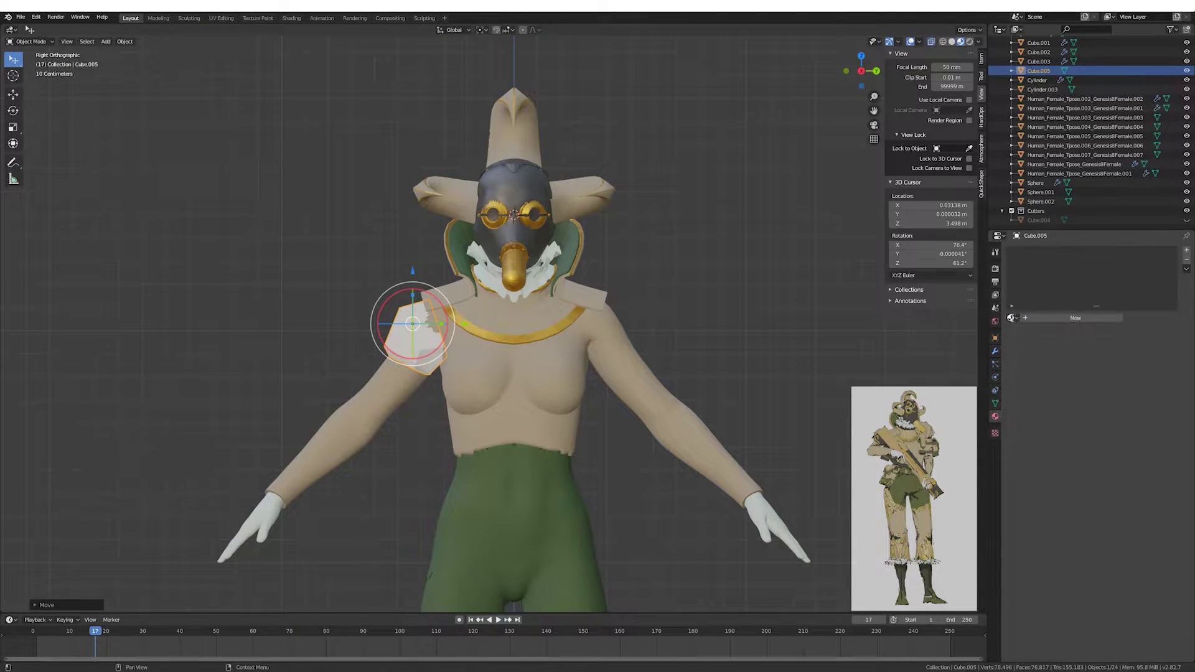
pyautogui.press('Tab')
pyautogui.scroll(2, 470, 369)
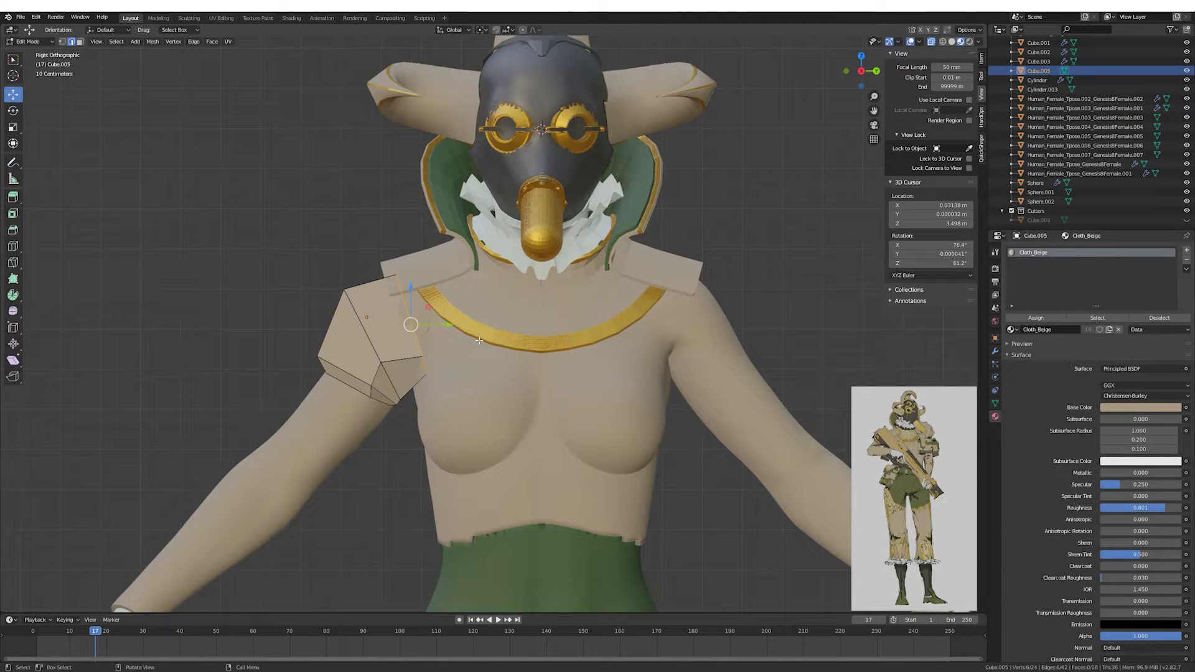
pyautogui.moveTo(479, 341)
pyautogui.keyDown('shift'); pyautogui.mouseDown(button='middle')
pyautogui.moveTo(548, 352)
pyautogui.moveTo(530, 314)
pyautogui.mouseUp(button='middle'); pyautogui.keyUp('shift')
pyautogui.press('Tab')
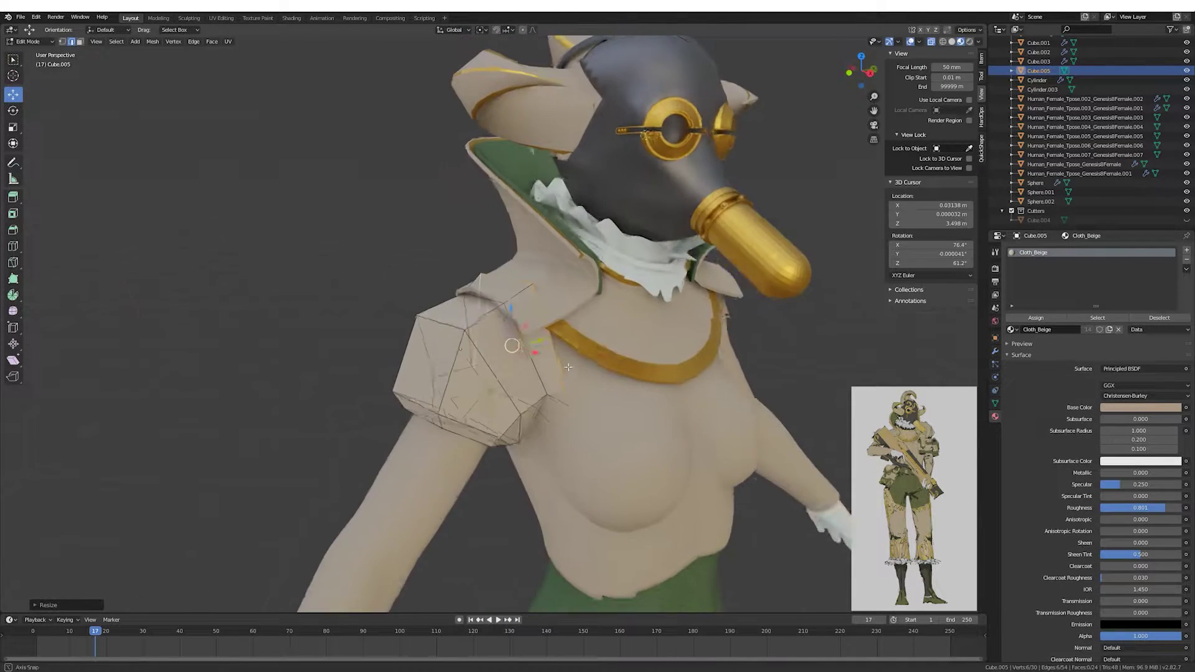
pyautogui.press('Tab')
pyautogui.scroll(2, 516, 329)
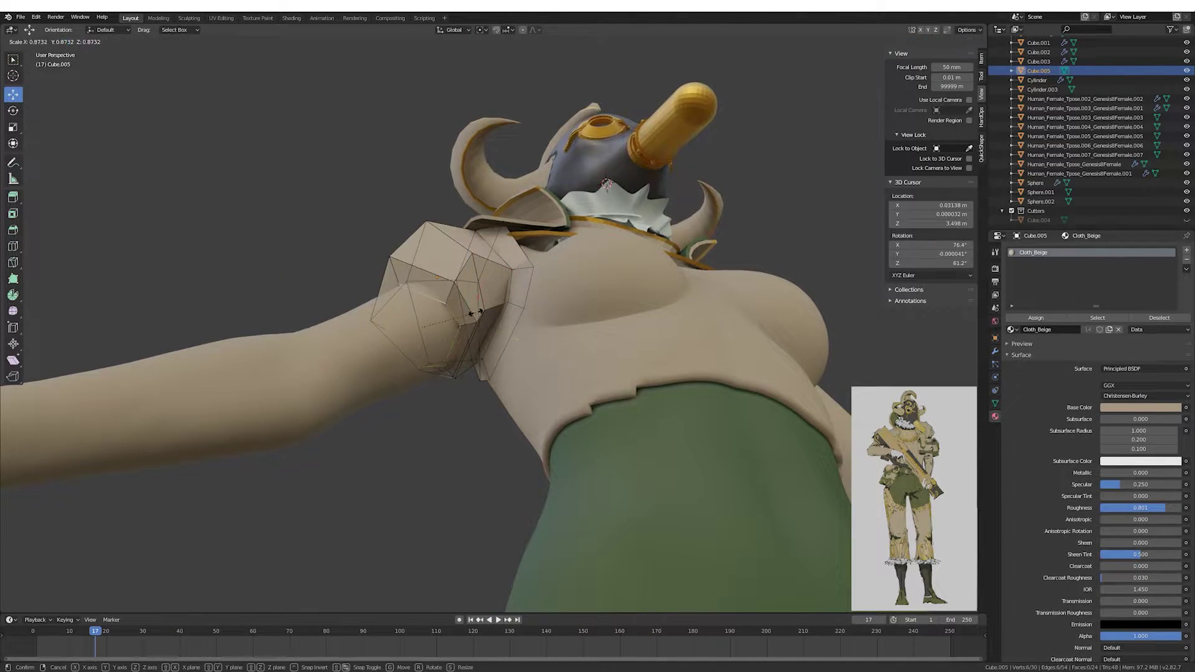
pyautogui.click(473, 313)
pyautogui.moveTo(473, 313)
pyautogui.mouseDown(button='middle')
pyautogui.moveTo(640, 342)
pyautogui.moveTo(554, 303)
pyautogui.mouseUp(button='middle')
pyautogui.press('KP_3')
# Reposition the green-lined collar (Cube.003).
pyautogui.click(480, 259)
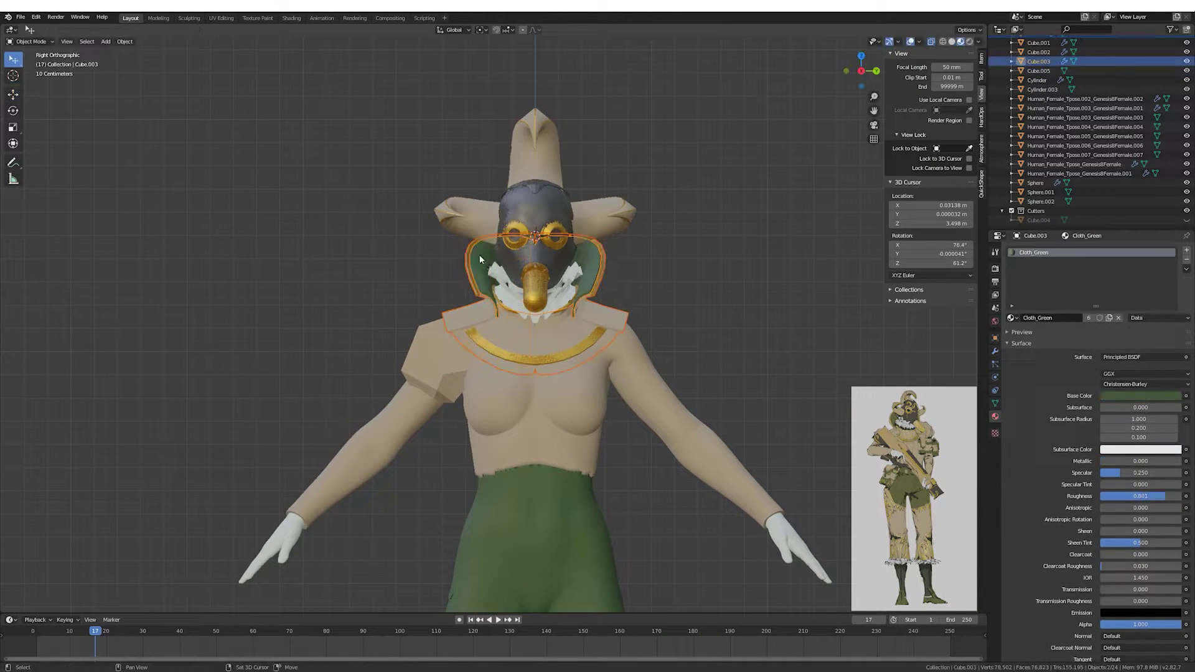
pyautogui.press('g')
pyautogui.click(550, 322)
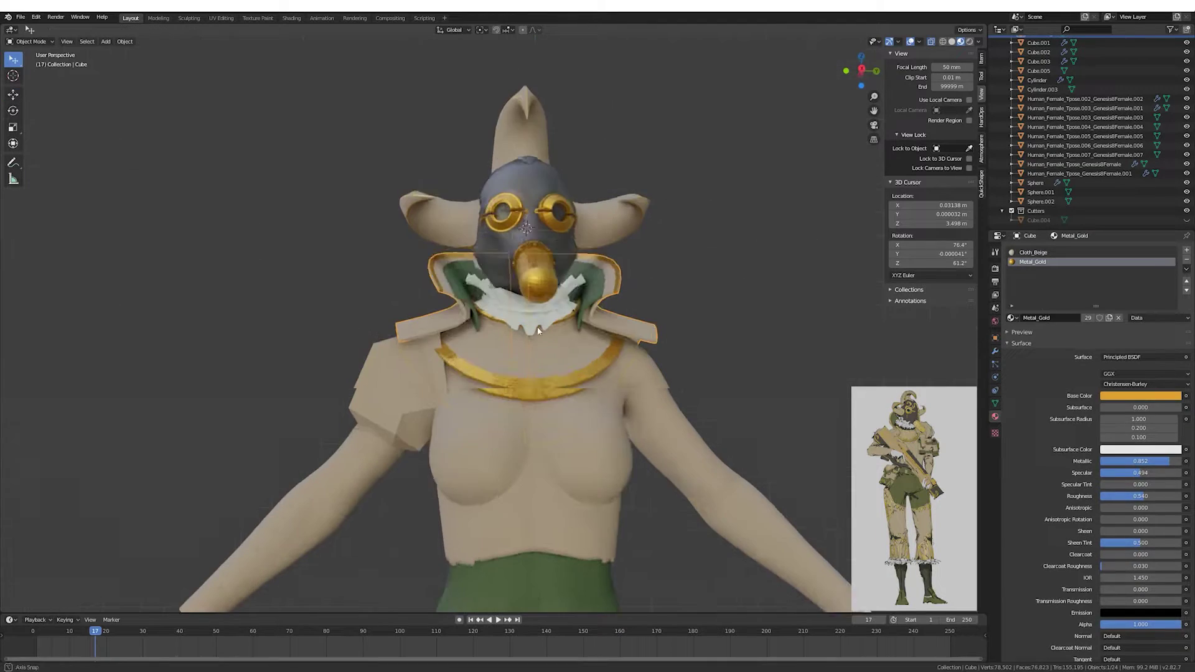
pyautogui.moveTo(550, 323)
pyautogui.mouseDown(button='middle')
pyautogui.moveTo(556, 363)
pyautogui.moveTo(642, 360)
pyautogui.mouseUp(button='middle')
pyautogui.press('Tab')
# Reposition the gold necklace (Cube.001) and reselect the shoulder piece.
pyautogui.click(543, 339)
pyautogui.scroll(3, 556, 363)
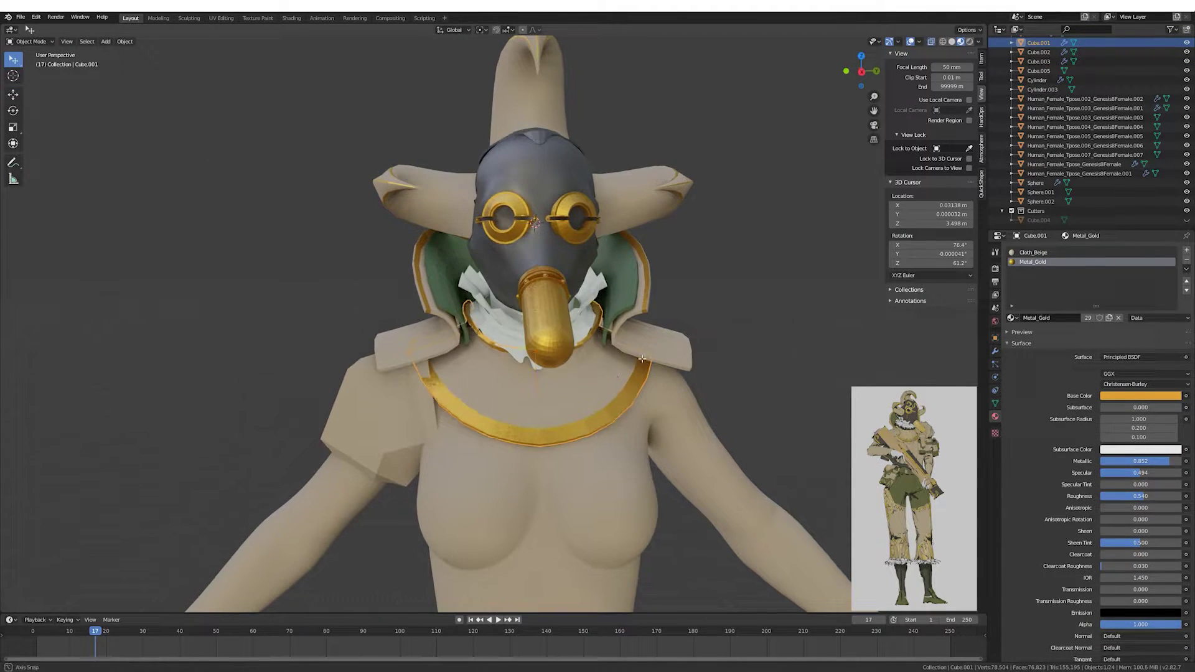
pyautogui.click(582, 405)
pyautogui.press('Tab')
pyautogui.scroll(-4, 581, 405)
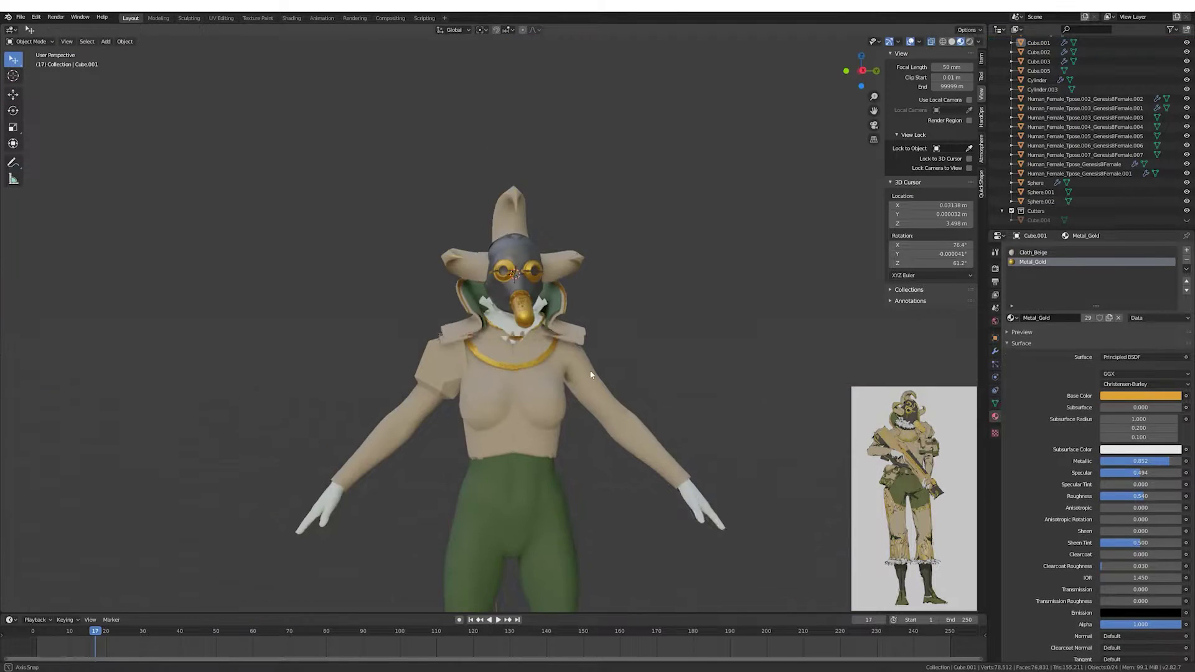
pyautogui.moveTo(581, 406)
pyautogui.mouseDown(button='middle')
pyautogui.moveTo(535, 336)
pyautogui.moveTo(480, 336)
pyautogui.mouseUp(button='middle')
pyautogui.click(473, 337)
pyautogui.press('Tab')
pyautogui.moveTo(655, 379)
pyautogui.mouseDown(button='middle')
pyautogui.moveTo(583, 334)
pyautogui.moveTo(436, 324)
pyautogui.moveTo(467, 327)
pyautogui.mouseUp(button='middle')
# Enter Sculpt Mode on Cube.005 and build Clay brush folds on the sleeve.
pyautogui.hotkey('ctrl', 'Tab')
pyautogui.press('i')
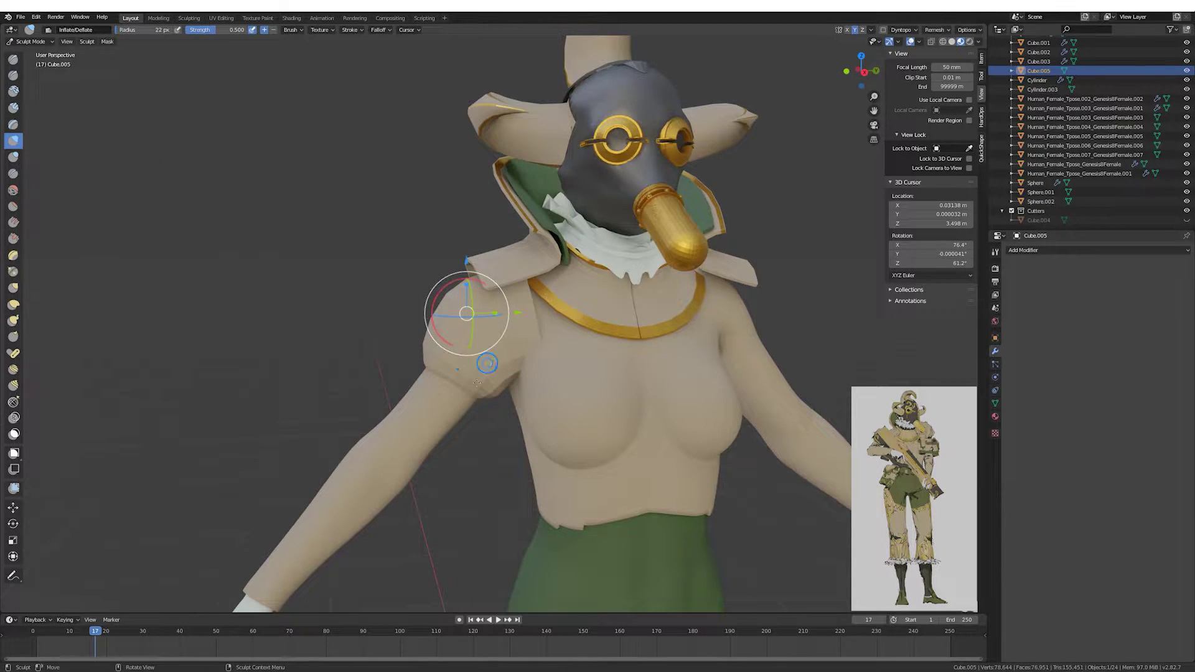
pyautogui.moveTo(477, 382)
pyautogui.mouseDown(button='middle')
pyautogui.moveTo(404, 373)
pyautogui.moveTo(448, 367)
pyautogui.mouseUp(button='middle')
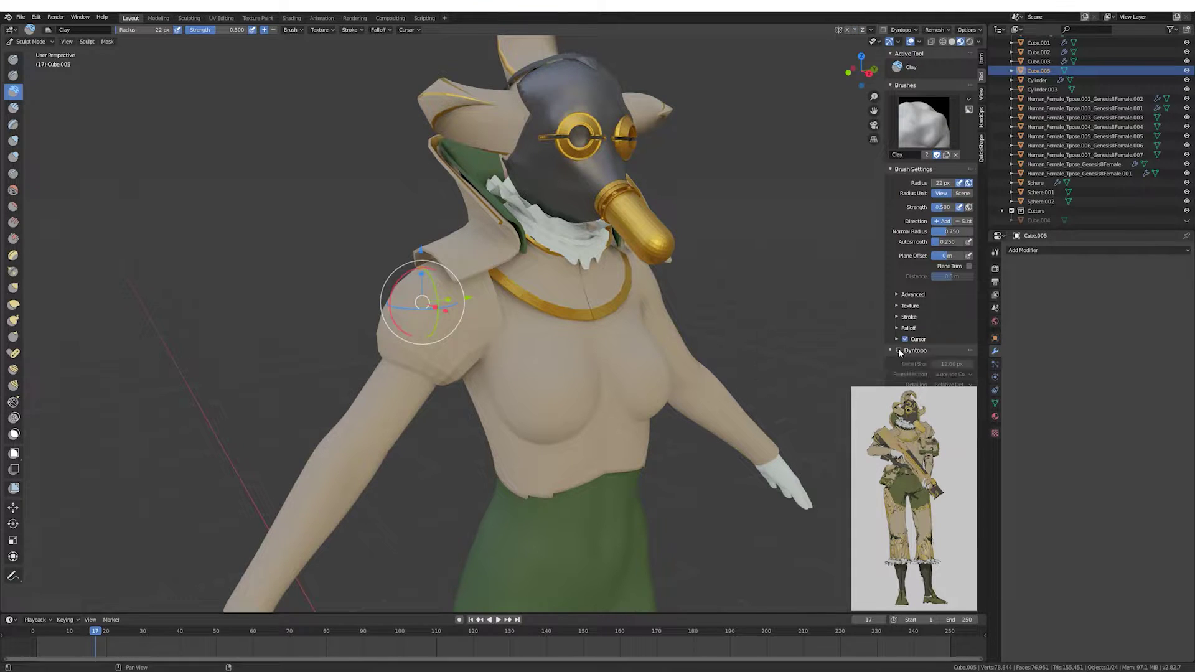
pyautogui.moveTo(449, 377)
pyautogui.mouseDown(button='middle')
pyautogui.moveTo(480, 386)
pyautogui.moveTo(510, 422)
pyautogui.mouseUp(button='middle')
pyautogui.scroll(3, 480, 386)
pyautogui.moveTo(447, 383)
pyautogui.mouseDown(button='middle')
pyautogui.moveTo(467, 373)
pyautogui.moveTo(498, 379)
pyautogui.moveTo(449, 374)
pyautogui.moveTo(557, 391)
pyautogui.moveTo(487, 413)
pyautogui.mouseUp(button='middle')
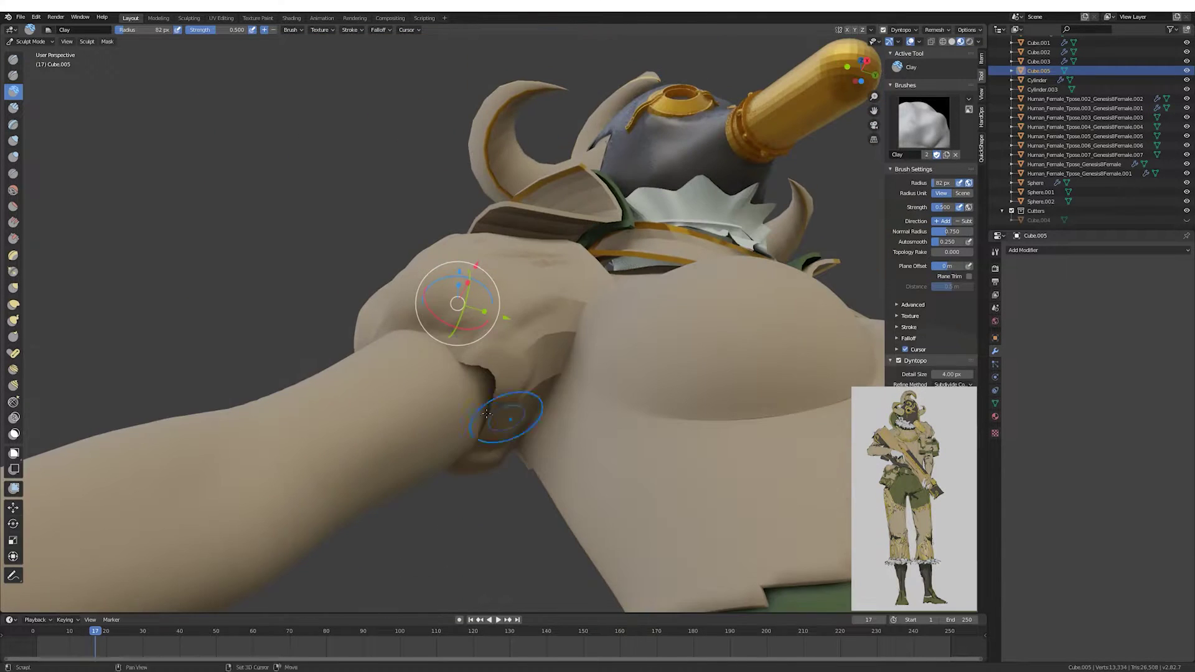
pyautogui.moveTo(549, 331)
pyautogui.mouseDown(button='middle')
pyautogui.moveTo(527, 314)
pyautogui.moveTo(543, 403)
pyautogui.moveTo(452, 434)
pyautogui.mouseUp(button='middle')
pyautogui.moveTo(521, 388)
pyautogui.mouseDown(button='middle')
pyautogui.moveTo(439, 421)
pyautogui.moveTo(498, 388)
pyautogui.moveTo(481, 443)
pyautogui.mouseUp(button='middle')
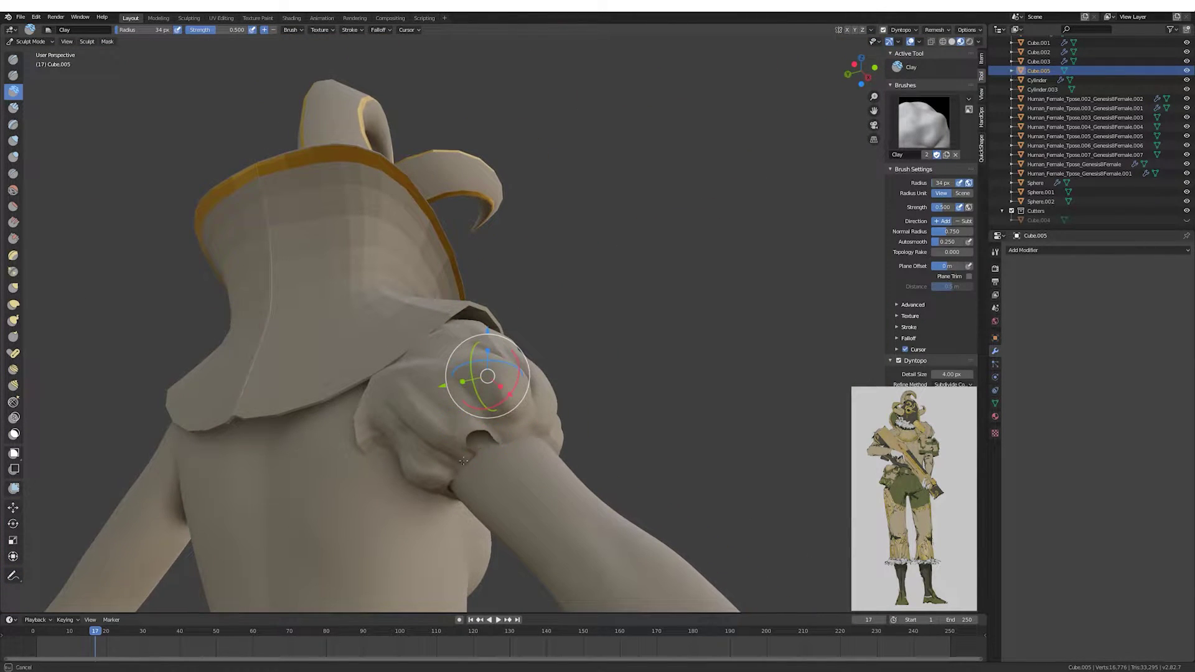
pyautogui.moveTo(366, 312)
pyautogui.mouseDown(button='middle')
pyautogui.moveTo(400, 443)
pyautogui.moveTo(591, 526)
pyautogui.mouseUp(button='middle')
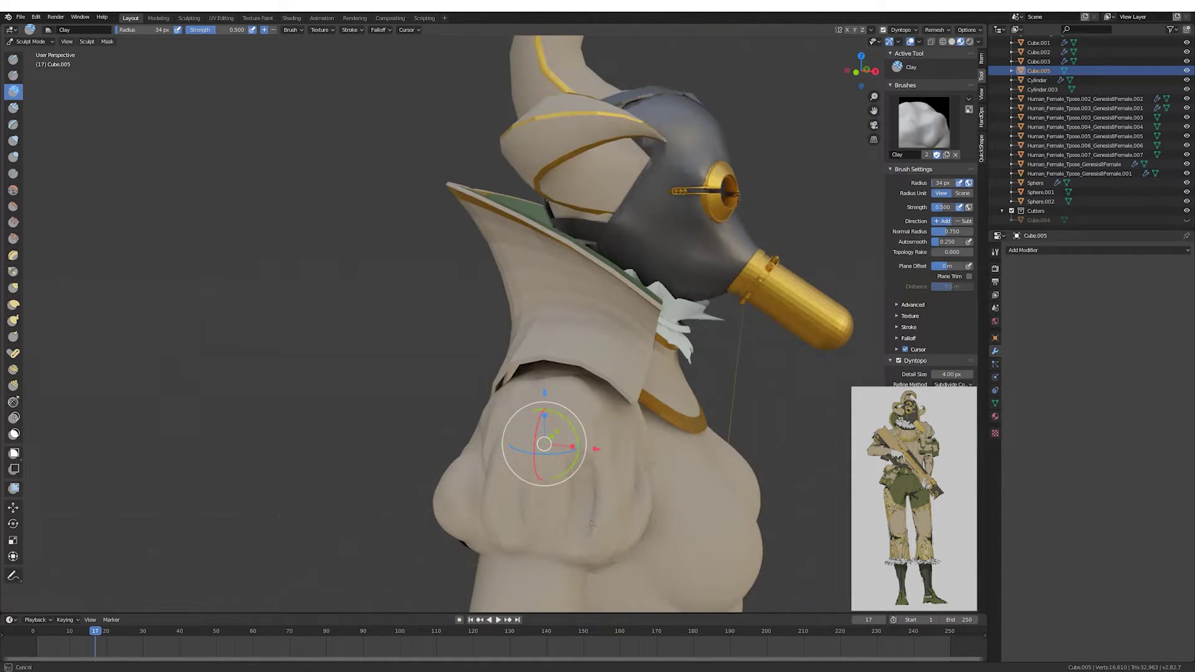
pyautogui.moveTo(613, 464); pyautogui.dragTo(620, 546, button='middle')
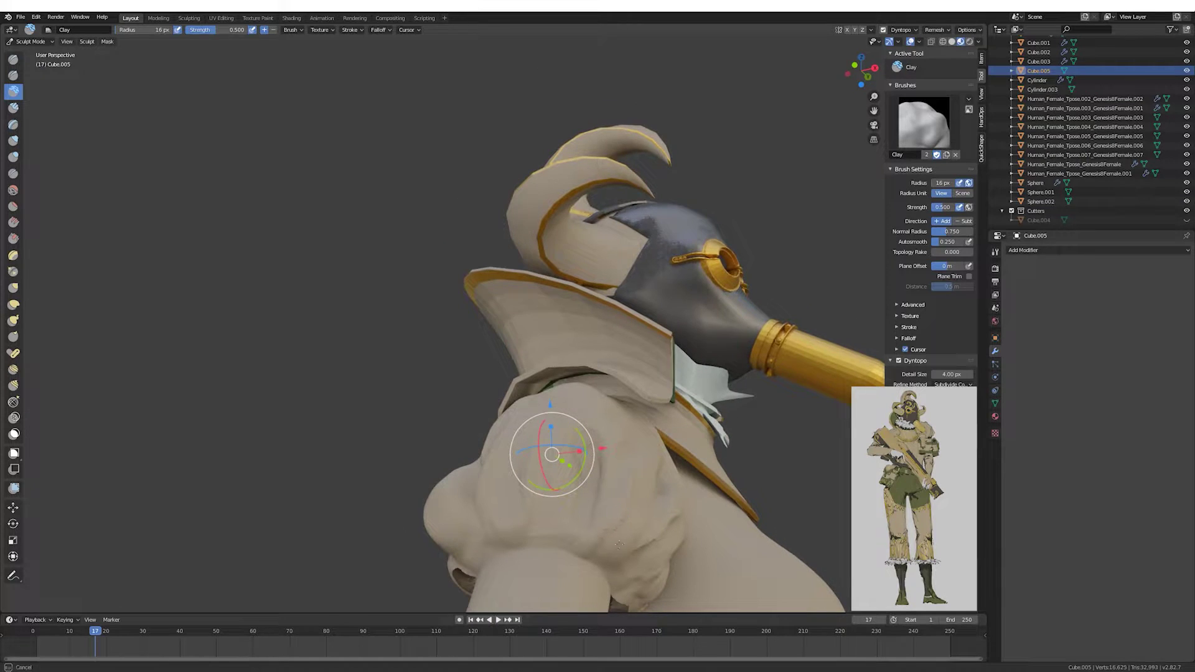
pyautogui.moveTo(503, 525); pyautogui.dragTo(477, 510, button='middle')
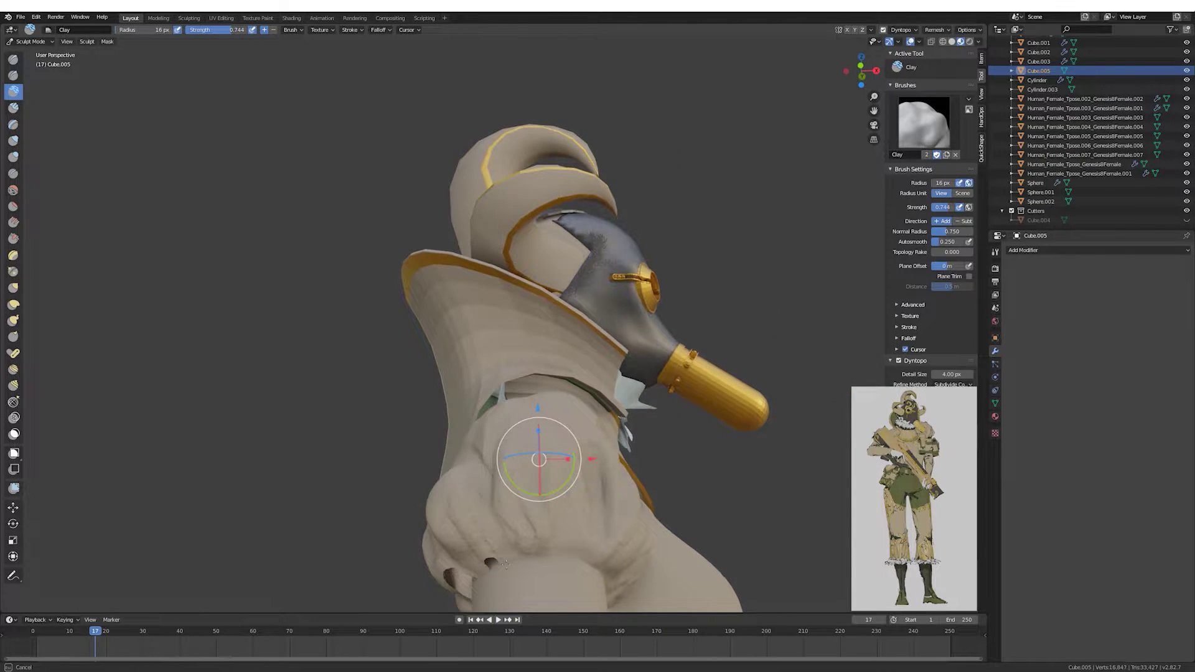
pyautogui.moveTo(506, 564); pyautogui.dragTo(392, 501, button='middle')
# Add finer creases with a 30–48 px Clay brush around the sleeve and collar.
pyautogui.moveTo(548, 419)
pyautogui.mouseDown(button='middle')
pyautogui.moveTo(464, 422)
pyautogui.moveTo(522, 475)
pyautogui.mouseUp(button='middle')
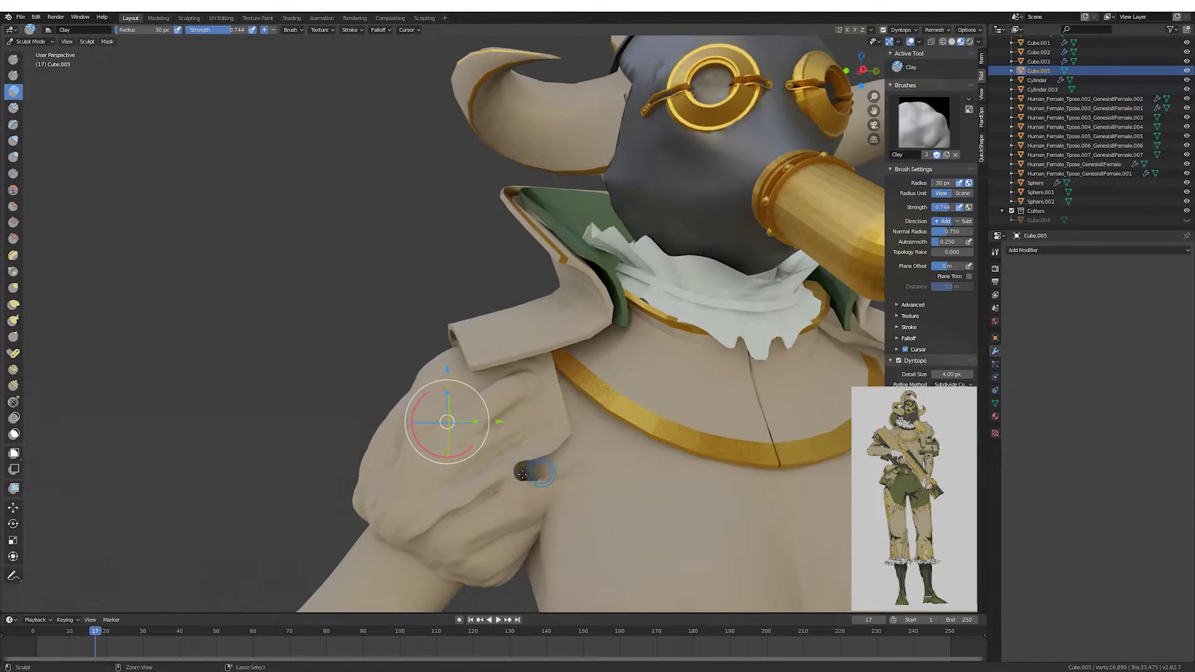
pyautogui.moveTo(478, 515); pyautogui.dragTo(444, 435, button='middle')
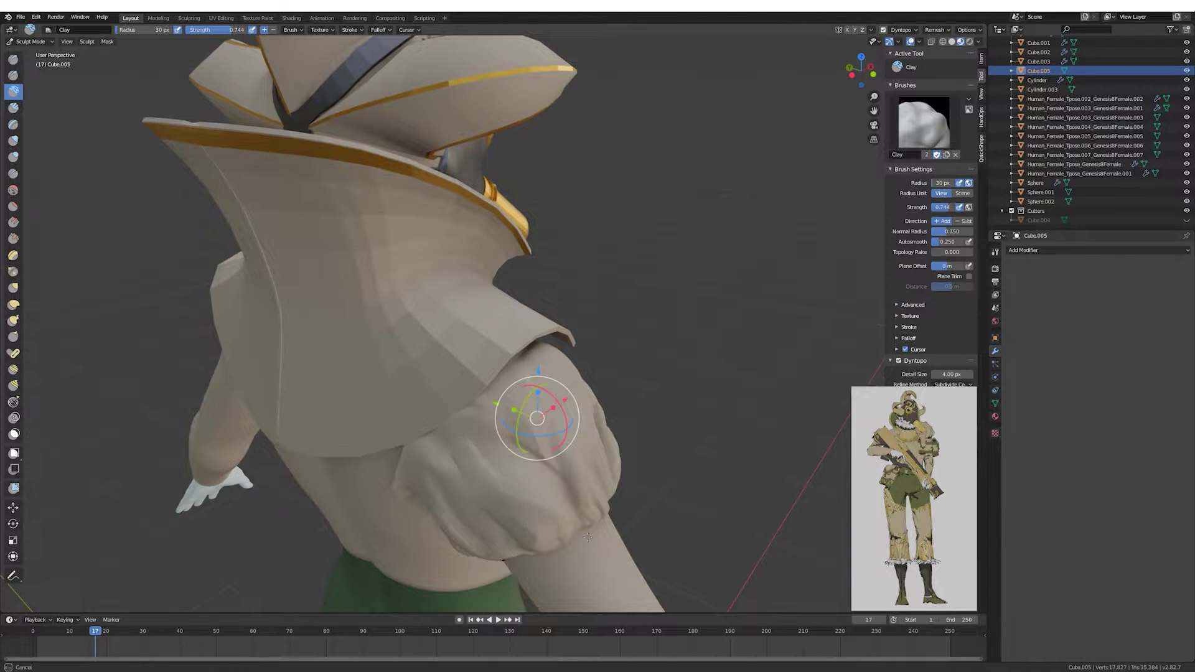
pyautogui.moveTo(588, 537); pyautogui.dragTo(500, 541, button='middle')
pyautogui.moveTo(546, 485)
pyautogui.mouseDown(button='middle')
pyautogui.moveTo(498, 449)
pyautogui.moveTo(492, 405)
pyautogui.mouseUp(button='middle')
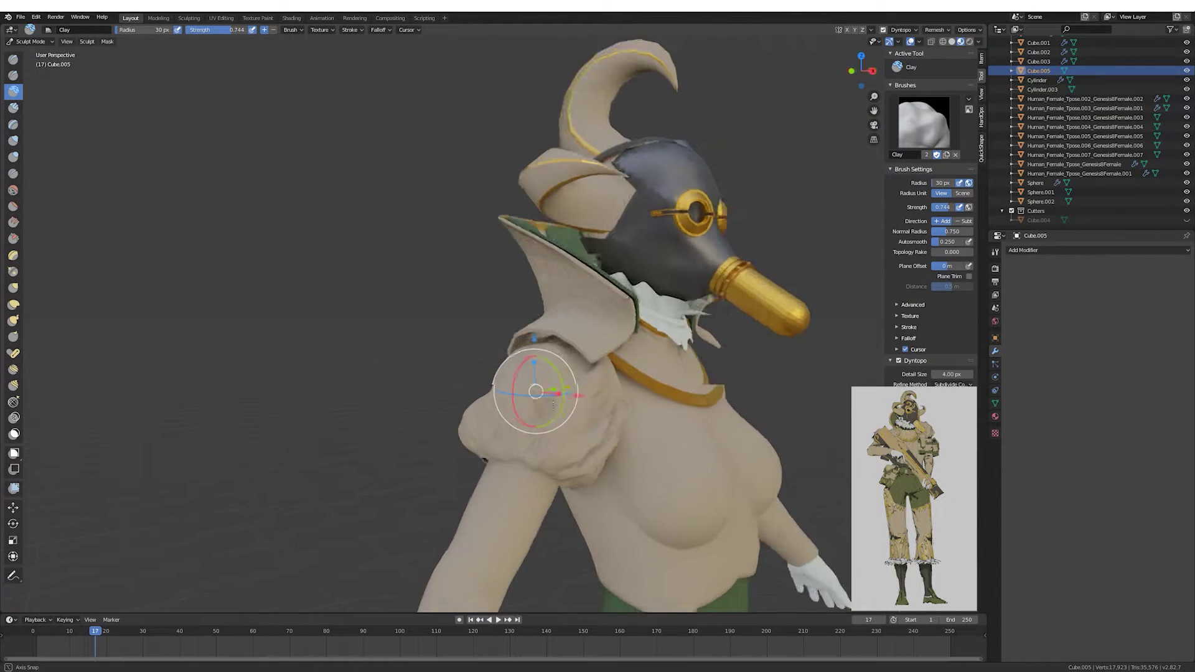
pyautogui.scroll(4, 492, 373)
pyautogui.moveTo(878, 58); pyautogui.dragTo(446, 374, button='middle')
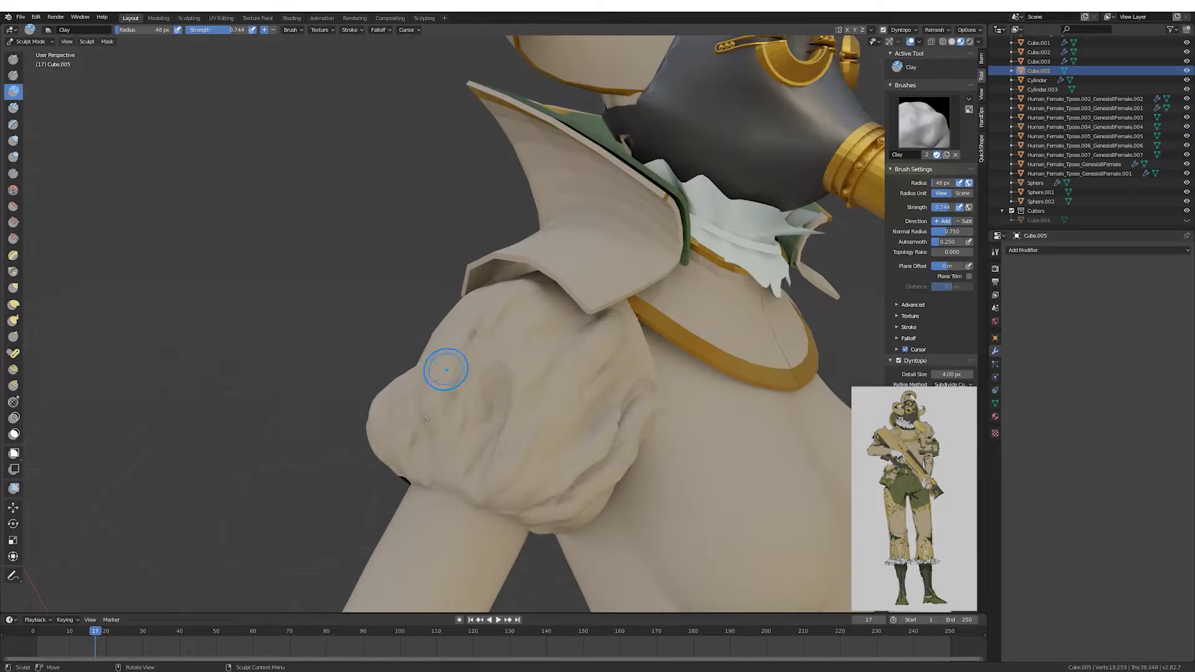
pyautogui.moveTo(496, 425); pyautogui.dragTo(472, 432, button='middle')
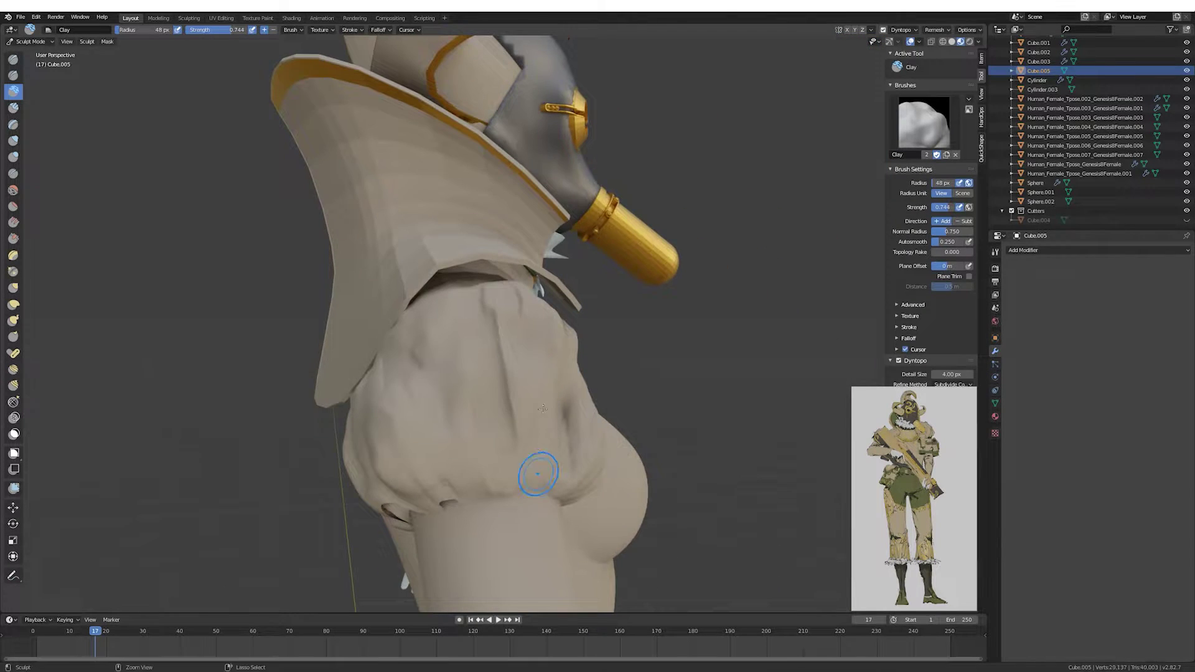
pyautogui.moveTo(538, 473)
pyautogui.mouseDown(button='middle')
pyautogui.moveTo(436, 436)
pyautogui.moveTo(560, 401)
pyautogui.mouseUp(button='middle')
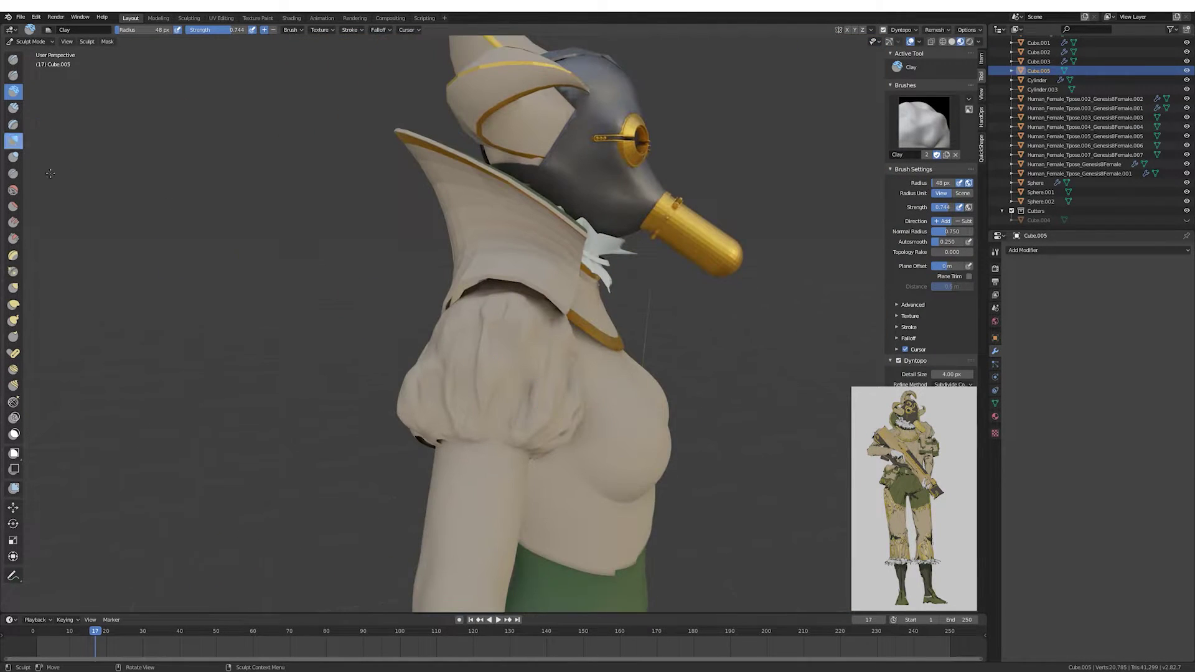
pyautogui.moveTo(456, 384)
pyautogui.mouseDown(button='middle')
pyautogui.moveTo(561, 374)
pyautogui.moveTo(424, 426)
pyautogui.moveTo(506, 388)
pyautogui.moveTo(529, 433)
pyautogui.moveTo(423, 392)
pyautogui.mouseUp(button='middle')
pyautogui.moveTo(457, 323)
pyautogui.mouseDown(button='middle')
pyautogui.moveTo(424, 390)
pyautogui.moveTo(486, 408)
pyautogui.moveTo(15, 94)
pyautogui.mouseUp(button='middle')
# Refine sleeve folds with a 120 px brush, then Inflate, Clay Strips and Grab.
pyautogui.press('f')
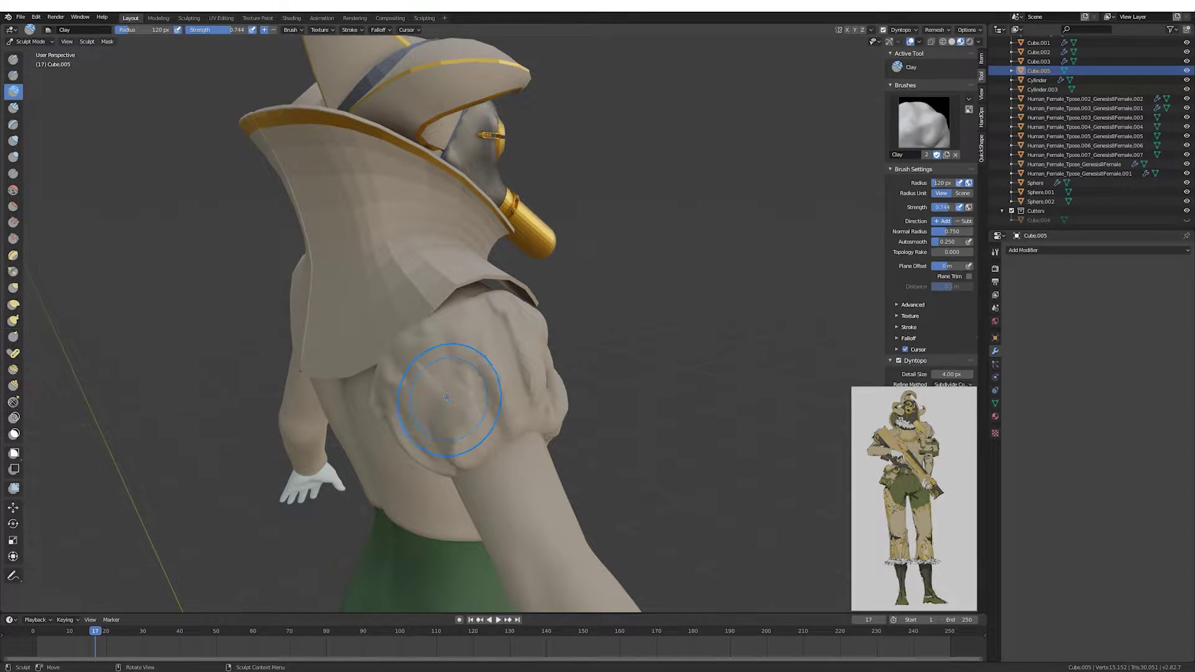
pyautogui.moveTo(443, 404)
pyautogui.mouseDown(button='middle')
pyautogui.moveTo(489, 353)
pyautogui.moveTo(491, 386)
pyautogui.moveTo(452, 382)
pyautogui.moveTo(492, 392)
pyautogui.moveTo(485, 414)
pyautogui.moveTo(769, 350)
pyautogui.moveTo(20, 125)
pyautogui.mouseUp(button='middle')
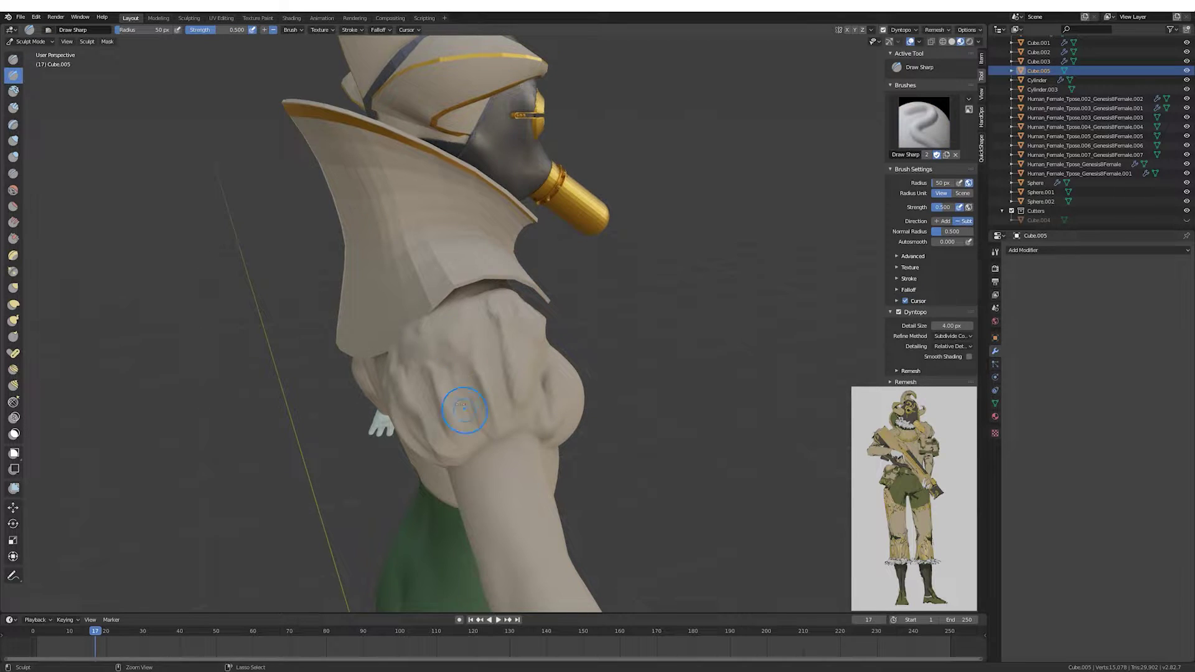
pyautogui.moveTo(464, 409)
pyautogui.mouseDown(button='middle')
pyautogui.moveTo(491, 426)
pyautogui.moveTo(458, 391)
pyautogui.moveTo(17, 138)
pyautogui.moveTo(454, 354)
pyautogui.mouseUp(button='middle')
pyautogui.click(14, 140)
pyautogui.click(14, 107)
pyautogui.moveTo(373, 312)
pyautogui.mouseDown(button='middle')
pyautogui.moveTo(494, 401)
pyautogui.moveTo(311, 261)
pyautogui.moveTo(17, 70)
pyautogui.mouseUp(button='middle')
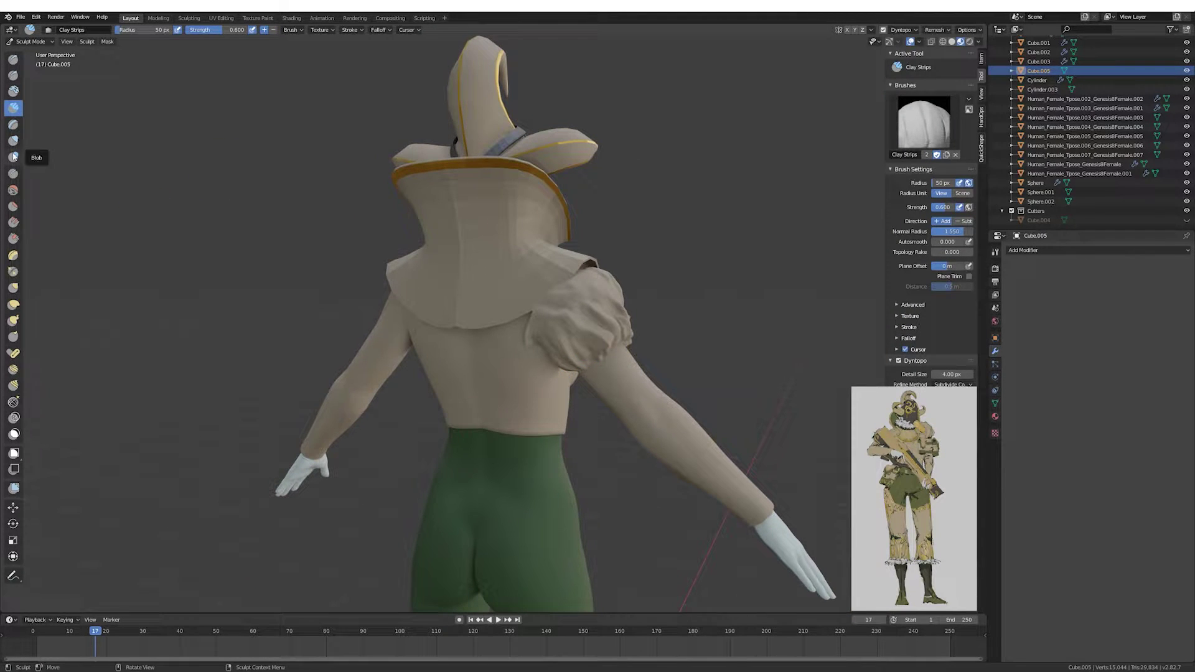
pyautogui.click(13, 291)
pyautogui.moveTo(280, 324)
pyautogui.mouseDown(button='middle')
pyautogui.moveTo(399, 355)
pyautogui.moveTo(496, 340)
pyautogui.moveTo(560, 359)
pyautogui.moveTo(435, 365)
pyautogui.moveTo(473, 349)
pyautogui.moveTo(436, 349)
pyautogui.moveTo(620, 307)
pyautogui.moveTo(556, 309)
pyautogui.moveTo(527, 378)
pyautogui.mouseUp(button='middle')
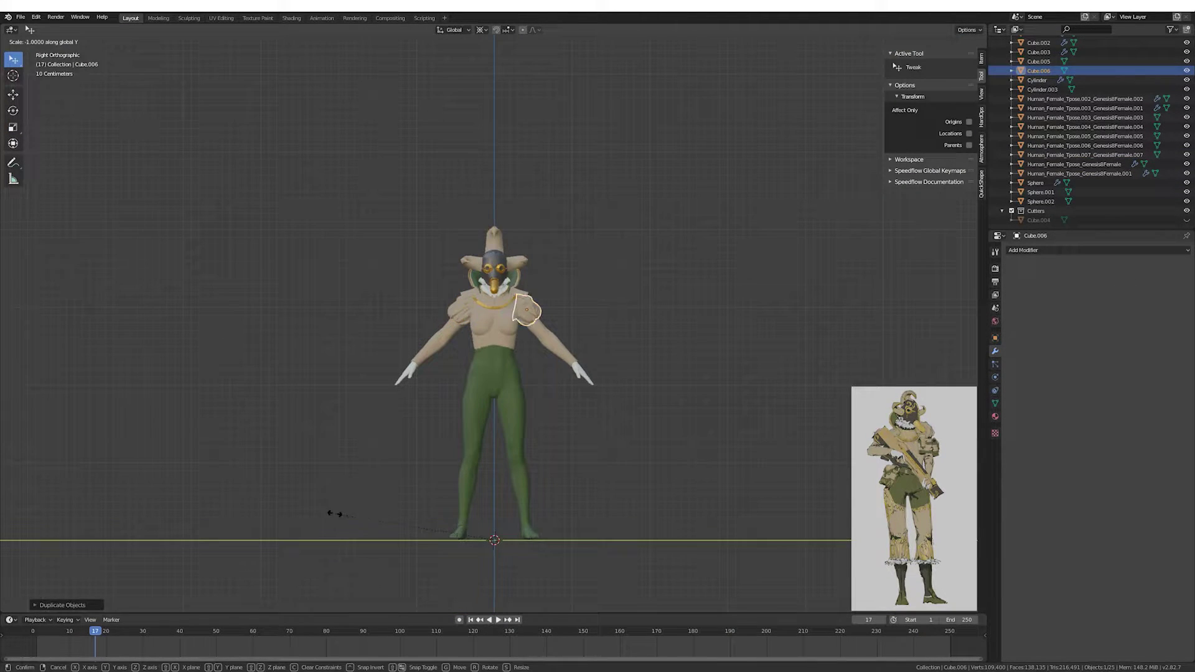
# Select the shirt, orbit around the torso, and save the blend file.
pyautogui.scroll(3, 579, 261)
pyautogui.click(518, 253)
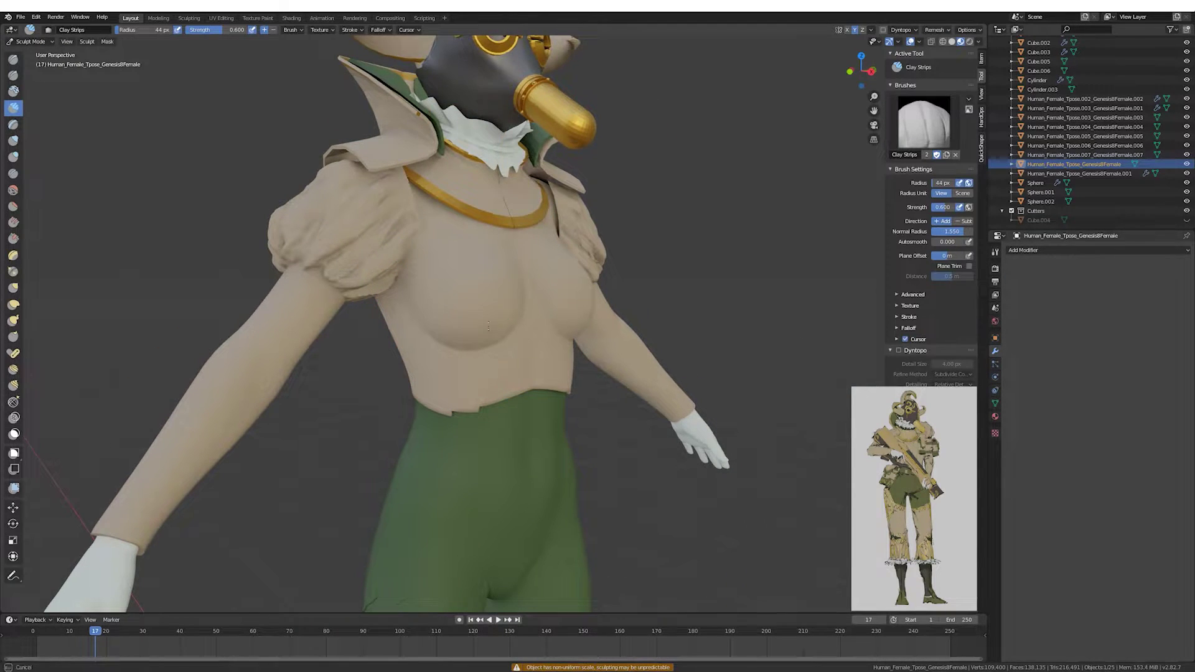
pyautogui.moveTo(489, 326); pyautogui.dragTo(473, 316, button='middle')
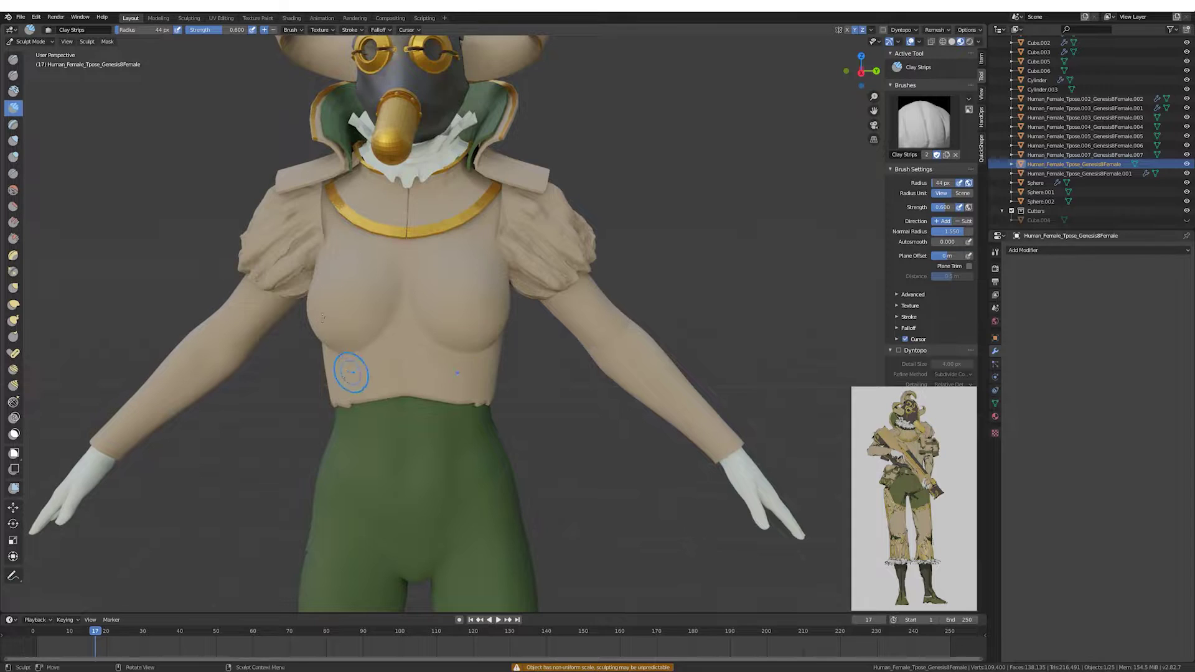
pyautogui.moveTo(351, 372); pyautogui.dragTo(535, 324, button='middle')
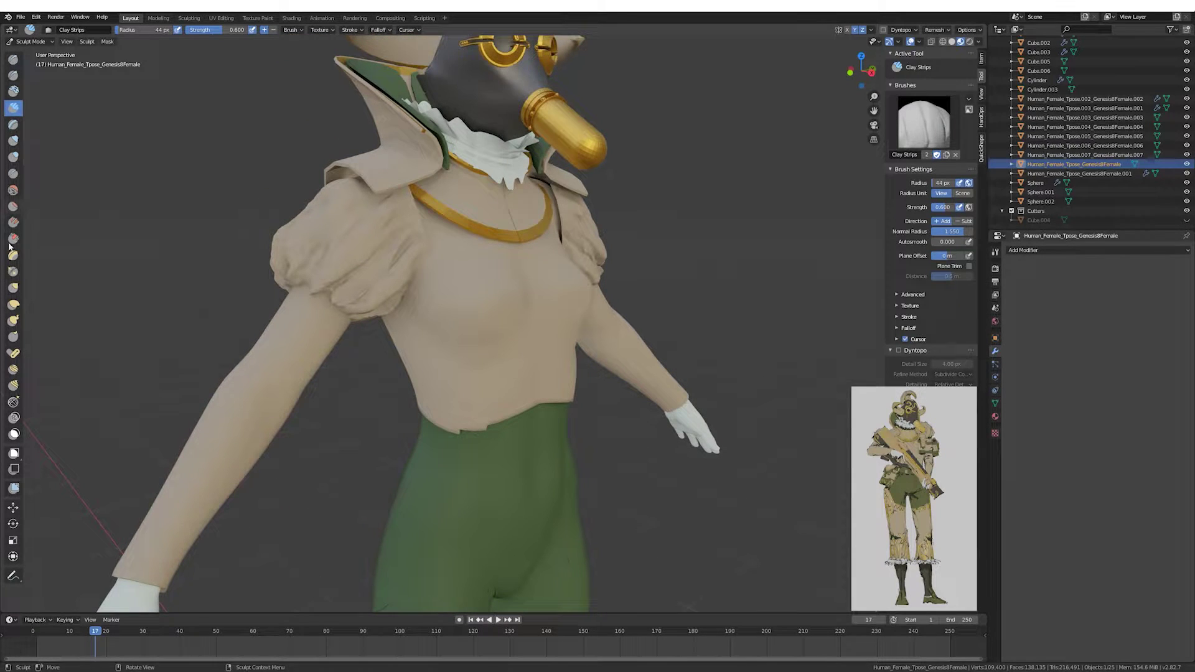
pyautogui.moveTo(500, 297)
pyautogui.mouseDown(button='middle')
pyautogui.moveTo(321, 260)
pyautogui.moveTo(507, 343)
pyautogui.moveTo(249, 330)
pyautogui.moveTo(501, 306)
pyautogui.mouseUp(button='middle')
pyautogui.press('Tab')
pyautogui.hotkey('ctrl', 's')
# Lower the shirt's bottom edge loop about 8 cm along Z with proportional falloff.
pyautogui.press('KP_3')
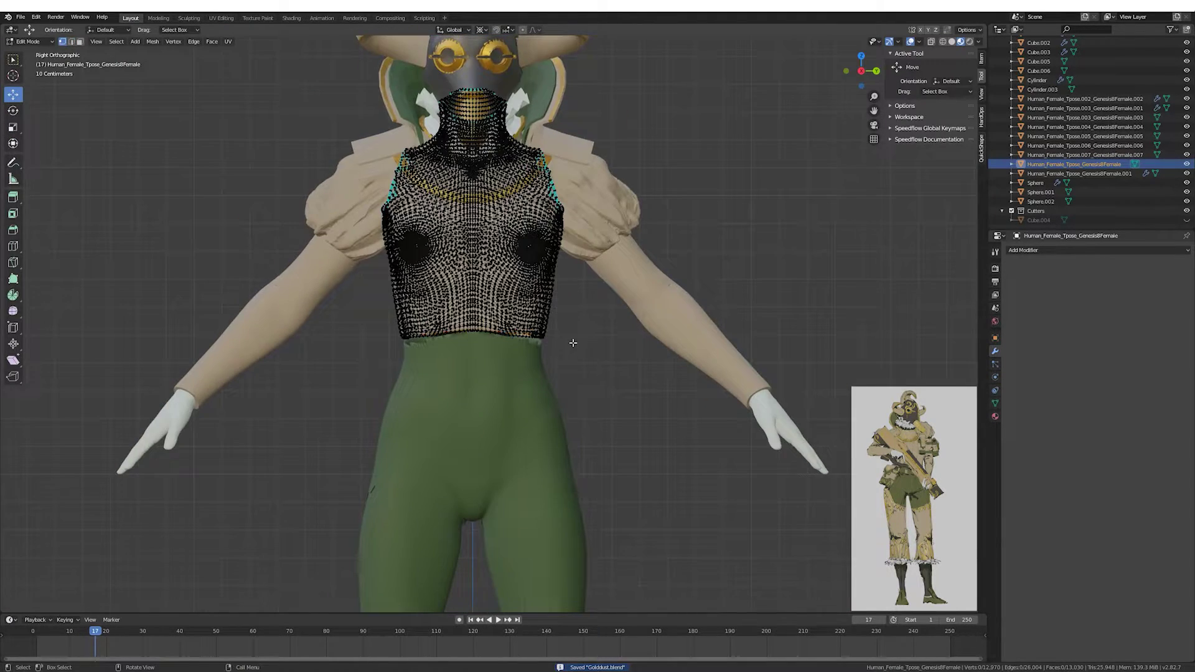
pyautogui.scroll(4, 568, 339)
pyautogui.keyDown('alt'); pyautogui.click(262, 349); pyautogui.keyUp('alt')
pyautogui.scroll(-3, 564, 287)
pyautogui.press('g')
pyautogui.press('z')
pyautogui.press('o')
pyautogui.click(565, 286)
pyautogui.moveTo(564, 286); pyautogui.dragTo(558, 271, button='middle')
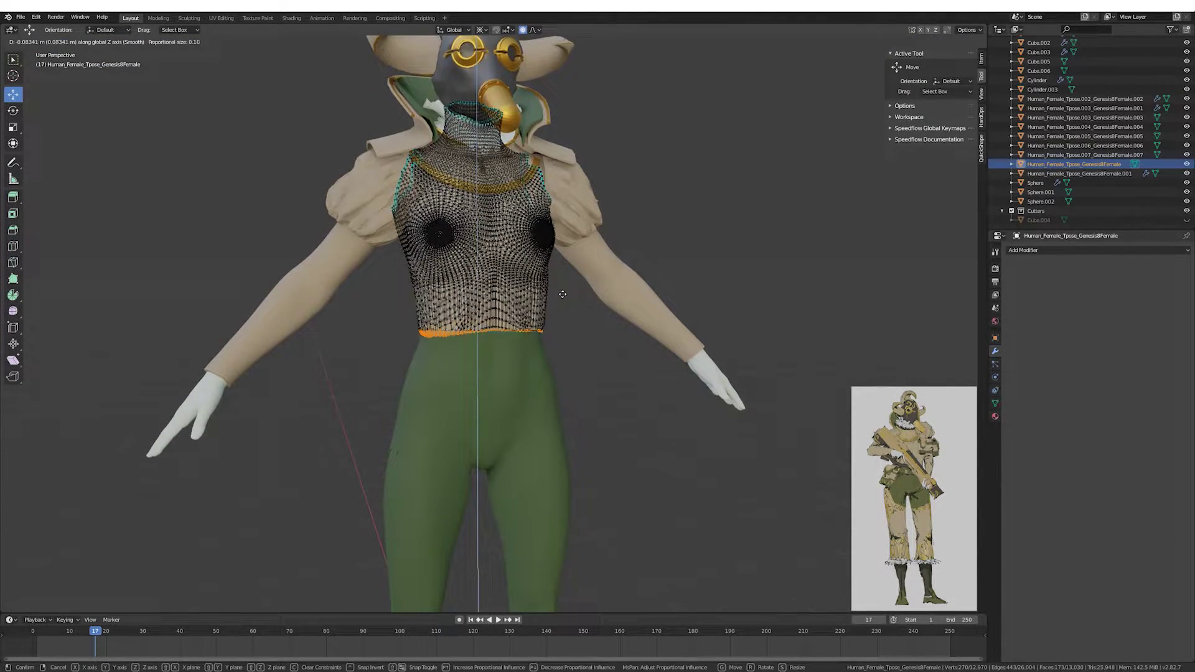
pyautogui.click(562, 294)
pyautogui.scroll(-5, 559, 306)
pyautogui.scroll(8, 544, 289)
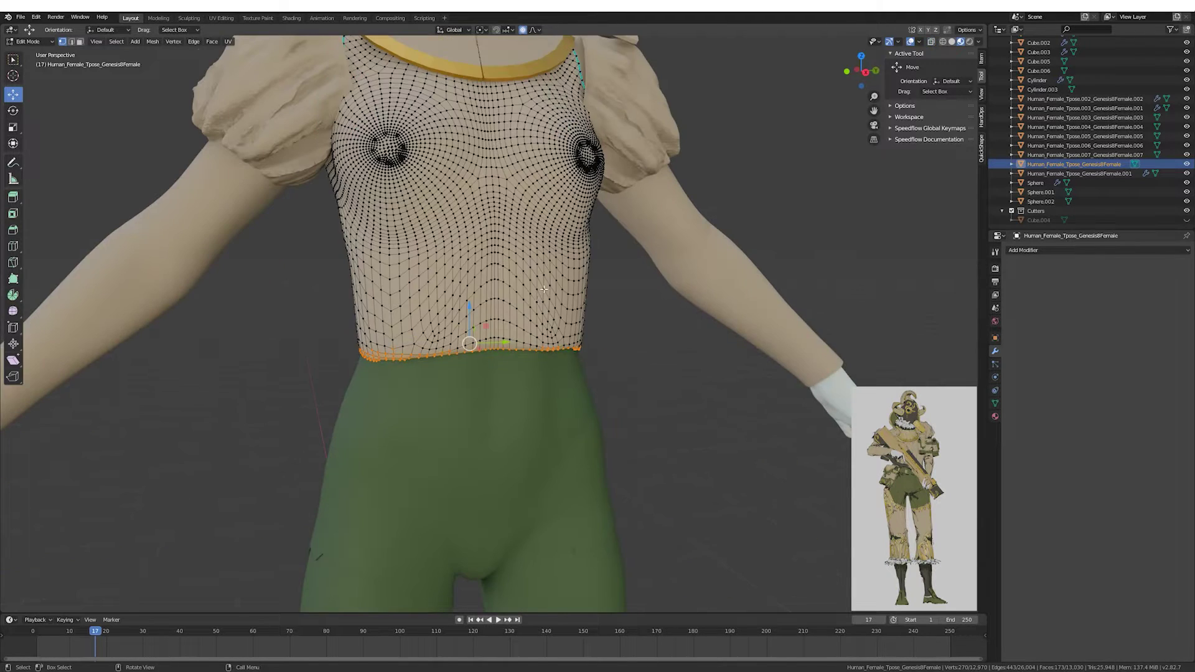
pyautogui.scroll(-1, 544, 289)
pyautogui.press('Tab')
# Select the stray cube beside the green trousers for deletion.
pyautogui.scroll(-5, 685, 230)
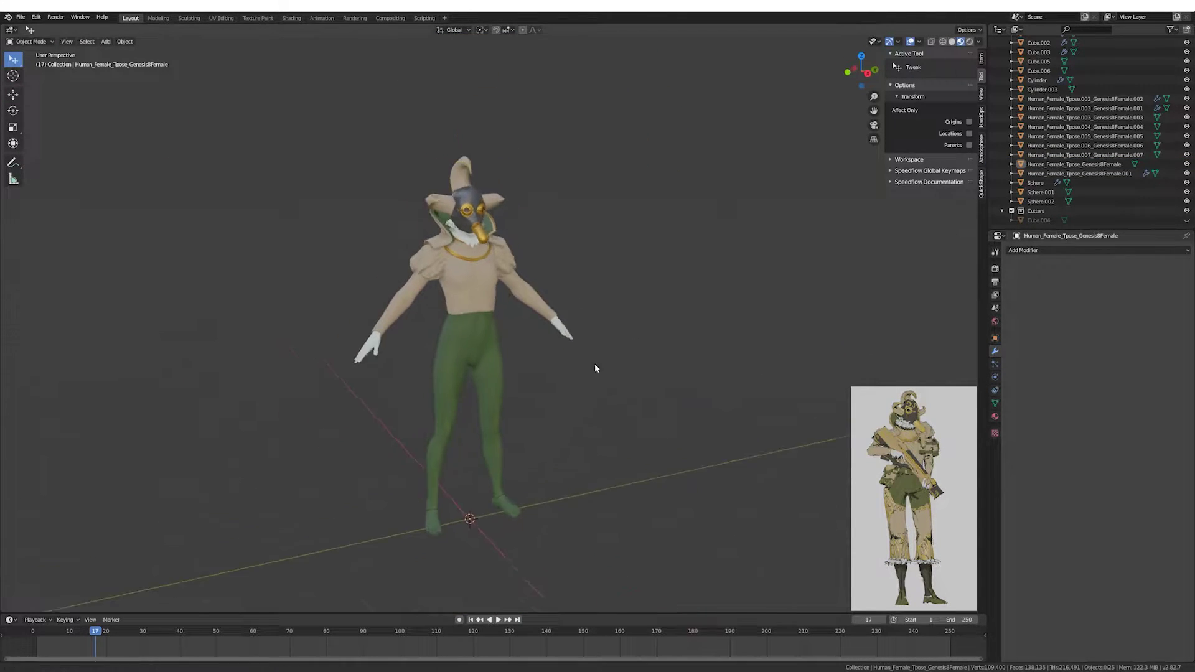
pyautogui.click(492, 349)
pyautogui.moveTo(492, 349); pyautogui.dragTo(558, 320, button='middle')
pyautogui.click(214, 65)
# Delete the stray cube and add a cylinder scaled down to hip size.
pyautogui.press('Delete')
pyautogui.click(106, 42)
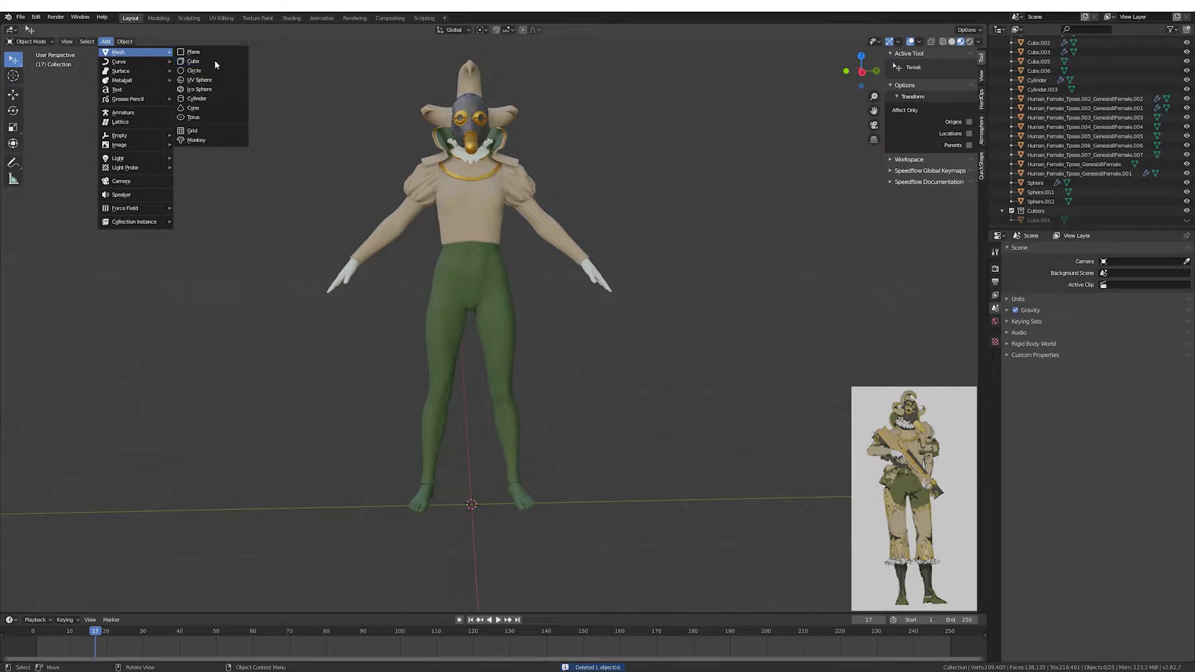
pyautogui.click(223, 98)
pyautogui.press('s')
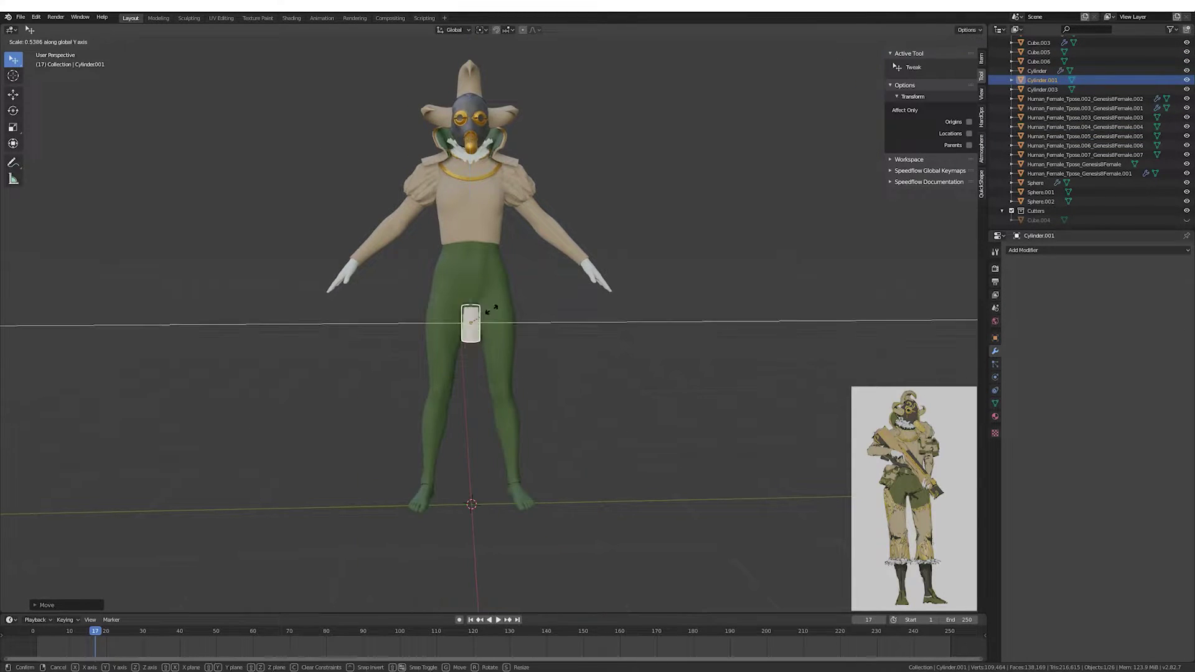
pyautogui.scroll(5, 516, 316)
pyautogui.moveTo(473, 323); pyautogui.dragTo(516, 316, button='middle')
pyautogui.scroll(-5, 517, 316)
pyautogui.moveTo(473, 374); pyautogui.dragTo(445, 463, button='middle')
# Hide one leg of the trousers mesh and select the leg cylinder.
pyautogui.click(445, 462)
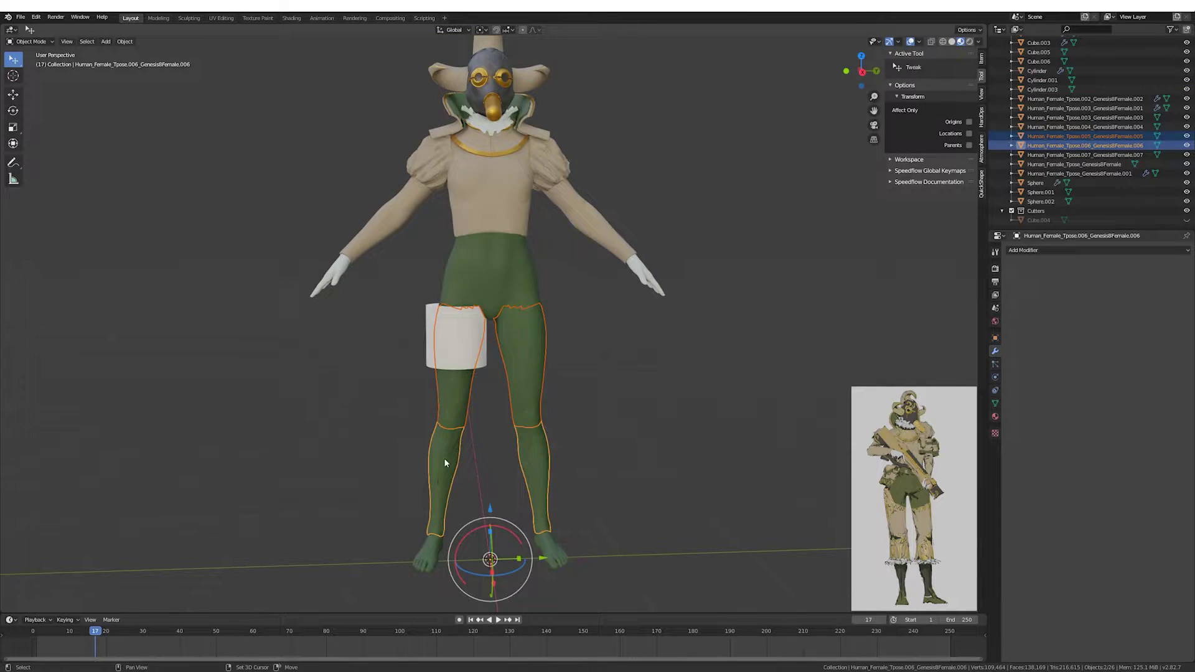
pyautogui.press('Tab')
pyautogui.keyDown('ctrl'); pyautogui.moveTo(436, 365); pyautogui.dragTo(386, 274, button='right'); pyautogui.keyUp('ctrl')
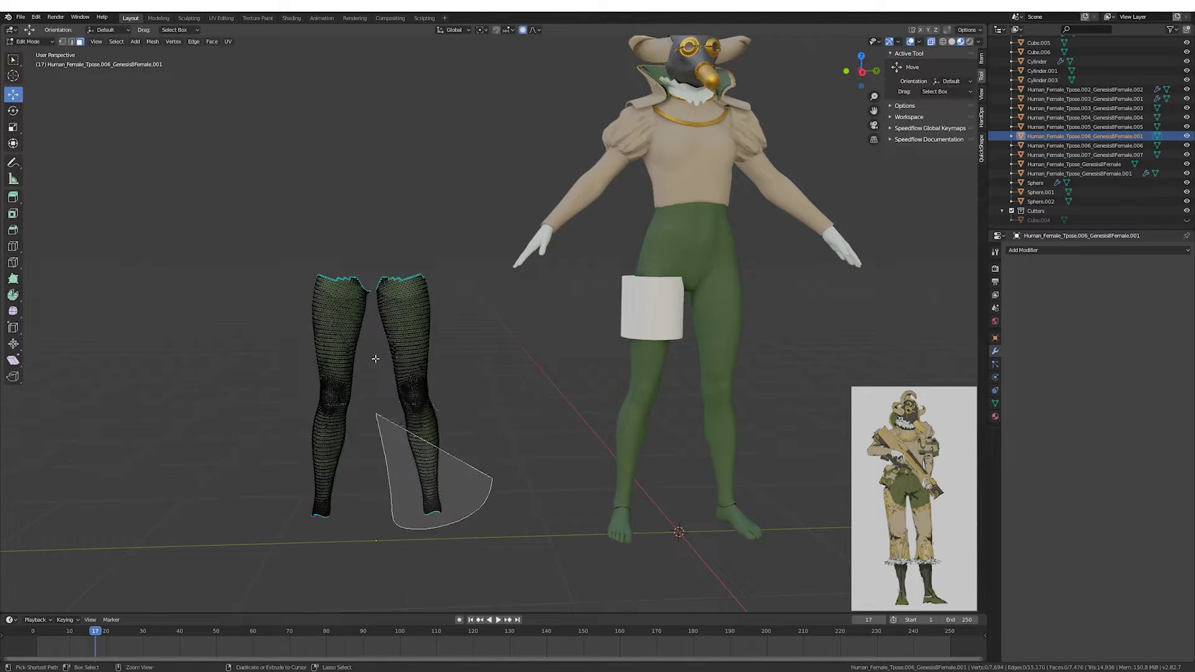
pyautogui.press('h')
pyautogui.click(1061, 136)
pyautogui.write('Legs_Canvas')
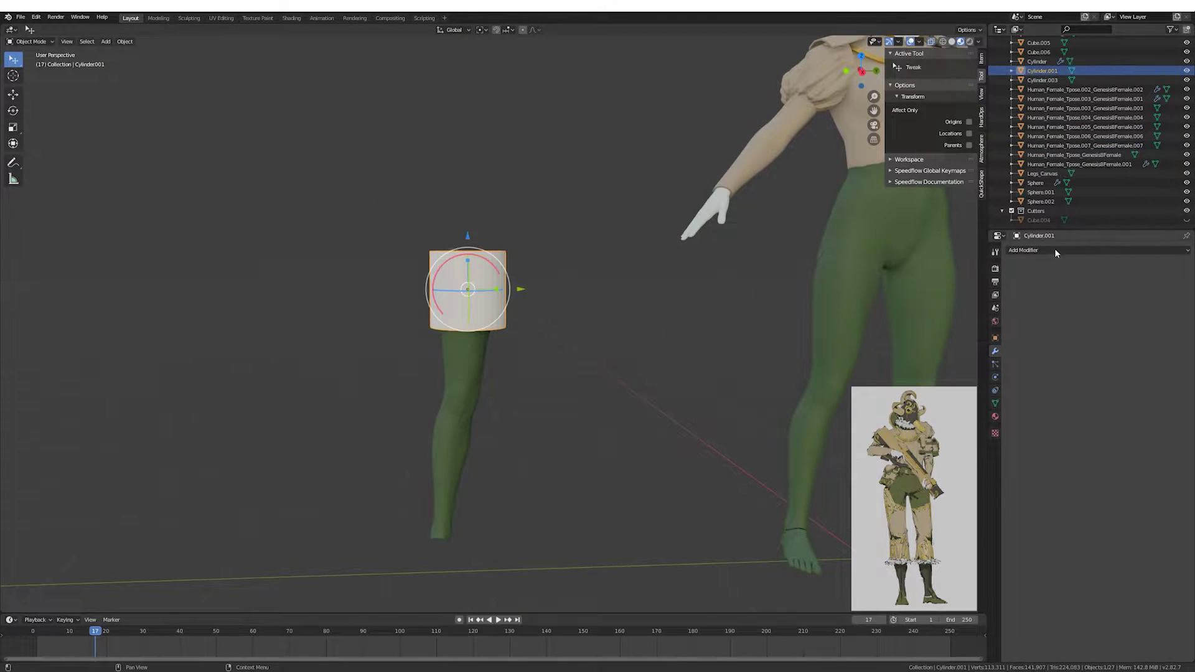
# Add a Shrinkwrap modifier targeting Legs_Canvas with a 0.04 m offset.
pyautogui.click(1056, 253)
pyautogui.click(1096, 367)
pyautogui.click(1052, 301)
pyautogui.click(1046, 348)
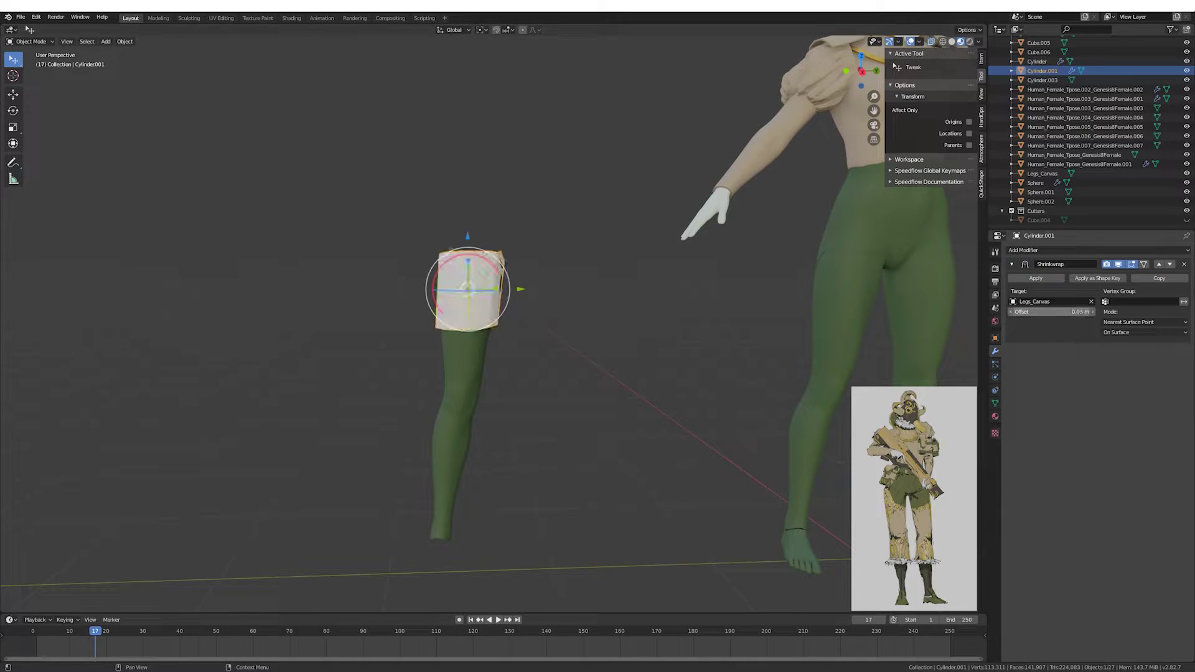
pyautogui.moveTo(1053, 311); pyautogui.dragTo(1062, 311)
# Inspect the wrapped cylinder from the side and move it vertically into place.
pyautogui.press('KP_3')
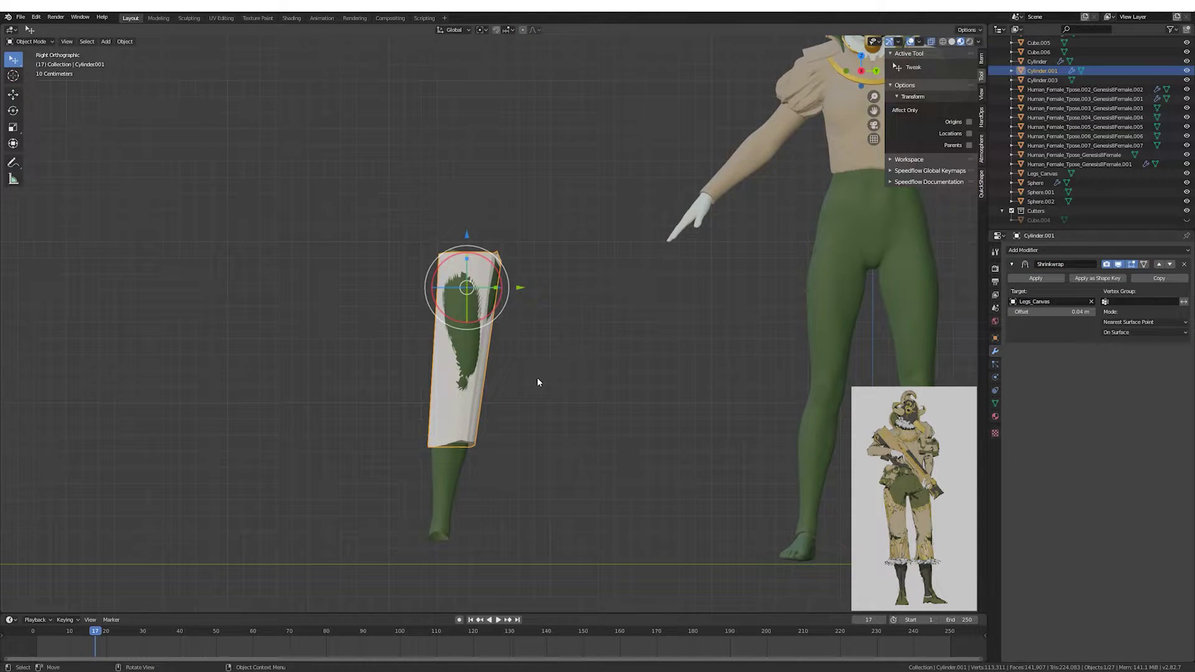
pyautogui.moveTo(538, 382); pyautogui.dragTo(570, 386, button='middle')
pyautogui.press('KP_3')
pyautogui.press('Tab')
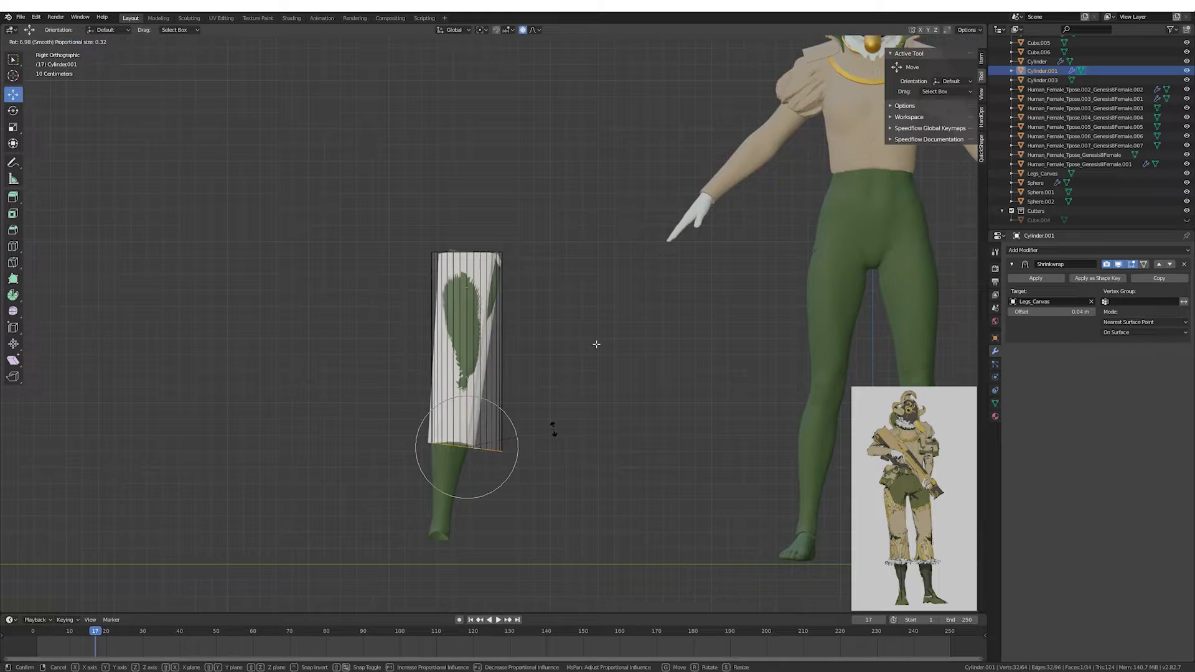
pyautogui.moveTo(610, 345); pyautogui.dragTo(735, 363, button='middle')
pyautogui.press('KP_3')
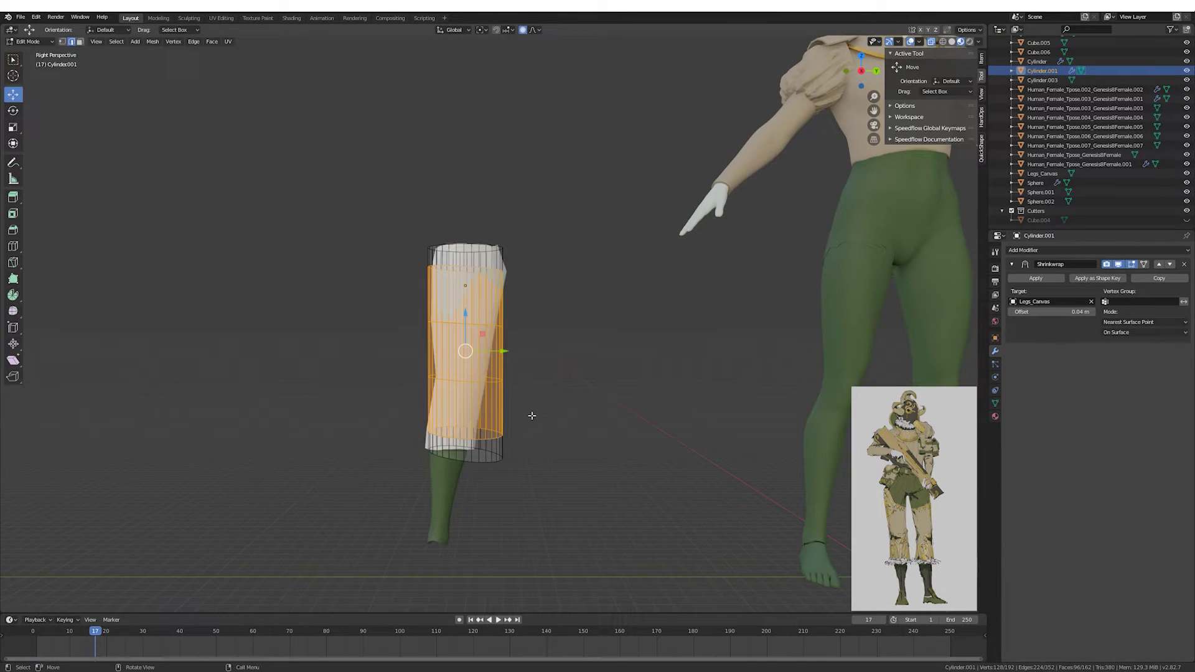
pyautogui.press('Tab')
pyautogui.moveTo(521, 373); pyautogui.dragTo(608, 406, button='middle')
pyautogui.press('KP_3')
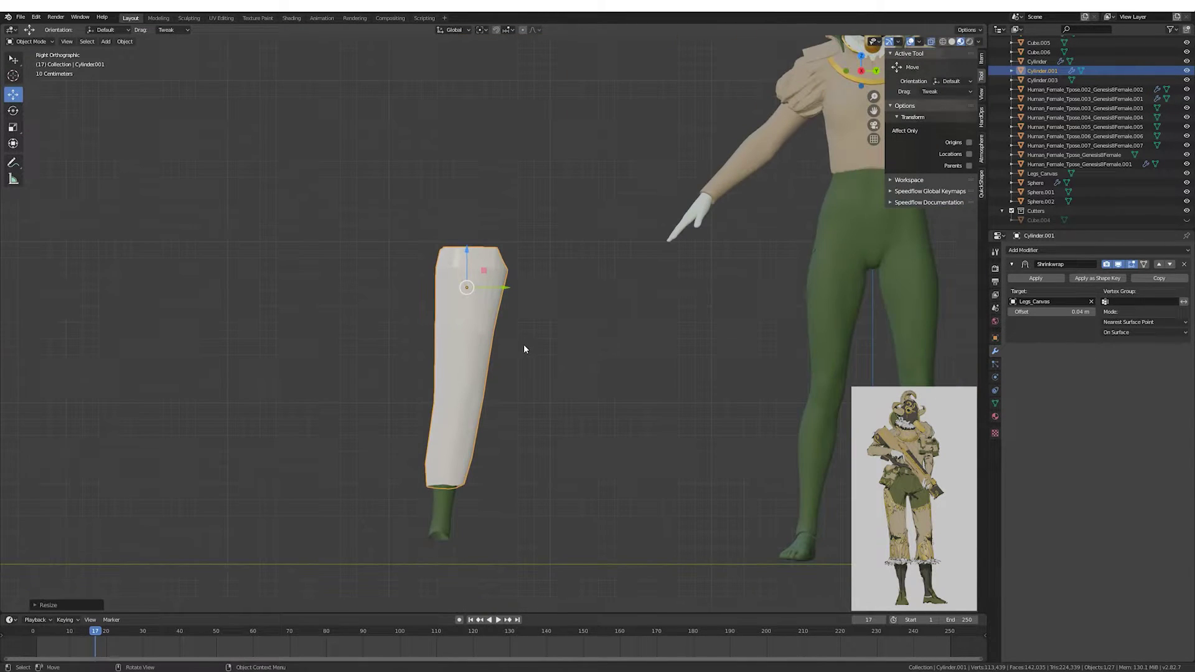
pyautogui.press('g')
pyautogui.press('z')
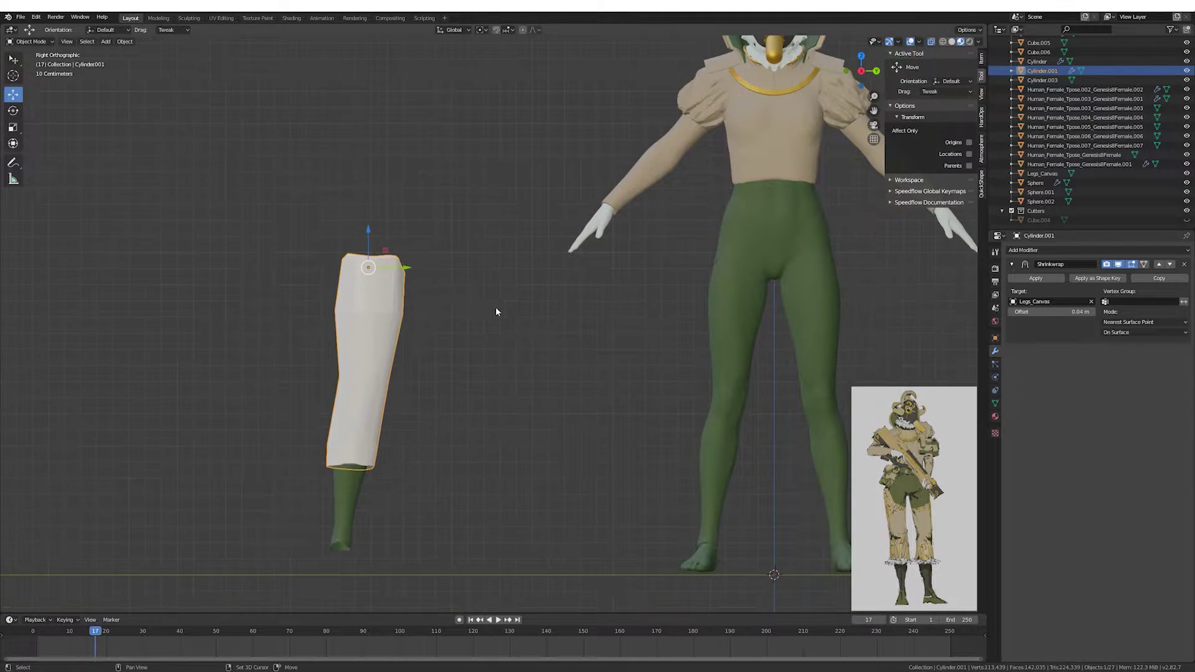
# Apply the Shrinkwrap modifier and delete the Legs_Canvas object.
pyautogui.press('KP_5')
pyautogui.scroll(3, 673, 327)
pyautogui.press('Tab')
pyautogui.moveTo(673, 327)
pyautogui.mouseDown(button='middle')
pyautogui.moveTo(581, 364)
pyautogui.moveTo(515, 288)
pyautogui.moveTo(574, 394)
pyautogui.mouseUp(button='middle')
pyautogui.press('KP_1')
pyautogui.press('x')
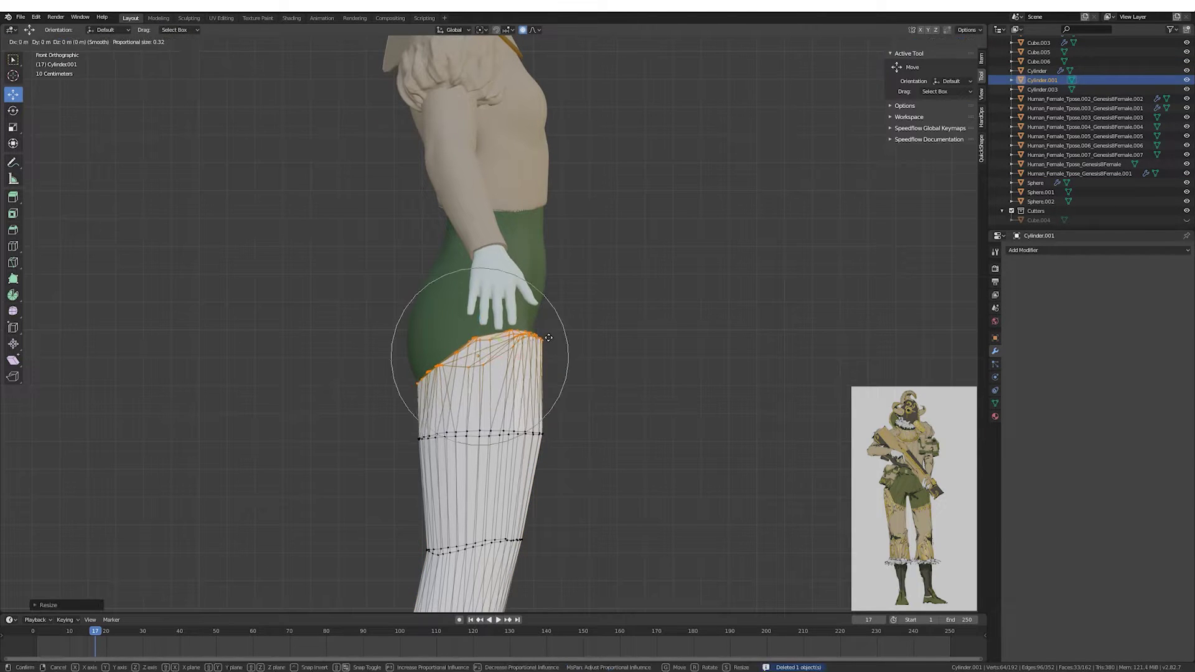
# Extrude the top edge loop upward and shrink it with proportional falloff.
pyautogui.press('e')
pyautogui.click(546, 337)
pyautogui.press('r')
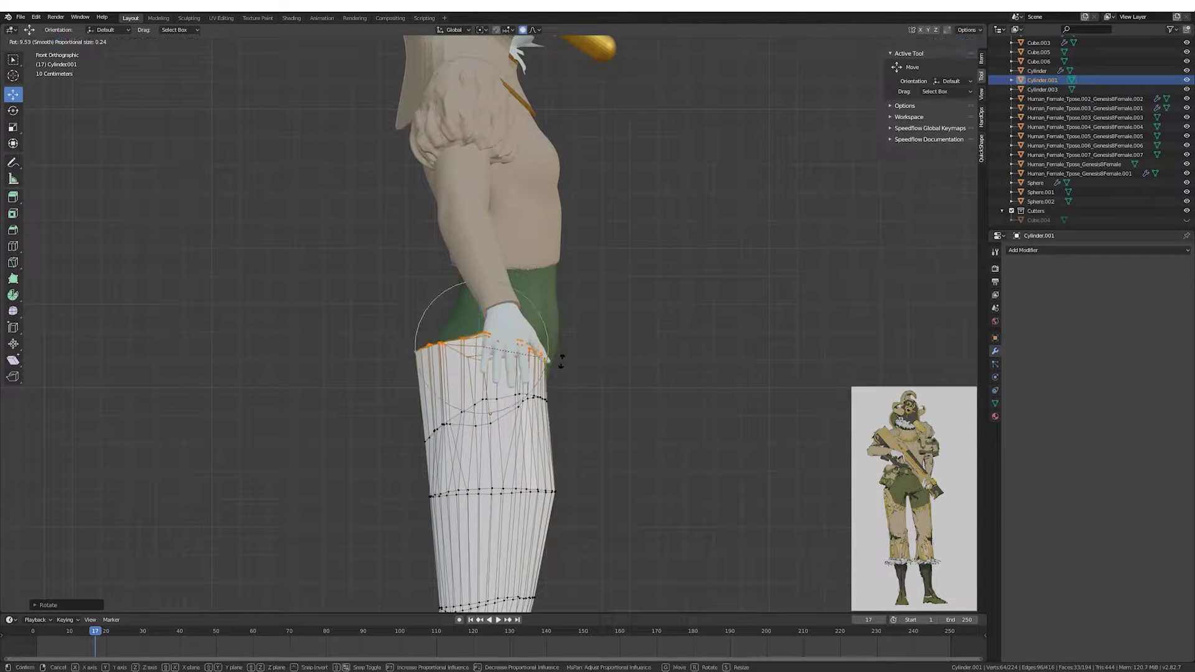
pyautogui.click(642, 410)
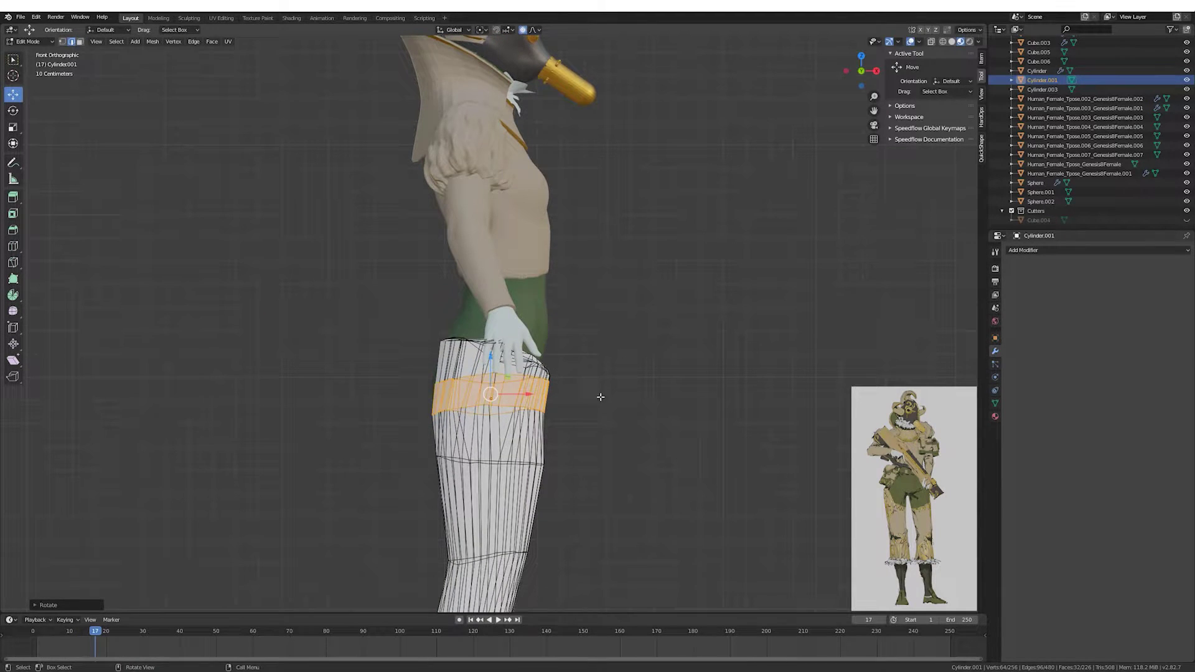
pyautogui.press('1')
pyautogui.hotkey('alt', 'a')
# Select the pant leg's top edge loop and rotate it toward the hip.
pyautogui.scroll(-3, 626, 390)
pyautogui.moveTo(626, 390); pyautogui.dragTo(482, 363, button='middle')
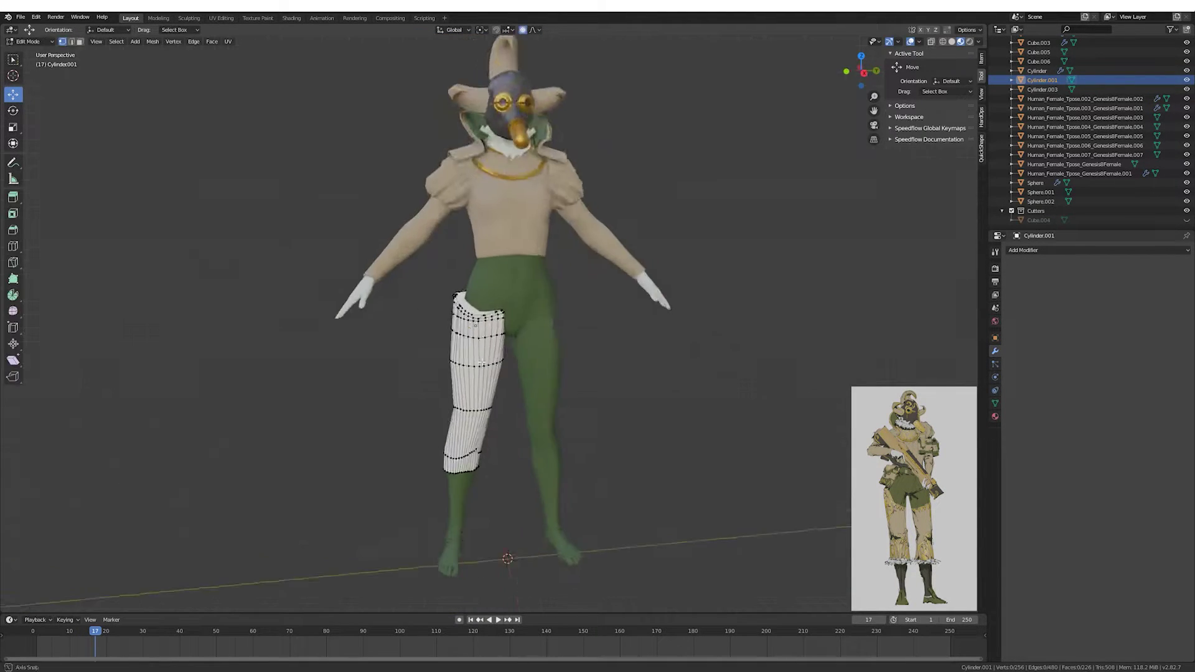
pyautogui.scroll(4, 481, 362)
pyautogui.keyDown('alt'); pyautogui.click(461, 302); pyautogui.keyUp('alt')
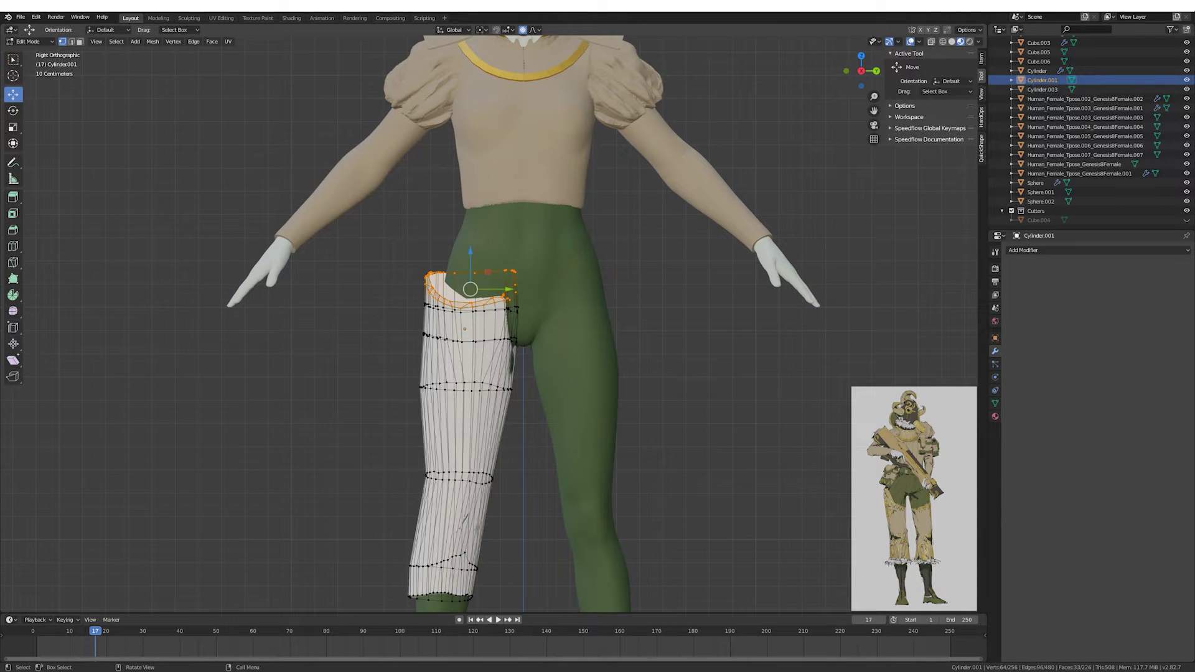
pyautogui.scroll(5, 547, 285)
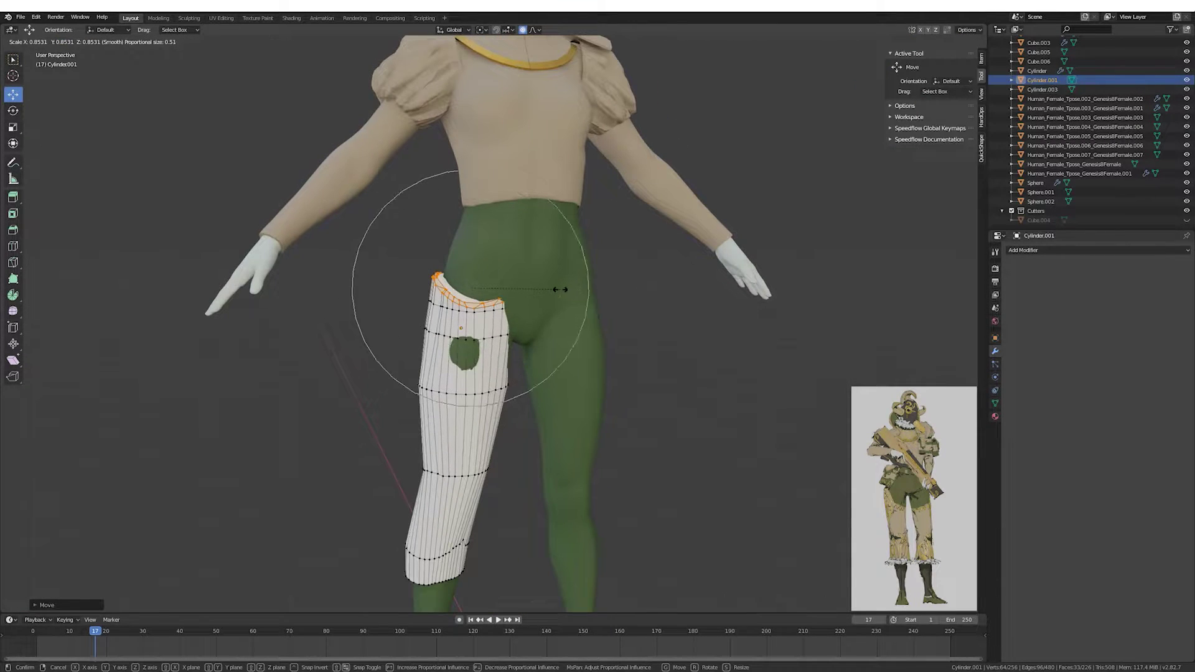
pyautogui.press('1')
pyautogui.press('r')
pyautogui.click(583, 290)
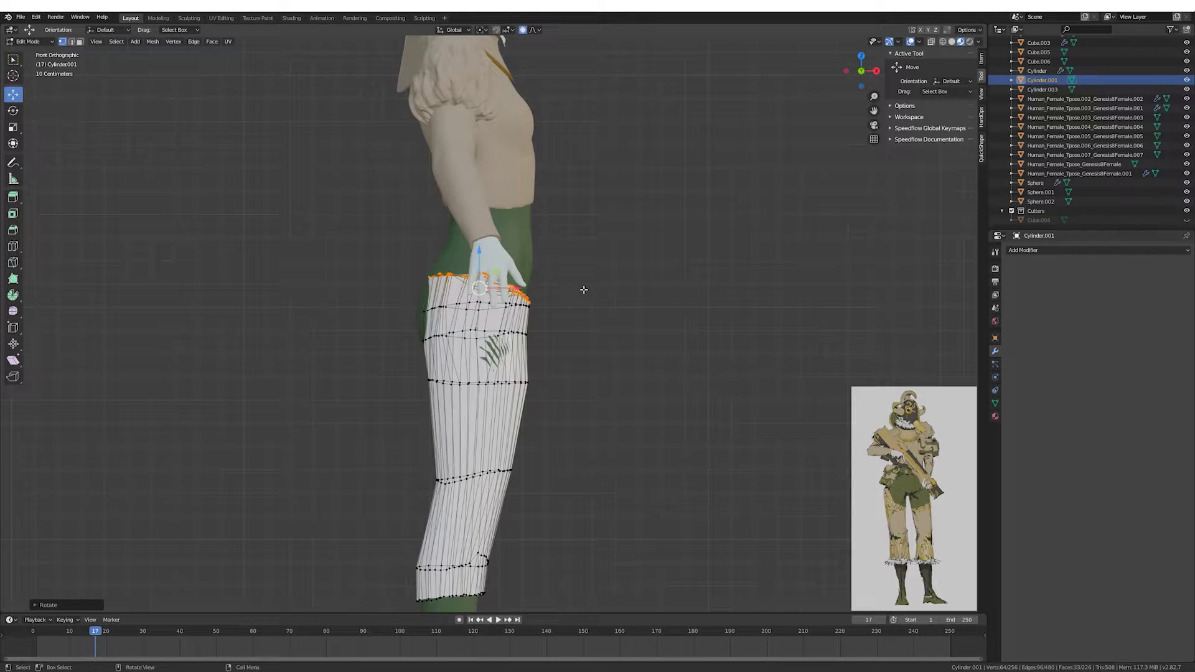
pyautogui.click(579, 288)
# Move the top loop with proportional falloff up toward the hip.
pyautogui.press('3')
pyautogui.press('5')
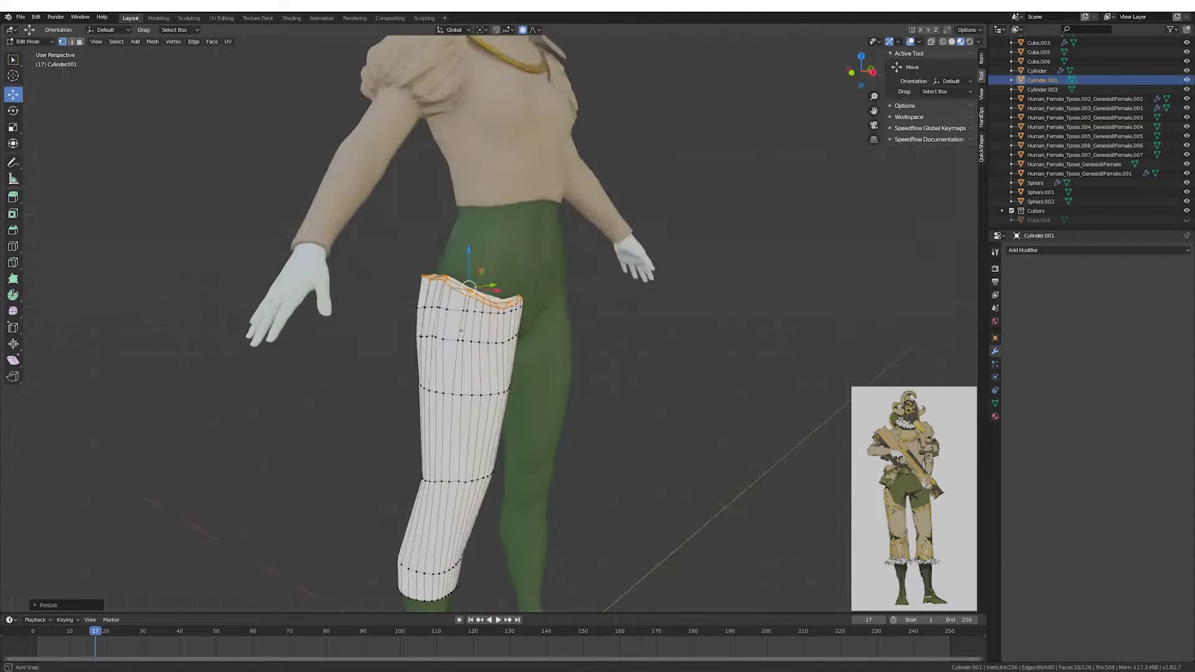
pyautogui.scroll(3, 528, 300)
pyautogui.scroll(-2, 537, 288)
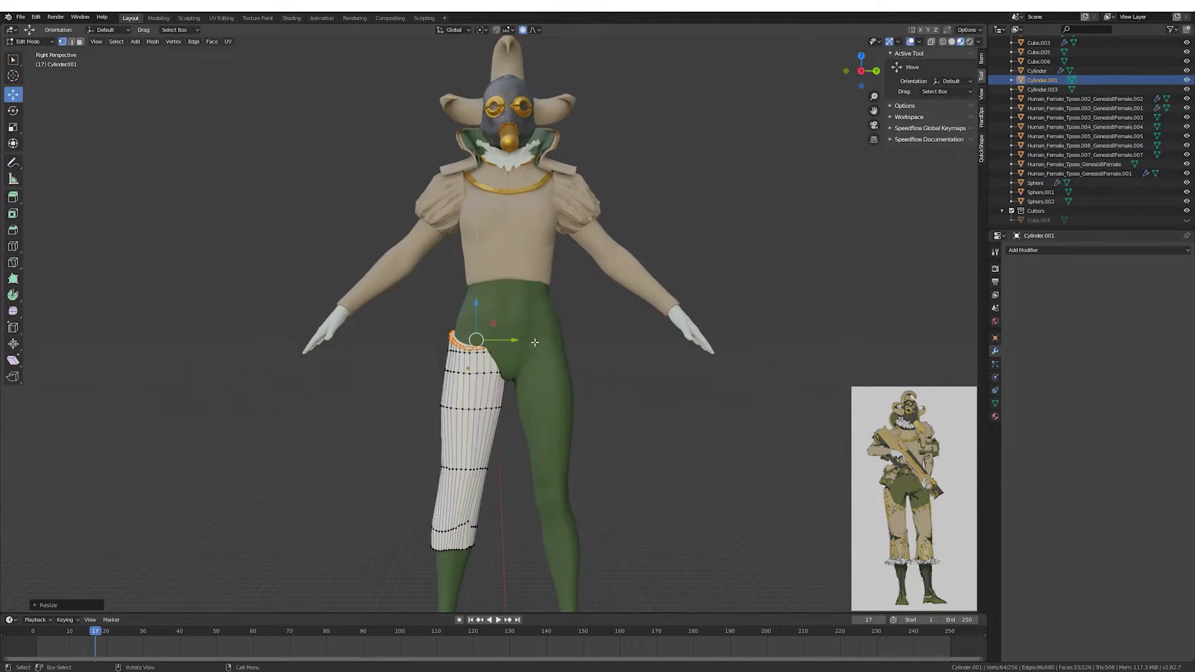
pyautogui.press('5')
pyautogui.press('g')
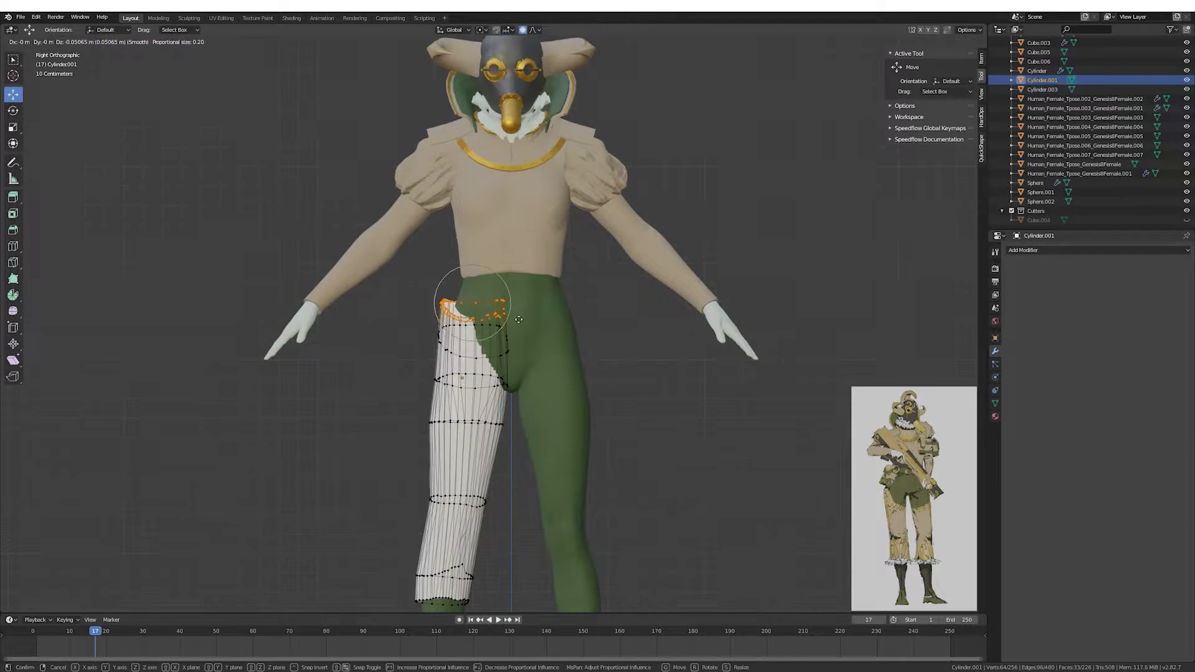
pyautogui.click(525, 336)
# Raise the top loop vertically to fit the hip, checking the fit around the legs.
pyautogui.moveTo(525, 336)
pyautogui.mouseDown(button='middle')
pyautogui.moveTo(673, 353)
pyautogui.moveTo(620, 348)
pyautogui.moveTo(472, 423)
pyautogui.mouseUp(button='middle')
pyautogui.scroll(-3, 620, 349)
pyautogui.press('3')
pyautogui.scroll(3, 472, 423)
pyautogui.scroll(2, 547, 372)
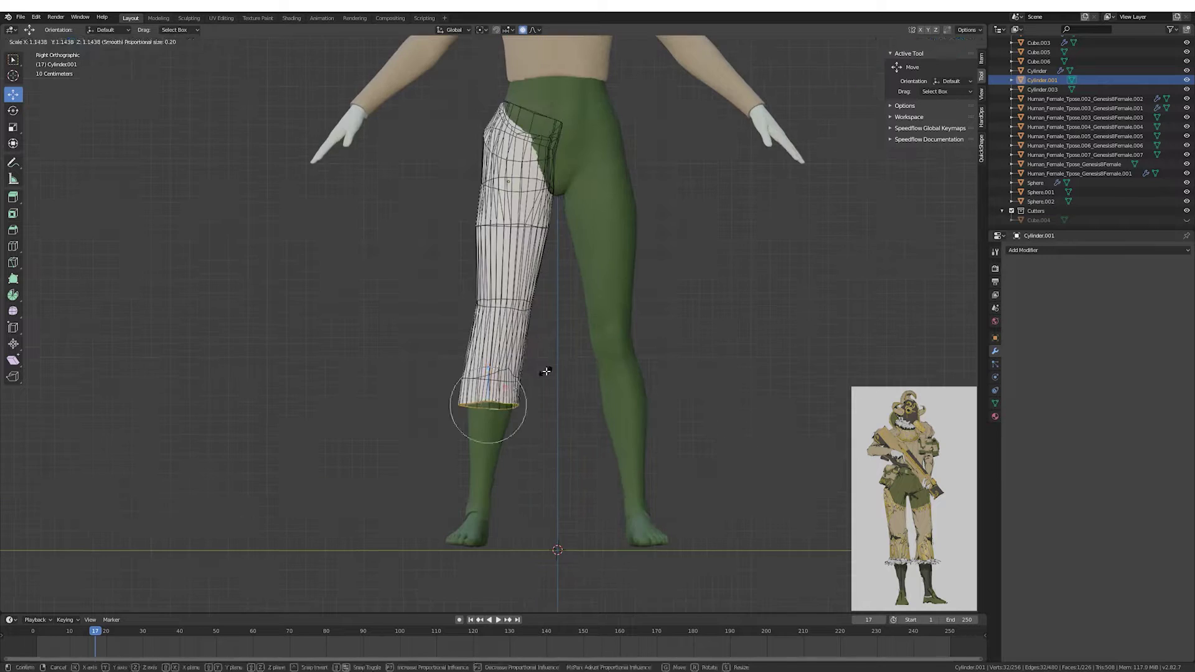
pyautogui.moveTo(547, 372)
pyautogui.mouseDown(button='middle')
pyautogui.moveTo(464, 247)
pyautogui.moveTo(558, 295)
pyautogui.mouseUp(button='middle')
pyautogui.click(508, 247)
pyautogui.press('Tab')
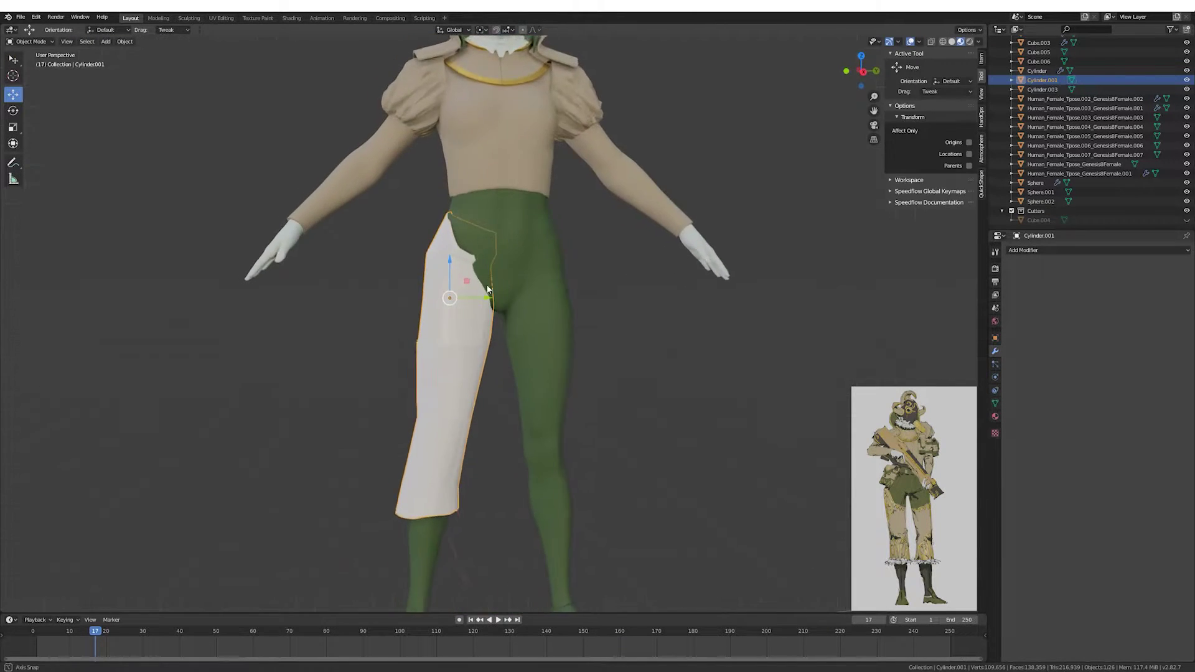
# Give the pant leg the Cloth_Green material and widen it with proportional scaling.
pyautogui.click(995, 416)
pyautogui.press('Tab')
pyautogui.press('KP_1')
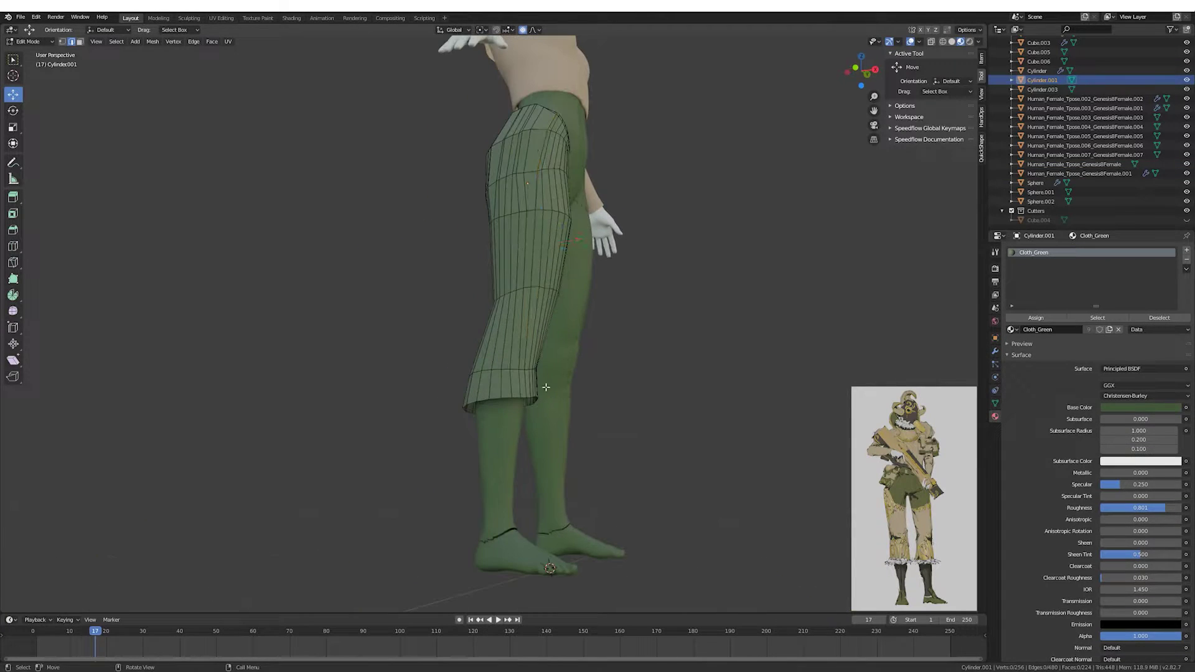
pyautogui.press('s')
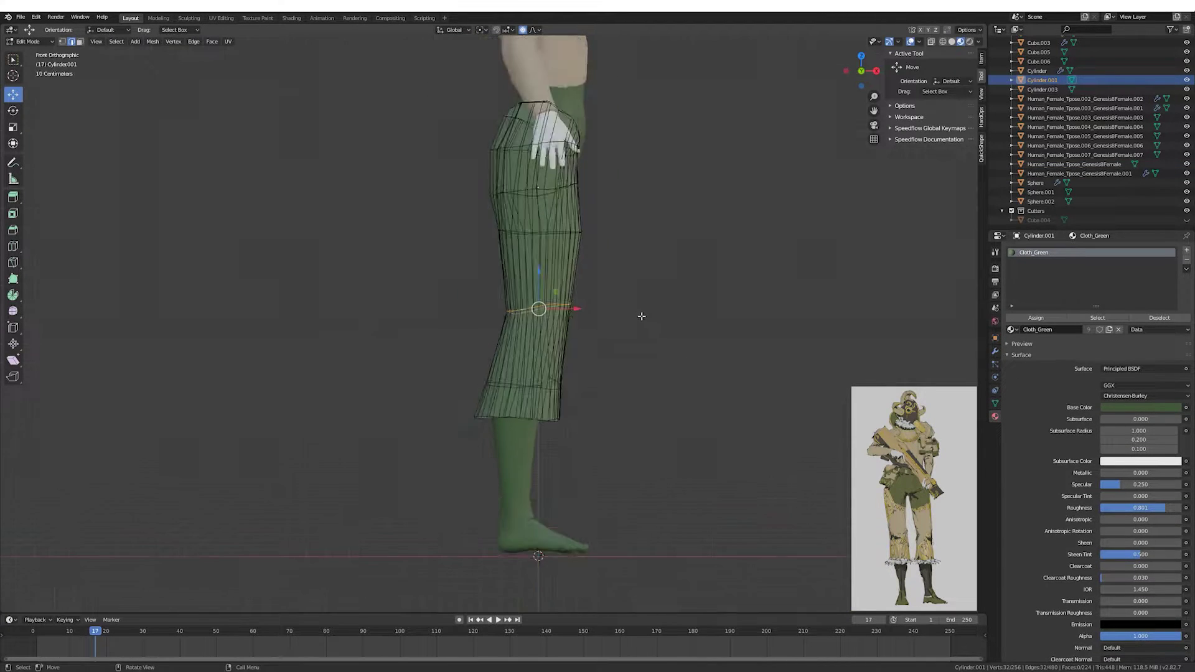
pyautogui.moveTo(641, 315)
pyautogui.mouseDown(button='middle')
pyautogui.moveTo(551, 297)
pyautogui.moveTo(466, 360)
pyautogui.mouseUp(button='middle')
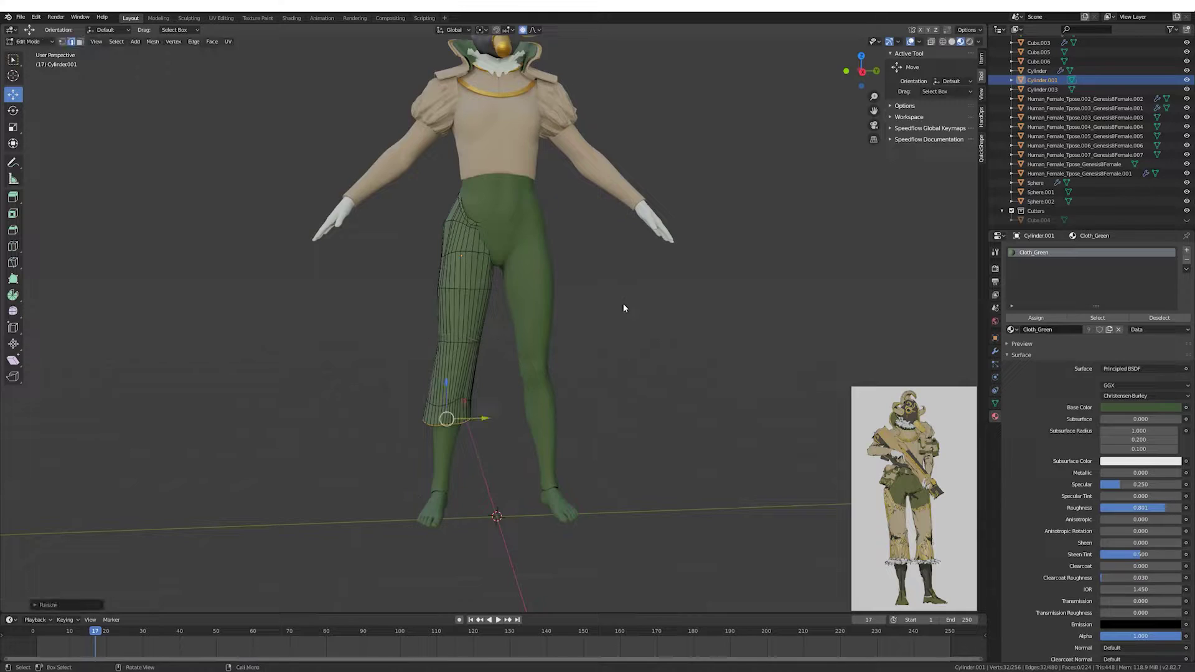
pyautogui.scroll(-3, 624, 307)
pyautogui.press('Tab')
pyautogui.moveTo(644, 322); pyautogui.dragTo(649, 347, button='middle')
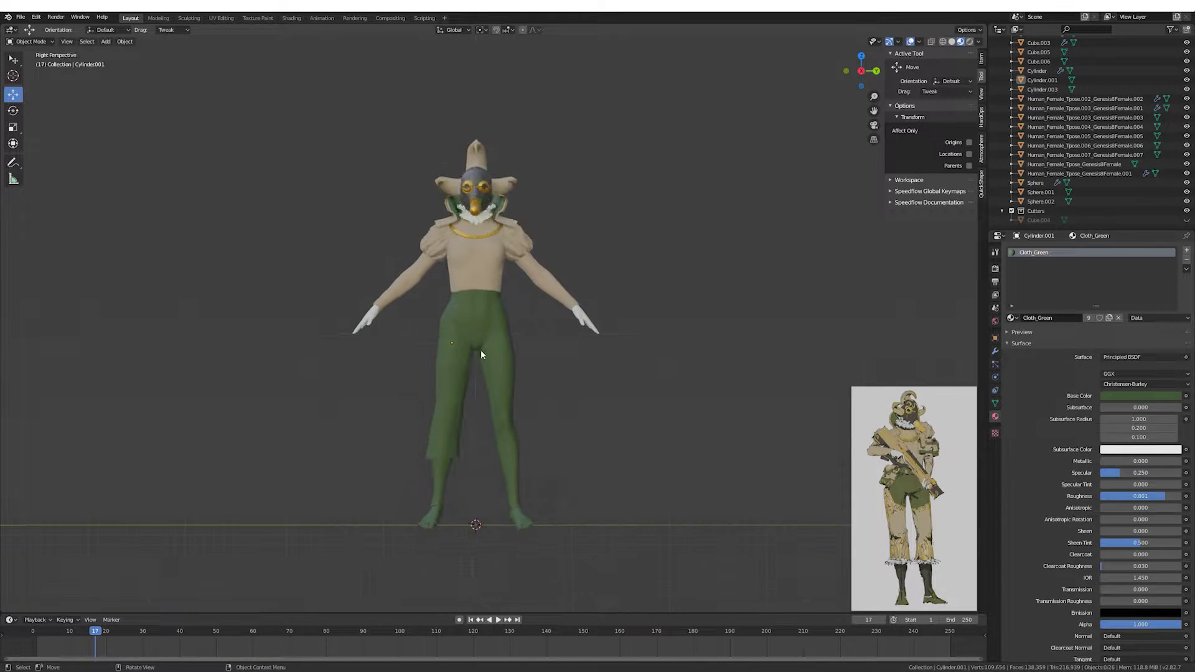
# Reshape a vertex of the ruffled band Cube.007 with proportional falloff.
pyautogui.hotkey('shift', 'd')
pyautogui.press('Tab')
pyautogui.press('KP_1')
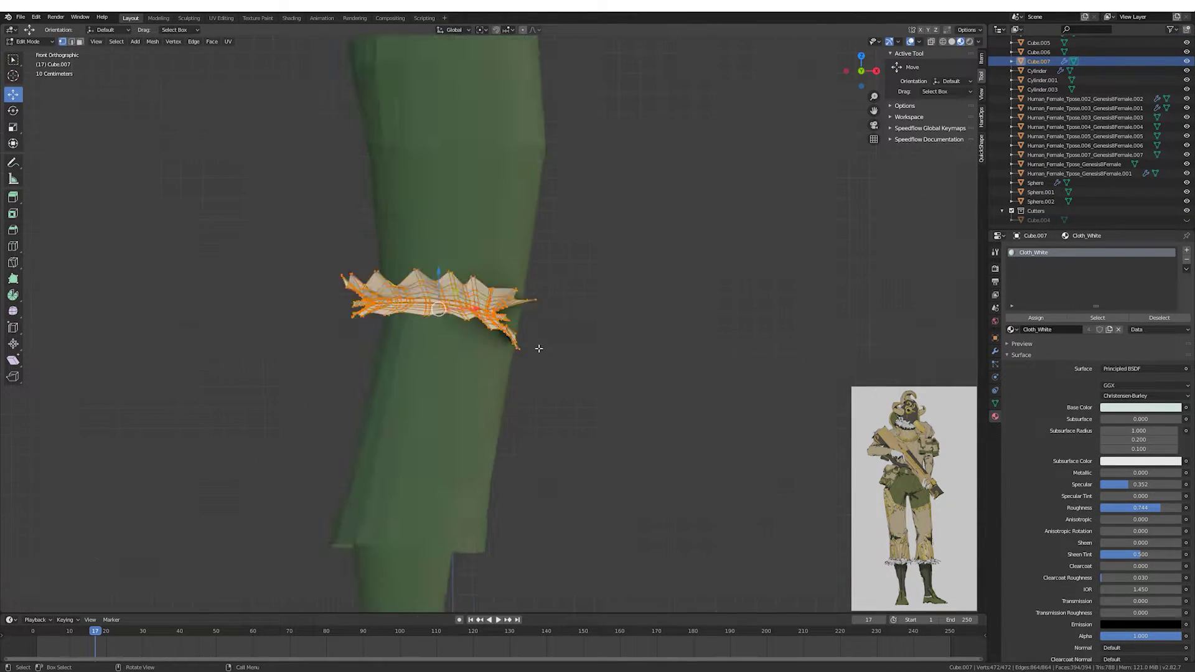
pyautogui.click(519, 349)
pyautogui.moveTo(518, 349); pyautogui.dragTo(473, 261, button='middle')
pyautogui.press('KP_1')
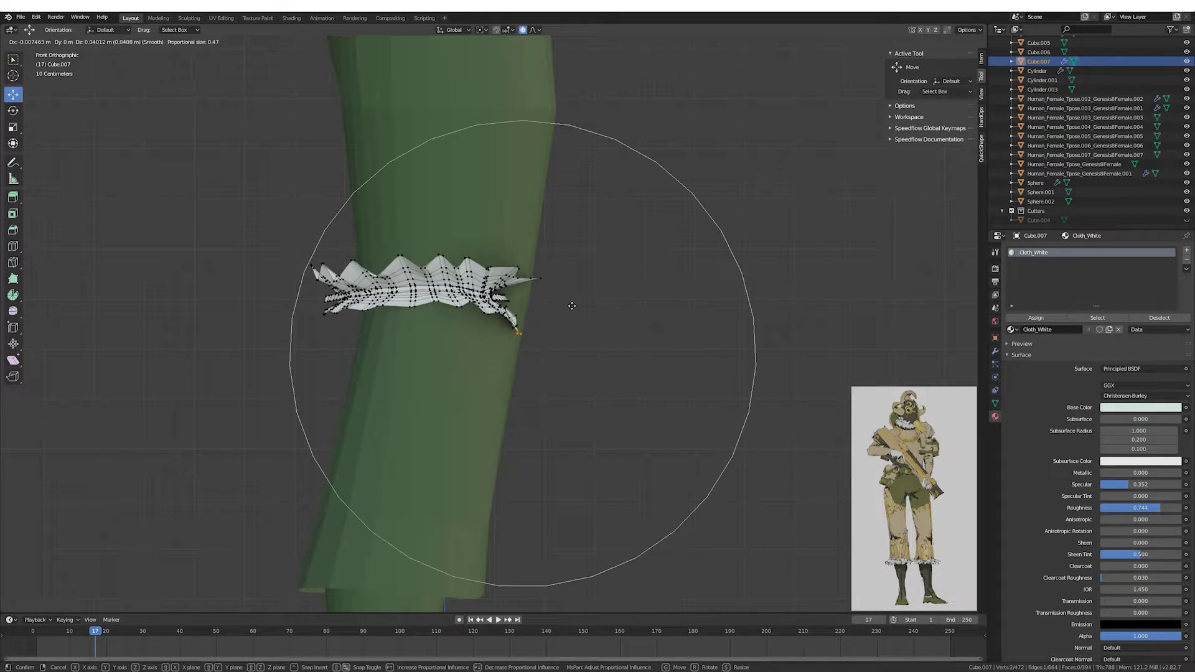
pyautogui.click(569, 303)
pyautogui.press('Tab')
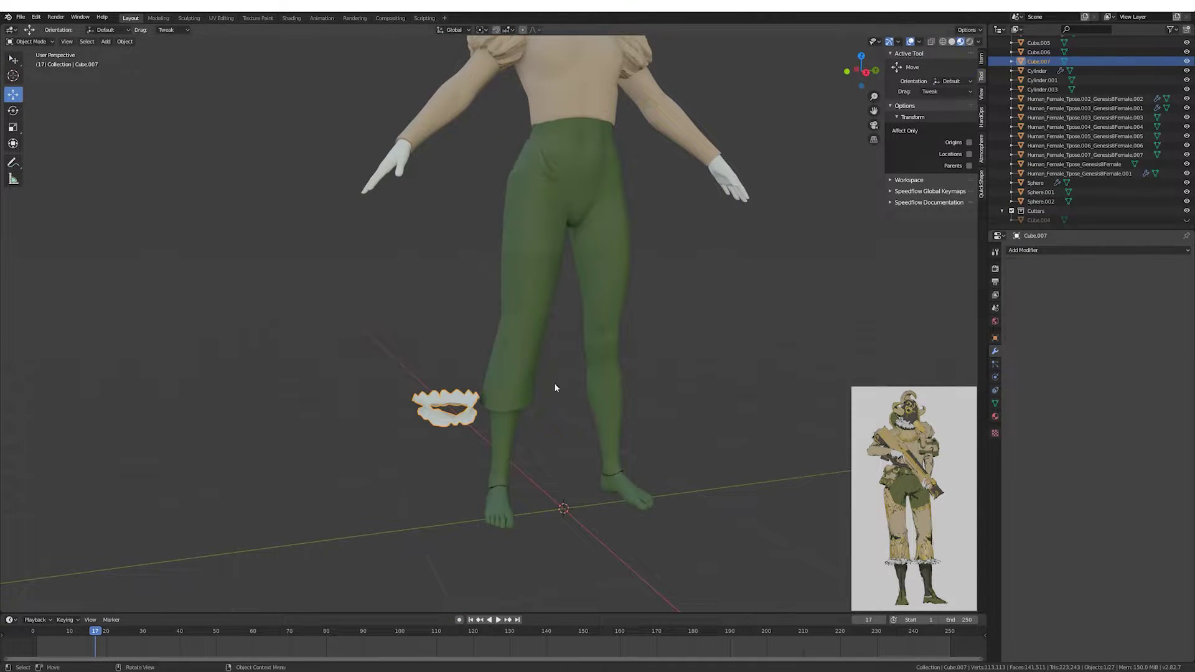
# Scale the ruffled band, rotate it 180°, and place it at the pant leg's hem.
pyautogui.press('s')
pyautogui.click(537, 400)
pyautogui.moveTo(537, 400); pyautogui.dragTo(592, 393, button='middle')
pyautogui.scroll(3, 527, 440)
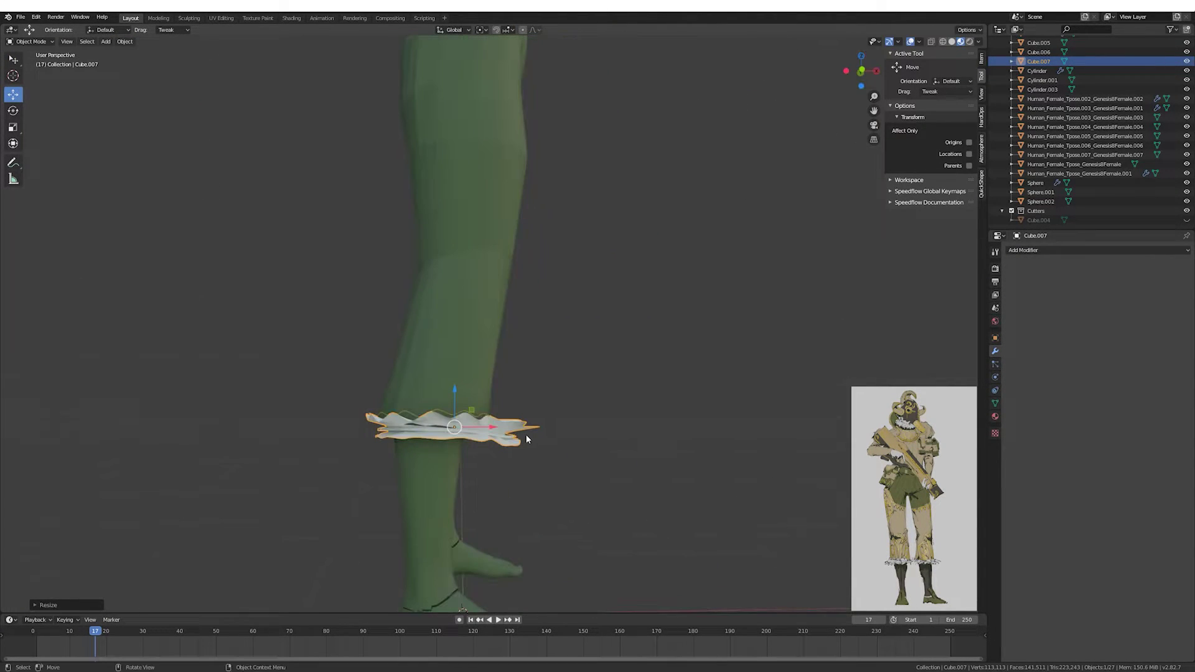
pyautogui.moveTo(526, 440); pyautogui.dragTo(531, 391, button='middle')
pyautogui.press('r')
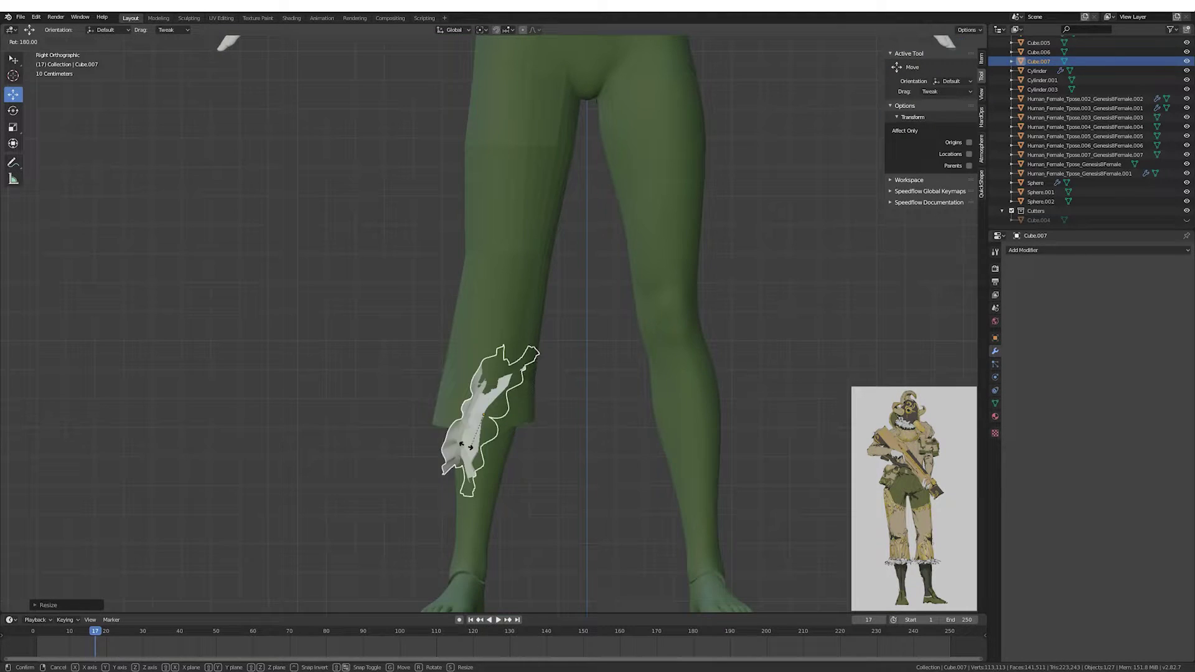
pyautogui.press('Return')
pyautogui.press('KP_1')
pyautogui.click(521, 435)
pyautogui.scroll(-4, 413, 400)
# Apply Smooth Faces shading to the green pant leg Cylinder.001.
pyautogui.click(539, 308)
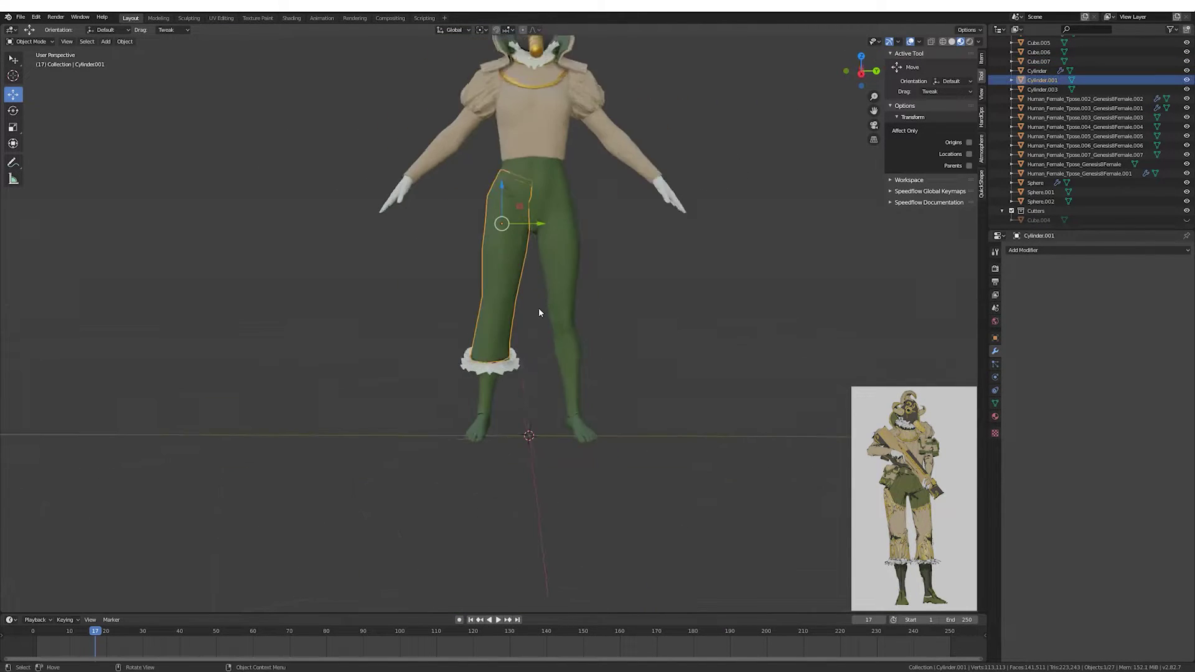
pyautogui.press('KP_3')
pyautogui.press('Tab')
pyautogui.click(153, 41)
pyautogui.click(269, 178)
pyautogui.press('Tab')
# Lasso-cut a new piece over the trouser leg and give it Cloth_Beige.
pyautogui.scroll(3, 607, 341)
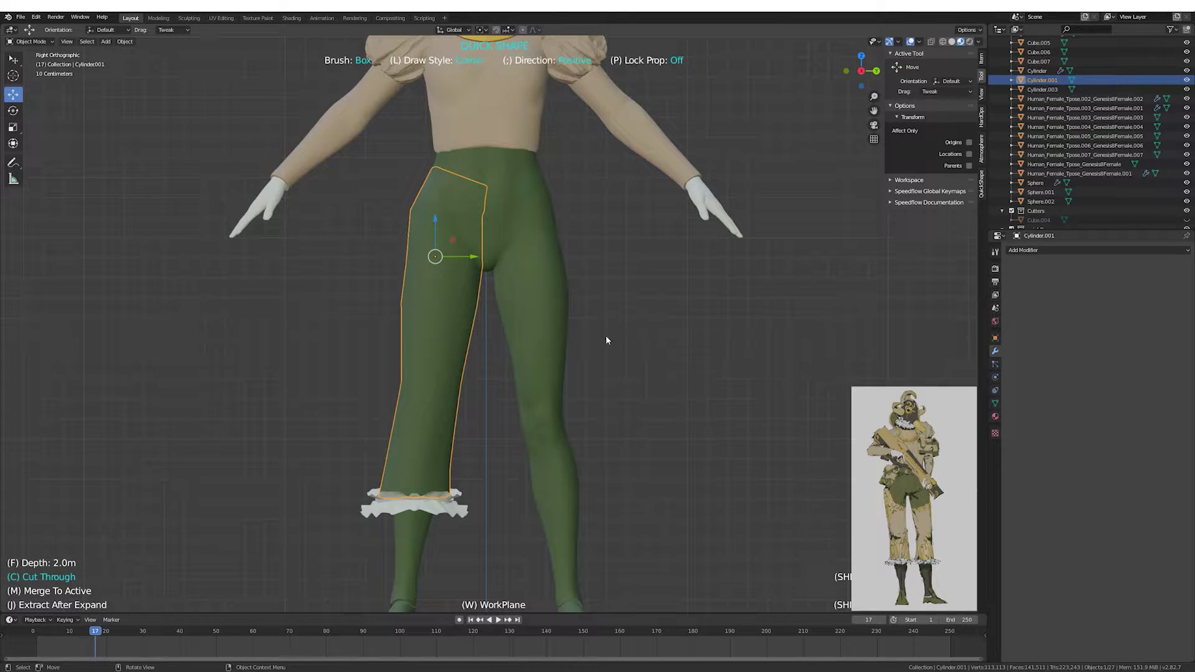
pyautogui.click(542, 304)
pyautogui.moveTo(492, 344); pyautogui.dragTo(463, 320)
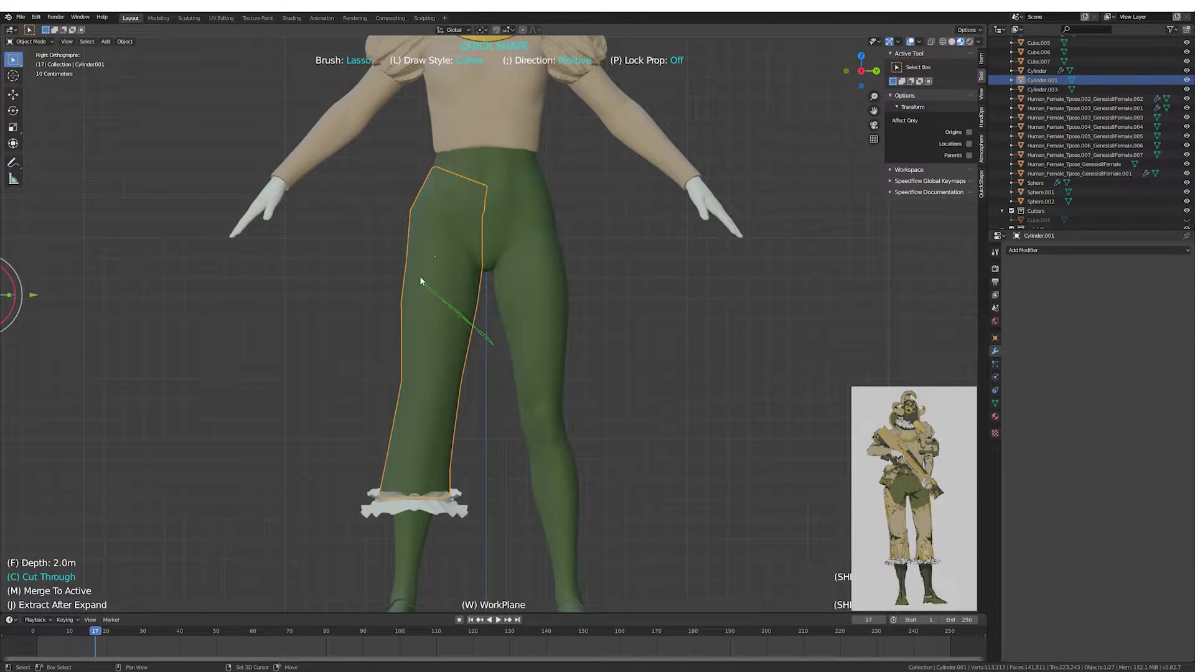
pyautogui.press('Return')
pyautogui.moveTo(702, 327)
pyautogui.mouseDown(button='middle')
pyautogui.moveTo(629, 327)
pyautogui.moveTo(869, 344)
pyautogui.mouseUp(button='middle')
pyautogui.press('Return')
pyautogui.moveTo(518, 331)
pyautogui.mouseDown(button='middle')
pyautogui.moveTo(627, 324)
pyautogui.moveTo(544, 325)
pyautogui.mouseUp(button='middle')
pyautogui.scroll(3, 543, 325)
# Try a thickness modifier on the leg piece, remove it, and reshape its vertices.
pyautogui.click(996, 351)
pyautogui.click(1095, 250)
pyautogui.click(1002, 398)
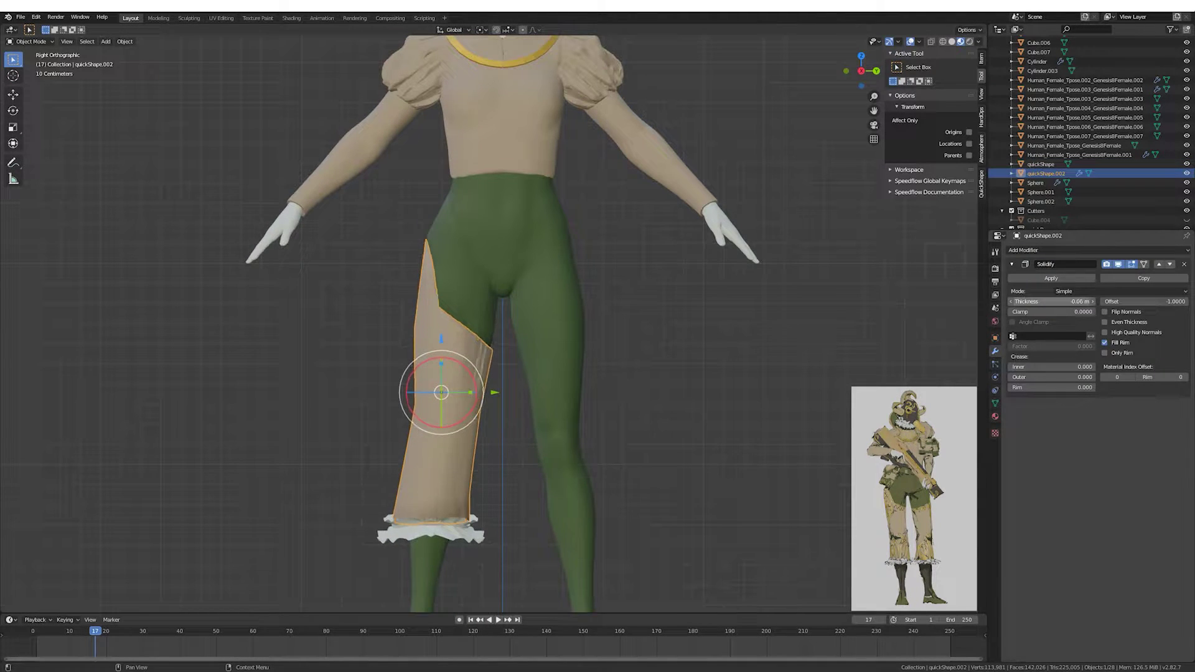
pyautogui.click(1183, 266)
pyautogui.press('Tab')
pyautogui.click(458, 222)
pyautogui.moveTo(459, 222); pyautogui.dragTo(462, 250, button='middle')
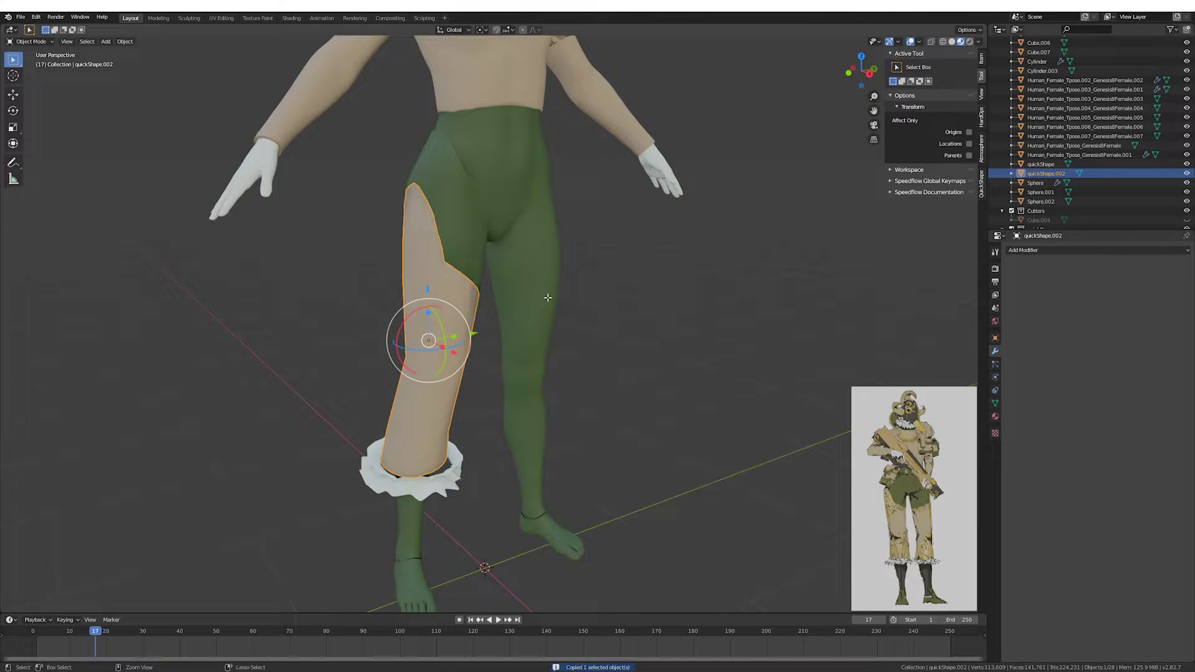
# Paste a copy of the leg piece and cut it with a quick lasso shape.
pyautogui.hotkey('ctrl', 'v')
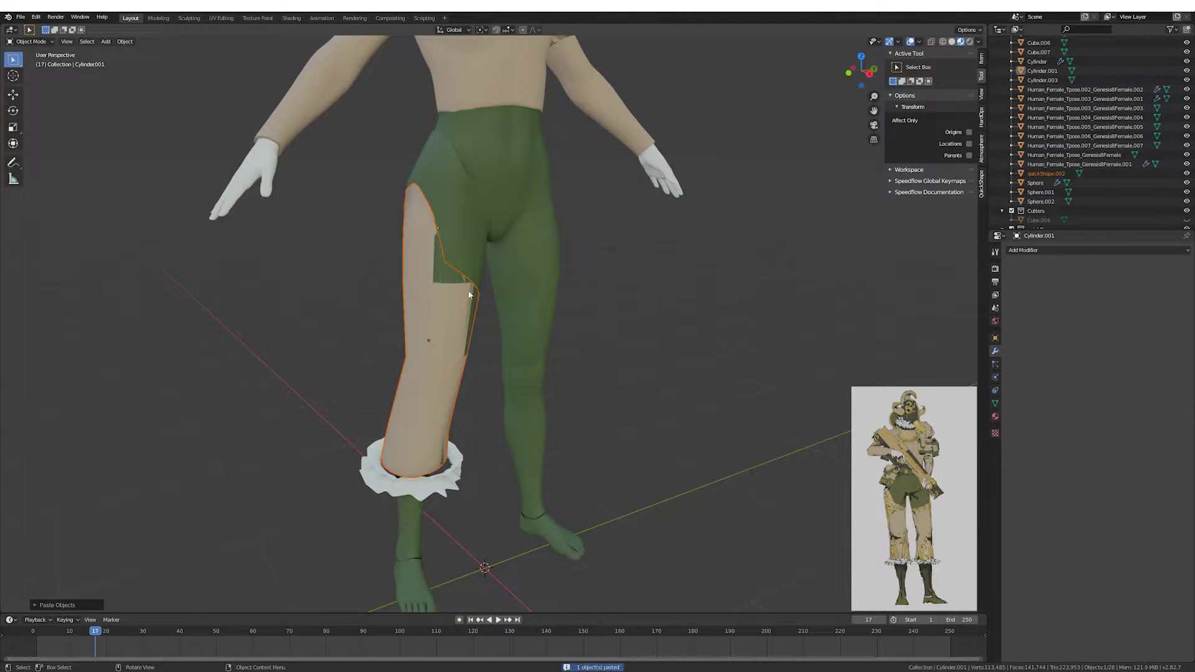
pyautogui.click(996, 416)
pyautogui.moveTo(522, 275); pyautogui.dragTo(600, 273, button='middle')
pyautogui.hotkey('ctrl', 'shift', 'q')
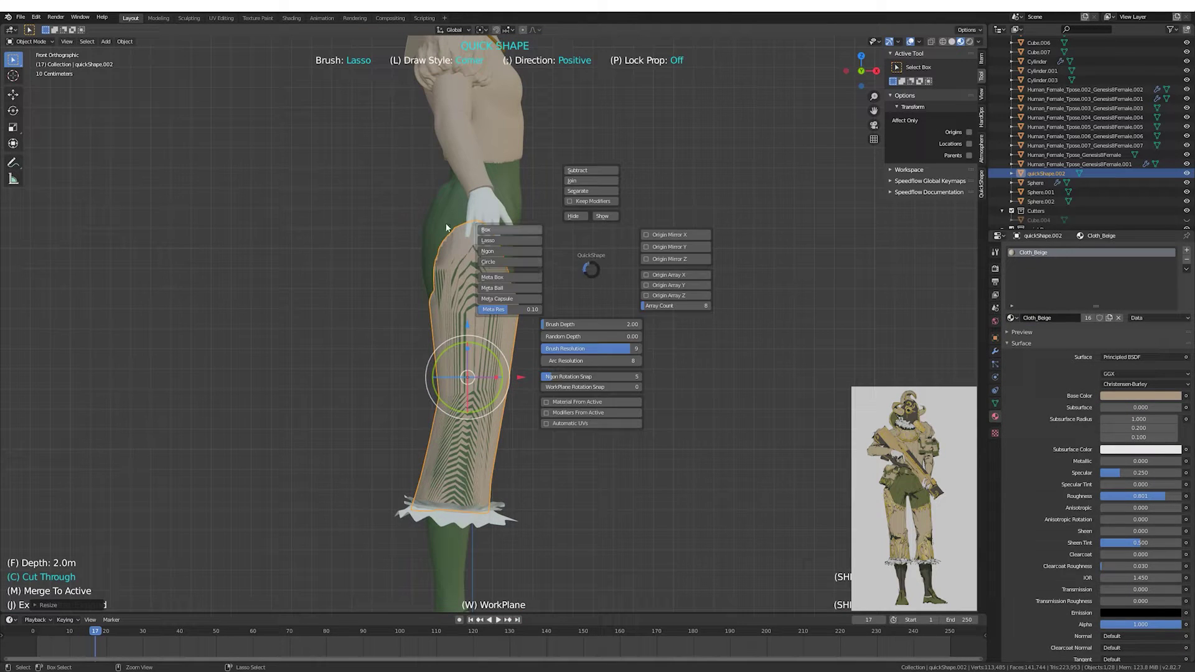
pyautogui.moveTo(536, 247)
pyautogui.mouseDown(button='middle')
pyautogui.moveTo(602, 264)
pyautogui.moveTo(494, 283)
pyautogui.moveTo(534, 336)
pyautogui.mouseUp(button='middle')
pyautogui.scroll(4, 525, 310)
pyautogui.scroll(2, 534, 271)
pyautogui.press('Tab')
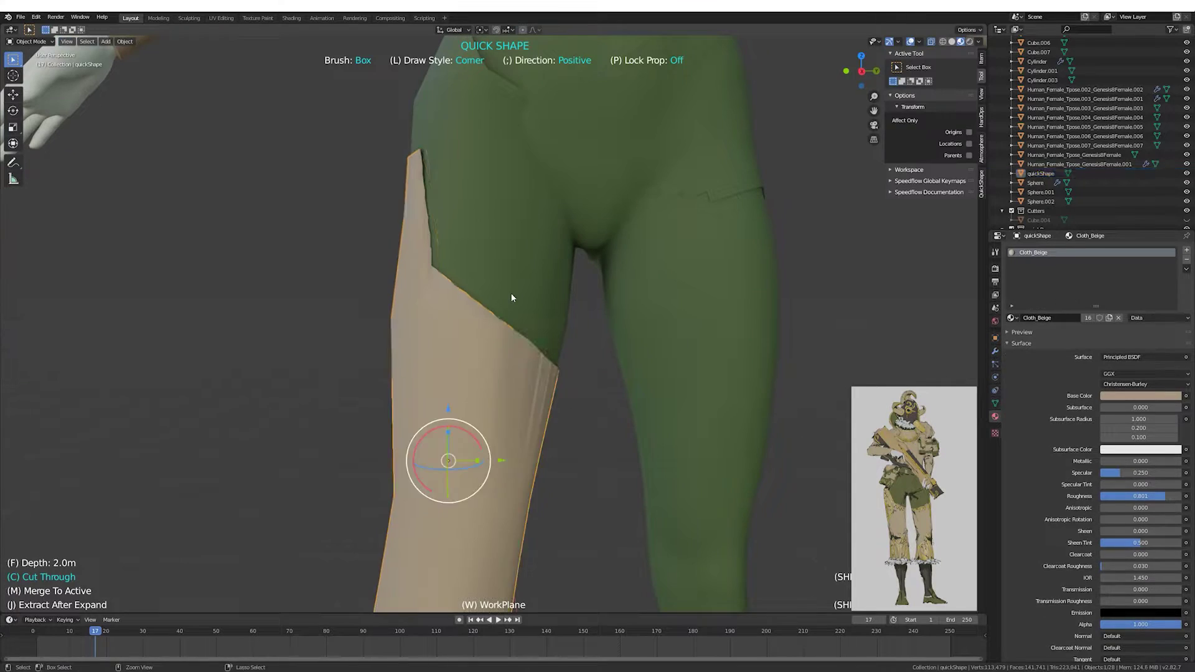
pyautogui.scroll(-3, 509, 297)
# Move the green leg piece aside.
pyautogui.click(508, 297)
pyautogui.scroll(-3, 508, 297)
pyautogui.press('g')
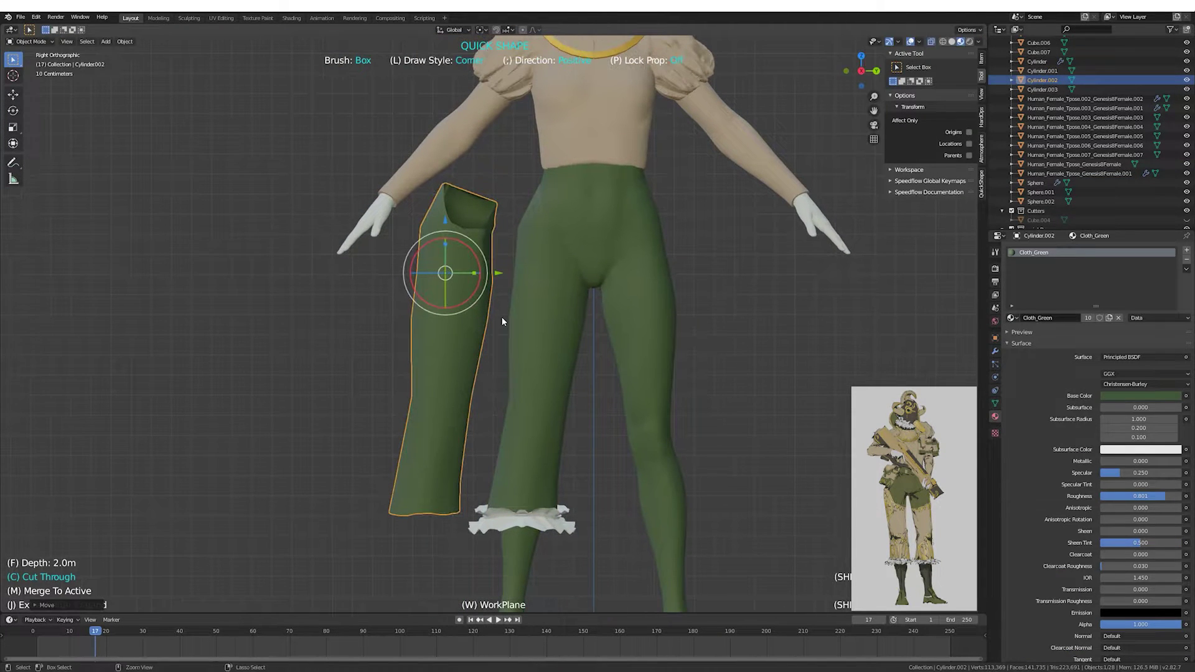
pyautogui.click(501, 316)
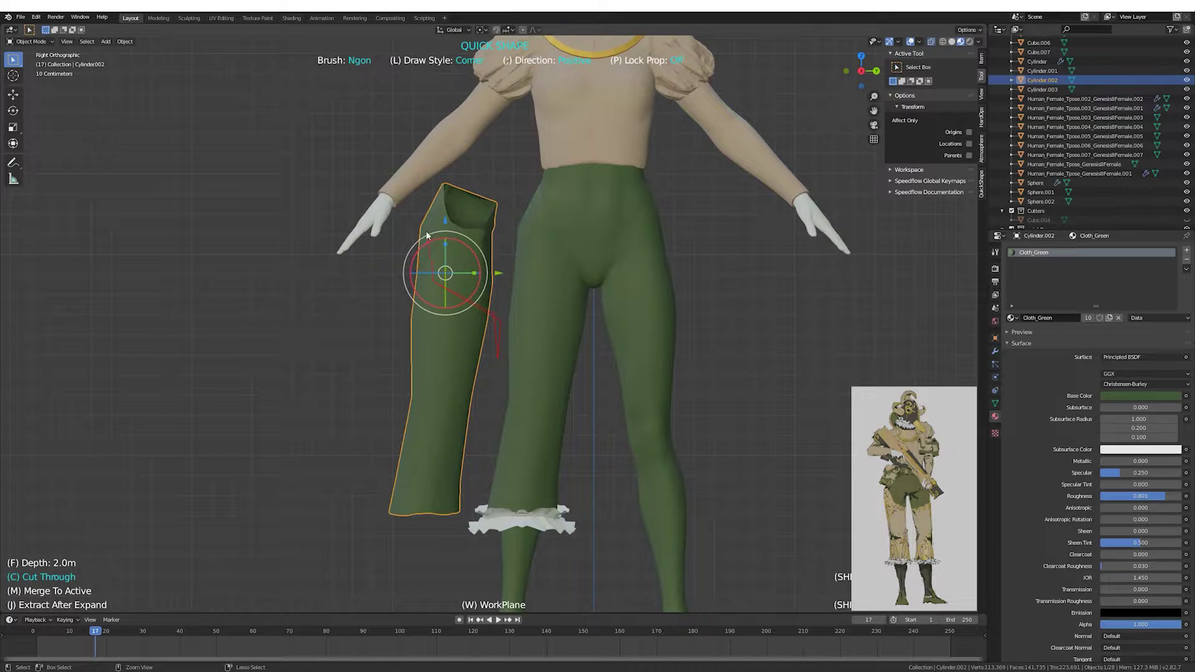
pyautogui.moveTo(503, 235); pyautogui.dragTo(664, 305, button='middle')
pyautogui.scroll(3, 664, 305)
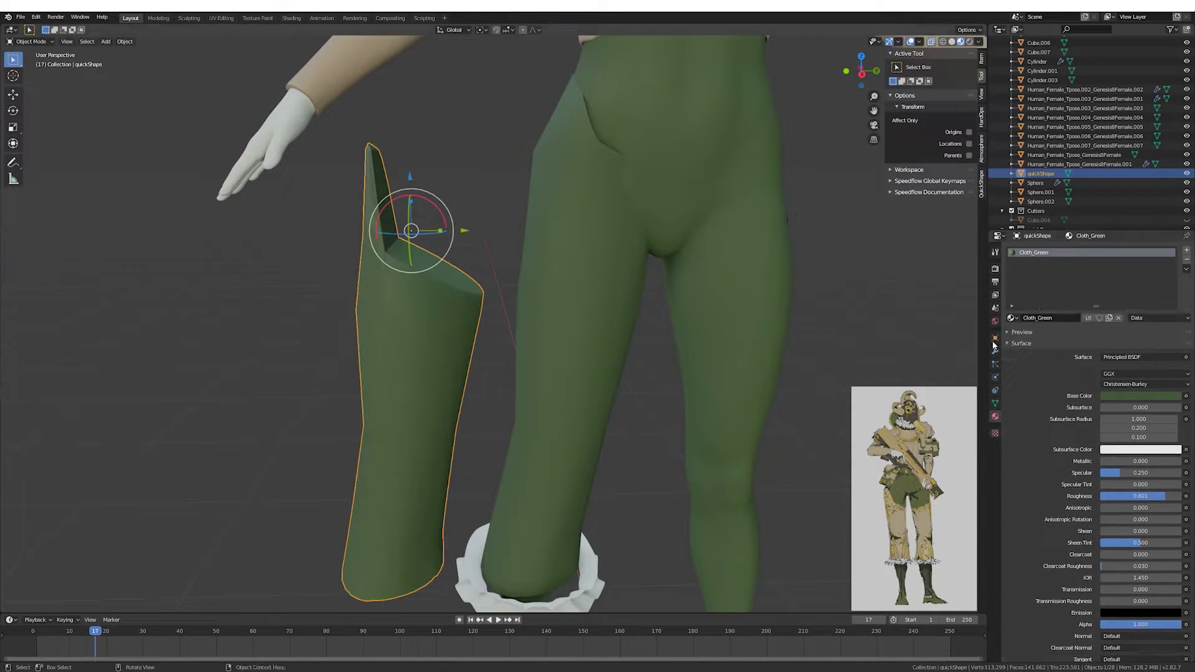
# Make the leg piece beige cloth and adjust its vertices.
pyautogui.click(1012, 317)
pyautogui.click(1058, 436)
pyautogui.press('Tab')
pyautogui.scroll(-3, 562, 317)
pyautogui.moveTo(562, 317)
pyautogui.mouseDown(button='middle')
pyautogui.moveTo(588, 360)
pyautogui.moveTo(672, 339)
pyautogui.mouseUp(button='middle')
pyautogui.click(563, 333)
pyautogui.moveTo(562, 333); pyautogui.dragTo(521, 380, button='middle')
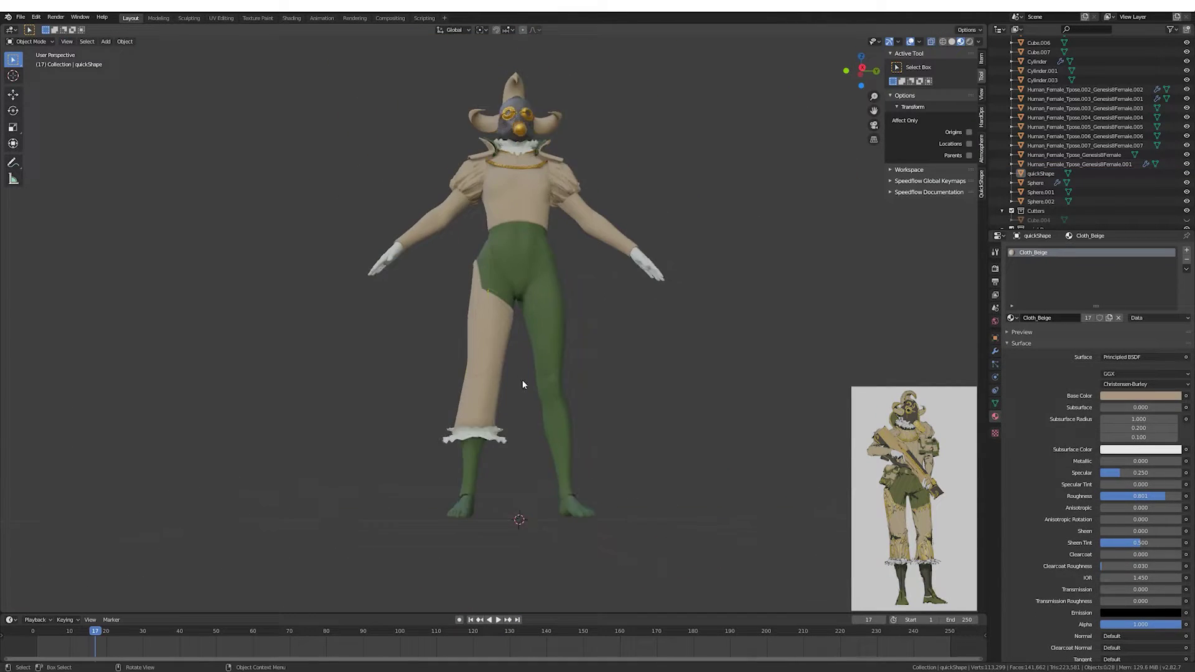
pyautogui.scroll(4, 508, 351)
# Push the leg piece's vertices out along their normals and enable Auto Smooth.
pyautogui.press('g')
pyautogui.press('KP_3')
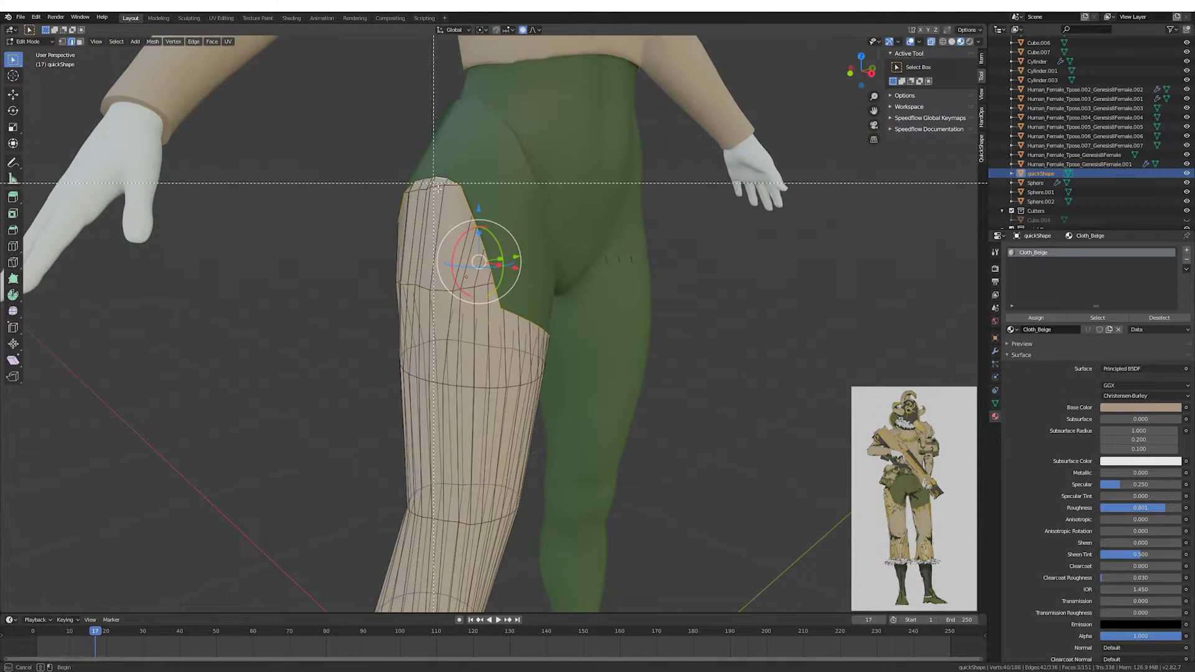
pyautogui.press('Tab')
pyautogui.click(995, 404)
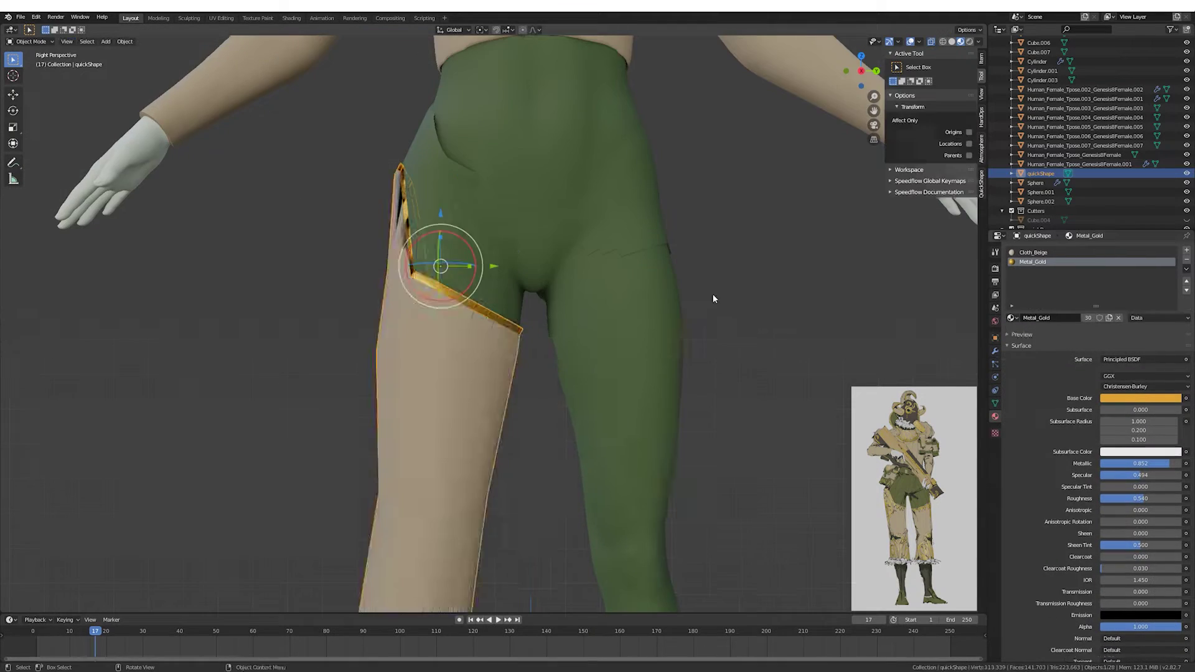
pyautogui.moveTo(560, 311); pyautogui.dragTo(622, 286, button='middle')
pyautogui.click(1022, 409)
pyautogui.scroll(-5, 579, 345)
pyautogui.moveTo(579, 345)
pyautogui.mouseDown(button='middle')
pyautogui.moveTo(567, 317)
pyautogui.moveTo(529, 327)
pyautogui.moveTo(428, 399)
pyautogui.mouseUp(button='middle')
# Set the stocking's material to Rubber_Black and add a new cube for the pouch.
pyautogui.click(445, 399)
pyautogui.scroll(3, 445, 398)
pyautogui.click(995, 416)
pyautogui.click(1011, 318)
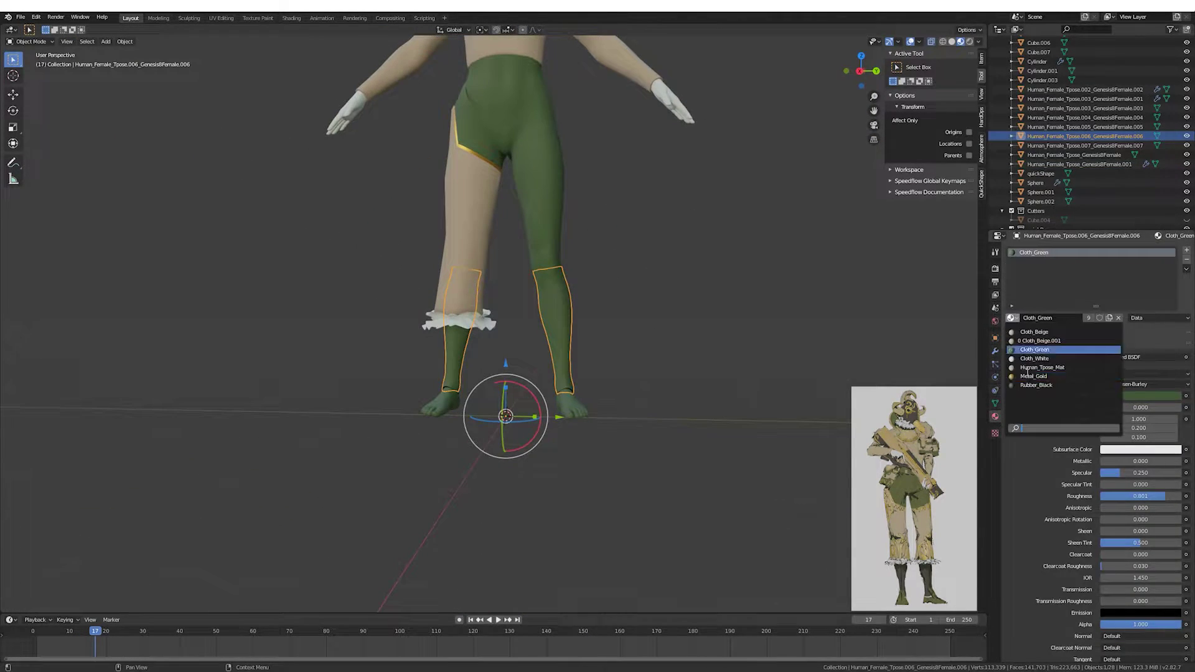
pyautogui.scroll(-3, 601, 373)
pyautogui.moveTo(602, 374)
pyautogui.mouseDown(button='middle')
pyautogui.moveTo(558, 325)
pyautogui.moveTo(534, 367)
pyautogui.mouseUp(button='middle')
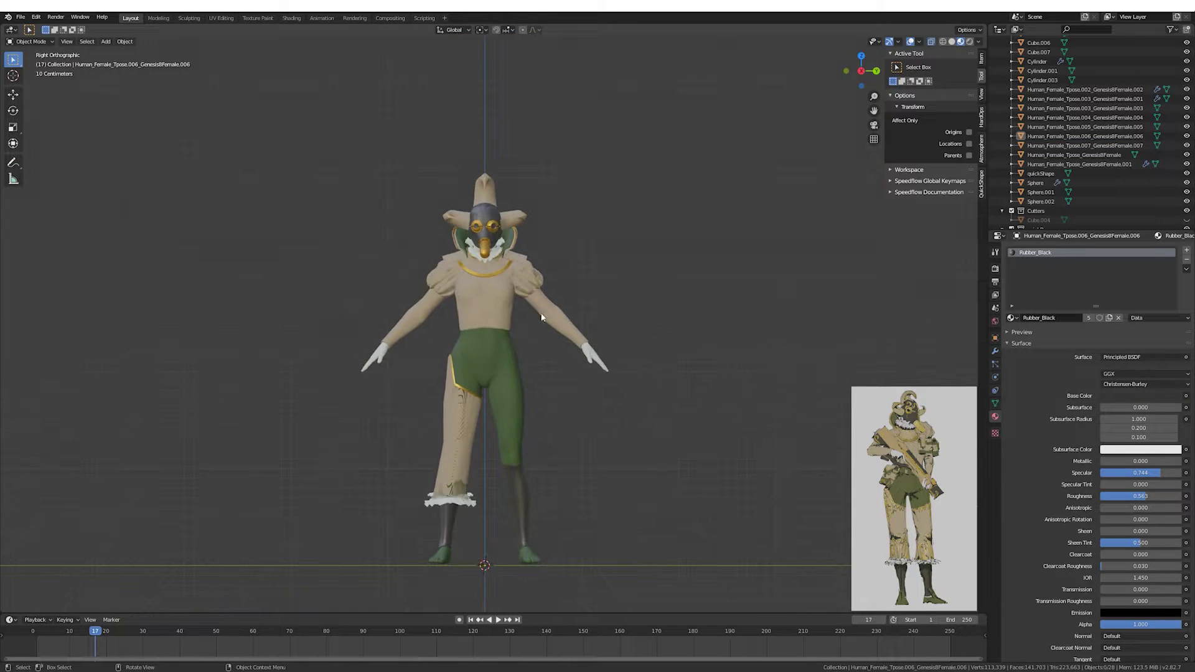
pyautogui.hotkey('shift', 'a')
# Place the new cube beside the chest and scale it down to pouch size.
pyautogui.press('g')
pyautogui.click(547, 281)
pyautogui.press('s')
pyautogui.press('ctrl+KP_1')
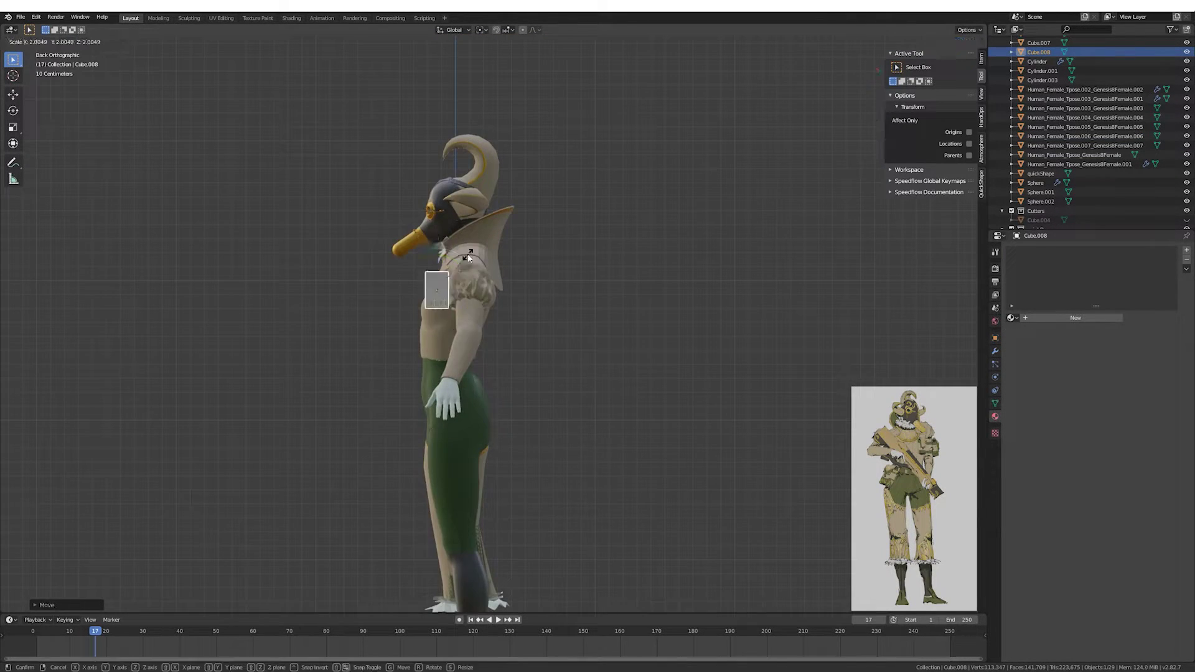
pyautogui.click(469, 257)
pyautogui.moveTo(469, 257); pyautogui.dragTo(560, 261, button='middle')
# Give the pouch cube Cloth_Beige and stretch it along the Y axis.
pyautogui.click(1012, 317)
pyautogui.scroll(3, 632, 322)
pyautogui.press('s')
pyautogui.press('y')
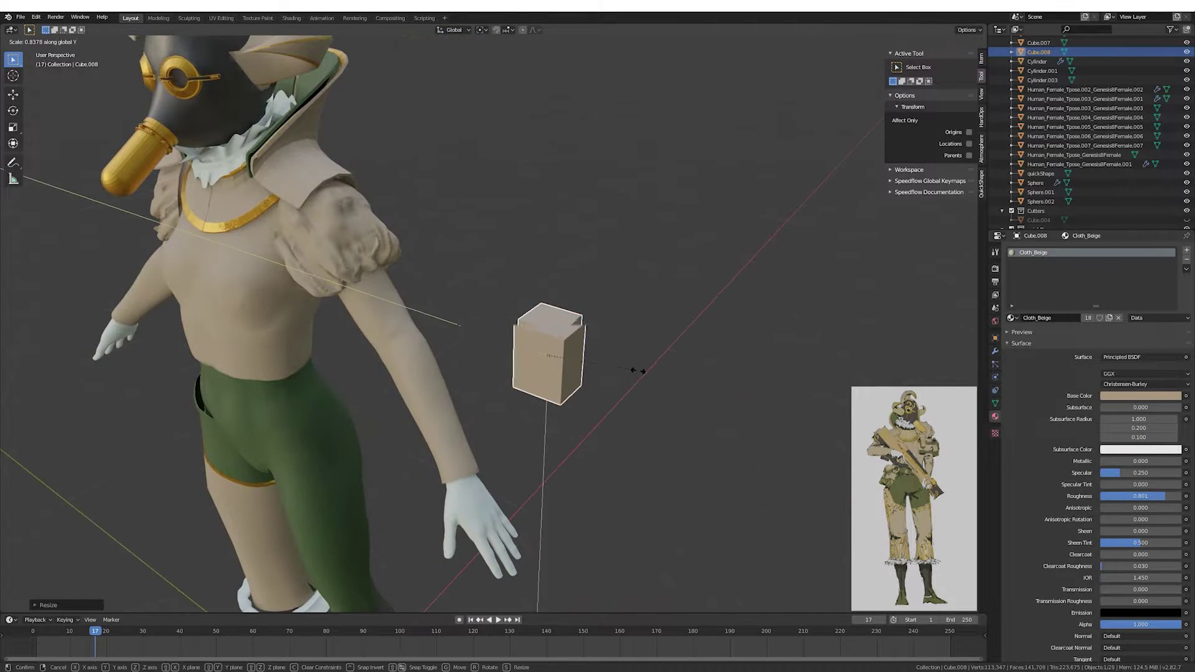
pyautogui.click(629, 370)
# Subdivide the pouch cube and slide an edge loop down it.
pyautogui.press('Tab')
pyautogui.moveTo(622, 371); pyautogui.dragTo(603, 315, button='middle')
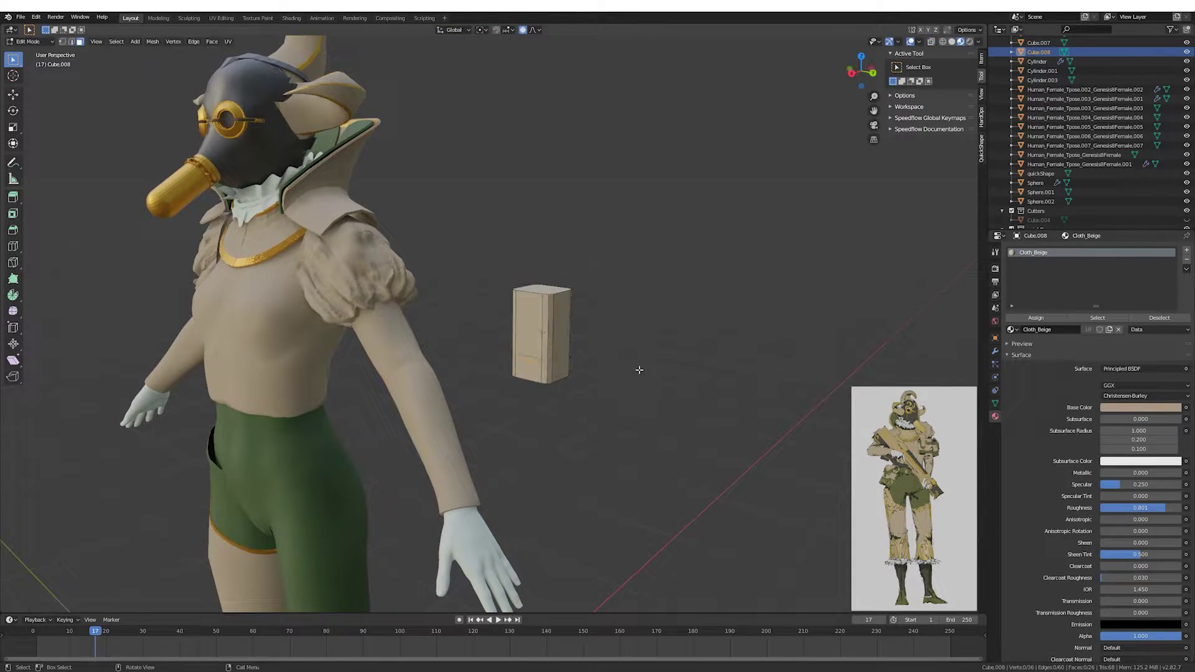
pyautogui.scroll(2, 639, 370)
pyautogui.hotkey('ctrl', '1')
pyautogui.press('g')
pyautogui.press('g')
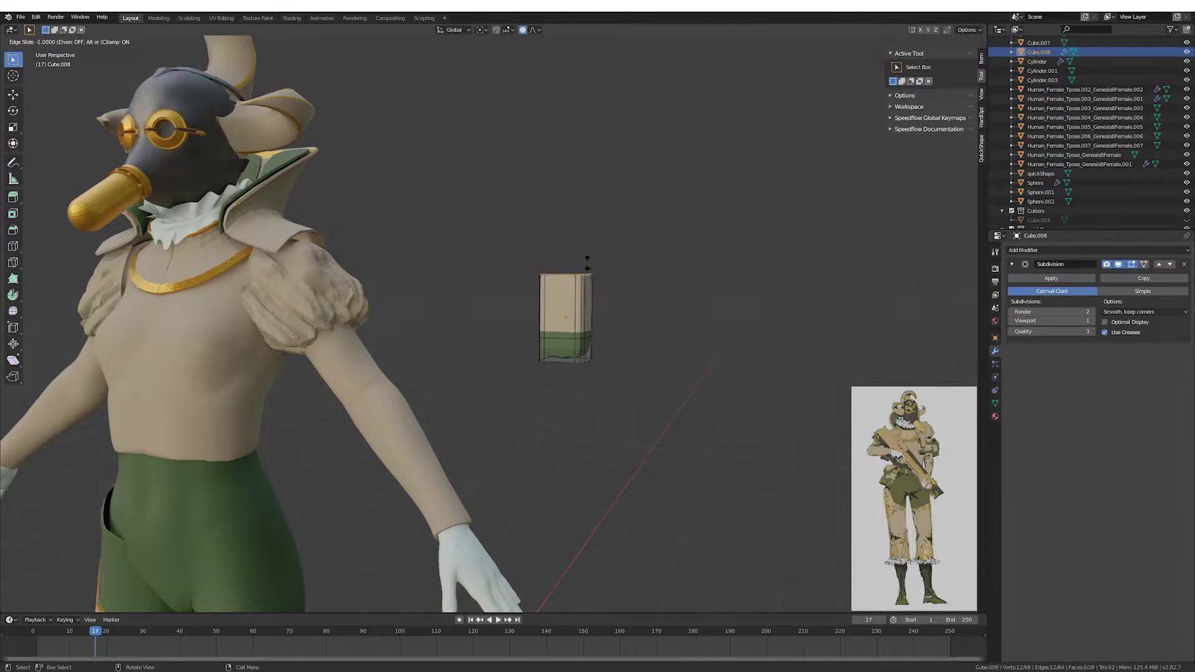
pyautogui.click(587, 263)
pyautogui.press('Tab')
# Create an unsmoothed flat flap plate and resize its edge with soft falloff.
pyautogui.press('/')
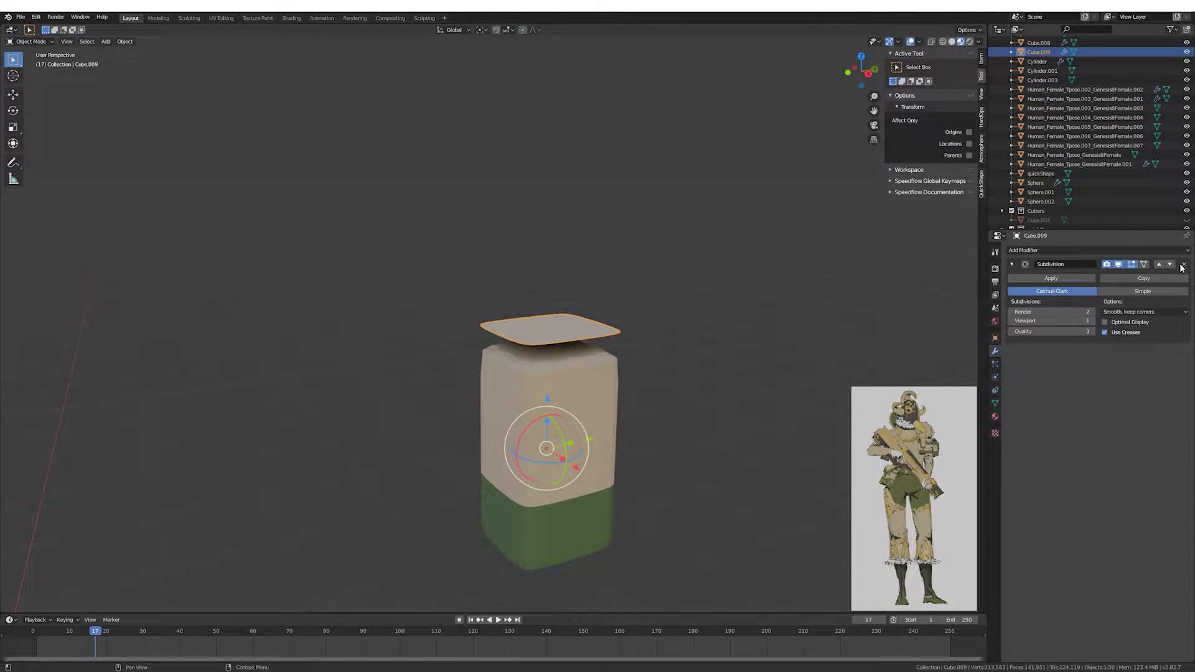
pyautogui.click(1182, 266)
pyautogui.press('Tab')
pyautogui.moveTo(439, 197); pyautogui.dragTo(523, 253, button='middle')
pyautogui.press('/')
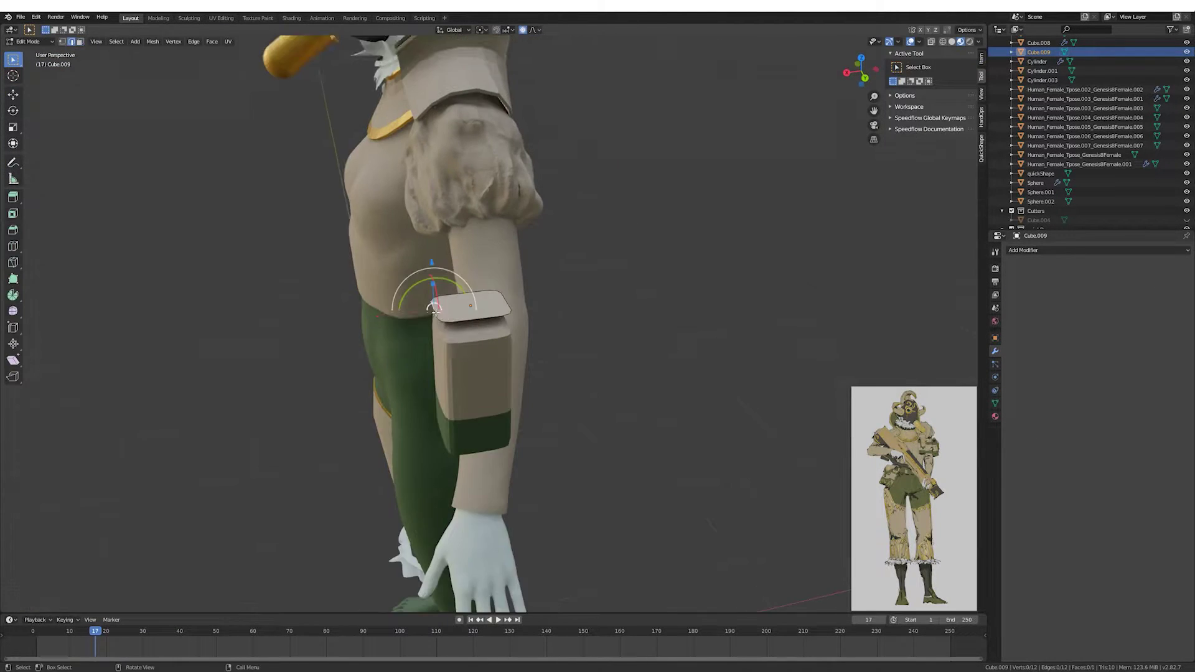
pyautogui.press('g')
pyautogui.hotkey('ctrl', '1')
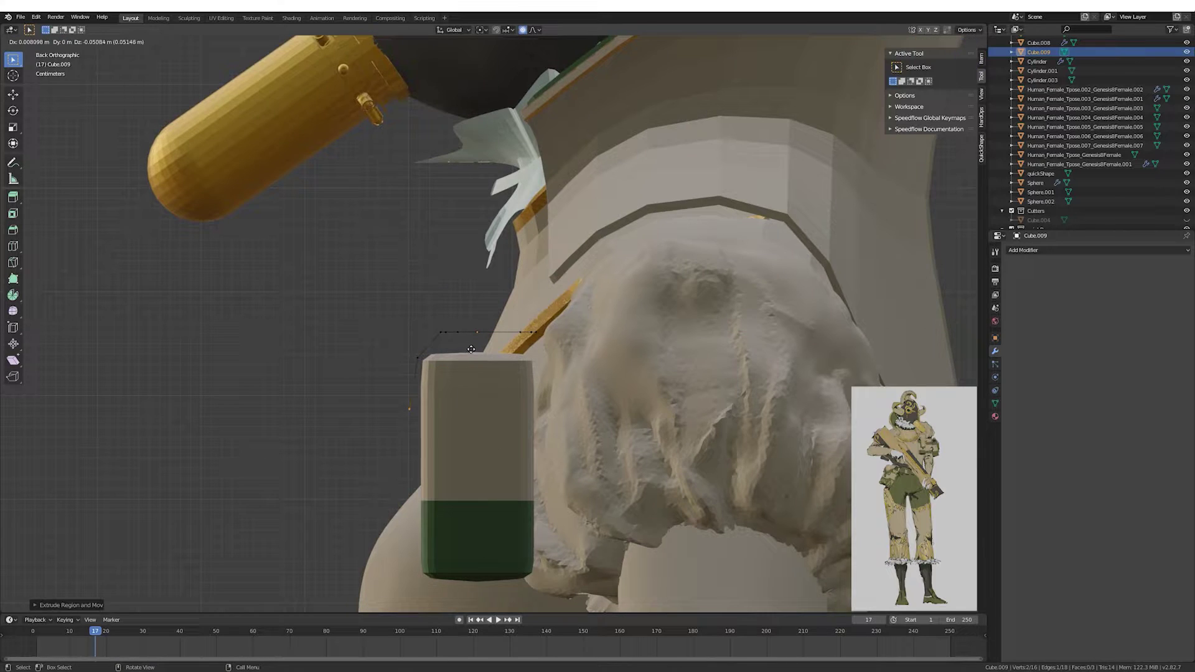
pyautogui.press('s')
pyautogui.click(472, 349)
pyautogui.press('Tab')
pyautogui.press('/')
pyautogui.moveTo(436, 373); pyautogui.dragTo(511, 301, button='middle')
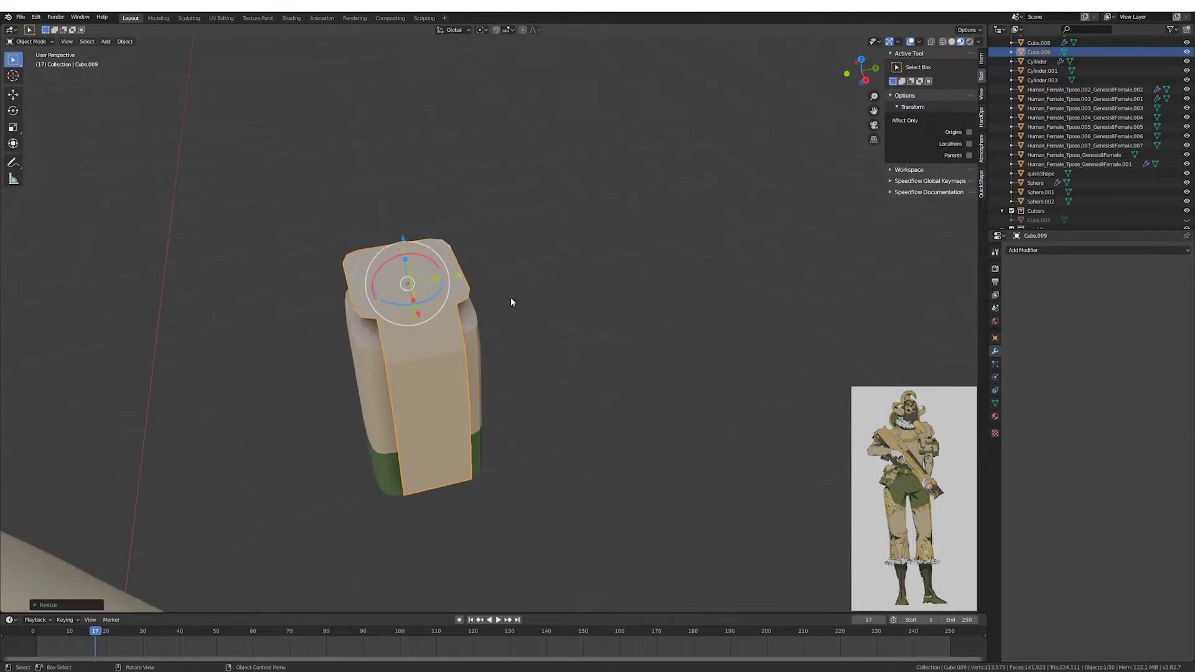
# Delete unneeded flap vertices and bend the flap edge over the pouch.
pyautogui.press('Tab')
pyautogui.press('/')
pyautogui.hotkey('ctrl', '1')
pyautogui.press('g')
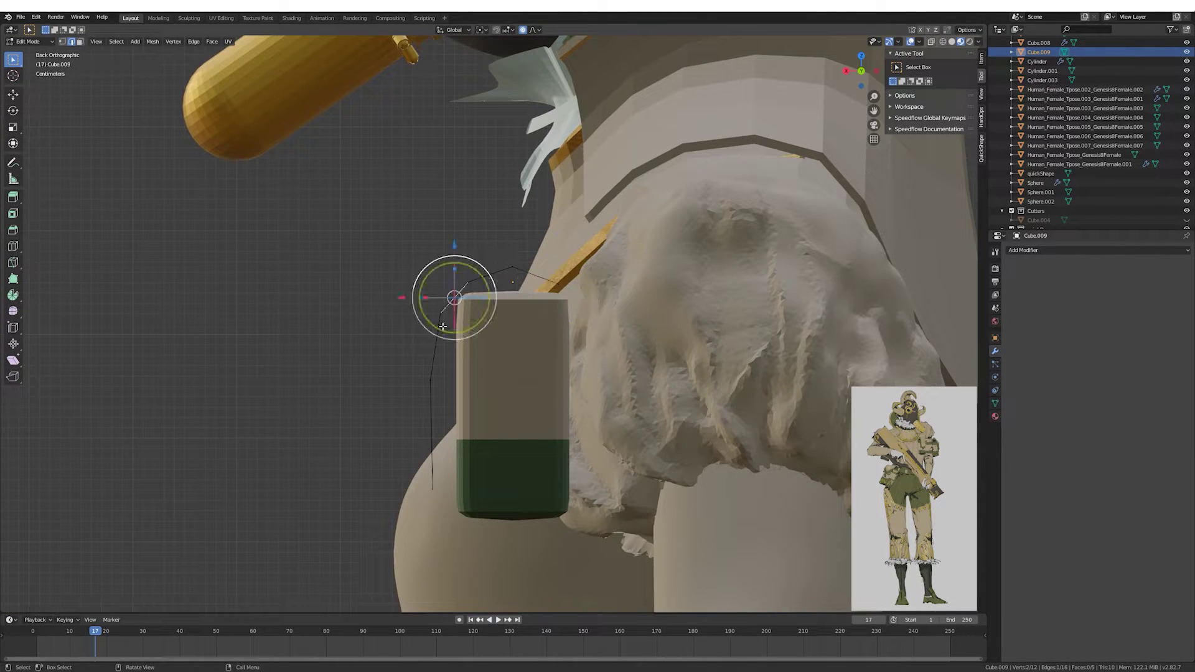
pyautogui.click(488, 391)
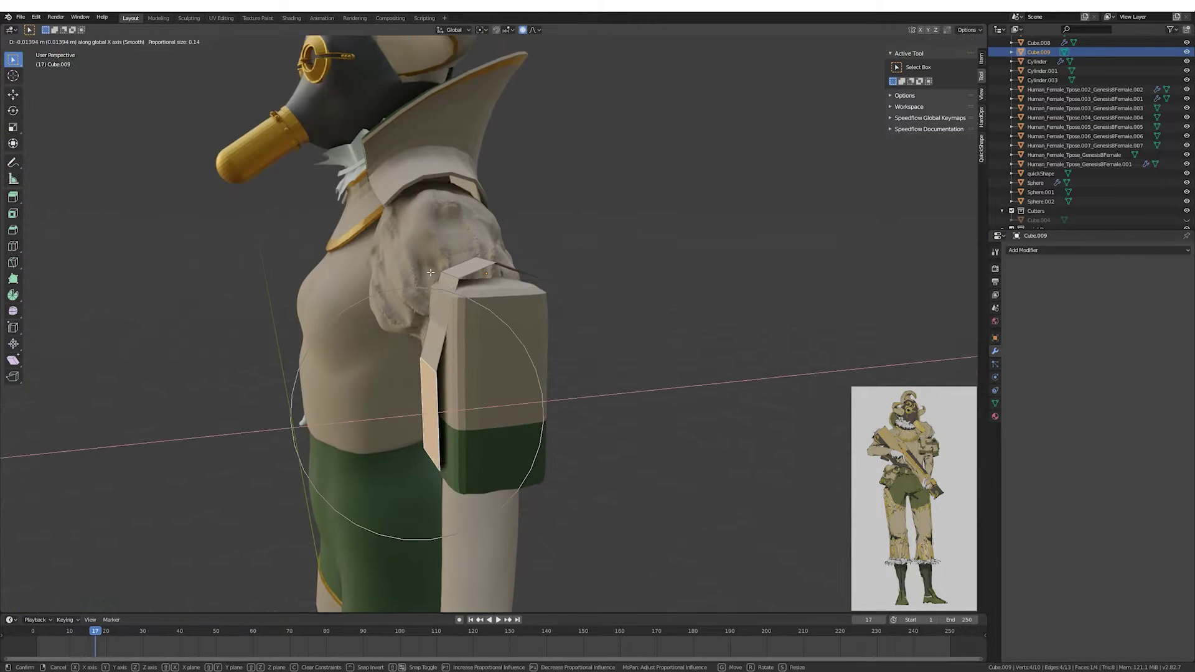
pyautogui.press('g')
pyautogui.click(475, 302)
pyautogui.press('/')
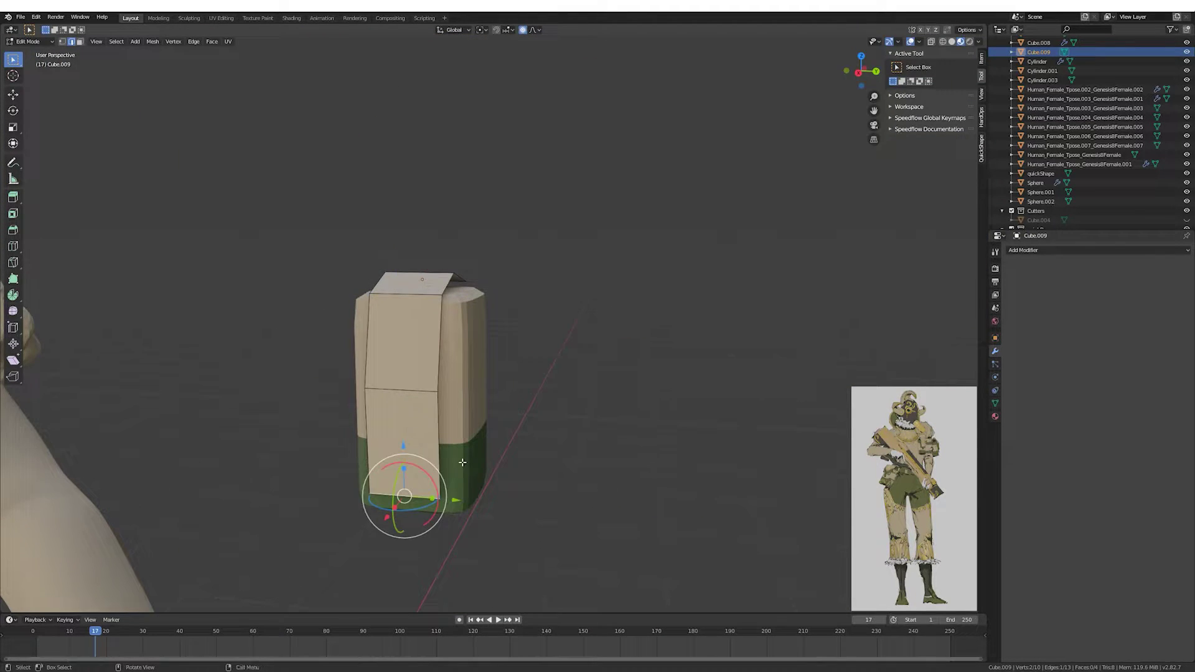
# Loop-cut the flap, taper its lower end, and select the connected beige faces.
pyautogui.hotkey('ctrl', 'r')
pyautogui.click(410, 487)
pyautogui.press('KP_3')
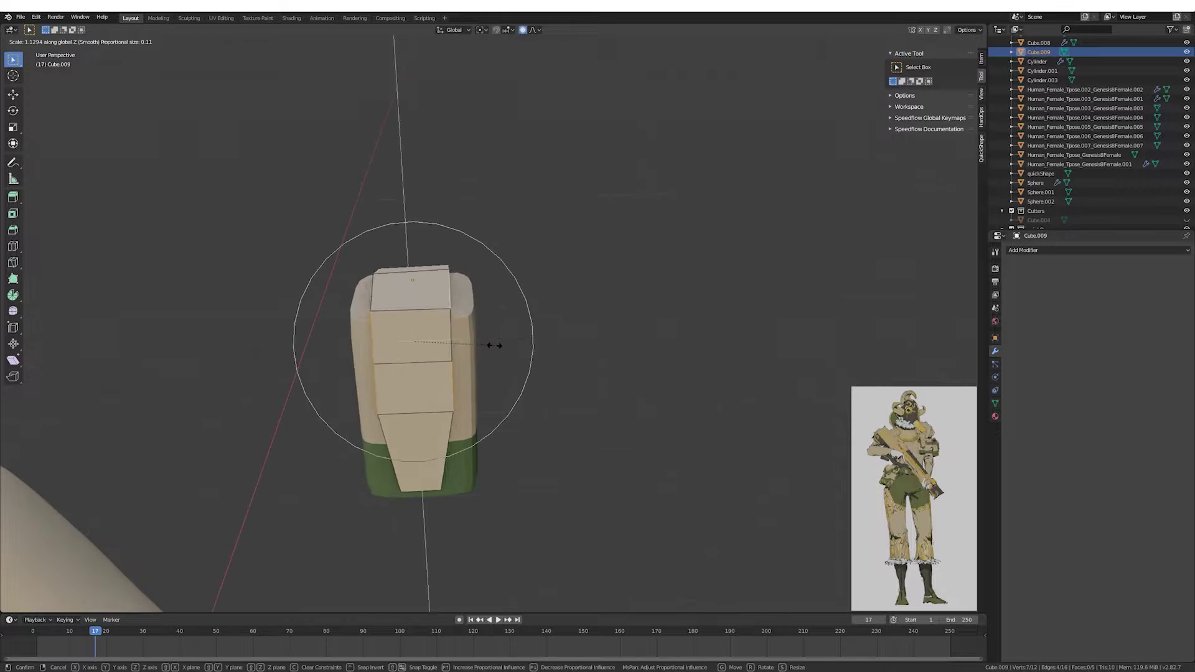
pyautogui.press('s')
pyautogui.click(527, 388)
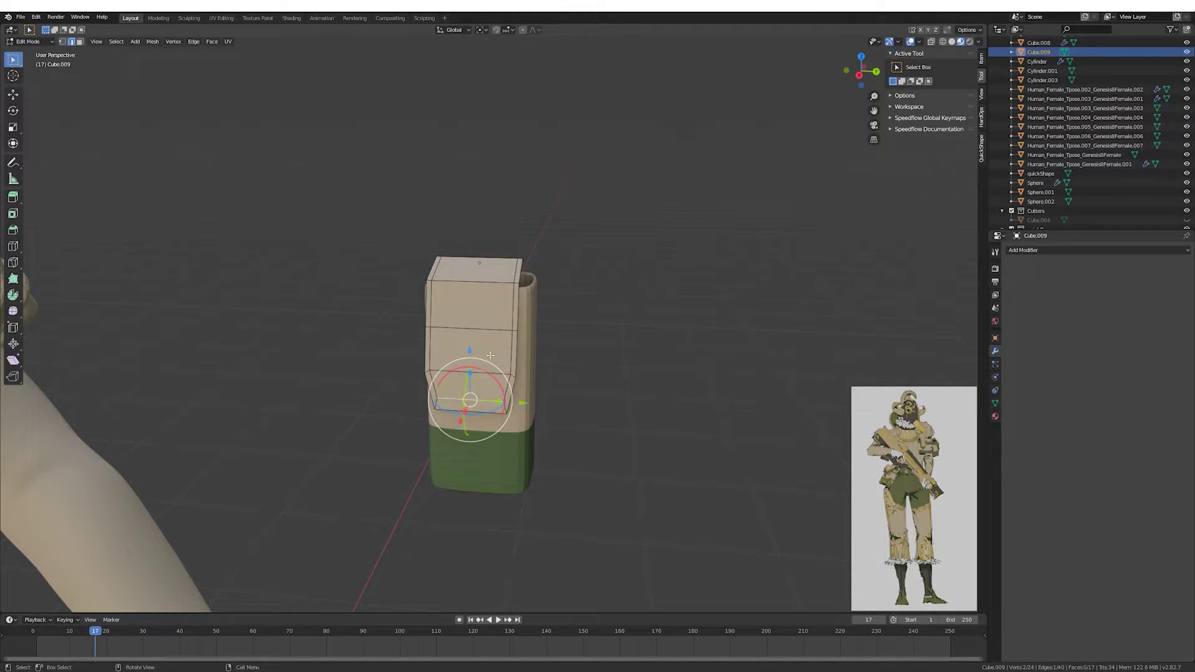
pyautogui.press('3')
pyautogui.press('l')
pyautogui.click(995, 417)
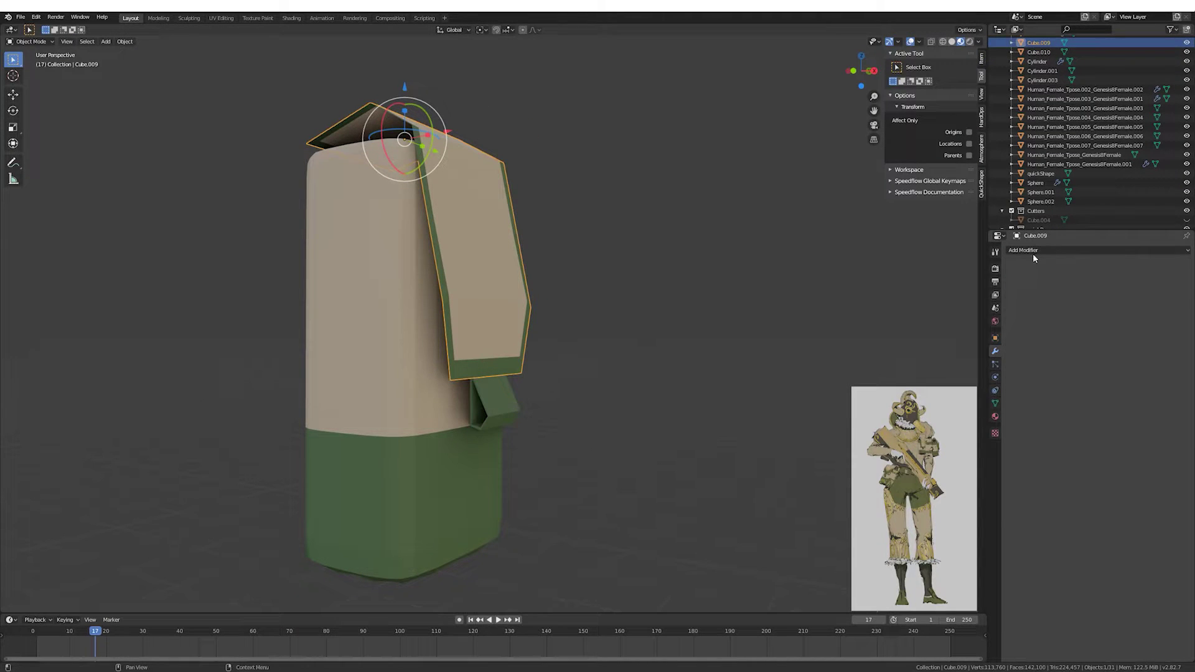
# Knife-cut the pointed tab across the pouch flap.
pyautogui.moveTo(677, 318); pyautogui.dragTo(626, 351, button='middle')
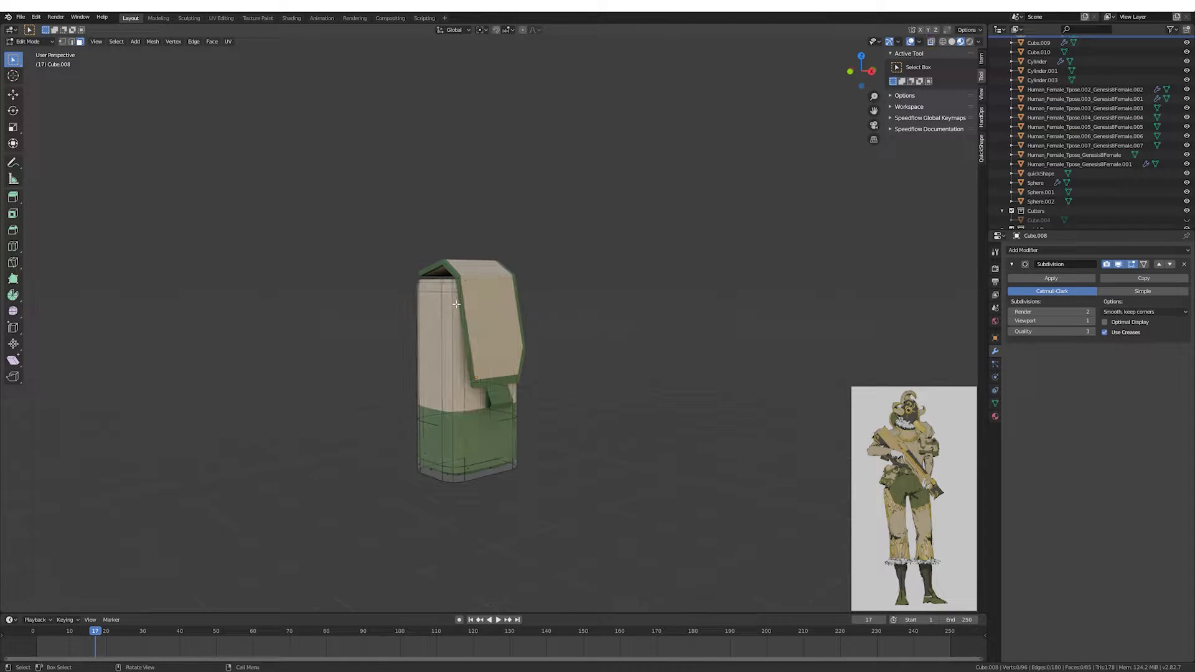
pyautogui.press('KP_3')
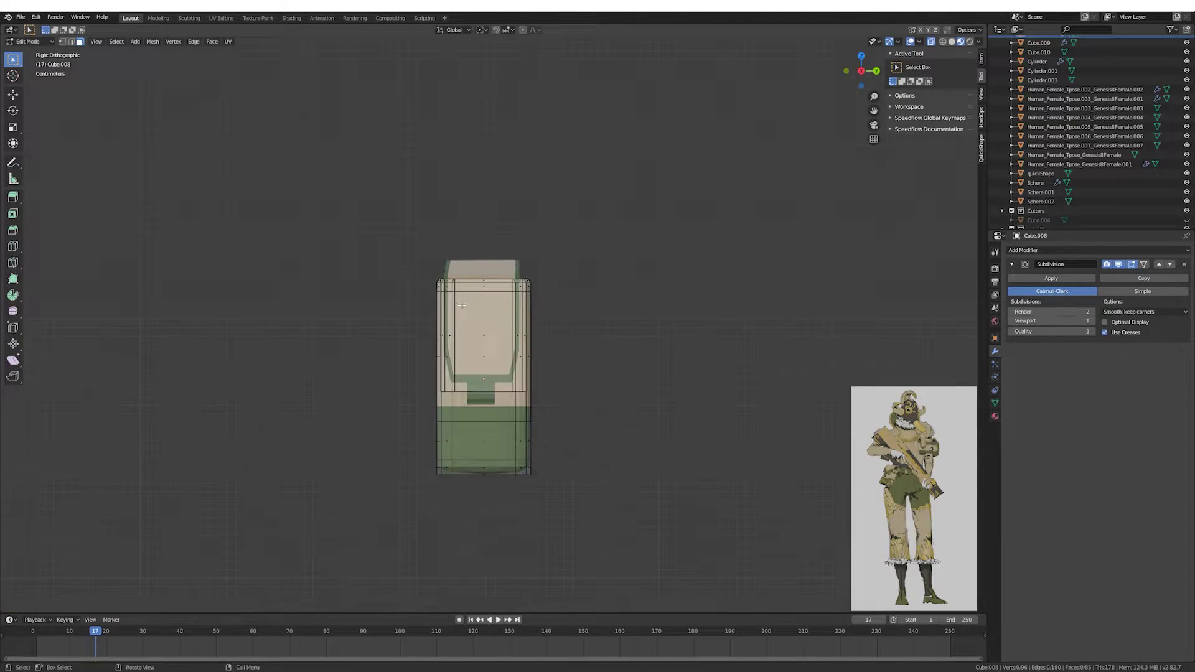
pyautogui.press('k')
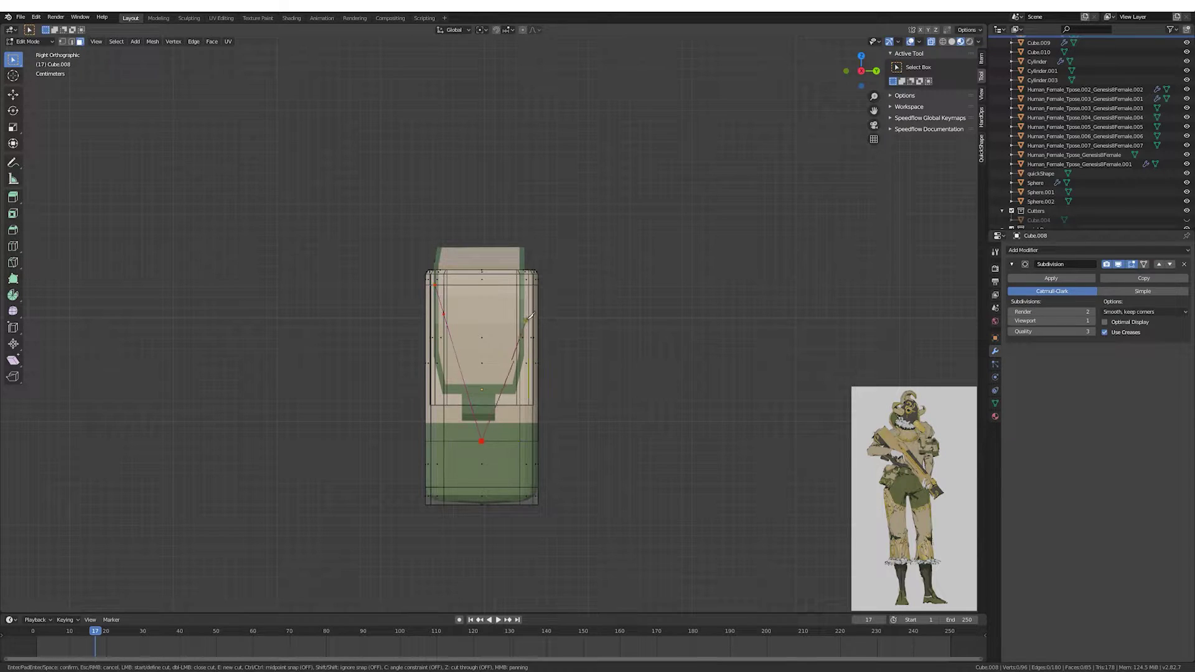
pyautogui.press('Return')
pyautogui.moveTo(534, 282); pyautogui.dragTo(579, 324, button='middle')
pyautogui.click(995, 417)
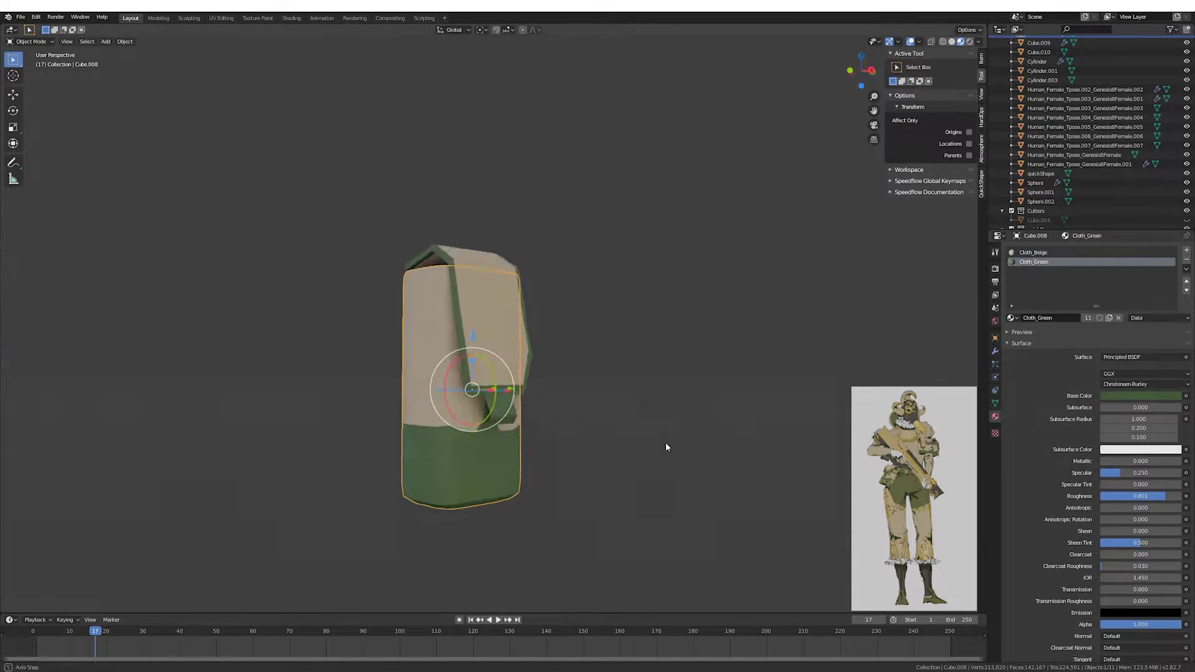
pyautogui.moveTo(666, 442); pyautogui.dragTo(553, 421, button='middle')
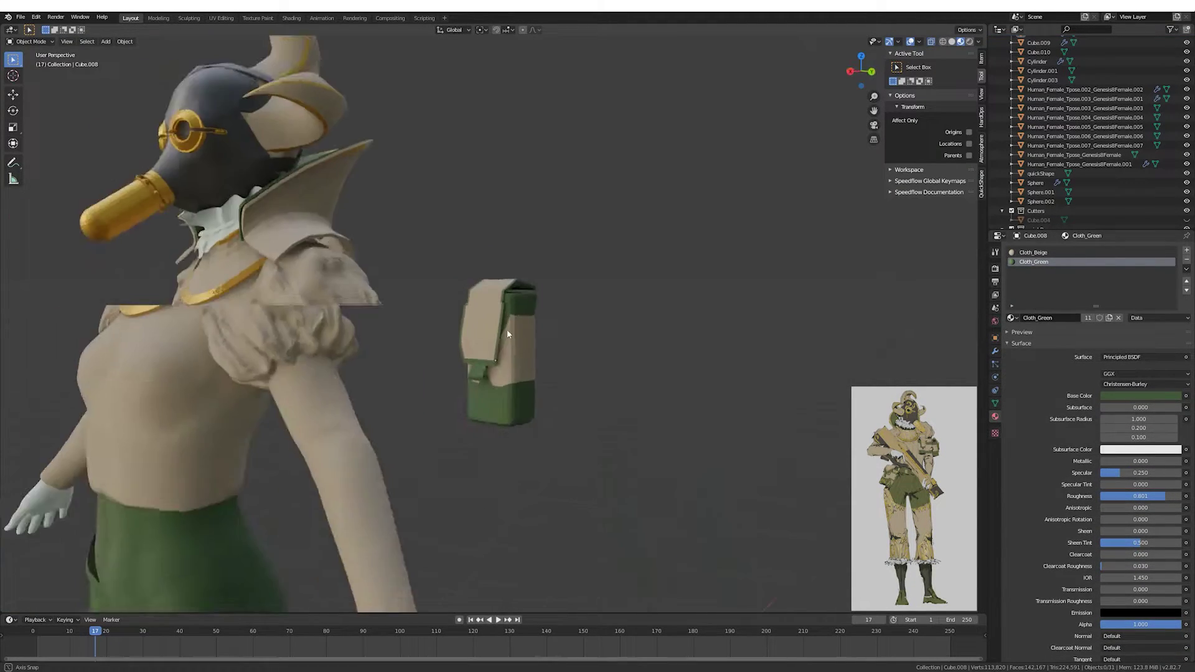
# Check the flap's modifier settings, then add a new cube for the radio.
pyautogui.press('Tab')
pyautogui.click(995, 351)
pyautogui.moveTo(611, 304); pyautogui.dragTo(561, 299, button='middle')
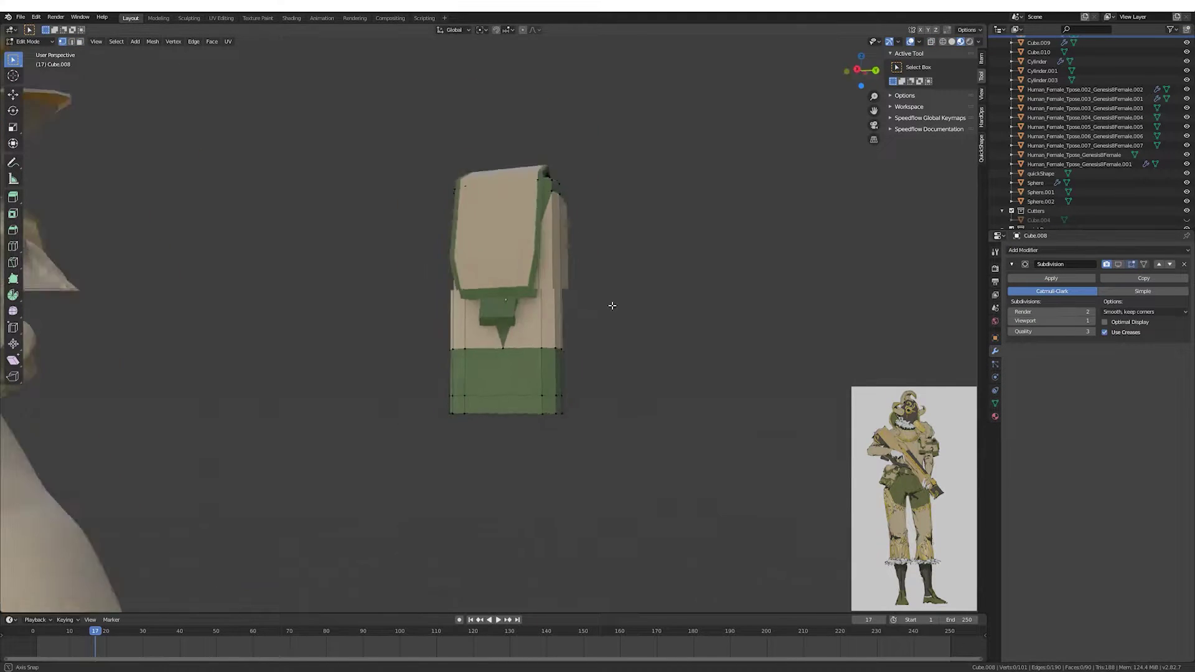
pyautogui.click(507, 249)
pyautogui.click(600, 169)
pyautogui.moveTo(601, 169); pyautogui.dragTo(638, 289, button='middle')
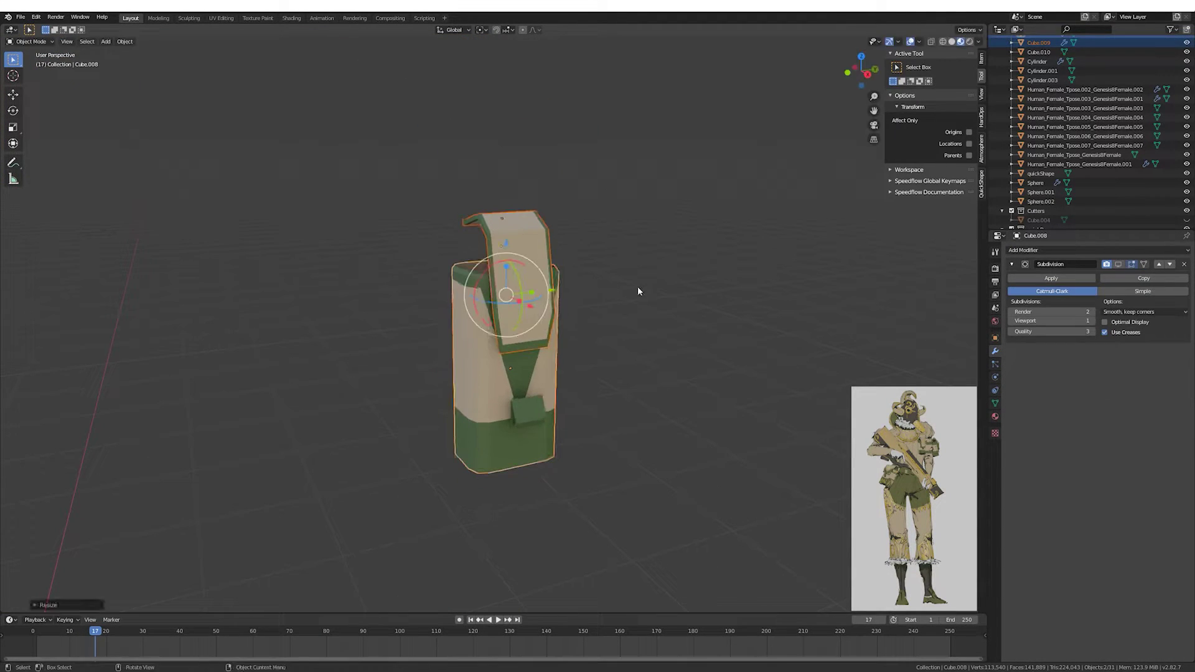
pyautogui.click(106, 41)
pyautogui.click(193, 61)
# Move the new cube along X into the pouch and flatten it along X.
pyautogui.press('g')
pyautogui.press('x')
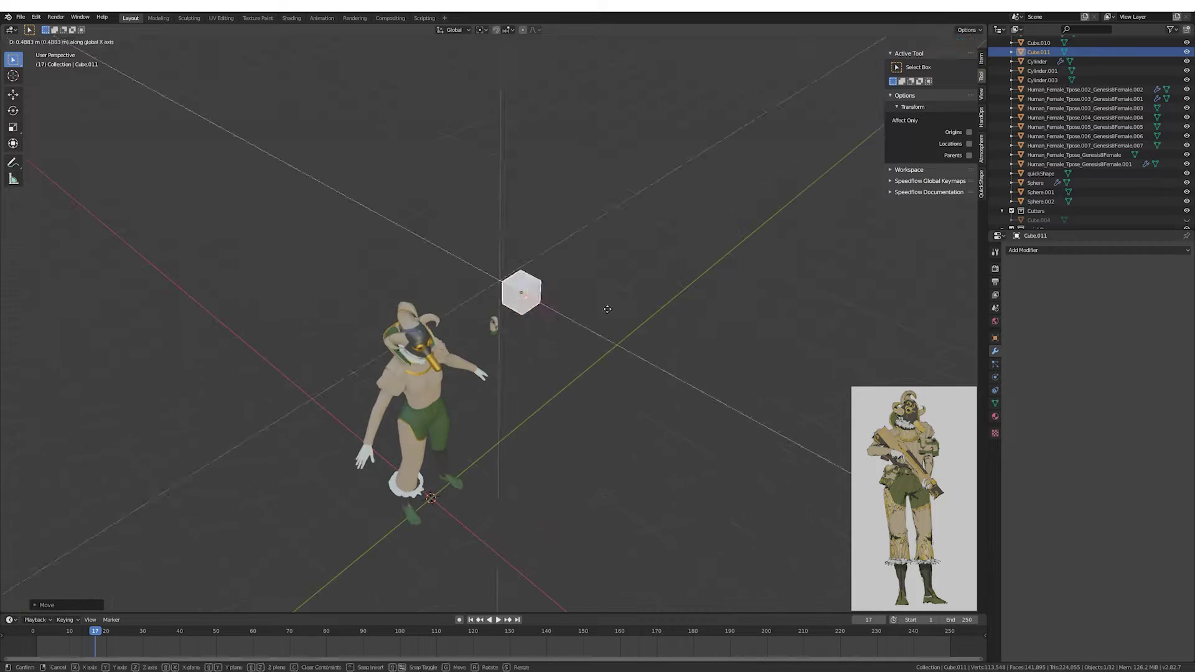
pyautogui.click(562, 291)
pyautogui.moveTo(629, 331); pyautogui.dragTo(536, 349, button='middle')
pyautogui.scroll(3, 535, 349)
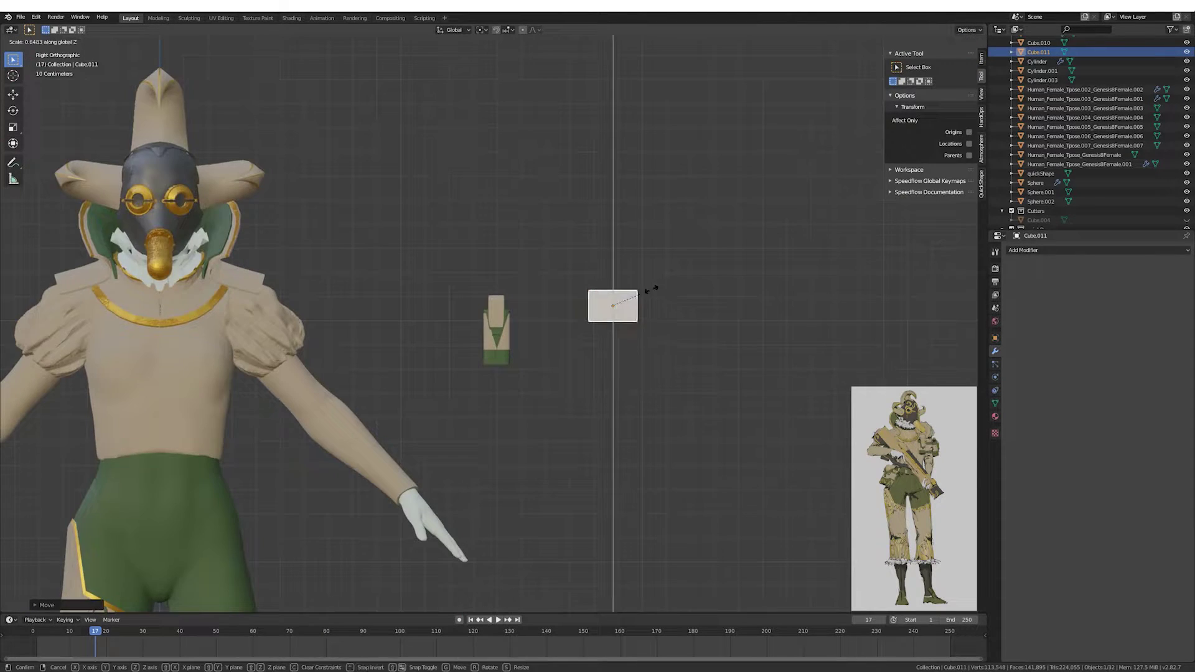
pyautogui.press('s')
pyautogui.press('x')
pyautogui.click(538, 350)
pyautogui.press('KP_Divide')
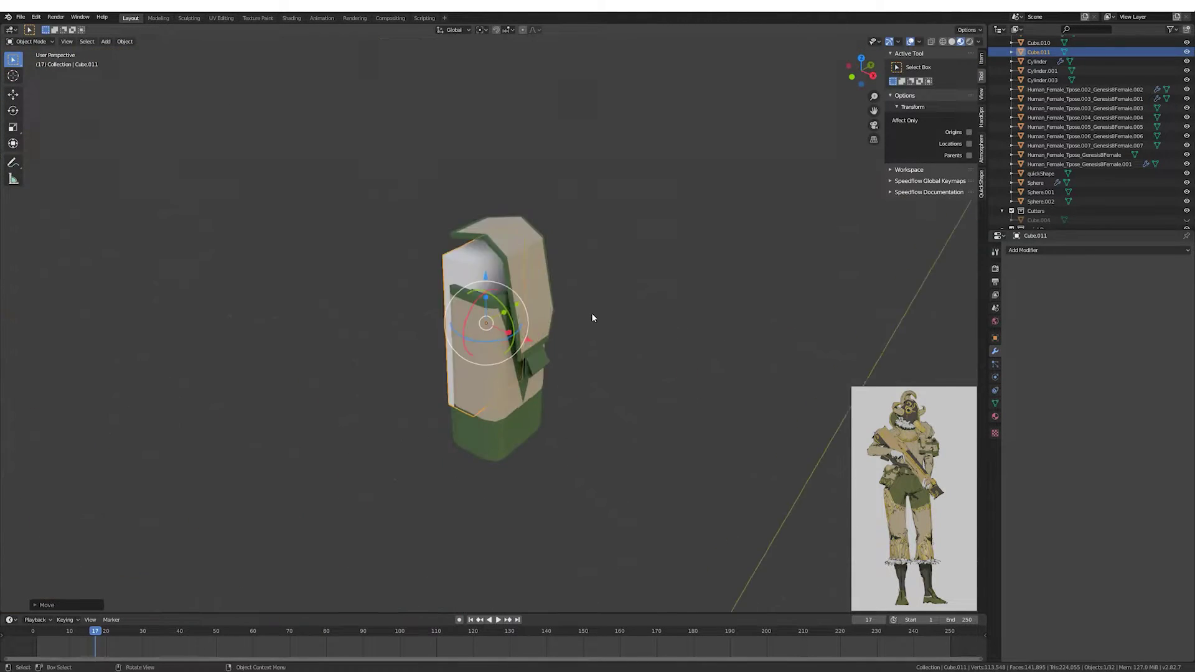
pyautogui.click(648, 325)
pyautogui.moveTo(648, 324); pyautogui.dragTo(581, 299, button='middle')
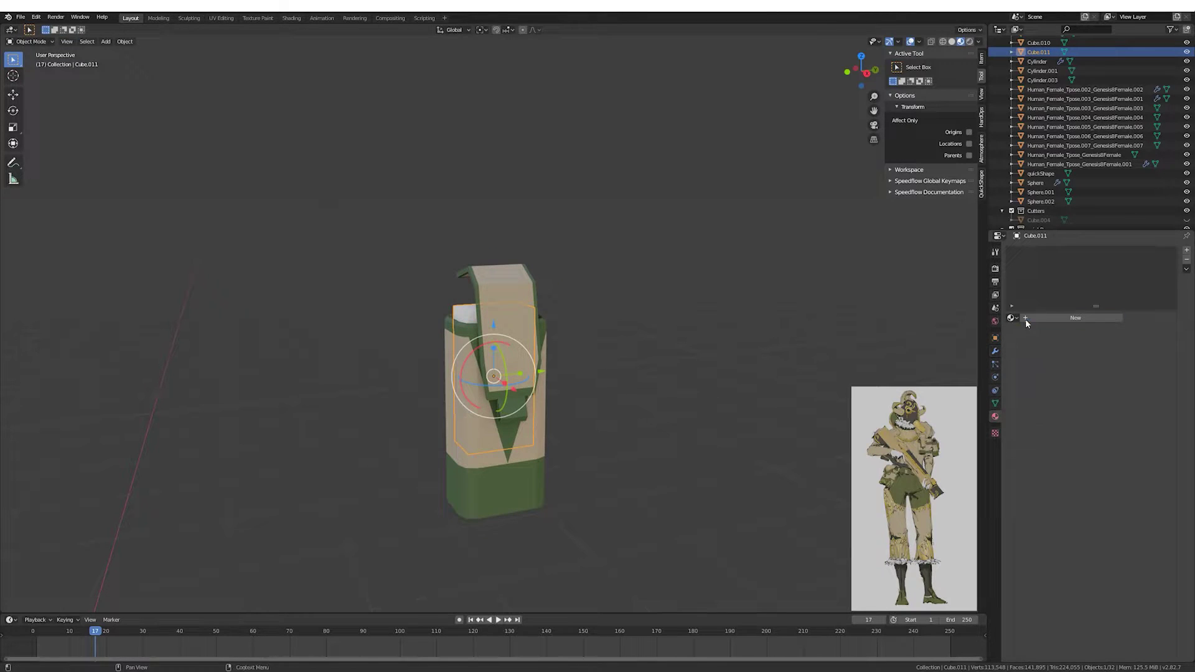
# Create a new material for the box named Metal_Steel.
pyautogui.click(1027, 319)
pyautogui.doubleClick(1046, 318)
pyautogui.write('Metal_Steel')
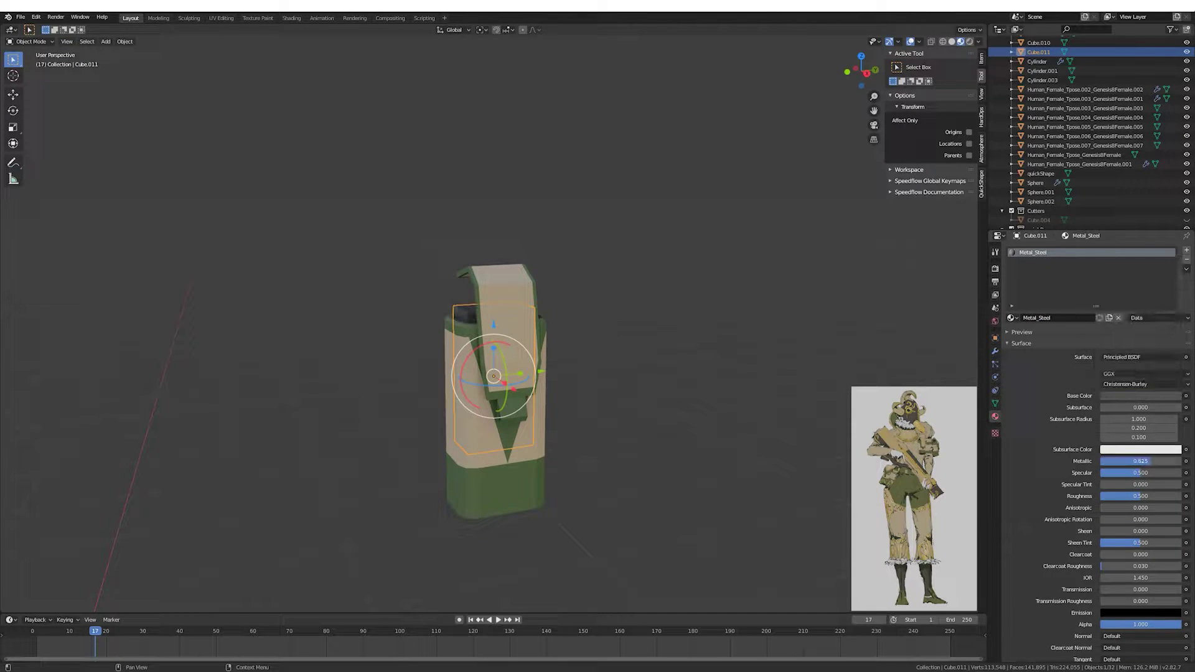
# Raise the box's top along Z and narrow it along X.
pyautogui.press('Tab')
pyautogui.press('g')
pyautogui.press('z')
pyautogui.click(606, 290)
pyautogui.moveTo(606, 290); pyautogui.dragTo(510, 383, button='middle')
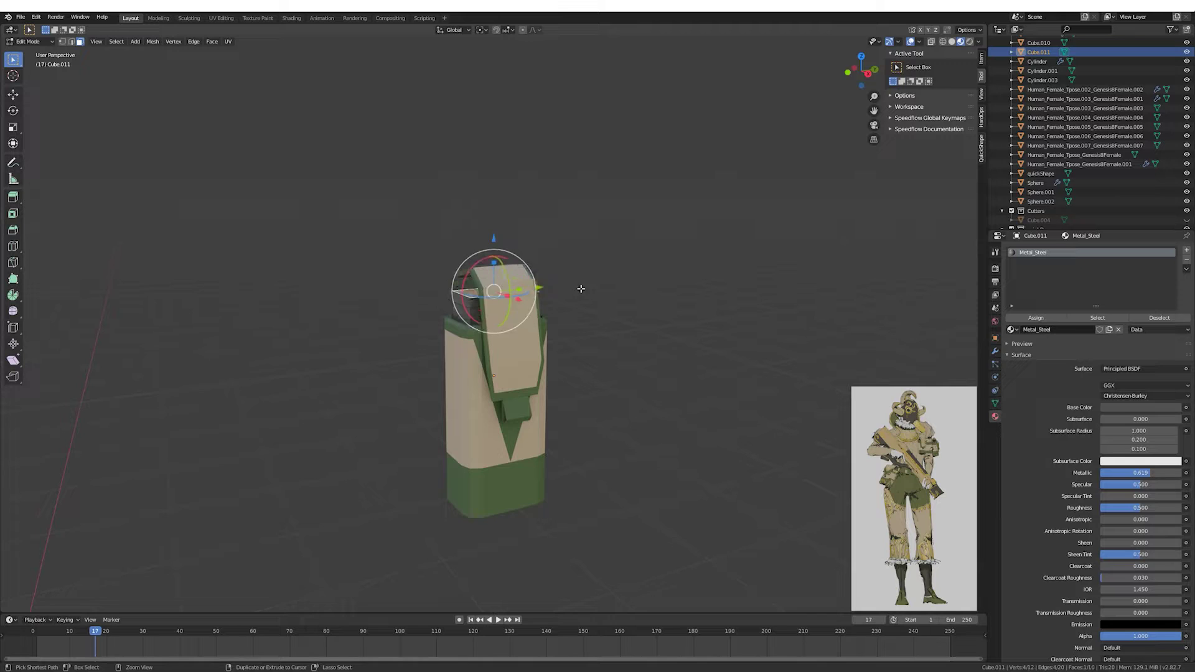
pyautogui.press('s')
pyautogui.press('x')
pyautogui.click(570, 265)
pyautogui.moveTo(570, 266); pyautogui.dragTo(597, 320, button='middle')
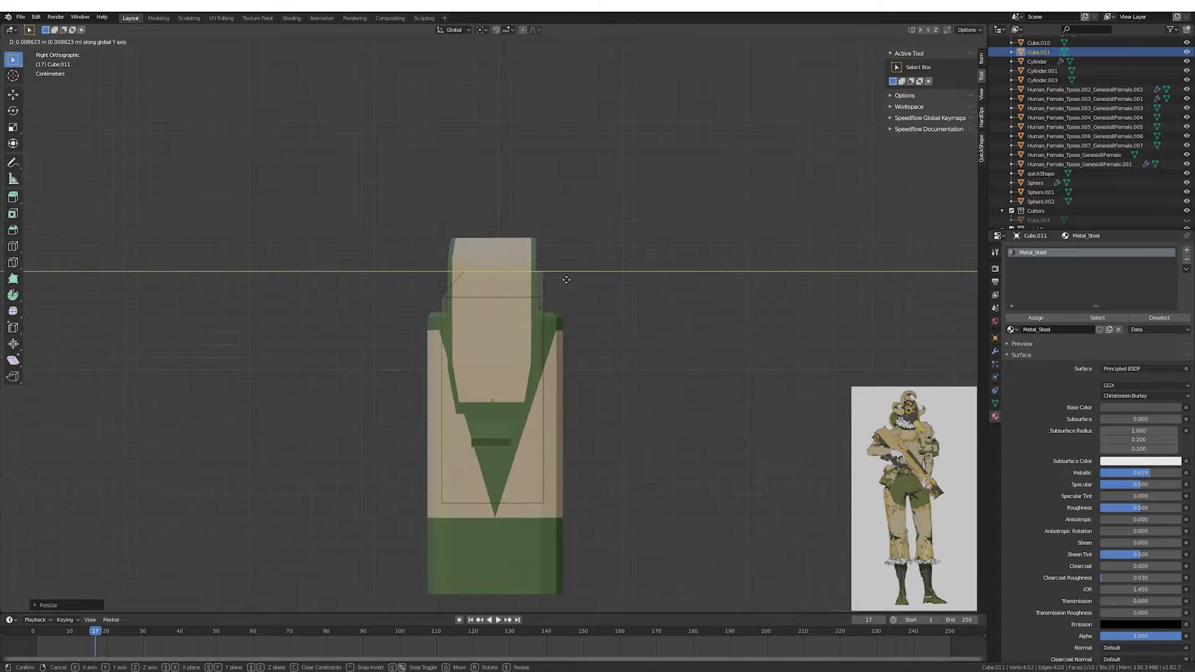
pyautogui.press('Tab')
# Add edge loop cuts across the pouch flap.
pyautogui.click(492, 436)
pyautogui.moveTo(492, 457); pyautogui.dragTo(502, 415, button='middle')
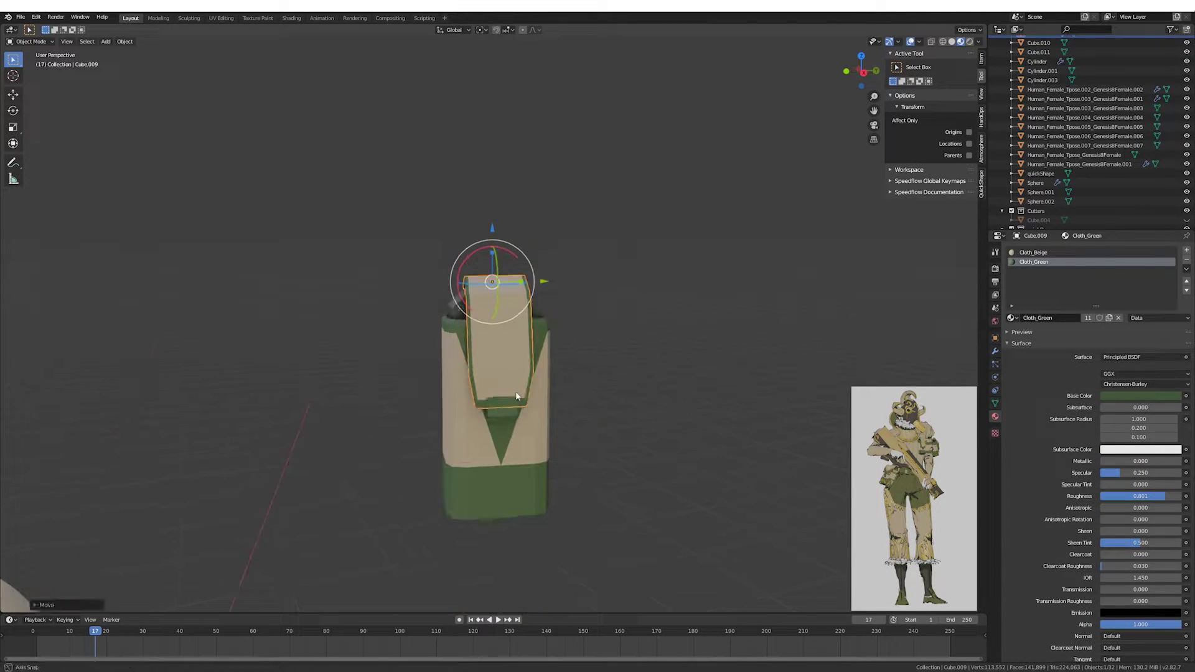
pyautogui.hotkey('shift', 'd')
pyautogui.press('Tab')
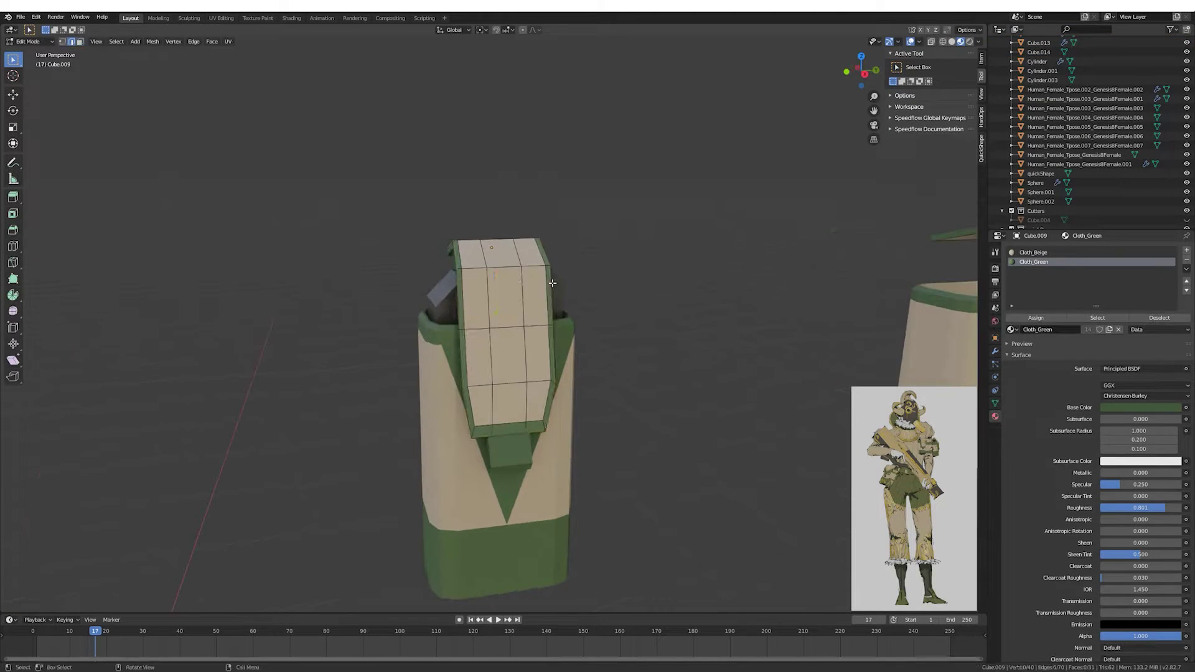
pyautogui.press('KP_3')
pyautogui.press('g')
pyautogui.press('z')
pyautogui.click(593, 340)
# Select the flap's top rows of vertices and adjust their position.
pyautogui.moveTo(593, 340); pyautogui.dragTo(598, 339, button='middle')
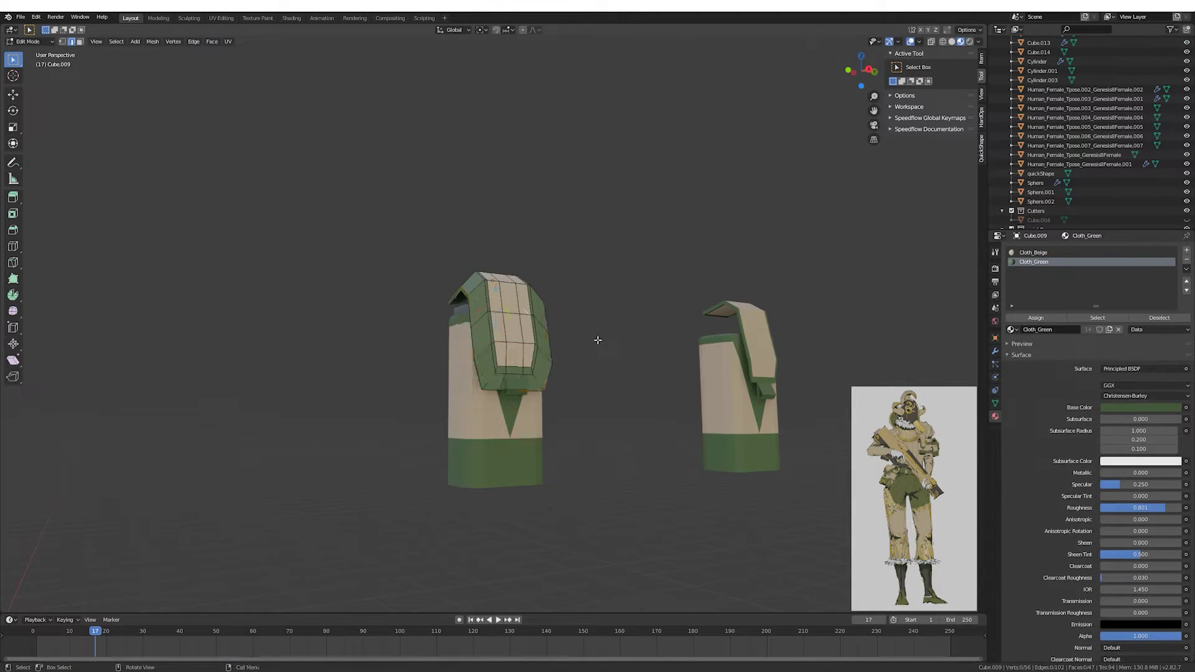
pyautogui.scroll(5, 562, 391)
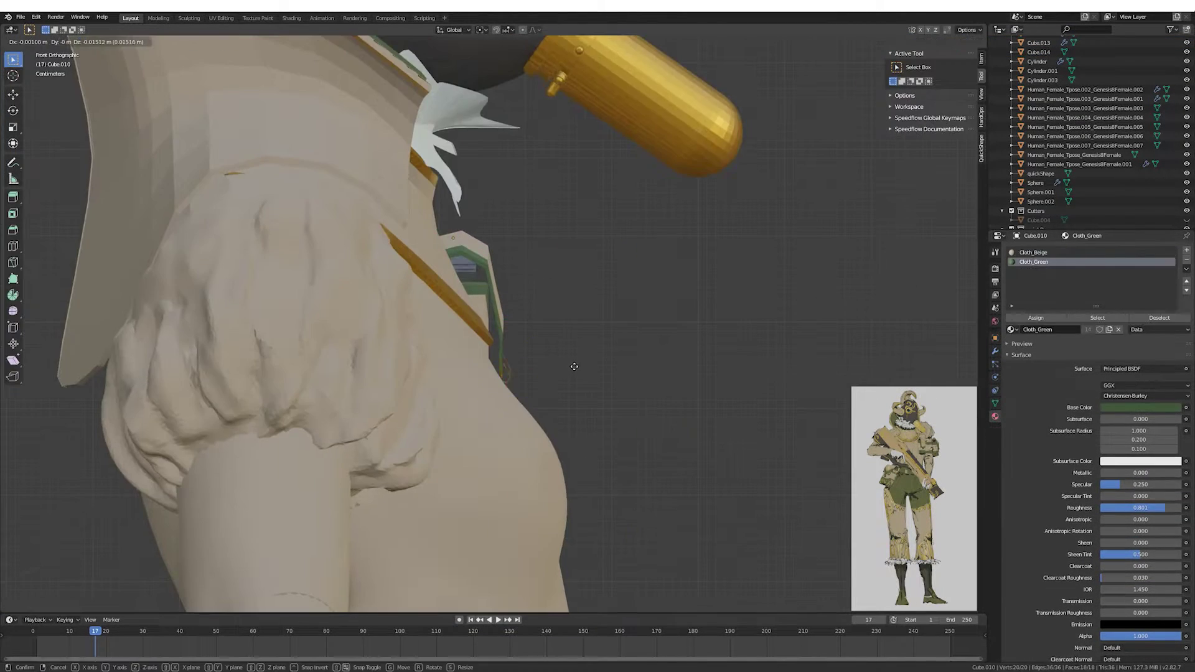
pyautogui.press('KP_3')
pyautogui.scroll(3, 522, 221)
pyautogui.hotkey('alt', 'a')
pyautogui.press('KP_3')
pyautogui.moveTo(521, 222); pyautogui.dragTo(436, 268)
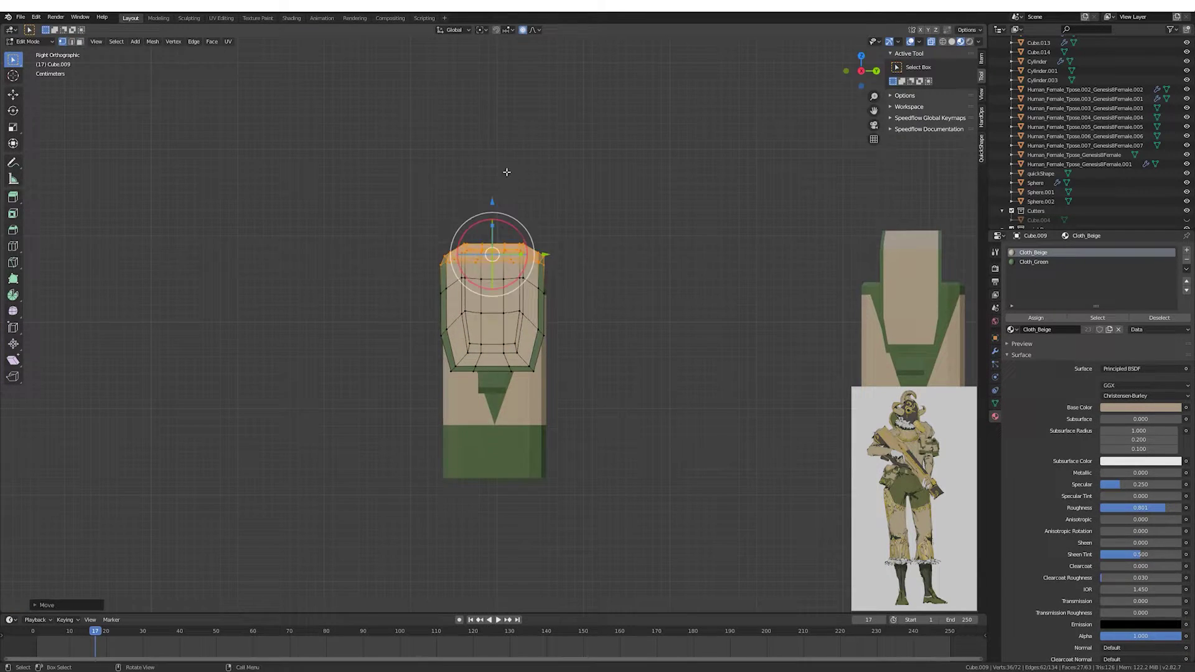
pyautogui.press('Tab')
pyautogui.moveTo(507, 172); pyautogui.dragTo(473, 249, button='middle')
pyautogui.click(105, 41)
# Add a cylinder and shrink it into a thin rod beside the radio box.
pyautogui.click(193, 106)
pyautogui.scroll(-4, 492, 288)
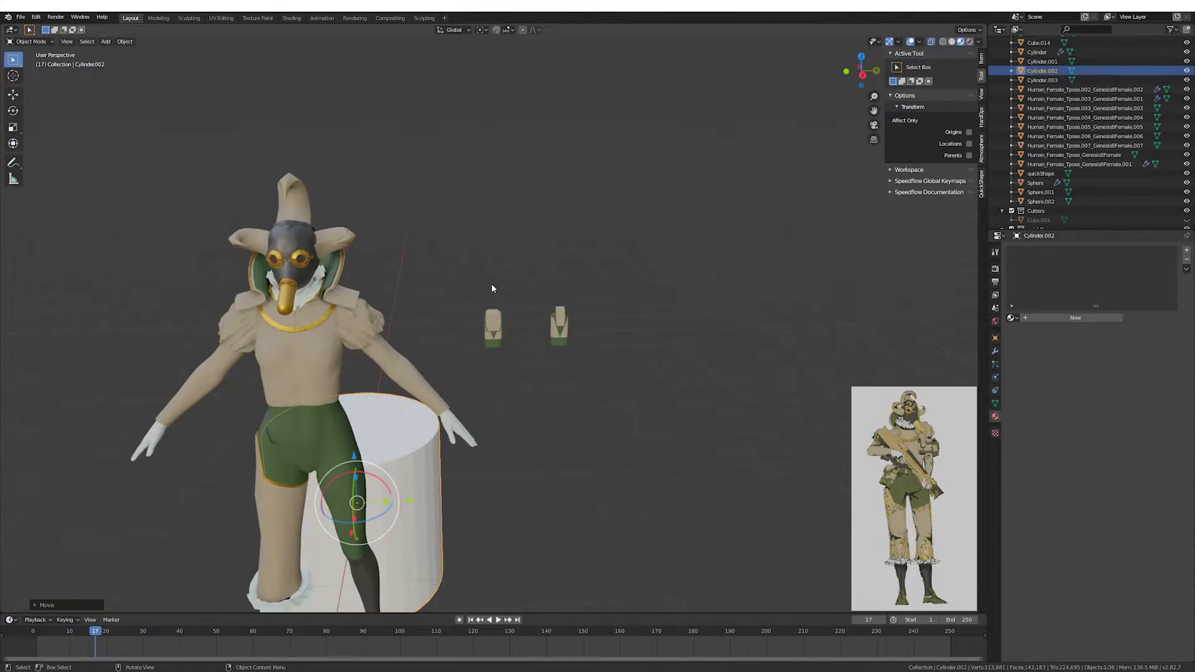
pyautogui.moveTo(491, 288)
pyautogui.mouseDown(button='middle')
pyautogui.moveTo(506, 335)
pyautogui.moveTo(543, 341)
pyautogui.mouseUp(button='middle')
pyautogui.press('KP_3')
pyautogui.press('s')
pyautogui.click(497, 269)
pyautogui.click(441, 313)
pyautogui.moveTo(441, 313)
pyautogui.mouseDown(button='middle')
pyautogui.moveTo(428, 278)
pyautogui.moveTo(483, 276)
pyautogui.moveTo(427, 283)
pyautogui.moveTo(497, 289)
pyautogui.mouseUp(button='middle')
pyautogui.scroll(2, 496, 288)
# Stretch the cylinder along Z, assign Rubber_Black, and extrude a narrower antenna tip.
pyautogui.press('s')
pyautogui.press('z')
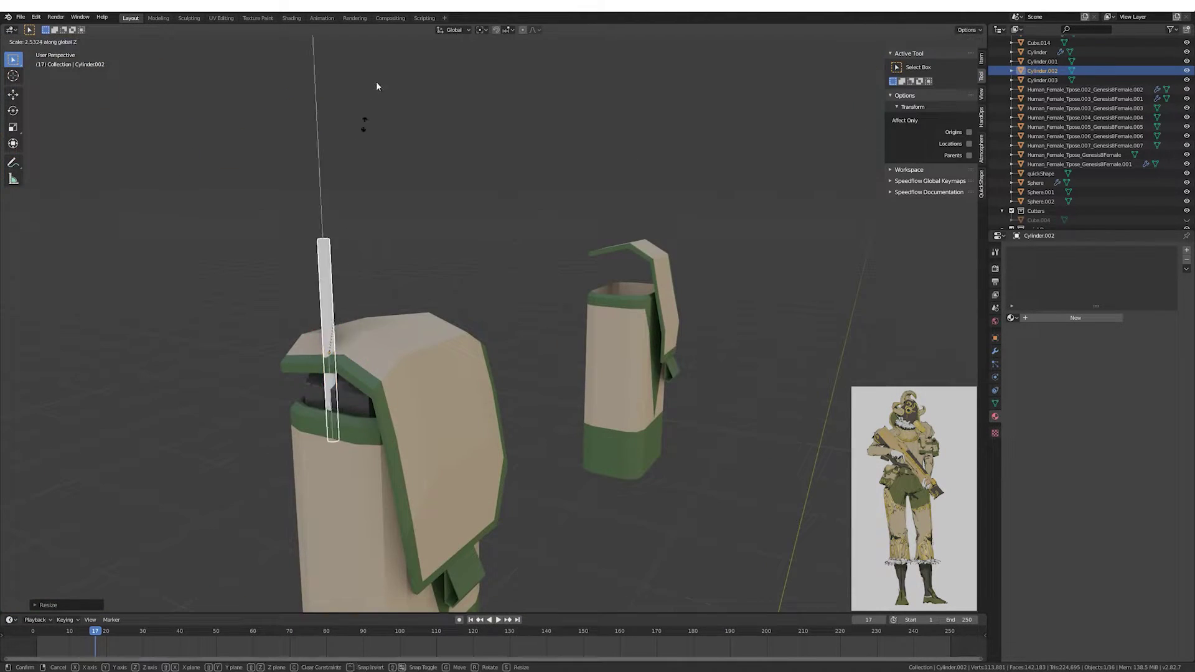
pyautogui.click(1031, 390)
pyautogui.press('Tab')
pyautogui.click(1013, 329)
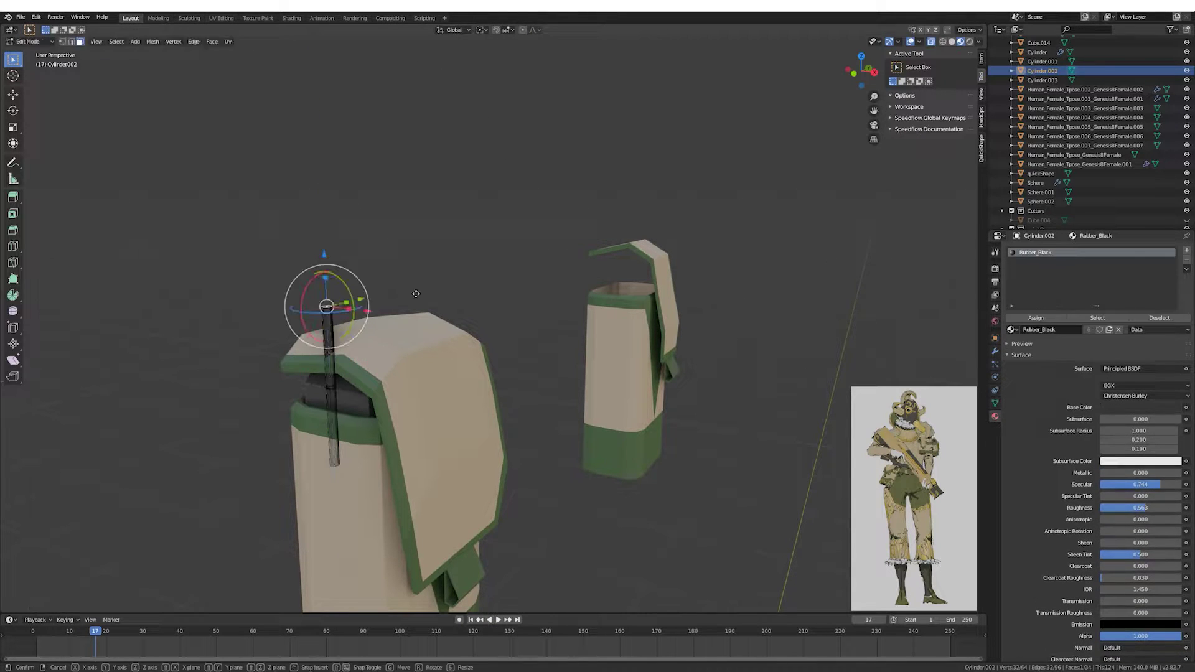
pyautogui.press('e')
pyautogui.scroll(3, 433, 292)
pyautogui.press('s')
pyautogui.click(433, 292)
pyautogui.scroll(-3, 433, 292)
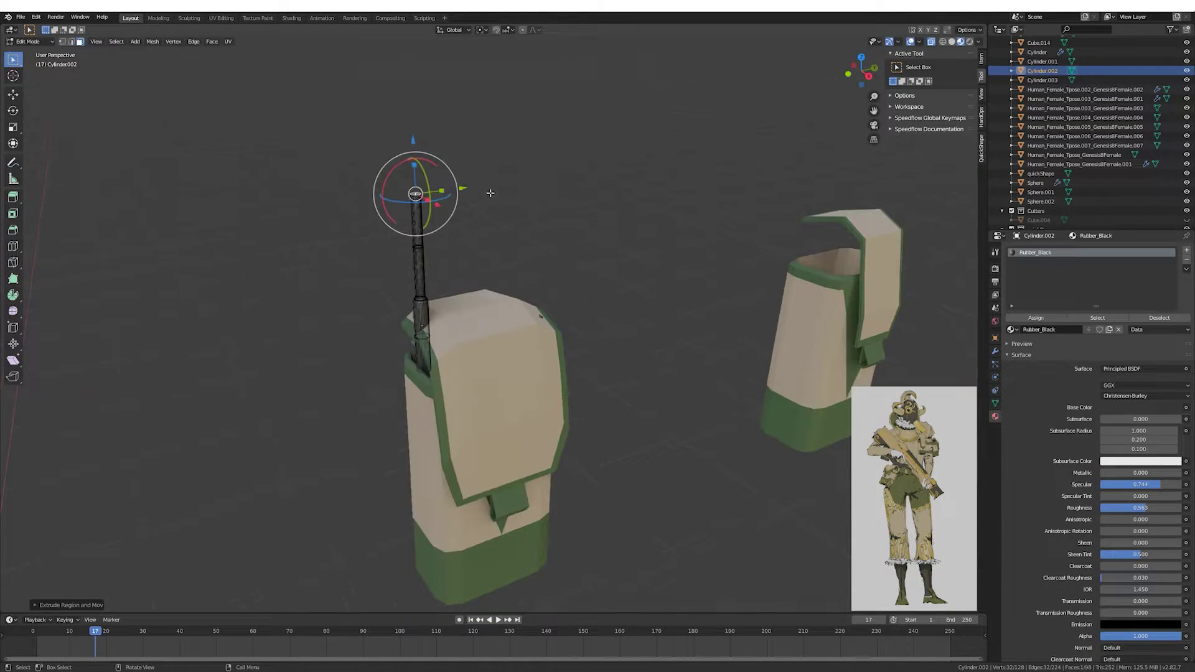
pyautogui.press('Tab')
# Reshape the pouch flap by moving vertices along Y with proportional editing.
pyautogui.click(472, 304)
pyautogui.press('Tab')
pyautogui.scroll(3, 468, 294)
pyautogui.scroll(-3, 565, 286)
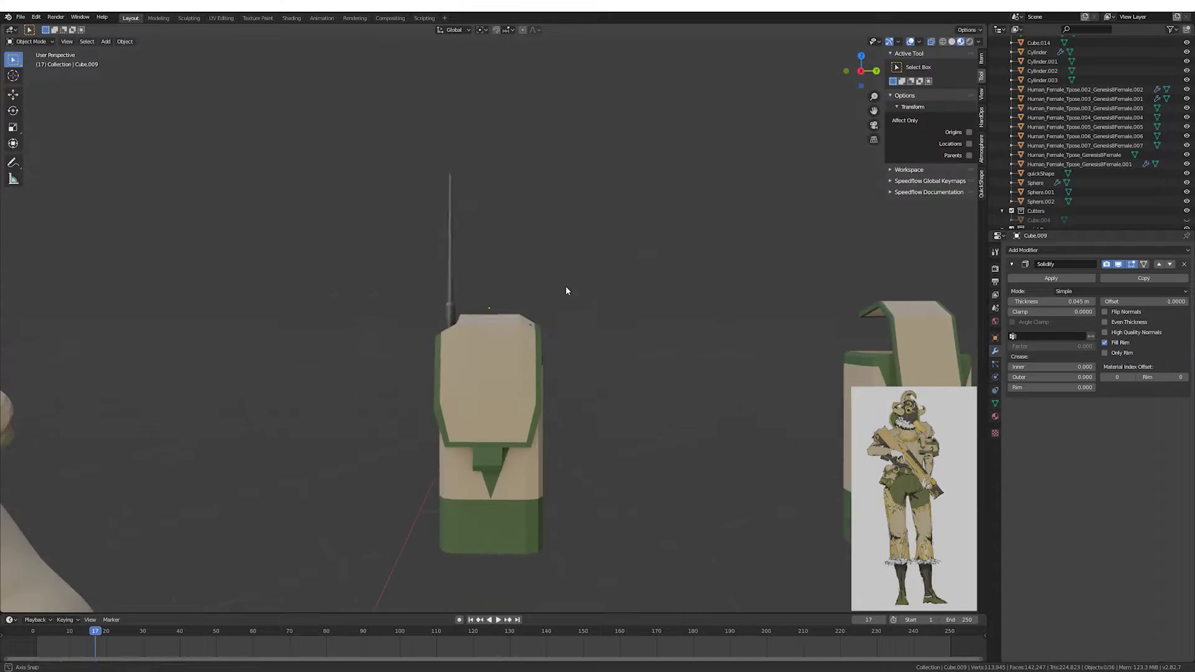
pyautogui.moveTo(566, 286); pyautogui.dragTo(490, 312, button='middle')
pyautogui.hotkey('ctrl', 's')
pyautogui.press('o')
pyautogui.scroll(2, 490, 312)
pyautogui.press('g')
pyautogui.press('y')
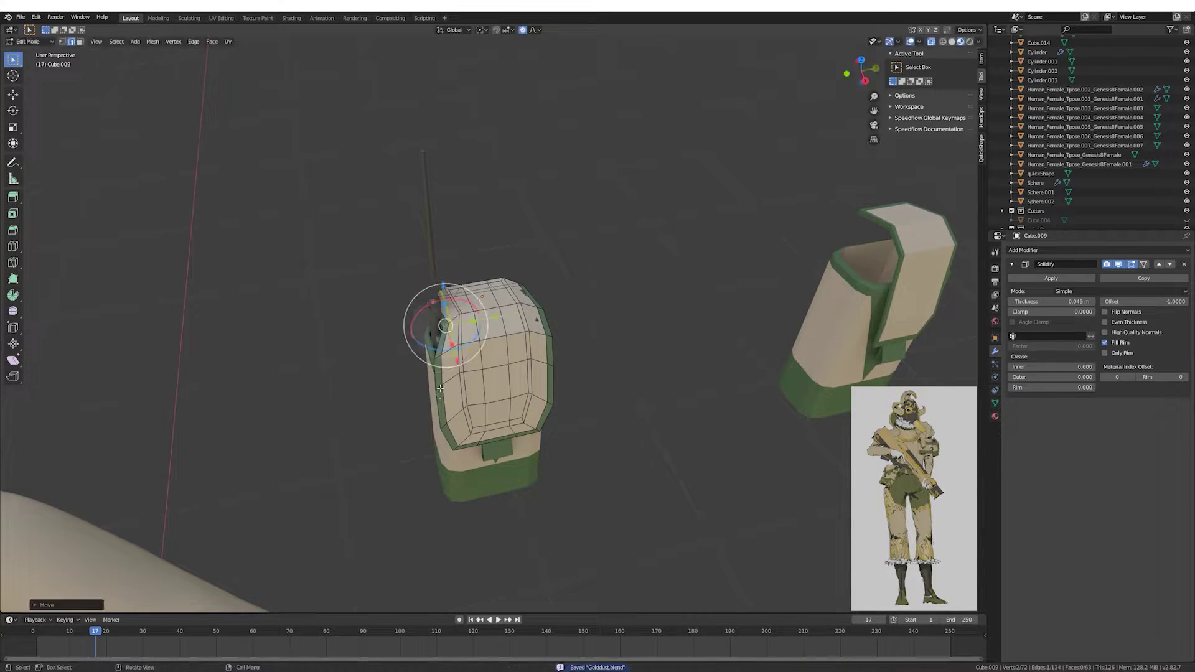
pyautogui.press('Tab')
pyautogui.scroll(-3, 569, 259)
pyautogui.scroll(-2, 534, 364)
pyautogui.scroll(3, 483, 341)
# Rotate and position the radio pouch against the character's upper chest.
pyautogui.moveTo(483, 341); pyautogui.dragTo(640, 379, button='middle')
pyautogui.click(537, 361)
pyautogui.scroll(2, 537, 361)
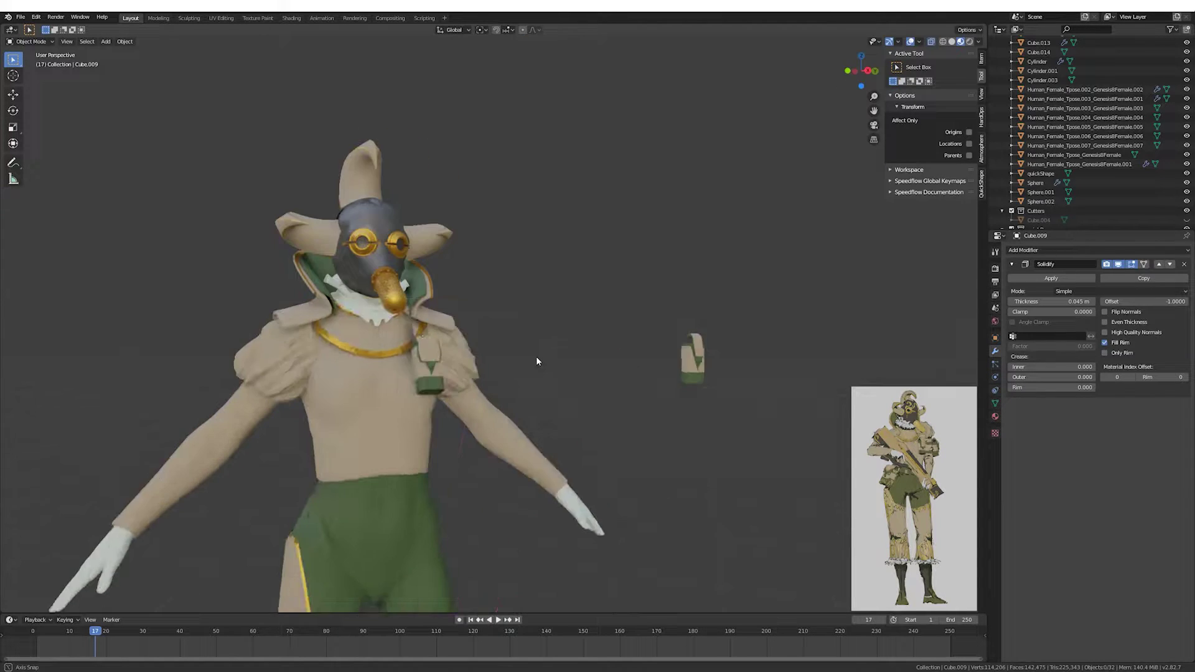
pyautogui.click(383, 364)
pyautogui.press('r')
pyautogui.moveTo(537, 360)
pyautogui.mouseDown(button='middle')
pyautogui.moveTo(399, 358)
pyautogui.moveTo(626, 349)
pyautogui.moveTo(473, 348)
pyautogui.moveTo(600, 344)
pyautogui.mouseUp(button='middle')
pyautogui.press('r')
pyautogui.click(626, 347)
pyautogui.click(492, 349)
pyautogui.click(494, 353)
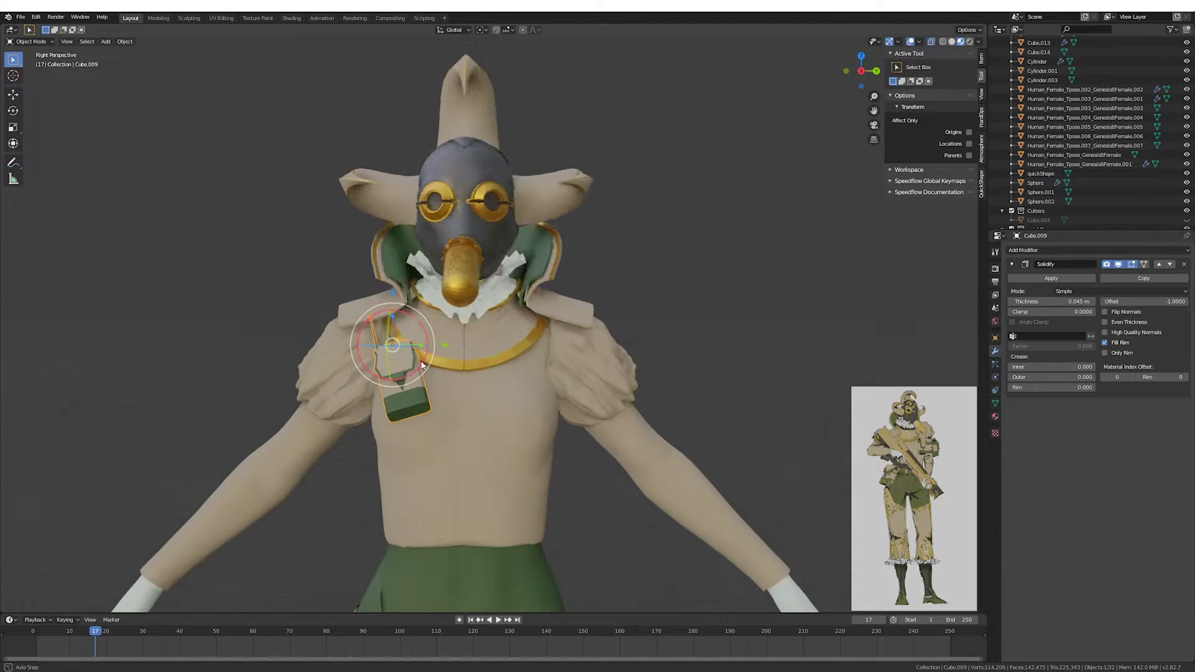
pyautogui.moveTo(493, 352)
pyautogui.mouseDown(button='middle')
pyautogui.moveTo(462, 320)
pyautogui.moveTo(611, 280)
pyautogui.moveTo(547, 295)
pyautogui.moveTo(599, 317)
pyautogui.moveTo(495, 315)
pyautogui.mouseUp(button='middle')
pyautogui.hotkey('ctrl', 'z')
pyautogui.scroll(-3, 623, 318)
pyautogui.scroll(4, 617, 316)
# Add a new cube and scale it down.
pyautogui.click(107, 43)
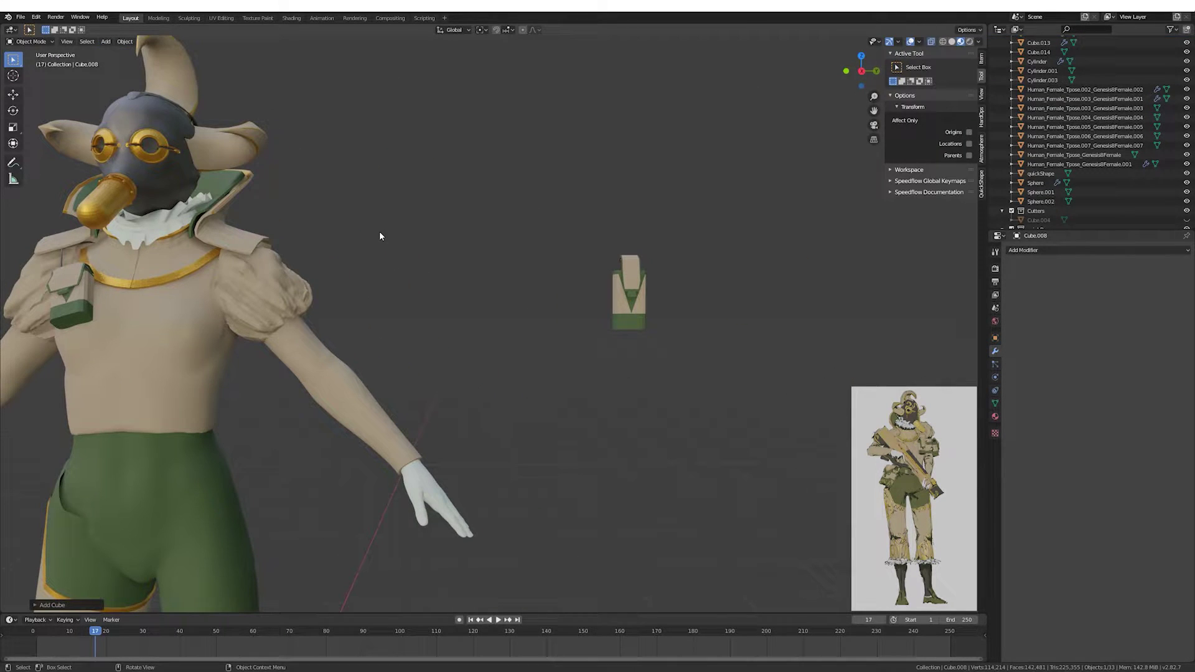
pyautogui.scroll(-4, 380, 230)
pyautogui.moveTo(379, 230); pyautogui.dragTo(675, 375, button='middle')
pyautogui.press('s')
pyautogui.click(558, 308)
pyautogui.scroll(5, 559, 308)
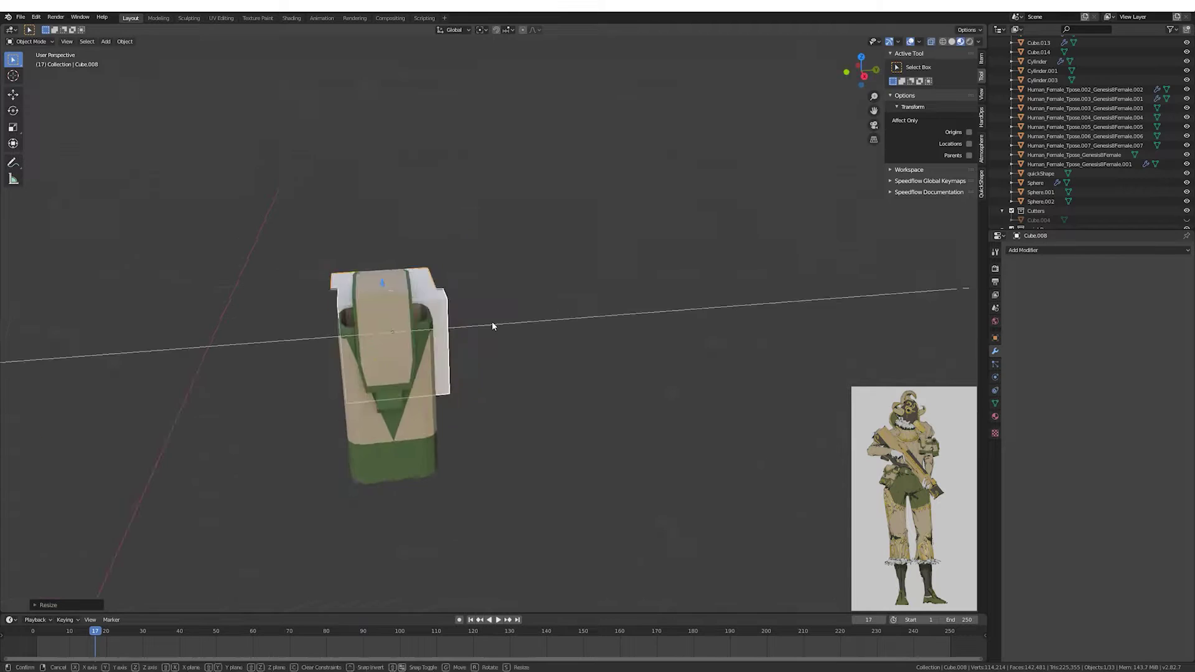
pyautogui.moveTo(492, 322); pyautogui.dragTo(616, 411, button='middle')
# Assign Metal_Steel to the cube and extrude it into a taller box.
pyautogui.click(995, 416)
pyautogui.click(1012, 318)
pyautogui.click(1033, 385)
pyautogui.press('Tab')
pyautogui.moveTo(623, 336); pyautogui.dragTo(548, 338, button='middle')
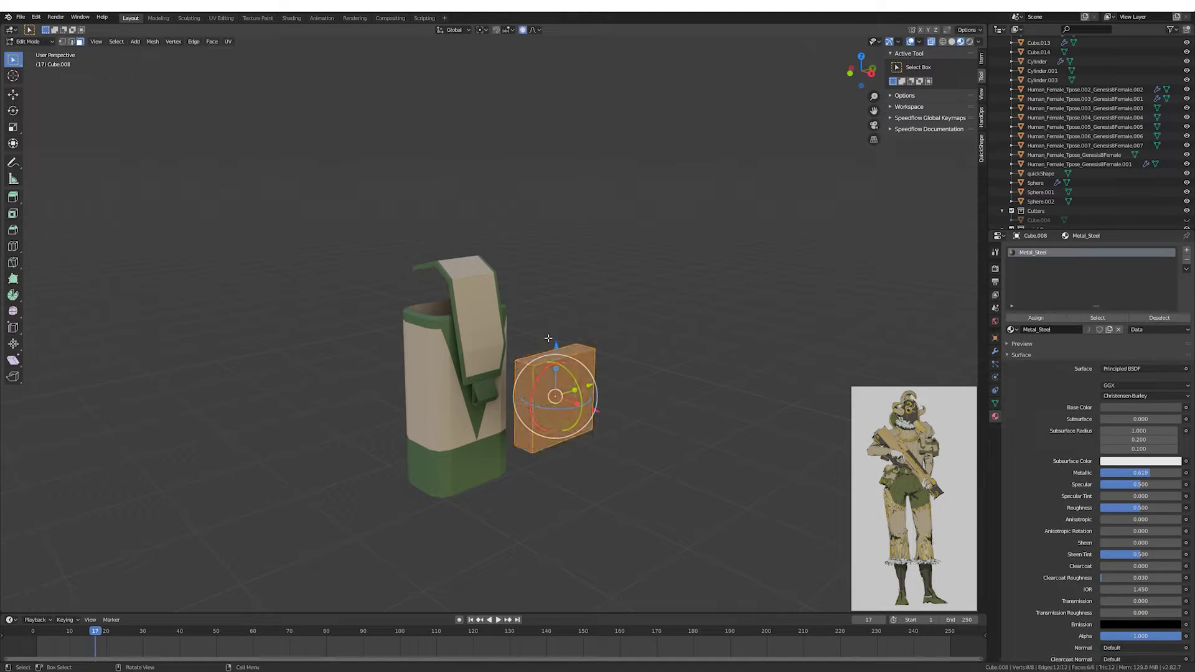
pyautogui.click(536, 35)
pyautogui.moveTo(623, 250); pyautogui.dragTo(557, 290, button='middle')
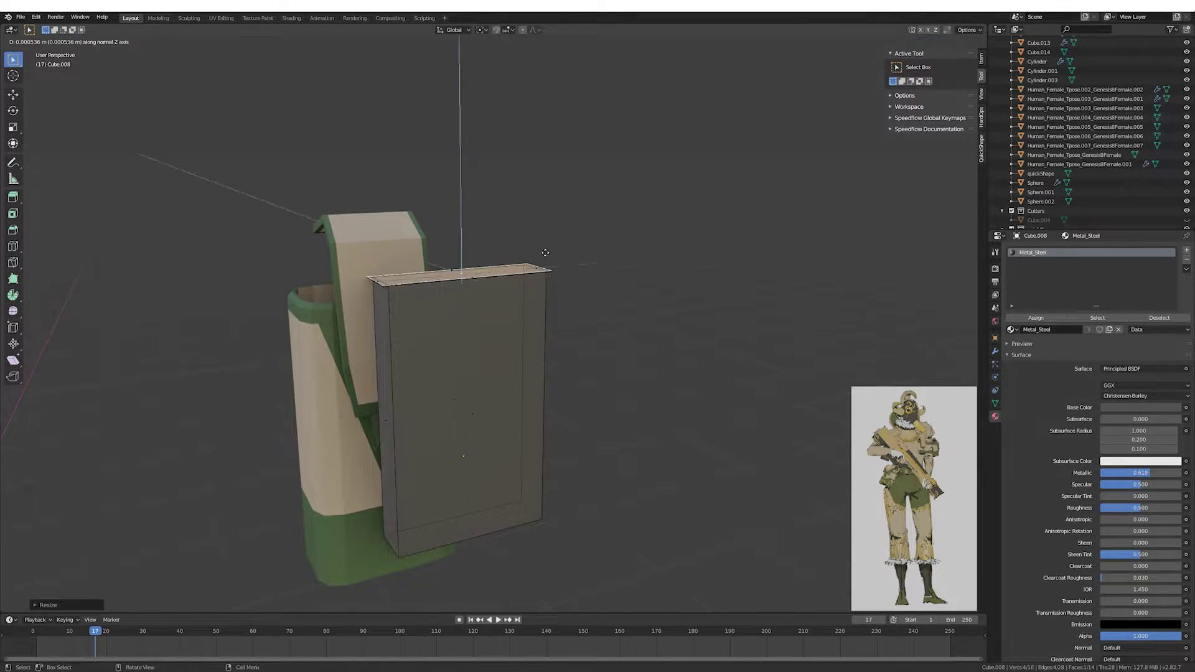
pyautogui.click(528, 264)
pyautogui.press('Tab')
# Move the pouch along X toward the waist.
pyautogui.press('KP_3')
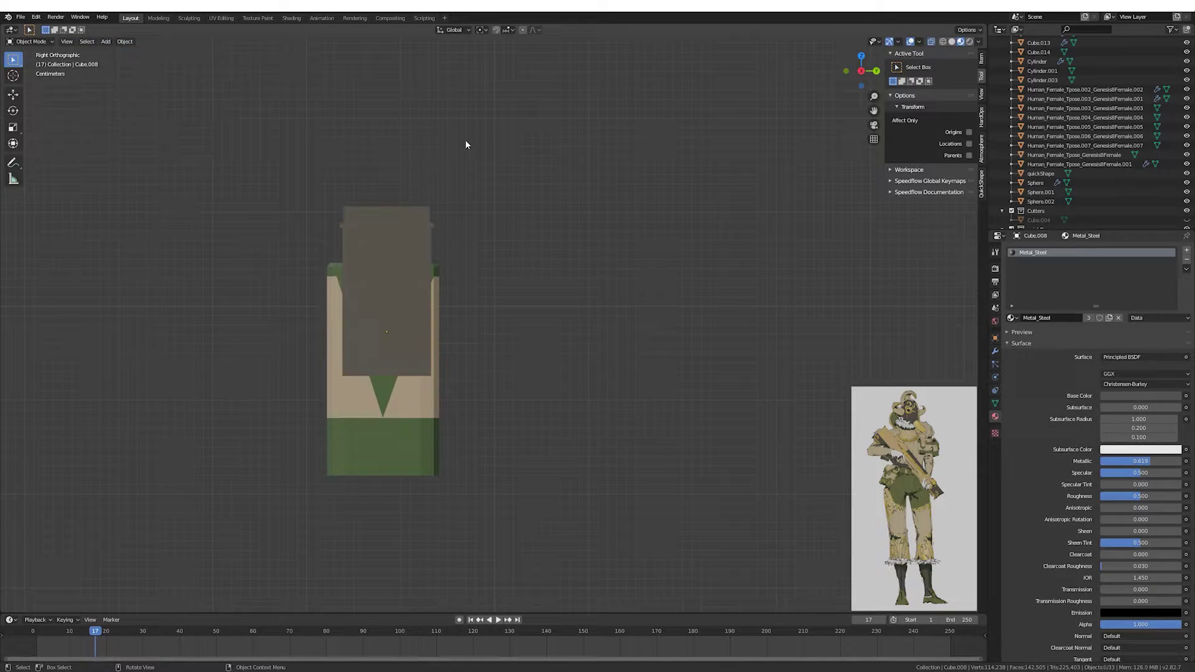
pyautogui.moveTo(424, 193); pyautogui.dragTo(467, 259, button='middle')
pyautogui.press('g')
pyautogui.press('x')
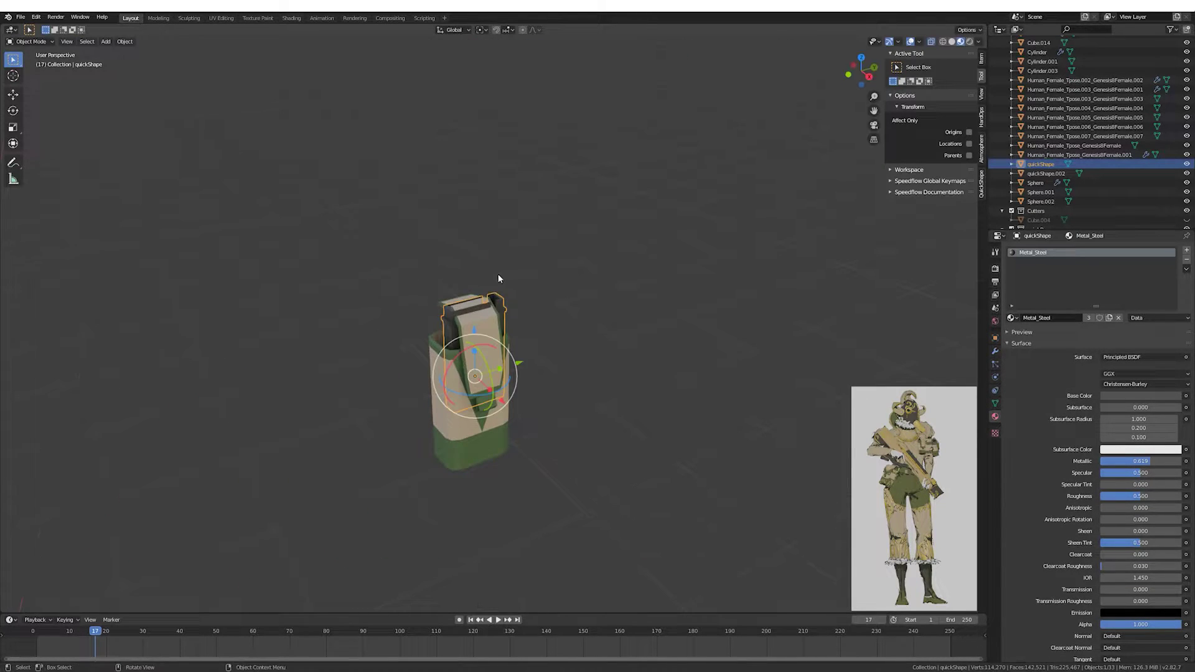
pyautogui.press('KP_1')
pyautogui.click(125, 41)
pyautogui.moveTo(604, 308)
pyautogui.mouseDown(button='middle')
pyautogui.moveTo(541, 293)
pyautogui.moveTo(464, 297)
pyautogui.mouseUp(button='middle')
pyautogui.press('Escape')
# Select the pouch flap and tweak its mesh before returning to object mode.
pyautogui.click(416, 223)
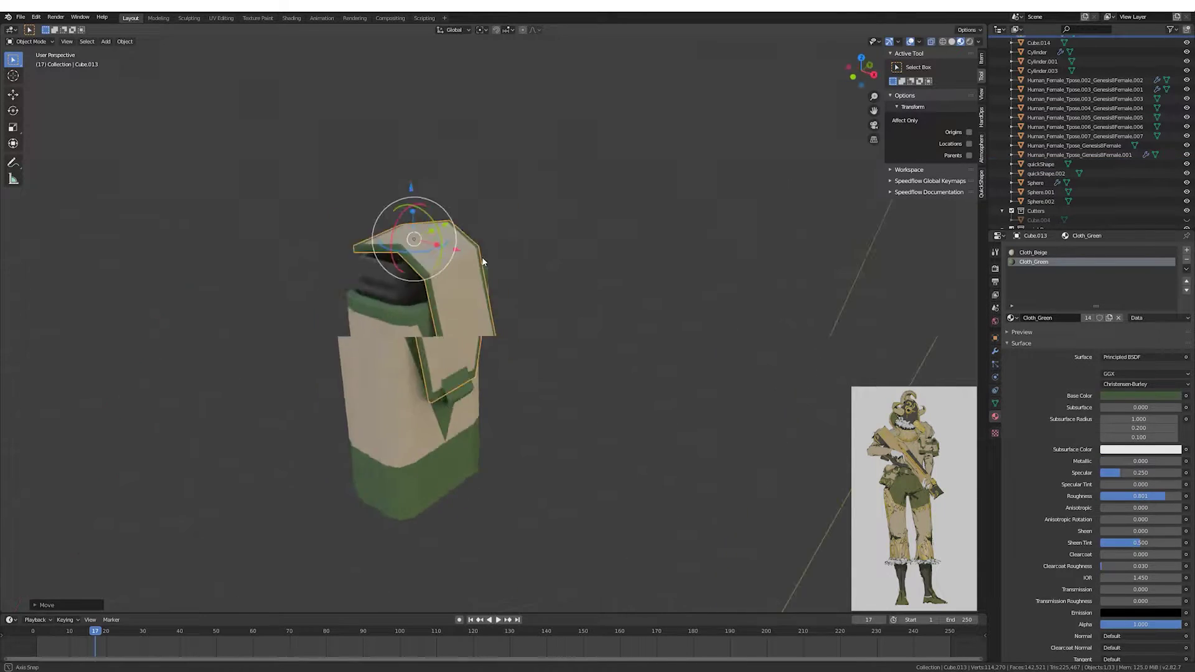
pyautogui.moveTo(416, 224); pyautogui.dragTo(528, 311, button='middle')
pyautogui.press('Escape')
pyautogui.press('Tab')
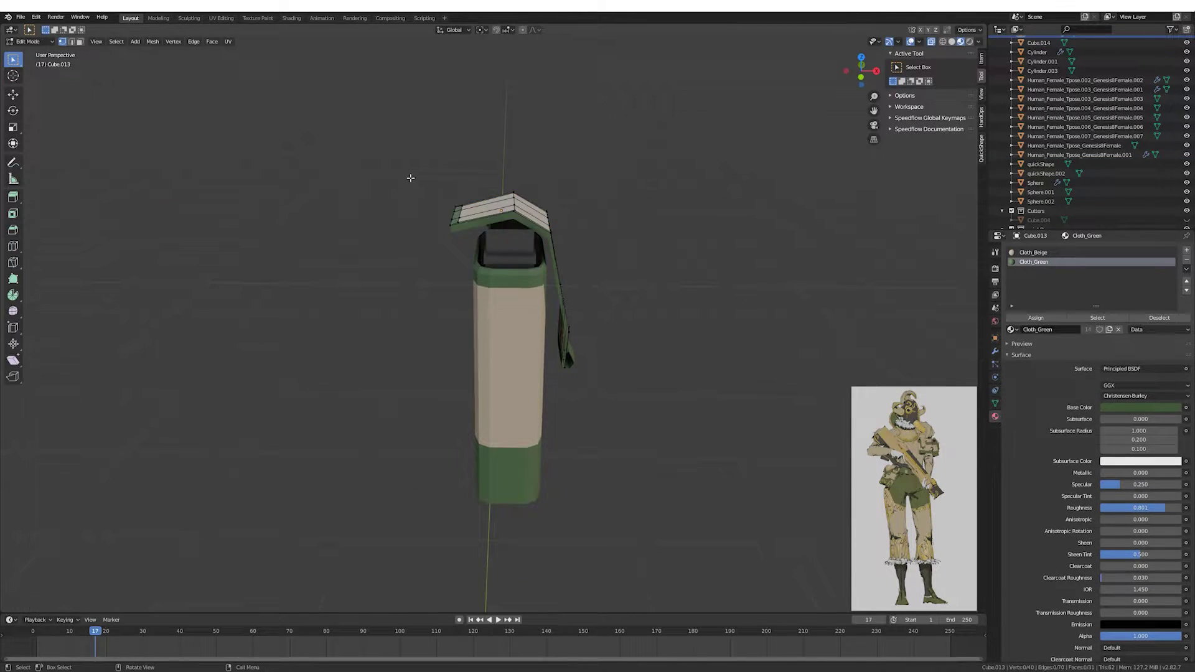
pyautogui.press('Escape')
pyautogui.press('Tab')
pyautogui.moveTo(503, 247)
pyautogui.mouseDown(button='middle')
pyautogui.moveTo(506, 311)
pyautogui.moveTo(719, 280)
pyautogui.mouseUp(button='middle')
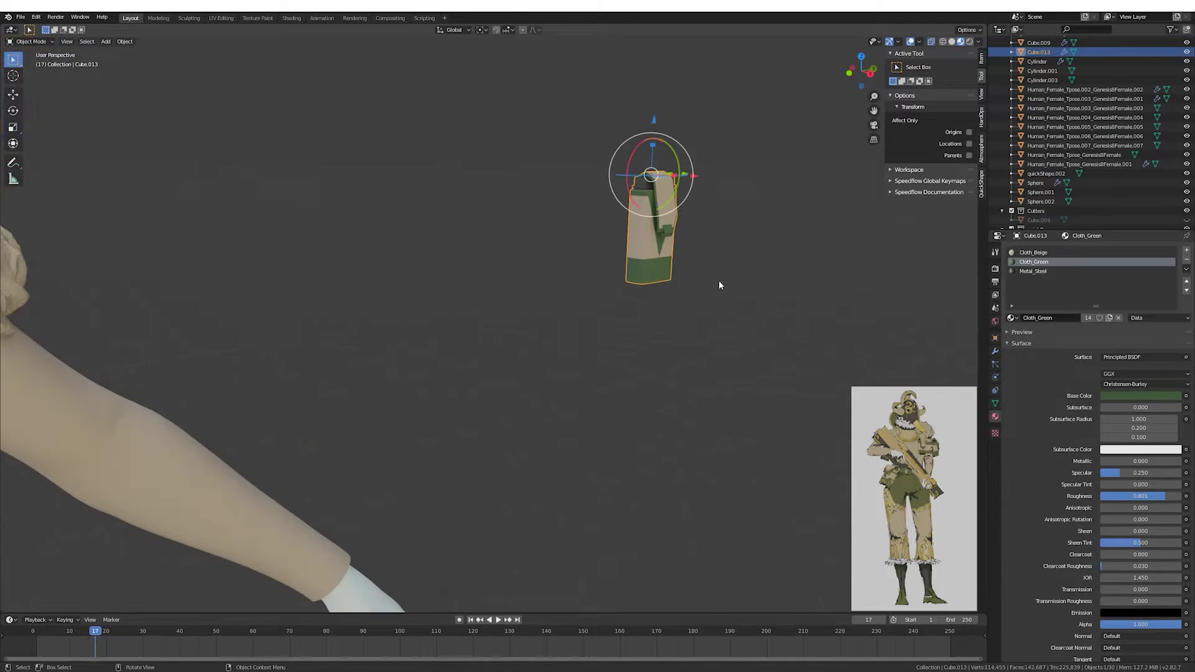
pyautogui.scroll(-4, 720, 249)
pyautogui.moveTo(686, 238); pyautogui.dragTo(529, 274, button='middle')
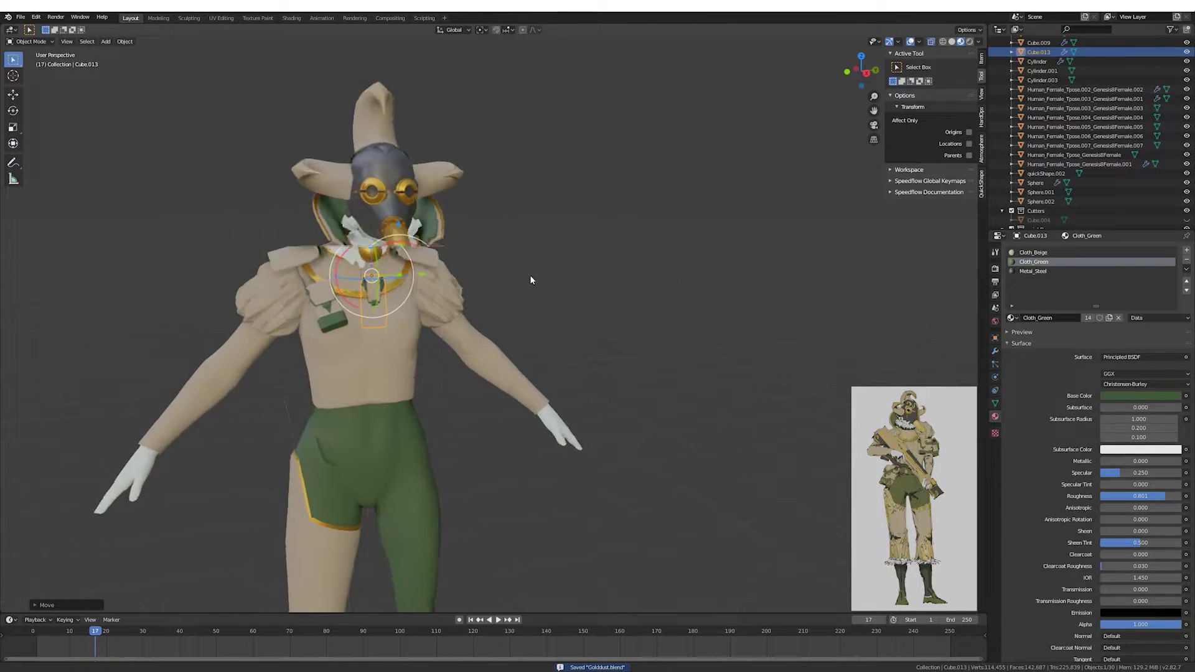
pyautogui.scroll(4, 521, 334)
# Duplicate the pouch along Y, delete an extra copy, and rotate the group onto the hip.
pyautogui.hotkey('shift', 'd')
pyautogui.press('y')
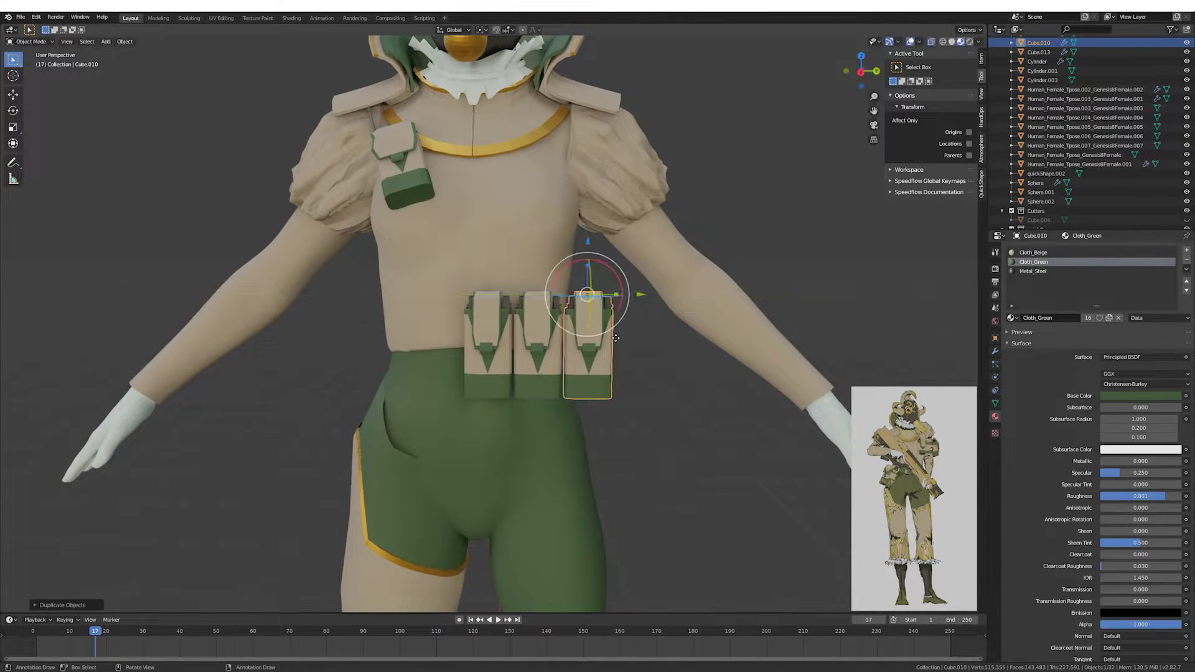
pyautogui.keyDown('shift'); pyautogui.click(503, 386); pyautogui.keyUp('shift')
pyautogui.moveTo(503, 386)
pyautogui.mouseDown(button='middle')
pyautogui.moveTo(467, 368)
pyautogui.moveTo(487, 358)
pyautogui.moveTo(551, 425)
pyautogui.moveTo(570, 366)
pyautogui.moveTo(531, 401)
pyautogui.moveTo(549, 414)
pyautogui.mouseUp(button='middle')
pyautogui.press('Delete')
pyautogui.keyDown('shift'); pyautogui.click(571, 366); pyautogui.keyUp('shift')
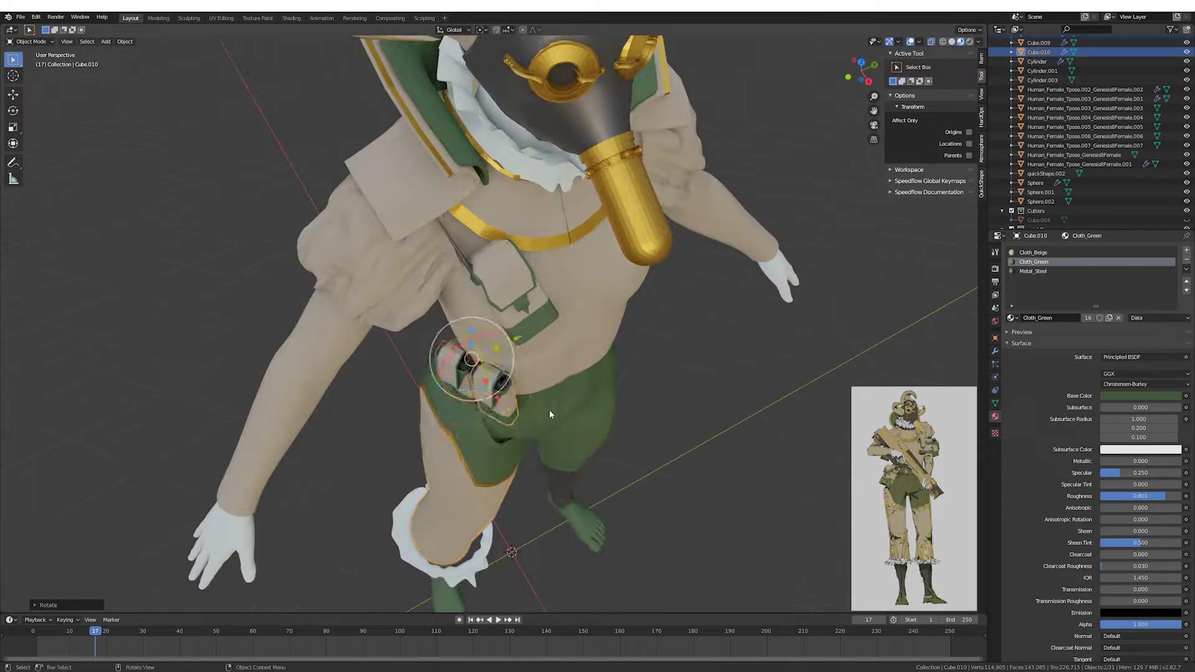
pyautogui.click(546, 337)
pyautogui.moveTo(546, 337)
pyautogui.mouseDown(button='middle')
pyautogui.moveTo(520, 292)
pyautogui.moveTo(513, 315)
pyautogui.mouseUp(button='middle')
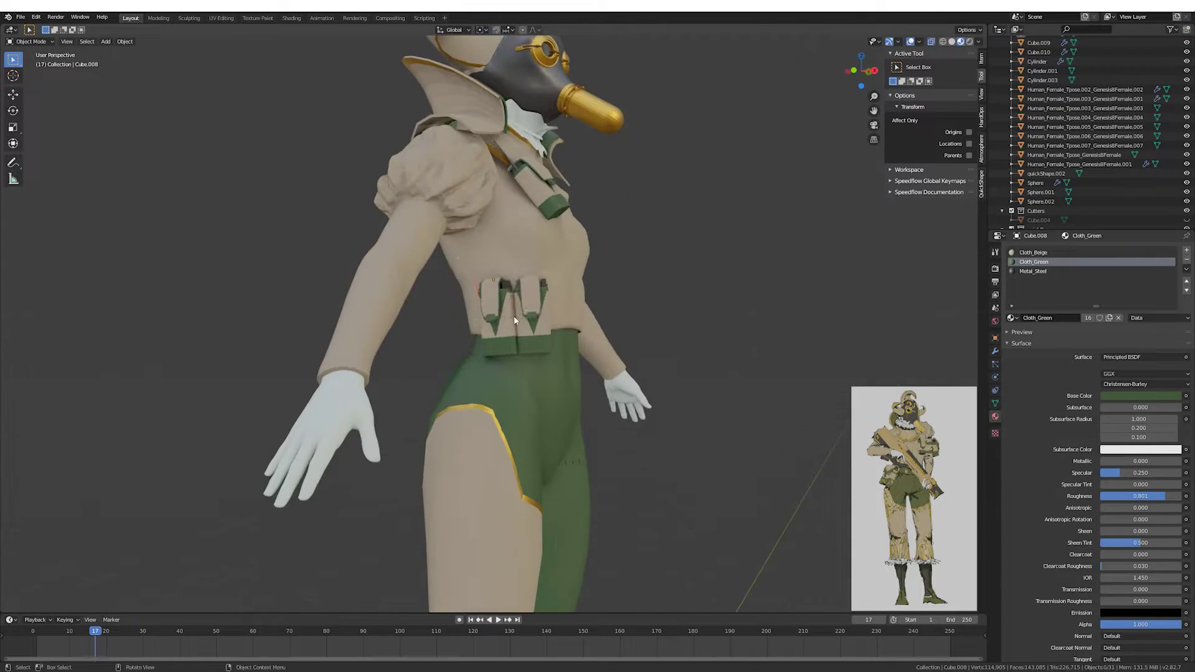
pyautogui.hotkey('shift', 'd')
pyautogui.click(552, 360)
pyautogui.moveTo(551, 360)
pyautogui.mouseDown(button='middle')
pyautogui.moveTo(498, 311)
pyautogui.moveTo(544, 343)
pyautogui.moveTo(158, 71)
pyautogui.mouseUp(button='middle')
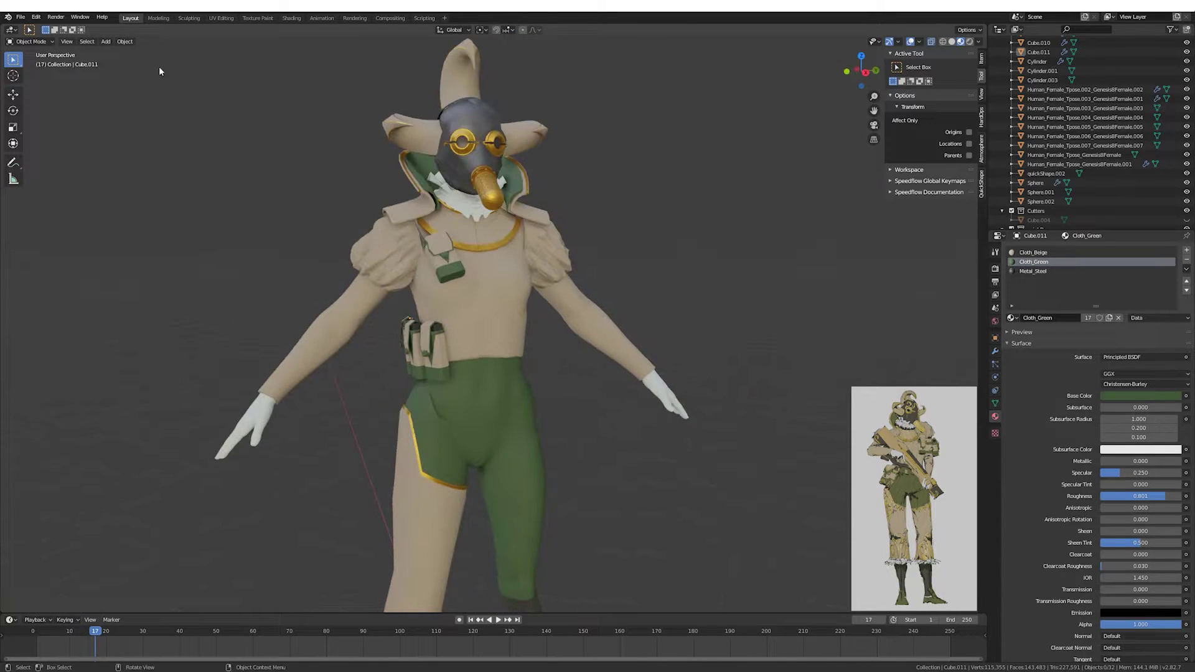
# Add a circle ring for the belt and raise it vertically to waist height.
pyautogui.click(106, 42)
pyautogui.click(106, 41)
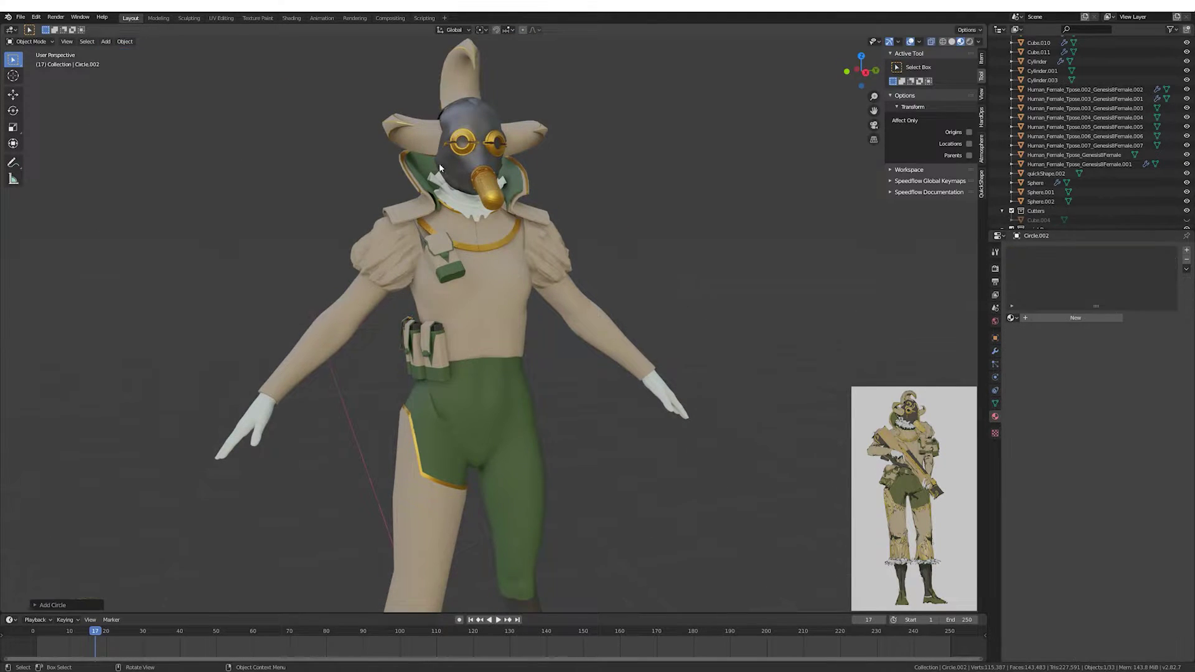
pyautogui.scroll(-4, 582, 282)
pyautogui.scroll(5, 583, 282)
pyautogui.press('g')
pyautogui.press('z')
pyautogui.click(573, 304)
pyautogui.press('Tab')
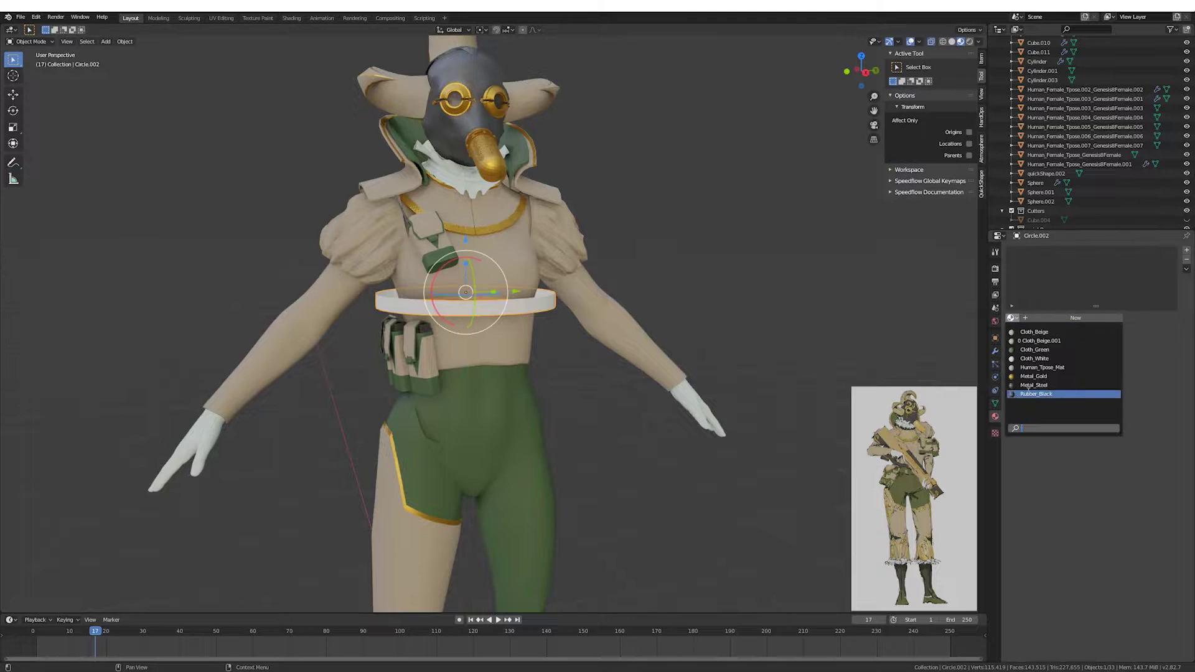
# Add a Shrinkwrap modifier to the belt ring targeting the body mesh.
pyautogui.click(508, 346)
pyautogui.click(524, 297)
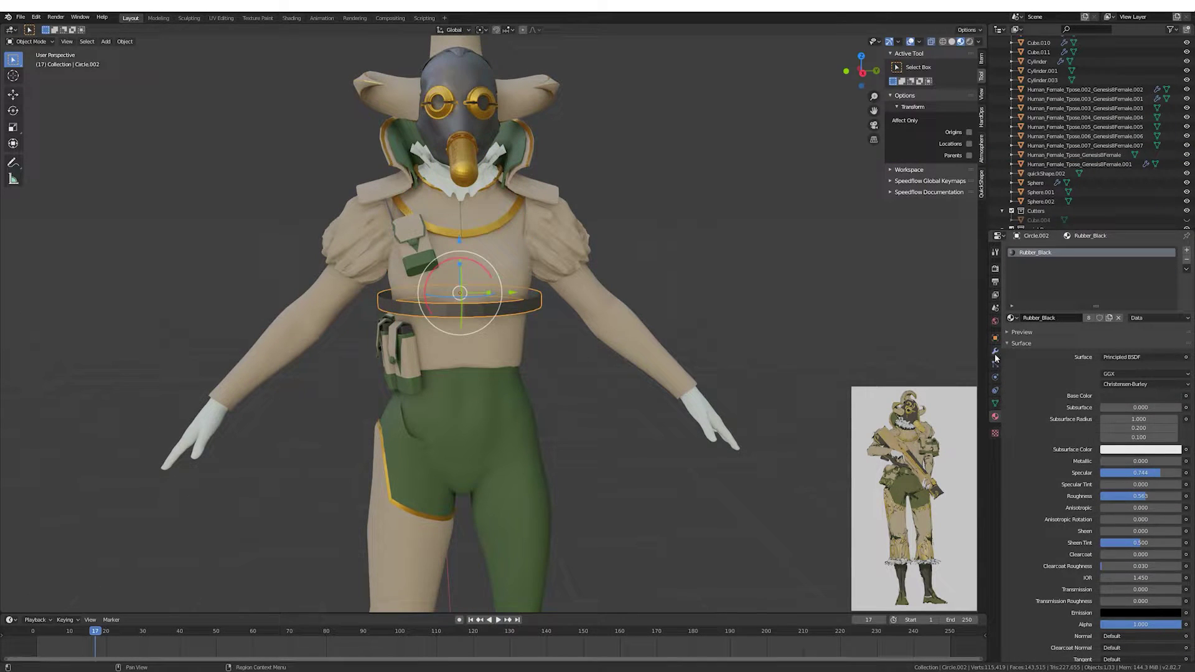
pyautogui.click(995, 351)
pyautogui.click(1021, 251)
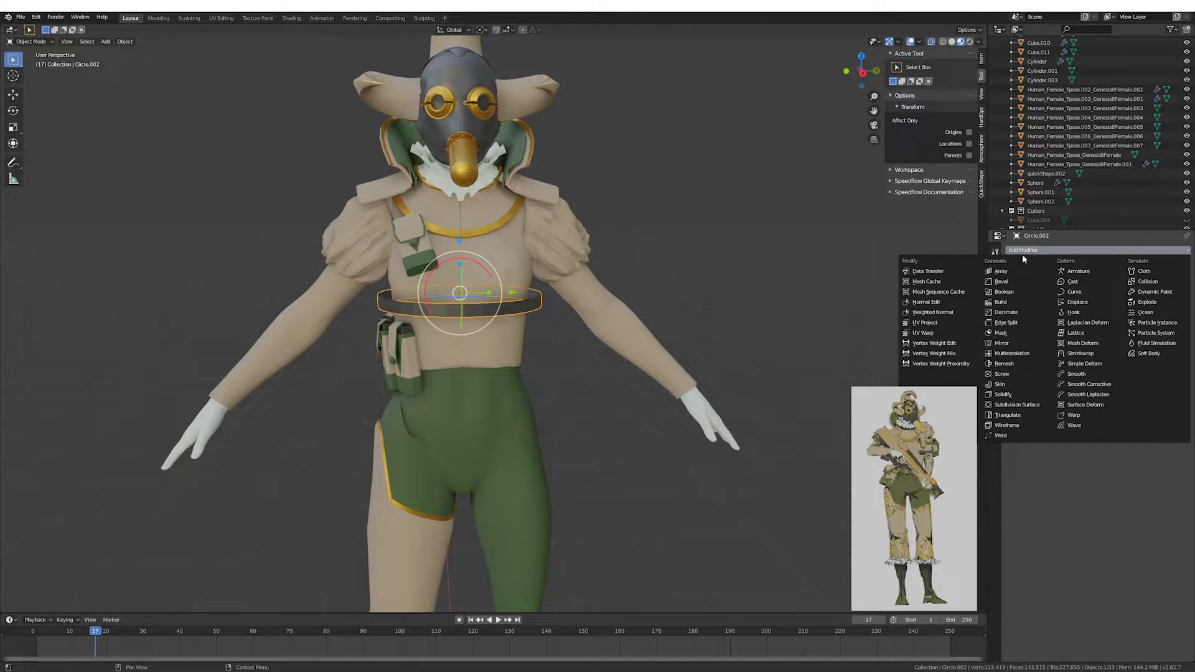
pyautogui.click(1081, 353)
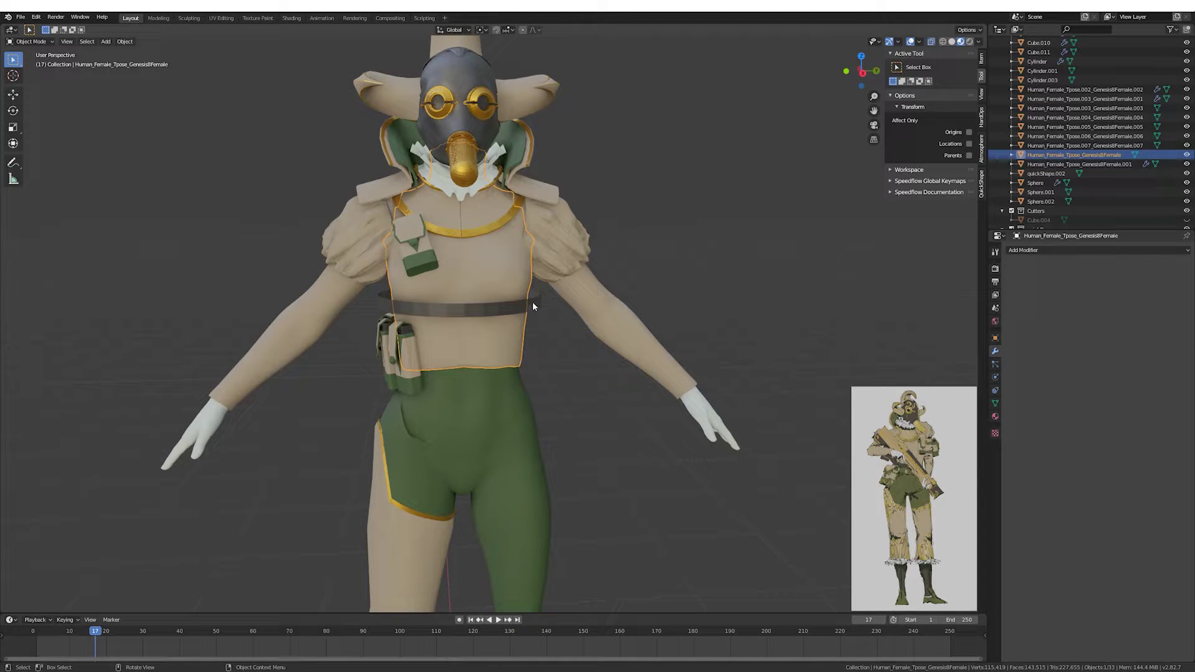
pyautogui.click(1065, 374)
pyautogui.scroll(3, 660, 288)
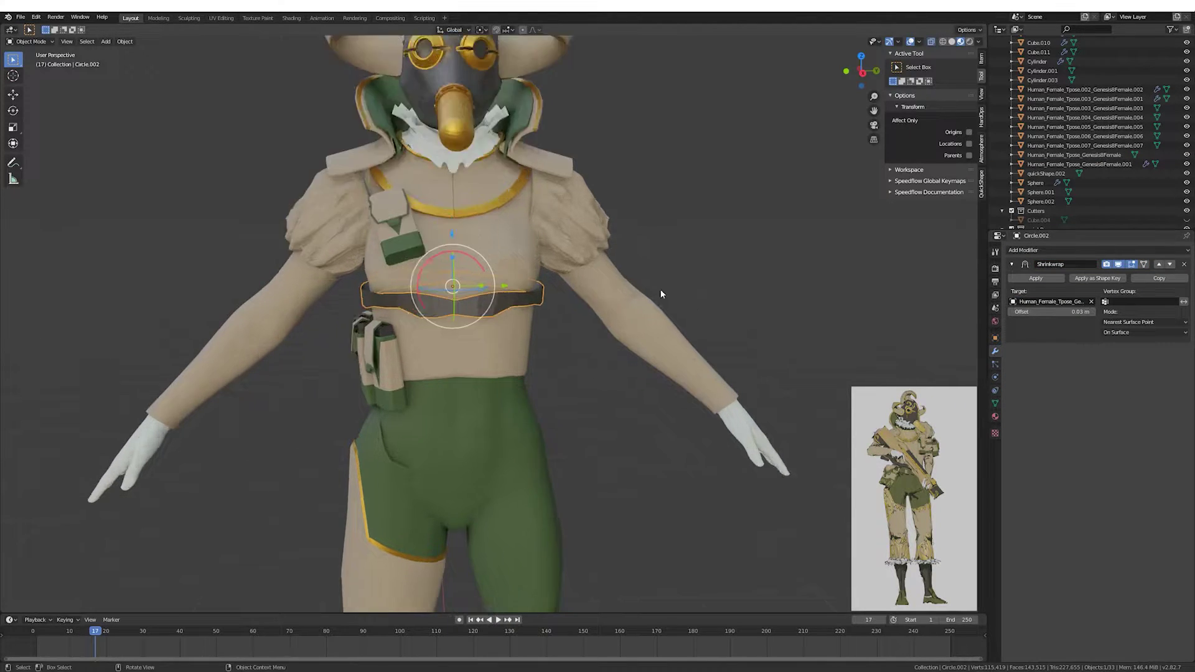
pyautogui.moveTo(660, 289)
pyautogui.mouseDown(button='middle')
pyautogui.moveTo(716, 286)
pyautogui.moveTo(670, 312)
pyautogui.moveTo(597, 282)
pyautogui.mouseUp(button='middle')
# Proportionally edit the body mesh and reposition the hip pouches from side view.
pyautogui.press('g')
pyautogui.press('z')
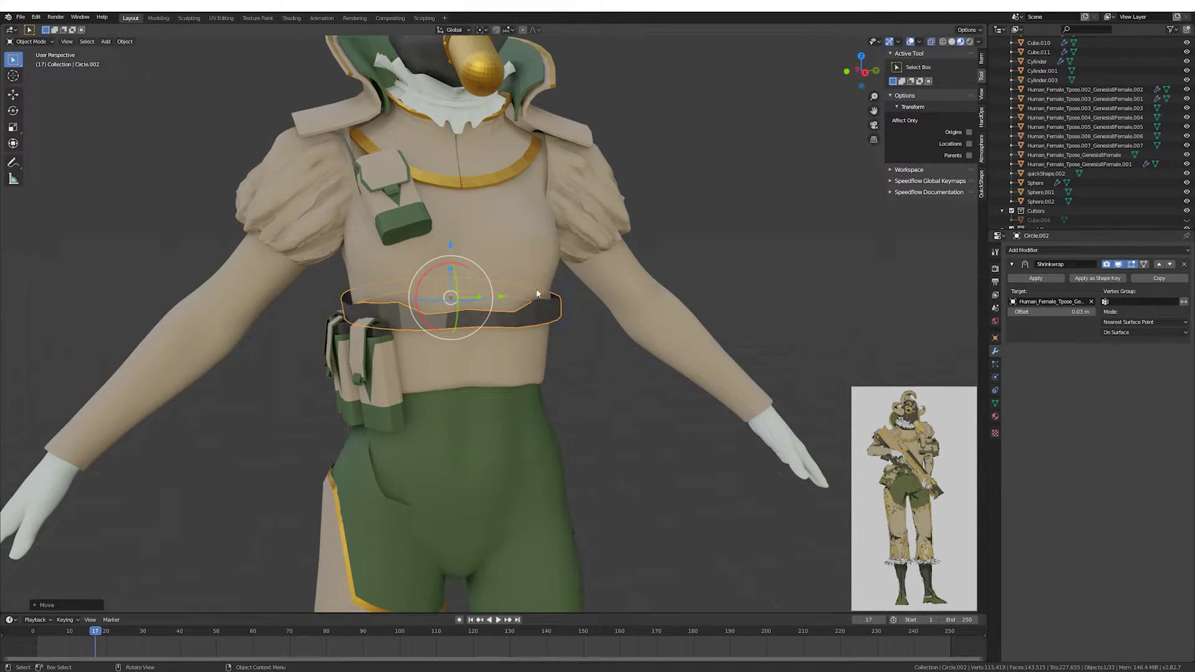
pyautogui.click(537, 291)
pyautogui.press('Tab')
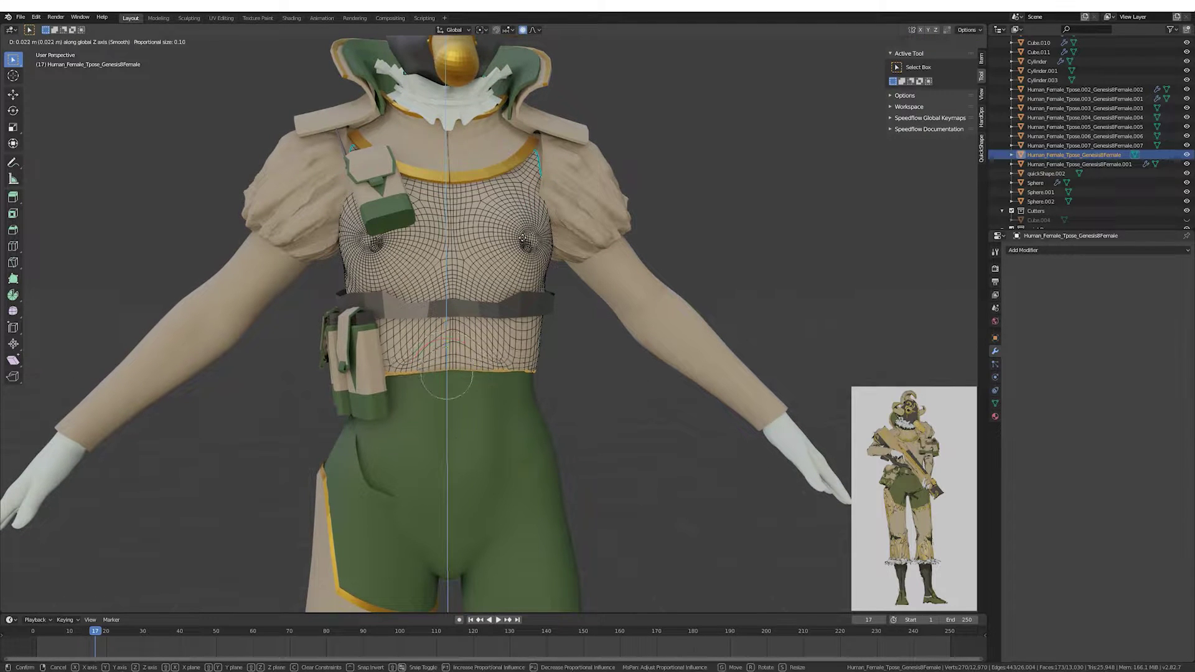
pyautogui.press('Tab')
pyautogui.click(376, 352)
pyautogui.moveTo(375, 353); pyautogui.dragTo(558, 251, button='middle')
pyautogui.press('g')
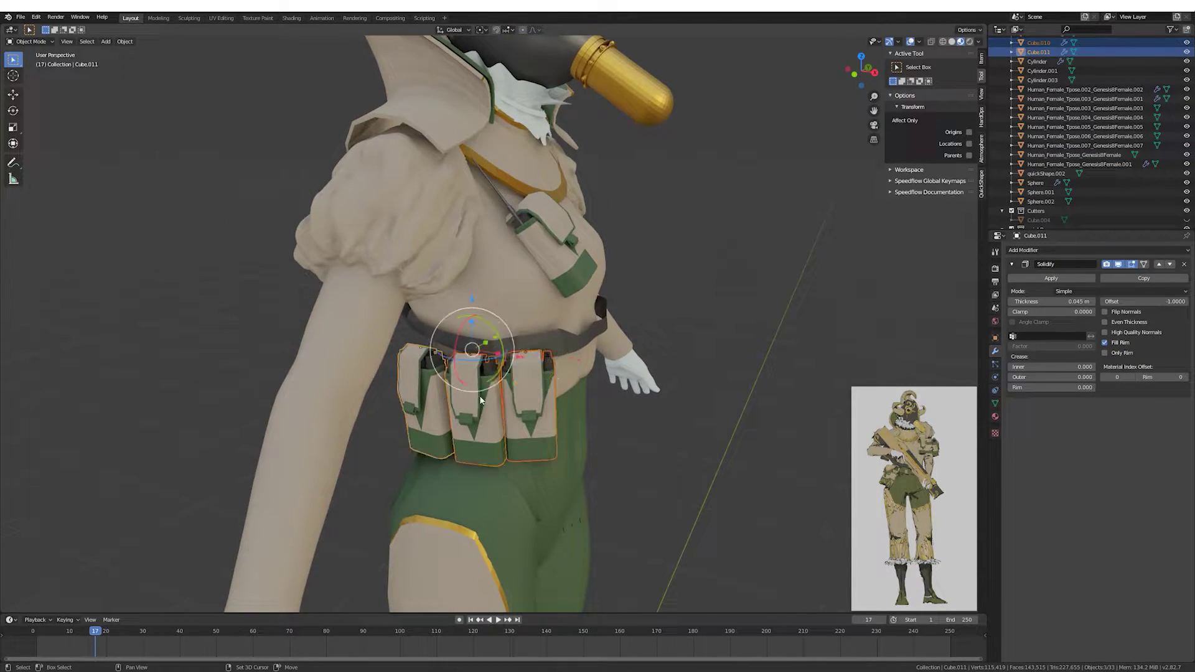
pyautogui.press('KP_3')
pyautogui.press('g')
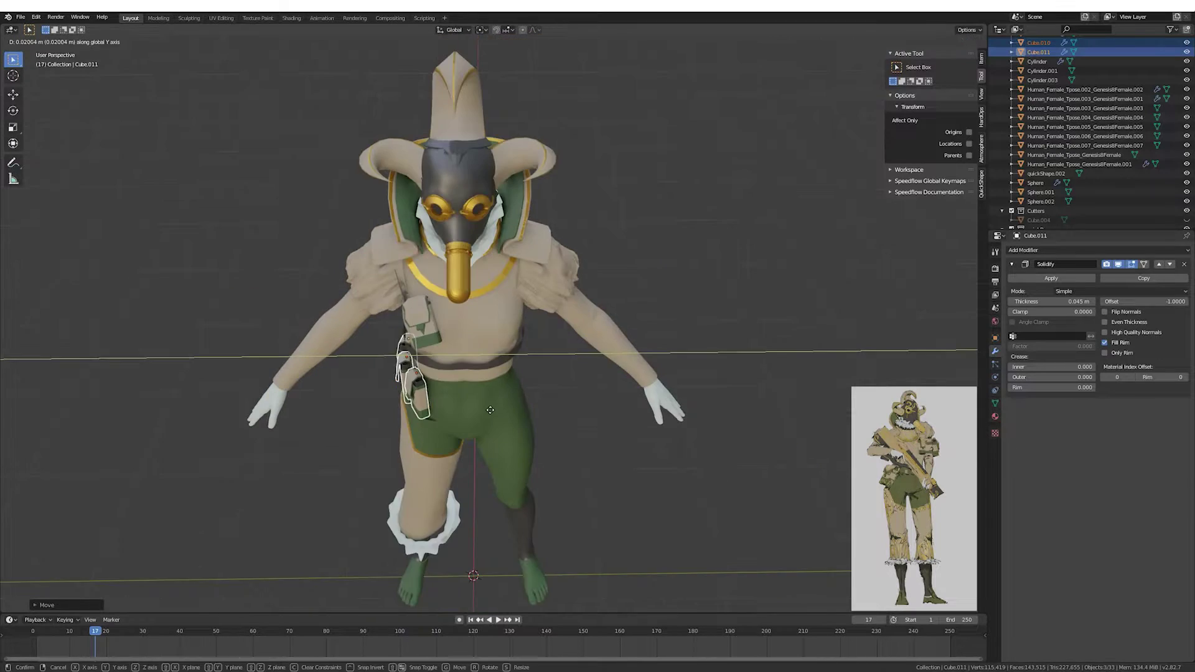
# Change the belt's Shrinkwrap target to a different body mesh.
pyautogui.click(518, 320)
pyautogui.click(1060, 302)
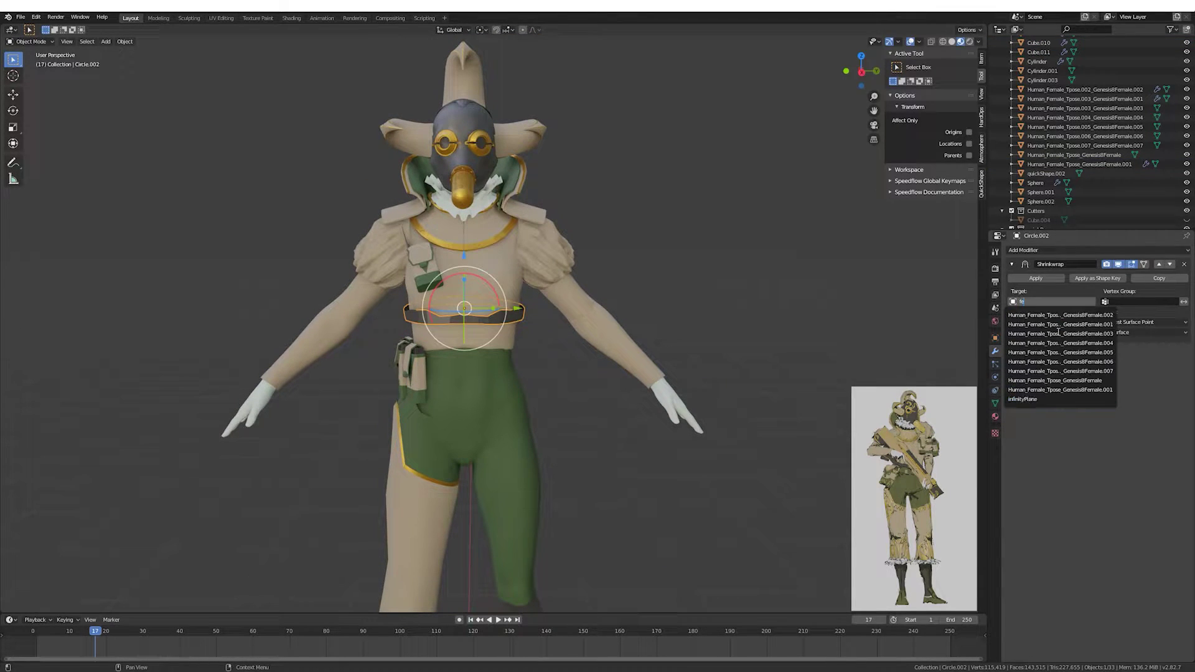
pyautogui.click(1059, 329)
pyautogui.click(1057, 302)
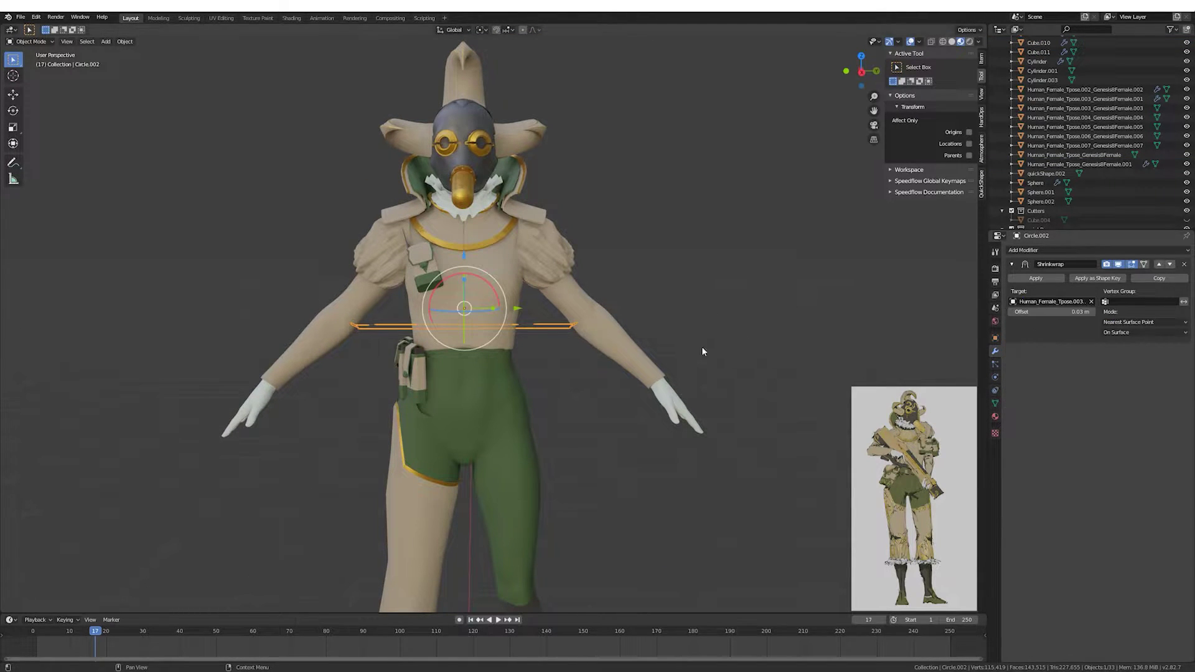
pyautogui.click(1069, 390)
# Widen the belt by scaling it along the X axis.
pyautogui.moveTo(464, 349); pyautogui.dragTo(567, 428, button='middle')
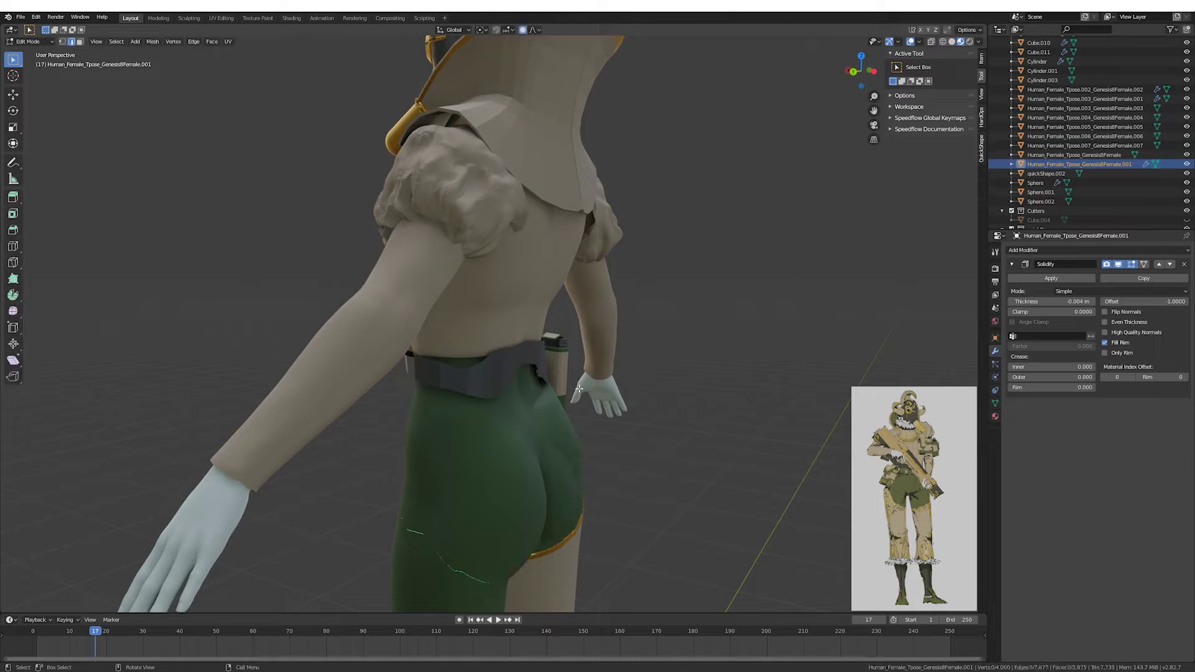
pyautogui.click(567, 428)
pyautogui.press('Tab')
pyautogui.press('Tab')
pyautogui.click(474, 362)
pyautogui.moveTo(638, 360)
pyautogui.mouseDown(button='middle')
pyautogui.moveTo(517, 351)
pyautogui.moveTo(467, 315)
pyautogui.moveTo(686, 366)
pyautogui.moveTo(556, 353)
pyautogui.moveTo(541, 374)
pyautogui.mouseUp(button='middle')
pyautogui.press('s')
pyautogui.press('x')
pyautogui.click(517, 351)
# Move the belt to a new position around the waist.
pyautogui.click(442, 383)
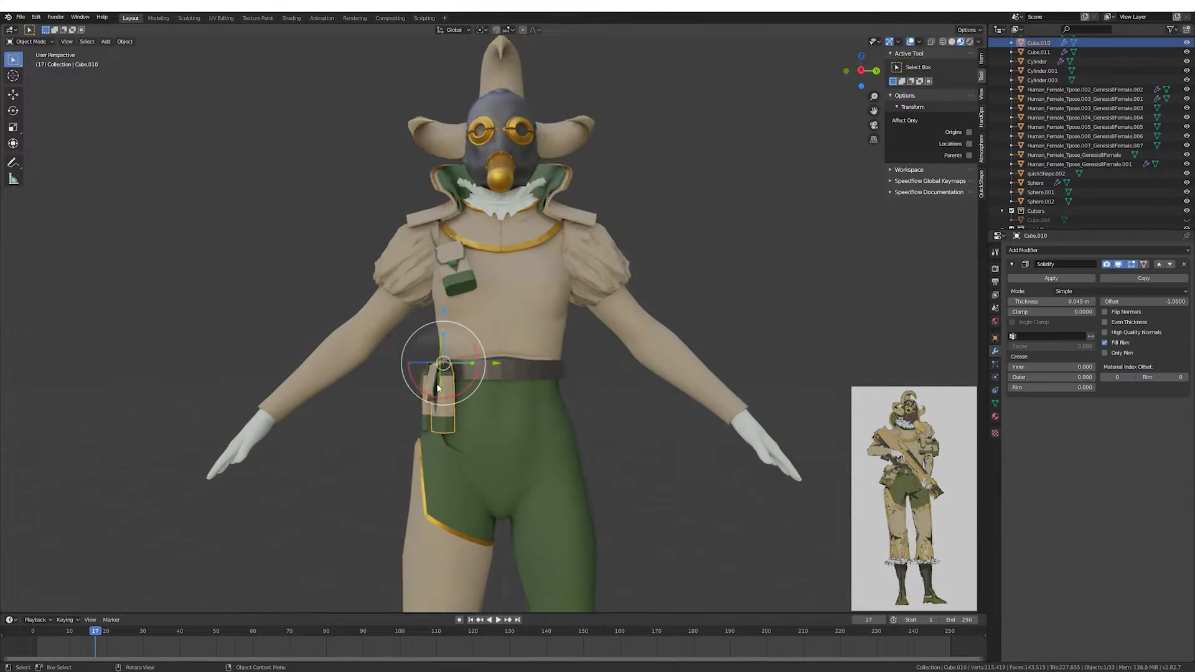
pyautogui.click(557, 373)
pyautogui.press('g')
pyautogui.click(554, 412)
pyautogui.moveTo(554, 412)
pyautogui.mouseDown(button='middle')
pyautogui.moveTo(629, 377)
pyautogui.moveTo(451, 382)
pyautogui.mouseUp(button='middle')
# Reshape the left thigh piece's vertices with a proportional move.
pyautogui.click(450, 383)
pyautogui.press('Tab')
pyautogui.scroll(3, 505, 363)
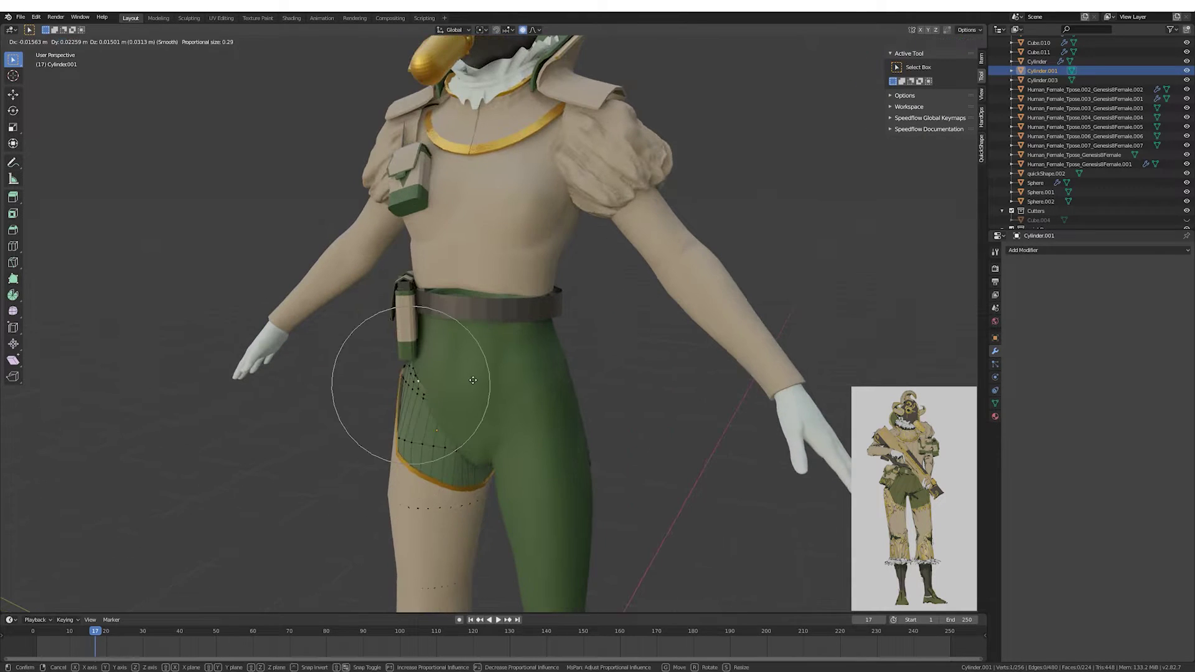
pyautogui.scroll(-2, 504, 363)
pyautogui.press('Tab')
pyautogui.click(436, 424)
pyautogui.press('Tab')
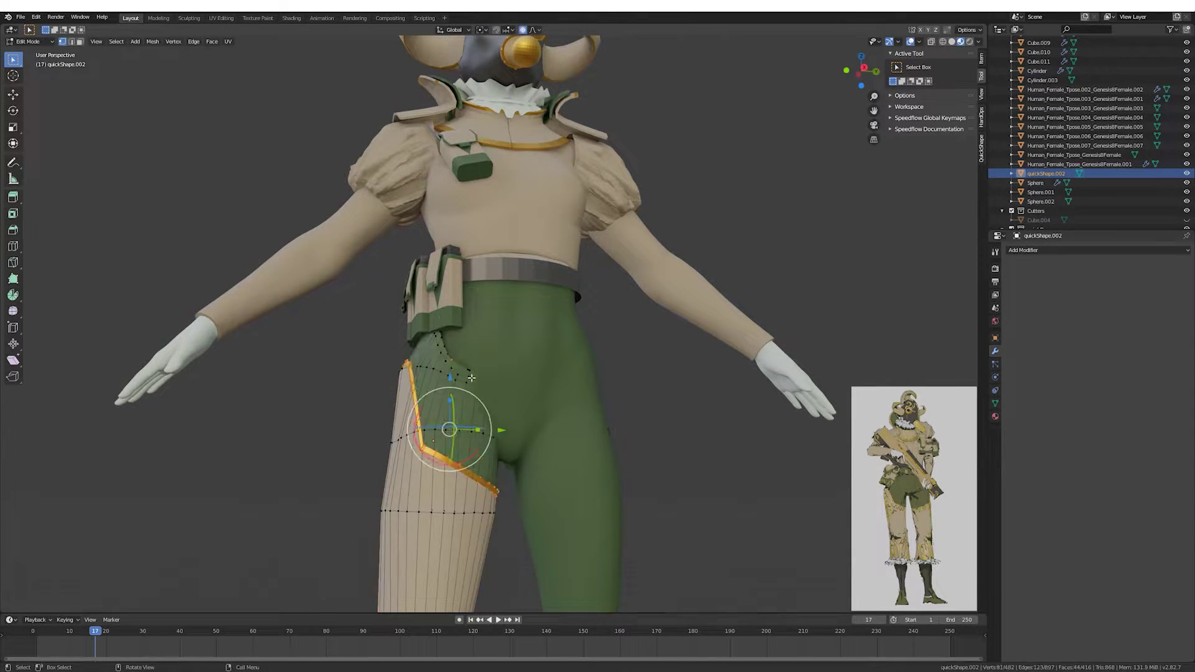
pyautogui.press('g')
pyautogui.click(490, 370)
pyautogui.press('Tab')
pyautogui.scroll(-2, 607, 392)
pyautogui.moveTo(608, 392); pyautogui.dragTo(408, 398, button='middle')
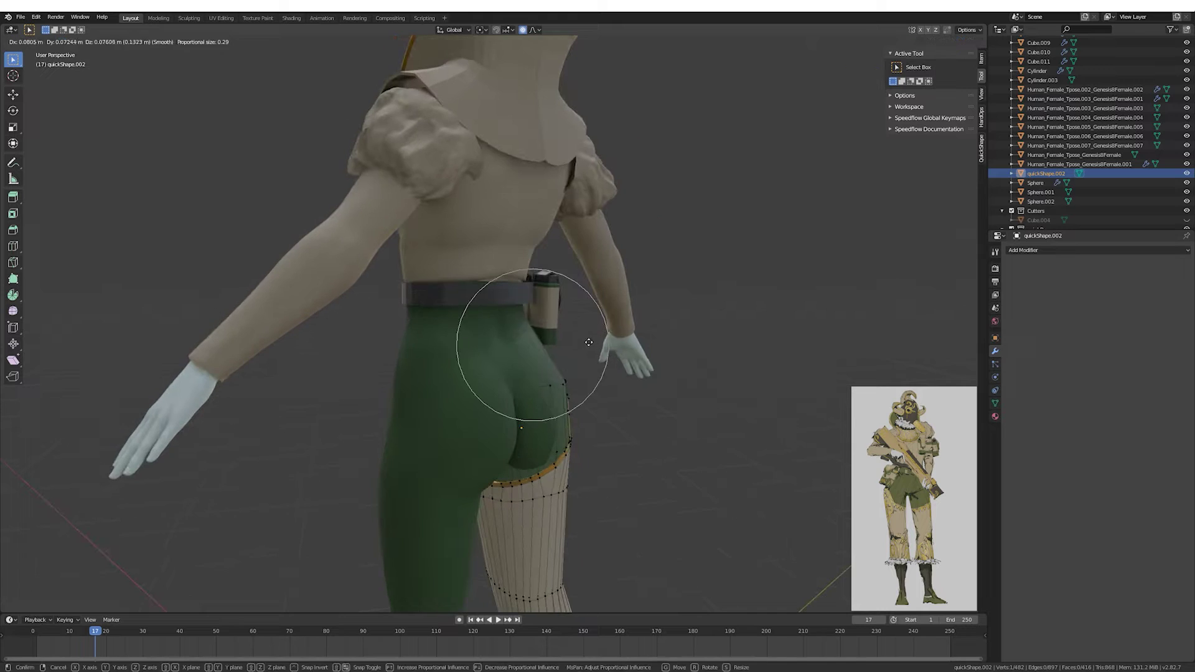
# Select the shorts' linked vertices in Edit Mode and adjust them against the belt.
pyautogui.click(498, 286)
pyautogui.scroll(3, 569, 319)
pyautogui.click(125, 41)
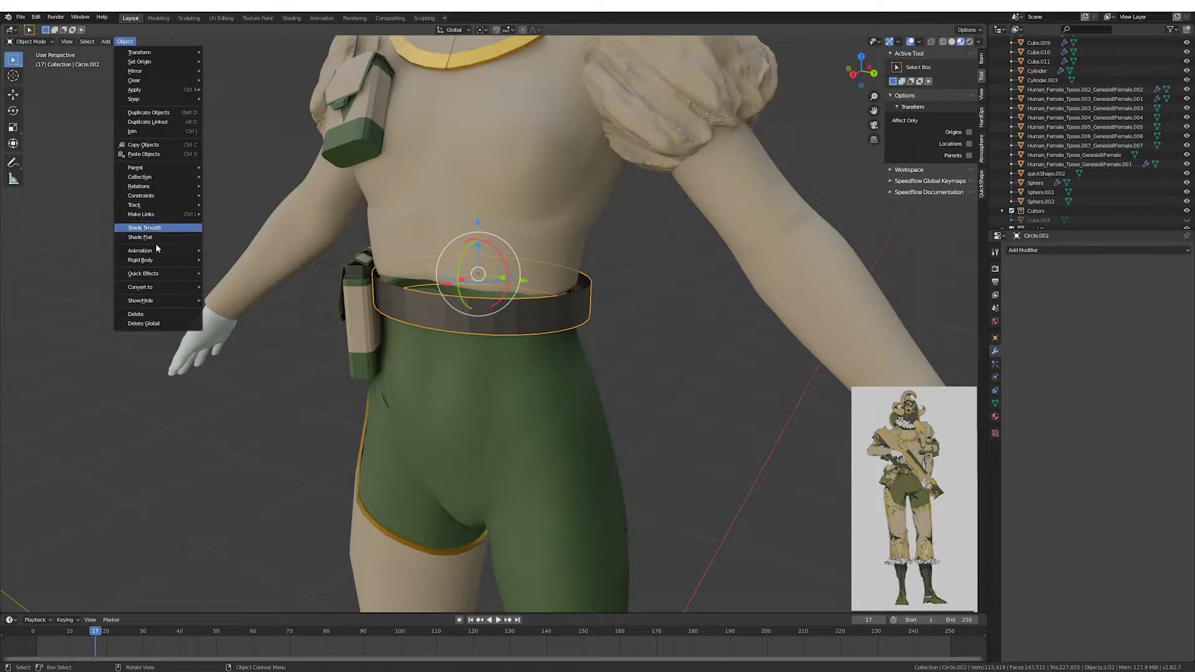
pyautogui.press('Tab')
pyautogui.moveTo(626, 308); pyautogui.dragTo(548, 316, button='middle')
pyautogui.scroll(-2, 548, 317)
pyautogui.press('Tab')
pyautogui.click(493, 312)
pyautogui.press('Tab')
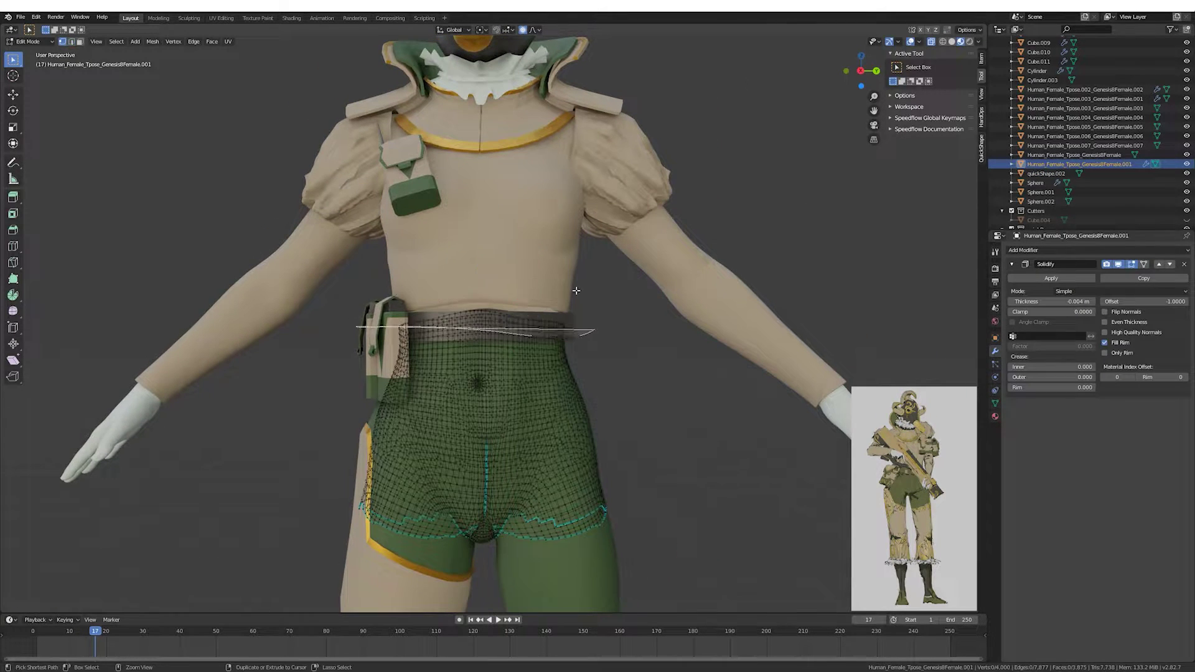
pyautogui.press('l')
pyautogui.click(509, 246)
pyautogui.press('Tab')
pyautogui.scroll(-2, 577, 310)
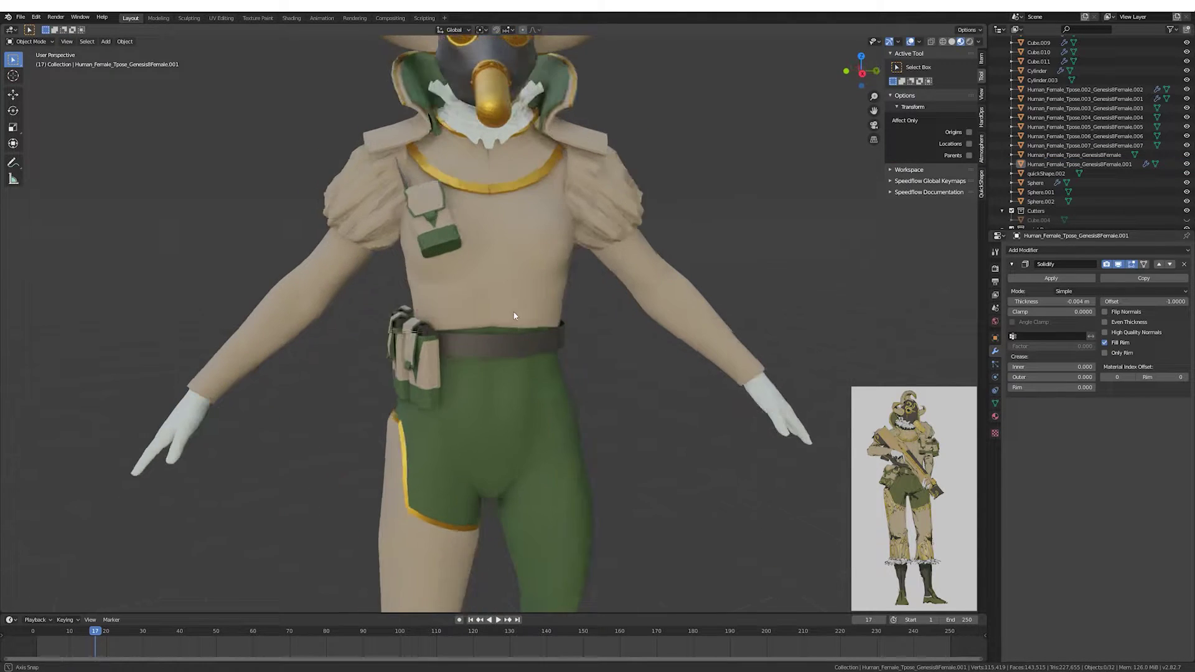
# Scale the belt mesh along the Y axis in Edit Mode.
pyautogui.click(496, 338)
pyautogui.scroll(1, 526, 328)
pyautogui.scroll(-2, 527, 329)
pyautogui.scroll(3, 527, 328)
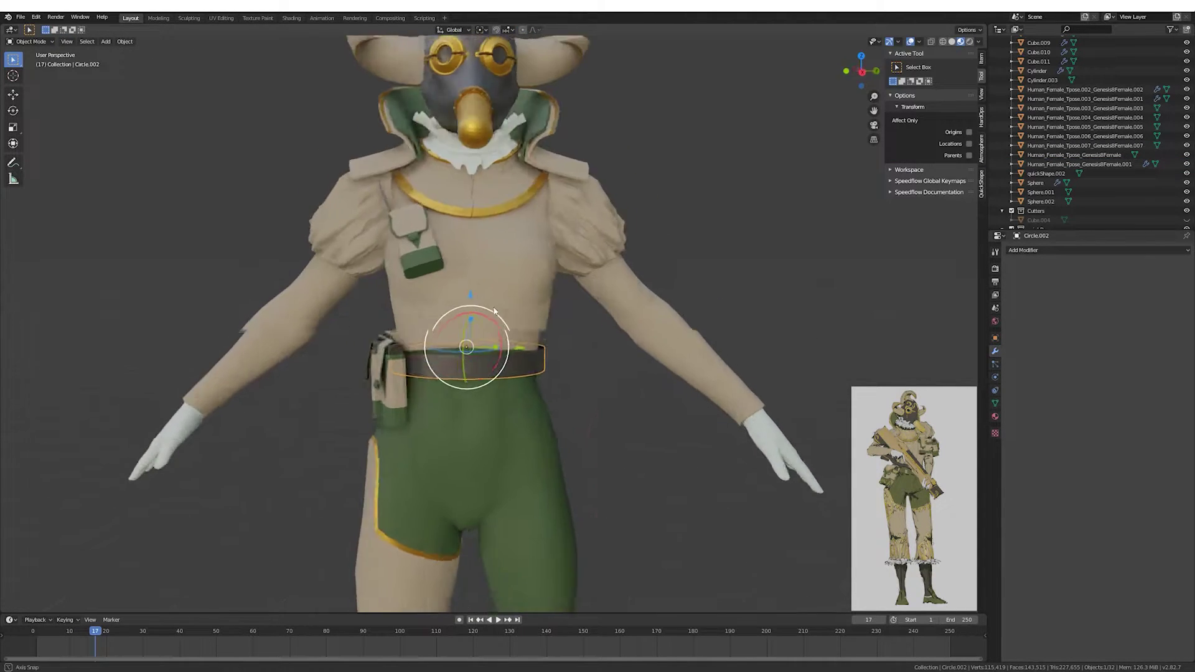
pyautogui.moveTo(526, 328)
pyautogui.mouseDown(button='middle')
pyautogui.moveTo(523, 428)
pyautogui.moveTo(395, 411)
pyautogui.moveTo(532, 389)
pyautogui.moveTo(622, 301)
pyautogui.mouseUp(button='middle')
pyautogui.press('Tab')
pyautogui.press('s')
pyautogui.press('y')
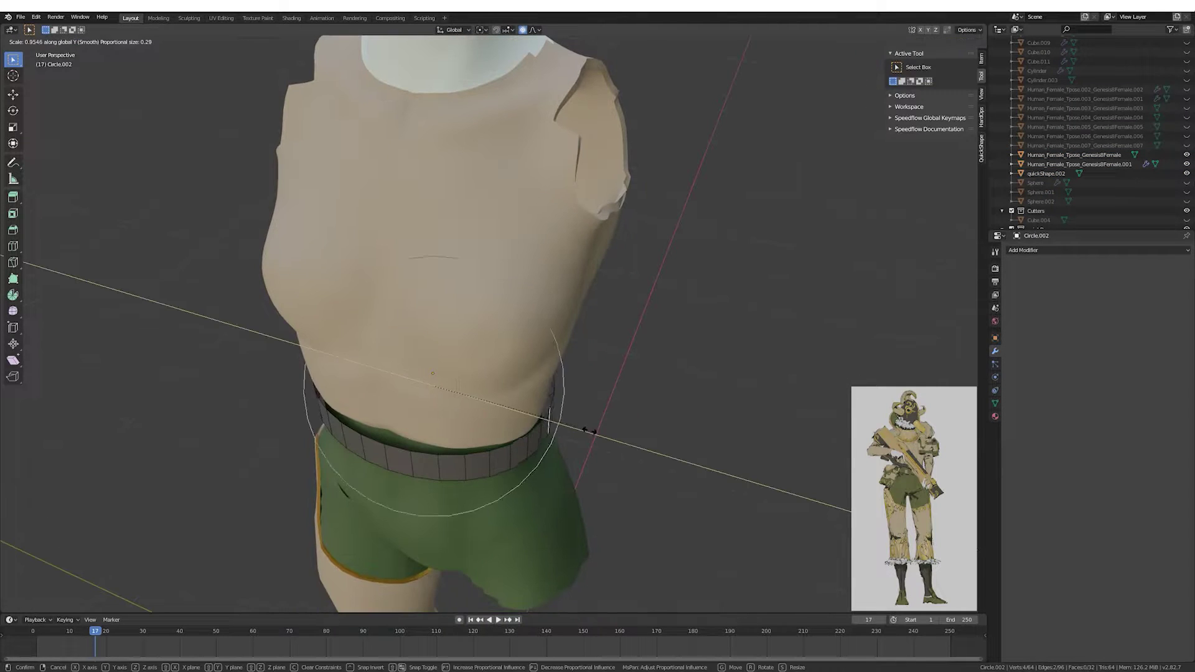
pyautogui.click(582, 435)
# Shift the belt vertices along X, then return to Object Mode with the belt selected.
pyautogui.moveTo(582, 436)
pyautogui.mouseDown(button='middle')
pyautogui.moveTo(603, 439)
pyautogui.moveTo(525, 372)
pyautogui.moveTo(503, 391)
pyautogui.moveTo(517, 353)
pyautogui.moveTo(469, 427)
pyautogui.moveTo(629, 382)
pyautogui.mouseUp(button='middle')
pyautogui.press('g')
pyautogui.press('x')
pyautogui.click(603, 439)
pyautogui.press('Tab')
pyautogui.scroll(-5, 525, 371)
pyautogui.click(518, 417)
# Place a new circle piece at the belt and rotate it 90° on X.
pyautogui.click(563, 395)
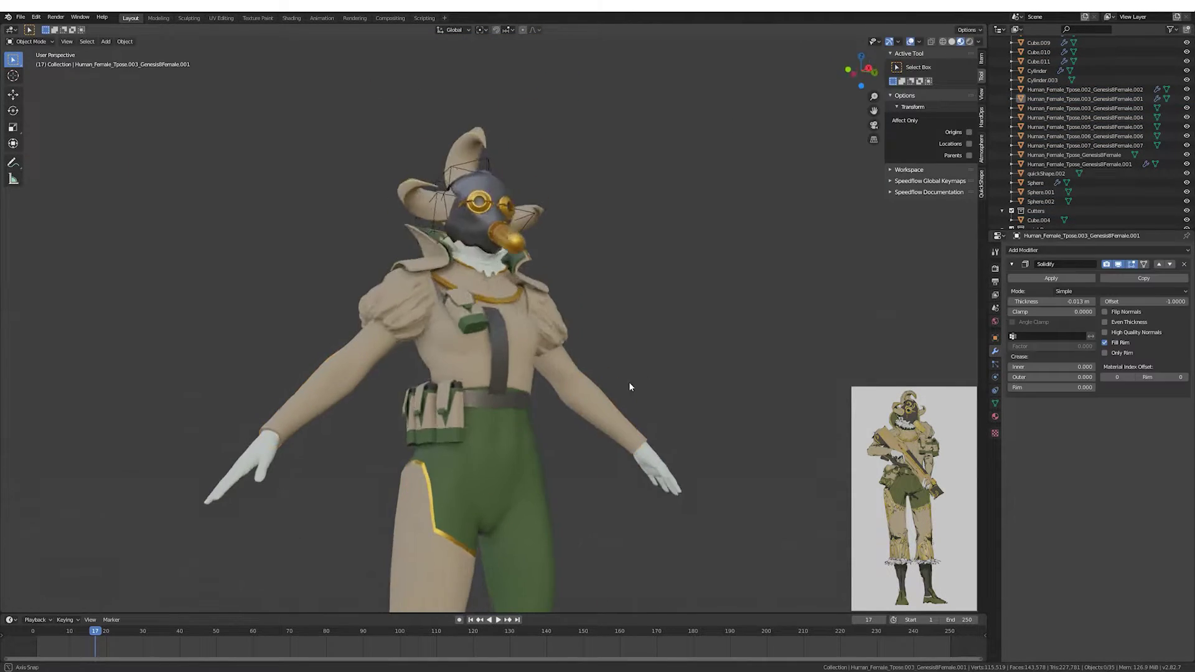
pyautogui.keyDown('alt'); pyautogui.moveTo(493, 382); pyautogui.dragTo(526, 371, button='middle'); pyautogui.keyUp('alt')
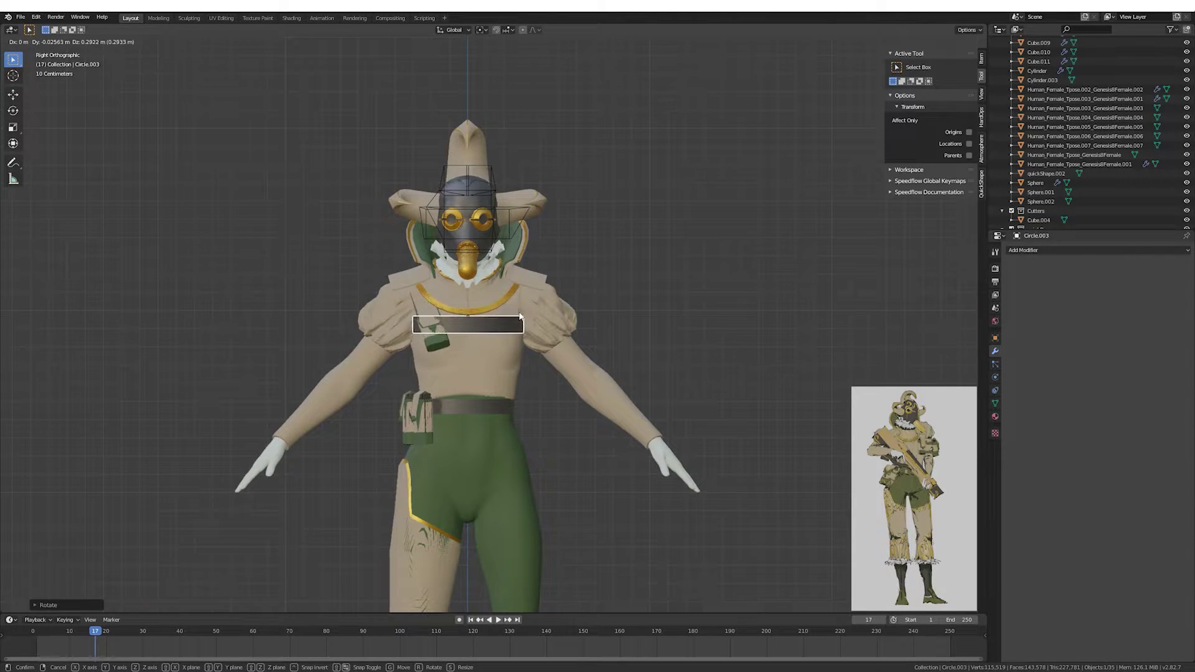
pyautogui.click(520, 316)
pyautogui.moveTo(520, 316)
pyautogui.mouseDown(button='middle')
pyautogui.moveTo(449, 342)
pyautogui.moveTo(474, 187)
pyautogui.mouseUp(button='middle')
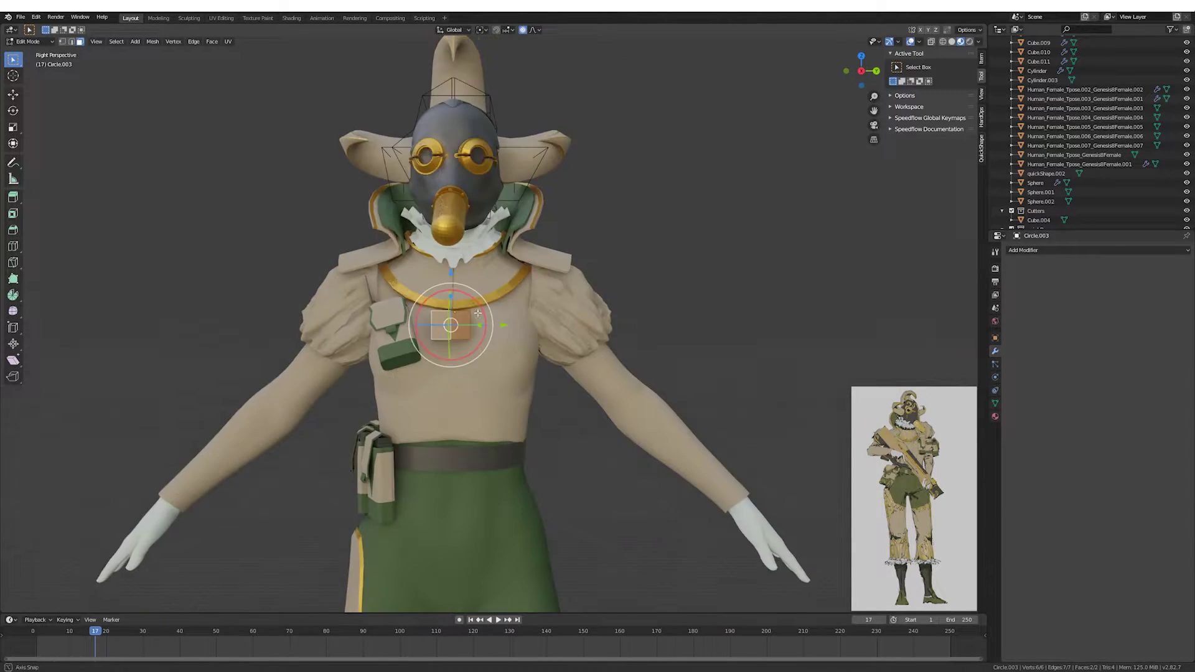
pyautogui.press('r')
pyautogui.press('x')
pyautogui.press('9')
pyautogui.press('0')
pyautogui.press('Return')
pyautogui.click(469, 428)
# Extrude the strap piece upward from the belt toward the shoulder.
pyautogui.scroll(3, 469, 428)
pyautogui.moveTo(427, 355)
pyautogui.mouseDown(button='middle')
pyautogui.moveTo(560, 401)
pyautogui.moveTo(459, 405)
pyautogui.moveTo(436, 324)
pyautogui.mouseUp(button='middle')
pyautogui.press('r')
pyautogui.press('x')
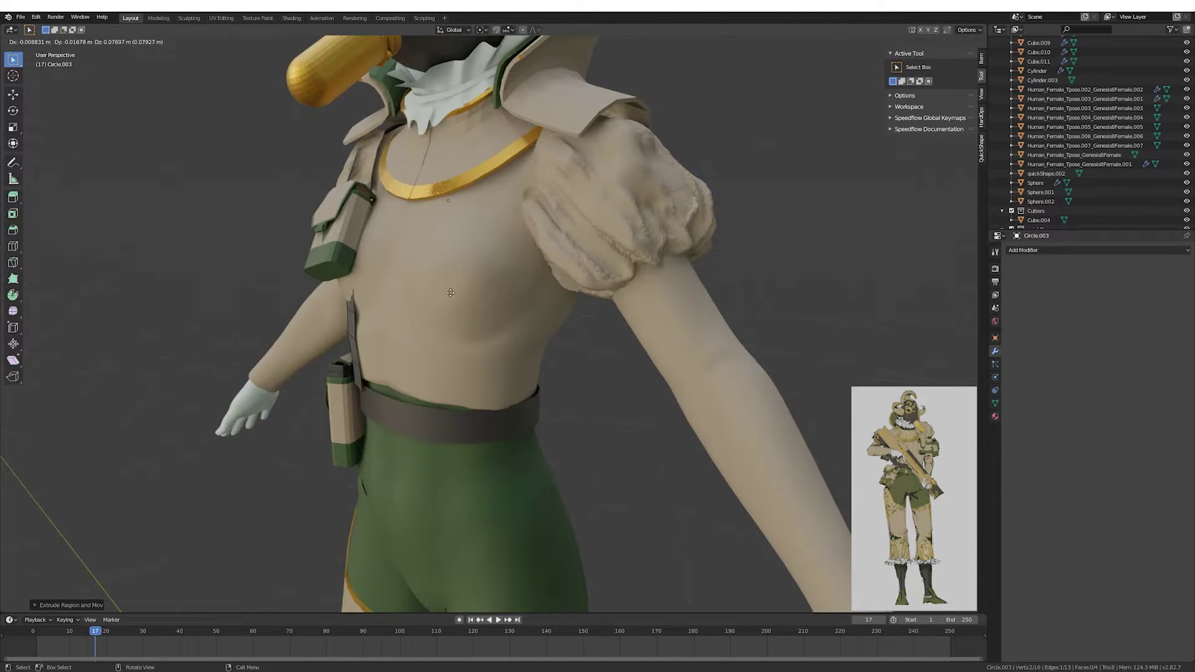
pyautogui.press('e')
pyautogui.click(472, 255)
pyautogui.moveTo(472, 255)
pyautogui.mouseDown(button='middle')
pyautogui.moveTo(511, 263)
pyautogui.moveTo(448, 333)
pyautogui.moveTo(463, 294)
pyautogui.mouseUp(button='middle')
pyautogui.press('g')
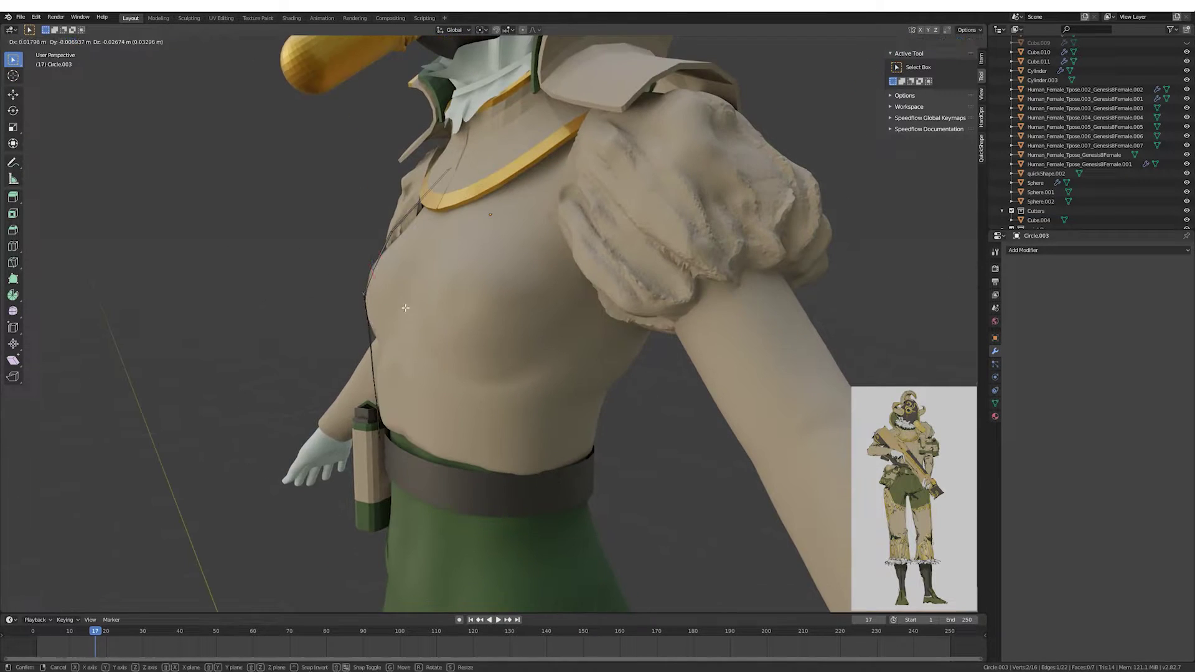
# Select the strap's top edge vertices and move them along the Y axis.
pyautogui.click(462, 294)
pyautogui.press('g')
pyautogui.click(540, 207)
pyautogui.moveTo(563, 287); pyautogui.dragTo(574, 303, button='middle')
pyautogui.press('y')
pyautogui.scroll(1, 574, 303)
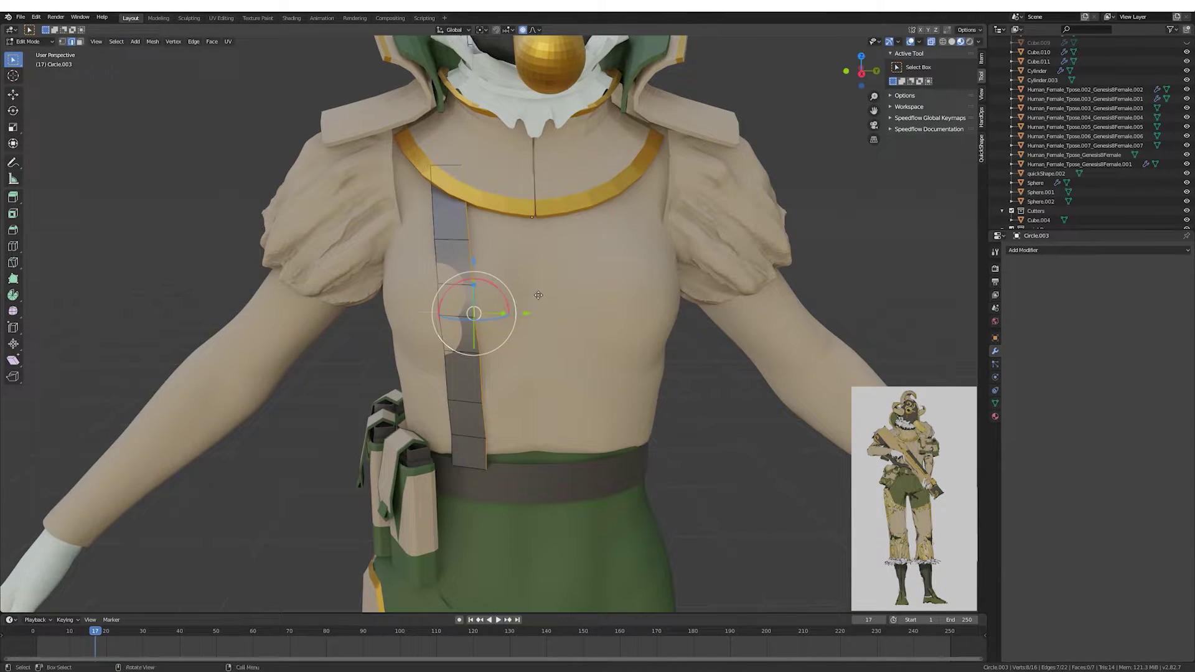
# Finish shaping the strap edge along X and return to Object Mode.
pyautogui.moveTo(448, 278); pyautogui.dragTo(464, 329, button='middle')
pyautogui.scroll(3, 464, 330)
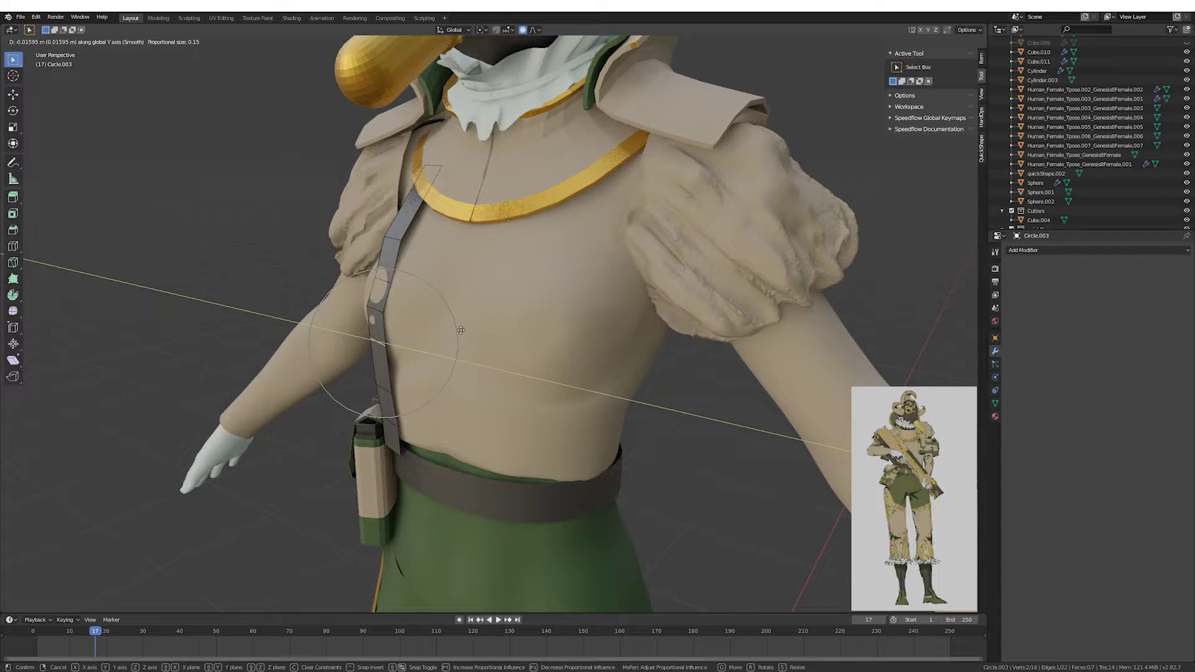
pyautogui.moveTo(449, 289)
pyautogui.mouseDown(button='middle')
pyautogui.moveTo(568, 368)
pyautogui.moveTo(575, 309)
pyautogui.moveTo(553, 288)
pyautogui.mouseUp(button='middle')
pyautogui.click(576, 309)
pyautogui.press('x')
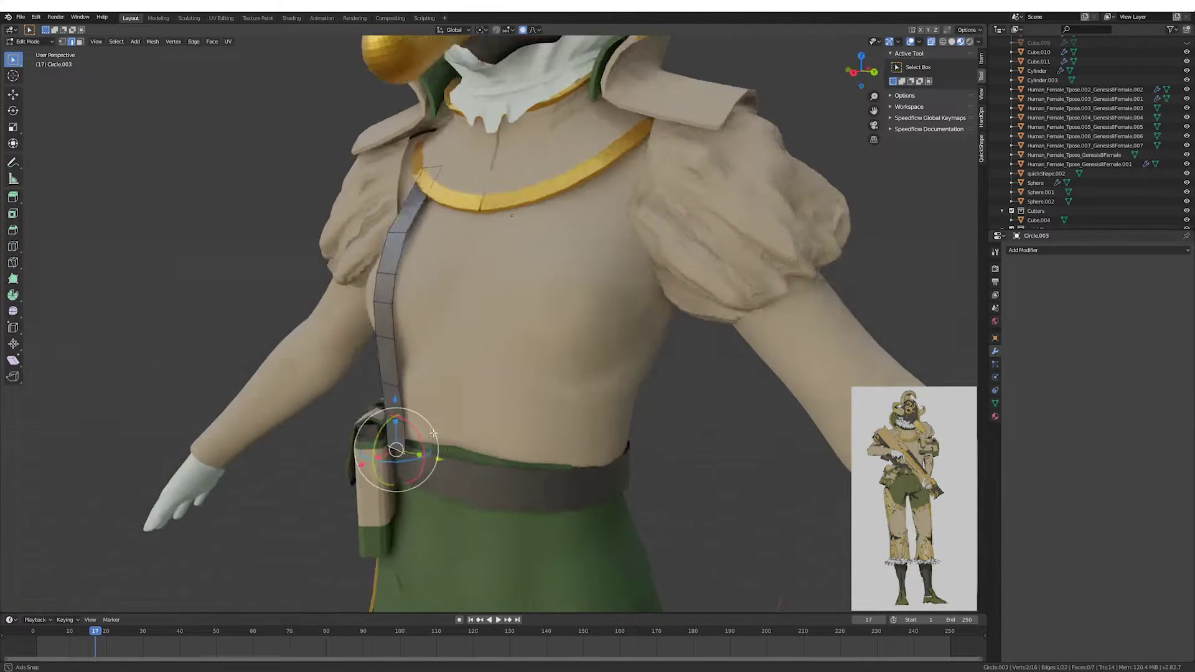
pyautogui.scroll(-8, 434, 429)
pyautogui.moveTo(459, 293)
pyautogui.mouseDown(button='middle')
pyautogui.moveTo(435, 429)
pyautogui.moveTo(715, 449)
pyautogui.mouseUp(button='middle')
pyautogui.press('Tab')
# Add a Shrinkwrap modifier to the strap targeting the torso mesh.
pyautogui.scroll(3, 497, 361)
pyautogui.click(497, 361)
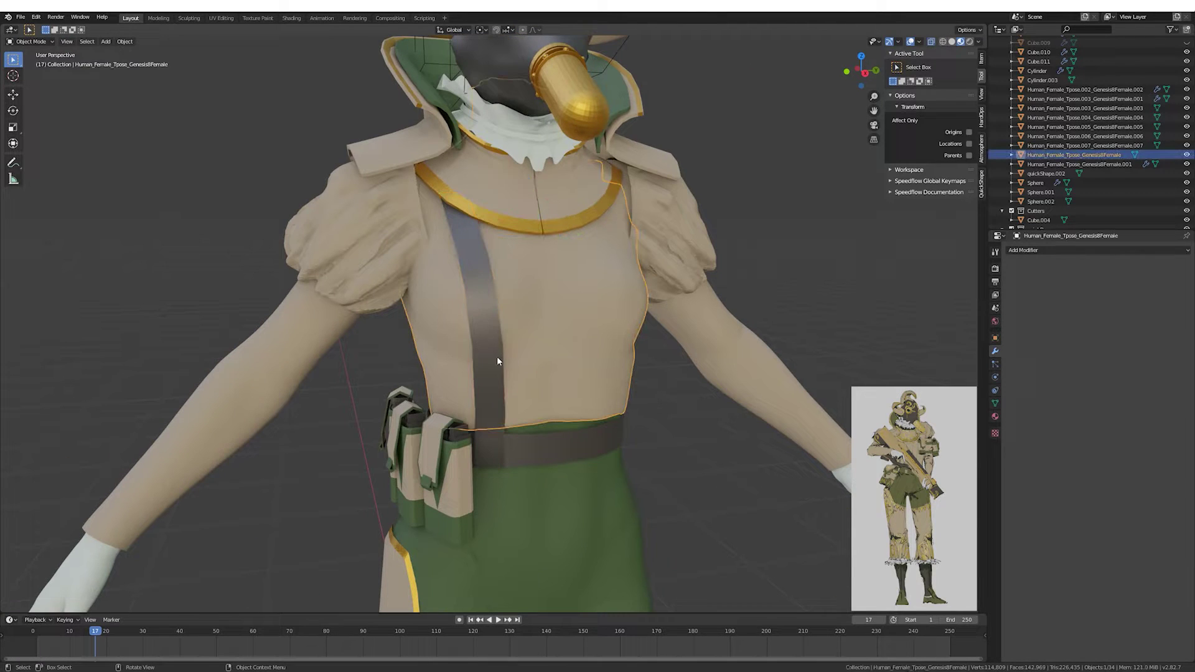
pyautogui.click(489, 349)
pyautogui.click(1059, 249)
pyautogui.click(1102, 342)
pyautogui.click(1053, 301)
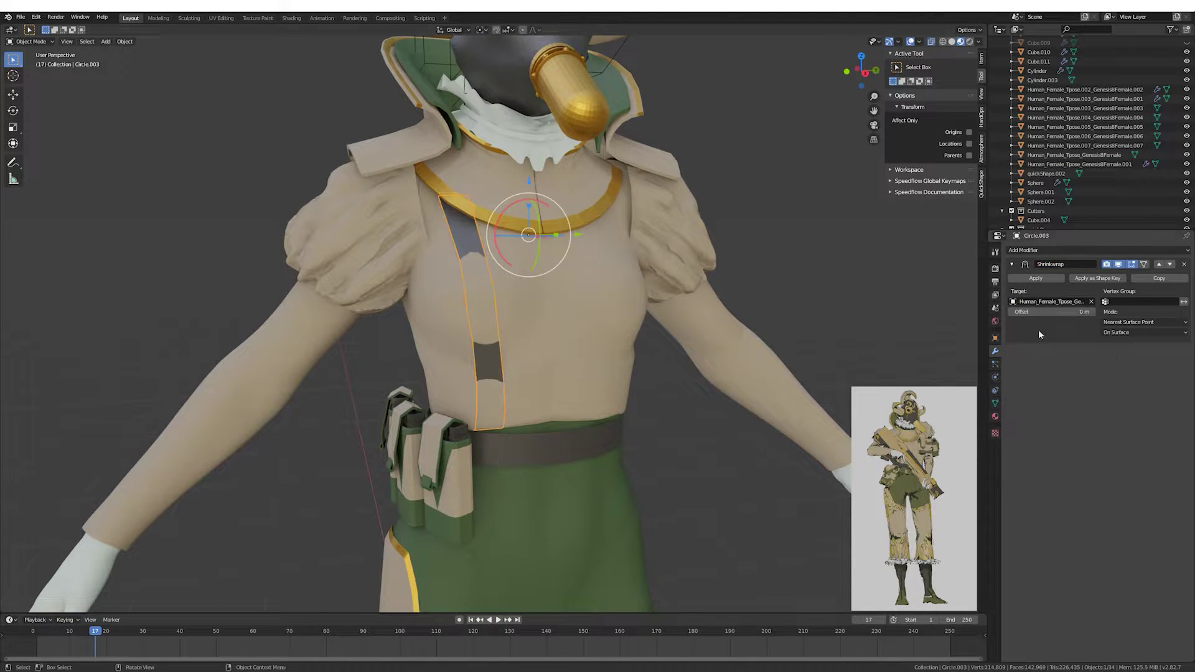
pyautogui.moveTo(748, 312)
pyautogui.mouseDown(button='middle')
pyautogui.moveTo(667, 270)
pyautogui.moveTo(504, 324)
pyautogui.mouseUp(button='middle')
# Mirror the strap to the character's other shoulder.
pyautogui.press('Tab')
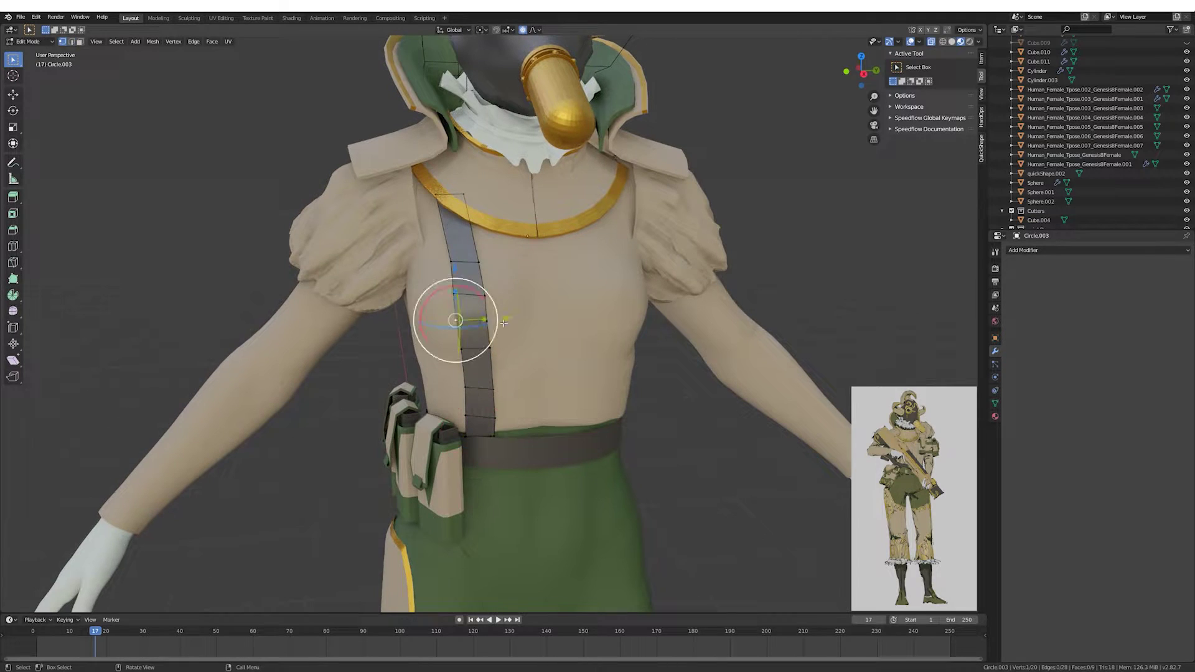
pyautogui.press('Tab')
pyautogui.scroll(-4, 666, 381)
pyautogui.keyDown('alt'); pyautogui.moveTo(667, 381); pyautogui.dragTo(664, 266, button='middle'); pyautogui.keyUp('alt')
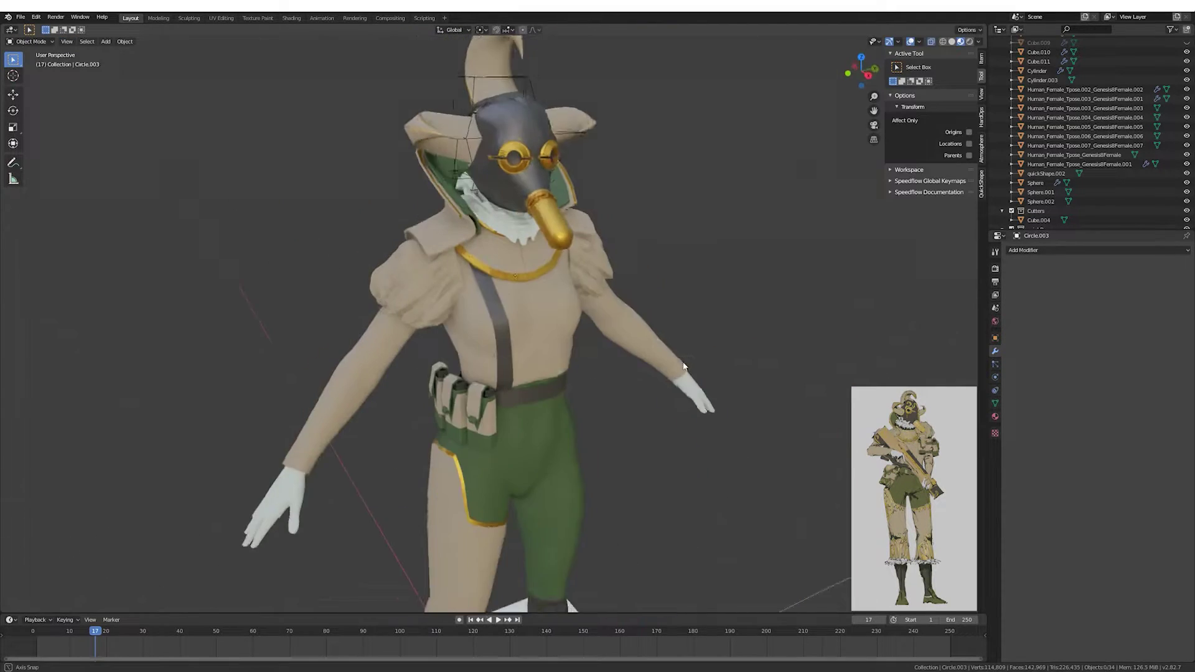
pyautogui.click(387, 281)
pyautogui.moveTo(738, 275)
pyautogui.mouseDown(button='middle')
pyautogui.moveTo(560, 287)
pyautogui.moveTo(626, 308)
pyautogui.moveTo(566, 315)
pyautogui.moveTo(570, 286)
pyautogui.moveTo(574, 346)
pyautogui.mouseUp(button='middle')
pyautogui.click(493, 298)
# Add a new plane for the belt loop and raise it along Z.
pyautogui.hotkey('alt', 'a')
pyautogui.click(106, 41)
pyautogui.click(199, 52)
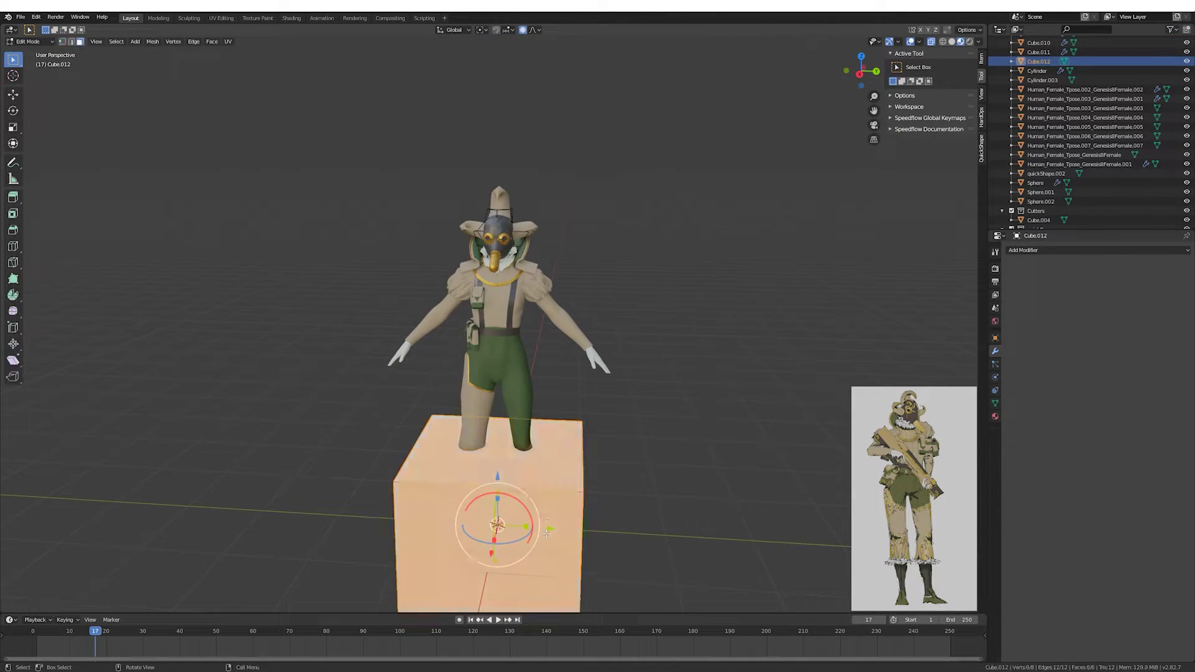
pyautogui.press('Tab')
pyautogui.press('g')
pyautogui.press('z')
pyautogui.click(494, 375)
# Shrink the plane to a small square, select one vertex, and save Golddust.blend.
pyautogui.press('s')
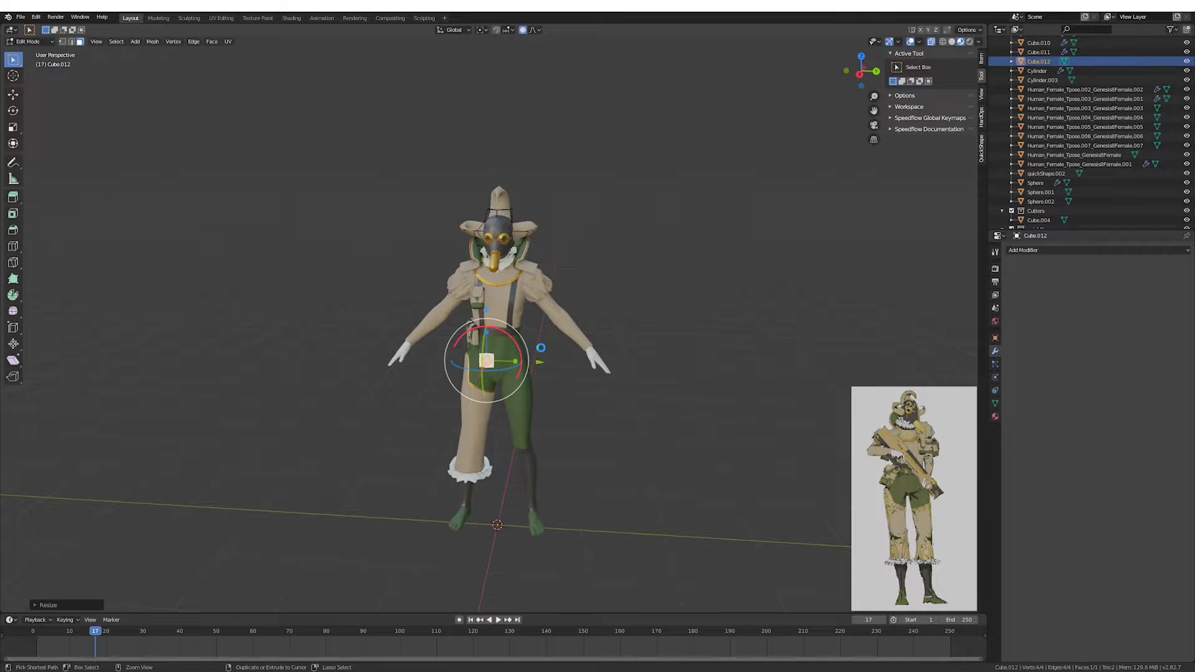
pyautogui.scroll(5, 538, 344)
pyautogui.press('1')
pyautogui.click(414, 406)
pyautogui.hotkey('ctrl', 's')
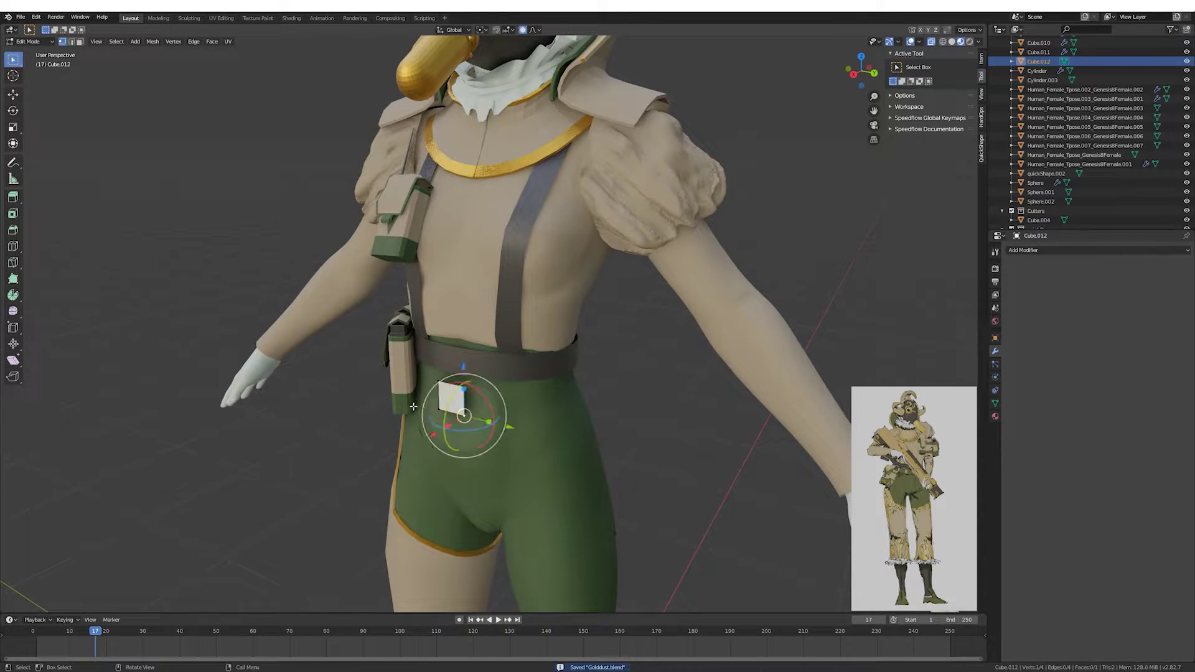
# Give the loop the Rubber_Black material and enlarge the triangular belt loop.
pyautogui.click(995, 416)
pyautogui.click(1012, 317)
pyautogui.click(1046, 373)
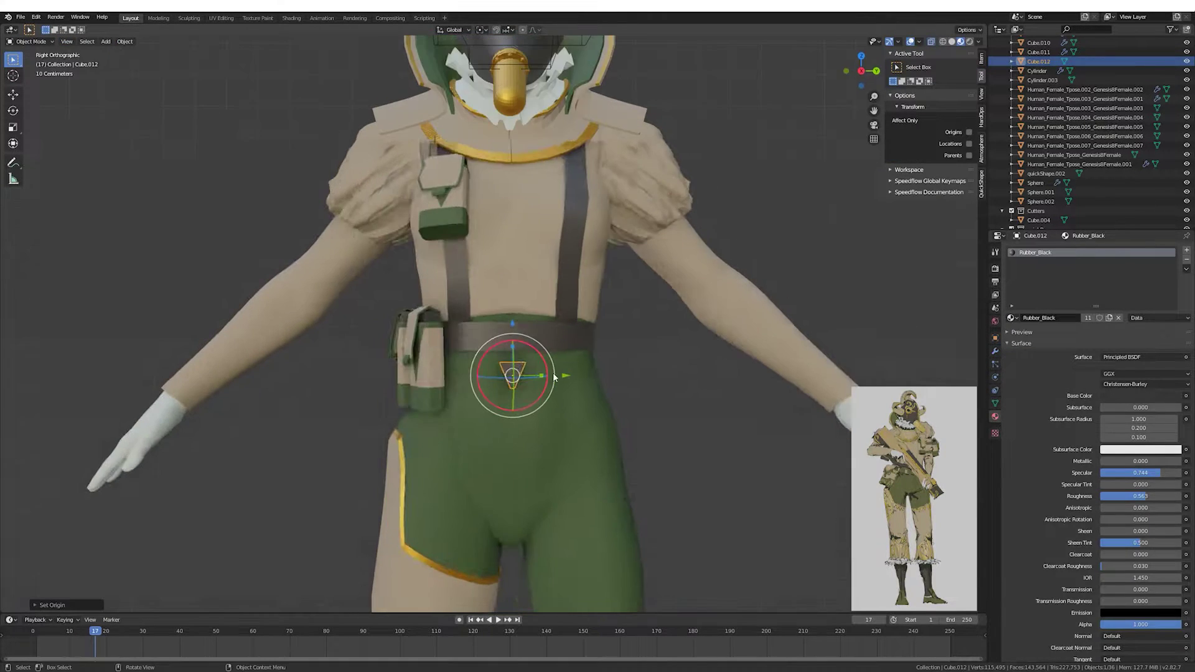
pyautogui.moveTo(436, 312)
pyautogui.mouseDown(button='middle')
pyautogui.moveTo(533, 454)
pyautogui.moveTo(539, 335)
pyautogui.mouseUp(button='middle')
pyautogui.scroll(3, 539, 335)
pyautogui.press('Left')
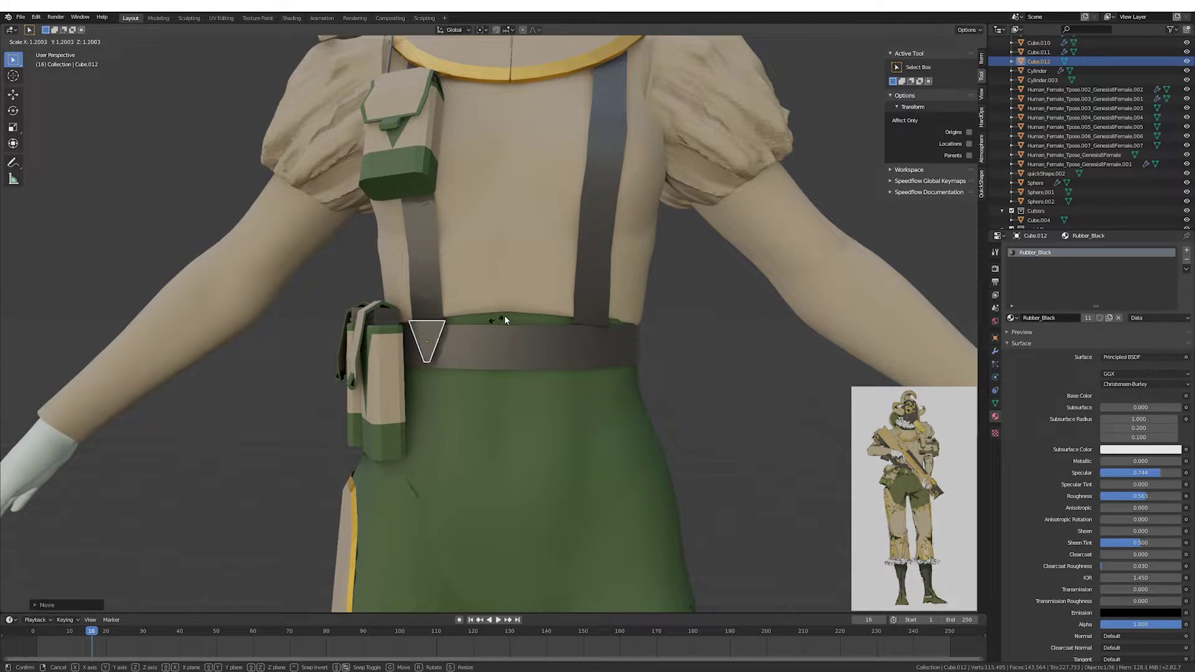
pyautogui.click(504, 320)
# Check the loop mesh, apply its transforms, and snap the 3D cursor to it.
pyautogui.press('Tab')
pyautogui.scroll(-2, 505, 299)
pyautogui.scroll(2, 496, 332)
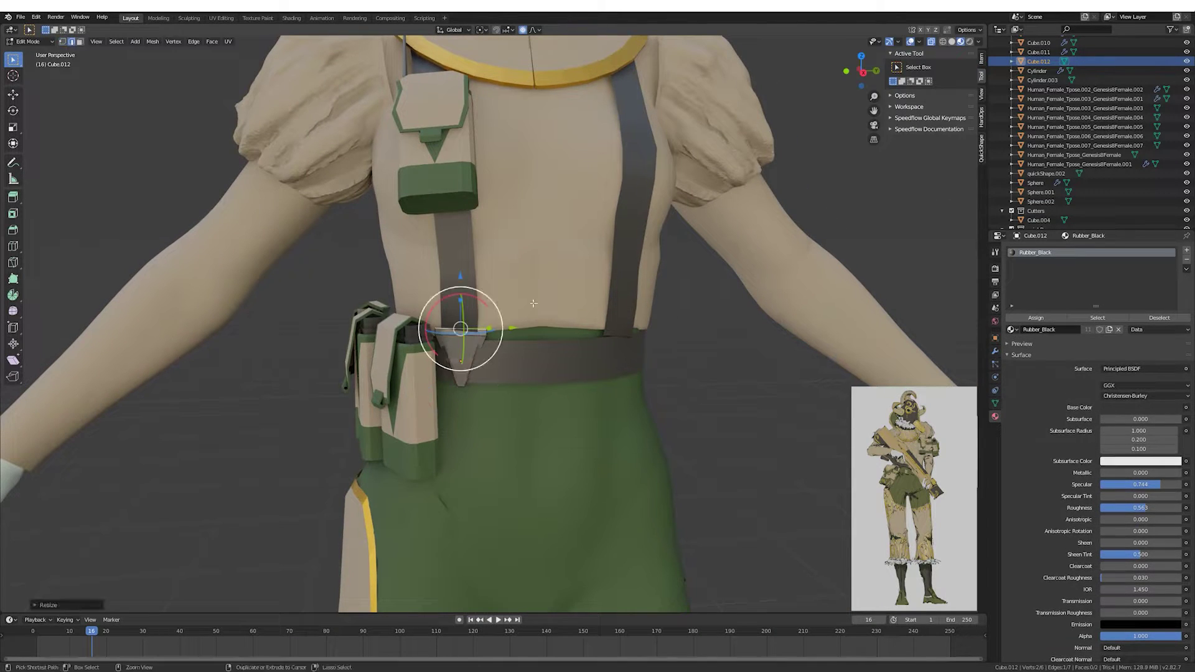
pyautogui.scroll(-3, 682, 305)
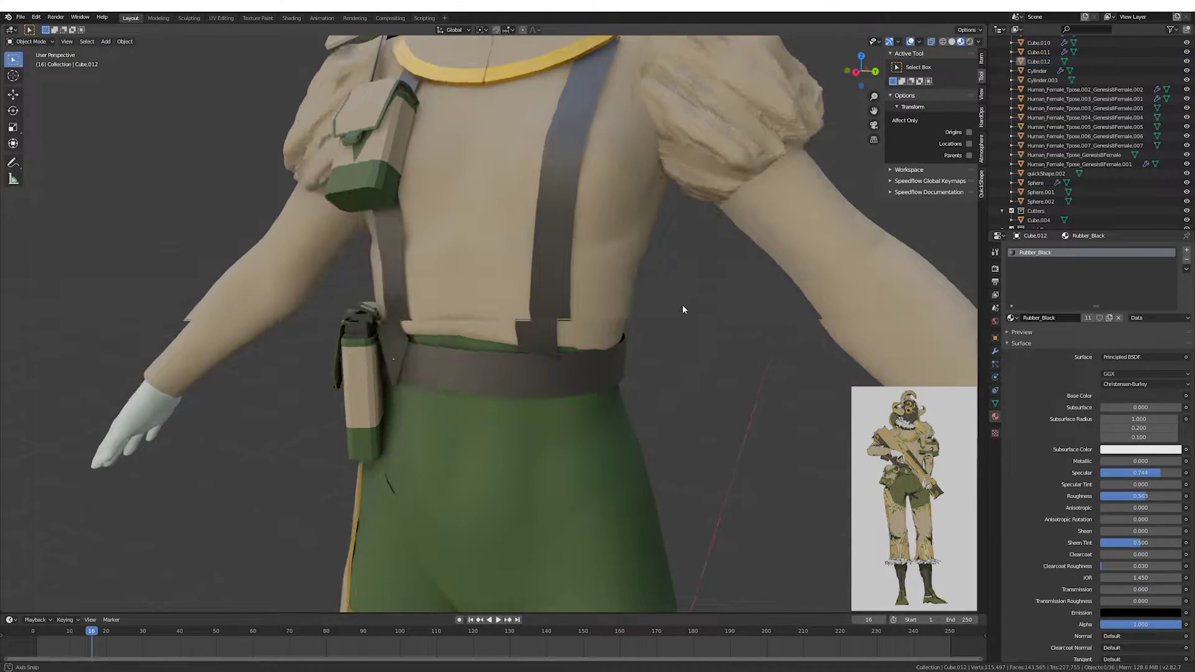
pyautogui.scroll(-2, 570, 361)
pyautogui.press('Tab')
pyautogui.hotkey('ctrl', 'a')
pyautogui.click(573, 340)
# Duplicate the belt loop for the other strap and remove the unwanted duplicate.
pyautogui.click(468, 338)
pyautogui.scroll(3, 468, 338)
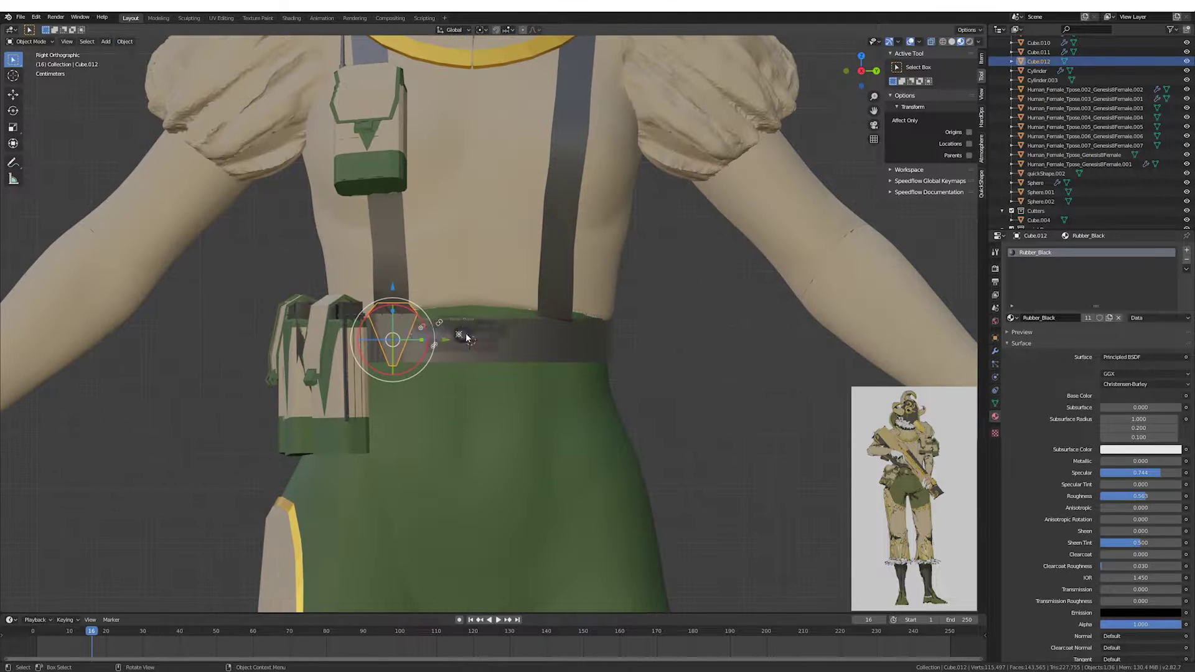
pyautogui.press('Escape')
pyautogui.press('Delete')
pyautogui.moveTo(400, 342); pyautogui.dragTo(393, 352, button='middle')
pyautogui.scroll(2, 393, 353)
pyautogui.hotkey('ctrl', 'a')
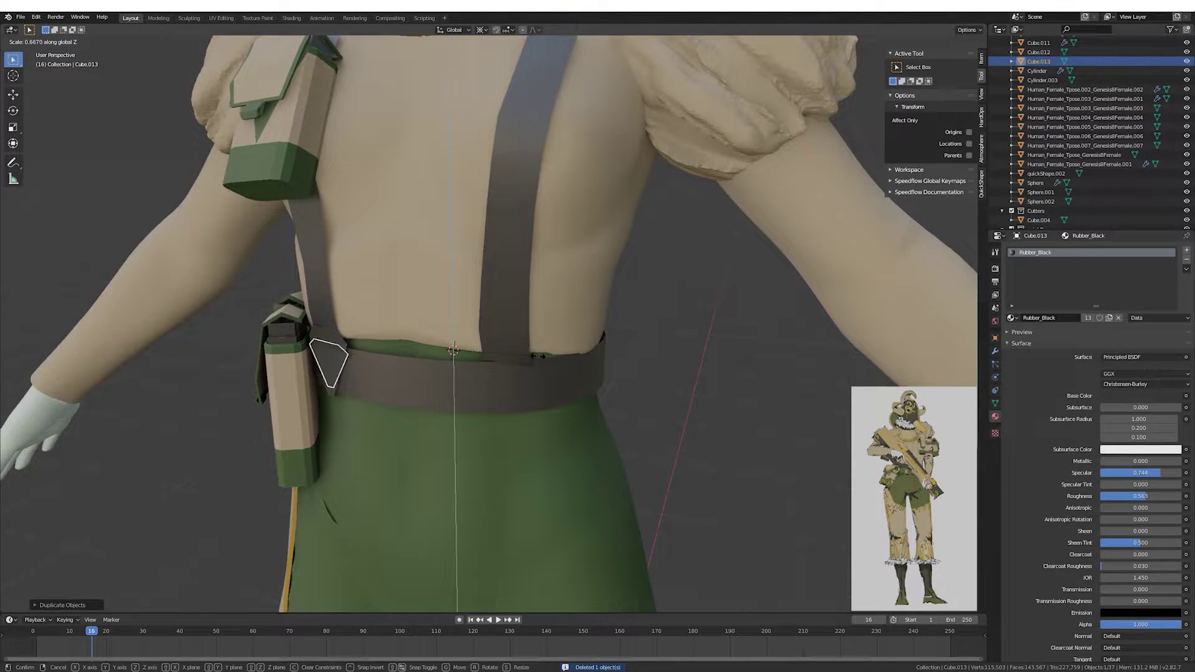
pyautogui.scroll(-2, 639, 384)
pyautogui.scroll(-3, 675, 382)
pyautogui.scroll(2, 364, 249)
# Add a cube at the belt front, shrink it to about 0.45, and position it.
pyautogui.click(105, 41)
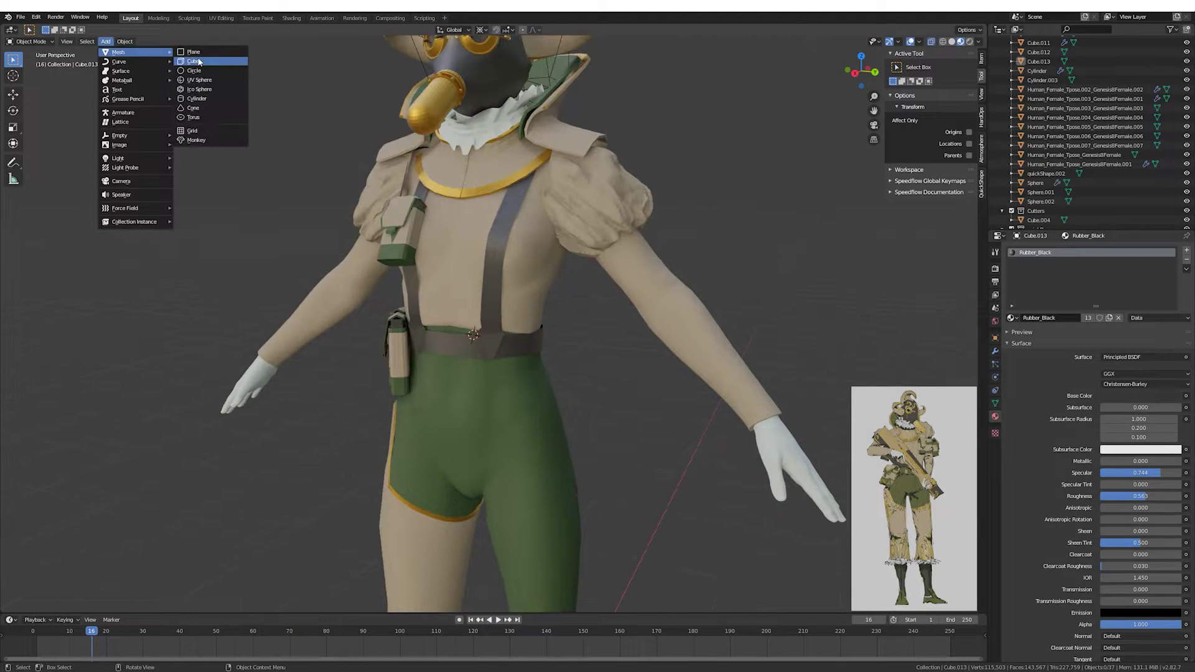
pyautogui.click(199, 63)
pyautogui.press('Tab')
pyautogui.press('s')
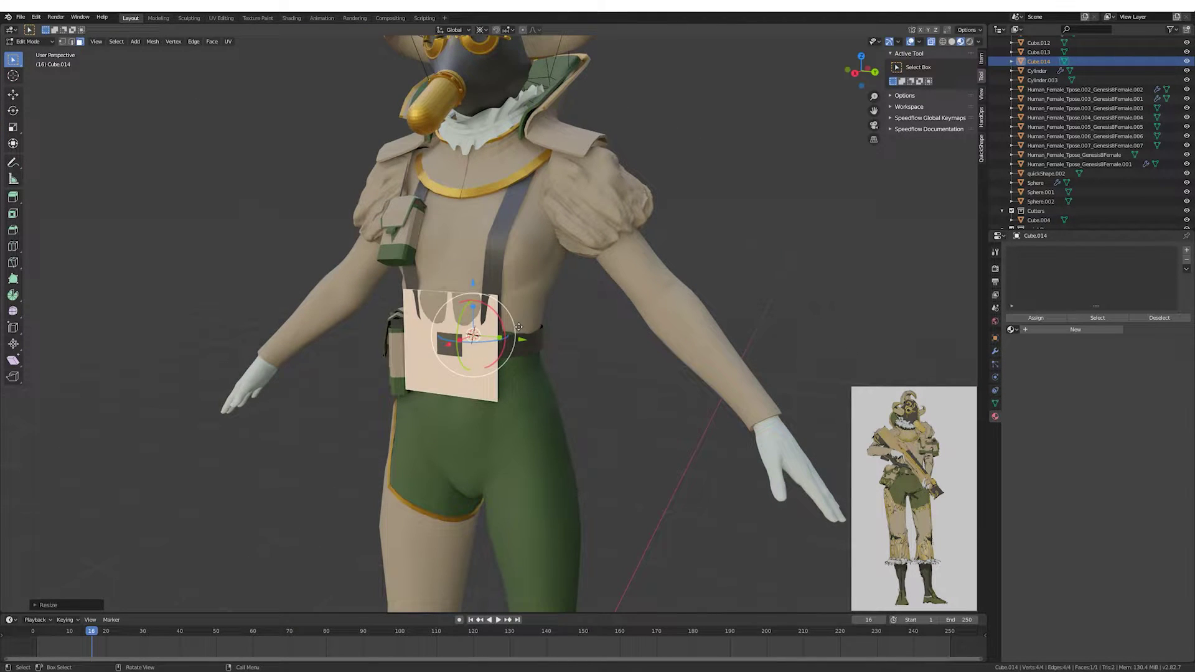
pyautogui.press('g')
pyautogui.click(519, 327)
pyautogui.moveTo(519, 327); pyautogui.dragTo(471, 342, button='middle')
# Delete the buckle's inner face to open it and bevel the buckle frame.
pyautogui.click(527, 335)
pyautogui.scroll(5, 527, 338)
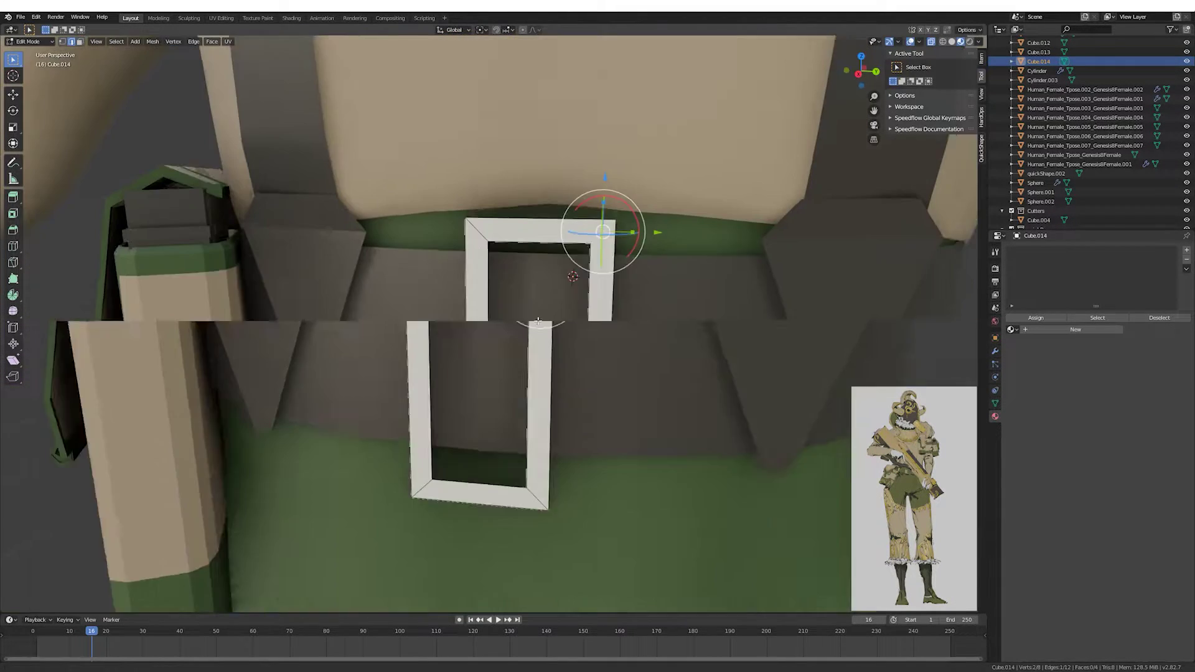
pyautogui.scroll(2, 667, 299)
pyautogui.click(689, 297)
pyautogui.press('Tab')
# Create a new steel material for the buckle and assign it.
pyautogui.click(1075, 329)
pyautogui.doubleClick(1052, 318)
pyautogui.write('MN')
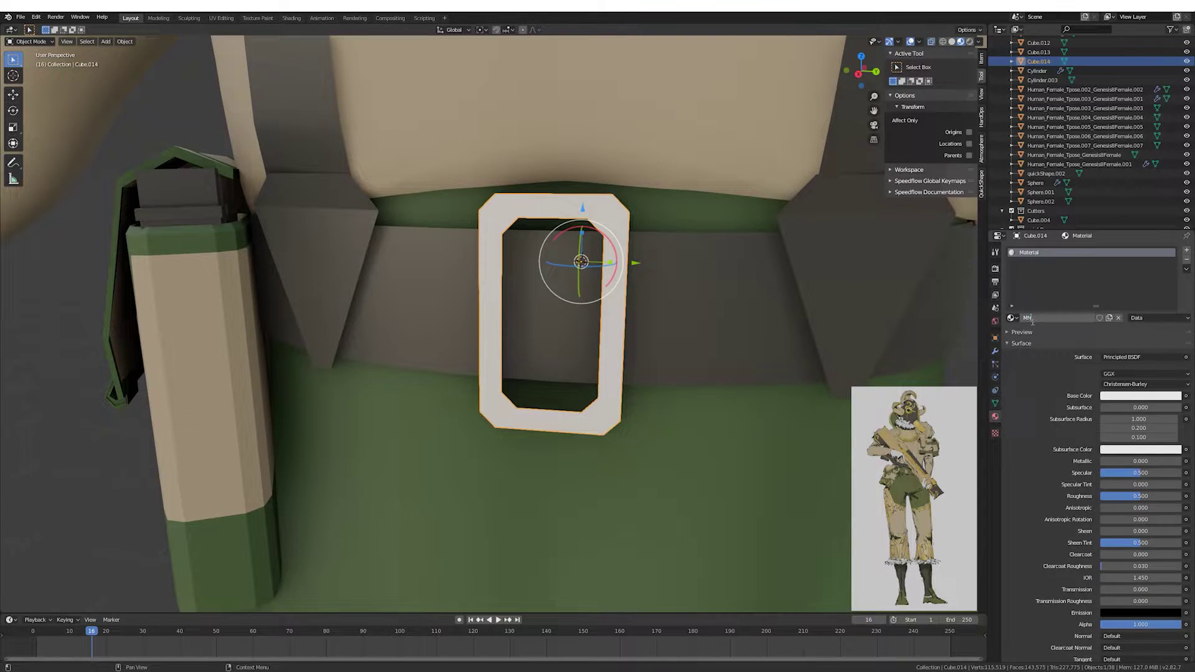
pyautogui.scroll(-5, 312, 278)
pyautogui.click(480, 392)
pyautogui.click(1187, 269)
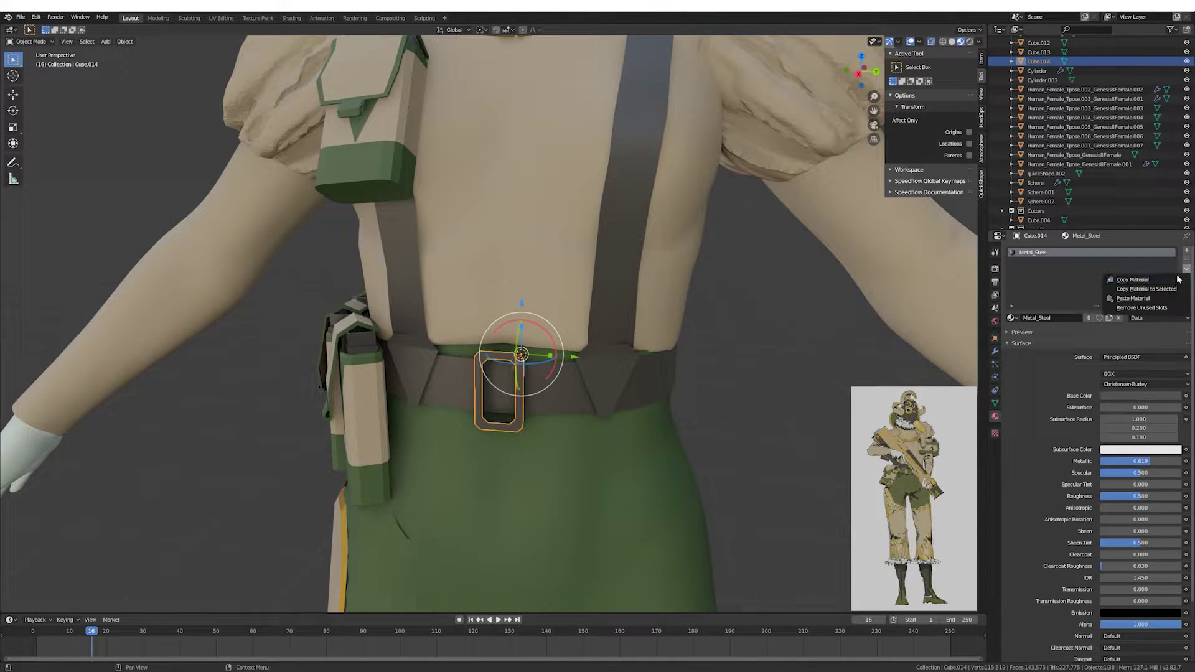
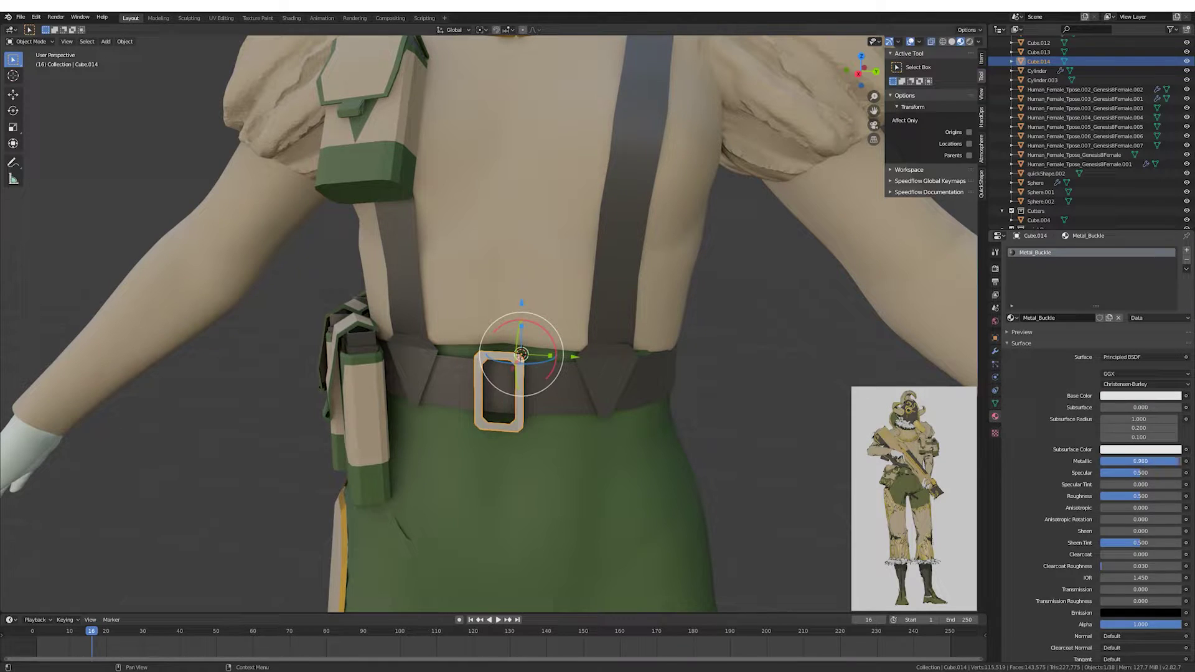
# Scale down the dark inner Circle.005 piece of the belt buckle.
pyautogui.press('Tab')
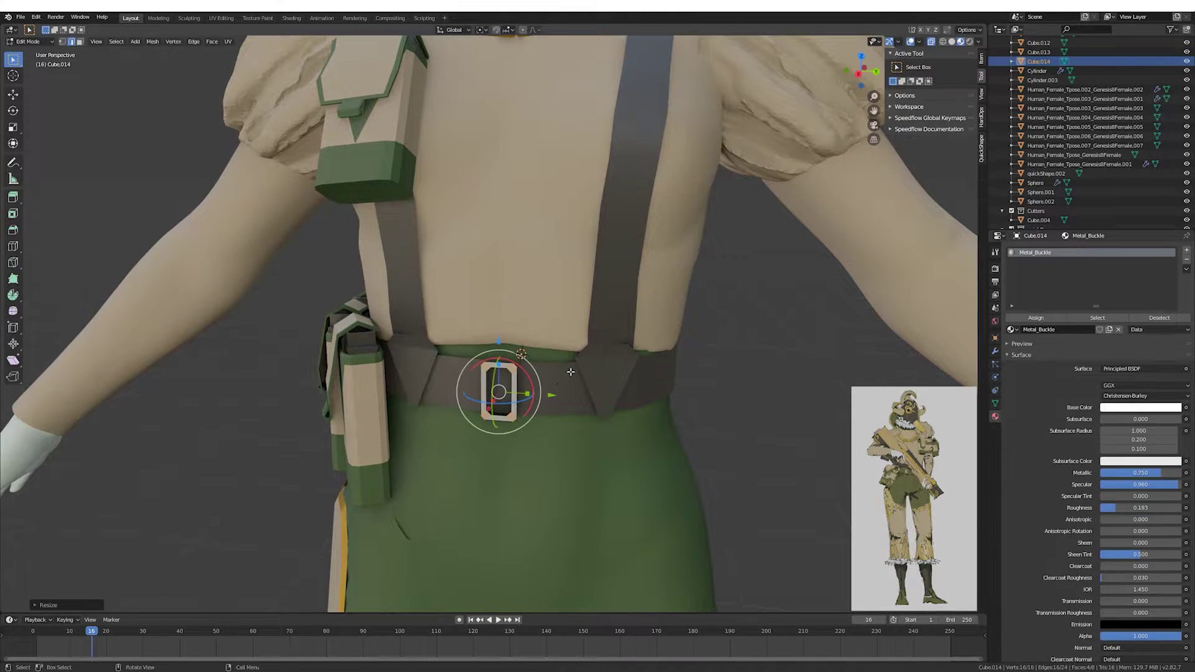
pyautogui.moveTo(640, 356); pyautogui.dragTo(512, 398, button='middle')
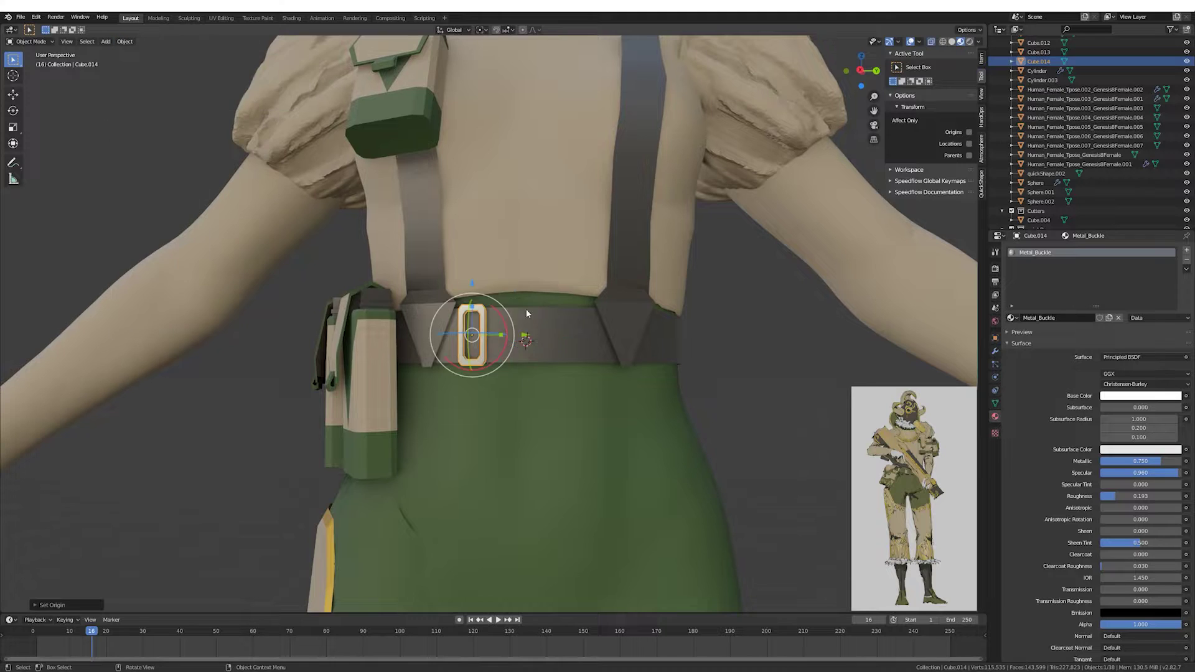
pyautogui.moveTo(526, 313); pyautogui.dragTo(446, 369, button='middle')
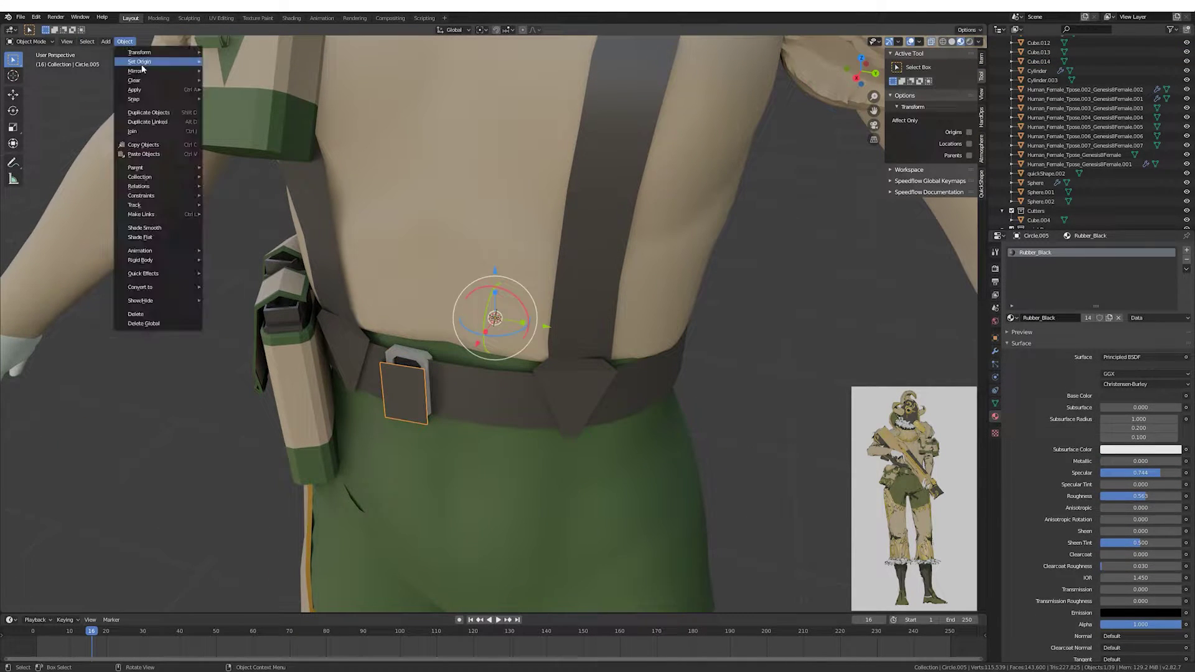
pyautogui.scroll(4, 417, 260)
pyautogui.press('Tab')
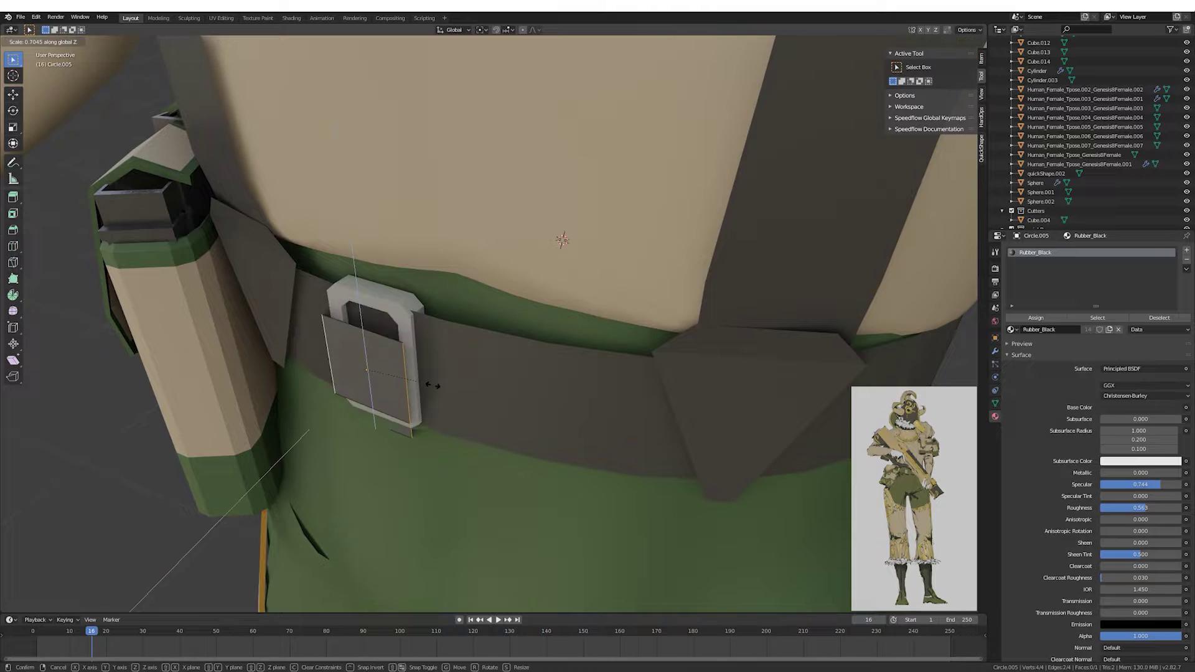
pyautogui.click(433, 386)
pyautogui.press('Tab')
pyautogui.moveTo(433, 386); pyautogui.dragTo(560, 236, button='middle')
pyautogui.scroll(3, 567, 207)
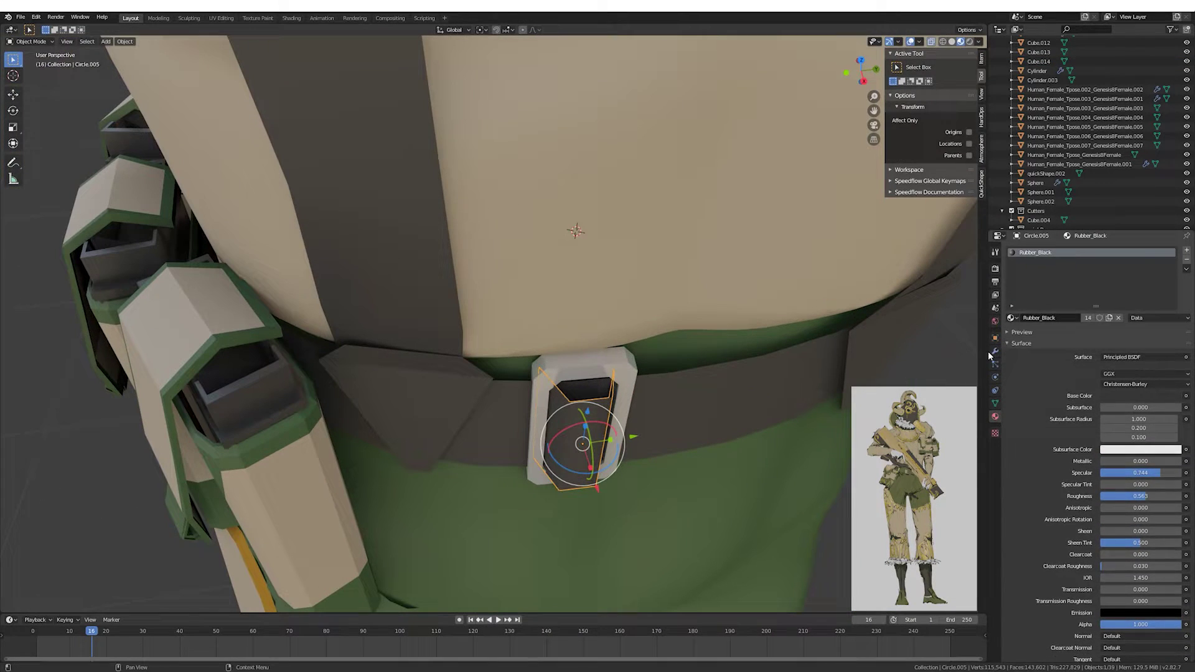
# Give the inner Circle.005 piece real thickness with a Solidify modifier.
pyautogui.click(995, 350)
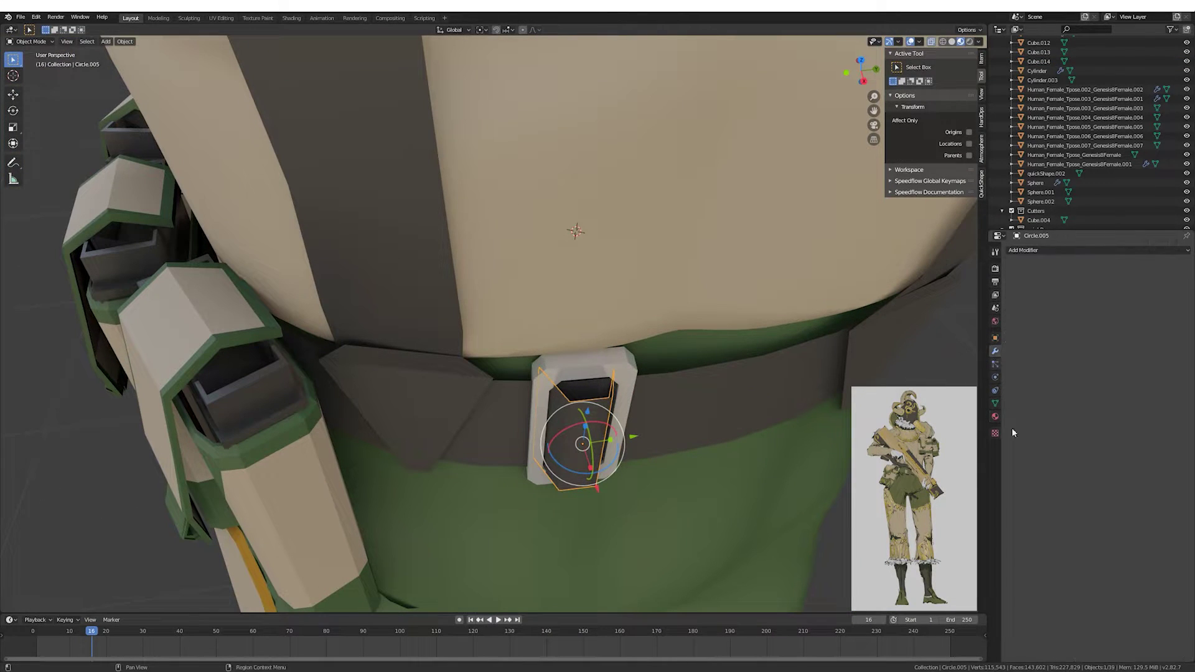
pyautogui.hotkey('ctrl', 'alt', 's')
pyautogui.moveTo(579, 311); pyautogui.dragTo(560, 262, button='middle')
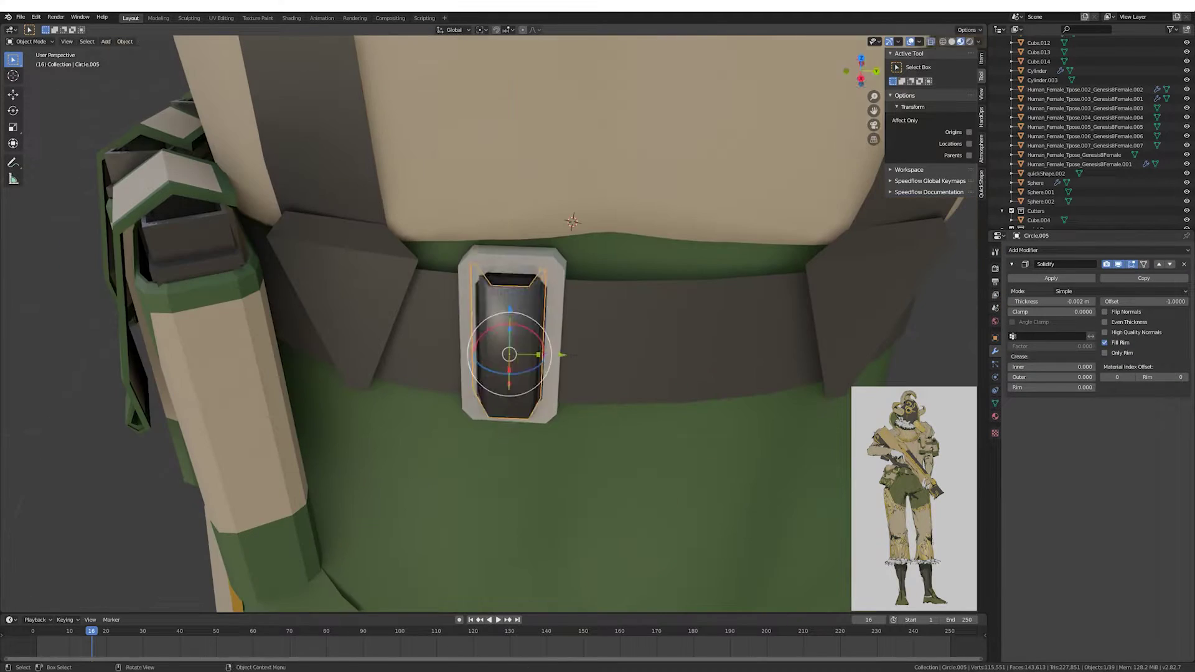
pyautogui.click(995, 403)
pyautogui.scroll(-5, 760, 359)
# Bevel and reposition part of the buckle mesh in Edit Mode.
pyautogui.press('Tab')
pyautogui.moveTo(760, 360); pyautogui.dragTo(569, 243, button='middle')
pyautogui.click(586, 160)
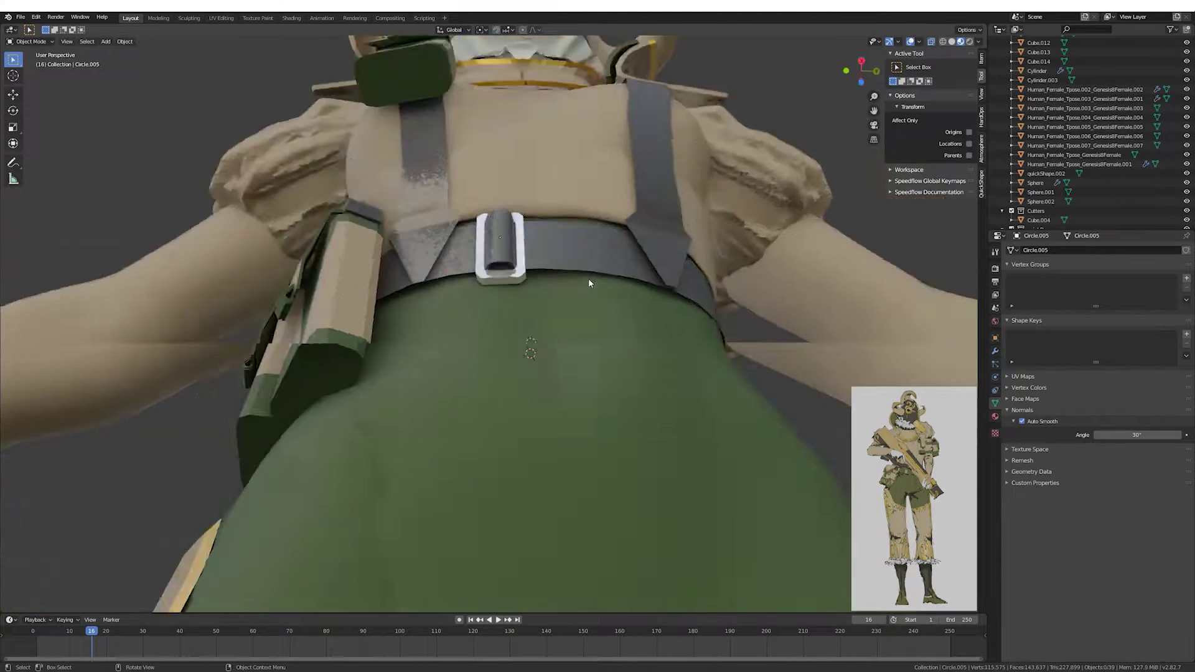
pyautogui.moveTo(586, 160)
pyautogui.mouseDown(button='middle')
pyautogui.moveTo(483, 358)
pyautogui.moveTo(624, 350)
pyautogui.moveTo(547, 343)
pyautogui.mouseUp(button='middle')
pyautogui.click(483, 358)
pyautogui.scroll(-3, 483, 357)
pyautogui.press('Tab')
pyautogui.scroll(-5, 624, 350)
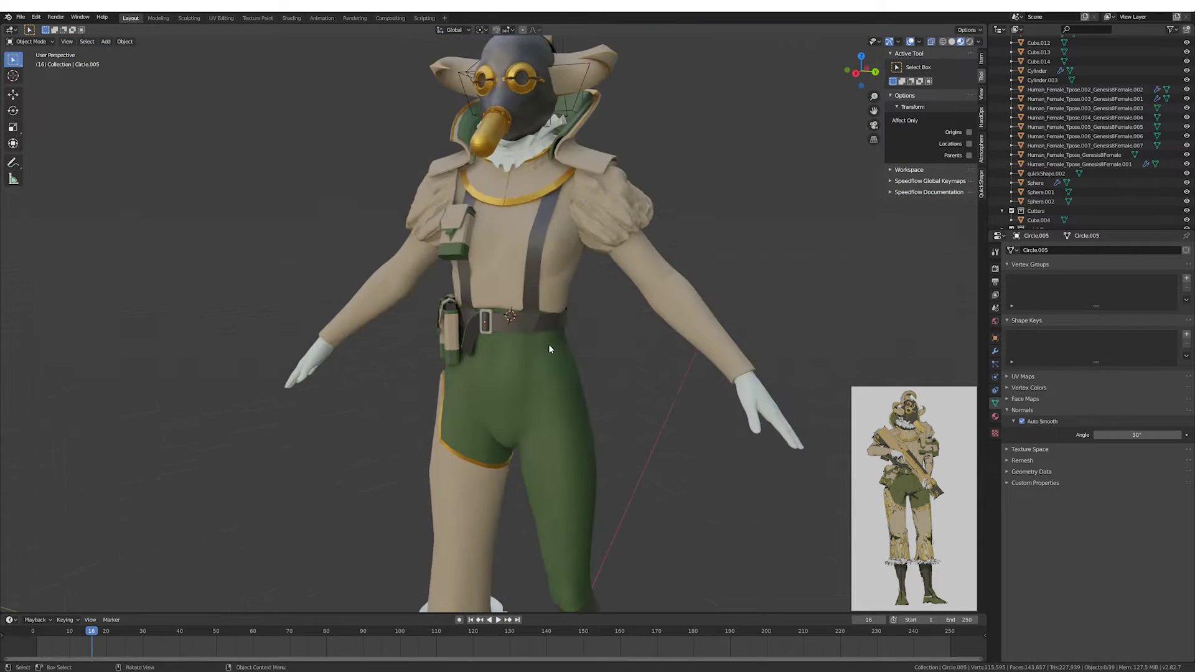
pyautogui.scroll(5, 548, 344)
# Bevel the corners of the metal buckle frame Cube.014.
pyautogui.click(492, 292)
pyautogui.press('Tab')
pyautogui.hotkey('ctrl', 'b')
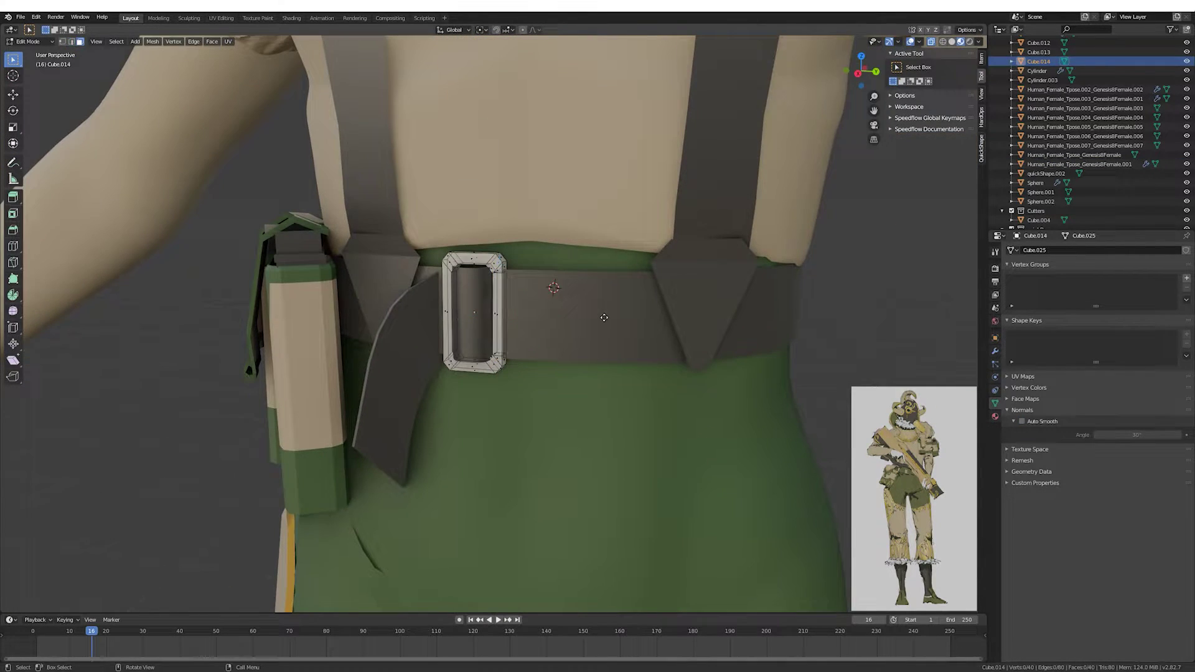
pyautogui.click(604, 317)
# Scale the buckle plate to its final size at the waist.
pyautogui.press('Tab')
pyautogui.moveTo(604, 318); pyautogui.dragTo(549, 265, button='middle')
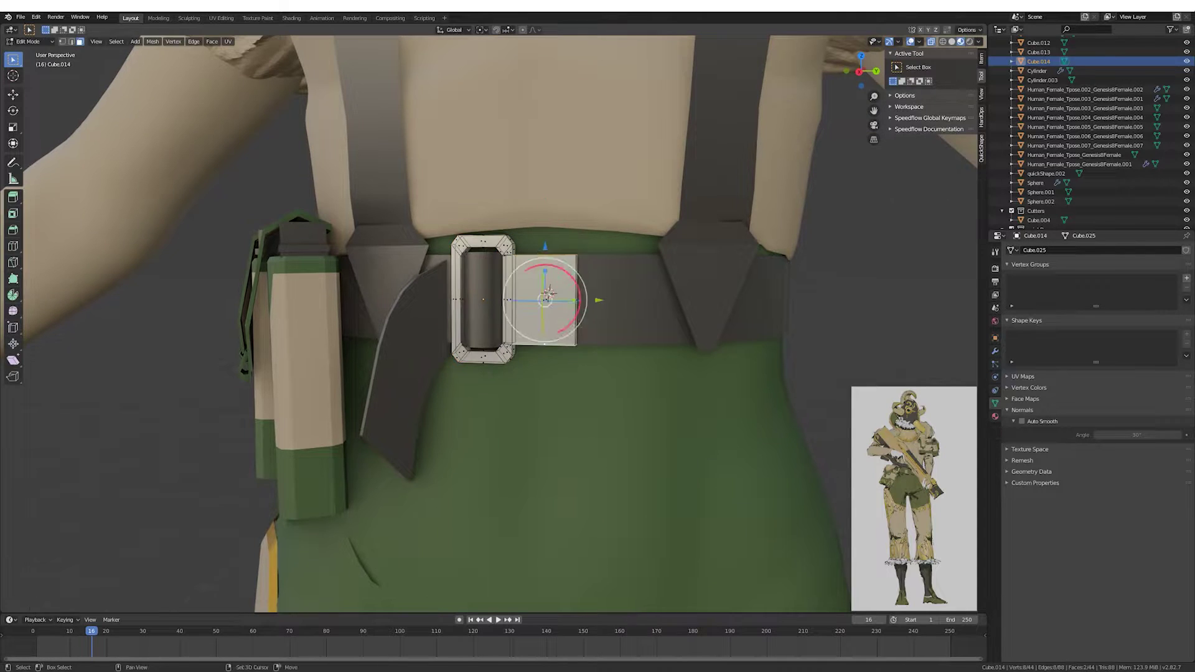
pyautogui.click(541, 252)
pyautogui.scroll(-4, 546, 307)
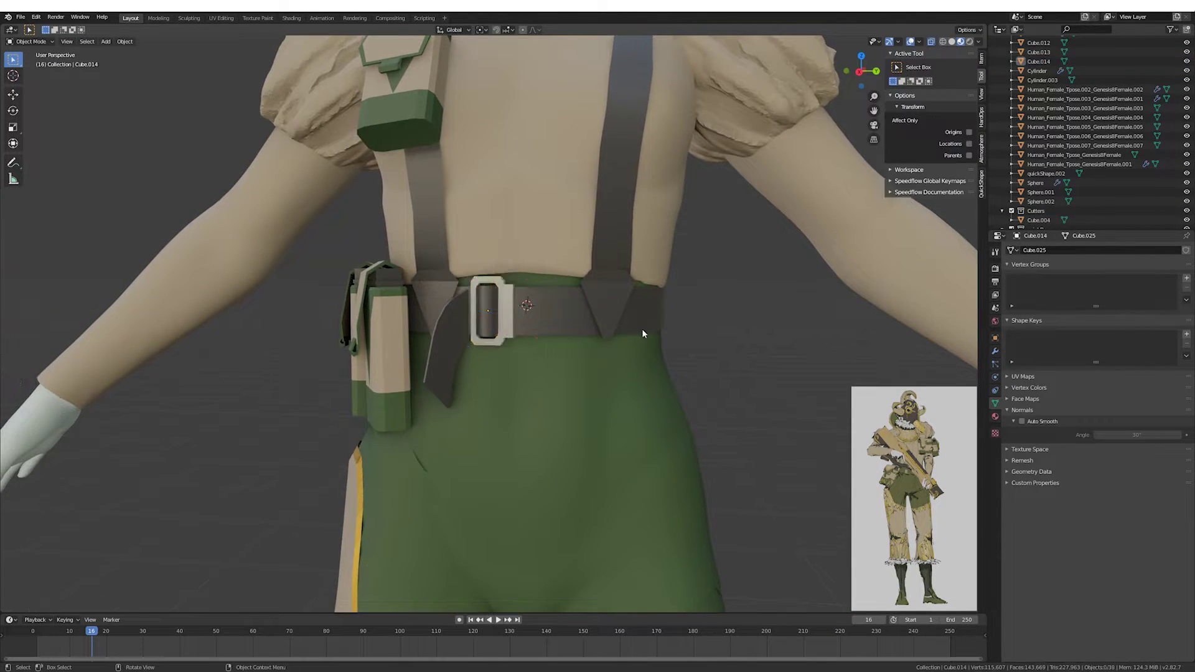
pyautogui.scroll(-5, 643, 334)
pyautogui.moveTo(644, 334)
pyautogui.mouseDown(button='middle')
pyautogui.moveTo(554, 366)
pyautogui.moveTo(524, 360)
pyautogui.mouseUp(button='middle')
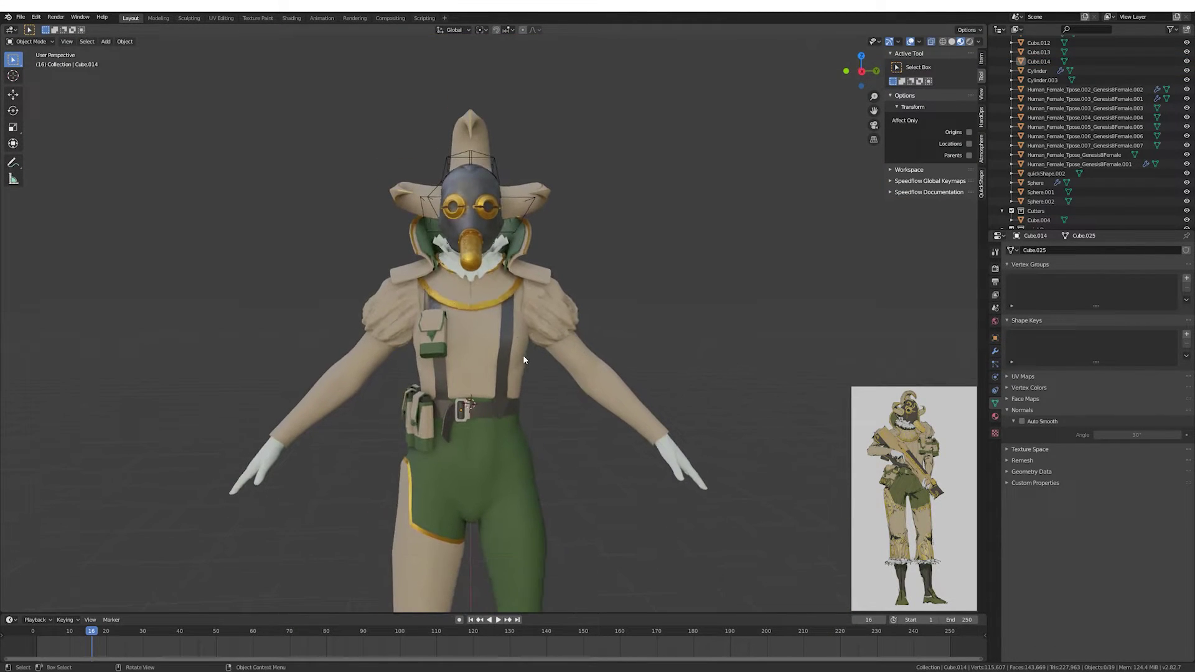
# Duplicate the chest pouch and place a rotated copy near the shoulder.
pyautogui.hotkey('shift', 'd')
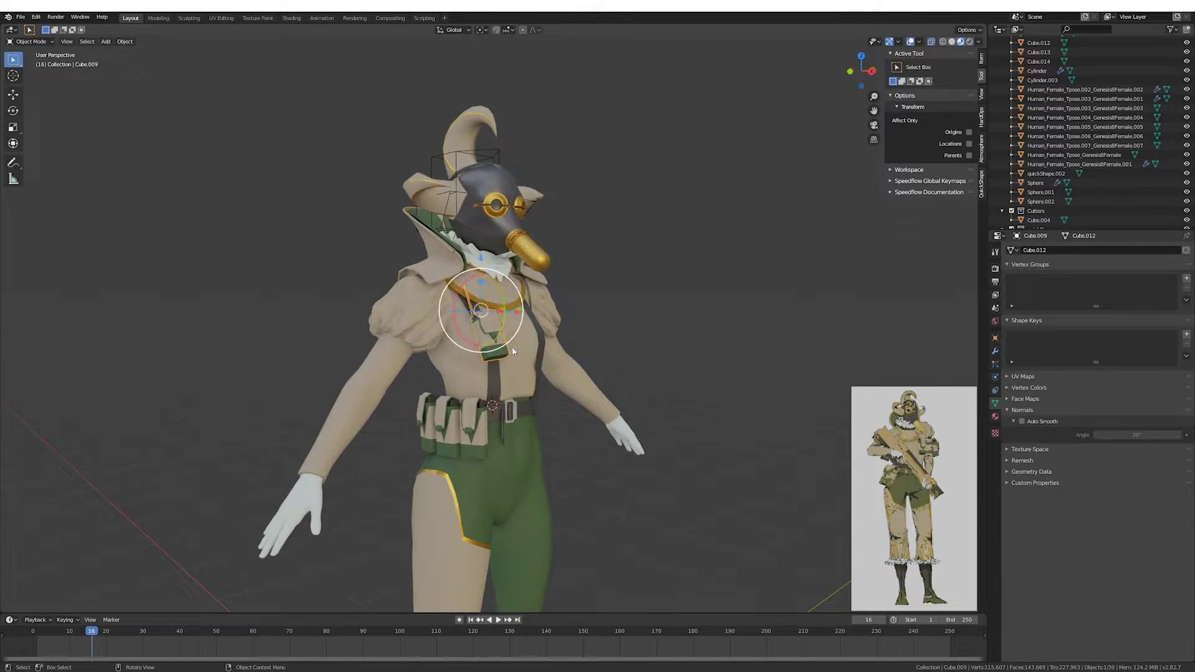
pyautogui.moveTo(523, 360)
pyautogui.mouseDown(button='middle')
pyautogui.moveTo(666, 293)
pyautogui.moveTo(623, 349)
pyautogui.moveTo(614, 399)
pyautogui.mouseUp(button='middle')
pyautogui.press('r')
pyautogui.press('Tab')
pyautogui.scroll(6, 616, 276)
# Reshape the pouch copy by moving and sliding its vertices.
pyautogui.press('g')
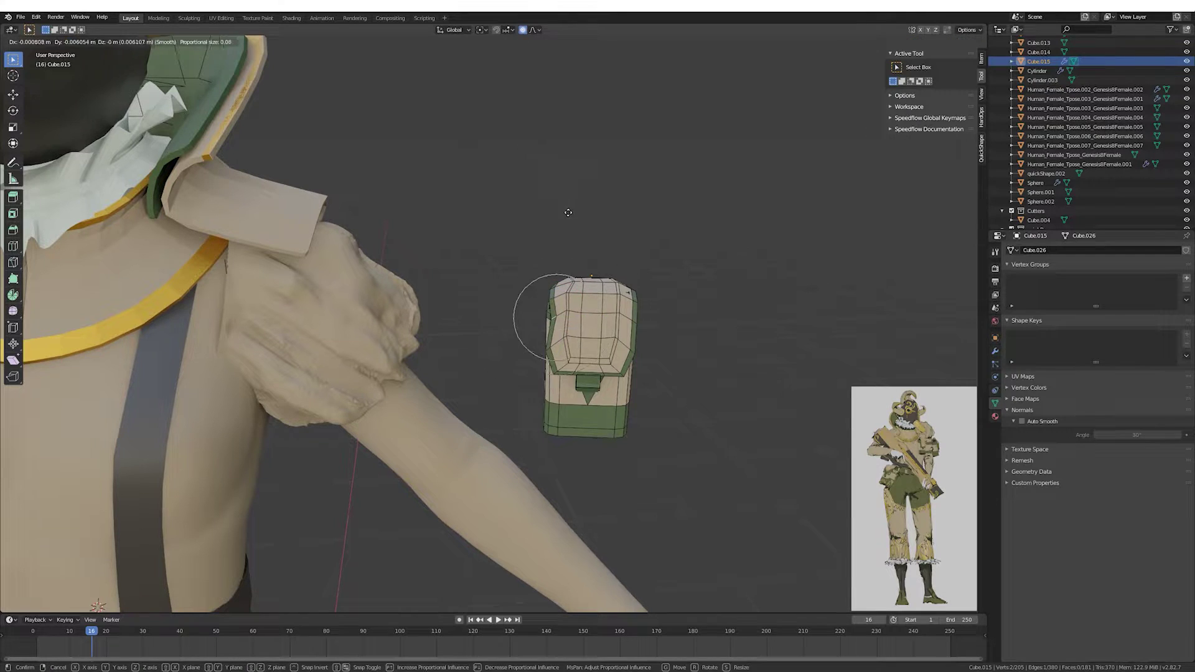
pyautogui.press('Tab')
pyautogui.moveTo(675, 336)
pyautogui.mouseDown(button='middle')
pyautogui.moveTo(611, 302)
pyautogui.moveTo(617, 412)
pyautogui.moveTo(632, 400)
pyautogui.moveTo(574, 379)
pyautogui.mouseUp(button='middle')
pyautogui.press('g')
pyautogui.scroll(8, 574, 379)
pyautogui.scroll(-8, 430, 206)
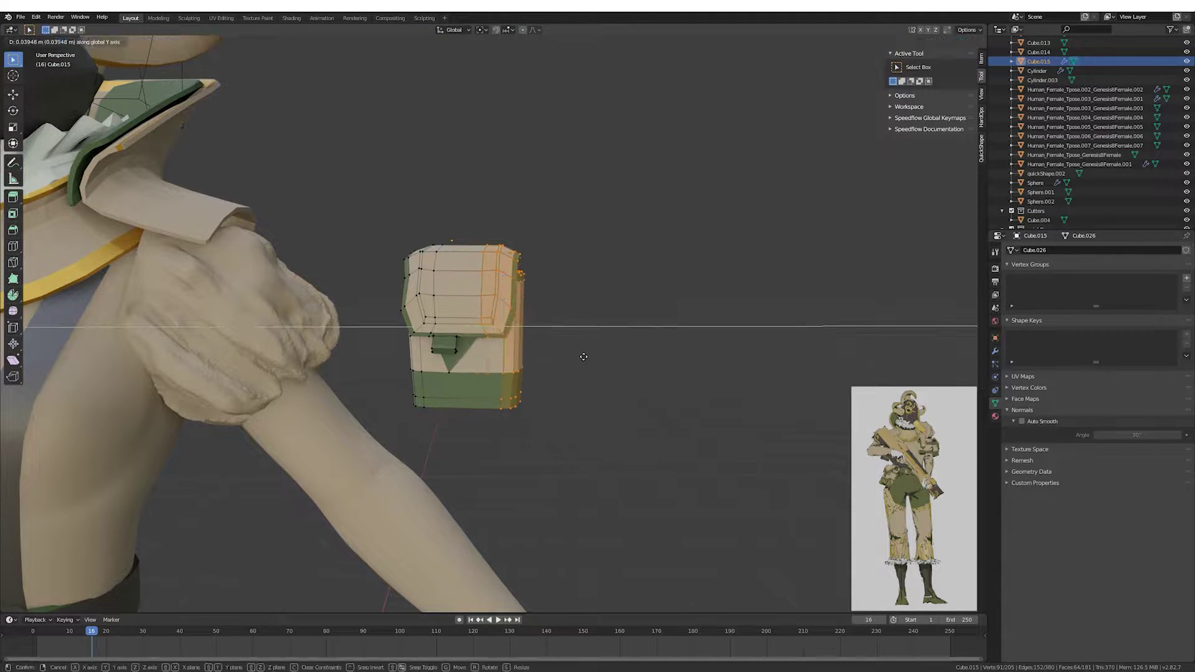
pyautogui.click(482, 379)
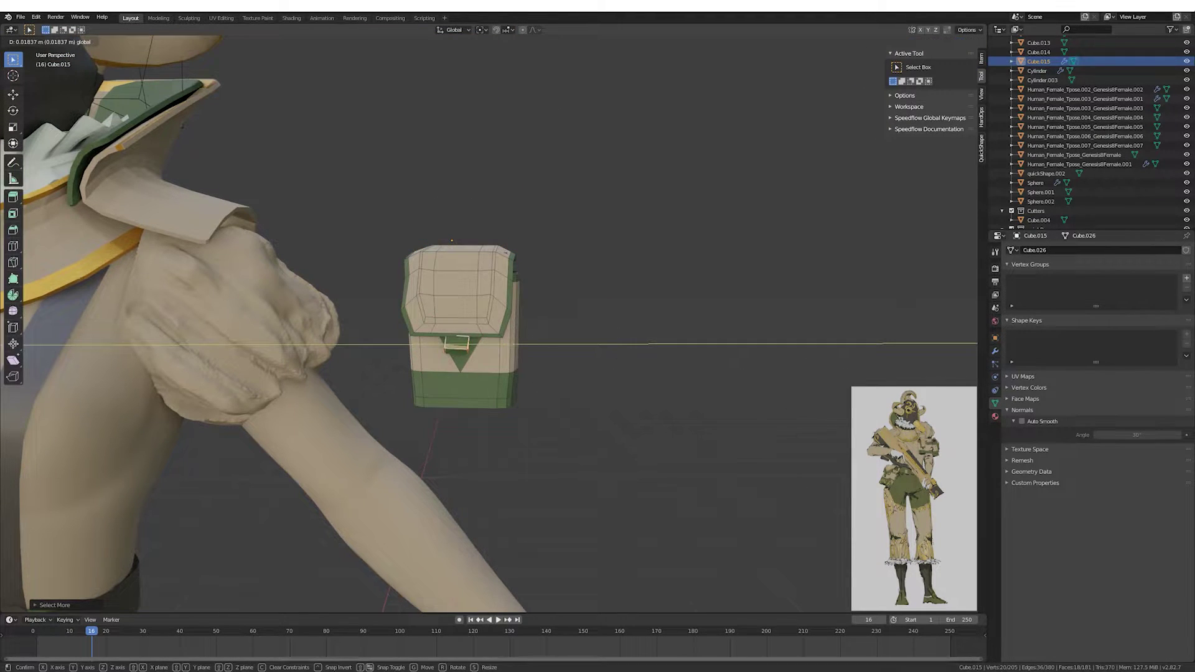
pyautogui.click(579, 331)
pyautogui.press('Tab')
# Tilt the pouch to follow the arm, set it on the upper arm, and recentre its origin.
pyautogui.moveTo(579, 330); pyautogui.dragTo(536, 137, button='middle')
pyautogui.press('r')
pyautogui.click(543, 316)
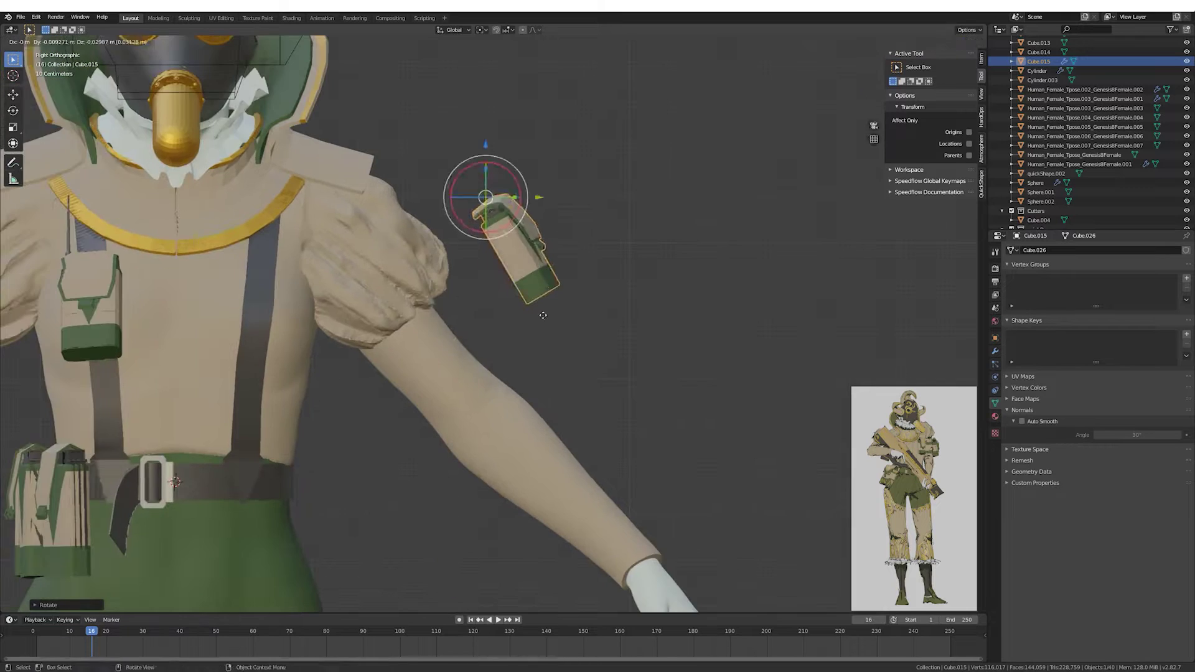
pyautogui.moveTo(543, 315); pyautogui.dragTo(436, 280, button='middle')
pyautogui.click(124, 41)
pyautogui.click(134, 124)
pyautogui.press('KP_3')
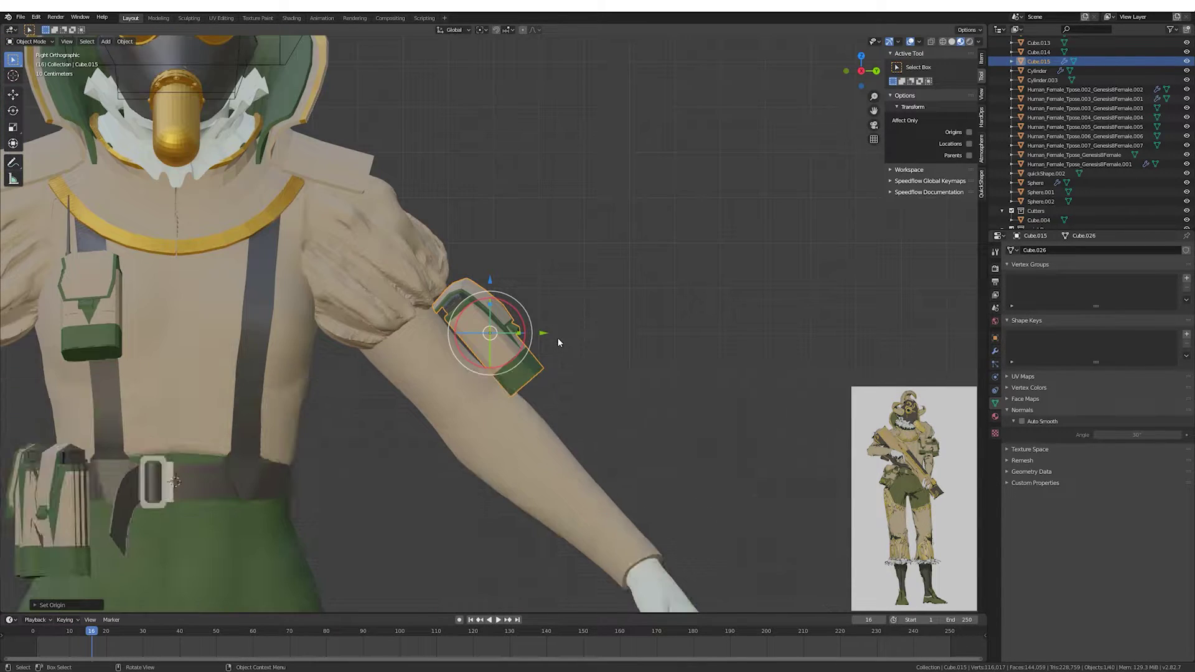
# Delete the unneeded extra object.
pyautogui.press('Delete')
pyautogui.scroll(-4, 559, 343)
pyautogui.click(330, 317)
pyautogui.scroll(2, 320, 399)
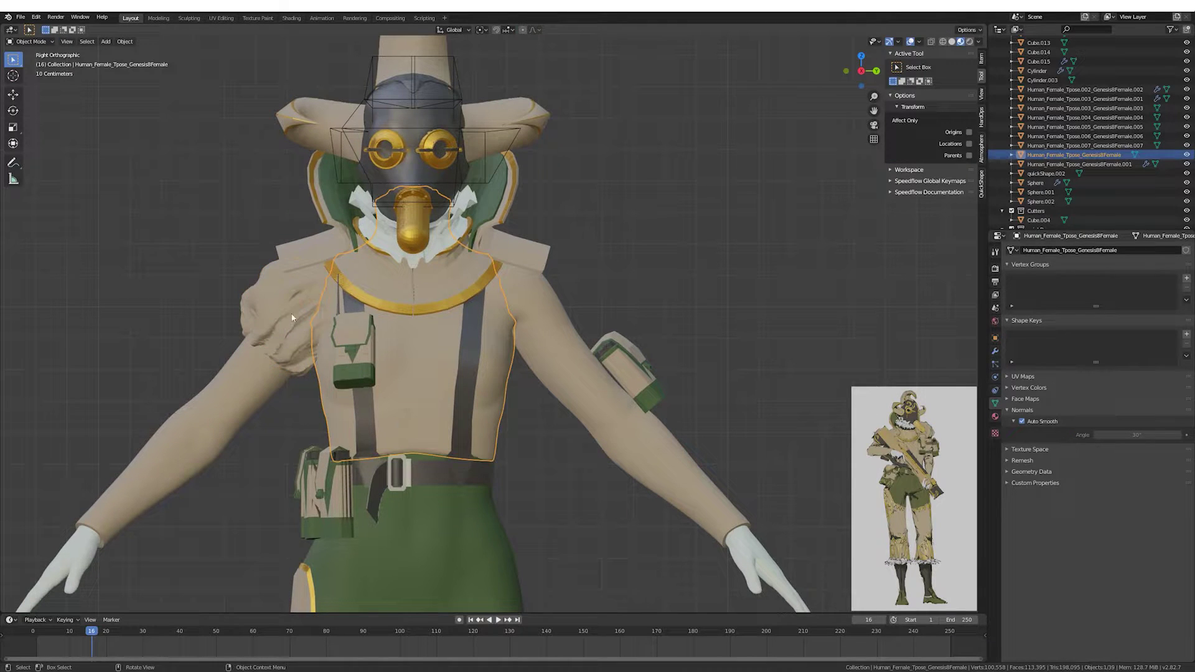
# Add a Solidify modifier to the arm pouch and fine-tune its position.
pyautogui.click(619, 364)
pyautogui.click(996, 351)
pyautogui.click(1096, 250)
pyautogui.click(1005, 396)
pyautogui.press('g')
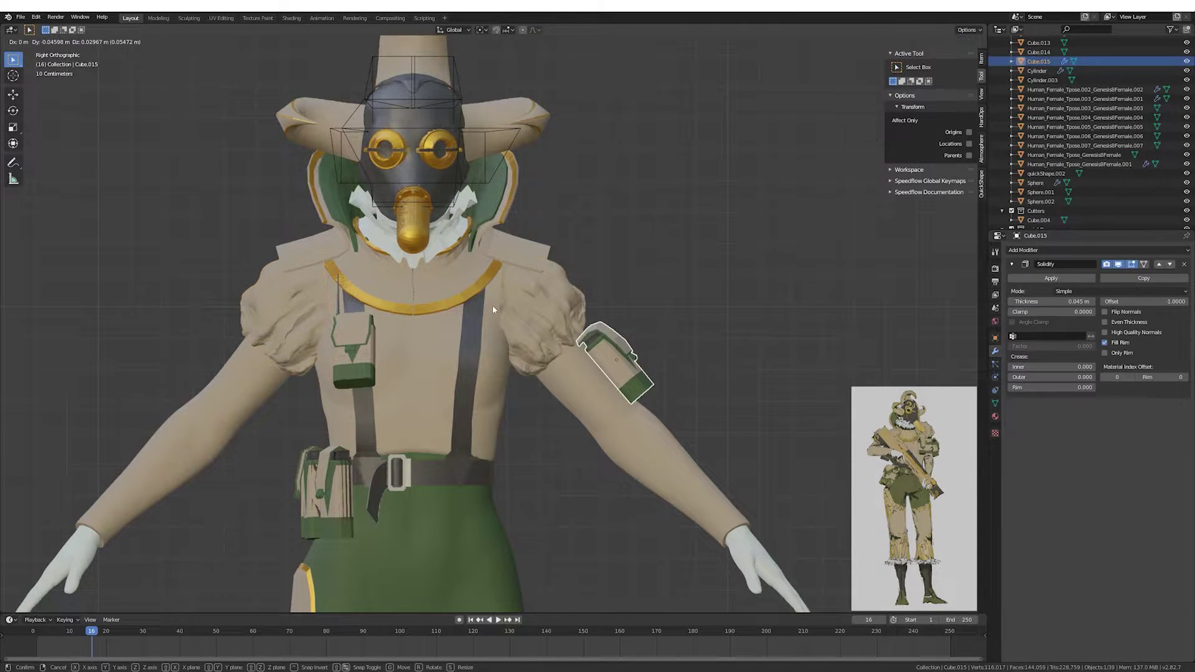
pyautogui.click(492, 305)
pyautogui.moveTo(492, 305)
pyautogui.mouseDown(button='middle')
pyautogui.moveTo(694, 315)
pyautogui.moveTo(685, 350)
pyautogui.moveTo(643, 352)
pyautogui.moveTo(601, 331)
pyautogui.moveTo(604, 346)
pyautogui.mouseUp(button='middle')
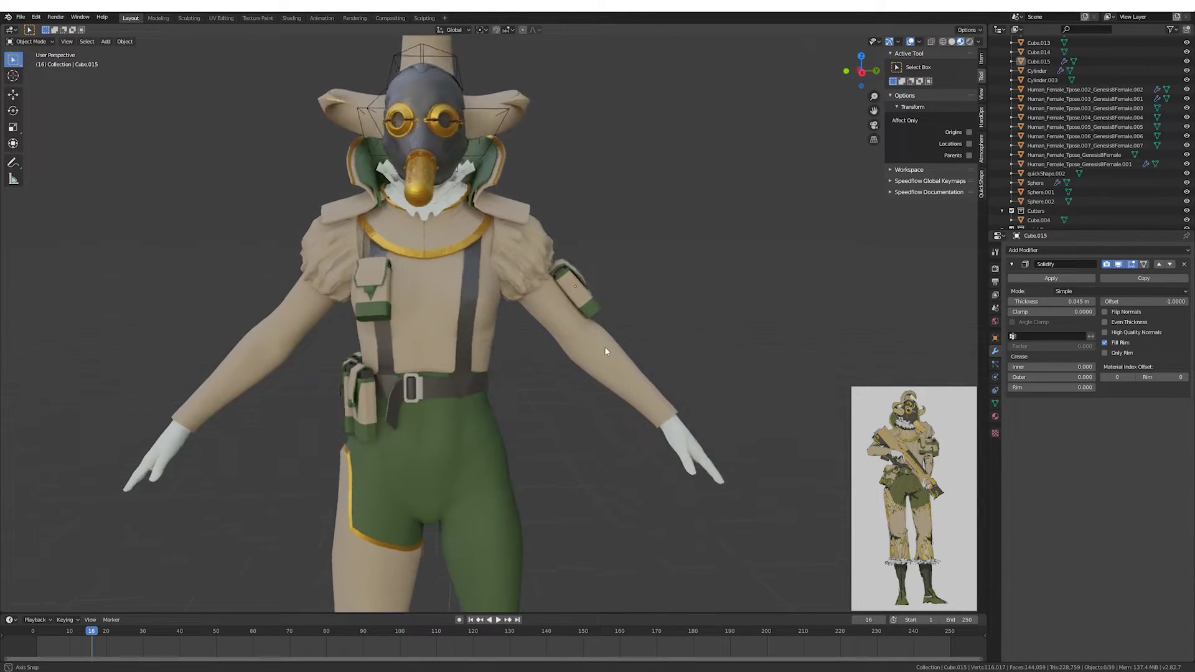
# Duplicate a strip for the arm band and rotate it to match the arm.
pyautogui.scroll(-3, 635, 330)
pyautogui.scroll(5, 635, 330)
pyautogui.hotkey('shift', 'd')
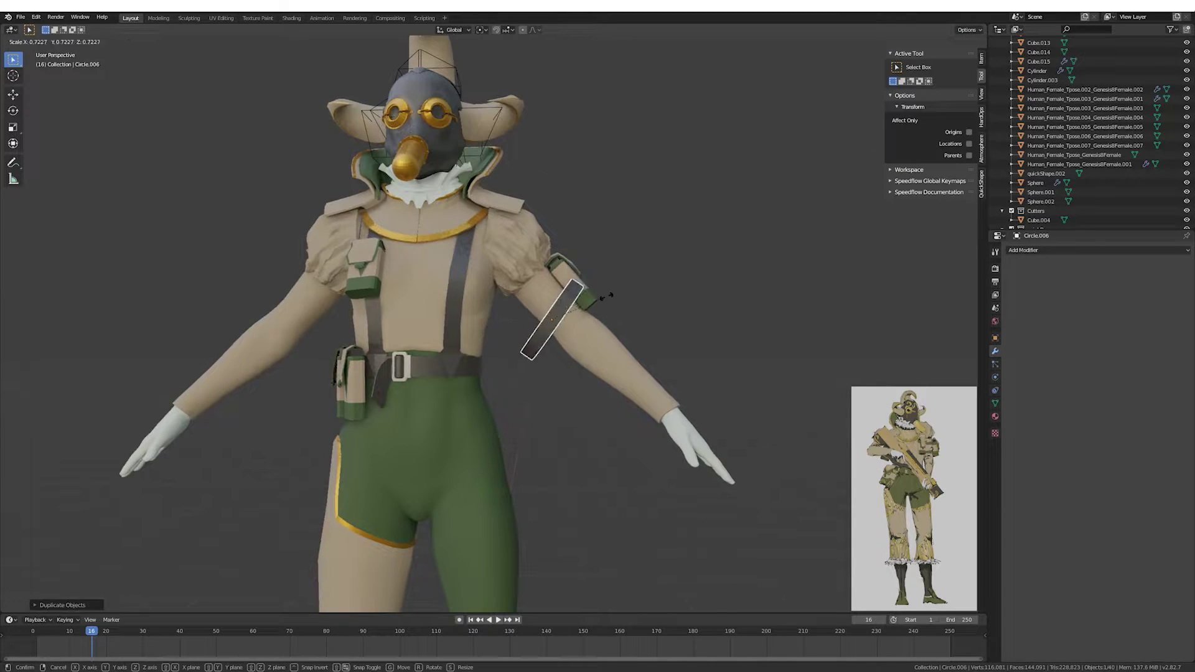
pyautogui.press('KP_3')
pyautogui.scroll(2, 579, 311)
pyautogui.press('r')
pyautogui.click(578, 313)
# Reshape the band's mesh to wrap around the upper arm.
pyautogui.press('Tab')
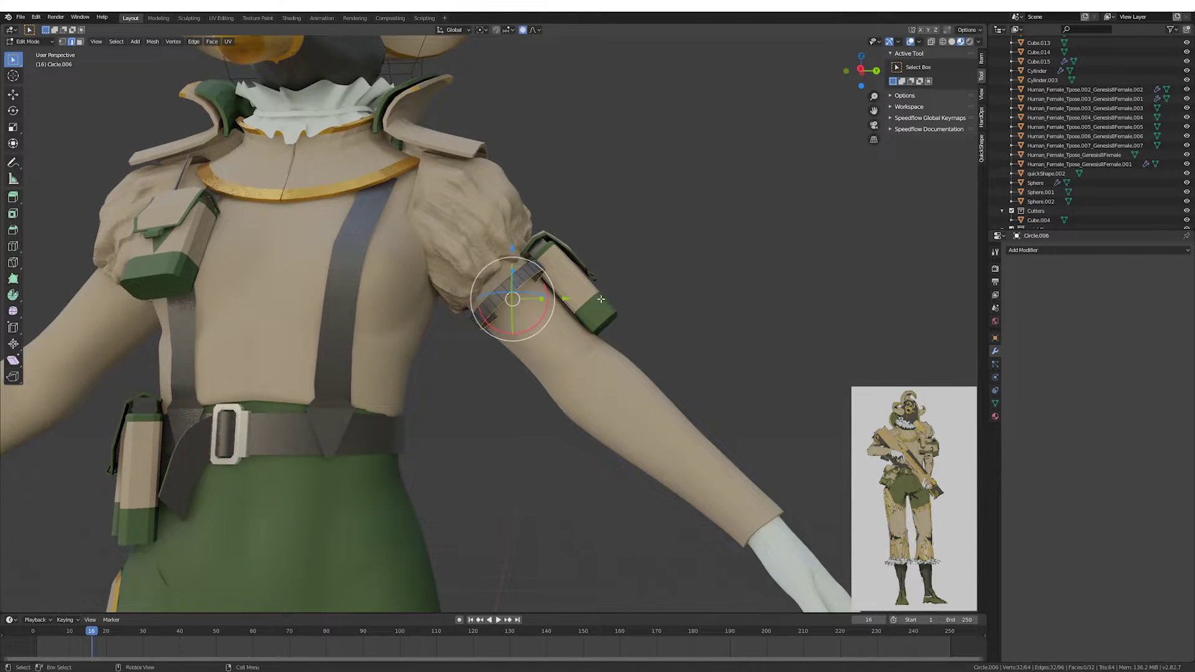
pyautogui.press('g')
pyautogui.click(570, 271)
pyautogui.moveTo(569, 271)
pyautogui.mouseDown(button='middle')
pyautogui.moveTo(499, 335)
pyautogui.moveTo(598, 297)
pyautogui.moveTo(650, 368)
pyautogui.mouseUp(button='middle')
pyautogui.press('Tab')
pyautogui.press('KP_3')
# Duplicate the band, slide the copy along Z, and add Solidify for thickness.
pyautogui.hotkey('shift', 'd')
pyautogui.press('z')
pyautogui.click(652, 347)
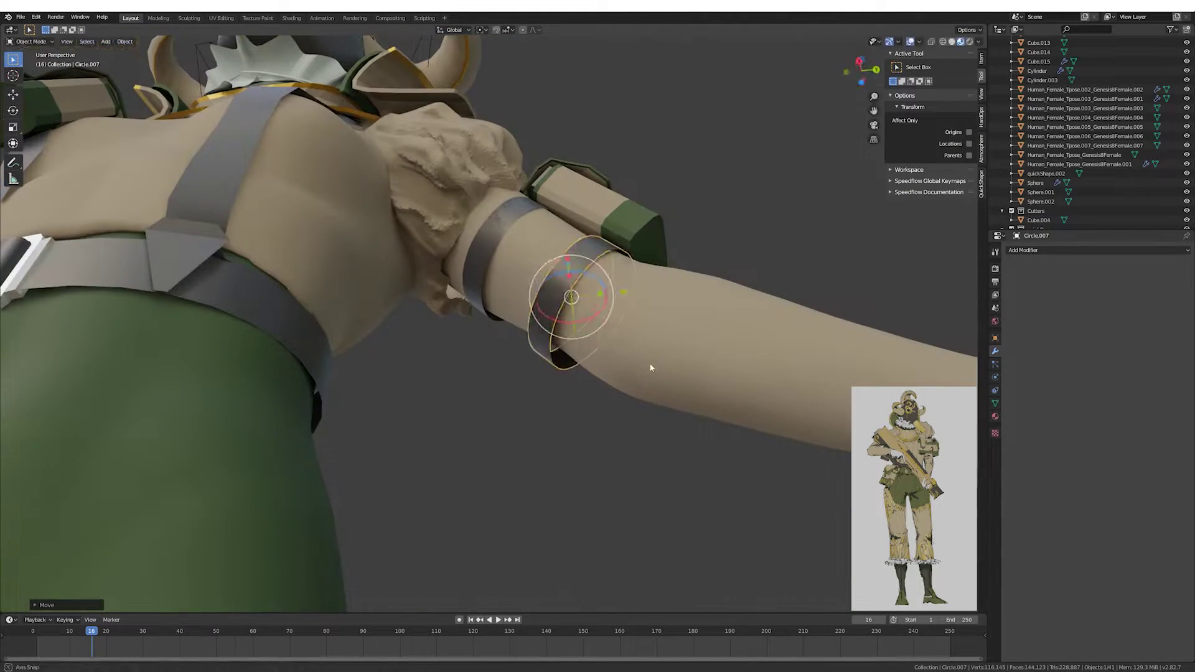
pyautogui.hotkey('ctrl', 'alt', 'x')
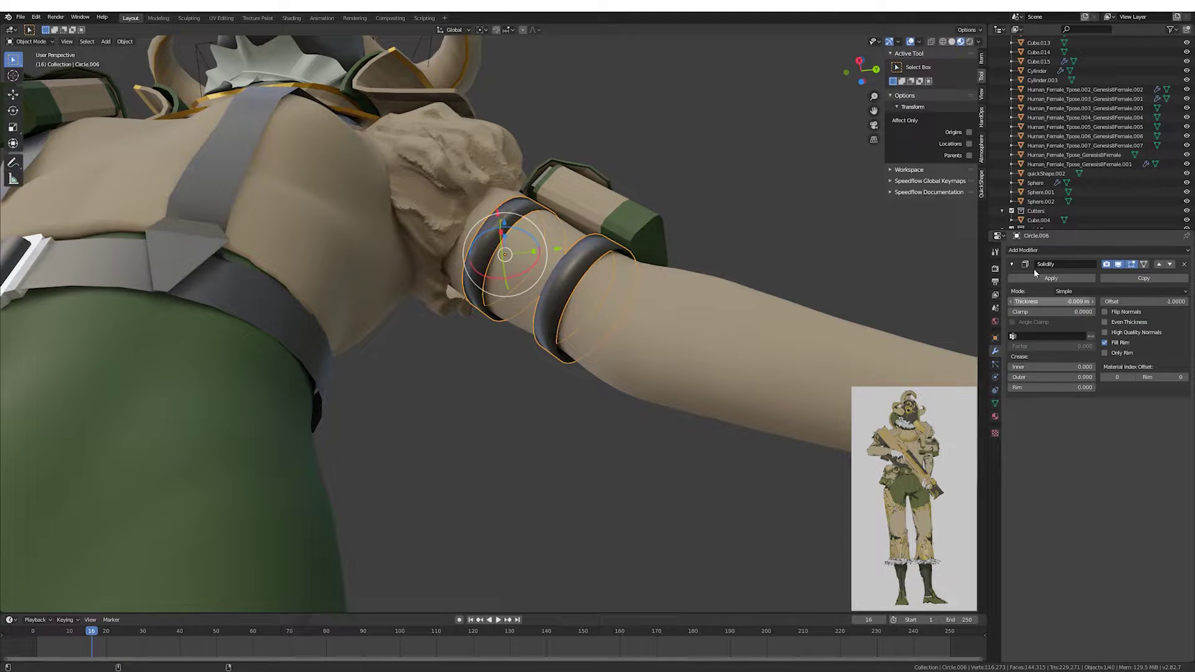
pyautogui.click(996, 403)
# Delete the leftover Circle.006 band.
pyautogui.moveTo(715, 349); pyautogui.dragTo(629, 315, button='middle')
pyautogui.scroll(-3, 630, 315)
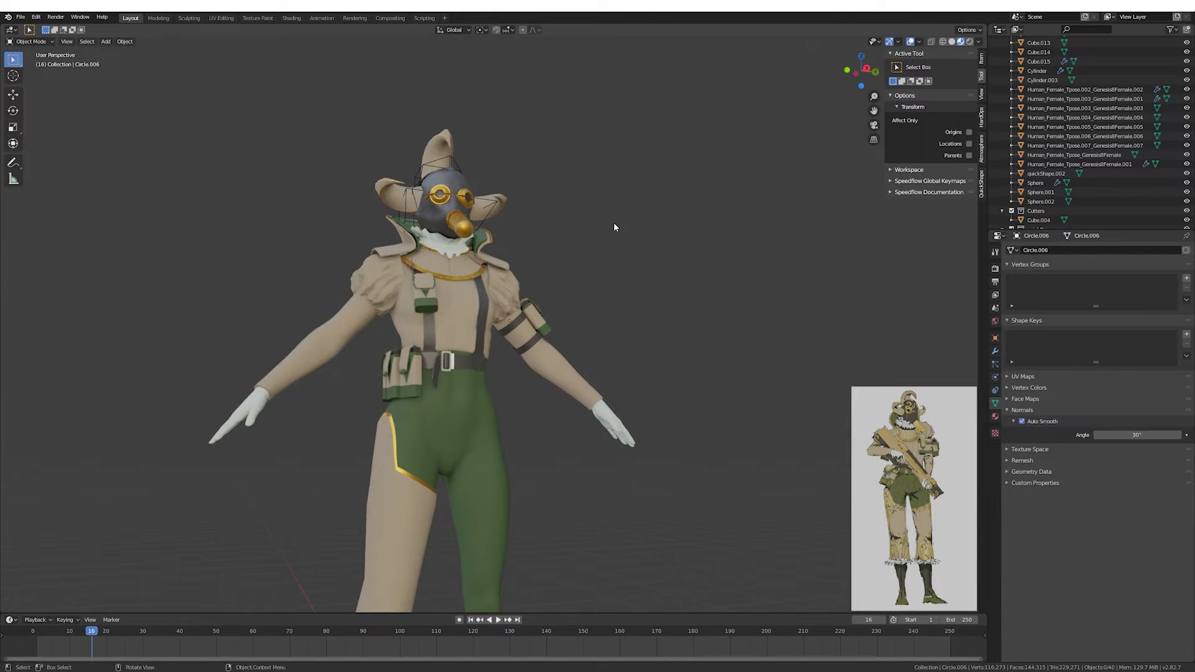
pyautogui.press('Delete')
pyautogui.press('KP_3')
pyautogui.scroll(3, 548, 200)
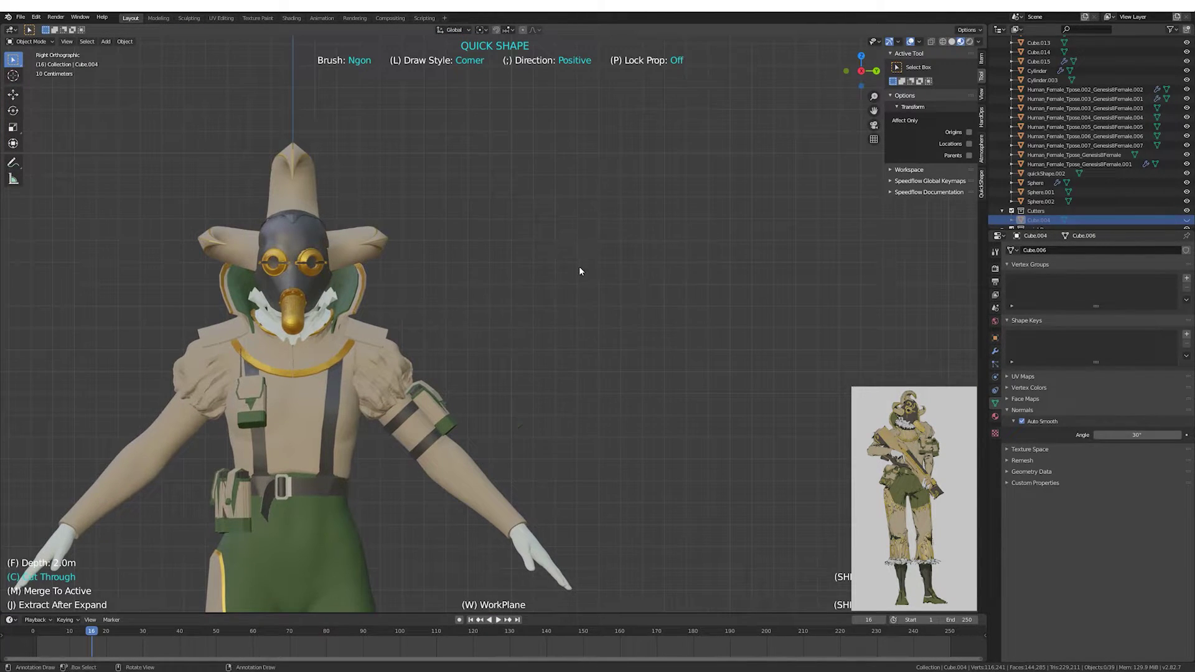
# Finish the Quick Shape ngon holster outline and extrude it into a solid.
pyautogui.press('d')
pyautogui.click(591, 251)
pyautogui.moveTo(591, 251); pyautogui.dragTo(595, 307, button='middle')
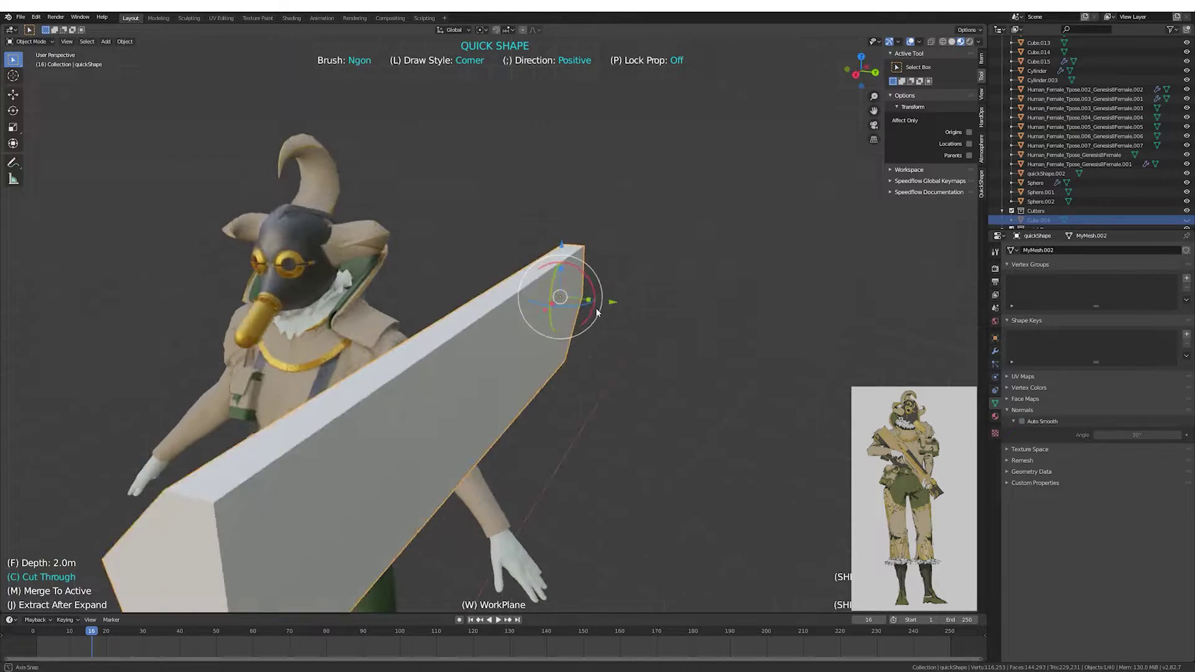
pyautogui.click(596, 308)
pyautogui.press('s')
pyautogui.scroll(6, 609, 286)
# Thin the holster shape by moving and scaling its vertices along X.
pyautogui.press('Tab')
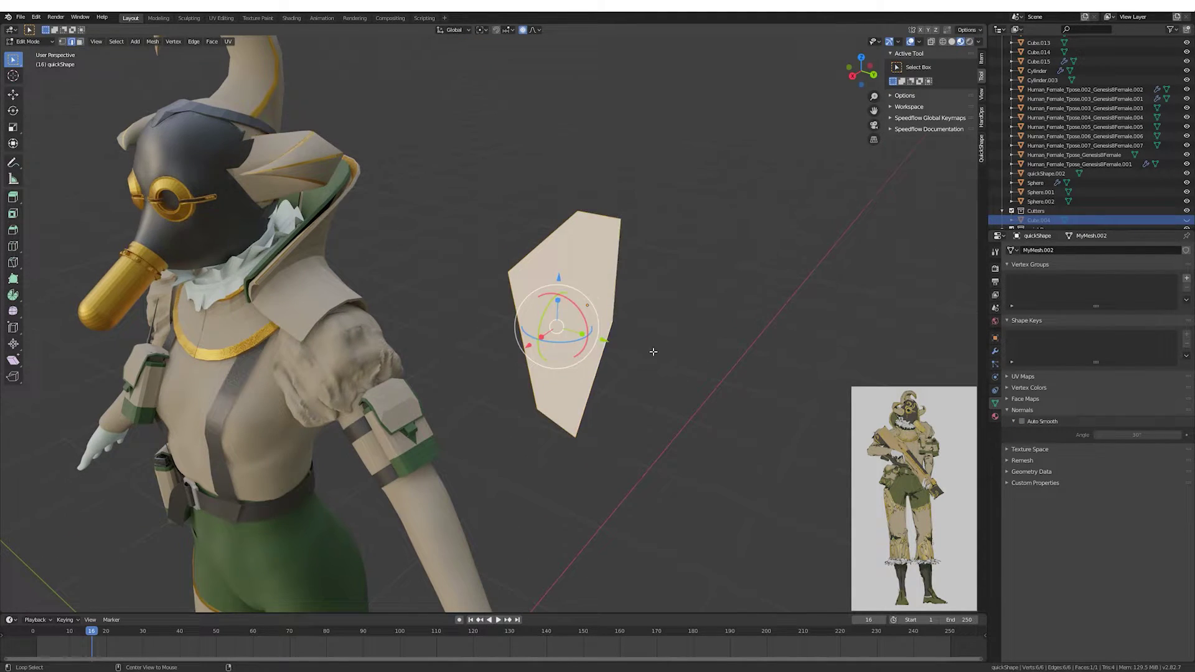
pyautogui.moveTo(653, 352); pyautogui.dragTo(433, 406, button='middle')
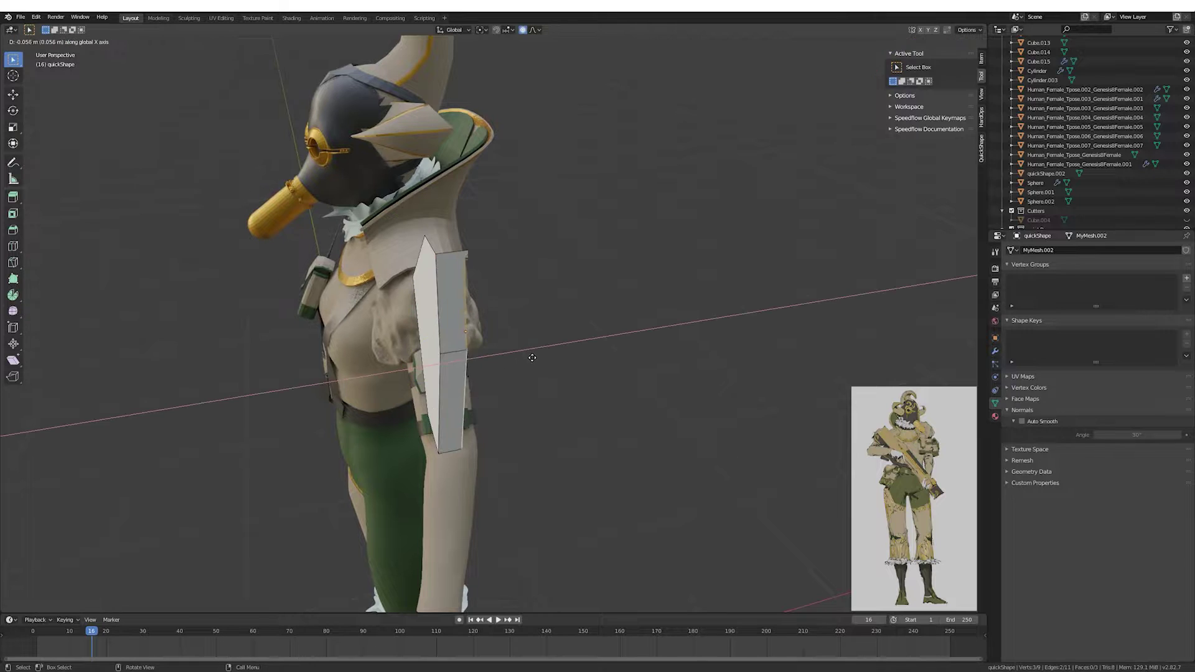
pyautogui.click(532, 358)
pyautogui.moveTo(534, 370)
pyautogui.mouseDown(button='middle')
pyautogui.moveTo(395, 352)
pyautogui.moveTo(427, 386)
pyautogui.moveTo(572, 394)
pyautogui.moveTo(529, 274)
pyautogui.mouseUp(button='middle')
pyautogui.press('s')
pyautogui.press('x')
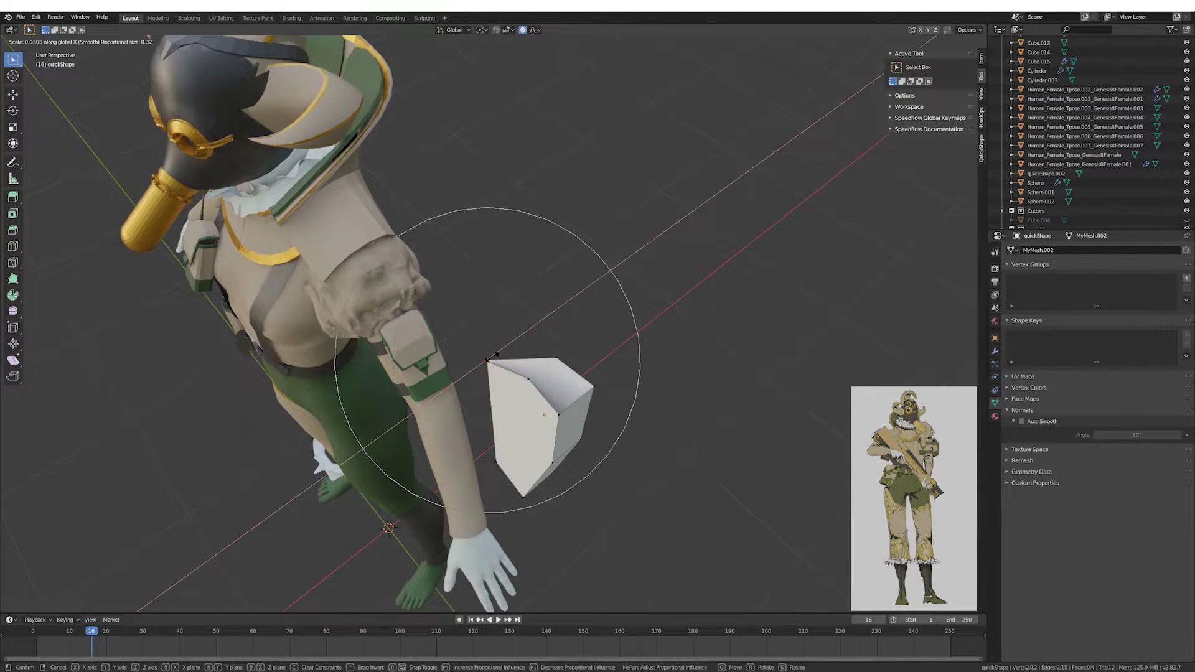
pyautogui.scroll(5, 568, 289)
pyautogui.press('2')
pyautogui.moveTo(567, 289)
pyautogui.mouseDown(button='middle')
pyautogui.moveTo(473, 318)
pyautogui.moveTo(511, 265)
pyautogui.moveTo(492, 305)
pyautogui.moveTo(644, 302)
pyautogui.moveTo(593, 298)
pyautogui.moveTo(559, 319)
pyautogui.mouseUp(button='middle')
pyautogui.click(464, 318)
# Try bevelling the holster edges, then undo and cancel the bevel.
pyautogui.rightClick(511, 265)
pyautogui.click(511, 261)
pyautogui.click(511, 265)
pyautogui.hotkey('ctrl', 'z')
pyautogui.hotkey('ctrl', 'z')
pyautogui.hotkey('ctrl', 'z')
pyautogui.press('Escape')
pyautogui.click(526, 298)
pyautogui.press('Tab')
# Rotate the holster panel and scale its selected face.
pyautogui.moveTo(634, 255); pyautogui.dragTo(489, 284, button='middle')
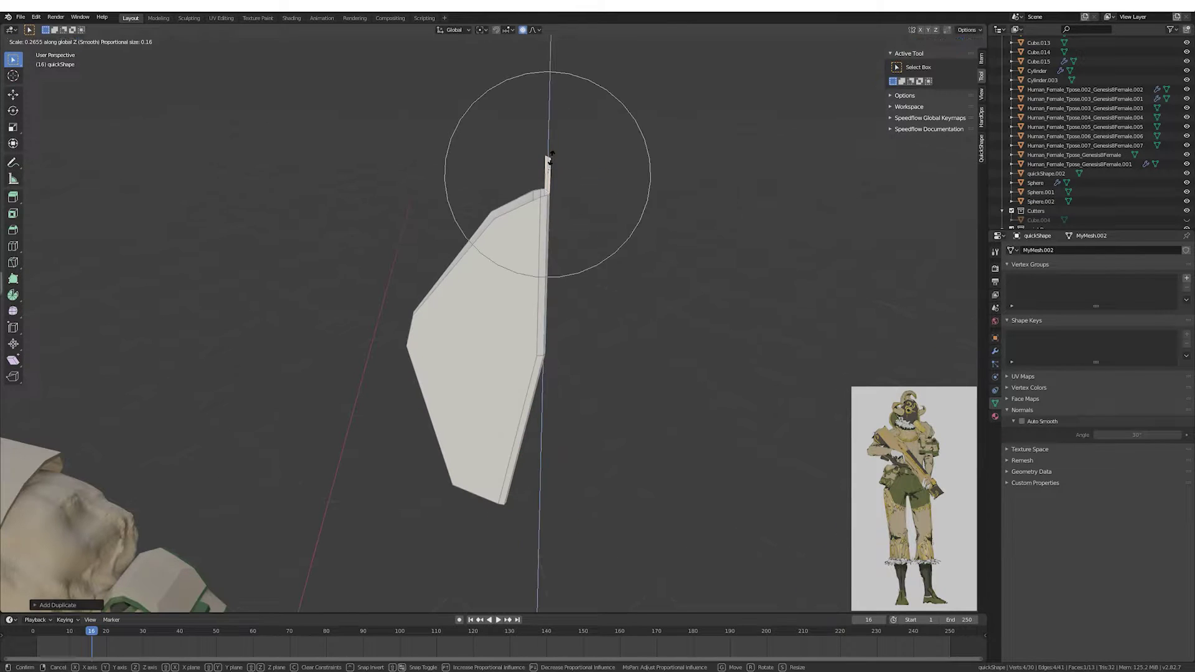
pyautogui.click(569, 126)
pyautogui.moveTo(568, 127); pyautogui.dragTo(635, 343, button='middle')
pyautogui.press('Tab')
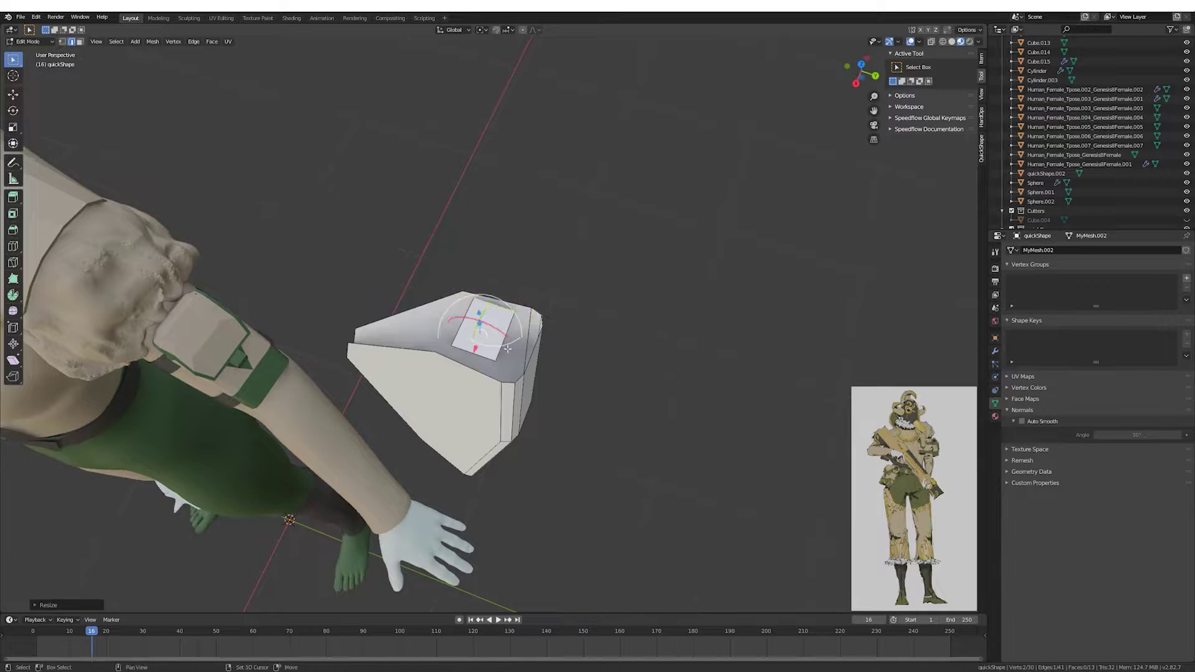
pyautogui.moveTo(508, 349); pyautogui.dragTo(523, 217, button='middle')
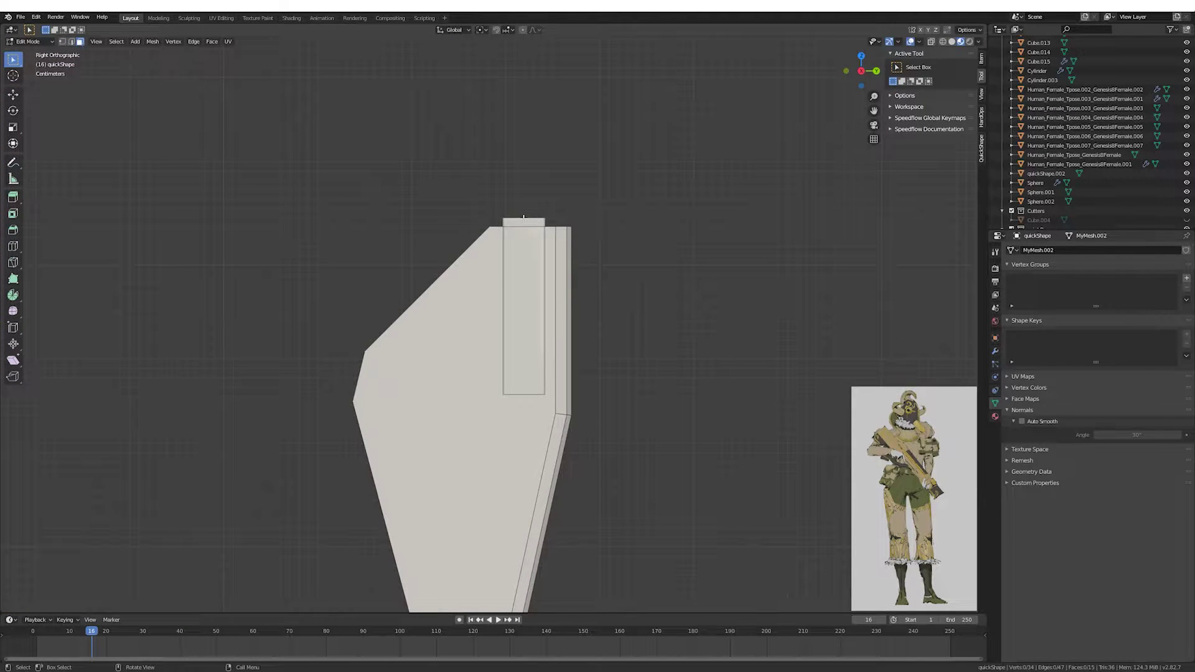
pyautogui.click(558, 264)
# Extrude a strap loop at the top of the holster panel.
pyautogui.moveTo(558, 264); pyautogui.dragTo(369, 212, button='middle')
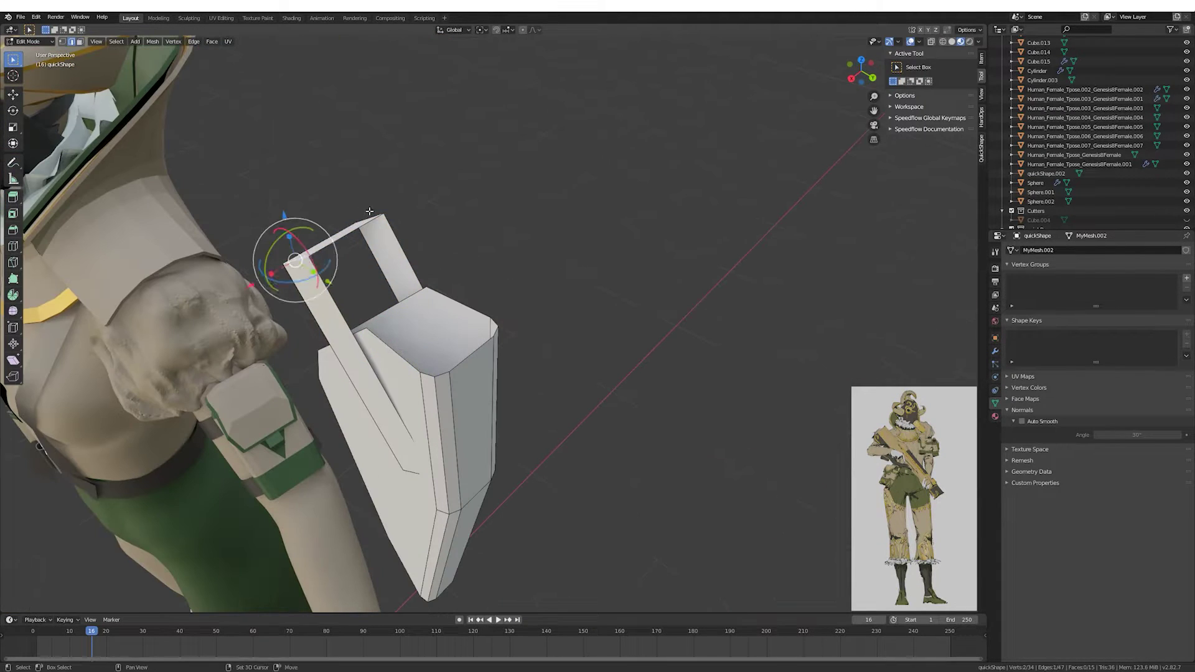
pyautogui.click(551, 222)
pyautogui.press('Tab')
pyautogui.moveTo(551, 223); pyautogui.dragTo(400, 174, button='middle')
pyautogui.scroll(-5, 625, 312)
# Extrude a new cube into an L-shaped pistol body.
pyautogui.press('g')
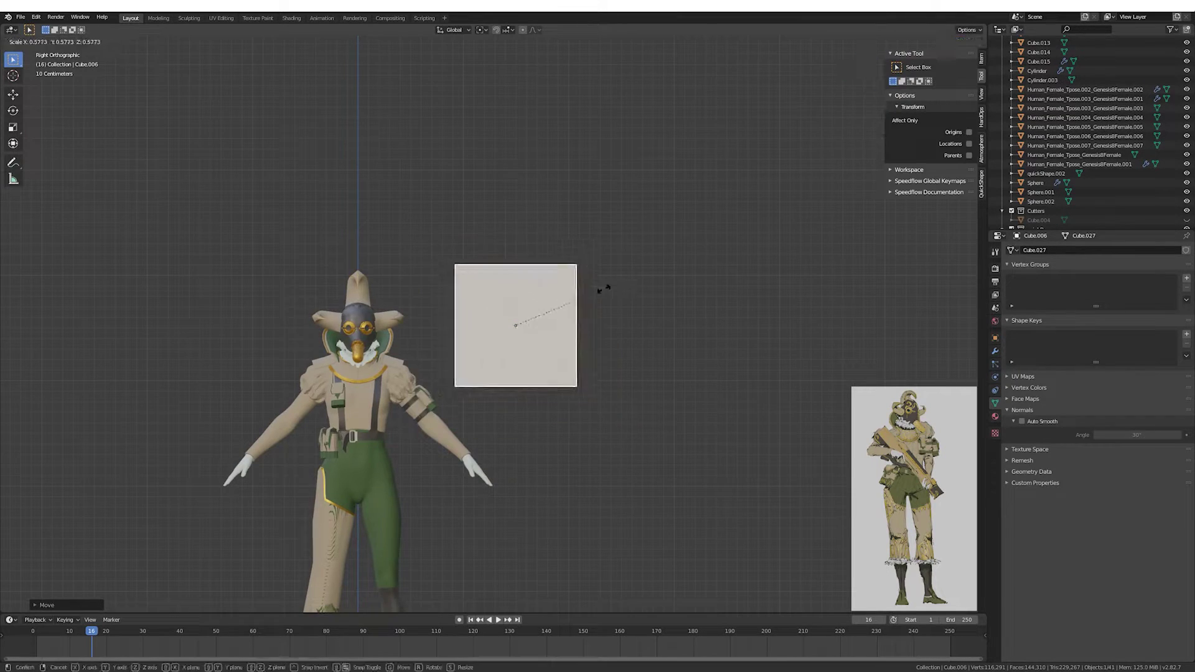
pyautogui.click(602, 288)
pyautogui.press('Tab')
pyautogui.scroll(2, 492, 321)
pyautogui.press('g')
pyautogui.press('z')
pyautogui.moveTo(513, 282)
pyautogui.mouseDown(button='middle')
pyautogui.moveTo(534, 313)
pyautogui.moveTo(567, 267)
pyautogui.mouseUp(button='middle')
pyautogui.press('e')
pyautogui.click(556, 302)
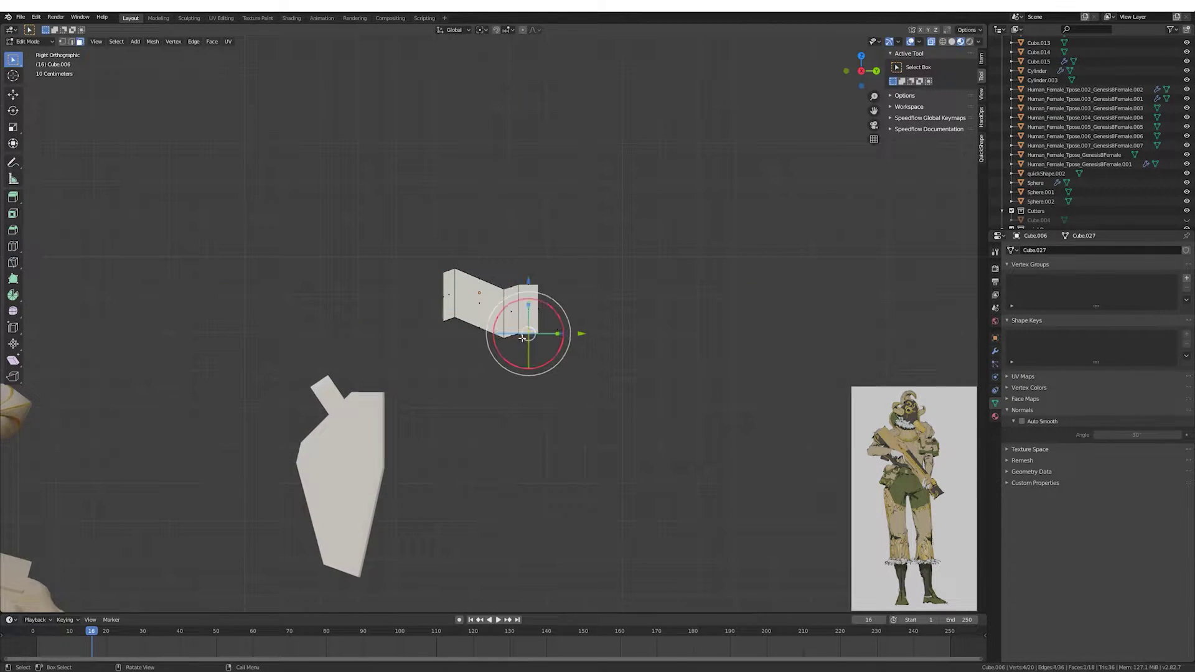
# Paste the Cloth_Black material onto the holster.
pyautogui.click(995, 417)
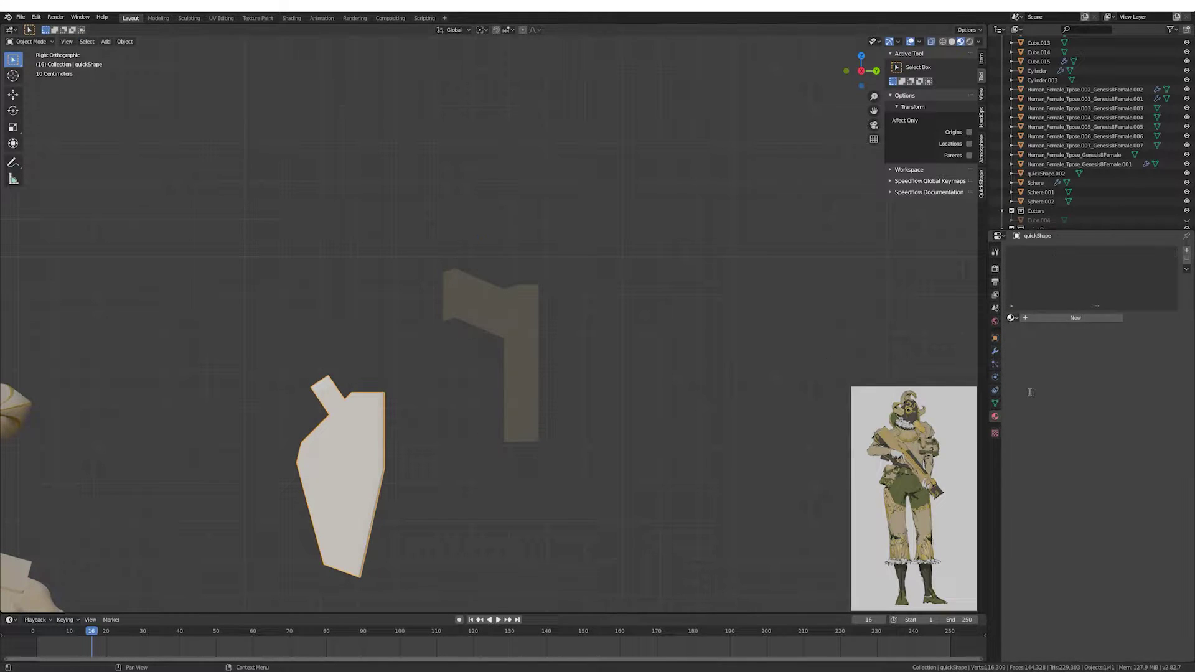
pyautogui.click(342, 473)
pyautogui.click(1187, 269)
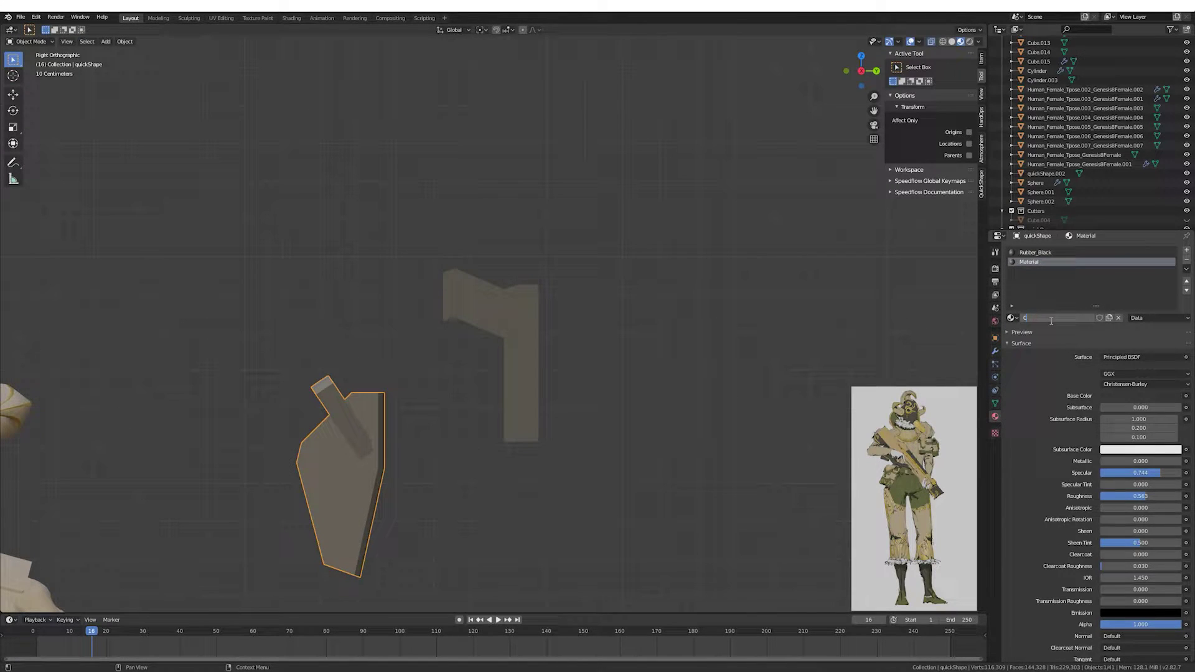
pyautogui.scroll(-5, 399, 429)
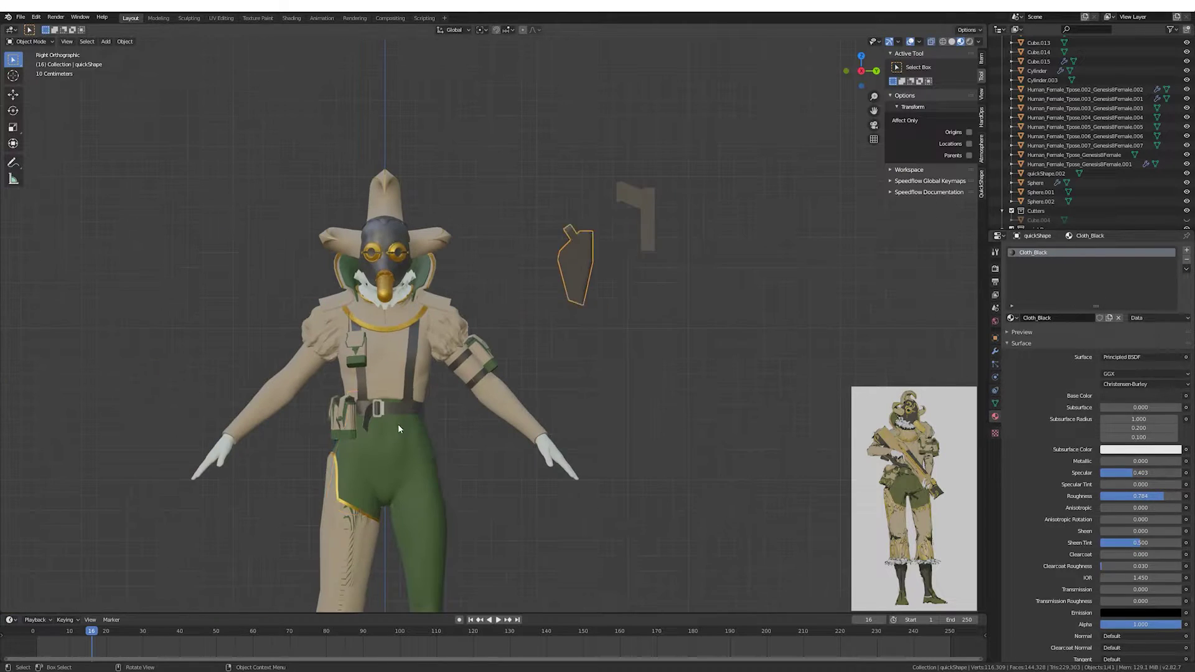
# Scale the 7-shaped pistol up.
pyautogui.click(645, 224)
pyautogui.moveTo(644, 224); pyautogui.dragTo(560, 280, button='middle')
pyautogui.scroll(5, 548, 282)
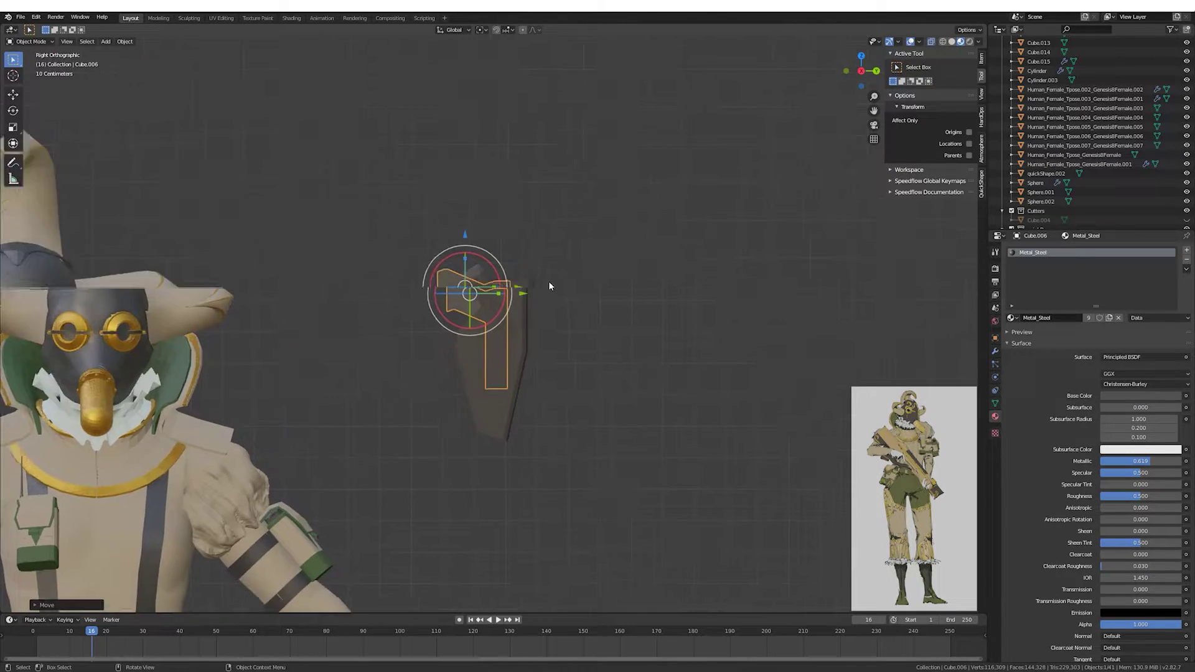
pyautogui.press('s')
pyautogui.click(572, 281)
pyautogui.press('Tab')
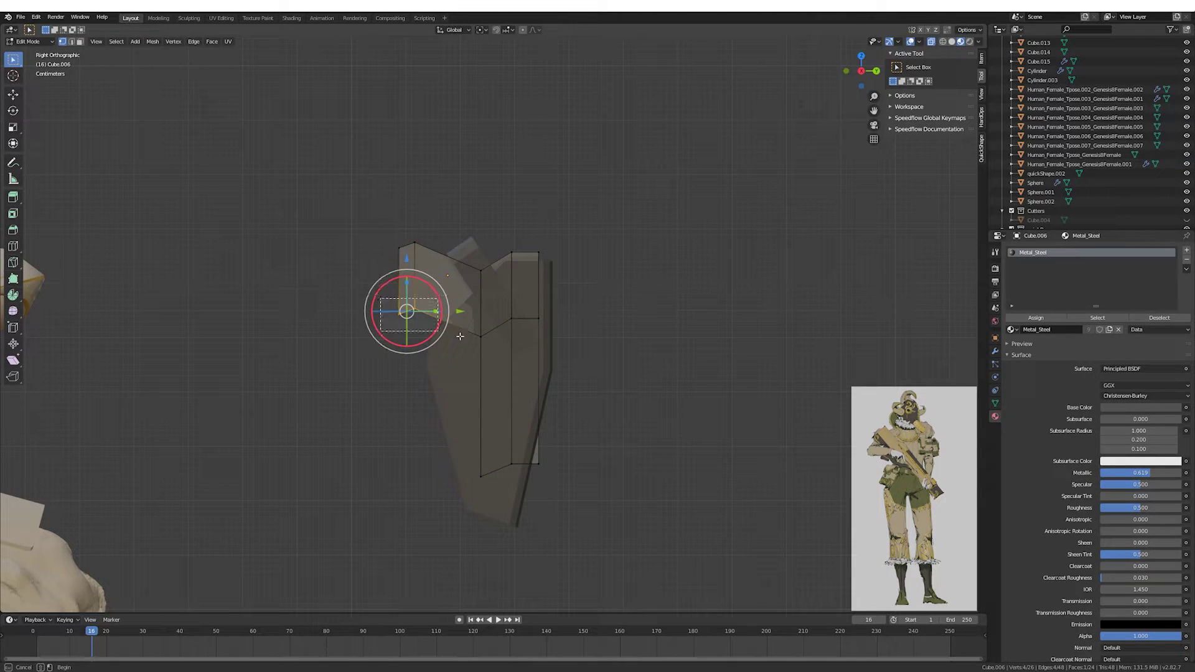
pyautogui.moveTo(460, 336); pyautogui.dragTo(492, 257, button='middle')
pyautogui.click(630, 280)
# Lower the pistol grip's bottom vertices along Z.
pyautogui.press('Tab')
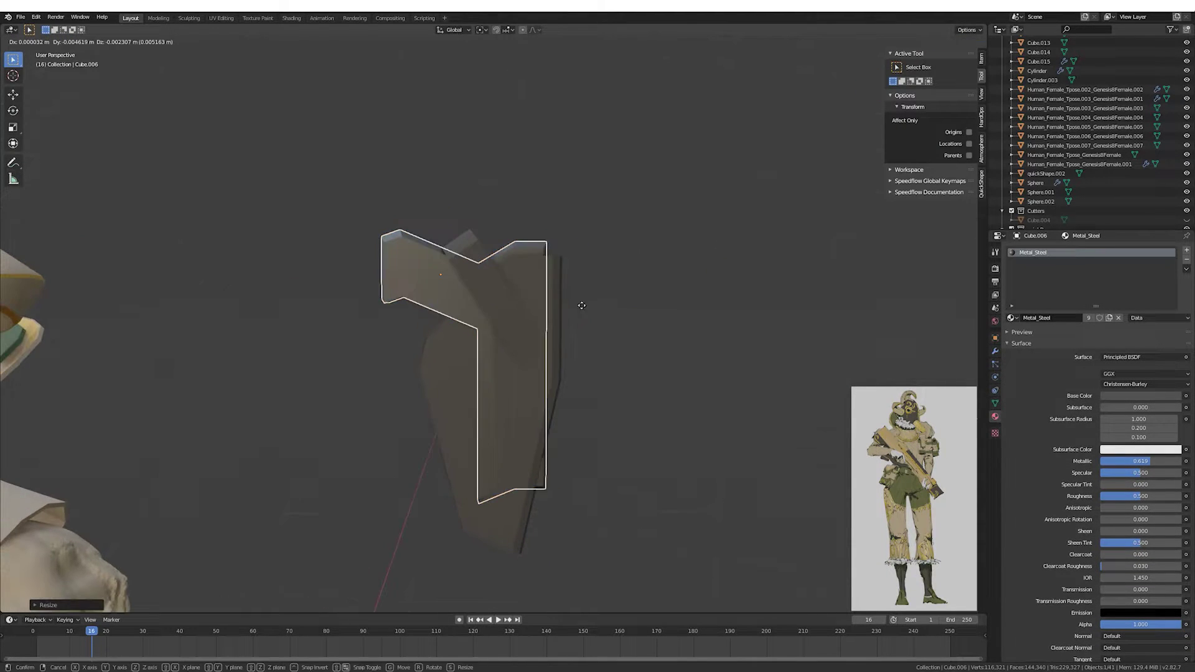
pyautogui.press('Tab')
pyautogui.press('g')
pyautogui.press('z')
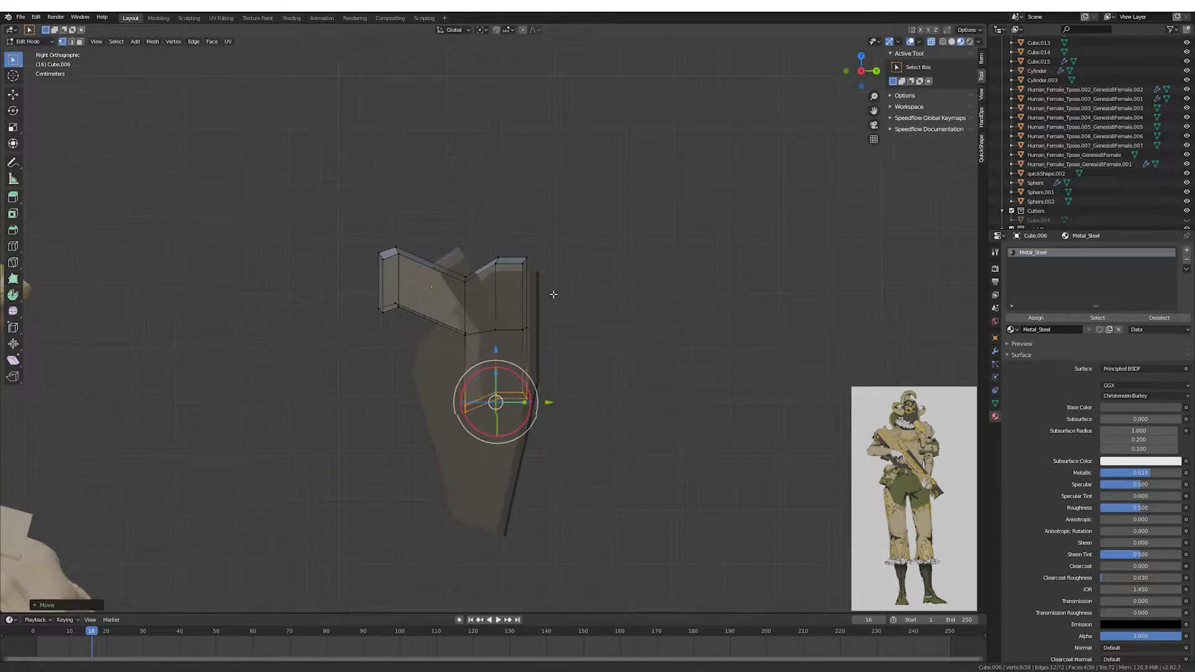
pyautogui.press('Tab')
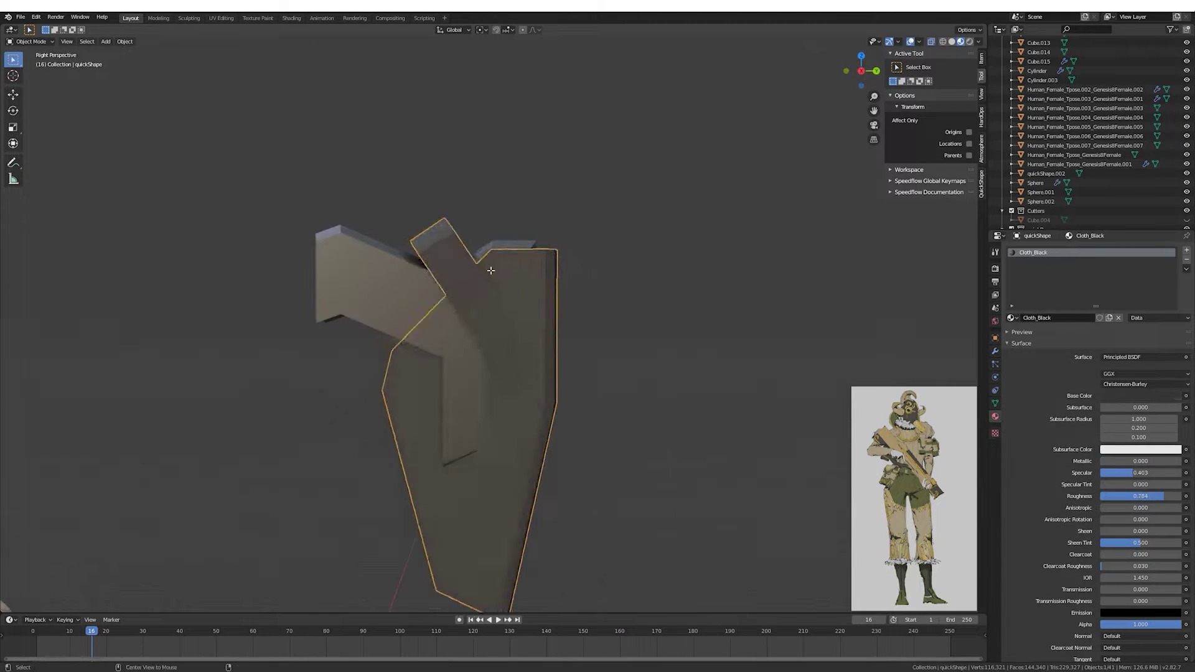
# Add a Solidify modifier to the holster with 0.06 m thickness.
pyautogui.press('Tab')
pyautogui.moveTo(558, 329); pyautogui.dragTo(643, 250, button='middle')
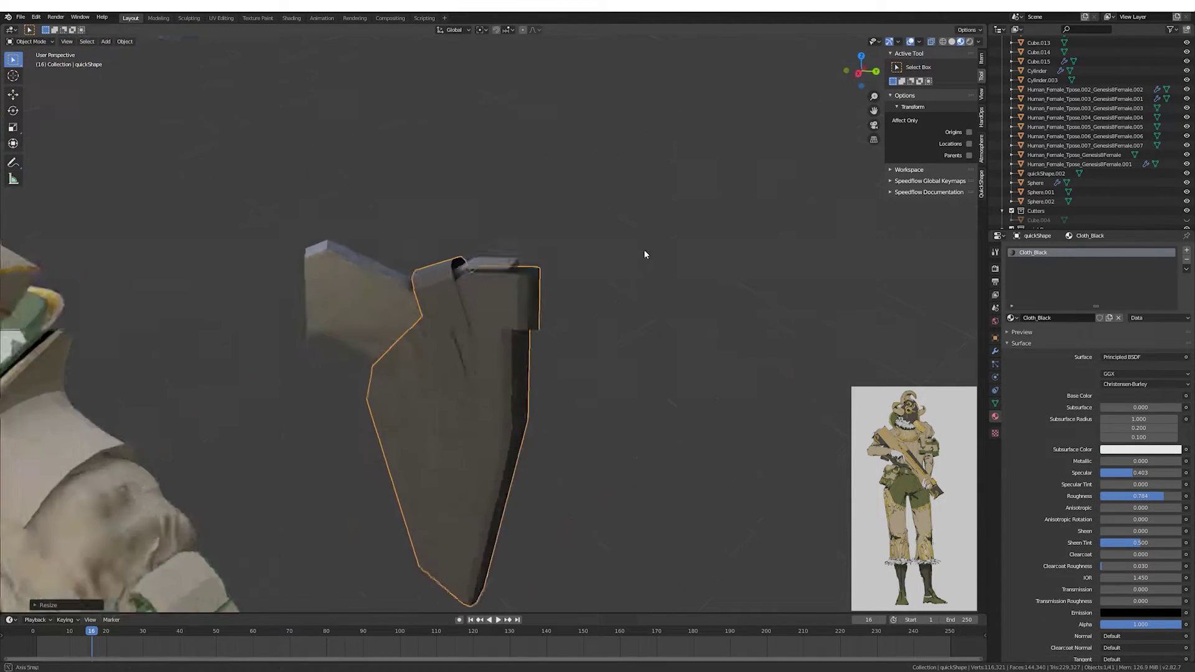
pyautogui.click(1099, 251)
pyautogui.click(996, 410)
pyautogui.moveTo(1044, 302); pyautogui.dragTo(1077, 302)
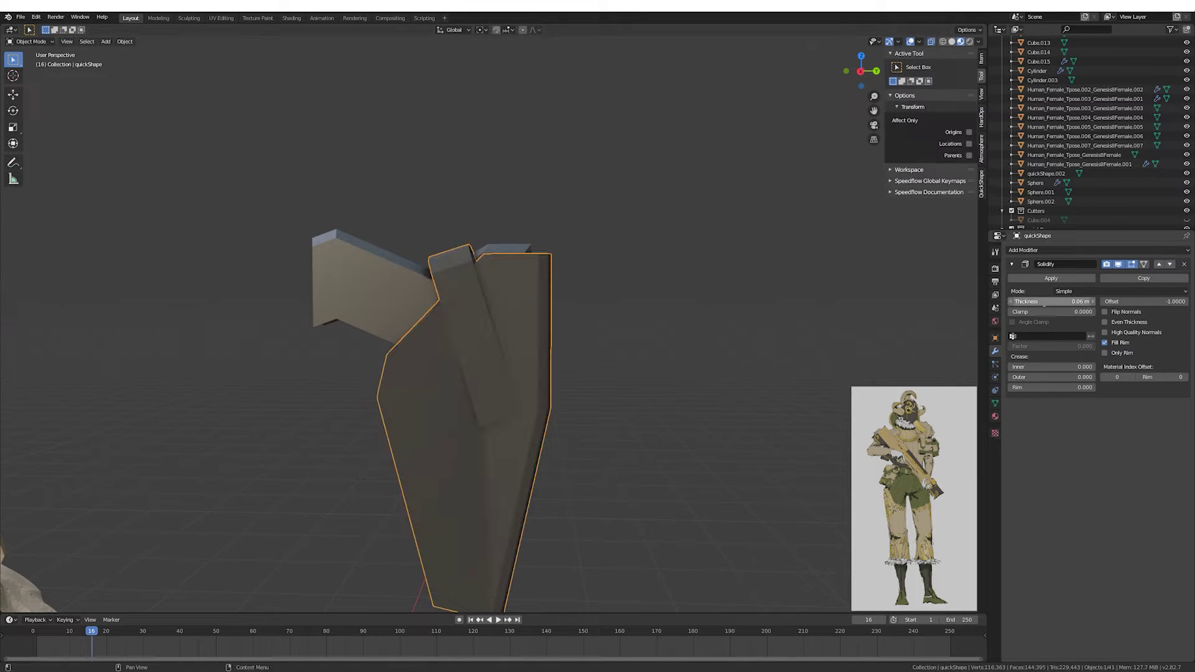
pyautogui.moveTo(591, 354)
pyautogui.mouseDown(button='middle')
pyautogui.moveTo(555, 351)
pyautogui.moveTo(668, 334)
pyautogui.mouseUp(button='middle')
# Separate the holster flap into its own object and give it Solidify thickness.
pyautogui.press('Tab')
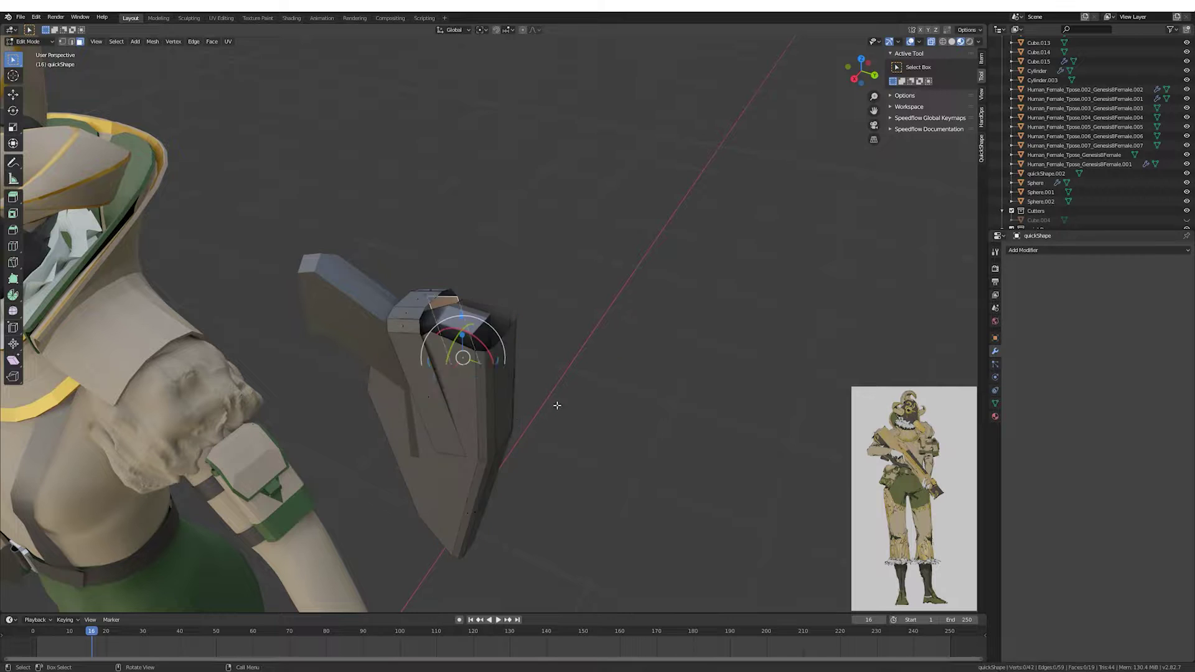
pyautogui.press('Tab')
pyautogui.click(1058, 250)
pyautogui.click(1059, 398)
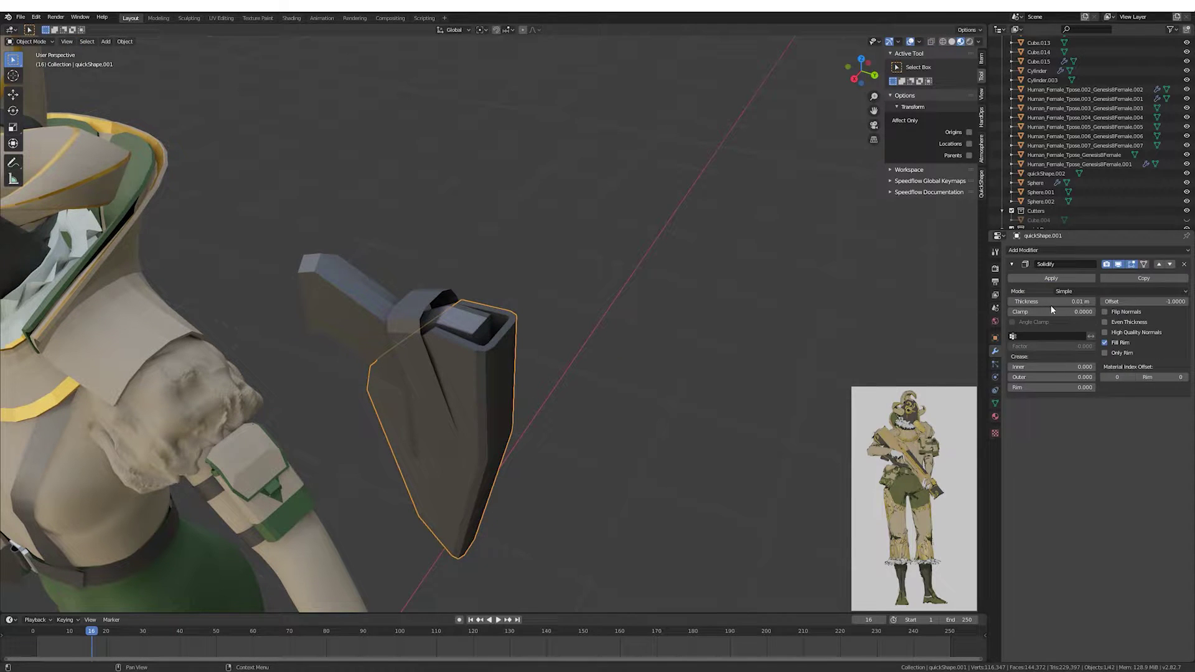
pyautogui.hotkey('ctrl', 'z')
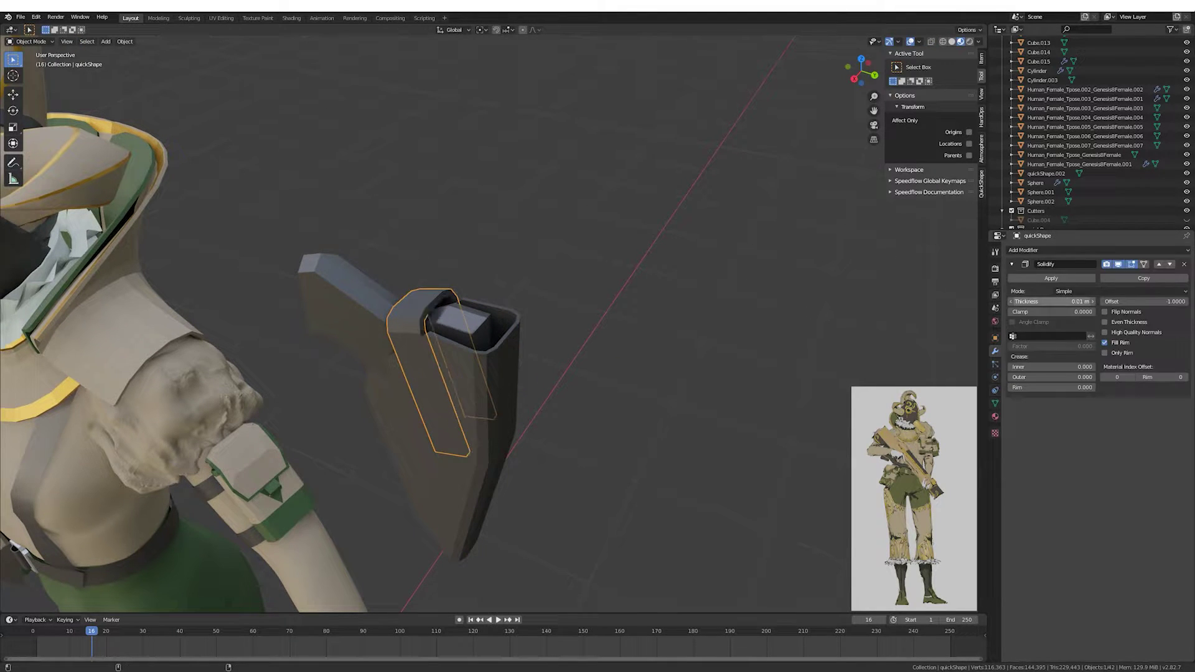
pyautogui.moveTo(616, 285)
pyautogui.mouseDown(button='middle')
pyautogui.moveTo(624, 311)
pyautogui.moveTo(563, 360)
pyautogui.moveTo(483, 322)
pyautogui.moveTo(622, 312)
pyautogui.moveTo(507, 334)
pyautogui.mouseUp(button='middle')
pyautogui.hotkey('ctrl', 'z')
pyautogui.hotkey('ctrl', 'z')
pyautogui.scroll(4, 581, 330)
# Move and scale the pistol down onto the character's chest strap.
pyautogui.press('Tab')
pyautogui.scroll(-5, 600, 305)
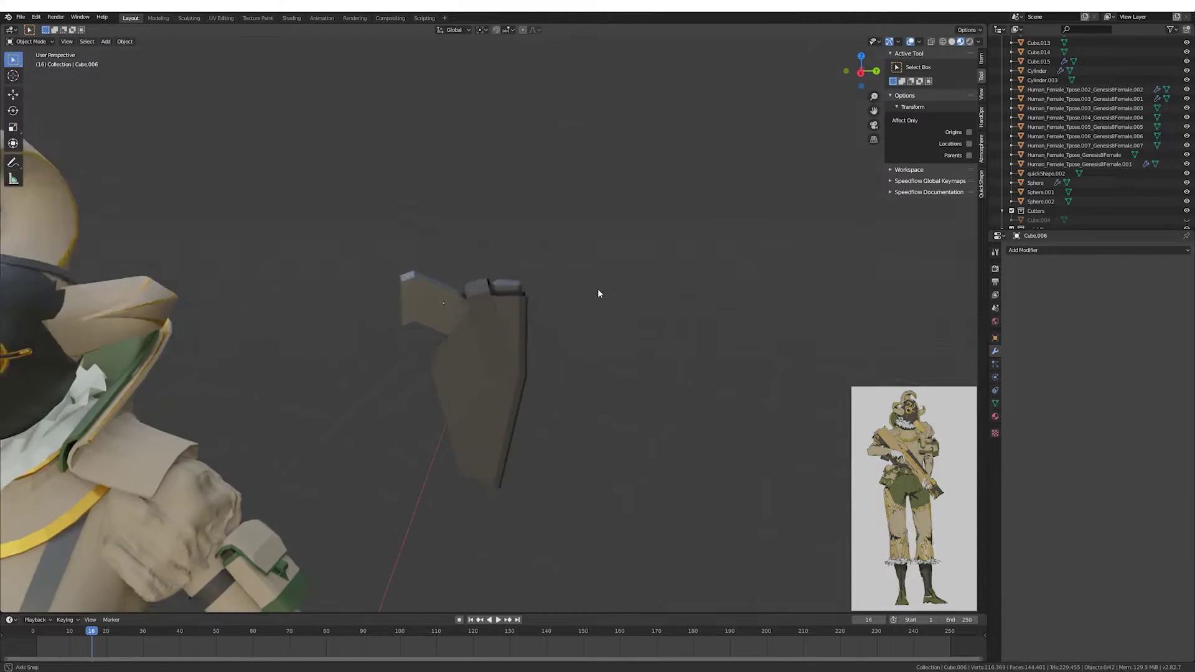
pyautogui.moveTo(598, 289); pyautogui.dragTo(542, 354, button='middle')
pyautogui.press('g')
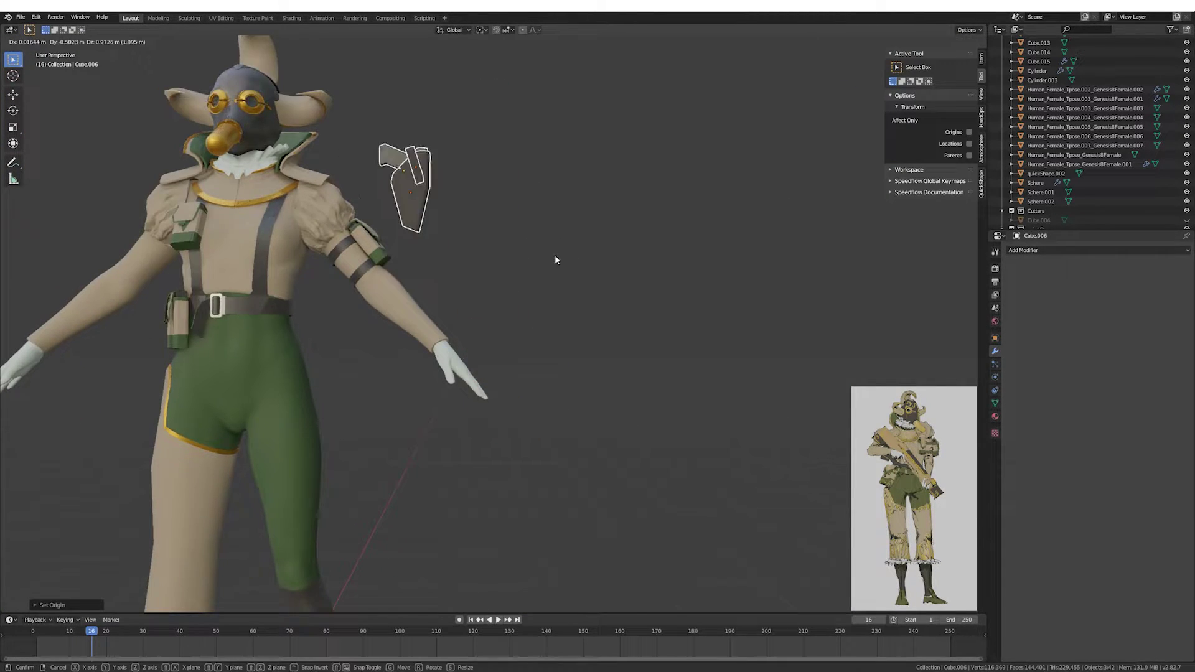
pyautogui.press('Escape')
pyautogui.moveTo(556, 261)
pyautogui.mouseDown(button='middle')
pyautogui.moveTo(561, 280)
pyautogui.moveTo(632, 307)
pyautogui.moveTo(579, 363)
pyautogui.moveTo(548, 337)
pyautogui.moveTo(467, 321)
pyautogui.moveTo(627, 316)
pyautogui.moveTo(677, 349)
pyautogui.mouseUp(button='middle')
pyautogui.press('s')
pyautogui.press('g')
pyautogui.click(505, 353)
# Rotate the pistol into its seated angle on the strap.
pyautogui.scroll(3, 627, 317)
pyautogui.press('r')
pyautogui.click(622, 187)
pyautogui.scroll(-3, 623, 186)
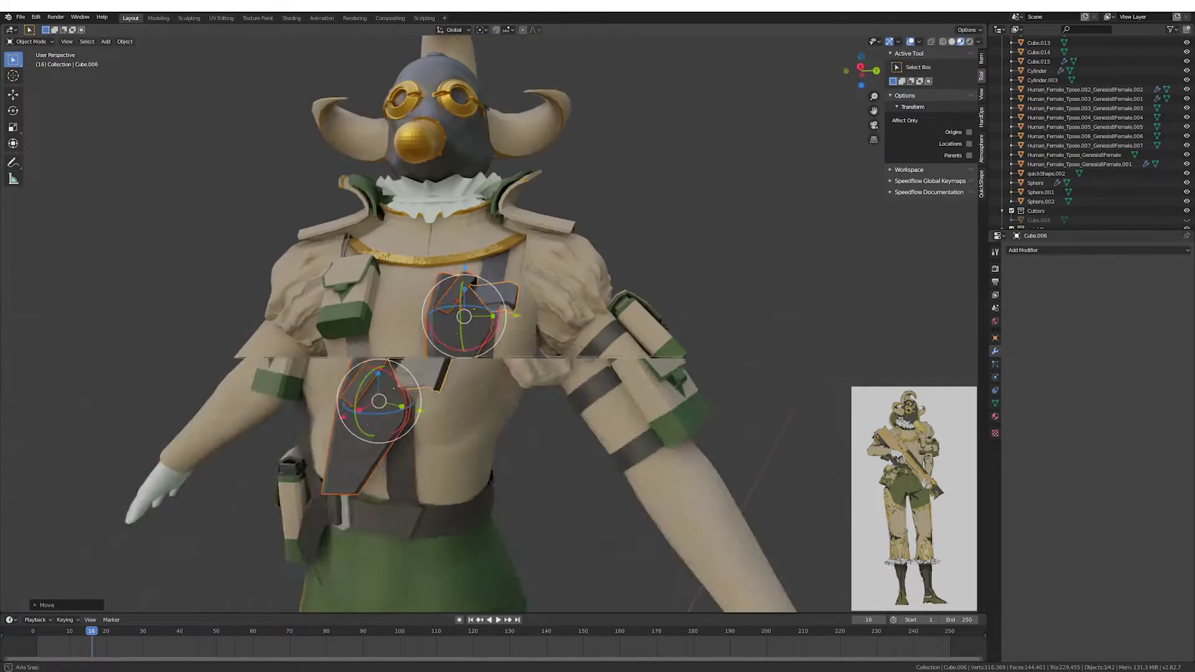
pyautogui.moveTo(622, 187)
pyautogui.mouseDown(button='middle')
pyautogui.moveTo(513, 353)
pyautogui.moveTo(708, 301)
pyautogui.mouseUp(button='middle')
pyautogui.scroll(-2, 707, 301)
# Select a face of the chest pistol and inspect it from the front.
pyautogui.click(640, 334)
pyautogui.press('Tab')
pyautogui.press('KP_Decimal')
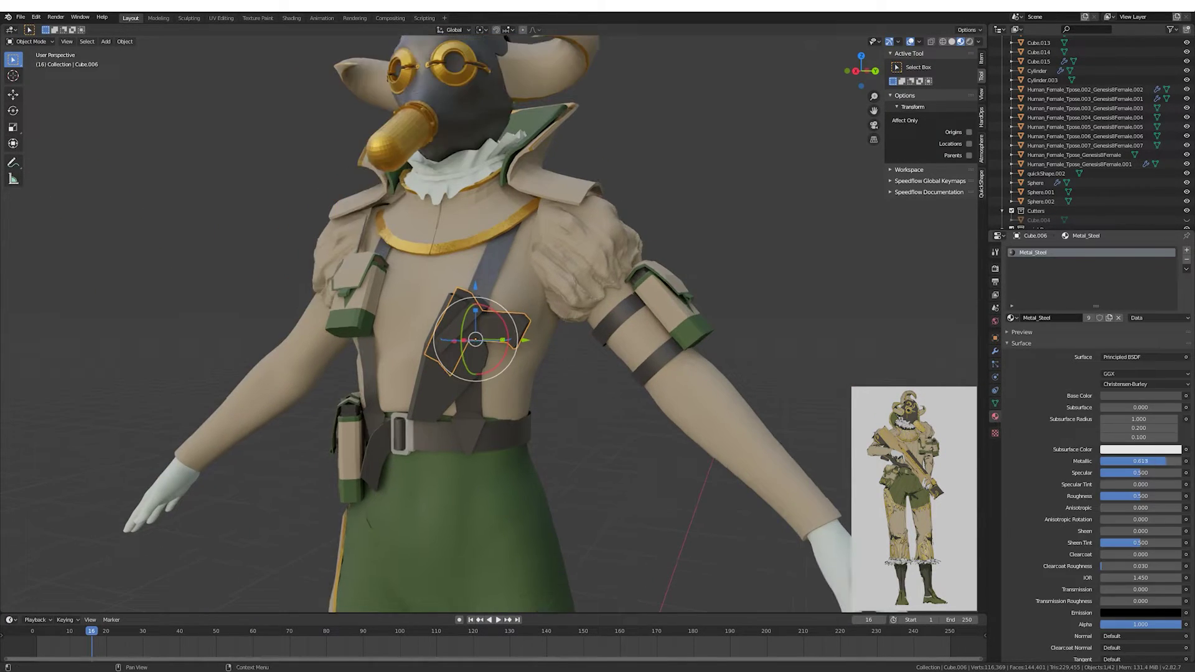
pyautogui.moveTo(641, 337); pyautogui.dragTo(593, 324, button='middle')
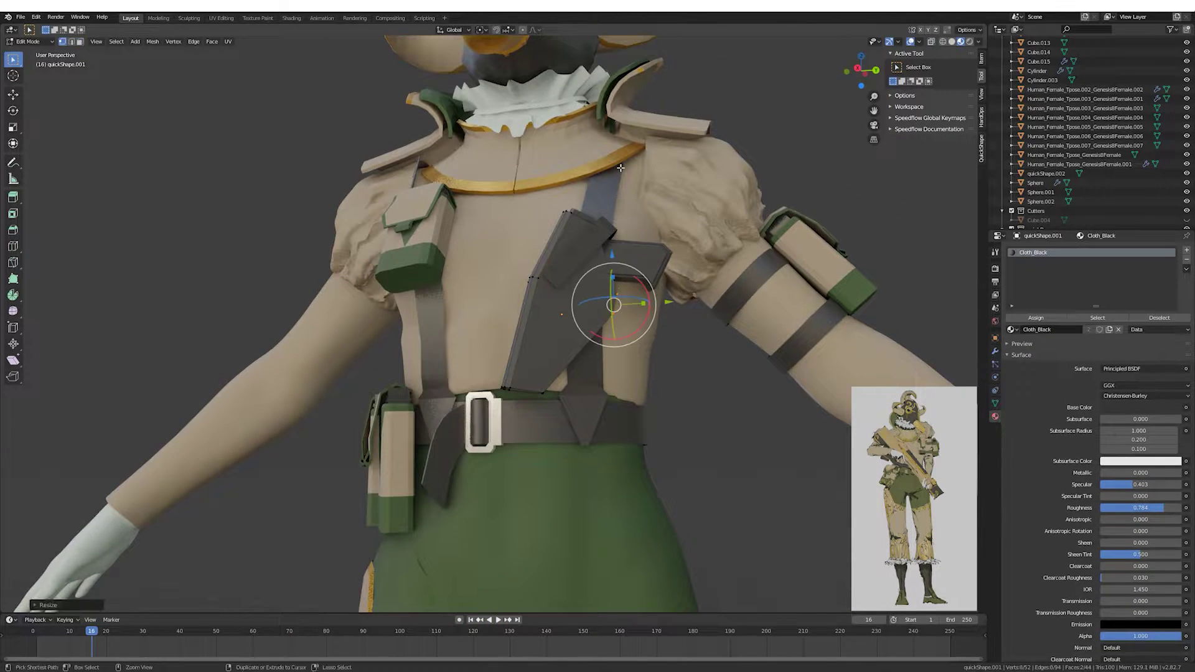
pyautogui.scroll(-2, 621, 168)
pyautogui.moveTo(621, 168); pyautogui.dragTo(679, 365, button='middle')
pyautogui.press('Tab')
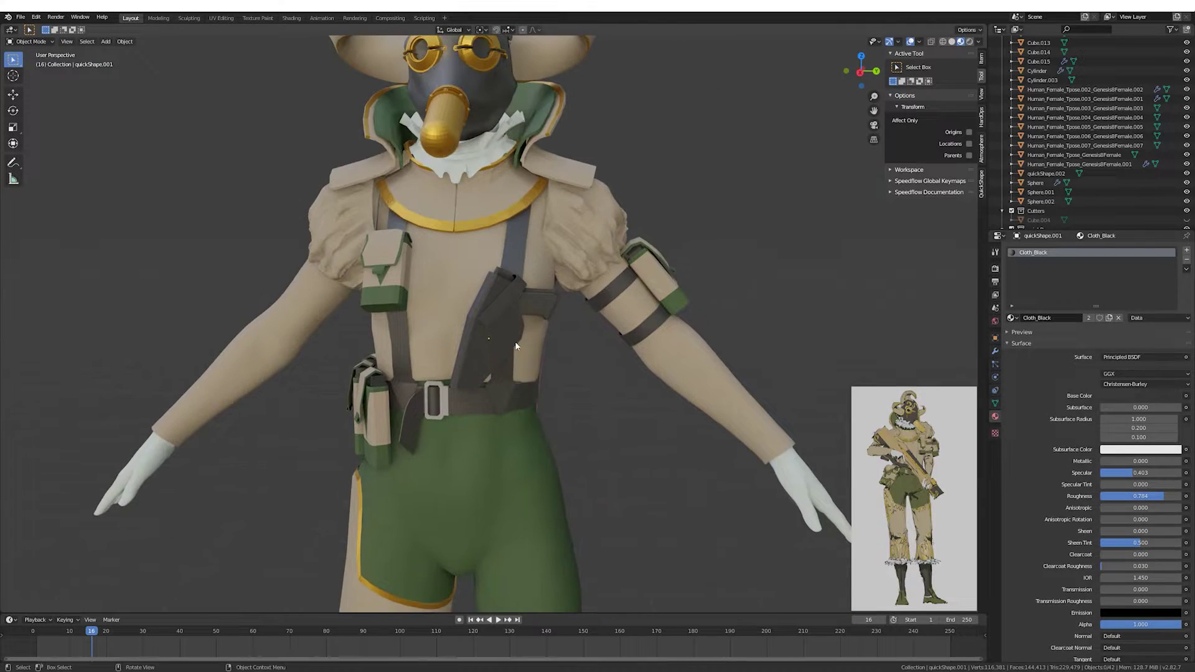
# Zoom out to the whole character and select the one-legged green shorts piece.
pyautogui.click(516, 346)
pyautogui.moveTo(516, 346)
pyautogui.mouseDown(button='middle')
pyautogui.moveTo(532, 267)
pyautogui.moveTo(579, 360)
pyautogui.mouseUp(button='middle')
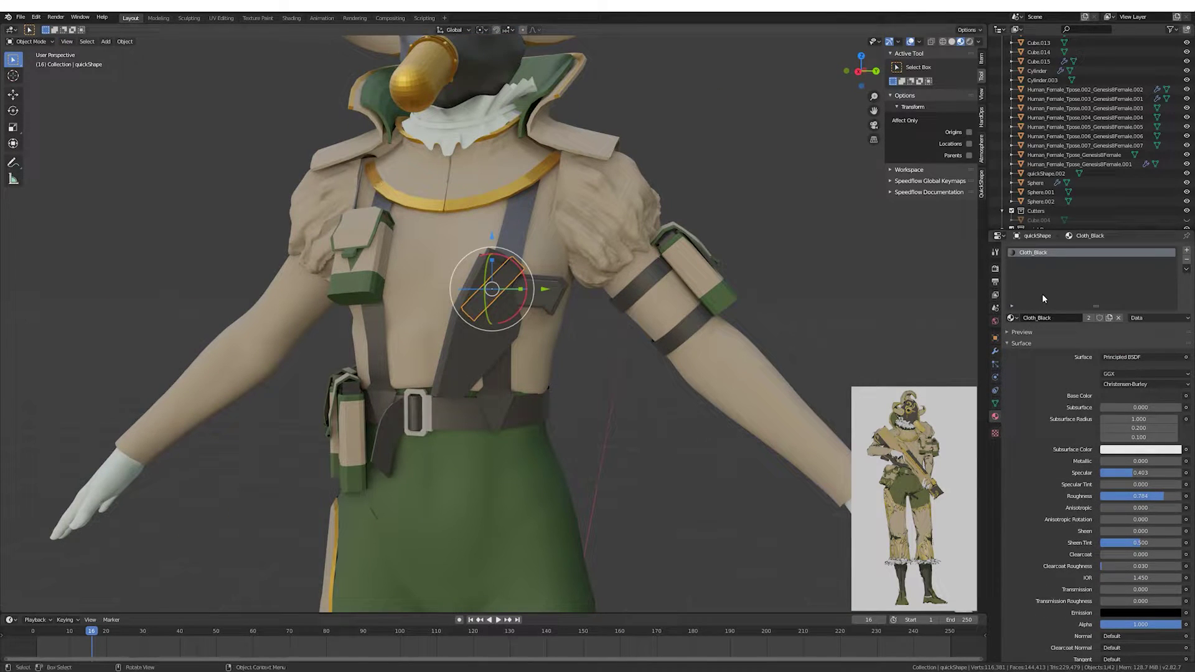
pyautogui.scroll(-5, 597, 356)
pyautogui.moveTo(596, 357)
pyautogui.mouseDown(button='middle')
pyautogui.moveTo(566, 365)
pyautogui.moveTo(531, 426)
pyautogui.moveTo(607, 356)
pyautogui.moveTo(483, 477)
pyautogui.mouseUp(button='middle')
pyautogui.click(546, 394)
pyautogui.scroll(-2, 531, 426)
pyautogui.click(483, 477)
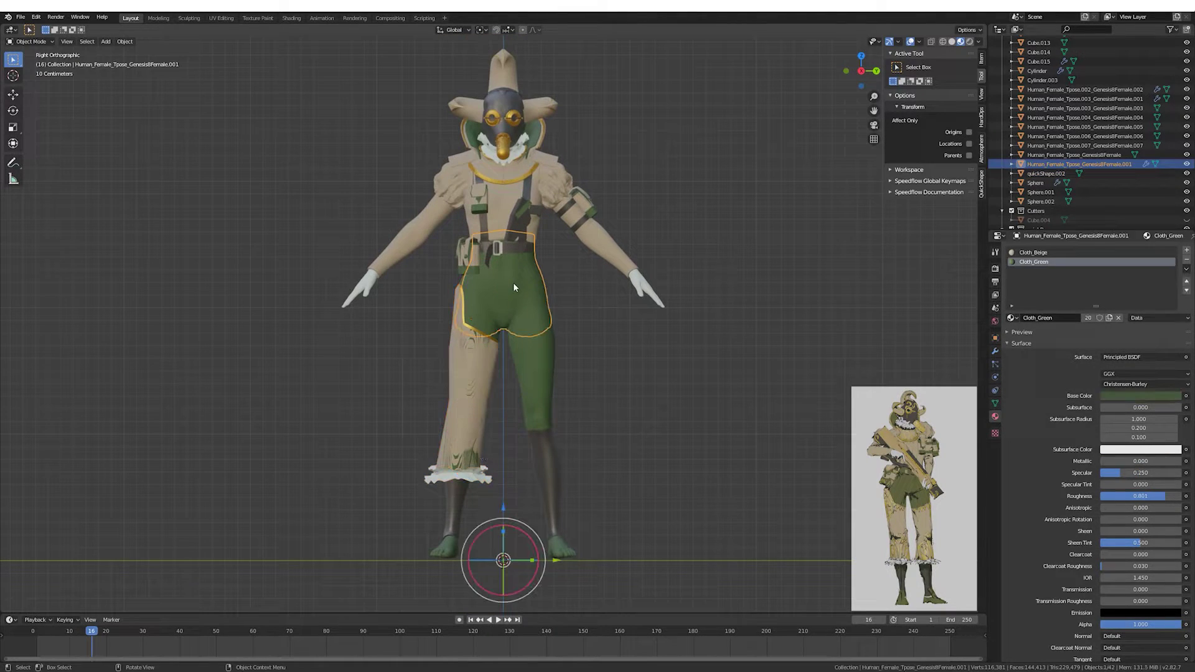
# Apply the shorts' transforms and mirror them with X scale -1 onto the other leg.
pyautogui.hotkey('ctrl', 'a')
pyautogui.click(517, 460)
pyautogui.keyDown('shift'); pyautogui.scroll(-2, 640, 470); pyautogui.keyUp('shift')
pyautogui.click(364, 497)
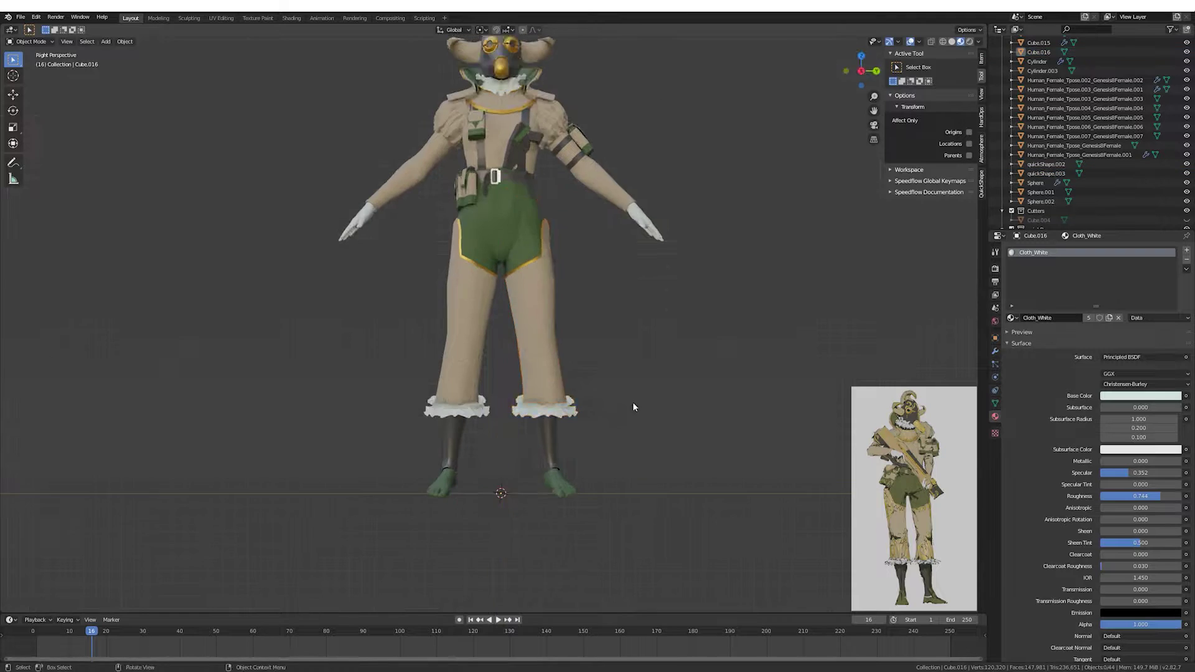
pyautogui.moveTo(633, 402)
pyautogui.mouseDown(button='middle')
pyautogui.moveTo(532, 401)
pyautogui.moveTo(711, 328)
pyautogui.moveTo(515, 315)
pyautogui.moveTo(466, 343)
pyautogui.moveTo(496, 317)
pyautogui.moveTo(633, 320)
pyautogui.moveTo(633, 309)
pyautogui.moveTo(520, 290)
pyautogui.moveTo(556, 295)
pyautogui.moveTo(525, 356)
pyautogui.mouseUp(button='middle')
pyautogui.scroll(2, 536, 390)
pyautogui.scroll(2, 711, 327)
# Extrude, edge-slide and bevel a back panel below the gold-trimmed collar.
pyautogui.click(520, 289)
pyautogui.press('Tab')
pyautogui.press('e')
pyautogui.press('z')
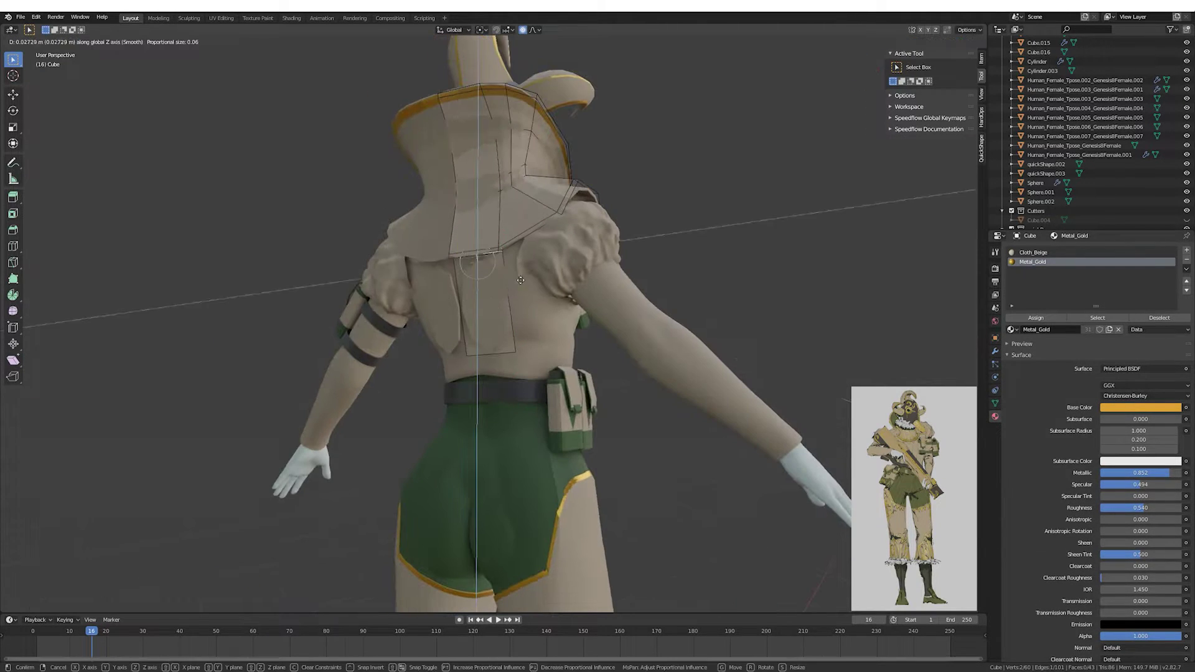
pyautogui.moveTo(537, 240)
pyautogui.mouseDown(button='middle')
pyautogui.moveTo(436, 281)
pyautogui.moveTo(467, 350)
pyautogui.mouseUp(button='middle')
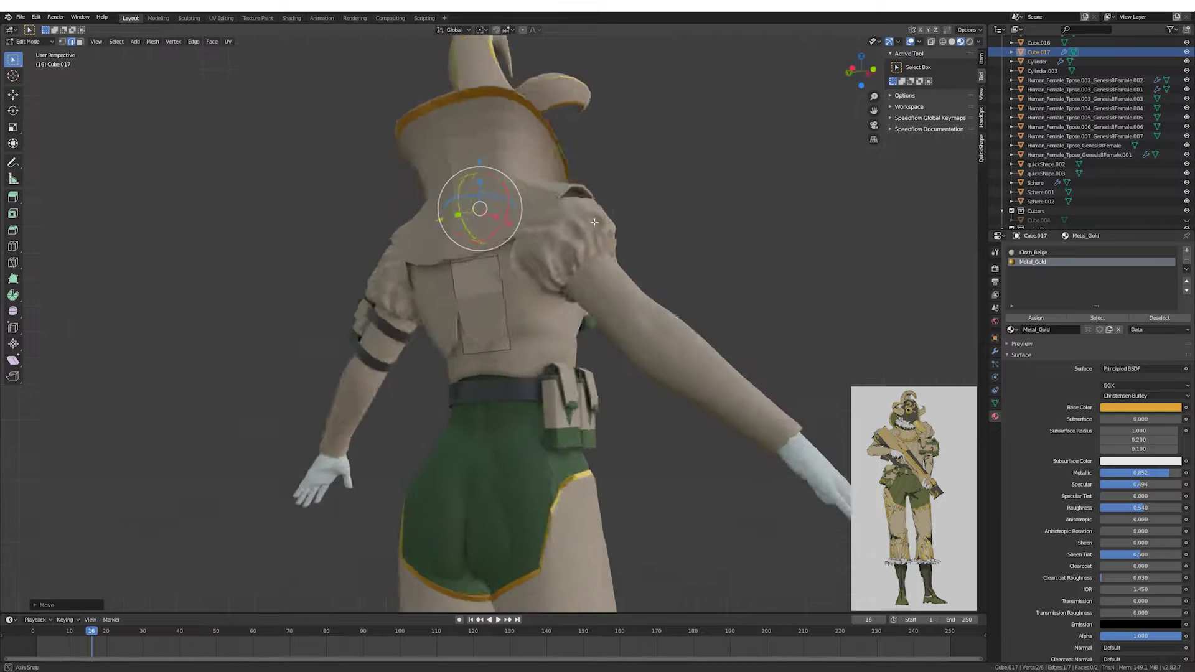
pyautogui.press('g')
pyautogui.press('g')
pyautogui.click(621, 309)
pyautogui.press('Tab')
# Bring the feet into view and select the boots object.
pyautogui.moveTo(622, 309)
pyautogui.mouseDown(button='middle')
pyautogui.moveTo(723, 266)
pyautogui.moveTo(522, 320)
pyautogui.mouseUp(button='middle')
pyautogui.scroll(-3, 522, 319)
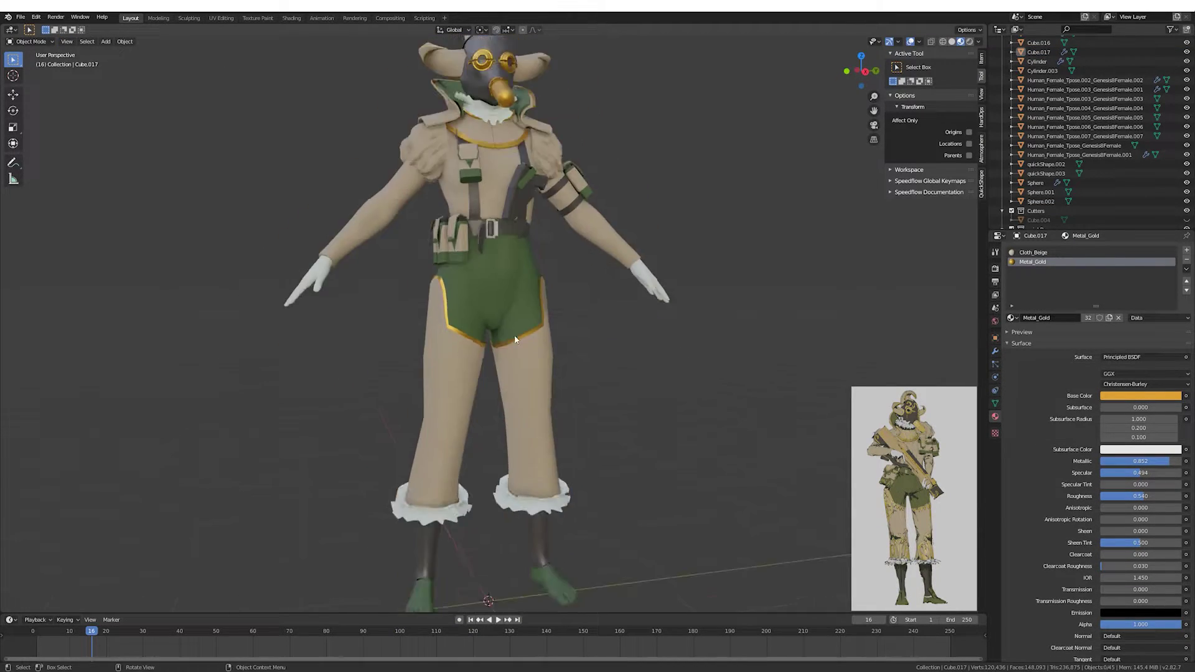
pyautogui.scroll(-2, 522, 320)
pyautogui.keyDown('shift'); pyautogui.moveTo(485, 498); pyautogui.dragTo(485, 392, button='middle'); pyautogui.keyUp('shift')
pyautogui.scroll(3, 486, 392)
pyautogui.click(542, 402)
# Add a new cube and place it on the character's foot.
pyautogui.scroll(2, 542, 398)
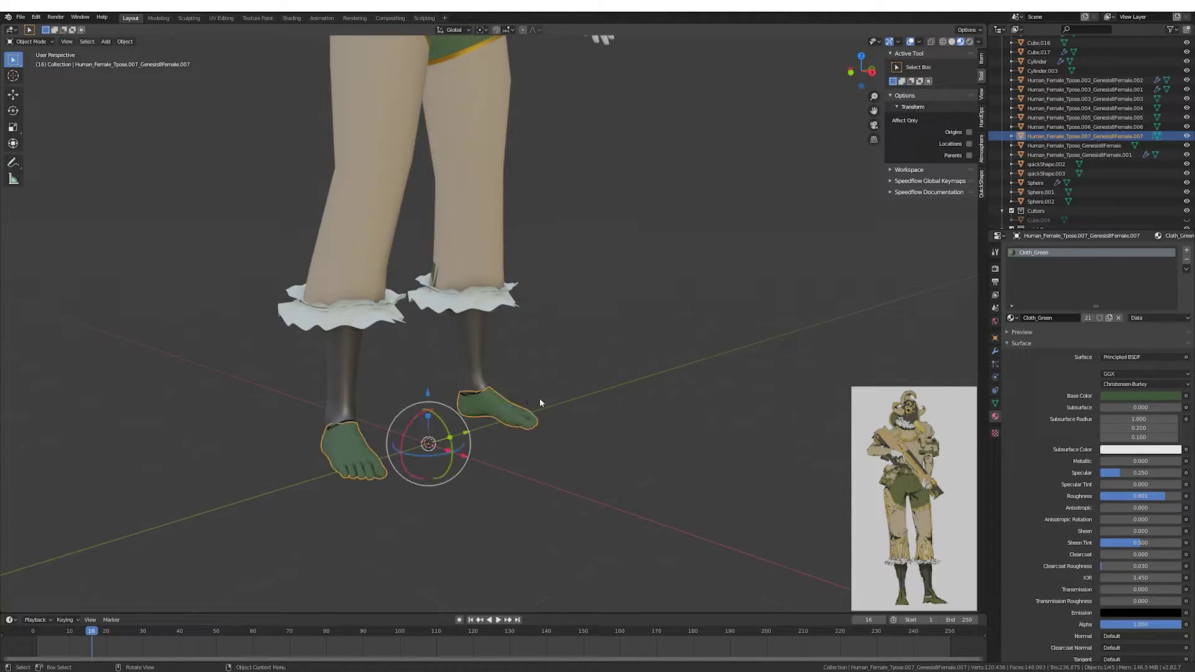
pyautogui.hotkey('alt', 'a')
pyautogui.scroll(3, 462, 304)
pyautogui.hotkey('shift', 'a')
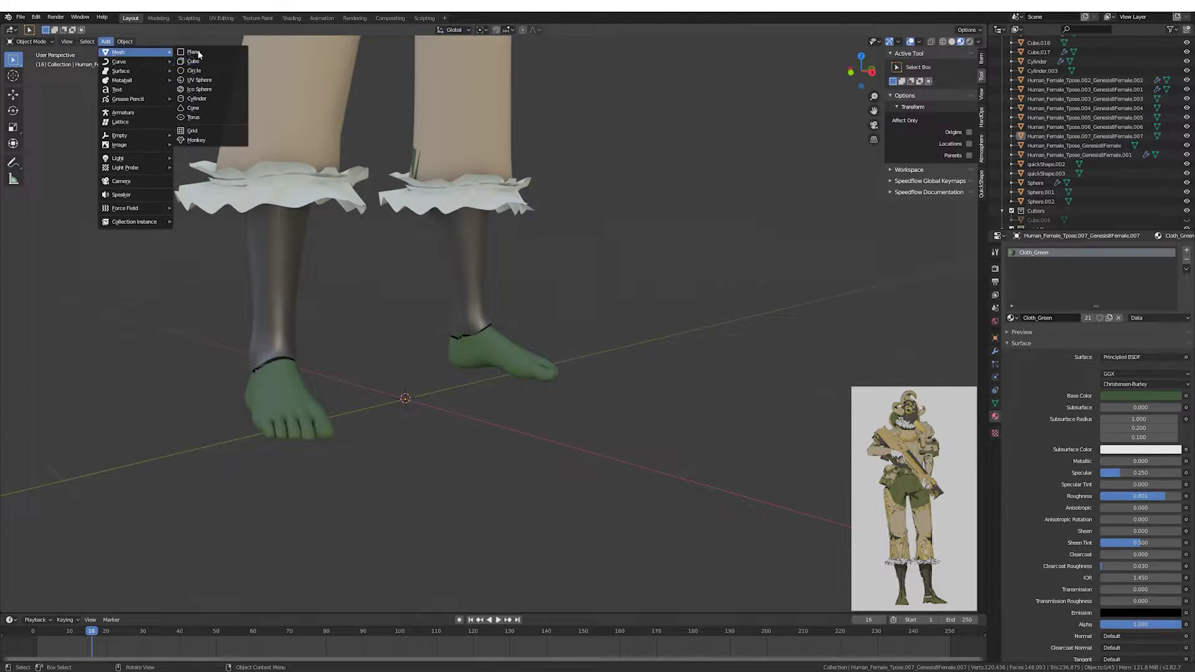
pyautogui.click(186, 62)
pyautogui.scroll(-3, 405, 398)
pyautogui.press('g')
pyautogui.click(427, 342)
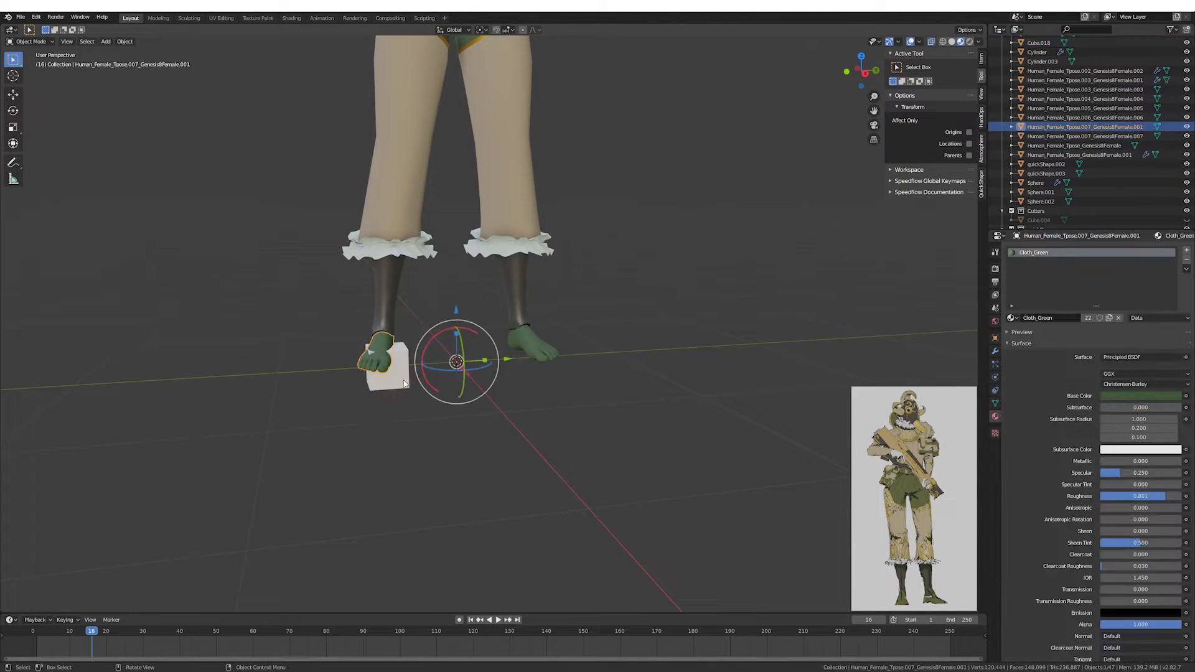
# Add a Shrinkwrap modifier to the foot cube.
pyautogui.click(994, 351)
pyautogui.click(1028, 250)
pyautogui.click(1058, 355)
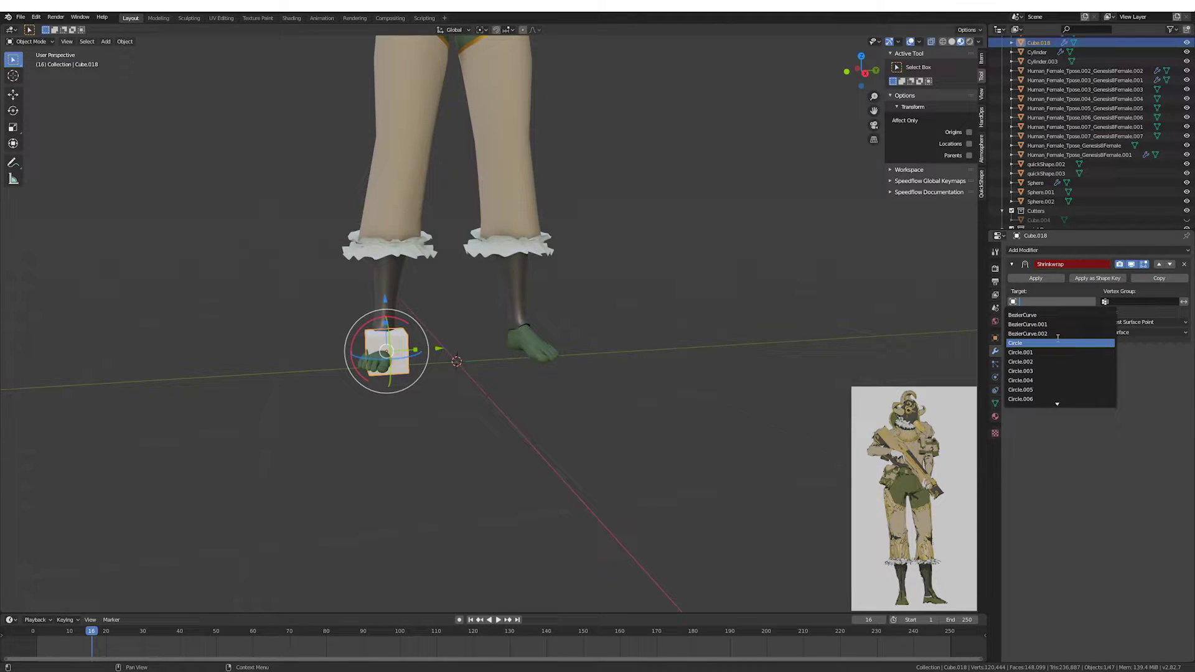
pyautogui.rightClick(740, 352)
pyautogui.moveTo(740, 351); pyautogui.dragTo(932, 339, button='middle')
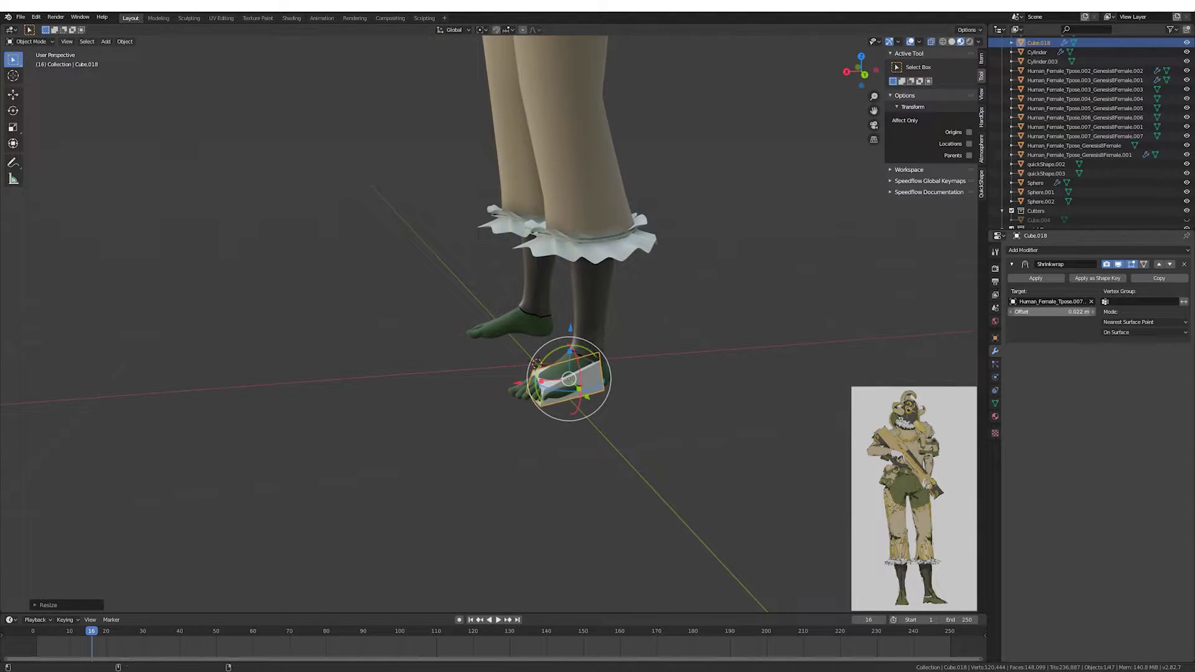
# Try moving a cube face, then remove the Shrinkwrap modifier.
pyautogui.press('Tab')
pyautogui.moveTo(561, 373)
pyautogui.mouseDown(button='middle')
pyautogui.moveTo(605, 385)
pyautogui.moveTo(498, 361)
pyautogui.moveTo(438, 386)
pyautogui.moveTo(573, 363)
pyautogui.mouseUp(button='middle')
pyautogui.press('g')
pyautogui.rightClick(604, 385)
pyautogui.scroll(3, 486, 354)
pyautogui.press('Tab')
pyautogui.click(1036, 278)
pyautogui.press('Tab')
# Extrude a shoe face and add a Subdivision modifier to smooth the shoe.
pyautogui.press('e')
pyautogui.press('e')
pyautogui.click(675, 382)
pyautogui.moveTo(675, 382); pyautogui.dragTo(437, 310, button='middle')
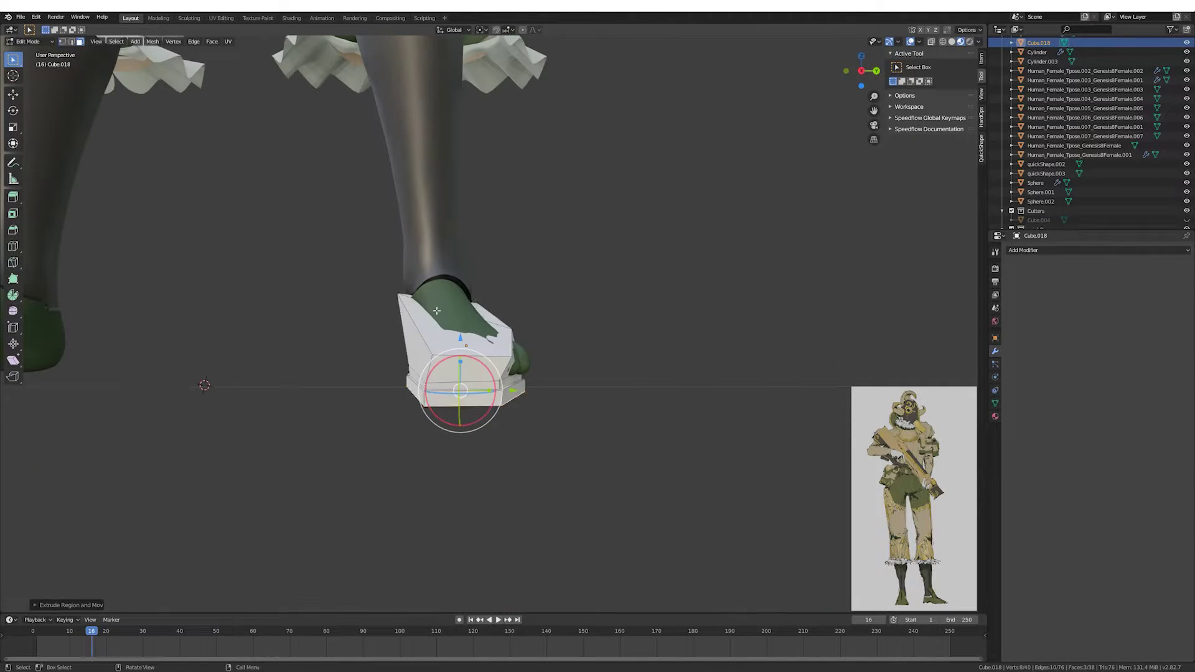
pyautogui.click(1028, 249)
pyautogui.hotkey('ctrl', 'z')
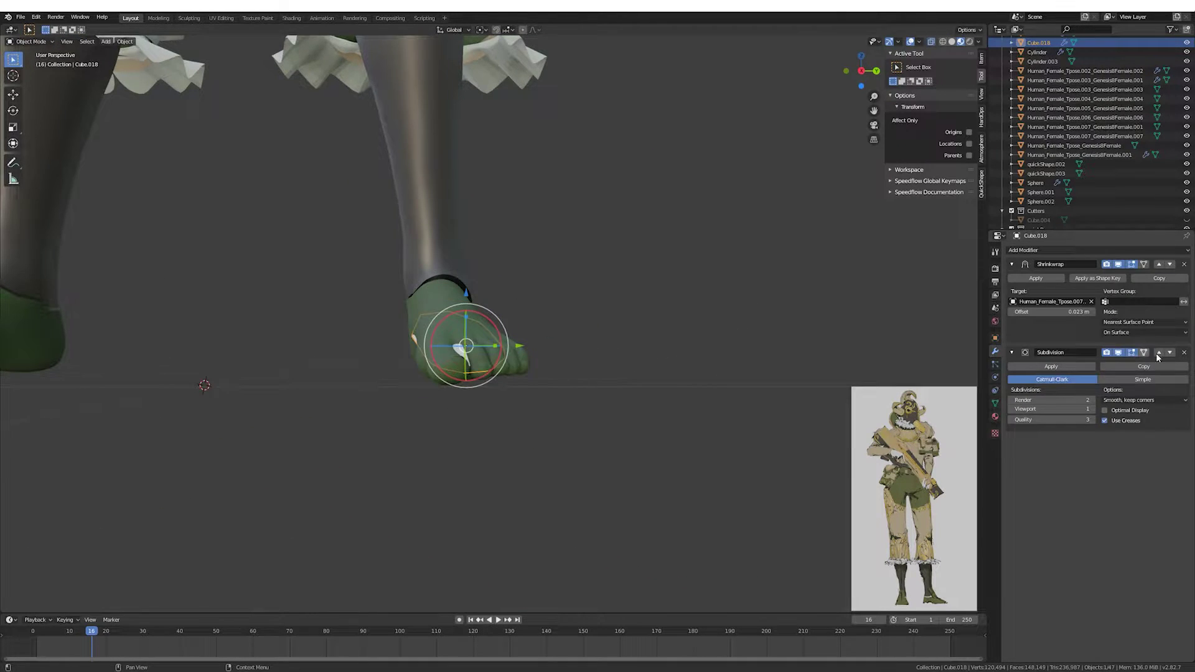
pyautogui.moveTo(809, 336)
pyautogui.mouseDown(button='middle')
pyautogui.moveTo(838, 350)
pyautogui.moveTo(672, 352)
pyautogui.mouseUp(button='middle')
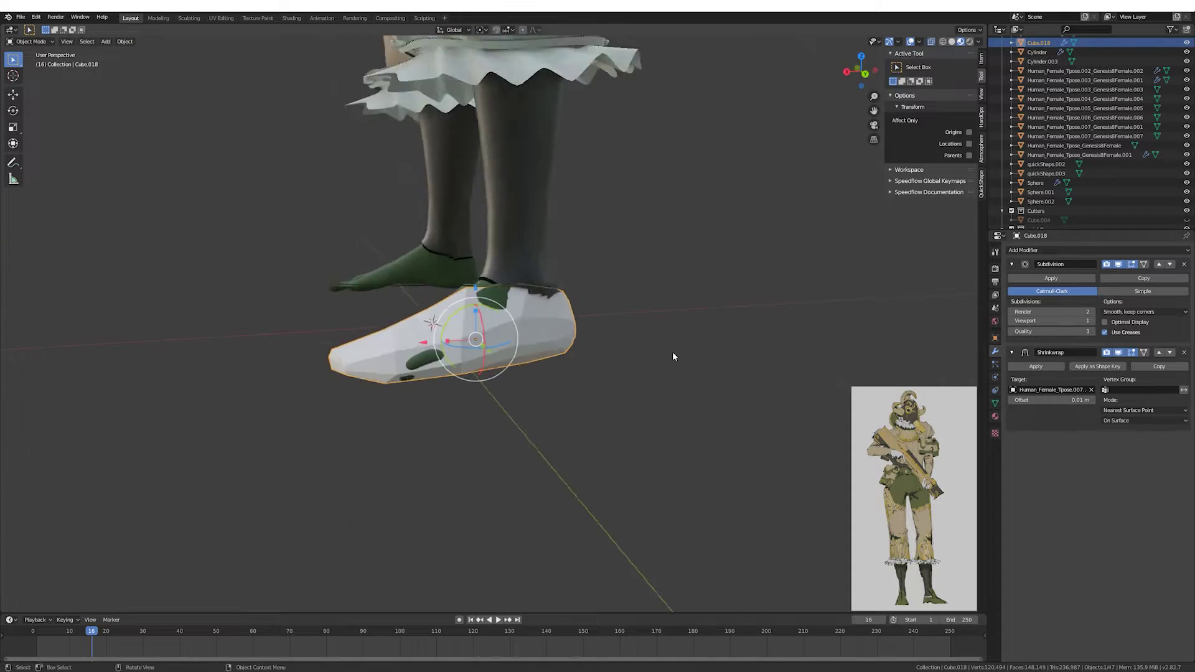
pyautogui.hotkey('ctrl', 'z')
pyautogui.moveTo(571, 344)
pyautogui.mouseDown(button='middle')
pyautogui.moveTo(667, 320)
pyautogui.moveTo(523, 343)
pyautogui.moveTo(702, 392)
pyautogui.moveTo(430, 250)
pyautogui.mouseUp(button='middle')
pyautogui.keyDown('alt'); pyautogui.moveTo(534, 335); pyautogui.dragTo(621, 387, button='middle'); pyautogui.keyUp('alt')
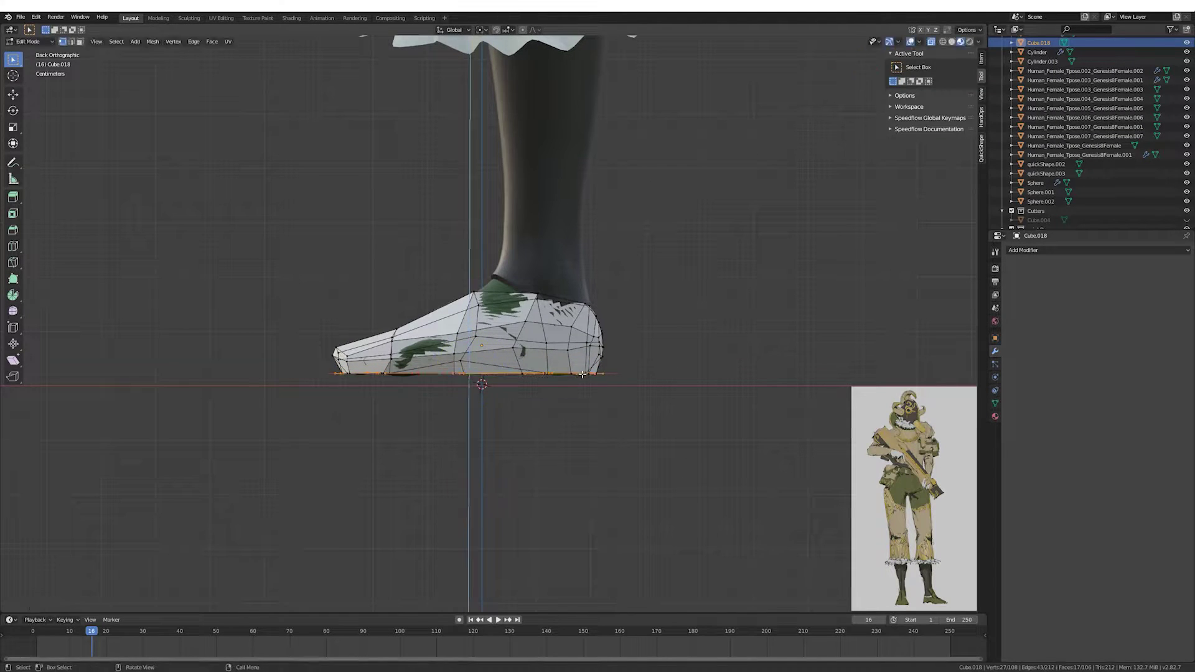
# Inspect the shoe sole from the side and below, then save the file.
pyautogui.press('Tab')
pyautogui.press('ctrl+KP_1')
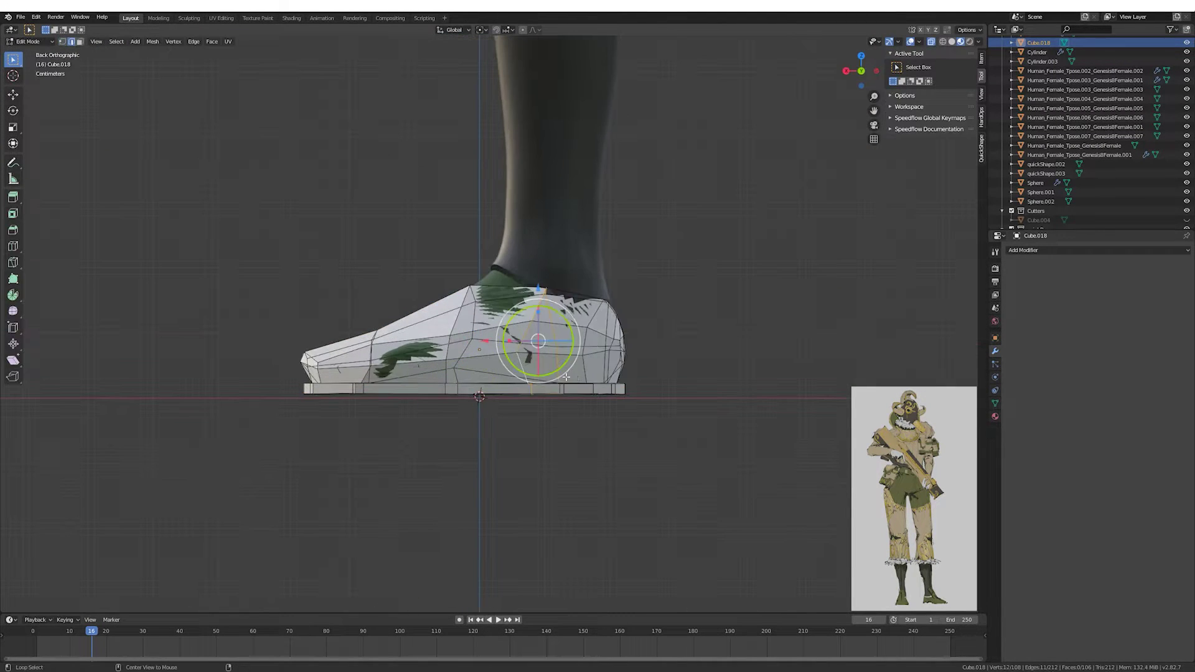
pyautogui.moveTo(579, 394)
pyautogui.mouseDown(button='middle')
pyautogui.moveTo(583, 290)
pyautogui.moveTo(475, 404)
pyautogui.moveTo(515, 315)
pyautogui.mouseUp(button='middle')
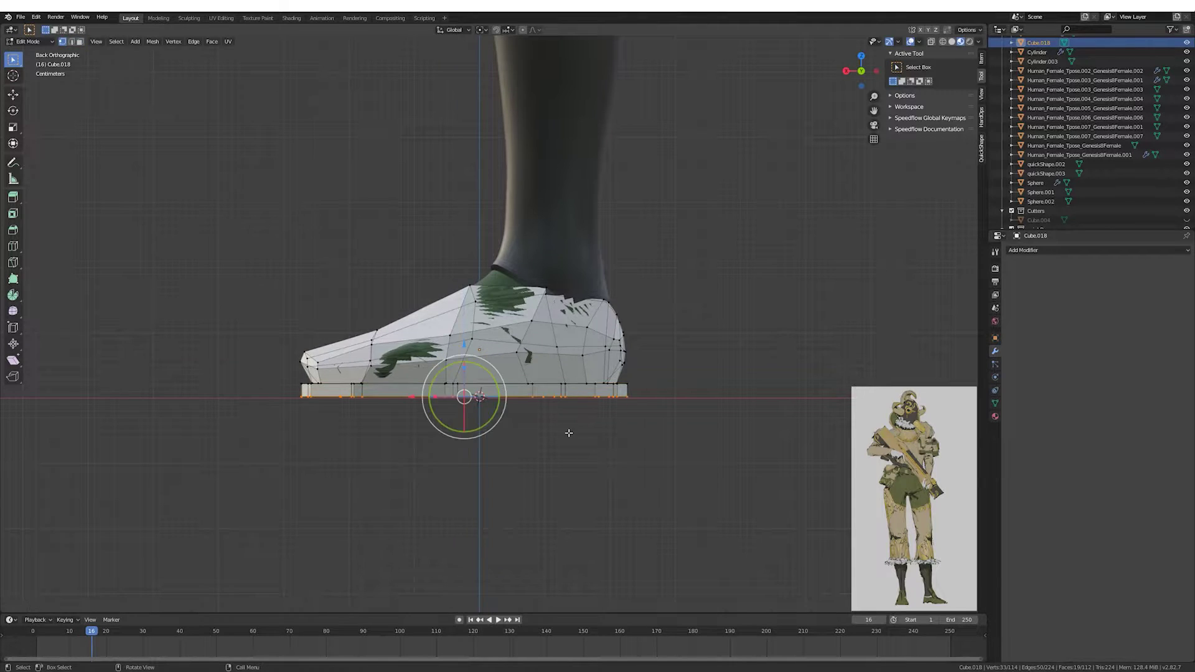
pyautogui.moveTo(569, 433); pyautogui.dragTo(572, 202, button='middle')
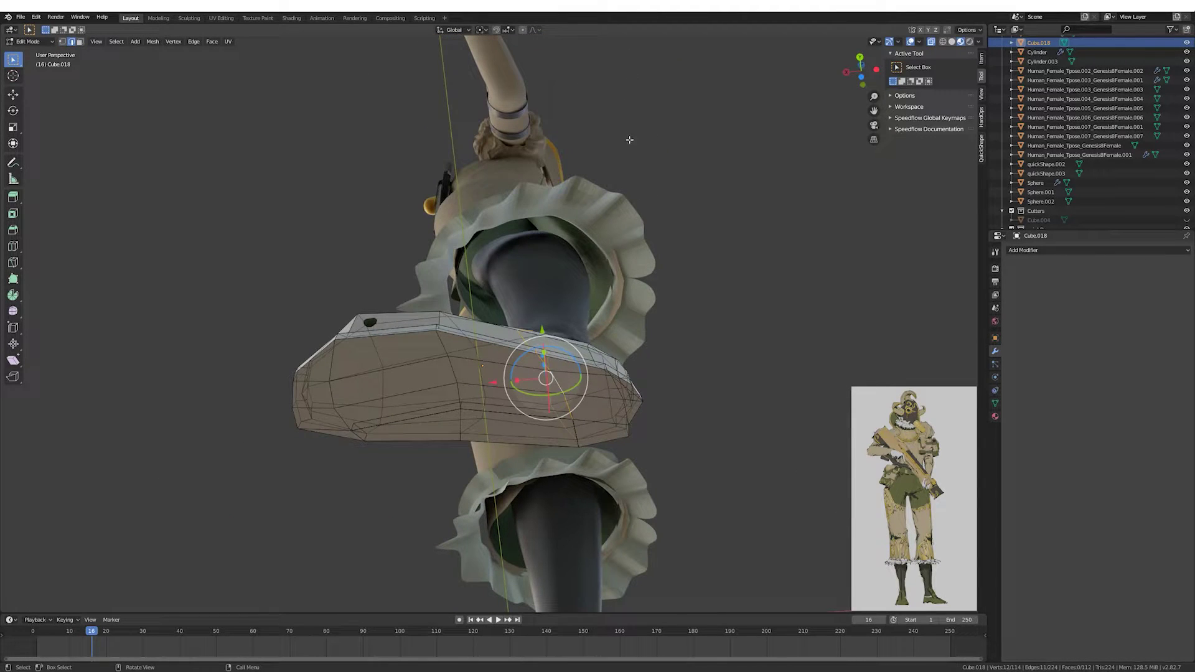
pyautogui.moveTo(629, 139); pyautogui.dragTo(551, 368, button='middle')
pyautogui.hotkey('ctrl', 's')
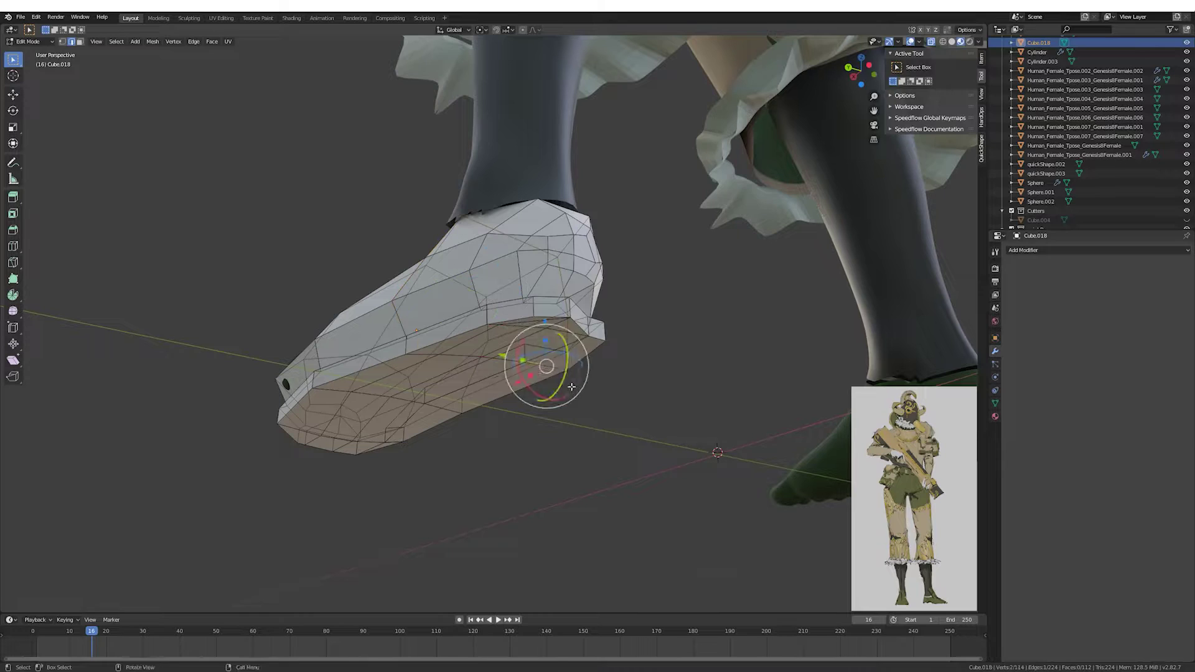
# Undo the sole edits, delete the shoe and add a fresh cube at the foot.
pyautogui.hotkey('ctrl', 'z')
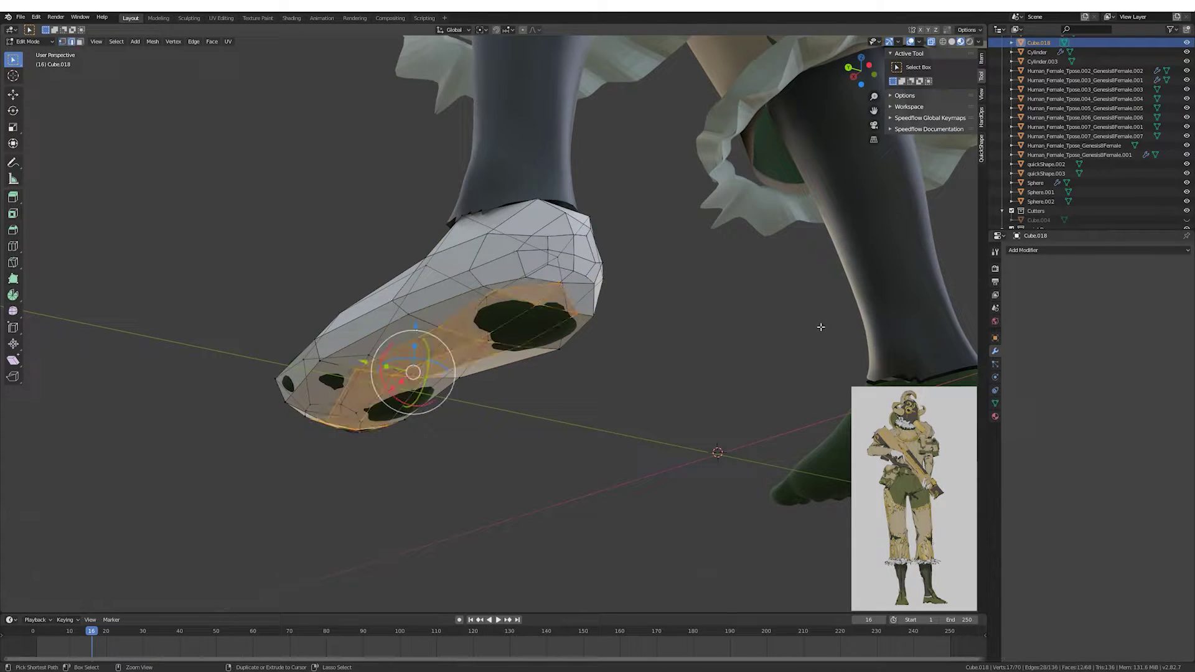
pyautogui.press('Tab')
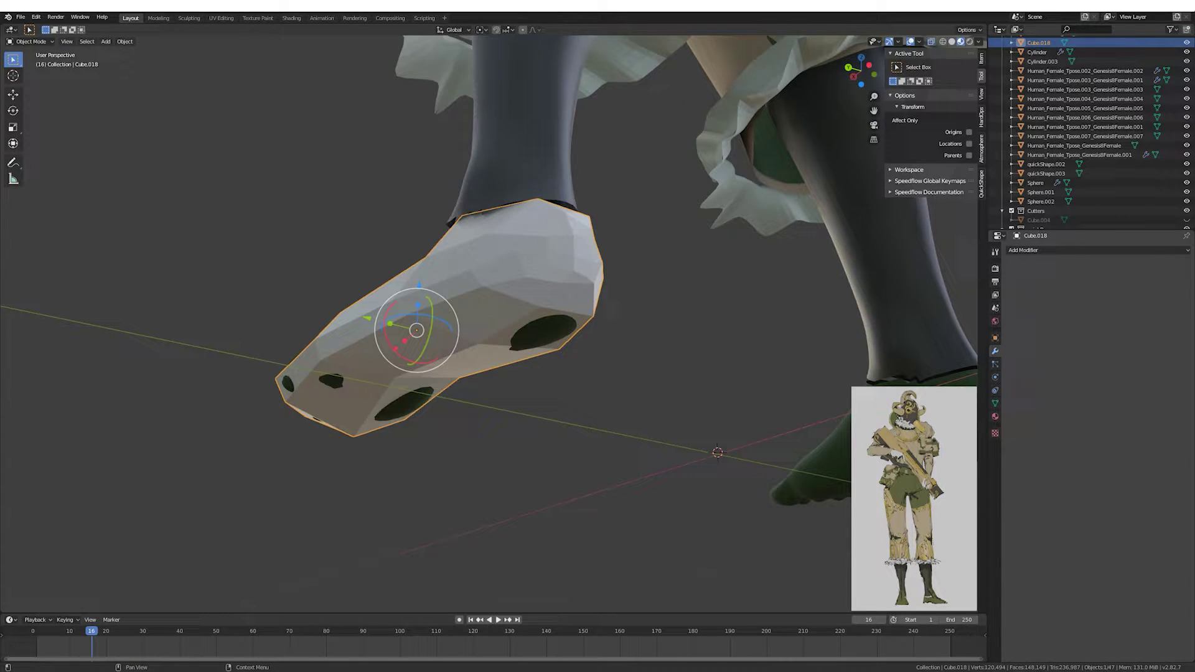
pyautogui.moveTo(685, 349)
pyautogui.mouseDown(button='middle')
pyautogui.moveTo(611, 349)
pyautogui.moveTo(560, 336)
pyautogui.moveTo(611, 325)
pyautogui.moveTo(561, 327)
pyautogui.mouseUp(button='middle')
pyautogui.press('Delete')
pyautogui.click(106, 41)
pyautogui.click(193, 61)
pyautogui.press('Tab')
# Reduce the new cube to a single flat face and place it beside the foot in side view.
pyautogui.press('x')
pyautogui.click(548, 314)
pyautogui.press('ctrl+KP_1')
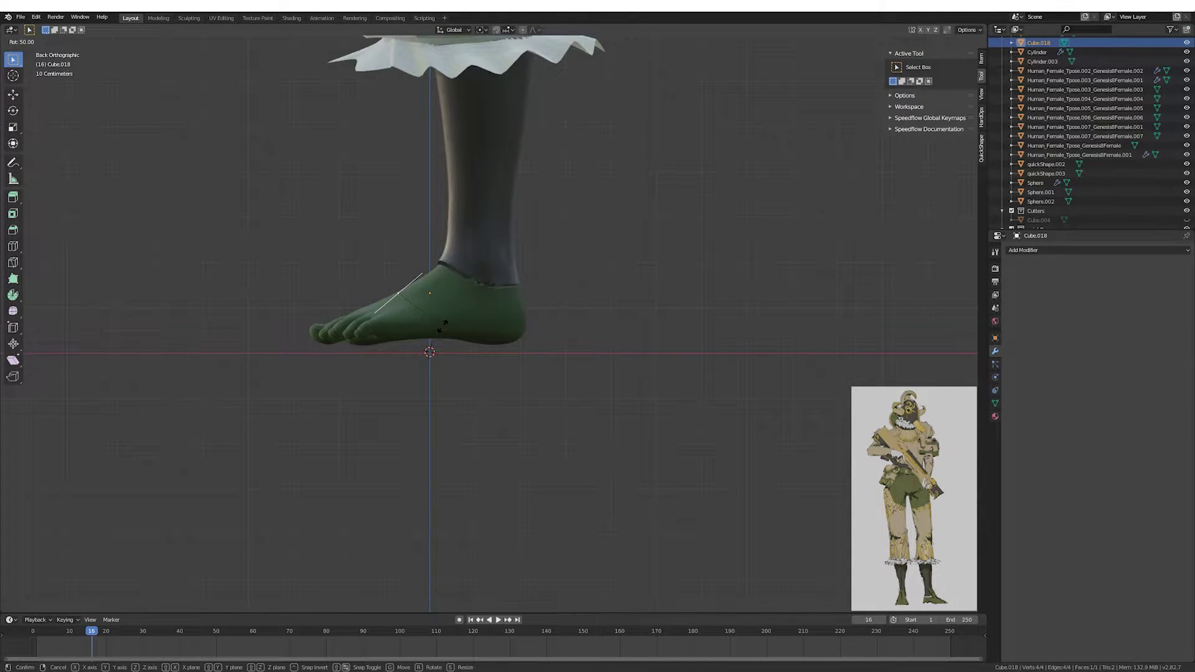
pyautogui.press('g')
pyautogui.click(487, 352)
pyautogui.keyDown('shift'); pyautogui.moveTo(487, 352); pyautogui.dragTo(520, 313, button='middle'); pyautogui.keyUp('shift')
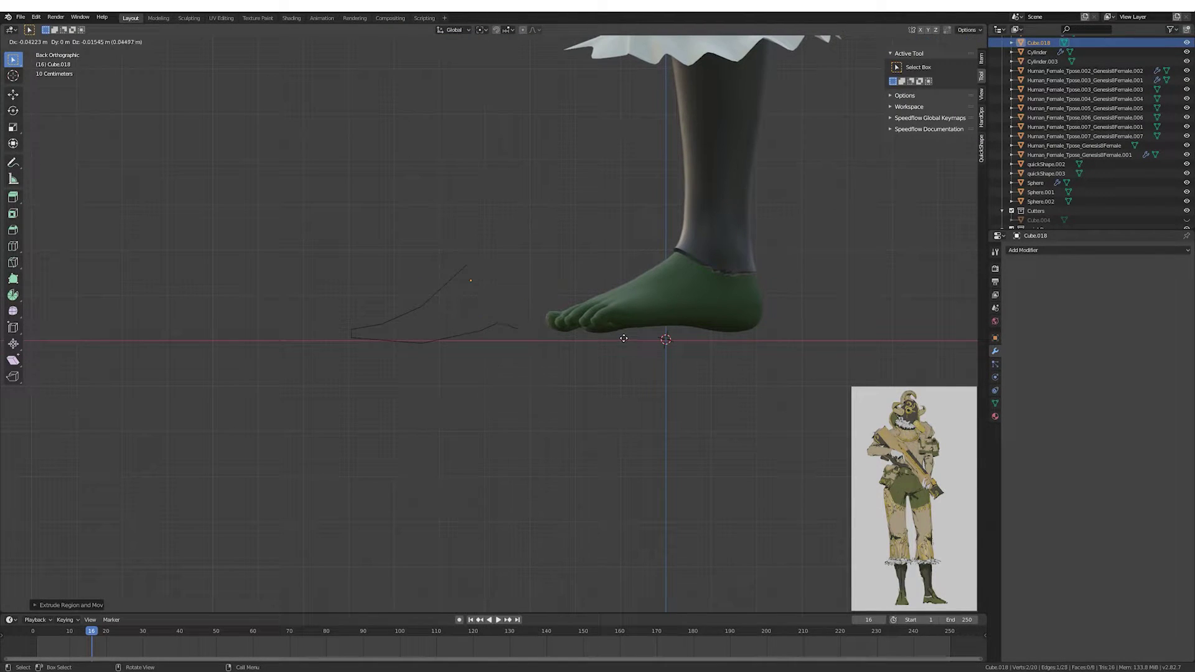
# Extrude the plane into a shoe outline and fill the outline with a face.
pyautogui.click(607, 277)
pyautogui.moveTo(607, 276); pyautogui.dragTo(469, 313, button='middle')
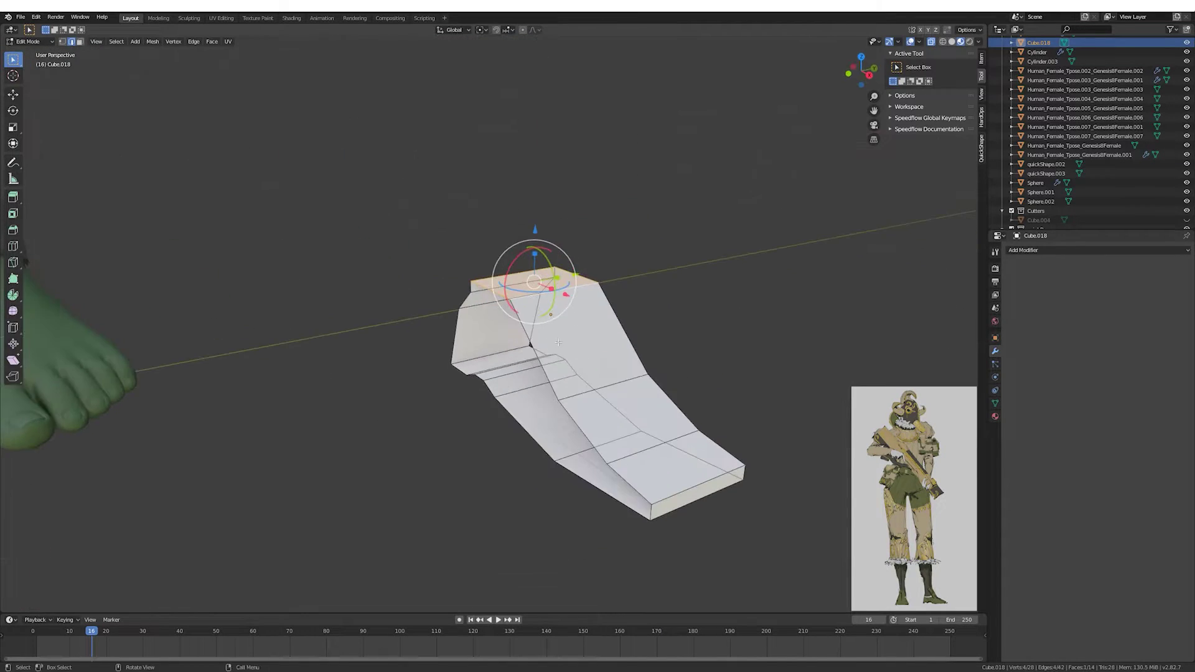
pyautogui.keyDown('alt'); pyautogui.click(469, 313); pyautogui.keyUp('alt')
pyautogui.press('f')
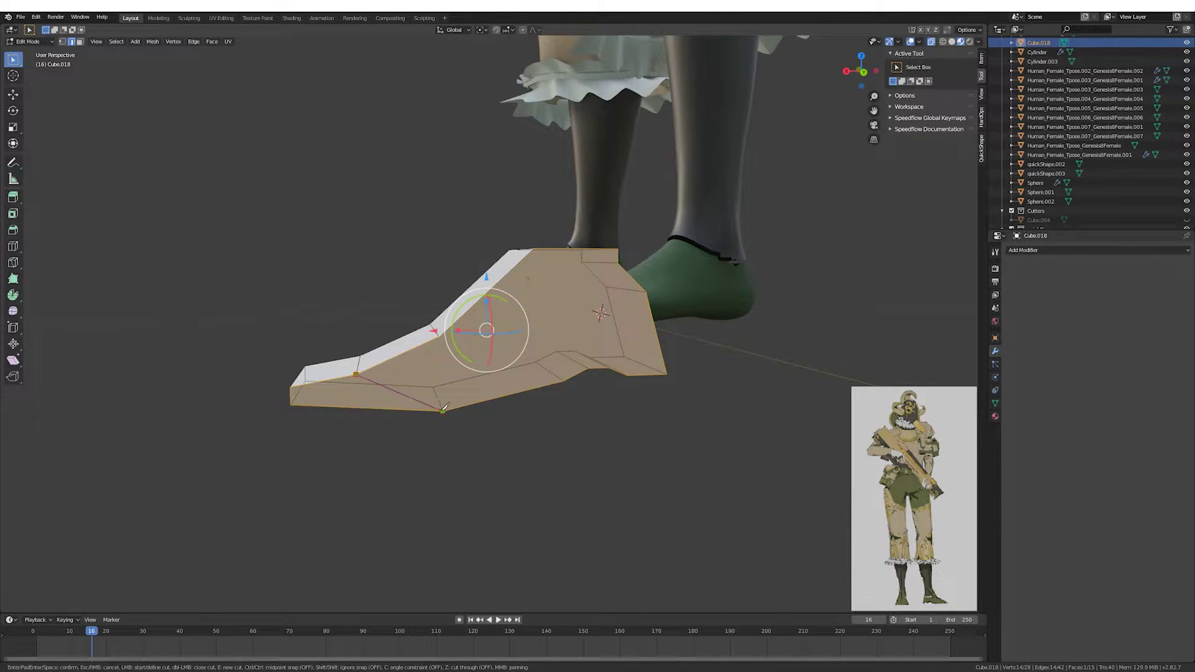
pyautogui.moveTo(441, 334); pyautogui.dragTo(548, 280, button='middle')
# Add a loop cut and knife cuts across the shoe shape.
pyautogui.hotkey('ctrl', 'r')
pyautogui.click(529, 277)
pyautogui.hotkey('ctrl', 'b')
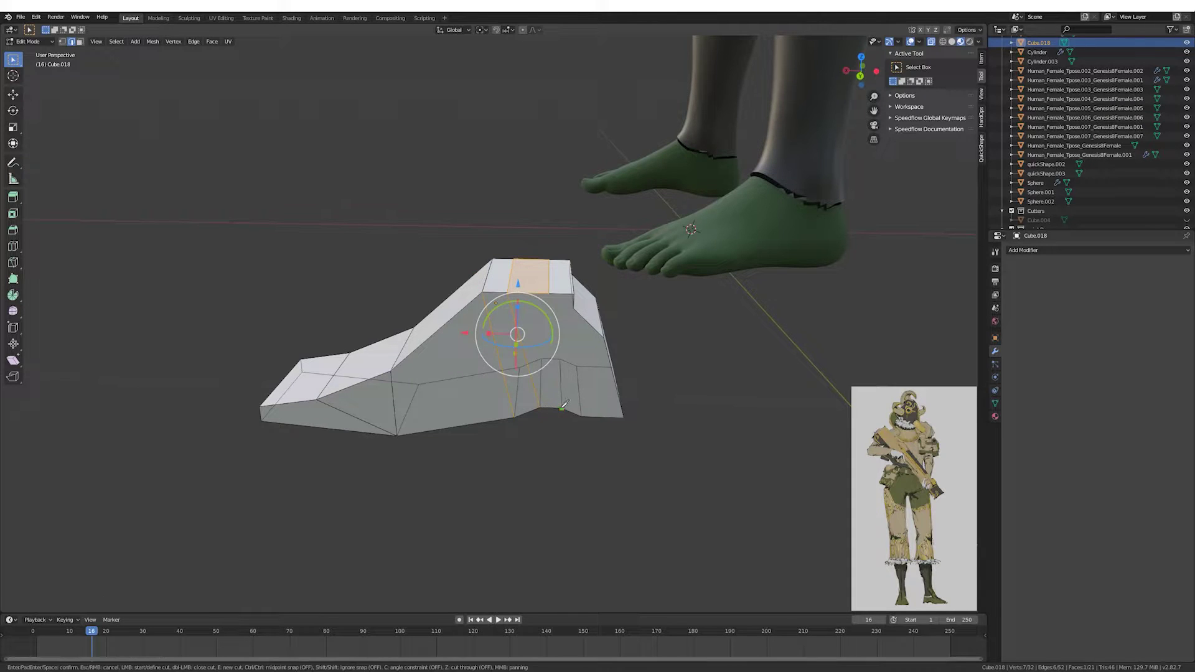
pyautogui.press('Return')
pyautogui.moveTo(573, 311)
pyautogui.mouseDown(button='middle')
pyautogui.moveTo(667, 349)
pyautogui.moveTo(659, 400)
pyautogui.moveTo(560, 436)
pyautogui.mouseUp(button='middle')
pyautogui.press('KP_3')
pyautogui.scroll(3, 650, 331)
# Scale the shoe's bottom face along X and Y with smooth proportional editing.
pyautogui.click(507, 512)
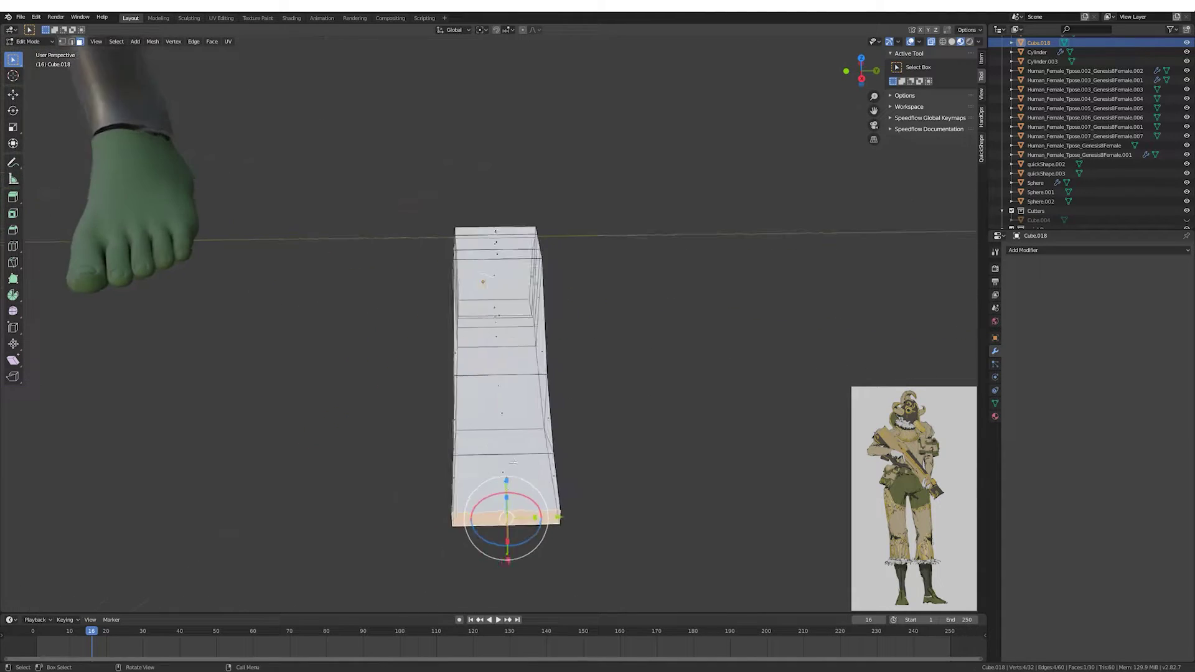
pyautogui.click(522, 29)
pyautogui.press('s')
pyautogui.press('x')
pyautogui.press('Escape')
pyautogui.moveTo(507, 396)
pyautogui.mouseDown(button='middle')
pyautogui.moveTo(492, 399)
pyautogui.moveTo(530, 411)
pyautogui.moveTo(380, 252)
pyautogui.mouseUp(button='middle')
pyautogui.press('g')
pyautogui.scroll(3, 491, 398)
pyautogui.click(492, 400)
pyautogui.press('s')
pyautogui.press('y')
# Turn off see-through display and merge the boot's overlapping vertices.
pyautogui.hotkey('alt', 'z')
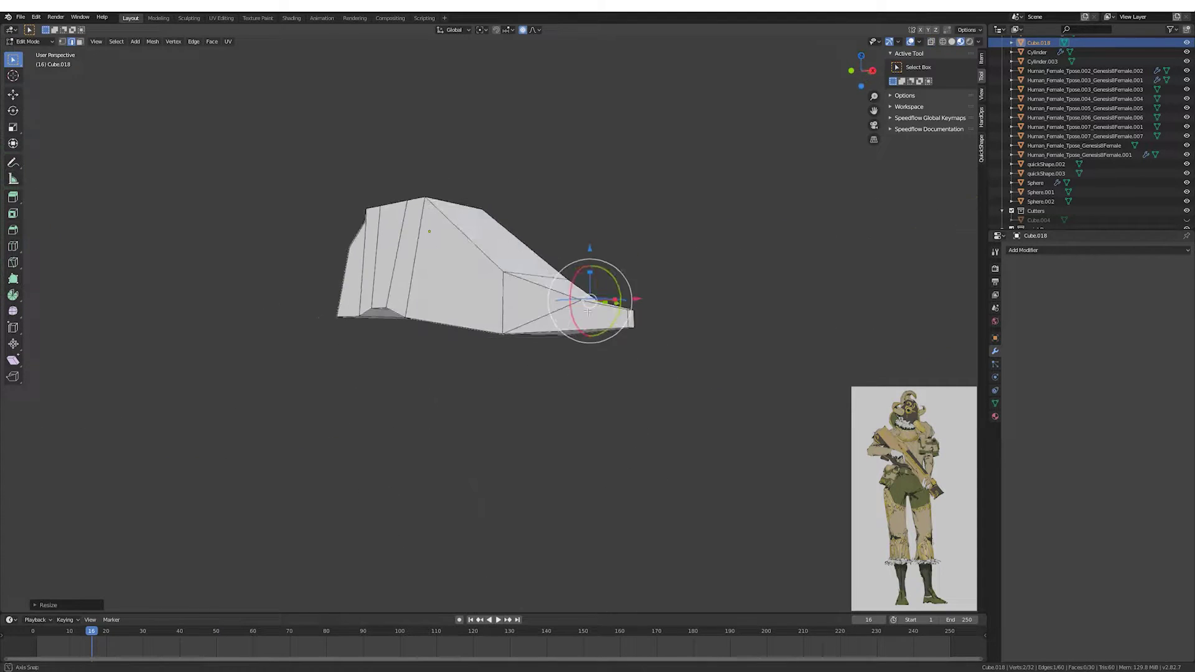
pyautogui.hotkey('alt', 'a')
pyautogui.press('2')
pyautogui.moveTo(516, 218); pyautogui.dragTo(414, 254, button='middle')
pyautogui.hotkey('ctrl', '`')
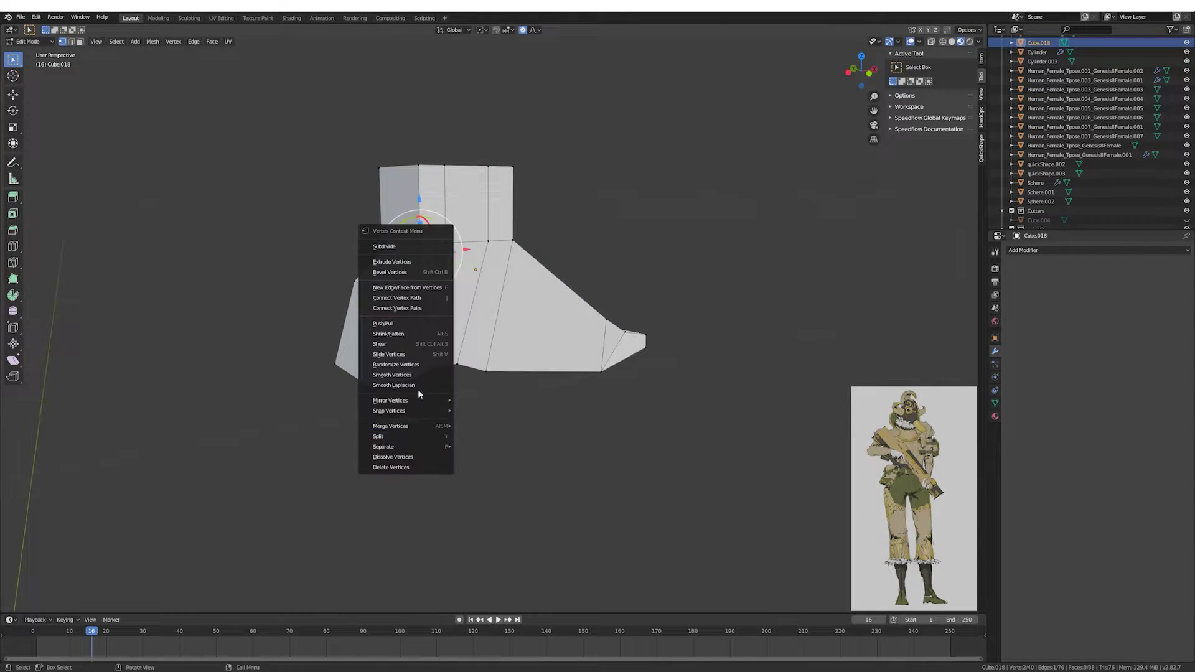
pyautogui.moveTo(419, 393); pyautogui.dragTo(342, 259, button='middle')
pyautogui.rightClick(373, 302)
pyautogui.click(440, 302)
# Add an edge loop on a vertical boot edge and adjust it with proportional falloff.
pyautogui.moveTo(440, 302); pyautogui.dragTo(459, 276, button='middle')
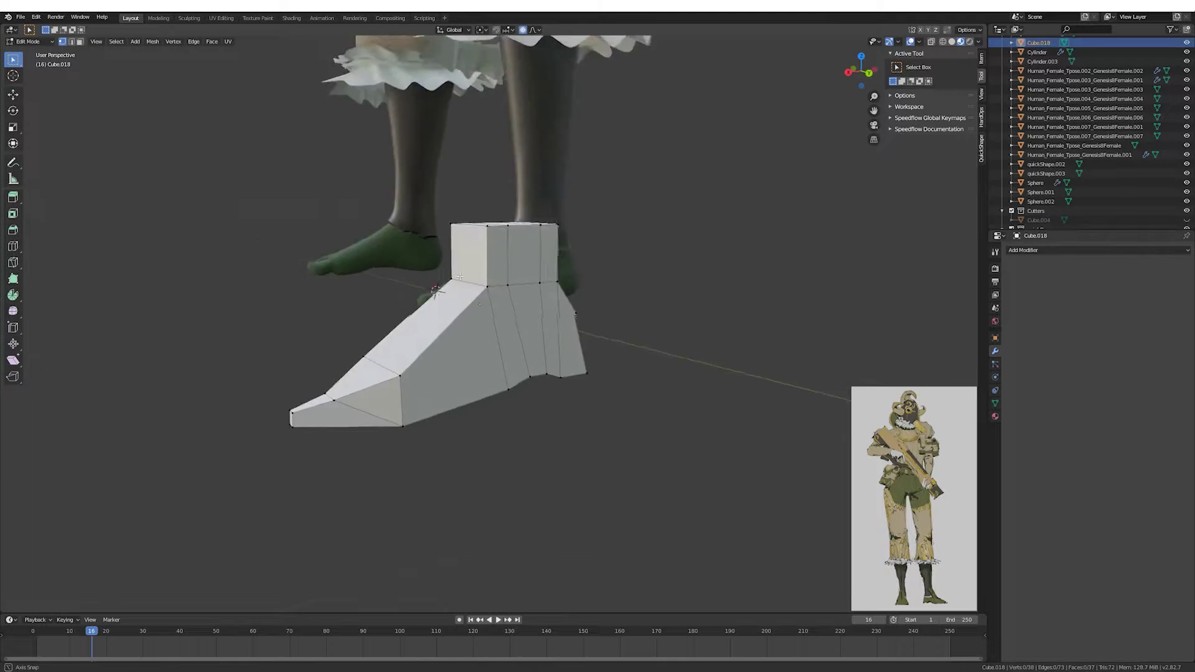
pyautogui.click(459, 276)
pyautogui.press('ctrl+KP_1')
pyautogui.click(597, 324)
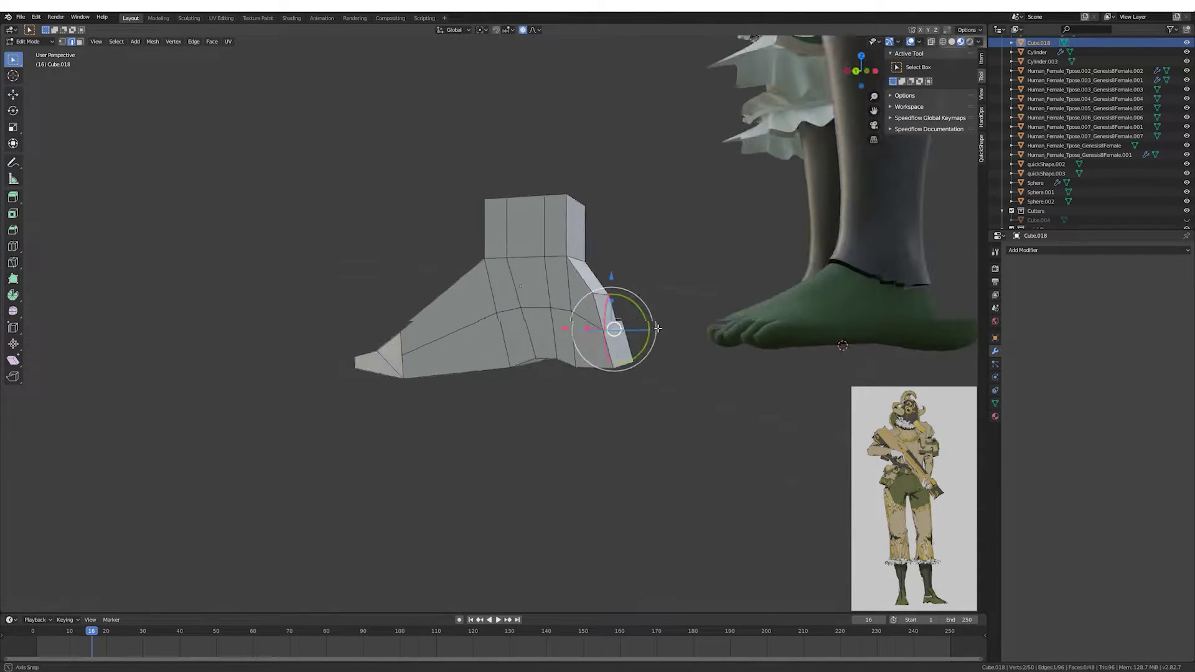
pyautogui.press('g')
pyautogui.press('Escape')
pyautogui.moveTo(687, 330); pyautogui.dragTo(510, 379, button='middle')
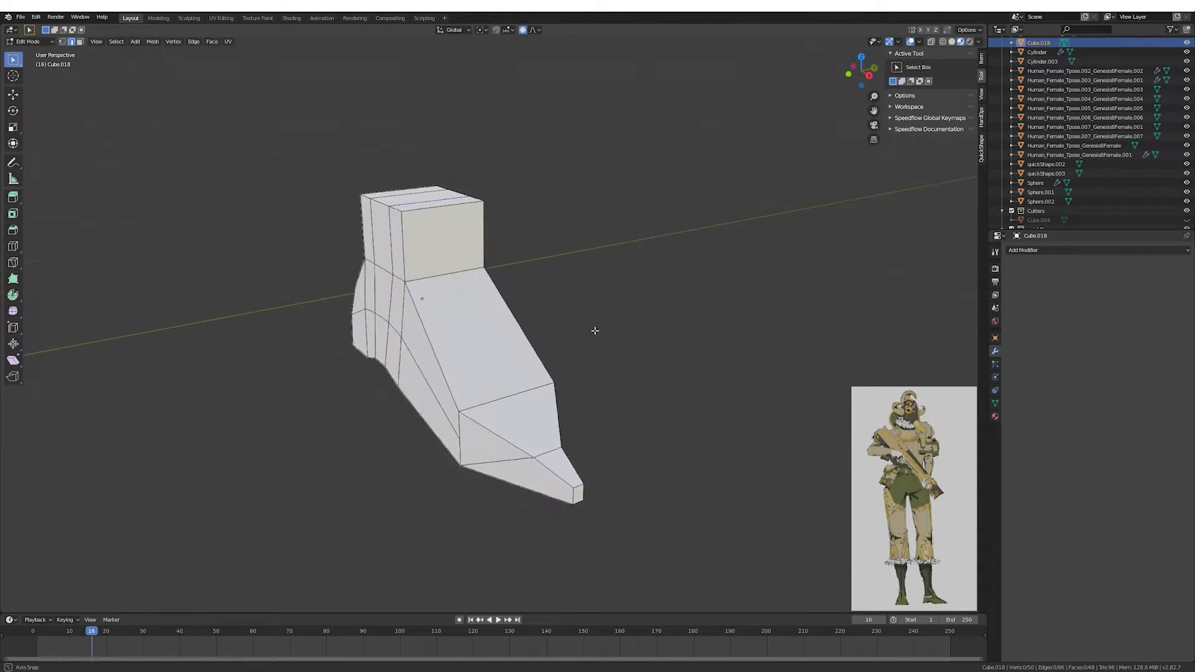
# Dissolve the extra edges near the toe.
pyautogui.press('x')
pyautogui.click(635, 394)
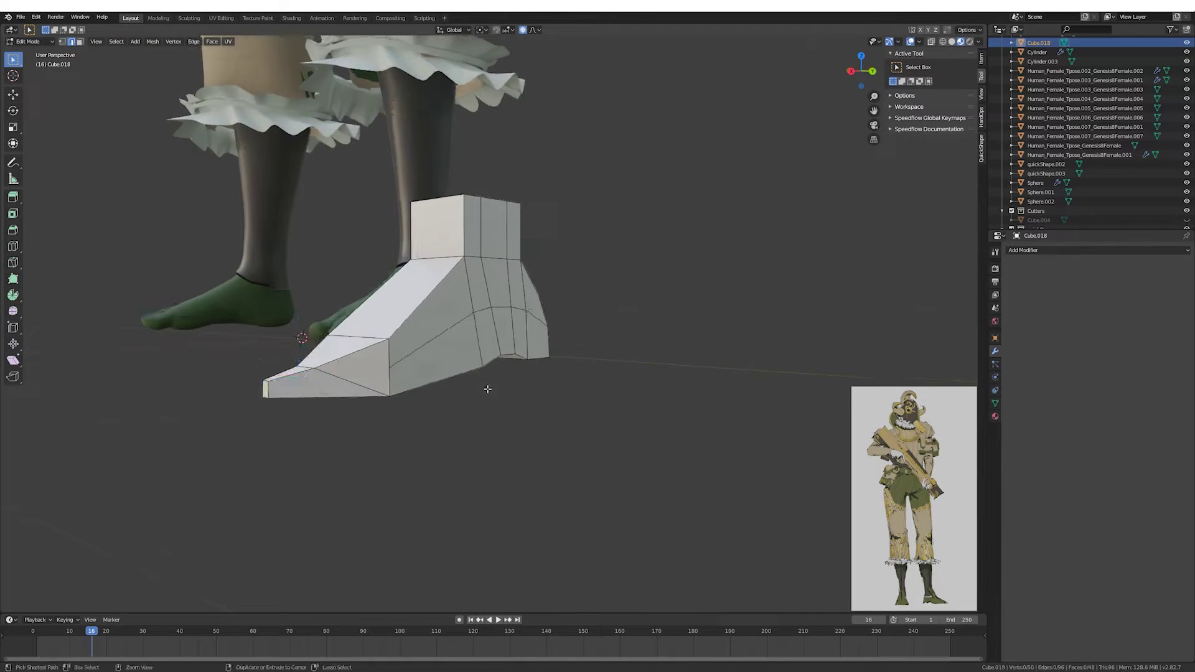
pyautogui.moveTo(635, 394); pyautogui.dragTo(599, 415, button='middle')
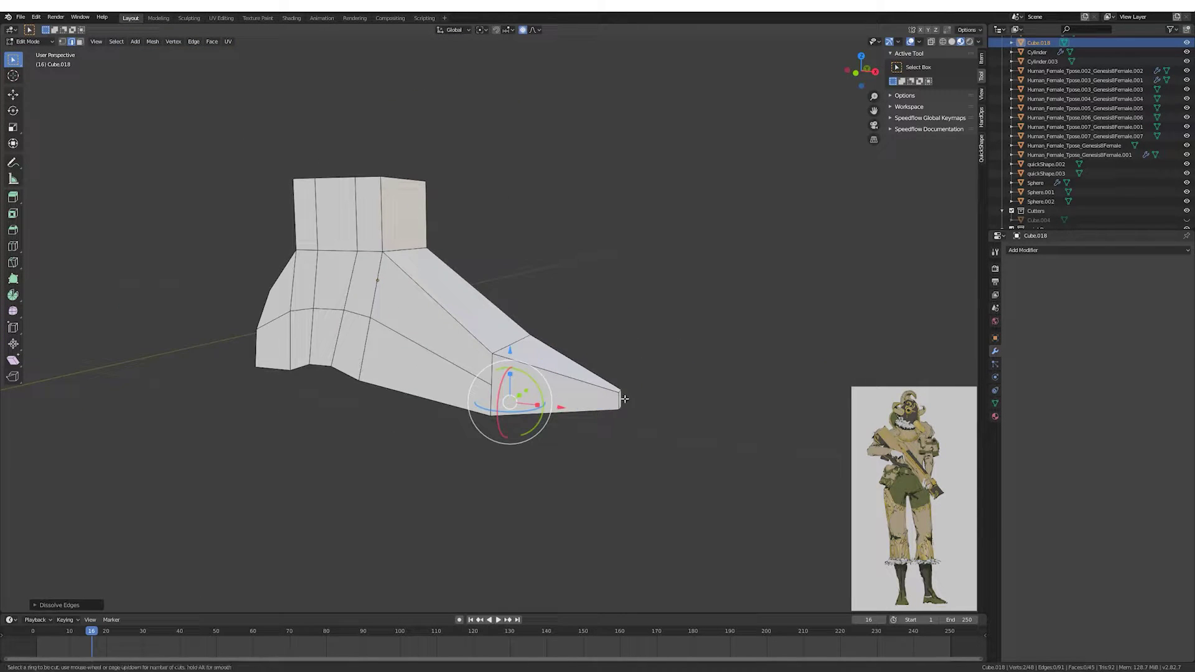
pyautogui.press('Escape')
pyautogui.moveTo(499, 381); pyautogui.dragTo(585, 334, button='middle')
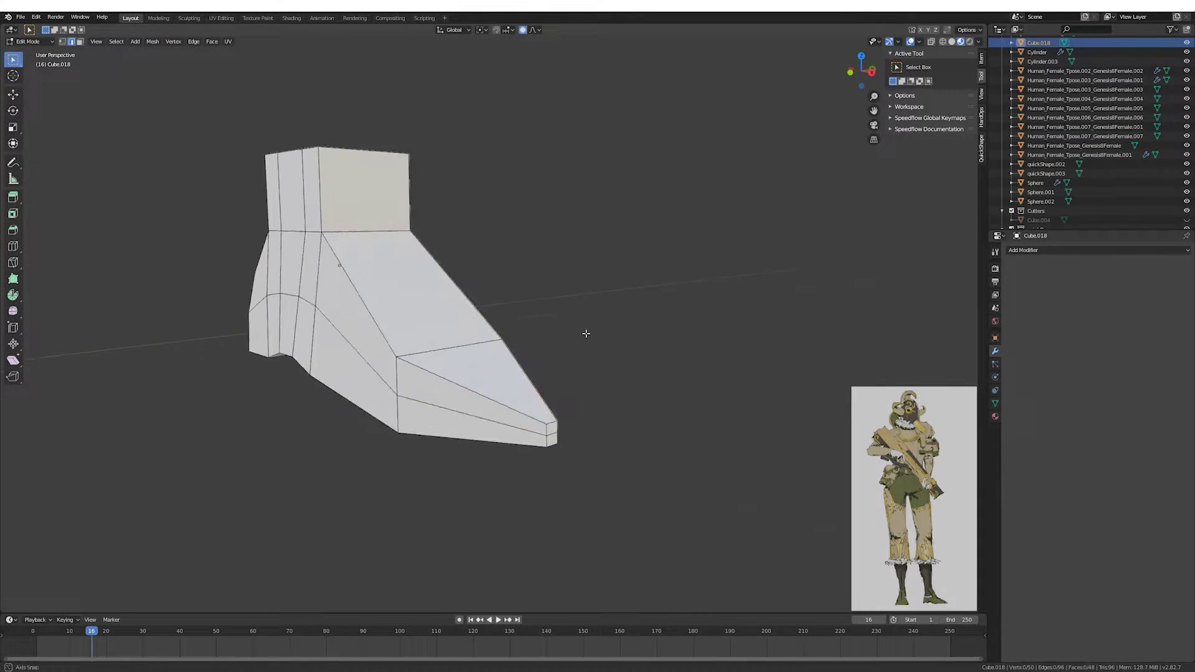
# Add level-1 Subdivision smoothing to the boot and scale the toe along Y.
pyautogui.press('Tab')
pyautogui.hotkey('ctrl', '1')
pyautogui.moveTo(636, 364); pyautogui.dragTo(569, 382, button='middle')
pyautogui.press('Tab')
pyautogui.click(568, 383)
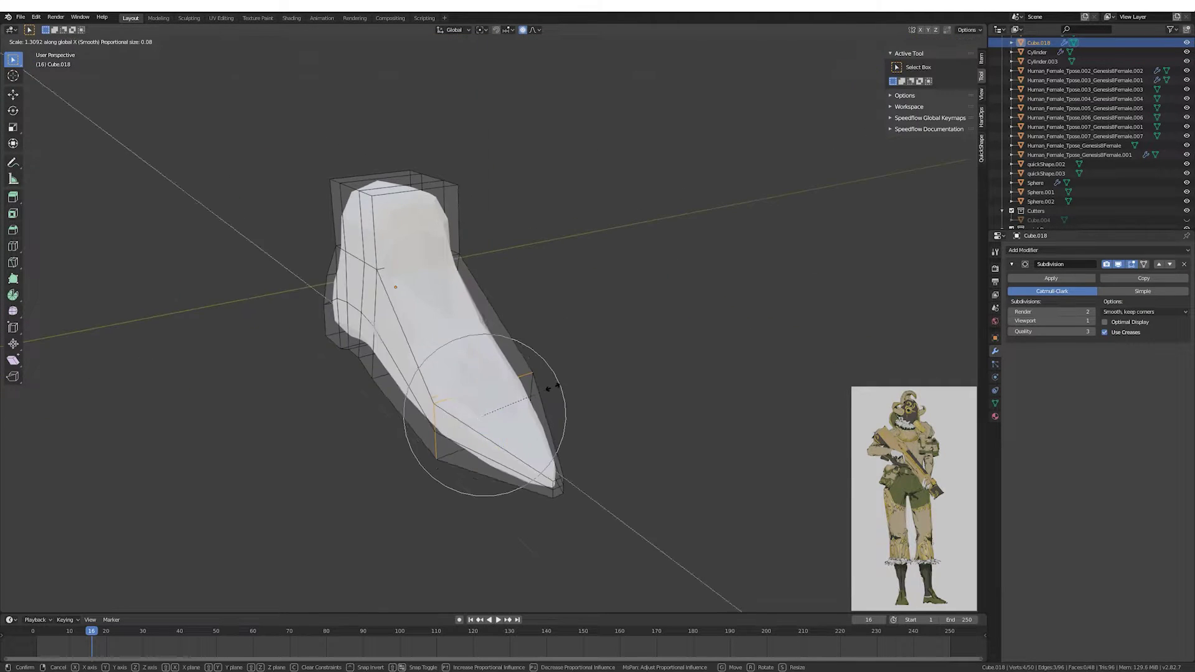
pyautogui.press('s')
pyautogui.press('y')
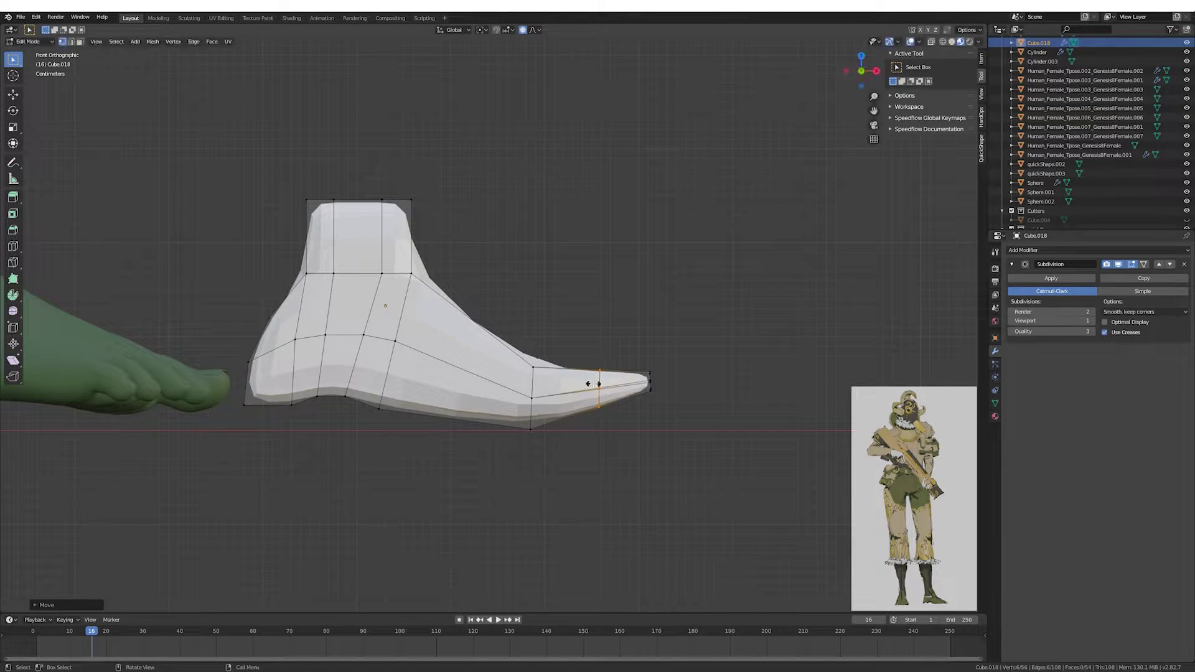
pyautogui.moveTo(326, 424); pyautogui.dragTo(413, 337, button='middle')
# Raise the heel vertex from the back view and check the smoothed boot.
pyautogui.hotkey('ctrl', 'r')
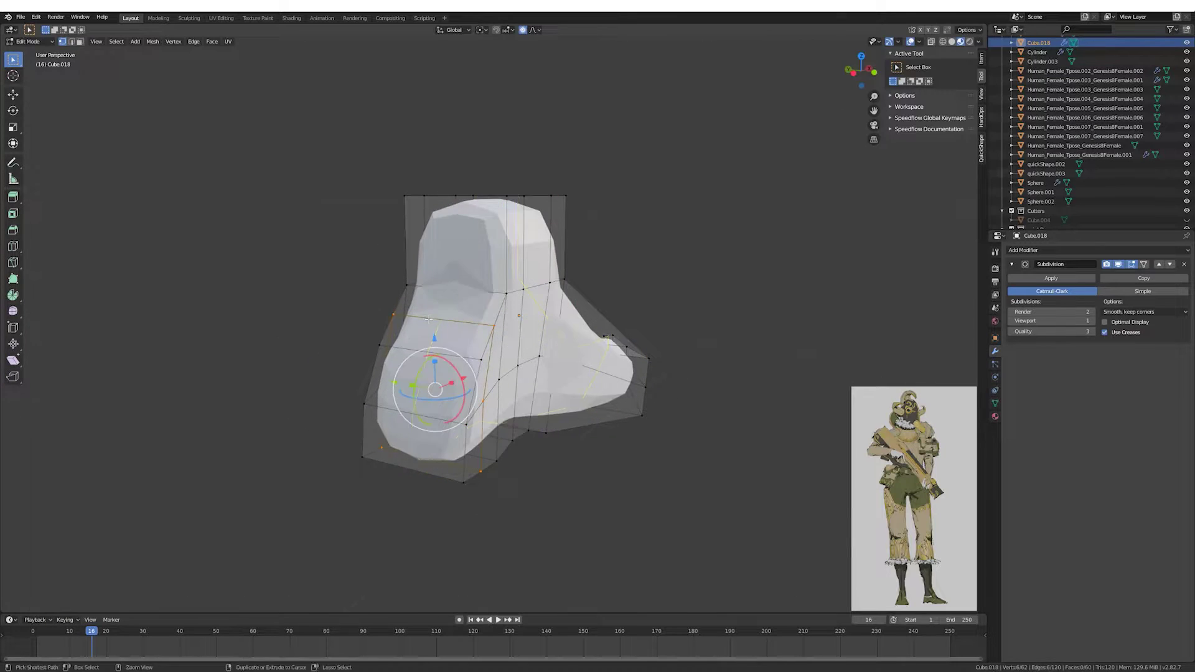
pyautogui.press('Escape')
pyautogui.moveTo(553, 350); pyautogui.dragTo(665, 208, button='middle')
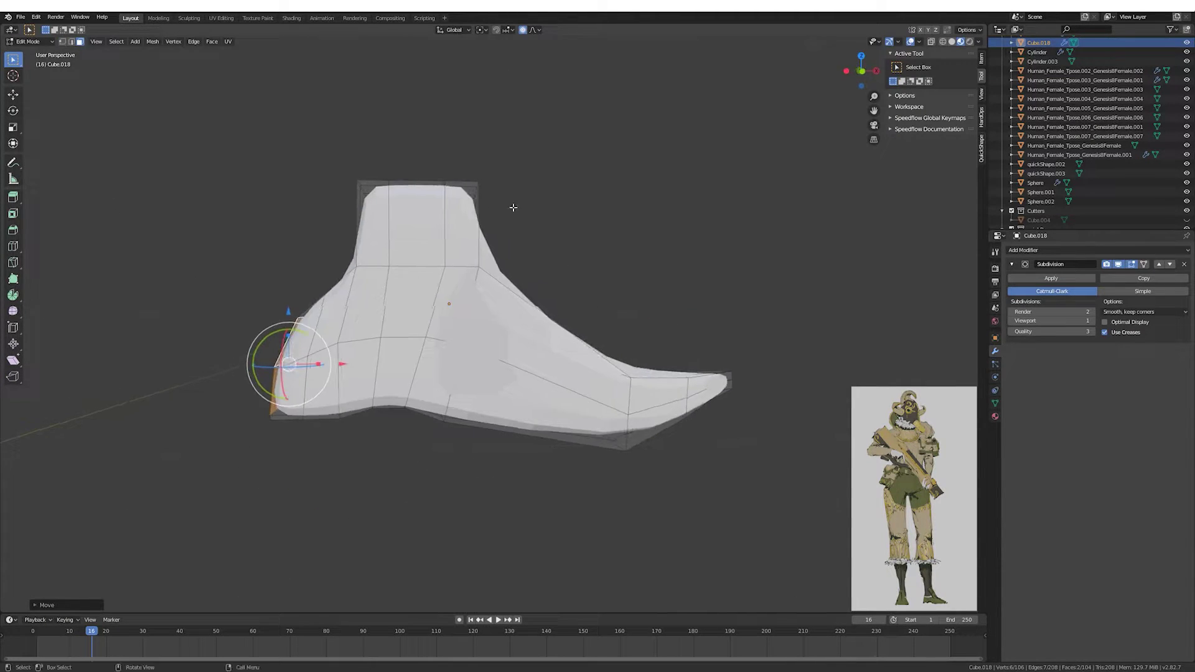
pyautogui.click(704, 269)
pyautogui.moveTo(705, 269); pyautogui.dragTo(460, 401, button='middle')
pyautogui.press('Tab')
pyautogui.press('Tab')
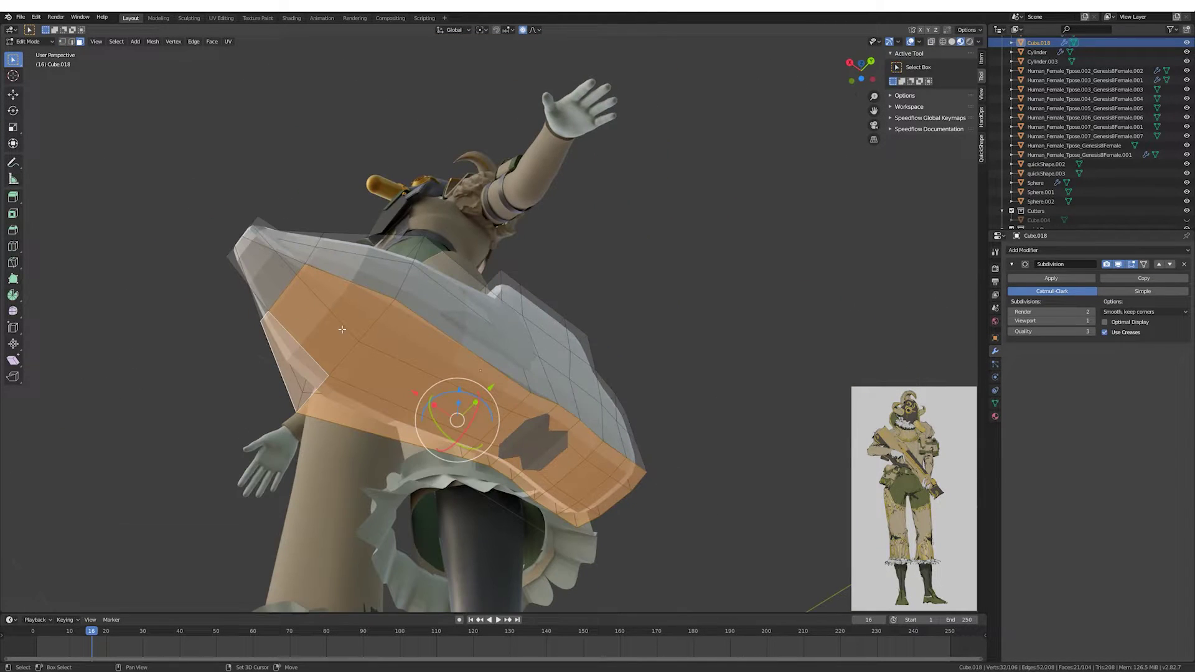
# Scale the boot's top edge along the Y axis.
pyautogui.moveTo(341, 446)
pyautogui.mouseDown(button='middle')
pyautogui.moveTo(521, 195)
pyautogui.moveTo(615, 381)
pyautogui.mouseUp(button='middle')
pyautogui.click(520, 195)
pyautogui.click(480, 167)
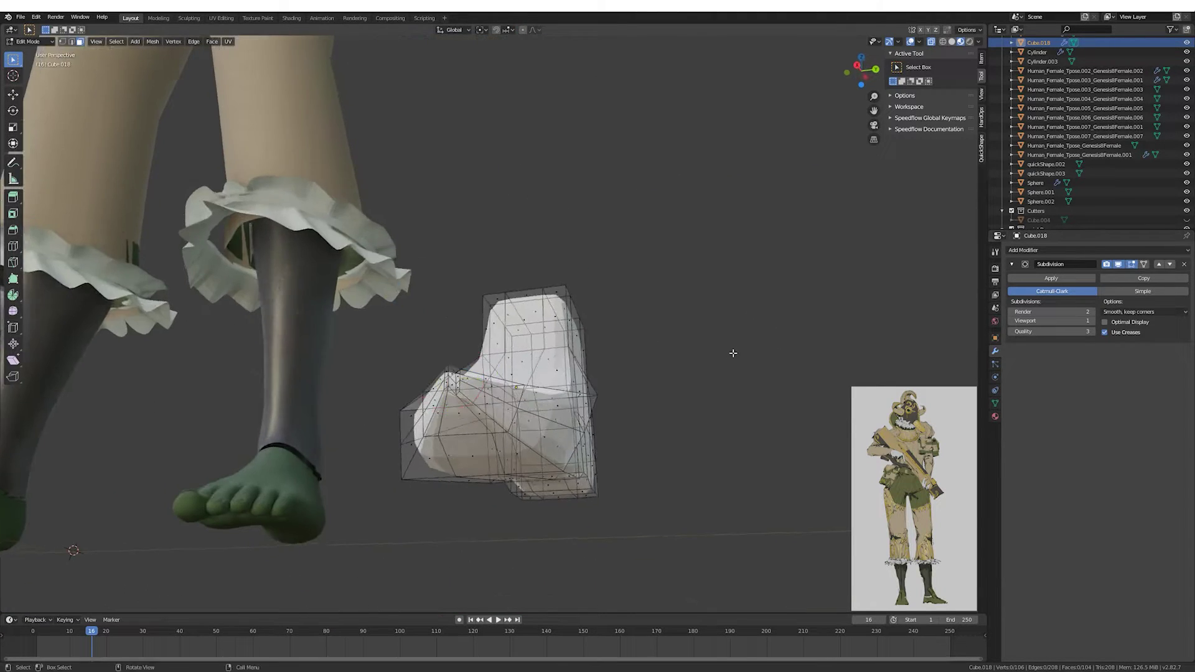
pyautogui.press('KP_5')
# Select the lower band and underside faces of the boot for the sole.
pyautogui.keyDown('ctrl'); pyautogui.click(739, 405); pyautogui.keyUp('ctrl')
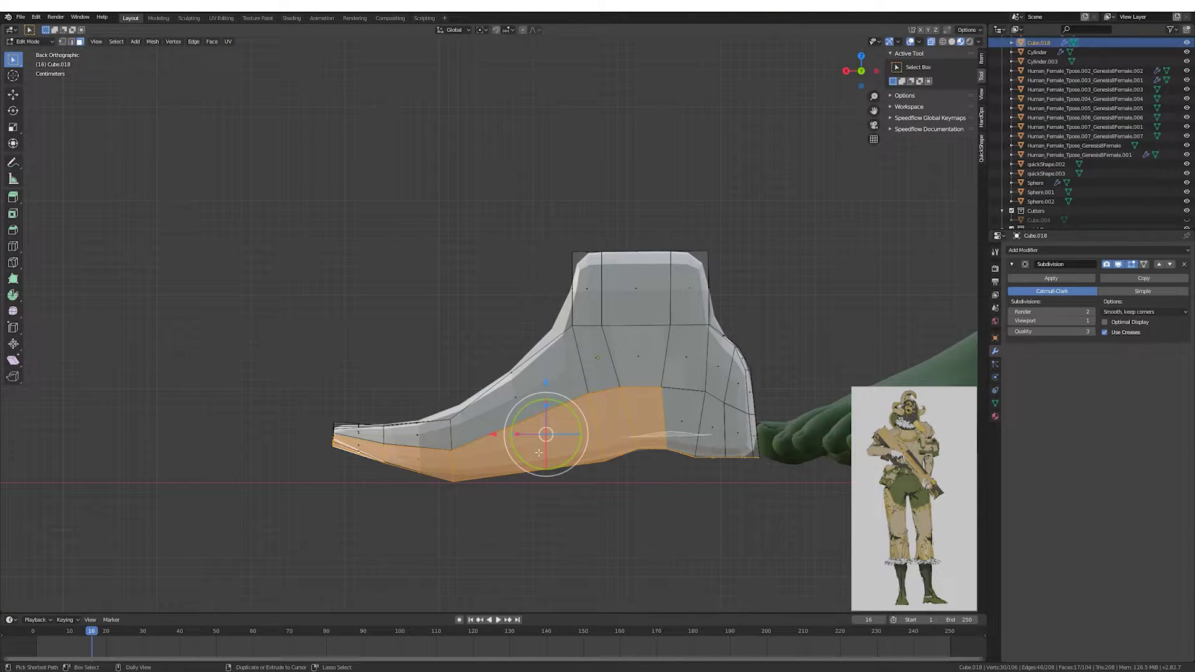
pyautogui.moveTo(342, 424); pyautogui.dragTo(476, 180, button='middle')
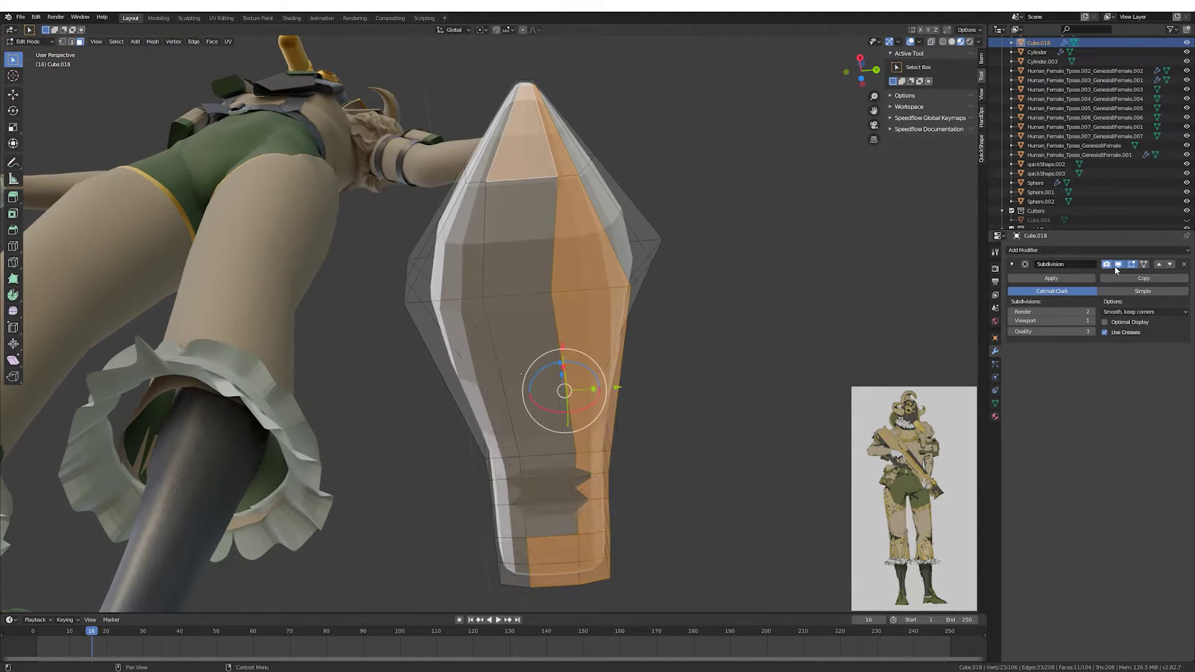
pyautogui.keyDown('shift'); pyautogui.click(476, 180); pyautogui.keyUp('shift')
pyautogui.keyDown('ctrl'); pyautogui.click(605, 535); pyautogui.keyUp('ctrl')
pyautogui.moveTo(605, 536); pyautogui.dragTo(556, 303, button='middle')
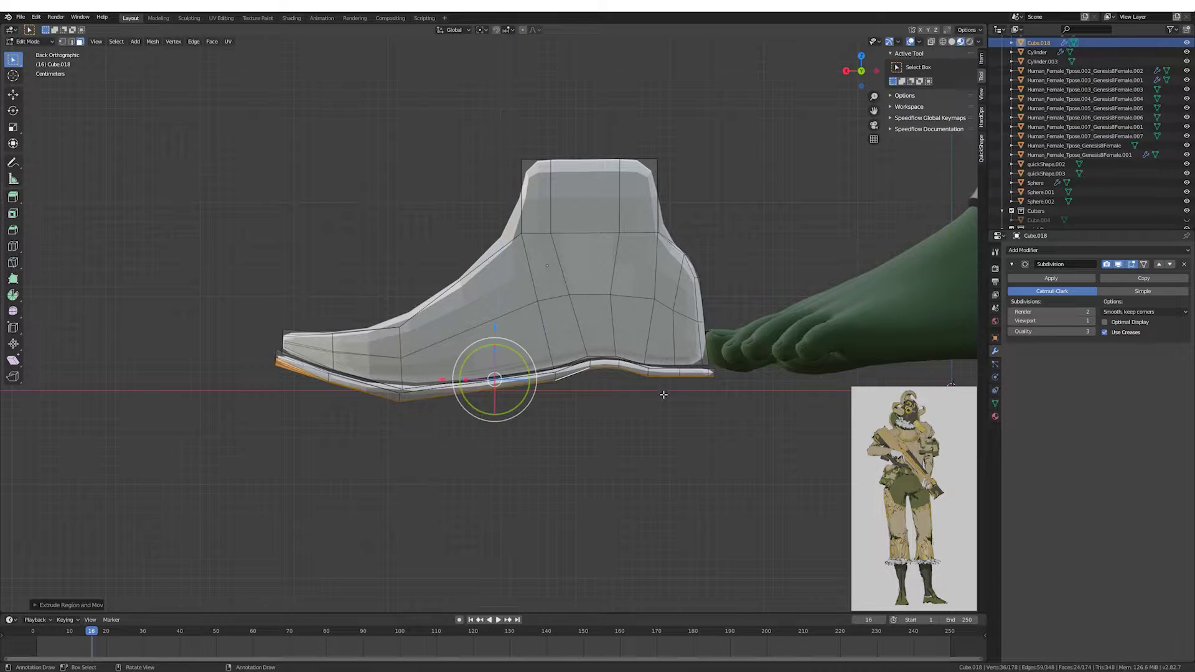
# Undo the first sole attempt and re-extrude the sole flattened with esz0.
pyautogui.press('Escape')
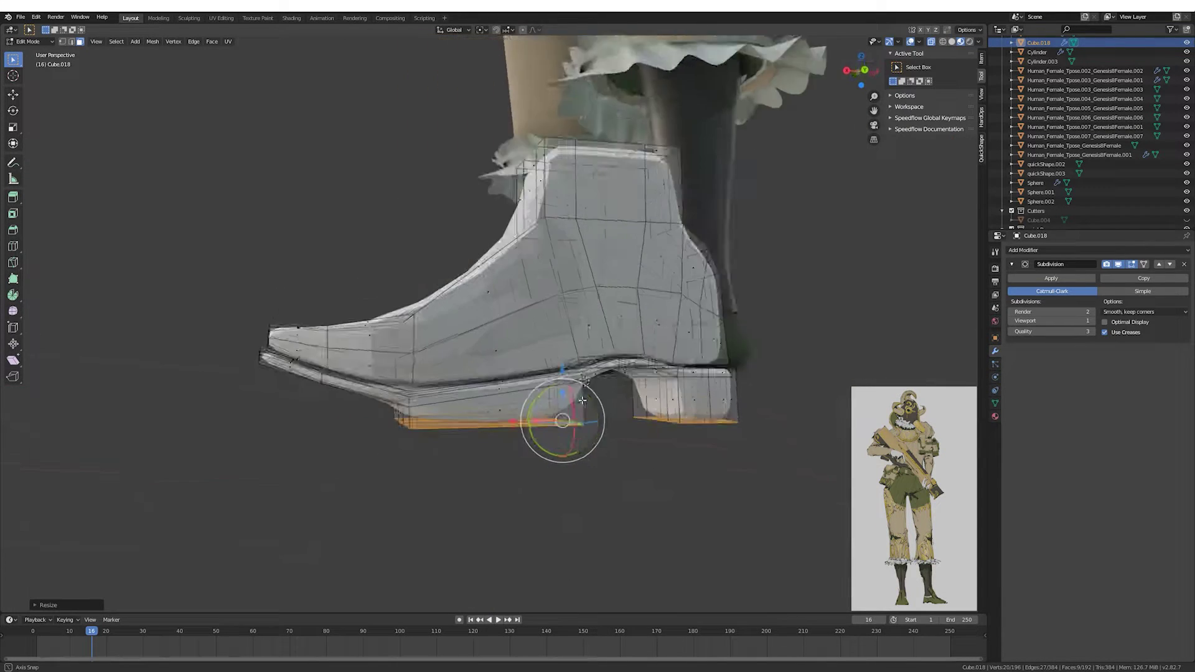
pyautogui.hotkey('ctrl', 'z')
pyautogui.moveTo(393, 393); pyautogui.dragTo(507, 367, button='middle')
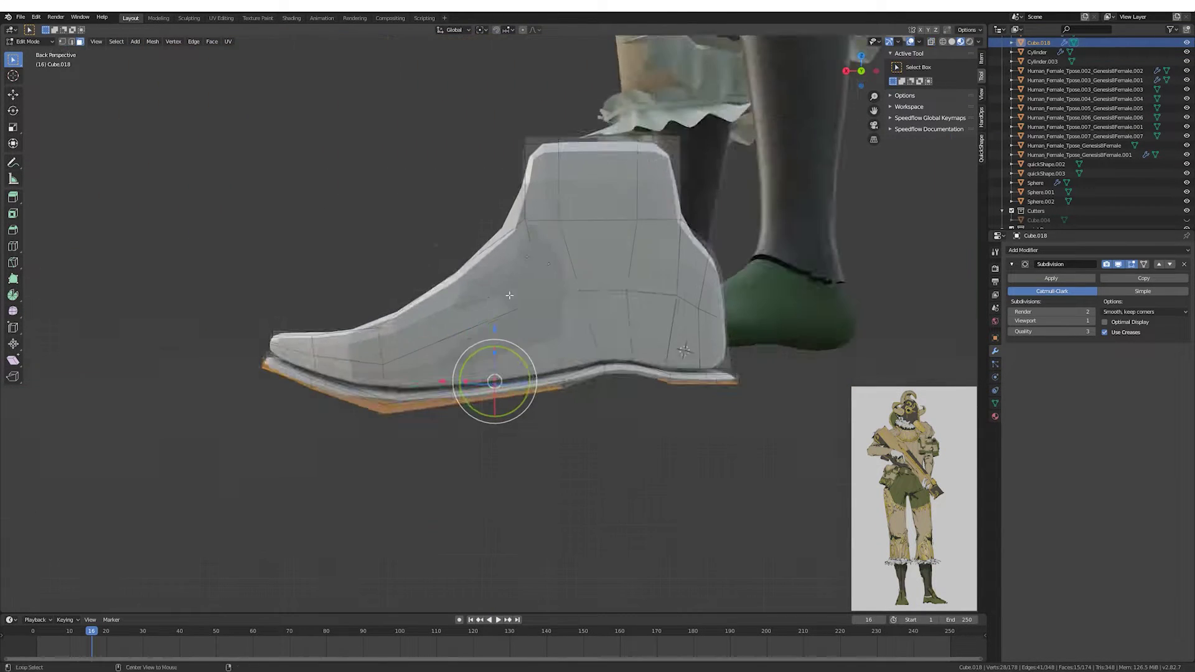
pyautogui.write('esz0')
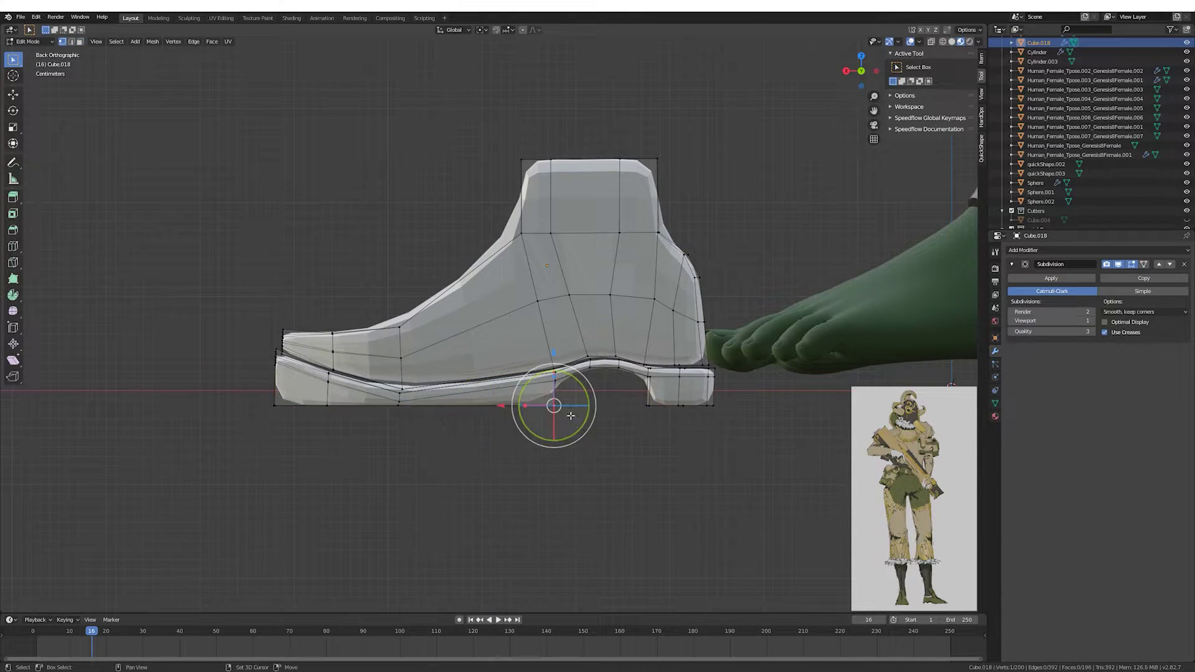
pyautogui.keyDown('shift'); pyautogui.moveTo(570, 415); pyautogui.dragTo(517, 415, button='middle'); pyautogui.keyUp('shift')
# Move the toe's bottom corner vertices and select the grown heel and sole faces.
pyautogui.moveTo(212, 398); pyautogui.dragTo(246, 418)
pyautogui.press('g')
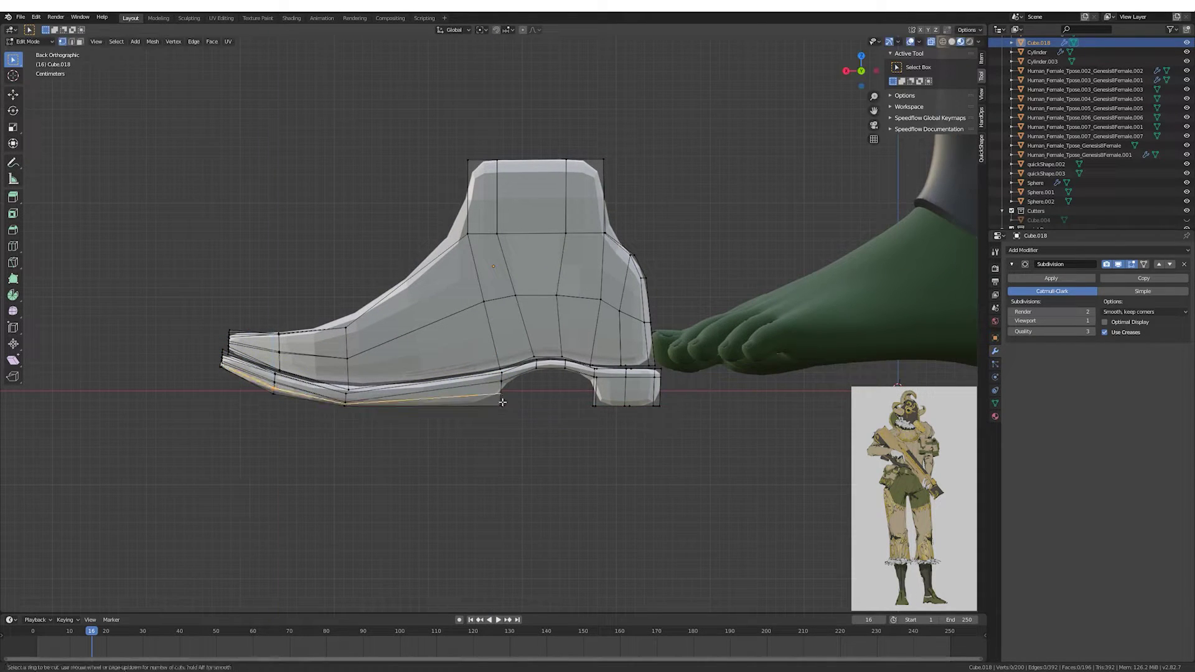
pyautogui.click(649, 396)
pyautogui.press('ctrl+KP_Add')
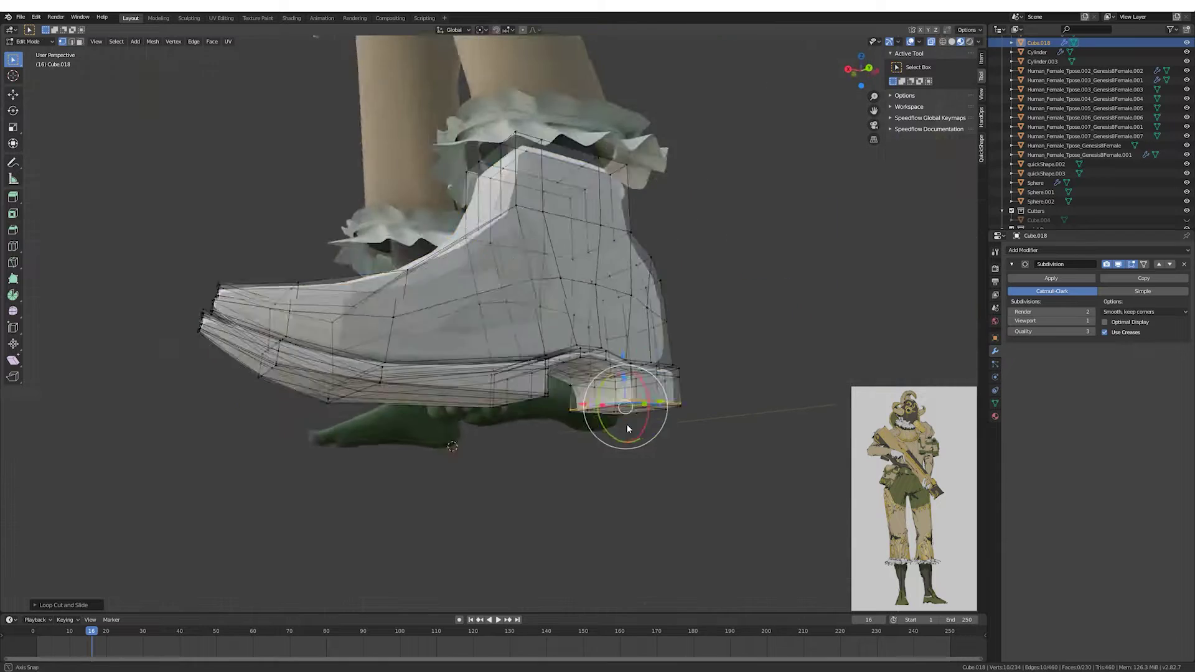
pyautogui.moveTo(649, 395)
pyautogui.mouseDown(button='middle')
pyautogui.moveTo(537, 280)
pyautogui.moveTo(524, 313)
pyautogui.moveTo(536, 324)
pyautogui.moveTo(434, 356)
pyautogui.moveTo(473, 206)
pyautogui.moveTo(547, 300)
pyautogui.moveTo(554, 278)
pyautogui.moveTo(581, 316)
pyautogui.moveTo(555, 341)
pyautogui.moveTo(591, 337)
pyautogui.mouseUp(button='middle')
# Select a vertical edge loop around the boot and the vertices at its top.
pyautogui.hotkey('alt', 'a')
pyautogui.press('2')
pyautogui.keyDown('alt'); pyautogui.click(535, 324); pyautogui.keyUp('alt')
pyautogui.press('1')
pyautogui.click(480, 200)
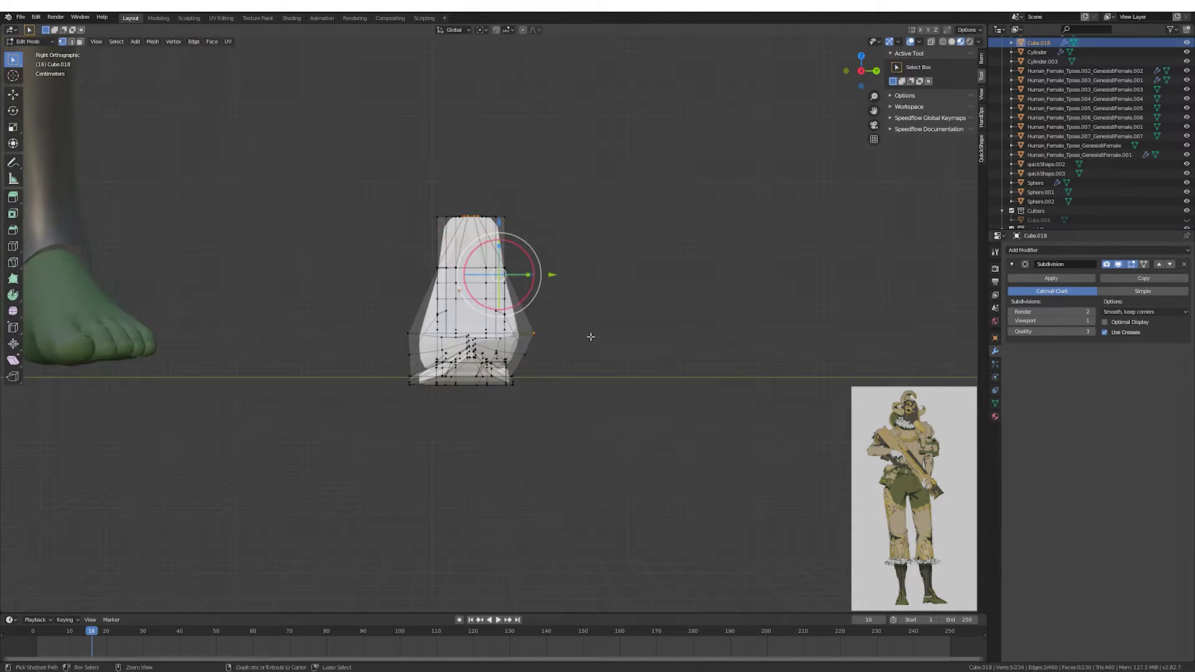
# Undo and cancel the stray vertex moves on the boot upper and sole.
pyautogui.hotkey('ctrl', 'z')
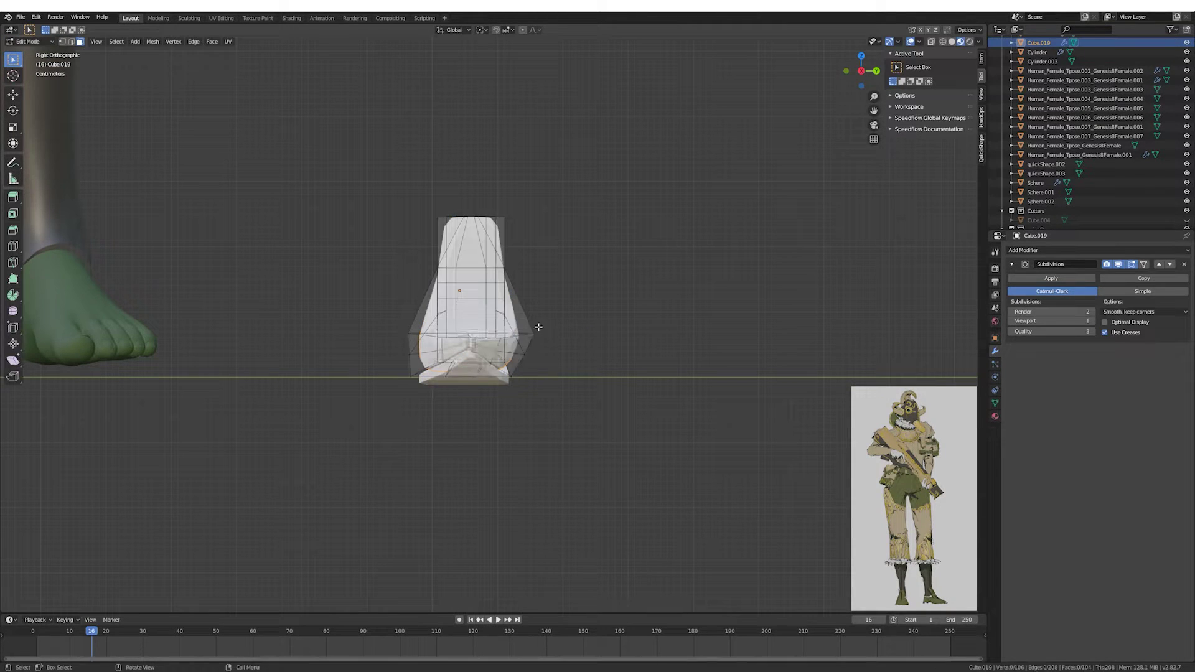
pyautogui.click(540, 287)
pyautogui.moveTo(540, 287)
pyautogui.mouseDown(button='middle')
pyautogui.moveTo(397, 282)
pyautogui.moveTo(449, 295)
pyautogui.mouseUp(button='middle')
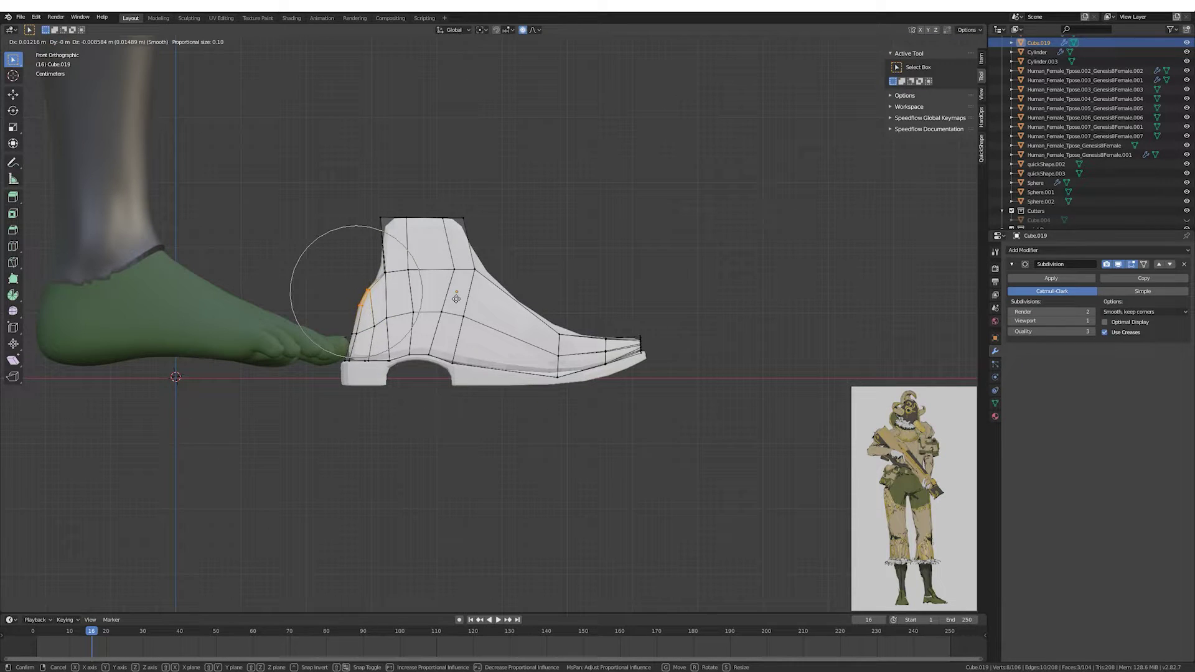
pyautogui.press('Escape')
pyautogui.hotkey('ctrl', 'z')
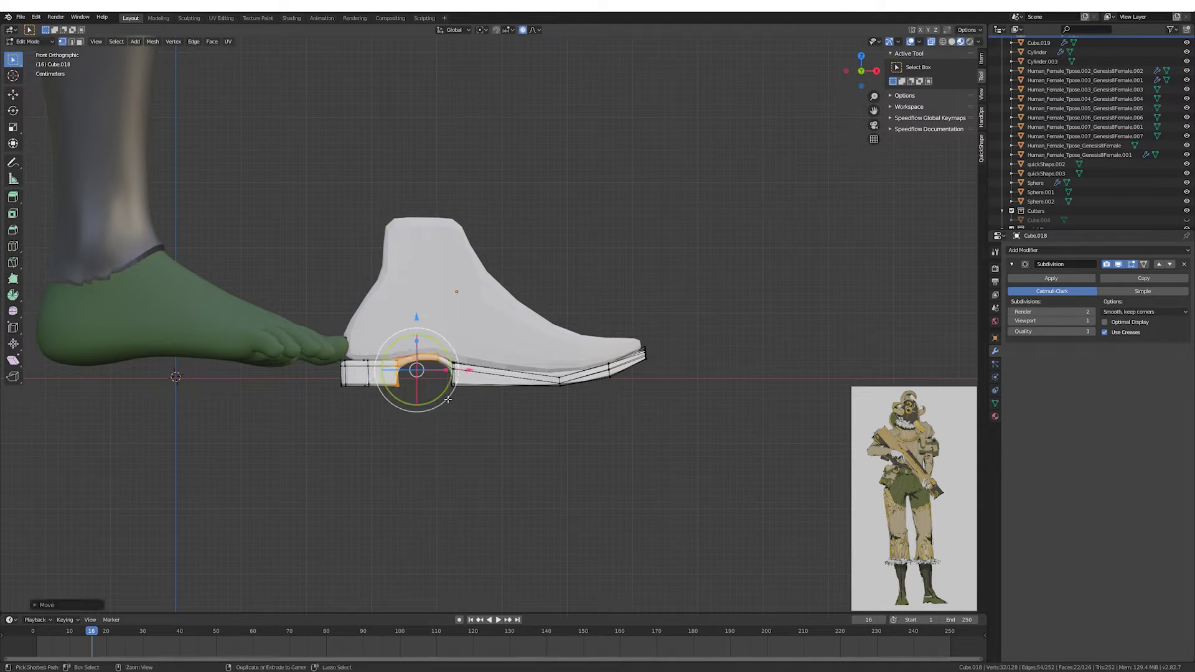
pyautogui.press('Escape')
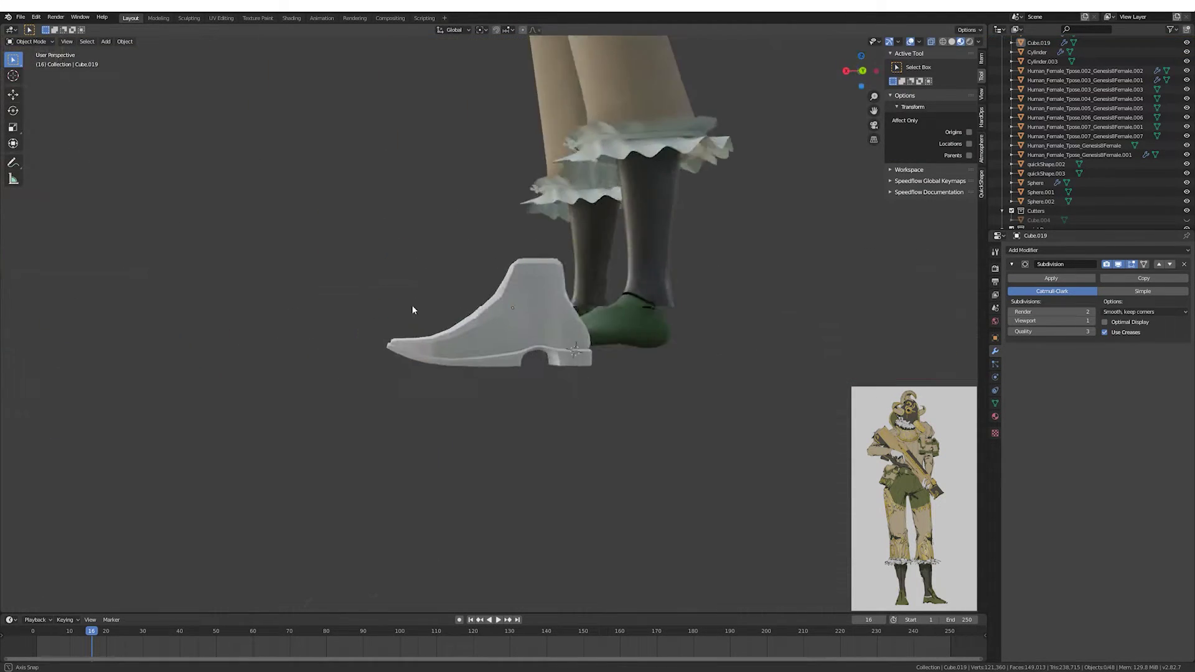
# Select the top of the boot, then leave Edit Mode and pick a boot piece.
pyautogui.moveTo(480, 363); pyautogui.dragTo(537, 241, button='middle')
pyautogui.moveTo(533, 207); pyautogui.dragTo(395, 347)
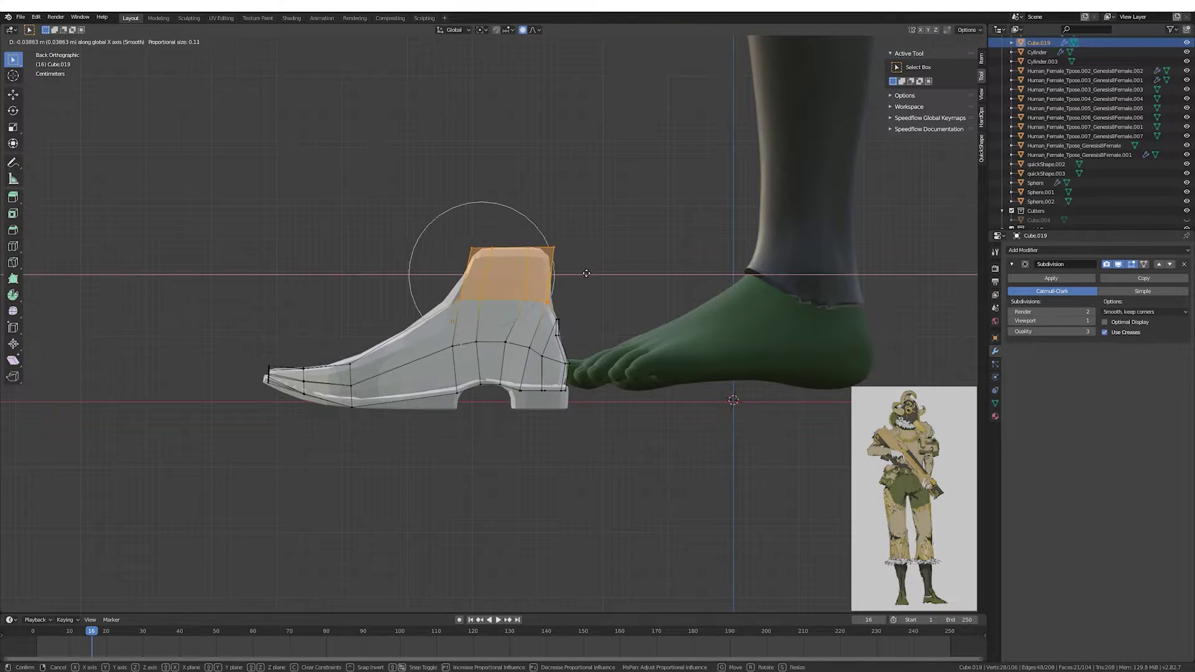
pyautogui.press('Tab')
pyautogui.moveTo(467, 262)
pyautogui.mouseDown(button='middle')
pyautogui.moveTo(618, 289)
pyautogui.moveTo(519, 369)
pyautogui.moveTo(592, 299)
pyautogui.moveTo(622, 324)
pyautogui.moveTo(662, 331)
pyautogui.moveTo(561, 320)
pyautogui.mouseUp(button='middle')
pyautogui.click(518, 369)
# Move the face strip along the boot upper's top with proportional falloff.
pyautogui.press('Tab')
pyautogui.scroll(2, 622, 324)
pyautogui.scroll(3, 662, 330)
pyautogui.keyDown('alt'); pyautogui.click(560, 320); pyautogui.keyUp('alt')
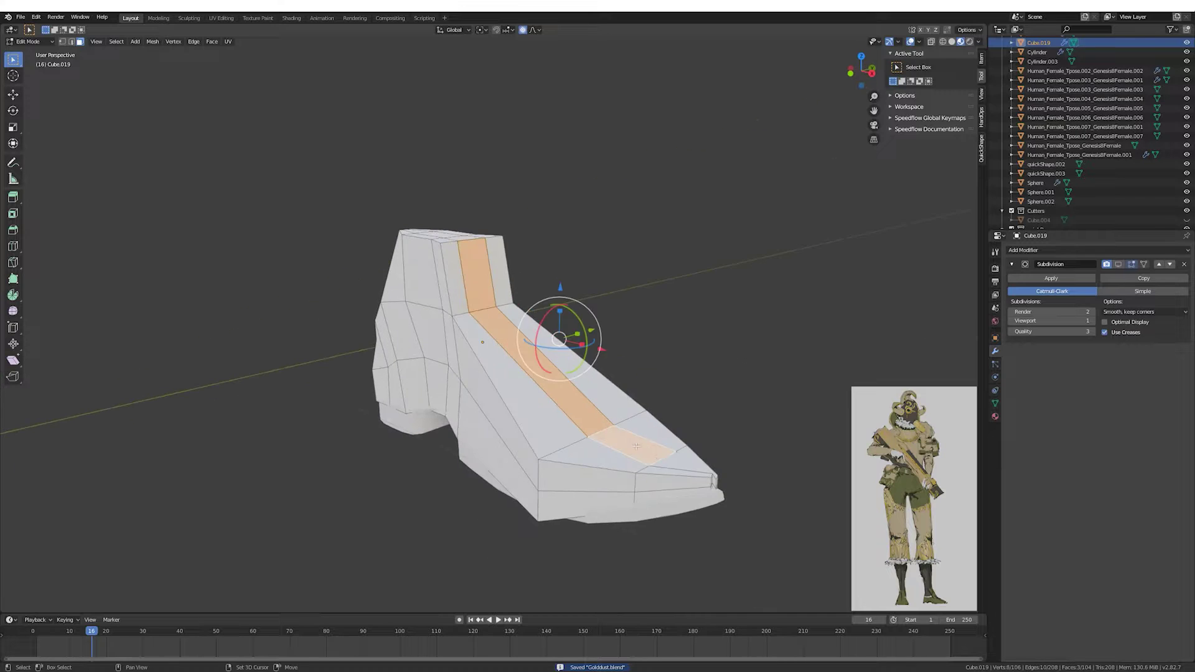
pyautogui.press('g')
pyautogui.click(733, 325)
# Scale the top strip along Y and proportionally reshape the shoe tip.
pyautogui.scroll(-3, 733, 325)
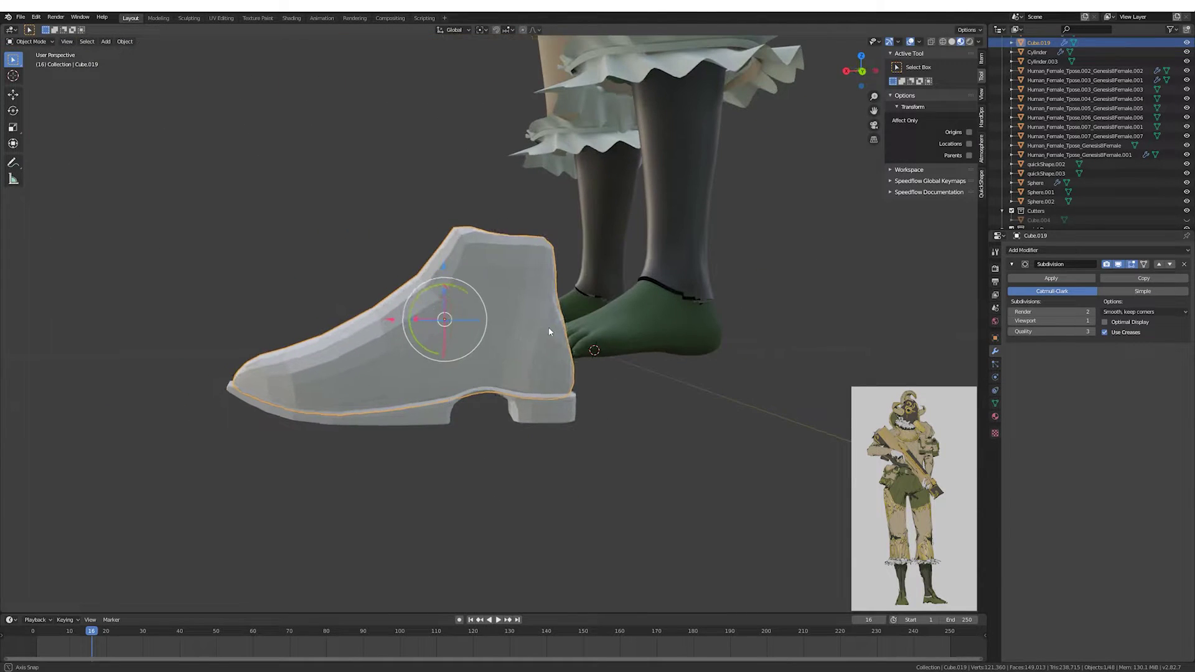
pyautogui.moveTo(552, 328); pyautogui.dragTo(439, 340, button='middle')
pyautogui.press('s')
pyautogui.press('y')
pyautogui.click(439, 340)
pyautogui.press('ctrl+KP_1')
pyautogui.press('g')
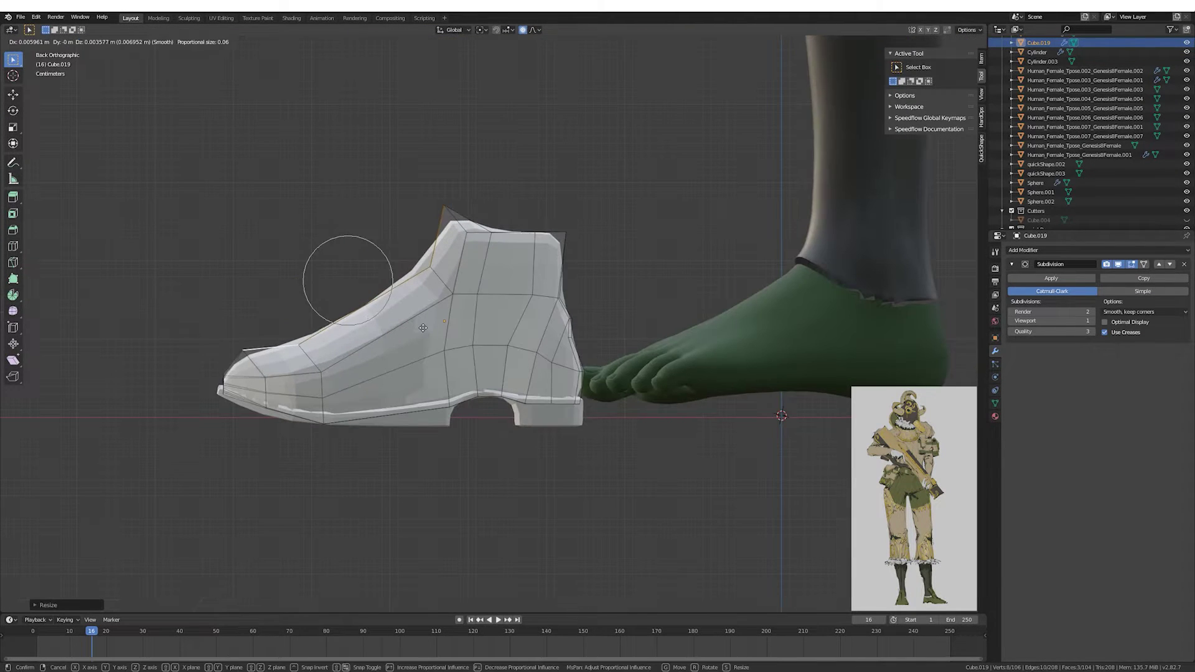
pyautogui.click(516, 84)
# Adjust an edge loop near the shoe's bottom and return to Object Mode.
pyautogui.moveTo(517, 84); pyautogui.dragTo(485, 198, button='middle')
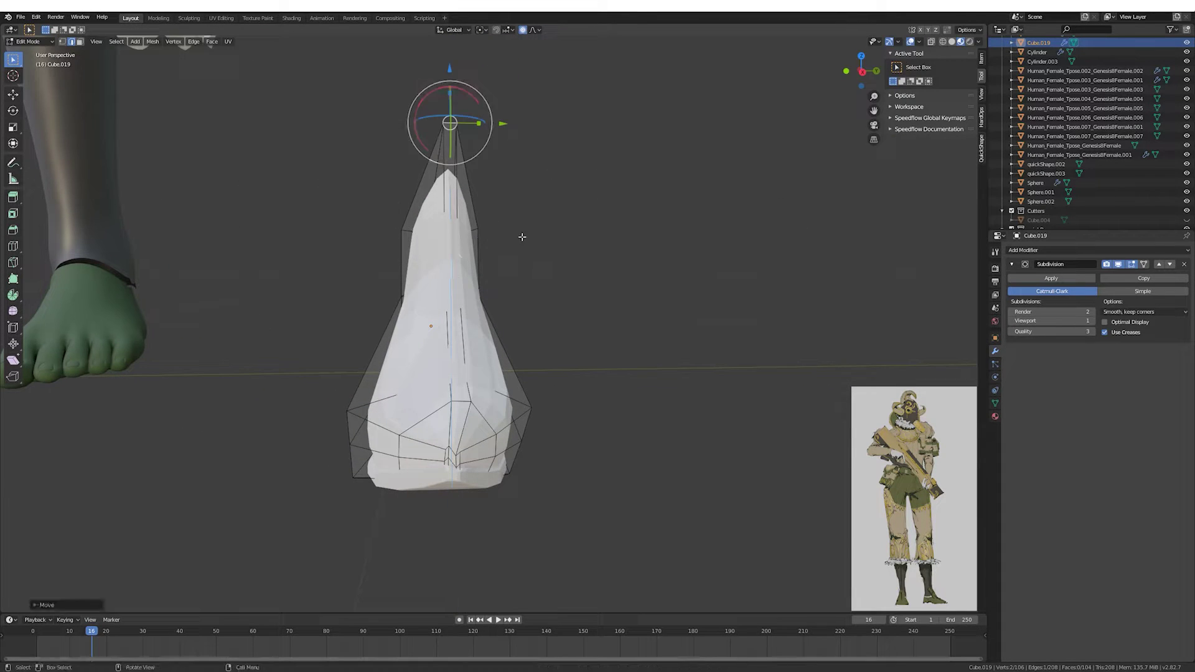
pyautogui.keyDown('alt'); pyautogui.click(461, 450); pyautogui.keyUp('alt')
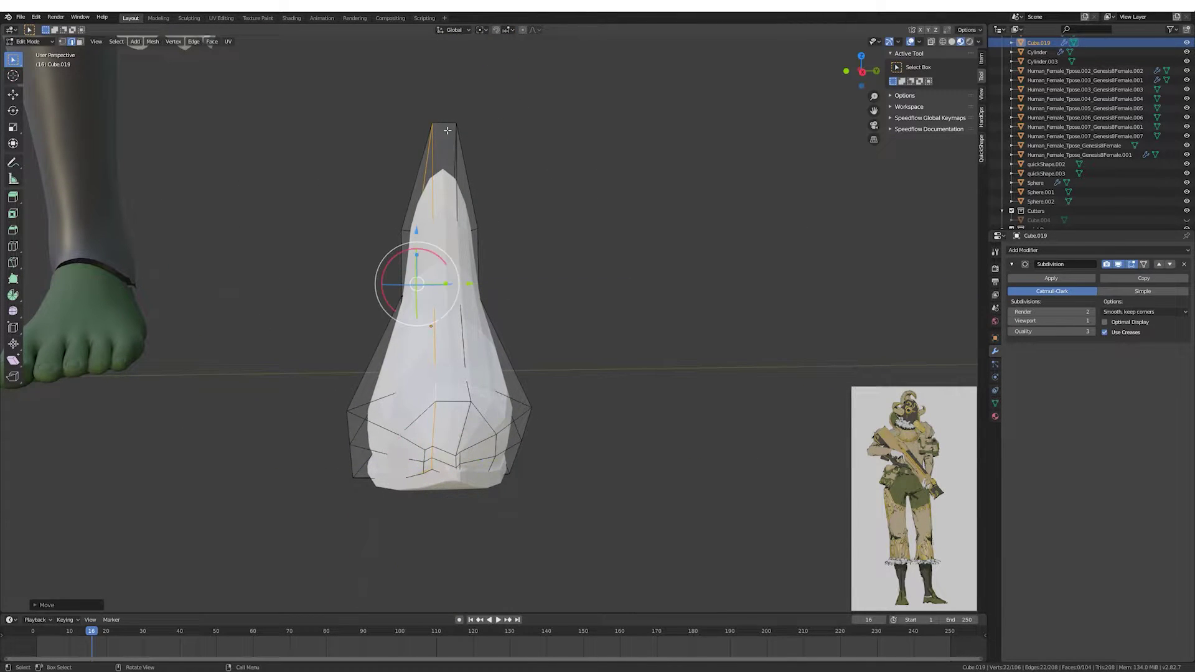
pyautogui.moveTo(447, 130); pyautogui.dragTo(600, 288, button='middle')
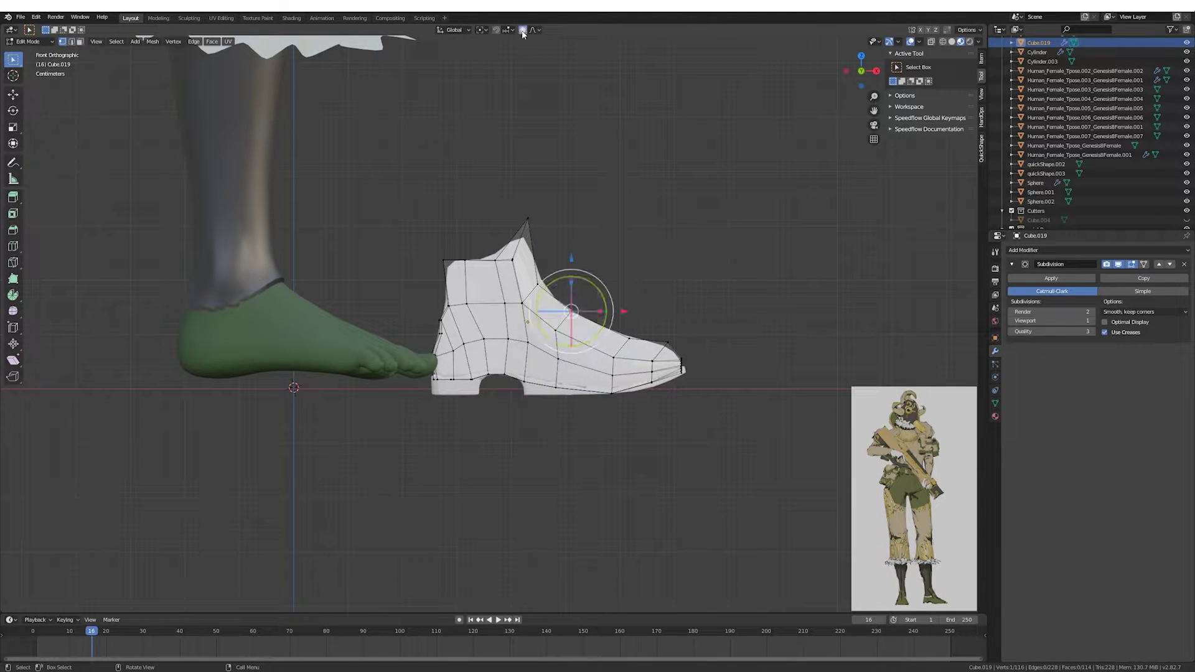
pyautogui.click(633, 239)
pyautogui.press('Tab')
pyautogui.moveTo(632, 239); pyautogui.dragTo(543, 301, button='middle')
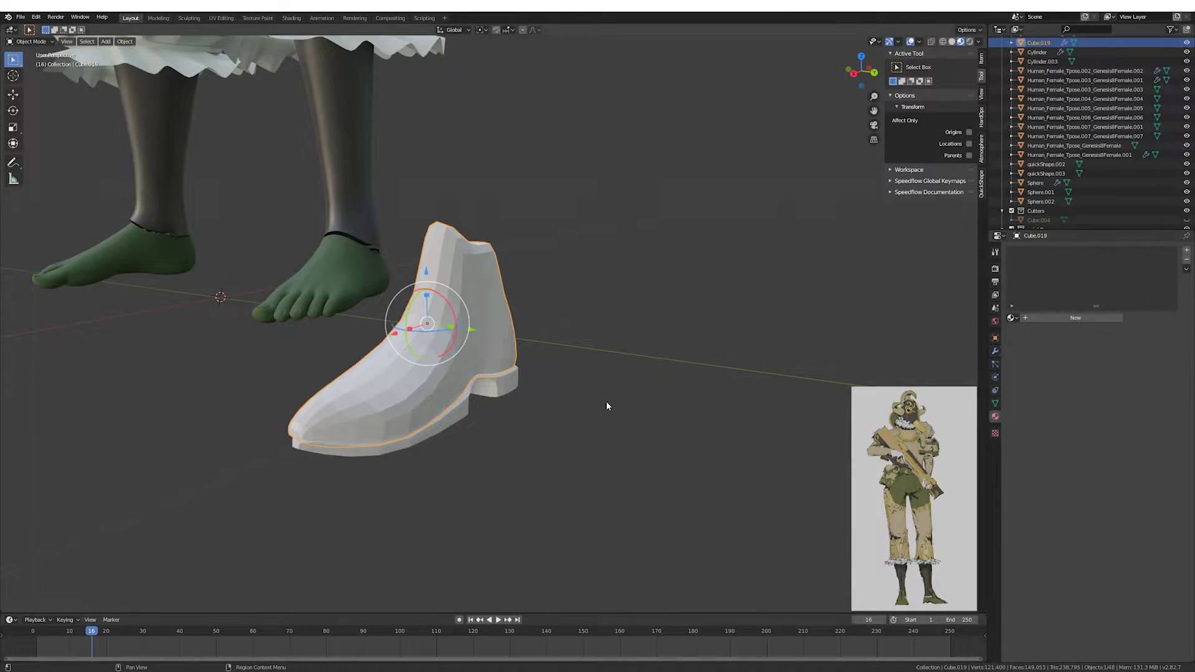
# Give the shoe the Rubber_Black material and copy Cloth_Green's base colour onto it.
pyautogui.click(1012, 317)
pyautogui.click(1031, 340)
pyautogui.click(1187, 269)
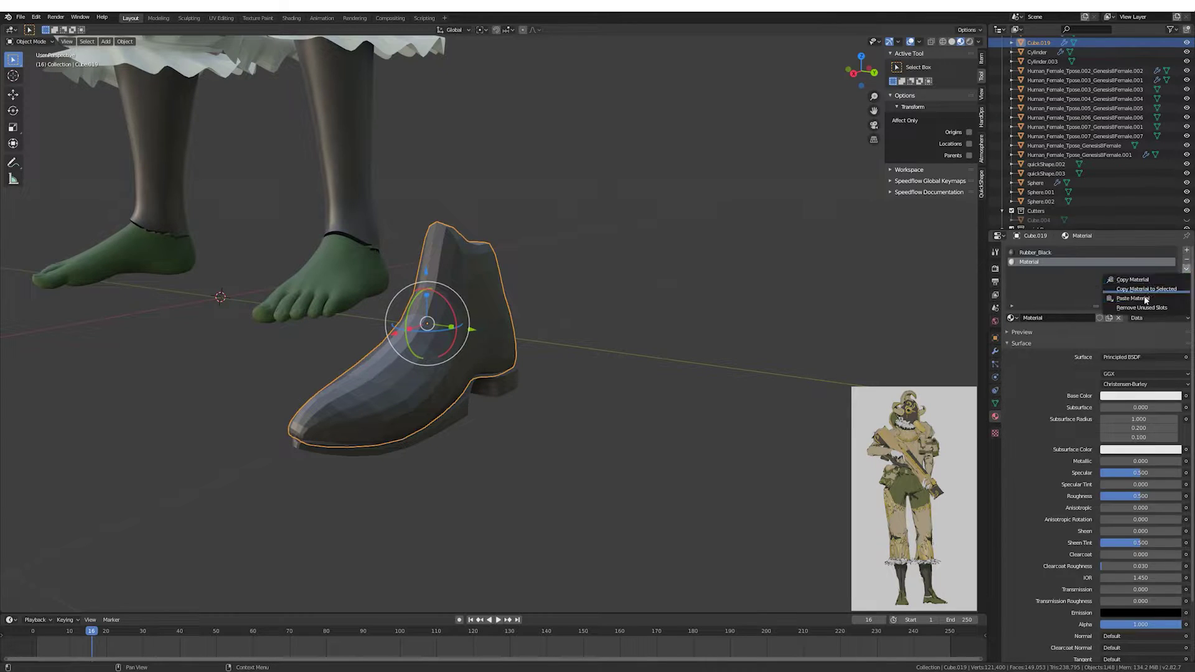
pyautogui.click(336, 274)
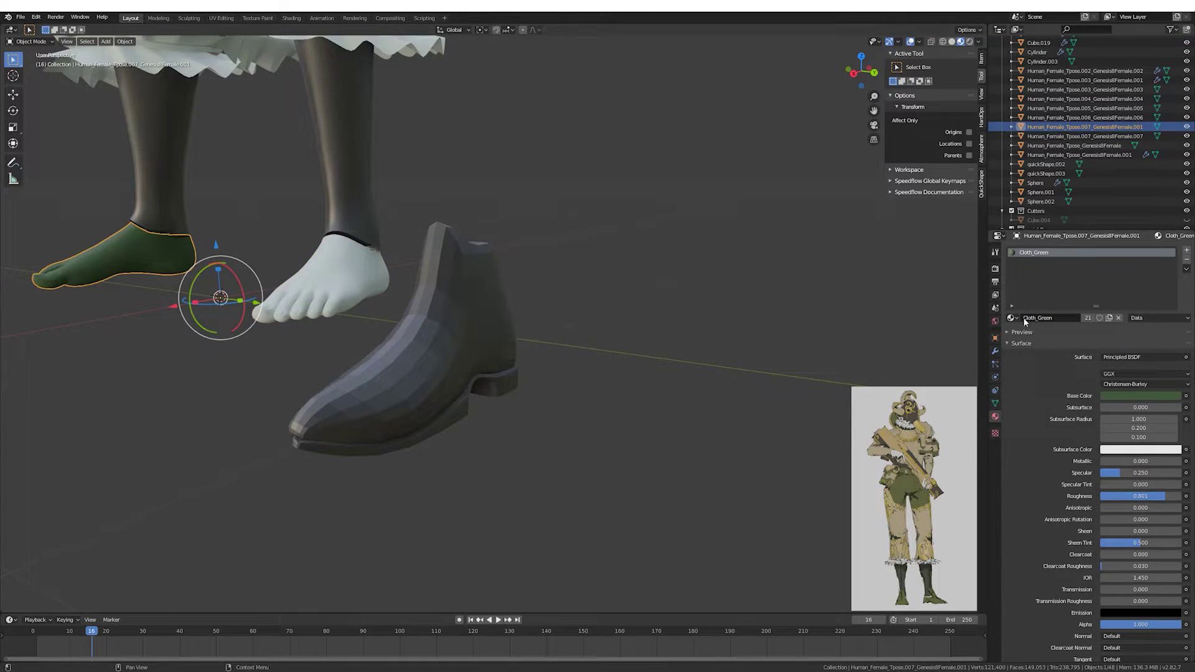
pyautogui.hotkey('ctrl', 'v')
# Move and rotate the boot so it sits on the character's foot.
pyautogui.press('g')
pyautogui.moveTo(1123, 401)
pyautogui.mouseDown(button='middle')
pyautogui.moveTo(588, 356)
pyautogui.moveTo(503, 406)
pyautogui.moveTo(529, 312)
pyautogui.moveTo(520, 305)
pyautogui.moveTo(504, 320)
pyautogui.moveTo(539, 297)
pyautogui.moveTo(675, 323)
pyautogui.moveTo(722, 289)
pyautogui.moveTo(565, 343)
pyautogui.moveTo(618, 326)
pyautogui.mouseUp(button='middle')
pyautogui.click(592, 357)
pyautogui.press('Left')
pyautogui.press('r')
pyautogui.click(503, 330)
pyautogui.scroll(3, 539, 296)
pyautogui.press('g')
pyautogui.press('y')
pyautogui.click(562, 288)
# Apply the boot's Subdivision modifier and try a planar Decimate modifier.
pyautogui.scroll(2, 619, 326)
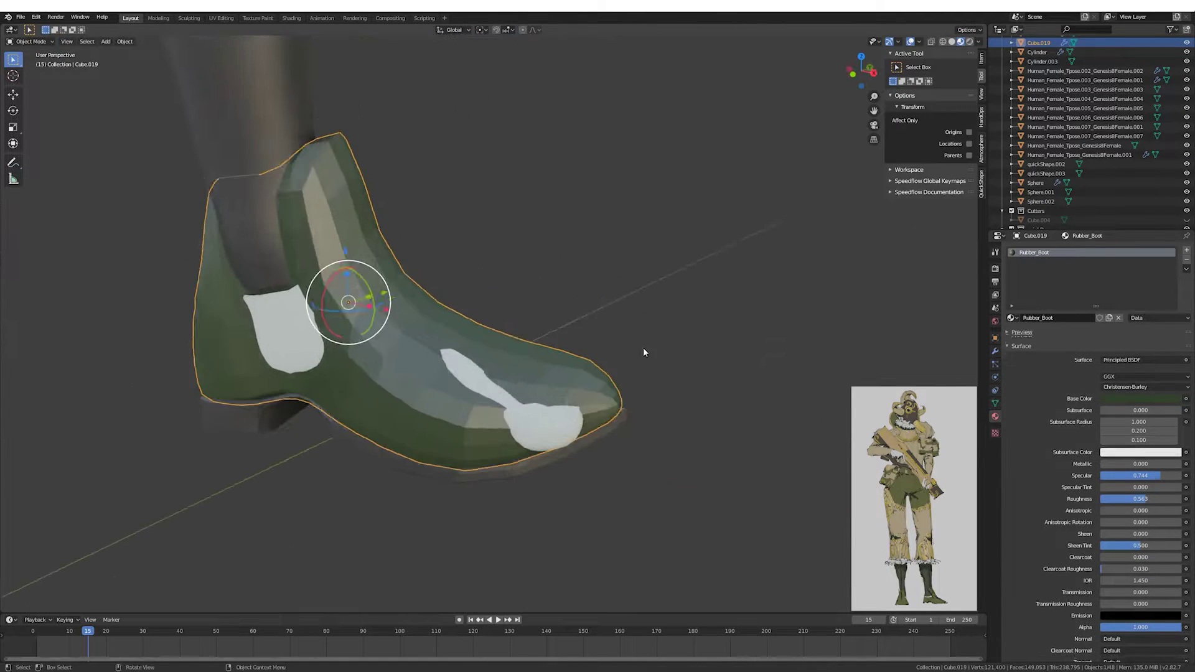
pyautogui.click(996, 351)
pyautogui.hotkey('ctrl', '1')
pyautogui.moveTo(955, 280)
pyautogui.mouseDown(button='middle')
pyautogui.moveTo(505, 322)
pyautogui.moveTo(534, 346)
pyautogui.moveTo(637, 371)
pyautogui.moveTo(685, 349)
pyautogui.mouseUp(button='middle')
pyautogui.scroll(2, 533, 347)
pyautogui.click(1062, 277)
pyautogui.click(1059, 250)
pyautogui.click(1017, 315)
pyautogui.click(1097, 291)
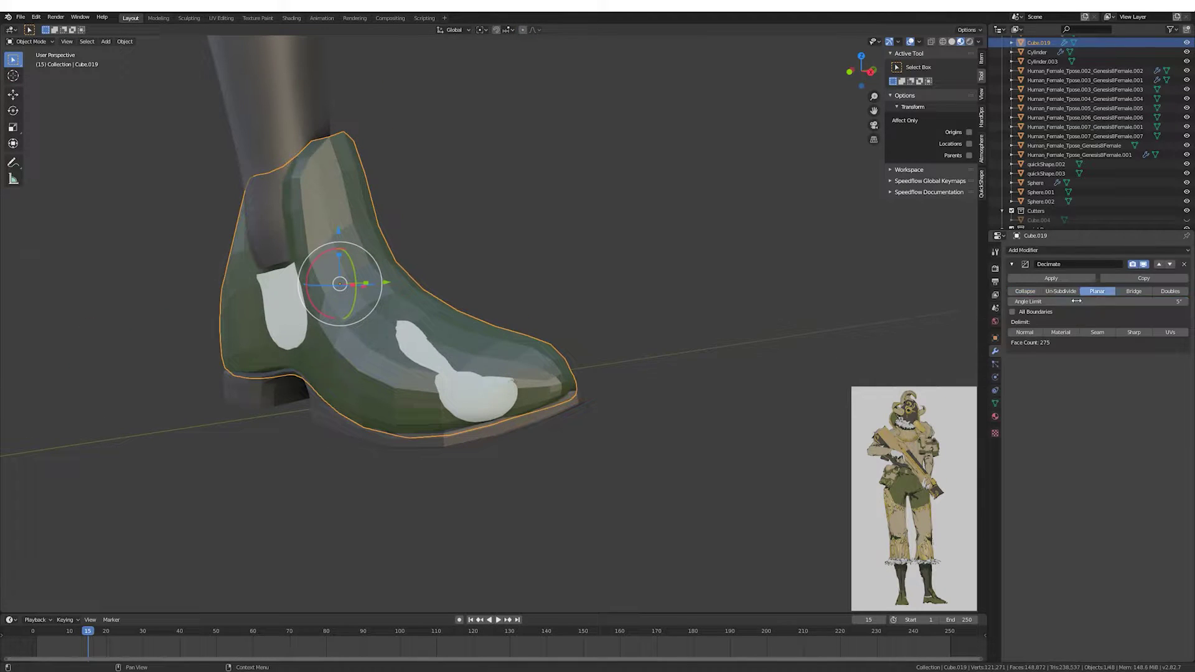
pyautogui.hotkey('ctrl', 'z')
# Dissolve extra edges to simplify the boot's mesh.
pyautogui.hotkey('ctrl', 'z')
pyautogui.press('Tab')
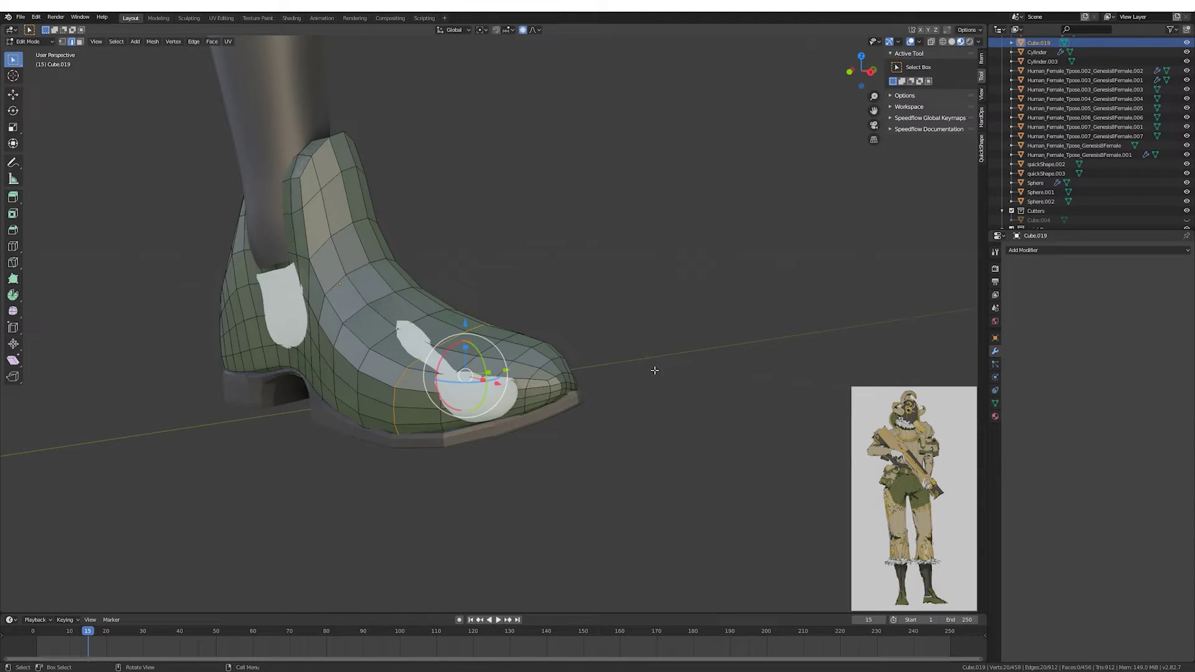
pyautogui.moveTo(399, 322); pyautogui.dragTo(439, 335, button='middle')
pyautogui.hotkey('ctrl', 'z')
pyautogui.moveTo(514, 346); pyautogui.dragTo(527, 326, button='middle')
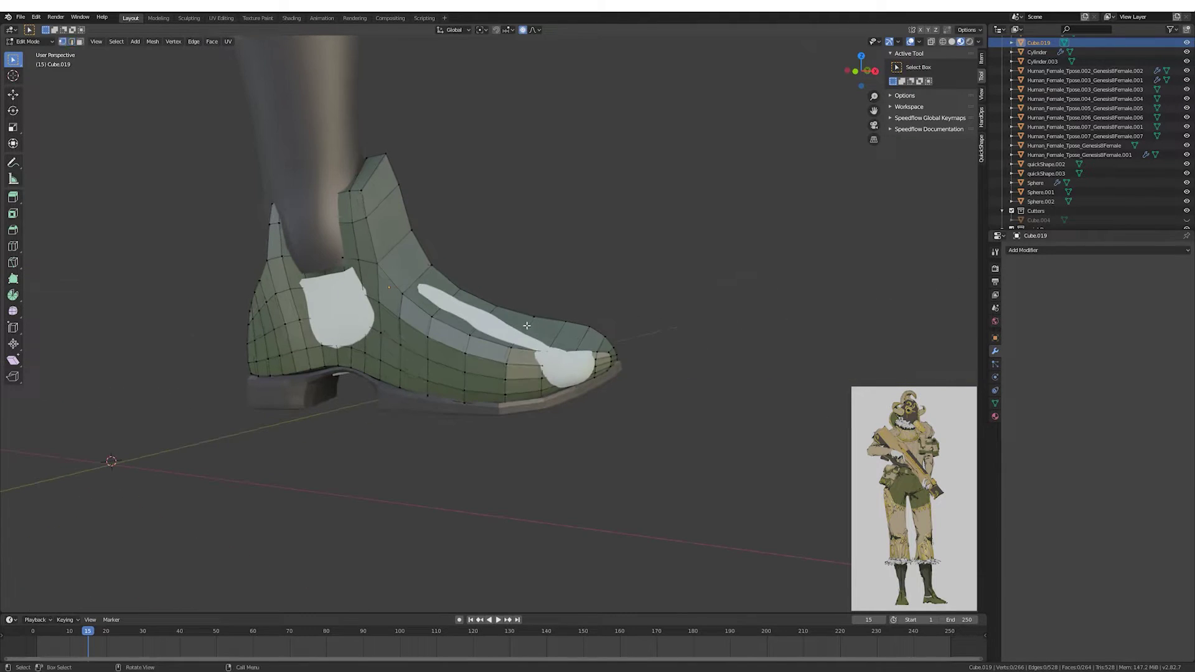
pyautogui.hotkey('ctrl', 'z')
pyautogui.moveTo(667, 350); pyautogui.dragTo(419, 311, button='middle')
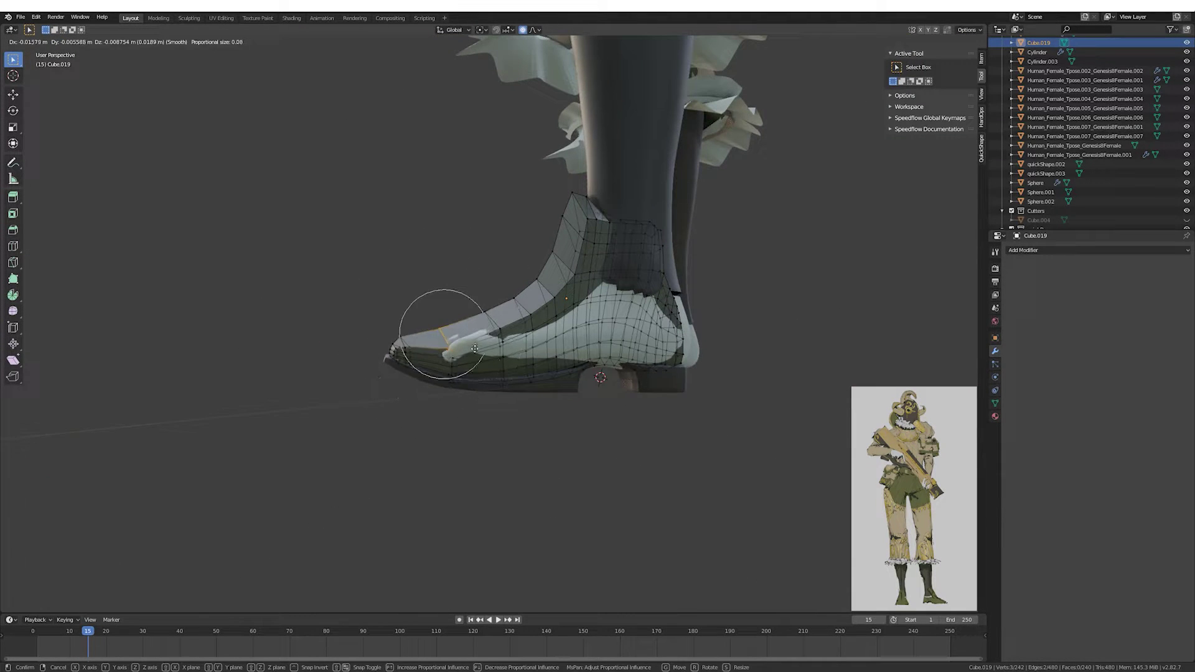
pyautogui.press('Escape')
pyautogui.hotkey('ctrl', 'z')
pyautogui.moveTo(509, 339)
pyautogui.mouseDown(button='middle')
pyautogui.moveTo(583, 327)
pyautogui.moveTo(382, 334)
pyautogui.mouseUp(button='middle')
pyautogui.scroll(-4, 385, 317)
pyautogui.scroll(4, 541, 328)
pyautogui.click(382, 337)
# Box-select the boot's heel vertices and scale them into a narrower block.
pyautogui.moveTo(386, 392); pyautogui.dragTo(436, 376, button='middle')
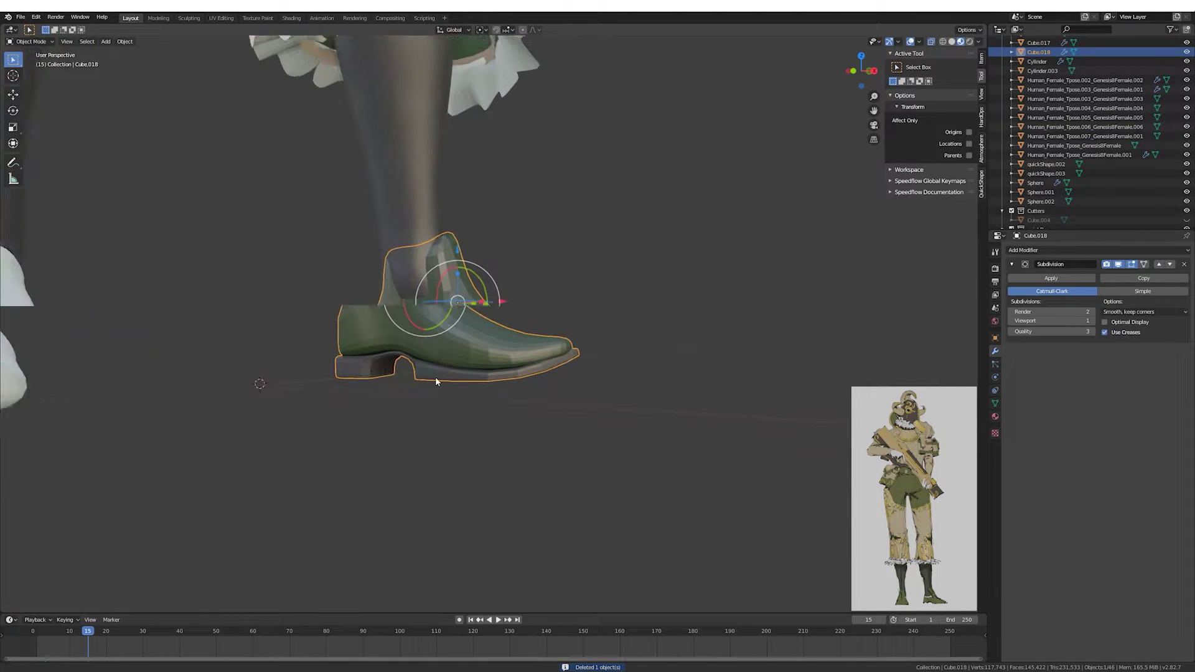
pyautogui.click(584, 364)
pyautogui.scroll(2, 436, 372)
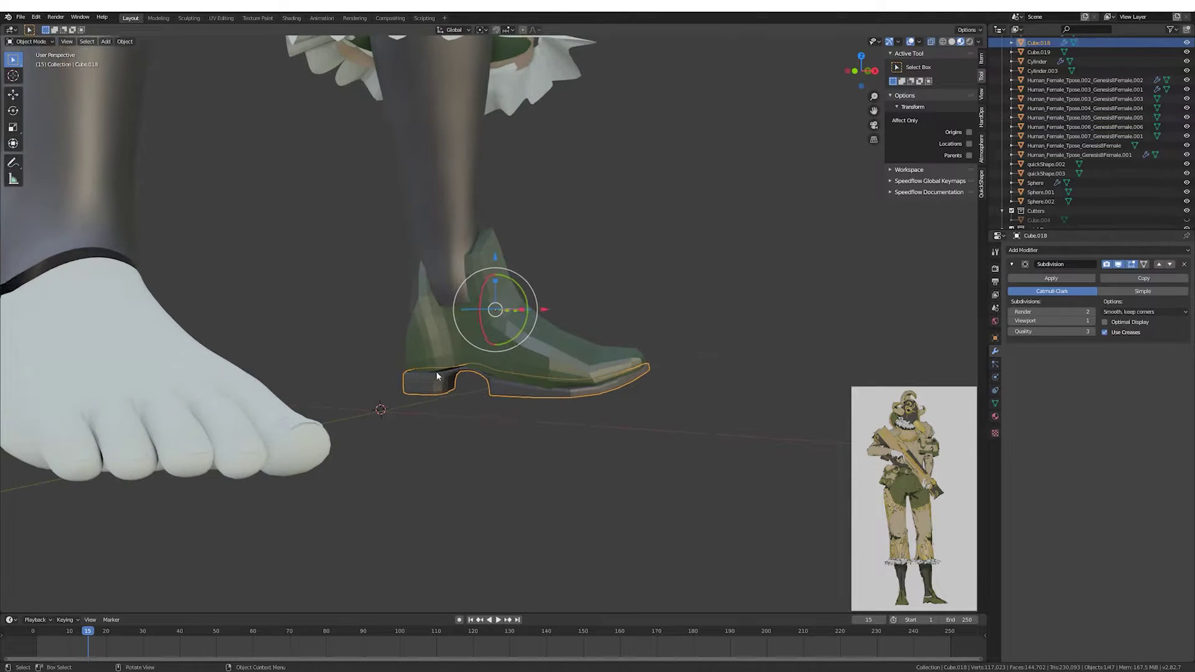
pyautogui.press('Tab')
pyautogui.press('b')
pyautogui.moveTo(408, 367); pyautogui.dragTo(466, 398)
pyautogui.press('s')
pyautogui.click(423, 373)
pyautogui.moveTo(423, 373); pyautogui.dragTo(473, 362, button='middle')
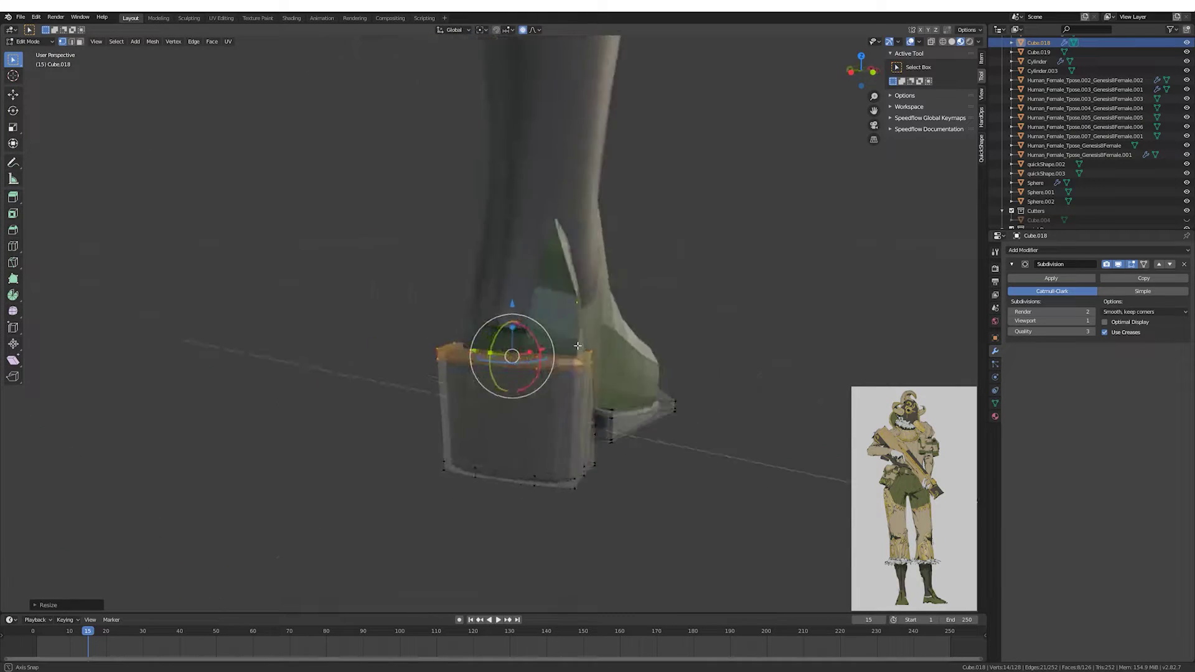
pyautogui.scroll(3, 507, 361)
pyautogui.moveTo(686, 355)
pyautogui.mouseDown(button='middle')
pyautogui.moveTo(597, 349)
pyautogui.moveTo(542, 403)
pyautogui.moveTo(554, 390)
pyautogui.moveTo(443, 373)
pyautogui.mouseUp(button='middle')
pyautogui.press('Tab')
# Scale the boot's upper along local Y with proportional editing enabled.
pyautogui.press('Tab')
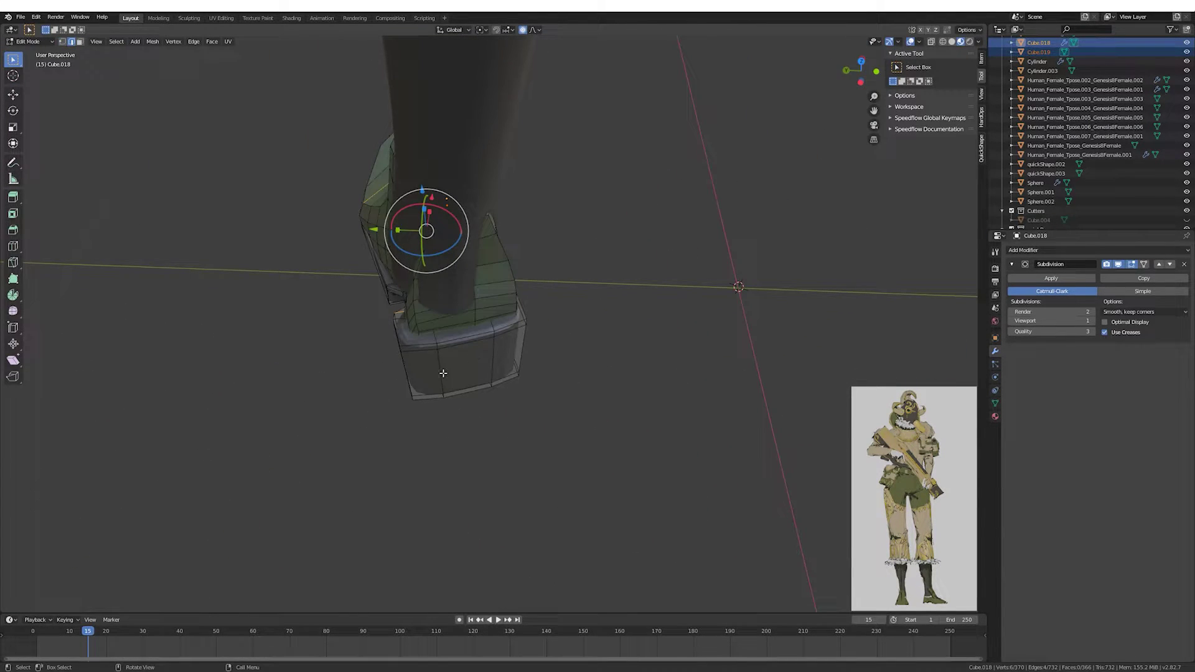
pyautogui.click(516, 222)
pyautogui.moveTo(516, 221)
pyautogui.mouseDown(button='middle')
pyautogui.moveTo(473, 311)
pyautogui.moveTo(483, 346)
pyautogui.moveTo(473, 262)
pyautogui.moveTo(590, 307)
pyautogui.moveTo(542, 342)
pyautogui.moveTo(488, 342)
pyautogui.moveTo(471, 189)
pyautogui.moveTo(529, 280)
pyautogui.mouseUp(button='middle')
pyautogui.click(454, 237)
pyautogui.press('Tab')
pyautogui.press('Tab')
pyautogui.press('o')
pyautogui.press('s')
pyautogui.press('y')
pyautogui.press('y')
pyautogui.click(665, 208)
pyautogui.moveTo(665, 208); pyautogui.dragTo(498, 261, button='middle')
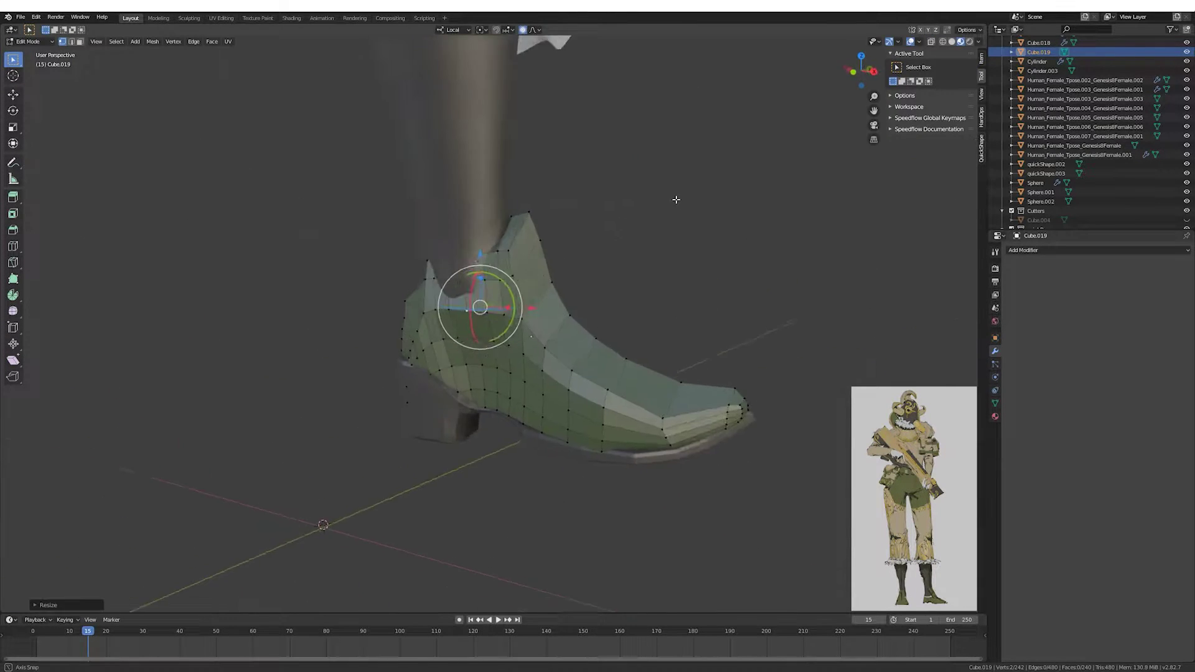
# Select the band of vertices along the boot's top rim.
pyautogui.click(516, 226)
pyautogui.moveTo(563, 280)
pyautogui.mouseDown(button='middle')
pyautogui.moveTo(627, 275)
pyautogui.moveTo(455, 375)
pyautogui.moveTo(521, 352)
pyautogui.moveTo(692, 238)
pyautogui.moveTo(601, 287)
pyautogui.moveTo(438, 299)
pyautogui.mouseUp(button='middle')
pyautogui.press('1')
pyautogui.keyDown('alt'); pyautogui.click(693, 238); pyautogui.keyUp('alt')
pyautogui.press('ctrl+KP_Add')
pyautogui.press('Tab')
# Edit the boot and sole together, selecting and adjusting an edge loop on the upper.
pyautogui.keyDown('shift'); pyautogui.click(436, 299); pyautogui.keyUp('shift')
pyautogui.press('Tab')
pyautogui.moveTo(597, 352)
pyautogui.mouseDown(button='middle')
pyautogui.moveTo(414, 370)
pyautogui.moveTo(578, 371)
pyautogui.moveTo(526, 283)
pyautogui.moveTo(439, 356)
pyautogui.moveTo(374, 266)
pyautogui.moveTo(562, 257)
pyautogui.moveTo(491, 326)
pyautogui.moveTo(555, 293)
pyautogui.moveTo(574, 250)
pyautogui.moveTo(460, 261)
pyautogui.moveTo(570, 262)
pyautogui.mouseUp(button='middle')
pyautogui.keyDown('alt'); pyautogui.click(578, 372); pyautogui.keyUp('alt')
pyautogui.click(526, 283)
pyautogui.press('g')
pyautogui.press('Escape')
pyautogui.press('Tab')
pyautogui.press('Tab')
pyautogui.scroll(5, 491, 326)
# Delete the leg's ankle faces hidden inside the boot.
pyautogui.keyDown('alt'); pyautogui.click(461, 261); pyautogui.keyUp('alt')
pyautogui.click(503, 236)
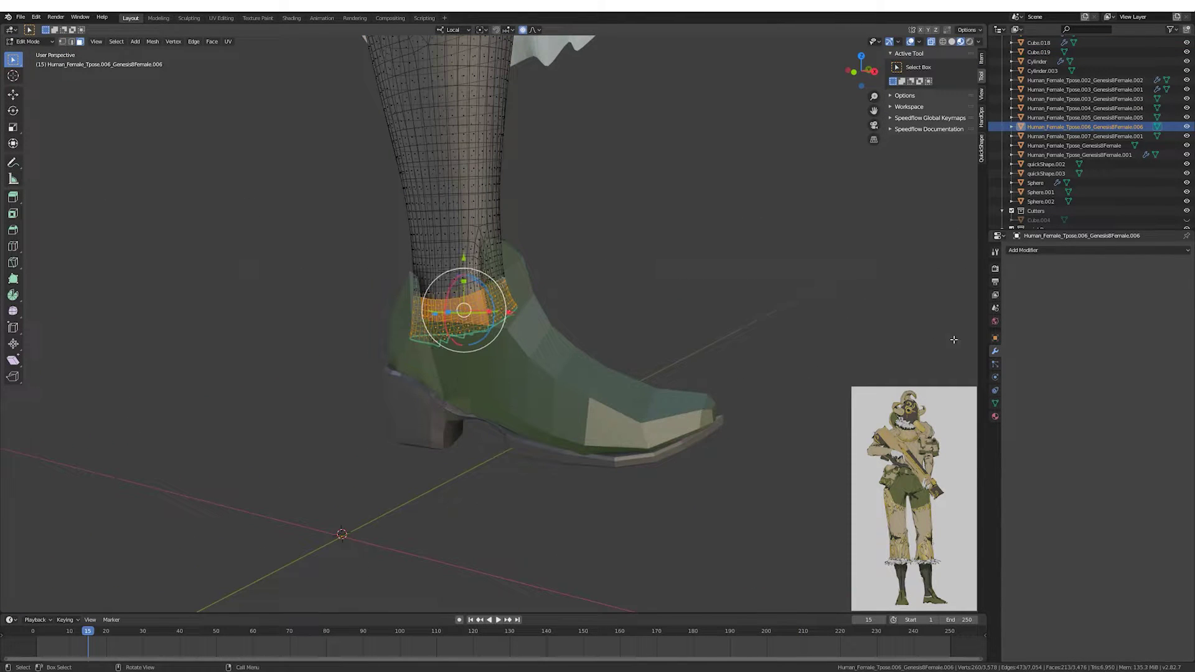
pyautogui.click(995, 416)
pyautogui.press('KP_1')
pyautogui.scroll(3, 554, 326)
pyautogui.scroll(3, 575, 314)
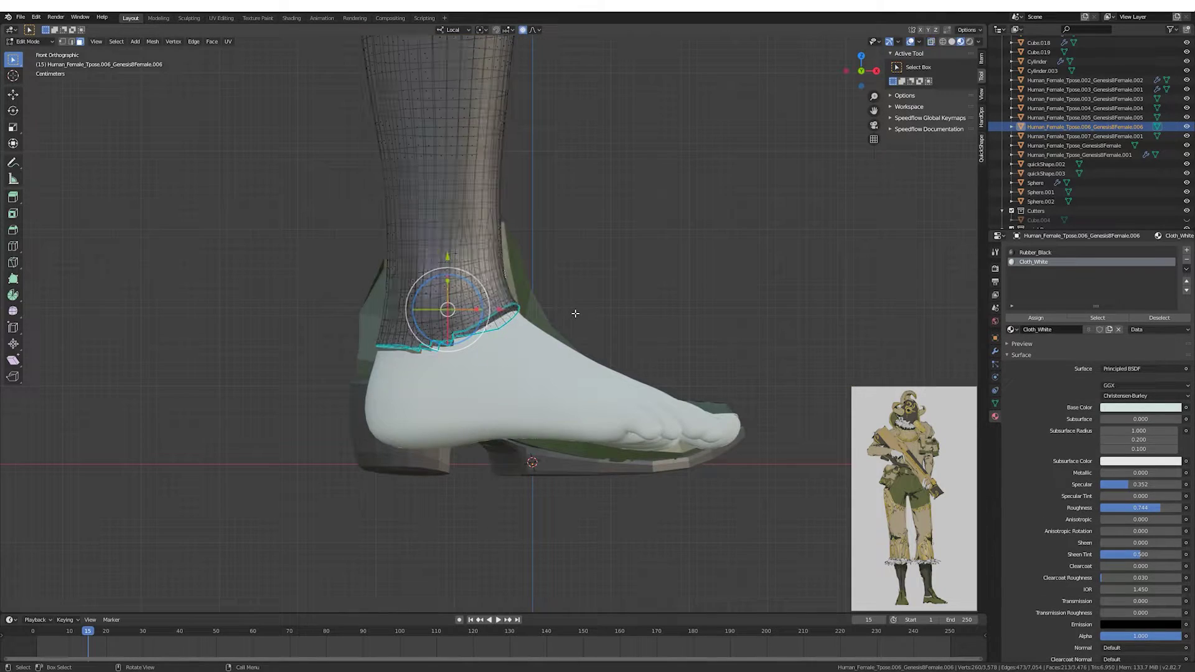
pyautogui.moveTo(575, 313); pyautogui.dragTo(436, 261, button='middle')
pyautogui.scroll(-5, 436, 262)
pyautogui.click(318, 221)
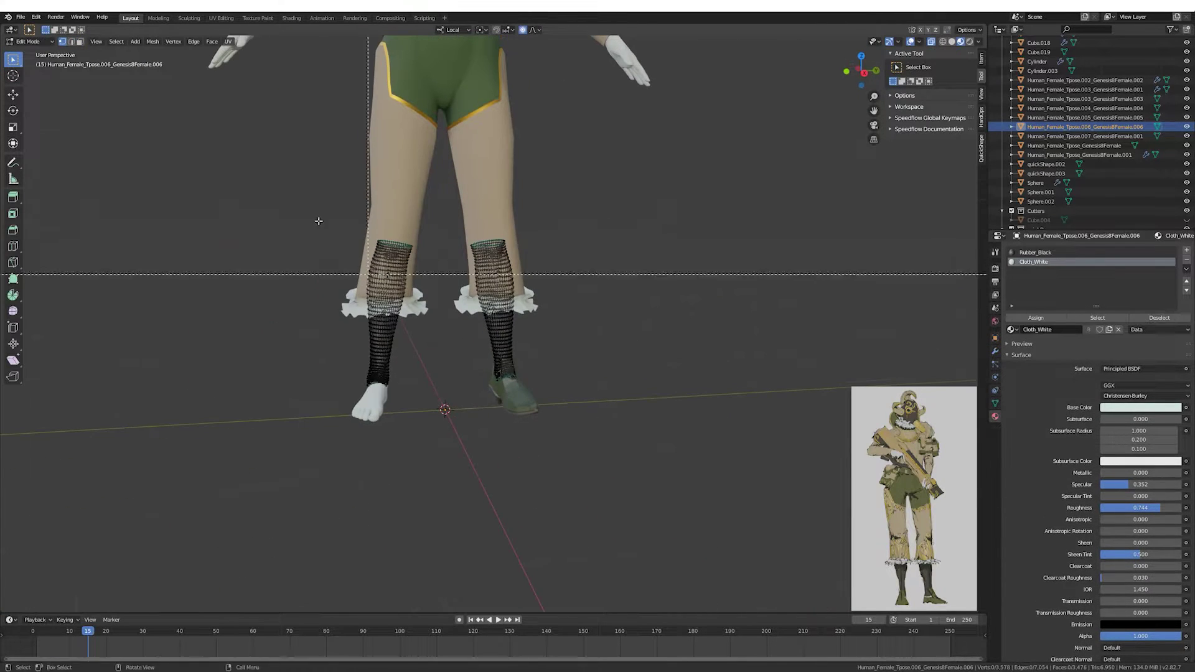
pyautogui.press('Tab')
# Reset the boot's origin and mirror a duplicate onto the other foot.
pyautogui.click(391, 391)
pyautogui.scroll(4, 533, 399)
pyautogui.click(602, 498)
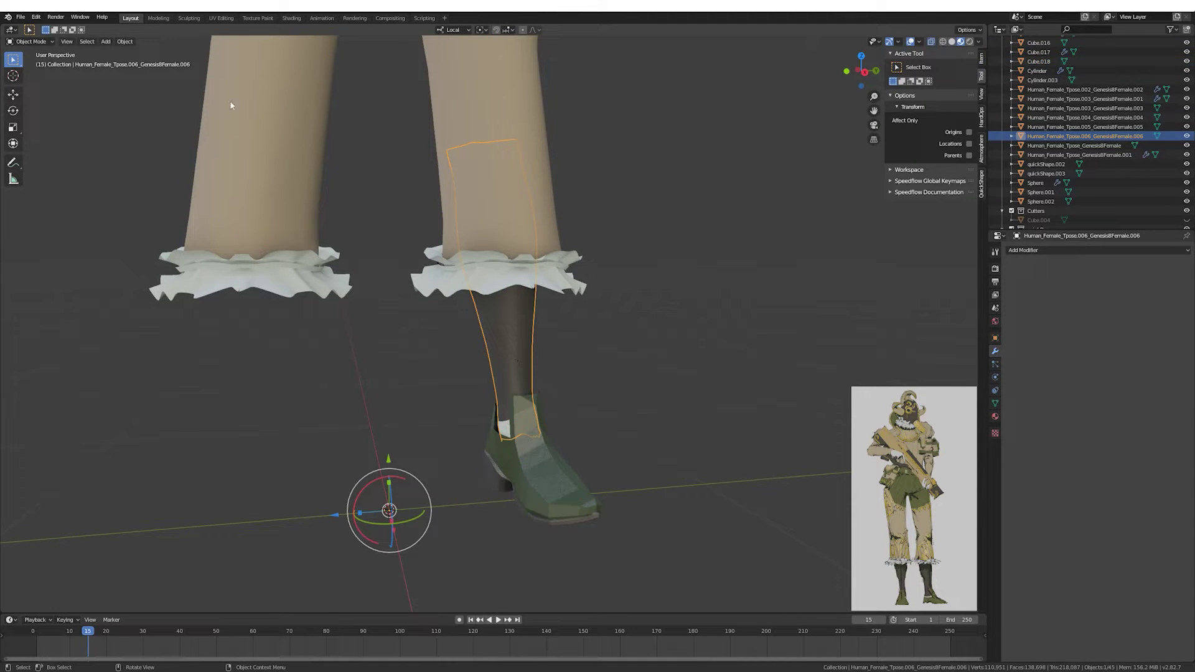
pyautogui.rightClick(231, 105)
pyautogui.click(162, 187)
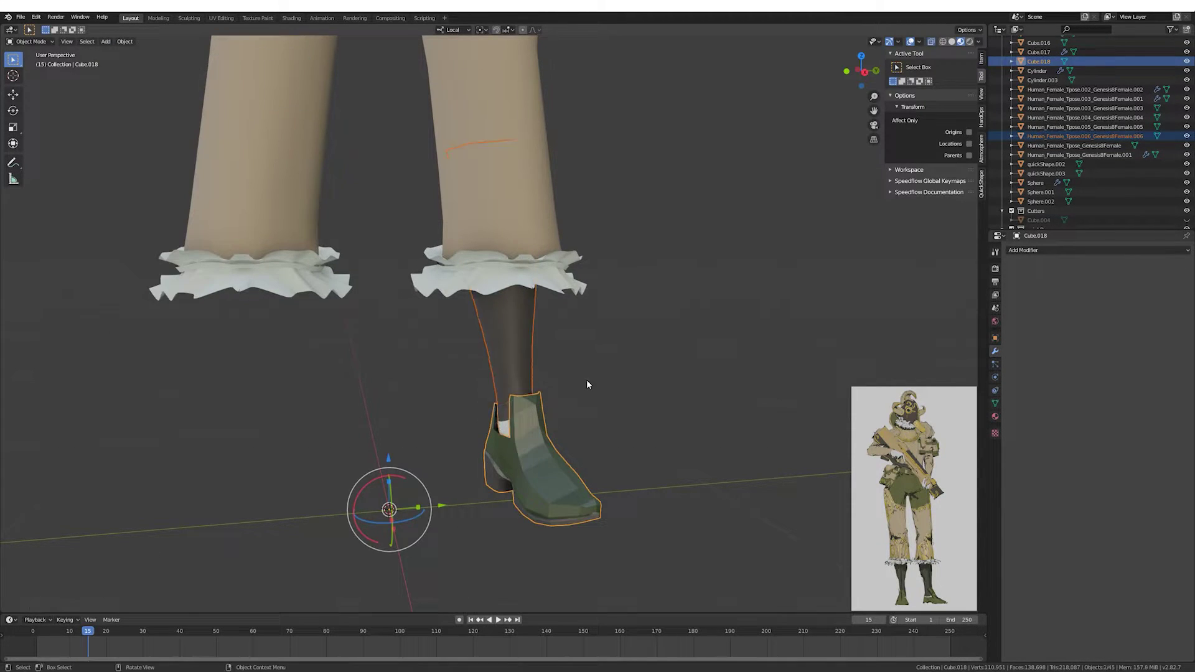
pyautogui.hotkey('shift', 'd')
pyautogui.press('KP_3')
pyautogui.scroll(-5, 553, 268)
pyautogui.moveTo(553, 268)
pyautogui.mouseDown(button='middle')
pyautogui.moveTo(570, 315)
pyautogui.moveTo(526, 346)
pyautogui.moveTo(552, 368)
pyautogui.moveTo(534, 380)
pyautogui.moveTo(503, 326)
pyautogui.moveTo(503, 296)
pyautogui.moveTo(483, 296)
pyautogui.moveTo(518, 294)
pyautogui.moveTo(619, 200)
pyautogui.mouseUp(button='middle')
# Check the boot's material and angle the Physical Atmosphere sun overhead.
pyautogui.click(525, 346)
pyautogui.click(526, 536)
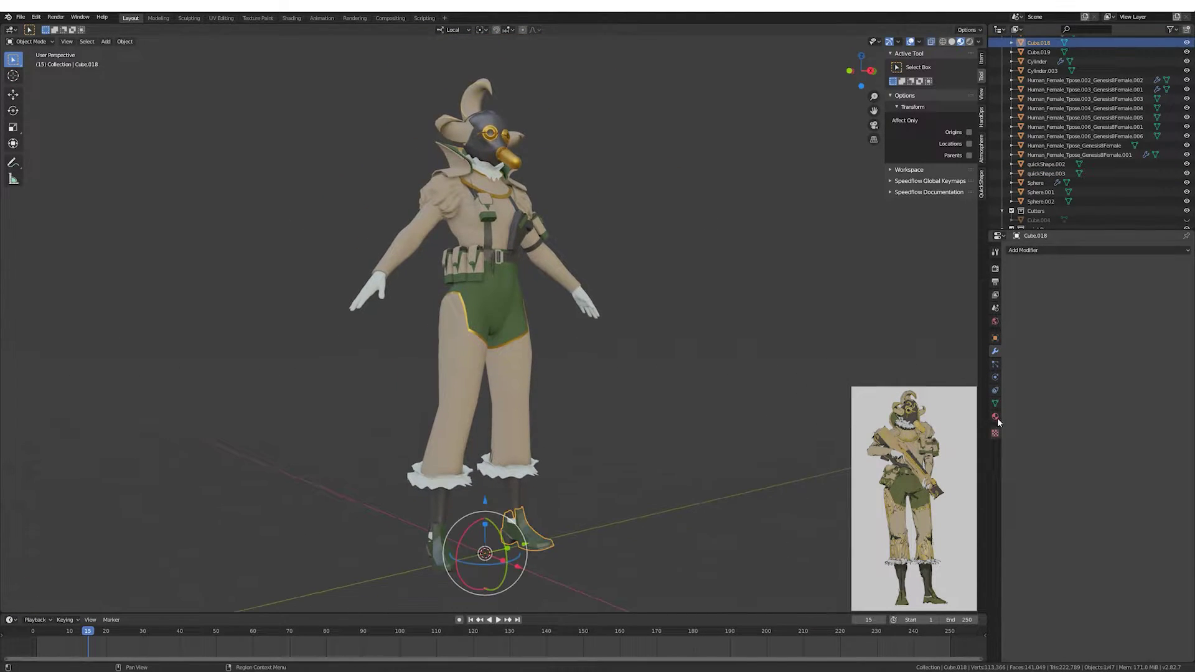
pyautogui.click(995, 417)
pyautogui.moveTo(572, 463)
pyautogui.mouseDown(button='middle')
pyautogui.moveTo(686, 462)
pyautogui.moveTo(675, 451)
pyautogui.mouseUp(button='middle')
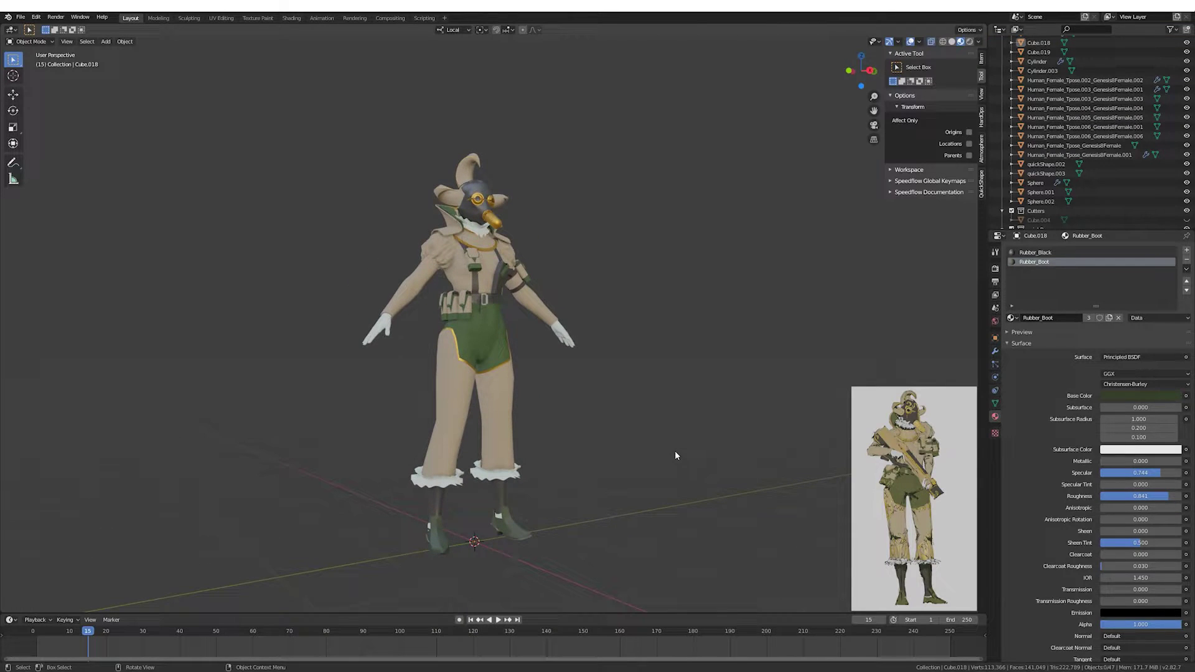
pyautogui.click(536, 357)
pyautogui.scroll(3, 535, 358)
pyautogui.moveTo(536, 357)
pyautogui.mouseDown(button='middle')
pyautogui.moveTo(555, 313)
pyautogui.moveTo(581, 356)
pyautogui.moveTo(534, 323)
pyautogui.mouseUp(button='middle')
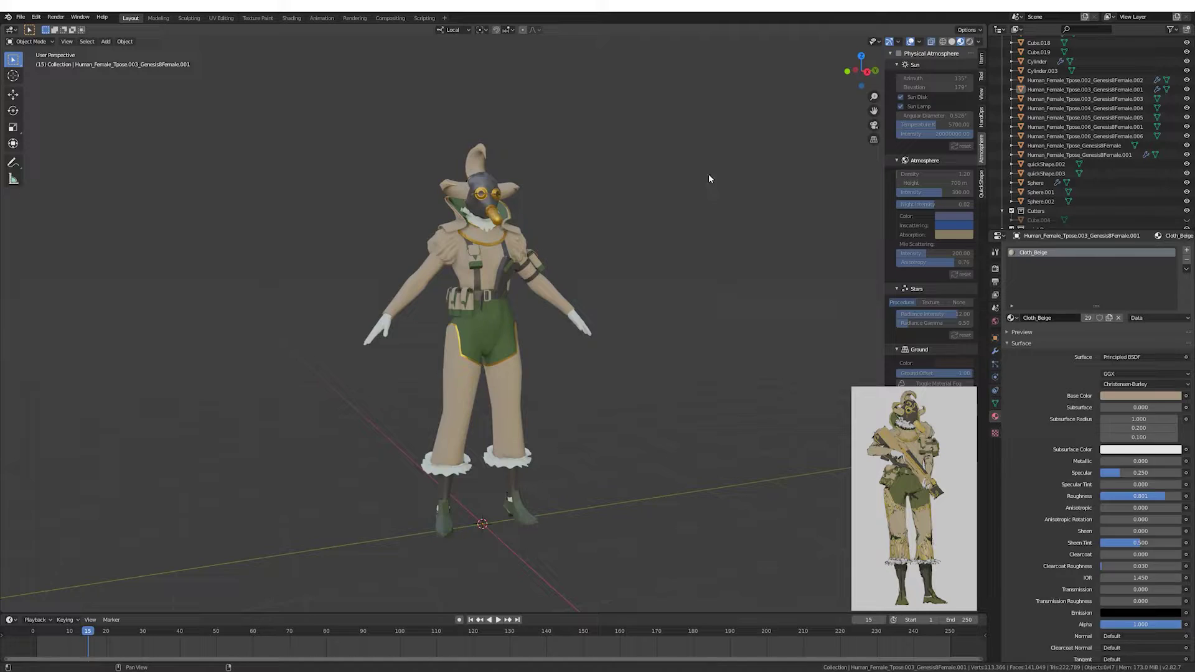
pyautogui.click(661, 277)
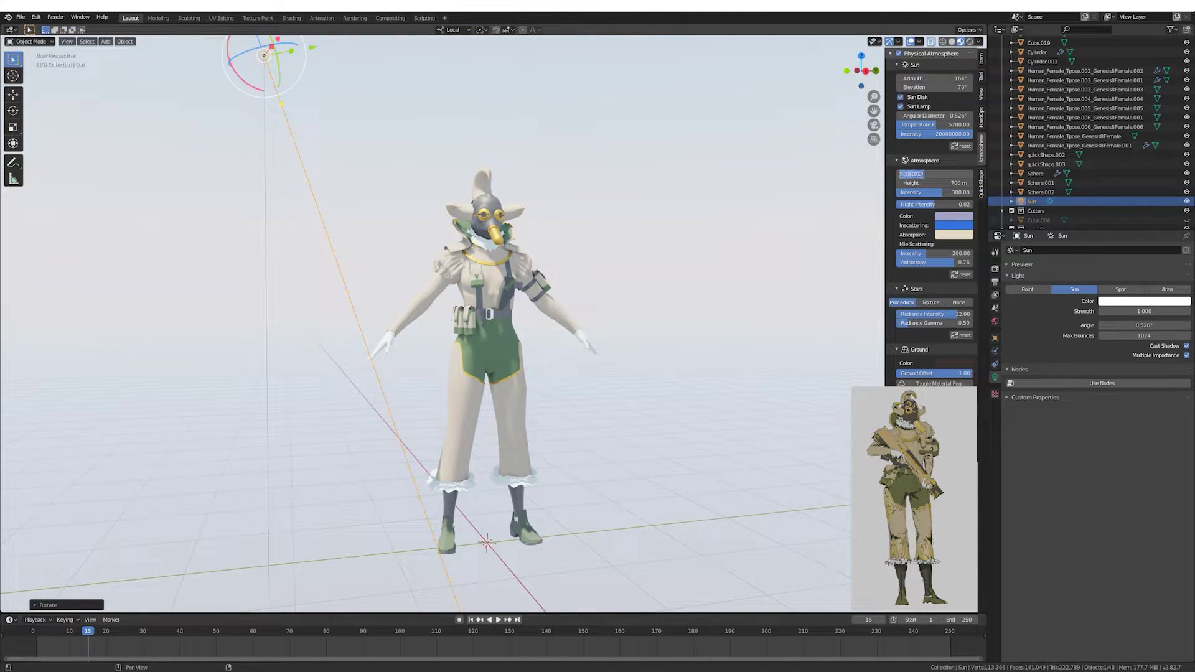
# Set atmosphere density to 400, intensity to about 239, and adjust inscattering and absorption colours.
pyautogui.write('400')
pyautogui.press('Return')
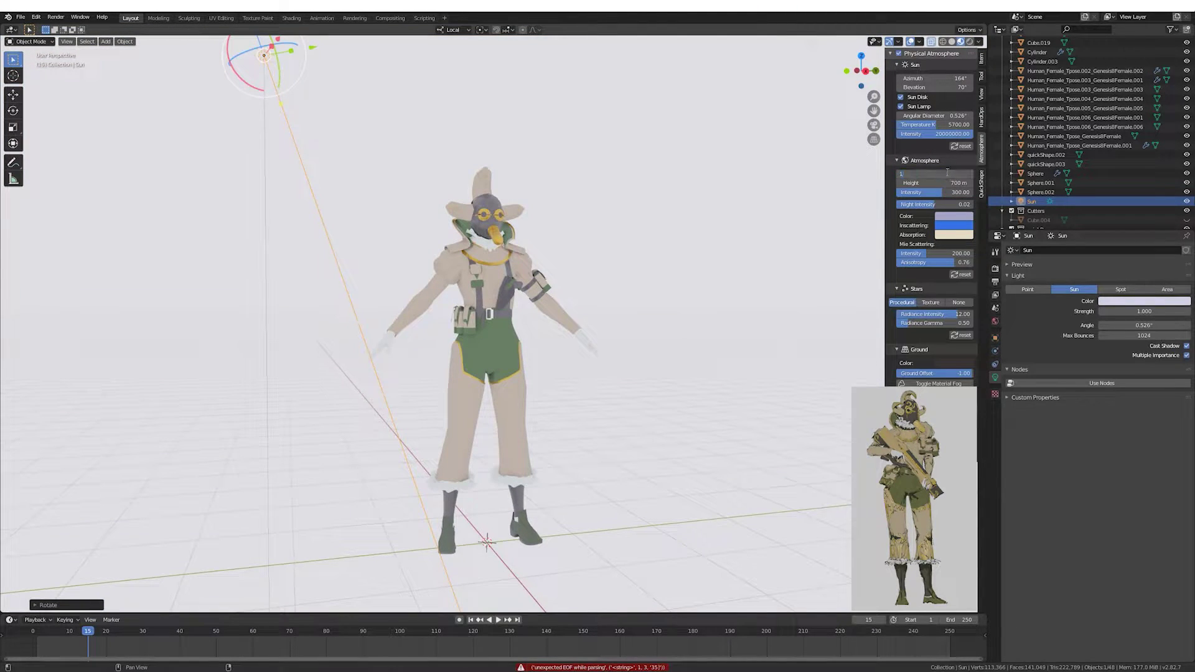
pyautogui.press('Return')
pyautogui.click(954, 216)
pyautogui.moveTo(993, 192); pyautogui.dragTo(985, 206)
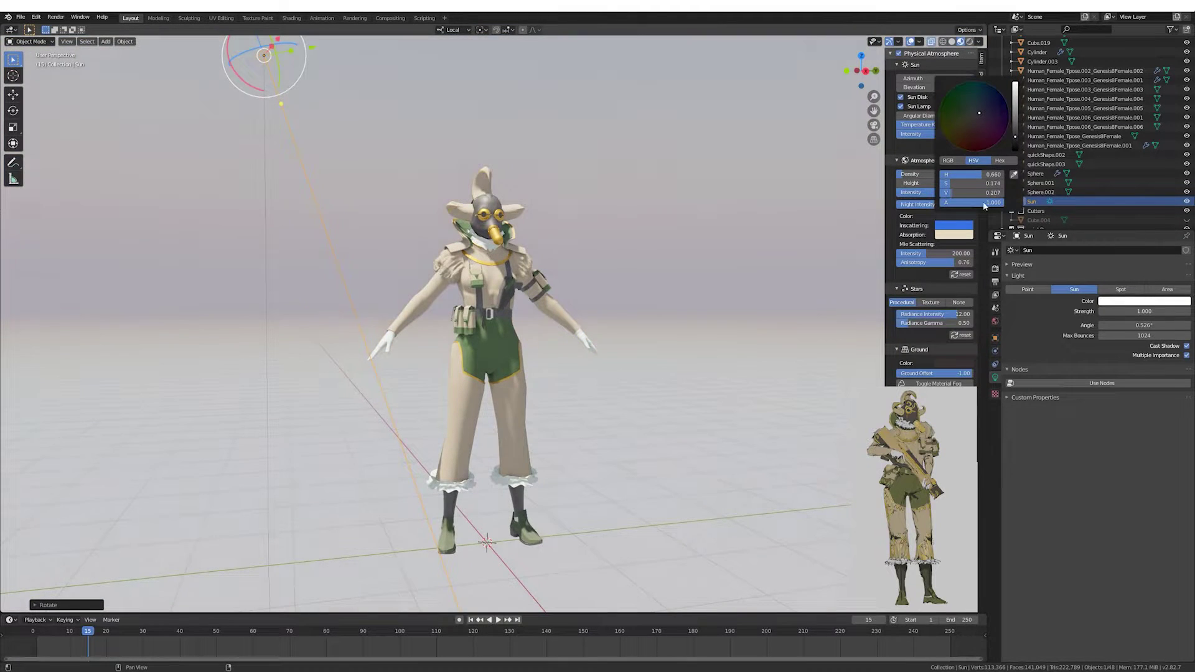
pyautogui.moveTo(934, 254); pyautogui.dragTo(943, 270)
pyautogui.click(954, 235)
pyautogui.moveTo(984, 211)
pyautogui.mouseDown()
pyautogui.moveTo(946, 211)
pyautogui.moveTo(980, 211)
pyautogui.mouseUp()
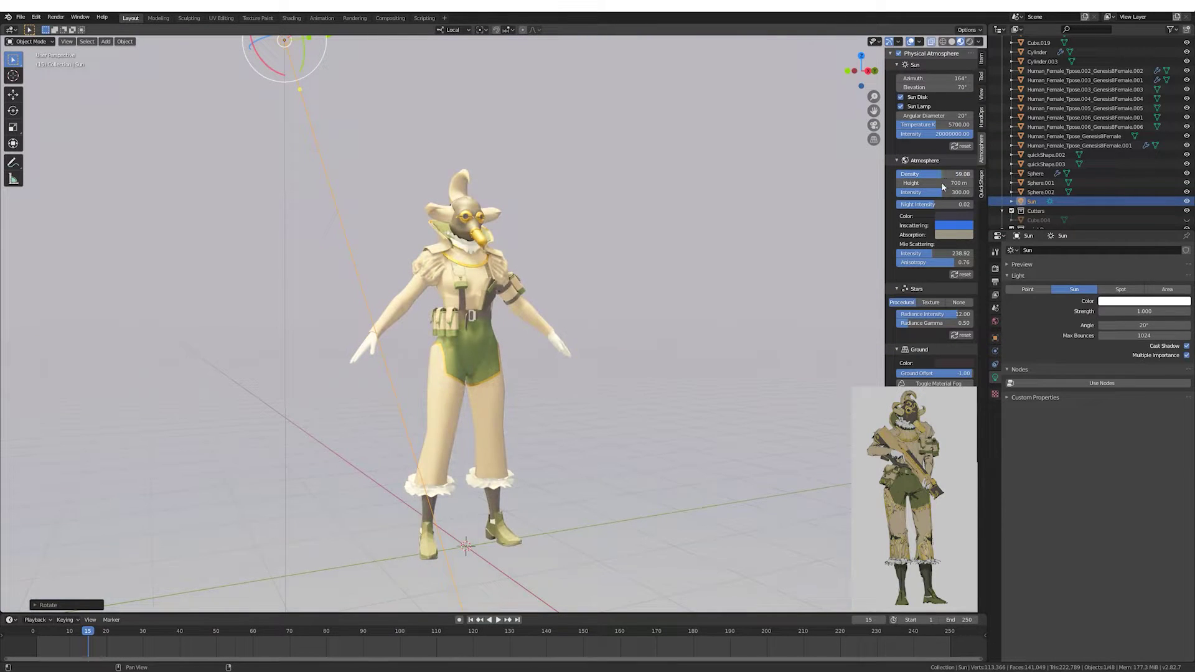
pyautogui.click(954, 235)
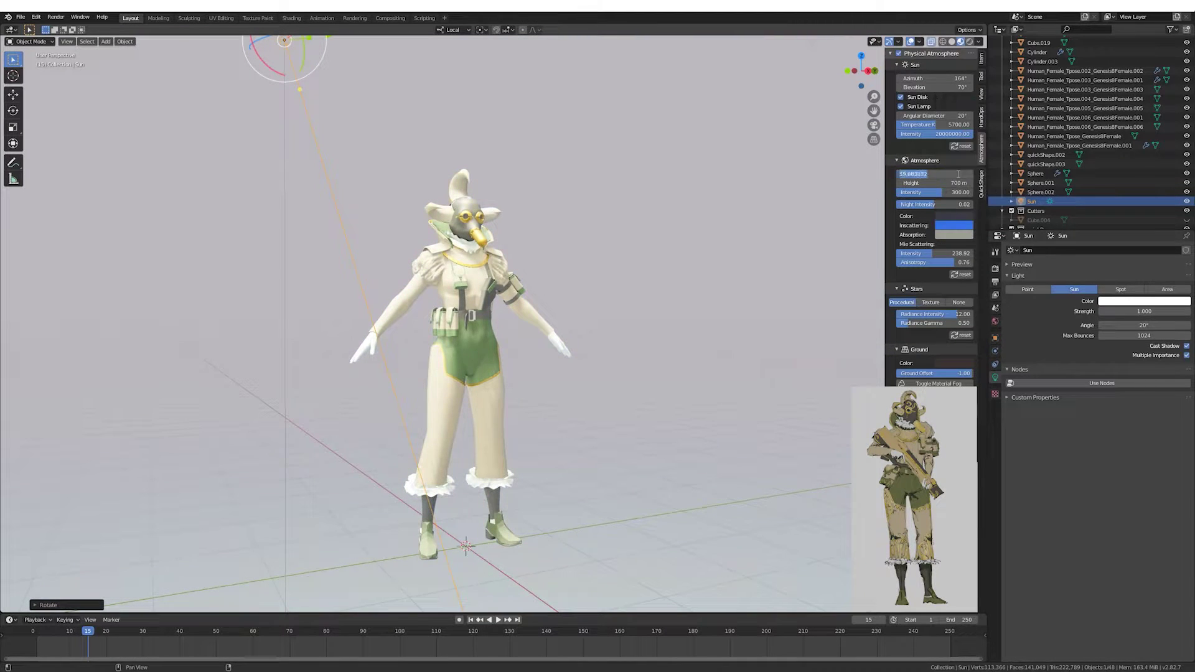
# Change density to 200, enter a value of 10, and enlarge the sun's angular diameter.
pyautogui.write('200')
pyautogui.press('Return')
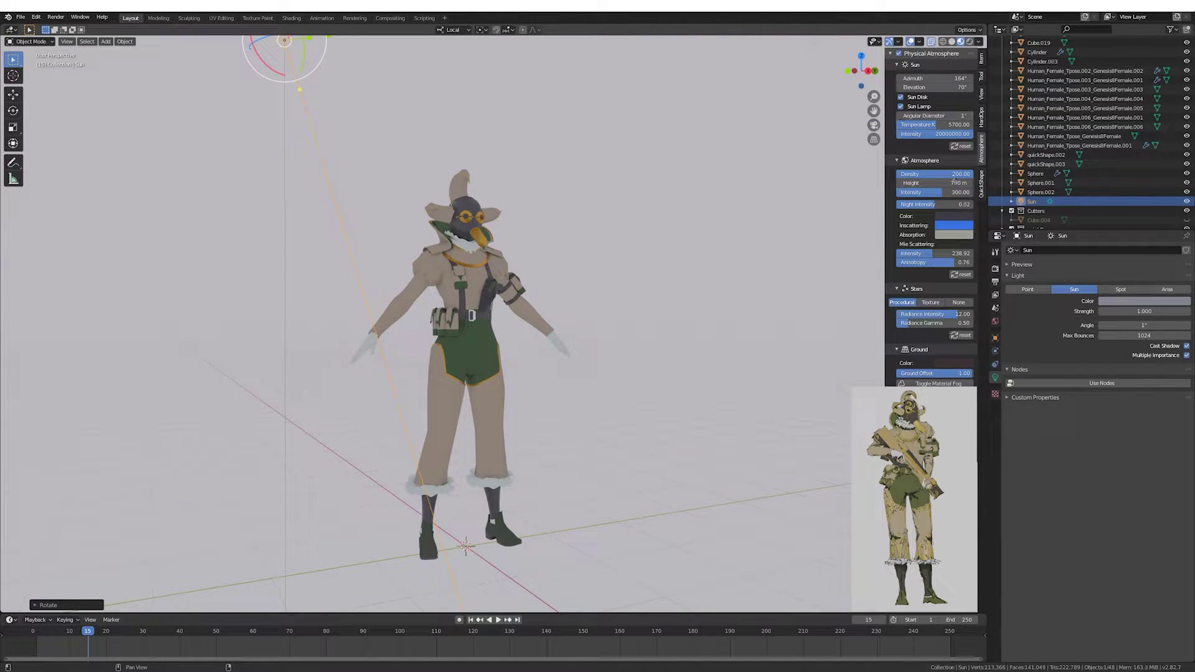
pyautogui.write('10')
pyautogui.press('Return')
pyautogui.moveTo(934, 116); pyautogui.dragTo(944, 116)
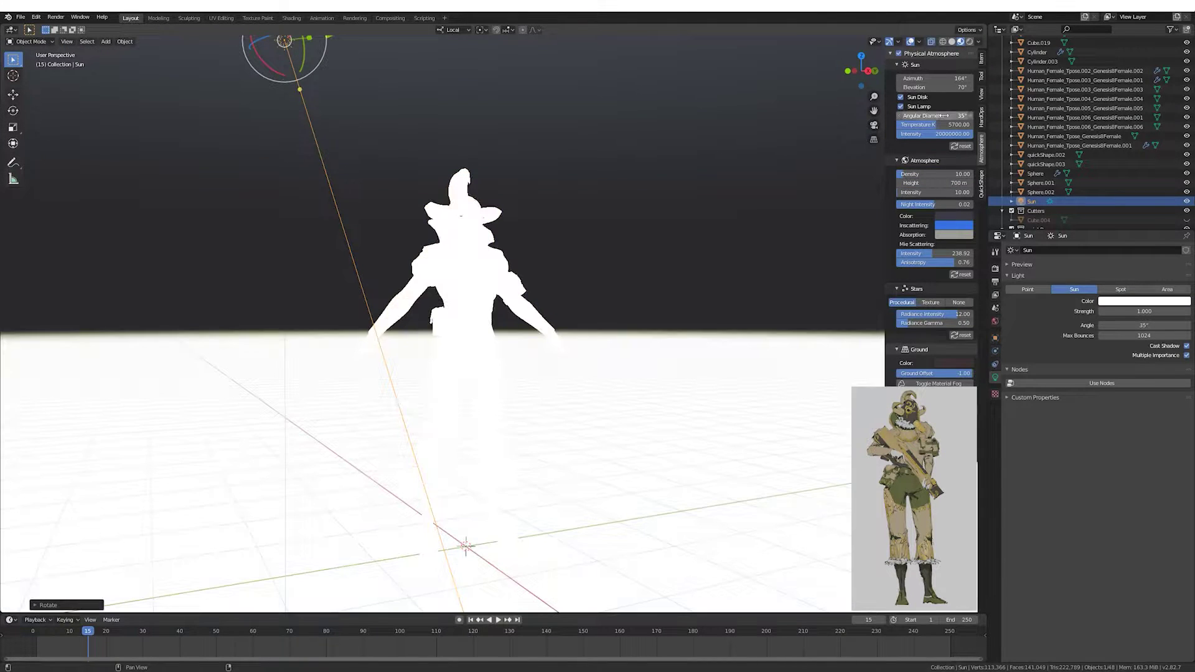
pyautogui.moveTo(910, 178); pyautogui.dragTo(929, 179)
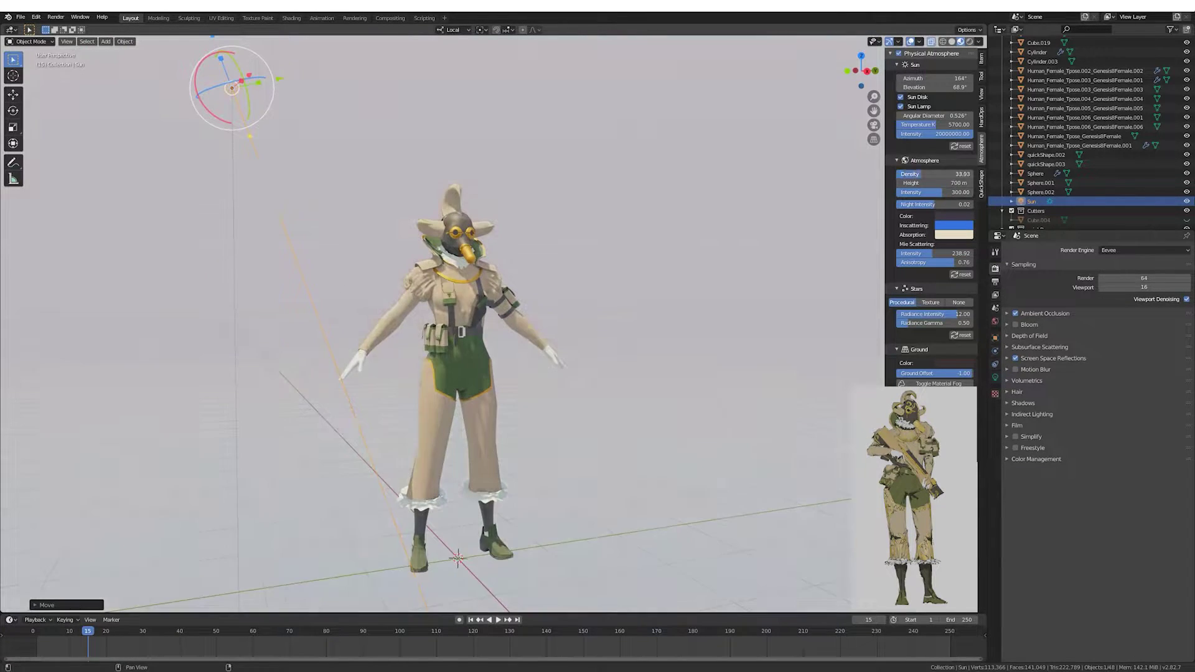
# Retune the scattering colours and raise density and intensity for a pale, bright sky.
pyautogui.click(954, 234)
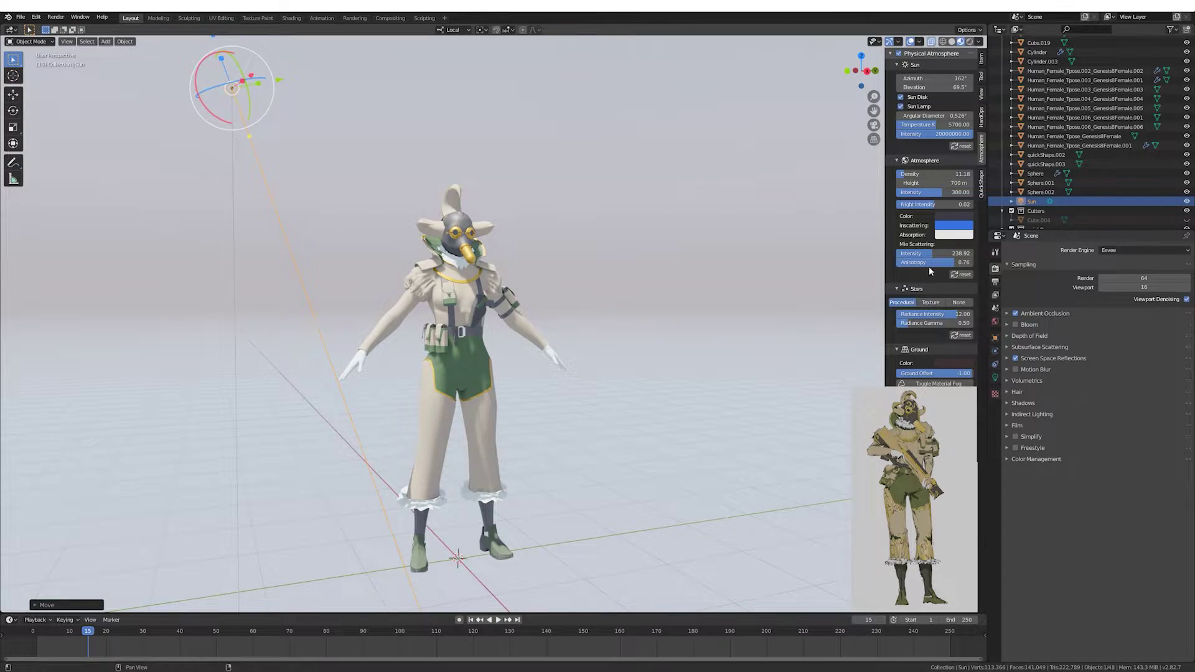
pyautogui.click(954, 225)
pyautogui.moveTo(1016, 100); pyautogui.dragTo(1015, 154)
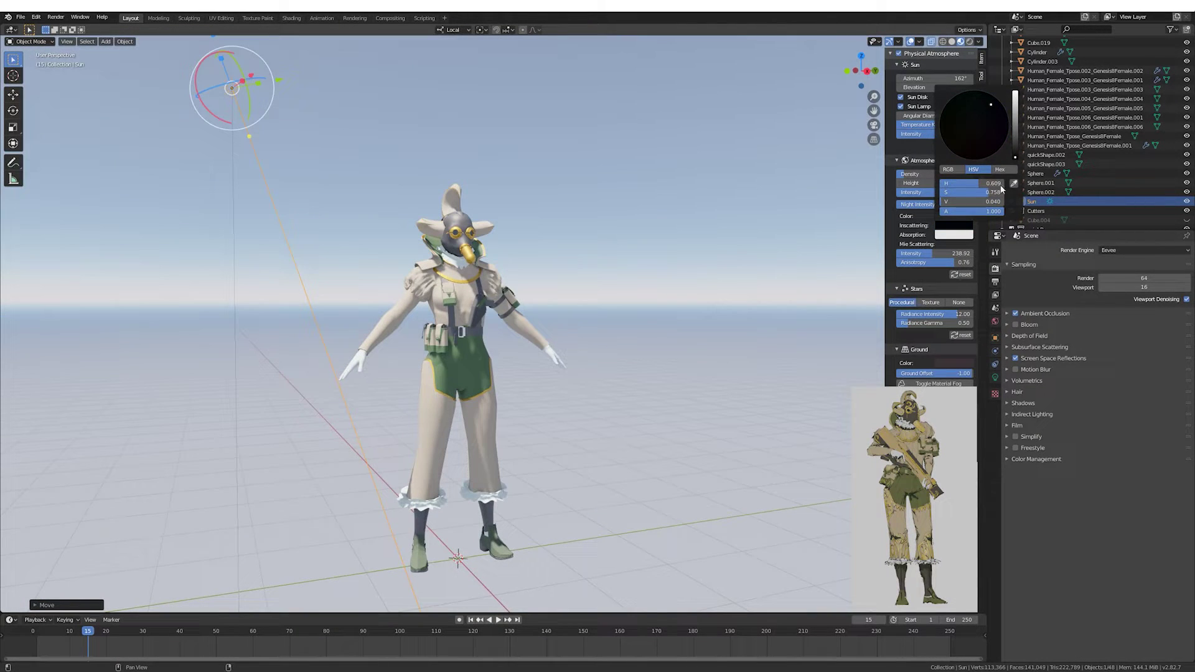
pyautogui.moveTo(704, 268); pyautogui.dragTo(724, 221, button='middle')
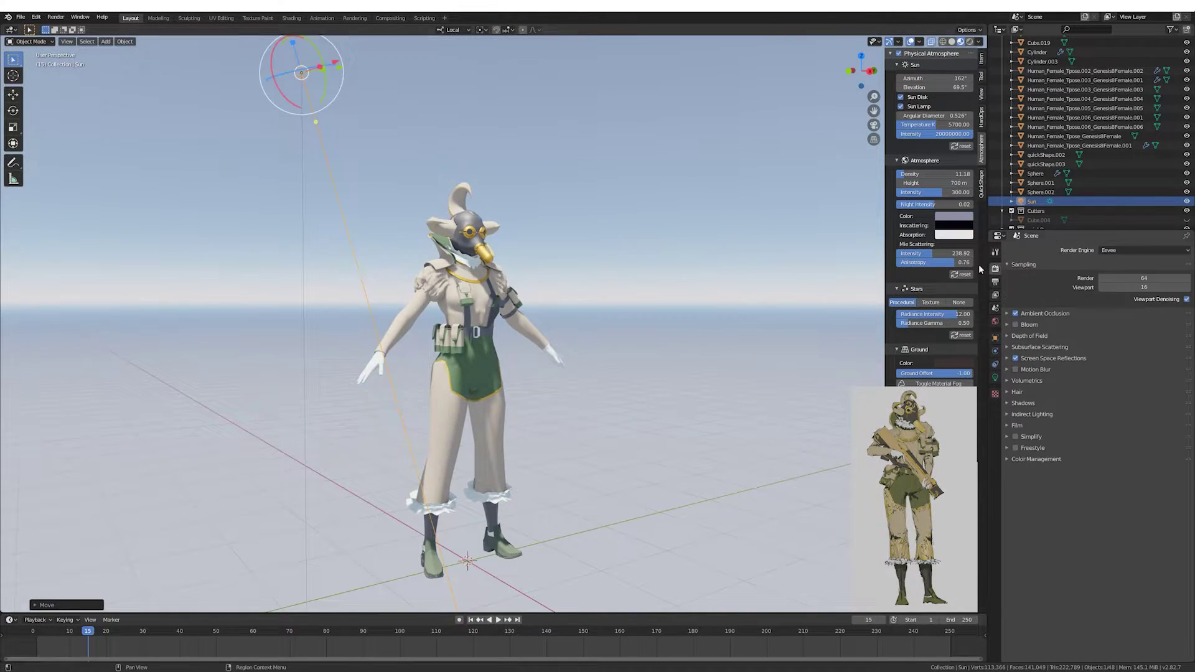
pyautogui.moveTo(778, 261); pyautogui.dragTo(667, 256, button='middle')
pyautogui.click(496, 255)
pyautogui.moveTo(934, 174); pyautogui.dragTo(953, 174)
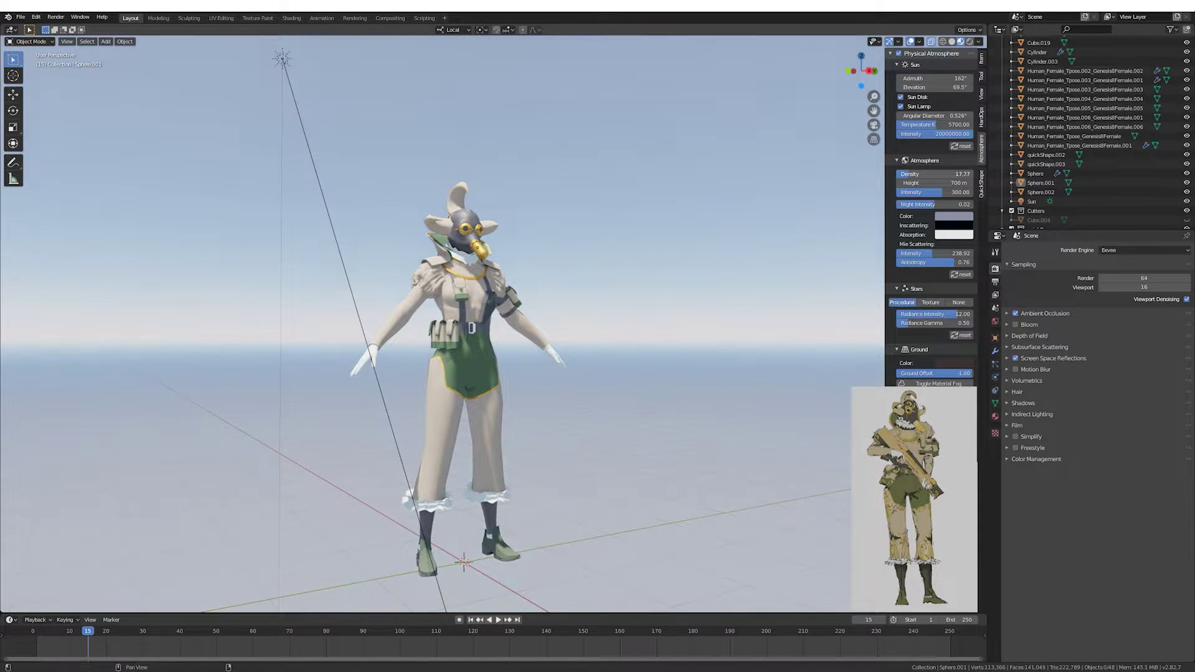
pyautogui.click(944, 232)
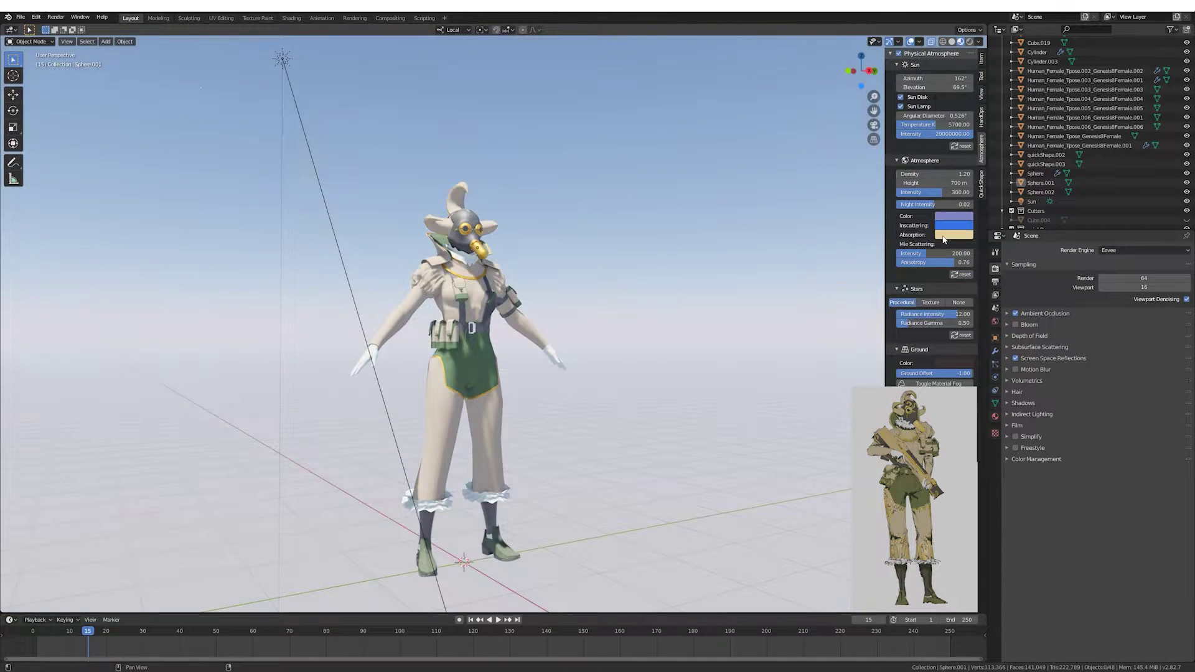
pyautogui.moveTo(934, 173)
pyautogui.mouseDown()
pyautogui.moveTo(953, 174)
pyautogui.moveTo(915, 192)
pyautogui.moveTo(916, 174)
pyautogui.moveTo(959, 192)
pyautogui.mouseUp()
pyautogui.moveTo(529, 262)
pyautogui.mouseDown(button='middle')
pyautogui.moveTo(801, 267)
pyautogui.moveTo(673, 251)
pyautogui.mouseUp(button='middle')
# Add a cube beside the character in right view and stretch it along X into a long box.
pyautogui.press('KP_3')
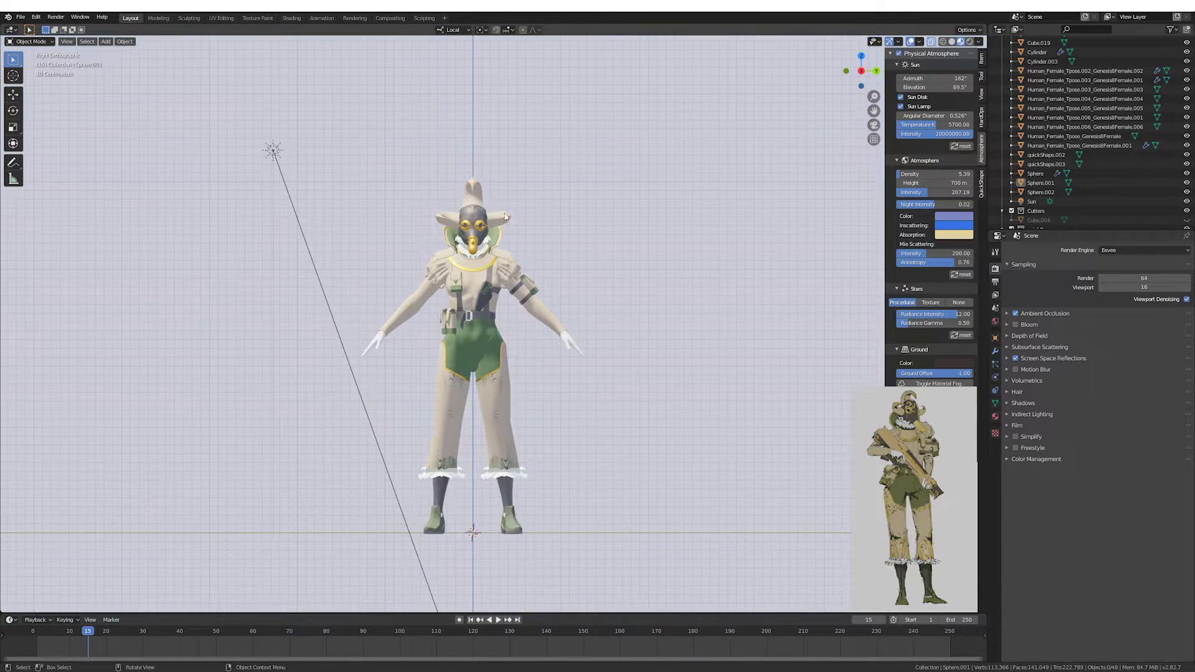
pyautogui.click(105, 42)
pyautogui.click(187, 60)
pyautogui.press('s')
pyautogui.click(568, 292)
pyautogui.scroll(3, 605, 321)
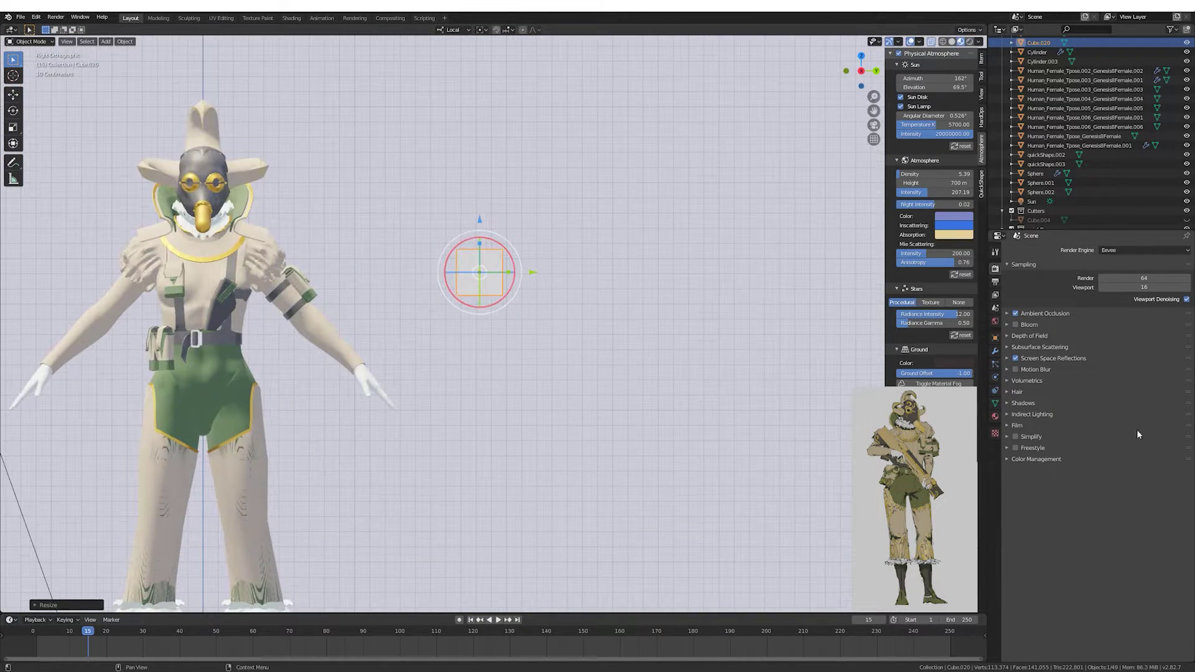
pyautogui.moveTo(605, 285)
pyautogui.mouseDown(button='middle')
pyautogui.moveTo(589, 306)
pyautogui.moveTo(581, 297)
pyautogui.mouseUp(button='middle')
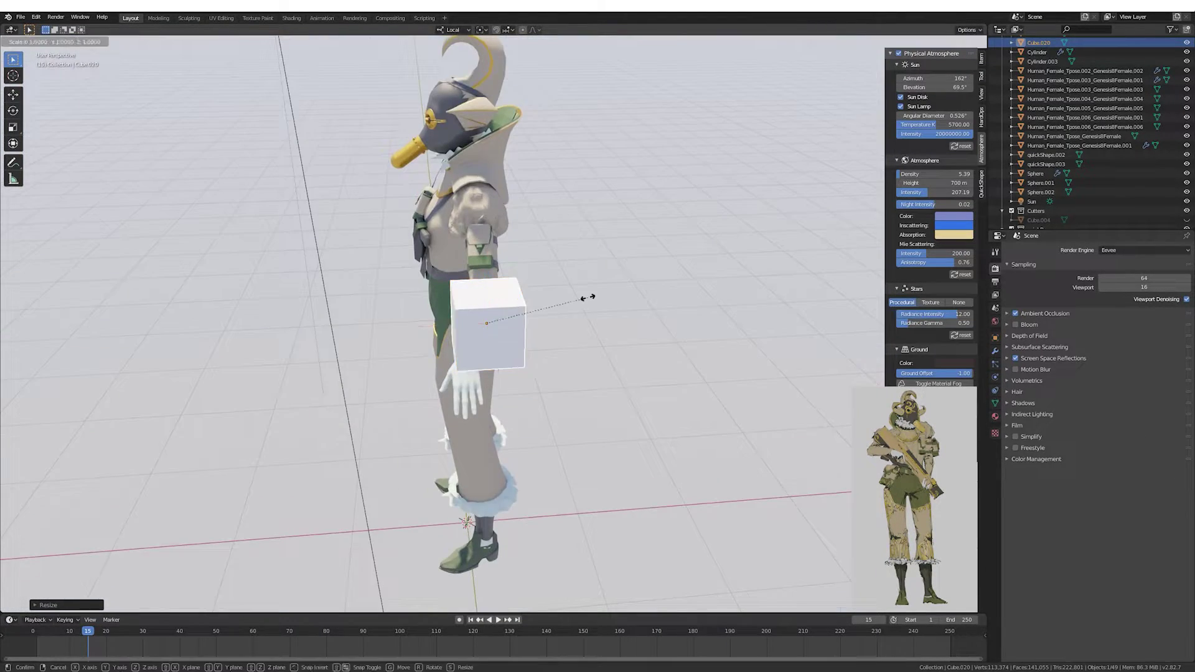
pyautogui.press('s')
pyautogui.press('x')
pyautogui.press('x')
pyautogui.moveTo(678, 287)
pyautogui.mouseDown(button='middle')
pyautogui.moveTo(589, 300)
pyautogui.moveTo(530, 330)
pyautogui.moveTo(623, 324)
pyautogui.mouseUp(button='middle')
pyautogui.scroll(3, 684, 290)
# Lengthen the box in Edit Mode by moving and duplicating its end face.
pyautogui.press('Tab')
pyautogui.click(530, 330)
pyautogui.press('g')
pyautogui.click(487, 317)
pyautogui.hotkey('shift', 'd')
pyautogui.press('z')
pyautogui.press('z')
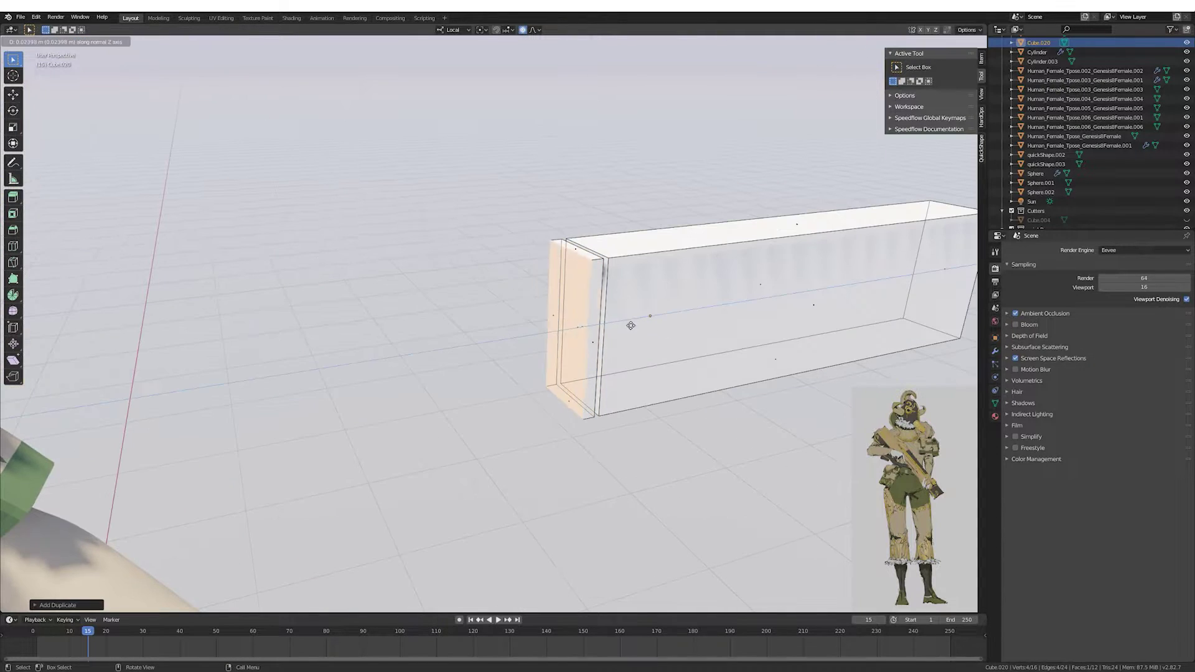
pyautogui.click(608, 368)
pyautogui.moveTo(607, 368); pyautogui.dragTo(560, 373, button='middle')
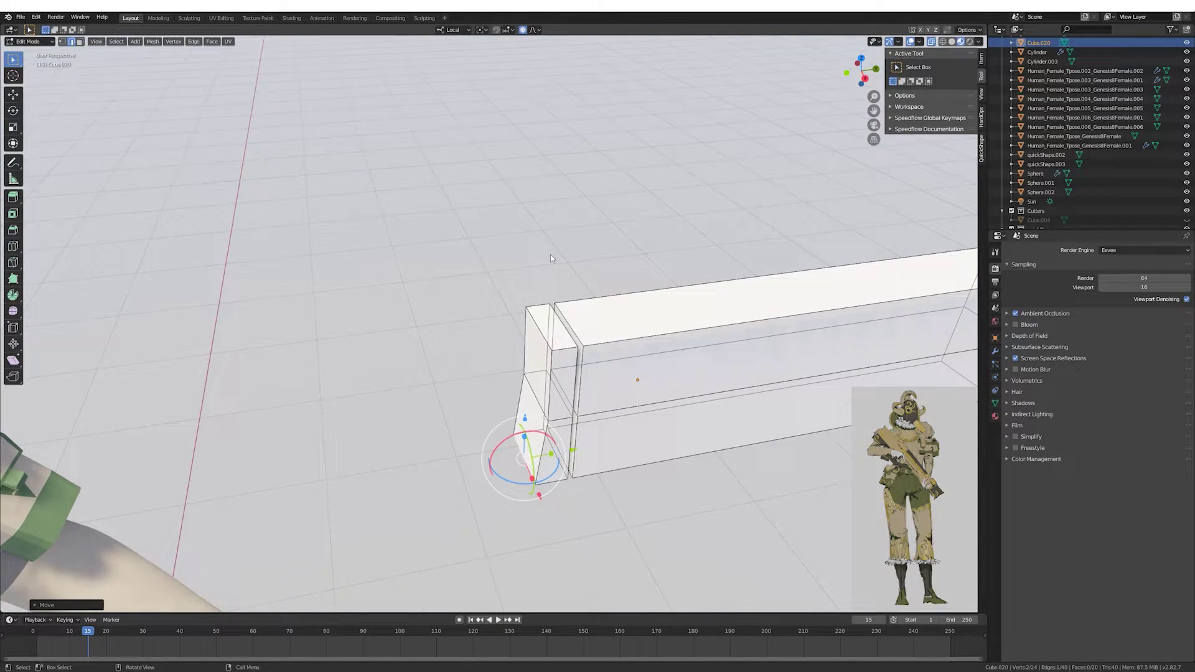
pyautogui.press('Tab')
# Give the box a new dark grey Metal_Gun material with metallic 0.534 and roughness 0.324.
pyautogui.click(994, 417)
pyautogui.click(1047, 317)
pyautogui.doubleClick(1047, 317)
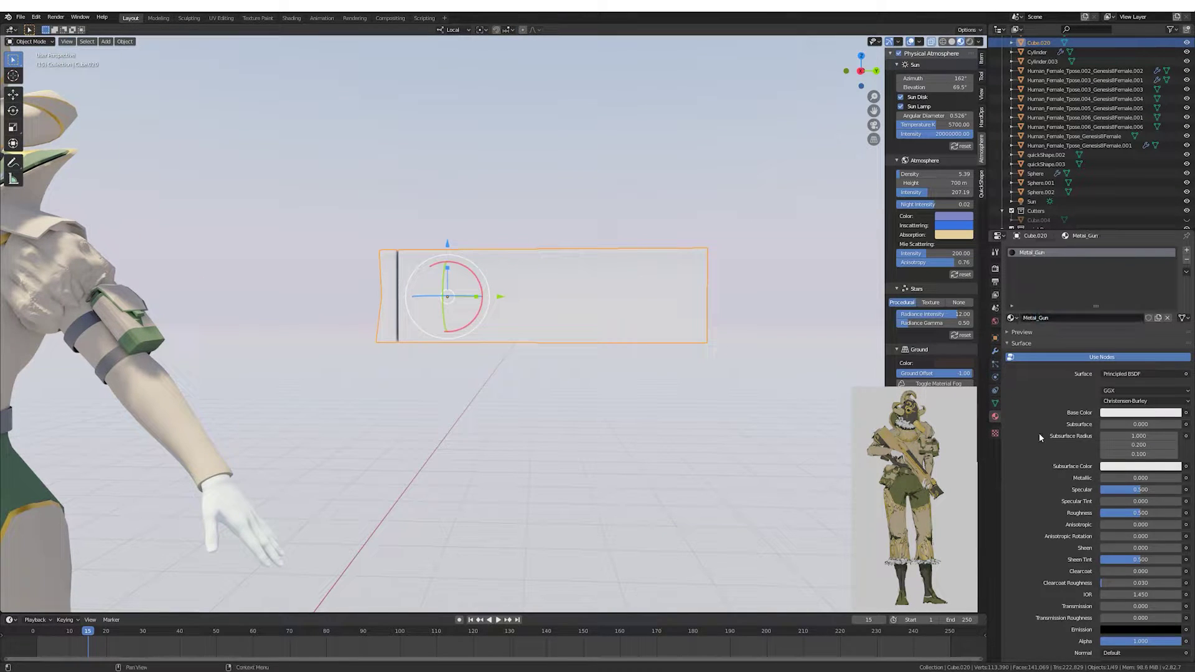
pyautogui.click(1141, 413)
pyautogui.moveTo(1121, 478)
pyautogui.mouseDown()
pyautogui.moveTo(1149, 479)
pyautogui.moveTo(1158, 513)
pyautogui.mouseUp()
pyautogui.moveTo(708, 466); pyautogui.dragTo(778, 449, button='middle')
pyautogui.click(1140, 413)
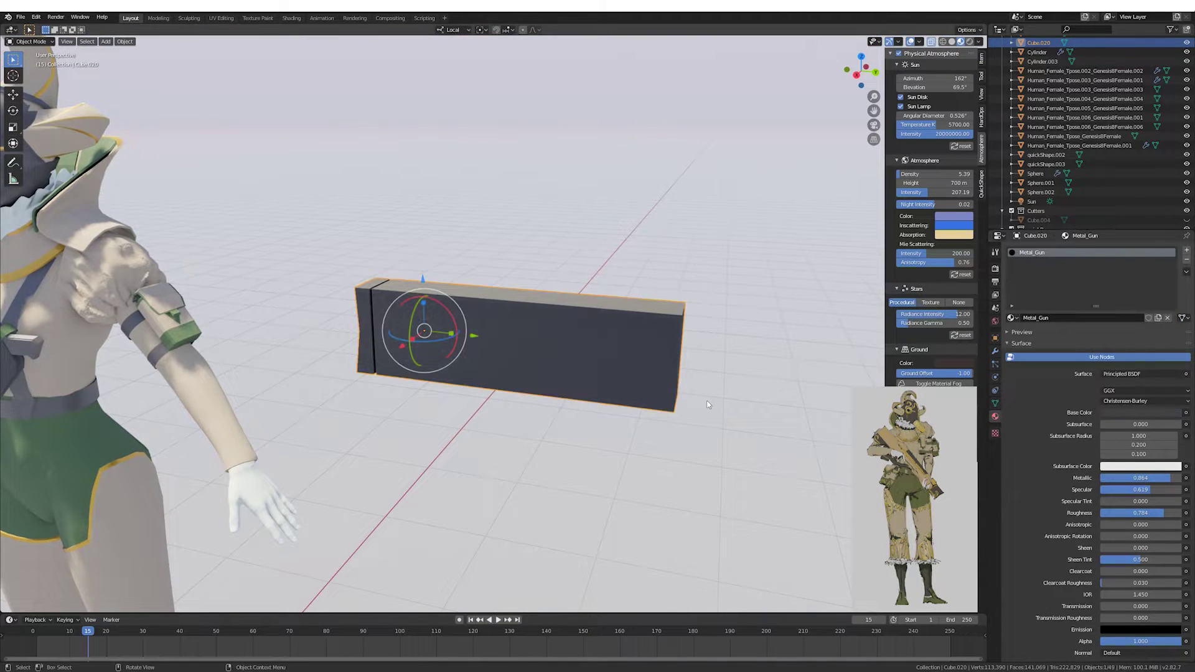
# Add a loop cut along the box, raise its top edge along Z, and save the file.
pyautogui.keyDown('shift'); pyautogui.moveTo(708, 405); pyautogui.dragTo(682, 379, button='middle'); pyautogui.keyUp('shift')
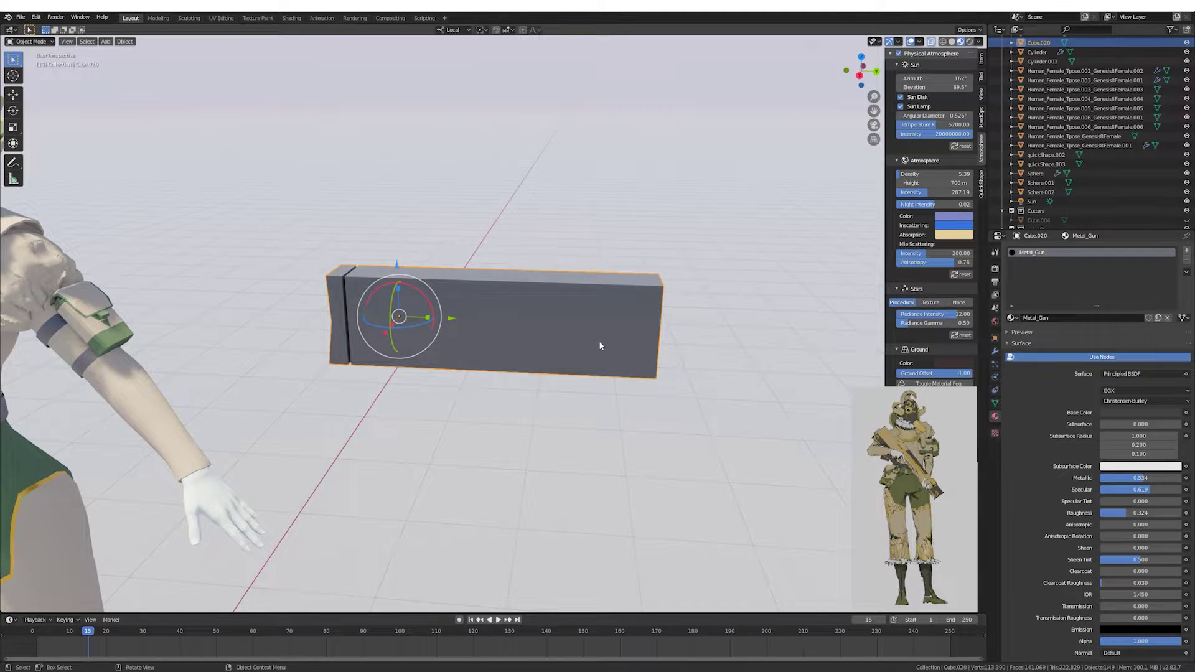
pyautogui.moveTo(599, 345)
pyautogui.keyDown('alt'); pyautogui.mouseDown(button='middle')
pyautogui.moveTo(562, 301)
pyautogui.moveTo(473, 274)
pyautogui.mouseUp(button='middle'); pyautogui.keyUp('alt')
pyautogui.press('Tab')
pyautogui.click(574, 280)
pyautogui.moveTo(574, 280)
pyautogui.keyDown('alt'); pyautogui.mouseDown(button='middle')
pyautogui.moveTo(611, 267)
pyautogui.moveTo(543, 292)
pyautogui.moveTo(457, 274)
pyautogui.mouseUp(button='middle'); pyautogui.keyUp('alt')
pyautogui.hotkey('ctrl', 'r')
pyautogui.keyDown('alt'); pyautogui.click(458, 274); pyautogui.keyUp('alt')
pyautogui.press('g')
pyautogui.press('z')
pyautogui.press('z')
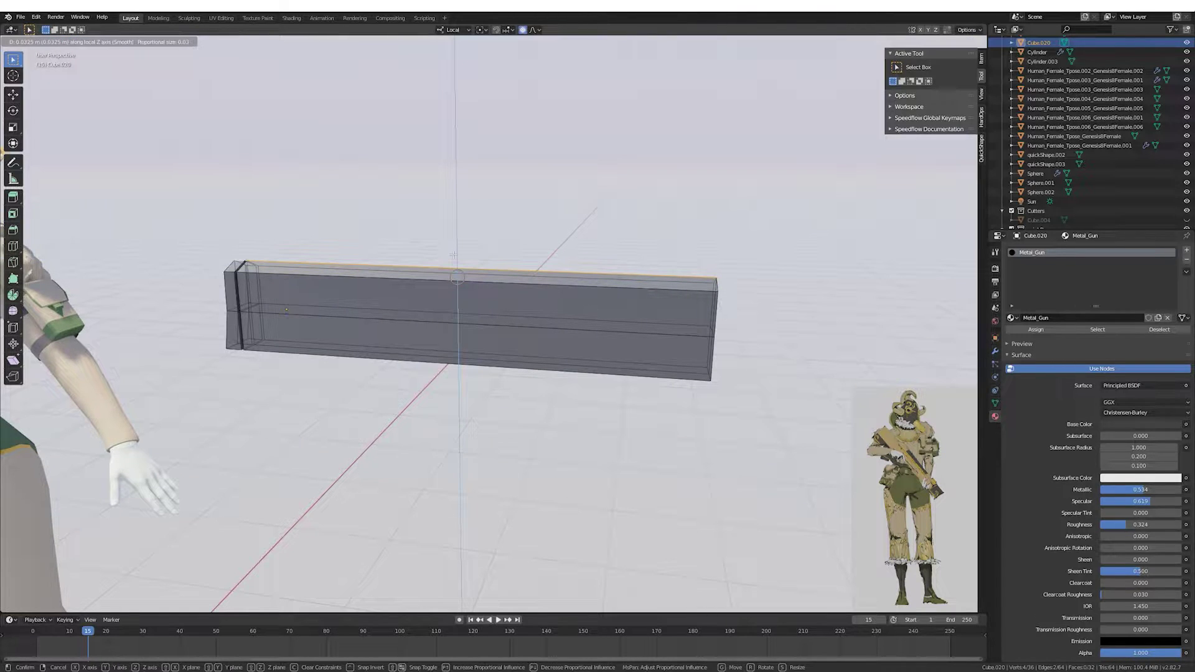
pyautogui.click(453, 255)
pyautogui.press('Tab')
pyautogui.press('KP_3')
pyautogui.hotkey('ctrl', 's')
pyautogui.press('q')
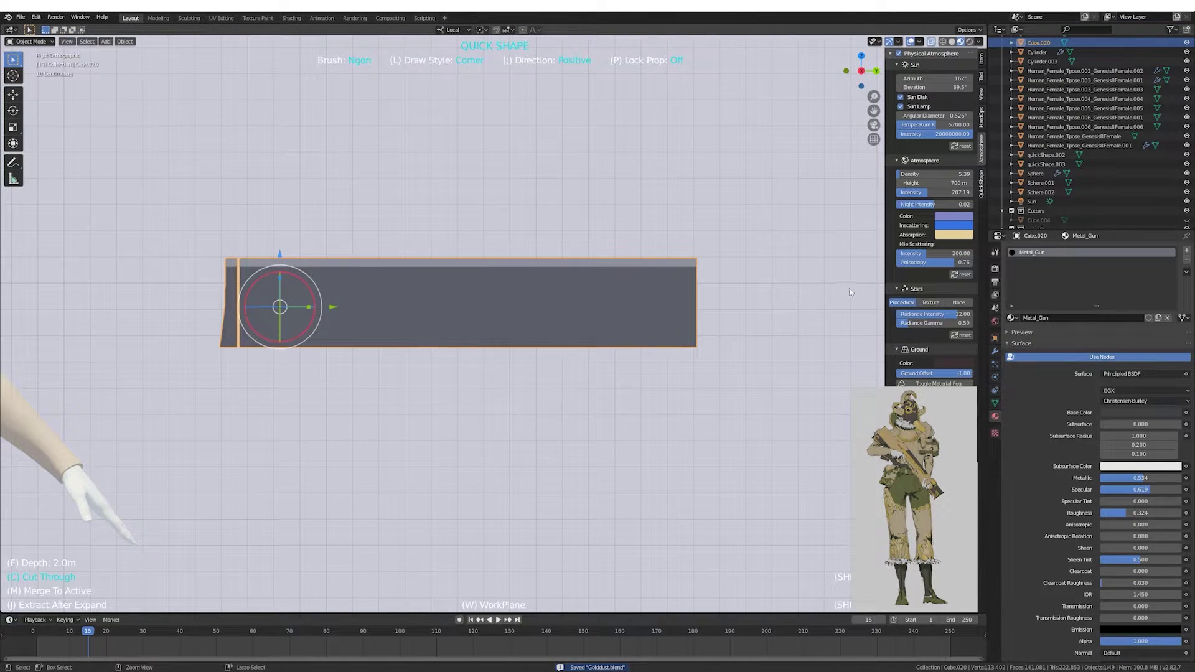
# Restore the accidentally deleted box and draw a QuickShape polygon in right side view.
pyautogui.press('Delete')
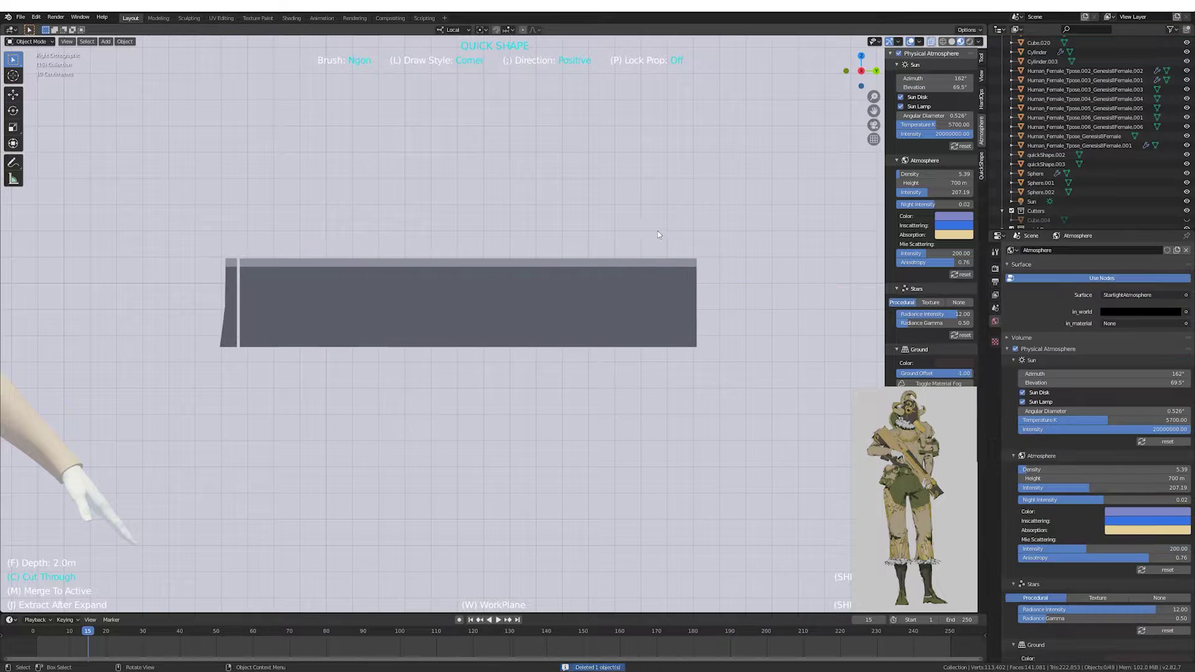
pyautogui.press('d')
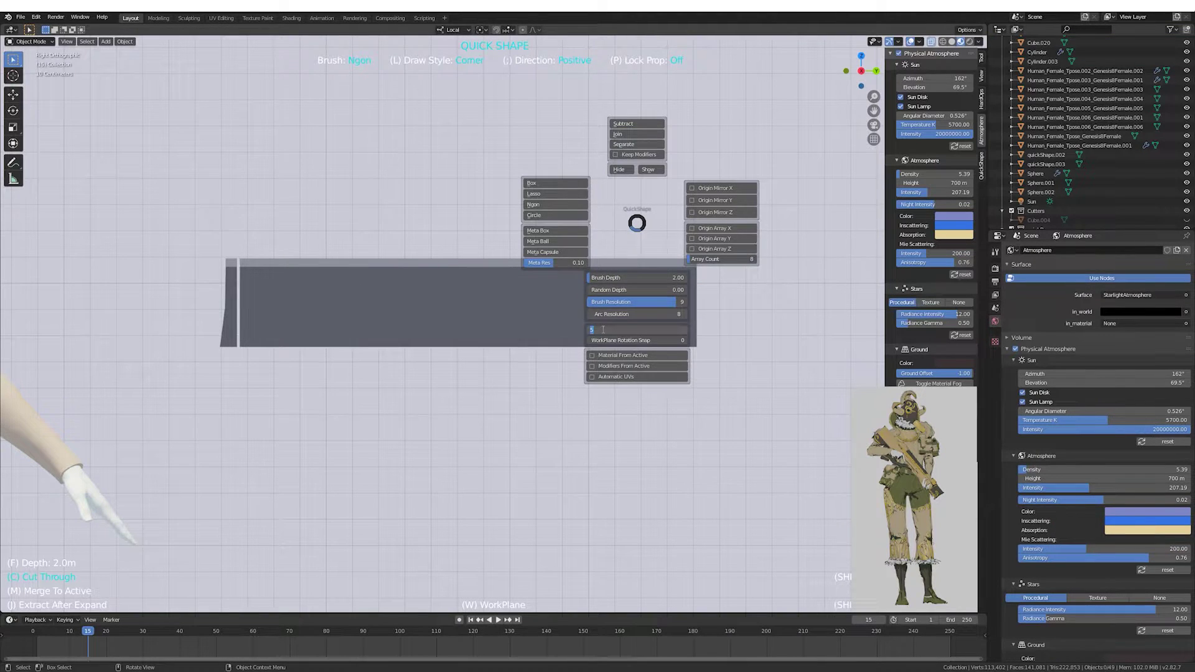
pyautogui.click(488, 212)
pyautogui.hotkey('ctrl', 'z')
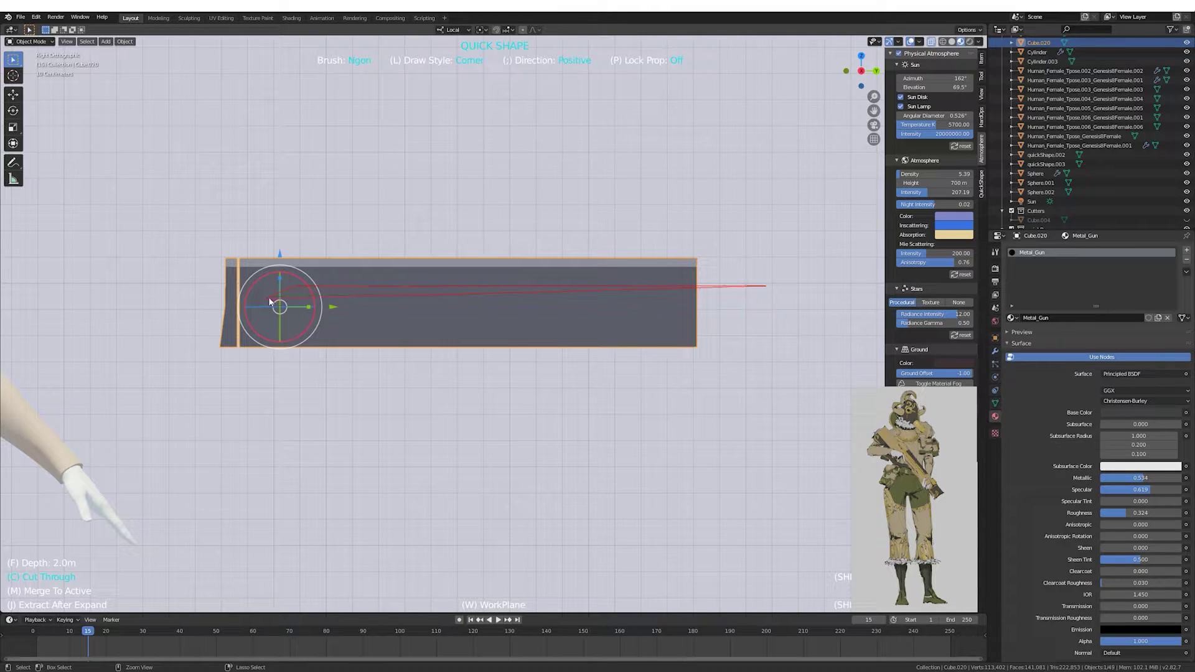
pyautogui.click(253, 374)
pyautogui.moveTo(252, 374); pyautogui.dragTo(348, 380, button='middle')
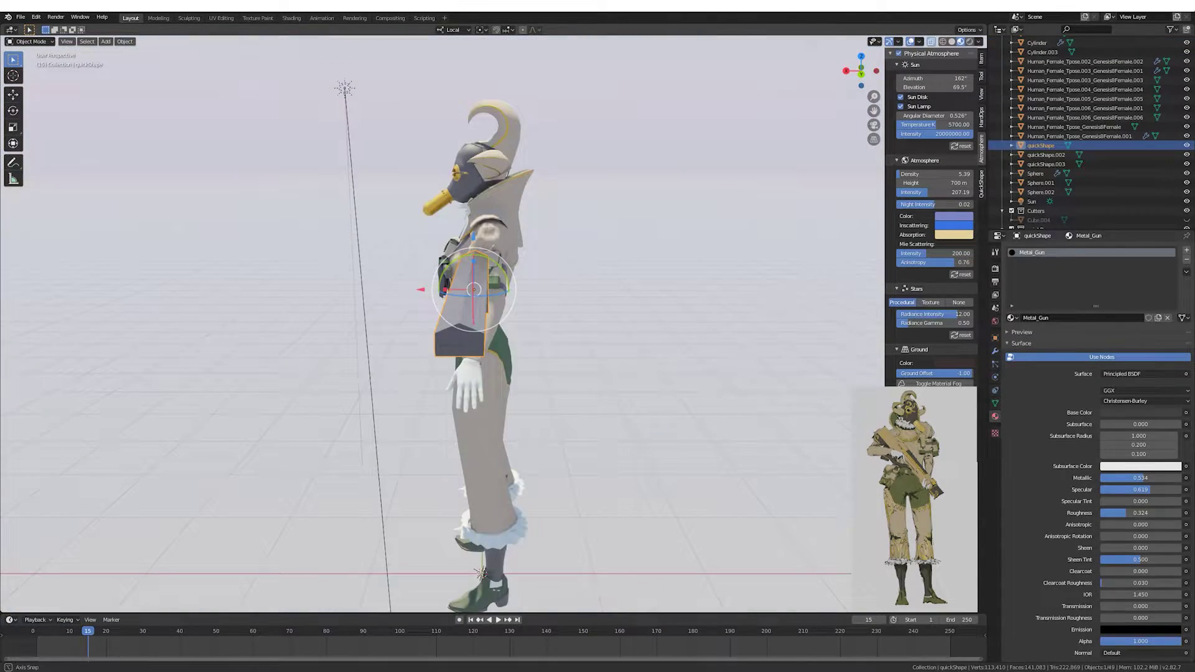
pyautogui.press('KP_3')
# Draw a second bar with the QuickShape Box brush and stretch it along X.
pyautogui.click(550, 278)
pyautogui.scroll(2, 400, 316)
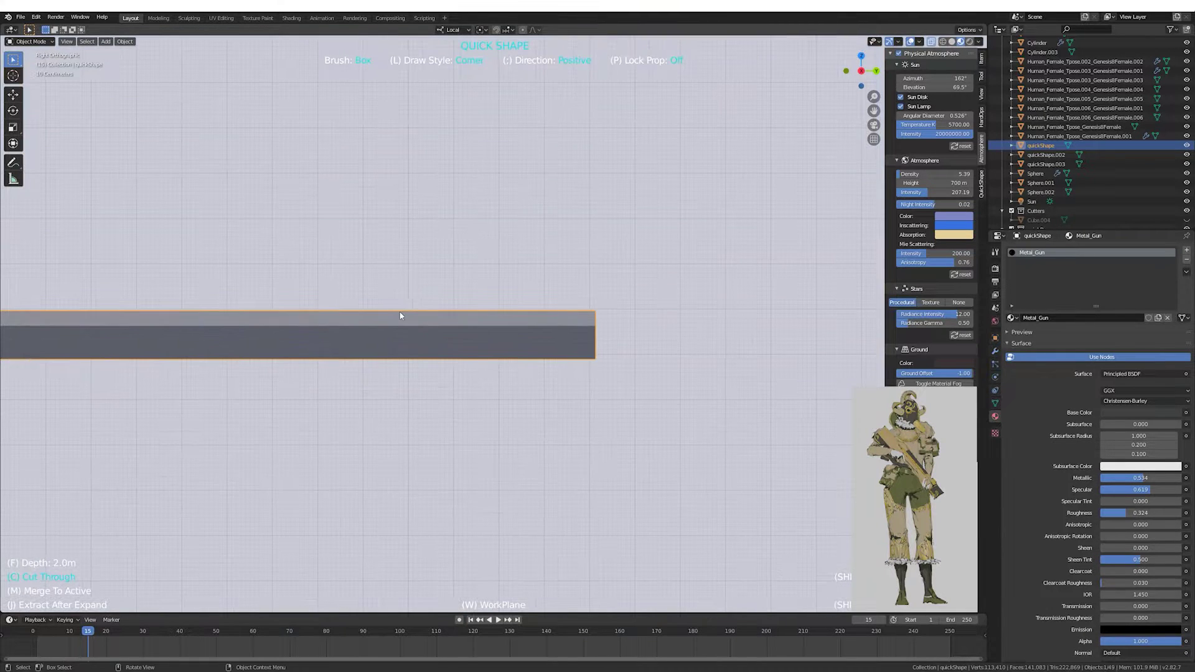
pyautogui.click(592, 329)
pyautogui.moveTo(592, 328)
pyautogui.mouseDown(button='middle')
pyautogui.moveTo(541, 347)
pyautogui.moveTo(510, 300)
pyautogui.mouseUp(button='middle')
pyautogui.press('s')
pyautogui.press('x')
pyautogui.press('x')
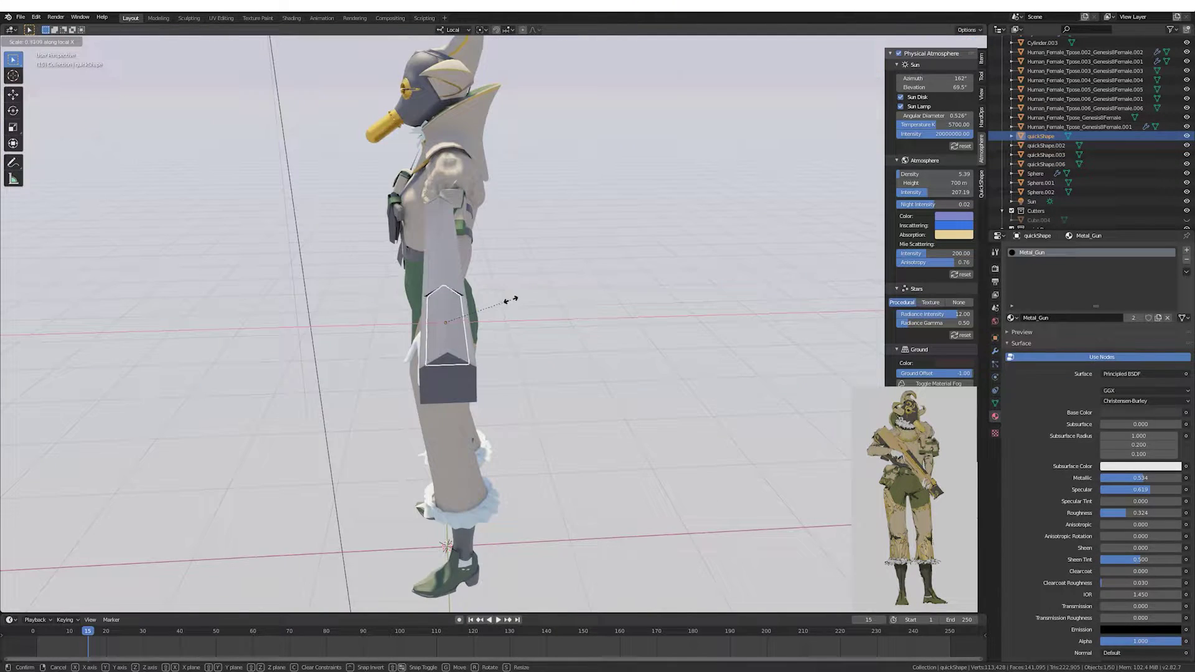
pyautogui.click(523, 302)
pyautogui.press('KP_3')
pyautogui.scroll(1, 615, 322)
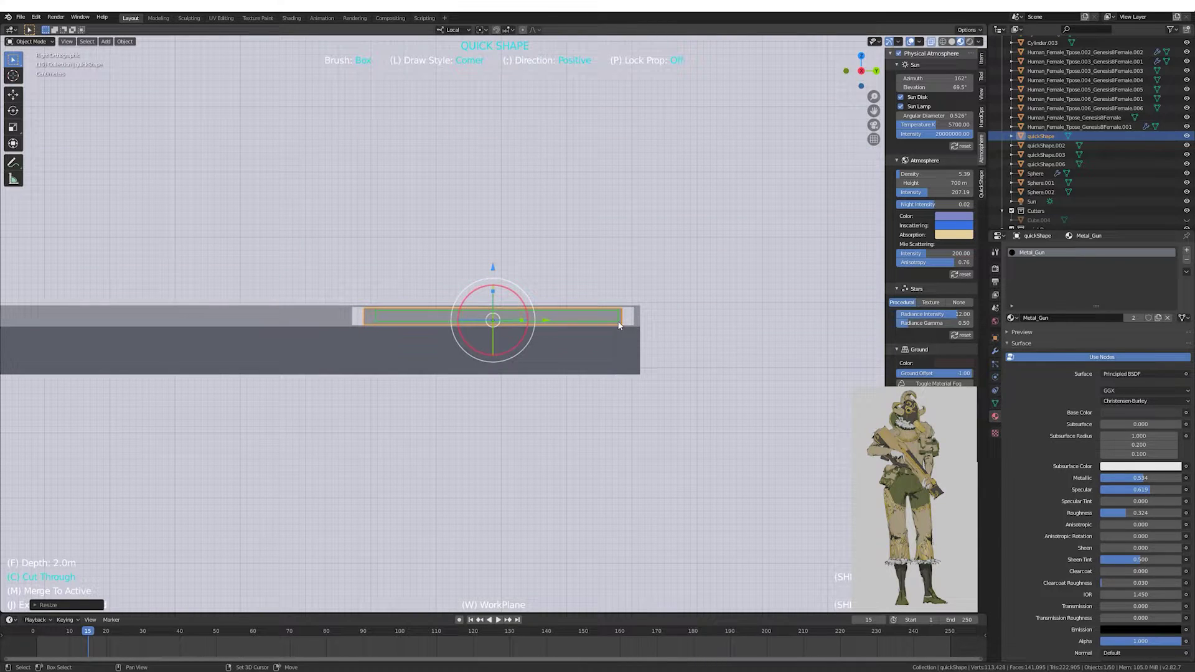
# Cut a shallow rectangular recess into the bar's top with a lengthened box cutter.
pyautogui.click(620, 325)
pyautogui.moveTo(619, 325); pyautogui.dragTo(630, 264, button='middle')
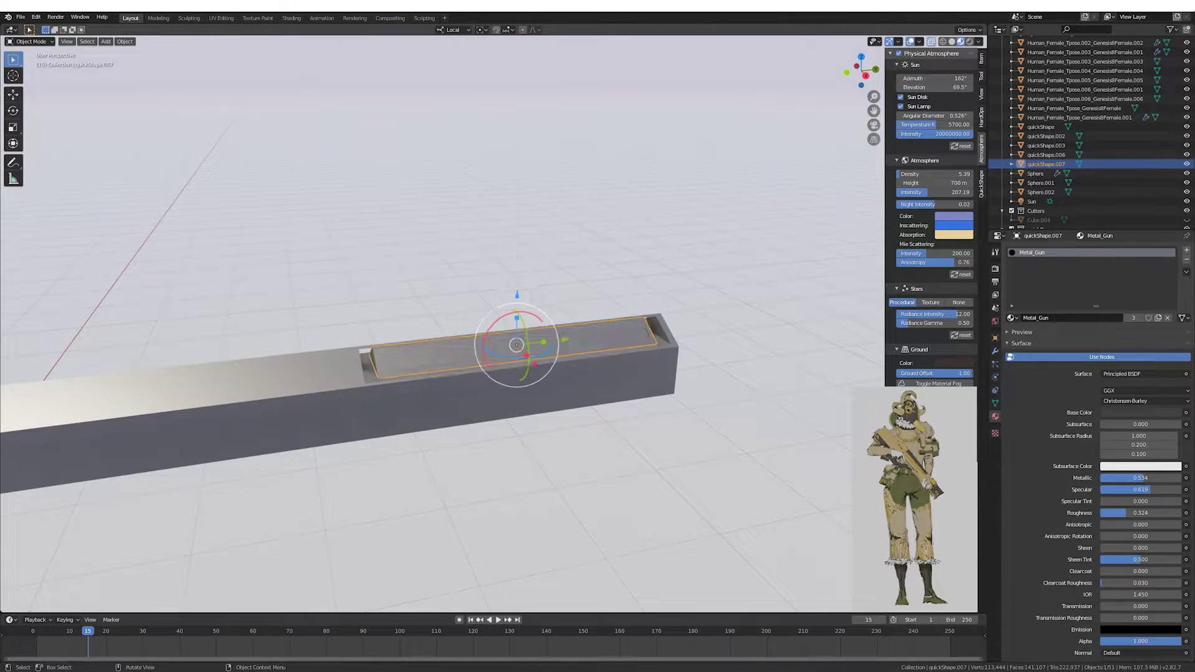
pyautogui.click(676, 318)
pyautogui.moveTo(677, 318); pyautogui.dragTo(569, 316, button='middle')
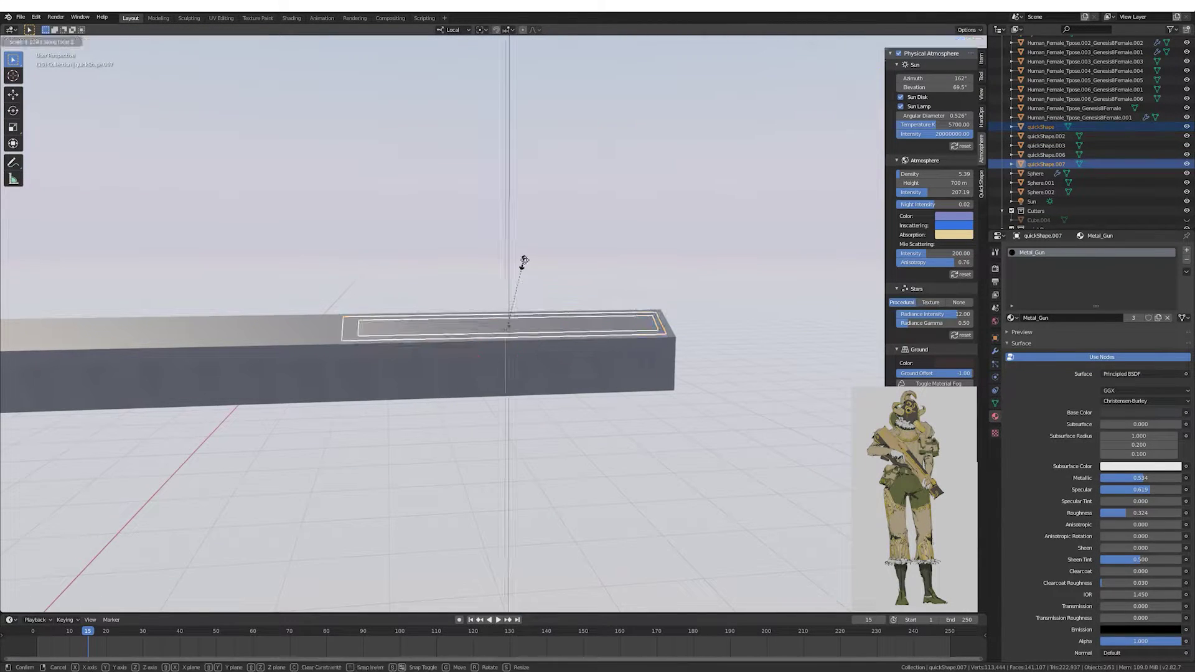
pyautogui.click(525, 262)
pyautogui.moveTo(644, 262)
pyautogui.mouseDown(button='middle')
pyautogui.moveTo(392, 281)
pyautogui.moveTo(538, 275)
pyautogui.mouseUp(button='middle')
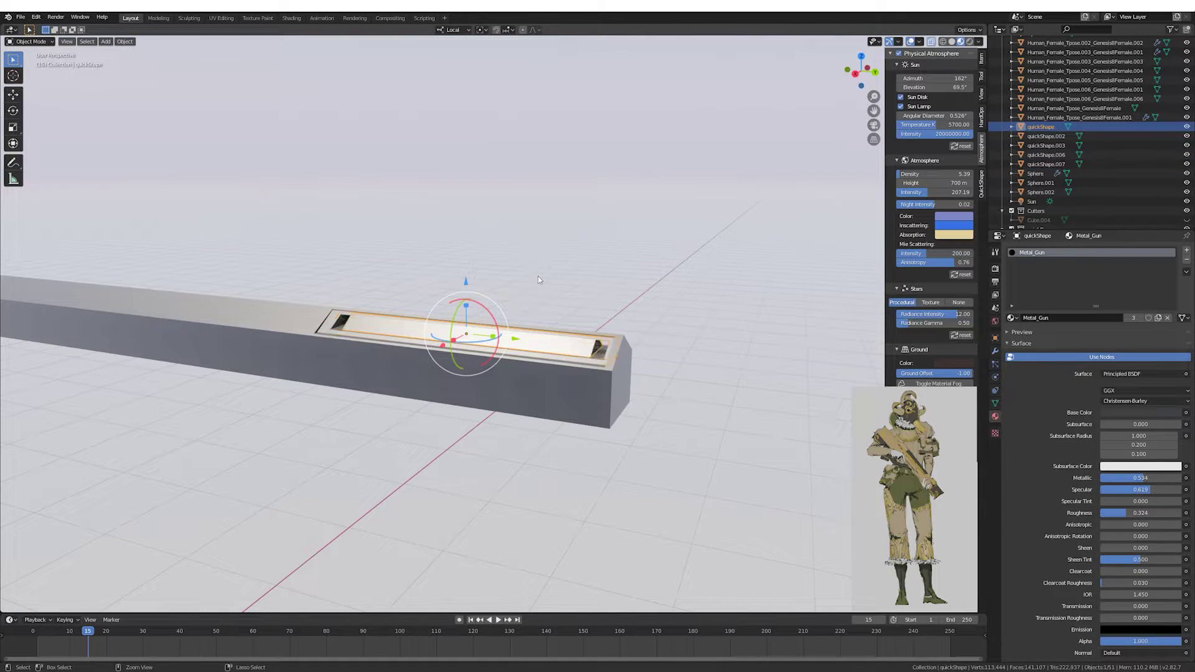
pyautogui.hotkey('ctrl', 'z')
pyautogui.hotkey('ctrl', 'z')
pyautogui.press('KP_3')
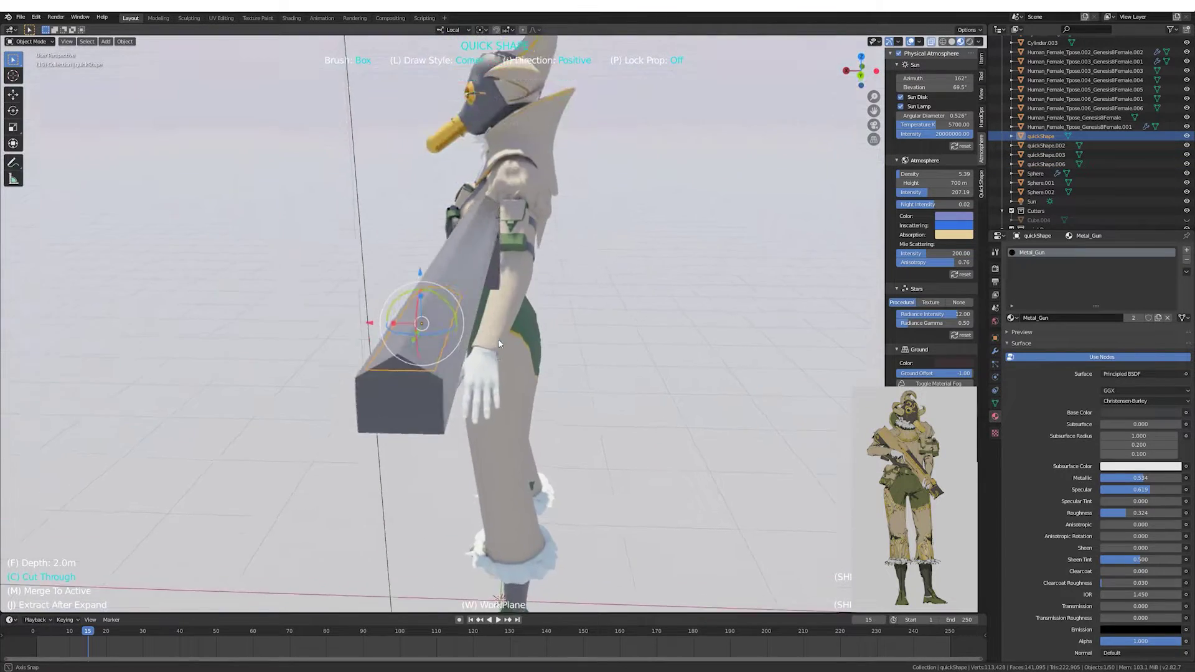
pyautogui.moveTo(616, 322)
pyautogui.mouseDown(button='middle')
pyautogui.moveTo(532, 304)
pyautogui.moveTo(558, 341)
pyautogui.mouseUp(button='middle')
pyautogui.press('s')
pyautogui.click(546, 311)
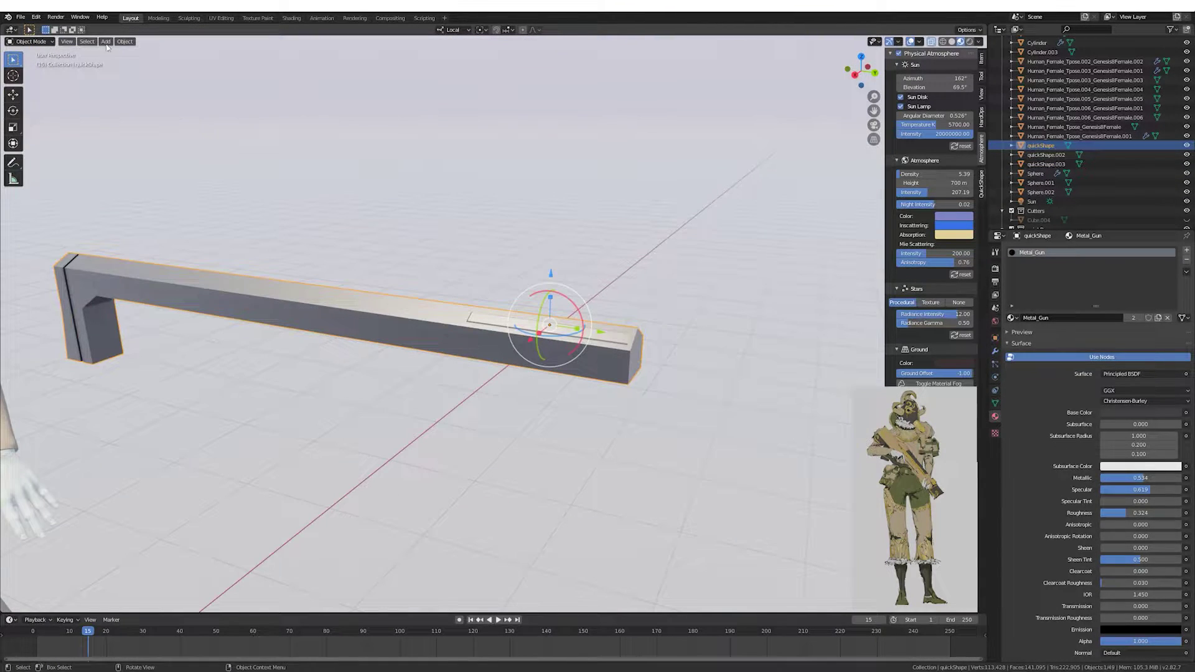
# Add a small cube atop the barrel and assign it the Metal_Gun material.
pyautogui.click(106, 41)
pyautogui.click(187, 59)
pyautogui.press('s')
pyautogui.click(499, 310)
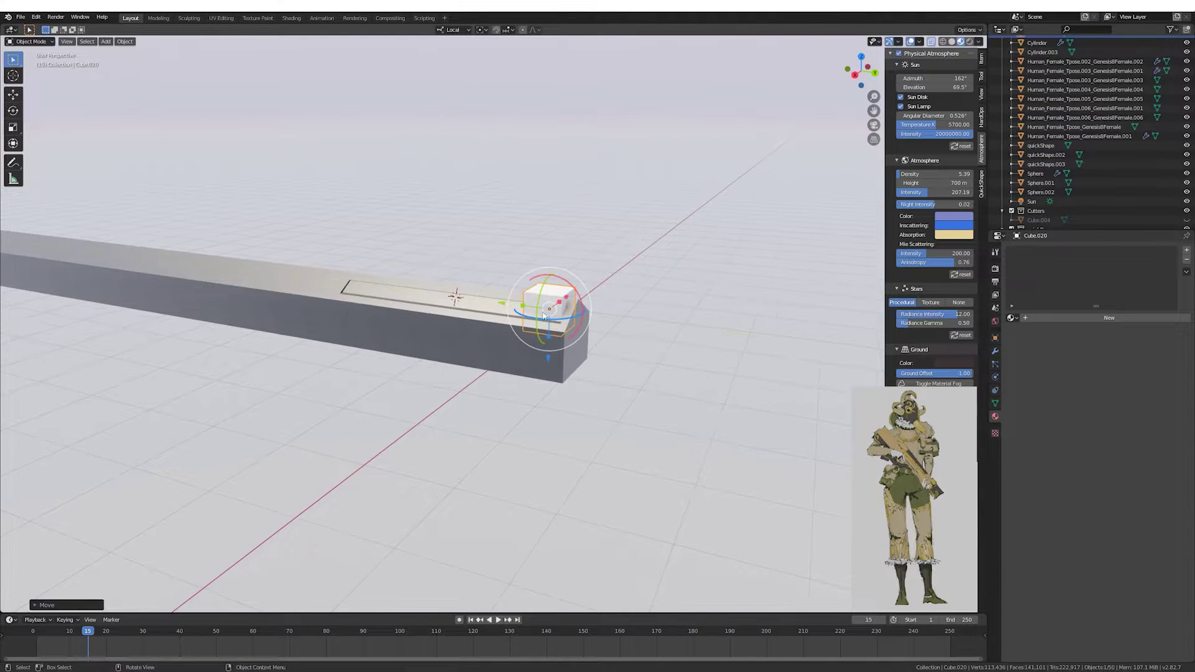
pyautogui.scroll(3, 498, 311)
pyautogui.click(1013, 318)
pyautogui.click(1058, 343)
pyautogui.click(1013, 318)
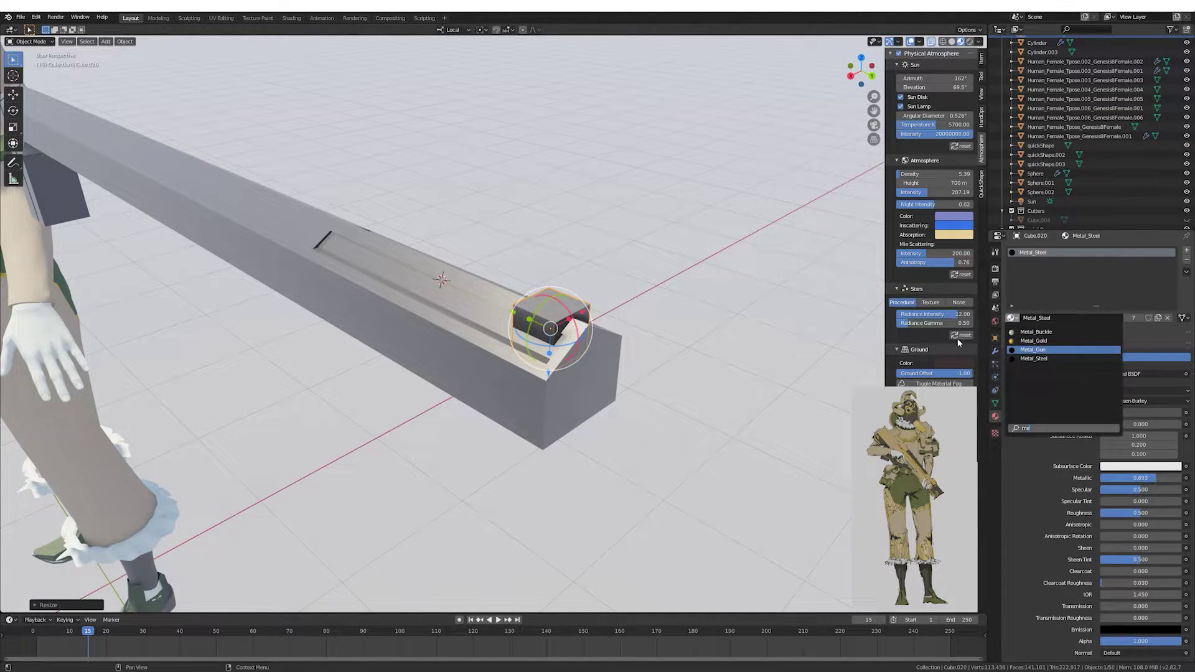
pyautogui.click(1046, 349)
# Add a loop cut around the small cube in Edit Mode.
pyautogui.press('Tab')
pyautogui.moveTo(498, 312)
pyautogui.mouseDown(button='middle')
pyautogui.moveTo(598, 261)
pyautogui.moveTo(685, 292)
pyautogui.moveTo(469, 239)
pyautogui.mouseUp(button='middle')
pyautogui.hotkey('ctrl', 'r')
pyautogui.click(605, 244)
pyautogui.click(690, 299)
pyautogui.press('3')
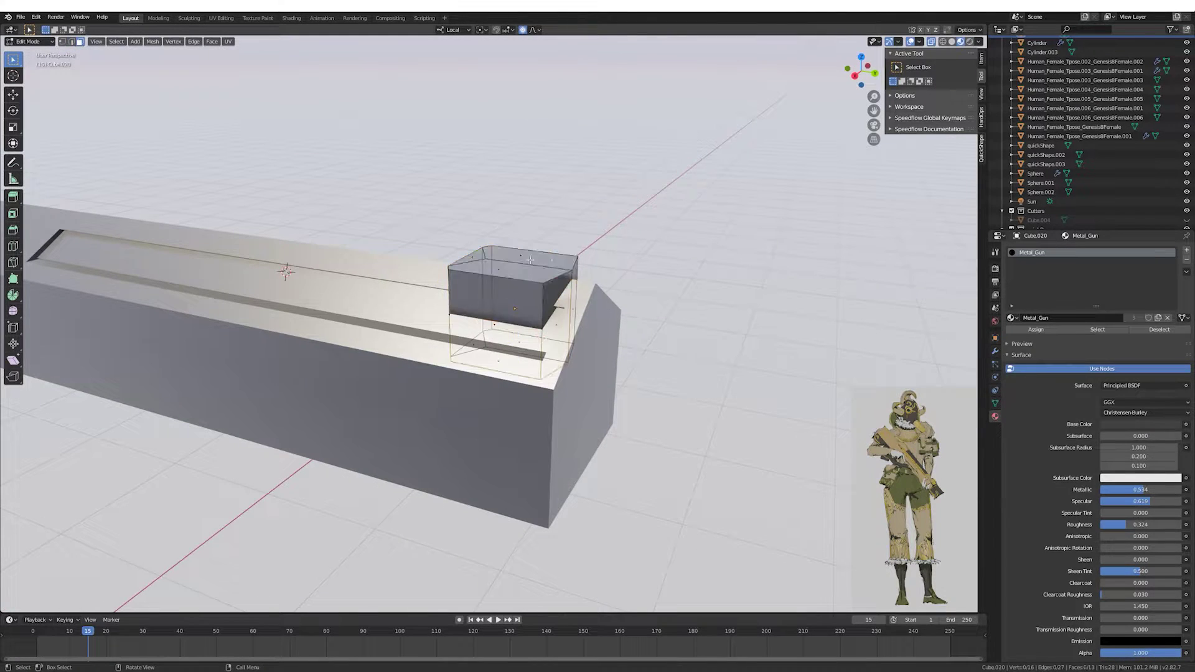
pyautogui.press('KP_3')
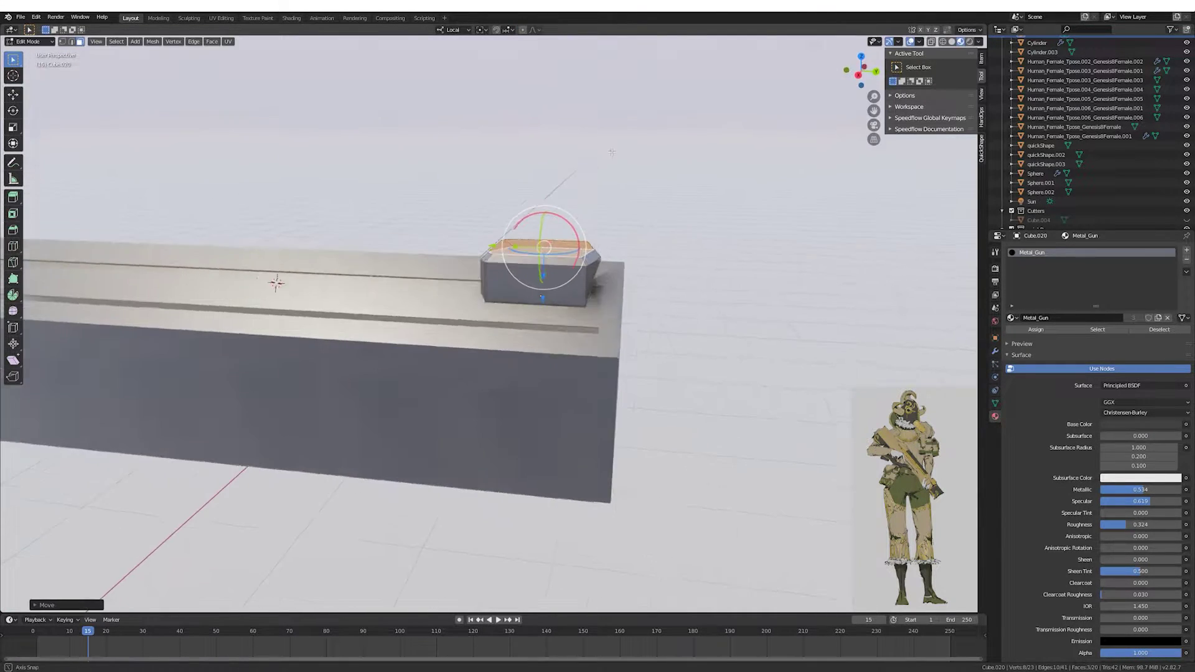
pyautogui.press('Tab')
pyautogui.moveTo(646, 263); pyautogui.dragTo(664, 249, button='middle')
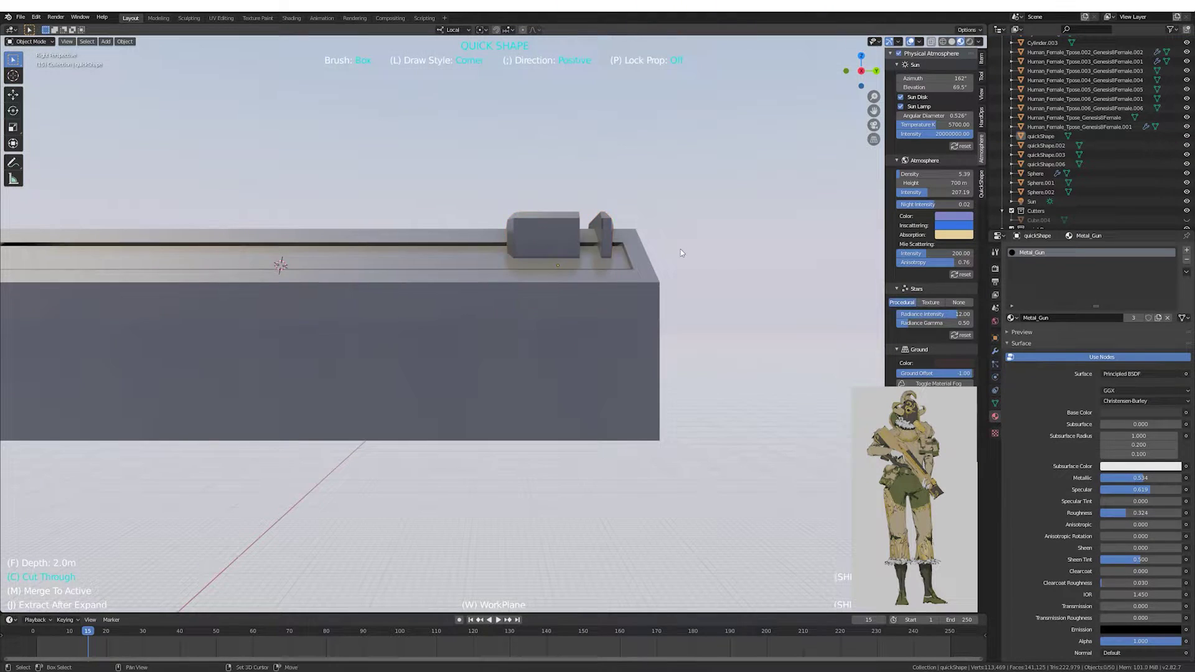
pyautogui.press('KP_3')
# Draw a QuickShape Ngon lower body under the barrel and shift it toward the muzzle.
pyautogui.press('q')
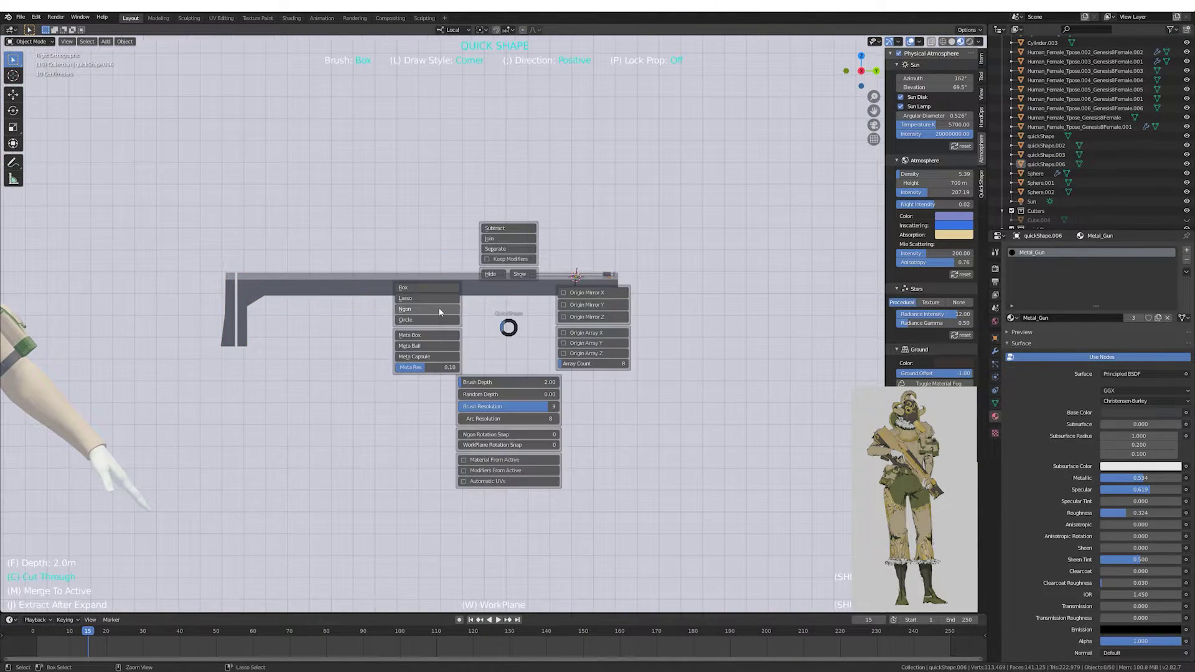
pyautogui.click(438, 308)
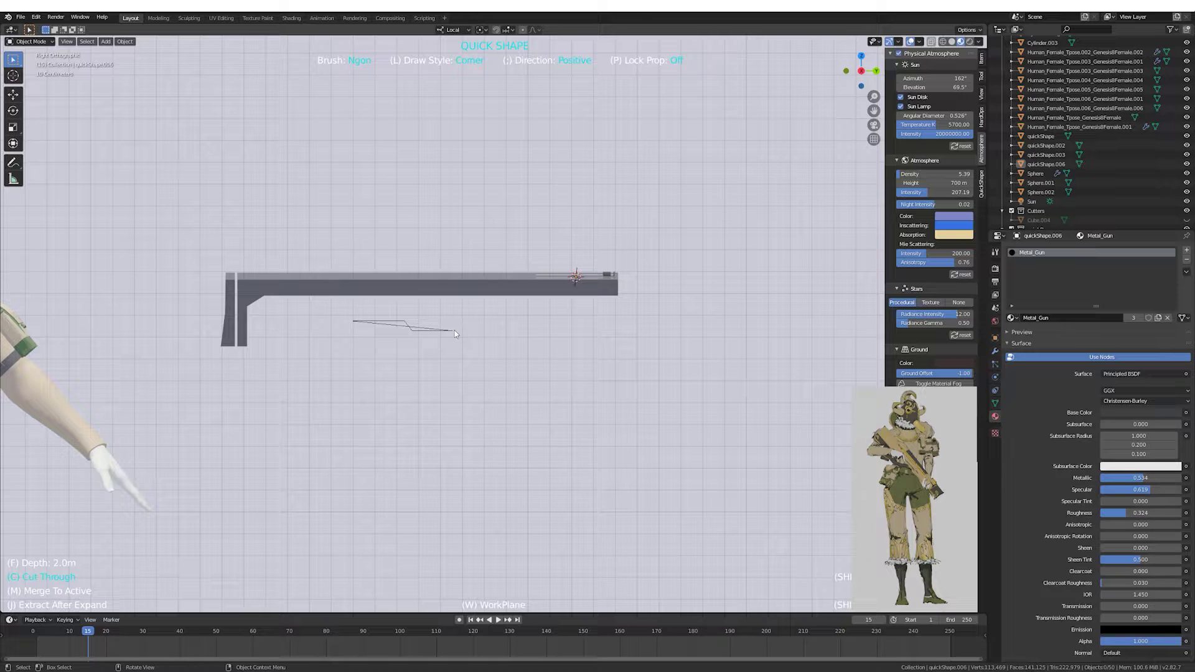
pyautogui.click(609, 337)
pyautogui.click(353, 300)
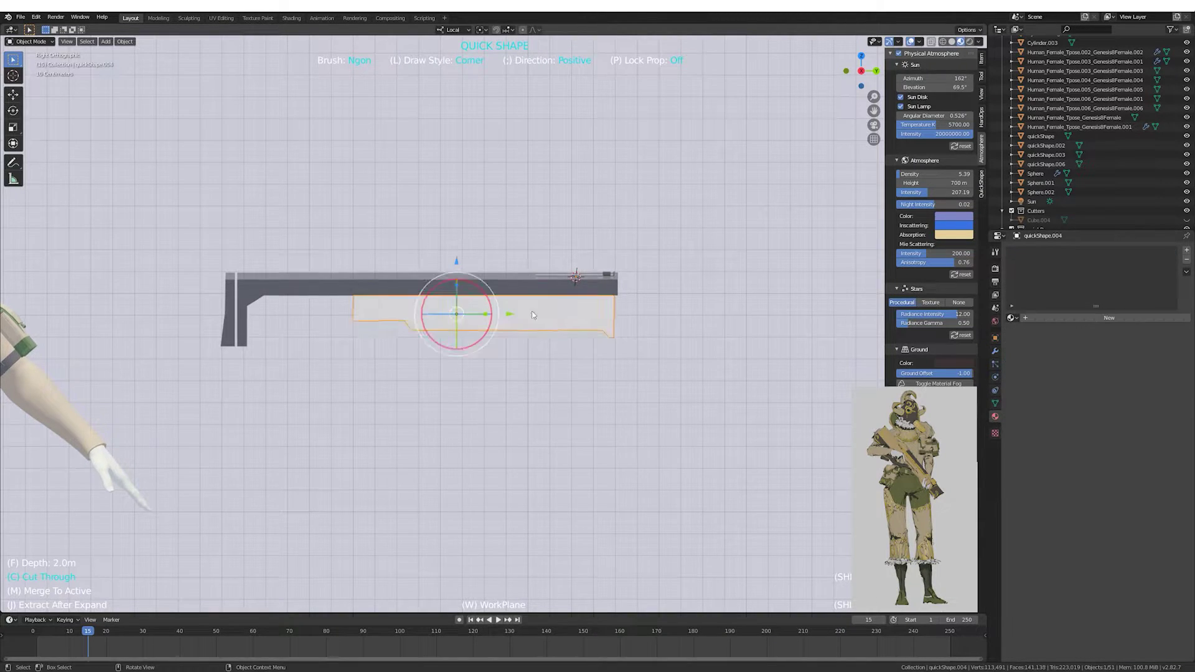
pyautogui.moveTo(353, 299); pyautogui.dragTo(468, 324, button='middle')
pyautogui.click(594, 324)
pyautogui.scroll(5, 594, 324)
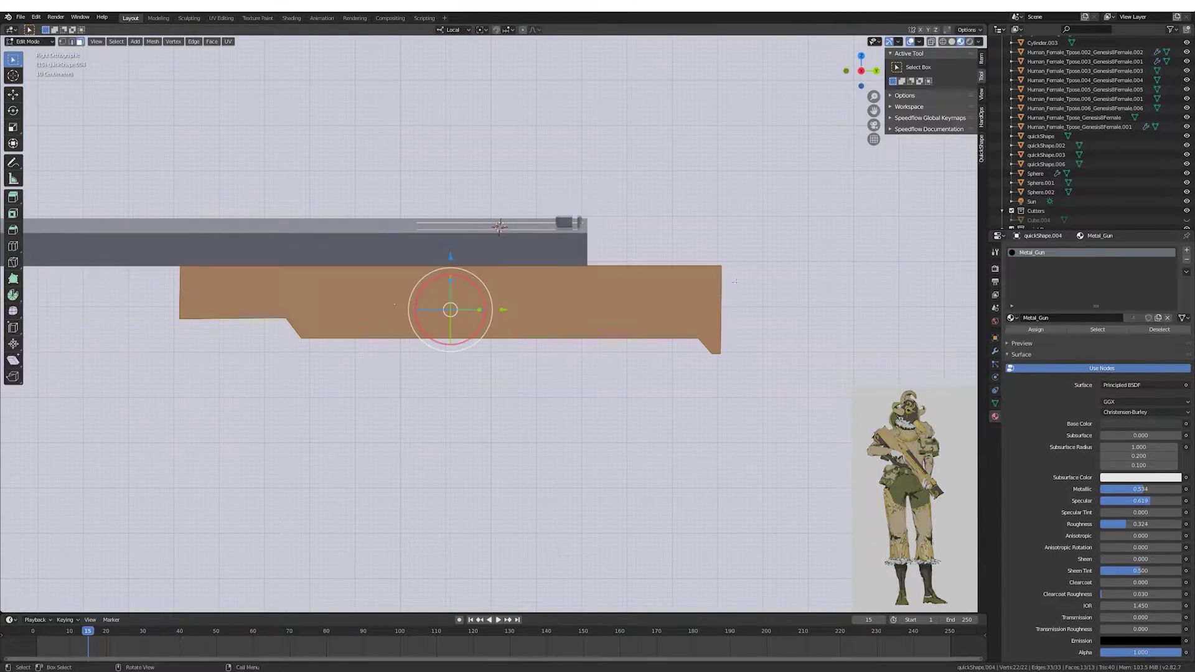
# Knife-cut a vertical line across the lower body piece.
pyautogui.hotkey('alt', 'a')
pyautogui.moveTo(594, 293)
pyautogui.mouseDown(button='middle')
pyautogui.moveTo(603, 316)
pyautogui.moveTo(584, 268)
pyautogui.mouseUp(button='middle')
pyautogui.press('k')
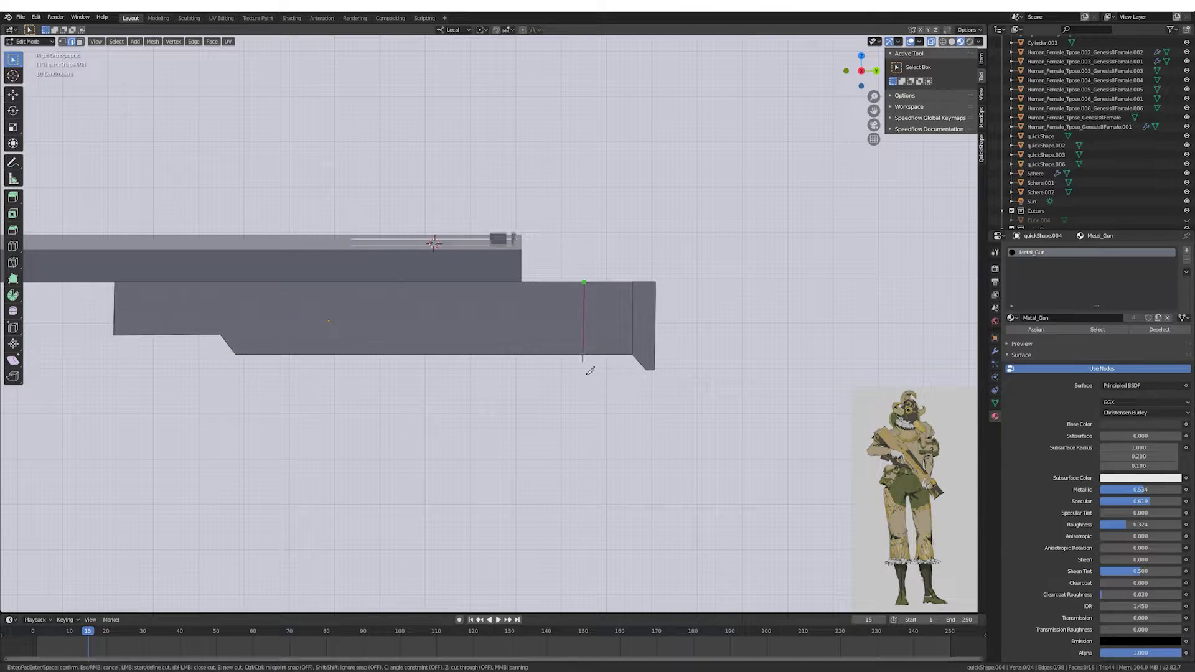
pyautogui.press('Return')
pyautogui.moveTo(596, 348)
pyautogui.mouseDown(button='middle')
pyautogui.moveTo(632, 360)
pyautogui.moveTo(613, 315)
pyautogui.mouseUp(button='middle')
# Extrude the front top edge upward into a raised front section and select its faces.
pyautogui.click(627, 348)
pyautogui.click(614, 266)
pyautogui.press('e')
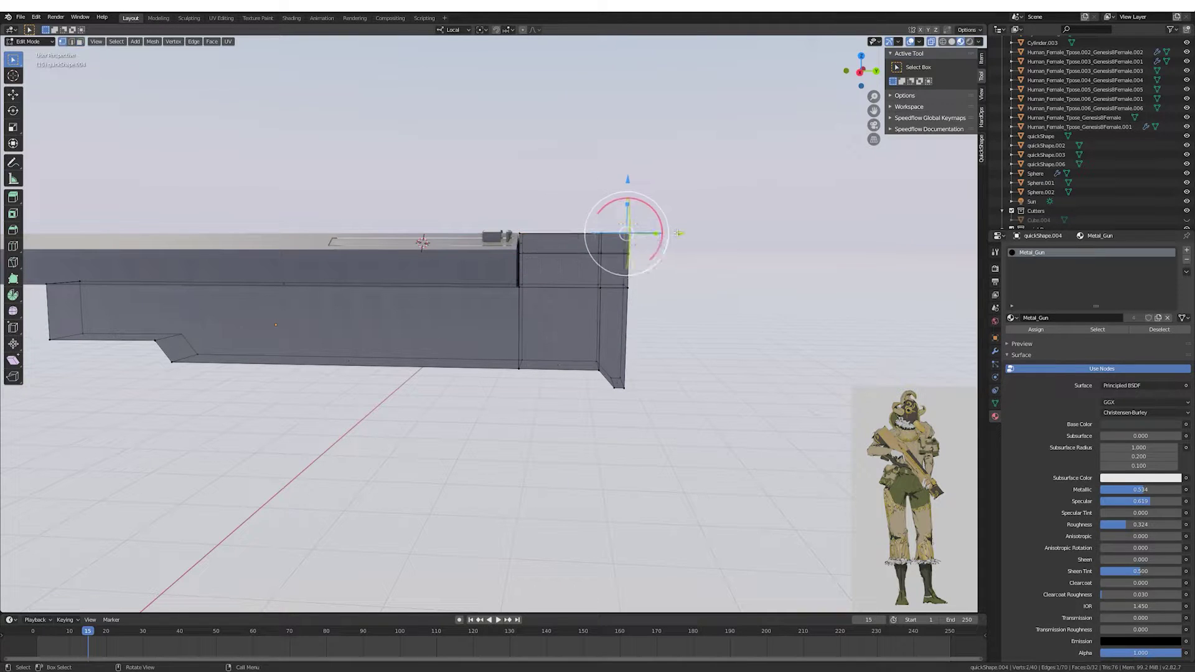
pyautogui.click(559, 247)
pyautogui.press('KP_3')
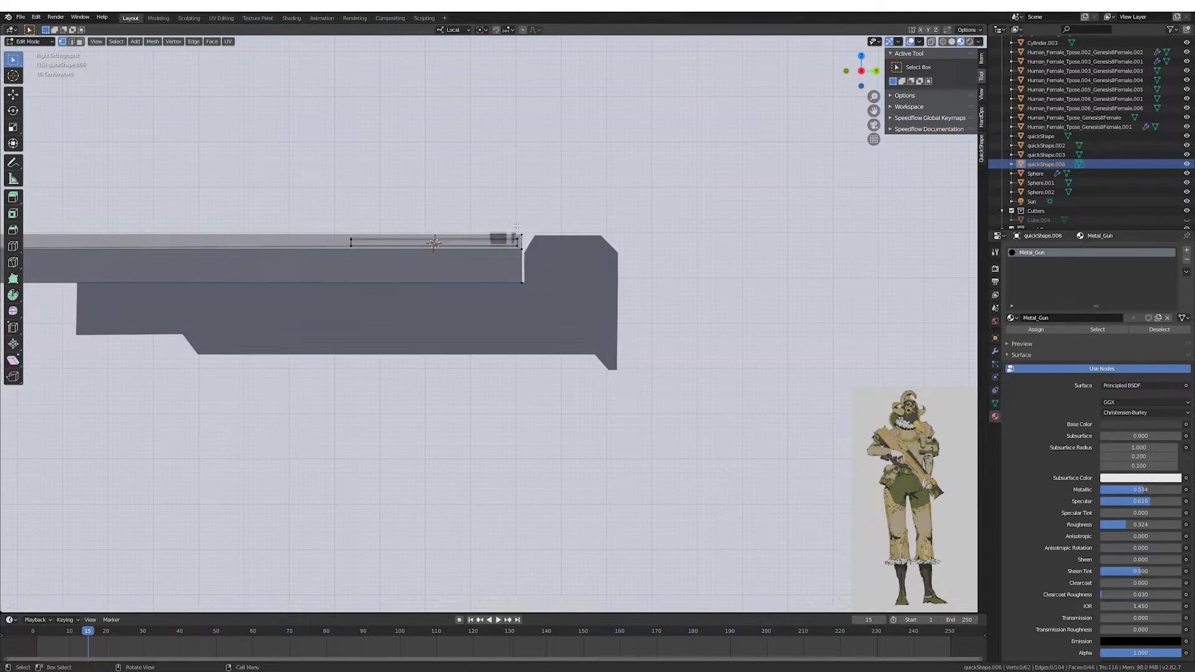
pyautogui.moveTo(567, 274)
pyautogui.mouseDown(button='middle')
pyautogui.moveTo(544, 222)
pyautogui.moveTo(548, 249)
pyautogui.mouseUp(button='middle')
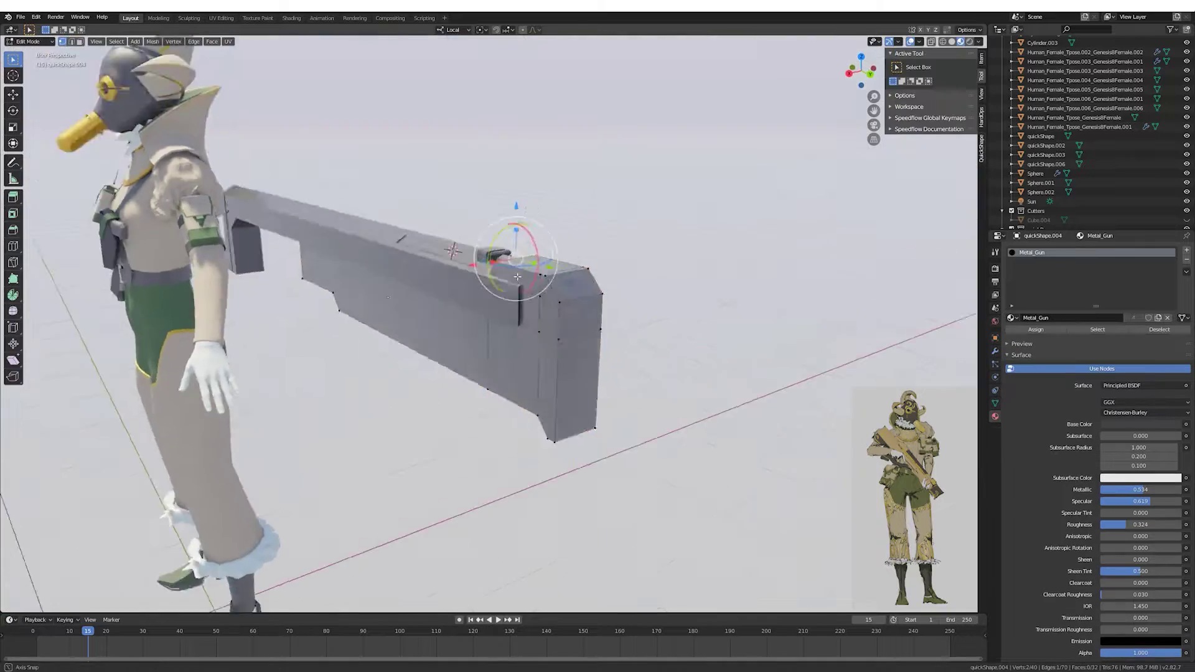
pyautogui.press('ctrl+KP_1')
pyautogui.moveTo(395, 200); pyautogui.dragTo(540, 397)
pyautogui.moveTo(539, 397); pyautogui.dragTo(594, 305, button='middle')
# Narrow the front section along Y and extend it forward into a chamfered front block.
pyautogui.press('s')
pyautogui.press('y')
pyautogui.press('y')
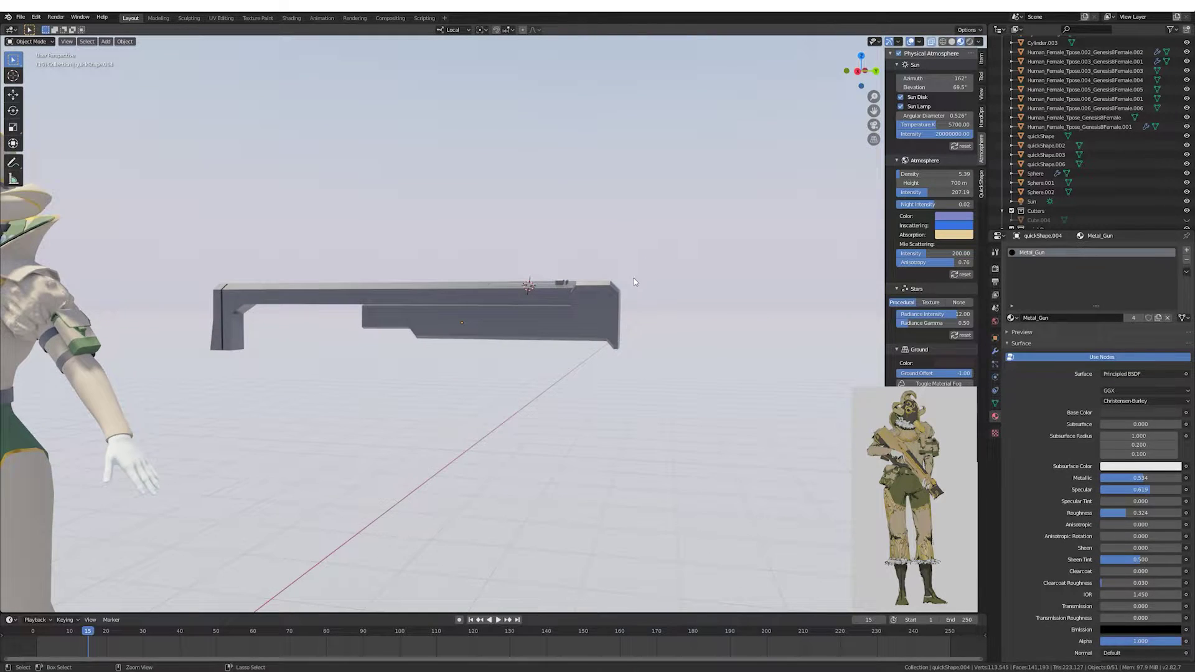
pyautogui.moveTo(543, 304); pyautogui.dragTo(693, 314, button='middle')
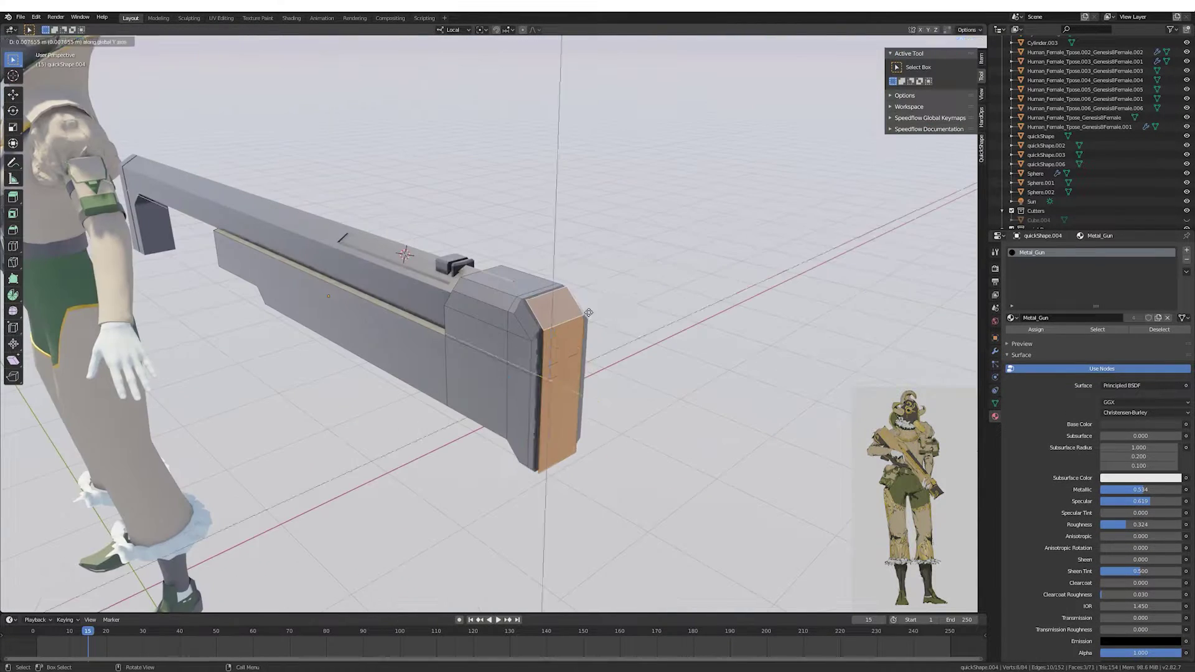
pyautogui.press('KP_3')
pyautogui.press('g')
pyautogui.click(667, 310)
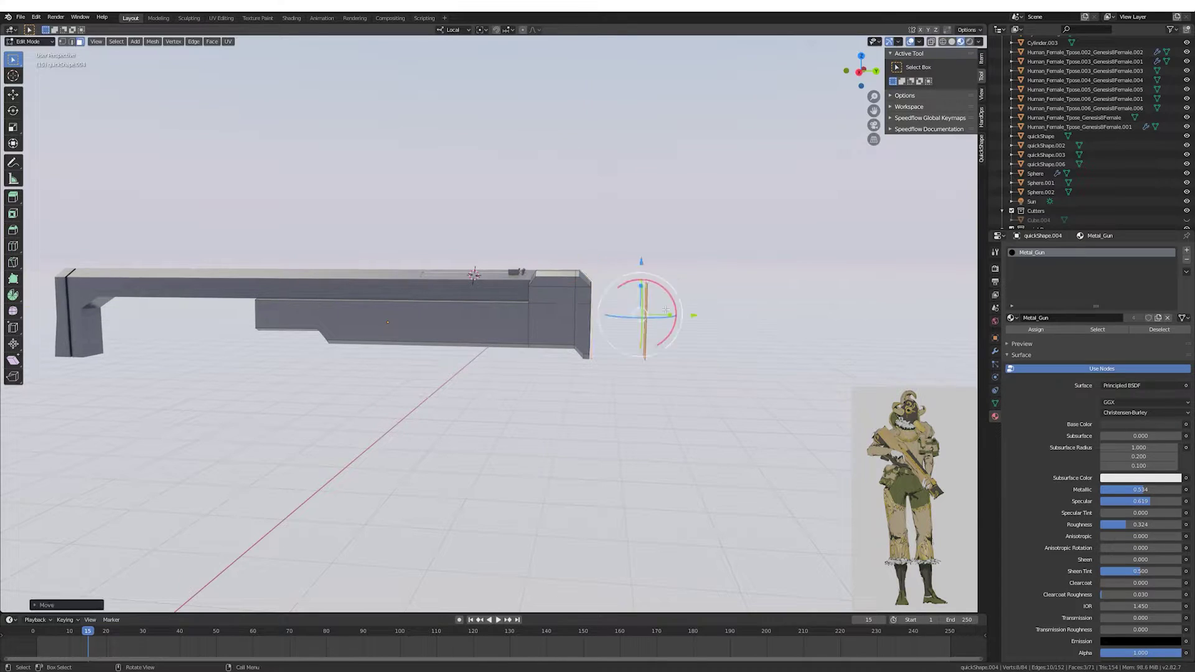
pyautogui.press('g')
pyautogui.click(710, 319)
pyautogui.press('s')
pyautogui.press('y')
pyautogui.press('y')
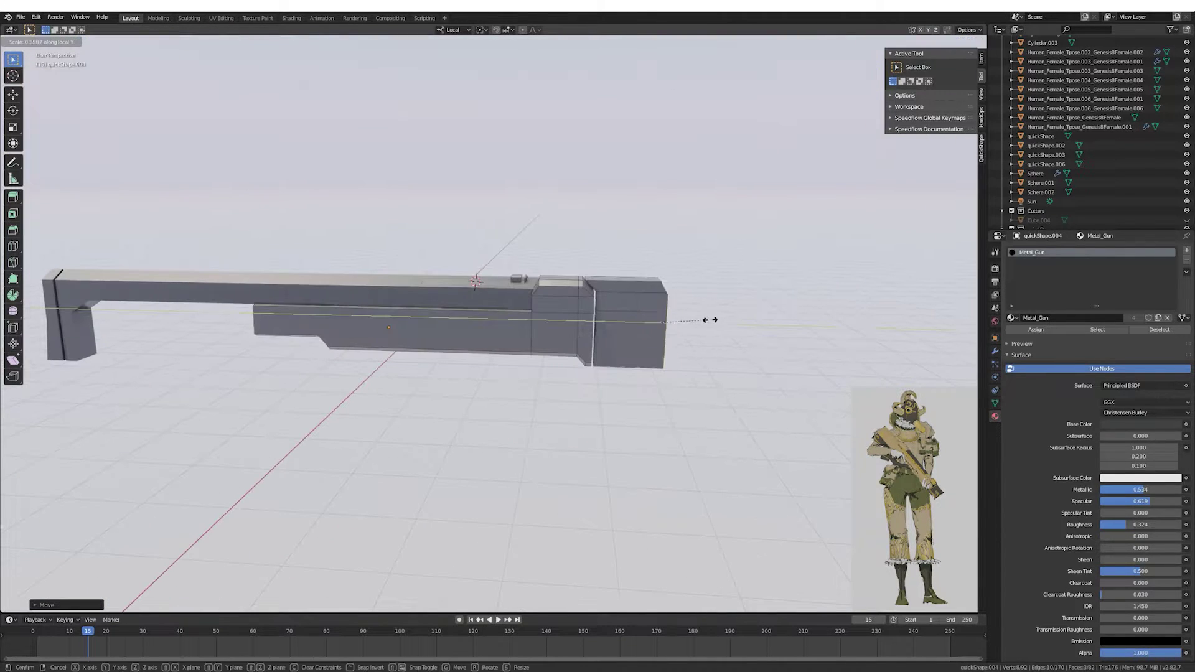
pyautogui.click(727, 325)
pyautogui.press('KP_3')
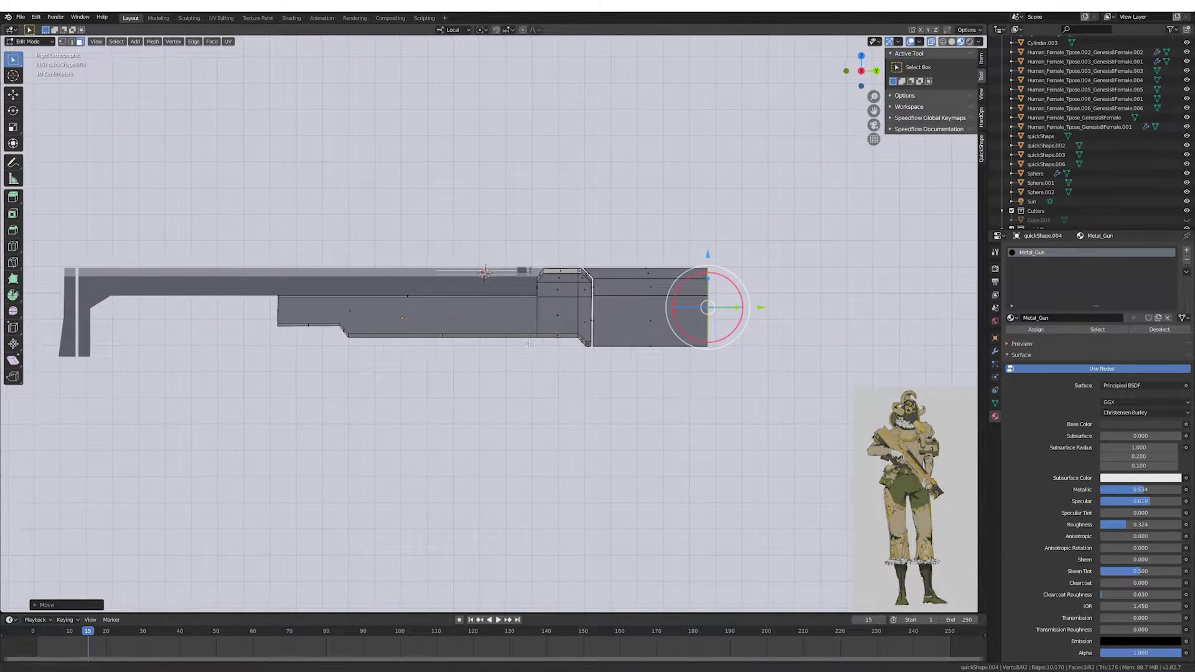
# Move the body's rear end face along the gun's length and save the file.
pyautogui.keyDown('shift'); pyautogui.moveTo(528, 343); pyautogui.dragTo(511, 356, button='middle'); pyautogui.keyUp('shift')
pyautogui.scroll(2, 578, 317)
pyautogui.moveTo(680, 333); pyautogui.dragTo(623, 323, button='middle')
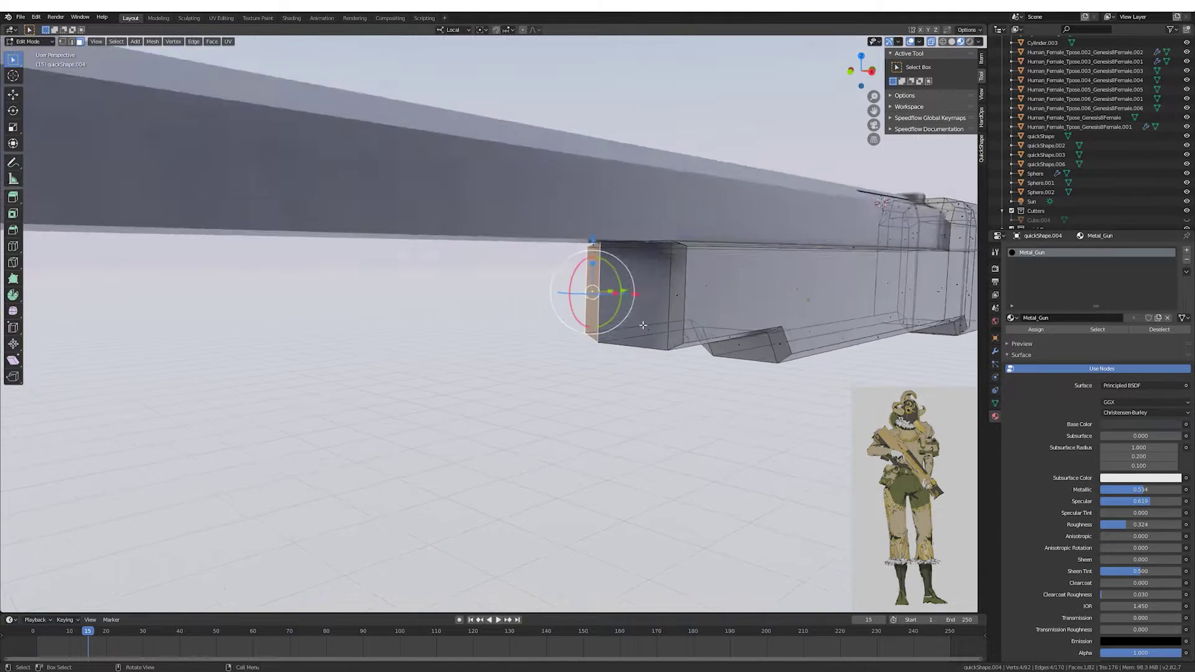
pyautogui.press('KP_3')
pyautogui.press('g')
pyautogui.press('y')
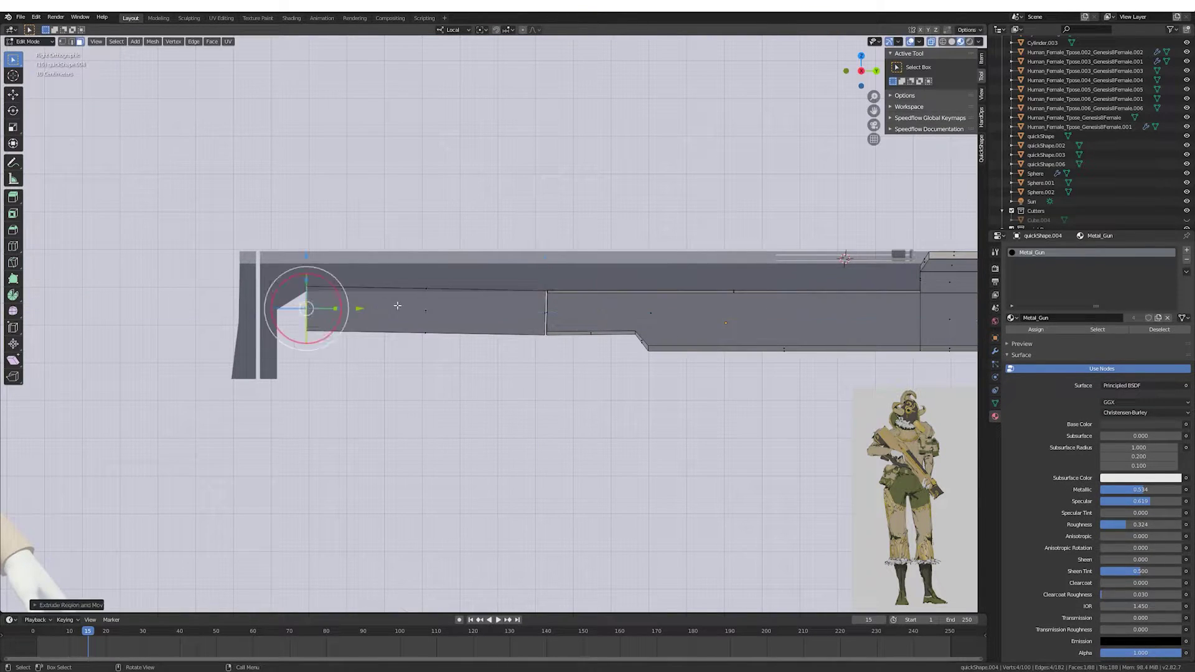
pyautogui.scroll(-2, 560, 324)
pyautogui.press('Tab')
pyautogui.press('Tab')
pyautogui.press('Tab')
pyautogui.scroll(-5, 508, 349)
pyautogui.hotkey('ctrl', 's')
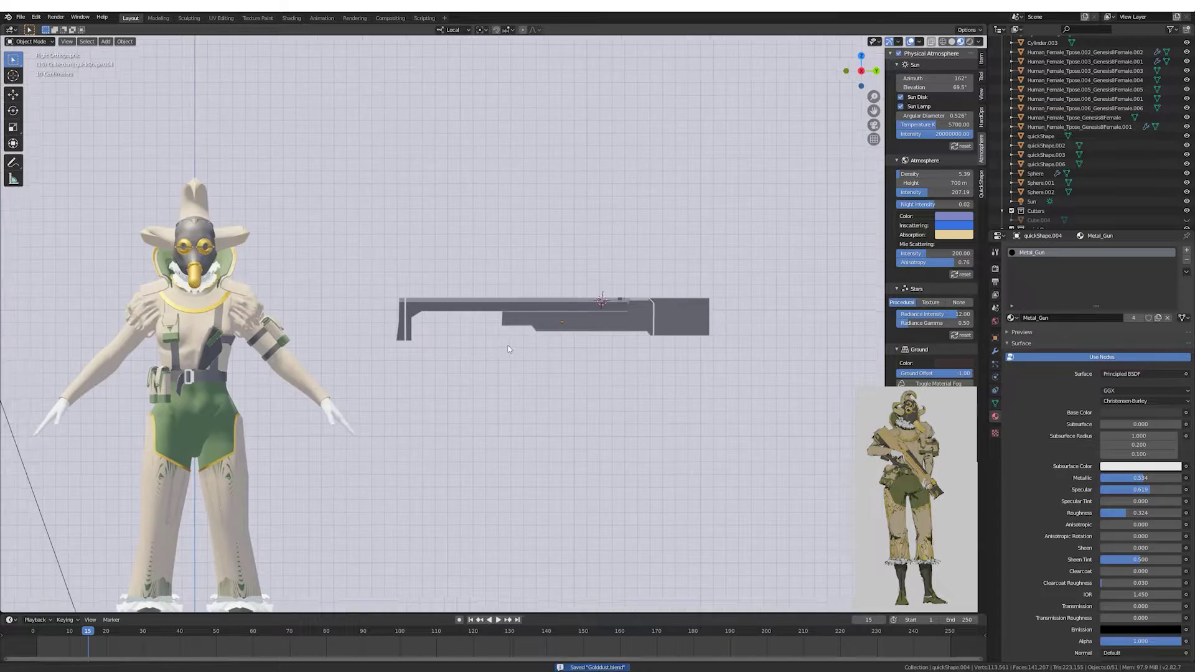
pyautogui.scroll(4, 508, 349)
pyautogui.press('q')
pyautogui.scroll(1, 509, 330)
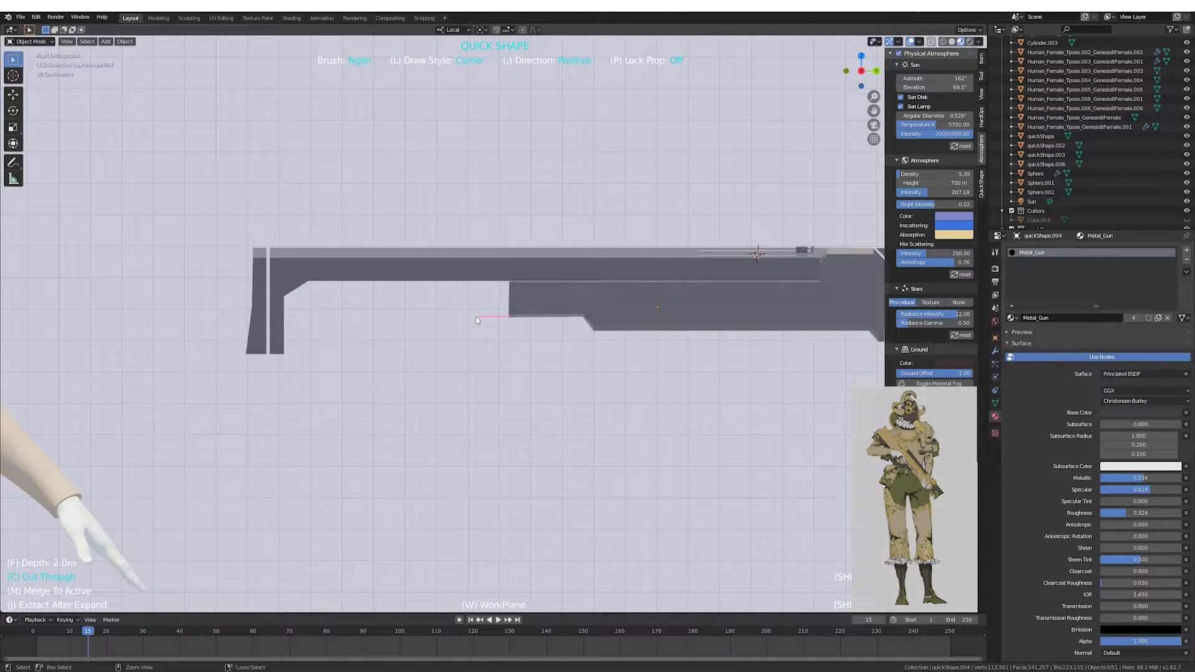
# Draw a new grip and magazine outline shape below the rifle.
pyautogui.press('Return')
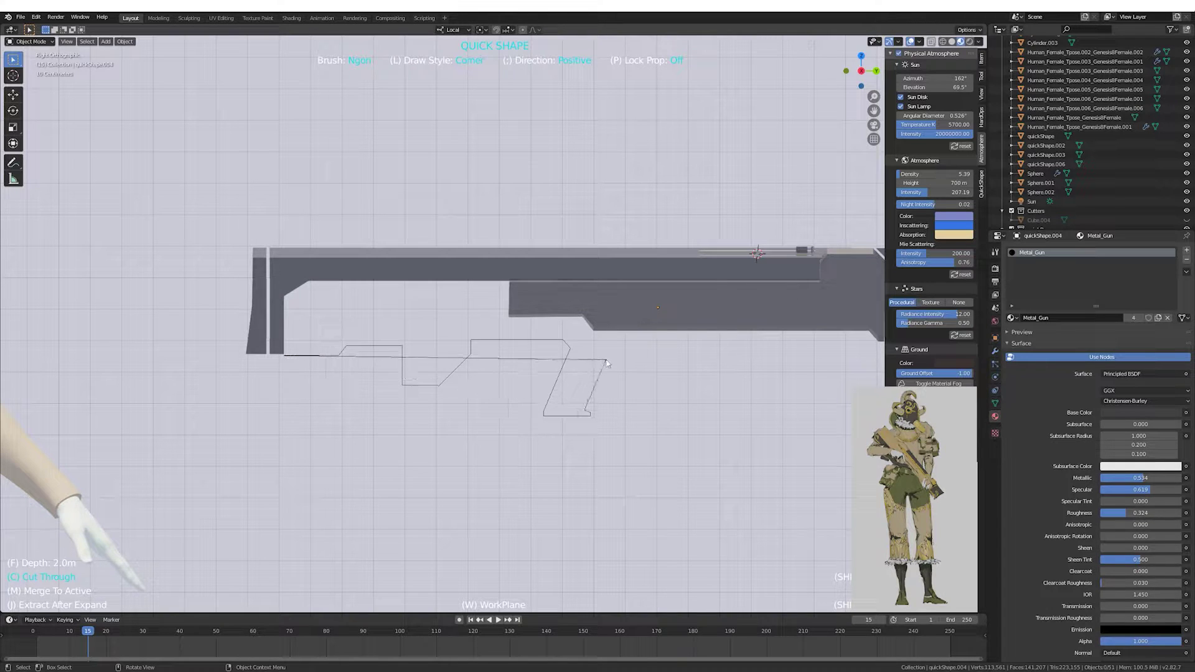
pyautogui.click(852, 336)
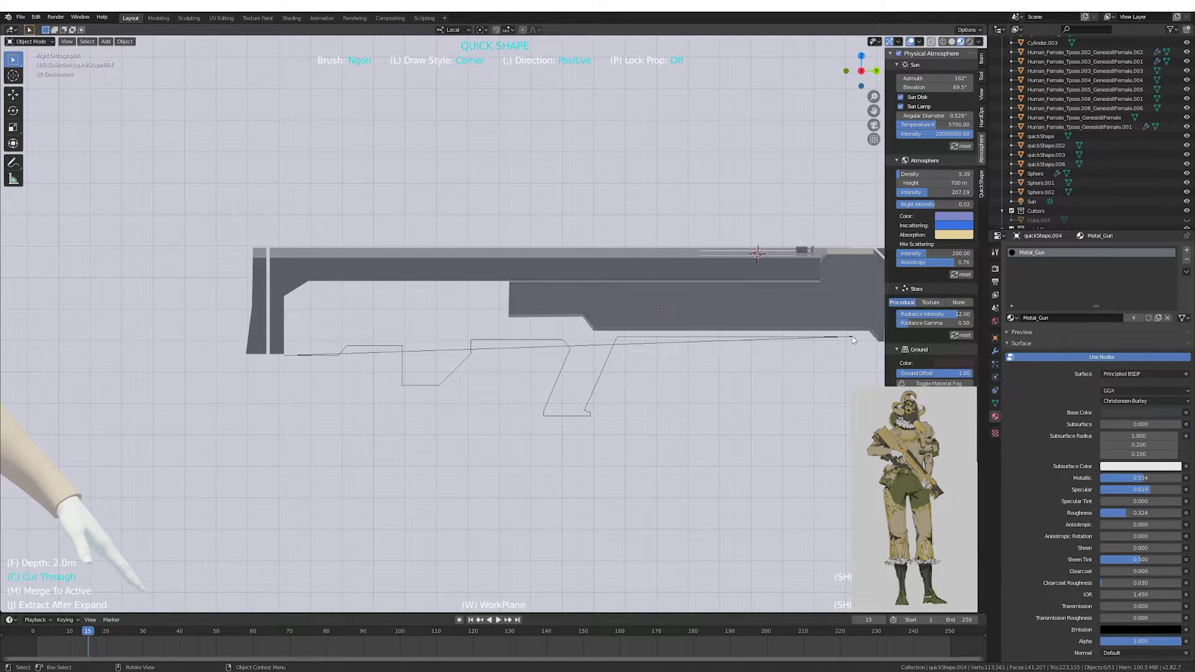
pyautogui.click(283, 277)
pyautogui.moveTo(282, 276); pyautogui.dragTo(523, 405, button='middle')
# Give the new grip shape the Metal_Gun material.
pyautogui.click(124, 41)
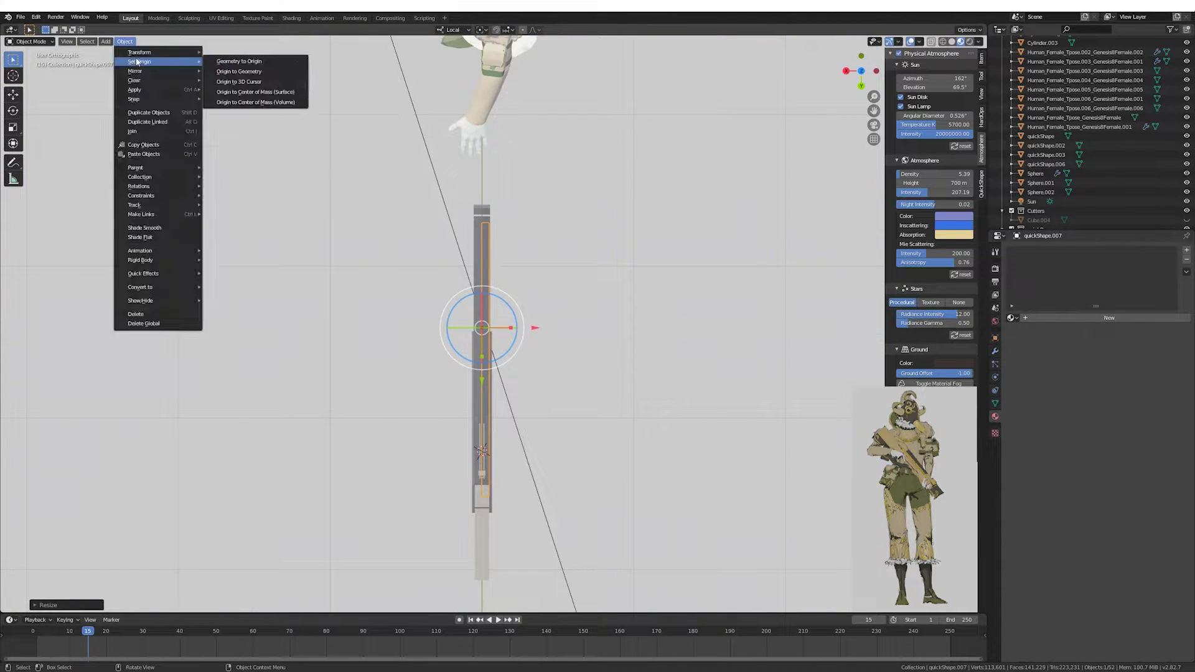
pyautogui.click(240, 62)
pyautogui.click(1013, 318)
pyautogui.write('g')
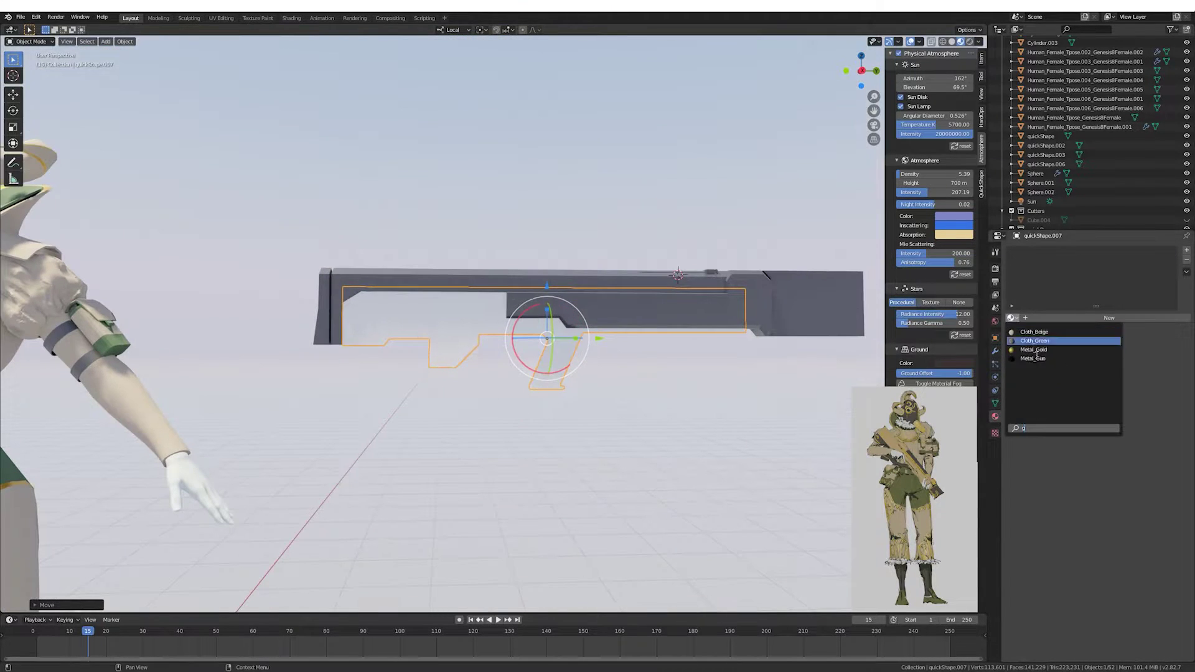
pyautogui.click(1052, 339)
# Inspect the grip shape's geometry from the side and browse modifiers without adding one.
pyautogui.press('Tab')
pyautogui.scroll(3, 689, 405)
pyautogui.moveTo(519, 387); pyautogui.dragTo(560, 374, button='middle')
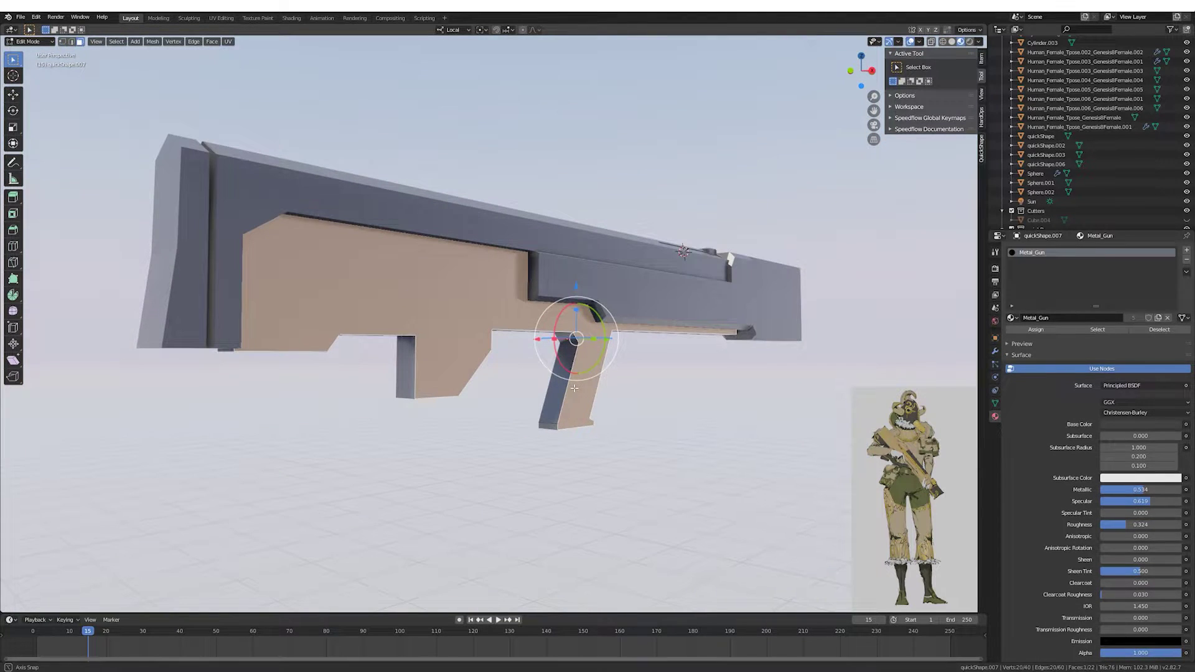
pyautogui.press('Tab')
pyautogui.click(995, 352)
pyautogui.click(1031, 250)
pyautogui.press('Escape')
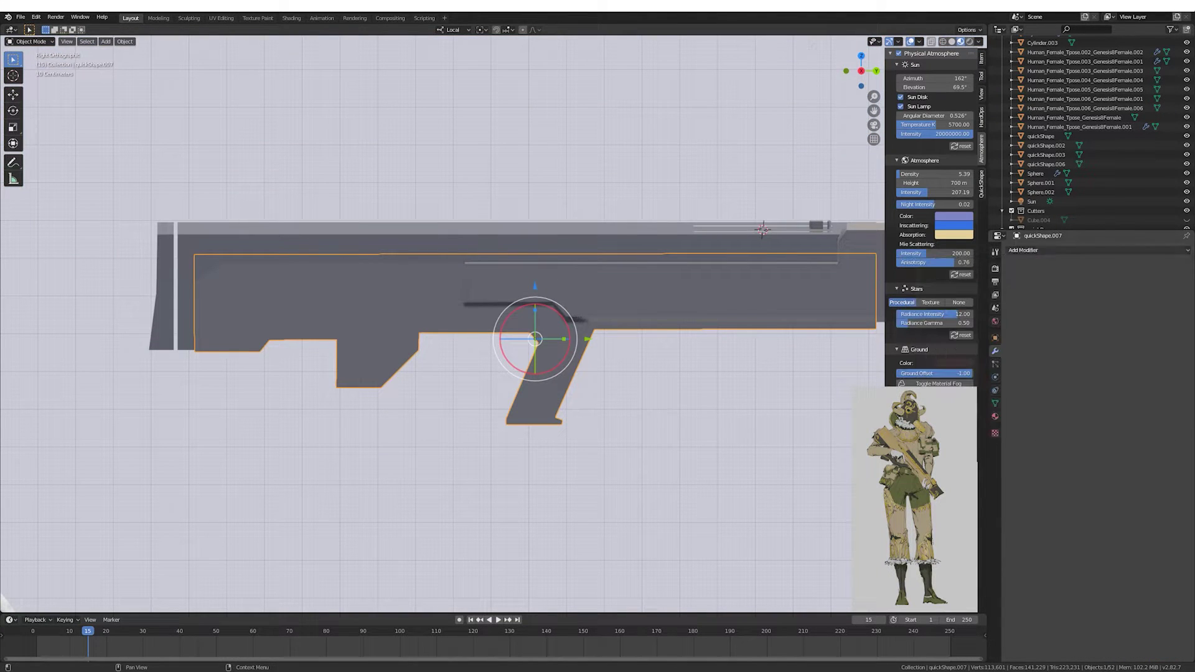
pyautogui.moveTo(622, 281); pyautogui.dragTo(595, 219, button='middle')
# Select all of the rifle body's faces and triangulate them.
pyautogui.press('Tab')
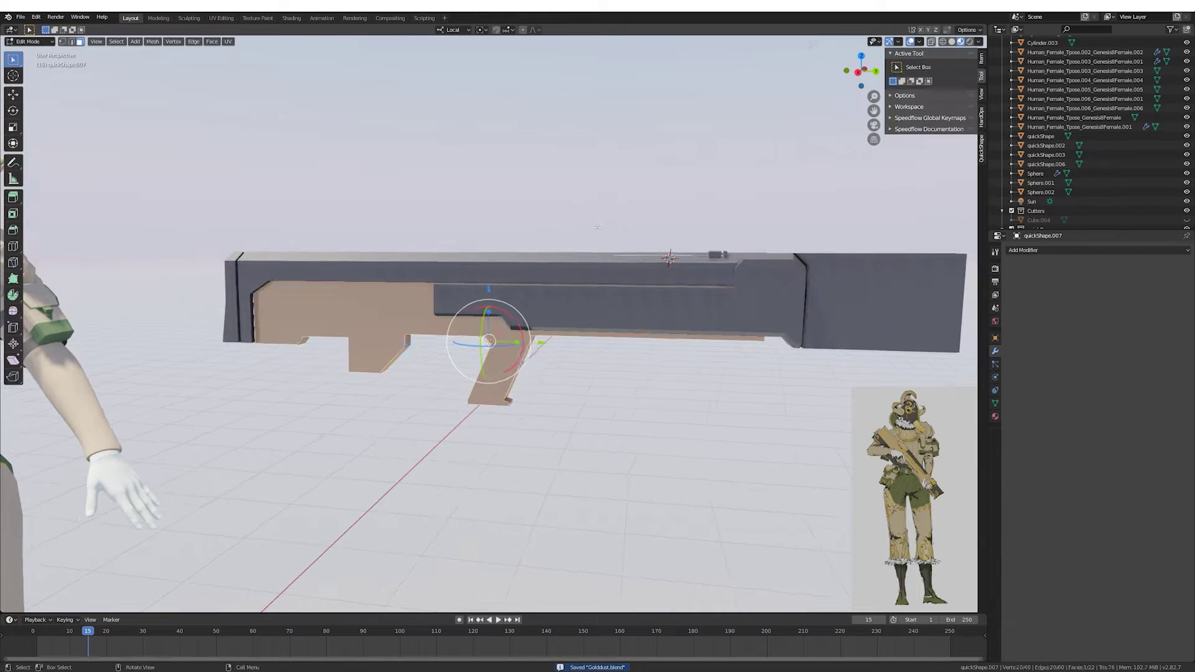
pyautogui.hotkey('ctrl', 's')
pyautogui.click(212, 41)
pyautogui.click(237, 103)
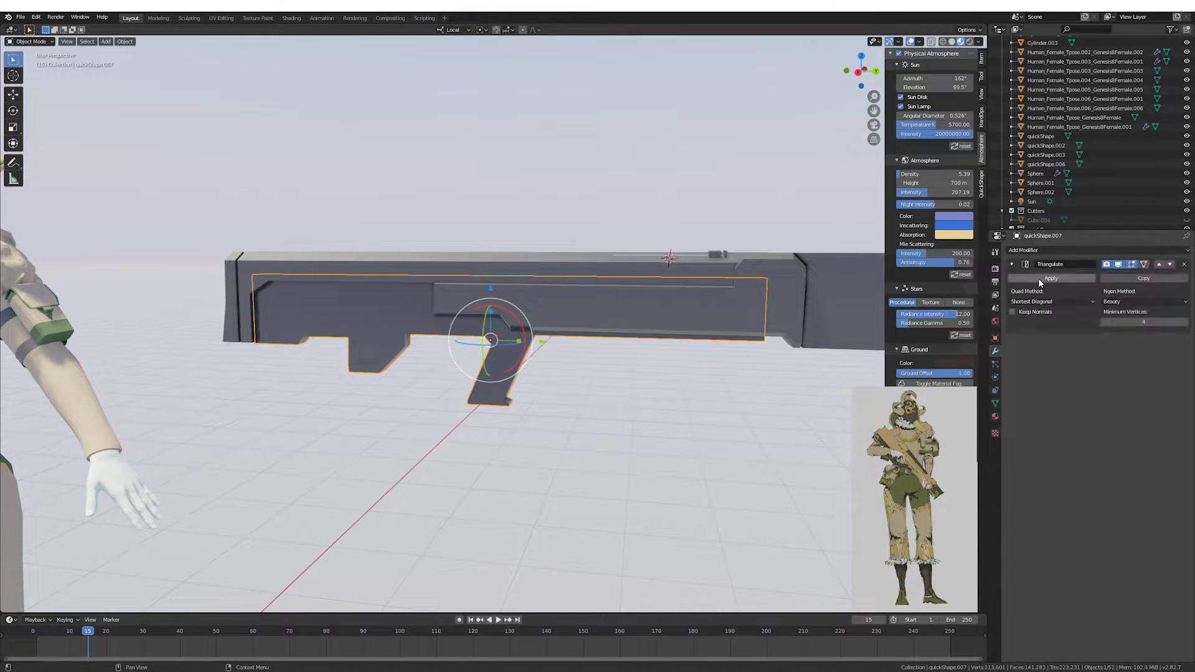
pyautogui.press('a')
pyautogui.click(212, 41)
pyautogui.click(243, 176)
# Undo the triangulation so the rifle body keeps its quad faces.
pyautogui.click(470, 241)
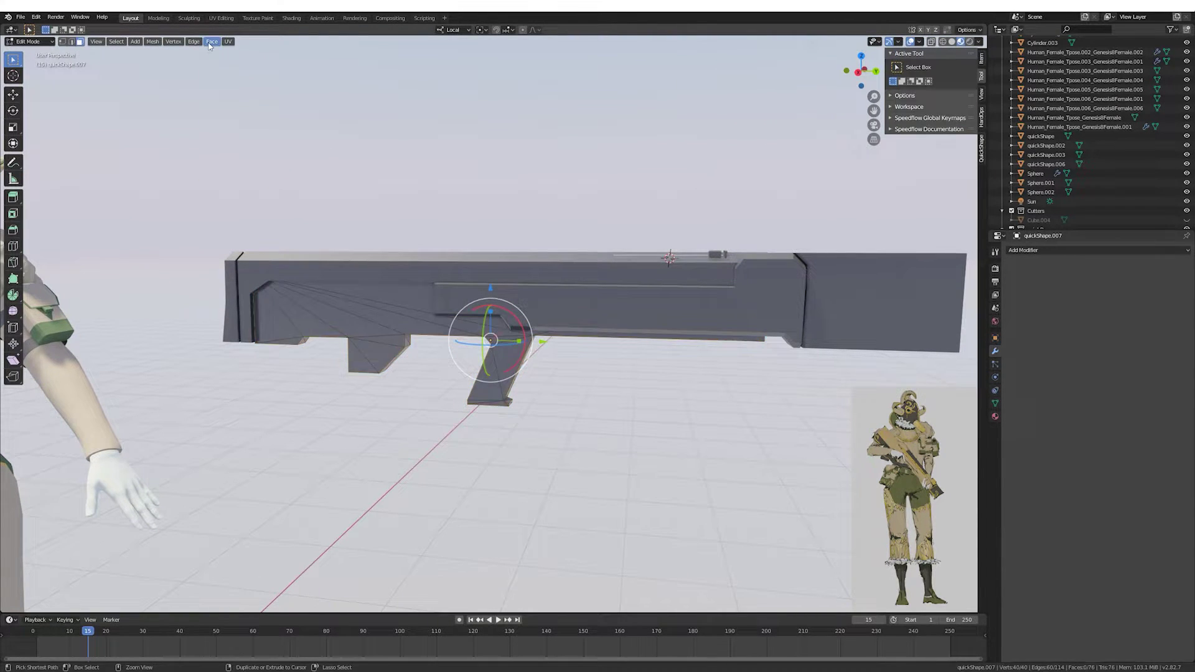
pyautogui.hotkey('ctrl', 'z')
pyautogui.moveTo(469, 241); pyautogui.dragTo(528, 199, button='middle')
pyautogui.hotkey('ctrl', 'z')
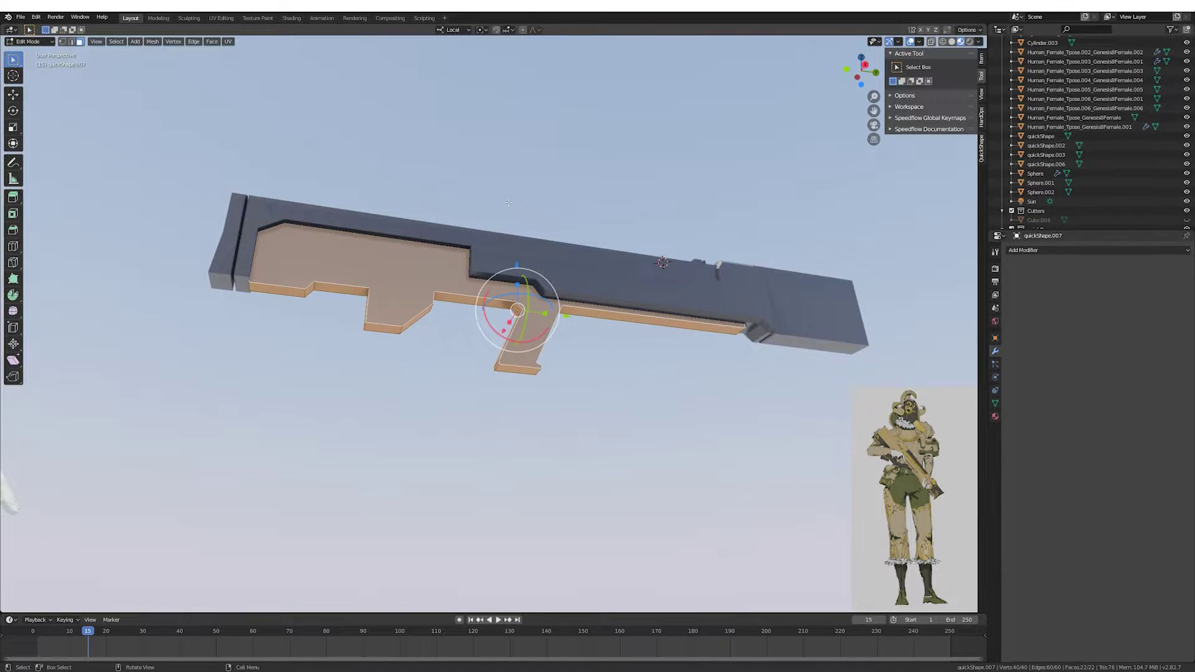
pyautogui.click(212, 41)
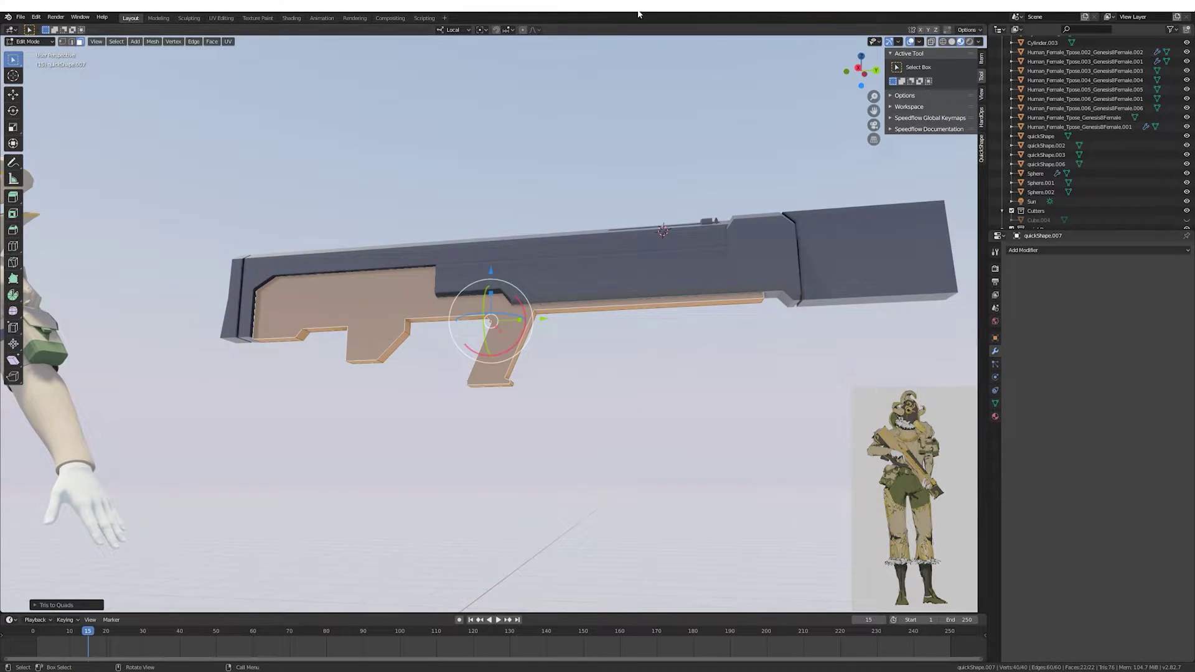
# Apply a Sharp Remesh modifier with increased octree depth to the rifle body.
pyautogui.click(1004, 363)
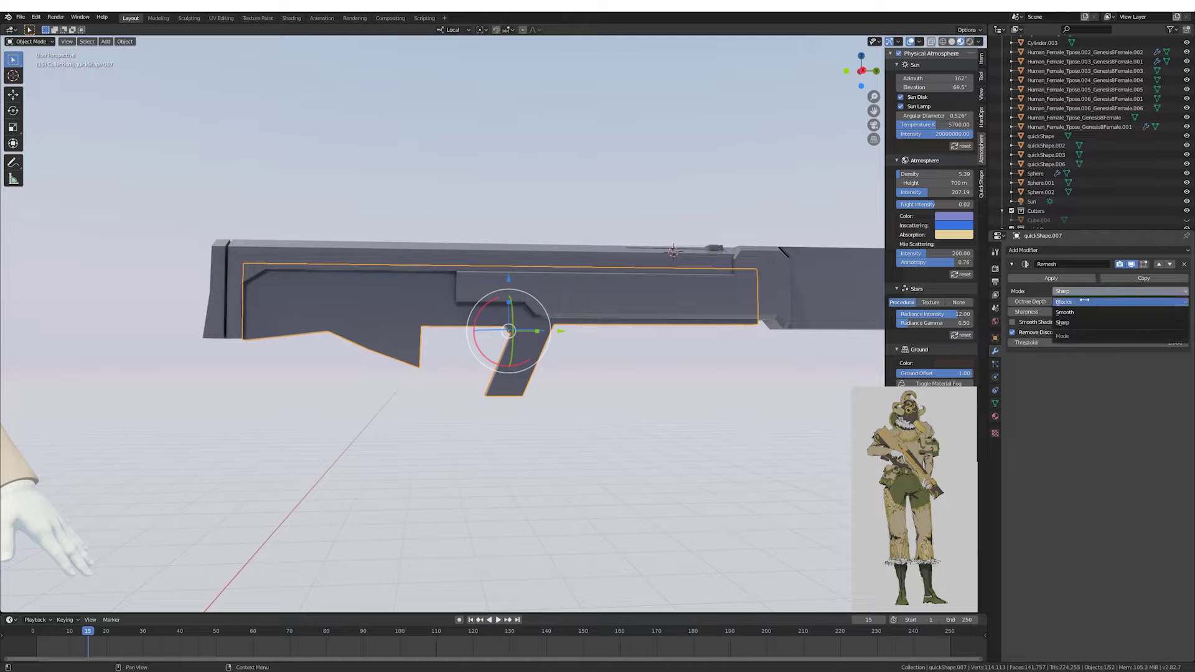
pyautogui.click(1077, 323)
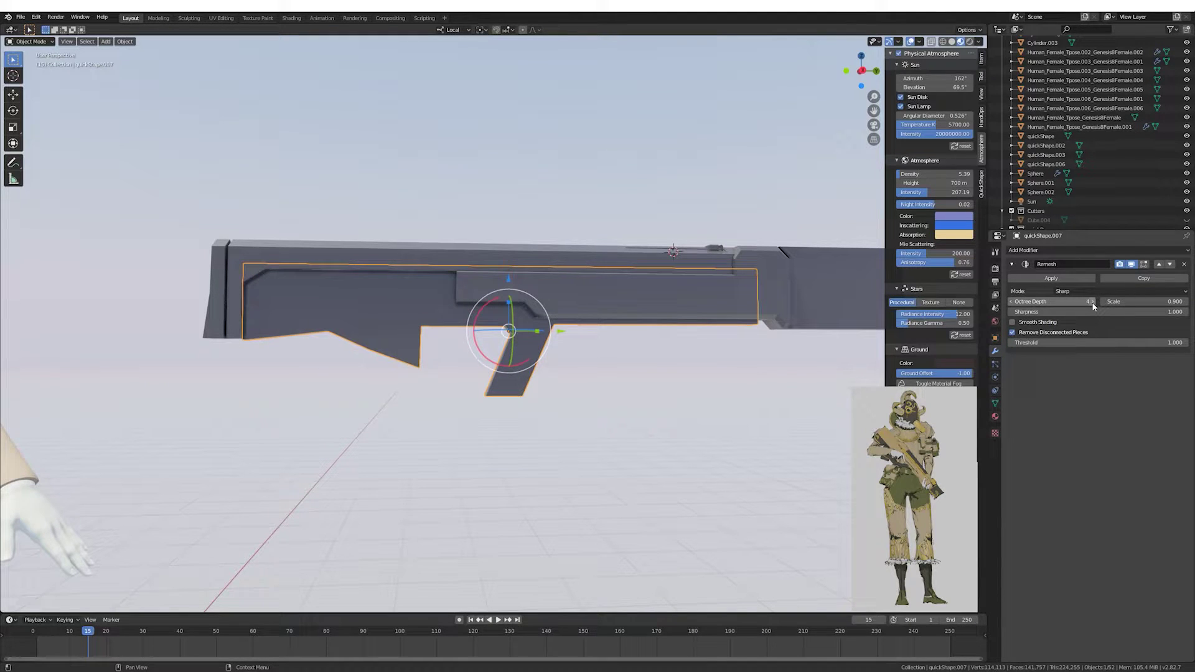
pyautogui.click(1092, 302)
pyautogui.click(1064, 278)
pyautogui.hotkey('ctrl', 'z')
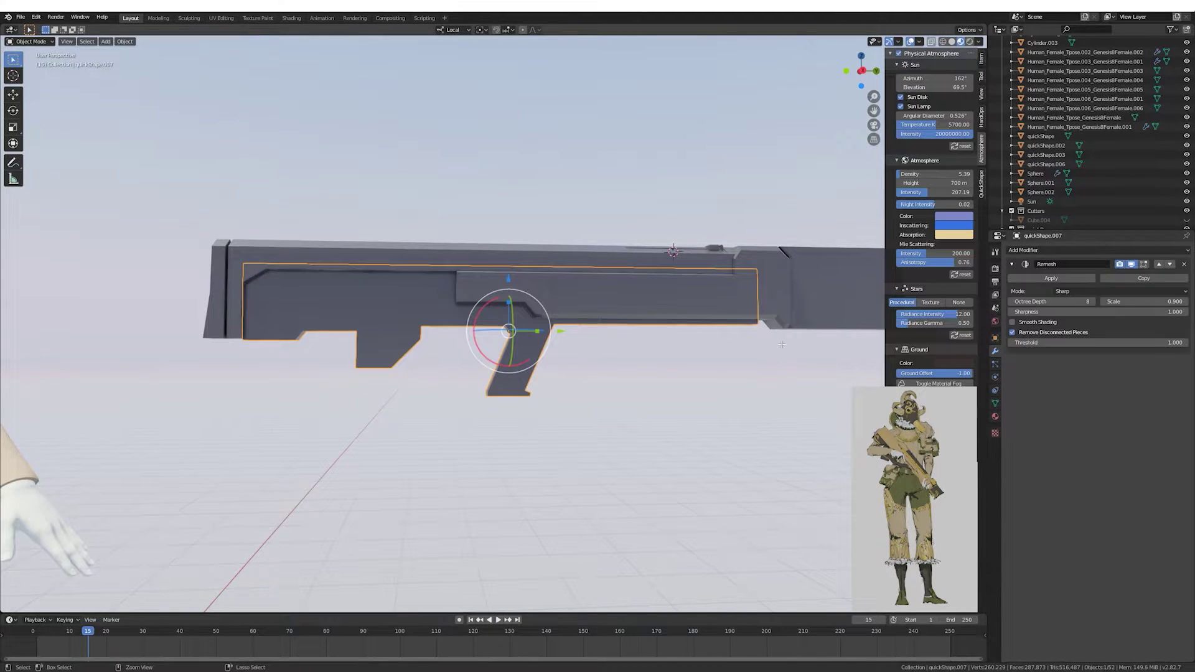
pyautogui.click(1051, 278)
# Select and dissolve the dense edge loops of the remeshed rifle body.
pyautogui.press('Tab')
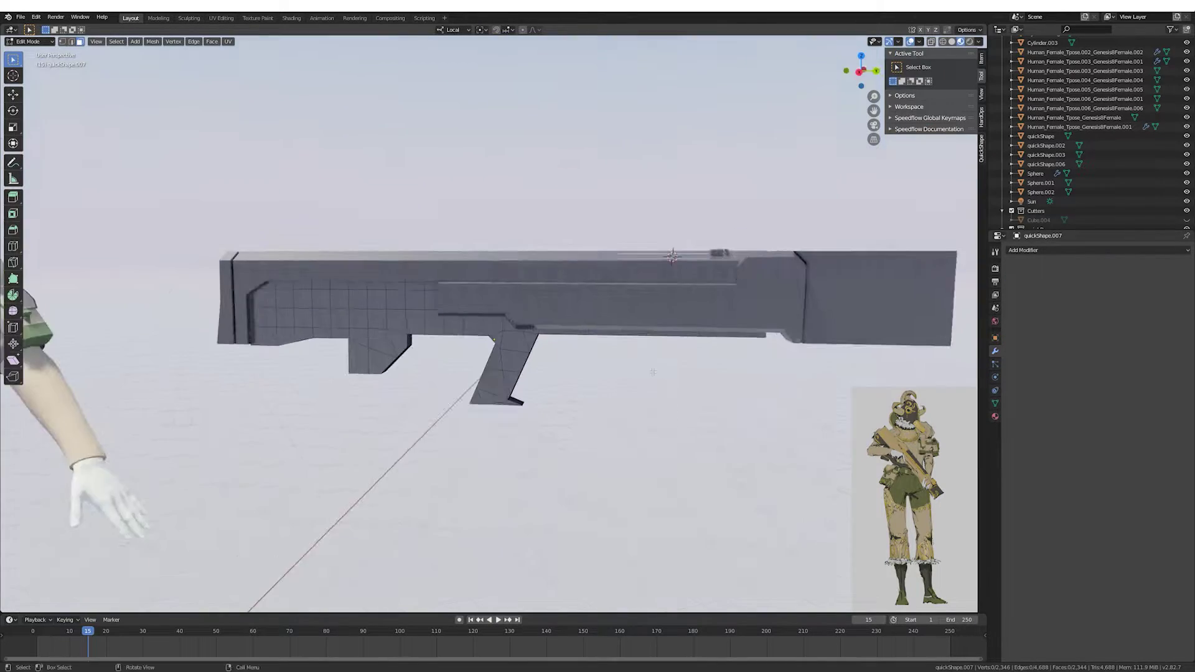
pyautogui.scroll(8, 784, 397)
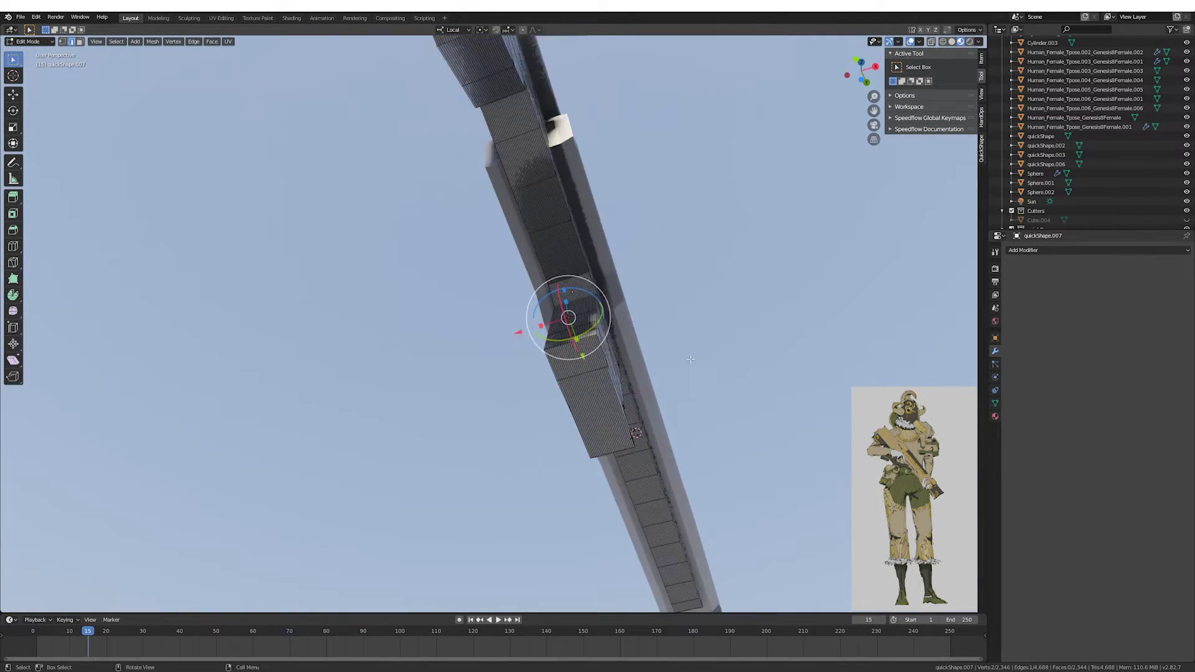
pyautogui.moveTo(785, 398)
pyautogui.mouseDown(button='middle')
pyautogui.moveTo(560, 373)
pyautogui.moveTo(461, 345)
pyautogui.moveTo(532, 320)
pyautogui.mouseUp(button='middle')
pyautogui.press('2')
pyautogui.keyDown('alt'); pyautogui.click(498, 362); pyautogui.keyUp('alt')
pyautogui.click(532, 320)
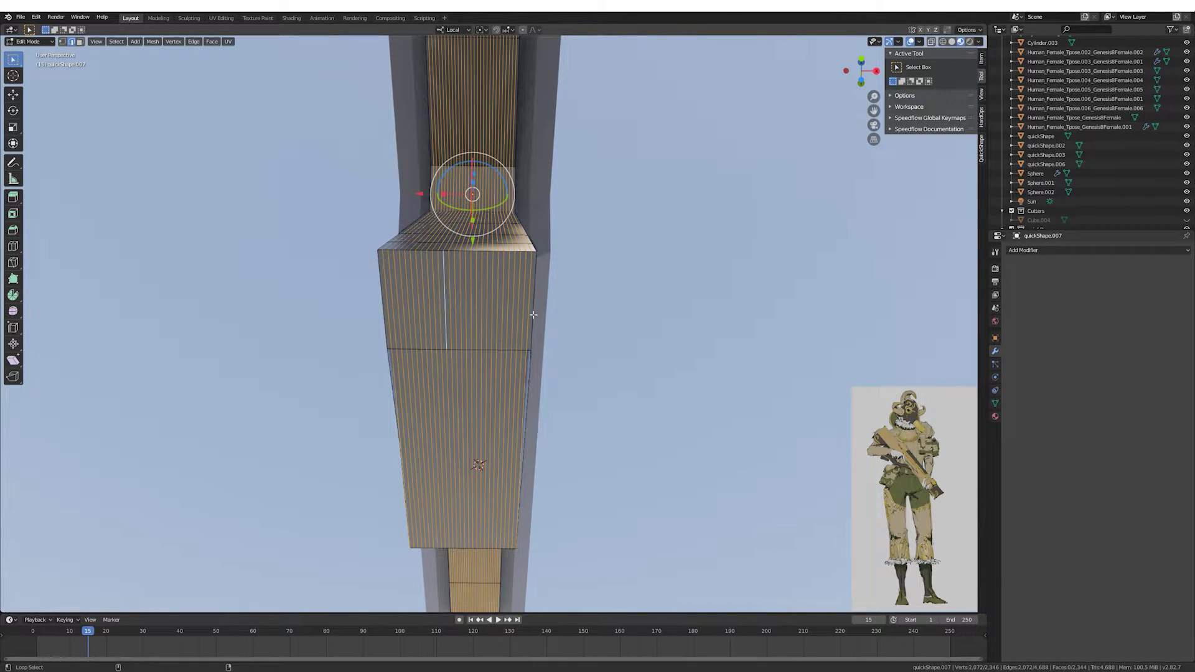
pyautogui.hotkey('ctrl', 'x')
pyautogui.moveTo(534, 315); pyautogui.dragTo(504, 399, button='middle')
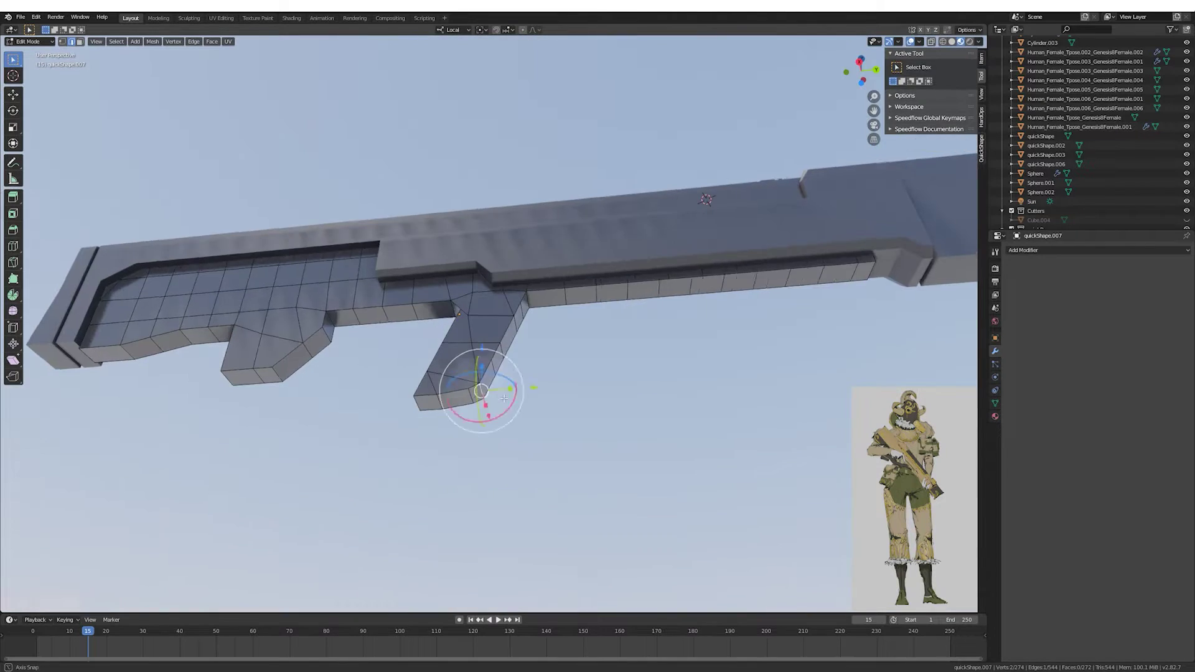
# Move the selected vertices in right-side view, then deselect everything.
pyautogui.press('KP_3')
pyautogui.press('g')
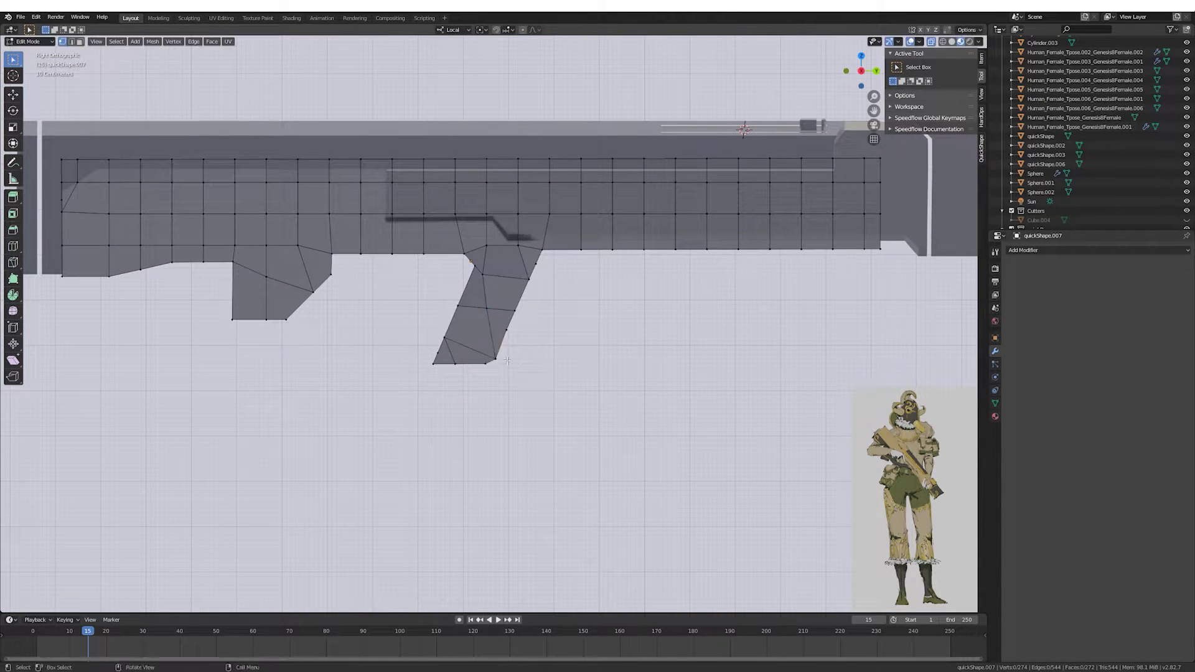
pyautogui.hotkey('alt', 'a')
pyautogui.moveTo(544, 368); pyautogui.dragTo(519, 346, button='middle')
pyautogui.press('KP_3')
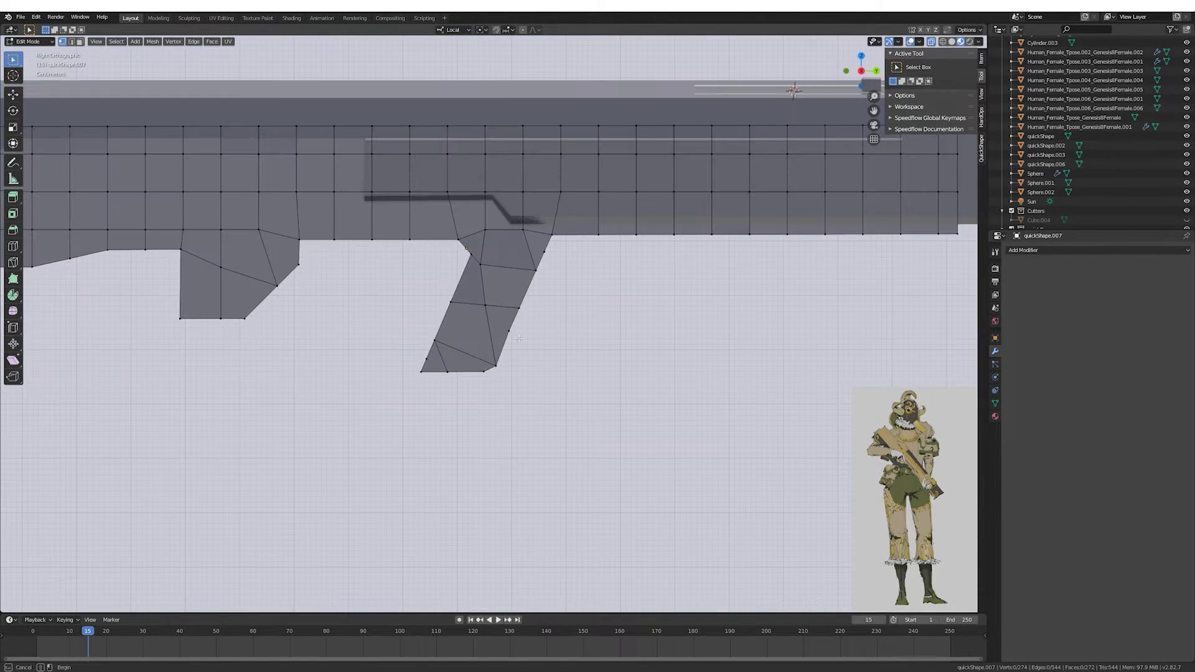
pyautogui.scroll(2, 567, 353)
# Extrude the grip's bottom vertices and move them along Y with proportional editing.
pyautogui.press('e')
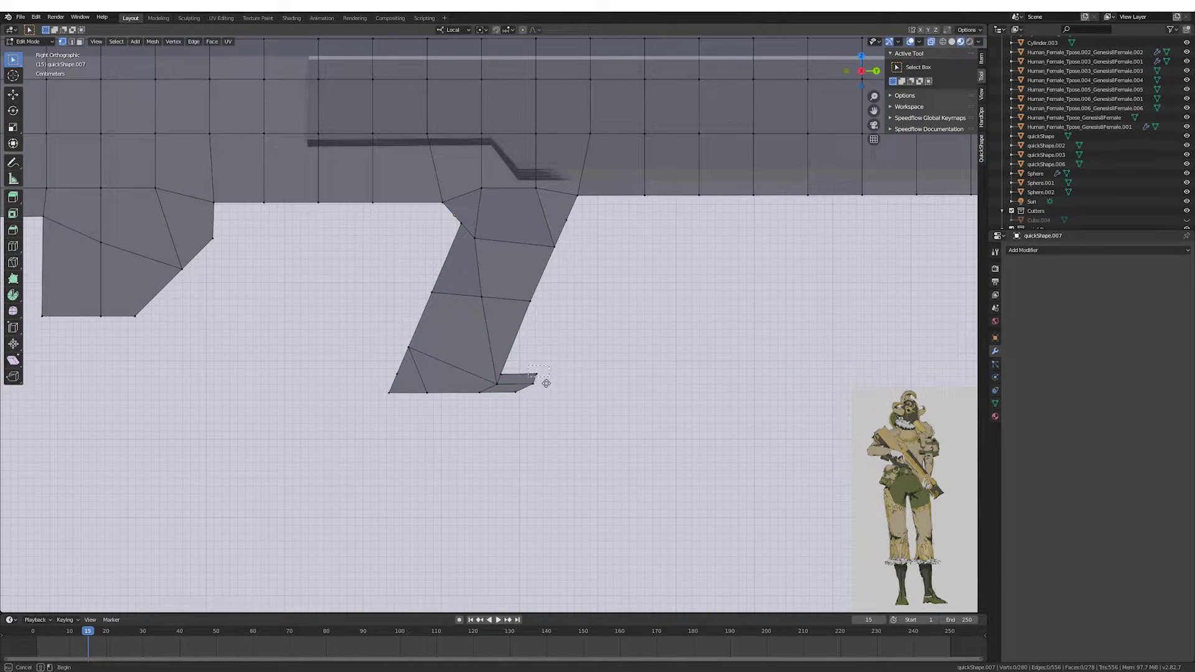
pyautogui.click(517, 368)
pyautogui.moveTo(516, 368); pyautogui.dragTo(529, 299, button='middle')
pyautogui.press('g')
pyautogui.press('o')
pyautogui.press('y')
pyautogui.press('y')
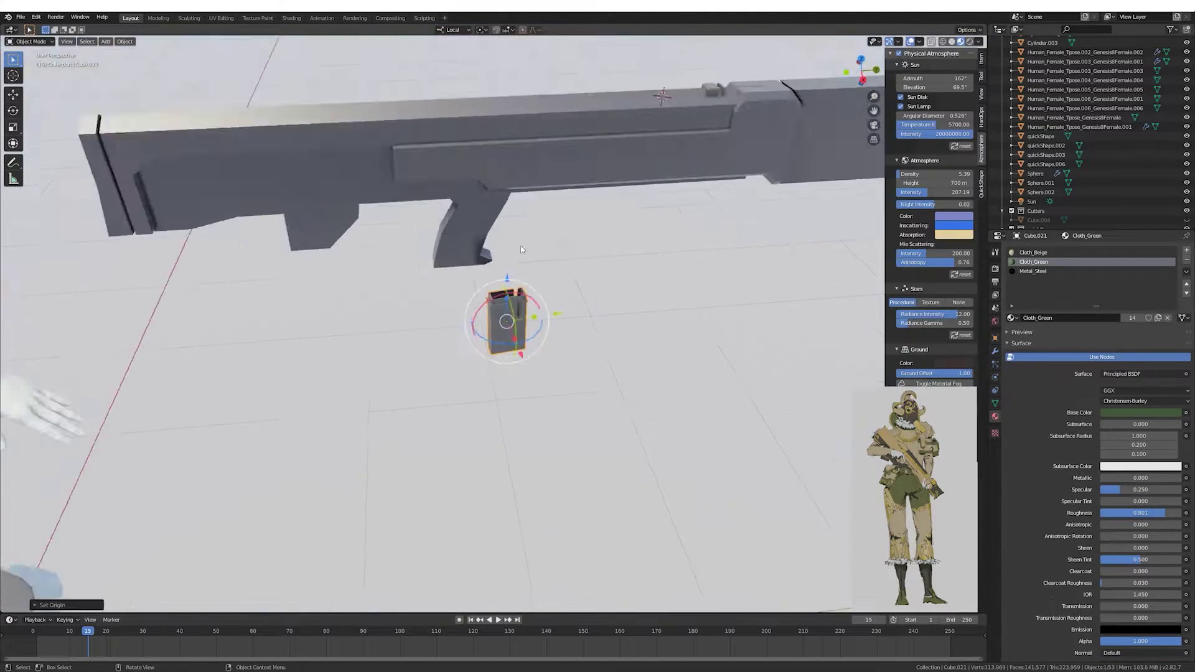
# Scale the gun body down in right-side view.
pyautogui.moveTo(521, 248)
pyautogui.mouseDown(button='middle')
pyautogui.moveTo(568, 327)
pyautogui.moveTo(519, 329)
pyautogui.mouseUp(button='middle')
pyautogui.press('KP_3')
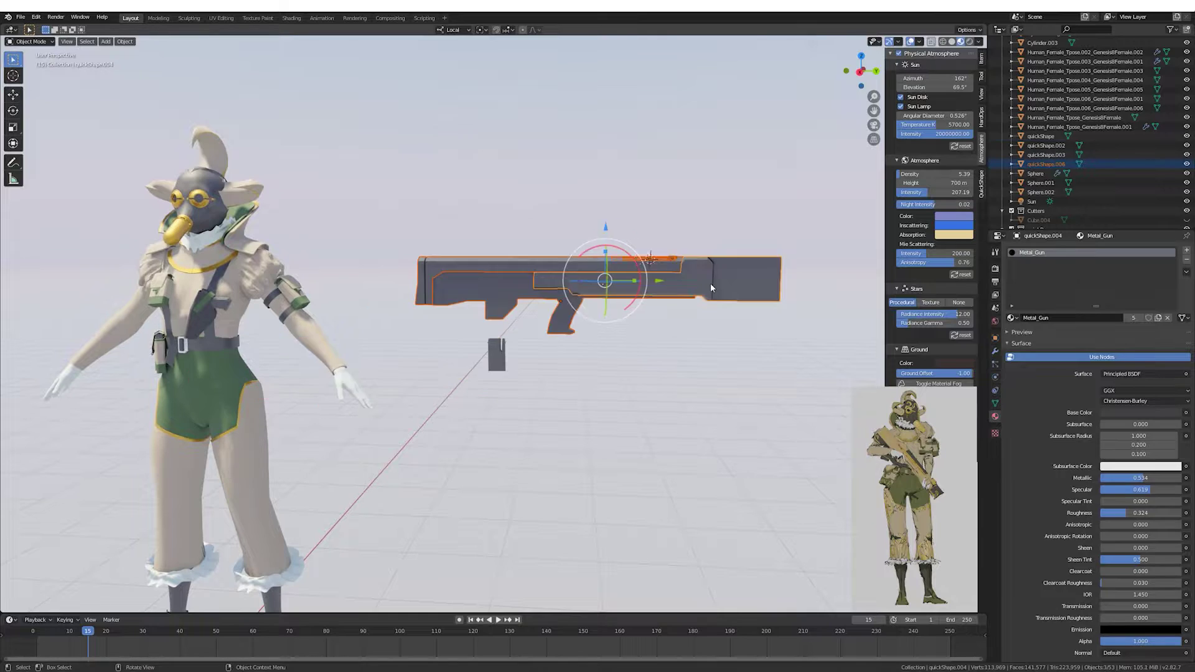
pyautogui.click(711, 282)
pyautogui.scroll(4, 616, 283)
pyautogui.press('s')
pyautogui.click(637, 278)
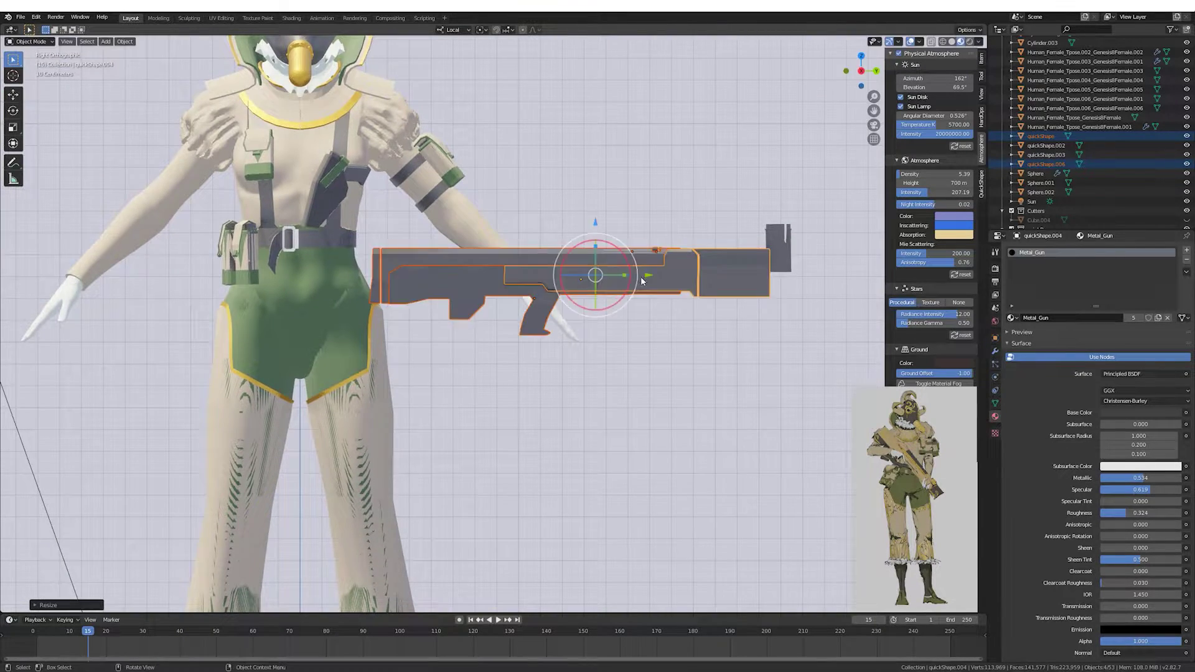
# Scale and rotate the box block into a slanted magazine shape.
pyautogui.scroll(-3, 536, 269)
pyautogui.click(444, 278)
pyautogui.scroll(3, 444, 278)
pyautogui.press('s')
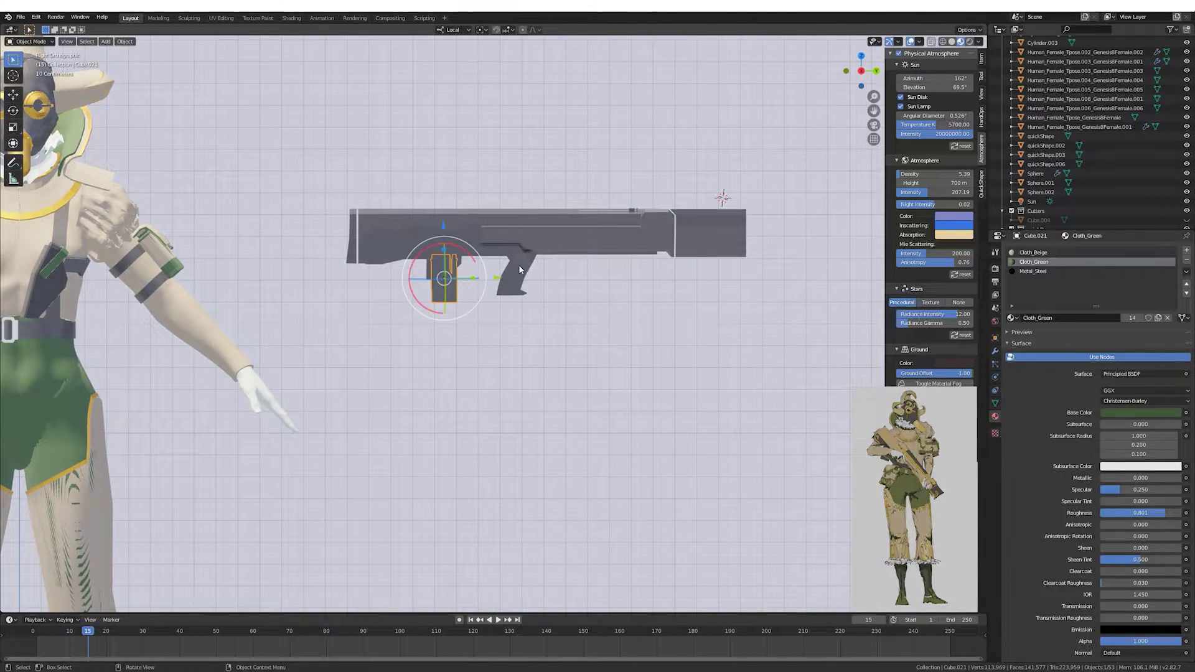
pyautogui.moveTo(520, 270); pyautogui.dragTo(641, 246, button='middle')
pyautogui.scroll(4, 526, 320)
pyautogui.press('r')
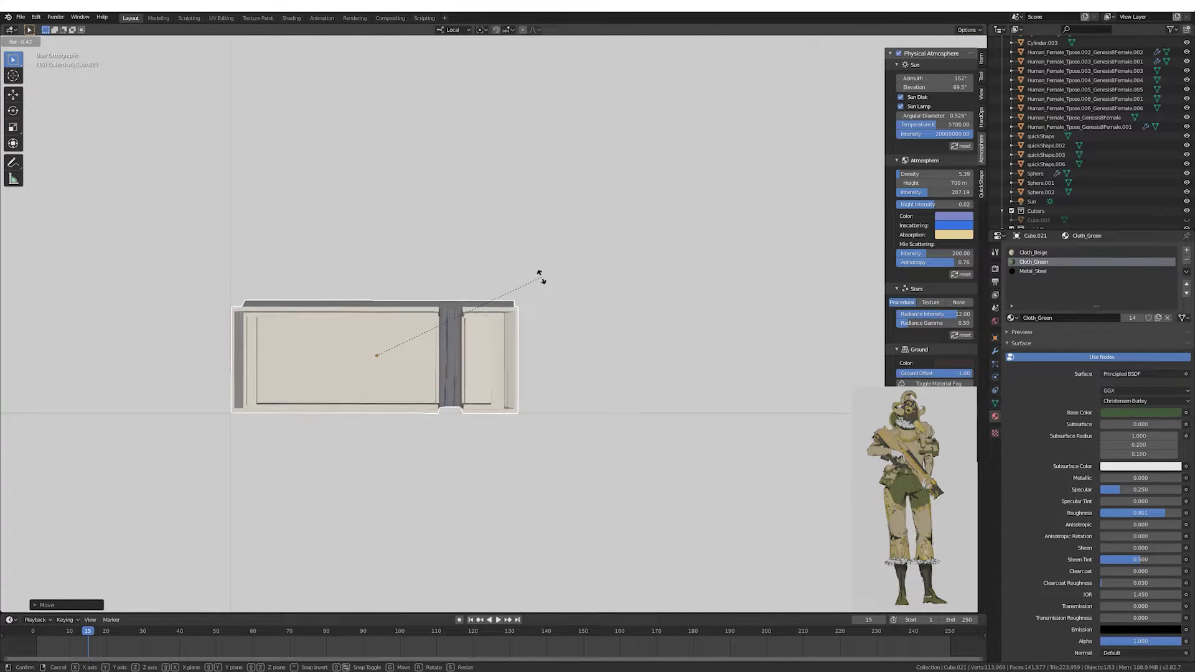
pyautogui.click(540, 277)
pyautogui.scroll(-3, 540, 277)
pyautogui.moveTo(540, 277); pyautogui.dragTo(579, 348, button='middle')
pyautogui.scroll(3, 579, 349)
# Duplicate the box and select the copy near the character's hand.
pyautogui.hotkey('shift', 'd')
pyautogui.rightClick(578, 349)
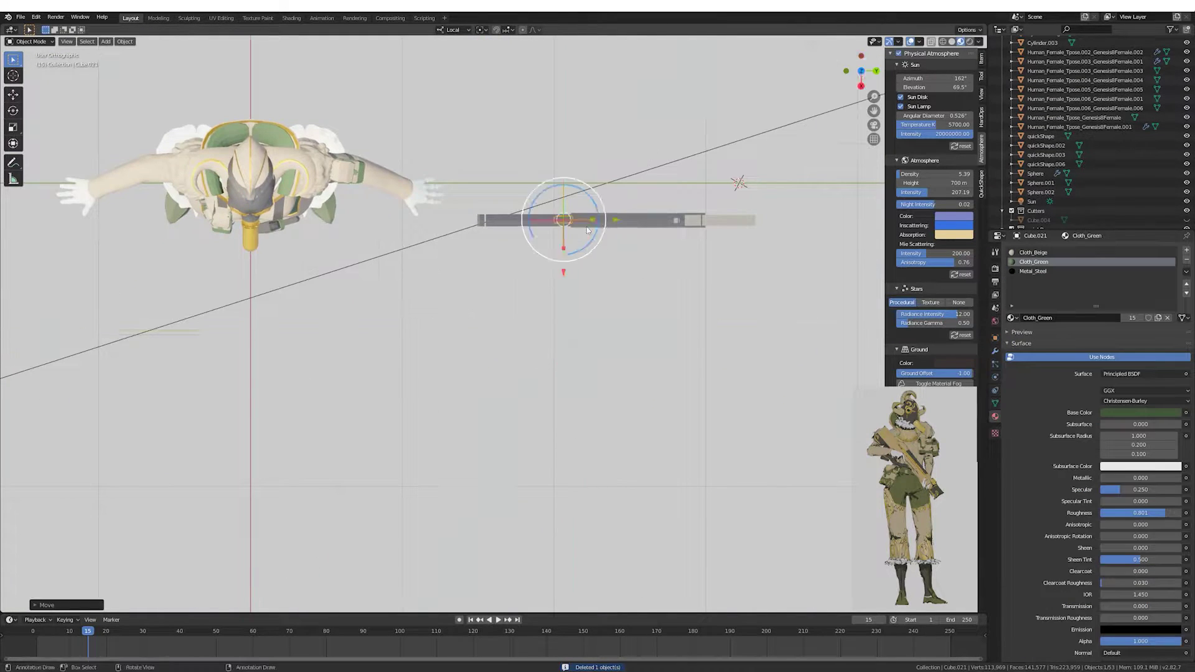
pyautogui.moveTo(587, 230); pyautogui.dragTo(460, 320, button='middle')
pyautogui.scroll(-2, 541, 268)
pyautogui.scroll(3, 459, 320)
pyautogui.press('g')
pyautogui.click(635, 316)
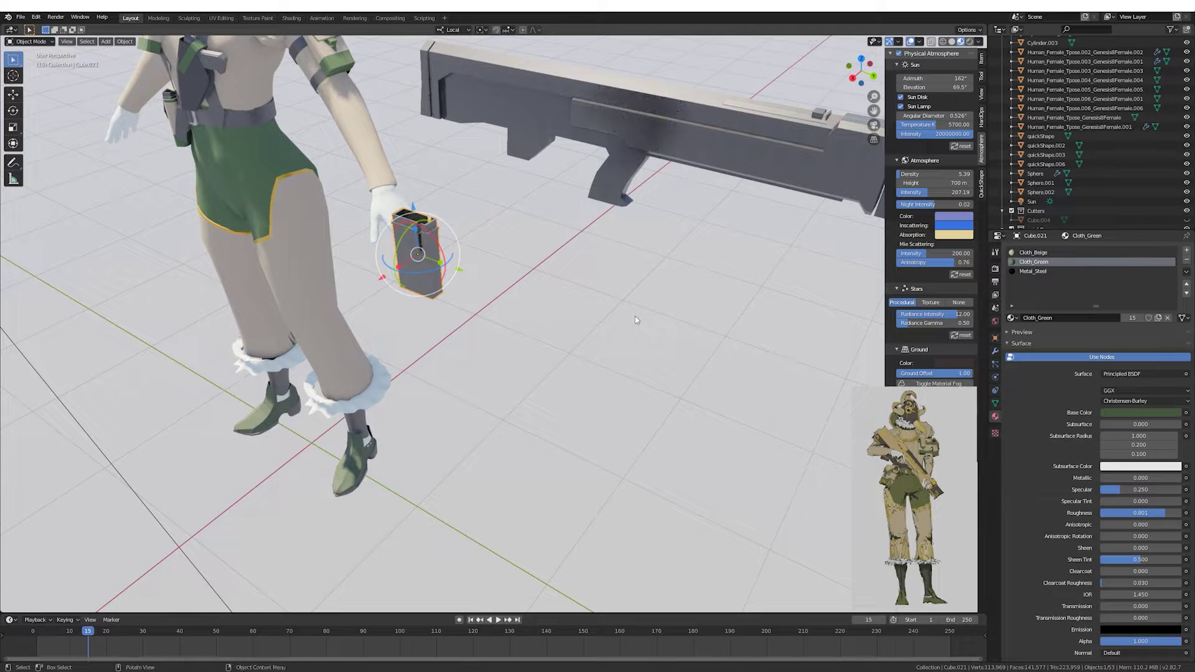
pyautogui.click(995, 351)
pyautogui.click(124, 41)
# Move the magazine box under the gun and apply its scale and rotation.
pyautogui.press('KP_3')
pyautogui.press('g')
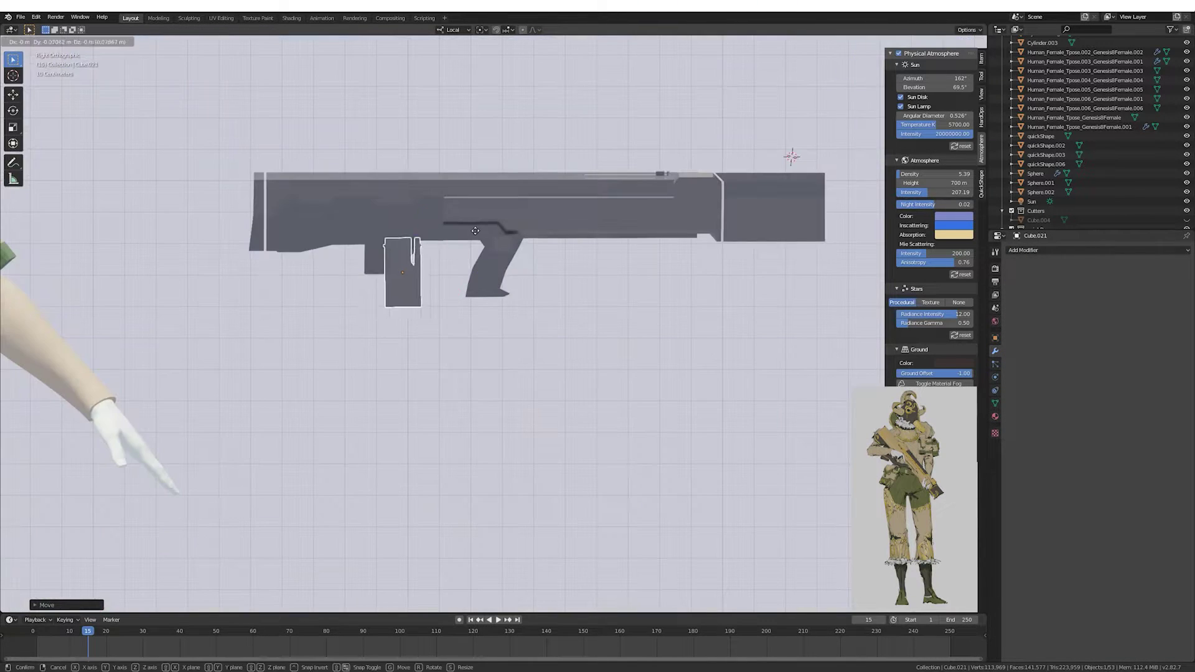
pyautogui.click(476, 231)
pyautogui.scroll(3, 475, 231)
pyautogui.scroll(2, 641, 288)
pyautogui.scroll(-3, 641, 270)
pyautogui.scroll(3, 640, 271)
pyautogui.click(124, 41)
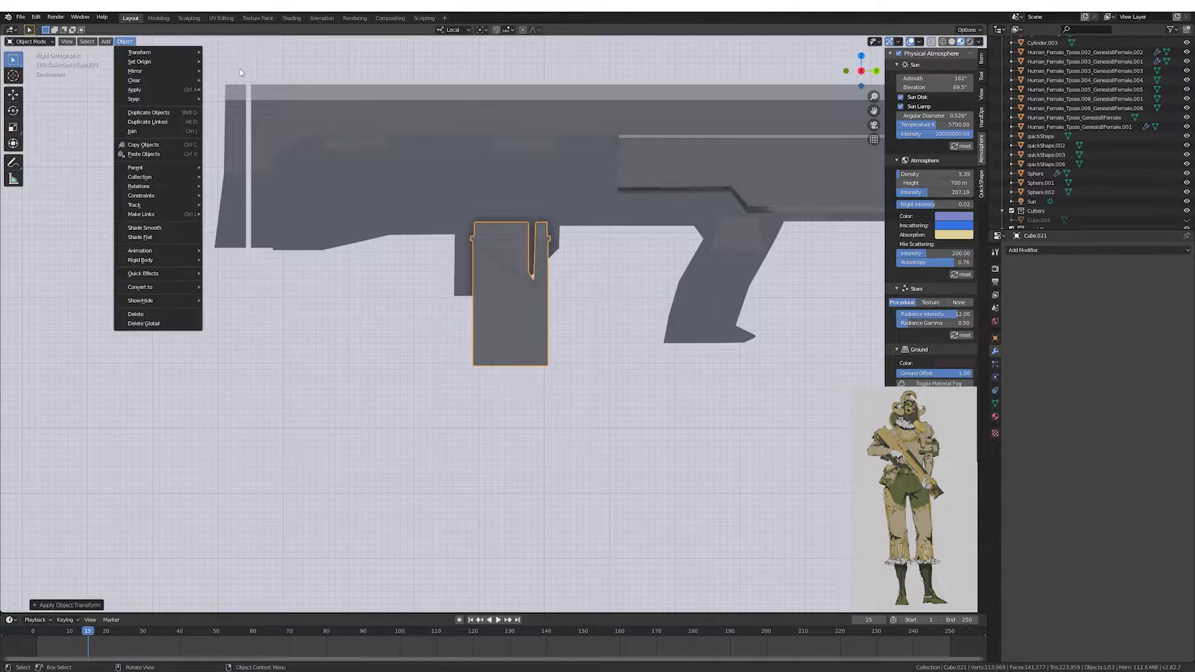
# Resize the grip in front view so it meets the rifle body.
pyautogui.keyDown('shift'); pyautogui.moveTo(374, 187); pyautogui.dragTo(305, 187, button='middle'); pyautogui.keyUp('shift')
pyautogui.moveTo(436, 218)
pyautogui.mouseDown(button='middle')
pyautogui.moveTo(539, 232)
pyautogui.moveTo(571, 293)
pyautogui.mouseUp(button='middle')
pyautogui.press('KP_1')
pyautogui.scroll(3, 538, 231)
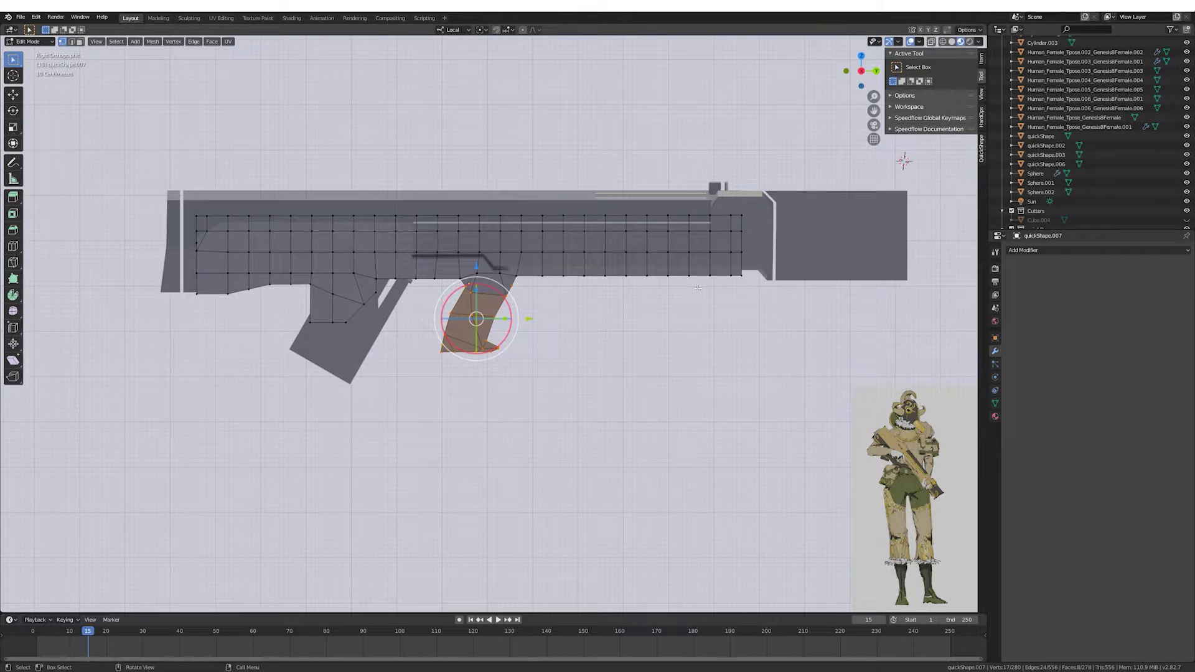
pyautogui.click(592, 379)
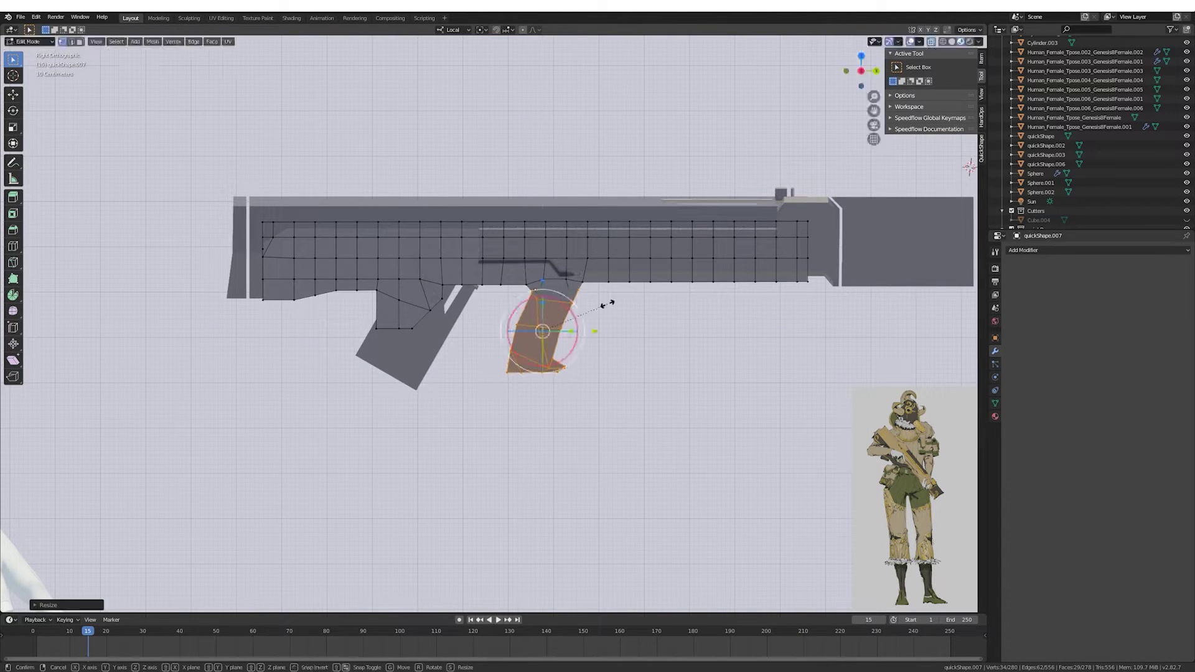
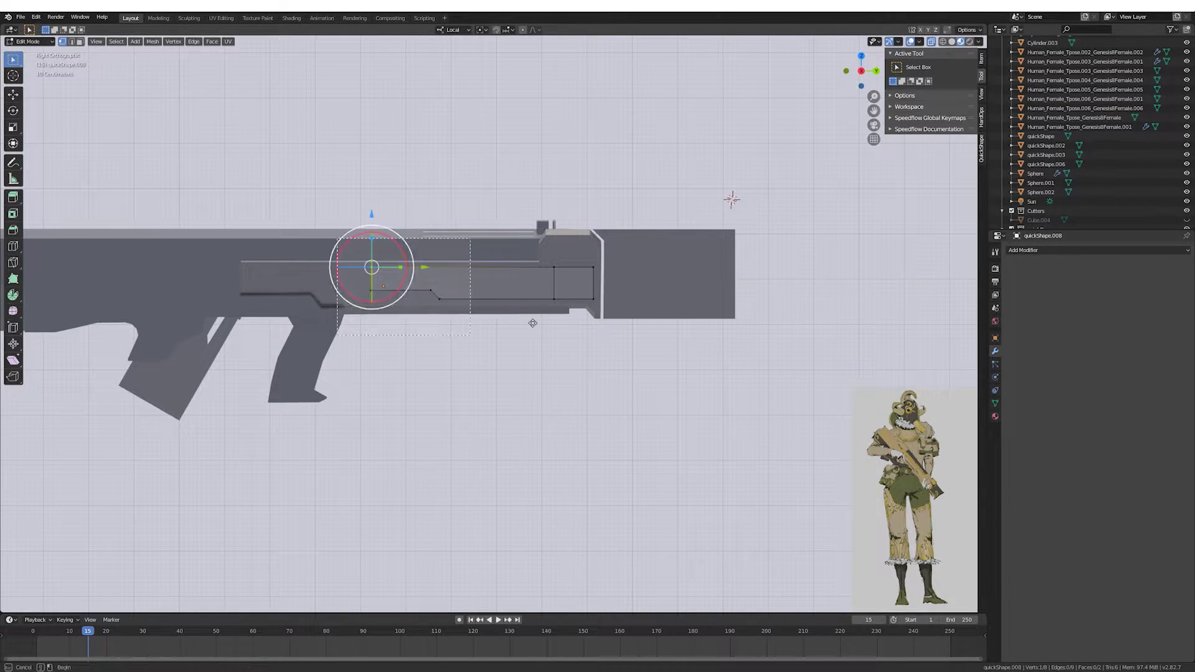
# Slide the inset panel faces along Y and scale them along X to end at the barrel's front block.
pyautogui.scroll(2, 532, 323)
pyautogui.press('g')
pyautogui.press('y')
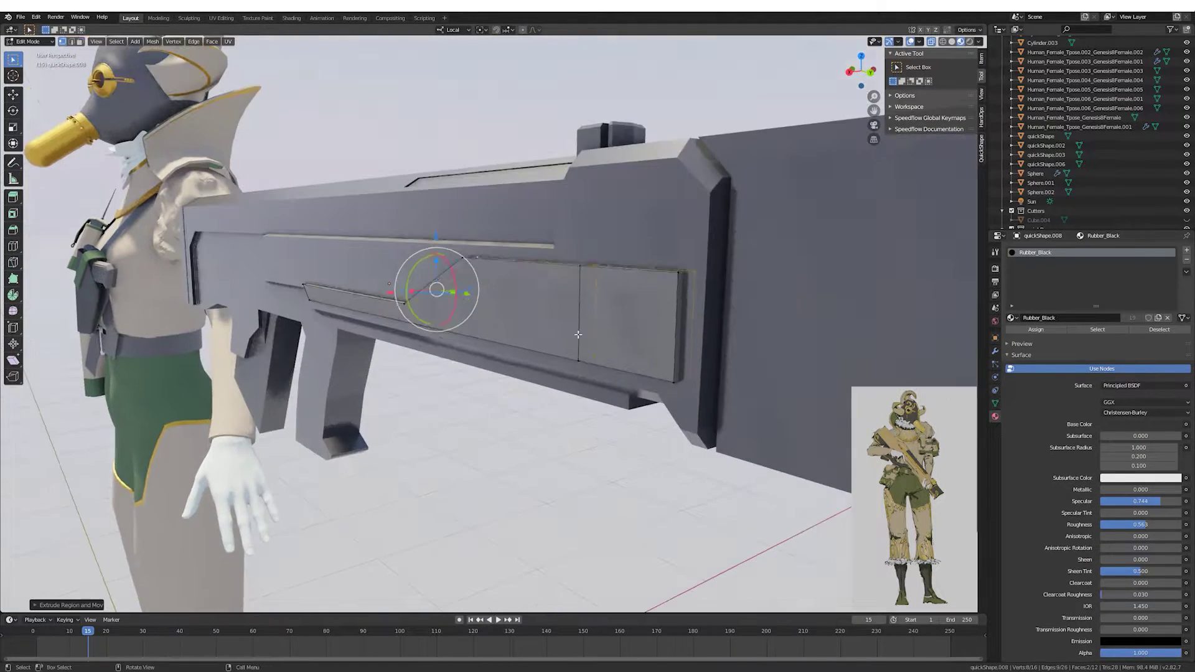
pyautogui.click(436, 299)
pyautogui.press('s')
pyautogui.press('x')
pyautogui.press('x')
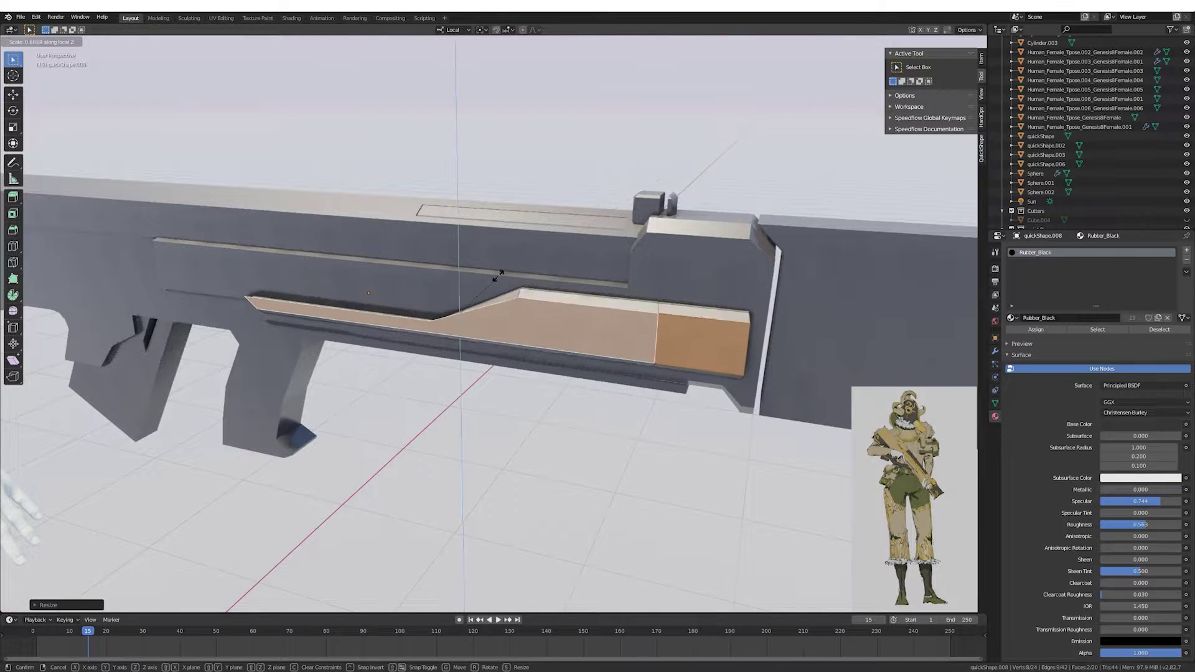
pyautogui.press('KP_3')
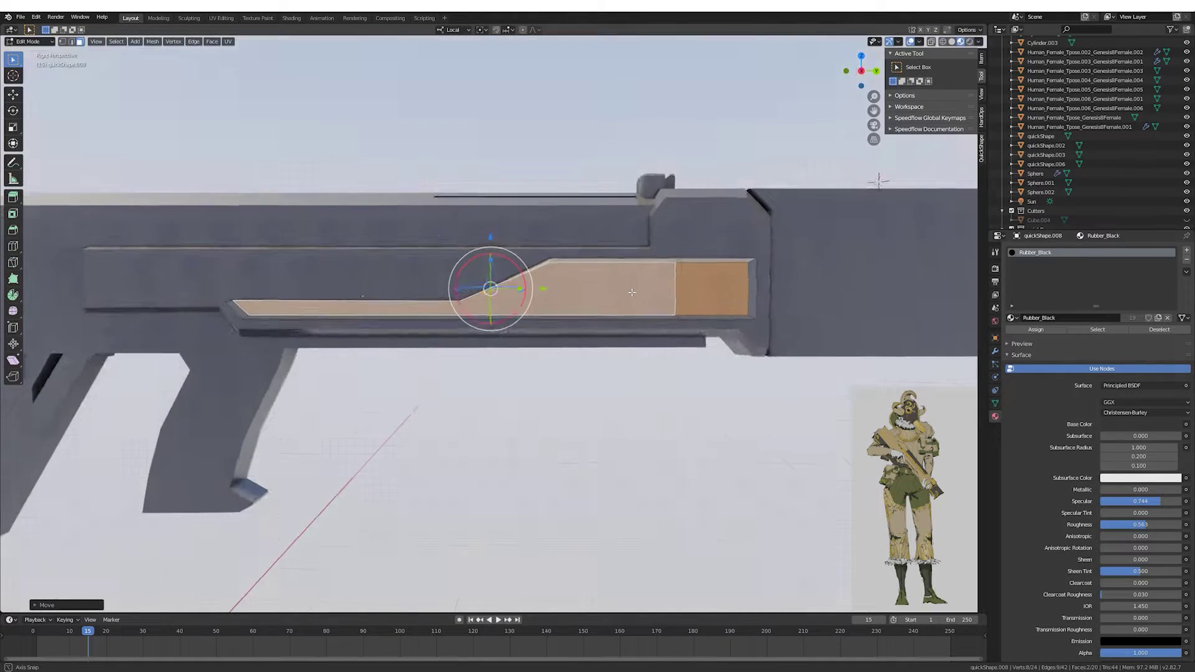
pyautogui.press('2')
pyautogui.click(662, 264)
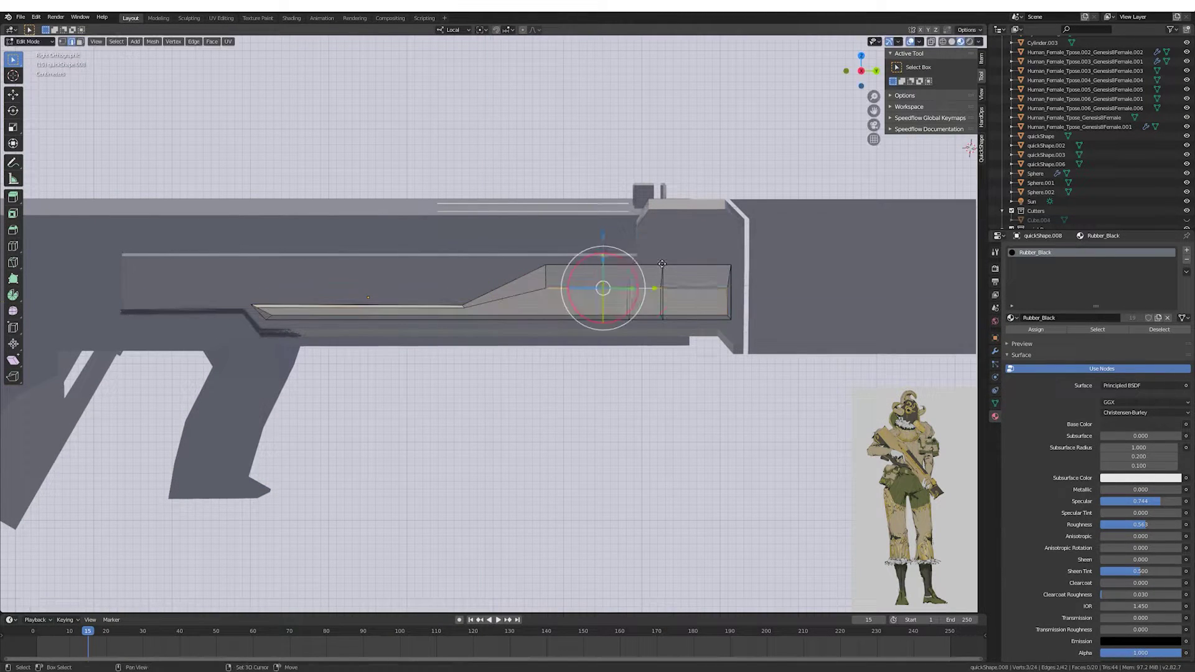
# Return to object mode, view the rifle from the side, and edit the lower body piece.
pyautogui.press('Tab')
pyautogui.moveTo(262, 309)
pyautogui.mouseDown(button='middle')
pyautogui.moveTo(663, 352)
pyautogui.moveTo(656, 421)
pyautogui.moveTo(525, 324)
pyautogui.moveTo(789, 134)
pyautogui.moveTo(653, 325)
pyautogui.mouseUp(button='middle')
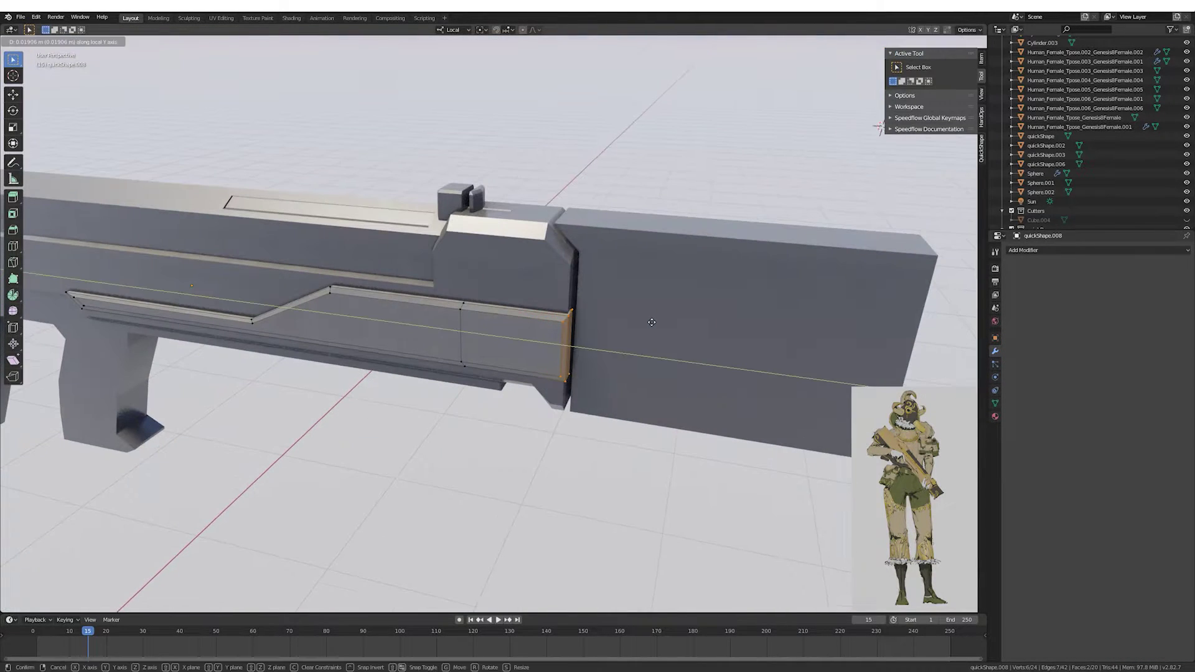
pyautogui.press('KP_3')
pyautogui.click(476, 340)
pyautogui.press('Tab')
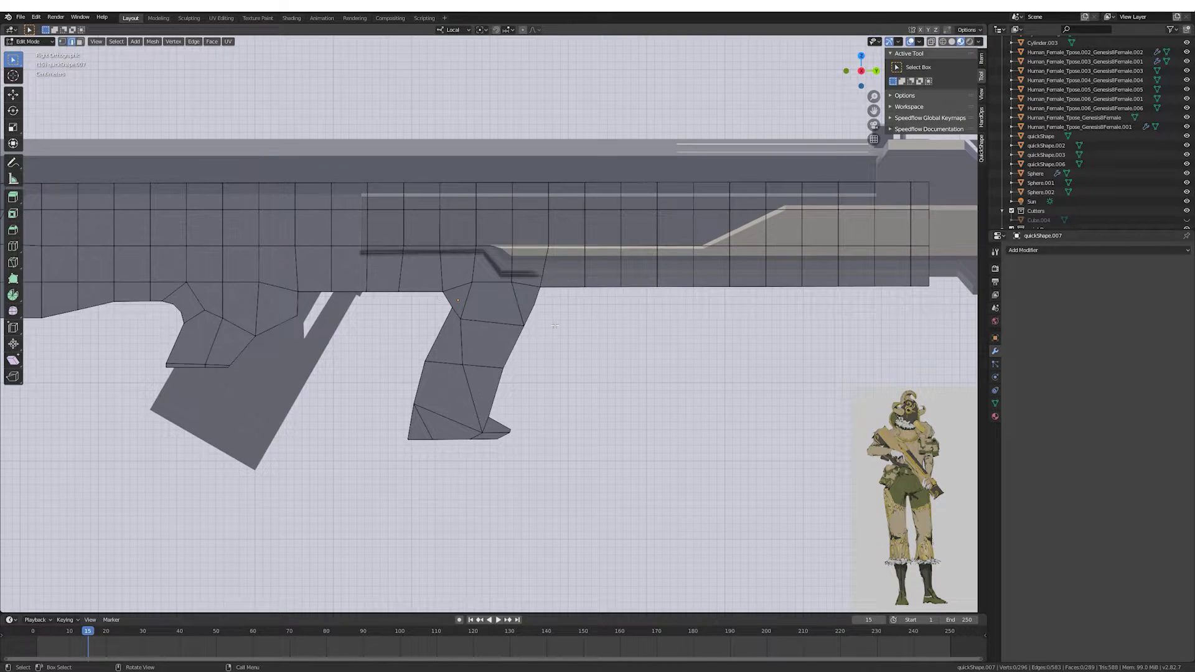
# Separate the magazine into its own object and begin adding a Remesh modifier.
pyautogui.press('l')
pyautogui.press('p')
pyautogui.press('Tab')
pyautogui.click(1029, 250)
pyautogui.click(1026, 369)
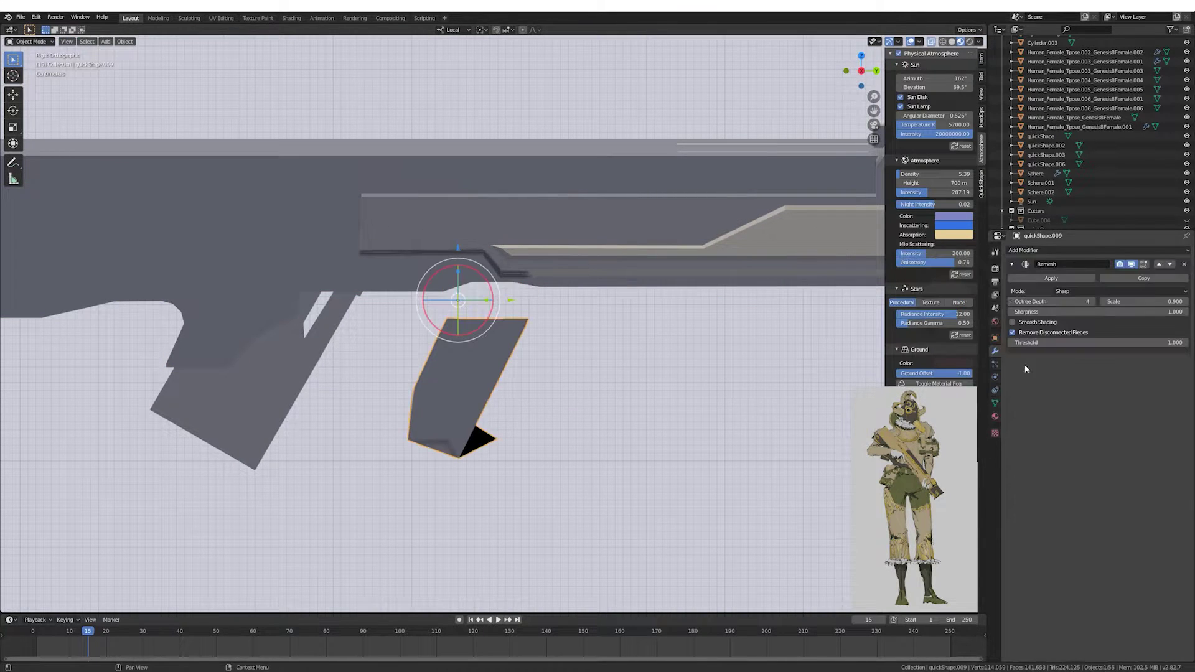
# Give the magazine a Remesh modifier with raised detail and apply it.
pyautogui.click(1051, 278)
pyautogui.moveTo(561, 311); pyautogui.dragTo(427, 295, button='middle')
pyautogui.press('Tab')
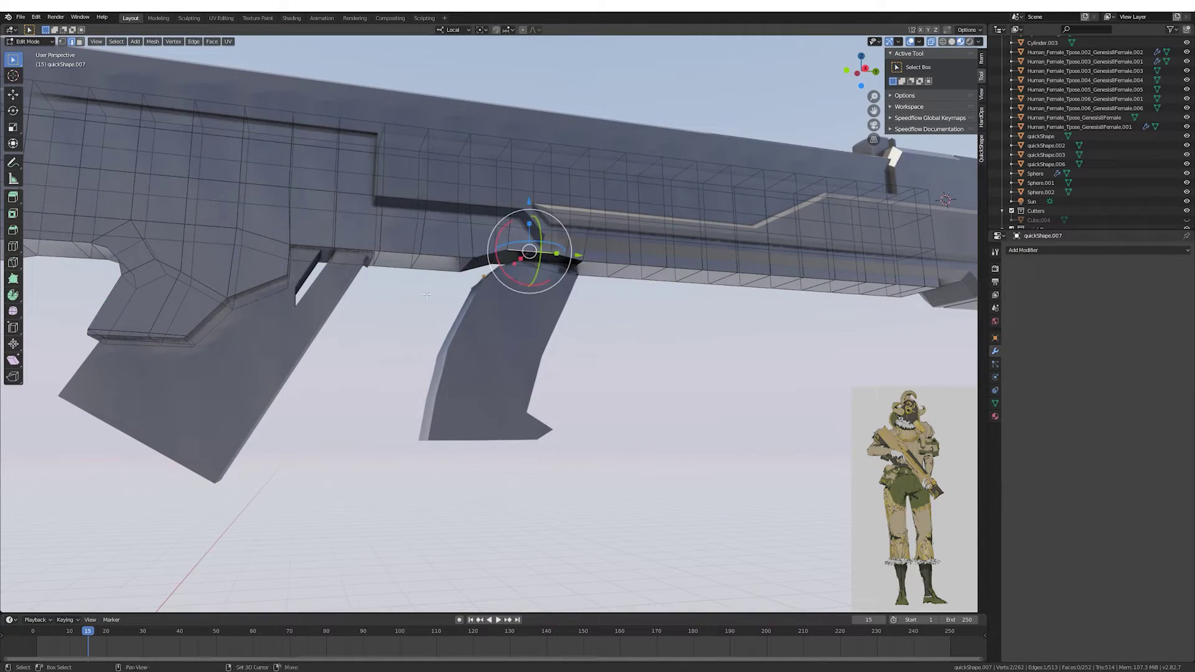
pyautogui.hotkey('ctrl', 'z')
pyautogui.click(1029, 251)
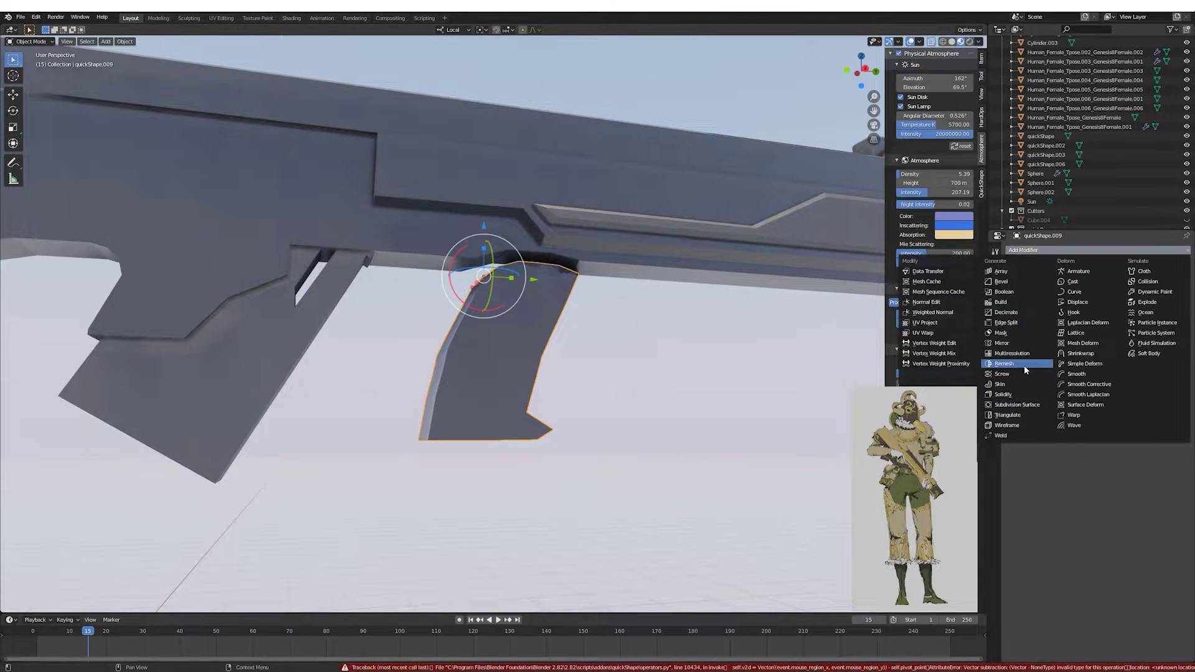
pyautogui.click(1024, 366)
pyautogui.moveTo(832, 332)
pyautogui.mouseDown(button='middle')
pyautogui.moveTo(849, 341)
pyautogui.moveTo(755, 360)
pyautogui.mouseUp(button='middle')
pyautogui.click(1093, 301)
# Select the extra edge loops on the remeshed magazine and dissolve them.
pyautogui.click(1051, 278)
pyautogui.press('Tab')
pyautogui.scroll(3, 502, 374)
pyautogui.keyDown('alt'); pyautogui.click(502, 374); pyautogui.keyUp('alt')
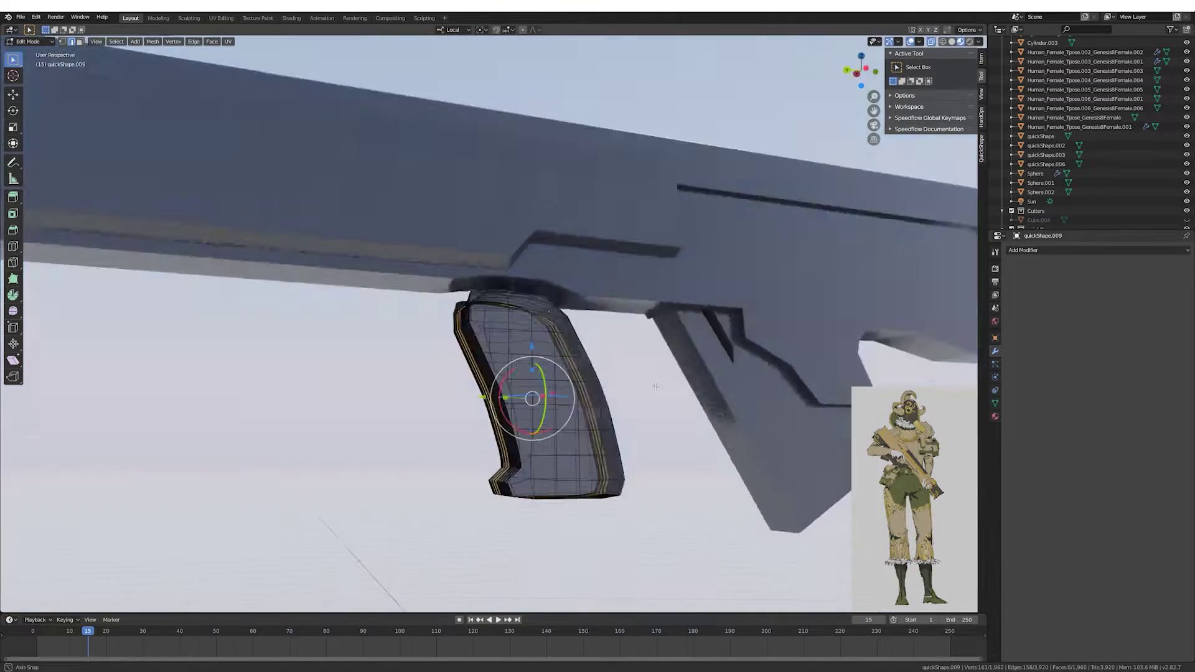
pyautogui.moveTo(452, 372); pyautogui.dragTo(505, 264, button='middle')
pyautogui.scroll(3, 505, 264)
pyautogui.keyDown('alt'); pyautogui.keyDown('shift'); pyautogui.click(505, 264); pyautogui.keyUp('shift'); pyautogui.keyUp('alt')
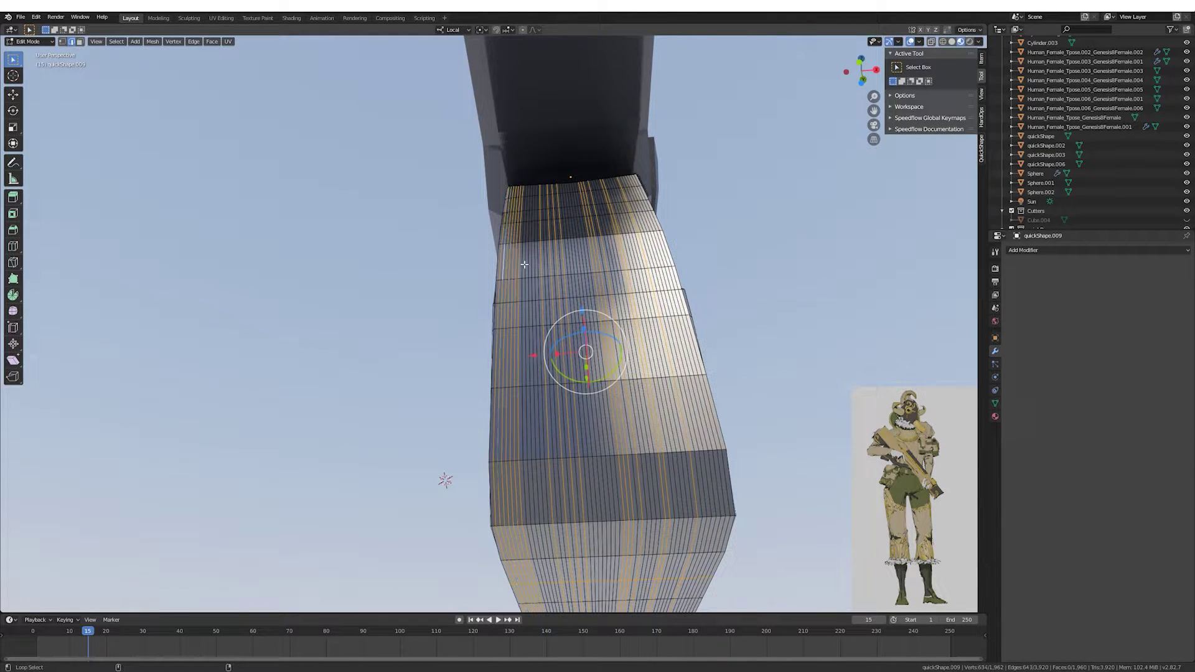
pyautogui.keyDown('alt'); pyautogui.keyDown('shift'); pyautogui.click(572, 264); pyautogui.keyUp('shift'); pyautogui.keyUp('alt')
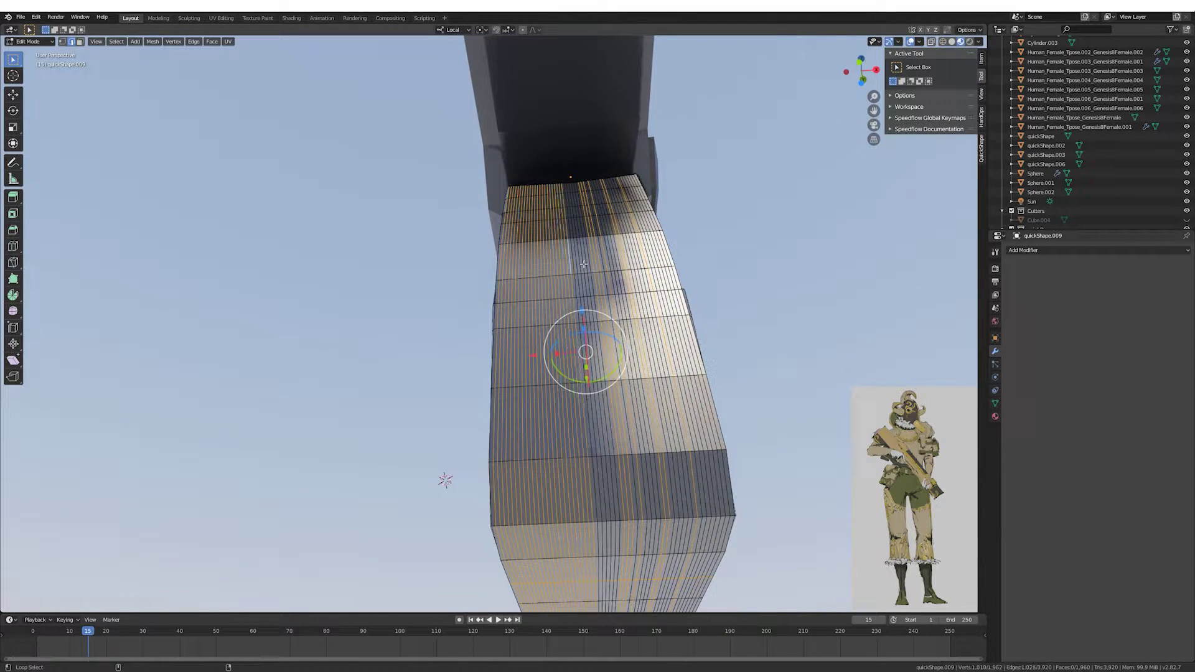
pyautogui.keyDown('alt'); pyautogui.keyDown('shift'); pyautogui.click(637, 264); pyautogui.keyUp('shift'); pyautogui.keyUp('alt')
pyautogui.keyDown('shift'); pyautogui.moveTo(638, 264); pyautogui.dragTo(541, 265, button='middle'); pyautogui.keyUp('shift')
pyautogui.press('x')
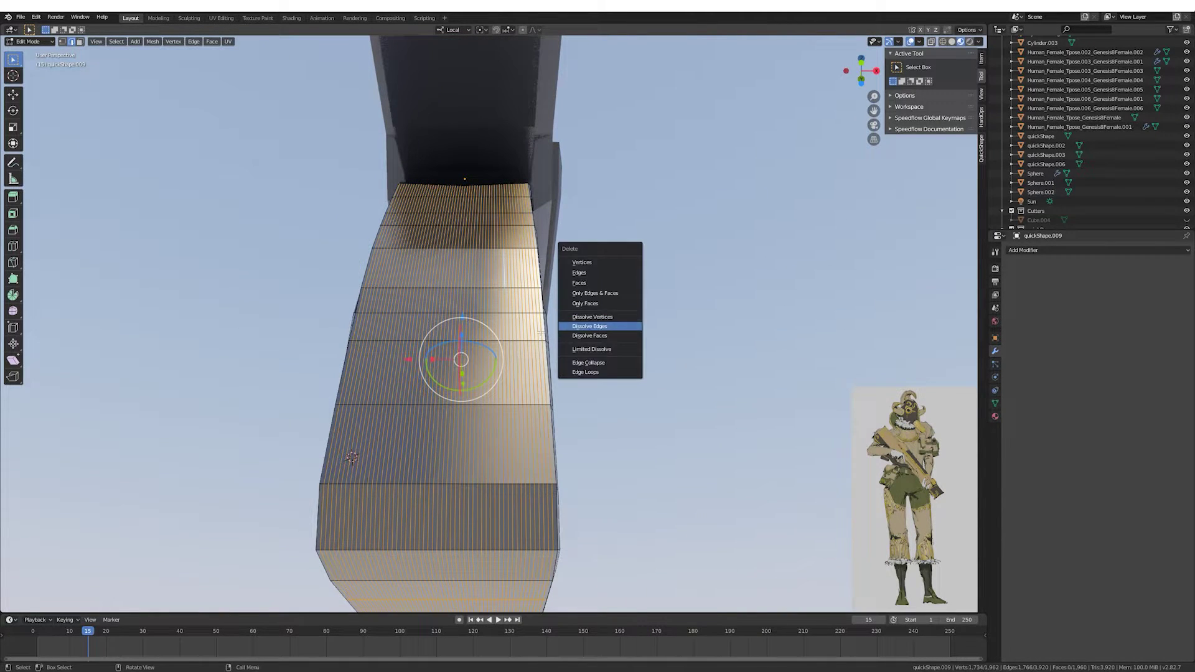
pyautogui.click(603, 321)
# Check the smoothed magazine from the side and front views.
pyautogui.press('KP_3')
pyautogui.scroll(2, 527, 390)
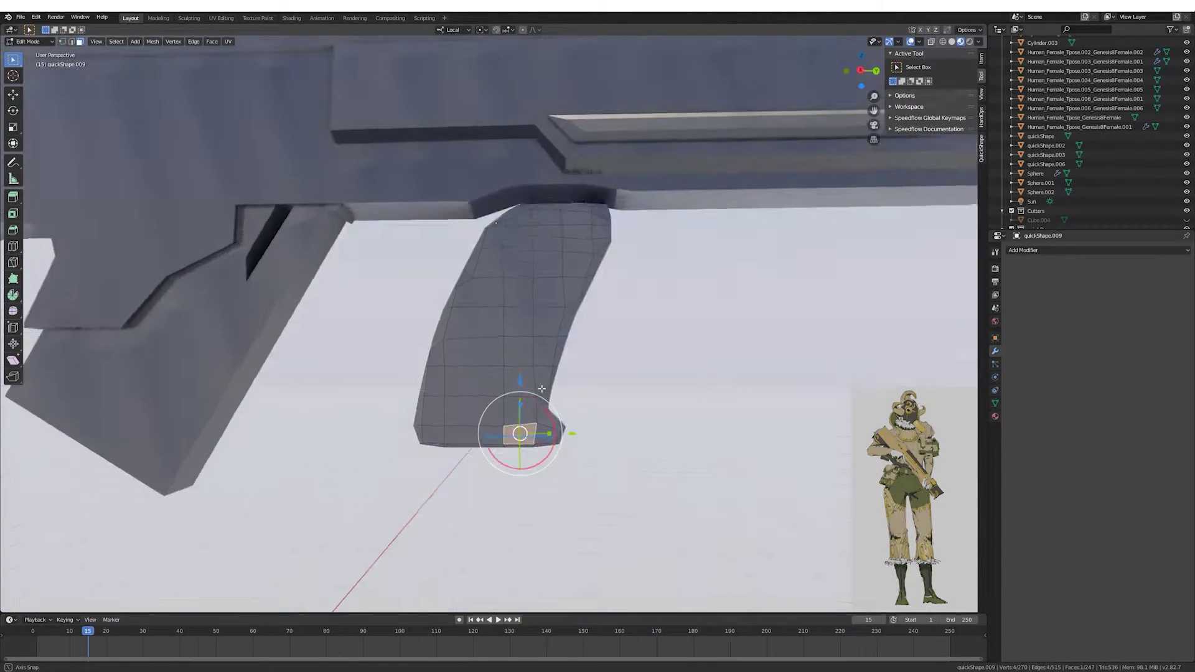
pyautogui.moveTo(527, 390); pyautogui.dragTo(655, 327, button='middle')
pyautogui.press('KP_1')
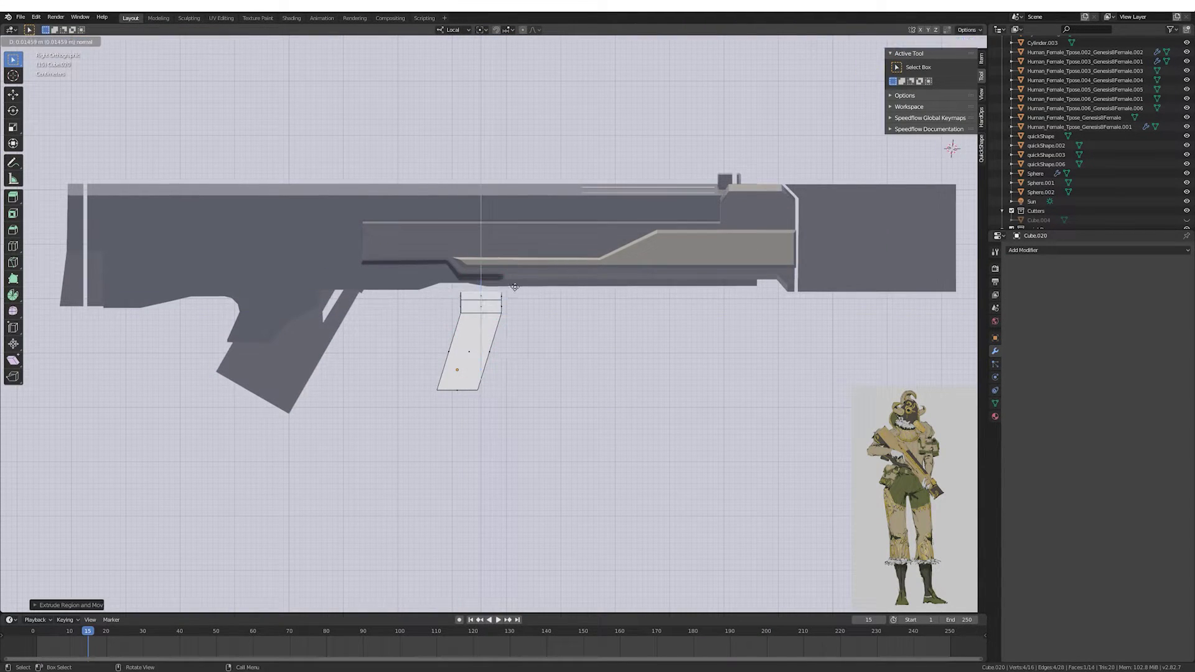
# Loop-cut the grip and bend it along Y with proportional editing.
pyautogui.scroll(3, 491, 383)
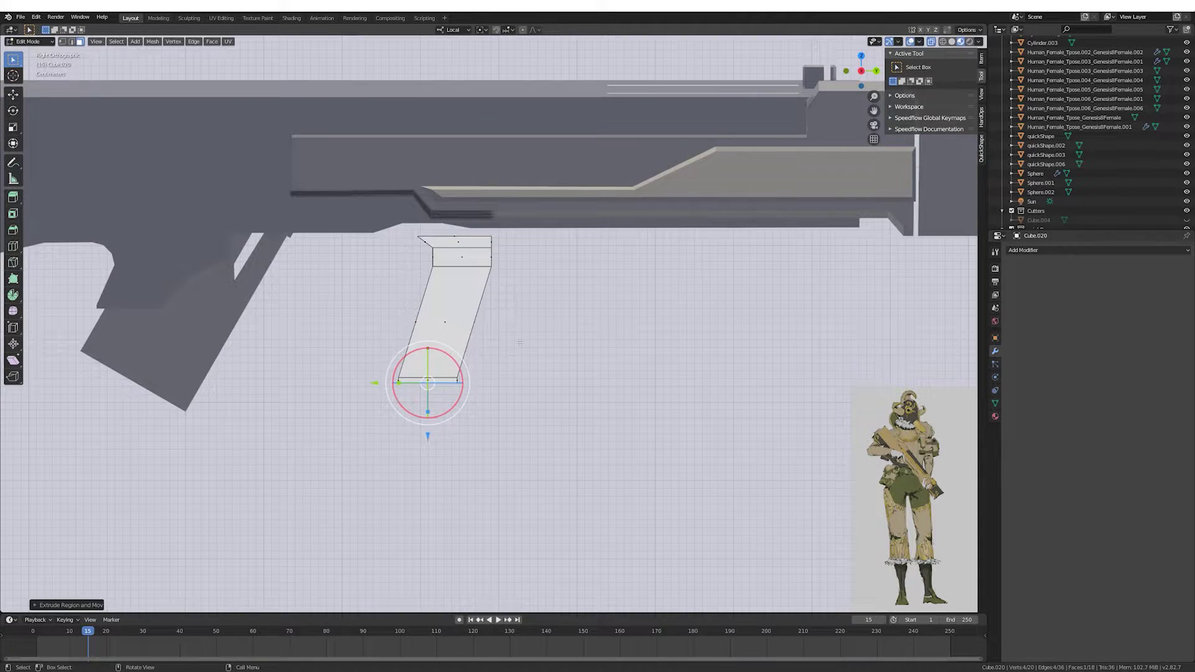
pyautogui.hotkey('ctrl', 'r')
pyautogui.click(464, 347)
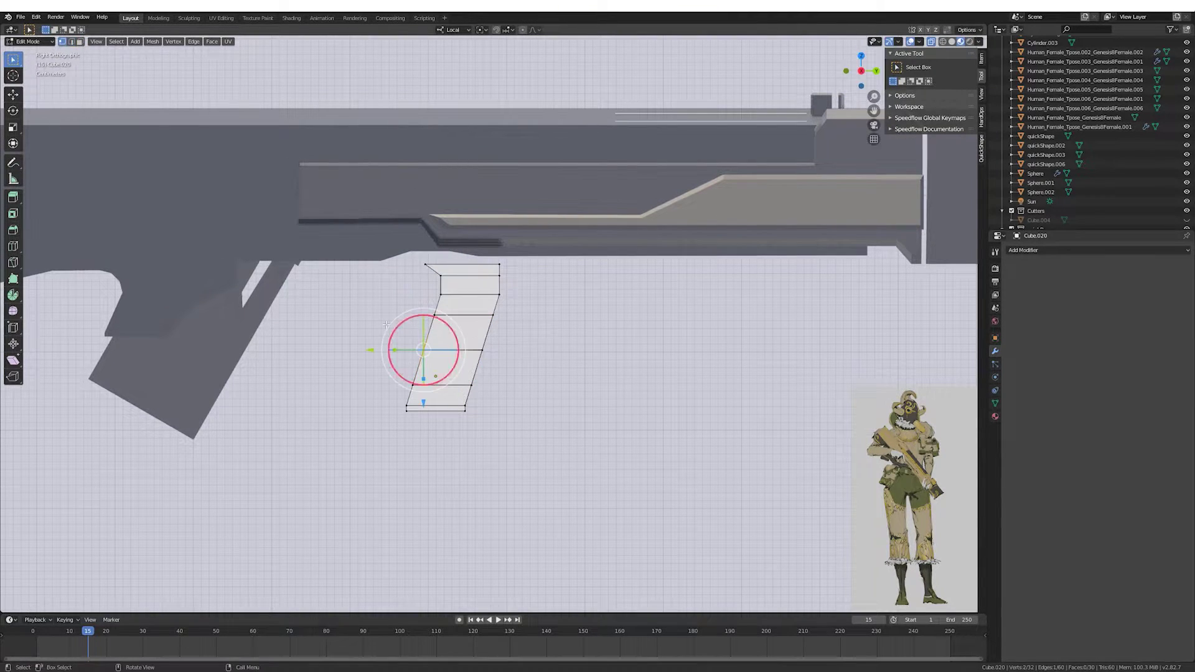
pyautogui.click(523, 32)
pyautogui.press('g')
pyautogui.press('y')
pyautogui.press('y')
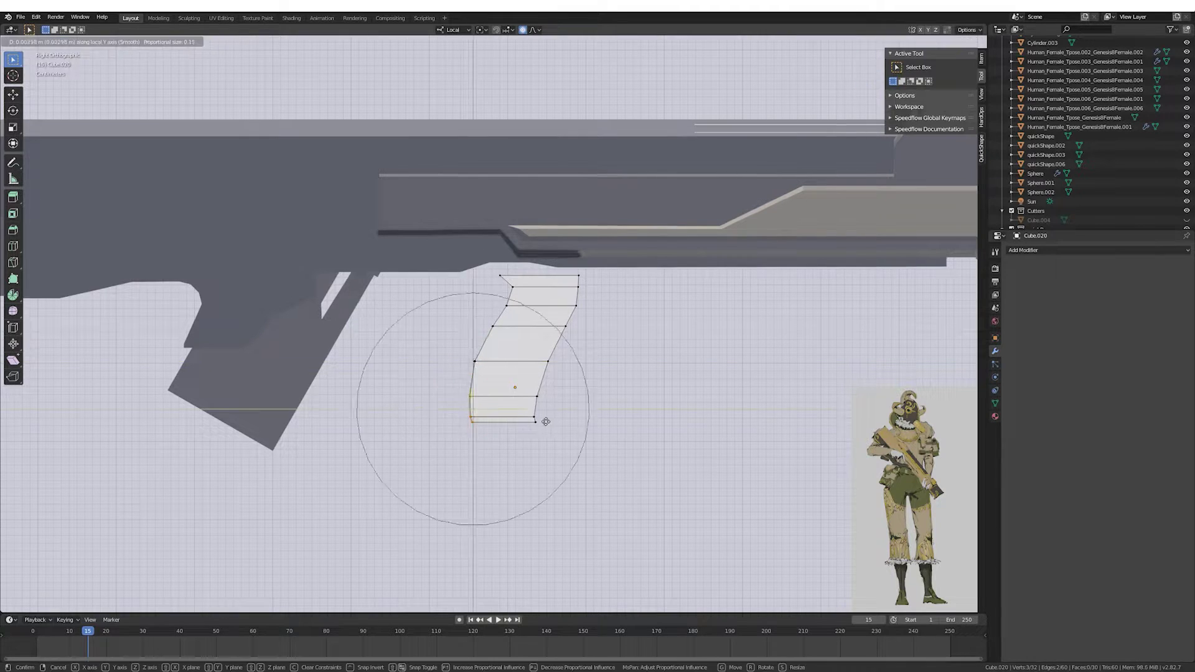
pyautogui.click(498, 440)
# Extrude the grip's top edge along the gun's underside.
pyautogui.keyDown('alt'); pyautogui.click(549, 274); pyautogui.keyUp('alt')
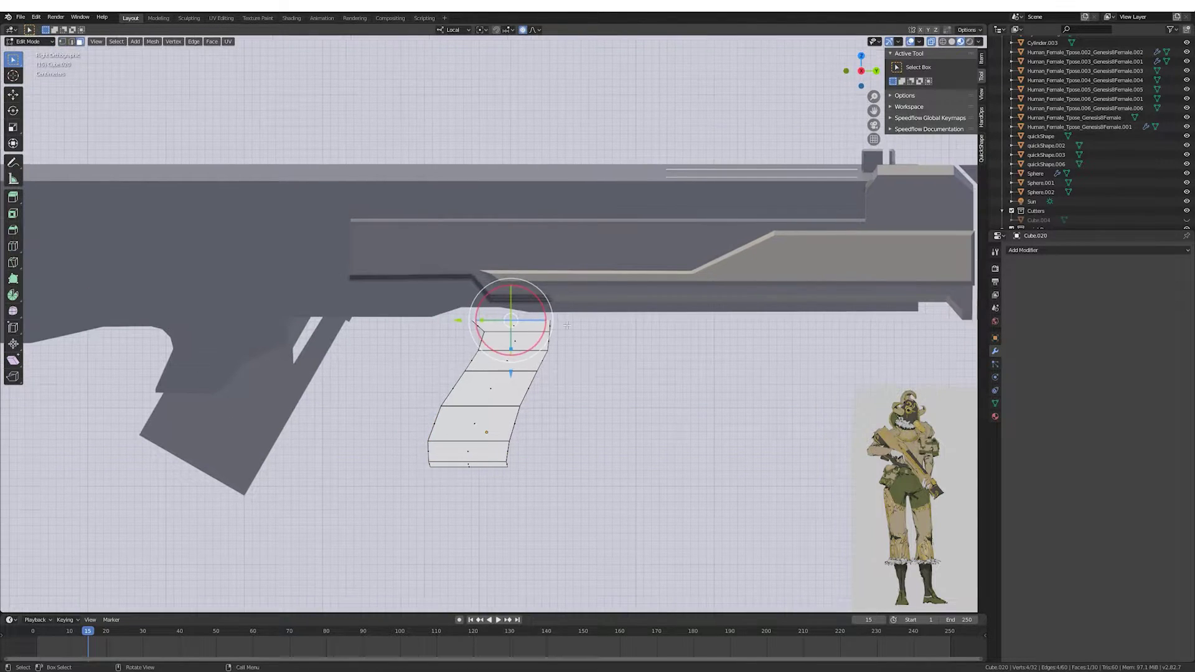
pyautogui.scroll(-3, 509, 321)
pyautogui.press('e')
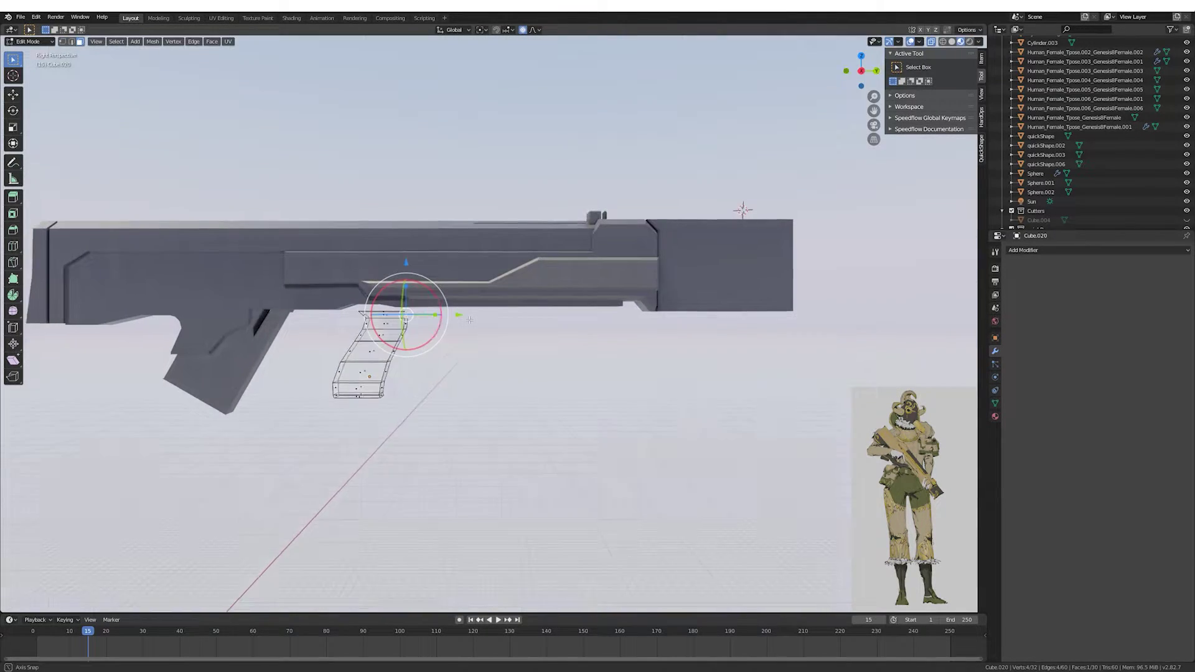
pyautogui.rightClick(486, 322)
pyautogui.press('e')
pyautogui.scroll(2, 741, 299)
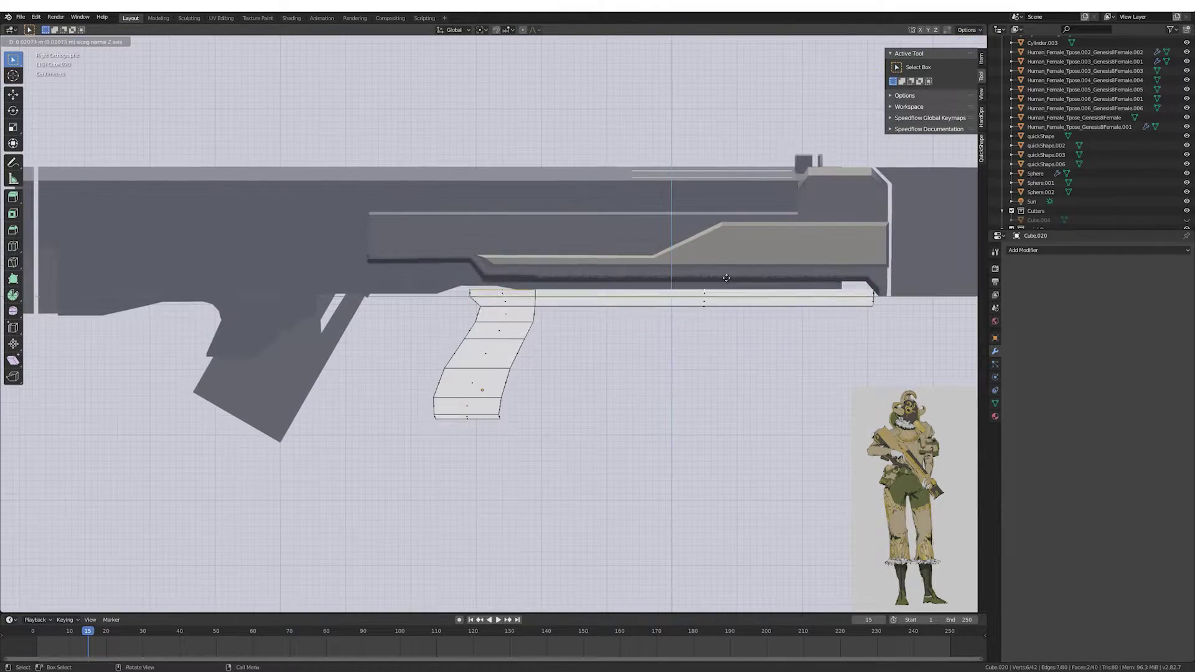
pyautogui.click(505, 291)
# Extrude the grip's bottom face and separate it as a base plate object.
pyautogui.moveTo(505, 291); pyautogui.dragTo(479, 407, button='middle')
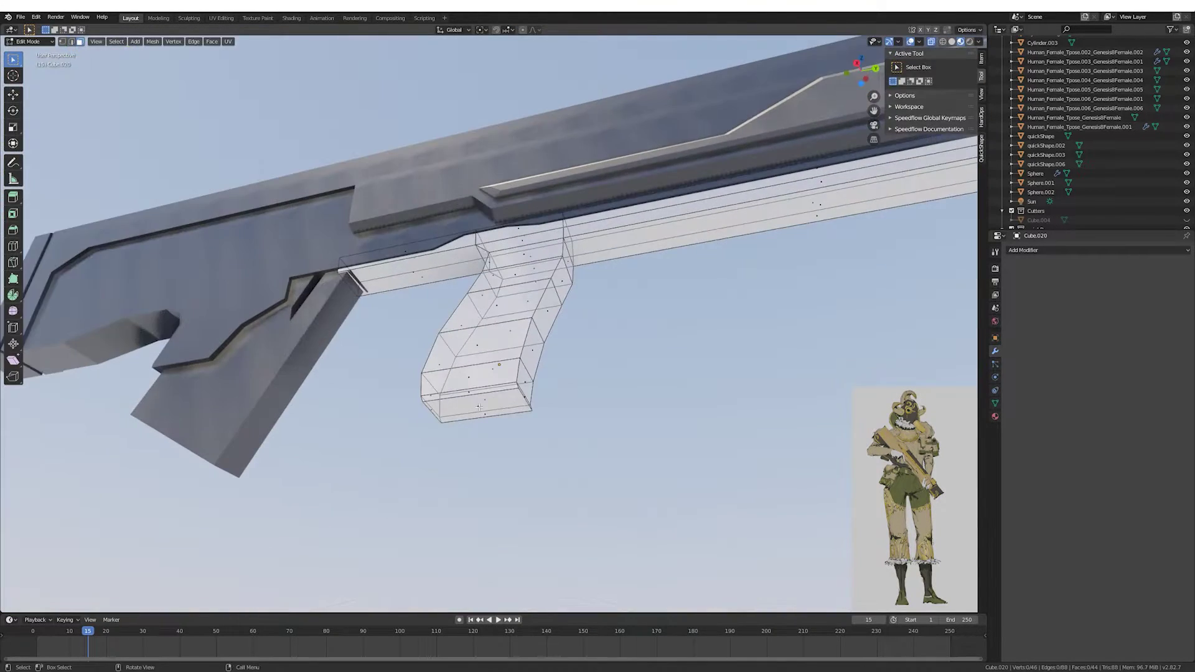
pyautogui.click(479, 408)
pyautogui.press('KP_3')
pyautogui.press('e')
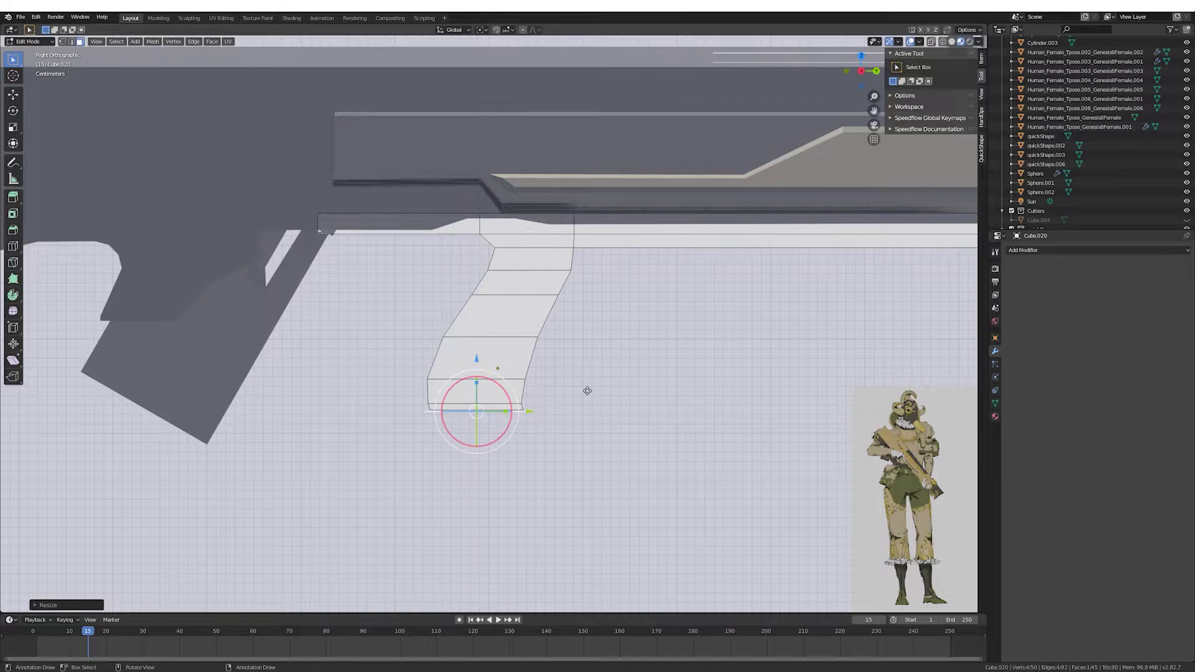
pyautogui.click(586, 409)
pyautogui.scroll(2, 503, 408)
pyautogui.click(601, 417)
pyautogui.press('Tab')
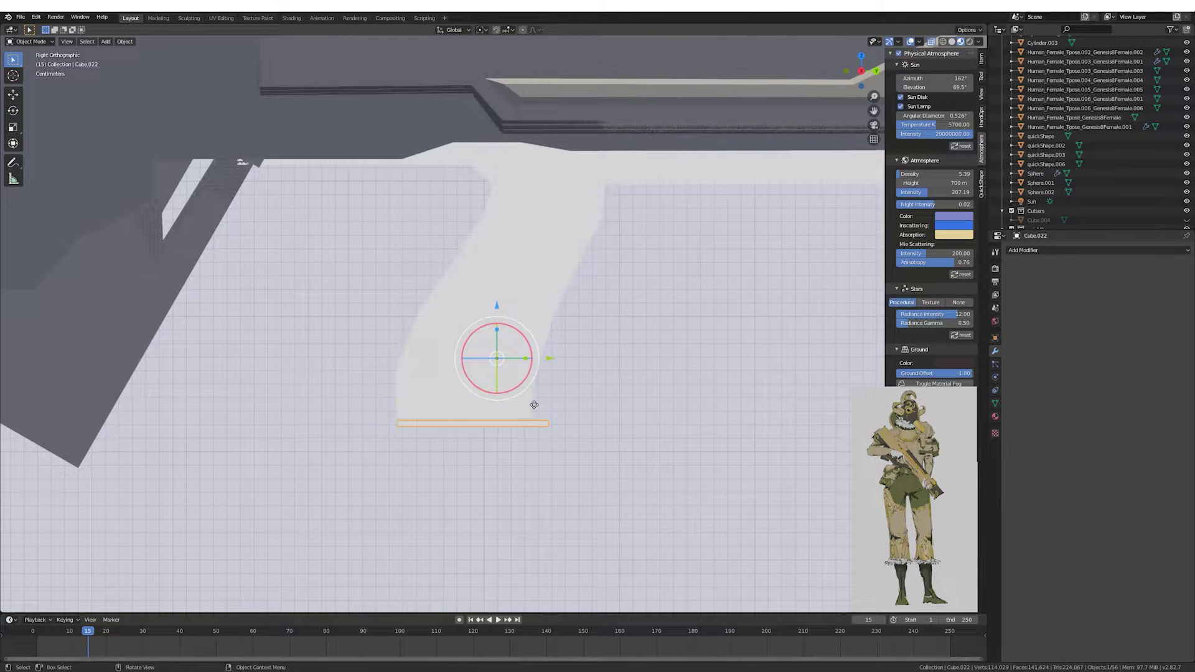
pyautogui.click(534, 405)
pyautogui.press('Tab')
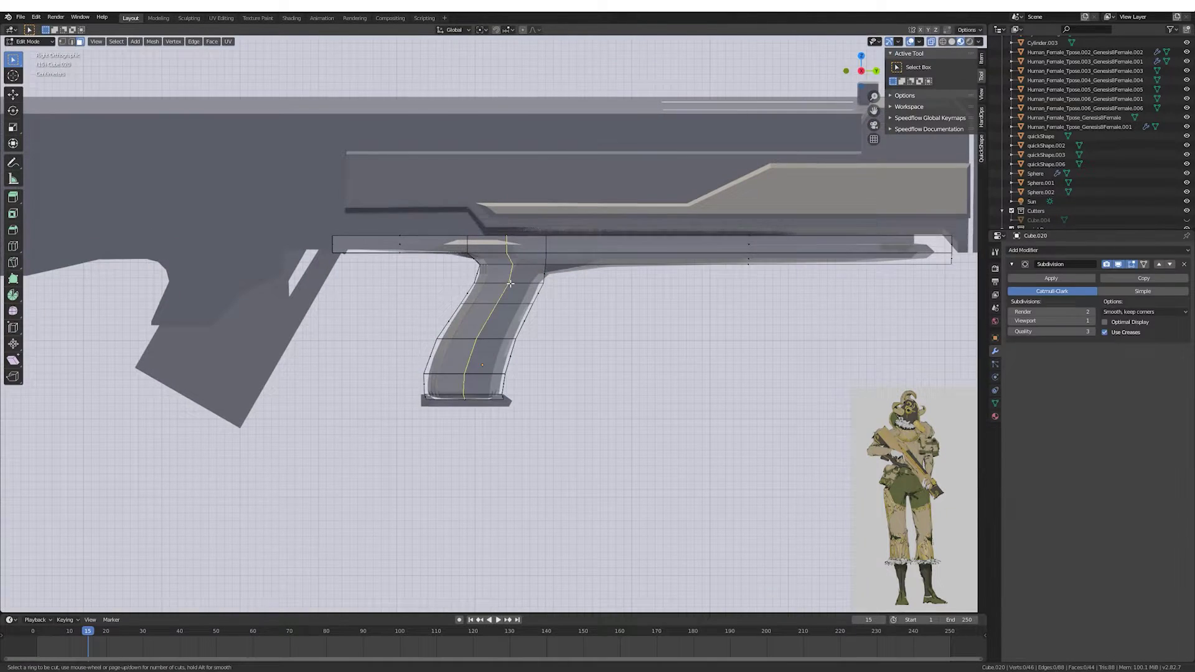
# Add further edge loops across the grip, inspecting it from below and the side.
pyautogui.click(510, 283)
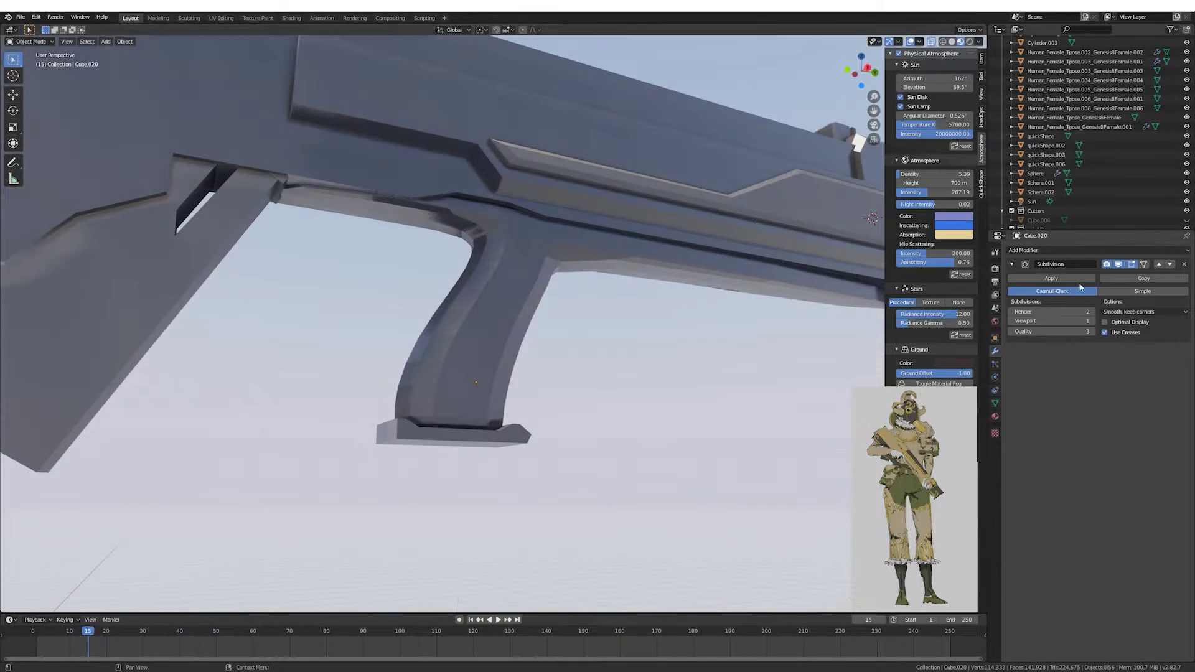
pyautogui.moveTo(523, 303); pyautogui.dragTo(653, 324, button='middle')
pyautogui.click(994, 416)
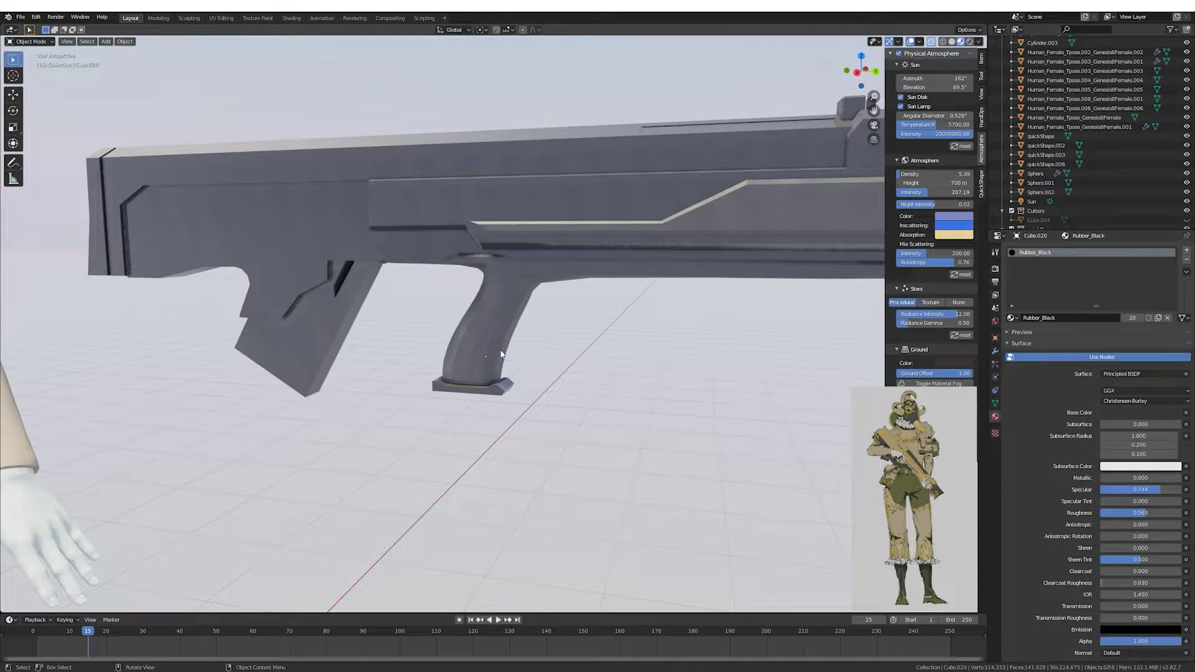
pyautogui.keyDown('ctrl'); pyautogui.moveTo(530, 404); pyautogui.dragTo(565, 391, button='middle'); pyautogui.keyUp('ctrl')
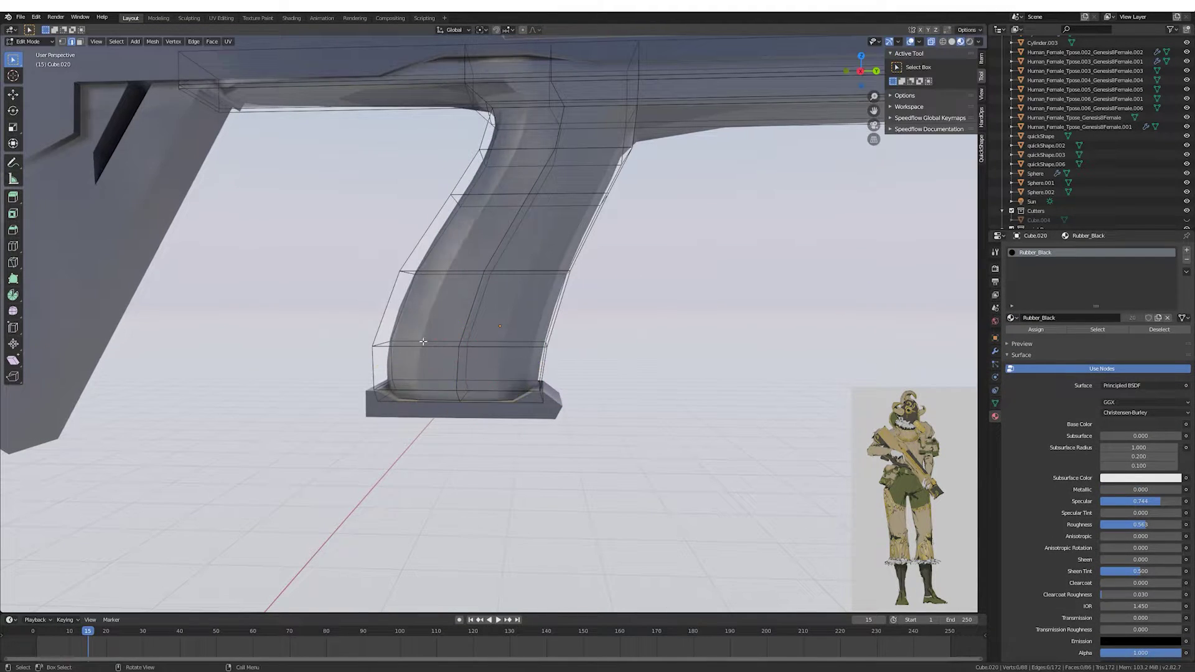
pyautogui.moveTo(422, 342)
pyautogui.mouseDown(button='middle')
pyautogui.moveTo(454, 228)
pyautogui.moveTo(499, 320)
pyautogui.mouseUp(button='middle')
pyautogui.scroll(-3, 495, 334)
pyautogui.scroll(2, 663, 285)
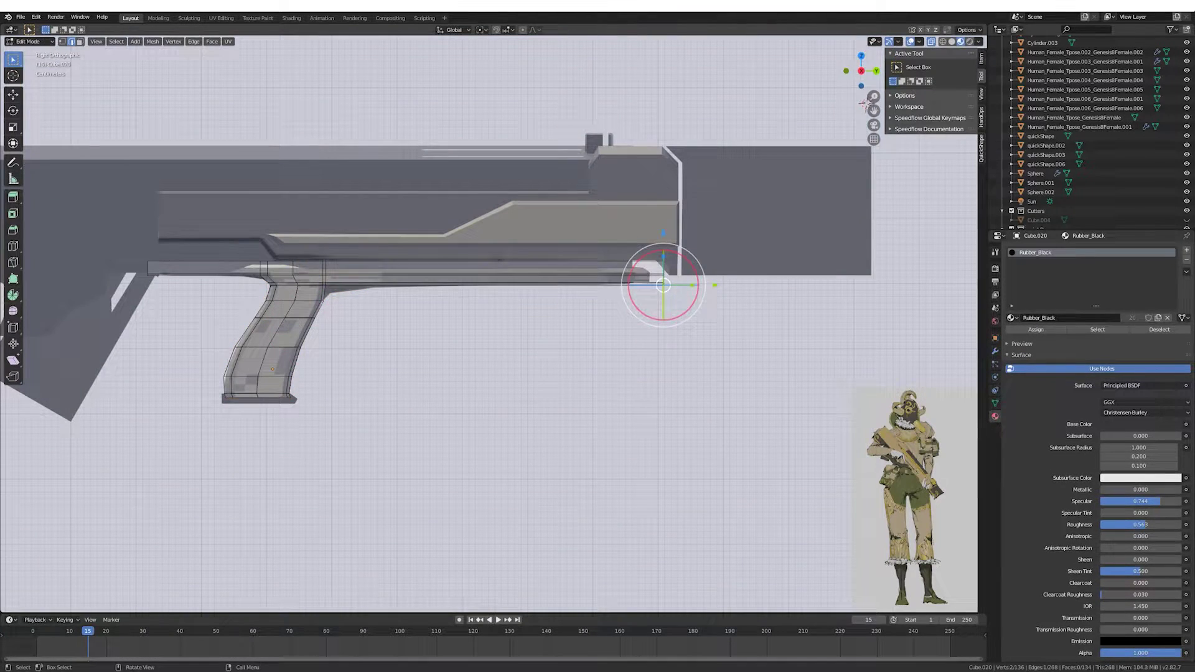
pyautogui.scroll(3, 243, 311)
pyautogui.hotkey('ctrl', 'r')
pyautogui.click(329, 248)
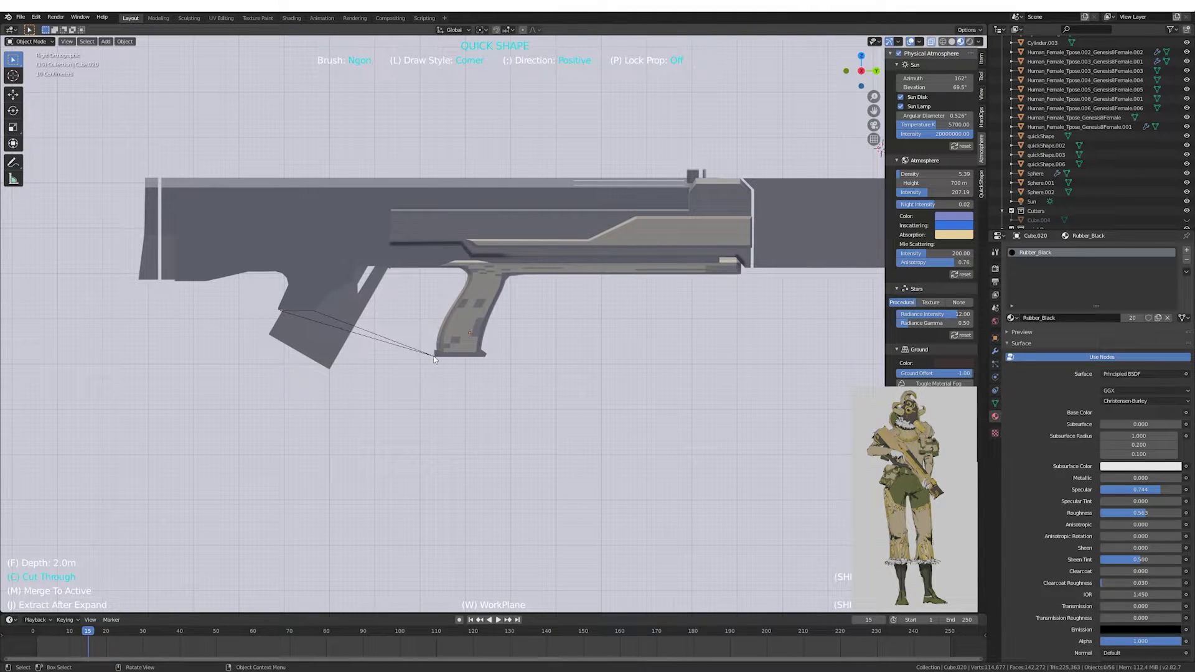
# Close the QuickShape outline into a new side piece and flatten it thin along X.
pyautogui.click(282, 310)
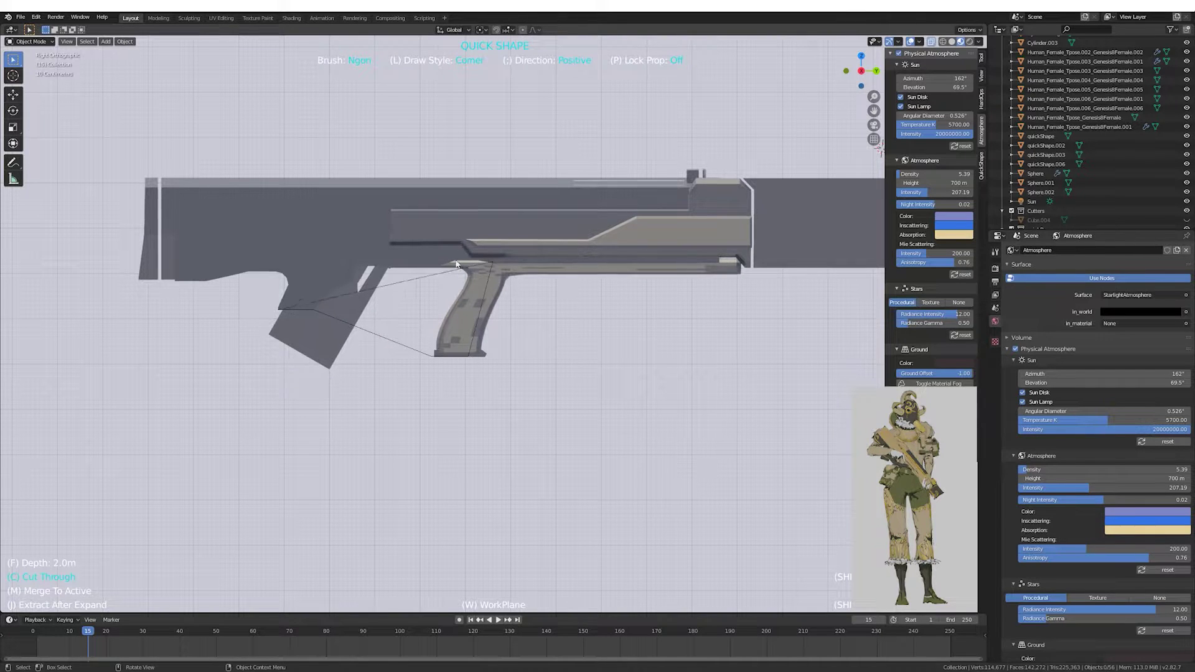
pyautogui.click(300, 260)
pyautogui.press('Return')
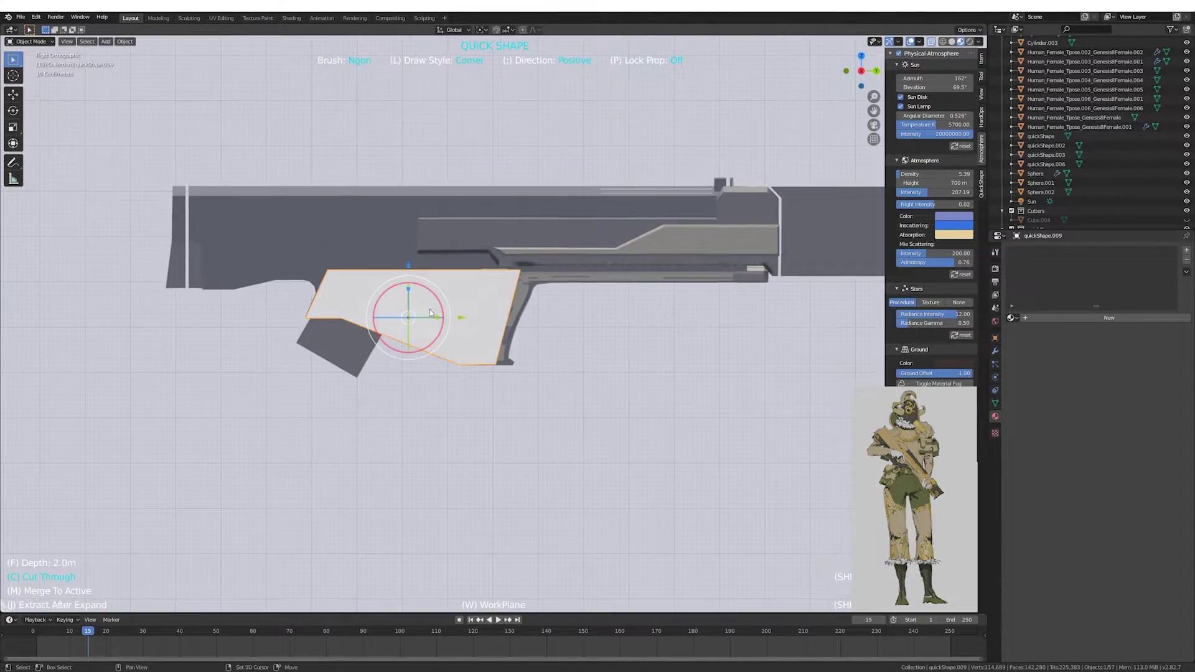
pyautogui.moveTo(390, 333); pyautogui.dragTo(473, 349, button='middle')
pyautogui.press('s')
pyautogui.press('x')
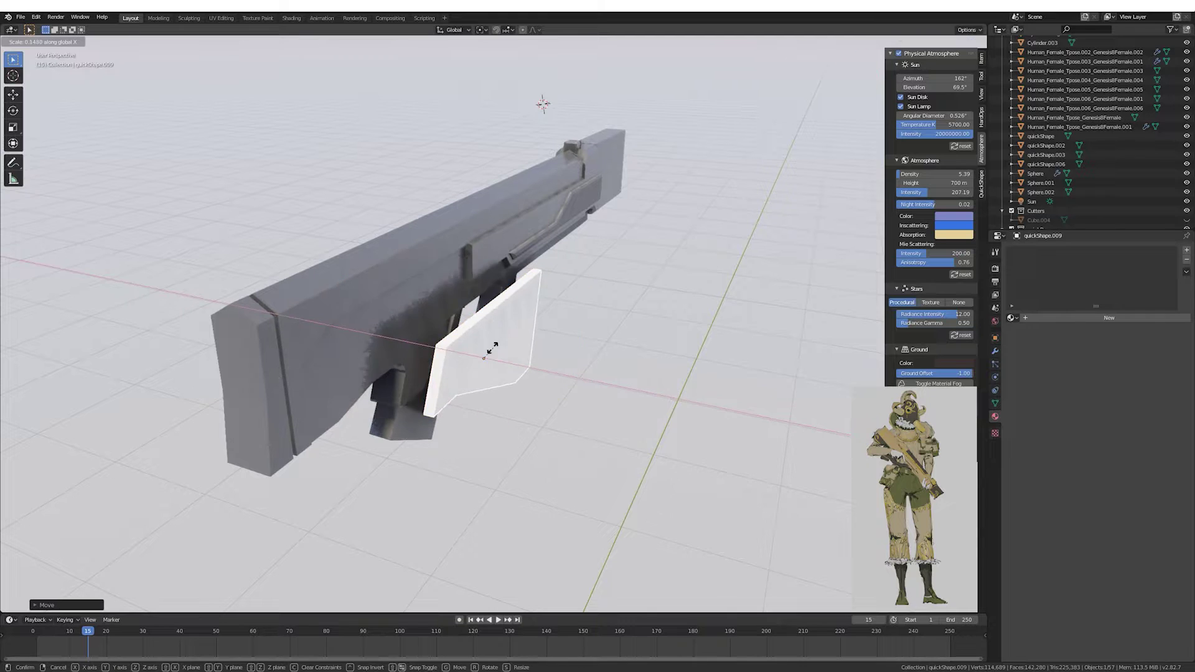
pyautogui.click(491, 349)
# Assign Rubber_Black to the new panel and resize it.
pyautogui.click(1012, 318)
pyautogui.write('me')
pyautogui.click(1036, 331)
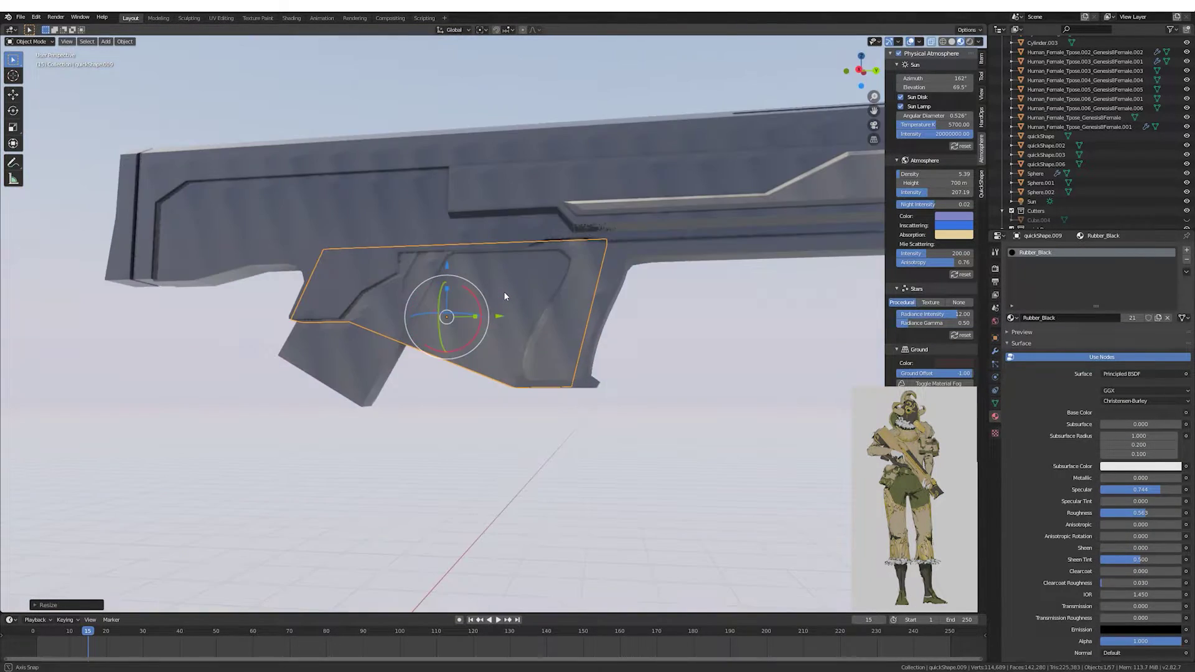
pyautogui.moveTo(503, 292)
pyautogui.mouseDown(button='middle')
pyautogui.moveTo(647, 249)
pyautogui.moveTo(577, 304)
pyautogui.moveTo(652, 306)
pyautogui.moveTo(357, 293)
pyautogui.moveTo(414, 355)
pyautogui.mouseUp(button='middle')
pyautogui.press('s')
pyautogui.click(654, 244)
# Save the file, then extrude the panel's lower faces into a strip along Z.
pyautogui.press('Tab')
pyautogui.hotkey('ctrl', 's')
pyautogui.keyDown('alt'); pyautogui.click(387, 302); pyautogui.keyUp('alt')
pyautogui.press('g')
pyautogui.press('z')
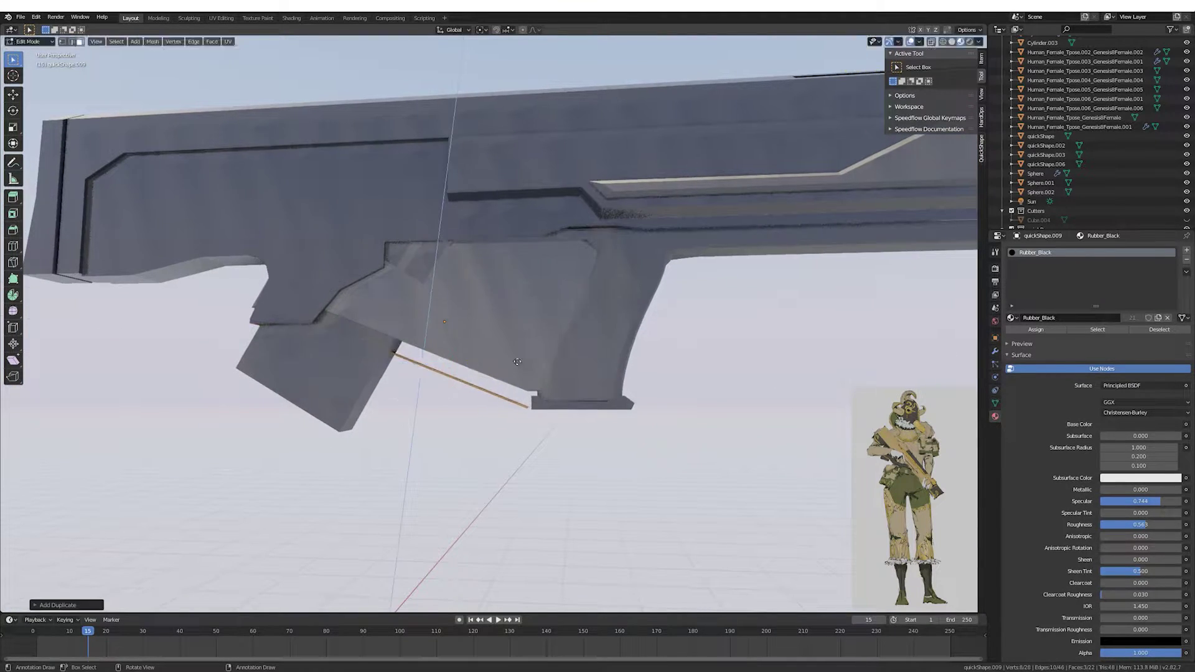
pyautogui.press('e')
pyautogui.click(518, 362)
pyautogui.moveTo(518, 362); pyautogui.dragTo(506, 386, button='middle')
pyautogui.click(524, 322)
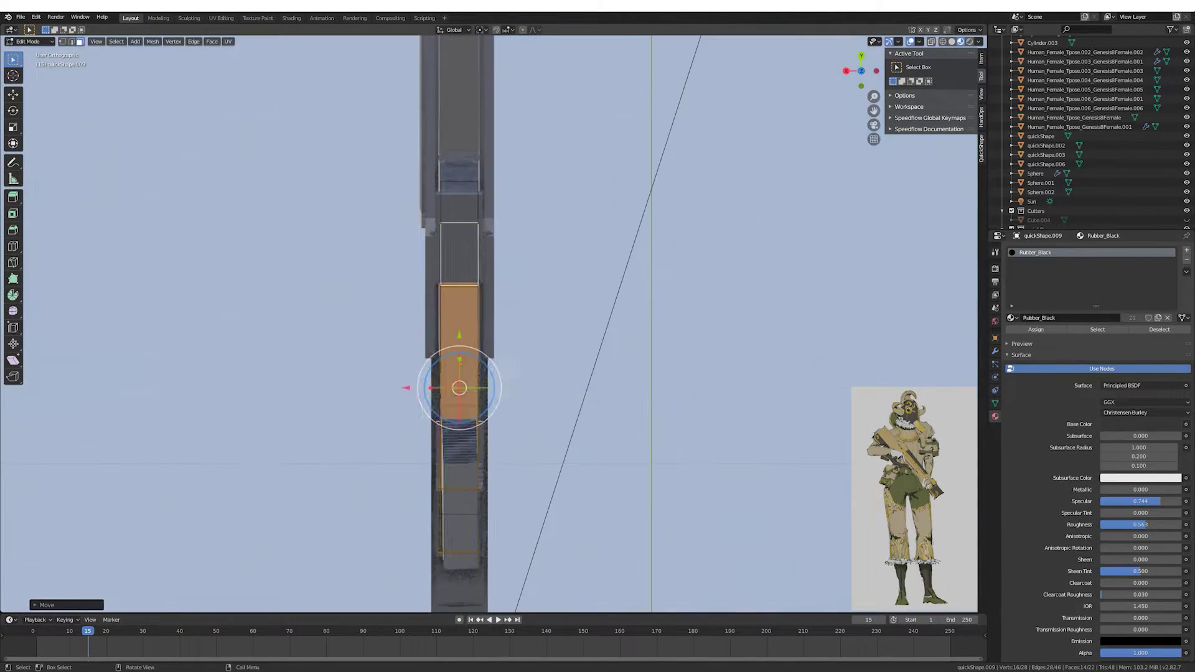
pyautogui.moveTo(524, 321); pyautogui.dragTo(435, 349, button='middle')
# Give the strip Metal_Steel in a new material slot and slide it along Y.
pyautogui.click(1186, 249)
pyautogui.click(1012, 318)
pyautogui.write('me')
pyautogui.click(1034, 359)
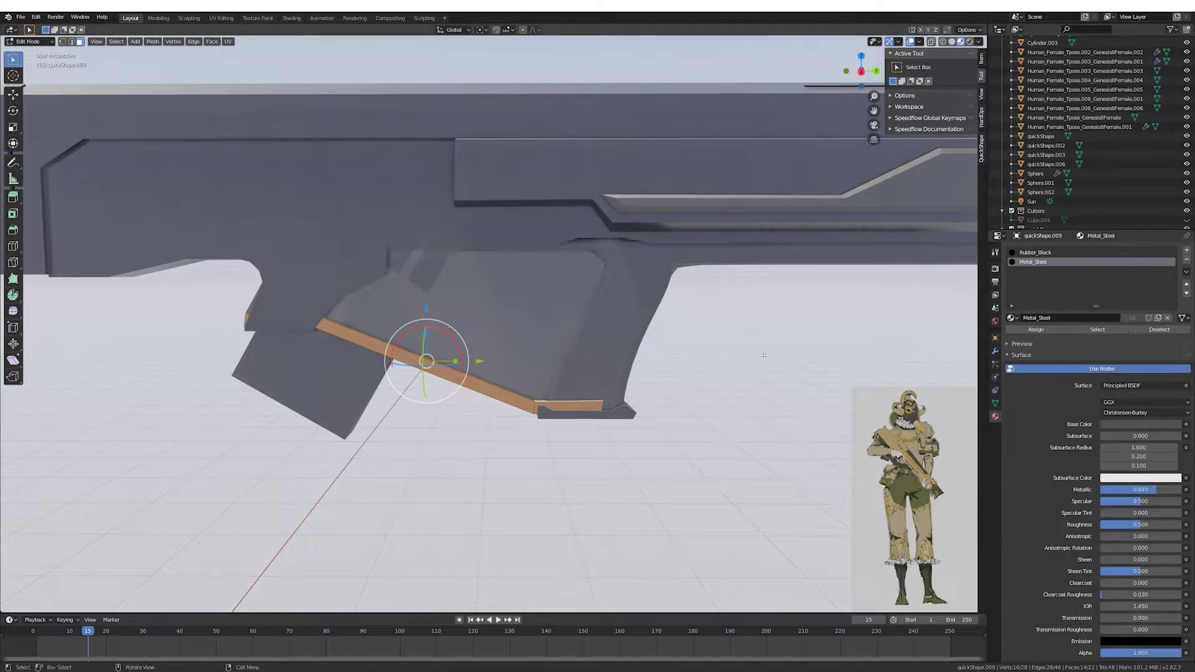
pyautogui.press('KP_3')
pyautogui.hotkey('alt', 'z')
pyautogui.press('g')
pyautogui.press('y')
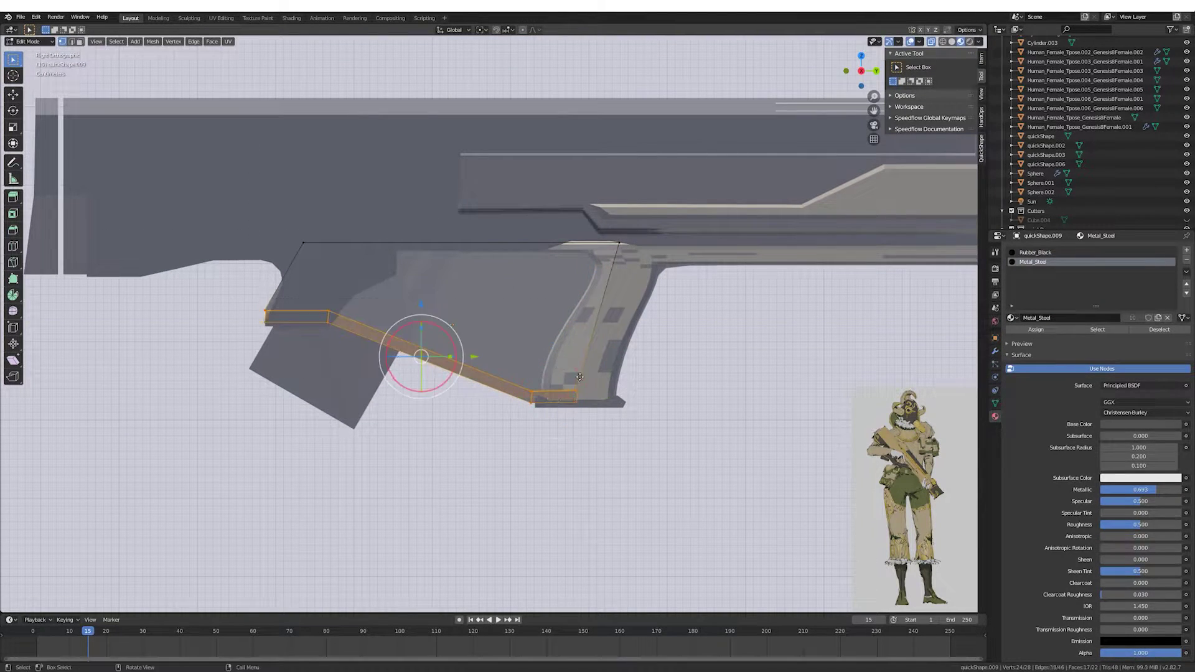
pyautogui.click(556, 362)
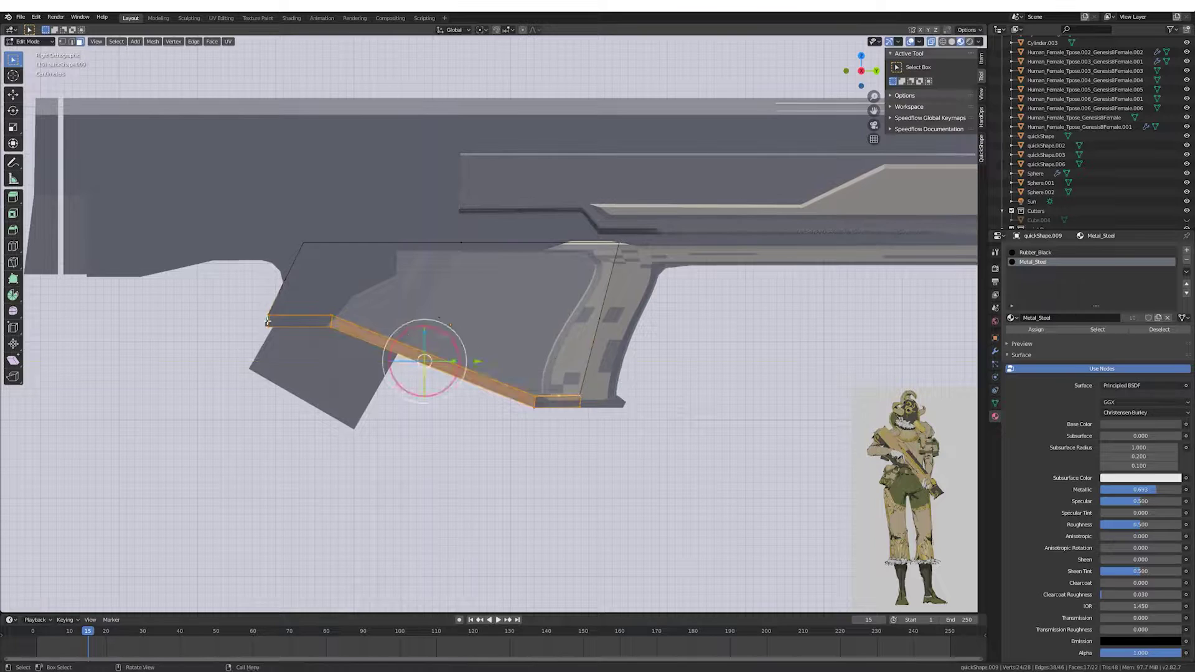
# Reposition the strip's lower edge in see-through side view and return to object mode.
pyautogui.hotkey('alt', 'z')
pyautogui.moveTo(556, 362); pyautogui.dragTo(688, 352, button='middle')
pyautogui.click(436, 367)
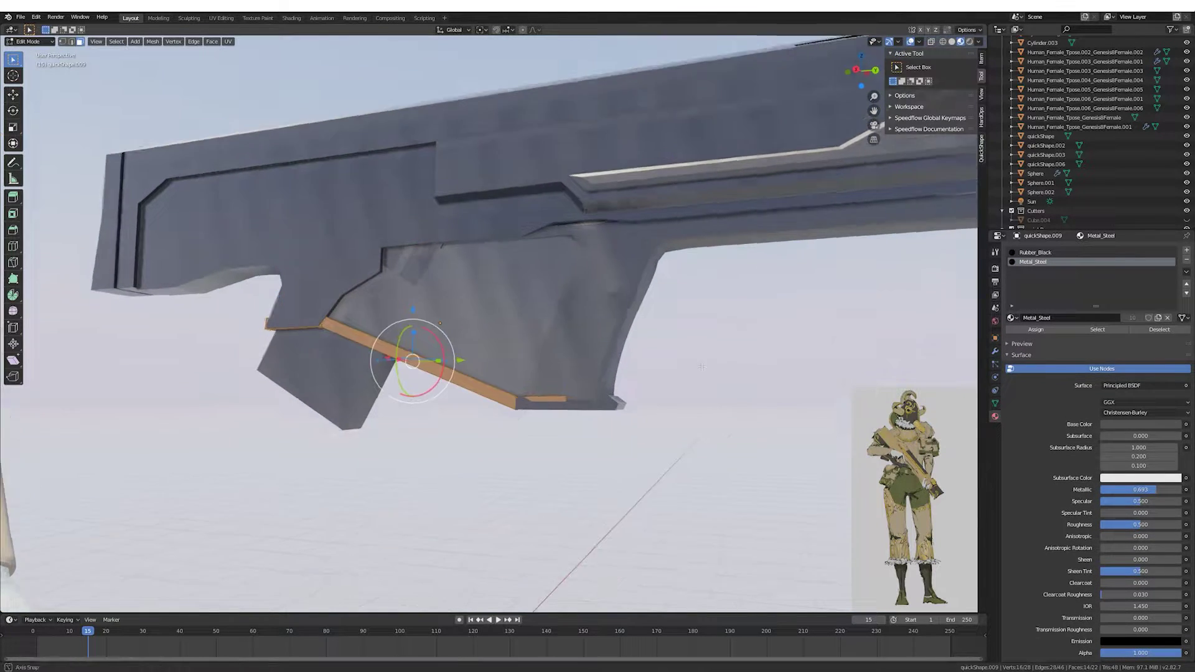
pyautogui.press('KP_3')
pyautogui.hotkey('alt', 'z')
pyautogui.press('g')
pyautogui.click(657, 376)
pyautogui.press('Tab')
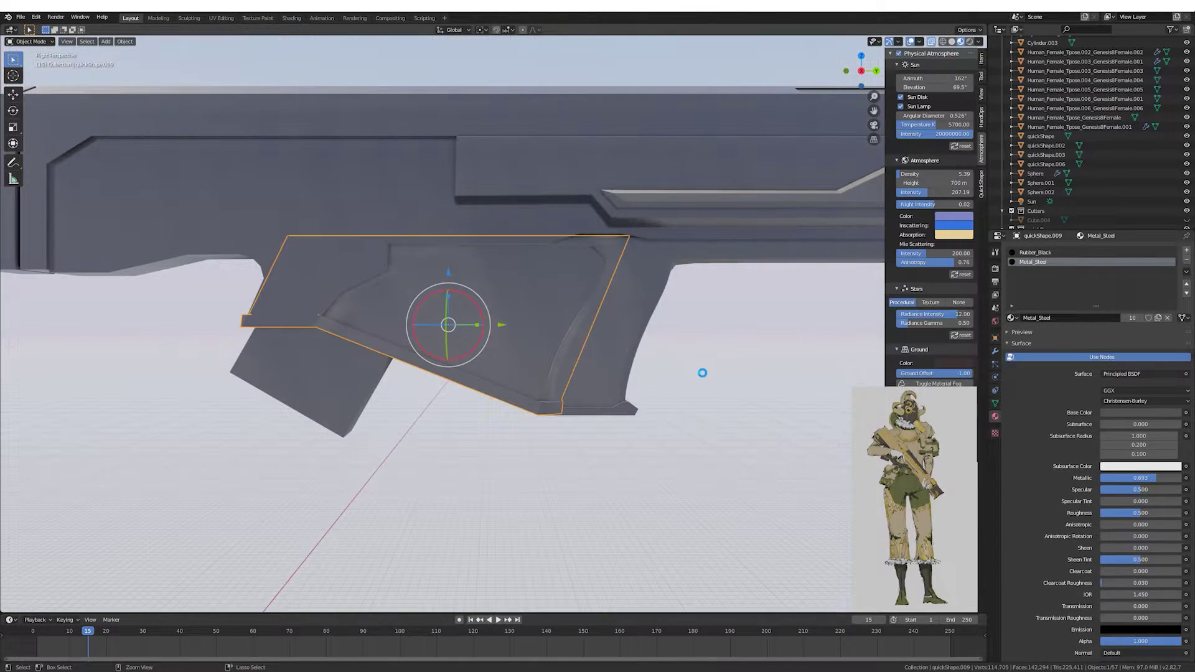
pyautogui.scroll(-3, 666, 371)
pyautogui.scroll(3, 601, 327)
# Lasso-cut a trigger-guard hole through the rubber panel ahead of the grip.
pyautogui.hotkey('ctrl', 's')
pyautogui.click(485, 298)
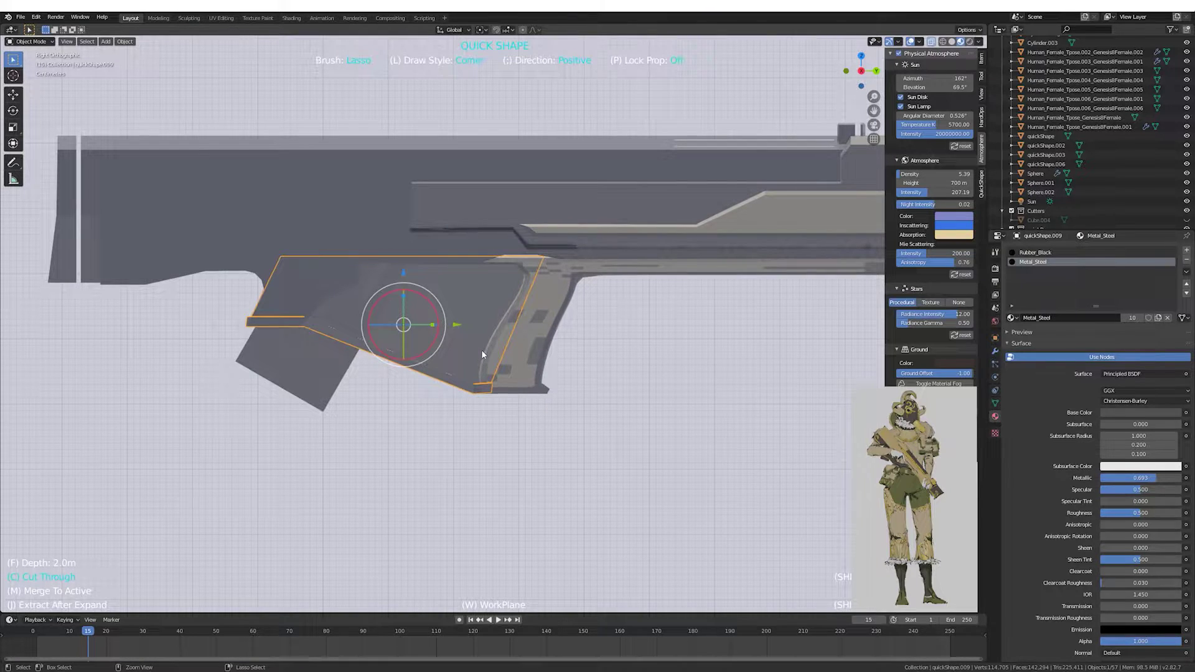
pyautogui.moveTo(387, 340); pyautogui.dragTo(390, 341)
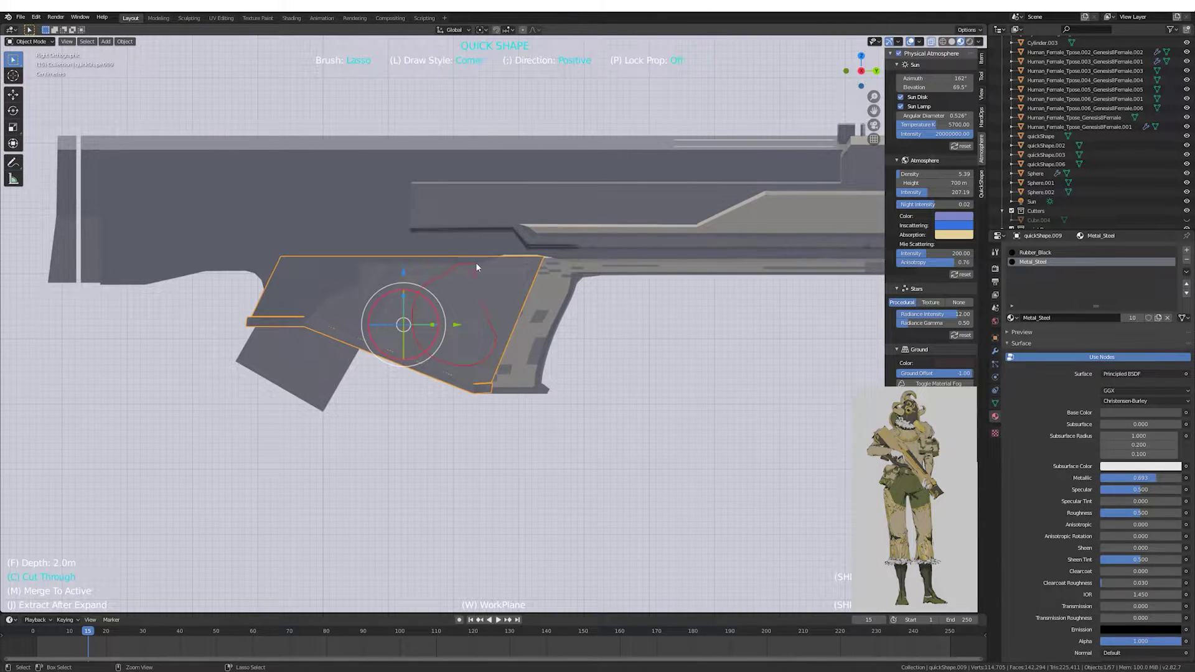
pyautogui.scroll(-2, 501, 332)
pyautogui.moveTo(553, 318); pyautogui.dragTo(480, 321, button='middle')
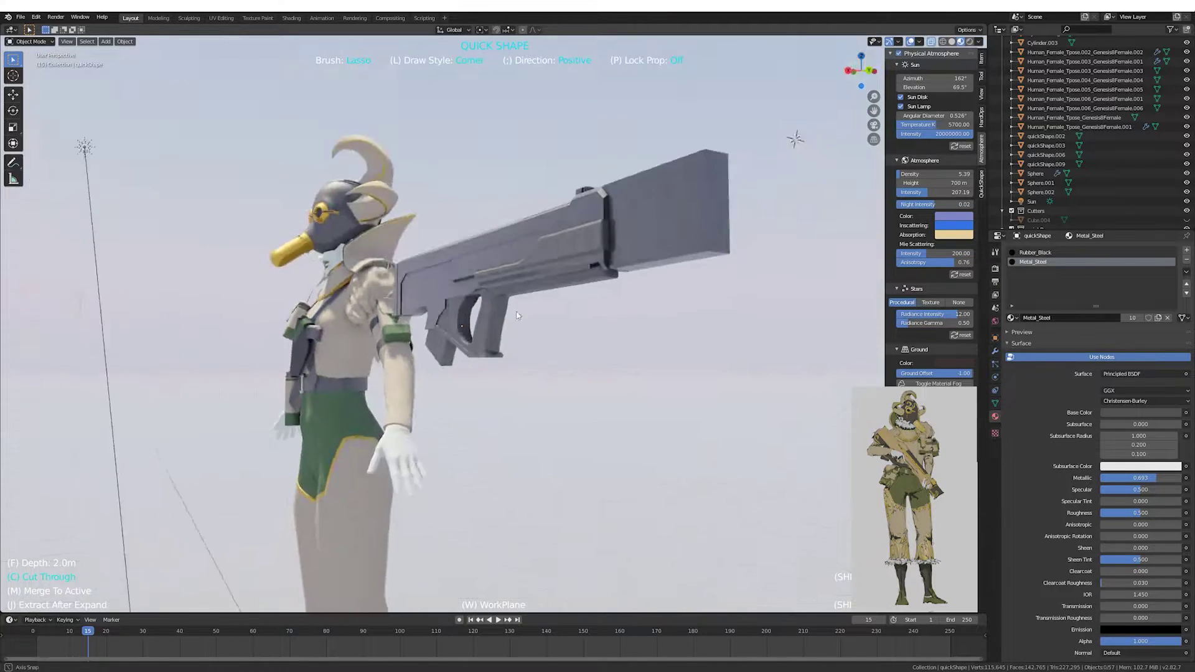
pyautogui.press('KP_3')
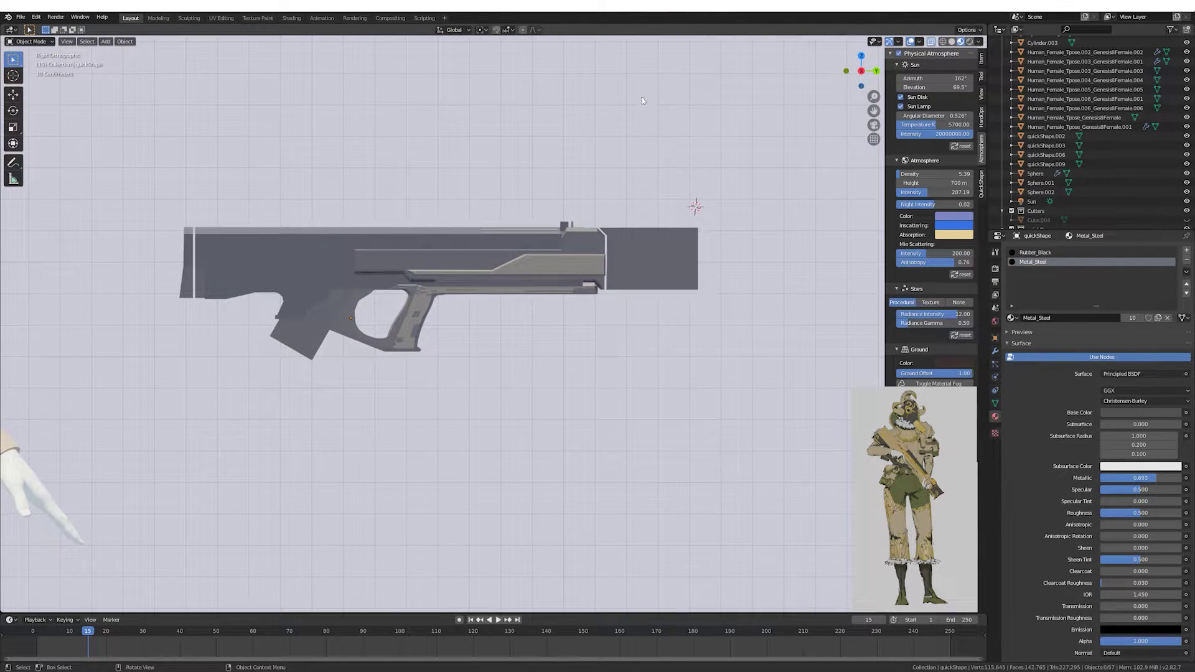
# Add a small cube beside the gun and widen it into a box.
pyautogui.click(109, 41)
pyautogui.click(199, 65)
pyautogui.press('s')
pyautogui.press('g')
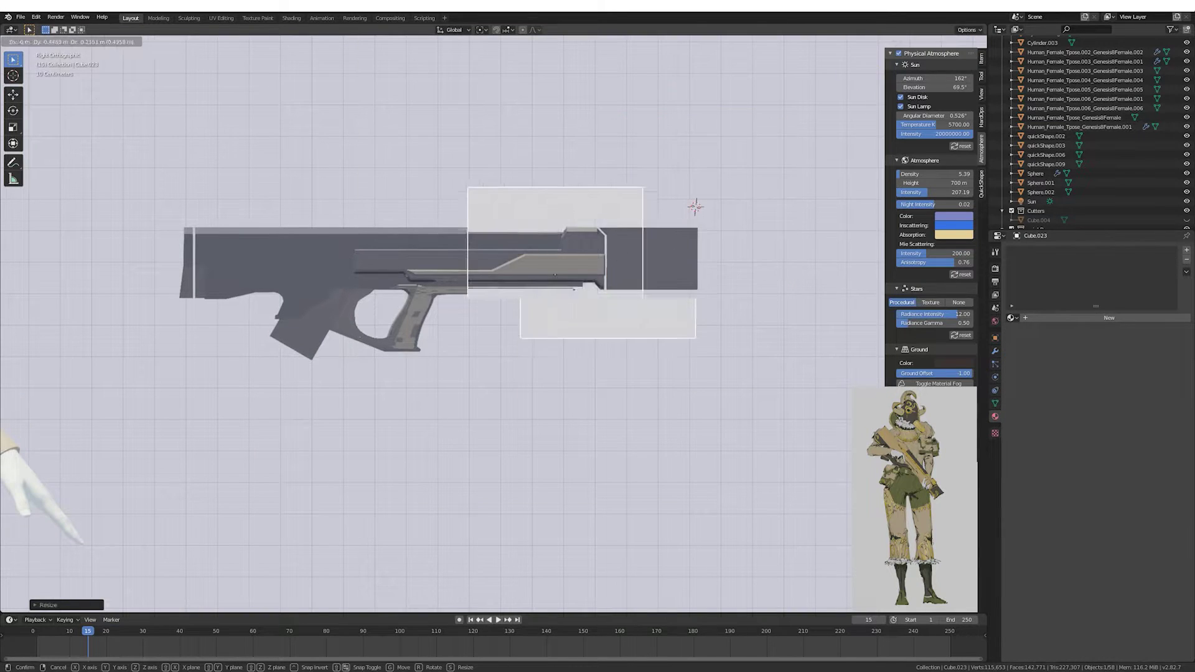
pyautogui.click(530, 311)
pyautogui.press('Tab')
pyautogui.press('g')
pyautogui.click(479, 320)
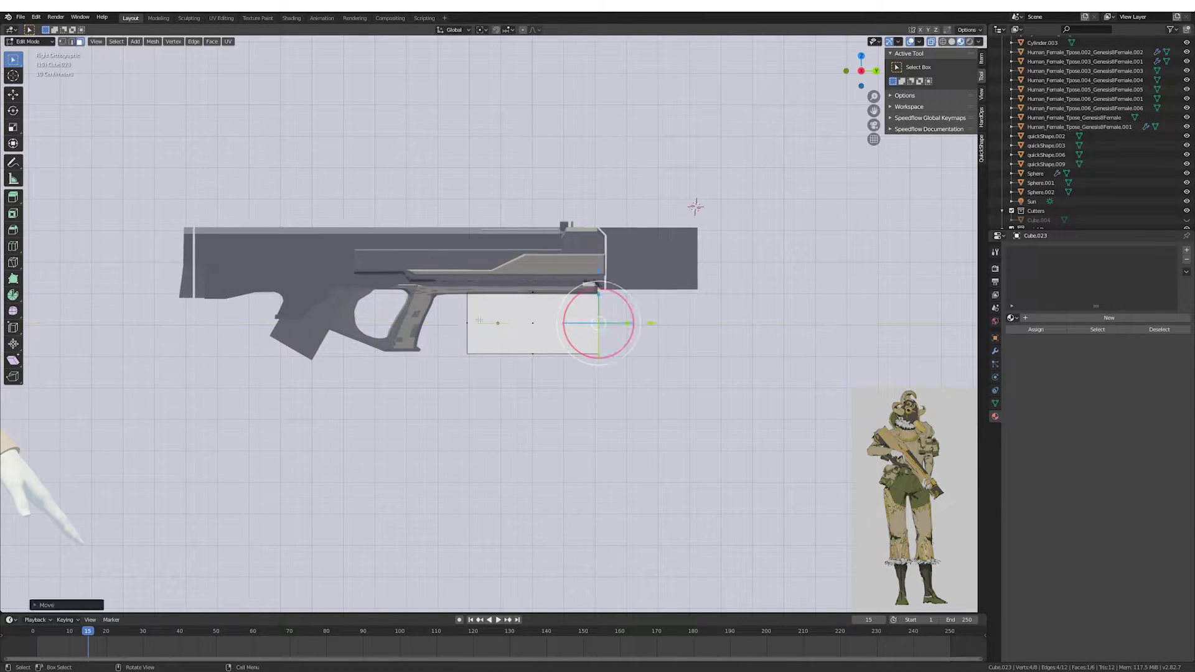
pyautogui.click(519, 341)
pyautogui.scroll(2, 471, 328)
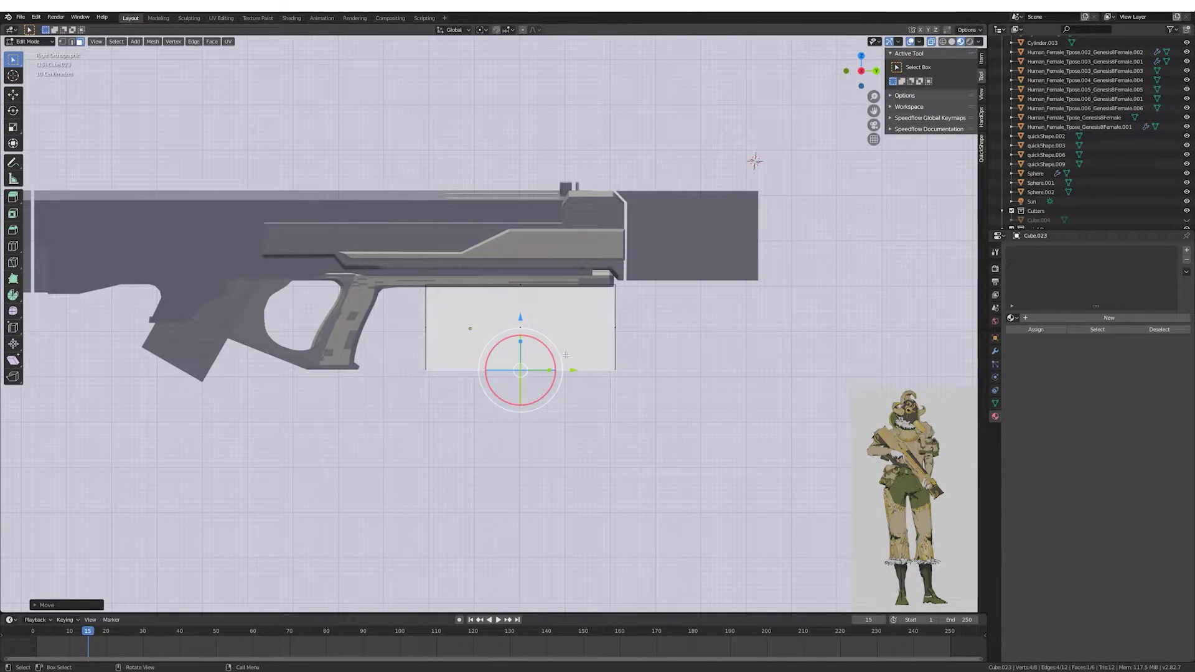
pyautogui.press('Tab')
# Move the new box into place under the gun, checking it from a side view.
pyautogui.moveTo(525, 367)
pyautogui.mouseDown(button='middle')
pyautogui.moveTo(506, 383)
pyautogui.moveTo(494, 368)
pyautogui.moveTo(519, 361)
pyautogui.mouseUp(button='middle')
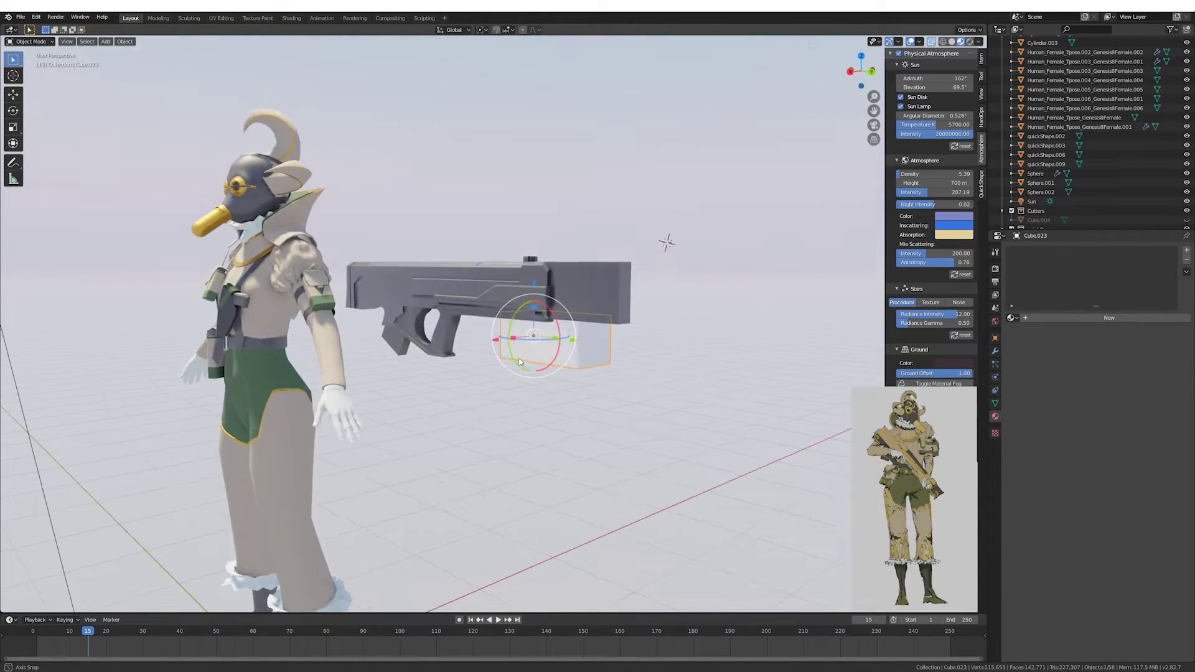
pyautogui.moveTo(723, 367)
pyautogui.mouseDown(button='middle')
pyautogui.moveTo(752, 356)
pyautogui.moveTo(716, 373)
pyautogui.moveTo(698, 410)
pyautogui.moveTo(514, 230)
pyautogui.moveTo(483, 252)
pyautogui.mouseUp(button='middle')
pyautogui.press('g')
pyautogui.click(716, 373)
pyautogui.press('KP_3')
# Move the box's faces vertically so it reaches the gun's edge and extends downward.
pyautogui.press('Tab')
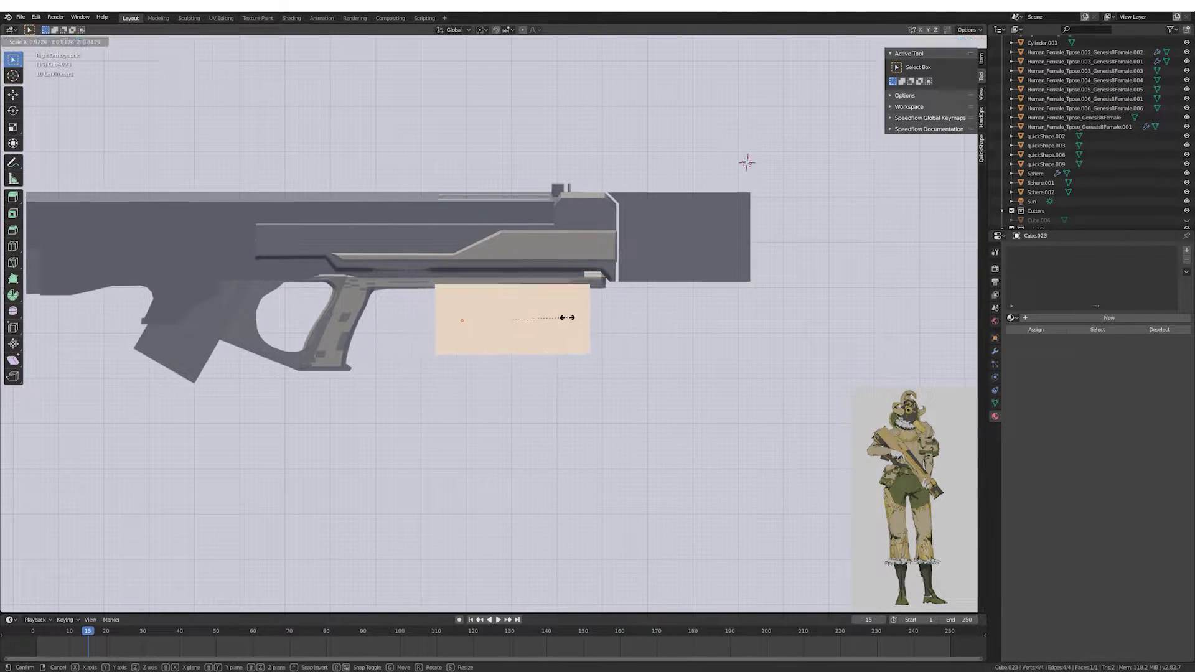
pyautogui.press('g')
pyautogui.press('z')
pyautogui.press('z')
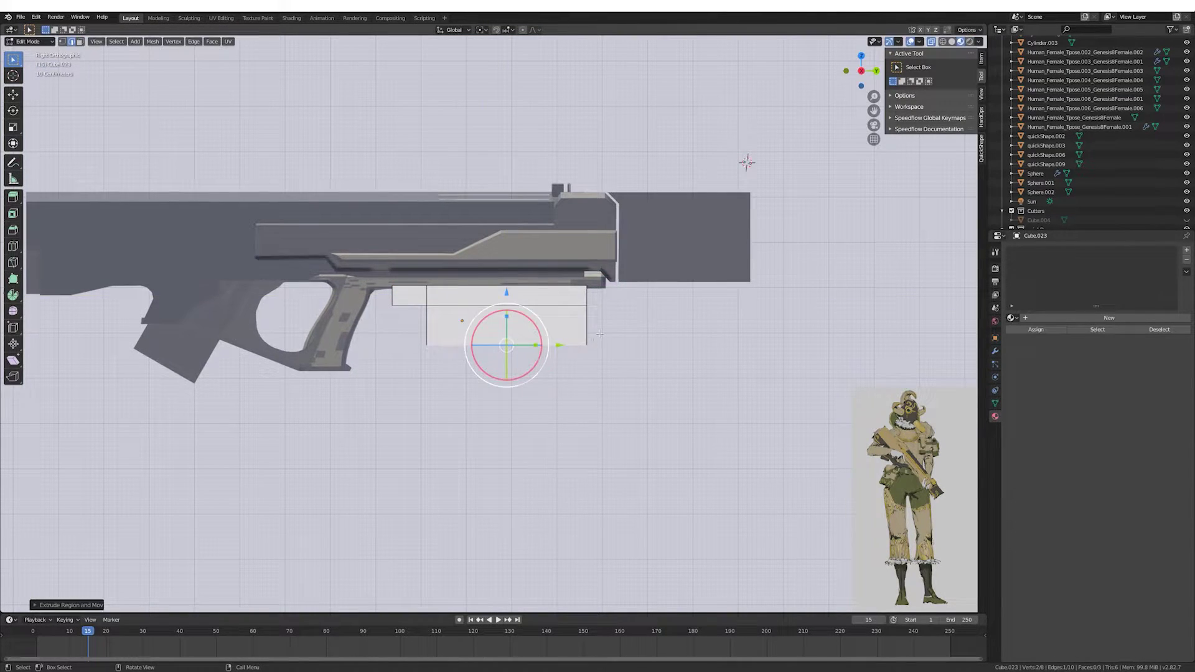
pyautogui.press('g')
pyautogui.click(422, 299)
pyautogui.press('z')
pyautogui.click(393, 349)
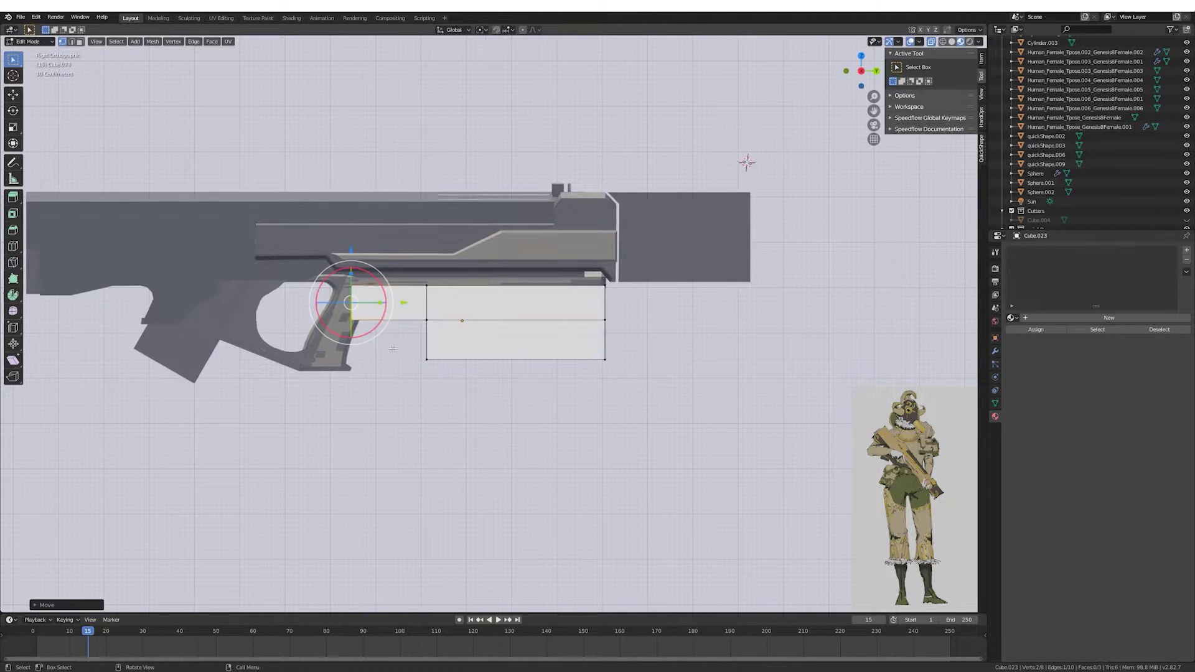
pyautogui.click(495, 364)
pyautogui.keyDown('shift'); pyautogui.moveTo(464, 322); pyautogui.dragTo(517, 322, button='middle'); pyautogui.keyUp('shift')
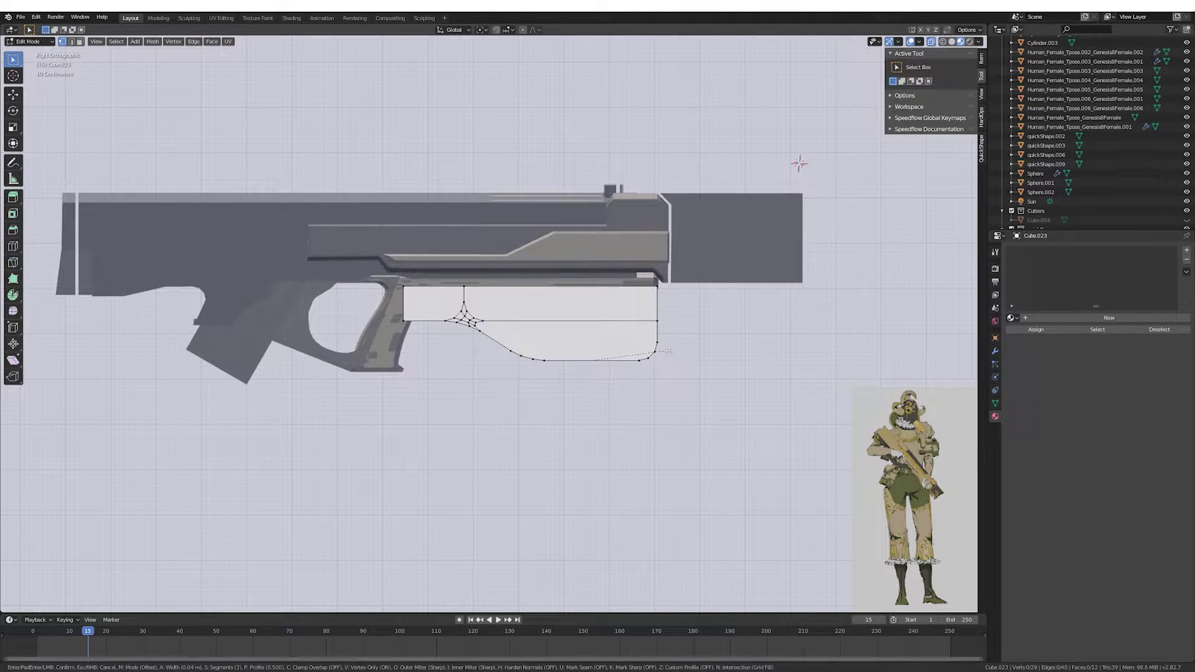
# Inset the panel faces and dissolve the lower panel into a single face.
pyautogui.click(522, 305)
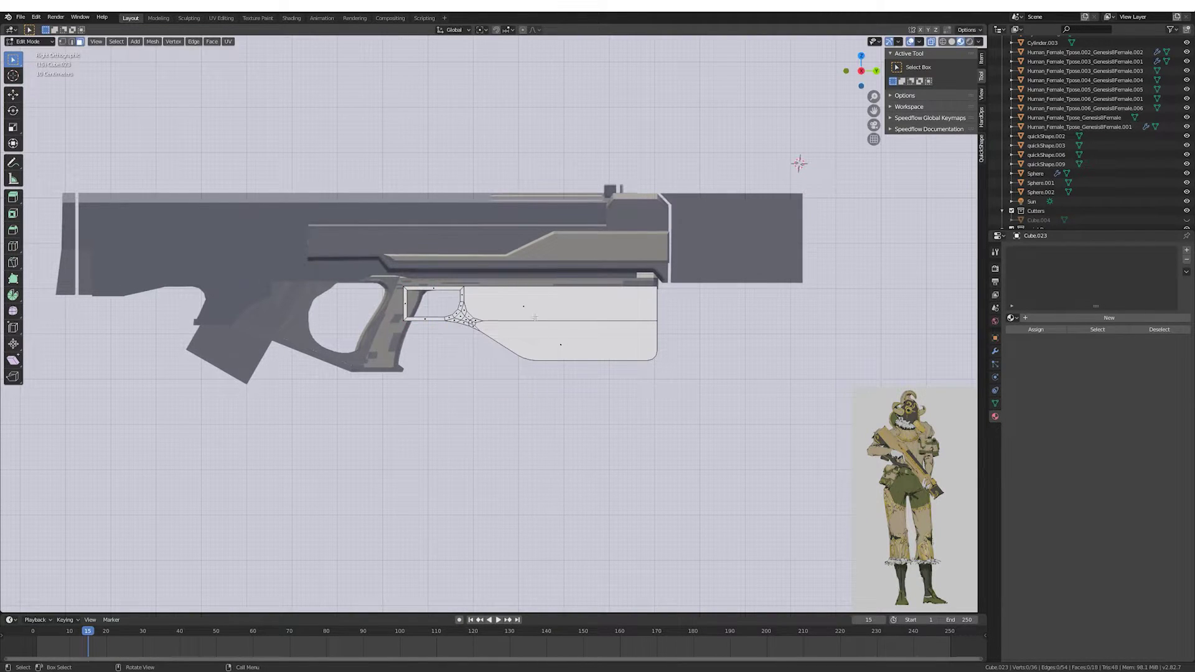
pyautogui.keyDown('shift'); pyautogui.moveTo(561, 311); pyautogui.dragTo(517, 317, button='middle'); pyautogui.keyUp('shift')
pyautogui.press('i')
pyautogui.click(518, 335)
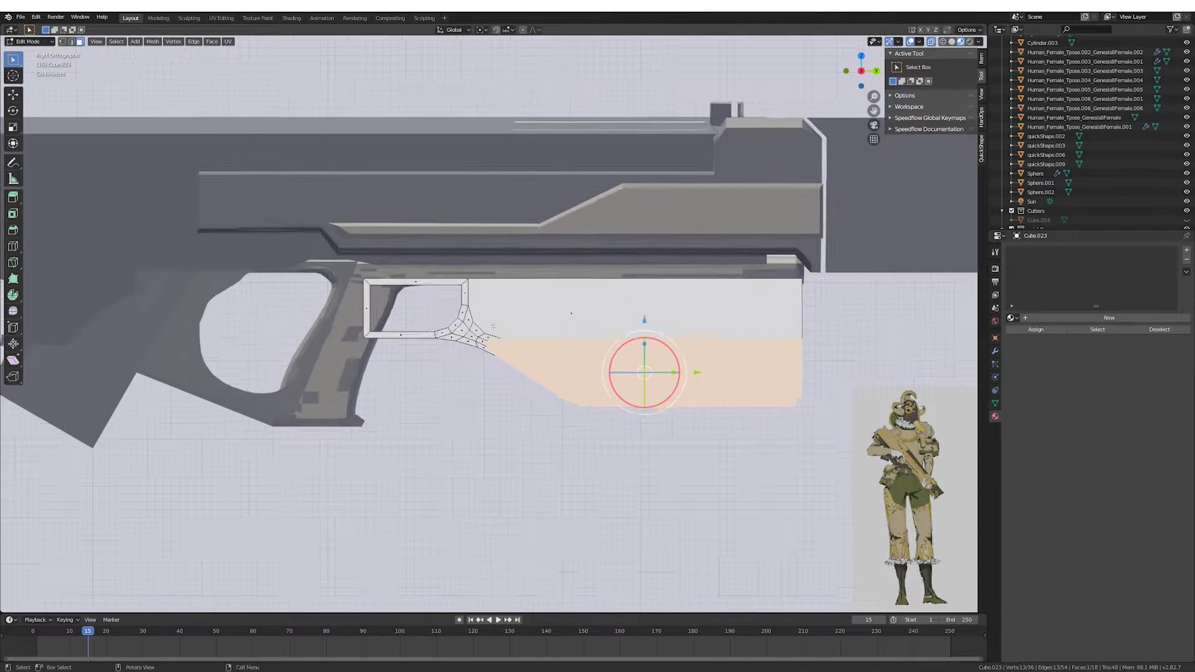
pyautogui.scroll(5, 442, 314)
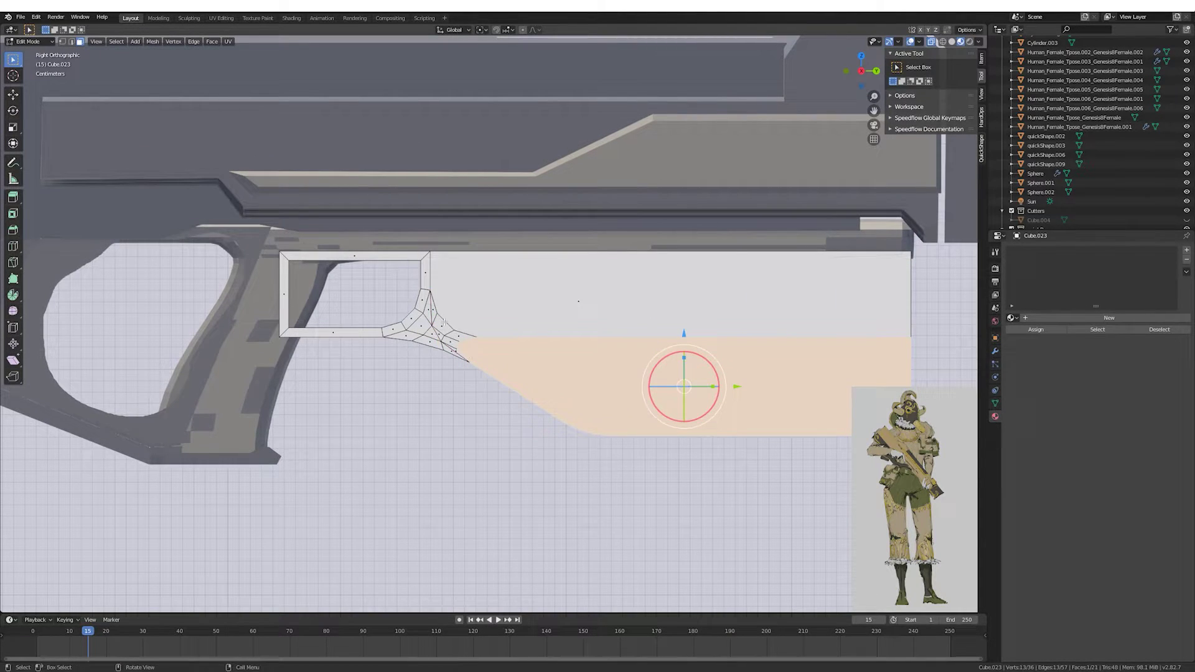
pyautogui.hotkey('ctrl', 'x')
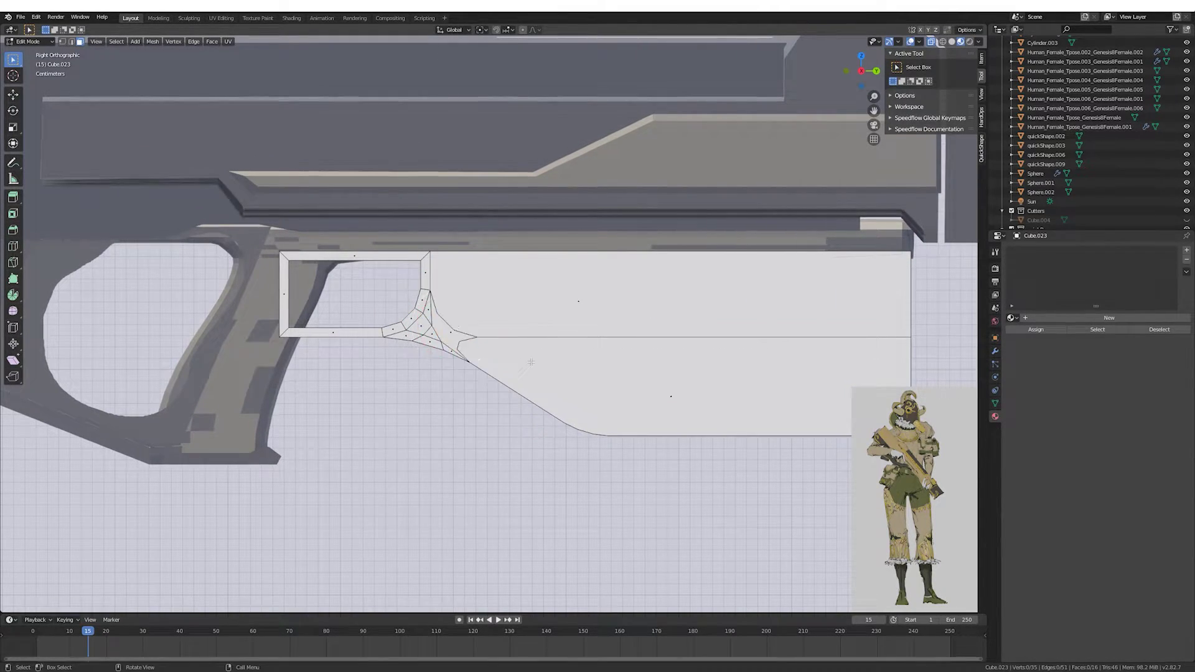
pyautogui.click(536, 350)
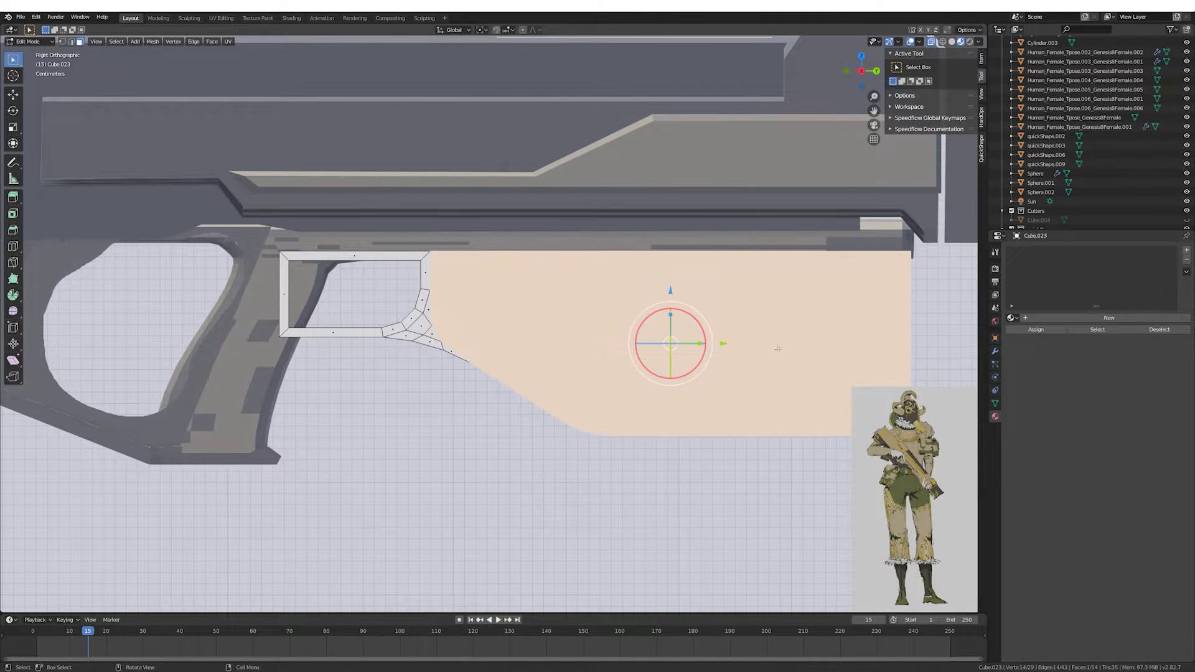
# Inset the merged face and delete its inner face to hollow the guard.
pyautogui.press('i')
pyautogui.click(758, 352)
pyautogui.scroll(-5, 720, 199)
pyautogui.press('x')
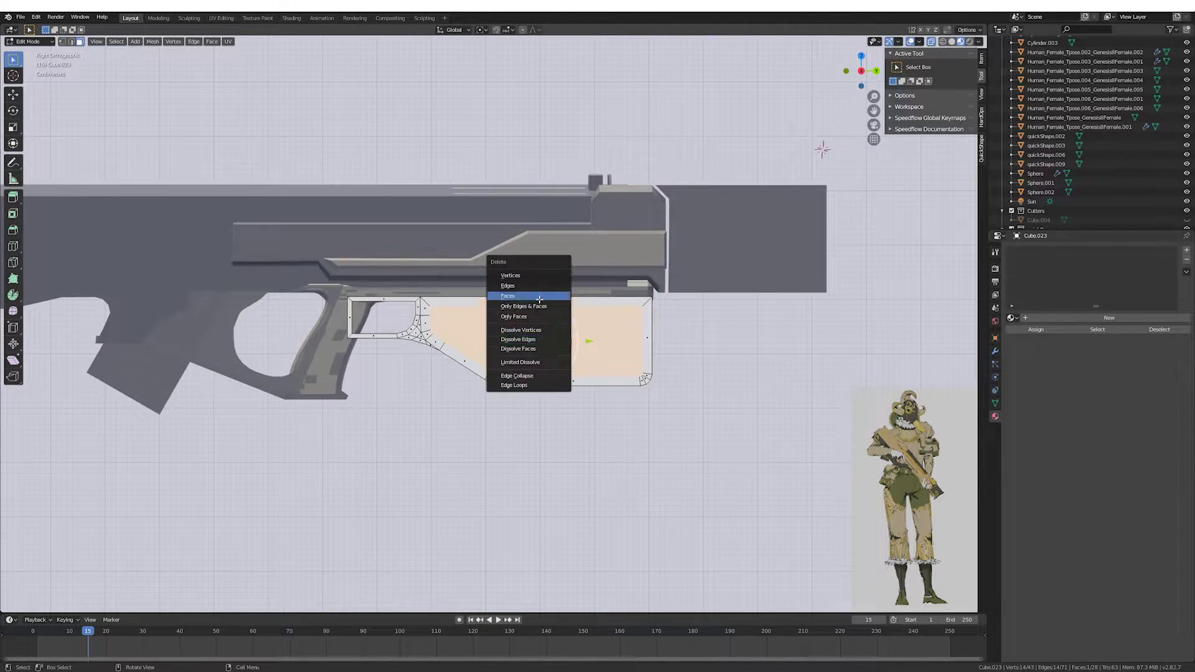
pyautogui.click(508, 284)
# Bevel the corners of the hollowed trigger-guard frame.
pyautogui.moveTo(507, 284); pyautogui.dragTo(610, 249, button='middle')
pyautogui.scroll(5, 670, 312)
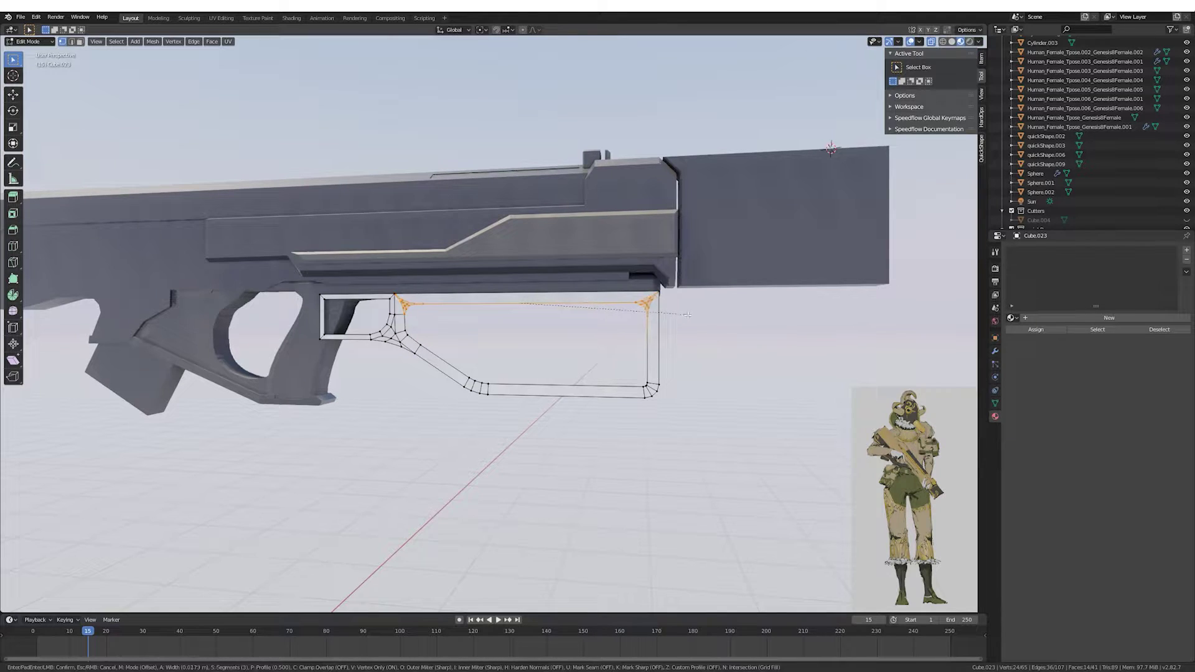
pyautogui.click(688, 315)
pyautogui.scroll(-3, 687, 315)
pyautogui.click(96, 42)
# Assign the Rubber_Black material to the trigger guard.
pyautogui.press('Tab')
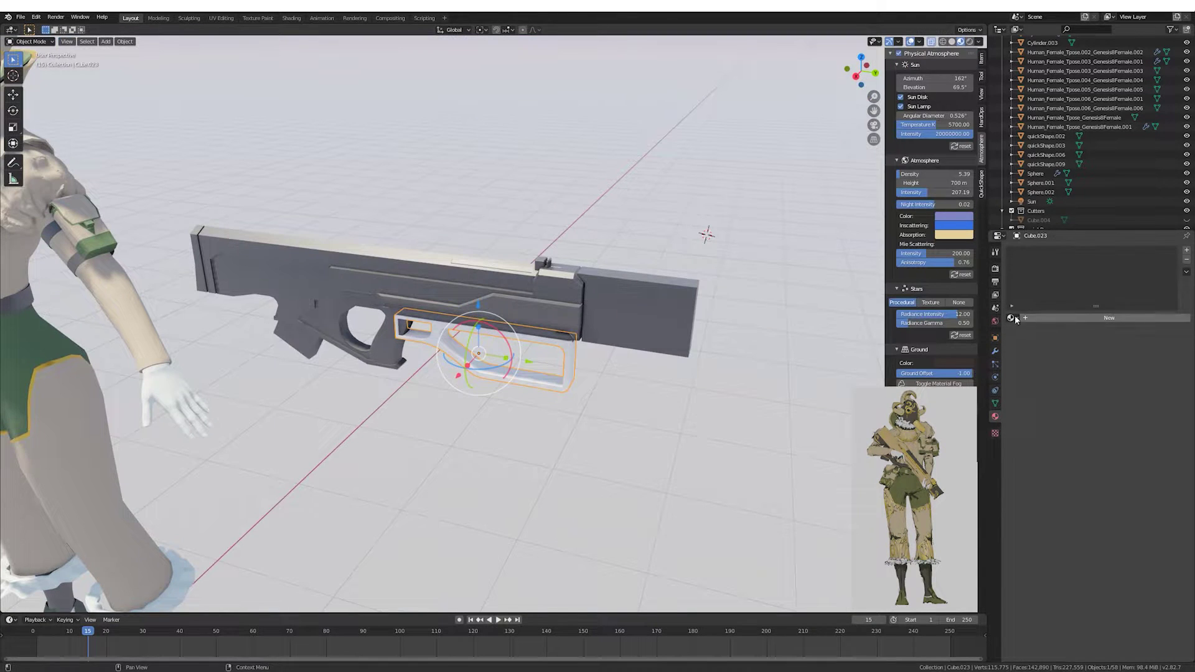
pyautogui.click(1012, 318)
pyautogui.moveTo(473, 187); pyautogui.dragTo(477, 293, button='middle')
pyautogui.press('KP_3')
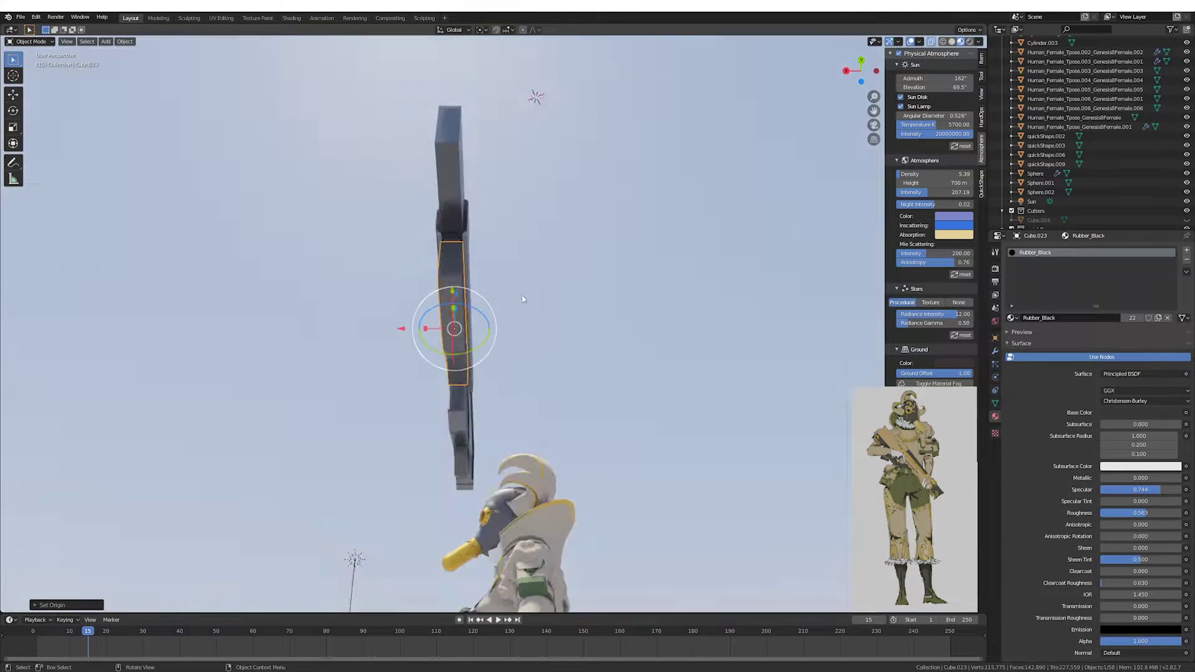
pyautogui.scroll(-3, 481, 328)
pyautogui.scroll(3, 481, 329)
# Resize the guard's inner edge loop and move it vertically.
pyautogui.press('Tab')
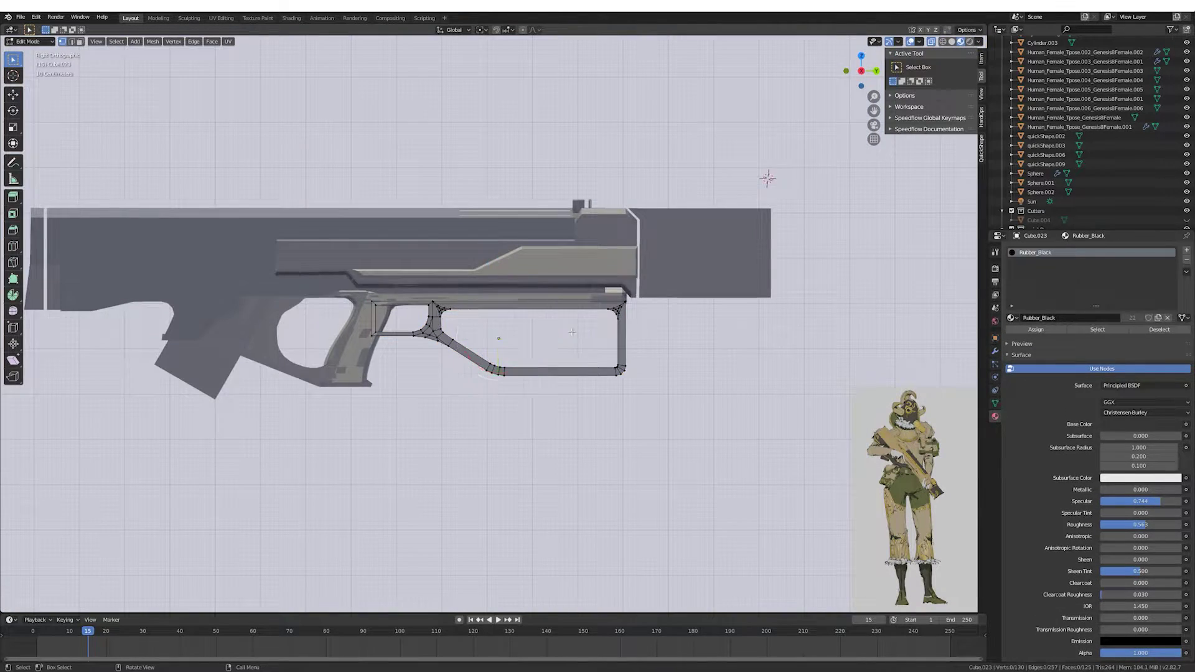
pyautogui.scroll(2, 481, 329)
pyautogui.keyDown('alt'); pyautogui.click(545, 313); pyautogui.keyUp('alt')
pyautogui.press('s')
pyautogui.click(534, 347)
pyautogui.press('g')
pyautogui.press('y')
pyautogui.press('z')
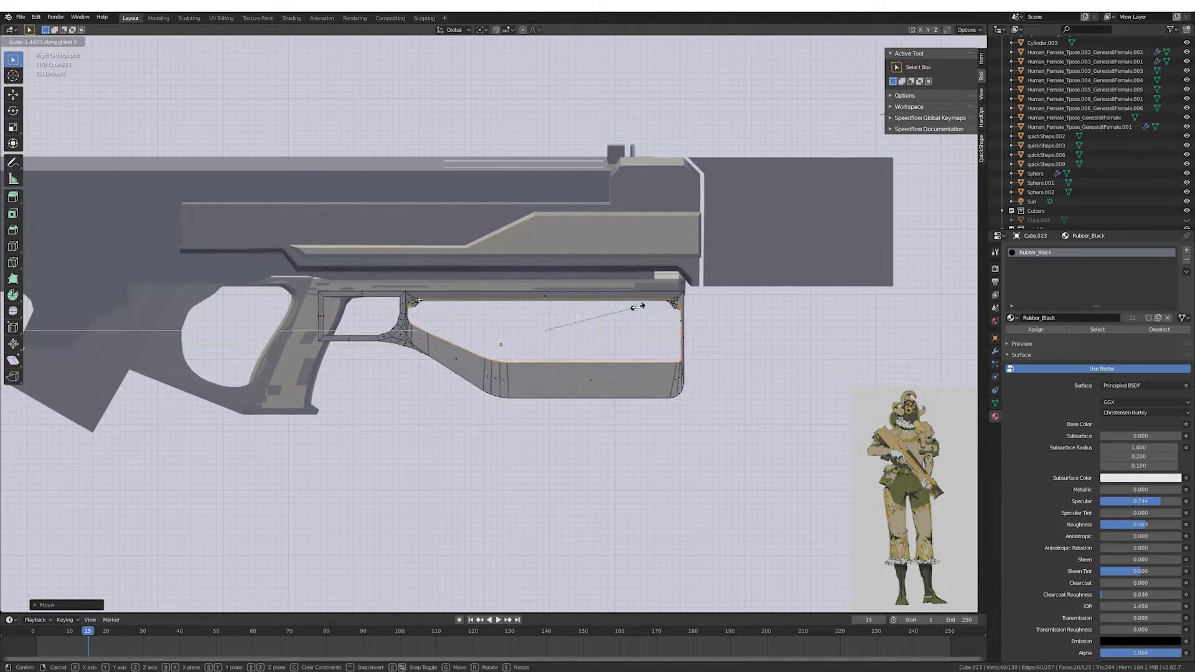
pyautogui.click(546, 346)
# Extrude the inner loop into a box, slide it along Y, then remove it again.
pyautogui.moveTo(546, 346)
pyautogui.mouseDown(button='middle')
pyautogui.moveTo(610, 323)
pyautogui.moveTo(536, 347)
pyautogui.moveTo(436, 323)
pyautogui.moveTo(537, 325)
pyautogui.moveTo(552, 355)
pyautogui.mouseUp(button='middle')
pyautogui.press('e')
pyautogui.click(610, 354)
pyautogui.press('g')
pyautogui.press('y')
pyautogui.click(500, 342)
pyautogui.press('Tab')
pyautogui.press('Tab')
pyautogui.press('g')
pyautogui.press('y')
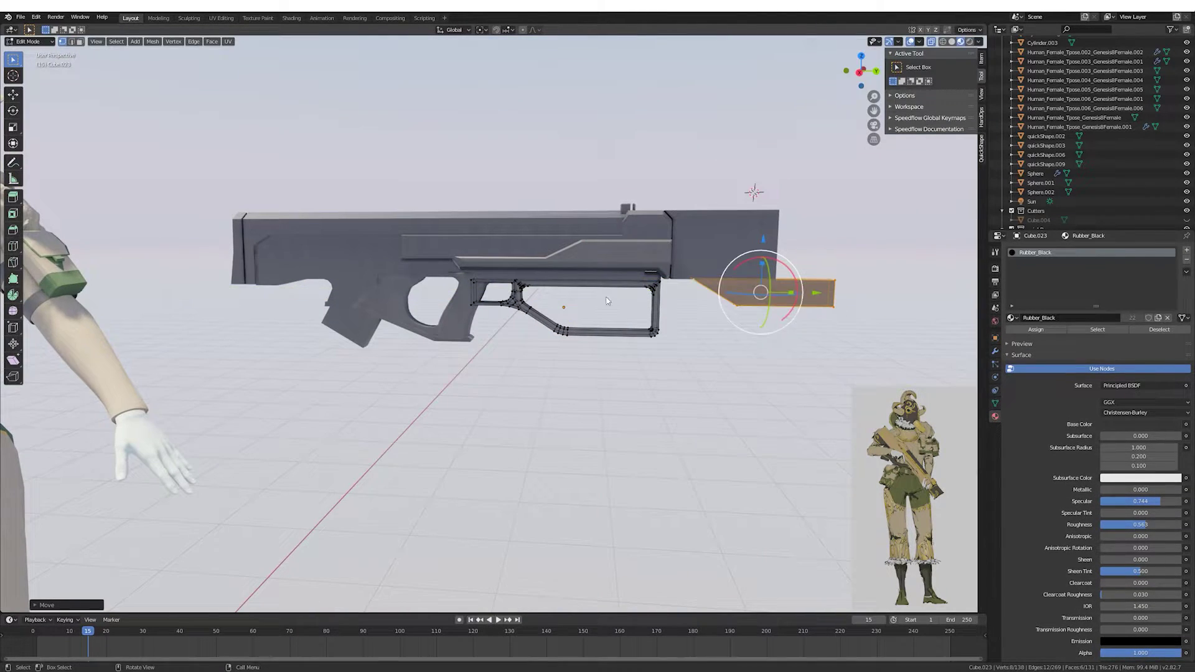
pyautogui.press('x')
pyautogui.click(607, 301)
# Extrude the guard's inner loop and scale the new loop inward.
pyautogui.keyDown('alt'); pyautogui.click(536, 275); pyautogui.keyUp('alt')
pyautogui.moveTo(607, 300)
pyautogui.mouseDown(button='middle')
pyautogui.moveTo(536, 274)
pyautogui.moveTo(601, 305)
pyautogui.mouseUp(button='middle')
pyautogui.press('e')
pyautogui.press('s')
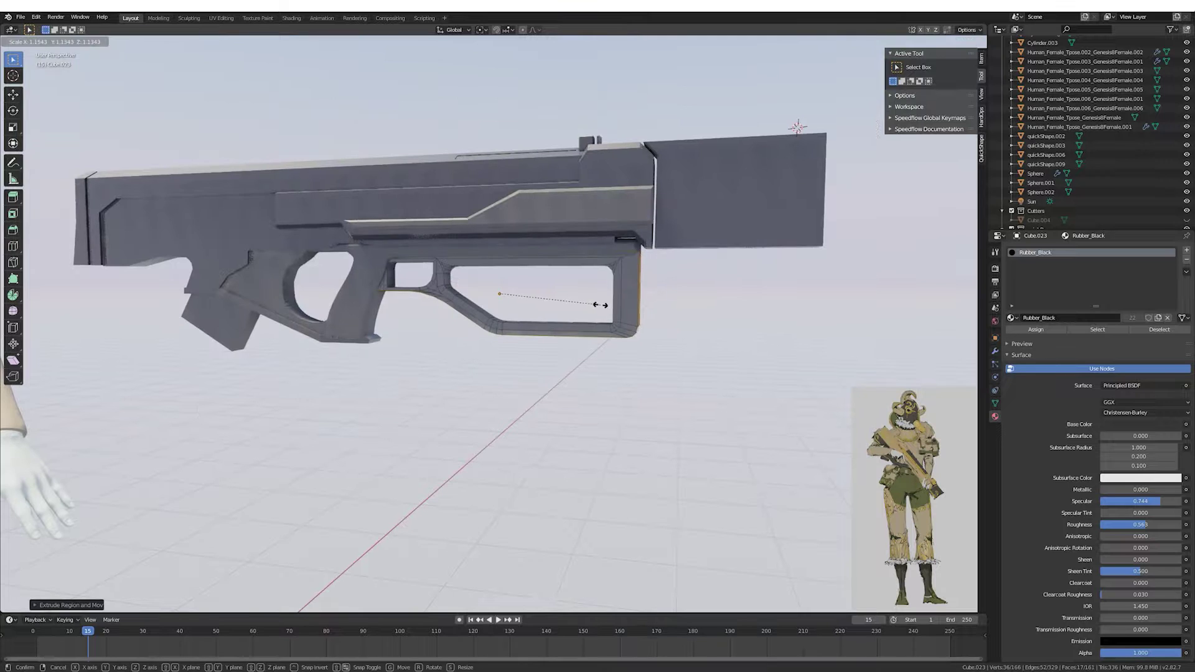
pyautogui.click(534, 259)
pyautogui.moveTo(534, 258); pyautogui.dragTo(543, 265, button='middle')
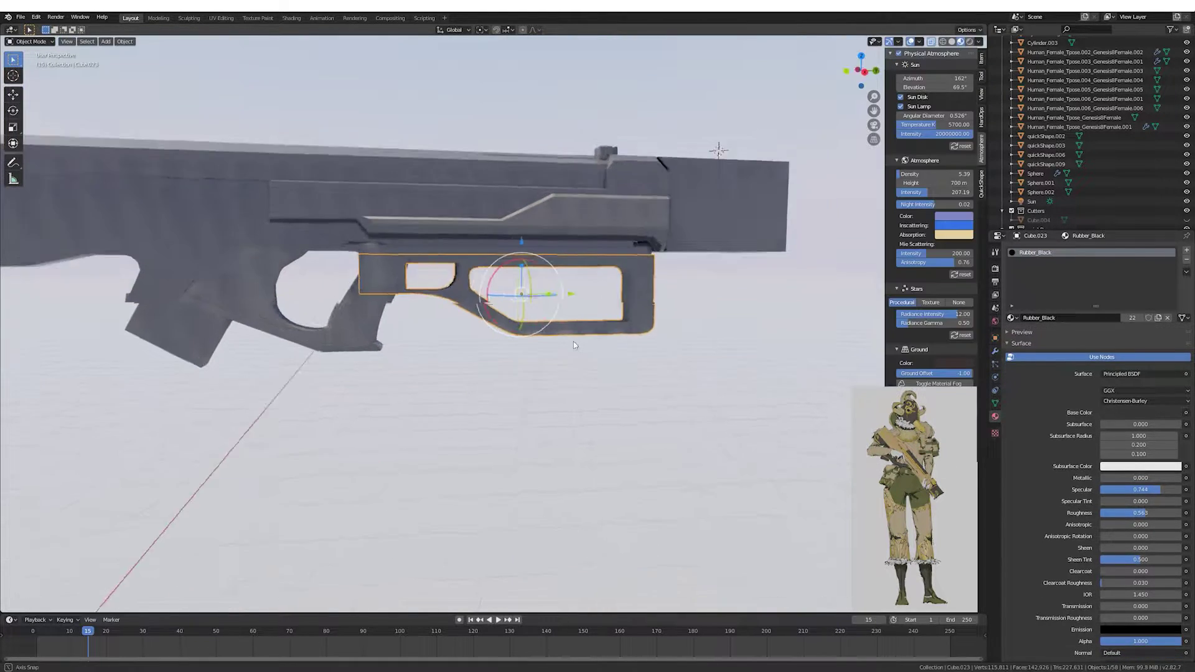
pyautogui.press('Tab')
# Select the faces along the guard's lower bar in the side view.
pyautogui.moveTo(574, 342)
pyautogui.mouseDown(button='middle')
pyautogui.moveTo(489, 351)
pyautogui.moveTo(473, 324)
pyautogui.mouseUp(button='middle')
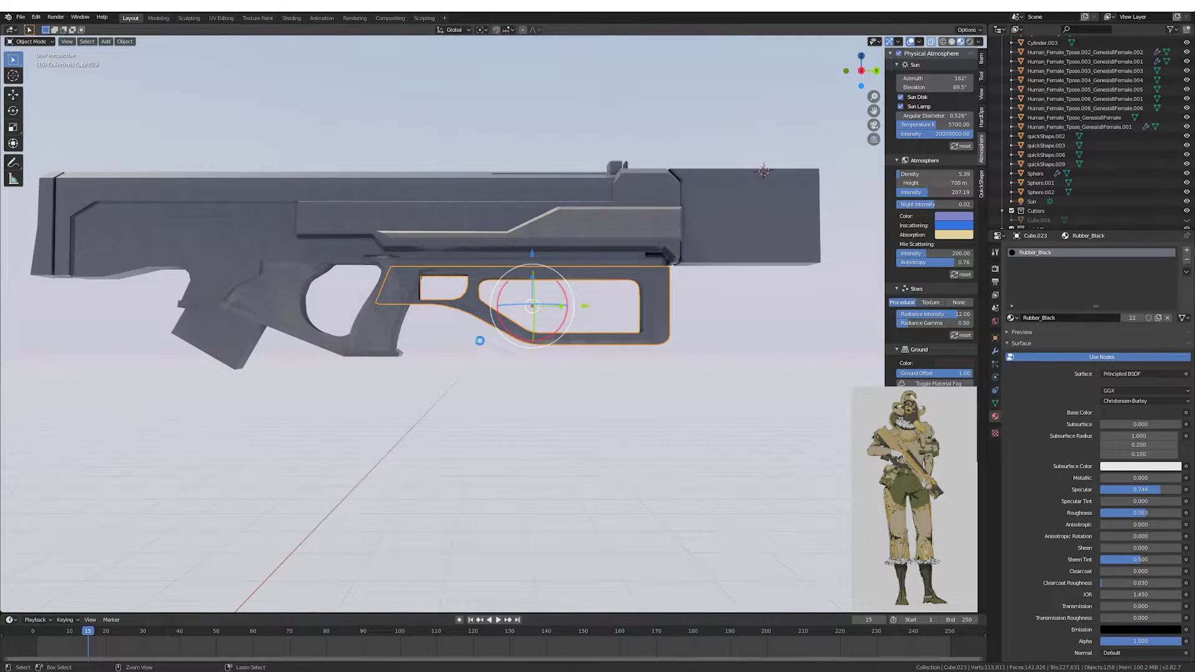
pyautogui.scroll(-2, 474, 324)
pyautogui.press('Tab')
pyautogui.scroll(5, 324, 261)
pyautogui.click(318, 257)
pyautogui.scroll(-3, 318, 256)
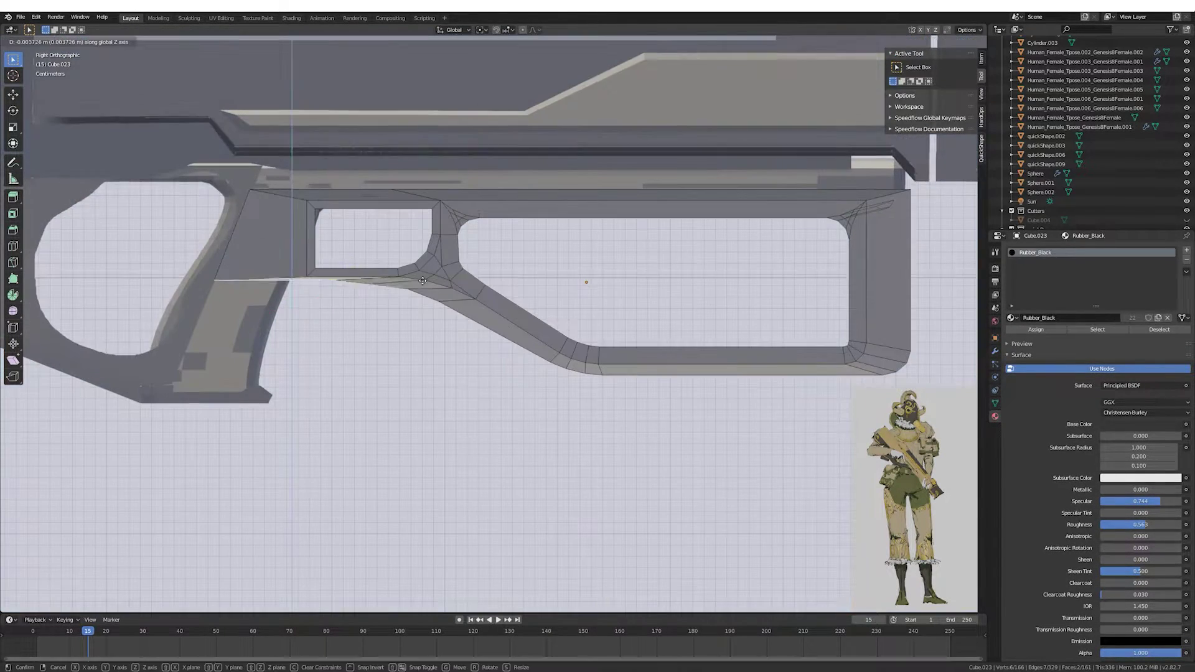
pyautogui.moveTo(318, 257); pyautogui.dragTo(373, 268, button='middle')
pyautogui.keyDown('shift'); pyautogui.click(498, 308); pyautogui.keyUp('shift')
pyautogui.moveTo(635, 352)
pyautogui.mouseDown(button='middle')
pyautogui.moveTo(561, 292)
pyautogui.moveTo(546, 347)
pyautogui.mouseUp(button='middle')
pyautogui.press('Tab')
pyautogui.scroll(-3, 560, 293)
pyautogui.scroll(-5, 545, 347)
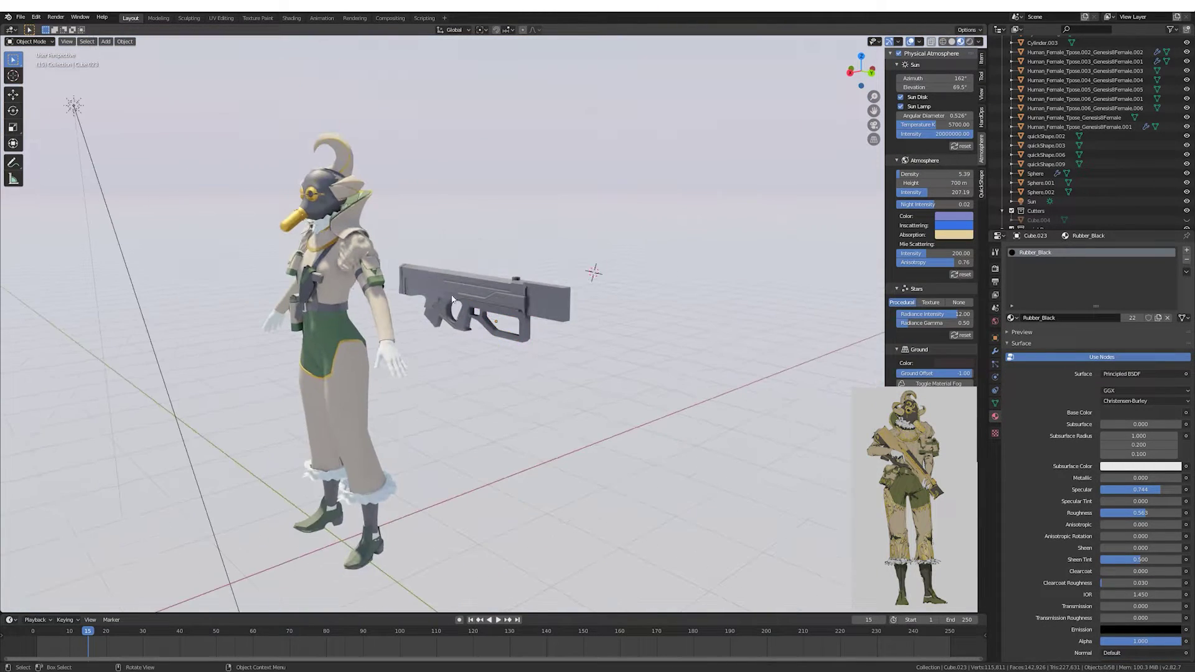
pyautogui.click(105, 41)
# Add a trial circle at the muzzle, rotate, scale, test Rubber_Black, then delete it.
pyautogui.click(211, 74)
pyautogui.press('r')
pyautogui.click(586, 324)
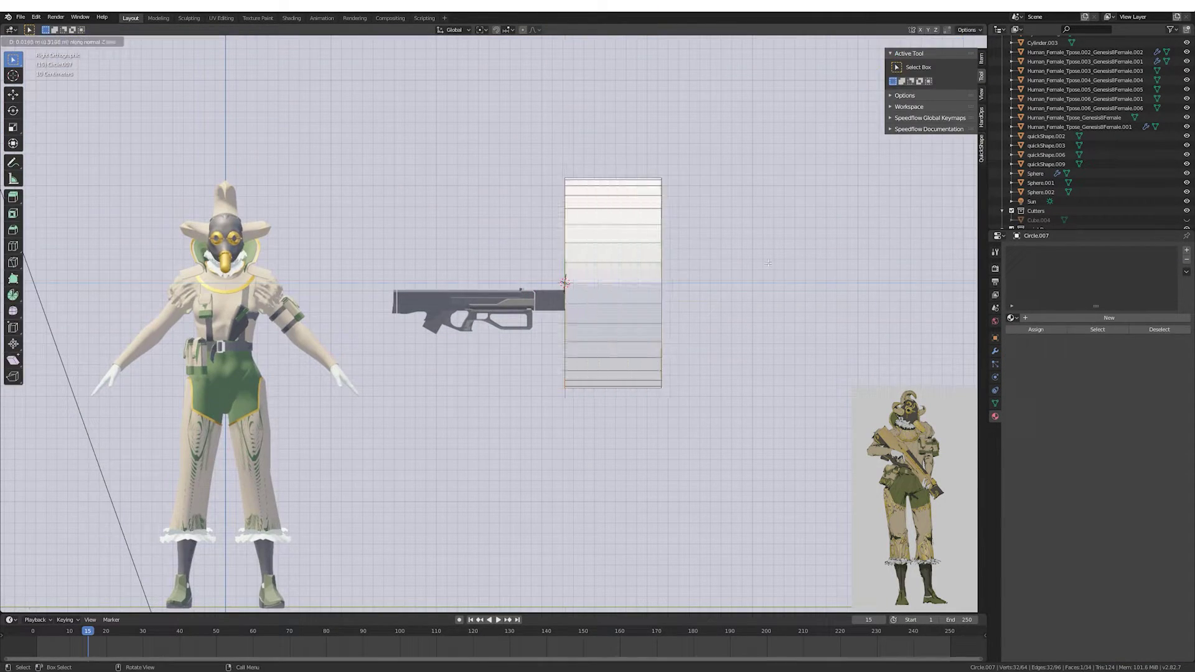
pyautogui.moveTo(585, 324); pyautogui.dragTo(566, 338, button='middle')
pyautogui.press('KP_3')
pyautogui.scroll(3, 565, 338)
pyautogui.press('s')
pyautogui.click(541, 274)
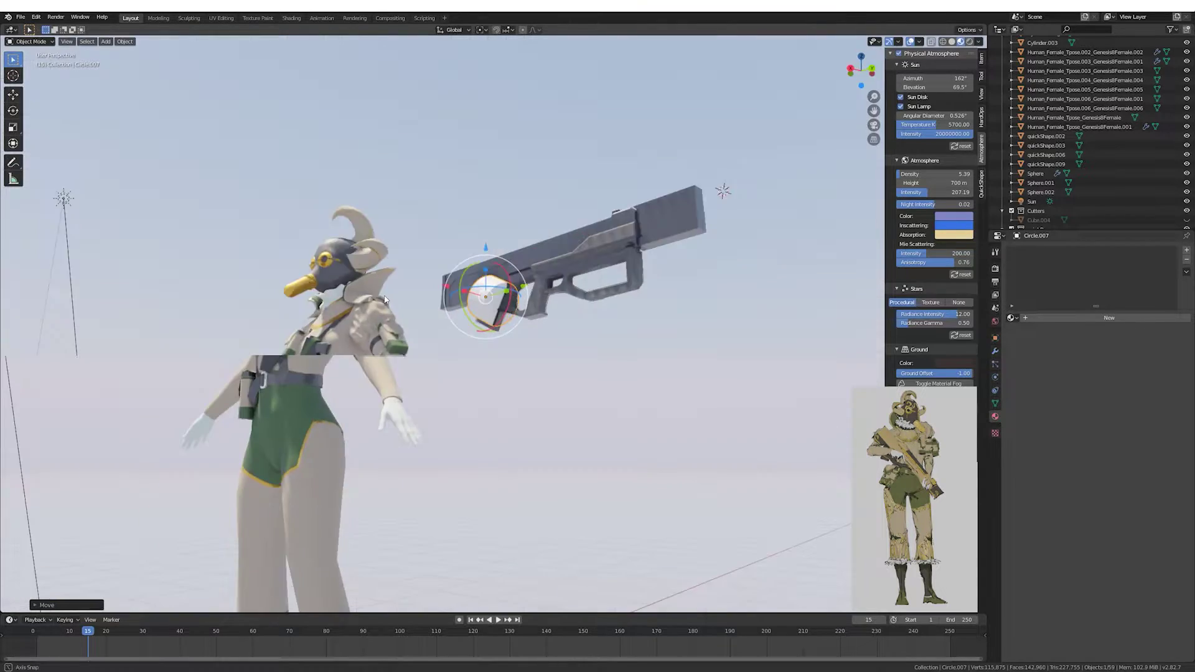
pyautogui.moveTo(540, 275); pyautogui.dragTo(498, 312, button='middle')
pyautogui.click(1011, 317)
pyautogui.click(1058, 336)
pyautogui.press('Delete')
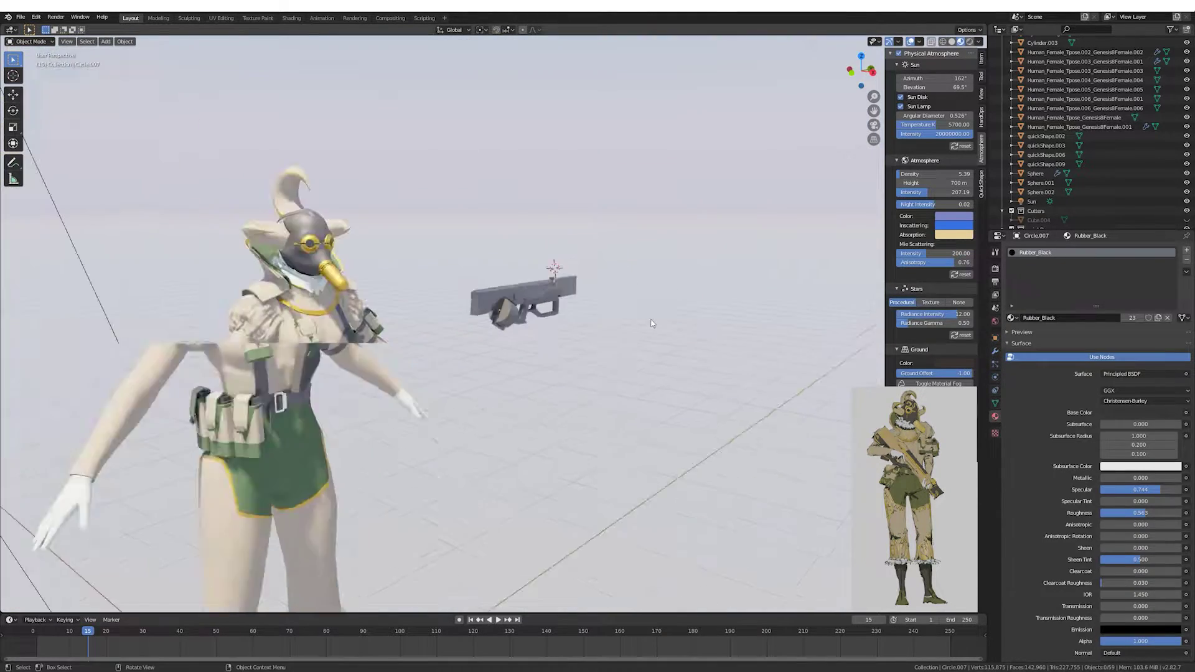
# Select the trigger-guard part and edit its mesh from the right side view.
pyautogui.moveTo(779, 345)
pyautogui.mouseDown(button='middle')
pyautogui.moveTo(480, 304)
pyautogui.moveTo(382, 320)
pyautogui.mouseUp(button='middle')
pyautogui.scroll(4, 382, 319)
pyautogui.click(383, 320)
pyautogui.press('ctrl+KP_1')
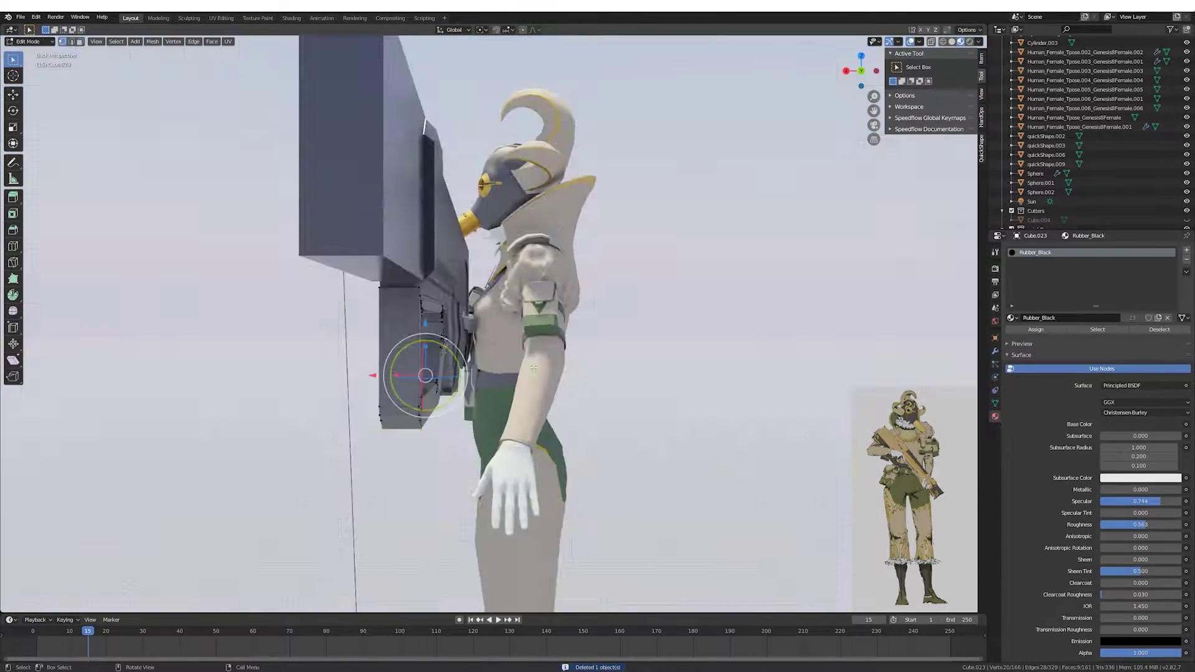
pyautogui.press('Tab')
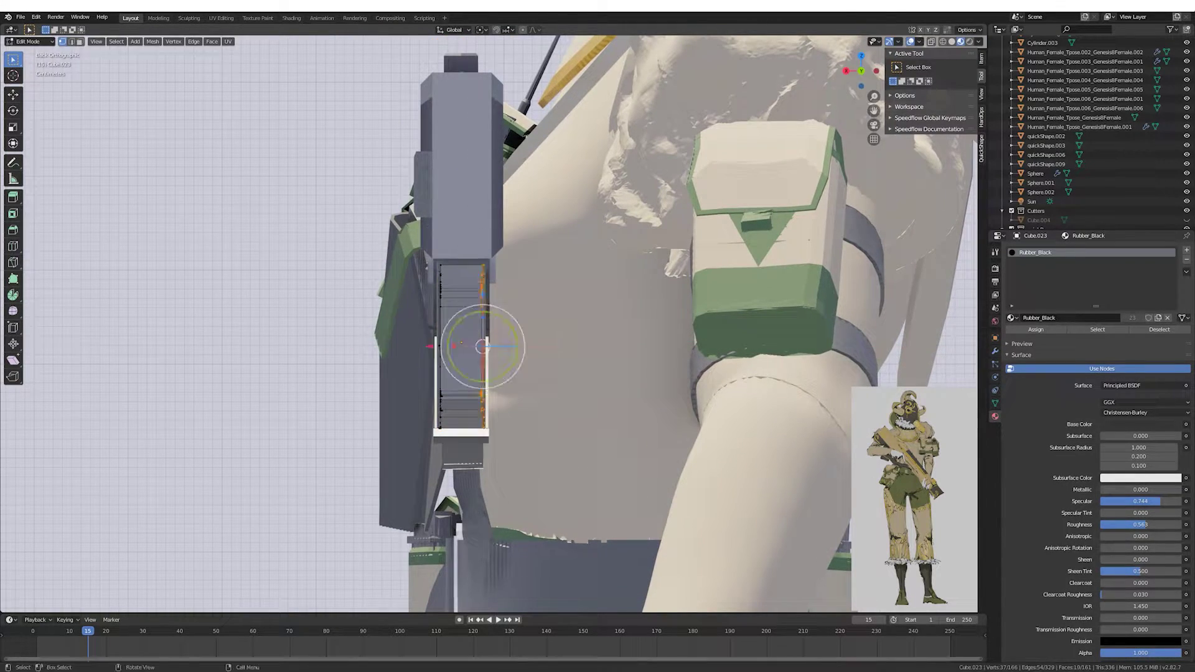
pyautogui.moveTo(483, 347)
pyautogui.mouseDown(button='middle')
pyautogui.moveTo(560, 311)
pyautogui.moveTo(528, 271)
pyautogui.mouseUp(button='middle')
pyautogui.press('KP_3')
pyautogui.scroll(3, 528, 271)
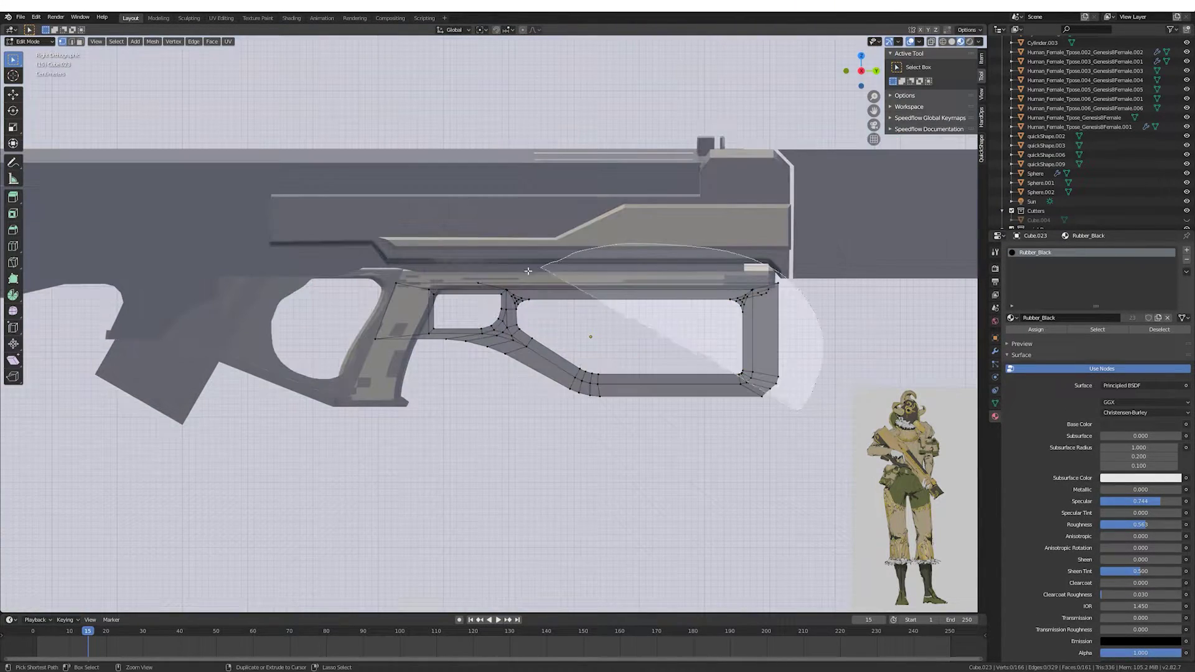
# Select all the trigger-guard frame faces and check them from a perspective view.
pyautogui.keyDown('ctrl'); pyautogui.moveTo(492, 333); pyautogui.dragTo(498, 330, button='right'); pyautogui.keyUp('ctrl')
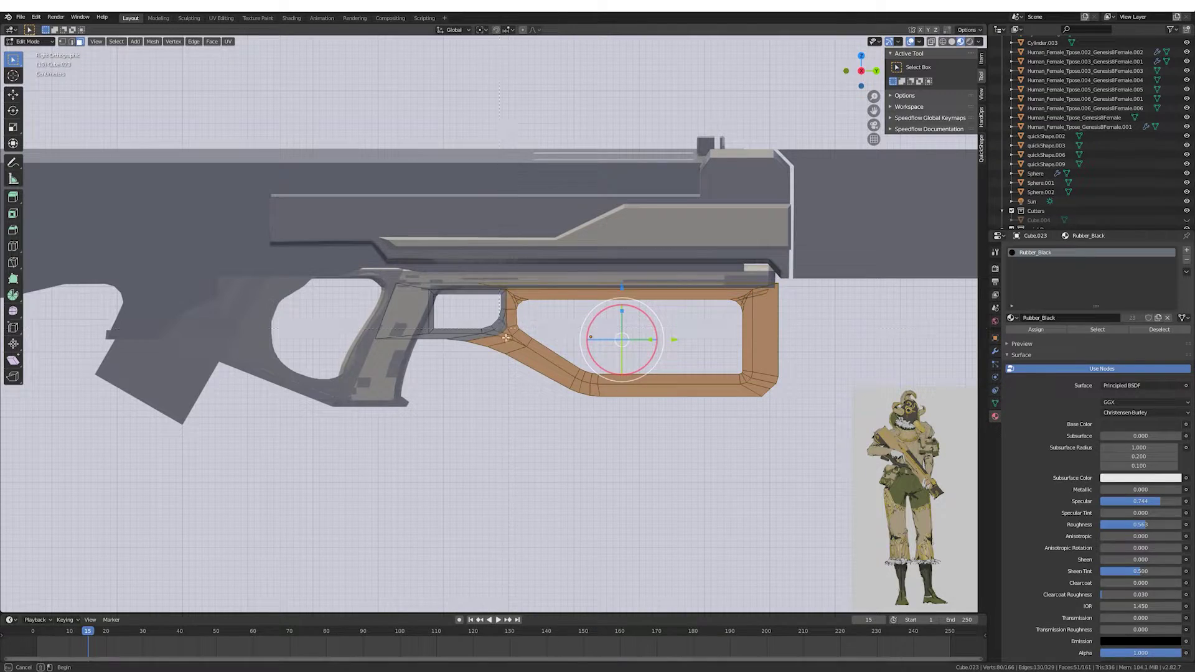
pyautogui.scroll(1, 506, 338)
pyautogui.scroll(-2, 506, 338)
pyautogui.moveTo(506, 338); pyautogui.dragTo(478, 325, button='middle')
pyautogui.scroll(3, 478, 325)
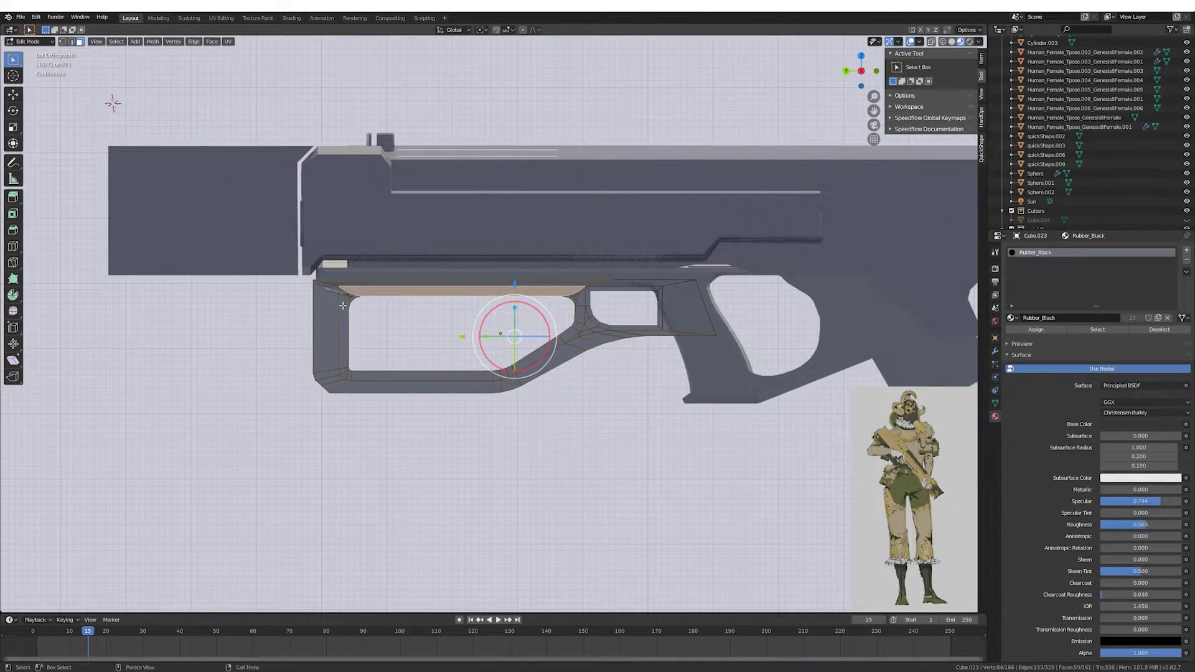
pyautogui.moveTo(343, 306); pyautogui.dragTo(492, 281, button='middle')
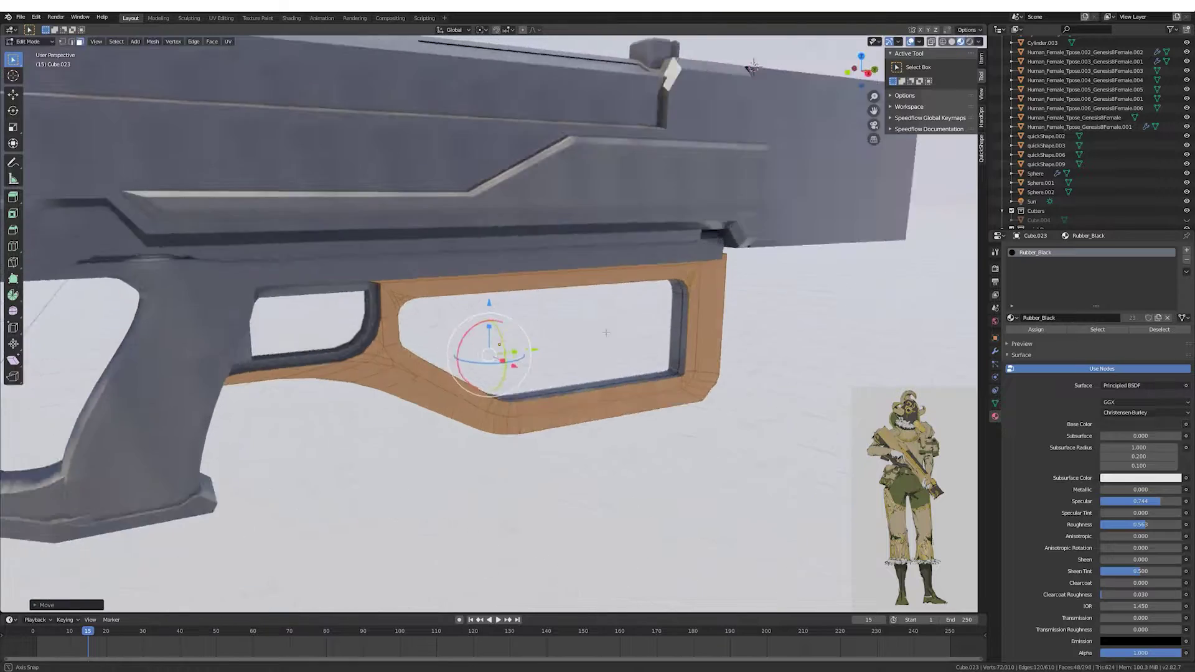
pyautogui.click(1048, 250)
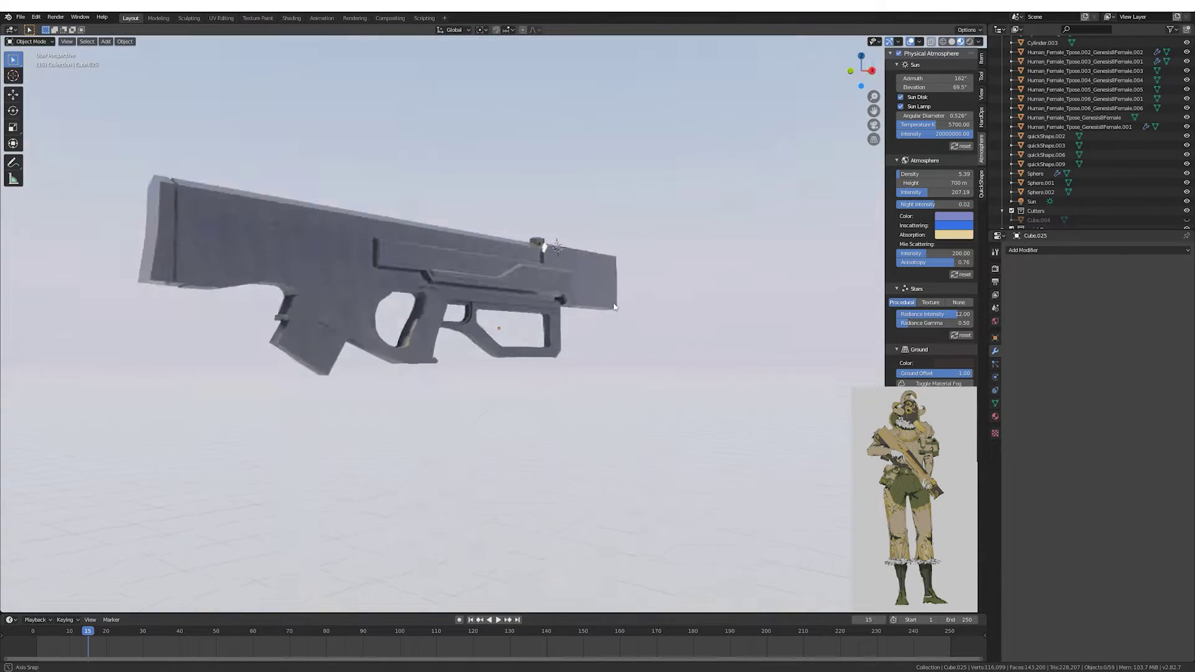
# Enter Edit Mode on the guard part and place a duplicated section in right side view.
pyautogui.moveTo(593, 313)
pyautogui.keyDown('shift'); pyautogui.mouseDown(button='middle')
pyautogui.moveTo(684, 311)
pyautogui.moveTo(737, 260)
pyautogui.mouseUp(button='middle'); pyautogui.keyUp('shift')
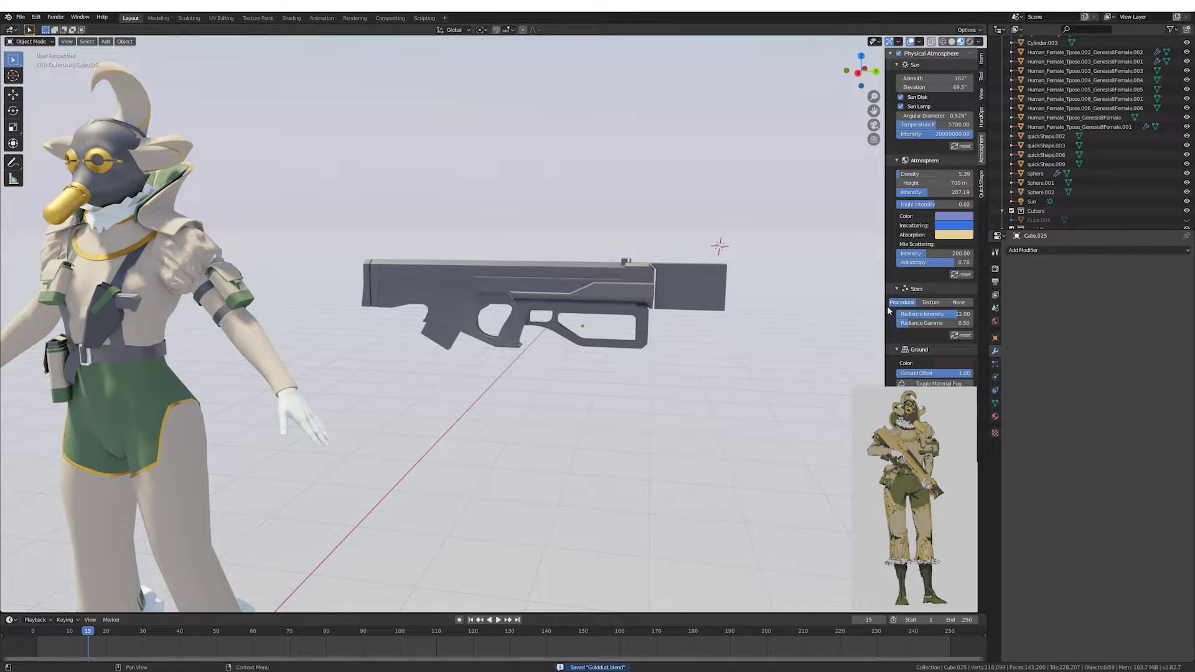
pyautogui.press('KP_3')
pyautogui.press('Tab')
pyautogui.scroll(2, 451, 309)
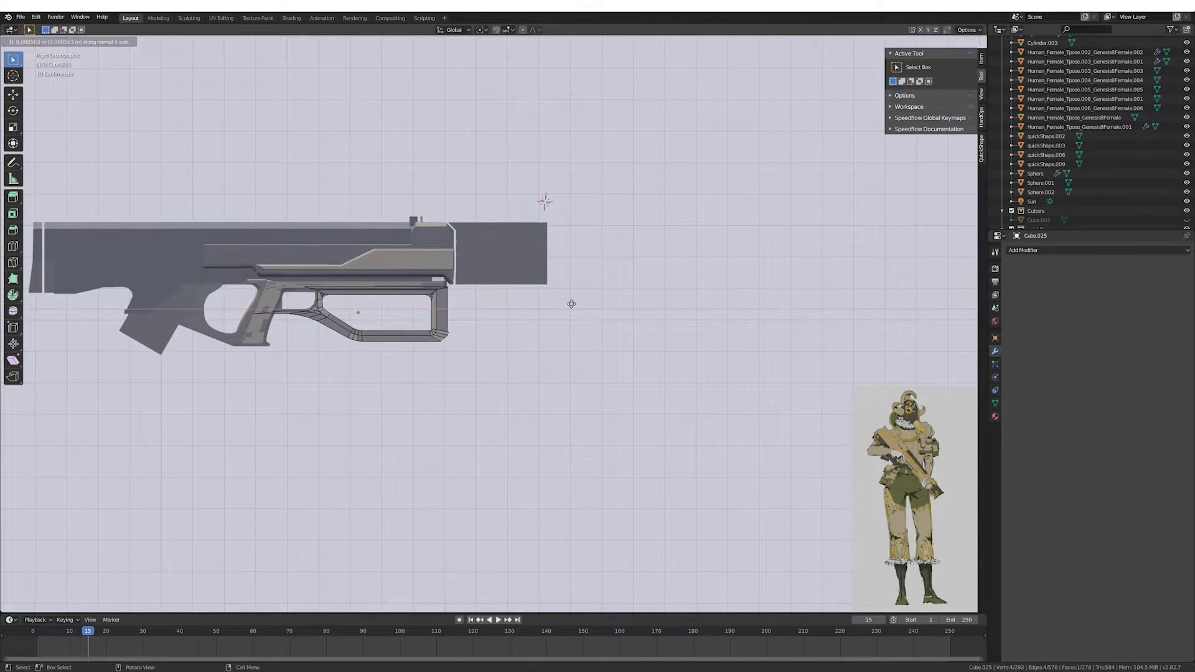
pyautogui.click(467, 315)
pyautogui.scroll(4, 455, 299)
pyautogui.press('s')
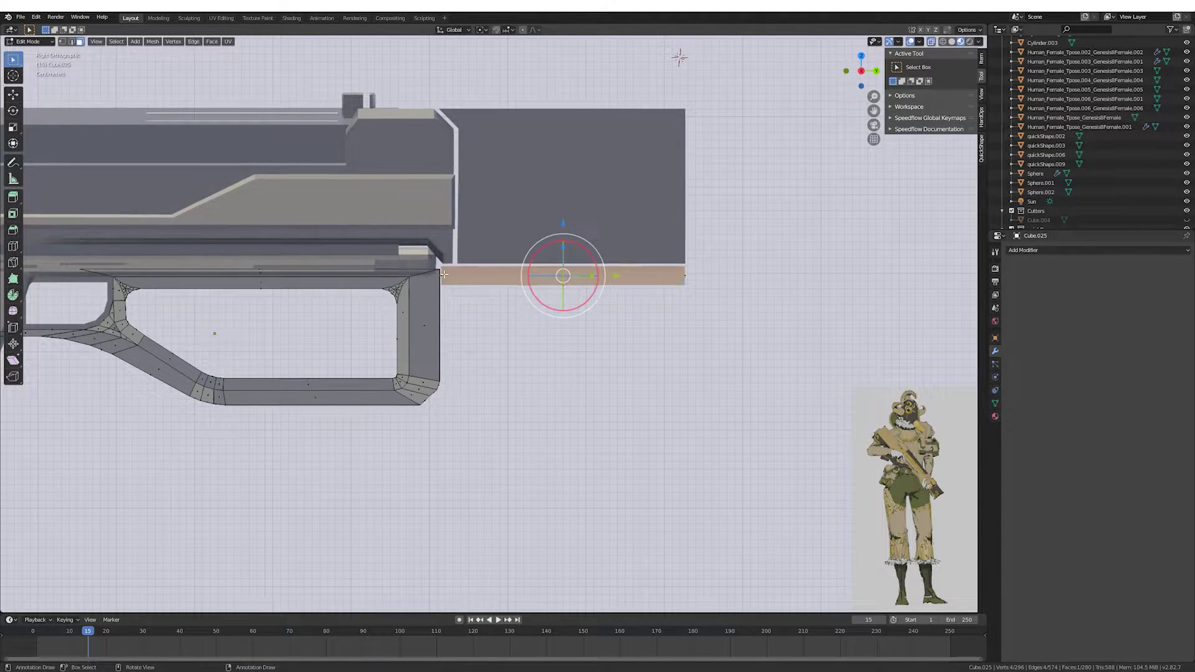
pyautogui.moveTo(444, 274); pyautogui.dragTo(481, 272, button='middle')
# Grow the selection and extrude it vertically along Z into the bar.
pyautogui.press('ctrl+KP_Add')
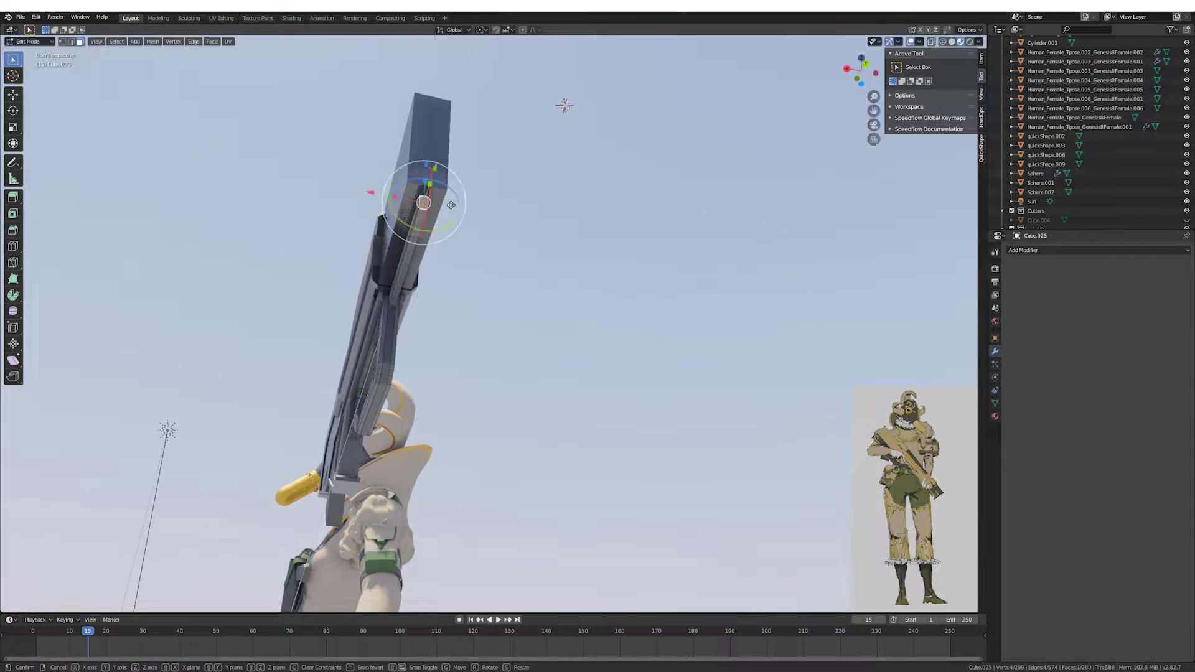
pyautogui.press('KP_3')
pyautogui.press('e')
pyautogui.press('z')
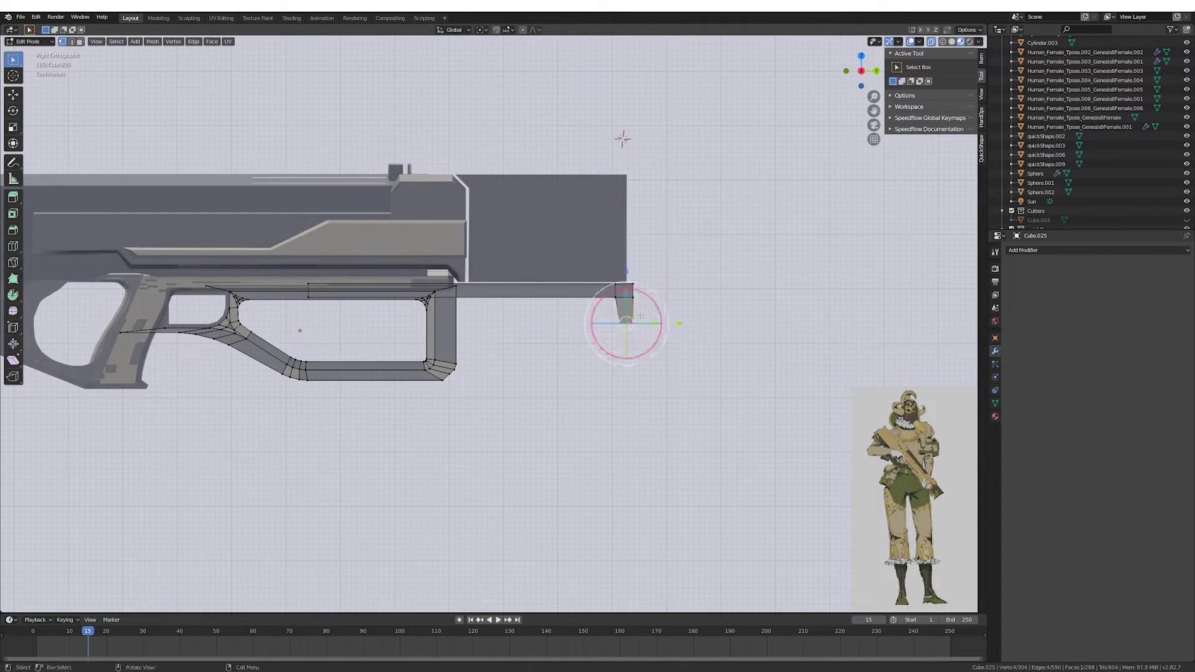
pyautogui.click(562, 320)
pyautogui.moveTo(562, 320)
pyautogui.mouseDown(button='middle')
pyautogui.moveTo(469, 306)
pyautogui.moveTo(570, 328)
pyautogui.mouseUp(button='middle')
# Duplicate the bar faces and stretch them along Y under the barrel.
pyautogui.hotkey('shift', 'd')
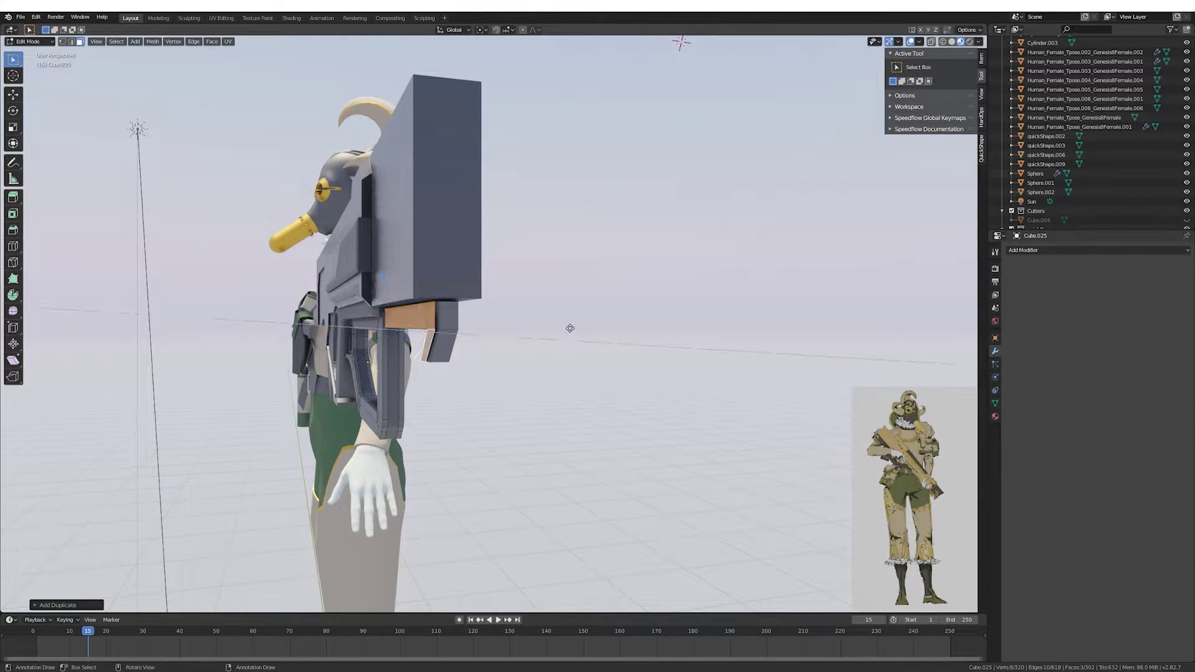
pyautogui.press('KP_Decimal')
pyautogui.press('s')
pyautogui.press('y')
pyautogui.click(640, 332)
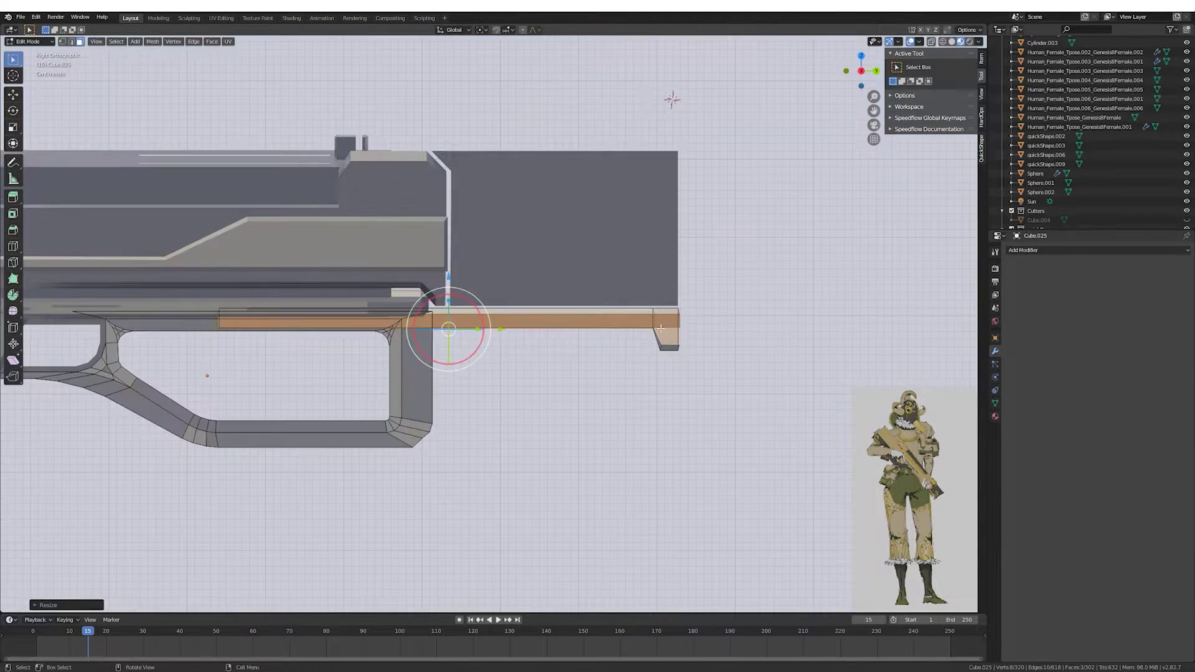
pyautogui.moveTo(640, 332)
pyautogui.mouseDown(button='middle')
pyautogui.moveTo(531, 284)
pyautogui.moveTo(625, 363)
pyautogui.mouseUp(button='middle')
# Grow the selection and move it along X to form the short downward lip.
pyautogui.press('ctrl+KP_Add')
pyautogui.press('ctrl+KP_1')
pyautogui.press('ctrl+KP_1')
pyautogui.press('ctrl+KP_Subtract')
pyautogui.press('g')
pyautogui.press('x')
pyautogui.moveTo(700, 297); pyautogui.dragTo(644, 313, button='middle')
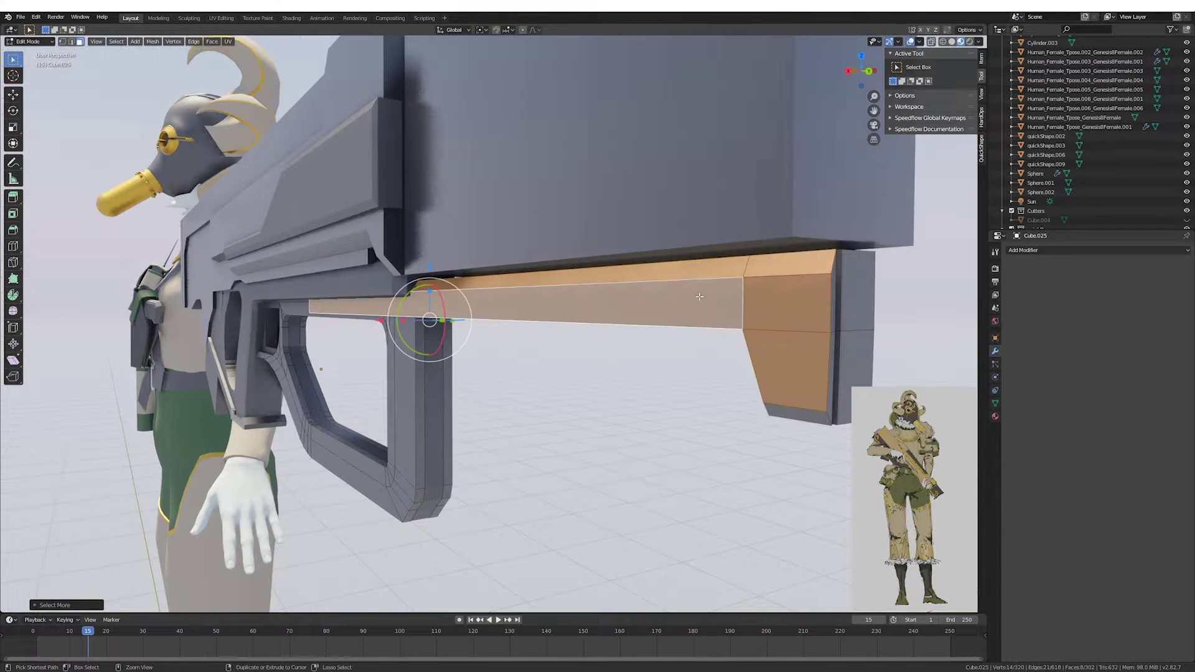
pyautogui.press('ctrl+KP_Add')
pyautogui.press('ctrl+KP_1')
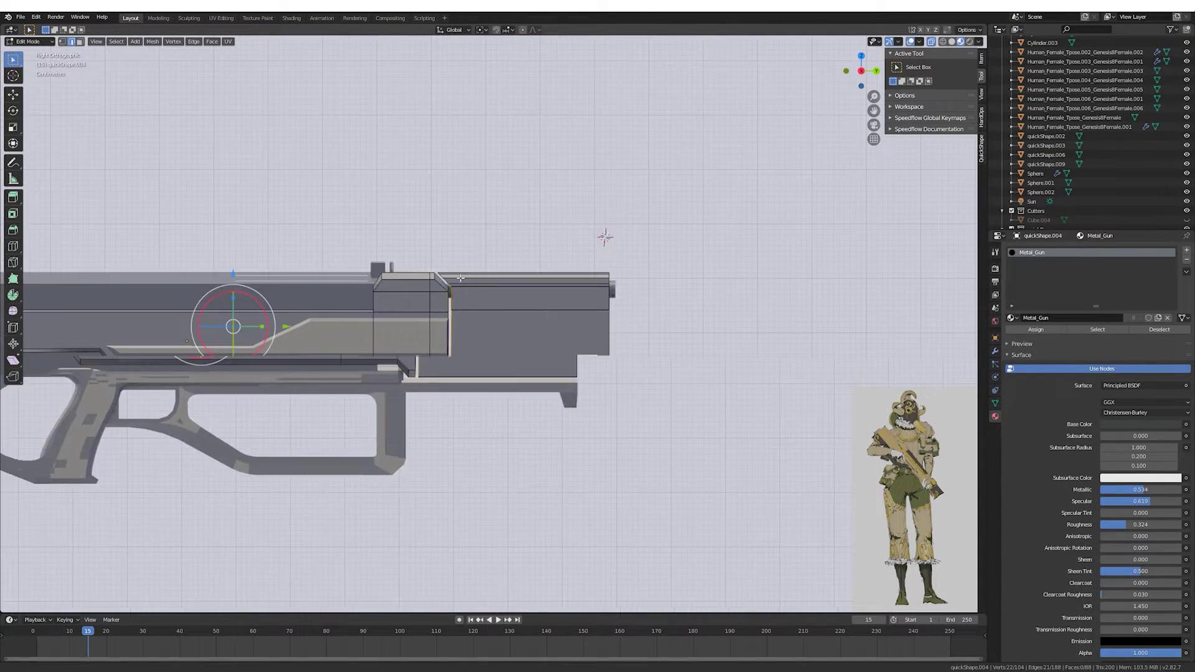
# Extrude a strip from the rifle body and separate it into its own rail object.
pyautogui.scroll(2, 460, 279)
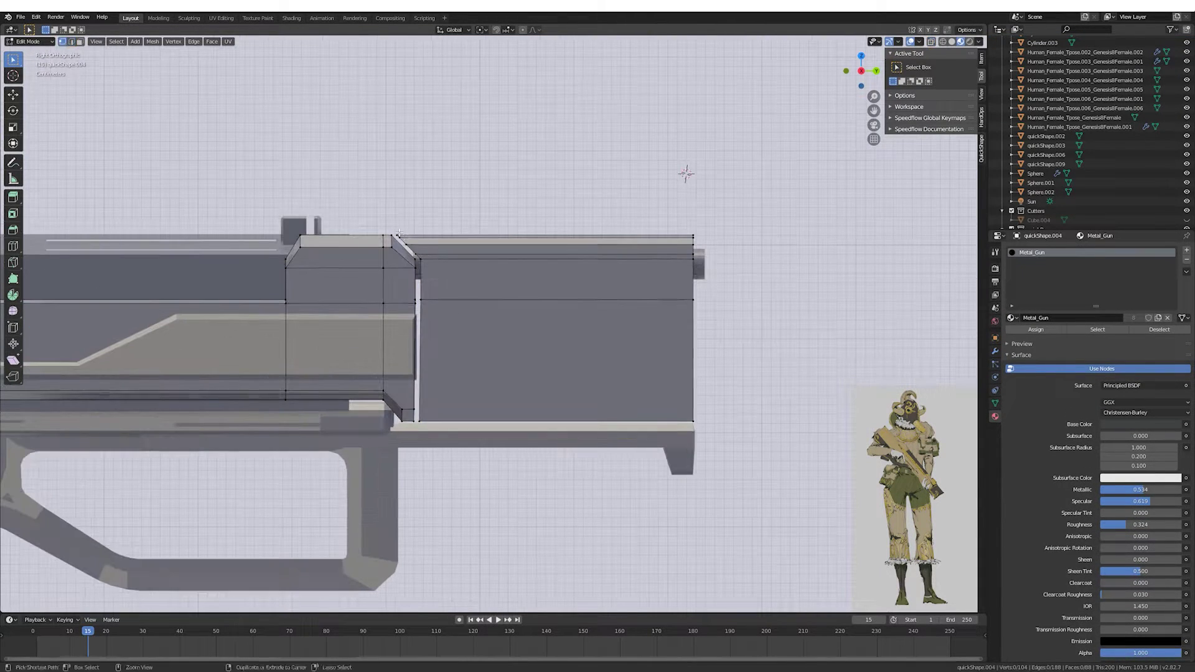
pyautogui.click(406, 246)
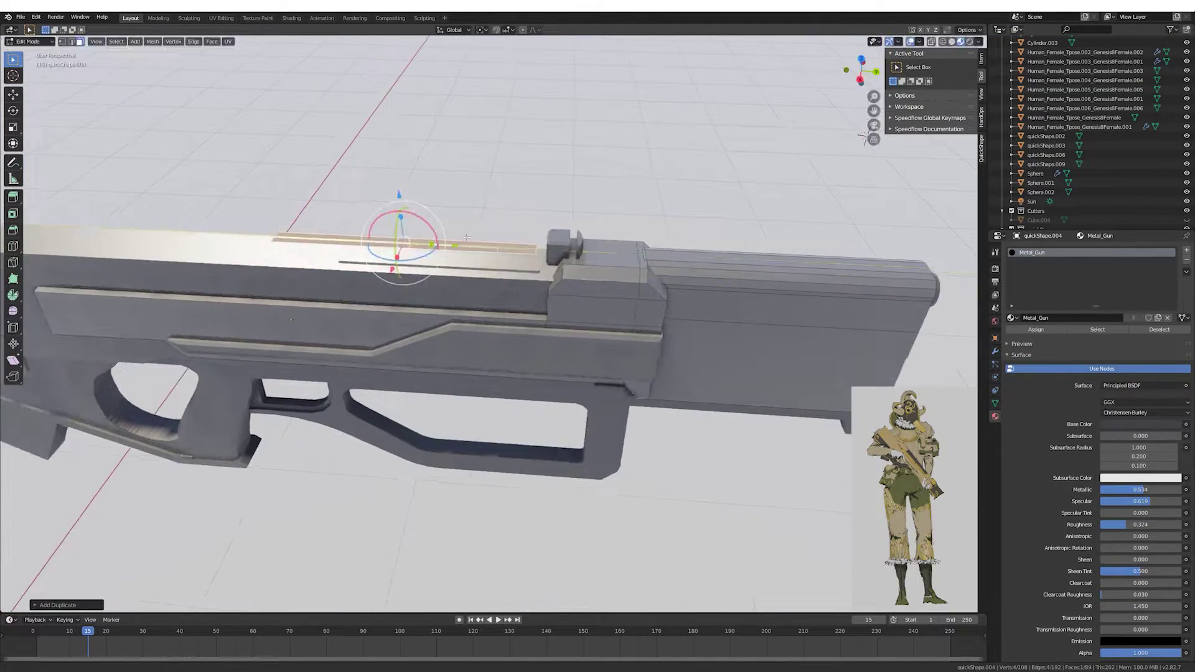
pyautogui.click(494, 230)
pyautogui.moveTo(493, 230); pyautogui.dragTo(590, 272, button='middle')
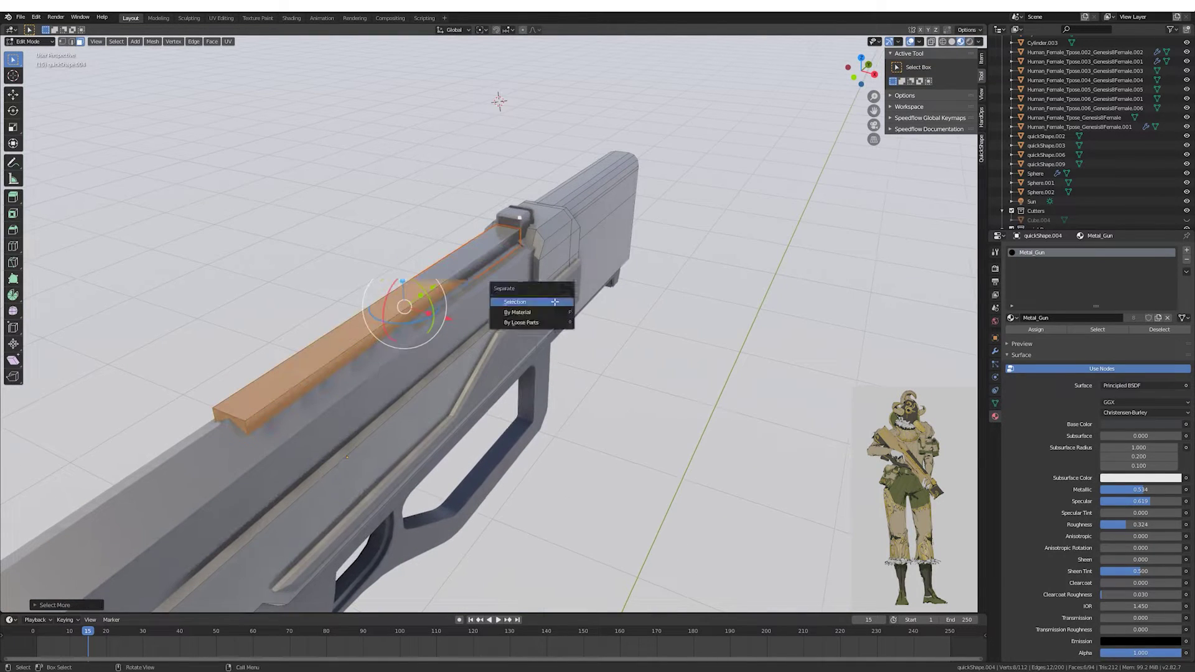
pyautogui.click(555, 302)
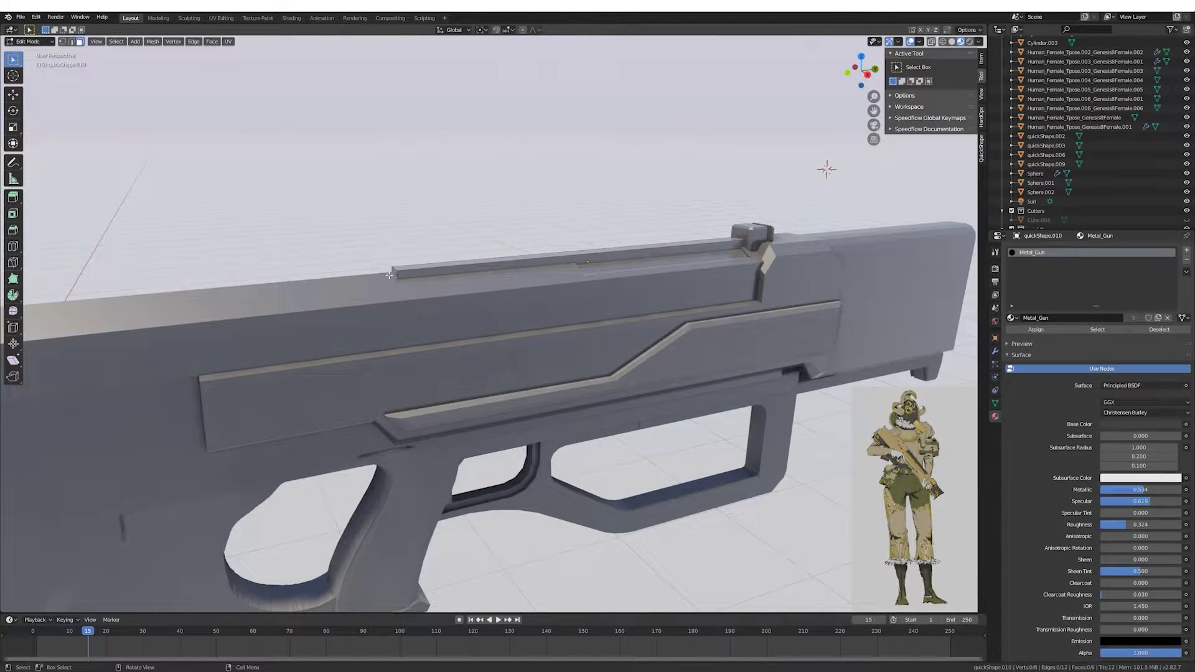
# Scale and extrude the rail's top face upward to shape the teeth.
pyautogui.click(389, 274)
pyautogui.moveTo(389, 274); pyautogui.dragTo(424, 265, button='middle')
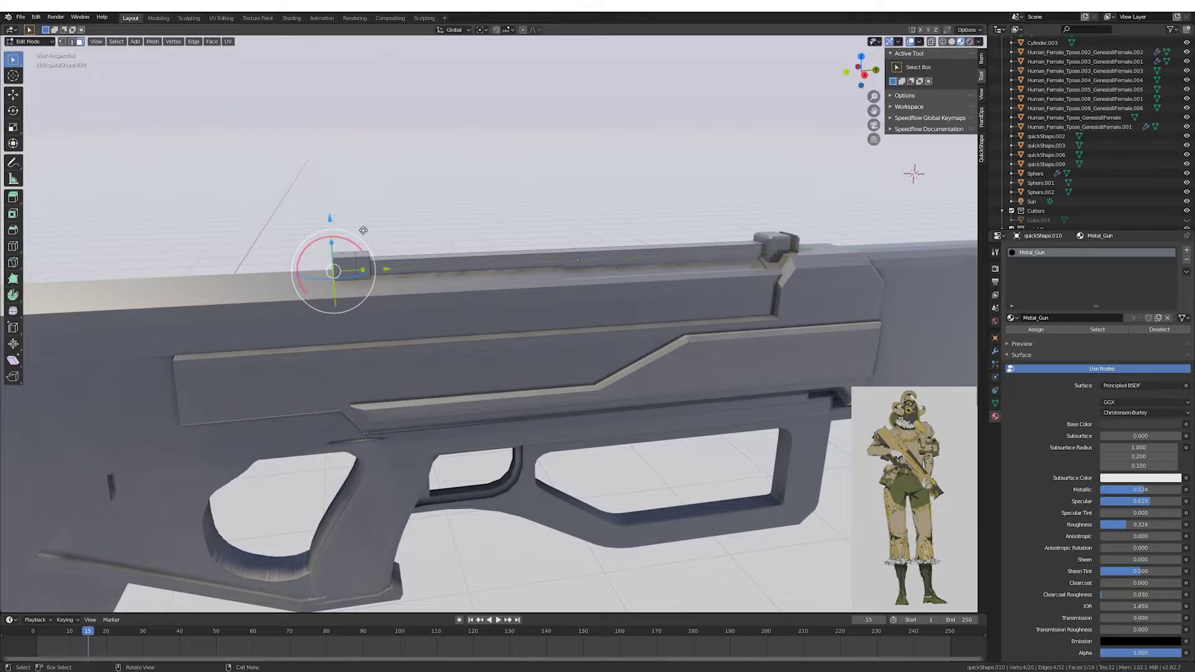
pyautogui.moveTo(364, 230)
pyautogui.mouseDown(button='middle')
pyautogui.moveTo(481, 276)
pyautogui.moveTo(643, 250)
pyautogui.moveTo(442, 266)
pyautogui.mouseUp(button='middle')
pyautogui.press('s')
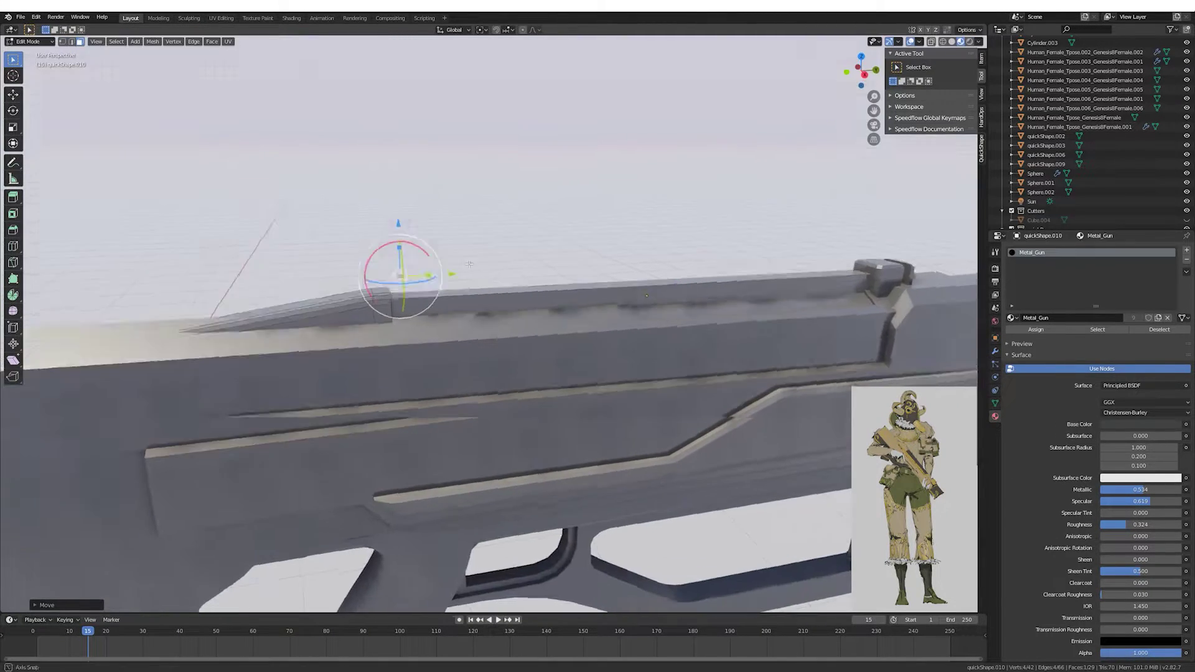
pyautogui.press('e')
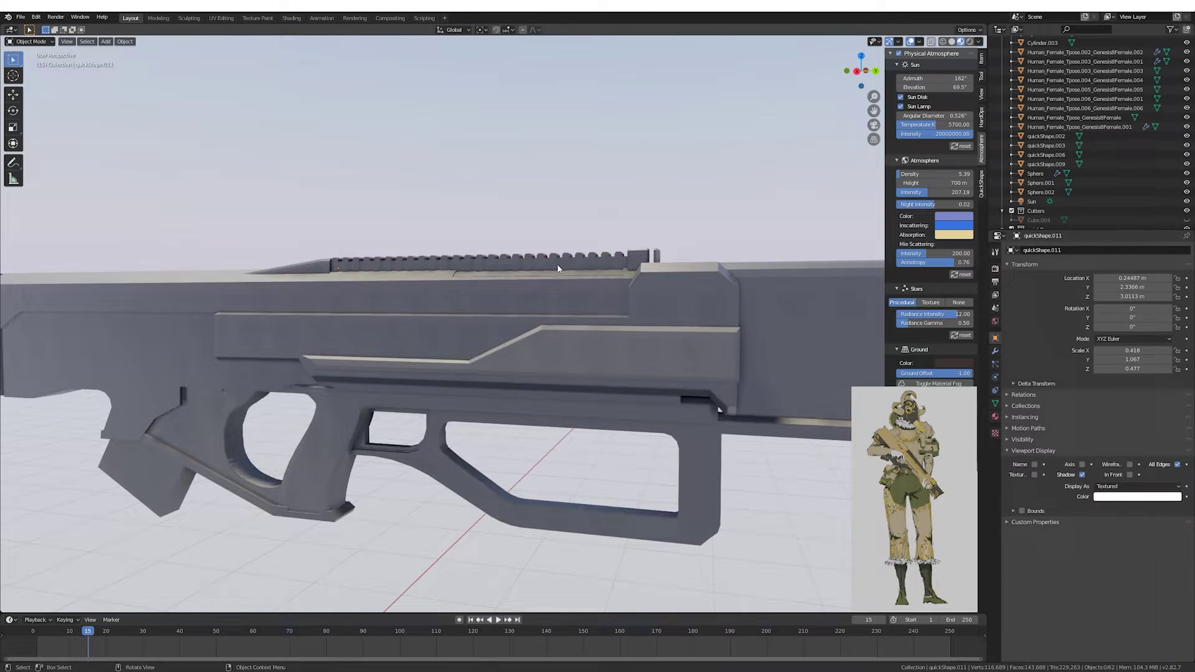
# Join the arrayed teeth with the rail using Ctrl+J and squash them along Z.
pyautogui.moveTo(557, 264); pyautogui.dragTo(637, 286, button='middle')
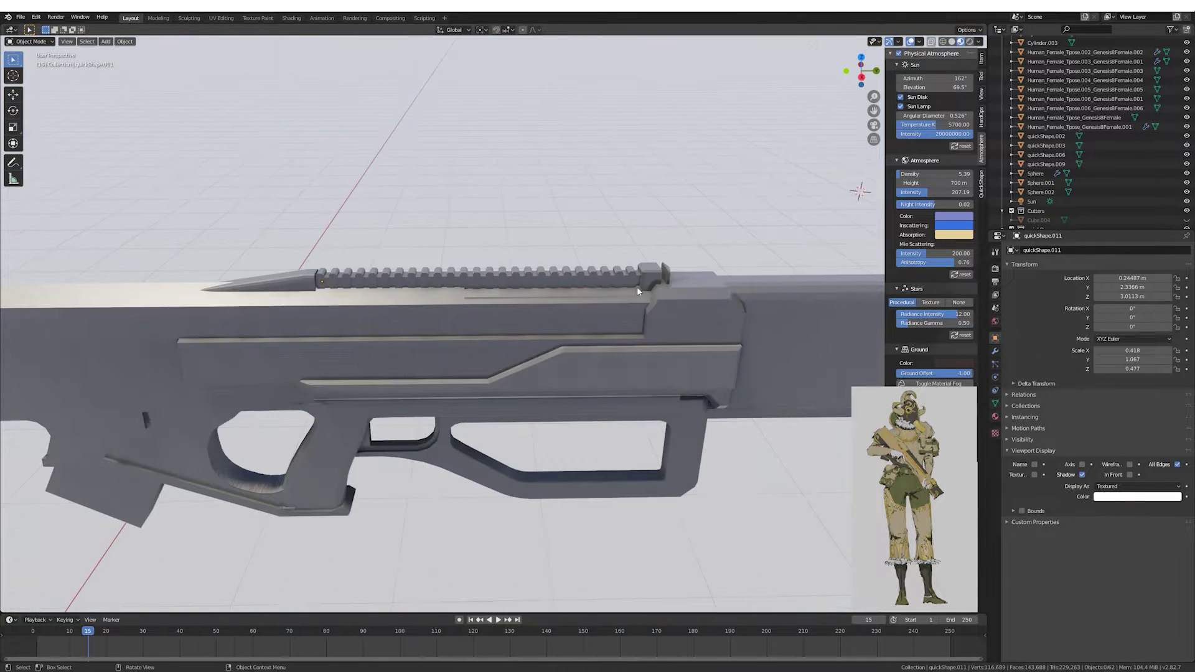
pyautogui.keyDown('shift'); pyautogui.click(637, 286); pyautogui.keyUp('shift')
pyautogui.press('KP_Decimal')
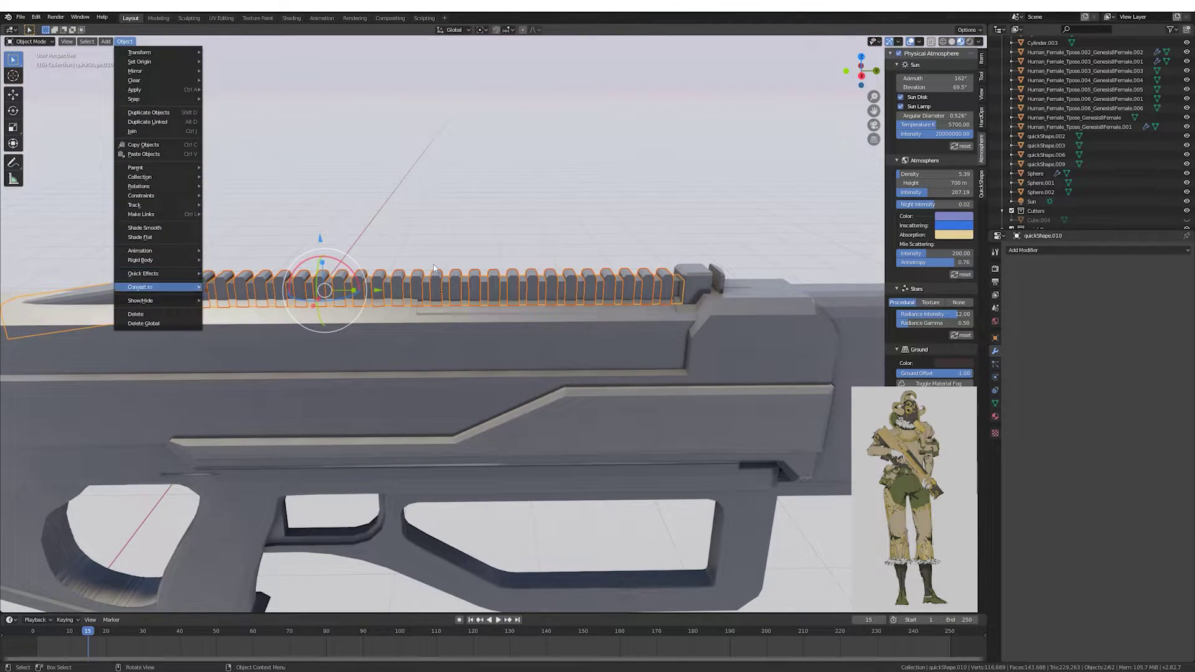
pyautogui.hotkey('ctrl', 'j')
pyautogui.press('s')
pyautogui.press('z')
# Edit the rail mesh and attempt a bevel on the rear sight's edges, then cancel it.
pyautogui.press('Tab')
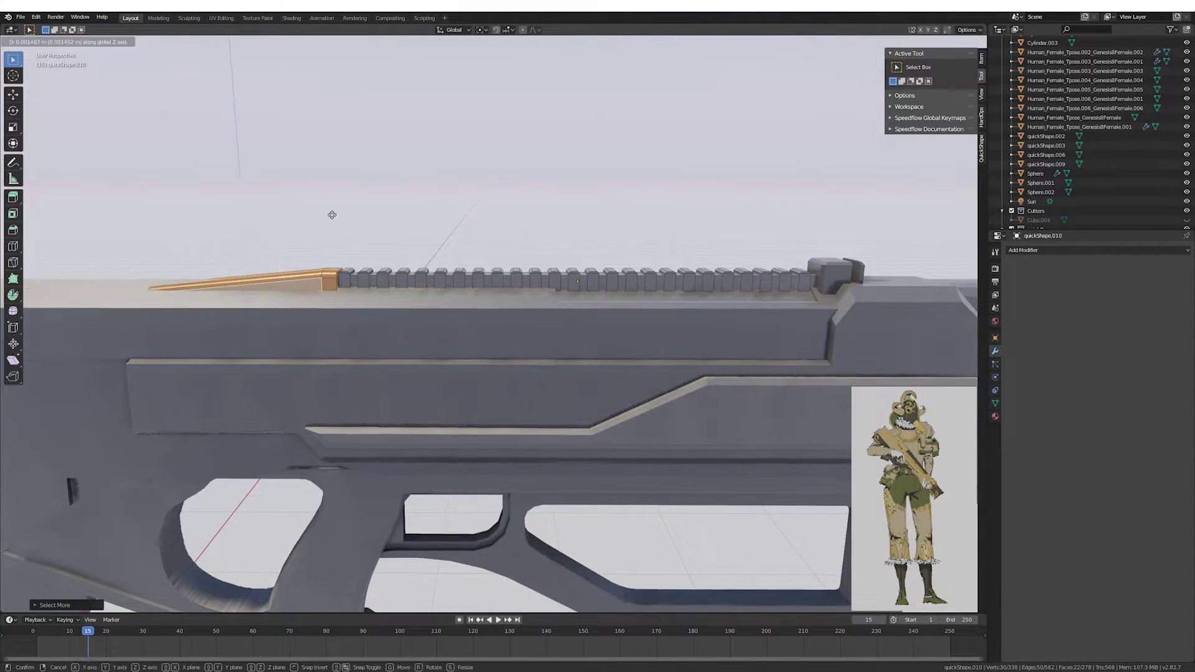
pyautogui.click(332, 215)
pyautogui.moveTo(592, 280)
pyautogui.mouseDown(button='middle')
pyautogui.moveTo(512, 341)
pyautogui.moveTo(627, 299)
pyautogui.mouseUp(button='middle')
pyautogui.hotkey('ctrl', 'b')
pyautogui.rightClick(576, 304)
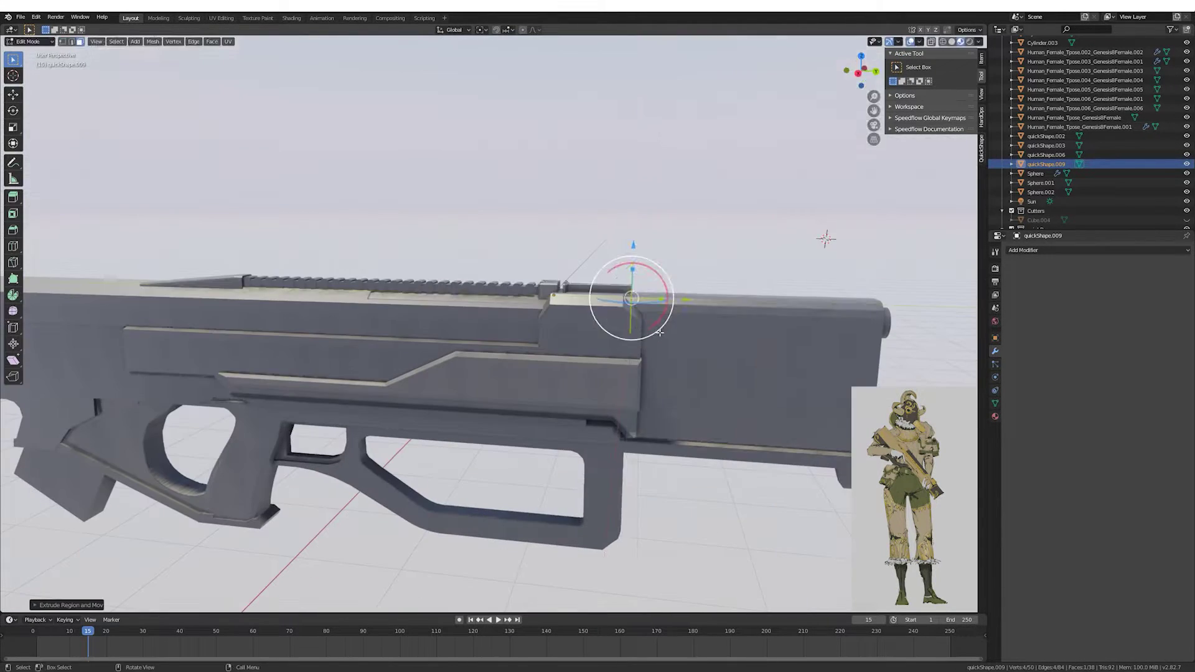
# Extrude the rear sight's end face forward into a thin rod along the rifle's top.
pyautogui.click(626, 299)
pyautogui.moveTo(881, 307); pyautogui.dragTo(648, 347, button='middle')
pyautogui.press('e')
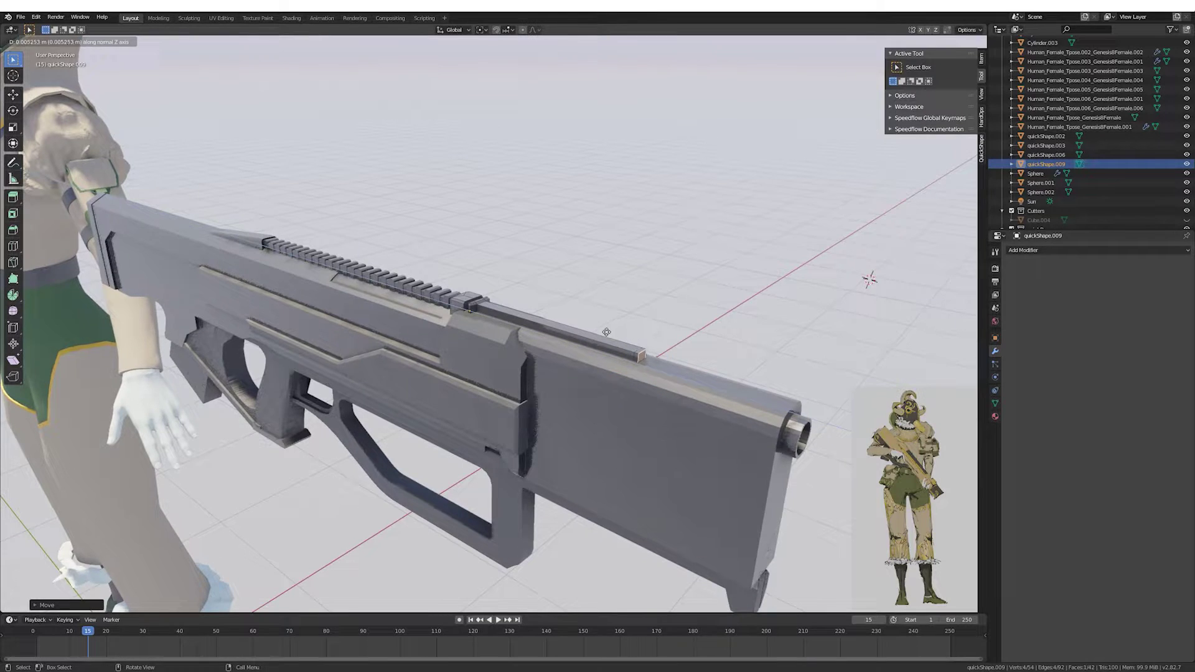
pyautogui.click(788, 403)
pyautogui.moveTo(788, 404)
pyautogui.mouseDown(button='middle')
pyautogui.moveTo(654, 428)
pyautogui.moveTo(505, 339)
pyautogui.mouseUp(button='middle')
pyautogui.click(608, 289)
pyautogui.press('Tab')
# Raise the quickShape.008 side strip along Z and frame it in right side view.
pyautogui.moveTo(600, 289)
pyautogui.mouseDown(button='middle')
pyautogui.moveTo(503, 302)
pyautogui.moveTo(721, 305)
pyautogui.moveTo(559, 348)
pyautogui.moveTo(428, 347)
pyautogui.mouseUp(button='middle')
pyautogui.click(559, 348)
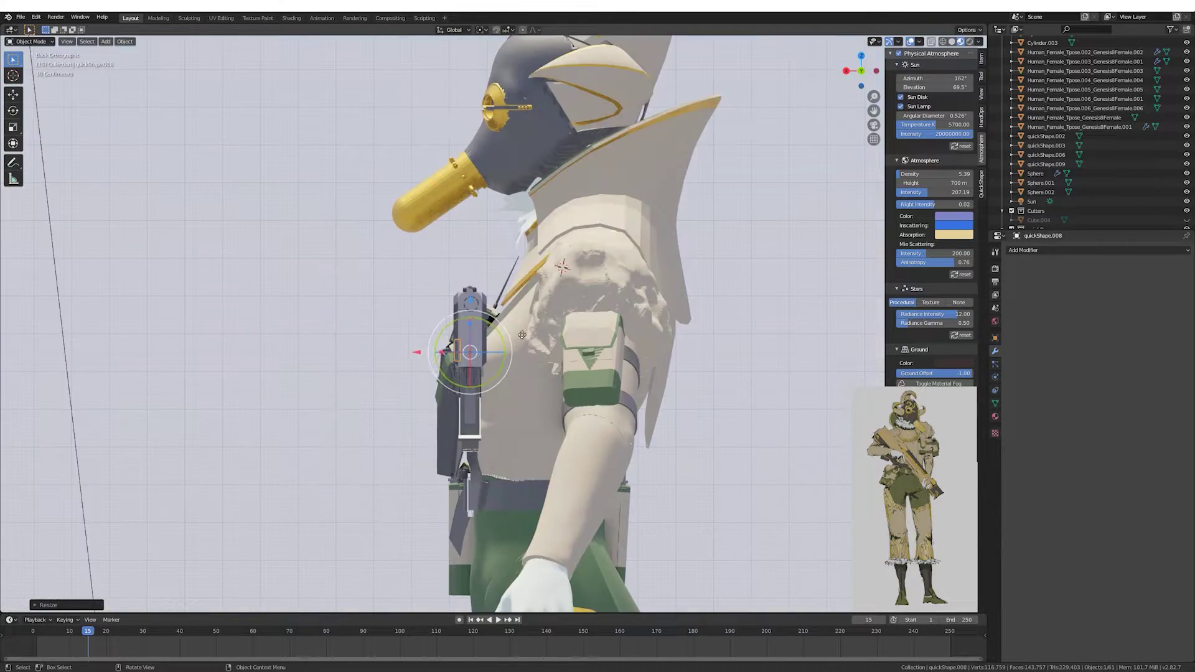
pyautogui.press('g')
pyautogui.press('z')
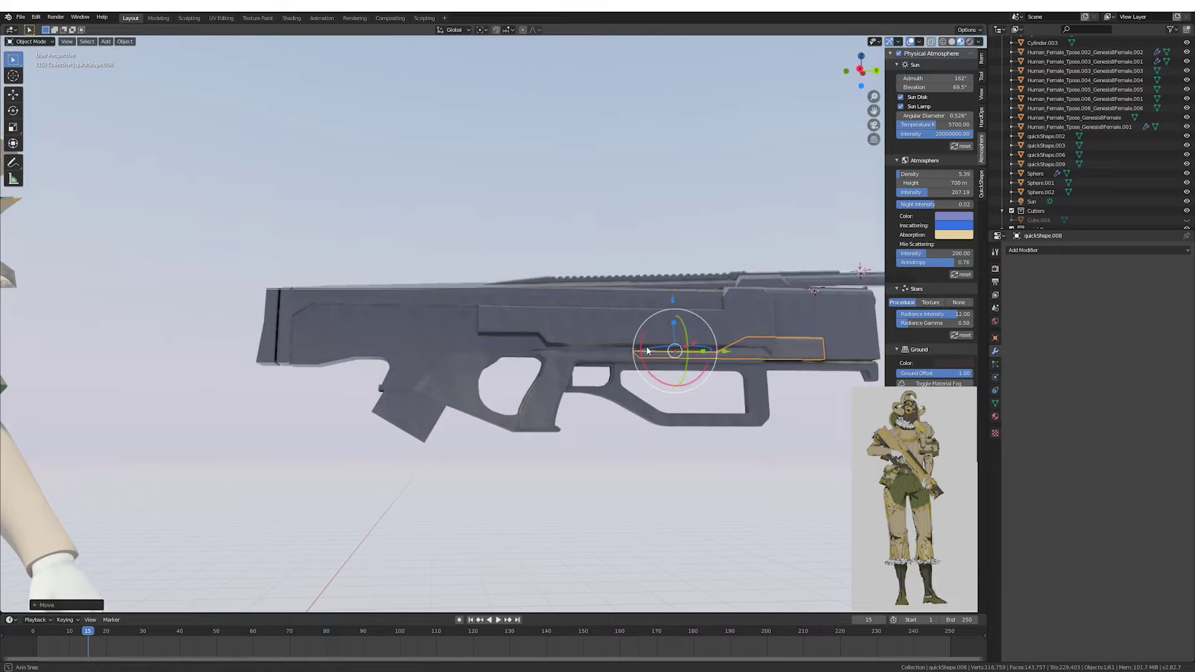
pyautogui.click(648, 350)
pyautogui.press('KP_3')
pyautogui.press('KP_Decimal')
# Adjust the strip's mesh and move the selected geometry along the gun's Y axis.
pyautogui.click(671, 327)
pyautogui.press('Tab')
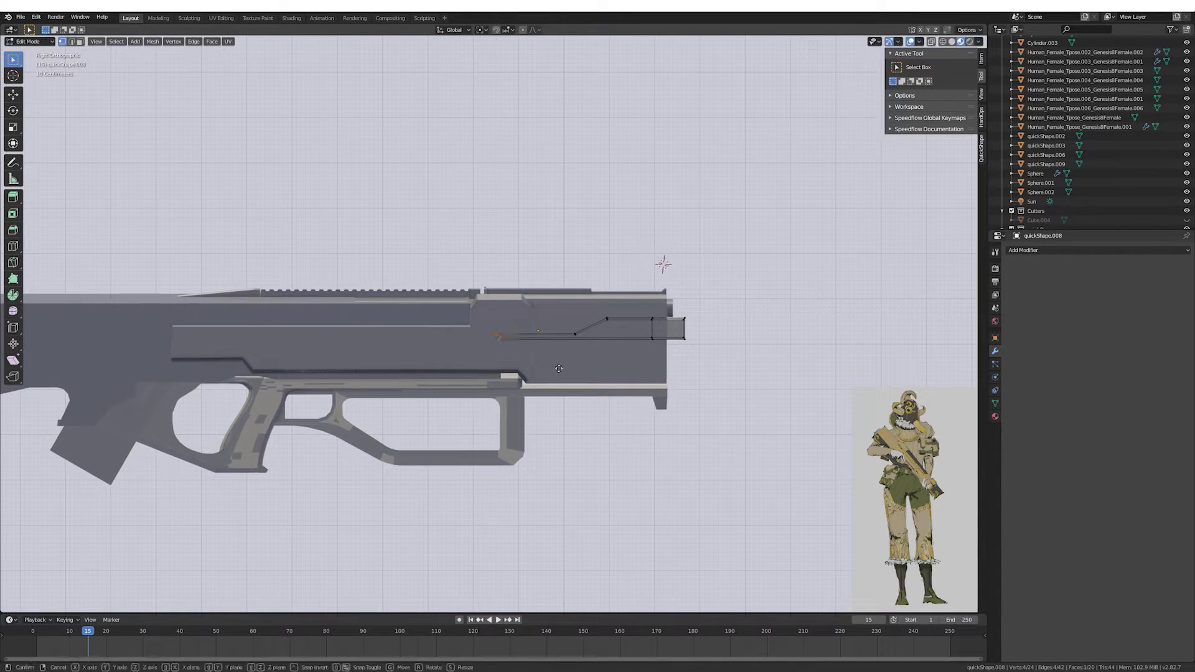
pyautogui.press('Tab')
pyautogui.moveTo(659, 336)
pyautogui.mouseDown(button='middle')
pyautogui.moveTo(621, 349)
pyautogui.moveTo(639, 345)
pyautogui.mouseUp(button='middle')
pyautogui.click(523, 304)
pyautogui.press('Tab')
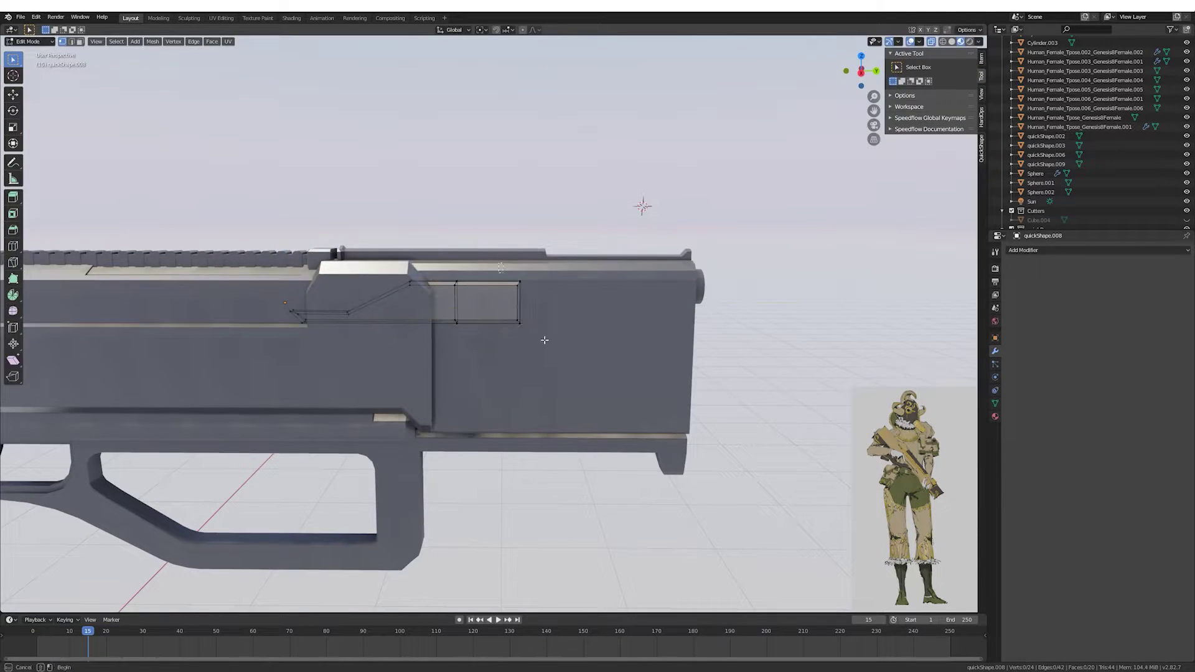
pyautogui.press('Tab')
pyautogui.press('Tab')
pyautogui.press('g')
pyautogui.press('y')
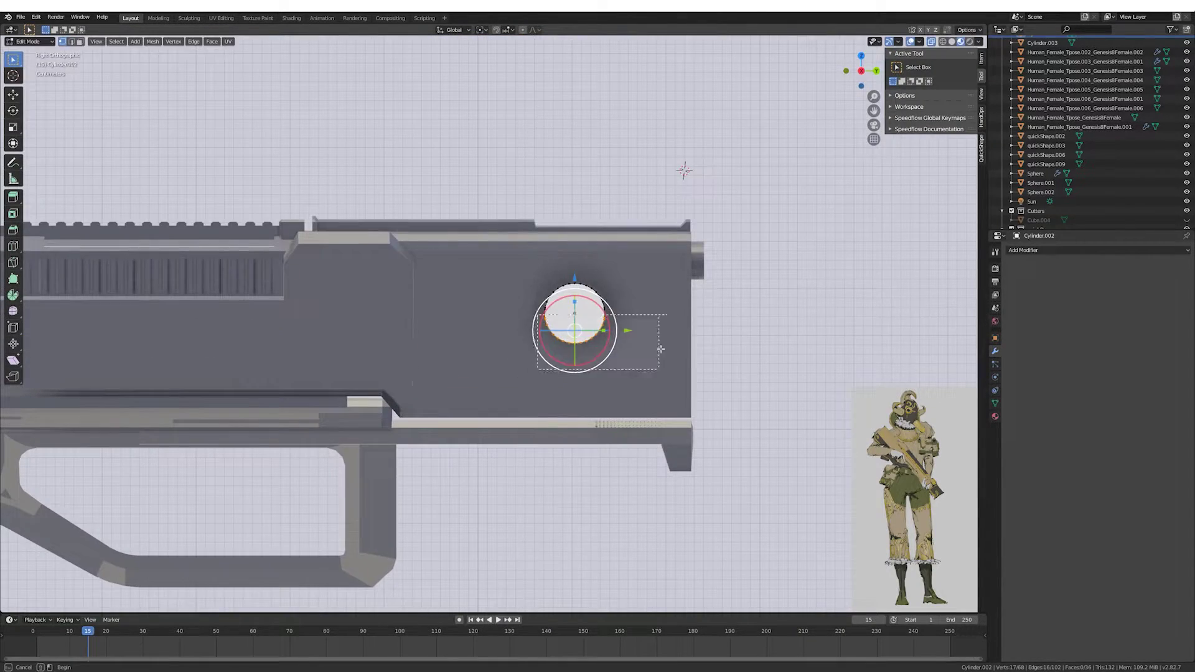
# Shrink the cylinder, reshape it into a slot, and array it into a row of 15.
pyautogui.click(125, 41)
pyautogui.press('s')
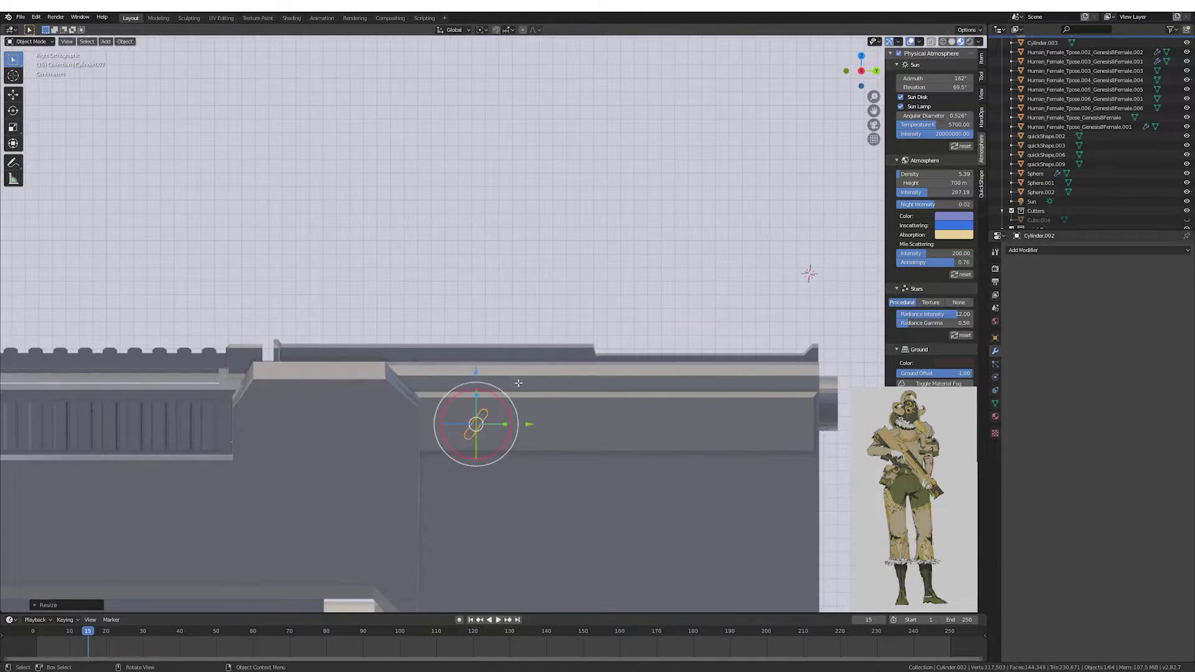
pyautogui.press('Tab')
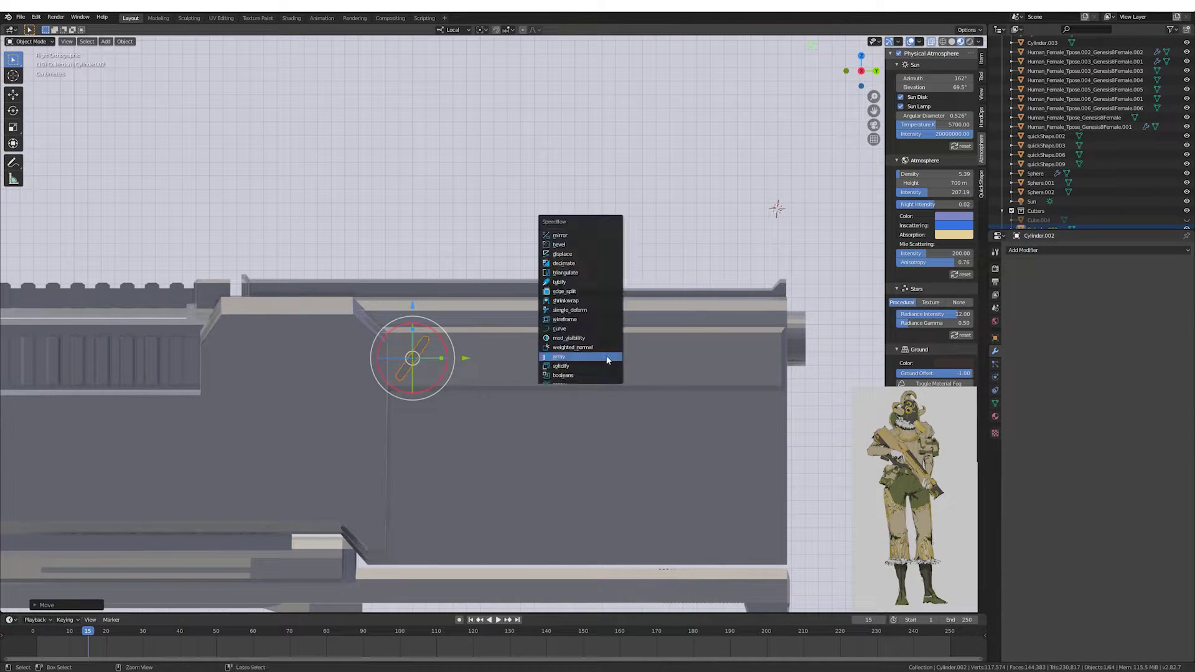
pyautogui.click(608, 360)
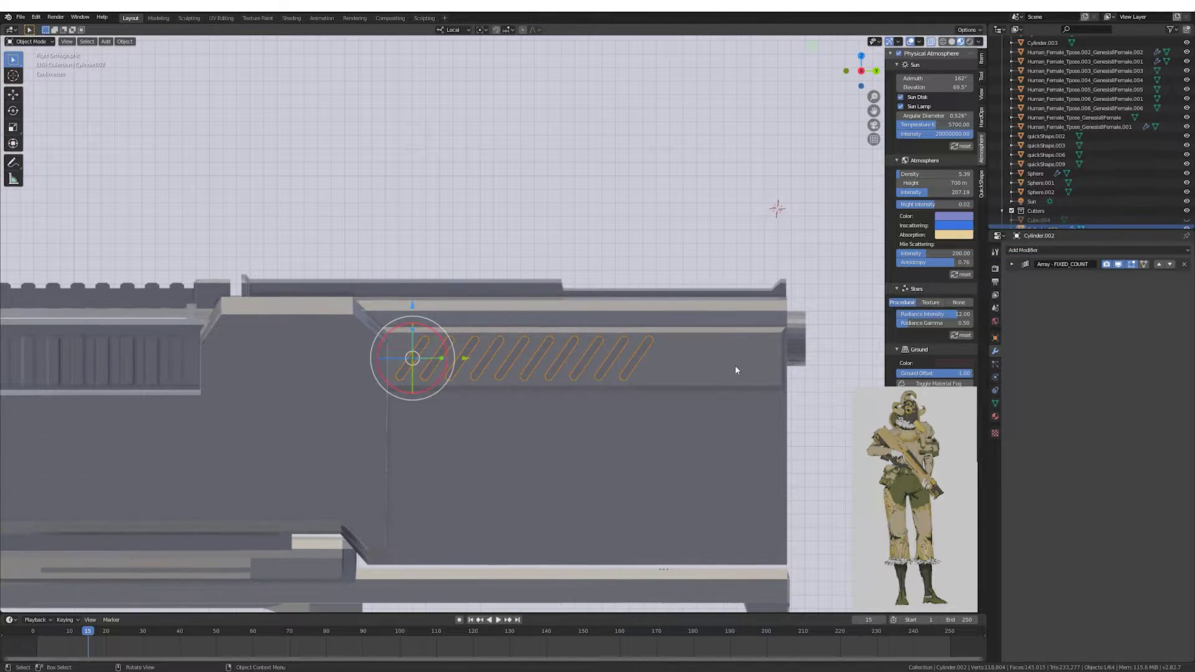
# Move the barrel ring along X and delete the quickShape.008 object.
pyautogui.click(682, 360)
pyautogui.press('g')
pyautogui.press('x')
pyautogui.press('x')
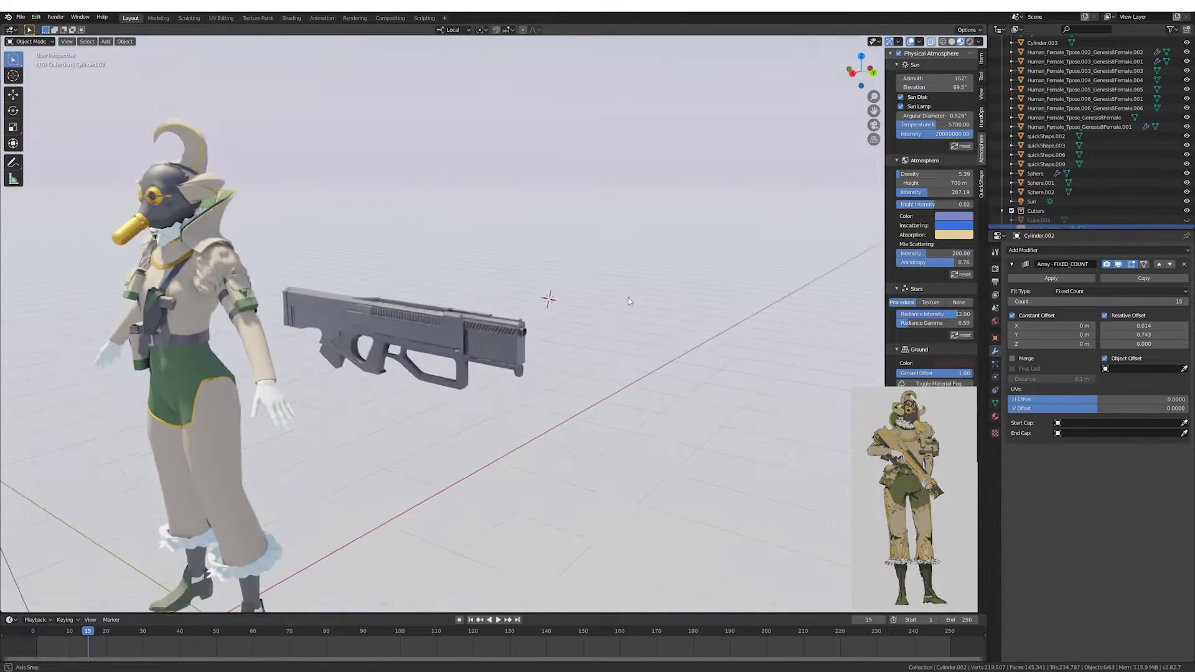
pyautogui.press('Delete')
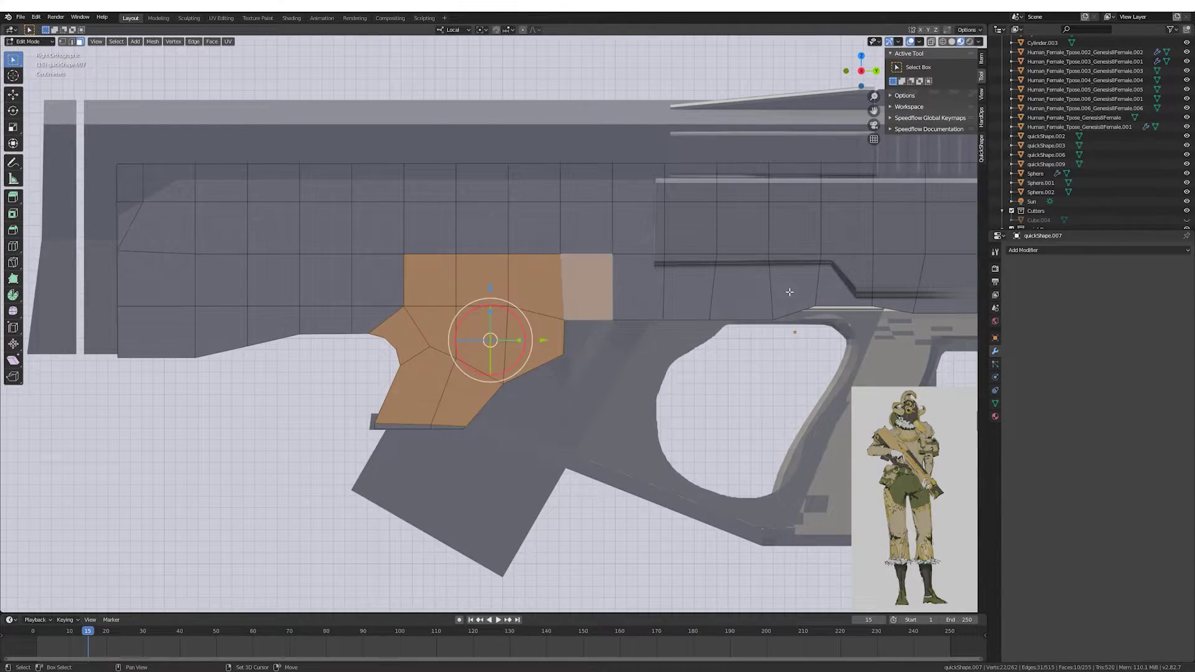
# Select the grip-side faces of the stock panel and inset them.
pyautogui.scroll(-4, 790, 292)
pyautogui.scroll(-3, 789, 292)
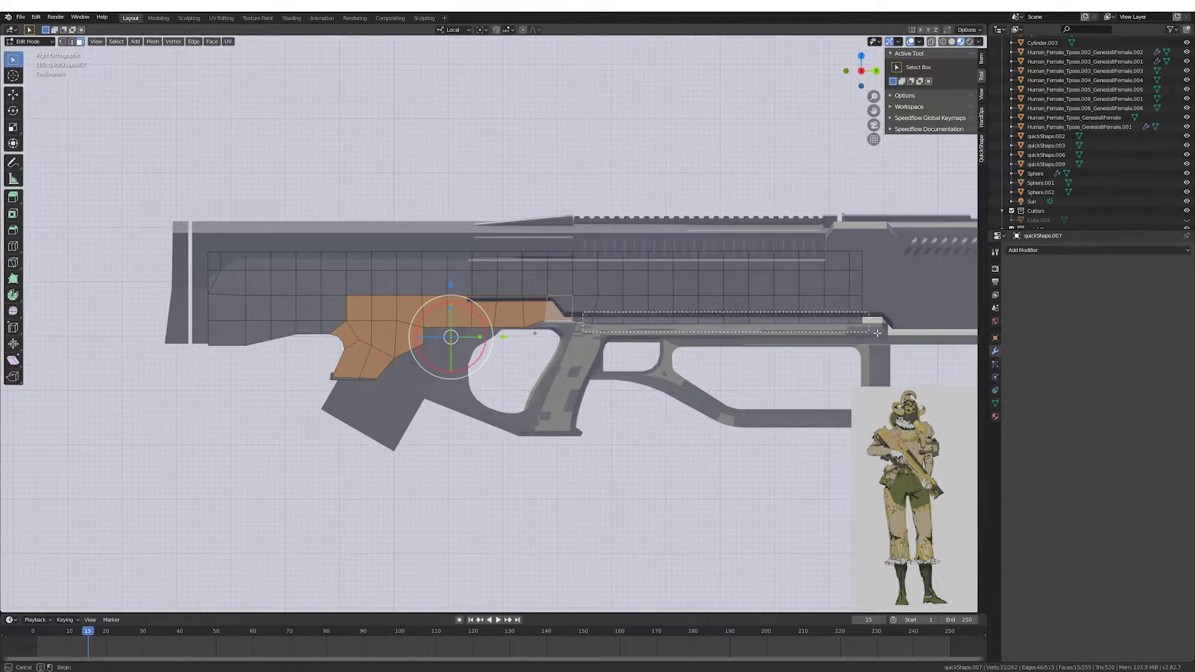
pyautogui.moveTo(789, 292); pyautogui.dragTo(623, 299, button='middle')
pyautogui.scroll(6, 563, 316)
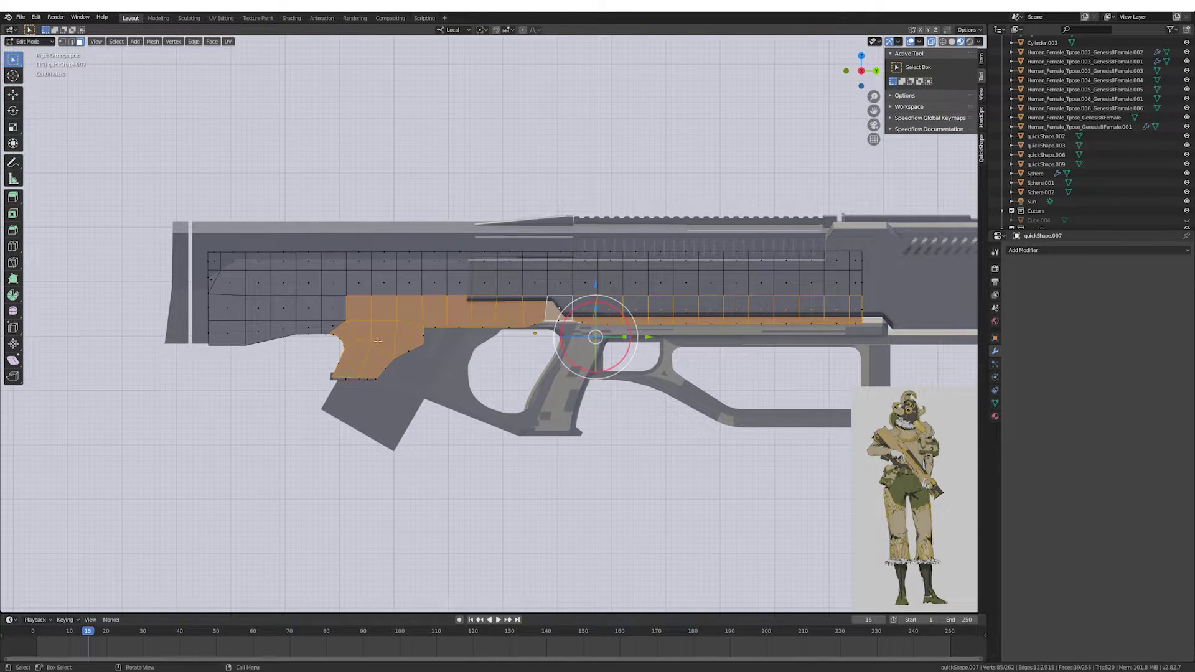
pyautogui.moveTo(424, 305); pyautogui.dragTo(859, 314)
pyautogui.moveTo(860, 315); pyautogui.dragTo(630, 309, button='middle')
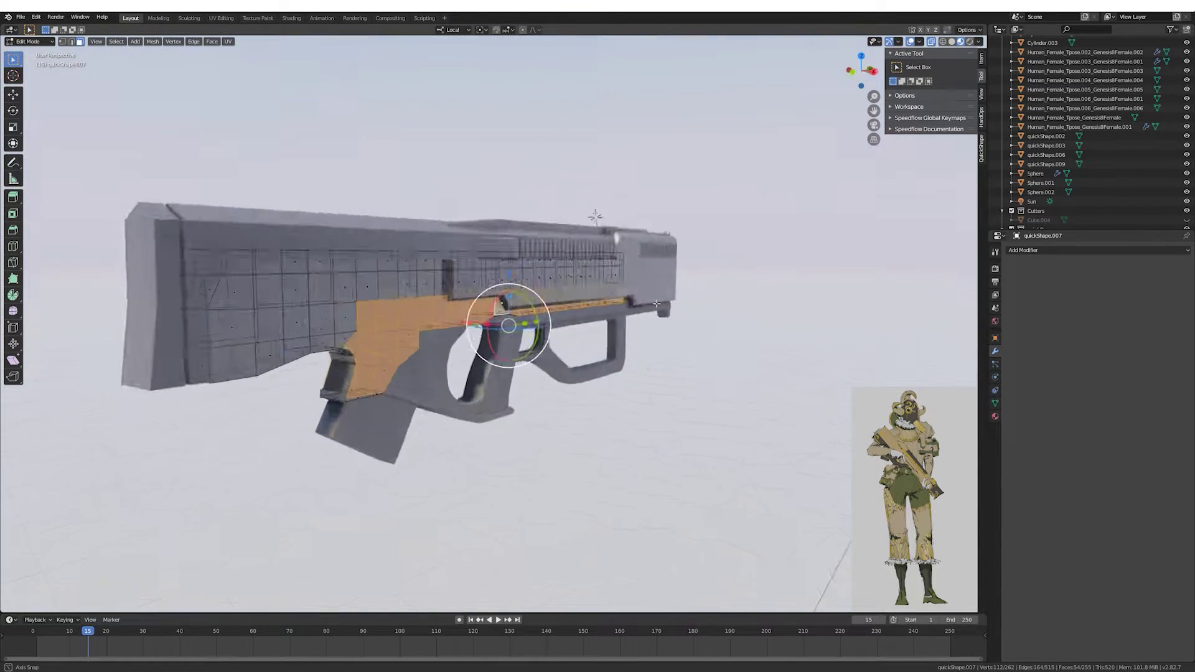
pyautogui.scroll(3, 625, 310)
pyautogui.click(573, 334)
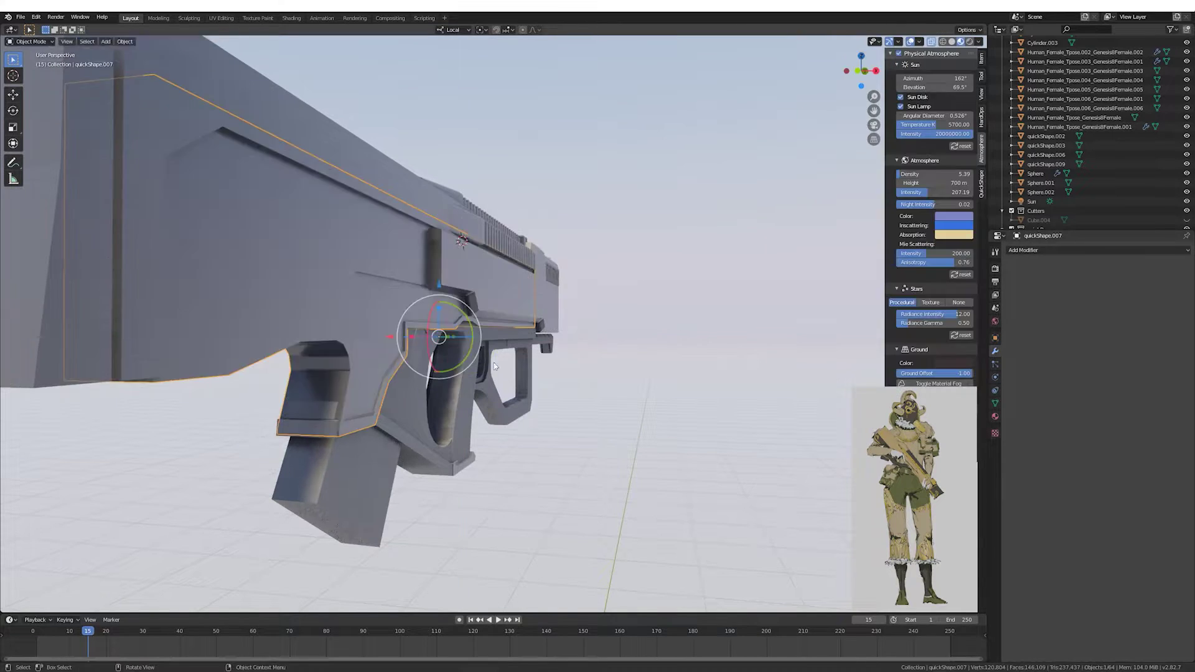
# Scale and move the inset grip faces, checking the result in right side view.
pyautogui.moveTo(573, 333); pyautogui.dragTo(567, 337, button='middle')
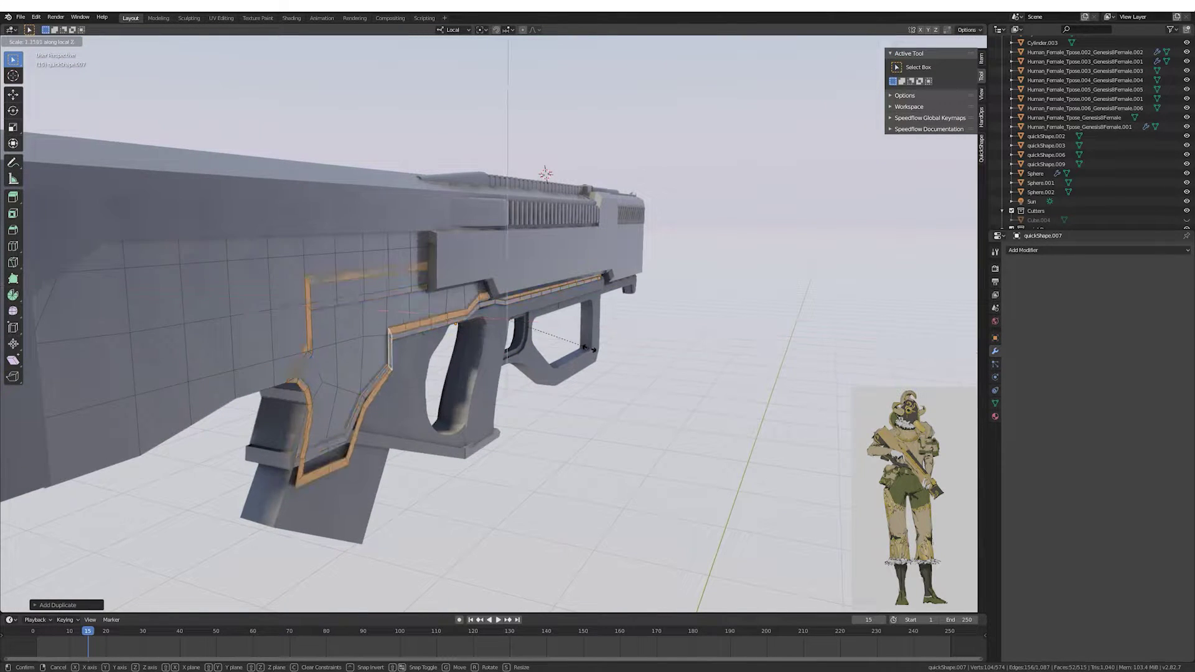
pyautogui.click(667, 347)
pyautogui.moveTo(666, 347)
pyautogui.mouseDown(button='middle')
pyautogui.moveTo(427, 361)
pyautogui.moveTo(554, 360)
pyautogui.mouseUp(button='middle')
pyautogui.press('g')
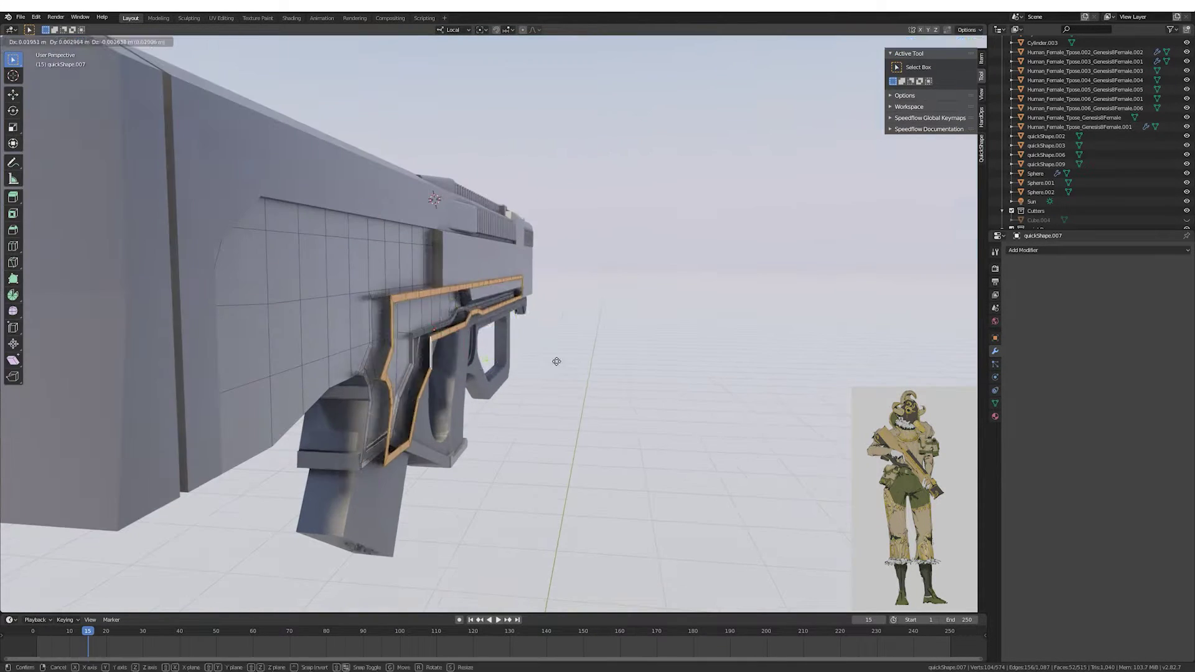
pyautogui.click(427, 335)
pyautogui.press('KP_3')
pyautogui.scroll(-3, 507, 334)
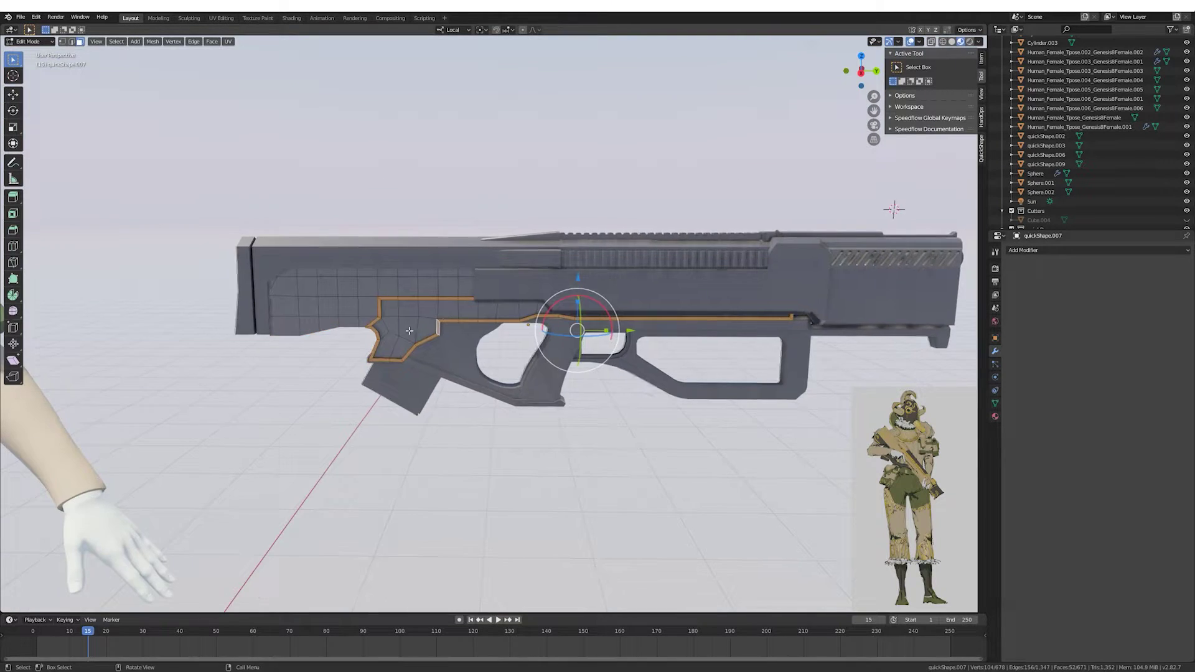
pyautogui.scroll(4, 444, 335)
# Duplicate six stock faces into a panel, hide them, and select the lower bevel loop.
pyautogui.click(444, 335)
pyautogui.keyDown('shift'); pyautogui.moveTo(540, 243); pyautogui.dragTo(647, 293); pyautogui.keyUp('shift')
pyautogui.scroll(2, 561, 254)
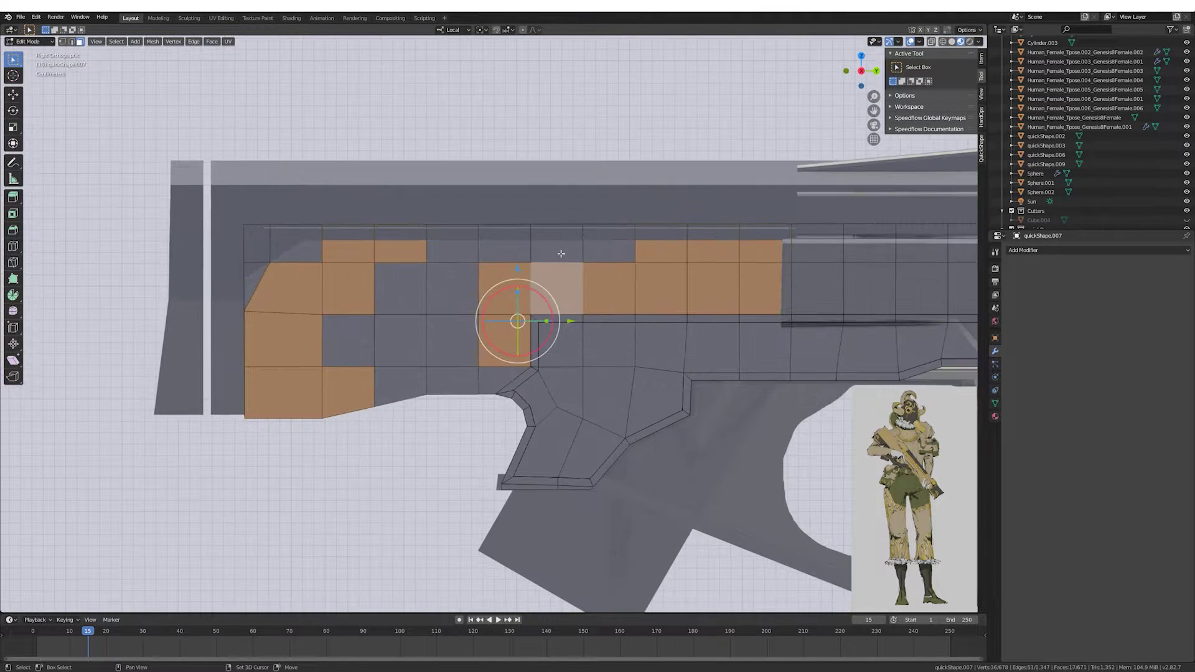
pyautogui.hotkey('shift', 'd')
pyautogui.rightClick(262, 238)
pyautogui.moveTo(262, 239)
pyautogui.mouseDown(button='middle')
pyautogui.moveTo(542, 322)
pyautogui.moveTo(507, 355)
pyautogui.mouseUp(button='middle')
pyautogui.click(551, 325)
pyautogui.scroll(2, 540, 378)
pyautogui.press('p')
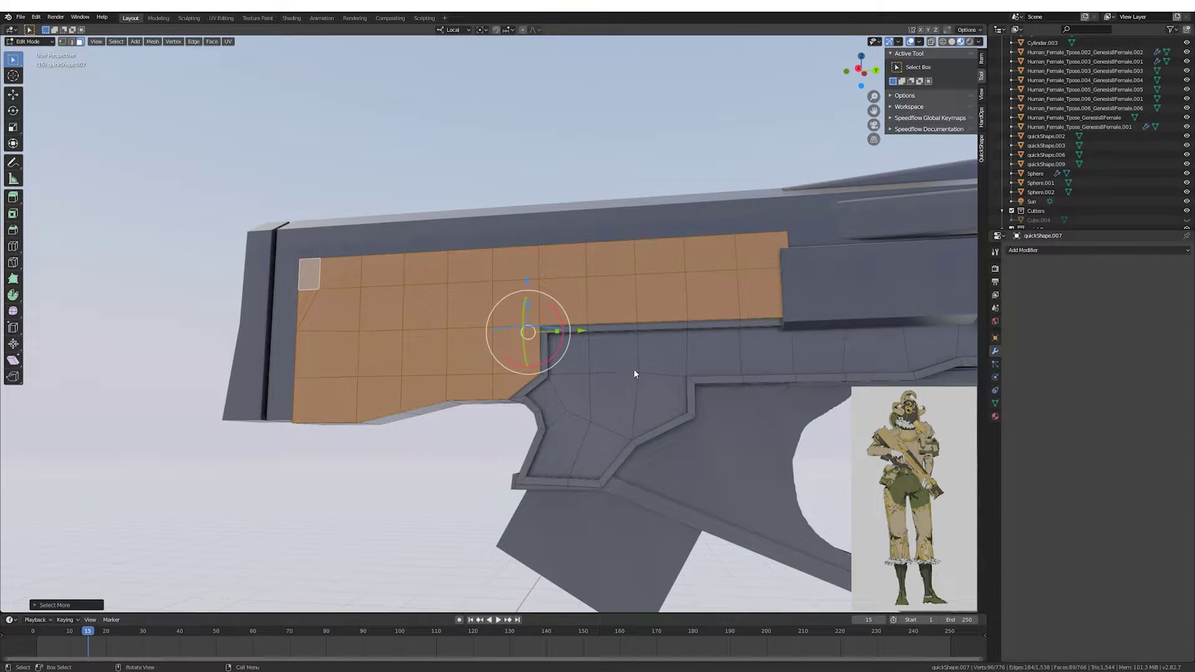
pyautogui.press('h')
pyautogui.keyDown('alt'); pyautogui.click(546, 372); pyautogui.keyUp('alt')
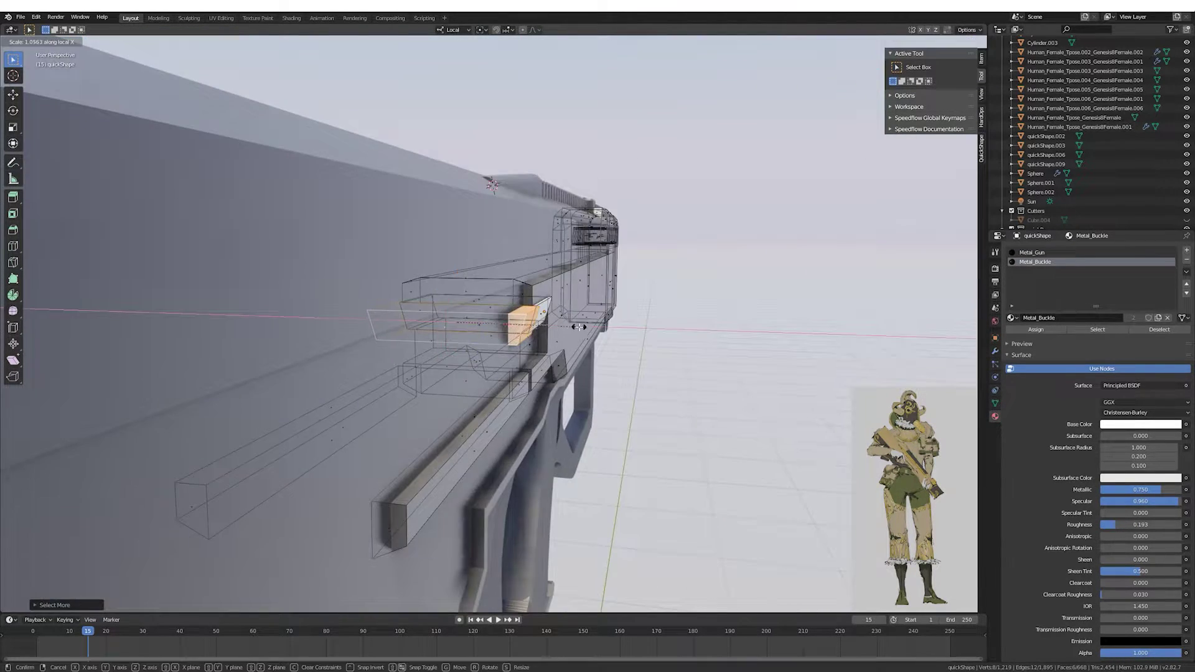
# In Right Ortho view, box-select the light insert faces and move them into the side slot.
pyautogui.moveTo(505, 335); pyautogui.dragTo(530, 362, button='middle')
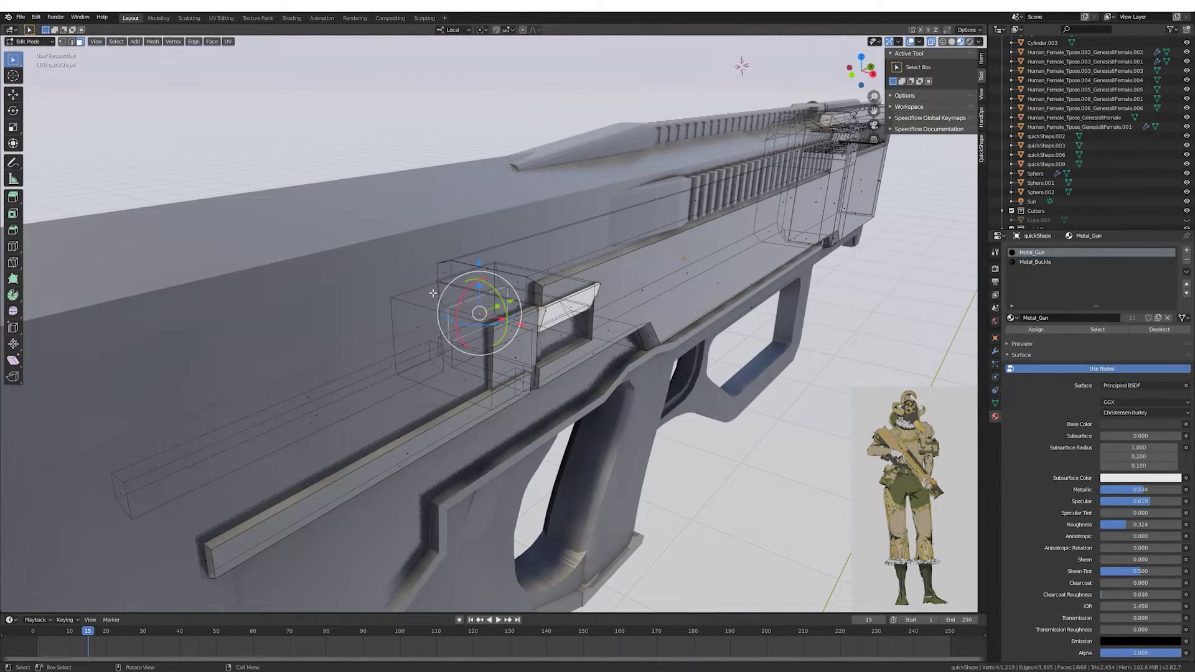
pyautogui.moveTo(578, 305); pyautogui.dragTo(470, 257, button='middle')
pyautogui.press('Tab')
pyautogui.press('KP_3')
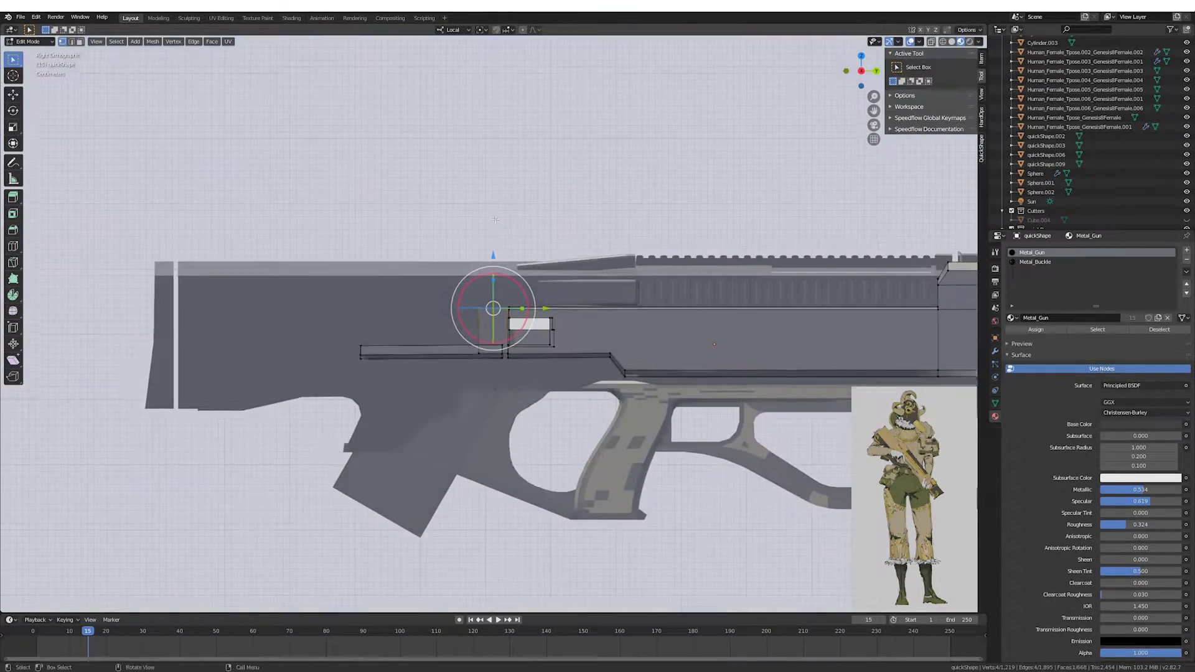
pyautogui.scroll(3, 507, 316)
pyautogui.moveTo(553, 247); pyautogui.dragTo(588, 369)
pyautogui.click(560, 365)
pyautogui.press('ctrl+KP_Add')
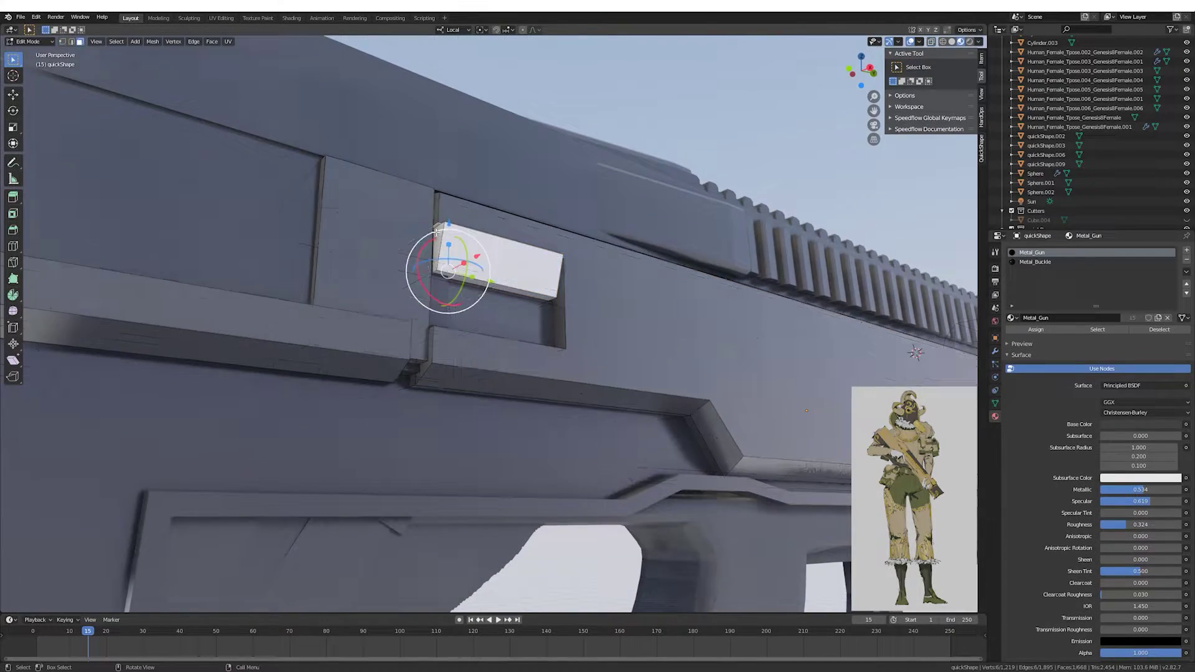
pyautogui.moveTo(636, 218); pyautogui.dragTo(451, 115, button='middle')
pyautogui.press('Tab')
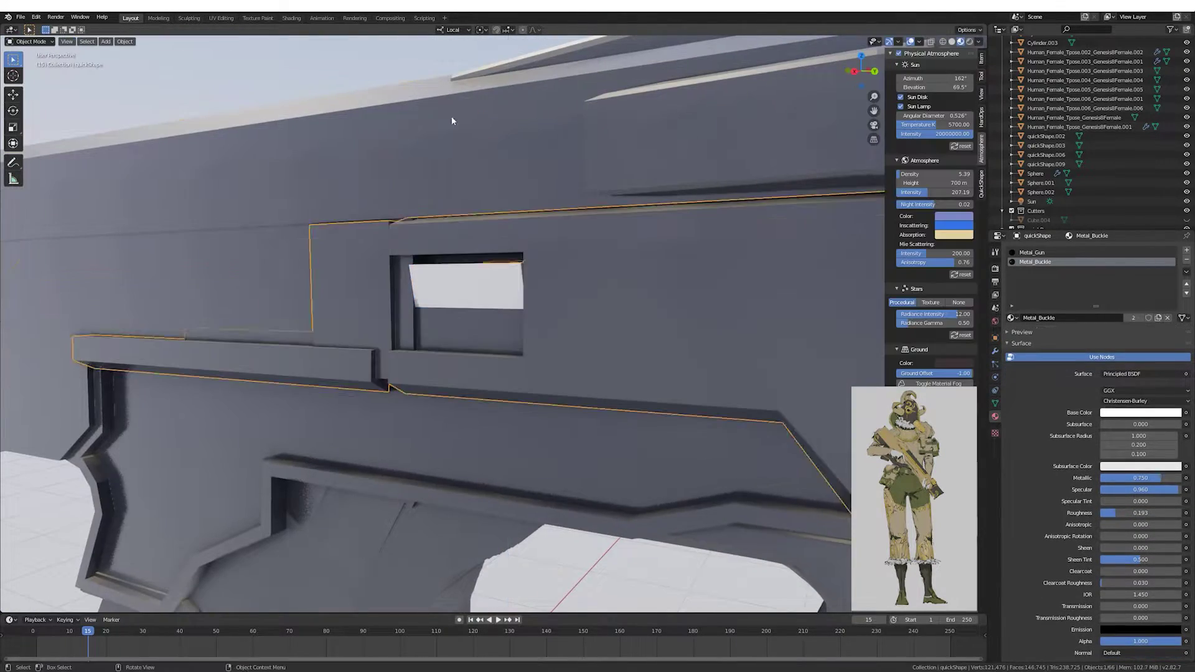
# Enter Edit Mode on the magazine and scale its bottom end geometry.
pyautogui.scroll(-5, 740, 293)
pyautogui.scroll(5, 488, 301)
pyautogui.scroll(-3, 488, 301)
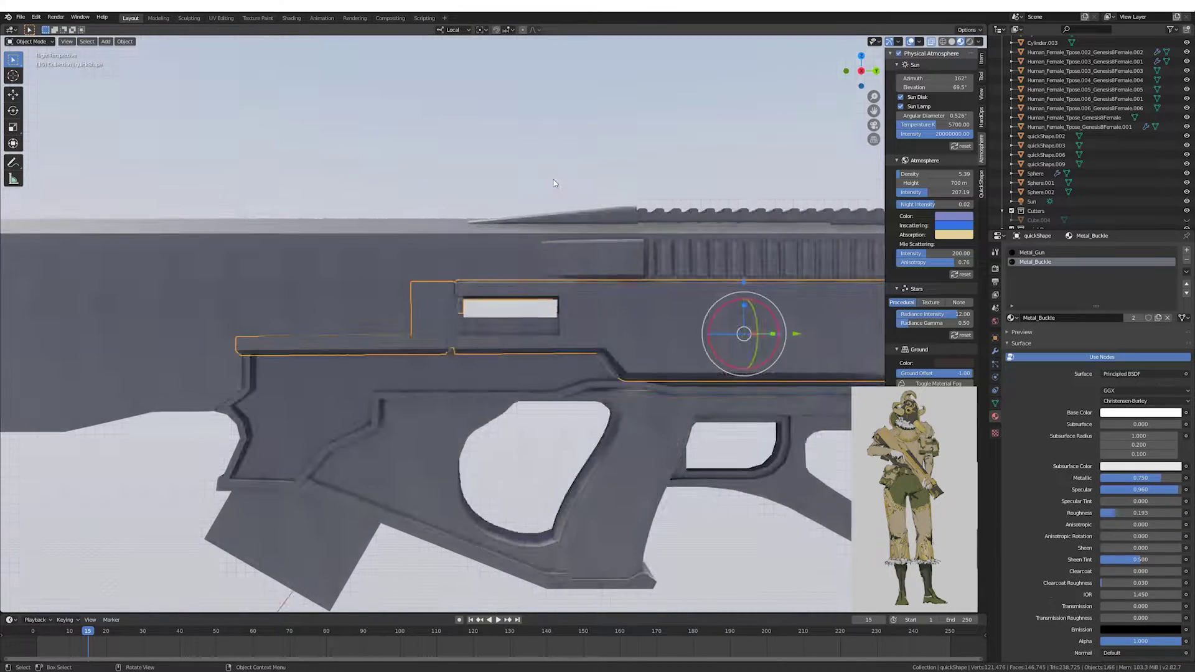
pyautogui.moveTo(487, 301)
pyautogui.mouseDown(button='middle')
pyautogui.moveTo(451, 341)
pyautogui.moveTo(457, 375)
pyautogui.moveTo(436, 373)
pyautogui.mouseUp(button='middle')
pyautogui.press('Tab')
pyautogui.scroll(3, 450, 341)
pyautogui.press('s')
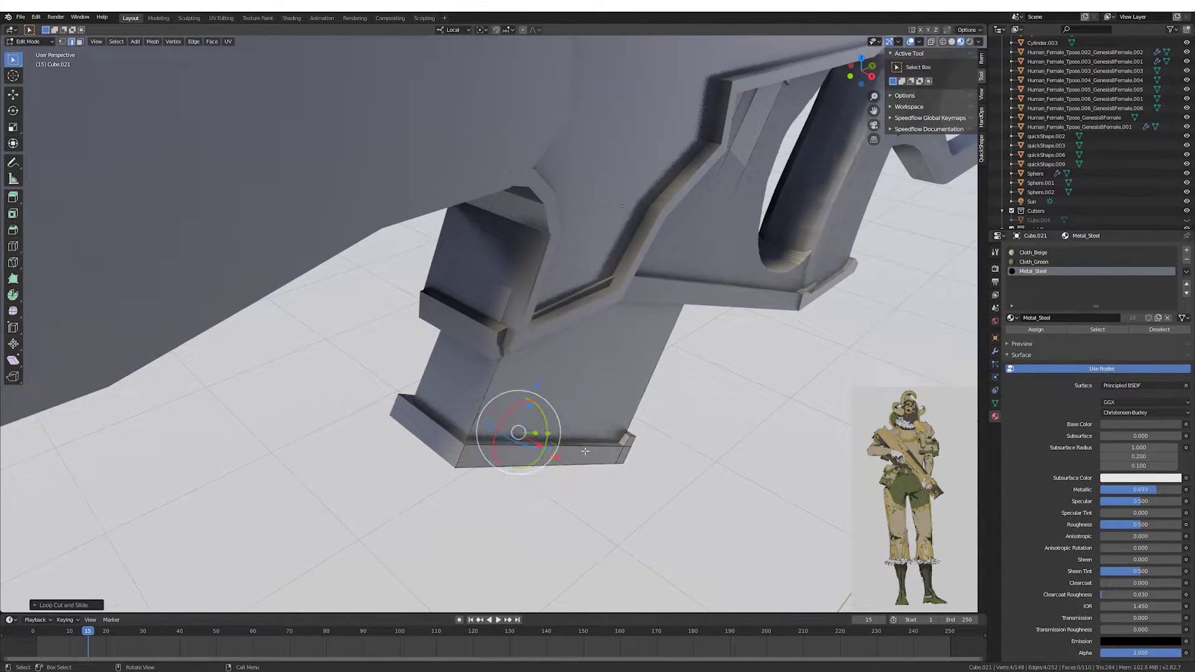
# With edge select and X-ray on, scale the magazine base edge loops along local X.
pyautogui.press('3')
pyautogui.moveTo(585, 450)
pyautogui.keyDown('alt'); pyautogui.mouseDown(button='middle')
pyautogui.moveTo(610, 462)
pyautogui.moveTo(580, 500)
pyautogui.mouseUp(button='middle'); pyautogui.keyUp('alt')
pyautogui.press('2')
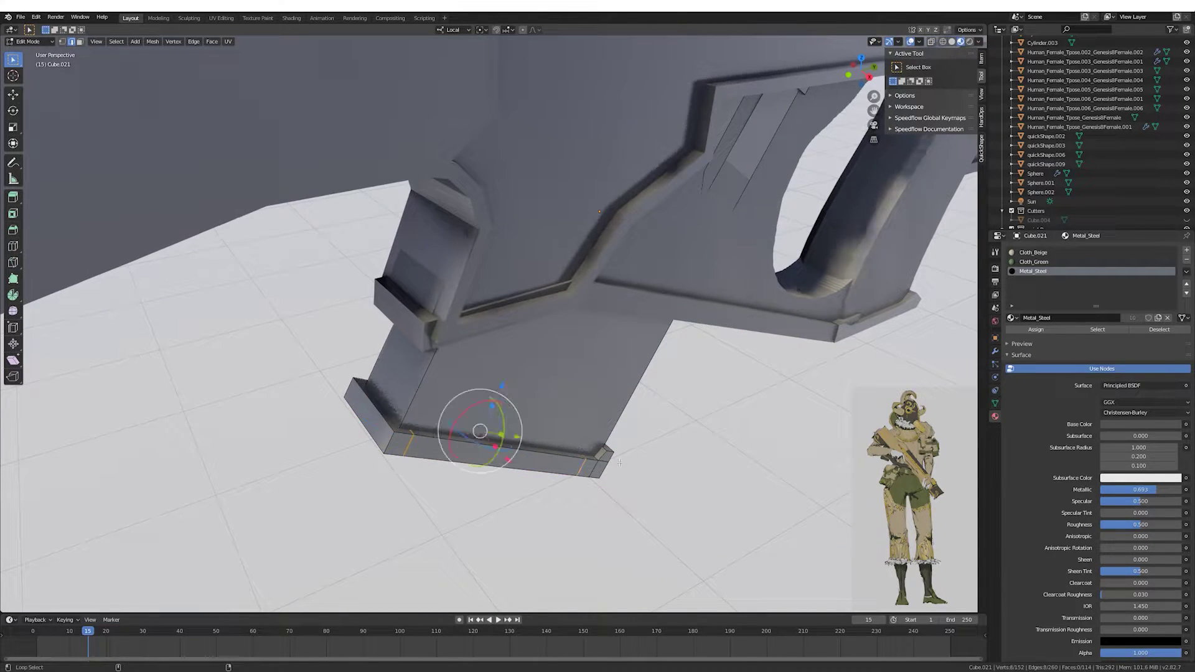
pyautogui.hotkey('alt', 'z')
pyautogui.moveTo(520, 461); pyautogui.dragTo(386, 334, button='middle')
pyautogui.press('s')
pyautogui.press('x')
pyautogui.press('x')
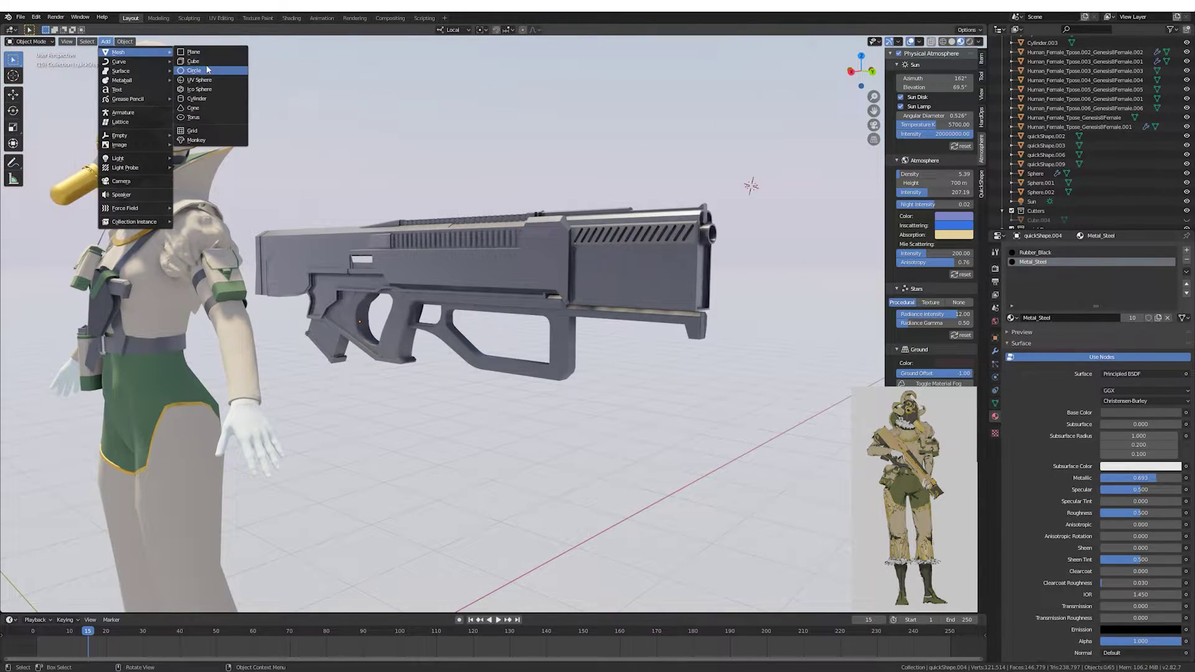
# Select the green cloth pouch and orbit to a close side view of it.
pyautogui.click(193, 61)
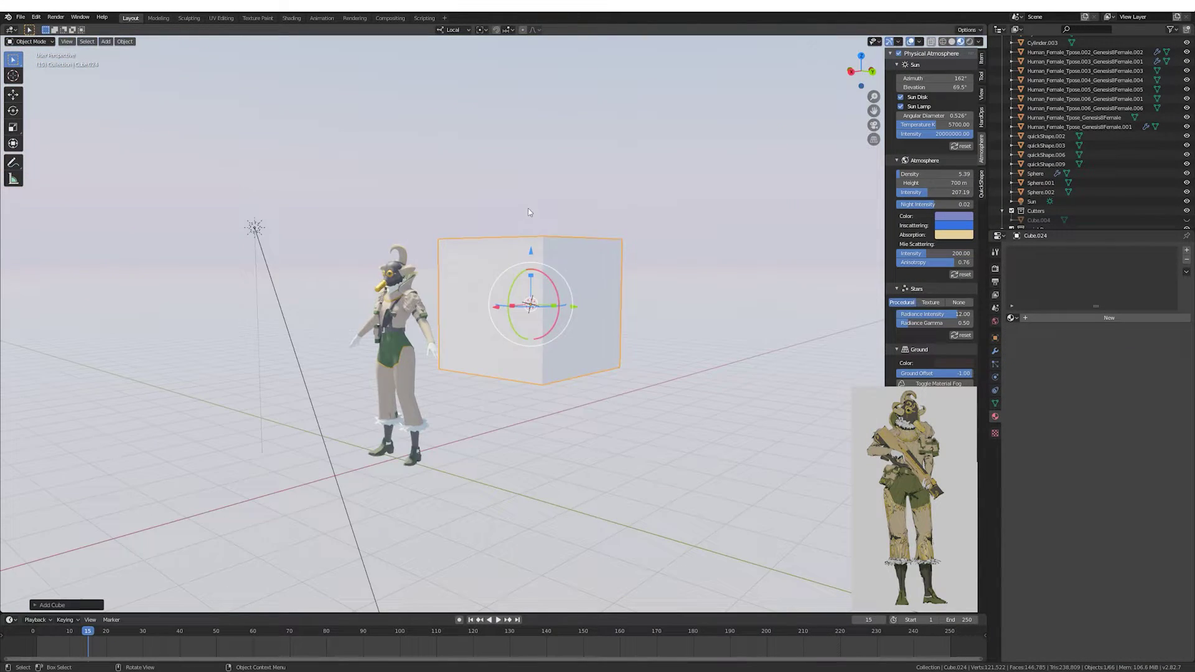
pyautogui.press('s')
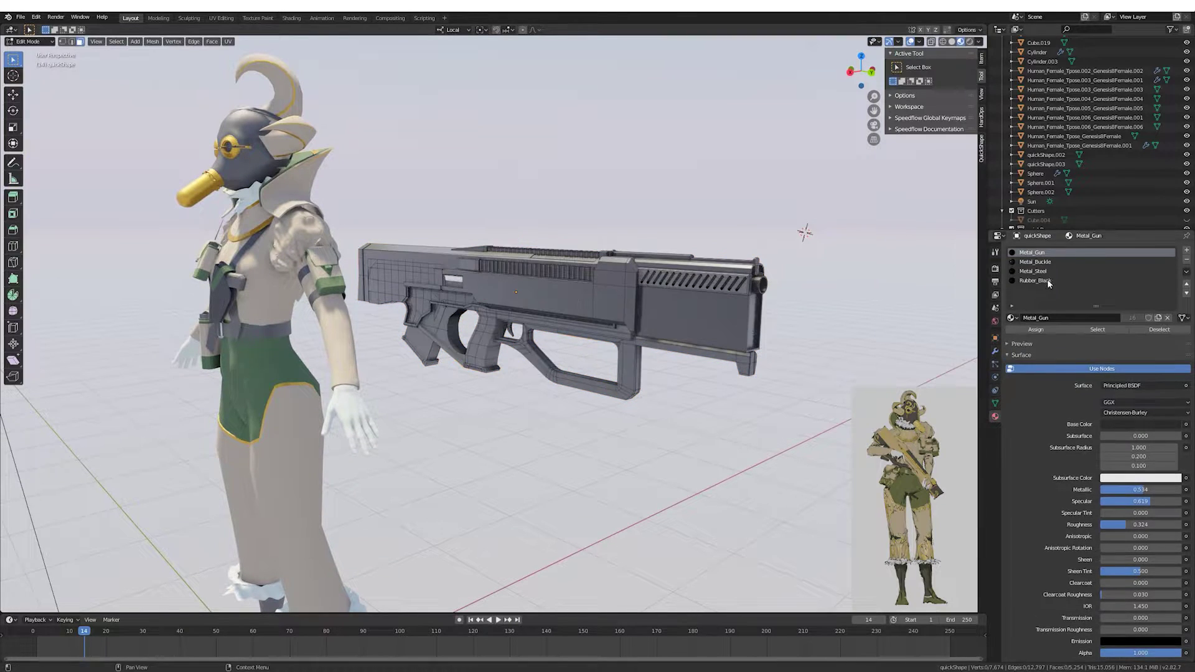
pyautogui.keyDown('ctrl'); pyautogui.click(408, 259); pyautogui.keyUp('ctrl')
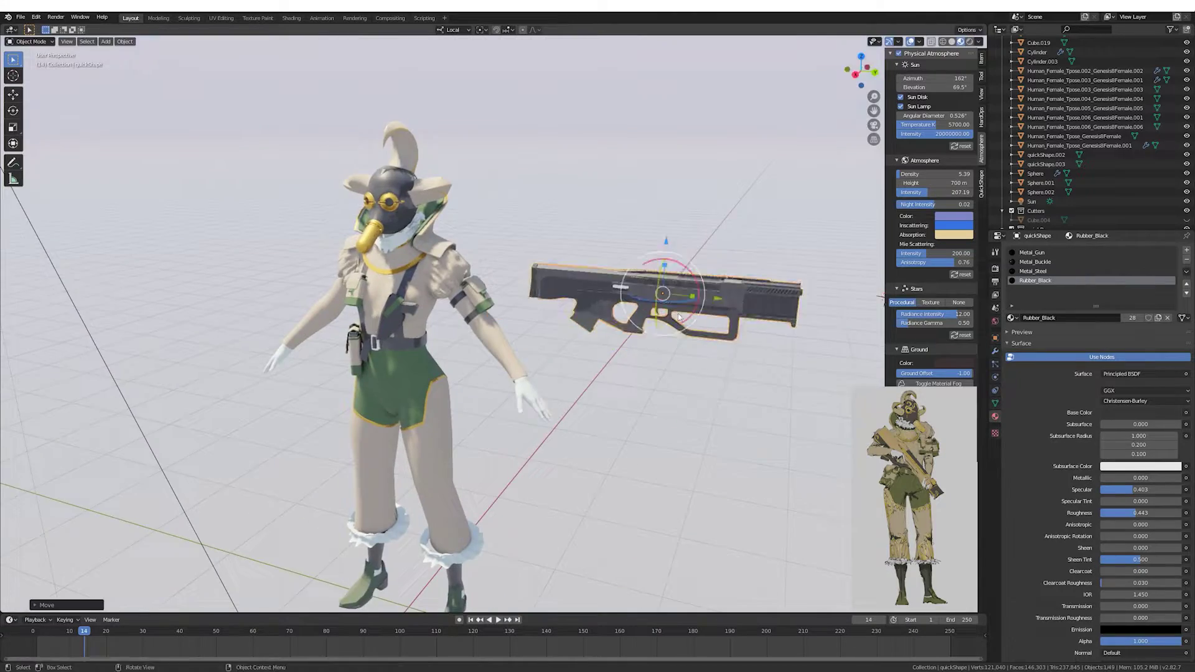
pyautogui.moveTo(595, 330)
pyautogui.mouseDown(button='middle')
pyautogui.moveTo(757, 301)
pyautogui.moveTo(591, 249)
pyautogui.mouseUp(button='middle')
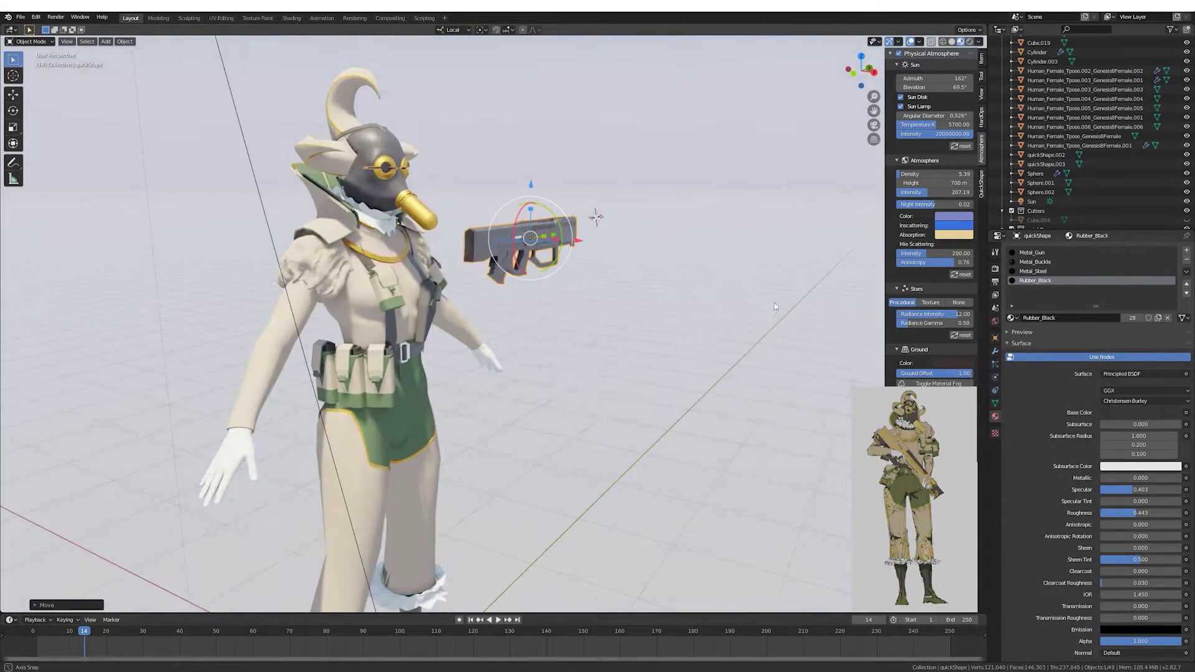
pyautogui.click(373, 292)
pyautogui.moveTo(374, 292); pyautogui.dragTo(539, 426, button='middle')
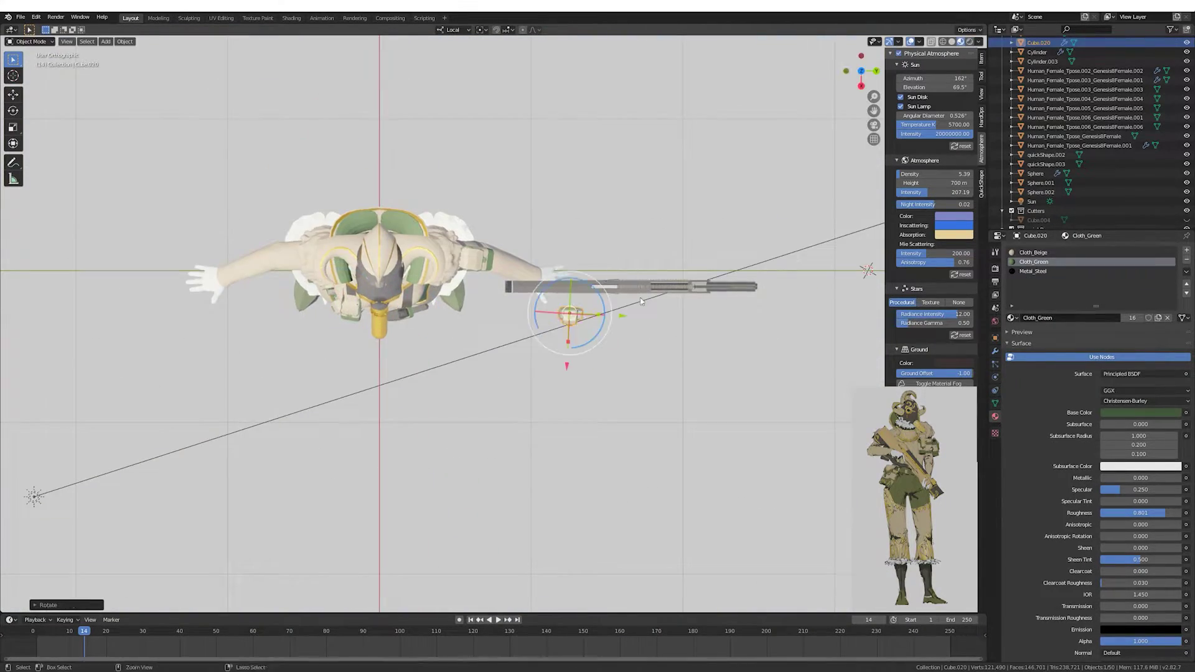
pyautogui.moveTo(641, 301)
pyautogui.mouseDown(button='middle')
pyautogui.moveTo(514, 298)
pyautogui.moveTo(492, 314)
pyautogui.mouseUp(button='middle')
# Slide the pouch along its local Y axis onto the belt at the hip.
pyautogui.click(488, 319)
pyautogui.press('Tab')
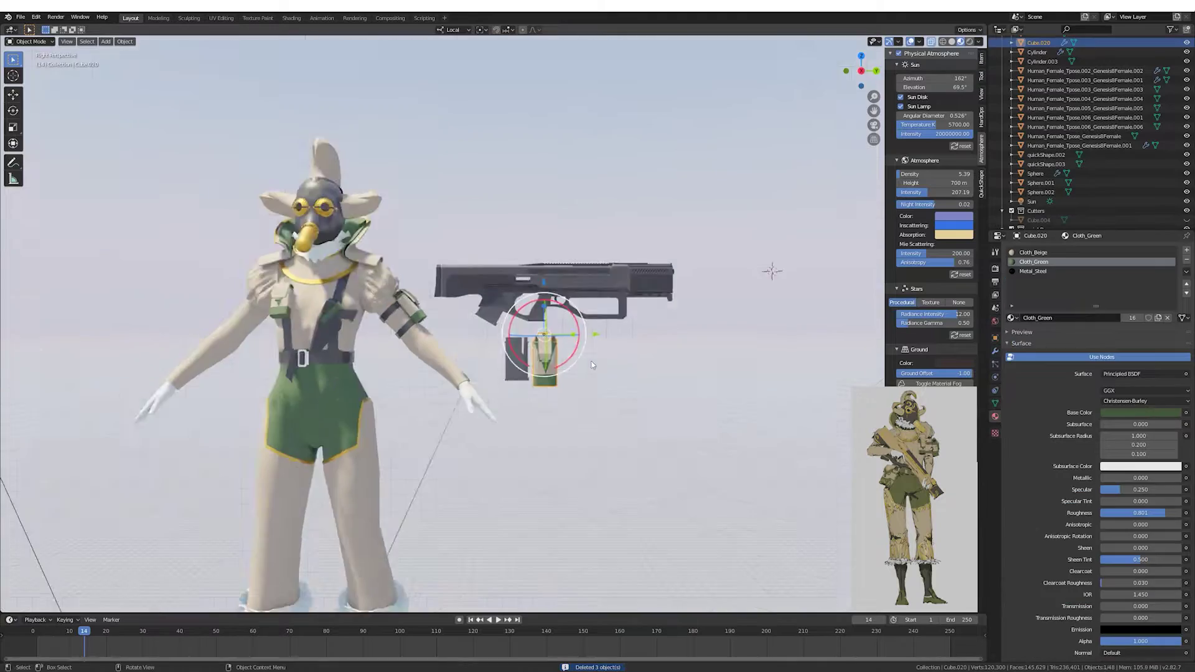
pyautogui.click(425, 260)
pyautogui.press('Tab')
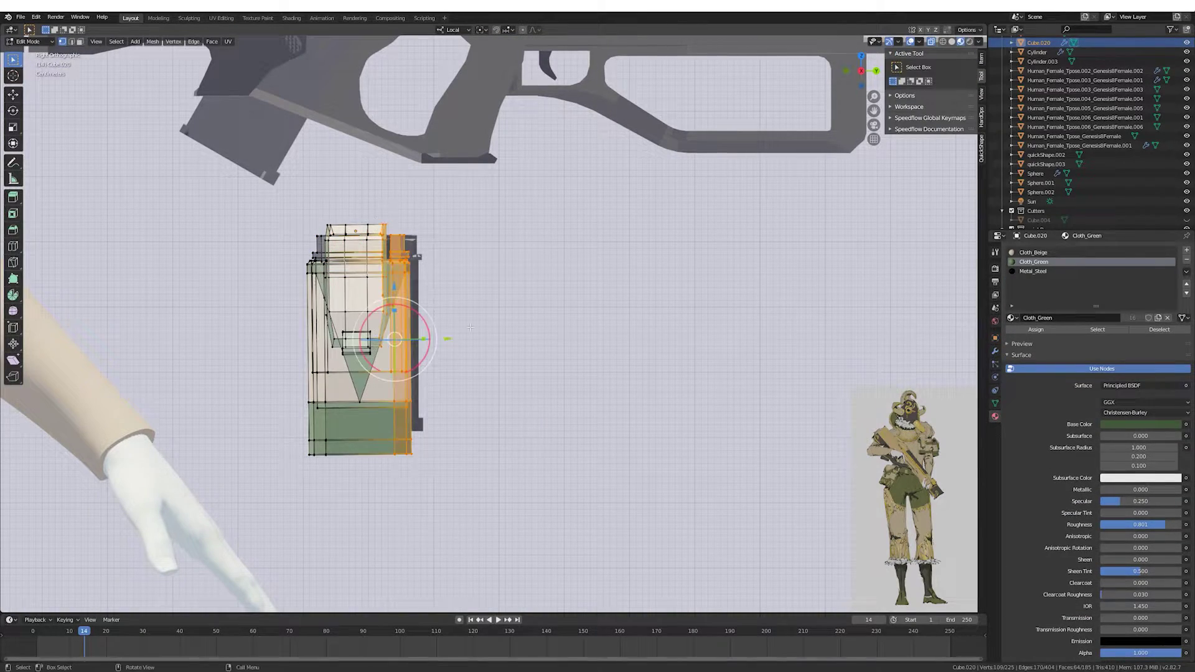
pyautogui.press('Tab')
pyautogui.press('Escape')
pyautogui.scroll(-5, 482, 230)
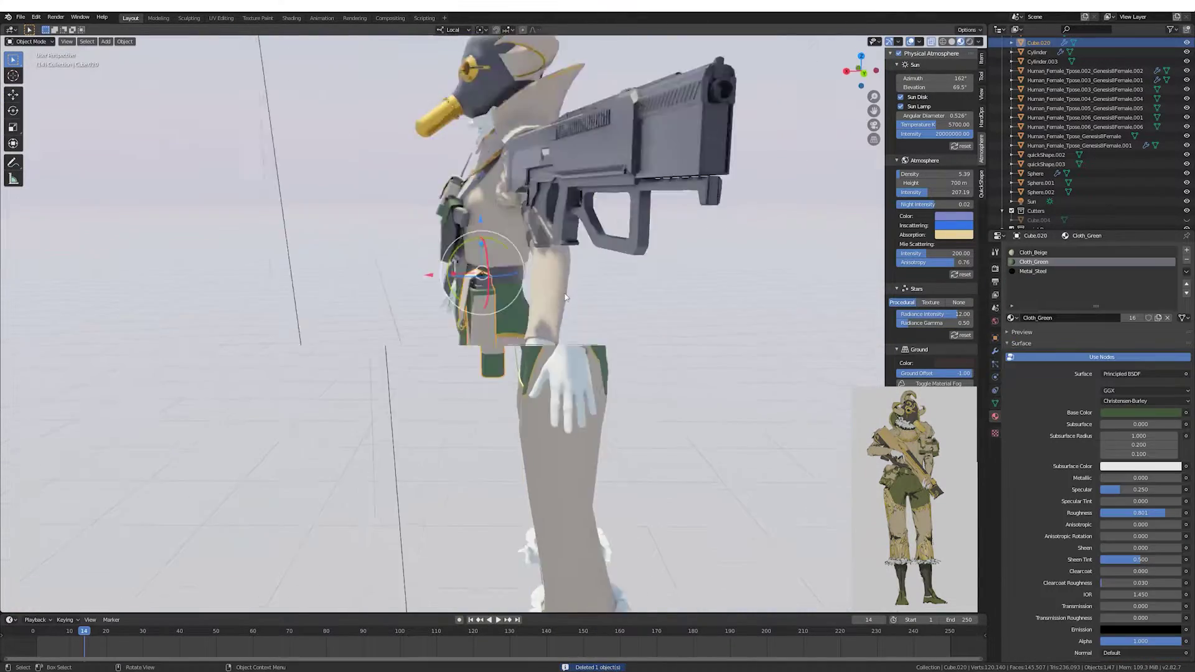
pyautogui.moveTo(483, 231)
pyautogui.mouseDown(button='middle')
pyautogui.moveTo(548, 367)
pyautogui.moveTo(604, 350)
pyautogui.moveTo(582, 339)
pyautogui.moveTo(522, 347)
pyautogui.moveTo(548, 355)
pyautogui.moveTo(436, 348)
pyautogui.moveTo(508, 359)
pyautogui.moveTo(601, 349)
pyautogui.moveTo(440, 339)
pyautogui.mouseUp(button='middle')
pyautogui.scroll(5, 547, 367)
pyautogui.press('g')
pyautogui.press('y')
pyautogui.press('y')
pyautogui.click(605, 350)
# Duplicate the pouch and shift the second pouch sideways along its local X axis.
pyautogui.hotkey('shift', 'd')
pyautogui.rightClick(522, 347)
pyautogui.press('g')
pyautogui.click(564, 360)
pyautogui.click(551, 355)
pyautogui.click(411, 348)
pyautogui.press('g')
pyautogui.press('x')
pyautogui.press('x')
pyautogui.click(508, 360)
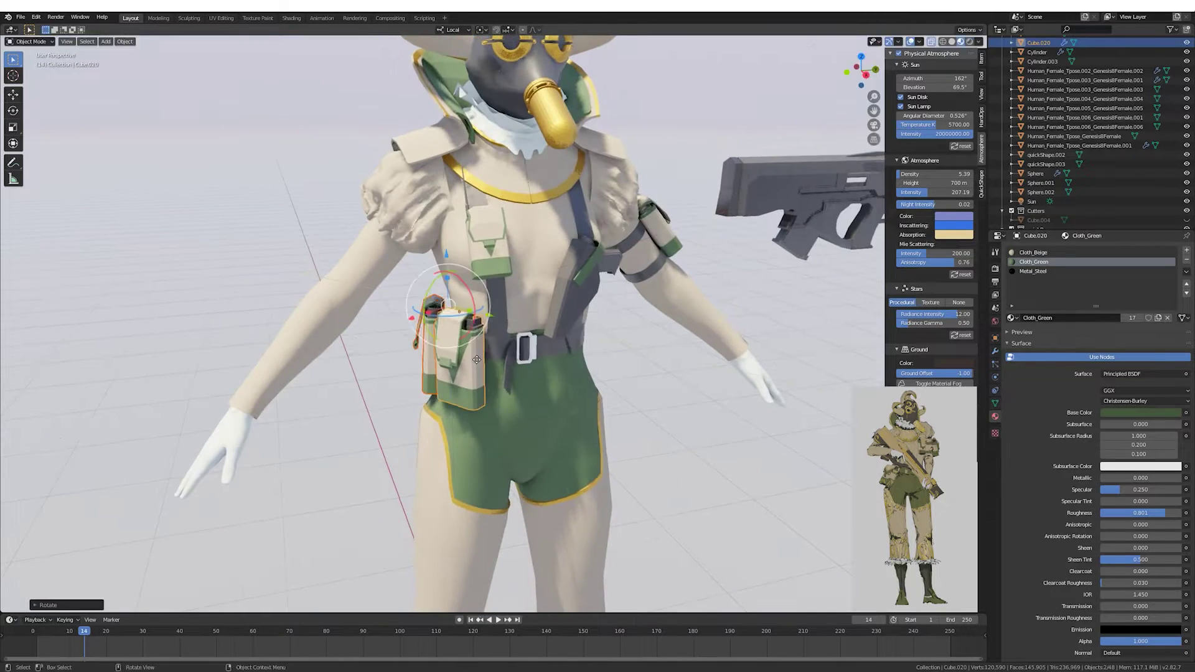
# Move the front pouch along local X and reposition the belt.
pyautogui.click(451, 340)
pyautogui.press('g')
pyautogui.press('x')
pyautogui.press('x')
pyautogui.scroll(3, 558, 343)
pyautogui.click(596, 338)
pyautogui.moveTo(595, 339); pyautogui.dragTo(481, 351, button='middle')
pyautogui.click(481, 351)
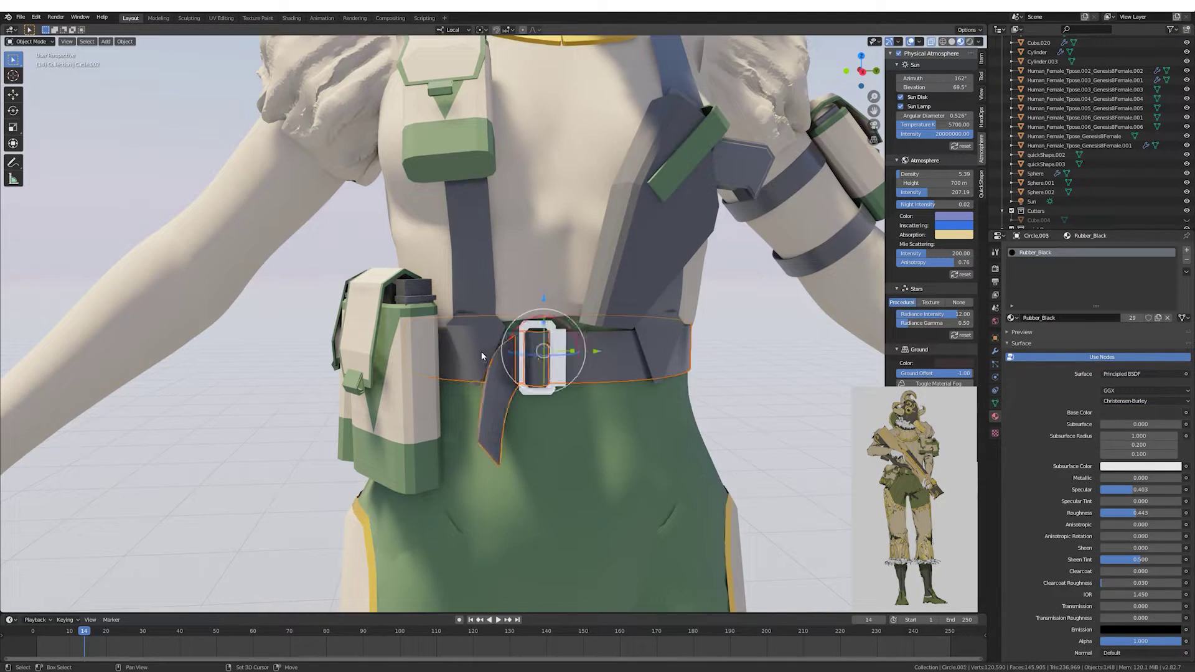
pyautogui.scroll(-4, 632, 341)
pyautogui.click(527, 257)
pyautogui.scroll(3, 529, 249)
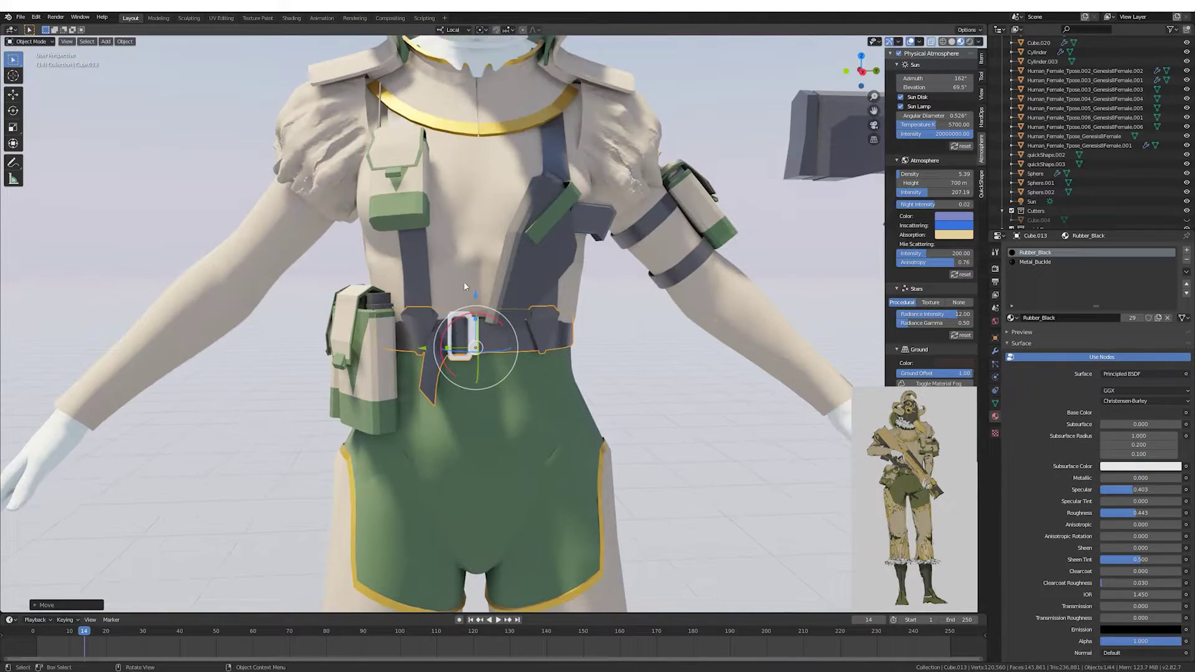
# Touch up the body, then move and tilt the back pouch to sit along the hip.
pyautogui.click(545, 201)
pyautogui.press('Tab')
pyautogui.click(545, 240)
pyautogui.press('Tab')
pyautogui.scroll(-4, 546, 240)
pyautogui.moveTo(574, 334); pyautogui.dragTo(469, 338, button='middle')
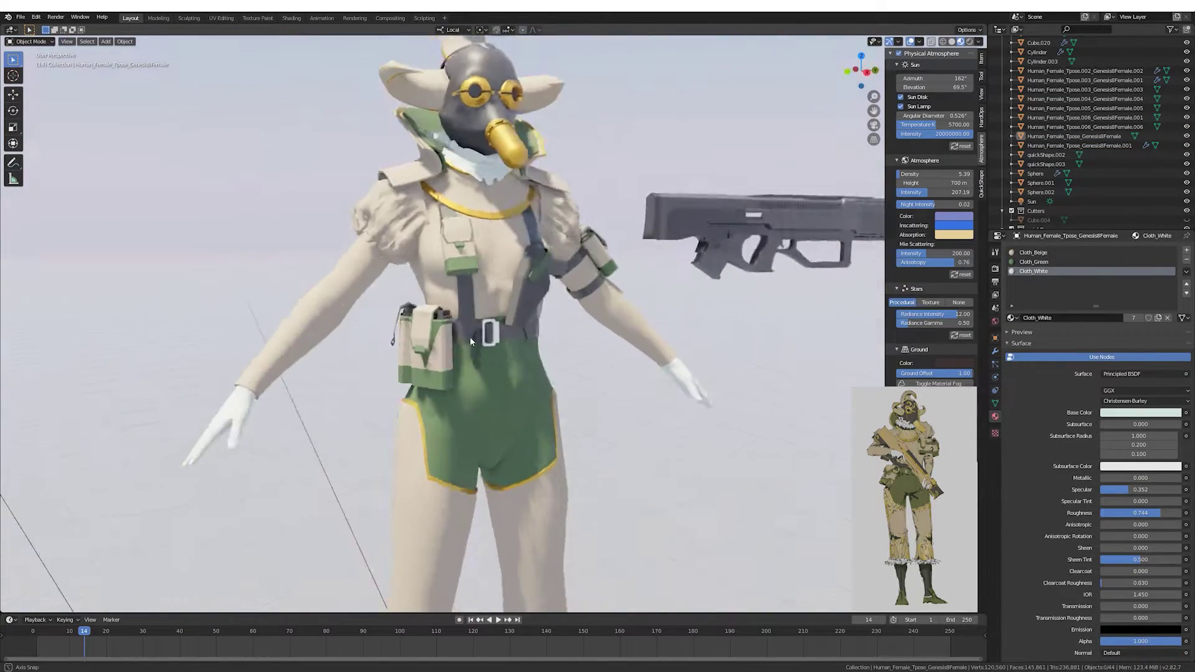
pyautogui.click(569, 343)
pyautogui.press('g')
pyautogui.press('x')
pyautogui.press('x')
pyautogui.press('Return')
pyautogui.press('r')
pyautogui.moveTo(598, 336)
pyautogui.mouseDown(button='middle')
pyautogui.moveTo(618, 325)
pyautogui.moveTo(436, 337)
pyautogui.mouseUp(button='middle')
pyautogui.click(611, 328)
# Duplicate the front pouch and rotate the copy 180° in top view onto the opposite hip.
pyautogui.click(418, 343)
pyautogui.scroll(2, 566, 368)
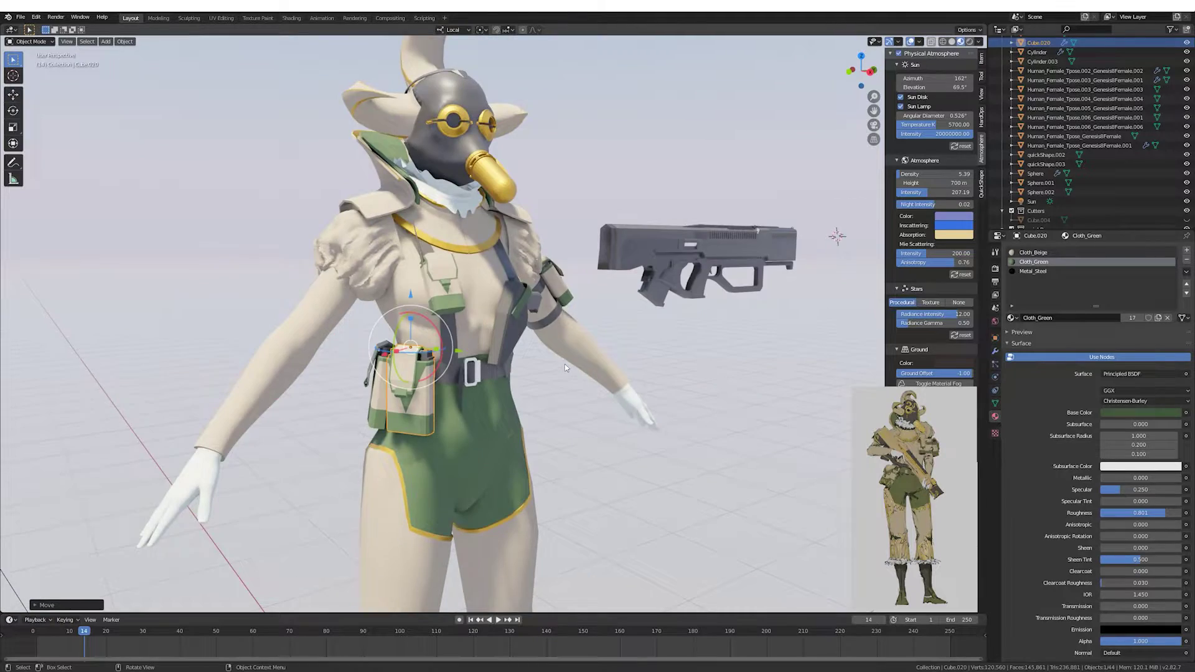
pyautogui.moveTo(565, 368)
pyautogui.mouseDown(button='middle')
pyautogui.moveTo(451, 364)
pyautogui.moveTo(568, 363)
pyautogui.mouseUp(button='middle')
pyautogui.press('KP_7')
pyautogui.hotkey('shift', 'd')
pyautogui.press('r')
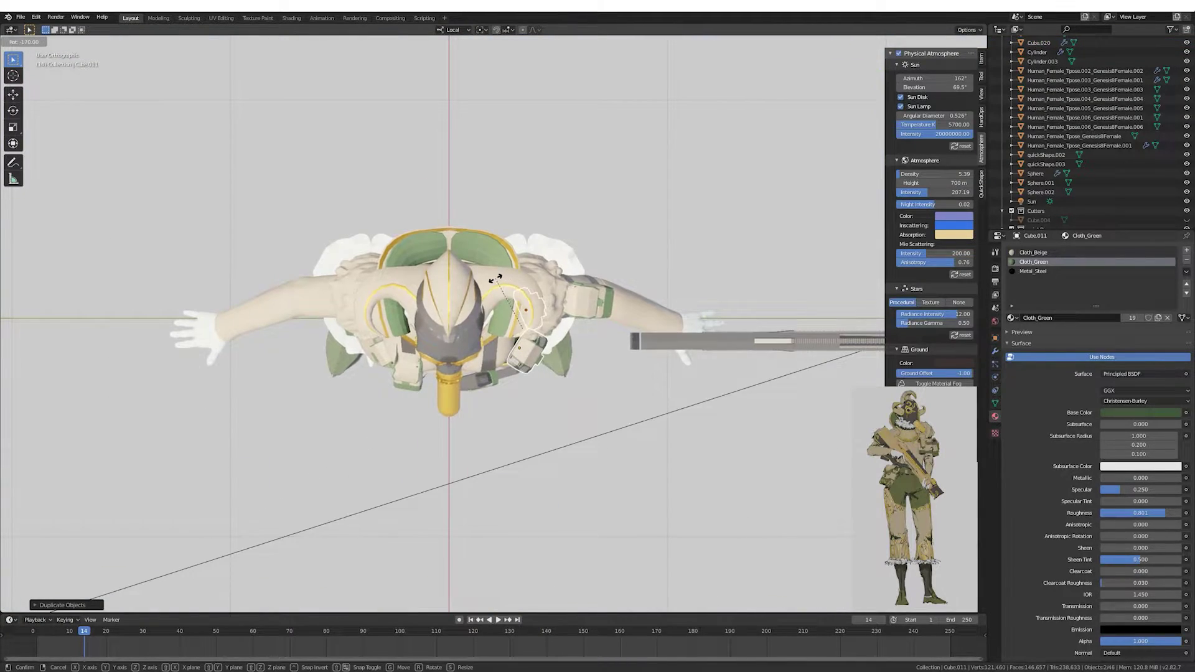
pyautogui.click(497, 279)
pyautogui.moveTo(496, 278)
pyautogui.mouseDown(button='middle')
pyautogui.moveTo(540, 313)
pyautogui.moveTo(319, 305)
pyautogui.moveTo(598, 277)
pyautogui.mouseUp(button='middle')
pyautogui.scroll(1, 540, 313)
pyautogui.scroll(2, 578, 270)
pyautogui.scroll(-2, 579, 274)
# Frame the rifle in edit mode in right side view and move the trigger-guard faces.
pyautogui.click(598, 274)
pyautogui.press('Tab')
pyautogui.press('KP_Decimal')
pyautogui.press('KP_3')
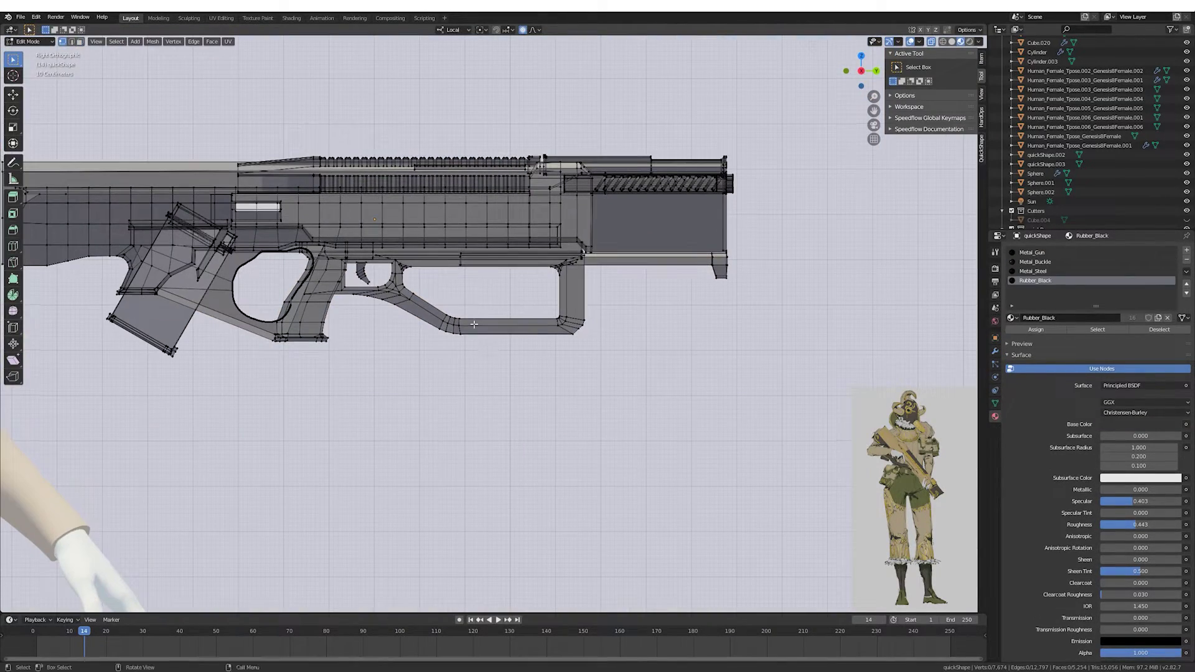
pyautogui.scroll(2, 523, 312)
pyautogui.scroll(-2, 523, 311)
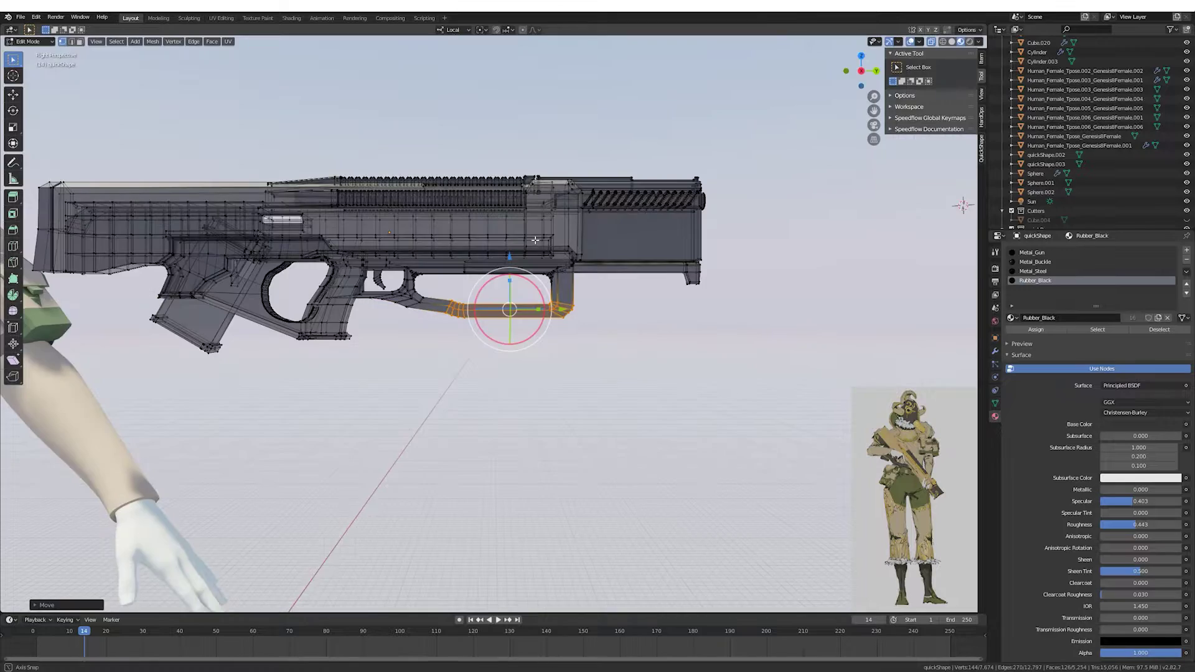
pyautogui.scroll(2, 538, 261)
pyautogui.press('g')
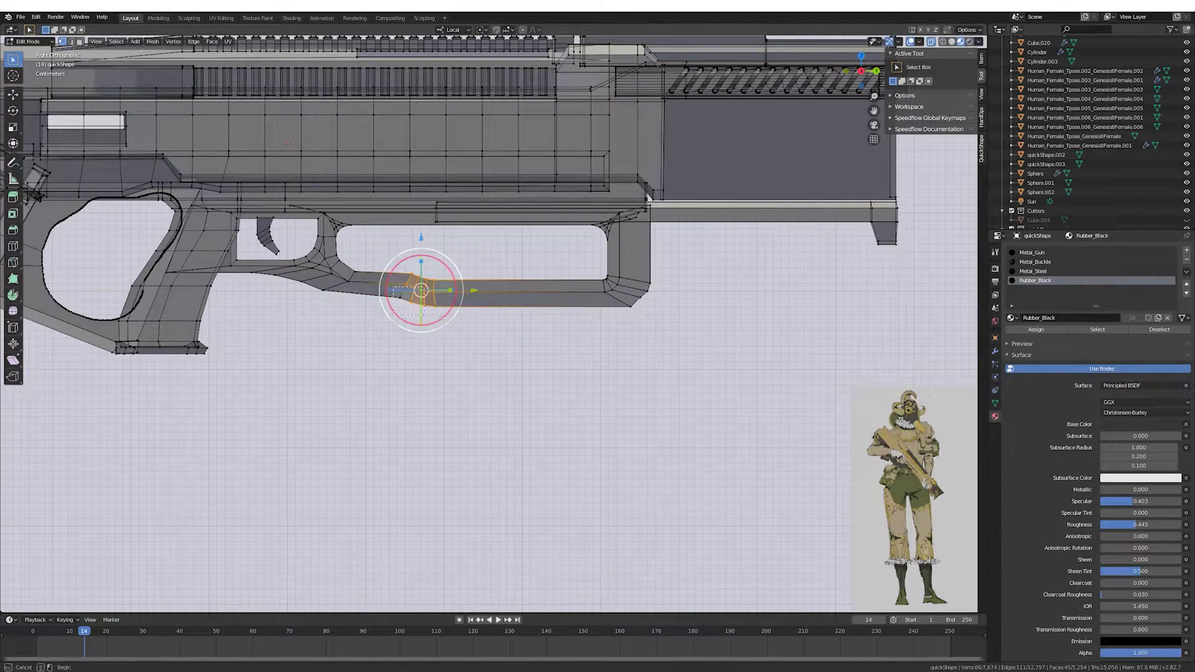
pyautogui.scroll(-3, 442, 318)
# Cancel the trigger-guard move and return the rifle to object mode.
pyautogui.moveTo(436, 314)
pyautogui.mouseDown(button='middle')
pyautogui.moveTo(325, 319)
pyautogui.moveTo(399, 312)
pyautogui.mouseUp(button='middle')
pyautogui.press('KP_3')
pyautogui.scroll(3, 399, 312)
pyautogui.press('Escape')
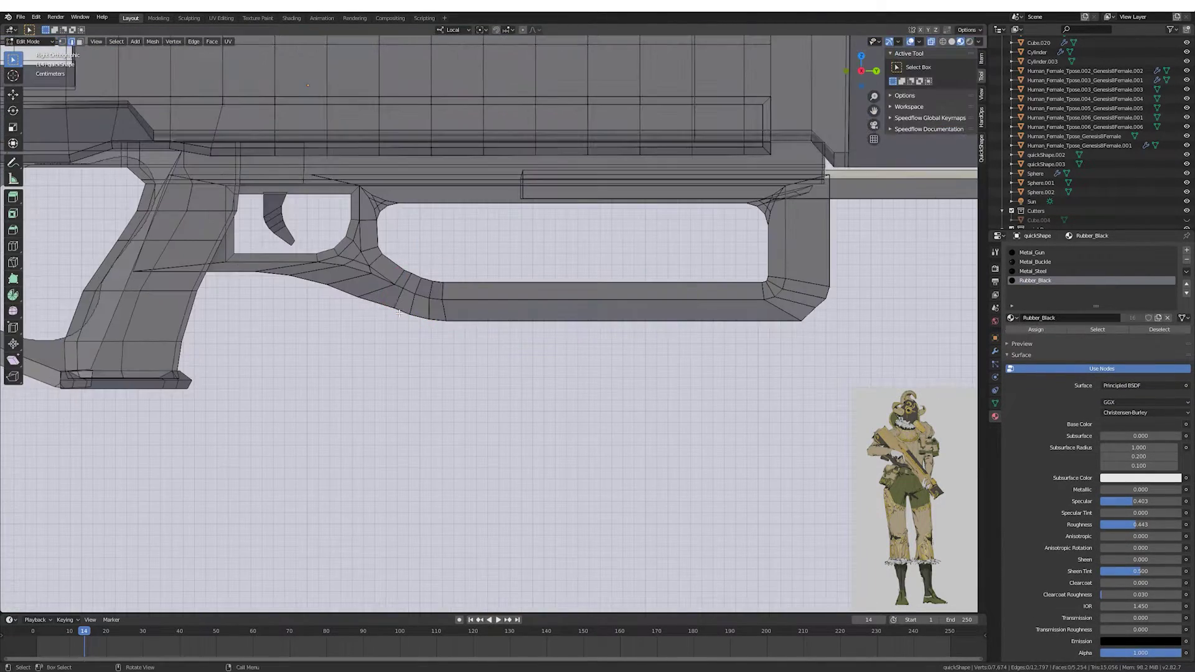
pyautogui.click(523, 358)
pyautogui.scroll(-3, 523, 359)
pyautogui.moveTo(523, 359)
pyautogui.mouseDown(button='middle')
pyautogui.moveTo(436, 280)
pyautogui.moveTo(504, 294)
pyautogui.moveTo(646, 415)
pyautogui.mouseUp(button='middle')
pyautogui.press('Tab')
pyautogui.press('Tab')
# Box-select faces around the trigger-guard opening and view them in perspective.
pyautogui.scroll(2, 646, 415)
pyautogui.press('b')
pyautogui.scroll(2, 574, 370)
pyautogui.scroll(2, 332, 340)
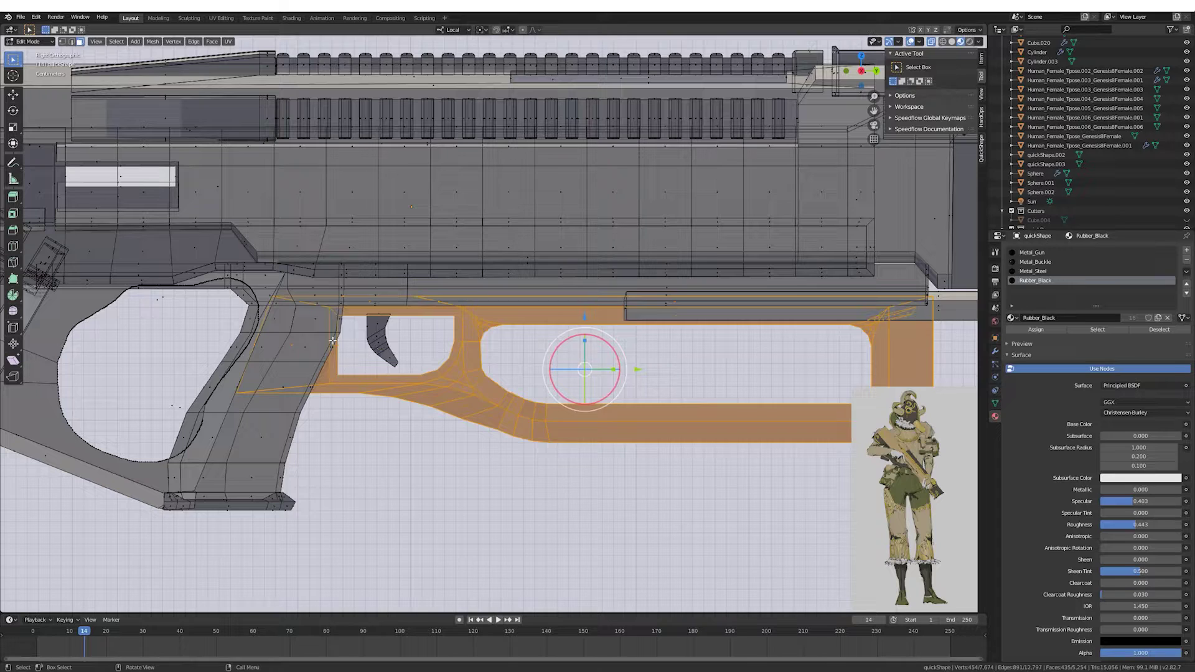
pyautogui.moveTo(461, 336); pyautogui.dragTo(458, 319)
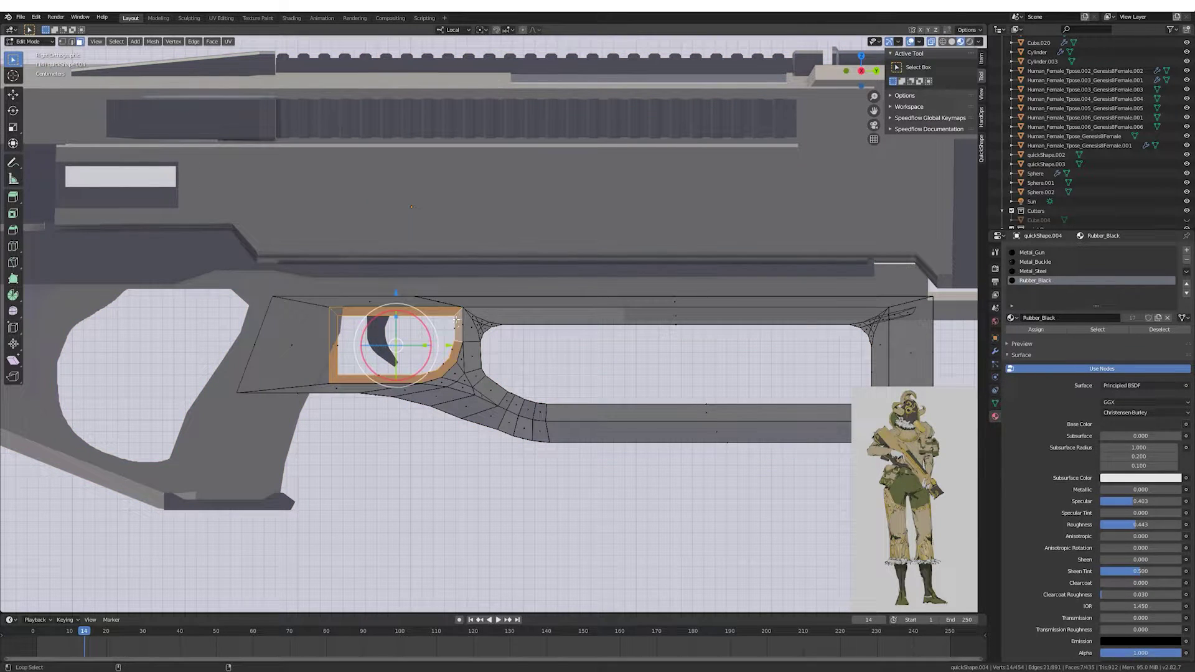
pyautogui.moveTo(456, 320)
pyautogui.mouseDown(button='middle')
pyautogui.moveTo(434, 350)
pyautogui.moveTo(405, 324)
pyautogui.moveTo(436, 286)
pyautogui.mouseUp(button='middle')
pyautogui.press('Tab')
pyautogui.press('Tab')
# Select the part under the rifle, undo that selection, and return to right orthographic view.
pyautogui.moveTo(490, 451); pyautogui.dragTo(433, 292)
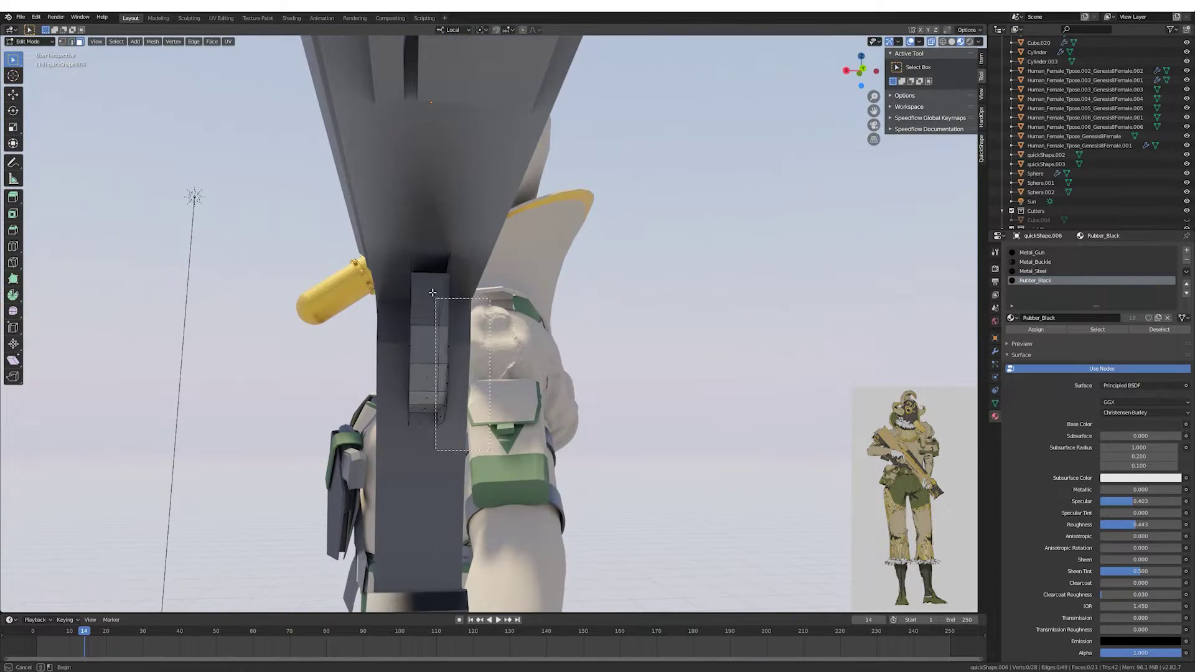
pyautogui.moveTo(433, 293)
pyautogui.mouseDown(button='middle')
pyautogui.moveTo(483, 320)
pyautogui.moveTo(531, 313)
pyautogui.mouseUp(button='middle')
pyautogui.press('ctrl+KP_1')
pyautogui.hotkey('ctrl', 'z')
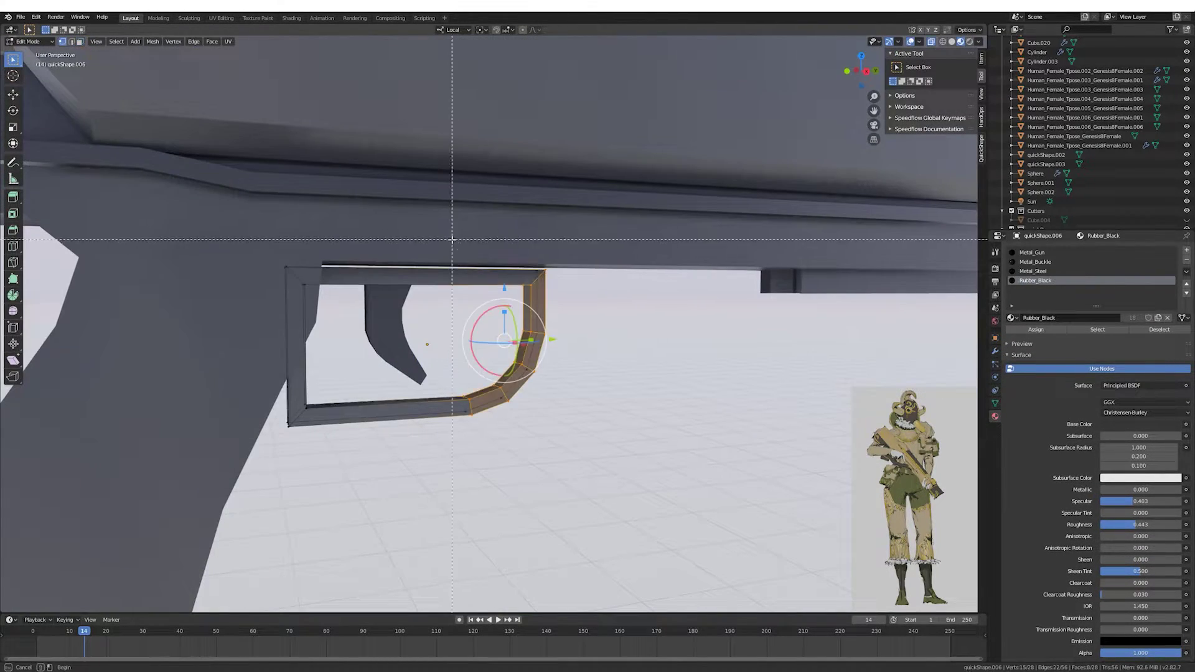
pyautogui.press('KP_3')
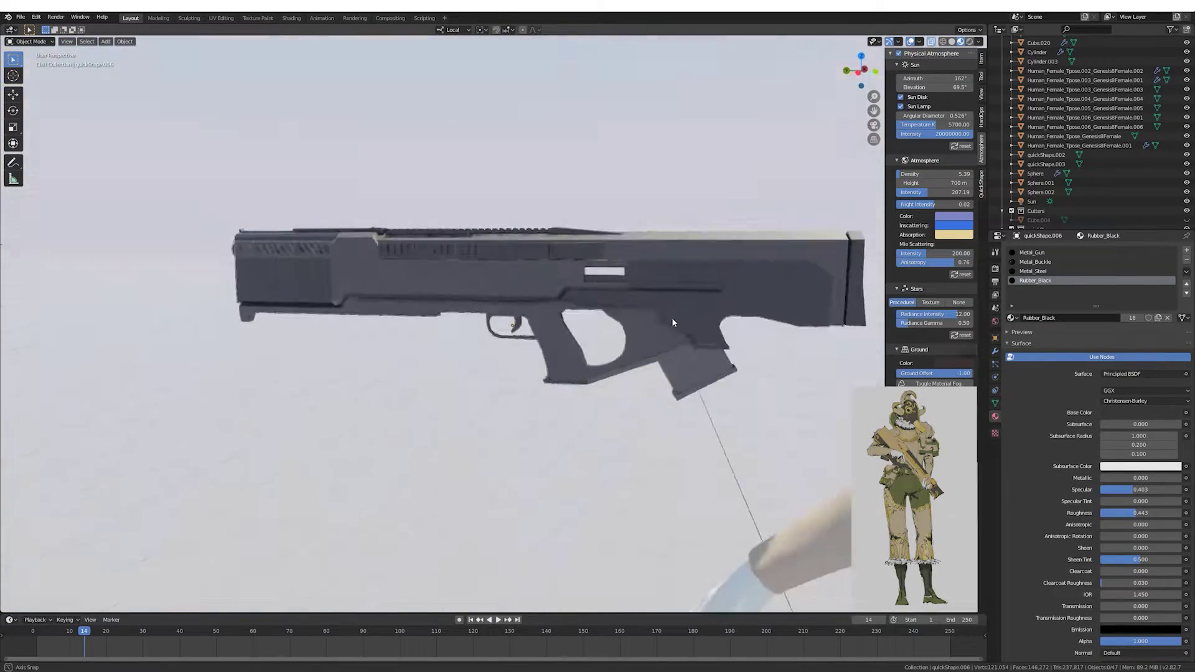
pyautogui.press('KP_3')
# Shrink the new cube and check its placement against the rifle from side and back views.
pyautogui.press('s')
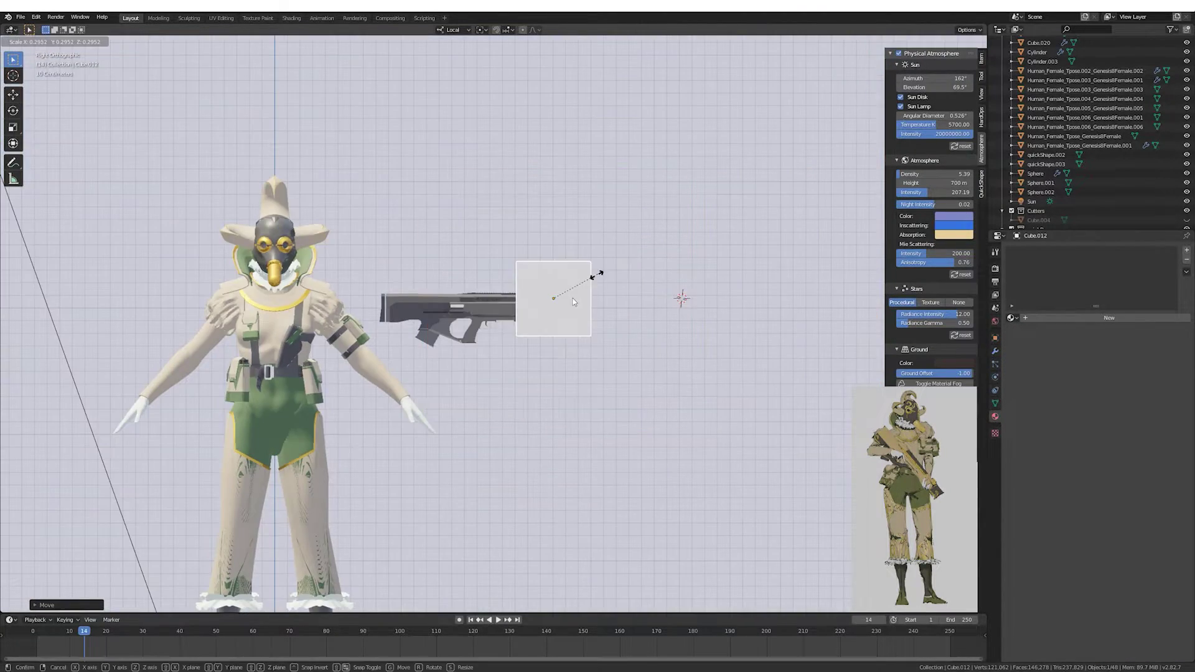
pyautogui.click(573, 302)
pyautogui.moveTo(573, 302); pyautogui.dragTo(436, 249, button='middle')
pyautogui.press('KP_7')
pyautogui.press('KP_3')
pyautogui.scroll(3, 527, 251)
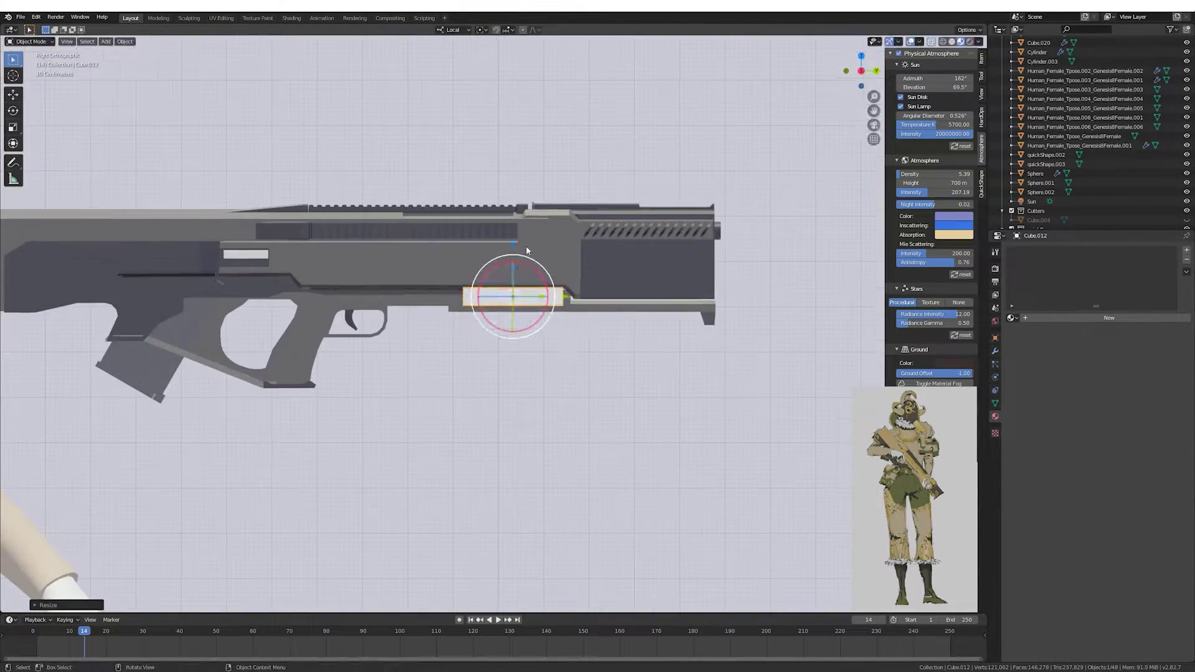
pyautogui.press('Tab')
pyautogui.moveTo(526, 250); pyautogui.dragTo(556, 288, button='middle')
pyautogui.press('ctrl+KP_1')
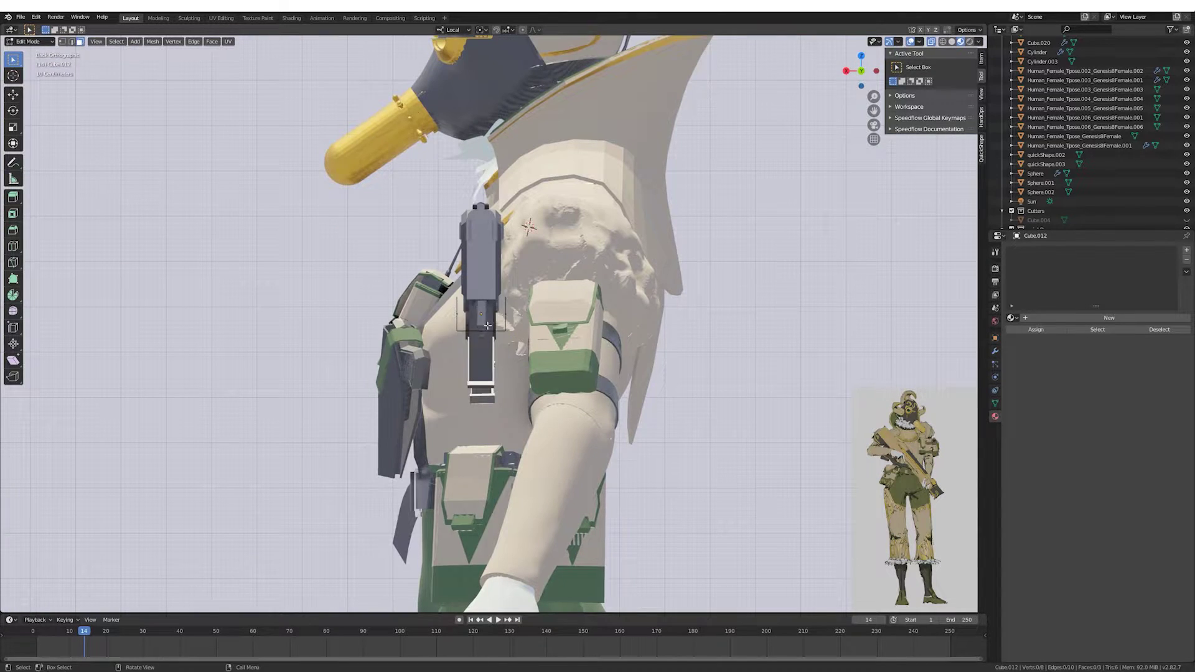
pyautogui.press('Tab')
pyautogui.moveTo(488, 325); pyautogui.dragTo(561, 280, button='middle')
pyautogui.scroll(4, 561, 280)
# Assign Rubber_Black to the cube and slide its end vertices along Y to shorten it.
pyautogui.click(1012, 317)
pyautogui.click(1059, 336)
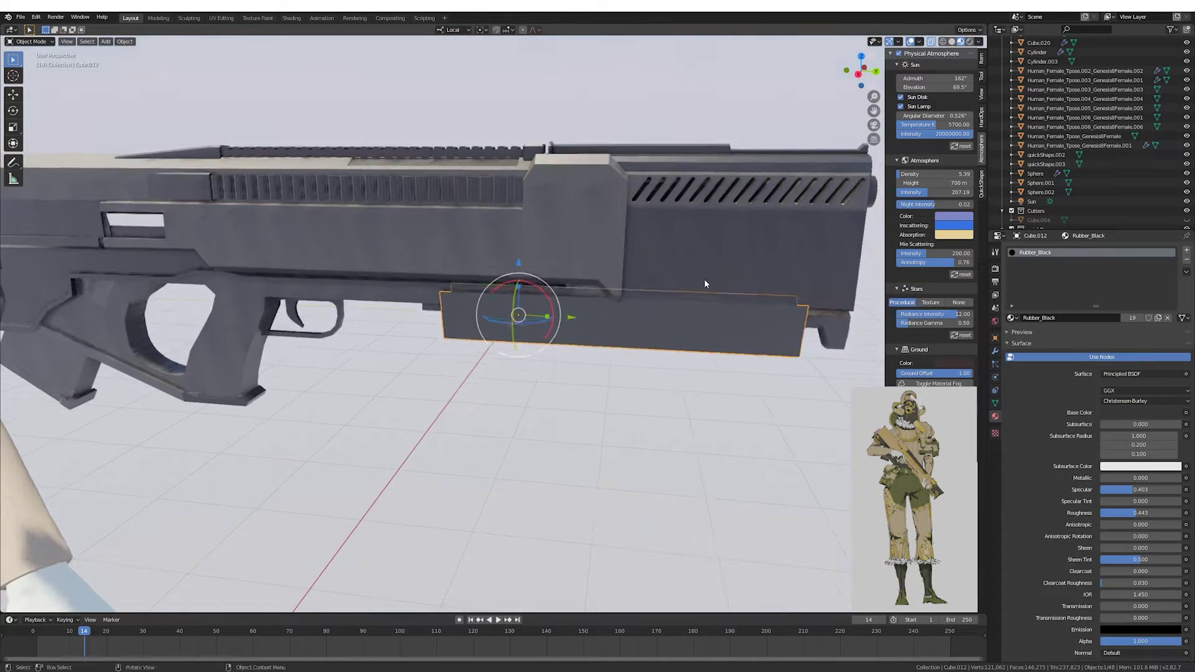
pyautogui.press('Tab')
pyautogui.press('g')
pyautogui.press('y')
pyautogui.press('y')
pyautogui.click(701, 345)
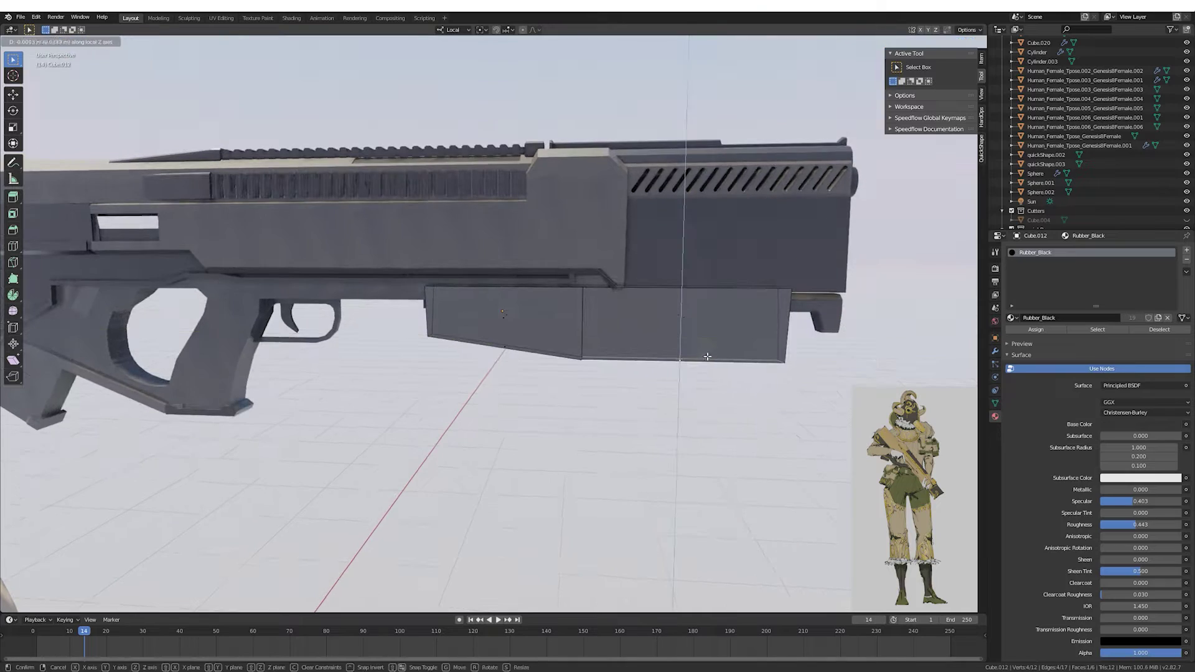
pyautogui.moveTo(700, 345); pyautogui.dragTo(622, 323, button='middle')
pyautogui.scroll(-2, 623, 324)
pyautogui.click(392, 259)
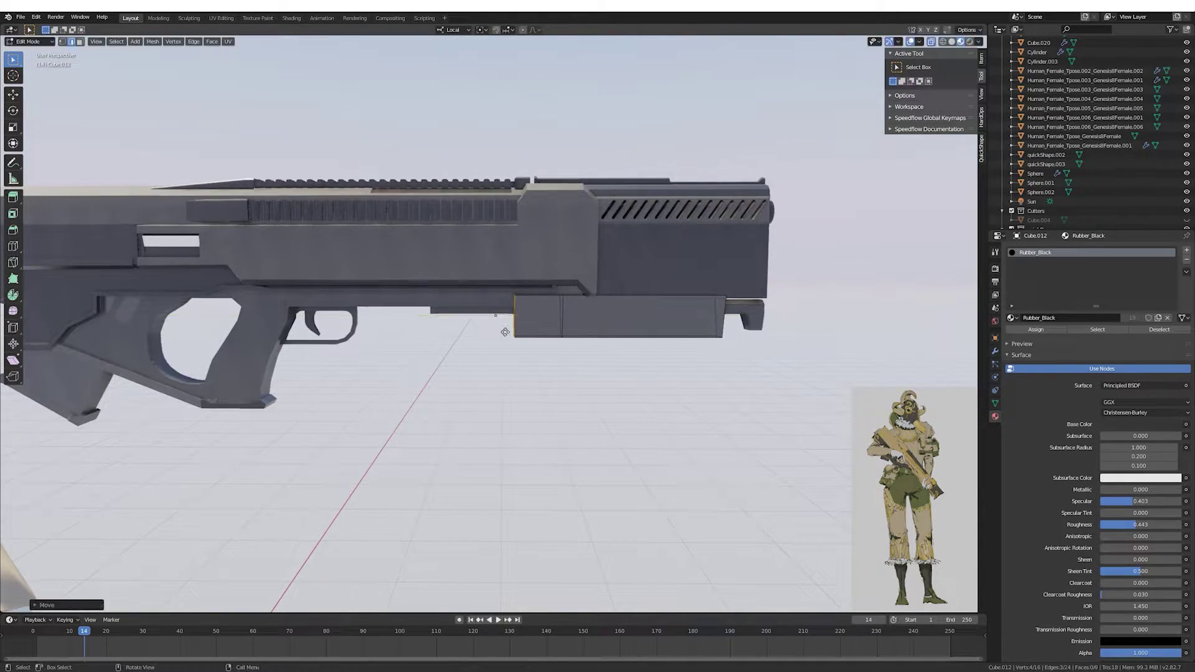
# Scale the panel's new edge loop vertically and return to Object Mode.
pyautogui.moveTo(639, 347)
pyautogui.mouseDown(button='middle')
pyautogui.moveTo(557, 315)
pyautogui.moveTo(768, 264)
pyautogui.moveTo(588, 302)
pyautogui.moveTo(523, 280)
pyautogui.moveTo(256, 268)
pyautogui.mouseUp(button='middle')
pyautogui.click(567, 302)
pyautogui.click(546, 295)
pyautogui.click(256, 268)
pyautogui.press('Tab')
pyautogui.moveTo(648, 264); pyautogui.dragTo(473, 274, button='middle')
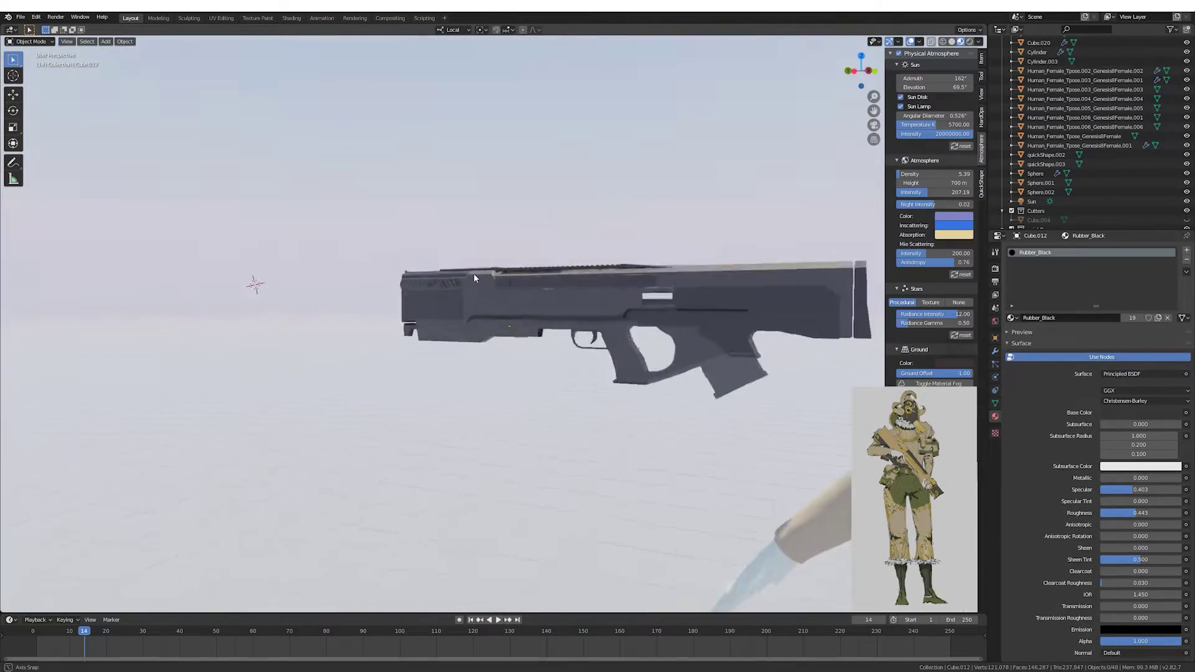
pyautogui.scroll(3, 474, 274)
pyautogui.moveTo(544, 342)
pyautogui.mouseDown(button='middle')
pyautogui.moveTo(654, 341)
pyautogui.moveTo(560, 324)
pyautogui.moveTo(623, 349)
pyautogui.mouseUp(button='middle')
pyautogui.scroll(2, 561, 324)
# Add a Solidify modifier and a level-1 Subdivision Surface to the panel.
pyautogui.click(995, 351)
pyautogui.click(1096, 249)
pyautogui.click(1018, 393)
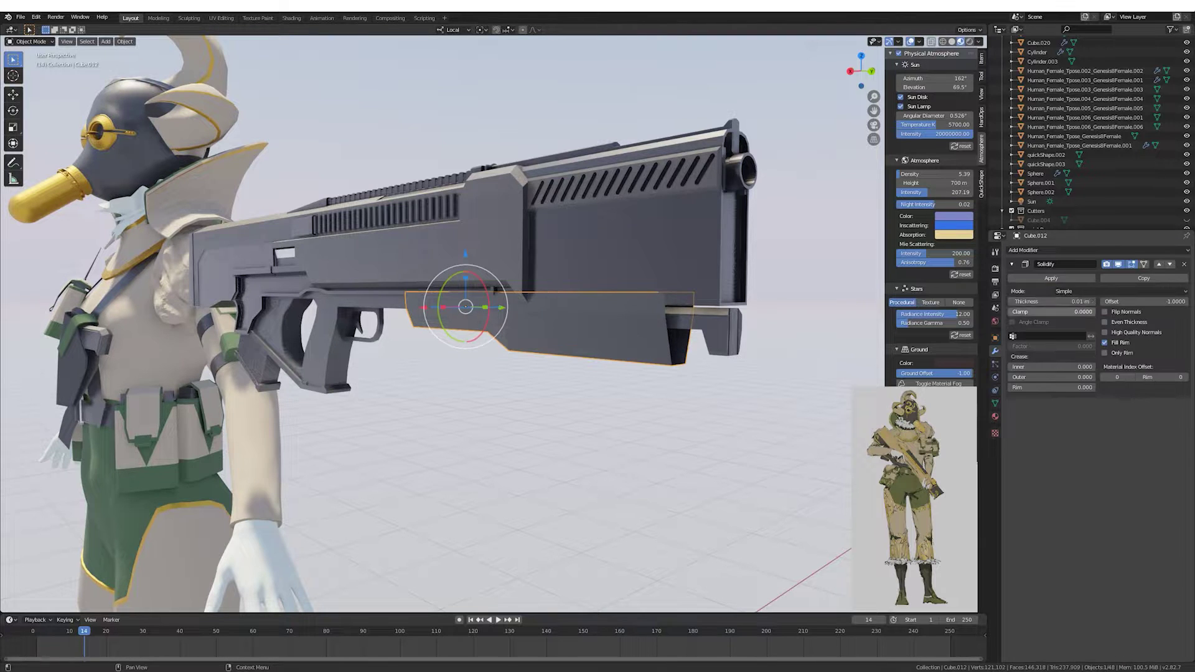
pyautogui.hotkey('ctrl', '1')
pyautogui.press('Tab')
pyautogui.scroll(2, 682, 317)
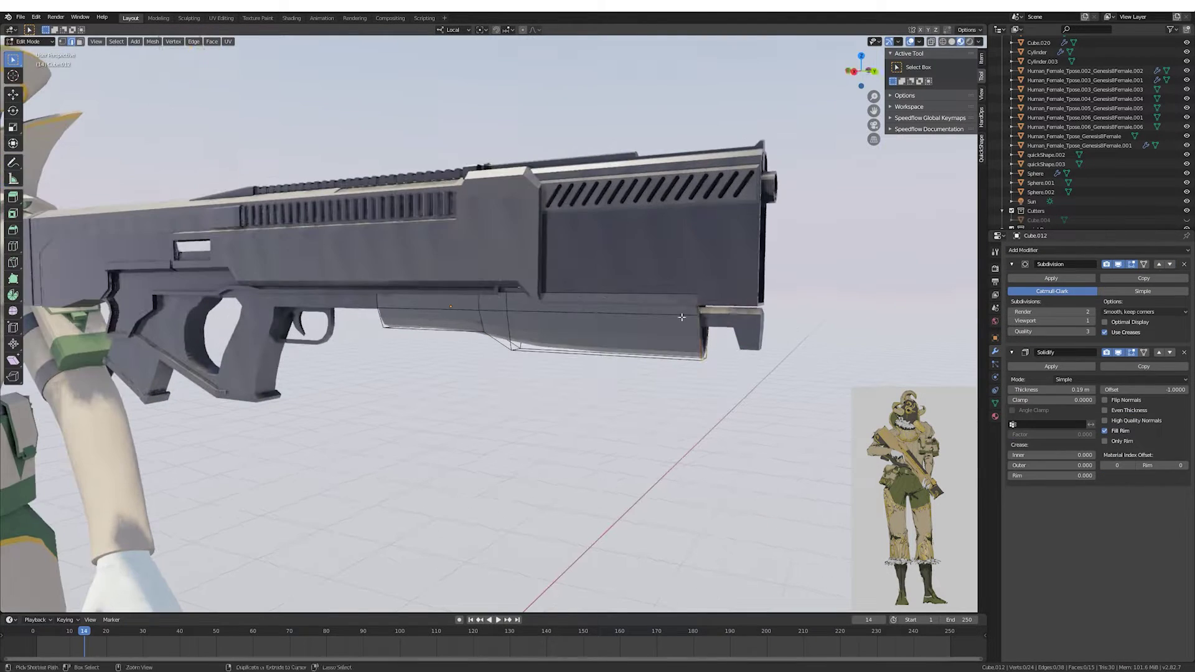
pyautogui.moveTo(497, 336); pyautogui.dragTo(473, 340, button='middle')
# Loop-cut the panel and adjust its length along Y from the side view.
pyautogui.hotkey('ctrl', 'r')
pyautogui.click(473, 339)
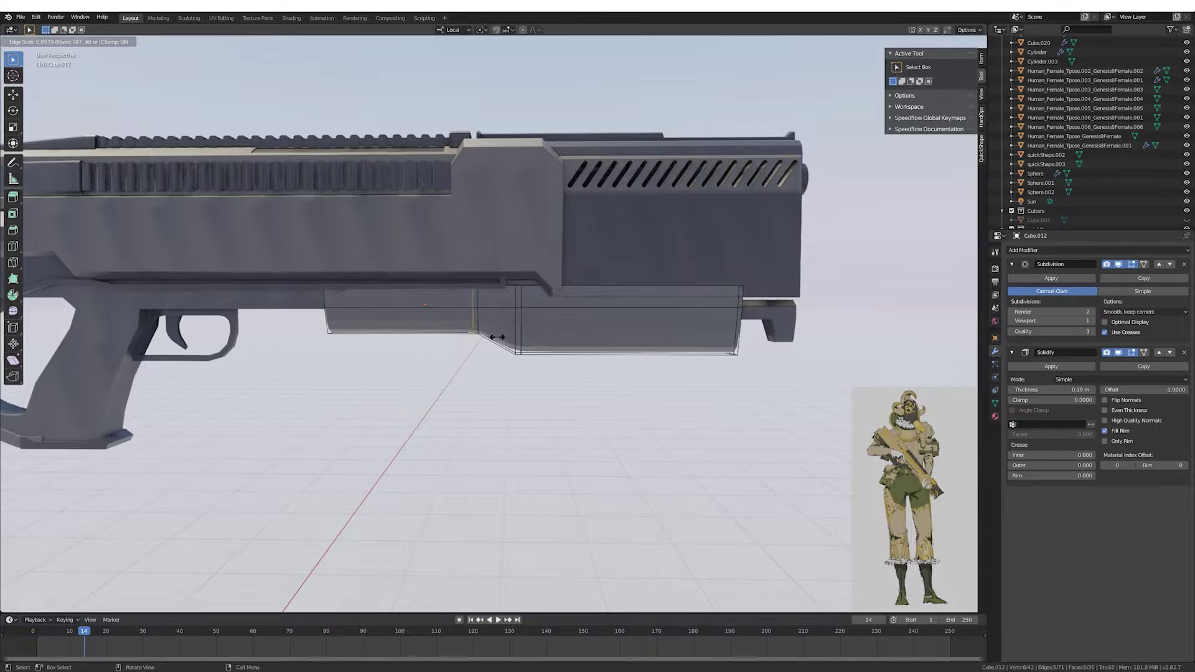
pyautogui.press('KP_3')
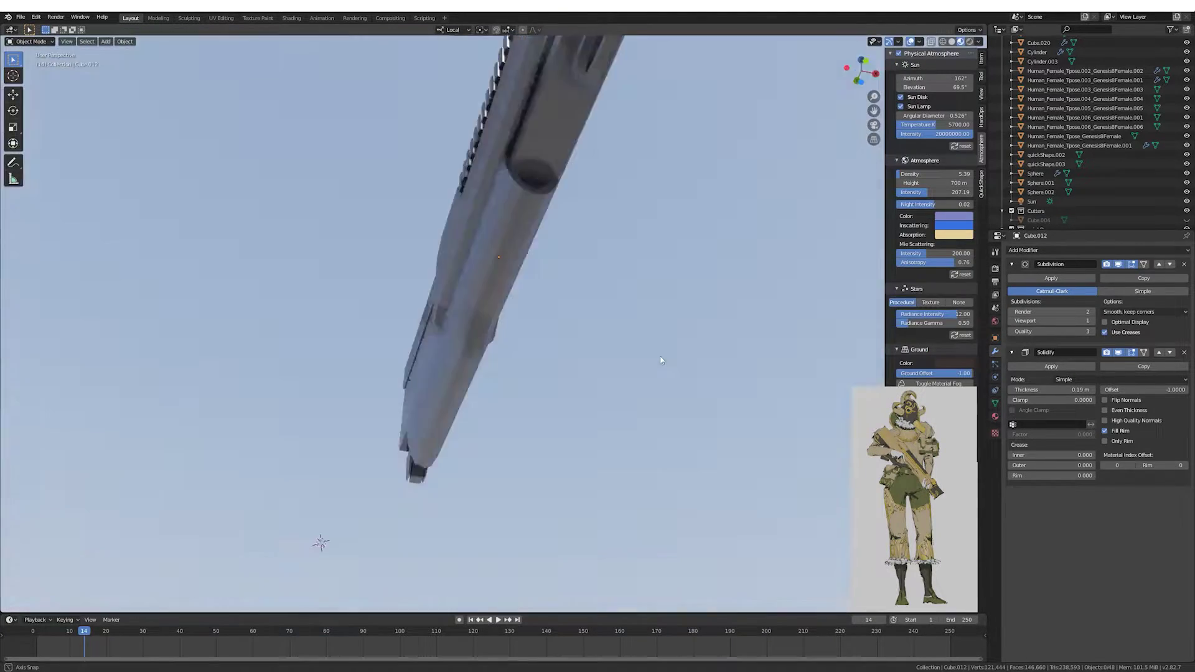
pyautogui.press('KP_3')
pyautogui.scroll(3, 577, 308)
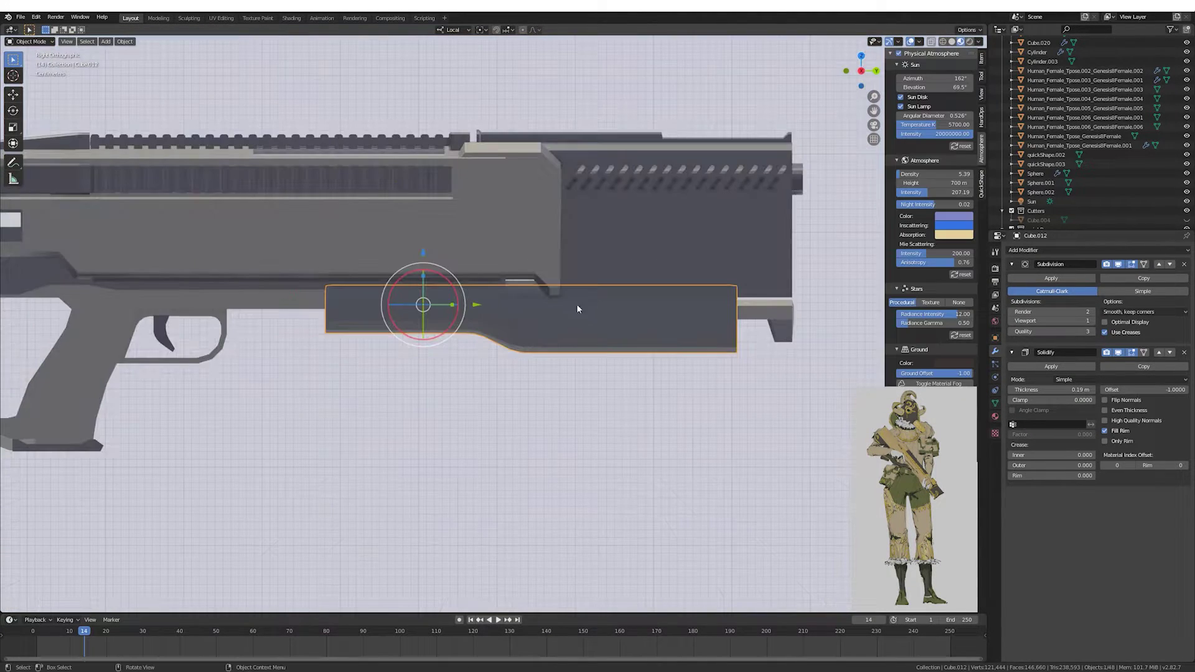
pyautogui.press('s')
pyautogui.press('y')
pyautogui.press('y')
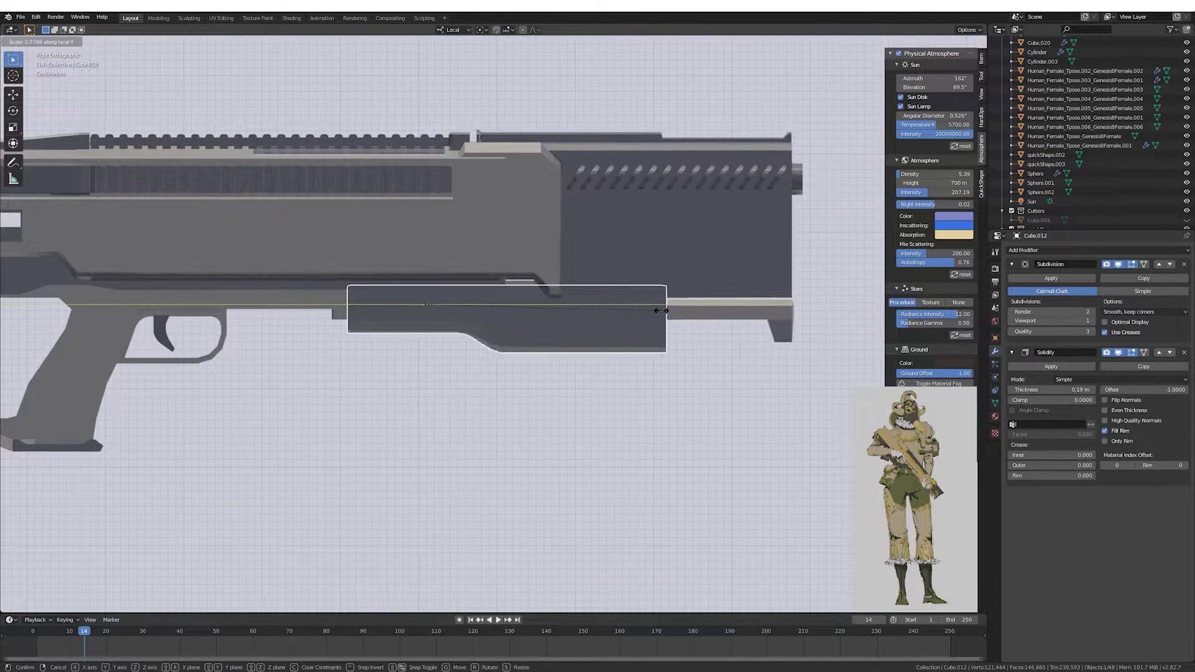
pyautogui.press('Escape')
pyautogui.moveTo(534, 253)
pyautogui.mouseDown(button='middle')
pyautogui.moveTo(564, 309)
pyautogui.moveTo(746, 312)
pyautogui.mouseUp(button='middle')
pyautogui.press('Tab')
pyautogui.press('Tab')
pyautogui.press('KP_3')
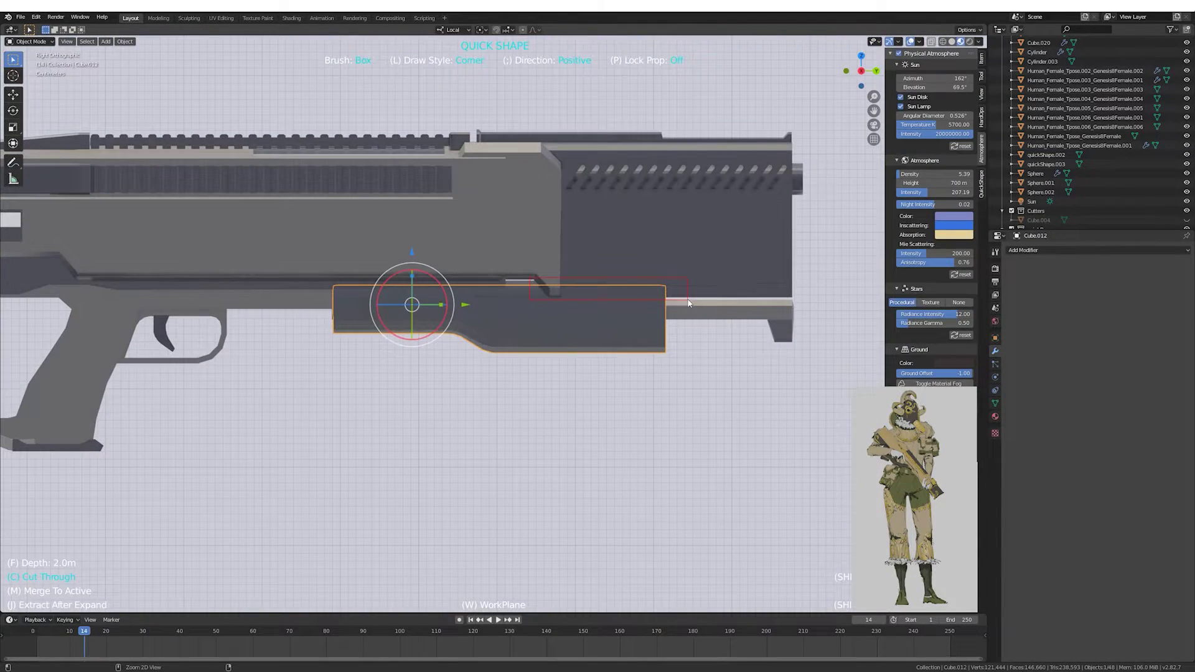
pyautogui.scroll(2, 569, 308)
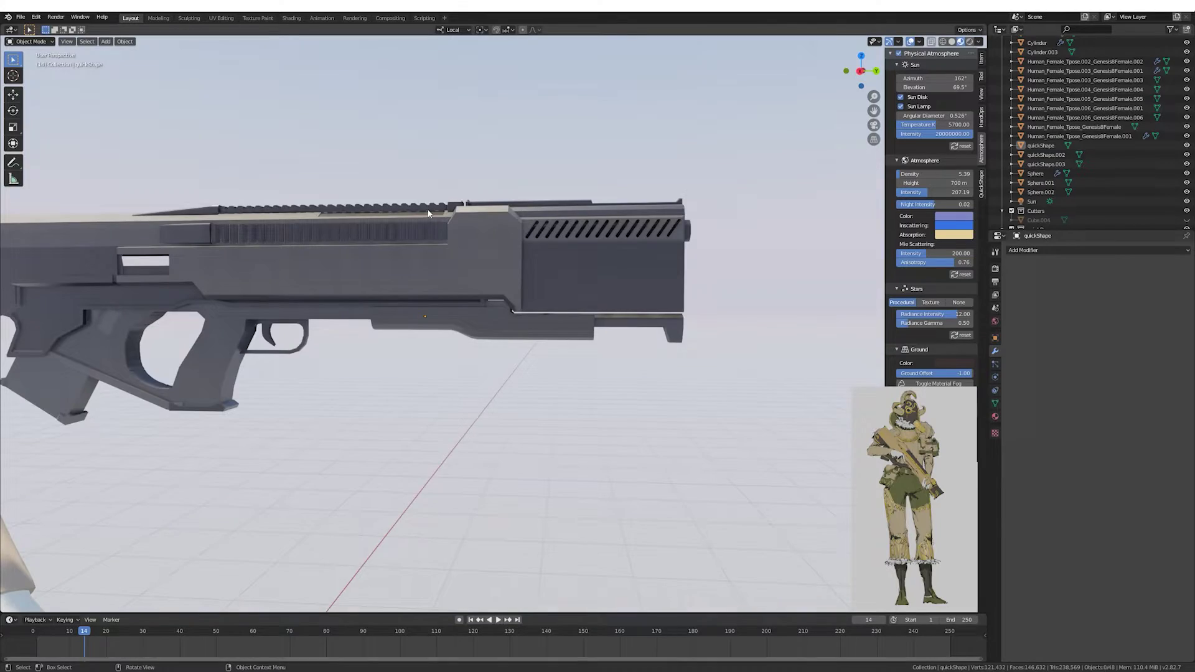
# Loop-cut an extra edge loop around quickShape.007's pistol grip and select it.
pyautogui.click(428, 214)
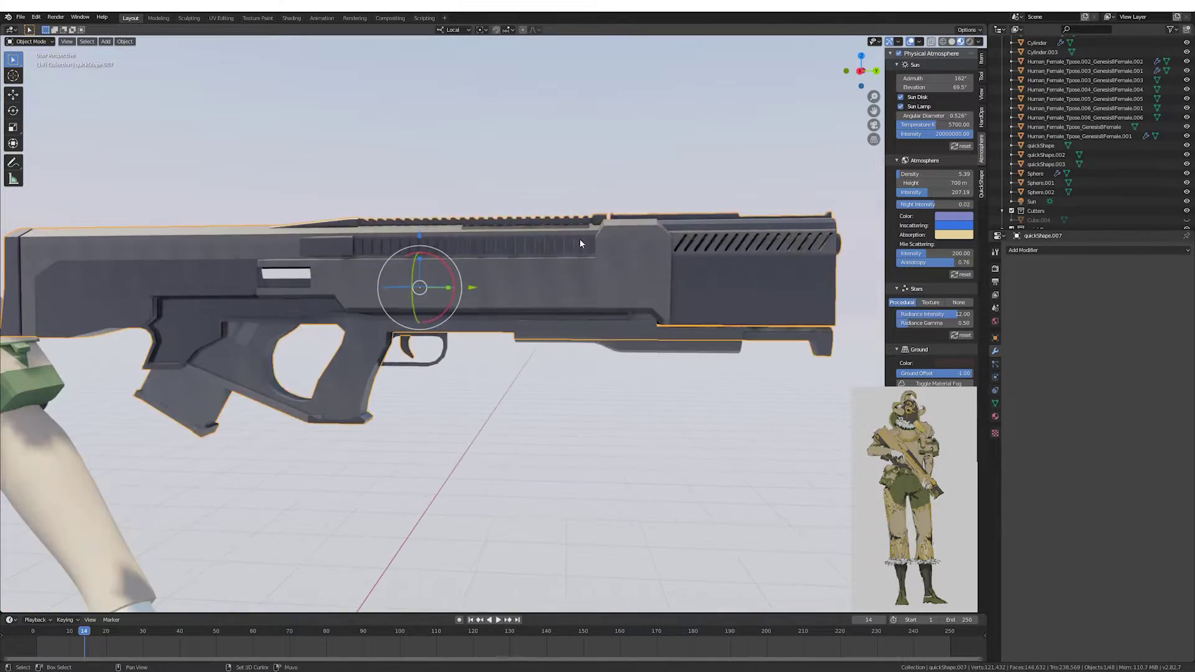
pyautogui.moveTo(580, 238)
pyautogui.mouseDown(button='middle')
pyautogui.moveTo(724, 363)
pyautogui.moveTo(507, 305)
pyautogui.moveTo(518, 416)
pyautogui.mouseUp(button='middle')
pyautogui.press('Tab')
pyautogui.scroll(4, 553, 340)
pyautogui.moveTo(553, 339); pyautogui.dragTo(445, 349, button='middle')
pyautogui.hotkey('ctrl', 'r')
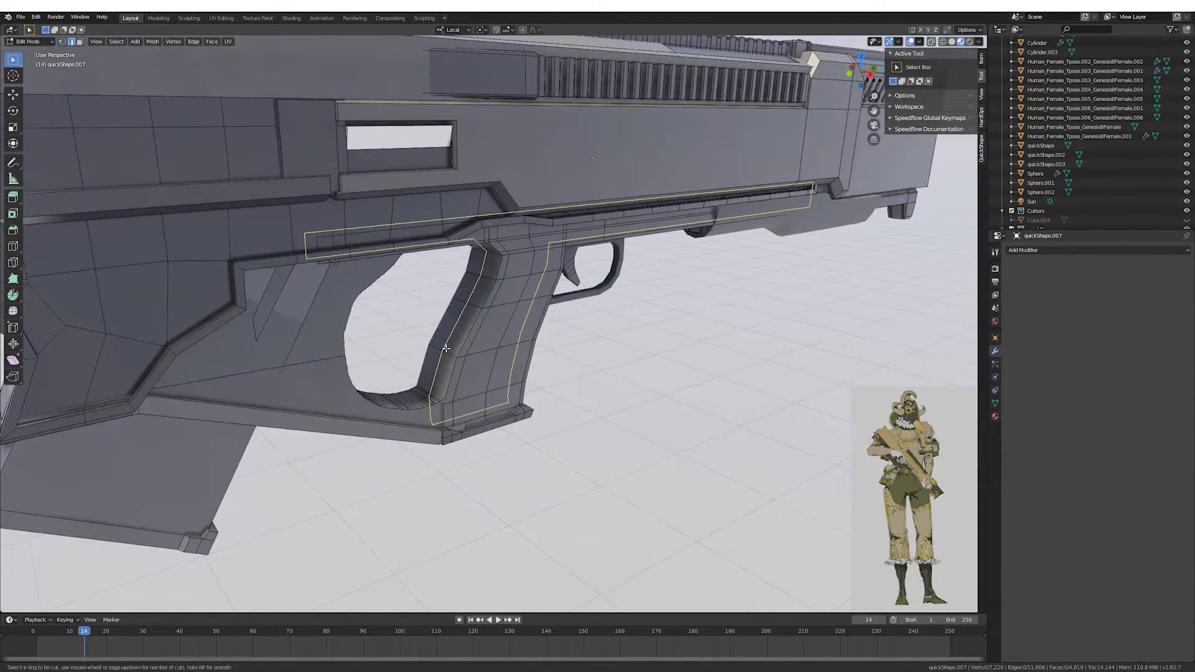
pyautogui.moveTo(475, 307); pyautogui.dragTo(526, 34, button='middle')
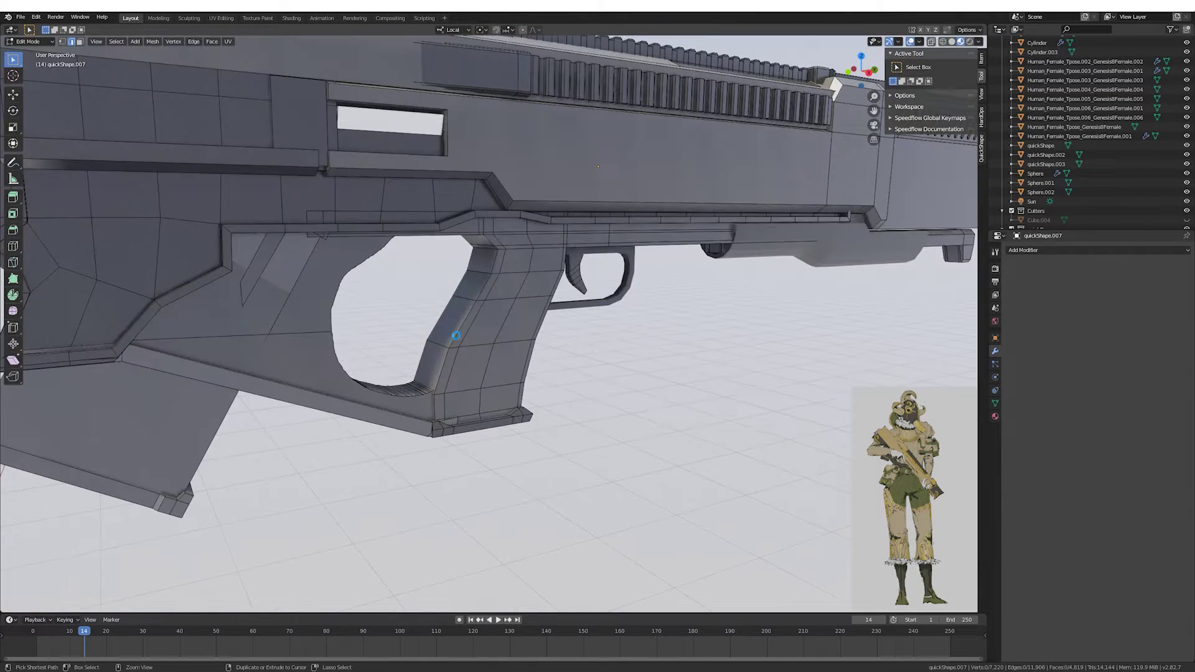
pyautogui.keyDown('alt'); pyautogui.click(534, 268); pyautogui.keyUp('alt')
pyautogui.moveTo(534, 268); pyautogui.dragTo(626, 284, button='middle')
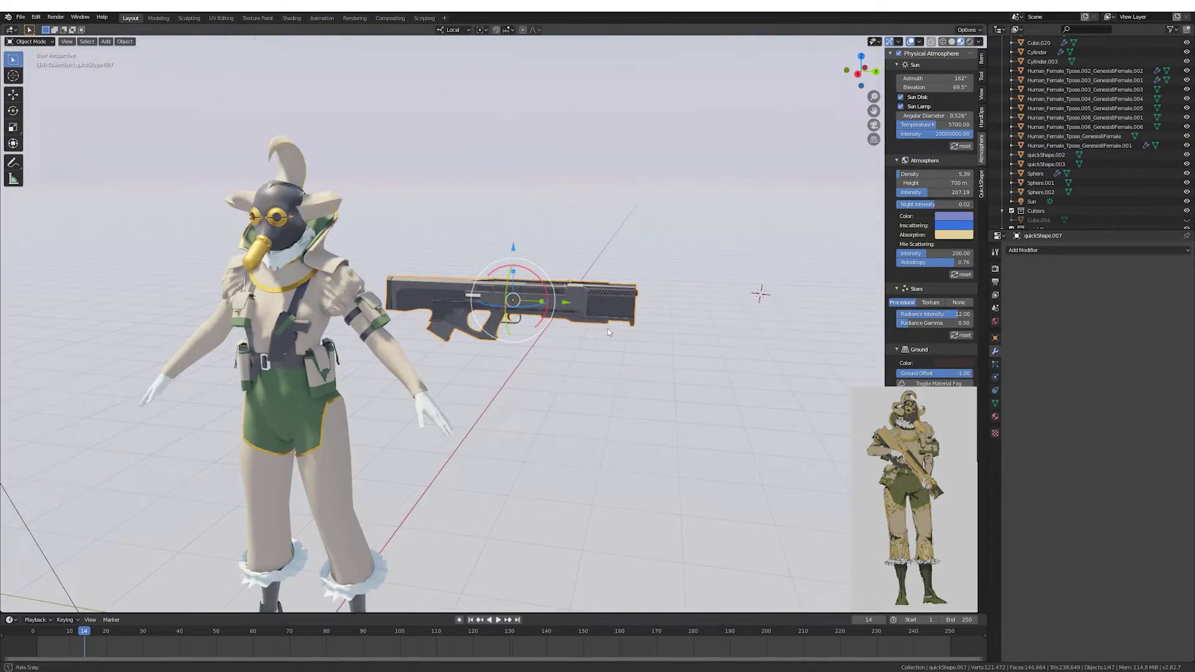
pyautogui.moveTo(593, 333); pyautogui.dragTo(614, 347, button='middle')
pyautogui.moveTo(621, 260); pyautogui.dragTo(482, 227, button='middle')
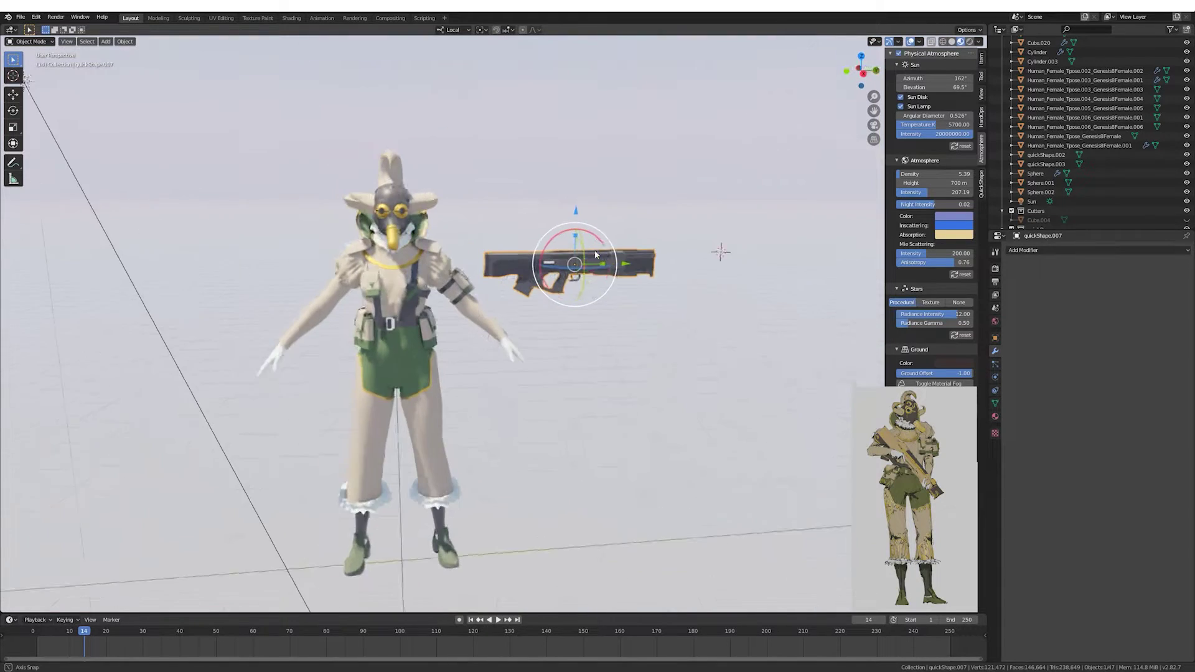
# Rotate the sun lamp and parent the shoulder armband Cube.005 to the arm.
pyautogui.click(236, 177)
pyautogui.moveTo(235, 176); pyautogui.dragTo(465, 246, button='middle')
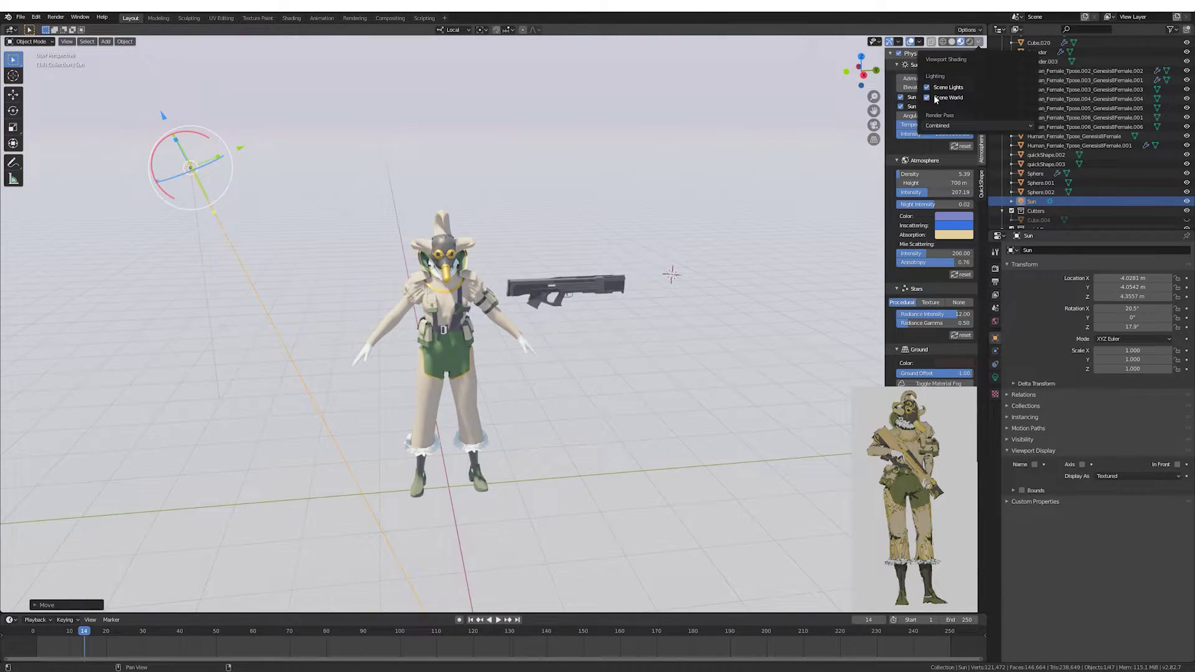
pyautogui.press('r')
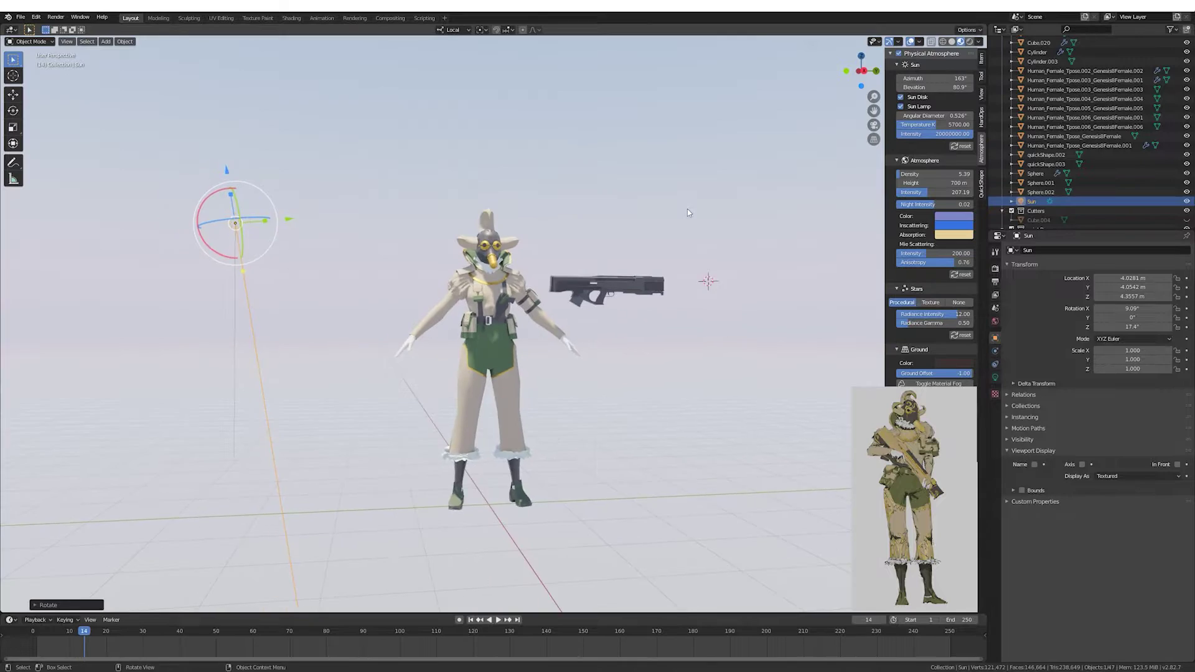
pyautogui.press('Tab')
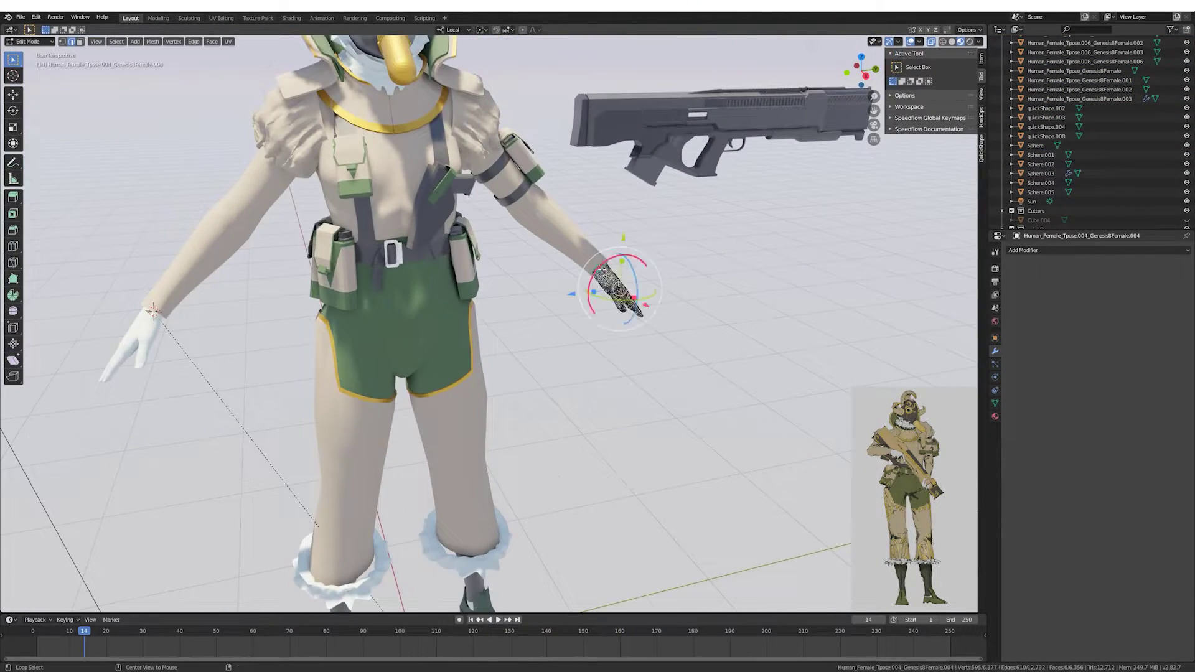
pyautogui.hotkey('shift', 's')
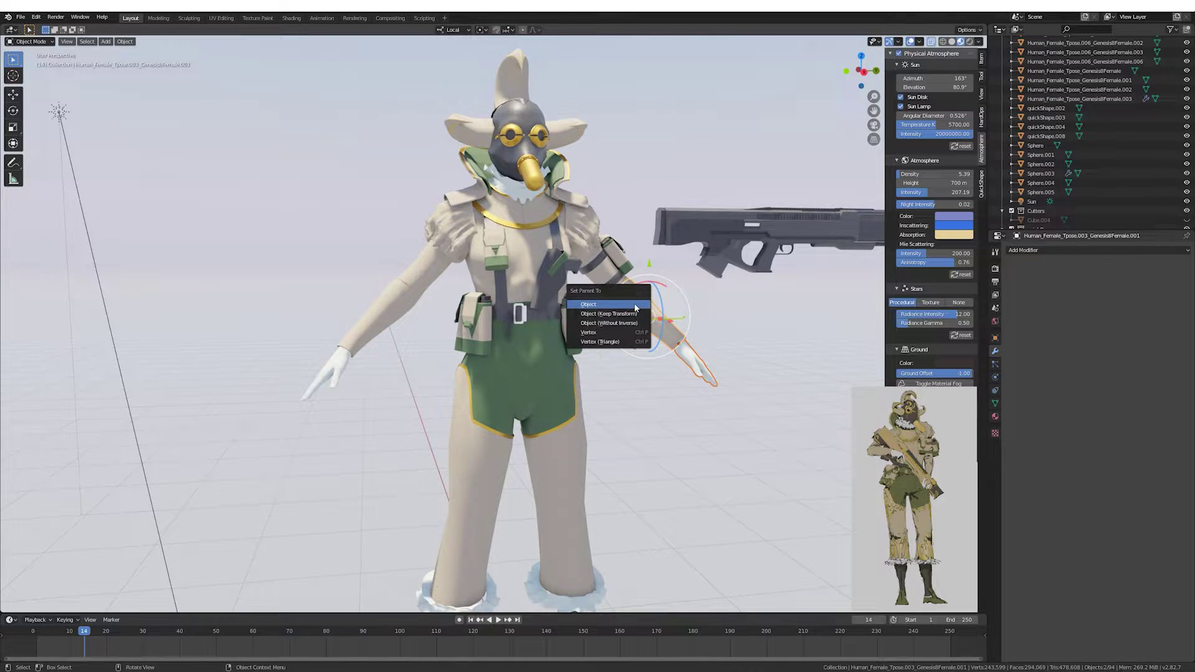
pyautogui.click(458, 249)
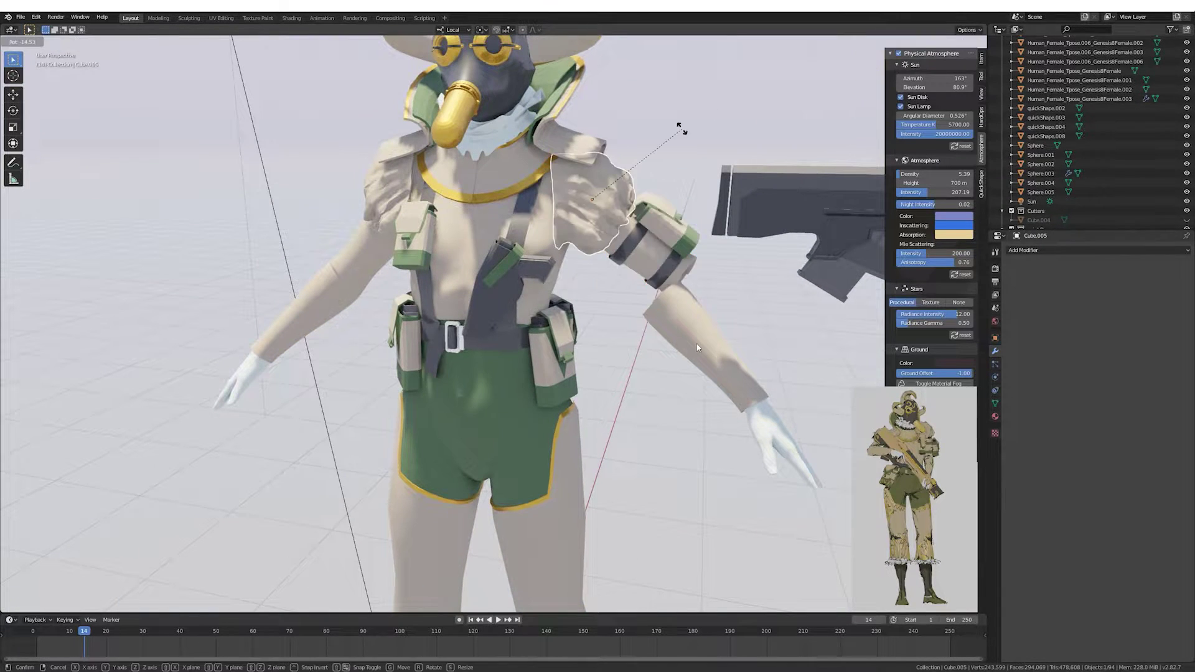
pyautogui.click(698, 347)
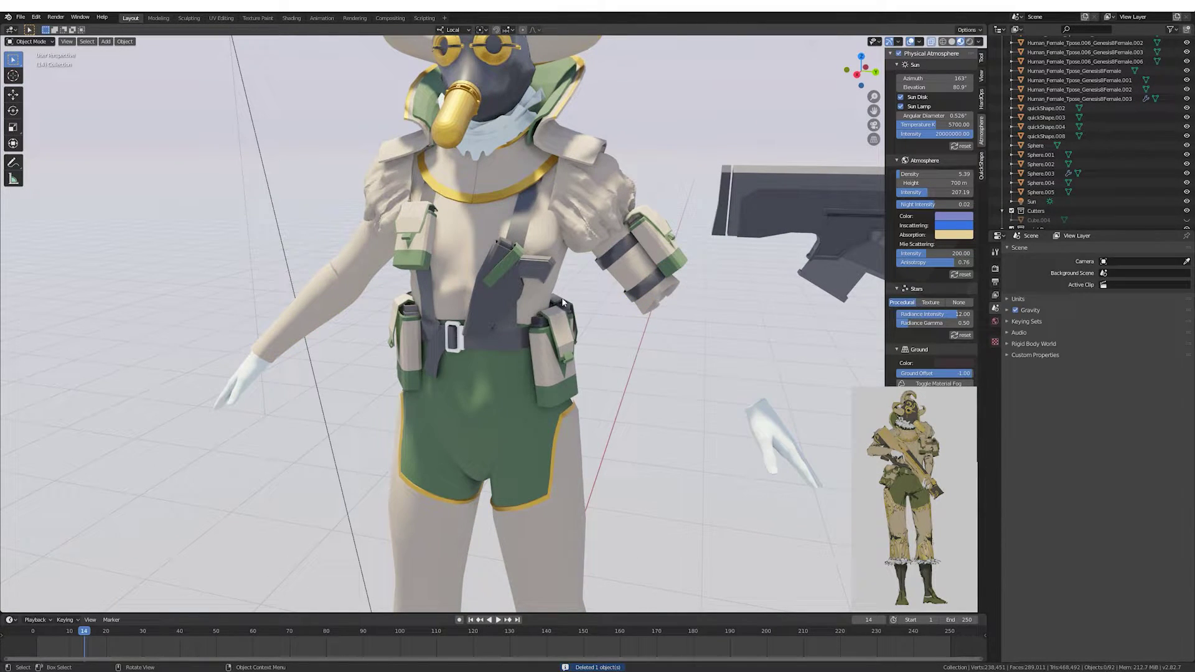
pyautogui.click(608, 264)
pyautogui.scroll(-4, 607, 263)
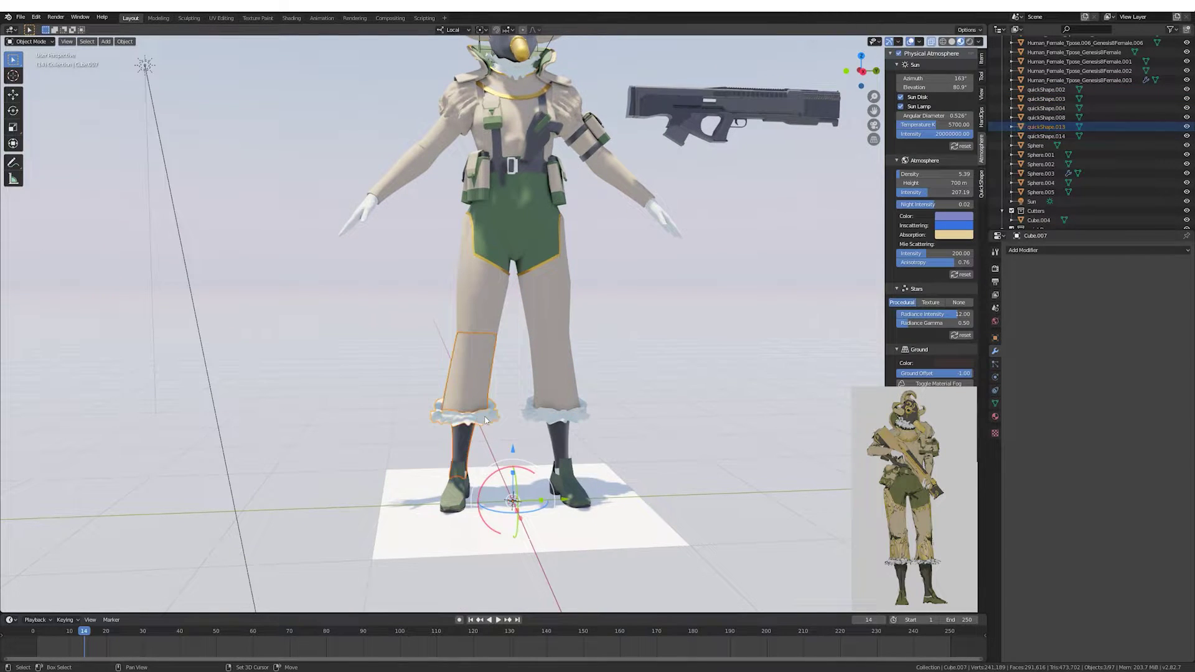
# Select the right trouser leg and ruffled cuff, viewing the legs from the side.
pyautogui.click(567, 356)
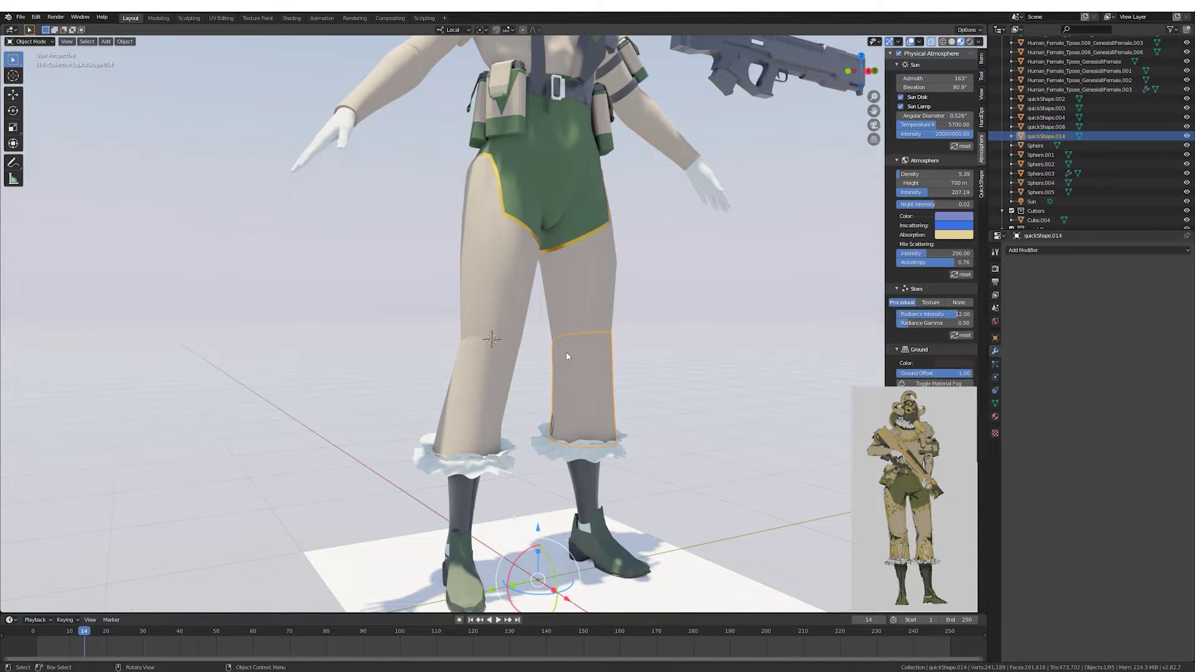
pyautogui.moveTo(569, 327); pyautogui.dragTo(568, 327, button='middle')
pyautogui.keyDown('shift'); pyautogui.click(569, 327); pyautogui.keyUp('shift')
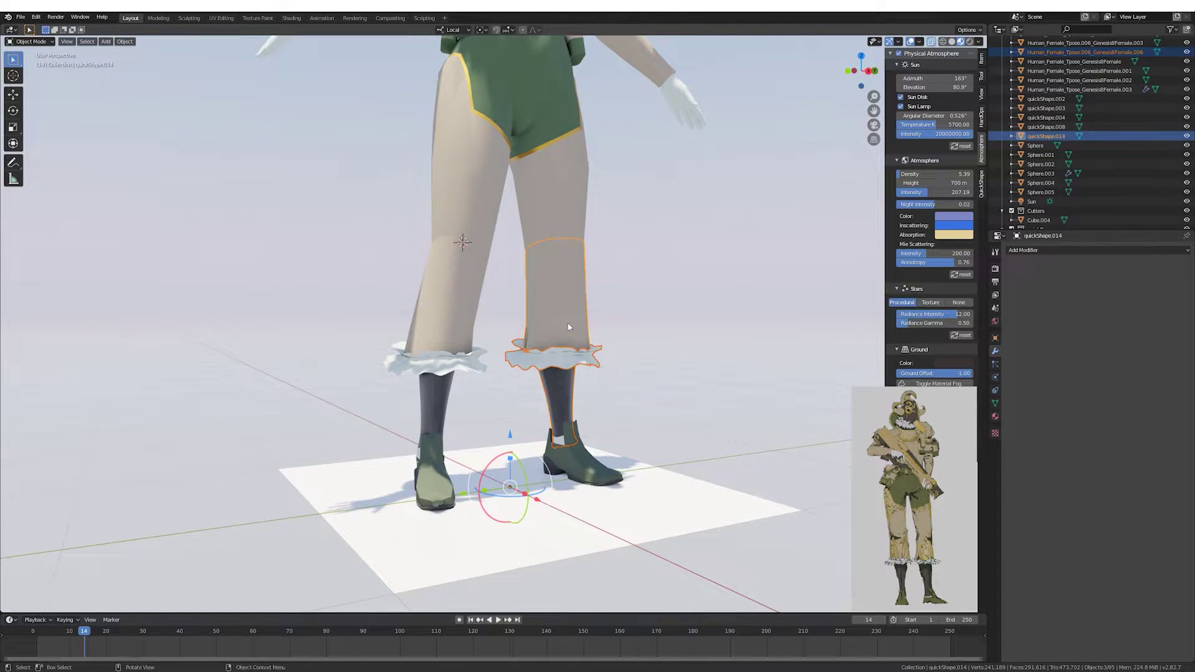
pyautogui.press('Tab')
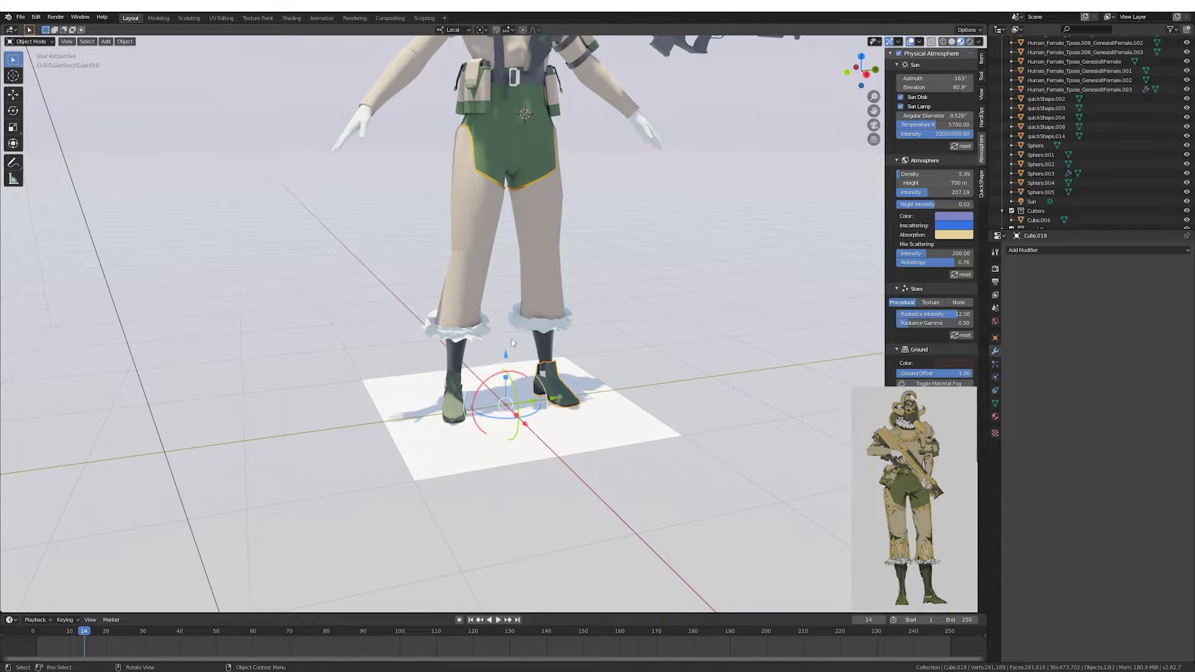
pyautogui.moveTo(513, 343); pyautogui.dragTo(457, 309, button='middle')
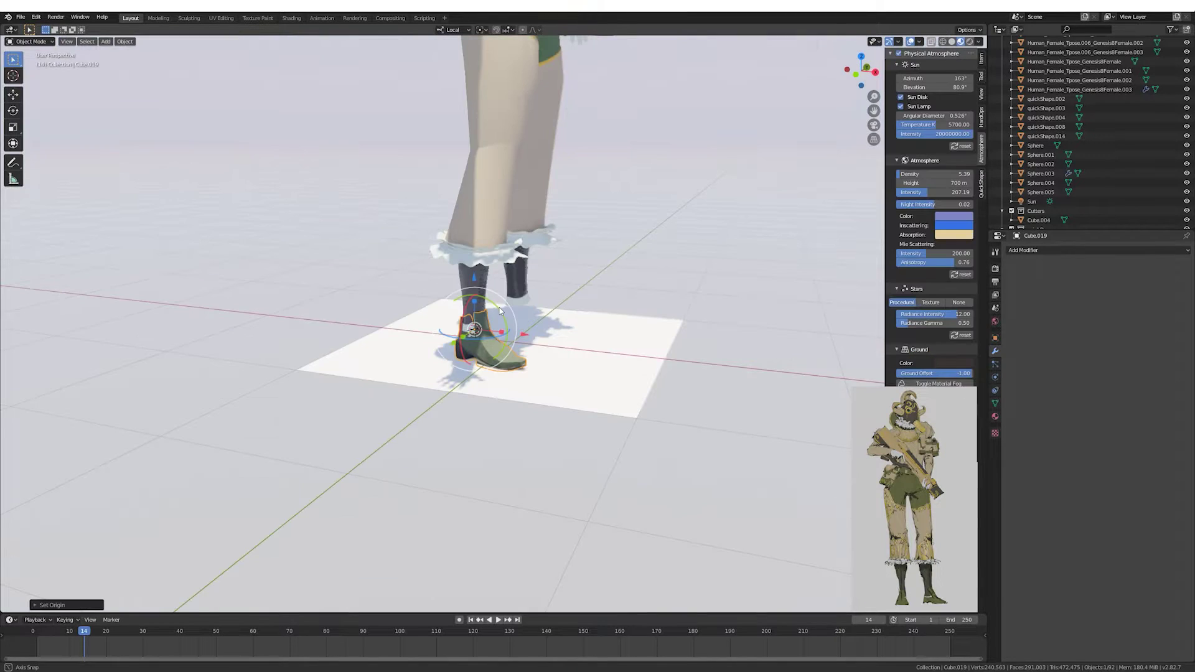
pyautogui.press('KP_3')
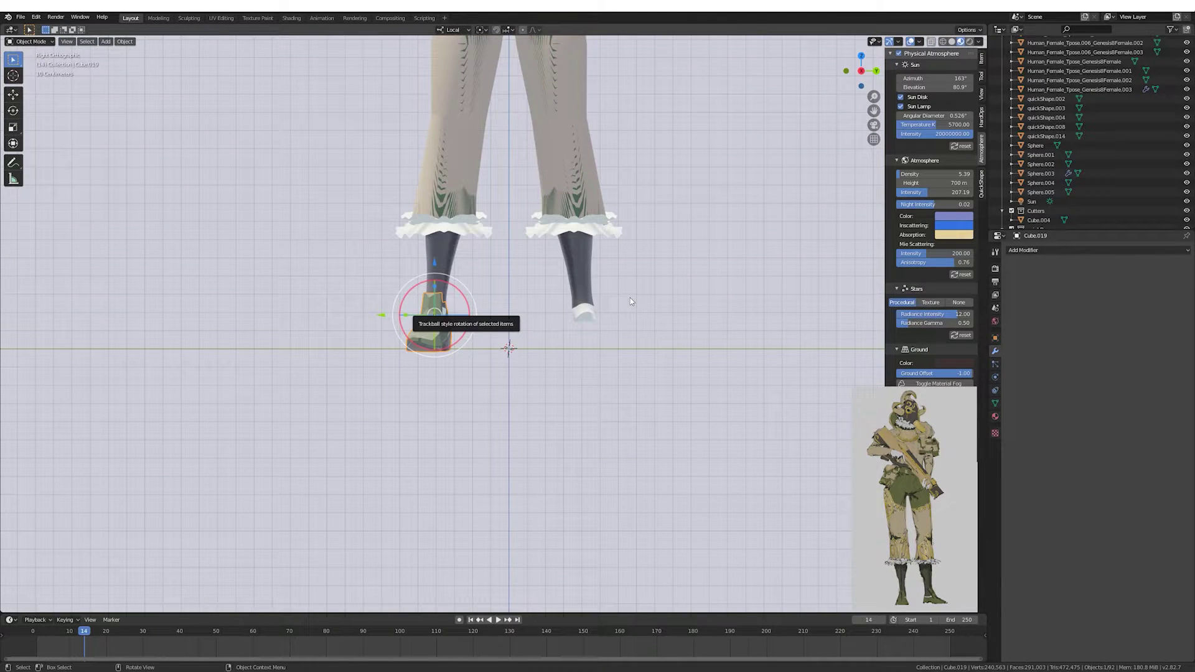
# Mirror a duplicate of the left boot onto the right leg, apply transforms, set origin to geometry.
pyautogui.hotkey('shift', 'd')
pyautogui.press('Escape')
pyautogui.press('s')
pyautogui.press('y')
pyautogui.press('-')
pyautogui.press('1')
pyautogui.press('Return')
pyautogui.hotkey('ctrl', 'a')
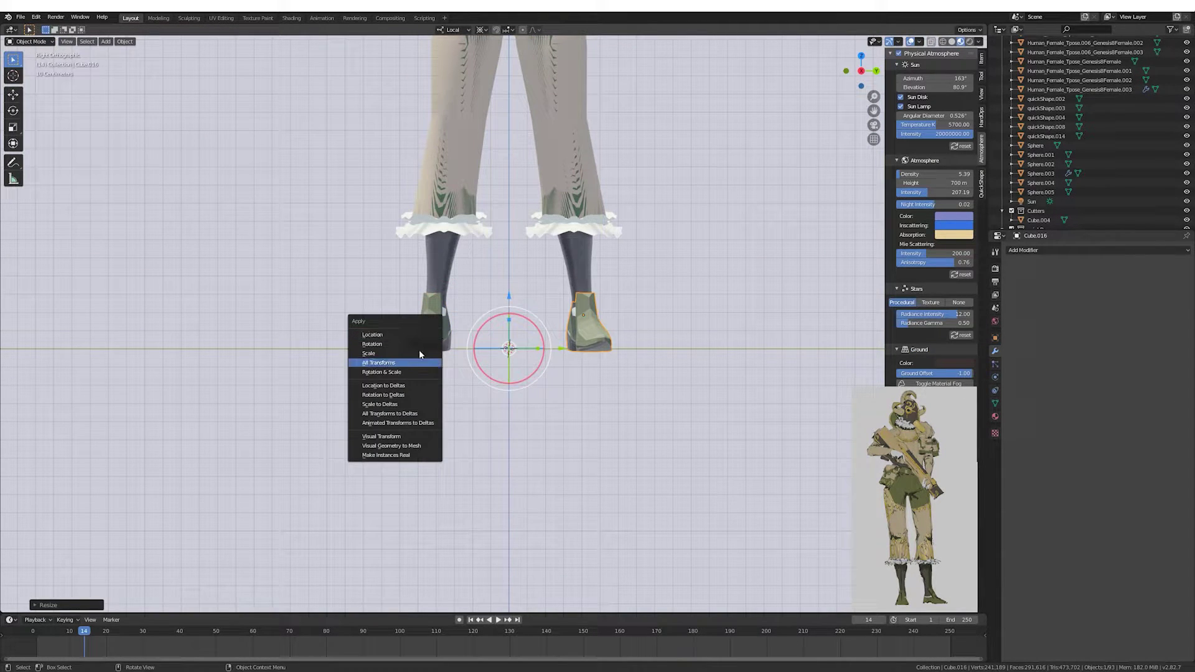
pyautogui.click(412, 362)
pyautogui.click(125, 41)
pyautogui.click(232, 76)
# Parent the left thigh piece to the right trouser leg.
pyautogui.moveTo(348, 187)
pyautogui.mouseDown(button='middle')
pyautogui.moveTo(428, 268)
pyautogui.moveTo(426, 284)
pyautogui.mouseUp(button='middle')
pyautogui.click(425, 284)
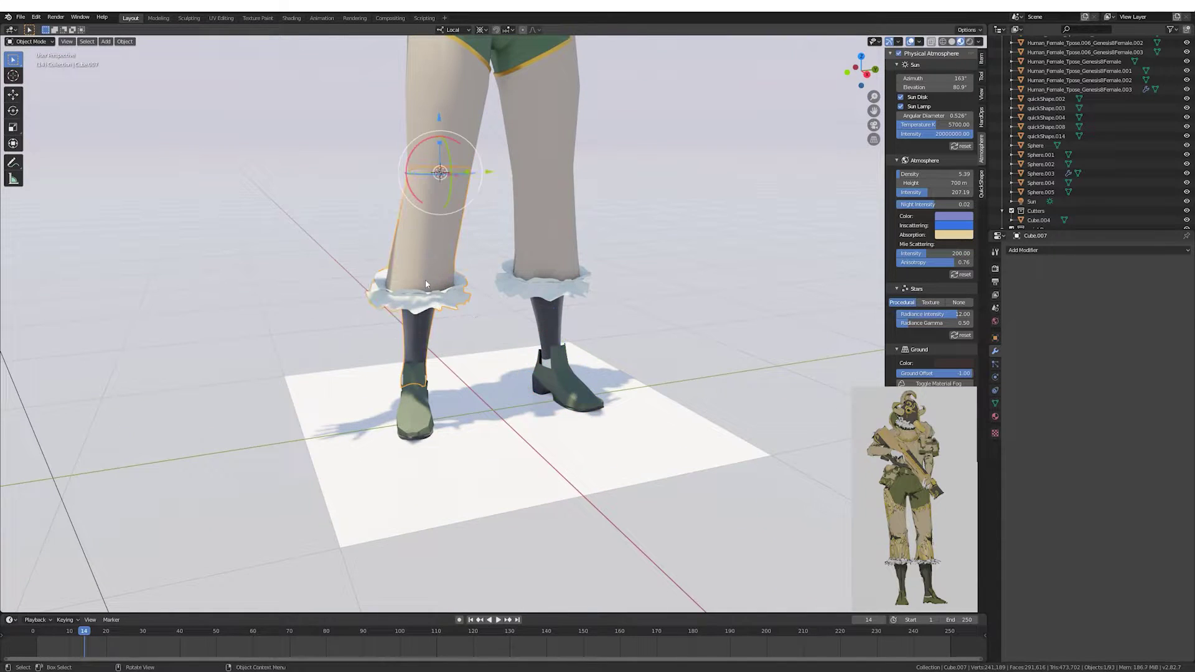
pyautogui.click(555, 242)
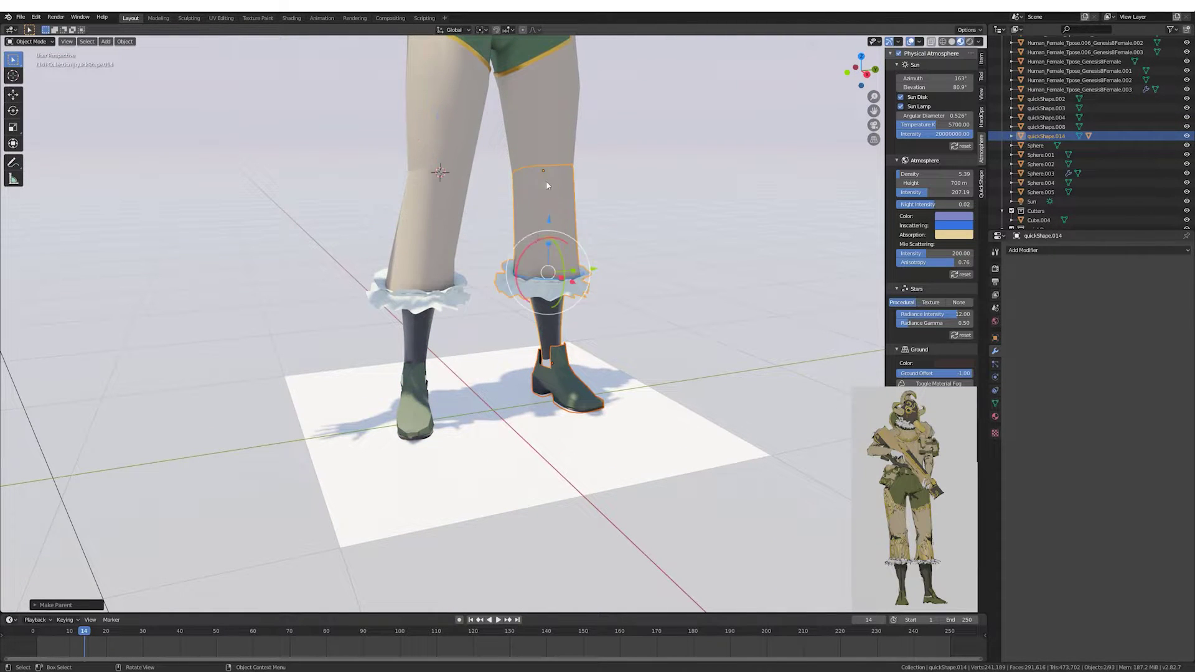
pyautogui.scroll(-3, 526, 216)
pyautogui.click(510, 269)
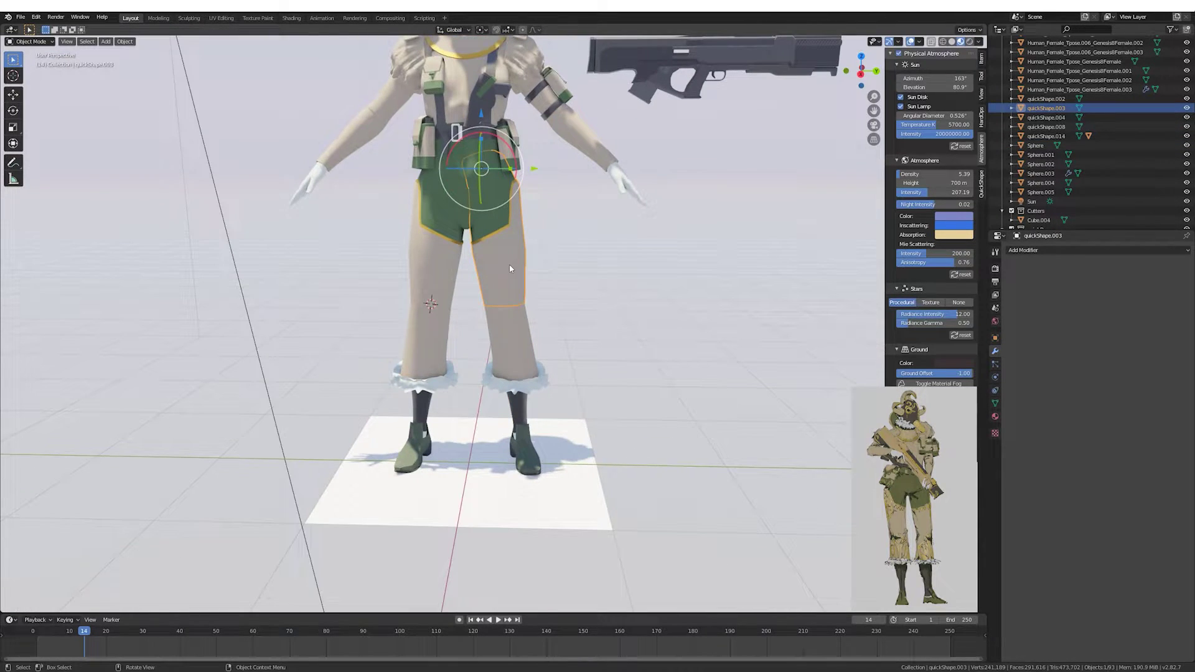
# Pick the body mesh from overlapping leg pieces and edit it from the side view.
pyautogui.hotkey('alt', 'a')
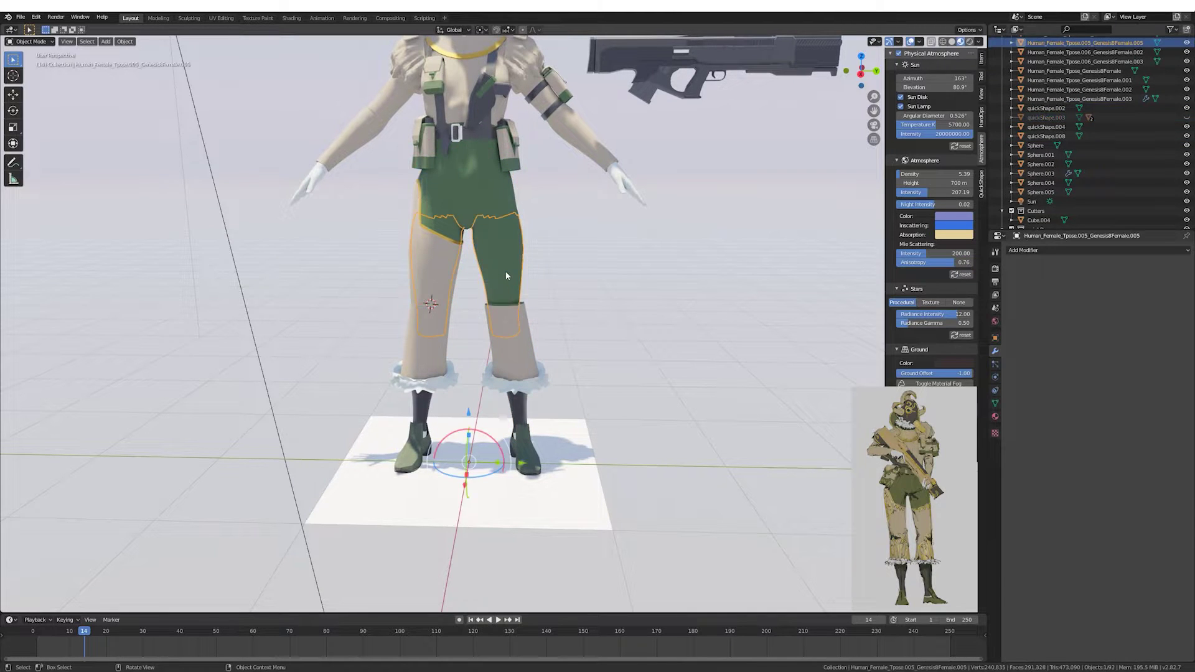
pyautogui.click(505, 275)
pyautogui.moveTo(541, 240); pyautogui.dragTo(473, 268, button='middle')
pyautogui.click(466, 274)
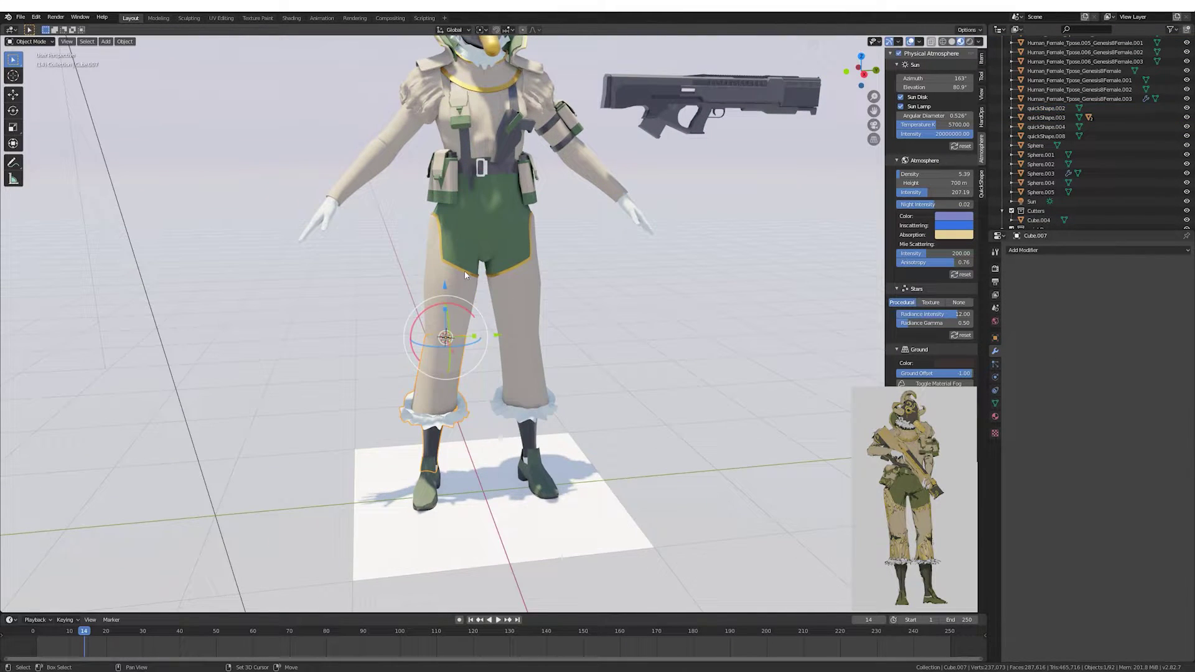
pyautogui.click(463, 256)
pyautogui.moveTo(555, 259); pyautogui.dragTo(491, 268, button='middle')
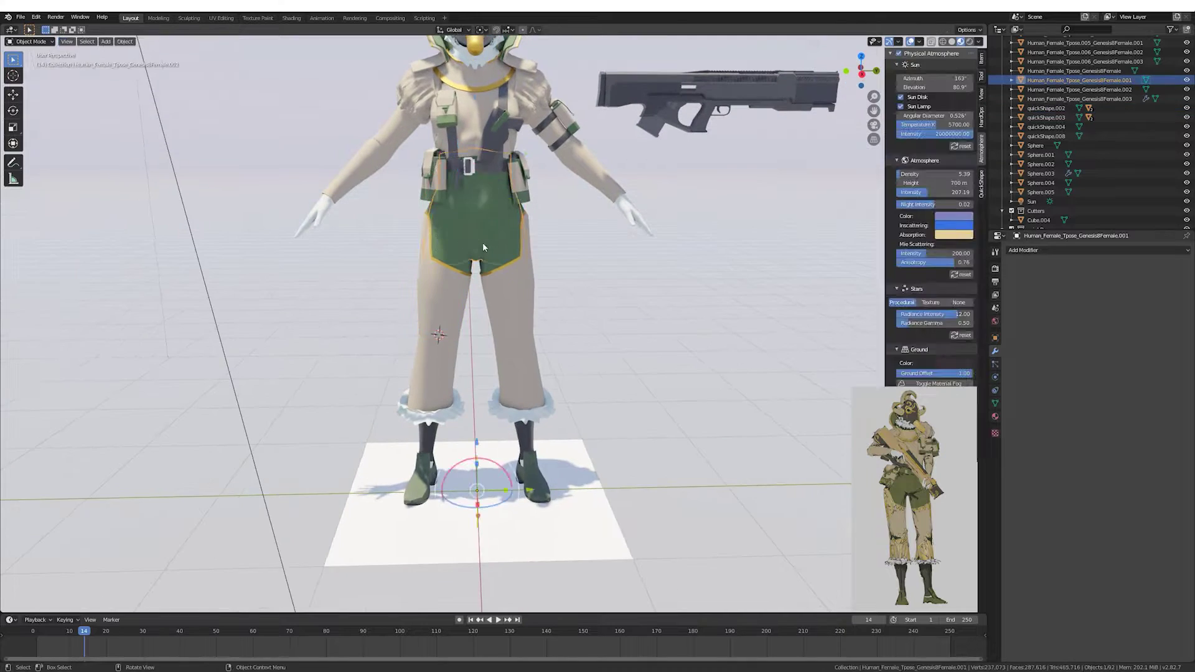
pyautogui.press('Tab')
pyautogui.press('KP_3')
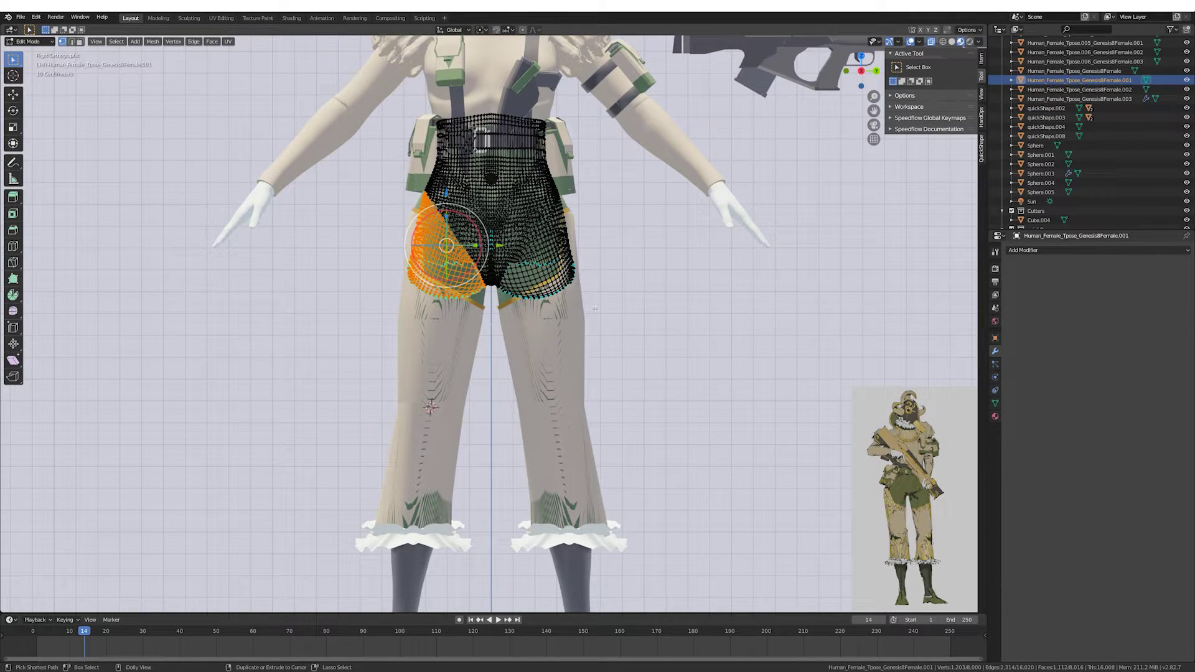
# Inspect the shorts and hips from the front and back, toggling Edit Mode.
pyautogui.rightClick(503, 273)
pyautogui.press('Escape')
pyautogui.press('Tab')
pyautogui.moveTo(502, 273); pyautogui.dragTo(629, 267, button='middle')
pyautogui.press('Tab')
pyautogui.press('KP_1')
pyautogui.scroll(2, 556, 215)
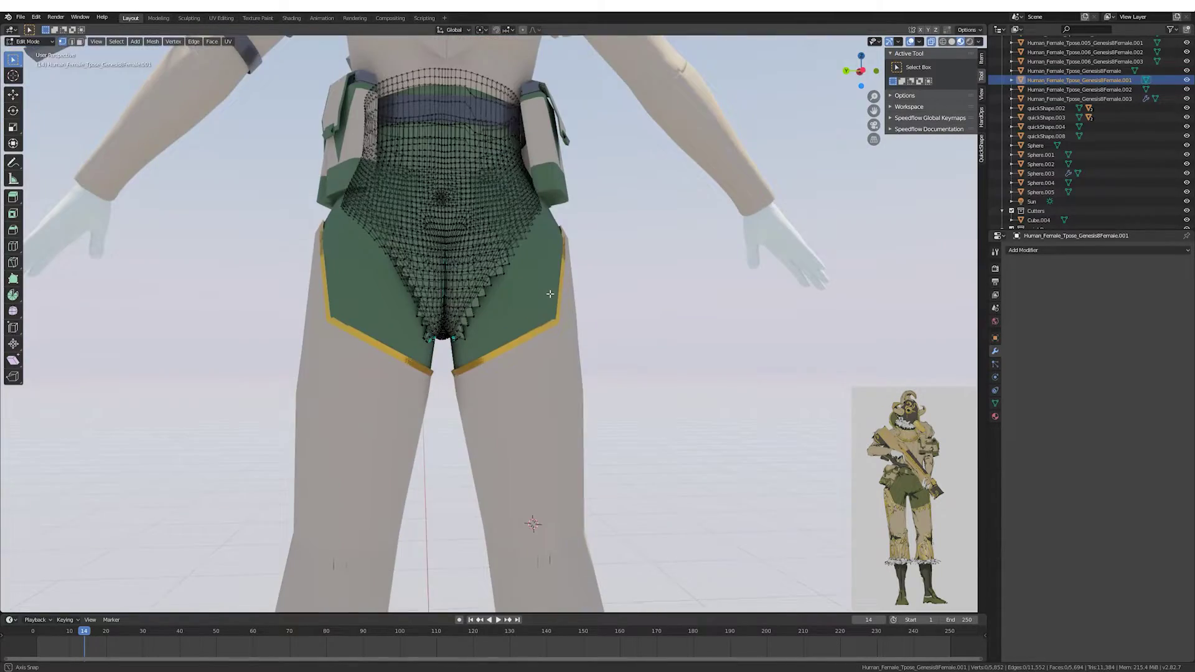
pyautogui.scroll(1, 556, 215)
pyautogui.moveTo(603, 388)
pyautogui.mouseDown(button='middle')
pyautogui.moveTo(592, 295)
pyautogui.moveTo(573, 292)
pyautogui.mouseUp(button='middle')
pyautogui.press('Tab')
# With X-ray on in front view, select the vertices around the crotch.
pyautogui.press('Tab')
pyautogui.hotkey('alt', 'z')
pyautogui.press('l')
pyautogui.press('Tab')
pyautogui.hotkey('alt', 'z')
pyautogui.press('Tab')
pyautogui.hotkey('alt', 'z')
pyautogui.press('KP_1')
pyautogui.scroll(-3, 571, 207)
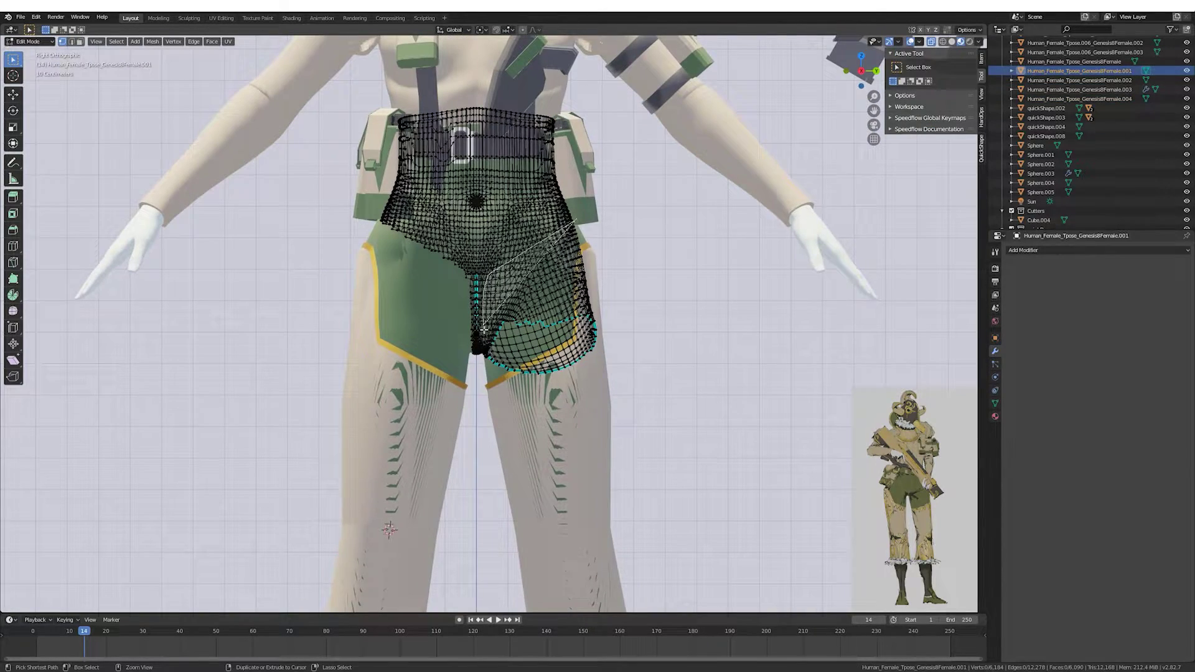
pyautogui.keyDown('ctrl'); pyautogui.moveTo(484, 329); pyautogui.dragTo(498, 336, button='right'); pyautogui.keyUp('ctrl')
pyautogui.press('Tab')
pyautogui.scroll(3, 427, 312)
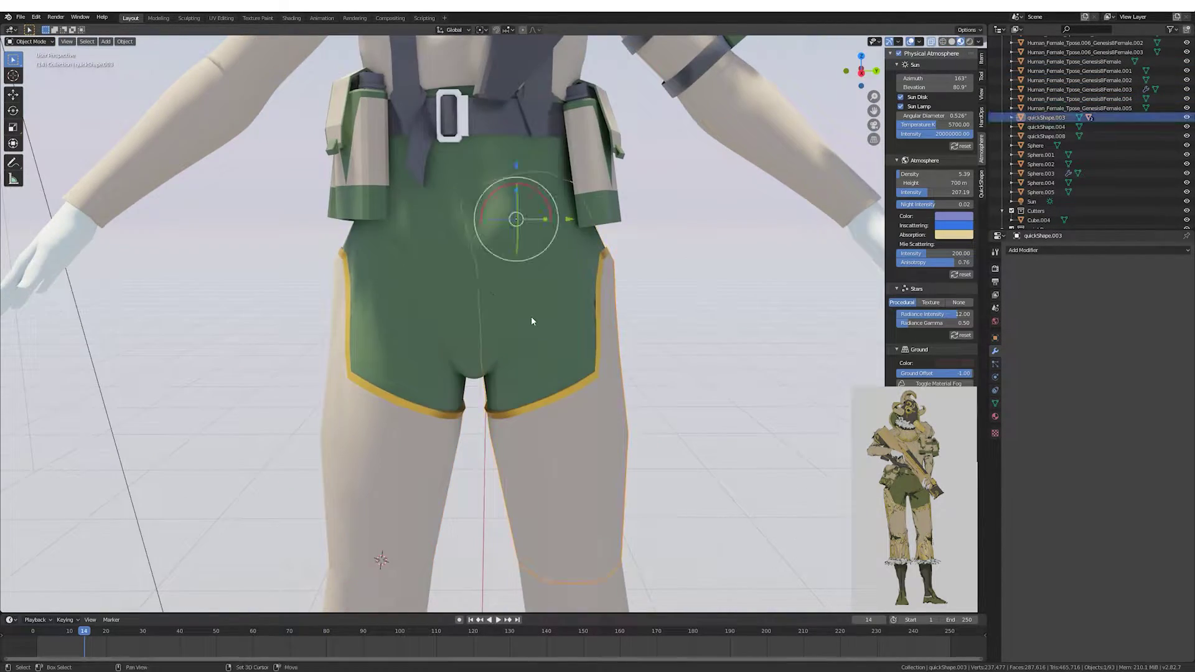
# Select the shorts, frame them and rotate them to fit the hips.
pyautogui.click(498, 305)
pyautogui.moveTo(532, 320)
pyautogui.mouseDown(button='middle')
pyautogui.moveTo(499, 305)
pyautogui.moveTo(619, 315)
pyautogui.mouseUp(button='middle')
pyautogui.scroll(-3, 618, 315)
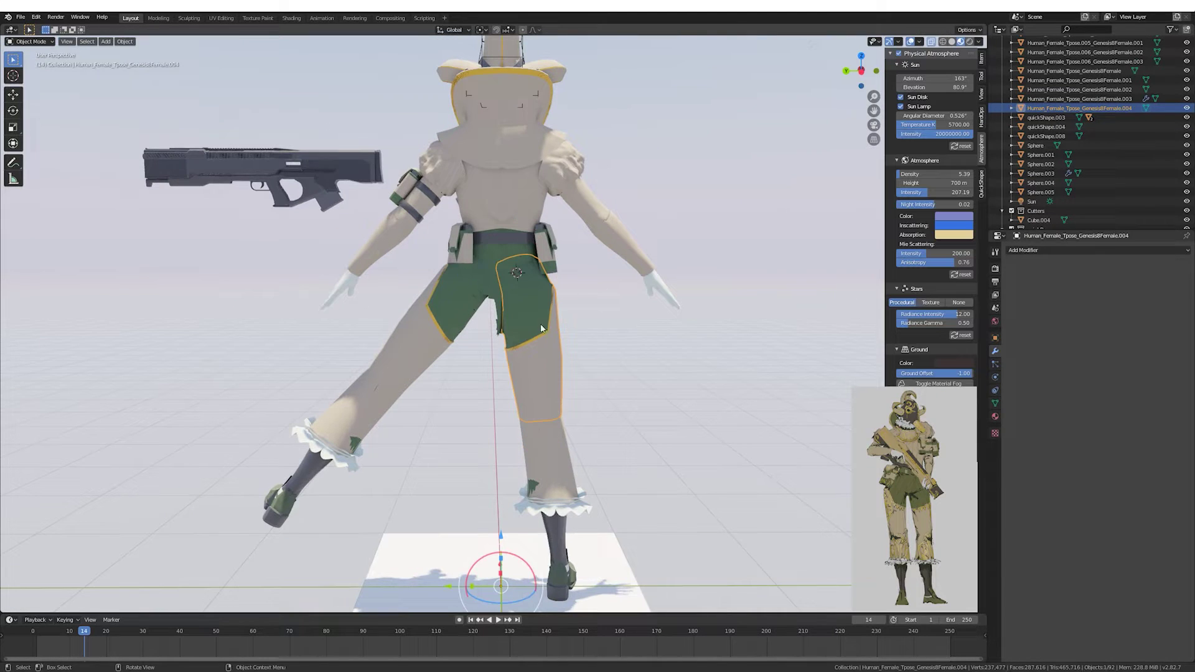
pyautogui.moveTo(541, 329); pyautogui.dragTo(567, 307, button='middle')
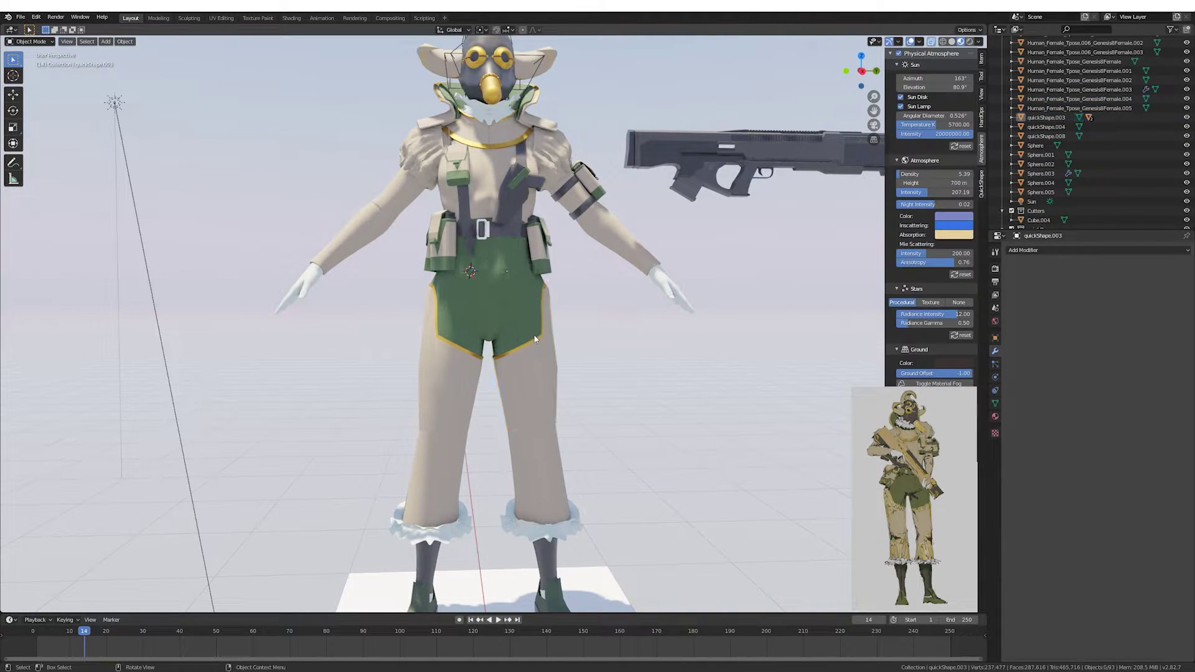
pyautogui.press('KP_Decimal')
pyautogui.scroll(-4, 571, 327)
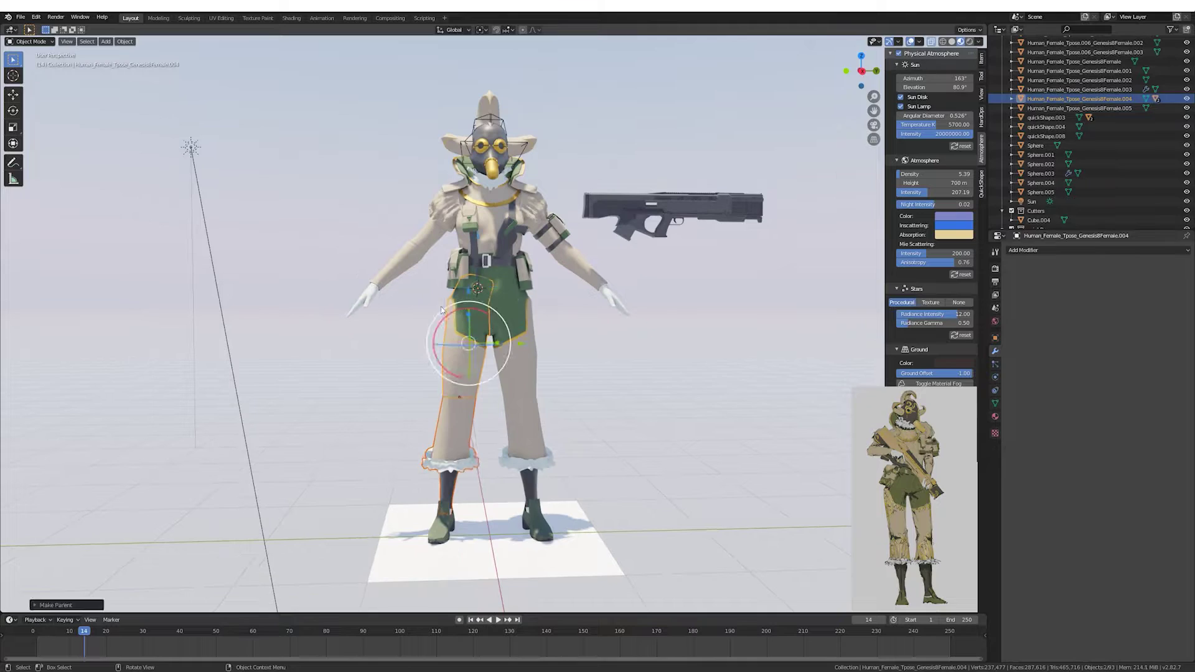
pyautogui.press('r')
pyautogui.click(544, 356)
pyautogui.moveTo(581, 326)
pyautogui.mouseDown(button='middle')
pyautogui.moveTo(477, 336)
pyautogui.moveTo(485, 320)
pyautogui.moveTo(639, 331)
pyautogui.moveTo(622, 334)
pyautogui.mouseUp(button='middle')
pyautogui.scroll(-5, 485, 319)
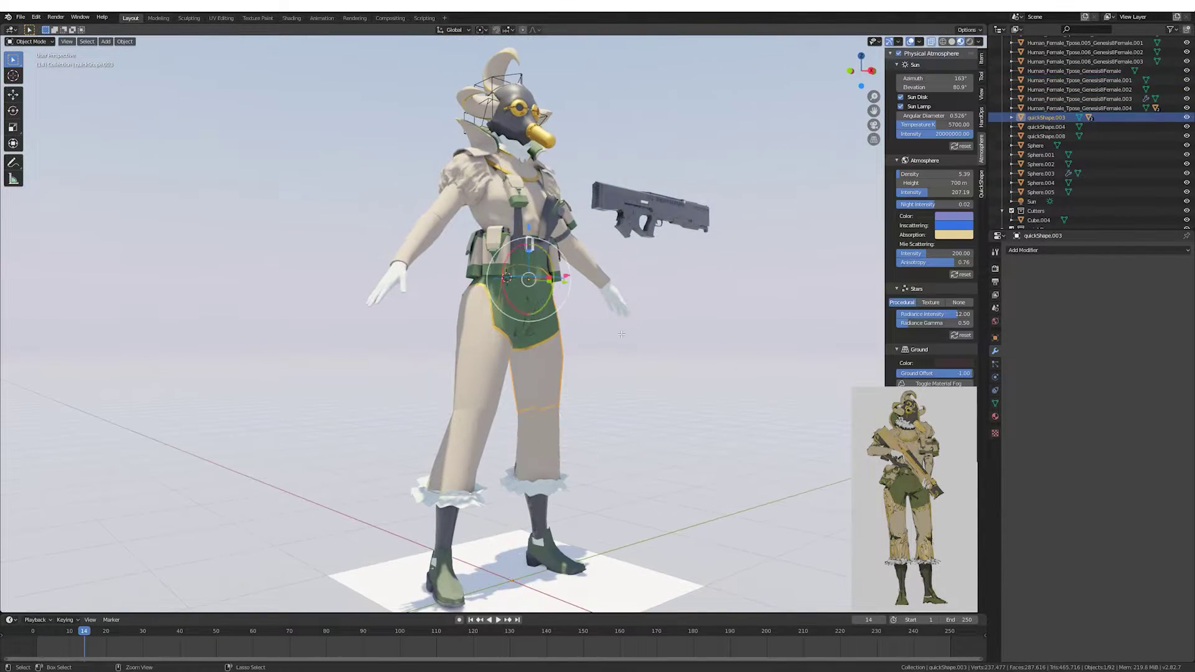
pyautogui.press('KP_3')
# Check the body mesh and the shorts mesh in Edit Mode.
pyautogui.click(480, 333)
pyautogui.scroll(5, 499, 220)
pyautogui.press('Tab')
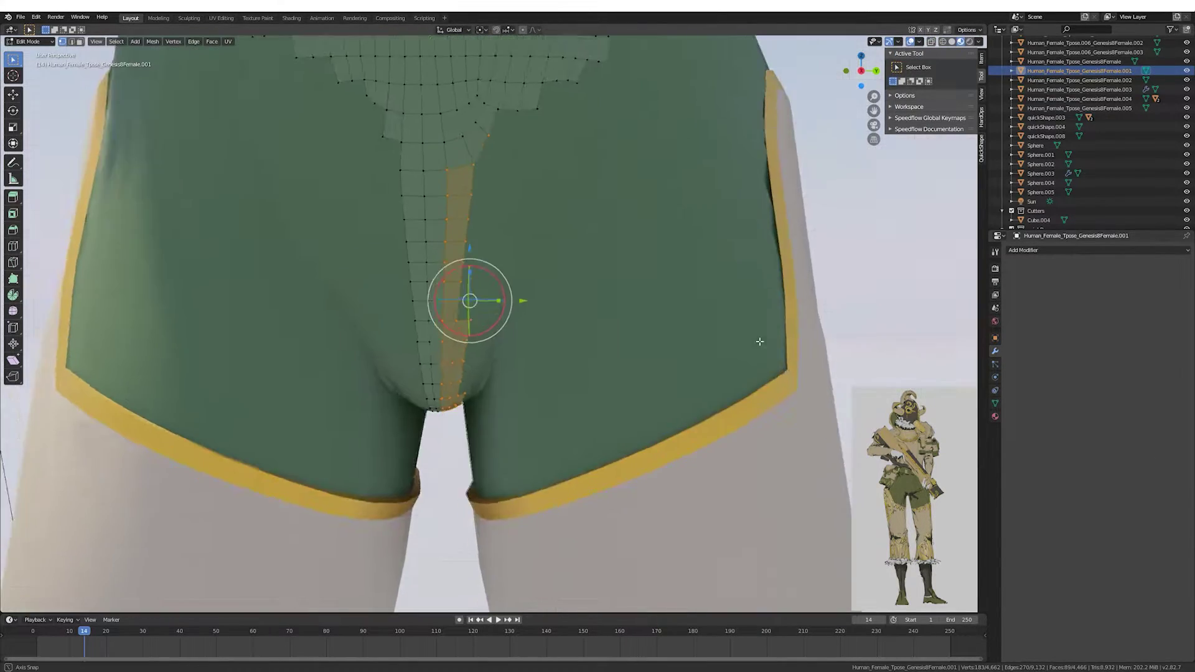
pyautogui.press('Tab')
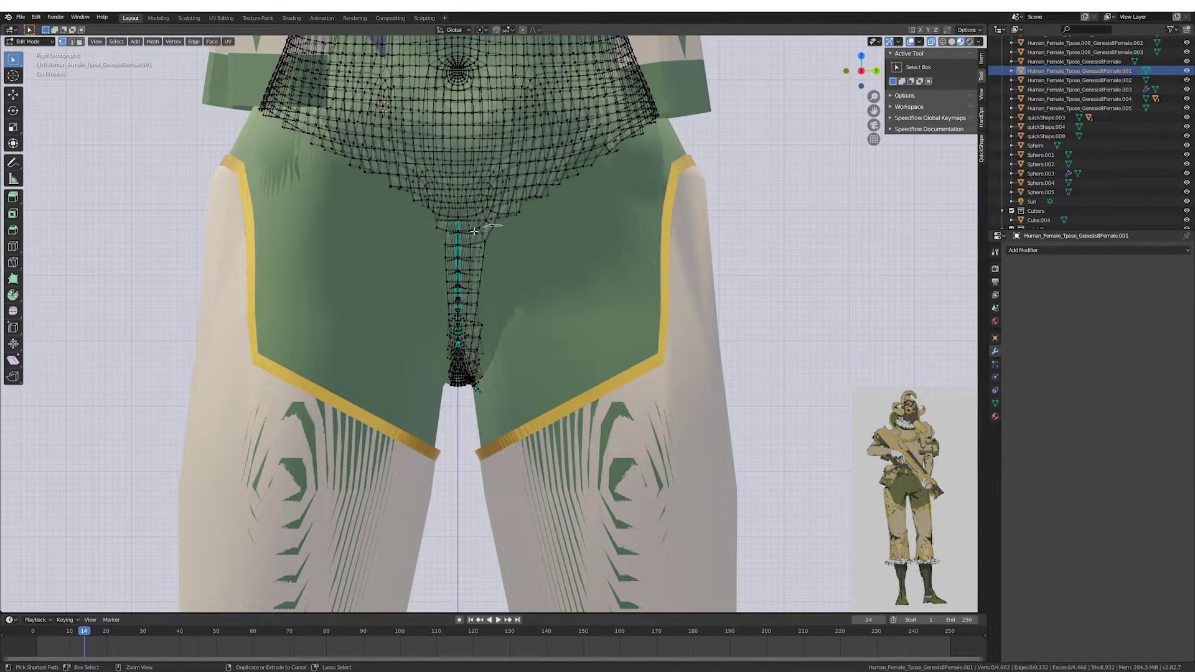
pyautogui.click(478, 301)
pyautogui.press('Tab')
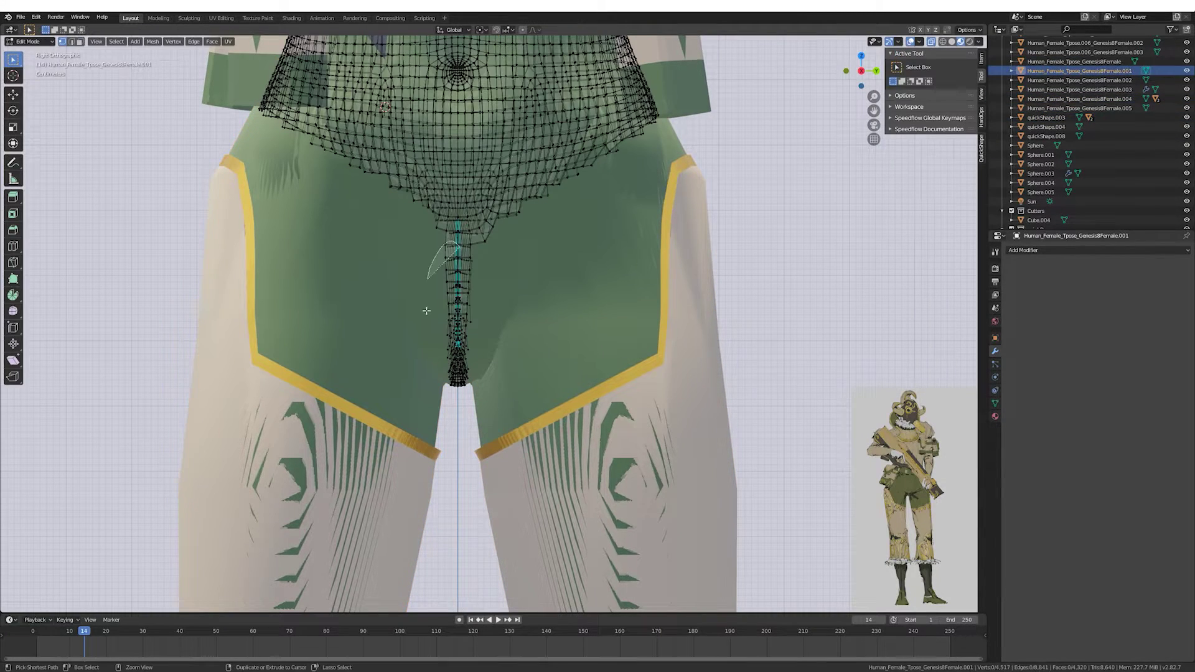
pyautogui.press('Tab')
# Hide the legs, rework the crotch strip of the body mesh, then unhide everything.
pyautogui.click(399, 313)
pyautogui.press('Tab')
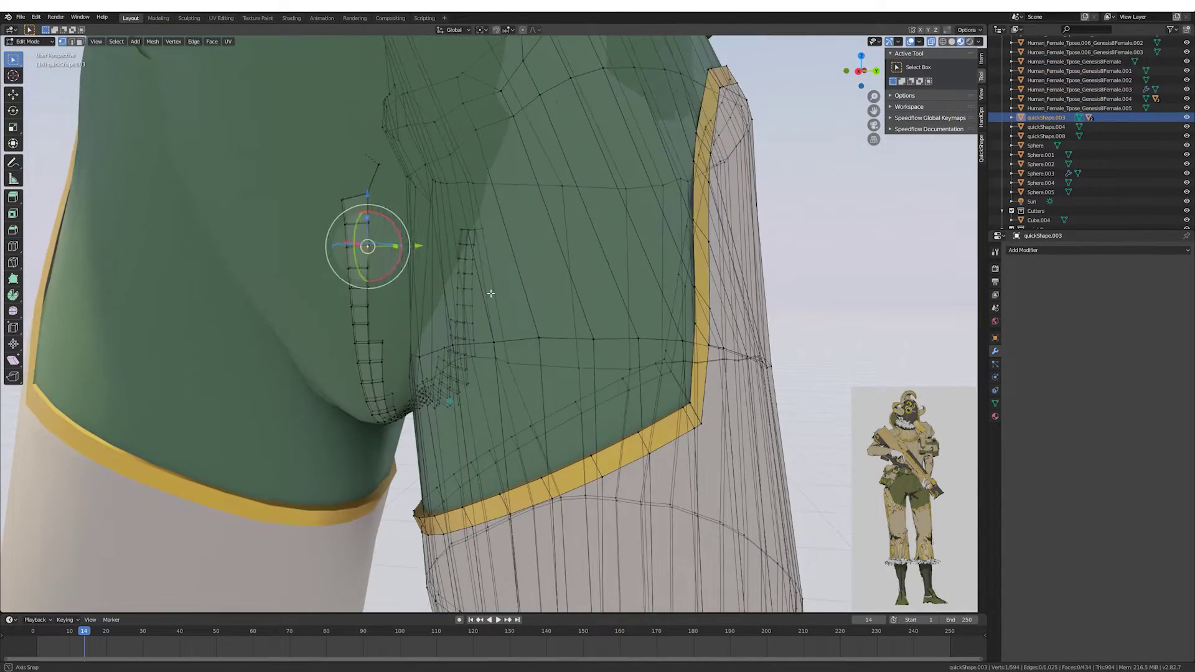
pyautogui.press('Tab')
pyautogui.press('h')
pyautogui.click(497, 259)
pyautogui.press('Tab')
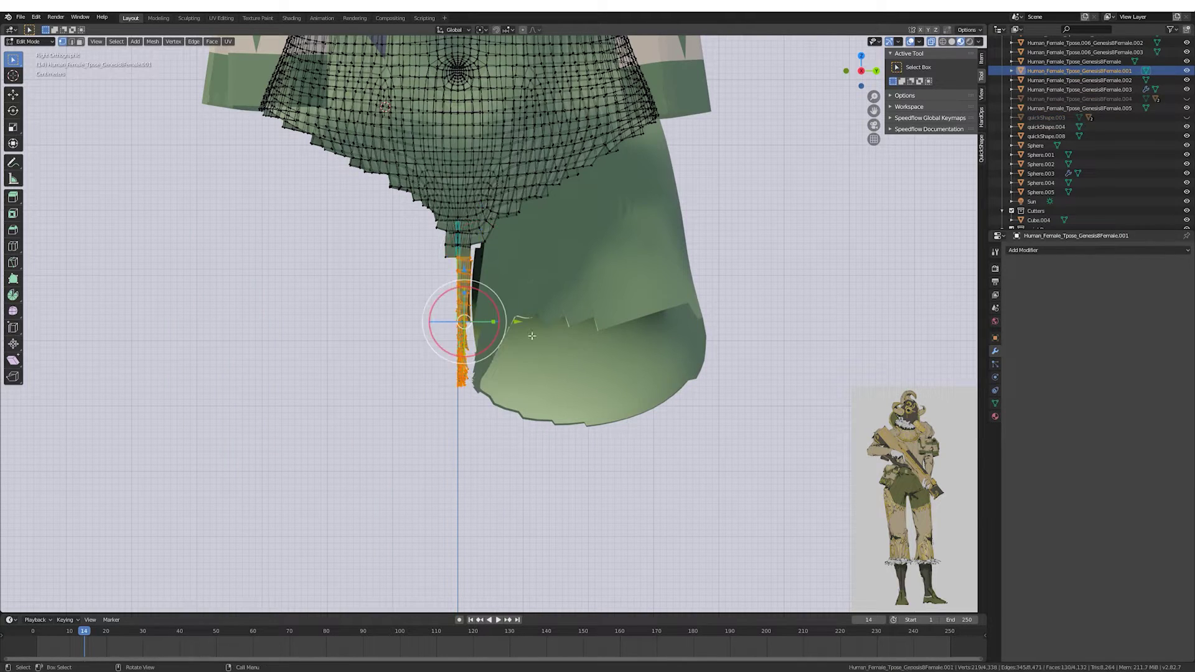
pyautogui.press('Tab')
pyautogui.hotkey('alt', 'h')
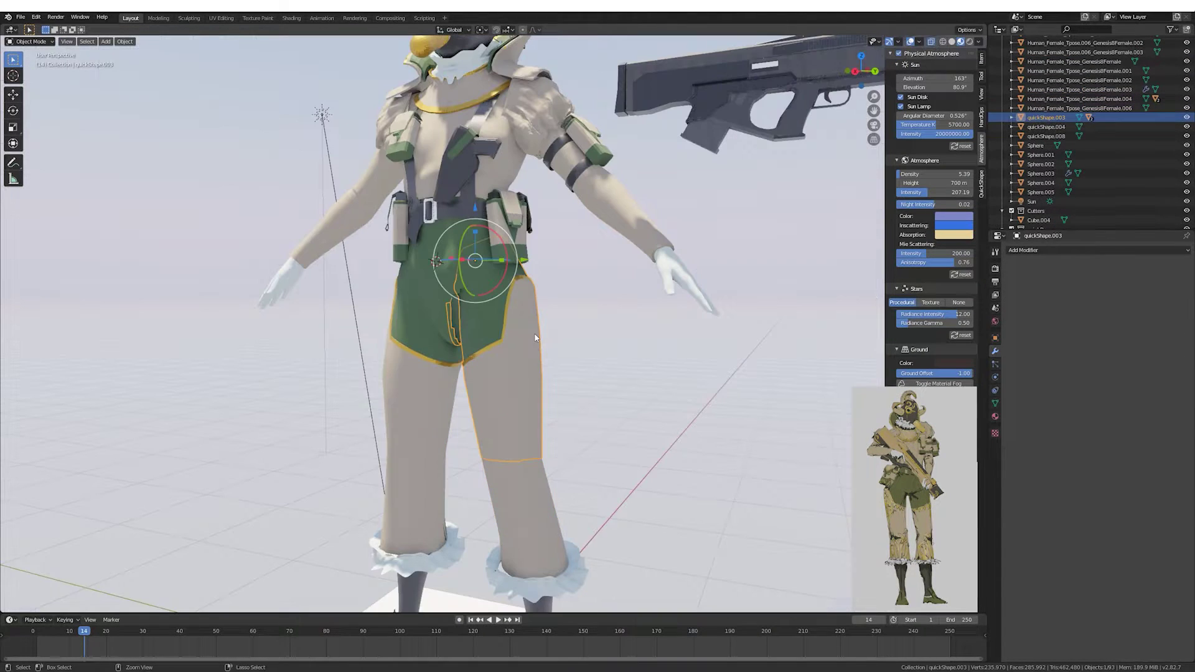
pyautogui.press('Tab')
pyautogui.press('Tab')
# Join the shorts into the thigh piece and delete the leftover object.
pyautogui.keyDown('shift'); pyautogui.click(533, 334); pyautogui.keyUp('shift')
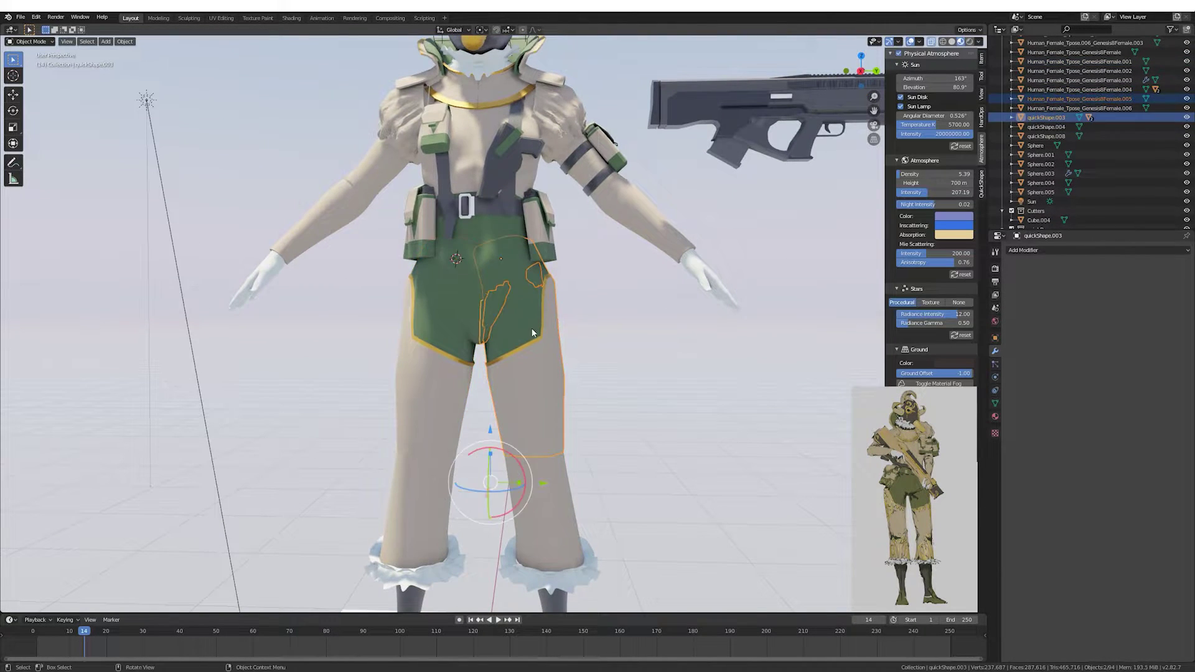
pyautogui.hotkey('ctrl', 'j')
pyautogui.moveTo(528, 328)
pyautogui.mouseDown(button='middle')
pyautogui.moveTo(514, 375)
pyautogui.moveTo(652, 363)
pyautogui.mouseUp(button='middle')
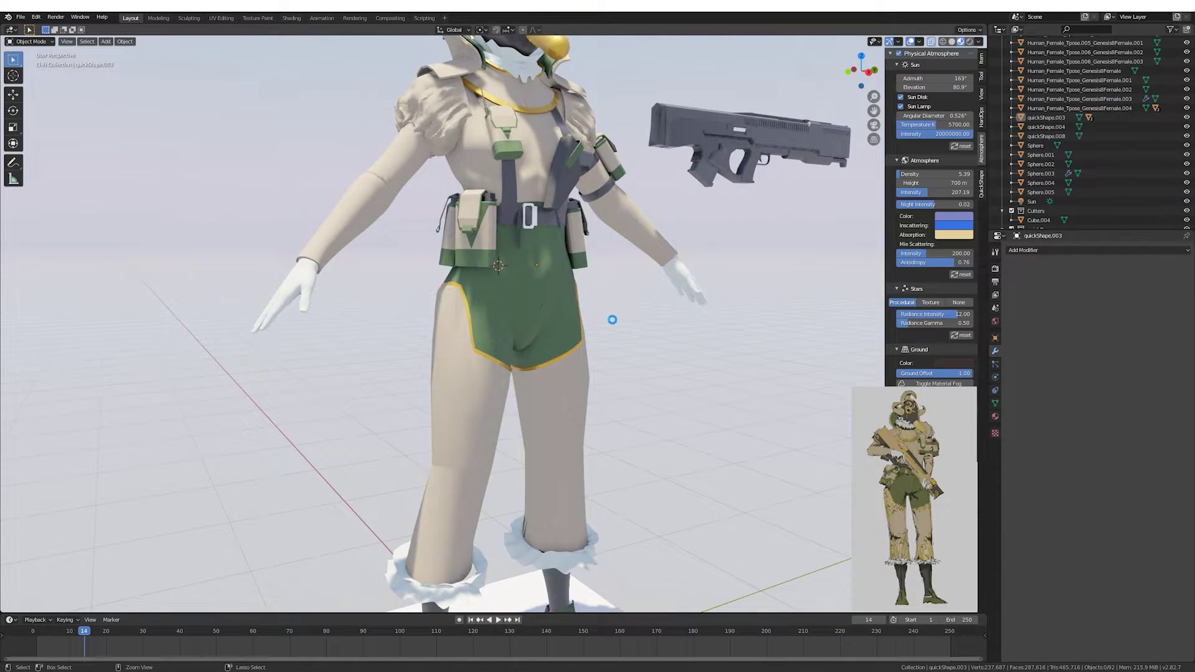
pyautogui.press('Delete')
pyautogui.scroll(-5, 613, 315)
pyautogui.moveTo(613, 316)
pyautogui.mouseDown(button='middle')
pyautogui.moveTo(570, 348)
pyautogui.moveTo(651, 275)
pyautogui.moveTo(371, 356)
pyautogui.mouseUp(button='middle')
pyautogui.scroll(3, 570, 348)
pyautogui.scroll(-4, 651, 275)
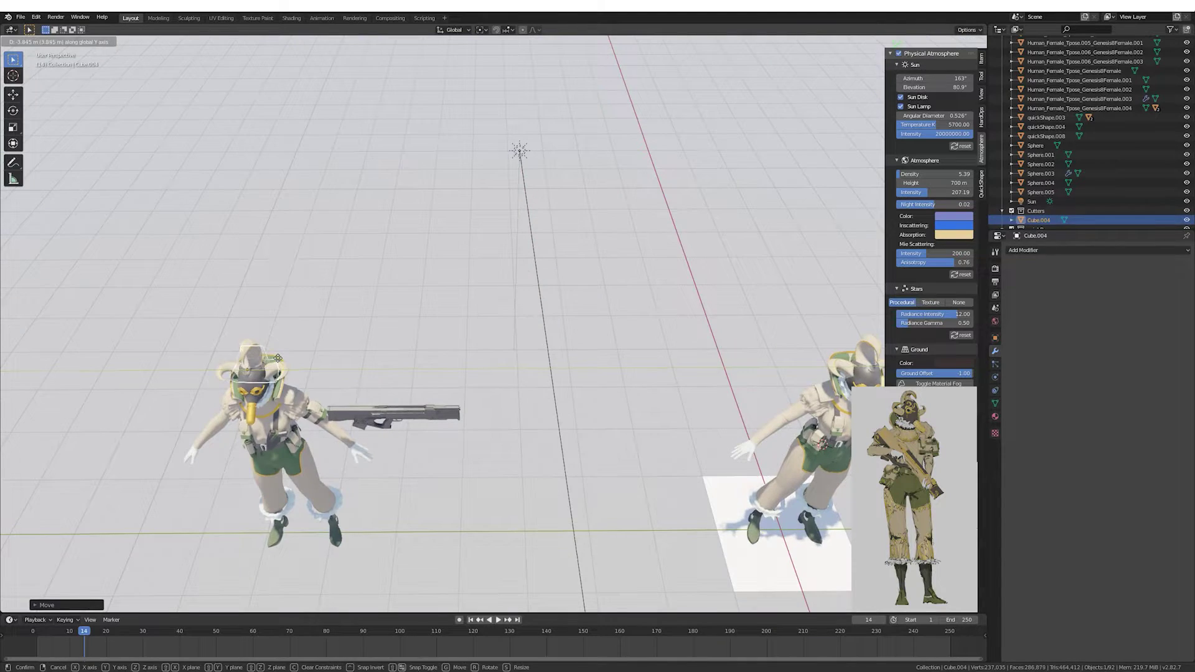
# Rotate the rifle to a new level angle.
pyautogui.click(278, 358)
pyautogui.moveTo(278, 358)
pyautogui.mouseDown(button='middle')
pyautogui.moveTo(533, 289)
pyautogui.moveTo(598, 246)
pyautogui.mouseUp(button='middle')
pyautogui.click(598, 246)
pyautogui.press('r')
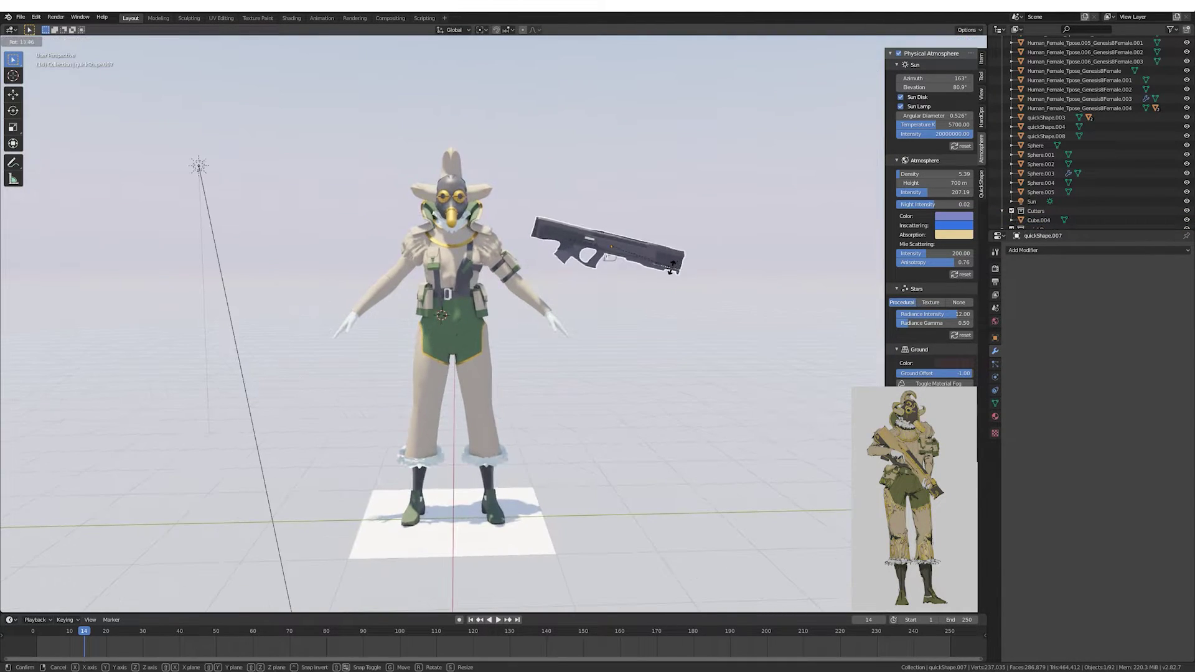
pyautogui.click(609, 227)
pyautogui.scroll(2, 548, 299)
pyautogui.scroll(-2, 548, 299)
pyautogui.moveTo(547, 299)
pyautogui.mouseDown(button='middle')
pyautogui.moveTo(587, 320)
pyautogui.moveTo(621, 308)
pyautogui.moveTo(642, 55)
pyautogui.mouseUp(button='middle')
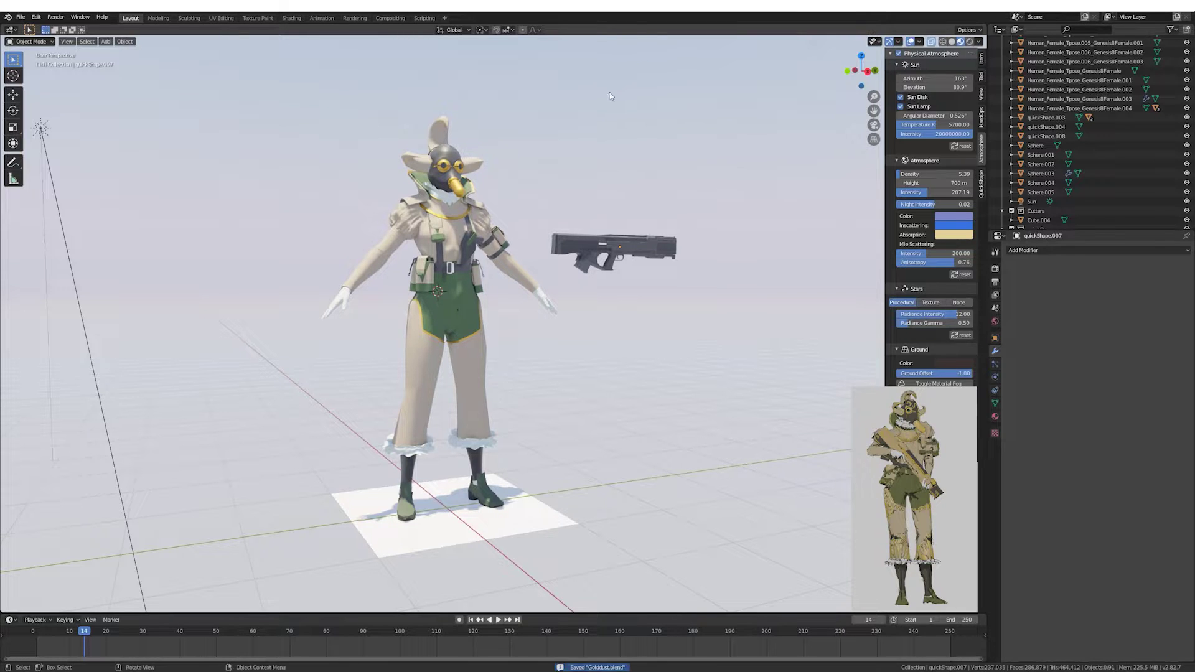
# Rotate the character's arm down toward the rifle.
pyautogui.click(547, 272)
pyautogui.moveTo(560, 311)
pyautogui.mouseDown(button='middle')
pyautogui.moveTo(535, 294)
pyautogui.moveTo(628, 307)
pyautogui.mouseUp(button='middle')
pyautogui.click(543, 349)
pyautogui.moveTo(543, 348)
pyautogui.mouseDown(button='middle')
pyautogui.moveTo(508, 375)
pyautogui.moveTo(585, 336)
pyautogui.moveTo(574, 267)
pyautogui.moveTo(596, 330)
pyautogui.moveTo(530, 350)
pyautogui.moveTo(563, 254)
pyautogui.mouseUp(button='middle')
pyautogui.press('r')
pyautogui.click(609, 346)
pyautogui.scroll(3, 529, 350)
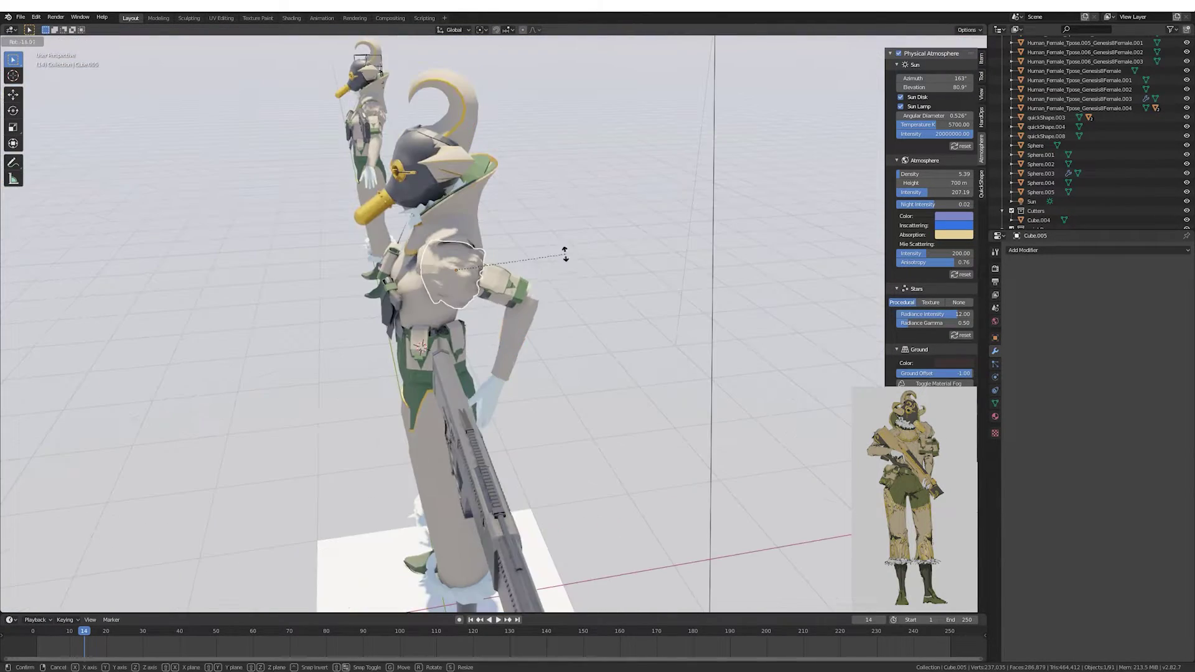
# Try rotating the collar piece at the shoulder.
pyautogui.click(480, 236)
pyautogui.moveTo(480, 237)
pyautogui.mouseDown(button='middle')
pyautogui.moveTo(573, 324)
pyautogui.moveTo(570, 346)
pyautogui.moveTo(517, 386)
pyautogui.mouseUp(button='middle')
pyautogui.click(517, 386)
pyautogui.moveTo(588, 402)
pyautogui.mouseDown(button='middle')
pyautogui.moveTo(536, 299)
pyautogui.moveTo(614, 373)
pyautogui.moveTo(613, 336)
pyautogui.mouseUp(button='middle')
pyautogui.click(536, 286)
pyautogui.press('r')
pyautogui.press('Escape')
# Move the rifle into the raised hand and select the gun-holding arm.
pyautogui.click(614, 373)
pyautogui.press('g')
pyautogui.moveTo(567, 278)
pyautogui.mouseDown(button='middle')
pyautogui.moveTo(548, 224)
pyautogui.moveTo(529, 262)
pyautogui.mouseUp(button='middle')
pyautogui.click(455, 299)
pyautogui.moveTo(516, 312)
pyautogui.mouseDown(button='middle')
pyautogui.moveTo(432, 253)
pyautogui.moveTo(511, 292)
pyautogui.moveTo(538, 292)
pyautogui.moveTo(473, 249)
pyautogui.moveTo(464, 157)
pyautogui.mouseUp(button='middle')
# Box-select the spare head spheres, undoing a mistaken deselection.
pyautogui.scroll(3, 473, 249)
pyautogui.press('b')
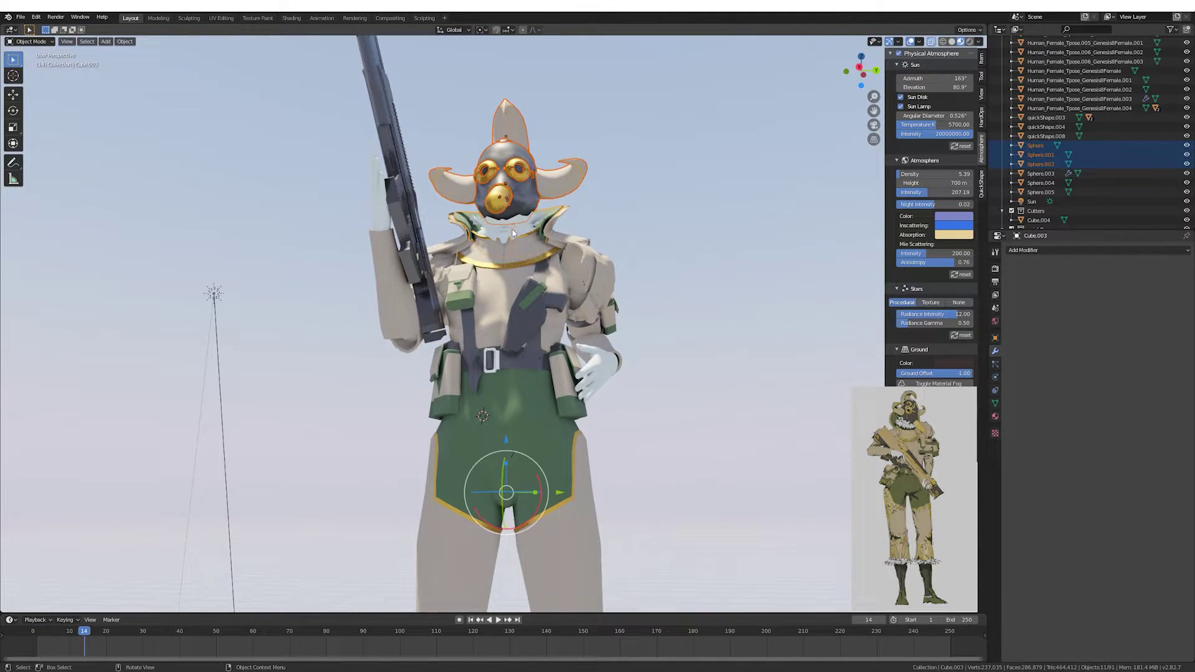
pyautogui.moveTo(455, 216); pyautogui.dragTo(509, 225, button='middle')
pyautogui.scroll(-2, 509, 225)
pyautogui.scroll(-2, 503, 282)
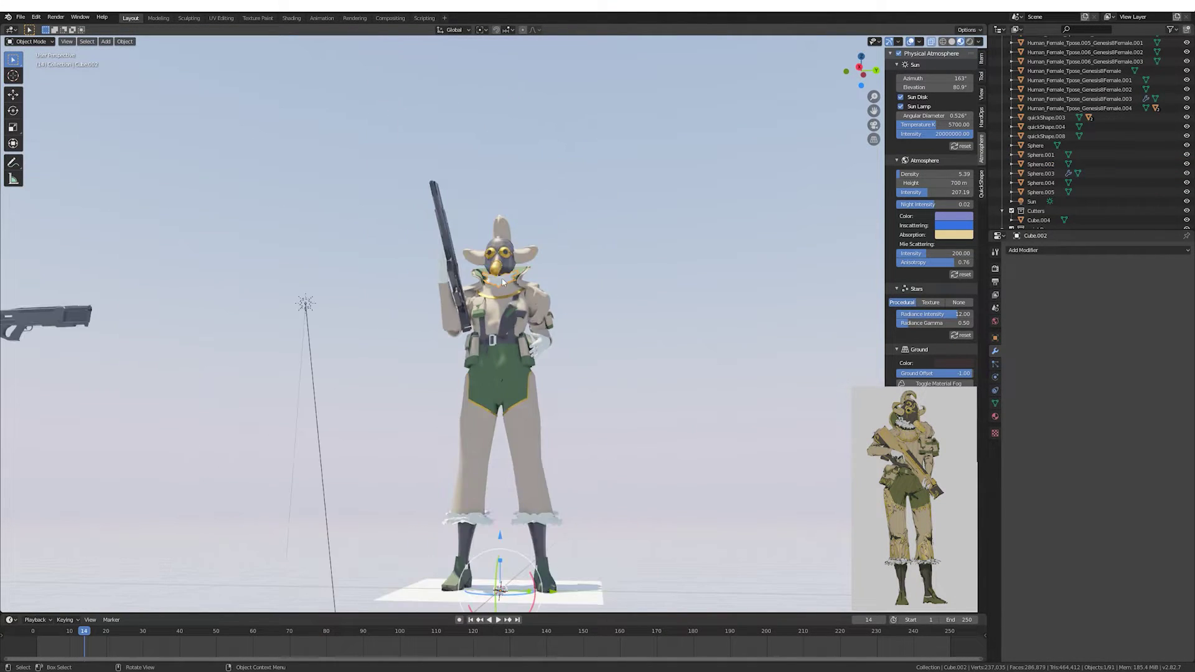
pyautogui.scroll(2, 473, 205)
pyautogui.hotkey('ctrl', 'z')
pyautogui.hotkey('ctrl', 'z')
# Parent the shorts to the body, then try moving the rifle and cancel.
pyautogui.moveTo(505, 268); pyautogui.dragTo(473, 323, button='middle')
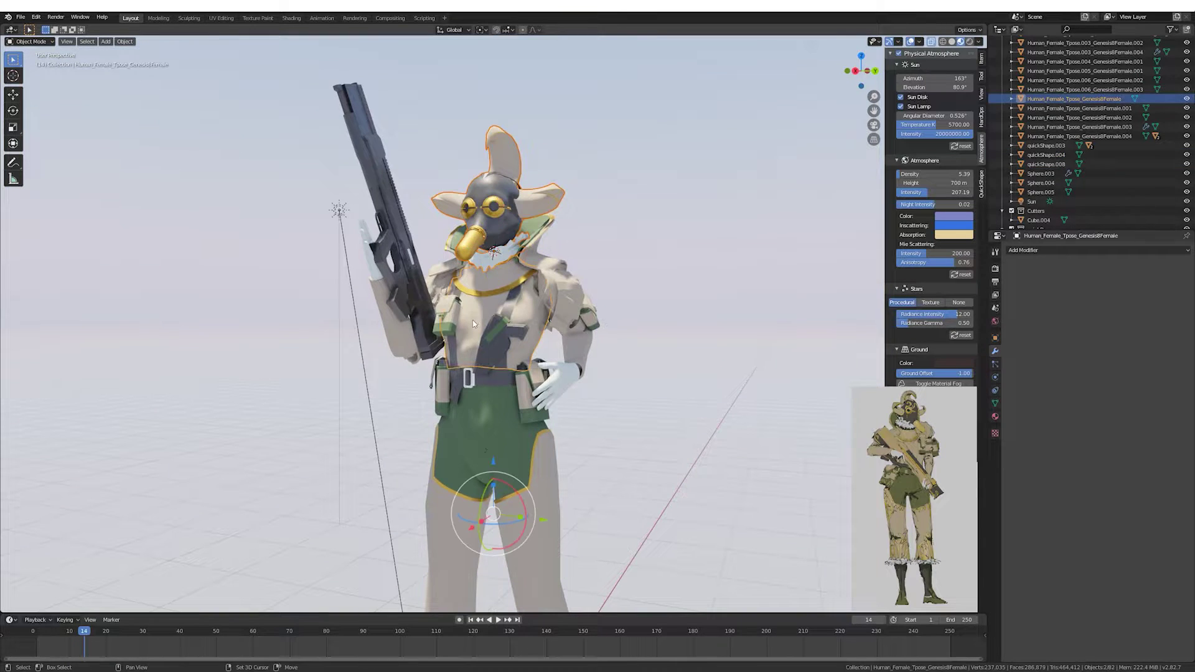
pyautogui.click(465, 308)
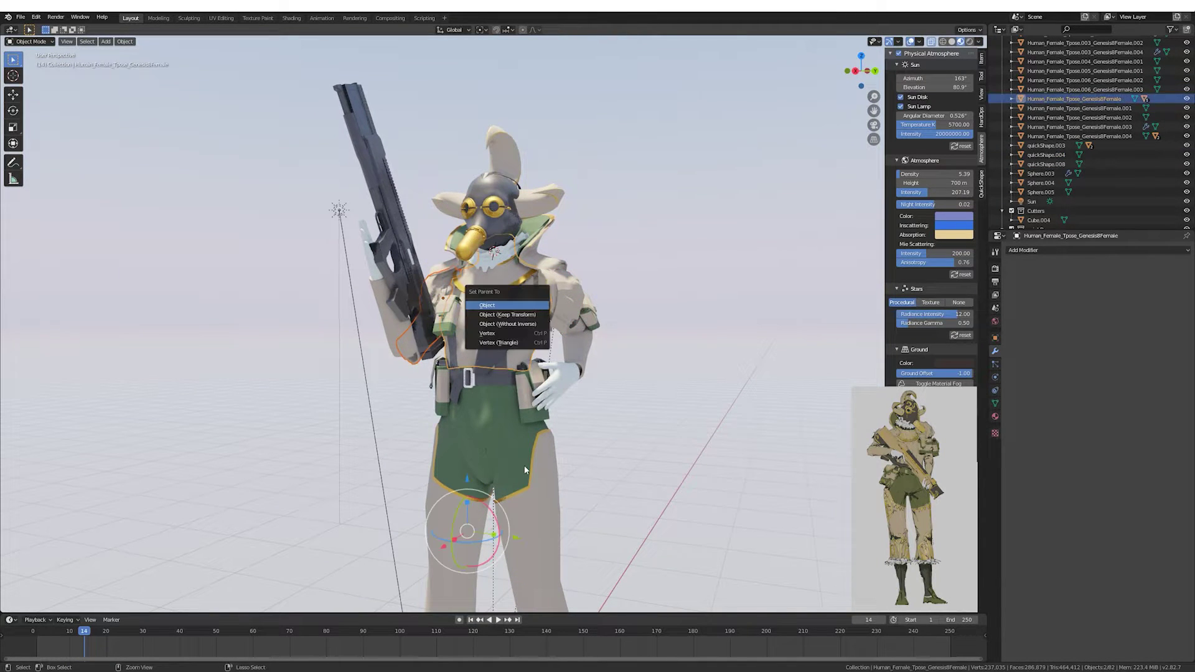
pyautogui.press('ctrl+KP_Subtract')
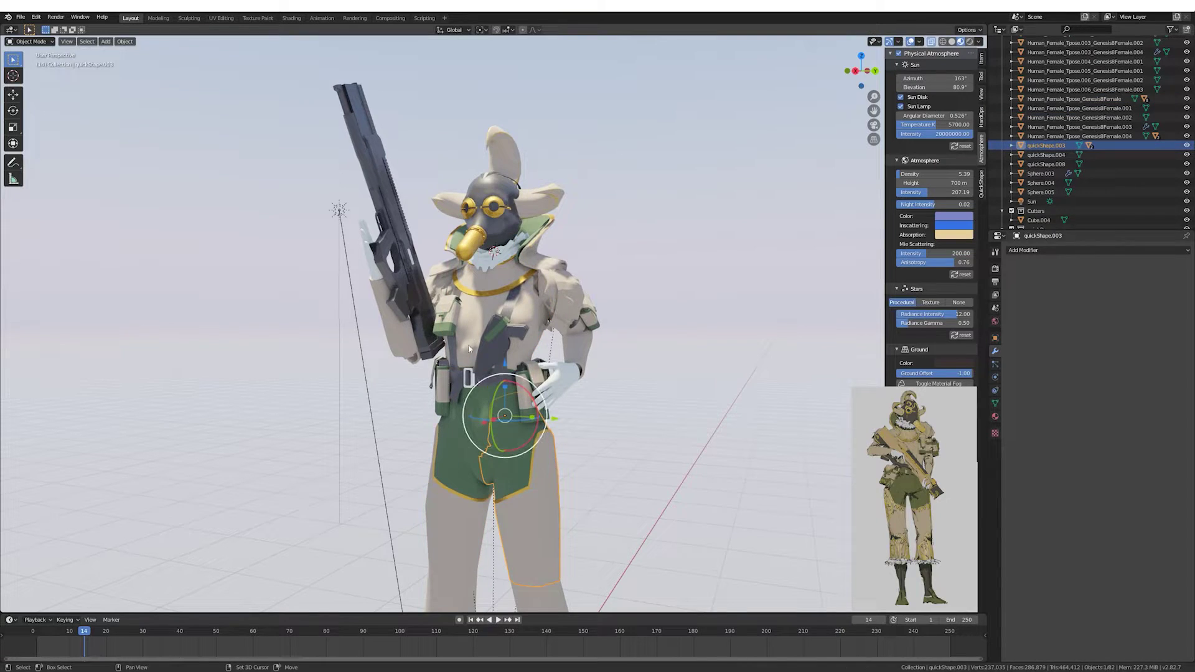
pyautogui.click(453, 427)
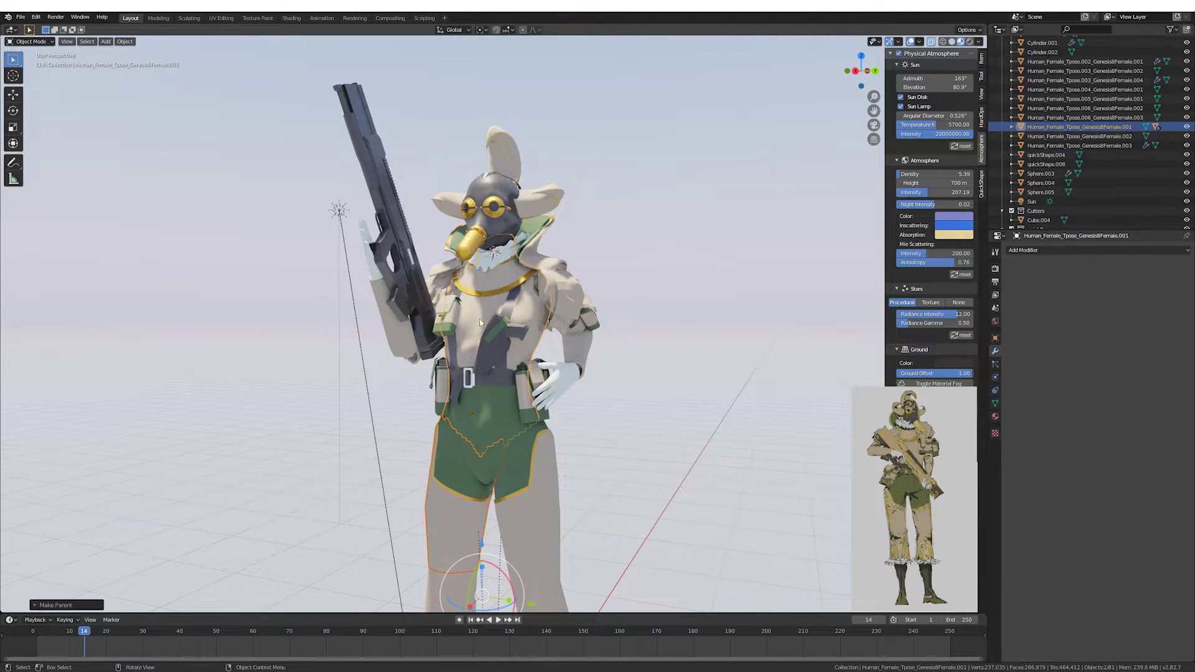
pyautogui.moveTo(452, 427); pyautogui.dragTo(522, 413, button='middle')
pyautogui.moveTo(466, 351)
pyautogui.mouseDown(button='middle')
pyautogui.moveTo(347, 215)
pyautogui.moveTo(398, 324)
pyautogui.moveTo(471, 389)
pyautogui.moveTo(456, 264)
pyautogui.moveTo(477, 253)
pyautogui.mouseUp(button='middle')
pyautogui.click(402, 327)
pyautogui.press('g')
pyautogui.rightClick(401, 327)
# Select the shorts, shoulder piece, grey holster, strap and back piece.
pyautogui.click(471, 390)
pyautogui.keyDown('shift'); pyautogui.click(467, 276); pyautogui.keyUp('shift')
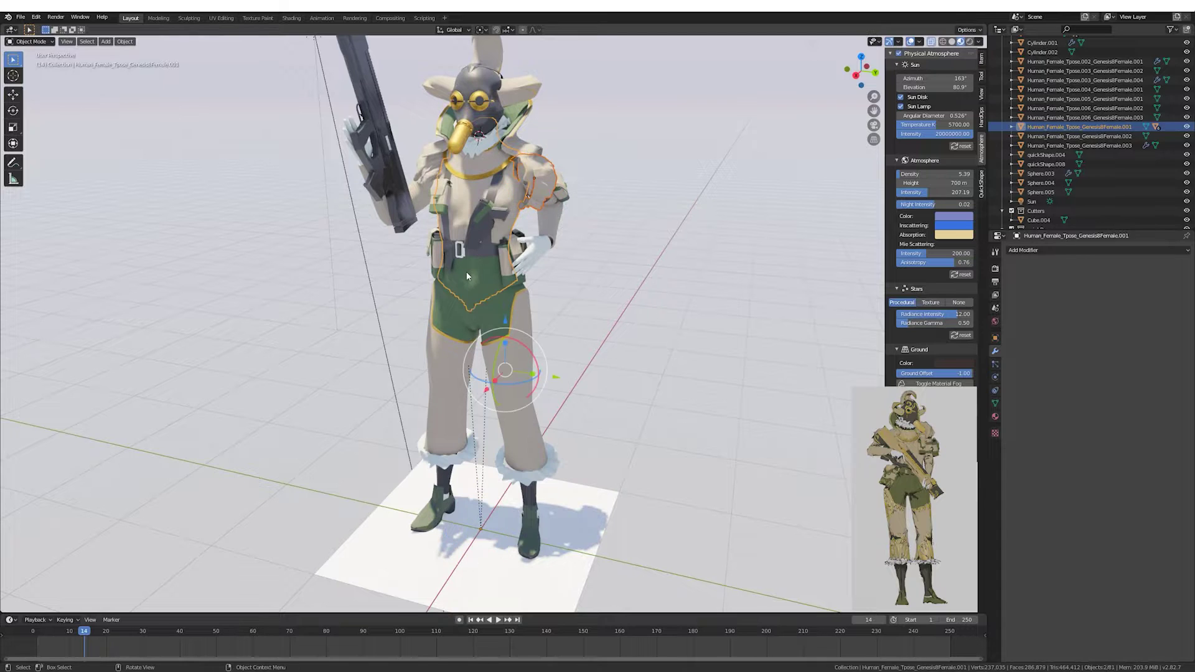
pyautogui.press('KP_Decimal')
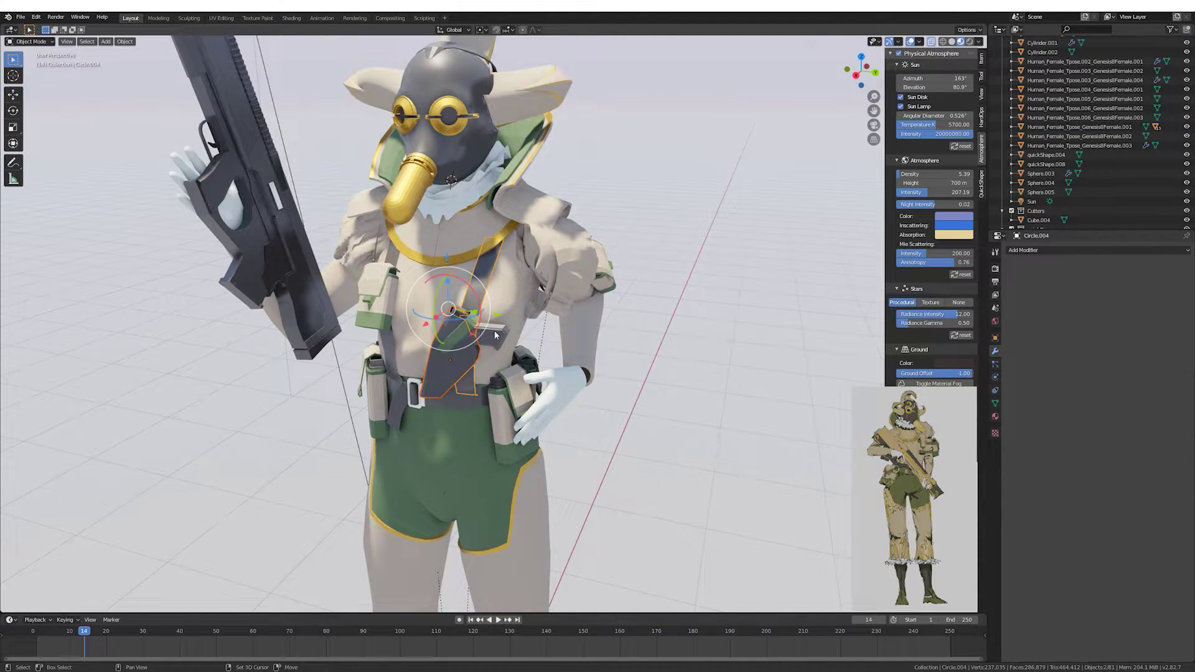
pyautogui.keyDown('shift'); pyautogui.click(496, 335); pyautogui.keyUp('shift')
pyautogui.moveTo(496, 335); pyautogui.dragTo(472, 334, button='middle')
pyautogui.click(426, 418)
pyautogui.moveTo(427, 419); pyautogui.dragTo(451, 311, button='middle')
pyautogui.click(450, 312)
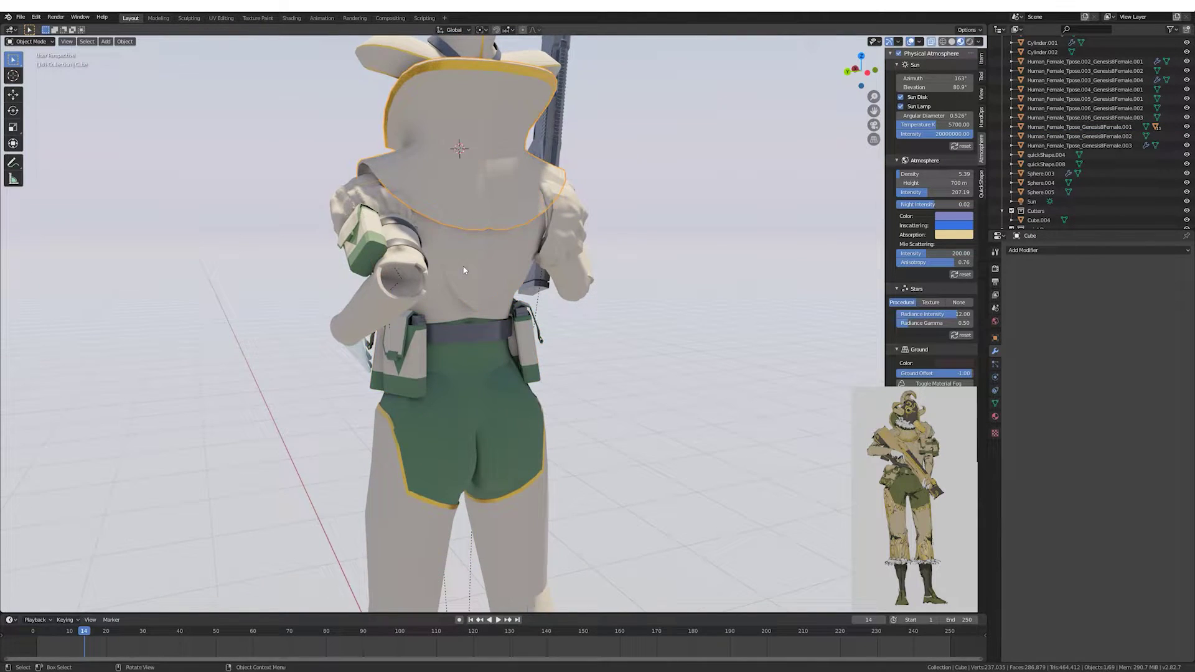
pyautogui.moveTo(464, 270); pyautogui.dragTo(373, 262, button='middle')
# Set the character's origin to the neck and tilt her forward on X.
pyautogui.click(124, 41)
pyautogui.moveTo(388, 139)
pyautogui.click(249, 80)
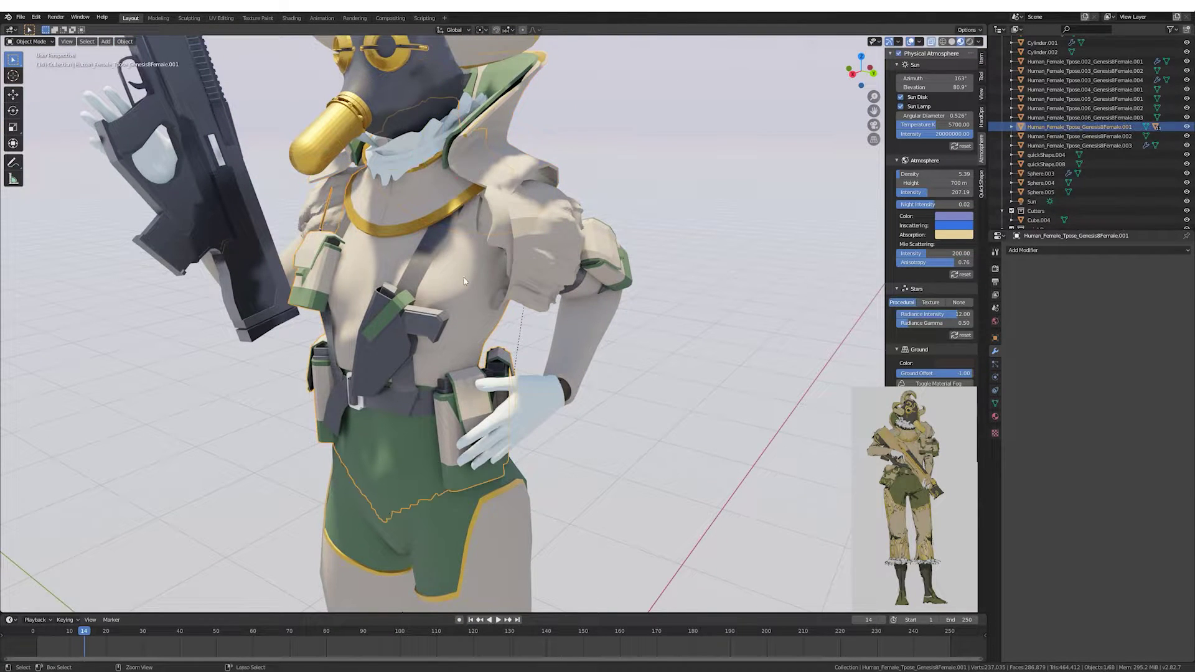
pyautogui.scroll(-5, 464, 282)
pyautogui.click(125, 41)
pyautogui.click(237, 70)
pyautogui.press('x')
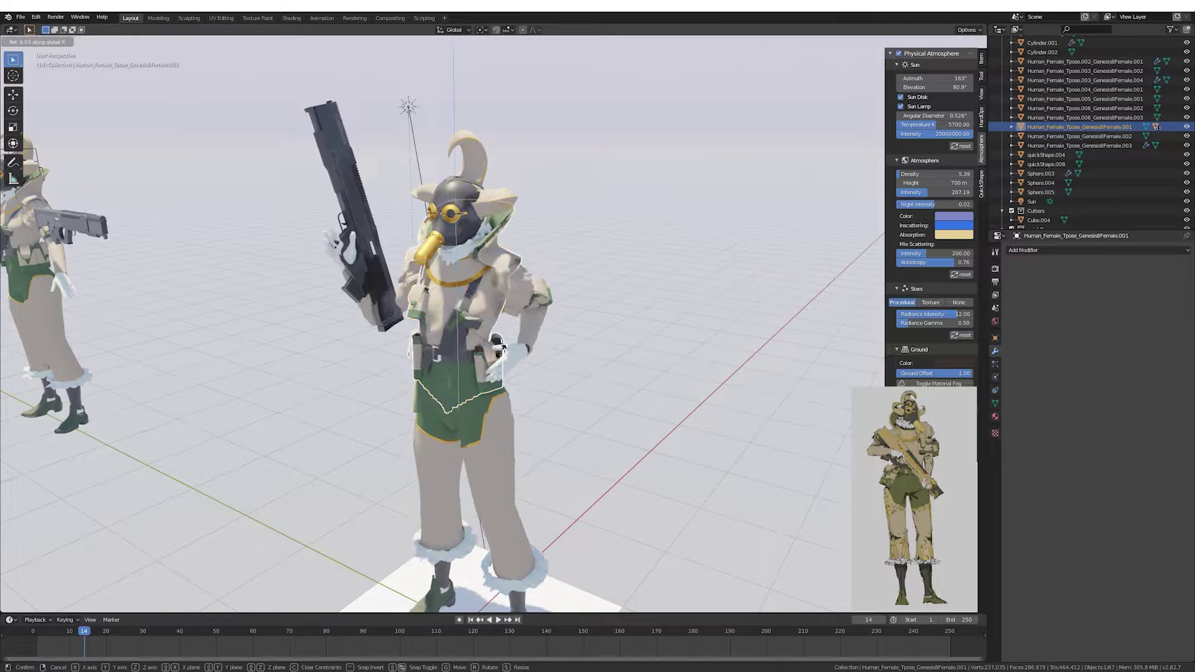
pyautogui.click(512, 353)
# Review the tilted pose from side and three-quarter views, selecting the leg piece.
pyautogui.moveTo(512, 353)
pyautogui.mouseDown(button='middle')
pyautogui.moveTo(566, 285)
pyautogui.moveTo(527, 300)
pyautogui.moveTo(742, 255)
pyautogui.mouseUp(button='middle')
pyautogui.scroll(2, 567, 289)
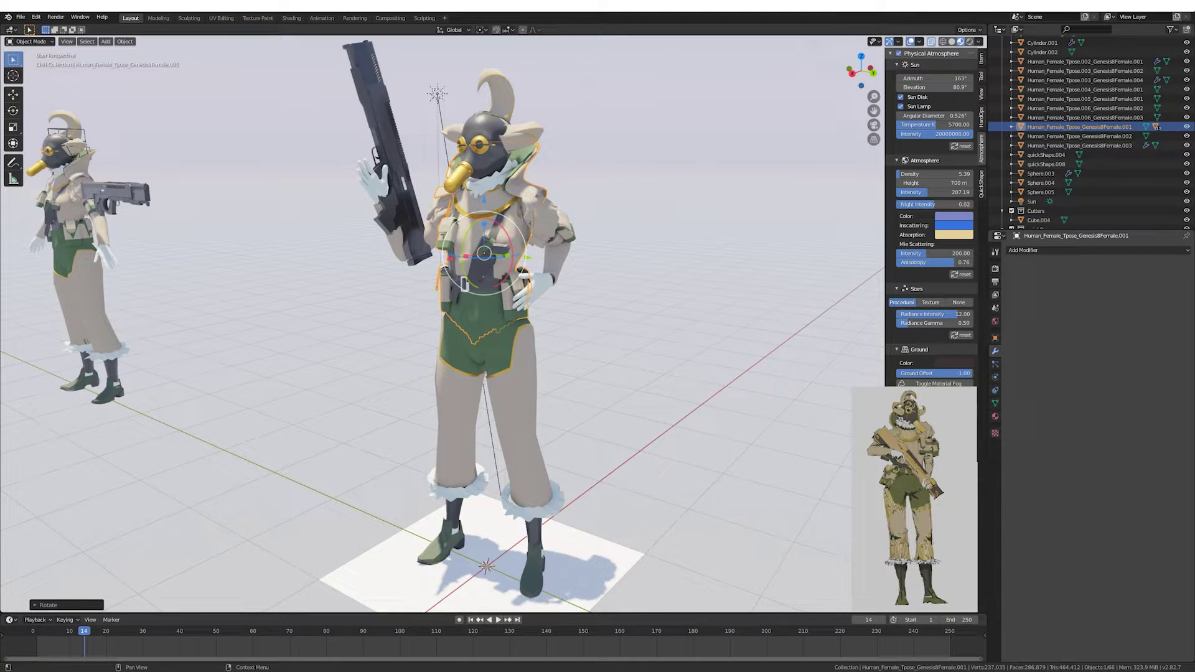
pyautogui.moveTo(575, 295); pyautogui.dragTo(578, 331, button='middle')
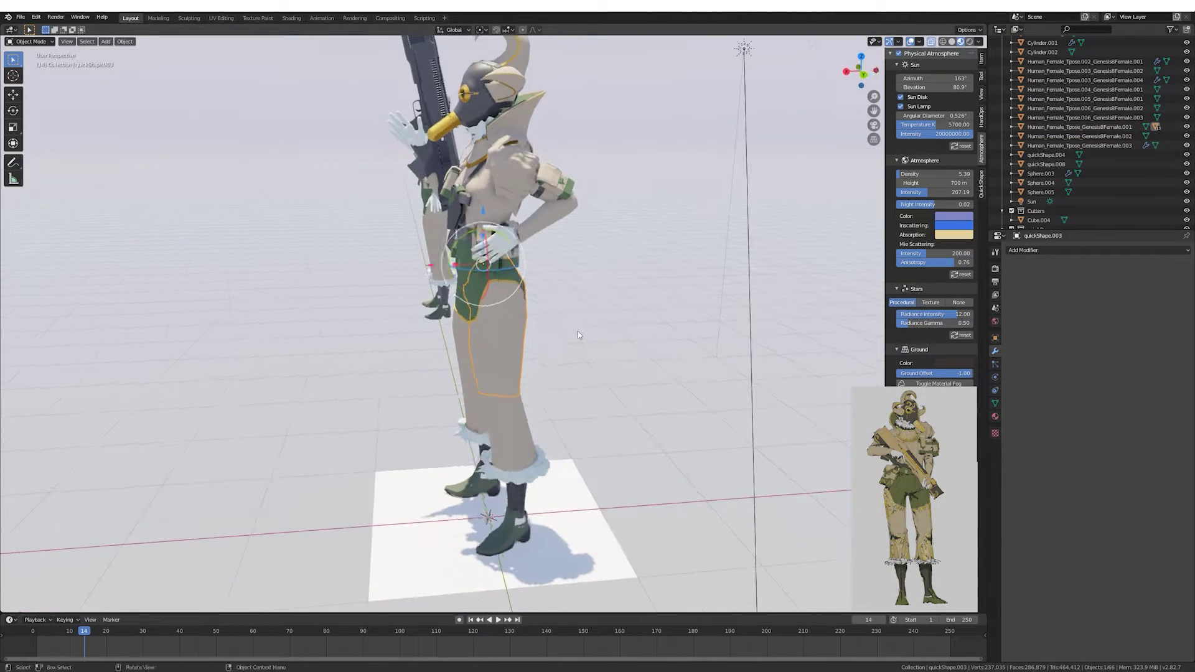
pyautogui.click(526, 380)
pyautogui.moveTo(526, 380)
pyautogui.mouseDown(button='middle')
pyautogui.moveTo(611, 347)
pyautogui.moveTo(503, 300)
pyautogui.moveTo(551, 336)
pyautogui.moveTo(492, 280)
pyautogui.mouseUp(button='middle')
# Rotate the rifle arm further up.
pyautogui.click(503, 300)
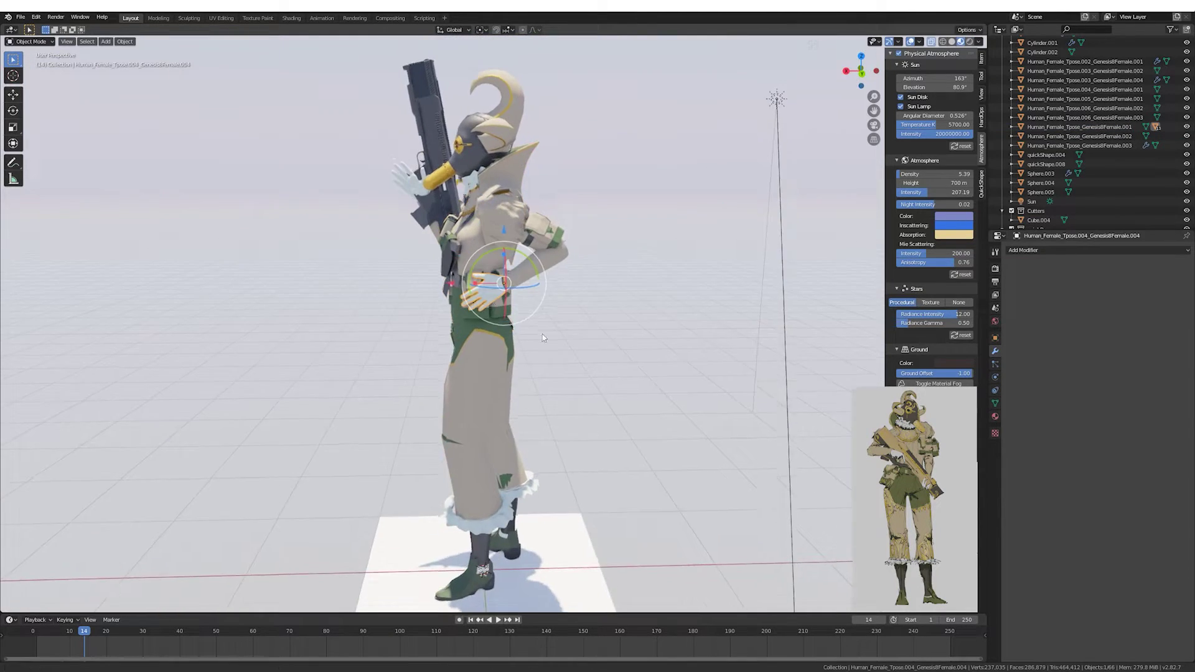
pyautogui.click(492, 280)
pyautogui.press('r')
pyautogui.click(474, 239)
pyautogui.moveTo(474, 239)
pyautogui.mouseDown(button='middle')
pyautogui.moveTo(560, 330)
pyautogui.moveTo(648, 328)
pyautogui.moveTo(560, 280)
pyautogui.mouseUp(button='middle')
pyautogui.click(561, 330)
pyautogui.click(560, 280)
pyautogui.moveTo(419, 170)
pyautogui.mouseDown(button='middle')
pyautogui.moveTo(557, 233)
pyautogui.moveTo(534, 156)
pyautogui.mouseUp(button='middle')
# Try new head angles, leaving the head upright.
pyautogui.hotkey('alt', 'a')
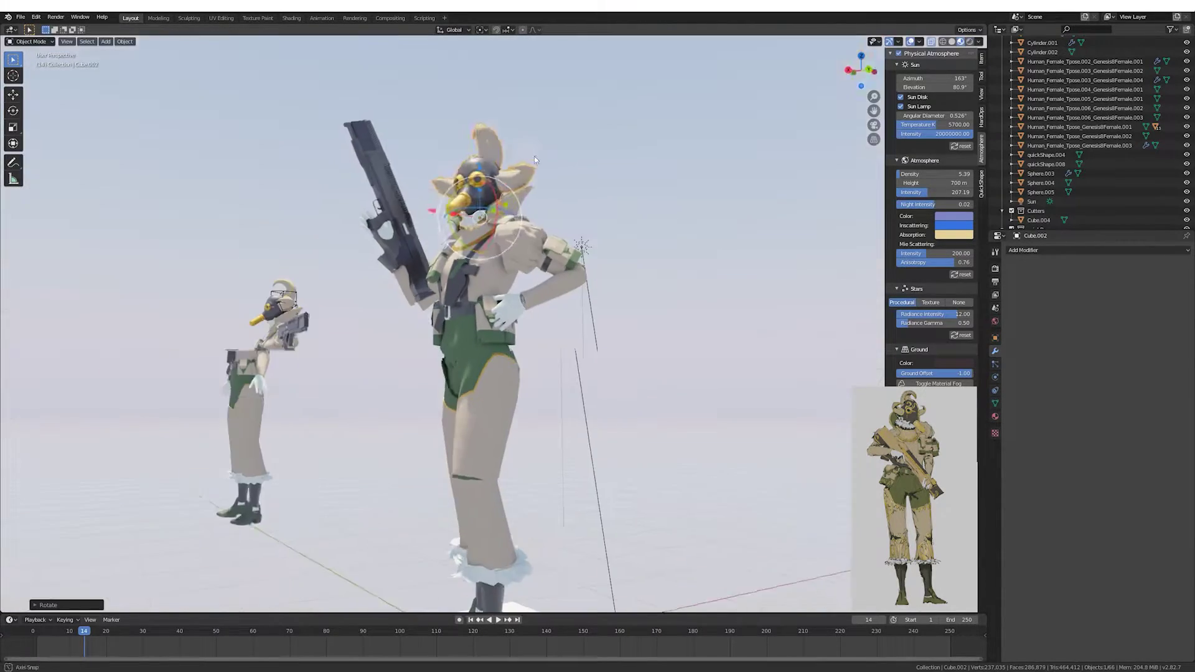
pyautogui.click(476, 195)
pyautogui.click(392, 206)
pyautogui.moveTo(393, 205)
pyautogui.mouseDown(button='middle')
pyautogui.moveTo(461, 274)
pyautogui.moveTo(596, 286)
pyautogui.moveTo(599, 275)
pyautogui.moveTo(584, 302)
pyautogui.mouseUp(button='middle')
pyautogui.hotkey('alt', 'a')
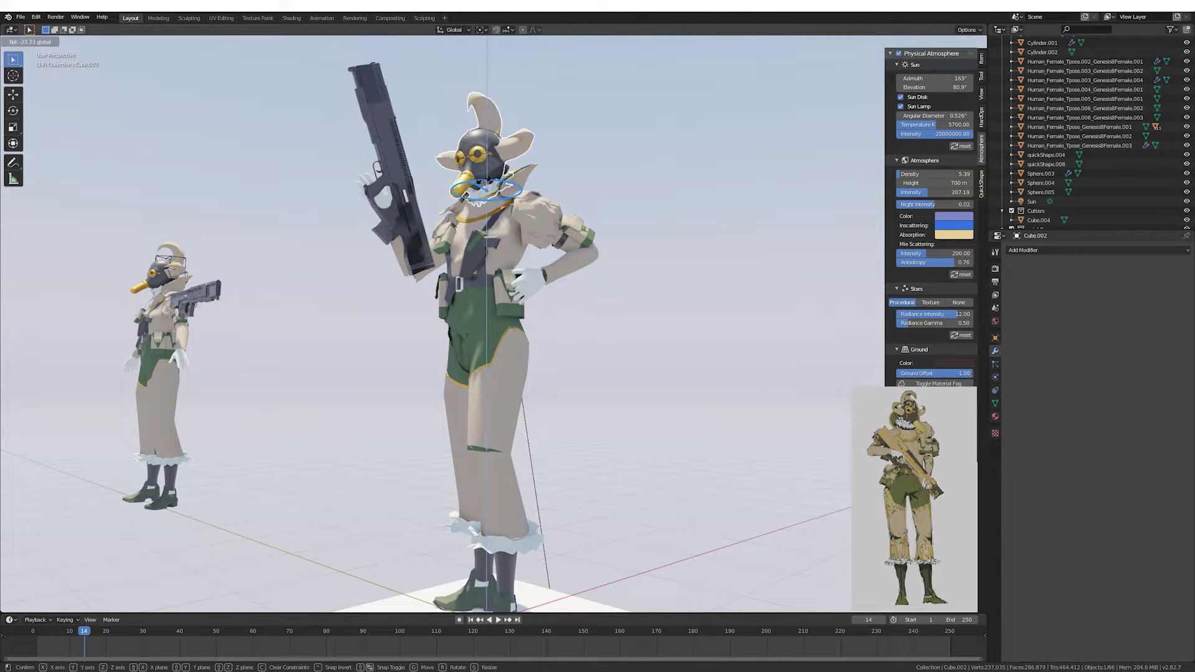
pyautogui.press('Escape')
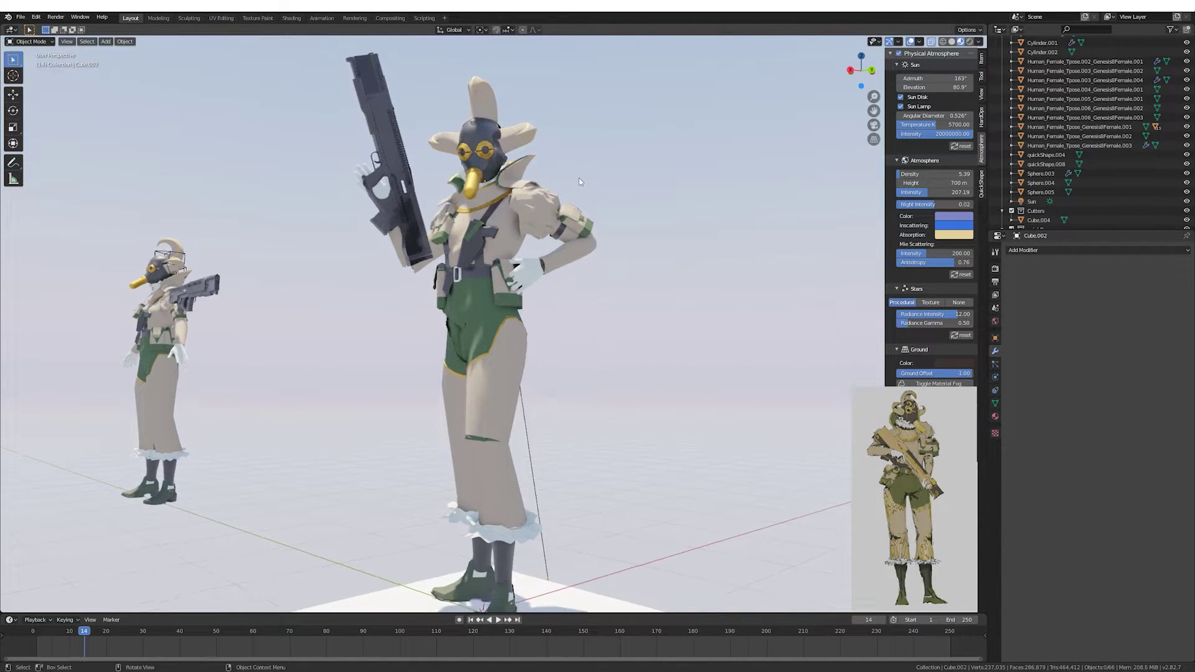
# Try scaling the head piece, cancel it, and select the hip hand.
pyautogui.moveTo(579, 178); pyautogui.dragTo(515, 190, button='middle')
pyautogui.press('s')
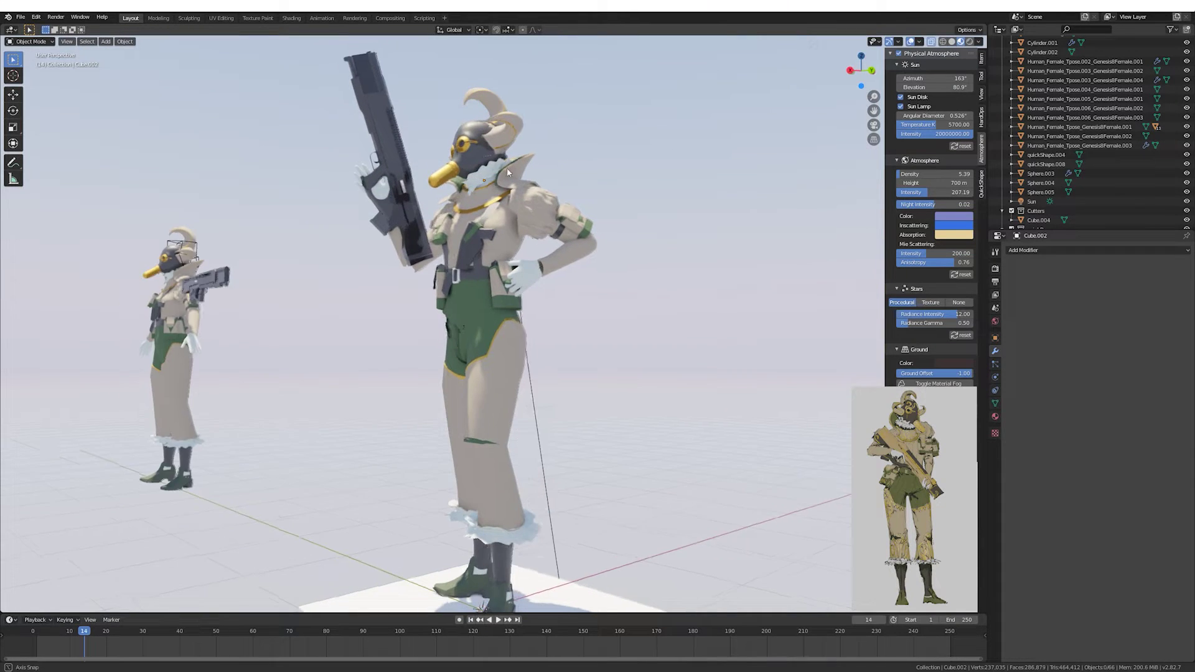
pyautogui.press('Escape')
pyautogui.moveTo(592, 155)
pyautogui.mouseDown(button='middle')
pyautogui.moveTo(539, 209)
pyautogui.moveTo(560, 229)
pyautogui.mouseUp(button='middle')
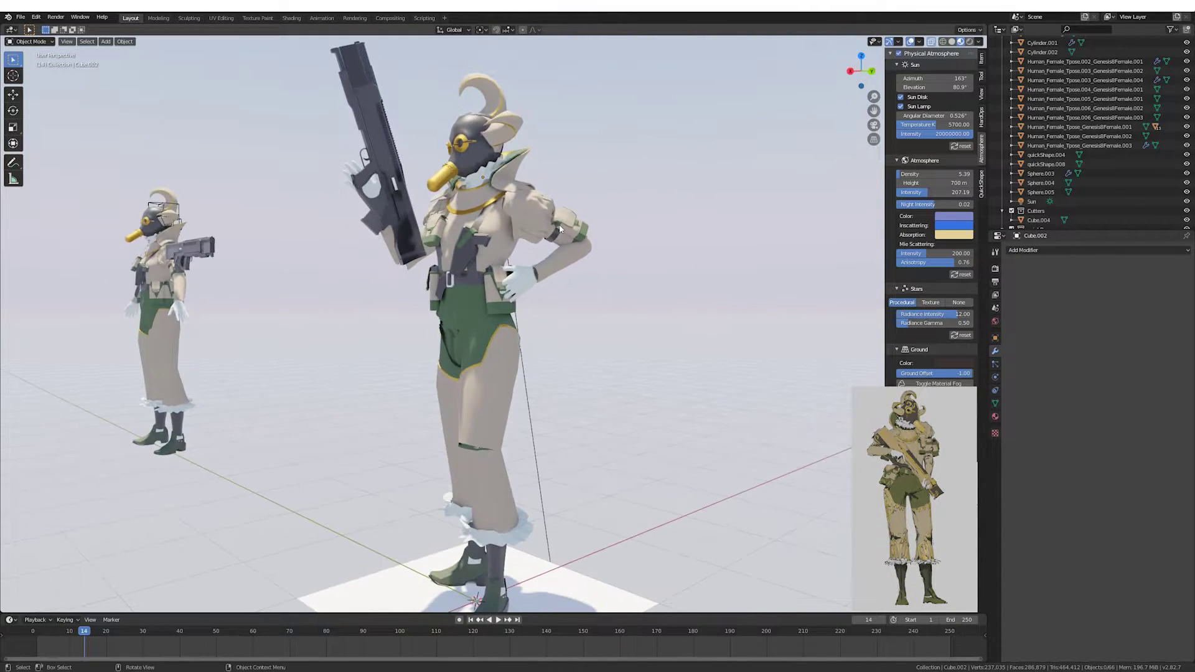
pyautogui.click(493, 284)
pyautogui.scroll(5, 493, 284)
# In the hand mesh, grow the vertex selection and move the fingers onto the belt pouch.
pyautogui.press('Tab')
pyautogui.scroll(3, 523, 245)
pyautogui.scroll(4, 530, 247)
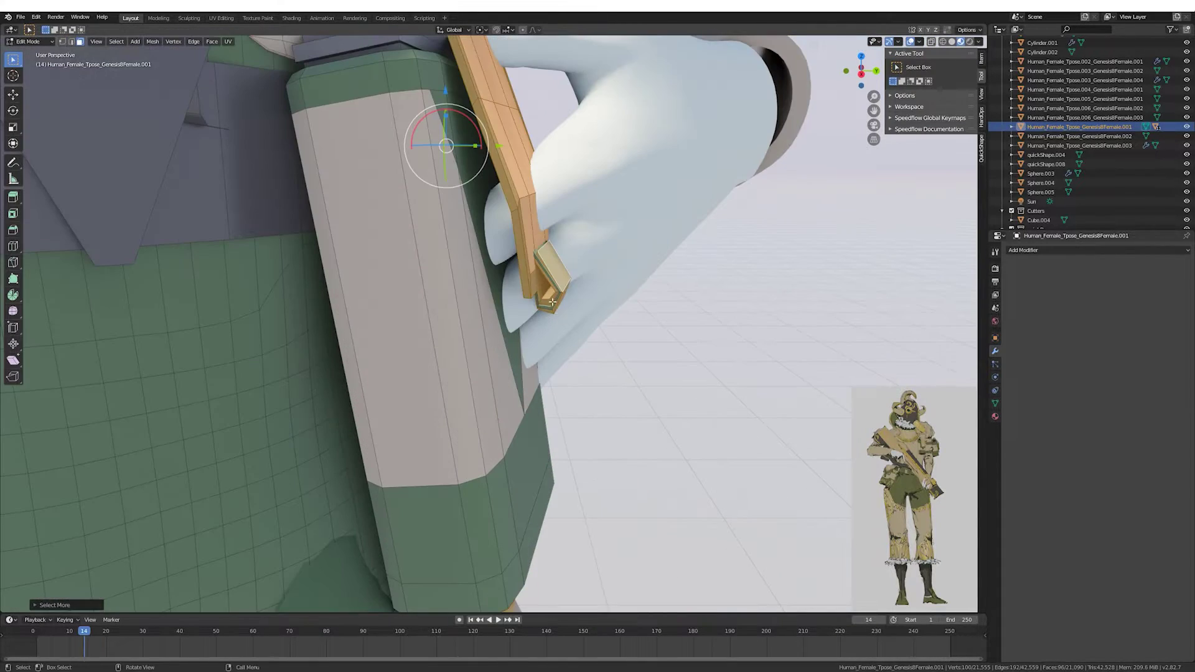
pyautogui.scroll(-5, 497, 202)
pyautogui.press('Tab')
pyautogui.click(521, 248)
# Reselect the other hand and body pieces while checking the pose on both characters.
pyautogui.press('Tab')
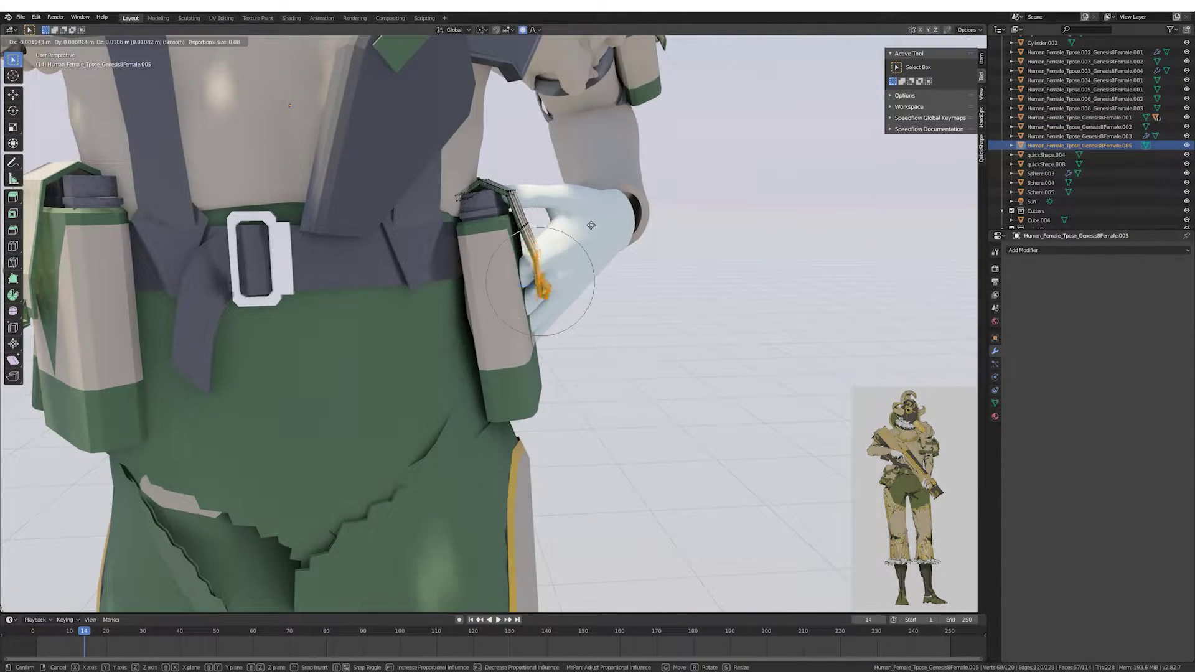
pyautogui.moveTo(609, 201); pyautogui.dragTo(615, 218, button='middle')
pyautogui.press('ctrl+KP_Add')
pyautogui.click(653, 180)
pyautogui.press('Tab')
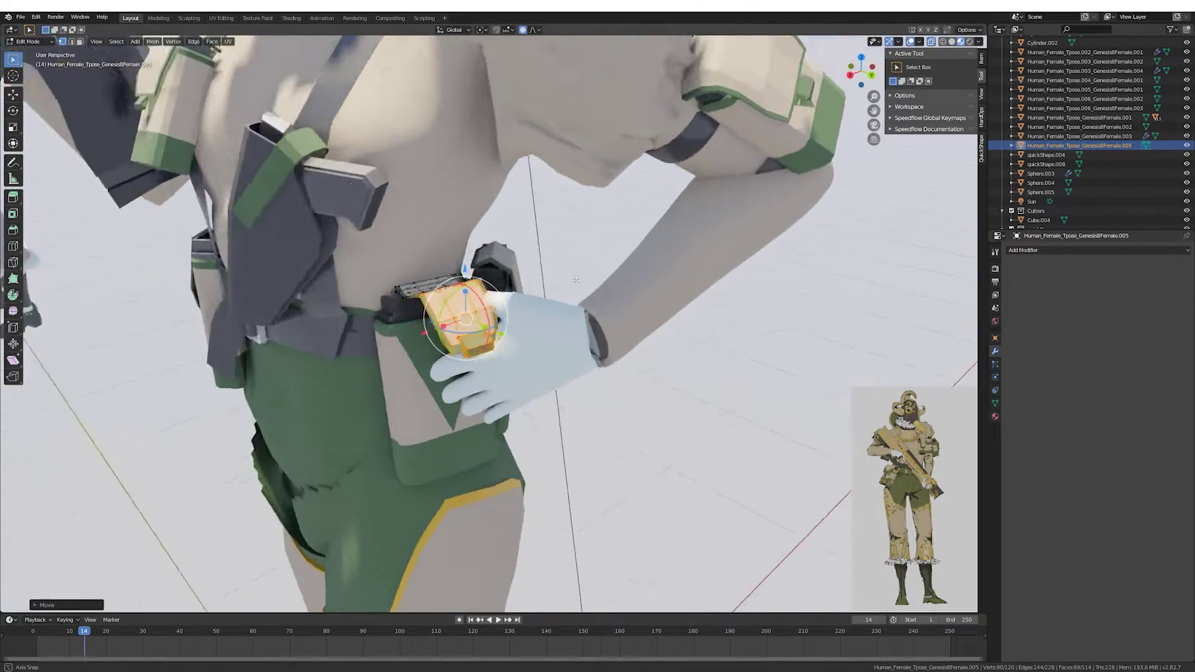
pyautogui.moveTo(653, 180); pyautogui.dragTo(548, 306, button='middle')
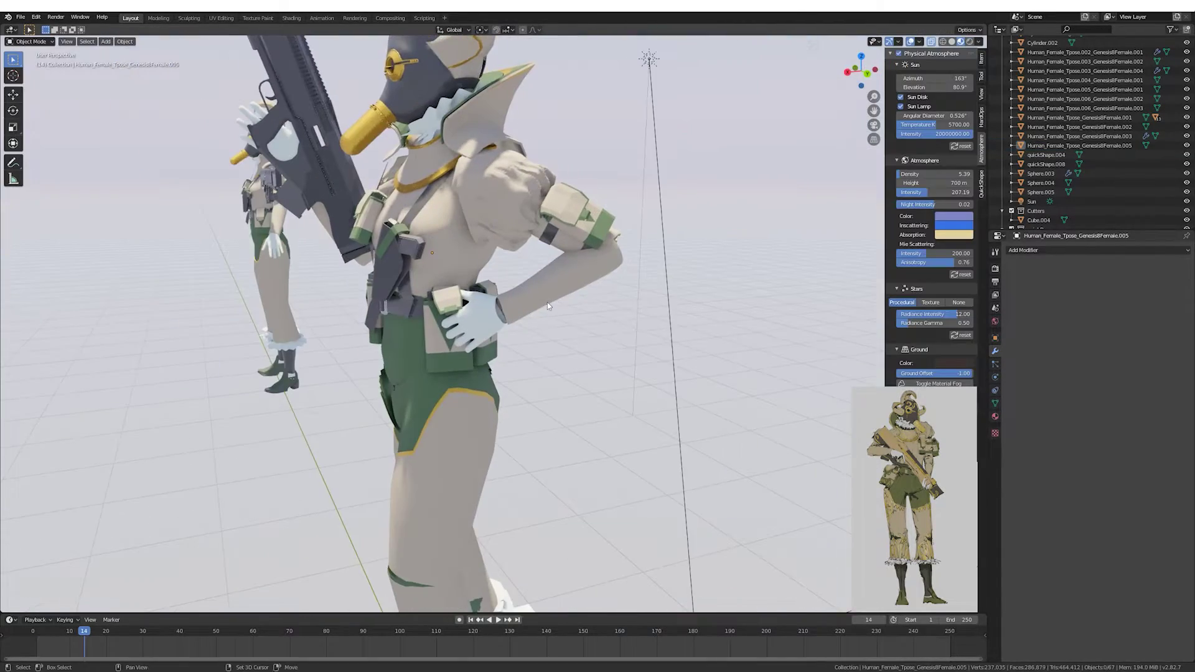
pyautogui.click(547, 305)
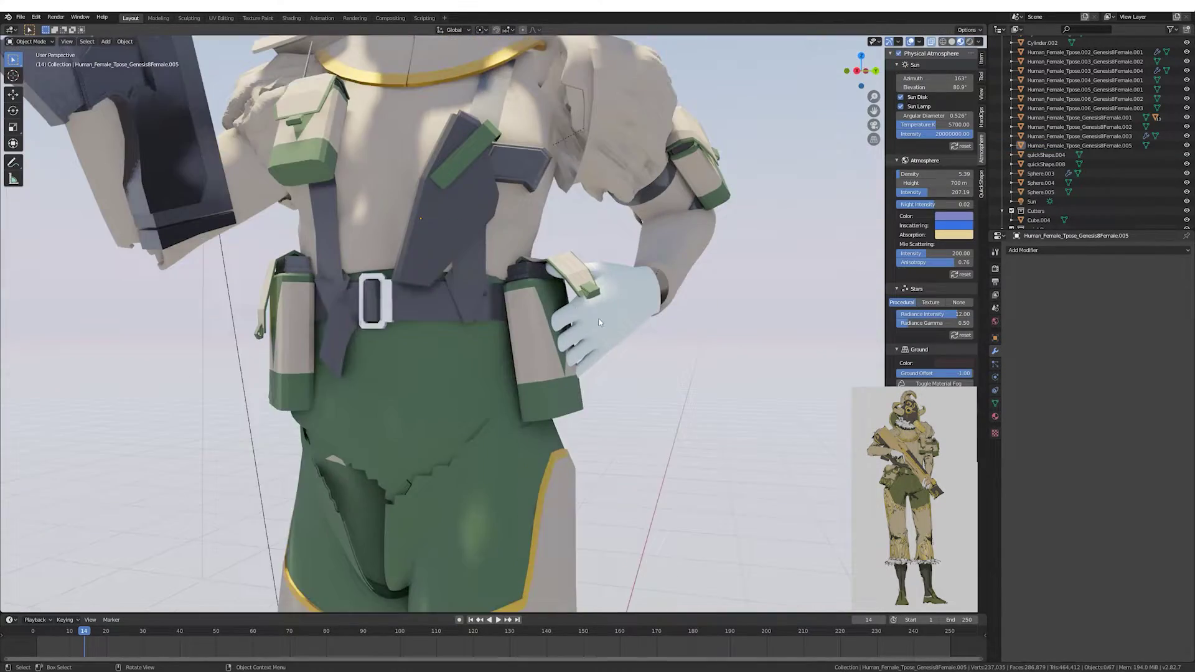
pyautogui.moveTo(548, 305)
pyautogui.mouseDown(button='middle')
pyautogui.moveTo(533, 256)
pyautogui.moveTo(542, 278)
pyautogui.moveTo(438, 379)
pyautogui.moveTo(574, 371)
pyautogui.moveTo(562, 381)
pyautogui.mouseUp(button='middle')
pyautogui.click(439, 379)
pyautogui.click(548, 376)
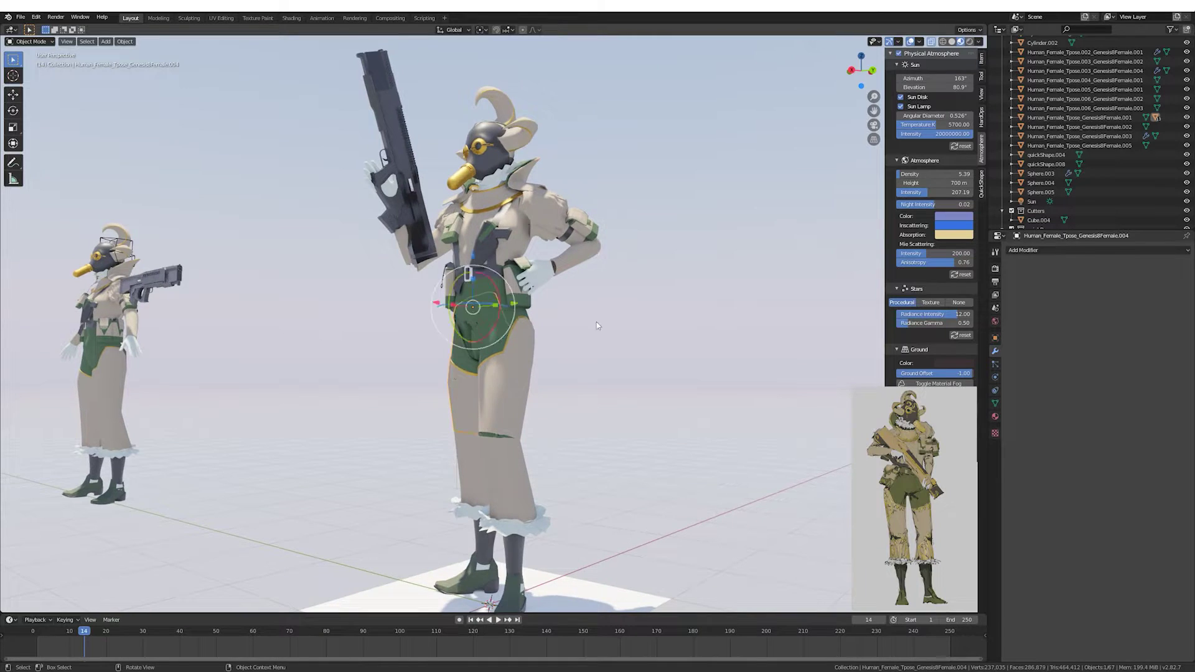
# Add a floor plane and move it along Z to sit level with the boot soles.
pyautogui.moveTo(596, 323); pyautogui.dragTo(560, 373, button='middle')
pyautogui.scroll(4, 560, 373)
pyautogui.click(535, 442)
pyautogui.press('r')
pyautogui.hotkey('shift', 'd')
pyautogui.press('z')
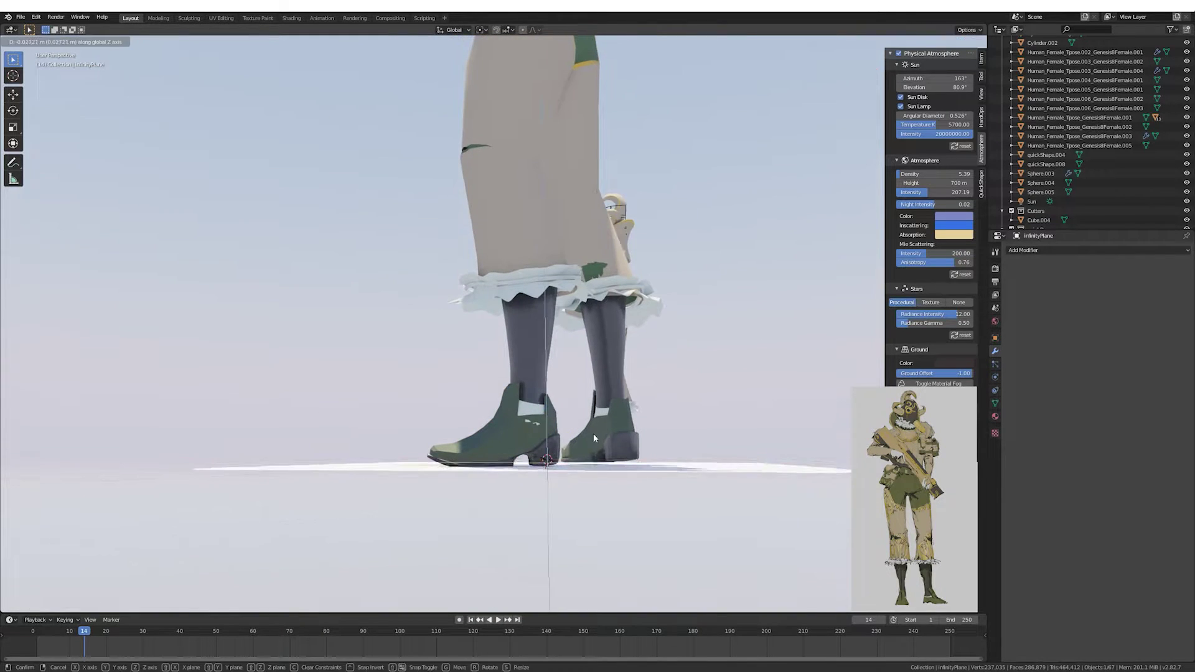
pyautogui.click(591, 412)
pyautogui.scroll(-4, 591, 412)
pyautogui.moveTo(592, 412); pyautogui.dragTo(586, 211, button='middle')
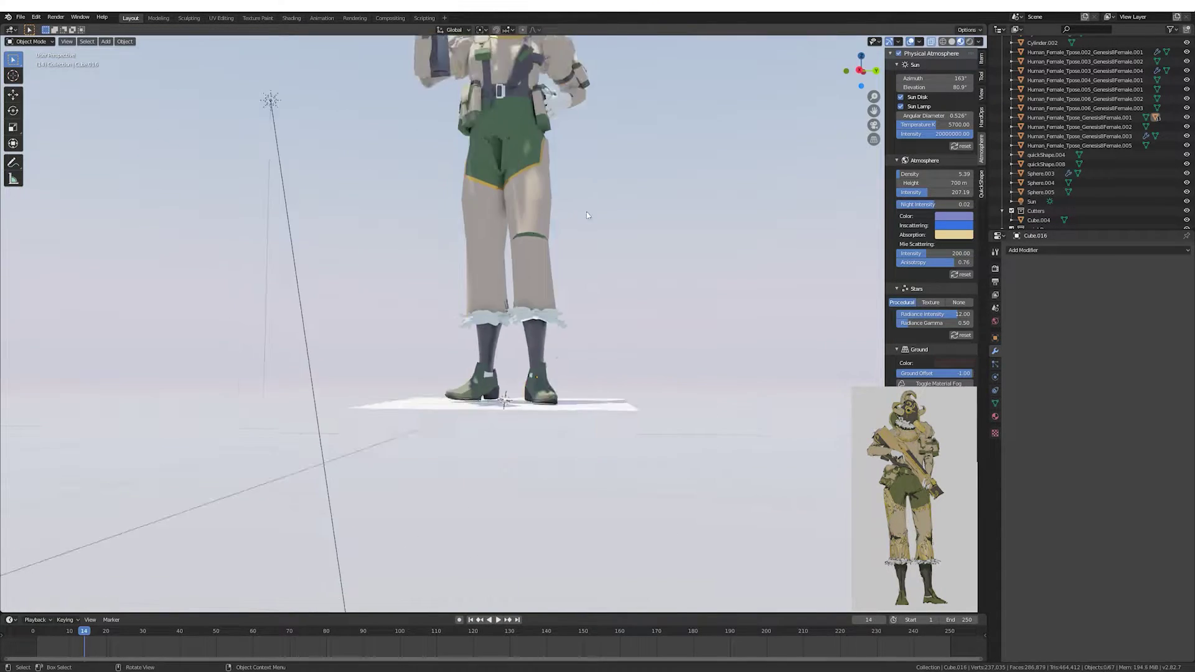
pyautogui.scroll(3, 565, 353)
pyautogui.click(565, 353)
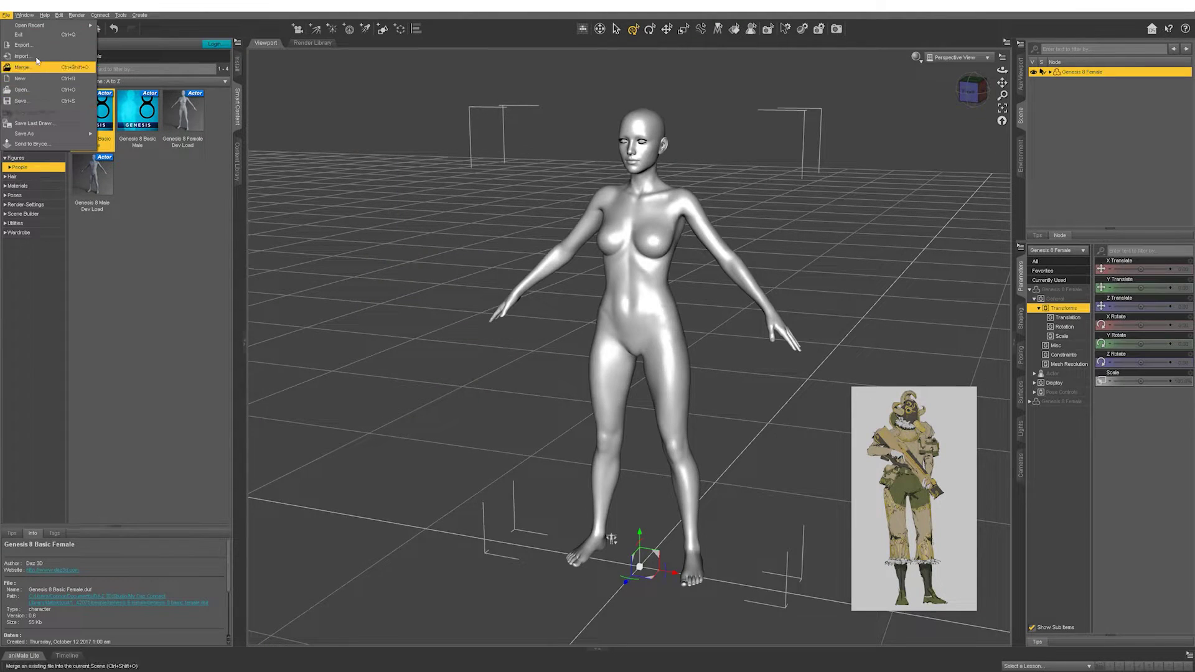
# Merge the Goldust_PREDAZ outfit into the scene and fit it around the Genesis 8 figure.
pyautogui.click(36, 65)
pyautogui.click(612, 539)
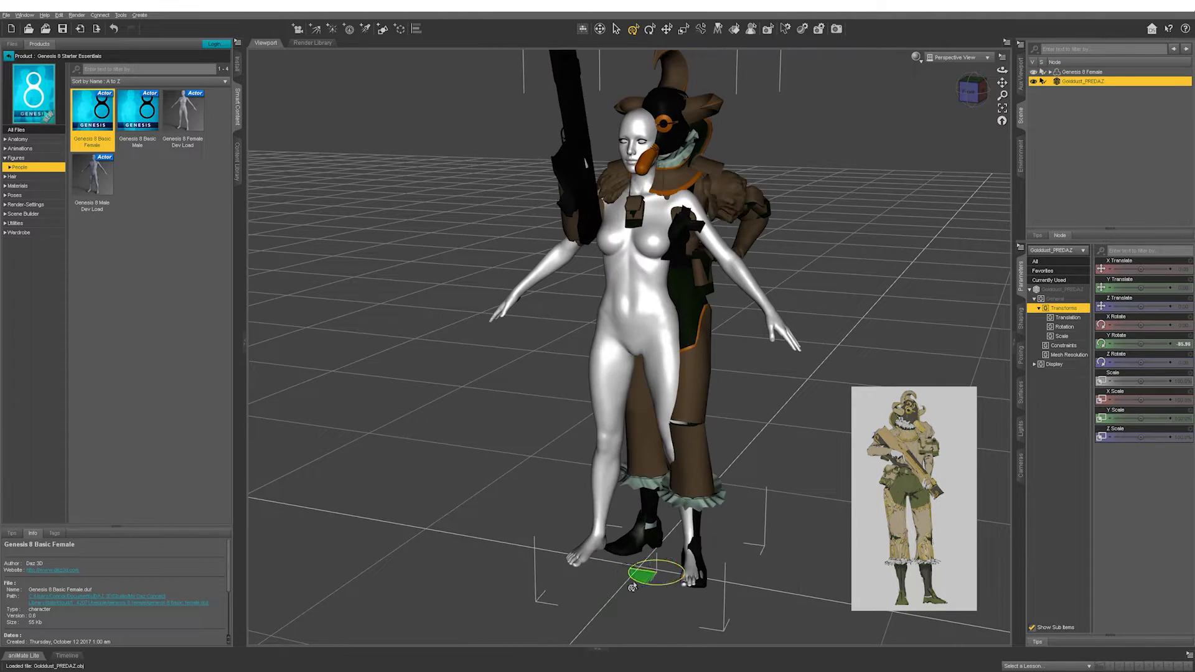
pyautogui.moveTo(640, 574); pyautogui.dragTo(660, 579)
pyautogui.moveTo(1002, 82); pyautogui.dragTo(1046, 70)
pyautogui.click(684, 339)
# Bend and twist the left forearm down toward the waist.
pyautogui.click(539, 316)
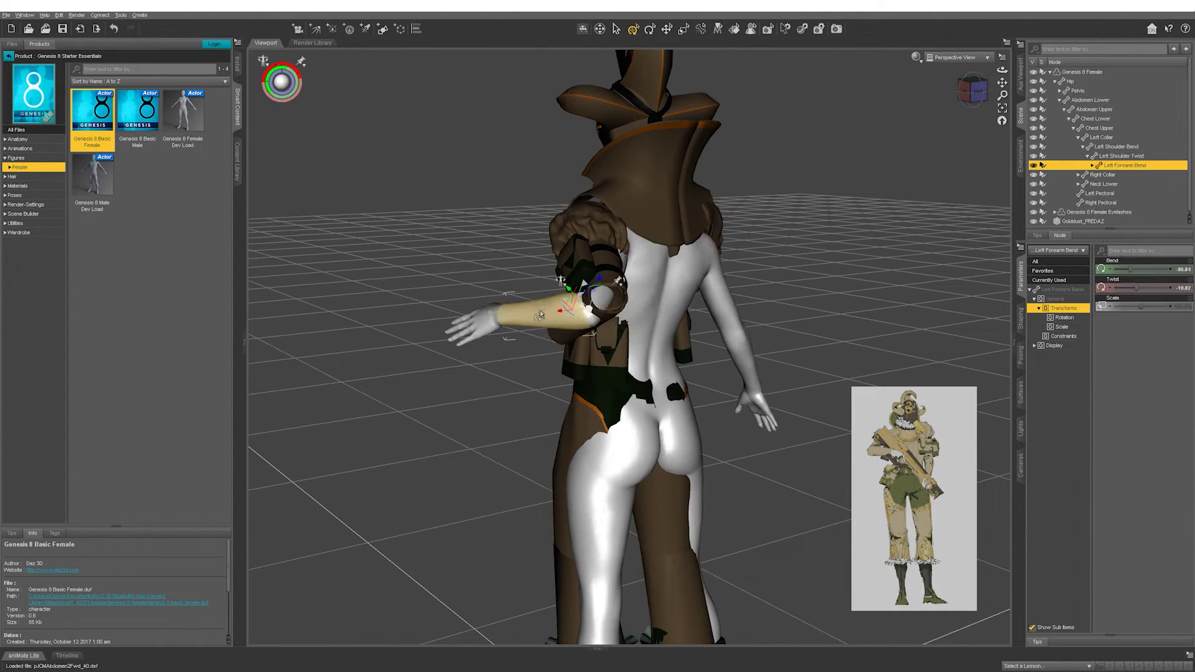
pyautogui.moveTo(972, 90)
pyautogui.mouseDown()
pyautogui.moveTo(698, 286)
pyautogui.moveTo(391, 190)
pyautogui.moveTo(389, 177)
pyautogui.mouseUp()
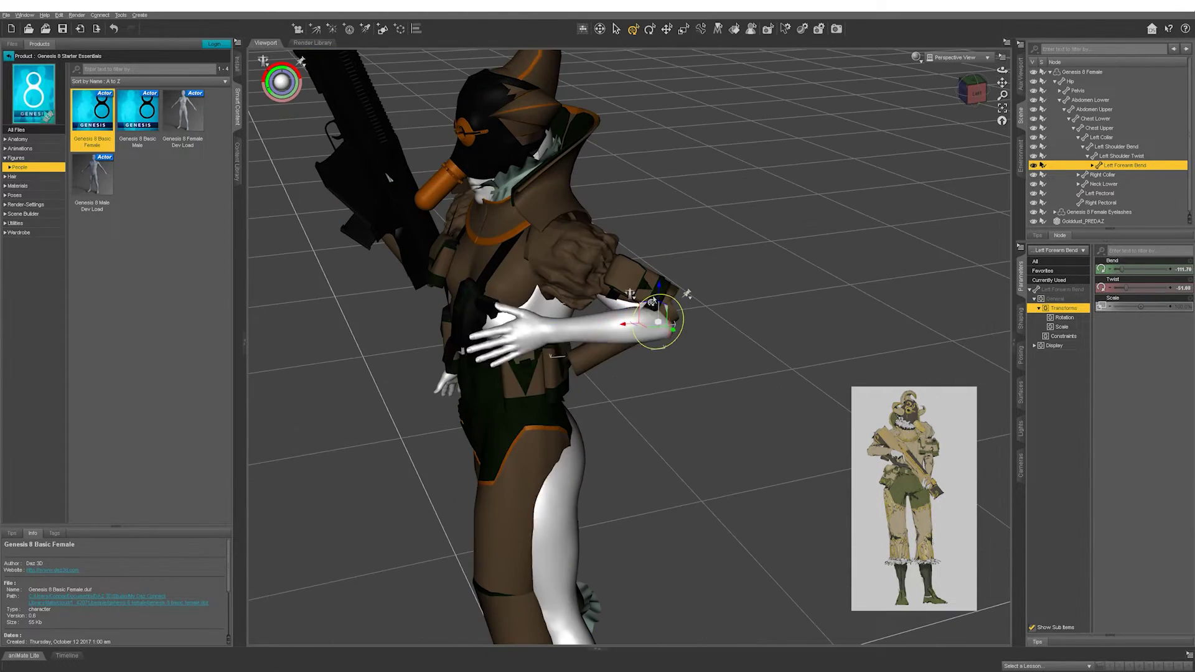
pyautogui.moveTo(898, 162)
pyautogui.mouseDown()
pyautogui.moveTo(672, 299)
pyautogui.moveTo(638, 334)
pyautogui.mouseUp()
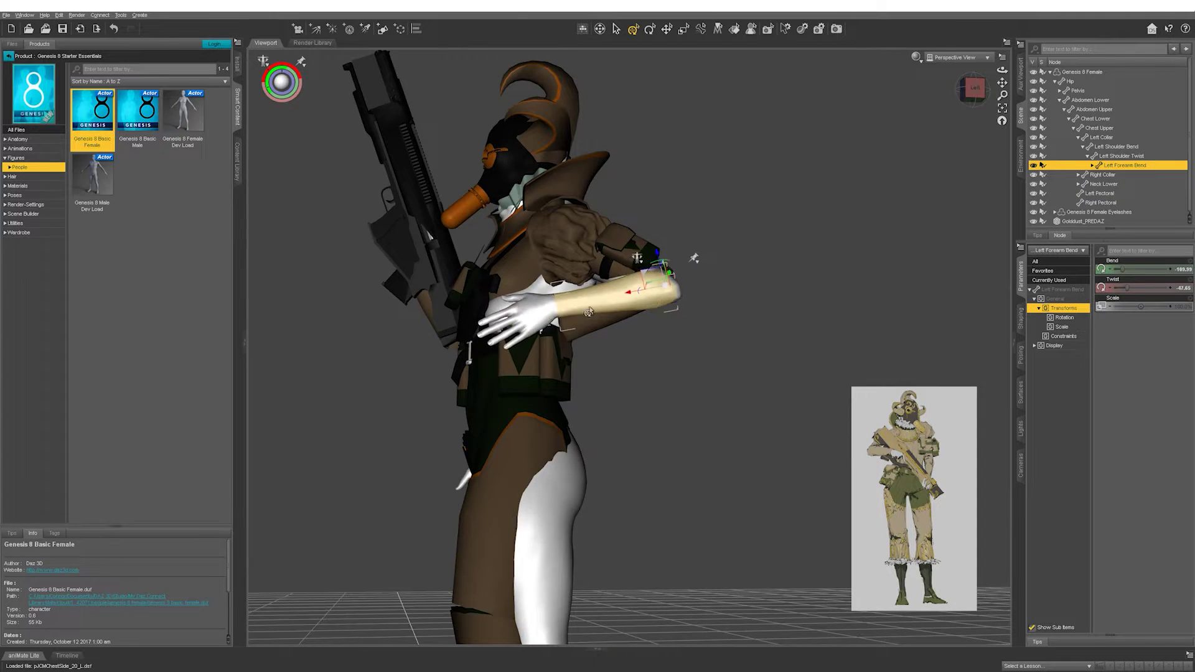
pyautogui.click(529, 314)
pyautogui.moveTo(529, 314); pyautogui.dragTo(621, 387)
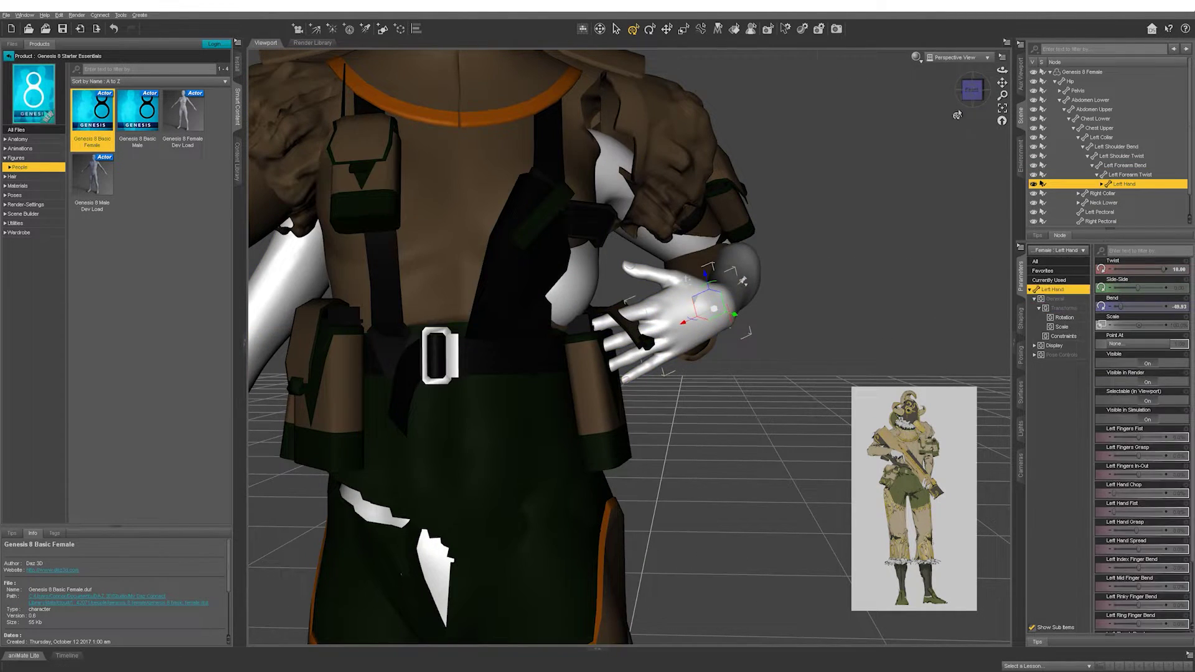
# Show all left-hand pose parameters and fine-tune the left arm pose from several angles.
pyautogui.click(1053, 290)
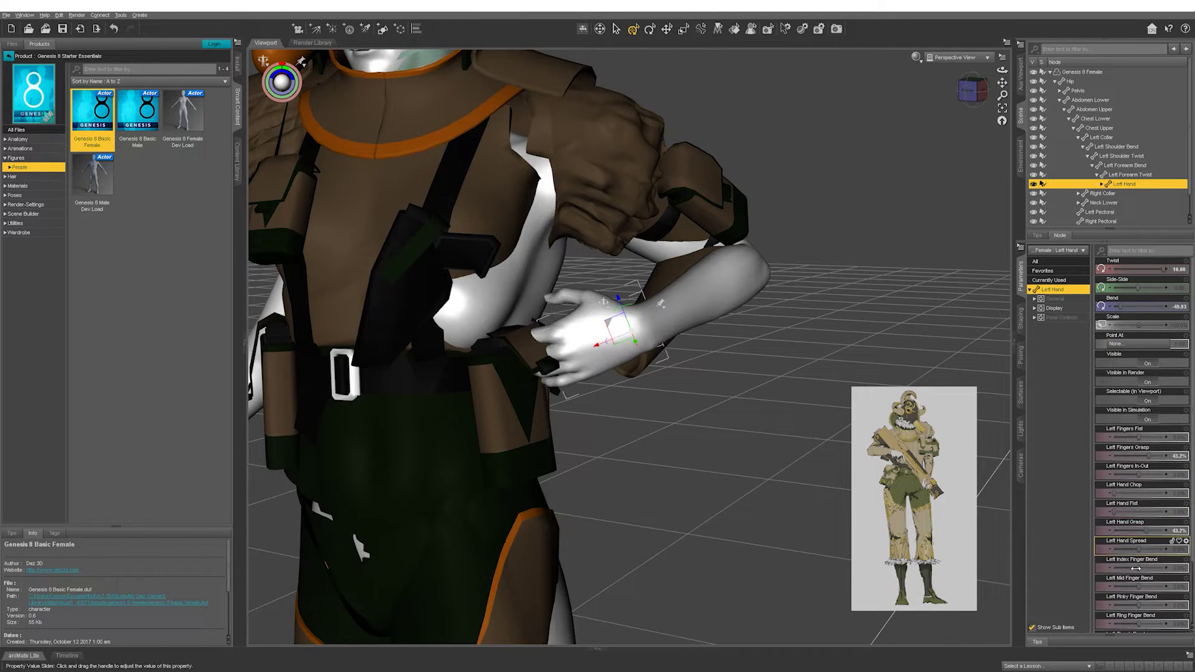
pyautogui.click(758, 254)
pyautogui.click(977, 101)
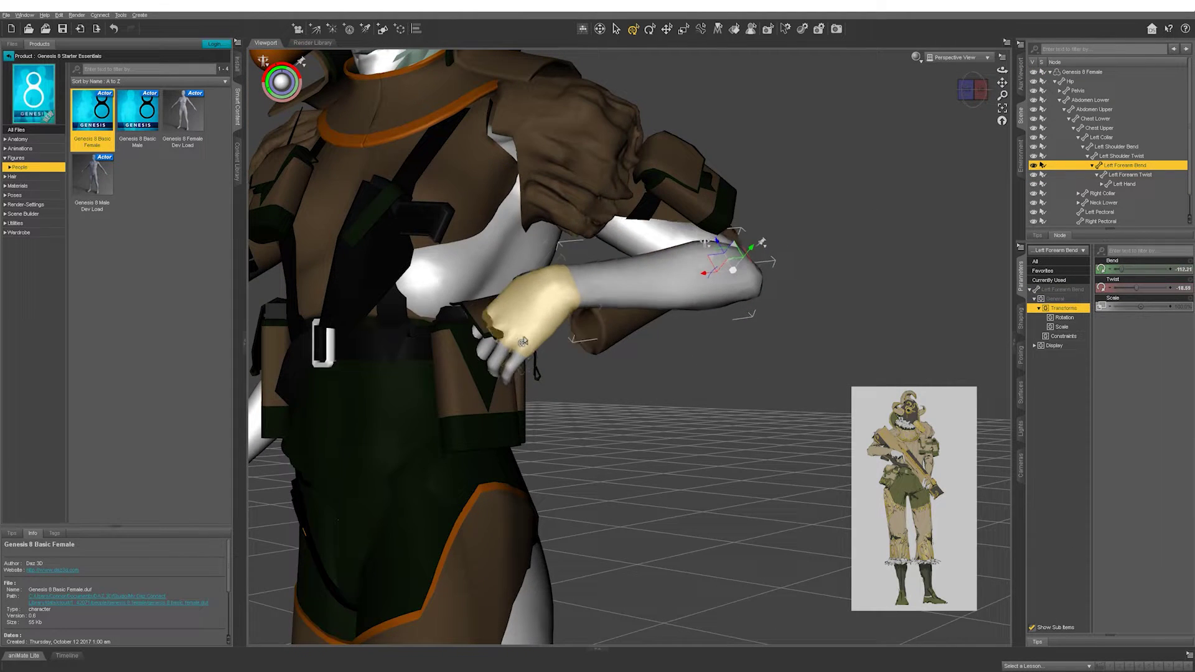
pyautogui.click(560, 355)
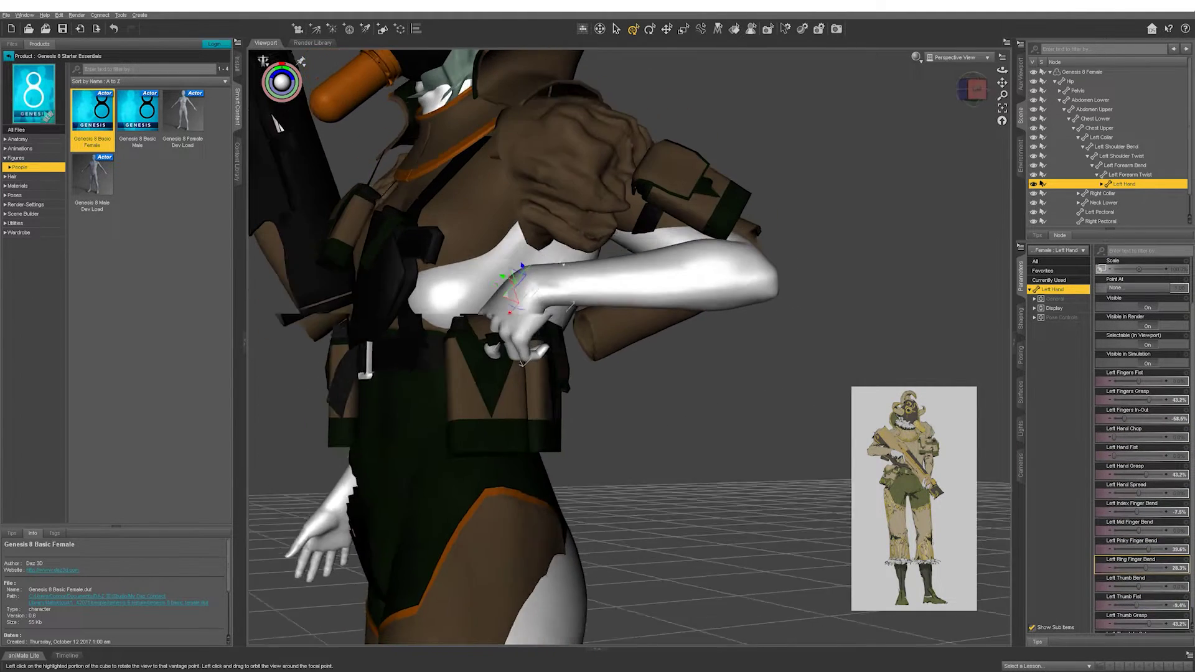
pyautogui.click(642, 322)
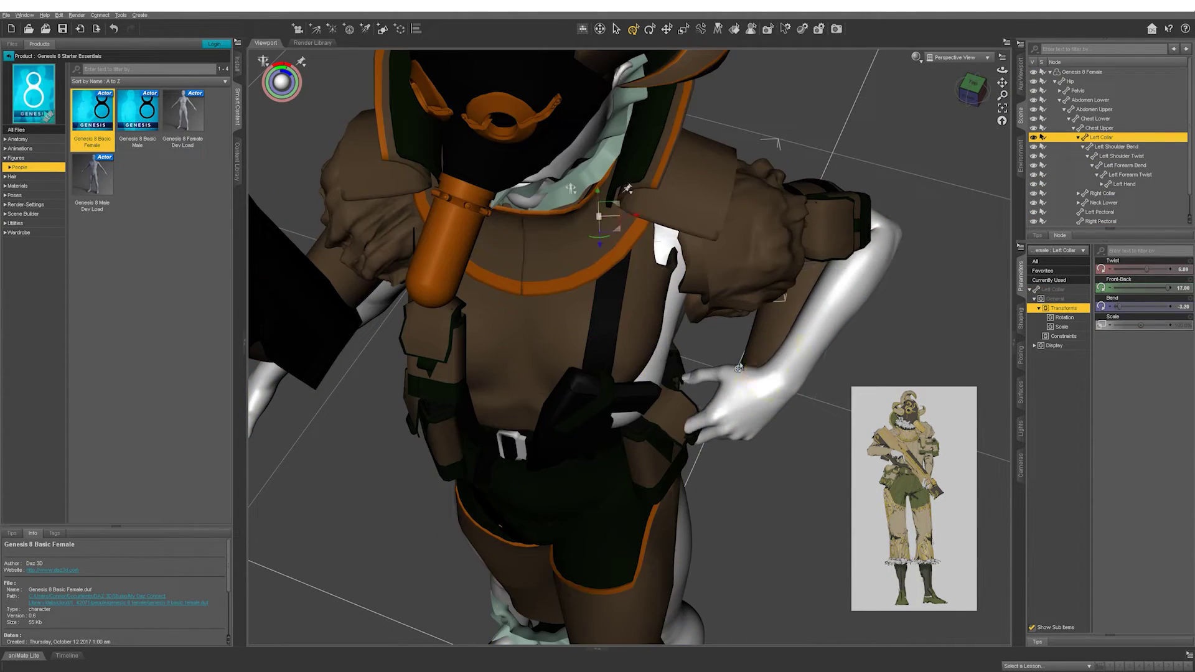
pyautogui.moveTo(739, 368); pyautogui.dragTo(904, 169)
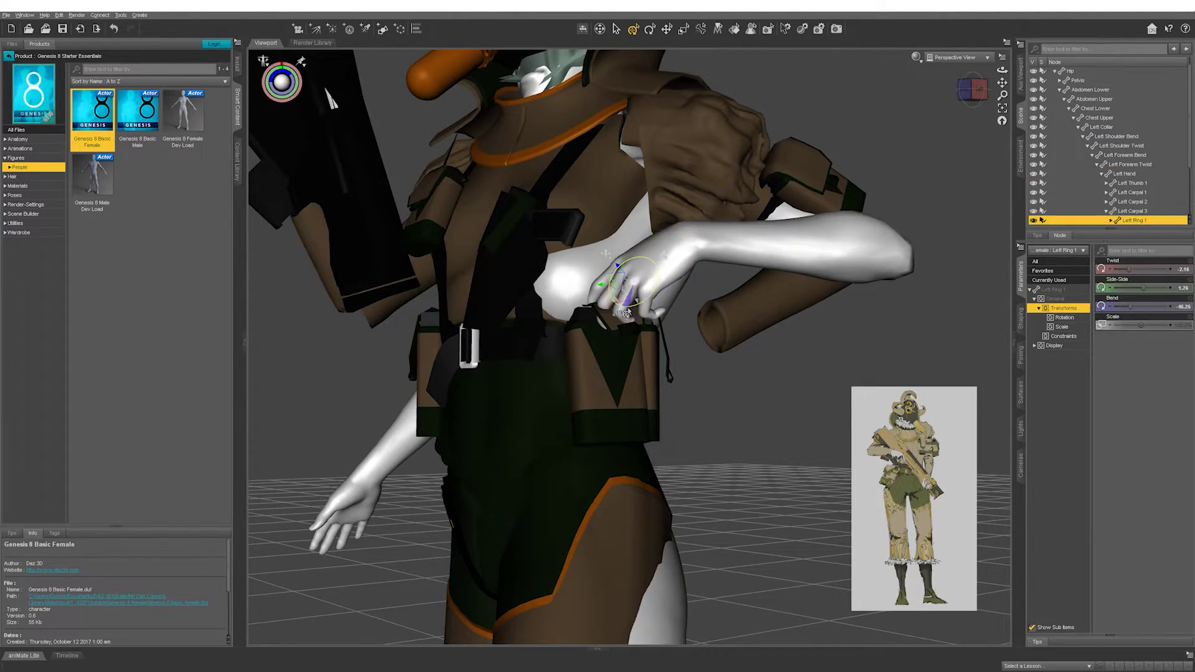
# Loosen the Left Hand Fist slightly so the hand rests on the belt pouch.
pyautogui.click(770, 265)
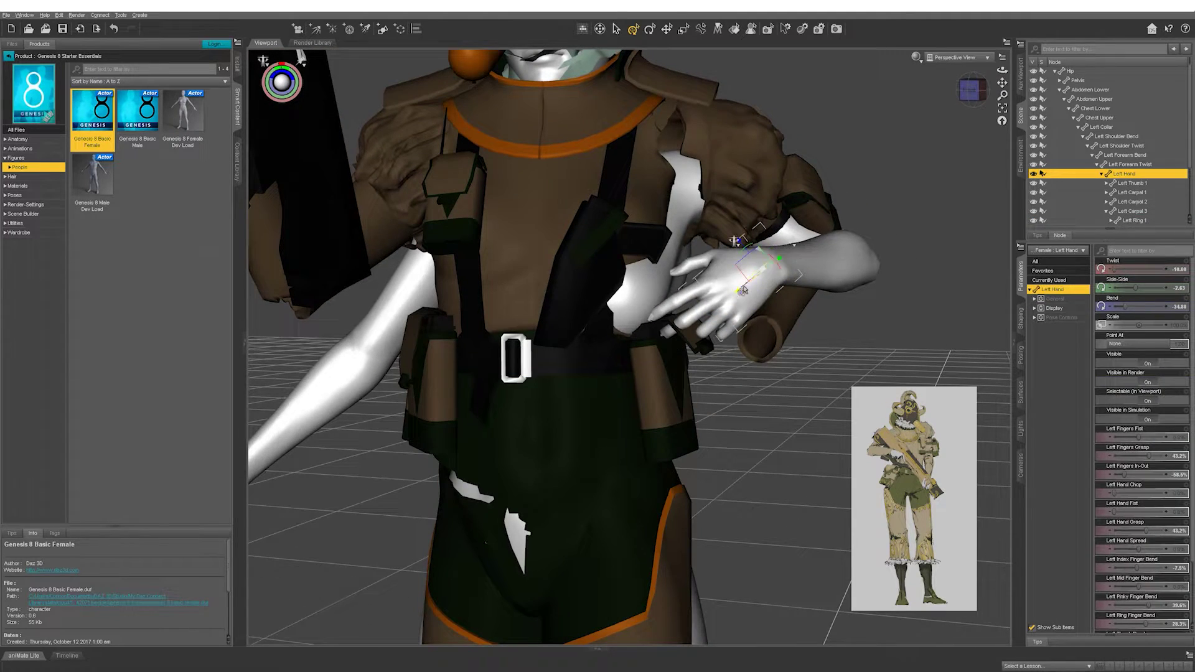
pyautogui.keyDown('alt'); pyautogui.moveTo(743, 291); pyautogui.dragTo(751, 337); pyautogui.keyUp('alt')
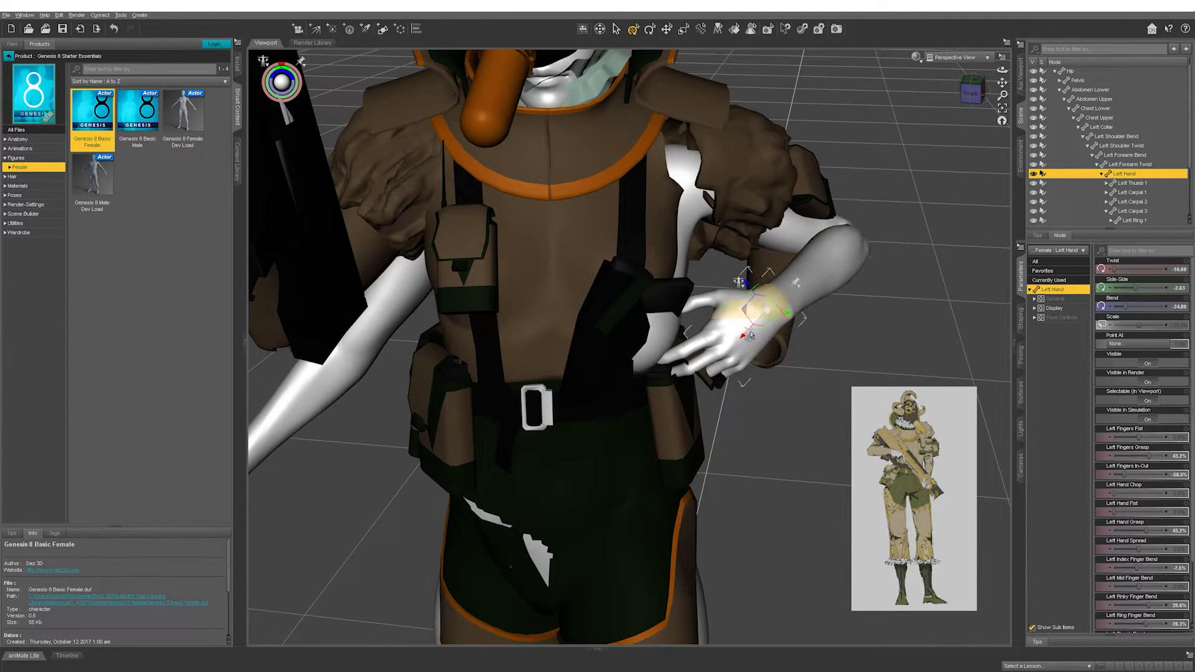
pyautogui.click(863, 230)
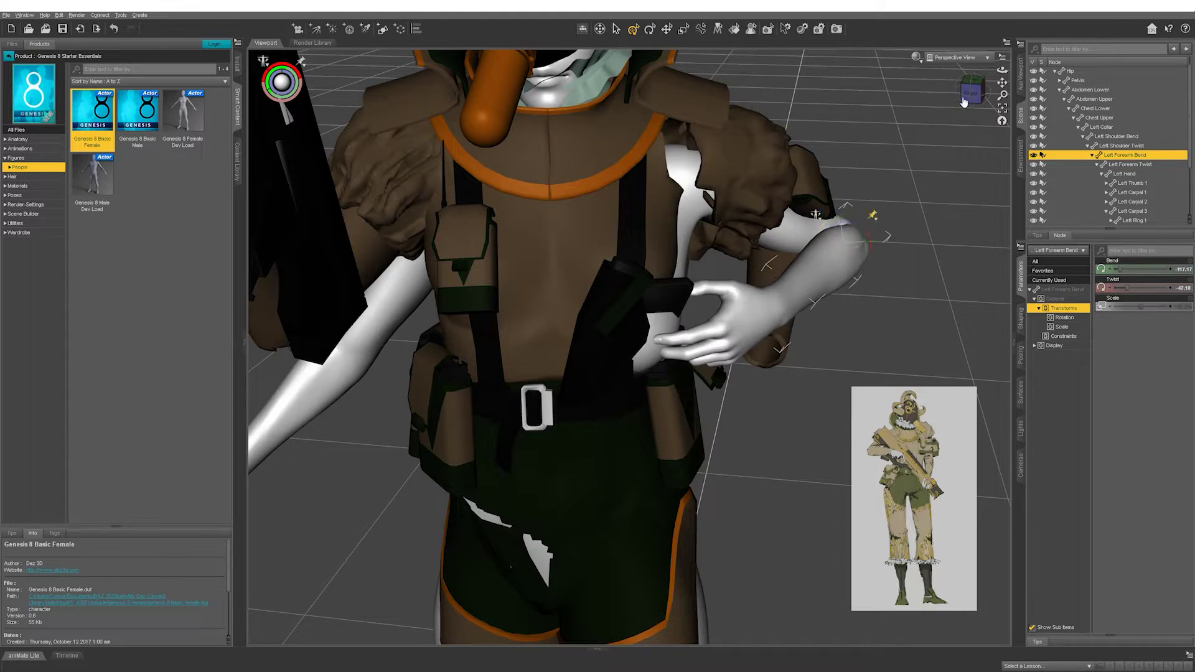
pyautogui.moveTo(964, 101); pyautogui.dragTo(990, 106)
pyautogui.click(598, 281)
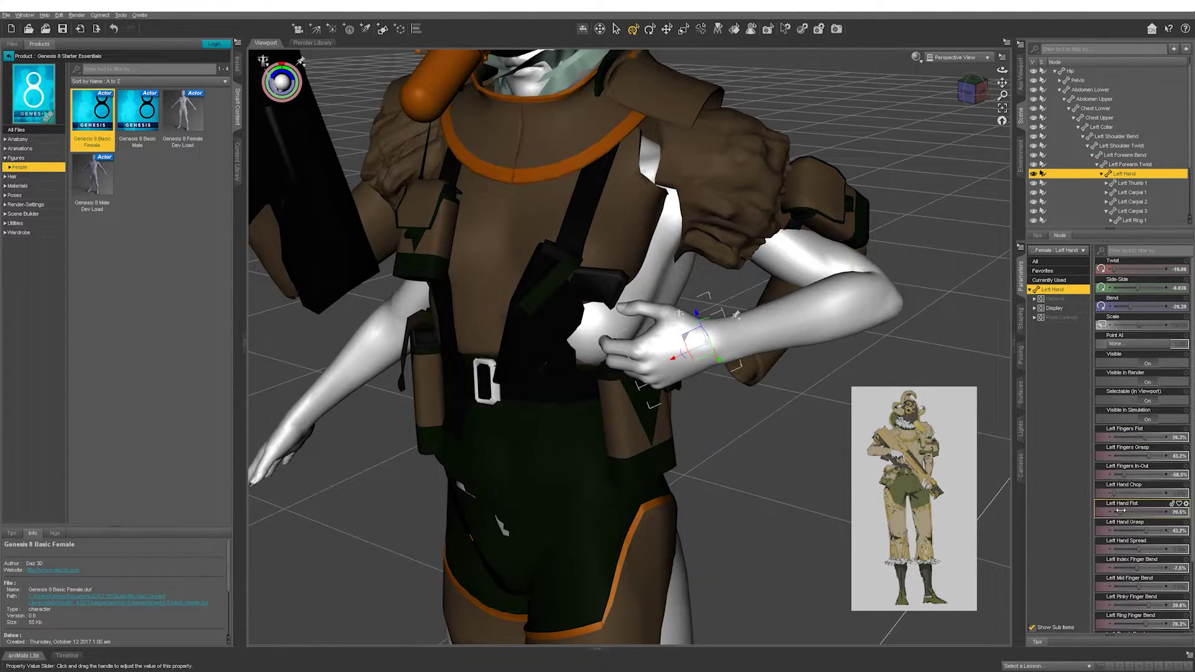
pyautogui.moveTo(1121, 510); pyautogui.dragTo(1115, 510)
pyautogui.keyDown('alt'); pyautogui.moveTo(782, 200); pyautogui.dragTo(751, 270); pyautogui.keyUp('alt')
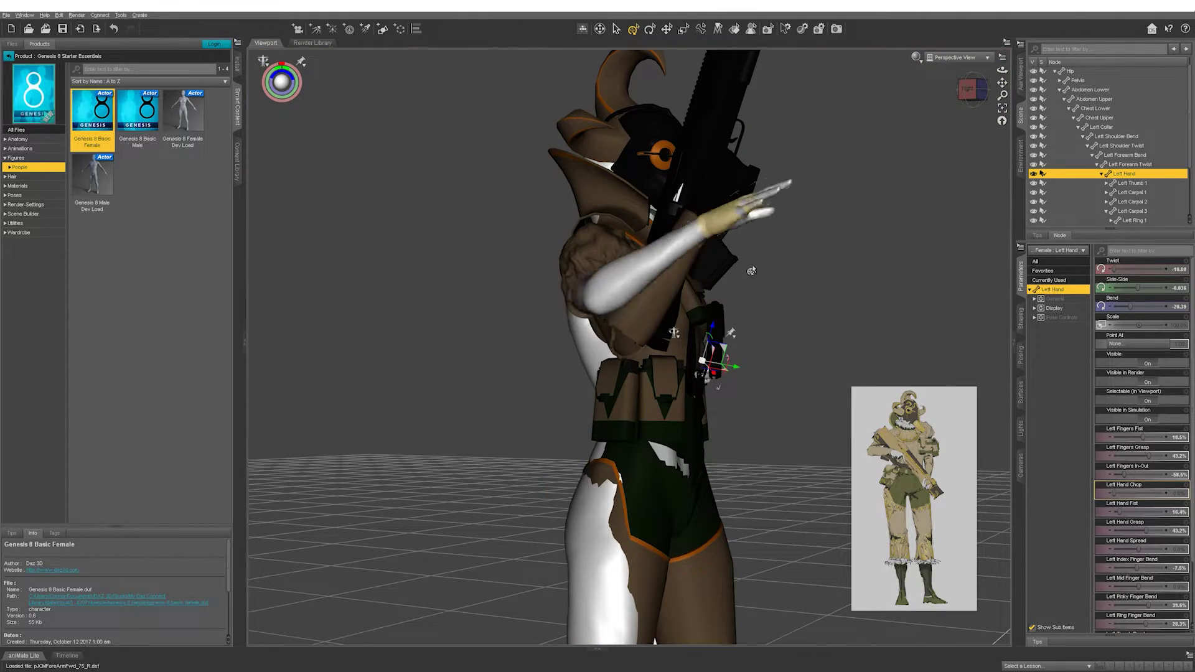
# Bend the right forearm up toward the upright rifle.
pyautogui.click(680, 303)
pyautogui.keyDown('alt'); pyautogui.moveTo(679, 303); pyautogui.dragTo(510, 316); pyautogui.keyUp('alt')
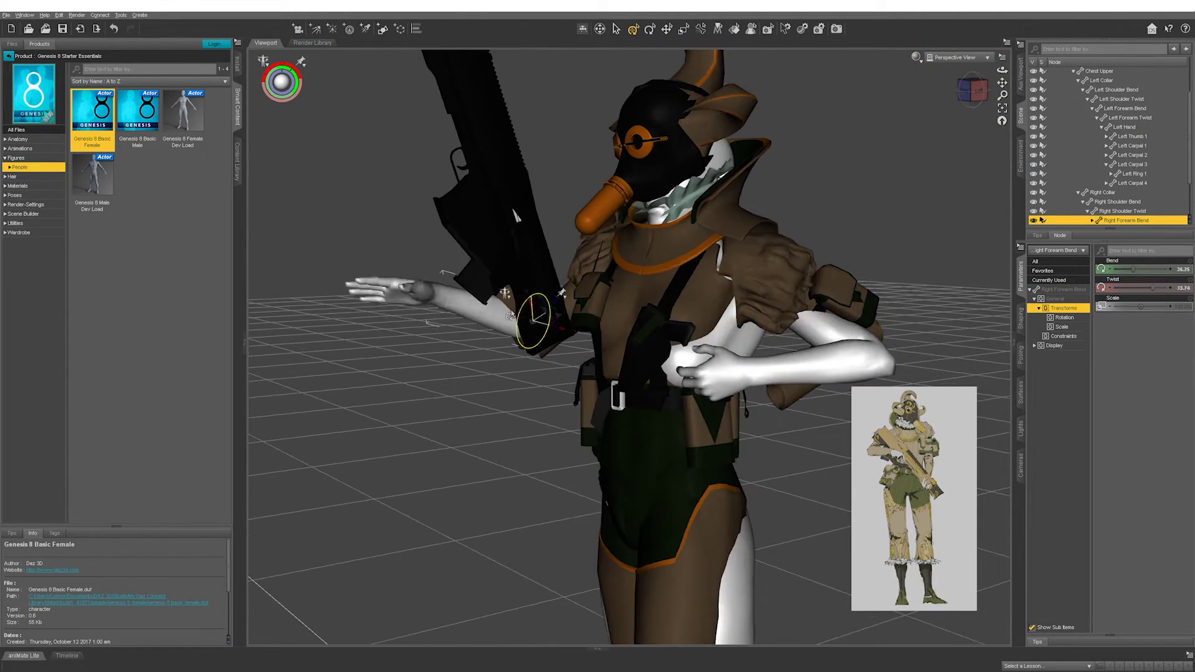
pyautogui.moveTo(454, 224)
pyautogui.keyDown('alt'); pyautogui.mouseDown()
pyautogui.moveTo(765, 212)
pyautogui.moveTo(622, 249)
pyautogui.mouseUp(); pyautogui.keyUp('alt')
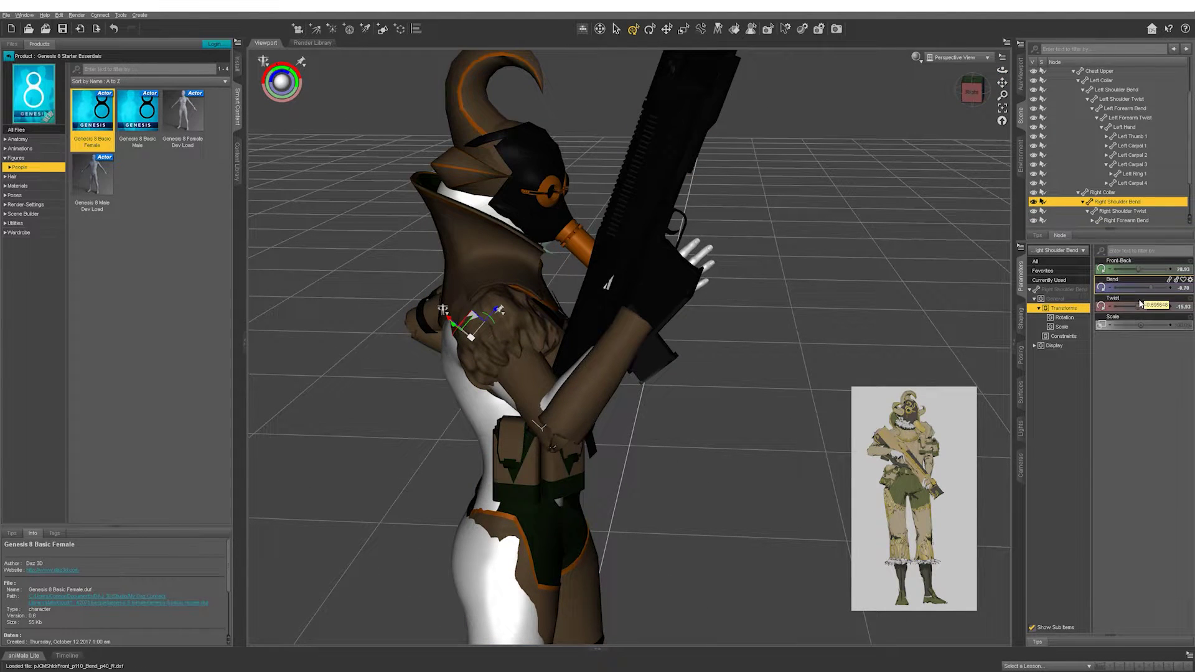
pyautogui.click(629, 262)
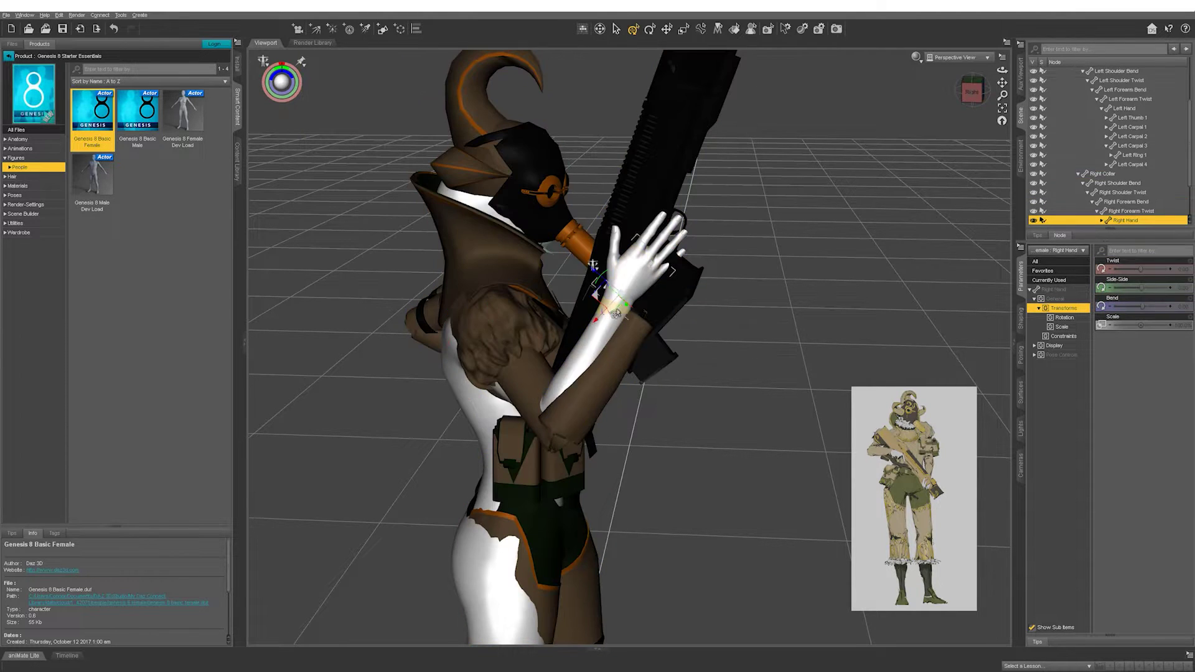
pyautogui.moveTo(970, 90); pyautogui.dragTo(739, 216)
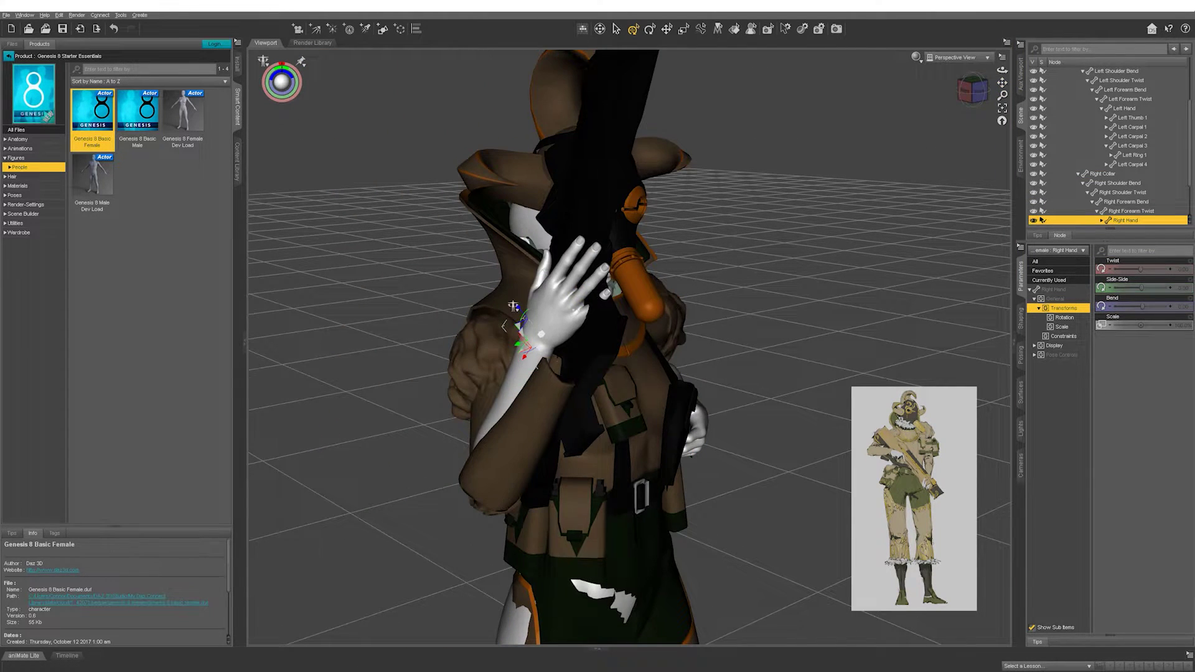
# Show all right-hand pose parameters and raise and rotate the hand against the rifle.
pyautogui.click(1054, 290)
pyautogui.keyDown('alt'); pyautogui.moveTo(944, 183); pyautogui.dragTo(687, 297); pyautogui.keyUp('alt')
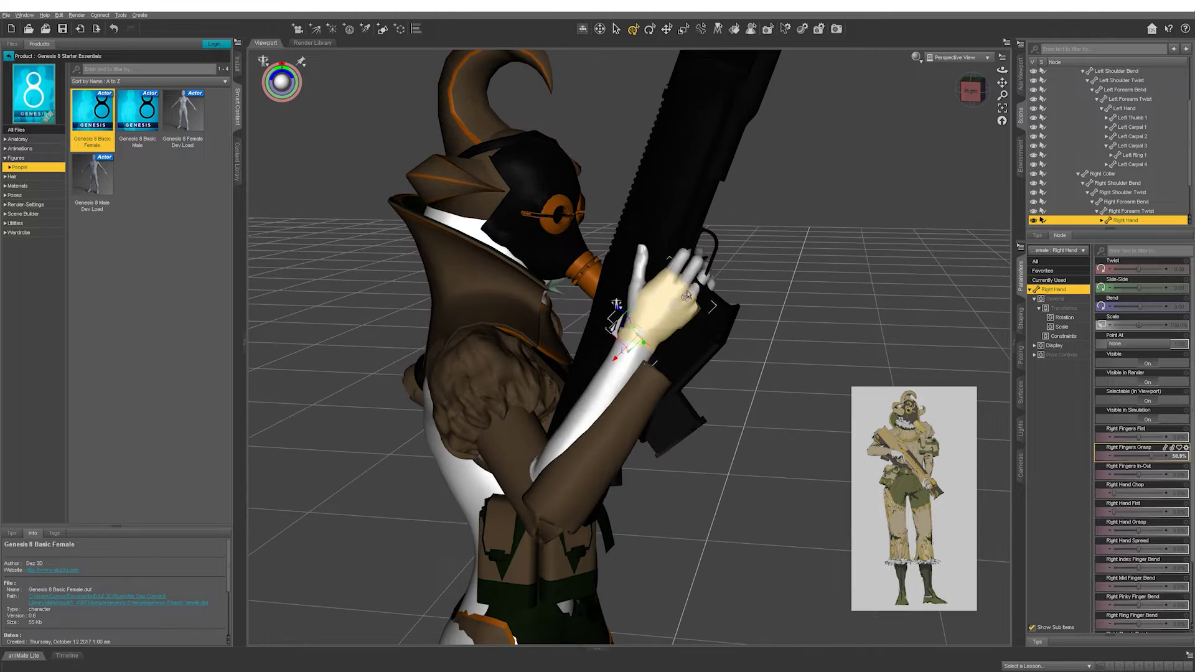
pyautogui.moveTo(642, 364); pyautogui.dragTo(648, 336)
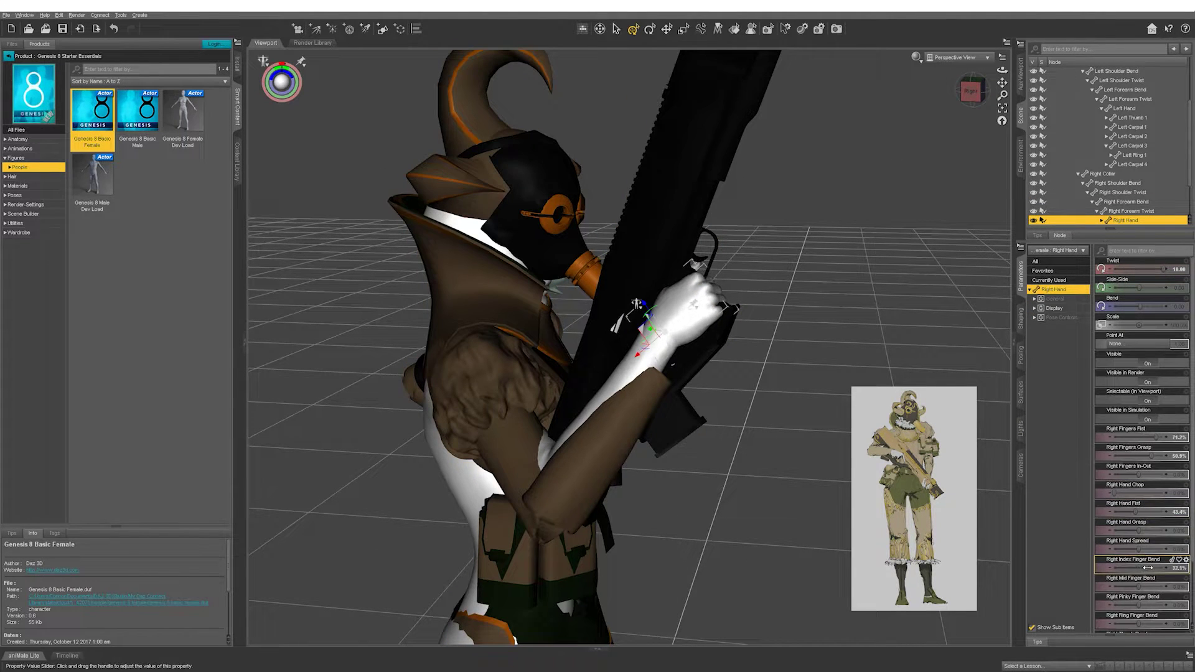
pyautogui.scroll(-3, 1136, 598)
pyautogui.keyDown('alt'); pyautogui.moveTo(970, 116); pyautogui.dragTo(537, 296); pyautogui.keyUp('alt')
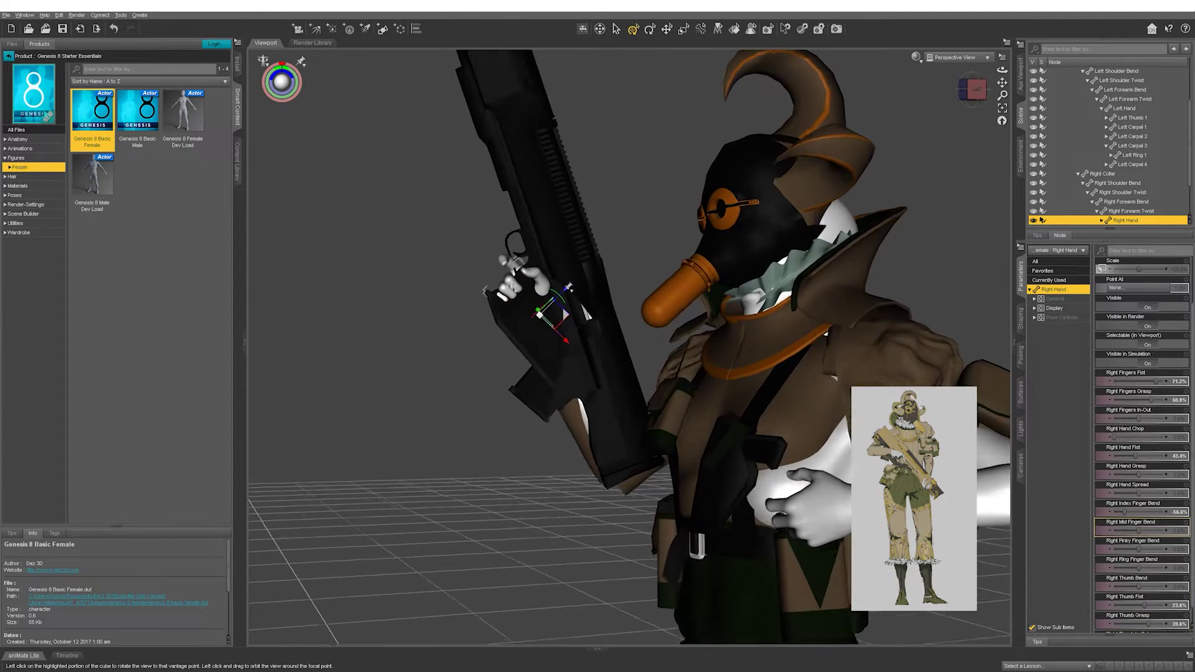
# Adjust the right thumb and rotate the right hand so it grips the rifle.
pyautogui.click(536, 296)
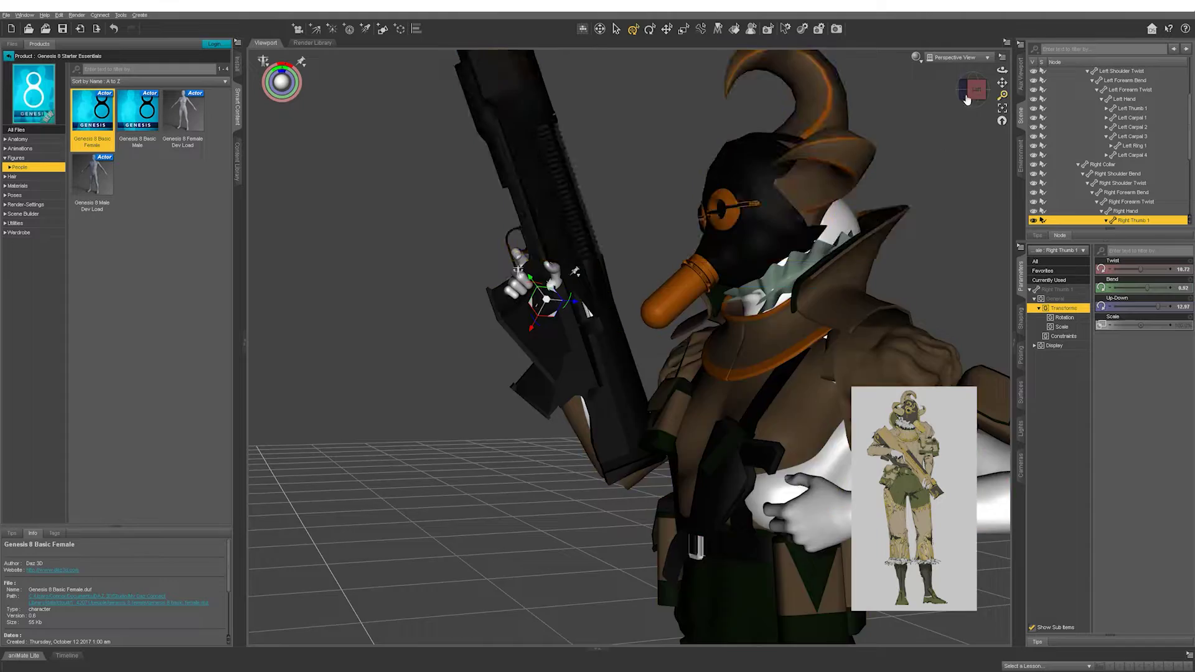
pyautogui.click(694, 268)
pyautogui.moveTo(967, 99)
pyautogui.mouseDown()
pyautogui.moveTo(694, 268)
pyautogui.moveTo(623, 436)
pyautogui.mouseUp()
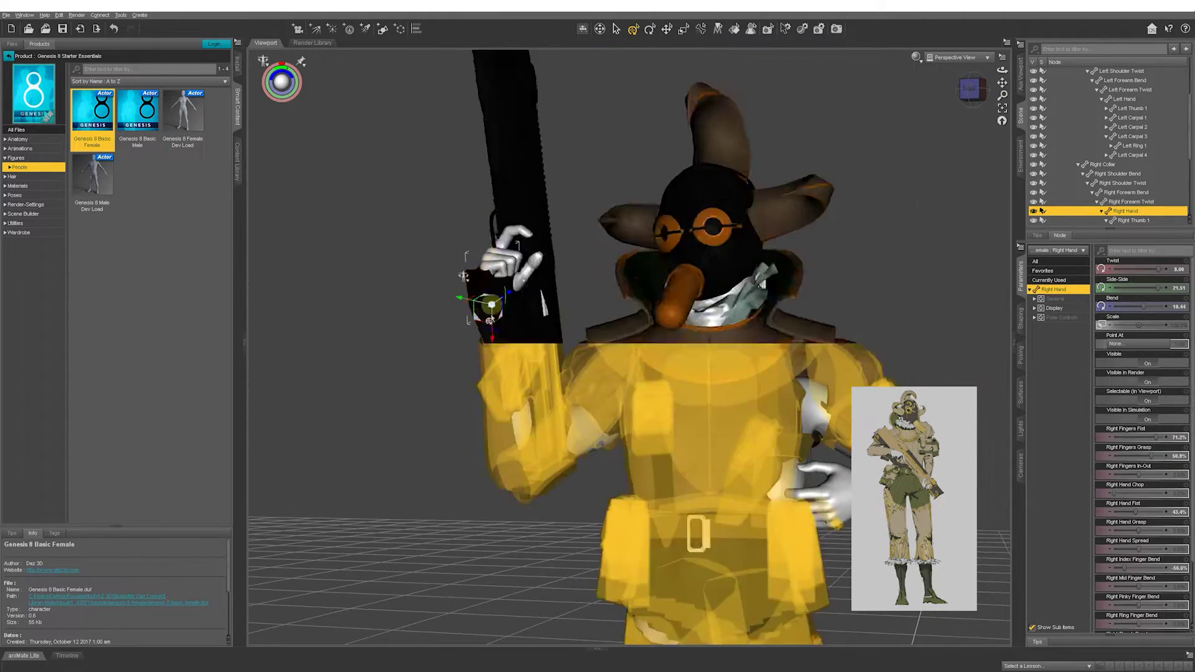
pyautogui.moveTo(464, 275); pyautogui.dragTo(660, 292)
pyautogui.click(648, 426)
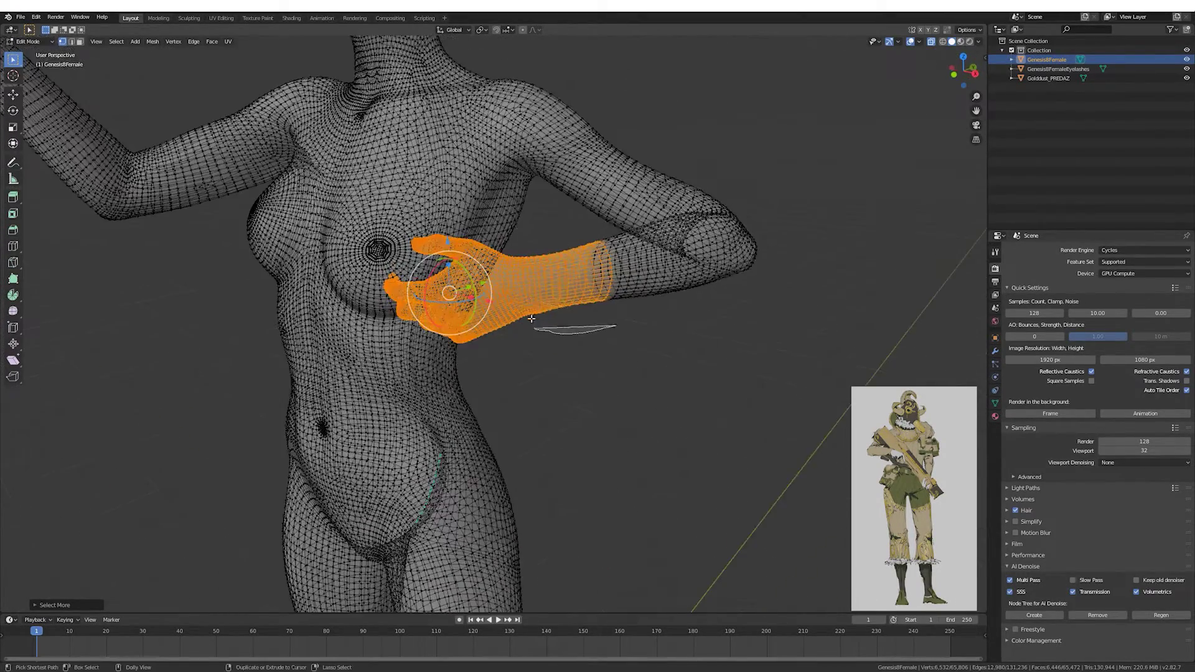
# Scale the orange plate to fit the separated hand gripping the chest pouch.
pyautogui.moveTo(528, 326); pyautogui.dragTo(537, 295, button='middle')
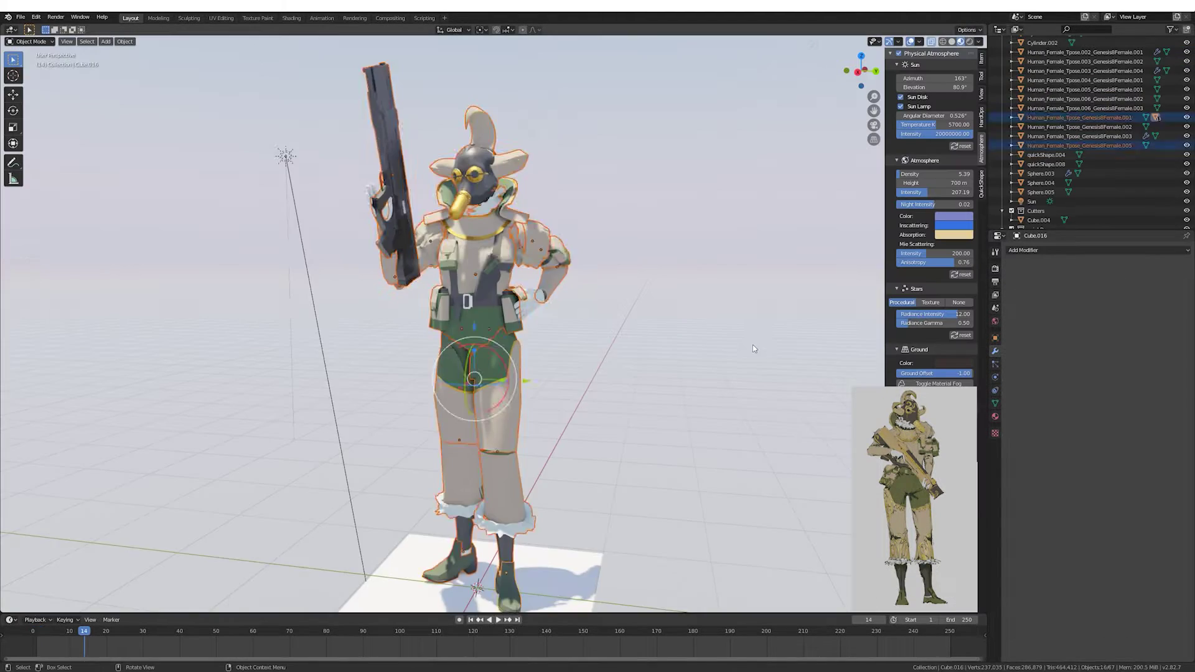
pyautogui.keyDown('alt'); pyautogui.moveTo(753, 348); pyautogui.dragTo(577, 266, button='middle'); pyautogui.keyUp('alt')
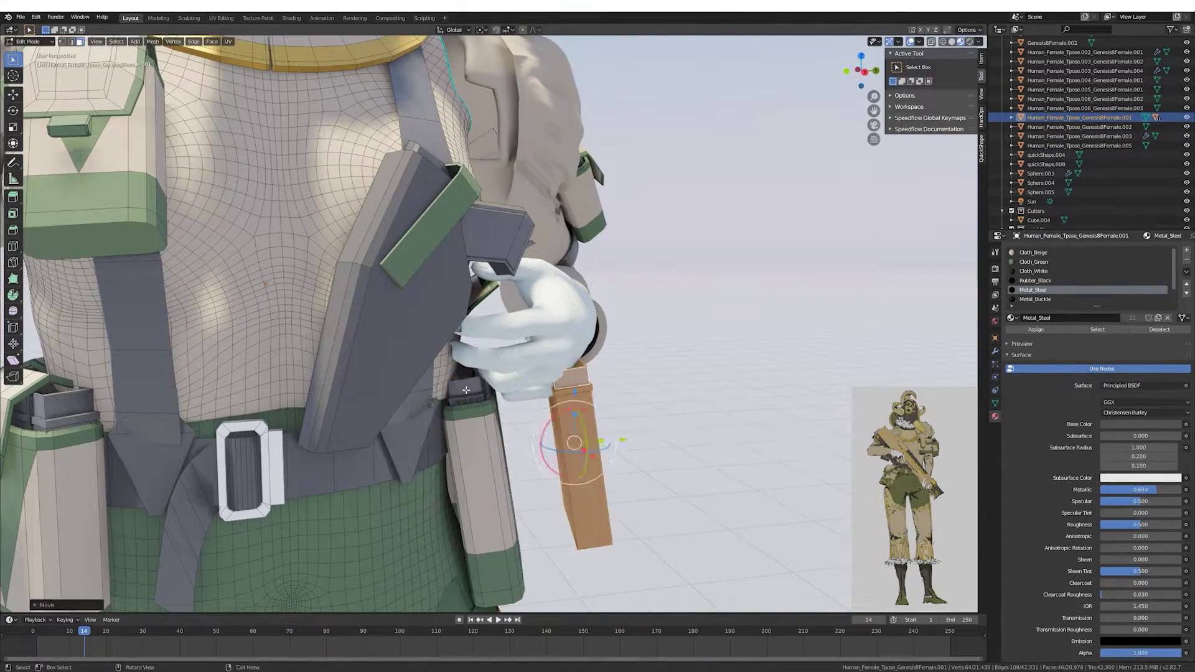
pyautogui.press('s')
pyautogui.click(570, 409)
pyautogui.moveTo(570, 409); pyautogui.dragTo(508, 316, button='middle')
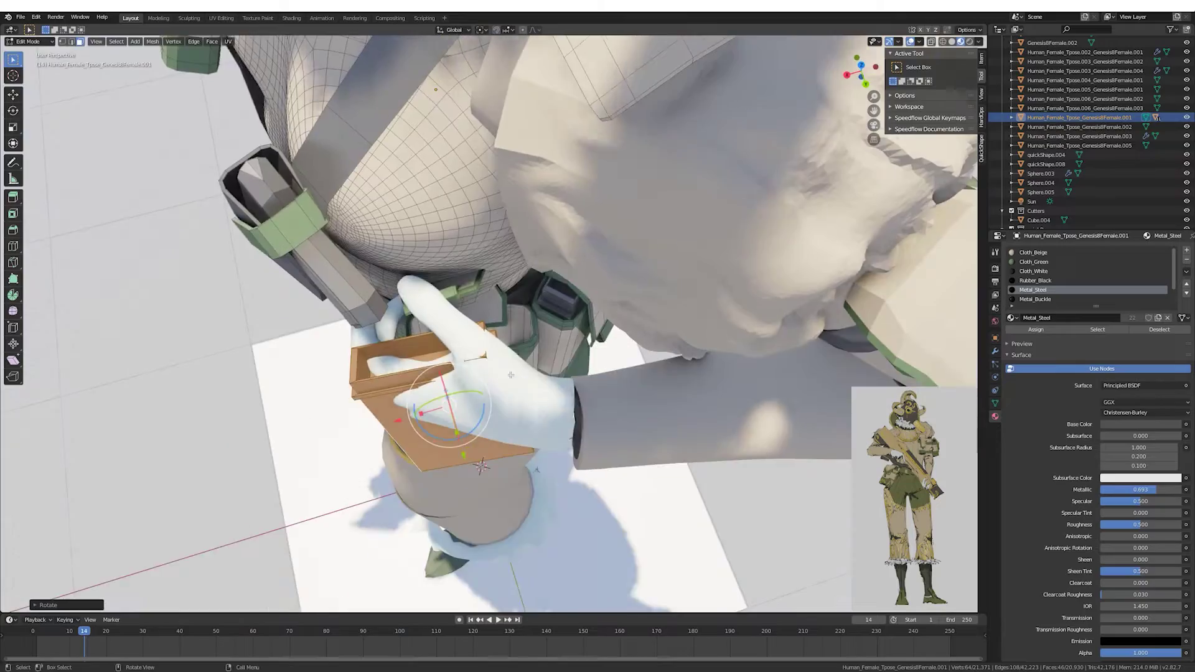
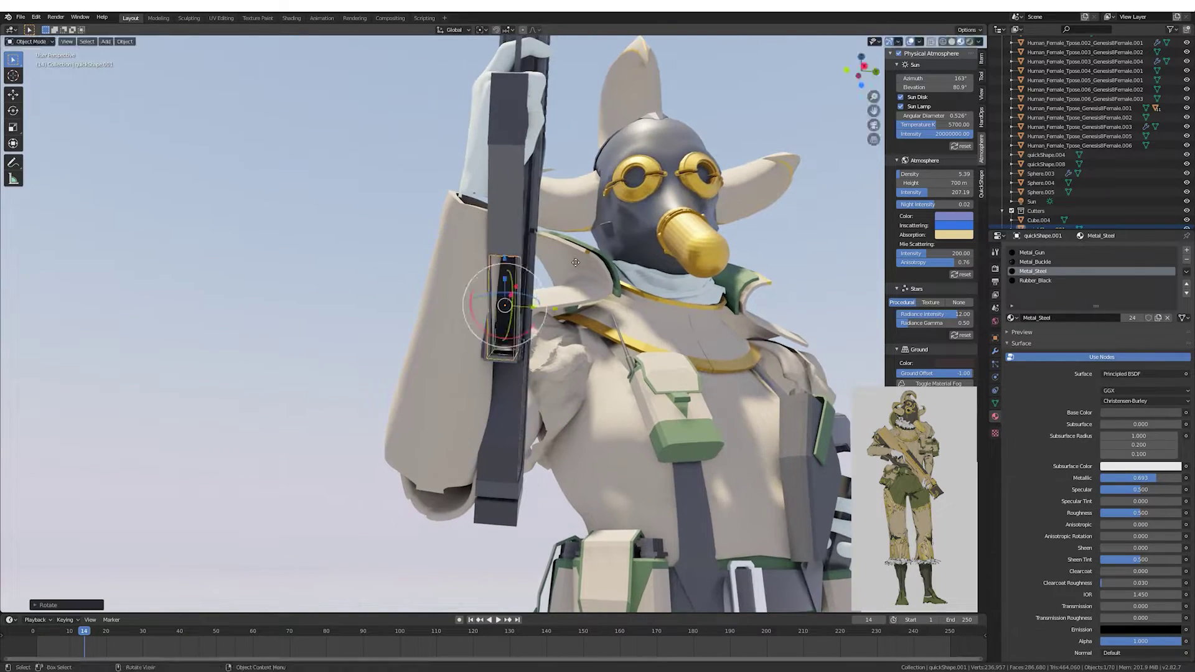
# Reposition the small block beside the soldier's gun.
pyautogui.scroll(2, 577, 267)
pyautogui.moveTo(577, 268); pyautogui.dragTo(398, 300, button='middle')
pyautogui.scroll(-5, 398, 300)
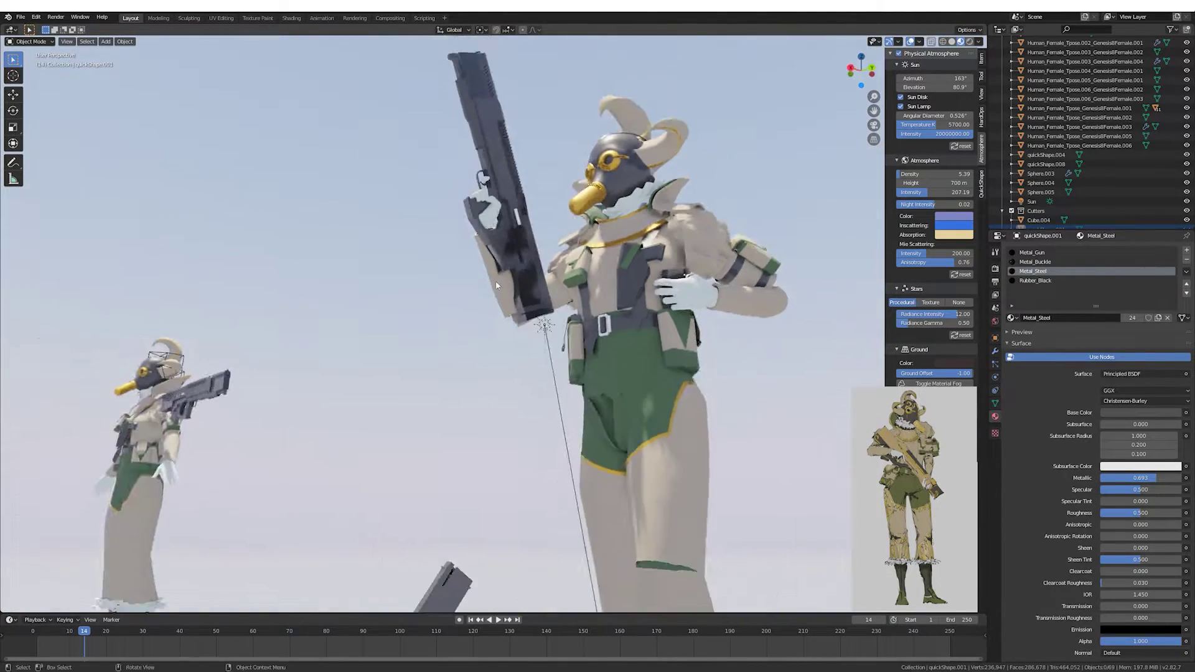
pyautogui.moveTo(496, 281)
pyautogui.mouseDown(button='middle')
pyautogui.moveTo(441, 279)
pyautogui.moveTo(495, 531)
pyautogui.mouseUp(button='middle')
pyautogui.click(468, 477)
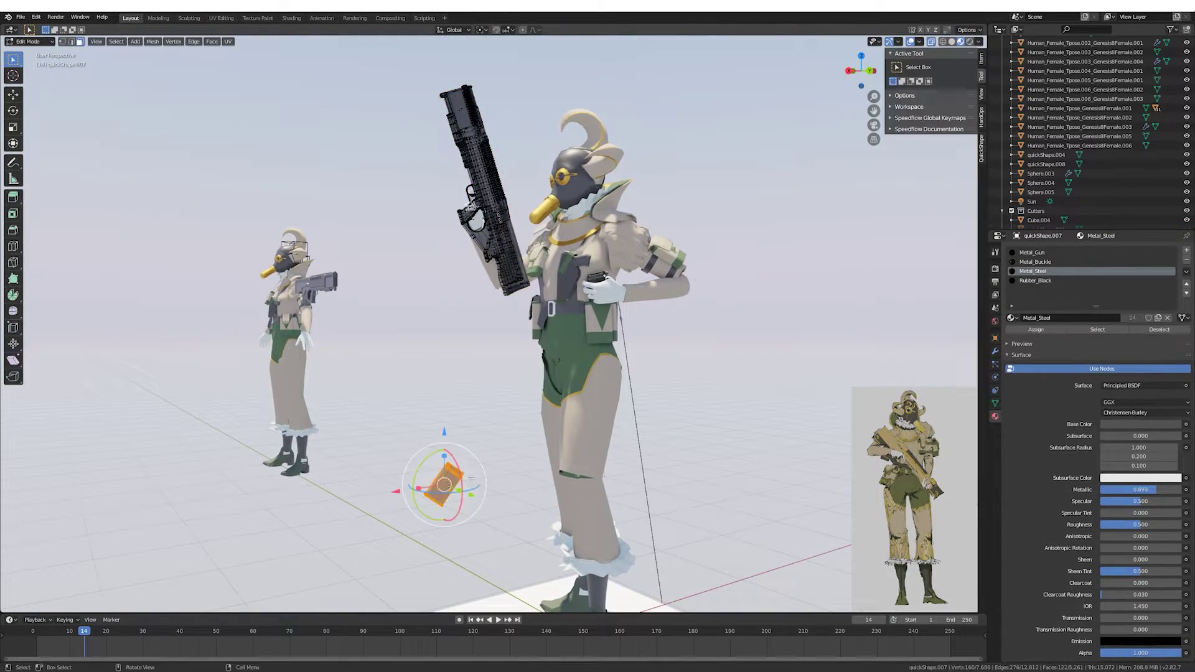
pyautogui.click(477, 210)
pyautogui.moveTo(477, 210); pyautogui.dragTo(529, 250, button='middle')
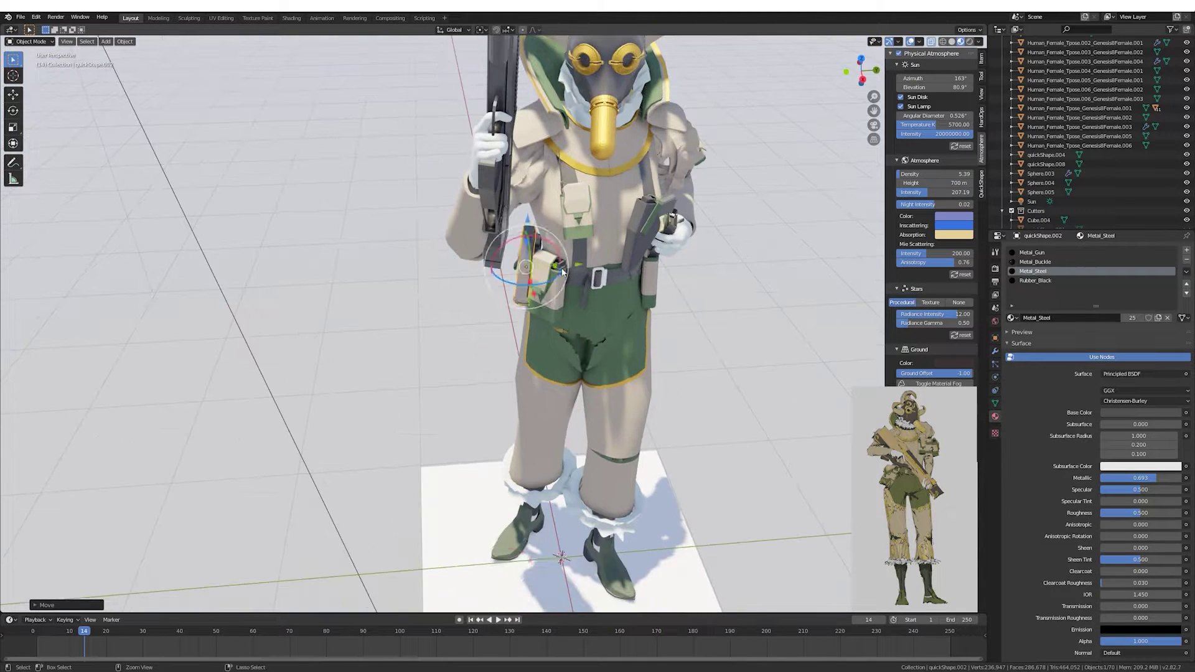
# Delete the gun's grip piece, then undo the deletion to restore it.
pyautogui.click(492, 224)
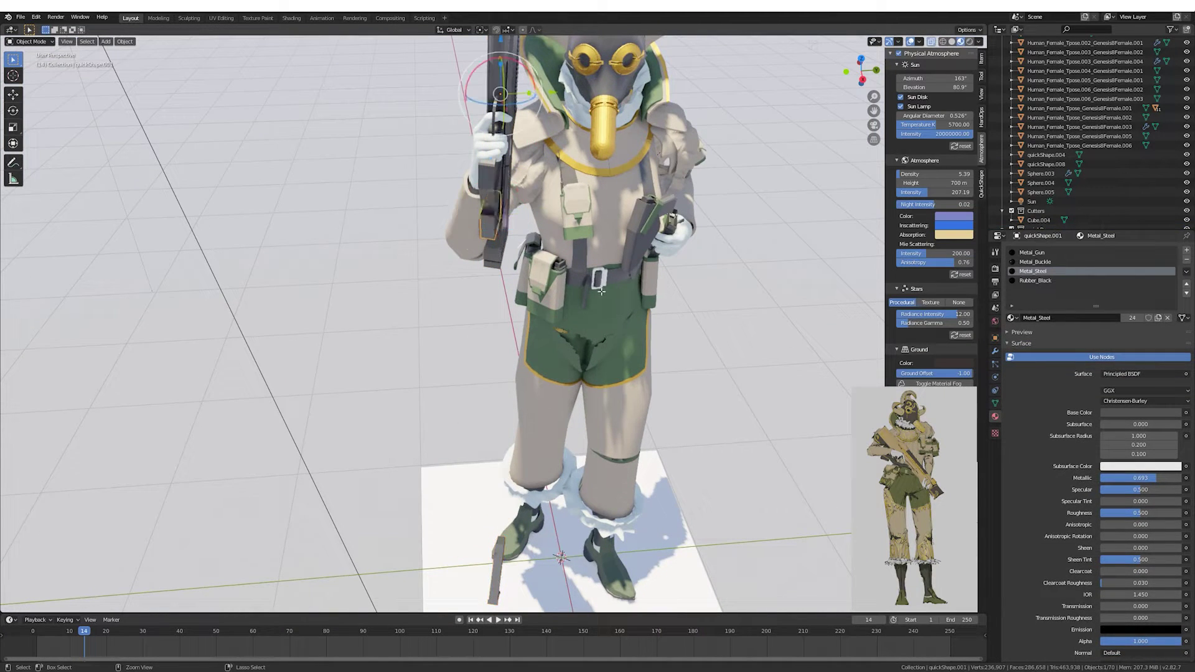
pyautogui.moveTo(601, 291); pyautogui.dragTo(539, 276, button='middle')
pyautogui.press('Delete')
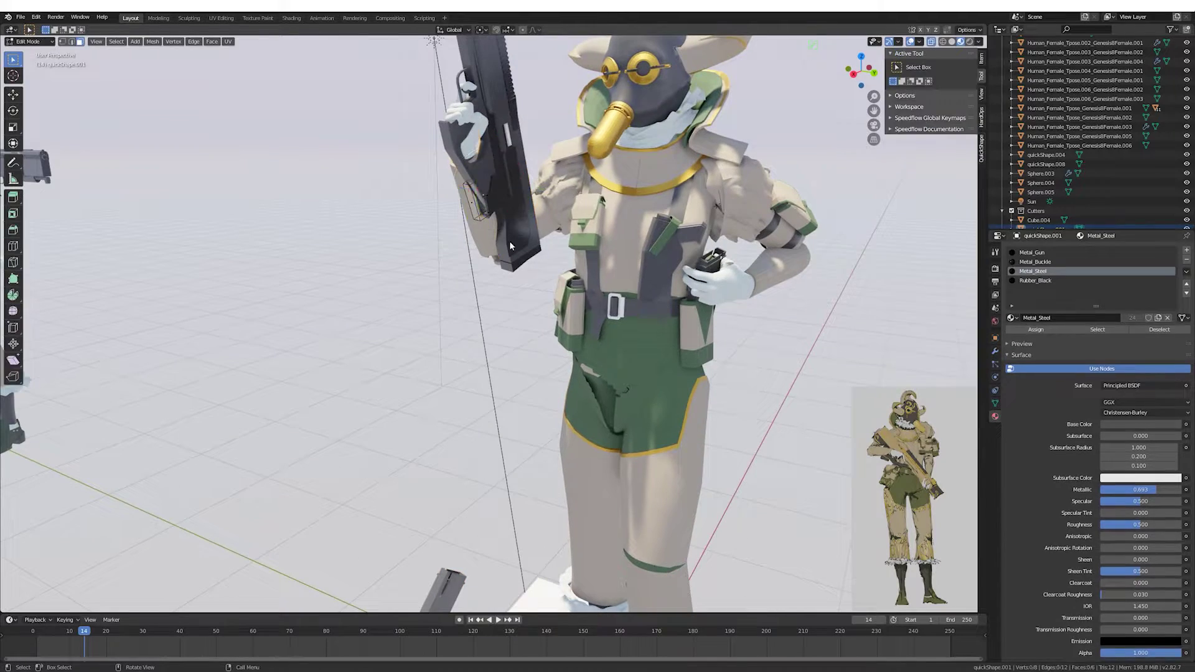
pyautogui.click(509, 241)
pyautogui.moveTo(509, 241)
pyautogui.mouseDown(button='middle')
pyautogui.moveTo(467, 472)
pyautogui.moveTo(616, 399)
pyautogui.moveTo(537, 281)
pyautogui.moveTo(513, 204)
pyautogui.moveTo(542, 237)
pyautogui.moveTo(571, 241)
pyautogui.moveTo(536, 262)
pyautogui.moveTo(507, 224)
pyautogui.moveTo(534, 224)
pyautogui.mouseUp(button='middle')
pyautogui.hotkey('ctrl', 'z')
# Duplicate the gun and delete the original from the character's hand.
pyautogui.moveTo(511, 206); pyautogui.dragTo(492, 230)
pyautogui.moveTo(492, 229)
pyautogui.mouseDown(button='middle')
pyautogui.moveTo(570, 215)
pyautogui.moveTo(432, 202)
pyautogui.moveTo(594, 348)
pyautogui.moveTo(520, 364)
pyautogui.moveTo(466, 358)
pyautogui.moveTo(580, 376)
pyautogui.moveTo(556, 328)
pyautogui.moveTo(573, 286)
pyautogui.moveTo(529, 324)
pyautogui.mouseUp(button='middle')
pyautogui.hotkey('shift', 'd')
pyautogui.click(436, 205)
pyautogui.press('r')
pyautogui.rightClick(431, 202)
pyautogui.press('Delete')
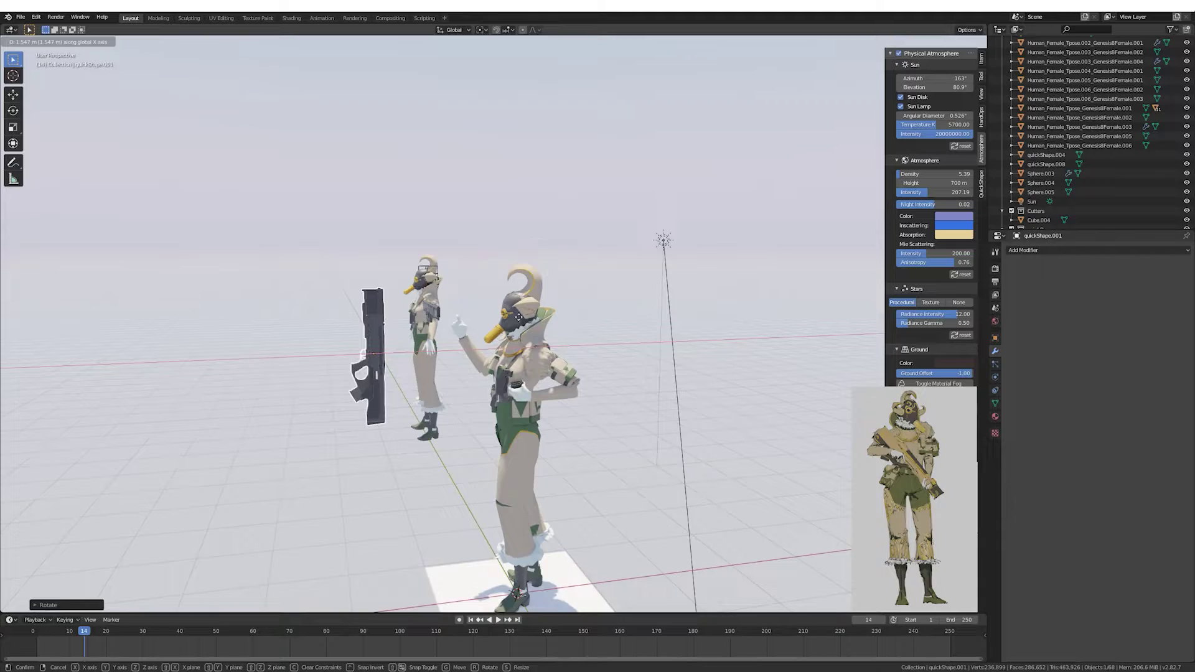
# Move and rotate the gun so it stands upright in her hand.
pyautogui.scroll(5, 529, 324)
pyautogui.press('g')
pyautogui.click(471, 349)
pyautogui.moveTo(470, 349)
pyautogui.mouseDown(button='middle')
pyautogui.moveTo(473, 281)
pyautogui.moveTo(560, 292)
pyautogui.moveTo(629, 270)
pyautogui.moveTo(539, 274)
pyautogui.moveTo(564, 394)
pyautogui.moveTo(551, 337)
pyautogui.moveTo(520, 292)
pyautogui.moveTo(542, 296)
pyautogui.moveTo(499, 278)
pyautogui.moveTo(436, 317)
pyautogui.mouseUp(button='middle')
pyautogui.scroll(3, 629, 271)
pyautogui.press('r')
pyautogui.click(581, 278)
# Parent the character's arm piece to her body with Ctrl+P.
pyautogui.click(564, 393)
pyautogui.keyDown('shift'); pyautogui.click(436, 317); pyautogui.keyUp('shift')
pyautogui.hotkey('ctrl', 'p')
pyautogui.click(437, 352)
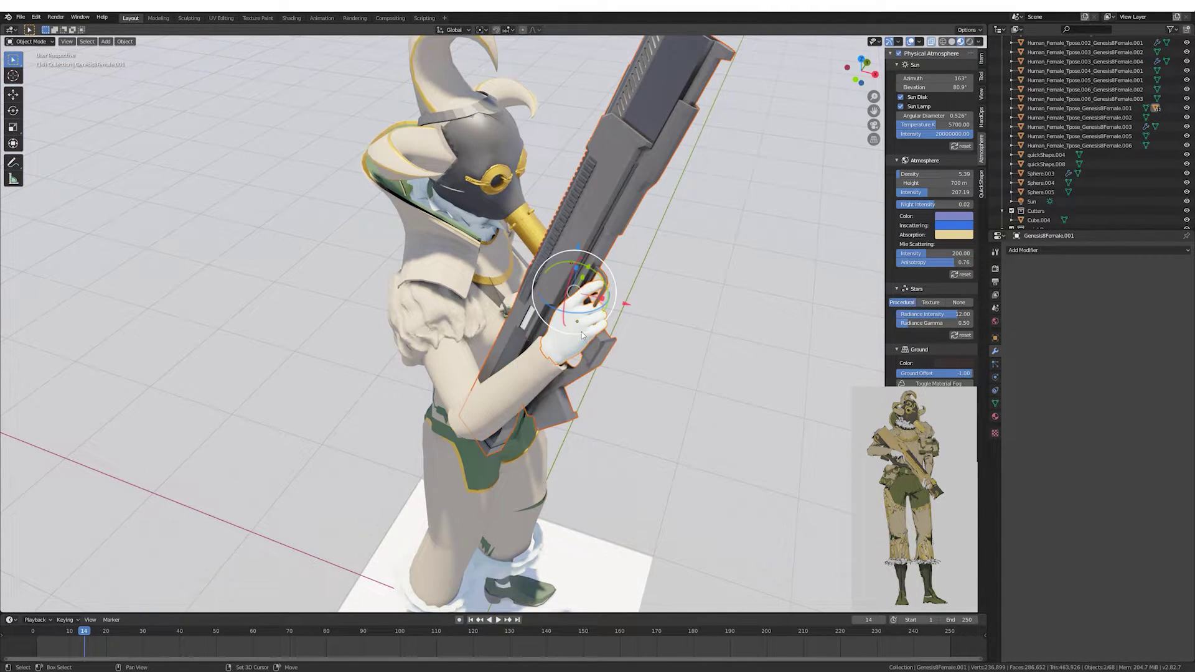
# Delete the white floor plane beneath the soldiers.
pyautogui.moveTo(469, 324)
pyautogui.mouseDown(button='middle')
pyautogui.moveTo(572, 249)
pyautogui.moveTo(625, 230)
pyautogui.moveTo(588, 447)
pyautogui.mouseUp(button='middle')
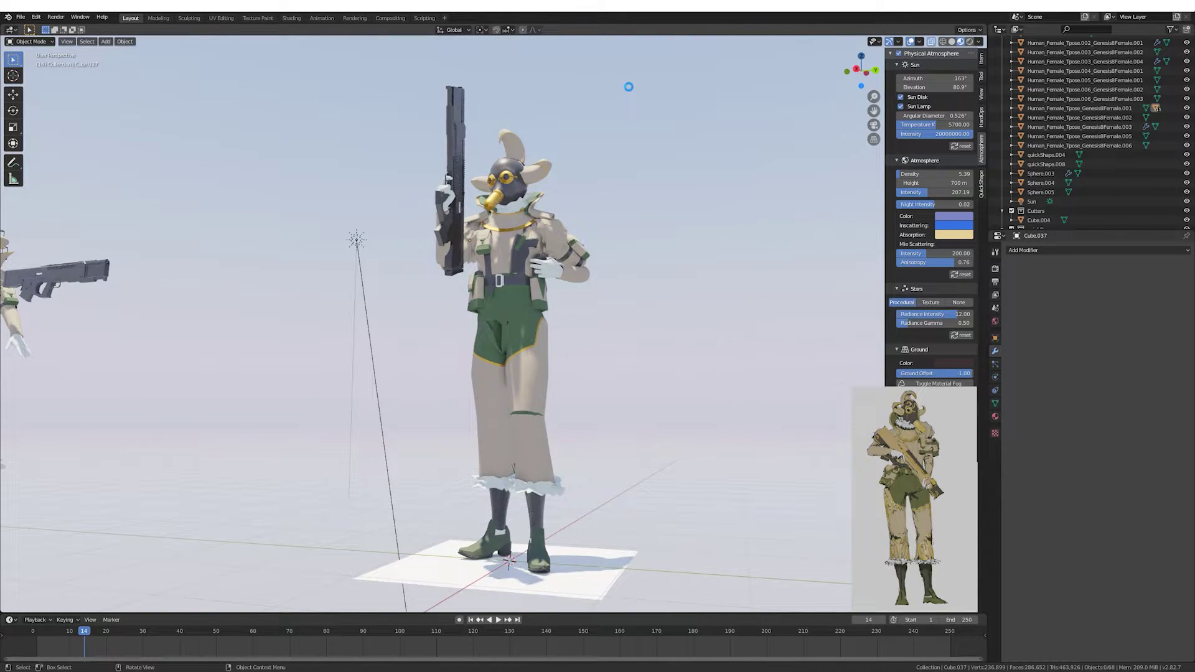
pyautogui.scroll(-2, 629, 86)
pyautogui.press('Delete')
# Add a cube and scale it into a huge, thin floor slab.
pyautogui.scroll(-3, 191, 74)
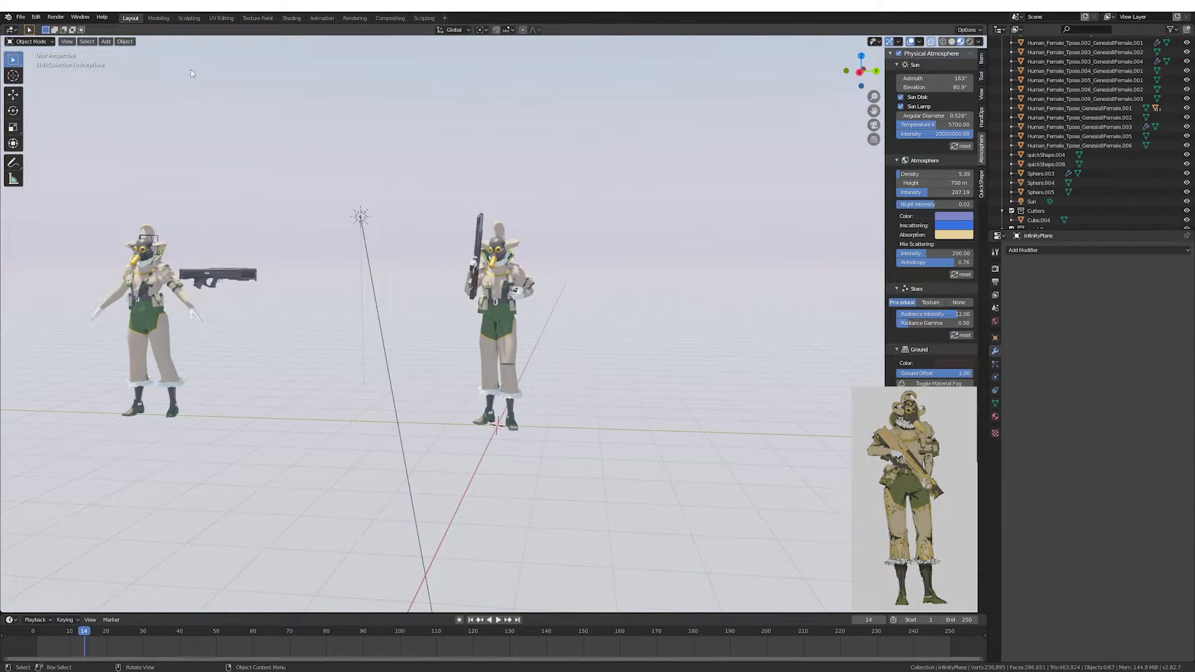
pyautogui.hotkey('shift', 'a')
pyautogui.click(356, 193)
pyautogui.click(497, 375)
pyautogui.scroll(-3, 496, 375)
pyautogui.press('s')
pyautogui.click(618, 249)
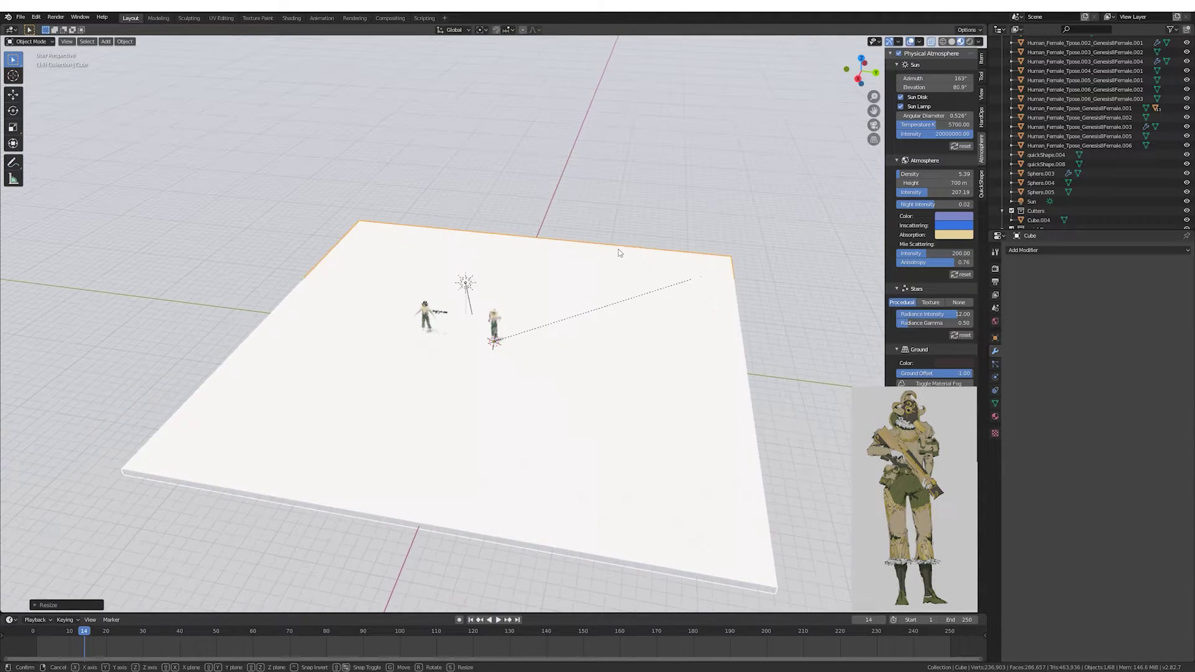
pyautogui.keyDown('alt'); pyautogui.moveTo(618, 249); pyautogui.dragTo(605, 204, button='middle'); pyautogui.keyUp('alt')
pyautogui.press('KP_5')
pyautogui.press('s')
pyautogui.press('z')
pyautogui.scroll(5, 523, 327)
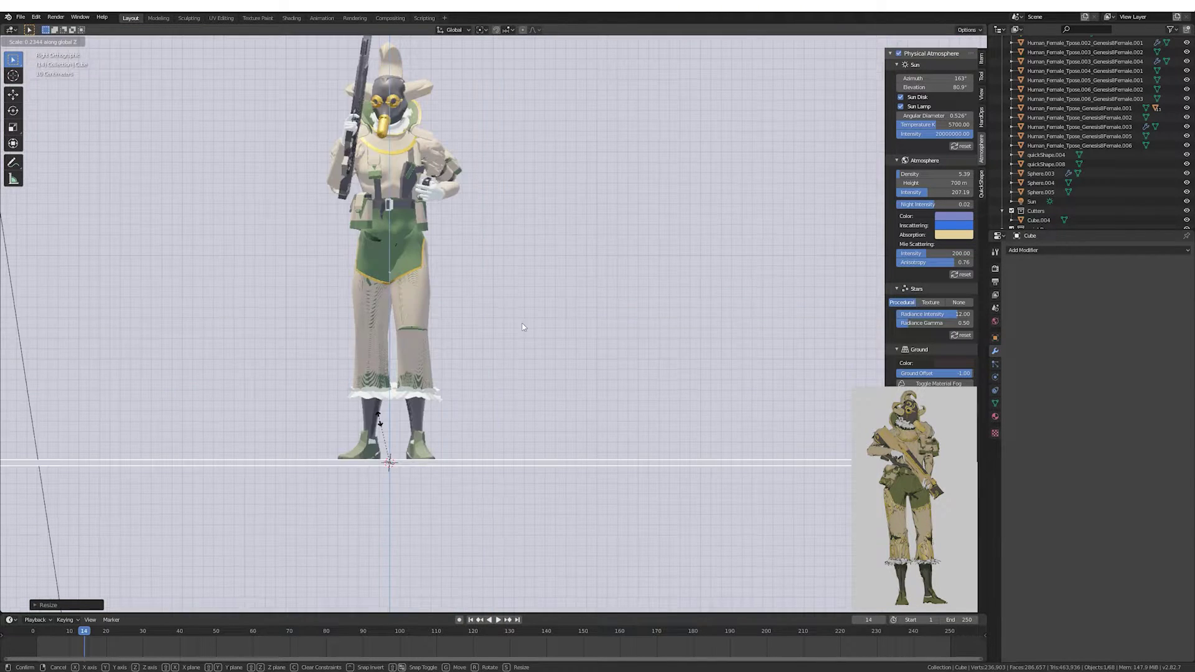
pyautogui.click(527, 308)
# Move the character objects to the left on the new floor.
pyautogui.moveTo(526, 307); pyautogui.dragTo(560, 249, button='middle')
pyautogui.scroll(-5, 560, 249)
pyautogui.moveTo(311, 236); pyautogui.dragTo(386, 348)
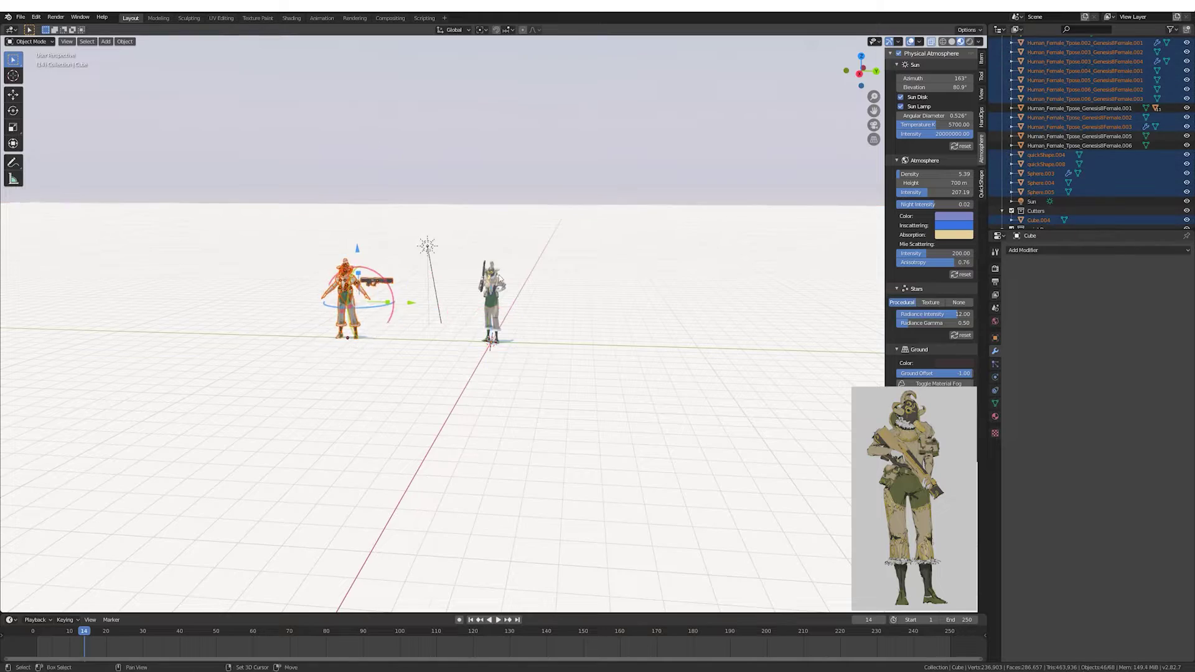
pyautogui.press('g')
pyautogui.click(521, 274)
pyautogui.moveTo(521, 274); pyautogui.dragTo(118, 46, button='middle')
# Add a cylinder, scale it into a huge backdrop, and start deleting its faces in Edit Mode.
pyautogui.click(106, 41)
pyautogui.click(200, 122)
pyautogui.scroll(-2, 311, 312)
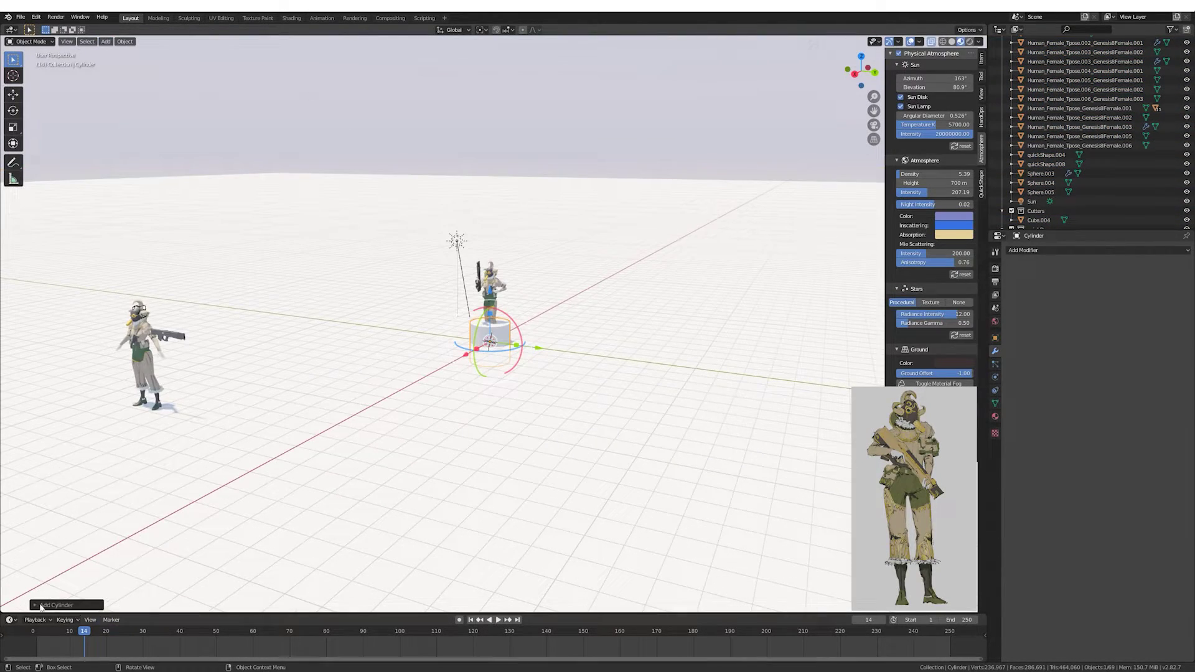
pyautogui.click(47, 605)
pyautogui.click(622, 186)
pyautogui.scroll(5, 561, 249)
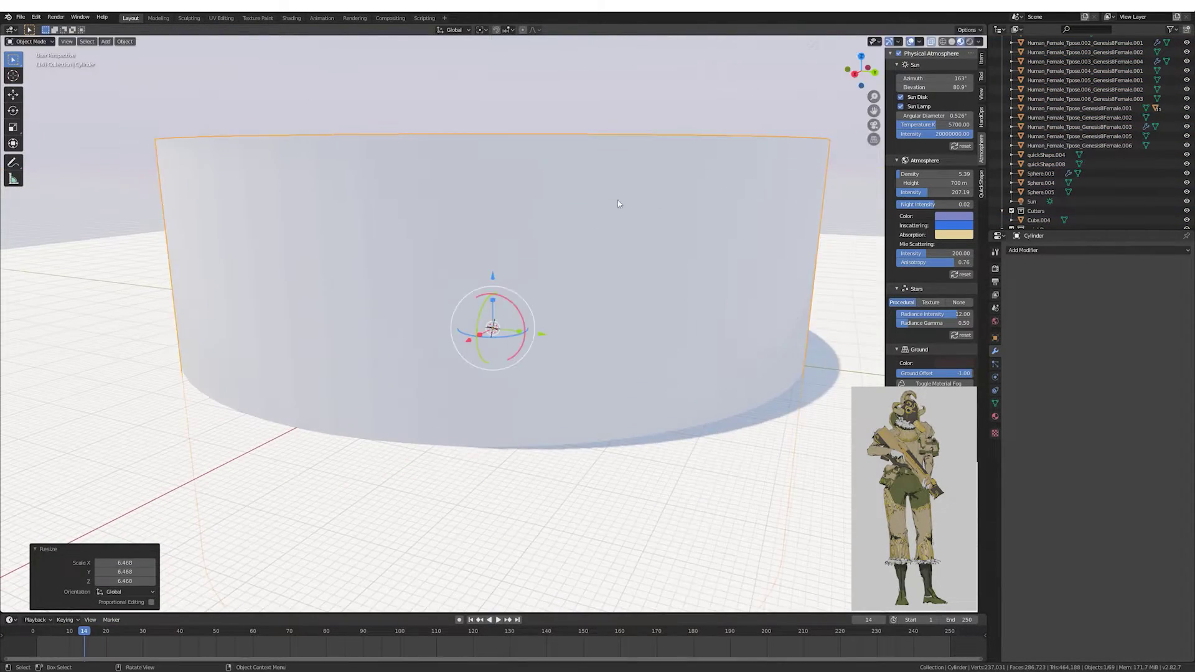
pyautogui.press('Tab')
pyautogui.press('x')
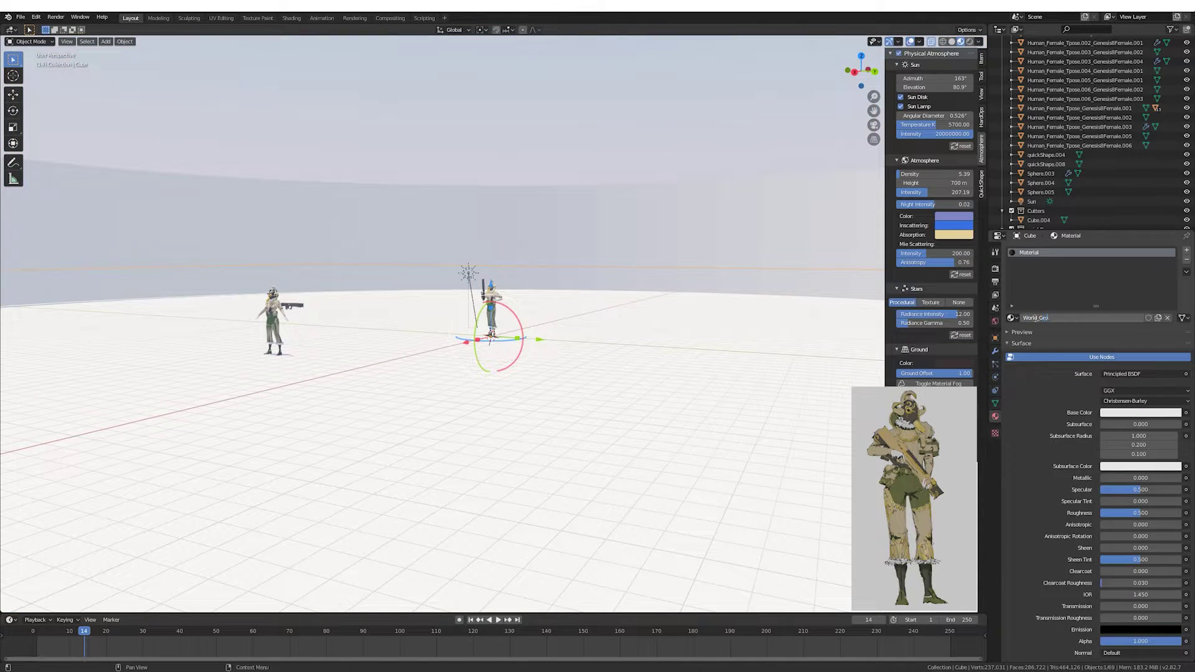
# Make the floor grey and rename the backdrop material to World_Back.
pyautogui.click(1129, 414)
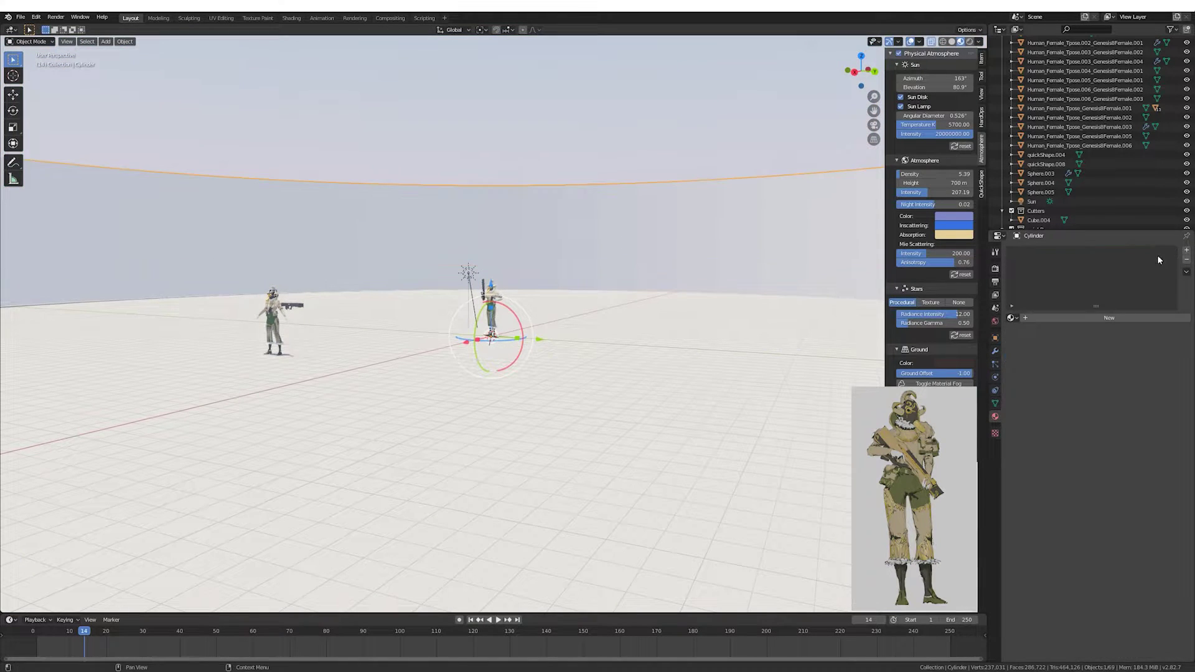
pyautogui.doubleClick(1046, 318)
pyautogui.write('World_Back')
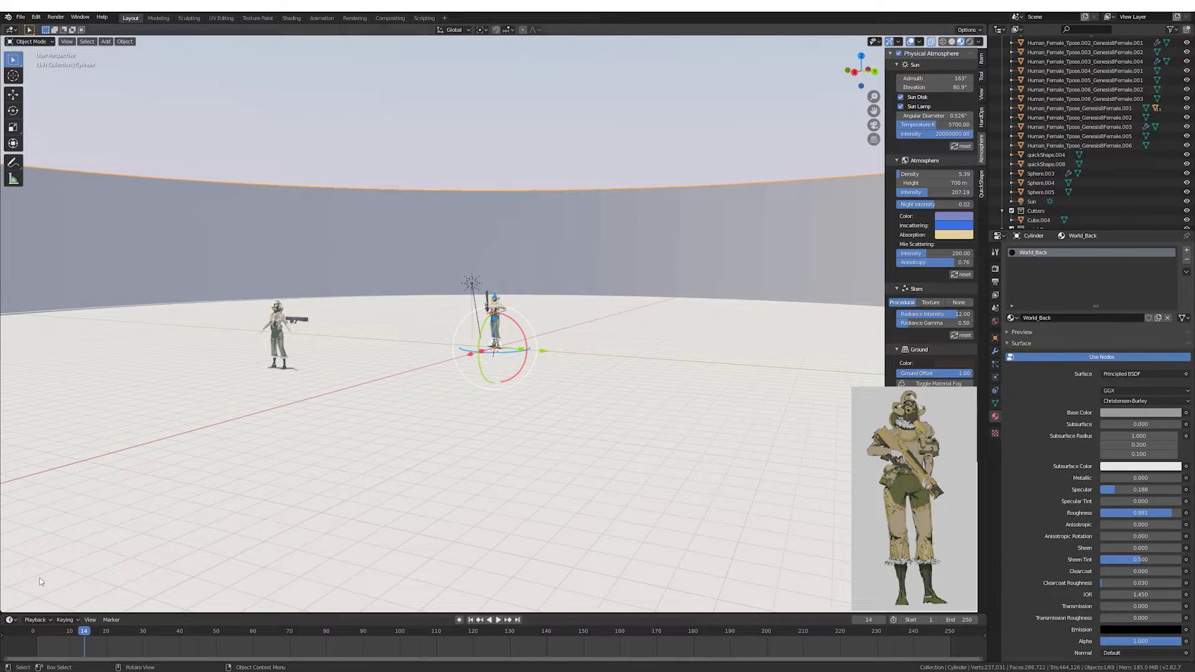
# Replace the backdrop's default shader with a Mix Shader feeding the surface output.
pyautogui.hotkey('shift', 'F3')
pyautogui.moveTo(440, 613); pyautogui.dragTo(439, 352)
pyautogui.scroll(3, 440, 521)
pyautogui.press('x')
pyautogui.hotkey('shift', 'a')
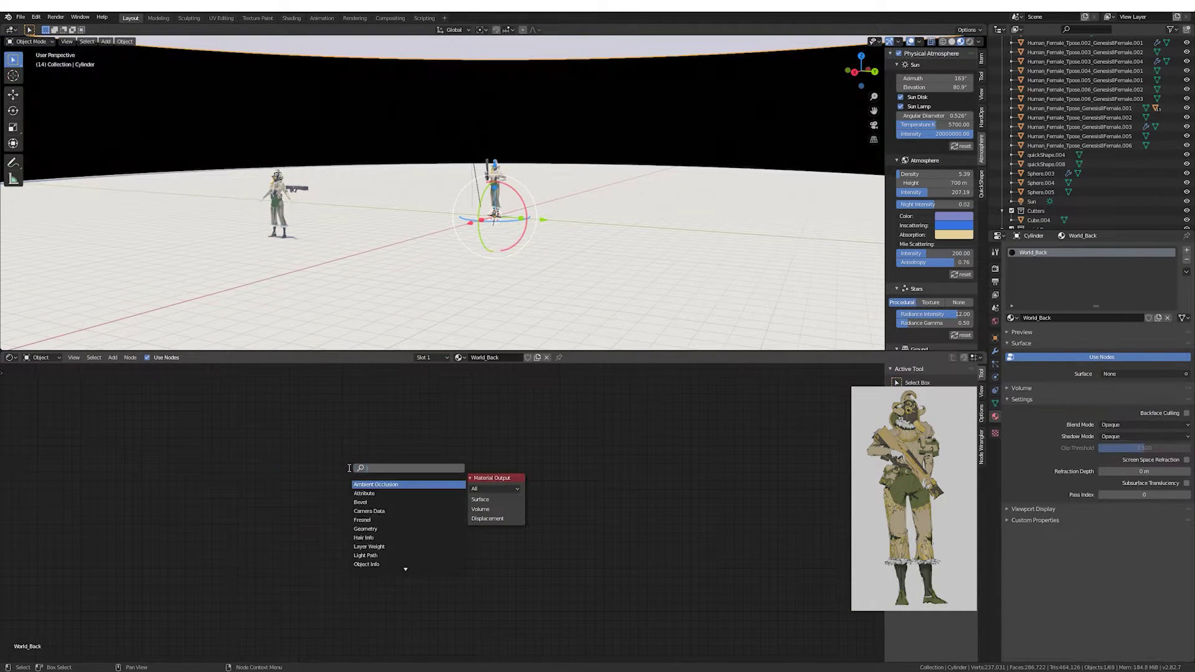
pyautogui.click(420, 520)
pyautogui.moveTo(412, 514); pyautogui.dragTo(465, 499)
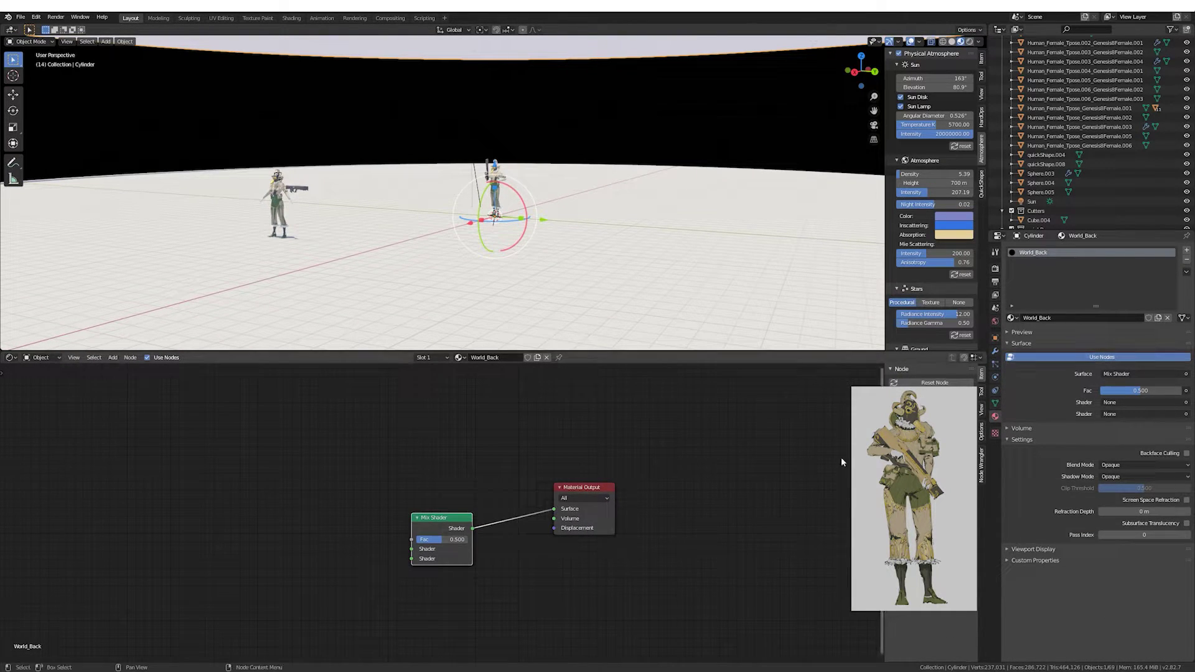
pyautogui.write('li')
# Wire Light Path's Is Camera Ray into the mix factor and an Emission node into the mix.
pyautogui.press('Return')
pyautogui.click(280, 411)
pyautogui.moveTo(316, 424); pyautogui.dragTo(420, 529)
pyautogui.scroll(-1, 376, 531)
pyautogui.hotkey('shift', 'a')
pyautogui.write('e')
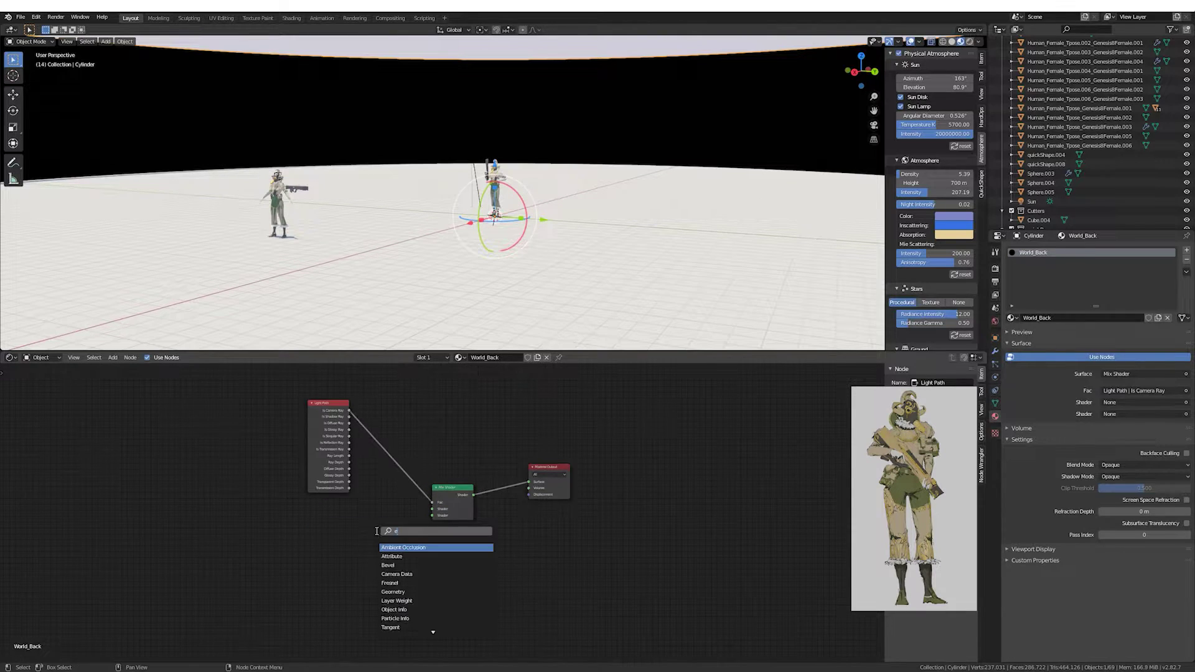
pyautogui.moveTo(354, 558); pyautogui.dragTo(434, 515)
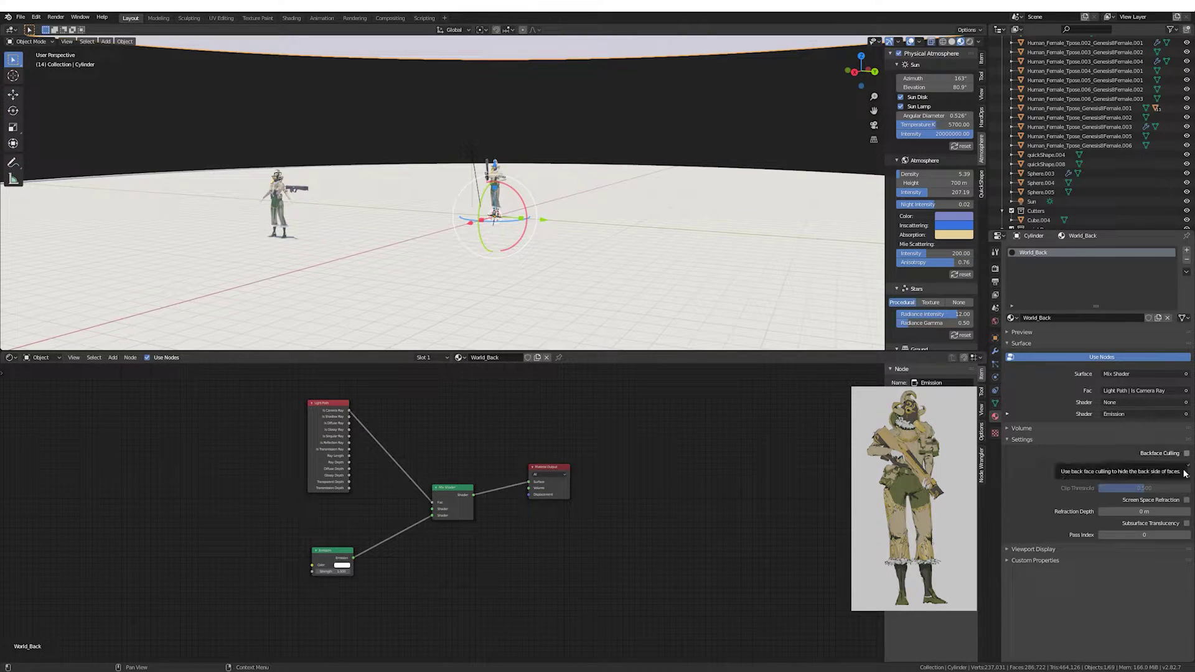
# Set the backdrop's Shadow Mode to None.
pyautogui.click(1108, 488)
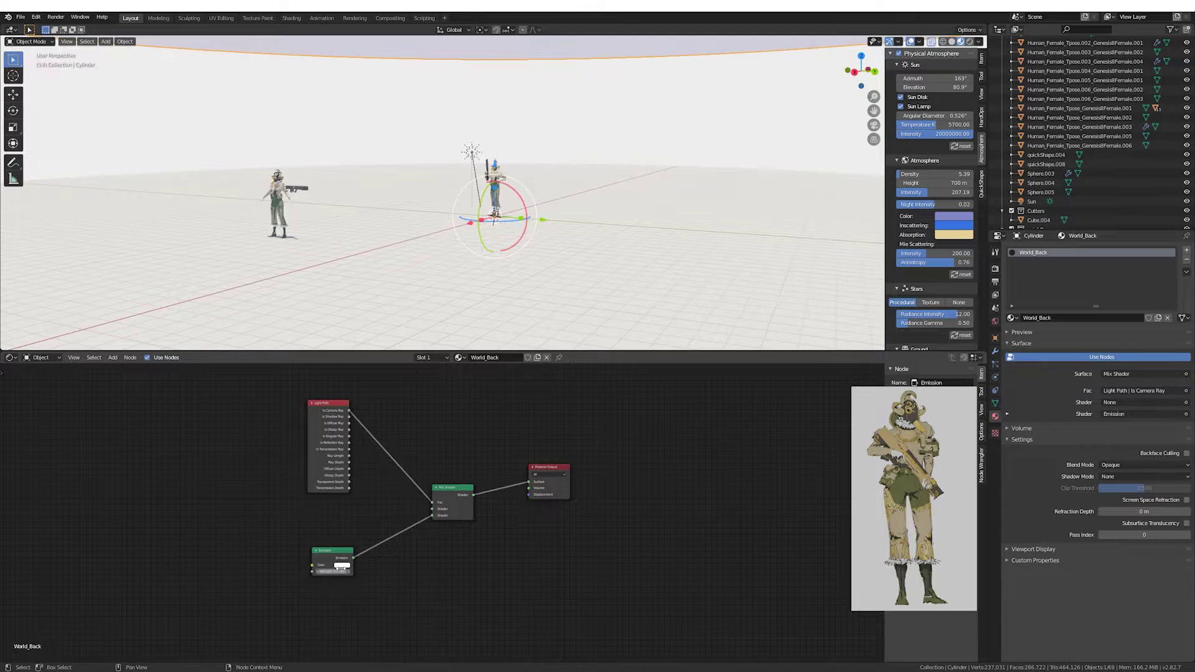
pyautogui.scroll(3, 567, 216)
pyautogui.scroll(3, 511, 180)
pyautogui.scroll(-5, 510, 180)
# Add a camera and view the scene through it.
pyautogui.moveTo(535, 352); pyautogui.dragTo(536, 540)
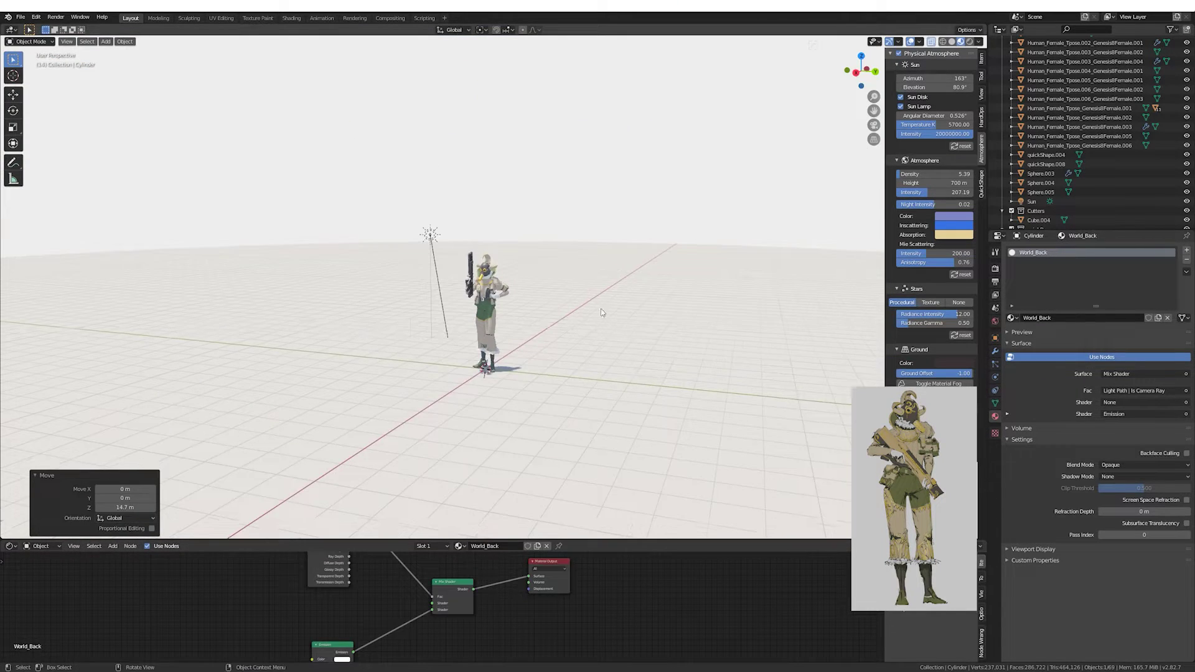
pyautogui.click(106, 41)
pyautogui.click(125, 182)
pyautogui.press('KP_0')
# Lock the camera to the view, adjust the framing, and set a 35 mm focal length.
pyautogui.click(982, 93)
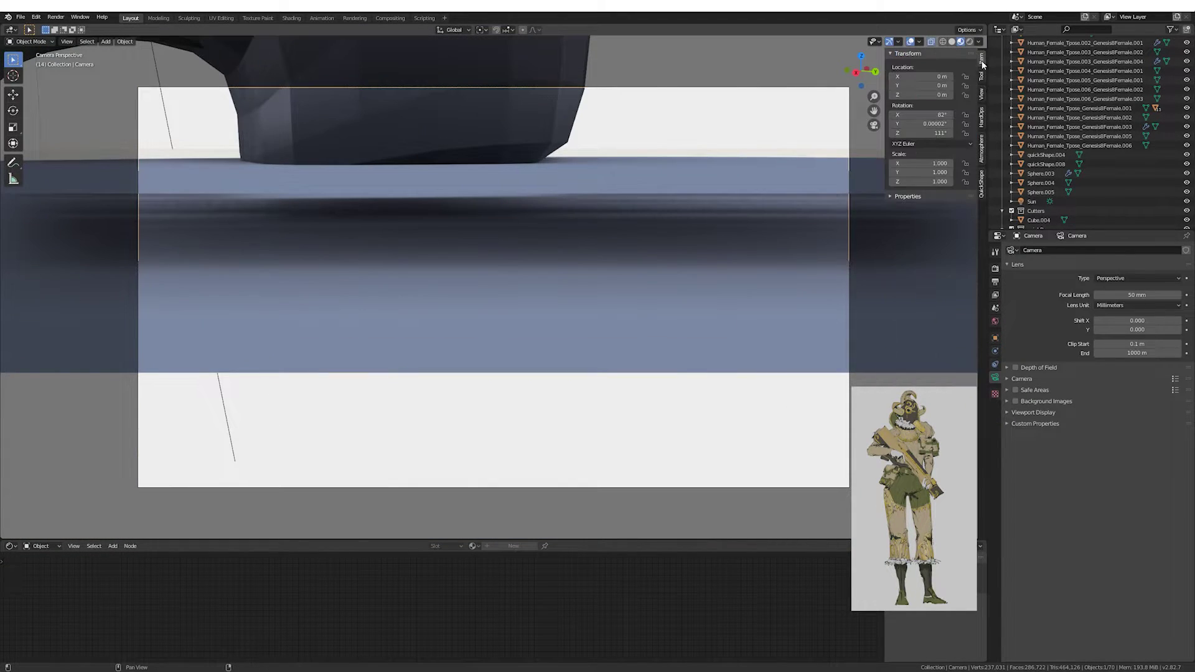
pyautogui.click(970, 168)
pyautogui.scroll(-5, 724, 200)
pyautogui.scroll(3, 724, 200)
pyautogui.scroll(3, 689, 259)
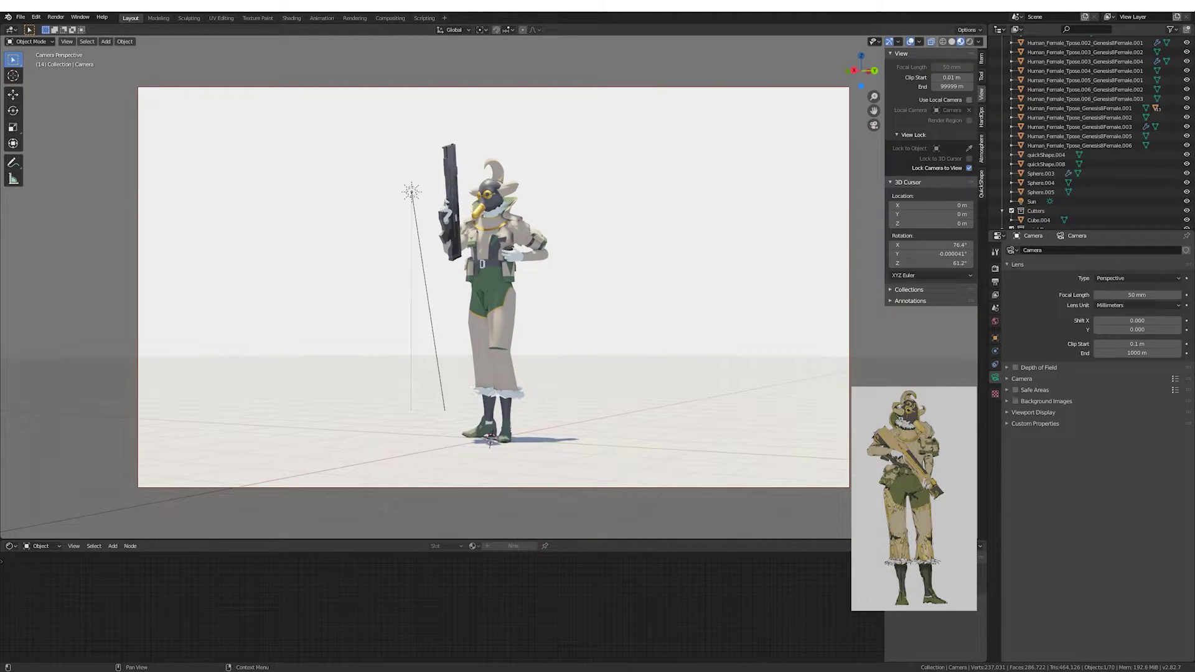
pyautogui.moveTo(689, 259); pyautogui.dragTo(726, 307, button='middle')
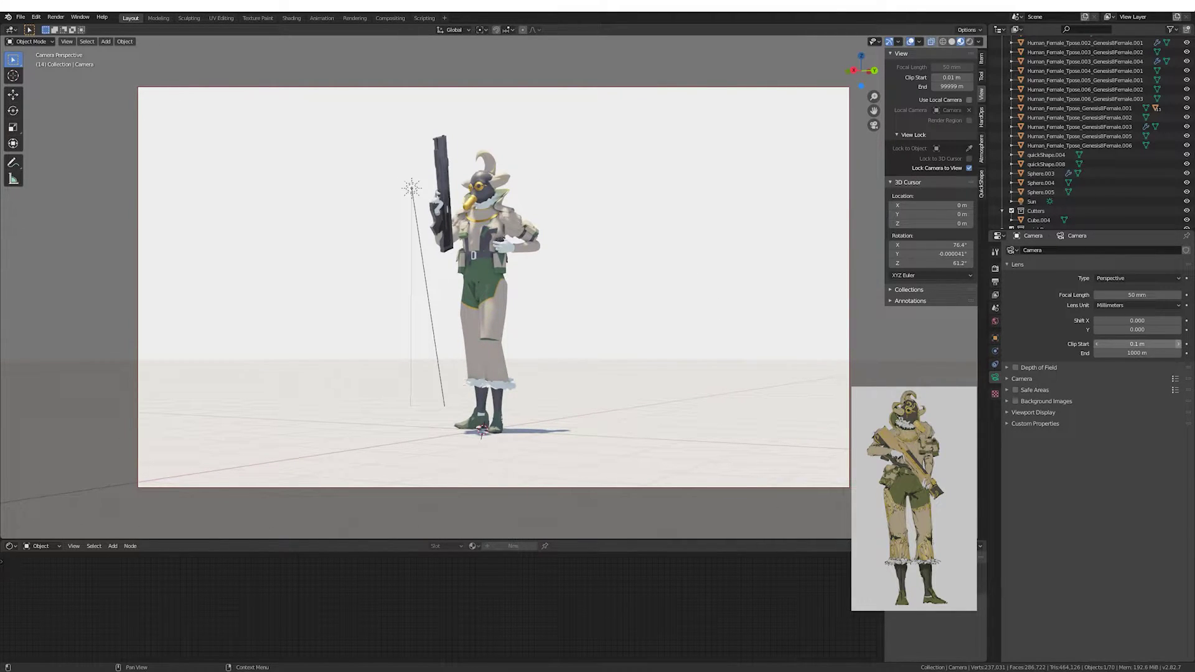
pyautogui.write('35')
pyautogui.press('Return')
# Unlock the camera from the view, then pan and turn it toward the character.
pyautogui.click(995, 281)
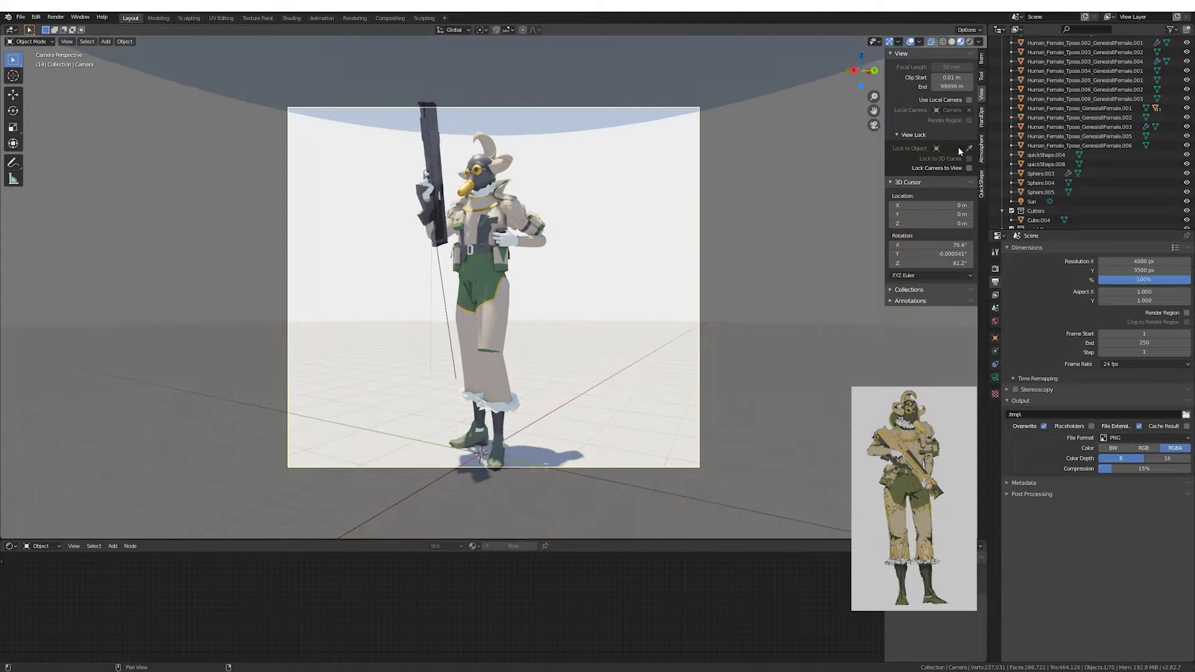
pyautogui.click(969, 168)
pyautogui.moveTo(611, 214)
pyautogui.mouseDown(button='middle')
pyautogui.moveTo(714, 262)
pyautogui.moveTo(432, 400)
pyautogui.mouseUp(button='middle')
pyautogui.scroll(-6, 715, 262)
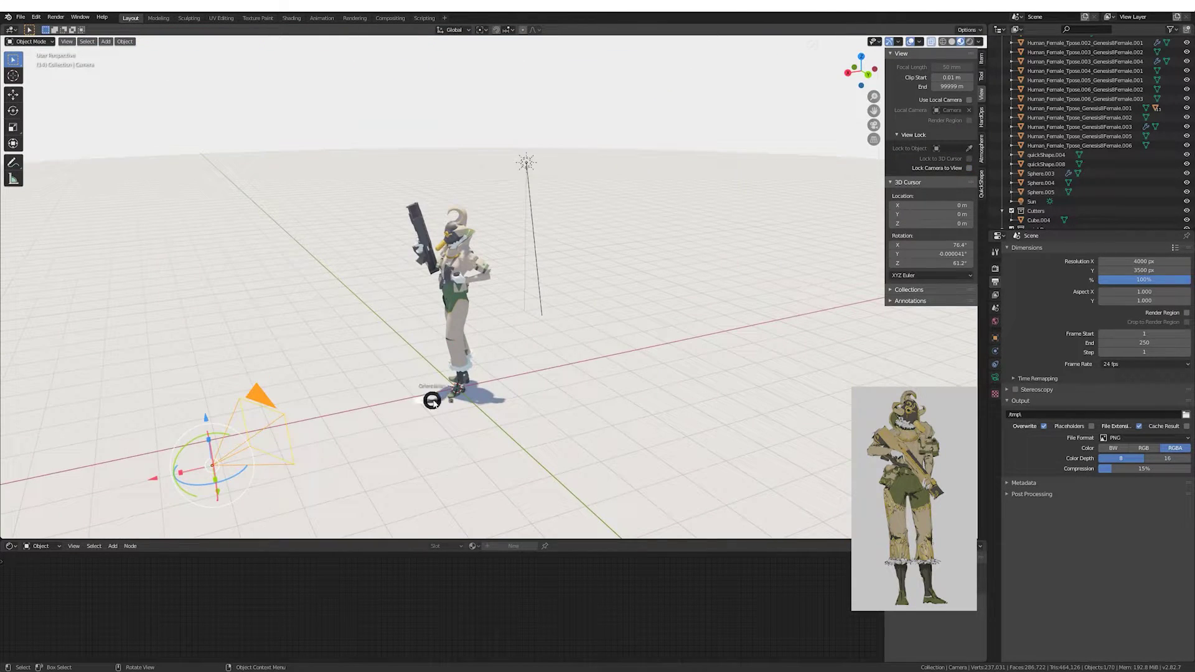
pyautogui.press('KP_0')
pyautogui.moveTo(182, 484)
pyautogui.keyDown('shift'); pyautogui.mouseDown(button='middle')
pyautogui.moveTo(432, 224)
pyautogui.moveTo(397, 213)
pyautogui.mouseUp(button='middle'); pyautogui.keyUp('shift')
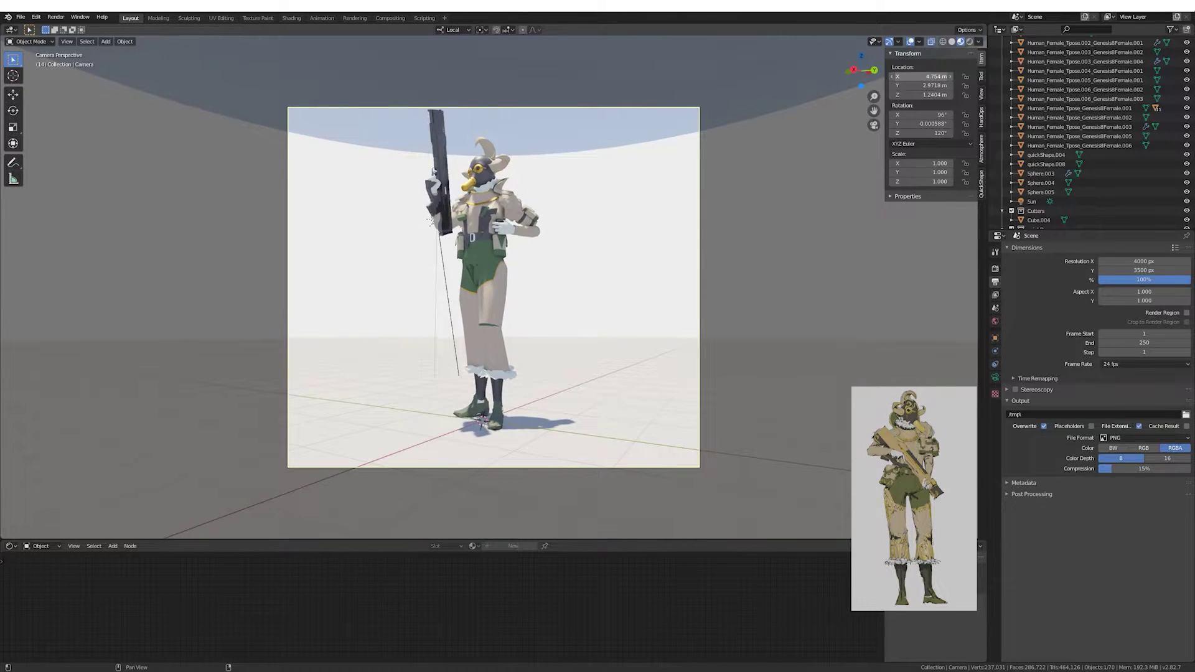
pyautogui.moveTo(921, 85); pyautogui.dragTo(915, 85)
pyautogui.moveTo(922, 132); pyautogui.dragTo(906, 123)
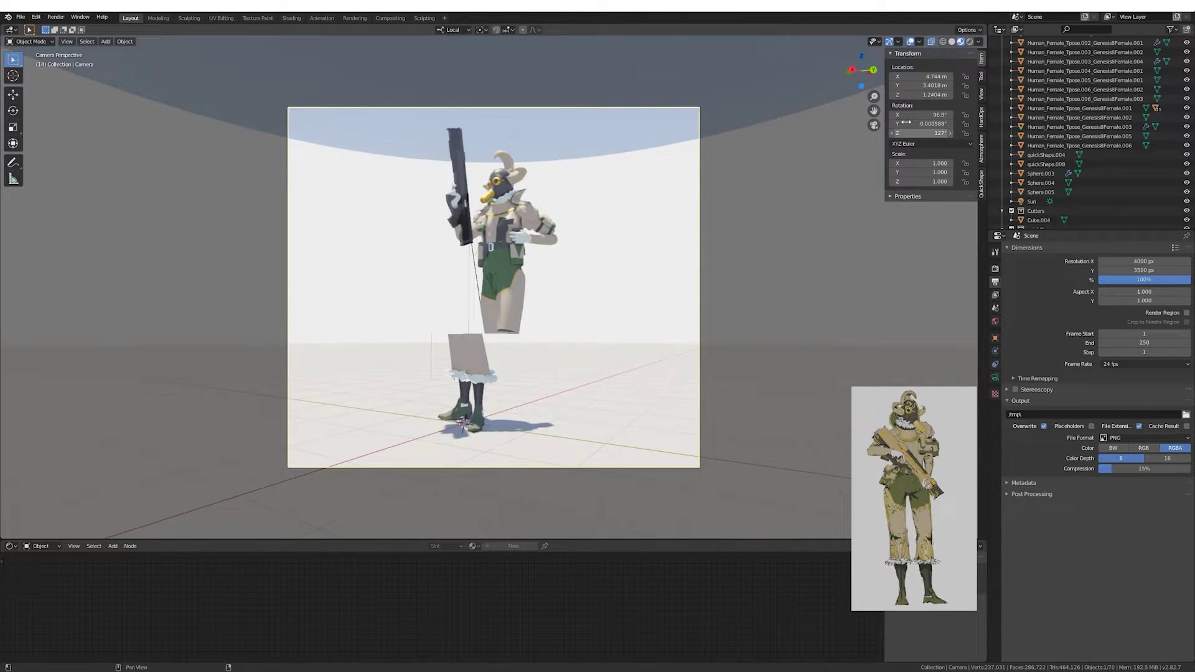
# Select the camera via the outliner filter 'ca' and shift it to recentre the character.
pyautogui.click(614, 199)
pyautogui.scroll(2, 570, 255)
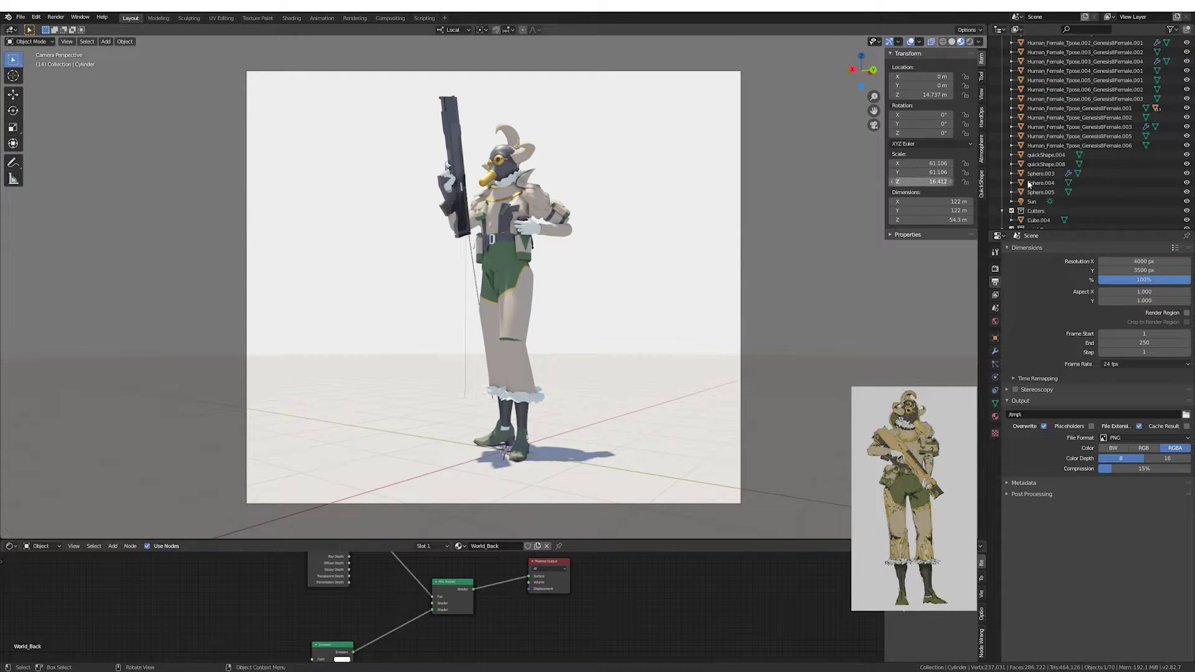
pyautogui.click(748, 148)
pyautogui.click(1085, 29)
pyautogui.write('ca')
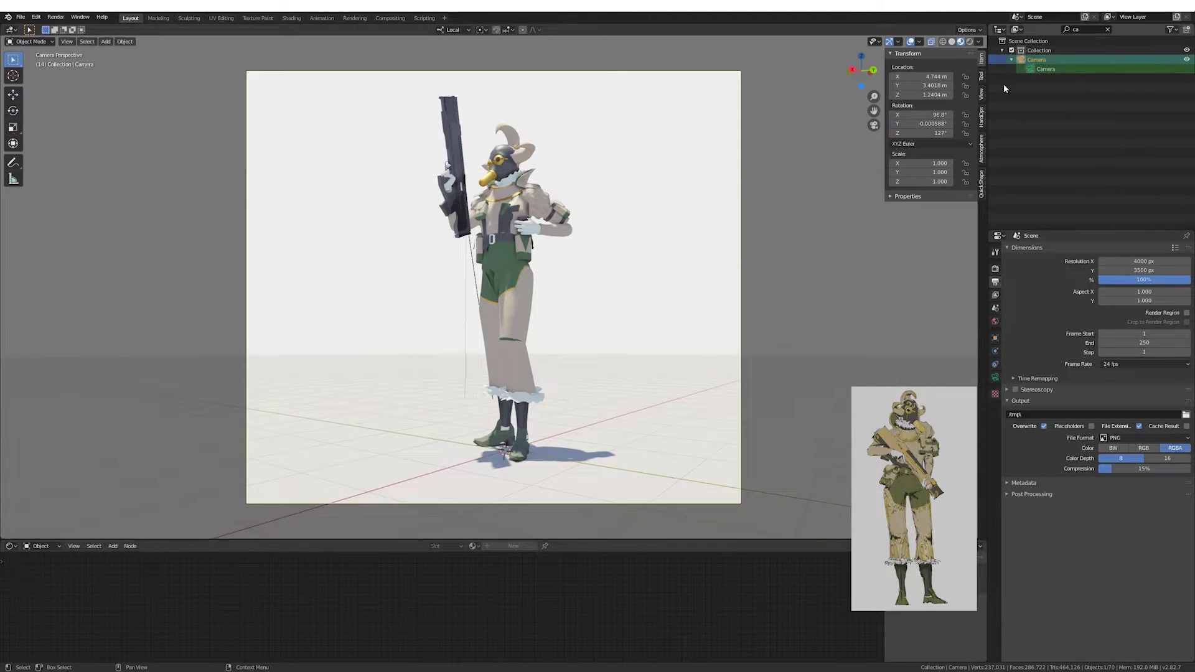
pyautogui.moveTo(931, 76); pyautogui.dragTo(915, 75)
pyautogui.moveTo(775, 118)
pyautogui.keyDown('shift'); pyautogui.mouseDown(button='middle')
pyautogui.moveTo(812, 116)
pyautogui.moveTo(775, 116)
pyautogui.moveTo(794, 116)
pyautogui.mouseUp(button='middle'); pyautogui.keyUp('shift')
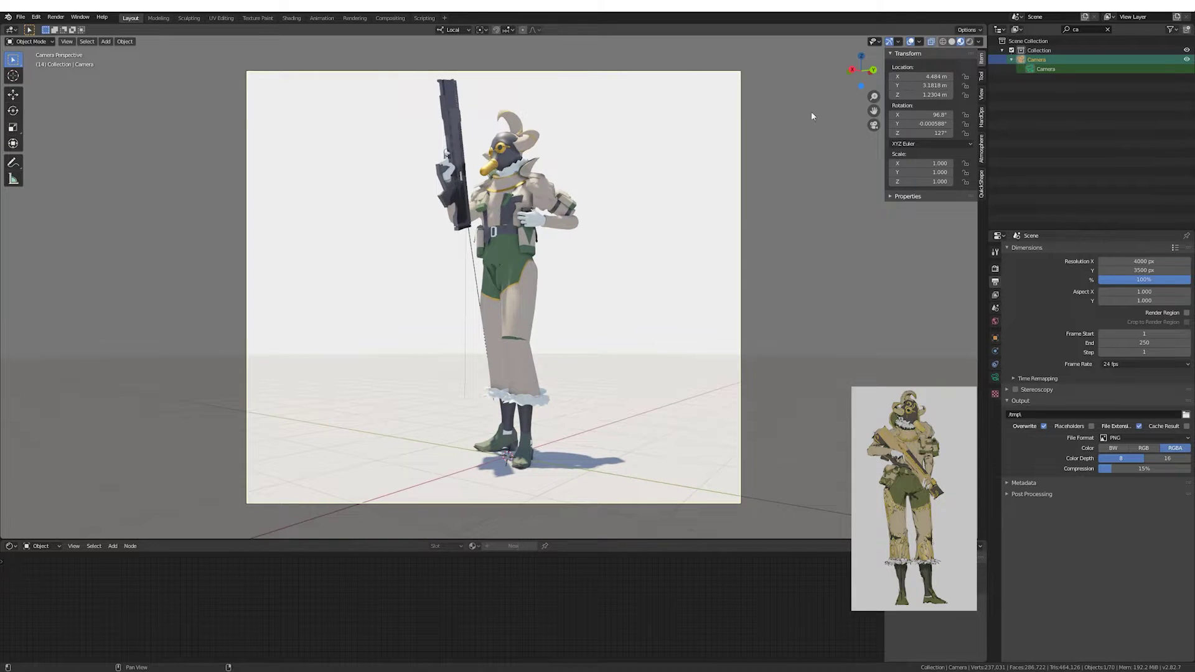
# Rotate the gas-masked head piece (Cube.002) with trackball rotation into a new tilt.
pyautogui.click(511, 159)
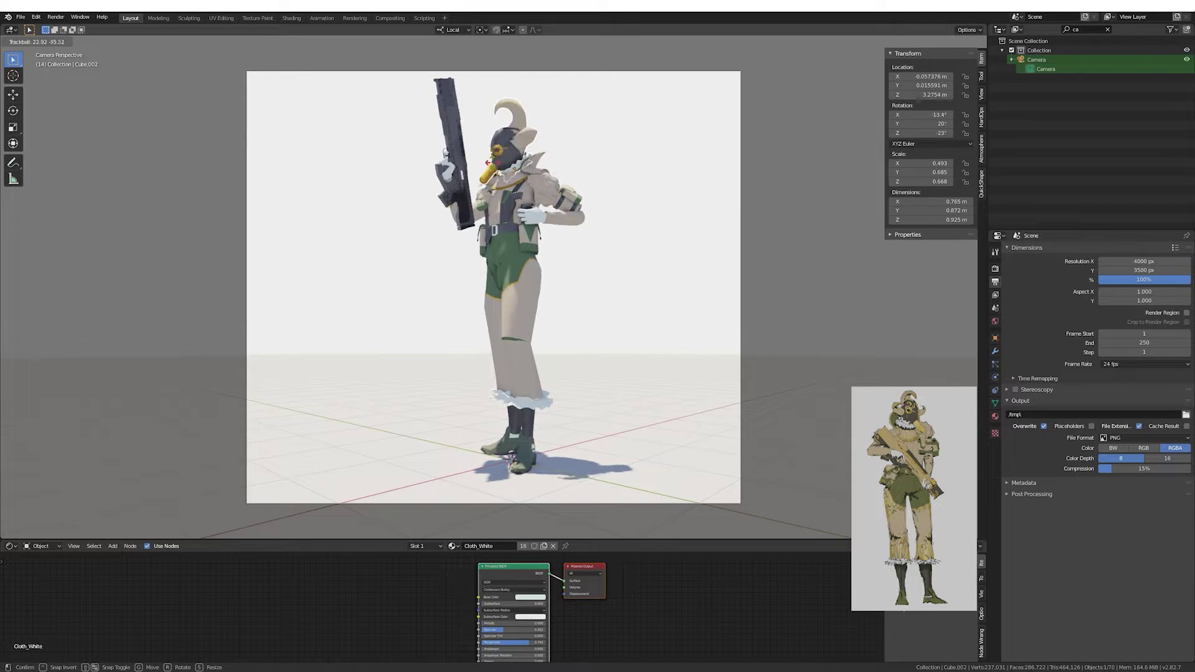
pyautogui.press('Return')
pyautogui.click(599, 149)
pyautogui.hotkey('ctrl', 'z')
pyautogui.press('r')
pyautogui.press('r')
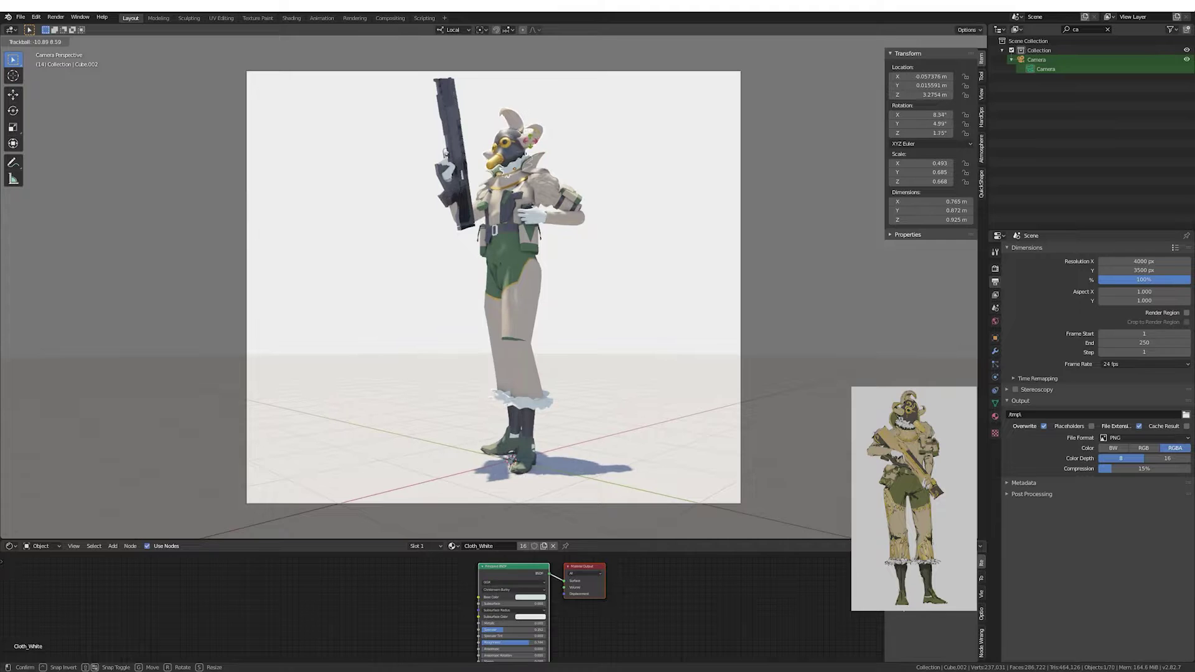
pyautogui.press('Return')
pyautogui.click(599, 147)
pyautogui.hotkey('ctrl', 'z')
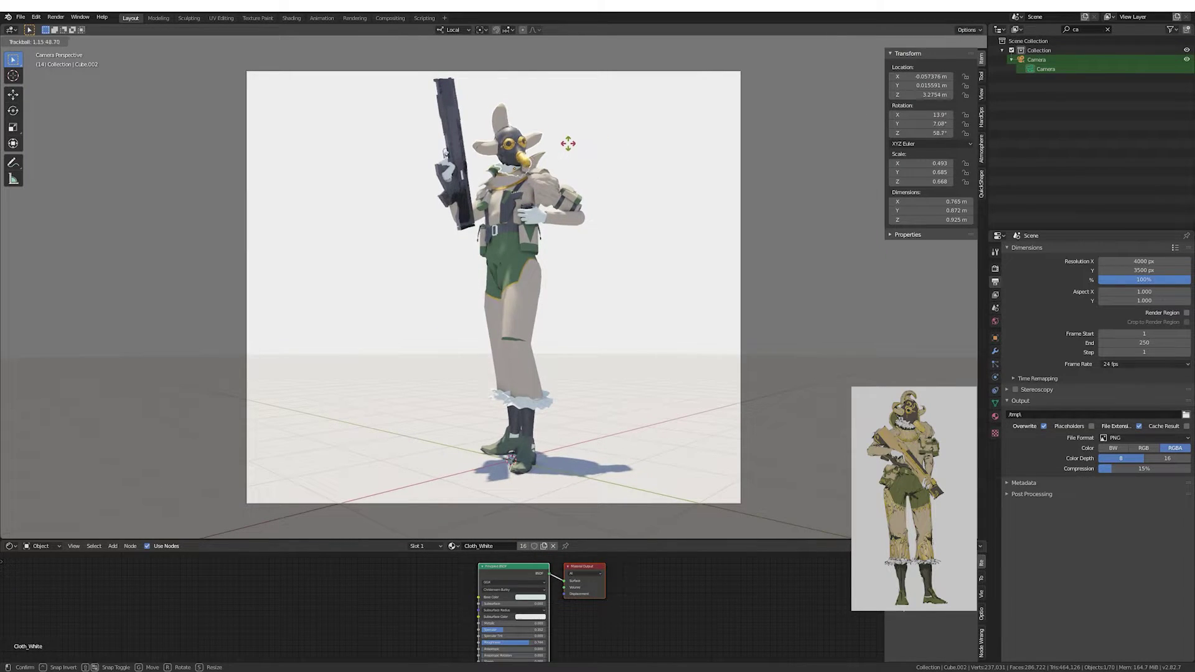
pyautogui.press('Return')
pyautogui.click(596, 153)
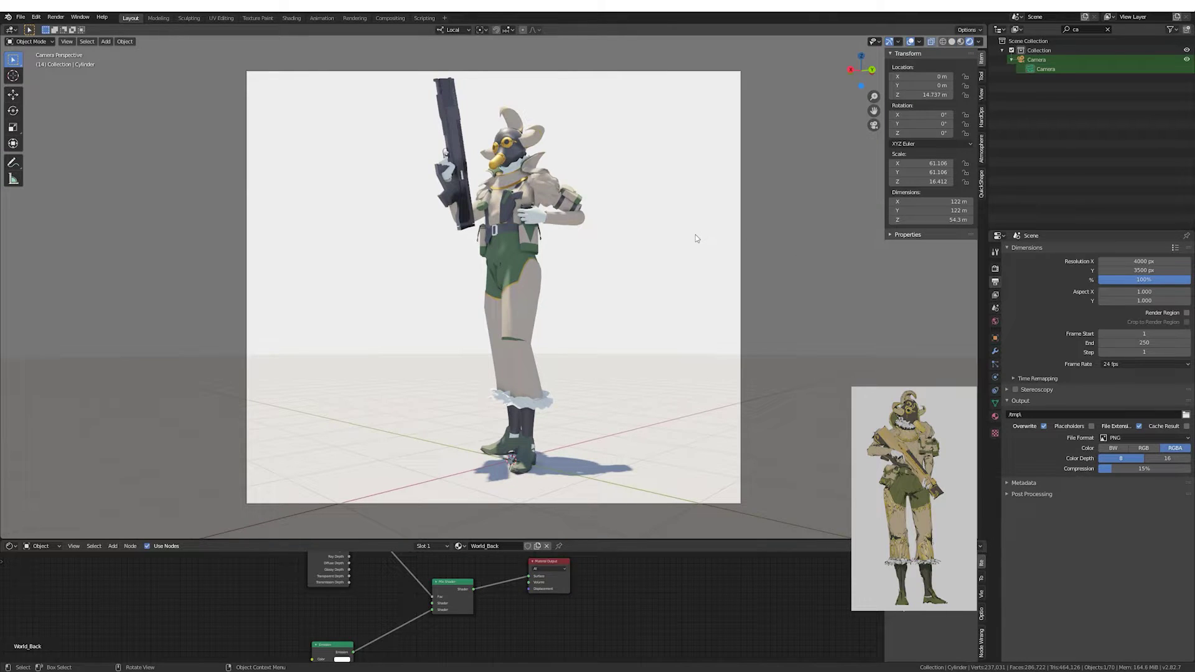
# Switch the render engine to Cycles, save, and clamp indirect light at 4.00.
pyautogui.click(996, 268)
pyautogui.click(1143, 250)
pyautogui.click(1133, 277)
pyautogui.hotkey('ctrl', 's')
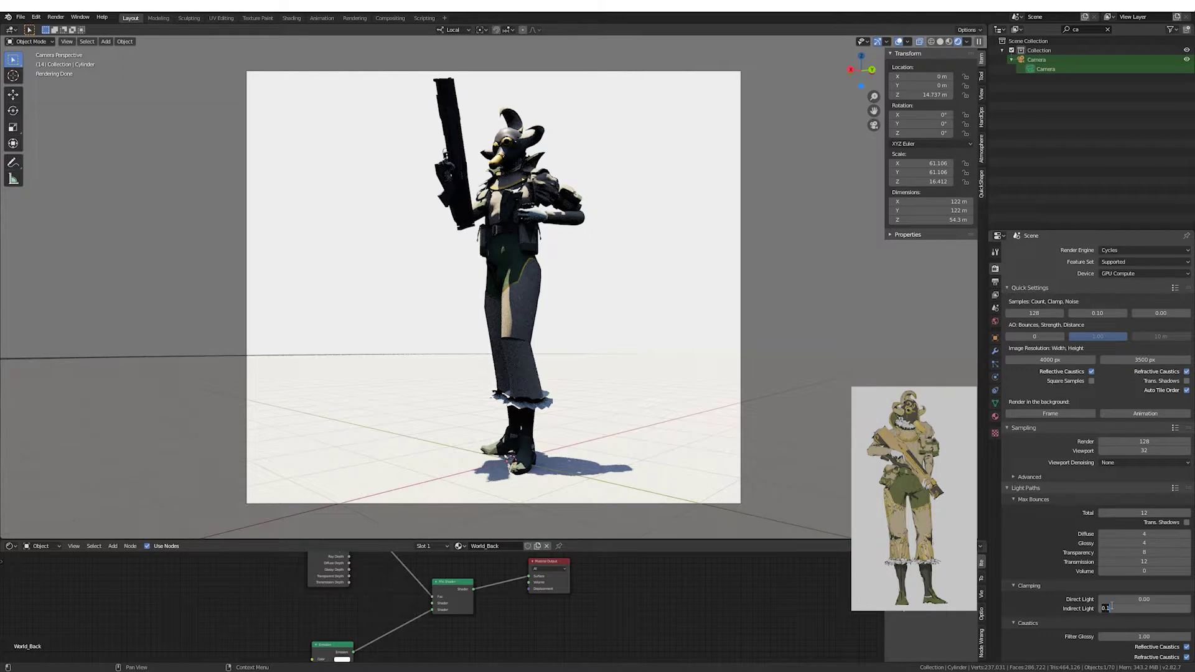
pyautogui.write('4')
pyautogui.press('Return')
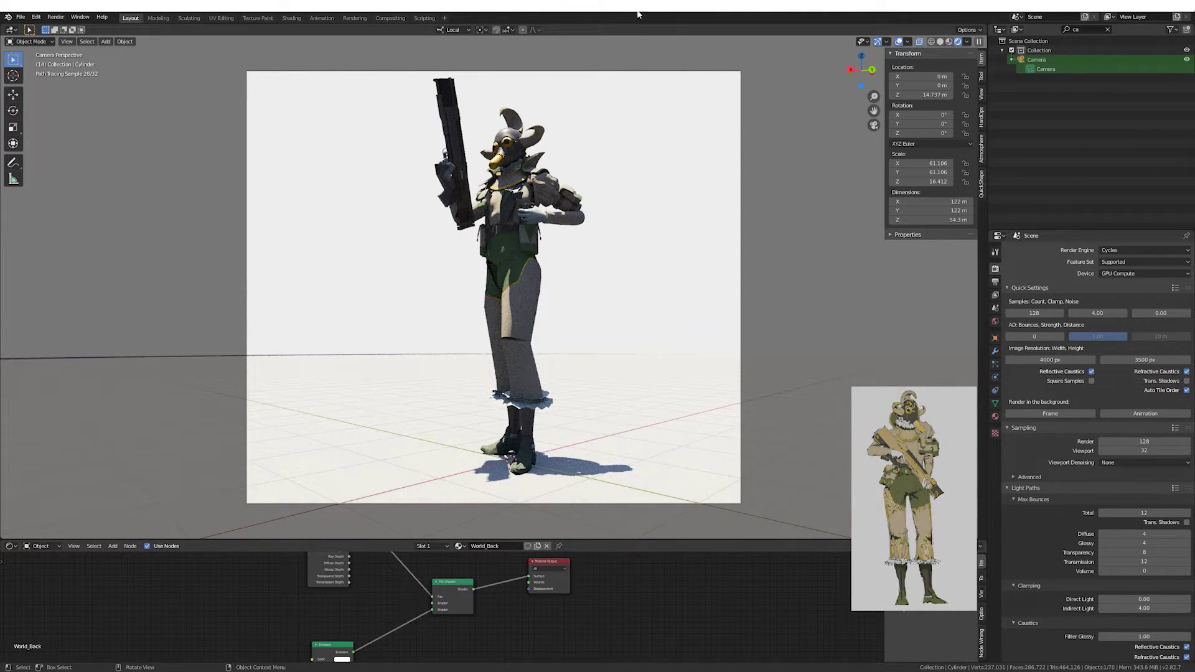
# Select the sun light and move it along the Y and X axes.
pyautogui.moveTo(809, 156); pyautogui.dragTo(519, 198, button='middle')
pyautogui.click(472, 189)
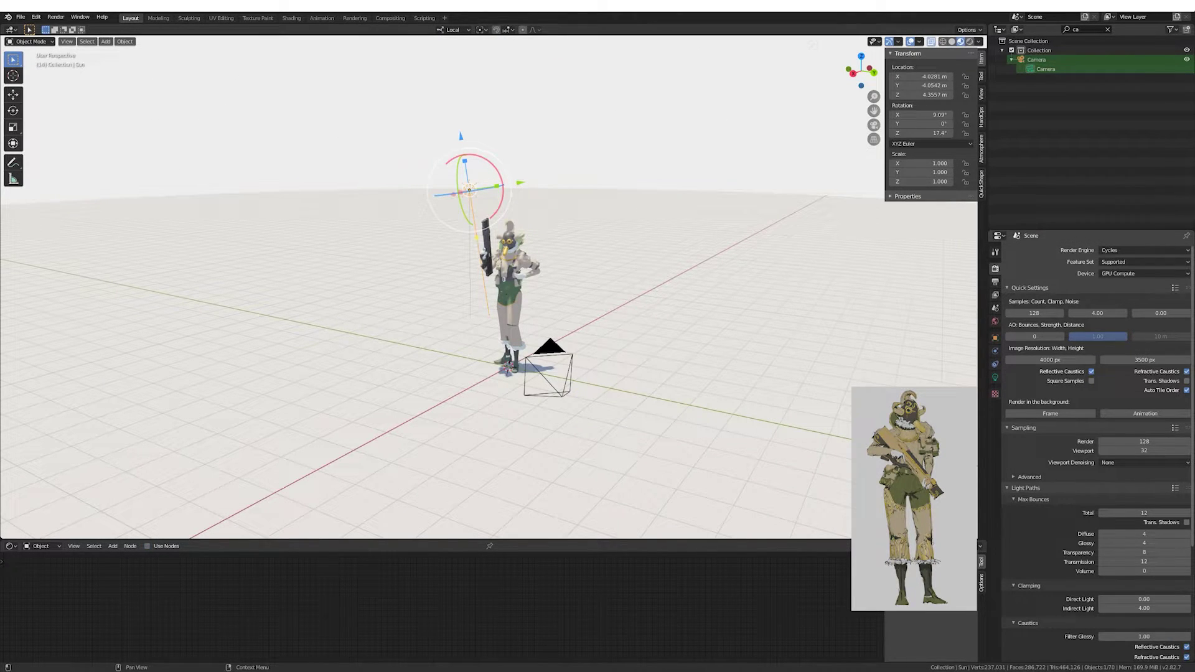
pyautogui.moveTo(638, 187)
pyautogui.mouseDown(button='middle')
pyautogui.moveTo(629, 251)
pyautogui.moveTo(773, 129)
pyautogui.mouseUp(button='middle')
pyautogui.press('g')
pyautogui.press('y')
pyautogui.click(629, 251)
pyautogui.press('g')
pyautogui.press('y')
pyautogui.press('x')
pyautogui.click(628, 251)
# Preview in rendered shading, inspect the ground plane's material settings, and reselect the sun.
pyautogui.press('z')
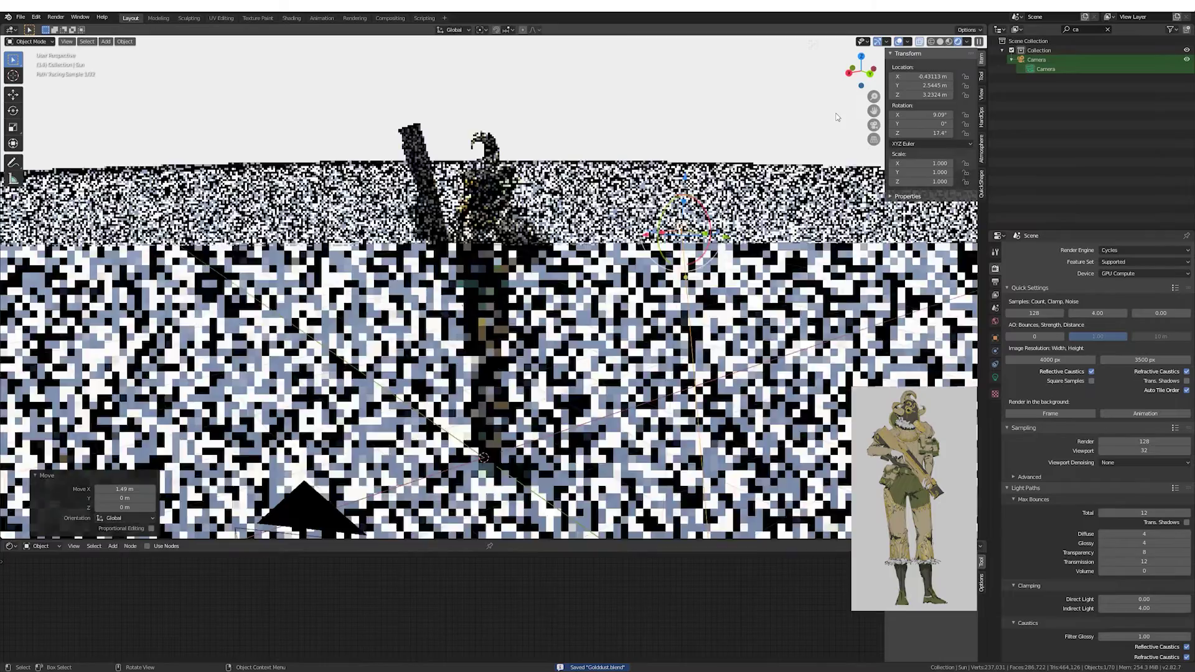
pyautogui.moveTo(828, 88); pyautogui.dragTo(745, 168, button='middle')
pyautogui.click(786, 157)
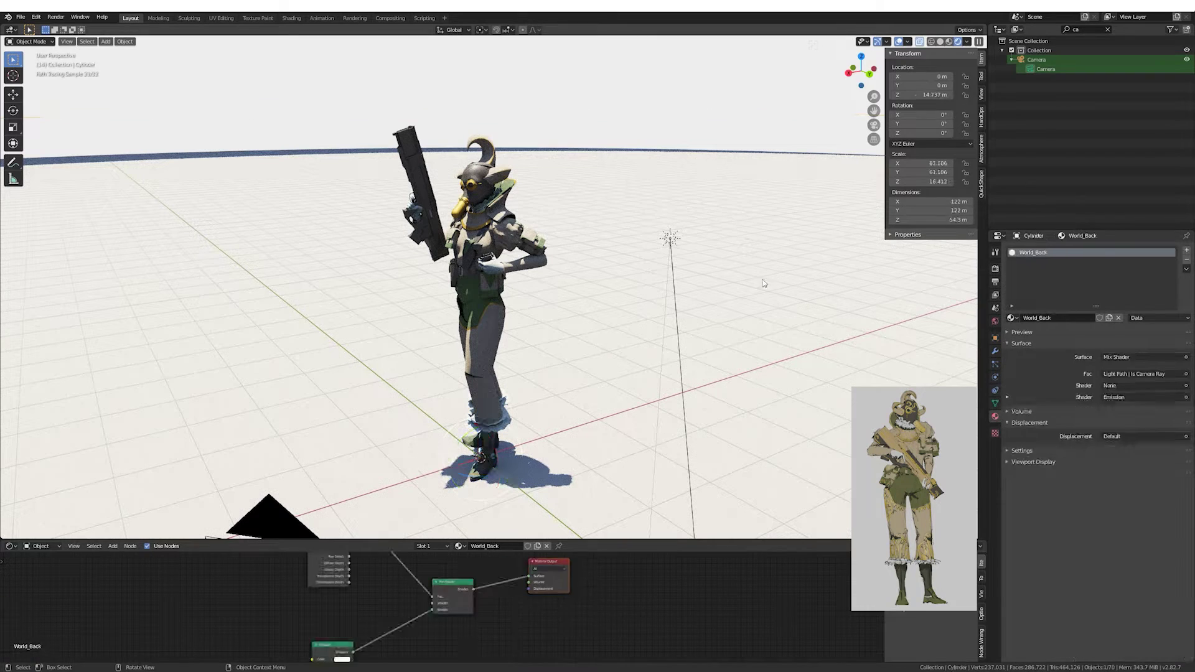
pyautogui.click(995, 417)
pyautogui.scroll(-5, 1044, 543)
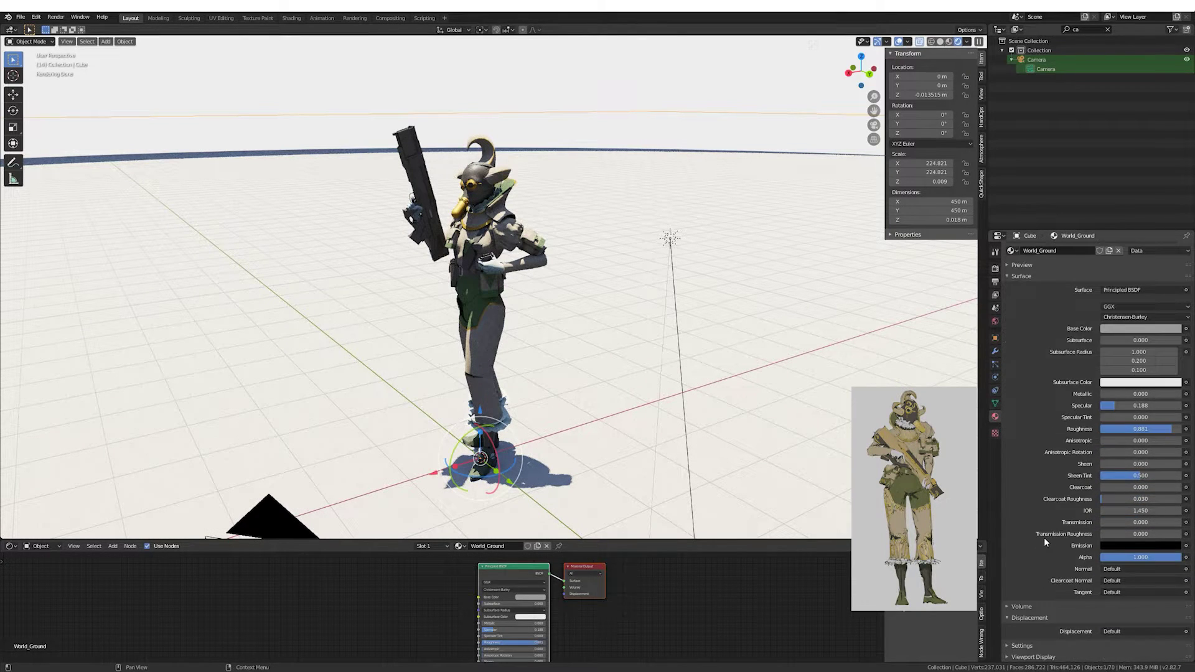
pyautogui.click(1044, 535)
pyautogui.keyDown('ctrl'); pyautogui.scroll(3, 1008, 532); pyautogui.keyUp('ctrl')
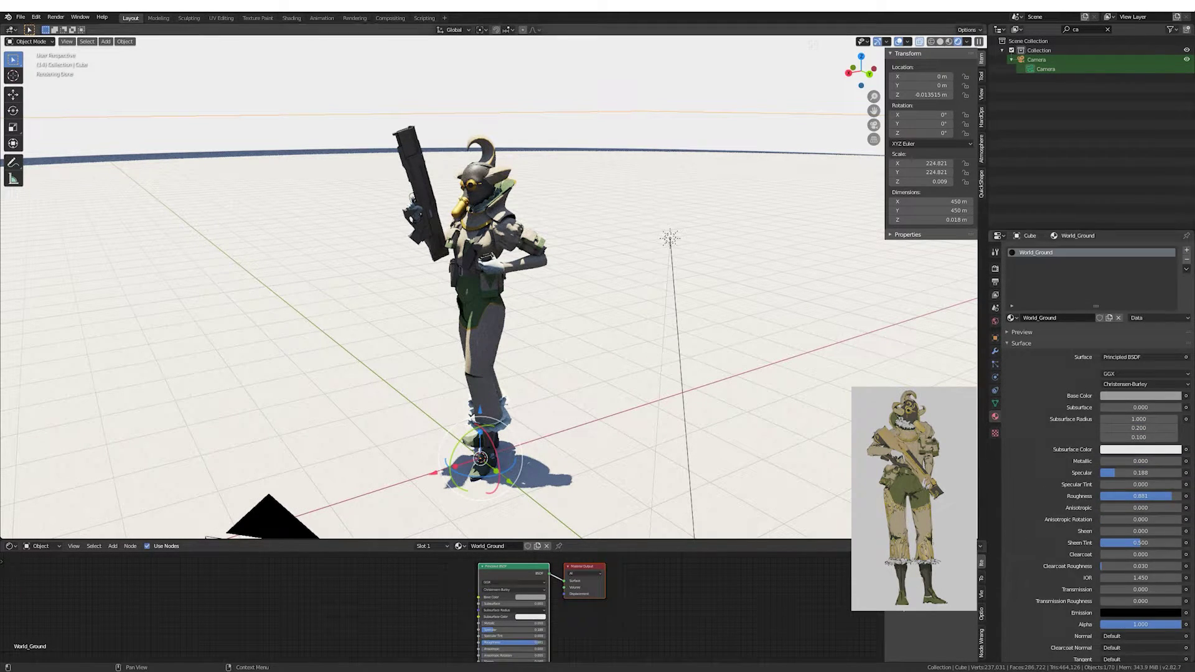
pyautogui.keyDown('ctrl'); pyautogui.scroll(3, 1008, 498); pyautogui.keyUp('ctrl')
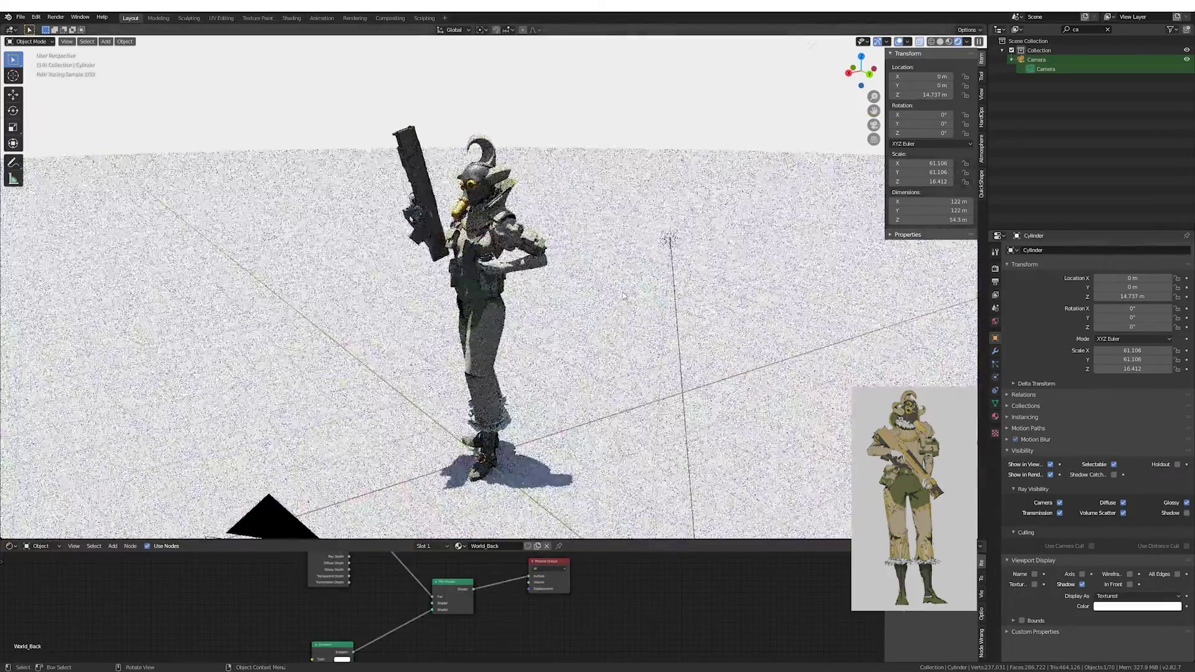
pyautogui.click(670, 240)
# Rotate the sun and nudge its elevation to 73° in material preview.
pyautogui.press('r')
pyautogui.click(723, 249)
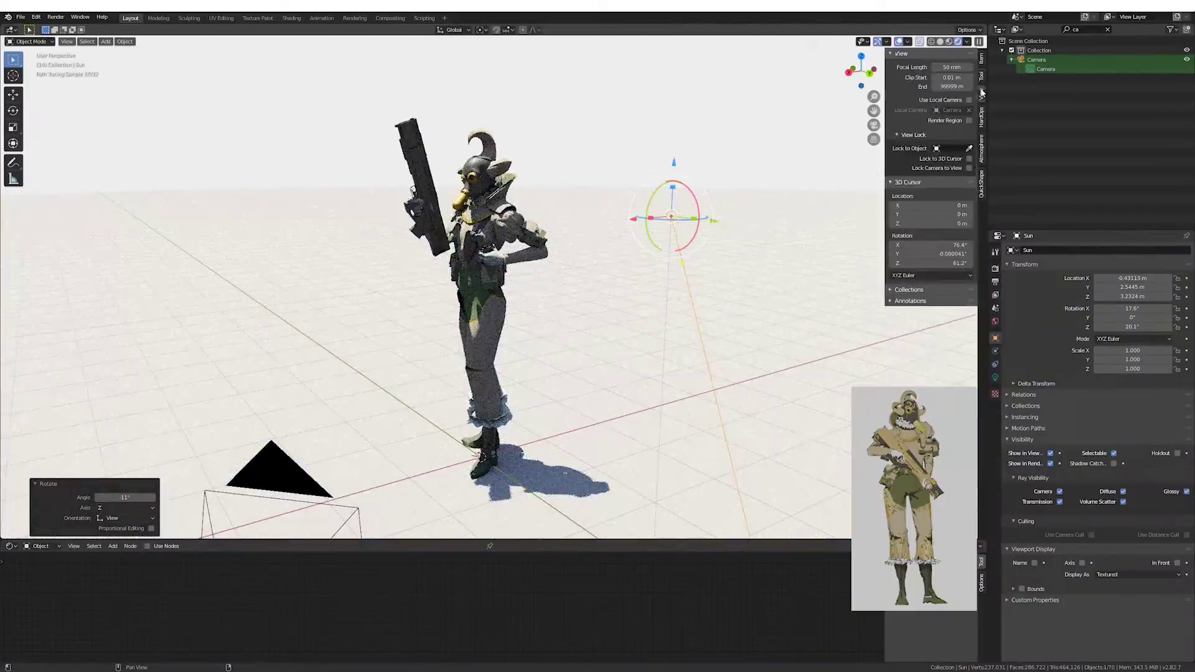
pyautogui.click(981, 150)
pyautogui.click(951, 43)
pyautogui.moveTo(862, 69); pyautogui.dragTo(869, 69)
pyautogui.moveTo(934, 88); pyautogui.dragTo(938, 87)
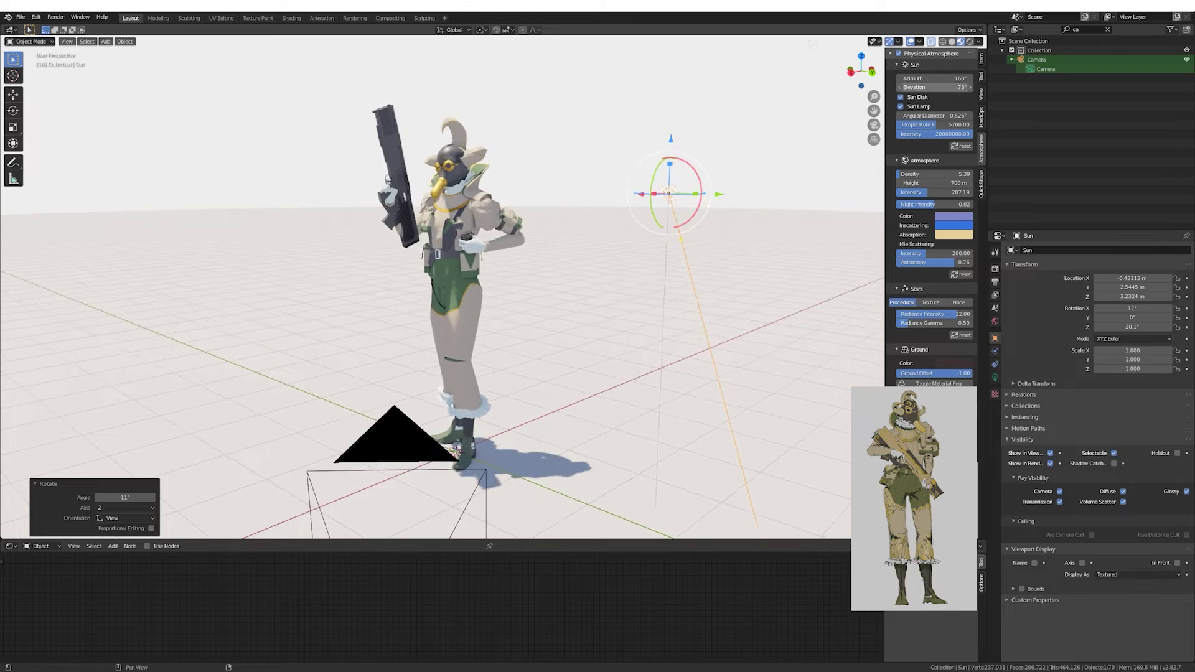
# Try a 25° sun angular diameter, undo it, and edit the lamp's angle value.
pyautogui.doubleClick(929, 115)
pyautogui.write('25')
pyautogui.press('Return')
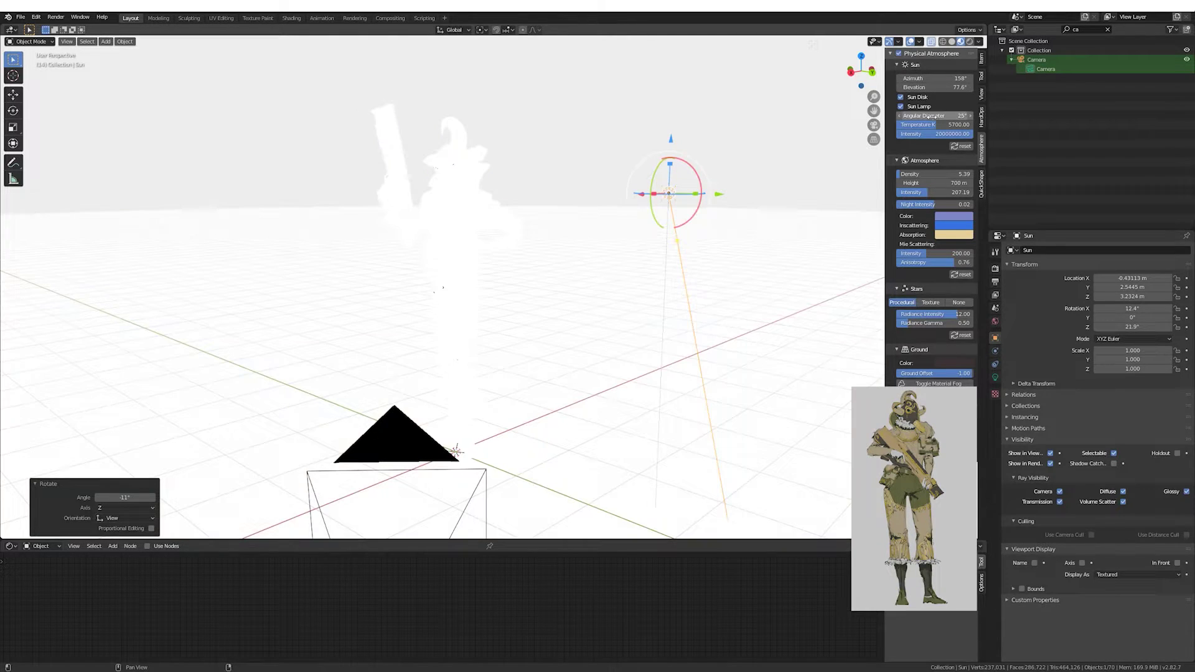
pyautogui.hotkey('ctrl', 'z')
pyautogui.hotkey('ctrl', 'z')
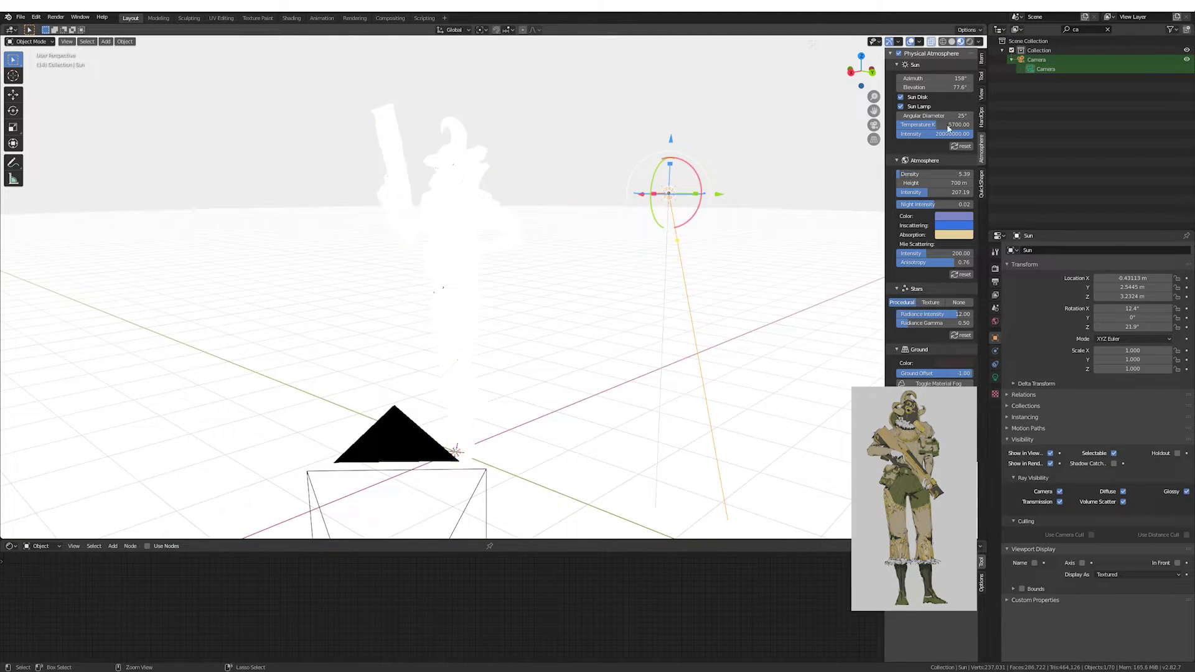
pyautogui.click(995, 378)
pyautogui.doubleClick(1138, 325)
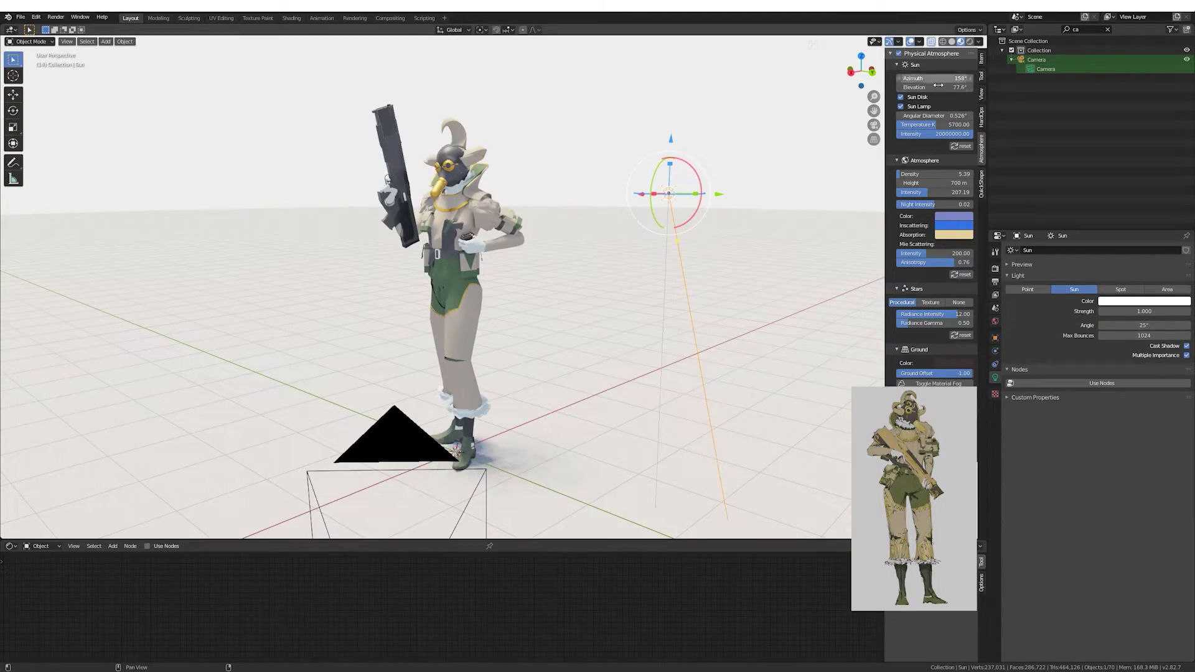
# In rendered shading, rotate the sun by -28° from a higher side view.
pyautogui.moveTo(861, 70); pyautogui.dragTo(747, 94)
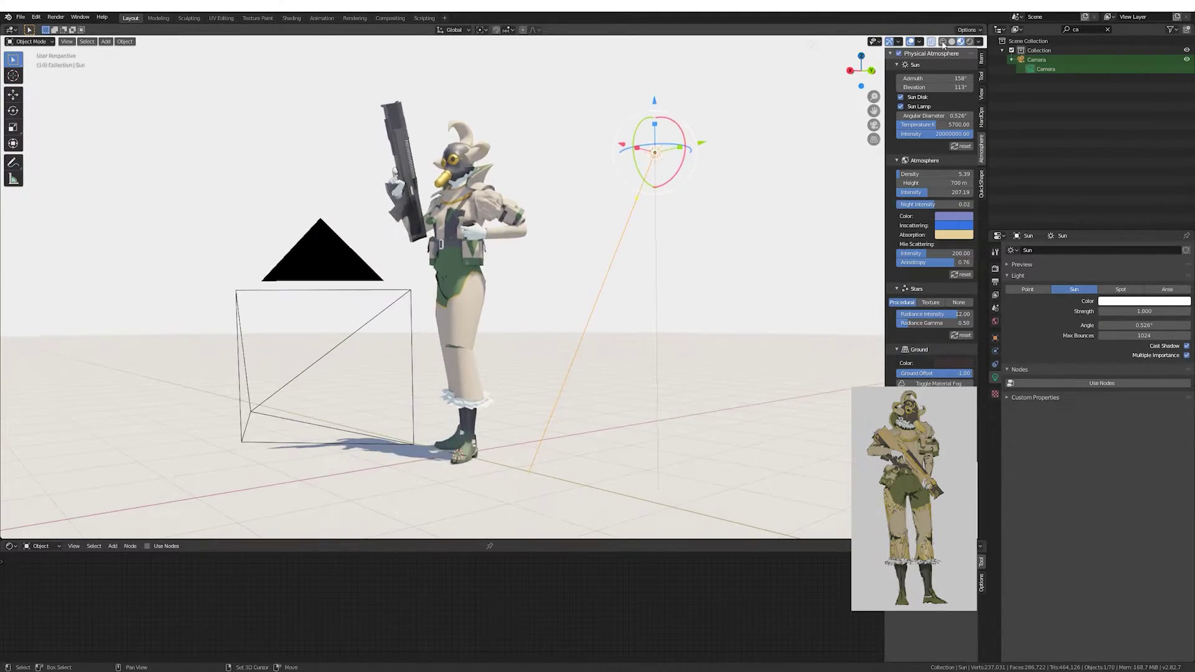
pyautogui.press('z')
pyautogui.click(712, 102)
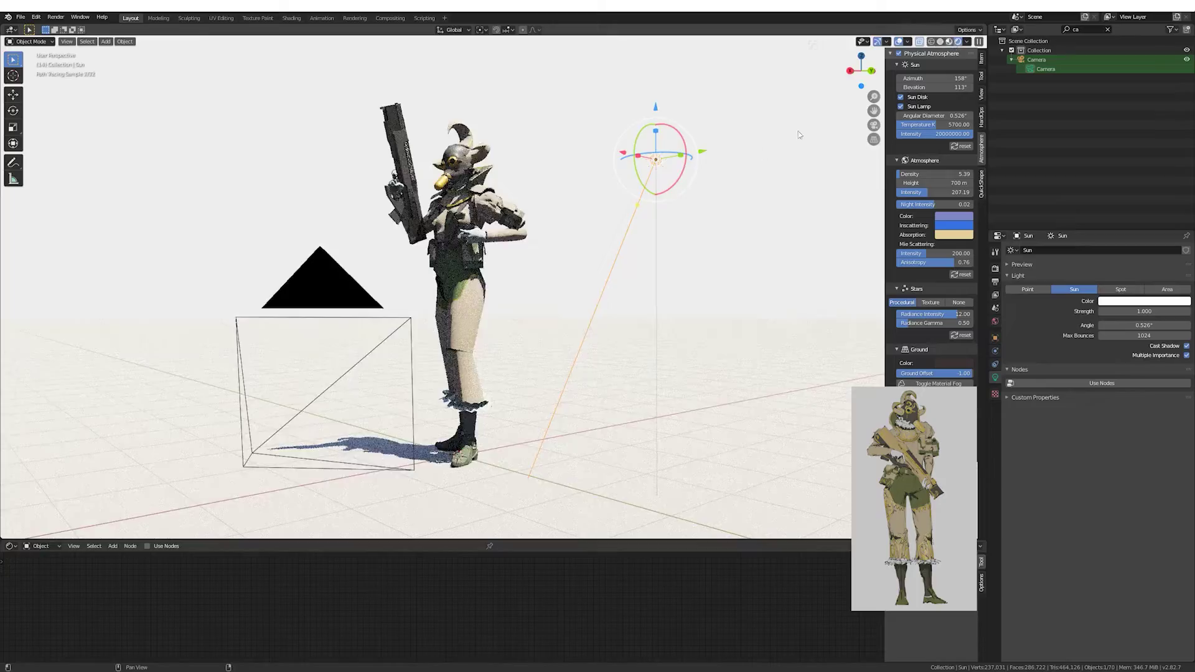
pyautogui.moveTo(710, 107); pyautogui.dragTo(536, 227, button='middle')
pyautogui.click(621, 234)
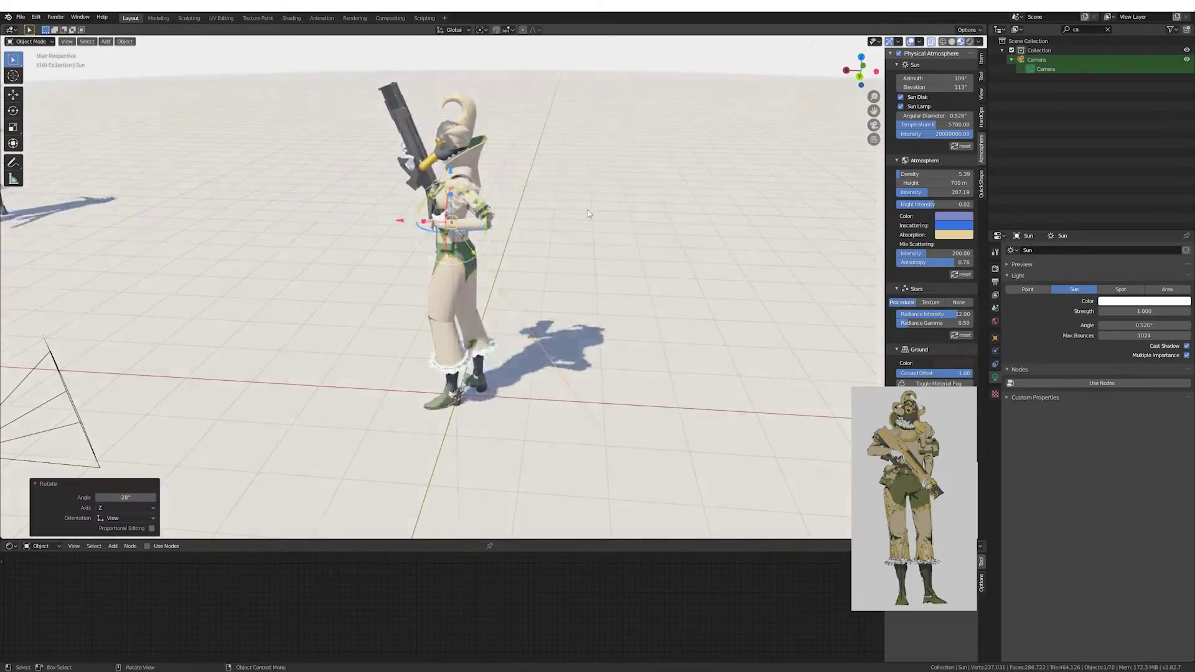
pyautogui.moveTo(621, 234)
pyautogui.mouseDown(button='middle')
pyautogui.moveTo(768, 158)
pyautogui.moveTo(756, 141)
pyautogui.mouseUp(button='middle')
pyautogui.press('z')
pyautogui.click(769, 158)
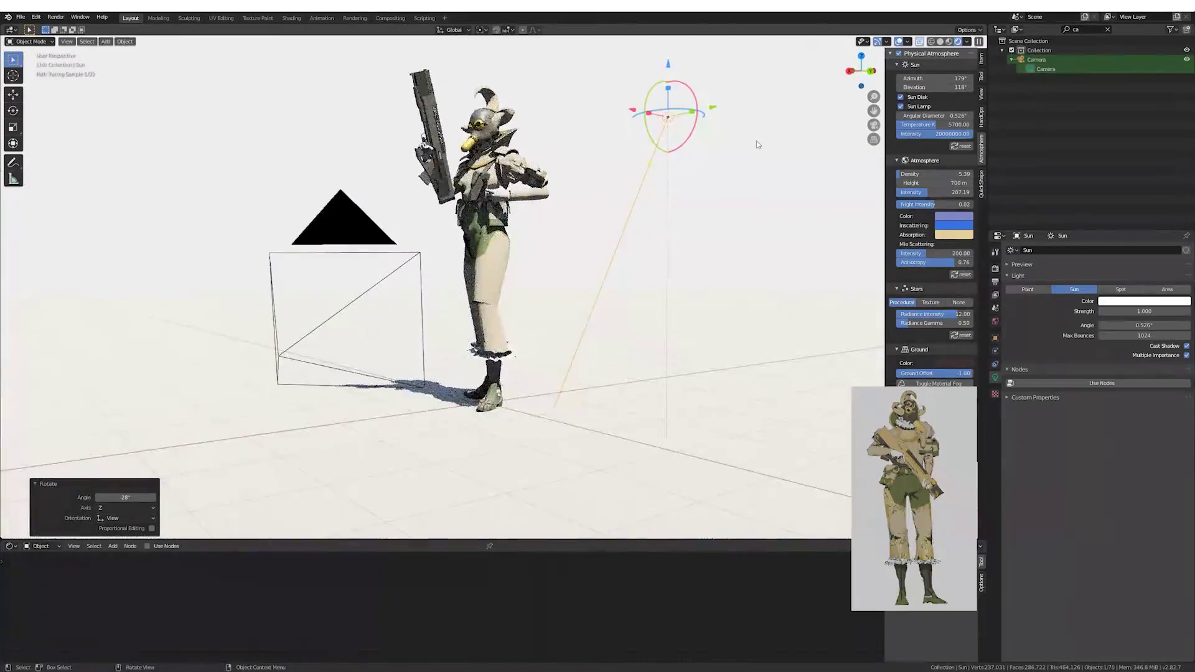
# Lower the sun's elevation with further rotations, then return to the camera view.
pyautogui.press('r')
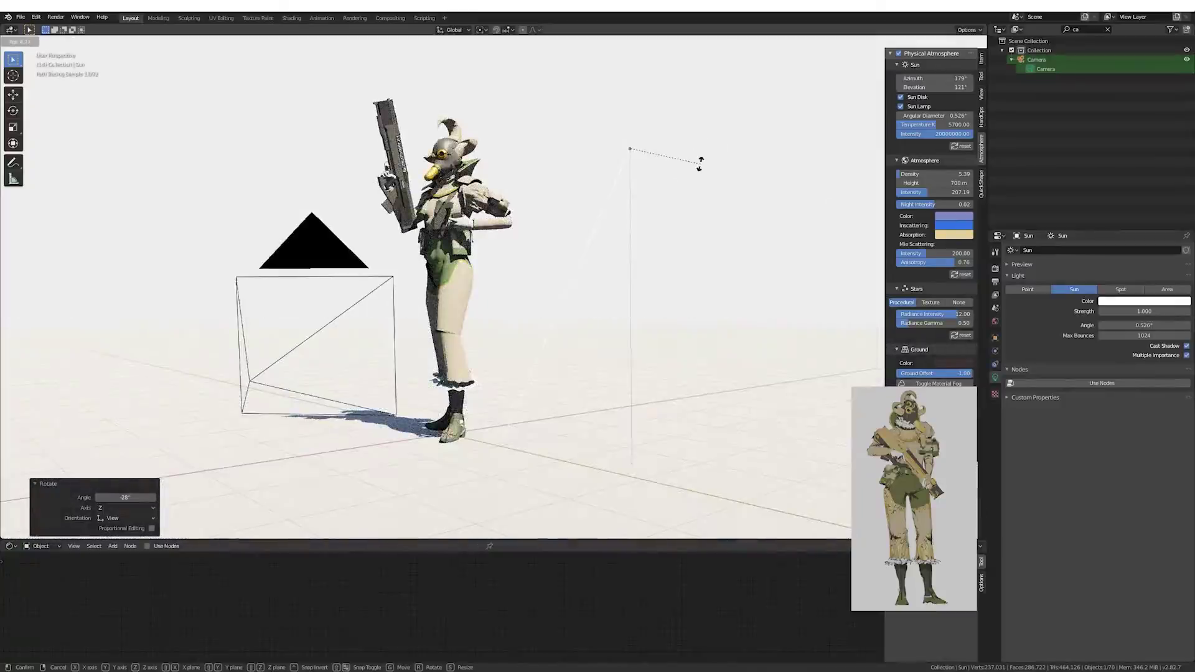
pyautogui.click(700, 164)
pyautogui.moveTo(700, 163); pyautogui.dragTo(722, 154, button='middle')
pyautogui.press('r')
pyautogui.click(721, 152)
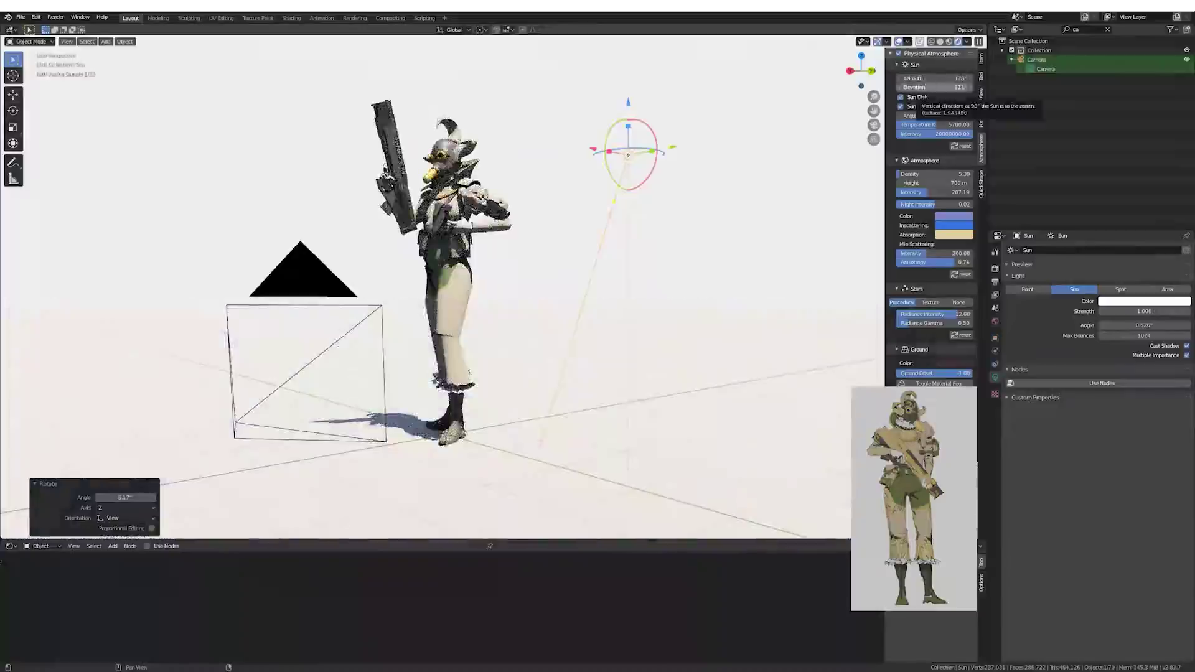
pyautogui.scroll(3, 654, 109)
pyautogui.scroll(3, 653, 109)
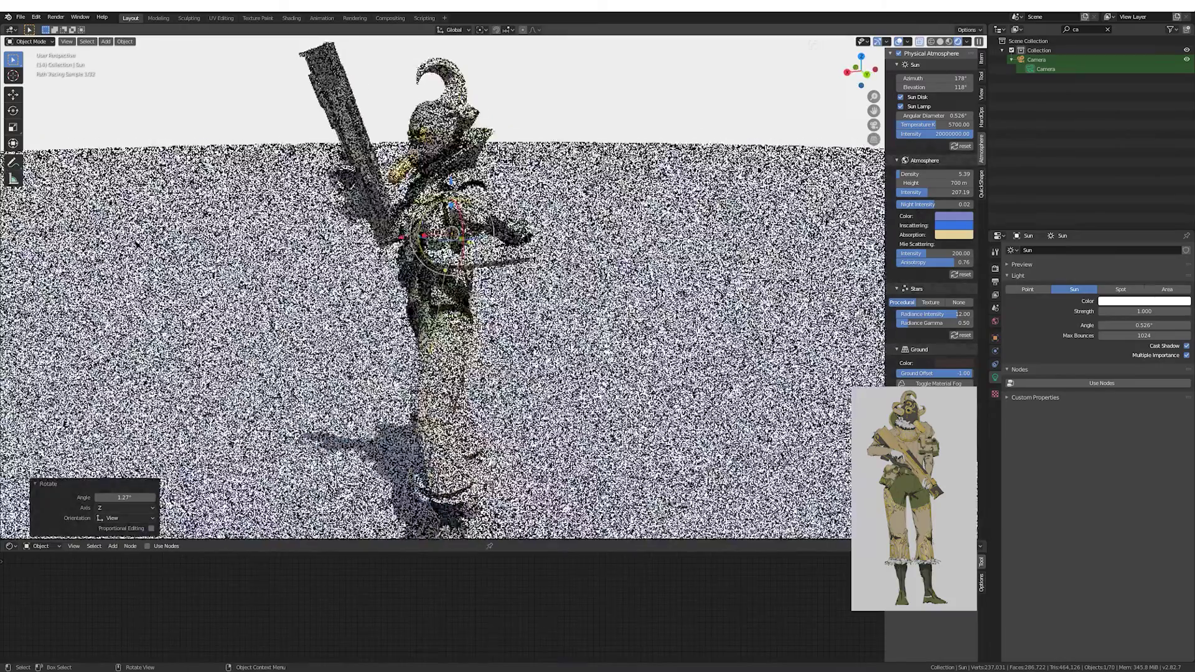
pyautogui.scroll(3, 654, 109)
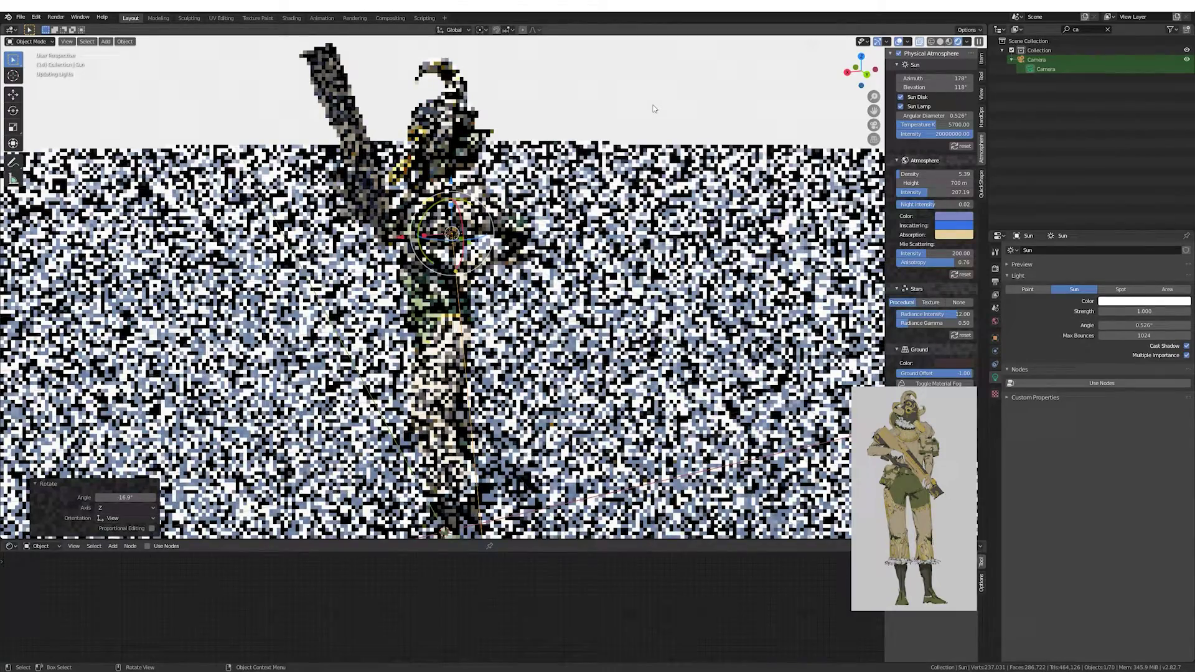
pyautogui.press('KP_0')
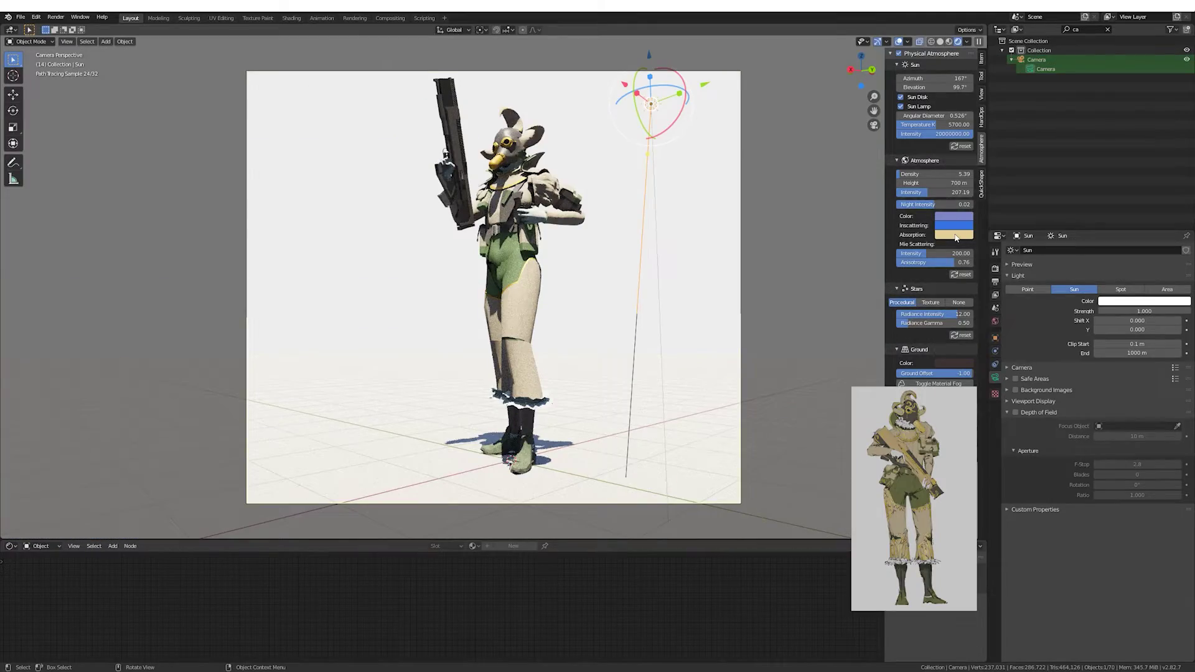
# Darken atmosphere Absorption to 0.107, turn the sun 45.9°, and lower its elevation to 82.6°.
pyautogui.click(956, 235)
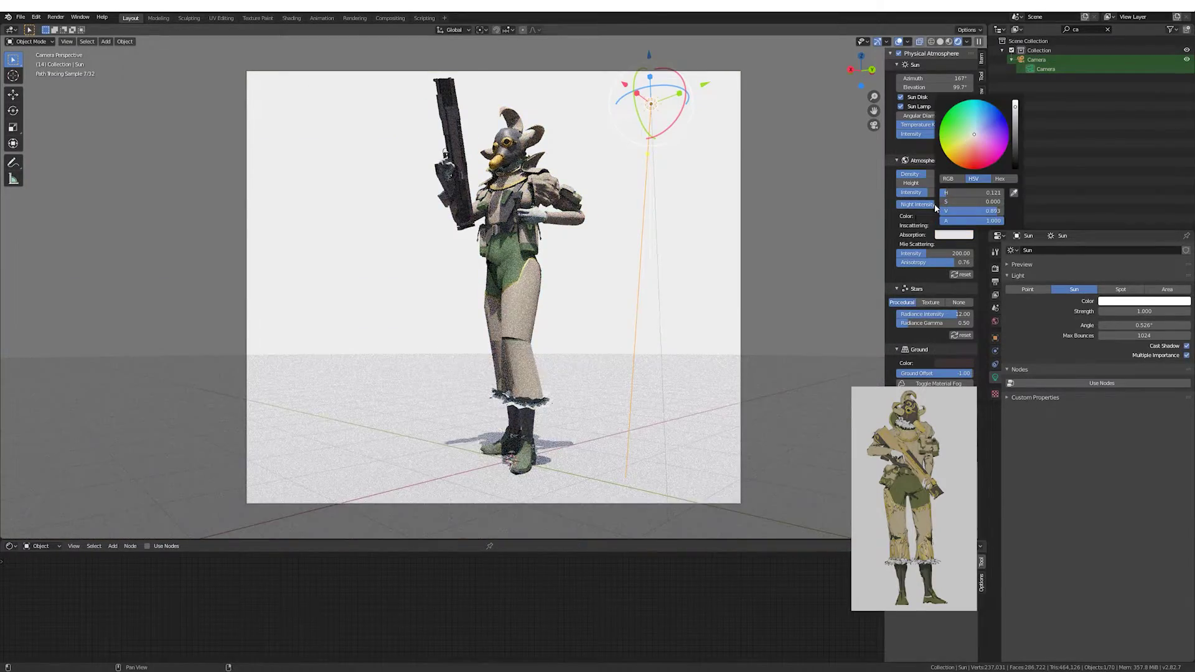
pyautogui.moveTo(1015, 106)
pyautogui.mouseDown()
pyautogui.moveTo(1016, 161)
pyautogui.moveTo(1015, 108)
pyautogui.moveTo(980, 112)
pyautogui.moveTo(996, 125)
pyautogui.mouseUp()
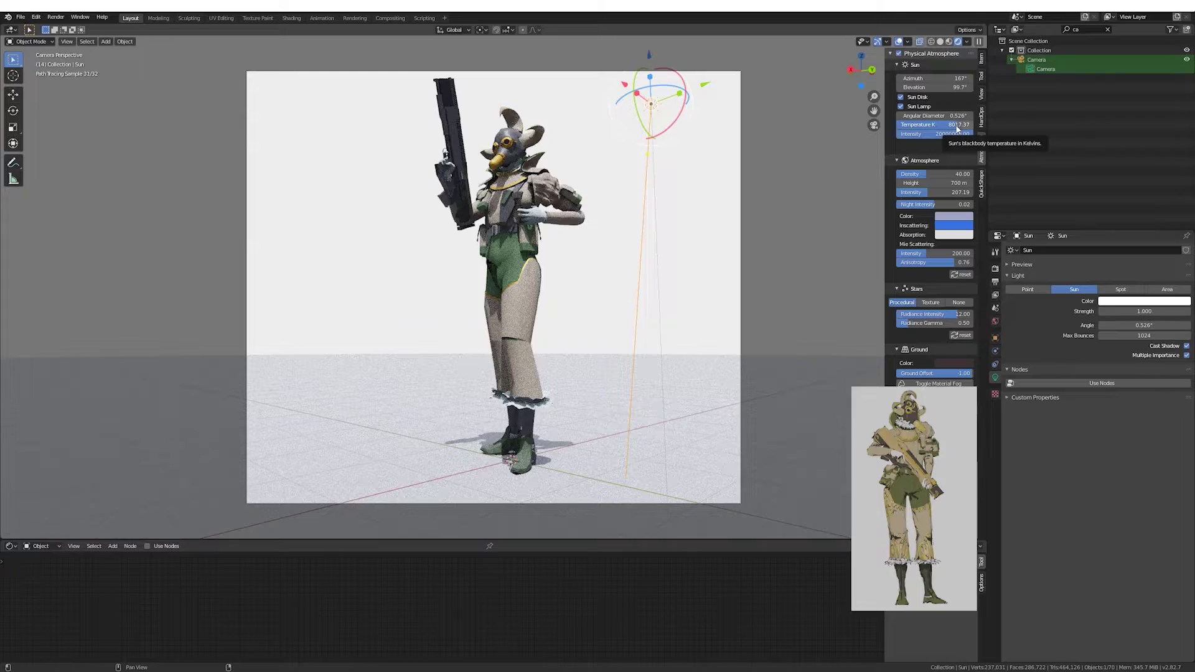
pyautogui.press('r')
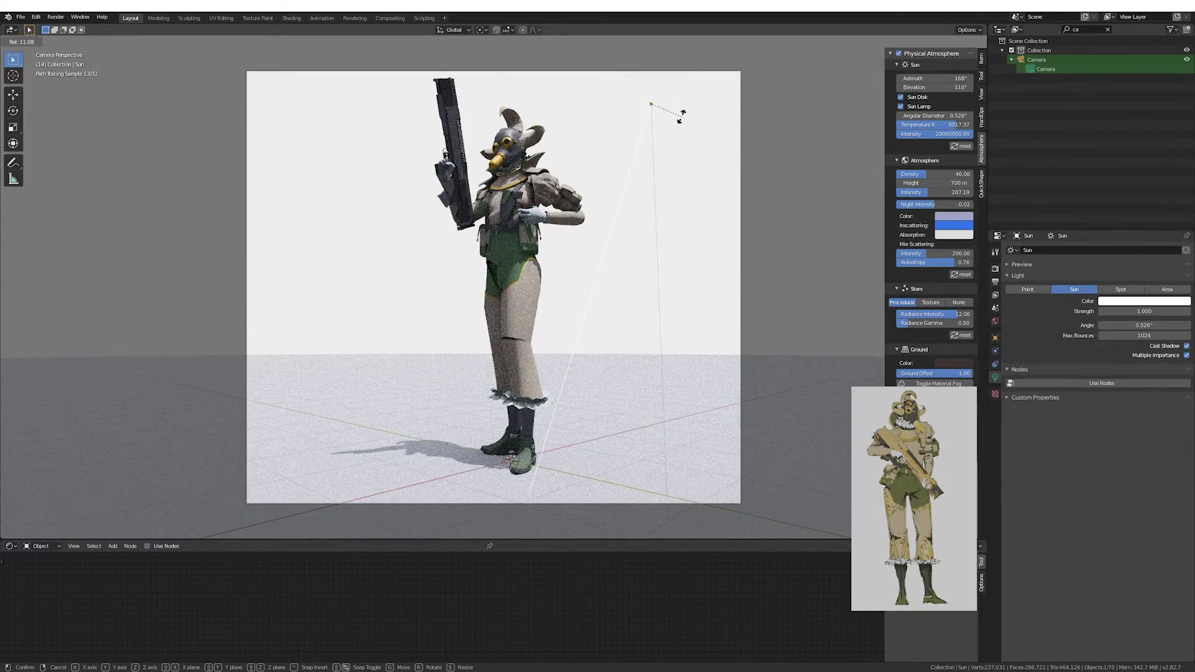
pyautogui.press('y')
pyautogui.click(680, 113)
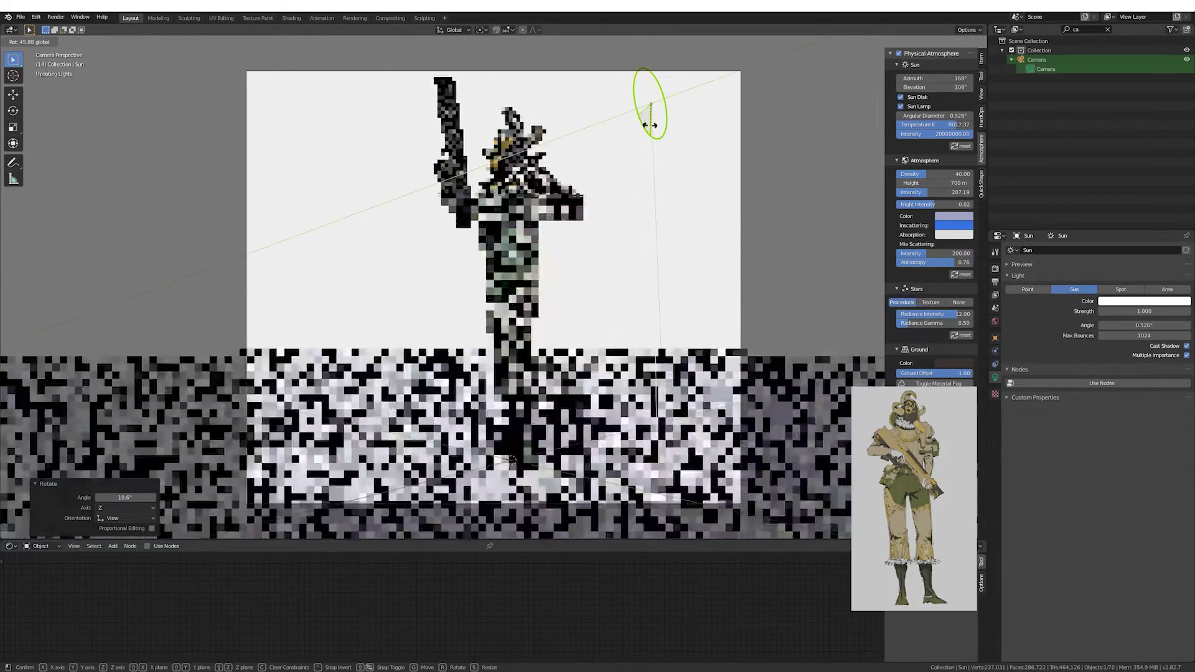
pyautogui.moveTo(934, 88); pyautogui.dragTo(915, 87)
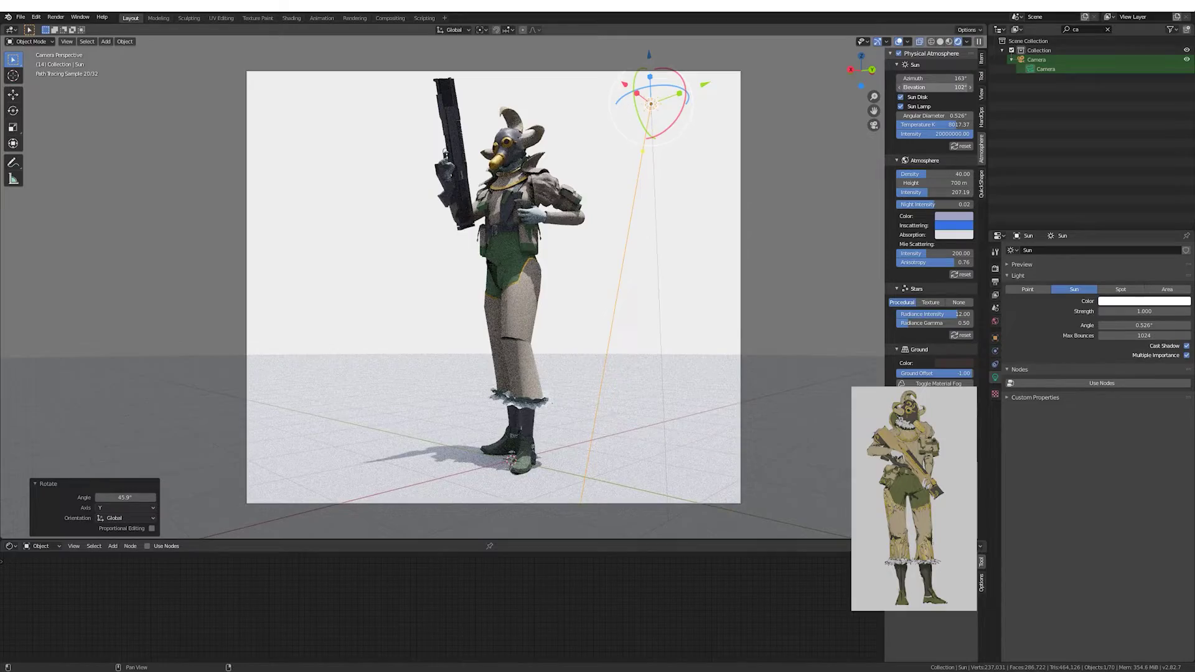
# Rotate the sun around the vertical Z axis to 197° azimuth.
pyautogui.press('r')
pyautogui.press('z')
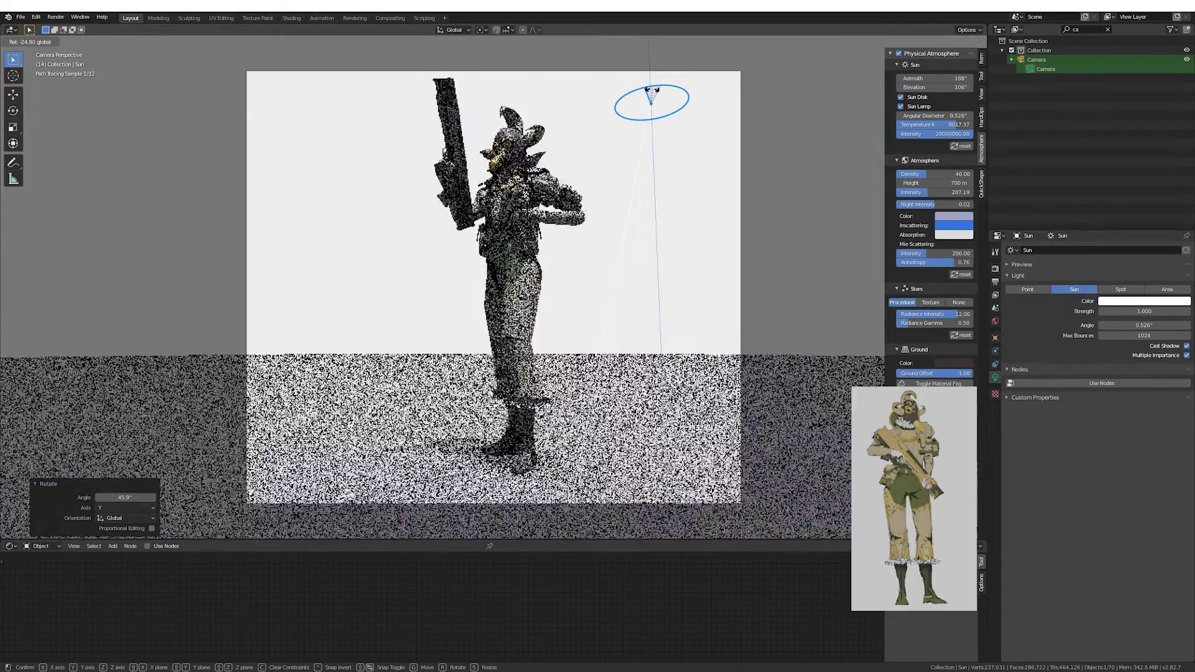
pyautogui.click(650, 93)
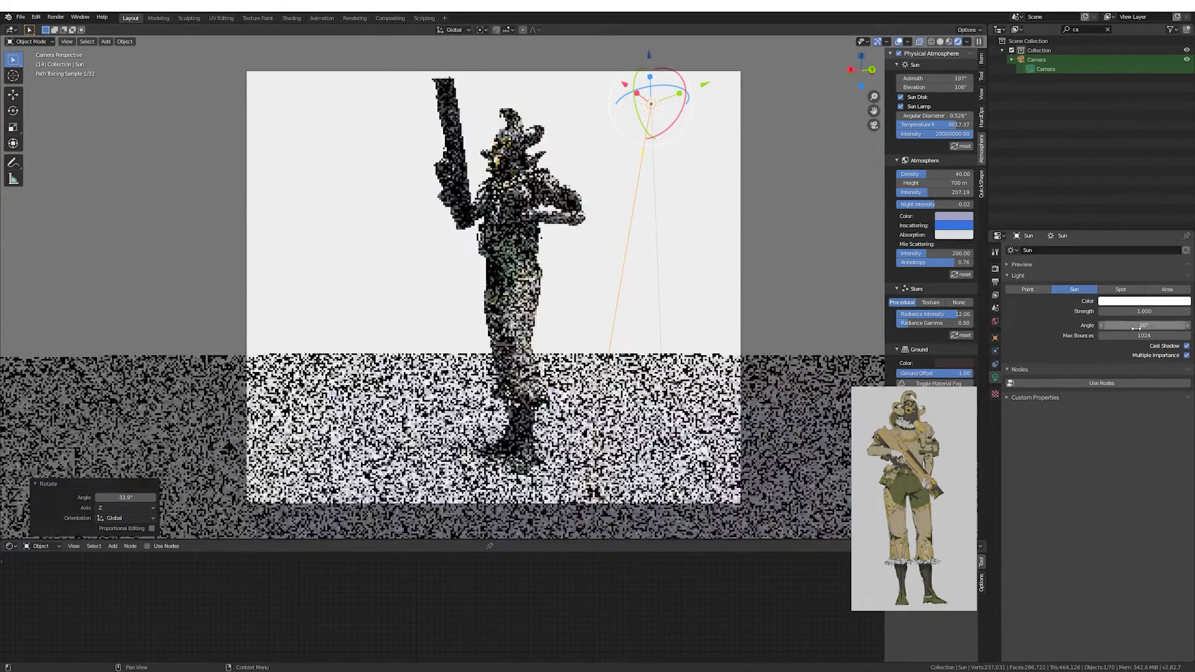
# Set indirect light clamp to 1.00 and atmosphere density to 40.
pyautogui.click(1133, 611)
pyautogui.write('10')
pyautogui.press('Return')
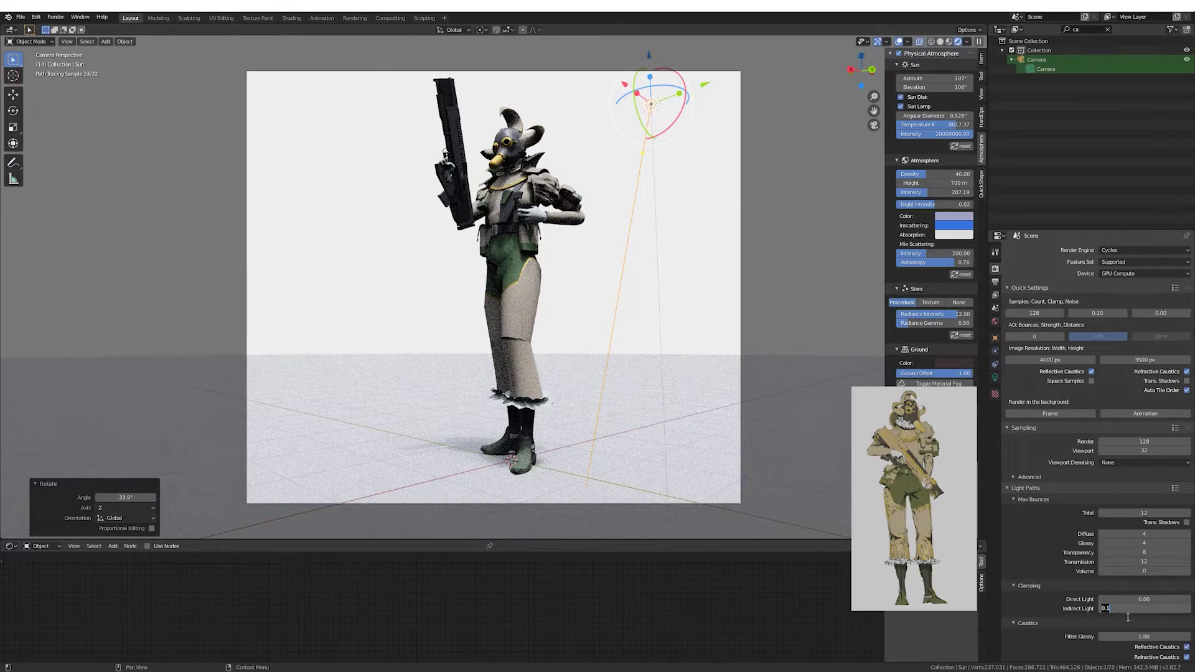
pyautogui.moveTo(934, 174); pyautogui.dragTo(916, 174)
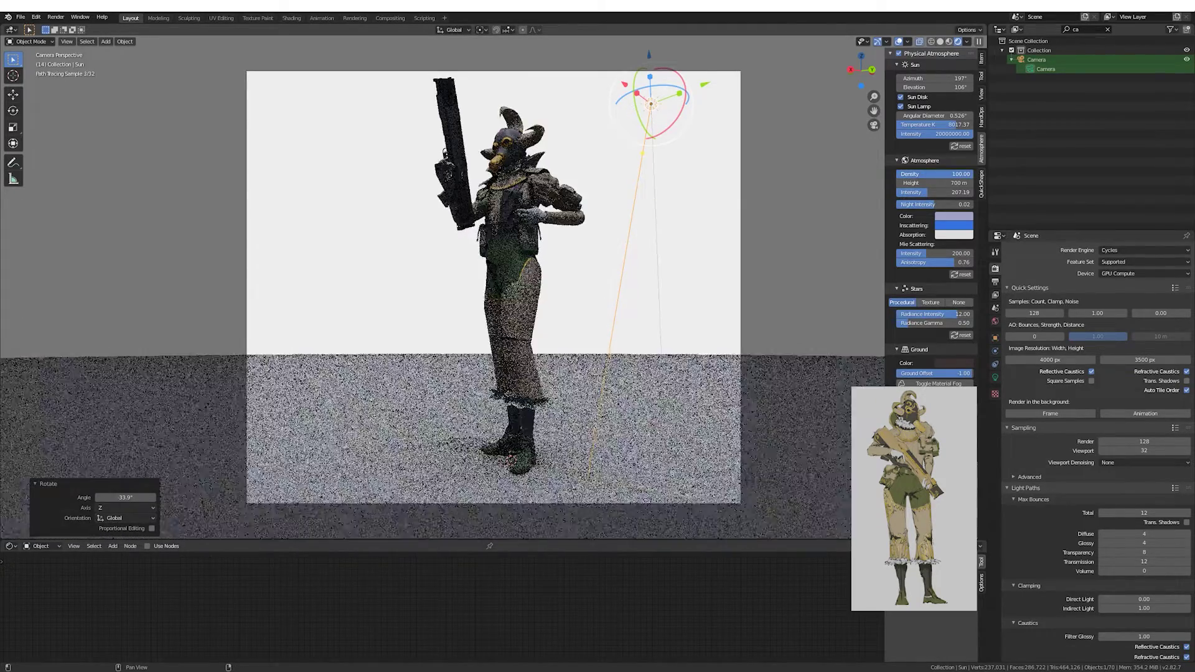
pyautogui.click(934, 175)
pyautogui.write('40')
pyautogui.press('Return')
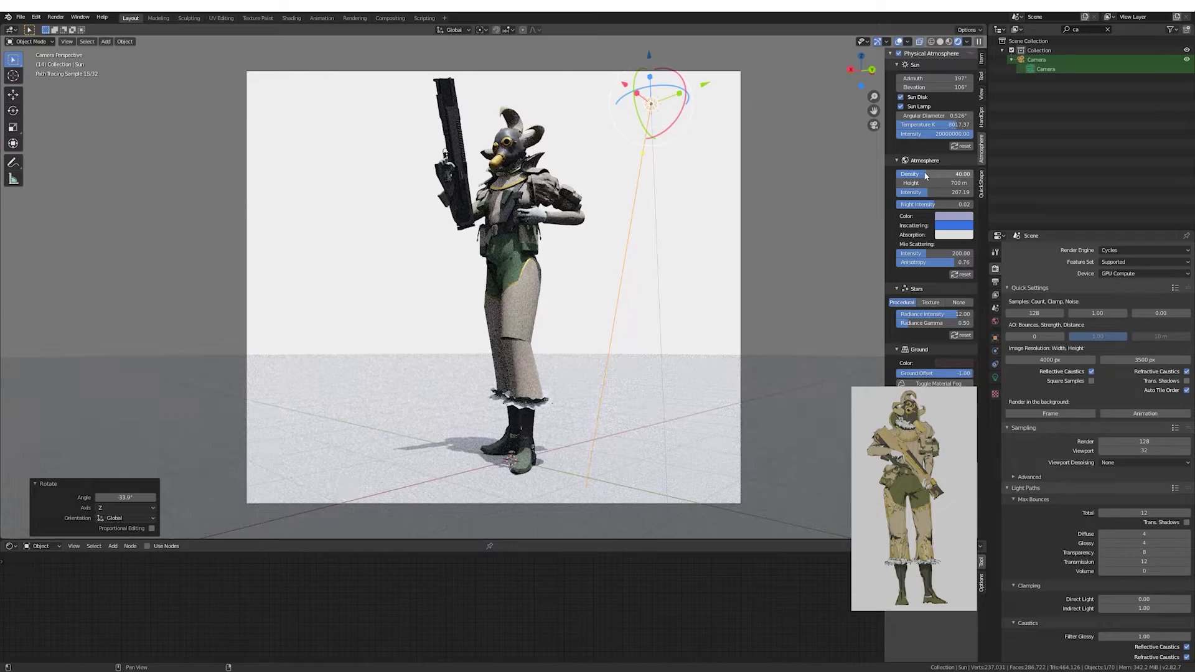
# Re-enter the indirect light clamp value, ending at 4.00.
pyautogui.press('BackSpace')
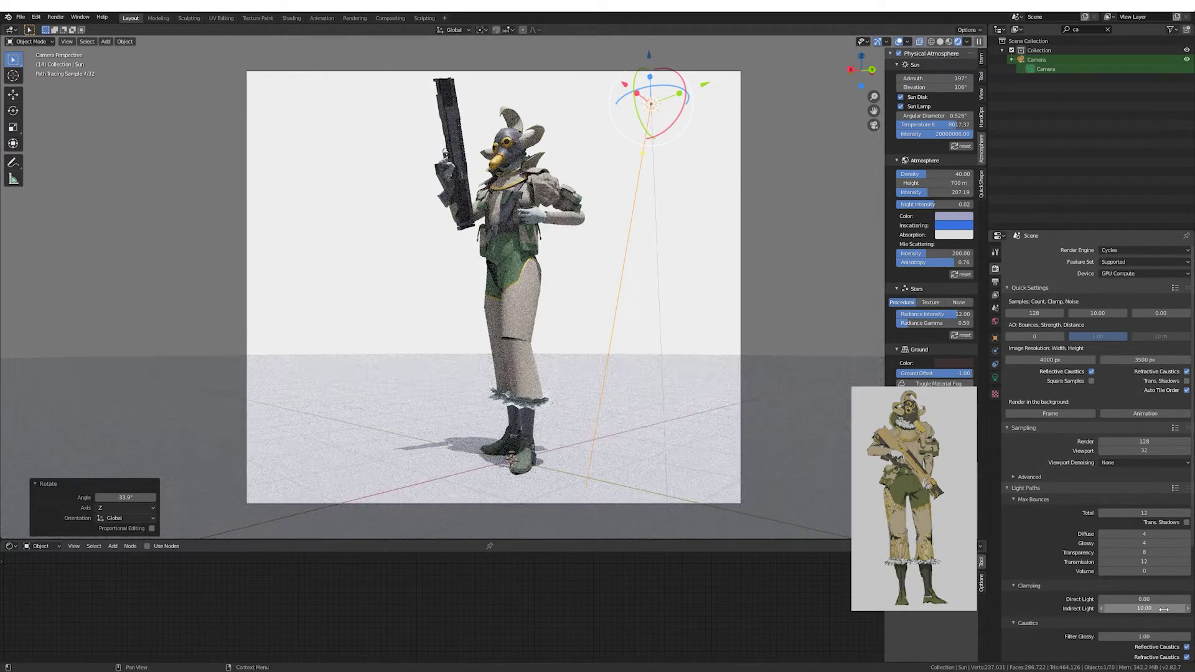
pyautogui.press('BackSpace')
pyautogui.write('0.2')
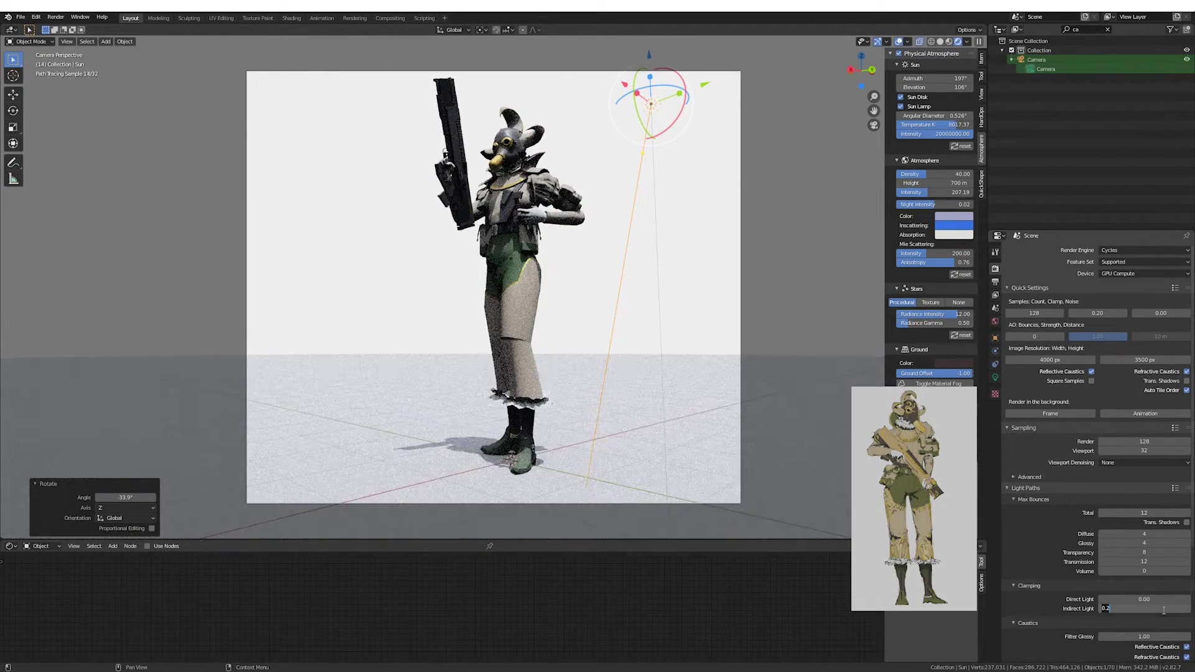
pyautogui.click(1164, 609)
pyautogui.write('1')
pyautogui.press('Return')
pyautogui.write('4')
pyautogui.press('Return')
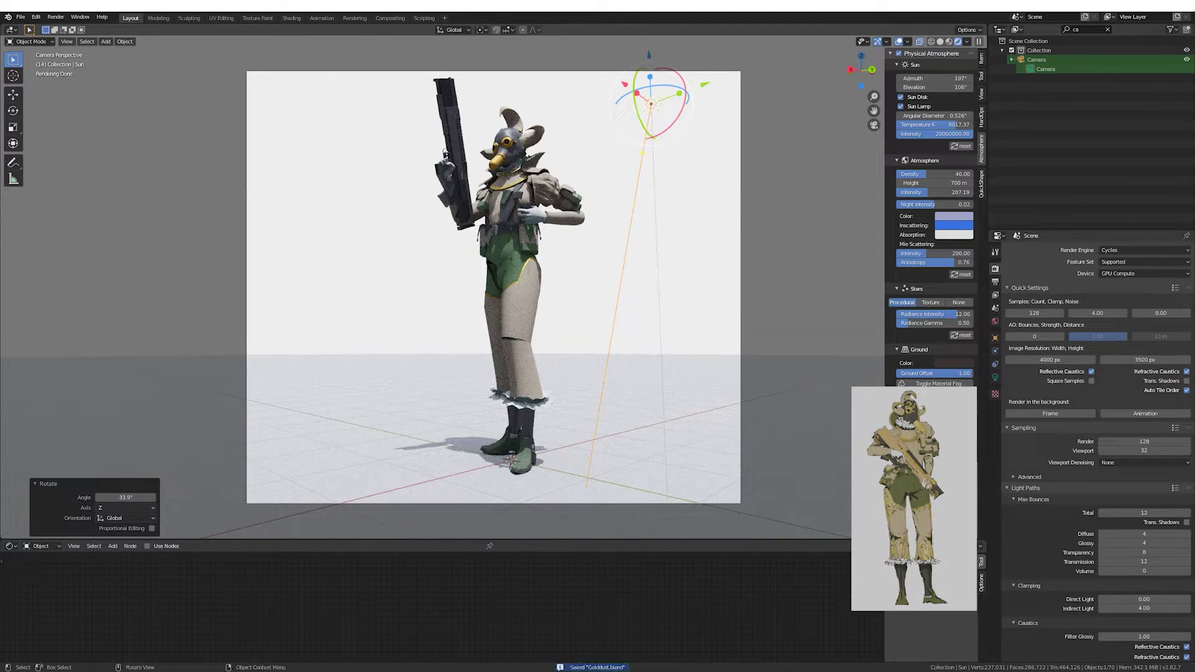
# Re-aim the sun and orbit the camera view for a more frontal framing.
pyautogui.press('r')
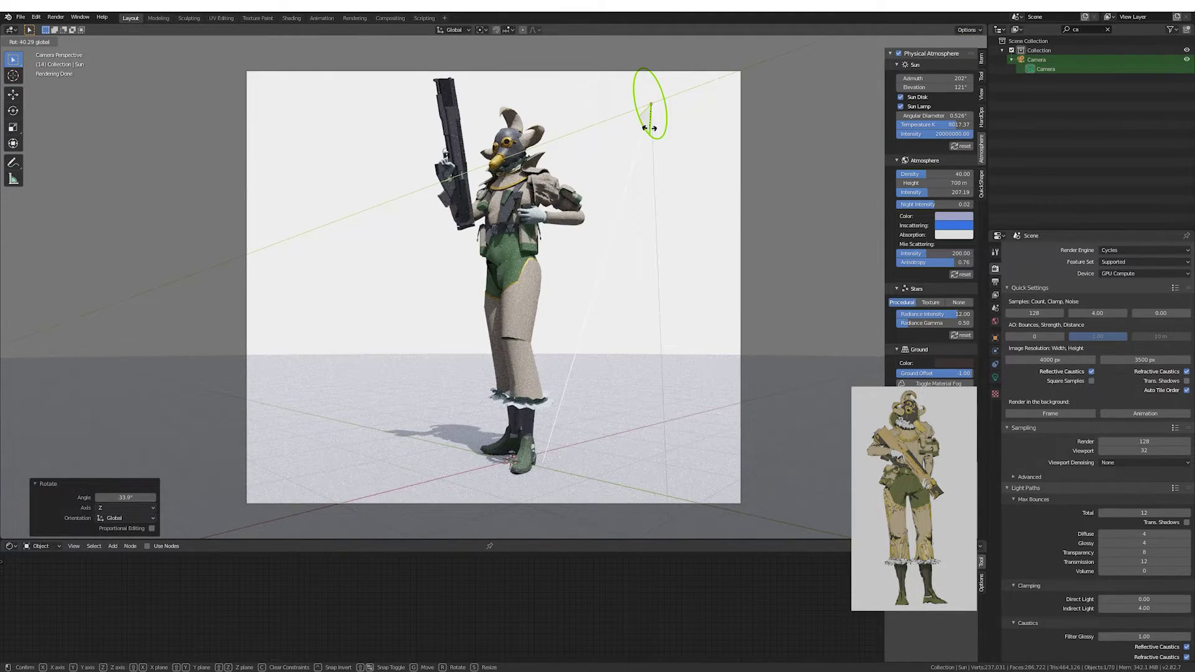
pyautogui.click(650, 128)
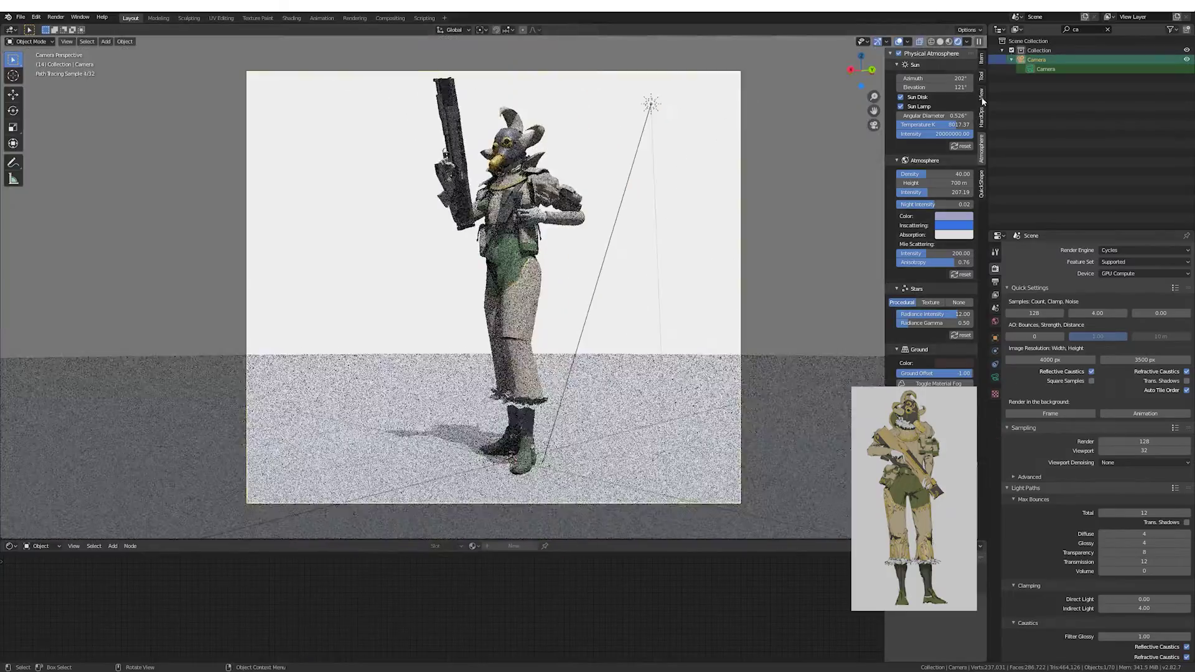
pyautogui.click(740, 216)
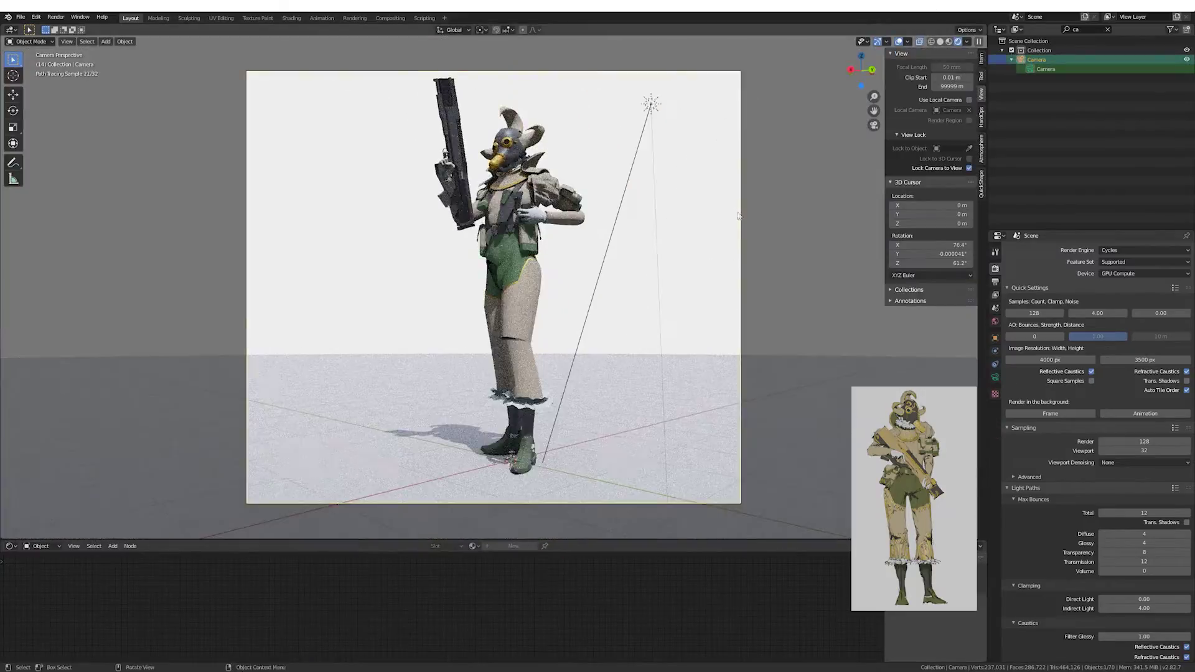
pyautogui.moveTo(739, 215); pyautogui.dragTo(615, 213, button='middle')
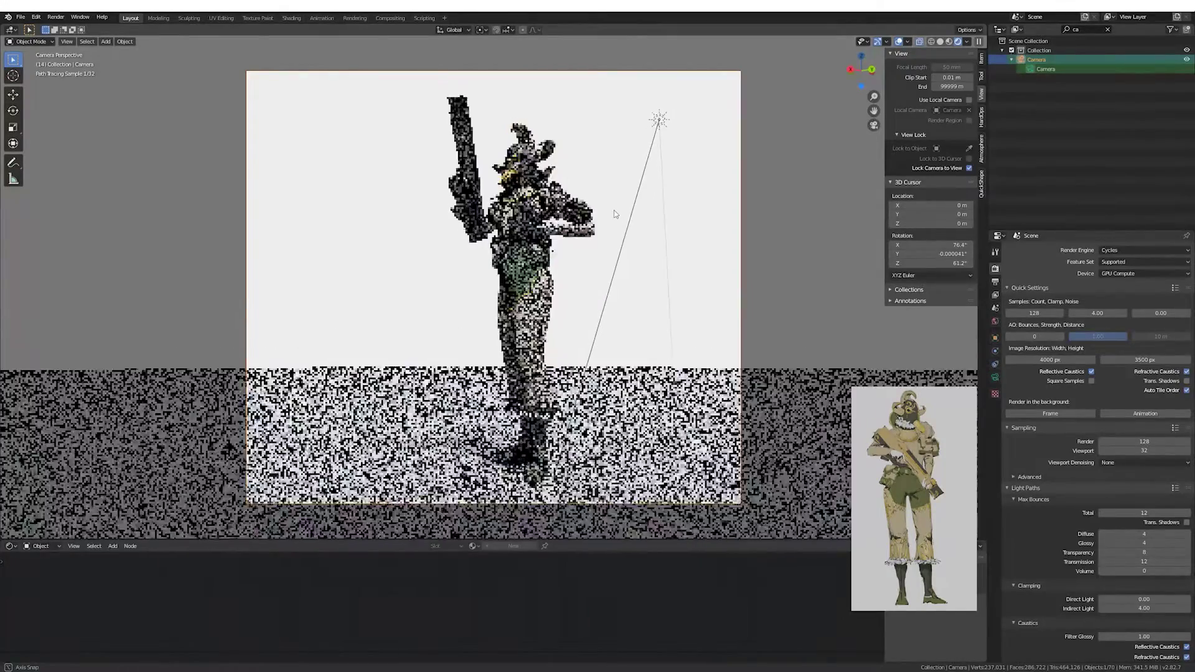
pyautogui.click(616, 213)
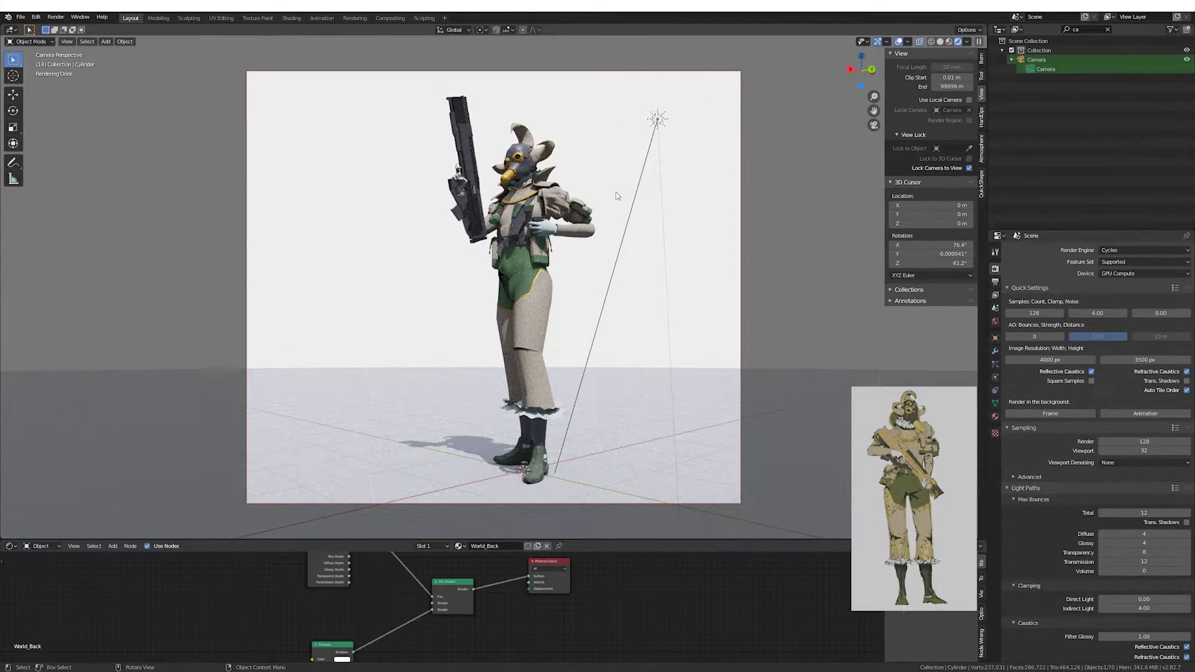
# Tilt the gas-masked head with a free rotation, cancelling an extra turn.
pyautogui.click(529, 165)
pyautogui.press('r')
pyautogui.press('r')
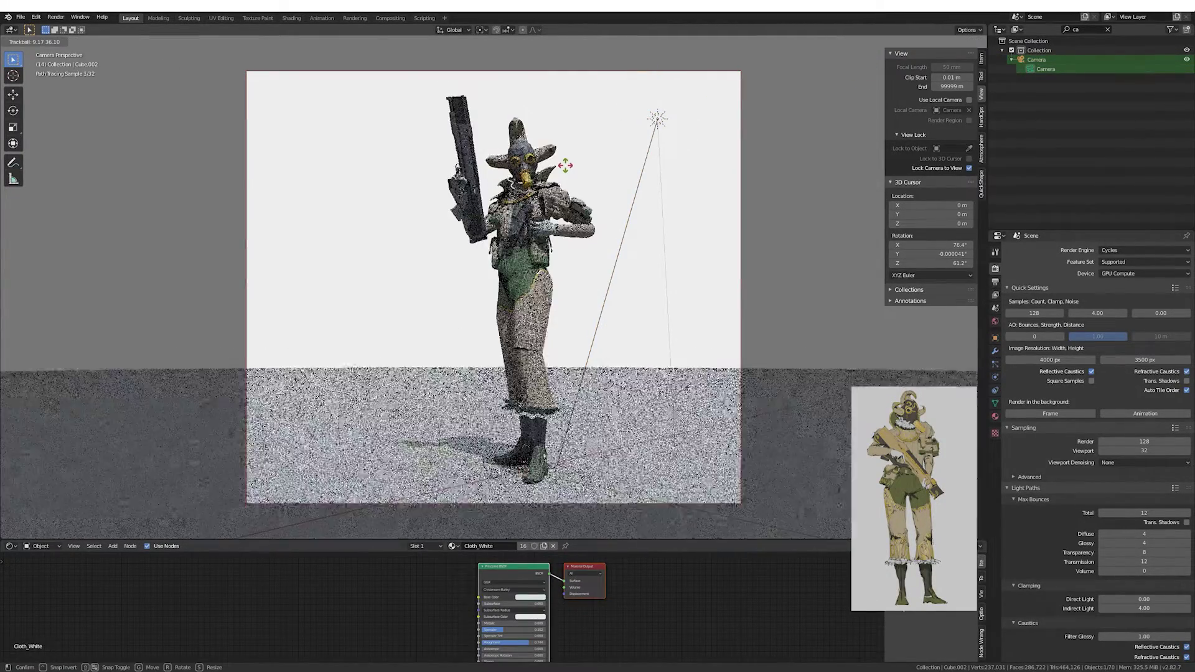
pyautogui.click(756, 102)
pyautogui.press('r')
pyautogui.press('r')
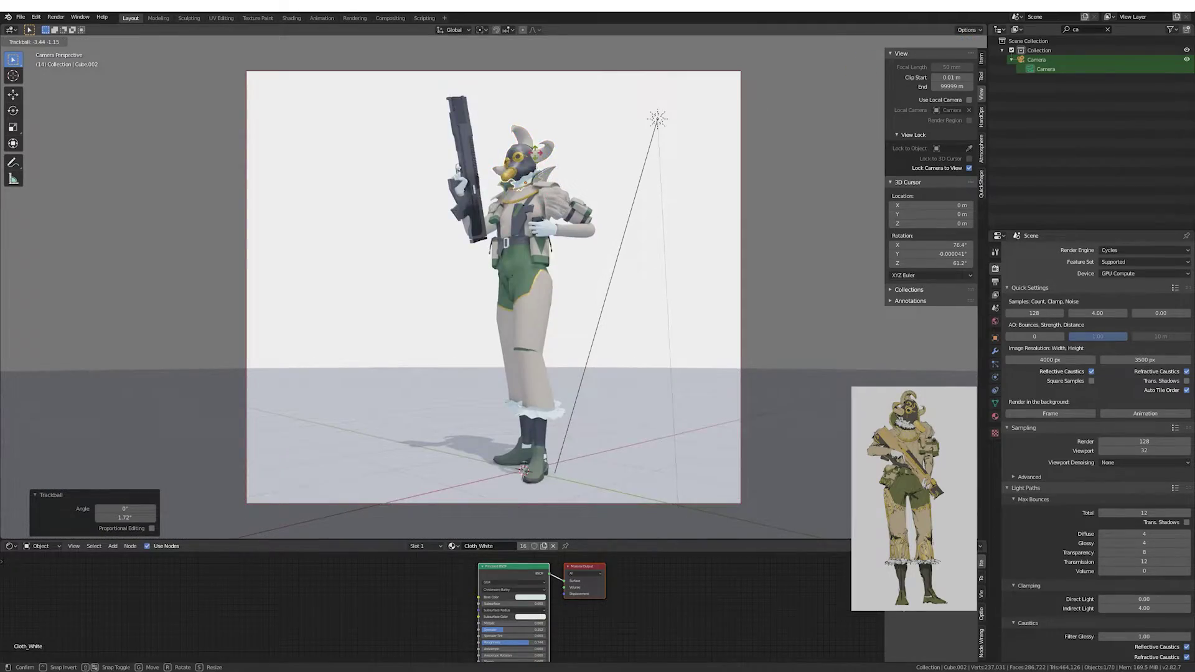
pyautogui.rightClick(574, 160)
pyautogui.click(739, 121)
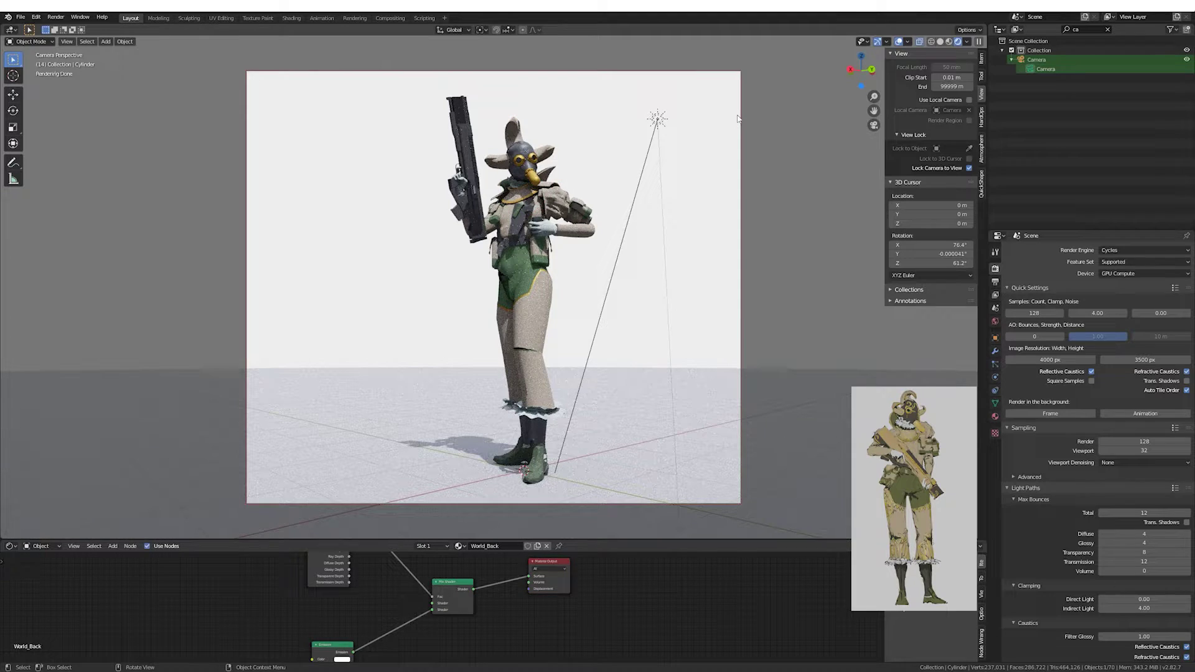
# Toggle preview and rendered shading, shift the camera view, and re-rotate the head.
pyautogui.press('z')
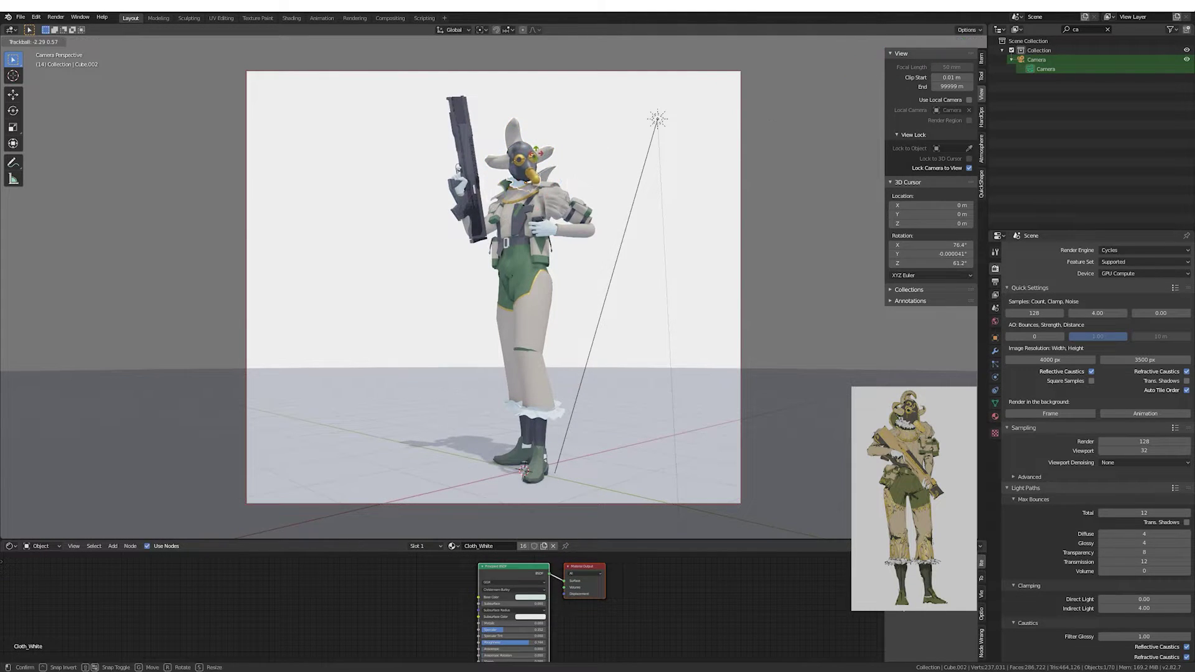
pyautogui.moveTo(539, 160)
pyautogui.mouseDown(button='middle')
pyautogui.moveTo(617, 163)
pyautogui.moveTo(578, 154)
pyautogui.mouseUp(button='middle')
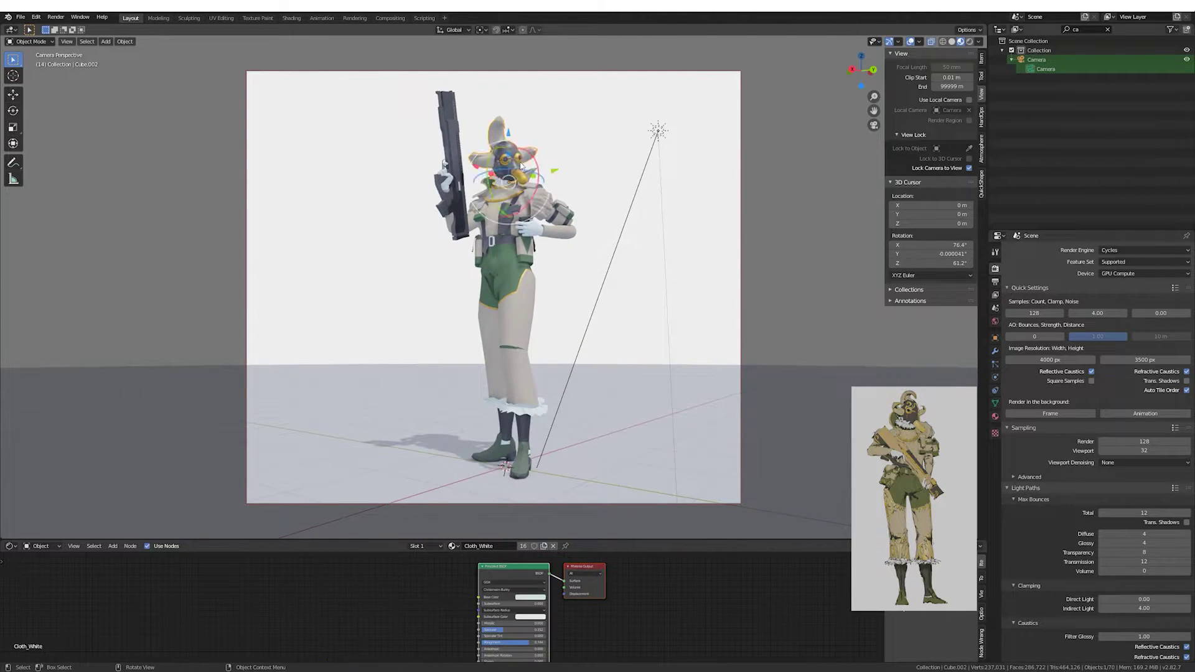
pyautogui.press('z')
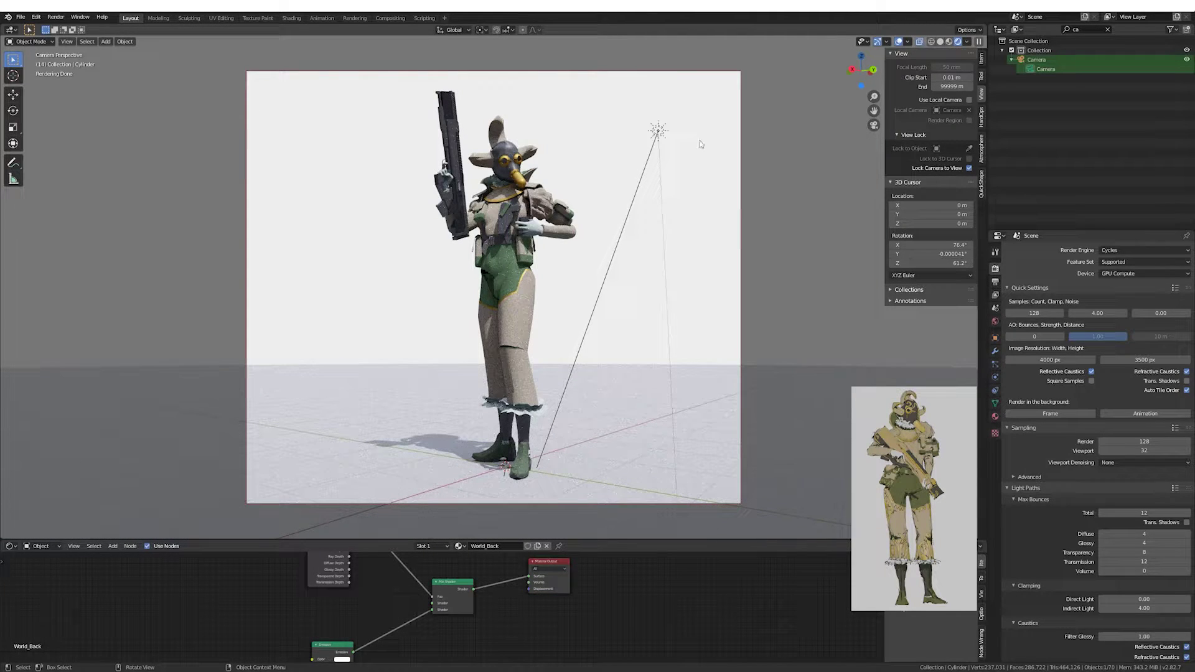
pyautogui.press('z')
pyautogui.click(474, 187)
pyautogui.press('r')
pyautogui.press('r')
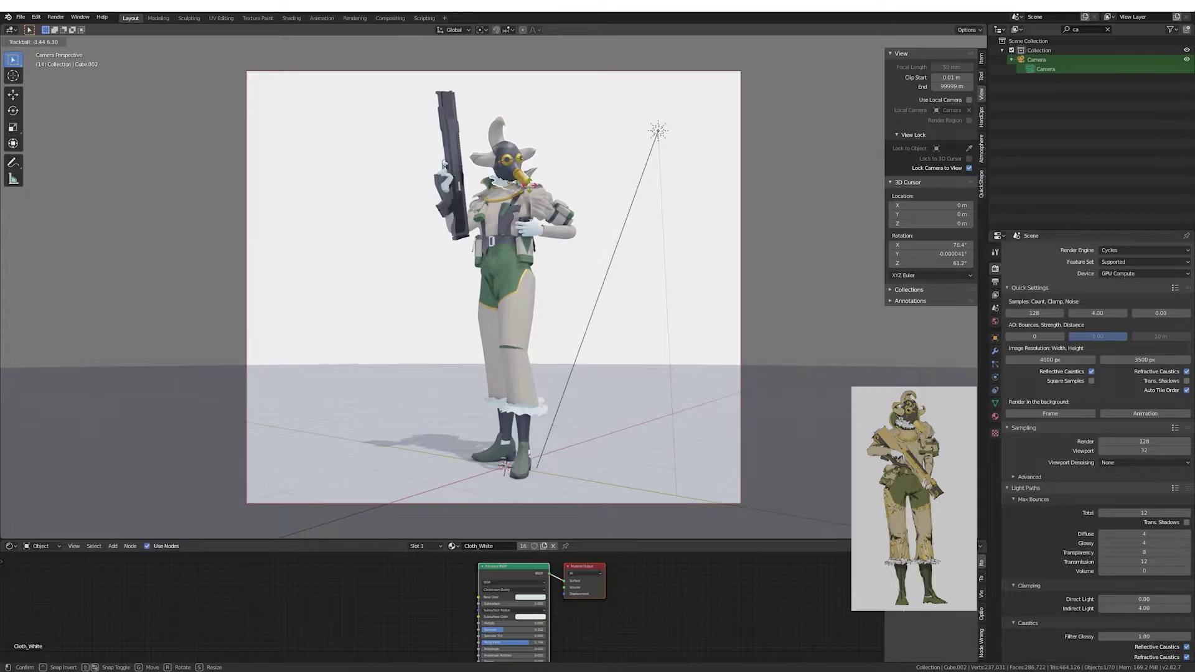
pyautogui.press('Escape')
pyautogui.click(757, 89)
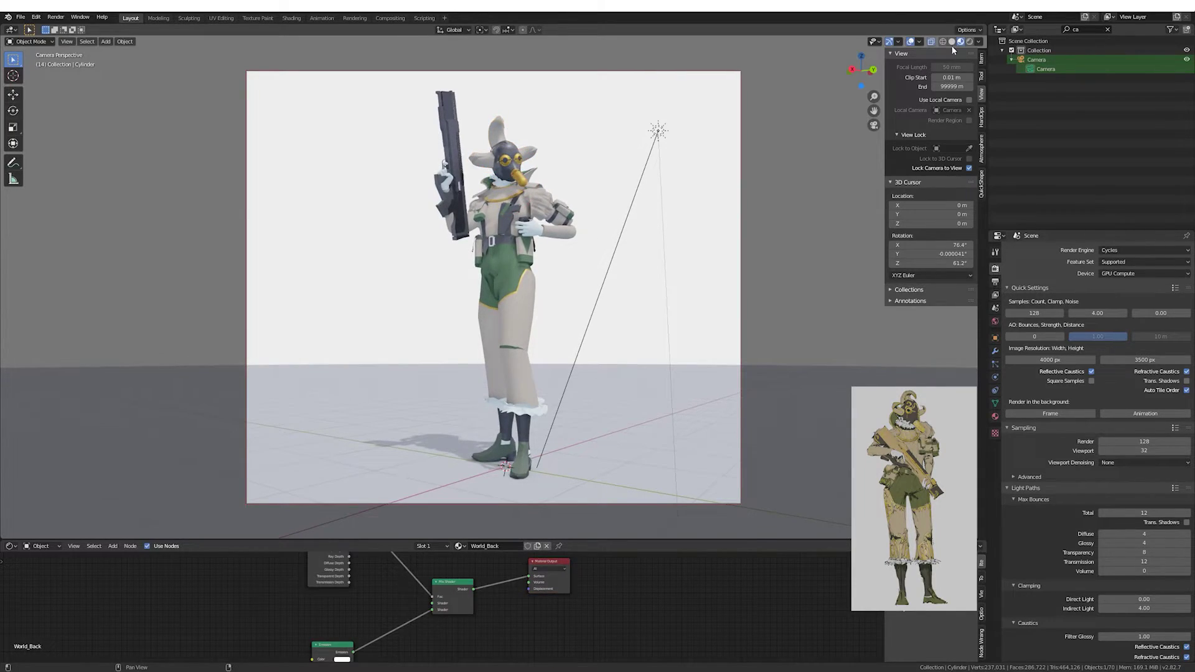
pyautogui.press('z')
# Aim the sun to 202° azimuth, 121° elevation, and lower indirect clamp to 2.00.
pyautogui.click(660, 135)
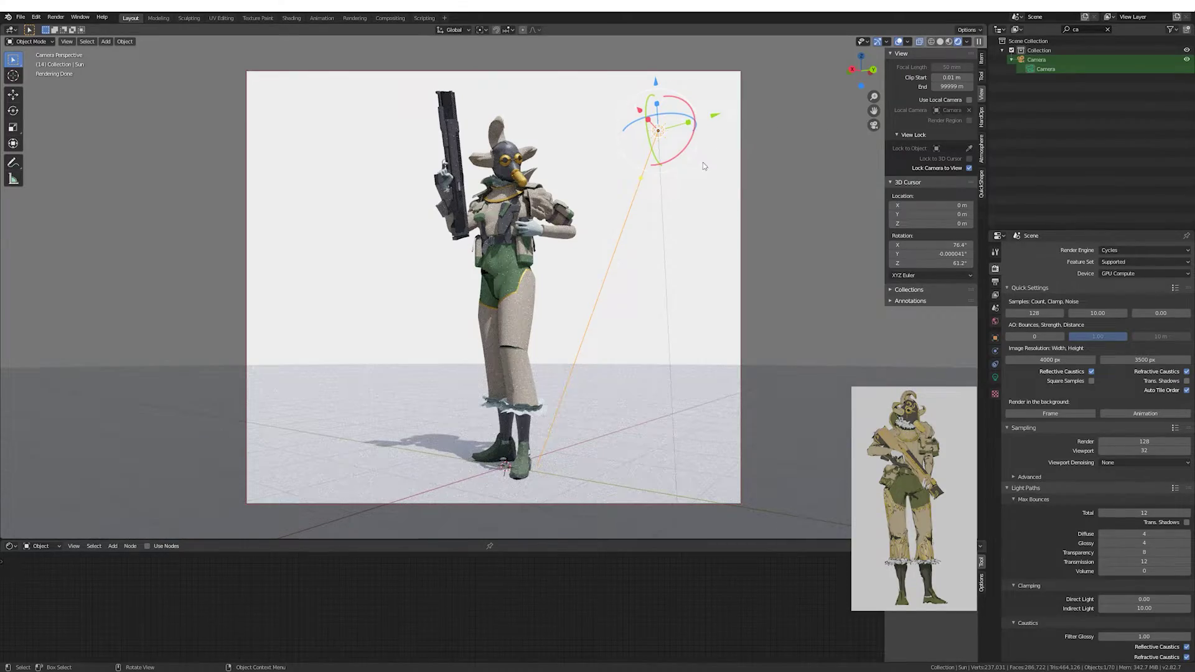
pyautogui.moveTo(691, 143)
pyautogui.mouseDown()
pyautogui.moveTo(650, 135)
pyautogui.moveTo(817, 166)
pyautogui.mouseUp()
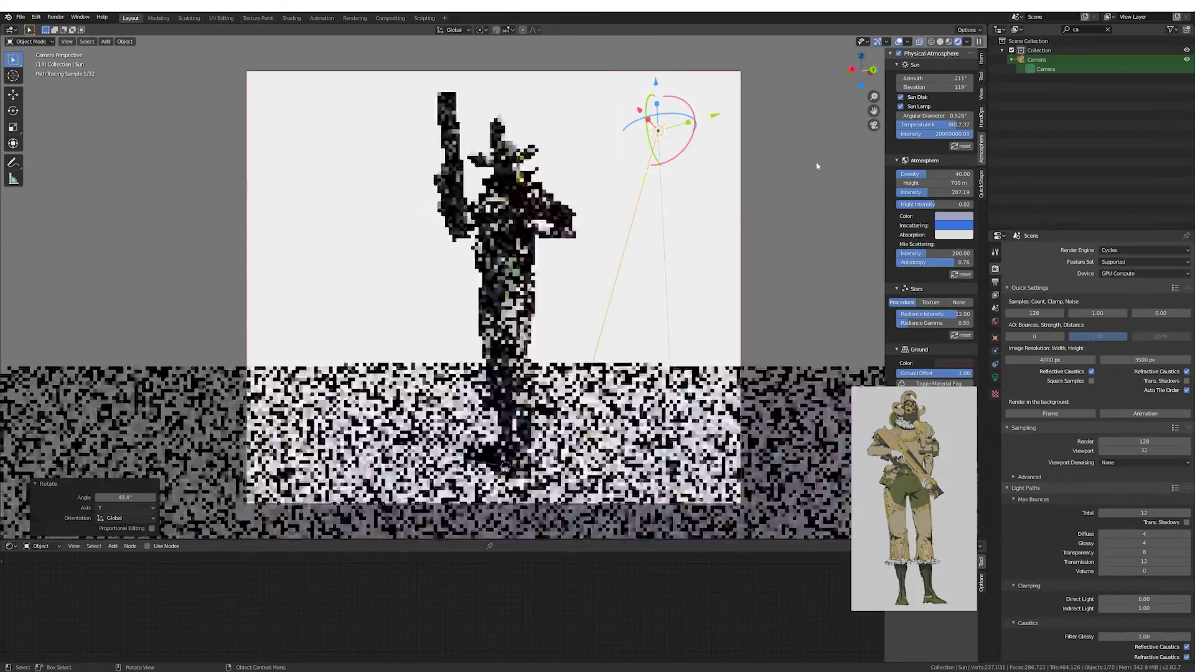
pyautogui.press('r')
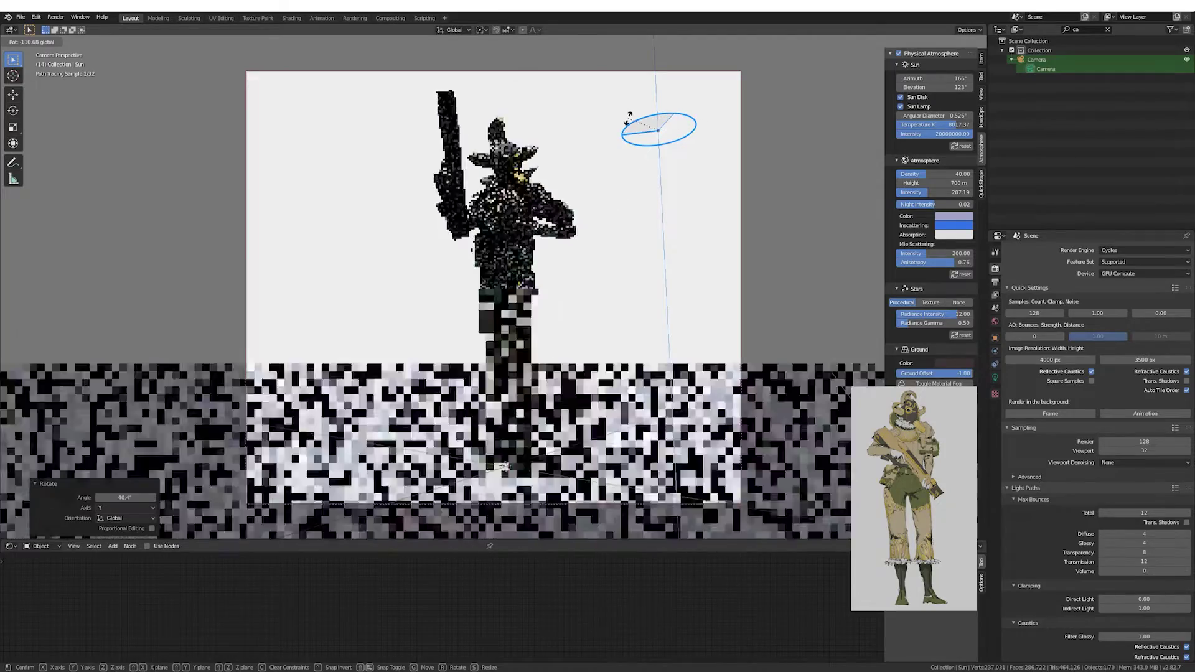
pyautogui.click(671, 157)
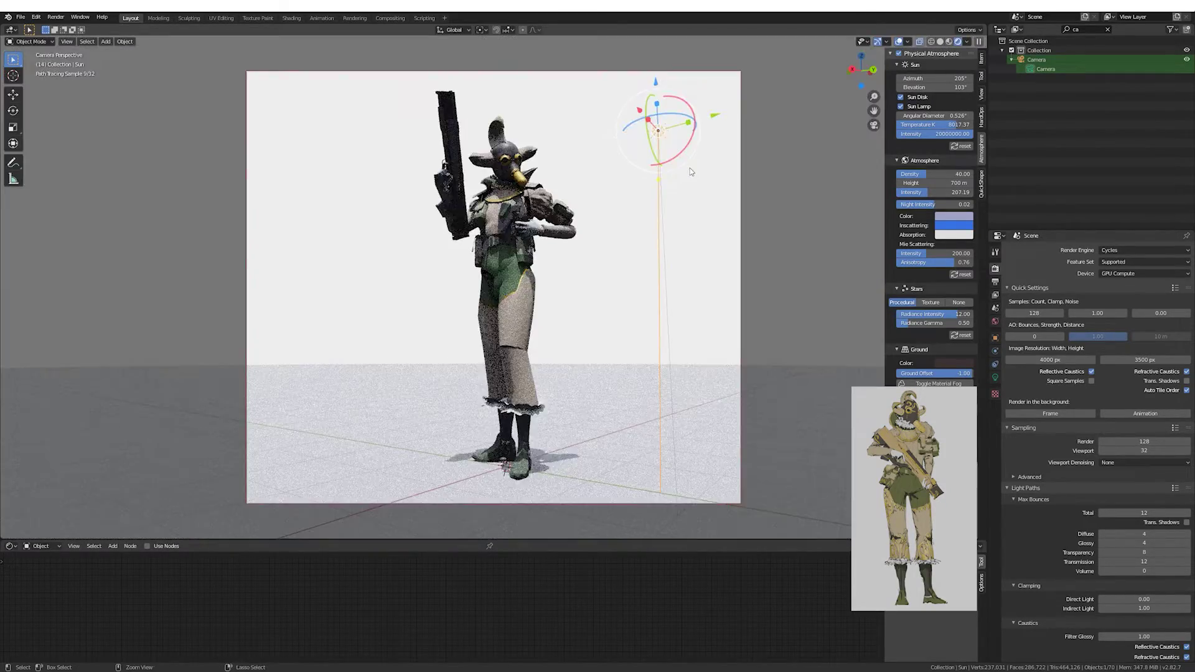
pyautogui.moveTo(691, 172); pyautogui.dragTo(690, 172)
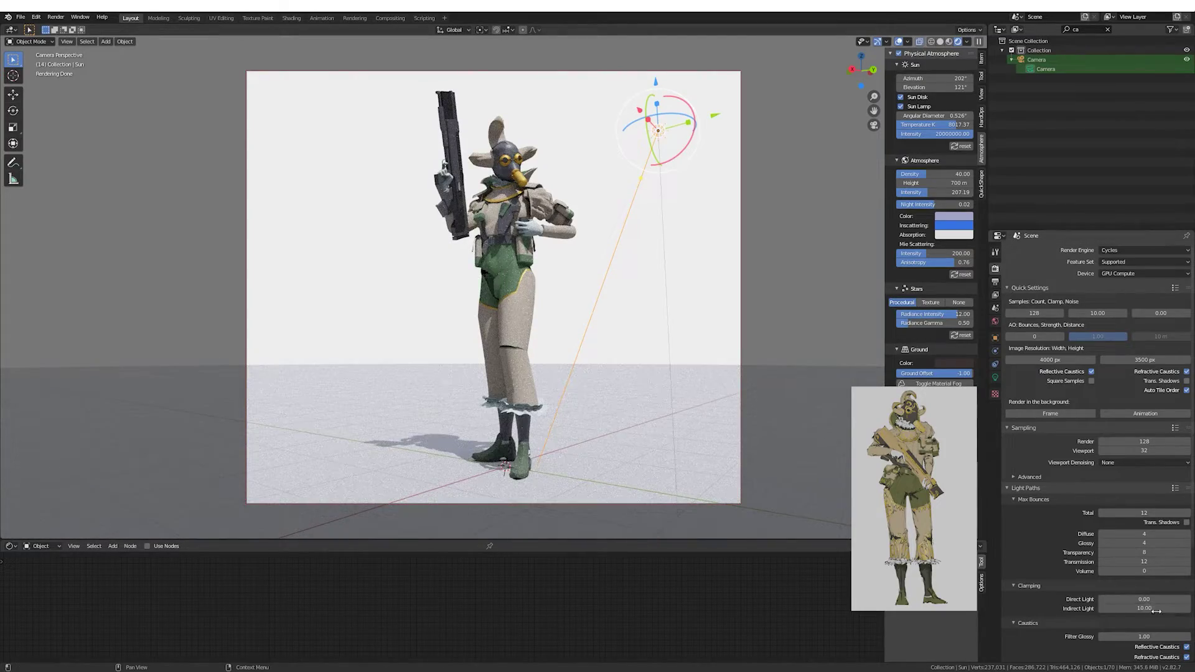
pyautogui.moveTo(1157, 611); pyautogui.dragTo(1160, 611)
pyautogui.moveTo(835, 489); pyautogui.dragTo(638, 352, button='middle')
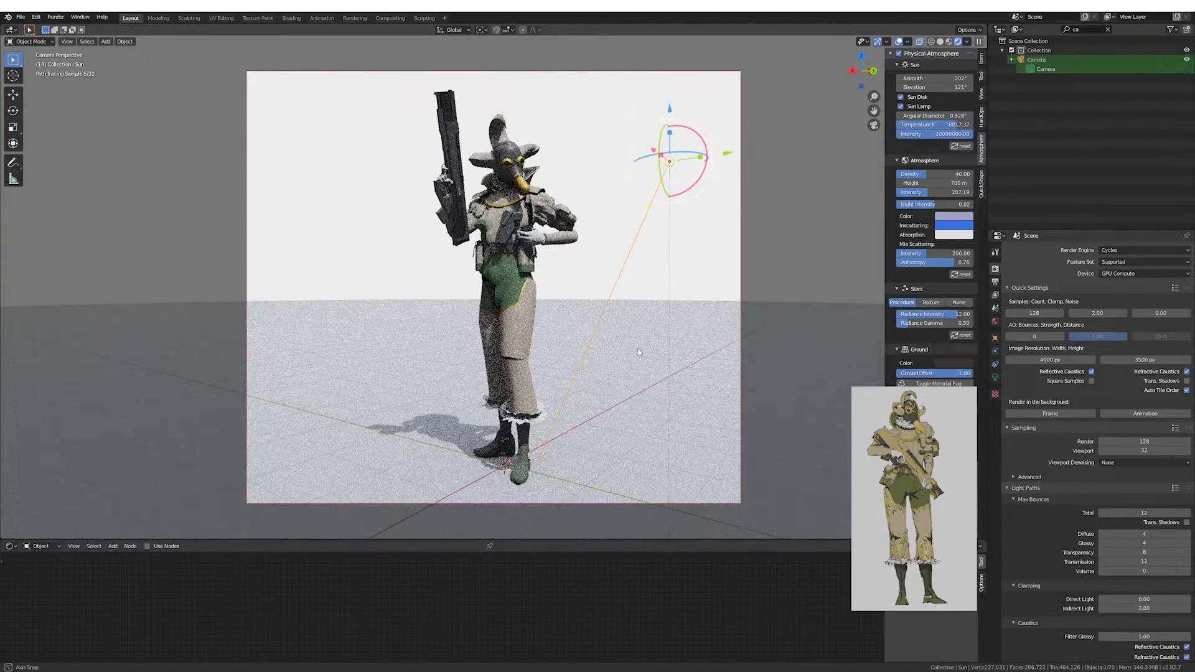
pyautogui.click(639, 352)
# Freely rotate the head, switch to rendered shading, and tilt it -15° around X.
pyautogui.press('r')
pyautogui.press('r')
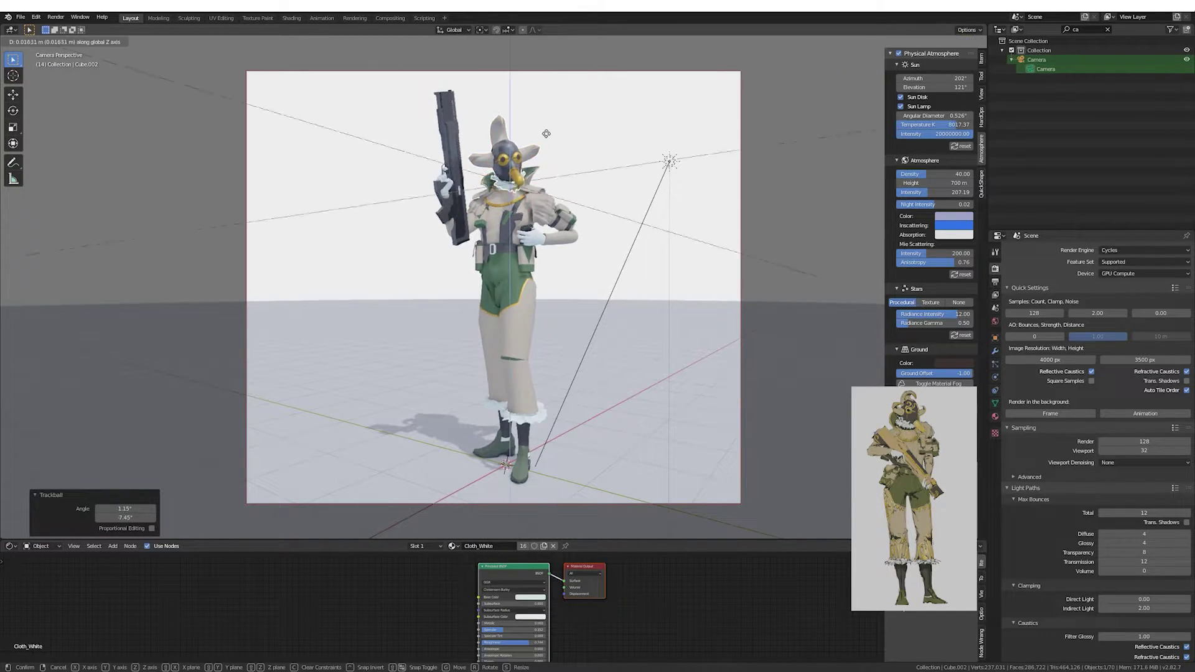
pyautogui.press('Return')
pyautogui.click(970, 42)
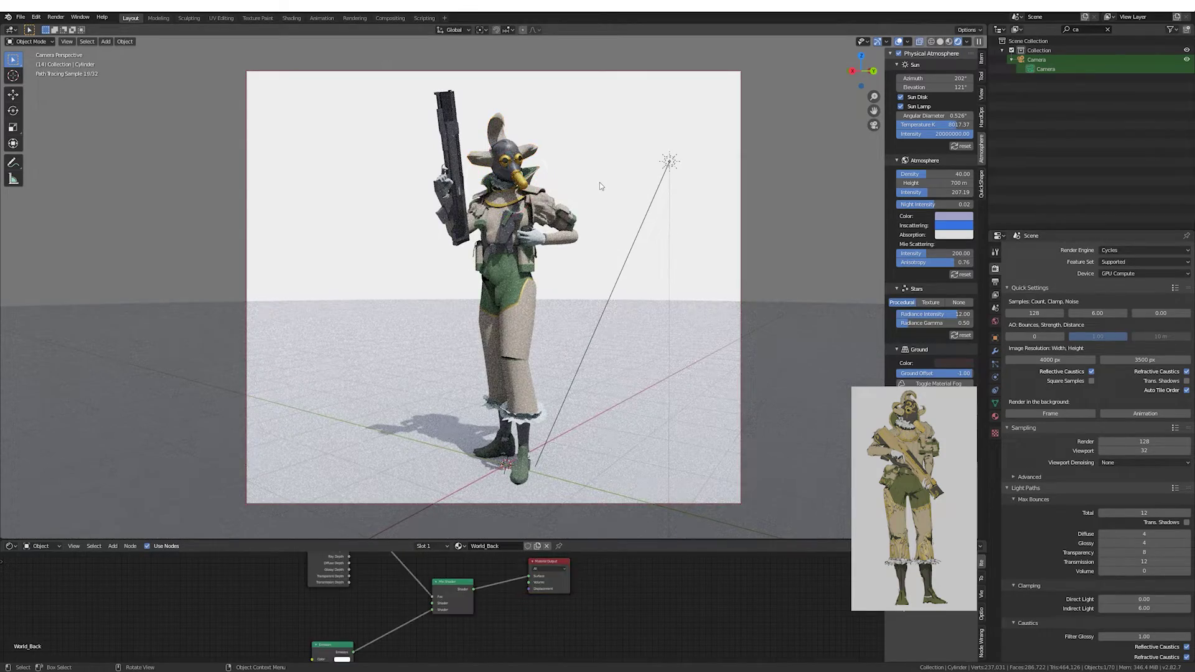
pyautogui.press('r')
pyautogui.press('r')
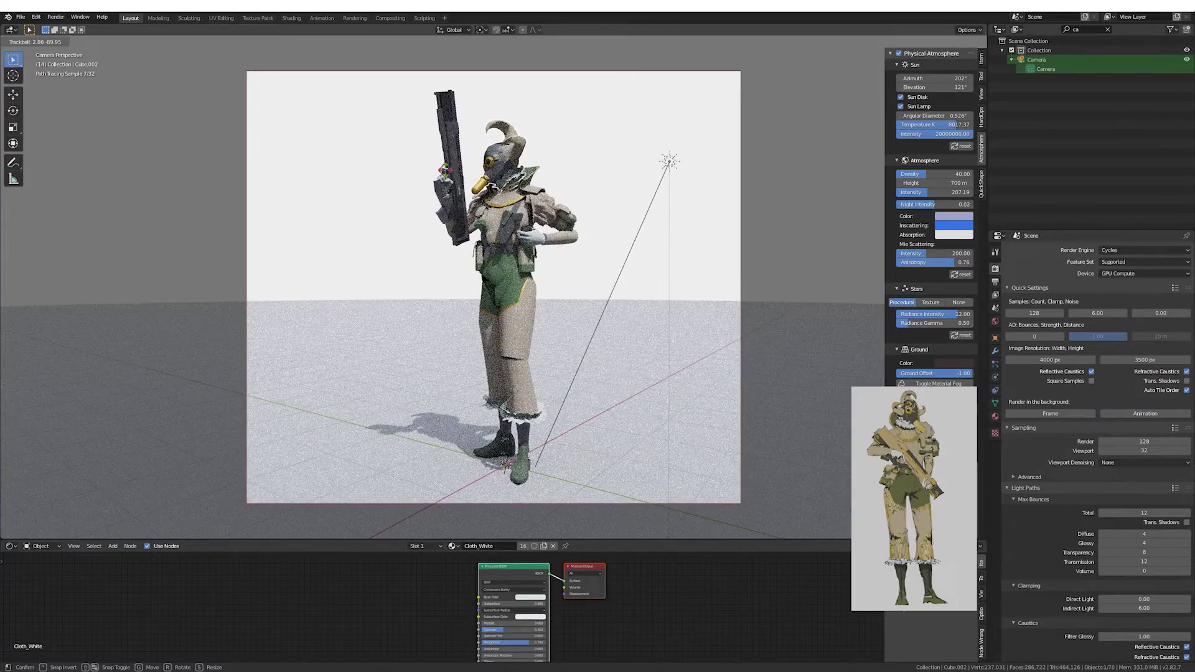
pyautogui.write('x-15')
pyautogui.press('Return')
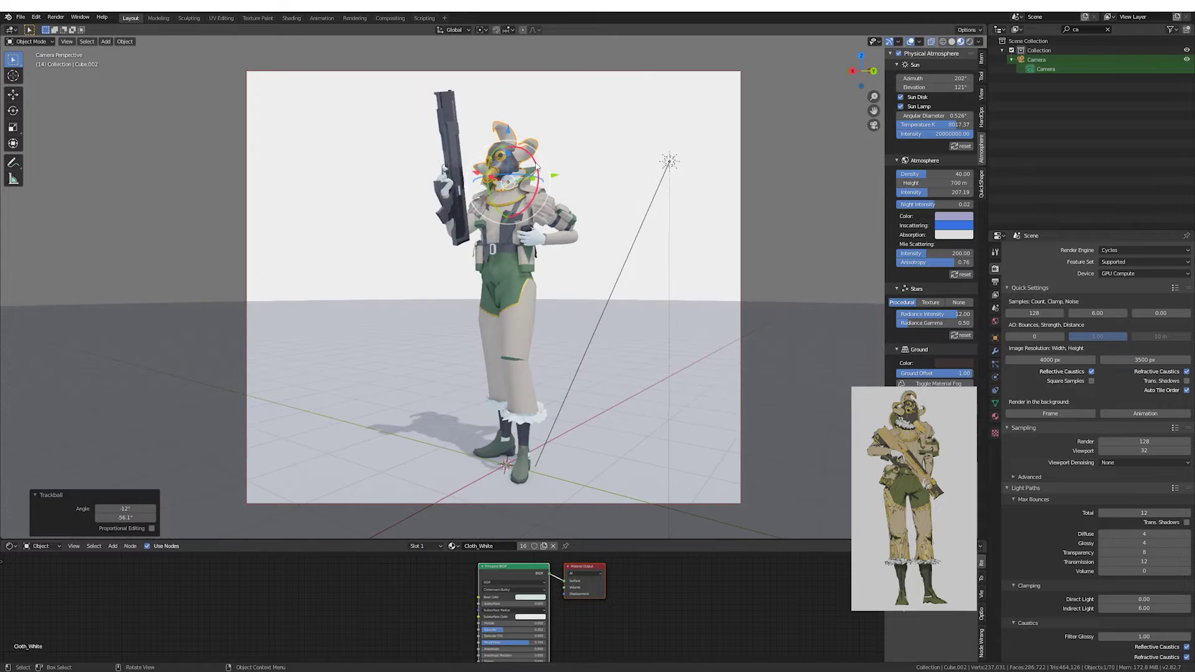
# Apply further head rotations, including 14° around X, and resume the rendered preview.
pyautogui.press('r')
pyautogui.press('r')
pyautogui.press('Return')
pyautogui.press('r')
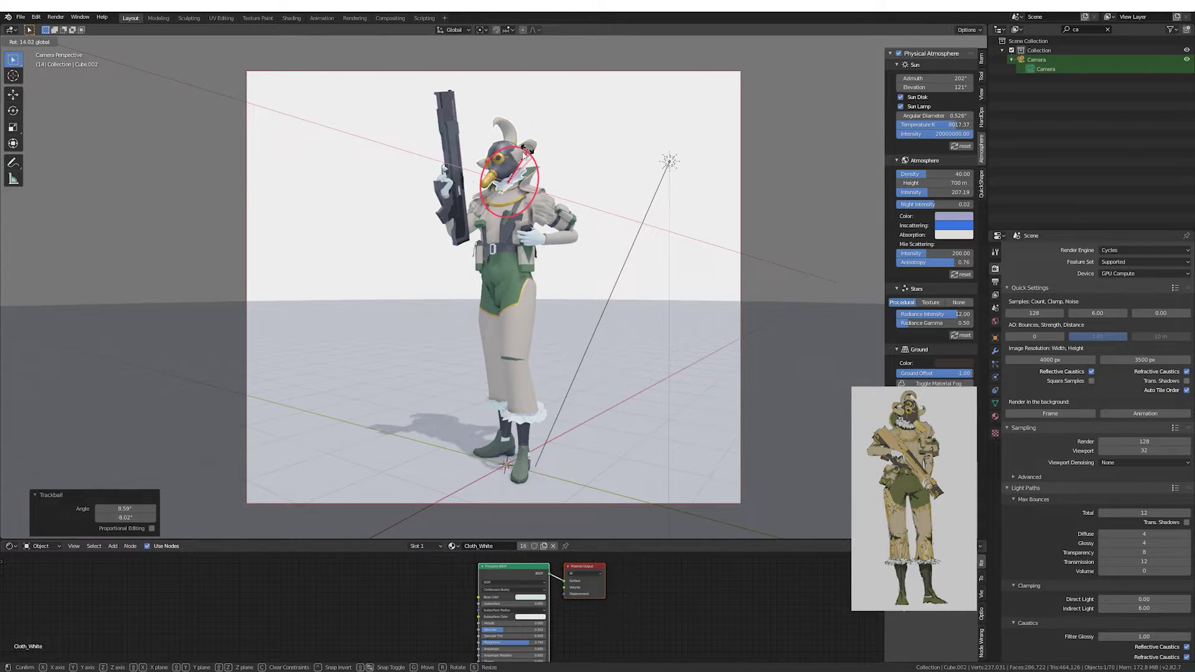
pyautogui.press('Return')
pyautogui.press('r')
pyautogui.press('r')
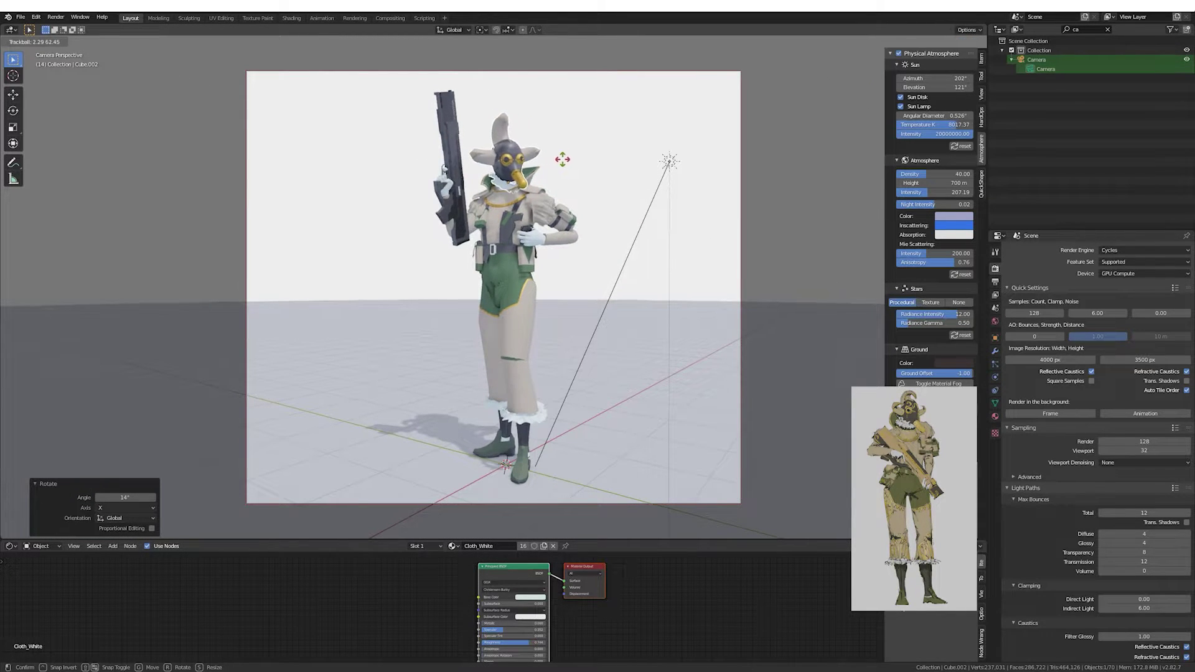
pyautogui.press('Return')
pyautogui.click(640, 144)
pyautogui.hotkey('shift', 'z')
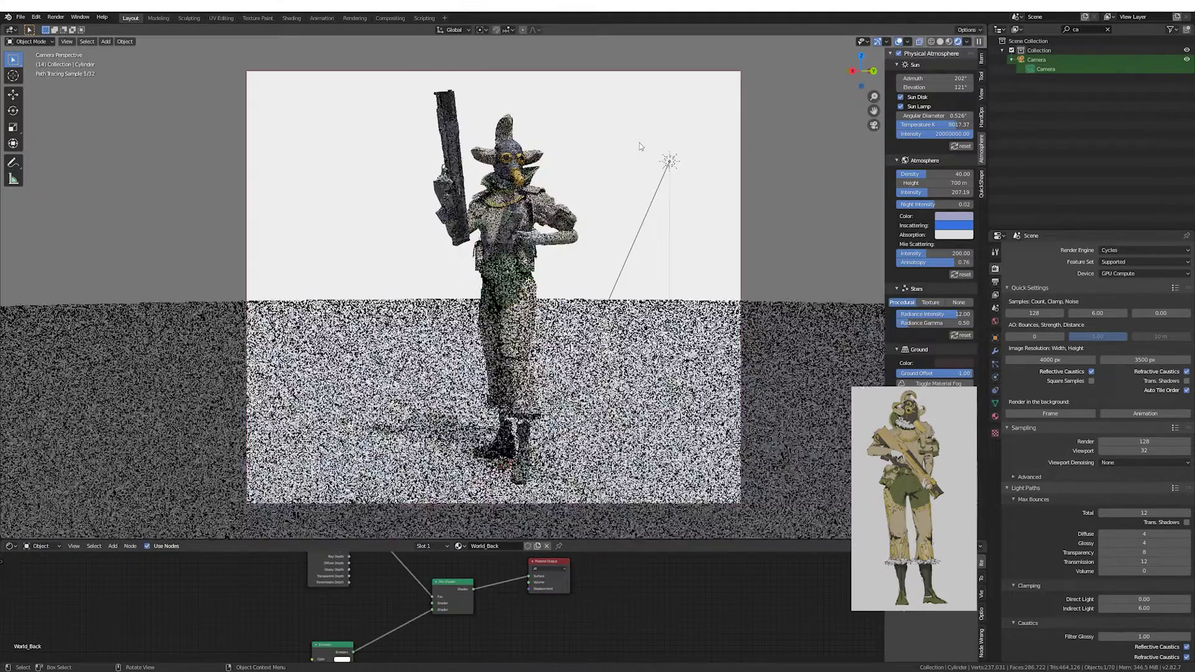
# Inspect the soldier and backdrop materials, then select the scene camera.
pyautogui.click(507, 160)
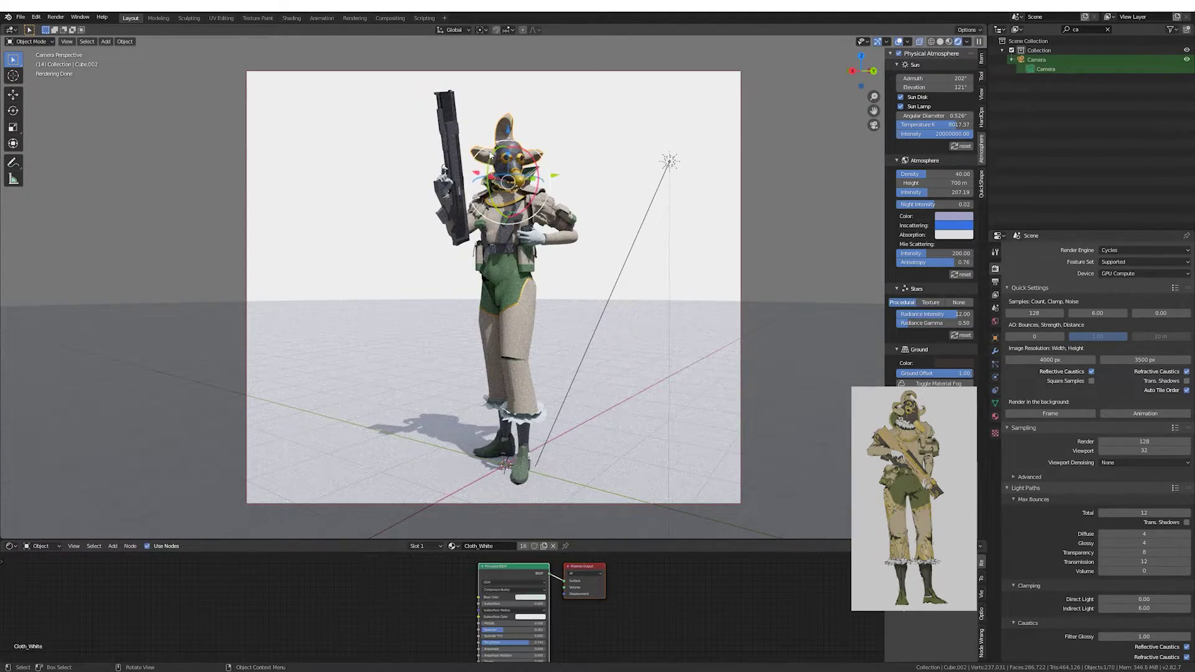
pyautogui.click(604, 149)
pyautogui.click(504, 158)
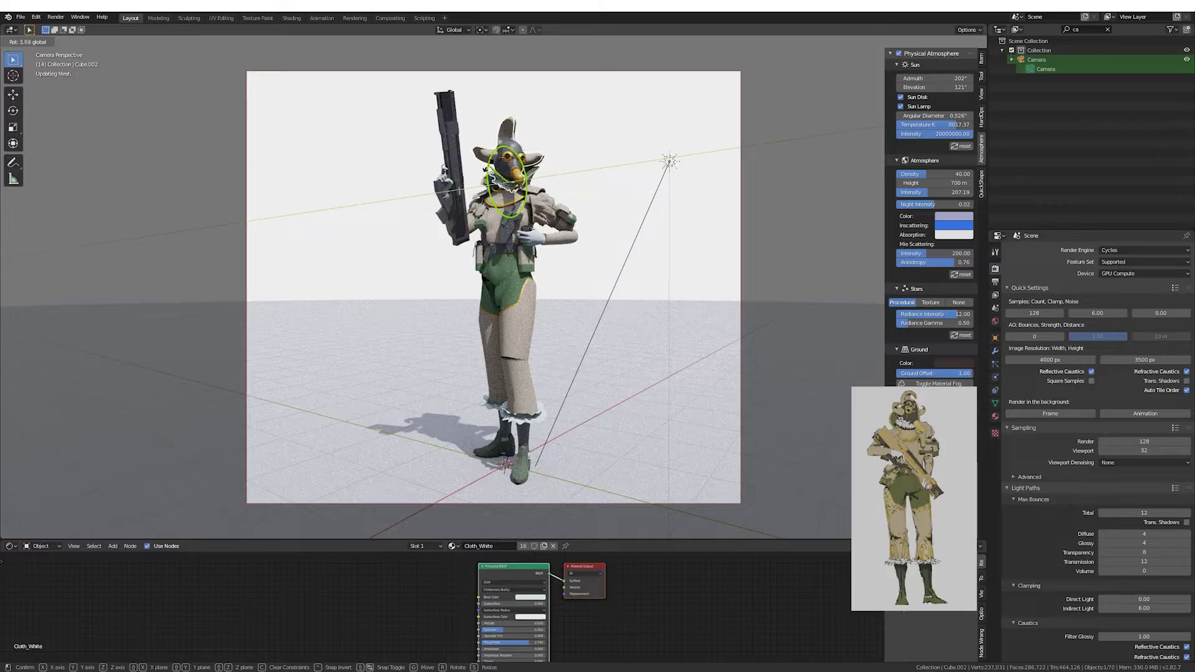
pyautogui.click(599, 170)
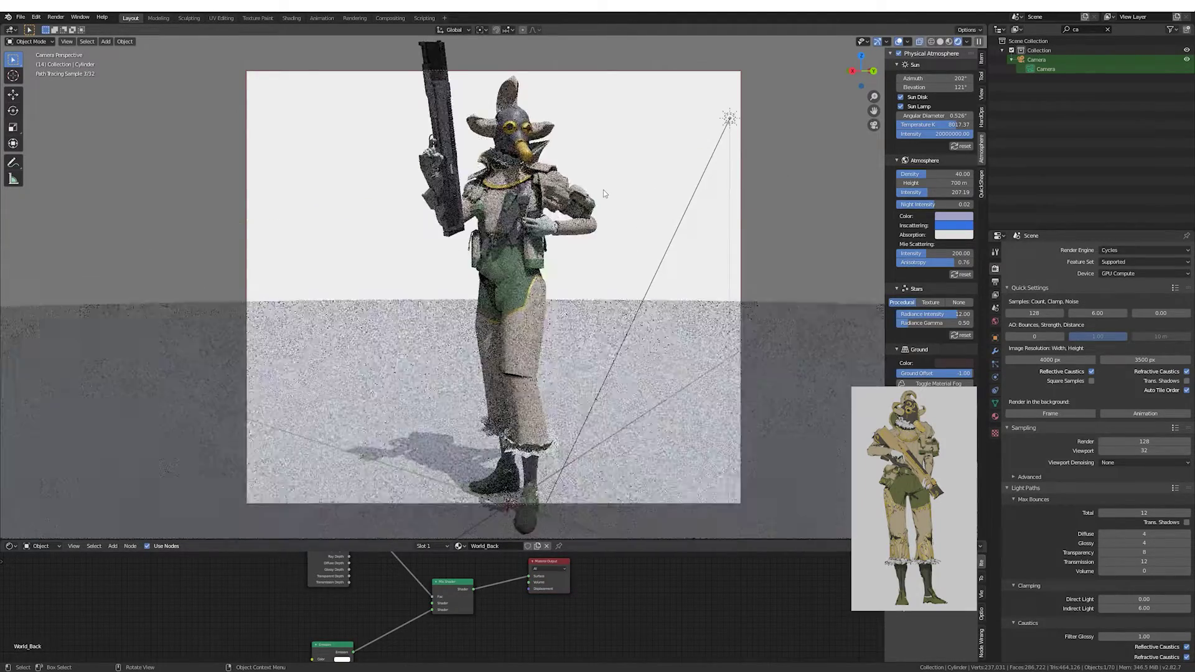
pyautogui.click(1037, 59)
# Shift the camera's X location closer to the soldier, toggling preview and rendered shading.
pyautogui.moveTo(934, 76); pyautogui.dragTo(949, 57)
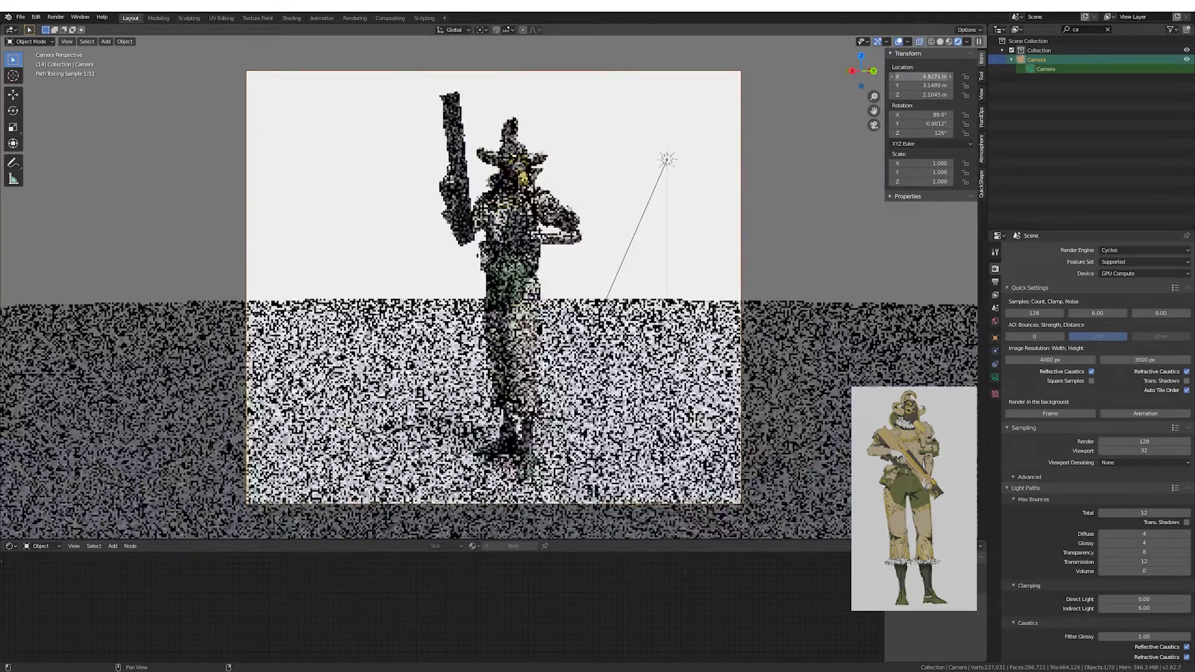
pyautogui.click(950, 41)
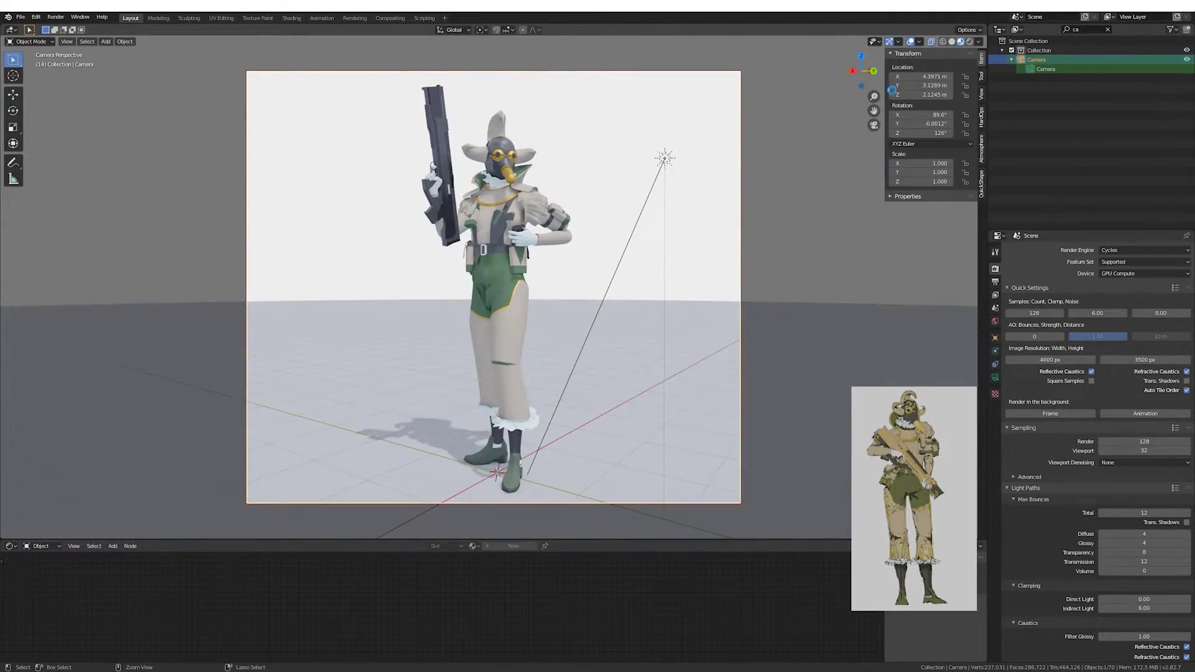
pyautogui.moveTo(923, 76); pyautogui.dragTo(937, 76)
pyautogui.click(970, 41)
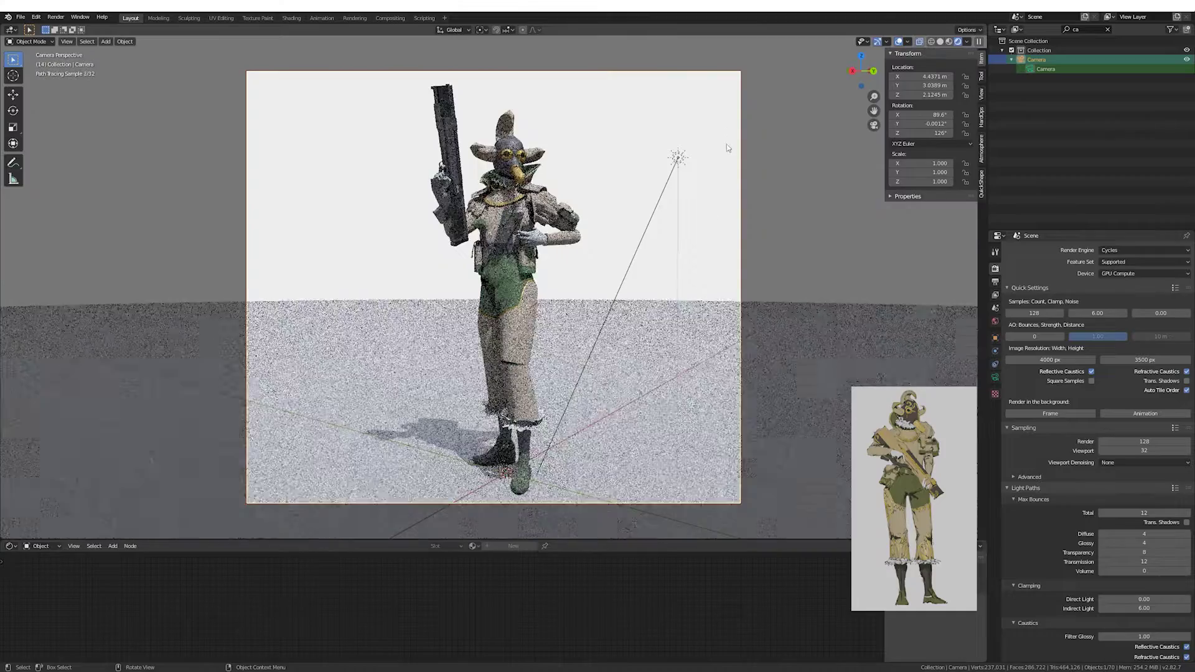
# Check the ground plane's World_Ground material, then select the sun lamp.
pyautogui.click(956, 293)
pyautogui.click(996, 416)
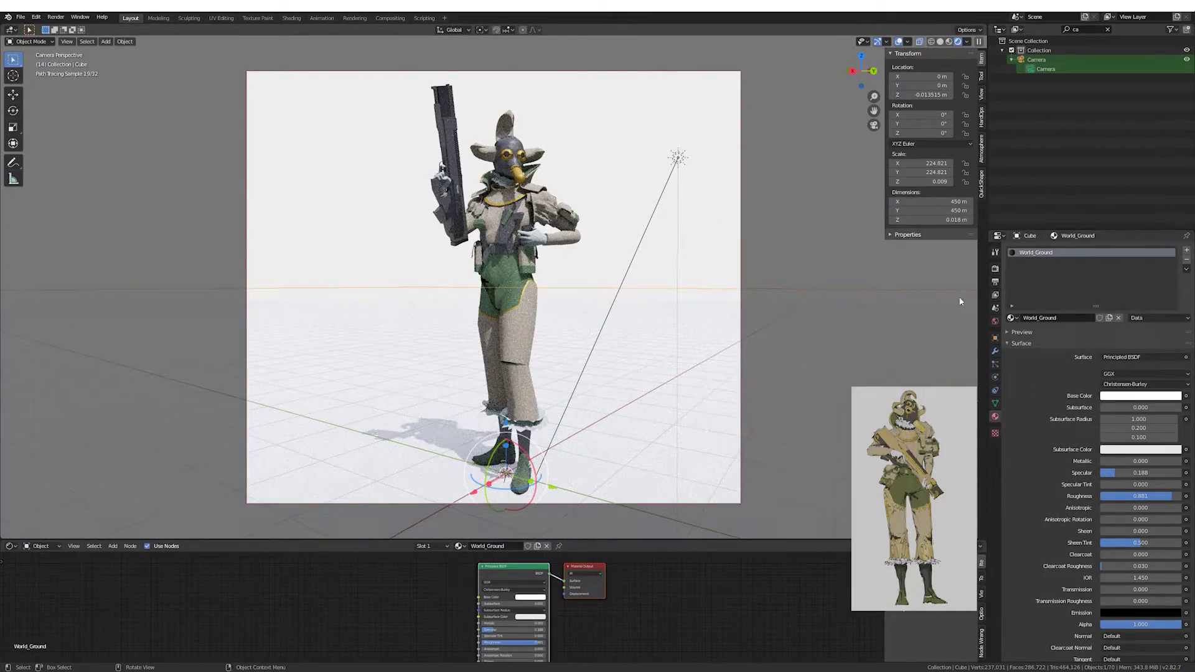
pyautogui.click(678, 157)
pyautogui.write('1')
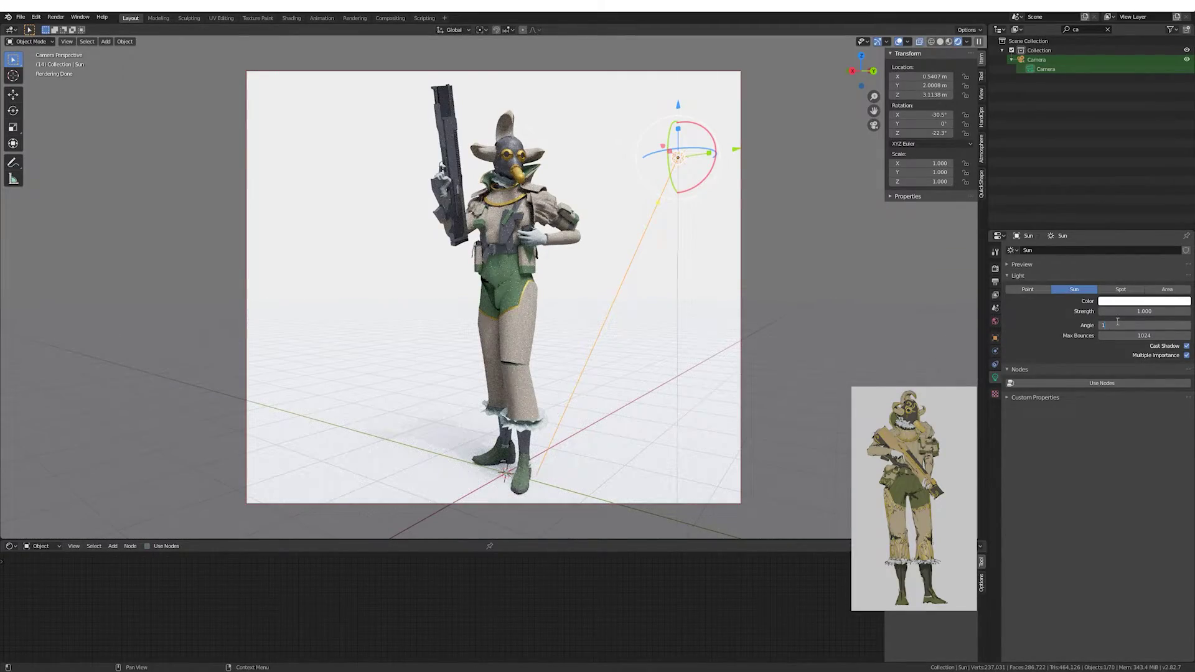
# Widen the sun lamp's angle to 5° for softer shadows.
pyautogui.write('5')
pyautogui.press('Return')
pyautogui.moveTo(1117, 322); pyautogui.dragTo(1134, 325)
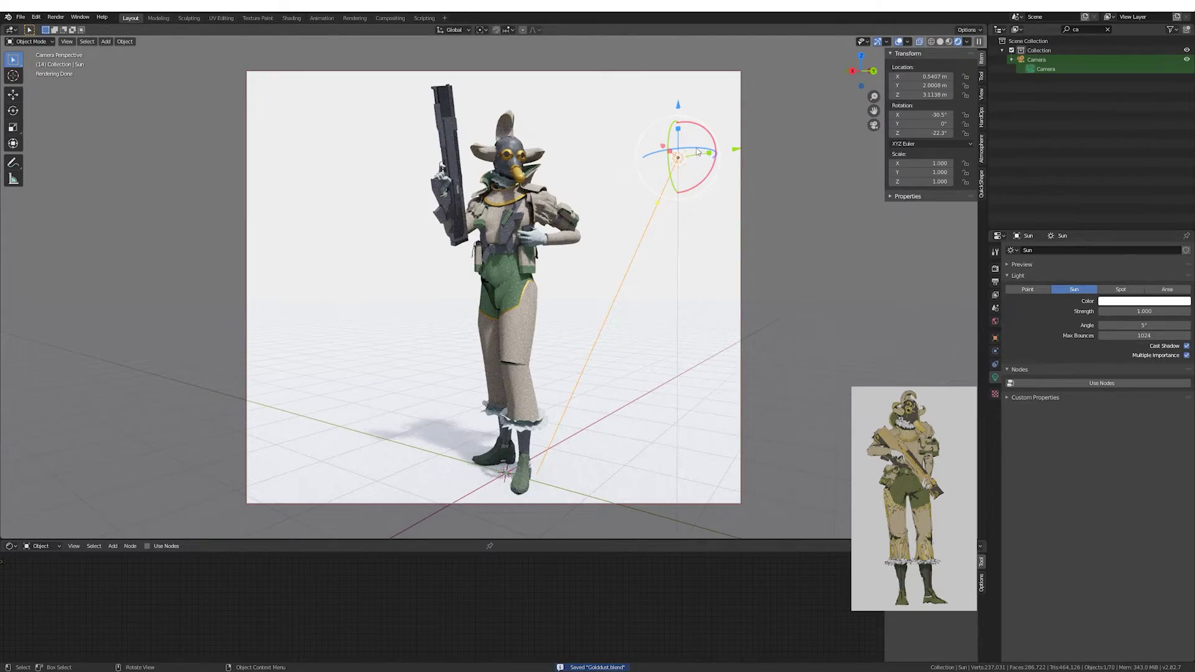
# Try rotating the sun and raising its elevation, revert to the original direction, then select the backdrop.
pyautogui.moveTo(698, 151)
pyautogui.mouseDown()
pyautogui.moveTo(689, 160)
pyautogui.moveTo(715, 141)
pyautogui.moveTo(712, 128)
pyautogui.moveTo(698, 137)
pyautogui.moveTo(706, 119)
pyautogui.mouseUp()
pyautogui.rightClick(706, 117)
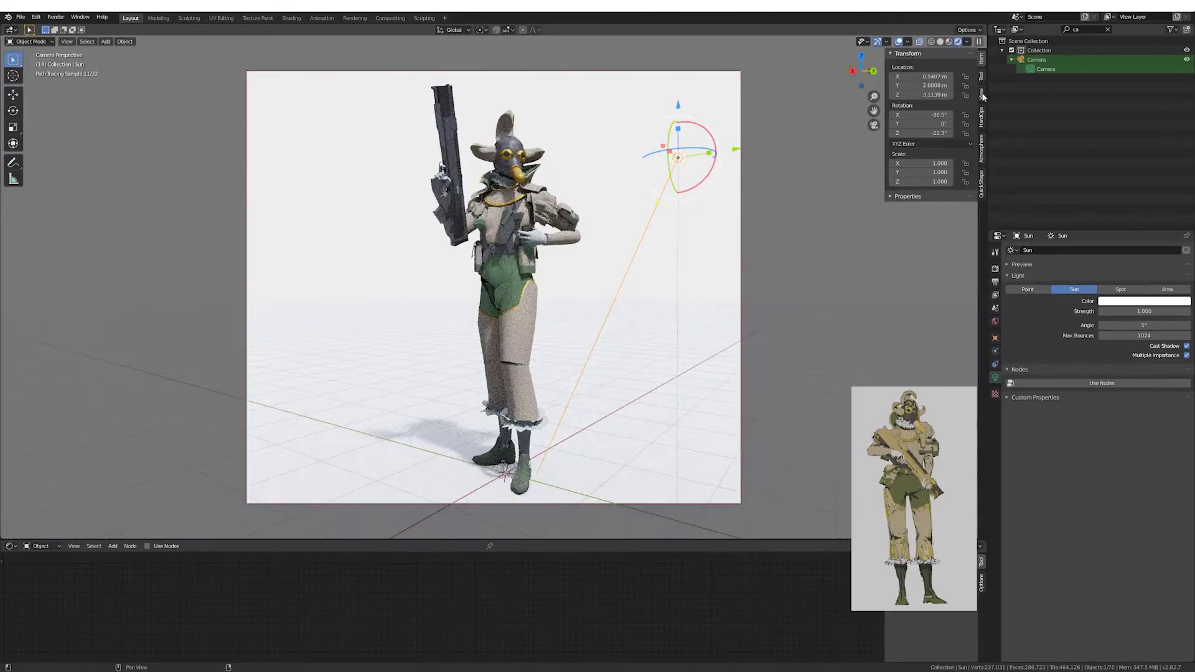
pyautogui.click(981, 150)
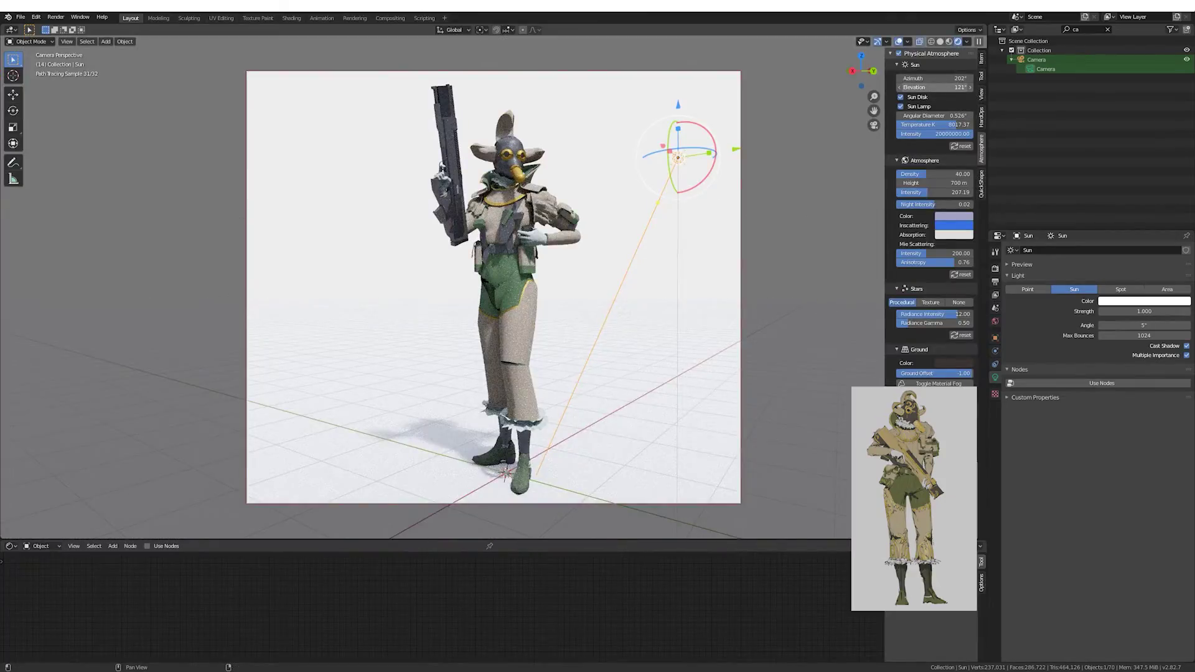
pyautogui.moveTo(934, 88); pyautogui.dragTo(953, 87)
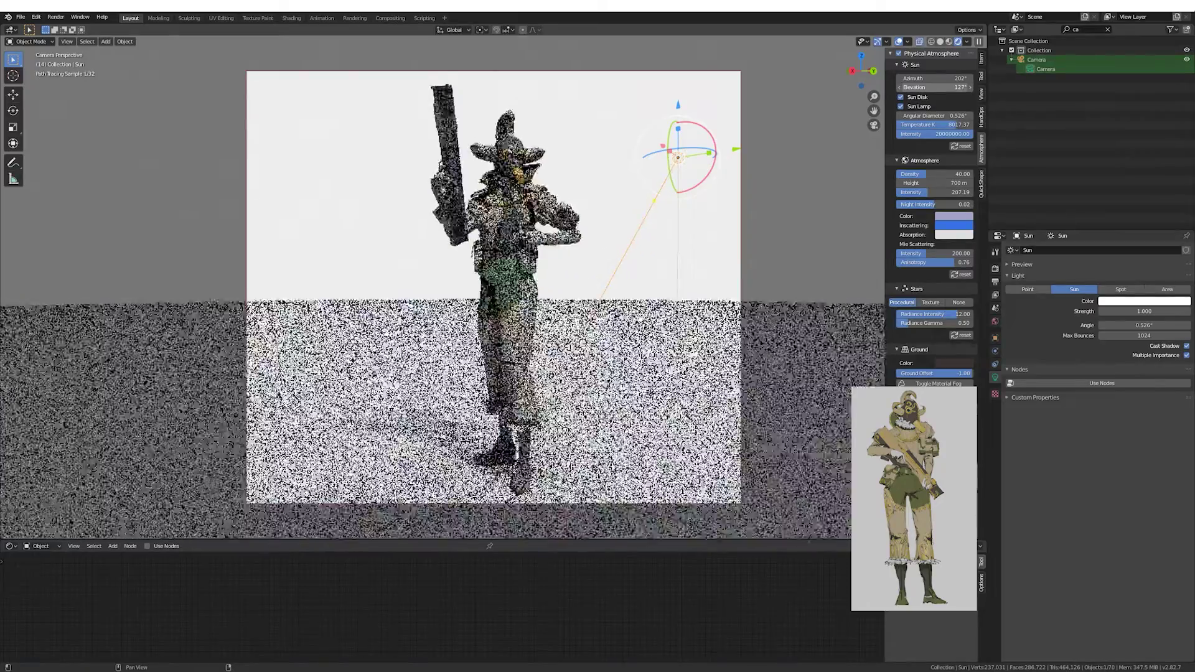
pyautogui.moveTo(713, 156)
pyautogui.mouseDown()
pyautogui.moveTo(708, 180)
pyautogui.moveTo(695, 156)
pyautogui.moveTo(713, 156)
pyautogui.mouseUp()
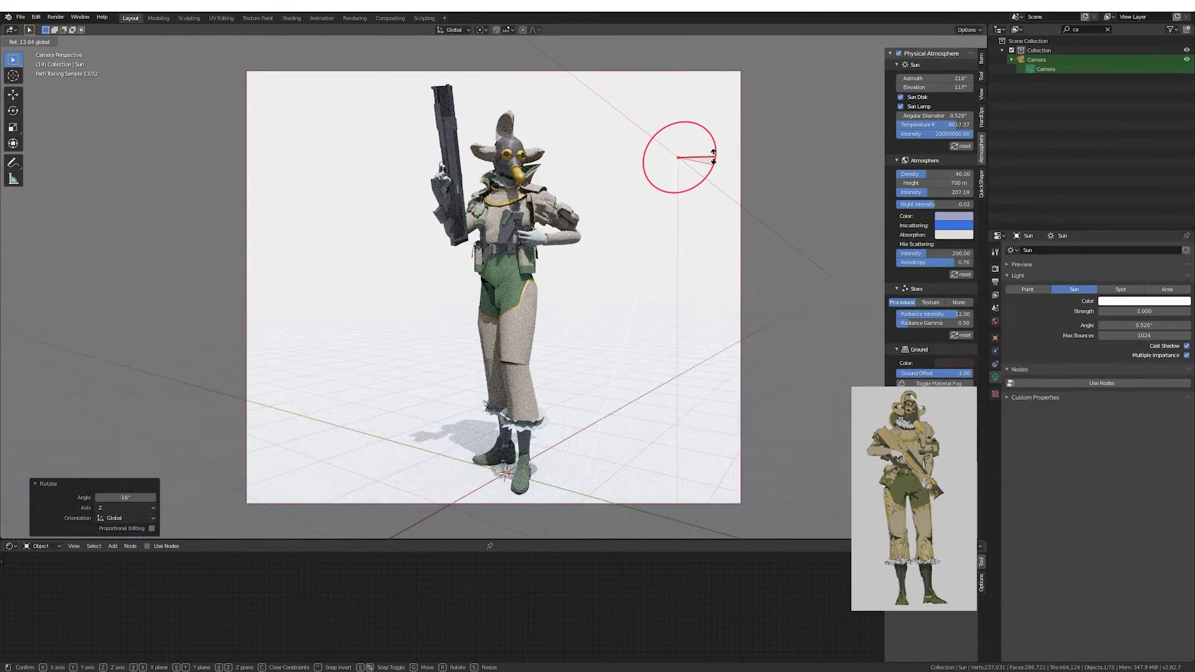
pyautogui.press('Escape')
pyautogui.hotkey('ctrl', 'z')
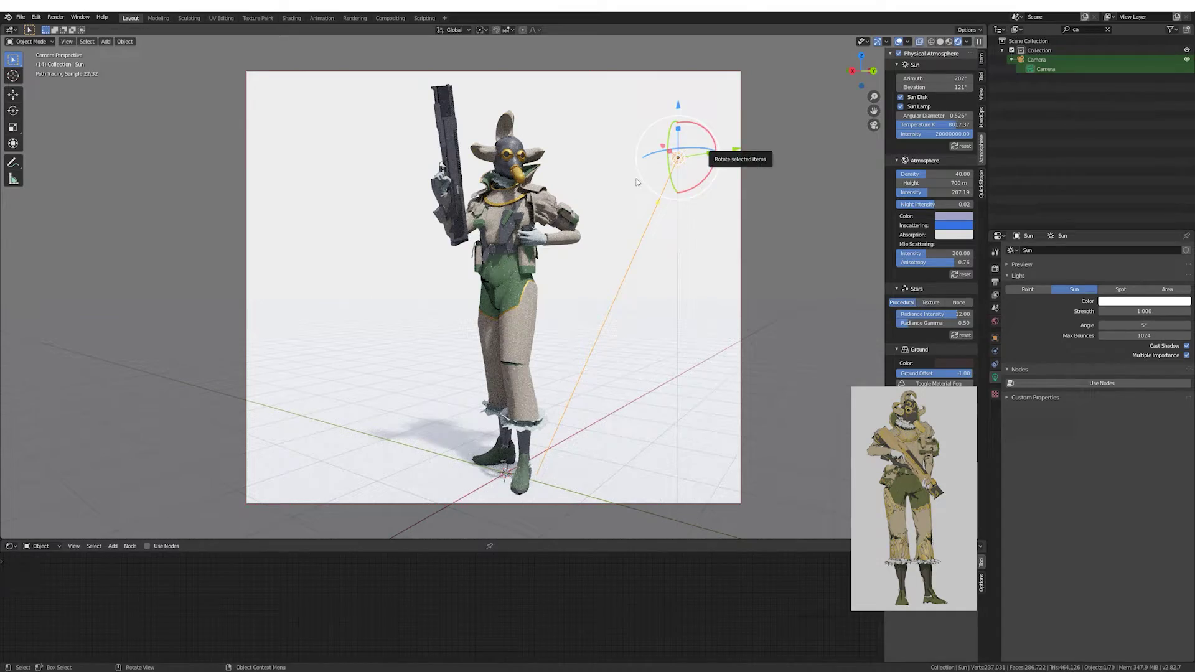
pyautogui.click(603, 181)
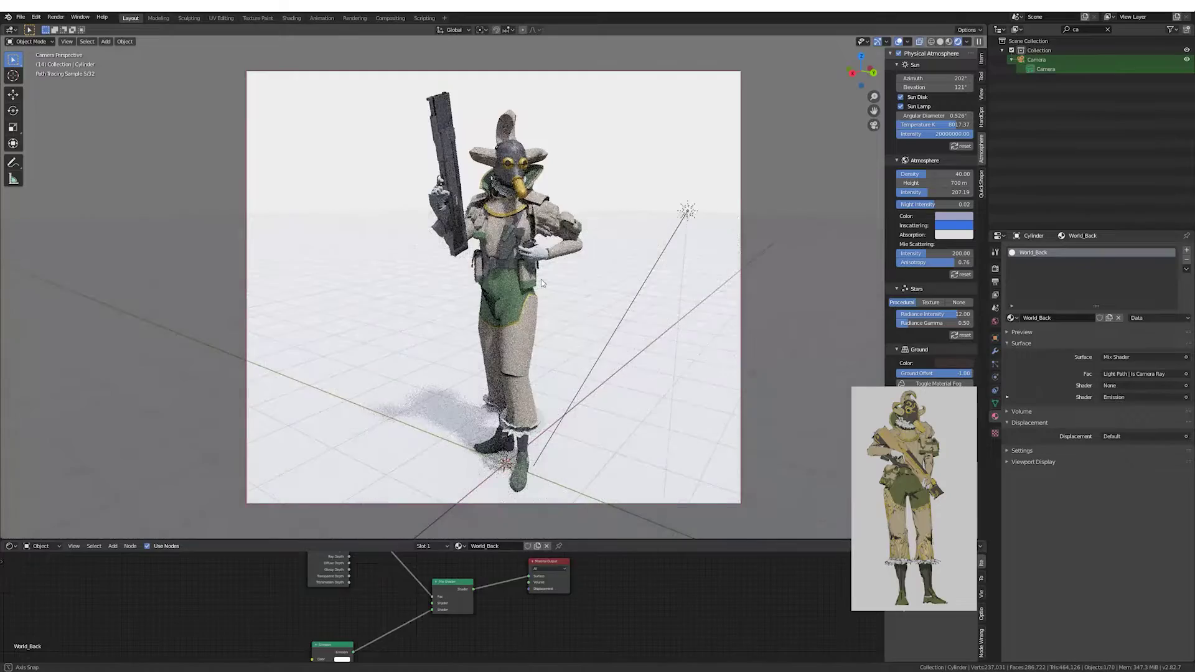
# Compare solid and rendered shading around the soldier and check the view layer render passes.
pyautogui.moveTo(545, 257); pyautogui.dragTo(543, 264, button='middle')
pyautogui.click(940, 41)
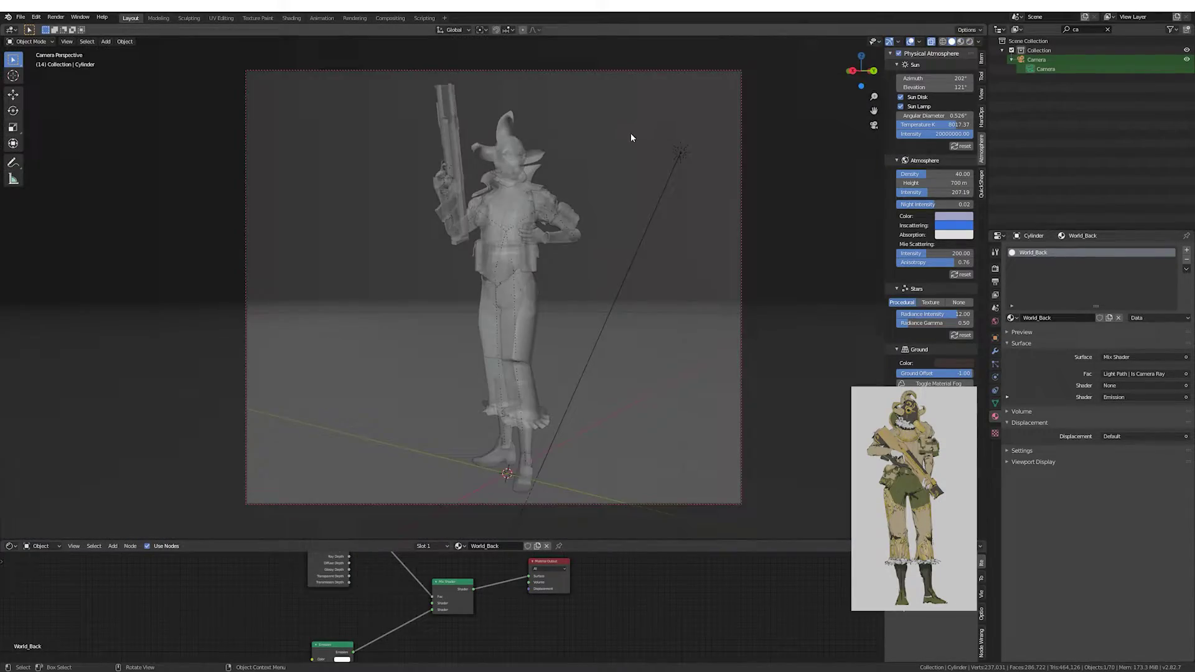
pyautogui.click(969, 41)
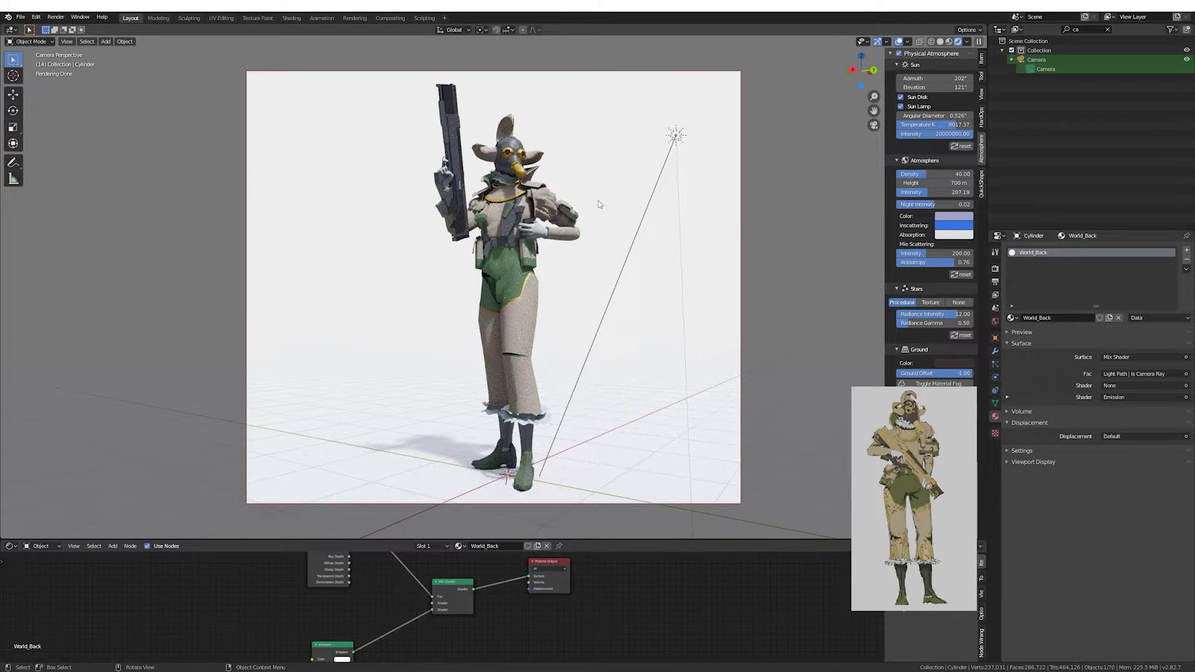
pyautogui.moveTo(599, 204); pyautogui.dragTo(607, 203, button='middle')
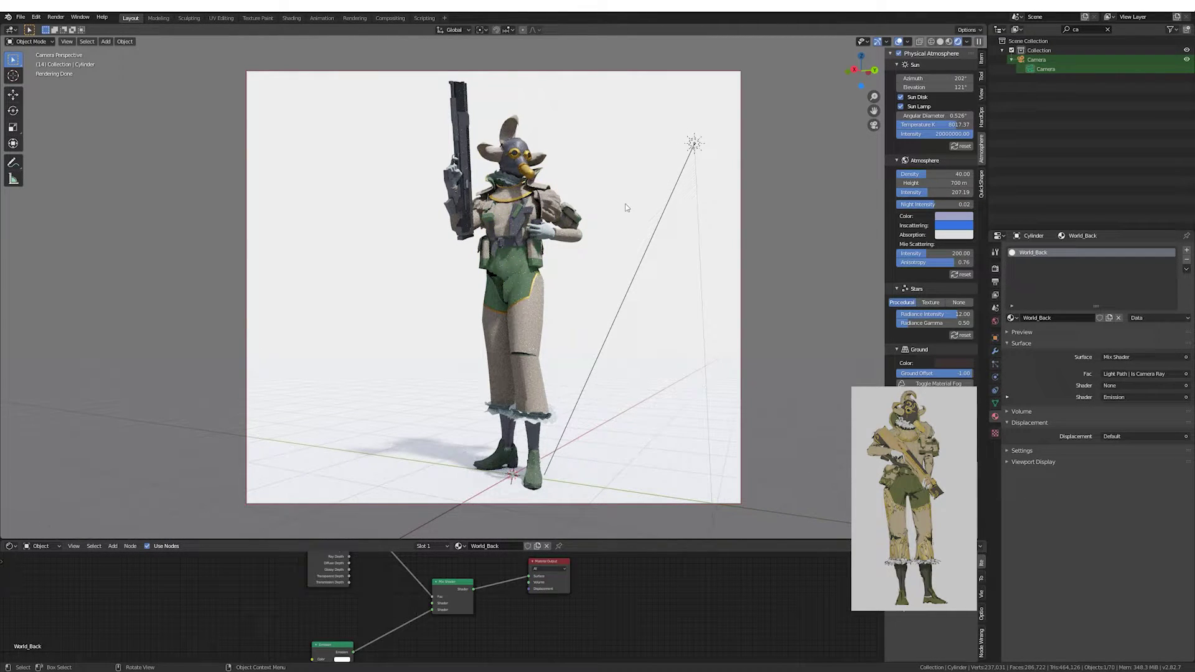
pyautogui.click(995, 268)
pyautogui.click(995, 294)
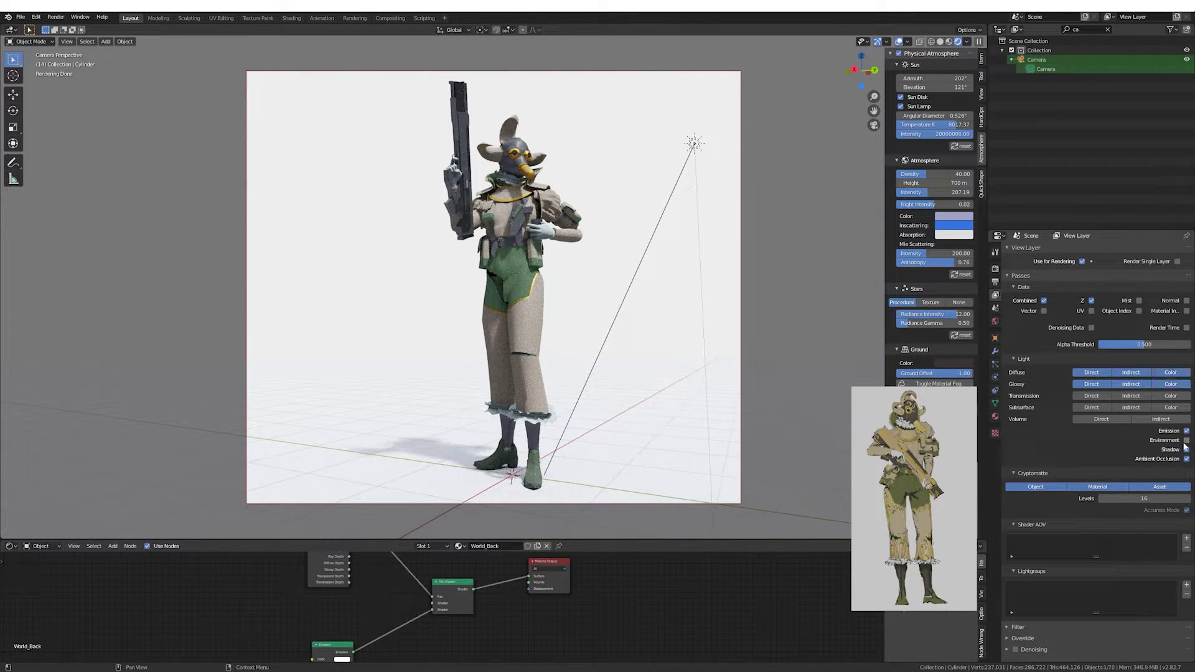
# Set the sun lamp's angle to 0° for crisp shadows.
pyautogui.click(694, 143)
pyautogui.click(996, 381)
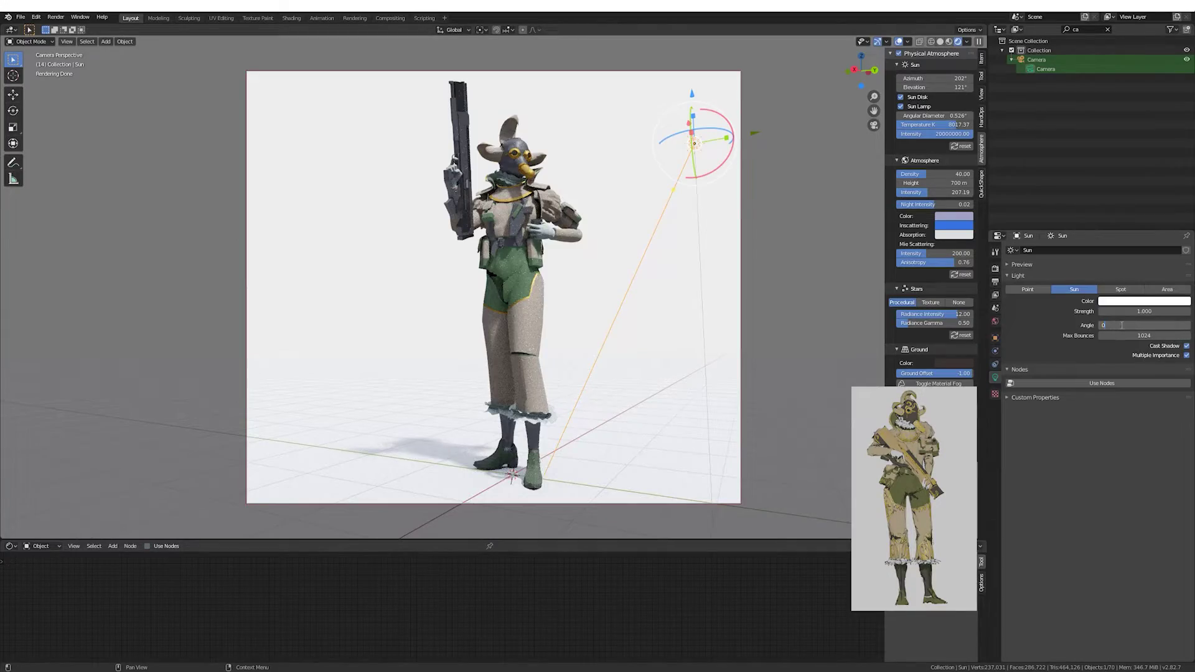
pyautogui.press('Return')
# Clamp Indirect Light to 3.00 in the render settings.
pyautogui.click(995, 268)
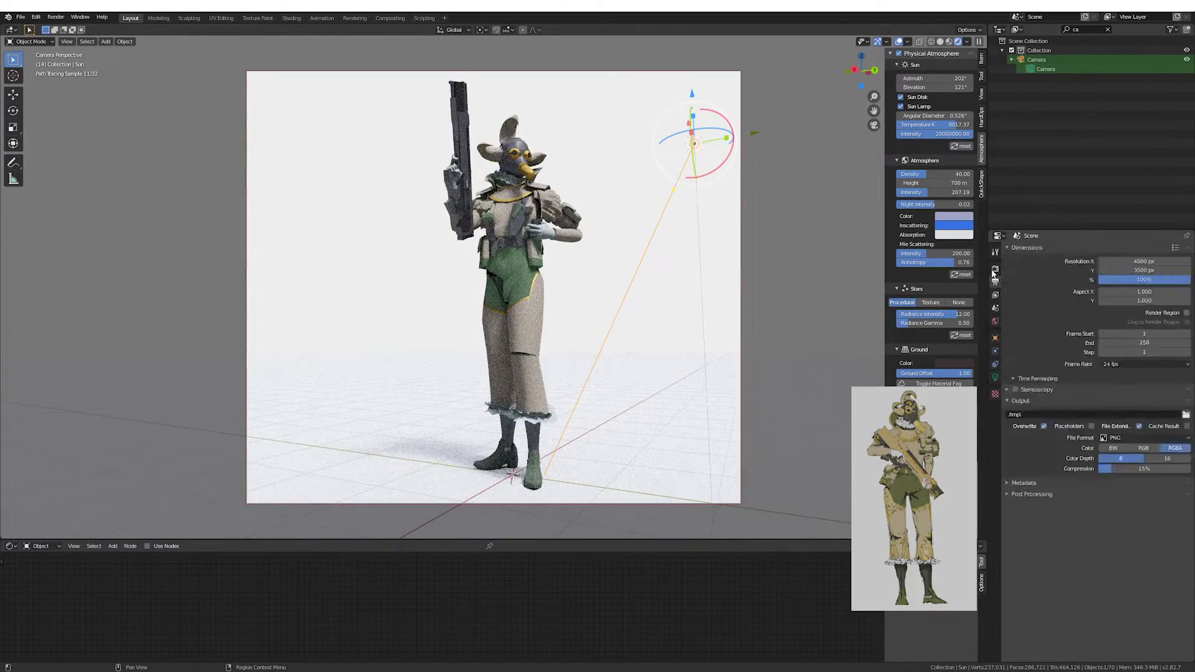
pyautogui.moveTo(1145, 534); pyautogui.dragTo(1154, 537)
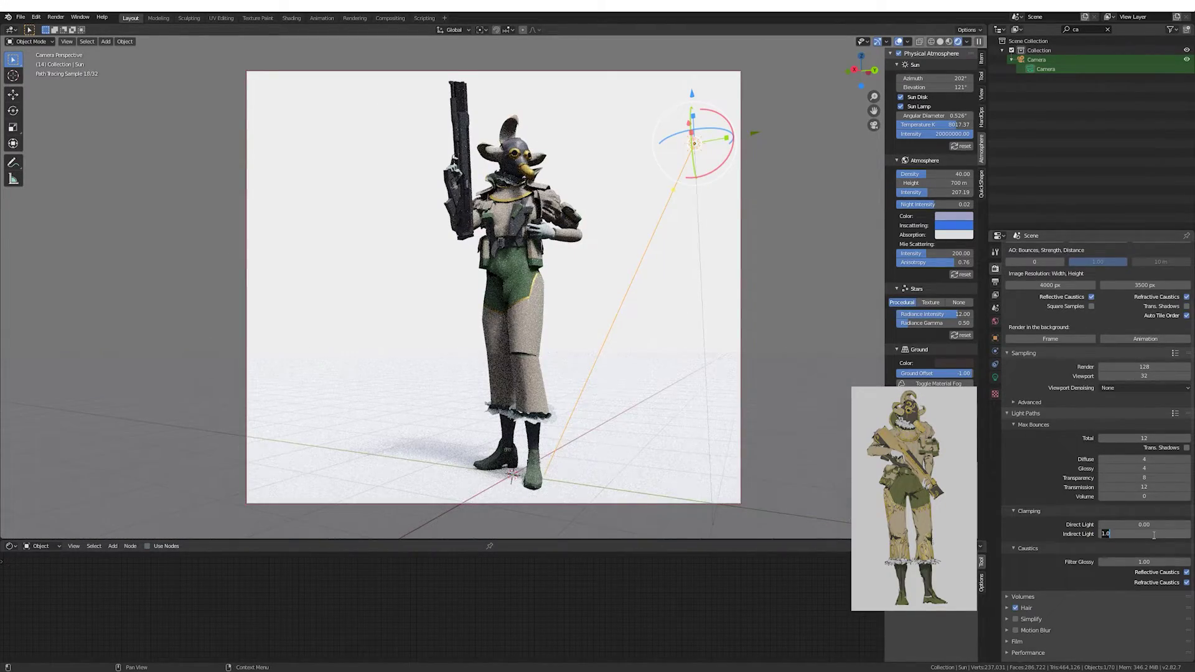
pyautogui.write('3')
pyautogui.press('Return')
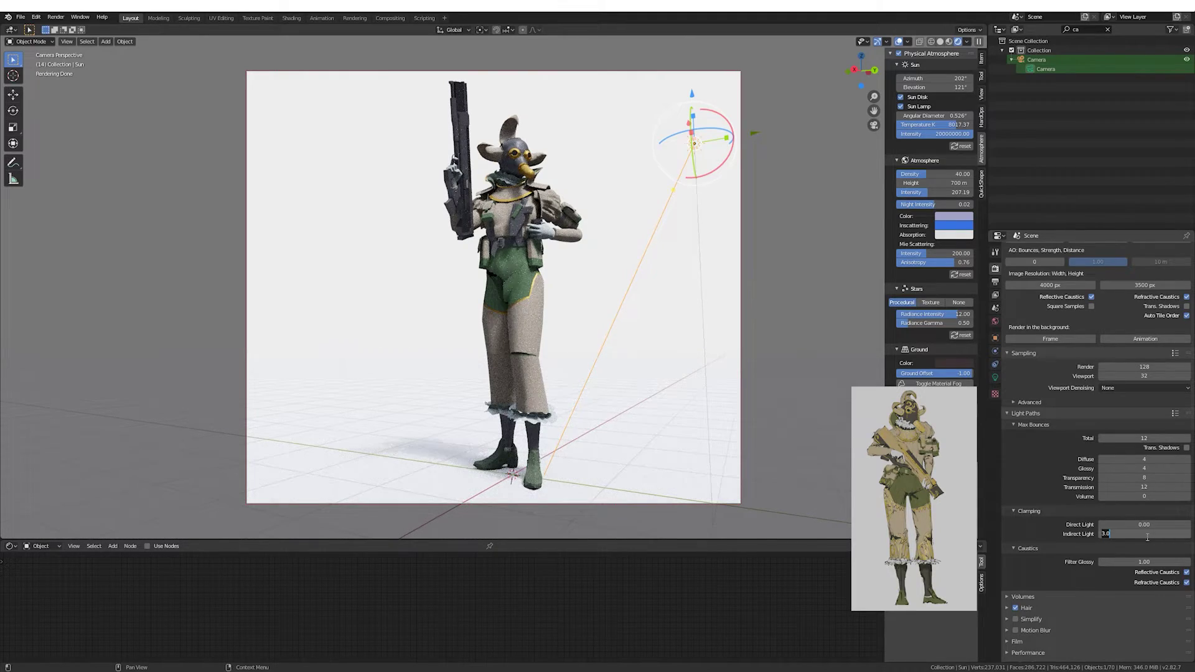
pyautogui.press('Return')
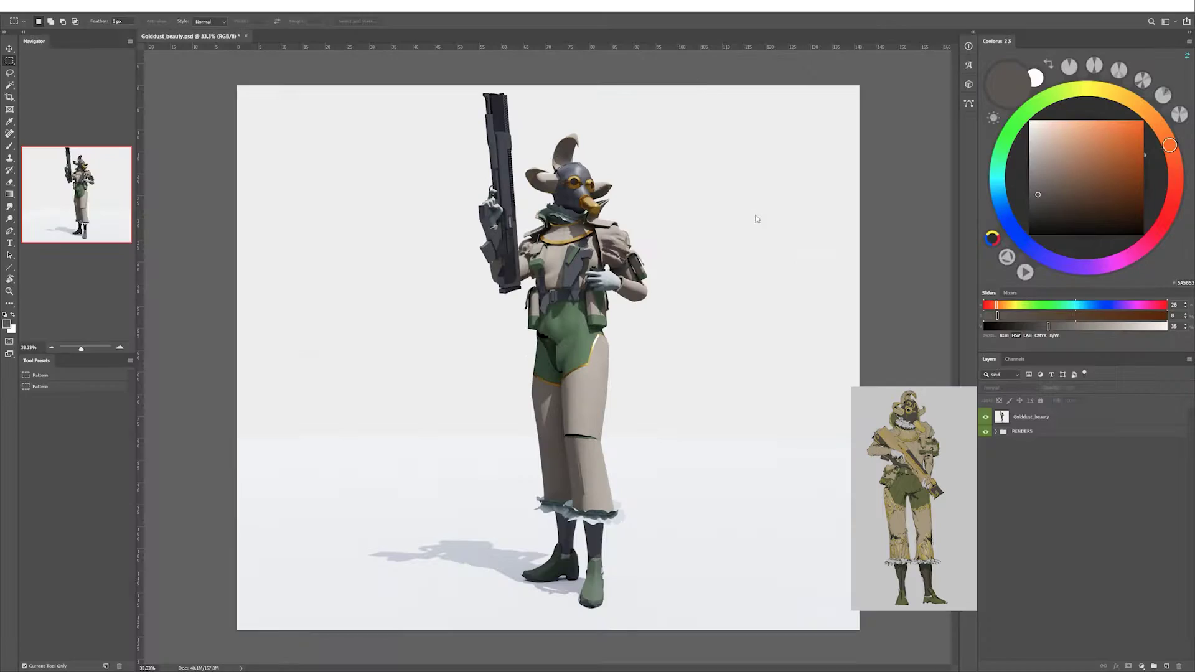
# Fill a new layer with the soldier's silhouette, selection expanded by 2 pixels.
pyautogui.click(680, 316)
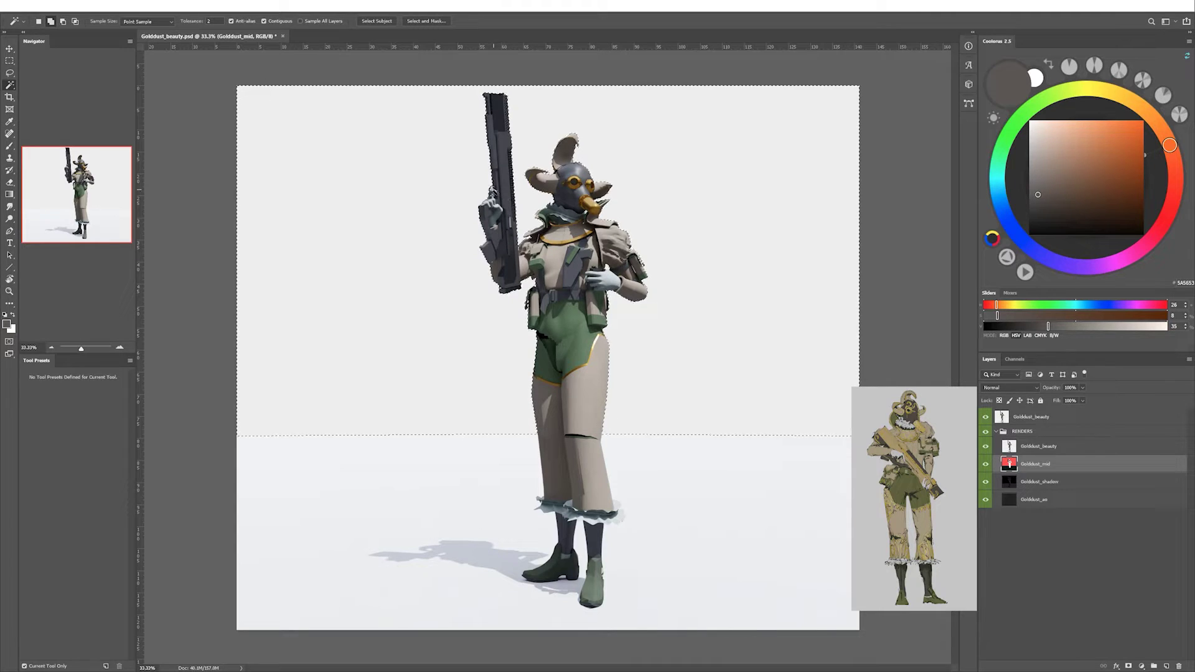
pyautogui.click(1032, 416)
pyautogui.hotkey('ctrl', 'j')
pyautogui.click(124, 5)
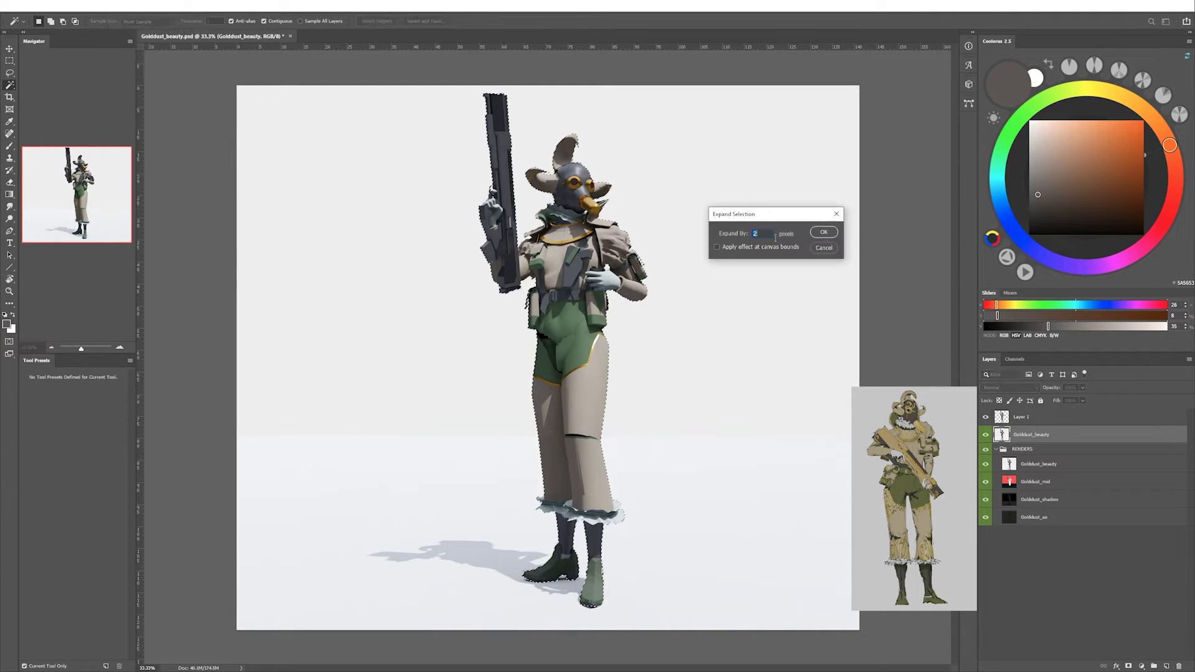
pyautogui.press('Return')
pyautogui.click(47, 6)
pyautogui.click(47, 152)
pyautogui.press('Return')
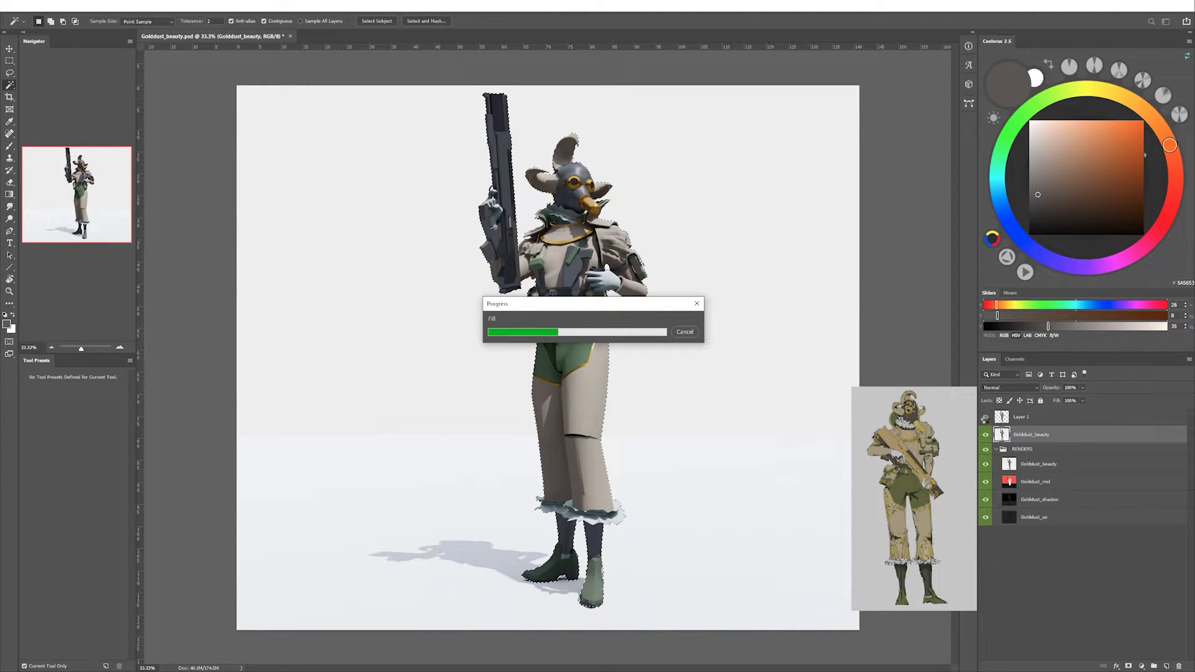
pyautogui.hotkey('ctrl', 'd')
# Add a Multiply layer on top and paint a soft shadow beside the thigh with a 200 brush.
pyautogui.hotkey('ctrl', 'shift', 'alt', 'n')
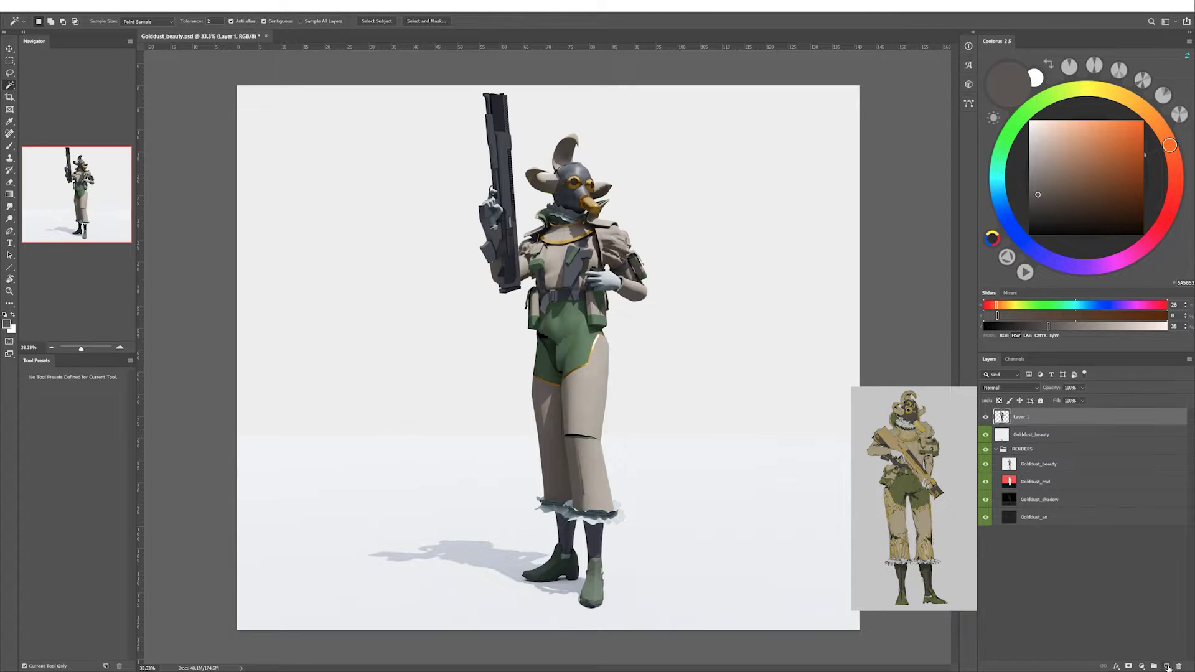
pyautogui.press('b')
pyautogui.press(']')
pyautogui.press(']')
pyautogui.press(']')
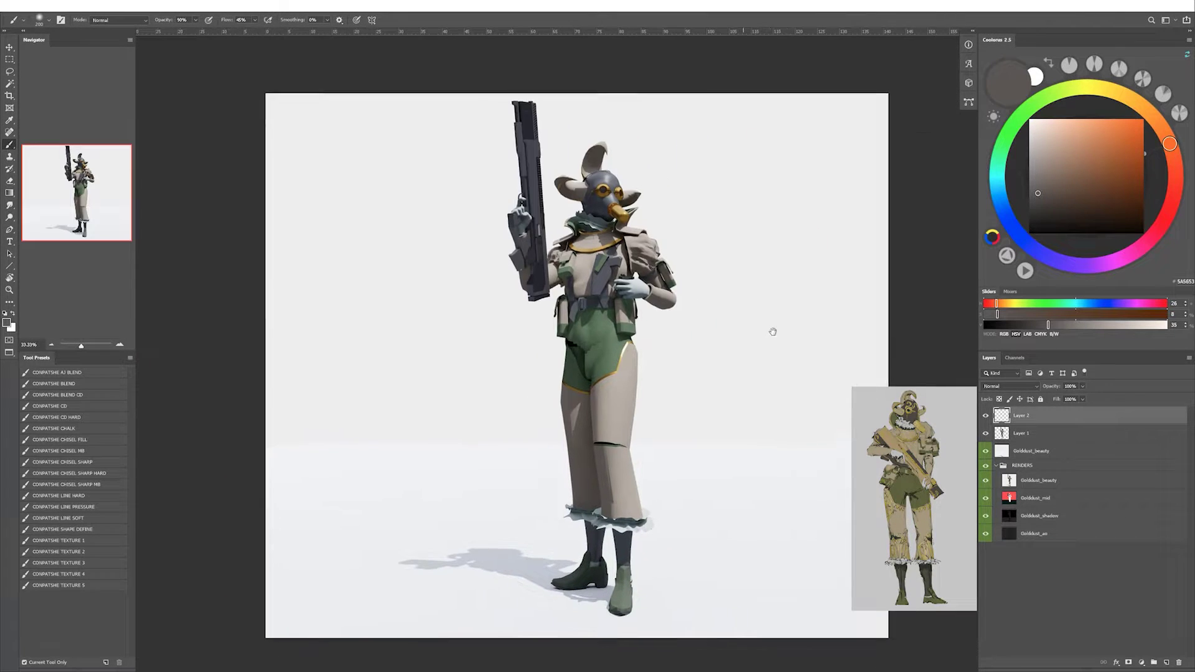
pyautogui.click(1008, 387)
pyautogui.click(990, 422)
pyautogui.moveTo(586, 358); pyautogui.dragTo(586, 426)
pyautogui.click(1094, 198)
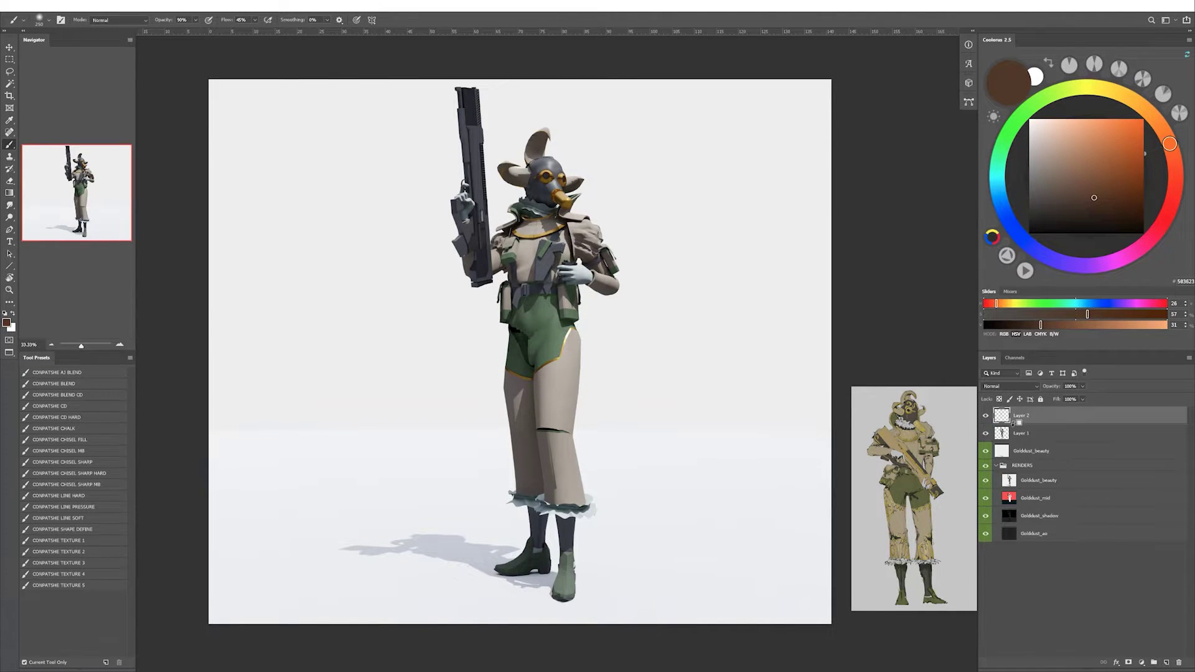
# Clip Layer 2 to the silhouette fill, fill it brown and blend it as Soft Light.
pyautogui.keyDown('alt'); pyautogui.click(1013, 424); pyautogui.keyUp('alt')
pyautogui.click(1106, 203)
pyautogui.hotkey('alt', 'BackSpace')
pyautogui.doubleClick(1095, 415)
pyautogui.moveTo(800, 254); pyautogui.dragTo(808, 254)
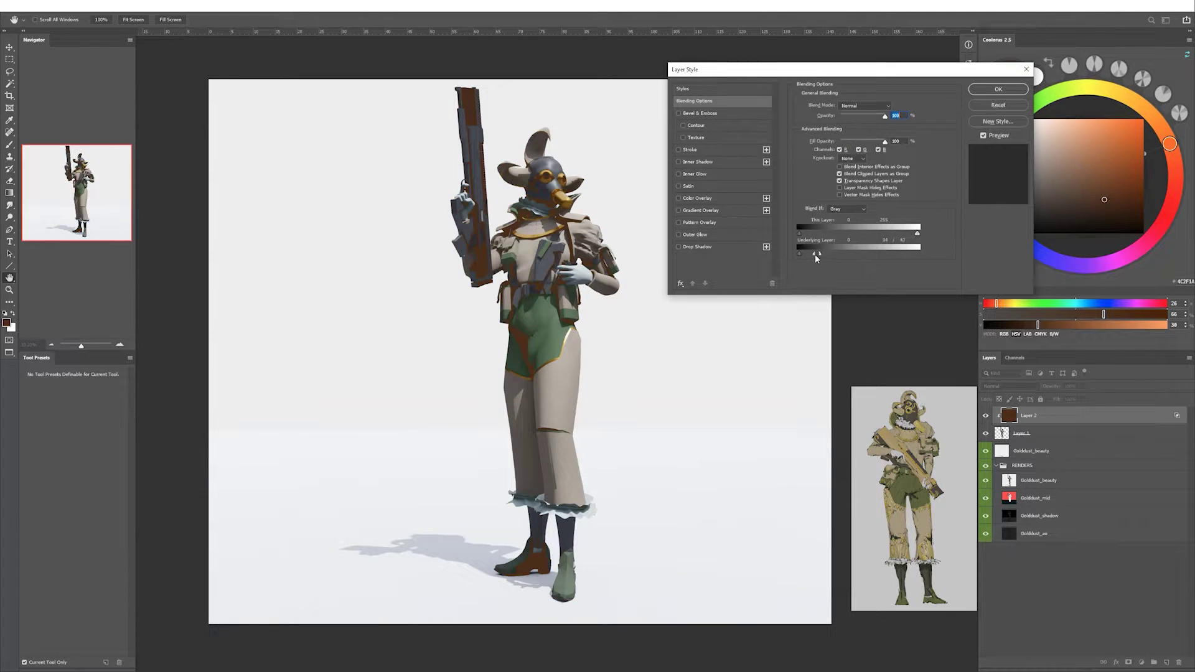
pyautogui.click(999, 88)
pyautogui.click(1009, 386)
# Raise the tint's saturation and lightness with Hue/Saturation, then delete the tint layer.
pyautogui.click(1021, 486)
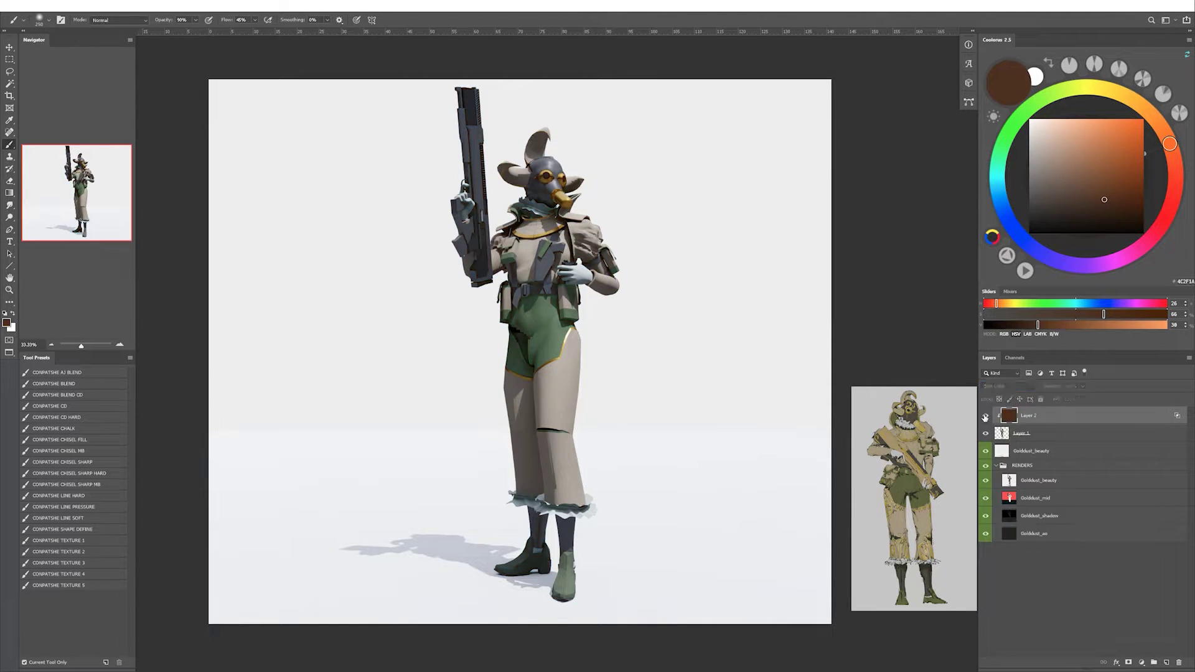
pyautogui.hotkey('ctrl', 'u')
pyautogui.moveTo(885, 308); pyautogui.dragTo(934, 307)
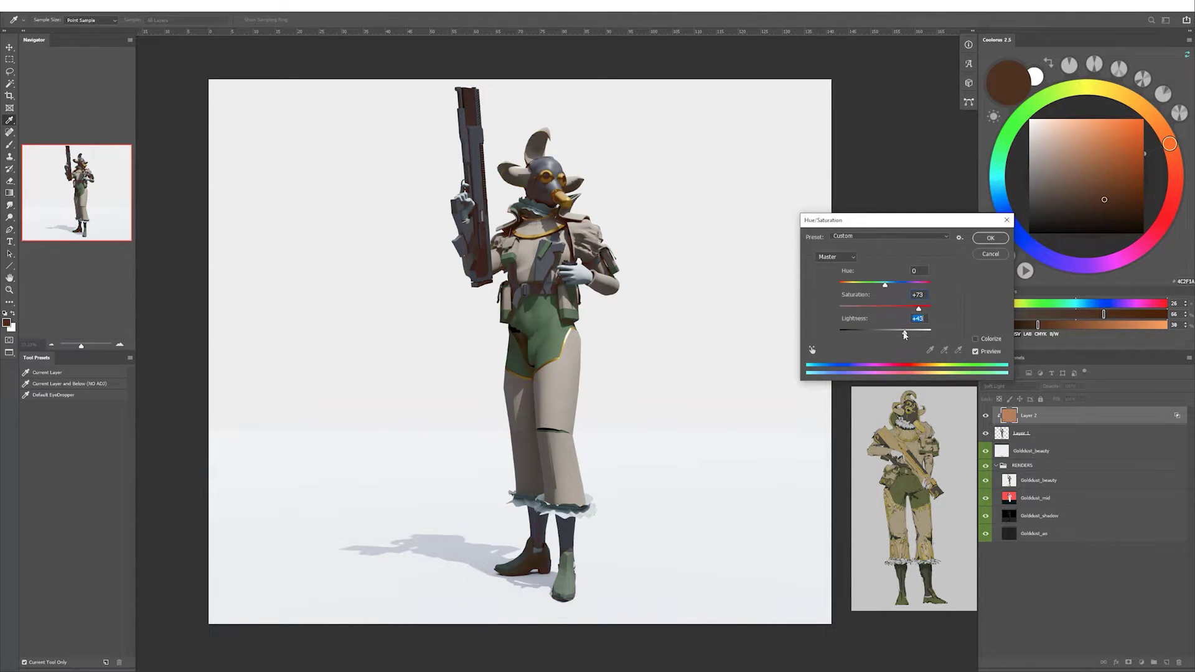
pyautogui.click(991, 239)
pyautogui.press('b')
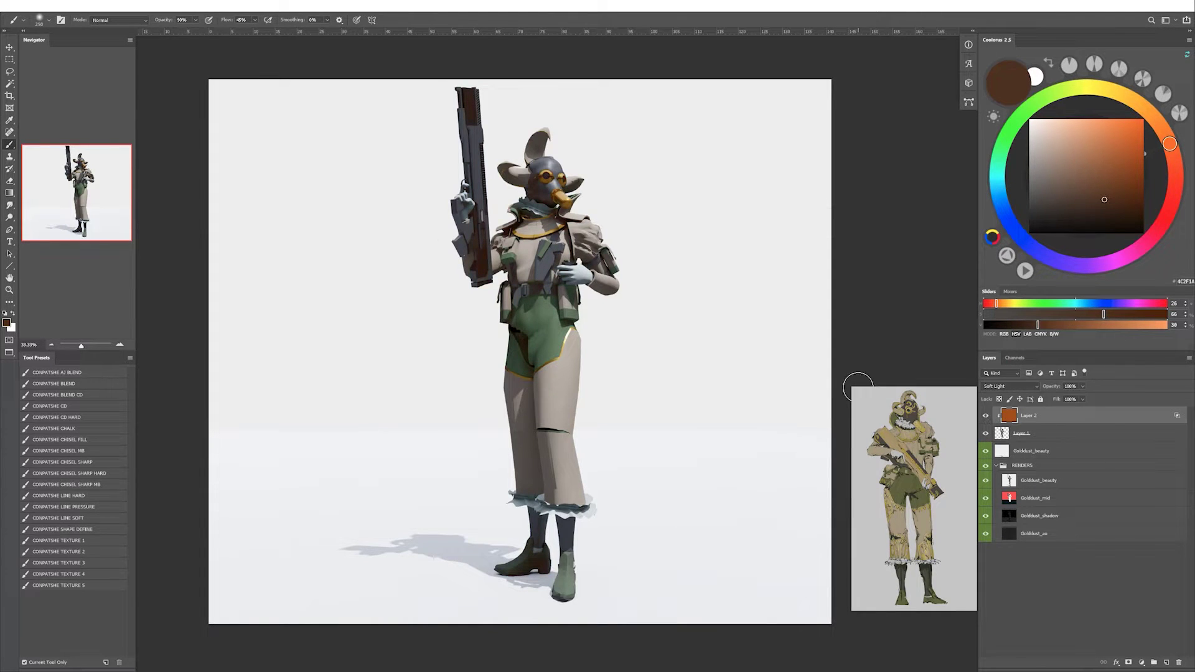
pyautogui.press('h')
pyautogui.press('h')
pyautogui.press('Delete')
# Test a thresholded Golddust_shadow copy as a masked Multiply layer, then delete it.
pyautogui.keyDown('alt'); pyautogui.moveTo(1040, 498); pyautogui.dragTo(1040, 414); pyautogui.keyUp('alt')
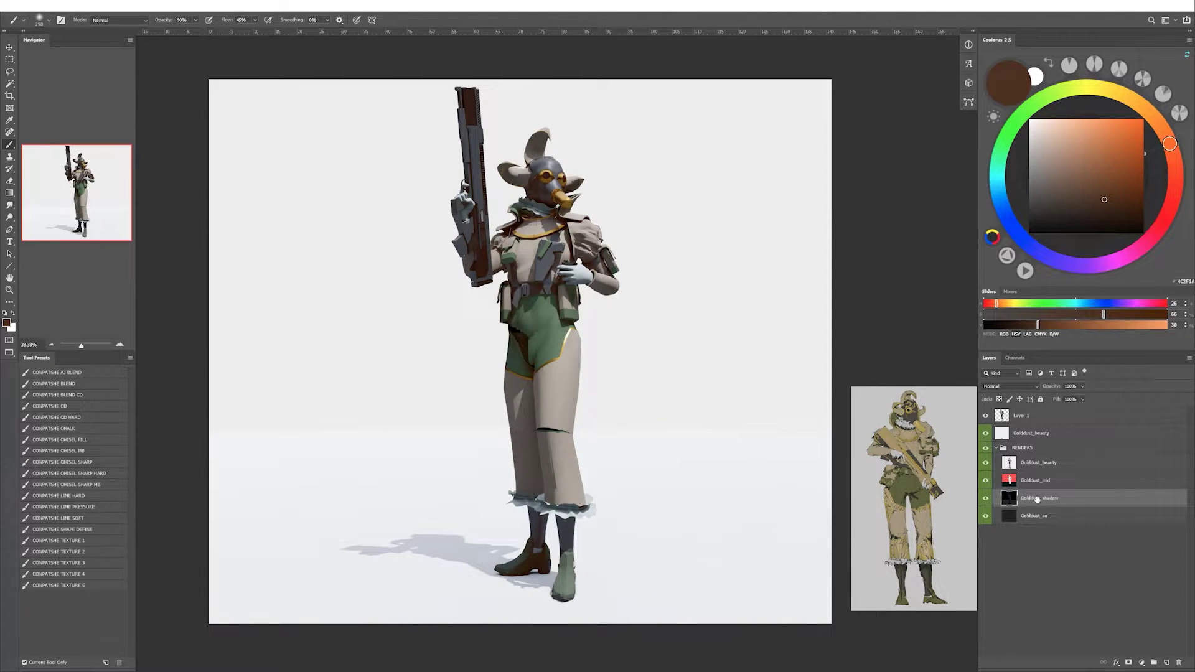
pyautogui.hotkey('ctrl', 'shift', 't')
pyautogui.press('Return')
pyautogui.click(1008, 386)
pyautogui.click(1009, 430)
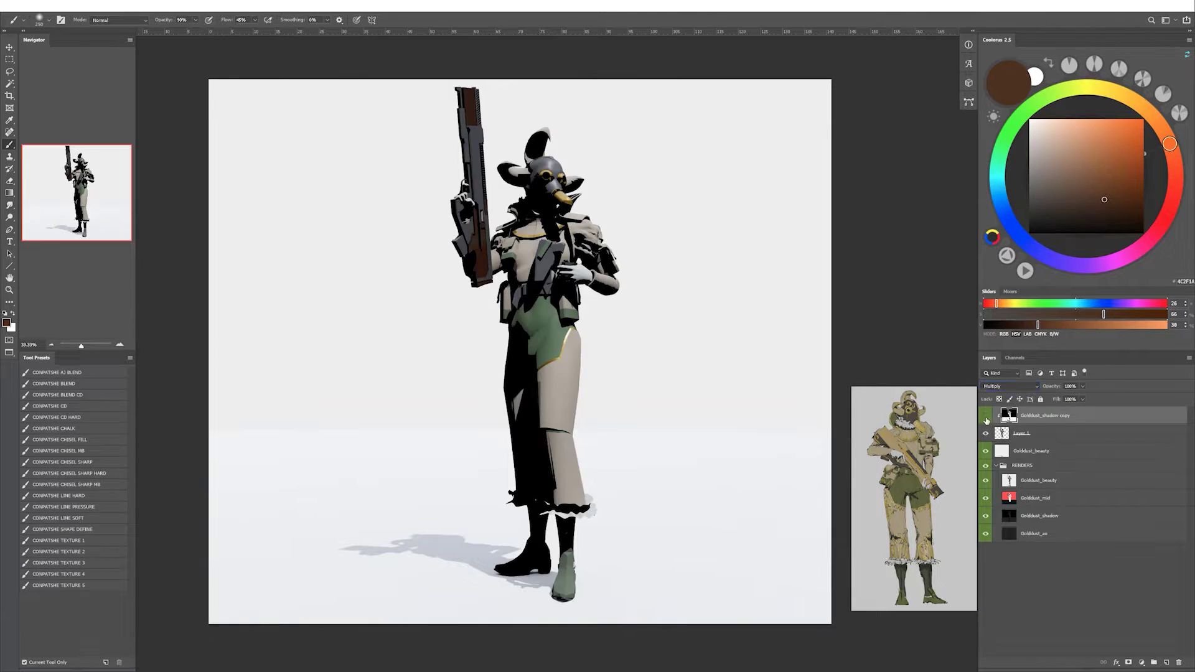
pyautogui.click(1129, 662)
pyautogui.hotkey('ctrl', 'i')
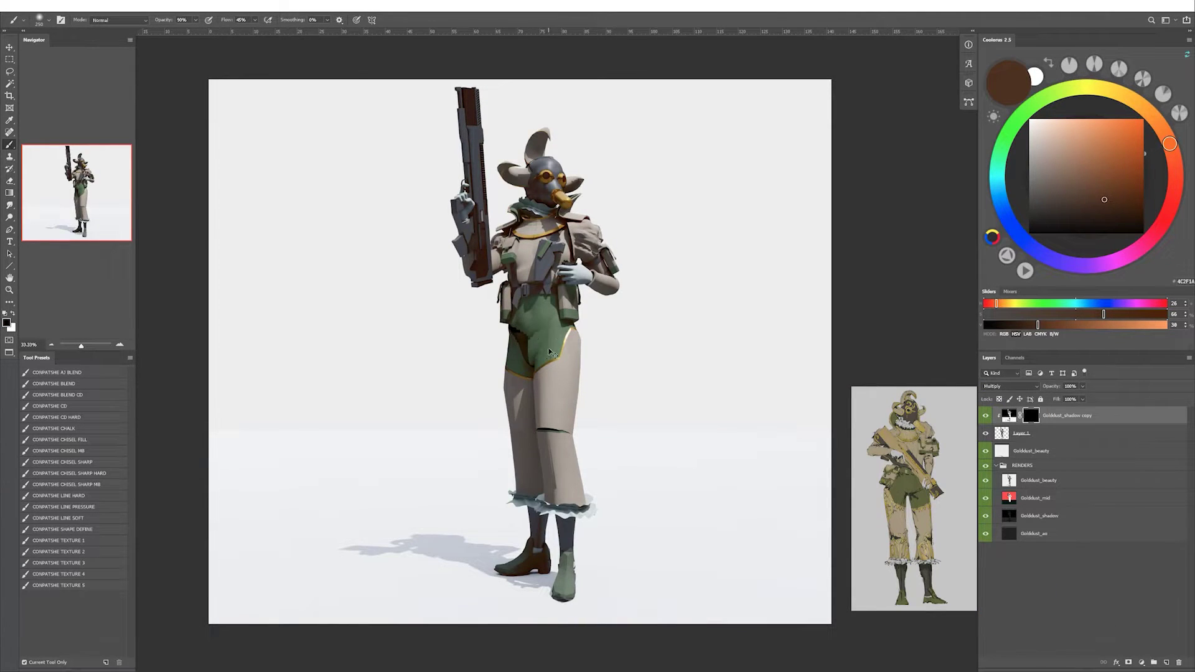
pyautogui.press('d')
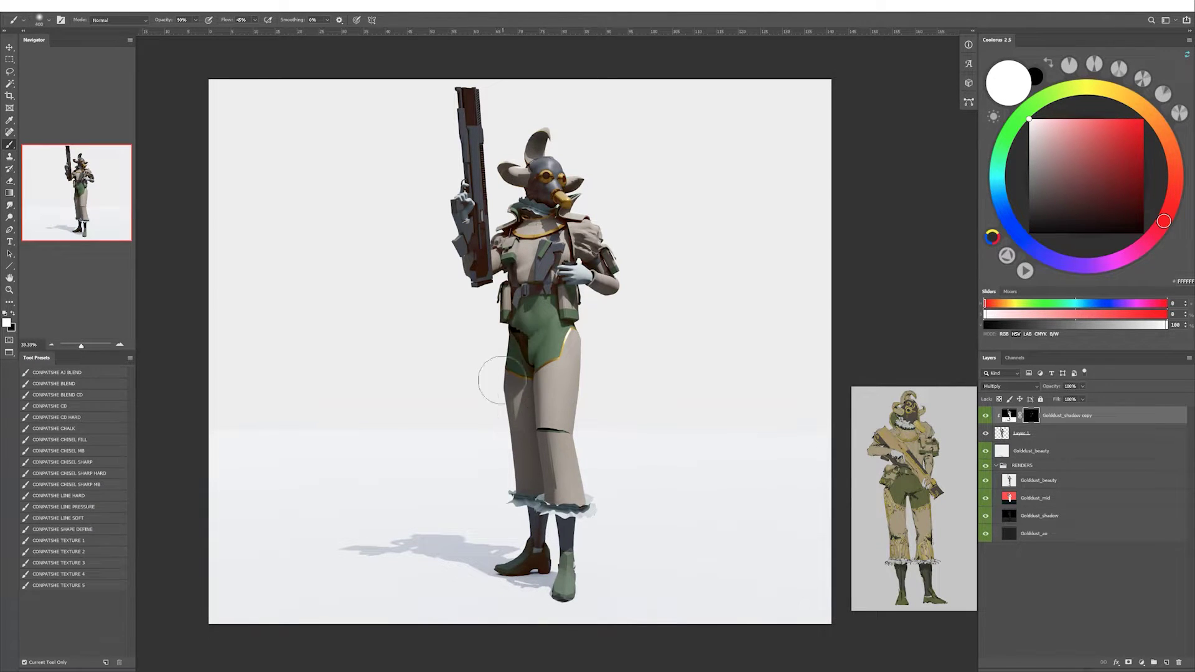
pyautogui.press('Delete')
# Set up a small grey Brush and a very wet heavy-mix Mixer Brush, sampling greys.
pyautogui.click(70, 542)
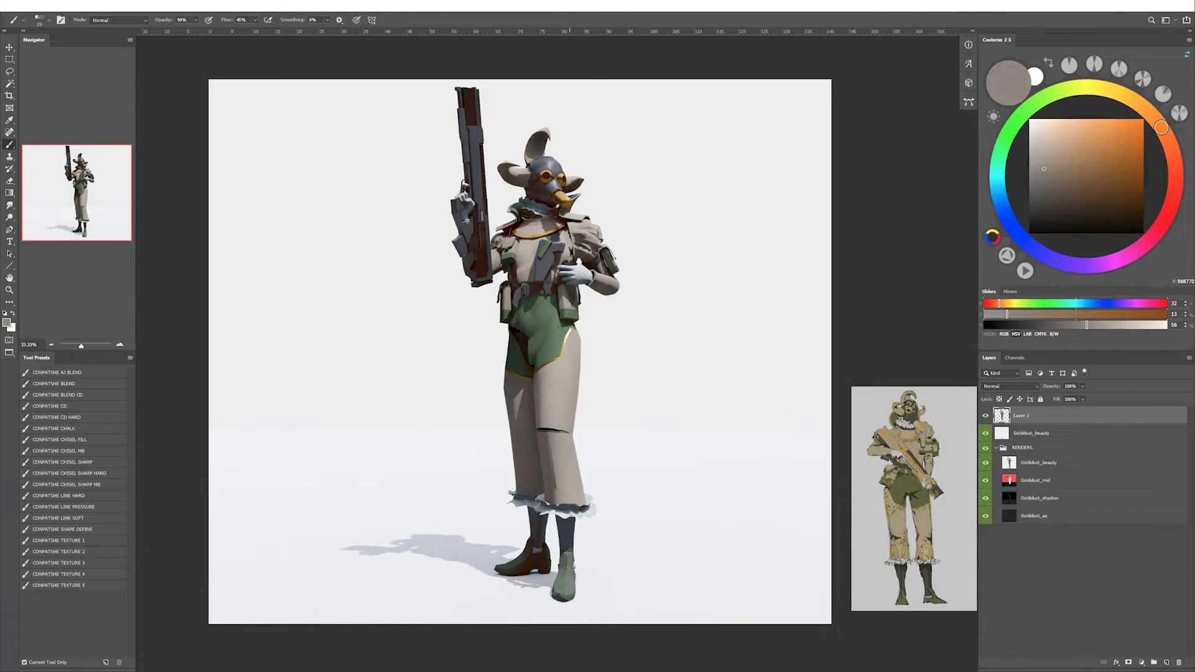
pyautogui.hotkey('shift', 'b')
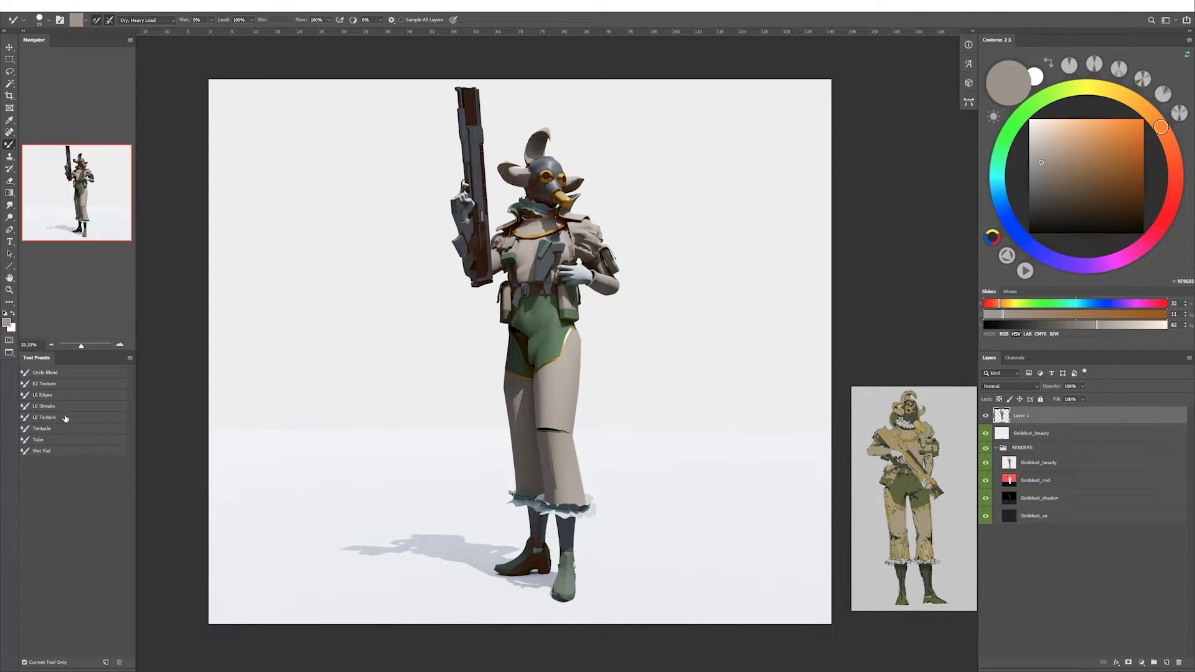
pyautogui.click(62, 417)
pyautogui.hotkey('shift', 'b')
pyautogui.keyDown('alt'); pyautogui.click(578, 229); pyautogui.keyUp('alt')
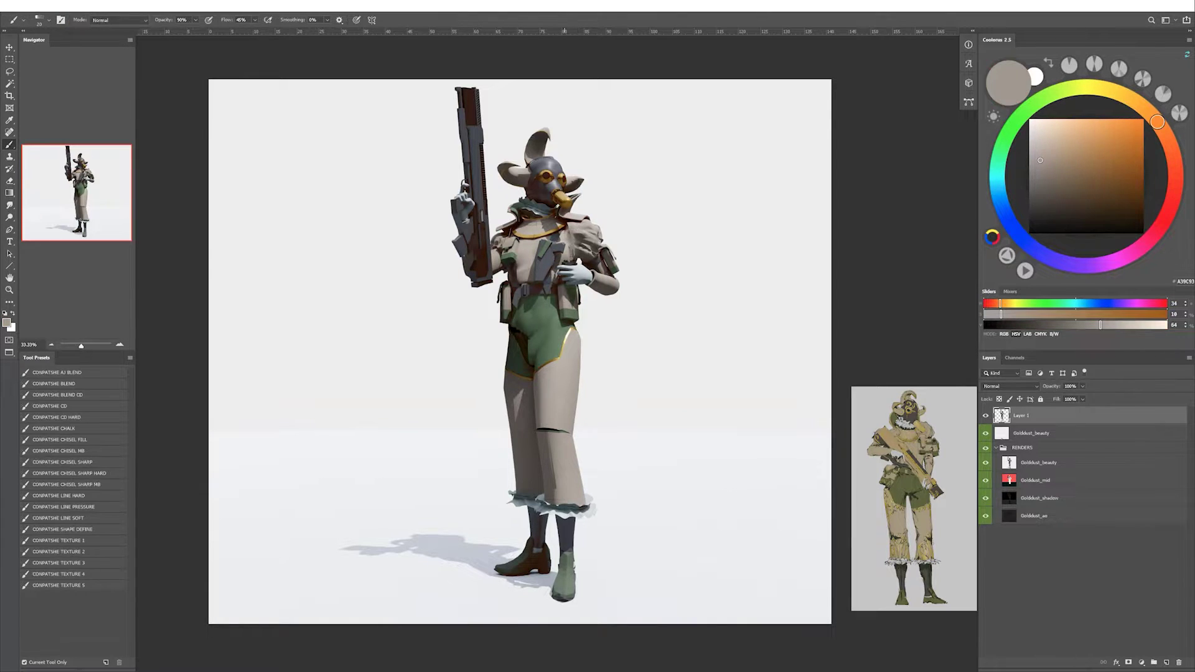
pyautogui.keyDown('alt'); pyautogui.click(578, 229); pyautogui.keyUp('alt')
pyautogui.press('[')
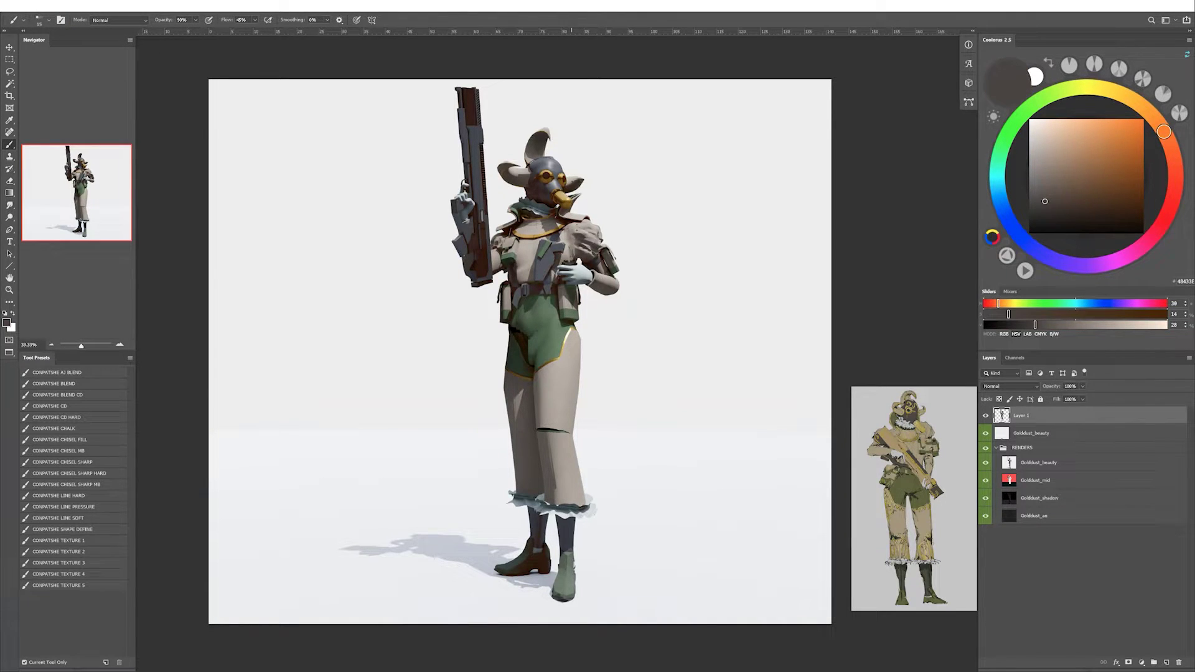
pyautogui.hotkey('ctrl', 'shift', 'h')
# Sample light grey, dark chest and light beige tones from the figure, checking a mirrored canvas.
pyautogui.keyDown('alt'); pyautogui.click(475, 288); pyautogui.keyUp('alt')
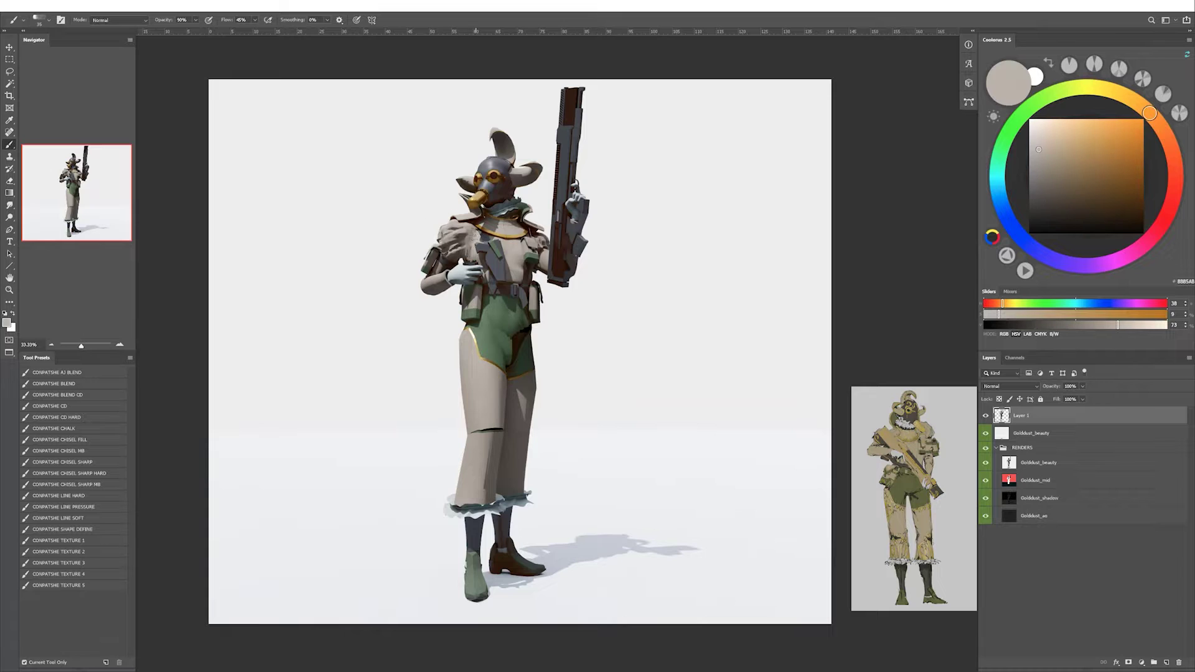
pyautogui.keyDown('alt'); pyautogui.click(467, 258); pyautogui.keyUp('alt')
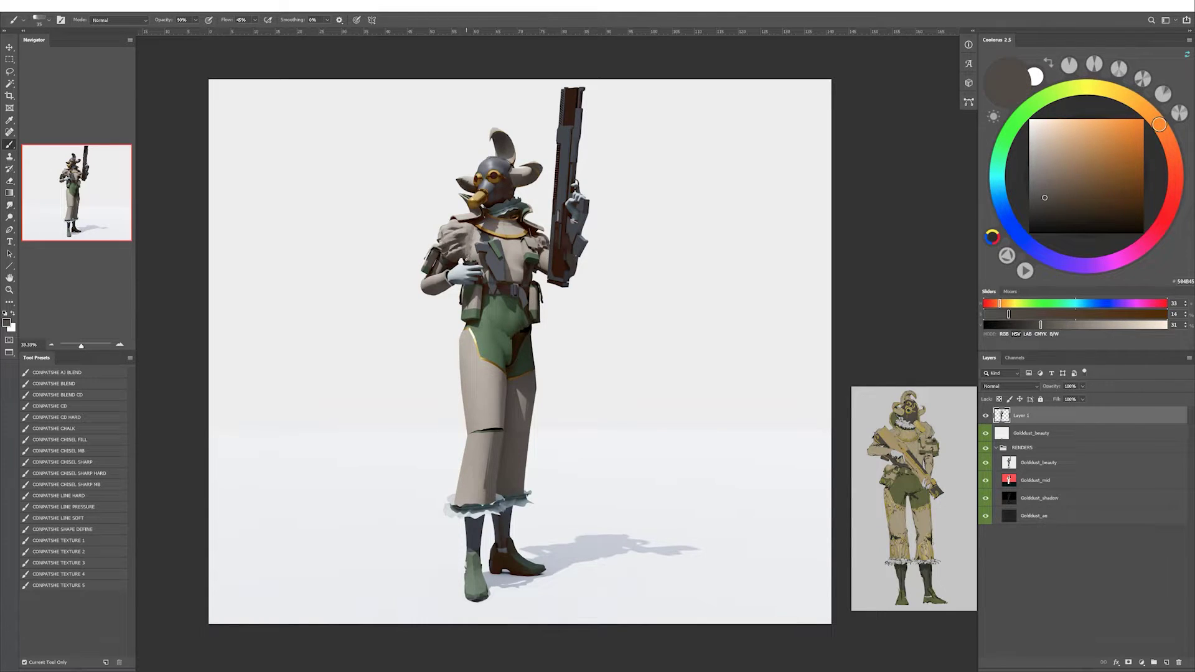
pyautogui.keyDown('alt'); pyautogui.click(465, 256); pyautogui.keyUp('alt')
pyautogui.keyDown('alt'); pyautogui.click(472, 254); pyautogui.keyUp('alt')
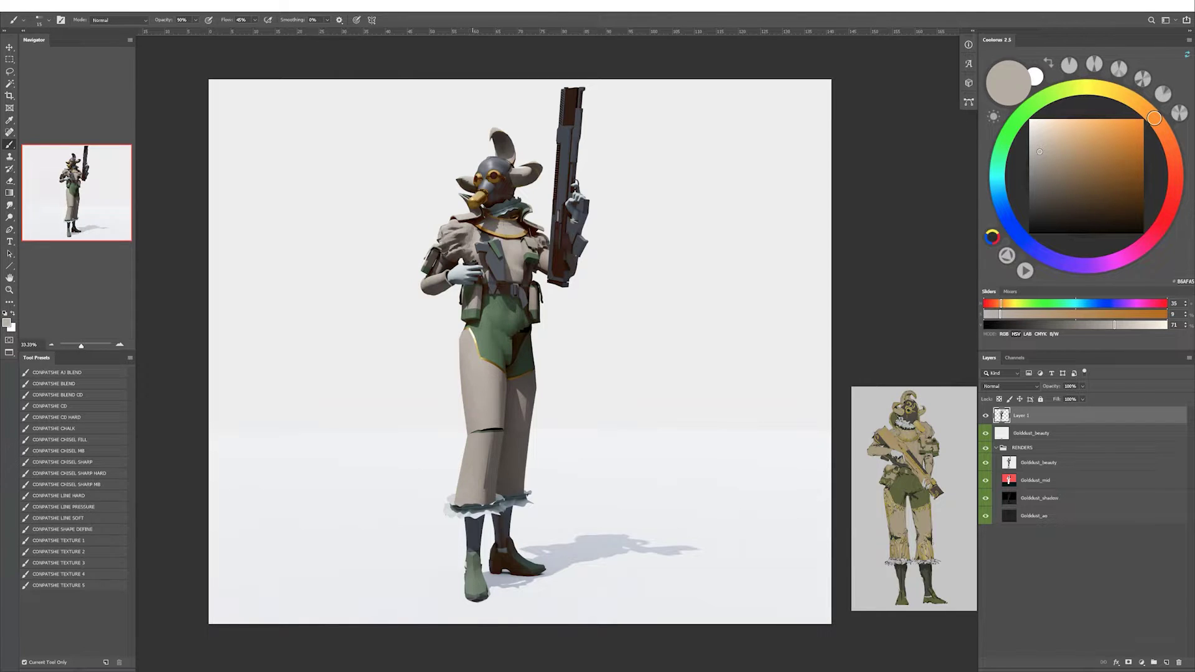
pyautogui.press('h')
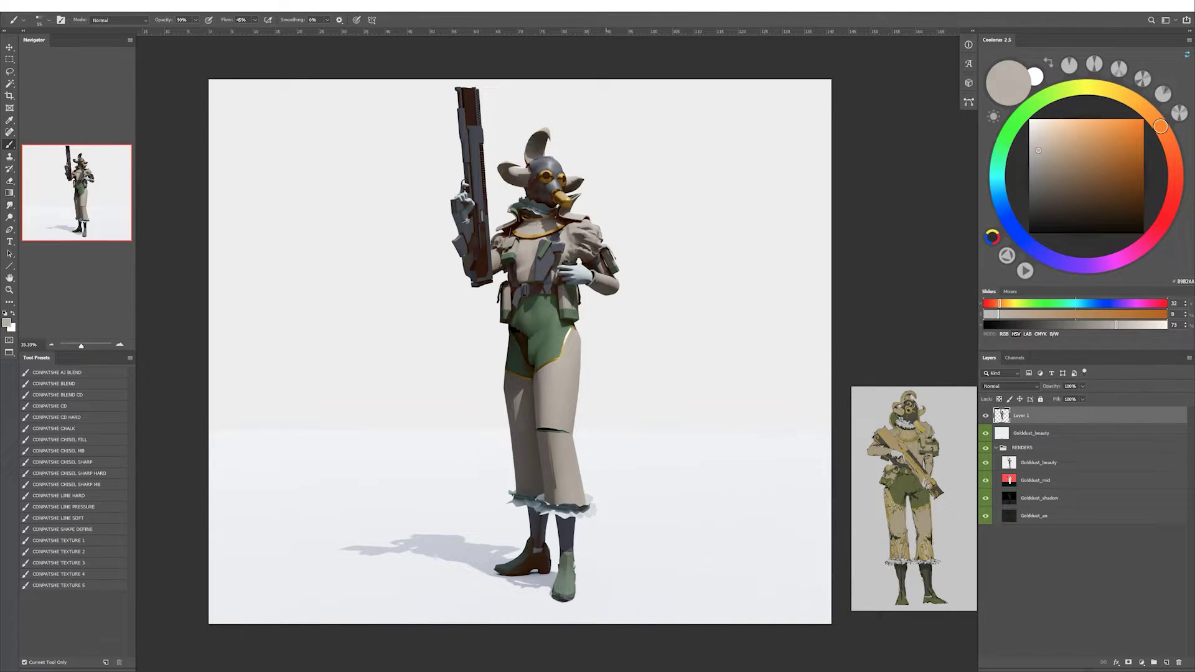
pyautogui.press('l')
pyautogui.press('l')
pyautogui.press('b')
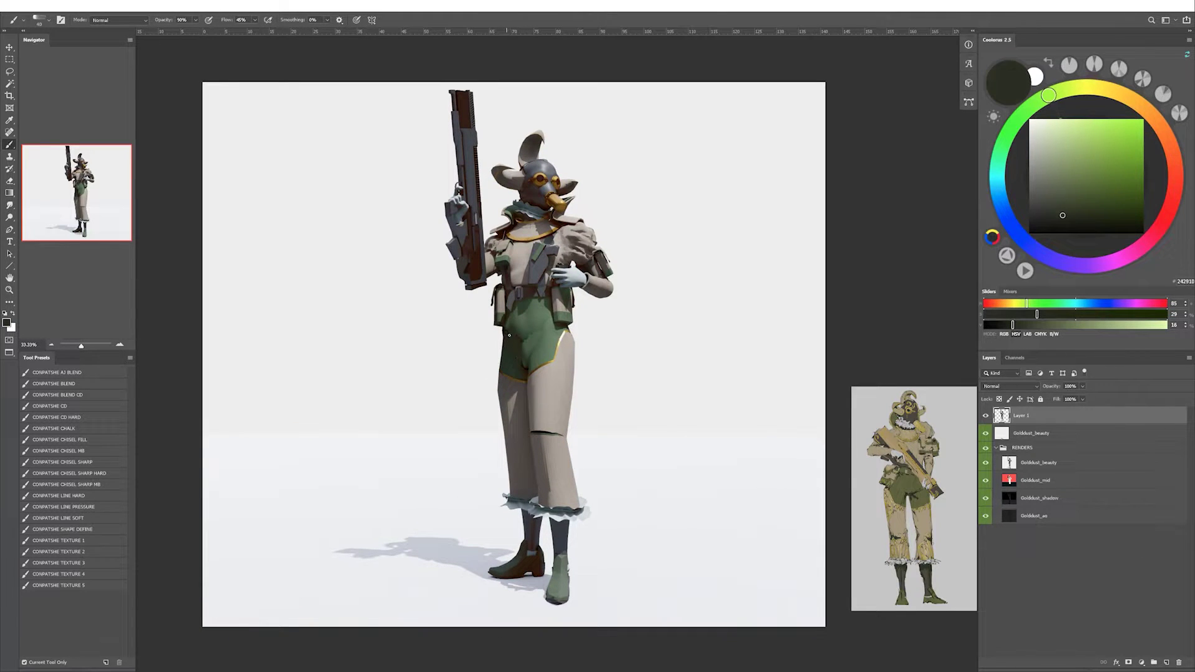
# Sample suit greens, dark brown and near-black, alternating Brush and Mixer Brush.
pyautogui.keyDown('alt'); pyautogui.click(525, 339); pyautogui.keyUp('alt')
pyautogui.hotkey('shift', 'b')
pyautogui.hotkey('shift', 'b')
pyautogui.hotkey('shift', 'b')
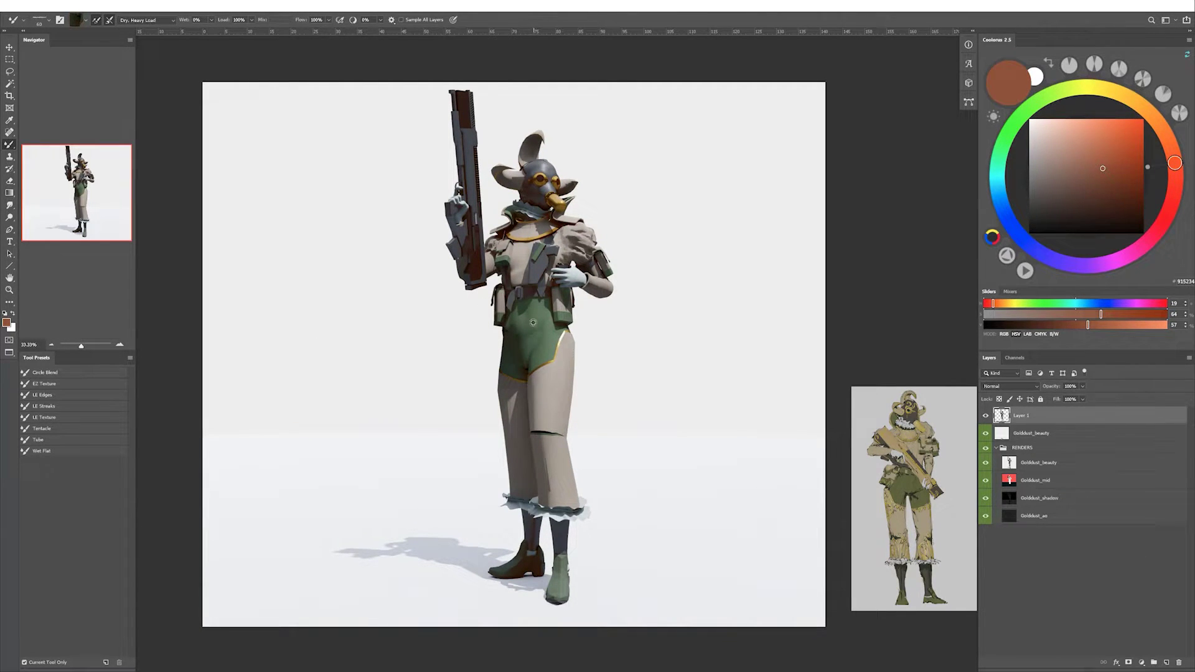
pyautogui.hotkey('shift', 'b')
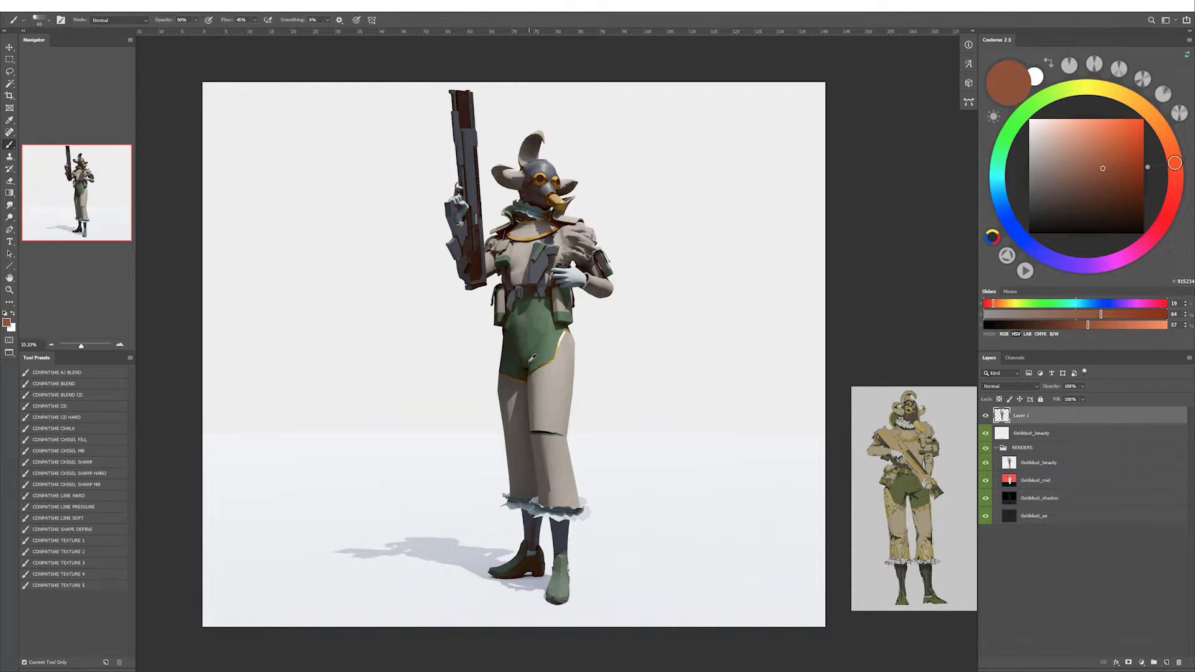
pyautogui.keyDown('alt'); pyautogui.click(530, 352); pyautogui.keyUp('alt')
pyautogui.keyDown('alt'); pyautogui.click(532, 347); pyautogui.keyUp('alt')
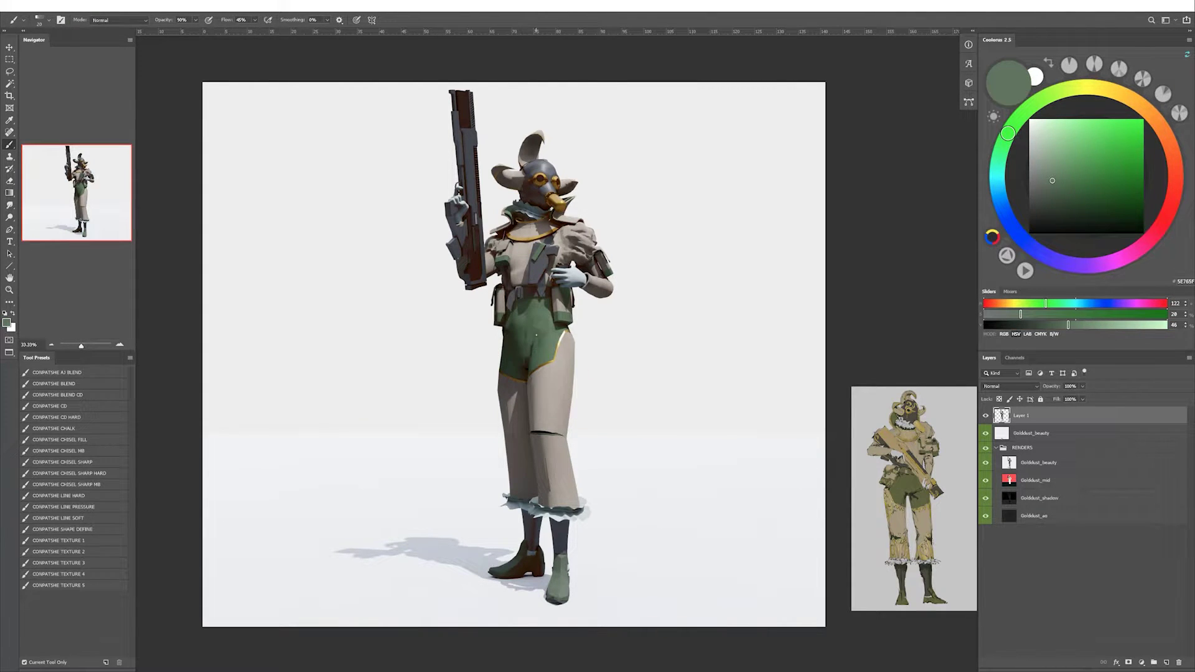
pyautogui.press('h')
pyautogui.keyDown('alt'); pyautogui.click(502, 348); pyautogui.keyUp('alt')
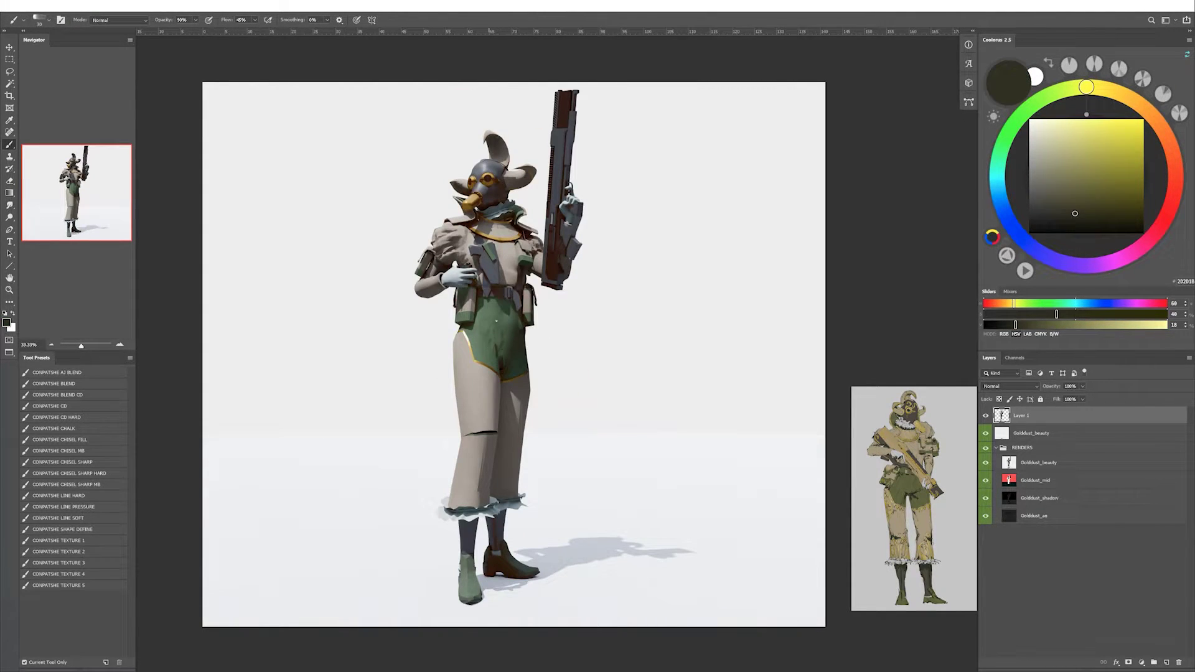
pyautogui.keyDown('alt'); pyautogui.click(514, 340); pyautogui.keyUp('alt')
# Sample coat beige, blue-grey, grey-brown and cream head tones, mirroring the canvas back.
pyautogui.hotkey('shift', 'b')
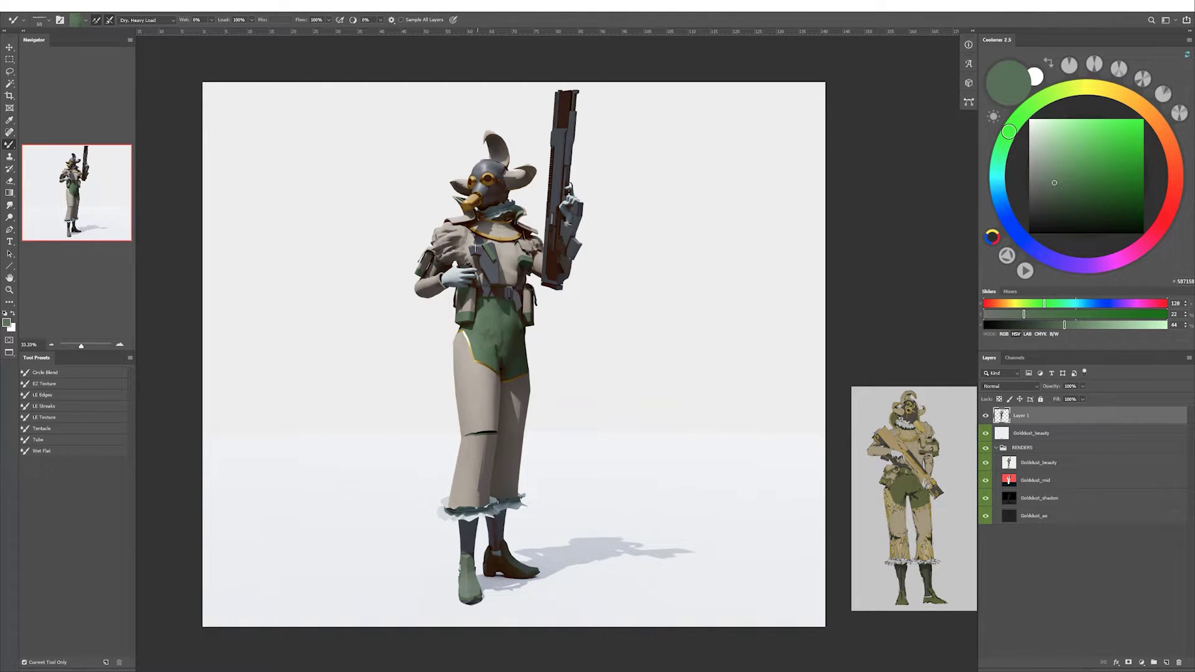
pyautogui.keyDown('alt'); pyautogui.click(425, 315); pyautogui.keyUp('alt')
pyautogui.hotkey('shift', 'b')
pyautogui.keyDown('alt'); pyautogui.click(428, 293); pyautogui.keyUp('alt')
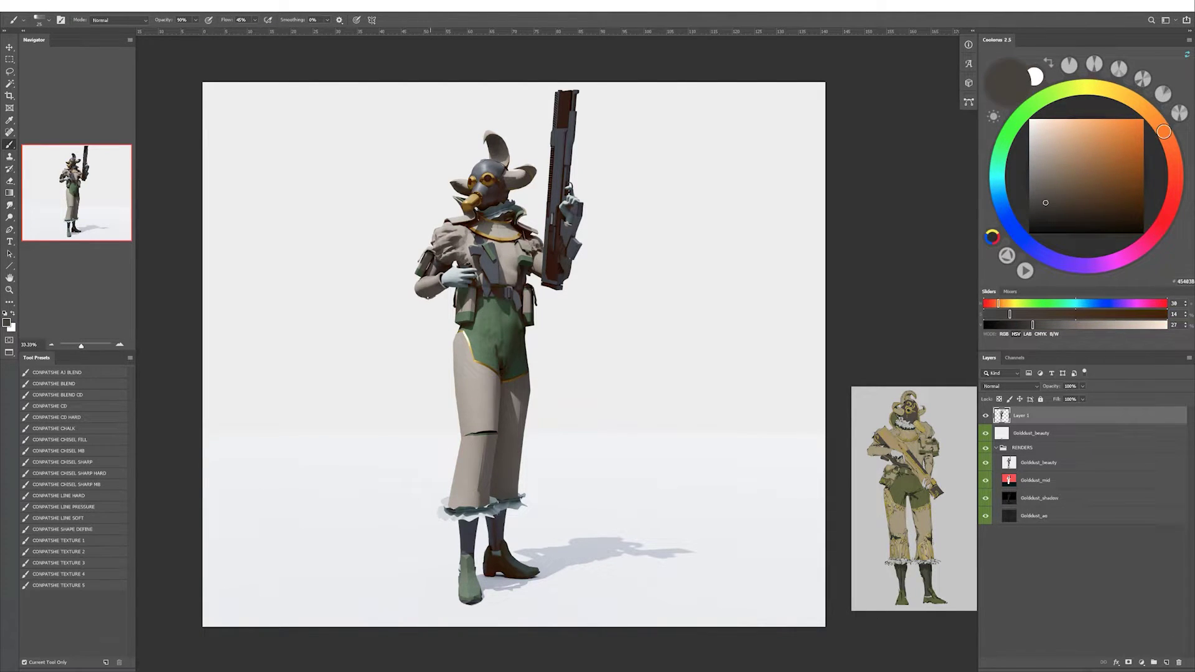
pyautogui.hotkey('shift', 'b')
pyautogui.hotkey('shift', 'b')
pyautogui.keyDown('alt'); pyautogui.click(435, 299); pyautogui.keyUp('alt')
pyautogui.keyDown('alt'); pyautogui.click(435, 292); pyautogui.keyUp('alt')
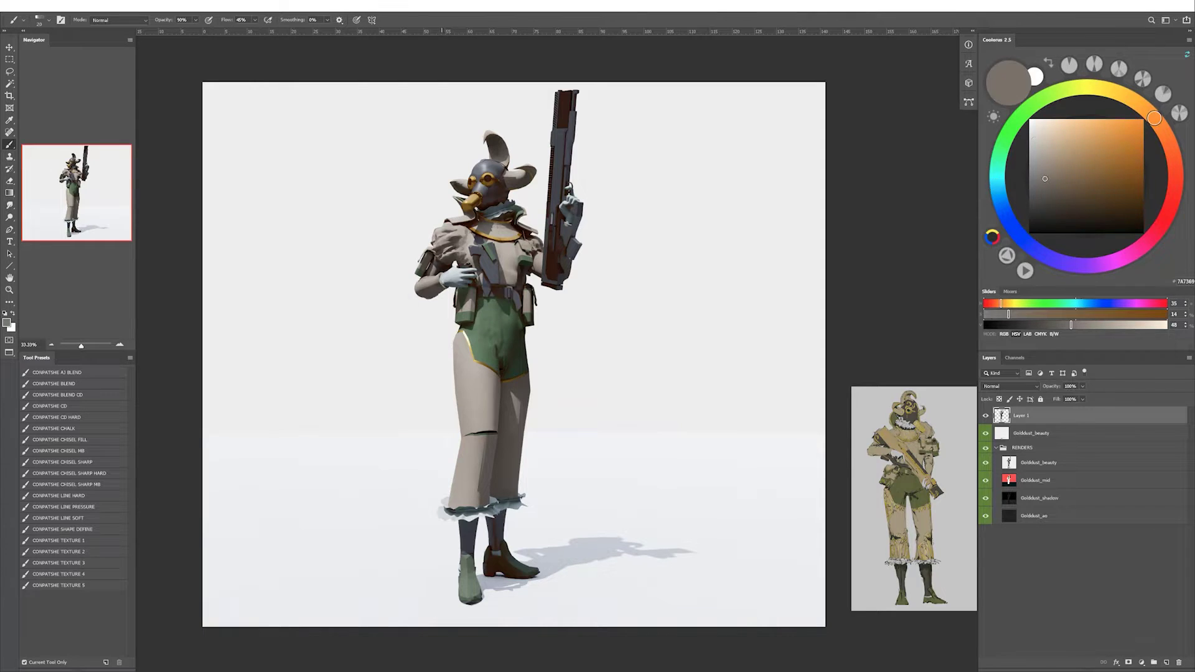
pyautogui.press('h')
pyautogui.keyDown('alt'); pyautogui.click(562, 203); pyautogui.keyUp('alt')
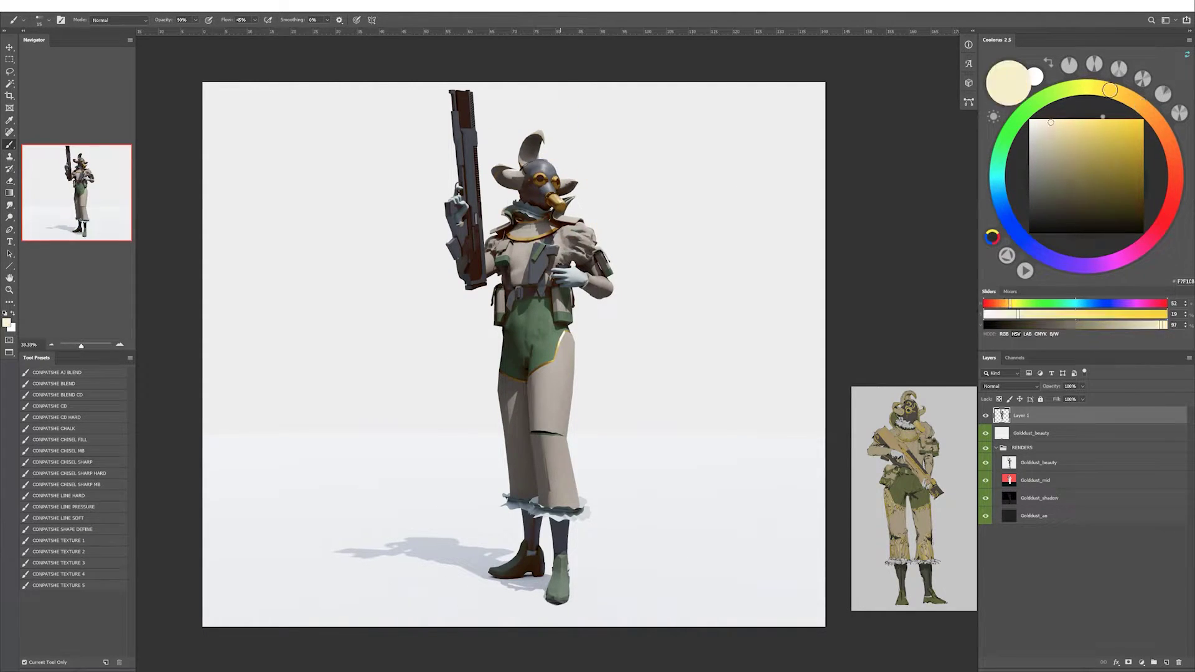
pyautogui.keyDown('alt'); pyautogui.click(561, 202); pyautogui.keyUp('alt')
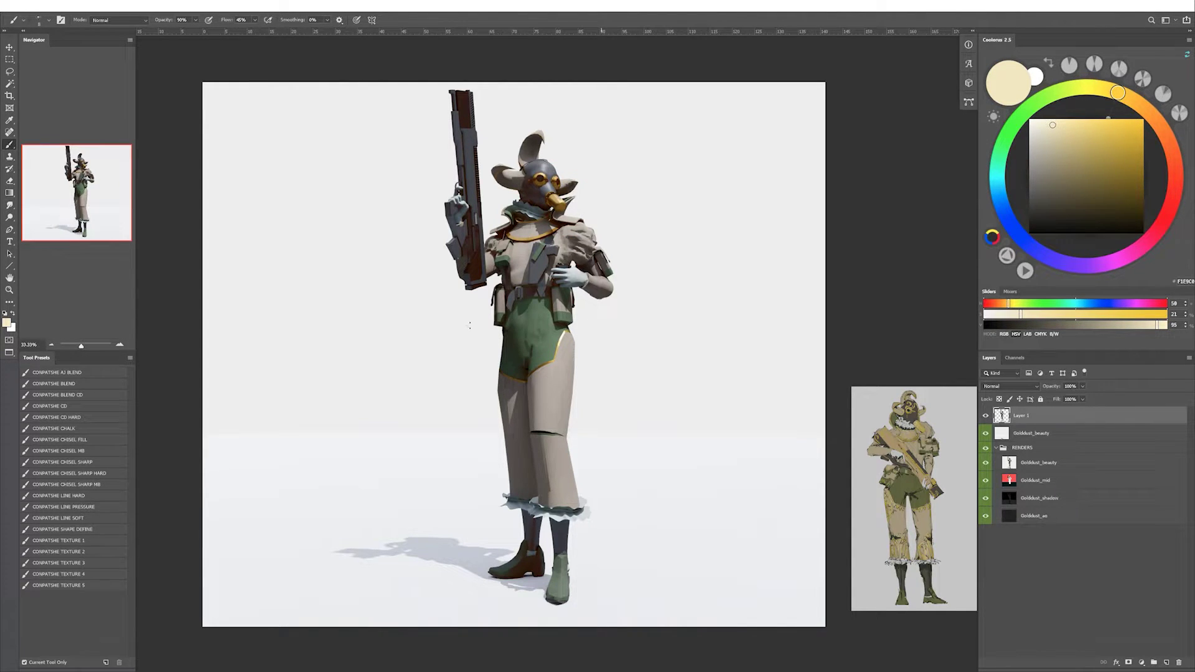
pyautogui.moveTo(556, 301); pyautogui.dragTo(542, 299)
# Load a very wet heavy-mix Mixer Brush preset and sample greys and a very dark brown.
pyautogui.hotkey('shift', 'b')
pyautogui.keyDown('alt'); pyautogui.click(525, 225); pyautogui.keyUp('alt')
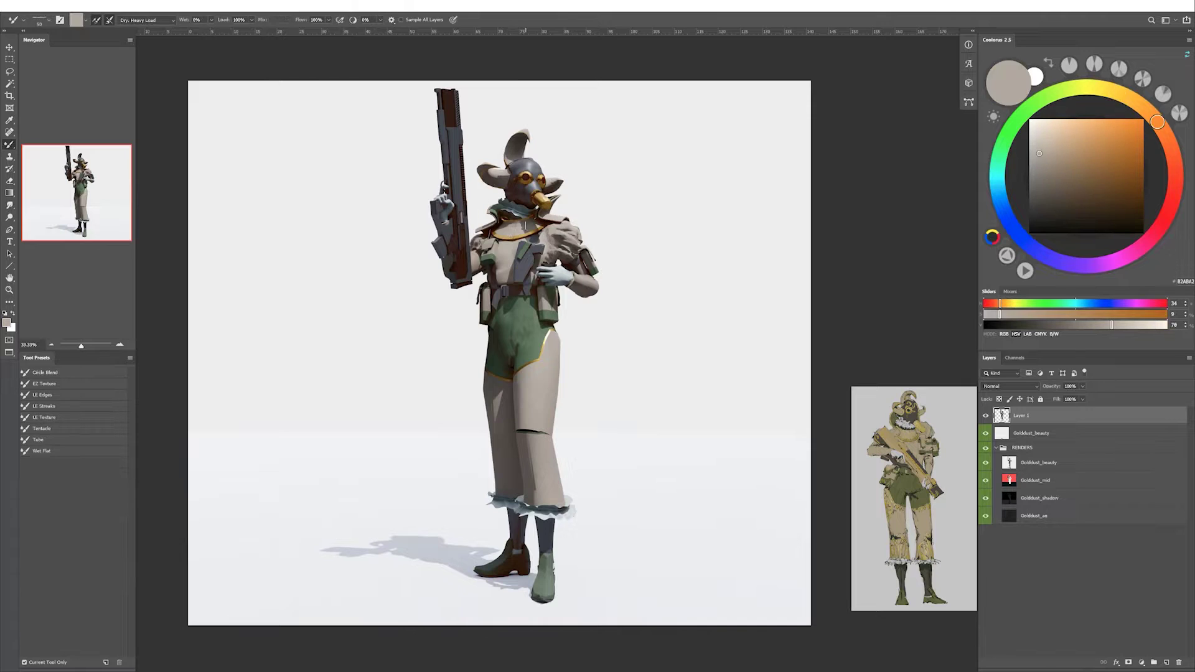
pyautogui.click(64, 418)
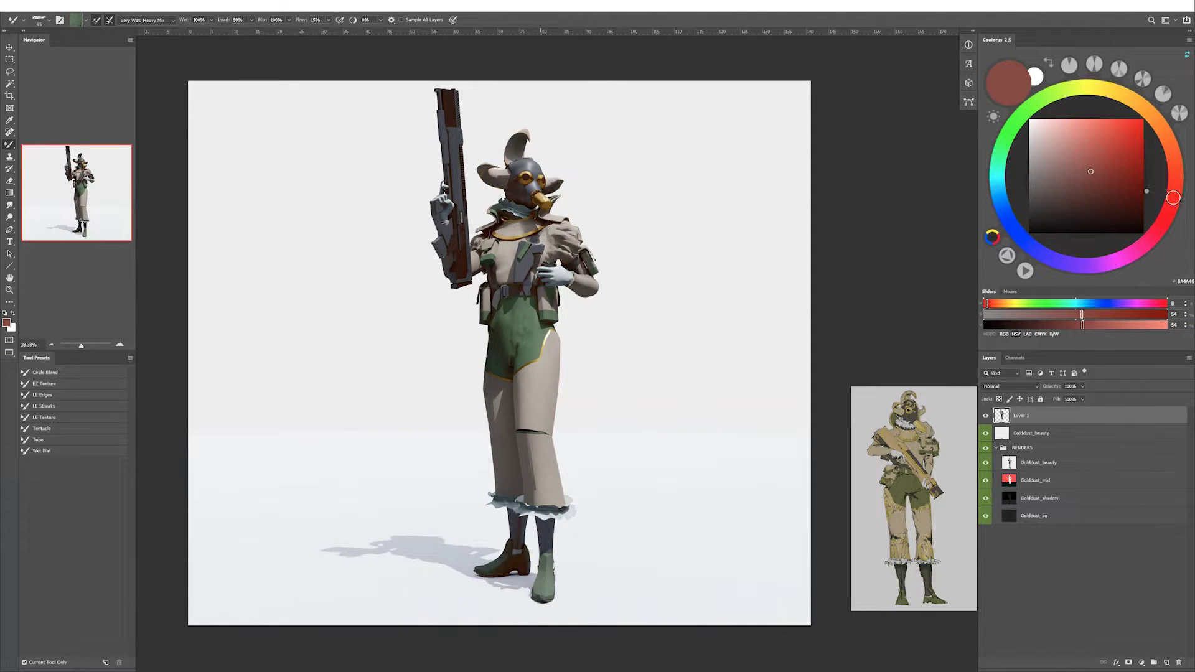
pyautogui.hotkey('shift', 'b')
pyautogui.keyDown('alt'); pyautogui.click(550, 251); pyautogui.keyUp('alt')
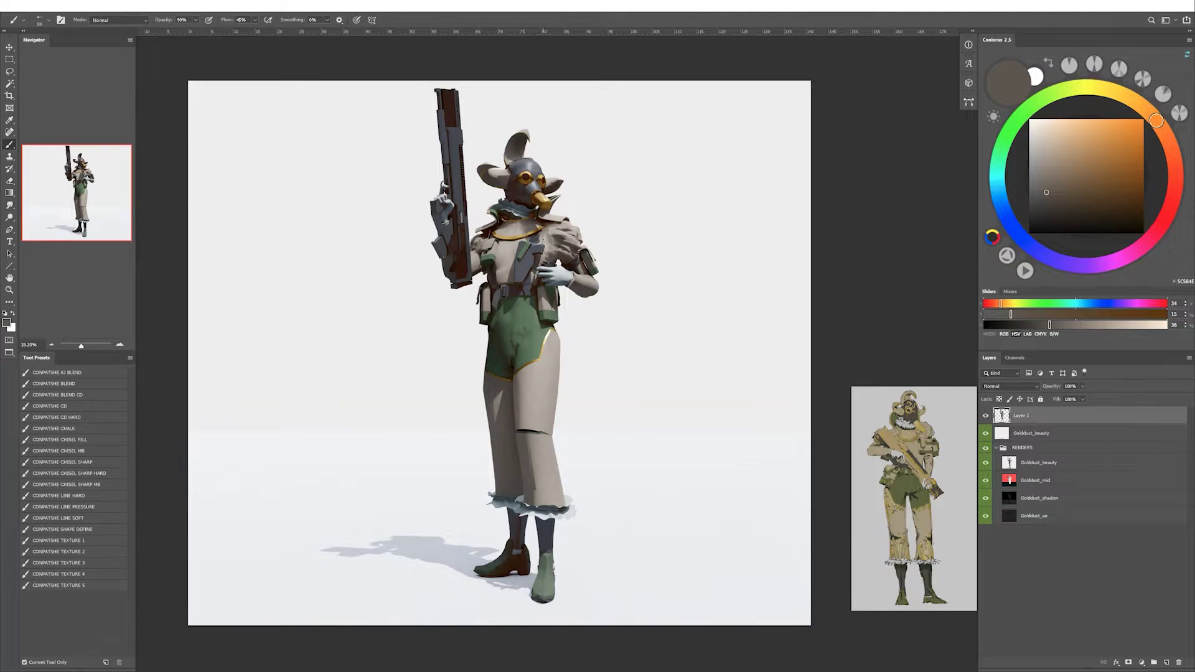
pyautogui.keyDown('alt'); pyautogui.click(545, 232); pyautogui.keyUp('alt')
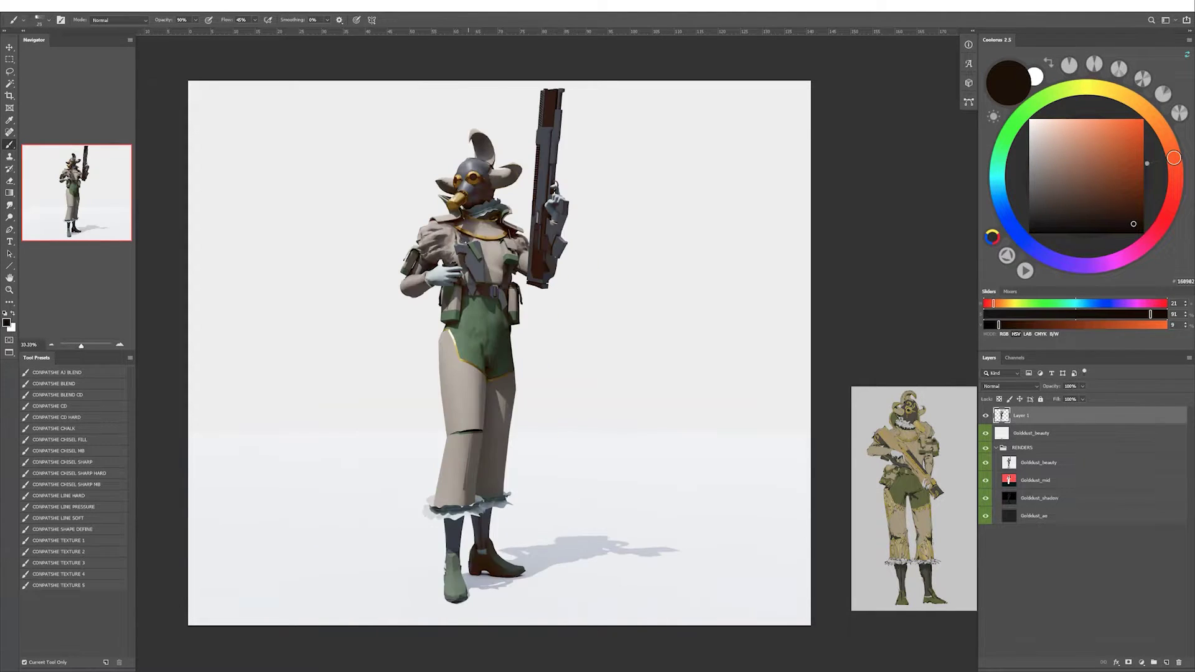
pyautogui.press('h')
# Sample beige from the trousers and blend streaks into them with a smaller Mixer Brush.
pyautogui.keyDown('alt'); pyautogui.click(492, 274); pyautogui.keyUp('alt')
pyautogui.hotkey('shift', 'b')
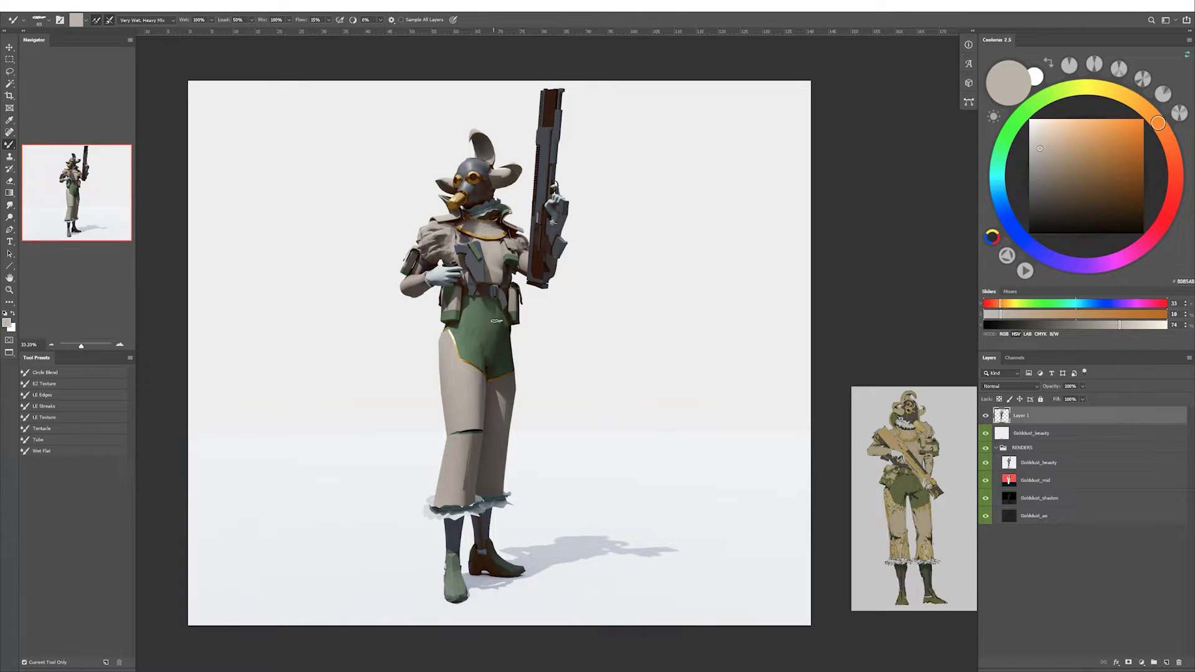
pyautogui.hotkey('shift', 'b')
pyautogui.keyDown('alt'); pyautogui.click(476, 433); pyautogui.keyUp('alt')
pyautogui.keyDown('alt'); pyautogui.click(472, 425); pyautogui.keyUp('alt')
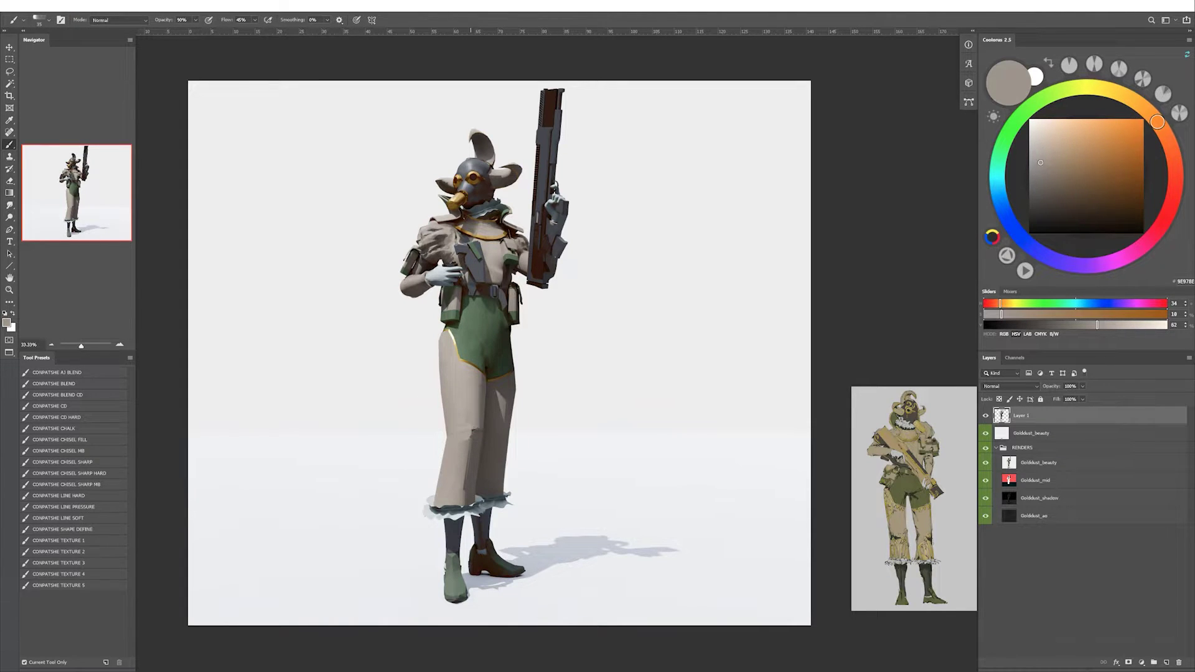
pyautogui.hotkey('shift', 'b')
pyautogui.press('[')
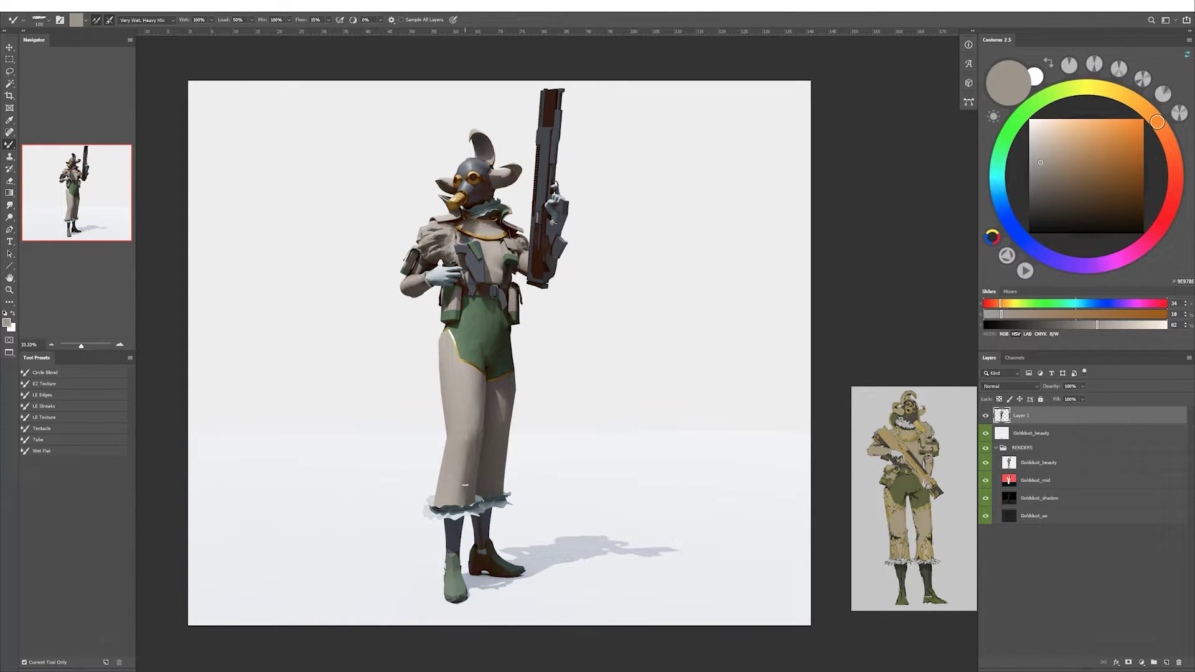
pyautogui.moveTo(472, 430); pyautogui.dragTo(460, 419)
pyautogui.hotkey('ctrl', 'shift', 'h')
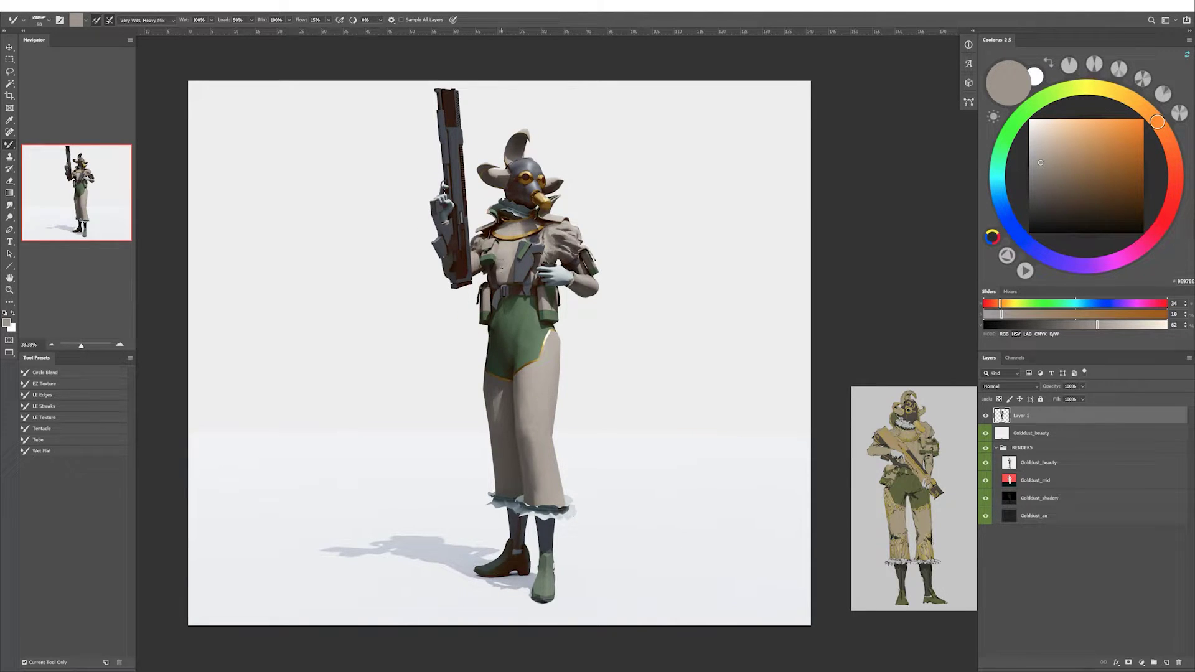
# Enlarge the brush, toggle Brush and Mixer Brush, and flip the canvas view horizontally.
pyautogui.press(']')
pyautogui.hotkey('shift', 'b')
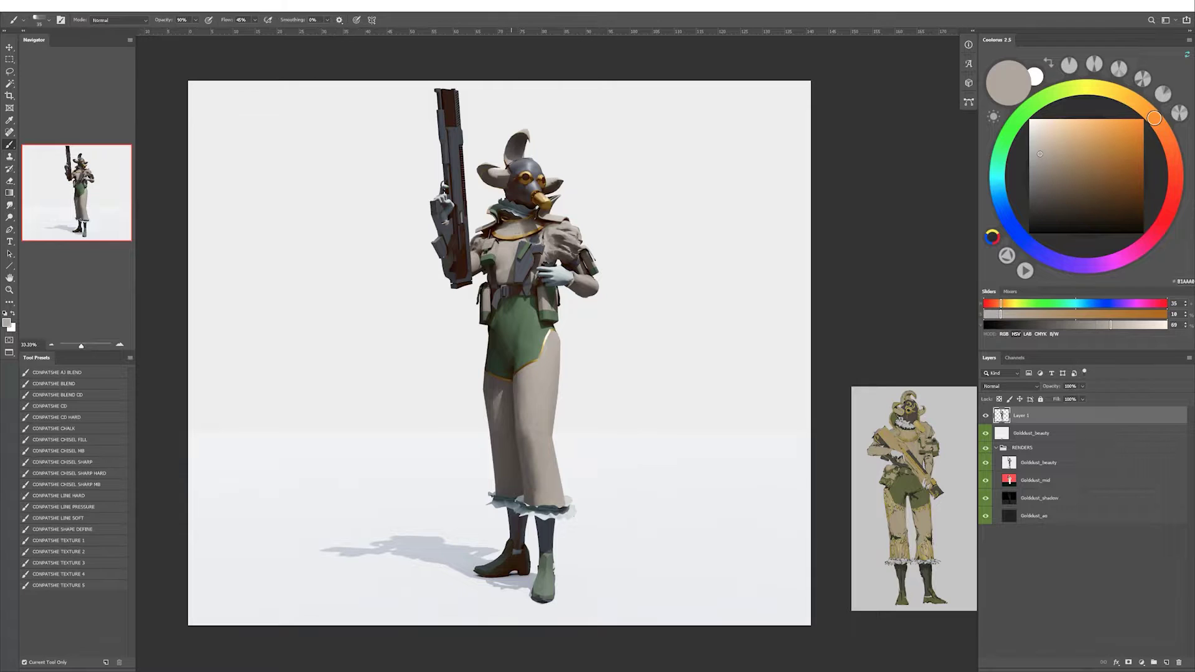
pyautogui.hotkey('shift', 'b')
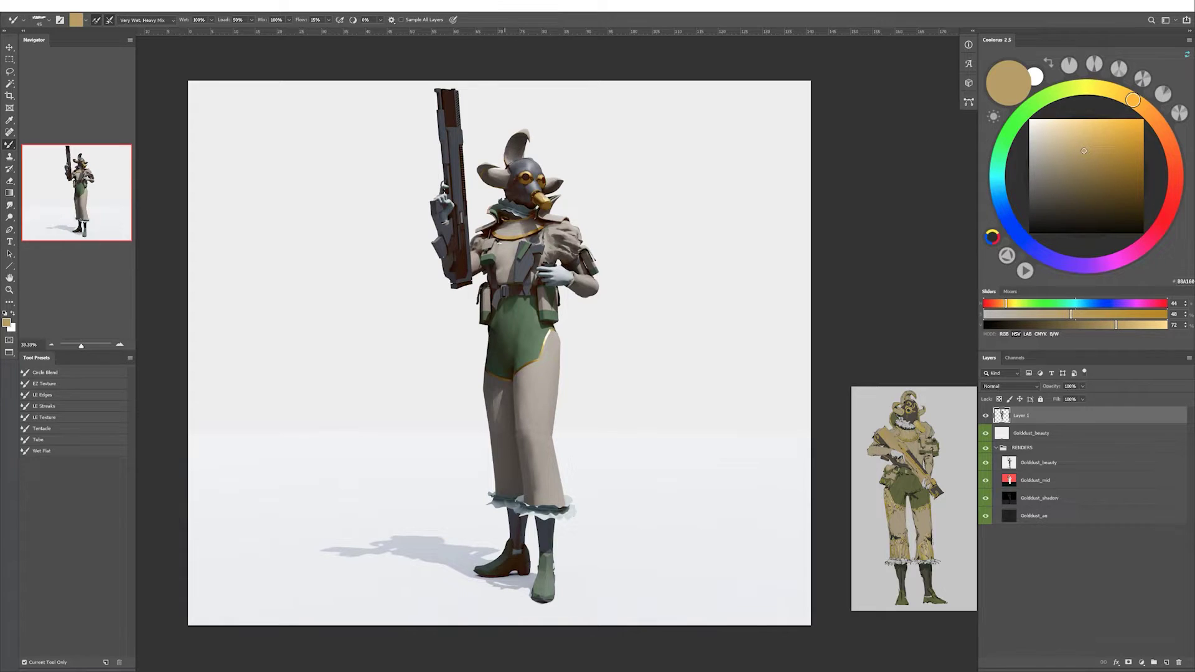
pyautogui.hotkey('ctrl', 'alt', 'h')
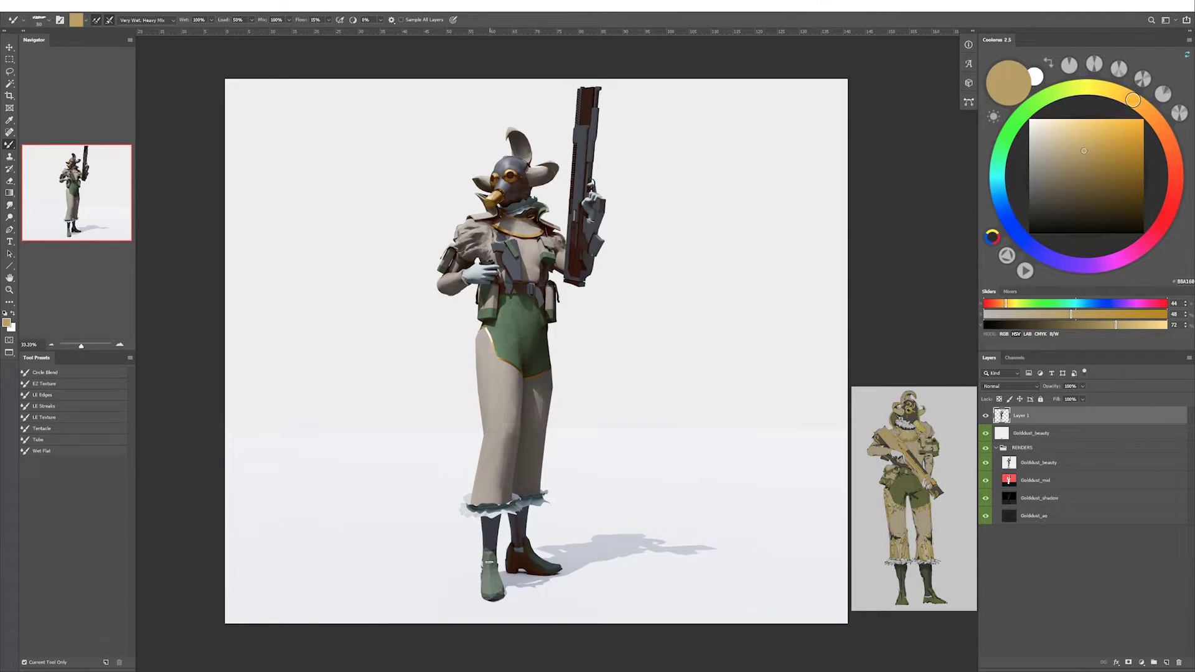
pyautogui.hotkey('shift', 'b')
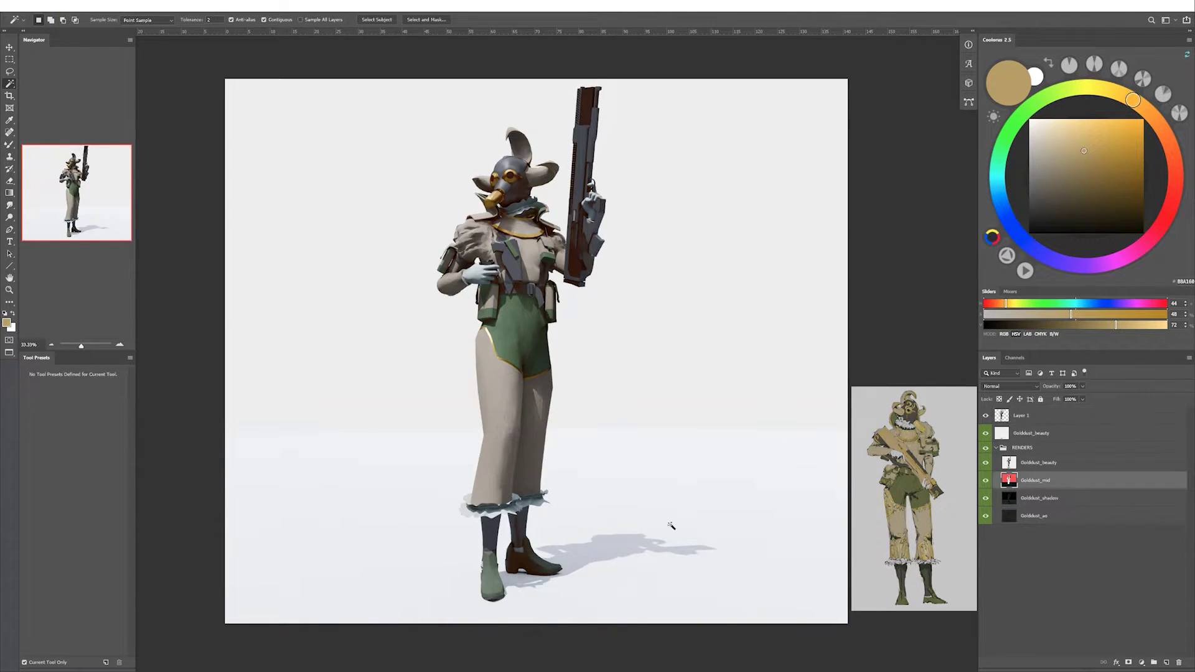
# Pick dark browns with a 50 brush and sample bluish and dark greys from the figure.
pyautogui.keyDown('alt'); pyautogui.click(514, 551); pyautogui.keyUp('alt')
pyautogui.press(']')
pyautogui.press(']')
pyautogui.press(']')
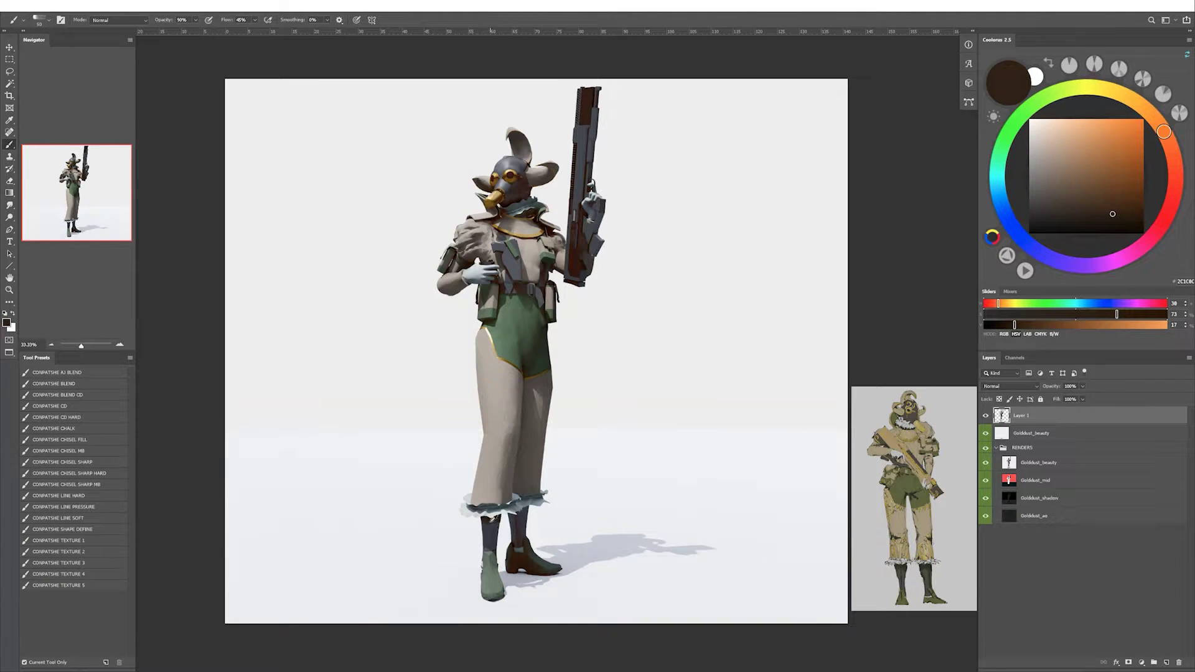
pyautogui.keyDown('alt'); pyautogui.click(493, 519); pyautogui.keyUp('alt')
pyautogui.keyDown('alt'); pyautogui.click(520, 525); pyautogui.keyUp('alt')
pyautogui.moveTo(511, 350); pyautogui.dragTo(546, 396)
pyautogui.hotkey('shift', 'b')
pyautogui.hotkey('shift', 'b')
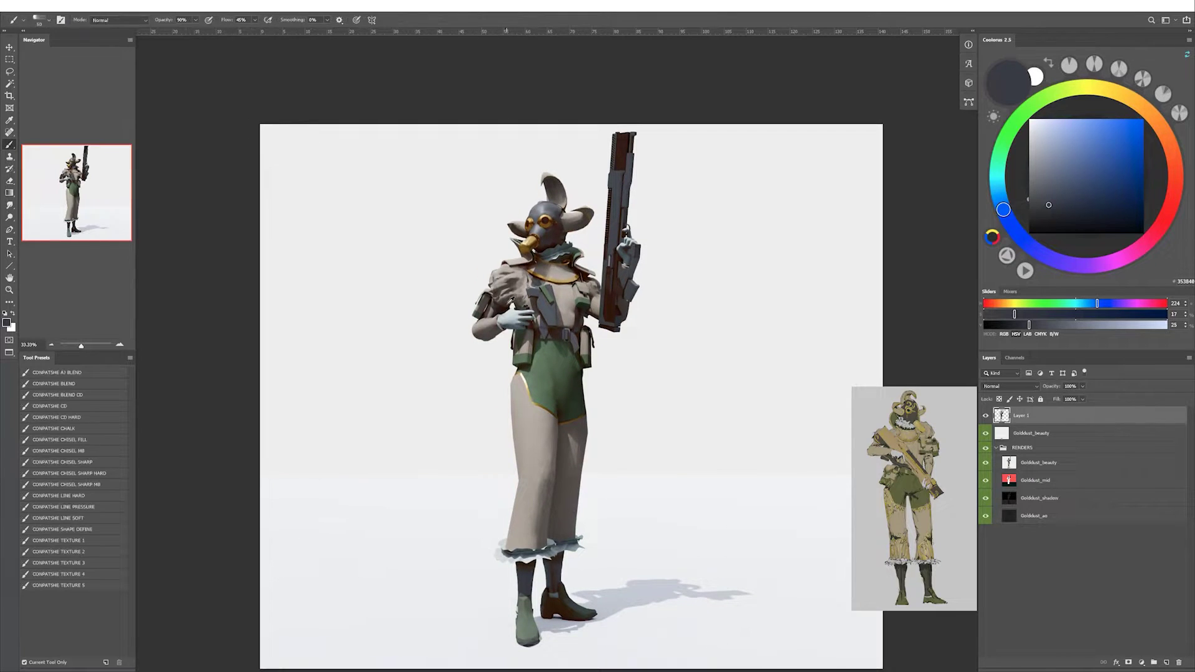
pyautogui.keyDown('alt'); pyautogui.click(511, 299); pyautogui.keyUp('alt')
# Choose a reddish brown at 30% brush opacity and flip the canvas back to normal.
pyautogui.keyDown('alt'); pyautogui.click(514, 323); pyautogui.keyUp('alt')
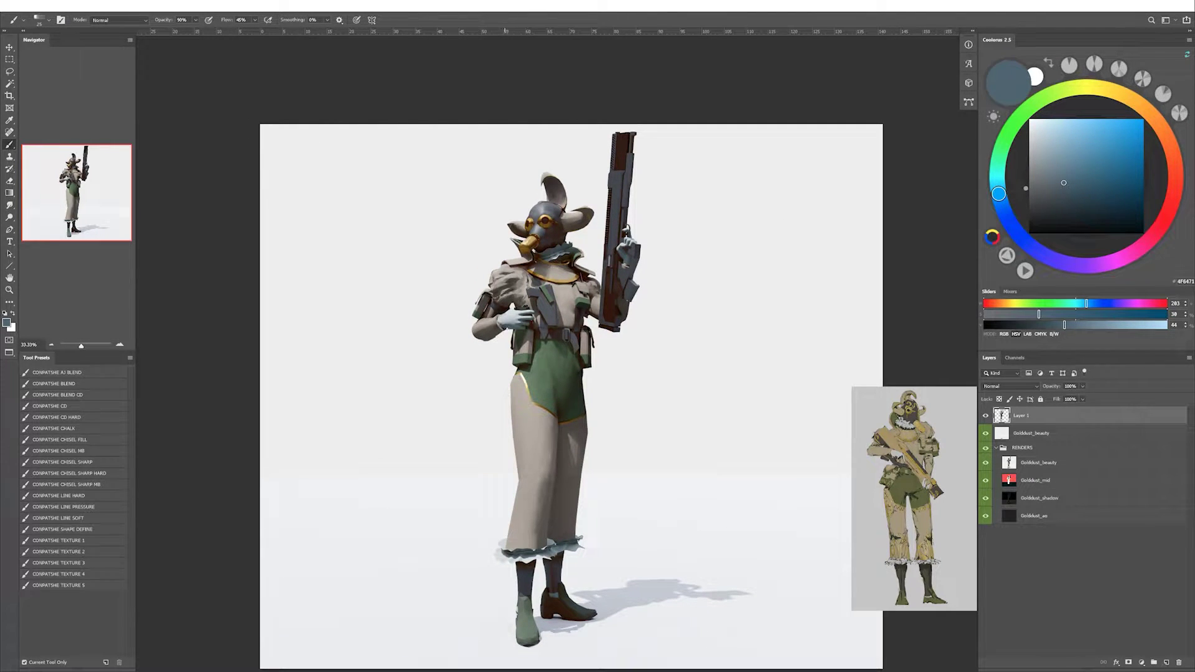
pyautogui.keyDown('alt'); pyautogui.click(619, 274); pyautogui.keyUp('alt')
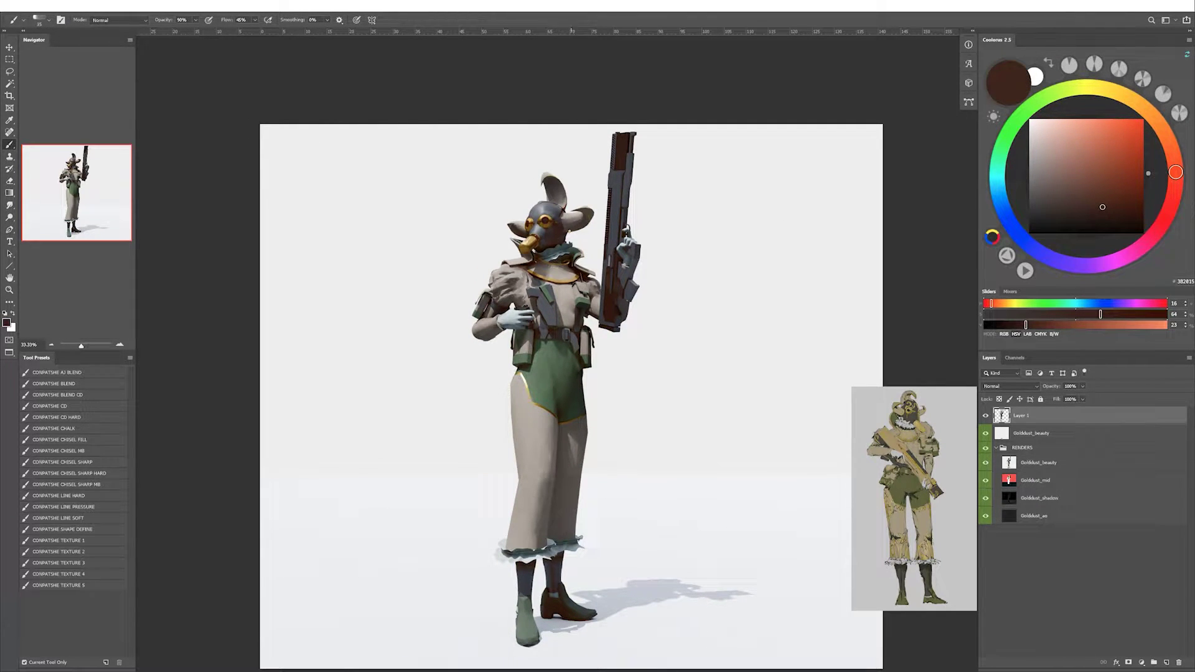
pyautogui.keyDown('alt'); pyautogui.click(591, 228); pyautogui.keyUp('alt')
pyautogui.press('3')
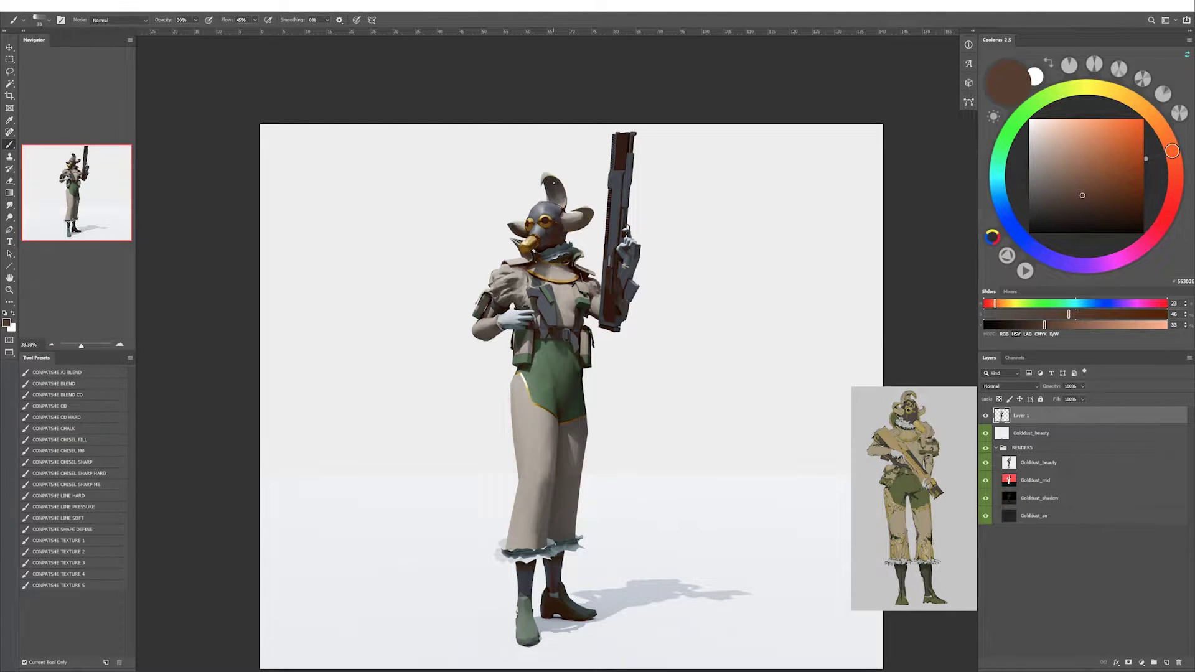
pyautogui.hotkey('ctrl', 'shift', 'h')
pyautogui.press('l')
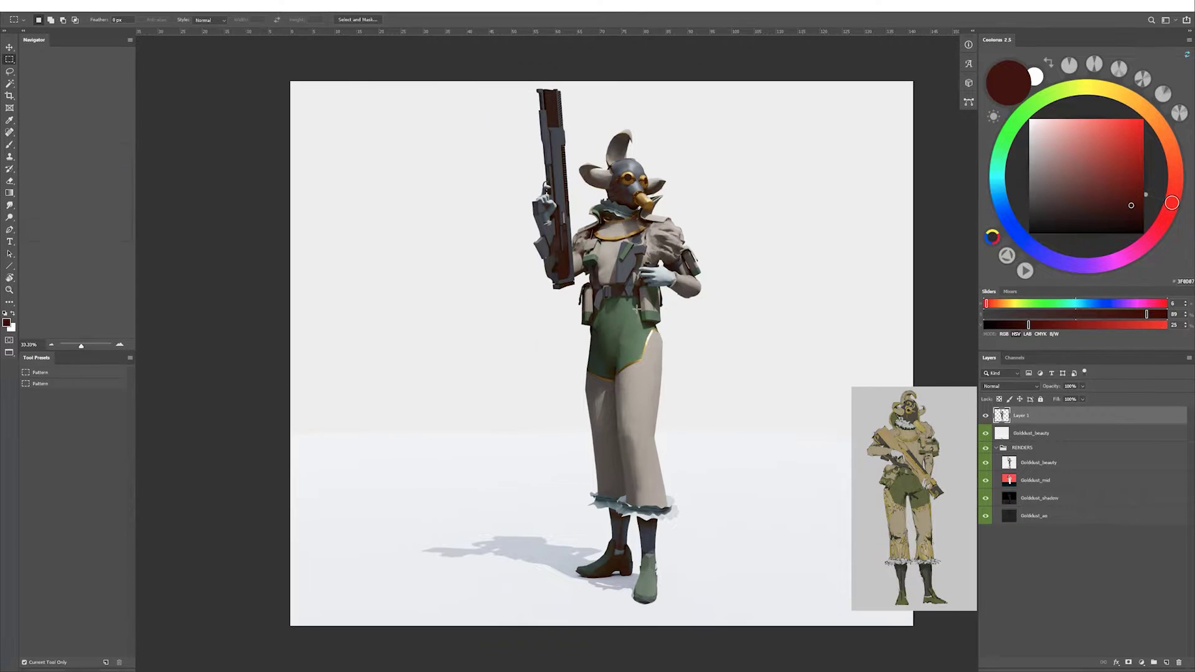
# Set Layer 2 to Color blend mode and fill it with grey to desaturate the figure.
pyautogui.click(1010, 387)
pyautogui.press('Escape')
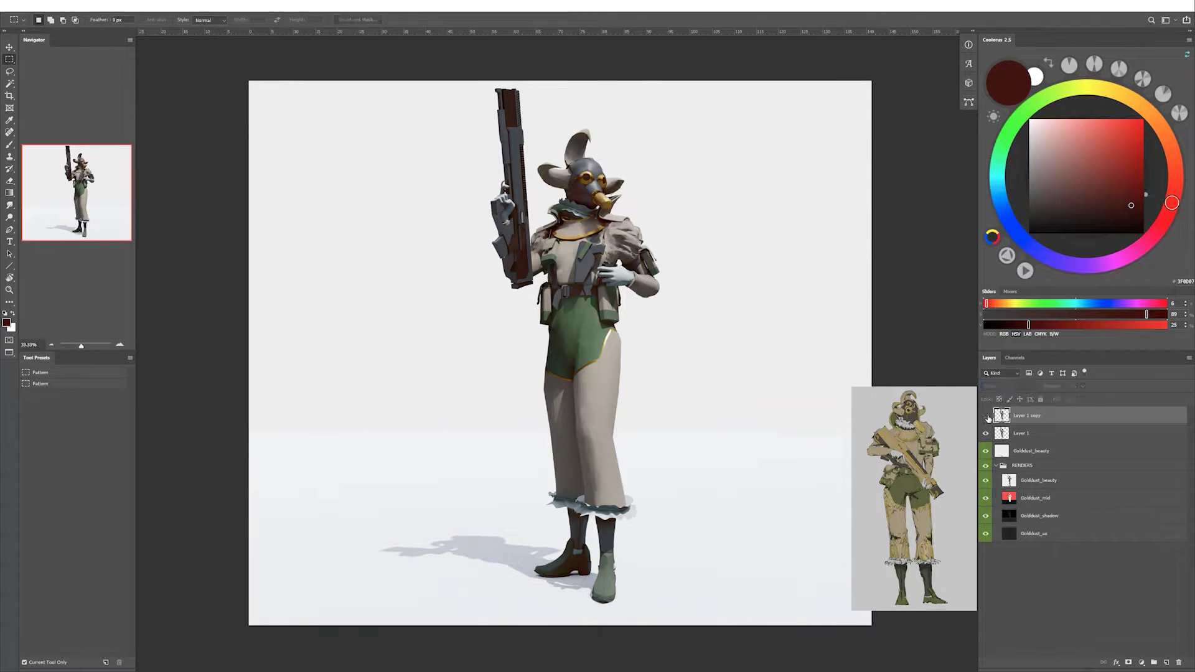
pyautogui.click(1021, 387)
pyautogui.click(1002, 599)
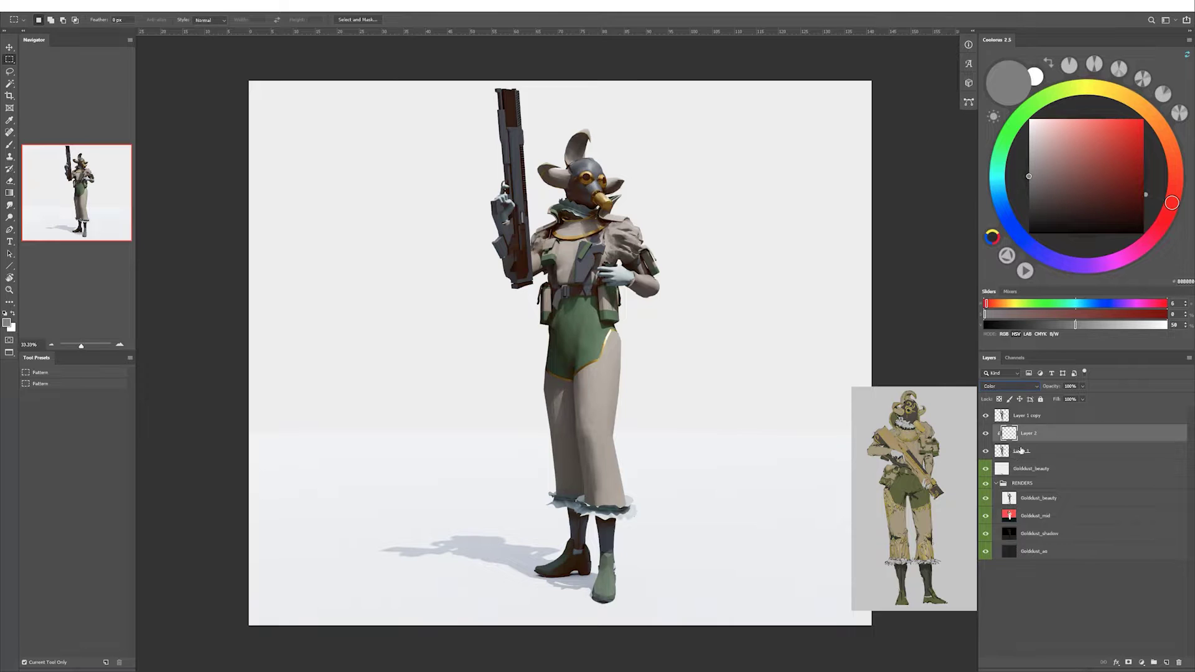
pyautogui.hotkey('alt', 'BackSpace')
# Show the greyscale figure, then duplicate Layer 1 and Layer 2 and merge the copies.
pyautogui.click(985, 415)
pyautogui.click(1002, 452)
pyautogui.click(1028, 434)
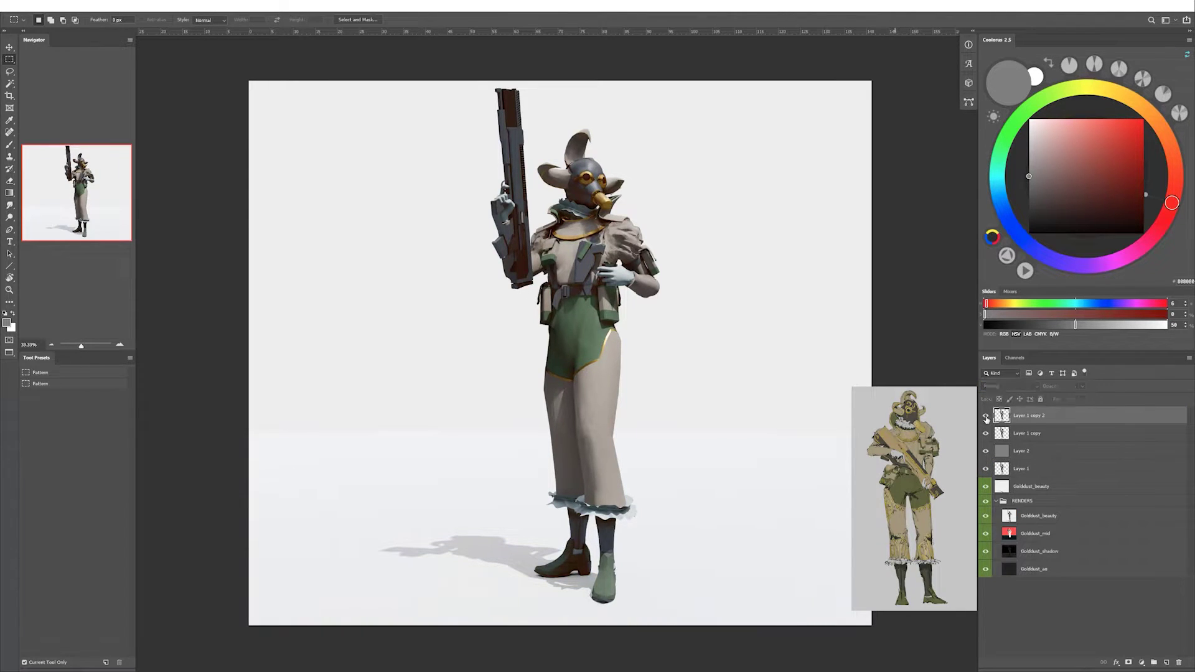
pyautogui.click(985, 415)
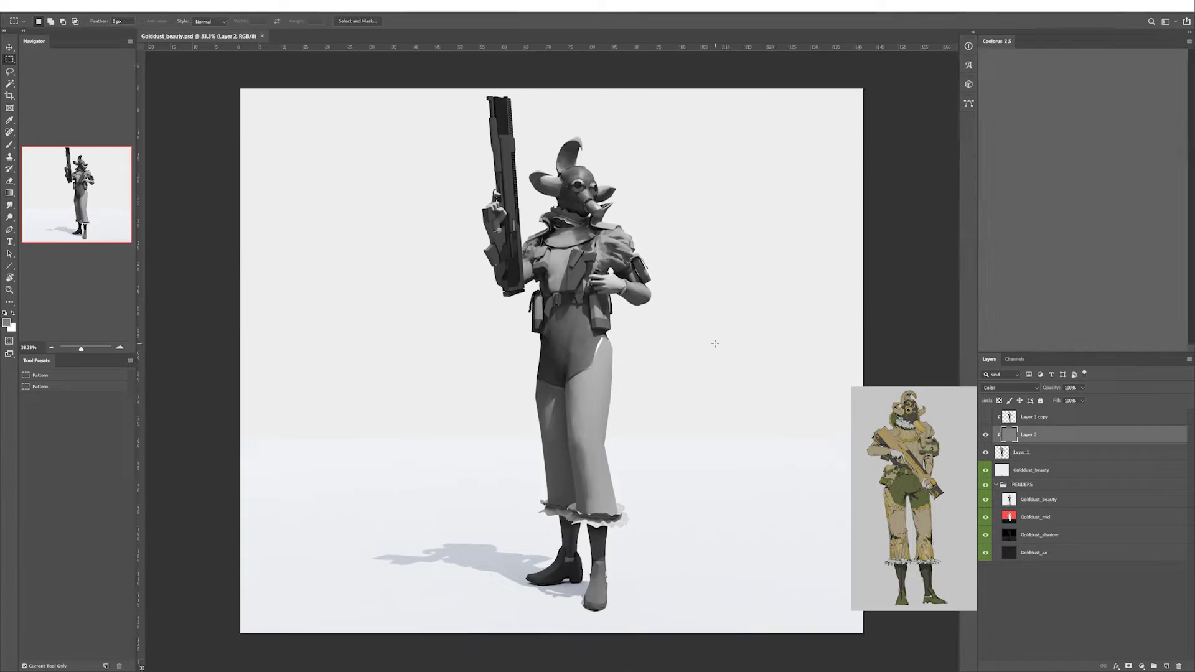
pyautogui.hotkey('ctrl', '+')
pyautogui.keyDown('shift'); pyautogui.click(1021, 451); pyautogui.keyUp('shift')
pyautogui.hotkey('ctrl', 'j')
pyautogui.hotkey('ctrl', 'e')
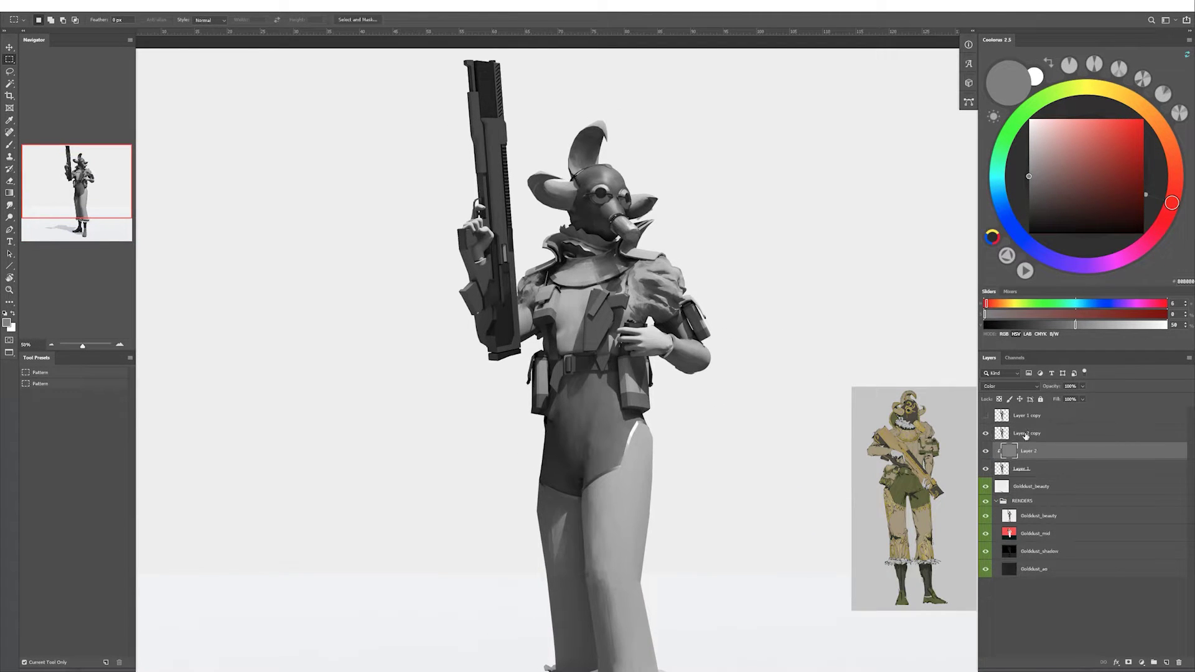
# With the Brush, pick mid, light and near-black greys on the soldier's upper body.
pyautogui.moveTo(819, 395); pyautogui.dragTo(790, 467)
pyautogui.press('b')
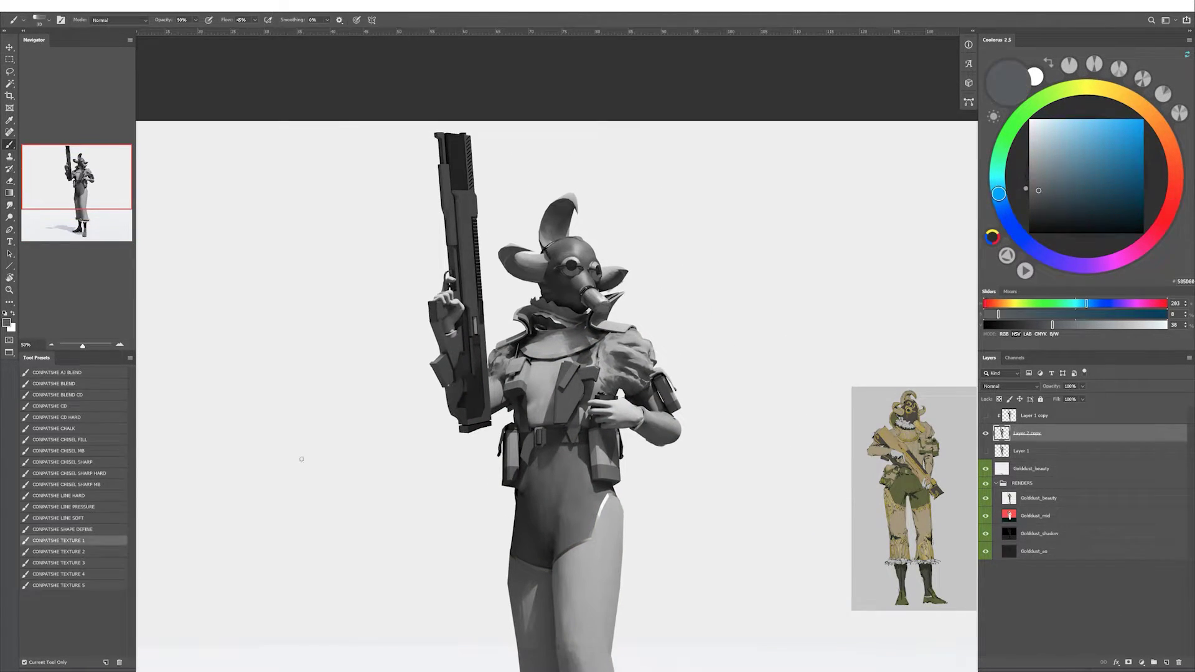
pyautogui.keyDown('alt'); pyautogui.click(546, 342); pyautogui.keyUp('alt')
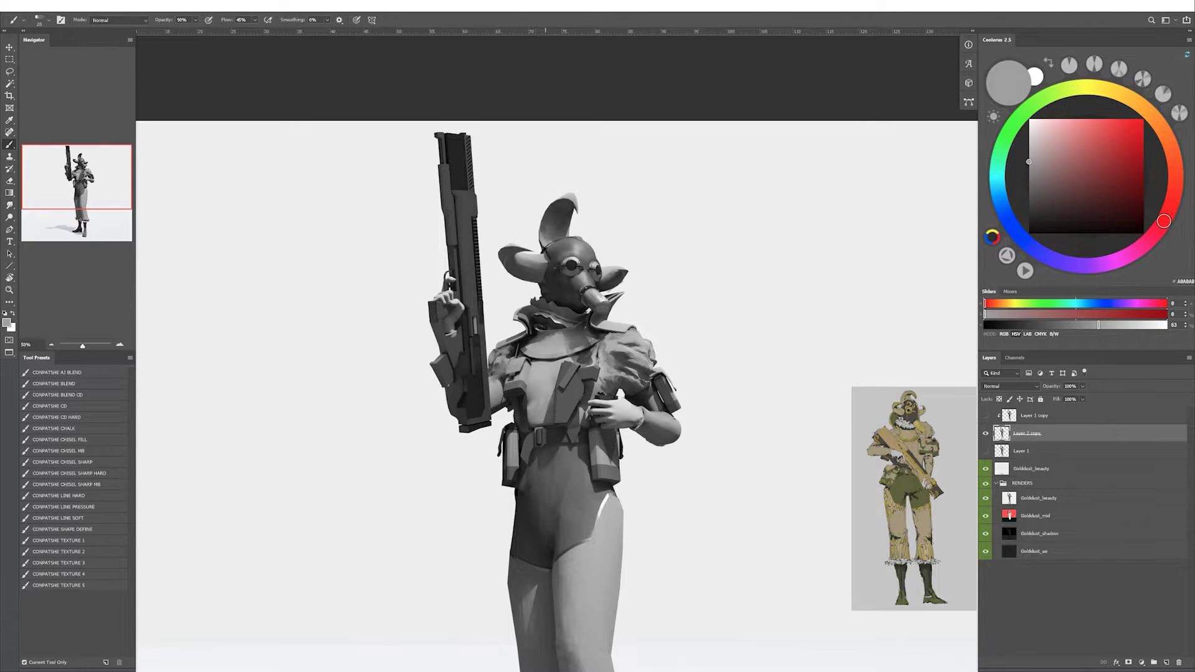
pyautogui.press(']')
pyautogui.keyDown('alt'); pyautogui.click(596, 317); pyautogui.keyUp('alt')
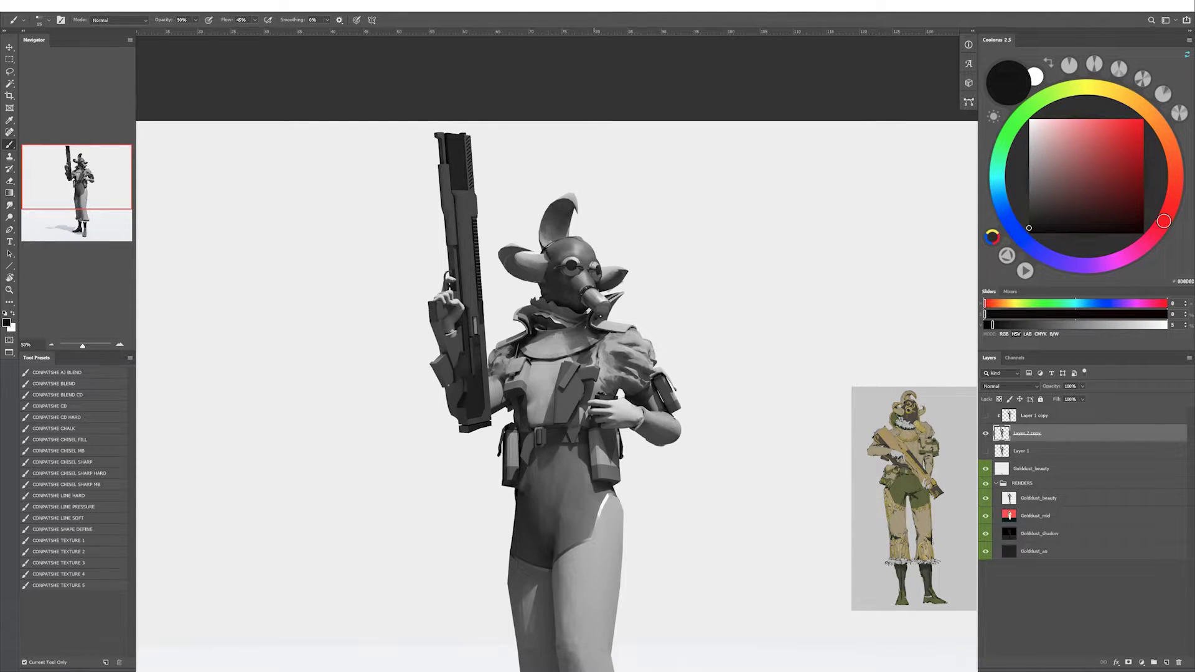
pyautogui.keyDown('alt'); pyautogui.click(598, 318); pyautogui.keyUp('alt')
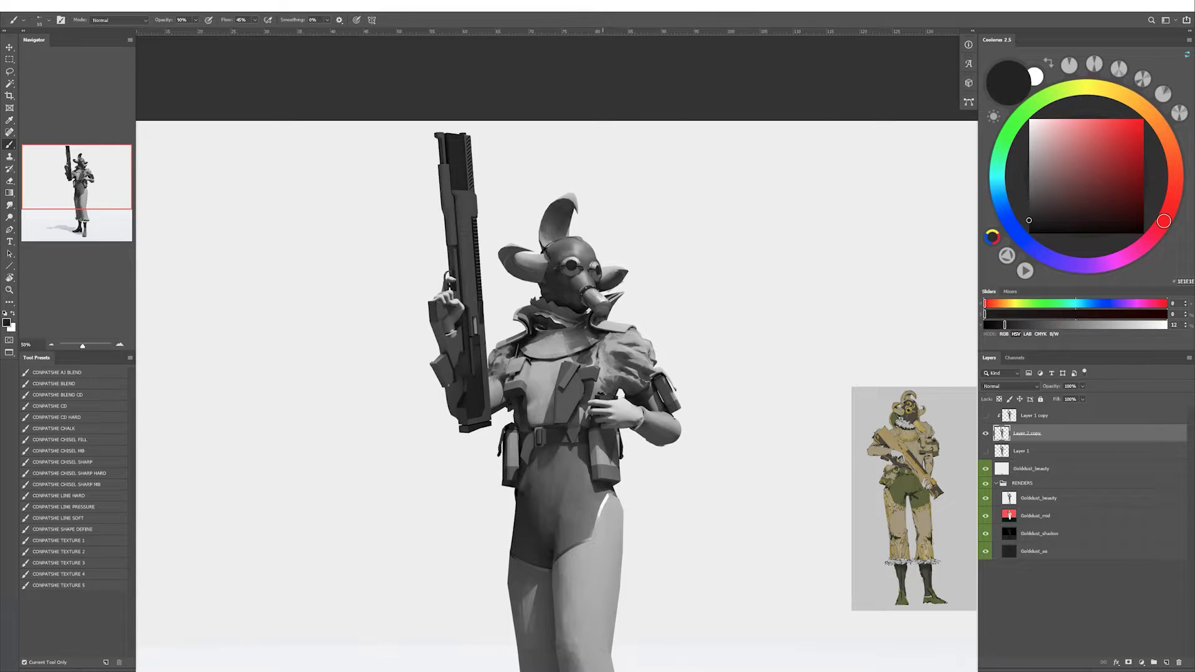
pyautogui.moveTo(591, 330); pyautogui.dragTo(554, 333)
pyautogui.keyDown('alt'); pyautogui.click(478, 320); pyautogui.keyUp('alt')
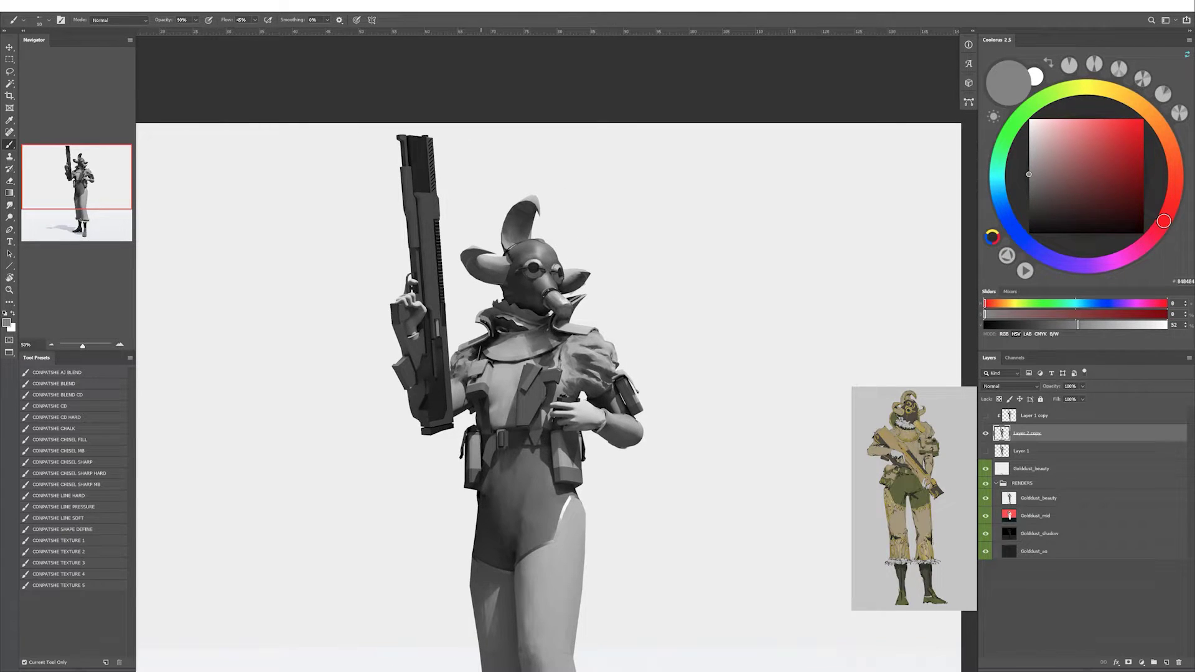
pyautogui.keyDown('alt'); pyautogui.click(596, 317); pyautogui.keyUp('alt')
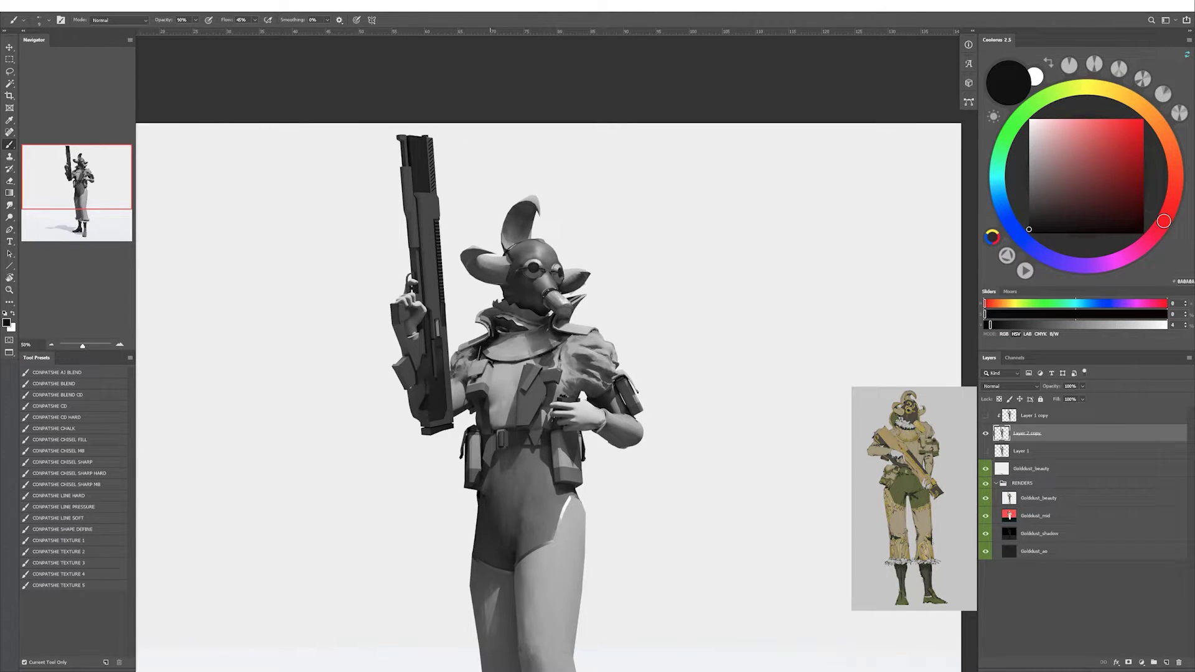
pyautogui.keyDown('alt'); pyautogui.click(518, 328); pyautogui.keyUp('alt')
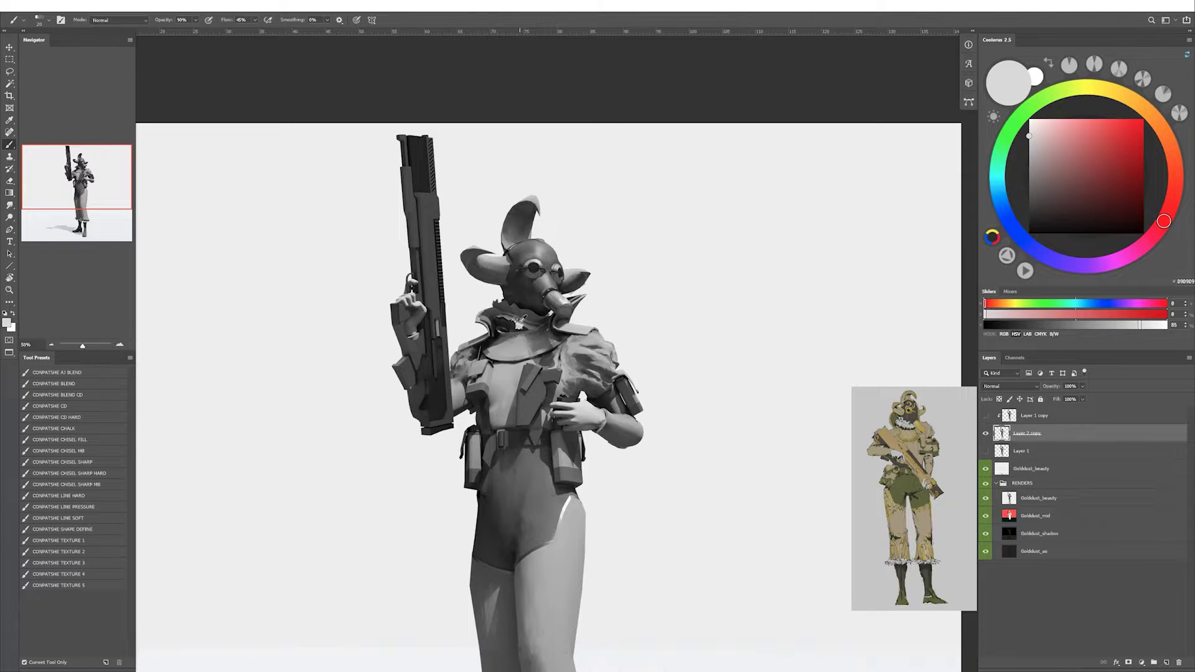
# Refine dark and medium greys on the helmet, shrinking the brush to 35 then 10.
pyautogui.keyDown('alt'); pyautogui.click(518, 324); pyautogui.keyUp('alt')
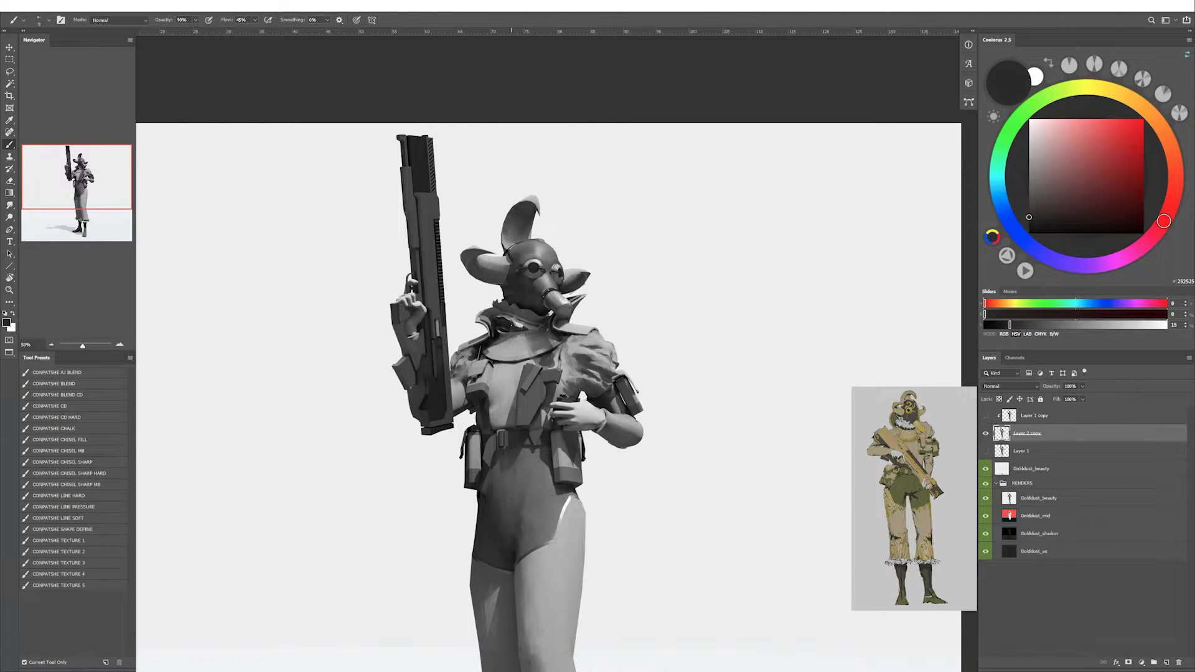
pyautogui.keyDown('alt'); pyautogui.click(522, 316); pyautogui.keyUp('alt')
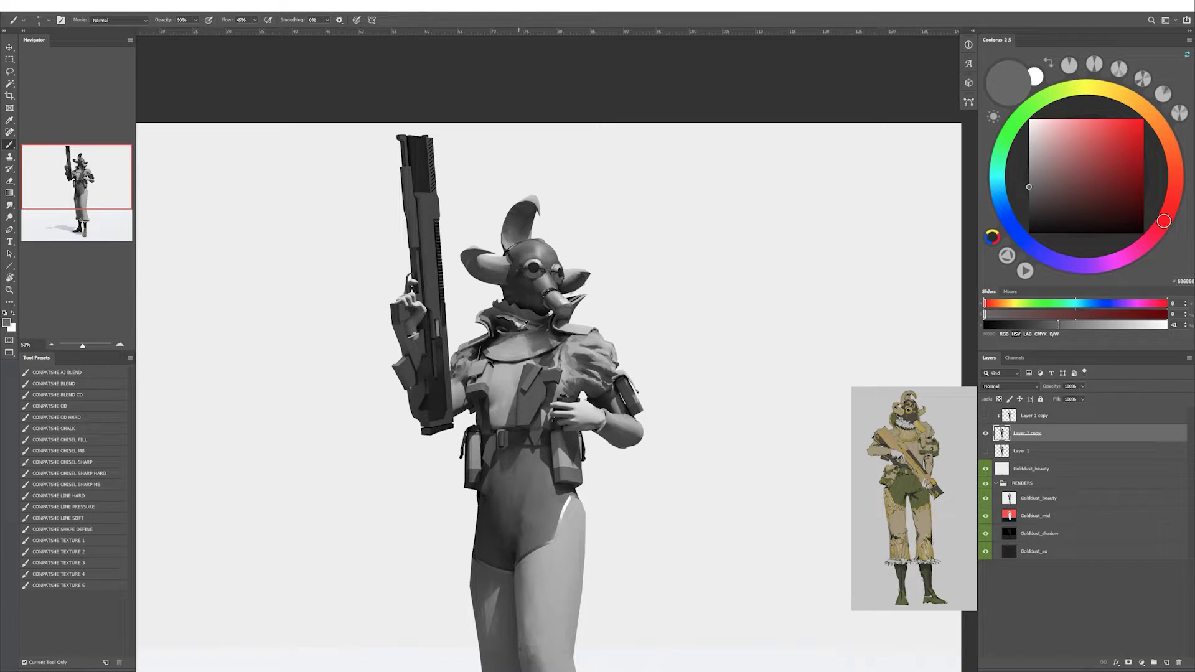
pyautogui.keyDown('alt'); pyautogui.click(523, 325); pyautogui.keyUp('alt')
pyautogui.keyDown('alt'); pyautogui.click(517, 308); pyautogui.keyUp('alt')
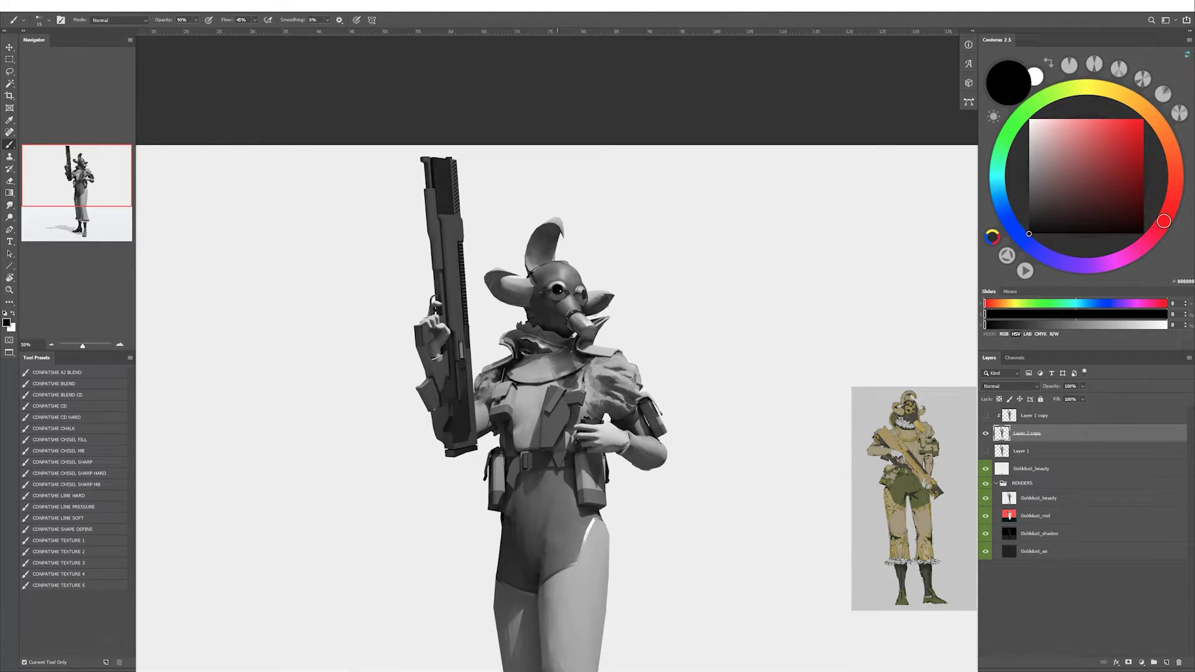
pyautogui.keyDown('alt'); pyautogui.click(539, 308); pyautogui.keyUp('alt')
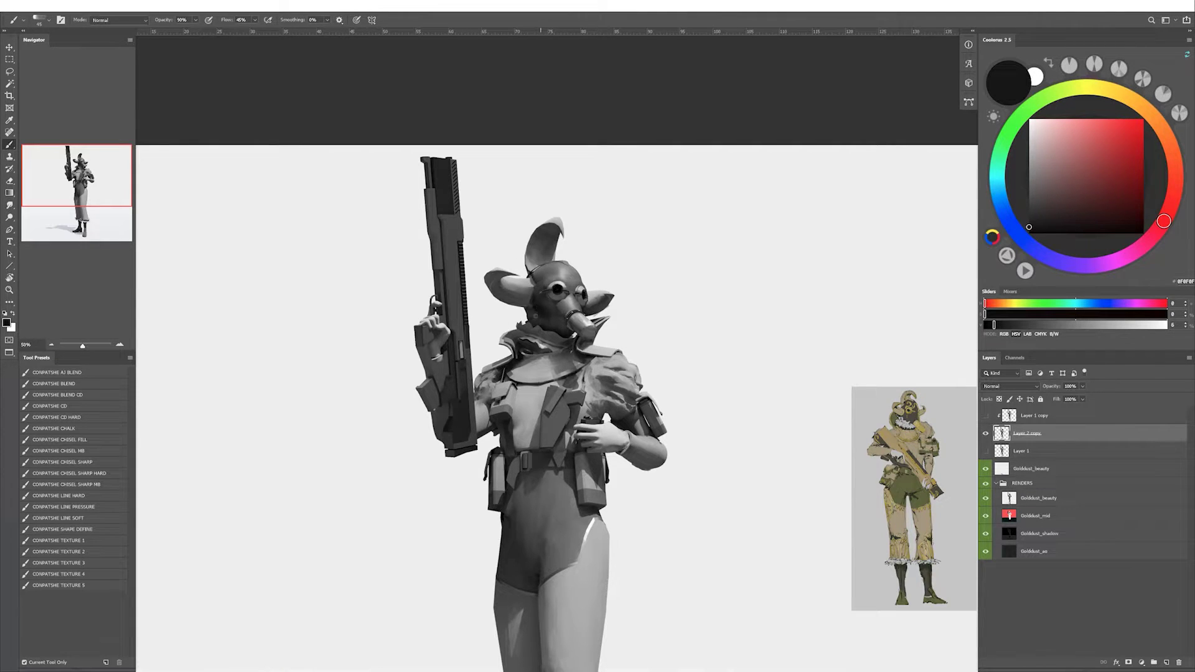
pyautogui.keyDown('alt'); pyautogui.click(543, 317); pyautogui.keyUp('alt')
pyautogui.press('[')
pyautogui.keyDown('alt'); pyautogui.click(557, 270); pyautogui.keyUp('alt')
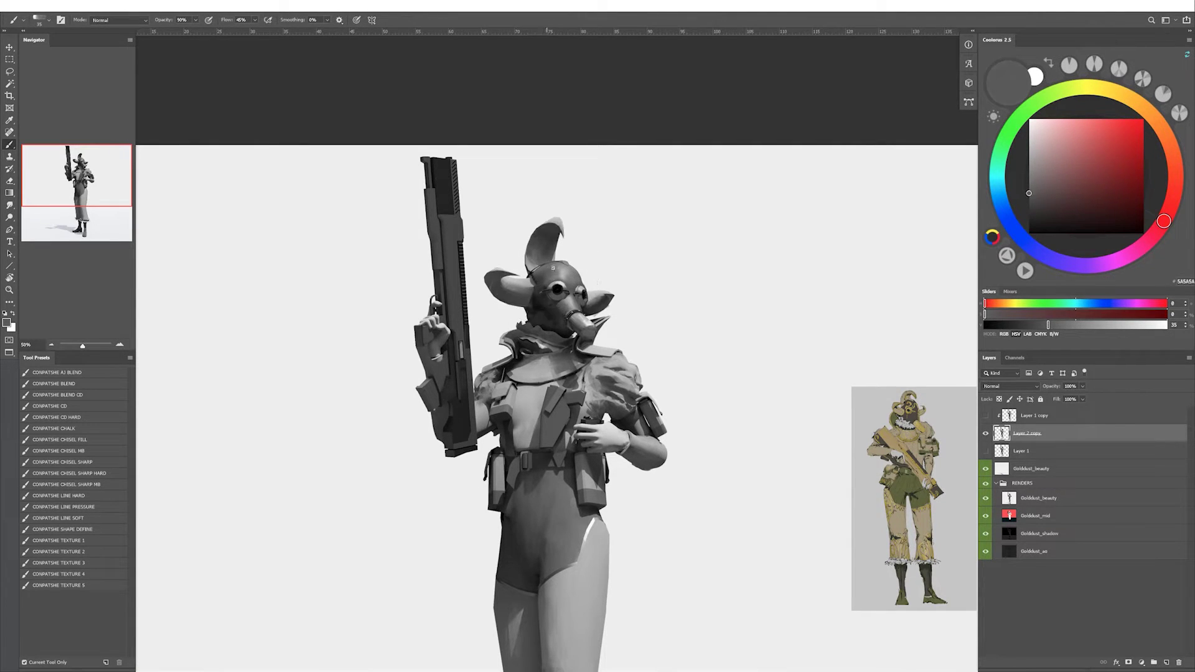
pyautogui.keyDown('alt'); pyautogui.click(553, 270); pyautogui.keyUp('alt')
pyautogui.press('[')
pyautogui.press('[')
pyautogui.press('[')
pyautogui.keyDown('alt'); pyautogui.click(547, 277); pyautogui.keyUp('alt')
pyautogui.keyDown('alt'); pyautogui.click(543, 281); pyautogui.keyUp('alt')
# Mirror the canvas horizontally and sample dark and light greys from the gas mask and head.
pyautogui.hotkey('shift', 'b')
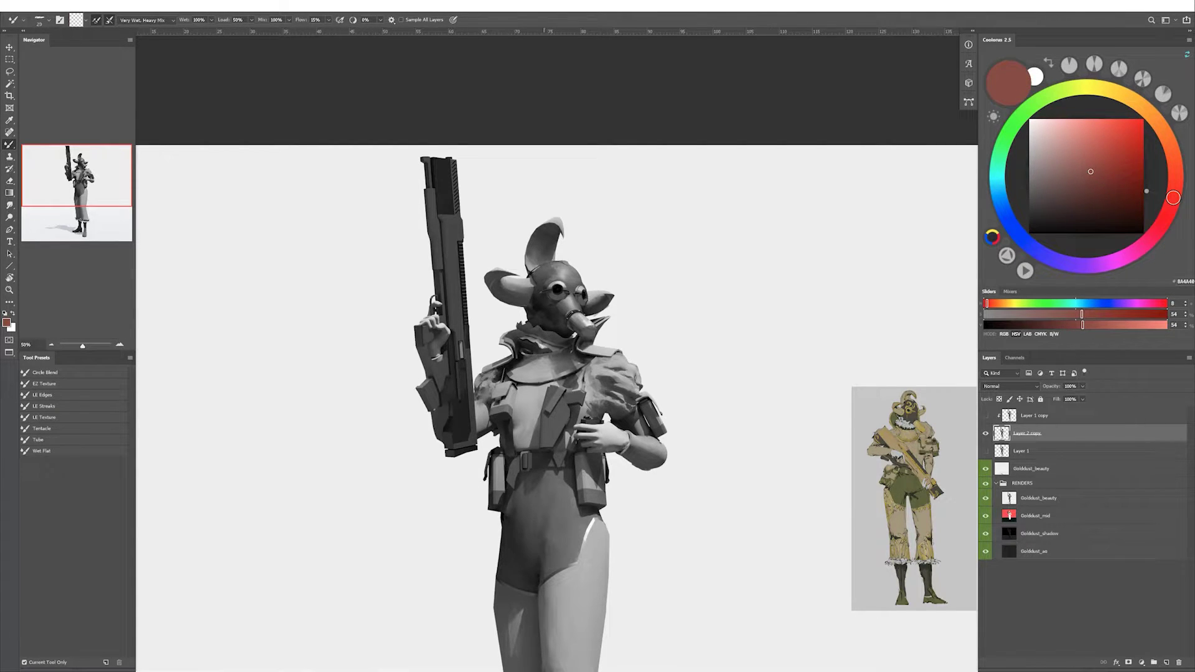
pyautogui.hotkey('shift', 'b')
pyautogui.keyDown('alt'); pyautogui.click(547, 272); pyautogui.keyUp('alt')
pyautogui.keyDown('alt'); pyautogui.click(549, 271); pyautogui.keyUp('alt')
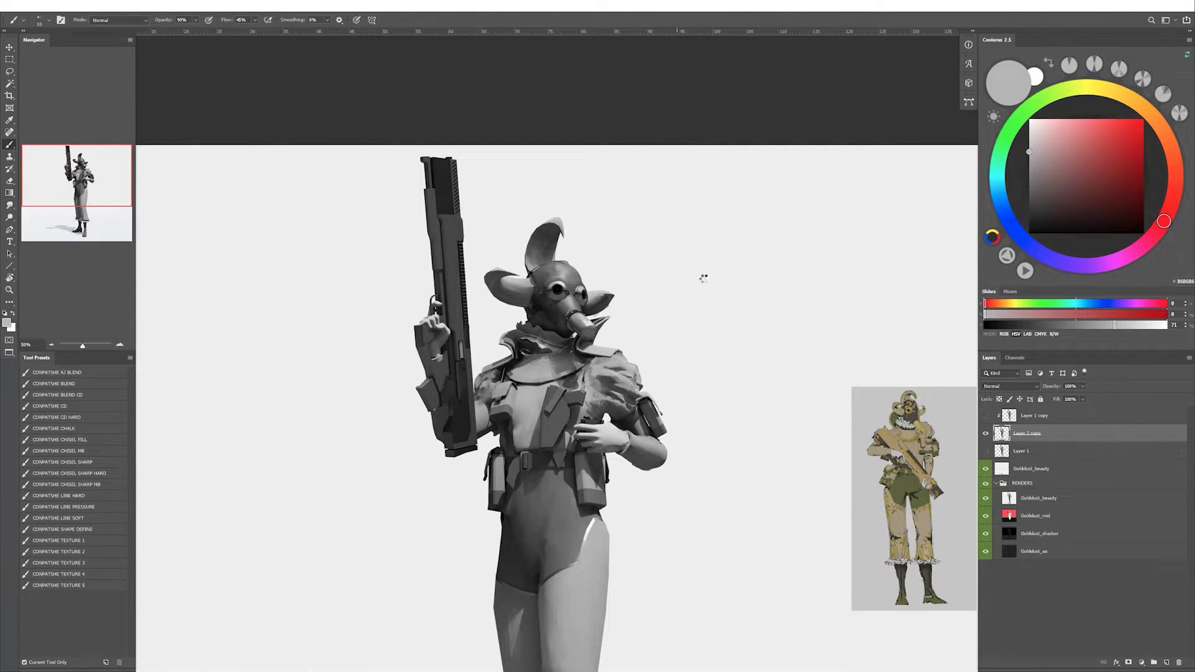
pyautogui.press('h')
pyautogui.moveTo(478, 268); pyautogui.dragTo(492, 266)
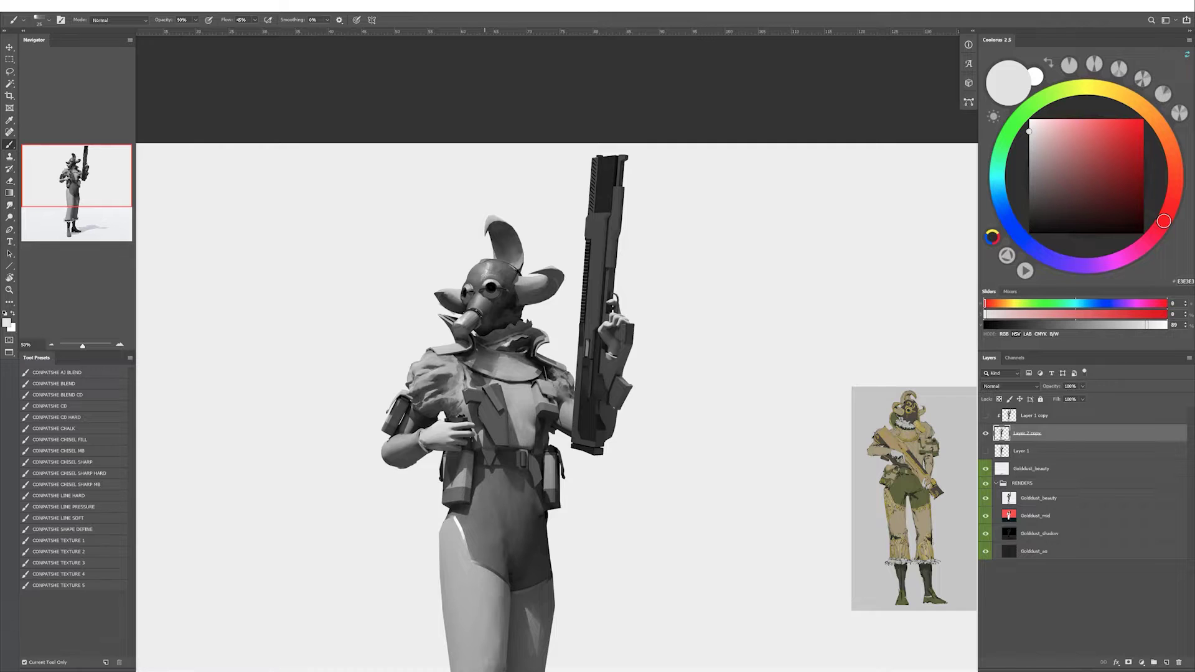
pyautogui.keyDown('alt'); pyautogui.click(475, 280); pyautogui.keyUp('alt')
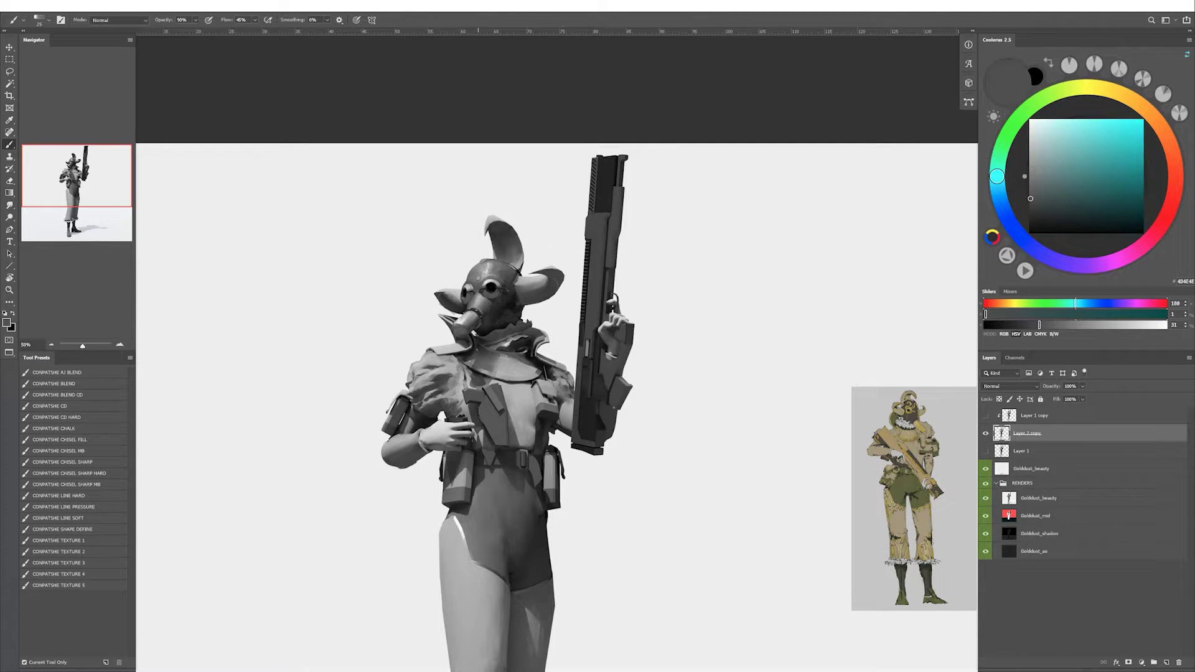
pyautogui.keyDown('alt'); pyautogui.click(474, 279); pyautogui.keyUp('alt')
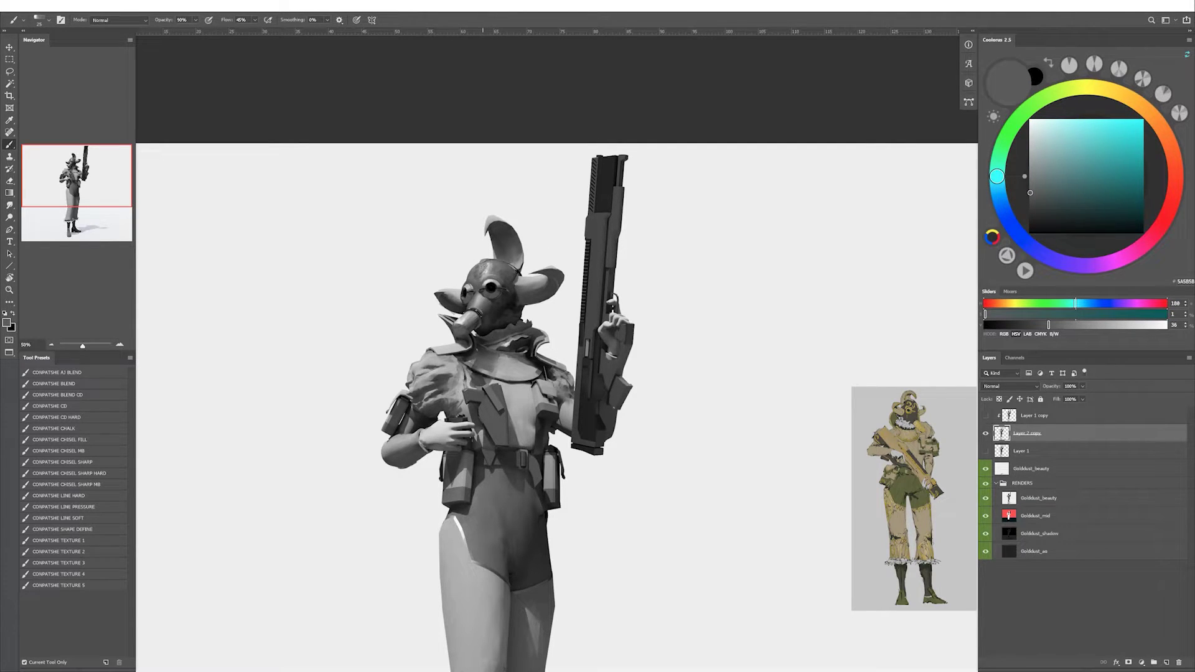
pyautogui.keyDown('alt'); pyautogui.click(475, 279); pyautogui.keyUp('alt')
pyautogui.keyDown('alt'); pyautogui.click(497, 265); pyautogui.keyUp('alt')
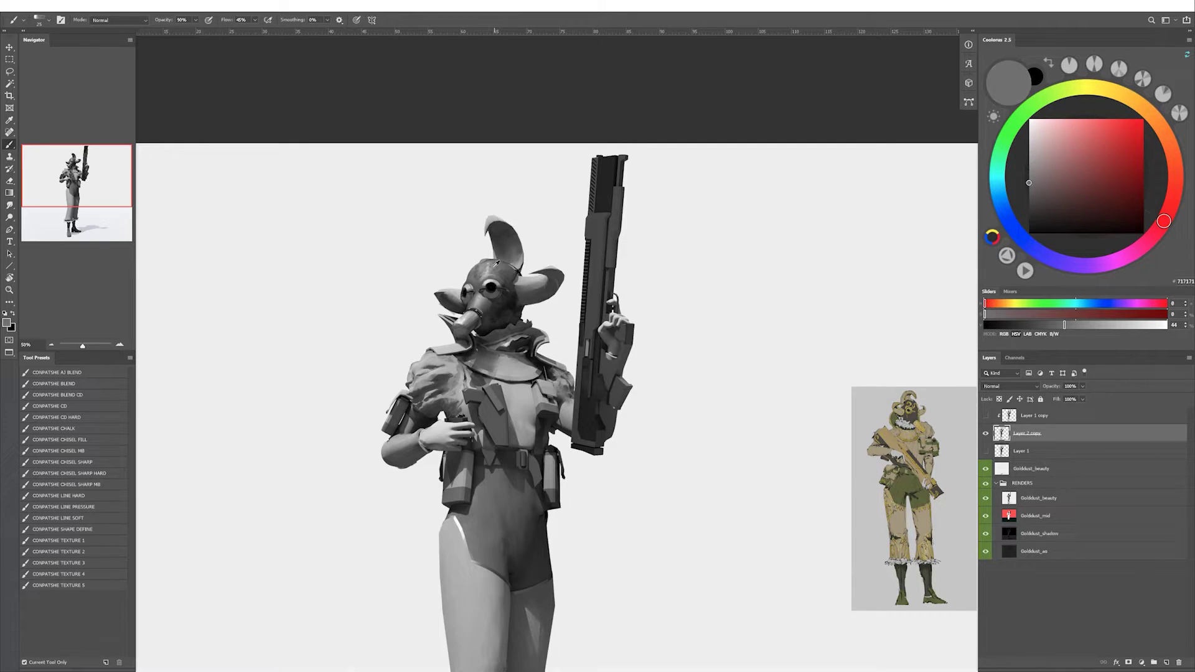
# Blend with the Mixer Brush, flip the view back, and set white as the painting colour.
pyautogui.hotkey('shift', 'b')
pyautogui.hotkey('ctrl', 'shift', 'h')
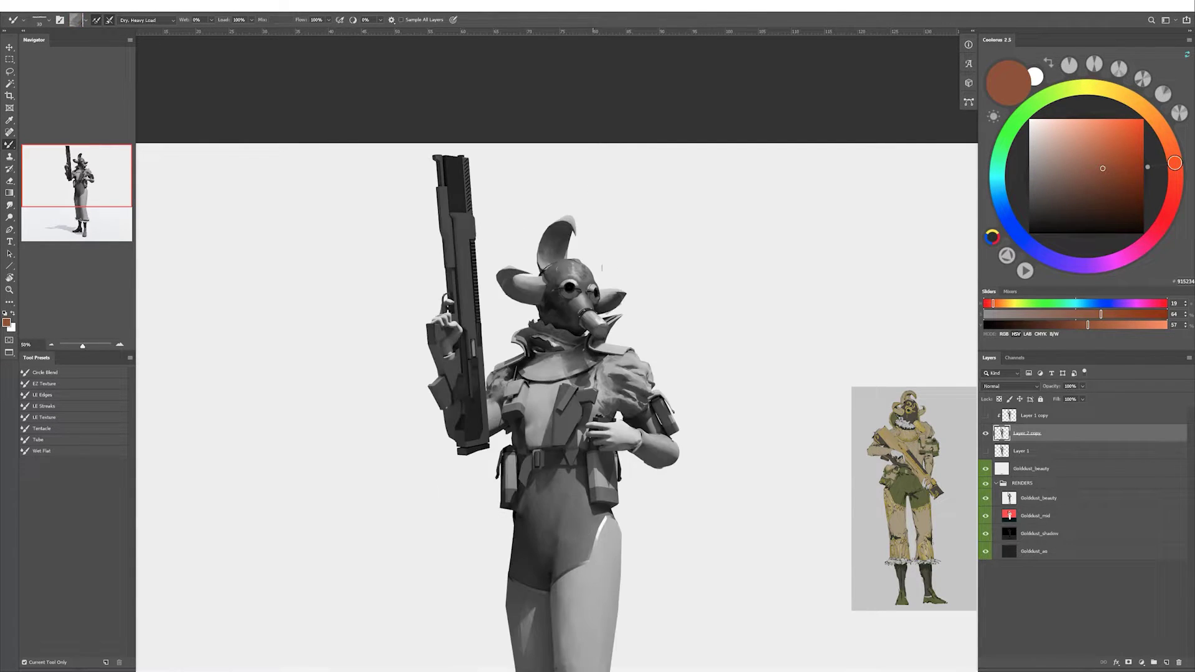
pyautogui.hotkey('shift', 'b')
pyautogui.press('d')
pyautogui.press('x')
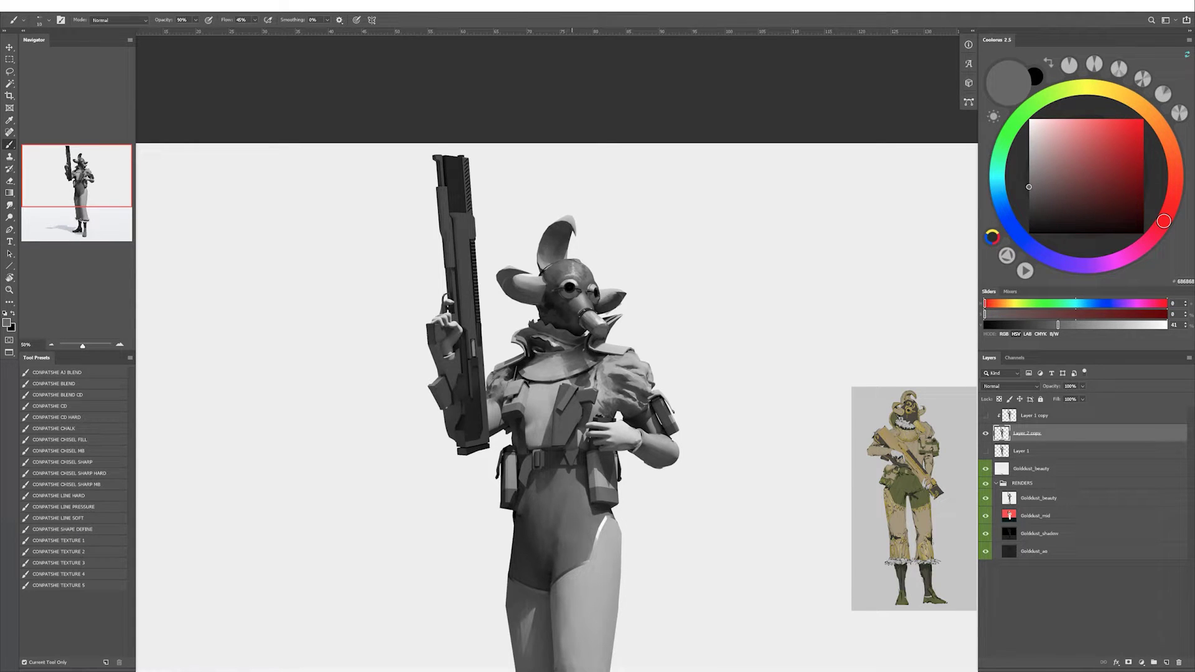
# Flip the view back, lower brush opacity to 30% and sample near-black and mid greys.
pyautogui.hotkey('ctrl', 'shift', 'h')
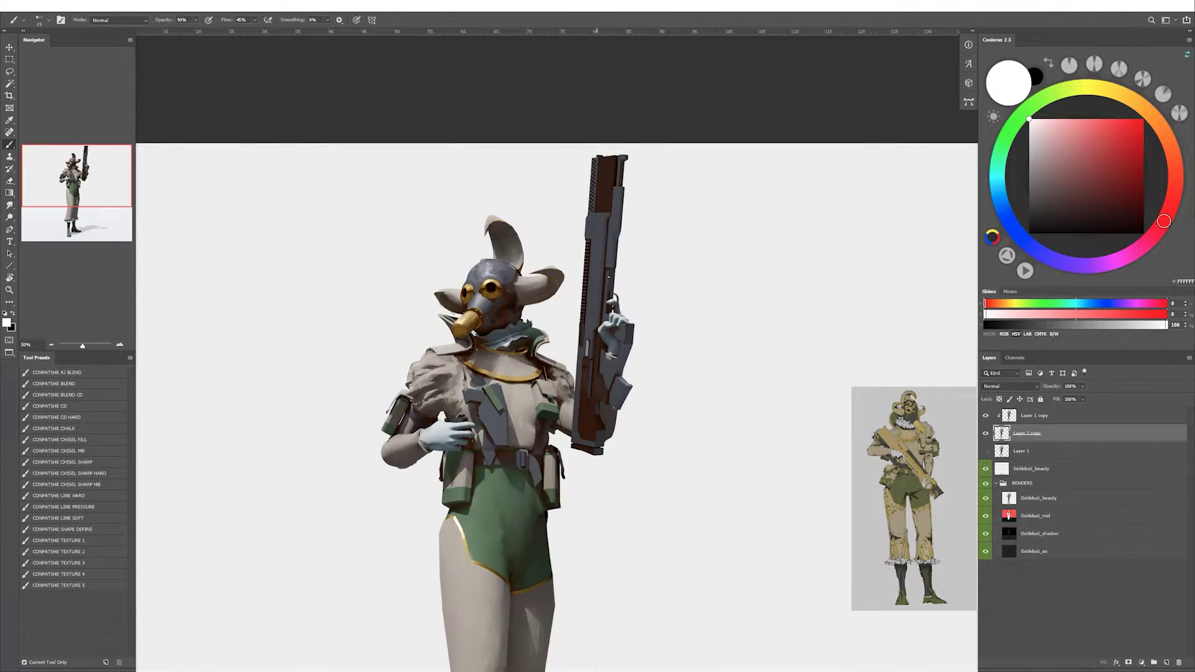
pyautogui.keyDown('alt'); pyautogui.click(546, 295); pyautogui.keyUp('alt')
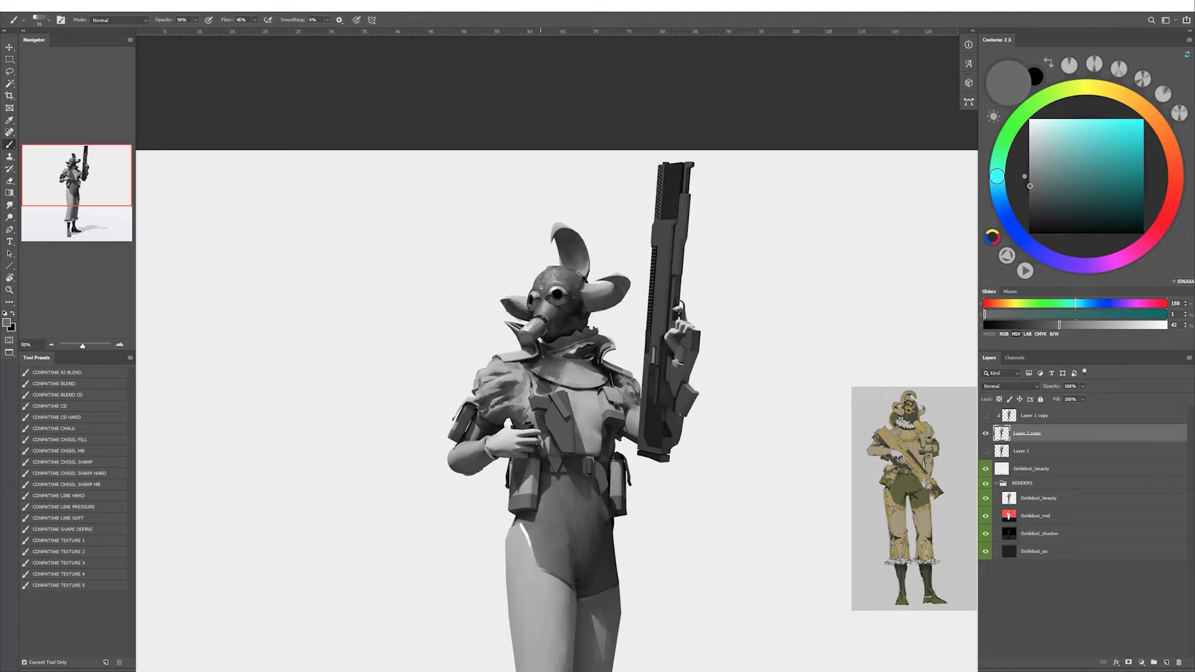
pyautogui.press('3')
pyautogui.keyDown('alt'); pyautogui.click(542, 292); pyautogui.keyUp('alt')
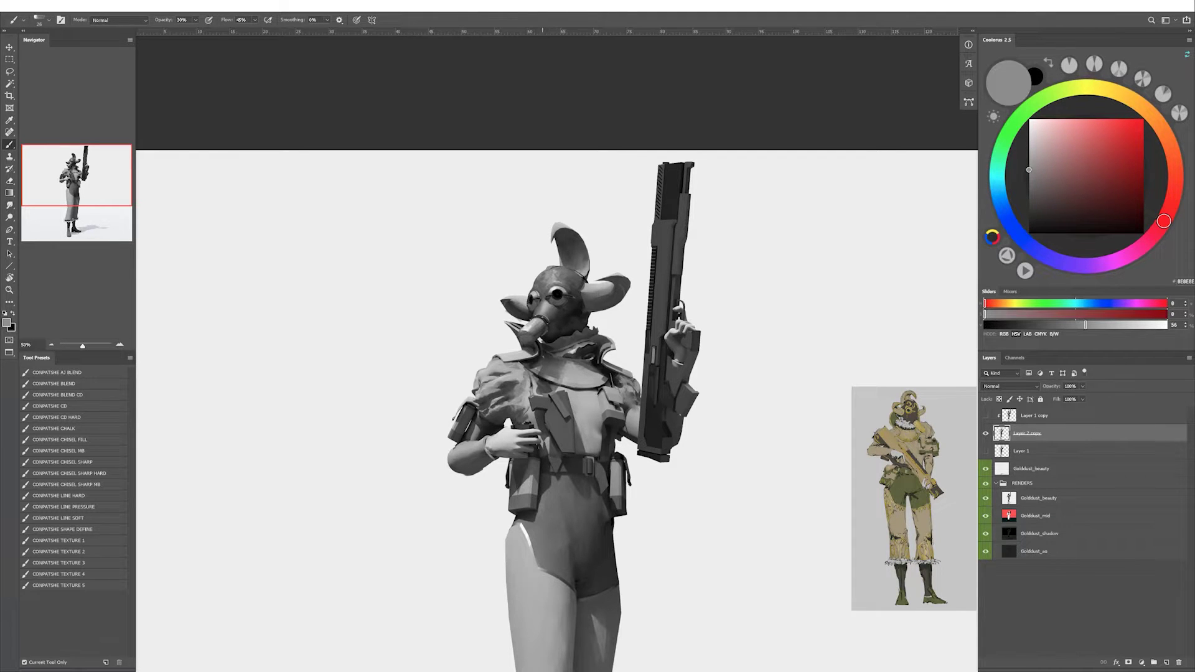
pyautogui.keyDown('alt'); pyautogui.click(569, 282); pyautogui.keyUp('alt')
pyautogui.press('[')
pyautogui.keyDown('alt'); pyautogui.click(558, 307); pyautogui.keyUp('alt')
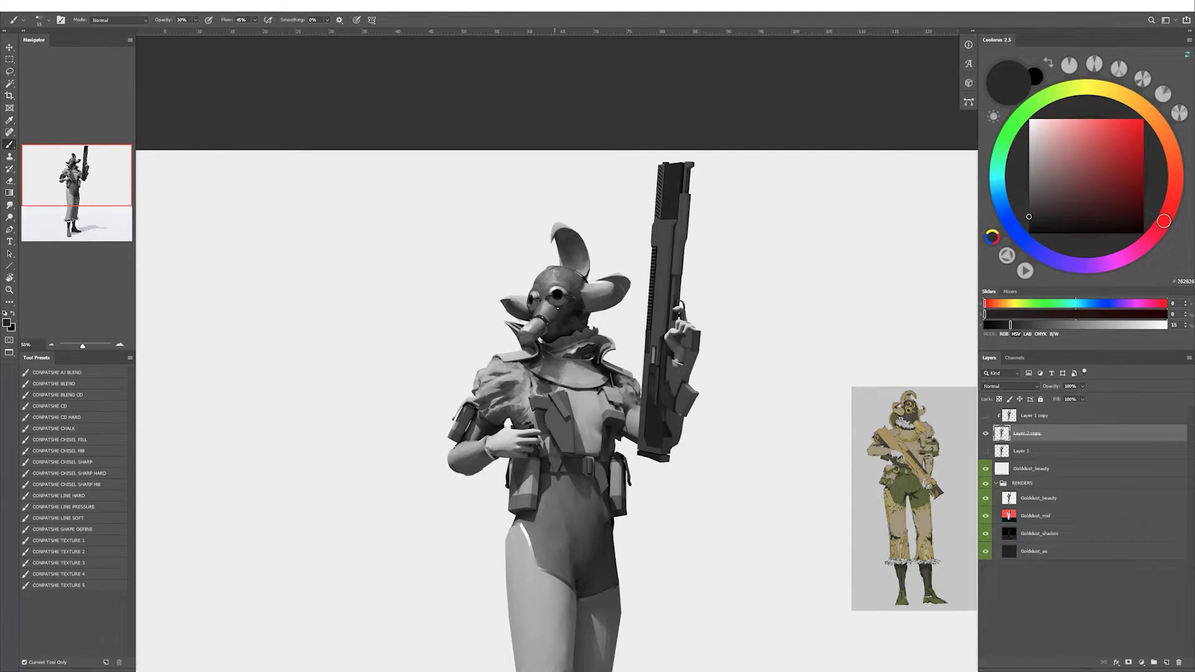
# Paint darker greys and a light grey highlight on the helmet, resizing the brush.
pyautogui.press(']')
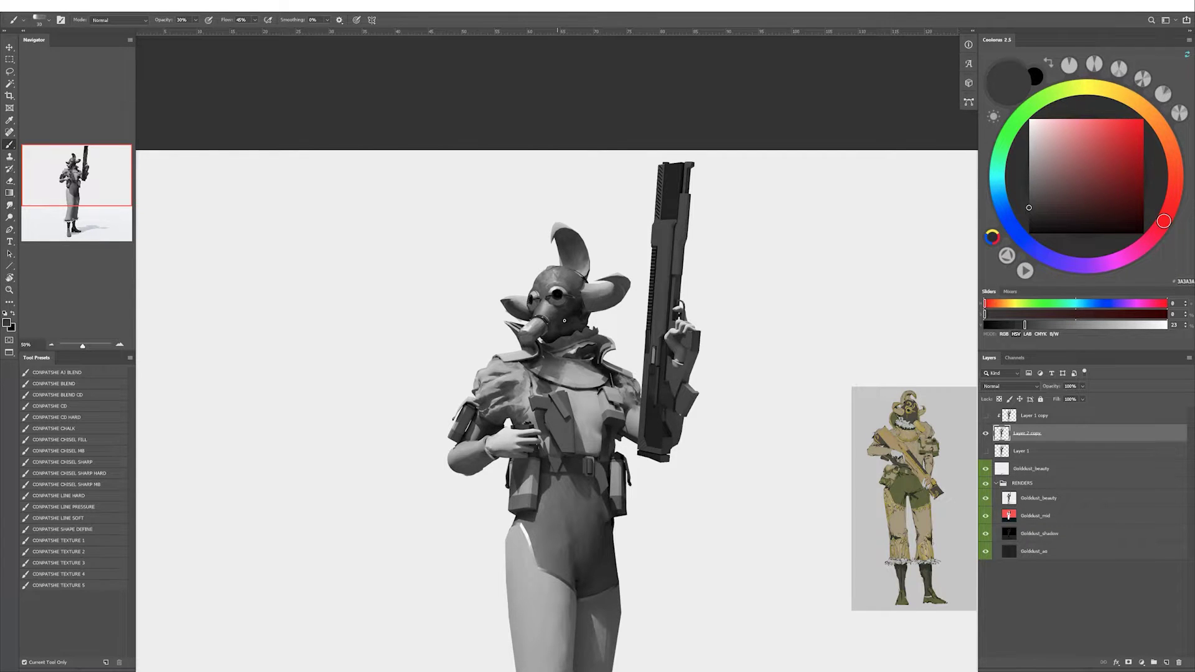
pyautogui.keyDown('alt'); pyautogui.click(567, 328); pyautogui.keyUp('alt')
pyautogui.press('[')
pyautogui.keyDown('alt'); pyautogui.click(571, 314); pyautogui.keyUp('alt')
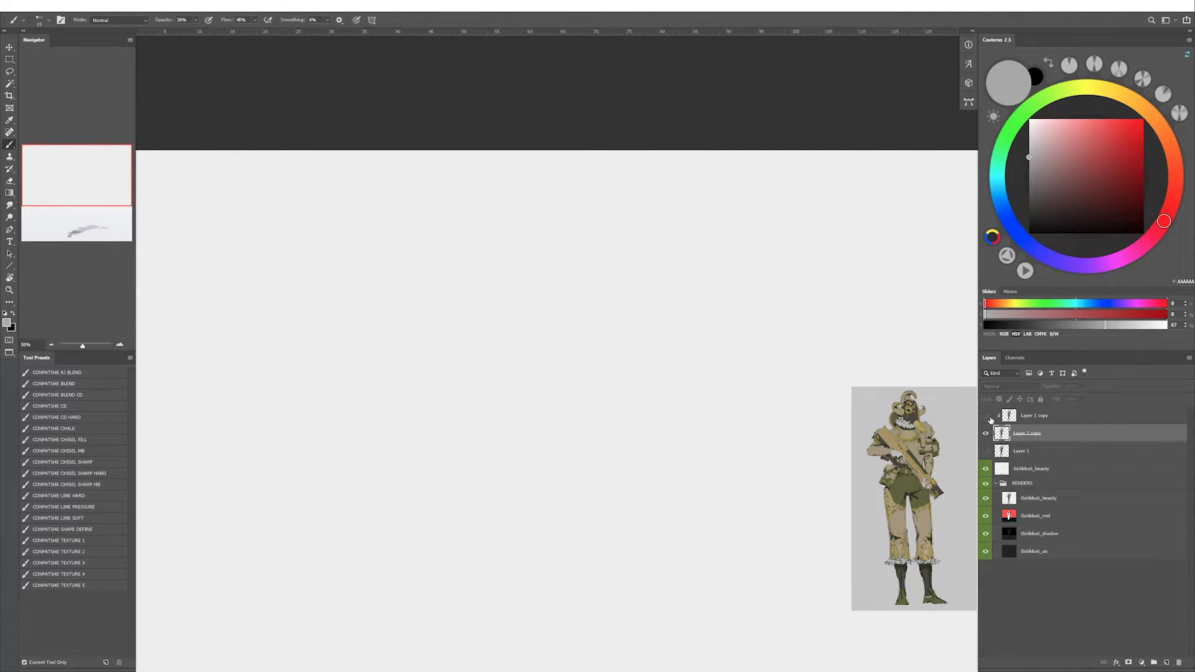
pyautogui.keyDown('alt'); pyautogui.click(551, 274); pyautogui.keyUp('alt')
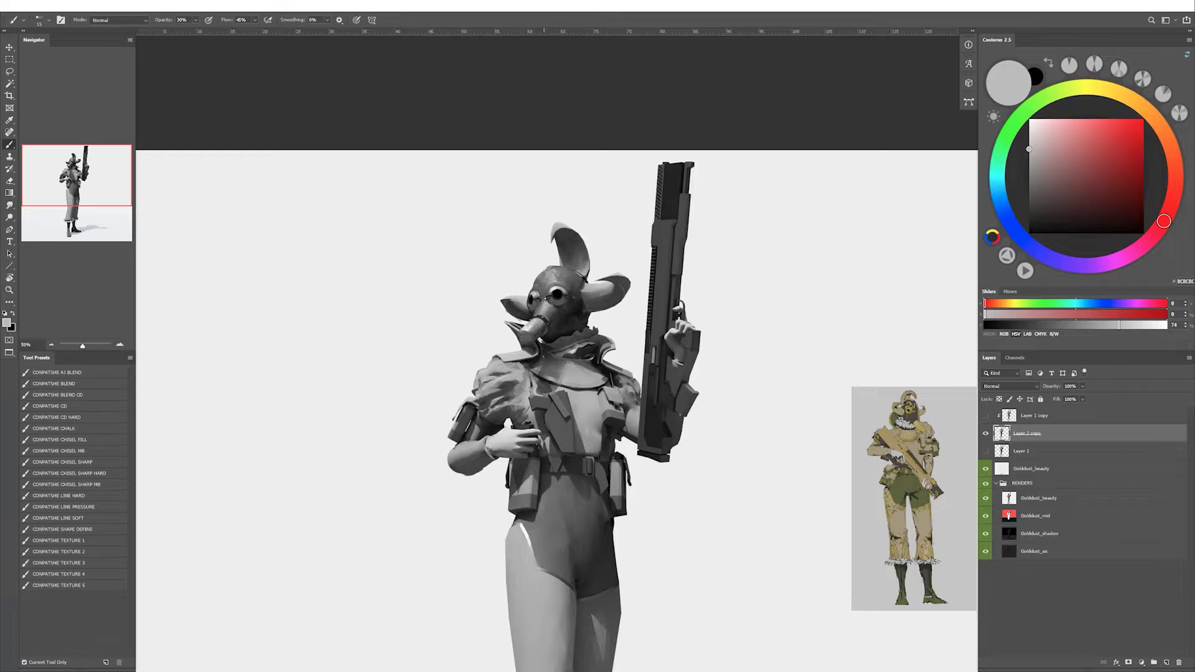
pyautogui.keyDown('alt'); pyautogui.click(545, 305); pyautogui.keyUp('alt')
pyautogui.keyDown('alt'); pyautogui.click(569, 296); pyautogui.keyUp('alt')
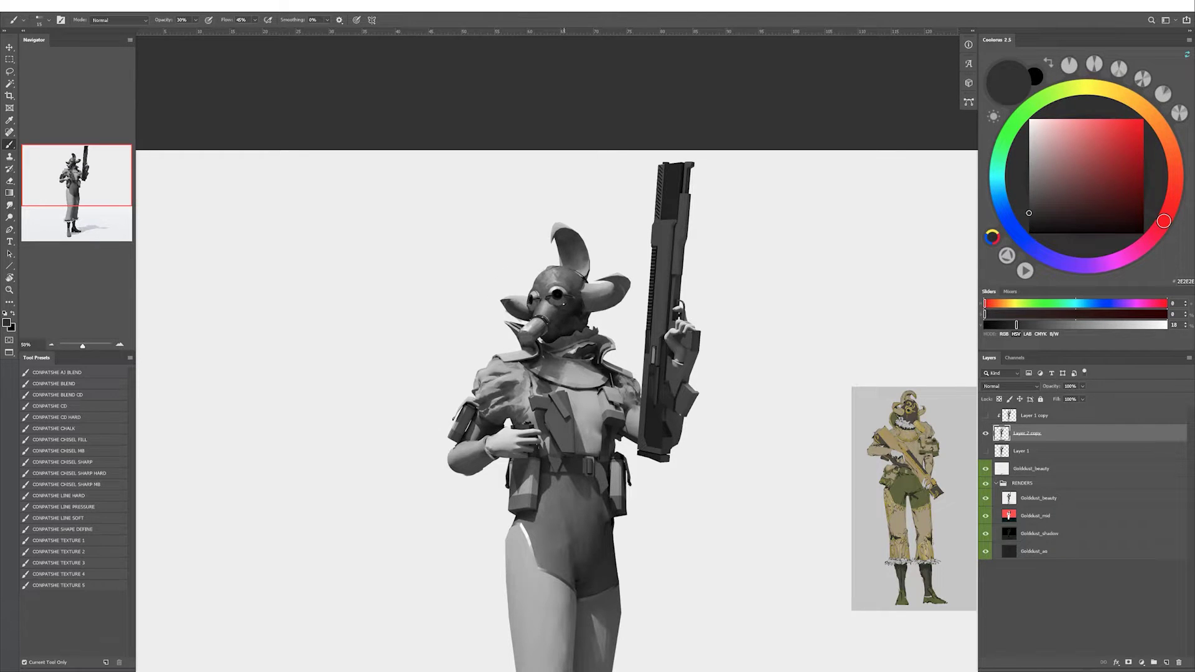
pyautogui.keyDown('alt'); pyautogui.click(560, 292); pyautogui.keyUp('alt')
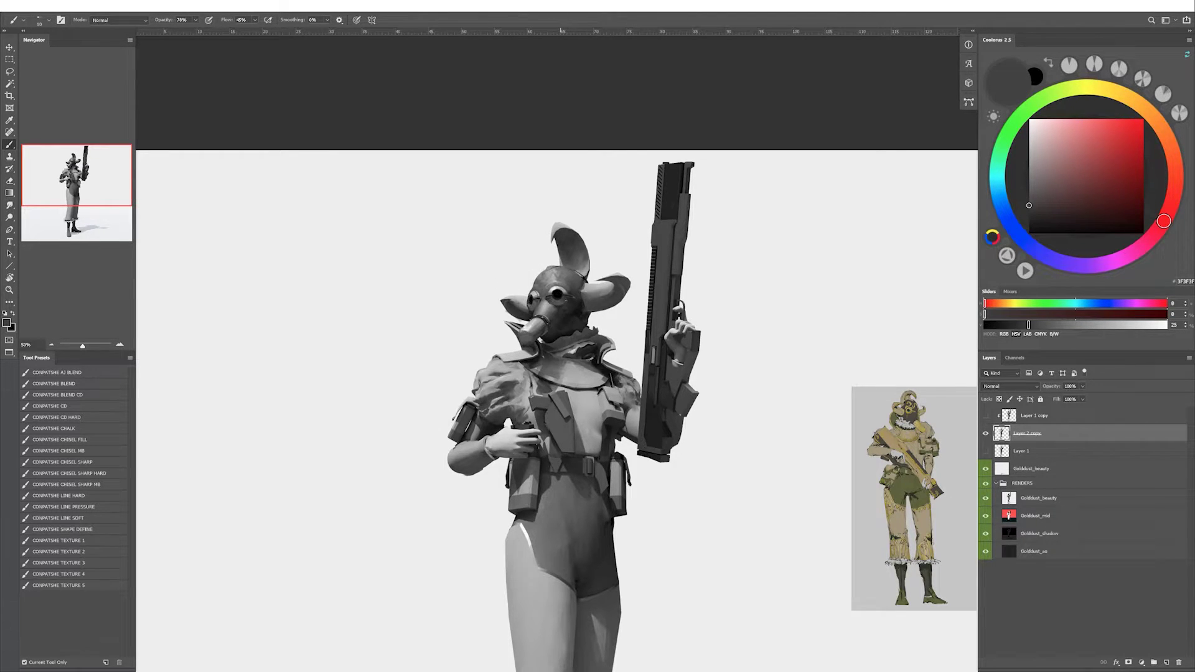
# Toggle between black and white paint and mirror the canvas horizontally.
pyautogui.press('x')
pyautogui.press('x')
pyautogui.press('x')
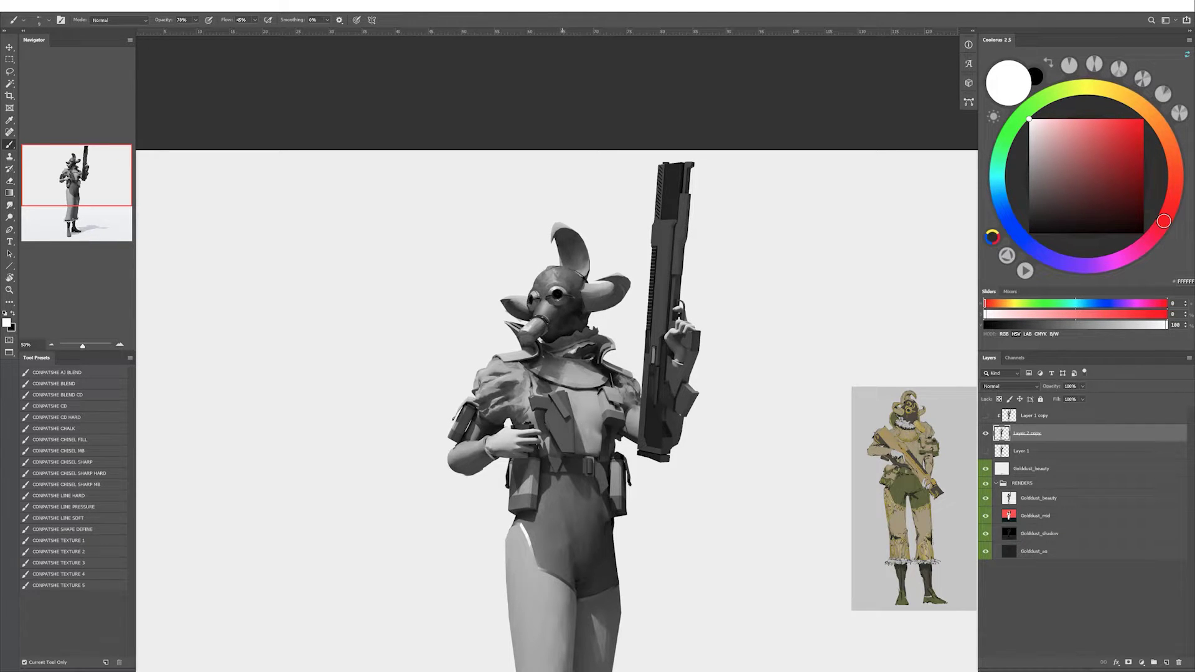
pyautogui.press('x')
pyautogui.press('x')
pyautogui.press('h')
pyautogui.press('x')
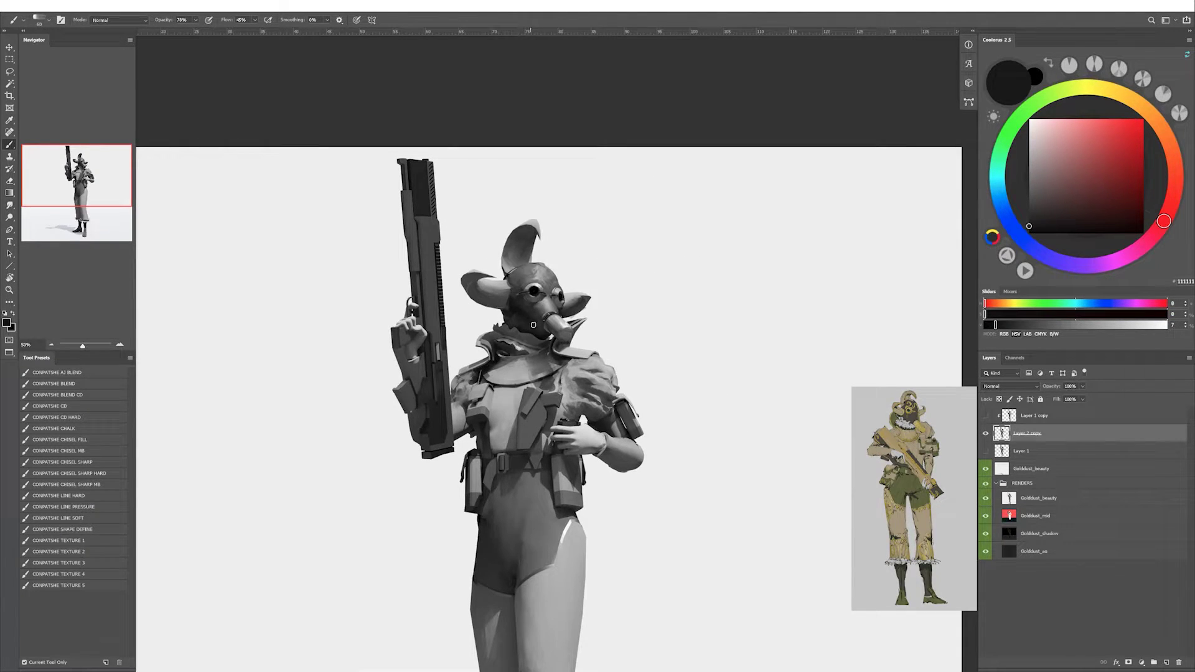
# Sample mask and head greys and lock the transparent pixels of Layer 2 copy.
pyautogui.press('d')
pyautogui.press('[')
pyautogui.press('[')
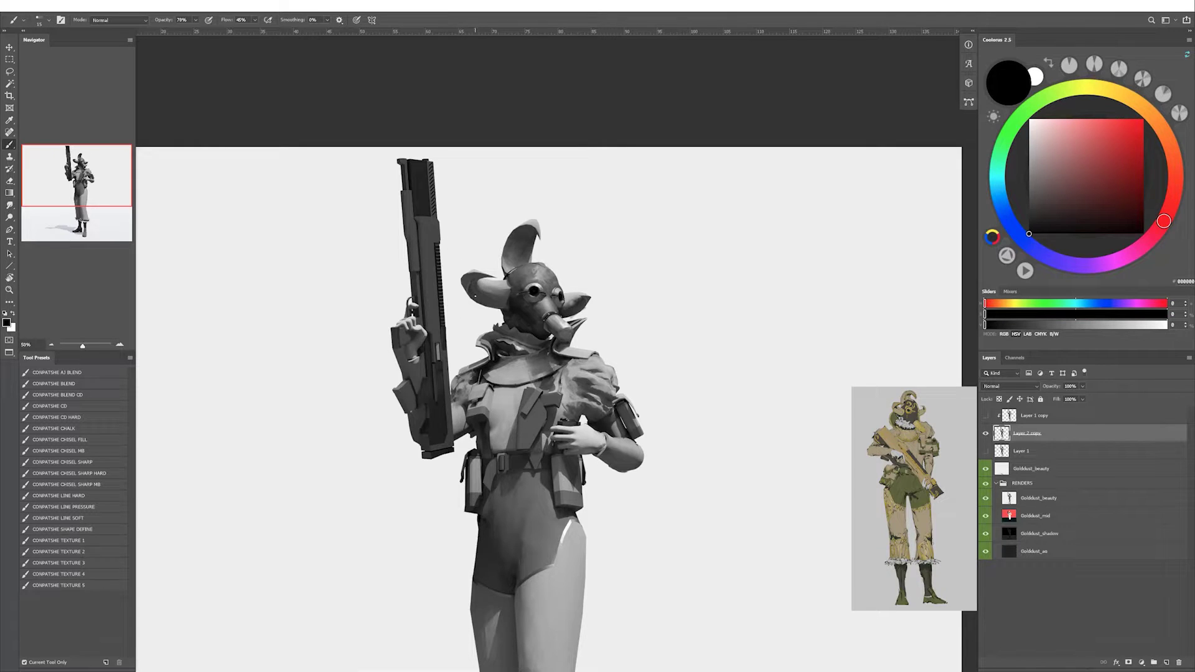
pyautogui.keyDown('alt'); pyautogui.click(497, 304); pyautogui.keyUp('alt')
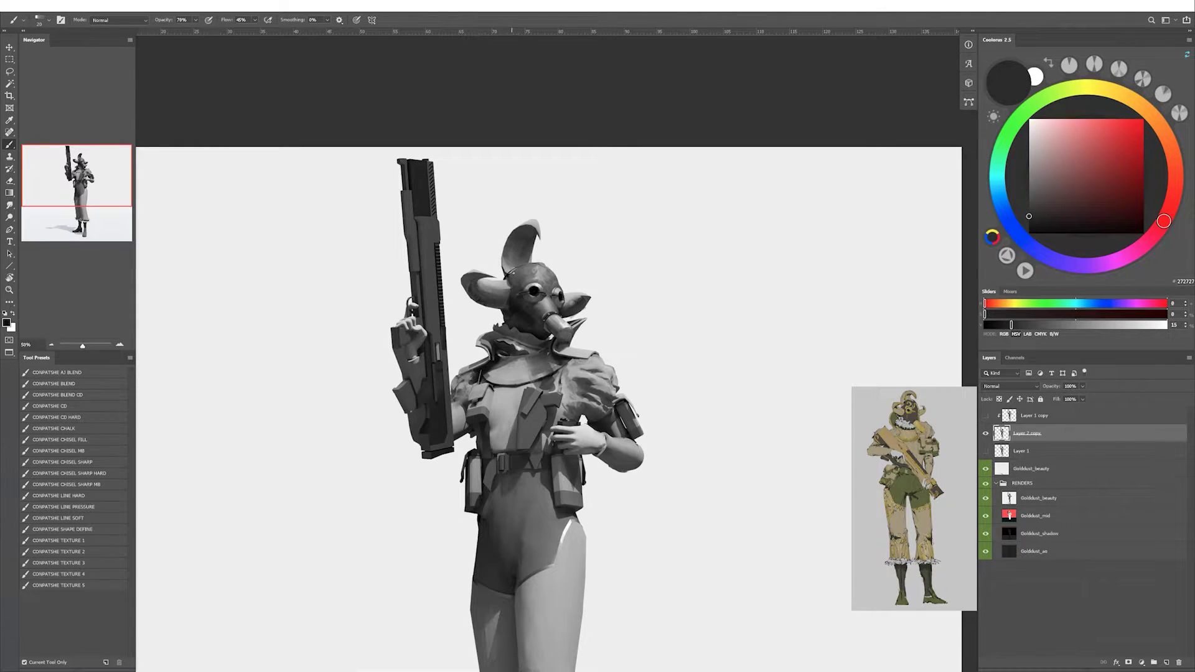
pyautogui.keyDown('alt'); pyautogui.click(513, 237); pyautogui.keyUp('alt')
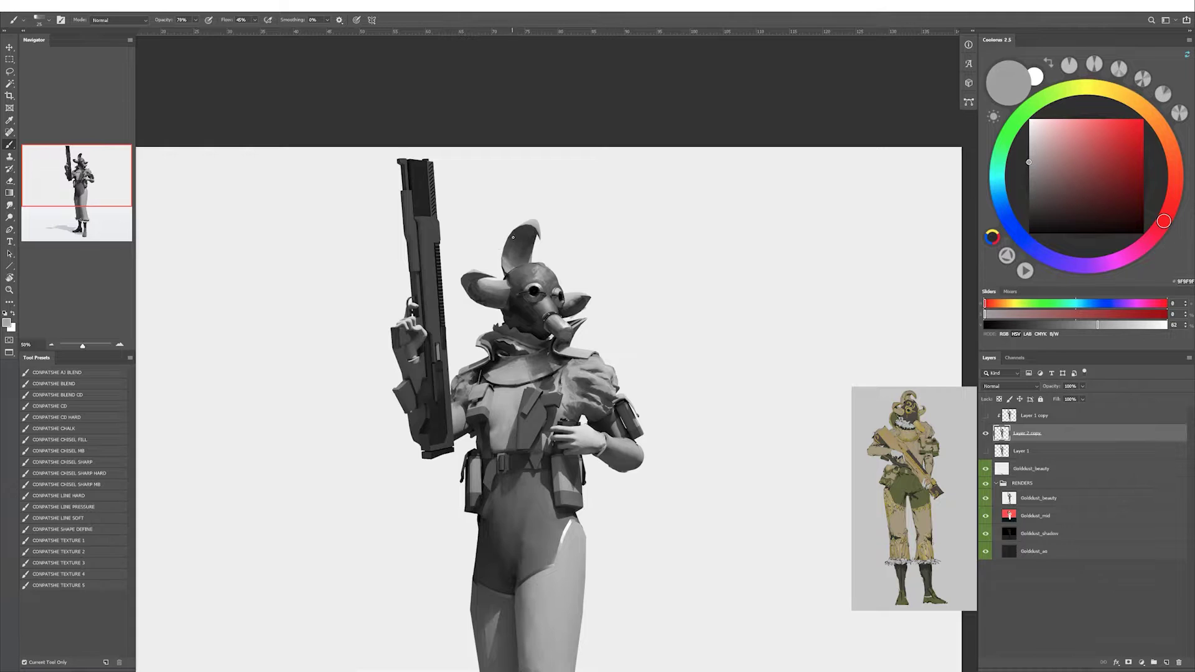
pyautogui.hotkey('shift', 'b')
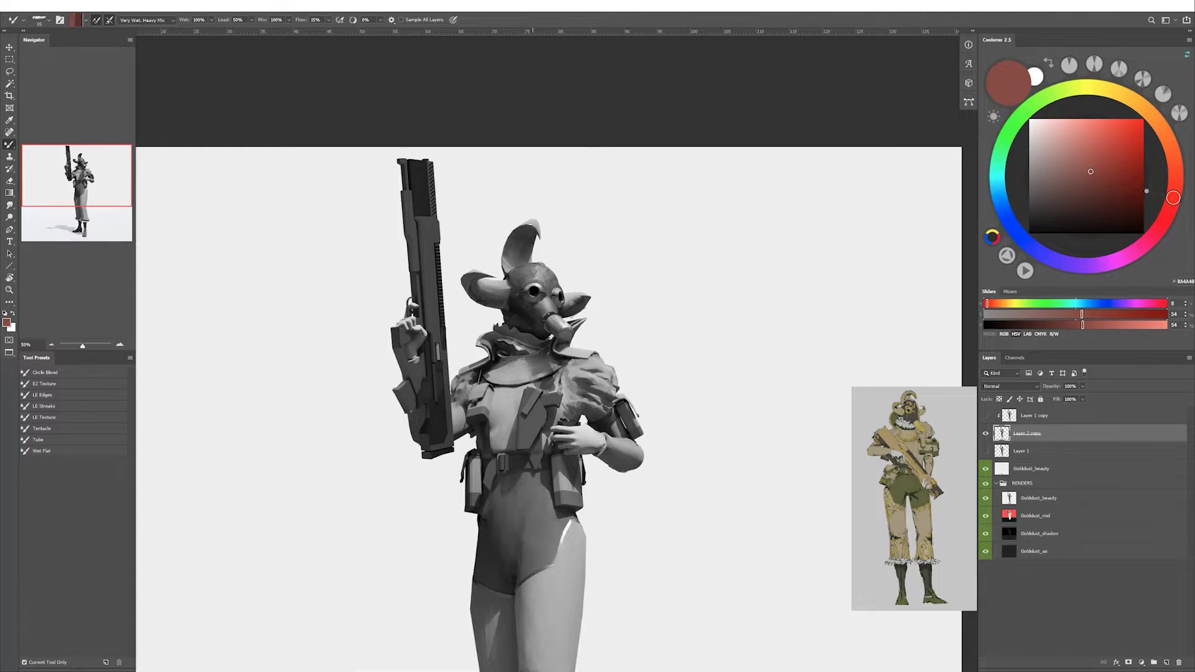
pyautogui.press('/')
pyautogui.hotkey('shift', 'b')
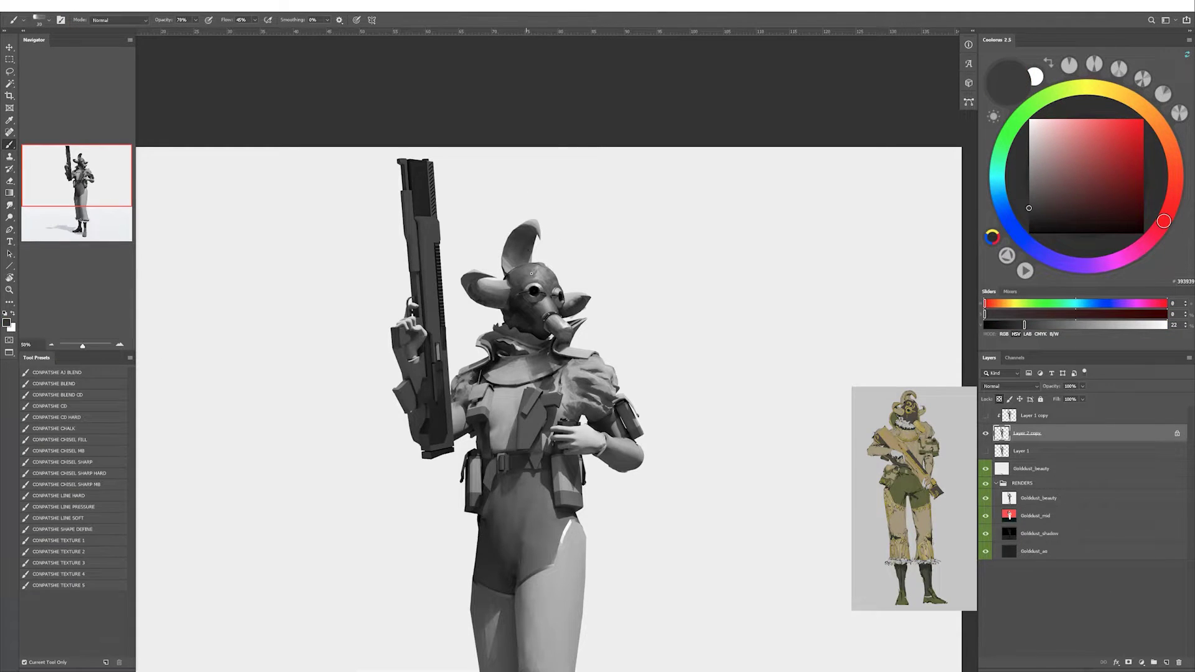
# Paint near-black and lighter greys near the head, blend with the Mixer Brush, and mirror the canvas.
pyautogui.press('d')
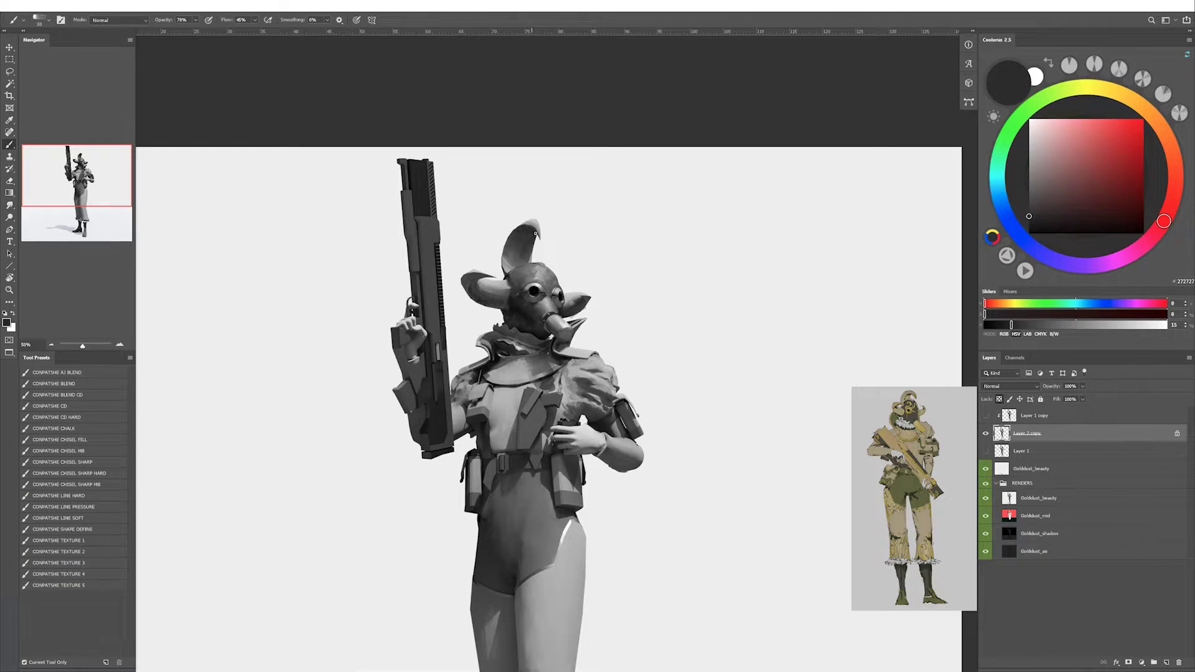
pyautogui.press('[')
pyautogui.press('[')
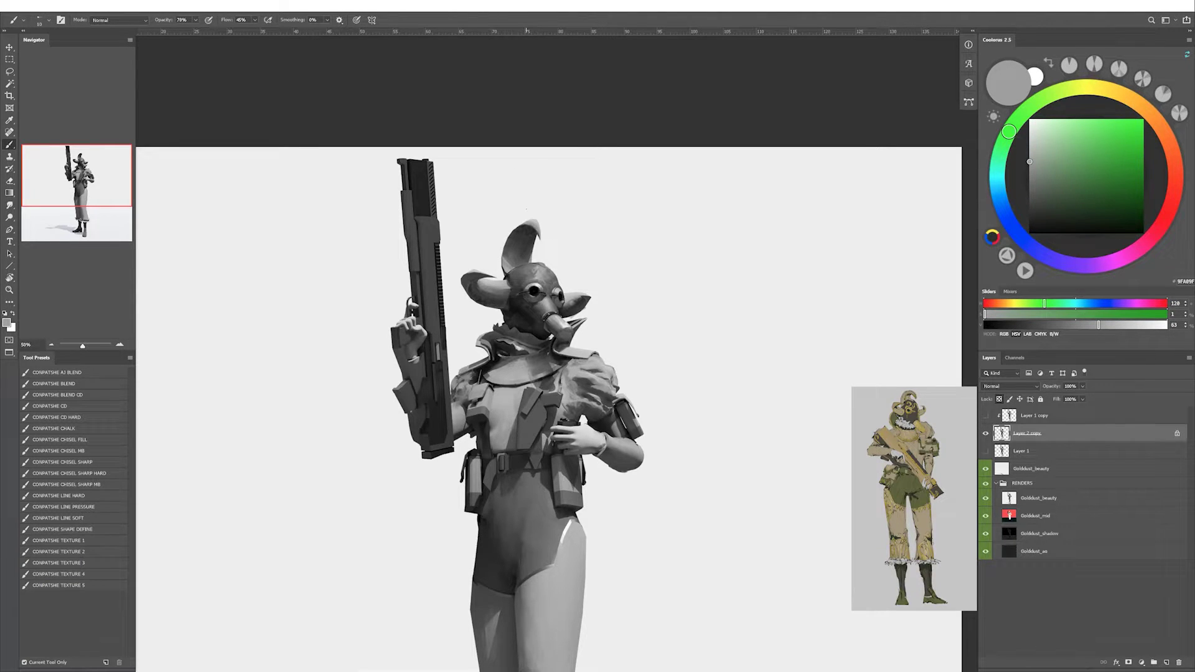
pyautogui.press(']')
pyautogui.press(']')
pyautogui.press(']')
pyautogui.keyDown('alt'); pyautogui.click(571, 278); pyautogui.keyUp('alt')
pyautogui.keyDown('alt'); pyautogui.click(571, 278); pyautogui.keyUp('alt')
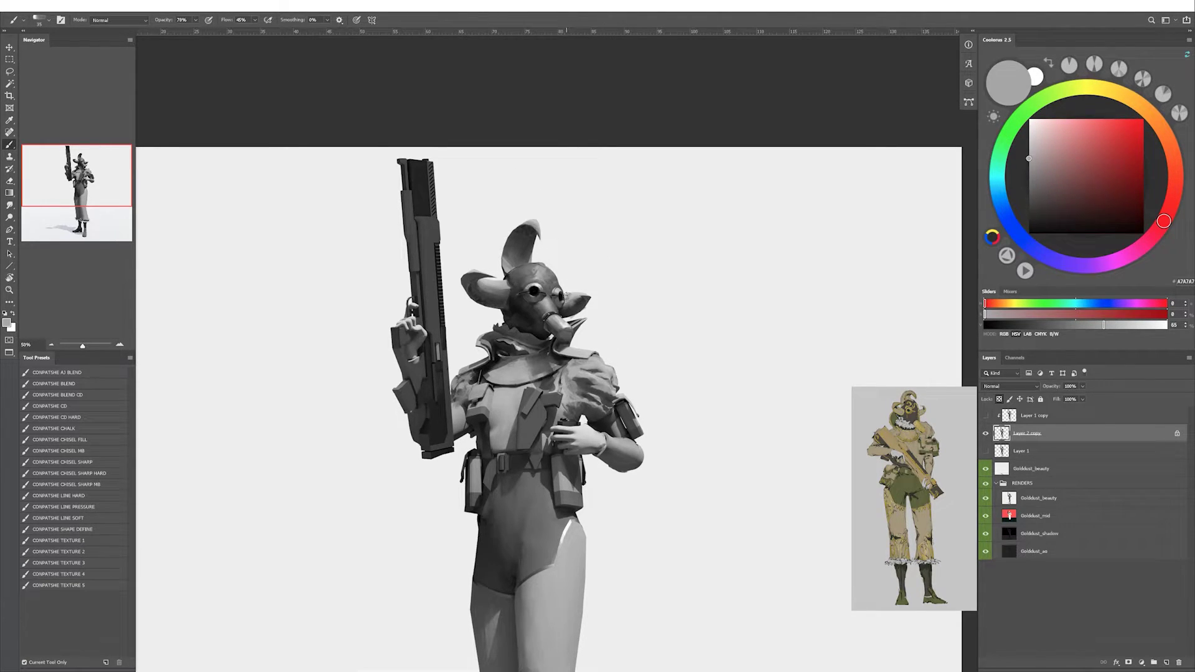
pyautogui.keyDown('alt'); pyautogui.click(518, 284); pyautogui.keyUp('alt')
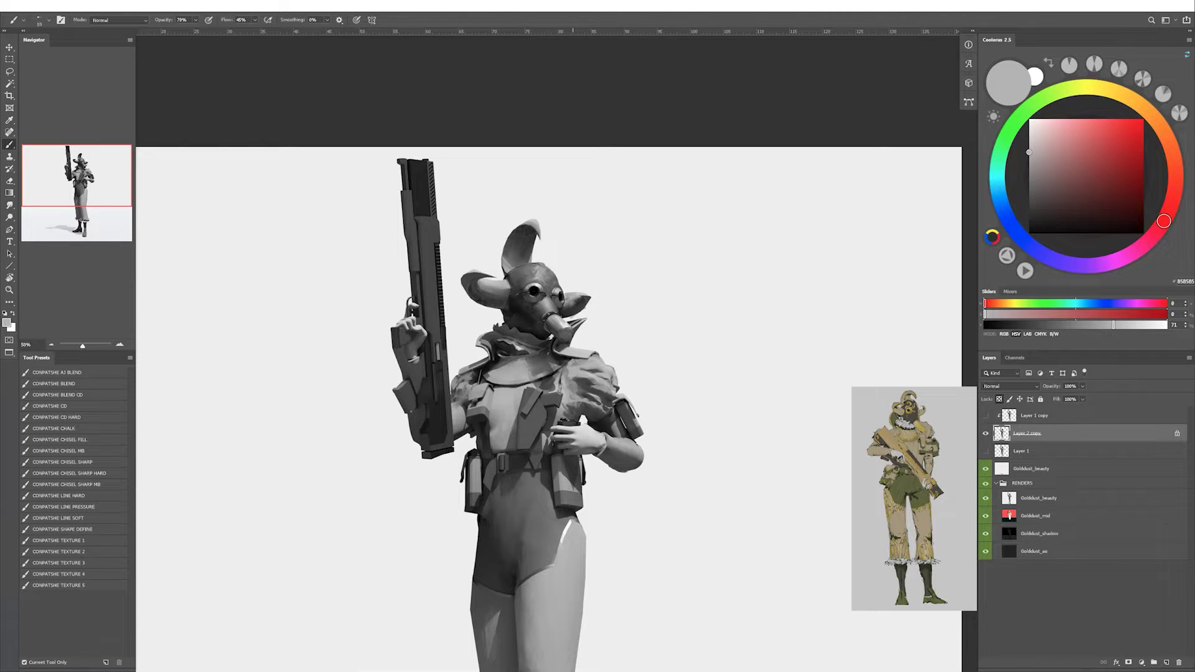
pyautogui.moveTo(625, 351); pyautogui.dragTo(608, 320)
pyautogui.hotkey('shift', 'b')
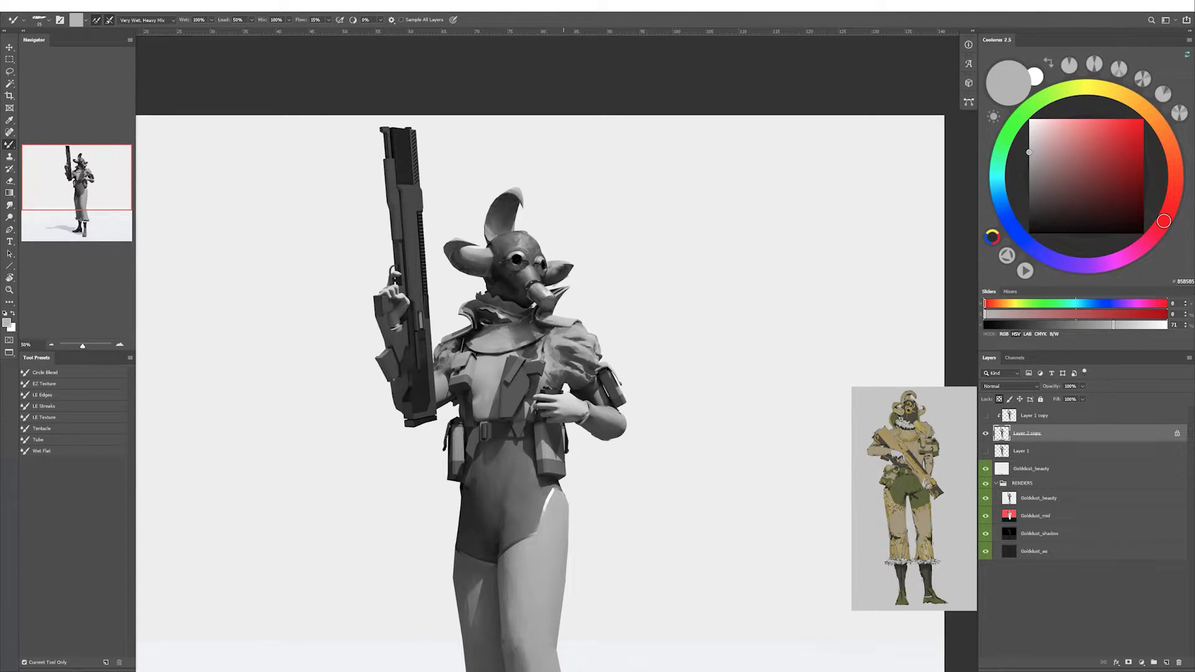
pyautogui.press('h')
# Pick dark and near-black greys, flip the view again, and recenter the figure.
pyautogui.press('b')
pyautogui.press('d')
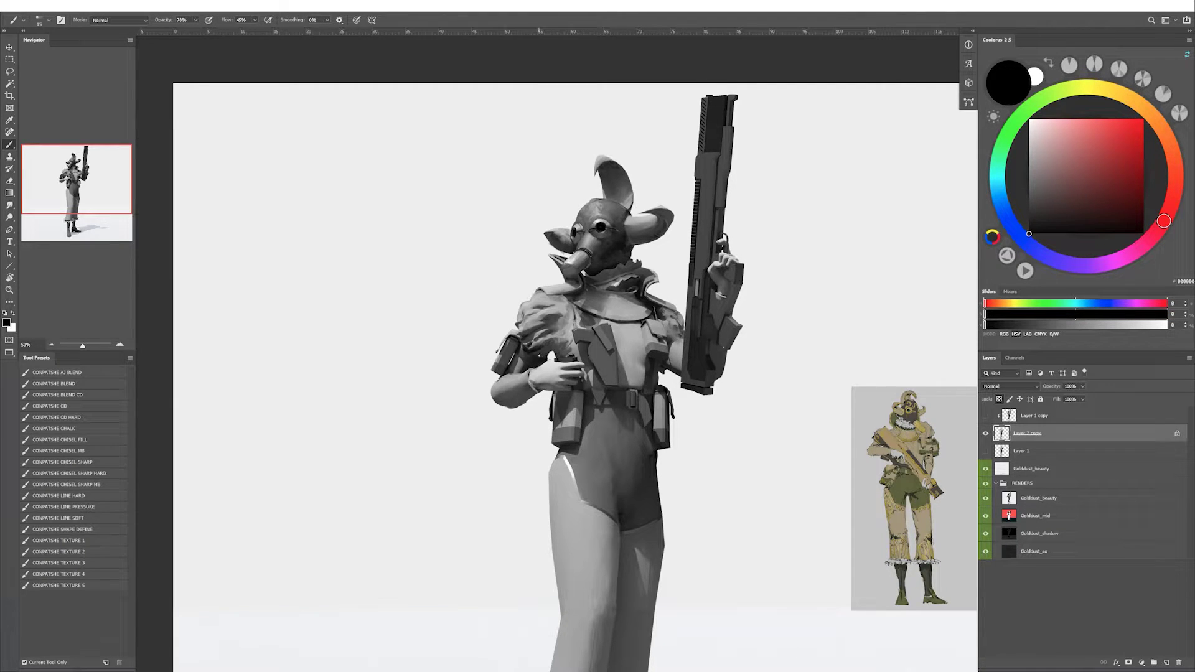
pyautogui.click(1029, 211)
pyautogui.click(1029, 220)
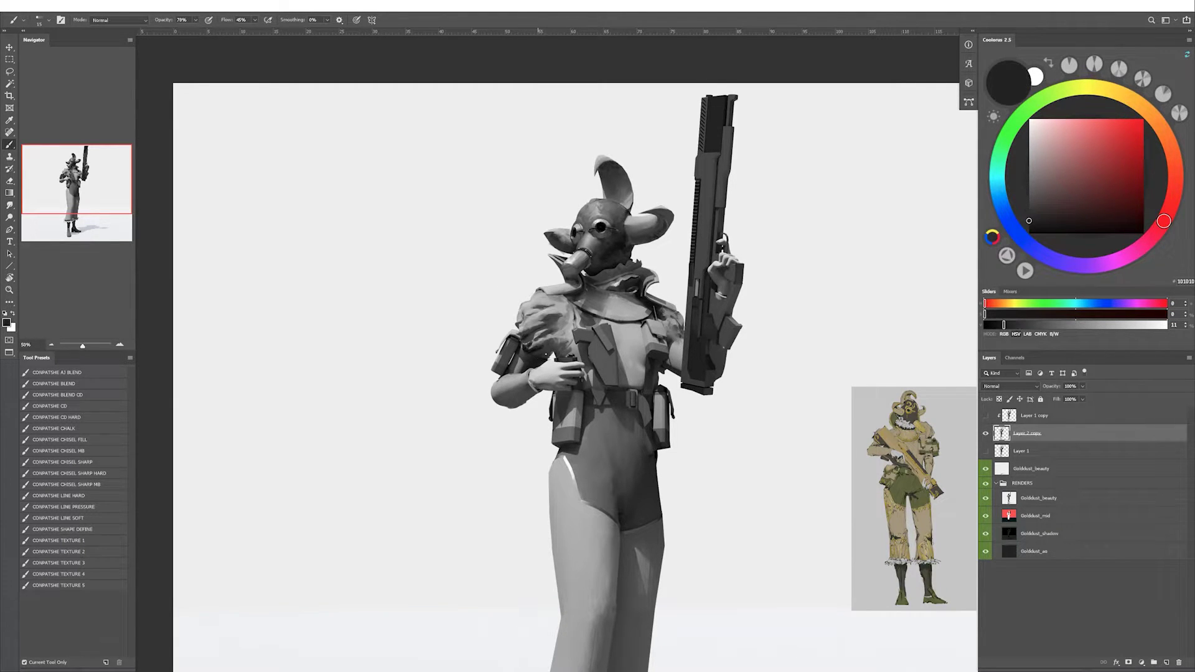
pyautogui.keyDown('alt'); pyautogui.click(534, 265); pyautogui.keyUp('alt')
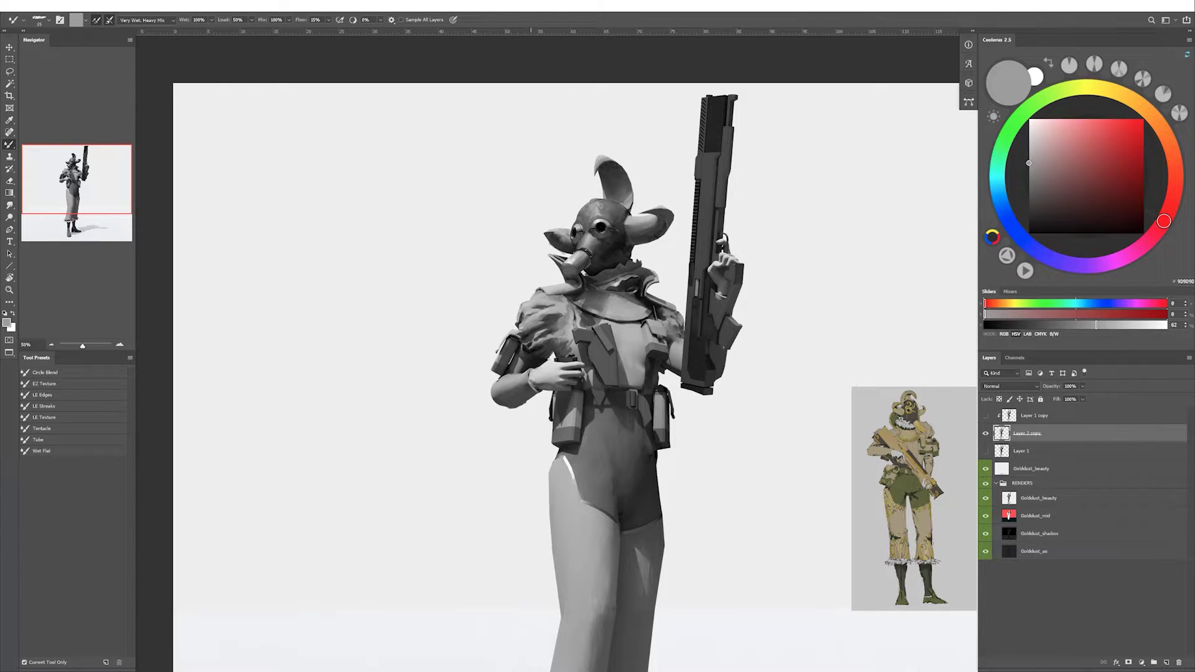
pyautogui.press('h')
pyautogui.moveTo(1029, 163); pyautogui.dragTo(1030, 234)
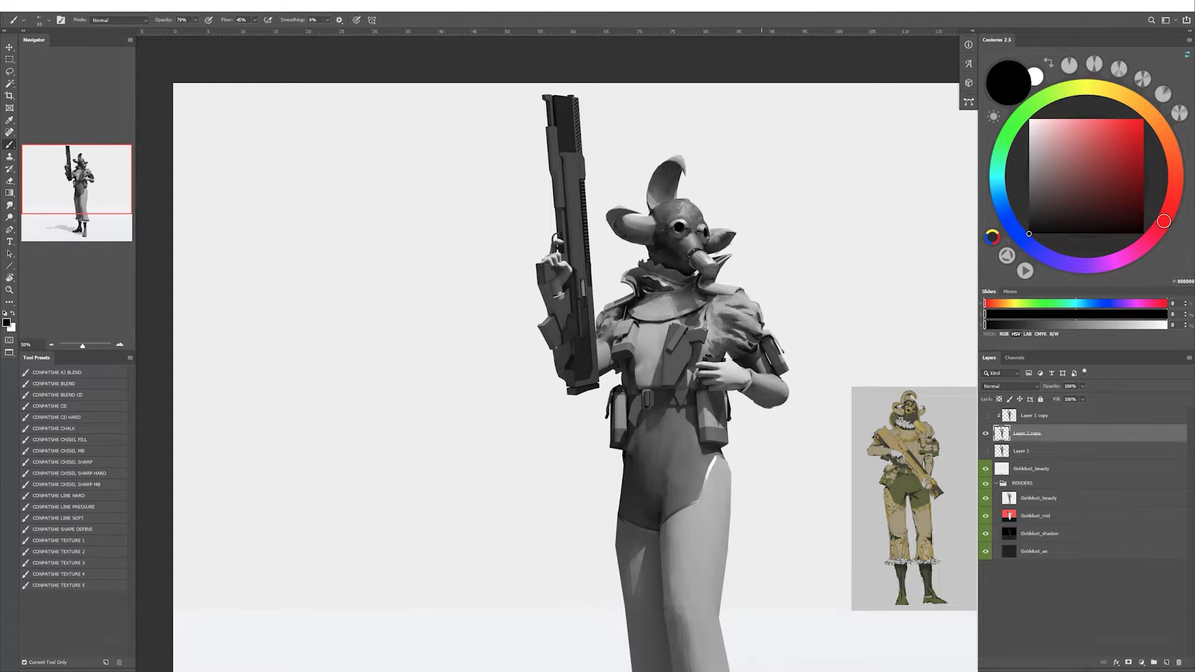
pyautogui.moveTo(712, 274); pyautogui.dragTo(589, 262)
pyautogui.press('l')
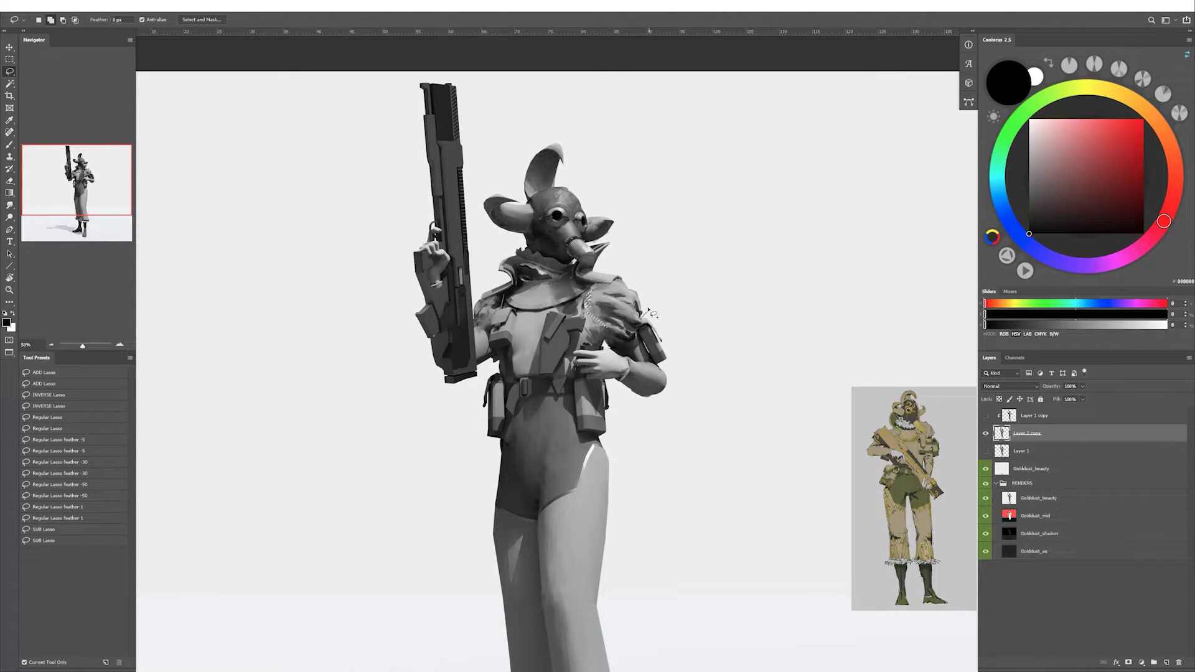
# Sample dark-to-mid sleeve greys with the Brush and paint a first sleeve stroke on the flipped canvas.
pyautogui.press('b')
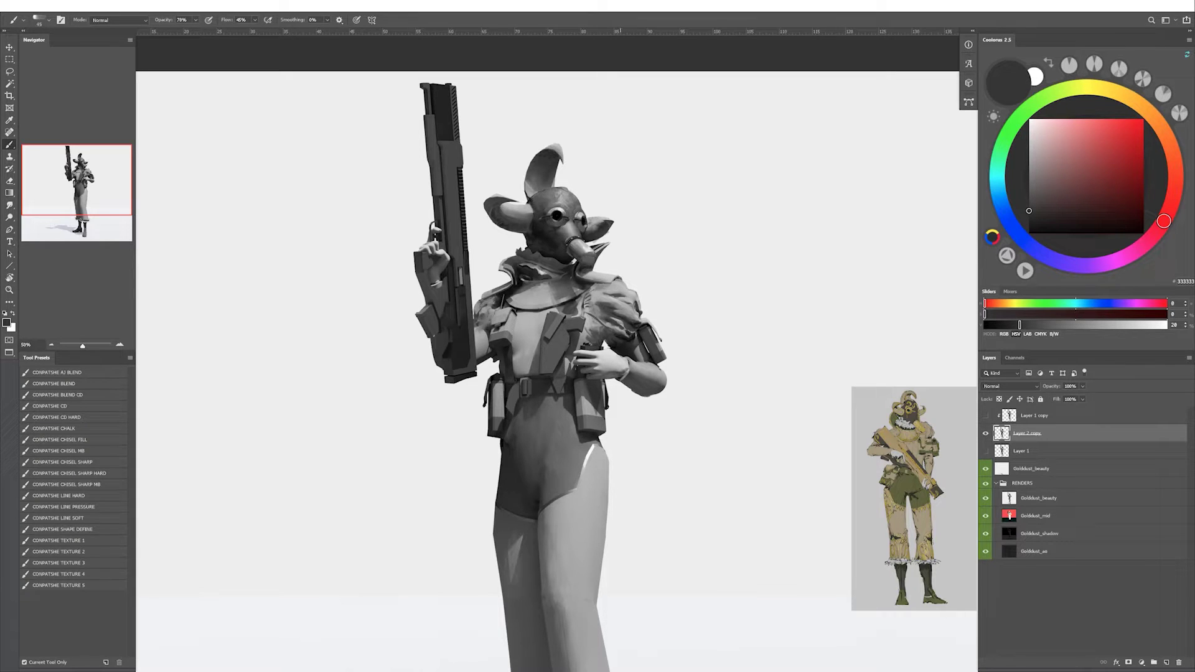
pyautogui.keyDown('alt'); pyautogui.click(641, 302); pyautogui.keyUp('alt')
pyautogui.keyDown('alt'); pyautogui.click(645, 301); pyautogui.keyUp('alt')
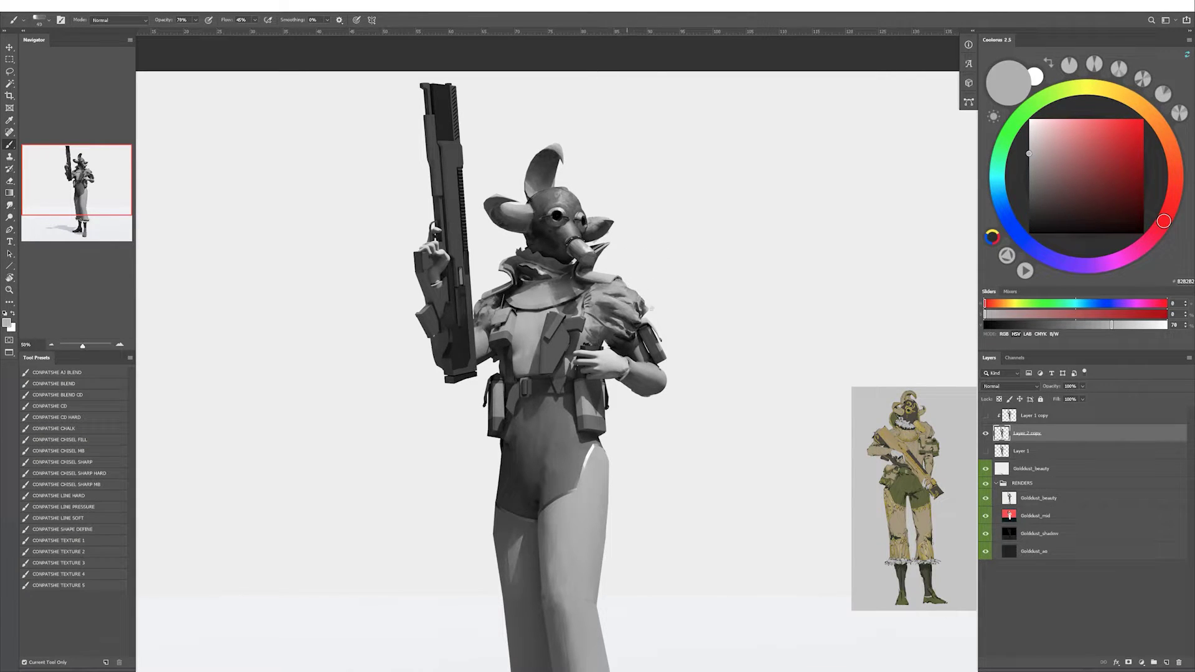
pyautogui.keyDown('alt'); pyautogui.click(635, 299); pyautogui.keyUp('alt')
pyautogui.press('h')
pyautogui.keyDown('alt'); pyautogui.click(388, 307); pyautogui.keyUp('alt')
pyautogui.moveTo(398, 300); pyautogui.dragTo(445, 302)
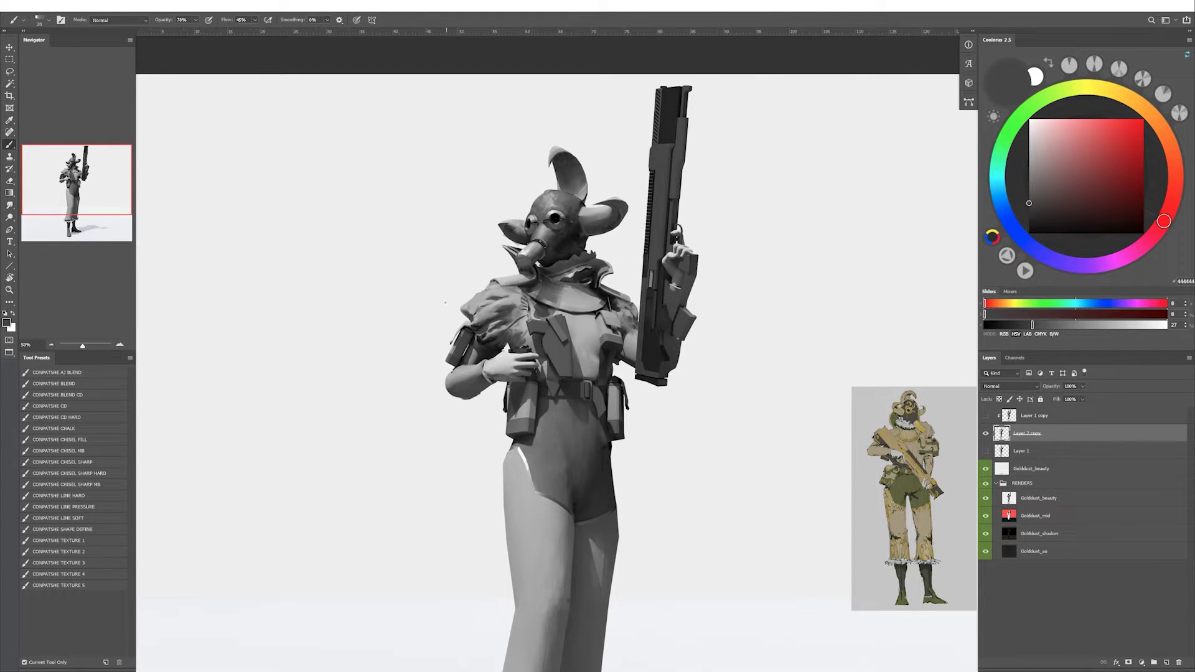
# Sample light highlight greys and near-black fold shadows around the shoulder, resizing the brush as needed.
pyautogui.keyDown('alt'); pyautogui.click(462, 314); pyautogui.keyUp('alt')
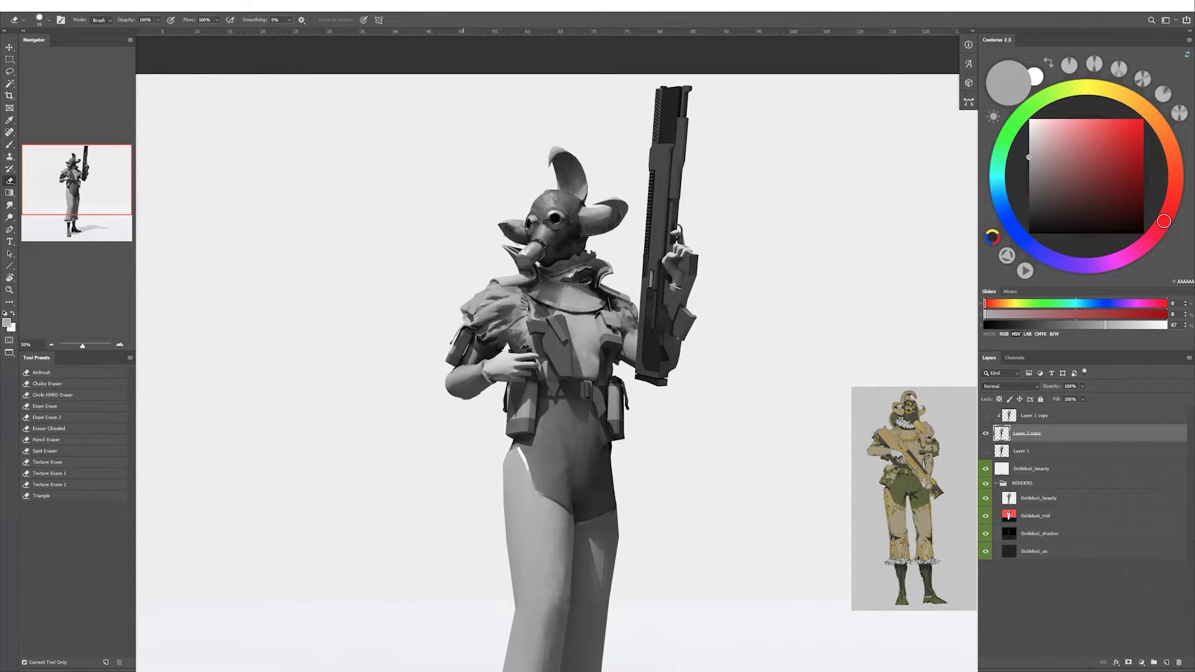
pyautogui.keyDown('alt'); pyautogui.click(470, 315); pyautogui.keyUp('alt')
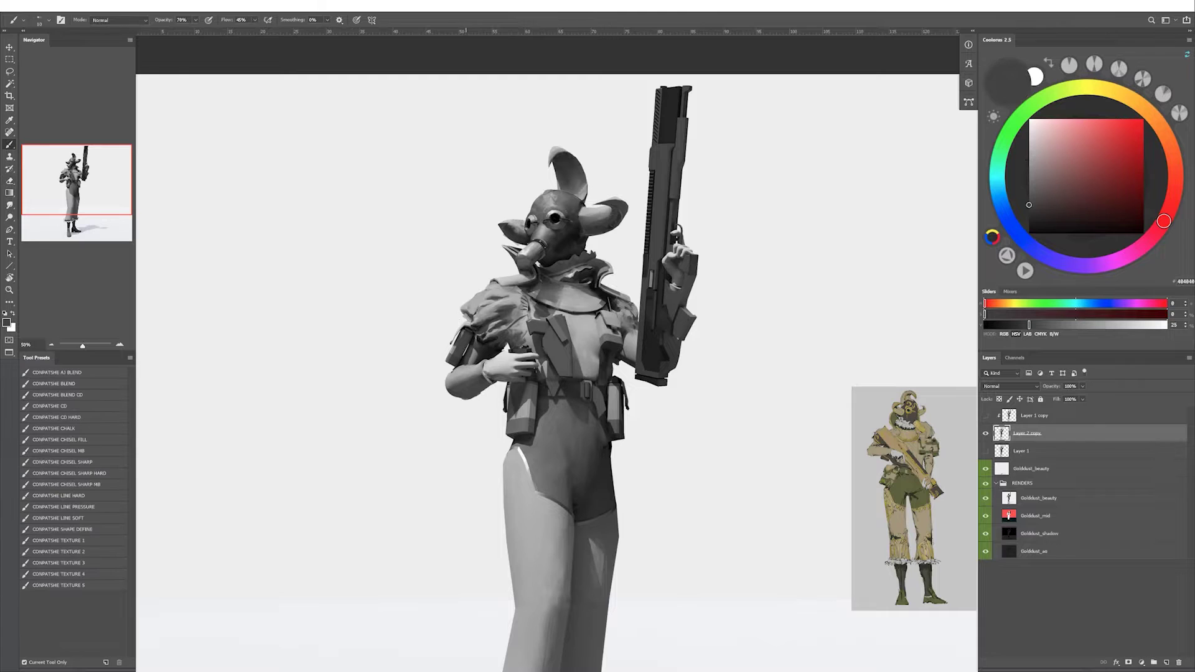
pyautogui.keyDown('alt'); pyautogui.click(512, 309); pyautogui.keyUp('alt')
pyautogui.press('[')
pyautogui.keyDown('alt'); pyautogui.click(522, 324); pyautogui.keyUp('alt')
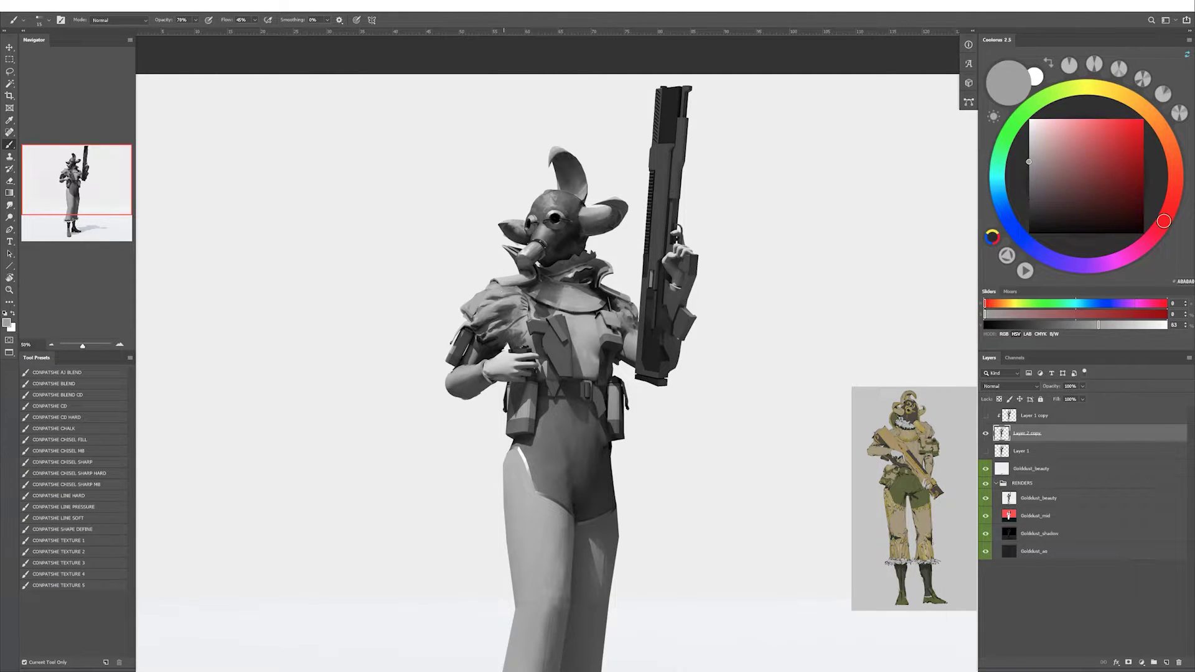
pyautogui.press(']')
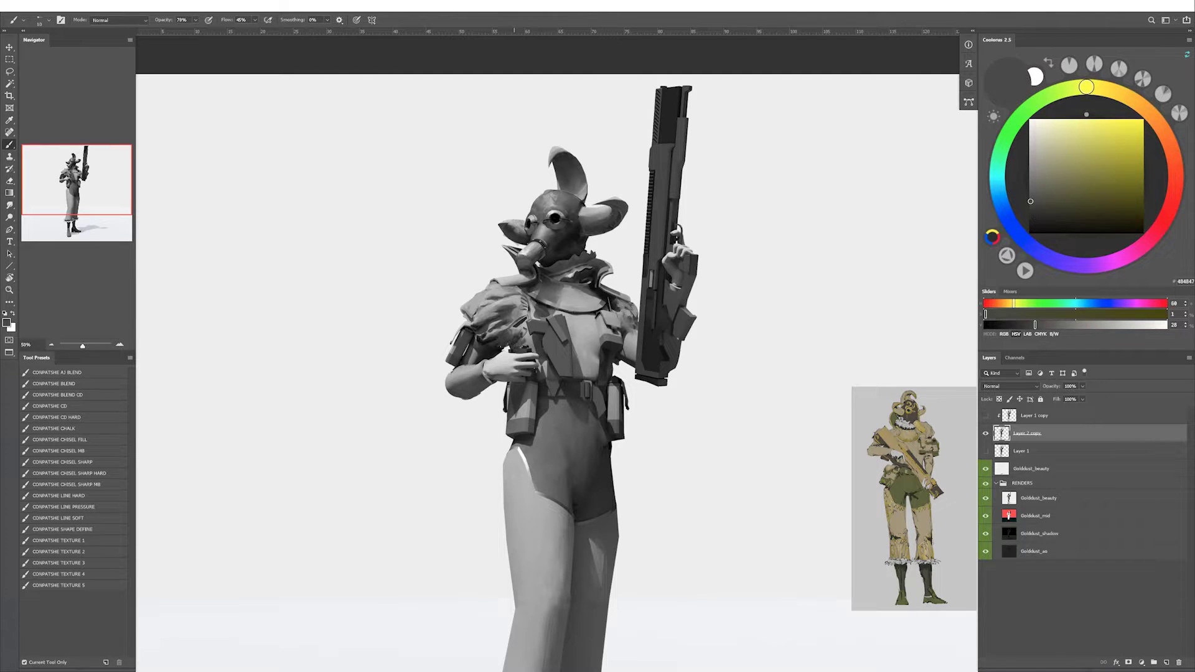
pyautogui.keyDown('alt'); pyautogui.click(505, 340); pyautogui.keyUp('alt')
pyautogui.press(']')
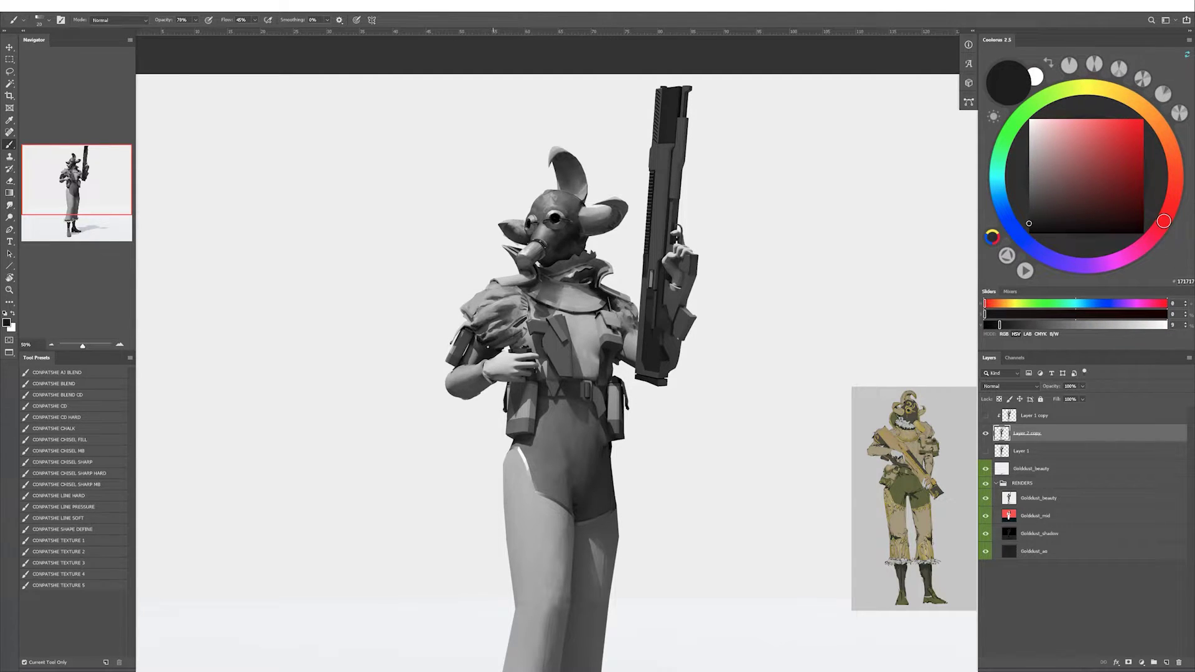
pyautogui.keyDown('alt'); pyautogui.click(505, 308); pyautogui.keyUp('alt')
# On the flipped canvas, sample lighter highlight greys and a dark shadow grey at adjusted brush sizes.
pyautogui.press('h')
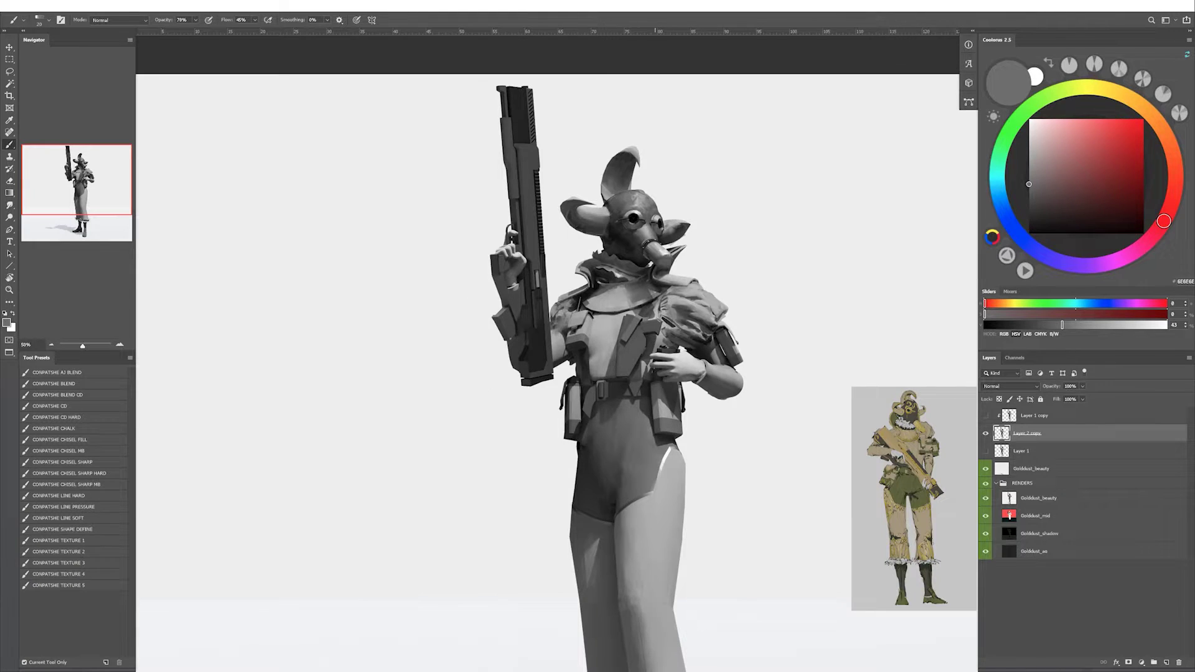
pyautogui.press('[')
pyautogui.keyDown('alt'); pyautogui.click(672, 329); pyautogui.keyUp('alt')
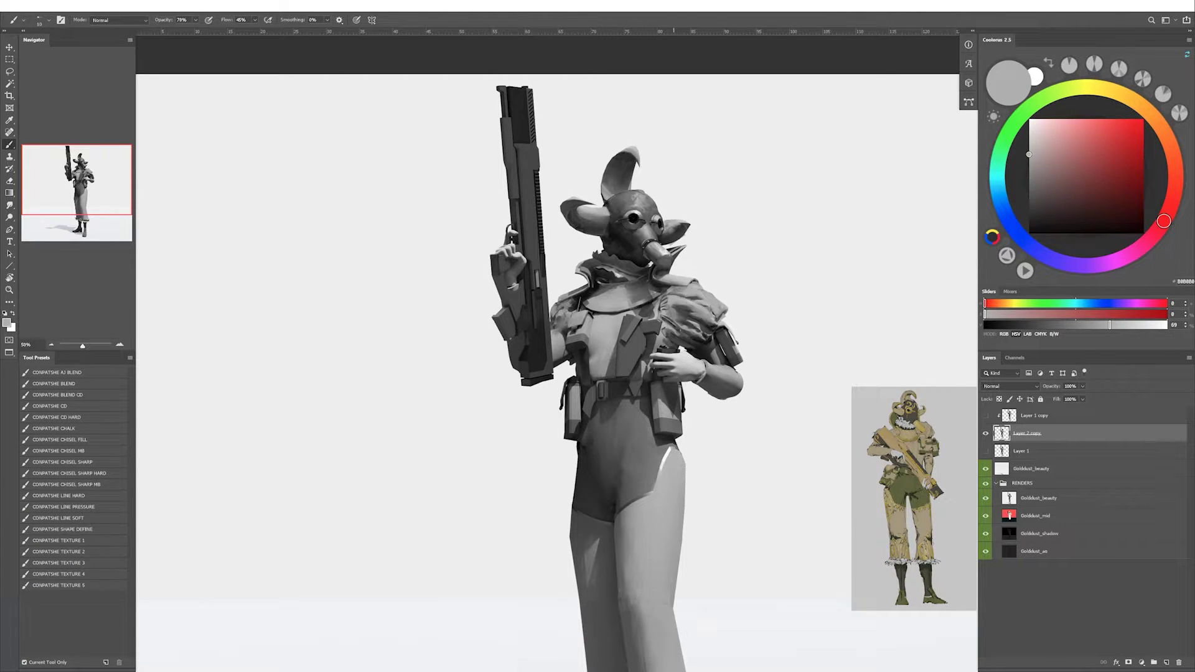
pyautogui.press(']')
pyautogui.keyDown('alt'); pyautogui.click(674, 318); pyautogui.keyUp('alt')
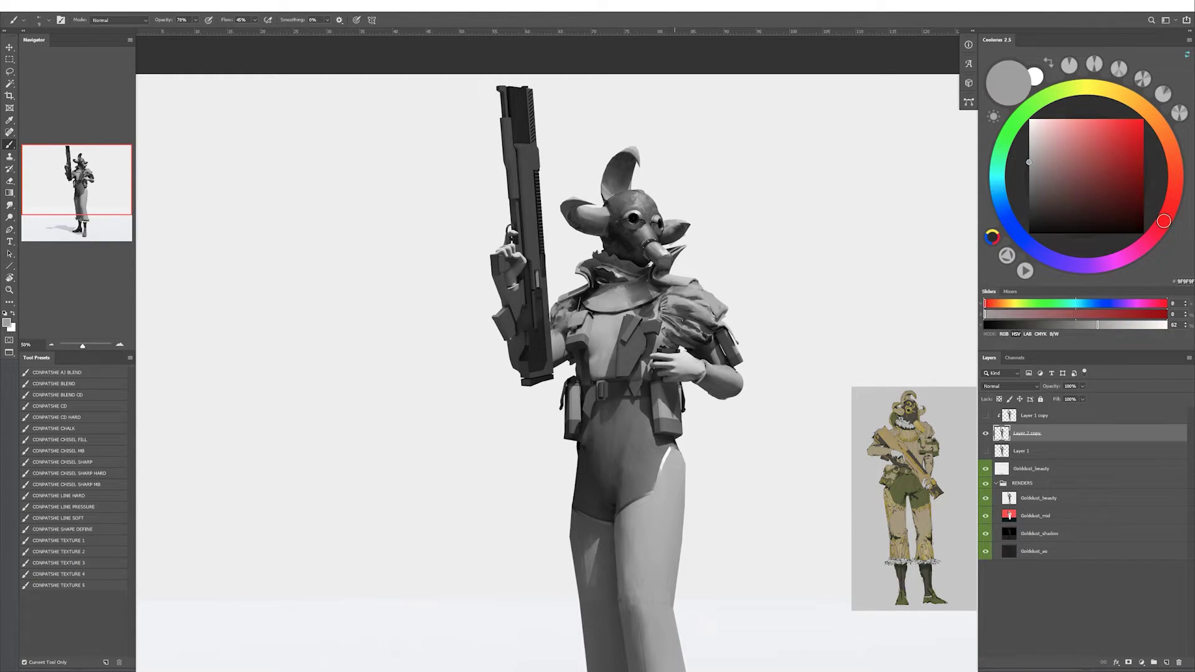
pyautogui.press('h')
pyautogui.keyDown('alt'); pyautogui.click(515, 374); pyautogui.keyUp('alt')
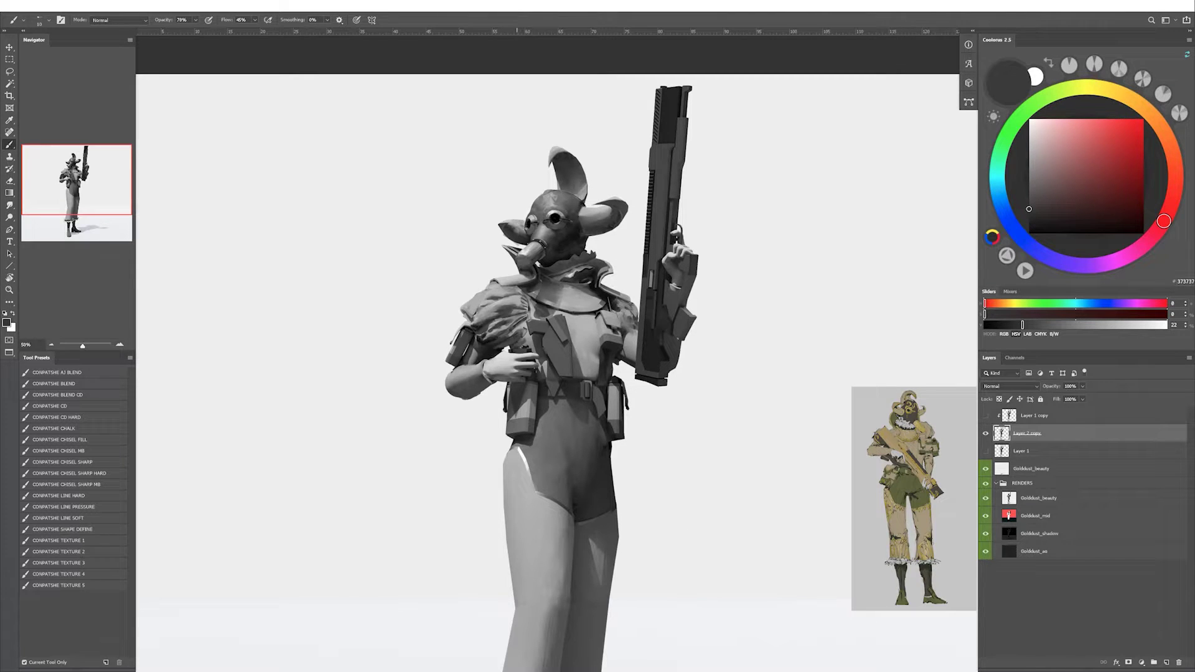
# Paint dark grey into the sleeve folds, then unflip the canvas and pan to the chest.
pyautogui.keyDown('alt'); pyautogui.click(495, 307); pyautogui.keyUp('alt')
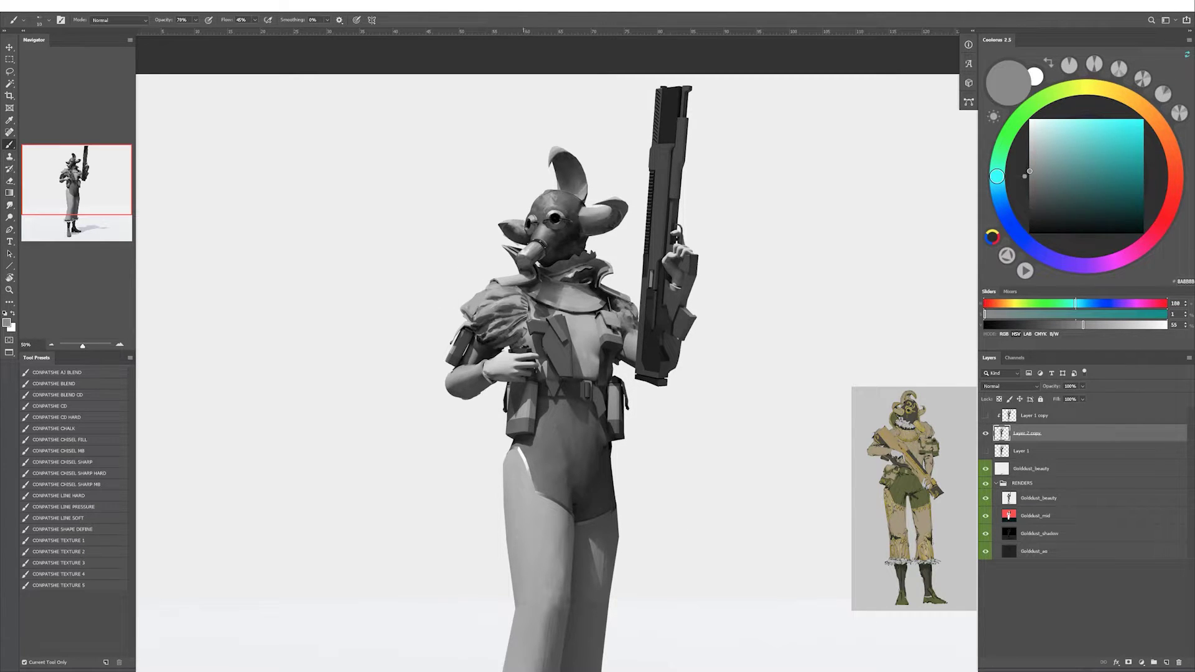
pyautogui.press('h')
pyautogui.keyDown('alt'); pyautogui.click(592, 289); pyautogui.keyUp('alt')
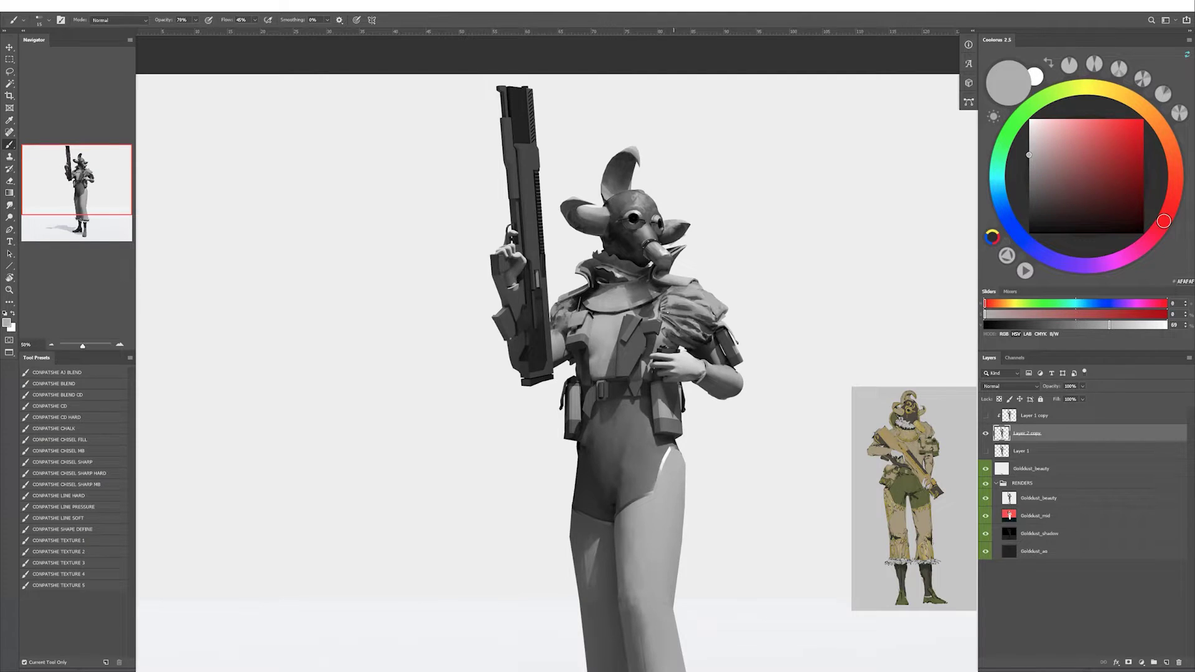
pyautogui.keyDown('alt'); pyautogui.click(686, 304); pyautogui.keyUp('alt')
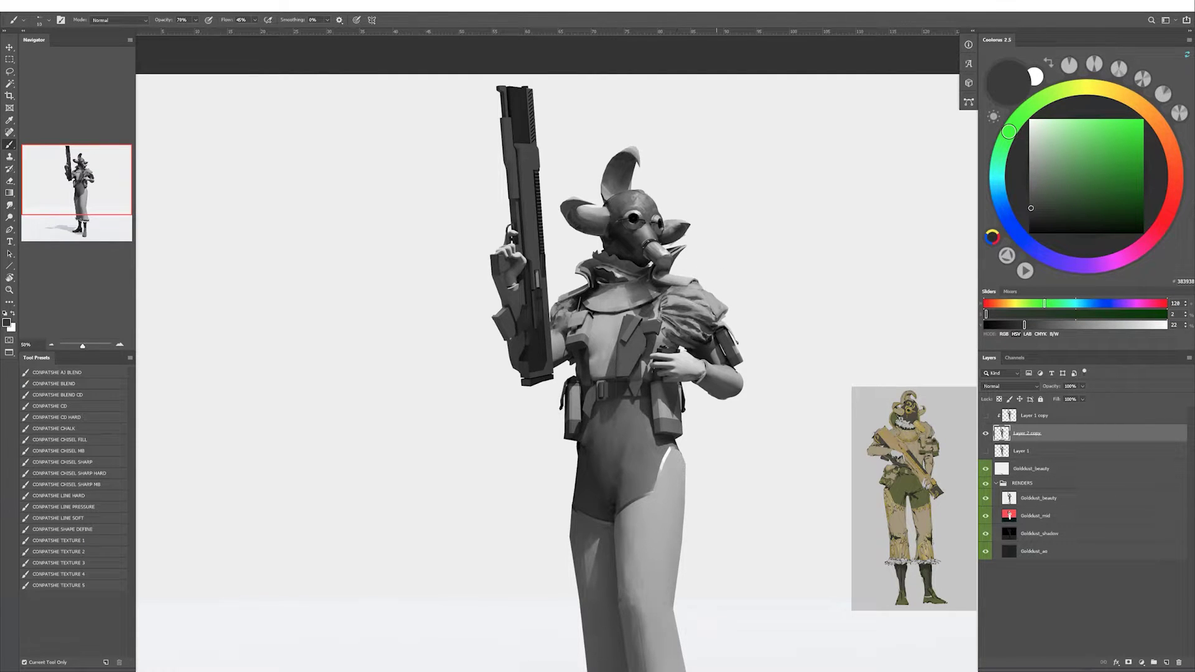
pyautogui.press('h')
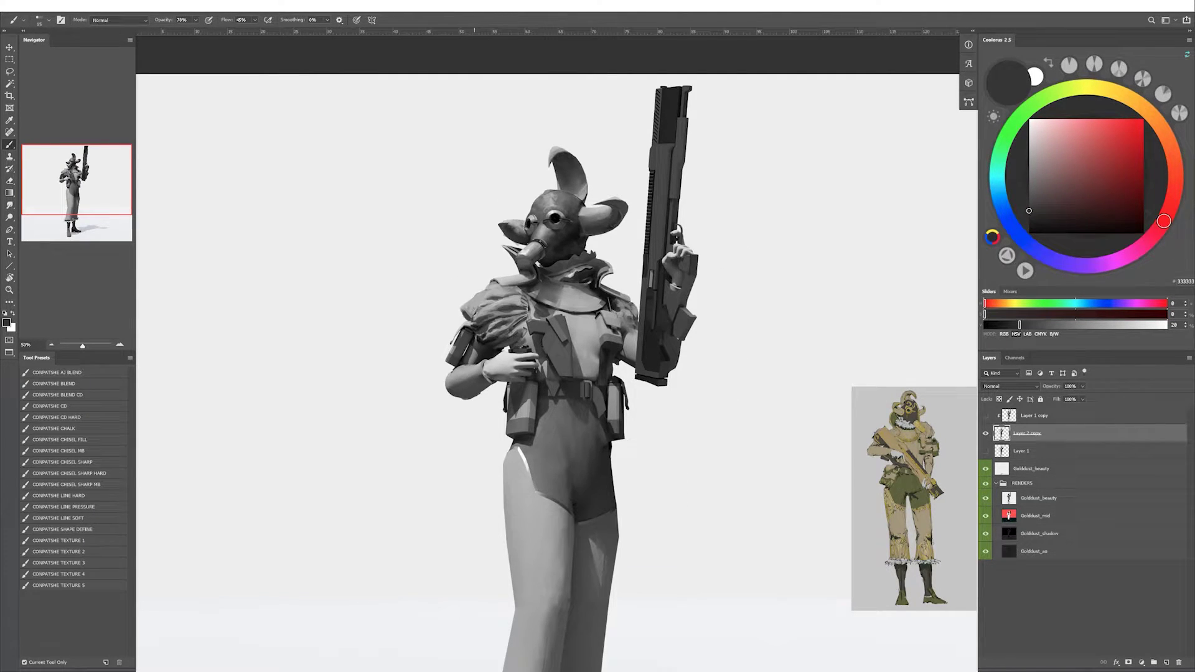
pyautogui.moveTo(560, 373); pyautogui.dragTo(588, 358)
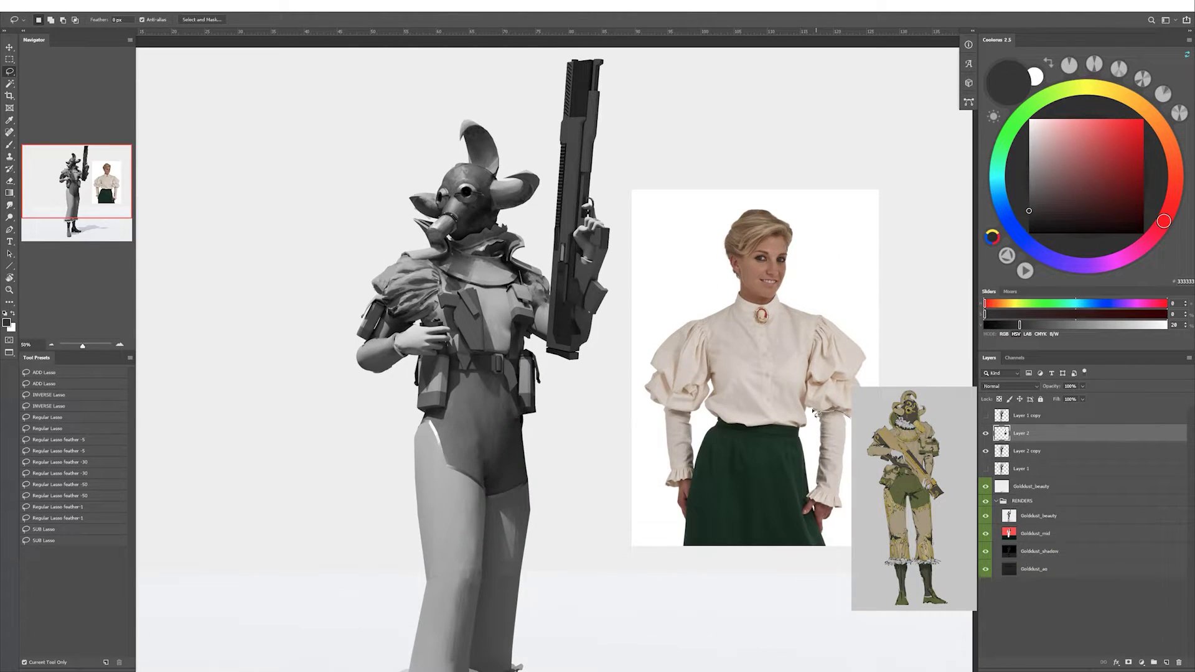
# Copy the photo's blouse sleeve to its own layer, drop the white background, and rotate it onto the shoulder.
pyautogui.moveTo(814, 412); pyautogui.dragTo(809, 299)
pyautogui.hotkey('ctrl', 'j')
pyautogui.press('w')
pyautogui.click(703, 292)
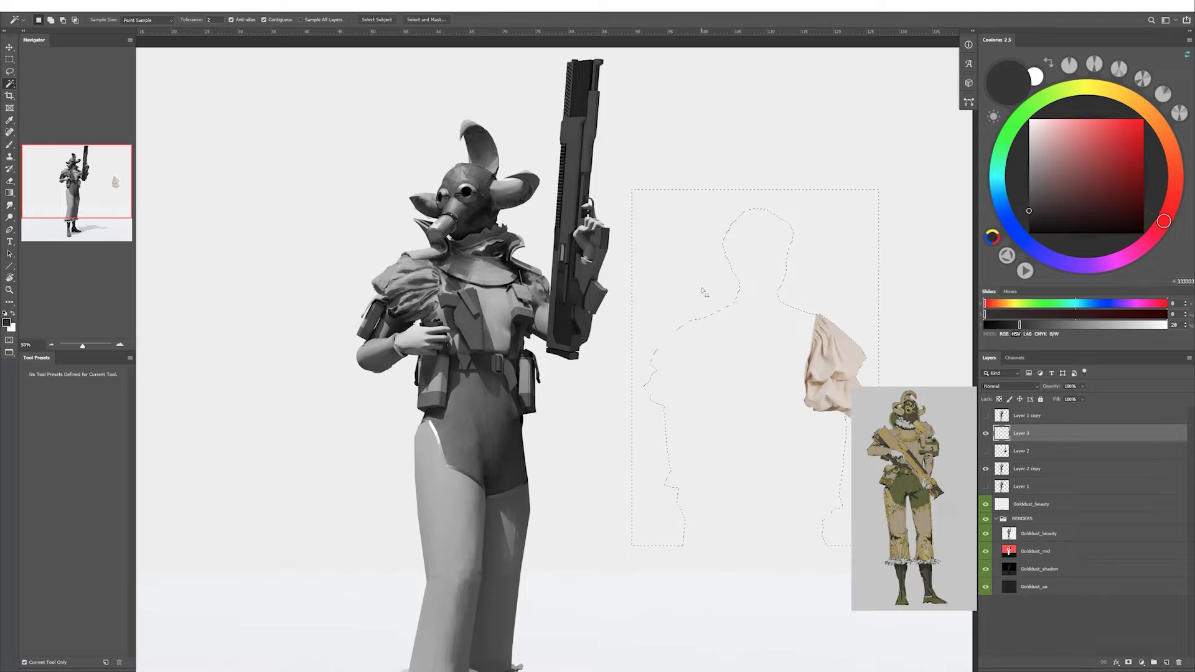
pyautogui.hotkey('ctrl', 'd')
pyautogui.press('v')
pyautogui.moveTo(722, 280); pyautogui.dragTo(311, 193)
pyautogui.click(37, 5)
pyautogui.click(62, 219)
pyautogui.moveTo(473, 249); pyautogui.dragTo(436, 323)
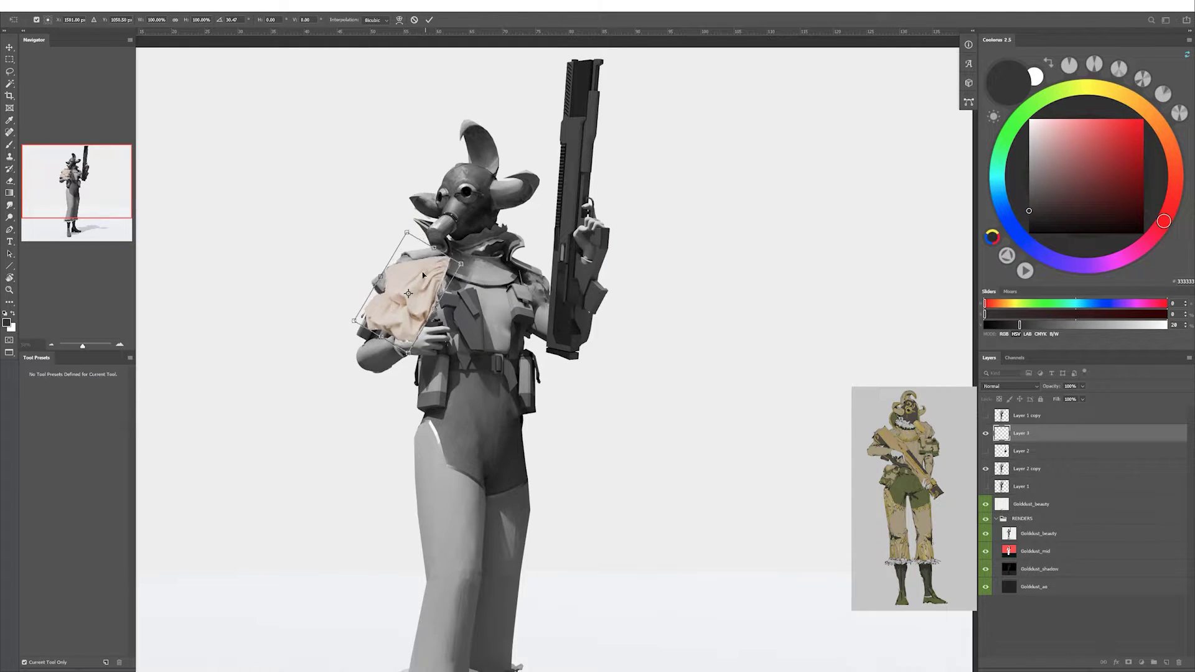
pyautogui.press('Return')
# Warp the sleeve piece's top-left to fit the shoulder.
pyautogui.hotkey('alt', 'e')
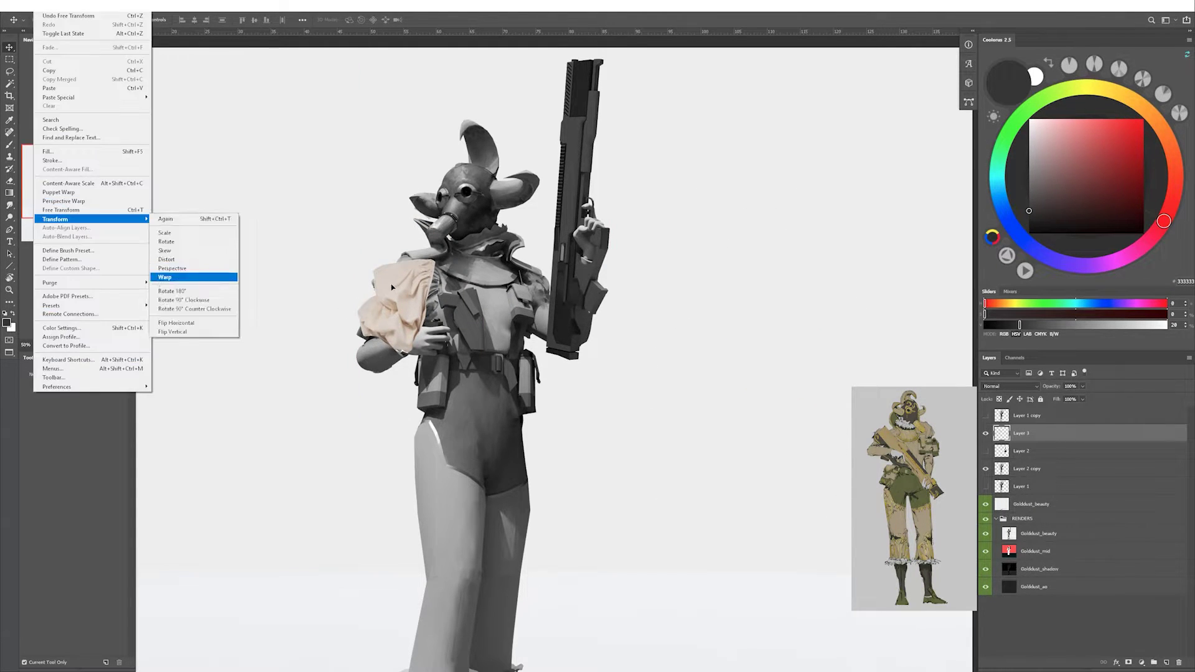
pyautogui.press('Return')
pyautogui.moveTo(367, 258); pyautogui.dragTo(378, 290)
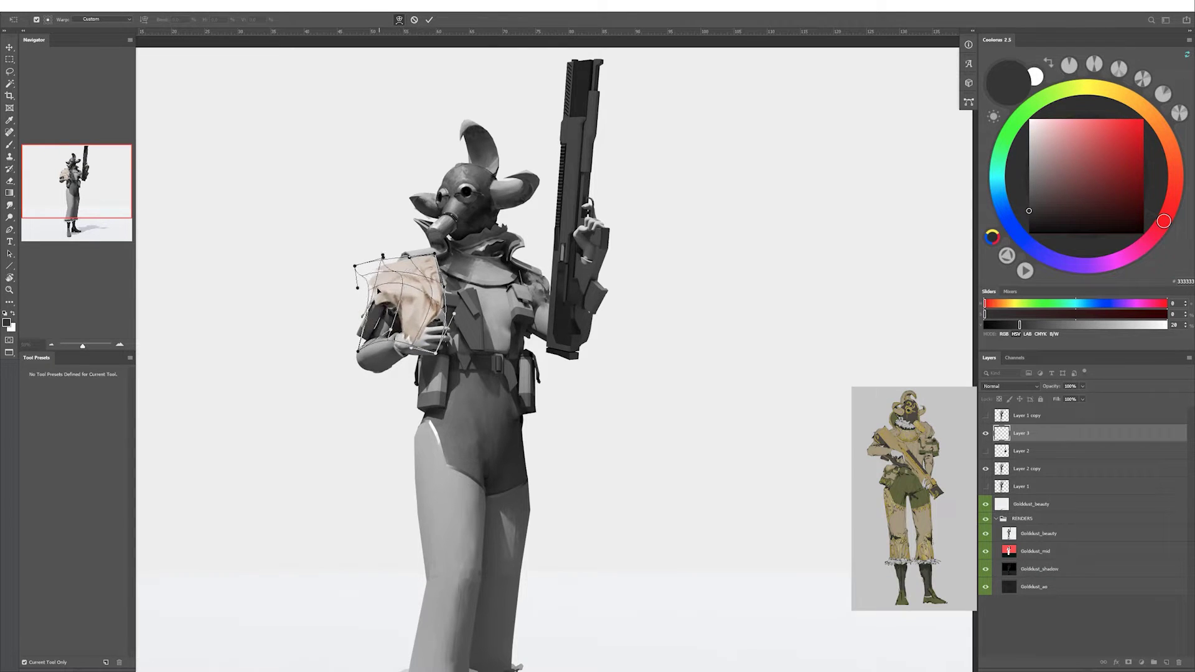
pyautogui.press('Return')
# Move the sleeve patch onto the right shoulder, rotate it about 19°, and warp it up over the shoulder.
pyautogui.hotkey('ctrl', 't')
pyautogui.moveTo(707, 287); pyautogui.dragTo(623, 299)
pyautogui.moveTo(564, 330); pyautogui.dragTo(570, 305)
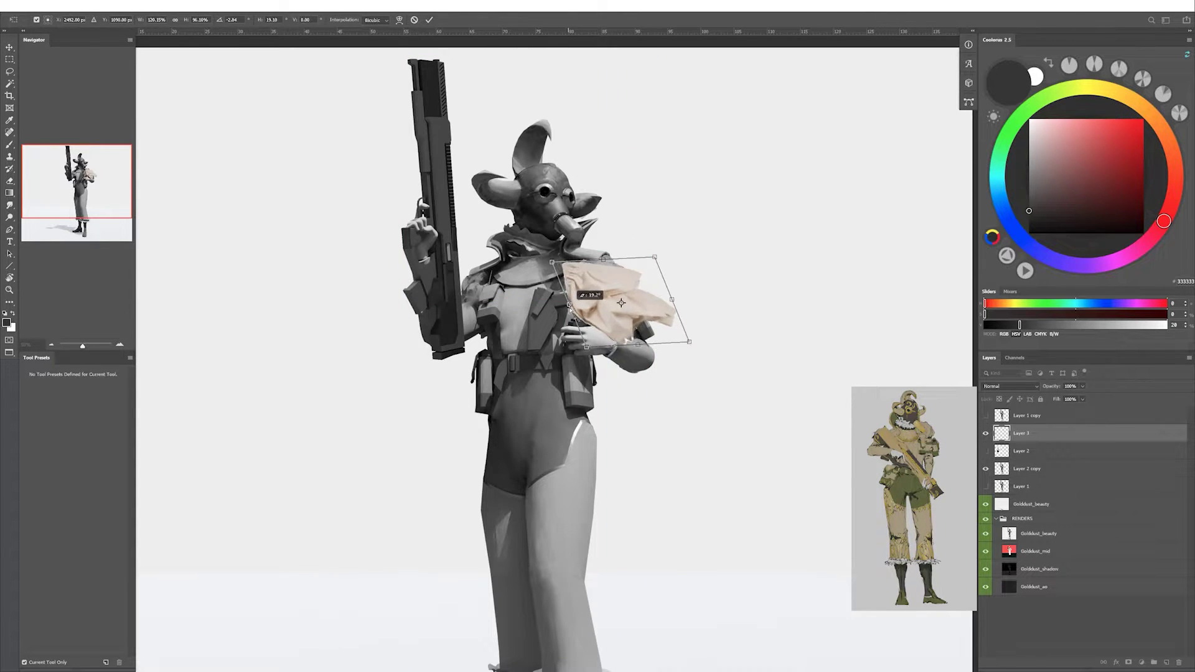
pyautogui.hotkey('alt', 'e')
pyautogui.press('Return')
pyautogui.moveTo(552, 263); pyautogui.dragTo(605, 222)
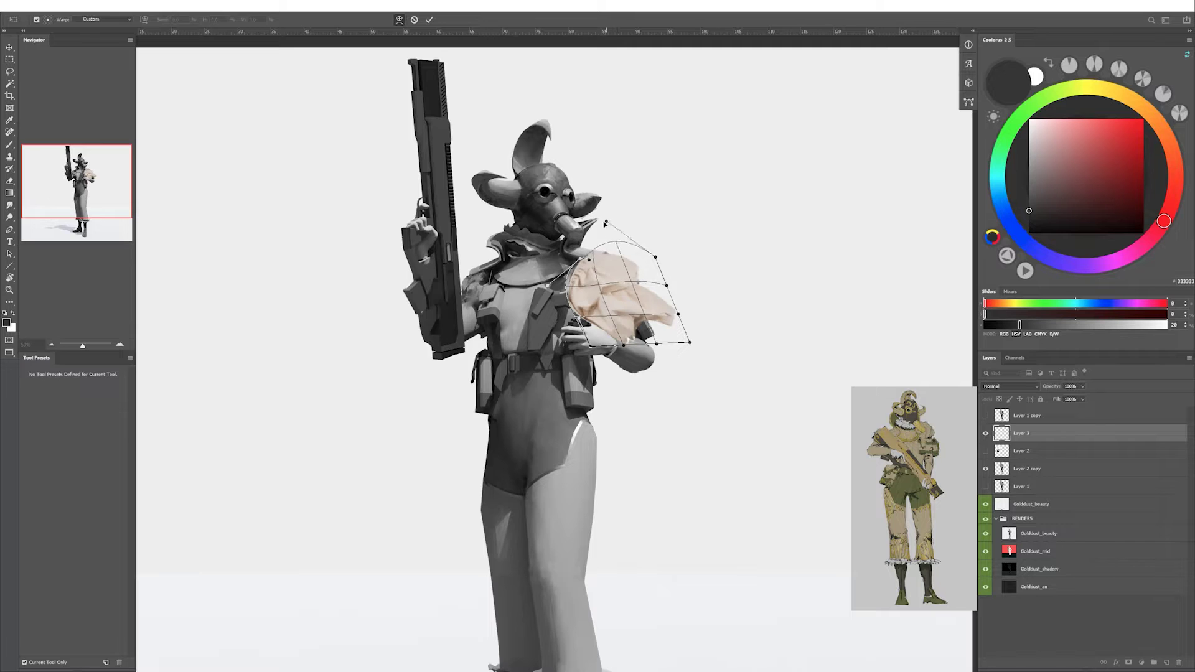
pyautogui.press('Return')
# Place the sleeve layer beneath Layer 2, clip it to the figure, and mask it to the kept area.
pyautogui.moveTo(1021, 433); pyautogui.dragTo(1021, 457)
pyautogui.hotkey('ctrl', 'alt', 'g')
pyautogui.press('l')
pyautogui.moveTo(602, 327); pyautogui.dragTo(697, 341)
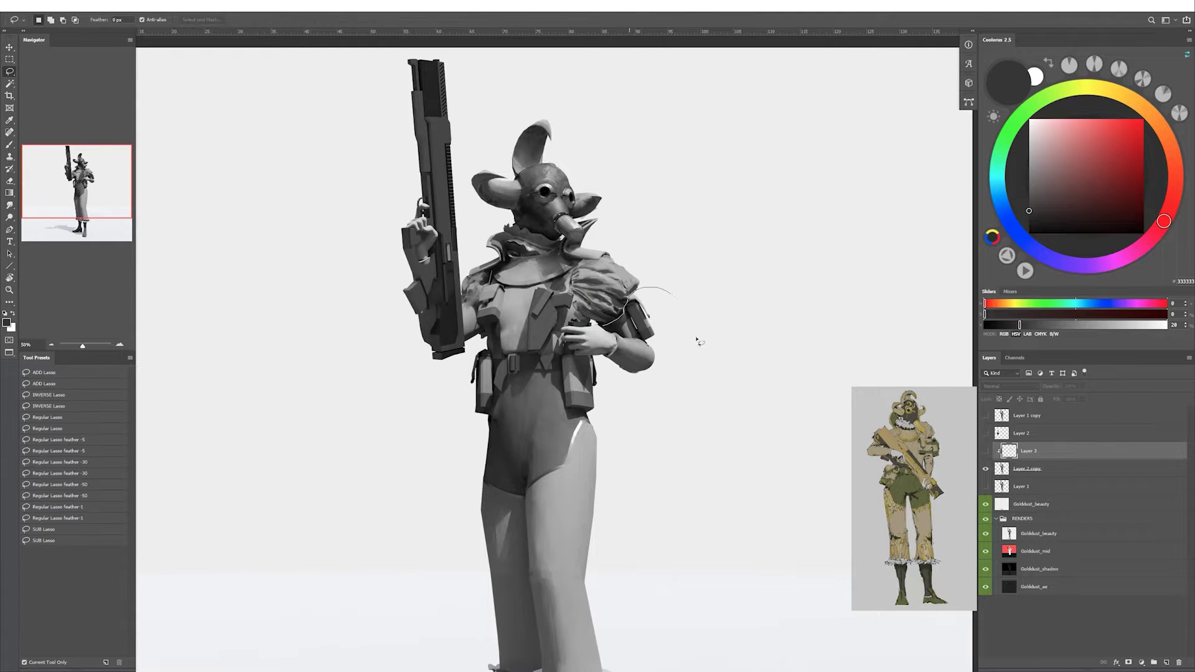
pyautogui.press('v')
pyautogui.click(985, 451)
pyautogui.click(1128, 662)
pyautogui.click(1007, 455)
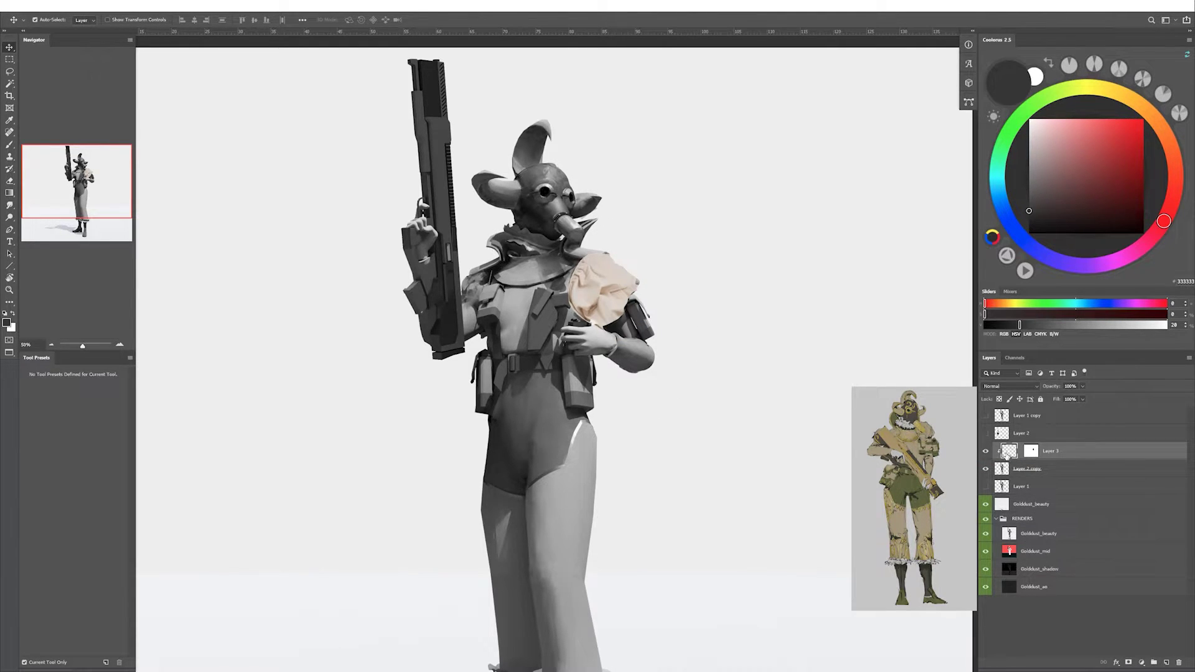
# Darken the sleeve's midtones to 0.36 with Levels.
pyautogui.hotkey('ctrl', 'l')
pyautogui.moveTo(795, 386); pyautogui.dragTo(810, 387)
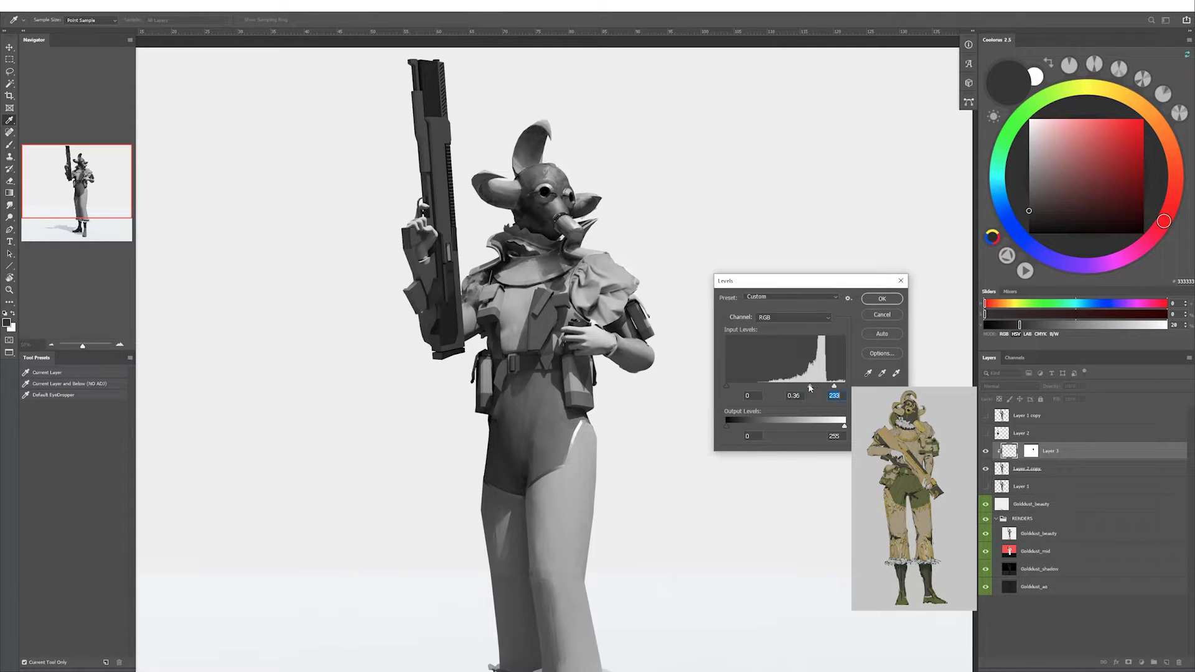
pyautogui.press('Return')
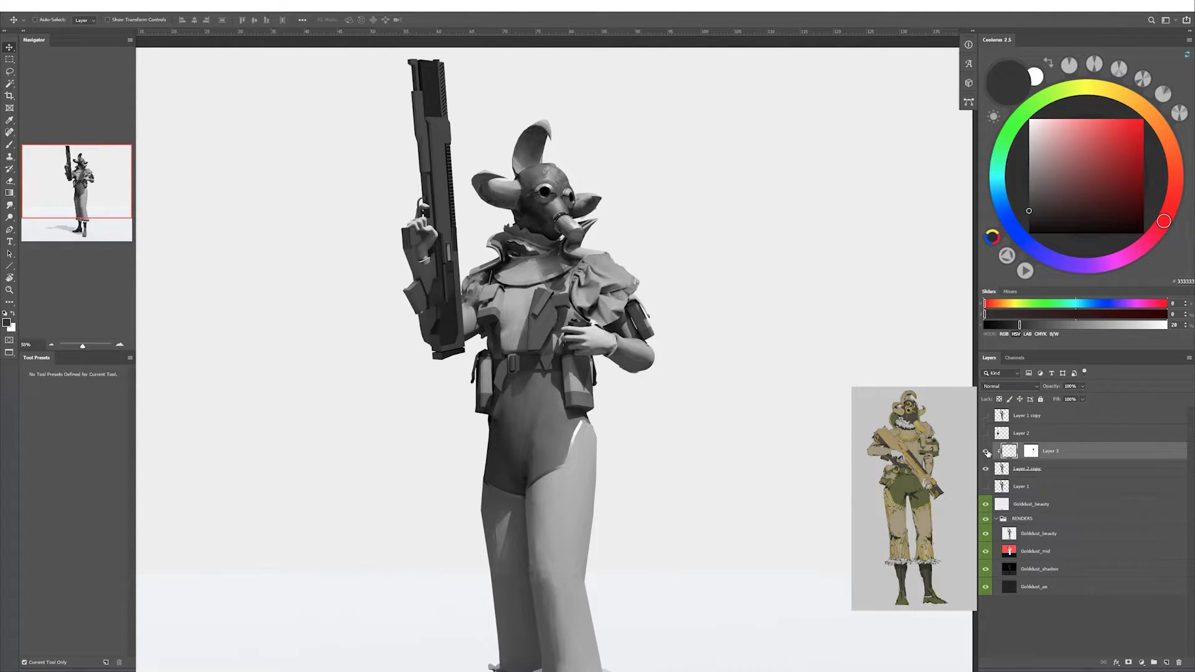
pyautogui.hotkey('ctrl', 't')
# Rotate the shoulder patch to -17.8°, widen and skew it, then mirror the view.
pyautogui.moveTo(661, 290)
pyautogui.mouseDown()
pyautogui.moveTo(659, 275)
pyautogui.moveTo(709, 299)
pyautogui.mouseUp()
pyautogui.keyDown('ctrl'); pyautogui.moveTo(654, 249); pyautogui.dragTo(629, 252); pyautogui.keyUp('ctrl')
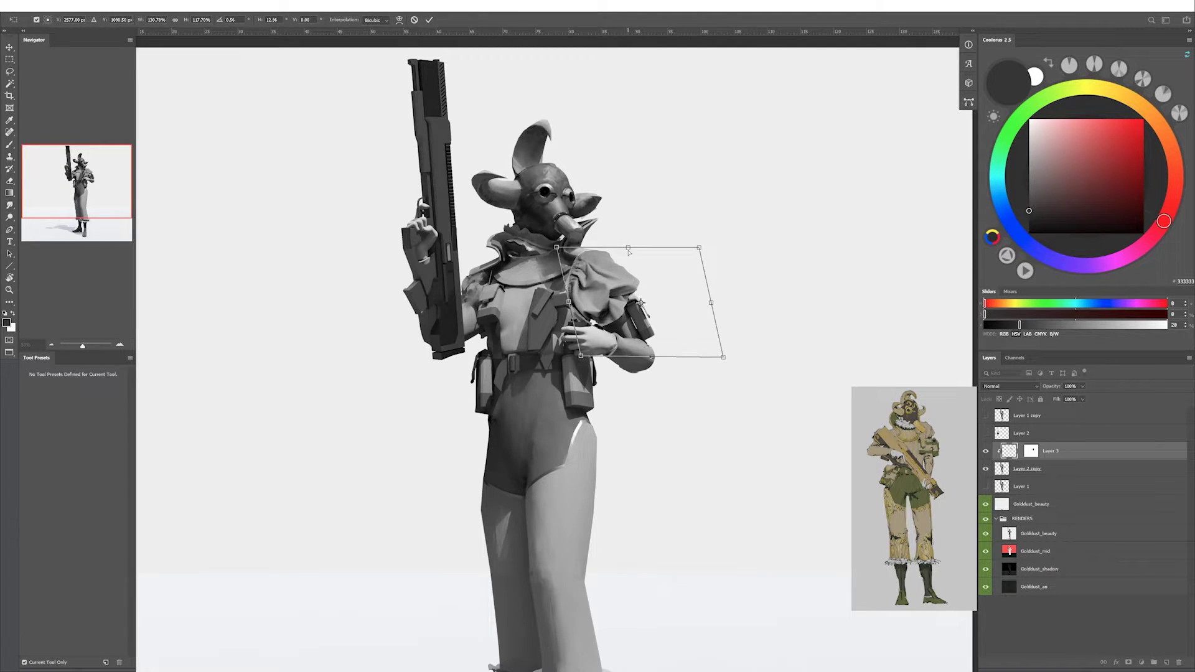
pyautogui.press('Return')
pyautogui.hotkey('ctrl', 'shift', 'h')
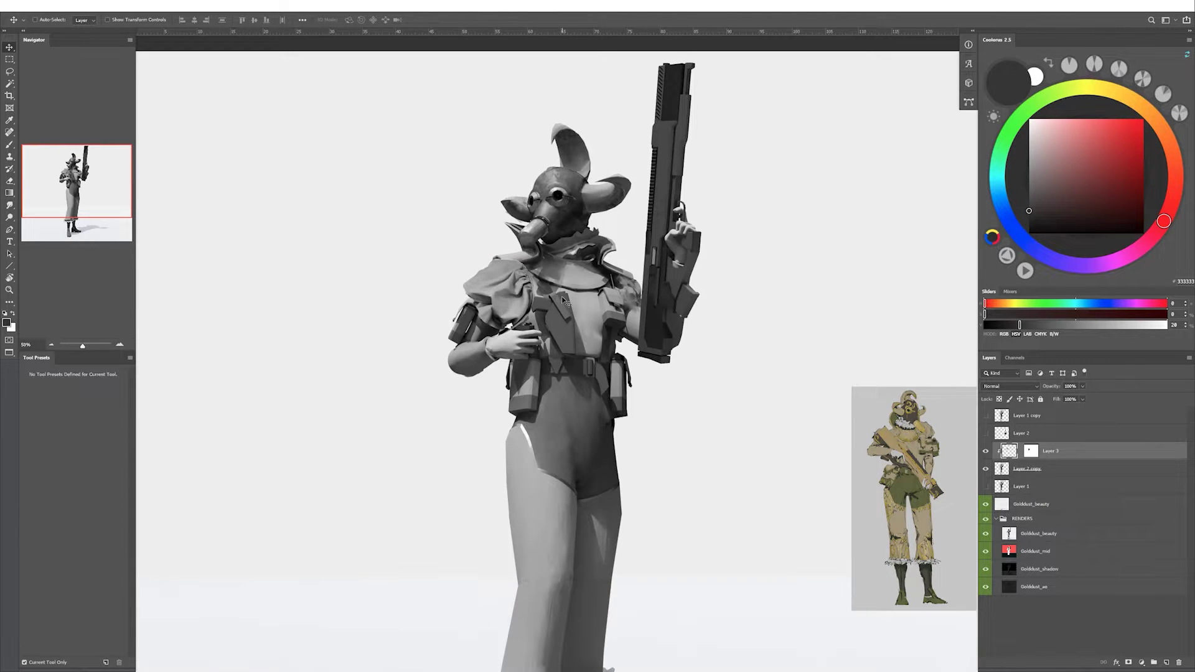
# Try a copy of the sleeve on the other shoulder, send it behind the figure, then hide it.
pyautogui.keyDown('ctrl'); pyautogui.moveTo(509, 297); pyautogui.dragTo(934, 374); pyautogui.keyUp('ctrl')
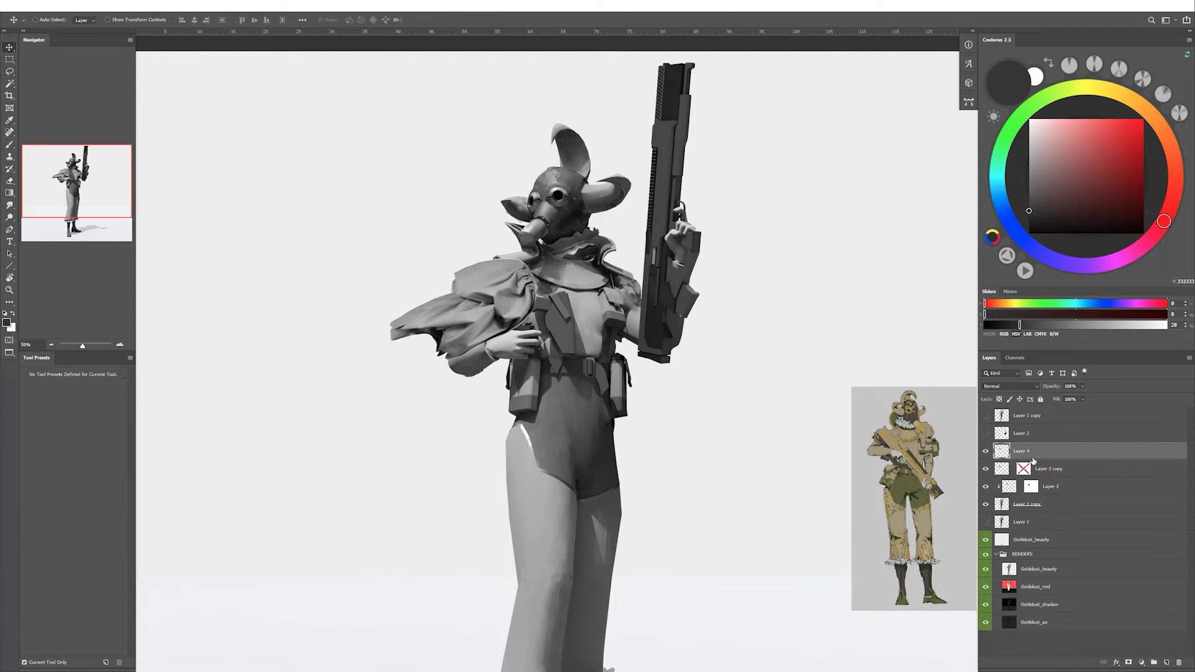
pyautogui.press('Delete')
pyautogui.hotkey('ctrl', 't')
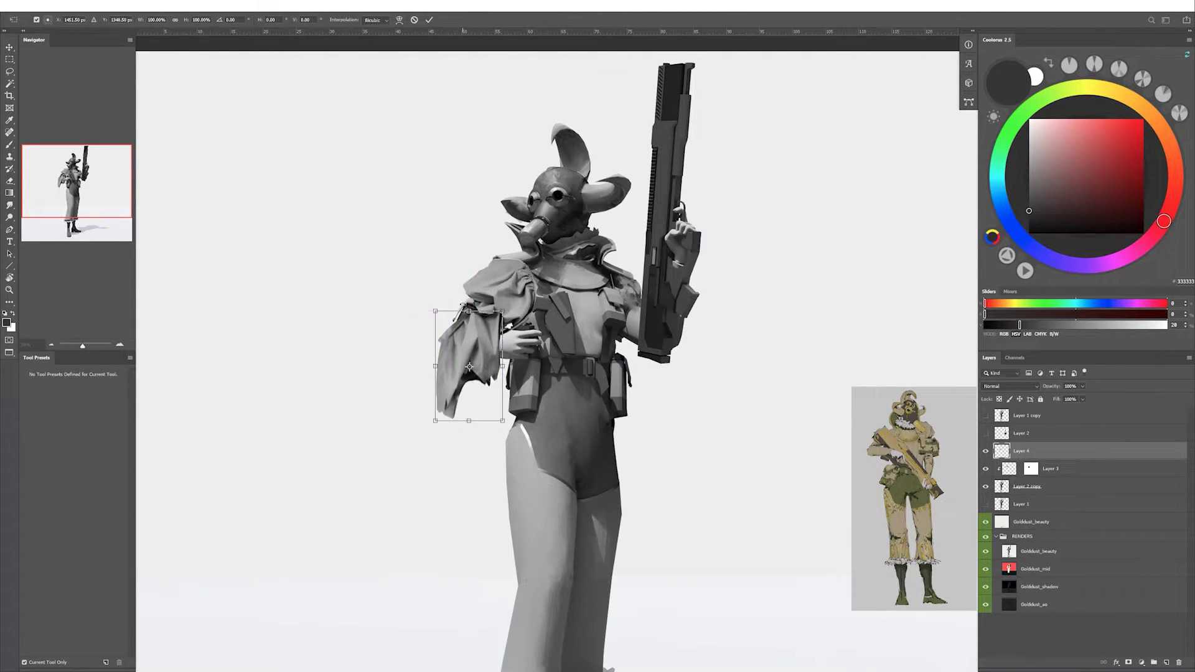
pyautogui.press('Return')
pyautogui.hotkey('ctrl', '[')
pyautogui.hotkey('ctrl', '[')
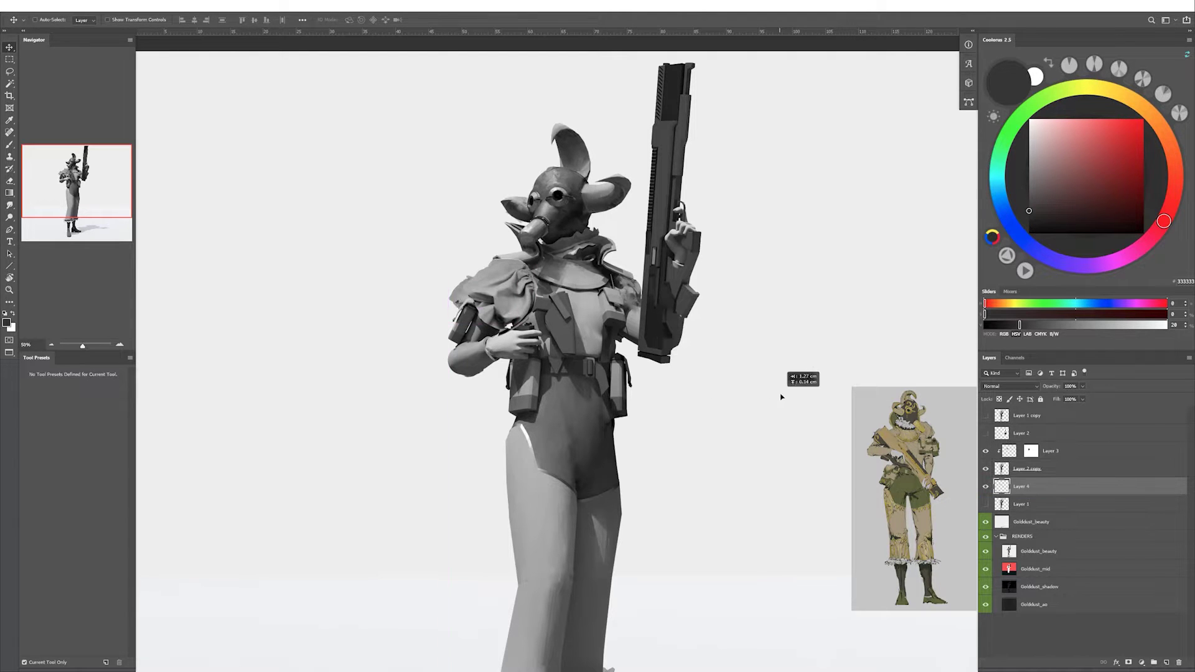
pyautogui.press('Return')
pyautogui.click(986, 486)
pyautogui.click(985, 451)
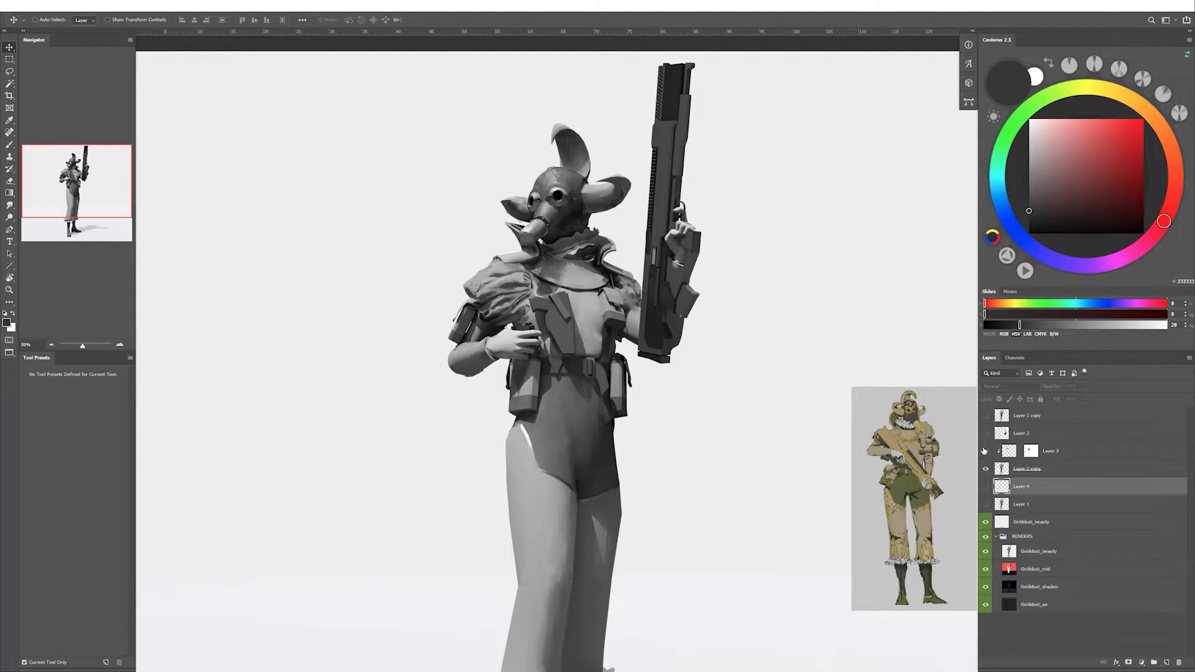
pyautogui.hotkey('ctrl', 'shift', 'h')
# Select Layer 3 with the Brush active, release its clipping, and toggle between white and black paint.
pyautogui.press('b')
pyautogui.press('x')
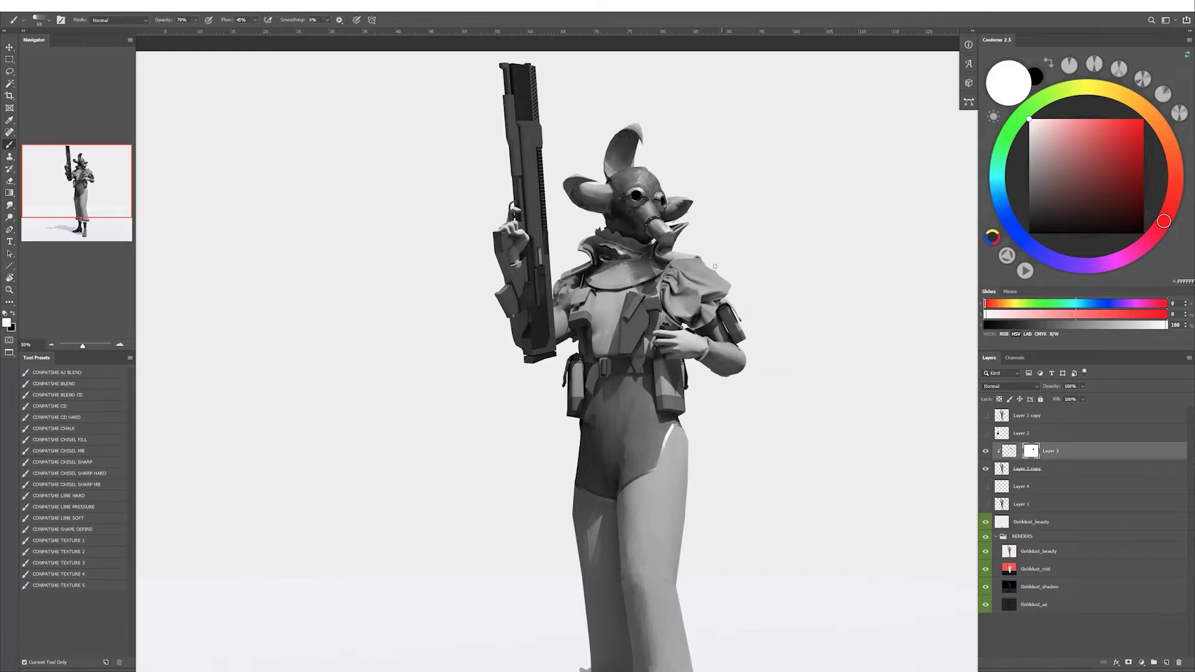
pyautogui.press('x')
pyautogui.press('x')
pyautogui.keyDown('alt'); pyautogui.click(1024, 458); pyautogui.keyUp('alt')
pyautogui.press('x')
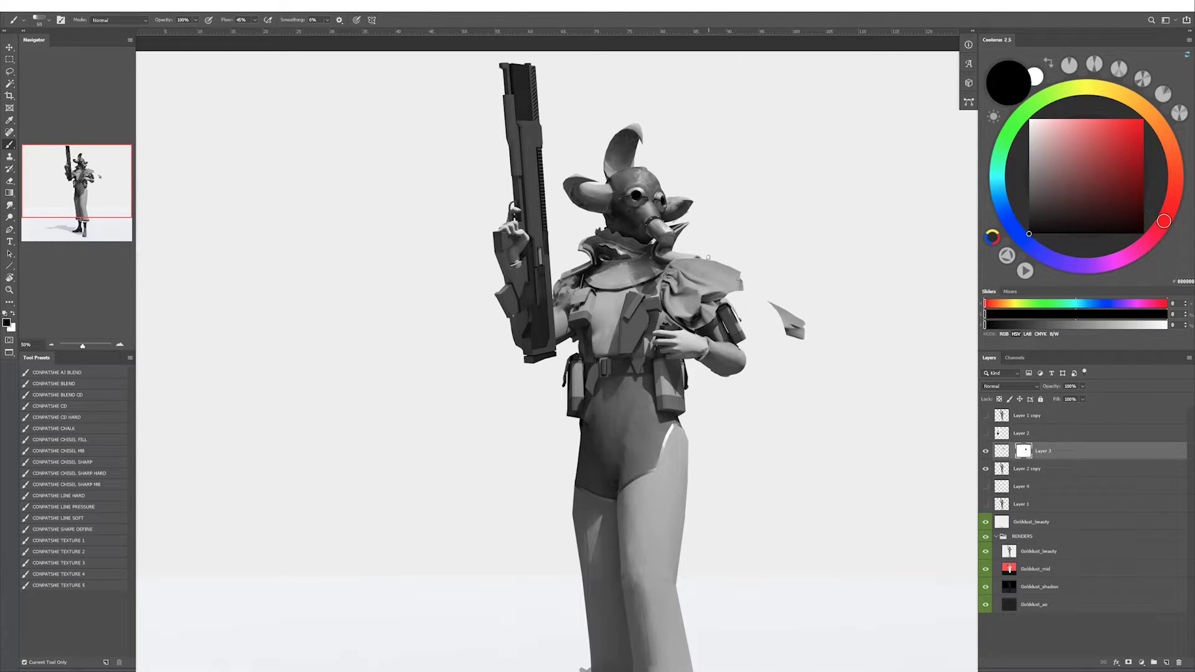
pyautogui.click(60, 439)
pyautogui.press('x')
pyautogui.press('x')
pyautogui.hotkey('ctrl', 'z')
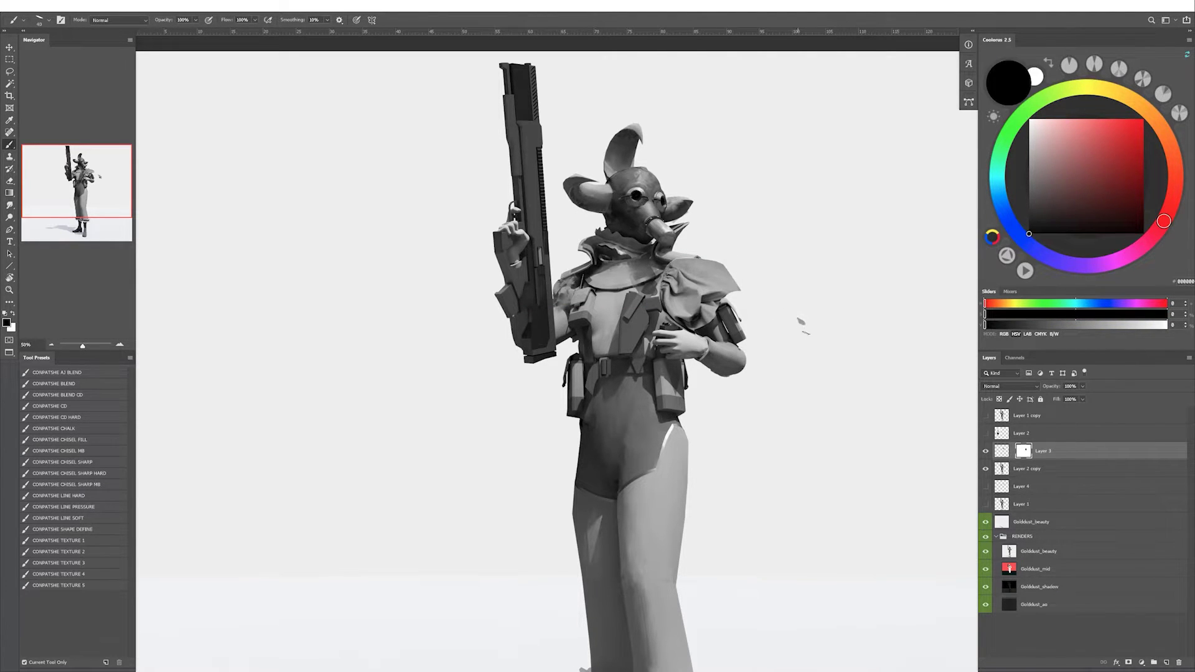
pyautogui.press('h')
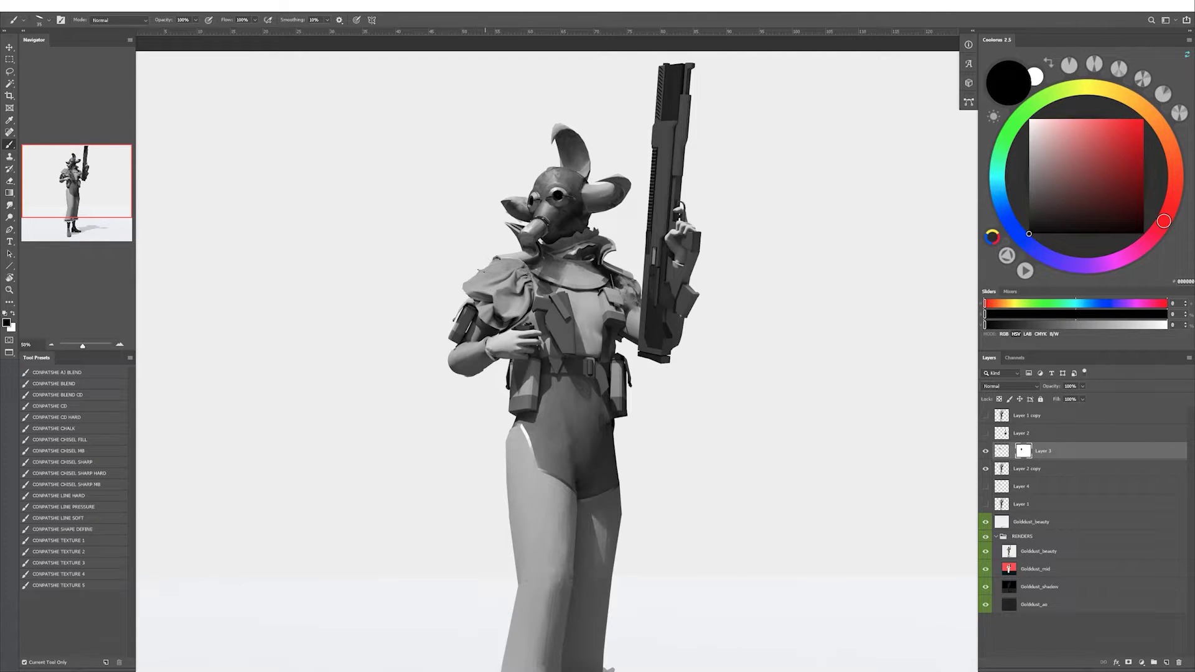
pyautogui.press('x')
pyautogui.press('x')
# Rotate the Layer 3 sleeve by -3.6° with Free Transform and recentre the view.
pyautogui.hotkey('ctrl', 't')
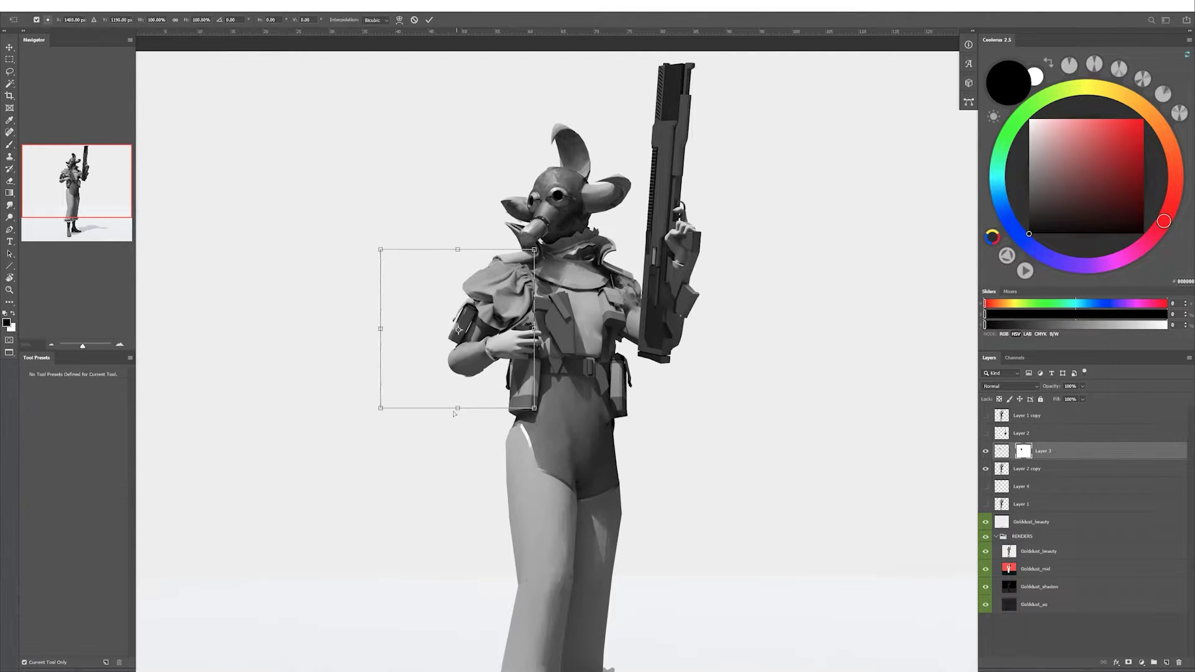
pyautogui.press('Escape')
pyautogui.keyDown('alt'); pyautogui.click(467, 324); pyautogui.keyUp('alt')
pyautogui.hotkey('ctrl', 't')
pyautogui.moveTo(460, 368); pyautogui.dragTo(455, 362)
pyautogui.press('Return')
pyautogui.press('e')
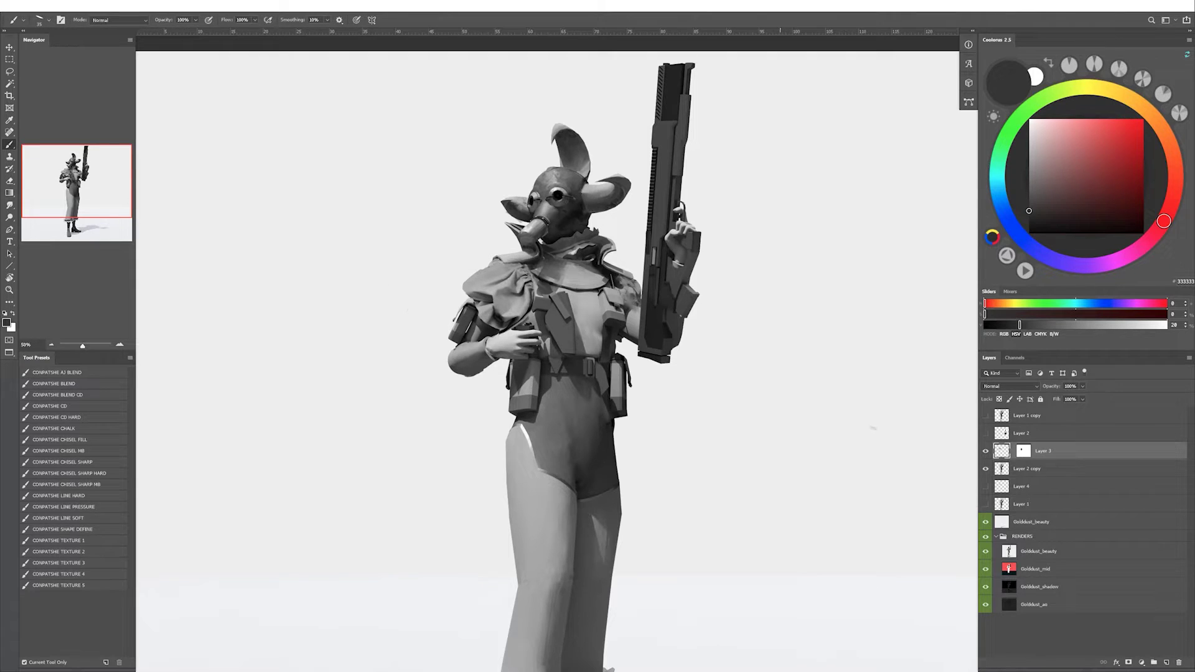
pyautogui.press('h')
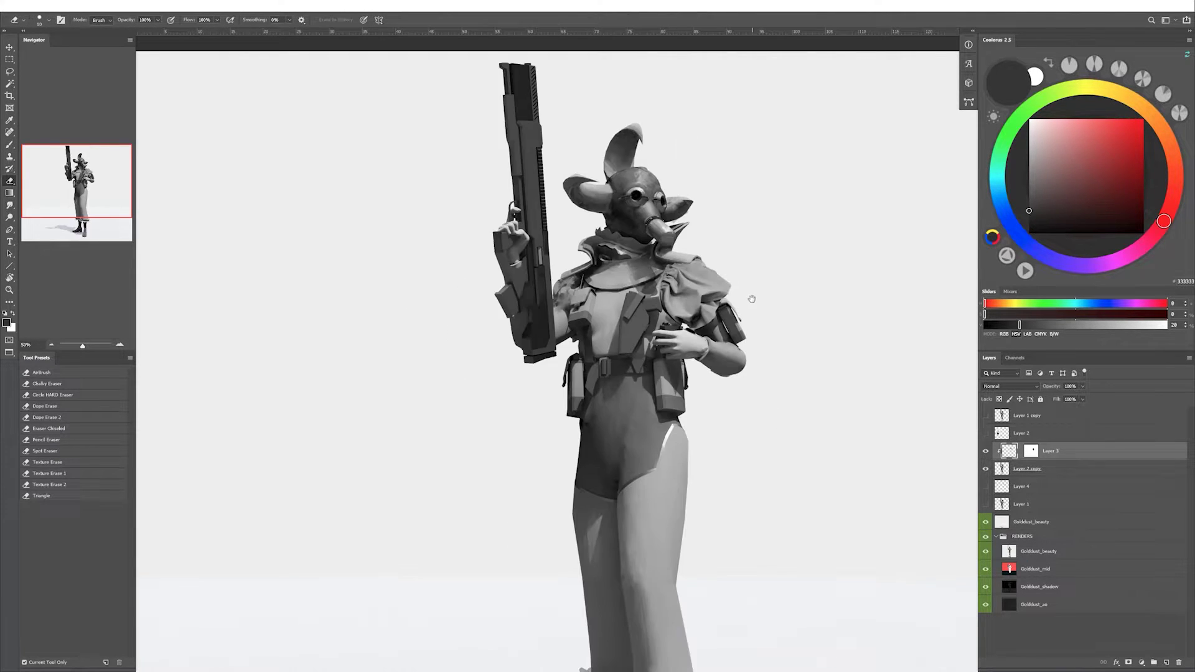
pyautogui.click(986, 416)
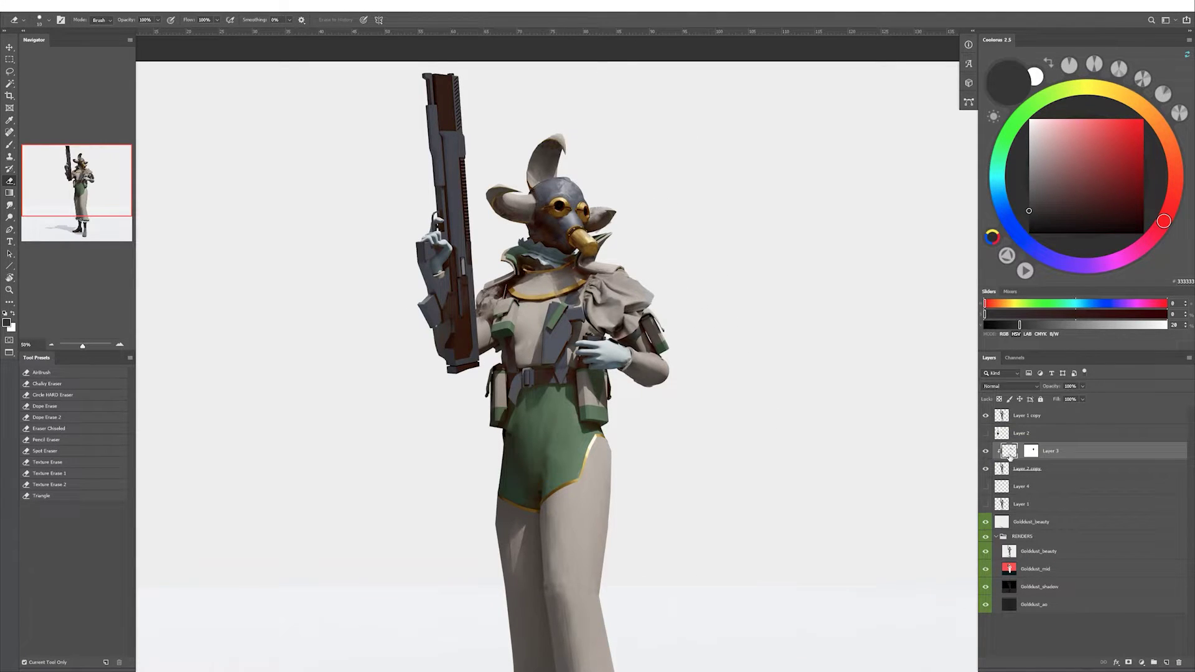
pyautogui.moveTo(191, 123); pyautogui.dragTo(137, 119)
# Select the shoulder in a rectangle and warp it to bulge the puffy sleeve outward.
pyautogui.press('m')
pyautogui.moveTo(513, 254); pyautogui.dragTo(610, 340)
pyautogui.click(43, 6)
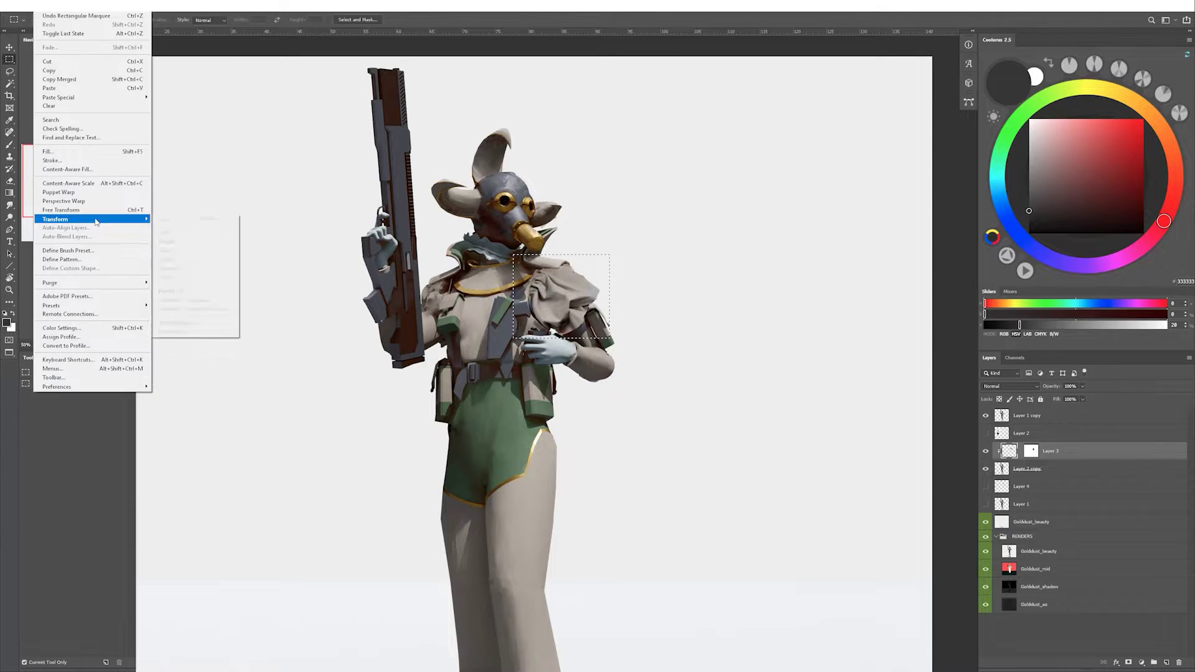
pyautogui.click(181, 280)
pyautogui.moveTo(557, 293); pyautogui.dragTo(584, 307)
pyautogui.press('Return')
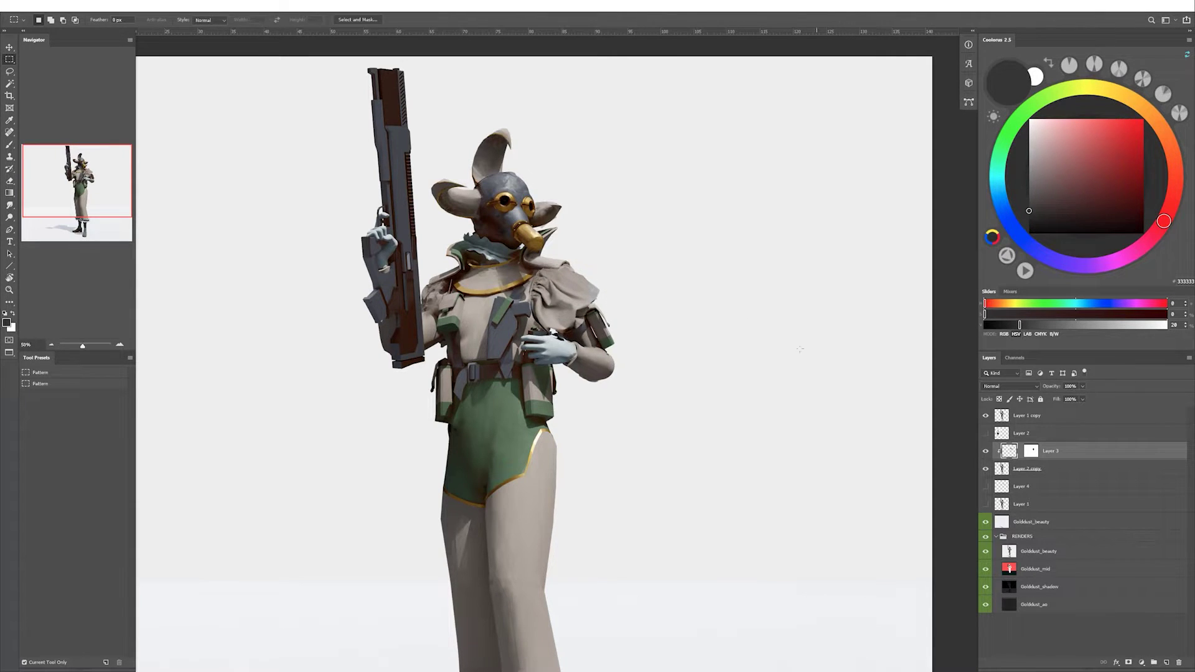
pyautogui.click(986, 416)
pyautogui.press('l')
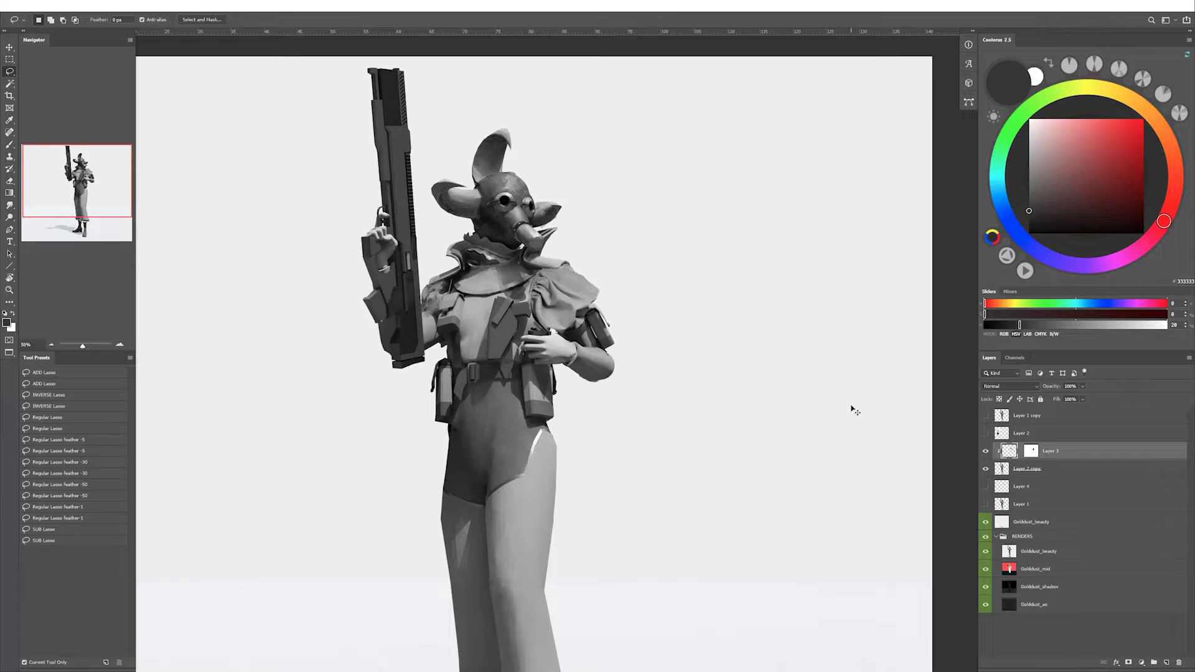
pyautogui.press('e')
# Lock Layer 3's transparent pixels and pick a new brush at size 125.
pyautogui.doubleClick(1071, 451)
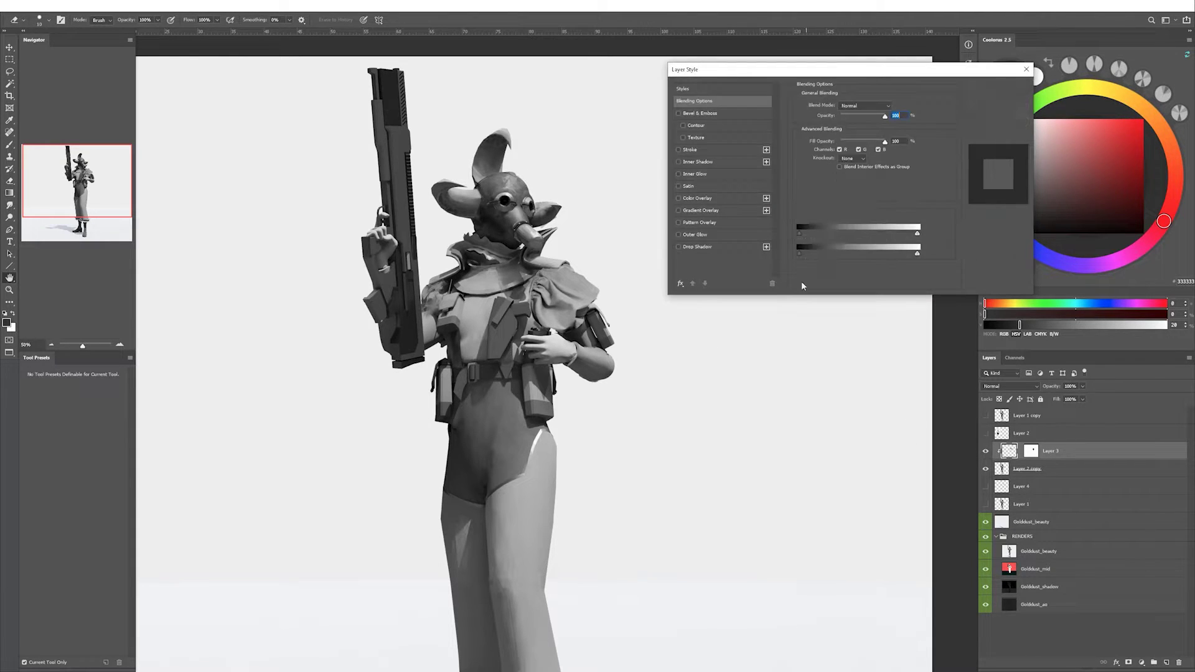
pyautogui.press('Return')
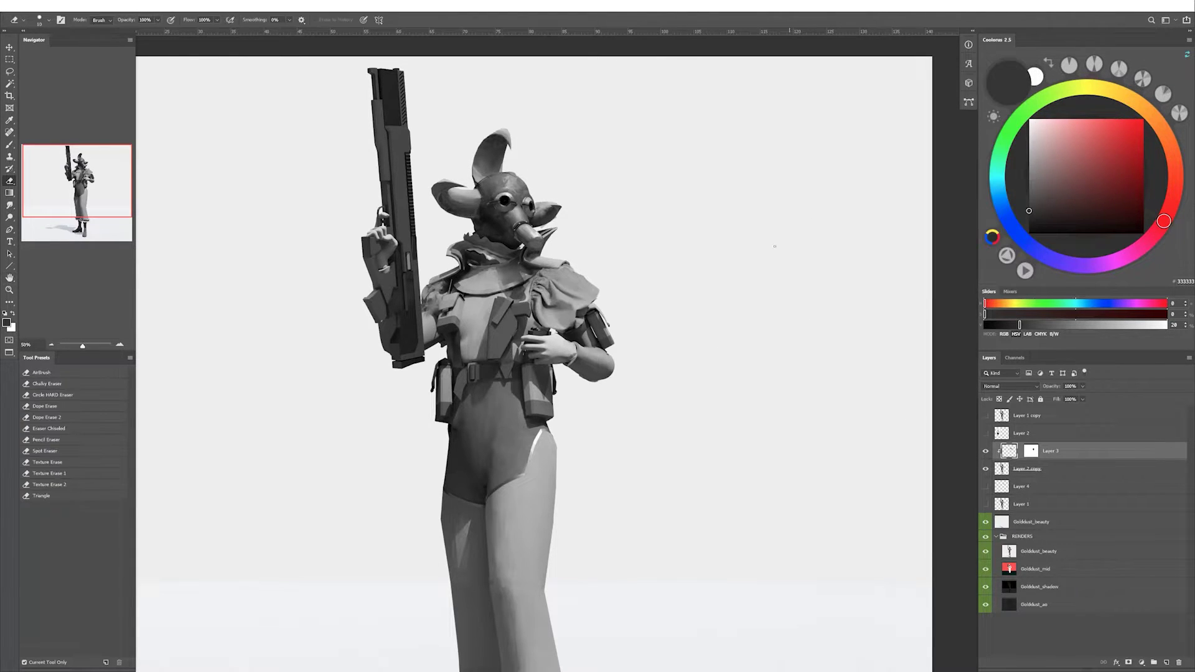
pyautogui.press('b')
pyautogui.press('/')
pyautogui.rightClick(592, 305)
pyautogui.doubleClick(616, 332)
pyautogui.keyDown('alt'); pyautogui.click(540, 330); pyautogui.keyUp('alt')
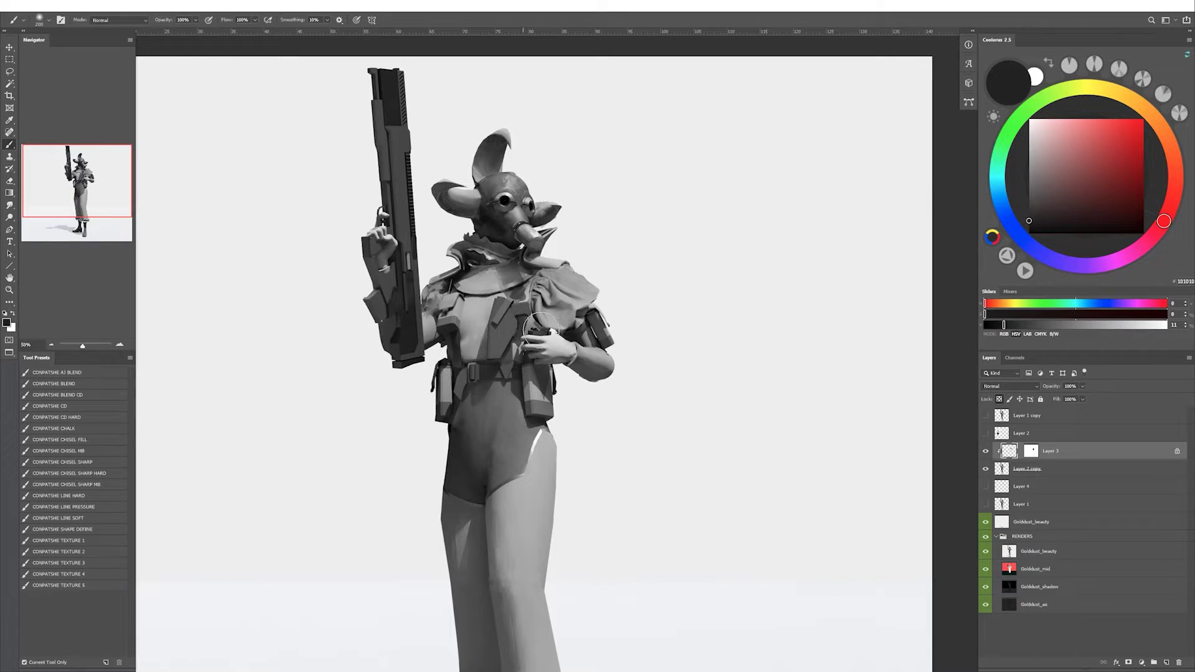
pyautogui.press('[')
pyautogui.press('[')
pyautogui.press('[')
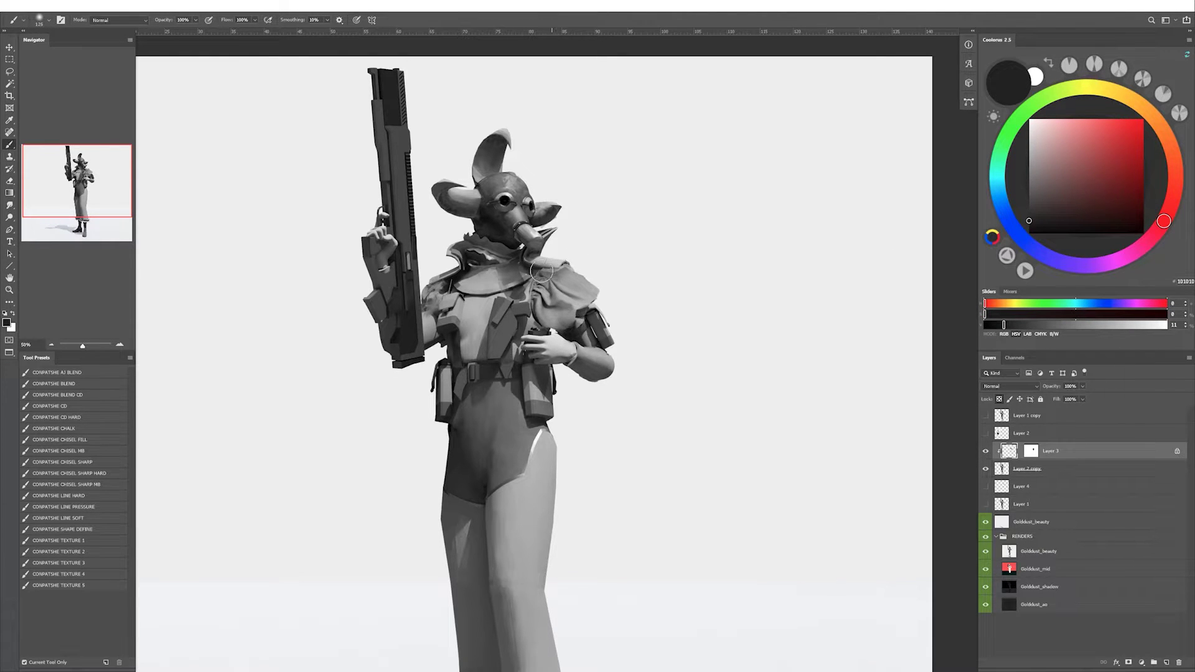
# Switch to white paint with a size 175 Linear Dodge (Add) brush.
pyautogui.press('d')
pyautogui.press('x')
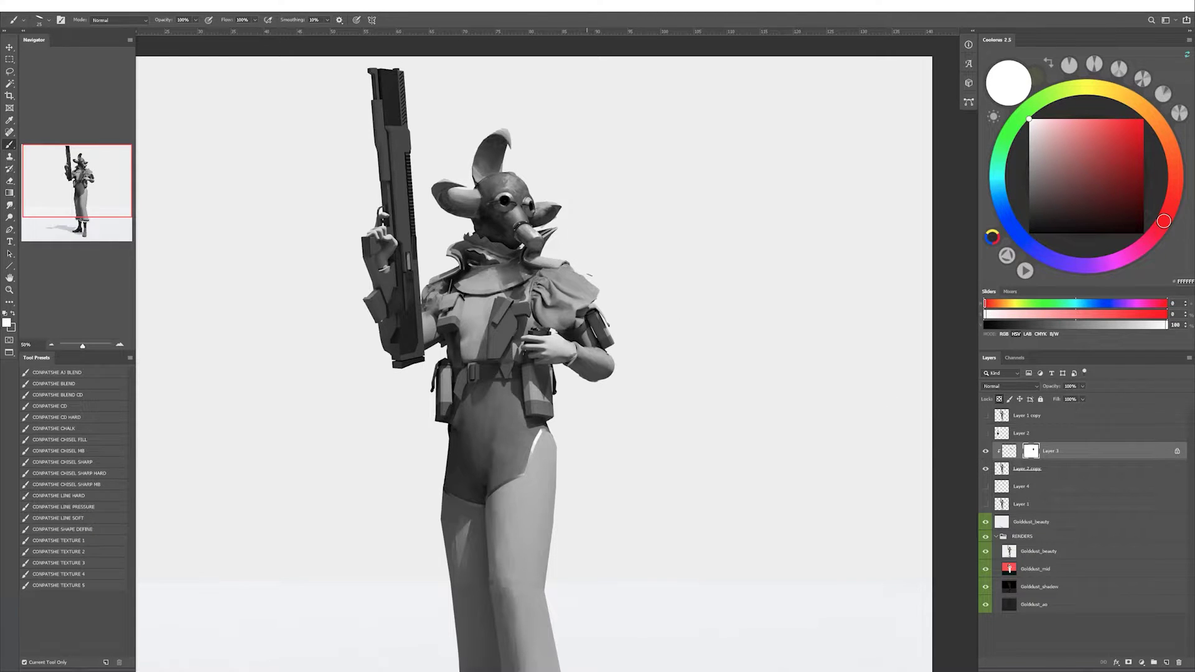
pyautogui.rightClick(592, 280)
pyautogui.doubleClick(618, 308)
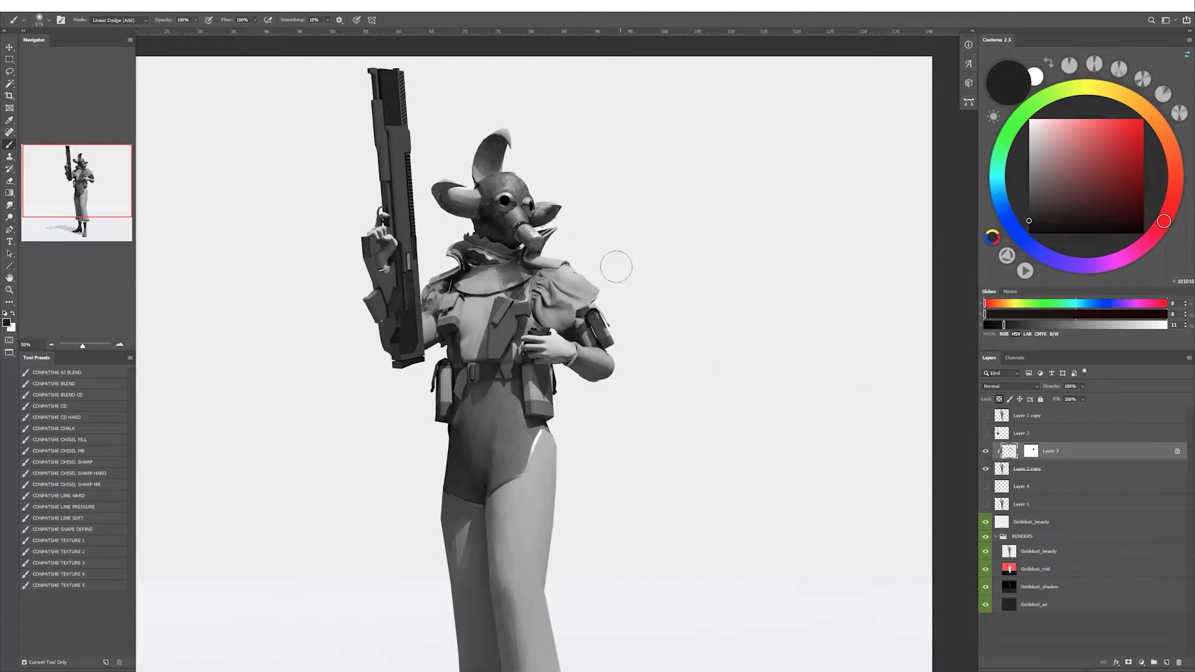
# Duplicate the sleeve as Layer 3 copy and shrink and rotate it onto the gun-side shoulder.
pyautogui.press('h')
pyautogui.hotkey('ctrl', 'j')
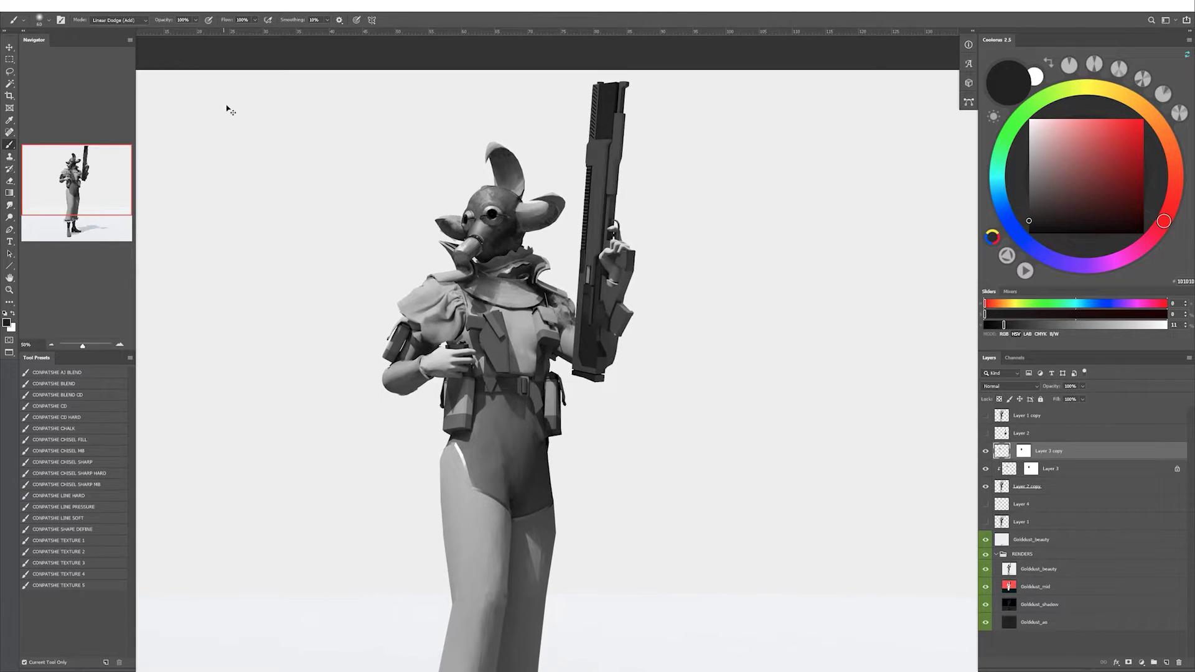
pyautogui.press('v')
pyautogui.moveTo(454, 368); pyautogui.dragTo(659, 419)
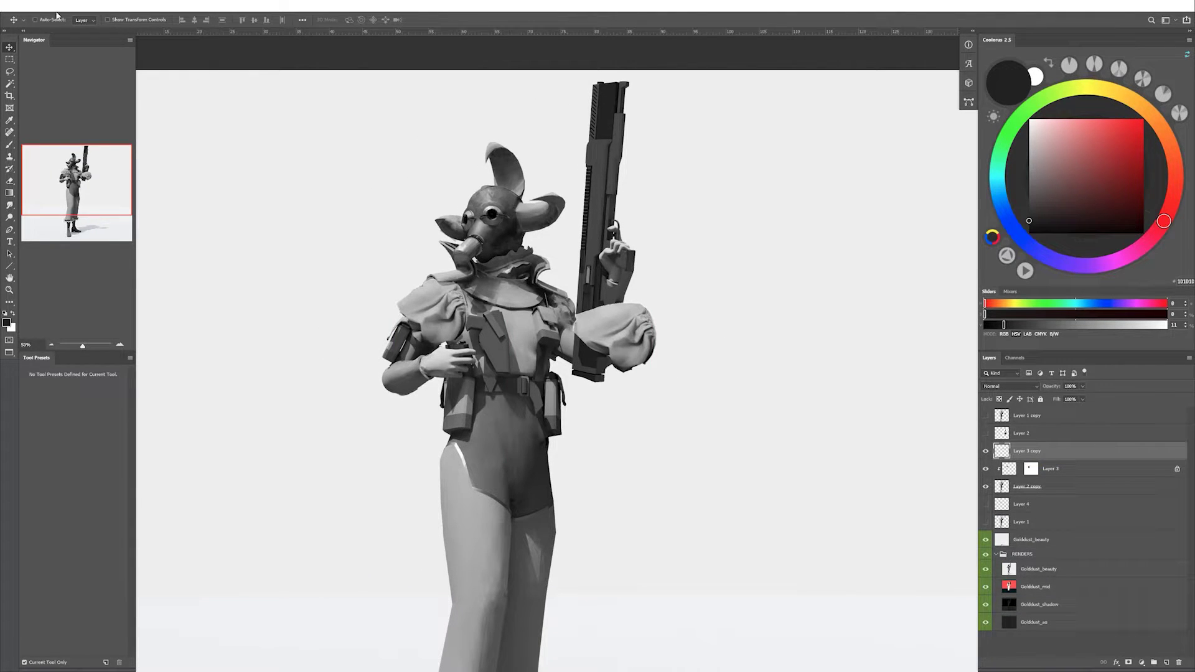
pyautogui.moveTo(613, 336); pyautogui.dragTo(598, 321)
pyautogui.hotkey('ctrl', 't')
pyautogui.moveTo(648, 367); pyautogui.dragTo(586, 314)
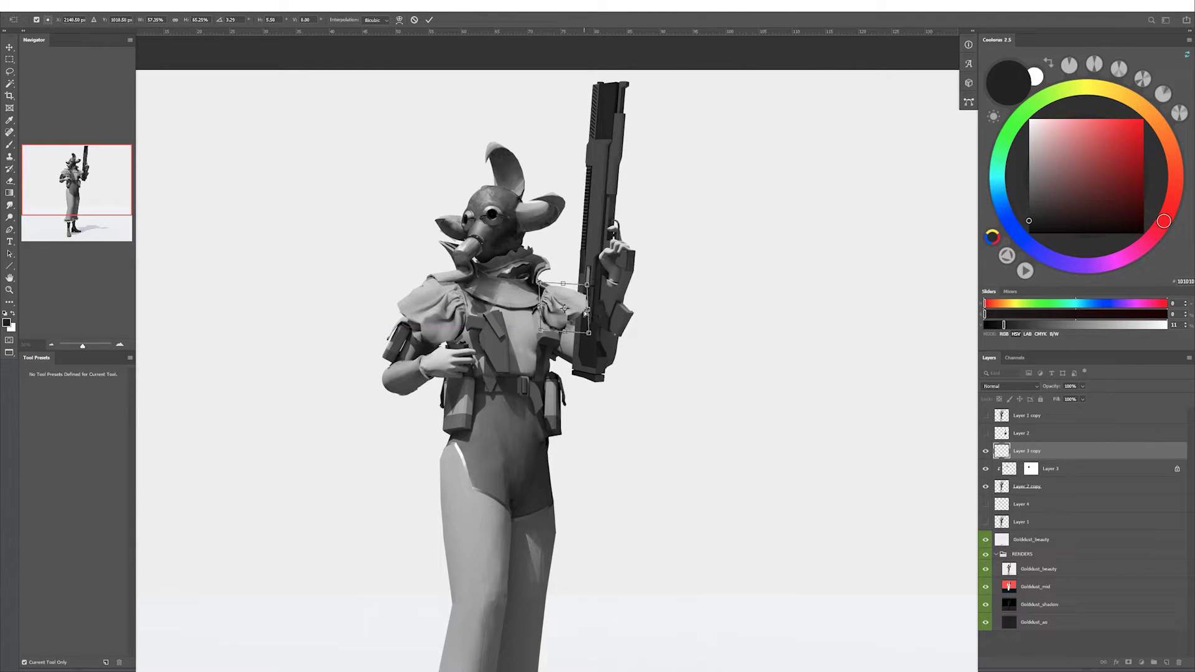
pyautogui.press('Return')
# Hide Layer 3 copy under a black mask around the arm and darken its lightness with Hue/Saturation.
pyautogui.press('l')
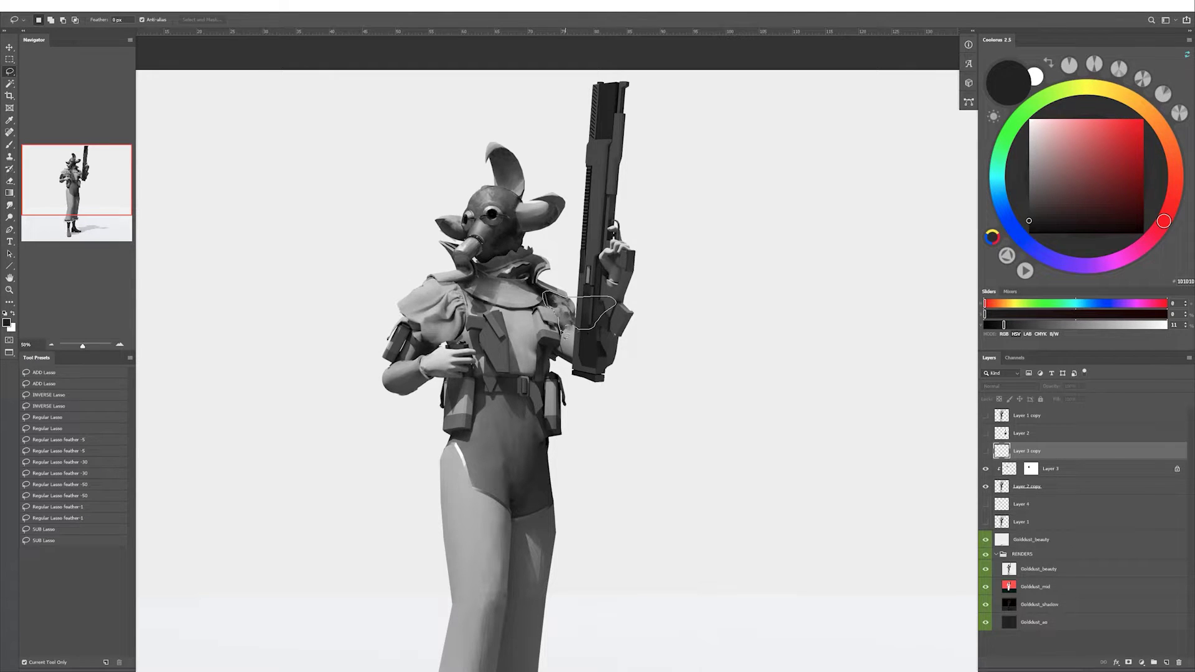
pyautogui.press('w')
pyautogui.click(1035, 587)
pyautogui.click(591, 299)
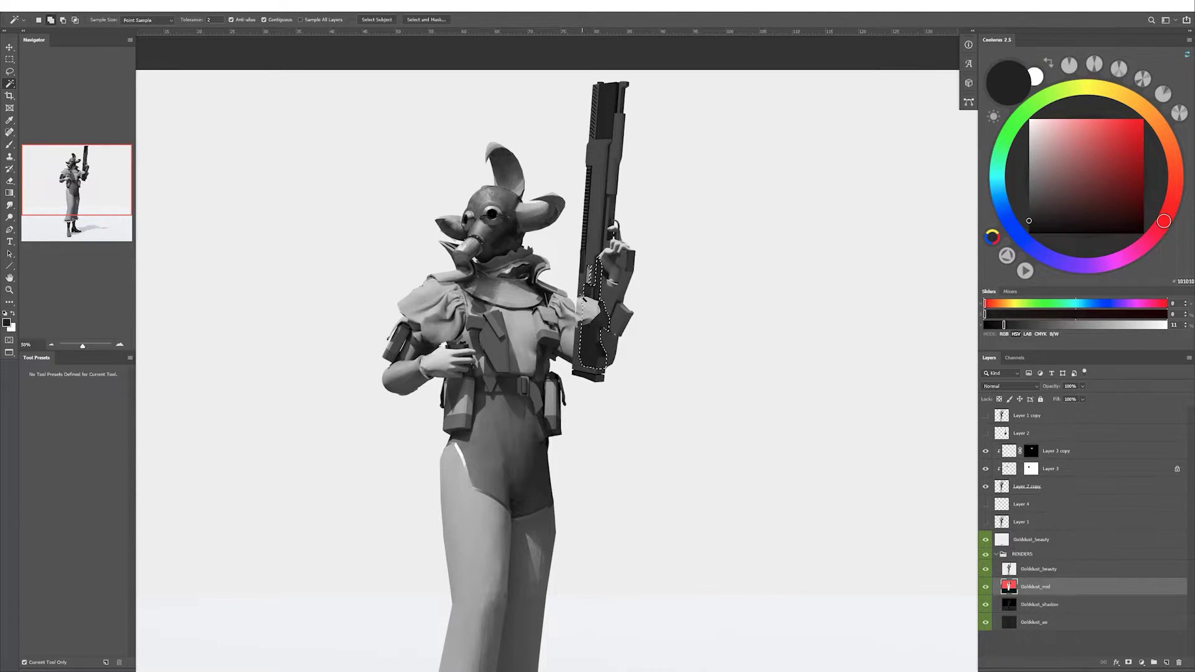
pyautogui.click(1031, 451)
pyautogui.press('x')
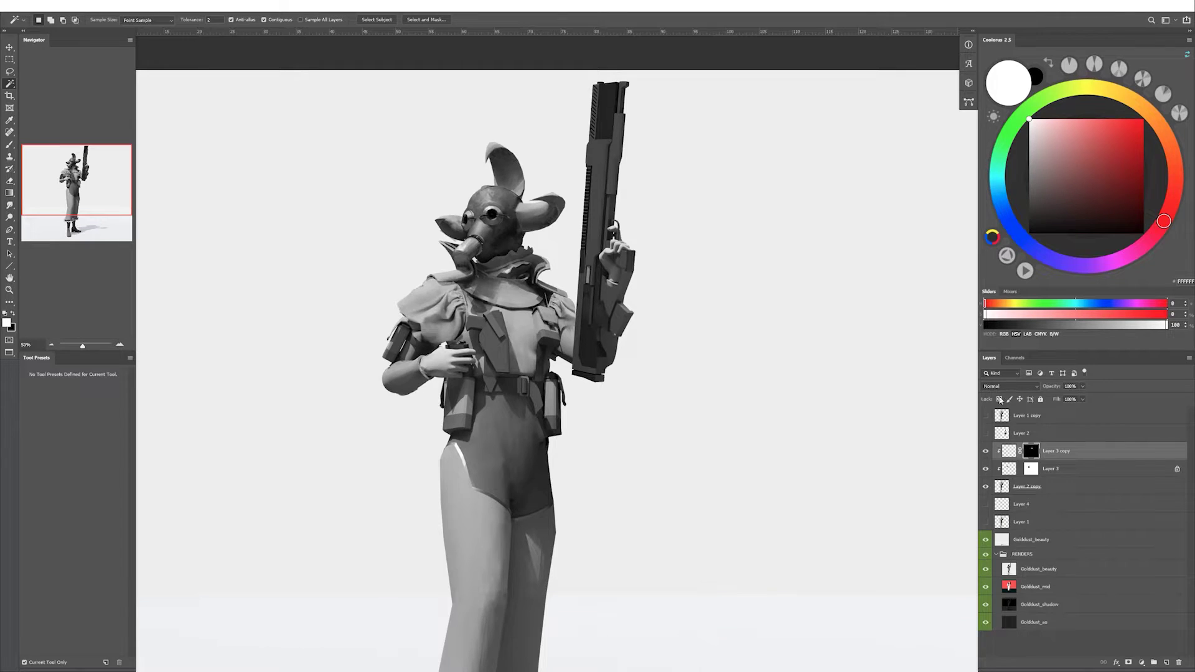
pyautogui.press('x')
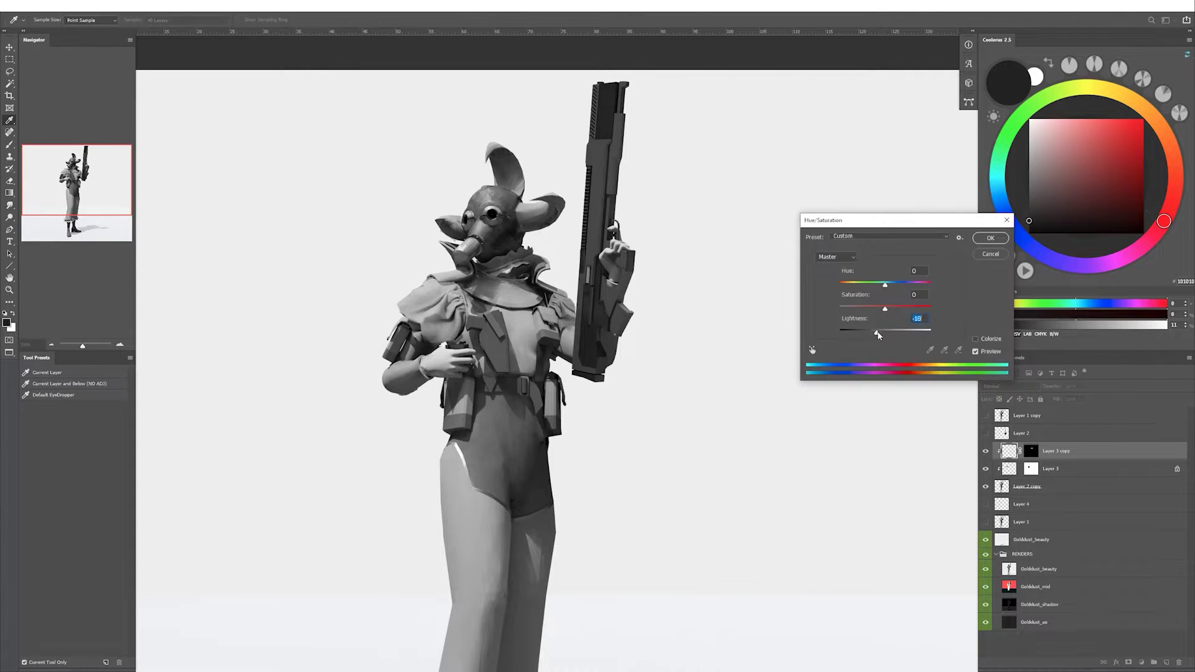
pyautogui.press('b')
pyautogui.keyDown('alt'); pyautogui.click(560, 299); pyautogui.keyUp('alt')
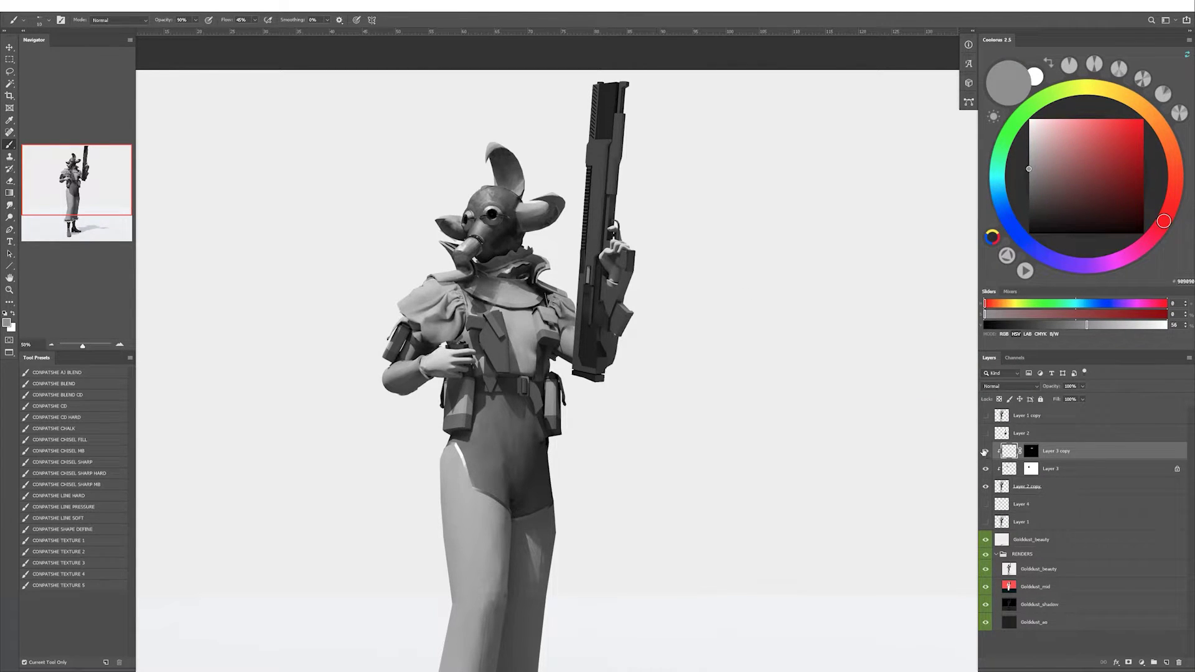
# Shade the sleeves on Layer 2 copy with sampled near-black, dark and light greys, mirroring the view.
pyautogui.keyDown('alt'); pyautogui.click(551, 295); pyautogui.keyUp('alt')
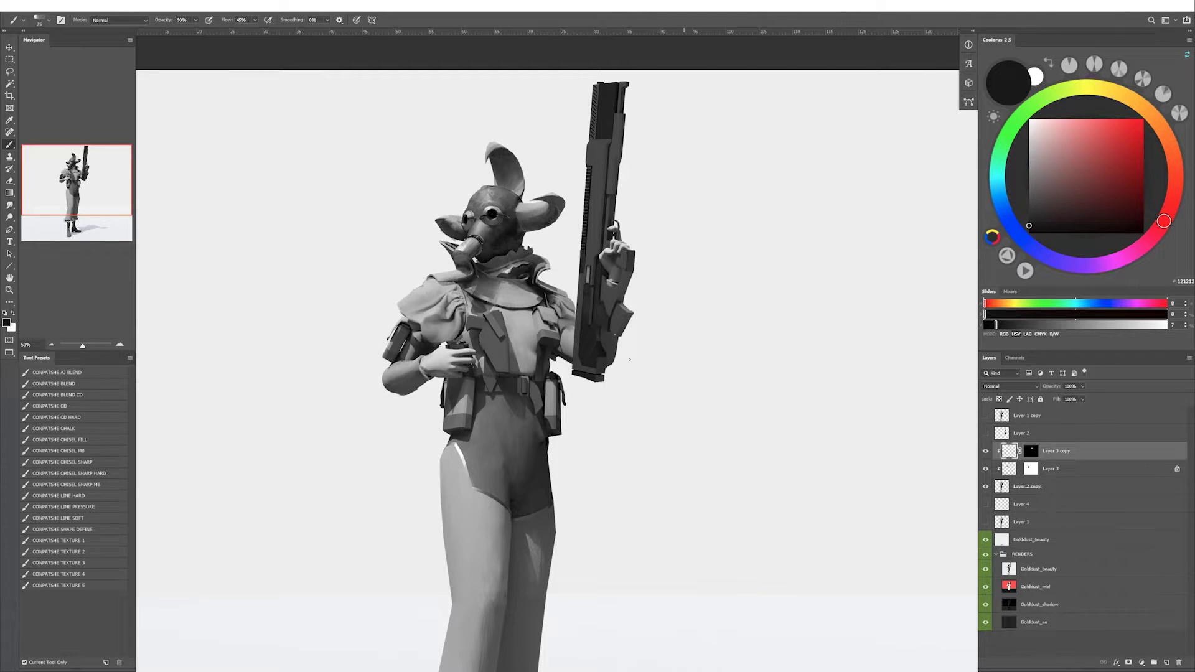
pyautogui.press('h')
pyautogui.press('Delete')
pyautogui.press('Delete')
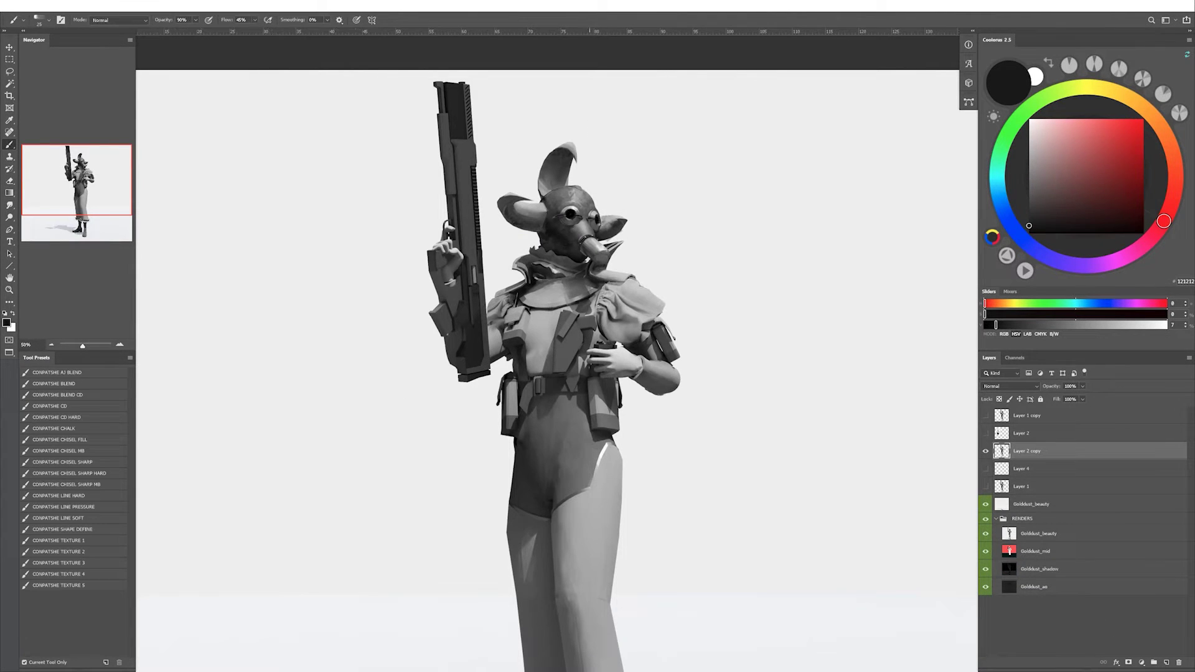
pyautogui.keyDown('alt'); pyautogui.click(611, 346); pyautogui.keyUp('alt')
pyautogui.press(']')
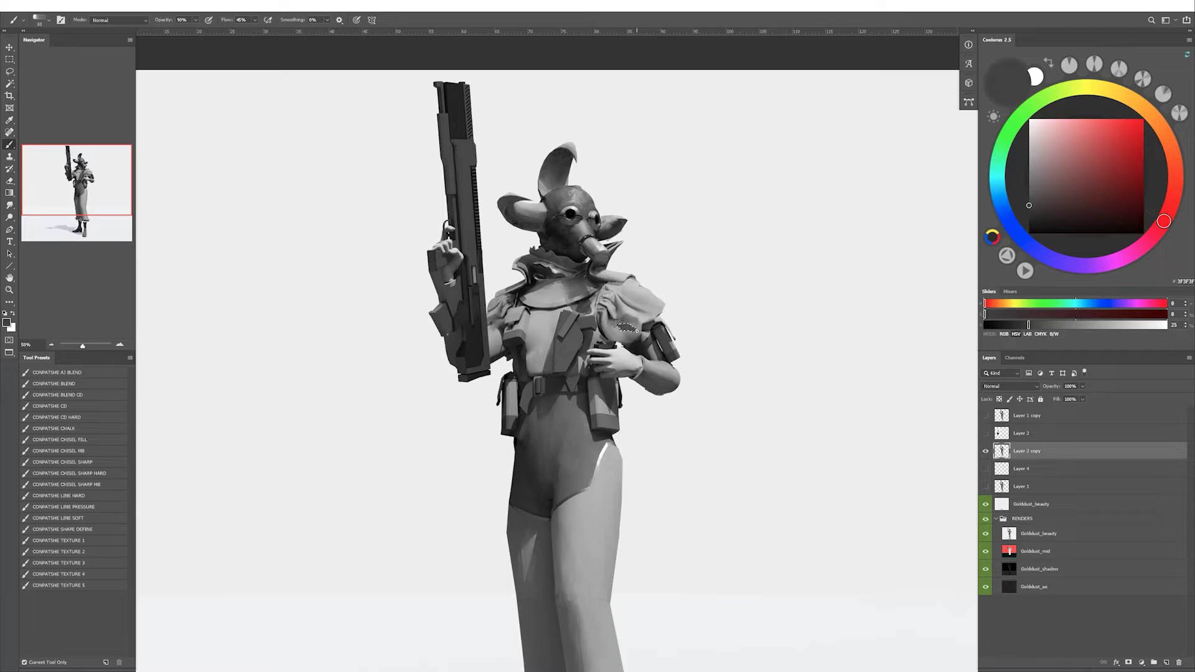
pyautogui.press('[')
pyautogui.press('[')
pyautogui.press('[')
pyautogui.keyDown('alt'); pyautogui.click(620, 329); pyautogui.keyUp('alt')
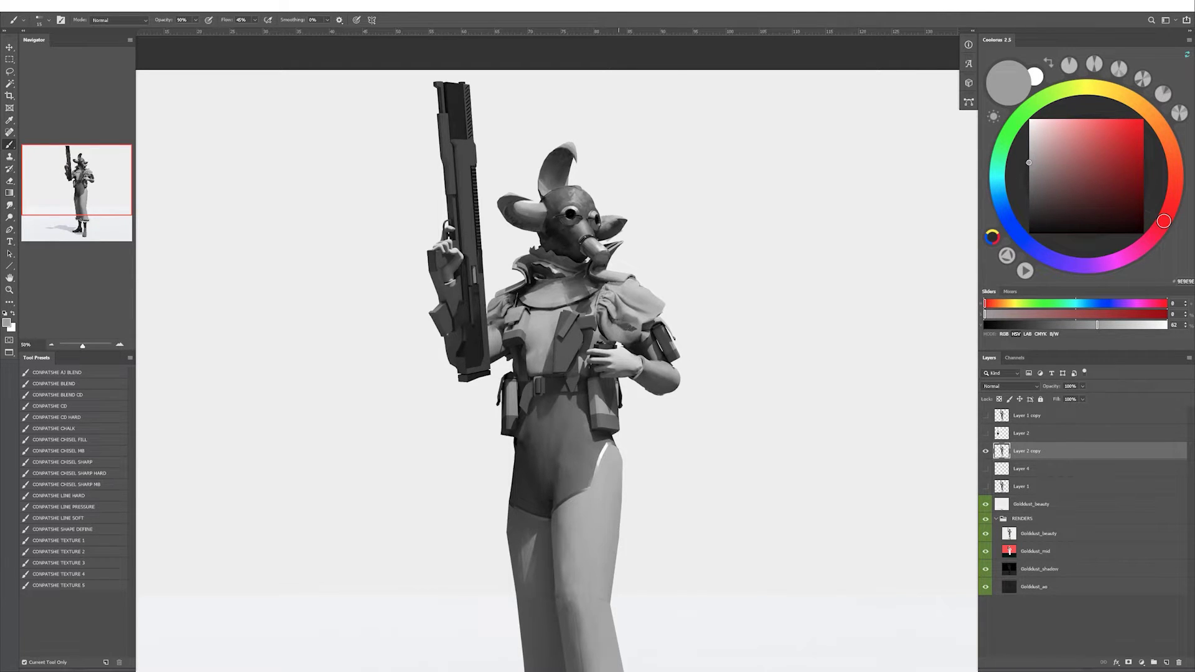
# Mirror the view and refine the sleeves with mid, near-black and lighter greys at varied brush sizes.
pyautogui.press('h')
pyautogui.press('[')
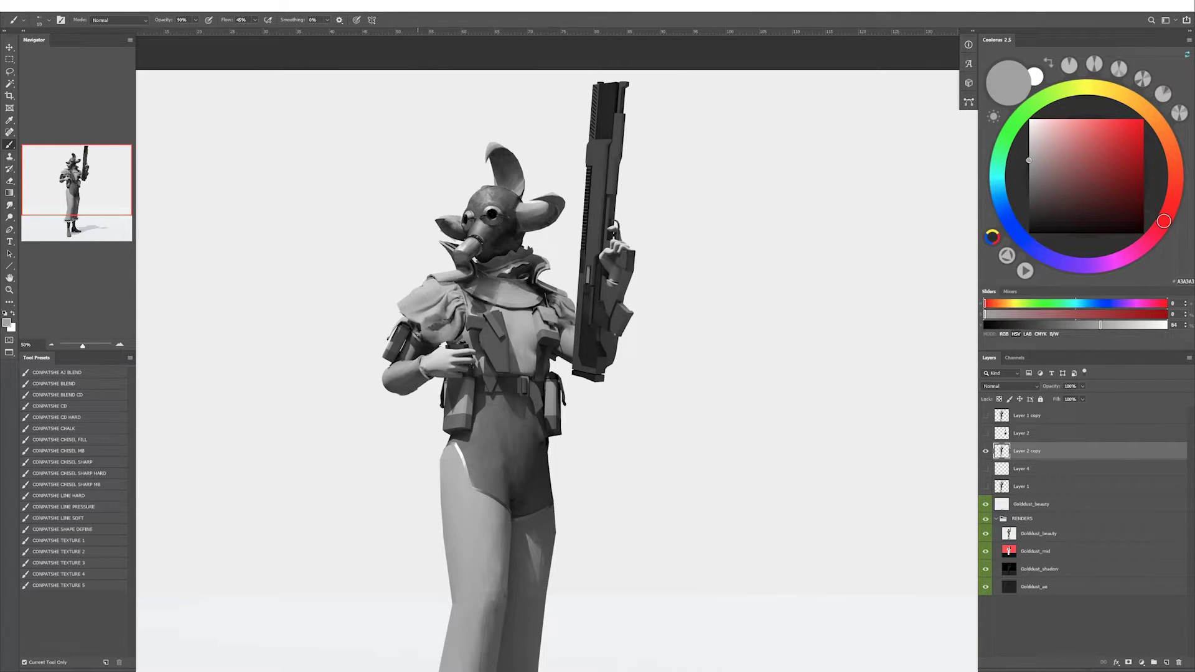
pyautogui.keyDown('alt'); pyautogui.click(417, 356); pyautogui.keyUp('alt')
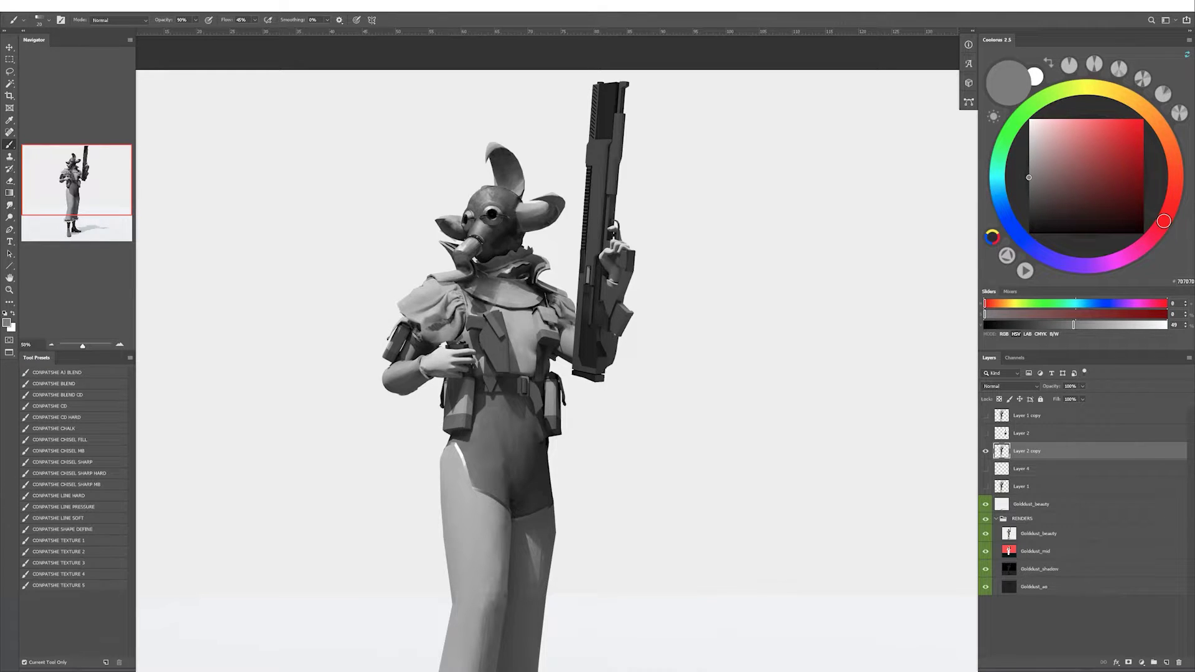
pyautogui.keyDown('alt'); pyautogui.click(444, 327); pyautogui.keyUp('alt')
pyautogui.keyDown('alt'); pyautogui.click(432, 304); pyautogui.keyUp('alt')
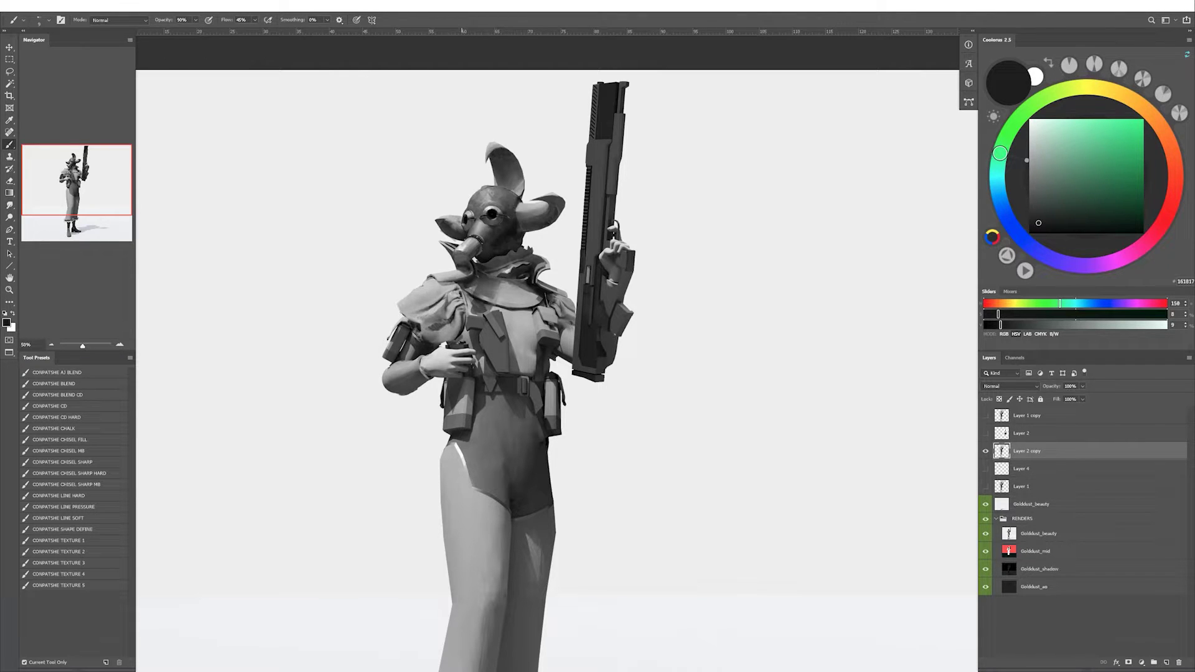
pyautogui.keyDown('alt'); pyautogui.click(436, 336); pyautogui.keyUp('alt')
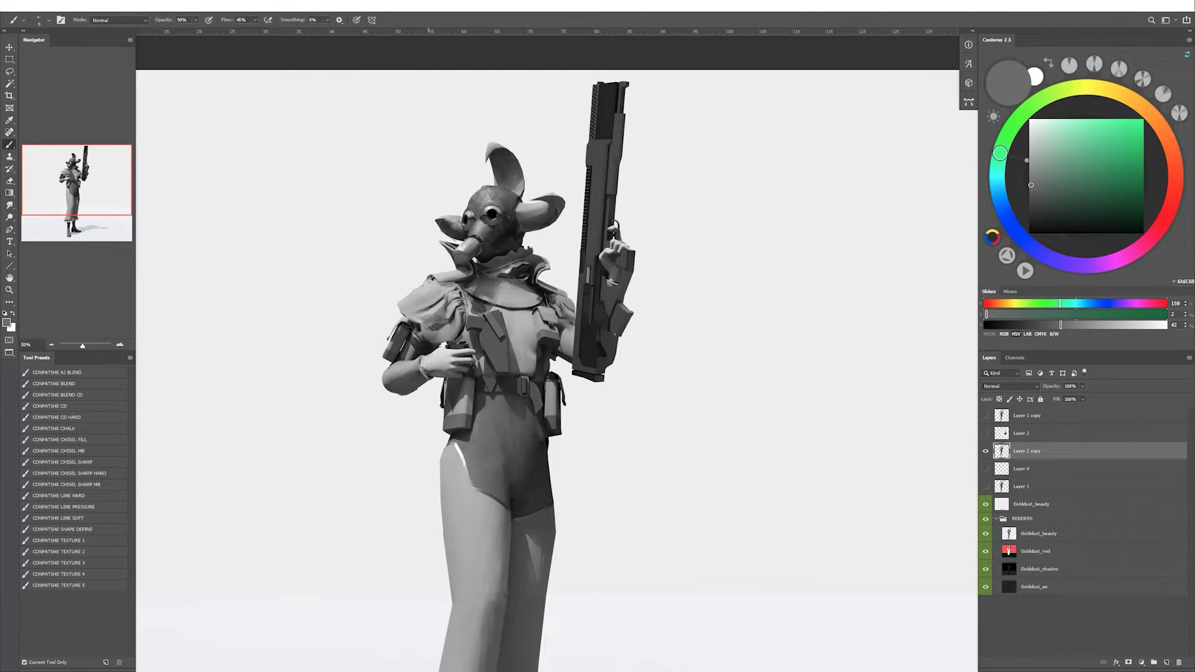
pyautogui.keyDown('alt'); pyautogui.click(429, 280); pyautogui.keyUp('alt')
pyautogui.press(']')
pyautogui.press(']')
pyautogui.press(']')
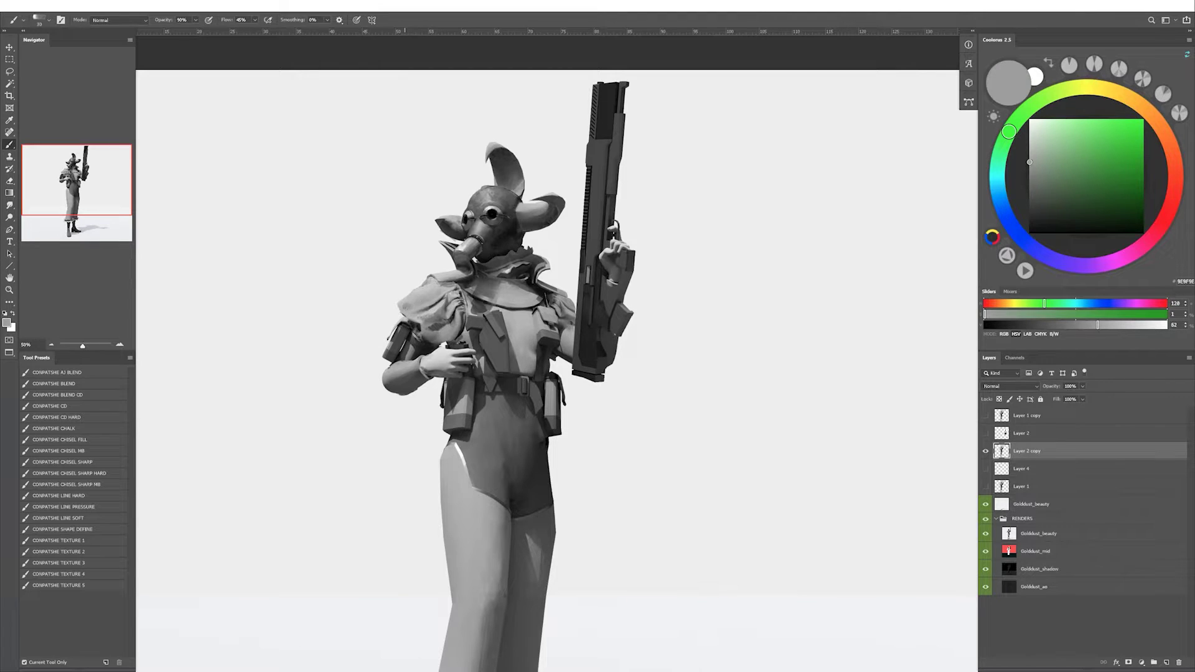
# Soft-shade with a lower-opacity brush in neutral greys, flip the canvas, and blend with the Mixer Brush.
pyautogui.click(91, 383)
pyautogui.keyDown('alt'); pyautogui.click(436, 301); pyautogui.keyUp('alt')
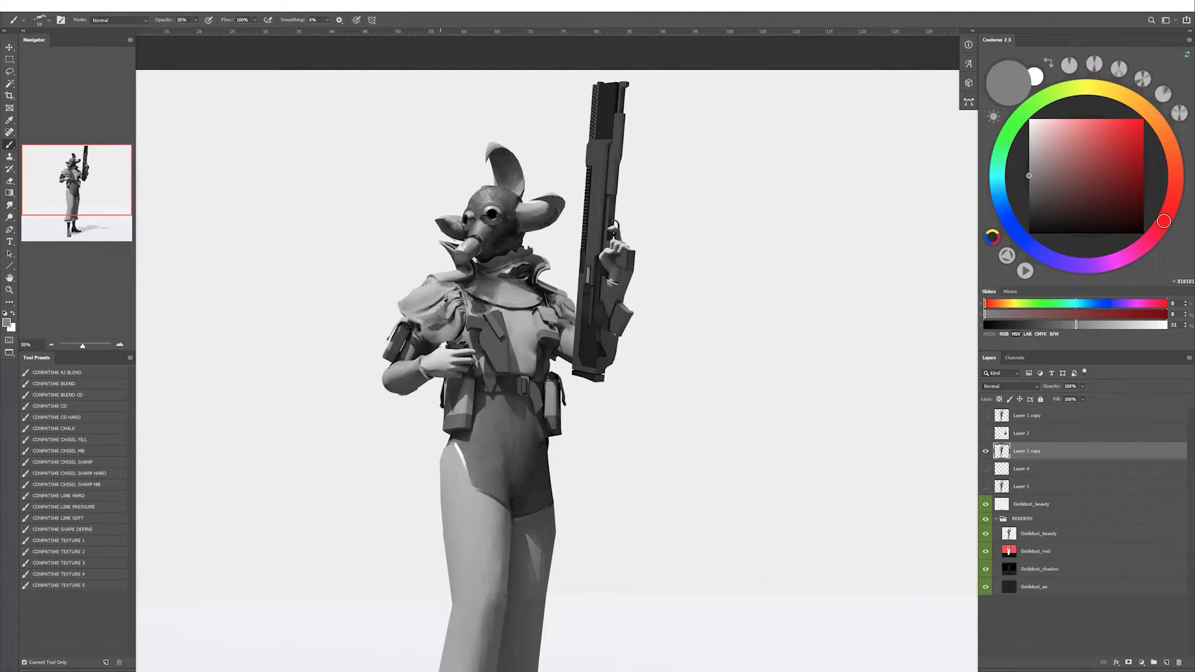
pyautogui.press(']')
pyautogui.hotkey('ctrl', 'shift', 'h')
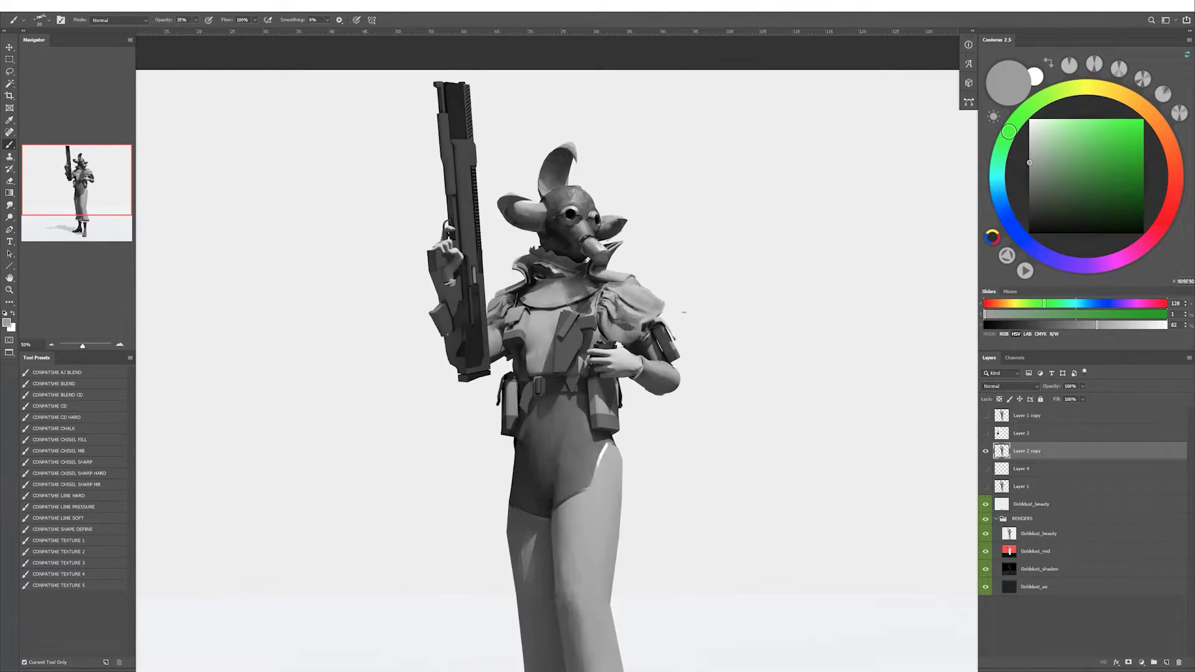
pyautogui.keyDown('alt'); pyautogui.click(493, 241); pyautogui.keyUp('alt')
pyautogui.hotkey('shift', 'b')
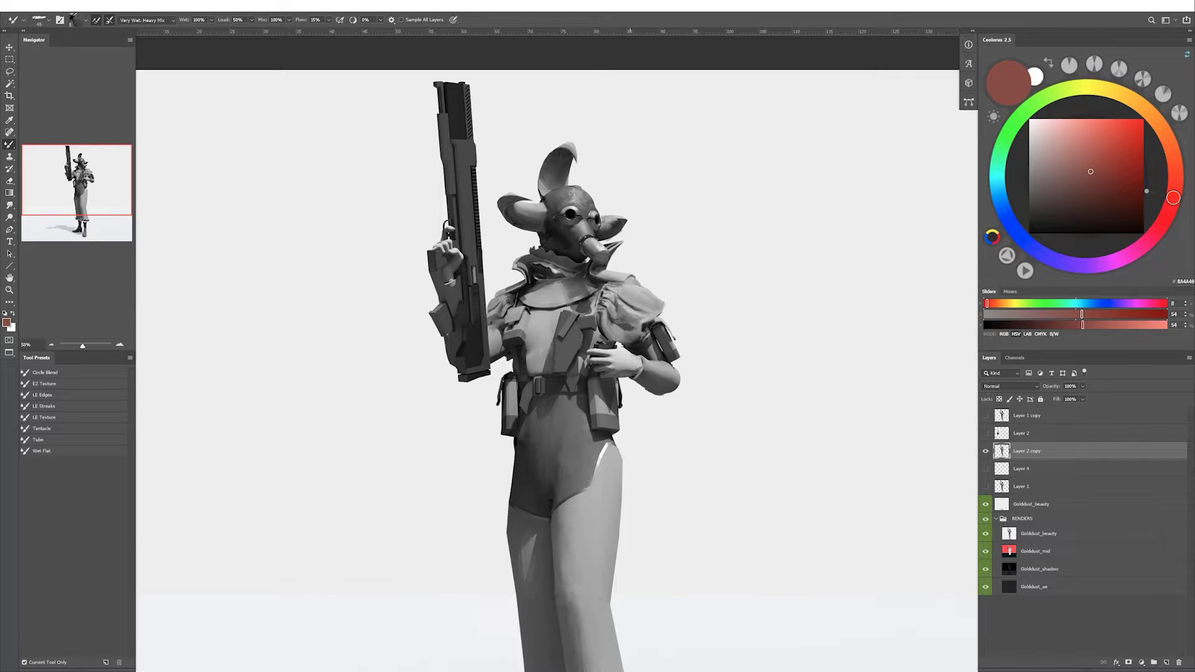
pyautogui.click(986, 416)
pyautogui.keyDown('alt'); pyautogui.click(665, 299); pyautogui.keyUp('alt')
# Erase stray paint, then texture the sleeves with a CONPATSHE brush at 30% opacity in dark and light greys.
pyautogui.press('e')
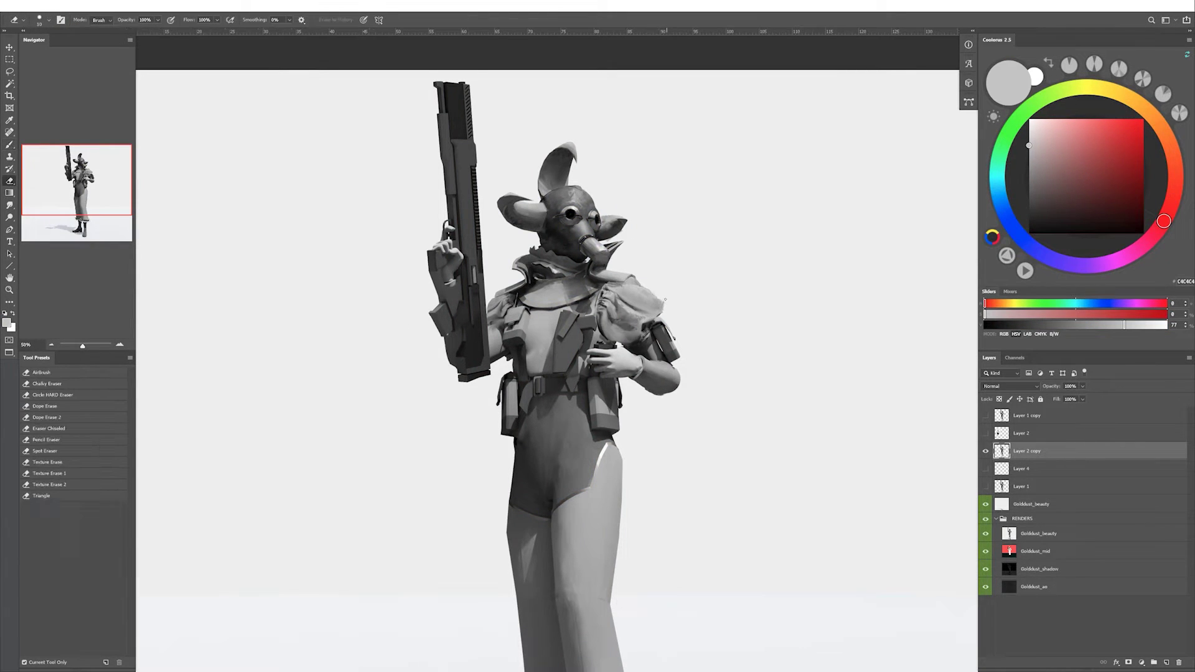
pyautogui.press('b')
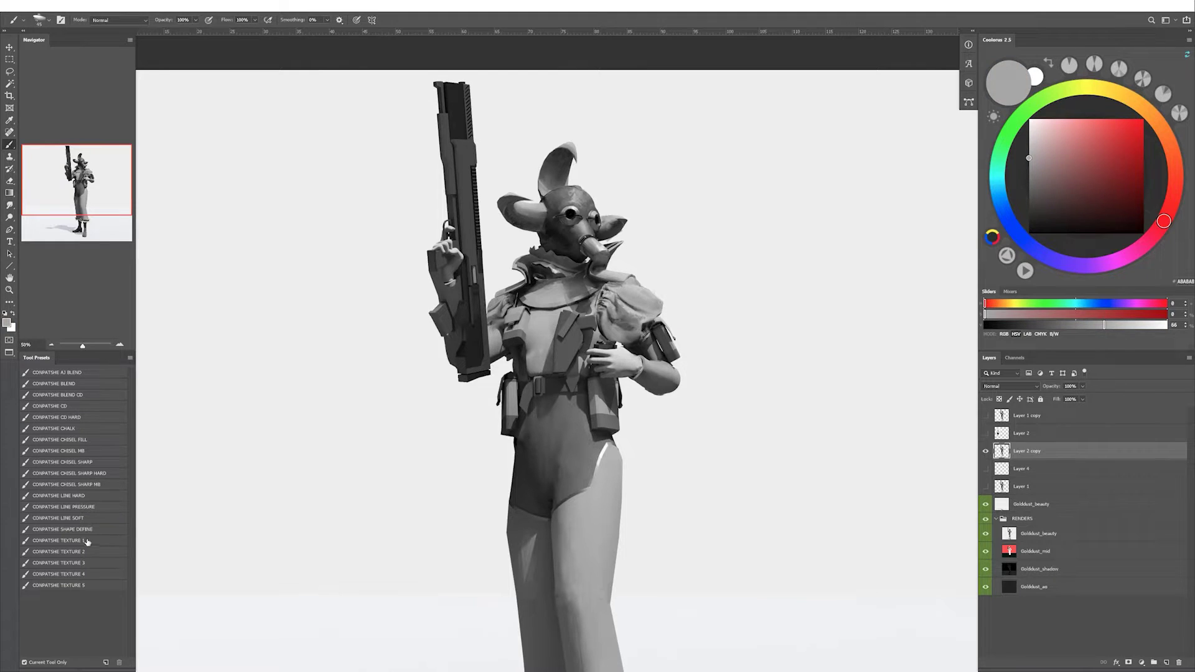
pyautogui.keyDown('alt'); pyautogui.click(626, 294); pyautogui.keyUp('alt')
pyautogui.keyDown('alt'); pyautogui.click(608, 279); pyautogui.keyUp('alt')
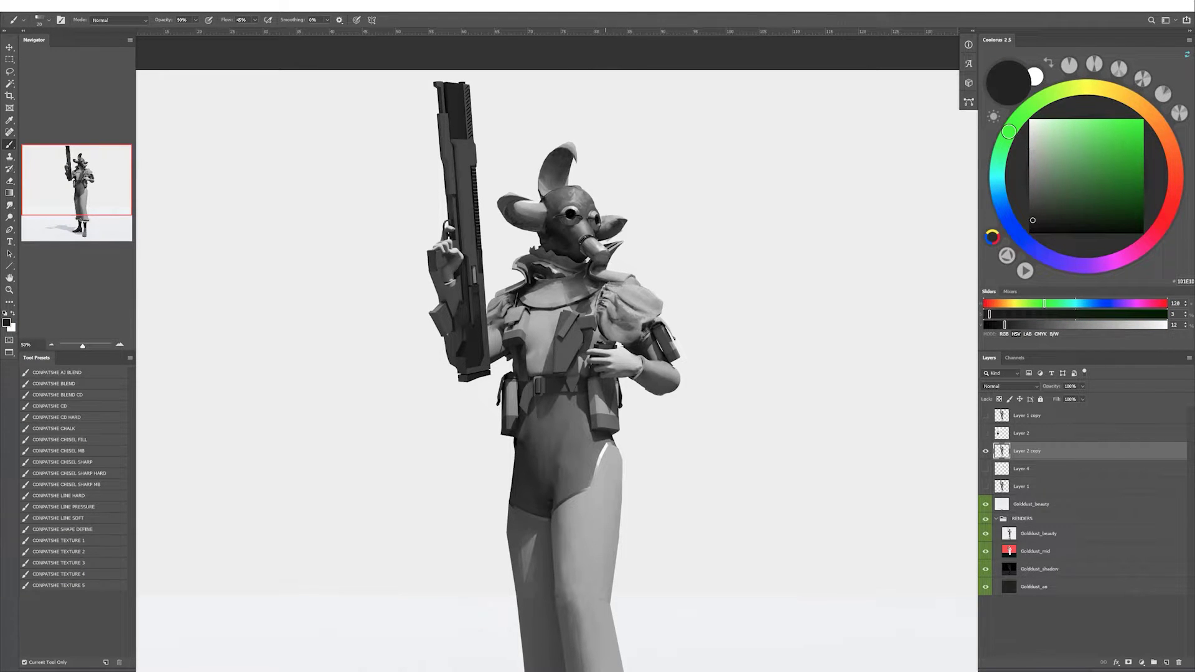
pyautogui.keyDown('alt'); pyautogui.click(620, 287); pyautogui.keyUp('alt')
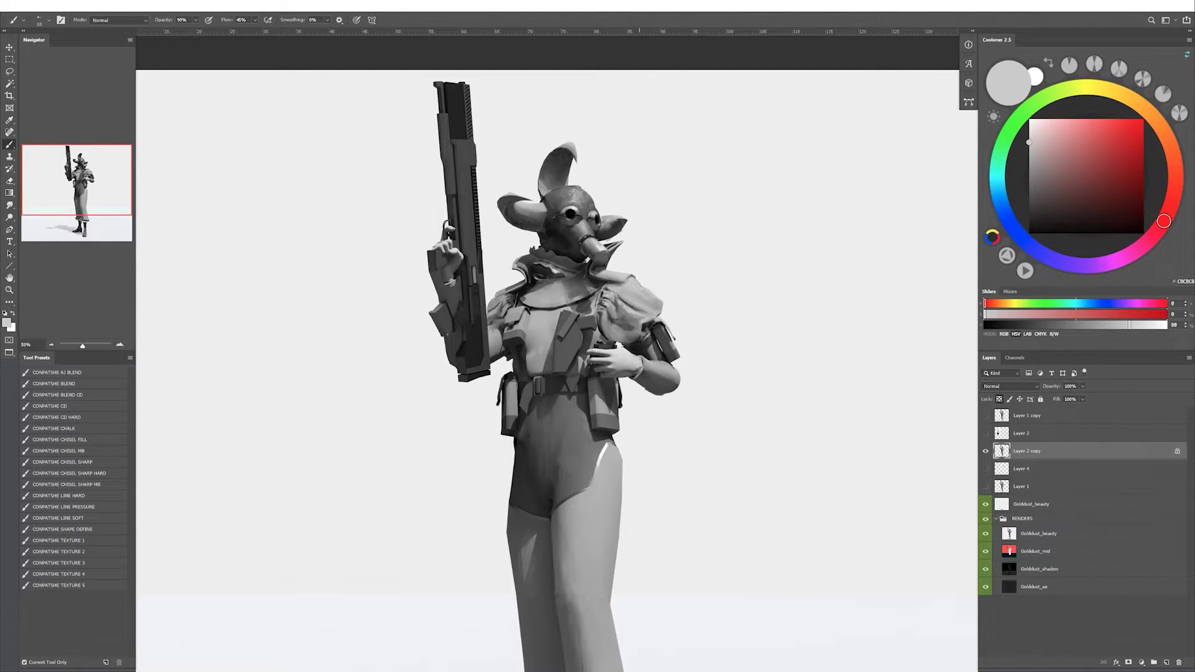
pyautogui.press('3')
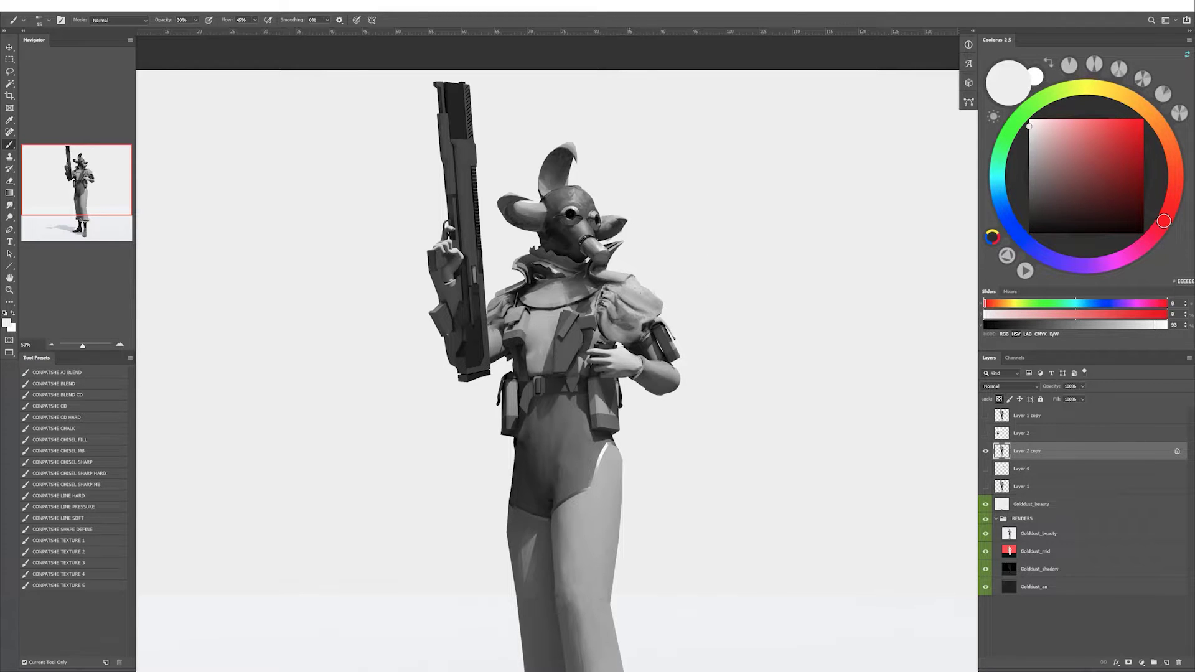
pyautogui.press('h')
pyautogui.keyDown('alt'); pyautogui.click(452, 327); pyautogui.keyUp('alt')
pyautogui.press(']')
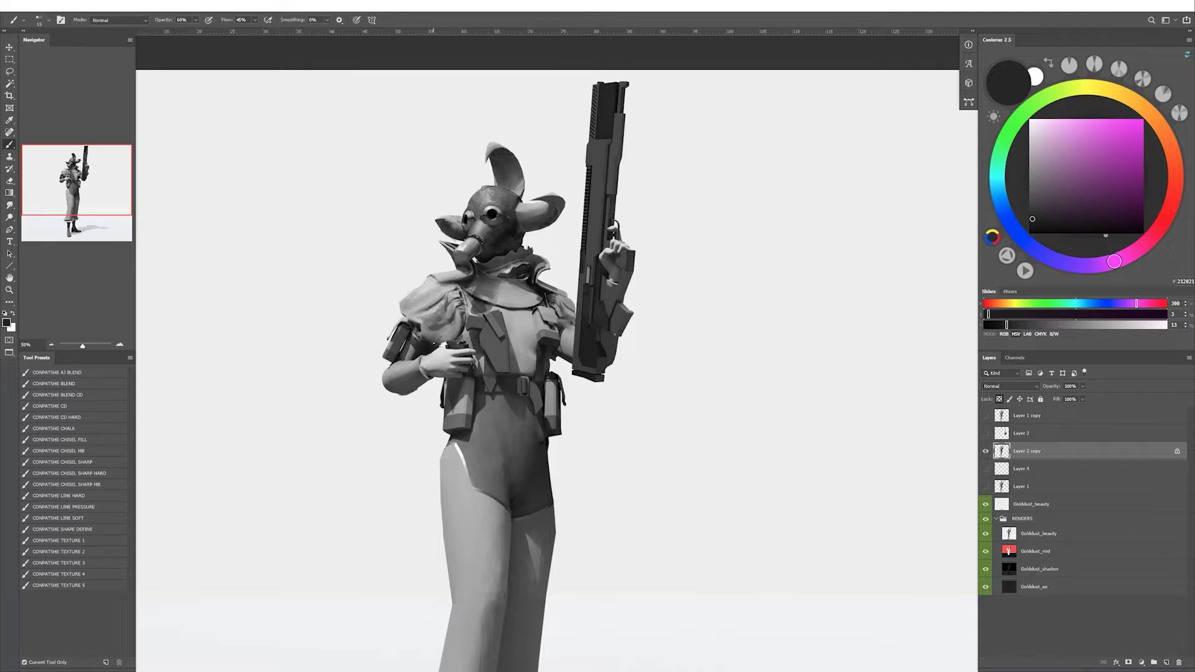
# Paint mid and dark greys, blend them with the Mixer Brush, and make Layer 2 copy visible.
pyautogui.keyDown('alt'); pyautogui.moveTo(450, 335); pyautogui.dragTo(462, 302); pyautogui.keyUp('alt')
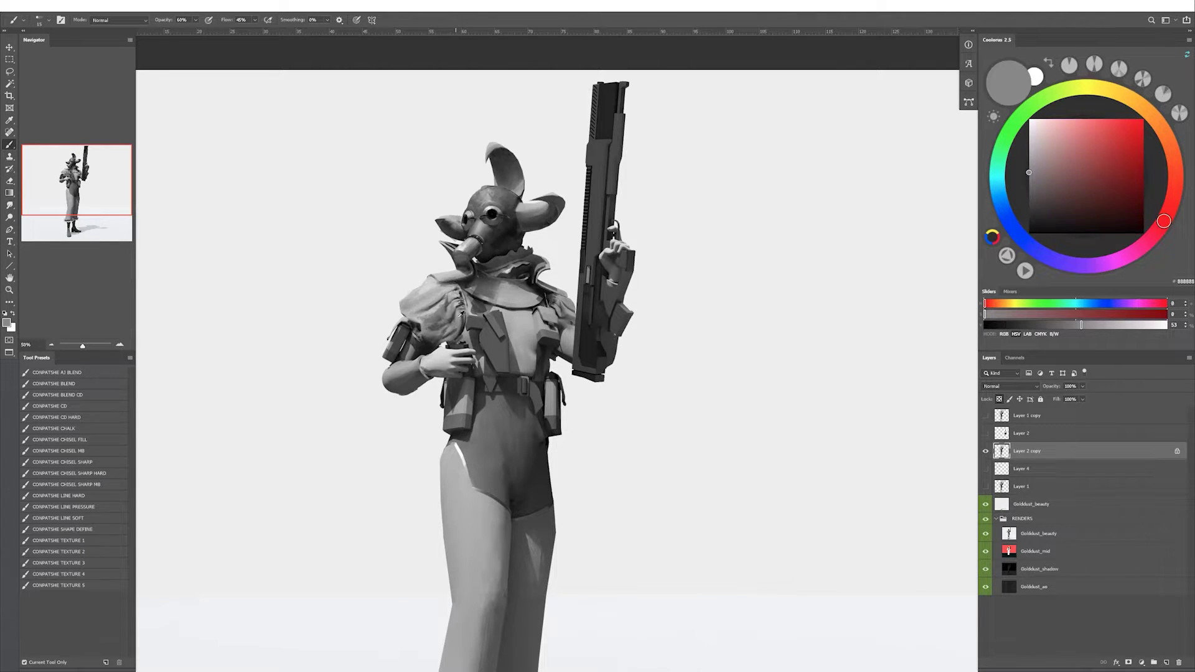
pyautogui.keyDown('alt'); pyautogui.click(447, 341); pyautogui.keyUp('alt')
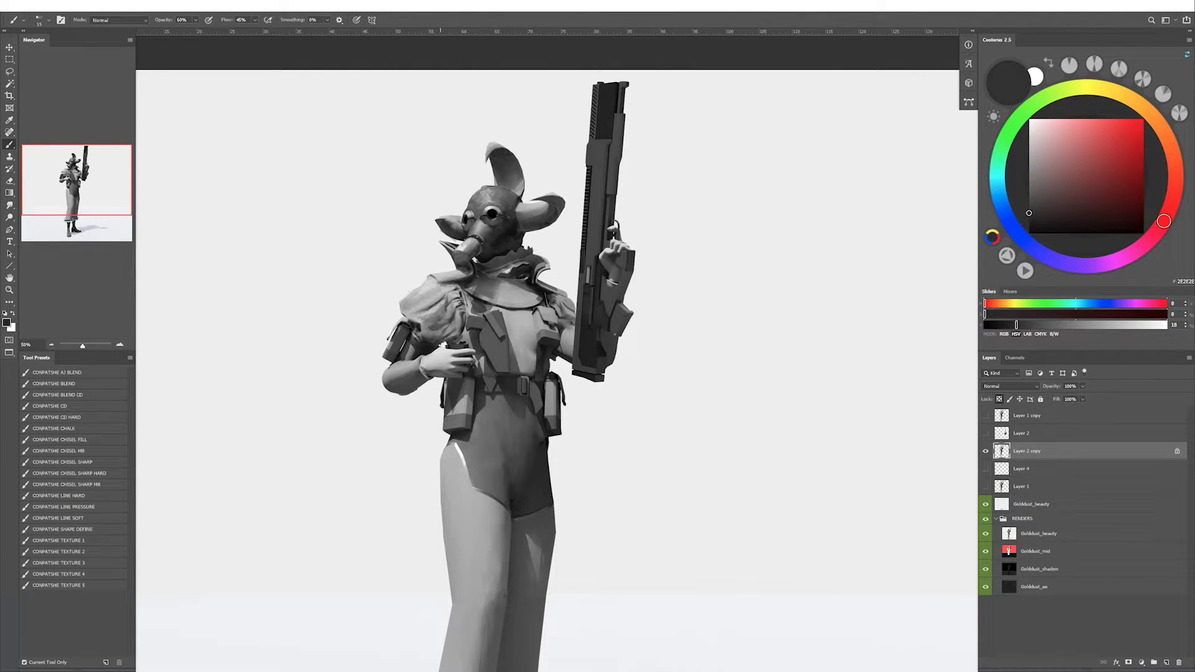
pyautogui.hotkey('shift', 'b')
pyautogui.moveTo(548, 349); pyautogui.dragTo(601, 352)
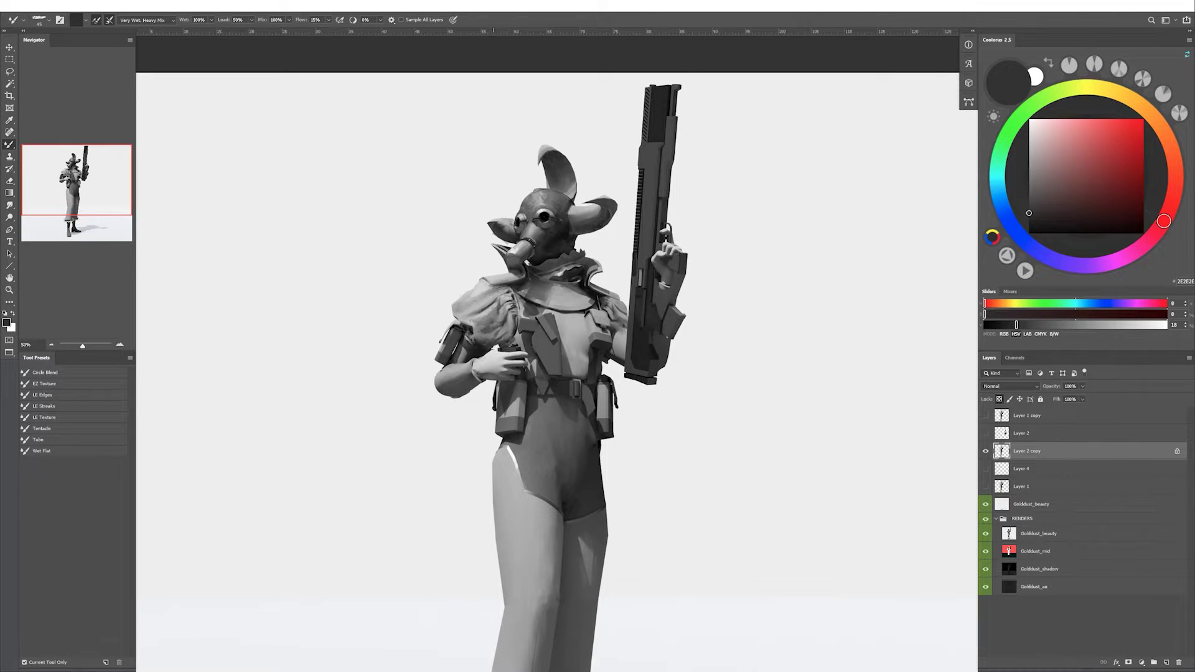
pyautogui.hotkey('shift', 'b')
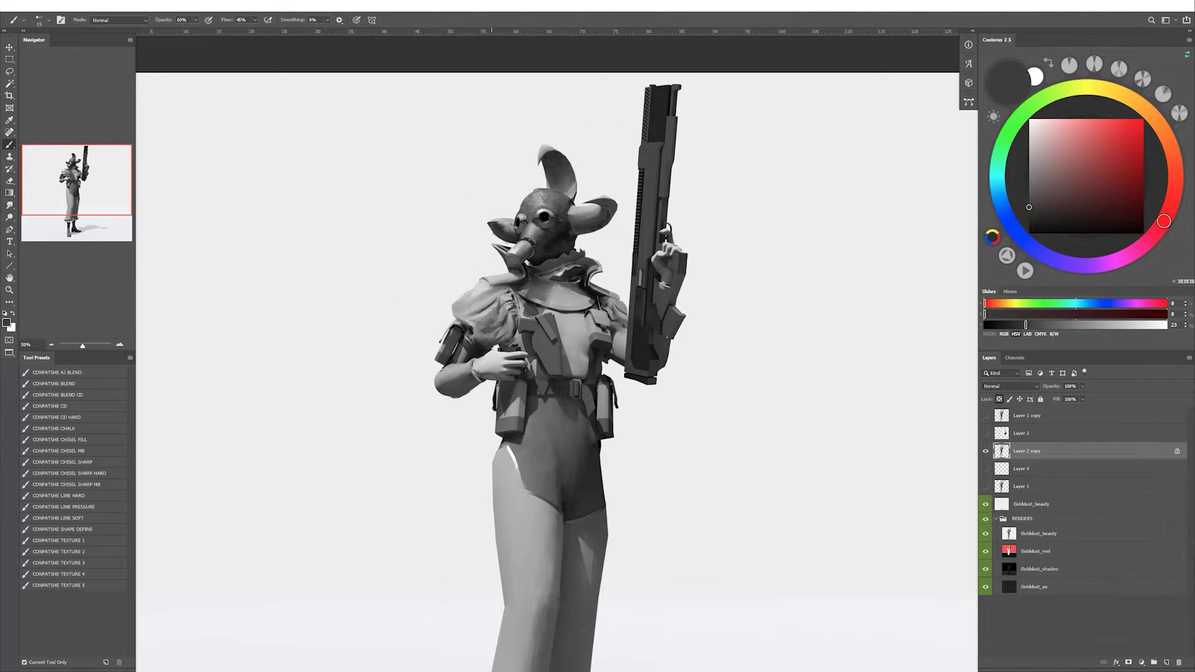
pyautogui.moveTo(560, 349); pyautogui.dragTo(536, 353)
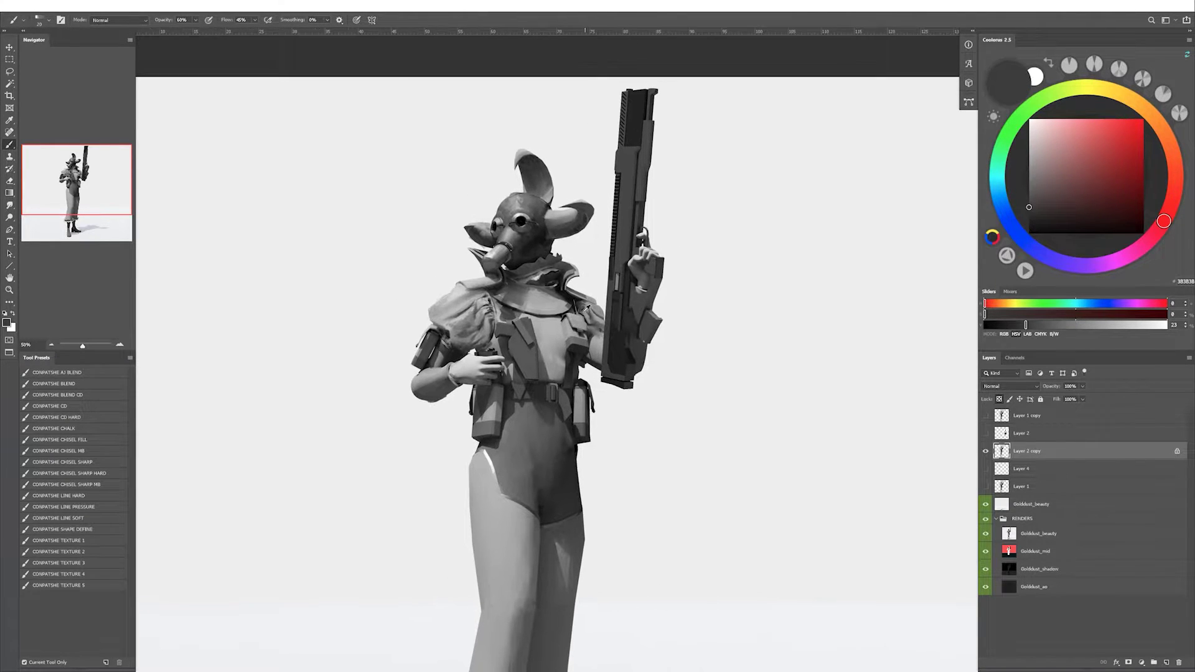
pyautogui.click(985, 453)
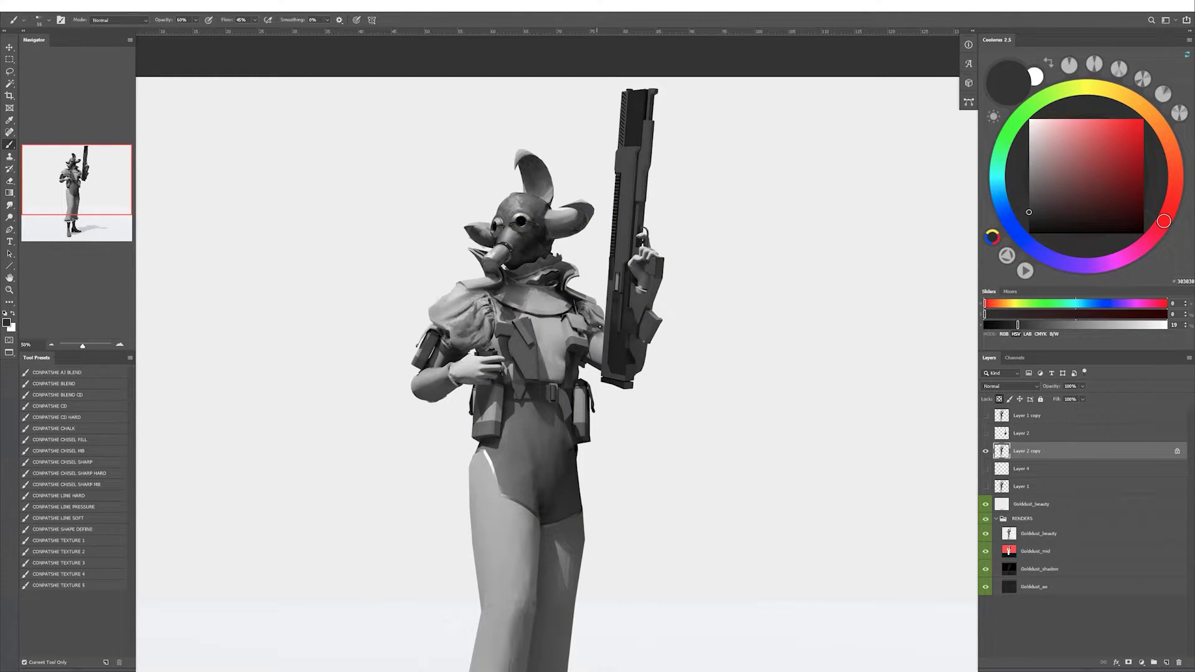
pyautogui.moveTo(576, 340); pyautogui.dragTo(602, 344)
# Sample darker greys from the character and load the CONPATSHE TEXTURE 2 brush.
pyautogui.keyDown('alt'); pyautogui.click(567, 333); pyautogui.keyUp('alt')
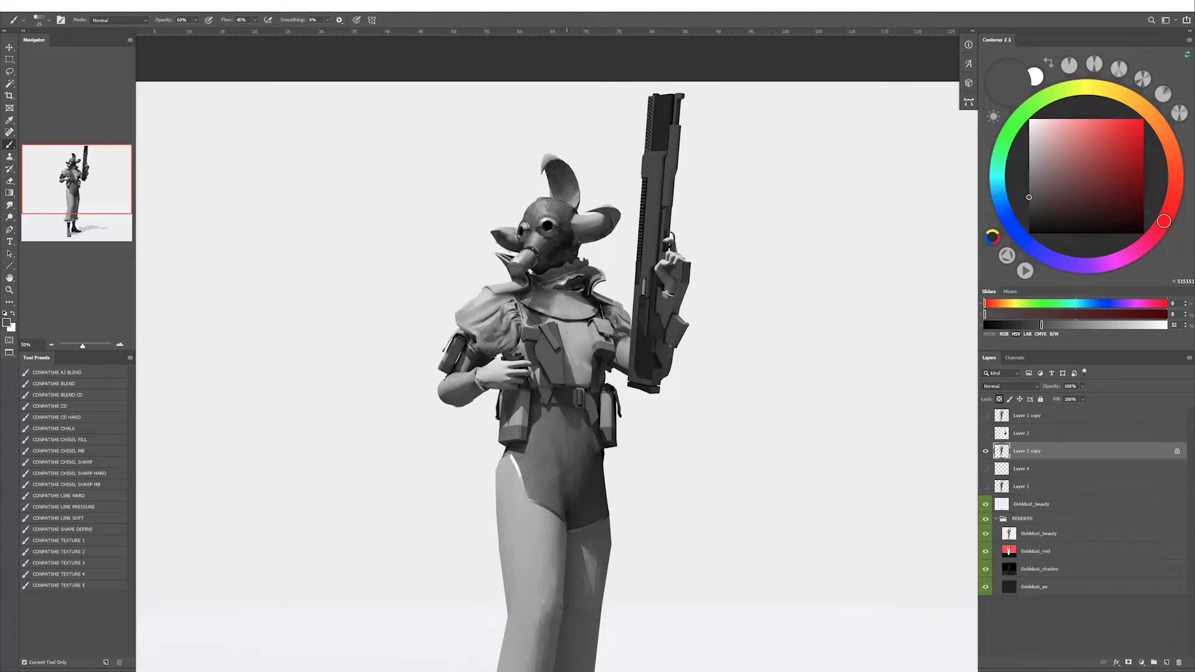
pyautogui.keyDown('alt'); pyautogui.click(533, 296); pyautogui.keyUp('alt')
pyautogui.keyDown('alt'); pyautogui.click(591, 301); pyautogui.keyUp('alt')
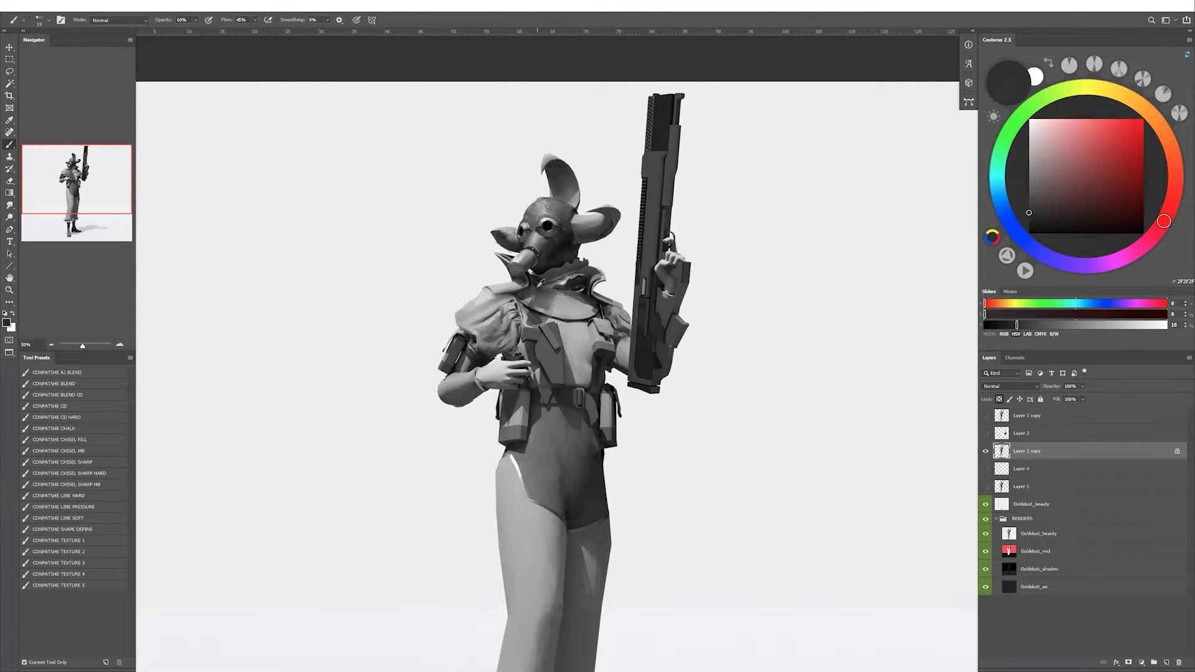
pyautogui.keyDown('alt'); pyautogui.click(536, 297); pyautogui.keyUp('alt')
pyautogui.rightClick(501, 311)
pyautogui.click(58, 552)
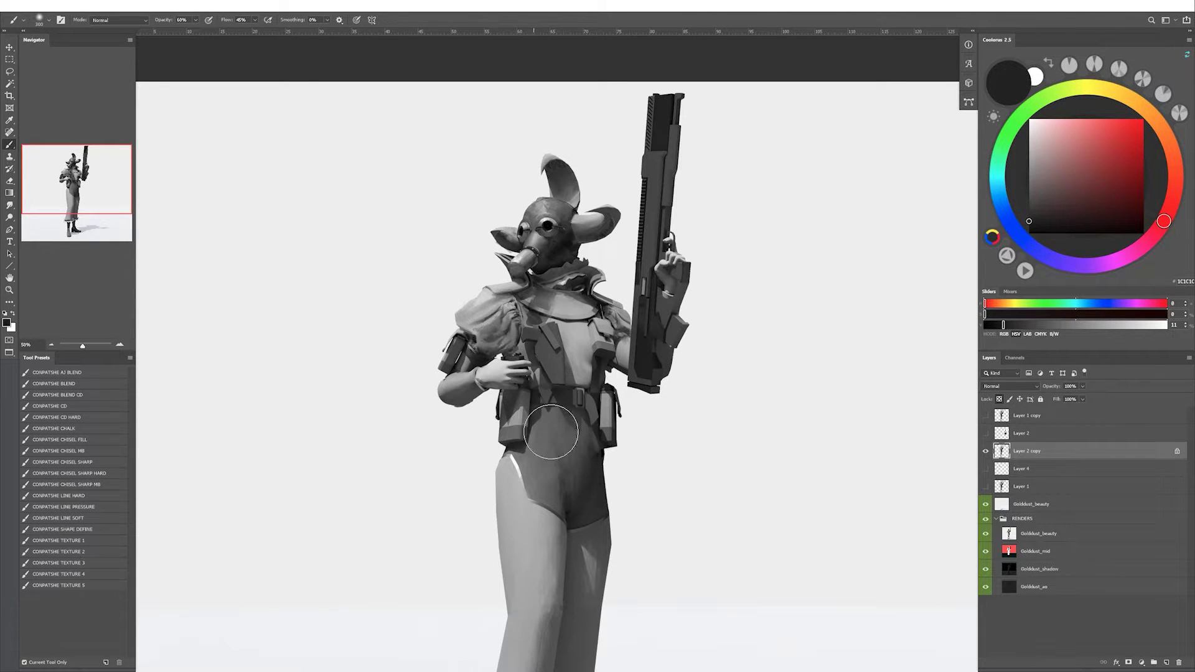
pyautogui.keyDown('alt'); pyautogui.click(595, 367); pyautogui.keyUp('alt')
# Paint light grey with darken-only blending at 30% opacity, then restore normal blending at full opacity.
pyautogui.click(119, 20)
pyautogui.click(121, 68)
pyautogui.keyDown('alt'); pyautogui.click(483, 305); pyautogui.keyUp('alt')
pyautogui.press('3')
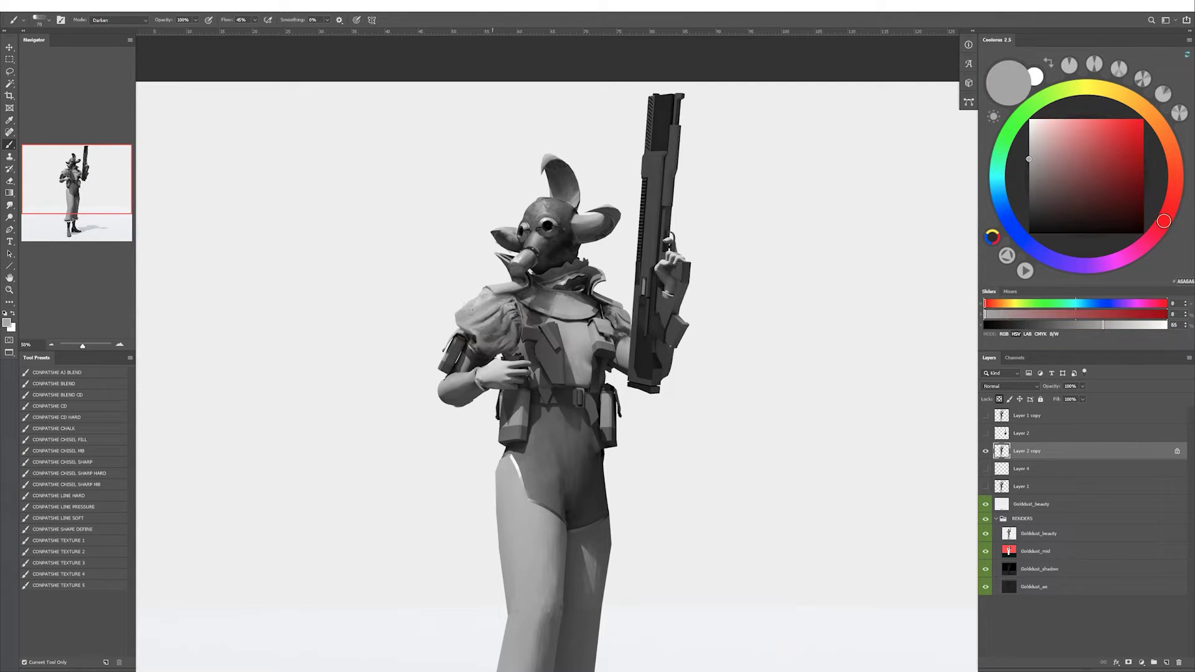
pyautogui.press('h')
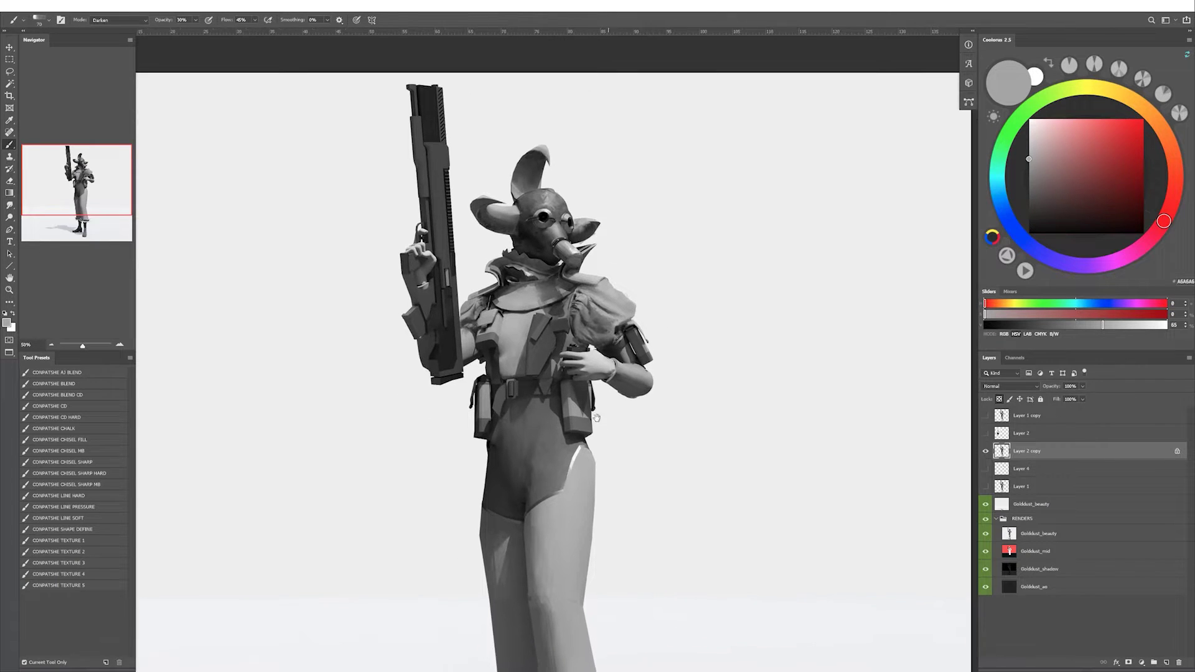
pyautogui.click(59, 552)
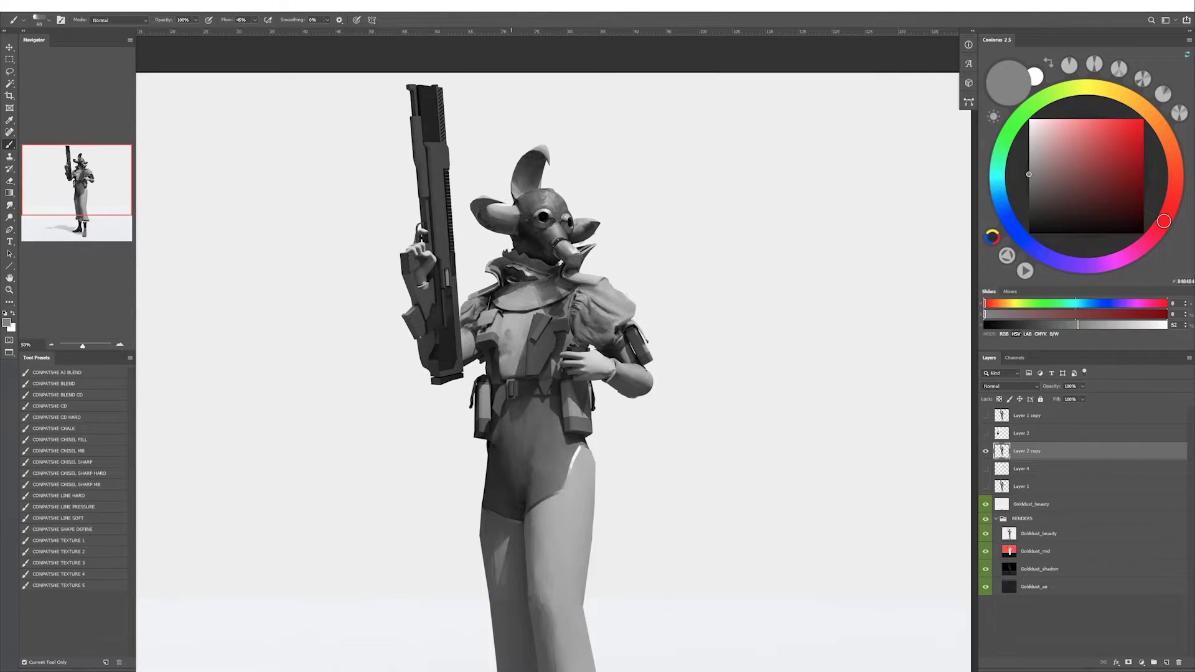
# Lay in warm light and slightly darker greys with a soft airbrush preset at a smaller size.
pyautogui.keyDown('alt'); pyautogui.click(508, 336); pyautogui.keyUp('alt')
pyautogui.click(58, 540)
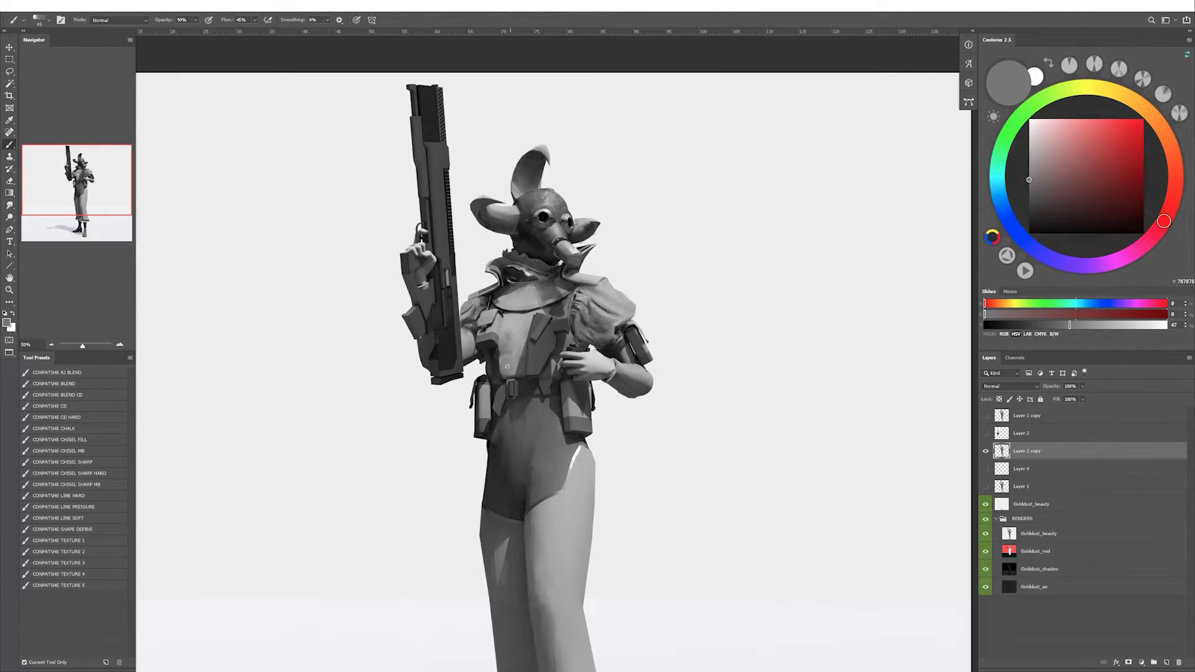
pyautogui.keyDown('alt'); pyautogui.click(508, 341); pyautogui.keyUp('alt')
pyautogui.keyDown('alt'); pyautogui.click(520, 330); pyautogui.keyUp('alt')
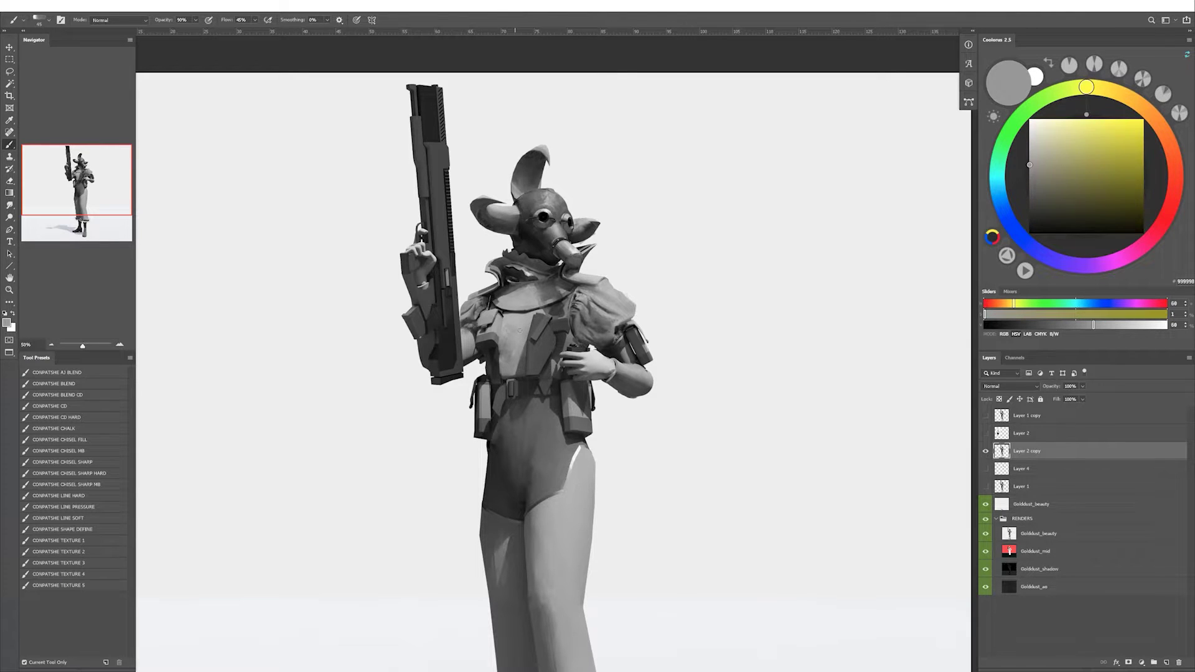
pyautogui.click(59, 585)
pyautogui.keyDown('alt'); pyautogui.click(532, 328); pyautogui.keyUp('alt')
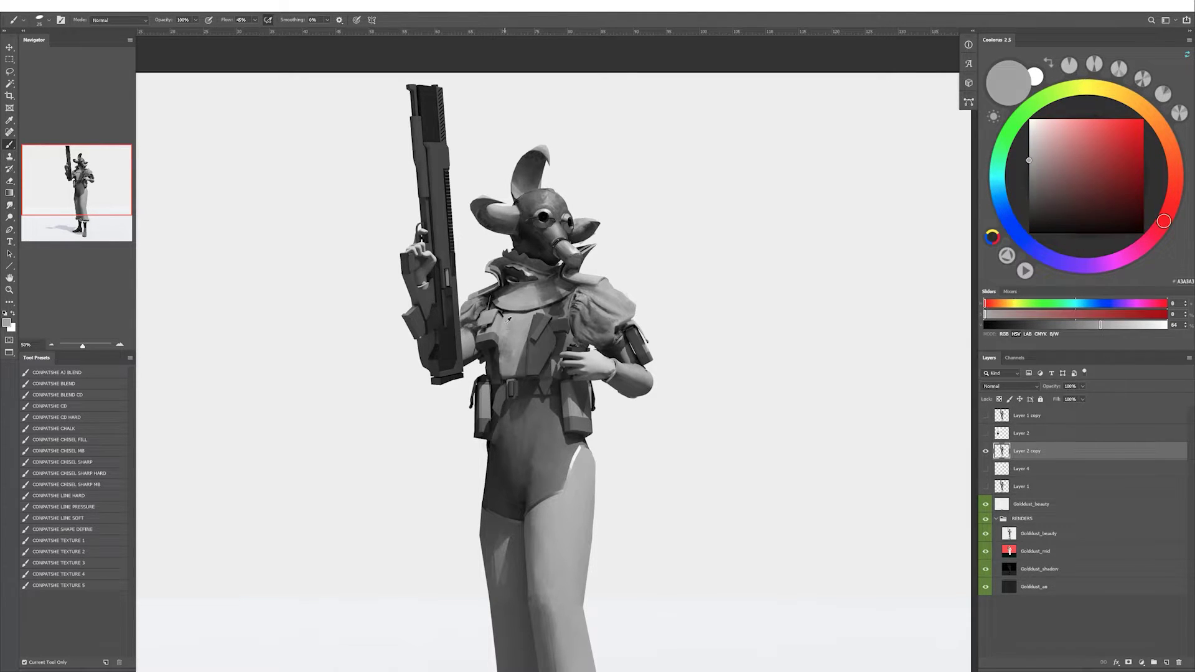
pyautogui.press('[')
pyautogui.press('[')
# Alternate darker and lighter greys and blend them using the Wet Flat mixer preset.
pyautogui.keyDown('alt'); pyautogui.click(506, 377); pyautogui.keyUp('alt')
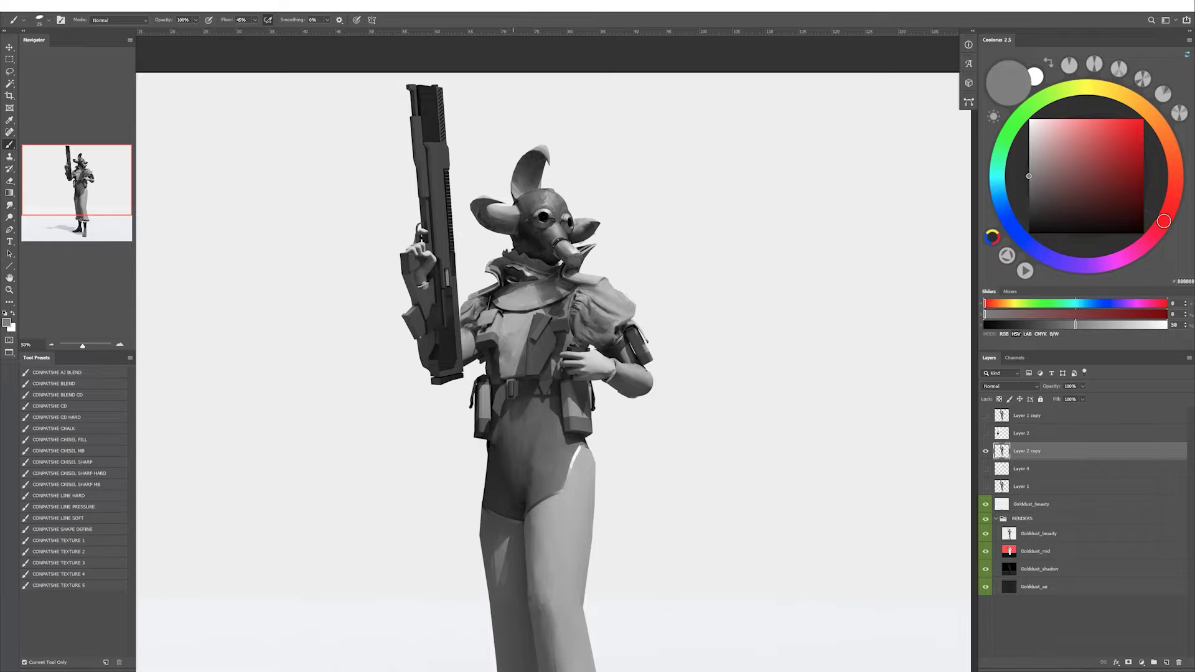
pyautogui.keyDown('alt'); pyautogui.click(529, 330); pyautogui.keyUp('alt')
pyautogui.keyDown('alt'); pyautogui.click(523, 321); pyautogui.keyUp('alt')
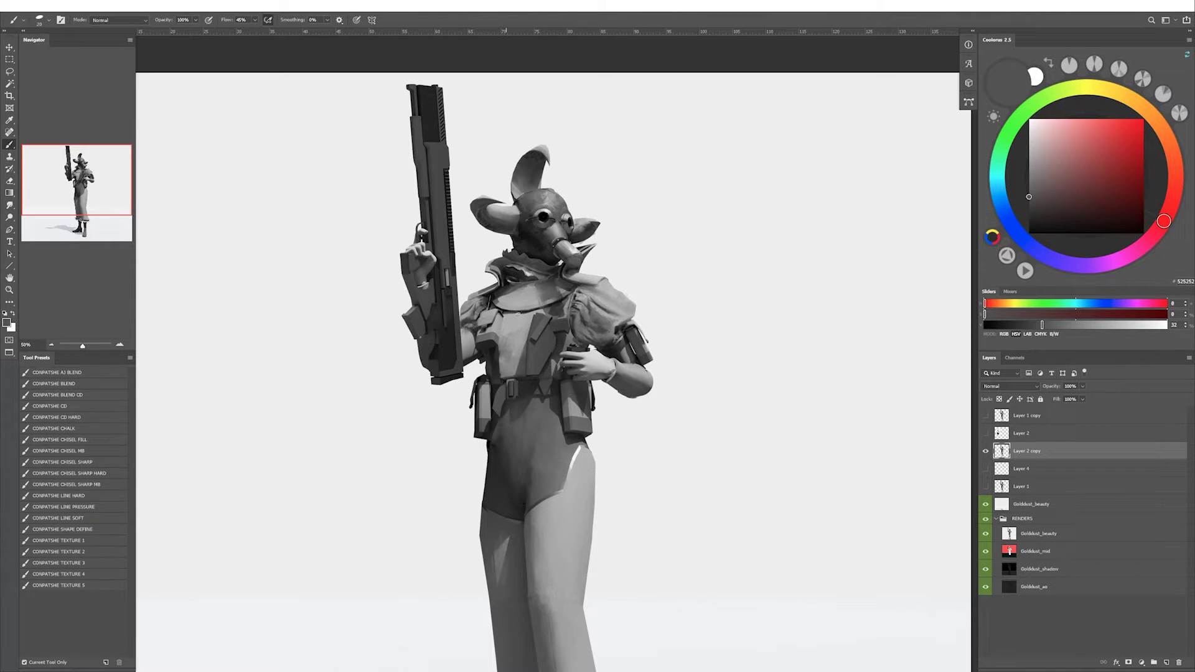
pyautogui.hotkey('shift', 'b')
pyautogui.press('h')
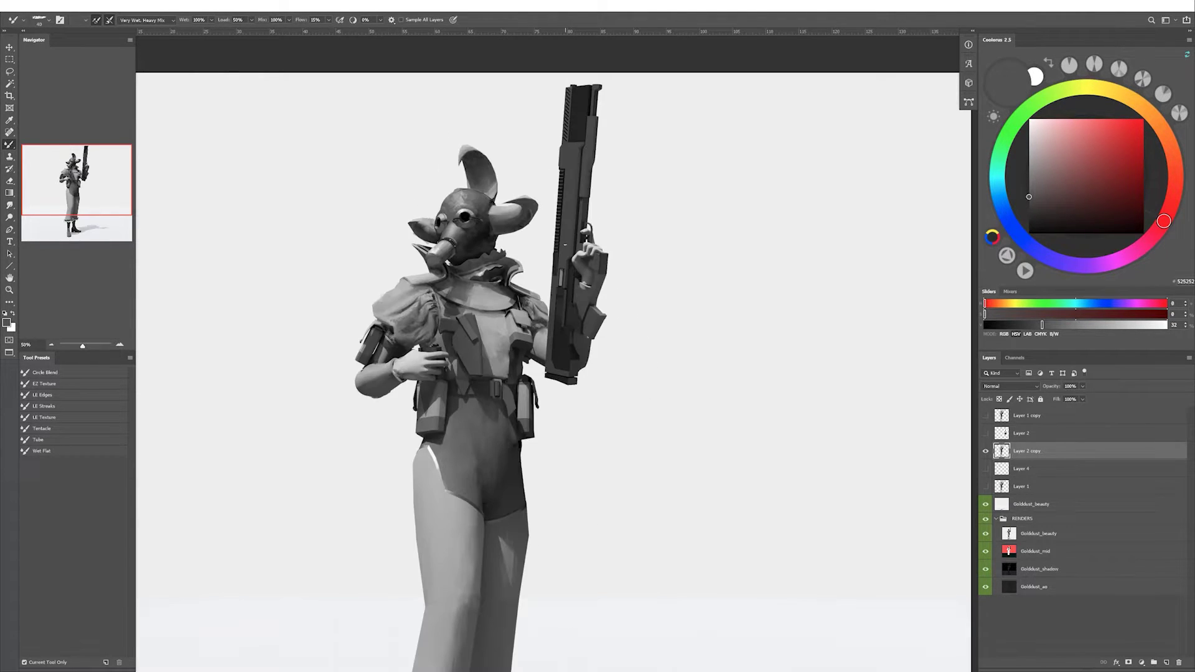
pyautogui.click(68, 451)
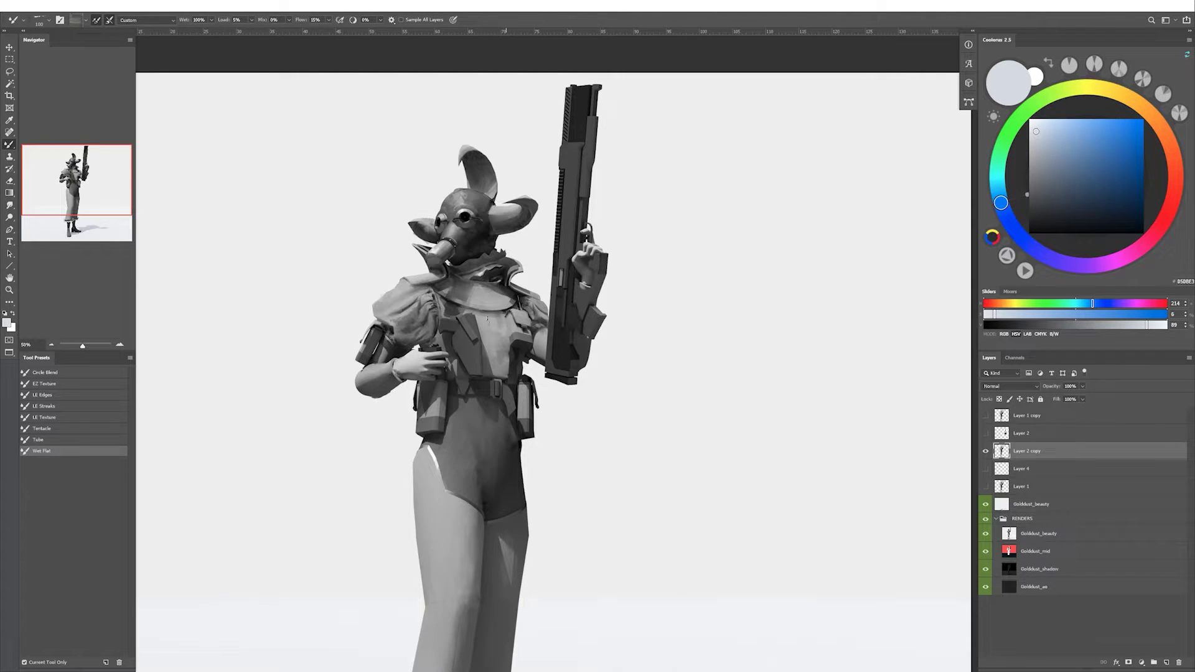
pyautogui.hotkey('shift', 'b')
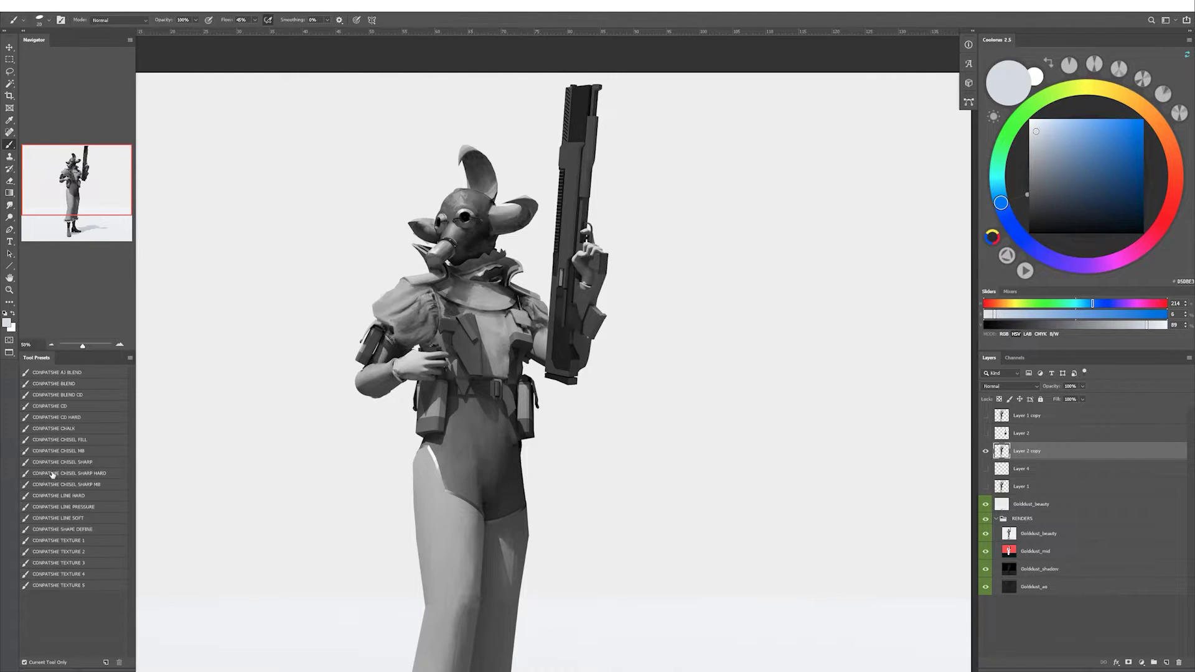
pyautogui.keyDown('alt'); pyautogui.click(506, 311); pyautogui.keyUp('alt')
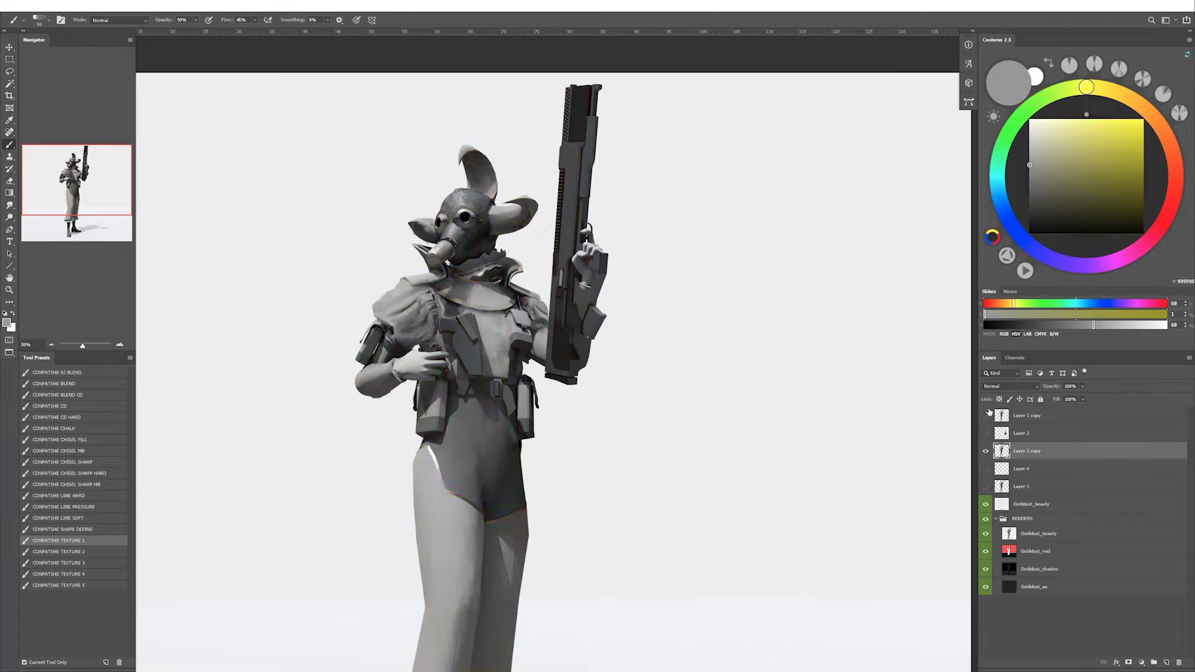
# Hide the colour layer and paint dark shading on the figure at 30–60% opacity.
pyautogui.click(986, 415)
pyautogui.press('3')
pyautogui.click(986, 486)
pyautogui.keyDown('alt'); pyautogui.click(500, 359); pyautogui.keyUp('alt')
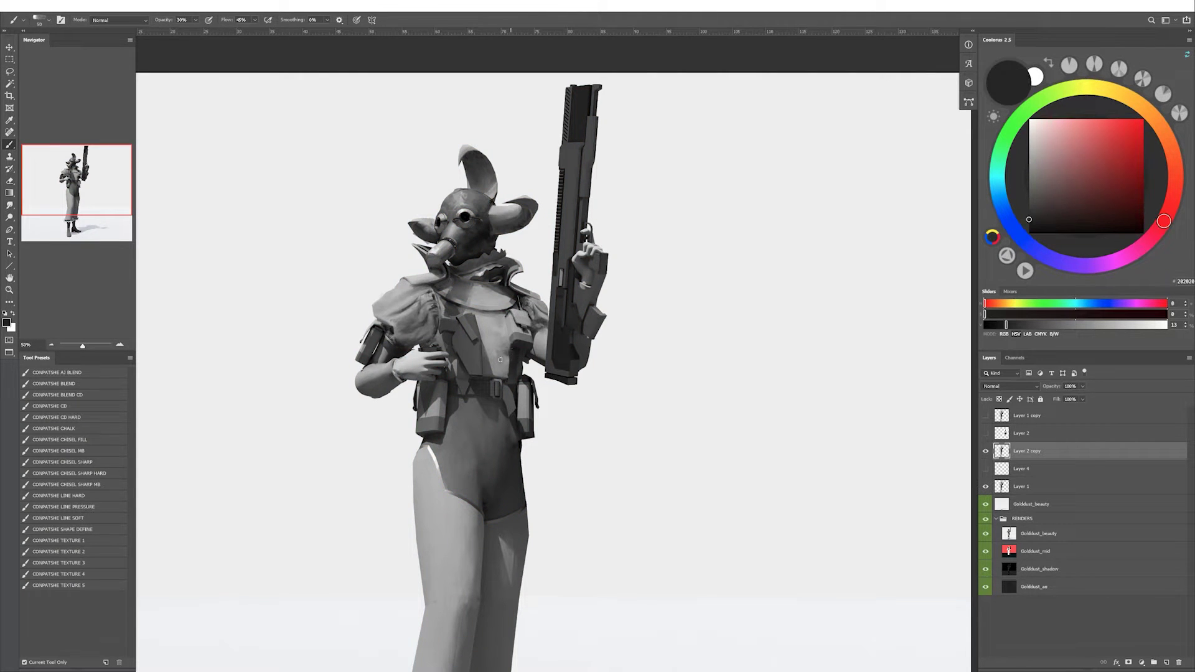
pyautogui.press('6')
pyautogui.press('[')
pyautogui.press('[')
pyautogui.press('[')
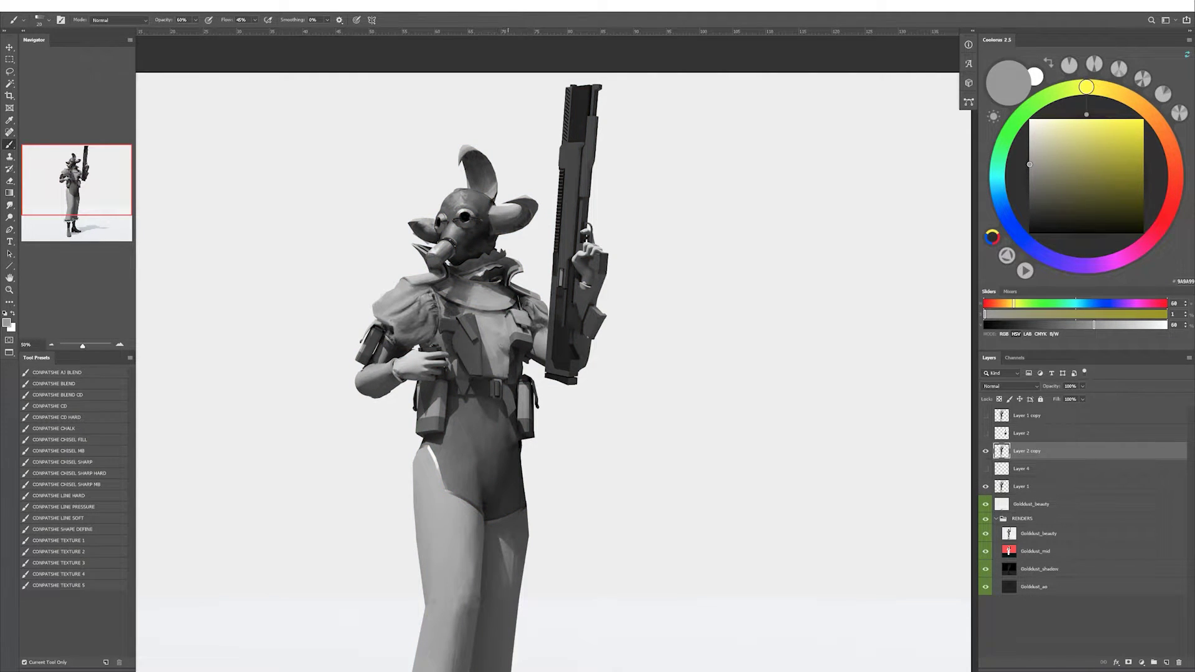
pyautogui.keyDown('alt'); pyautogui.click(505, 346); pyautogui.keyUp('alt')
pyautogui.keyDown('alt'); pyautogui.click(507, 349); pyautogui.keyUp('alt')
# Paint light grey highlights on the sleeve with a small 30% brush, then switch to white.
pyautogui.hotkey('ctrl', 'shift', 'h')
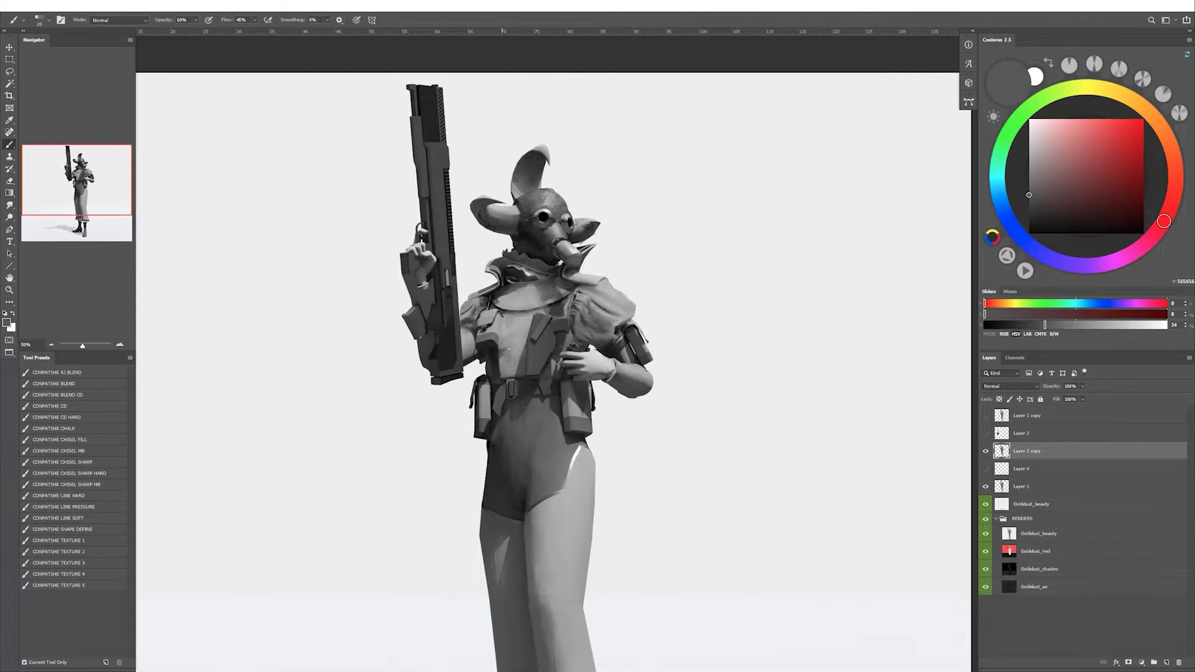
pyautogui.keyDown('alt'); pyautogui.click(516, 339); pyautogui.keyUp('alt')
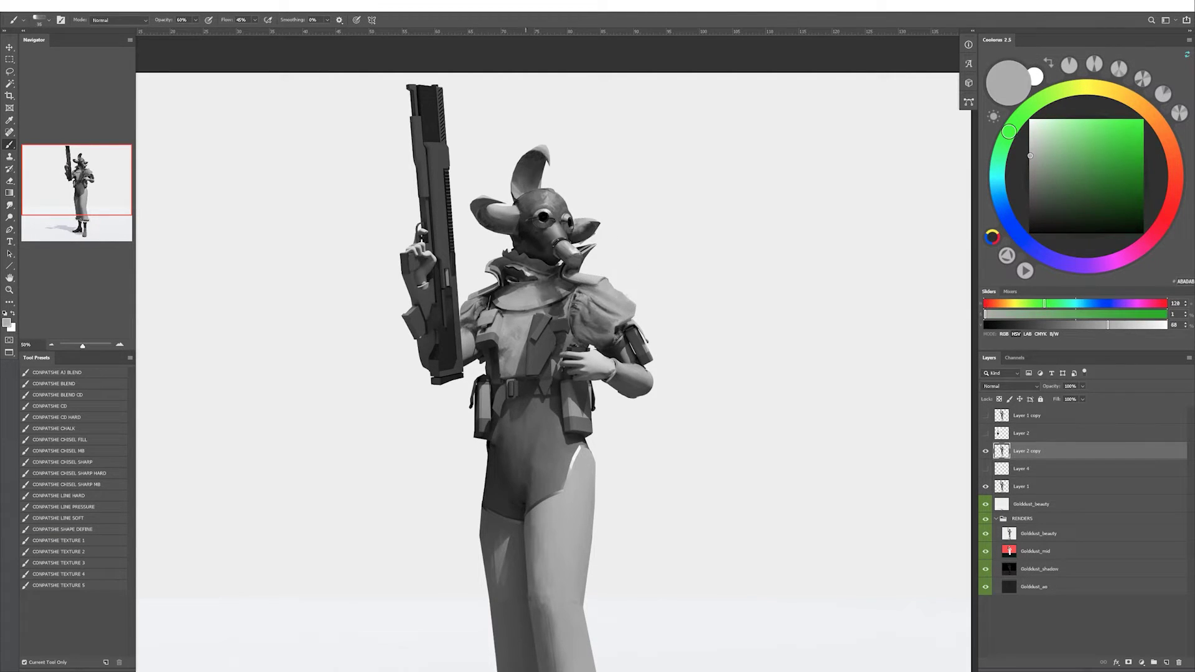
pyautogui.keyDown('alt'); pyautogui.click(521, 329); pyautogui.keyUp('alt')
pyautogui.press('3')
pyautogui.press('[')
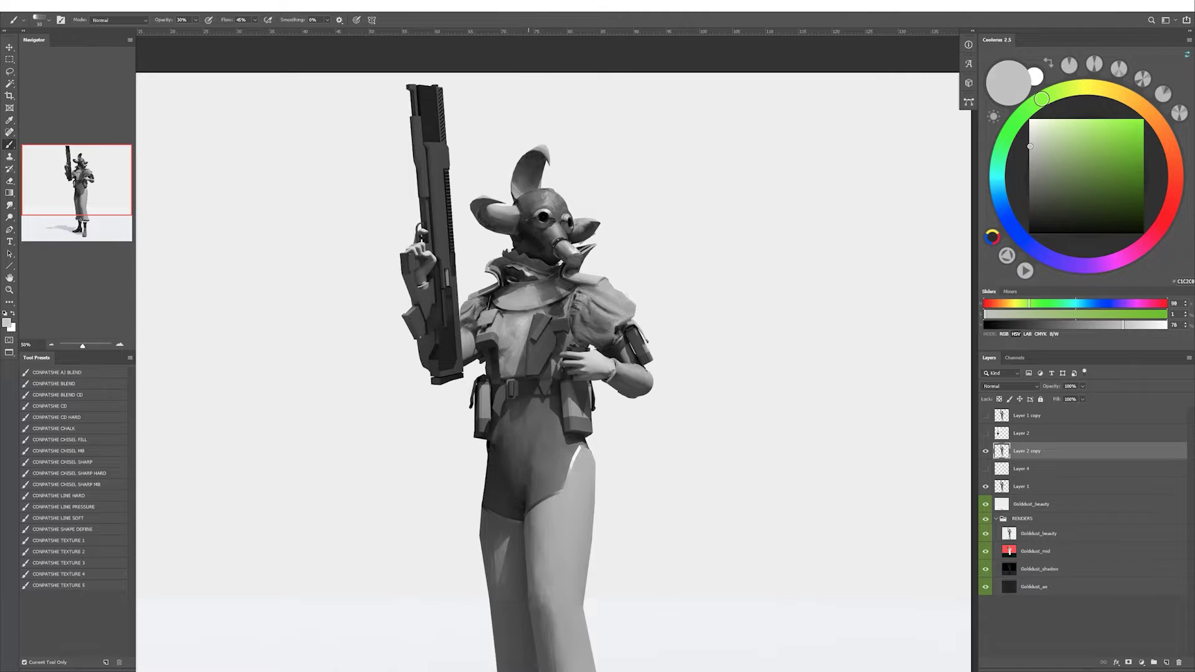
pyautogui.hotkey('ctrl', 'shift', 'h')
pyautogui.press('d')
pyautogui.press('x')
pyautogui.press('[')
# Compare against the coloured layer, mirror the canvas, and add new empty Layer 5.
pyautogui.moveTo(603, 355); pyautogui.dragTo(705, 379)
pyautogui.click(985, 416)
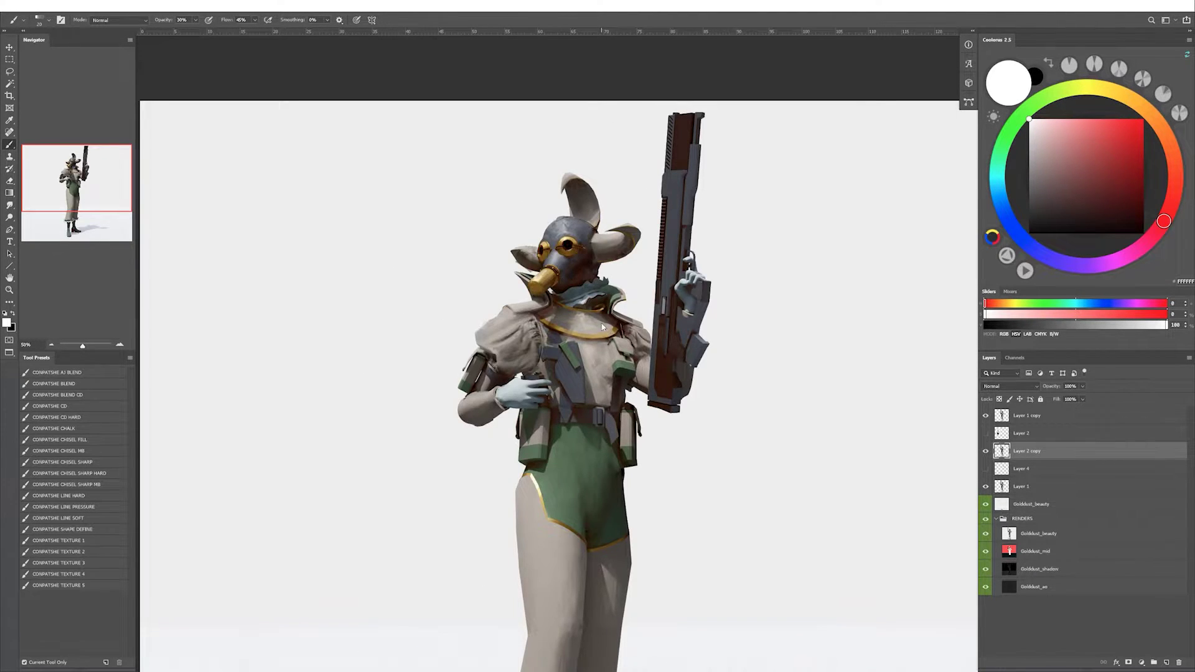
pyautogui.hotkey('ctrl', 'shift', 'h')
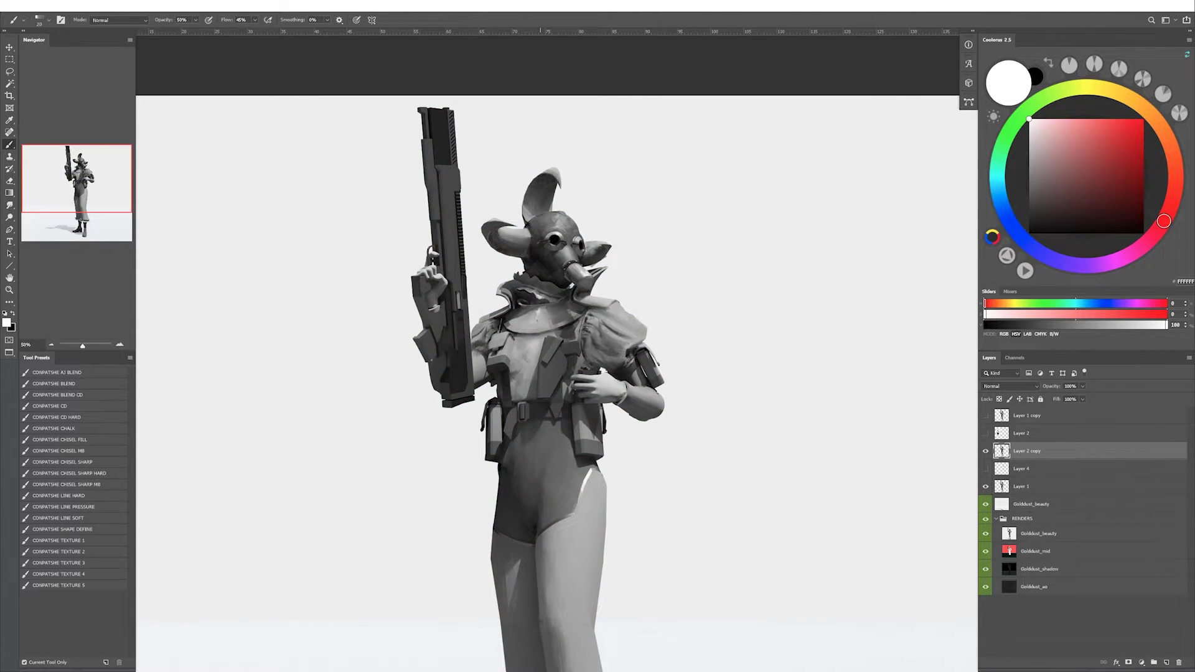
pyautogui.hotkey('ctrl', 'shift', 'alt', 'n')
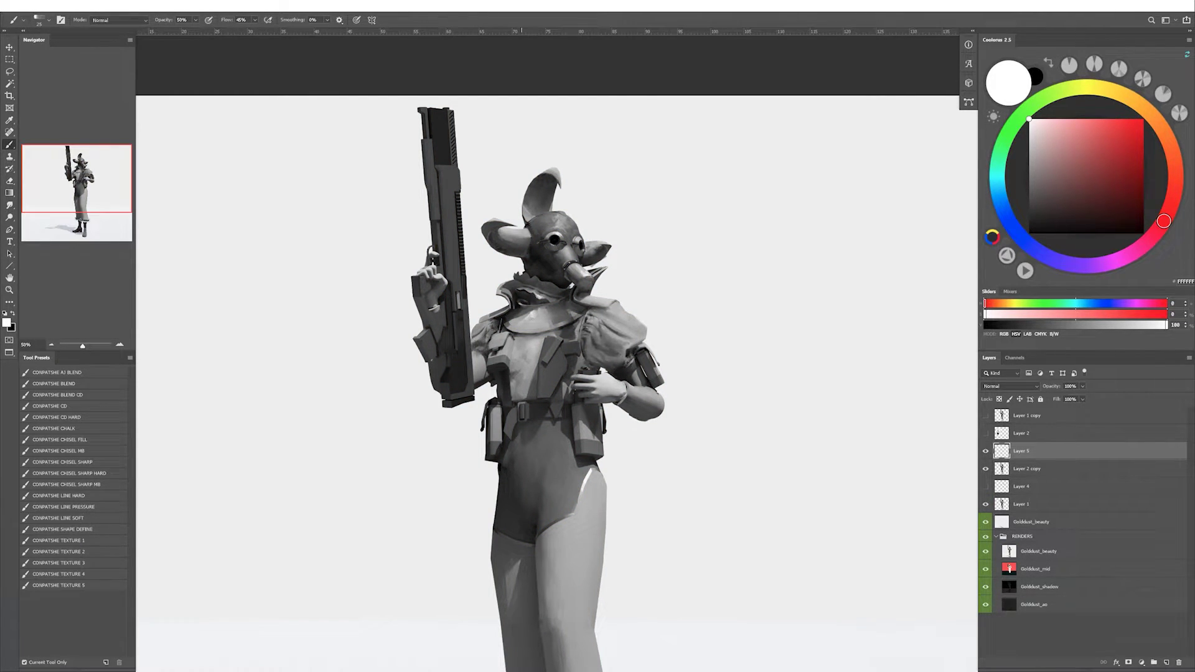
# Paint mid grey shading on the chest at 70% brush opacity.
pyautogui.keyDown('alt'); pyautogui.click(531, 324); pyautogui.keyUp('alt')
pyautogui.keyDown('alt'); pyautogui.click(526, 316); pyautogui.keyUp('alt')
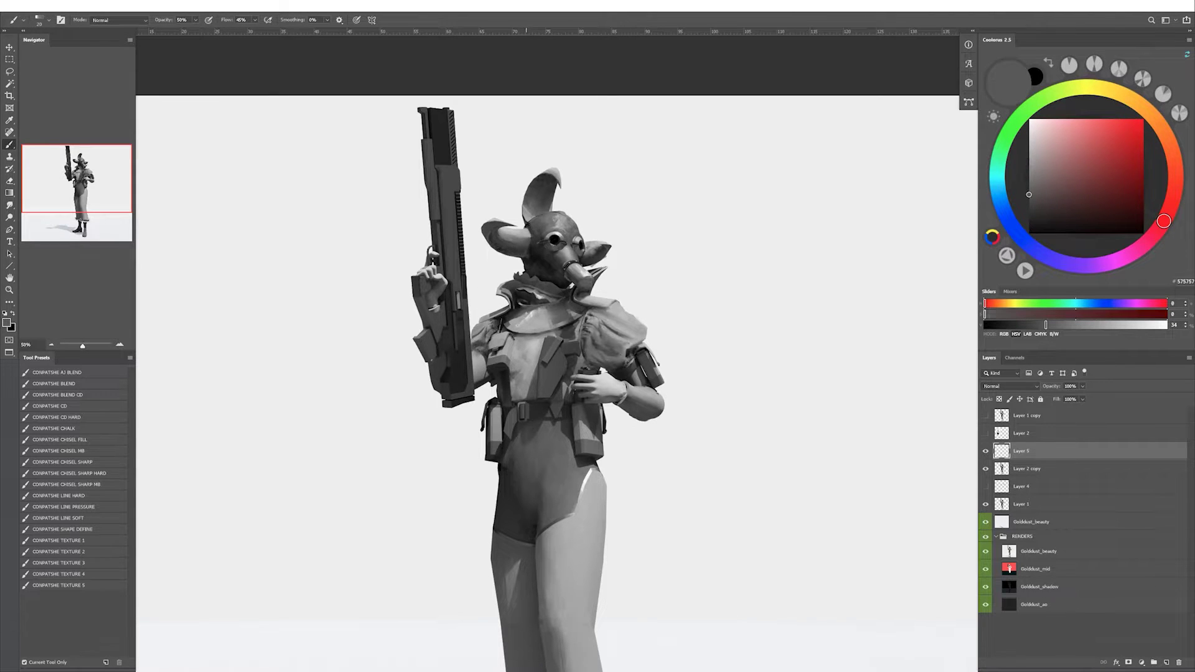
pyautogui.hotkey('ctrl', 'shift', 'h')
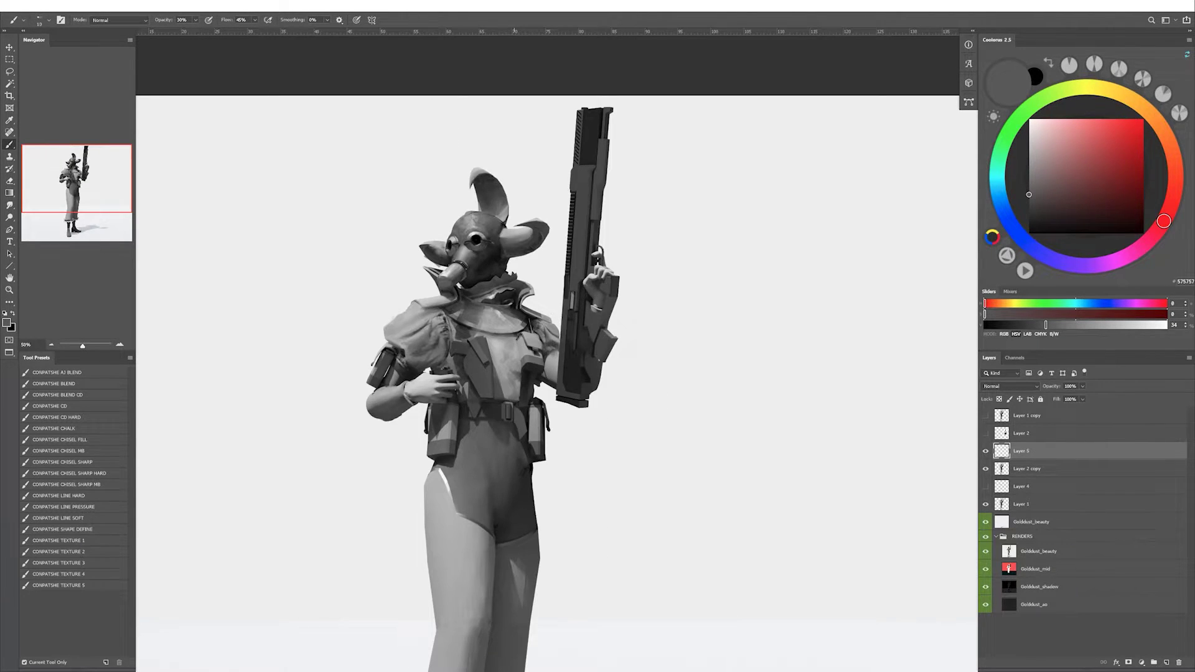
pyautogui.press('x')
pyautogui.keyDown('alt'); pyautogui.click(490, 316); pyautogui.keyUp('alt')
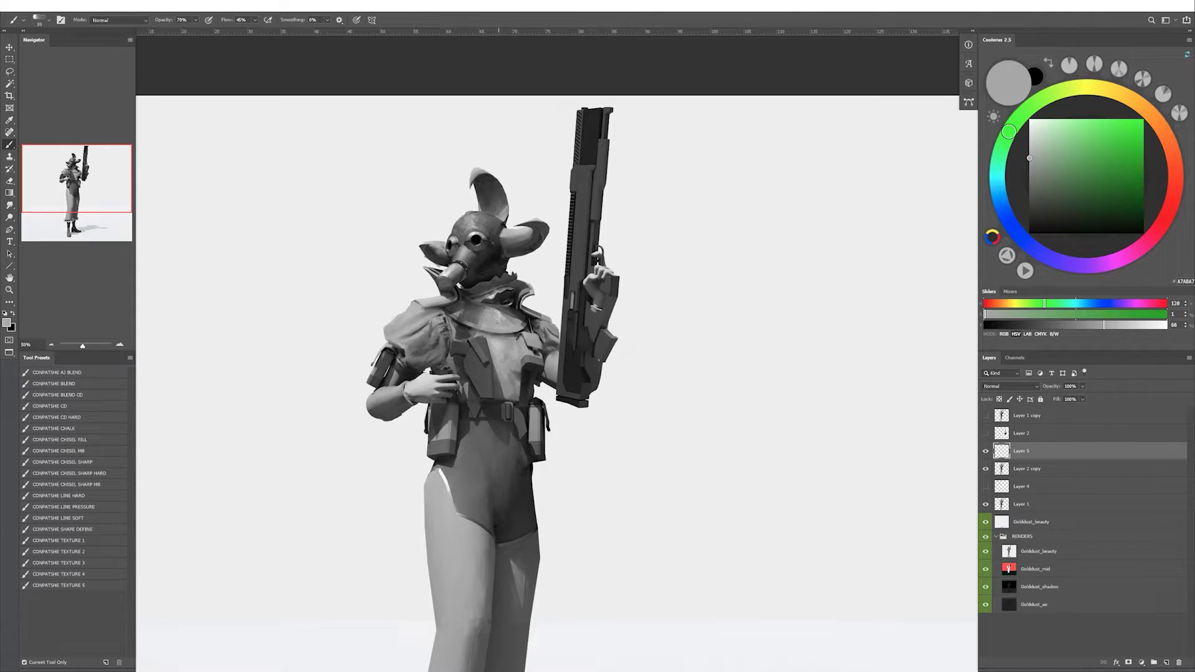
pyautogui.press('7')
pyautogui.keyDown('alt'); pyautogui.click(500, 327); pyautogui.keyUp('alt')
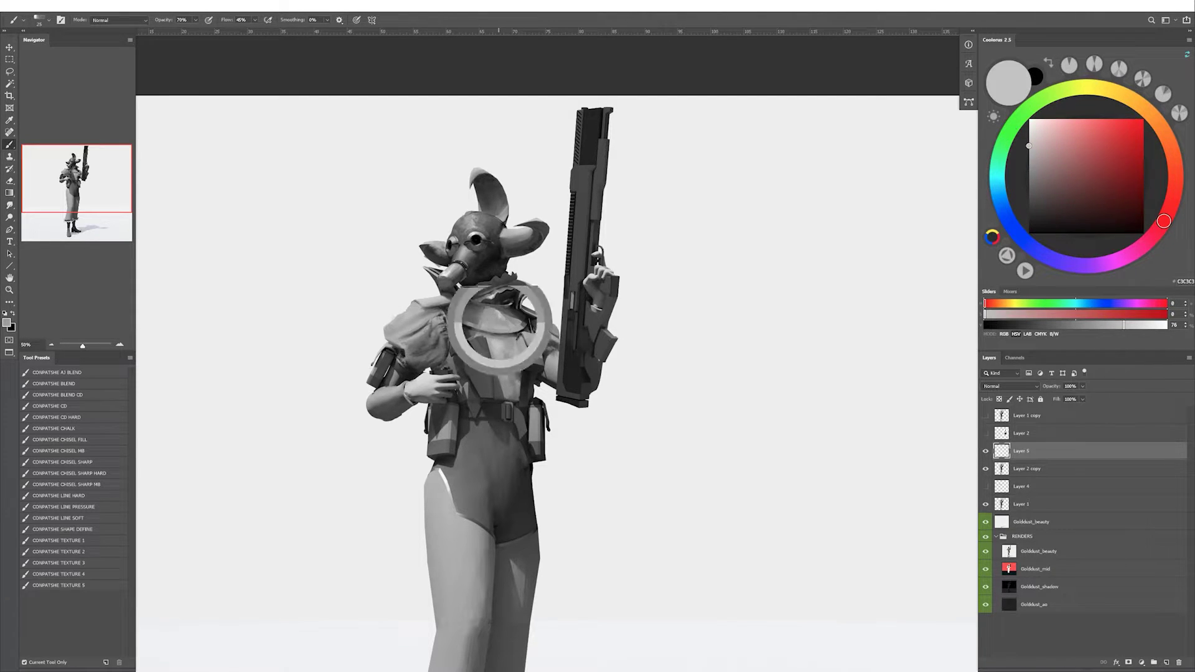
# Compare against the colour layer, then hide it and switch to a solid round brush at full opacity.
pyautogui.click(986, 416)
pyautogui.hotkey('ctrl', 'shift', 'h')
pyautogui.press('d')
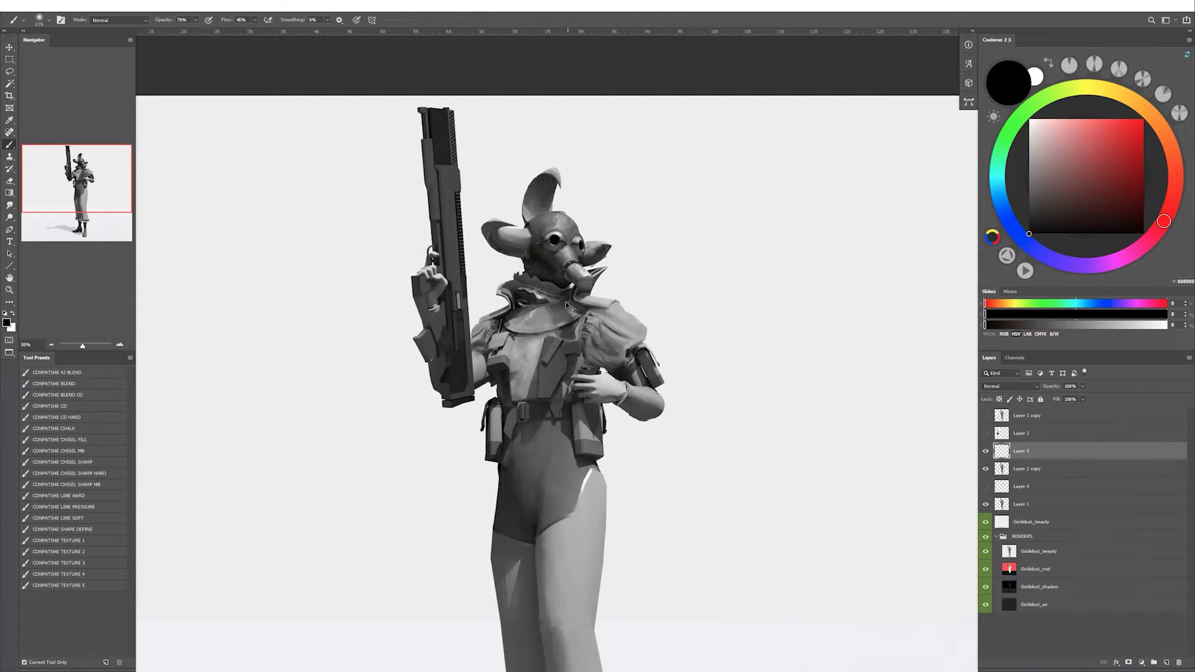
pyautogui.press('x')
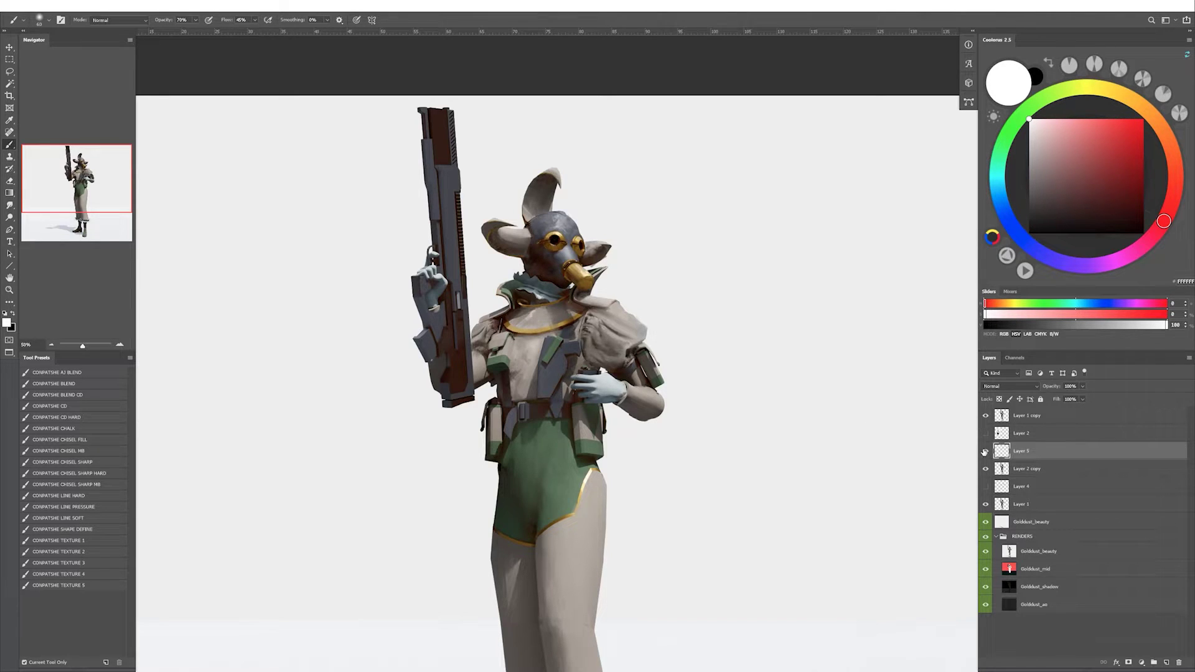
pyautogui.hotkey('ctrl', 'shift', 'h')
pyautogui.click(985, 415)
pyautogui.click(75, 372)
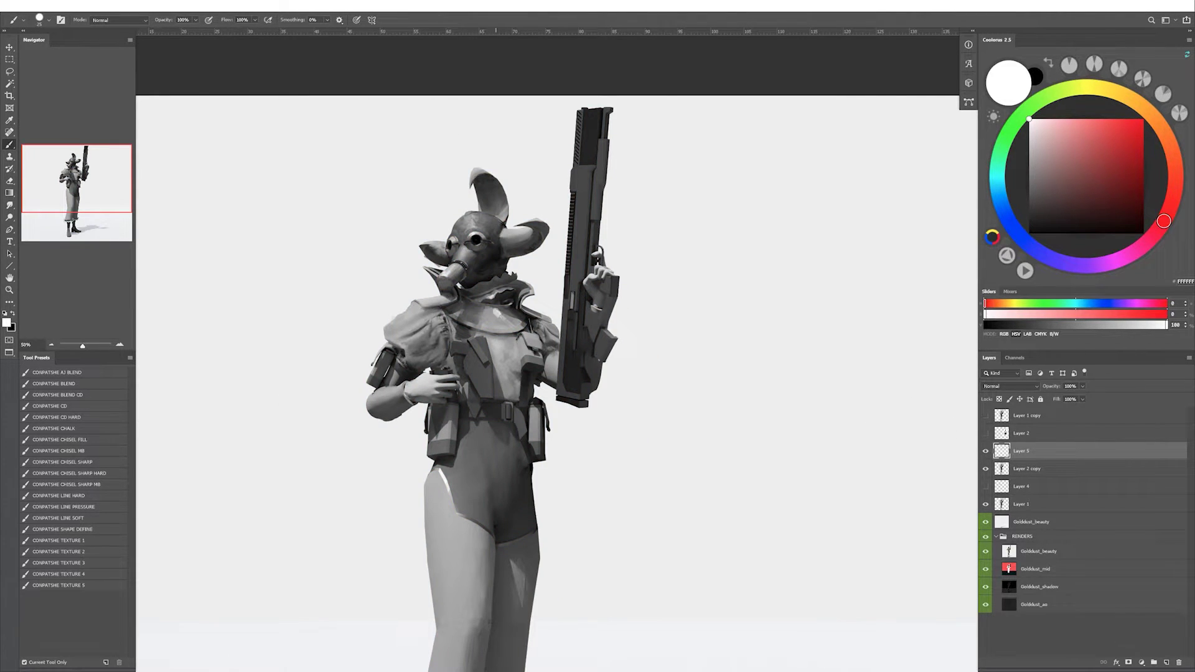
# Paint light and mid grey forms on the collar, finishing at 30% opacity.
pyautogui.keyDown('alt'); pyautogui.click(498, 318); pyautogui.keyUp('alt')
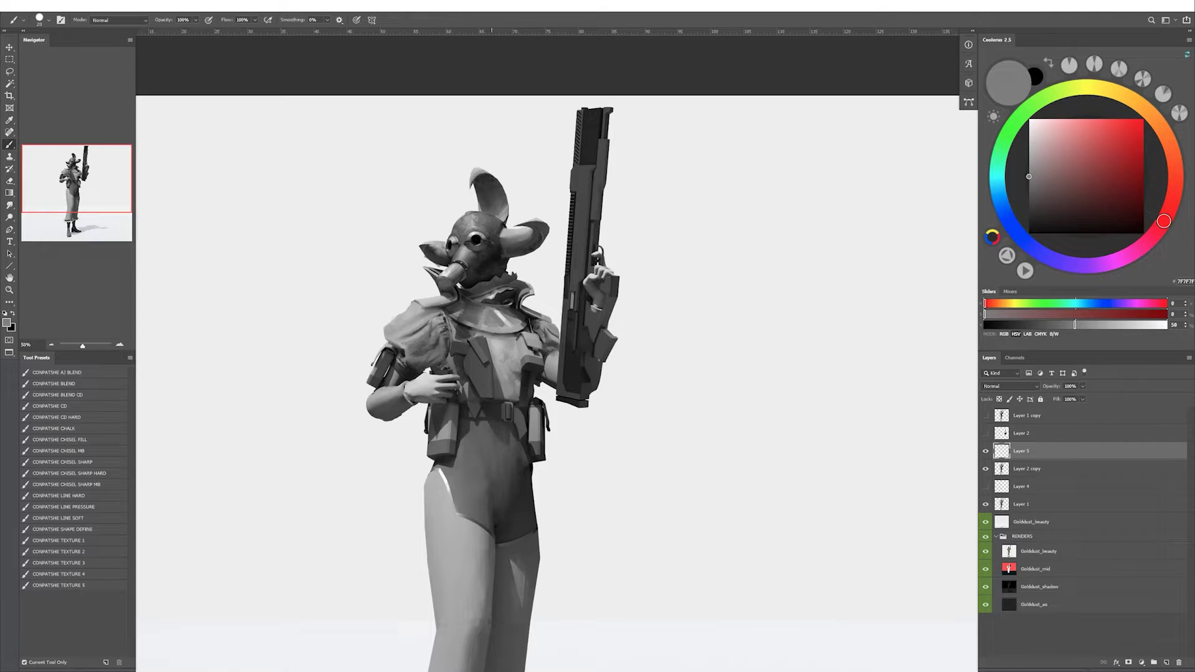
pyautogui.keyDown('alt'); pyautogui.click(496, 320); pyautogui.keyUp('alt')
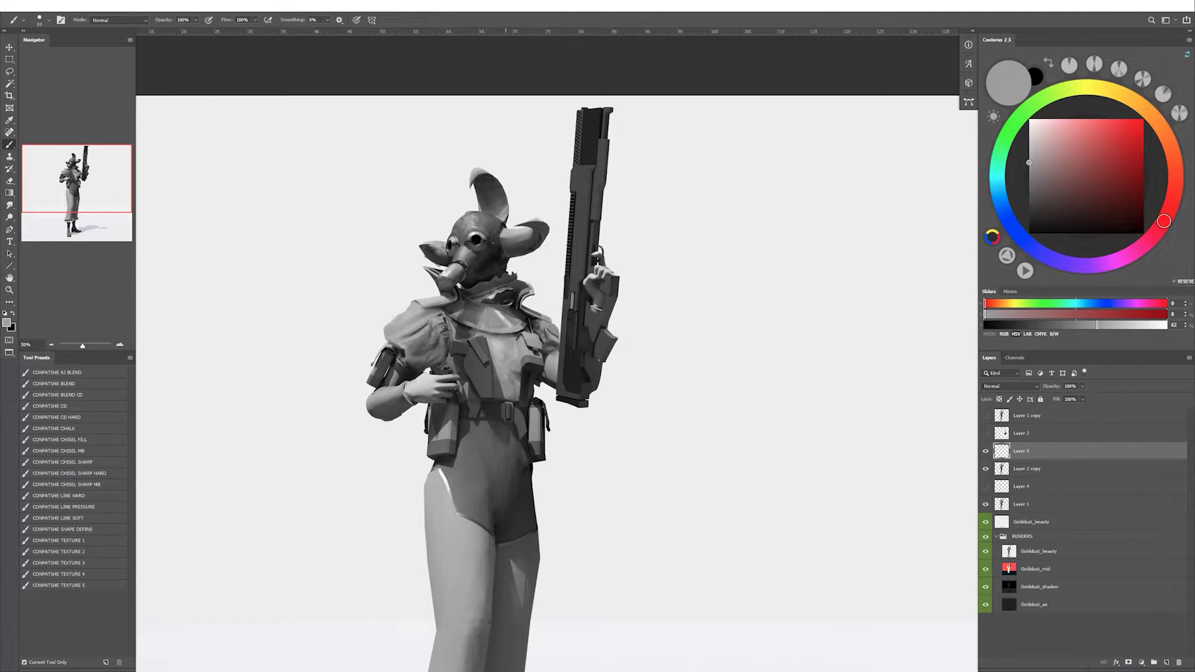
pyautogui.keyDown('alt'); pyautogui.click(500, 313); pyautogui.keyUp('alt')
pyautogui.hotkey('ctrl', 'shift', 'h')
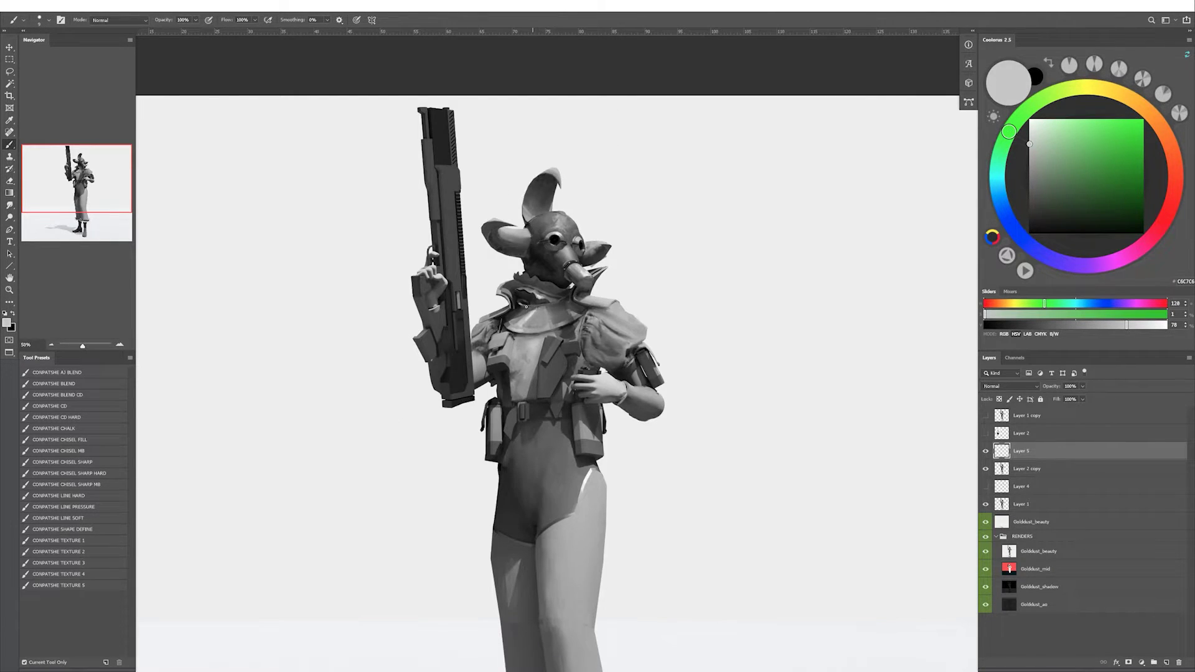
pyautogui.press('d')
pyautogui.press('x')
pyautogui.keyDown('alt'); pyautogui.click(529, 318); pyautogui.keyUp('alt')
pyautogui.press('3')
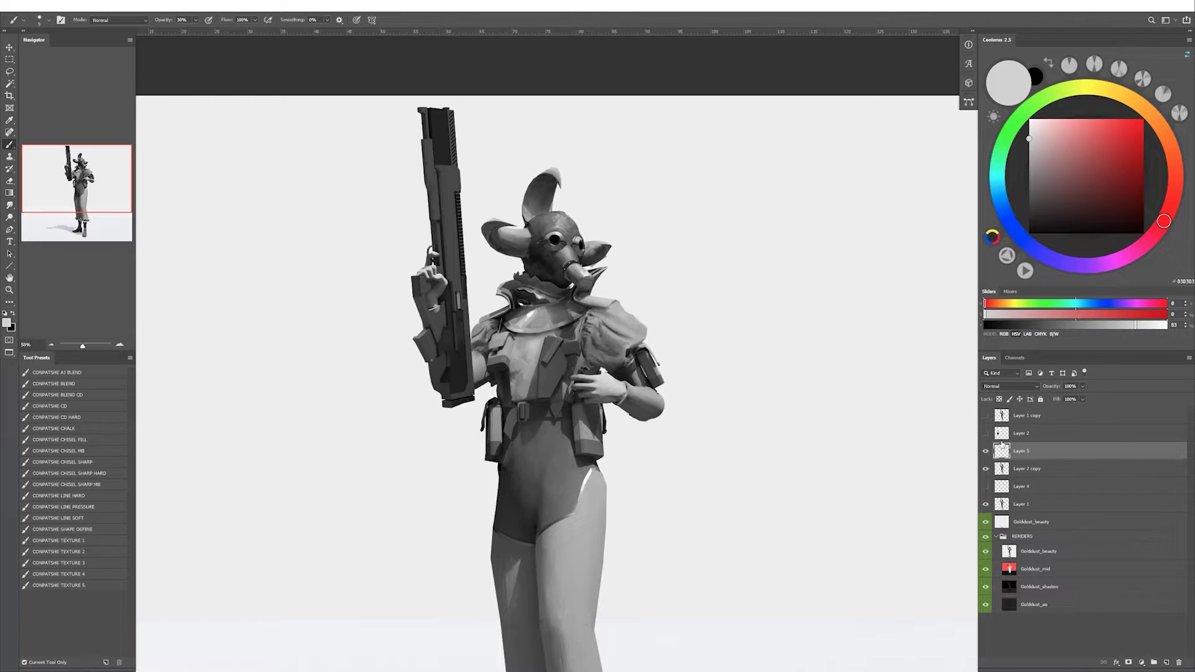
# Blend a reddish-brown with the Mixer Brush, then Magic Wand-select the chest collar area.
pyautogui.click(985, 416)
pyautogui.press('d')
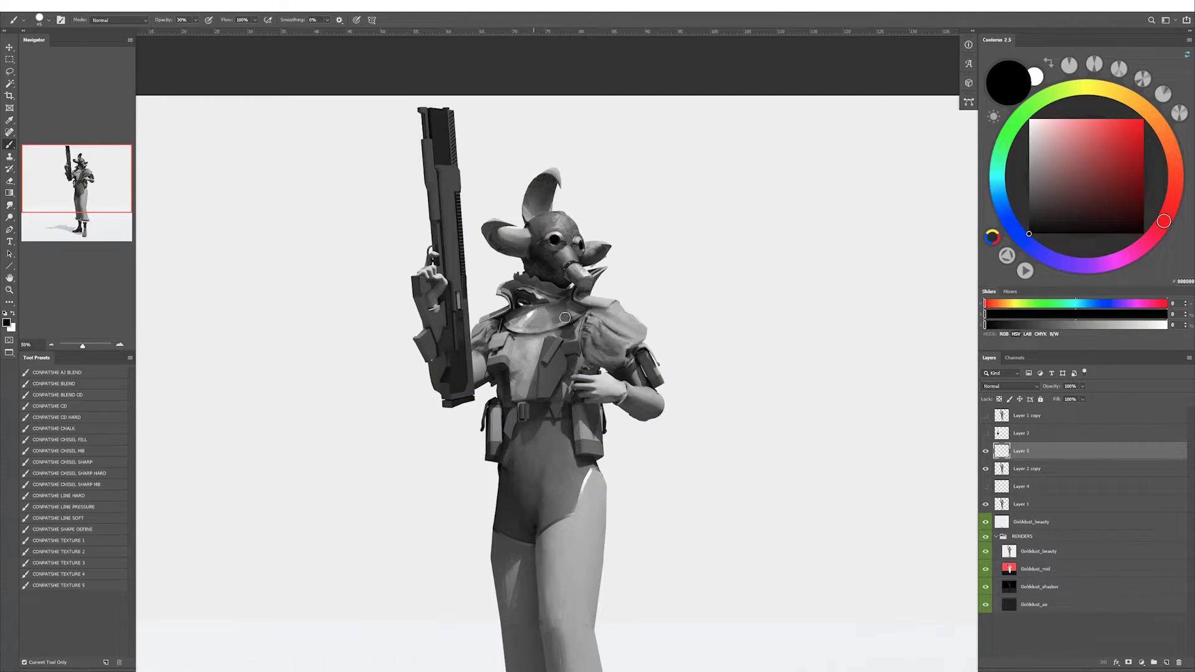
pyautogui.hotkey('shift', 'b')
pyautogui.keyDown('alt'); pyautogui.click(539, 310); pyautogui.keyUp('alt')
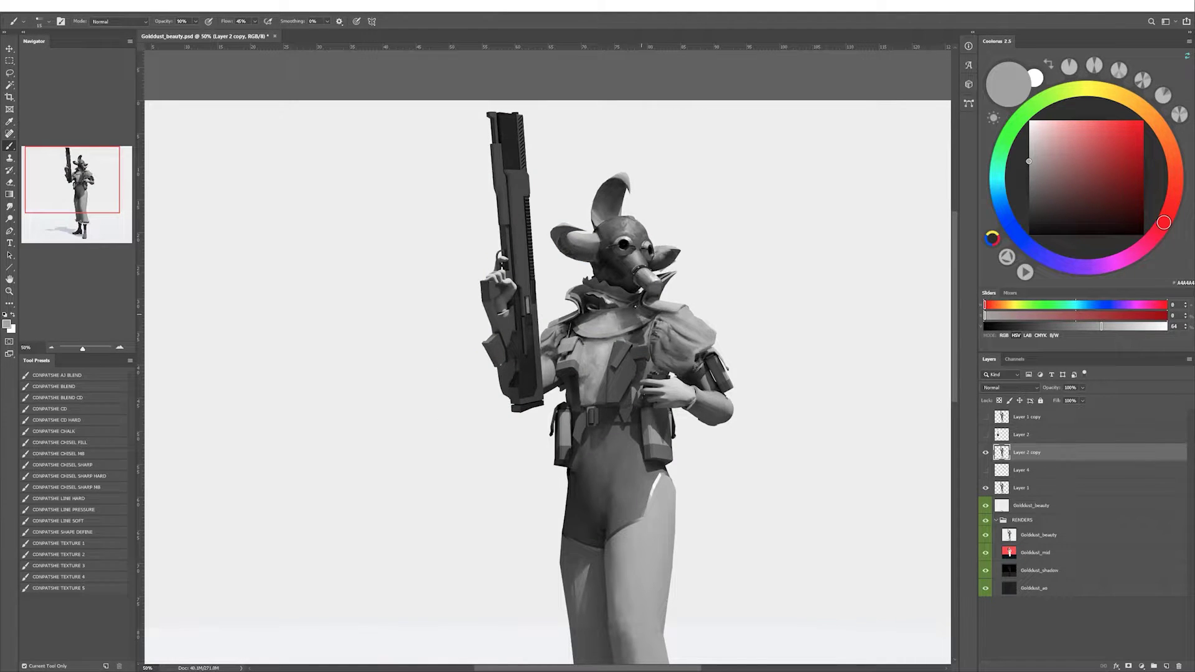
pyautogui.press('w')
pyautogui.click(616, 327)
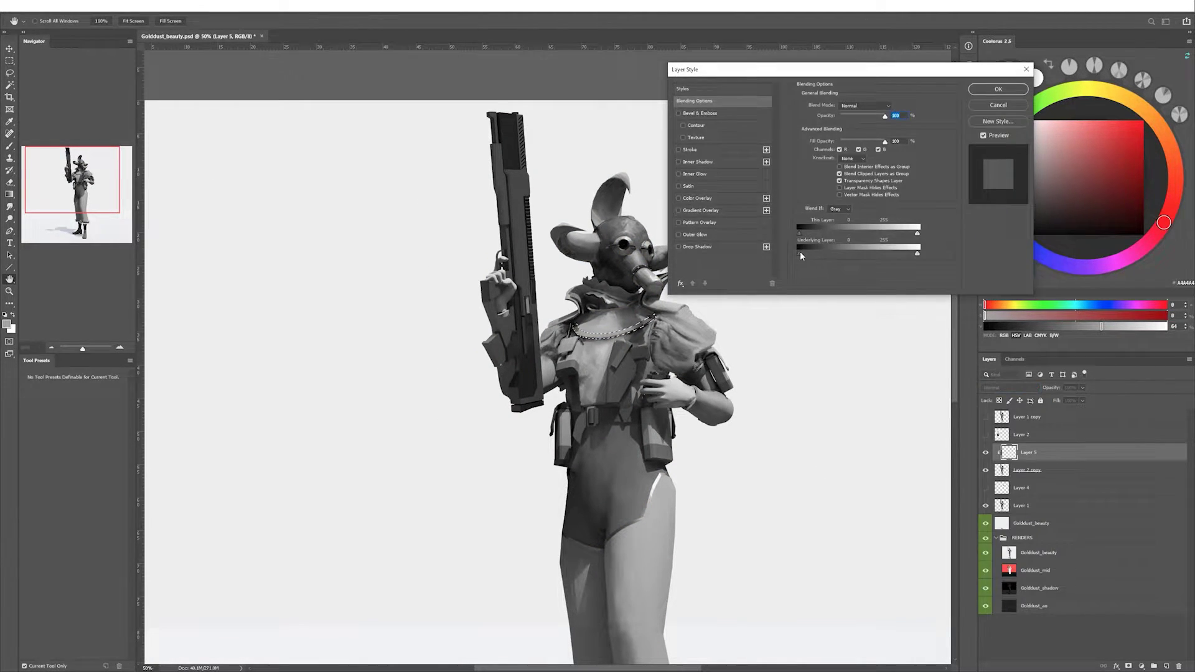
# In Layer 5's Blending Options, drag the Underlying Layer Blend If slider and confirm.
pyautogui.doubleClick(1080, 450)
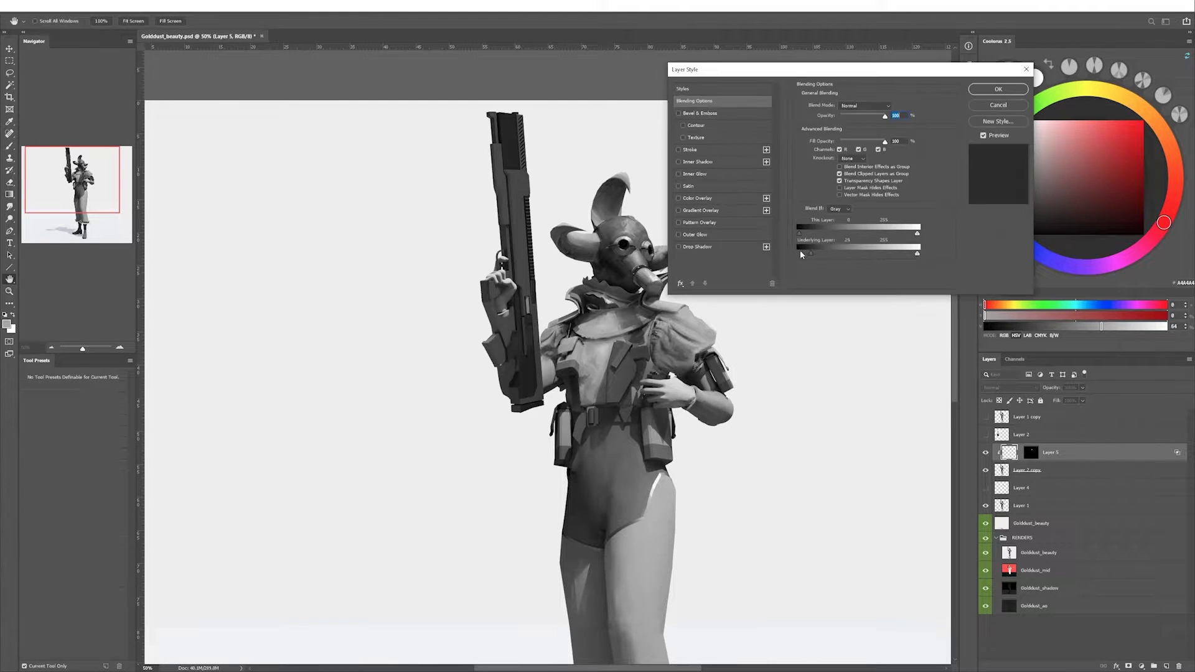
pyautogui.press('Escape')
pyautogui.press('d')
pyautogui.press('x')
pyautogui.doubleClick(1043, 440)
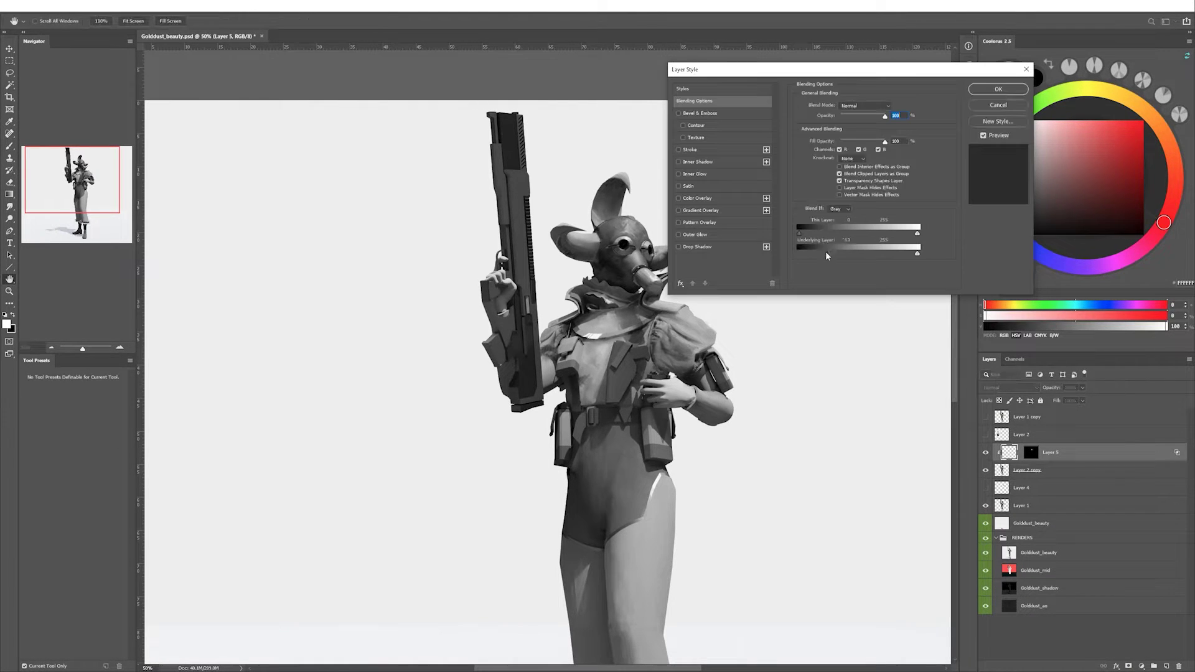
pyautogui.press('Escape')
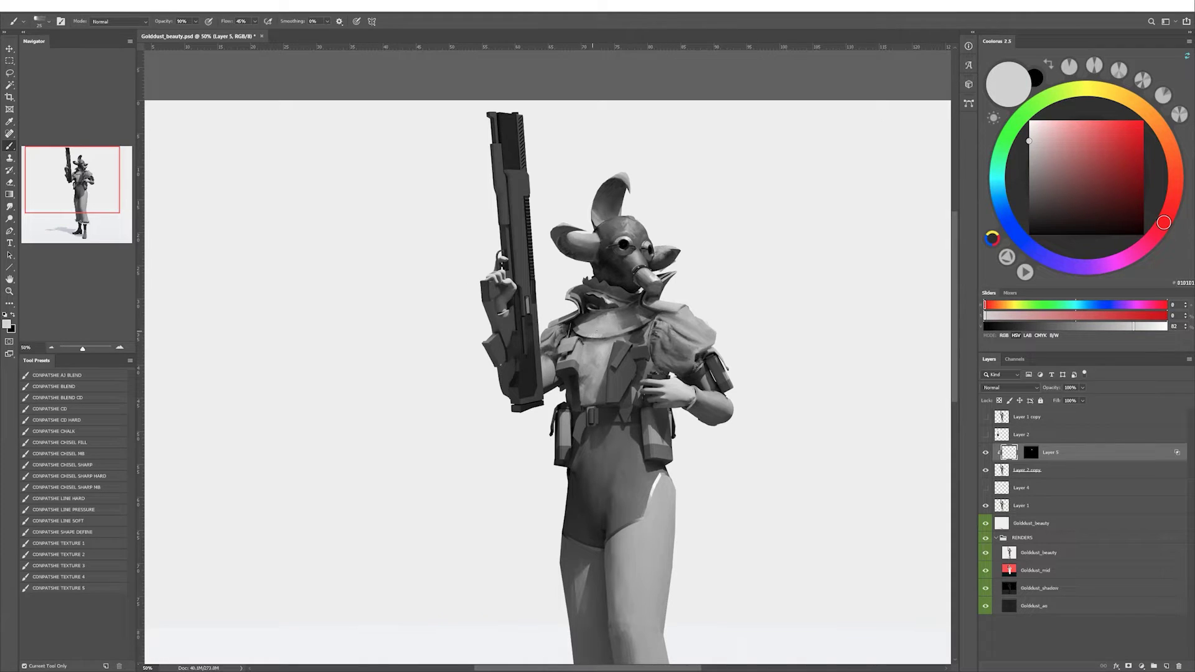
# Hide the colour layer, reset colours to black and white, and delete Layer 2.
pyautogui.click(986, 417)
pyautogui.press('d')
pyautogui.press('x')
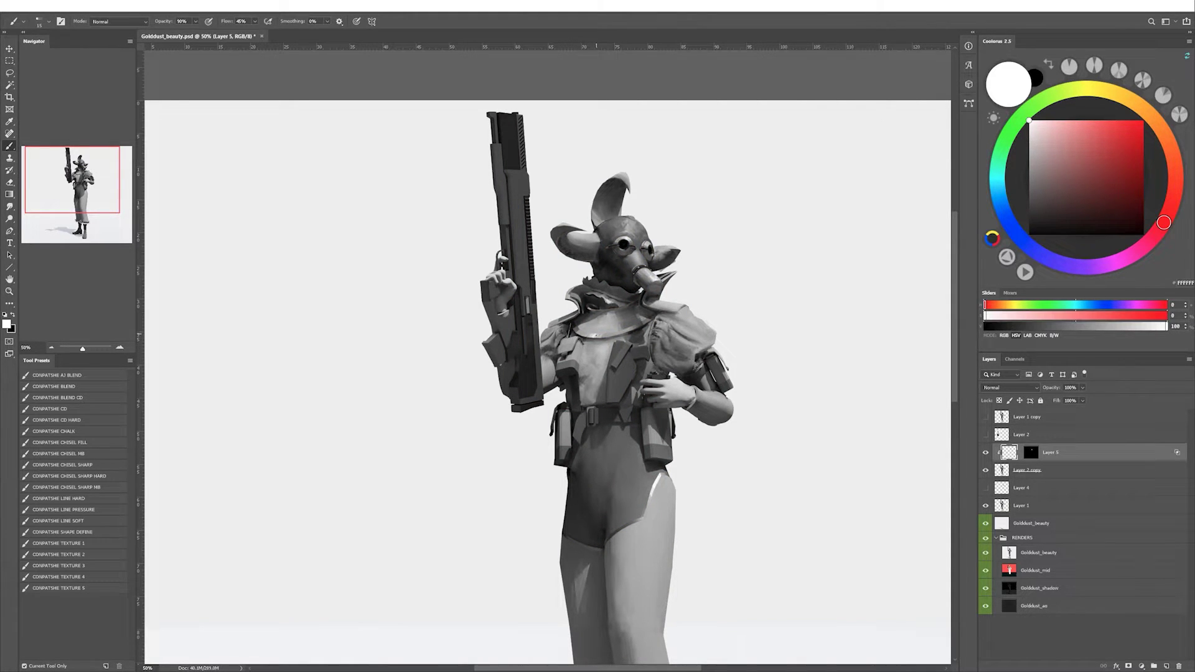
pyautogui.press('Delete')
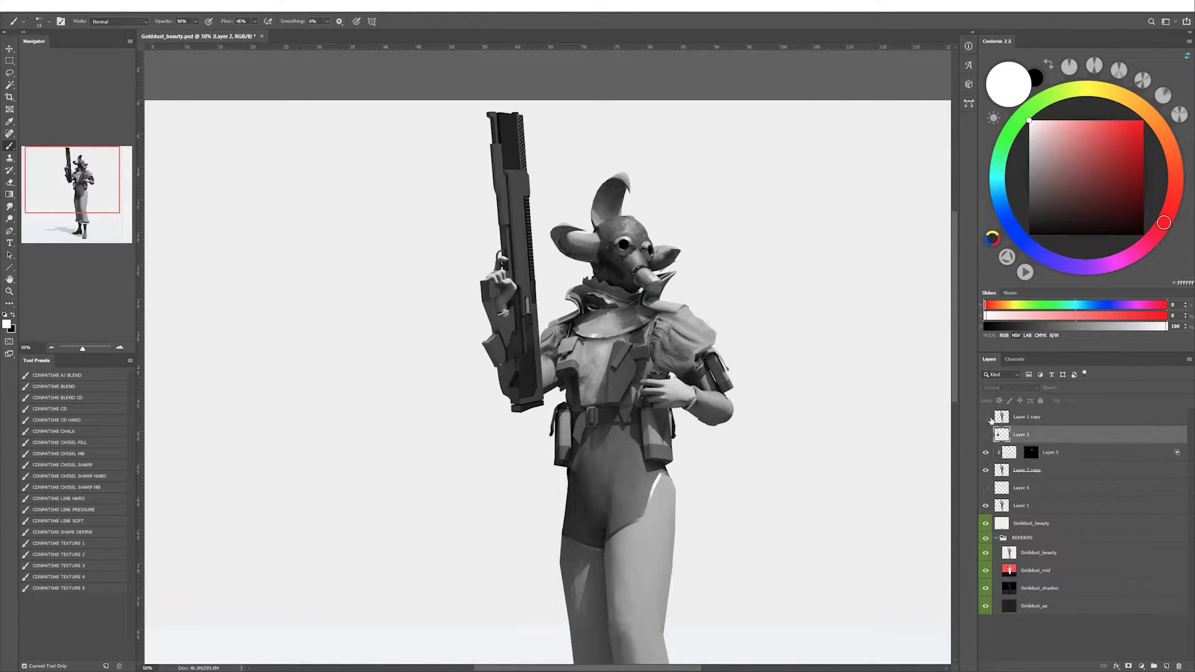
pyautogui.press('h')
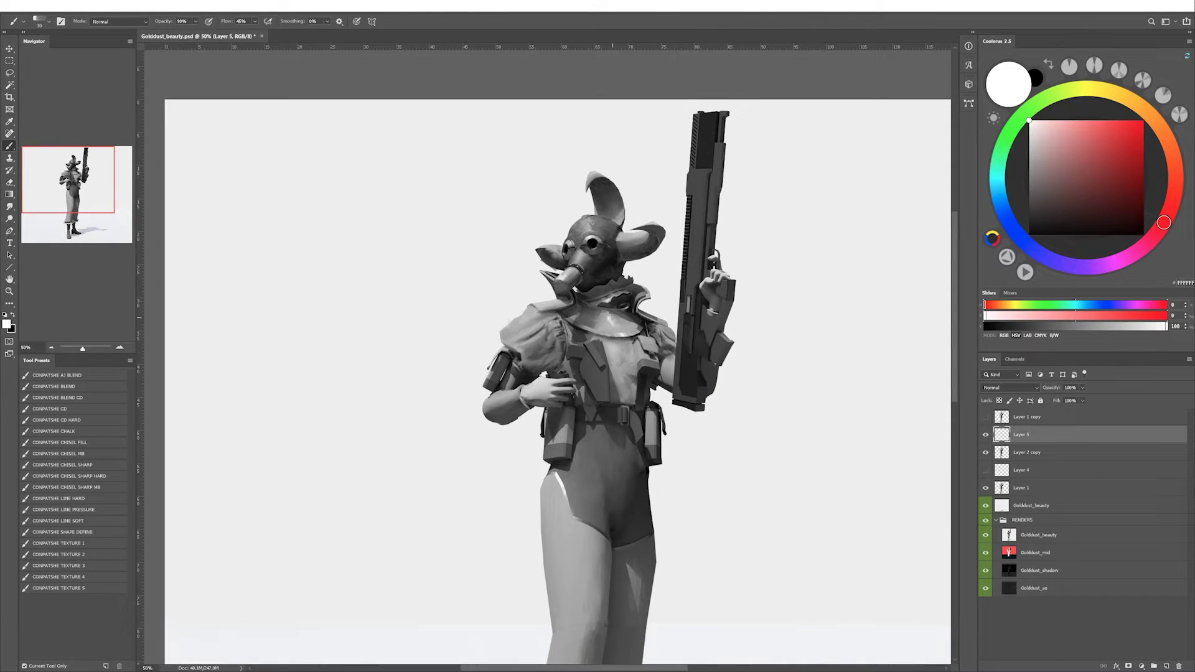
# Sample light and mid greys from the chest, comparing against the colour layer.
pyautogui.keyDown('alt'); pyautogui.click(607, 326); pyautogui.keyUp('alt')
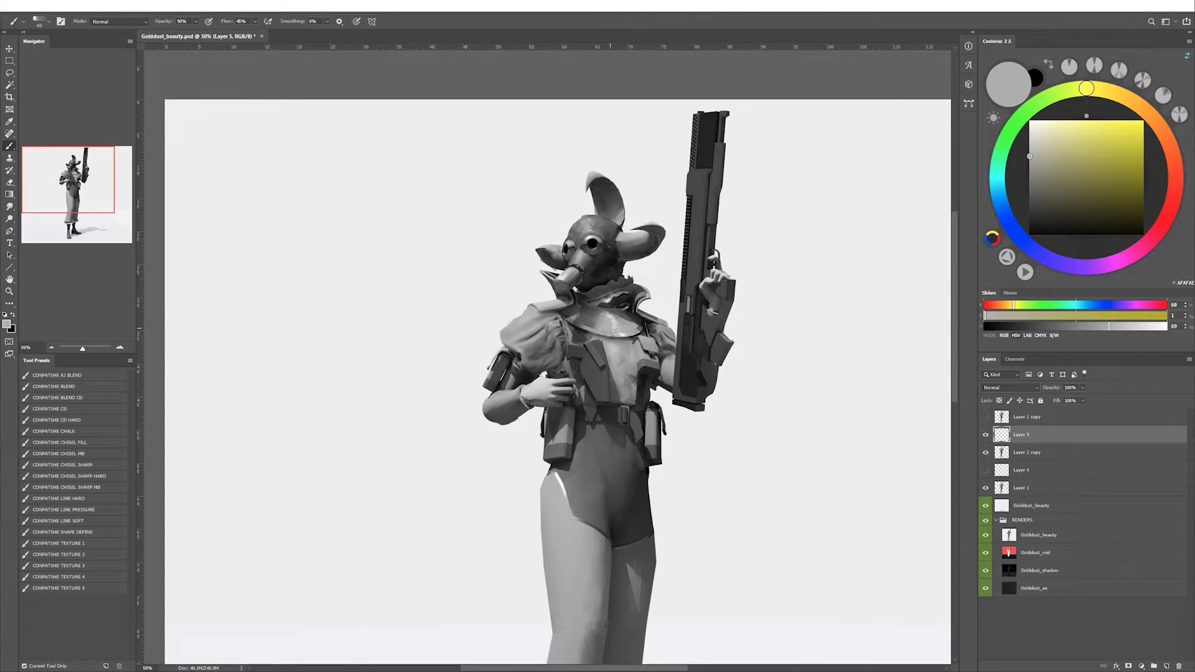
pyautogui.keyDown('alt'); pyautogui.click(584, 314); pyautogui.keyUp('alt')
pyautogui.keyDown('alt'); pyautogui.click(618, 333); pyautogui.keyUp('alt')
pyautogui.press('h')
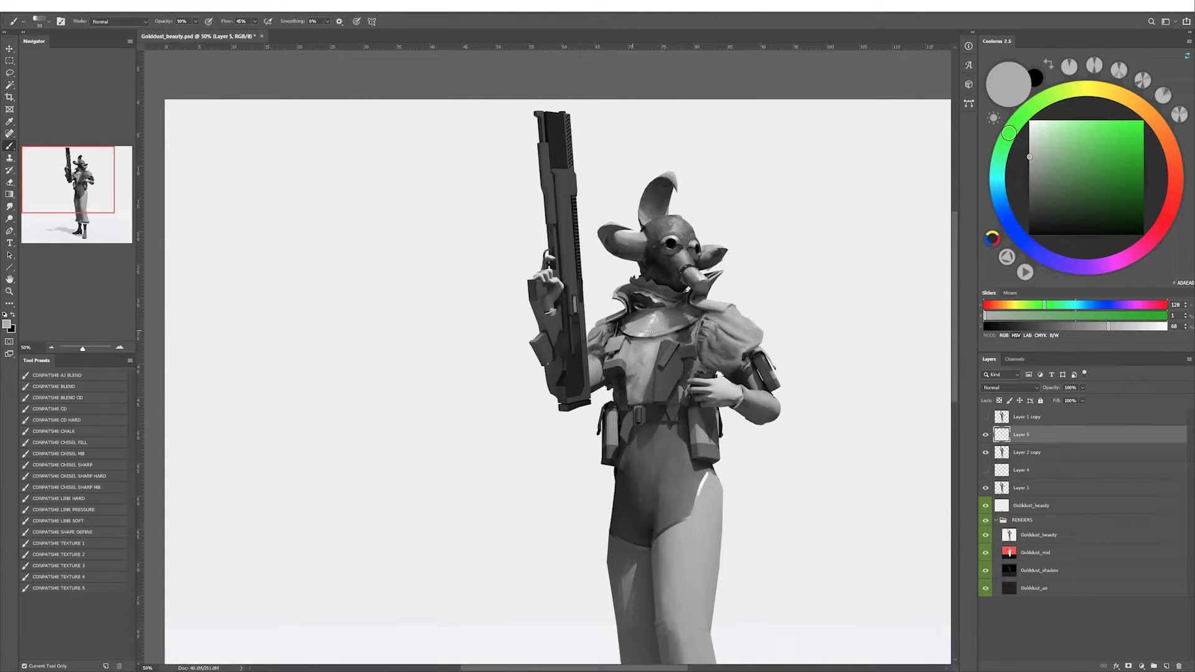
pyautogui.click(1029, 138)
pyautogui.click(1087, 88)
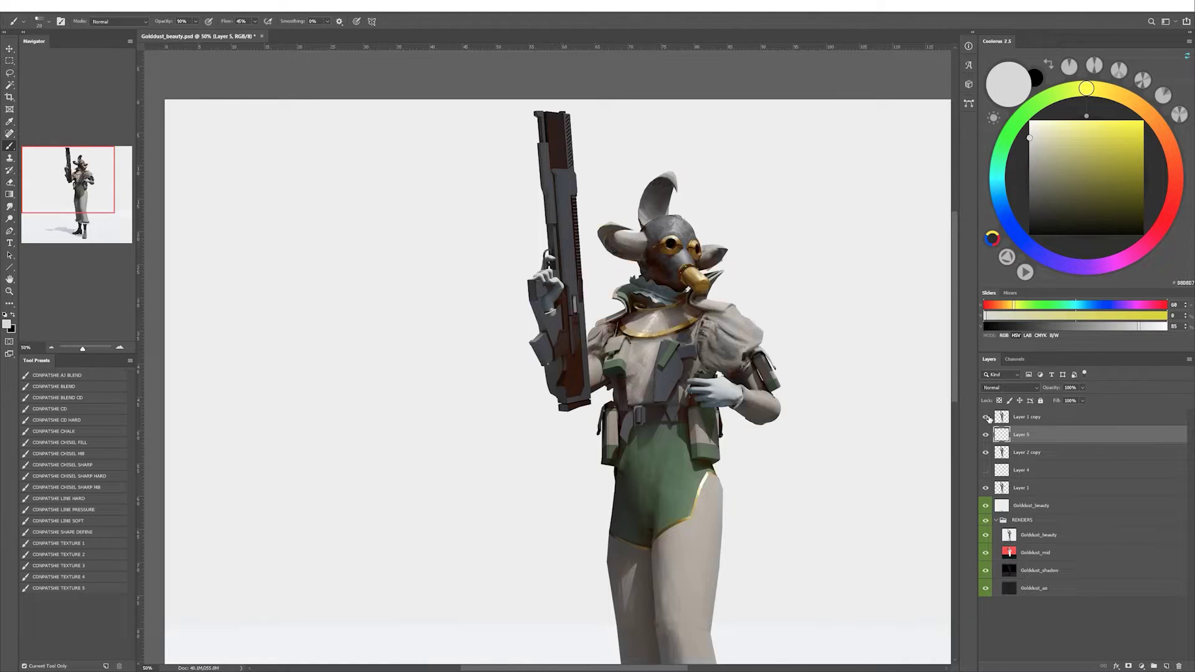
pyautogui.keyDown('alt'); pyautogui.click(638, 282); pyautogui.keyUp('alt')
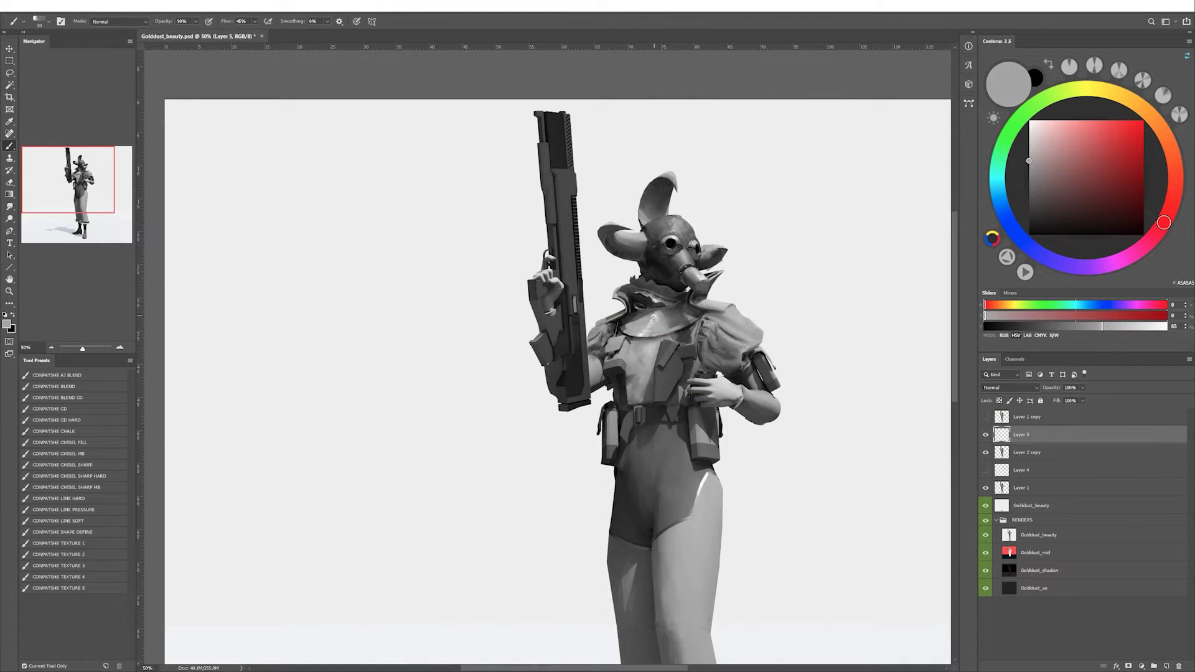
# Try wet-paint blending, then paint sampled dark and light greys and check with a mirrored canvas.
pyautogui.keyDown('alt'); pyautogui.click(647, 314); pyautogui.keyUp('alt')
pyautogui.hotkey('shift', 'b')
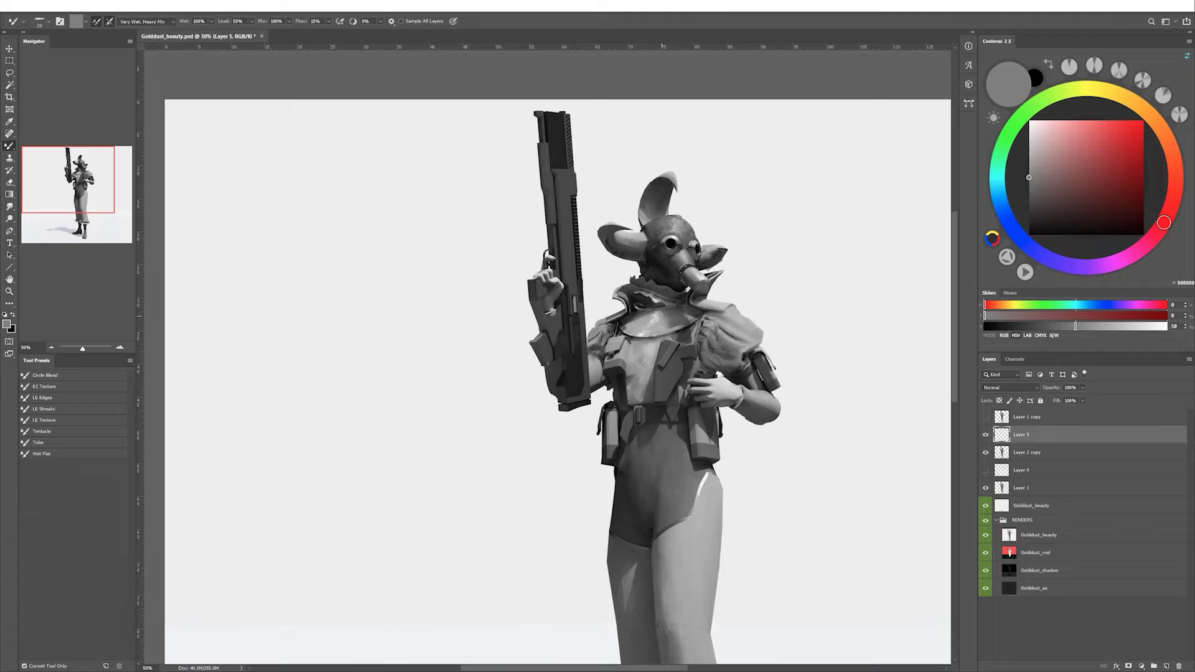
pyautogui.hotkey('shift', 'b')
pyautogui.keyDown('alt'); pyautogui.click(684, 317); pyautogui.keyUp('alt')
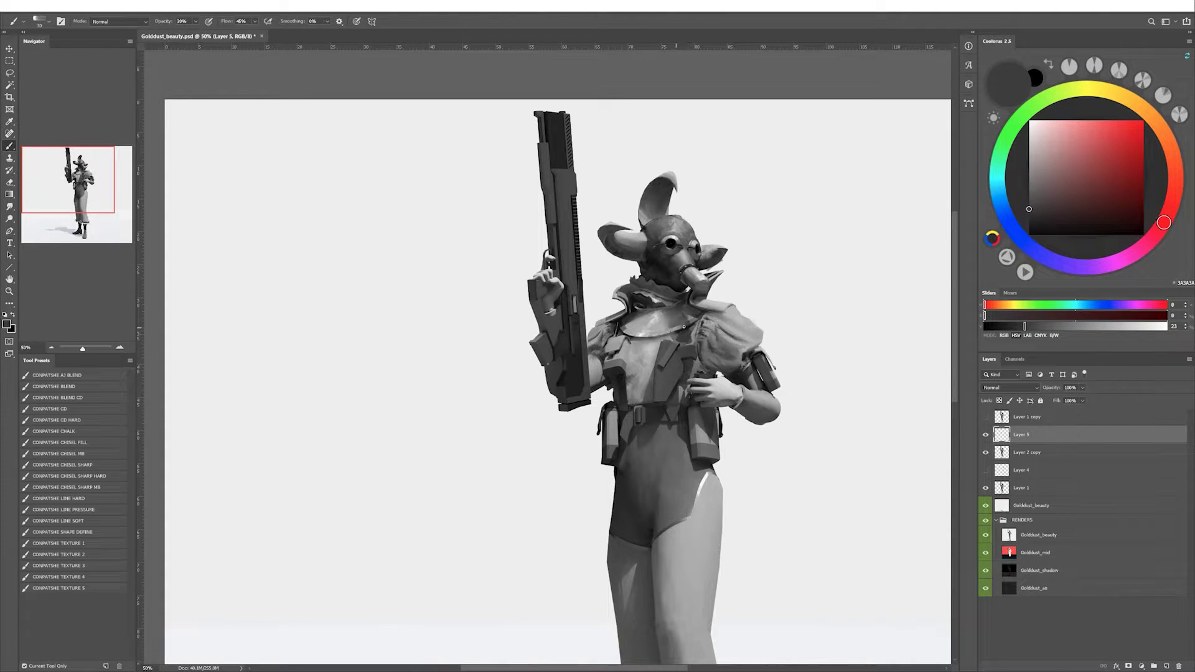
pyautogui.moveTo(684, 326); pyautogui.dragTo(641, 338)
pyautogui.keyDown('alt'); pyautogui.click(629, 329); pyautogui.keyUp('alt')
pyautogui.keyDown('alt'); pyautogui.click(591, 335); pyautogui.keyUp('alt')
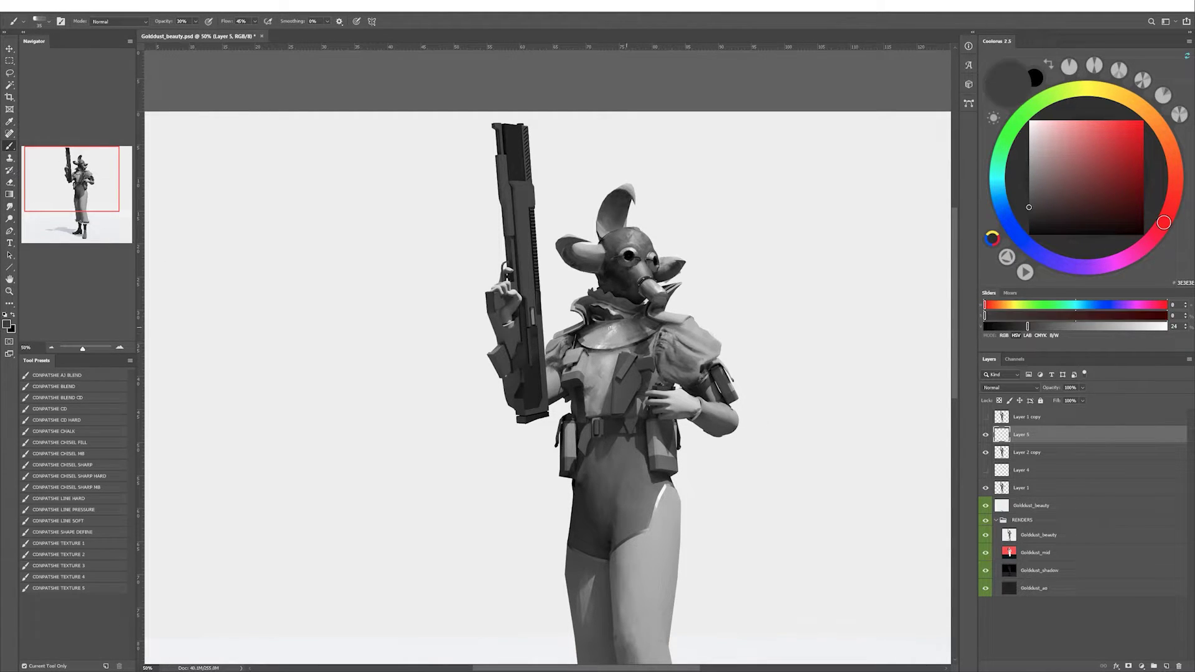
pyautogui.hotkey('ctrl', 'shift', 'h')
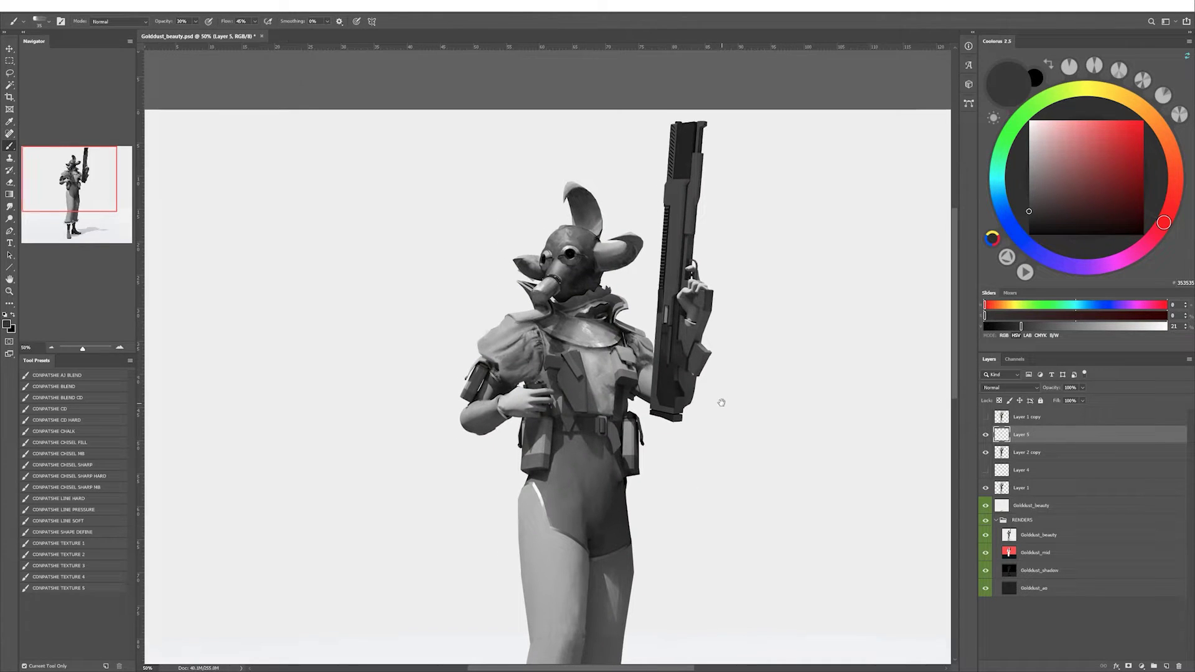
# Set the brush size to 70 and smudge values while toggling the colour layer.
pyautogui.rightClick(598, 308)
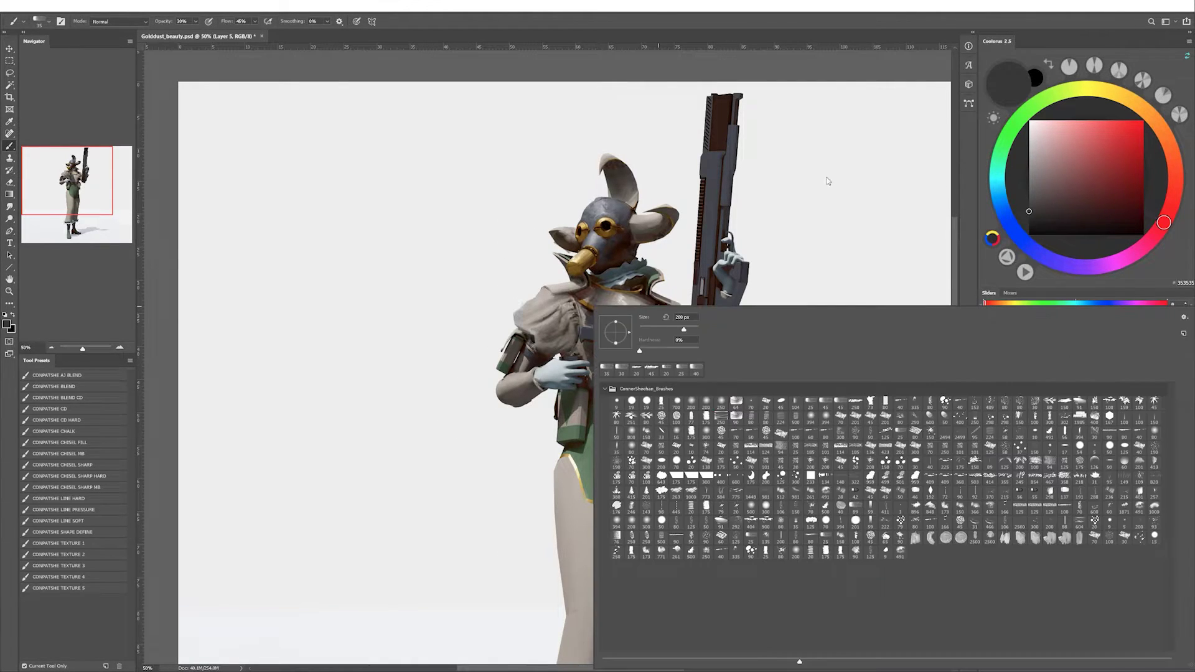
pyautogui.click(985, 417)
pyautogui.keyDown('alt'); pyautogui.click(629, 306); pyautogui.keyUp('alt')
pyautogui.press('d')
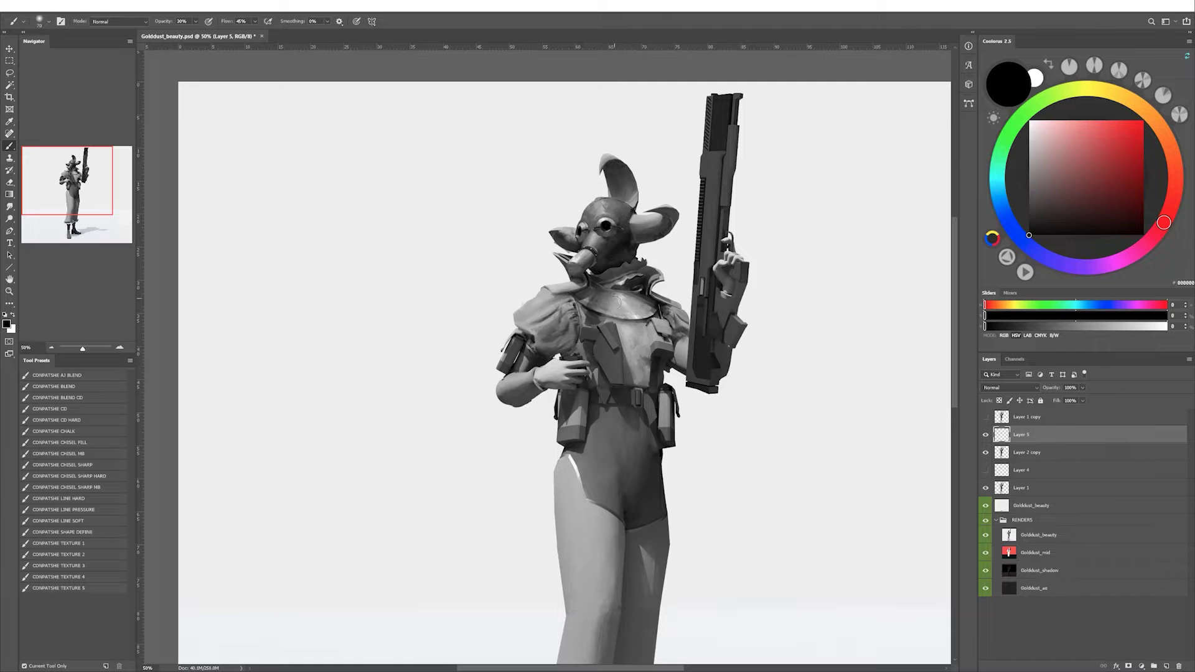
pyautogui.click(987, 419)
pyautogui.press('r')
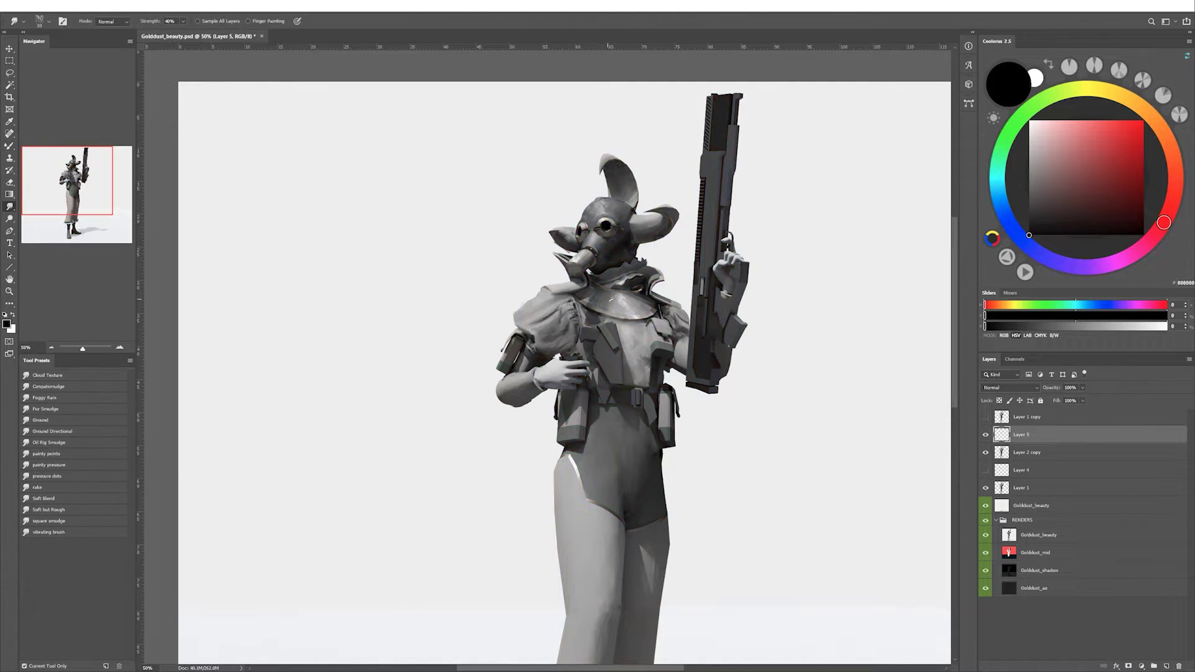
pyautogui.click(985, 417)
pyautogui.press('b')
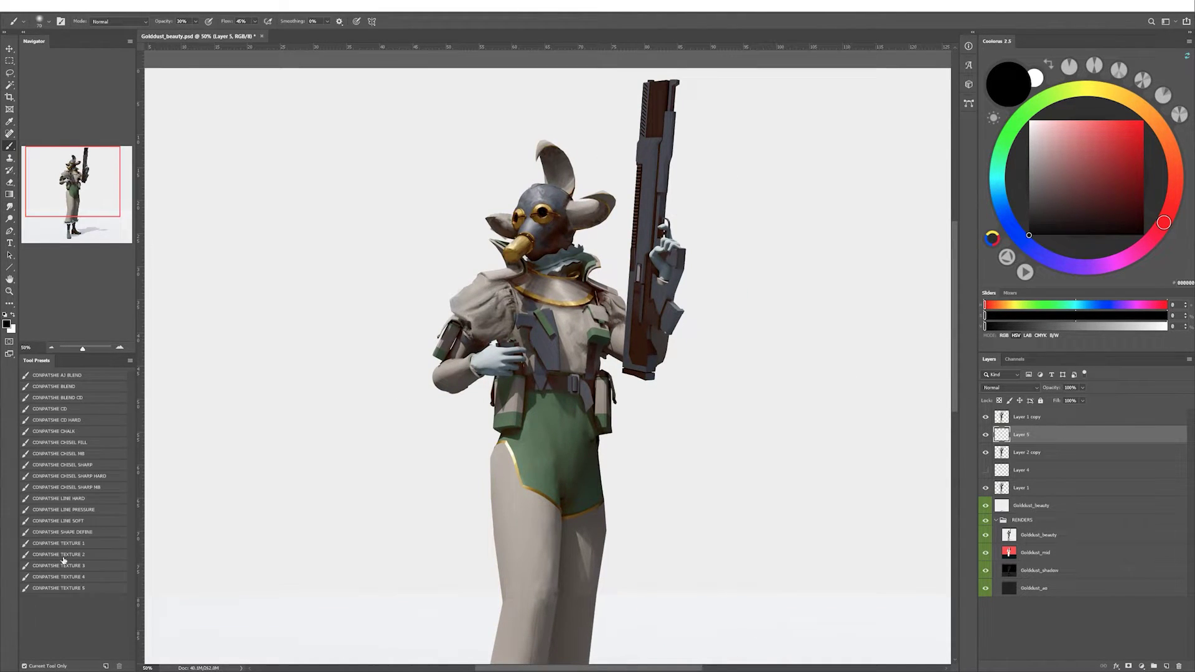
pyautogui.click(986, 418)
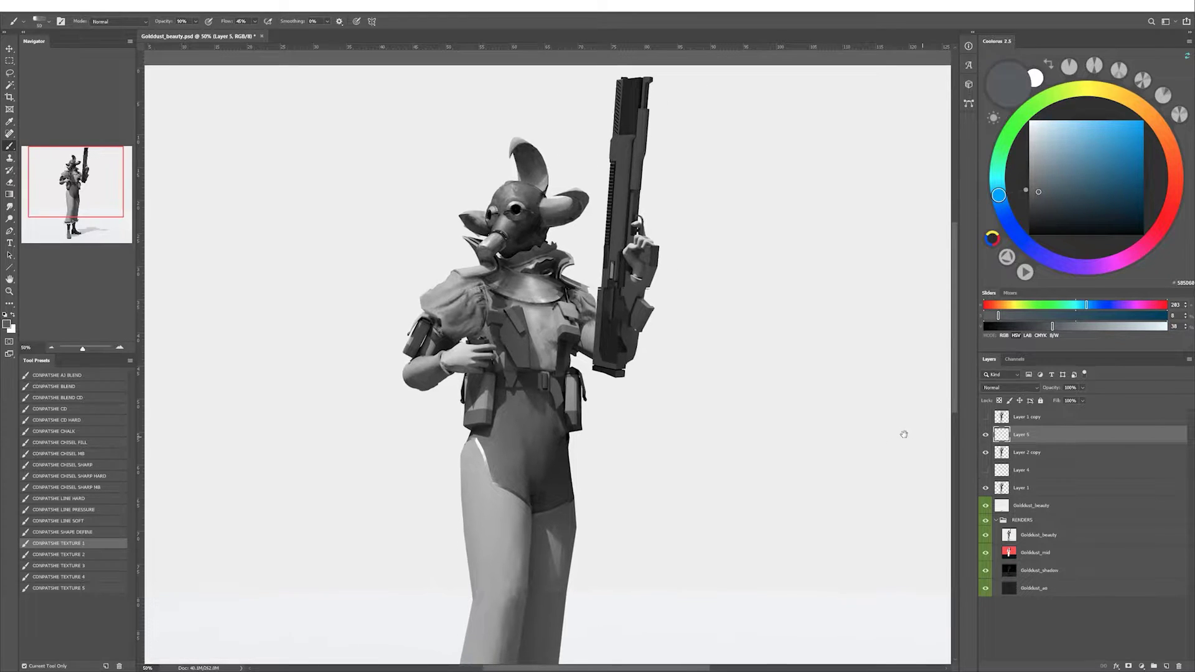
# Paint collar highlights and shadows in light, near-white, mid and near-black greys at brush size 15.
pyautogui.press('d')
pyautogui.press('x')
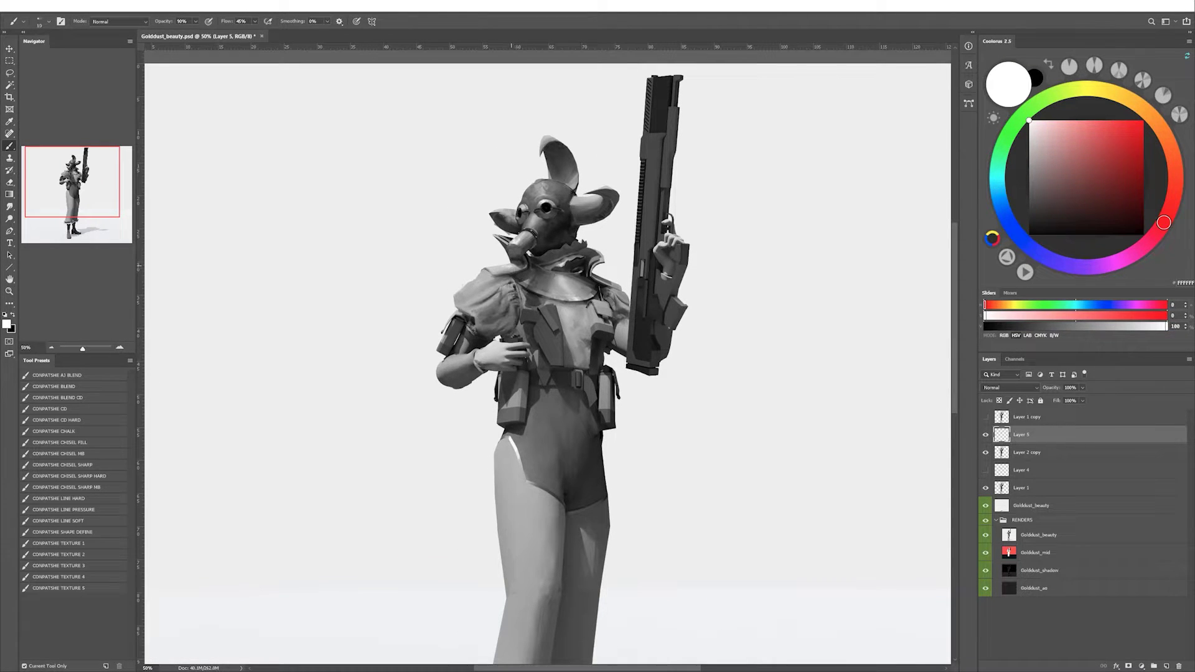
pyautogui.keyDown('alt'); pyautogui.click(517, 498); pyautogui.keyUp('alt')
pyautogui.keyDown('alt'); pyautogui.click(514, 266); pyautogui.keyUp('alt')
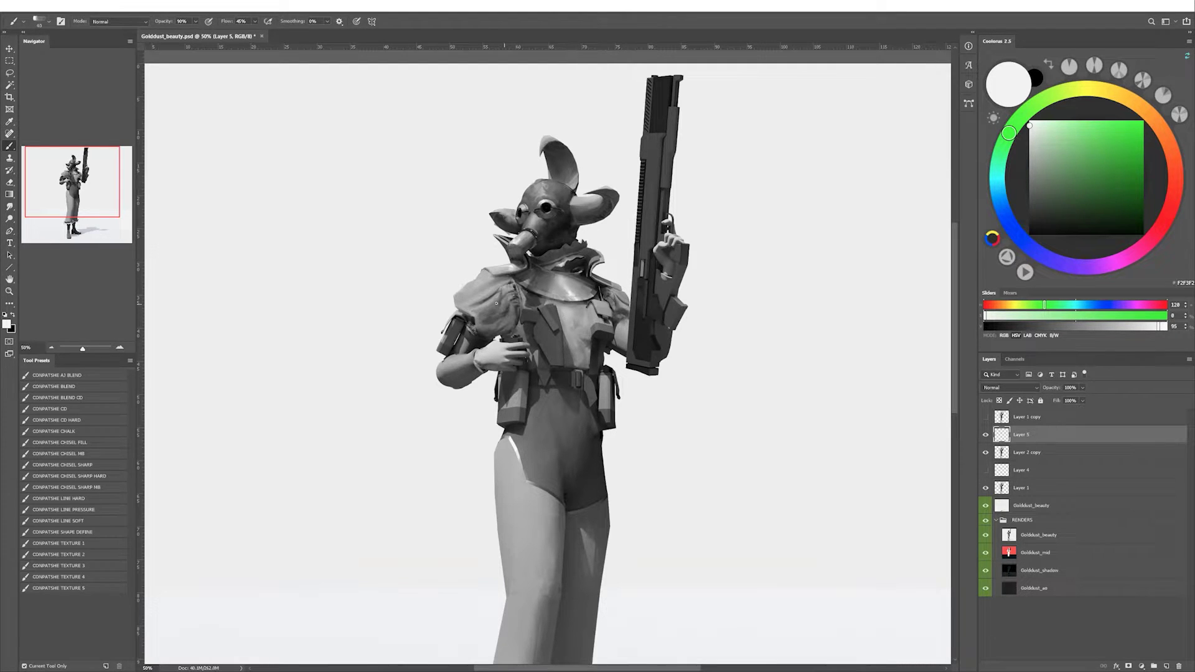
pyautogui.keyDown('alt'); pyautogui.click(569, 289); pyautogui.keyUp('alt')
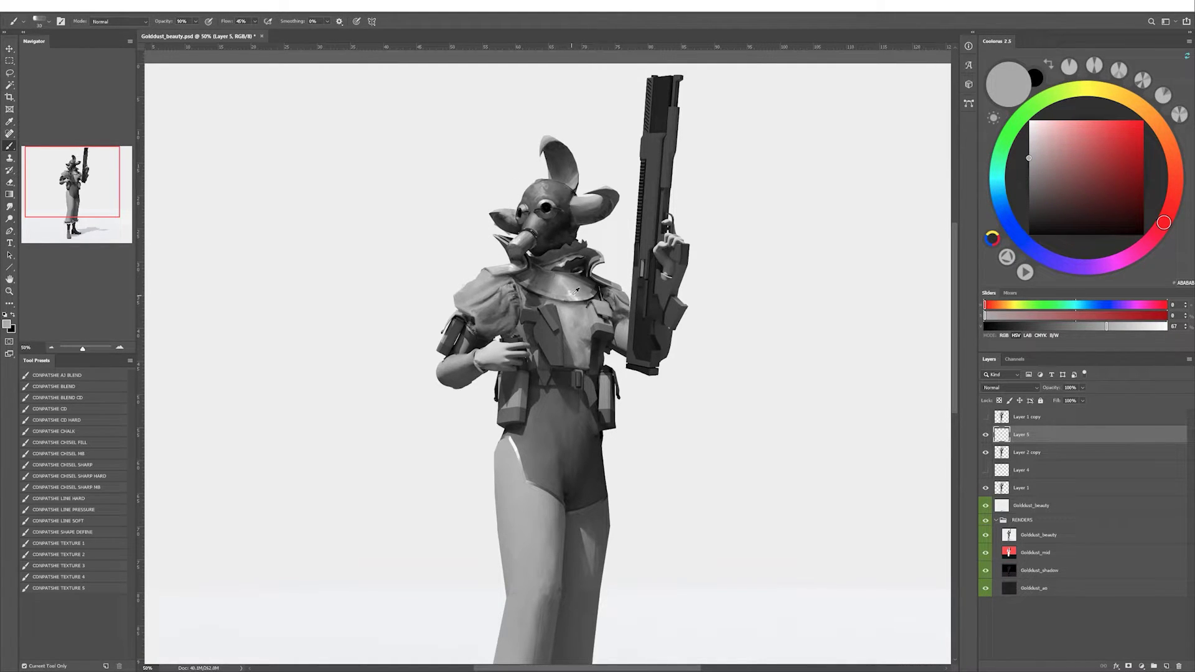
pyautogui.keyDown('alt'); pyautogui.click(546, 210); pyautogui.keyUp('alt')
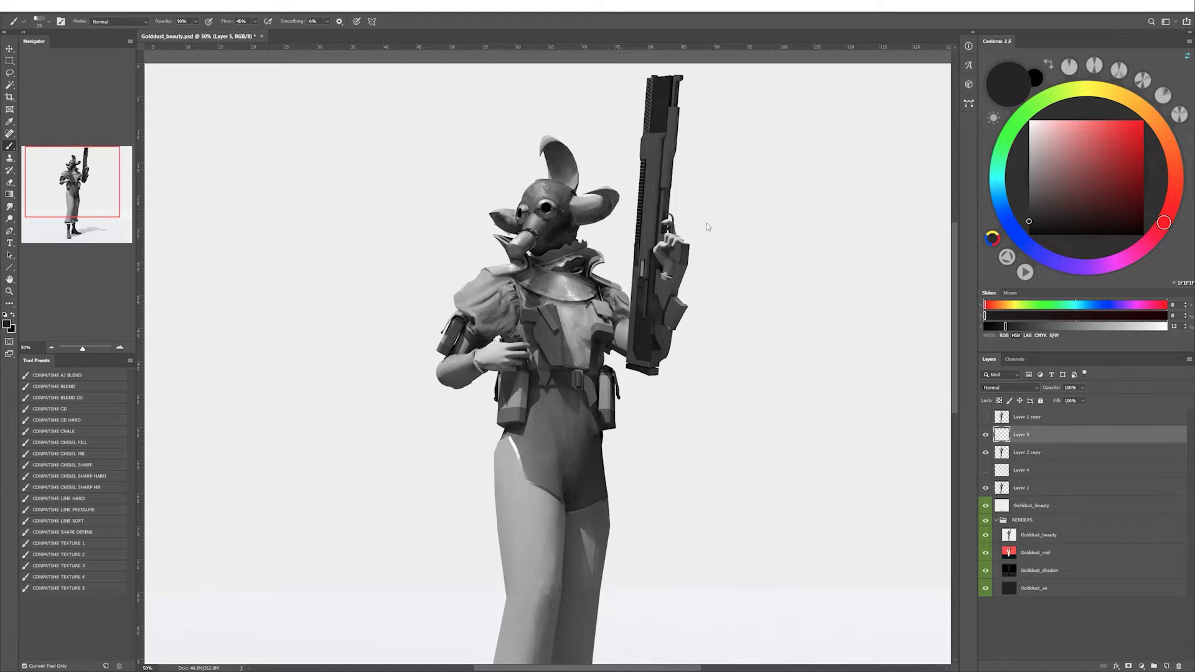
pyautogui.press('[')
pyautogui.keyDown('alt'); pyautogui.click(546, 254); pyautogui.keyUp('alt')
# Sample a collar grey at 30% opacity, then stamp visible layers into new Layer 6.
pyautogui.keyDown('alt'); pyautogui.click(564, 245); pyautogui.keyUp('alt')
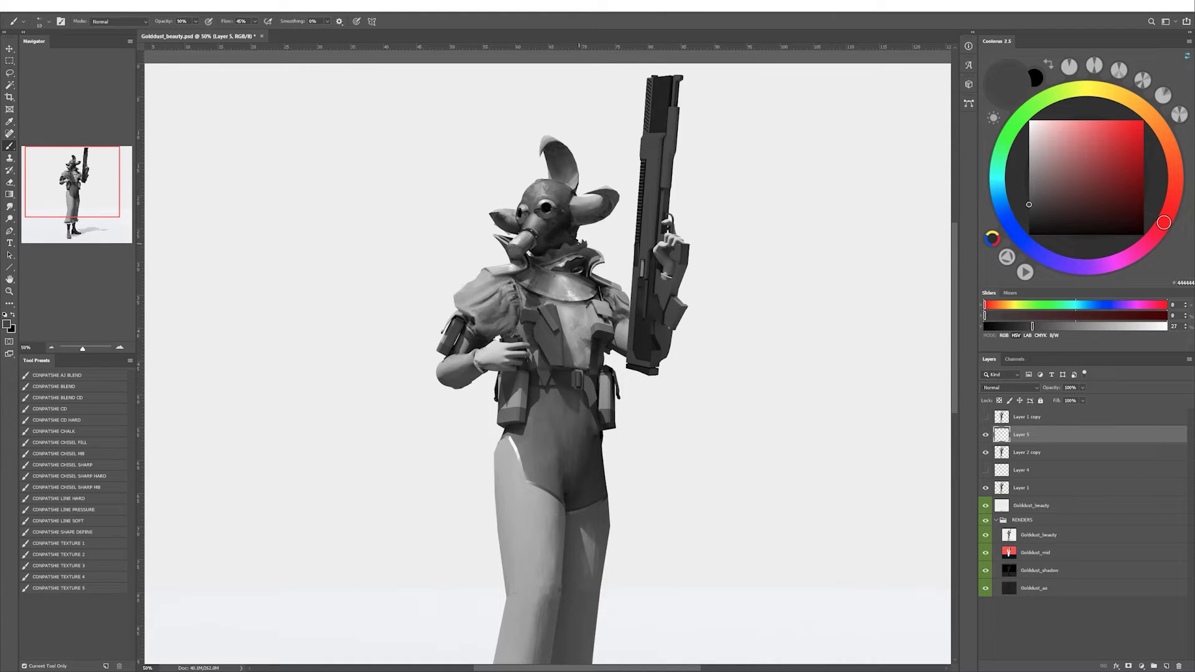
pyautogui.press('3')
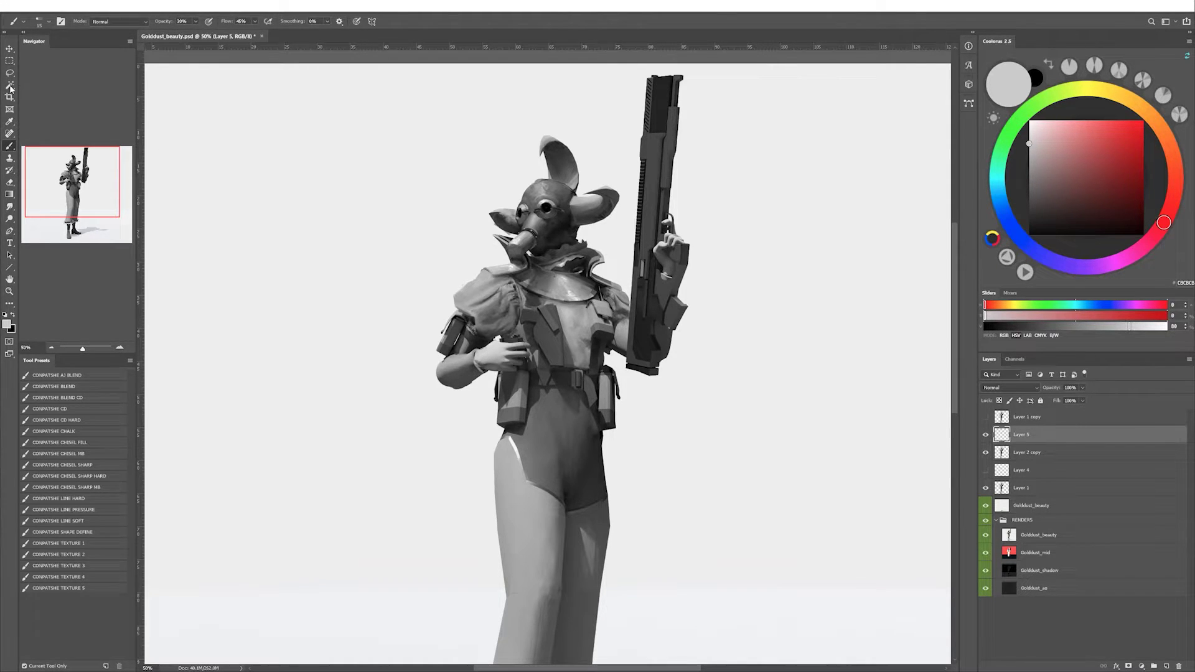
pyautogui.press('i')
pyautogui.hotkey('ctrl', 'shift', 'alt', 'e')
# Apply the Levels adjustment with midtone input 1.29 and view the full-colour result.
pyautogui.hotkey('ctrl', 'l')
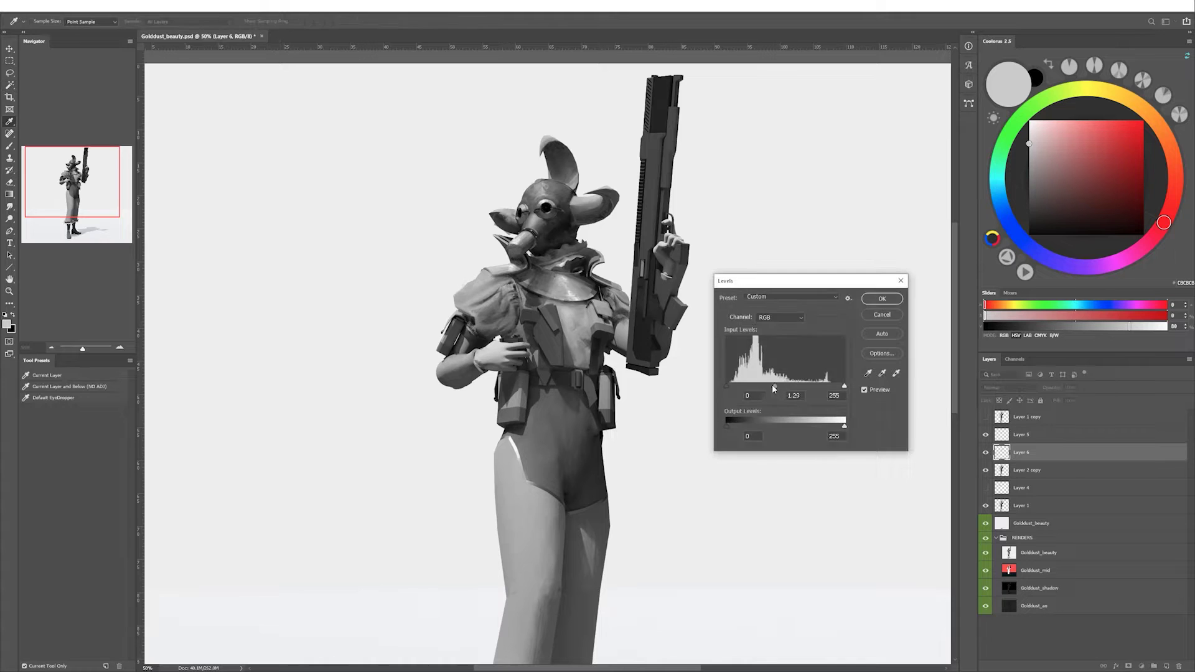
pyautogui.press('Return')
pyautogui.press('w')
pyautogui.hotkey('ctrl', 'y')
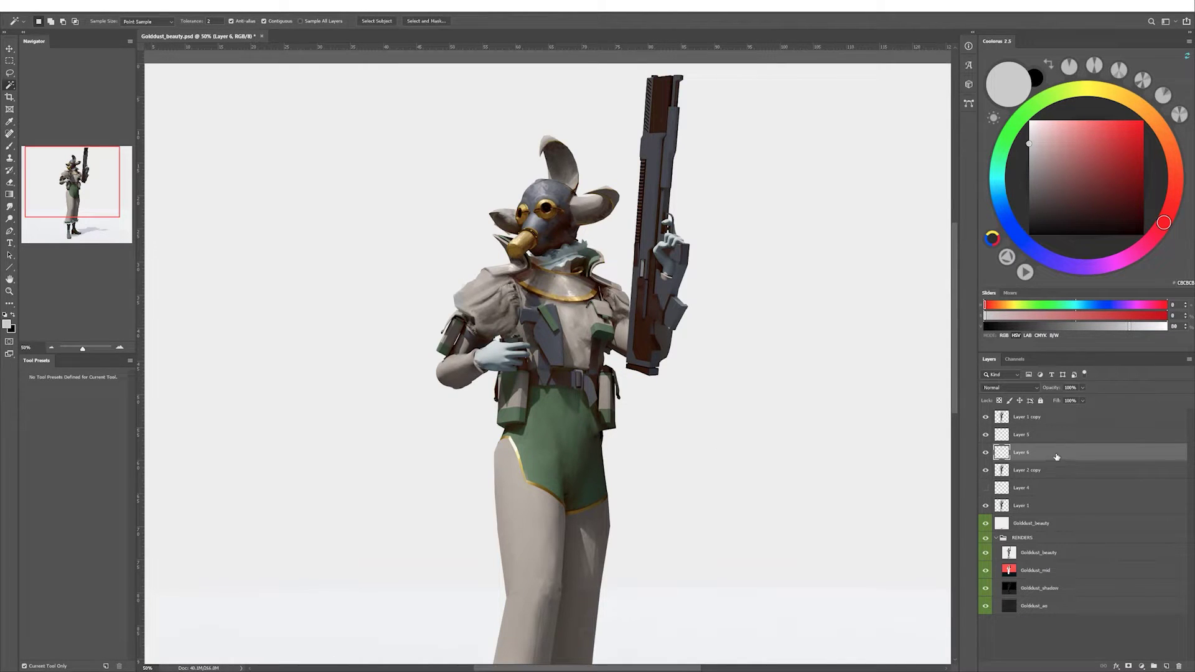
# Set Layer 6 Blend If Underlying Layer to 37/66 to fade it over dark areas.
pyautogui.doubleClick(1057, 457)
pyautogui.moveTo(799, 253)
pyautogui.mouseDown()
pyautogui.moveTo(830, 252)
pyautogui.moveTo(817, 257)
pyautogui.mouseUp()
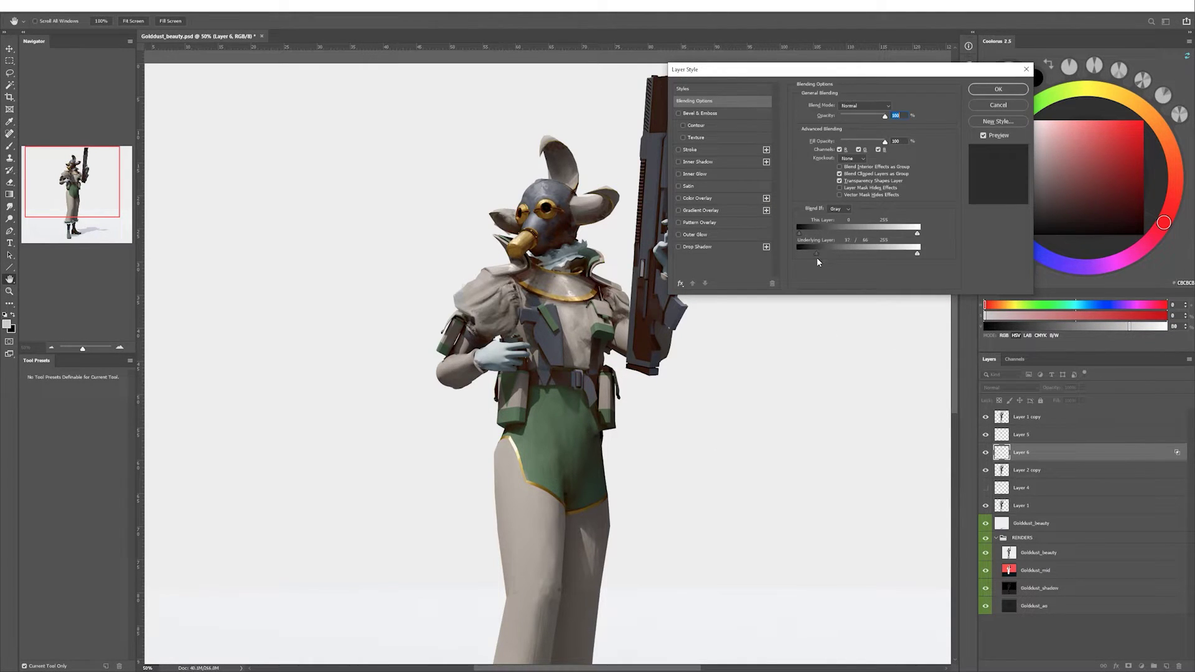
pyautogui.click(998, 89)
pyautogui.click(986, 416)
# Compare with the colour layer hidden and mirrored, then merge Layer 6 down into Layer 2 copy.
pyautogui.hotkey('ctrl', 'shift', 'h')
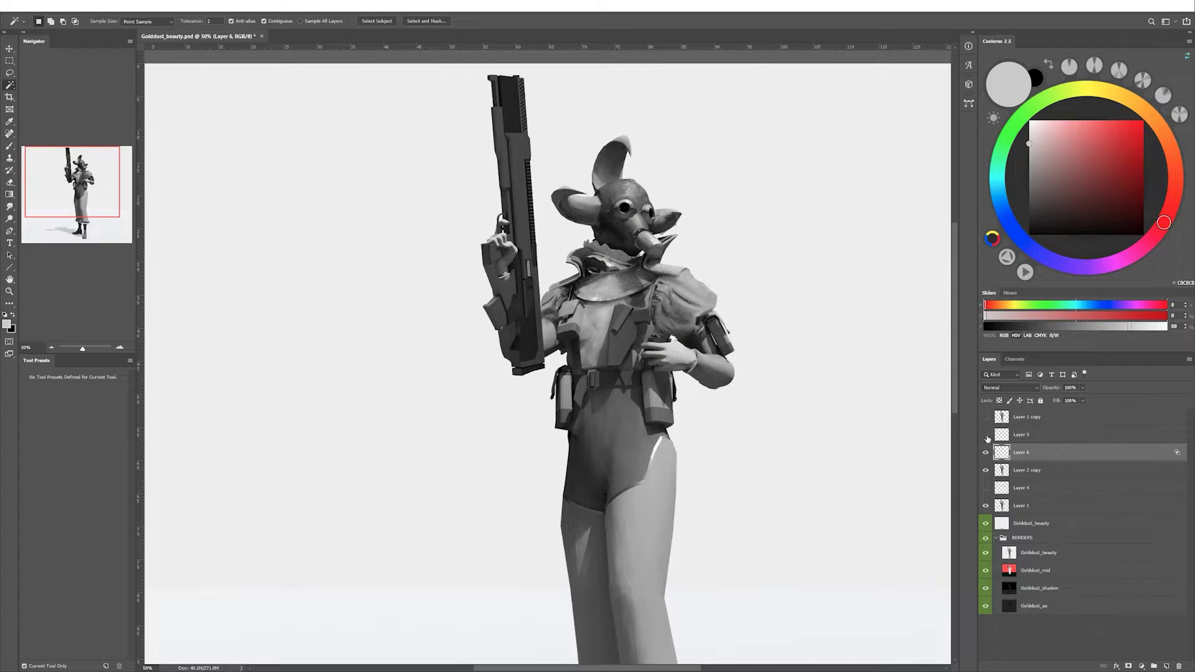
pyautogui.hotkey('alt', ']')
pyautogui.press('e')
pyautogui.click(986, 416)
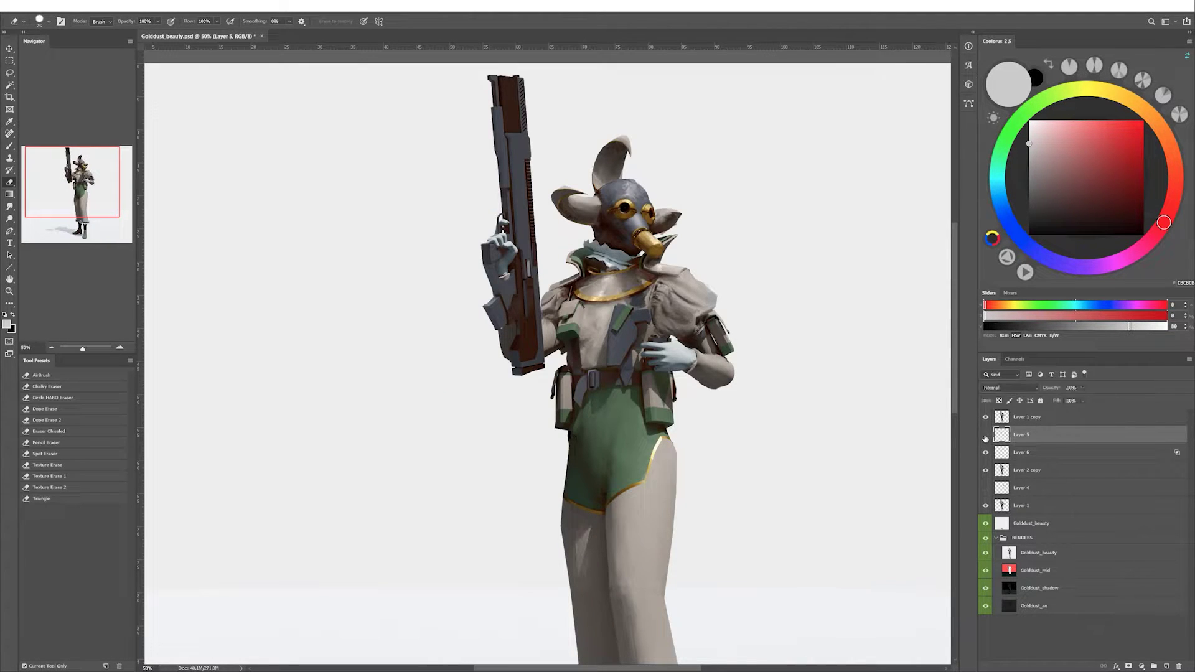
pyautogui.click(1021, 452)
pyautogui.hotkey('ctrl', 'e')
pyautogui.click(986, 417)
pyautogui.press('b')
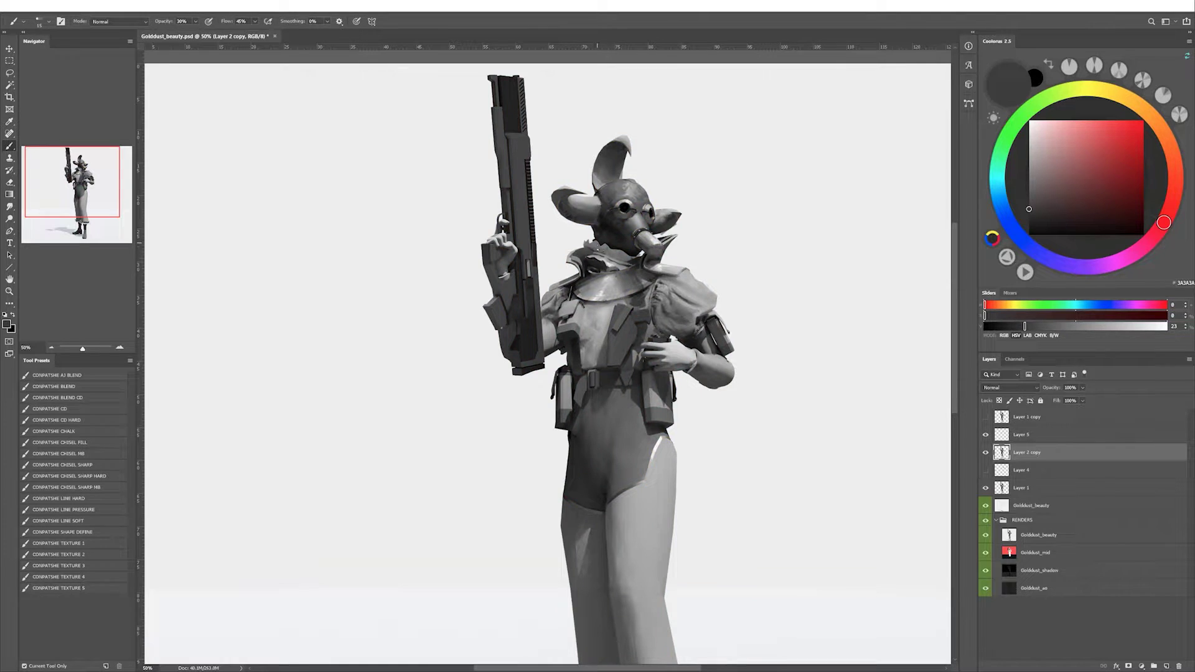
# Paint the collar with light, mid, dark and near-black greys.
pyautogui.keyDown('alt'); pyautogui.click(654, 548); pyautogui.keyUp('alt')
pyautogui.keyDown('alt'); pyautogui.click(622, 256); pyautogui.keyUp('alt')
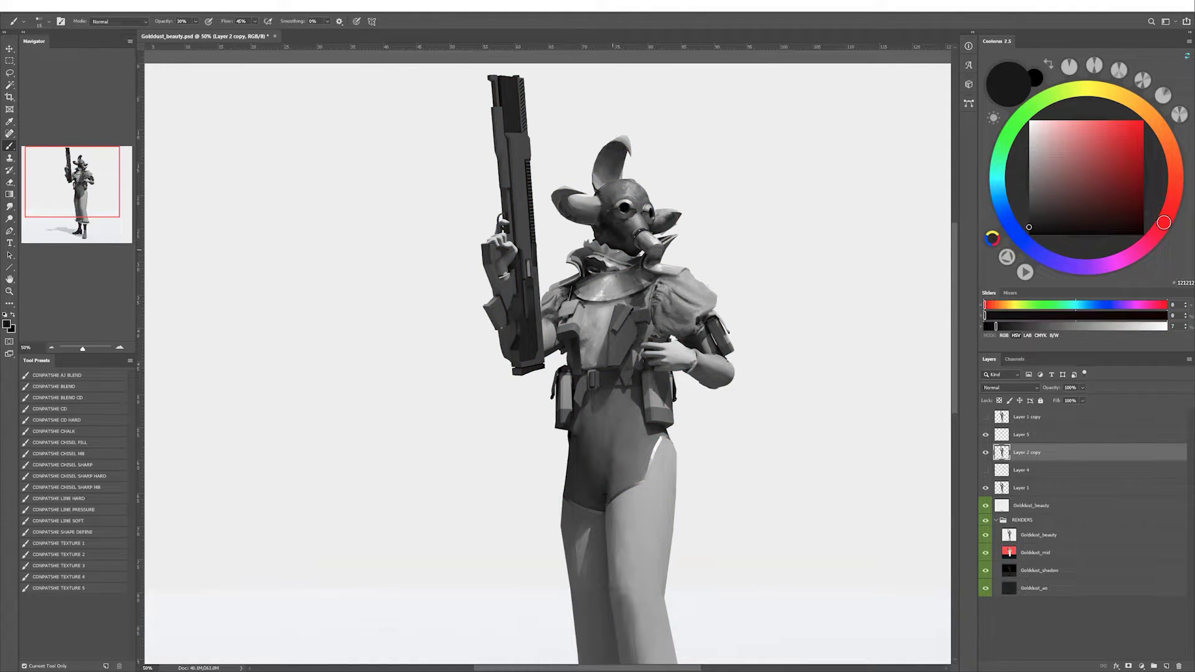
pyautogui.keyDown('alt'); pyautogui.click(621, 251); pyautogui.keyUp('alt')
pyautogui.keyDown('alt'); pyautogui.click(613, 256); pyautogui.keyUp('alt')
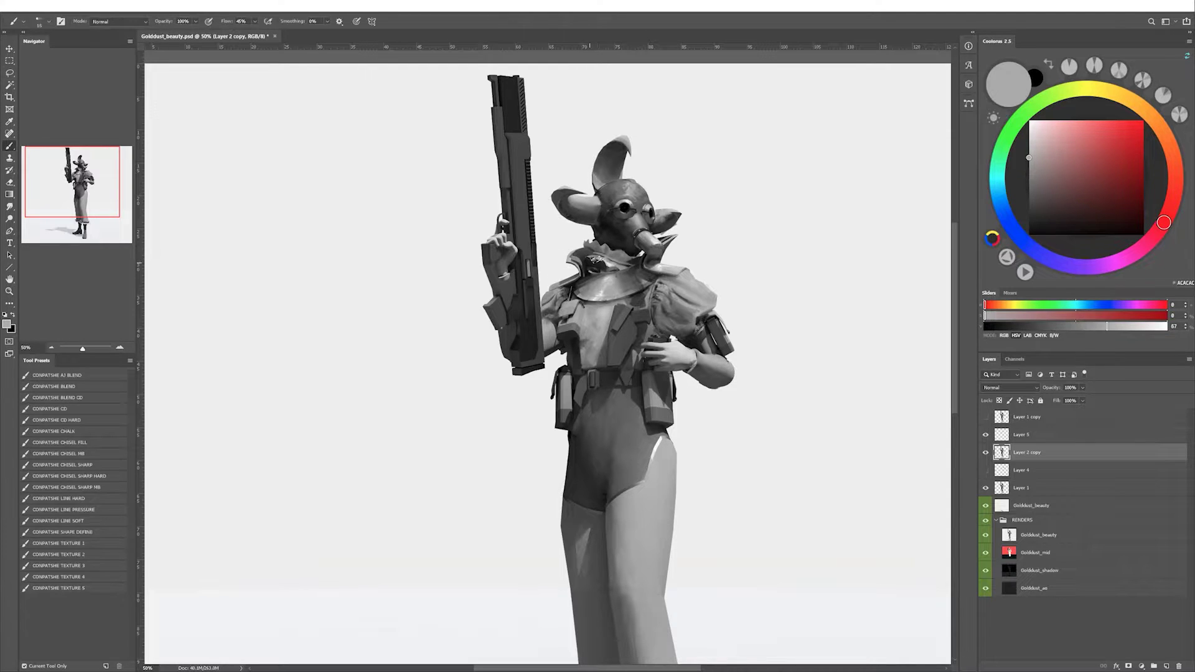
pyautogui.keyDown('alt'); pyautogui.click(596, 261); pyautogui.keyUp('alt')
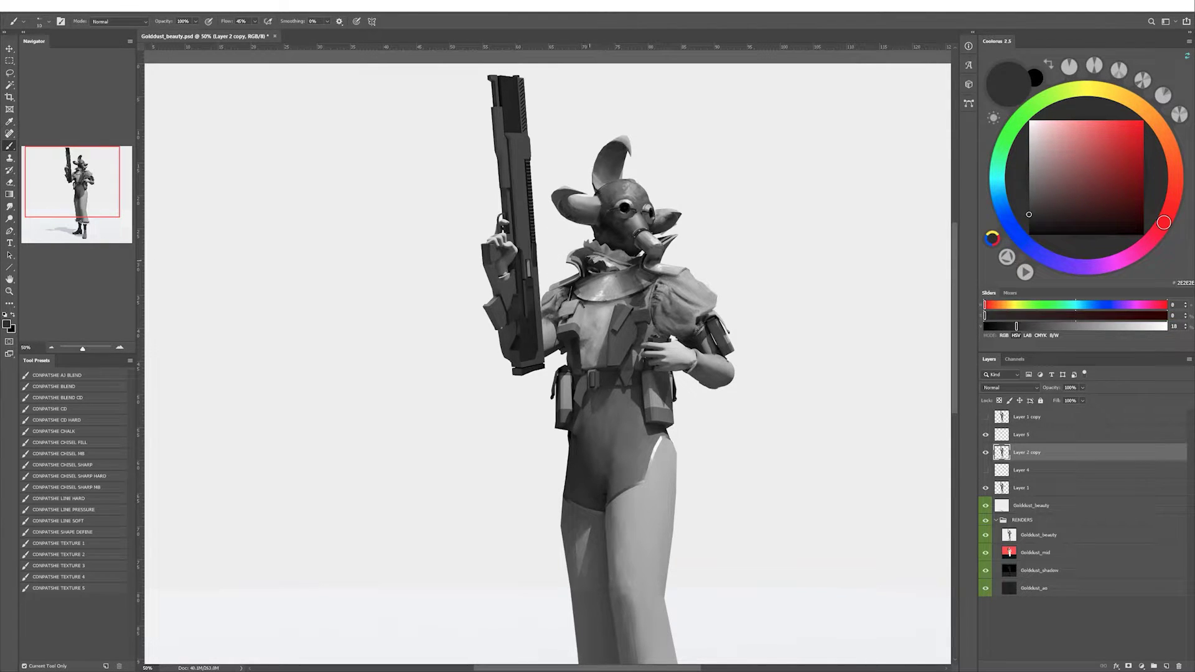
pyautogui.keyDown('alt'); pyautogui.click(592, 261); pyautogui.keyUp('alt')
pyautogui.keyDown('alt'); pyautogui.click(583, 254); pyautogui.keyUp('alt')
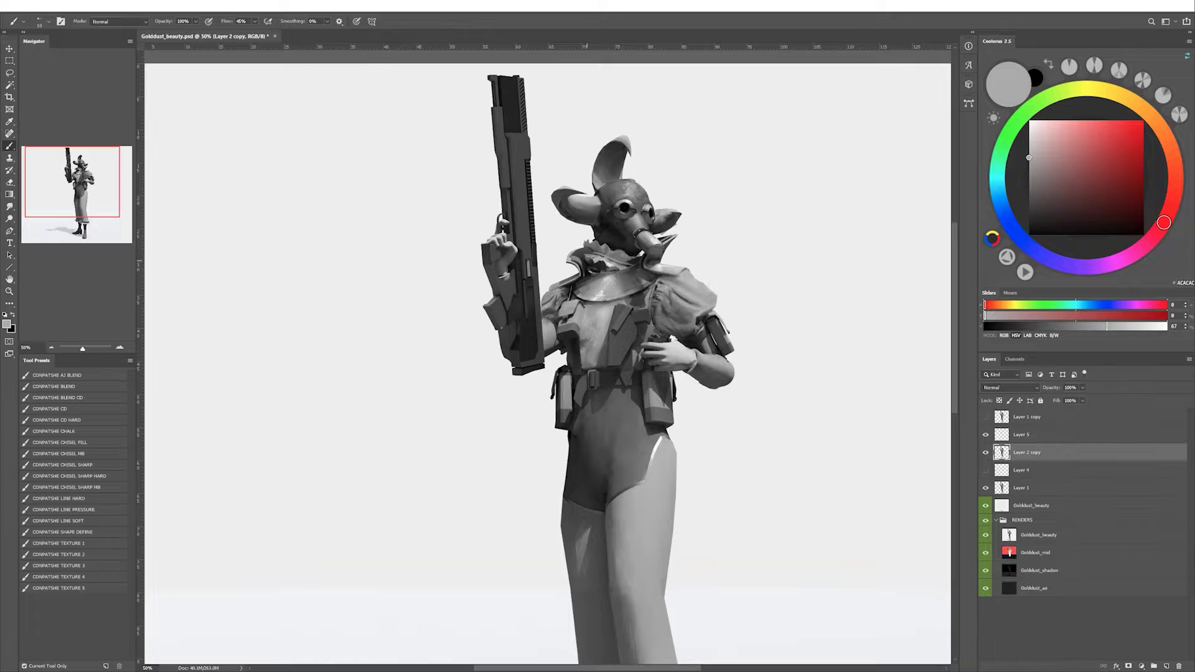
pyautogui.keyDown('alt'); pyautogui.click(591, 260); pyautogui.keyUp('alt')
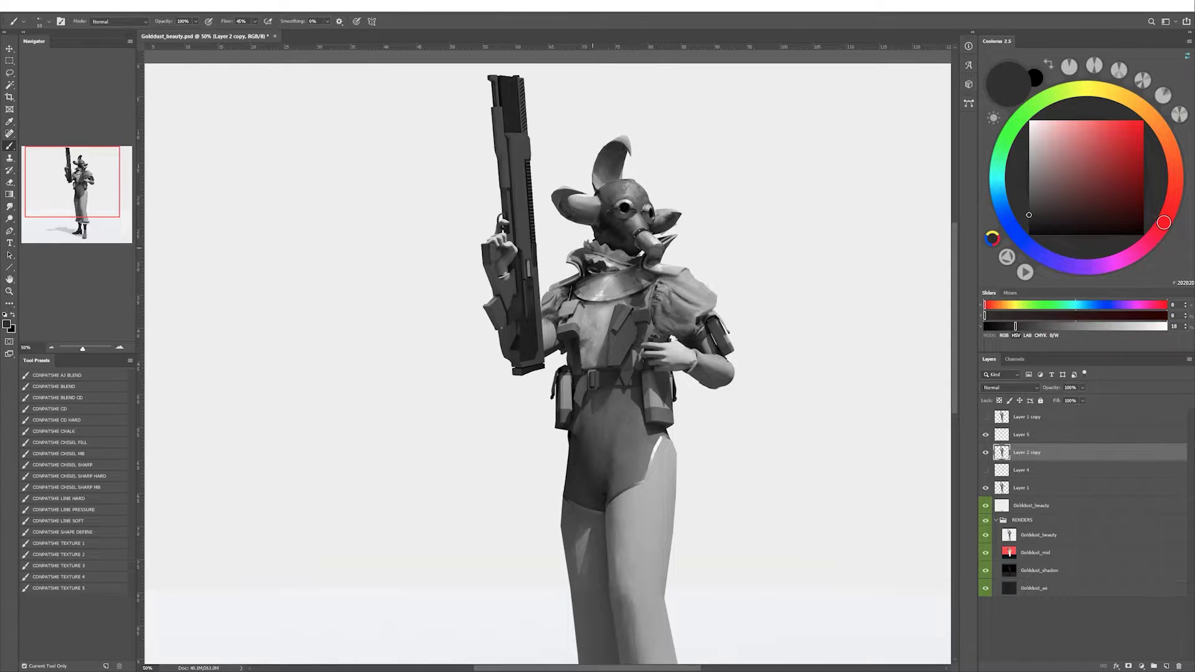
# Add a new layer above Layer 4, paint sampled greys, and merge Layer 2 copy into Layer 6.
pyautogui.click(1041, 476)
pyautogui.hotkey('ctrl', 'shift', 'alt', 'n')
pyautogui.press('l')
pyautogui.press('b')
pyautogui.keyDown('alt'); pyautogui.click(587, 243); pyautogui.keyUp('alt')
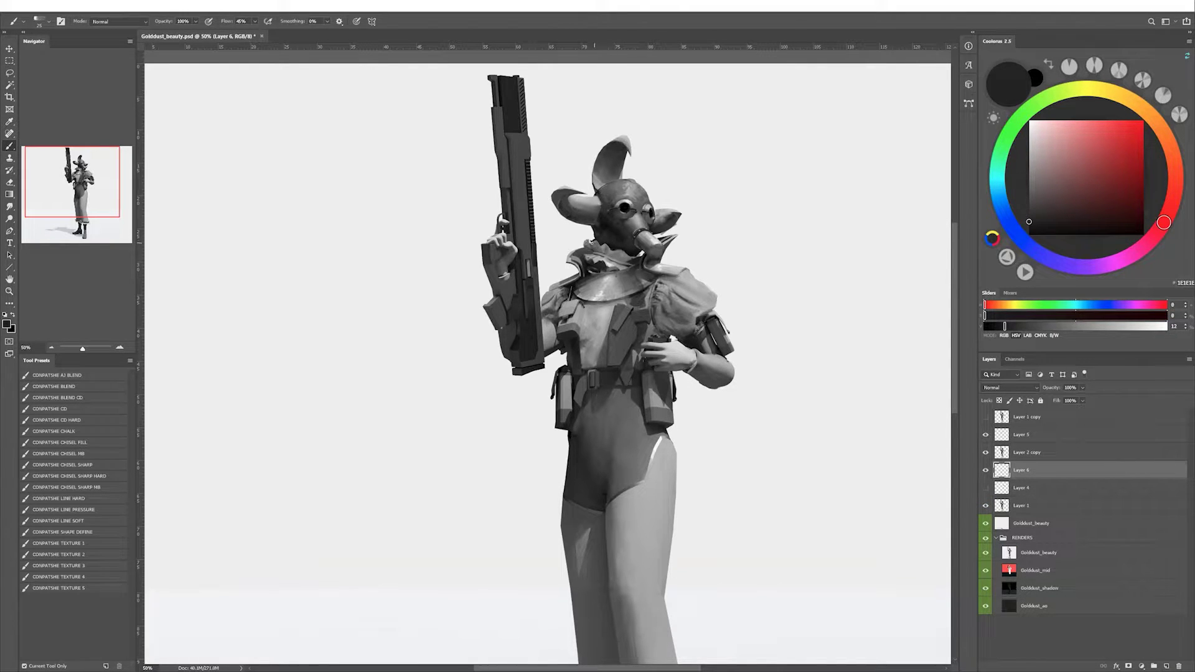
pyautogui.keyDown('alt'); pyautogui.click(596, 243); pyautogui.keyUp('alt')
pyautogui.click(1035, 457)
pyautogui.hotkey('ctrl', 'e')
pyautogui.keyDown('alt'); pyautogui.click(593, 249); pyautogui.keyUp('alt')
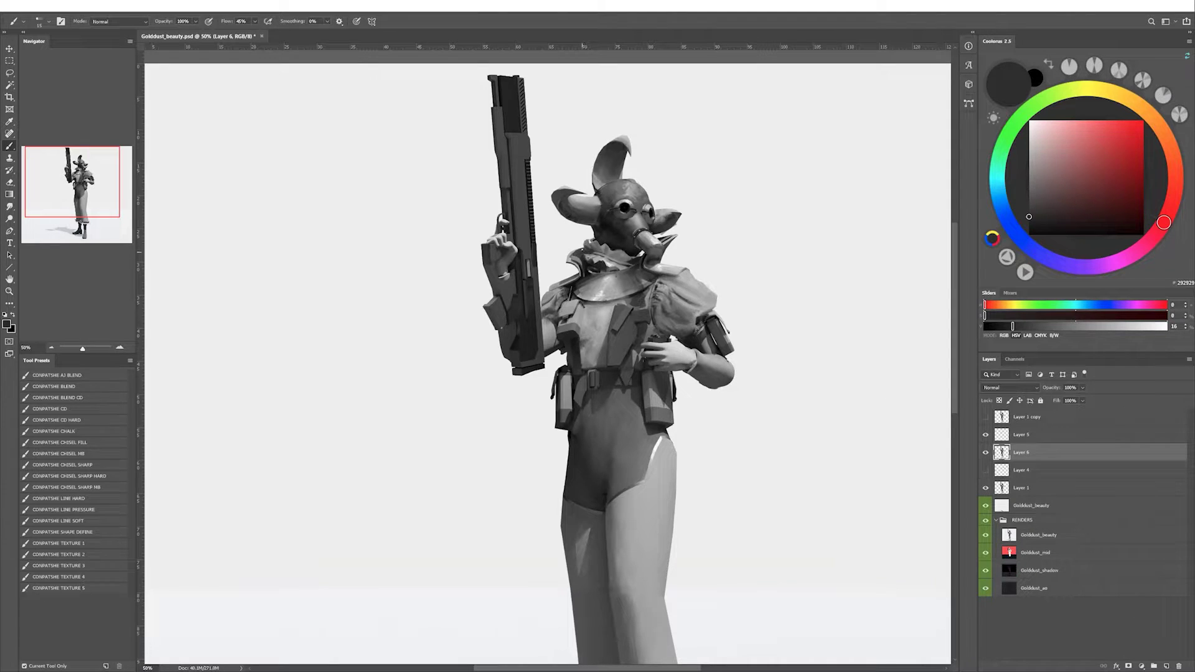
# Sample mid, light and dark greys from the figure and set brush opacity to 30%.
pyautogui.keyDown('alt'); pyautogui.click(629, 262); pyautogui.keyUp('alt')
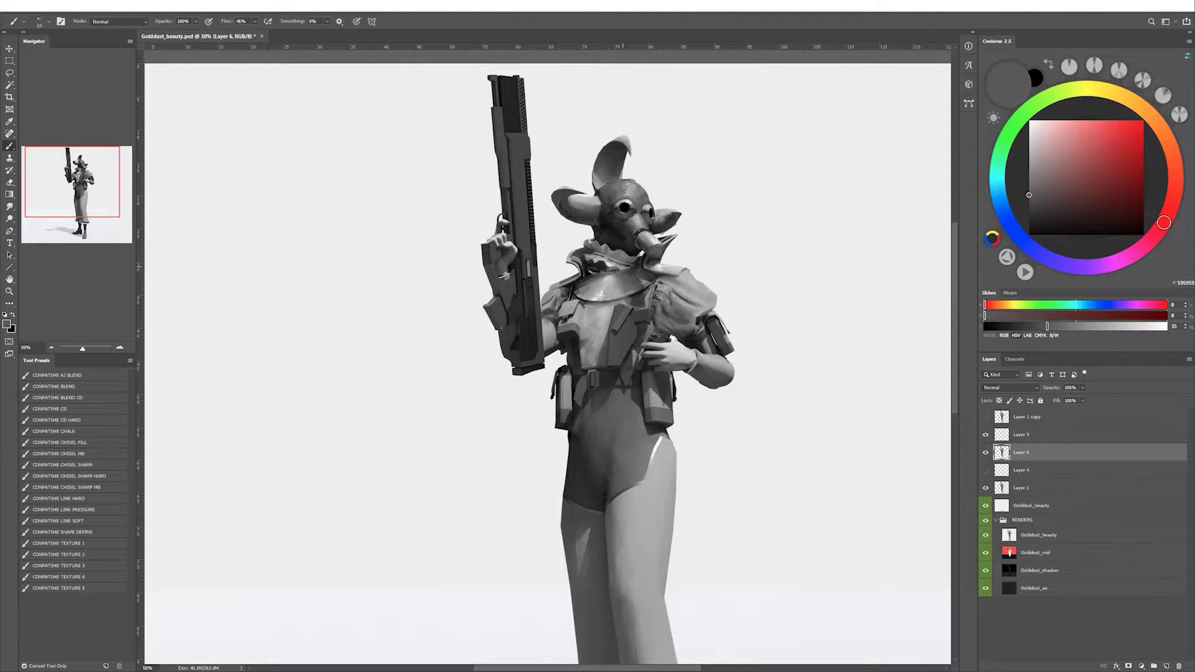
pyautogui.keyDown('alt'); pyautogui.click(622, 265); pyautogui.keyUp('alt')
pyautogui.hotkey('ctrl', 'shift', 'h')
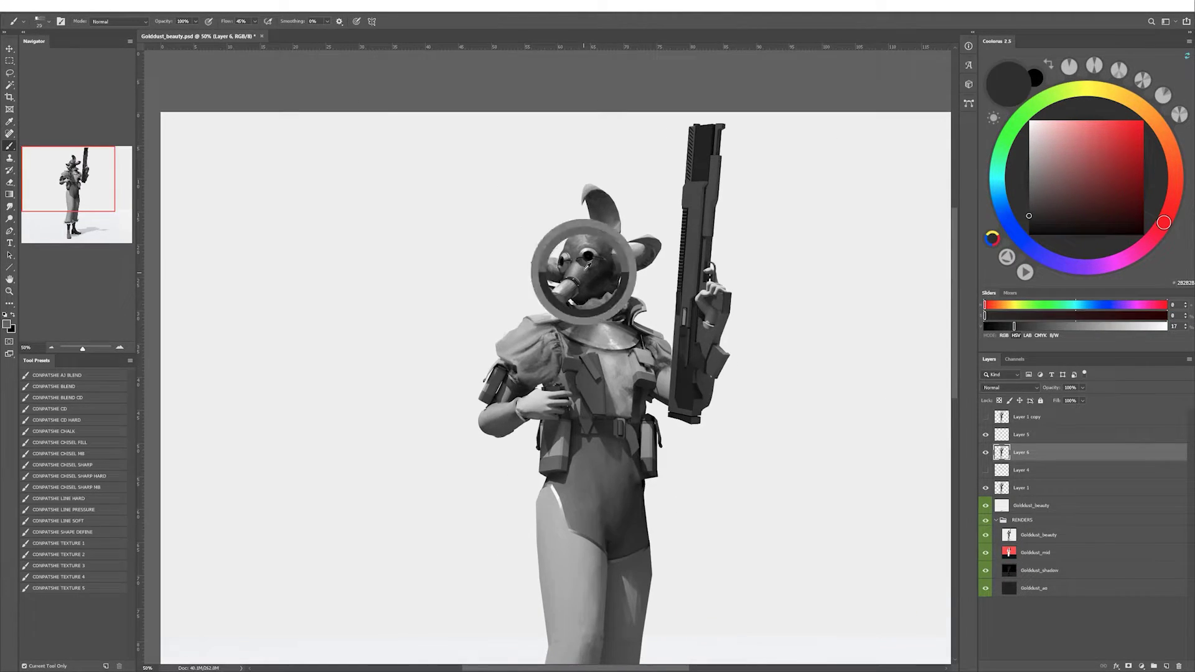
pyautogui.scroll(2, 581, 272)
pyautogui.keyDown('alt'); pyautogui.click(582, 272); pyautogui.keyUp('alt')
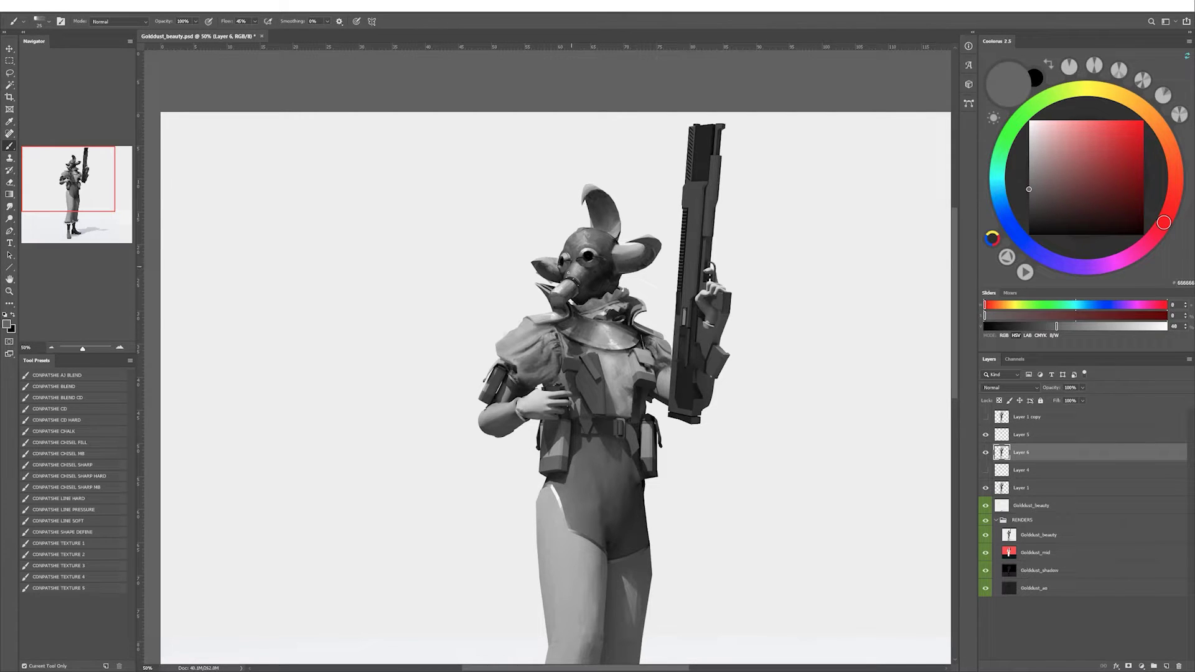
pyautogui.keyDown('alt'); pyautogui.click(573, 264); pyautogui.keyUp('alt')
pyautogui.press('3')
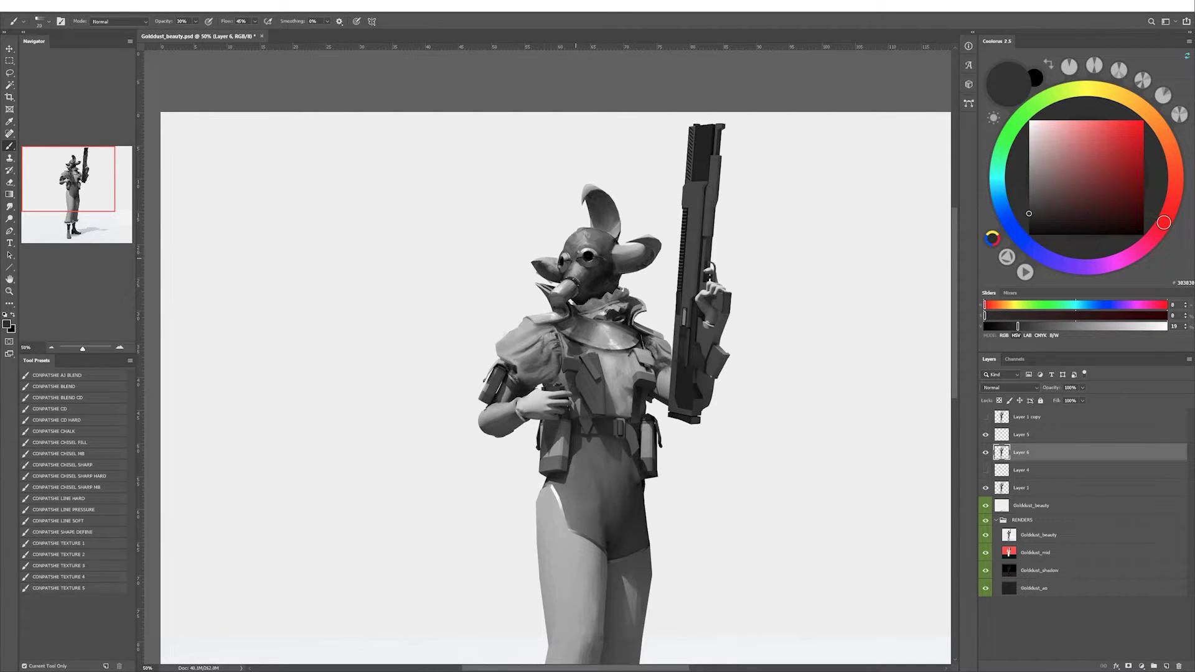
# Resize the brush, mirror-check the canvas and set a very dark grey for erasing.
pyautogui.press('[')
pyautogui.keyDown('alt'); pyautogui.click(578, 262); pyautogui.keyUp('alt')
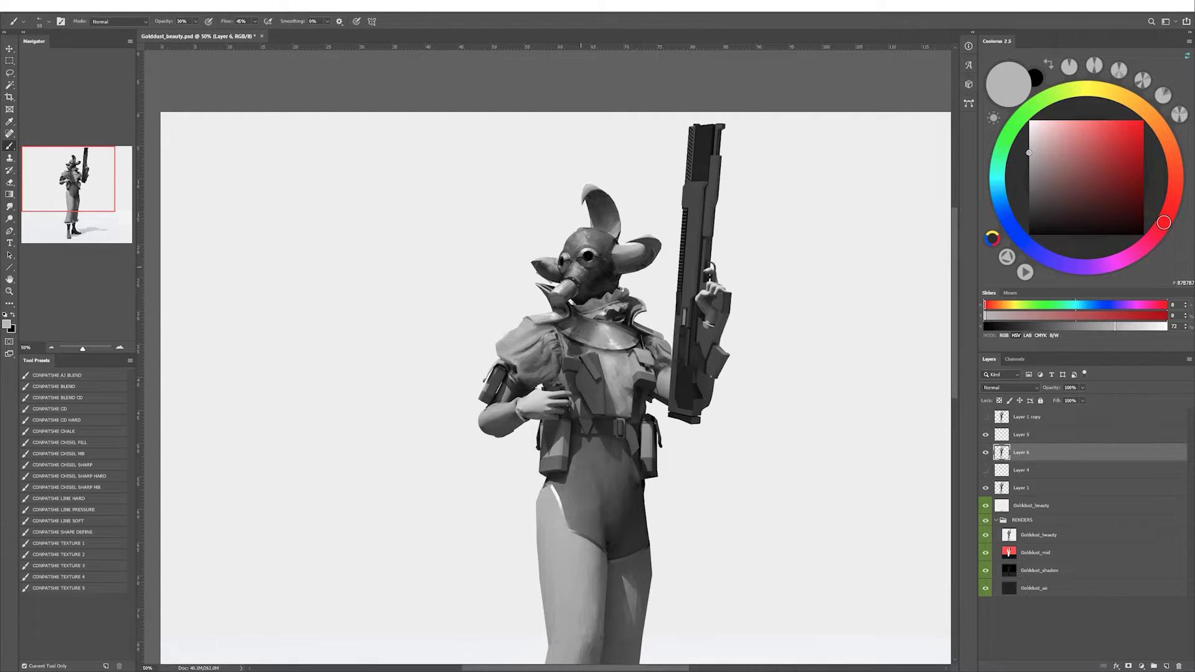
pyautogui.keyDown('alt'); pyautogui.click(576, 267); pyautogui.keyUp('alt')
pyautogui.press(']')
pyautogui.press(']')
pyautogui.press(']')
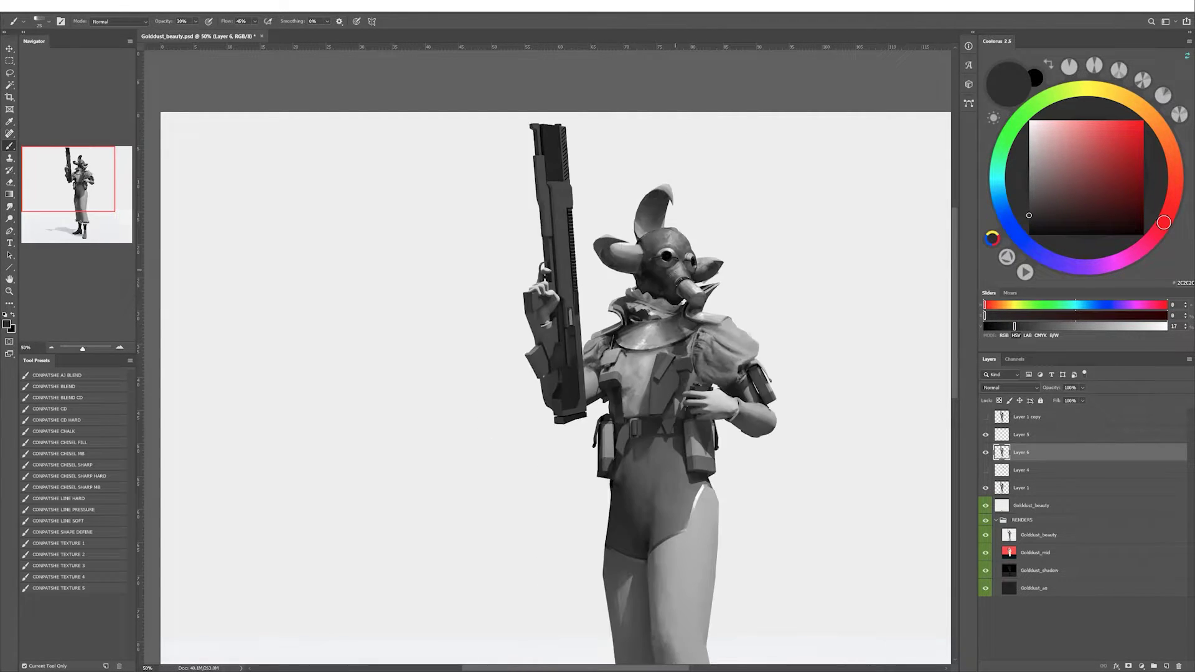
pyautogui.hotkey('ctrl', 'shift', 'h')
pyautogui.press('d')
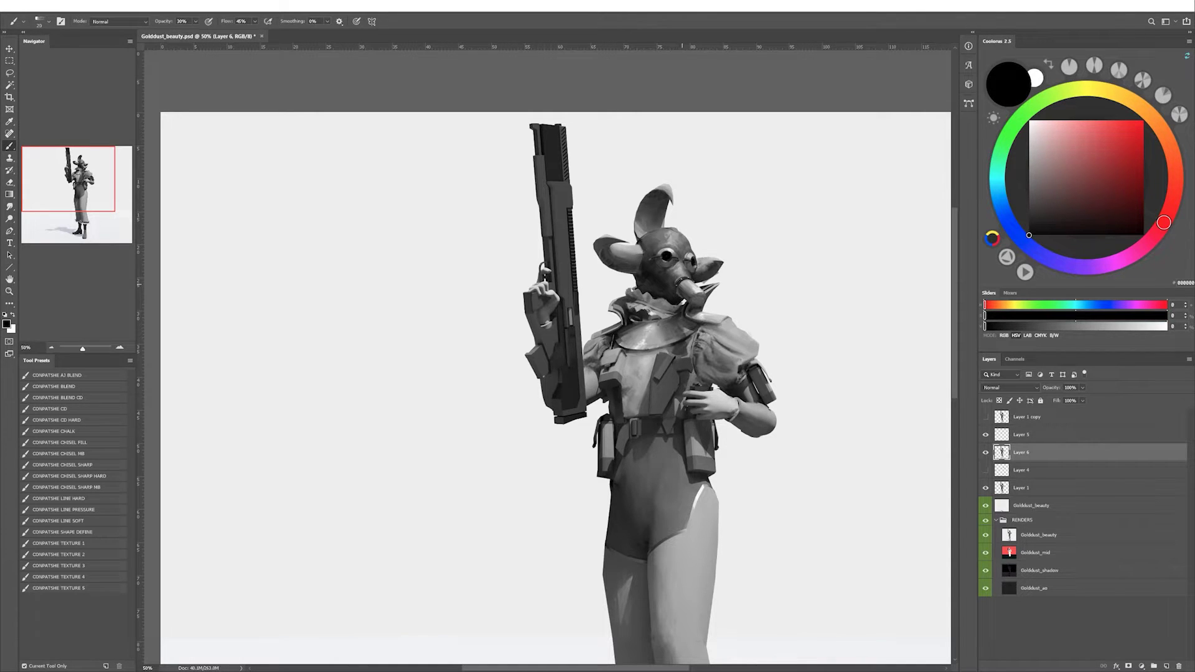
pyautogui.moveTo(1029, 235)
pyautogui.mouseDown()
pyautogui.moveTo(1029, 209)
pyautogui.moveTo(1029, 224)
pyautogui.mouseUp()
pyautogui.press('e')
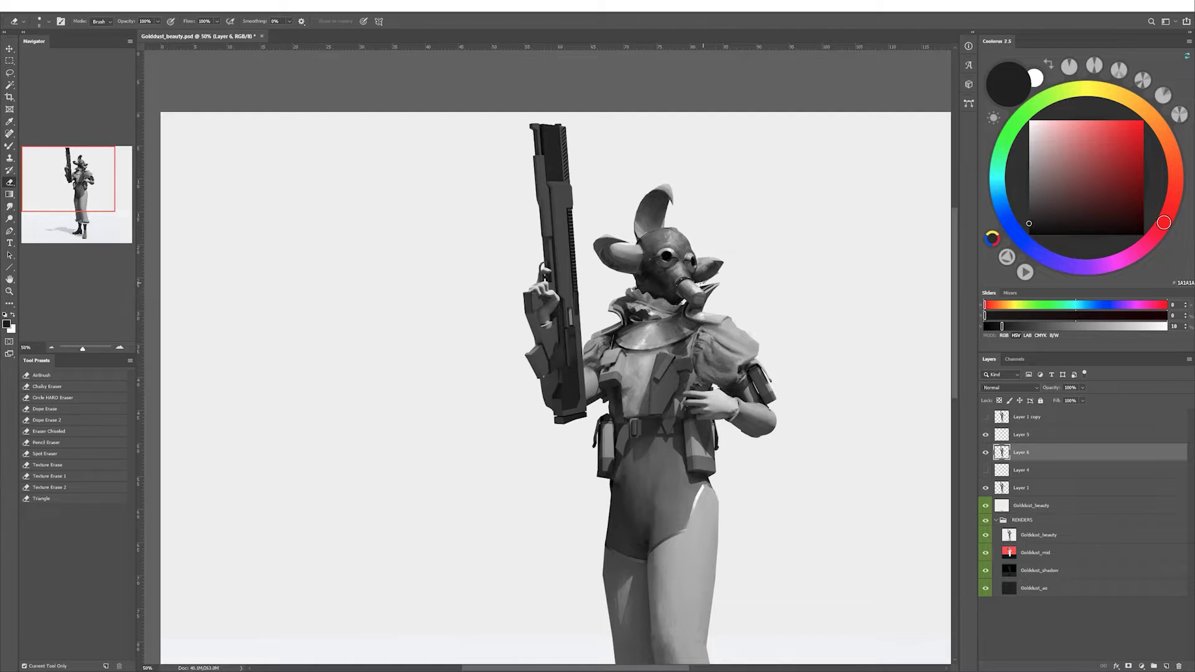
# Compare the paintover against the coloured render, then resume painting on Layer 6 in white.
pyautogui.click(987, 453)
pyautogui.click(984, 489)
pyautogui.moveTo(985, 452); pyautogui.dragTo(985, 434)
pyautogui.click(985, 488)
pyautogui.click(1027, 452)
pyautogui.press('b')
pyautogui.press('x')
pyautogui.press('x')
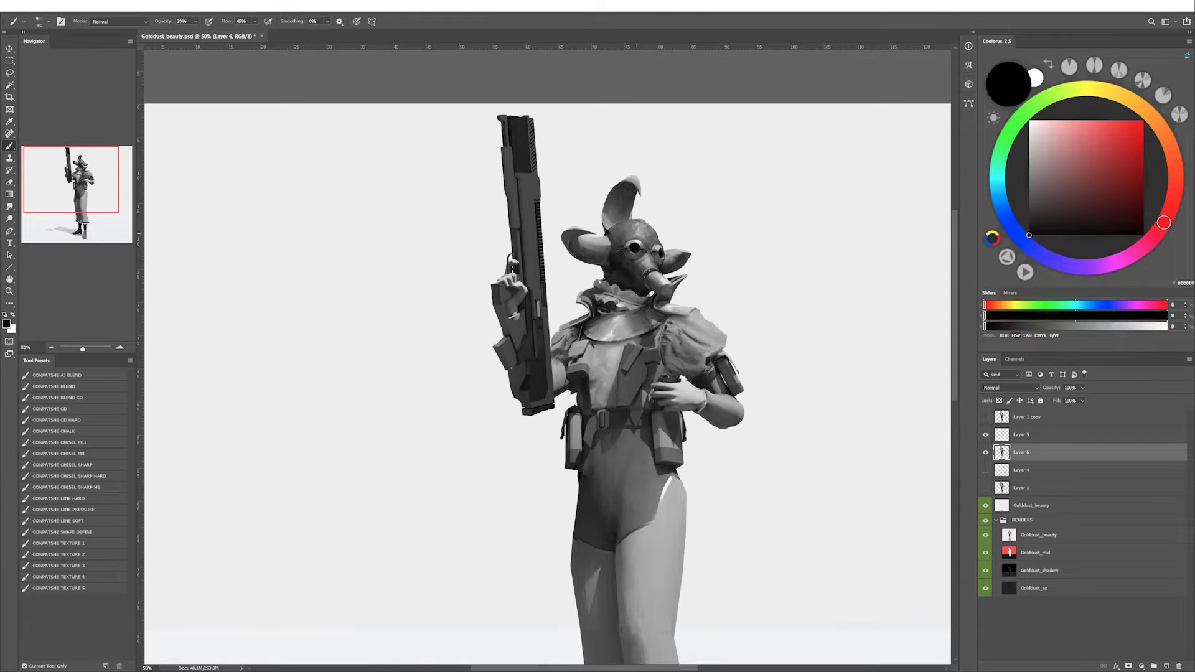
pyautogui.press('x')
# Check the colour render, then sample dark and mid greys to shade the chest.
pyautogui.moveTo(688, 390); pyautogui.dragTo(620, 373)
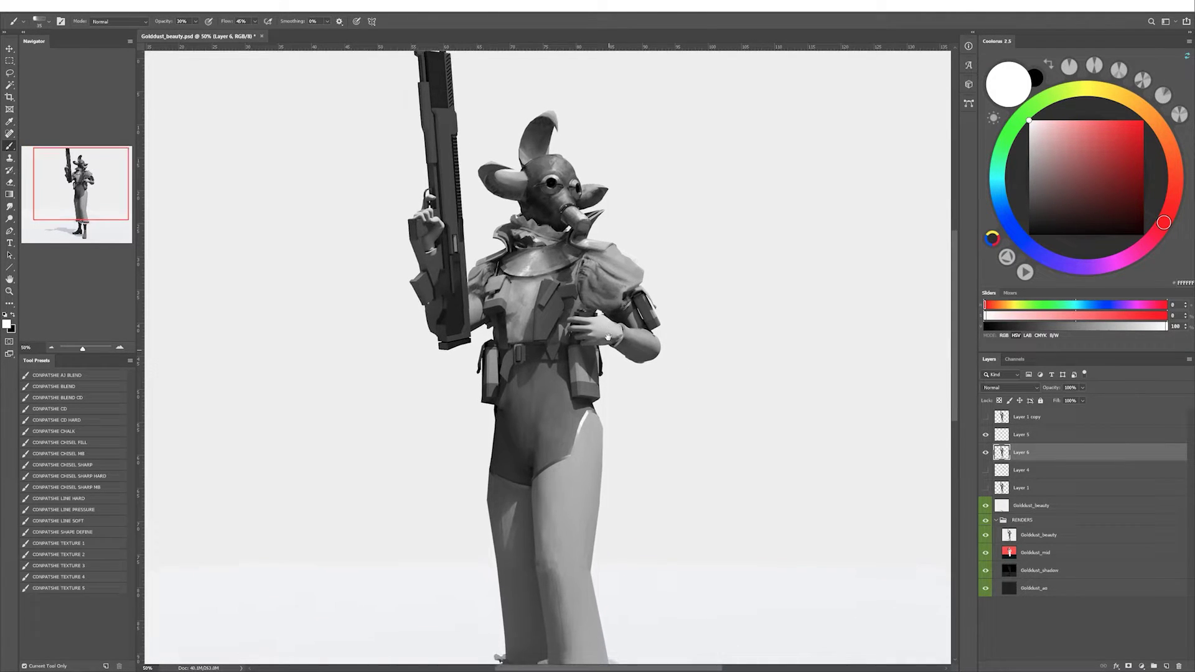
pyautogui.keyDown('alt'); pyautogui.click(546, 223); pyautogui.keyUp('alt')
pyautogui.click(985, 417)
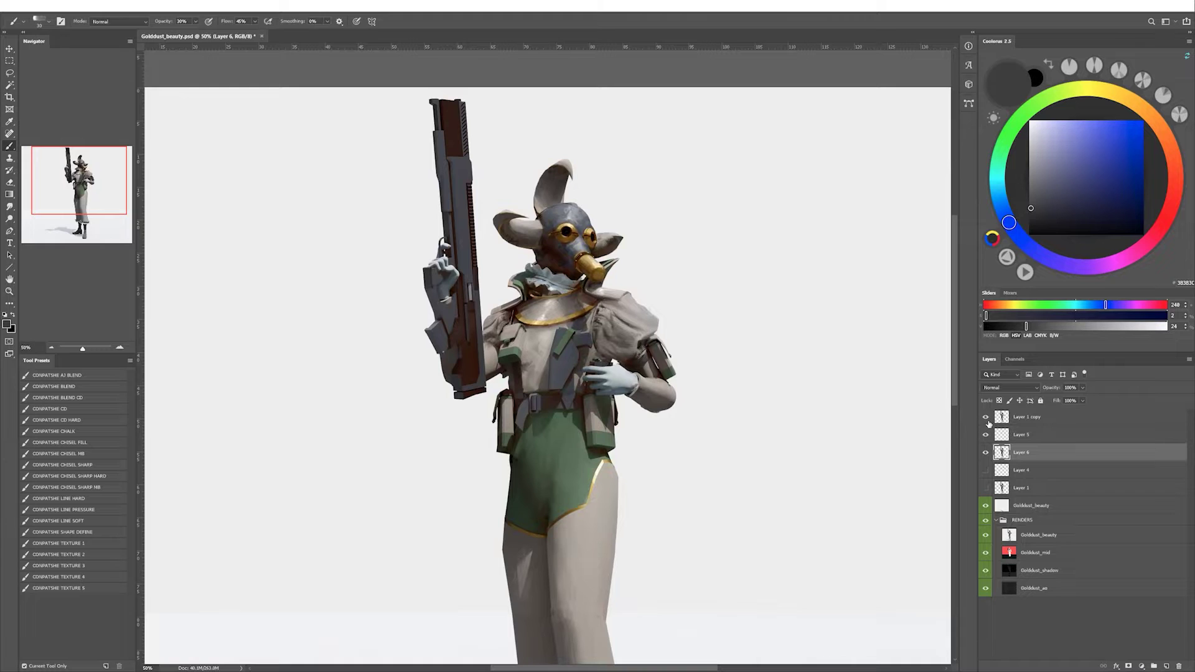
pyautogui.press('h')
pyautogui.click(986, 417)
pyautogui.keyDown('alt'); pyautogui.click(551, 302); pyautogui.keyUp('alt')
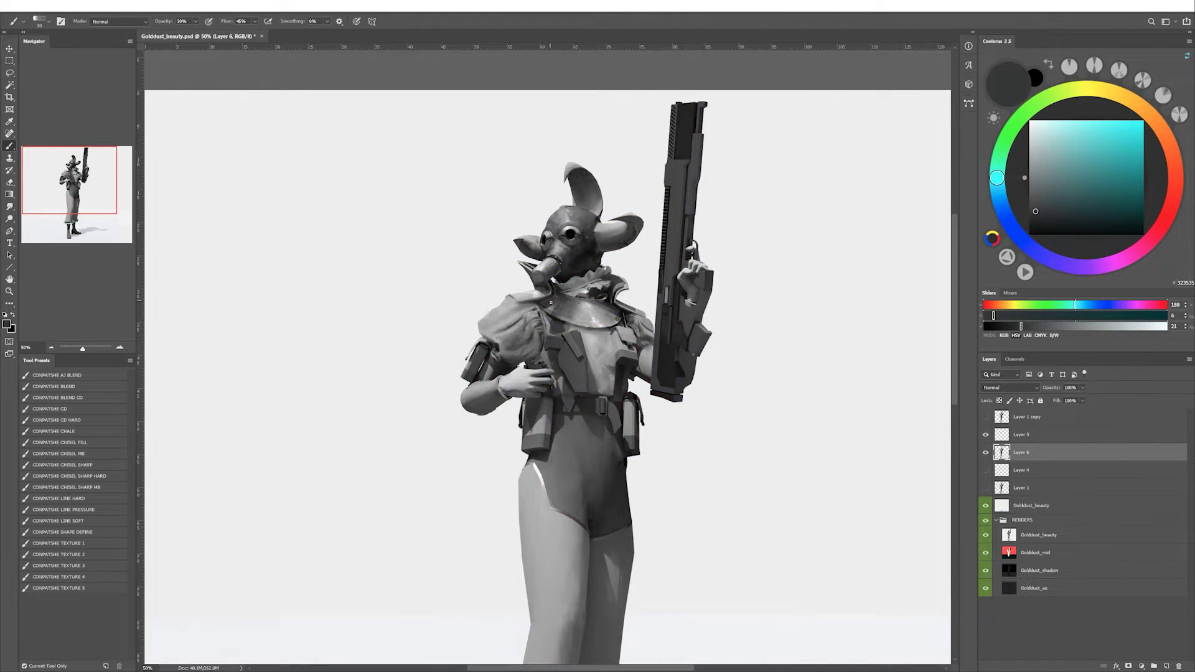
pyautogui.keyDown('alt'); pyautogui.click(553, 303); pyautogui.keyUp('alt')
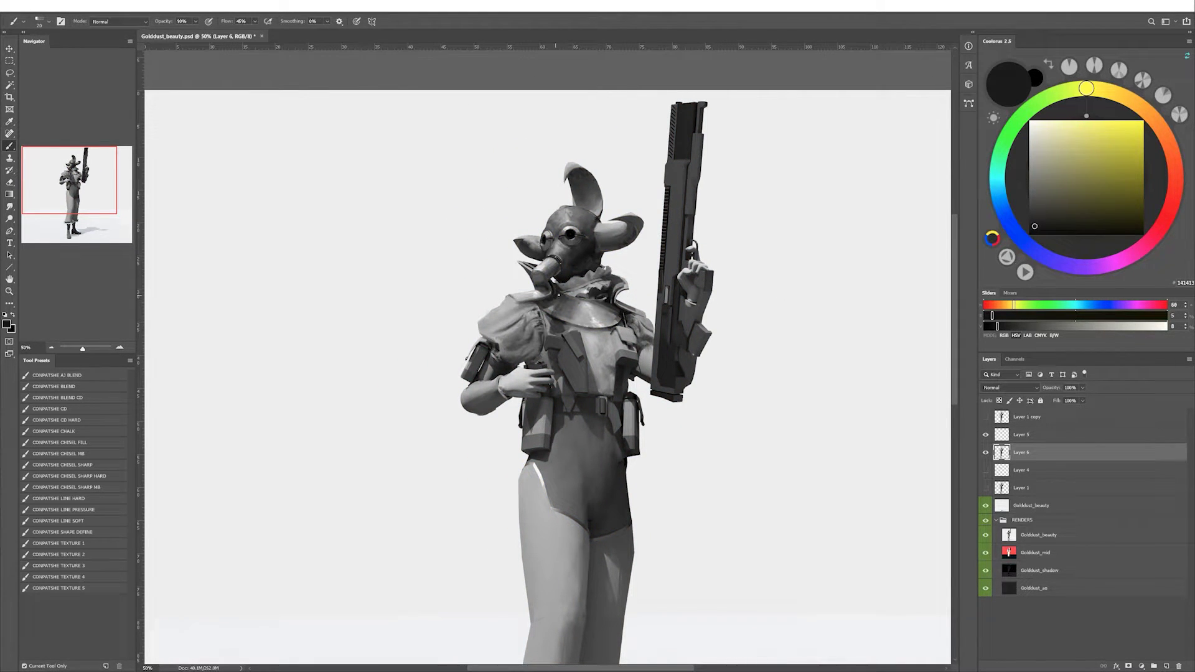
pyautogui.keyDown('alt'); pyautogui.click(569, 283); pyautogui.keyUp('alt')
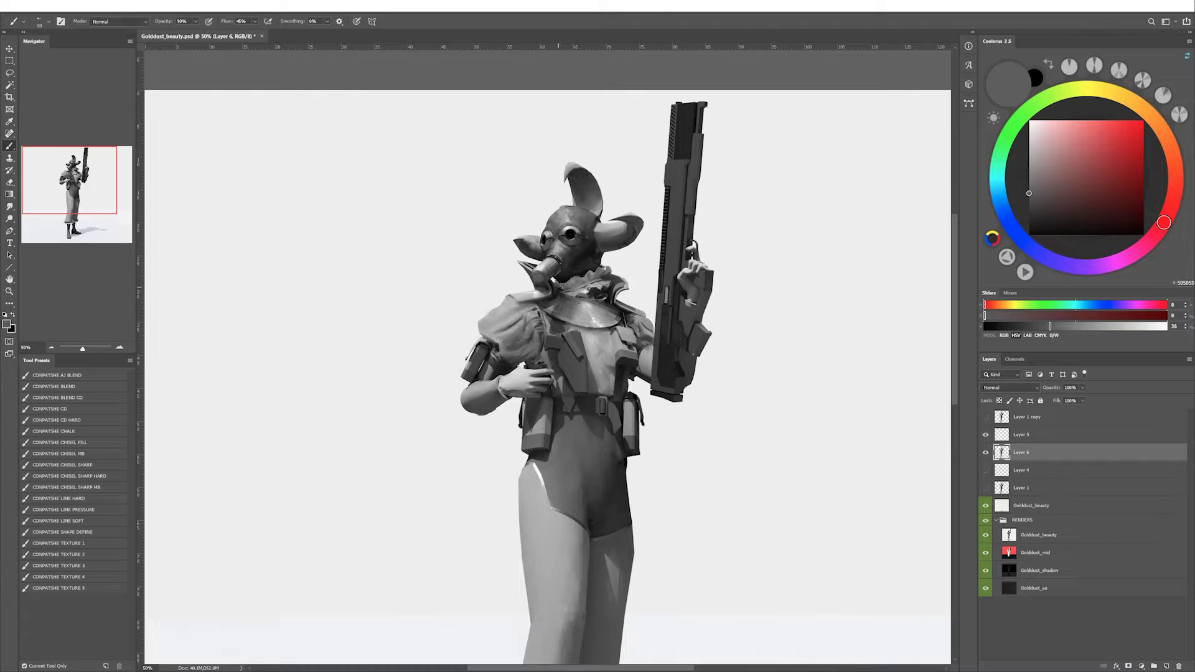
pyautogui.keyDown('alt'); pyautogui.click(612, 334); pyautogui.keyUp('alt')
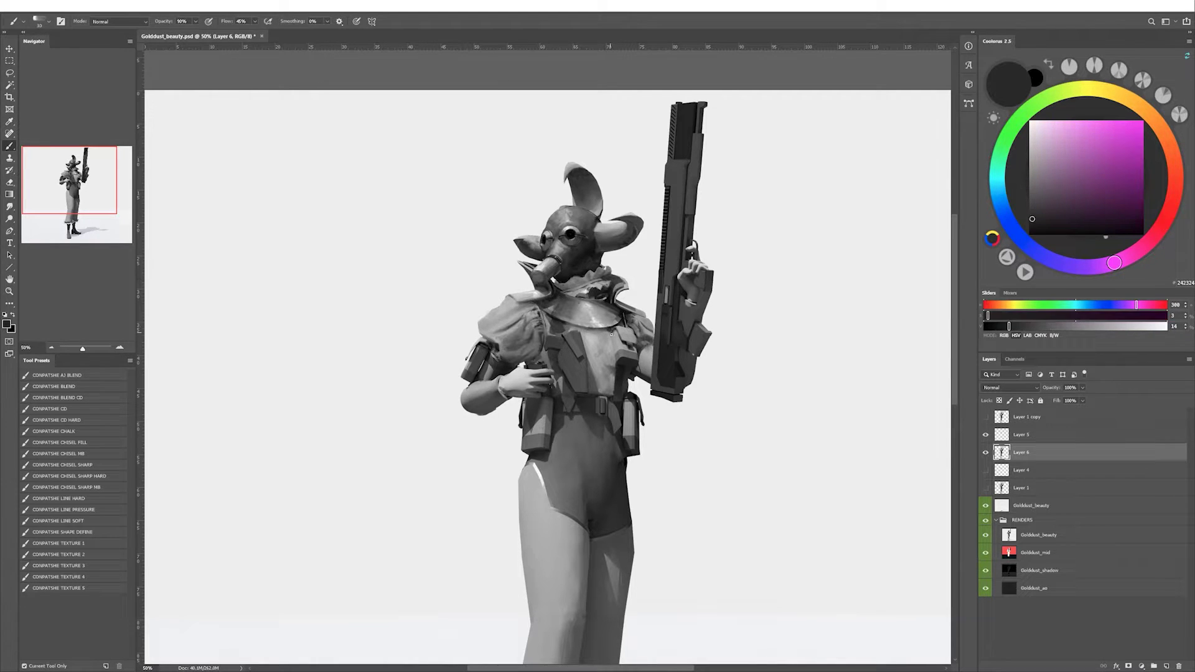
# Shade the blouse with sampled light and dark greys, blending with the mixer brush.
pyautogui.moveTo(640, 337); pyautogui.dragTo(627, 334)
pyautogui.keyDown('alt'); pyautogui.click(491, 383); pyautogui.keyUp('alt')
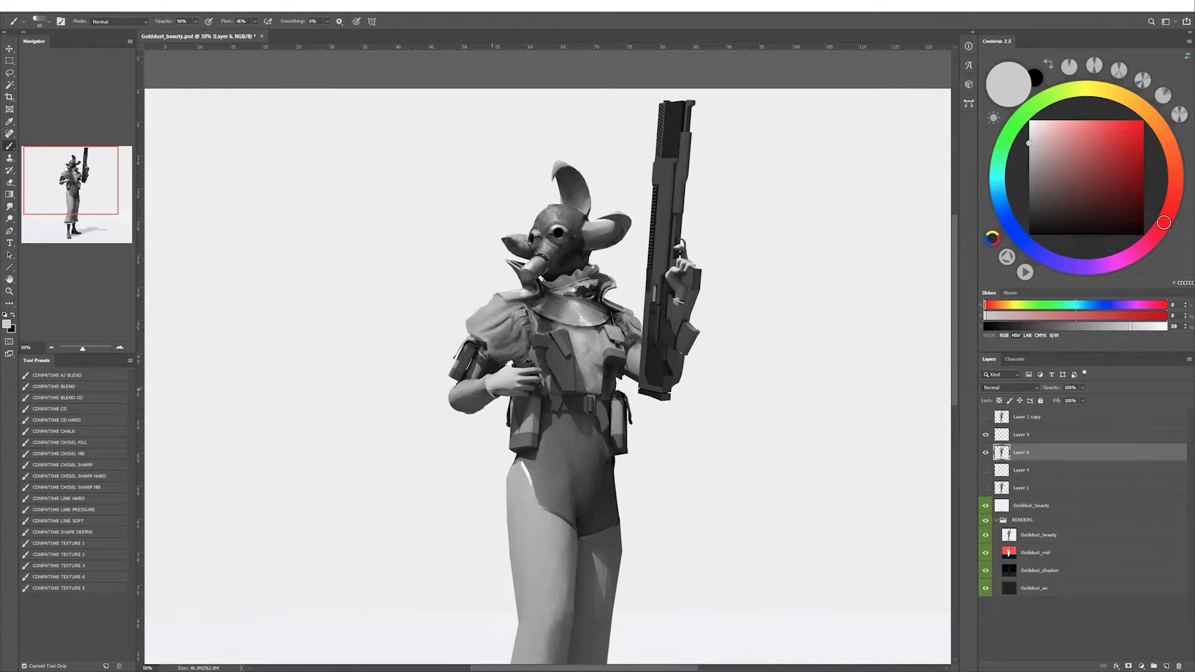
pyautogui.keyDown('alt'); pyautogui.click(489, 387); pyautogui.keyUp('alt')
pyautogui.keyDown('alt'); pyautogui.click(495, 384); pyautogui.keyUp('alt')
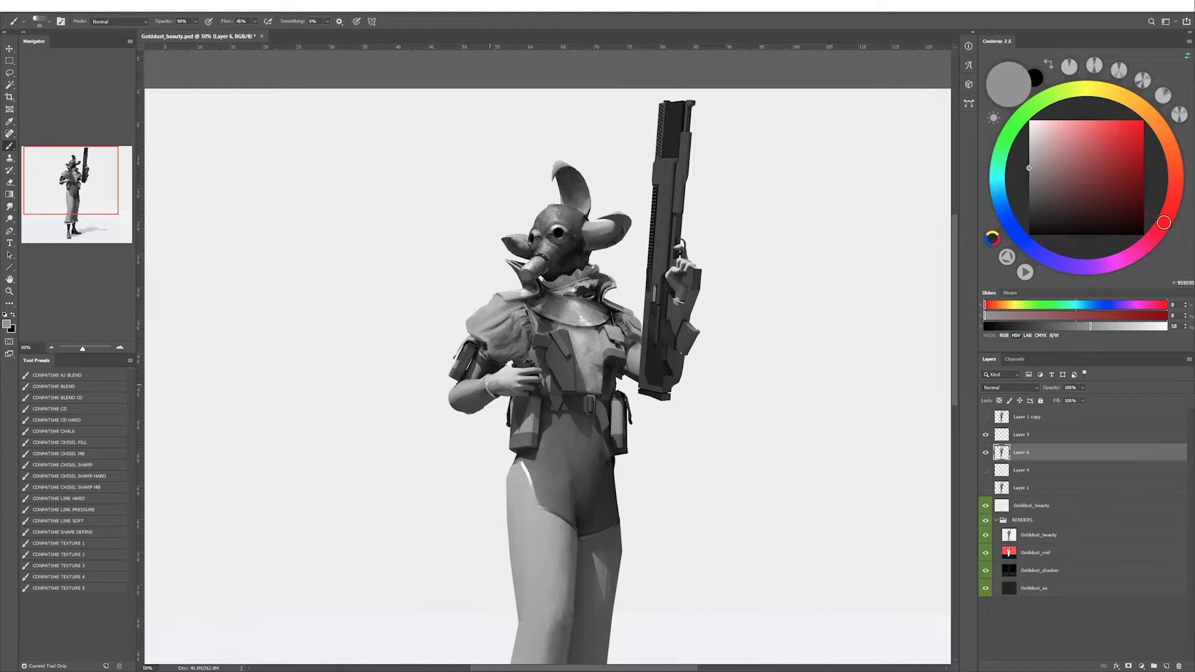
pyautogui.hotkey('shift', 'b')
pyautogui.press('h')
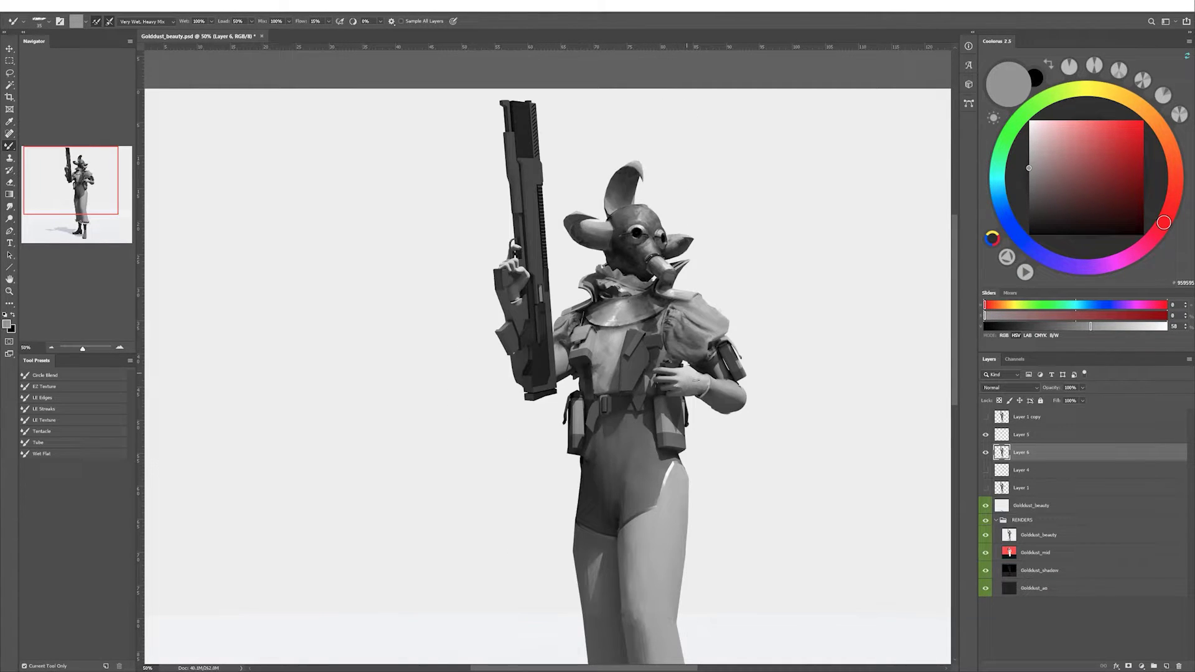
pyautogui.hotkey('shift', 'b')
pyautogui.keyDown('alt'); pyautogui.click(712, 396); pyautogui.keyUp('alt')
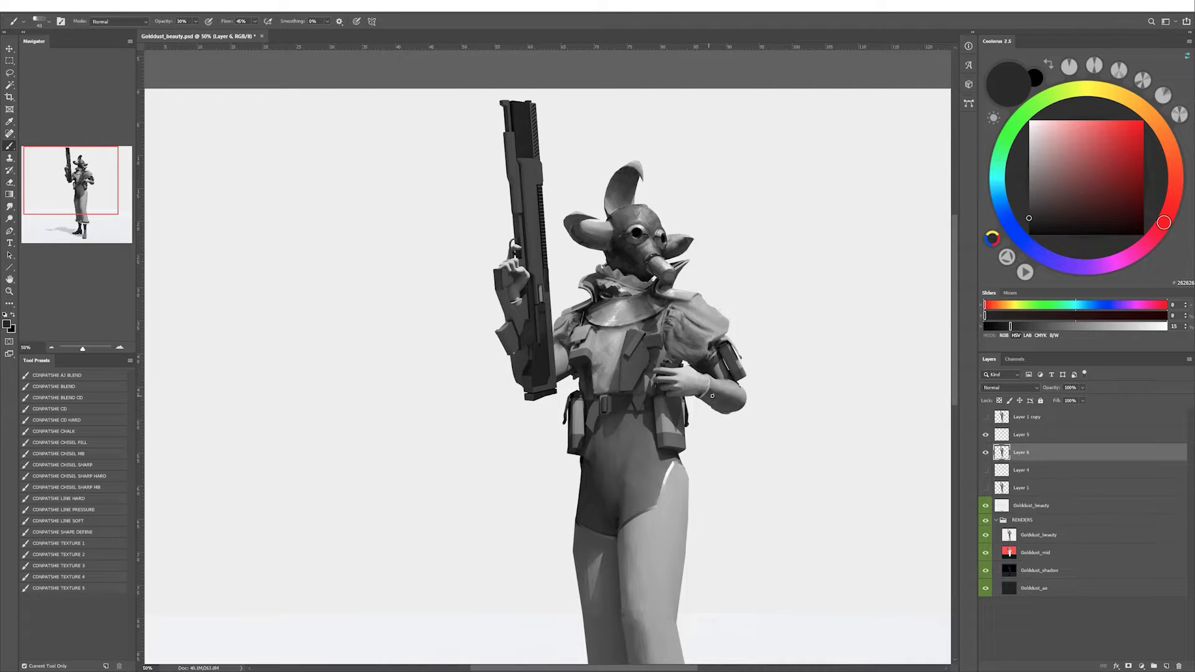
pyautogui.moveTo(704, 372); pyautogui.dragTo(673, 369)
pyautogui.keyDown('alt'); pyautogui.click(674, 369); pyautogui.keyUp('alt')
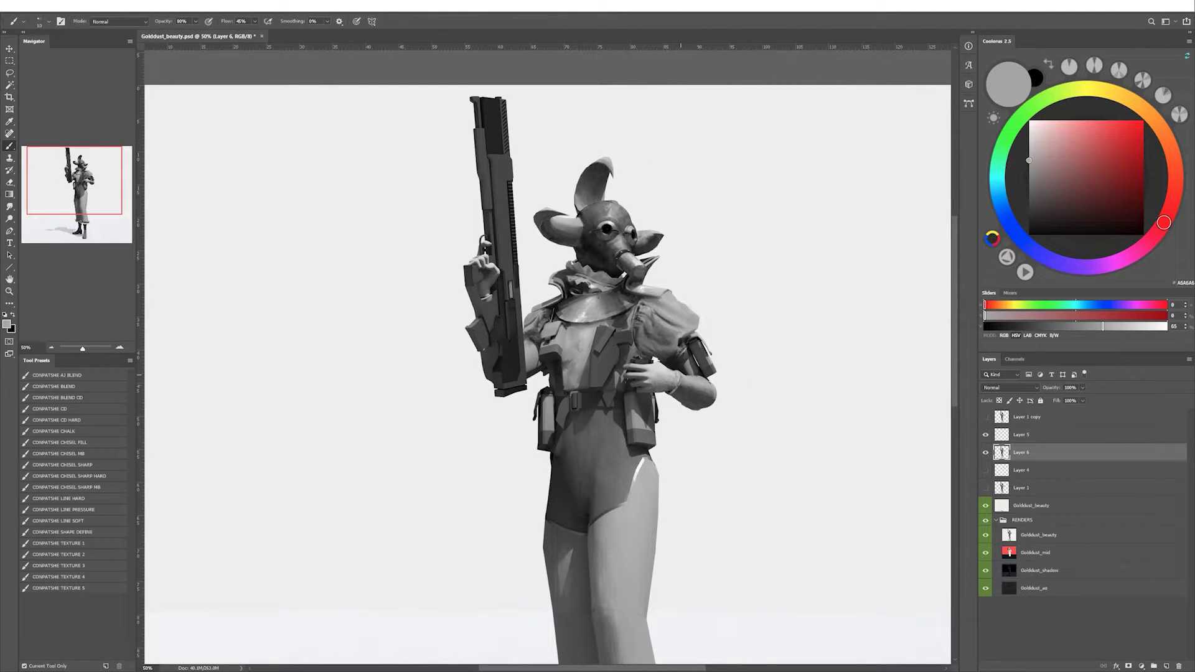
# Paint light grey highlights and lasso-select the forearm outline.
pyautogui.press('l')
pyautogui.press('b')
pyautogui.keyDown('alt'); pyautogui.click(674, 368); pyautogui.keyUp('alt')
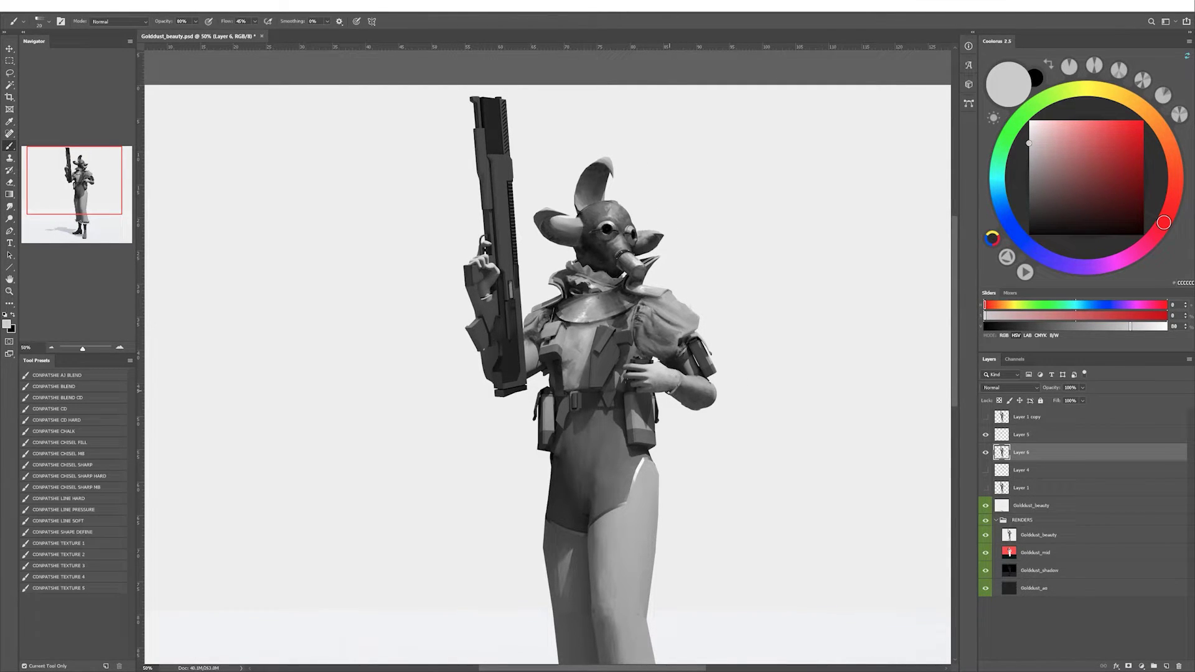
pyautogui.press('x')
pyautogui.press('h')
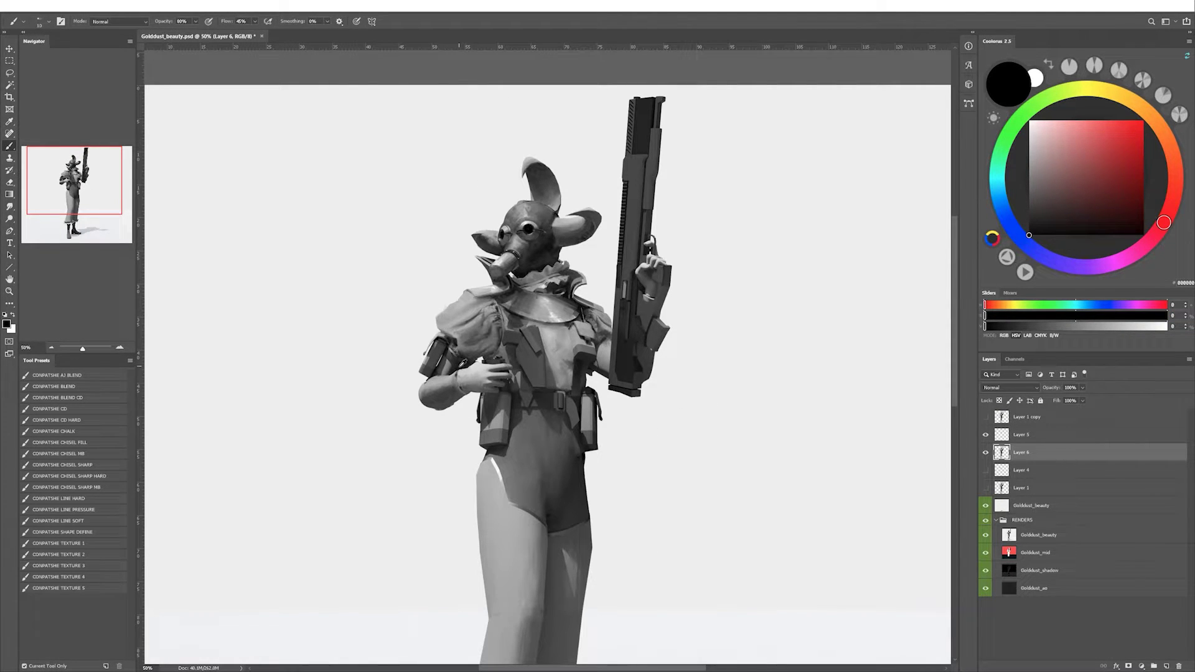
pyautogui.keyDown('alt'); pyautogui.click(428, 385); pyautogui.keyUp('alt')
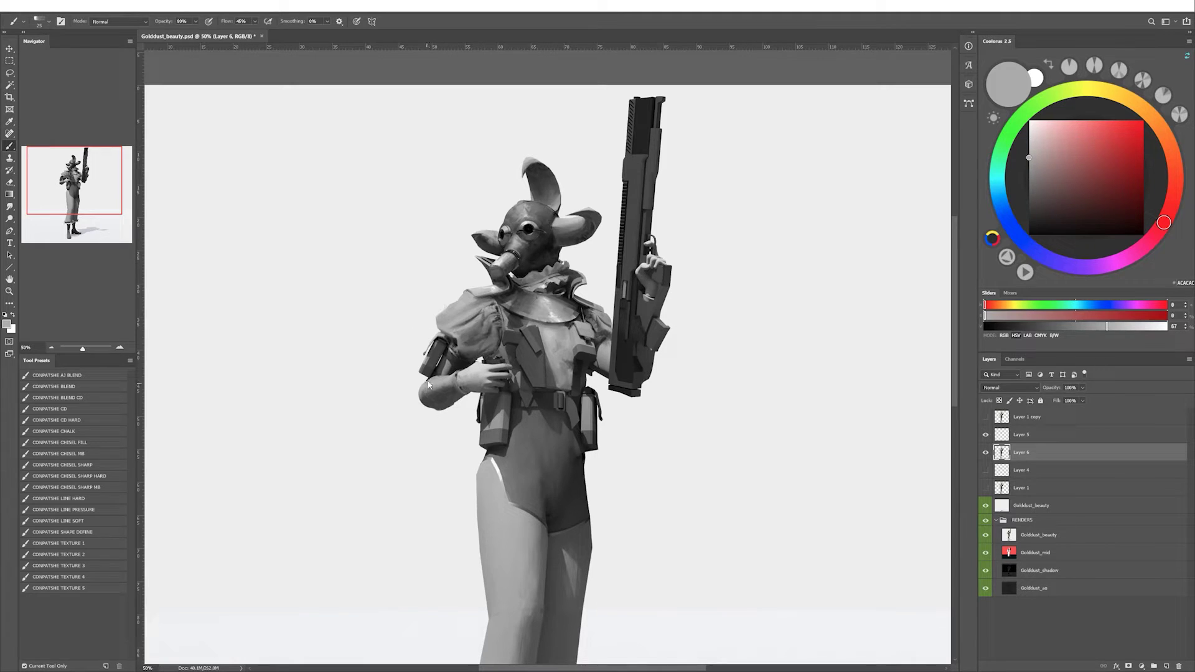
pyautogui.press('l')
pyautogui.moveTo(458, 396); pyautogui.dragTo(453, 406)
pyautogui.press('b')
# Shade the forearm with sampled dark and warm greys using a smaller blending brush.
pyautogui.keyDown('alt'); pyautogui.click(462, 362); pyautogui.keyUp('alt')
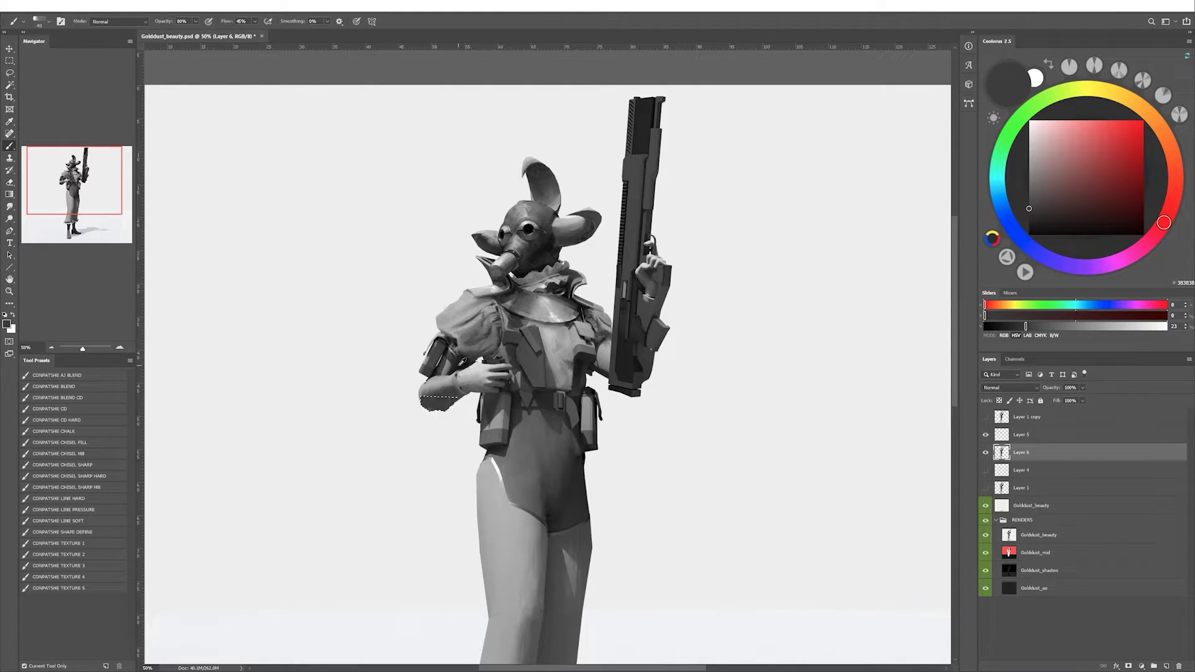
pyautogui.keyDown('alt'); pyautogui.click(441, 408); pyautogui.keyUp('alt')
pyautogui.press('[')
pyautogui.keyDown('alt'); pyautogui.click(424, 399); pyautogui.keyUp('alt')
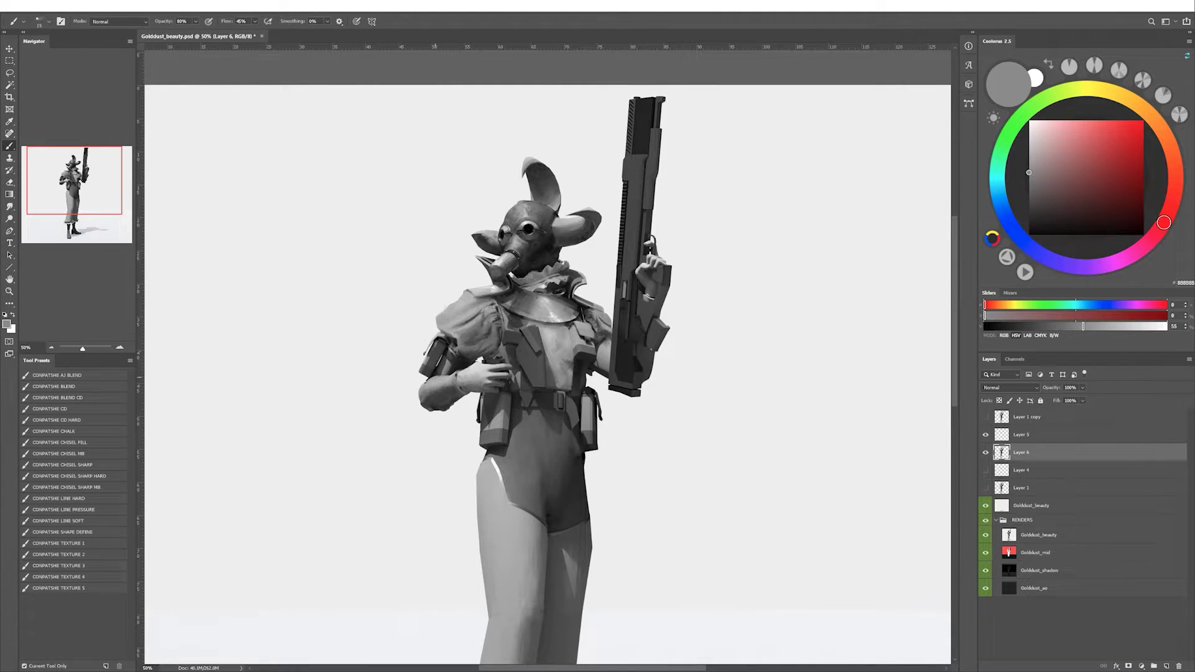
pyautogui.keyDown('alt'); pyautogui.click(449, 368); pyautogui.keyUp('alt')
pyautogui.hotkey('shift', 'b')
pyautogui.hotkey('shift', 'b')
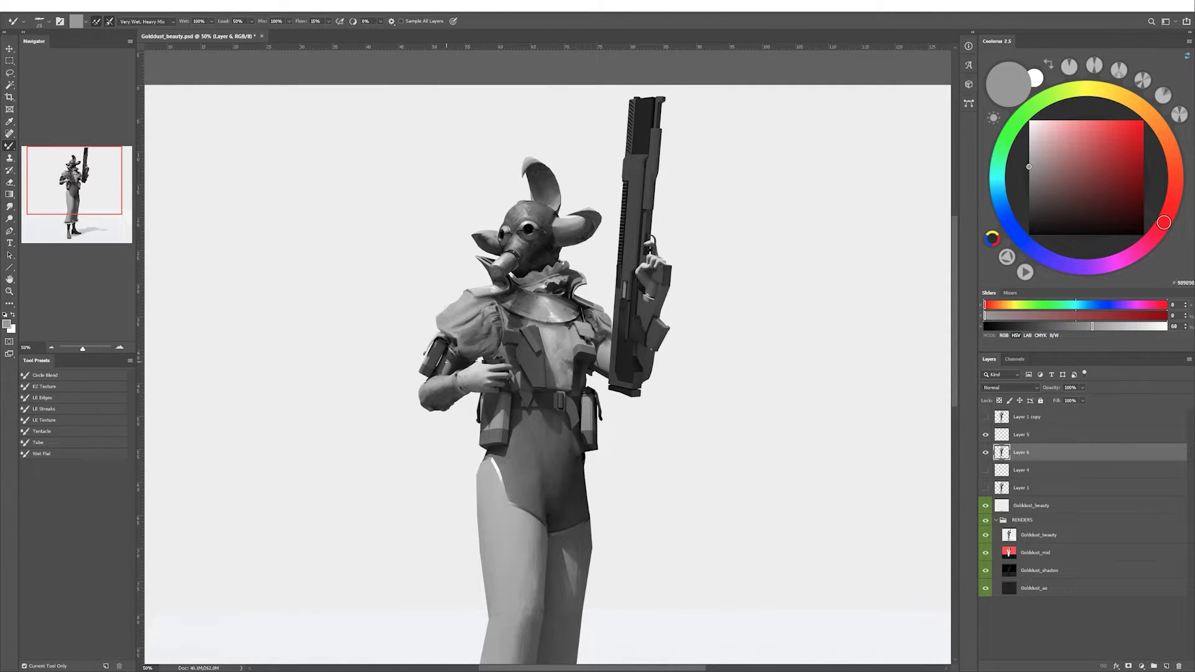
pyautogui.hotkey('shift', 'b')
pyautogui.keyDown('alt'); pyautogui.click(451, 364); pyautogui.keyUp('alt')
pyautogui.keyDown('alt'); pyautogui.click(450, 364); pyautogui.keyUp('alt')
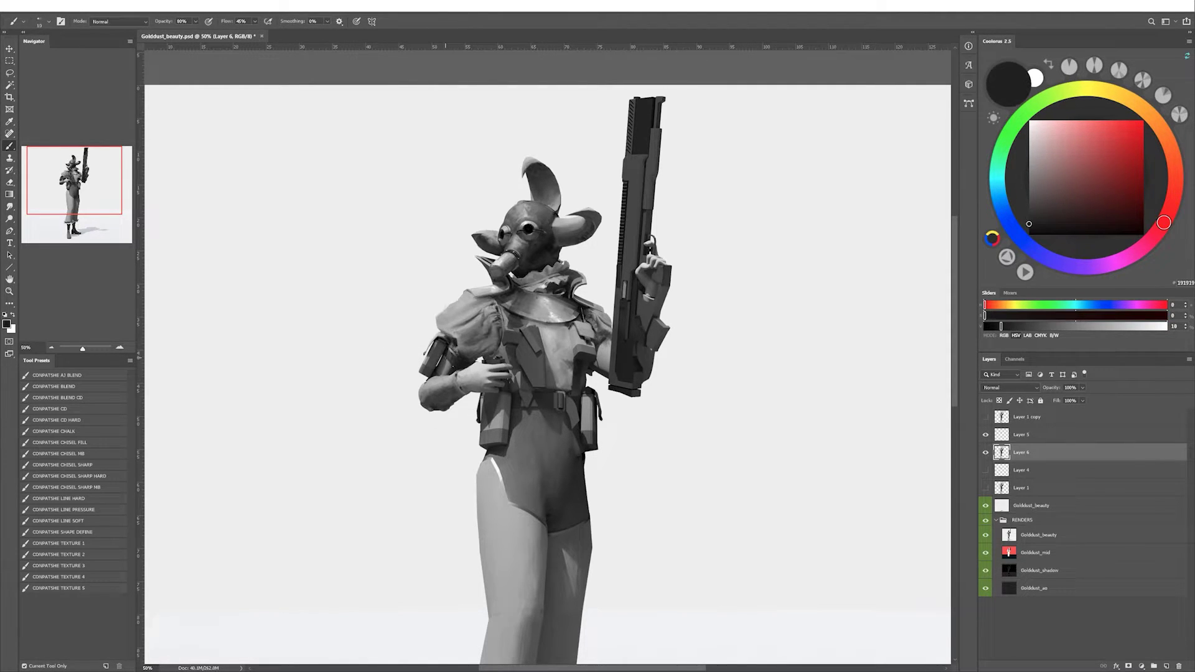
pyautogui.keyDown('alt'); pyautogui.click(451, 363); pyautogui.keyUp('alt')
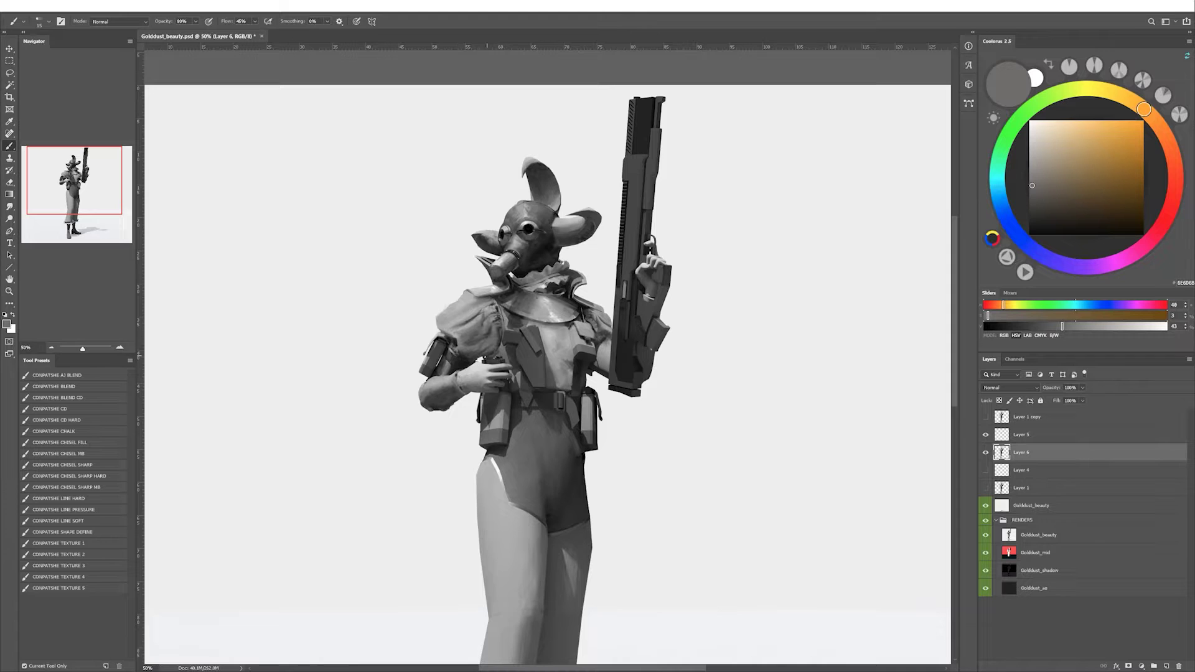
# Shade the sleeve with sampled dark, mid and near-black greys, checking it mirrored.
pyautogui.moveTo(572, 328); pyautogui.dragTo(583, 354)
pyautogui.keyDown('alt'); pyautogui.click(584, 339); pyautogui.keyUp('alt')
pyautogui.keyDown('alt'); pyautogui.click(588, 358); pyautogui.keyUp('alt')
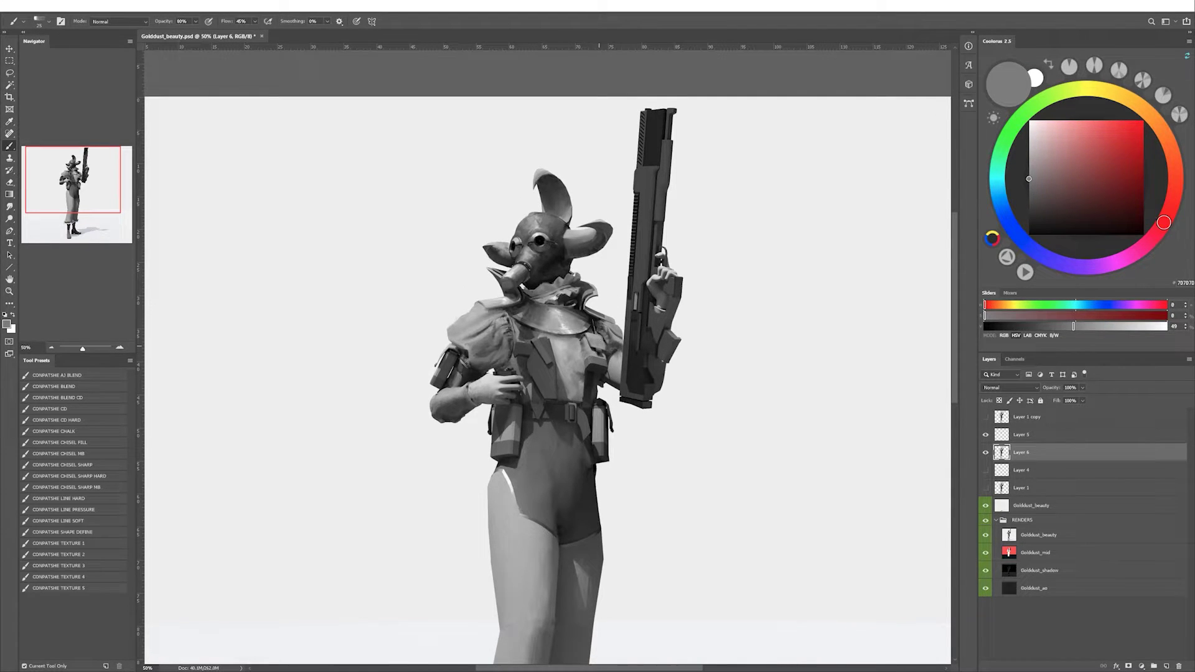
pyautogui.keyDown('alt'); pyautogui.click(589, 361); pyautogui.keyUp('alt')
pyautogui.press('l')
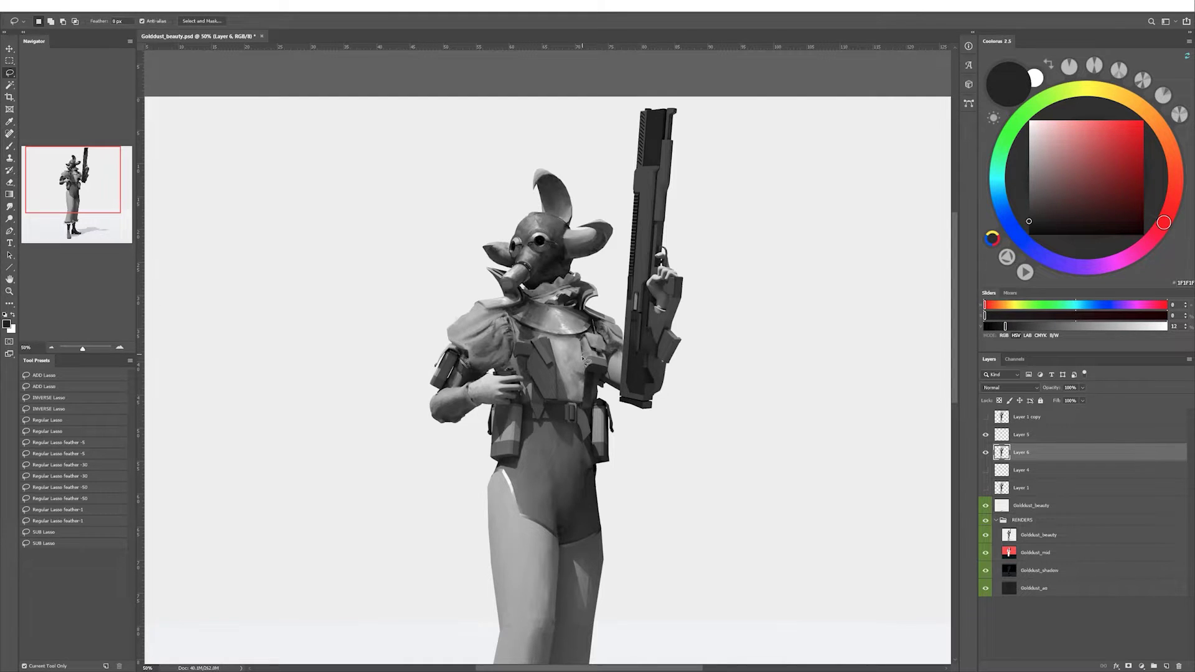
pyautogui.press('b')
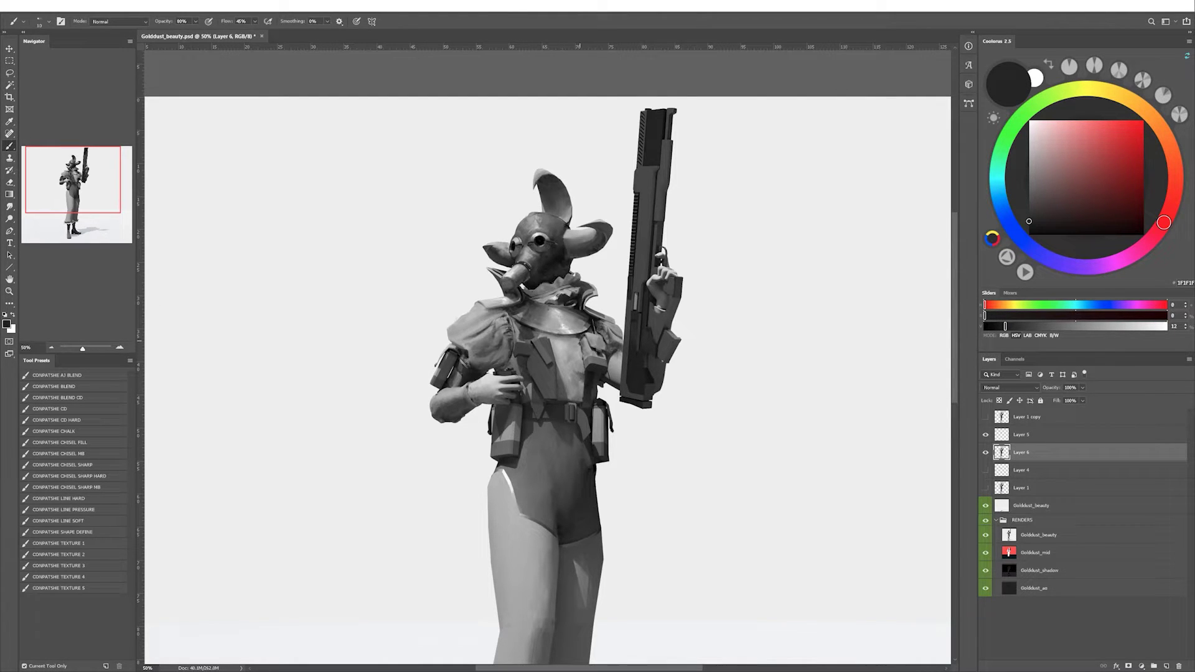
pyautogui.press('h')
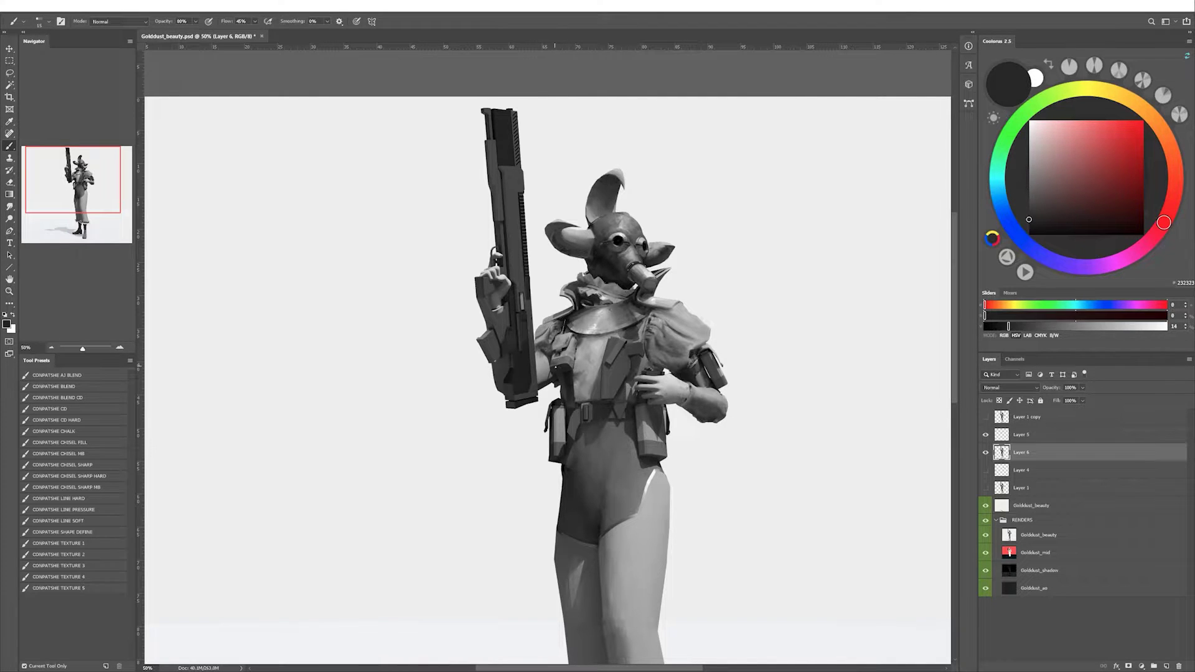
# Paint dark grey shading on the sleeve and smudge it smooth.
pyautogui.keyDown('alt'); pyautogui.click(557, 353); pyautogui.keyUp('alt')
pyautogui.keyDown('alt'); pyautogui.click(560, 324); pyautogui.keyUp('alt')
pyautogui.keyDown('alt'); pyautogui.click(558, 352); pyautogui.keyUp('alt')
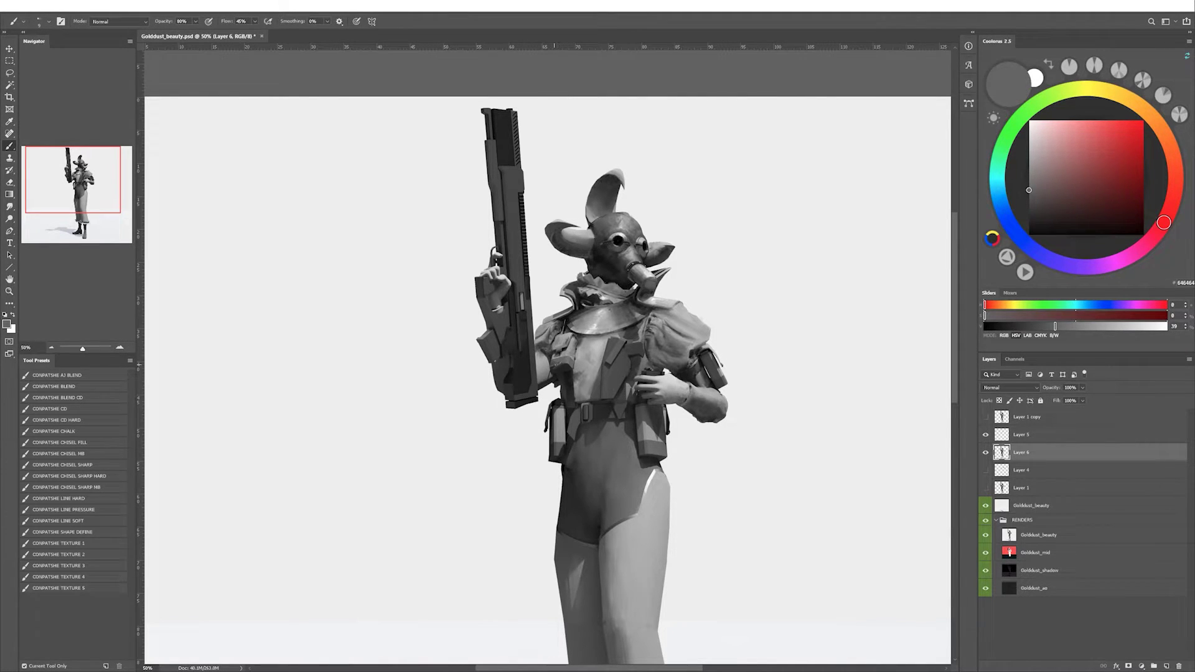
pyautogui.keyDown('alt'); pyautogui.click(562, 364); pyautogui.keyUp('alt')
pyautogui.press('r')
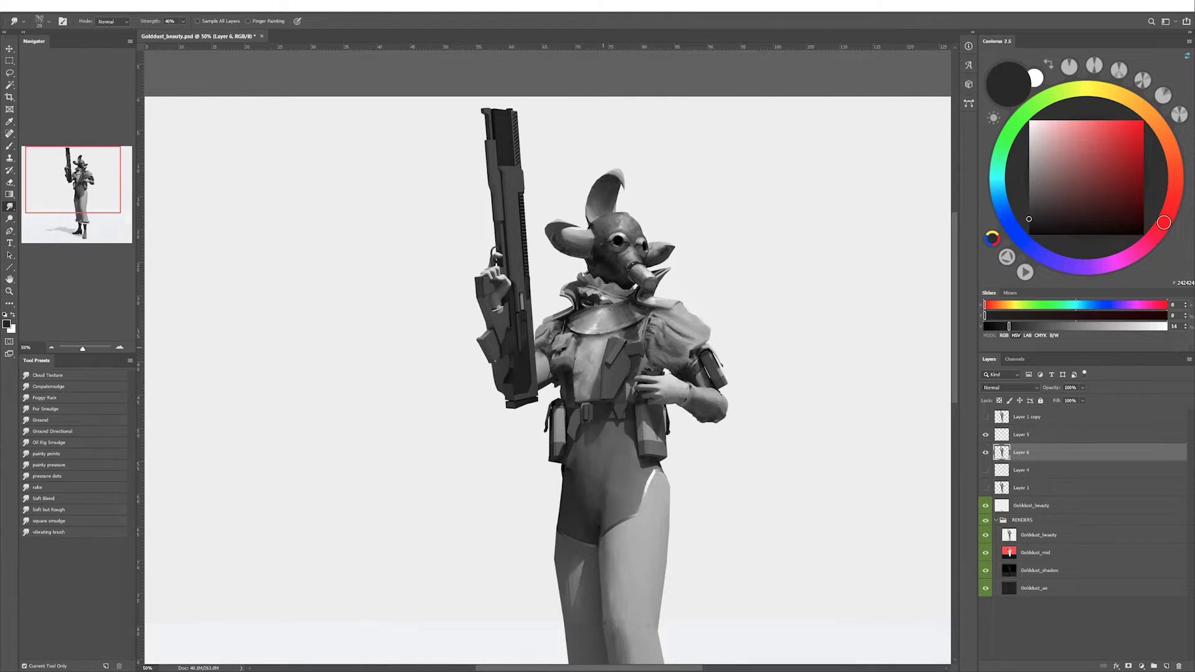
pyautogui.hotkey('ctrl', 'shift', 'h')
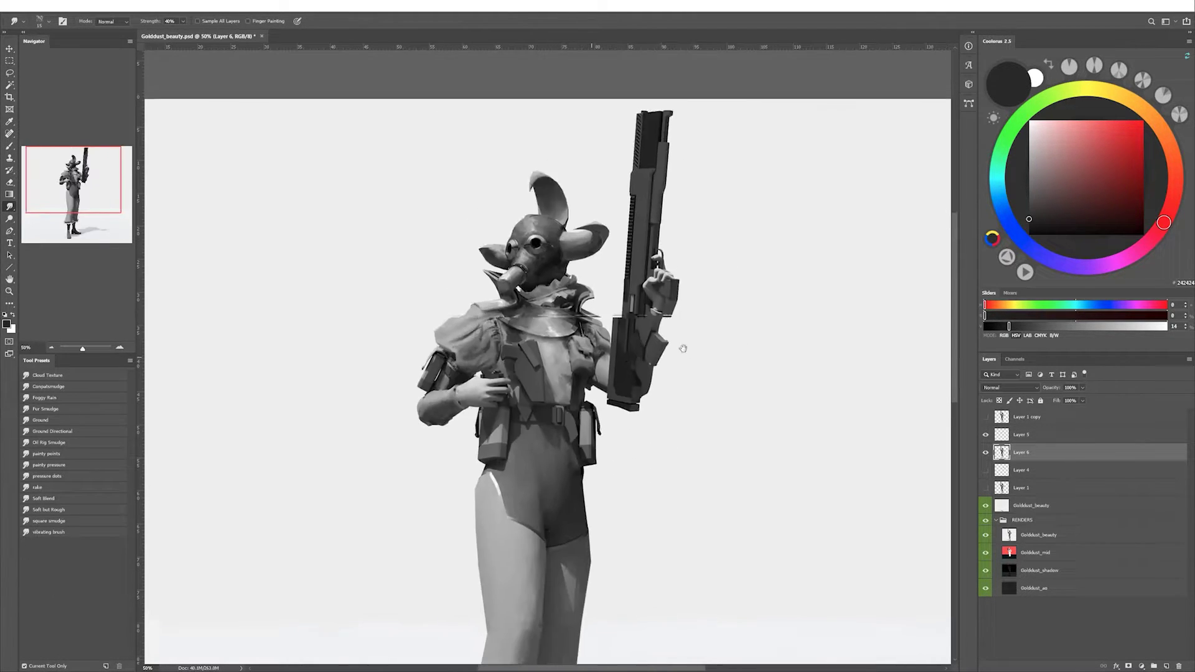
# Check values against the colour render, then paint and blend mid-grey chest shading.
pyautogui.click(985, 416)
pyautogui.click(986, 416)
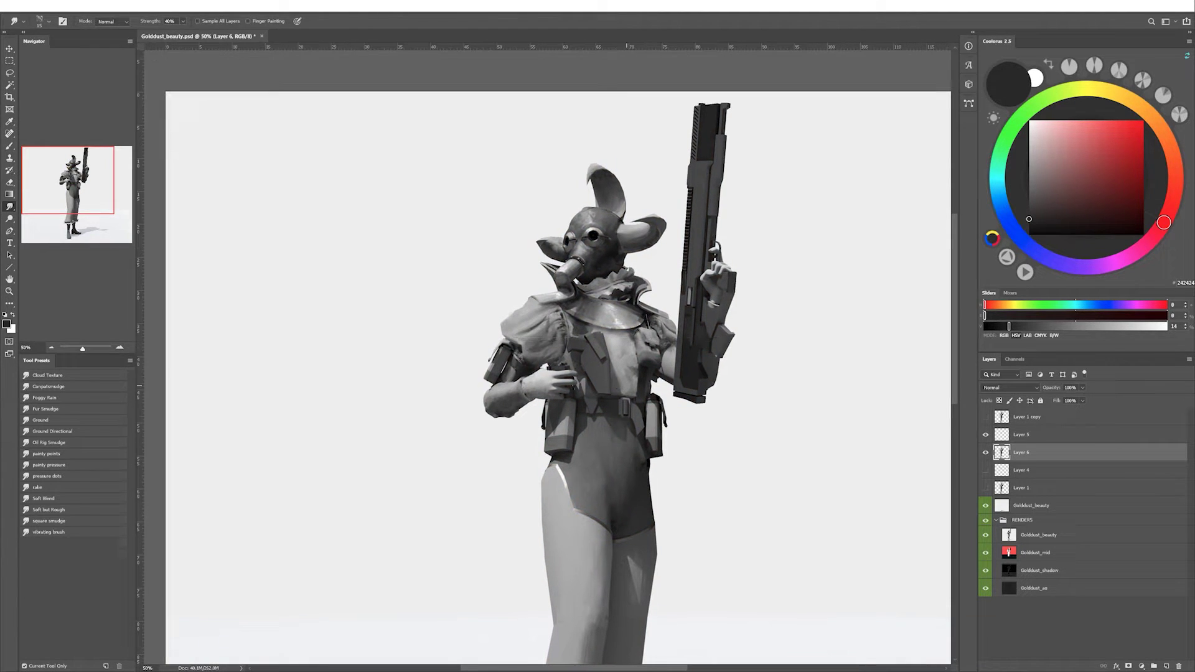
pyautogui.press('b')
pyautogui.keyDown('alt'); pyautogui.click(650, 411); pyautogui.keyUp('alt')
pyautogui.press('r')
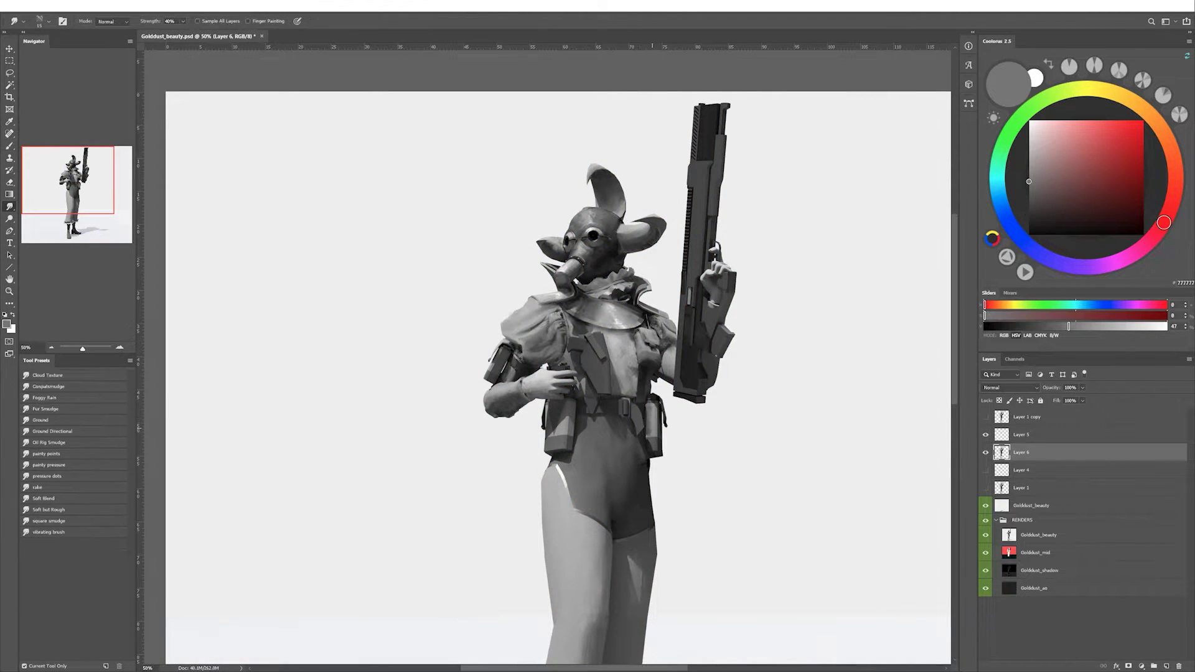
pyautogui.press('b')
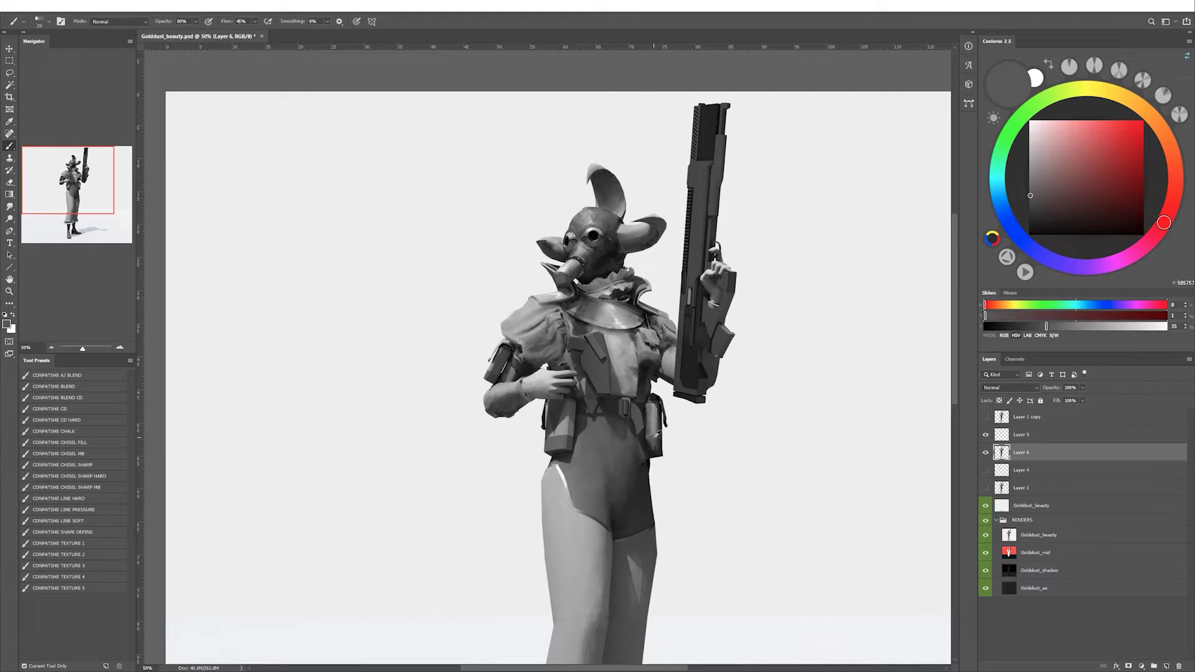
pyautogui.keyDown('alt'); pyautogui.click(651, 411); pyautogui.keyUp('alt')
pyautogui.keyDown('alt'); pyautogui.click(651, 412); pyautogui.keyUp('alt')
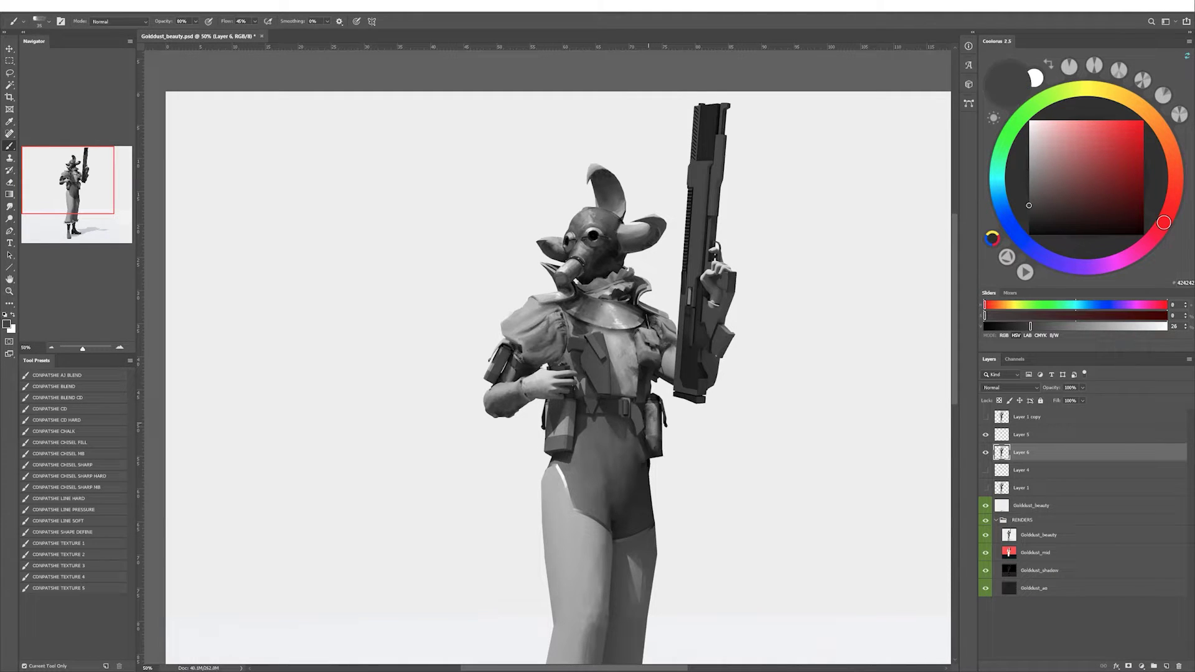
pyautogui.press('d')
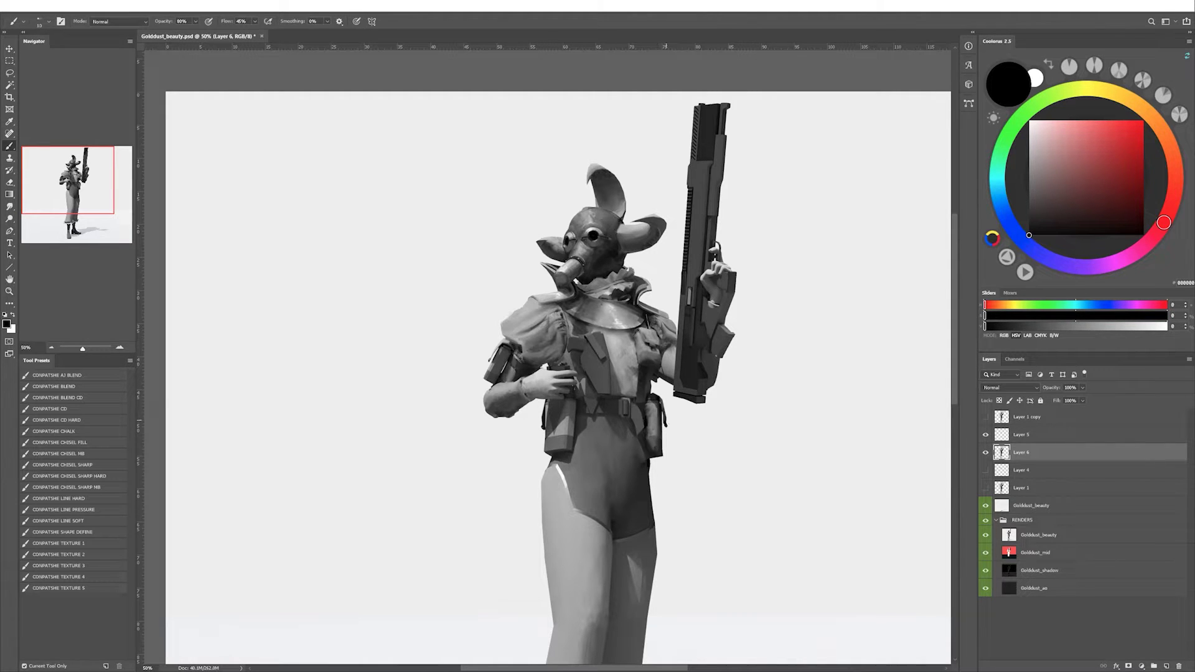
# Darken the torso shading with sampled dark and mid greys using a larger brush.
pyautogui.keyDown('alt'); pyautogui.click(666, 414); pyautogui.keyUp('alt')
pyautogui.keyDown('alt'); pyautogui.click(668, 409); pyautogui.keyUp('alt')
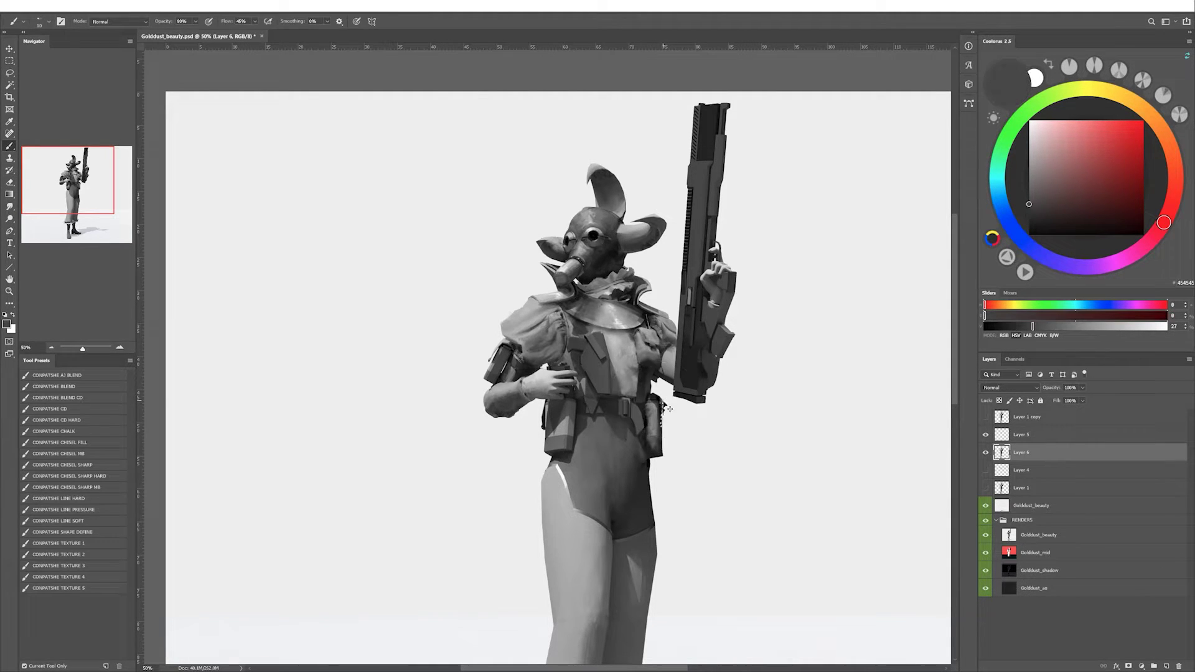
pyautogui.keyDown('alt'); pyautogui.click(665, 429); pyautogui.keyUp('alt')
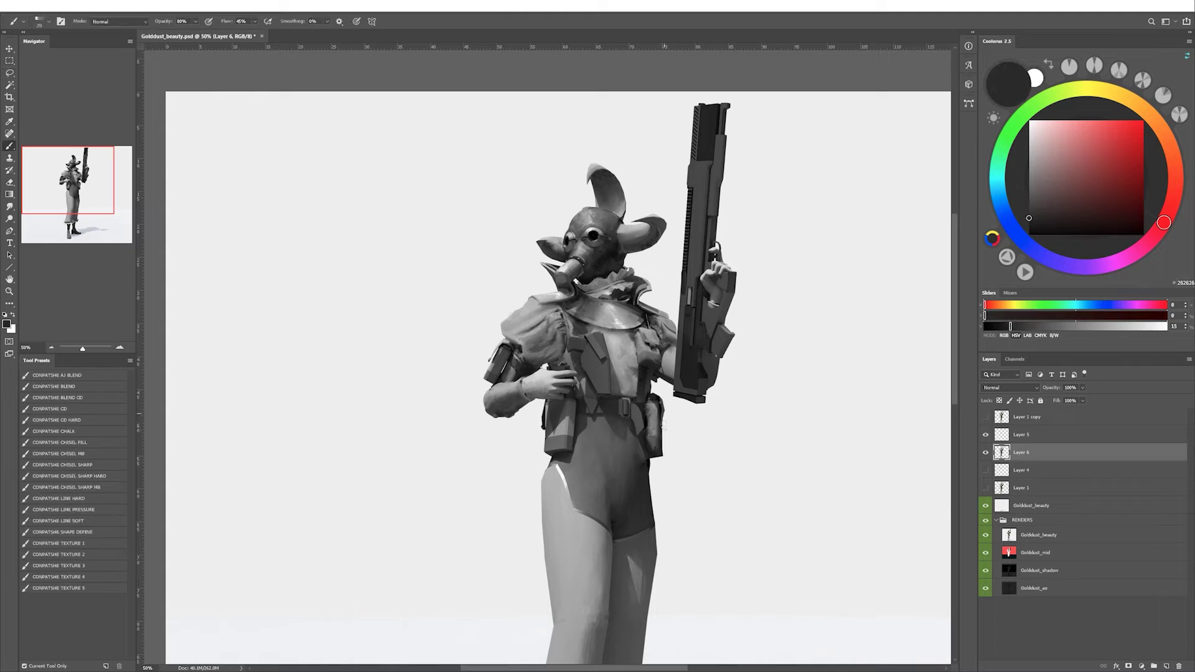
pyautogui.press('h')
pyautogui.keyDown('alt'); pyautogui.click(614, 430); pyautogui.keyUp('alt')
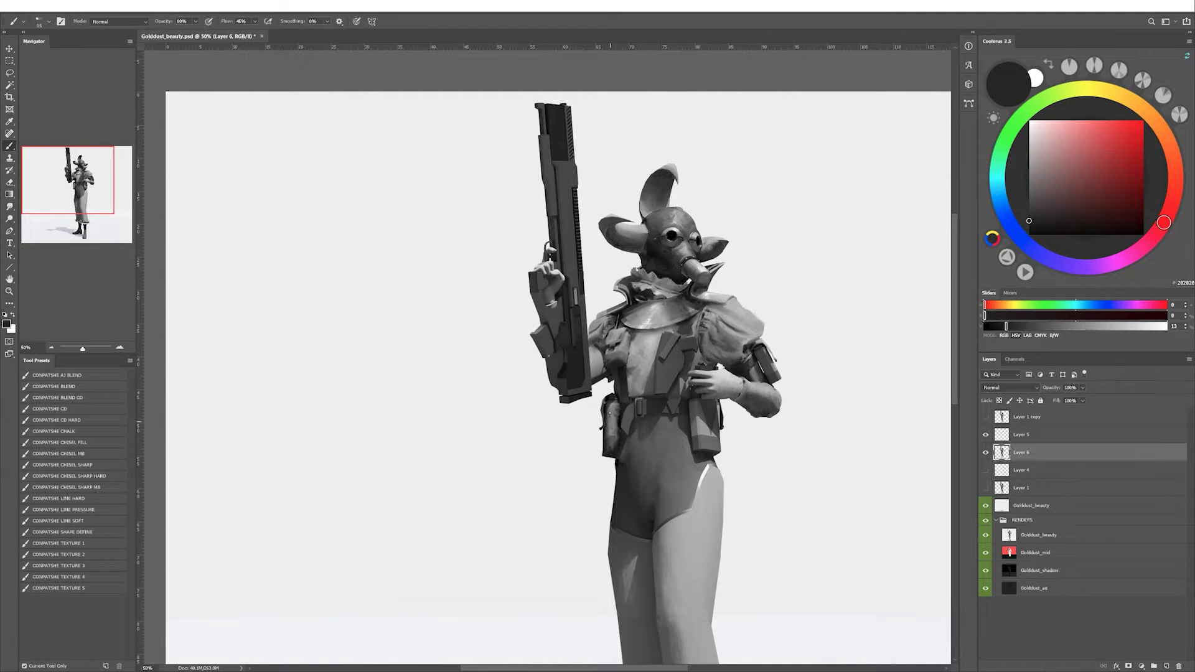
pyautogui.moveTo(627, 431); pyautogui.dragTo(572, 460)
pyautogui.press(']')
pyautogui.press(']')
pyautogui.press(']')
pyautogui.keyDown('alt'); pyautogui.click(542, 398); pyautogui.keyUp('alt')
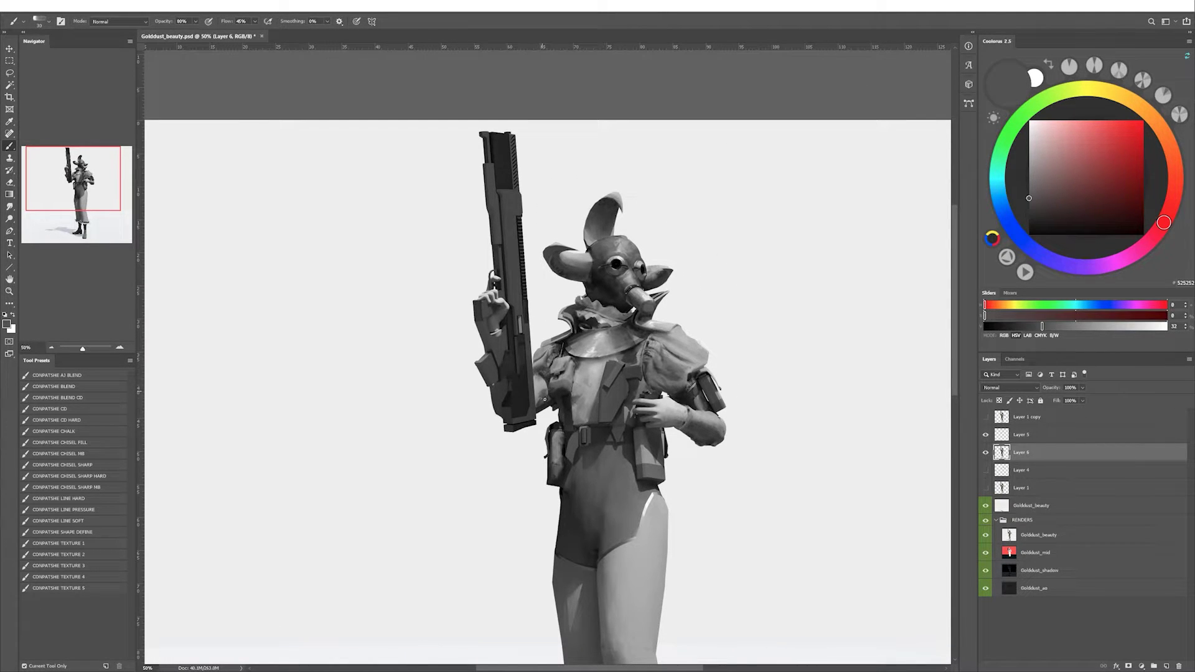
pyautogui.keyDown('alt'); pyautogui.click(539, 380); pyautogui.keyUp('alt')
pyautogui.press('h')
pyautogui.keyDown('alt'); pyautogui.click(616, 383); pyautogui.keyUp('alt')
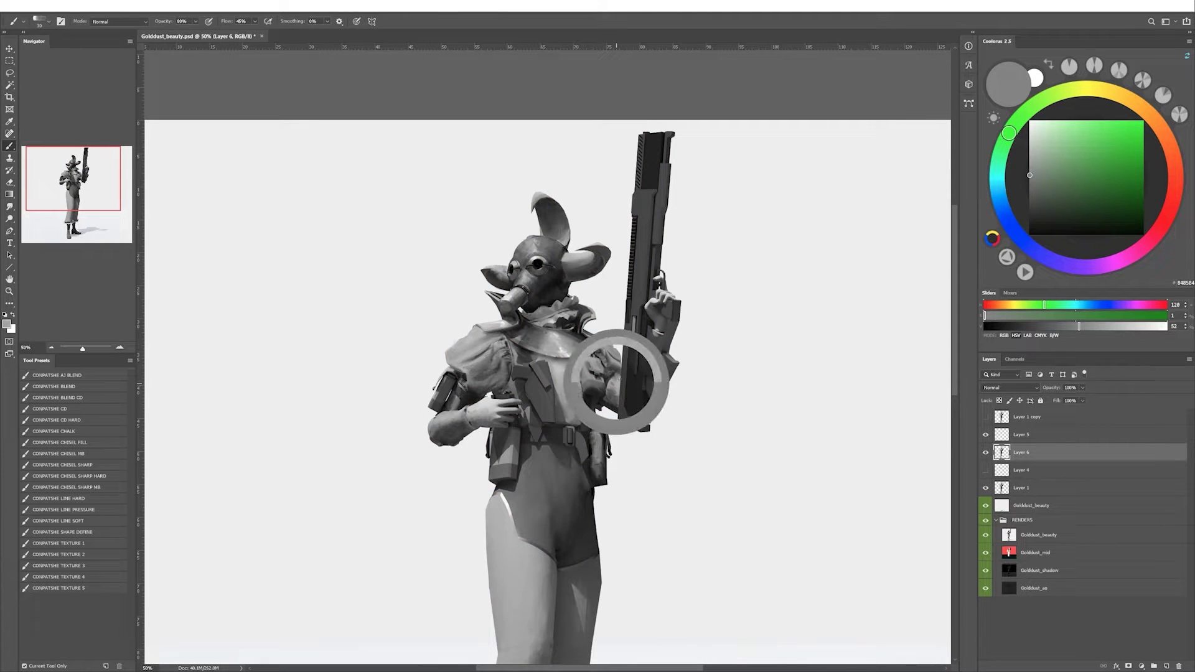
# Blend the chest strap shading with wet paint mixing and smudging.
pyautogui.hotkey('shift', 'b')
pyautogui.keyDown('alt'); pyautogui.click(611, 377); pyautogui.keyUp('alt')
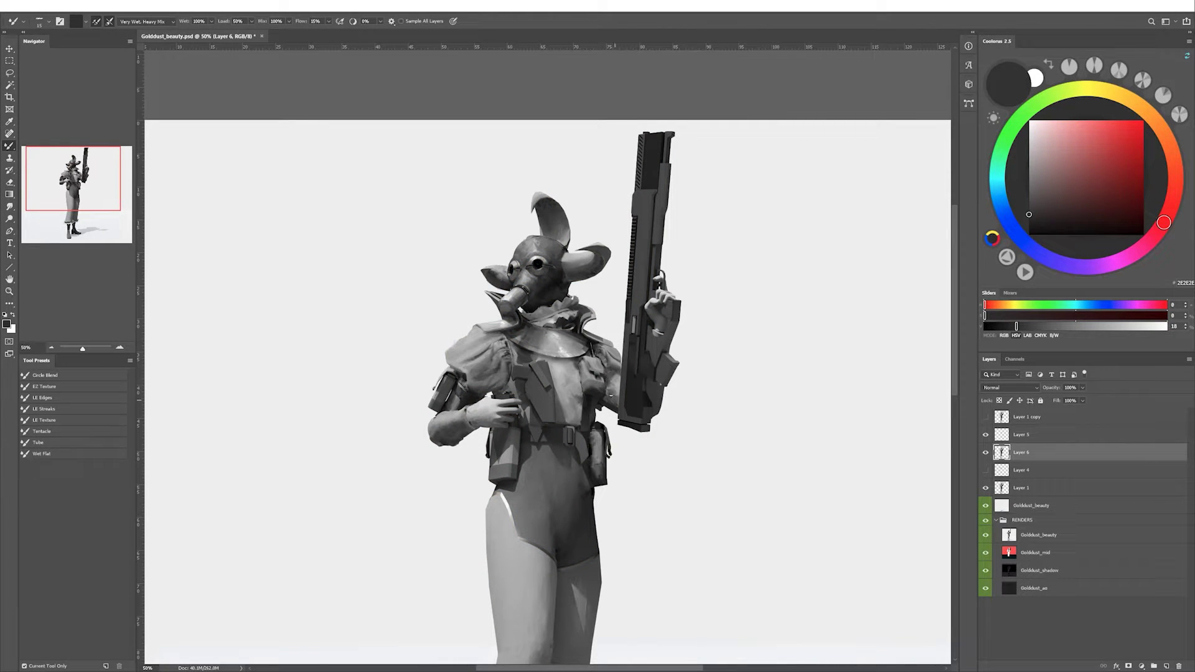
pyautogui.hotkey('shift', 'b')
pyautogui.keyDown('alt'); pyautogui.click(610, 369); pyautogui.keyUp('alt')
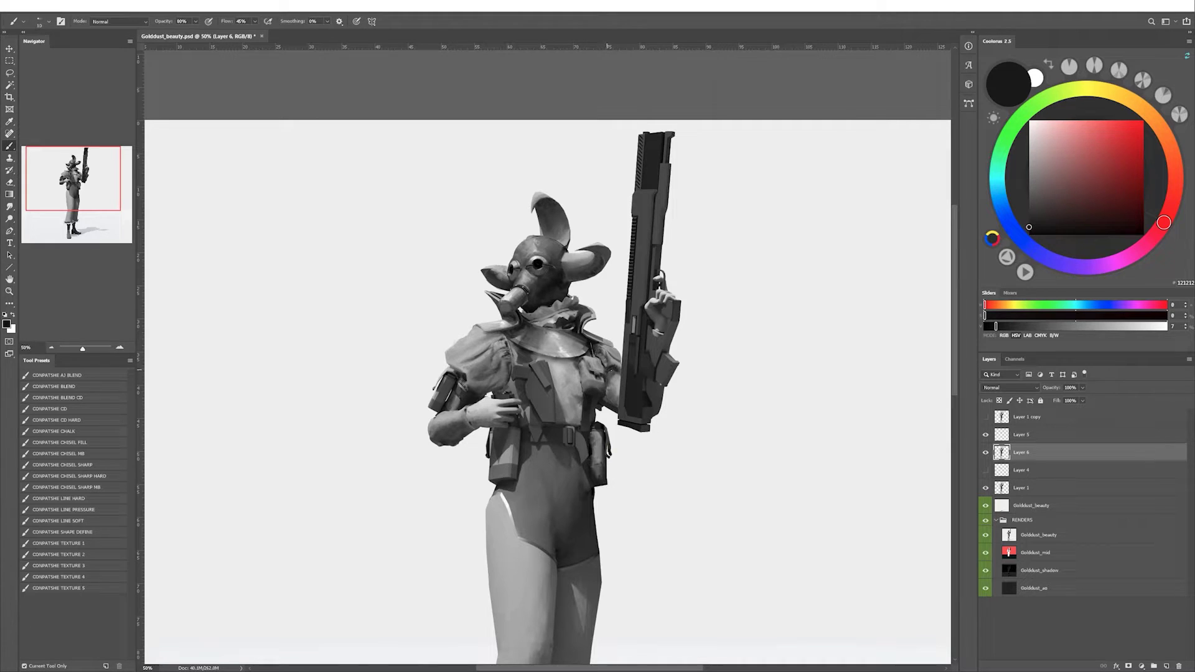
pyautogui.keyDown('alt'); pyautogui.click(589, 313); pyautogui.keyUp('alt')
pyautogui.hotkey('shift', 'b')
pyautogui.hotkey('shift', 'b')
pyautogui.keyDown('alt'); pyautogui.click(589, 314); pyautogui.keyUp('alt')
pyautogui.hotkey('shift', 'b')
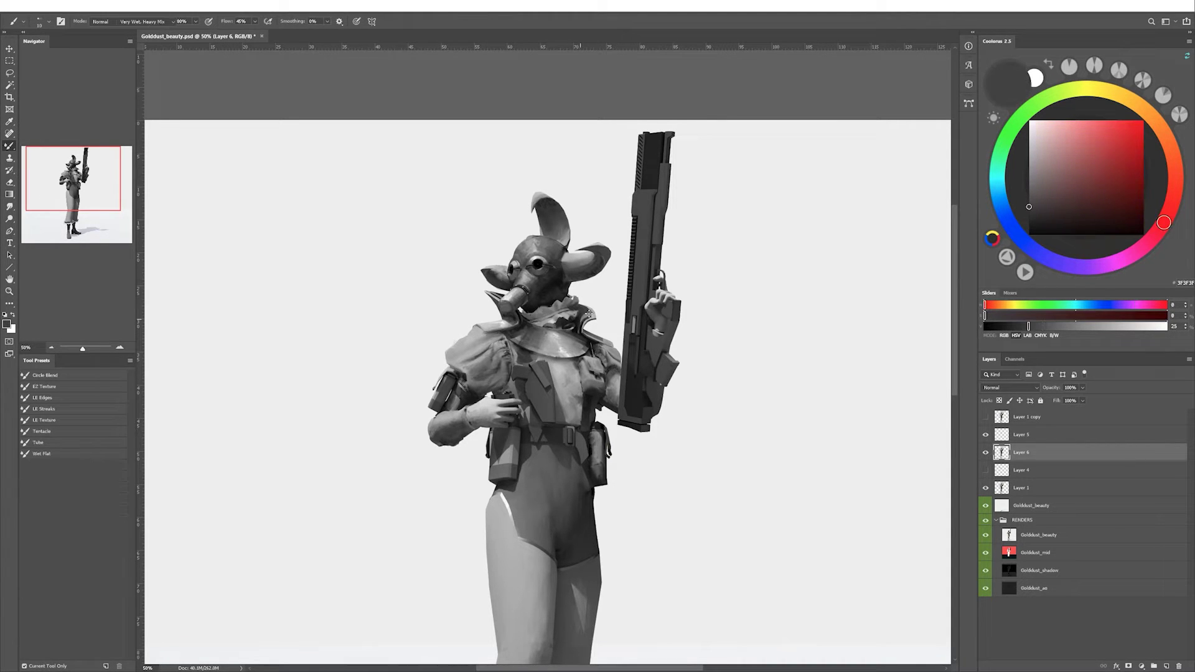
pyautogui.hotkey('shift', 'b')
pyautogui.scroll(-2, 585, 308)
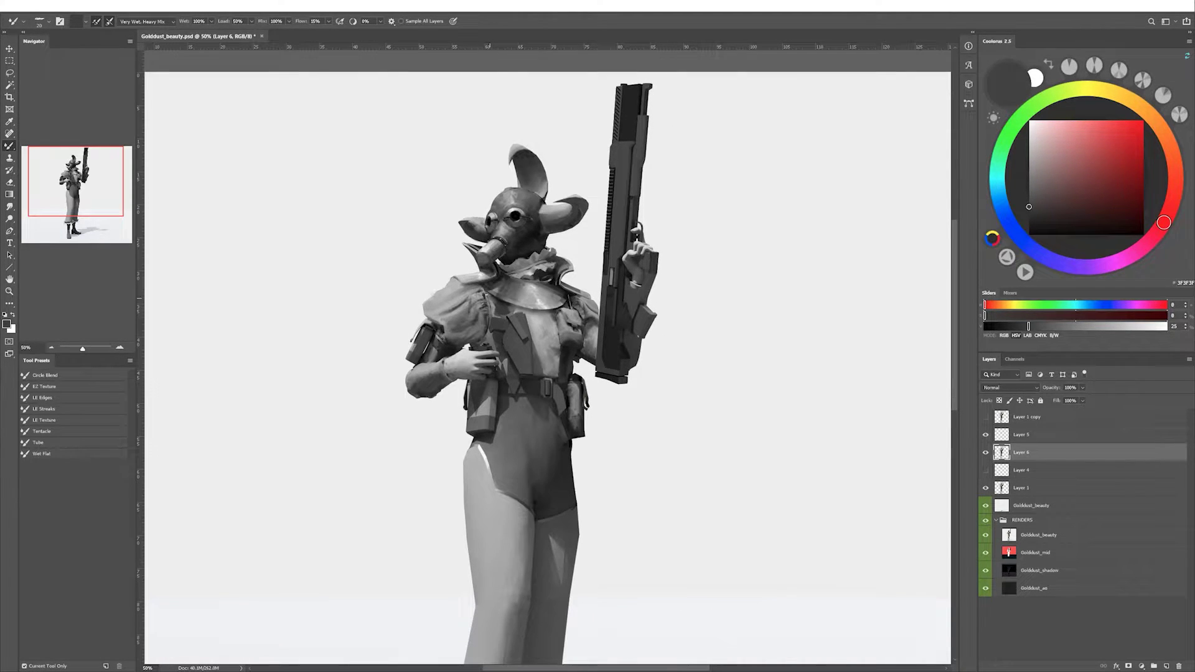
pyautogui.scroll(-2, 548, 361)
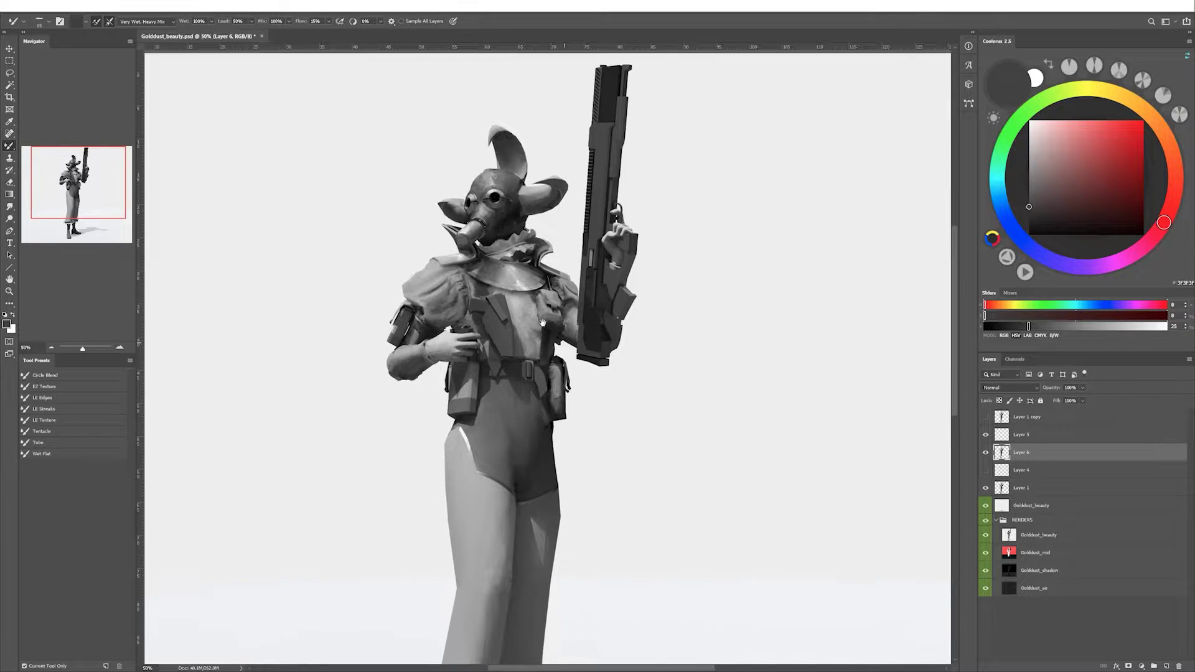
pyautogui.press('r')
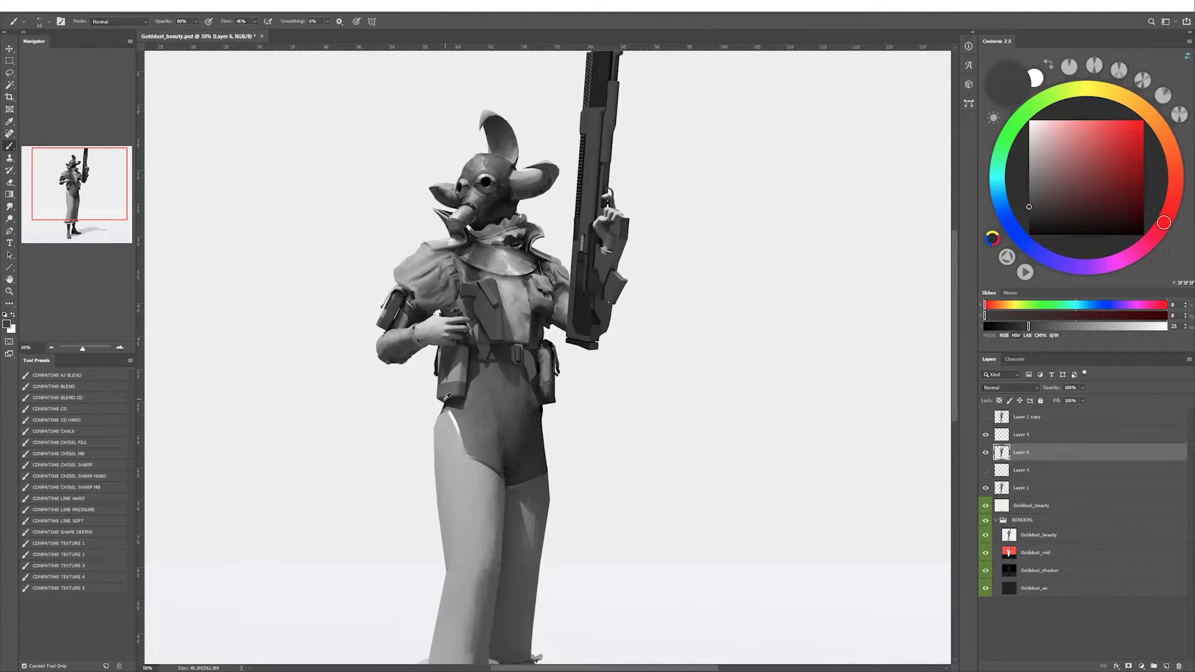
pyautogui.press('b')
# Save, then darken the pouch's left edge and refine it with mid grey.
pyautogui.keyDown('alt'); pyautogui.click(469, 359); pyautogui.keyUp('alt')
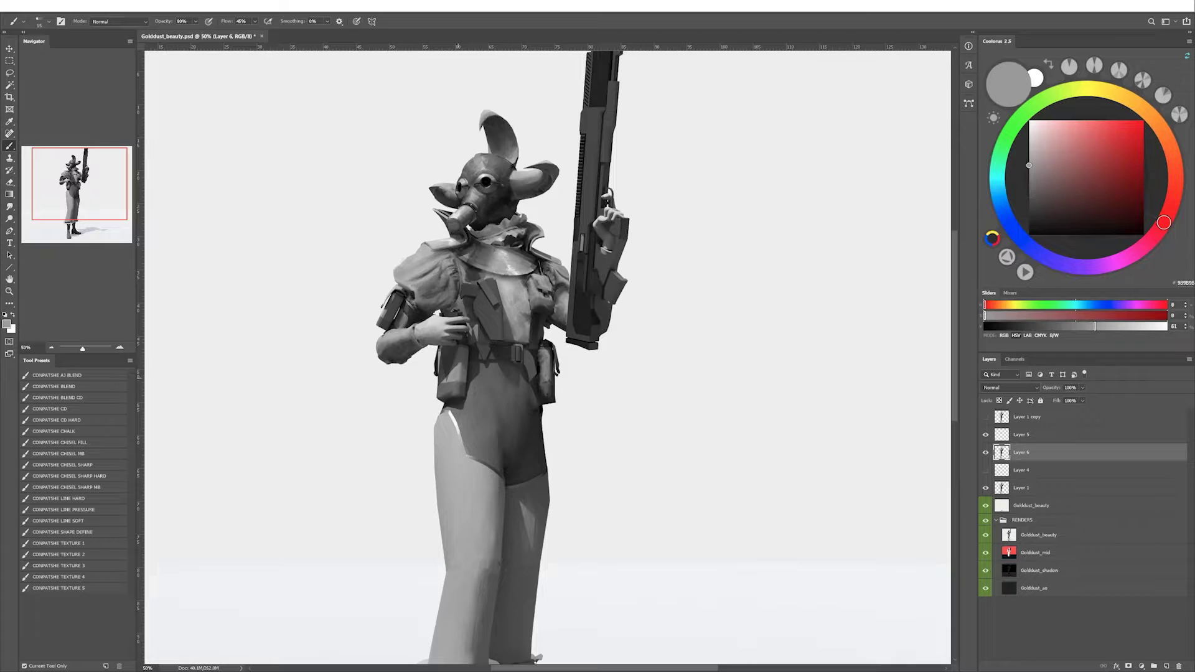
pyautogui.hotkey('ctrl', 's')
pyautogui.keyDown('alt'); pyautogui.click(463, 355); pyautogui.keyUp('alt')
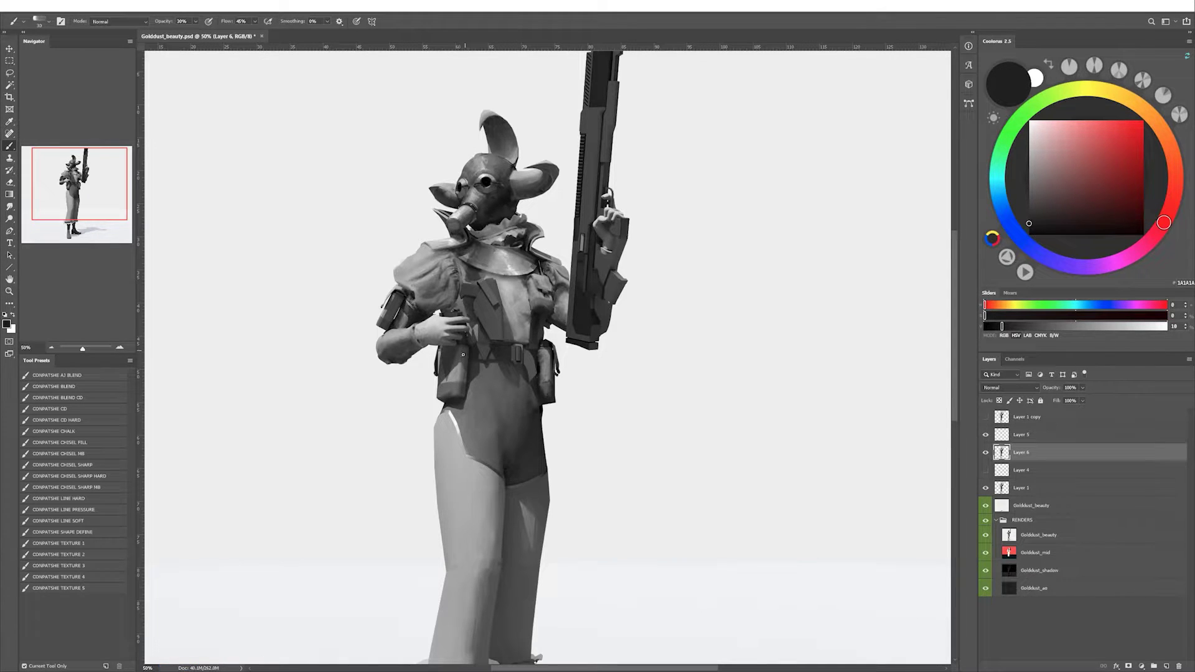
pyautogui.moveTo(441, 391); pyautogui.dragTo(435, 402)
pyautogui.press('[')
pyautogui.keyDown('alt'); pyautogui.click(454, 388); pyautogui.keyUp('alt')
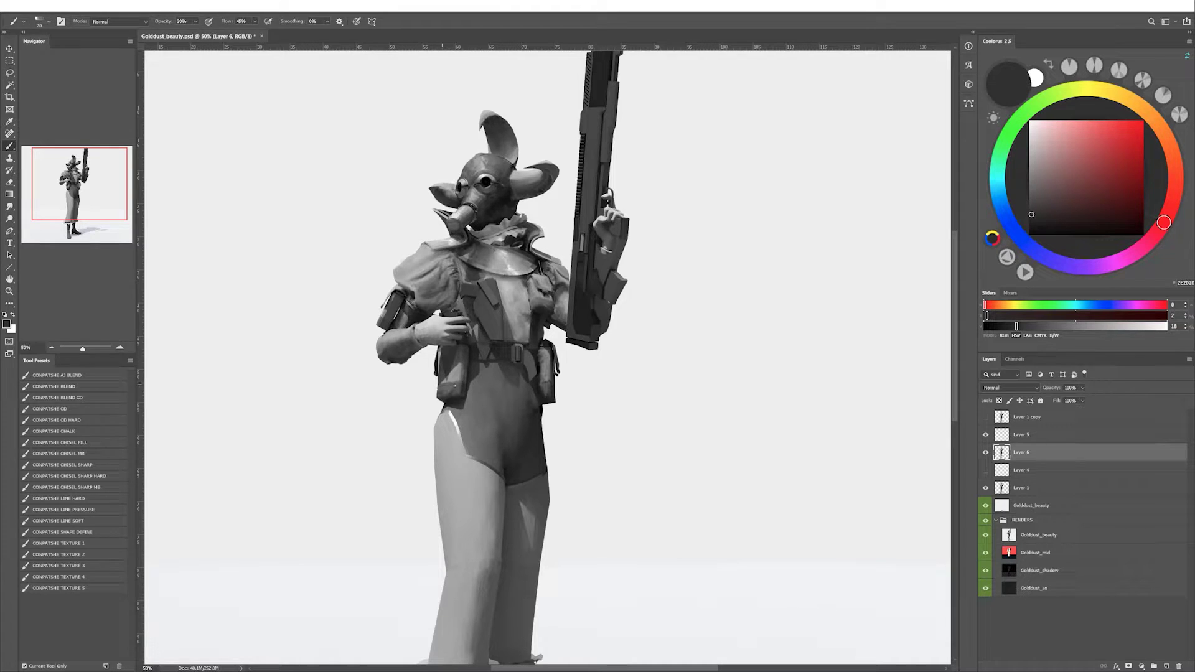
pyautogui.keyDown('alt'); pyautogui.click(445, 385); pyautogui.keyUp('alt')
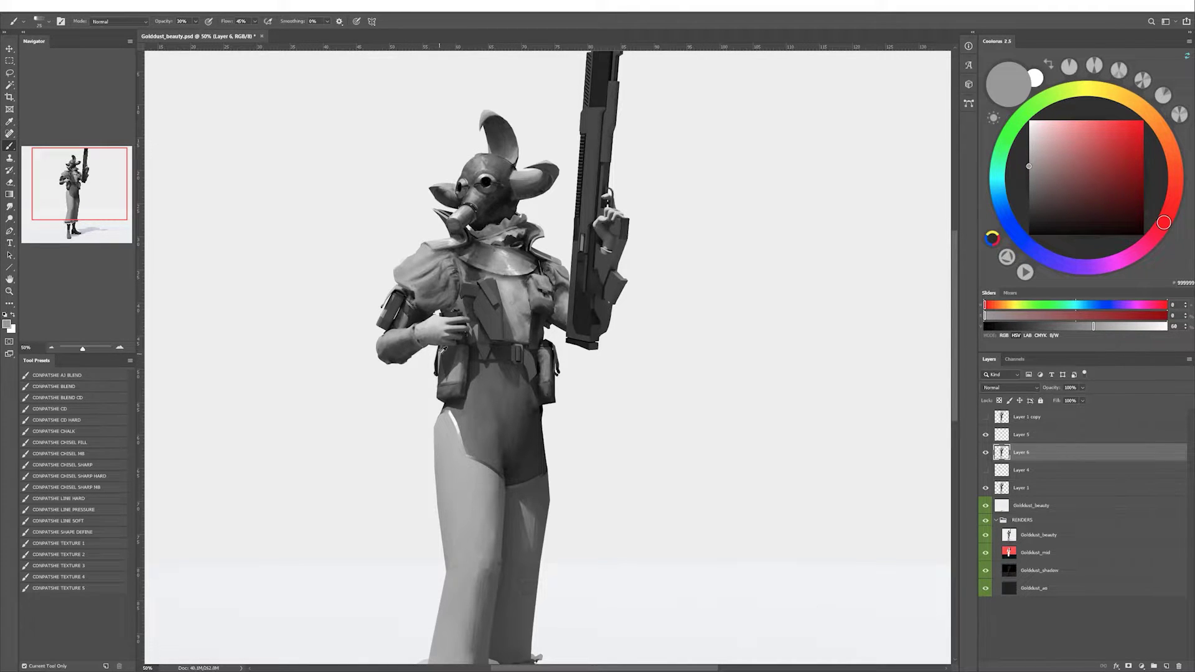
pyautogui.press(']')
# Refine pouch details with purplish and neutral greys using a finer brush.
pyautogui.keyDown('alt'); pyautogui.click(461, 378); pyautogui.keyUp('alt')
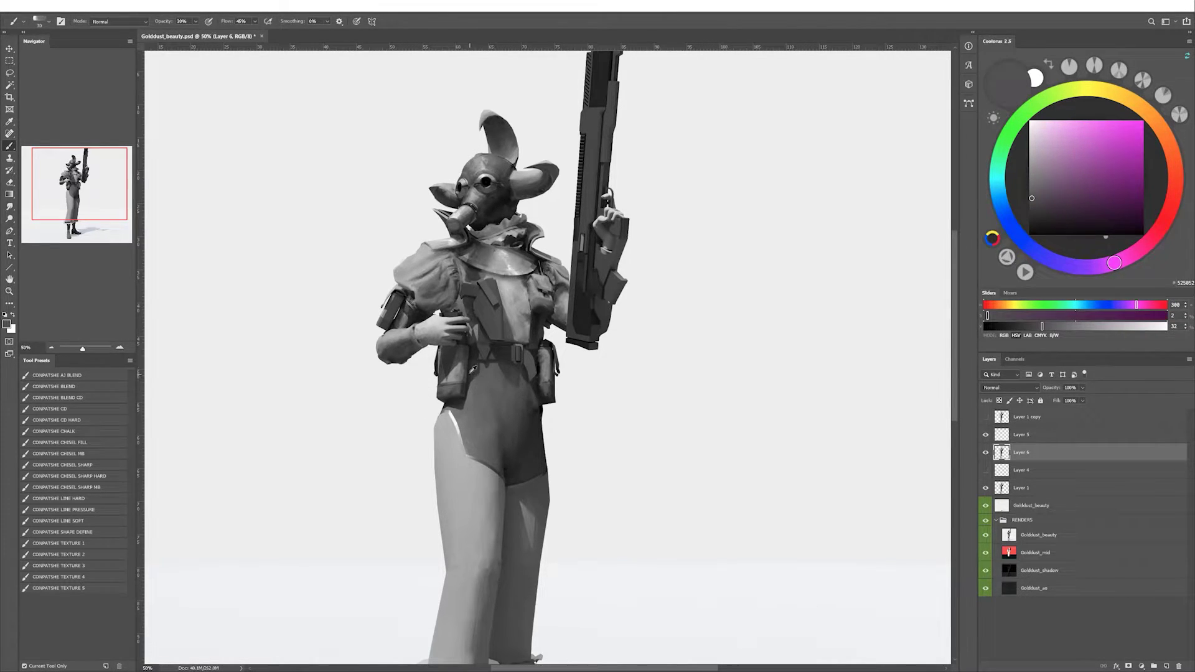
pyautogui.press('d')
pyautogui.hotkey('shift', 'b')
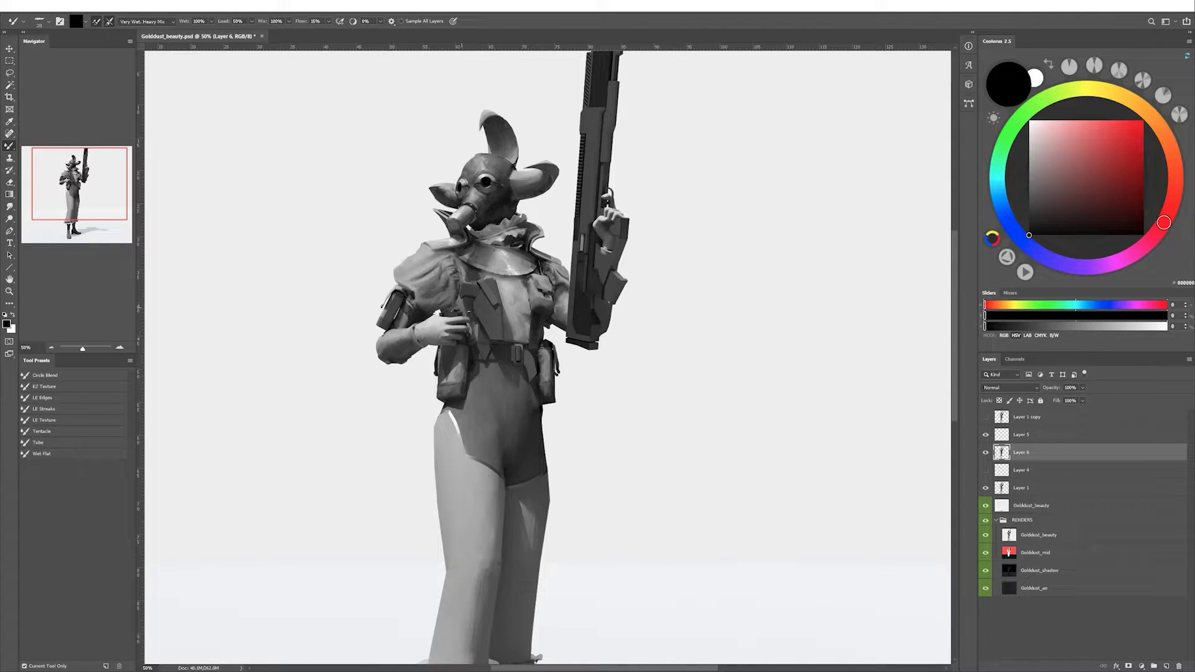
pyautogui.press('h')
pyautogui.press('b')
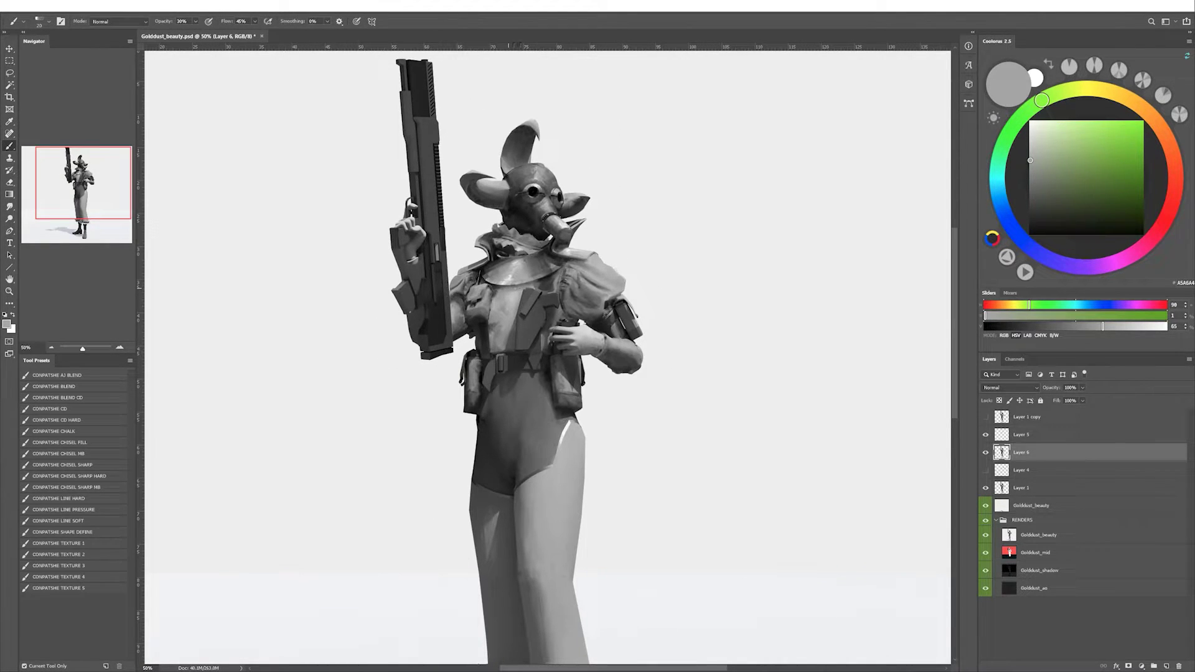
pyautogui.keyDown('alt'); pyautogui.click(529, 548); pyautogui.keyUp('alt')
pyautogui.press('[')
pyautogui.keyDown('alt'); pyautogui.click(544, 278); pyautogui.keyUp('alt')
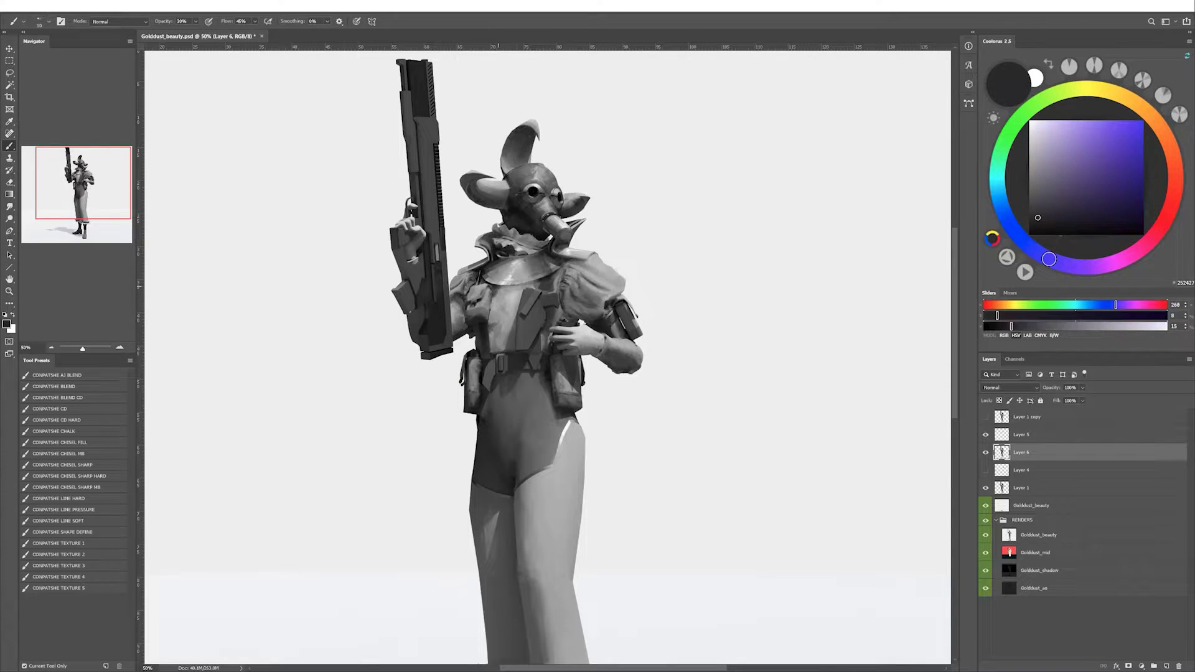
# Zoom out, save, show Layer 1 copy's colours and lock Layer 6 transparency.
pyautogui.press('h')
pyautogui.hotkey('ctrl', '-')
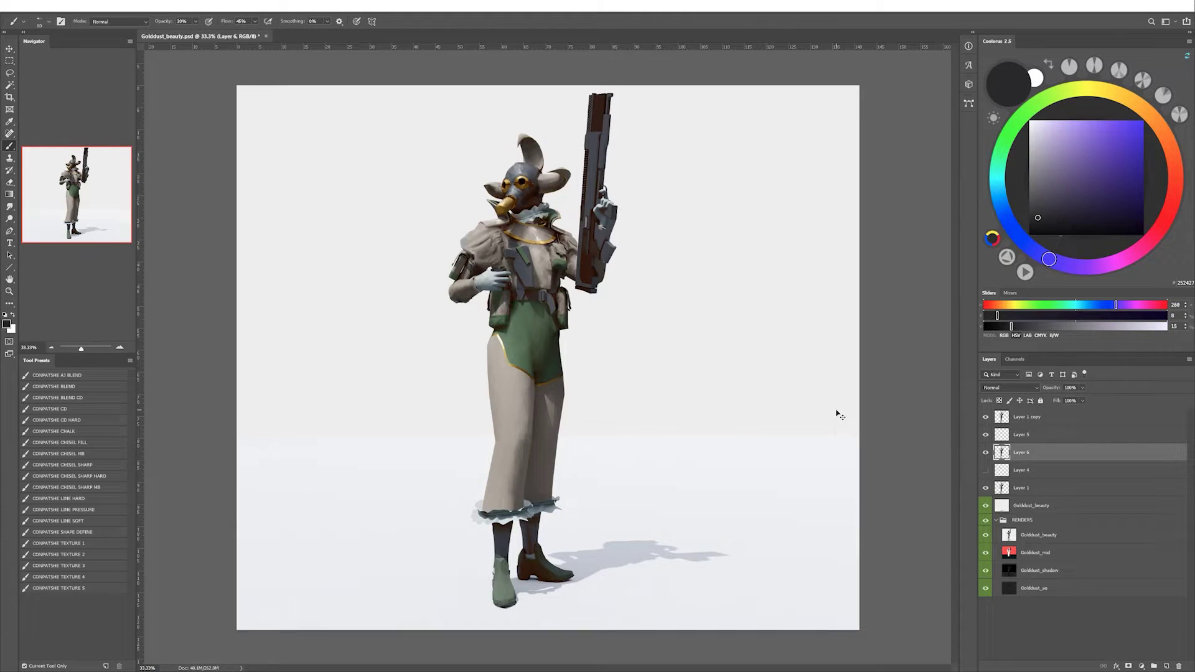
pyautogui.hotkey('ctrl', 's')
pyautogui.click(987, 420)
pyautogui.press('/')
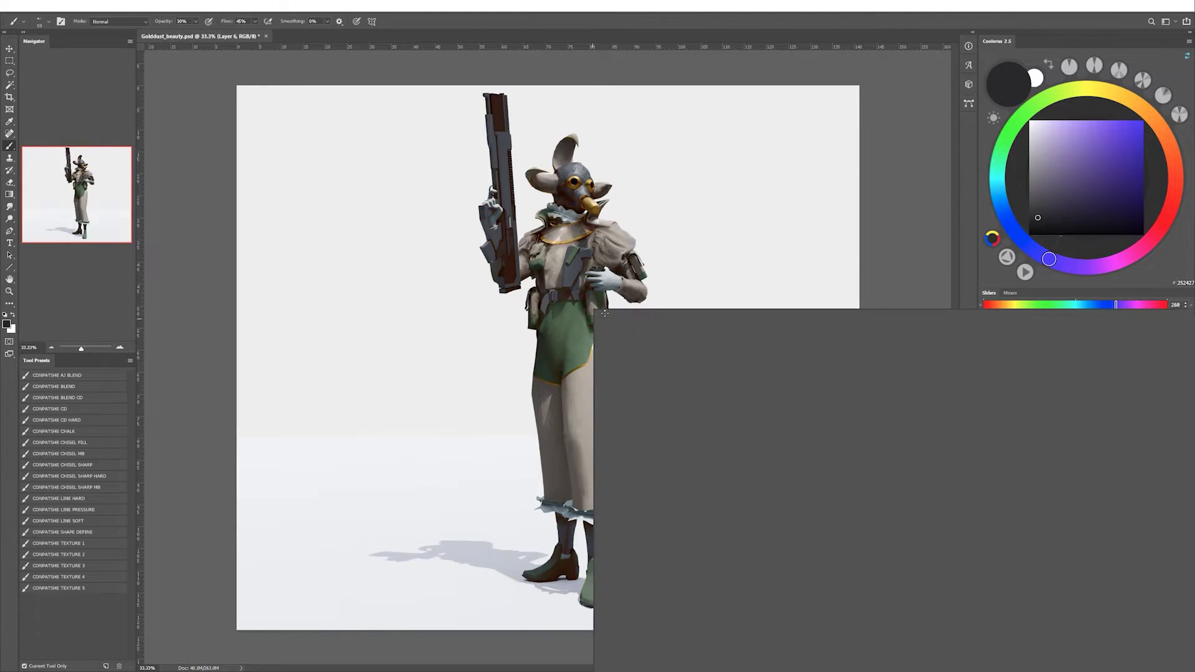
pyautogui.press('d')
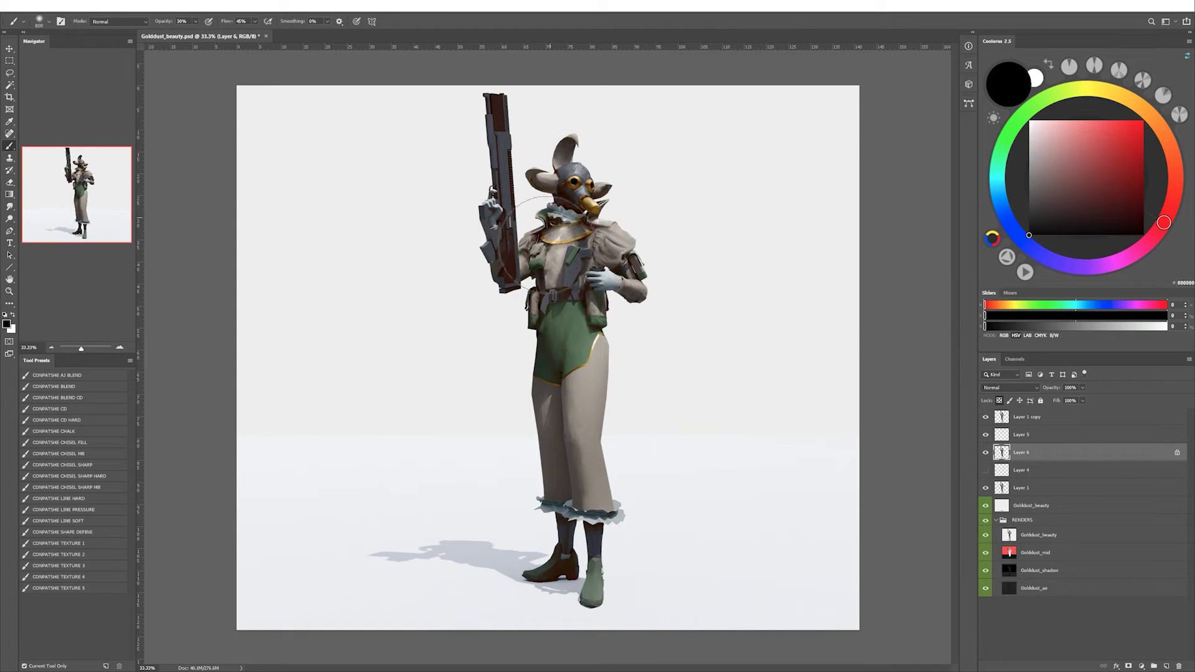
pyautogui.press('[')
pyautogui.press('[')
pyautogui.press('[')
# Create Layer 7 above Layer 6 and paint a thin black fold down the lower trouser leg.
pyautogui.press('x')
pyautogui.press('[')
pyautogui.press('[')
pyautogui.press('[')
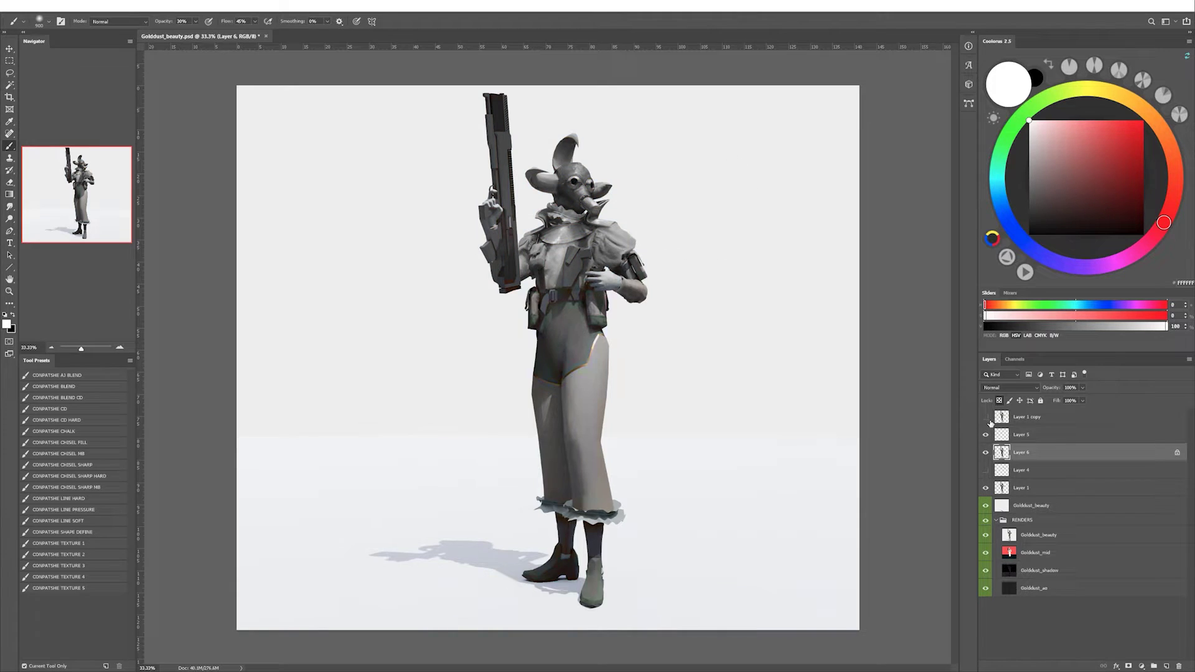
pyautogui.press('h')
pyautogui.press('f')
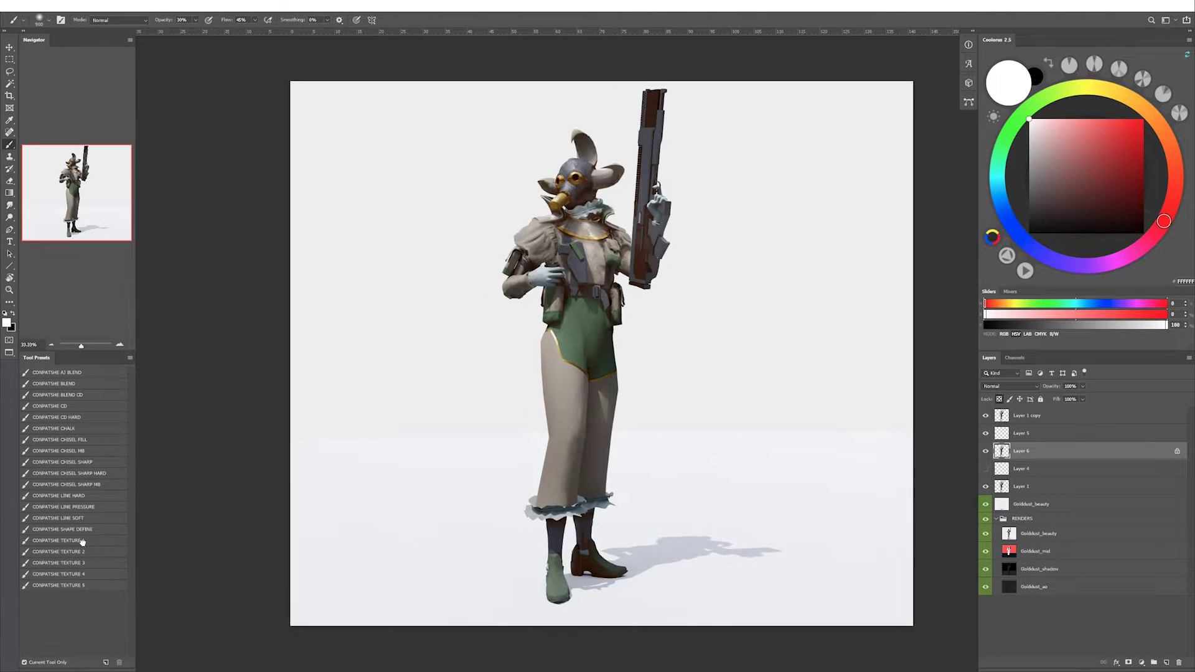
pyautogui.click(80, 540)
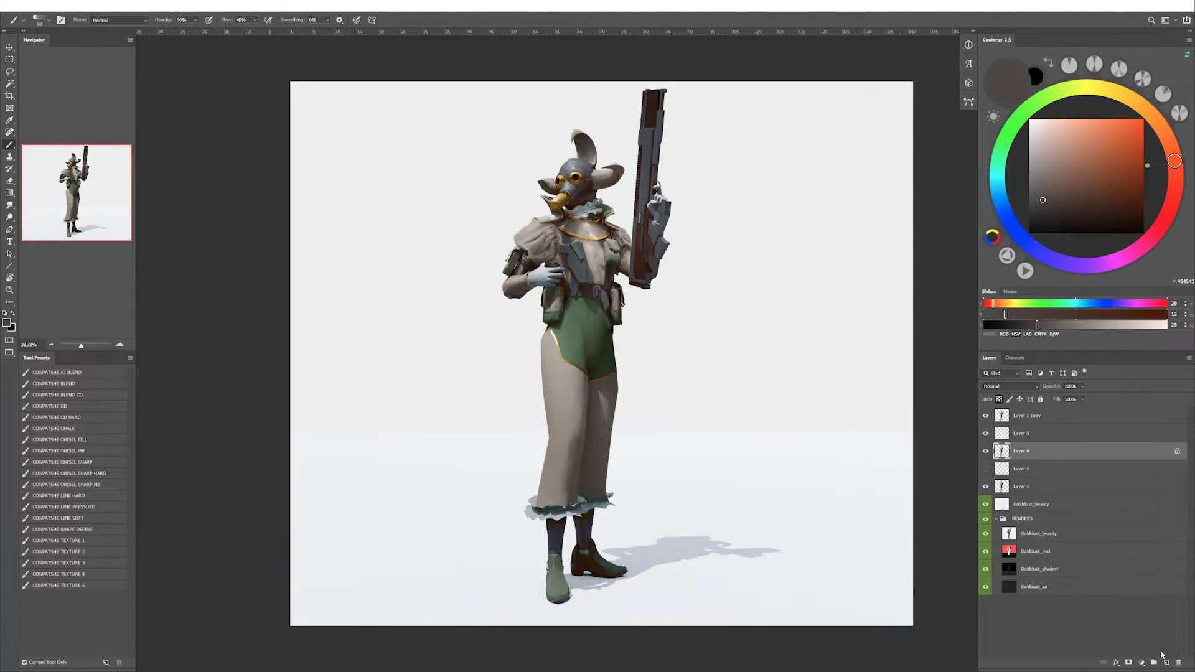
pyautogui.hotkey('ctrl', 'shift', 'alt', 'n')
pyautogui.press('d')
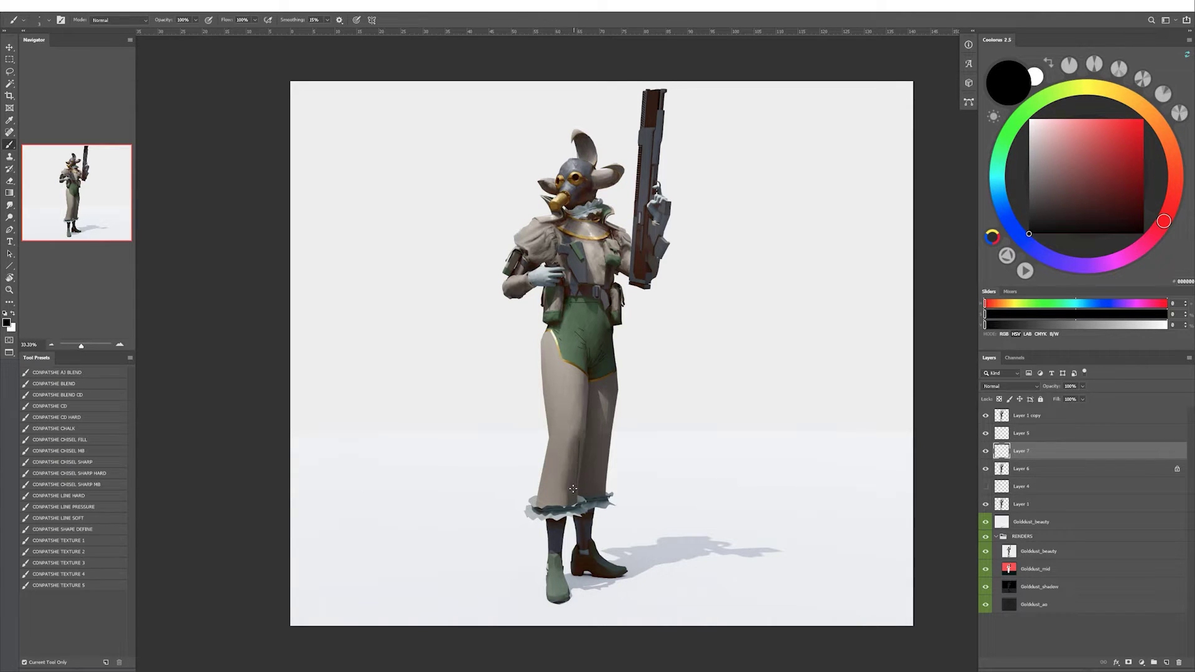
pyautogui.moveTo(552, 442); pyautogui.dragTo(554, 498)
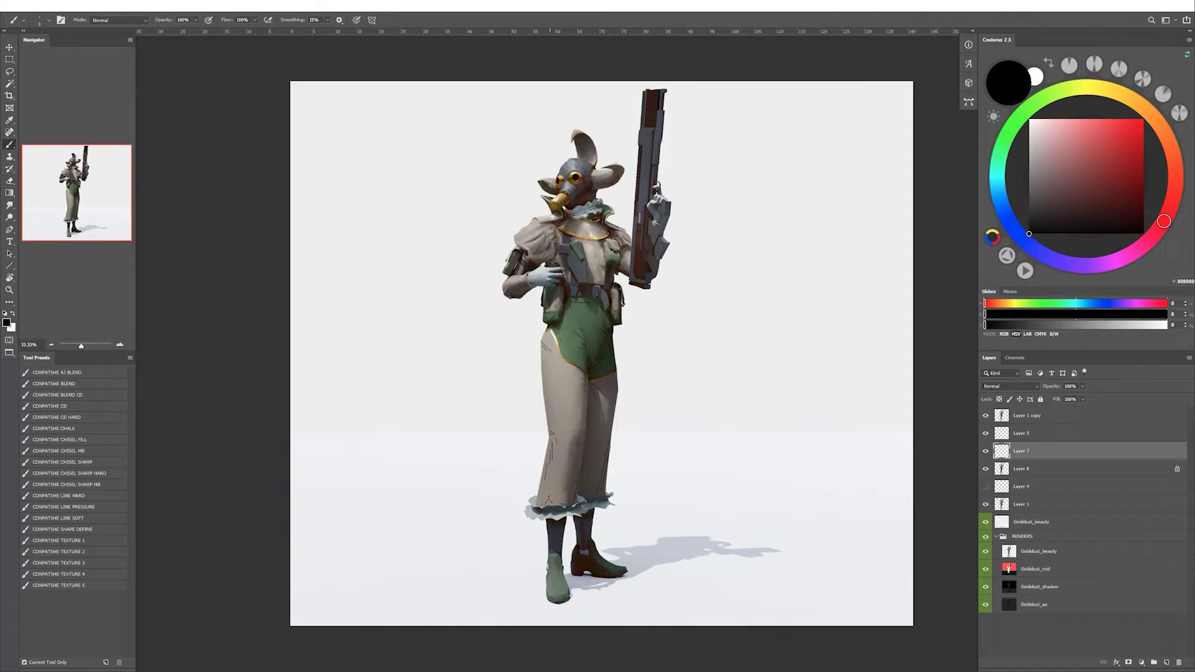
# Lasso-select the trouser leg on Layer 6 and add a new Layer 8 above it.
pyautogui.moveTo(688, 426); pyautogui.dragTo(666, 417)
pyautogui.hotkey('alt', '[')
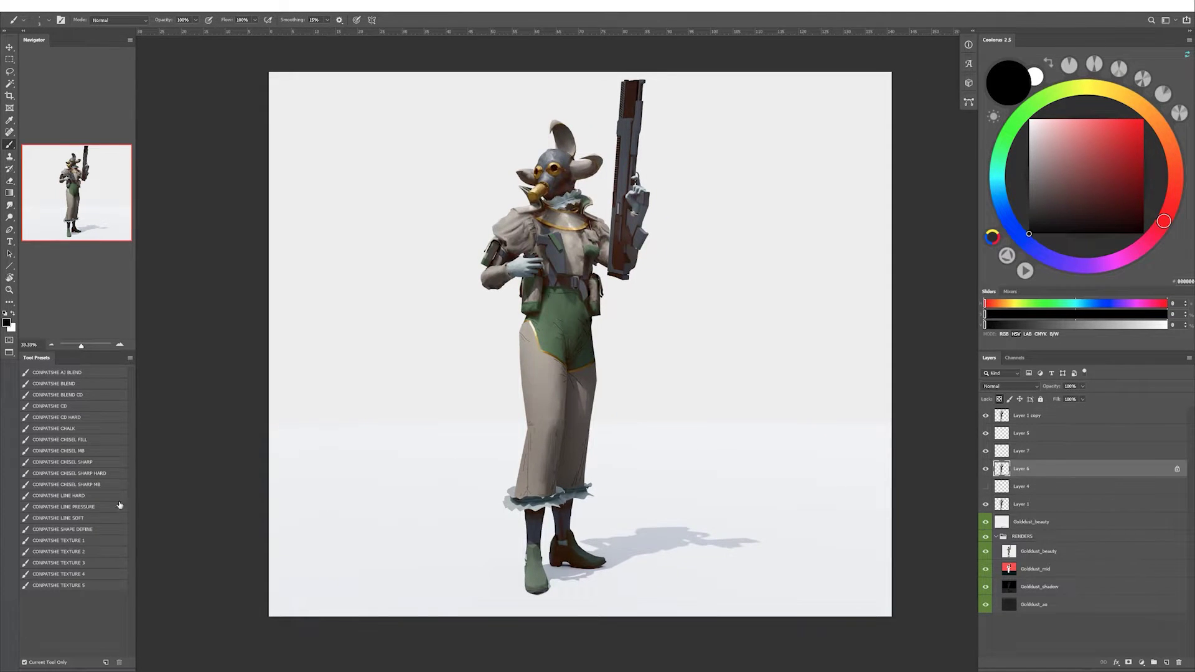
pyautogui.keyDown('alt'); pyautogui.click(522, 423); pyautogui.keyUp('alt')
pyautogui.press('l')
pyautogui.moveTo(519, 422); pyautogui.dragTo(562, 429)
pyautogui.hotkey('ctrl', 'shift', 'alt', 'n')
pyautogui.press('b')
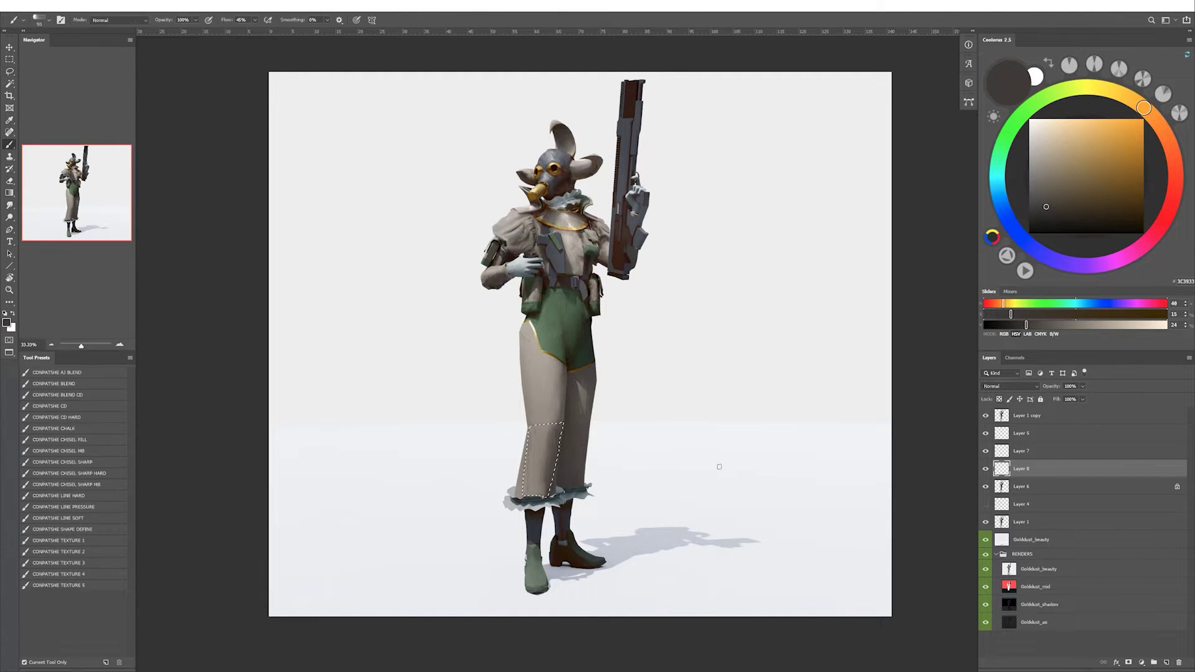
pyautogui.press('d')
# Paint mid-to-dark grey shading on the trouser leg with a 60–70 brush at 90% opacity.
pyautogui.keyDown('alt'); pyautogui.click(507, 486); pyautogui.keyUp('alt')
pyautogui.press('9')
pyautogui.hotkey('ctrl', 'h')
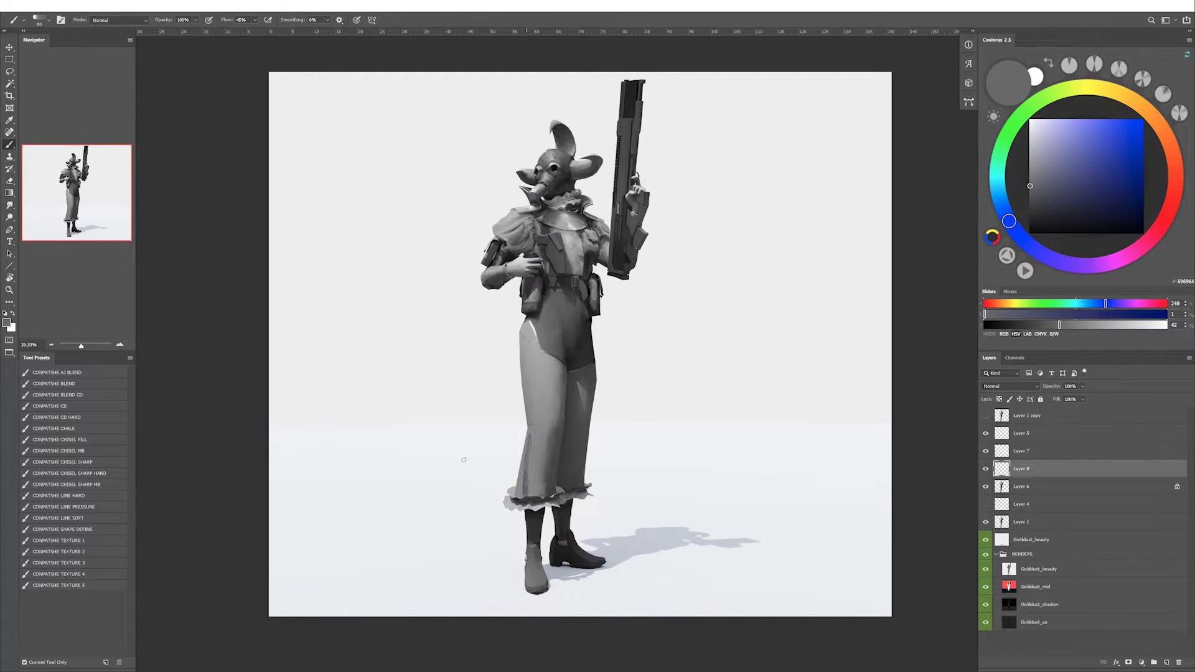
pyautogui.keyDown('alt'); pyautogui.click(529, 484); pyautogui.keyUp('alt')
pyautogui.press(']')
pyautogui.press(']')
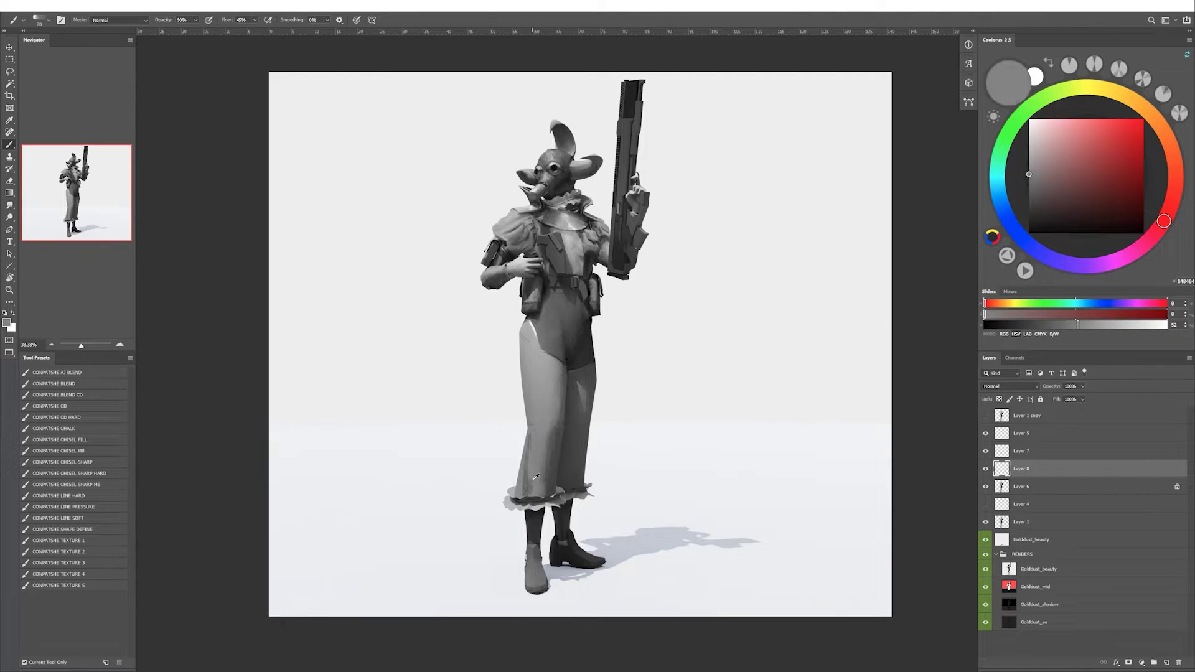
pyautogui.keyDown('alt'); pyautogui.click(525, 485); pyautogui.keyUp('alt')
pyautogui.keyDown('alt'); pyautogui.click(526, 444); pyautogui.keyUp('alt')
pyautogui.press('[')
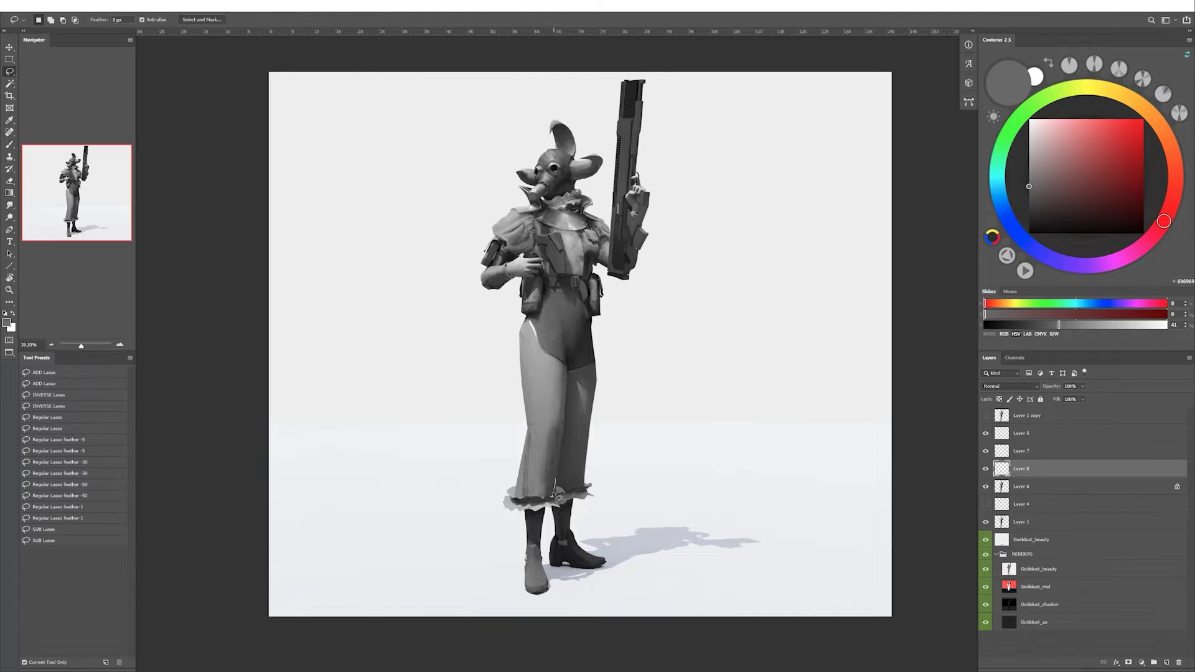
pyautogui.keyDown('alt'); pyautogui.click(553, 492); pyautogui.keyUp('alt')
pyautogui.click(986, 452)
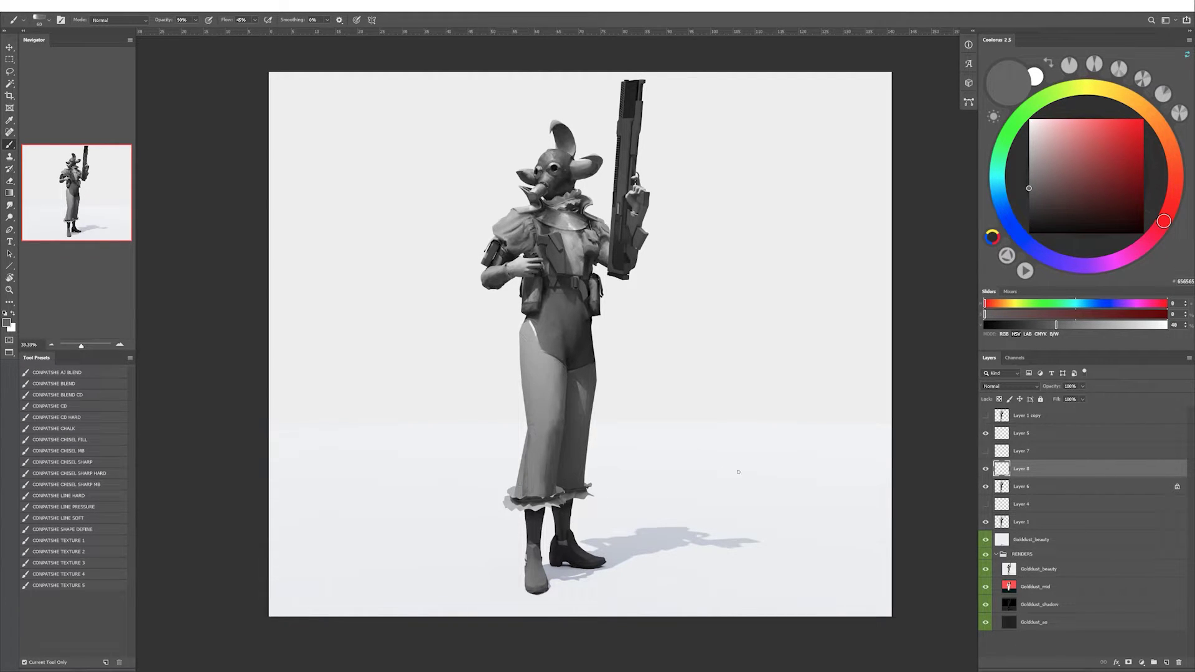
pyautogui.press('[')
pyautogui.keyDown('alt'); pyautogui.click(523, 498); pyautogui.keyUp('alt')
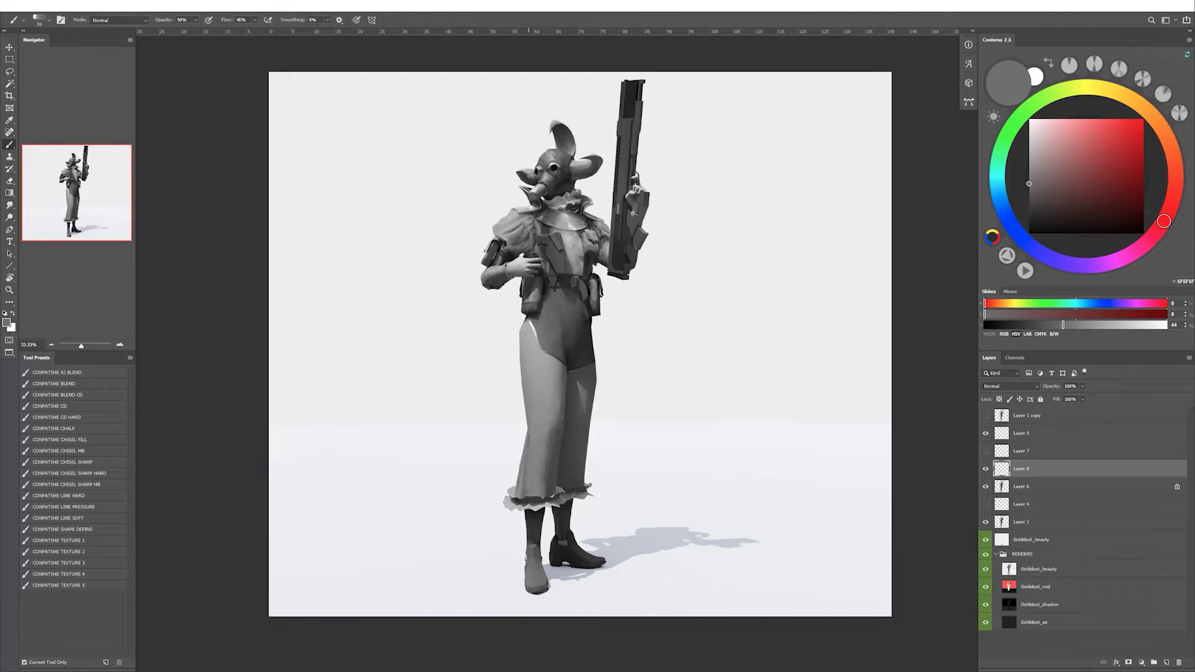
# Blend and refine the trouser shading in a mirrored view, then clip Layer 8 to Layer 6.
pyautogui.press('r')
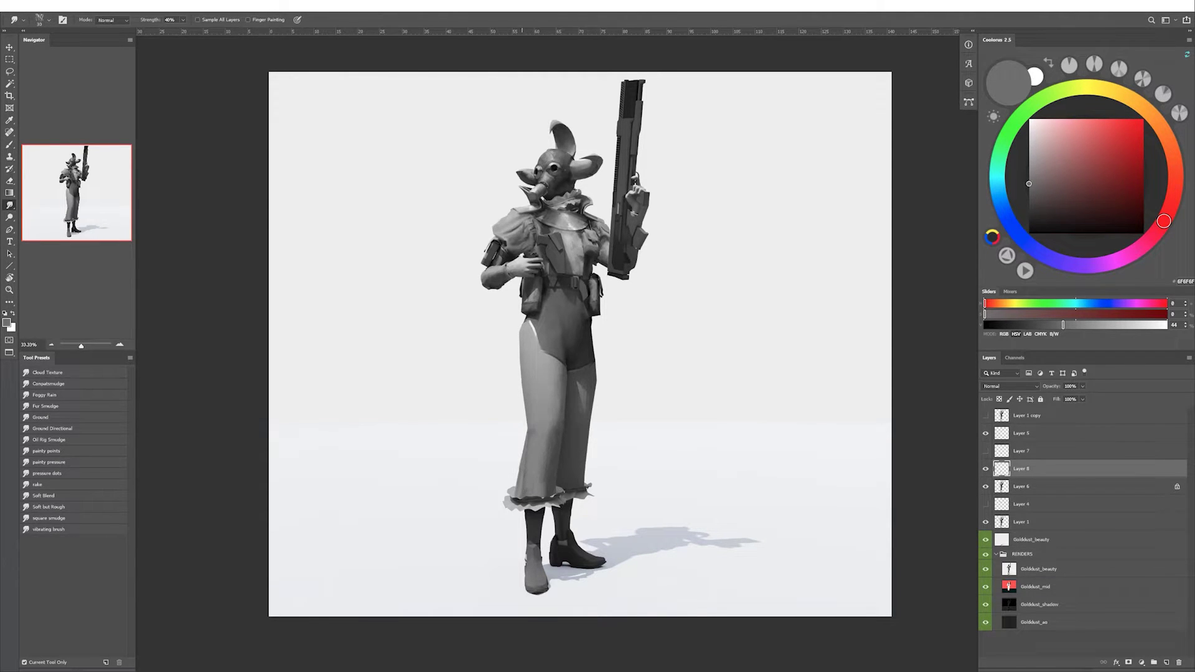
pyautogui.hotkey('ctrl', 'shift', 'h')
pyautogui.press('b')
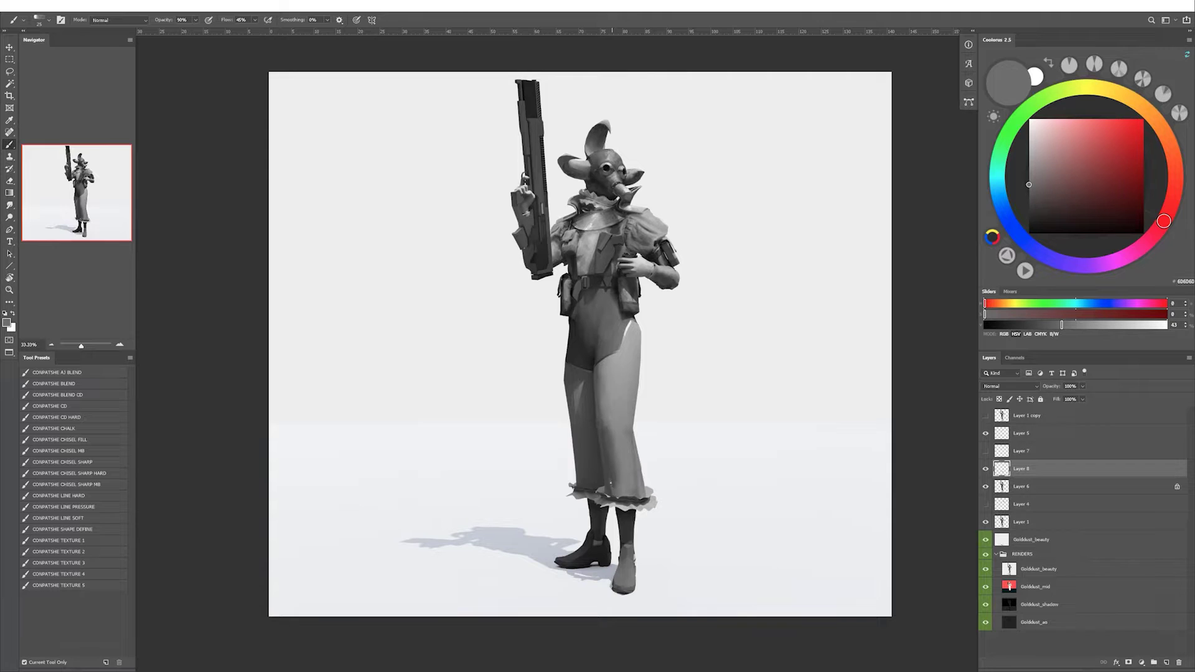
pyautogui.keyDown('alt'); pyautogui.click(615, 486); pyautogui.keyUp('alt')
pyautogui.press(']')
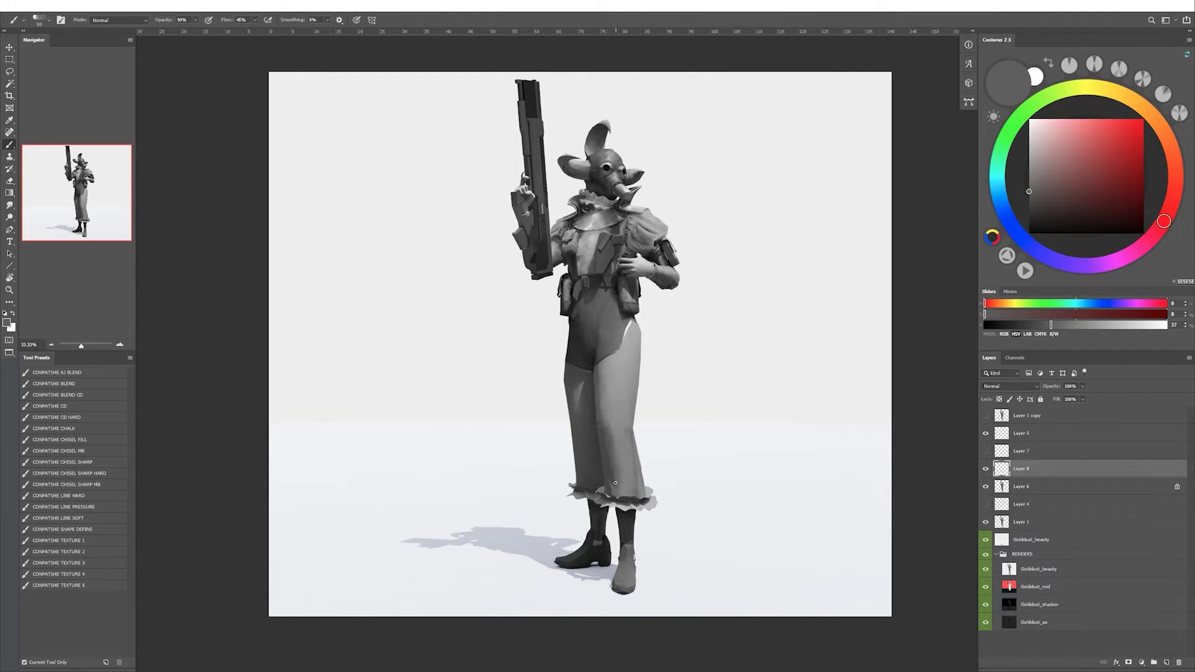
pyautogui.keyDown('alt'); pyautogui.click(608, 480); pyautogui.keyUp('alt')
pyautogui.keyDown('alt'); pyautogui.click(637, 479); pyautogui.keyUp('alt')
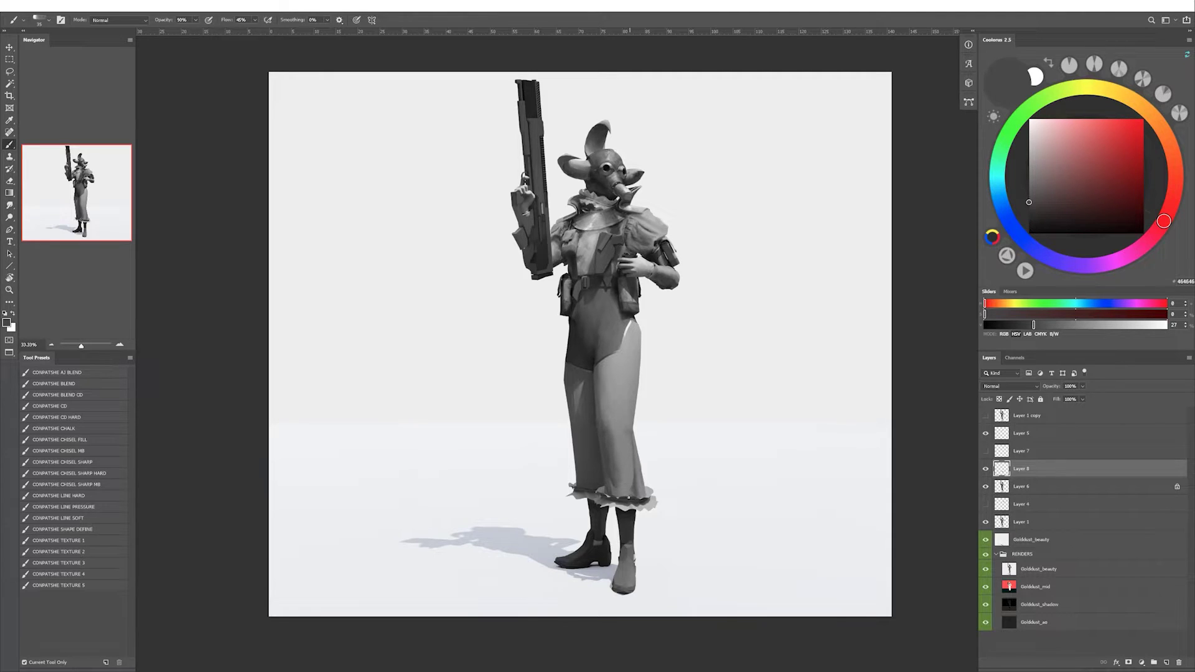
pyautogui.keyDown('alt'); pyautogui.click(634, 467); pyautogui.keyUp('alt')
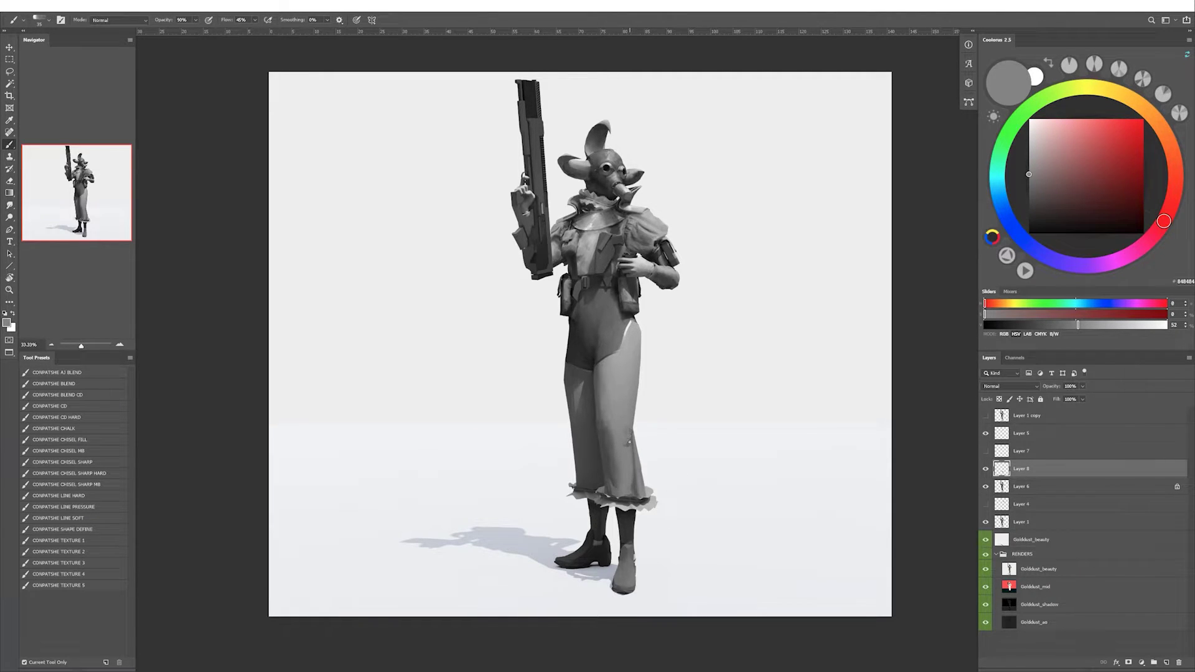
pyautogui.press('h')
pyautogui.keyDown('alt'); pyautogui.click(526, 439); pyautogui.keyUp('alt')
pyautogui.hotkey('ctrl', 'alt', 'g')
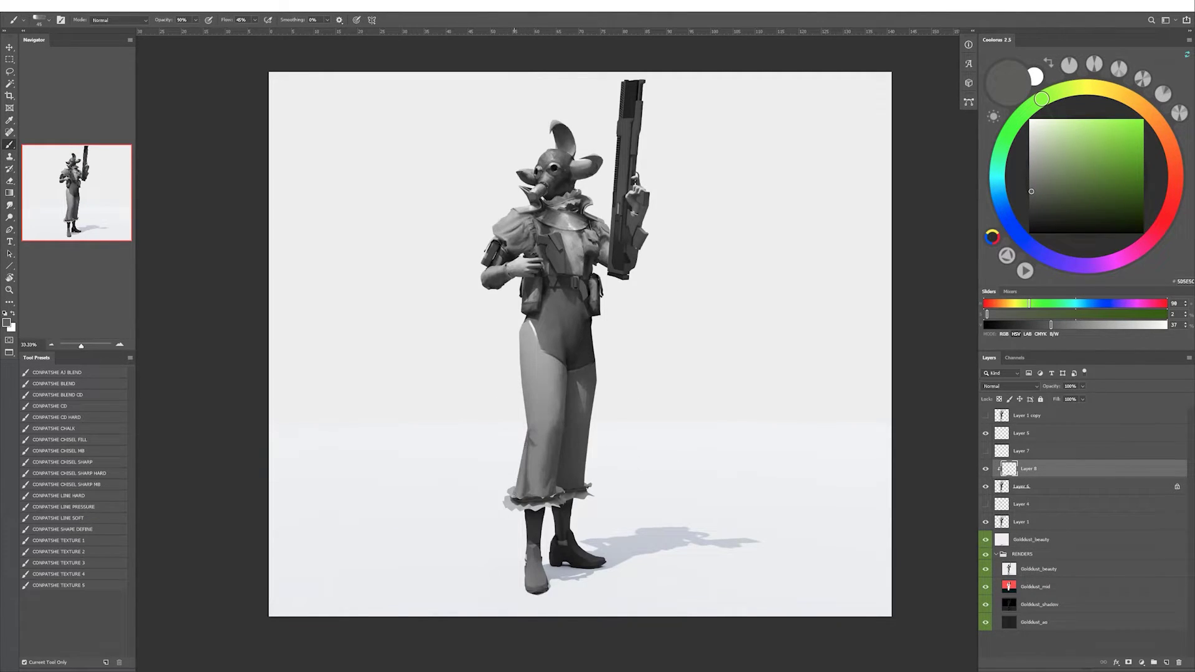
# Paint light and dark grey shading on the trouser leg, comparing against Layer 7.
pyautogui.keyDown('alt'); pyautogui.click(524, 485); pyautogui.keyUp('alt')
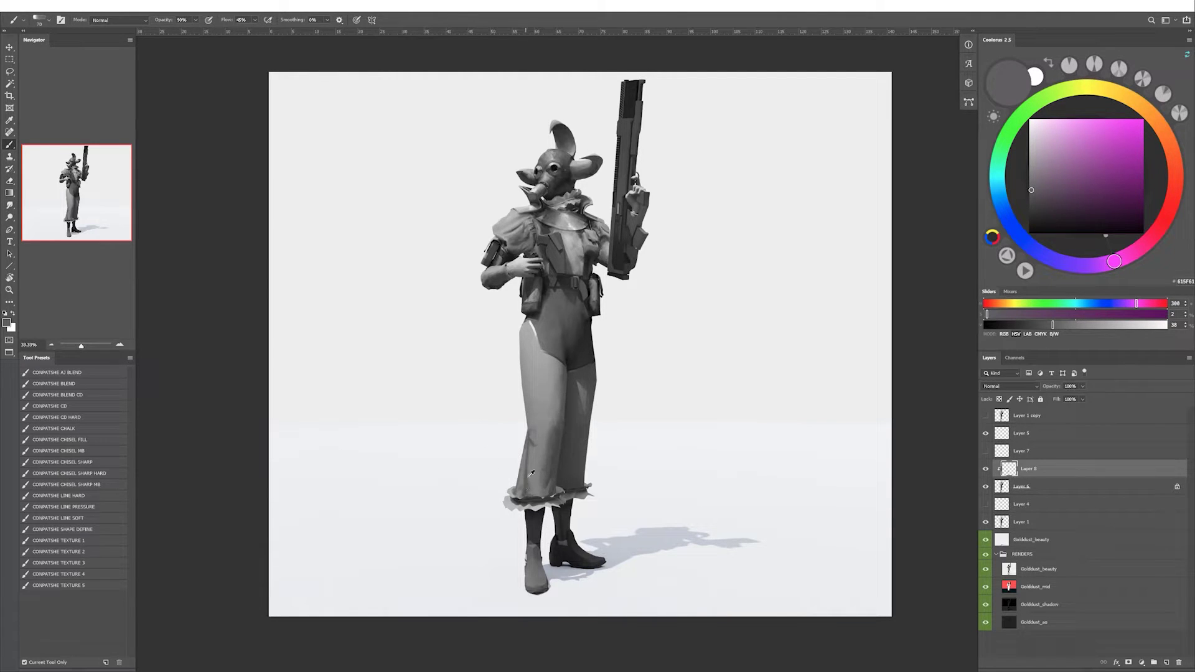
pyautogui.keyDown('alt'); pyautogui.click(526, 482); pyautogui.keyUp('alt')
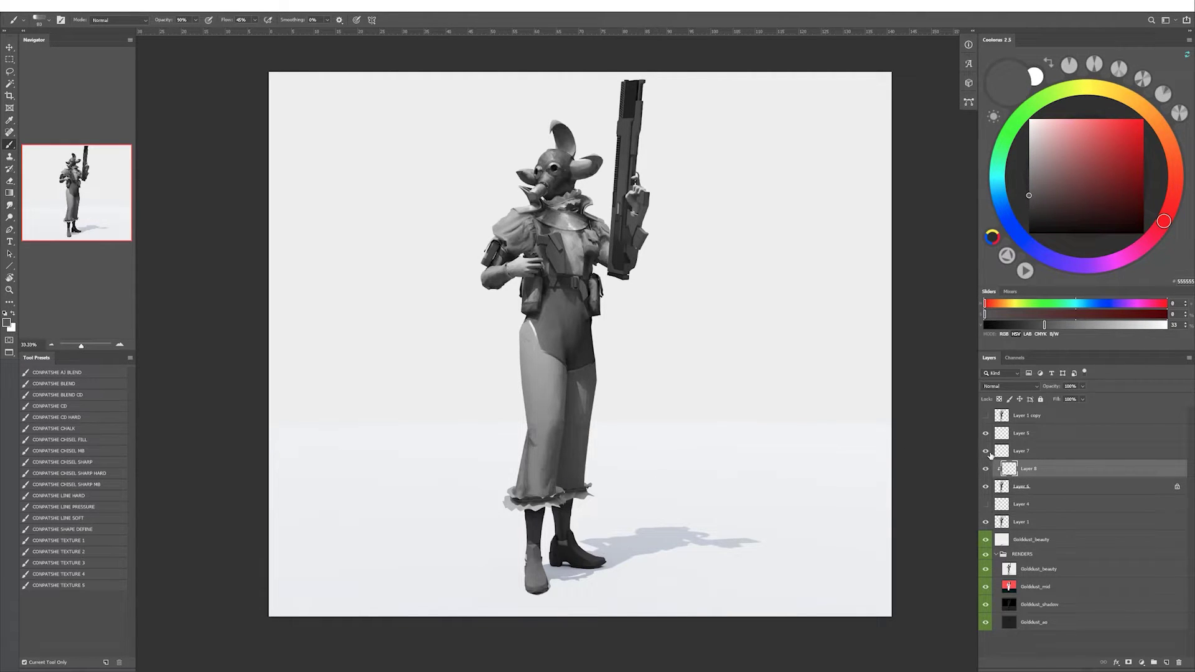
pyautogui.press('l')
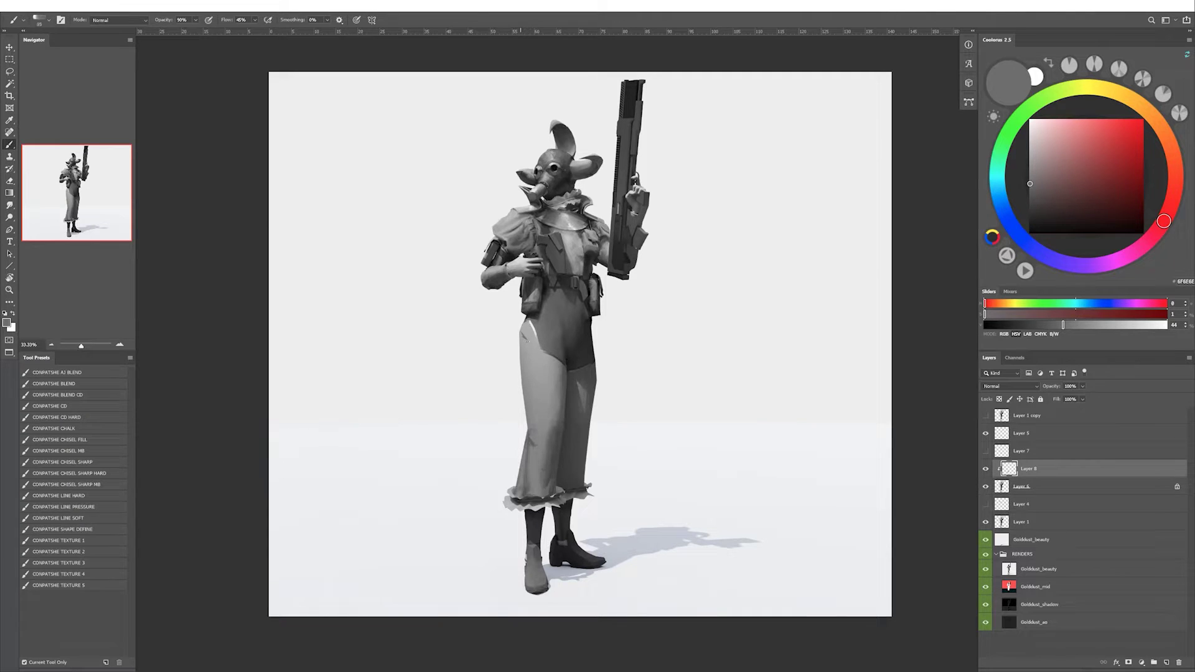
pyautogui.press('b')
pyautogui.keyDown('alt'); pyautogui.click(522, 338); pyautogui.keyUp('alt')
pyautogui.press('b')
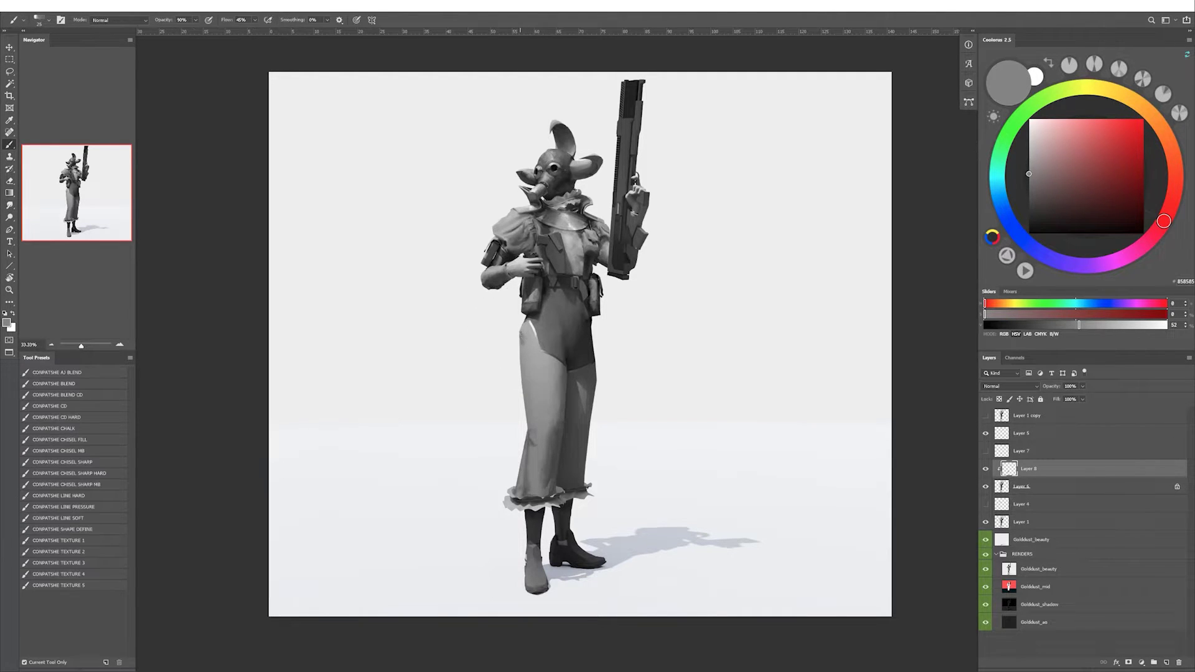
pyautogui.keyDown('alt'); pyautogui.click(585, 363); pyautogui.keyUp('alt')
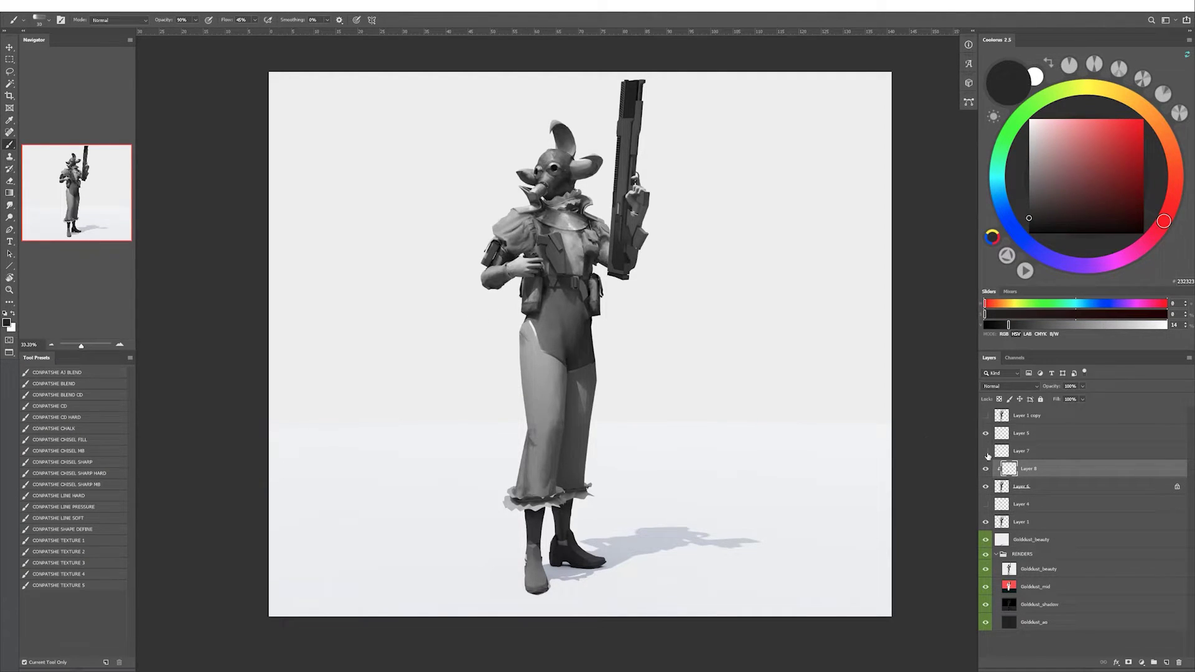
pyautogui.keyDown('alt'); pyautogui.click(562, 403); pyautogui.keyUp('alt')
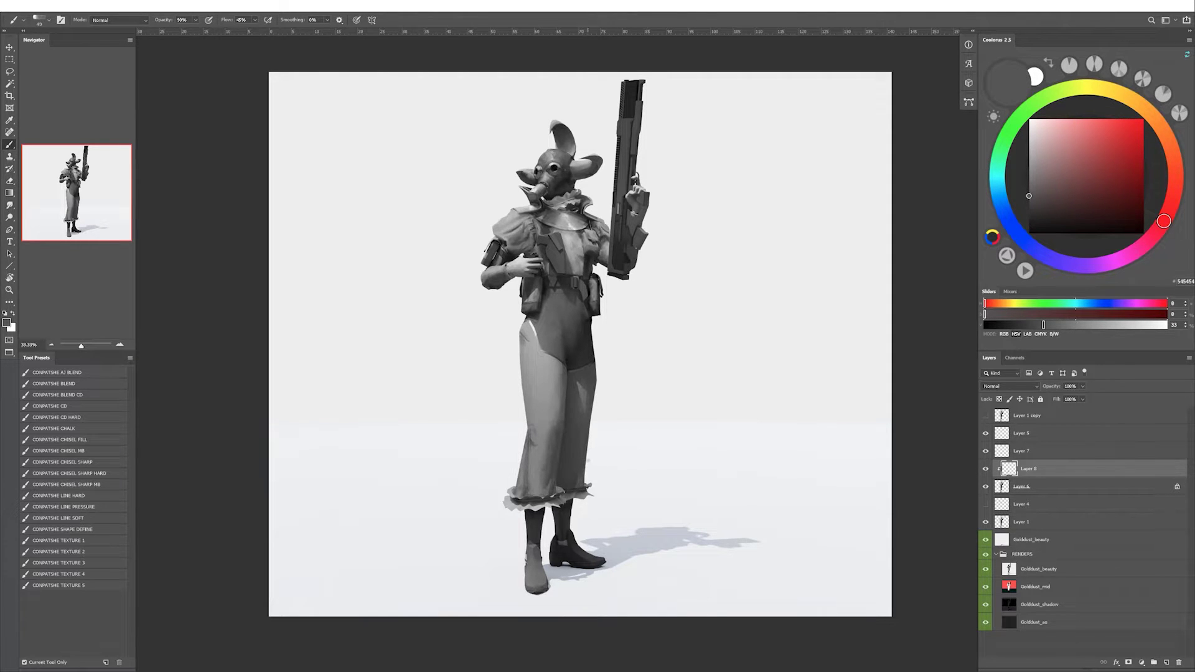
pyautogui.click(987, 451)
pyautogui.keyDown('alt'); pyautogui.click(569, 478); pyautogui.keyUp('alt')
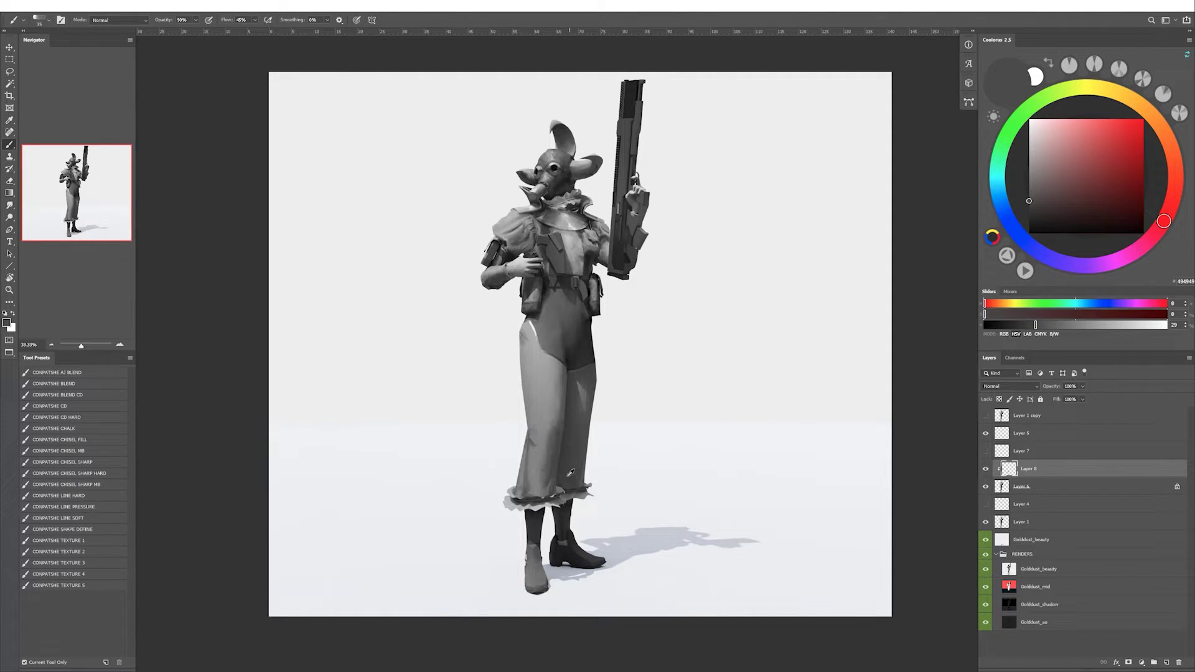
pyautogui.keyDown('alt'); pyautogui.click(570, 473); pyautogui.keyUp('alt')
# Deepen near-black trouser shadows and smudge-blend them, checking in a mirrored view.
pyautogui.hotkey('ctrl', 'shift', 'h')
pyautogui.click(986, 451)
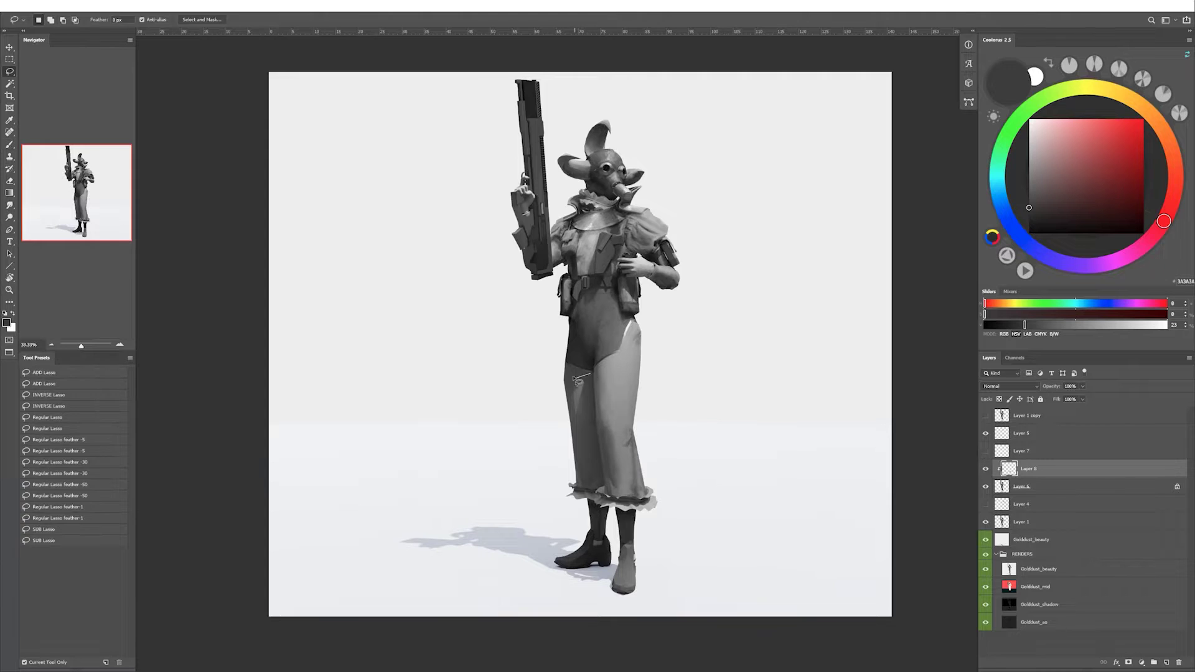
pyautogui.keyDown('alt'); pyautogui.click(592, 376); pyautogui.keyUp('alt')
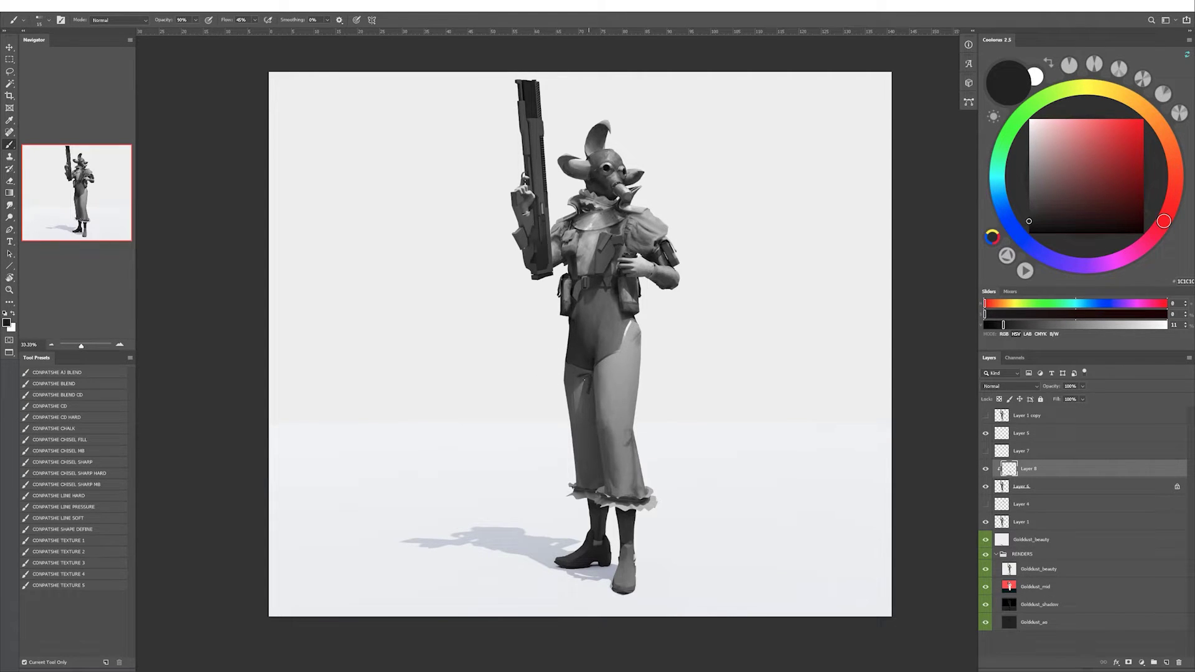
pyautogui.keyDown('alt'); pyautogui.click(586, 375); pyautogui.keyUp('alt')
pyautogui.keyDown('alt'); pyautogui.click(592, 375); pyautogui.keyUp('alt')
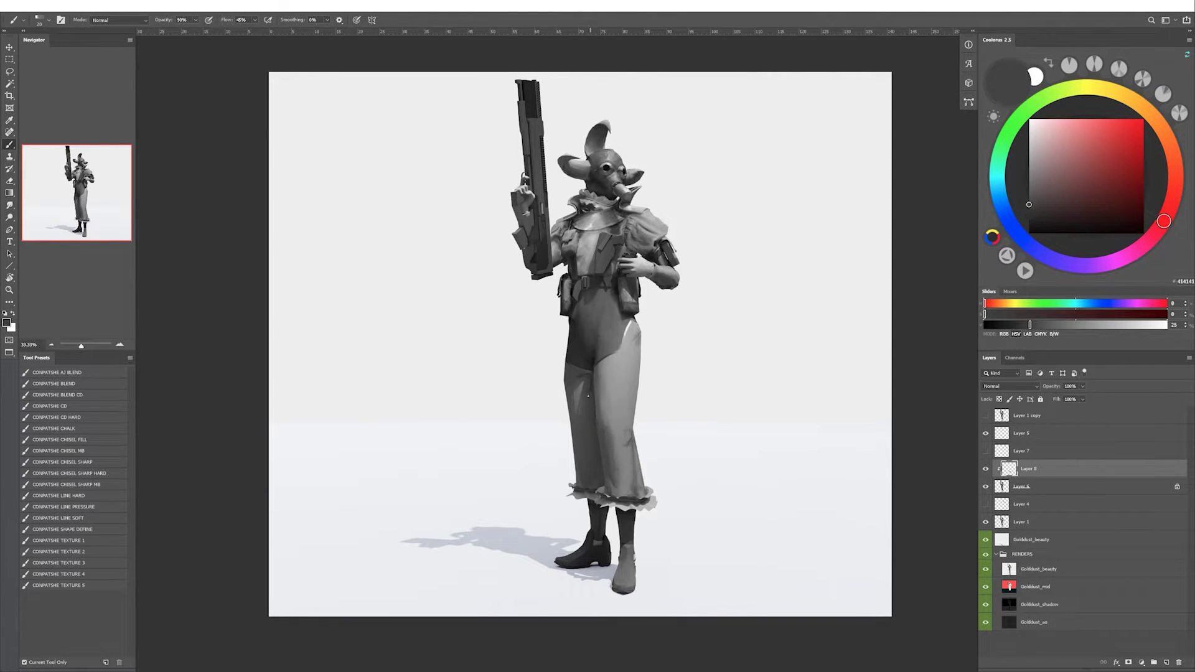
pyautogui.press('r')
pyautogui.press('h')
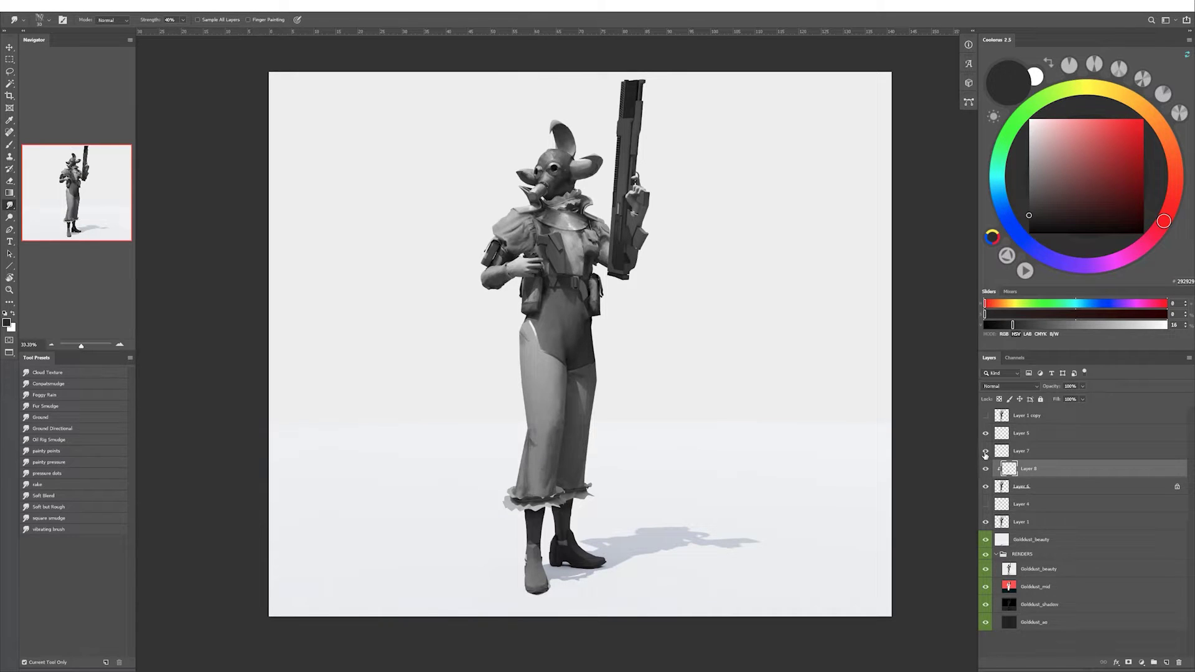
pyautogui.press('b')
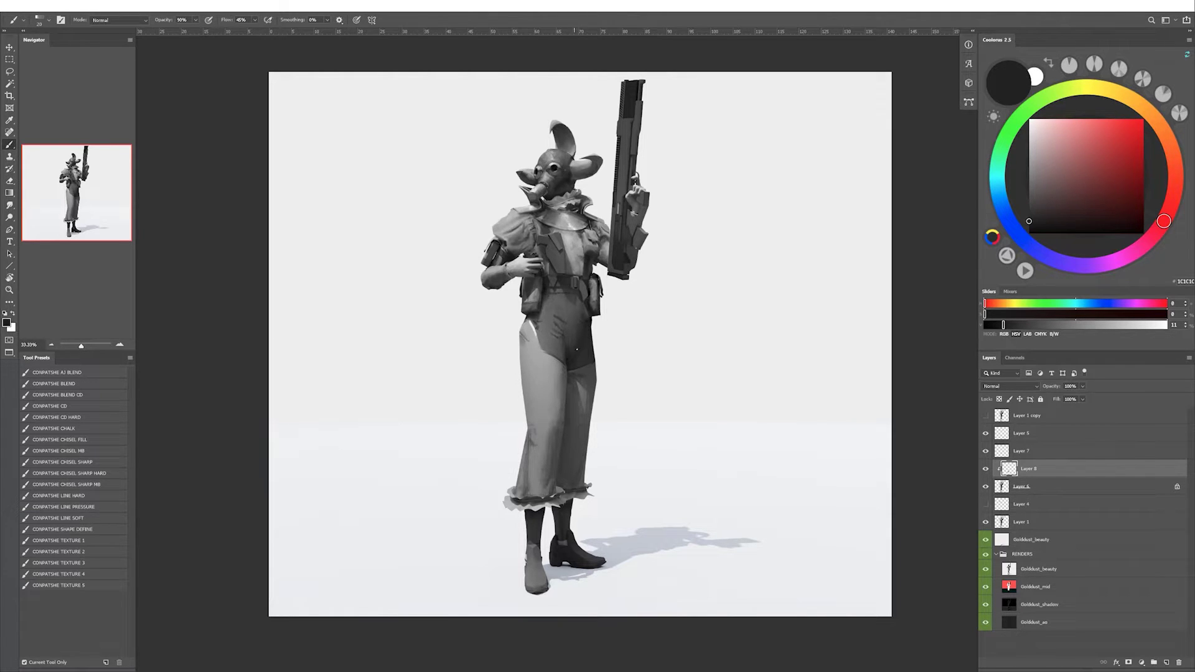
pyautogui.click(987, 451)
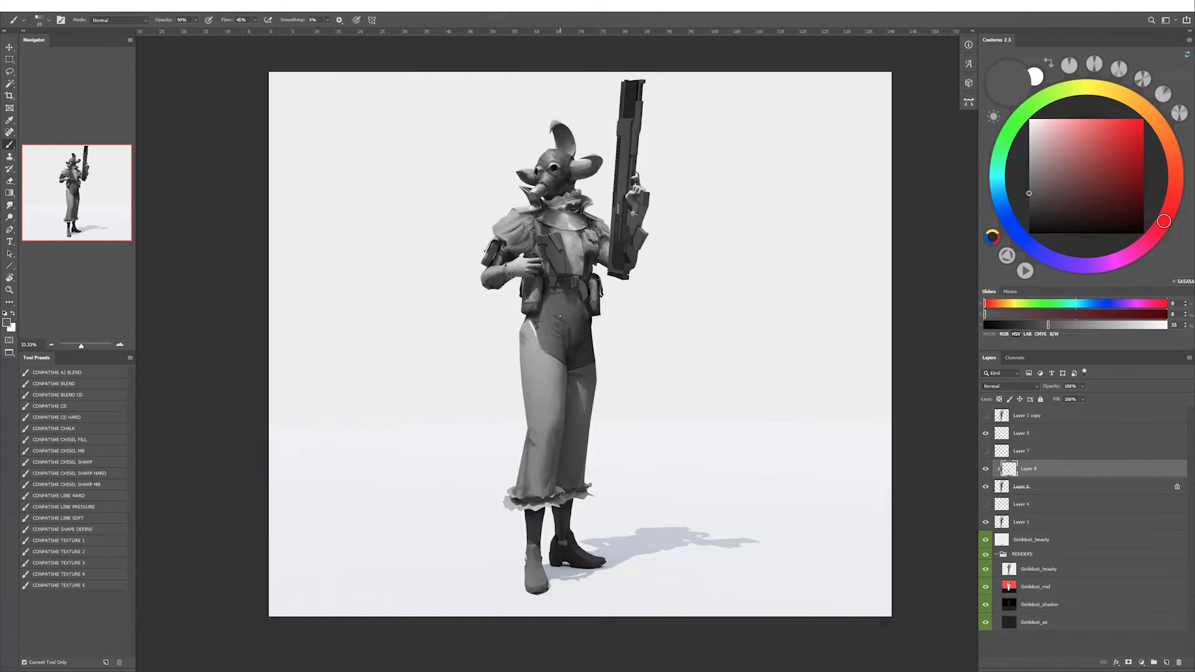
pyautogui.keyDown('alt'); pyautogui.click(571, 324); pyautogui.keyUp('alt')
pyautogui.press('r')
pyautogui.press('b')
# Refine mid and dark grey shading on the upper trousers with the canvas flipped.
pyautogui.keyDown('alt'); pyautogui.click(563, 315); pyautogui.keyUp('alt')
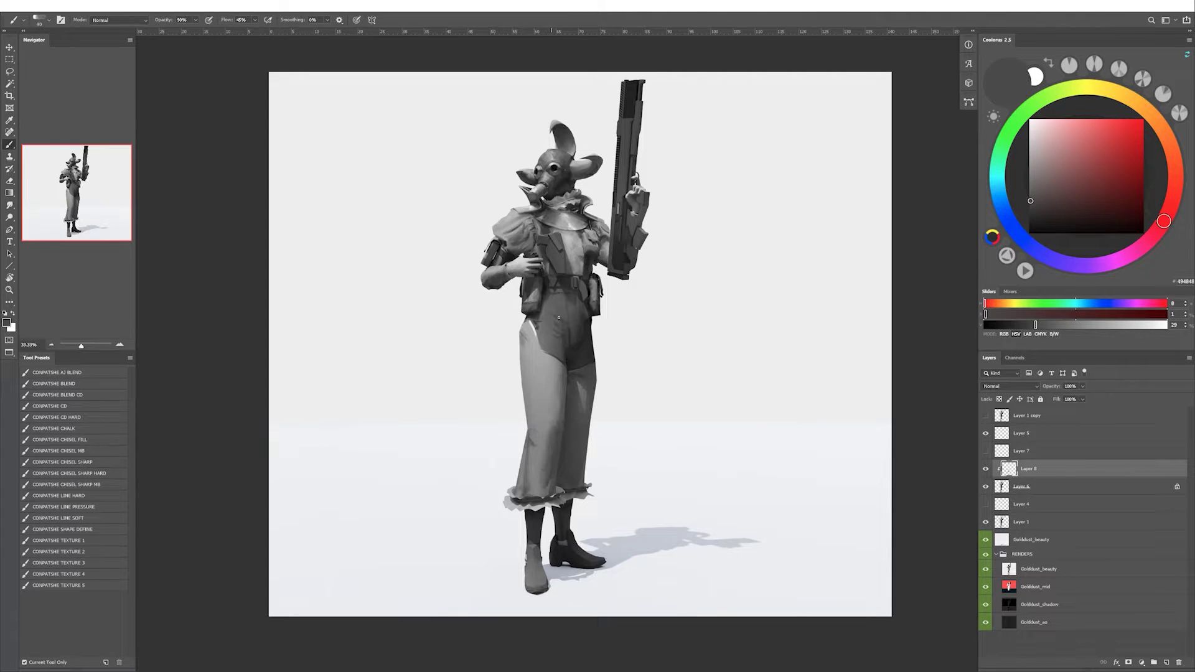
pyautogui.hotkey('ctrl', 'shift', 'h')
pyautogui.keyDown('alt'); pyautogui.click(609, 333); pyautogui.keyUp('alt')
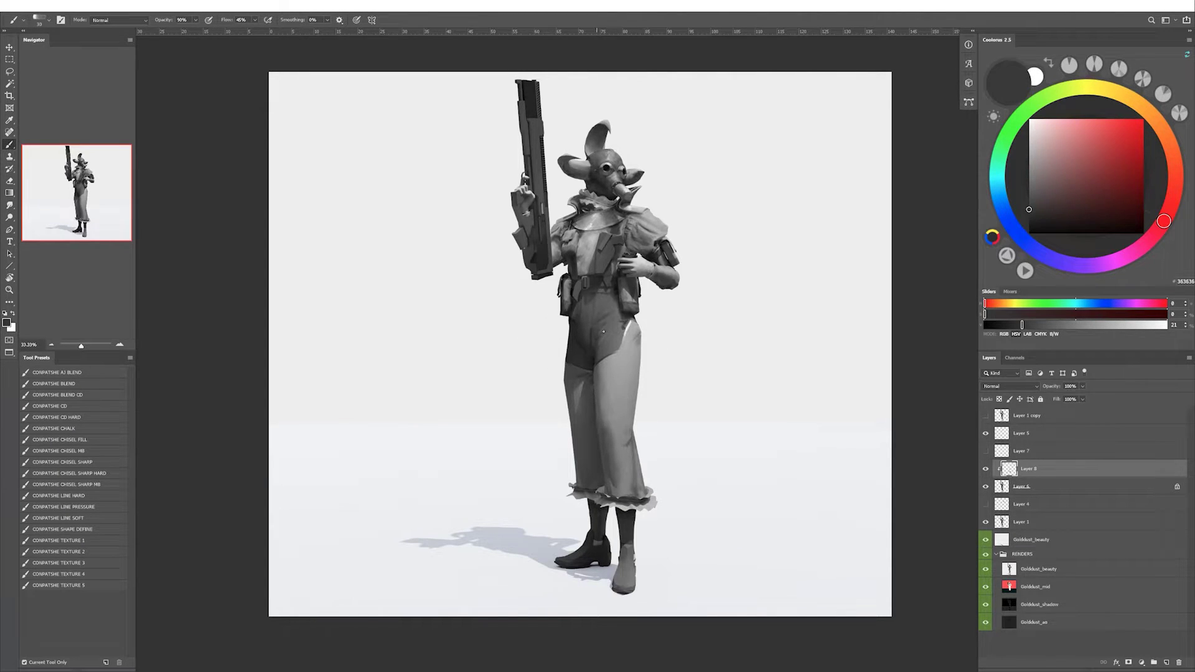
pyautogui.keyDown('alt'); pyautogui.click(594, 349); pyautogui.keyUp('alt')
pyautogui.keyDown('alt'); pyautogui.click(592, 285); pyautogui.keyUp('alt')
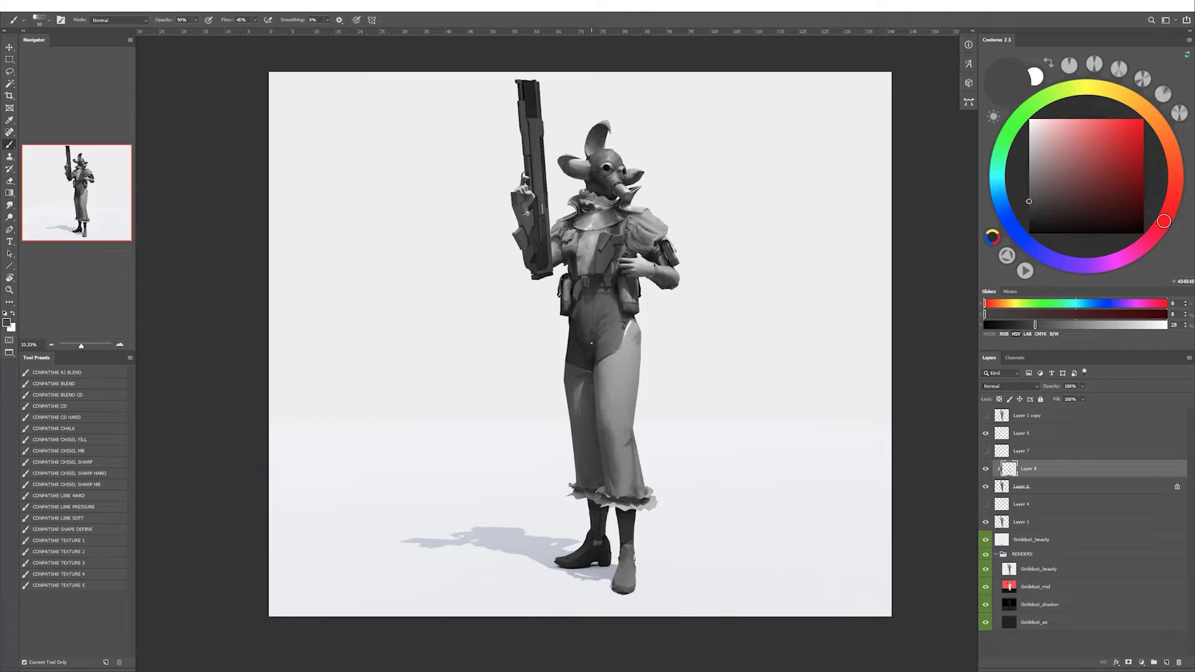
pyautogui.keyDown('alt'); pyautogui.click(597, 337); pyautogui.keyUp('alt')
pyautogui.hotkey('ctrl', 'shift', 'h')
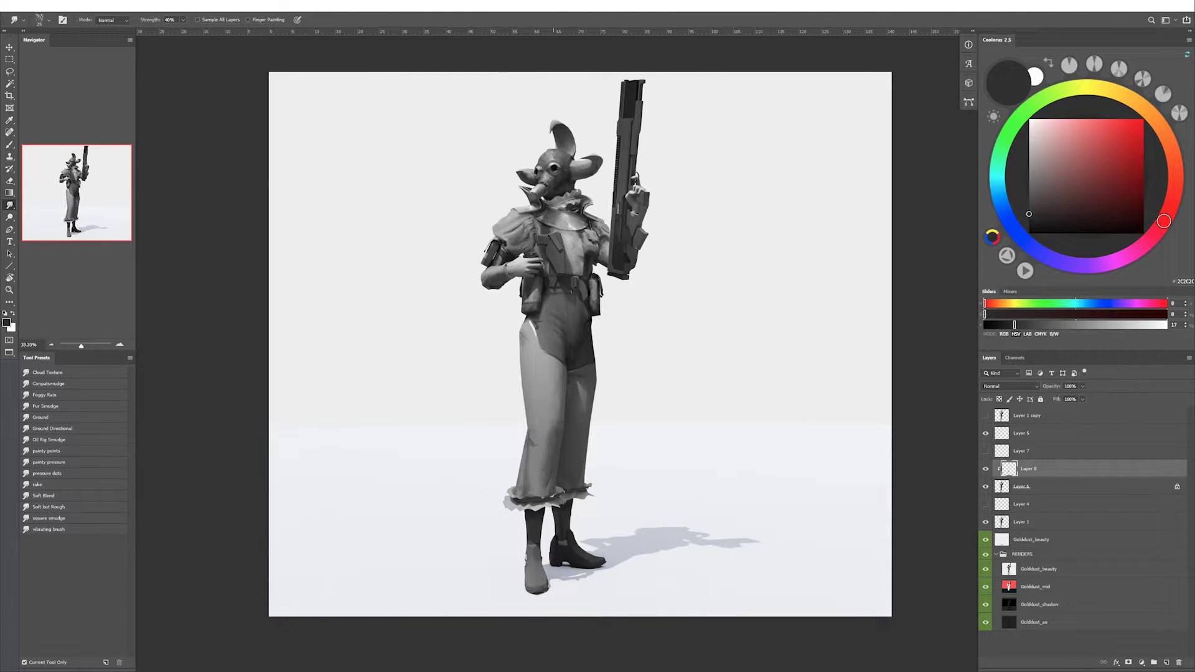
pyautogui.keyDown('alt'); pyautogui.click(561, 296); pyautogui.keyUp('alt')
pyautogui.keyDown('alt'); pyautogui.click(566, 297); pyautogui.keyUp('alt')
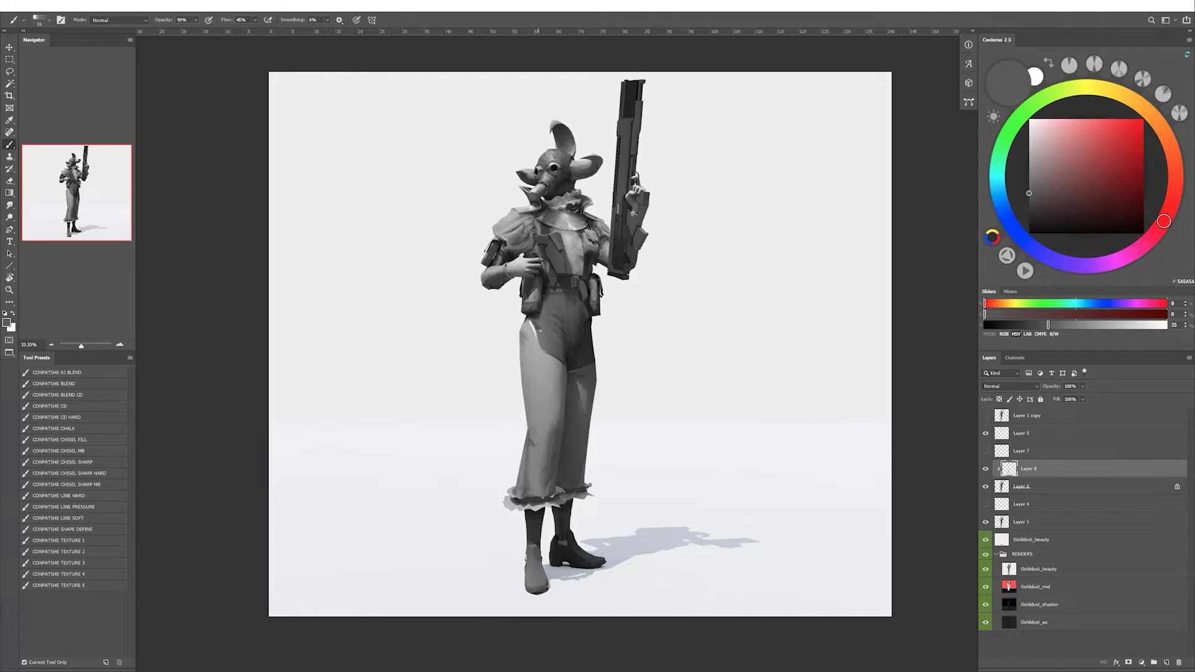
pyautogui.keyDown('alt'); pyautogui.click(540, 323); pyautogui.keyUp('alt')
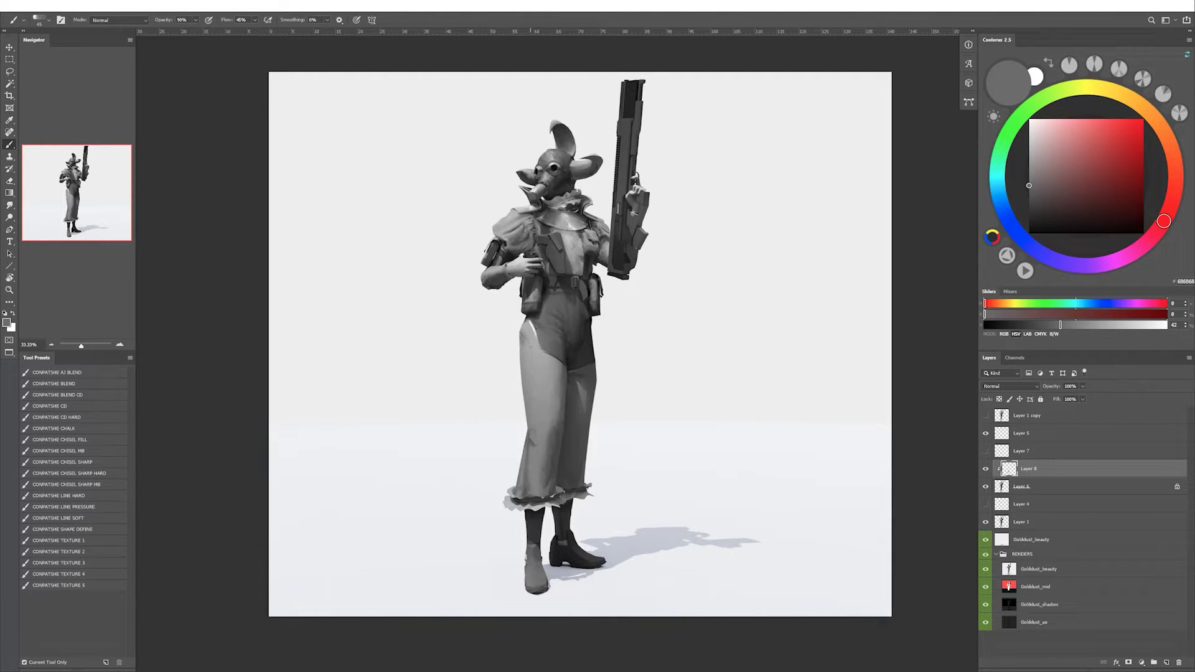
# Touch up the lower trouser leg and merge Layer 8 down into Layer 6.
pyautogui.keyDown('alt'); pyautogui.click(525, 489); pyautogui.keyUp('alt')
pyautogui.press('l')
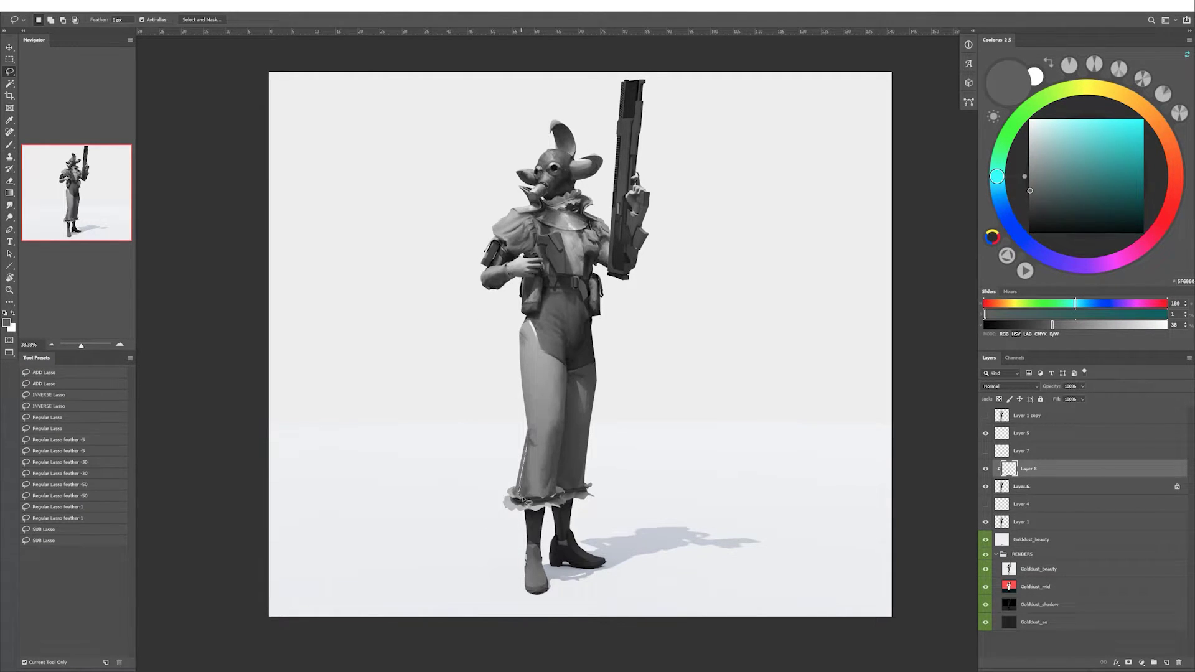
pyautogui.press('b')
pyautogui.keyDown('alt'); pyautogui.click(533, 492); pyautogui.keyUp('alt')
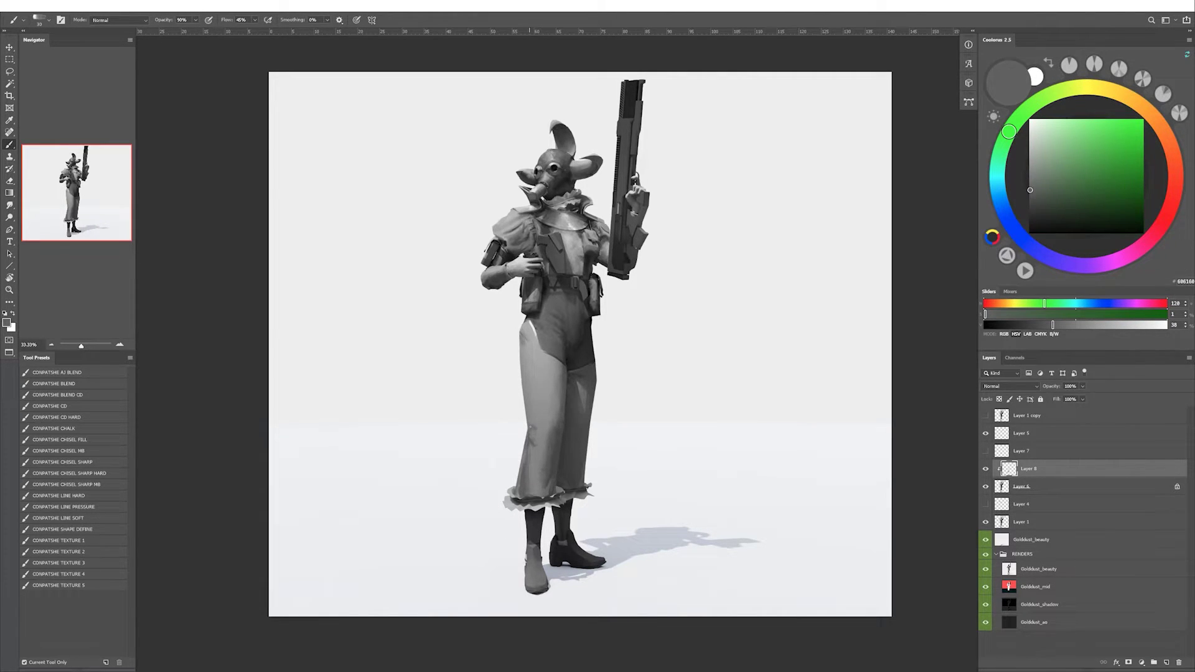
pyautogui.keyDown('alt'); pyautogui.click(556, 441); pyautogui.keyUp('alt')
pyautogui.keyDown('alt'); pyautogui.click(560, 434); pyautogui.keyUp('alt')
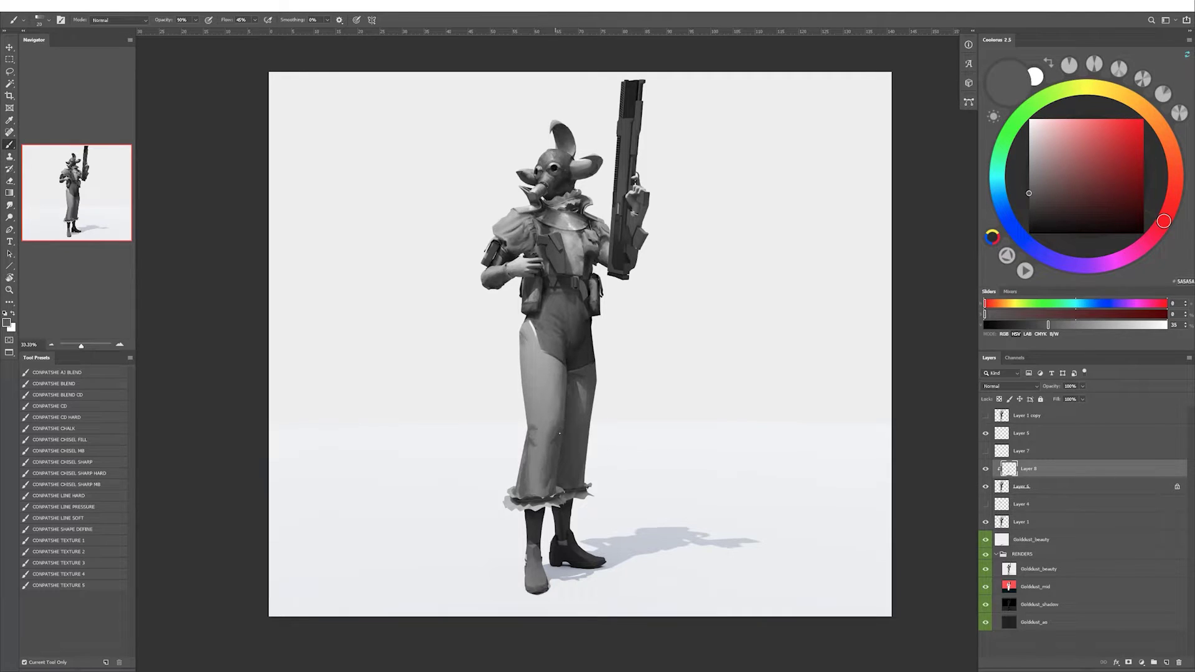
pyautogui.hotkey('ctrl', 'e')
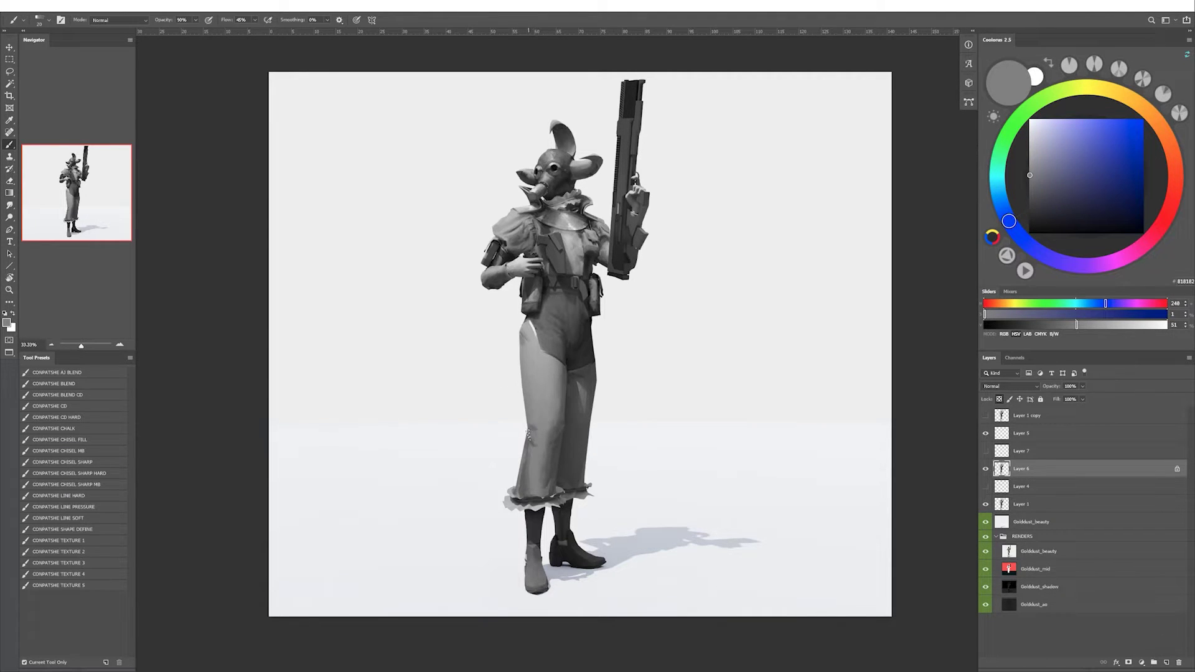
# Paint grey shading on the trouser leg, erasing stray strokes.
pyautogui.keyDown('alt'); pyautogui.click(526, 433); pyautogui.keyUp('alt')
pyautogui.press('l')
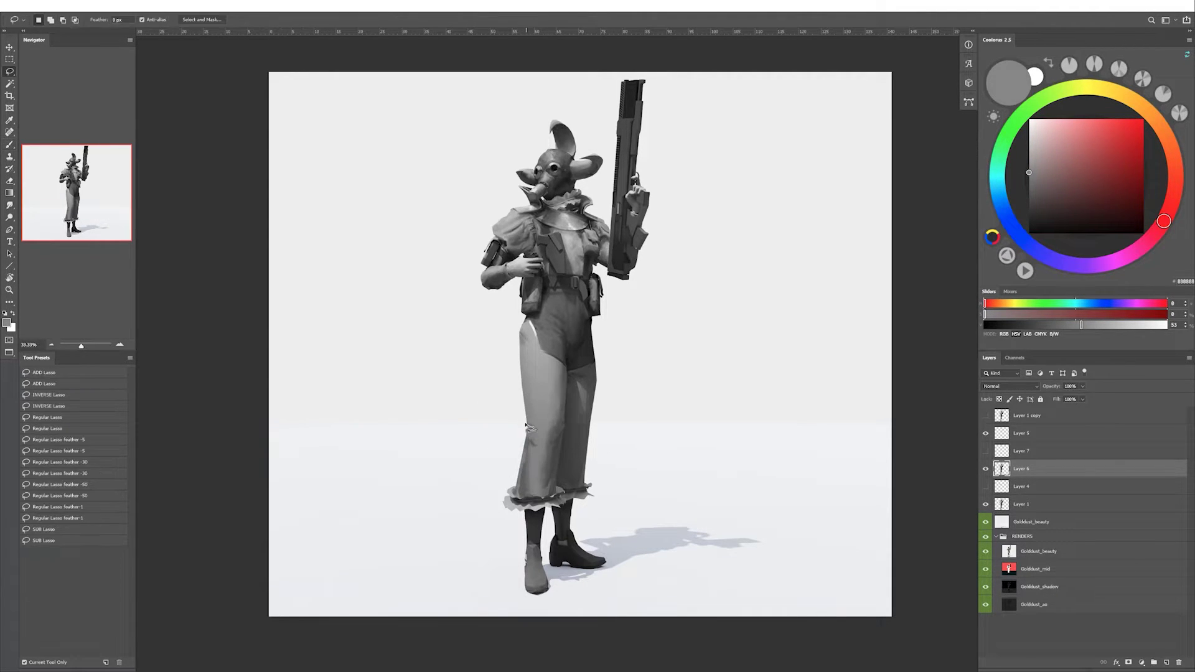
pyautogui.press('b')
pyautogui.keyDown('alt'); pyautogui.click(571, 405); pyautogui.keyUp('alt')
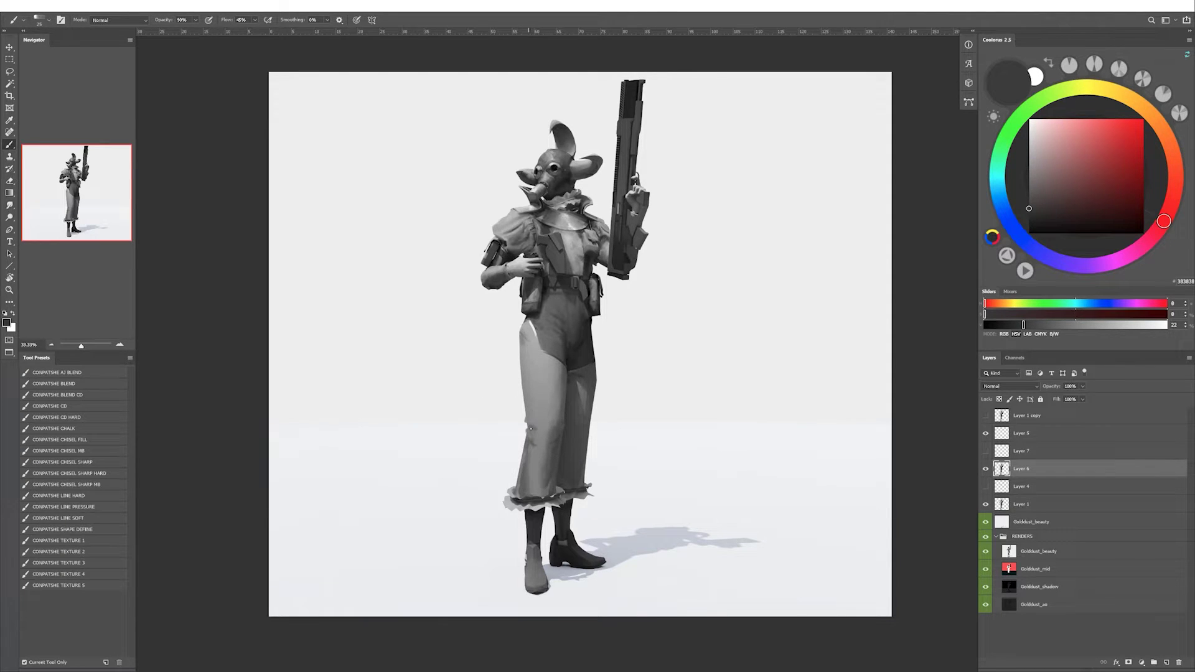
pyautogui.keyDown('alt'); pyautogui.click(570, 404); pyautogui.keyUp('alt')
pyautogui.press('e')
pyautogui.press('b')
pyautogui.keyDown('alt'); pyautogui.click(632, 426); pyautogui.keyUp('alt')
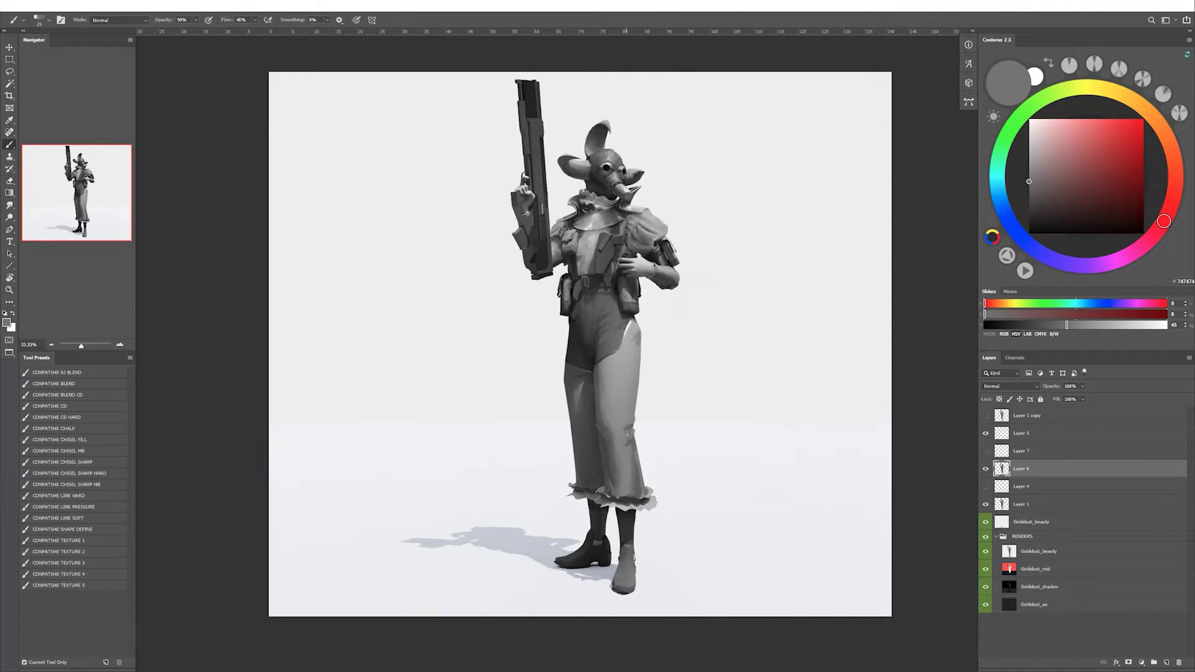
# Paint lighter tones on the lower trouser leg with a larger brush in a mirrored view.
pyautogui.keyDown('alt'); pyautogui.click(633, 421); pyautogui.keyUp('alt')
pyautogui.moveTo(634, 422); pyautogui.dragTo(570, 416)
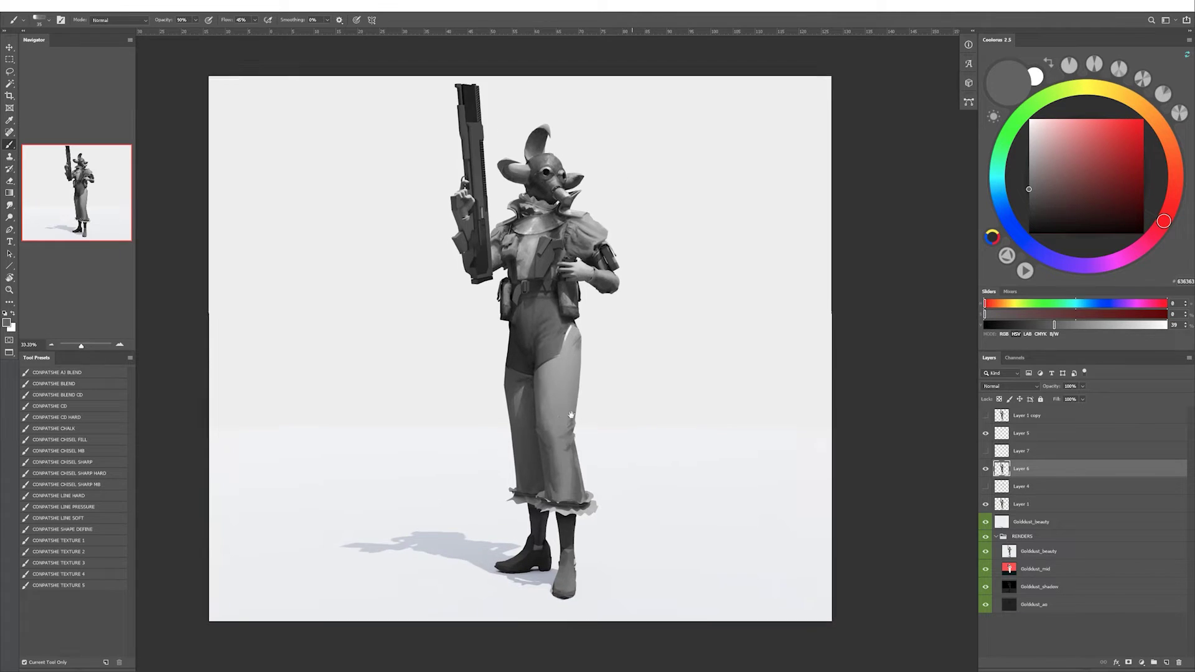
pyautogui.keyDown('alt'); pyautogui.click(570, 416); pyautogui.keyUp('alt')
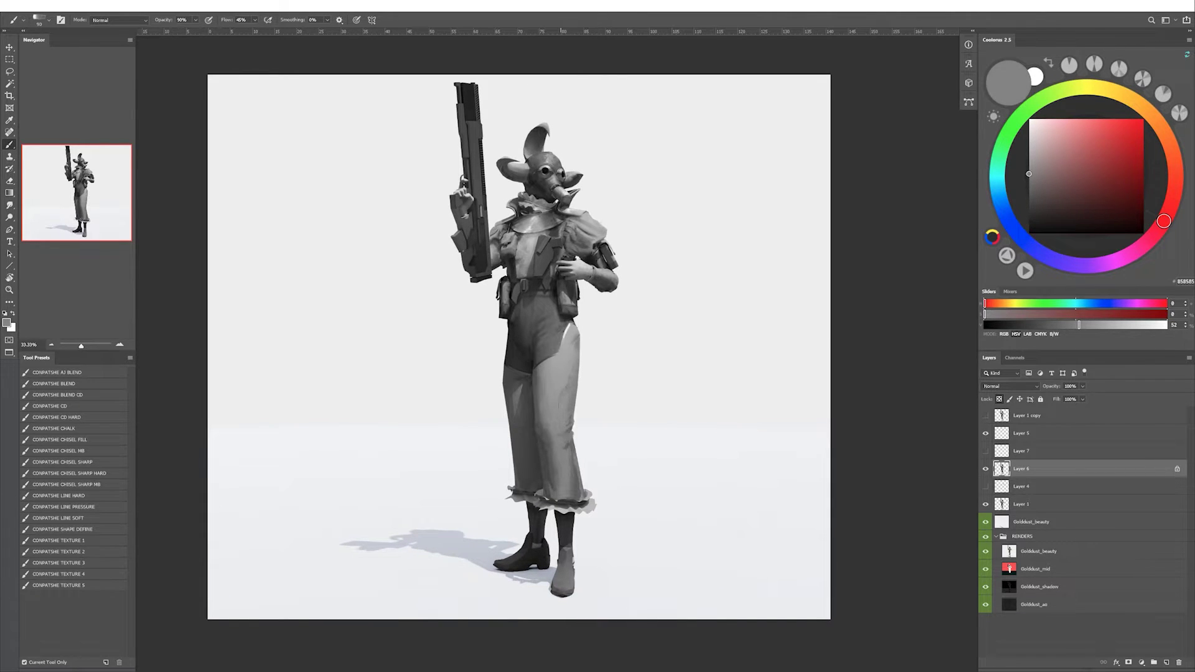
pyautogui.keyDown('alt'); pyautogui.click(569, 469); pyautogui.keyUp('alt')
pyautogui.keyDown('alt'); pyautogui.click(577, 468); pyautogui.keyUp('alt')
pyautogui.keyDown('alt'); pyautogui.click(580, 496); pyautogui.keyUp('alt')
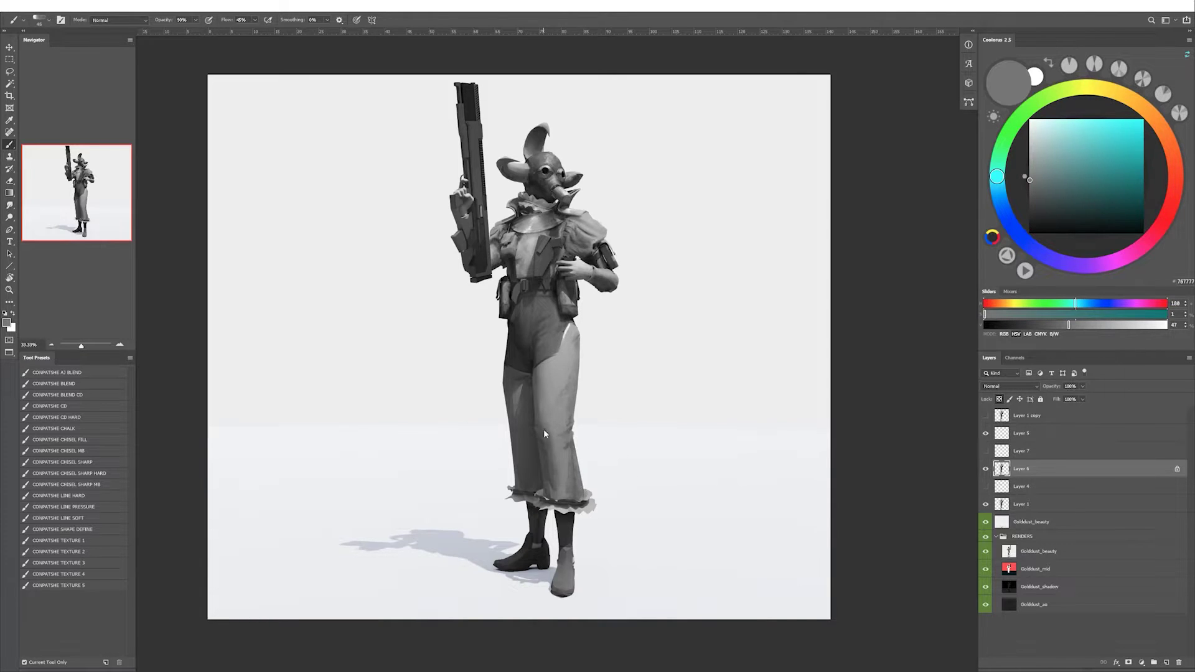
pyautogui.press('h')
# Add darker shading on the upper leg and paste the black flared trousers photo as Layer 8.
pyautogui.keyDown('alt'); pyautogui.click(484, 483); pyautogui.keyUp('alt')
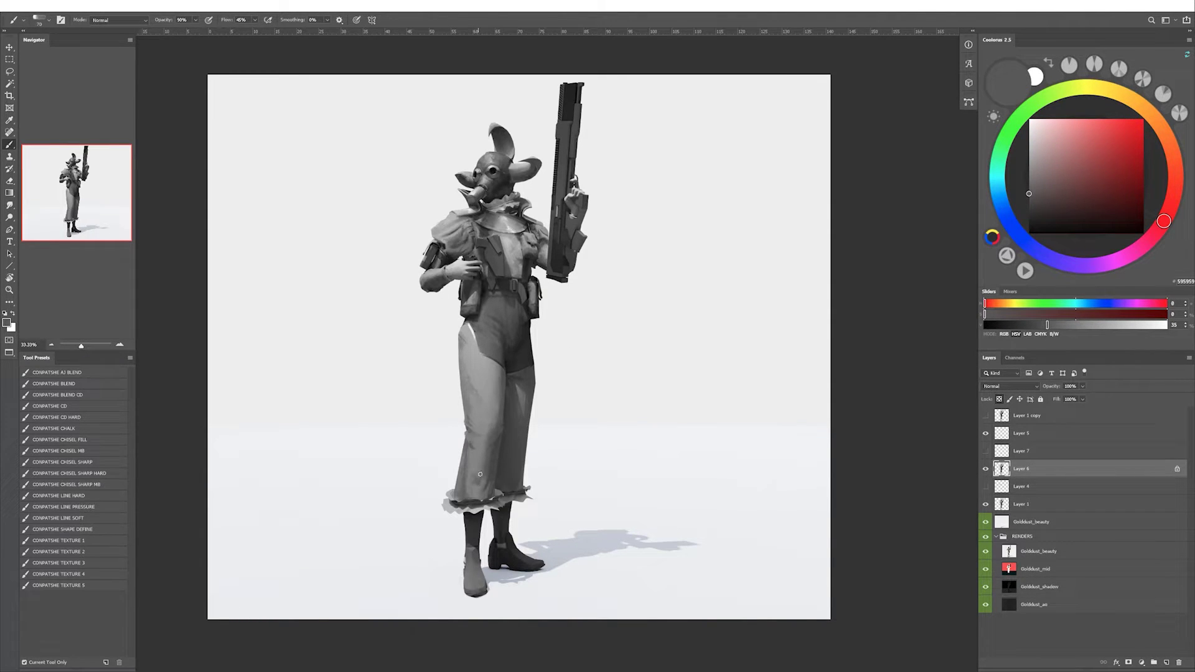
pyautogui.keyDown('alt'); pyautogui.click(513, 324); pyautogui.keyUp('alt')
pyautogui.keyDown('alt'); pyautogui.click(477, 383); pyautogui.keyUp('alt')
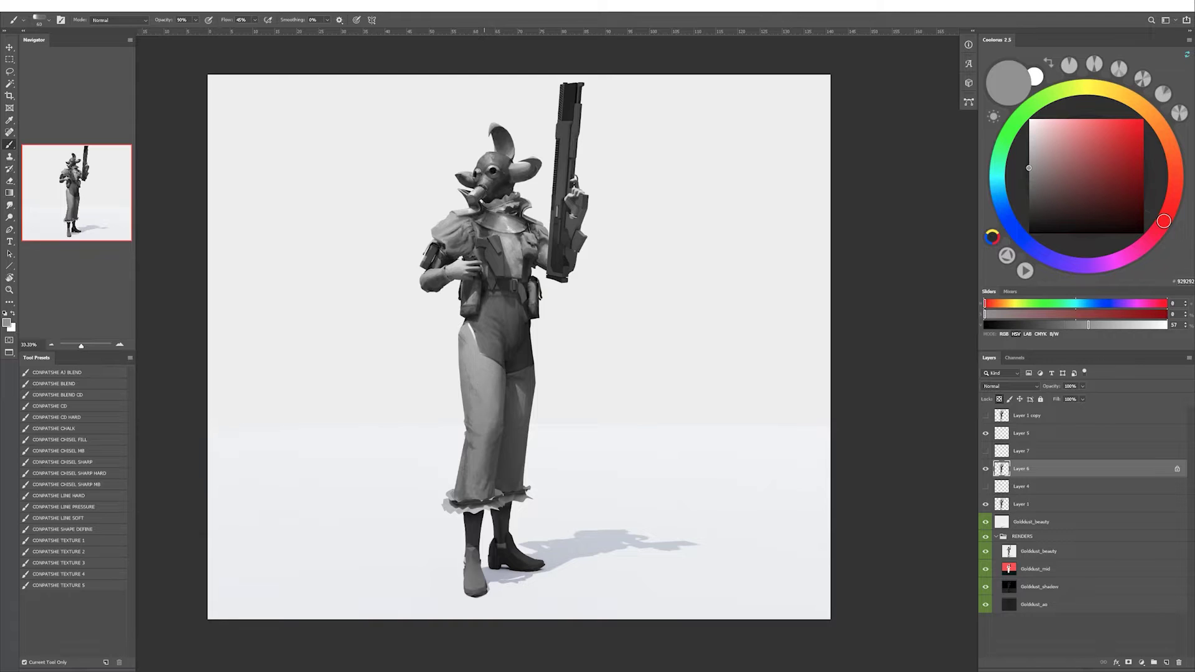
pyautogui.press('l')
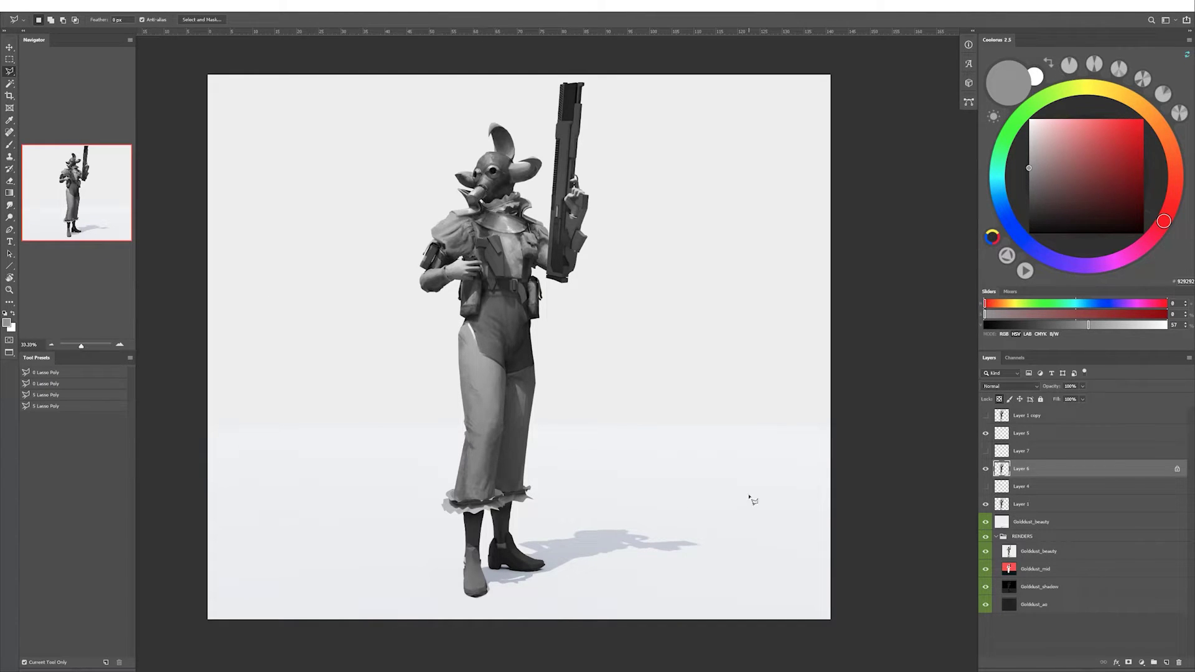
pyautogui.hotkey('ctrl', 'v')
# Remove the trousers photo's background and turn it grey with Levels.
pyautogui.press('w')
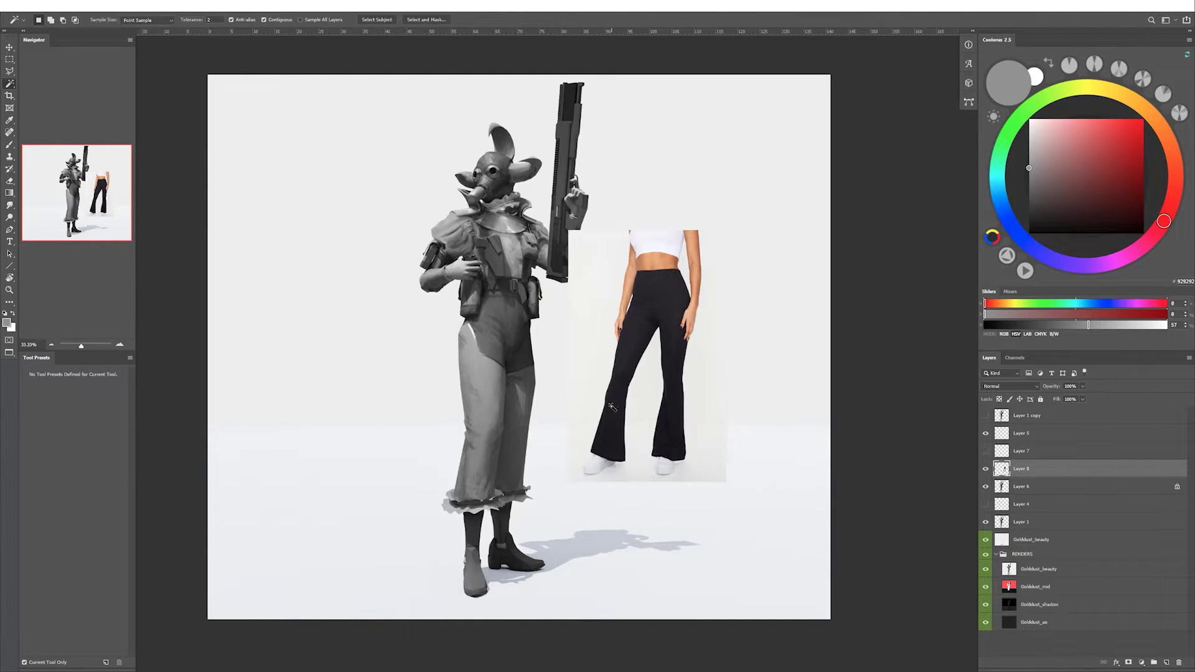
pyautogui.hotkey('ctrl', 'l')
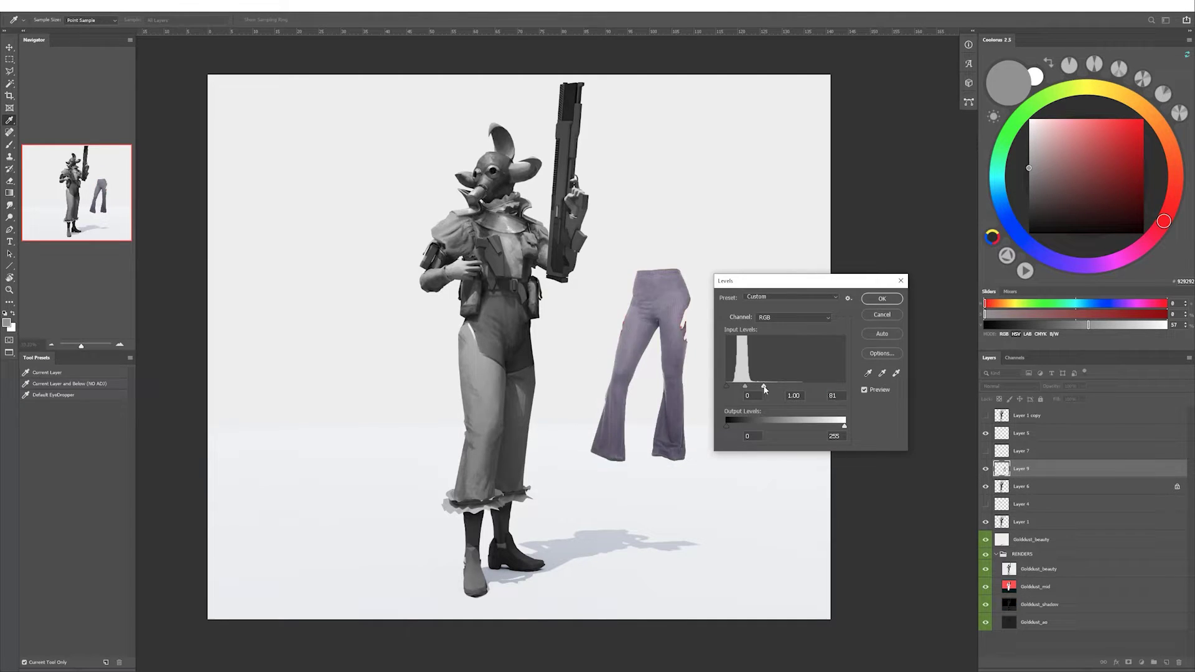
pyautogui.press('Return')
pyautogui.press('l')
# Copy the lower leg to Layer 10, fit it over the trouser leg, clip to Layer 6 and mask it.
pyautogui.hotkey('ctrl', 'j')
pyautogui.hotkey('ctrl', 't')
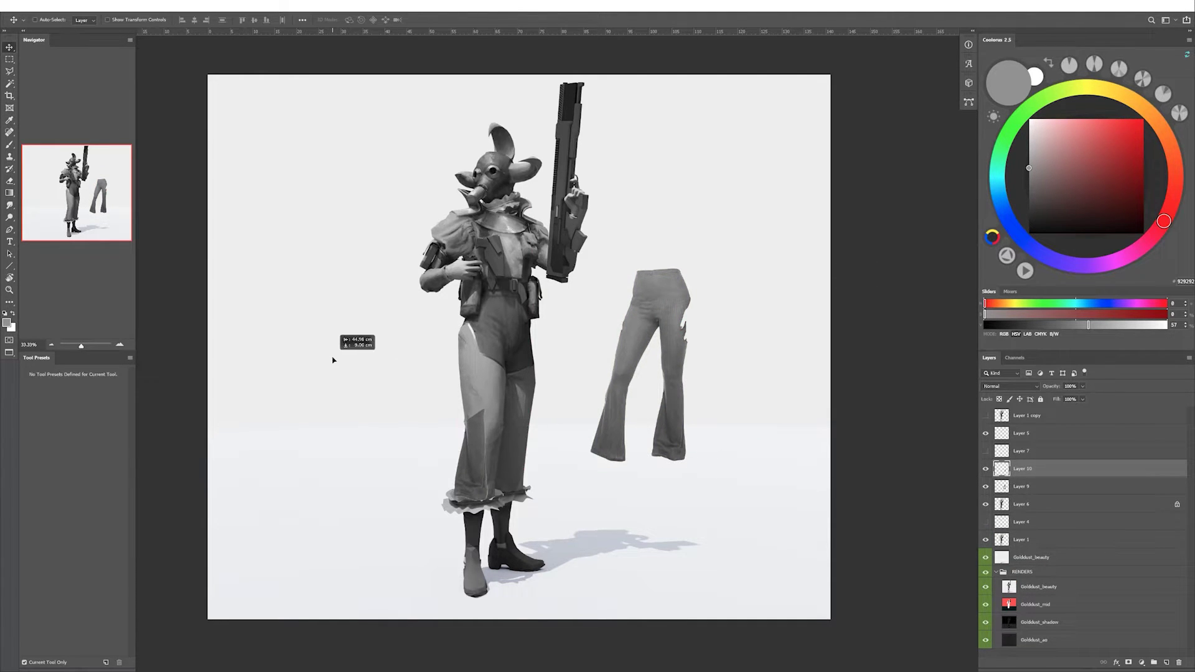
pyautogui.moveTo(476, 462); pyautogui.dragTo(479, 454)
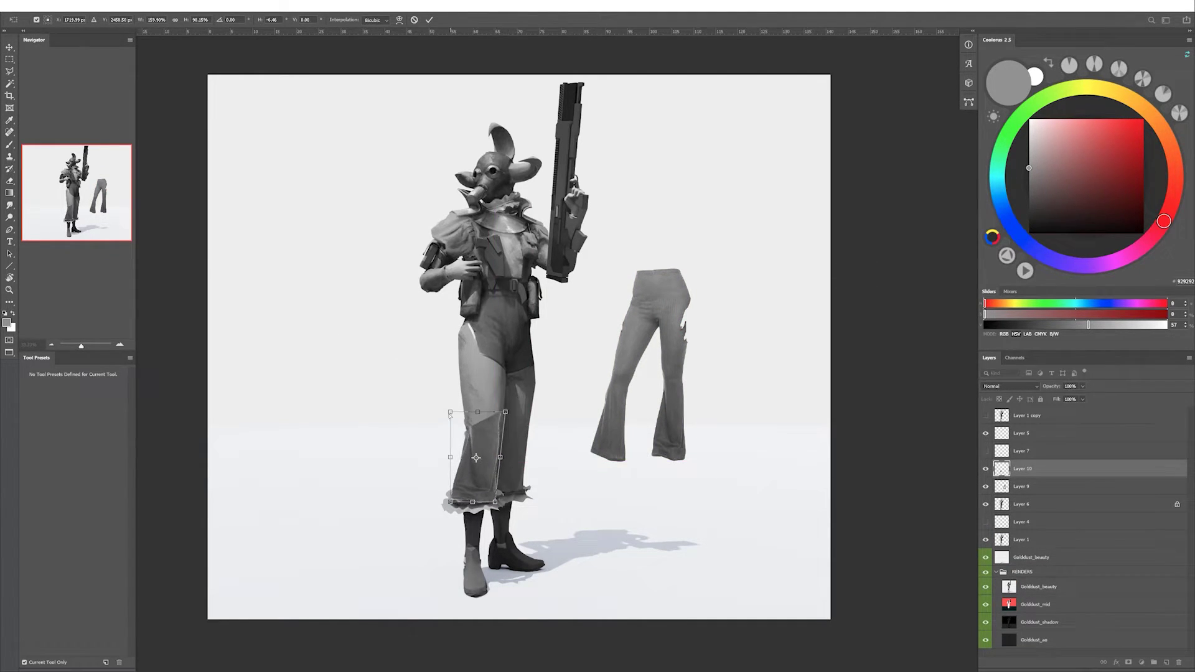
pyautogui.press('Return')
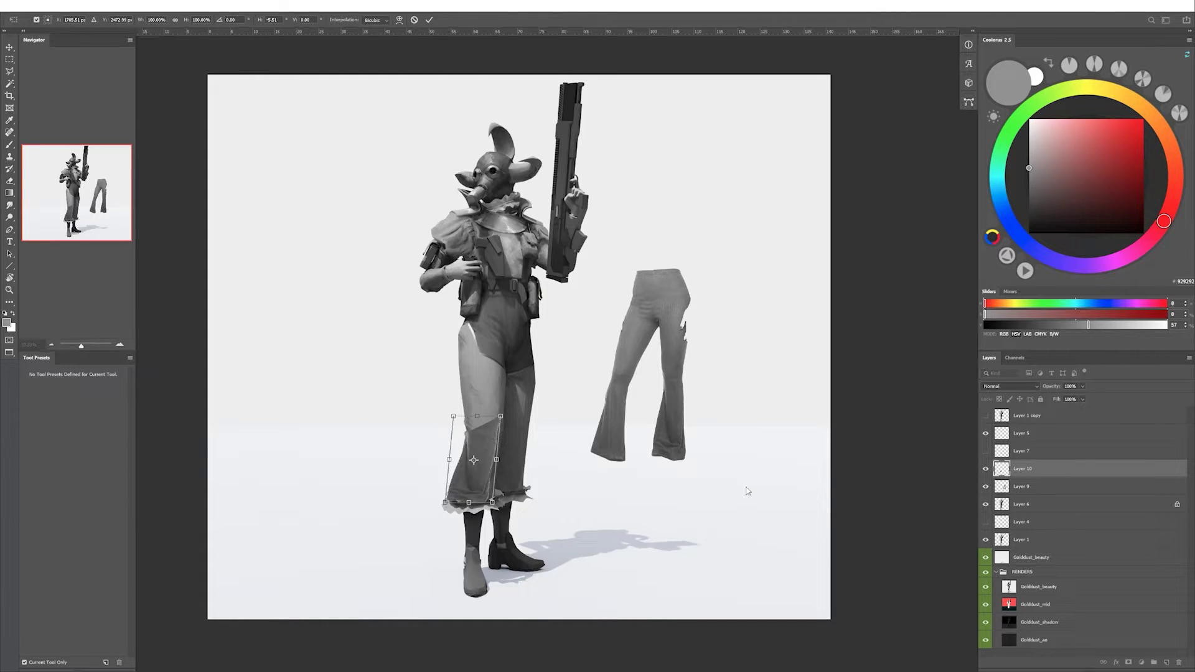
pyautogui.hotkey('ctrl', '[')
pyautogui.hotkey('ctrl', 'alt', 'g')
pyautogui.press('w')
pyautogui.click(986, 469)
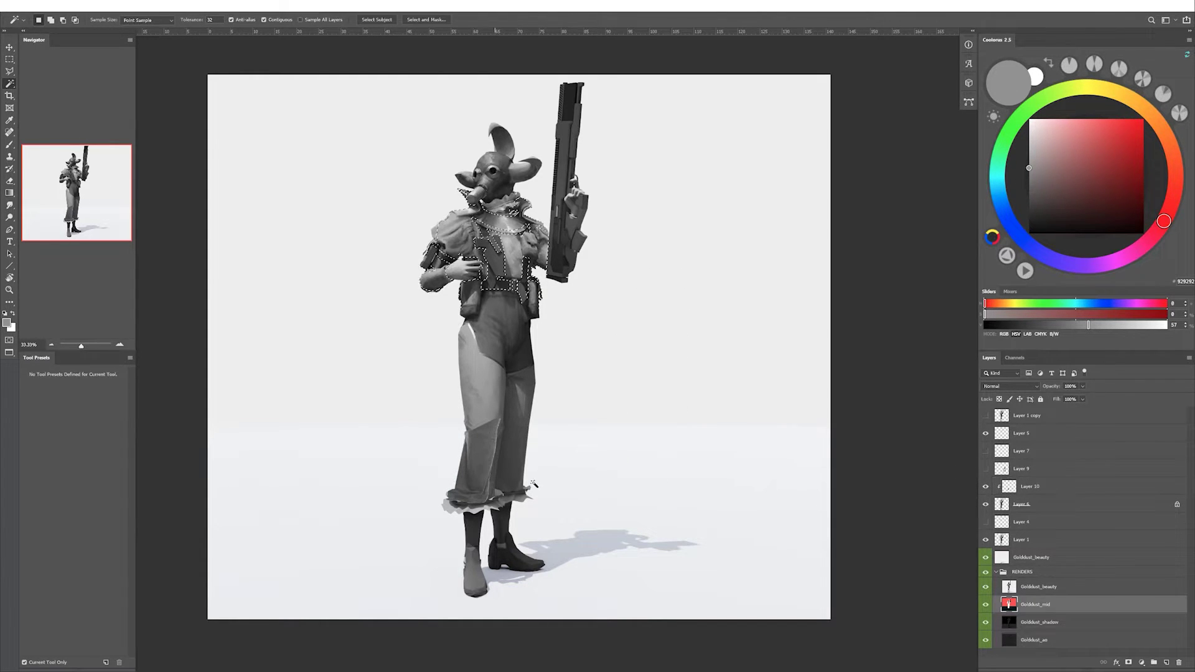
pyautogui.click(1129, 662)
pyautogui.click(986, 487)
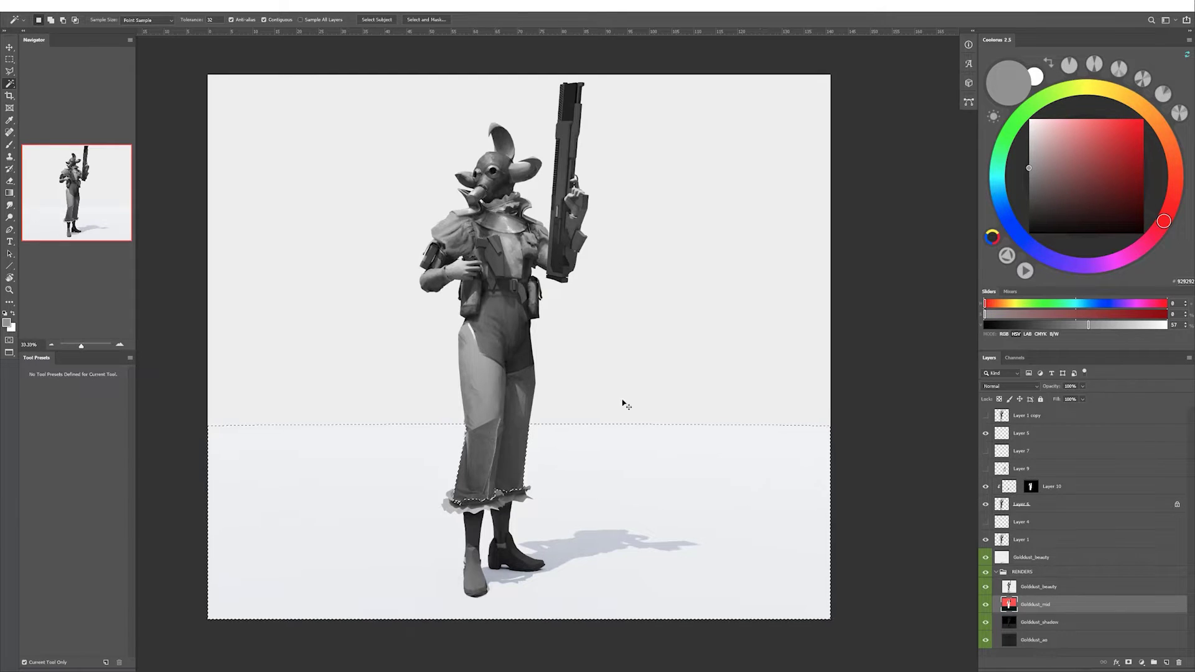
# Warp the left trouser-cuff ruffle into shape and copy a trouser piece to Layer 11.
pyautogui.click(483, 502)
pyautogui.write('4')
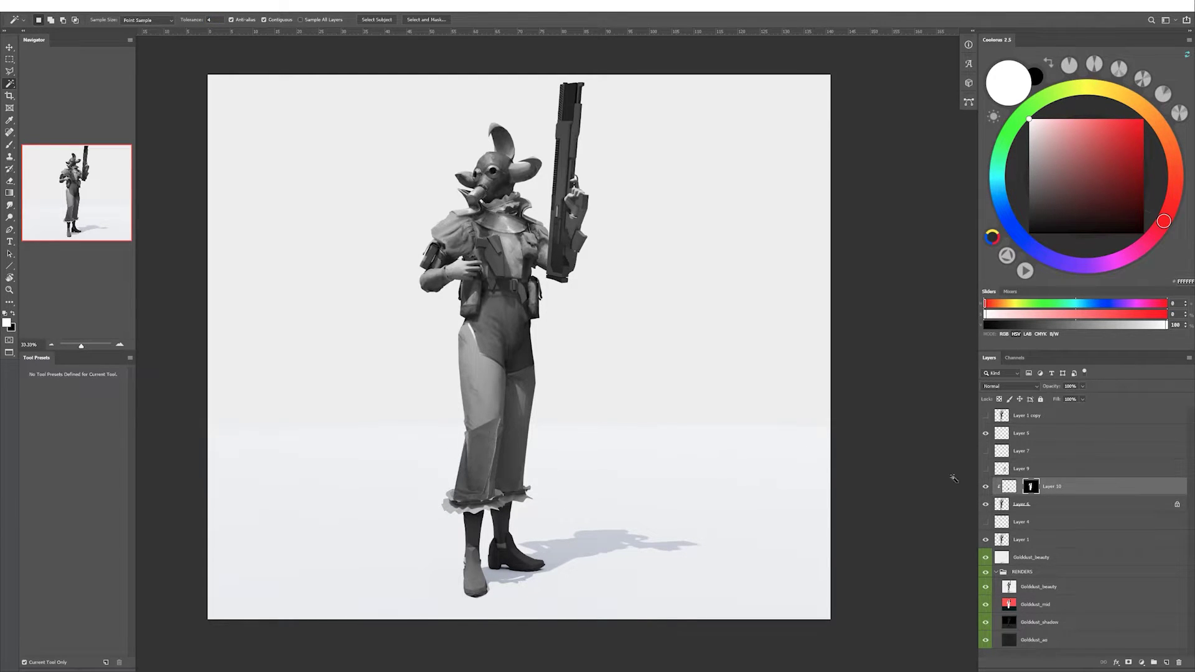
pyautogui.hotkey('ctrl', 't')
pyautogui.moveTo(497, 484); pyautogui.dragTo(507, 486)
pyautogui.moveTo(446, 416); pyautogui.dragTo(452, 415)
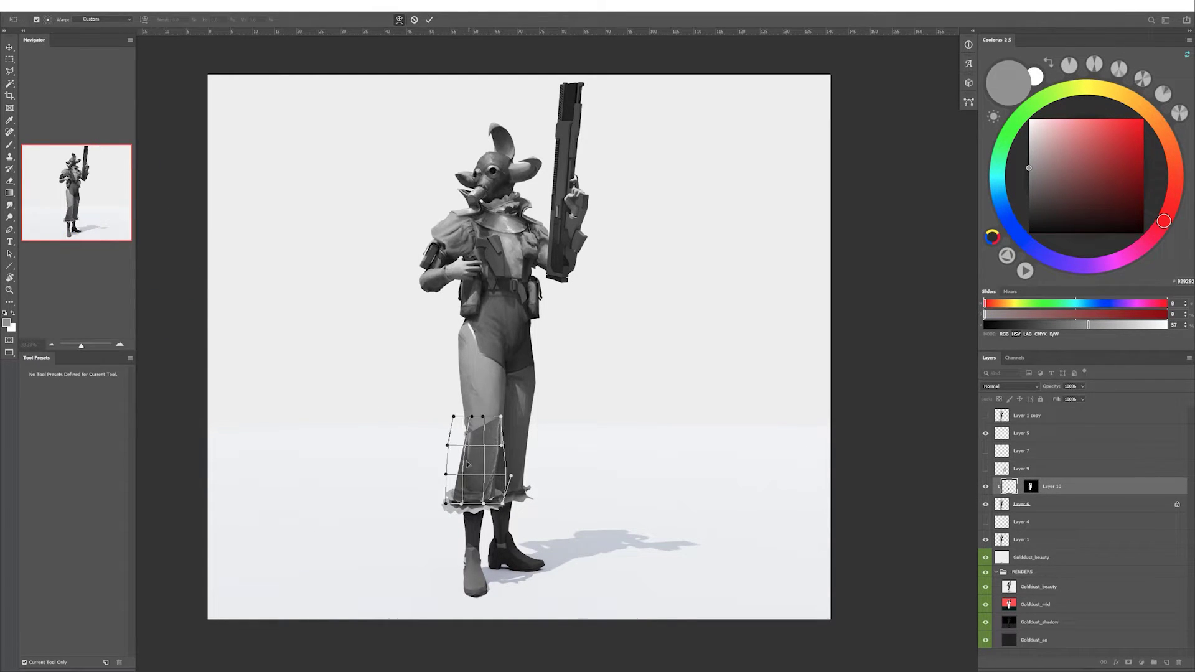
pyautogui.moveTo(449, 464); pyautogui.dragTo(458, 442)
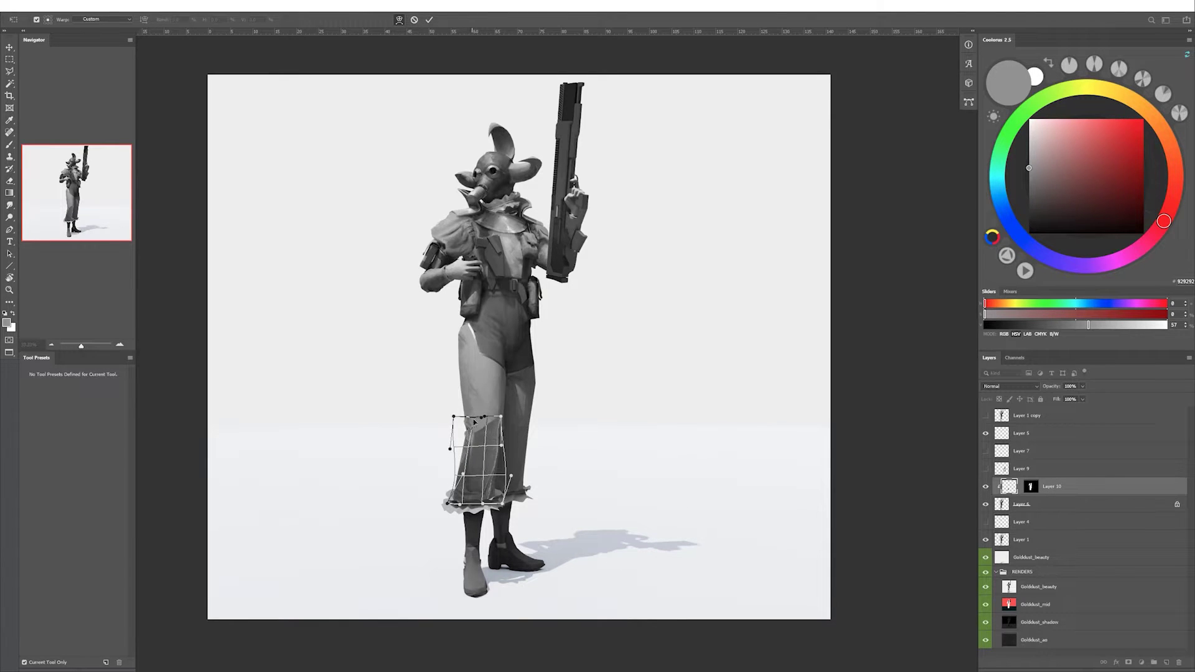
pyautogui.press('Return')
pyautogui.press('l')
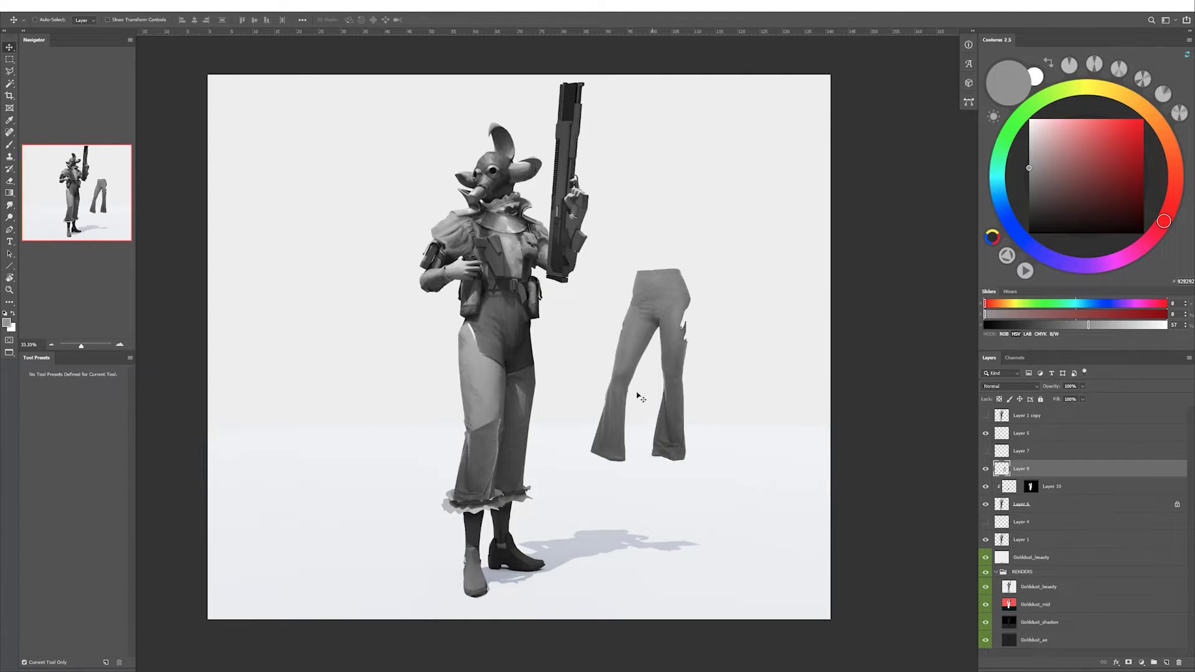
pyautogui.hotkey('ctrl', 'j')
pyautogui.click(44, 11)
# Move the trouser fragment onto the leg, put Layer 11 under Layer 10, and apply Levels.
pyautogui.press('v')
pyautogui.moveTo(635, 405); pyautogui.dragTo(547, 401)
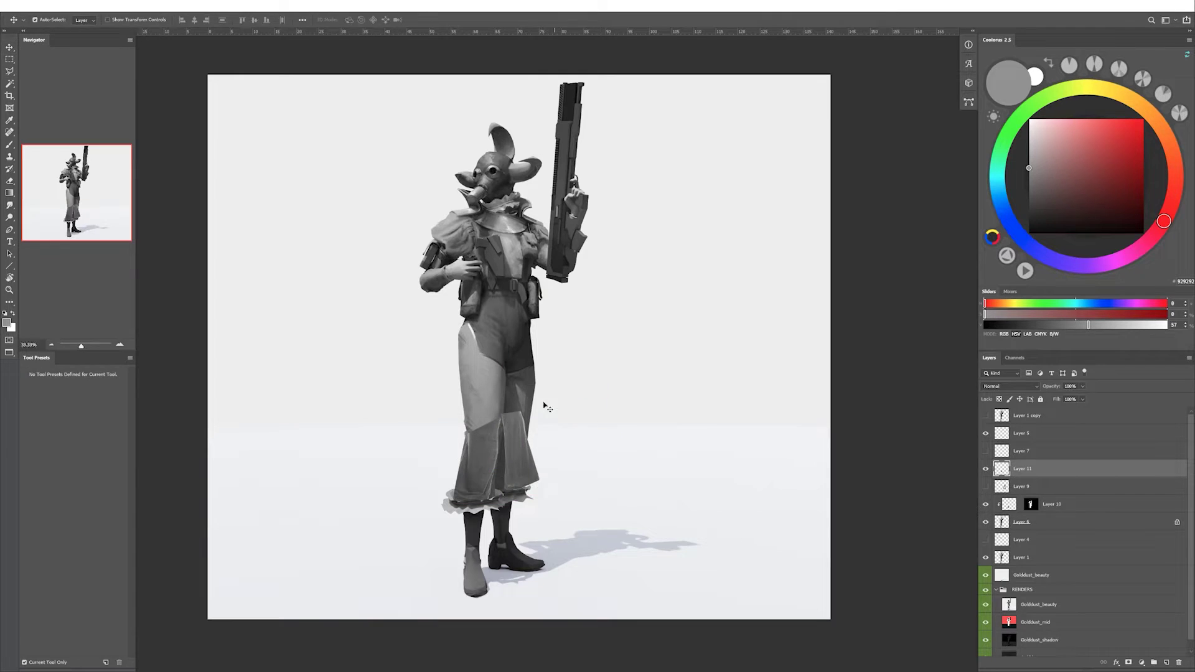
pyautogui.keyDown('alt'); pyautogui.moveTo(1034, 509); pyautogui.dragTo(1031, 489); pyautogui.keyUp('alt')
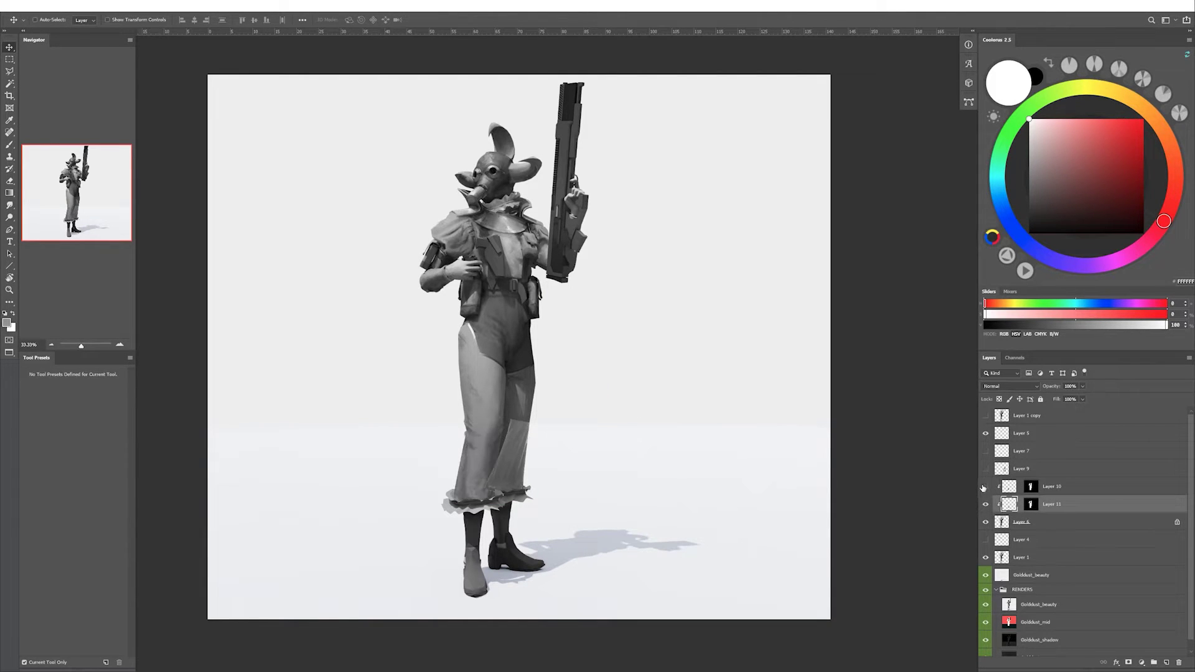
pyautogui.hotkey('ctrl', 'l')
pyautogui.click(882, 299)
# Set Layer 10 to Darken and darken its midtones to 0.63 with Levels.
pyautogui.click(1009, 386)
pyautogui.click(992, 415)
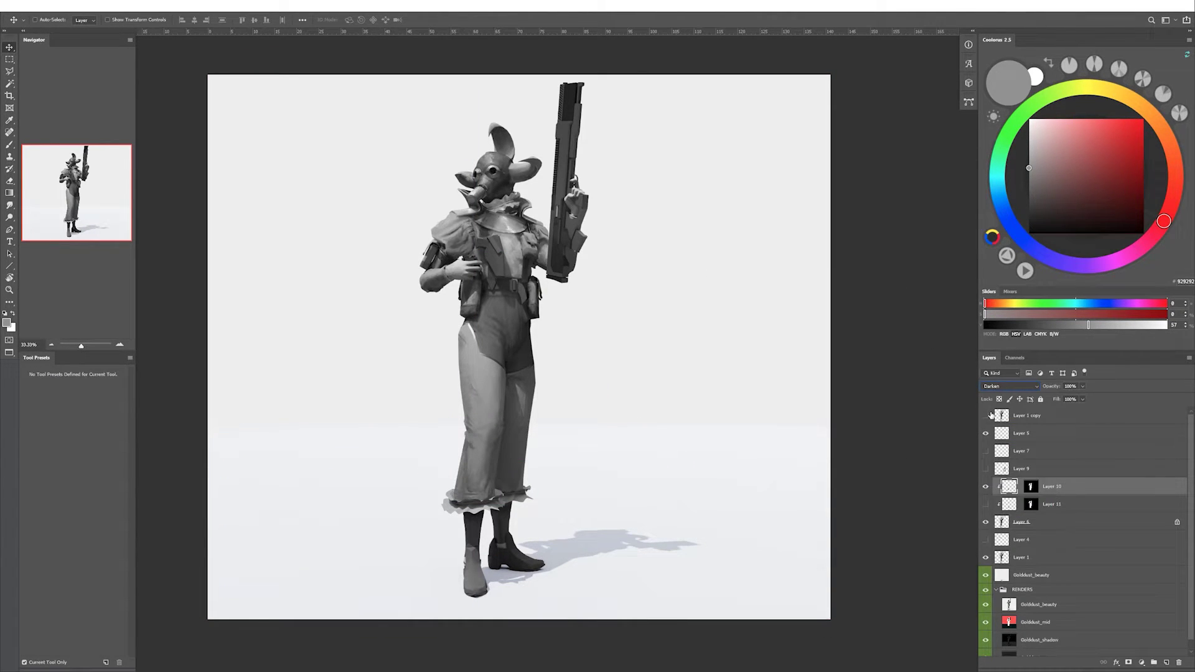
pyautogui.hotkey('ctrl', 'l')
pyautogui.moveTo(786, 387); pyautogui.dragTo(821, 387)
pyautogui.press('Return')
pyautogui.press('v')
pyautogui.hotkey('ctrl', 'shift', 'h')
# Show and select Layer 11, then rebalance its midtones with Levels.
pyautogui.click(986, 504)
pyautogui.click(1027, 505)
pyautogui.hotkey('ctrl', 'shift', 'h')
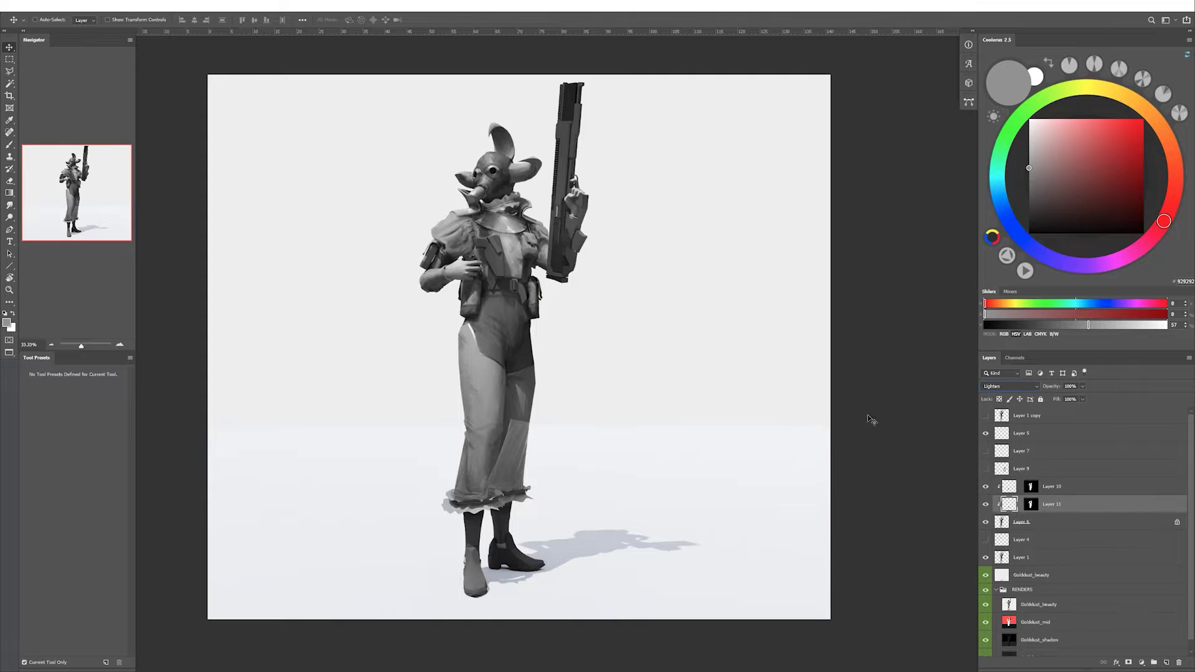
pyautogui.press('i')
pyautogui.hotkey('ctrl', 'l')
pyautogui.moveTo(786, 387); pyautogui.dragTo(799, 393)
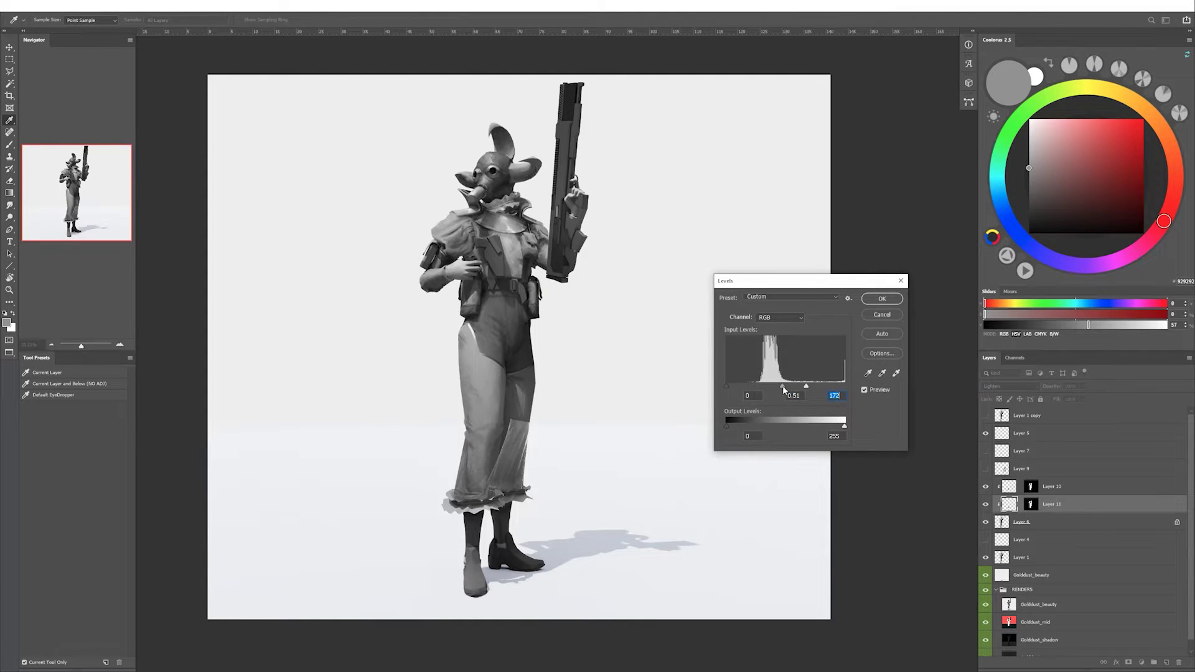
pyautogui.click(874, 301)
pyautogui.press('v')
# Try Layer 10 in Overlay at 54% fill, then return it to Darken at full fill.
pyautogui.press('e')
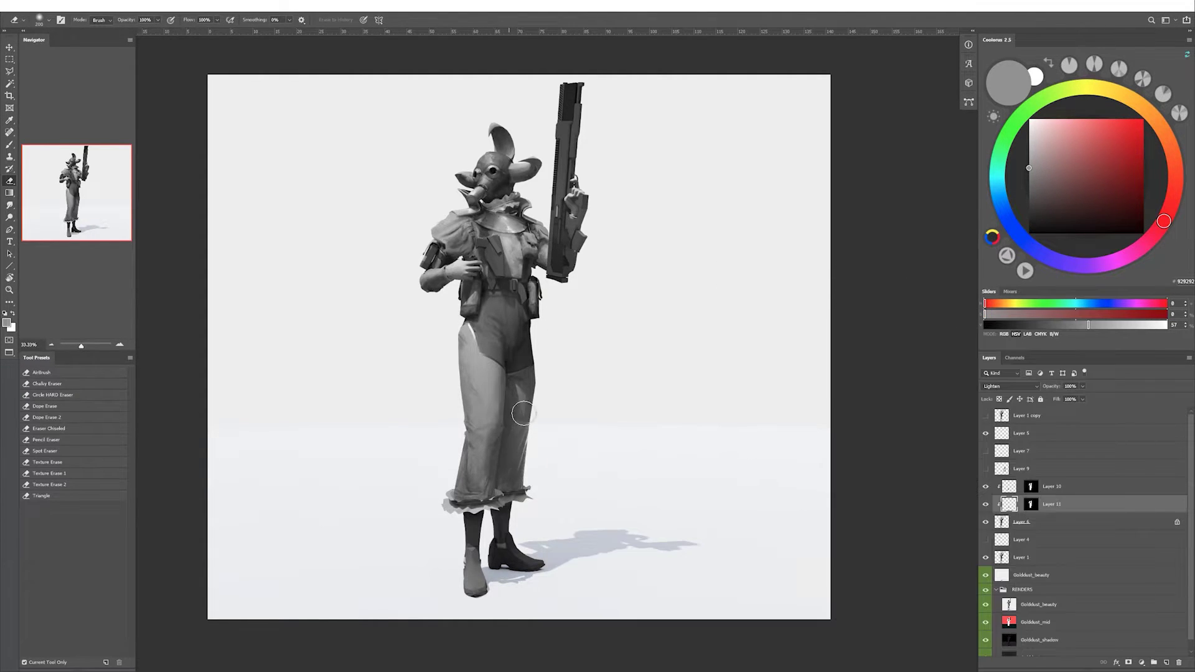
pyautogui.hotkey('ctrl', 'shift', 'h')
pyautogui.click(986, 486)
pyautogui.click(1027, 486)
pyautogui.click(1010, 386)
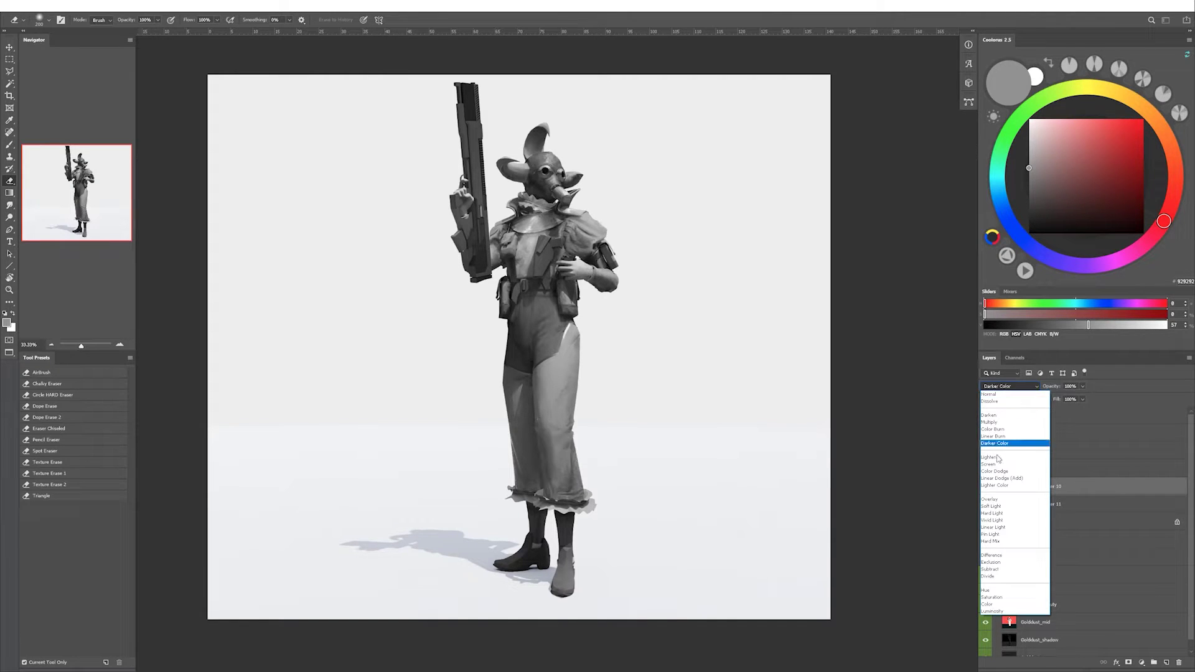
pyautogui.click(1010, 498)
pyautogui.moveTo(1084, 399)
pyautogui.mouseDown()
pyautogui.moveTo(1062, 413)
pyautogui.moveTo(1086, 411)
pyautogui.mouseUp()
pyautogui.click(1009, 386)
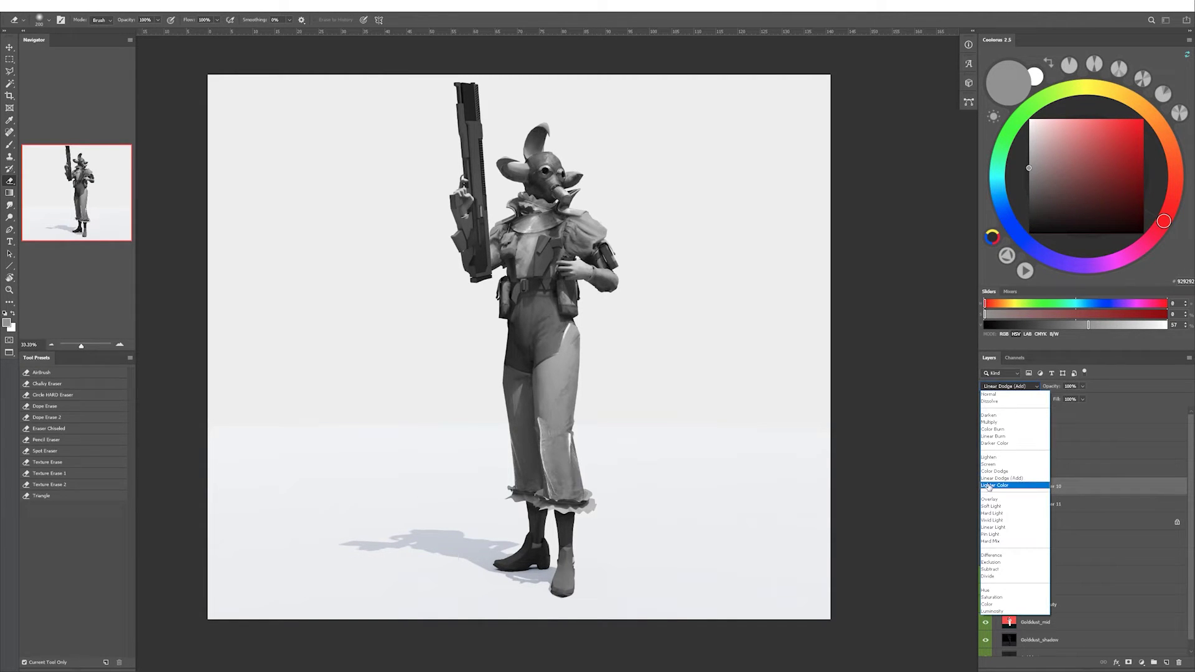
pyautogui.click(1009, 404)
# Merge the paint-over layers into Layer 10 with Normal blending.
pyautogui.hotkey('ctrl', 'e')
pyautogui.press('b')
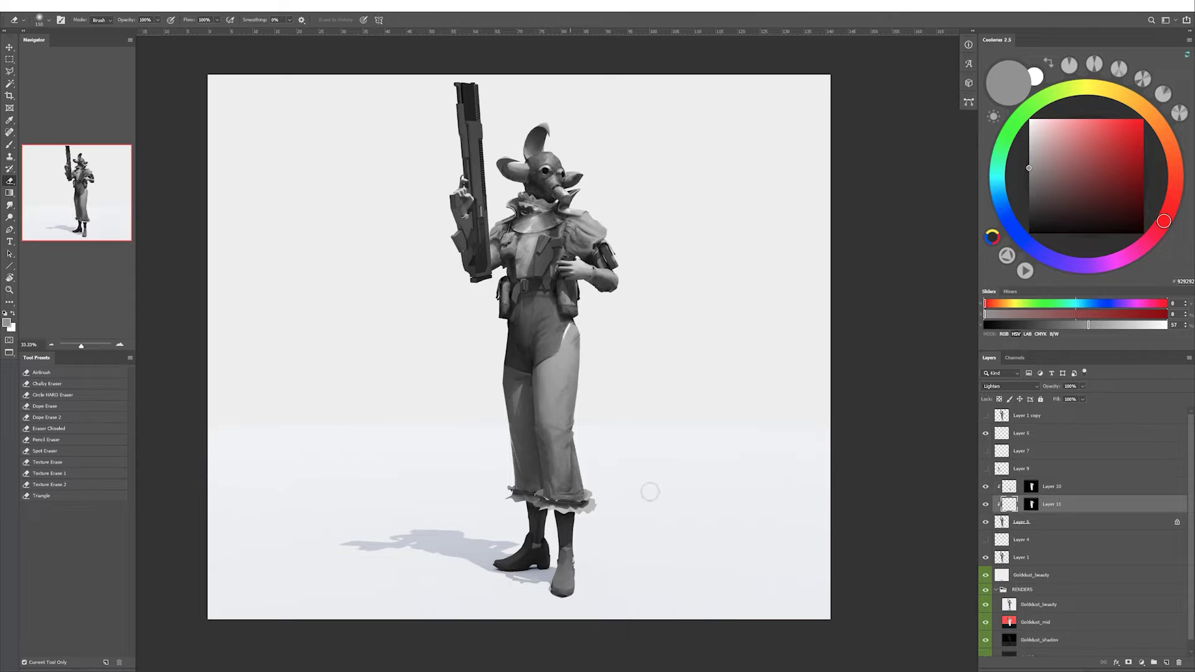
pyautogui.hotkey('ctrl', 'e')
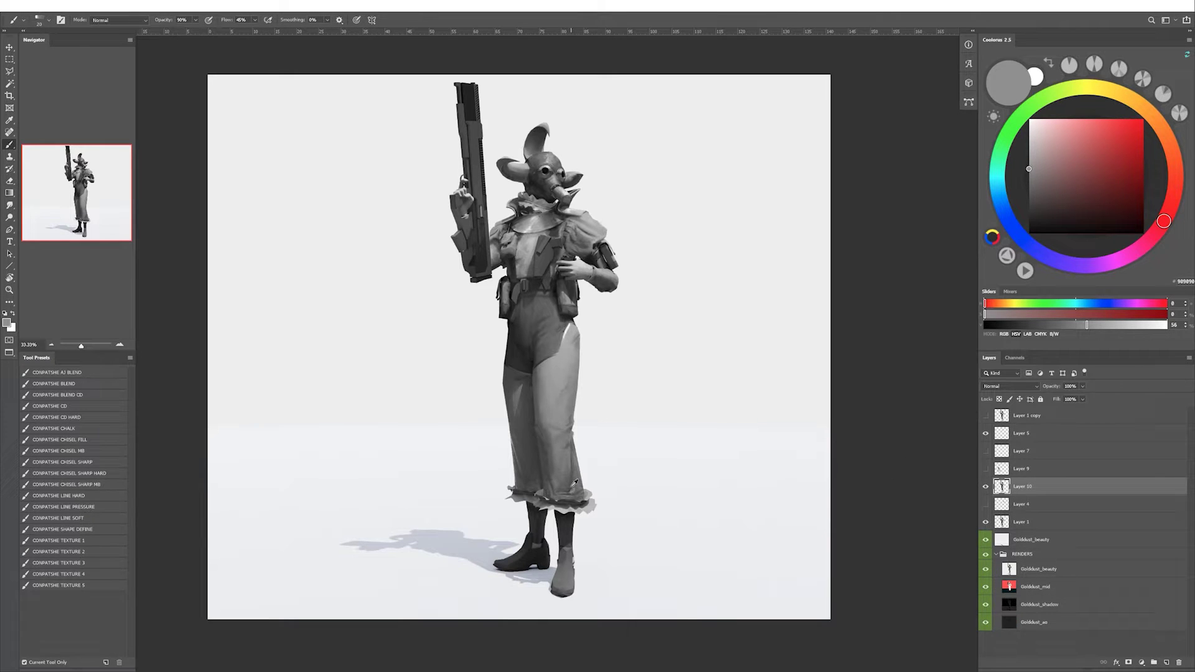
# Sample greys from the figure, check it mirrored, and enlarge the brush to 29.
pyautogui.keyDown('alt'); pyautogui.click(576, 482); pyautogui.keyUp('alt')
pyautogui.press('l')
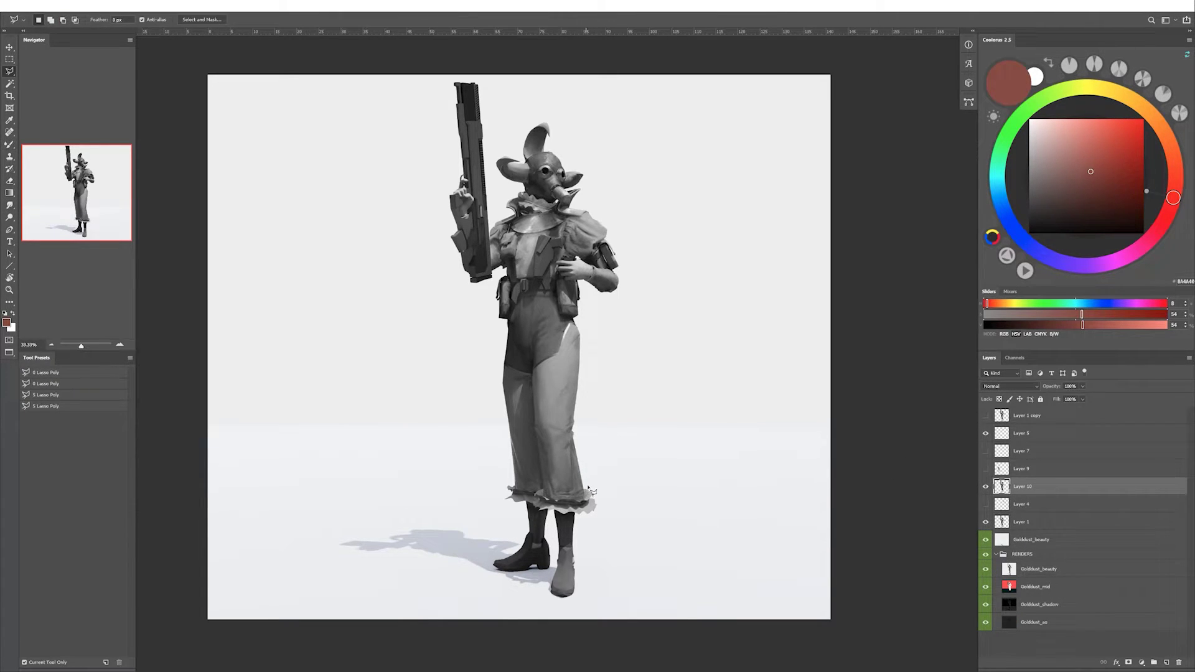
pyautogui.press('b')
pyautogui.keyDown('alt'); pyautogui.click(576, 488); pyautogui.keyUp('alt')
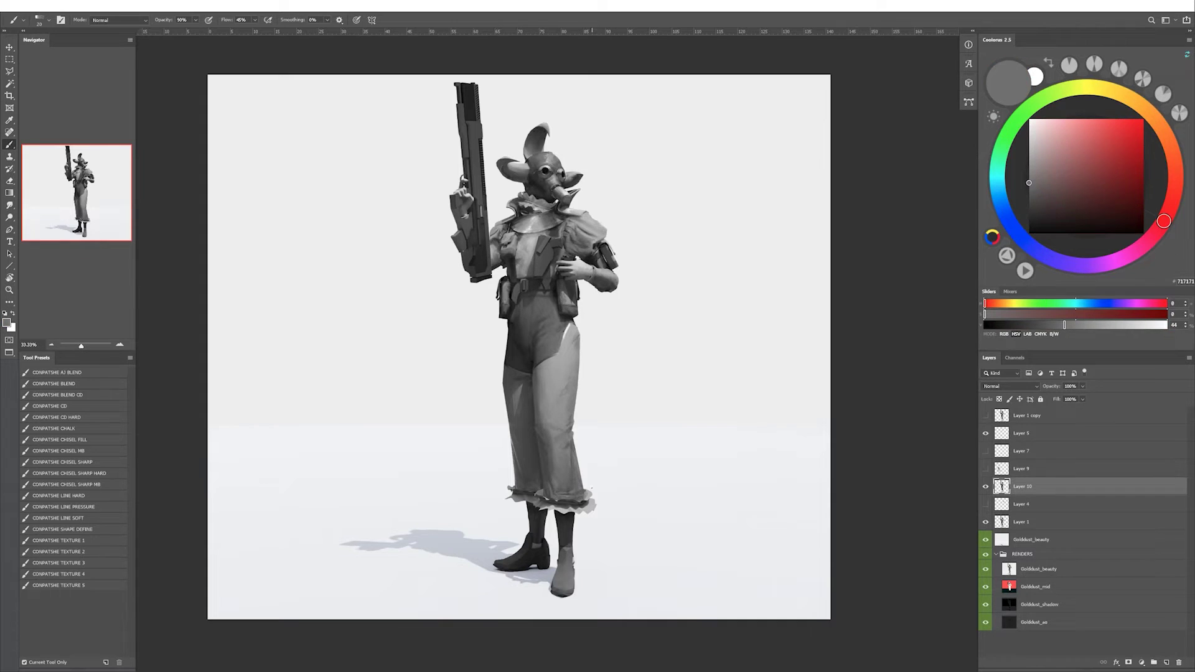
pyautogui.keyDown('alt'); pyautogui.click(586, 489); pyautogui.keyUp('alt')
pyautogui.press('h')
pyautogui.keyDown('alt'); pyautogui.click(490, 495); pyautogui.keyUp('alt')
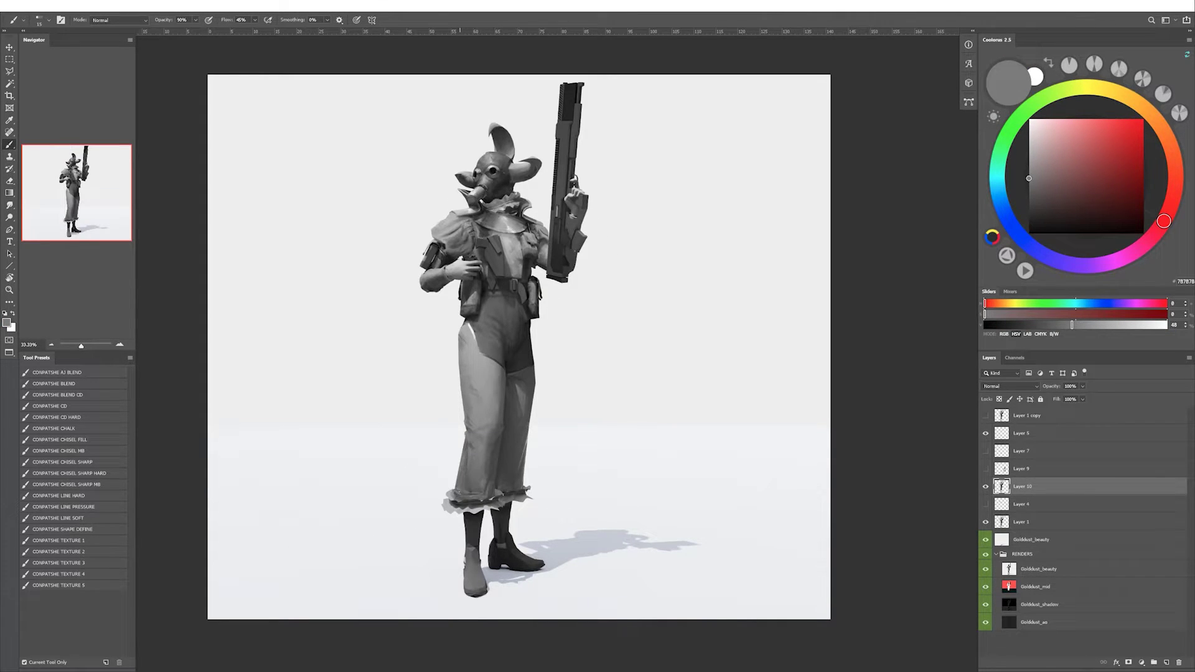
pyautogui.keyDown('alt'); pyautogui.click(464, 435); pyautogui.keyUp('alt')
pyautogui.keyDown('alt'); pyautogui.moveTo(464, 436); pyautogui.dragTo(468, 435, button='right'); pyautogui.keyUp('alt')
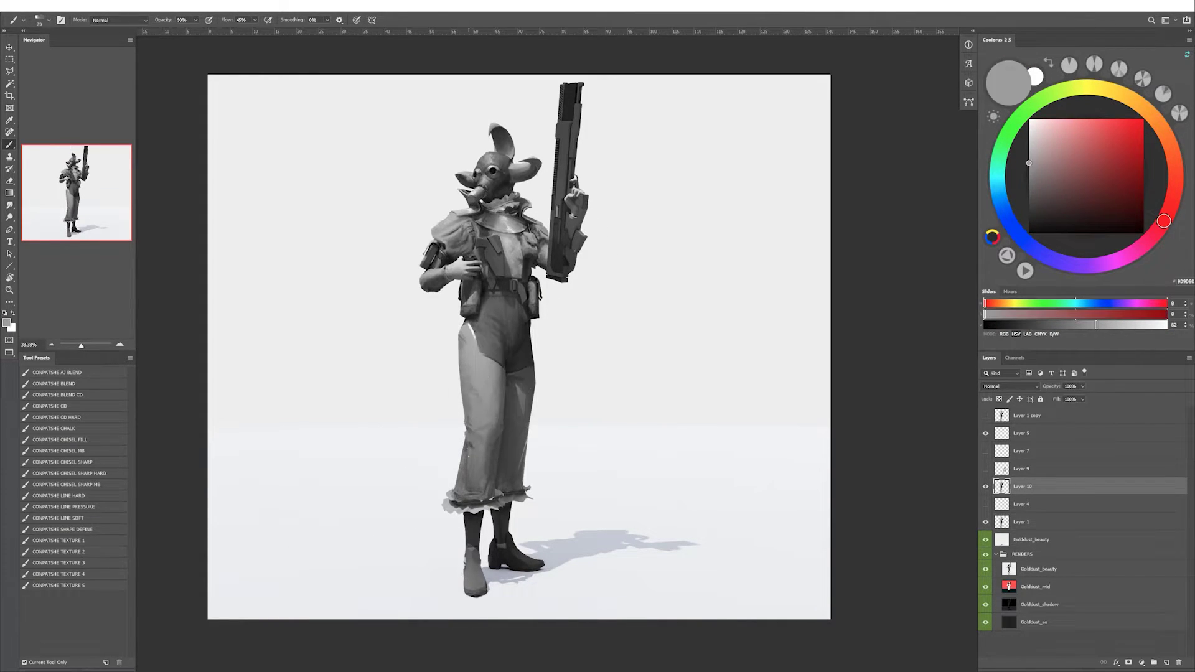
pyautogui.keyDown('alt'); pyautogui.click(470, 404); pyautogui.keyUp('alt')
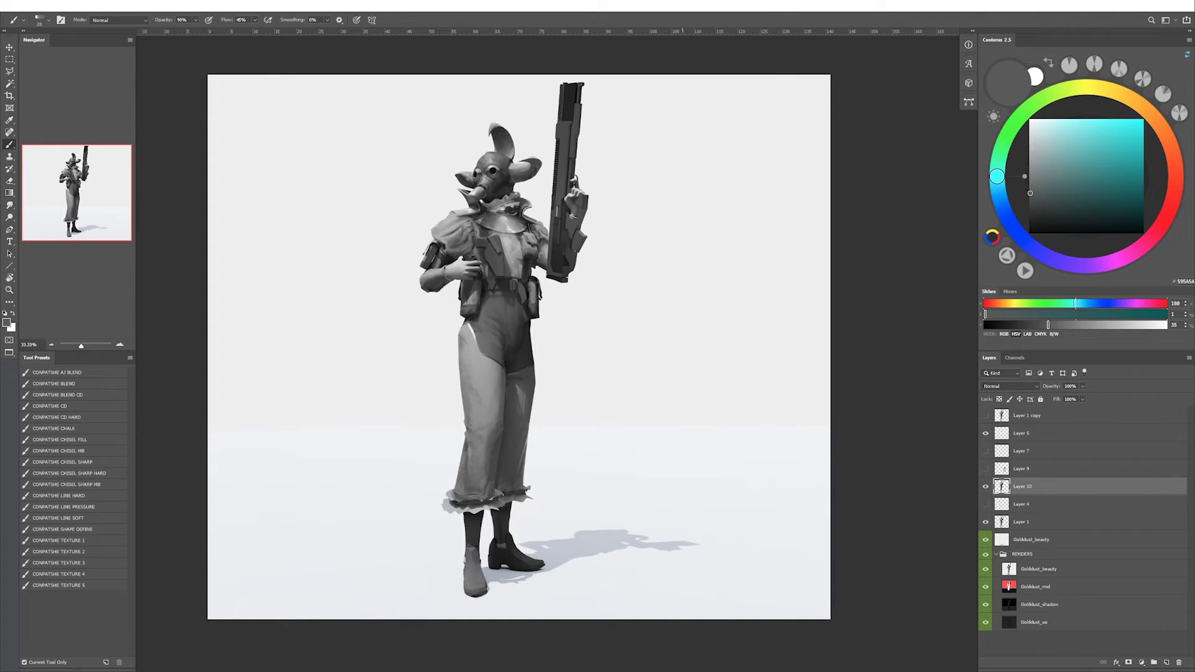
# Set brush opacity to 30%, then 90%, and sample dark greys from the torso.
pyautogui.click(89, 450)
pyautogui.keyDown('alt'); pyautogui.click(480, 382); pyautogui.keyUp('alt')
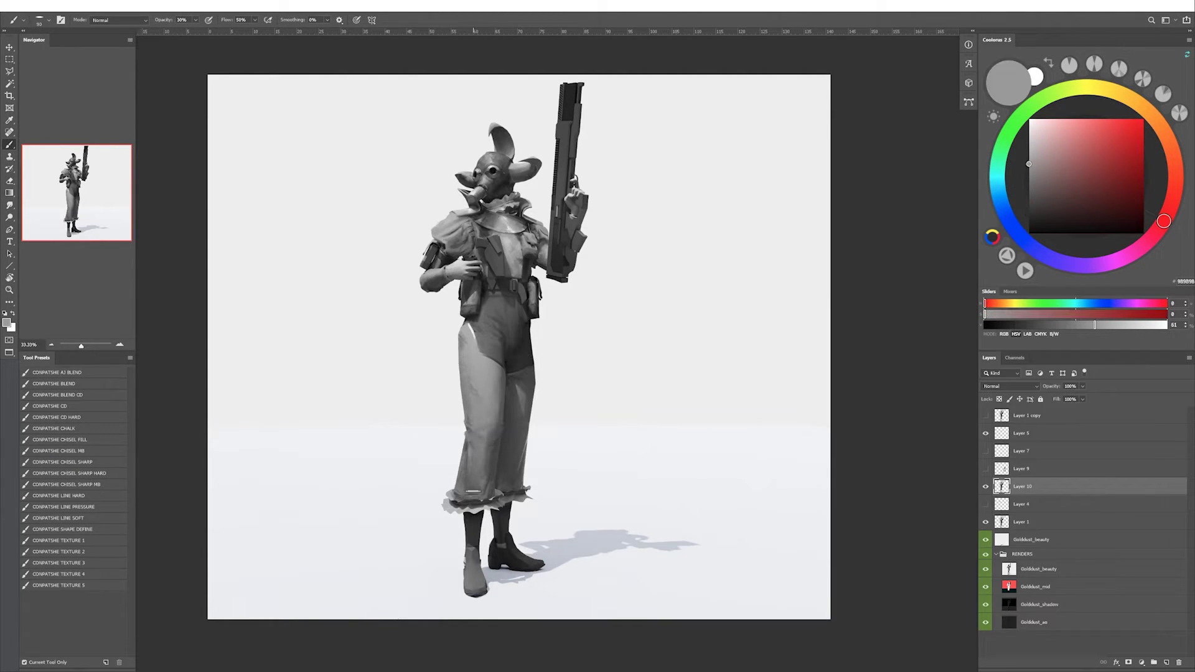
pyautogui.keyDown('alt'); pyautogui.click(471, 443); pyautogui.keyUp('alt')
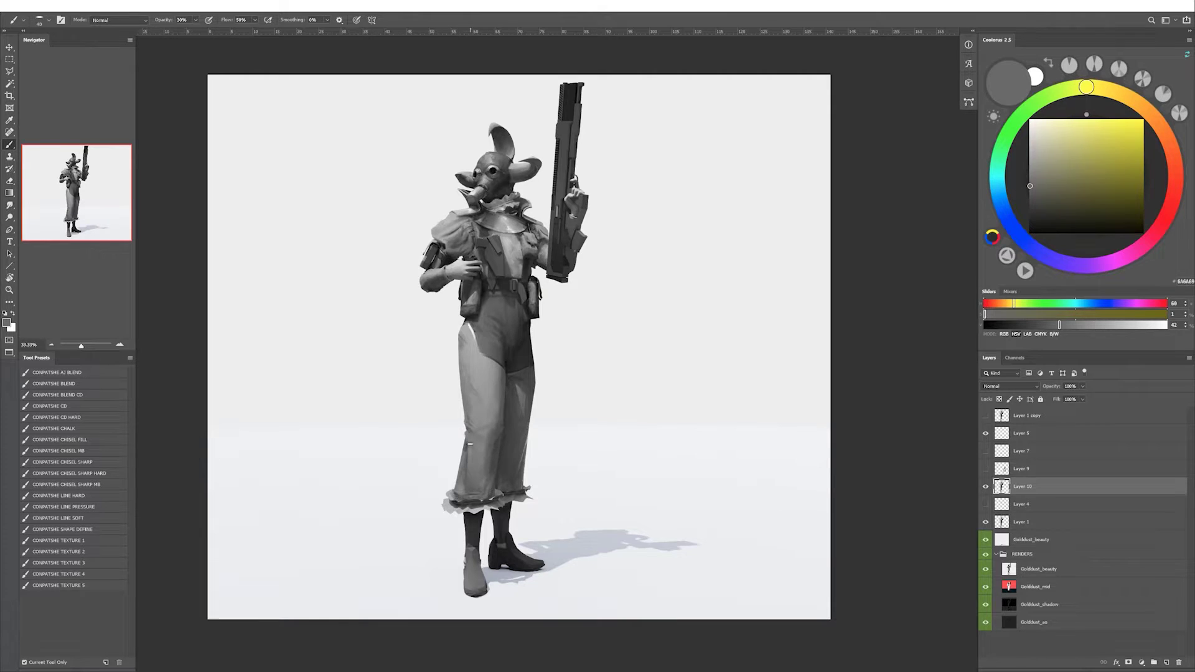
pyautogui.press('h')
pyautogui.press('h')
pyautogui.click(59, 551)
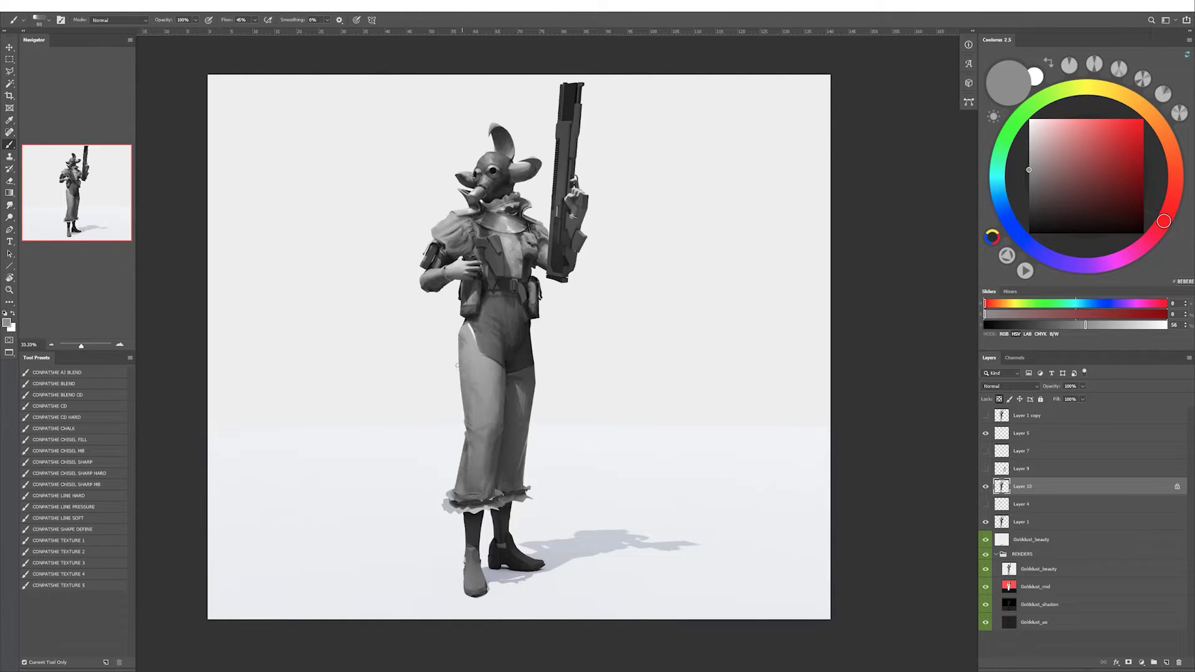
pyautogui.keyDown('alt'); pyautogui.click(468, 373); pyautogui.keyUp('alt')
pyautogui.click(123, 541)
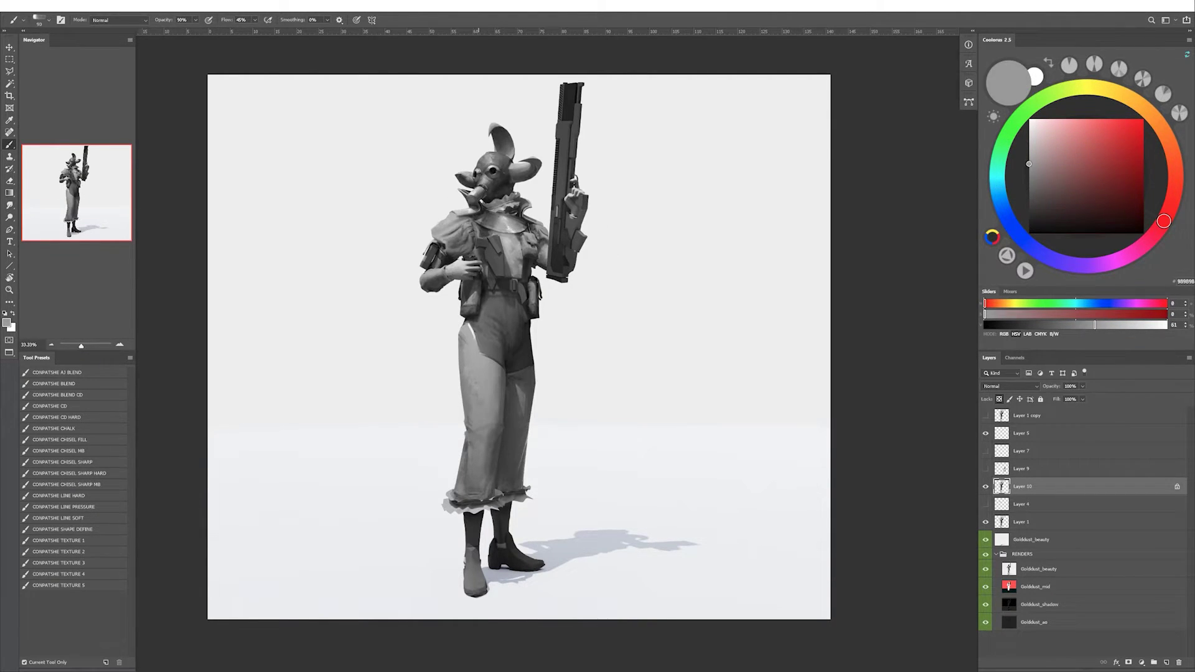
pyautogui.keyDown('alt'); pyautogui.click(471, 397); pyautogui.keyUp('alt')
pyautogui.press('[')
pyautogui.keyDown('alt'); pyautogui.click(483, 342); pyautogui.keyUp('alt')
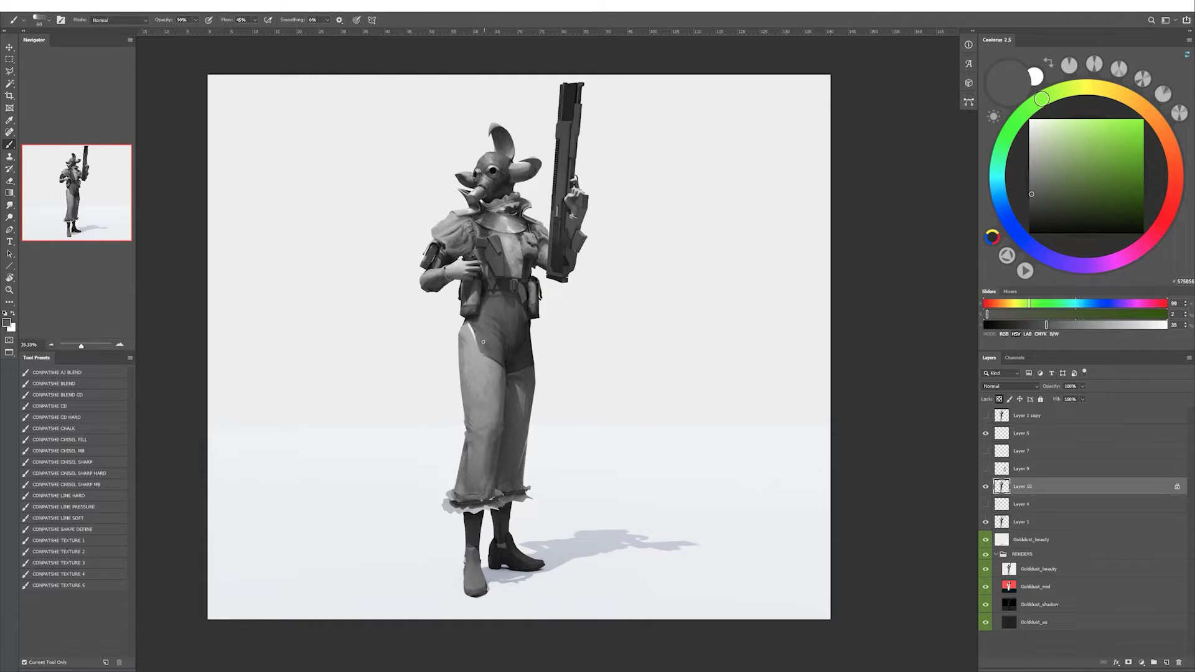
pyautogui.keyDown('alt'); pyautogui.click(484, 298); pyautogui.keyUp('alt')
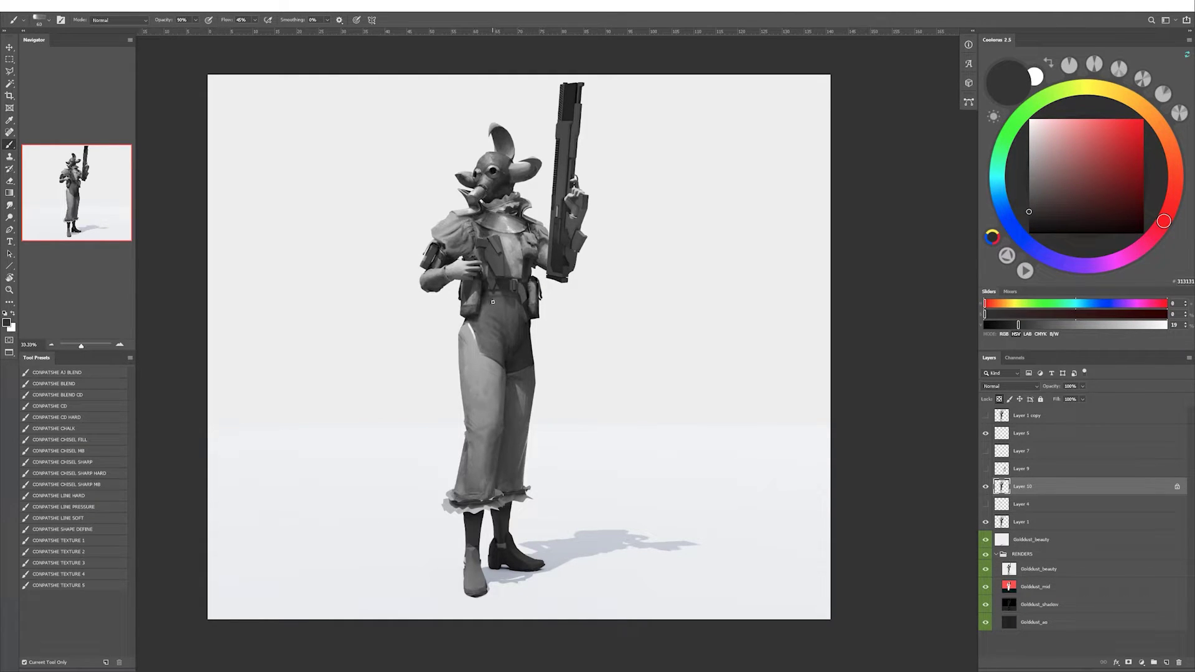
# Paint dark strokes on the torso, undo a light belt arc, and resample dark greys.
pyautogui.moveTo(516, 333); pyautogui.dragTo(509, 331)
pyautogui.keyDown('alt'); pyautogui.moveTo(505, 337); pyautogui.dragTo(505, 331, button='right'); pyautogui.keyUp('alt')
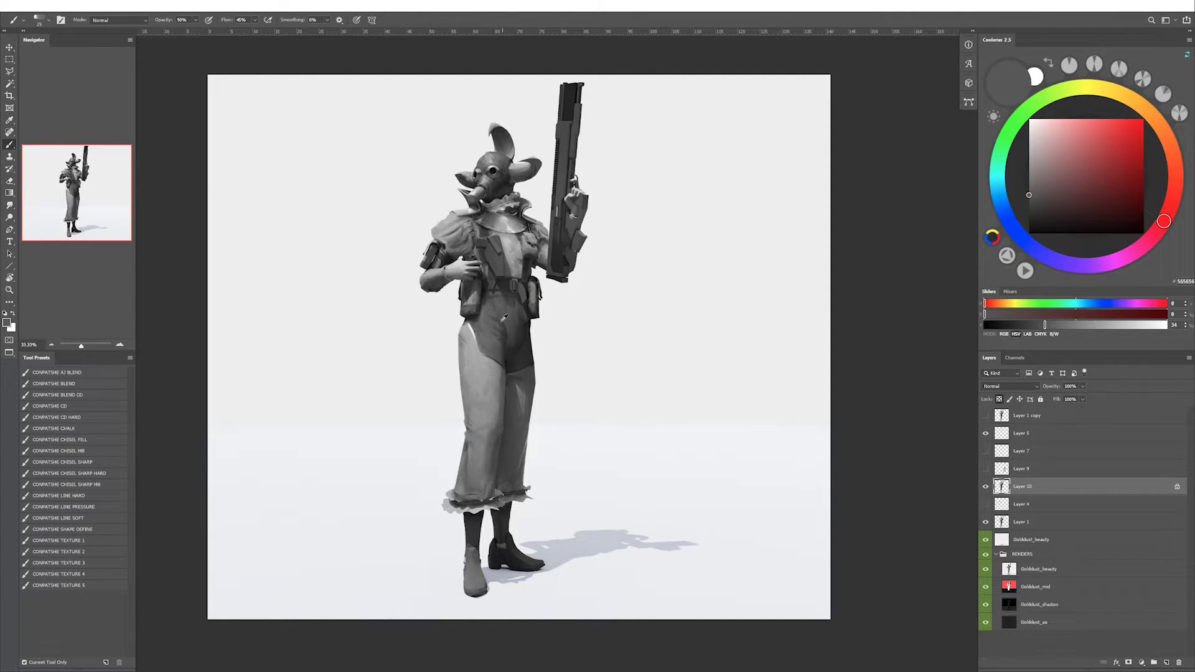
pyautogui.keyDown('alt'); pyautogui.click(506, 334); pyautogui.keyUp('alt')
pyautogui.moveTo(476, 292); pyautogui.dragTo(540, 298)
pyautogui.hotkey('ctrl', 'z')
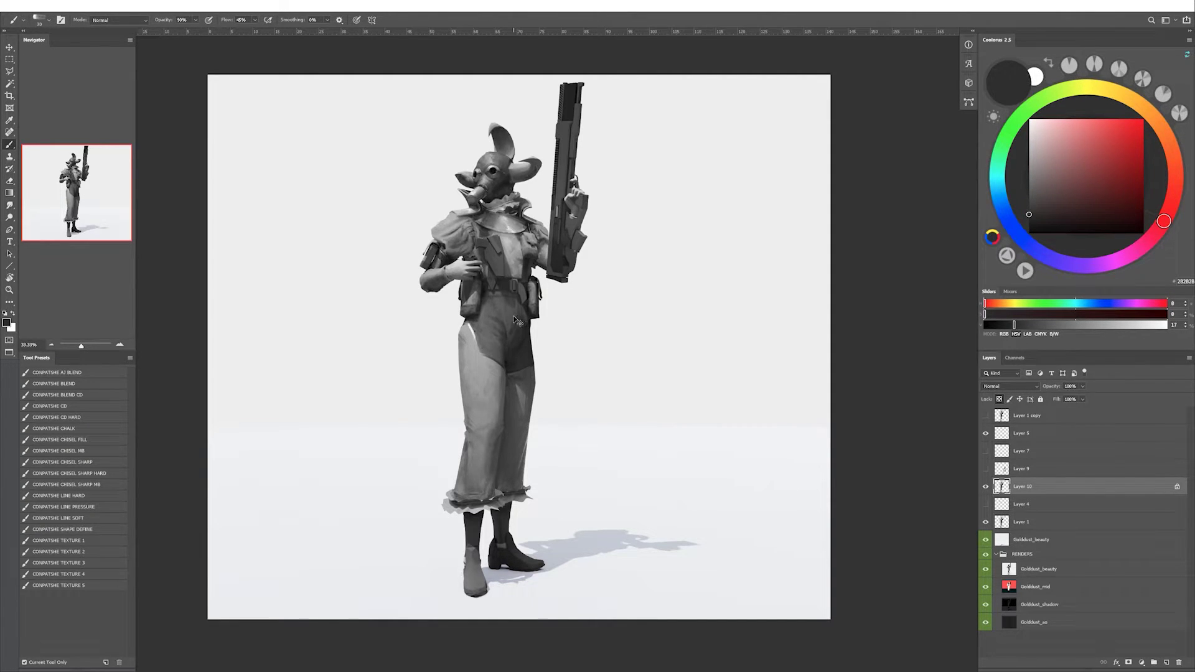
pyautogui.keyDown('alt'); pyautogui.click(514, 346); pyautogui.keyUp('alt')
pyautogui.press('h')
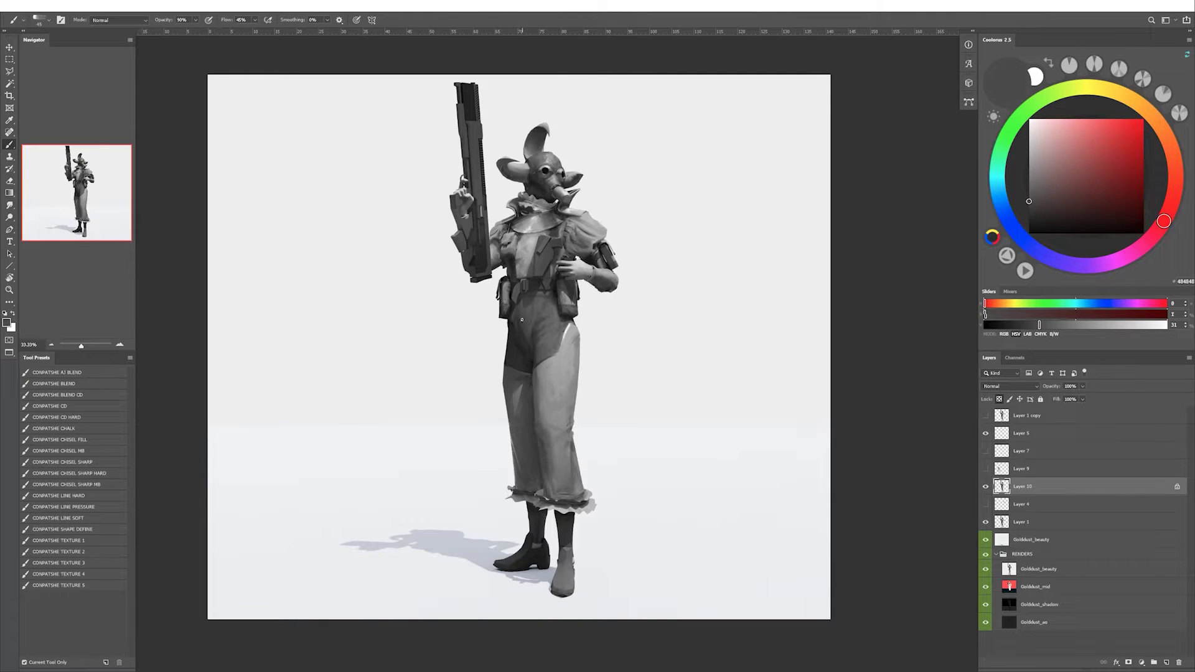
pyautogui.keyDown('alt'); pyautogui.click(518, 354); pyautogui.keyUp('alt')
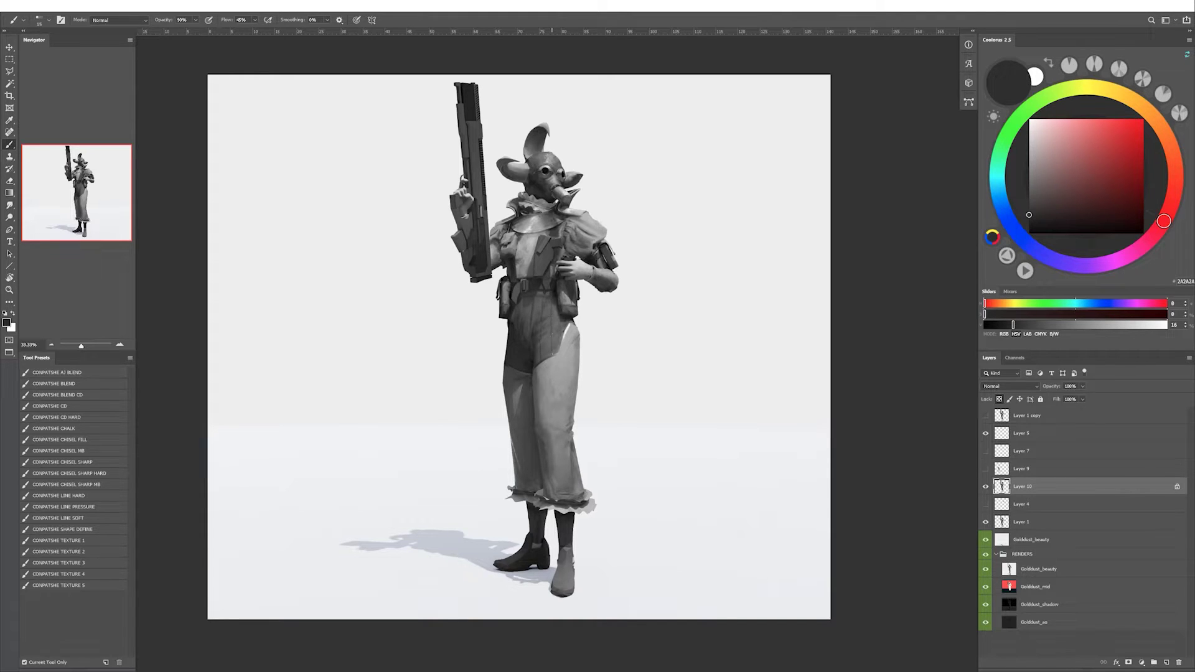
pyautogui.keyDown('alt'); pyautogui.click(523, 332); pyautogui.keyUp('alt')
pyautogui.press('h')
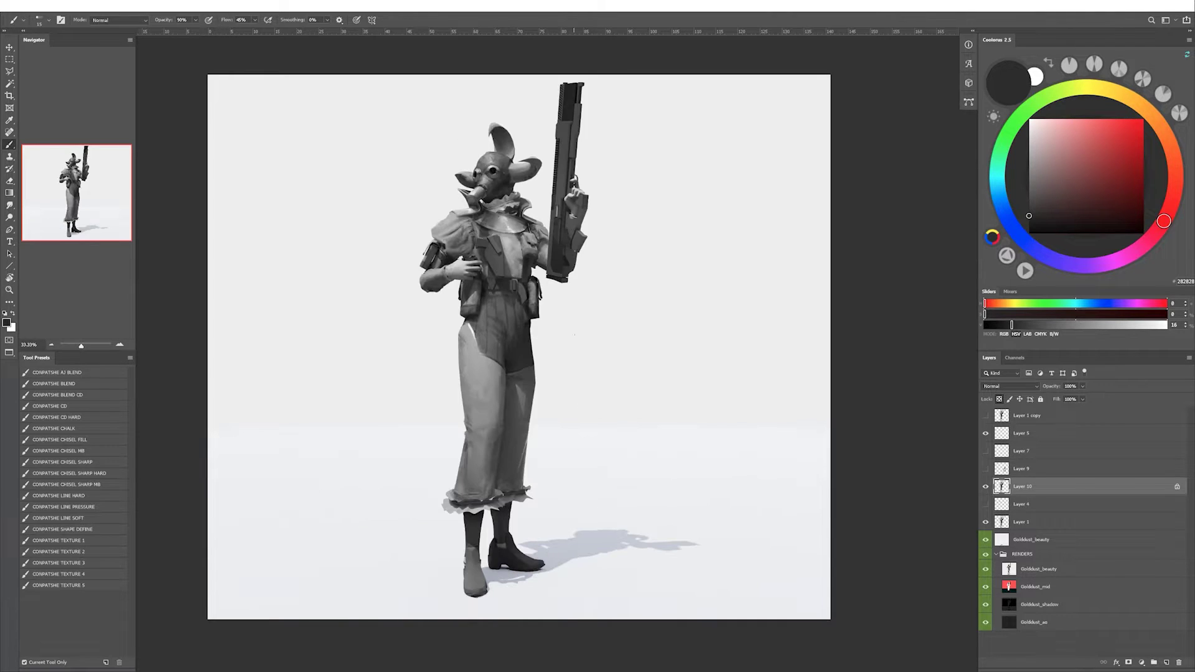
# Blend very dark greys around the belt with the Mixer Brush.
pyautogui.moveTo(581, 362); pyautogui.dragTo(618, 380)
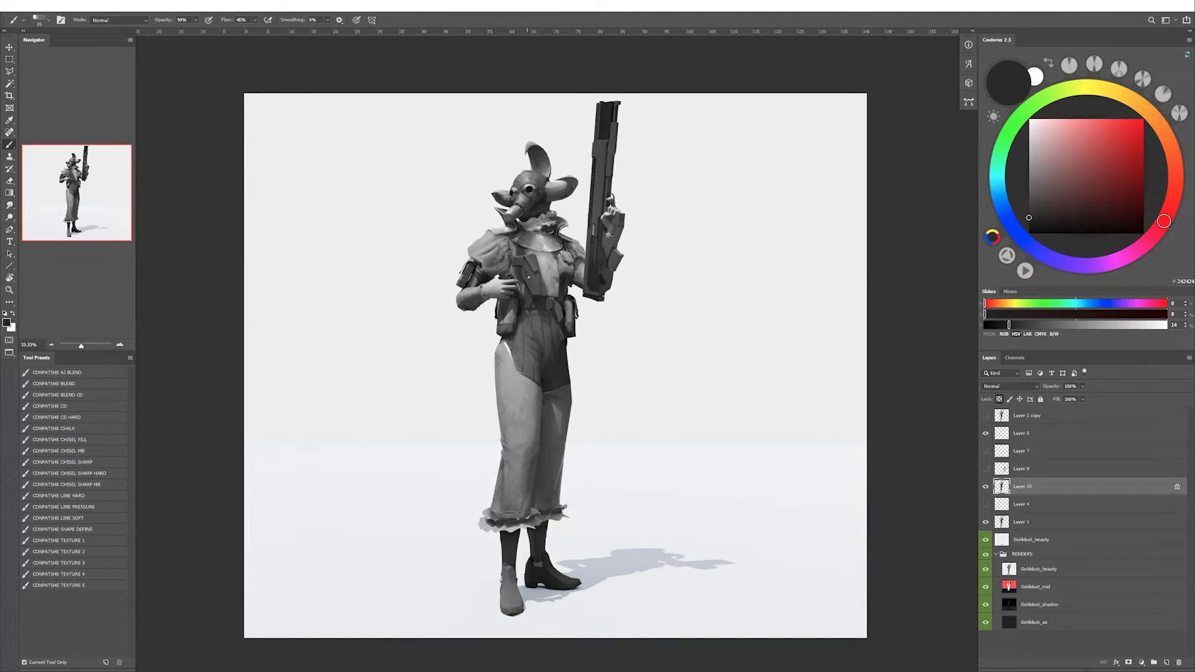
pyautogui.keyDown('alt'); pyautogui.click(533, 269); pyautogui.keyUp('alt')
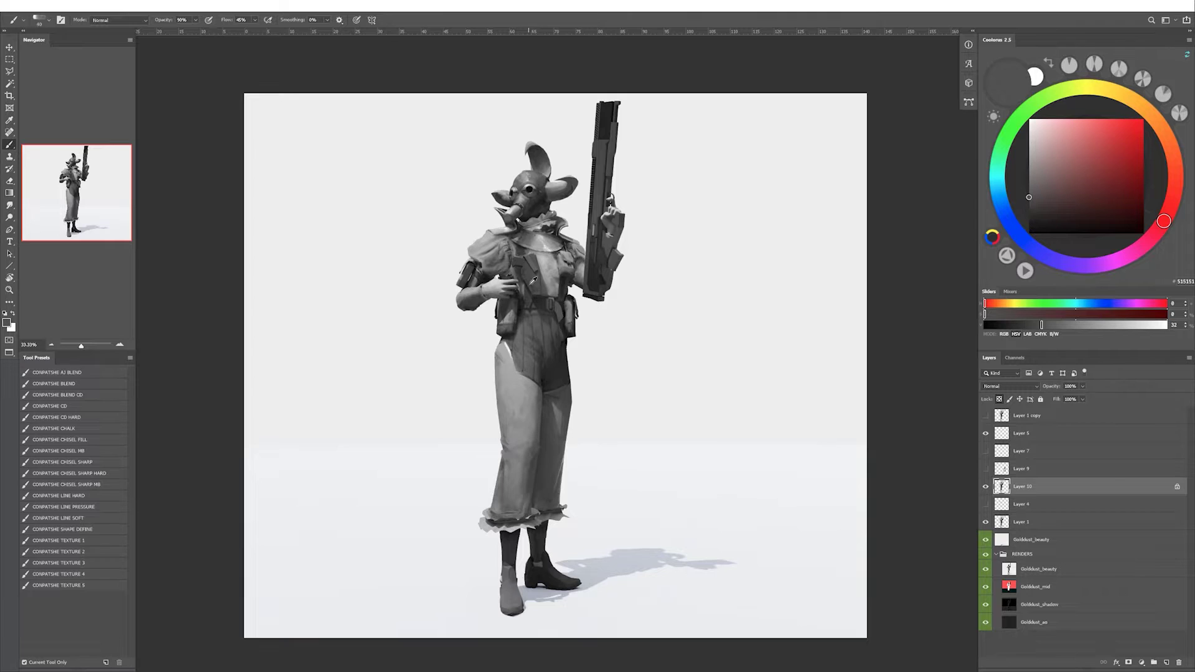
pyautogui.keyDown('alt'); pyautogui.click(530, 274); pyautogui.keyUp('alt')
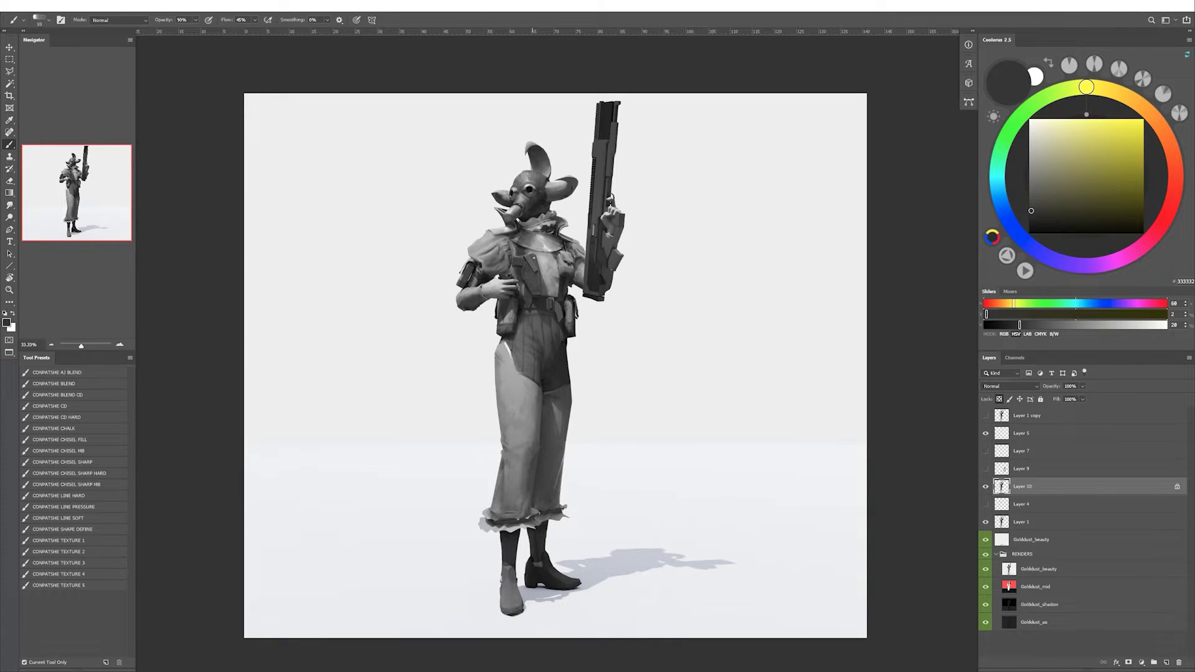
pyautogui.hotkey('shift', 'b')
pyautogui.hotkey('shift', 'b')
pyautogui.keyDown('alt'); pyautogui.click(521, 268); pyautogui.keyUp('alt')
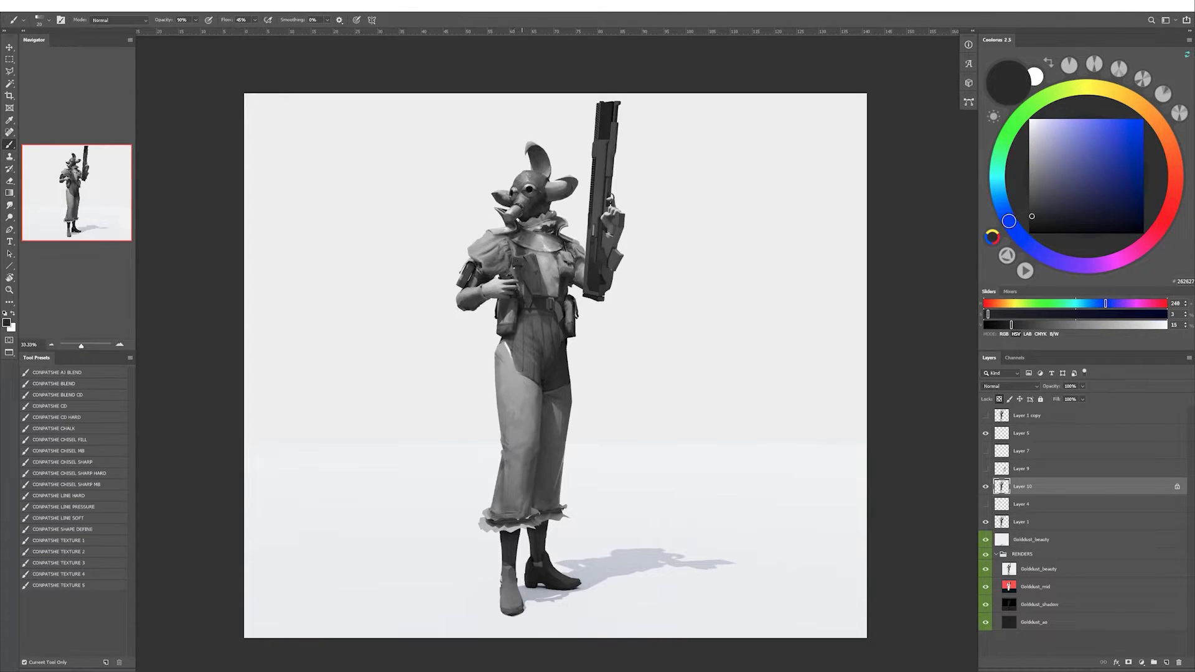
pyautogui.keyDown('alt'); pyautogui.click(532, 272); pyautogui.keyUp('alt')
pyautogui.press(']')
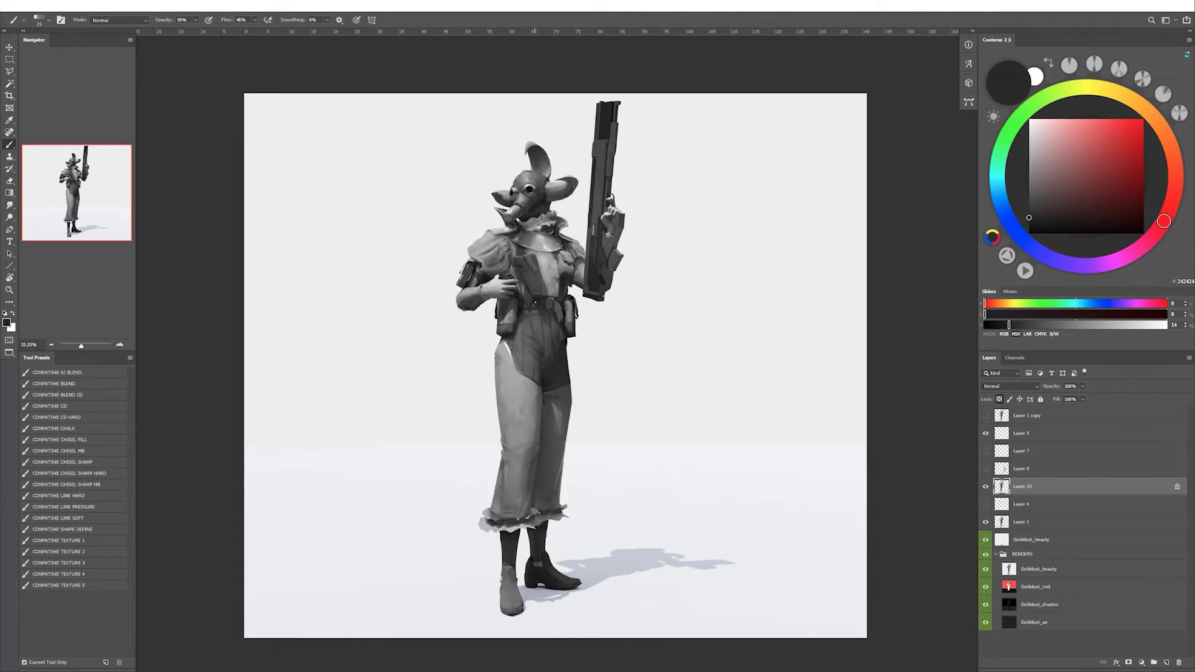
pyautogui.press('[')
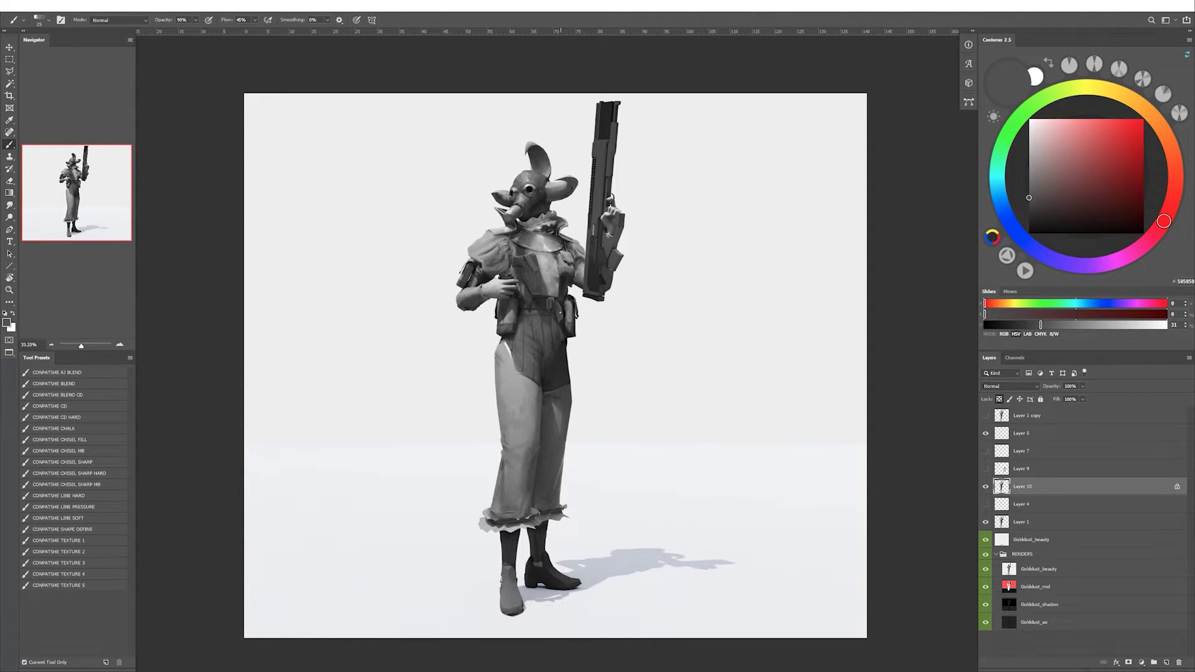
pyautogui.keyDown('alt'); pyautogui.click(550, 304); pyautogui.keyUp('alt')
pyautogui.keyDown('alt'); pyautogui.click(568, 306); pyautogui.keyUp('alt')
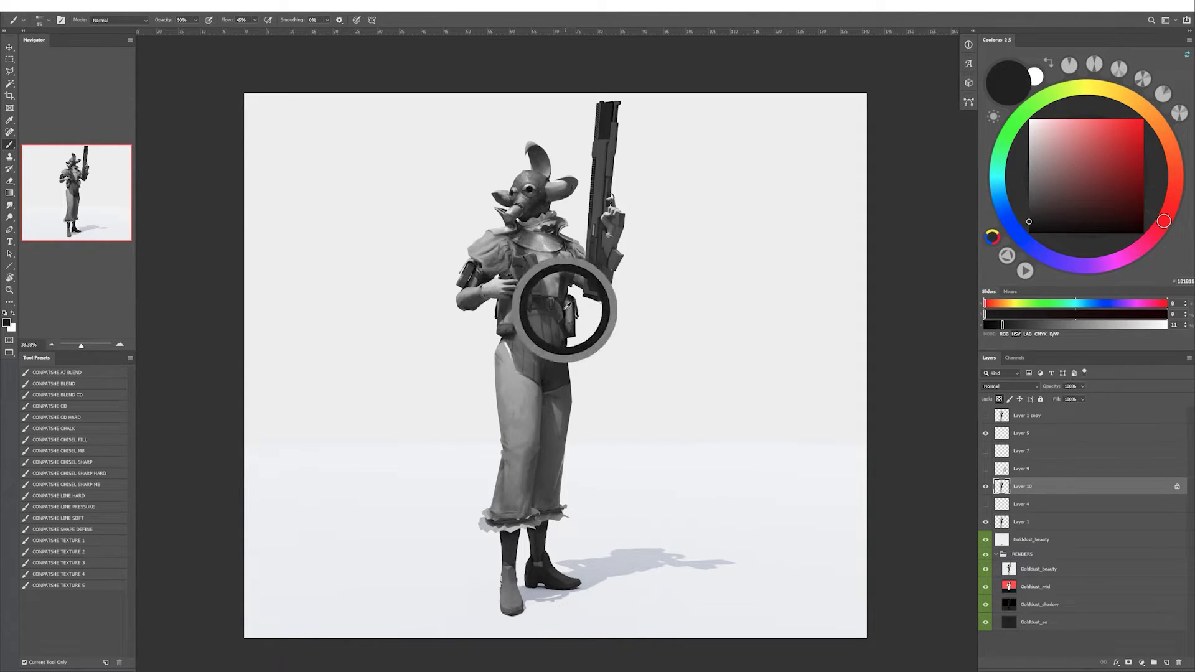
pyautogui.hotkey('shift', 'b')
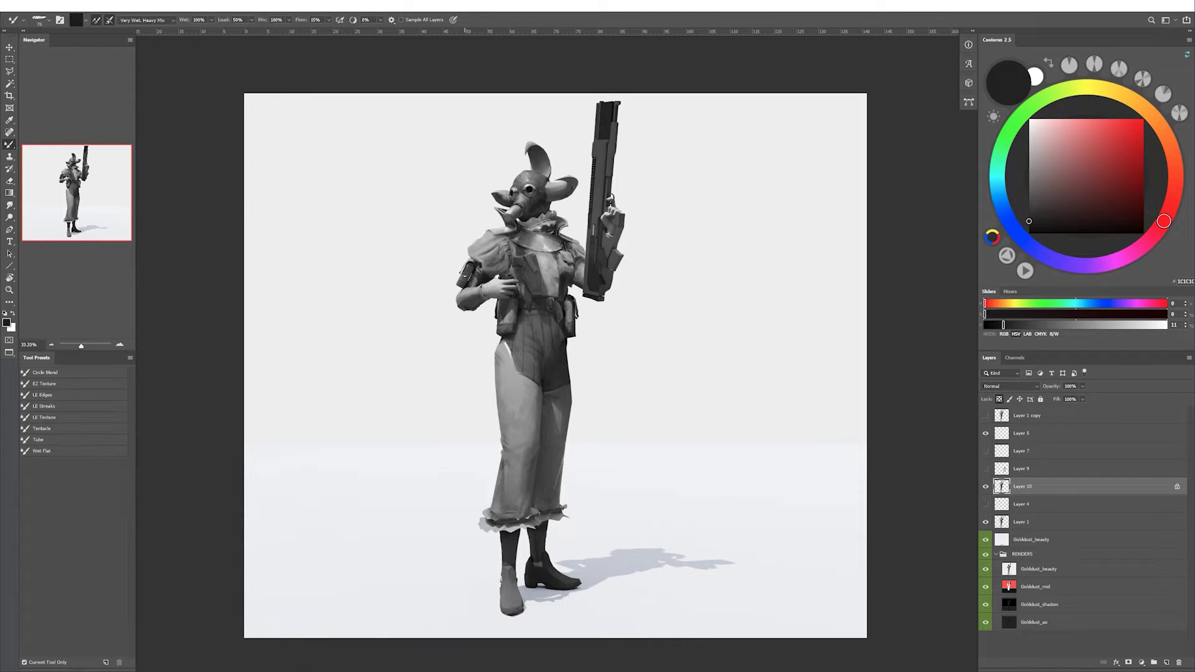
# Sample mid and near-black greys and blend them into the belt pouches with the Mixer Brush.
pyautogui.press('e')
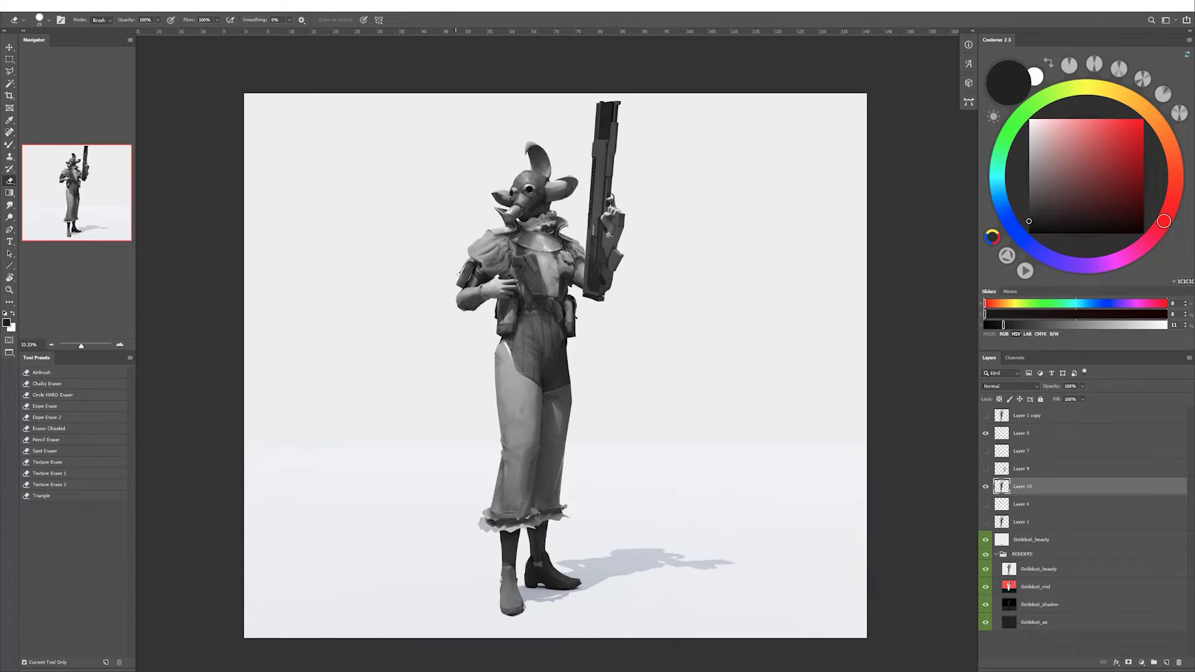
pyautogui.press('b')
pyautogui.keyDown('alt'); pyautogui.click(470, 272); pyautogui.keyUp('alt')
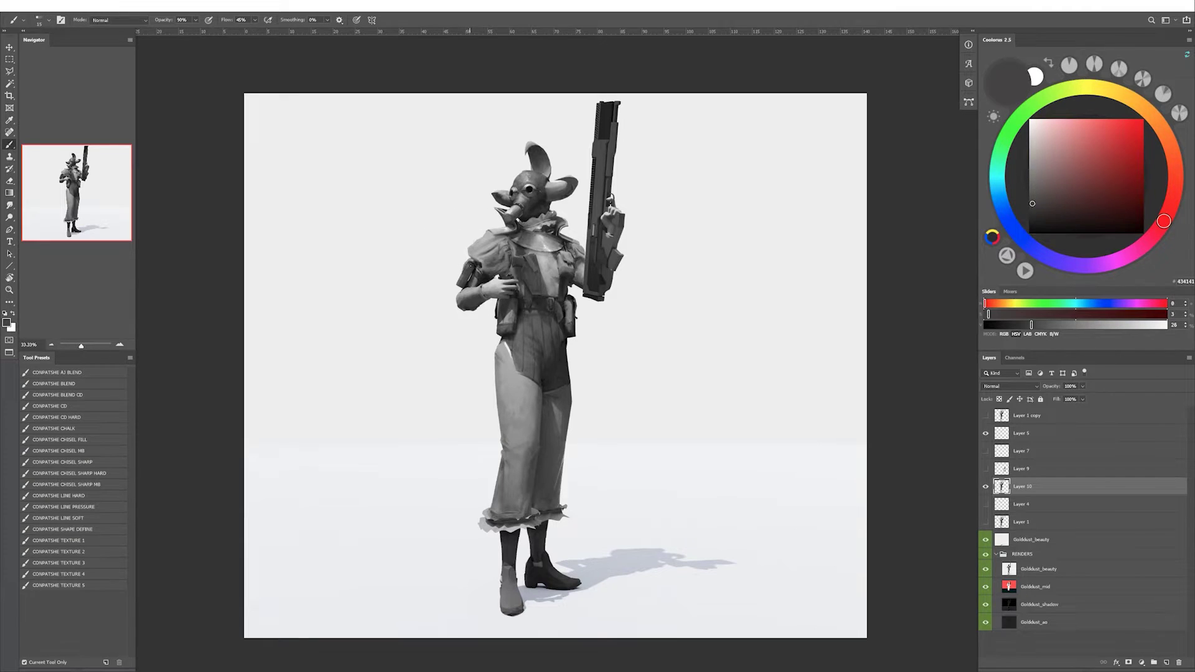
pyautogui.keyDown('alt'); pyautogui.click(469, 278); pyautogui.keyUp('alt')
pyautogui.keyDown('alt'); pyautogui.click(468, 279); pyautogui.keyUp('alt')
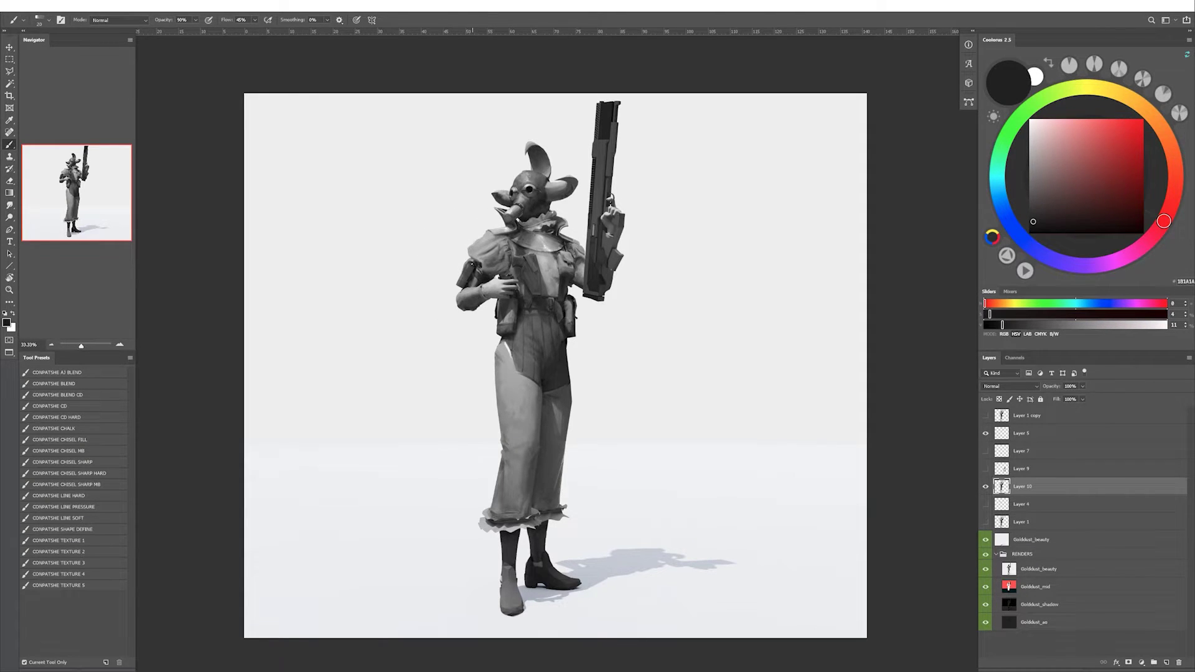
pyautogui.keyDown('alt'); pyautogui.click(462, 295); pyautogui.keyUp('alt')
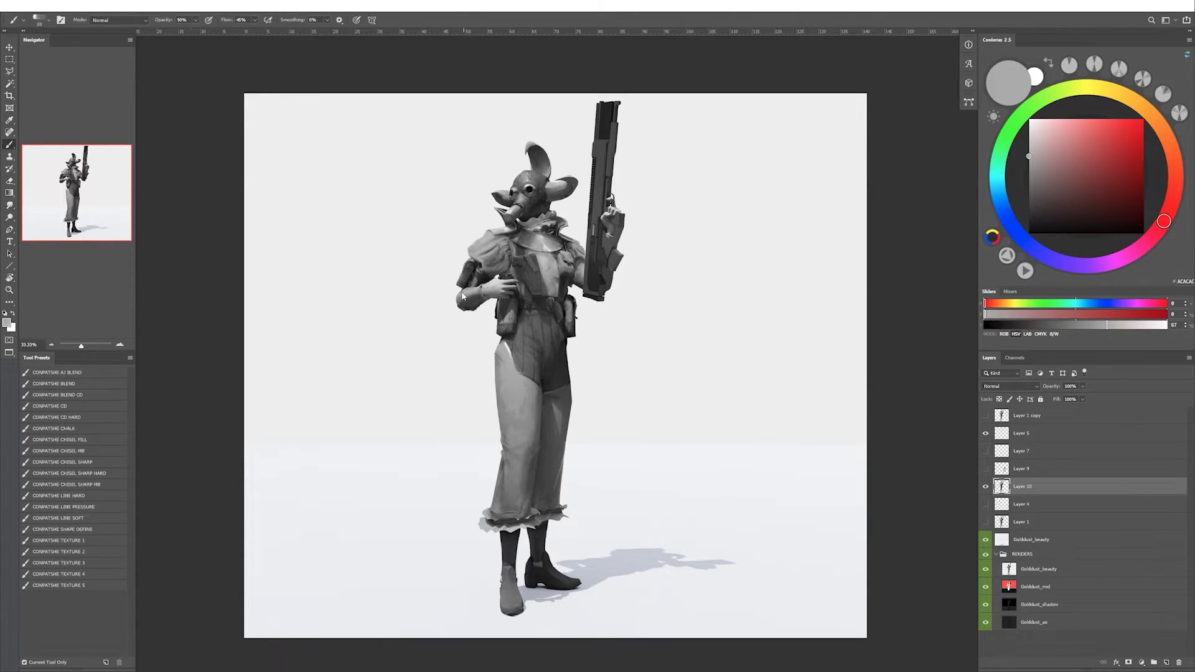
pyautogui.keyDown('alt'); pyautogui.click(470, 300); pyautogui.keyUp('alt')
pyautogui.keyDown('alt'); pyautogui.click(468, 291); pyautogui.keyUp('alt')
pyautogui.hotkey('shift', 'b')
pyautogui.keyDown('alt'); pyautogui.click(463, 299); pyautogui.keyUp('alt')
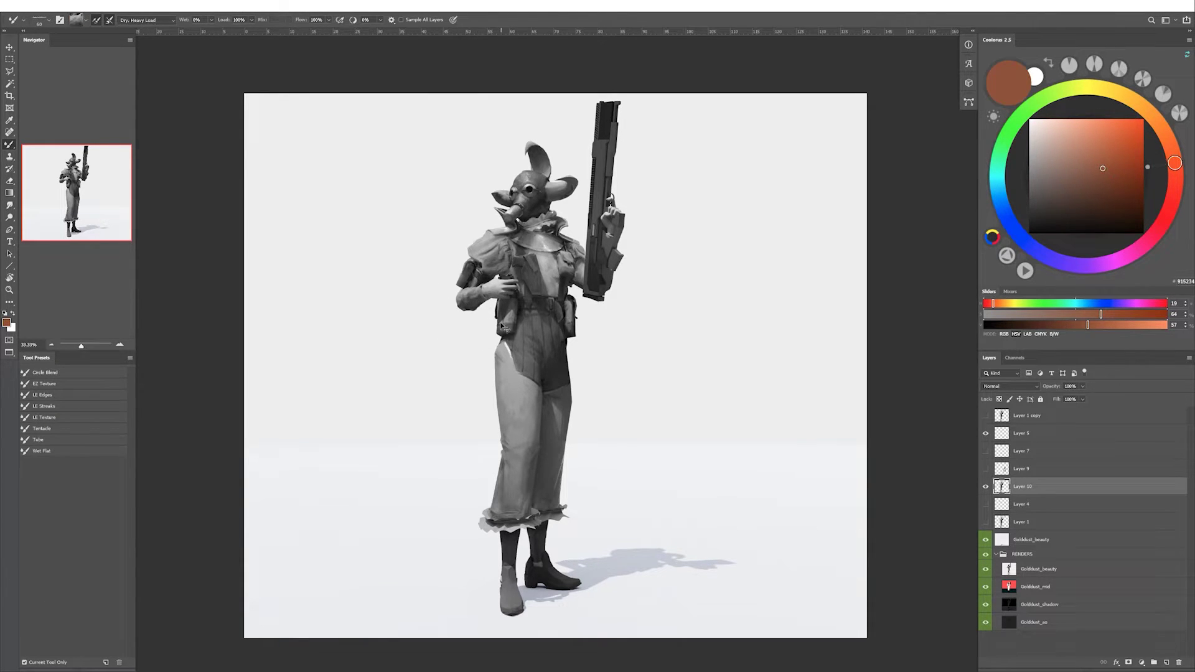
pyautogui.press('h')
pyautogui.hotkey('shift', 'b')
# Shade the gun with its sampled dark grey using a smaller mixer brush.
pyautogui.keyDown('alt'); pyautogui.click(608, 294); pyautogui.keyUp('alt')
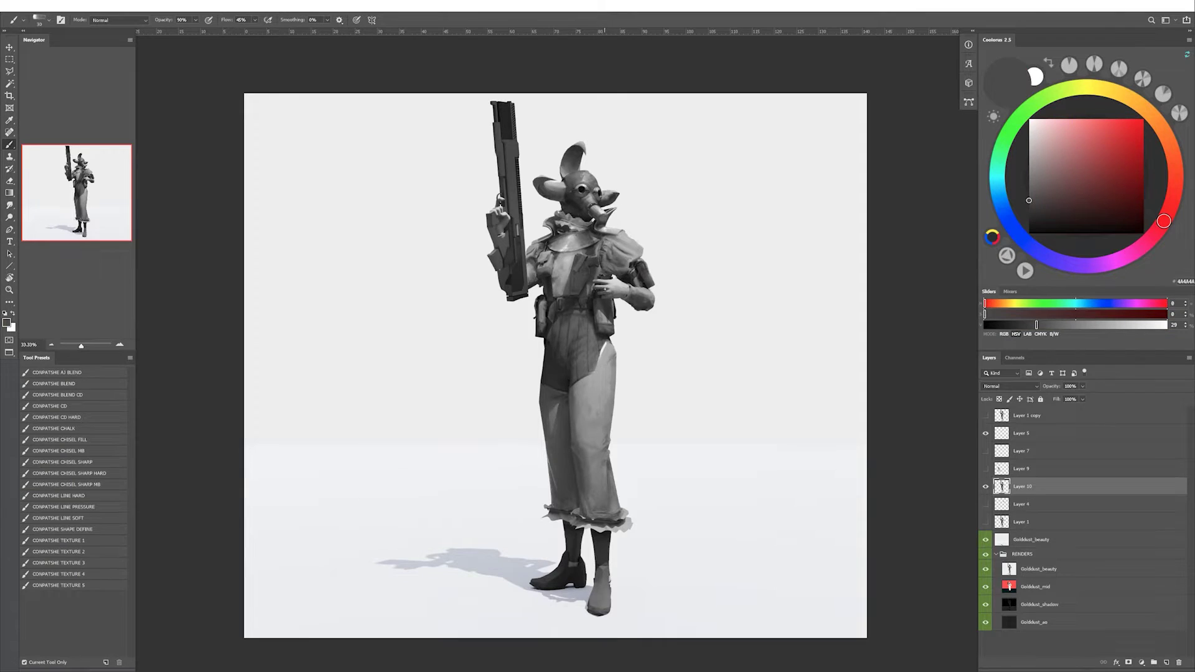
pyautogui.keyDown('alt'); pyautogui.moveTo(618, 292); pyautogui.dragTo(607, 294); pyautogui.keyUp('alt')
pyautogui.press('[')
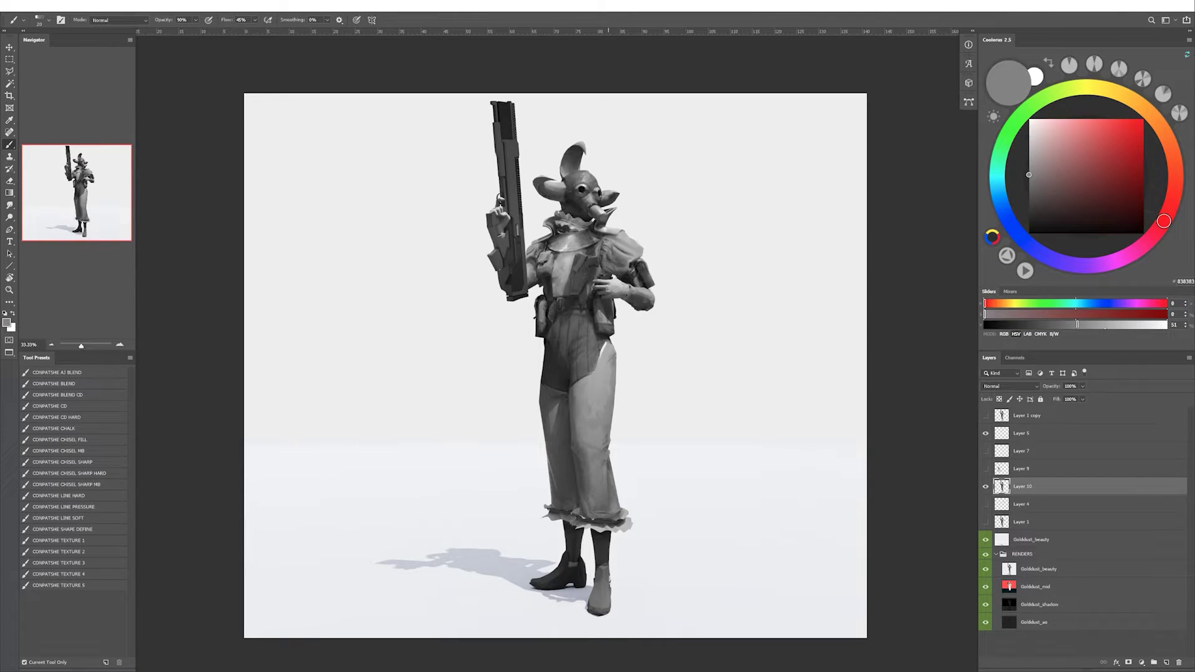
pyautogui.keyDown('alt'); pyautogui.click(498, 234); pyautogui.keyUp('alt')
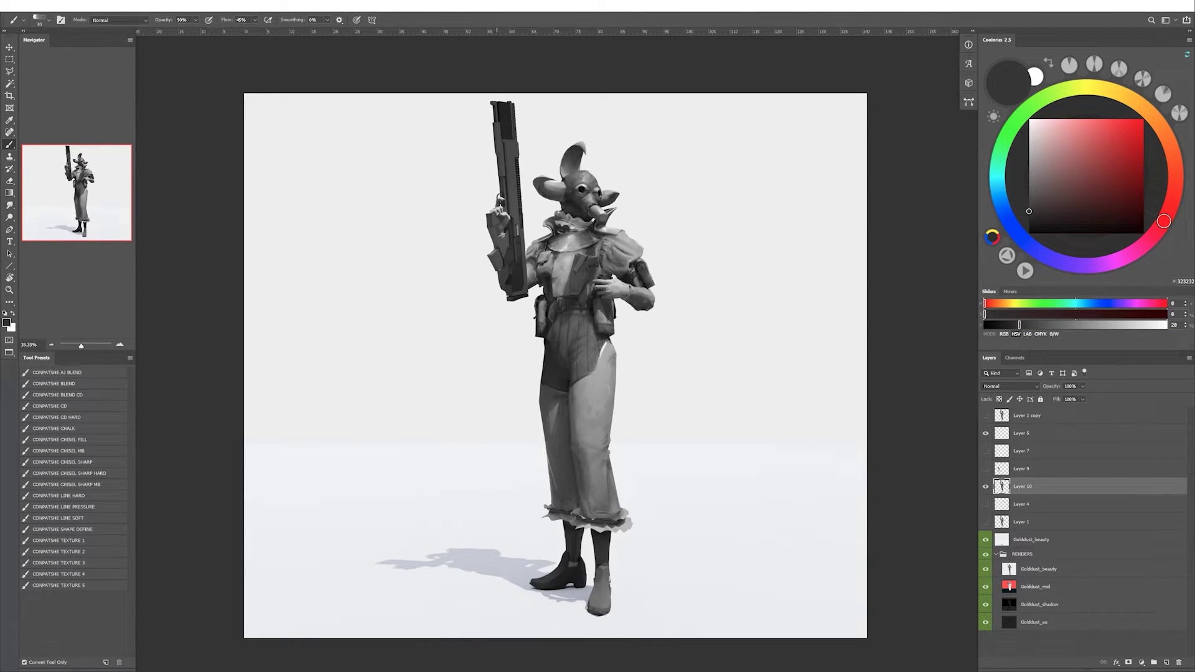
pyautogui.hotkey('shift', 'b')
pyautogui.hotkey('shift', 'b')
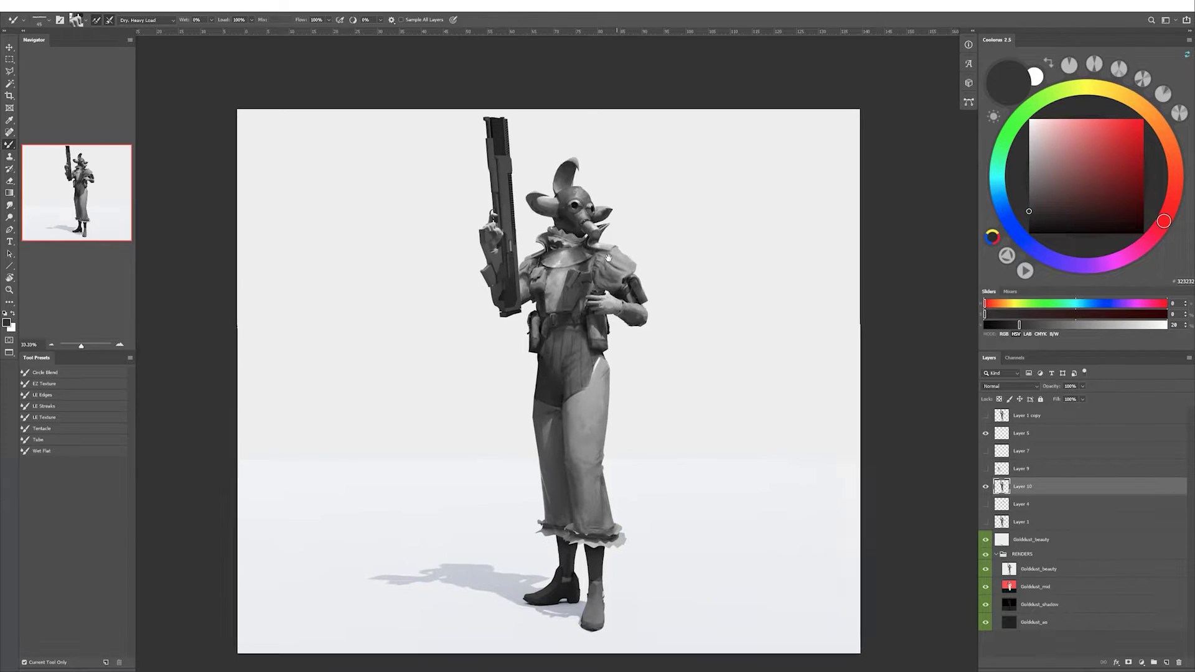
pyautogui.press('h')
pyautogui.press('x')
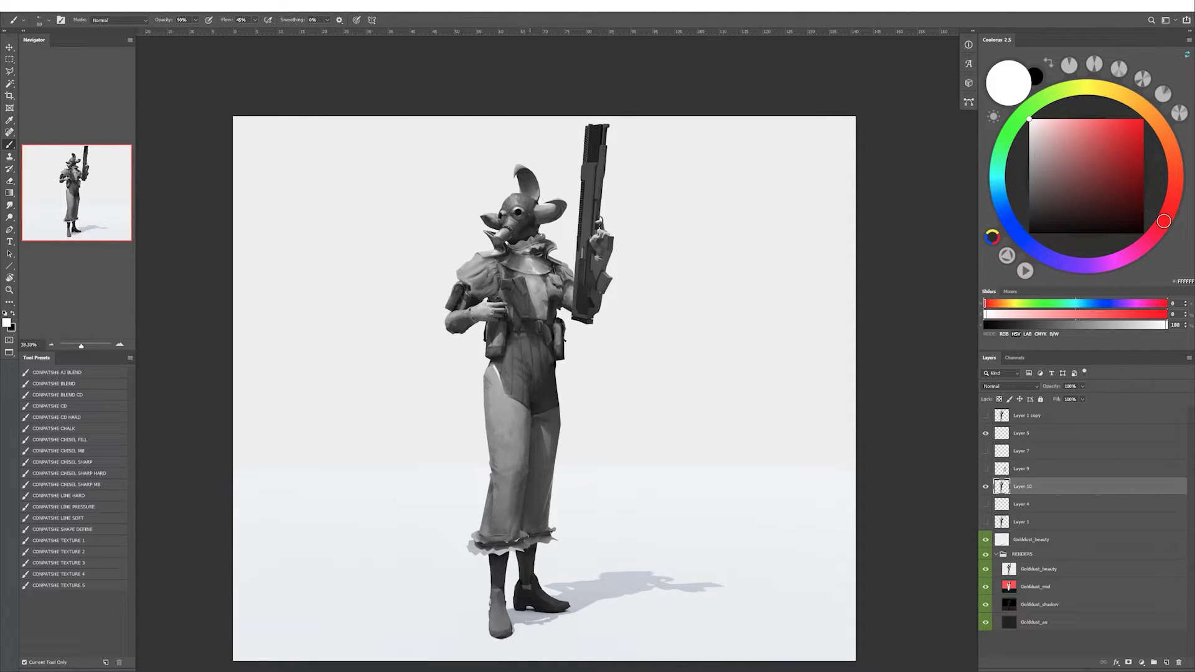
# Shade the boots with sampled greys and highlights, ending on dark grey 313131.
pyautogui.moveTo(493, 624); pyautogui.dragTo(498, 592)
pyautogui.keyDown('alt'); pyautogui.click(495, 592); pyautogui.keyUp('alt')
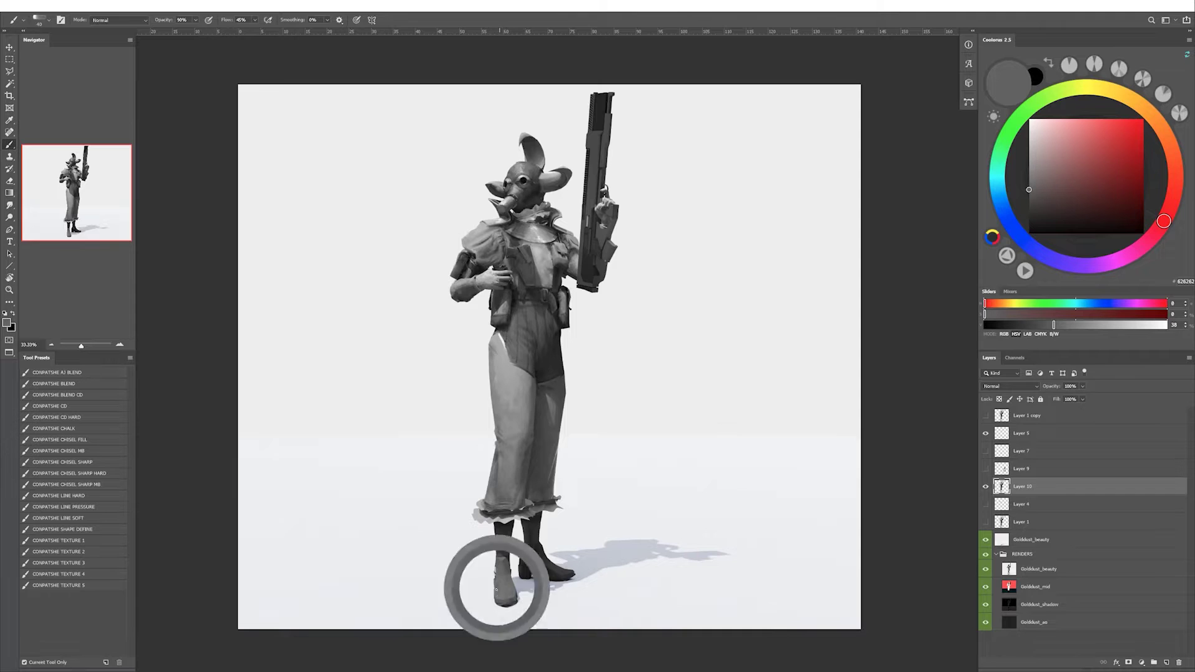
pyautogui.press('[')
pyautogui.press('d')
pyautogui.press('x')
pyautogui.keyDown('alt'); pyautogui.click(498, 579); pyautogui.keyUp('alt')
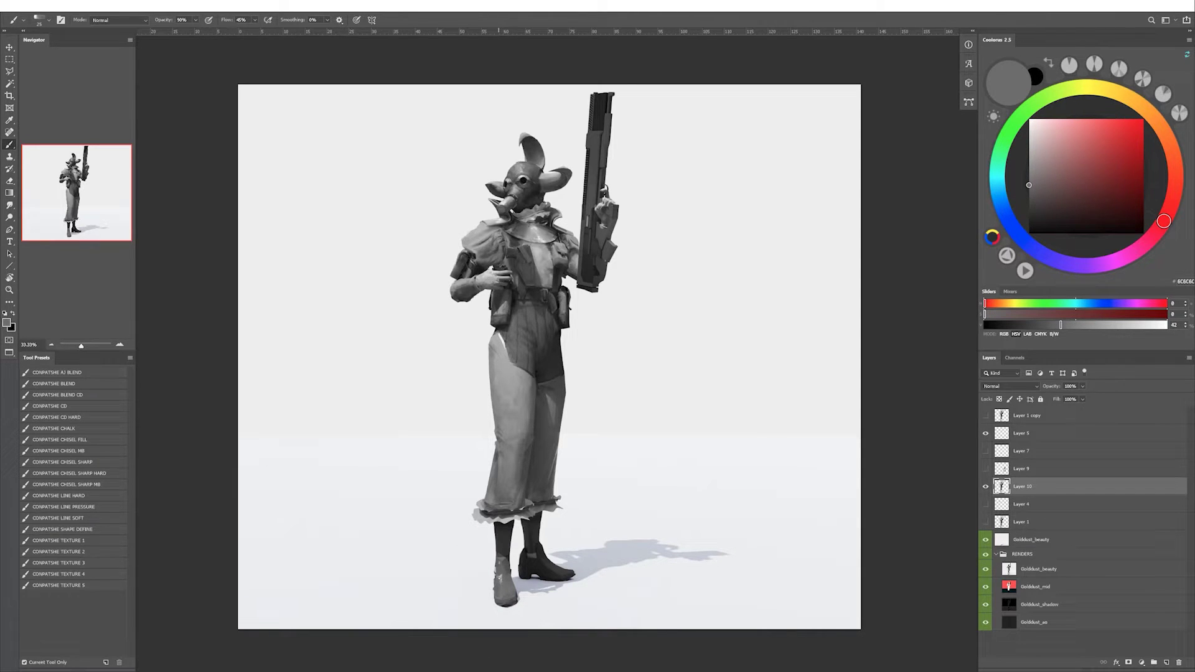
pyautogui.keyDown('alt'); pyautogui.click(504, 579); pyautogui.keyUp('alt')
pyautogui.keyDown('alt'); pyautogui.click(502, 563); pyautogui.keyUp('alt')
pyautogui.keyDown('alt'); pyautogui.click(502, 560); pyautogui.keyUp('alt')
pyautogui.keyDown('alt'); pyautogui.click(544, 564); pyautogui.keyUp('alt')
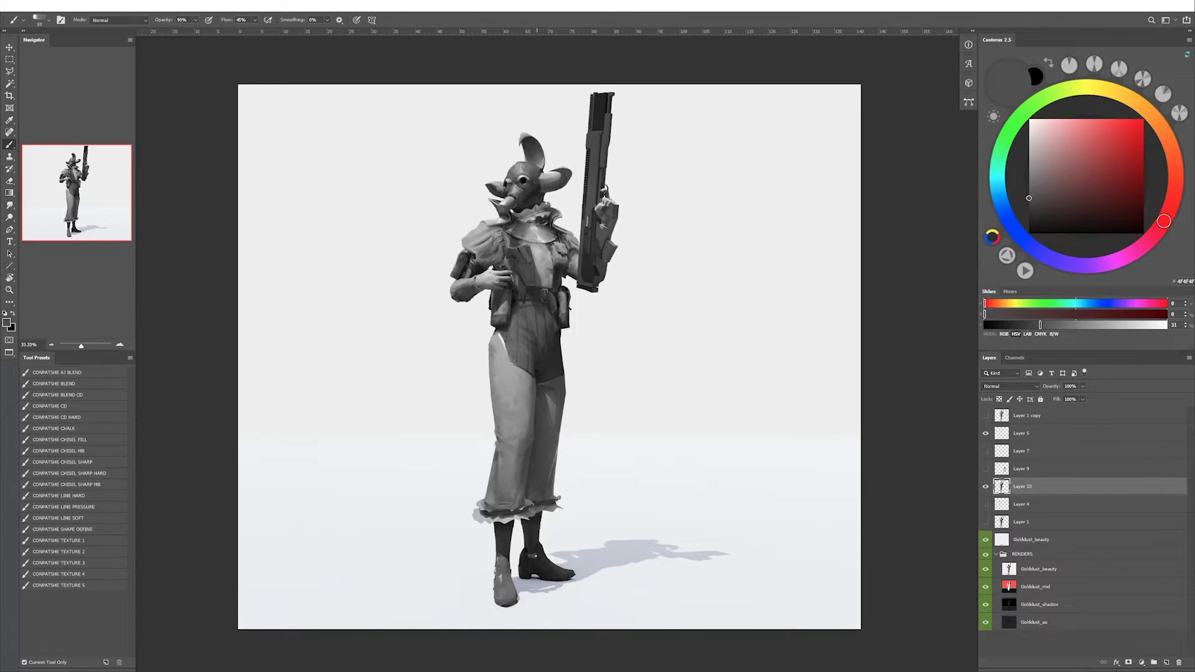
pyautogui.keyDown('alt'); pyautogui.click(548, 566); pyautogui.keyUp('alt')
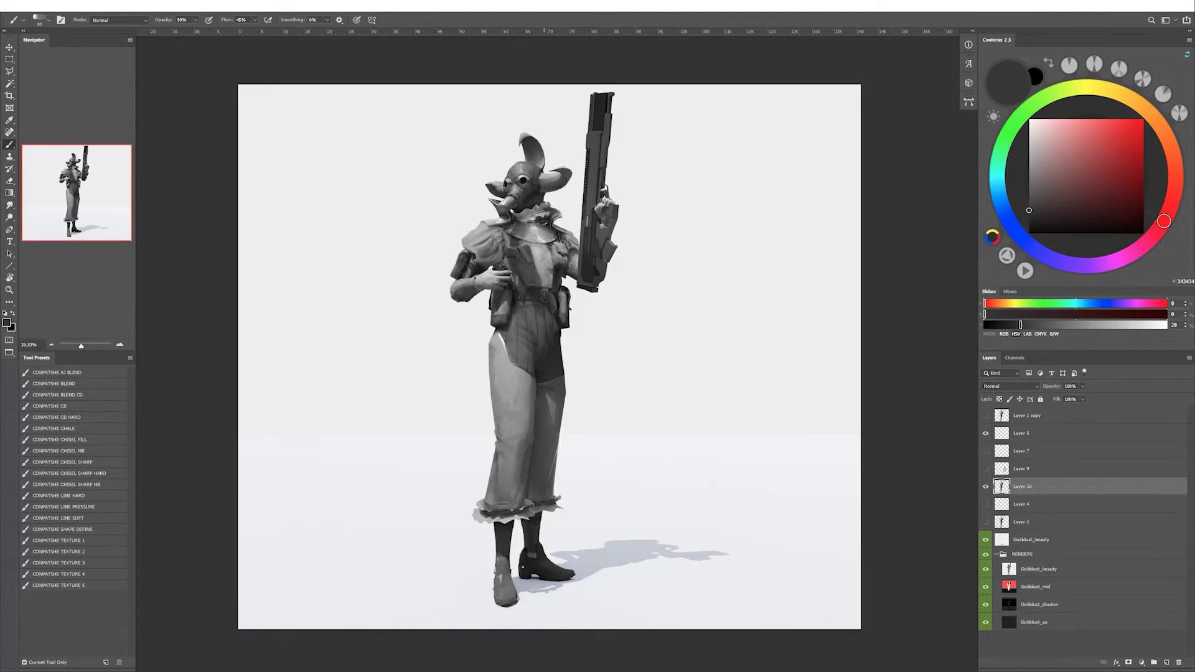
pyautogui.keyDown('alt'); pyautogui.click(505, 554); pyautogui.keyUp('alt')
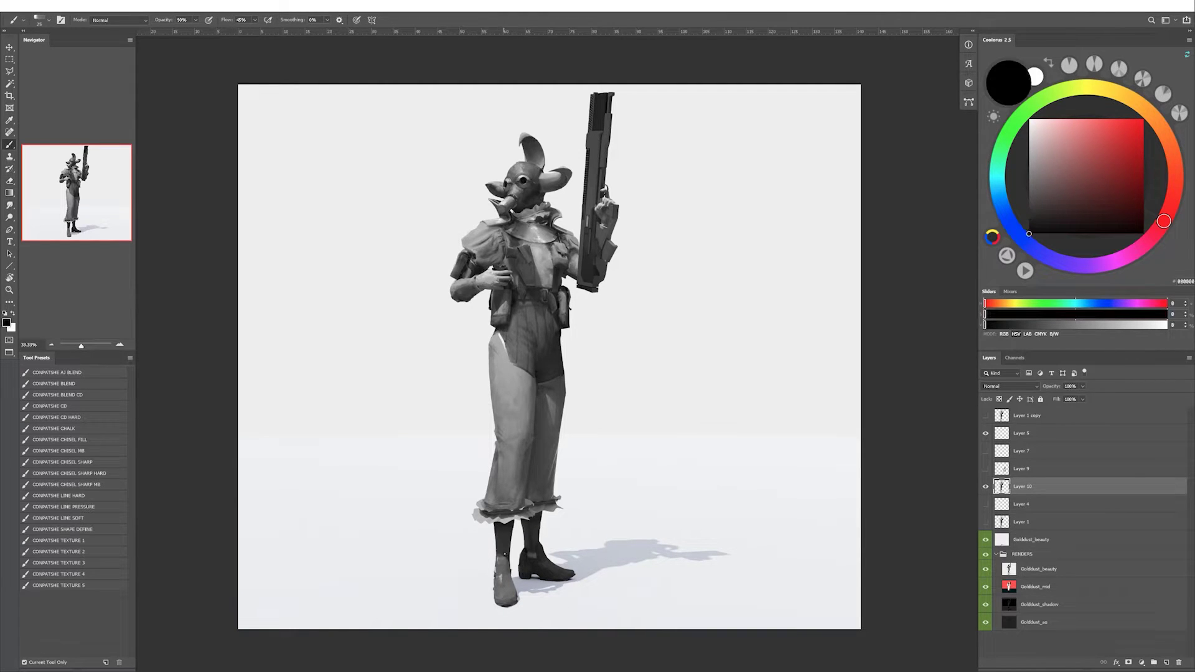
pyautogui.keyDown('alt'); pyautogui.moveTo(505, 554); pyautogui.dragTo(503, 574); pyautogui.keyUp('alt')
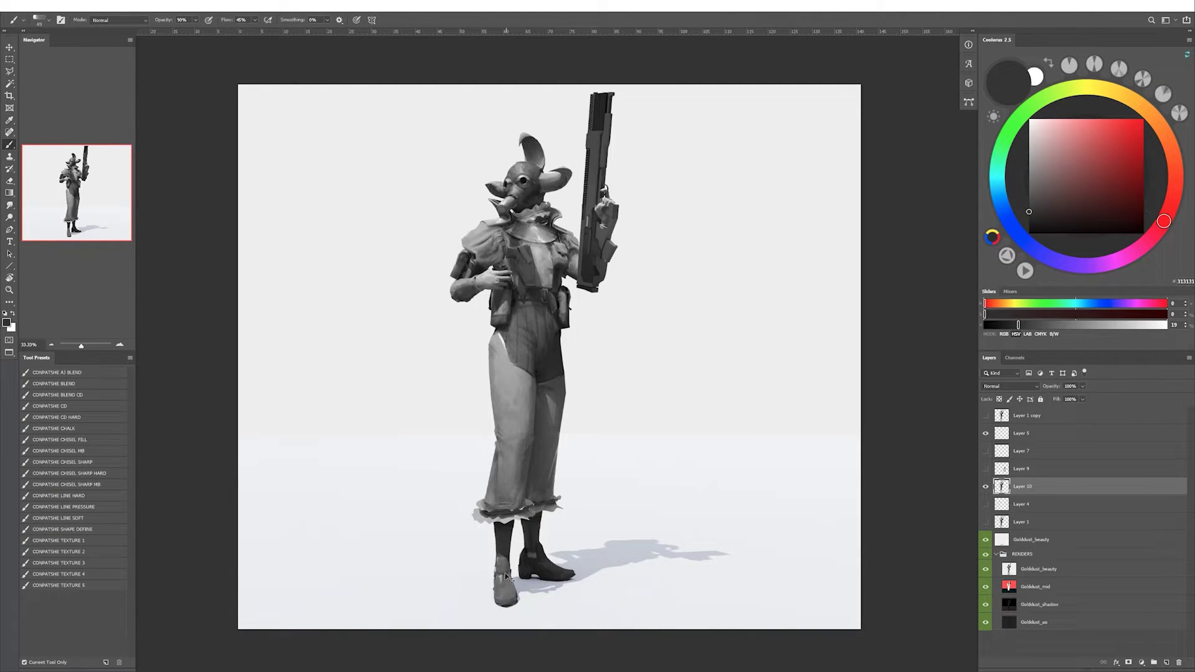
# Pan and flip the canvas, then rotate it sideways for easier strokes.
pyautogui.moveTo(537, 414); pyautogui.dragTo(569, 437)
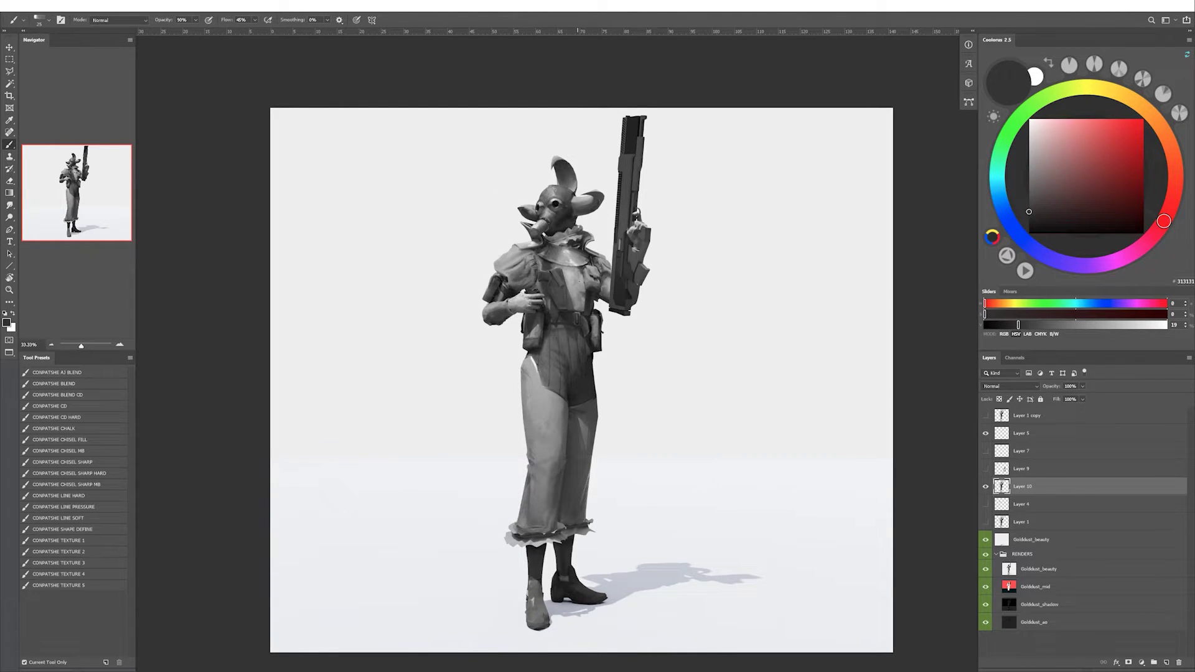
pyautogui.press('h')
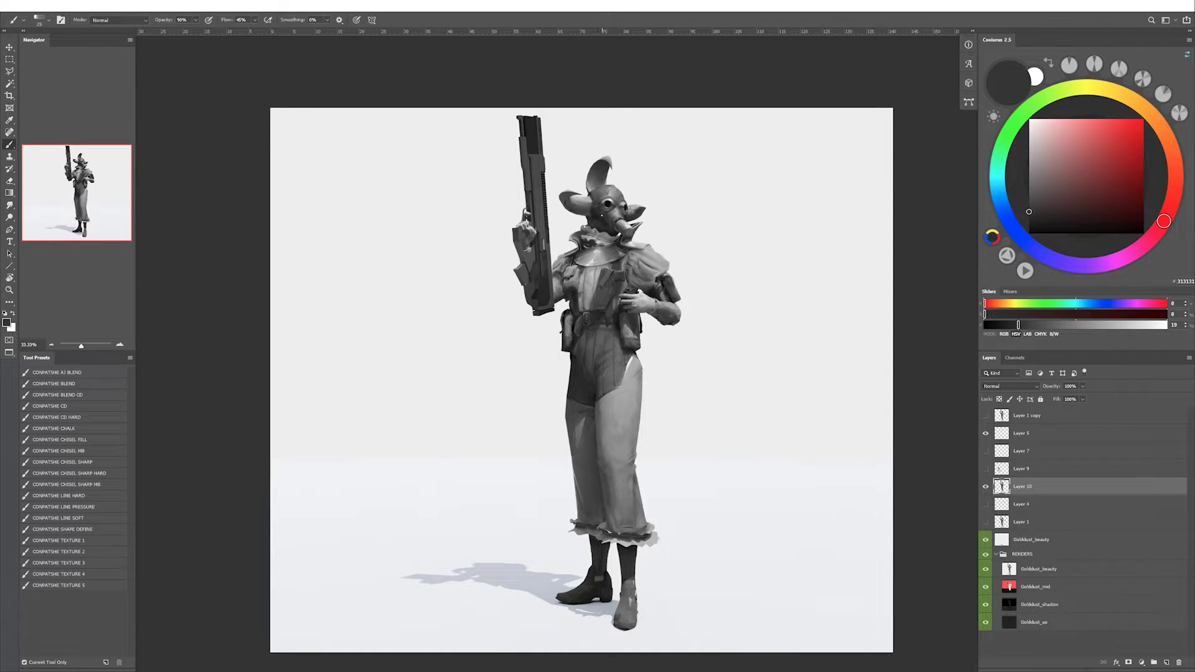
pyautogui.moveTo(291, 133); pyautogui.dragTo(237, 130)
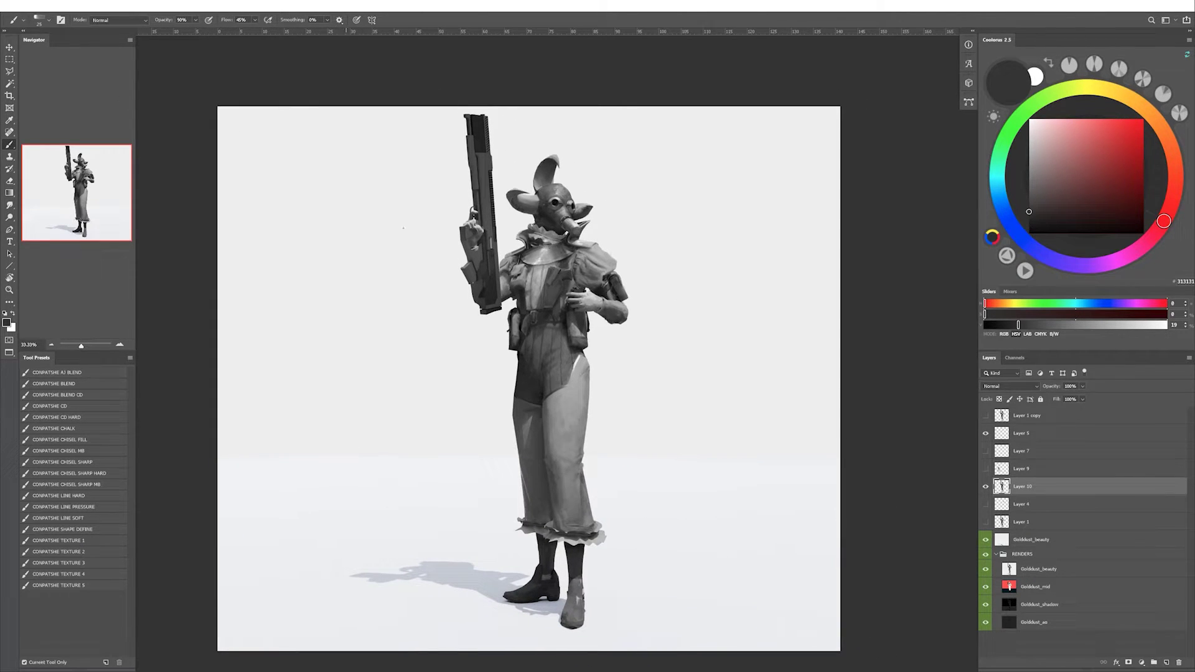
pyautogui.moveTo(478, 177); pyautogui.dragTo(324, 436)
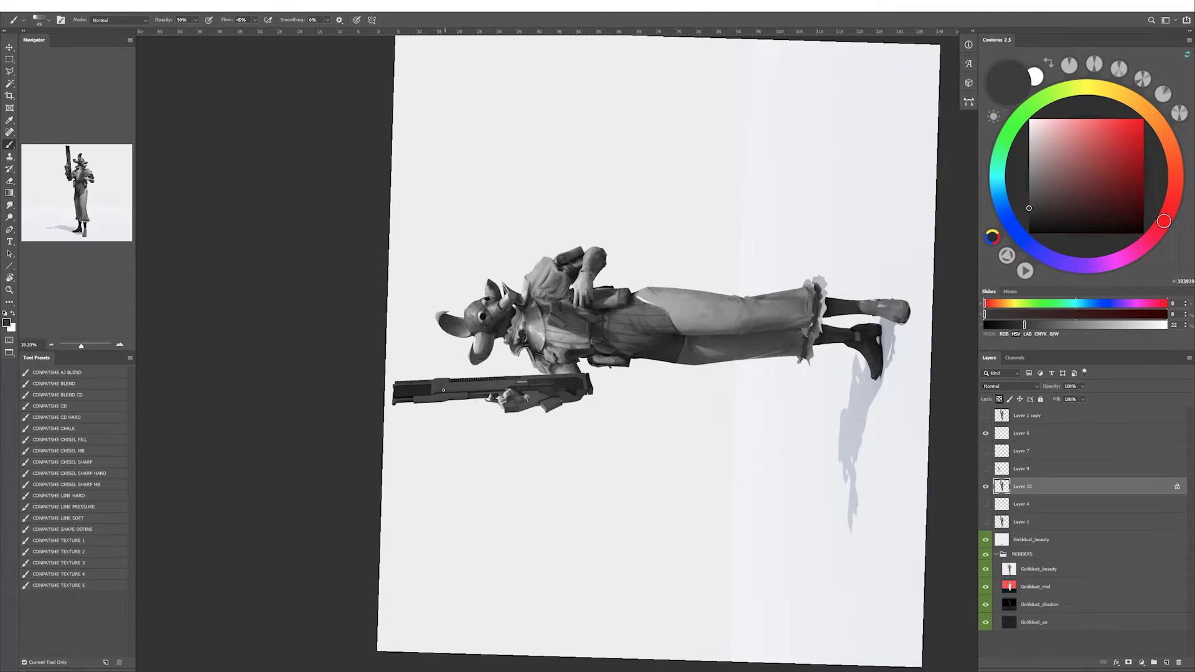
# Shade the gun with a smaller brush, sampling its dark and mid greys.
pyautogui.press('[')
pyautogui.keyDown('alt'); pyautogui.click(433, 388); pyautogui.keyUp('alt')
pyautogui.keyDown('alt'); pyautogui.click(434, 393); pyautogui.keyUp('alt')
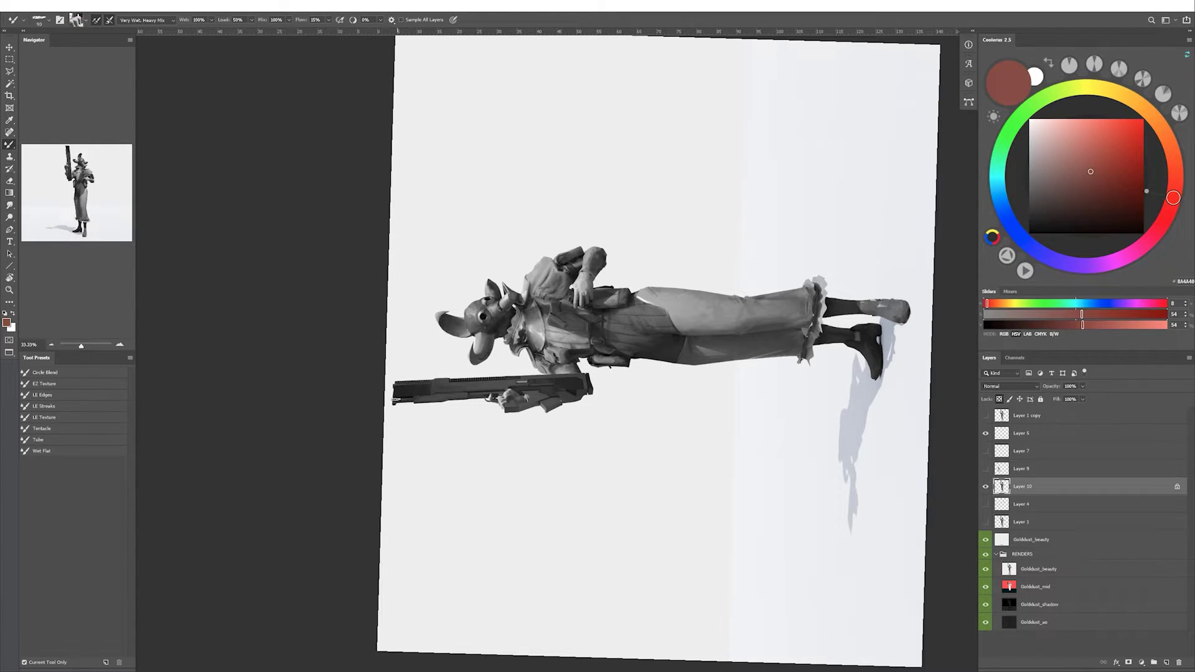
pyautogui.keyDown('alt'); pyautogui.click(431, 395); pyautogui.keyUp('alt')
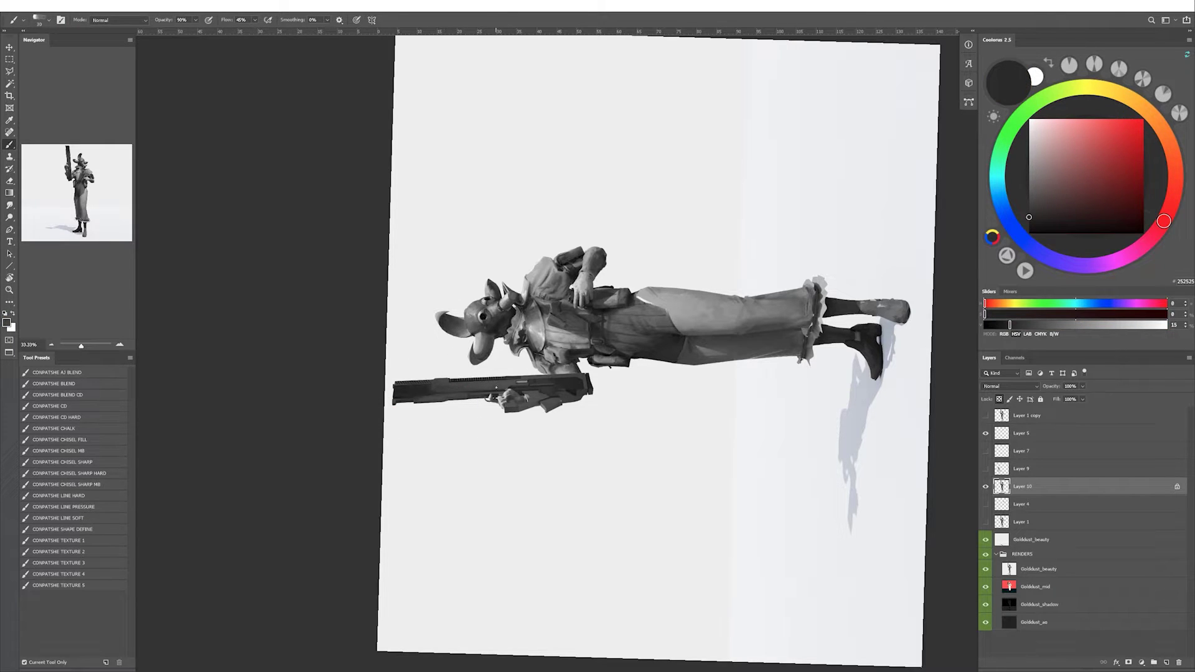
pyautogui.keyDown('alt'); pyautogui.click(500, 375); pyautogui.keyUp('alt')
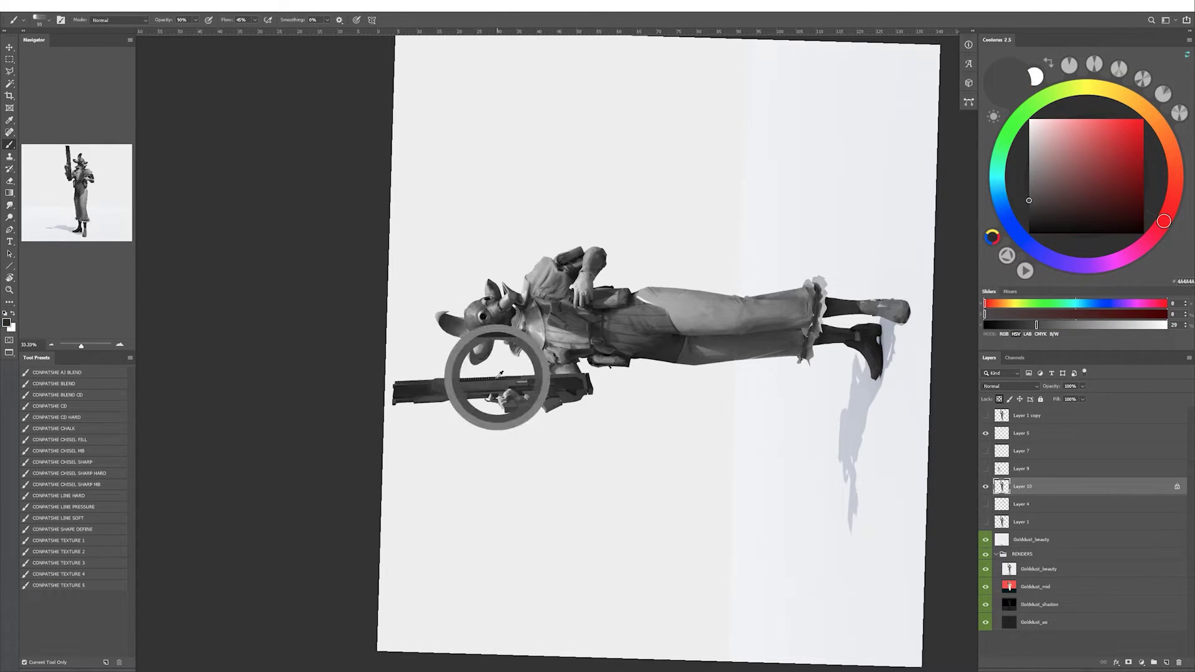
pyautogui.keyDown('alt'); pyautogui.moveTo(500, 376); pyautogui.dragTo(511, 386); pyautogui.keyUp('alt')
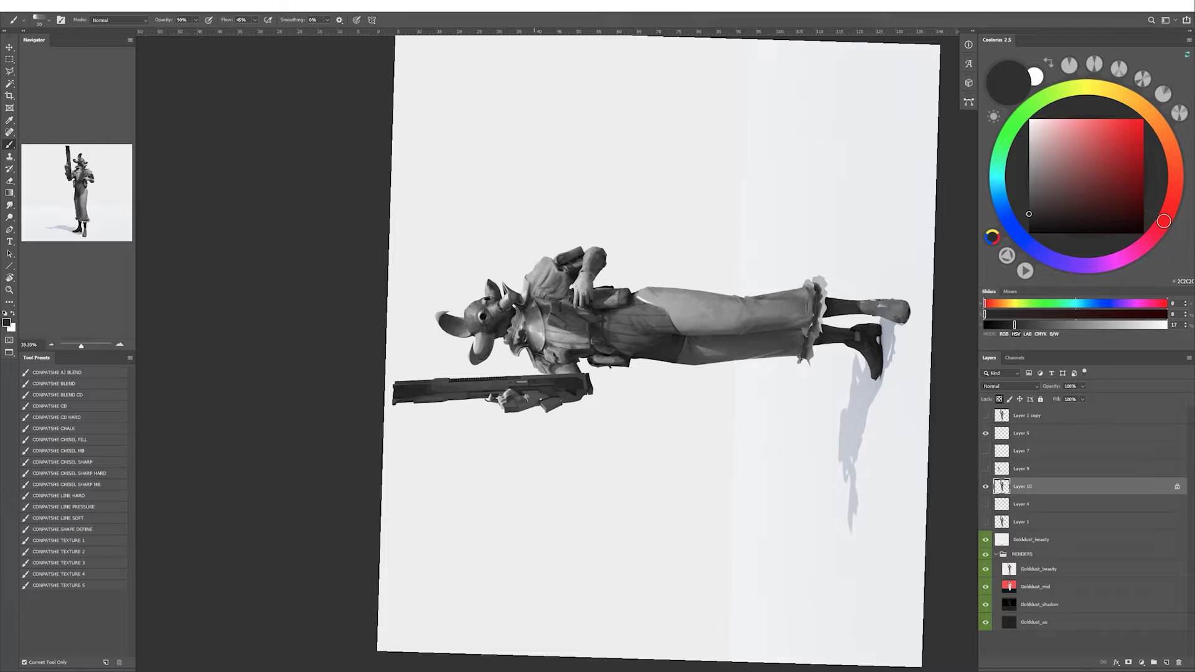
pyautogui.keyDown('alt'); pyautogui.click(533, 398); pyautogui.keyUp('alt')
pyautogui.keyDown('alt'); pyautogui.click(516, 408); pyautogui.keyUp('alt')
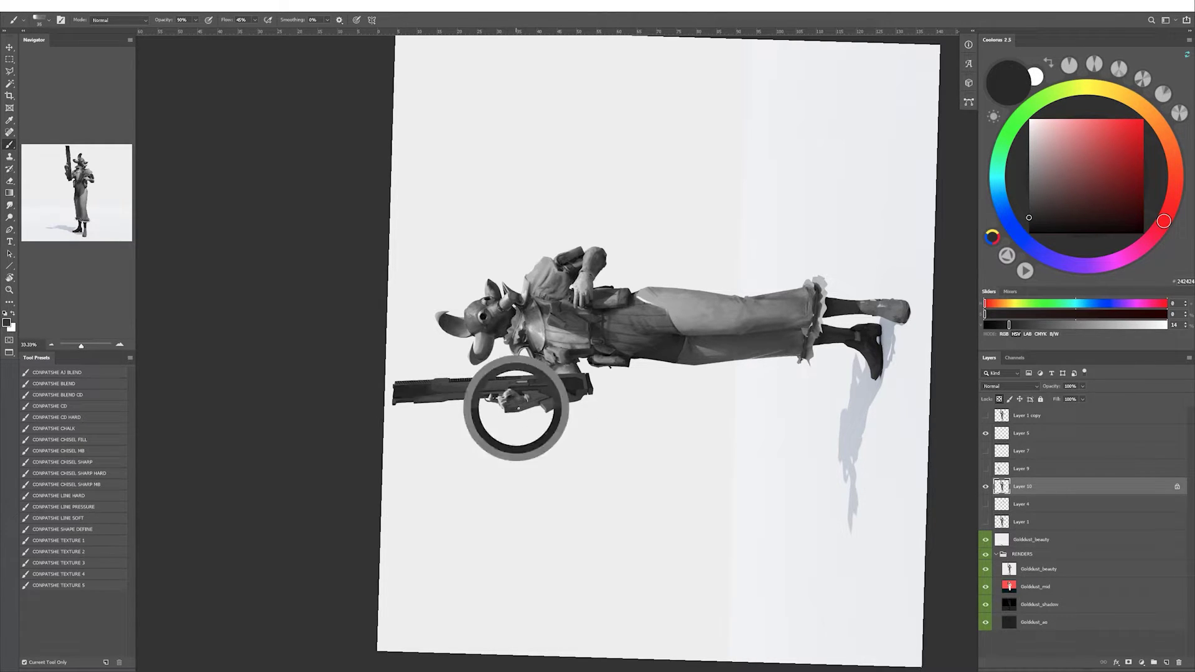
# Finish shading the gun and gripping hand in dark greys, then rotate the canvas upright.
pyautogui.press('x')
pyautogui.keyDown('alt'); pyautogui.click(552, 402); pyautogui.keyUp('alt')
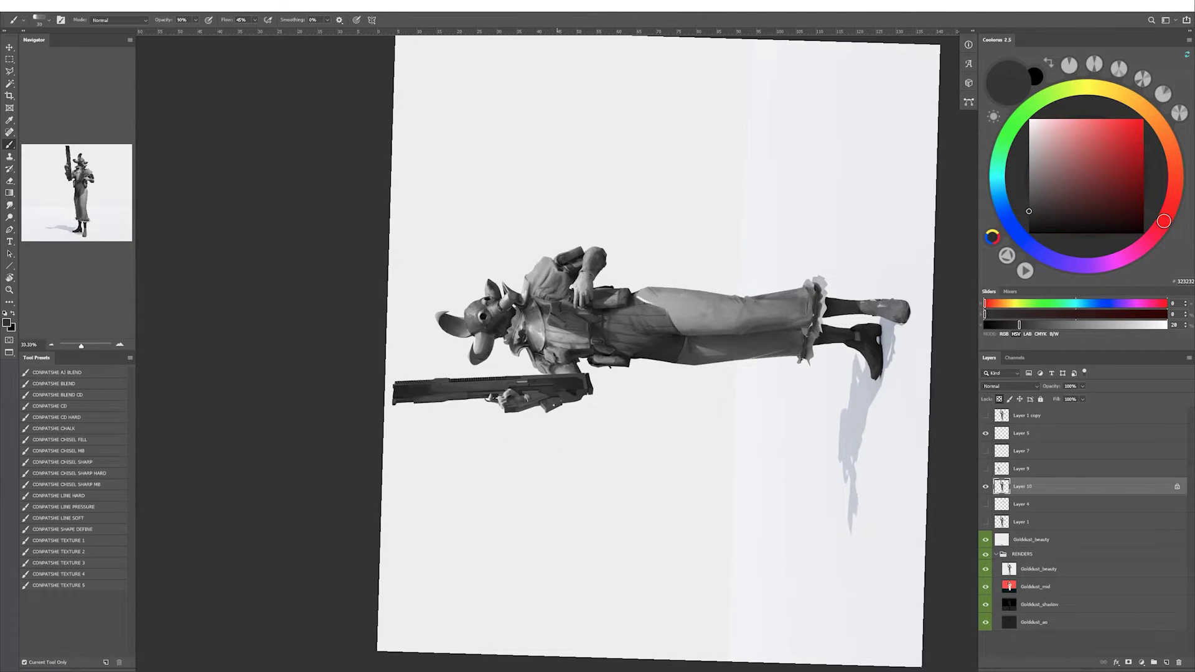
pyautogui.press('x')
pyautogui.keyDown('alt'); pyautogui.click(550, 400); pyautogui.keyUp('alt')
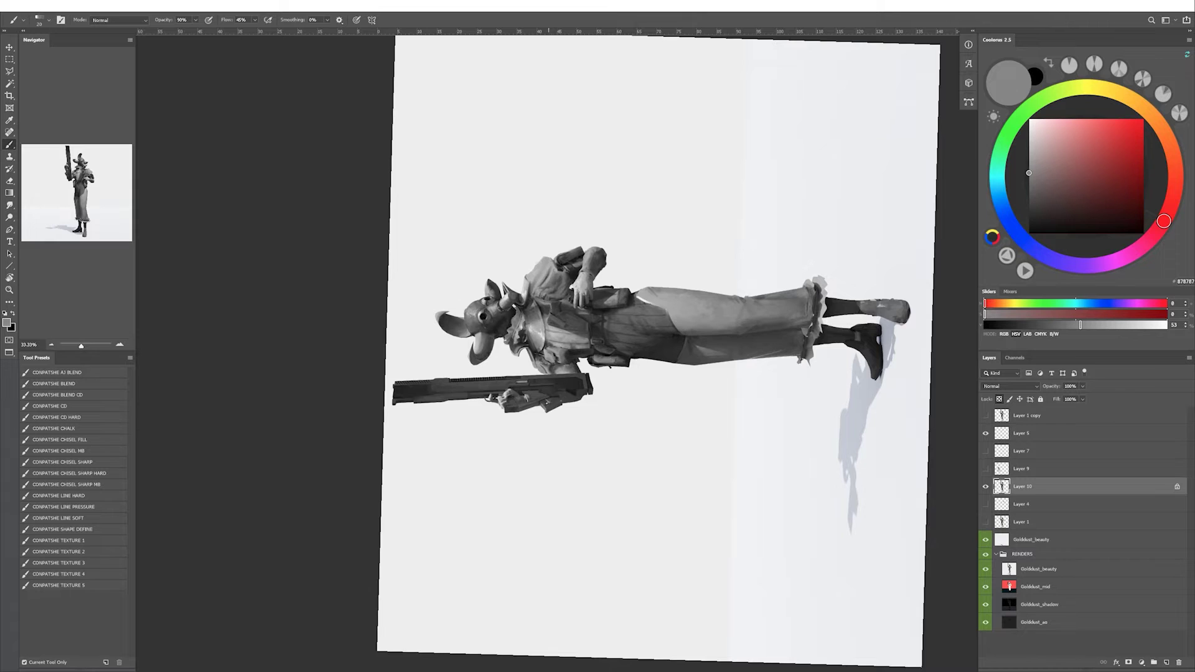
pyautogui.keyDown('alt'); pyautogui.click(559, 405); pyautogui.keyUp('alt')
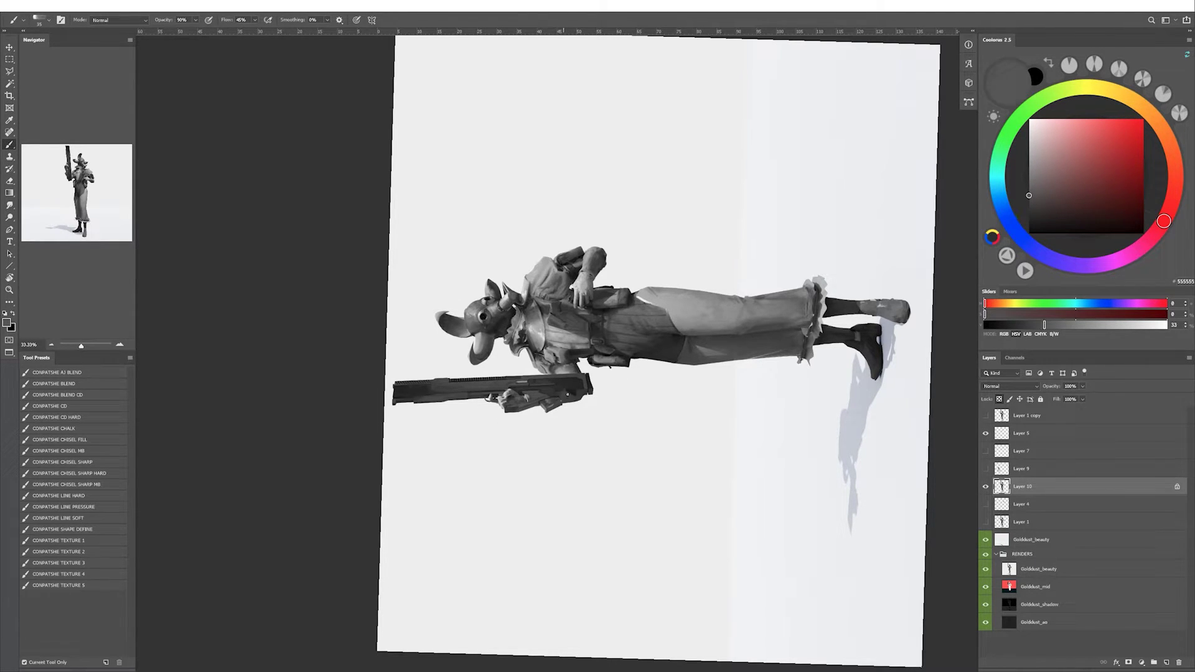
pyautogui.keyDown('alt'); pyautogui.click(572, 393); pyautogui.keyUp('alt')
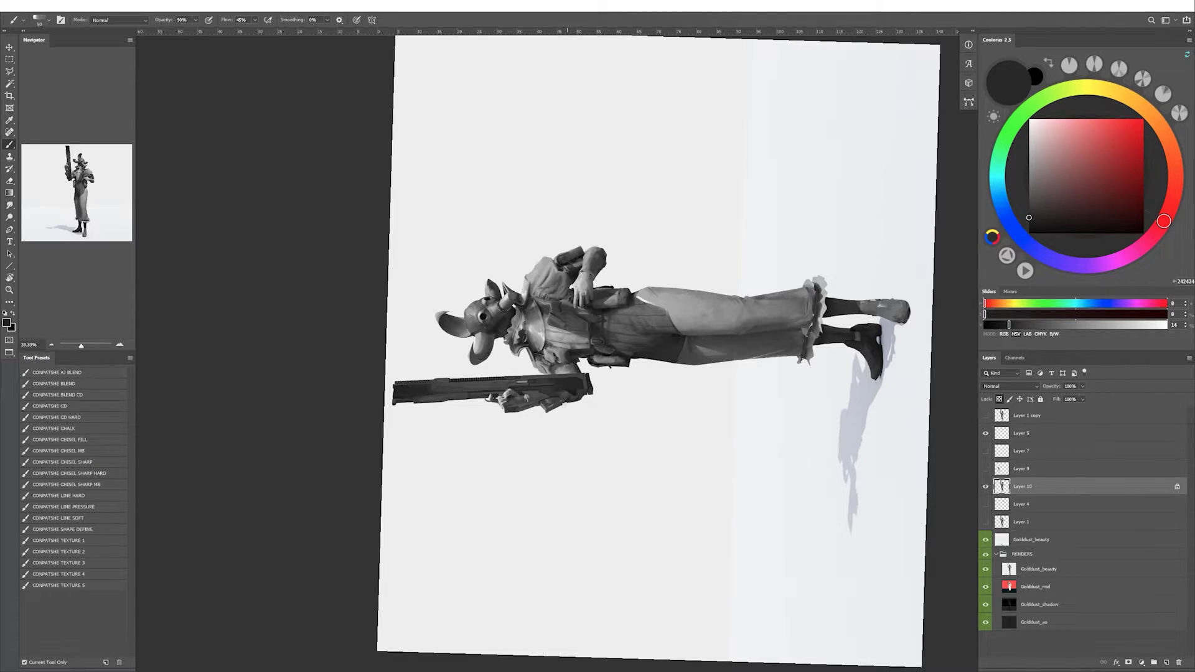
pyautogui.moveTo(685, 348); pyautogui.dragTo(548, 498)
# Sample the gun's dark grey and set the brush to 67% opacity and size 40.
pyautogui.press('3')
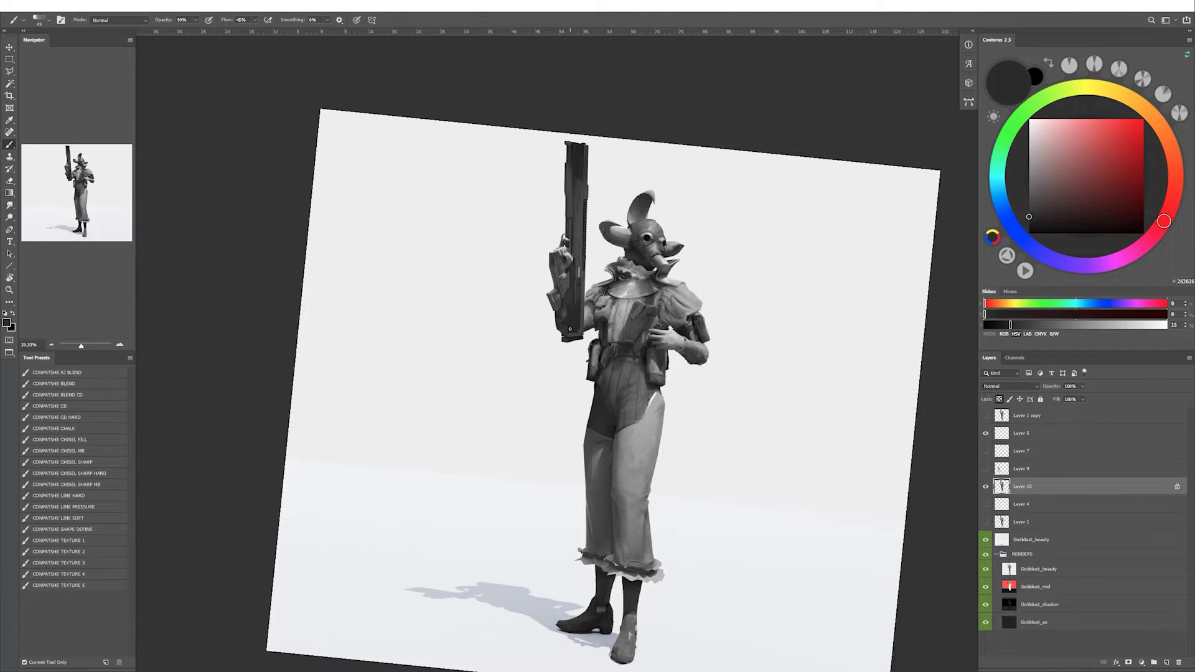
pyautogui.keyDown('alt'); pyautogui.click(578, 292); pyautogui.keyUp('alt')
pyautogui.press('[')
pyautogui.press('[')
pyautogui.press('[')
pyautogui.press('6')
pyautogui.press('7')
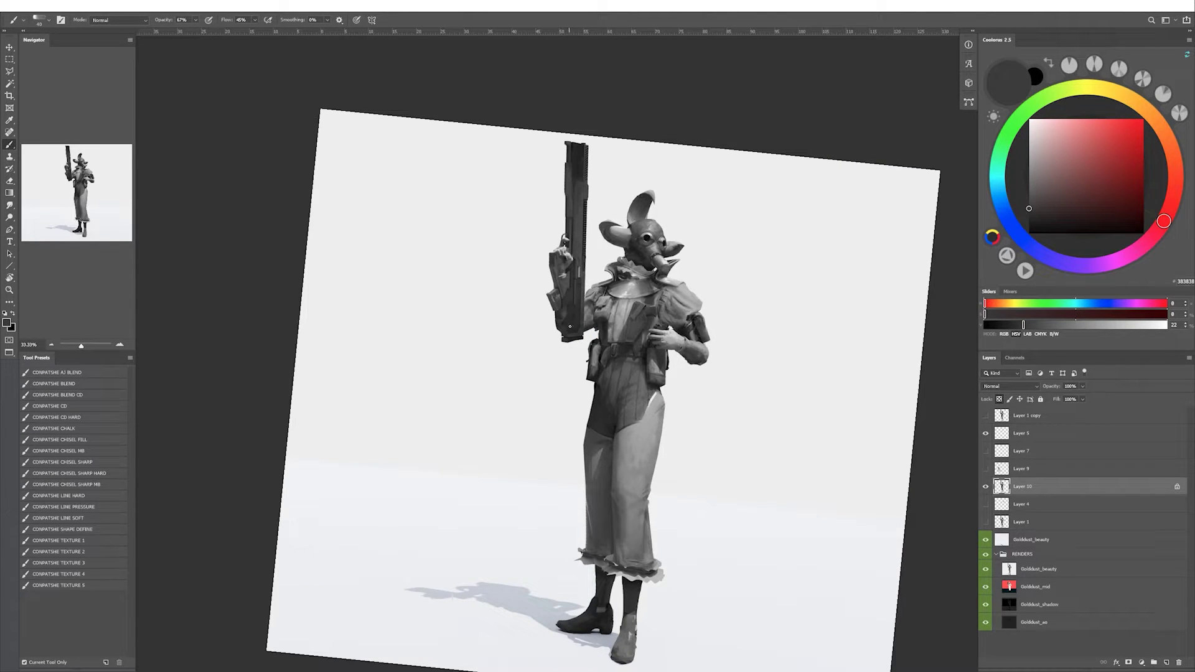
pyautogui.moveTo(570, 326); pyautogui.dragTo(561, 386)
# Toggle the grey overpaint to compare with the render, then sample greys near the trouser hems.
pyautogui.click(986, 486)
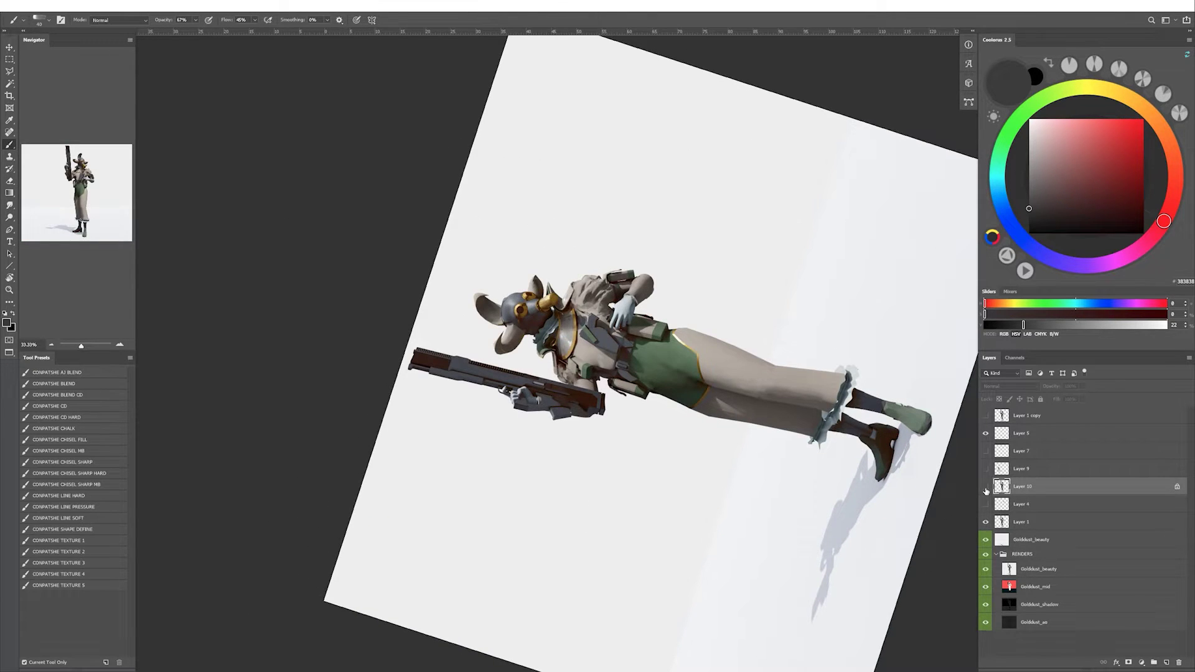
pyautogui.click(985, 486)
pyautogui.press('[')
pyautogui.press('[')
pyautogui.press('[')
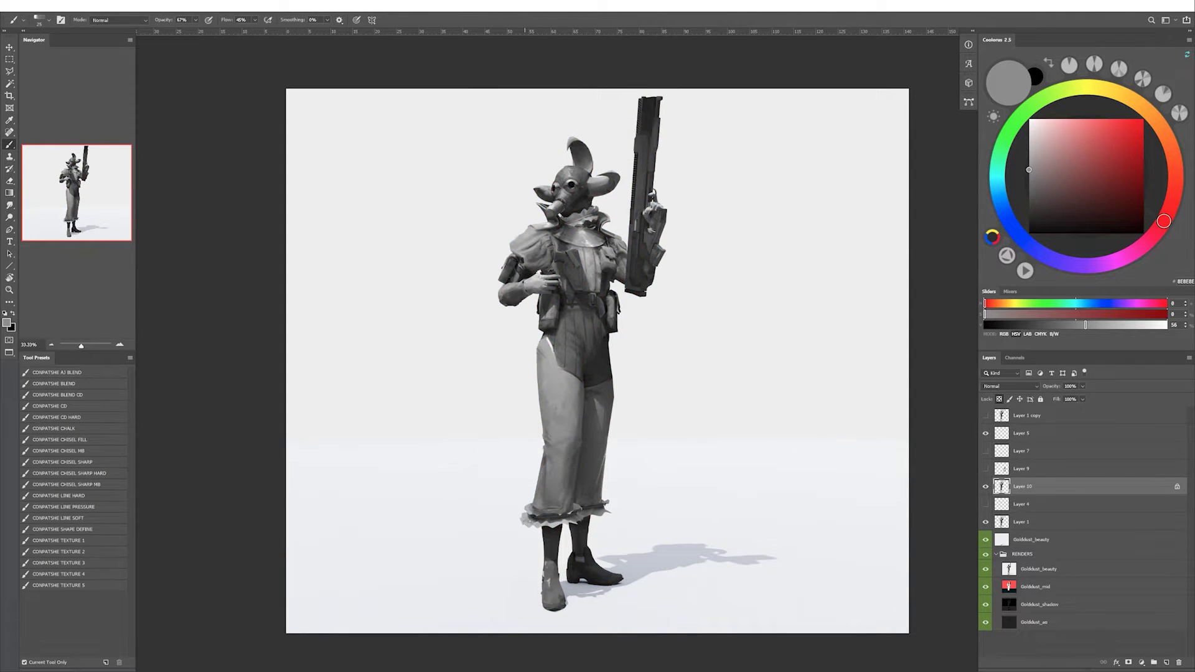
pyautogui.keyDown('alt'); pyautogui.click(536, 517); pyautogui.keyUp('alt')
pyautogui.keyDown('alt'); pyautogui.click(543, 518); pyautogui.keyUp('alt')
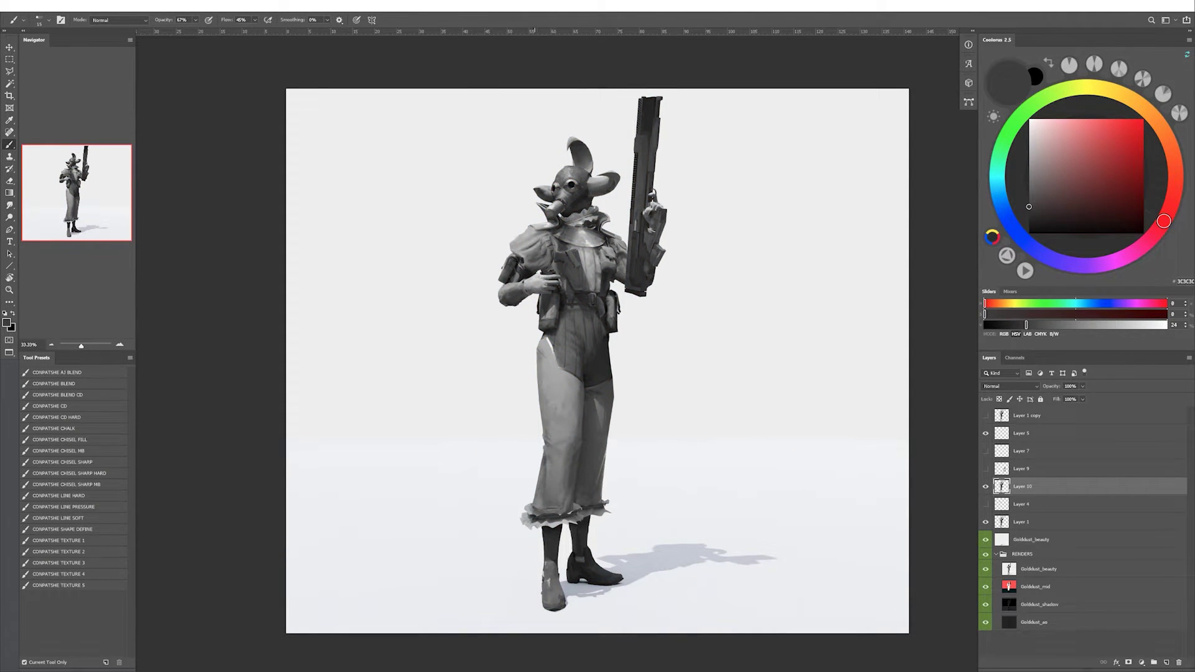
pyautogui.keyDown('alt'); pyautogui.click(542, 523); pyautogui.keyUp('alt')
pyautogui.keyDown('alt'); pyautogui.click(543, 523); pyautogui.keyUp('alt')
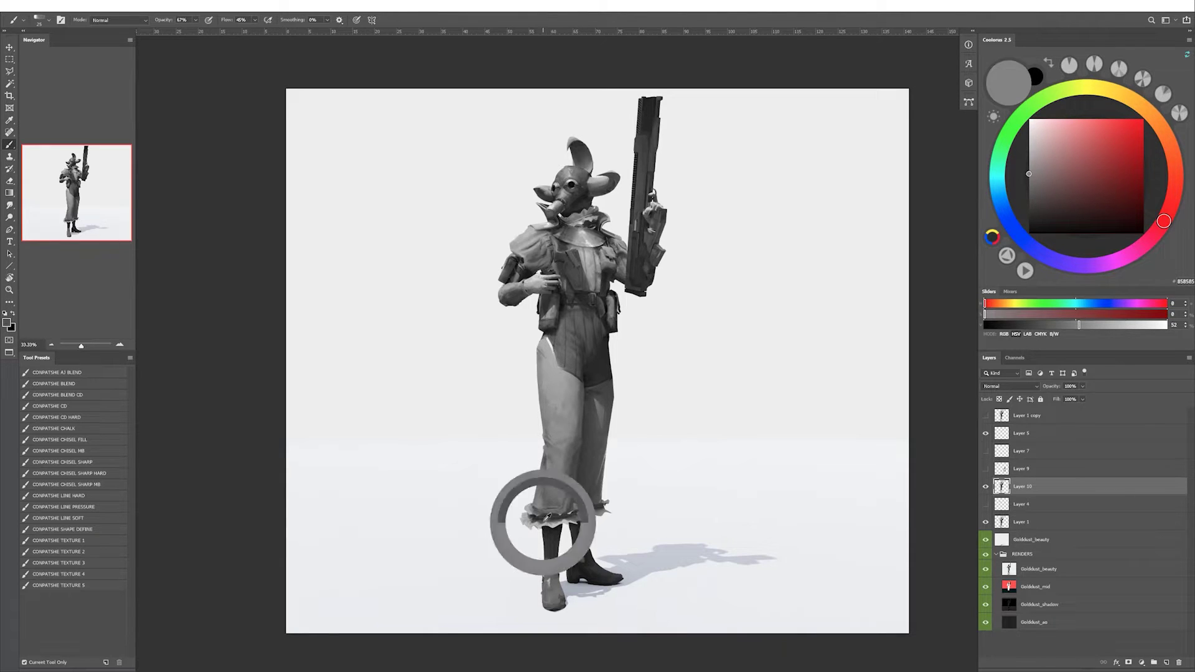
pyautogui.keyDown('alt'); pyautogui.click(548, 523); pyautogui.keyUp('alt')
pyautogui.keyDown('alt'); pyautogui.click(559, 522); pyautogui.keyUp('alt')
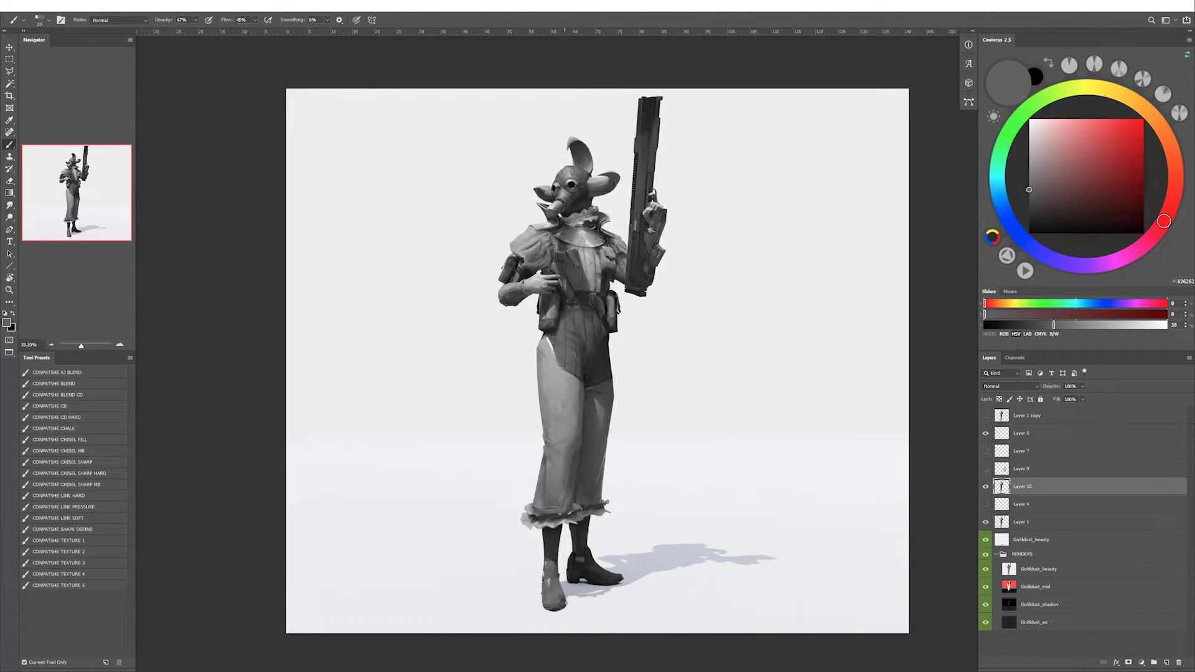
# Switch to white at 30–60% opacity and pick a light hem grey with a size-20 brush.
pyautogui.press('3')
pyautogui.press('d')
pyautogui.press('x')
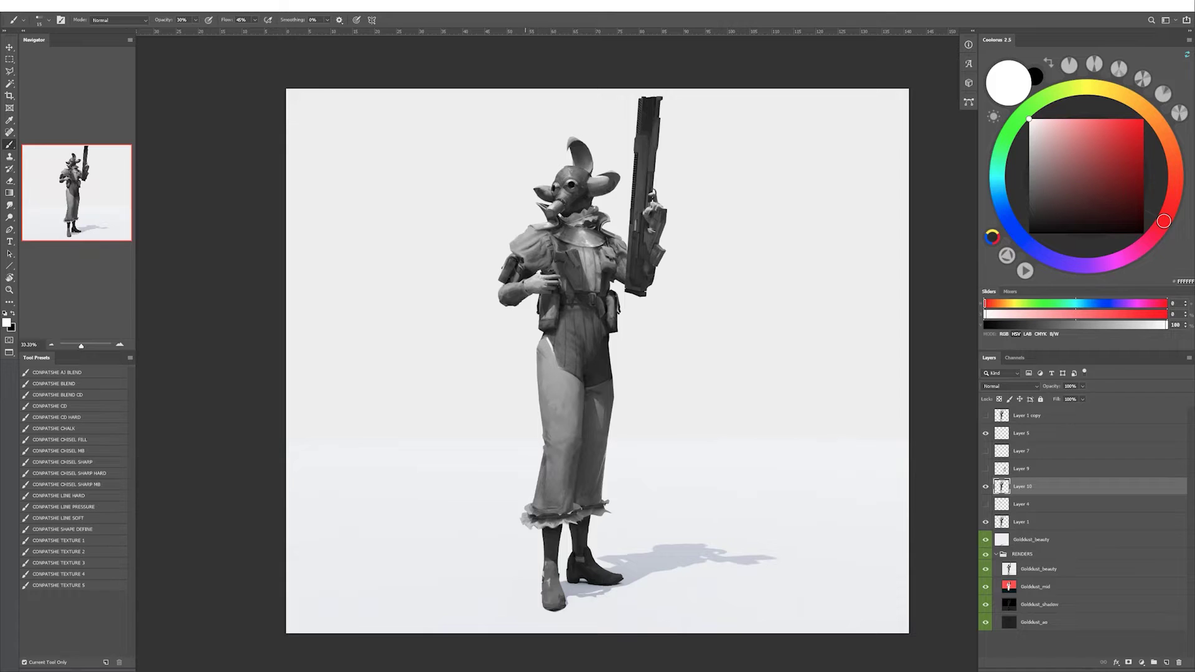
pyautogui.press('6')
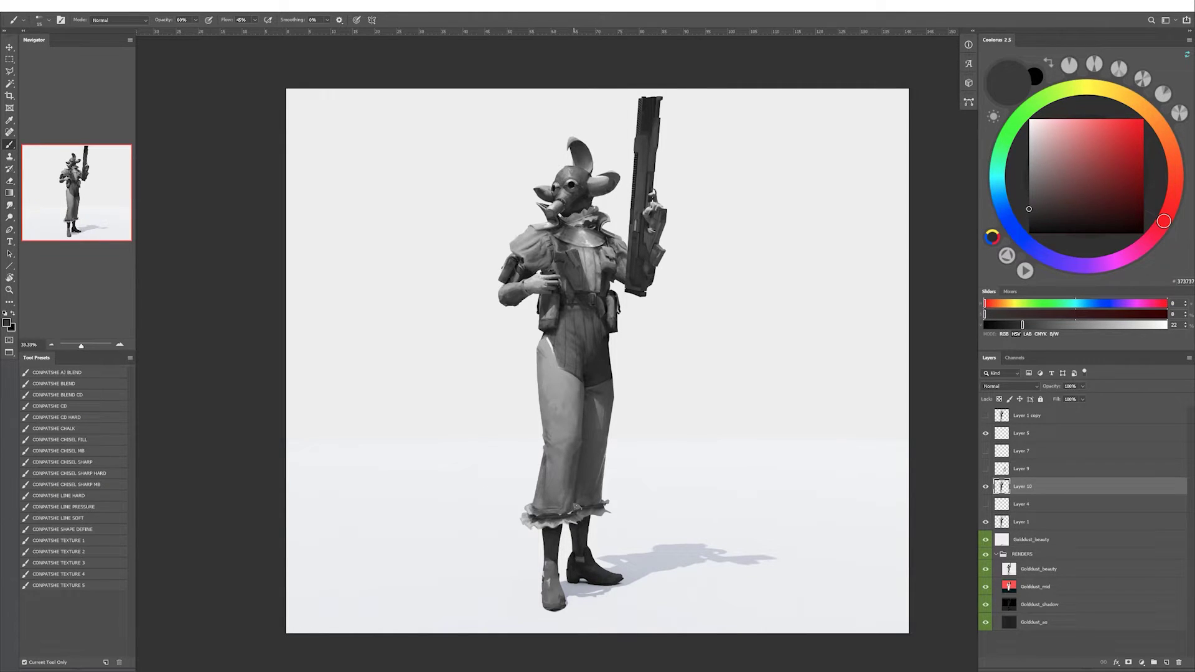
pyautogui.keyDown('alt'); pyautogui.click(574, 518); pyautogui.keyUp('alt')
pyautogui.keyDown('alt'); pyautogui.click(576, 521); pyautogui.keyUp('alt')
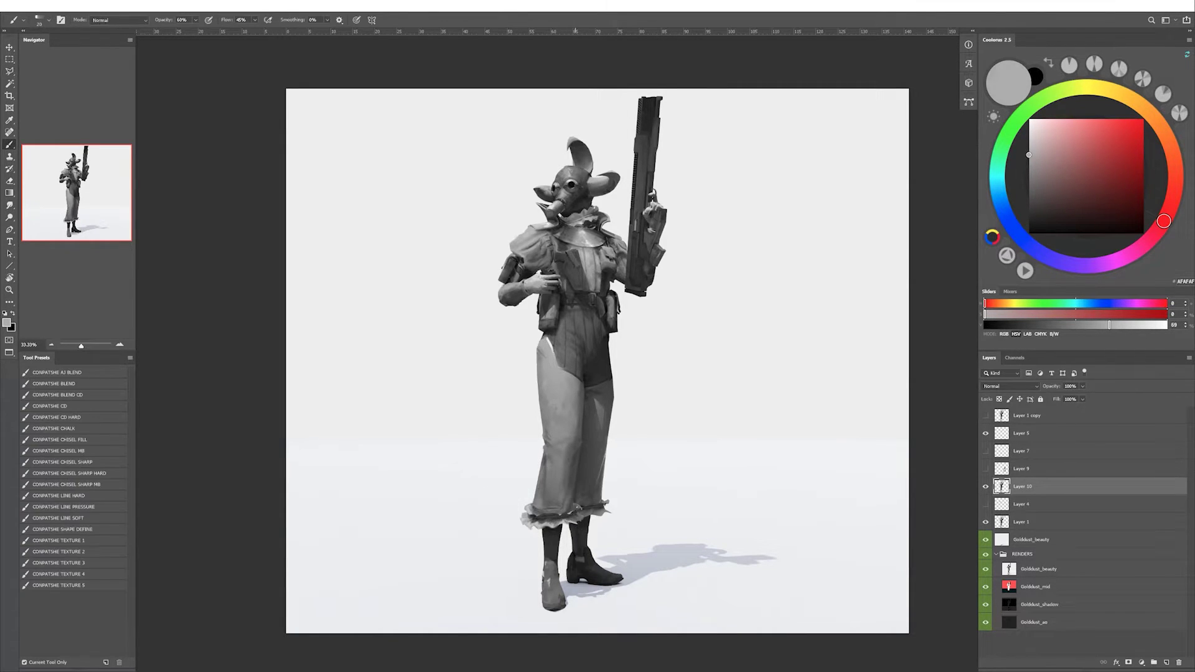
pyautogui.press('l')
pyautogui.hotkey('shift', 'l')
pyautogui.press('b')
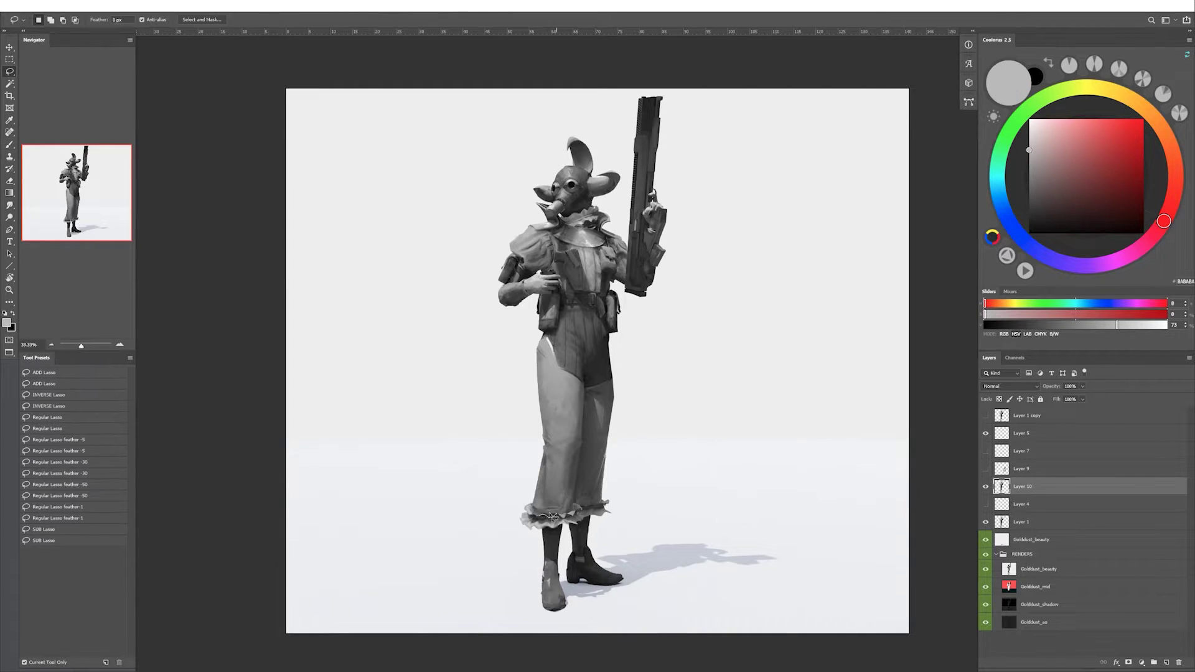
# Paint the ruffled hems with light and dark greys sampled from the figure.
pyautogui.keyDown('alt'); pyautogui.click(550, 517); pyautogui.keyUp('alt')
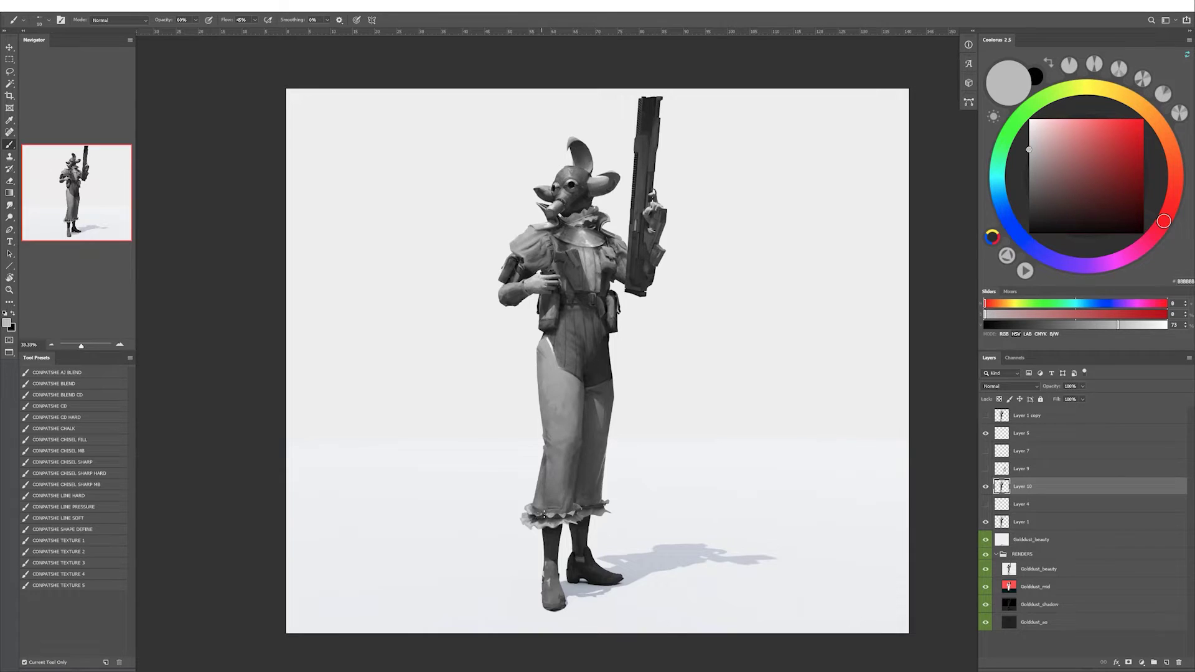
pyautogui.keyDown('alt'); pyautogui.click(569, 512); pyautogui.keyUp('alt')
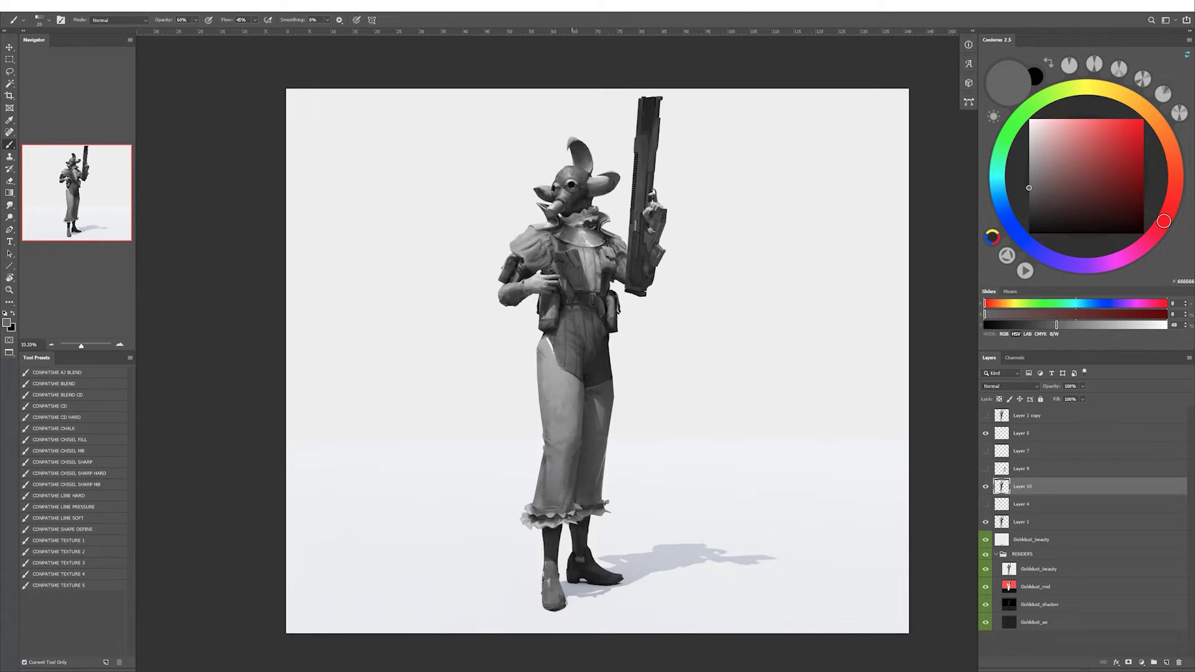
pyautogui.keyDown('alt'); pyautogui.click(530, 527); pyautogui.keyUp('alt')
pyautogui.keyDown('alt'); pyautogui.click(595, 512); pyautogui.keyUp('alt')
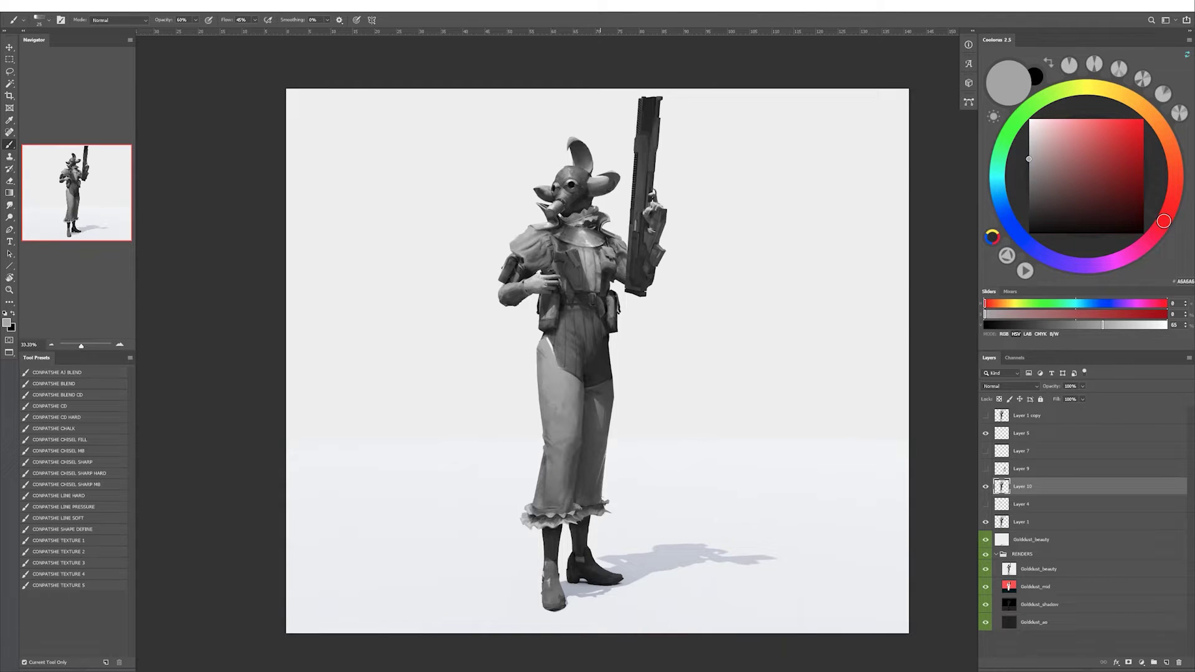
# Add a new layer and brighten the highlights with a Levels adjustment.
pyautogui.hotkey('ctrl', 'alt', 'shift', 'n')
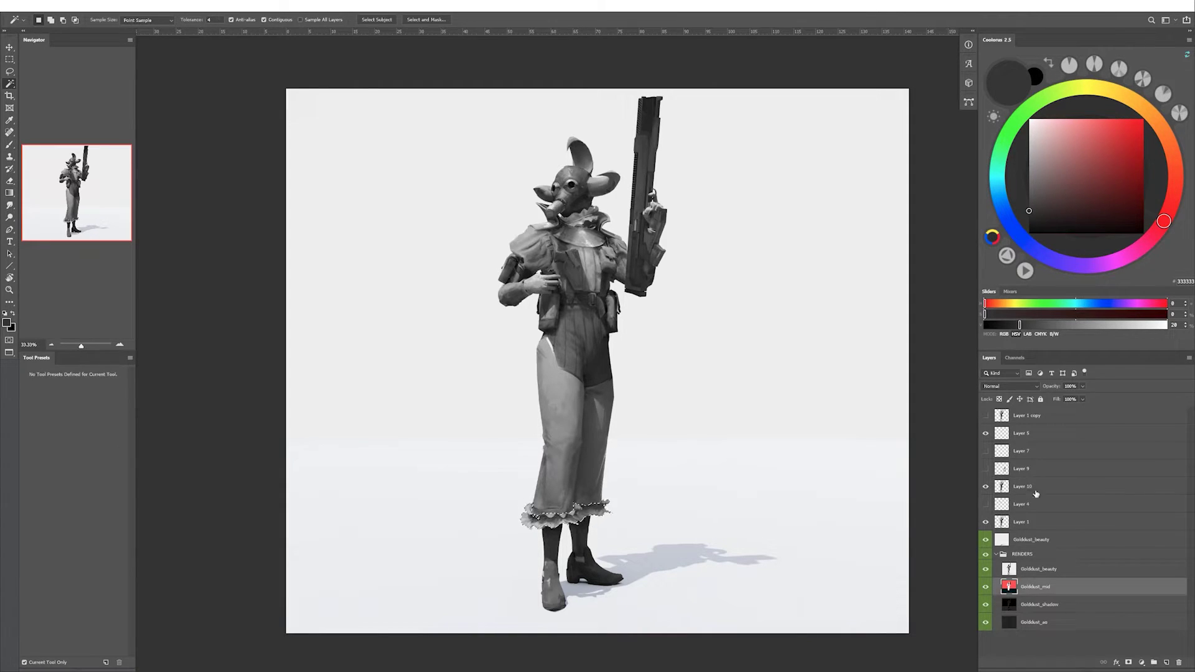
pyautogui.hotkey('ctrl', 'l')
pyautogui.moveTo(845, 386); pyautogui.dragTo(820, 390)
pyautogui.press('Return')
pyautogui.press('w')
# Show Layer 1 copy, move it below Layer 9, and merge the grey paint layers.
pyautogui.click(986, 415)
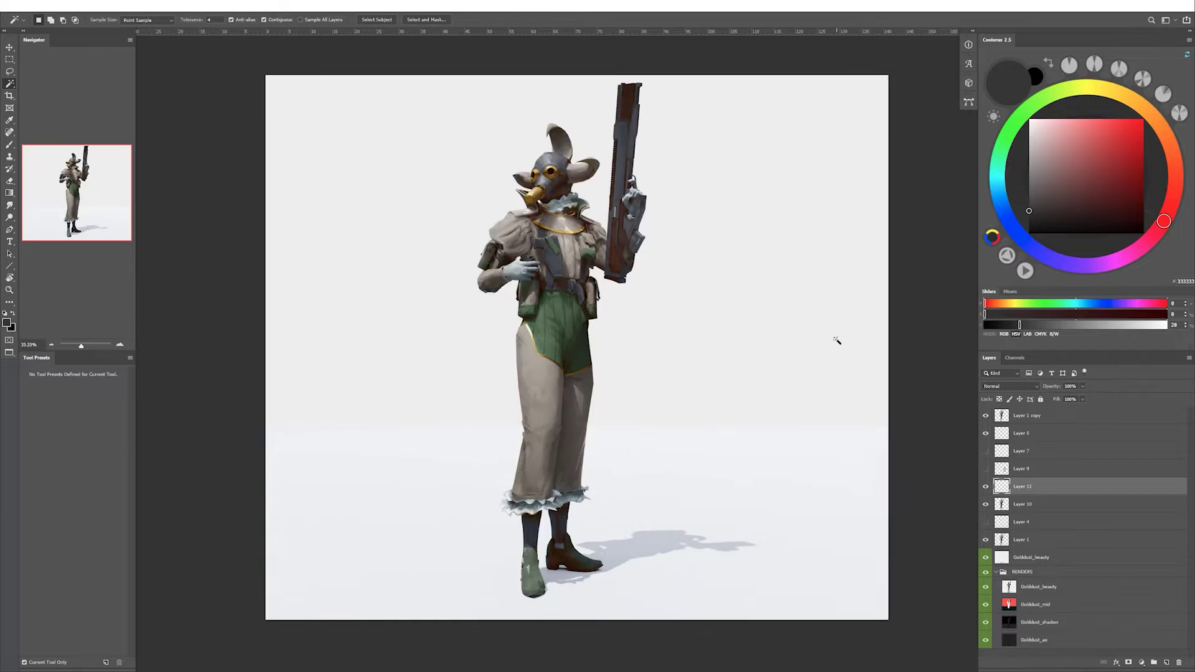
pyautogui.click(1027, 415)
pyautogui.moveTo(1028, 415); pyautogui.dragTo(1028, 479)
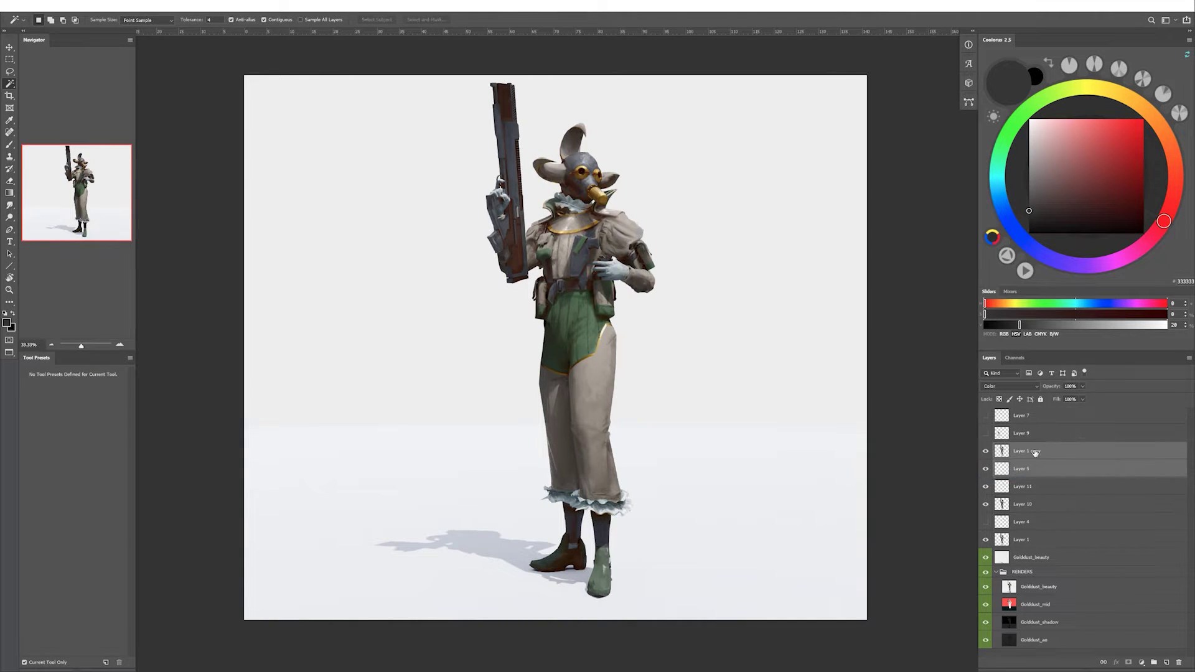
pyautogui.keyDown('shift'); pyautogui.click(1027, 505); pyautogui.keyUp('shift')
pyautogui.hotkey('ctrl', 'e')
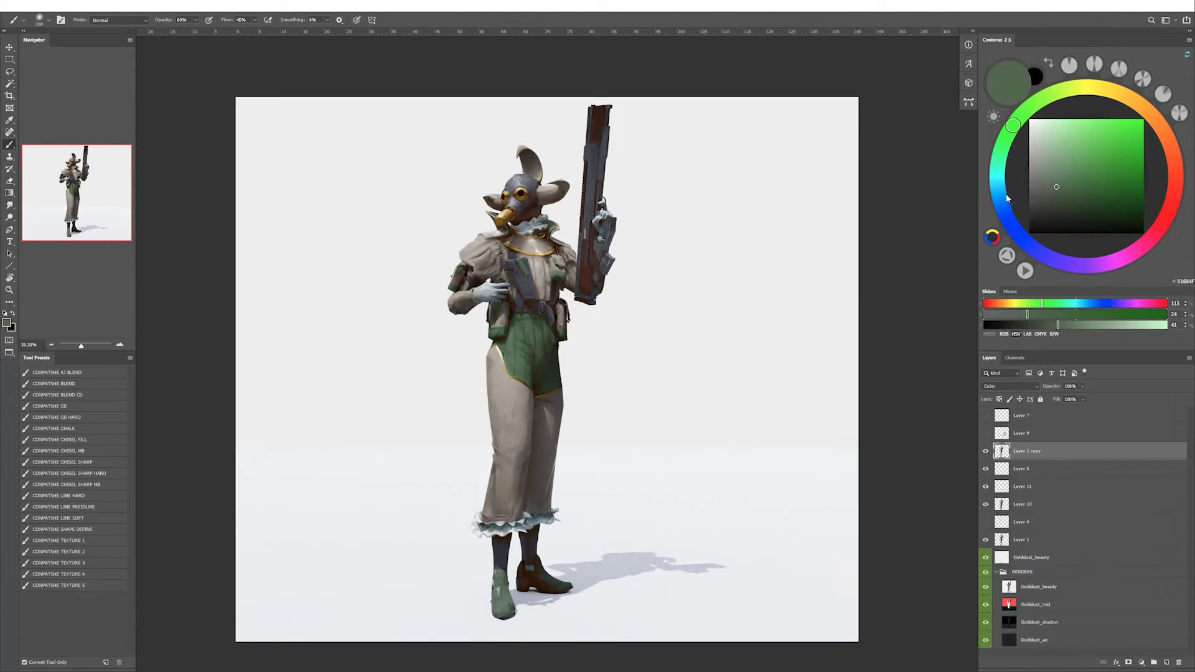
# Paint the coat in blue, brown and grey-teal, resizing the brush from 250 to 100.
pyautogui.click(1009, 198)
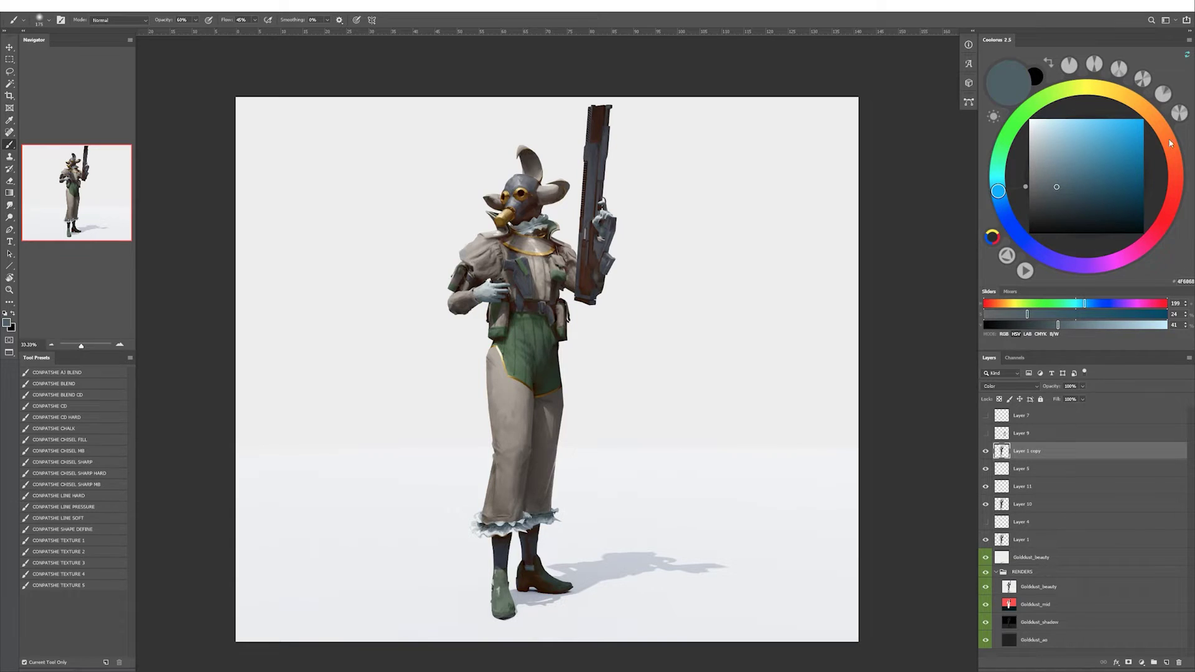
pyautogui.keyDown('alt'); pyautogui.click(551, 329); pyautogui.keyUp('alt')
pyautogui.press(']')
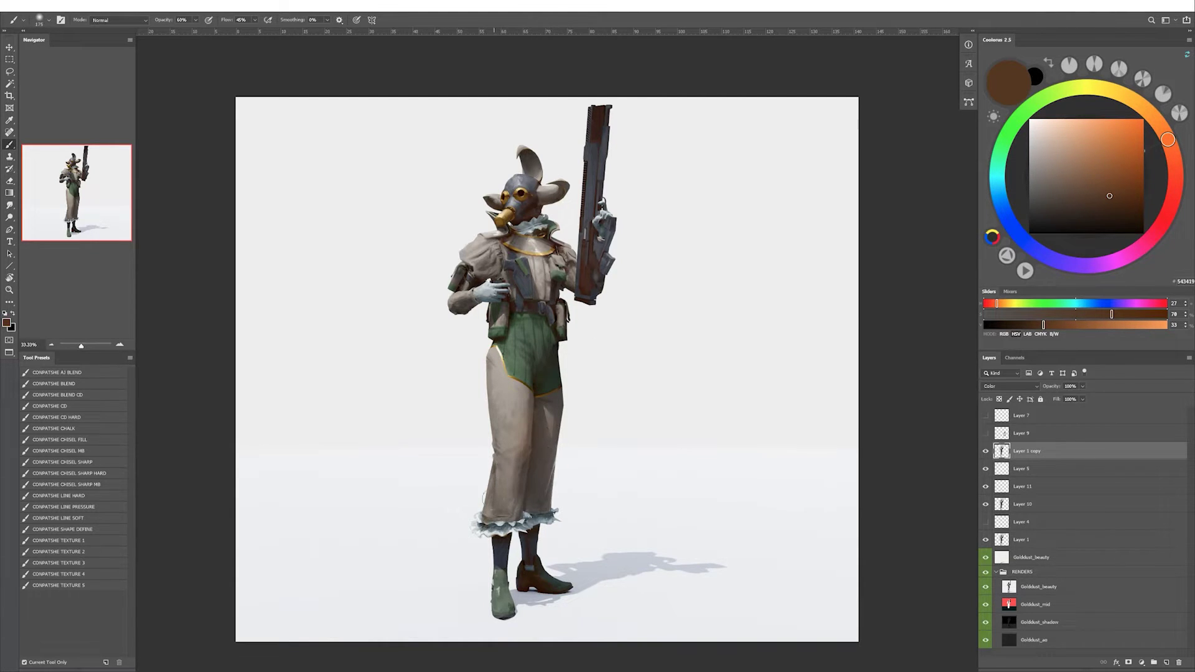
pyautogui.press('[')
pyautogui.press('[')
pyautogui.press('[')
pyautogui.keyDown('alt'); pyautogui.click(535, 330); pyautogui.keyUp('alt')
pyautogui.rightClick(536, 309)
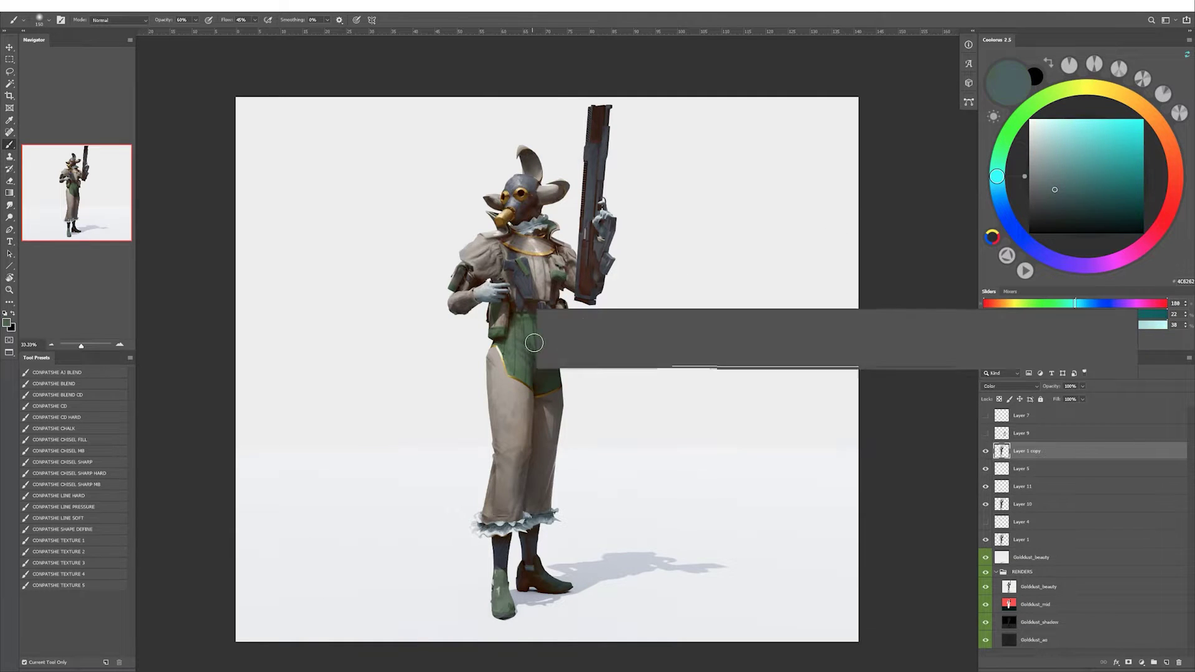
pyautogui.press('[')
pyautogui.press('[')
pyautogui.press('[')
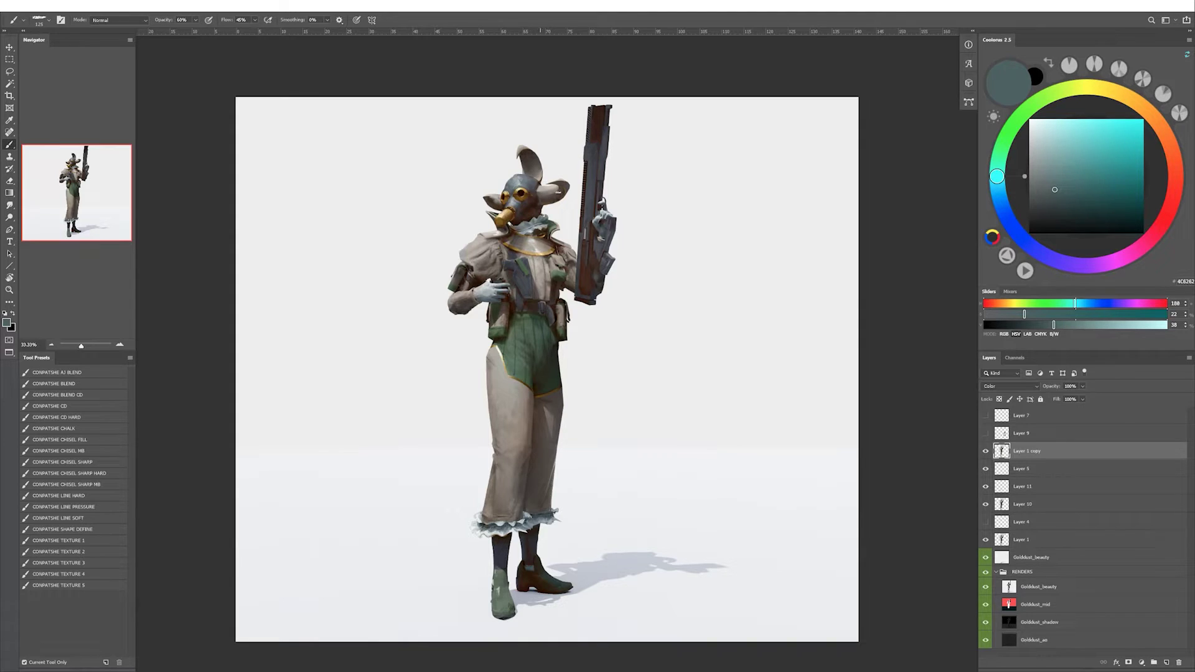
# Continue painting with muted purple, dark brown, red and teal, then sample the torso's dark colour.
pyautogui.click(1104, 264)
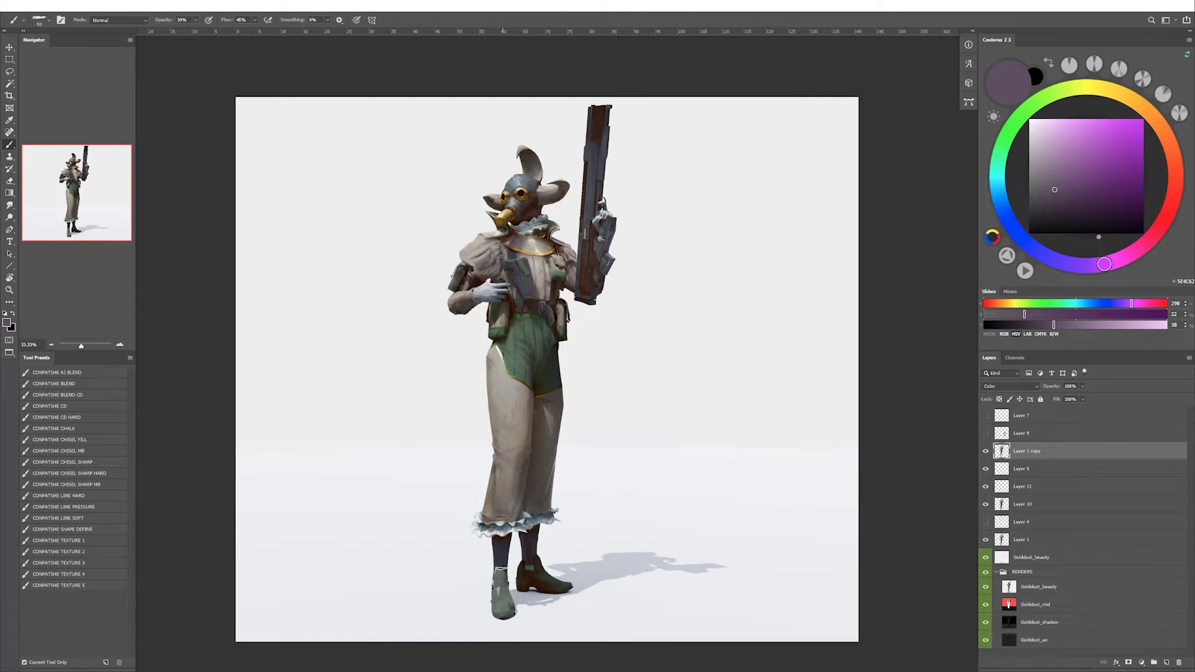
pyautogui.keyDown('alt'); pyautogui.click(520, 503); pyautogui.keyUp('alt')
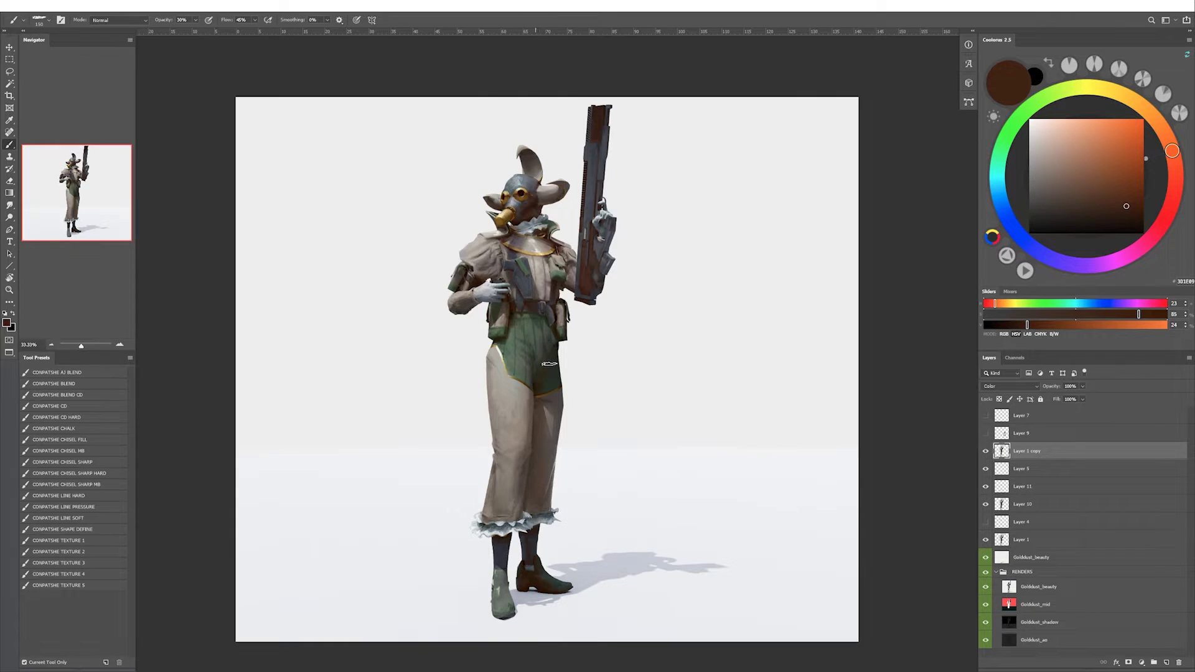
pyautogui.keyDown('alt'); pyautogui.keyDown('shift'); pyautogui.moveTo(546, 235); pyautogui.dragTo(873, 191, button='right'); pyautogui.keyUp('shift'); pyautogui.keyUp('alt')
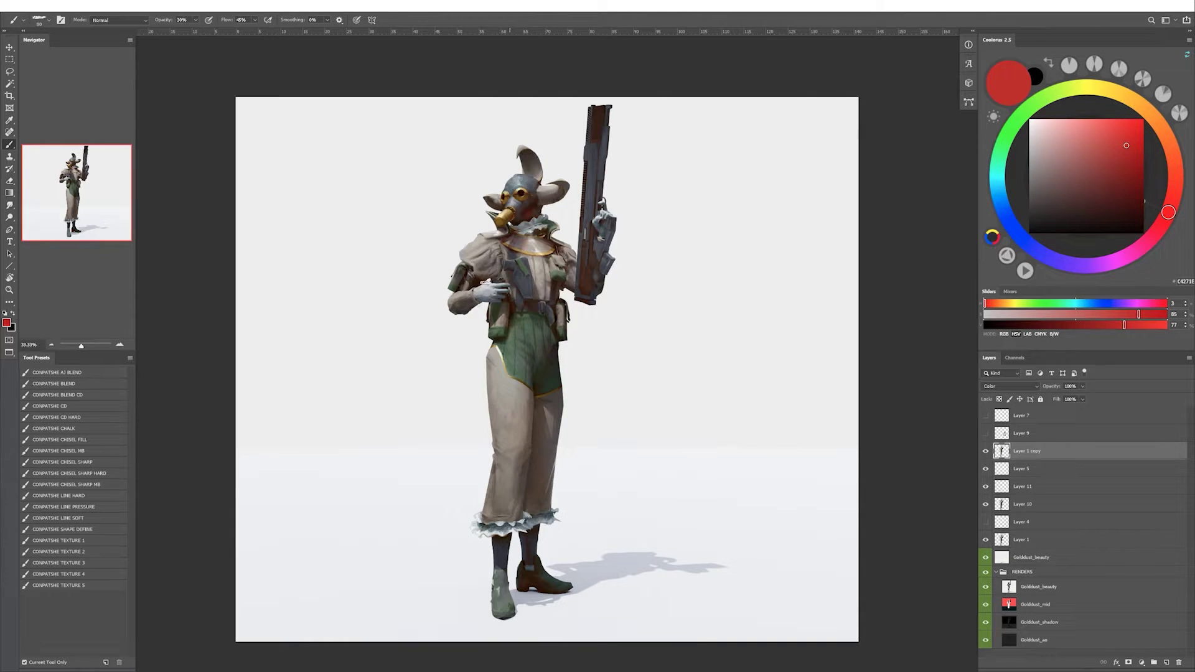
pyautogui.click(998, 166)
pyautogui.click(1108, 167)
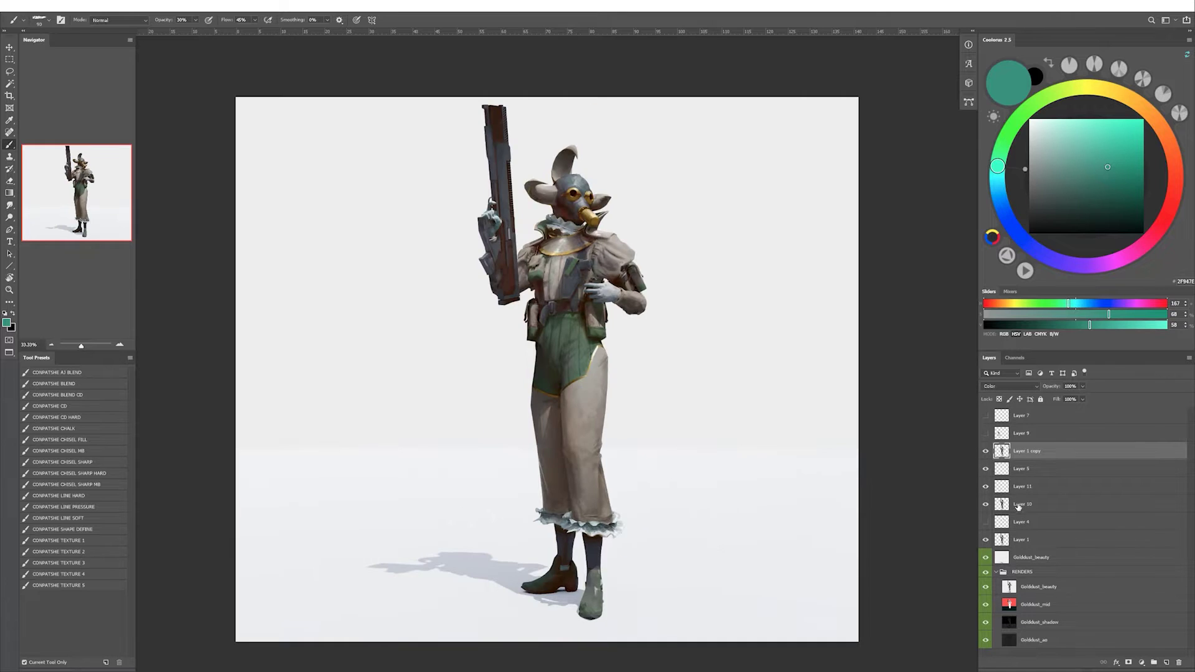
pyautogui.keyDown('alt'); pyautogui.click(567, 347); pyautogui.keyUp('alt')
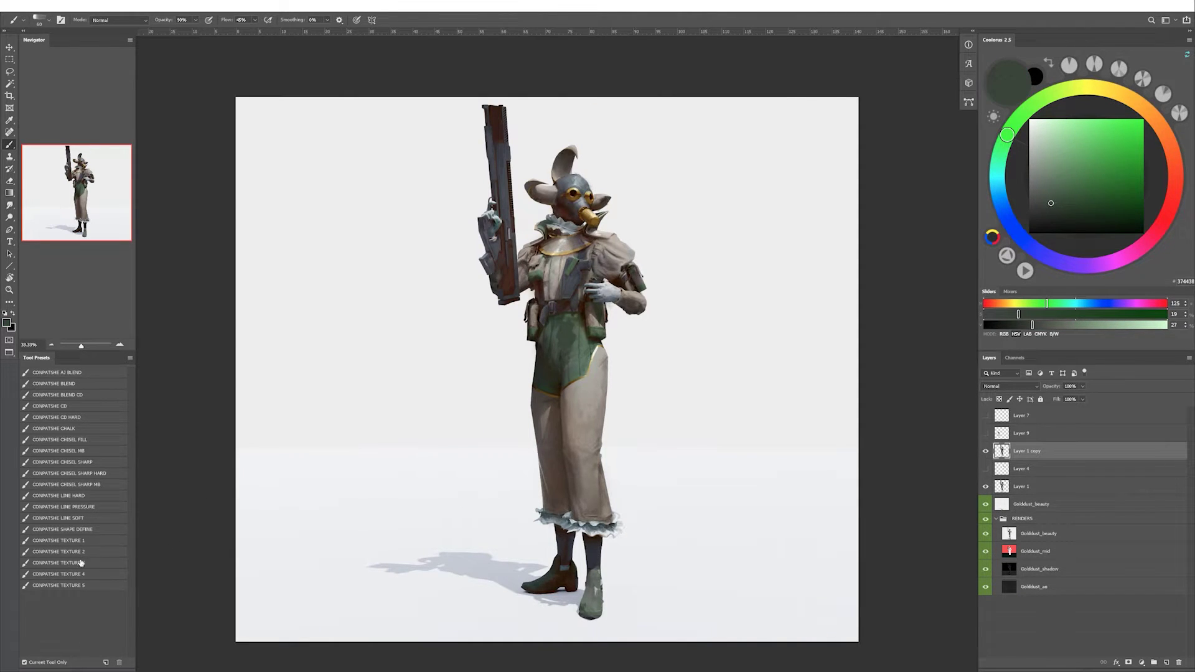
# Paint the coat and boots with sampled beige, grey-green and dark tones, mirroring to check.
pyautogui.keyDown('alt'); pyautogui.click(570, 327); pyautogui.keyUp('alt')
pyautogui.keyDown('alt'); pyautogui.click(580, 395); pyautogui.keyUp('alt')
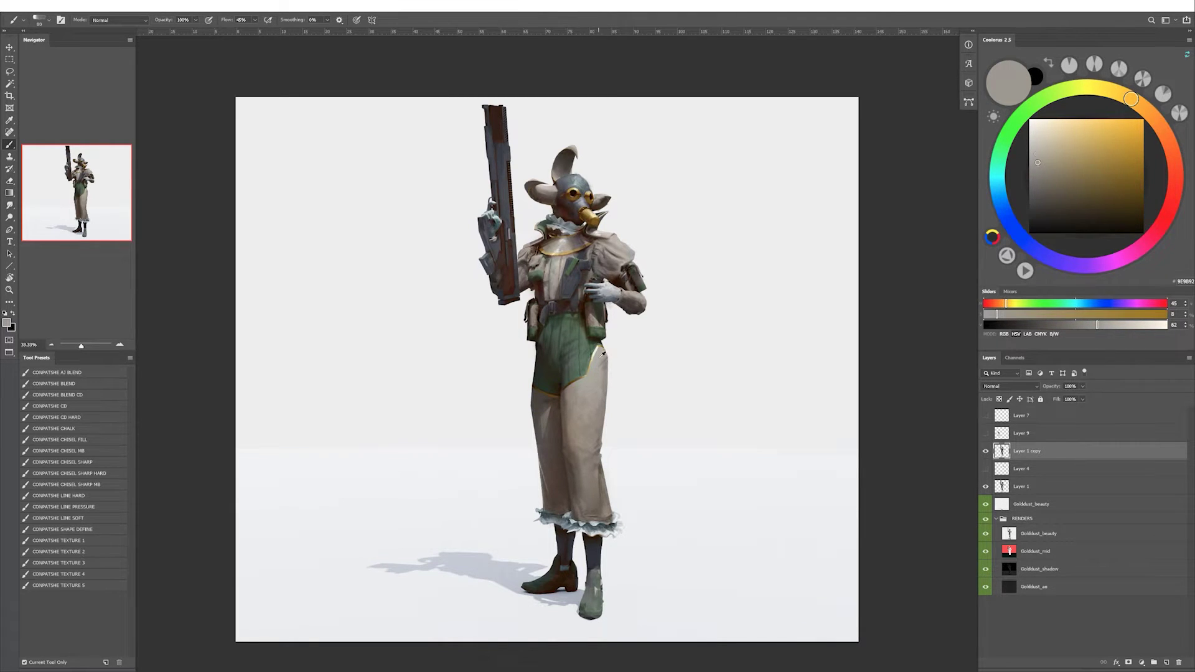
pyautogui.keyDown('alt'); pyautogui.moveTo(520, 409); pyautogui.dragTo(528, 570); pyautogui.keyUp('alt')
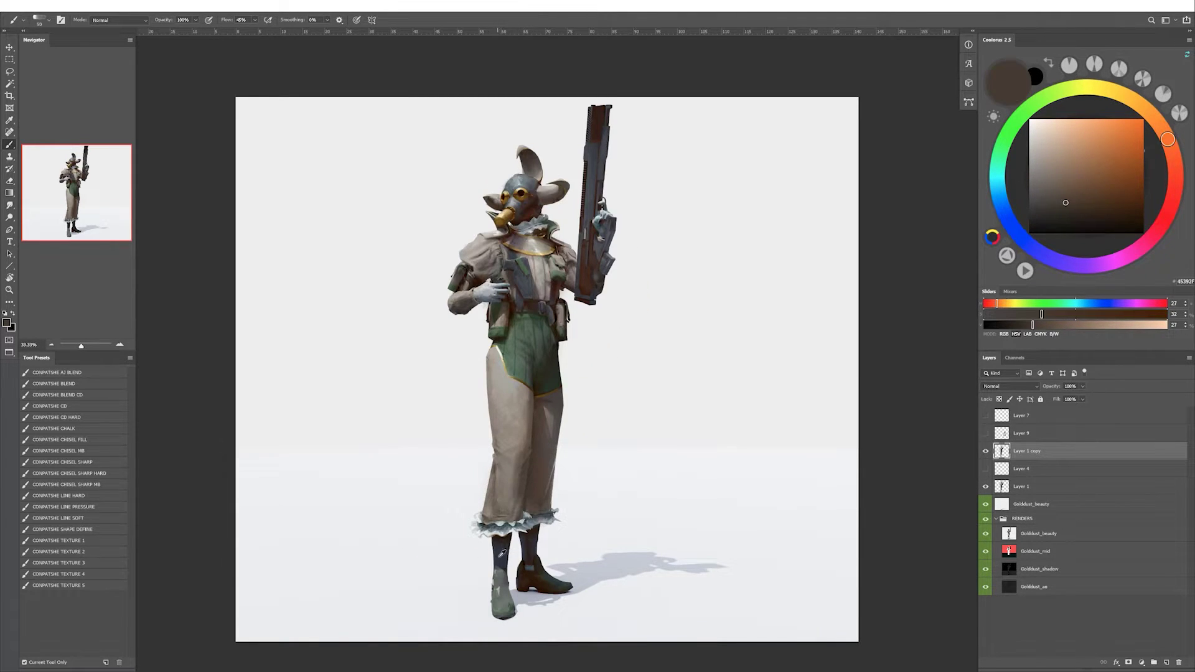
pyautogui.keyDown('alt'); pyautogui.click(531, 542); pyautogui.keyUp('alt')
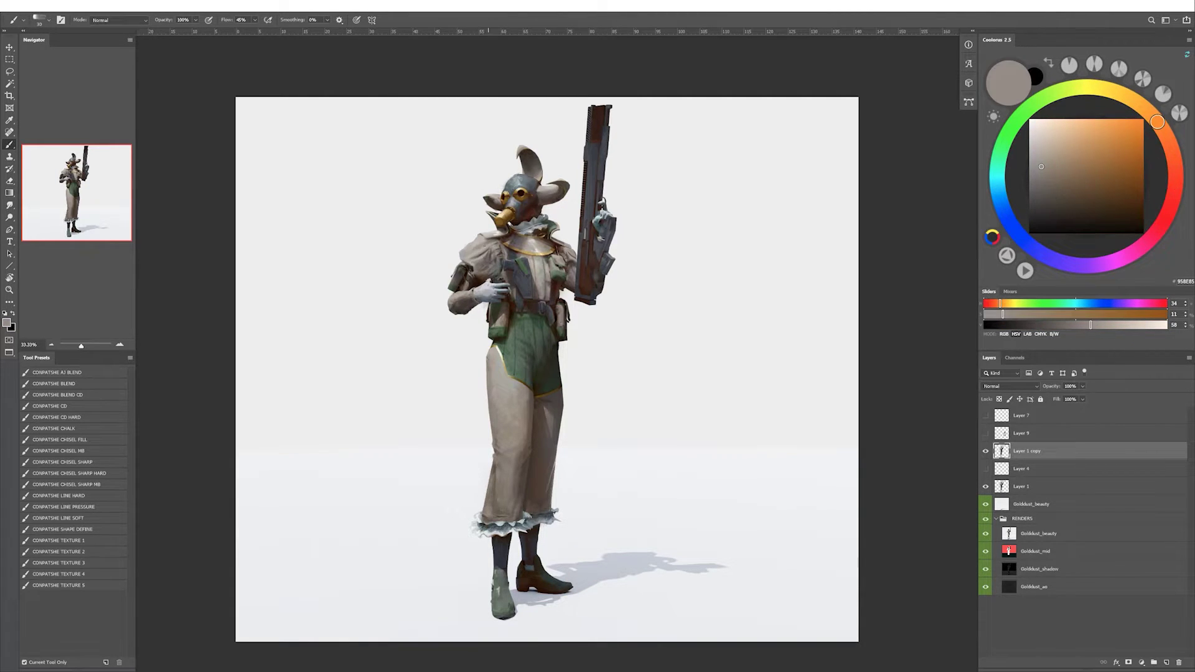
pyautogui.press('h')
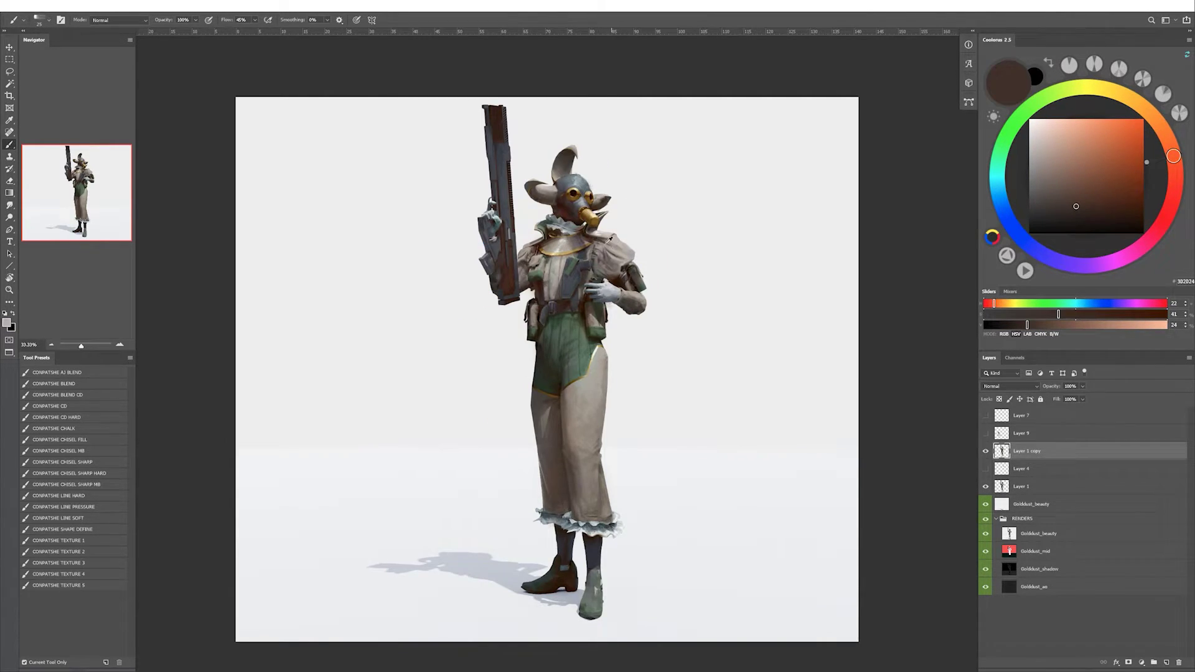
pyautogui.keyDown('alt'); pyautogui.click(601, 241); pyautogui.keyUp('alt')
pyautogui.press('h')
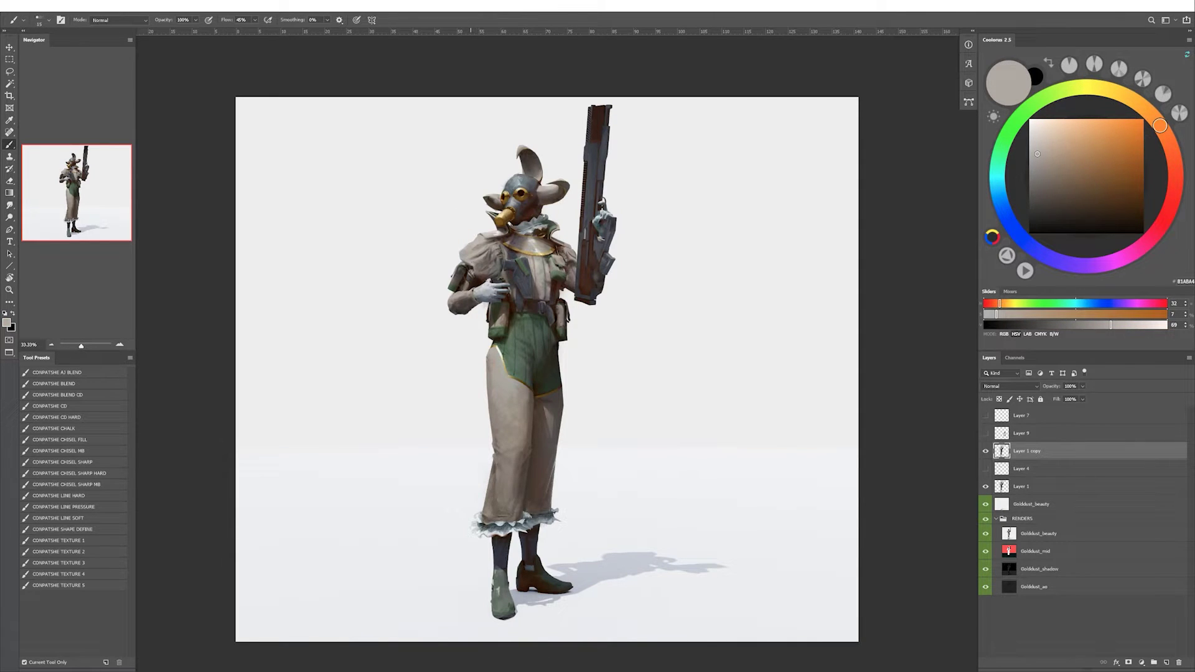
# Add dark brown, mid grey, lighter beige and gold trim, then shade in grey-brown.
pyautogui.keyDown('alt'); pyautogui.click(595, 205); pyautogui.keyUp('alt')
pyautogui.keyDown('alt'); pyautogui.click(464, 292); pyautogui.keyUp('alt')
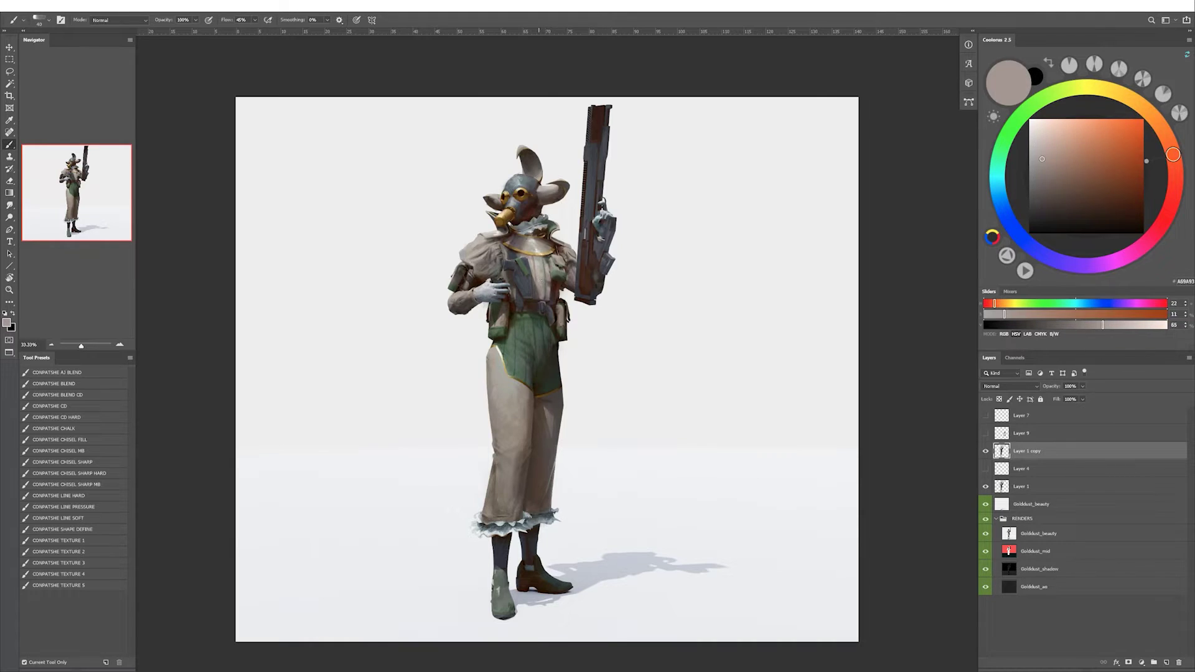
pyautogui.keyDown('alt'); pyautogui.click(542, 238); pyautogui.keyUp('alt')
pyautogui.keyDown('alt'); pyautogui.click(506, 216); pyautogui.keyUp('alt')
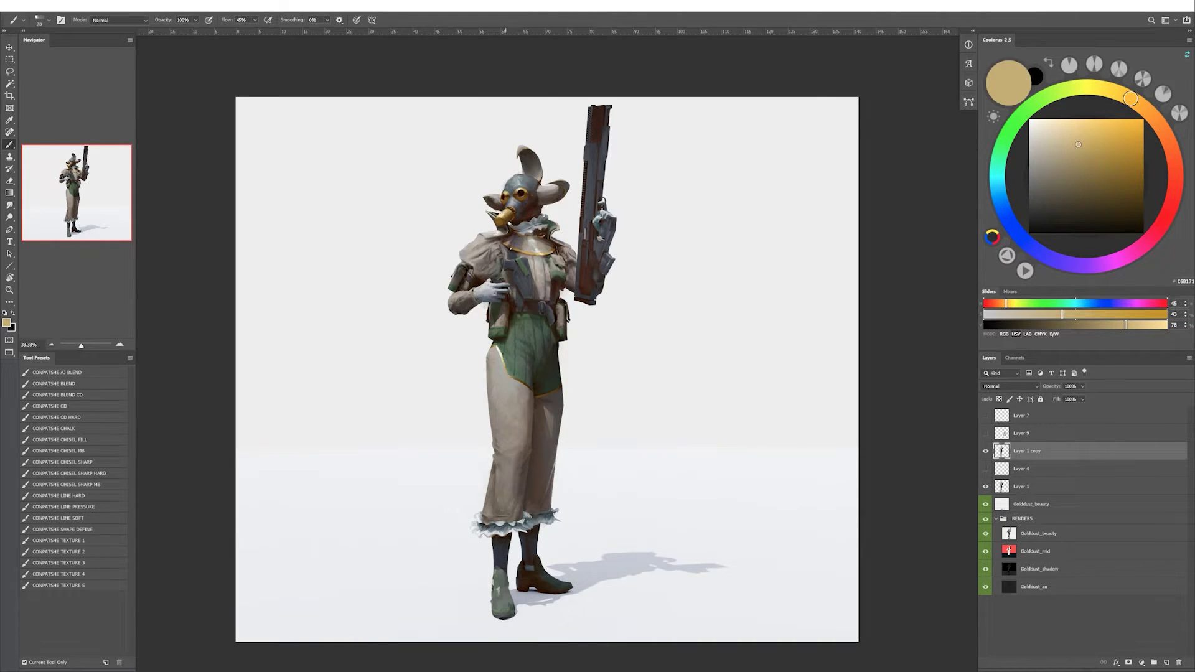
pyautogui.keyDown('alt'); pyautogui.moveTo(685, 187); pyautogui.dragTo(597, 144); pyautogui.keyUp('alt')
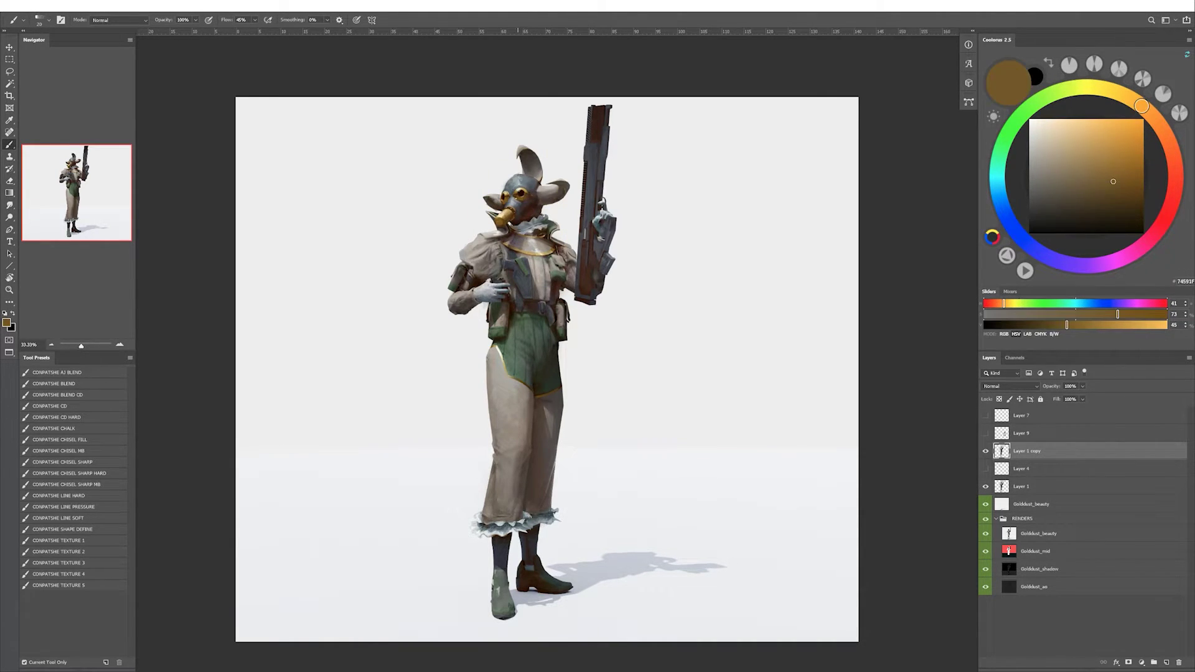
pyautogui.press(']')
pyautogui.press(']')
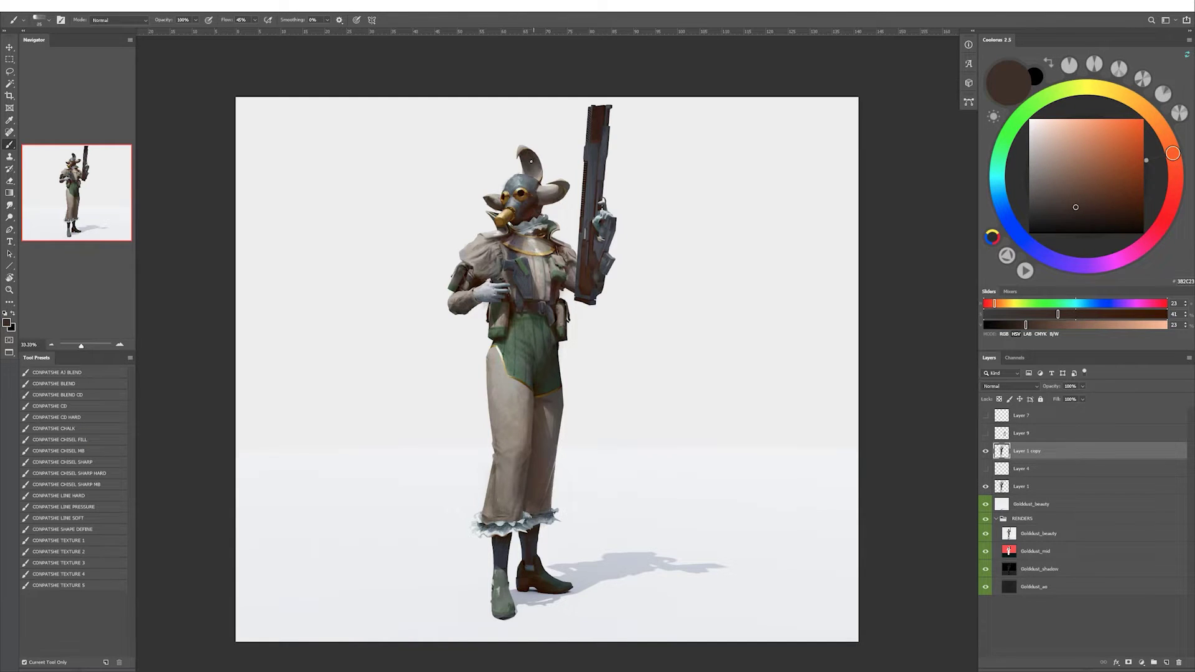
pyautogui.moveTo(597, 143)
pyautogui.keyDown('alt'); pyautogui.mouseDown()
pyautogui.moveTo(549, 200)
pyautogui.moveTo(590, 209)
pyautogui.moveTo(552, 274)
pyautogui.mouseUp(); pyautogui.keyUp('alt')
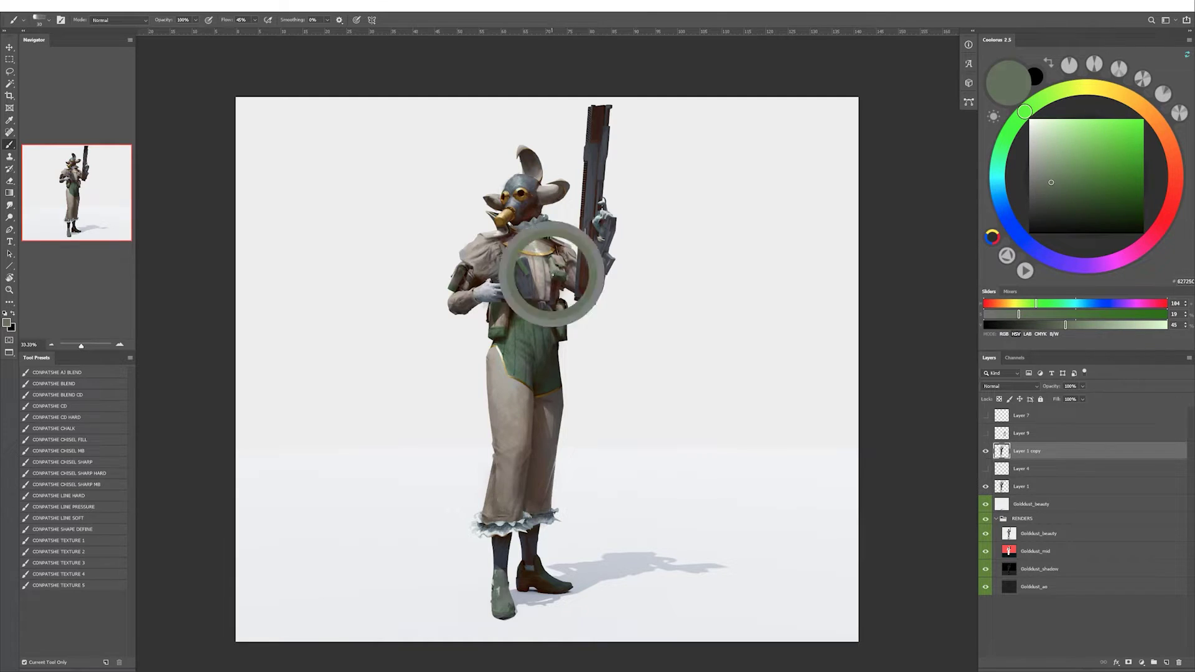
pyautogui.press('[')
pyautogui.press('[')
# Paint dark red-brown, blue-grey and near-black tones on the mirrored canvas.
pyautogui.keyDown('alt'); pyautogui.click(596, 186); pyautogui.keyUp('alt')
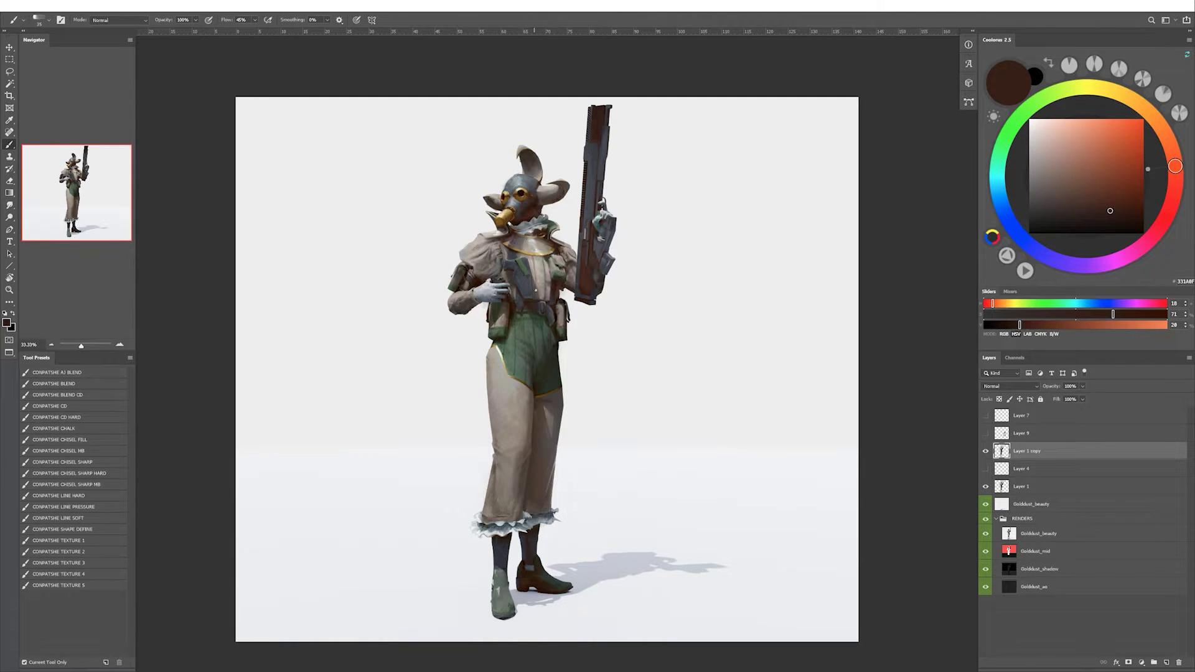
pyautogui.press('h')
pyautogui.keyDown('alt'); pyautogui.click(525, 319); pyautogui.keyUp('alt')
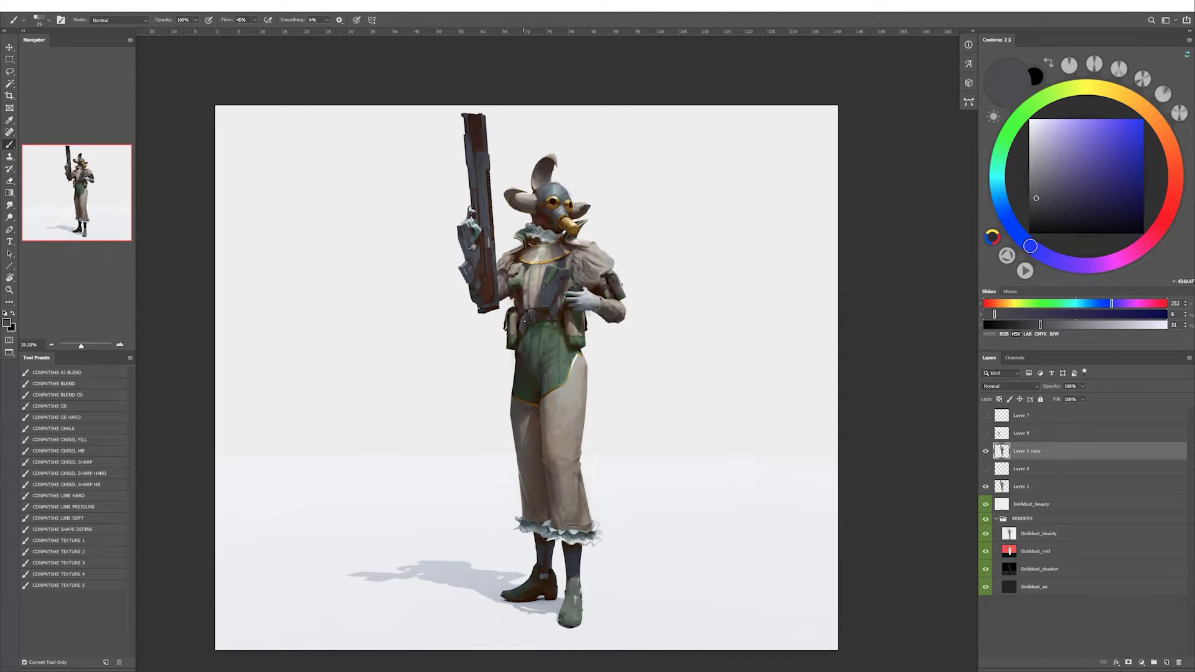
pyautogui.press(']')
pyautogui.keyDown('alt'); pyautogui.click(523, 394); pyautogui.keyUp('alt')
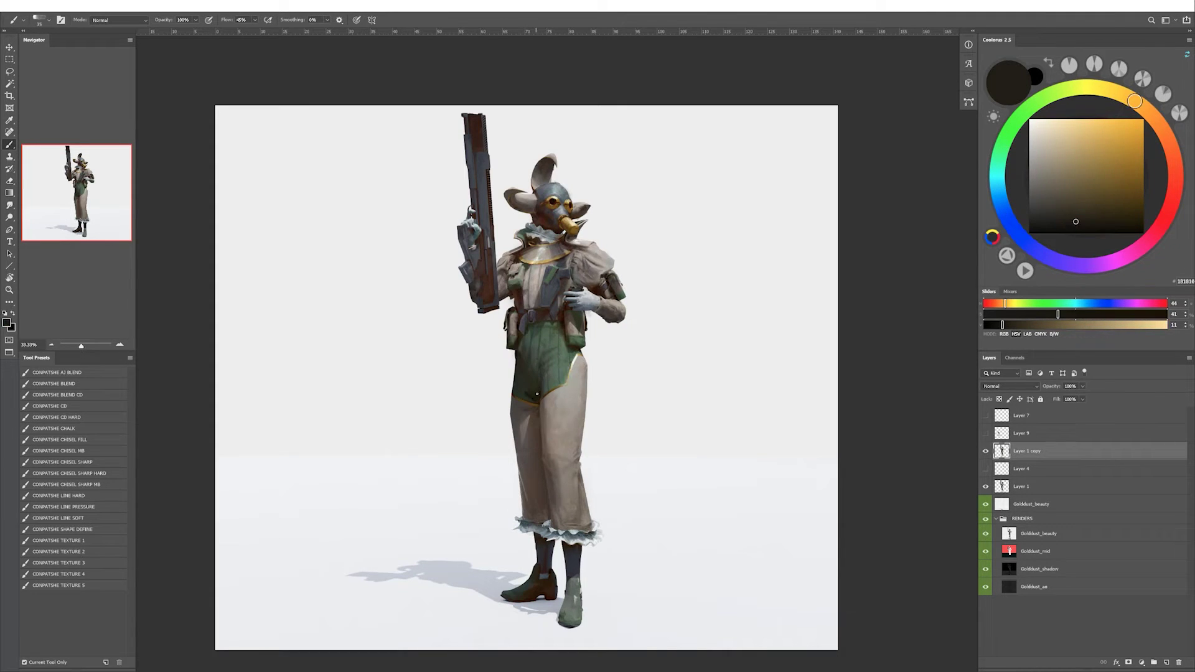
pyautogui.keyDown('alt'); pyautogui.click(529, 381); pyautogui.keyUp('alt')
pyautogui.press(']')
pyautogui.press(']')
pyautogui.press(']')
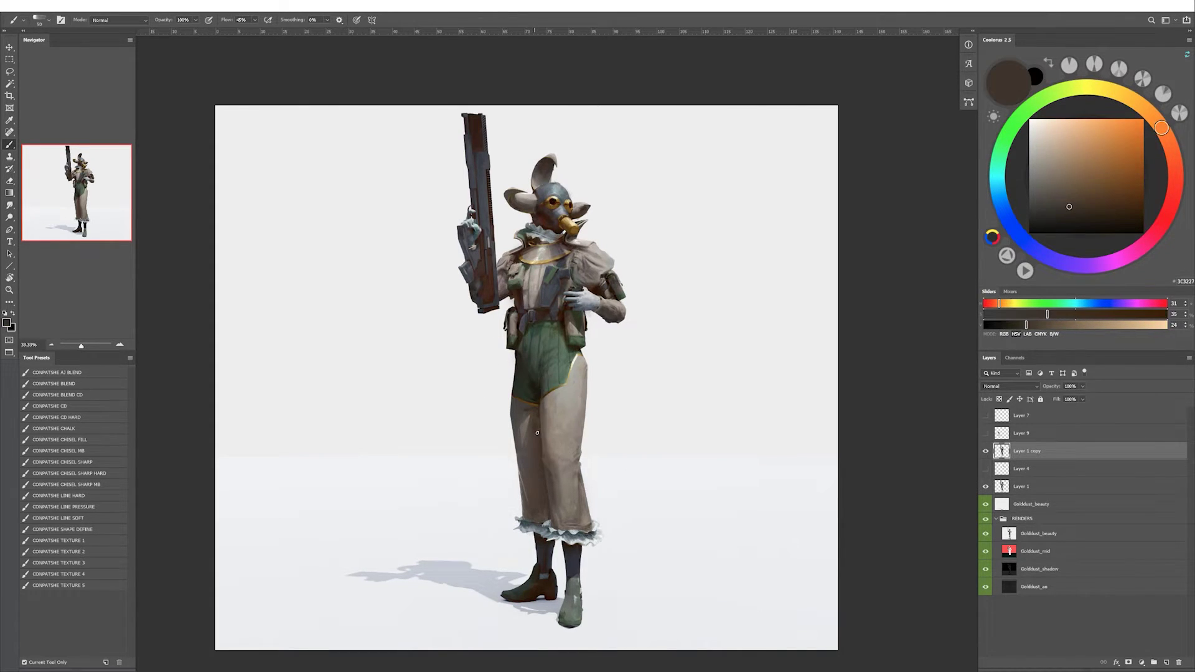
pyautogui.press('h')
pyautogui.keyDown('alt'); pyautogui.click(523, 520); pyautogui.keyUp('alt')
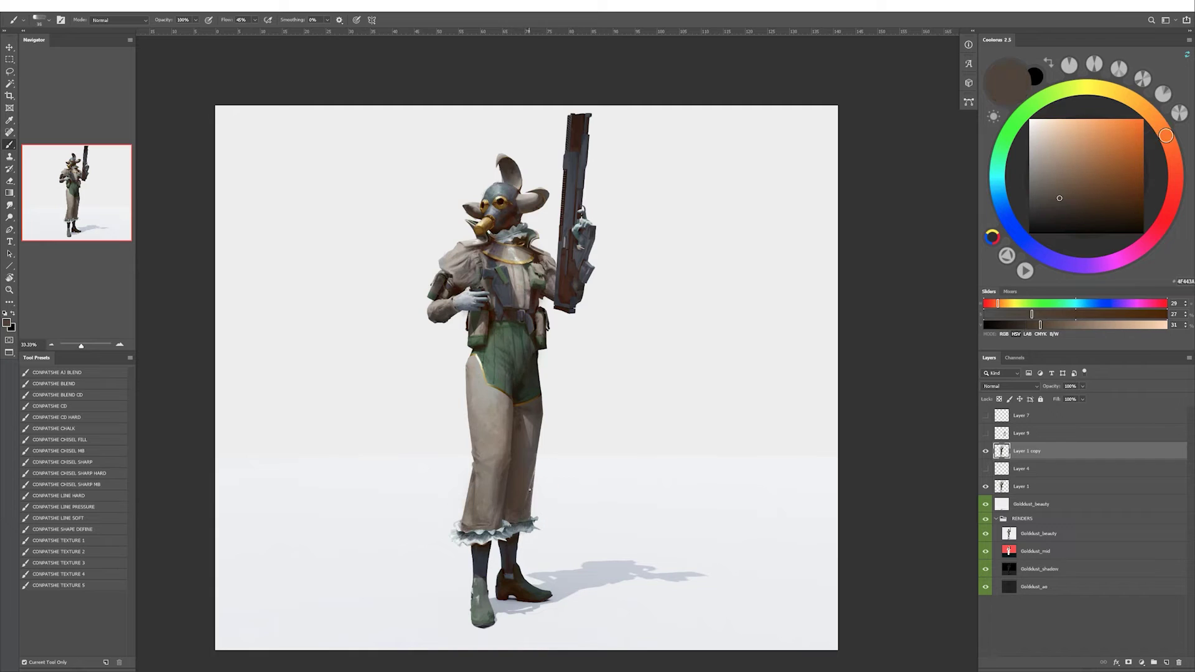
pyautogui.press('[')
pyautogui.press('[')
pyautogui.press('[')
# Dab grey-brown and lighter grey paint onto the trouser leg with a smaller brush.
pyautogui.keyDown('alt'); pyautogui.click(534, 434); pyautogui.keyUp('alt')
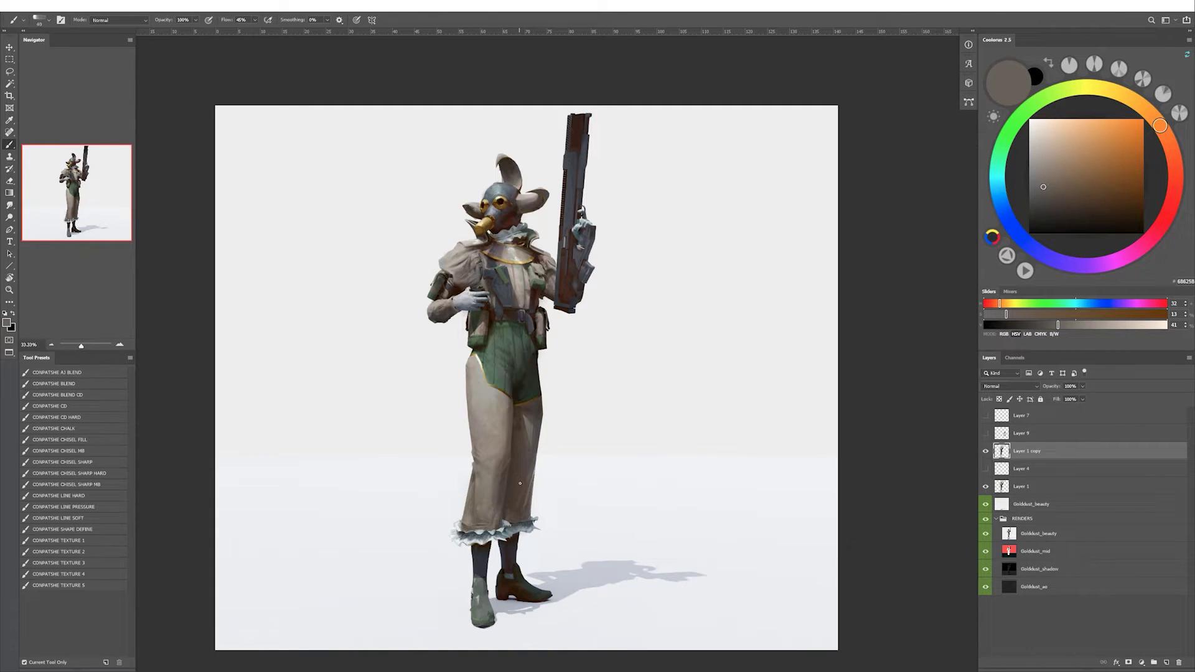
pyautogui.keyDown('alt'); pyautogui.click(504, 482); pyautogui.keyUp('alt')
pyautogui.press('[')
pyautogui.click(490, 480)
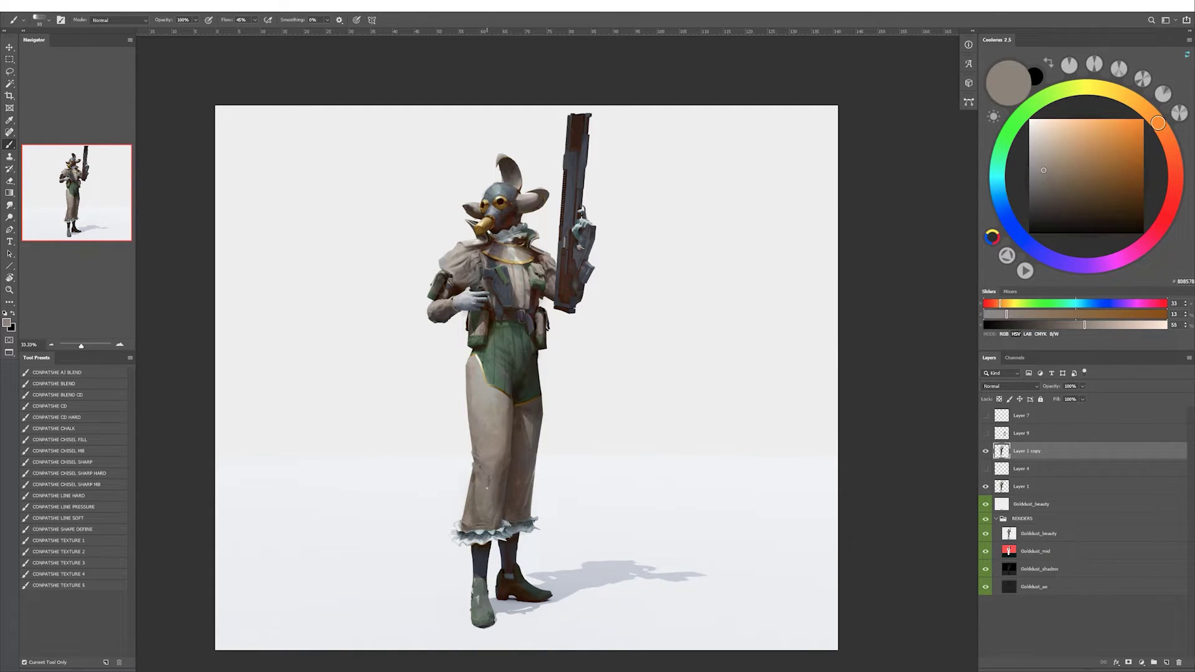
pyautogui.keyDown('alt'); pyautogui.click(489, 484); pyautogui.keyUp('alt')
pyautogui.press('[')
pyautogui.keyDown('alt'); pyautogui.click(488, 482); pyautogui.keyUp('alt')
# Paint the shorts in light and darker greens, then pick a brownish grey.
pyautogui.keyDown('alt'); pyautogui.click(508, 405); pyautogui.keyUp('alt')
pyautogui.keyDown('alt'); pyautogui.click(477, 340); pyautogui.keyUp('alt')
pyautogui.keyDown('alt'); pyautogui.click(501, 364); pyautogui.keyUp('alt')
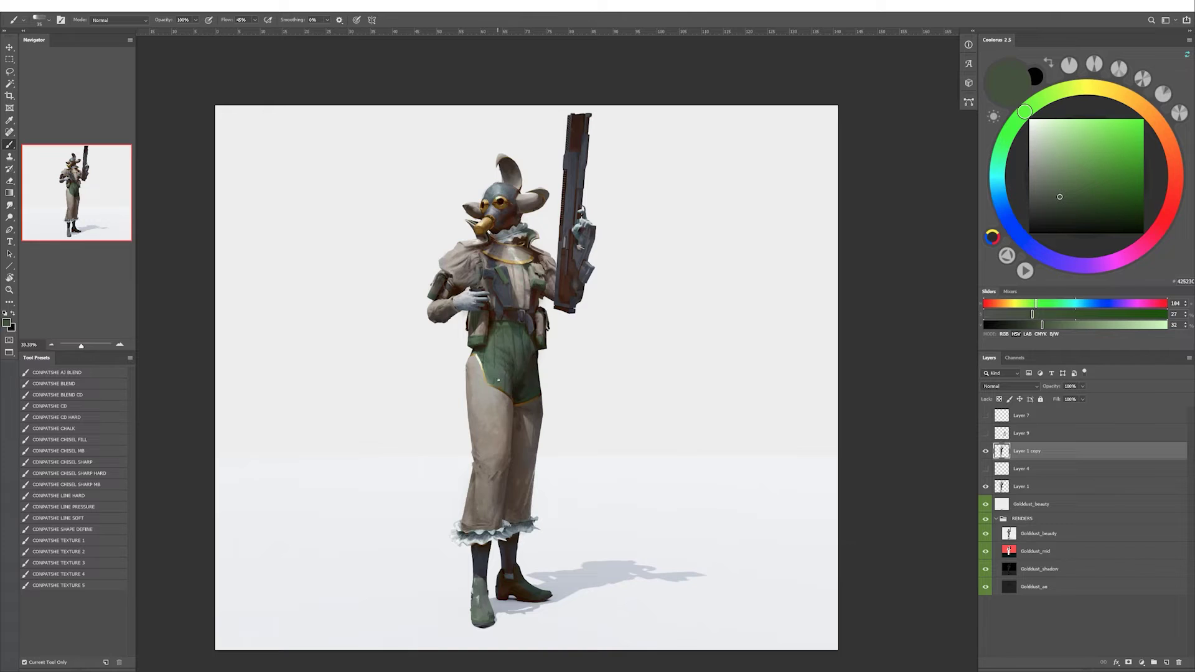
pyautogui.keyDown('alt'); pyautogui.click(503, 385); pyautogui.keyUp('alt')
pyautogui.keyDown('alt'); pyautogui.click(519, 305); pyautogui.keyUp('alt')
# Sample dark brown, grey-blue and reddish-grey tones from the mask area.
pyautogui.scroll(1, 517, 288)
pyautogui.keyDown('alt'); pyautogui.click(576, 286); pyautogui.keyUp('alt')
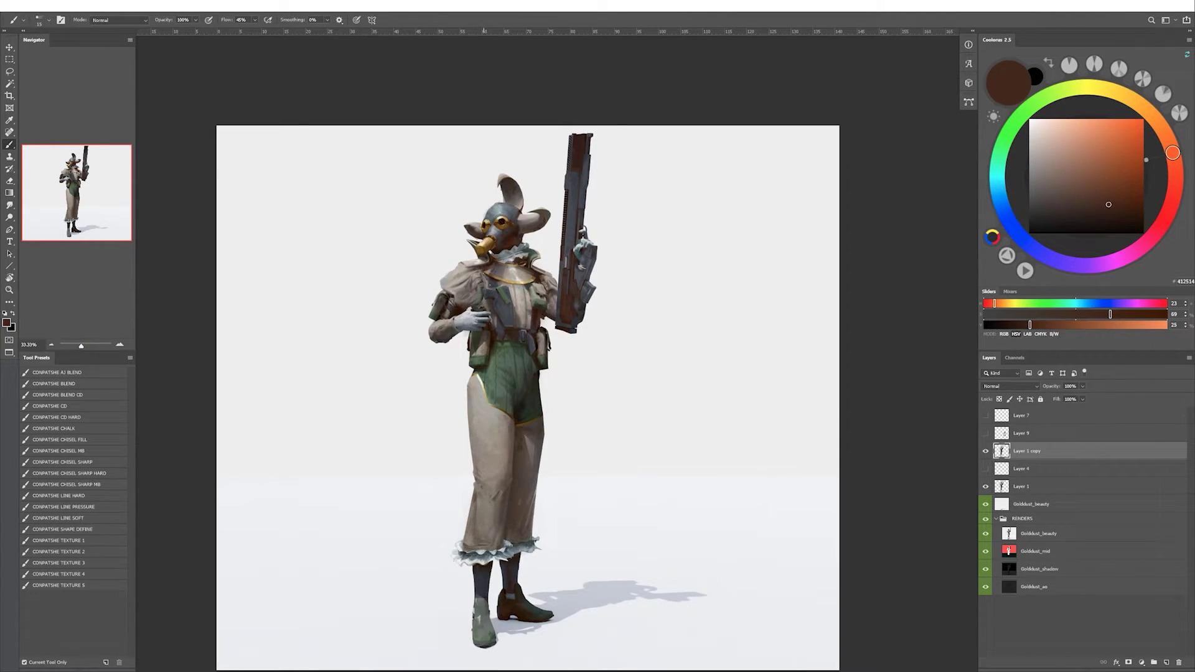
pyautogui.keyDown('alt'); pyautogui.click(488, 337); pyautogui.keyUp('alt')
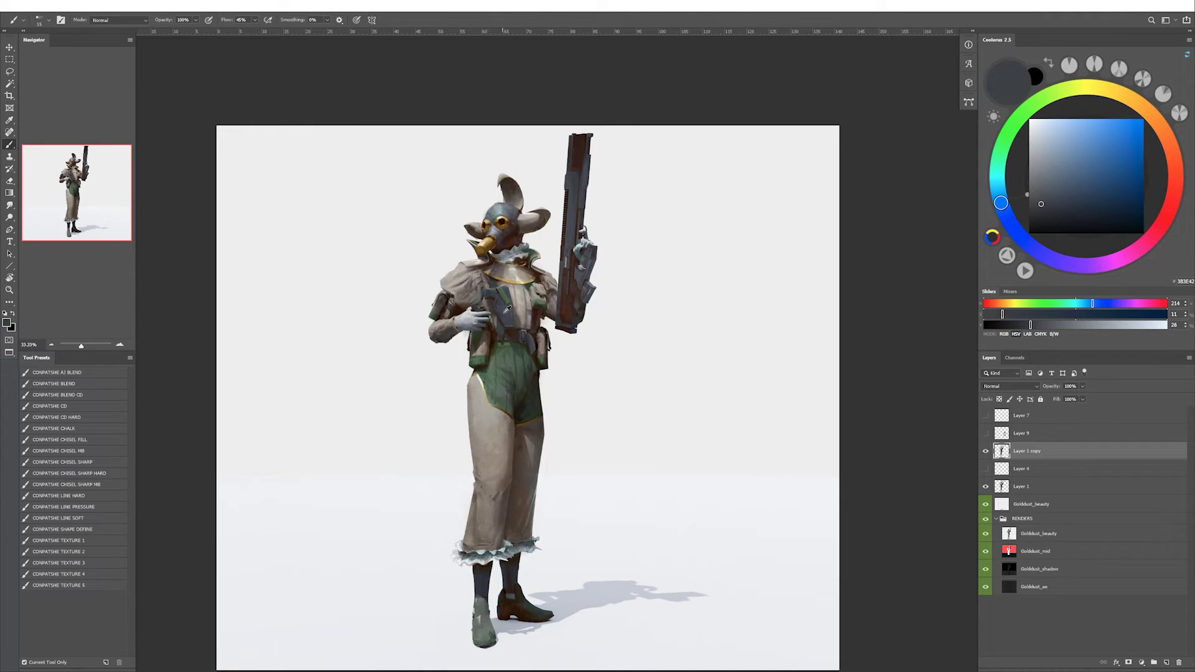
pyautogui.keyDown('alt'); pyautogui.click(496, 267); pyautogui.keyUp('alt')
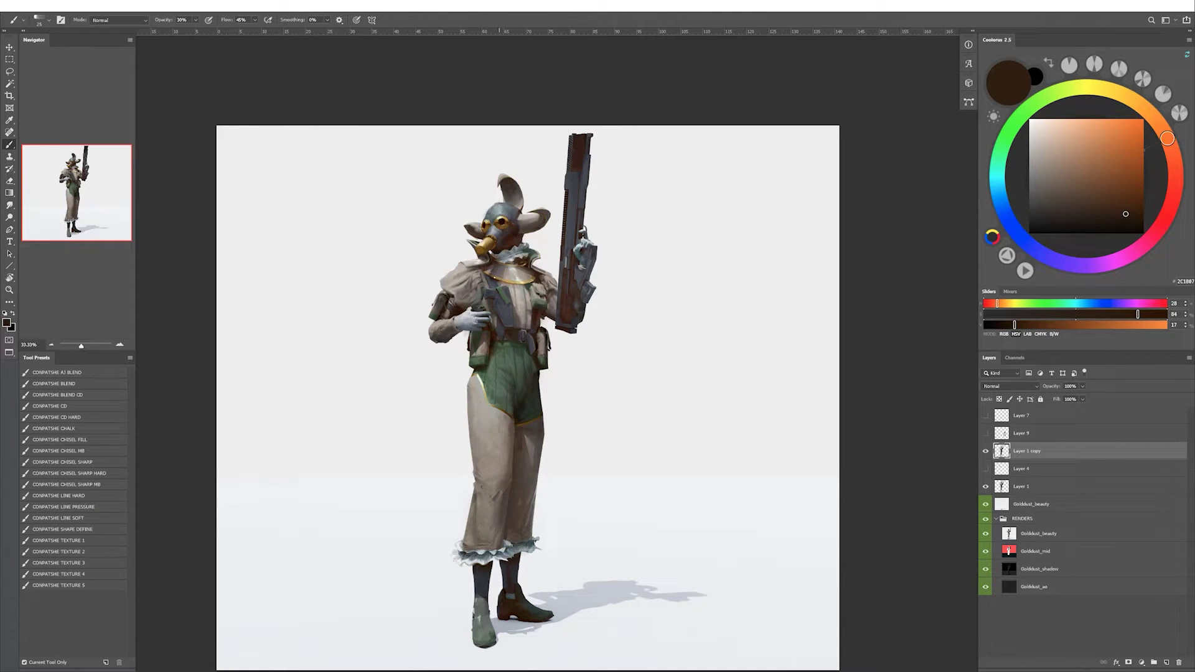
pyautogui.keyDown('alt'); pyautogui.click(493, 269); pyautogui.keyUp('alt')
pyautogui.keyDown('alt'); pyautogui.click(501, 270); pyautogui.keyUp('alt')
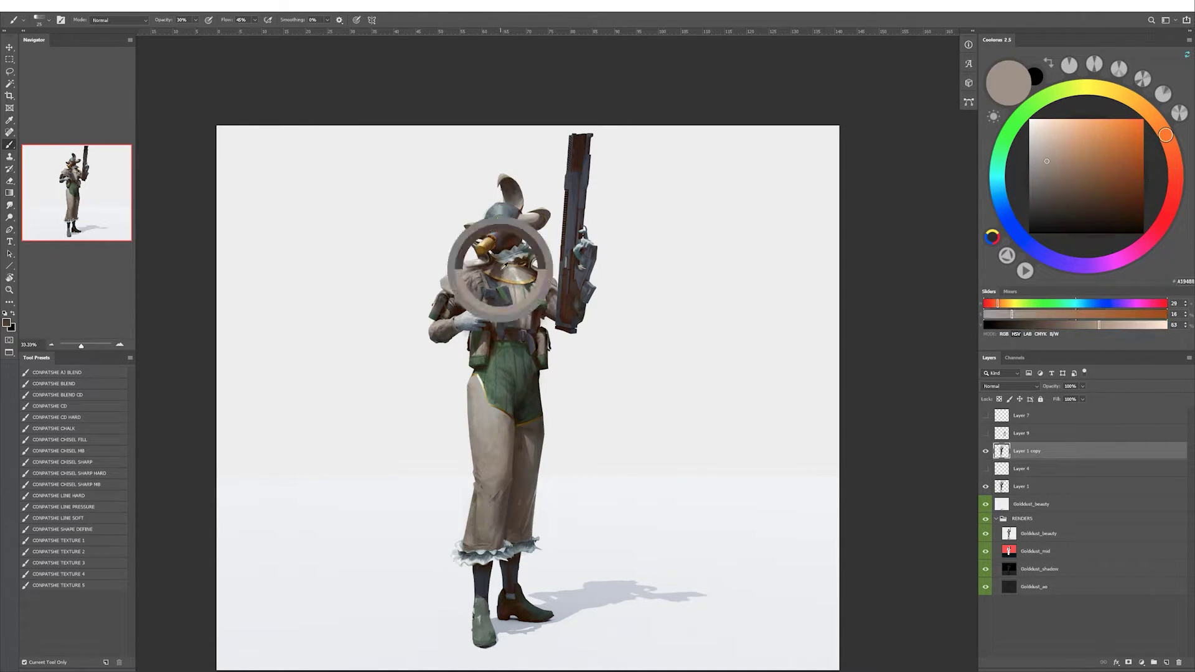
pyautogui.press('h')
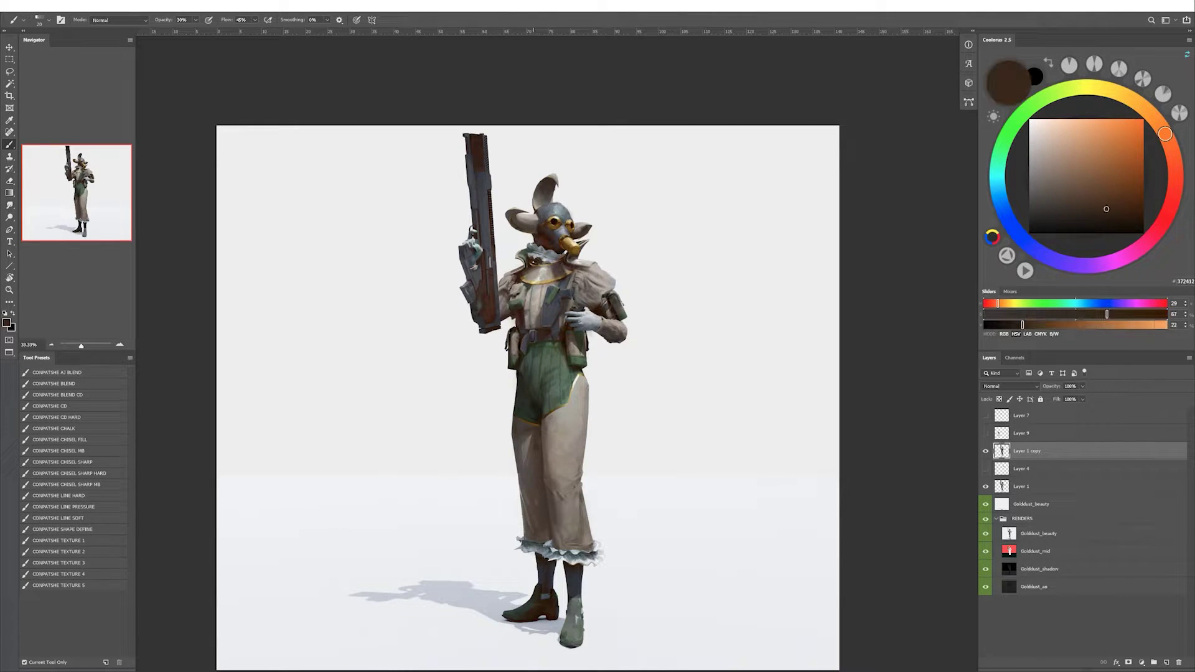
# Paint with light, bluish and darker greys plus saturated browns on the mirrored canvas.
pyautogui.click(60, 541)
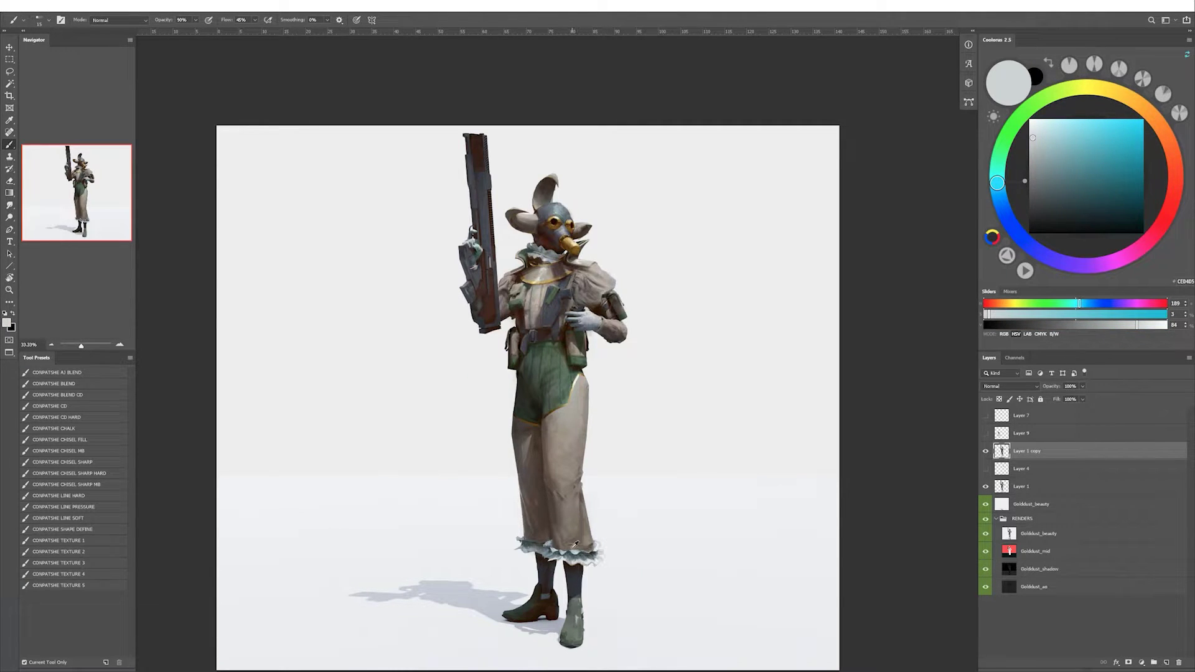
pyautogui.keyDown('alt'); pyautogui.click(574, 544); pyautogui.keyUp('alt')
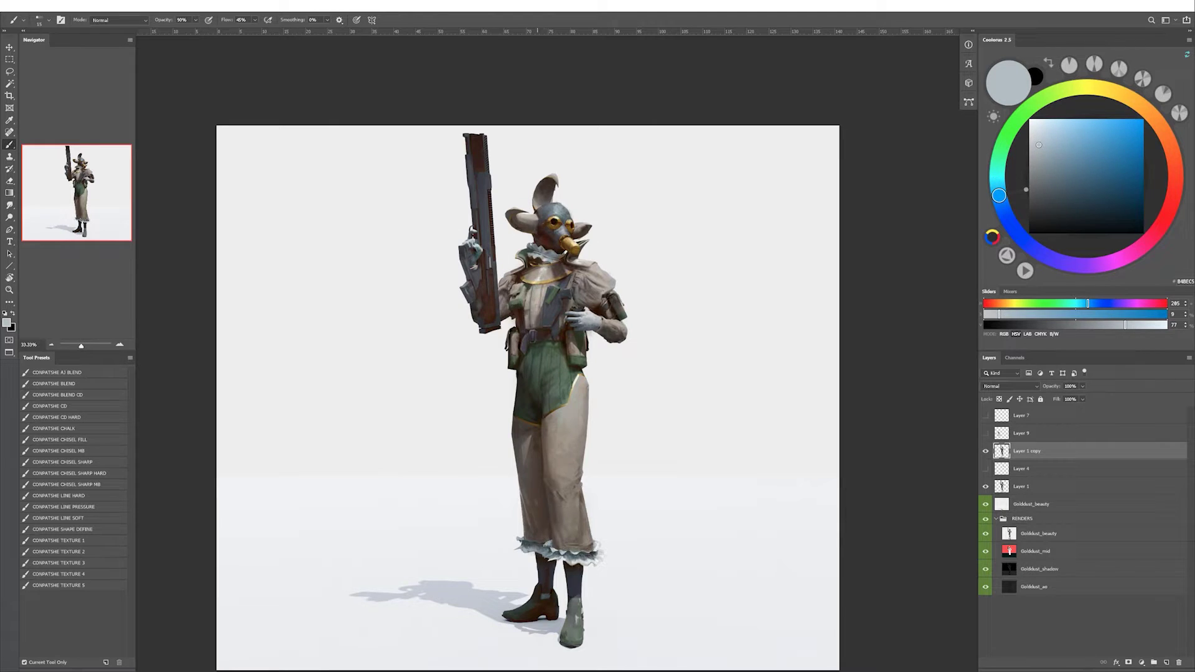
pyautogui.keyDown('alt'); pyautogui.moveTo(574, 544); pyautogui.dragTo(569, 598); pyautogui.keyUp('alt')
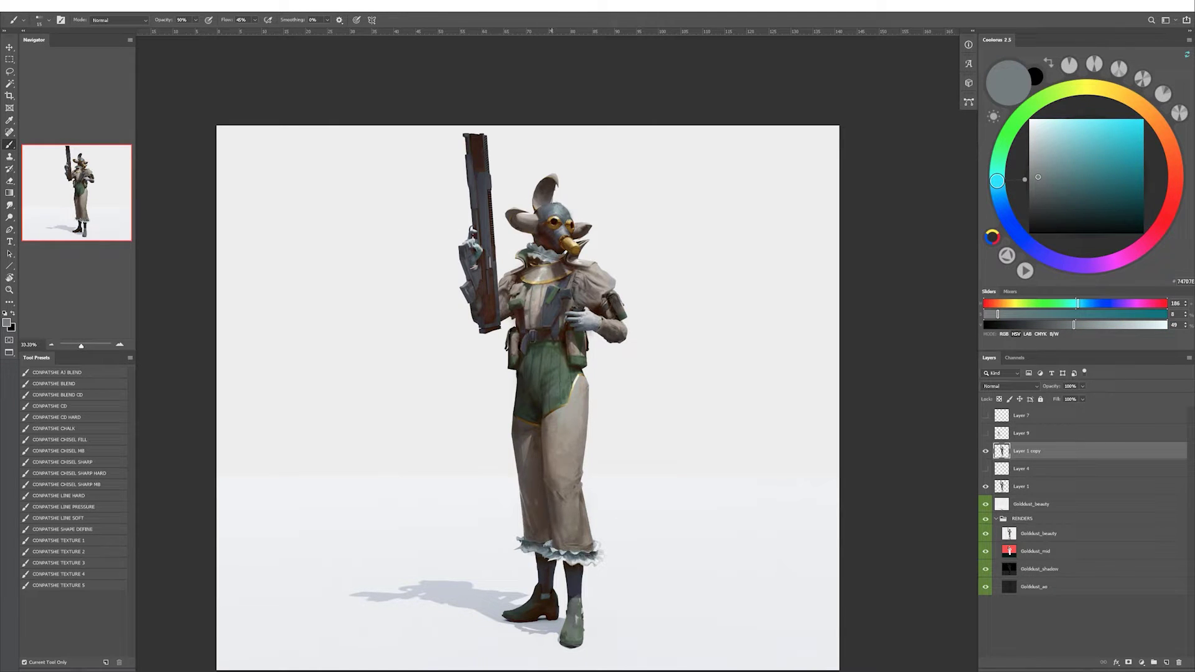
pyautogui.keyDown('alt'); pyautogui.click(539, 230); pyautogui.keyUp('alt')
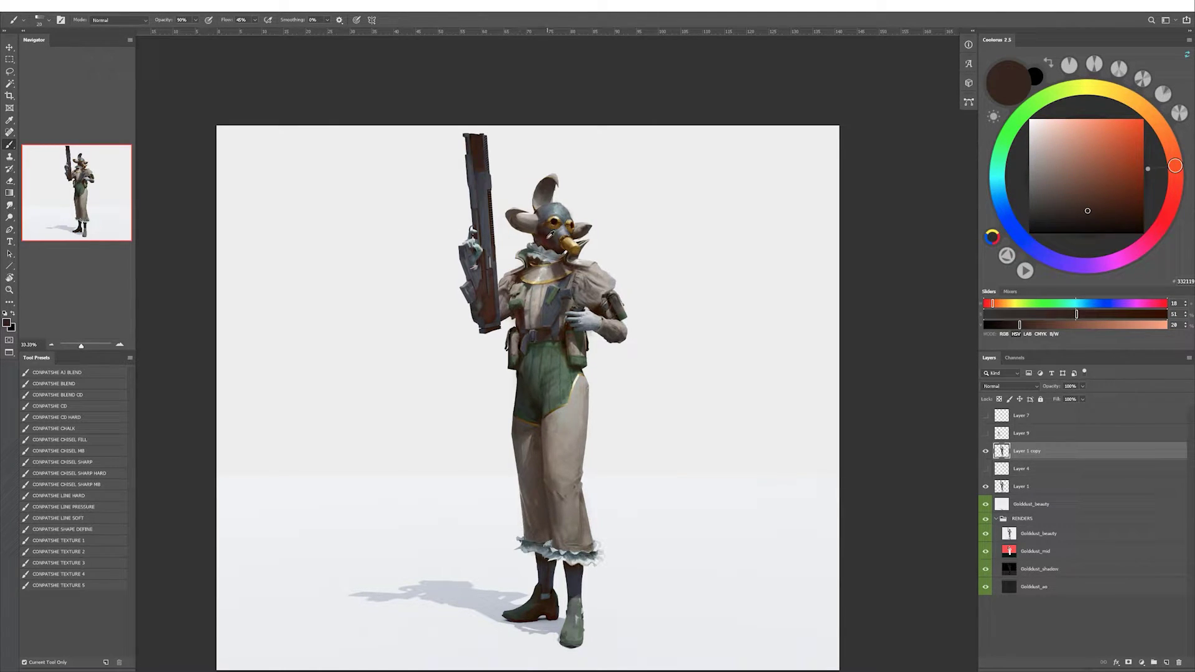
pyautogui.click(1113, 209)
pyautogui.press('h')
# Refine with blue-grey and brown tones at 30% brush opacity.
pyautogui.keyDown('alt'); pyautogui.click(528, 210); pyautogui.keyUp('alt')
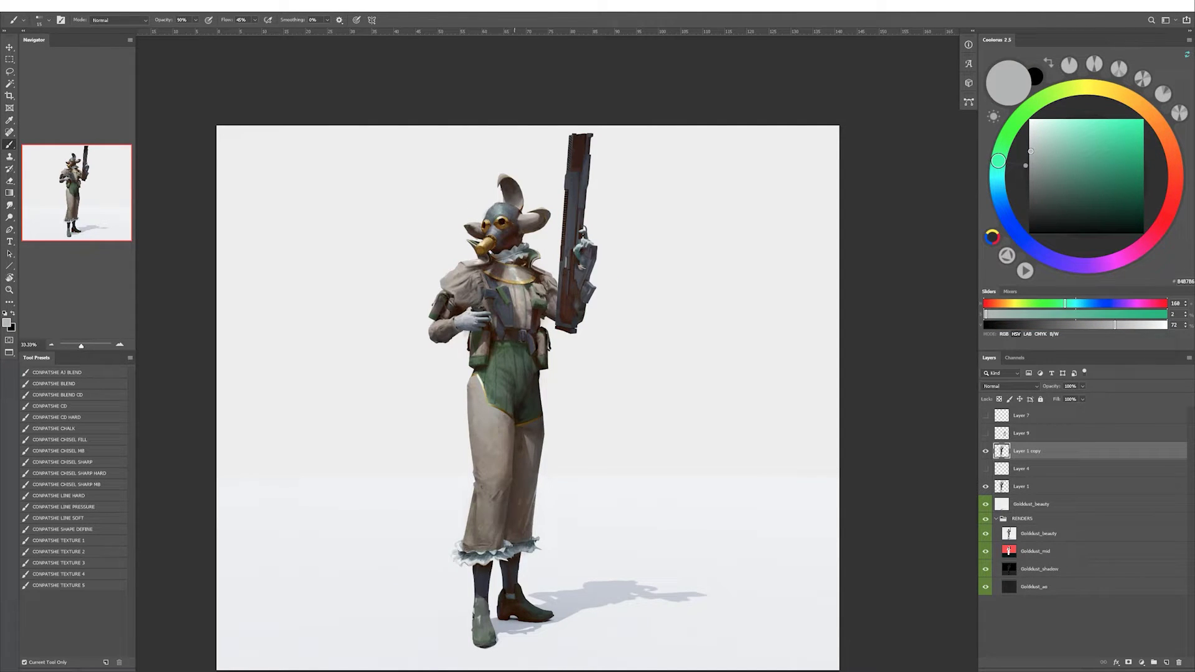
pyautogui.keyDown('alt'); pyautogui.click(526, 246); pyautogui.keyUp('alt')
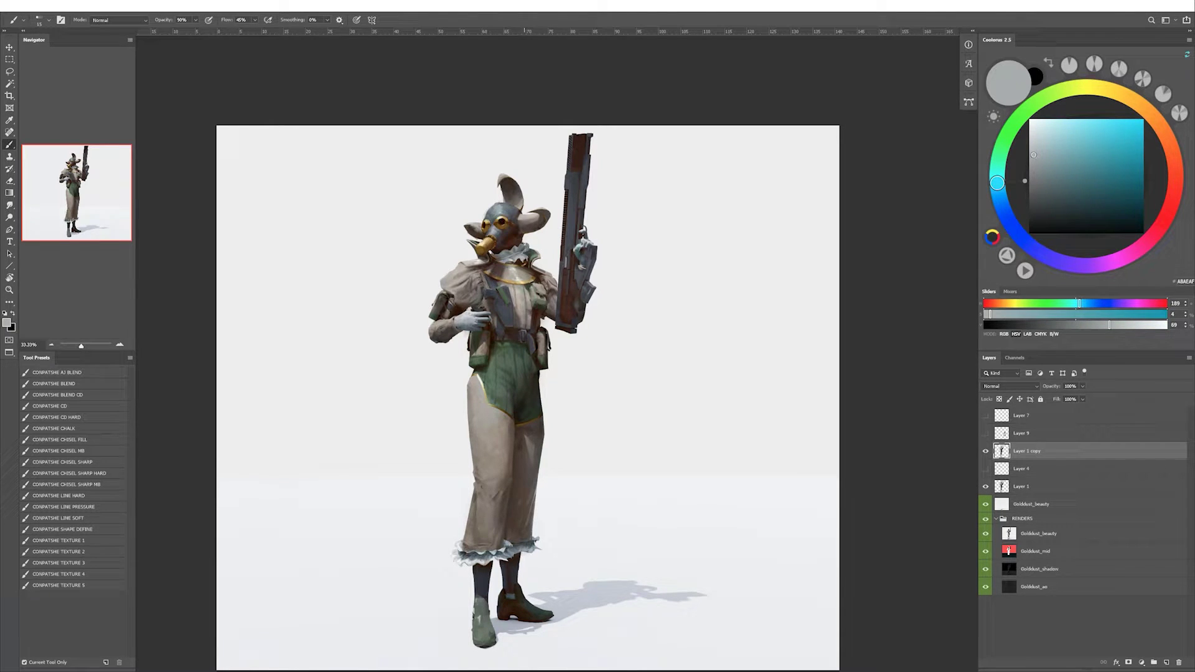
pyautogui.keyDown('alt'); pyautogui.click(529, 249); pyautogui.keyUp('alt')
pyautogui.hotkey('ctrl', 'shift', 'h')
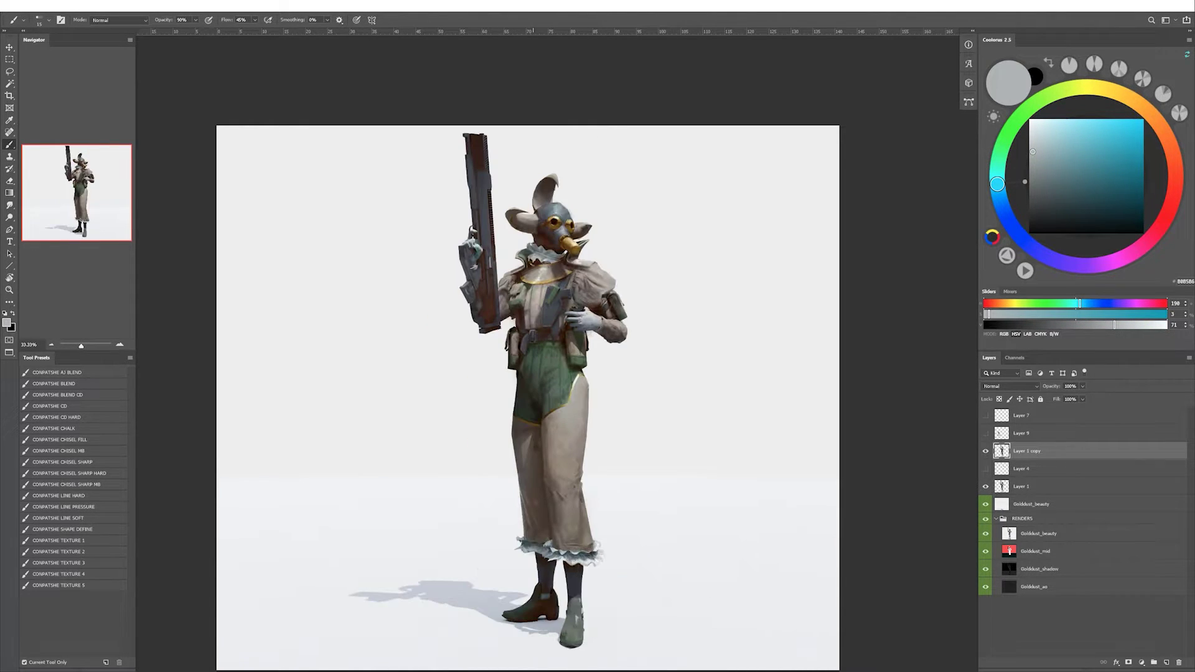
pyautogui.keyDown('alt'); pyautogui.click(480, 206); pyautogui.keyUp('alt')
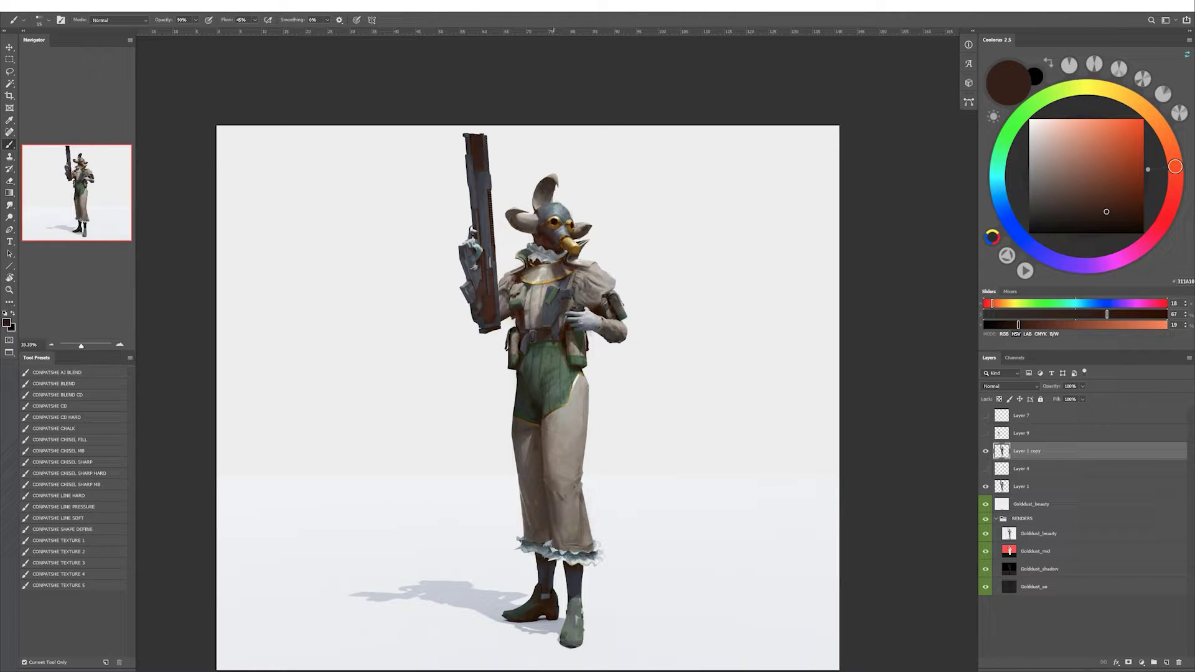
pyautogui.keyDown('alt'); pyautogui.click(554, 249); pyautogui.keyUp('alt')
pyautogui.press('3')
pyautogui.keyDown('alt'); pyautogui.click(536, 256); pyautogui.keyUp('alt')
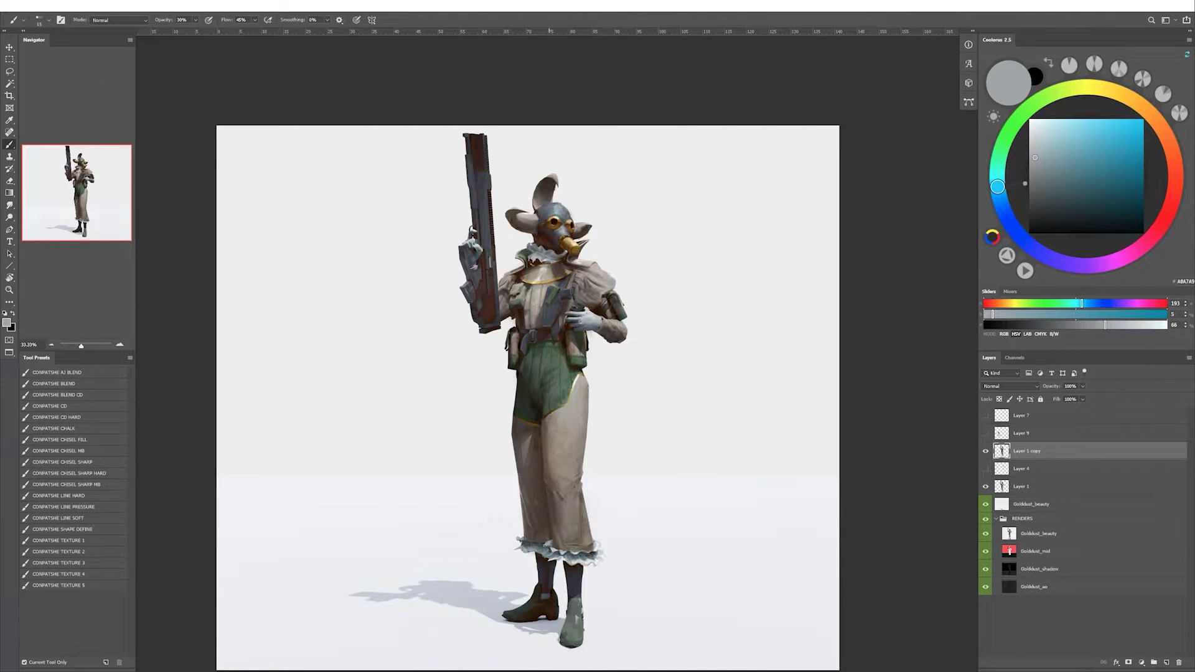
# Create the new empty Layer 10 above Layer 1 copy for further overpainting.
pyautogui.hotkey('ctrl', 'shift', 'alt', 'n')
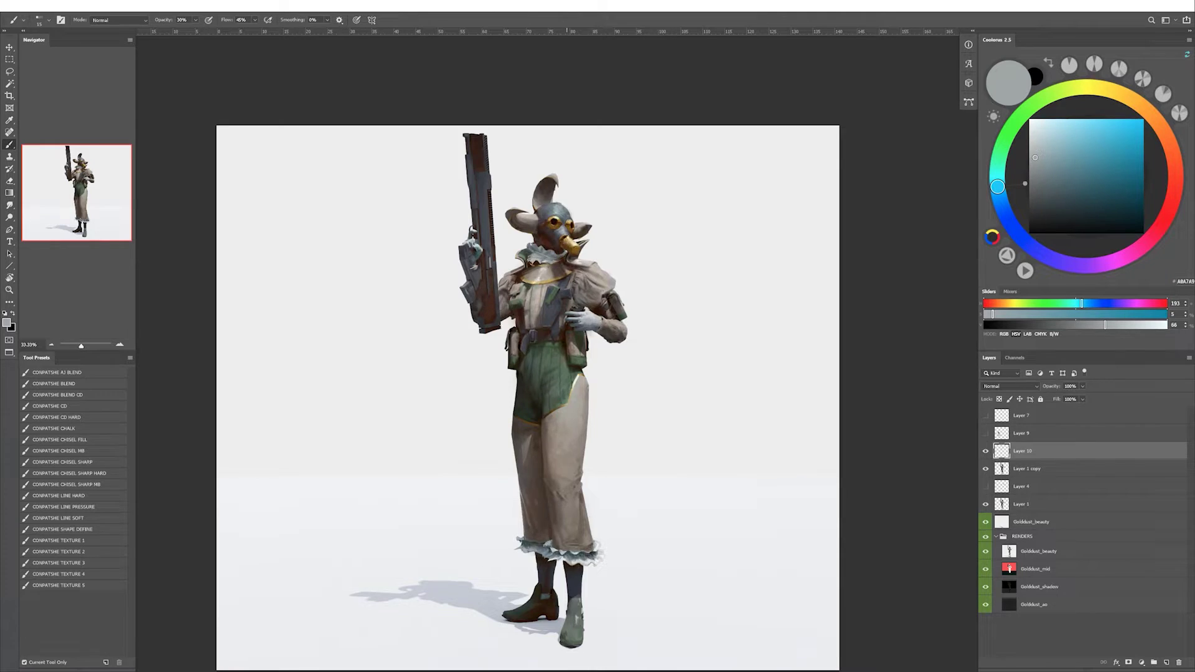
pyautogui.hotkey('ctrl', 'shift', 'h')
pyautogui.keyDown('alt'); pyautogui.click(520, 237); pyautogui.keyUp('alt')
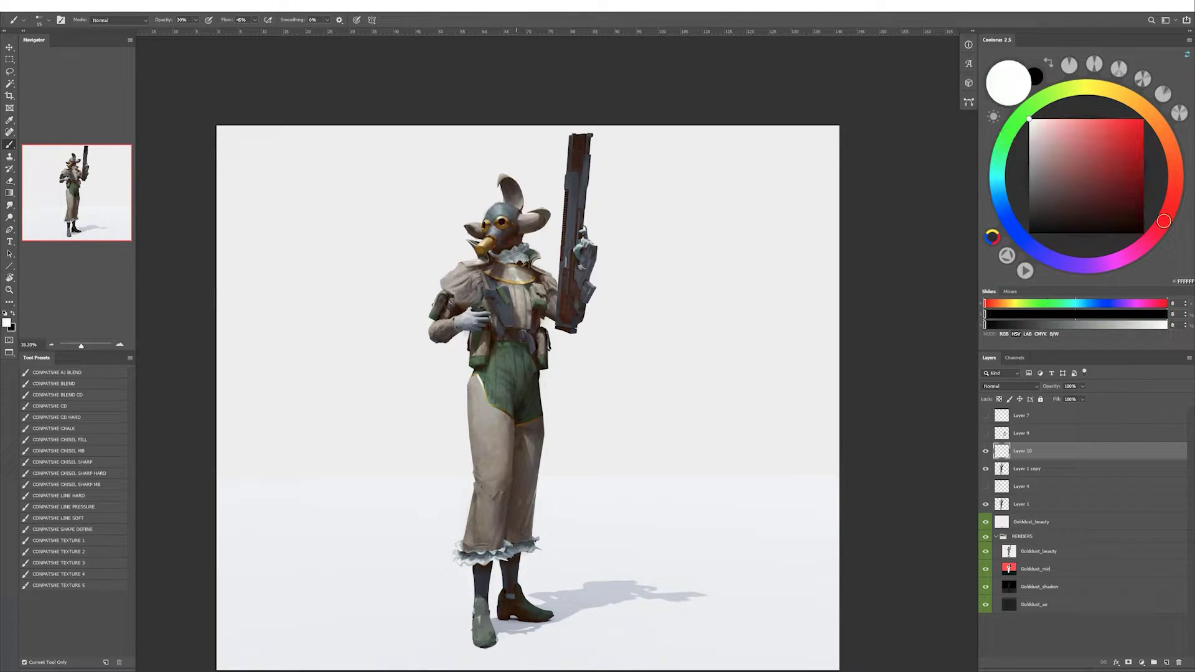
pyautogui.hotkey('ctrl', 'e')
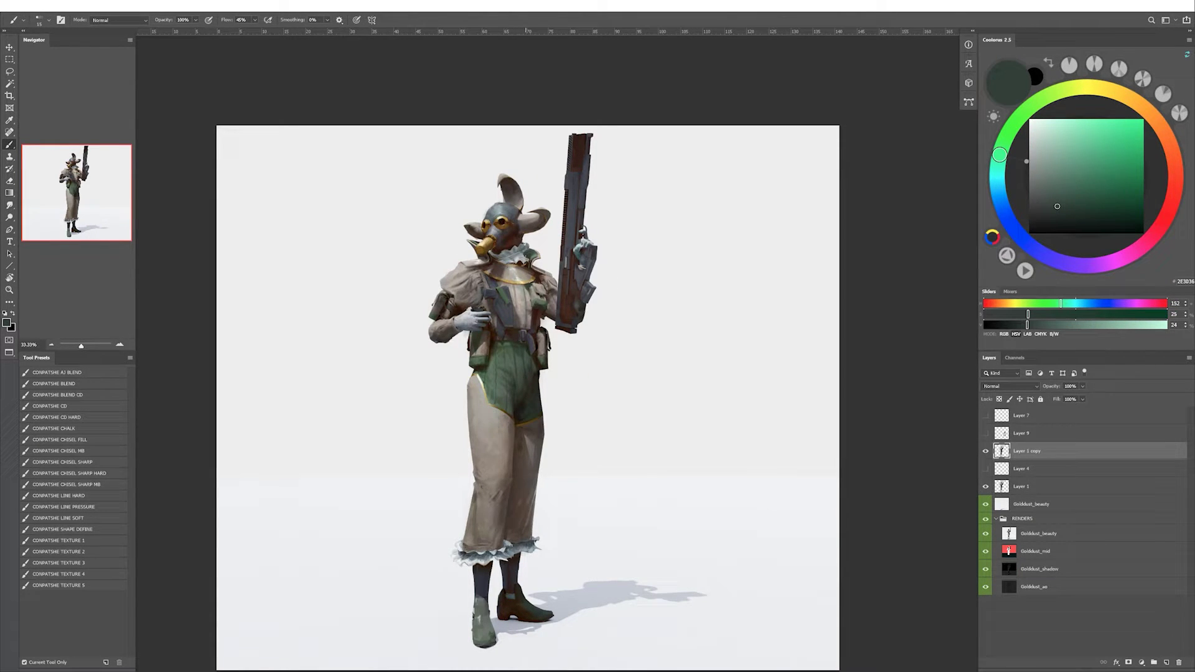
pyautogui.keyDown('alt'); pyautogui.click(528, 261); pyautogui.keyUp('alt')
pyautogui.hotkey('ctrl', 'shift', 'alt', 'n')
pyautogui.hotkey('ctrl', 't')
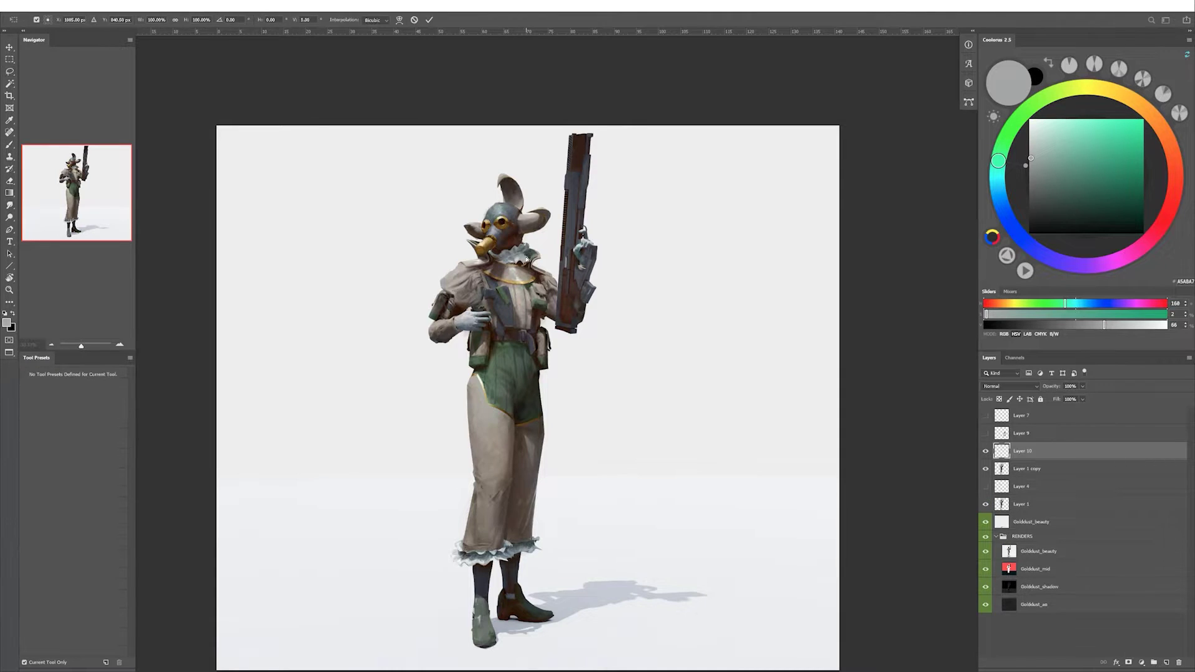
pyautogui.press('Escape')
pyautogui.press('b')
# Paint mid greys and blue-greys on the new layer, checking the mirrored figure.
pyautogui.keyDown('alt'); pyautogui.click(516, 249); pyautogui.keyUp('alt')
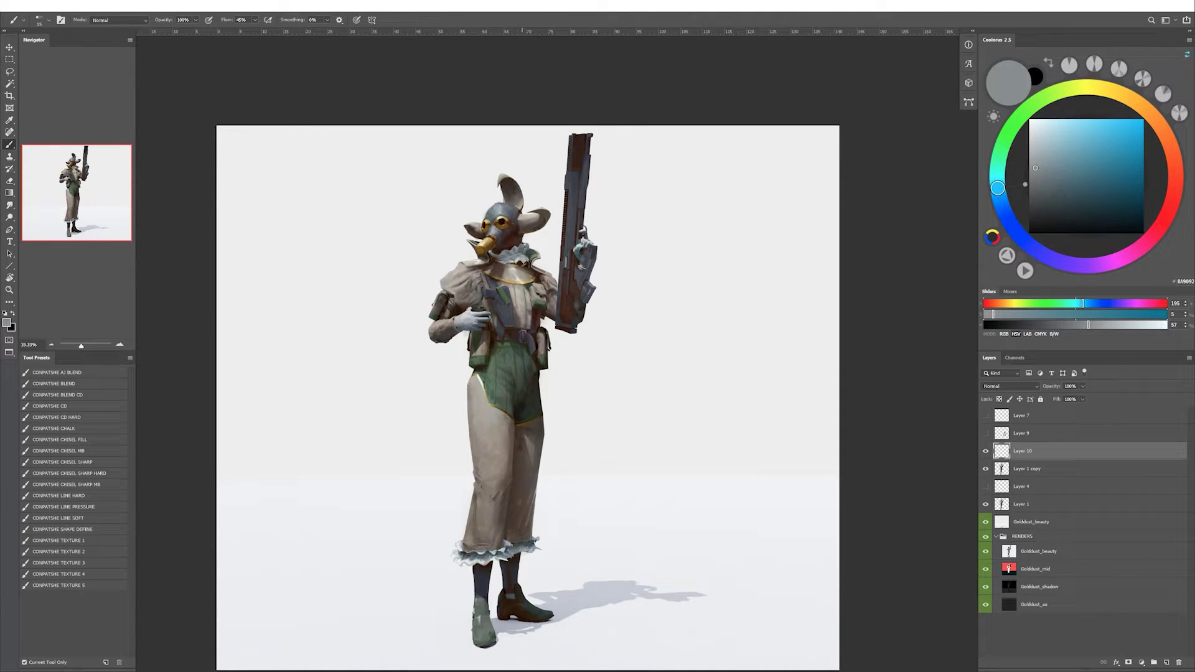
pyautogui.hotkey('ctrl', 'shift', 'h')
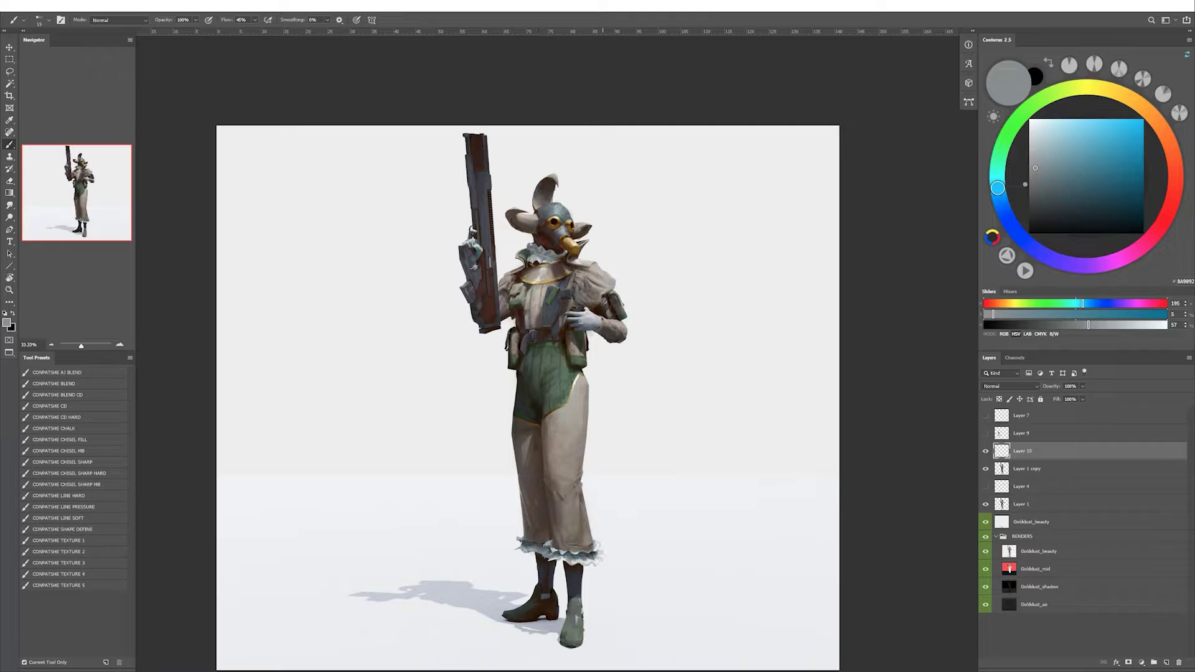
pyautogui.keyDown('alt'); pyautogui.click(528, 255); pyautogui.keyUp('alt')
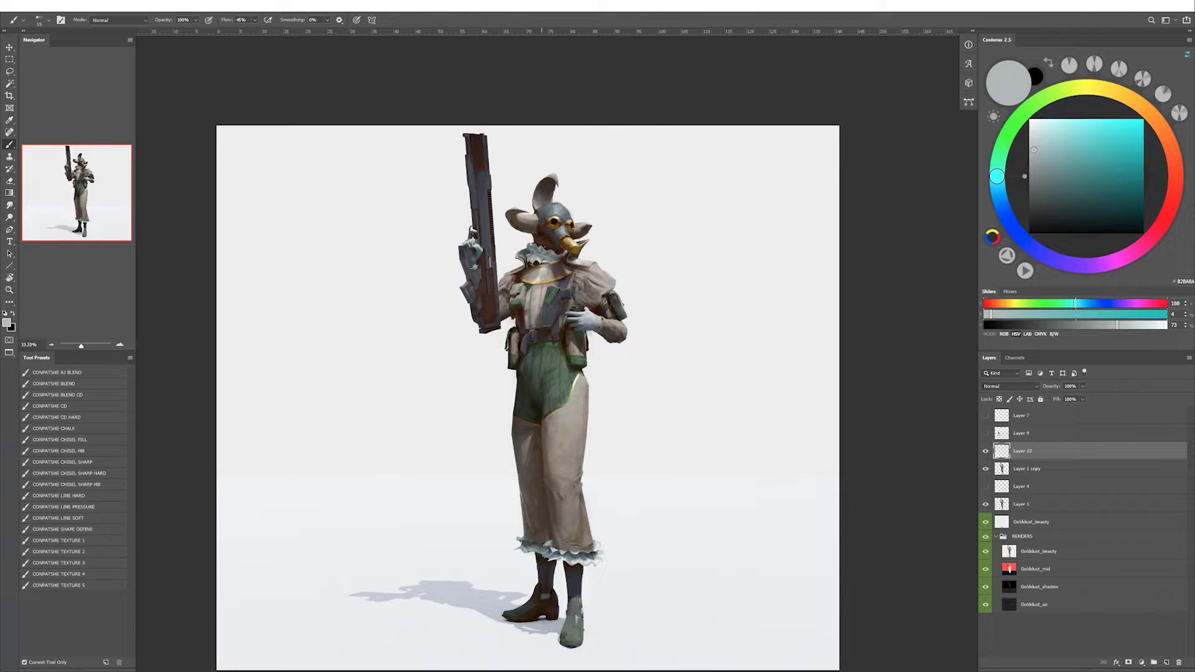
pyautogui.keyDown('alt'); pyautogui.click(537, 212); pyautogui.keyUp('alt')
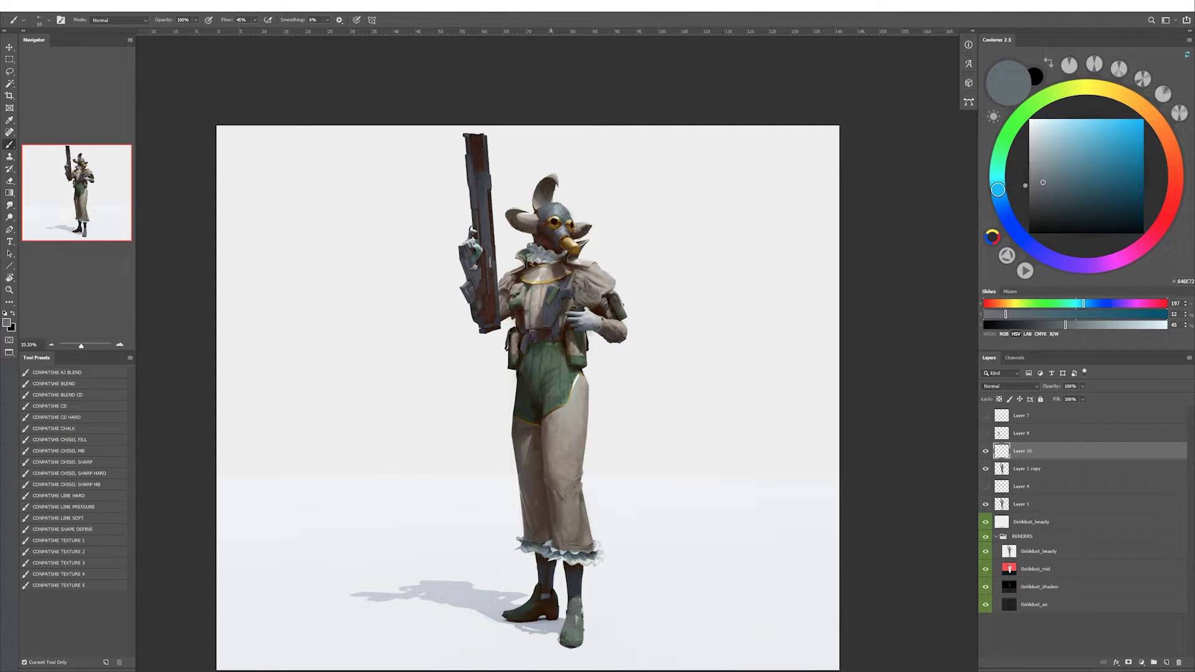
pyautogui.moveTo(547, 254); pyautogui.dragTo(523, 235)
pyautogui.keyDown('alt'); pyautogui.click(523, 235); pyautogui.keyUp('alt')
pyautogui.press('l')
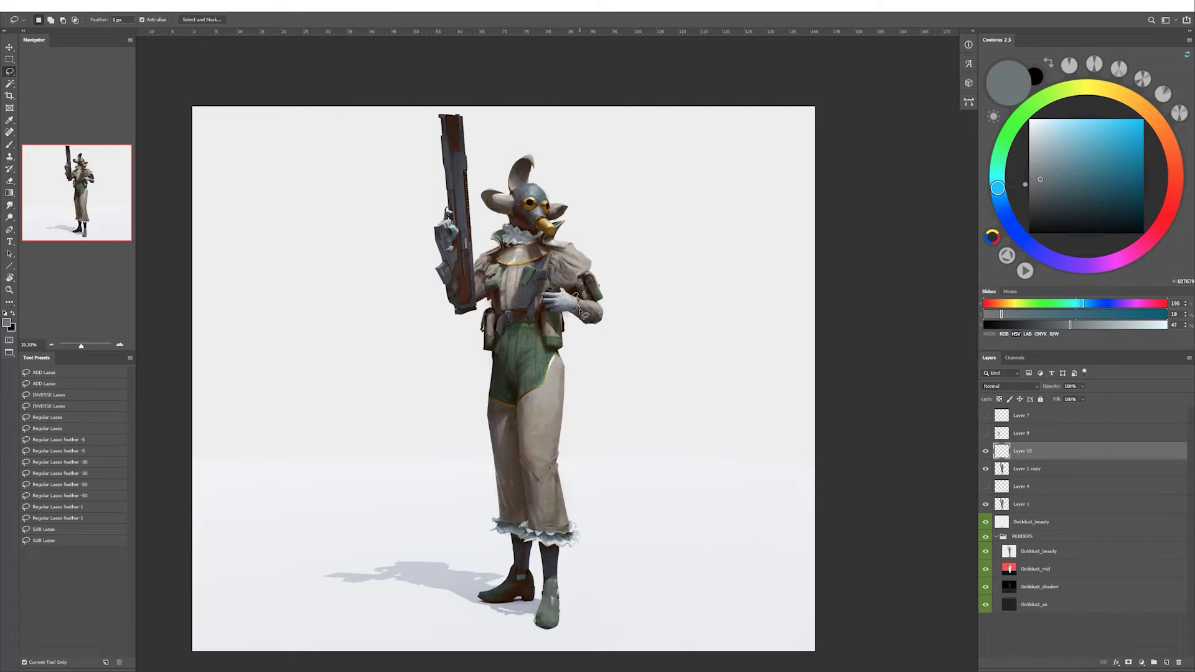
pyautogui.press('b')
# Paint light and dark greys, then sample dark greys from the boot.
pyautogui.keyDown('alt'); pyautogui.click(573, 304); pyautogui.keyUp('alt')
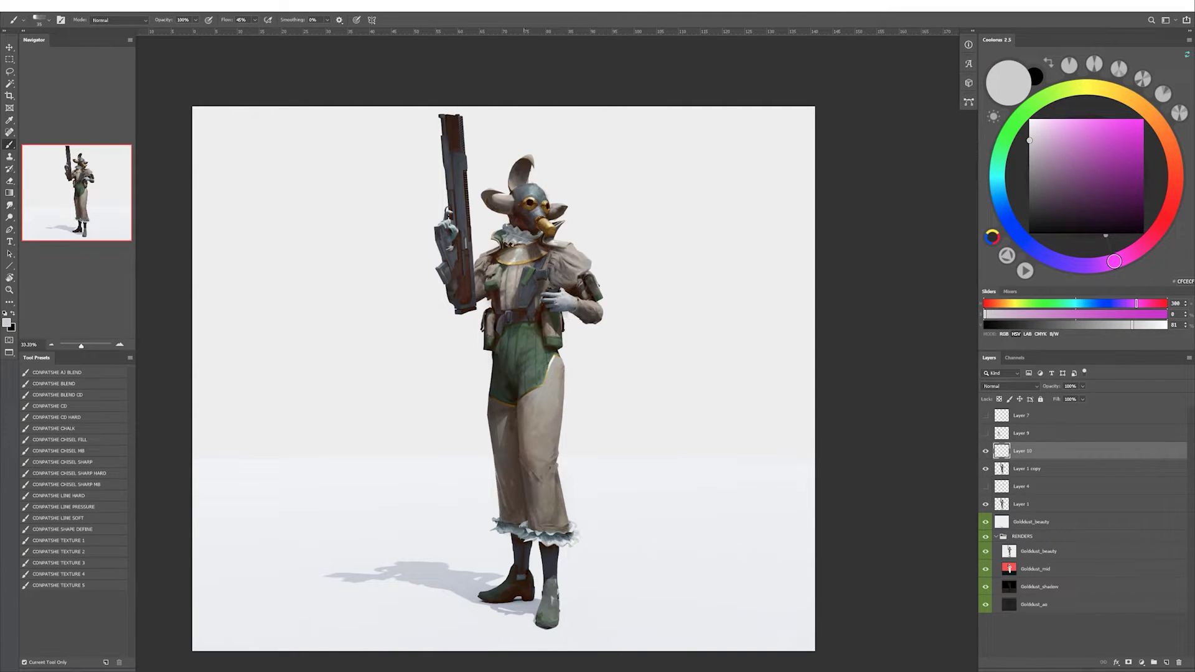
pyautogui.keyDown('alt'); pyautogui.click(576, 292); pyautogui.keyUp('alt')
pyautogui.keyDown('alt'); pyautogui.click(567, 299); pyautogui.keyUp('alt')
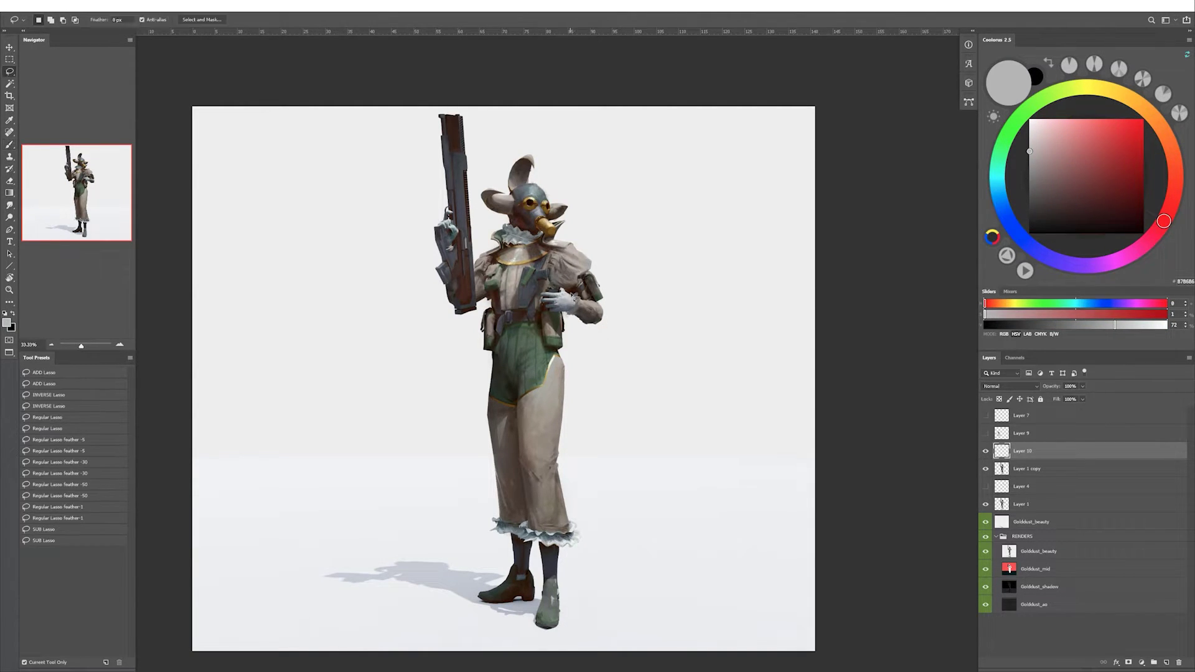
pyautogui.keyDown('alt'); pyautogui.click(567, 296); pyautogui.keyUp('alt')
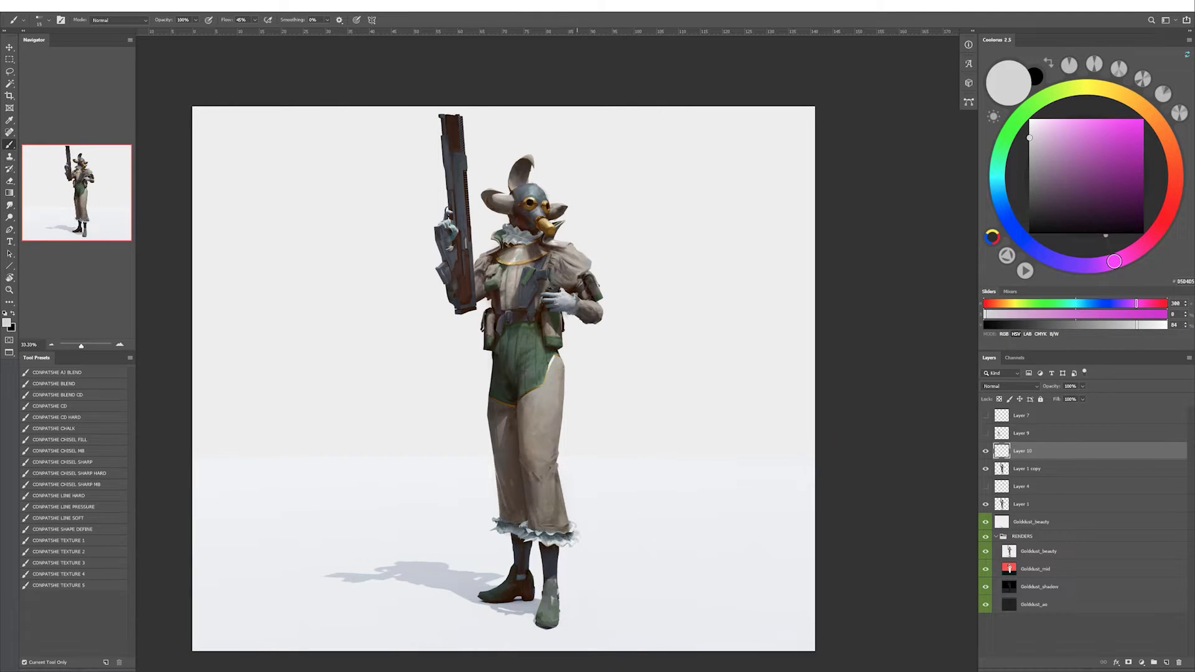
pyautogui.press('h')
pyautogui.press('h')
pyautogui.press('h')
pyautogui.moveTo(460, 589); pyautogui.dragTo(496, 562)
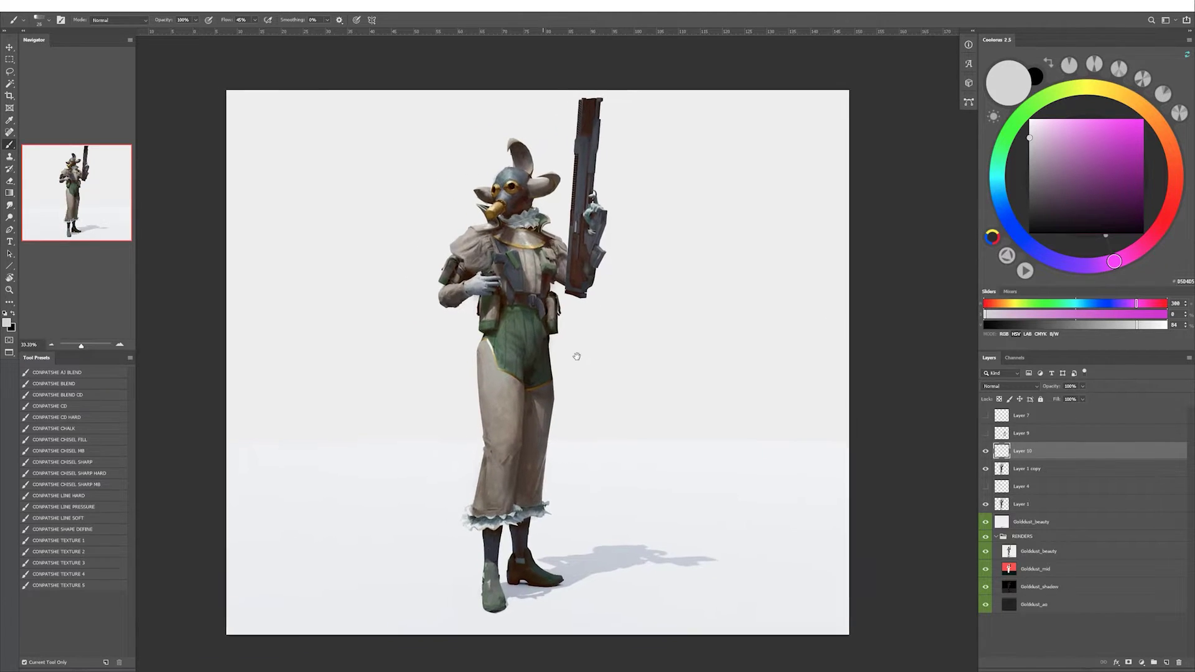
pyautogui.keyDown('alt'); pyautogui.click(495, 562); pyautogui.keyUp('alt')
pyautogui.keyDown('alt'); pyautogui.click(496, 560); pyautogui.keyUp('alt')
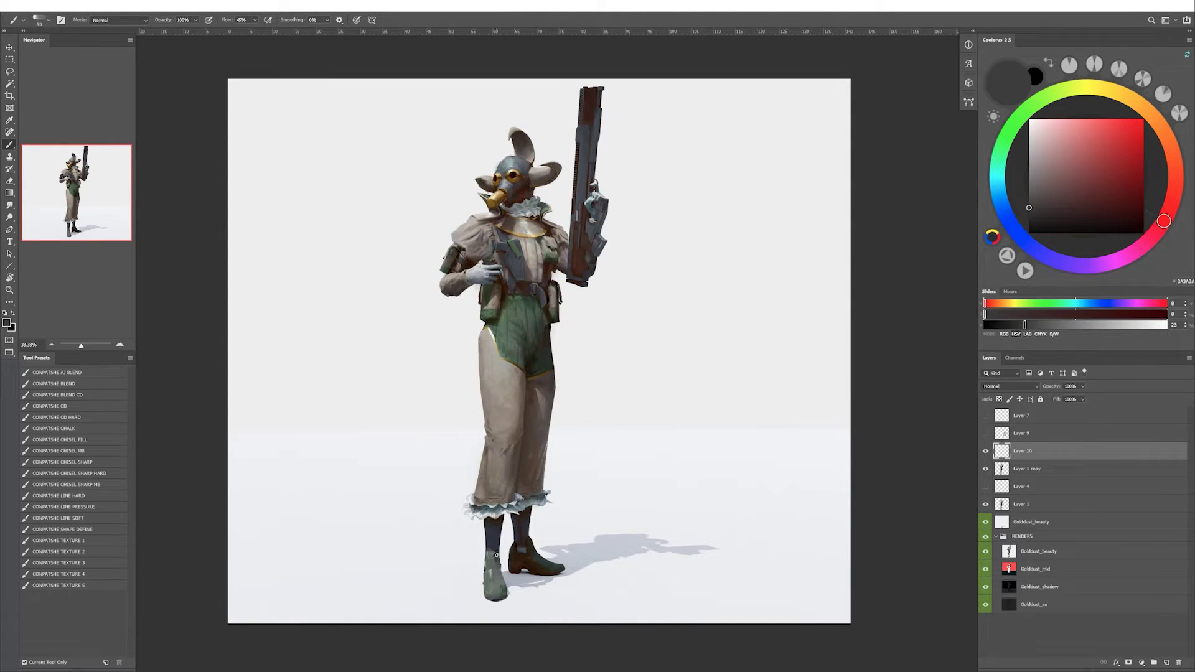
# Add a new layer above Golddust_beauty and sample a dark brown from the gun with a smaller brush.
pyautogui.click(994, 522)
pyautogui.click(1166, 663)
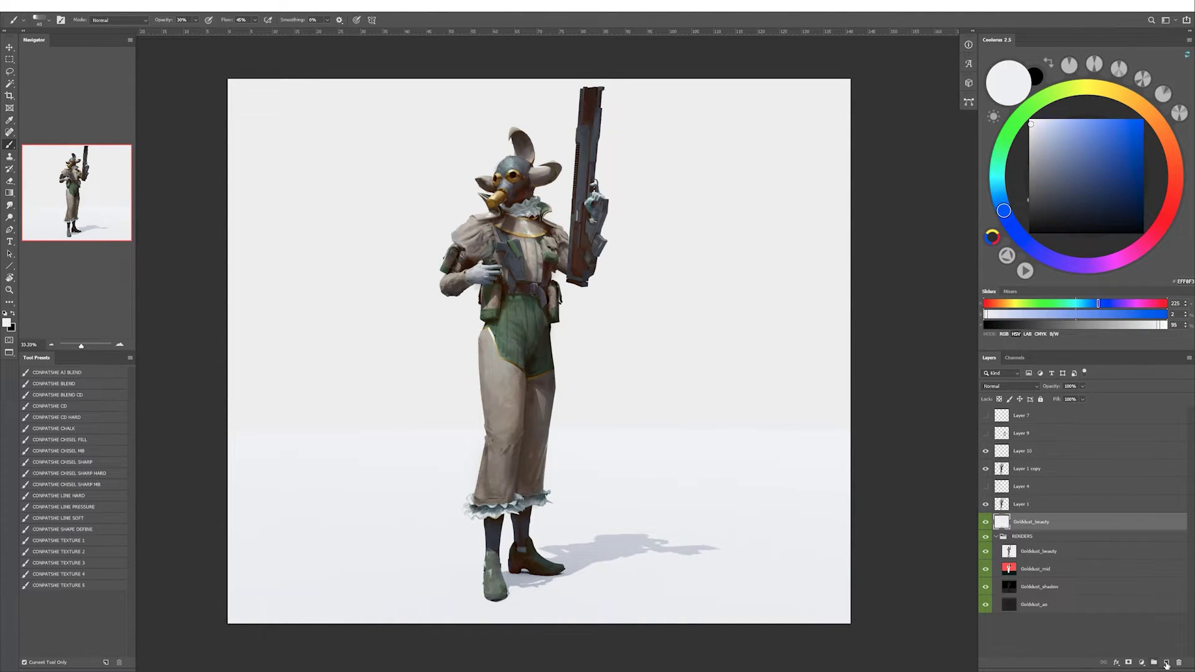
pyautogui.moveTo(716, 535); pyautogui.dragTo(787, 478)
pyautogui.keyDown('alt'); pyautogui.click(650, 199); pyautogui.keyUp('alt')
pyautogui.press('[')
pyautogui.press('[')
pyautogui.press('[')
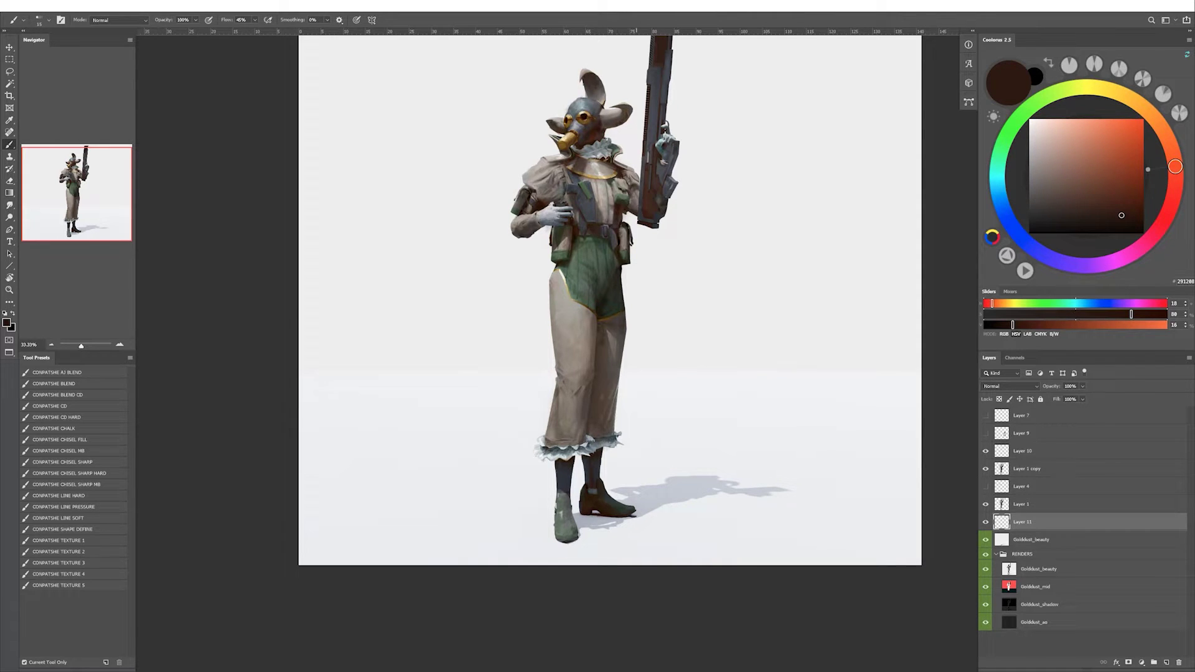
# Fill a new layer below Layer 11 with the light background grey, then pick dark brown at size 10.
pyautogui.click(1009, 539)
pyautogui.click(1166, 662)
pyautogui.keyDown('alt'); pyautogui.click(731, 310); pyautogui.keyUp('alt')
pyautogui.hotkey('alt', 'BackSpace')
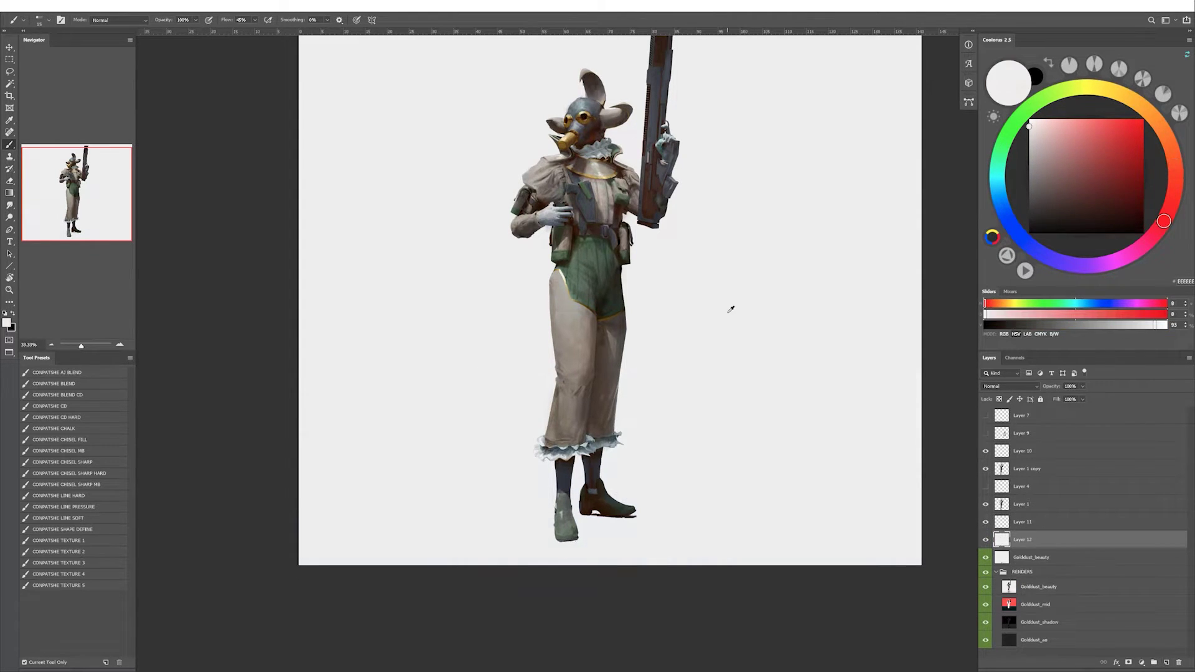
pyautogui.click(1022, 521)
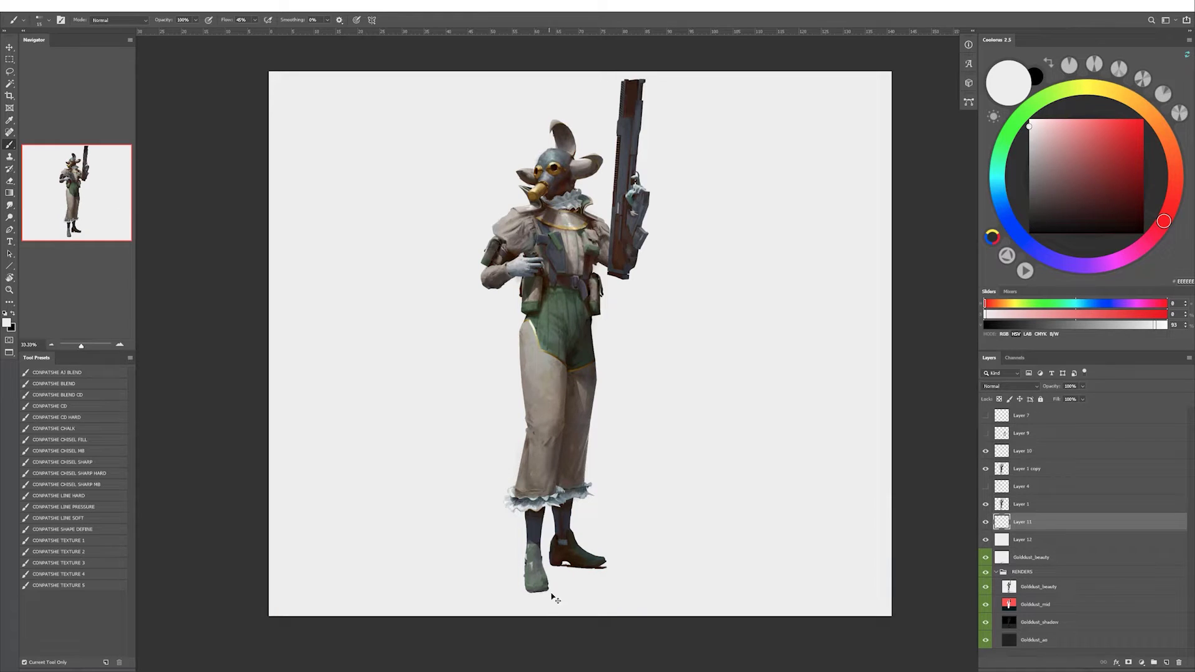
pyautogui.keyDown('alt'); pyautogui.click(570, 540); pyautogui.keyUp('alt')
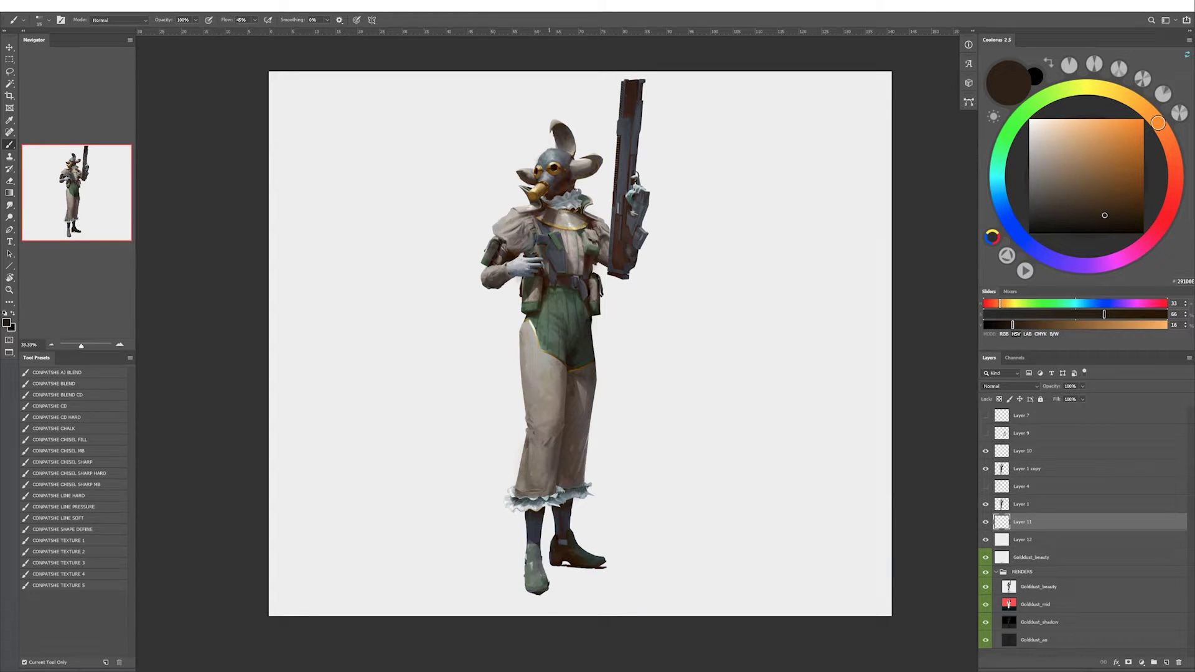
pyautogui.press('[')
# Hide the grey fill Layer 12, toggle Layer 1's visibility, and merge the layer down.
pyautogui.click(986, 539)
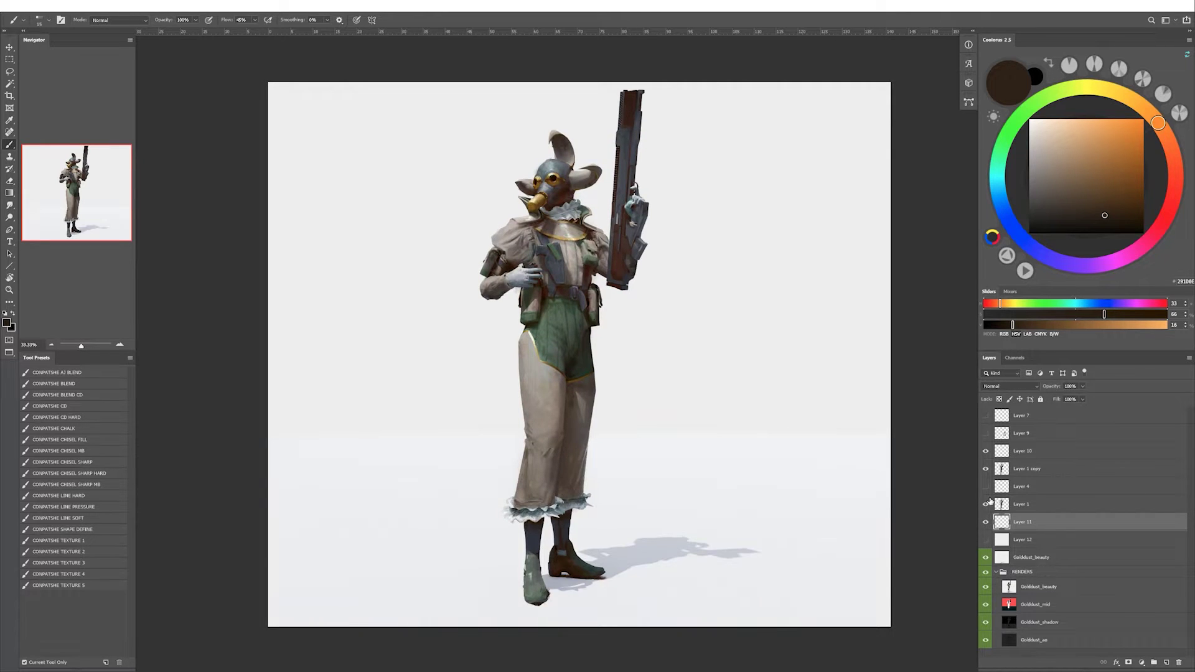
pyautogui.click(985, 505)
pyautogui.click(986, 486)
pyautogui.hotkey('ctrl', 'e')
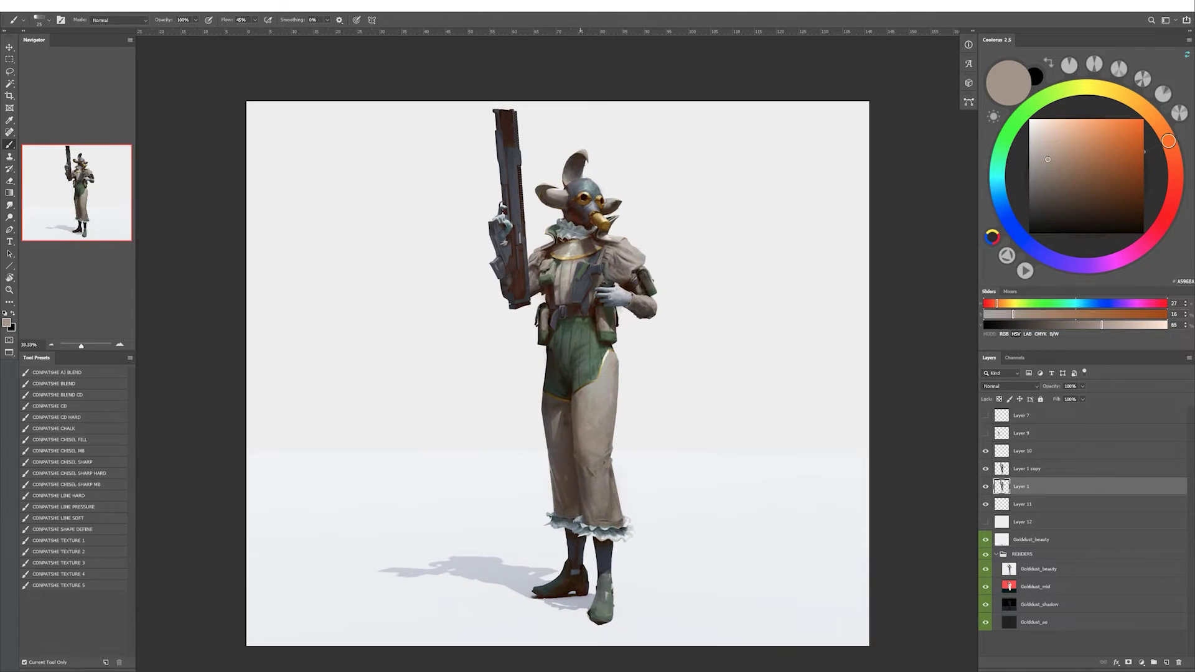
# Flip the canvas back and forth to check the figure and reset colours to black and white.
pyautogui.hotkey('alt', ']')
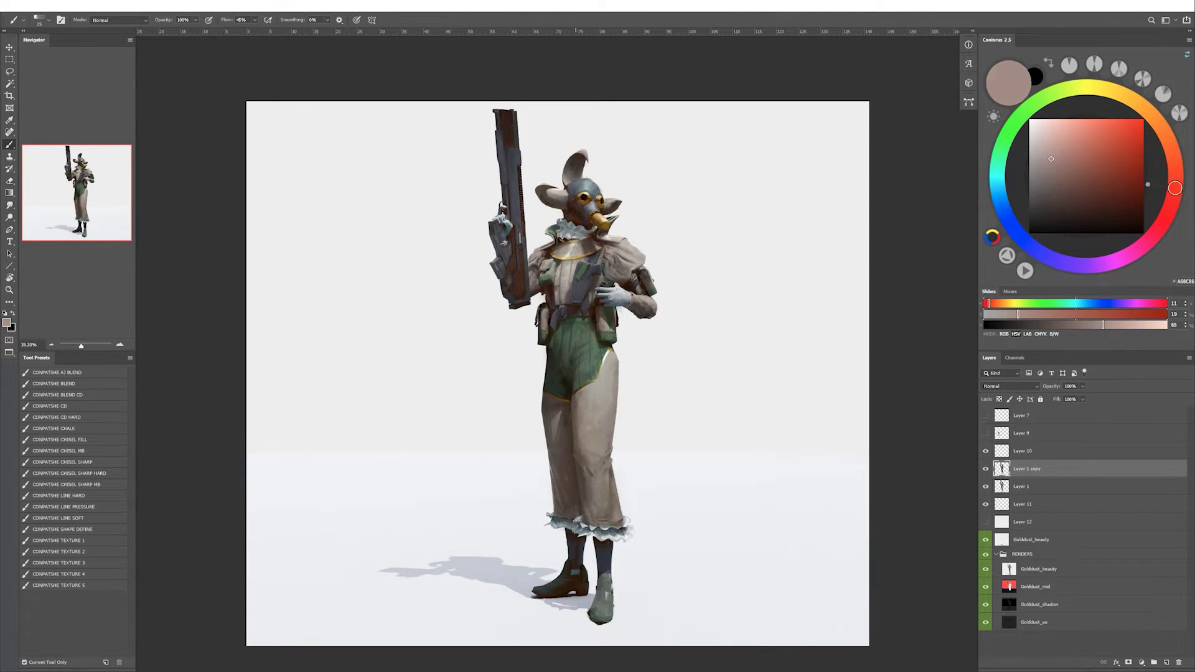
pyautogui.hotkey('ctrl', 'shift', 'h')
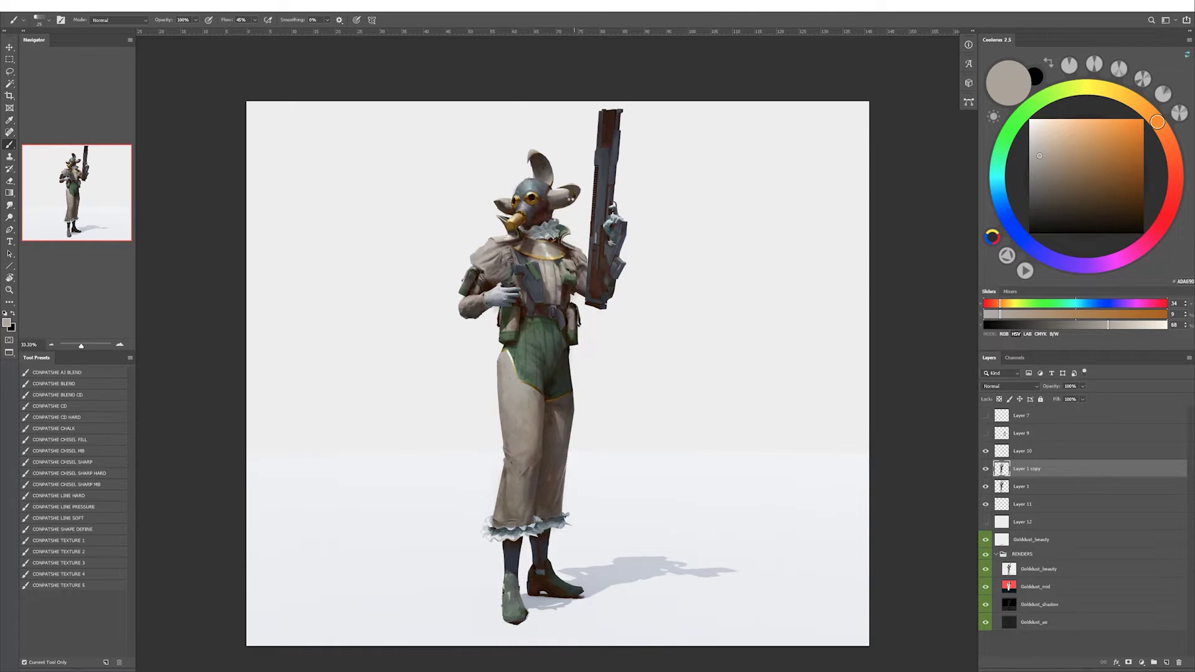
pyautogui.hotkey('ctrl', 'shift', 'h')
pyautogui.press('d')
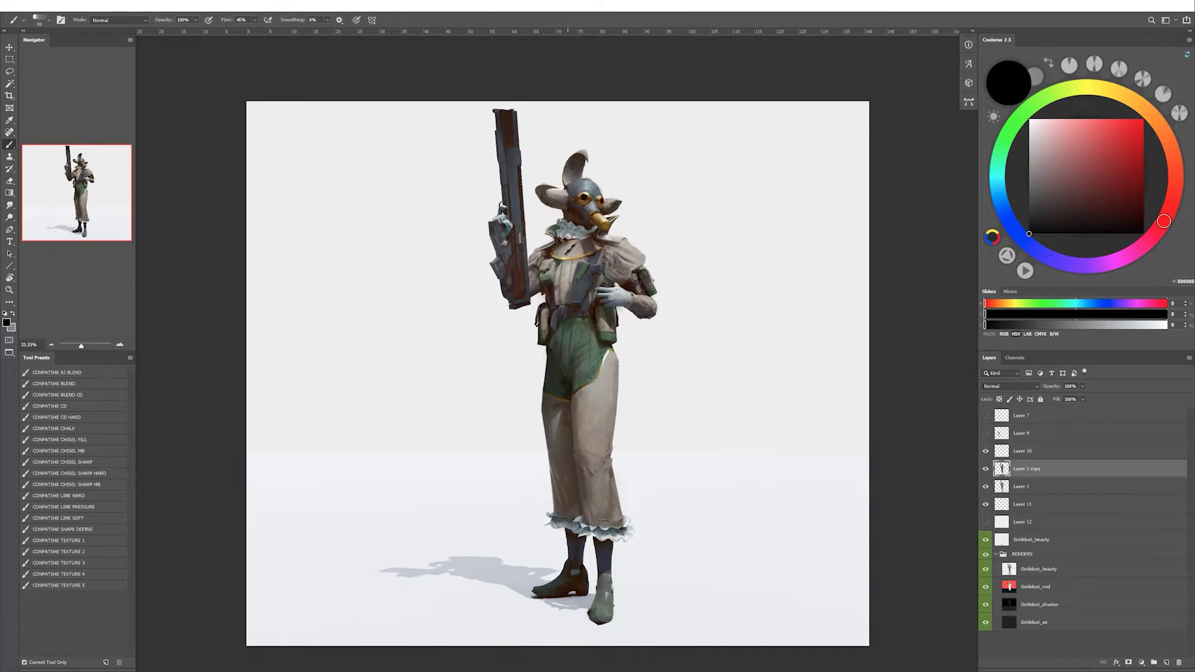
pyautogui.press('x')
pyautogui.hotkey('ctrl', 'shift', 'h')
pyautogui.hotkey('ctrl', 'shift', 'h')
pyautogui.hotkey('ctrl', 'shift', 'h')
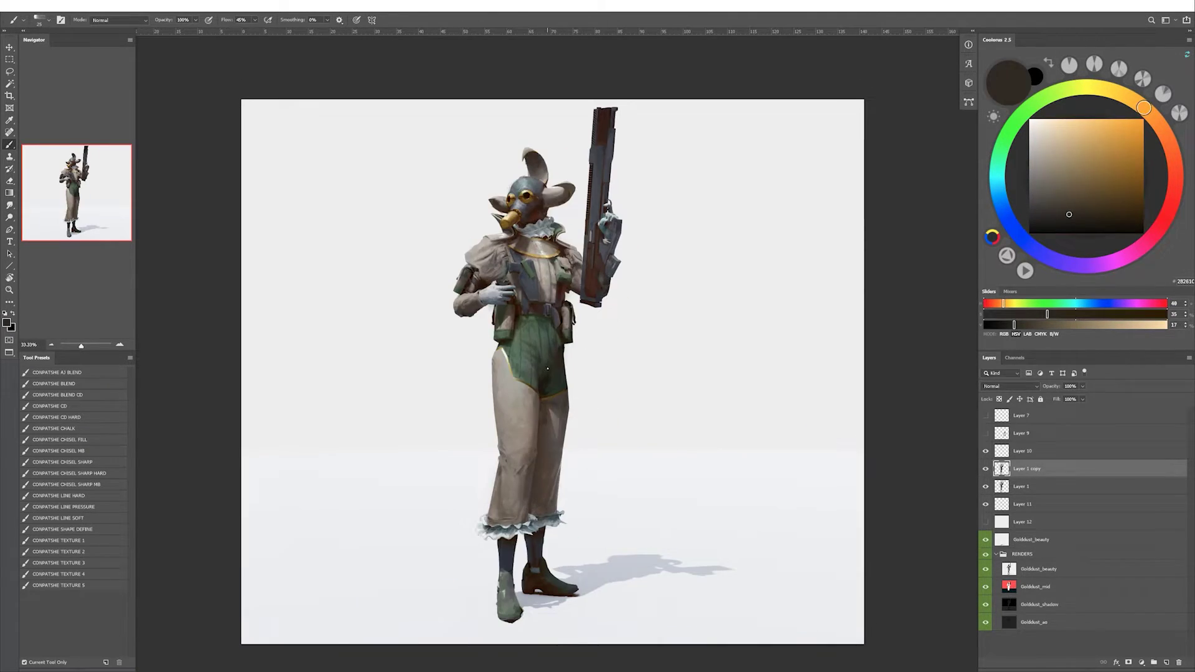
# Hide Layer 10, which holds the floor gradient and shadow, and delete it.
pyautogui.moveTo(622, 368); pyautogui.dragTo(648, 371)
pyautogui.scroll(-1, 790, 502)
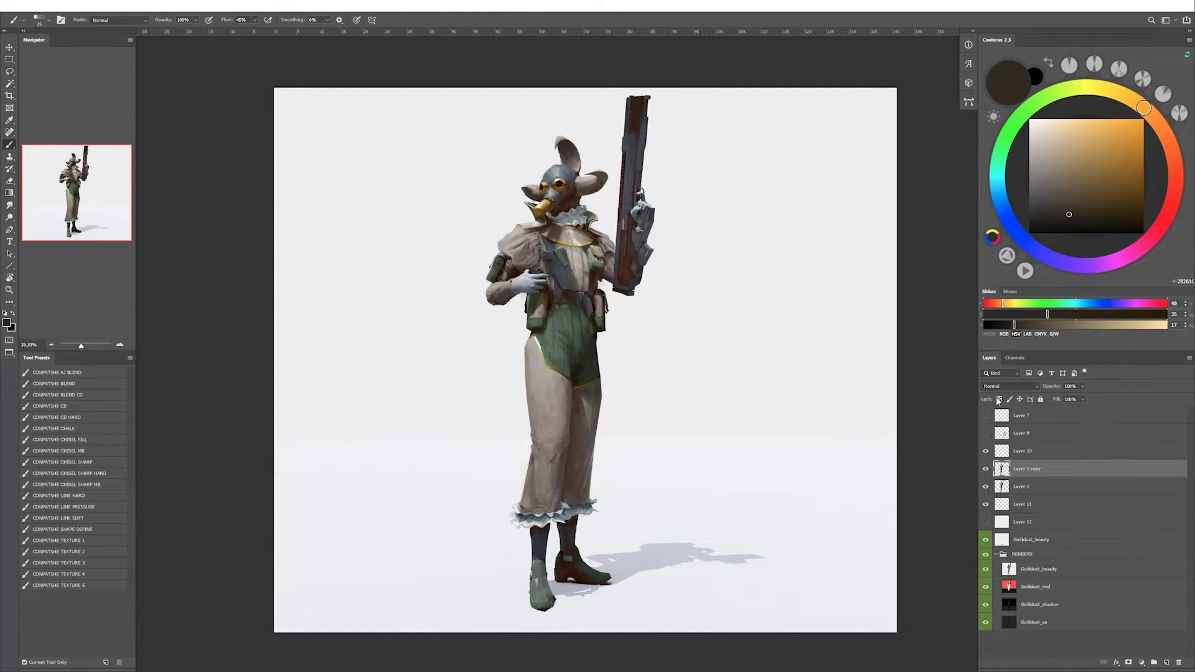
pyautogui.moveTo(794, 348); pyautogui.dragTo(750, 374)
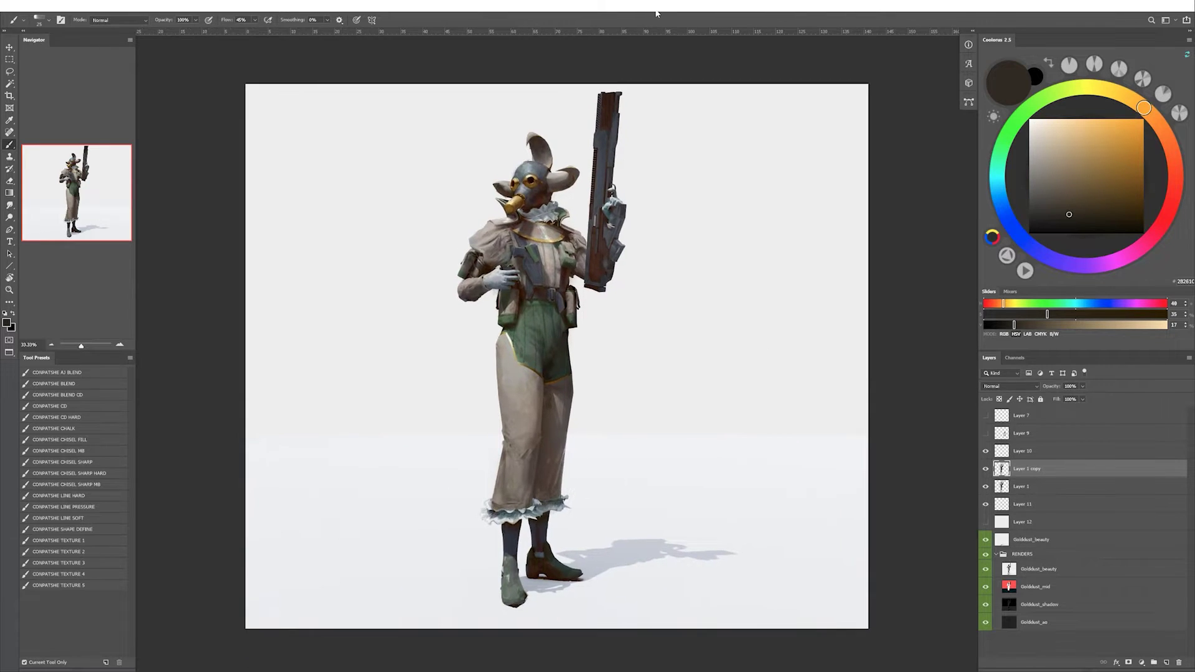
pyautogui.click(985, 451)
pyautogui.moveTo(989, 454); pyautogui.dragTo(1179, 662)
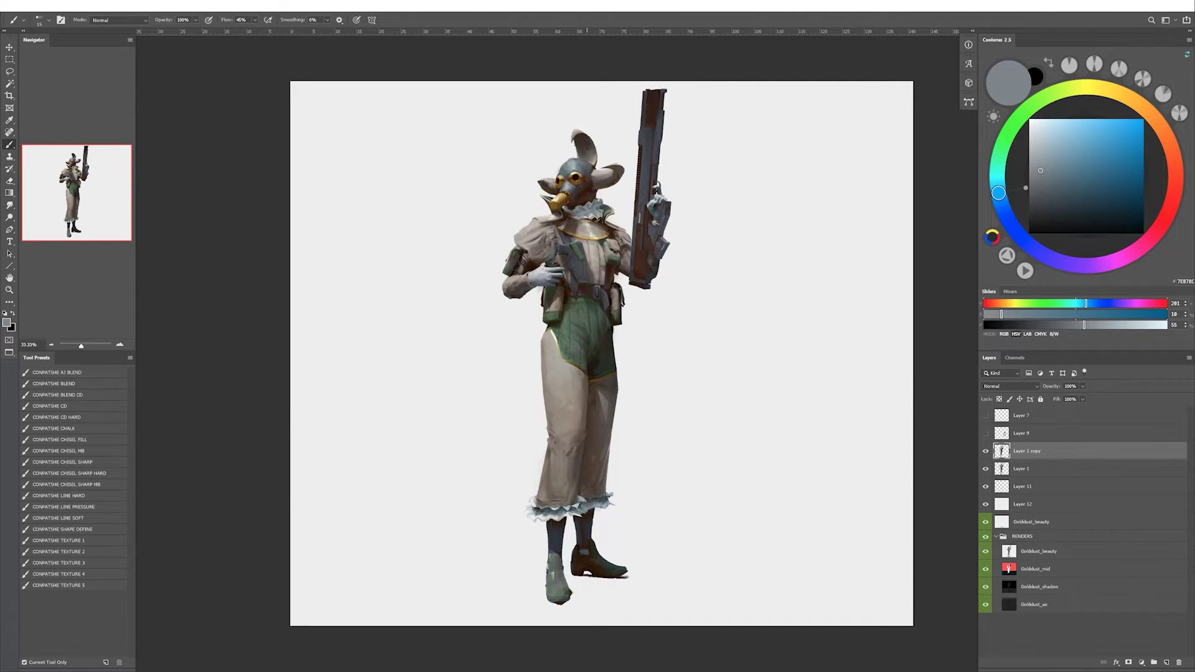
# On a new layer, paint the first black curved strokes on the mask forehead with the hard line brush.
pyautogui.click(1166, 663)
pyautogui.hotkey('ctrl', '+')
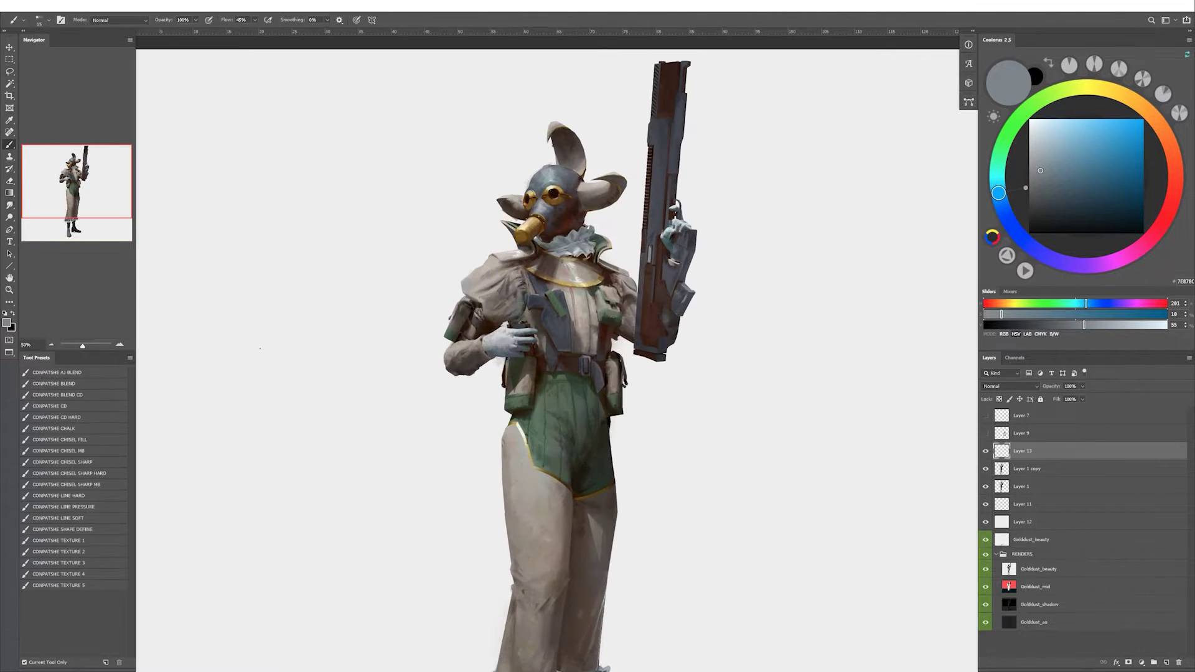
pyautogui.click(59, 495)
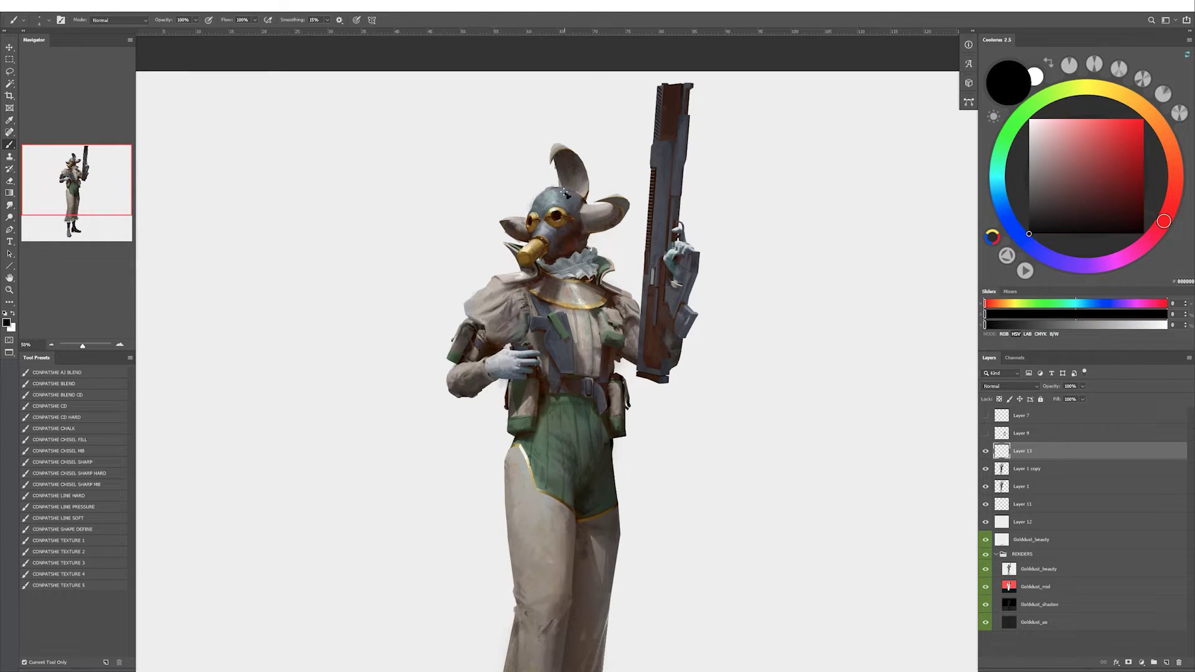
pyautogui.moveTo(560, 198); pyautogui.dragTo(557, 205)
pyautogui.press('e')
pyautogui.press('b')
pyautogui.moveTo(568, 195); pyautogui.dragTo(567, 205)
pyautogui.press('e')
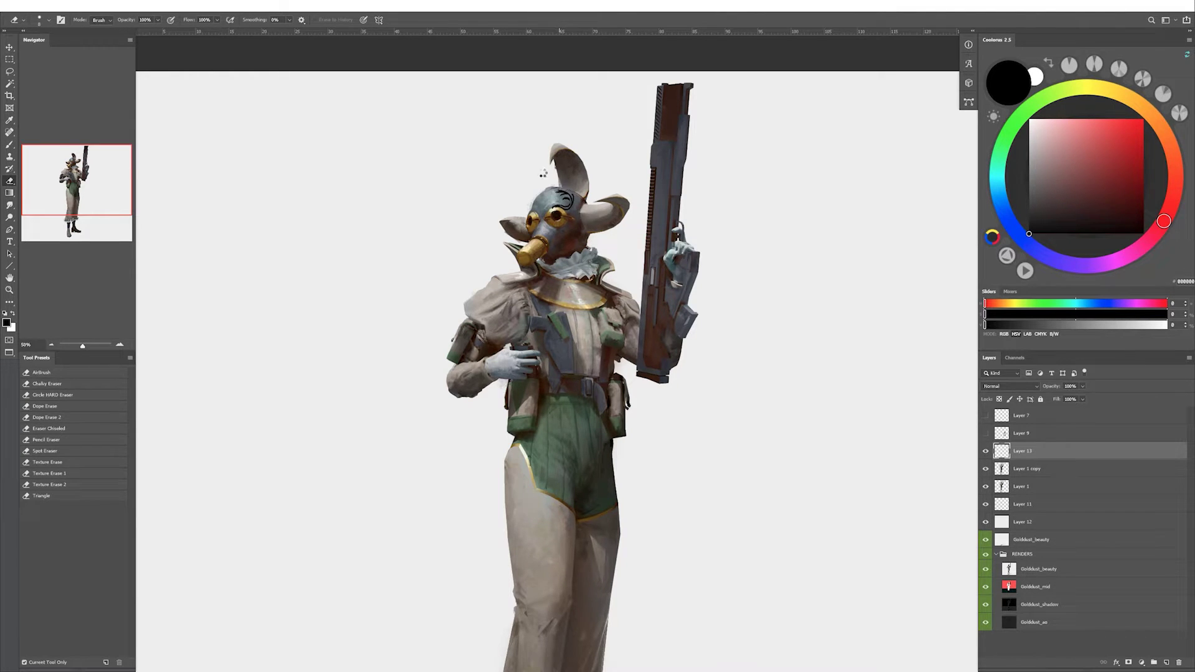
pyautogui.press('h')
pyautogui.press('b')
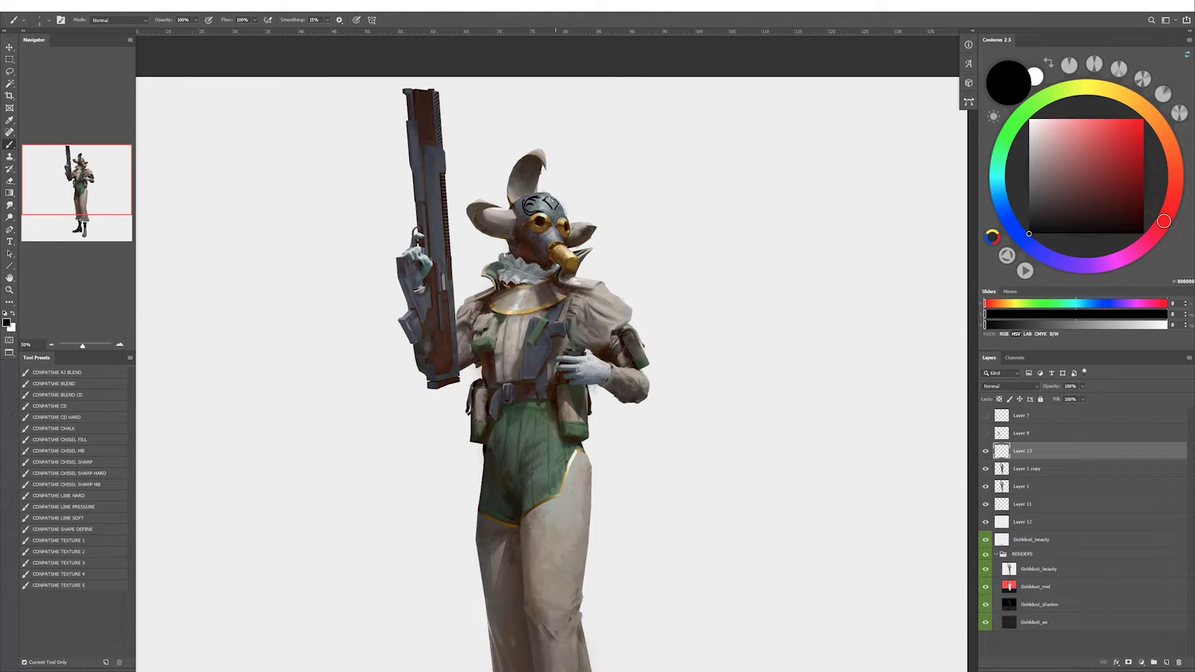
# Paint a dark line down from the mask's left eye and thicken the forehead tattoo.
pyautogui.press('e')
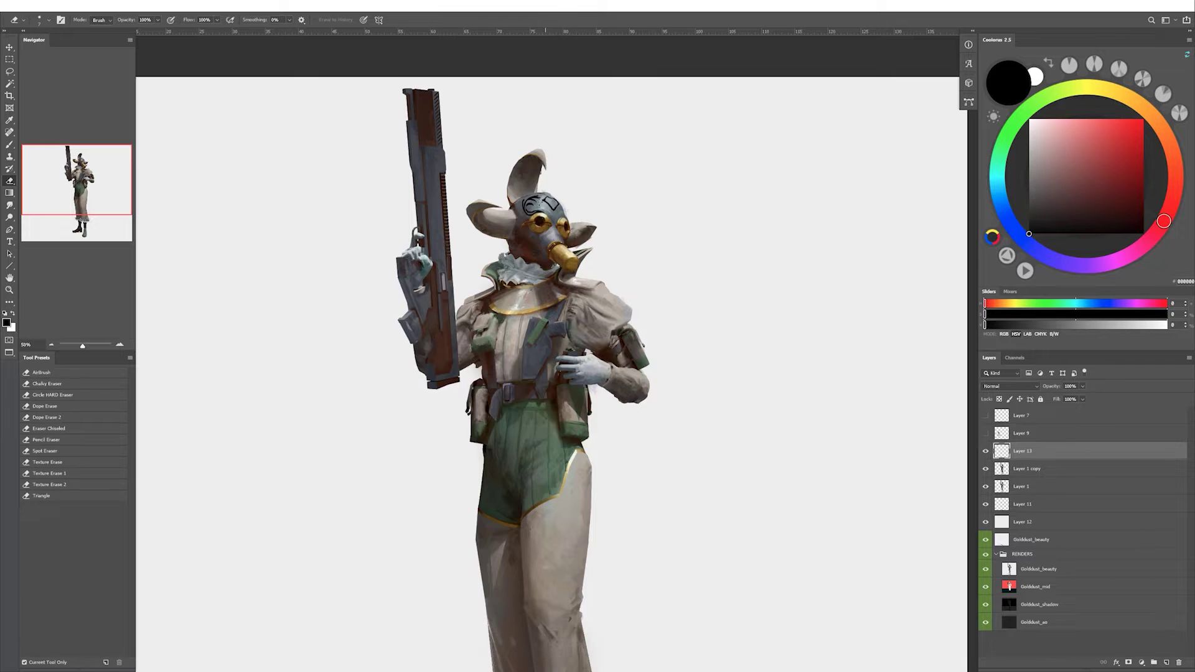
pyautogui.press('b')
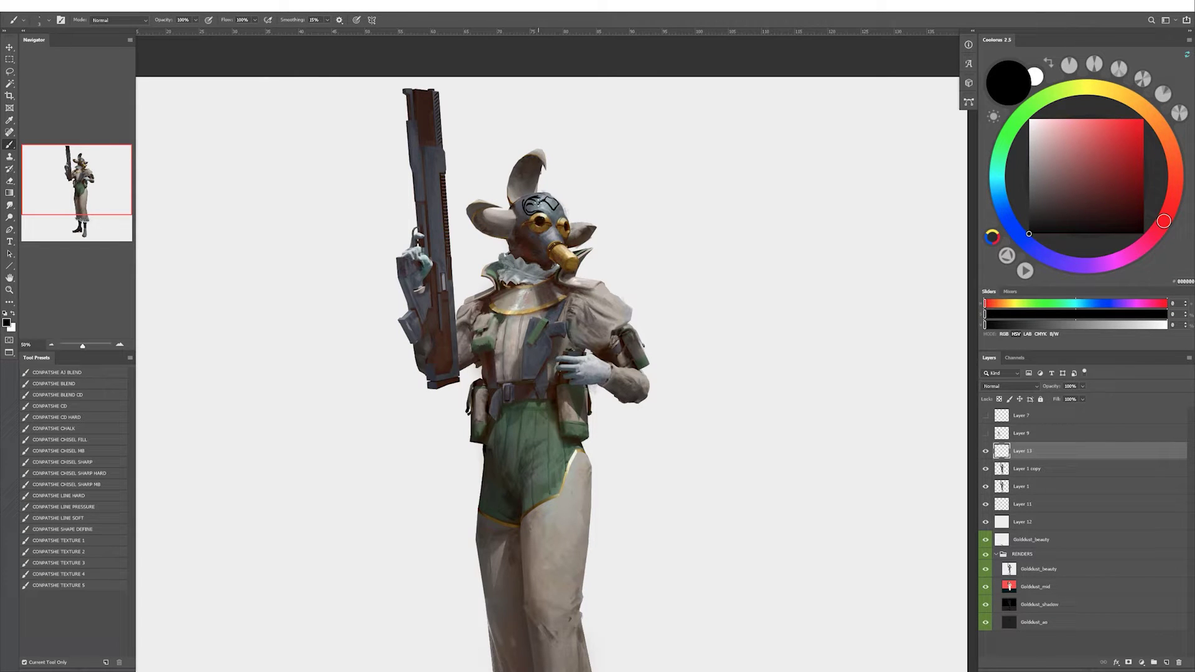
pyautogui.press('e')
pyautogui.press('b')
pyautogui.press('e')
pyautogui.press('b')
pyautogui.press('e')
pyautogui.press('b')
pyautogui.moveTo(537, 234); pyautogui.dragTo(539, 251)
pyautogui.press('e')
pyautogui.press('b')
pyautogui.moveTo(530, 207); pyautogui.dragTo(548, 210)
# Check the pattern mirrored and add more swirl ornament strokes to the mask forehead.
pyautogui.hotkey('ctrl', 'shift', 'h')
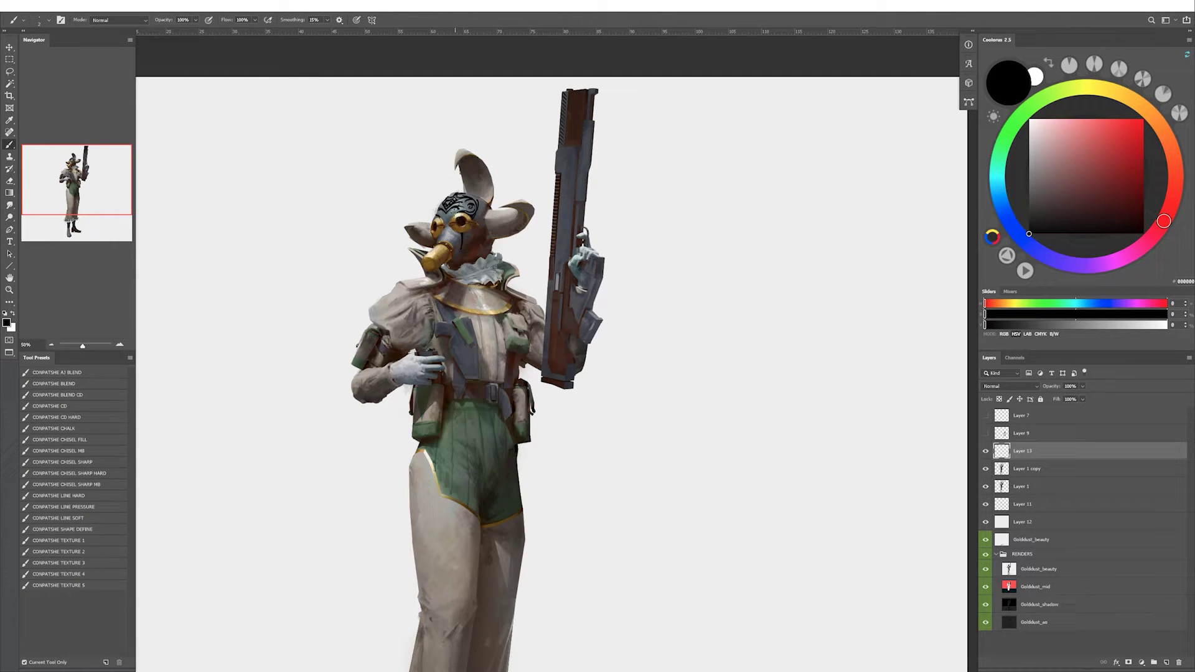
pyautogui.press('e')
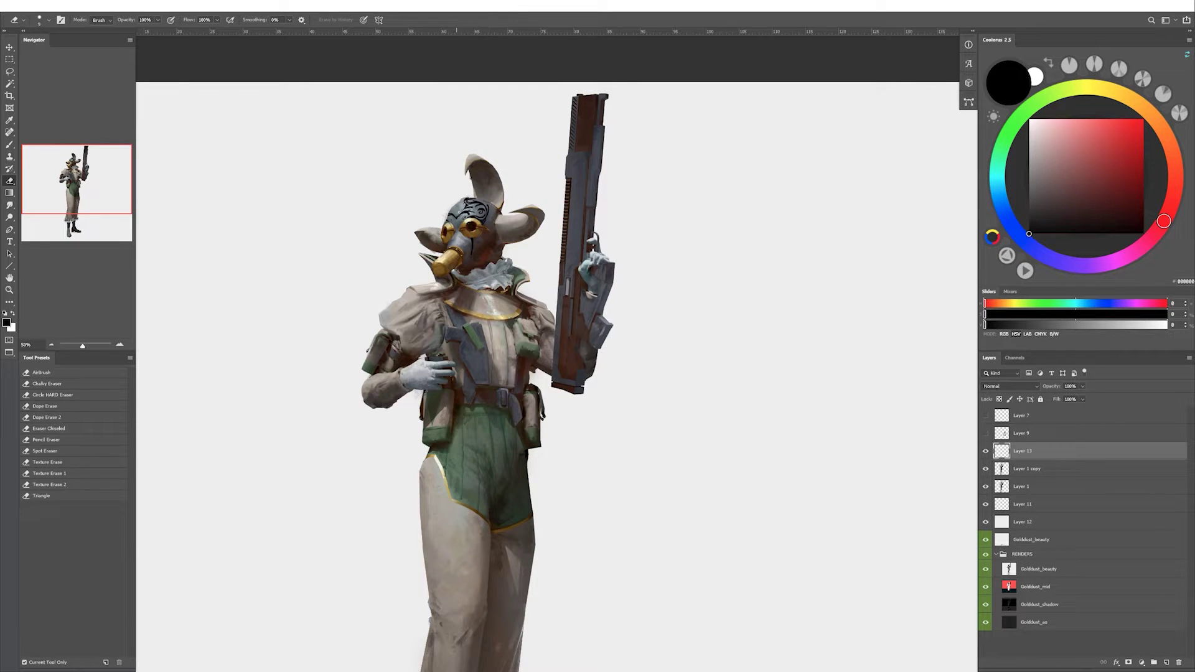
pyautogui.press('b')
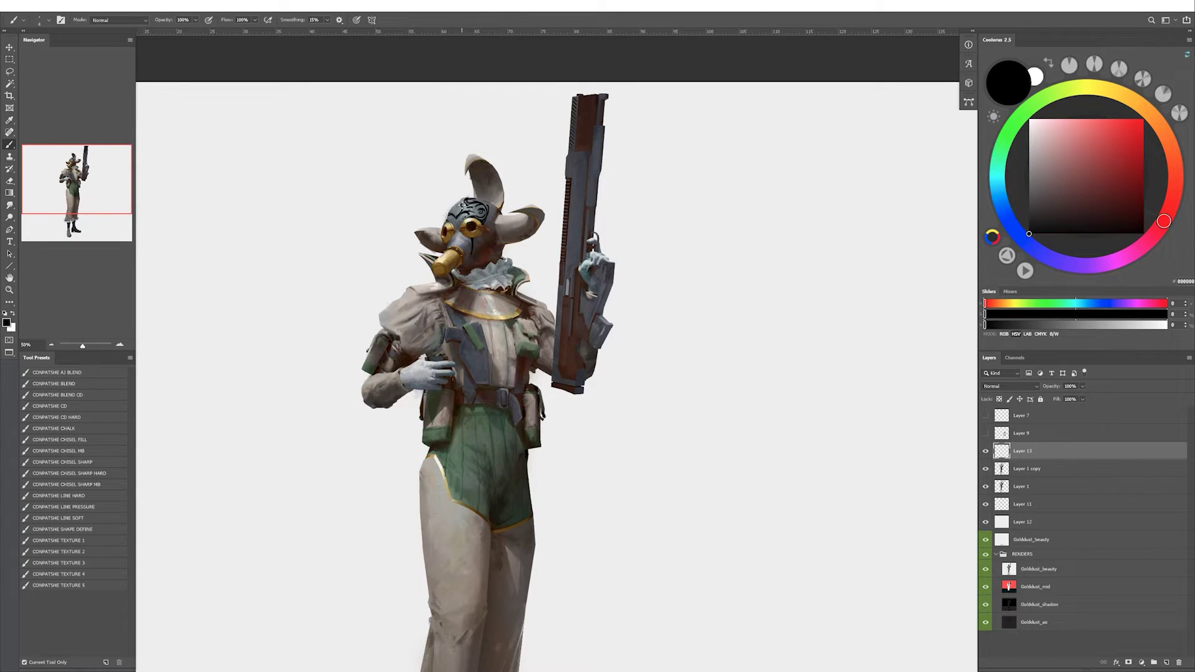
pyautogui.press('e')
pyautogui.press('b')
pyautogui.press('e')
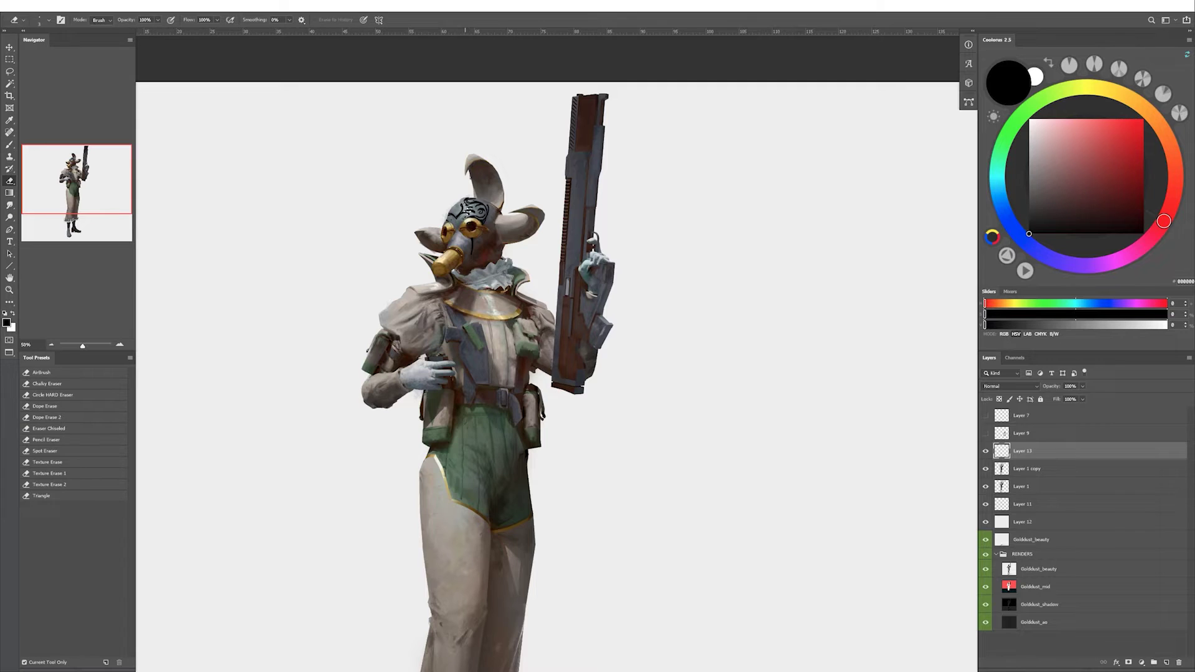
pyautogui.press('b')
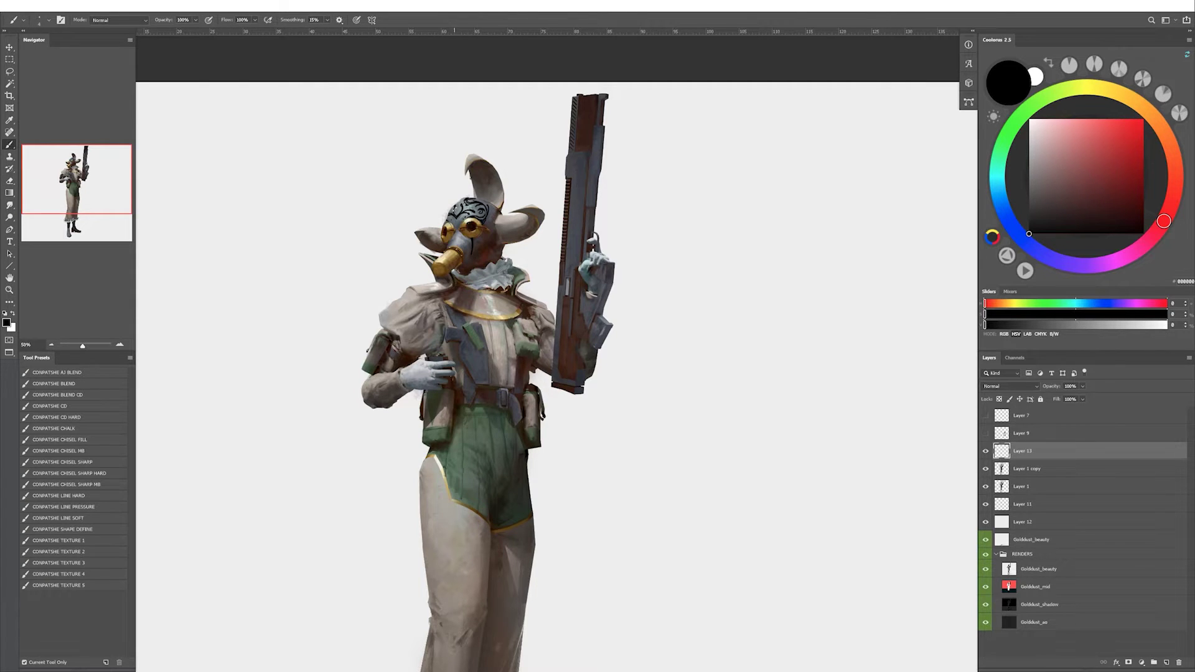
pyautogui.press('e')
pyautogui.press('b')
pyautogui.press('h')
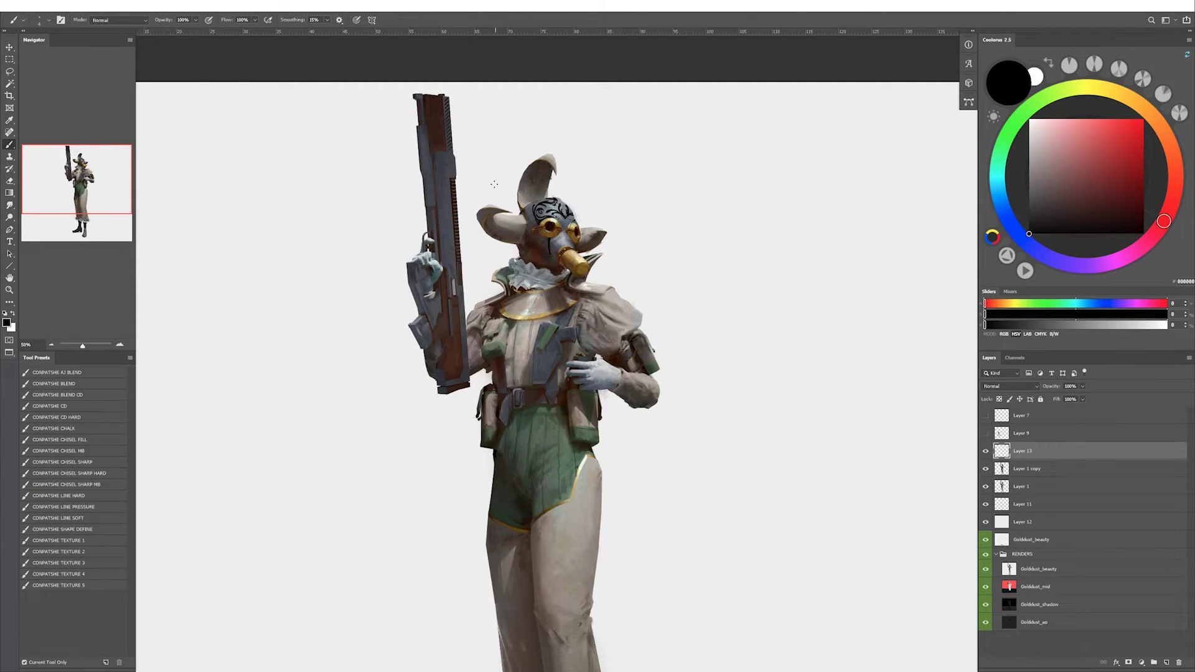
pyautogui.press('e')
pyautogui.press('b')
pyautogui.press('e')
pyautogui.press('b')
pyautogui.moveTo(543, 202); pyautogui.dragTo(555, 208)
pyautogui.scroll(1, 586, 185)
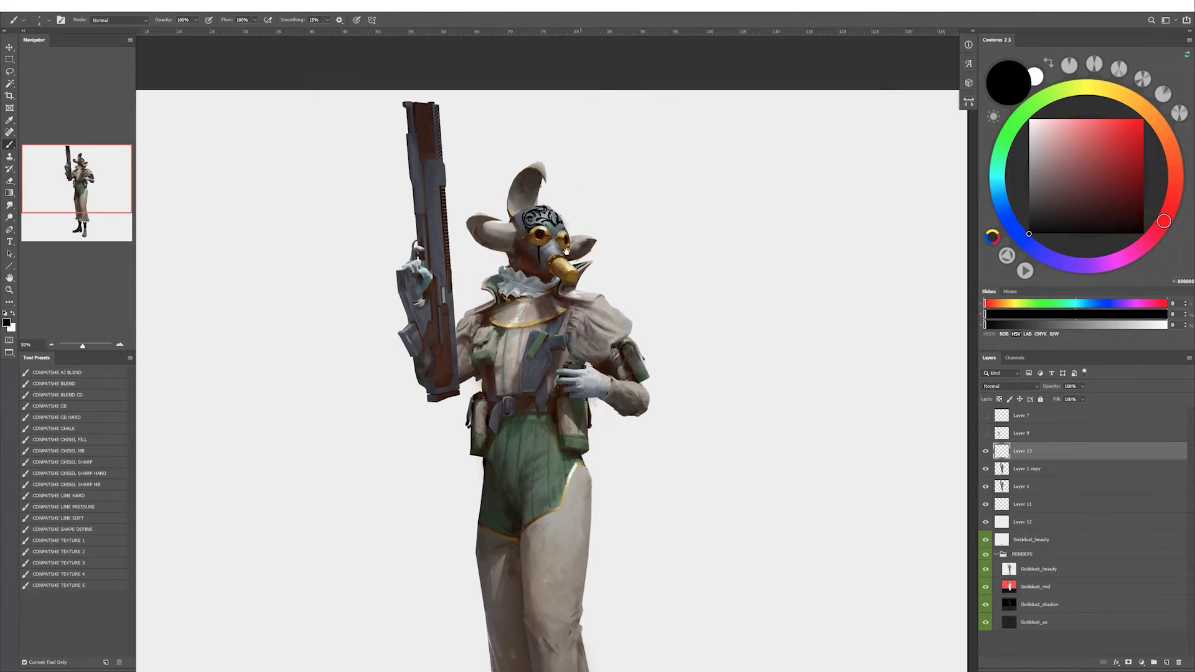
pyautogui.hscroll(1, 560, 224)
# Paint a small symmetrical motif on a new layer in empty canvas space.
pyautogui.scroll(-1, 569, 174)
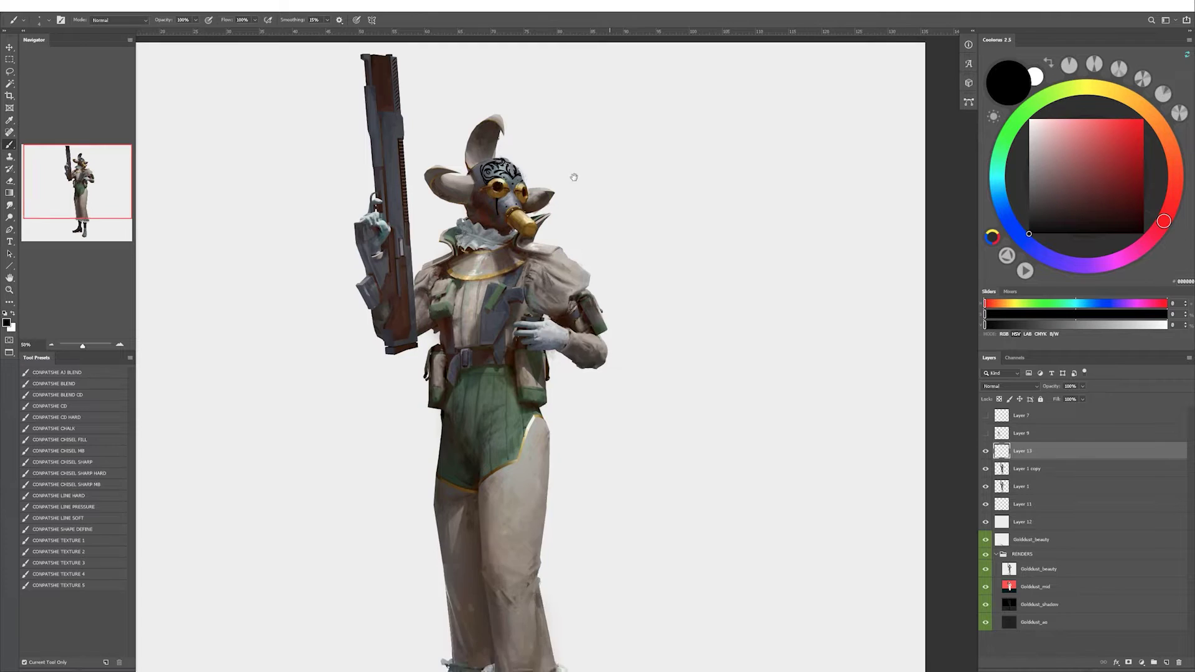
pyautogui.hscroll(2, 565, 208)
pyautogui.scroll(-1, 584, 232)
pyautogui.hscroll(1, 584, 232)
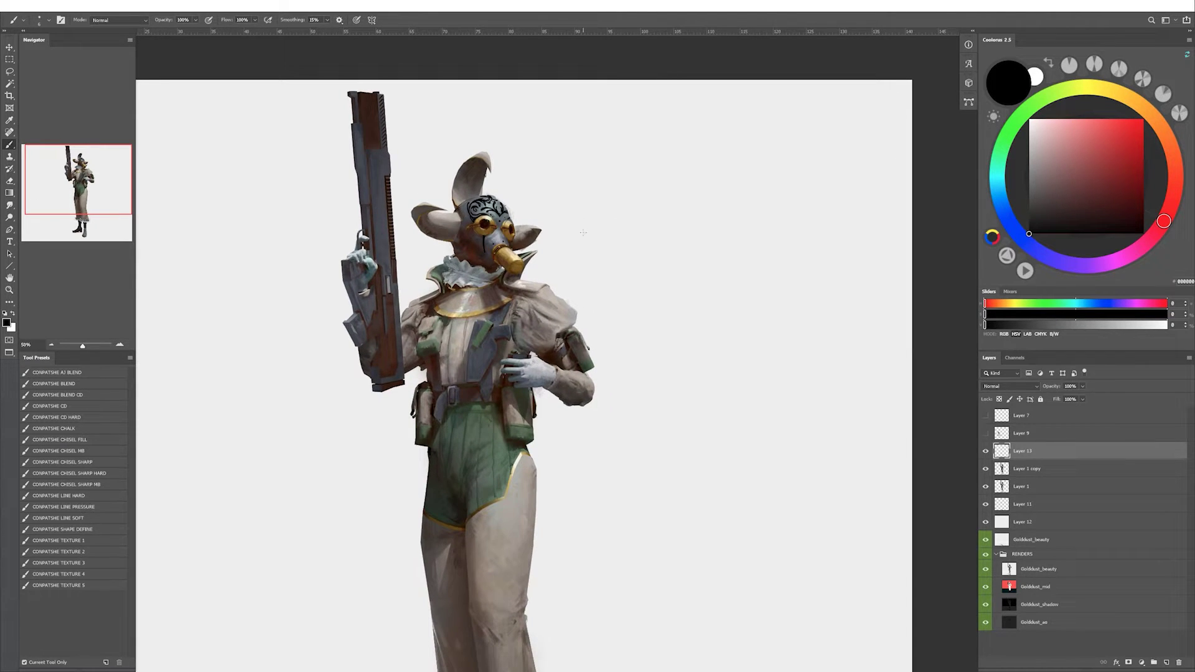
pyautogui.click(1166, 663)
pyautogui.keyDown('alt'); pyautogui.moveTo(361, 31); pyautogui.dragTo(697, 230); pyautogui.keyUp('alt')
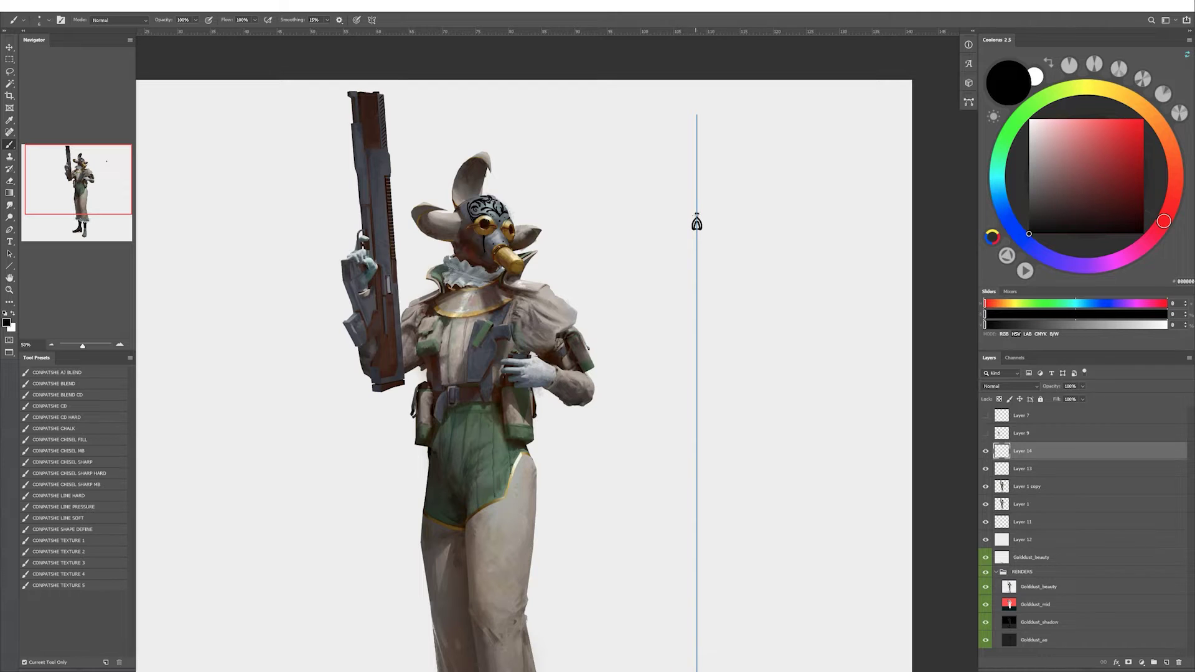
# Duplicate the motif into a row, then shrink and tilt the row onto the collar.
pyautogui.hotkey('ctrl', ';')
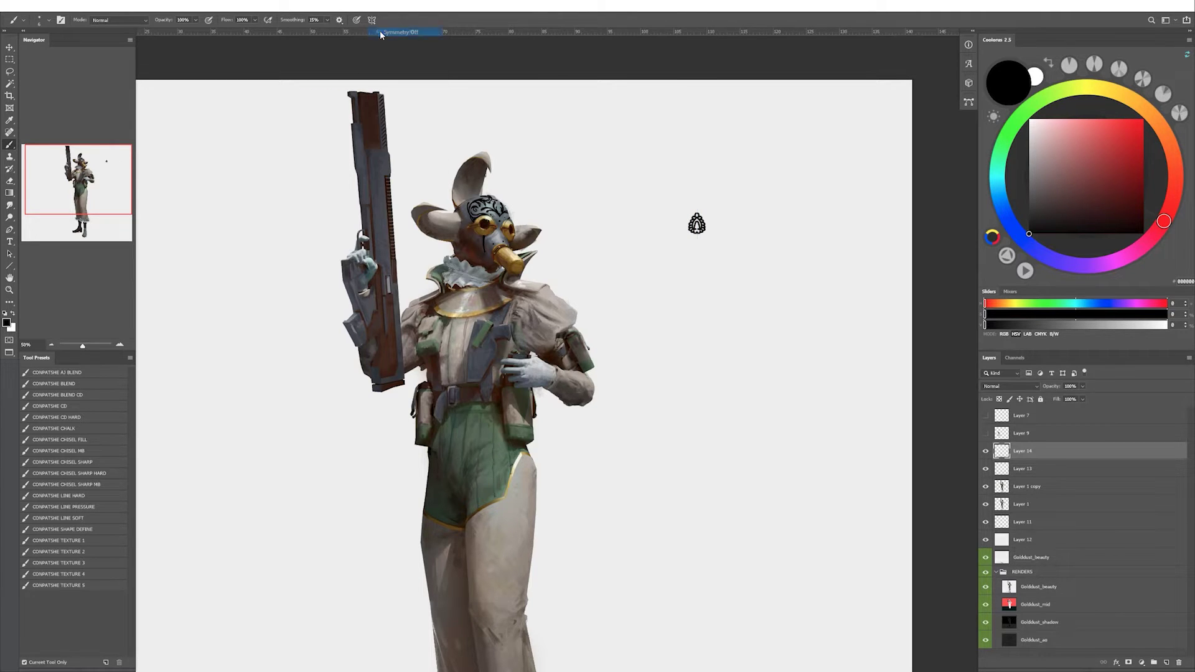
pyautogui.press('v')
pyautogui.moveTo(696, 224)
pyautogui.mouseDown()
pyautogui.moveTo(634, 224)
pyautogui.moveTo(722, 224)
pyautogui.moveTo(486, 296)
pyautogui.mouseUp()
pyautogui.hotkey('ctrl', 't')
pyautogui.moveTo(560, 311)
pyautogui.mouseDown()
pyautogui.moveTo(508, 308)
pyautogui.moveTo(512, 294)
pyautogui.moveTo(468, 311)
pyautogui.mouseUp()
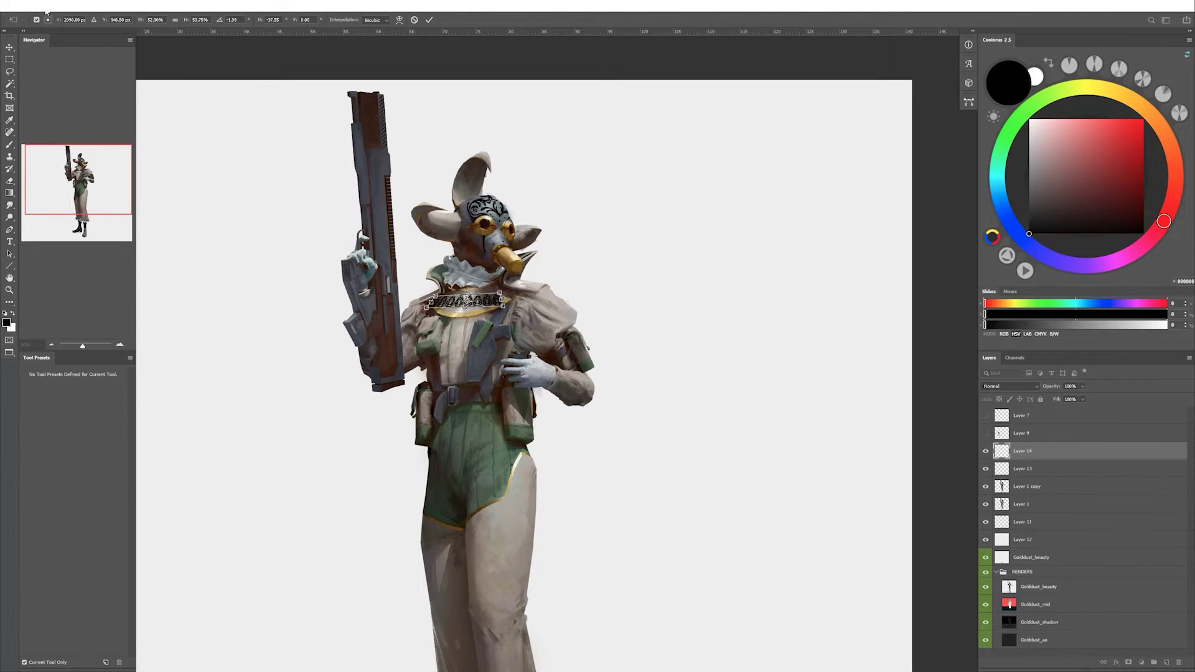
# Warp the motif row to follow the collar's curve and commit the transform.
pyautogui.rightClick(469, 312)
pyautogui.click(498, 399)
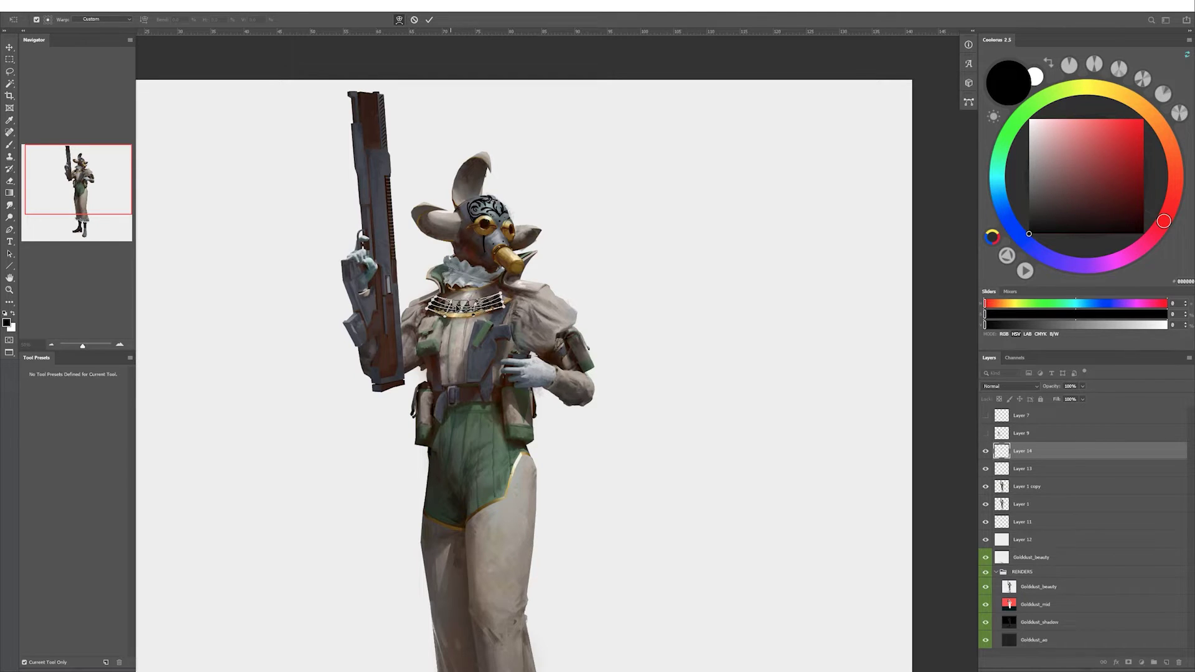
pyautogui.moveTo(455, 298)
pyautogui.mouseDown()
pyautogui.moveTo(452, 308)
pyautogui.moveTo(495, 311)
pyautogui.moveTo(445, 308)
pyautogui.mouseUp()
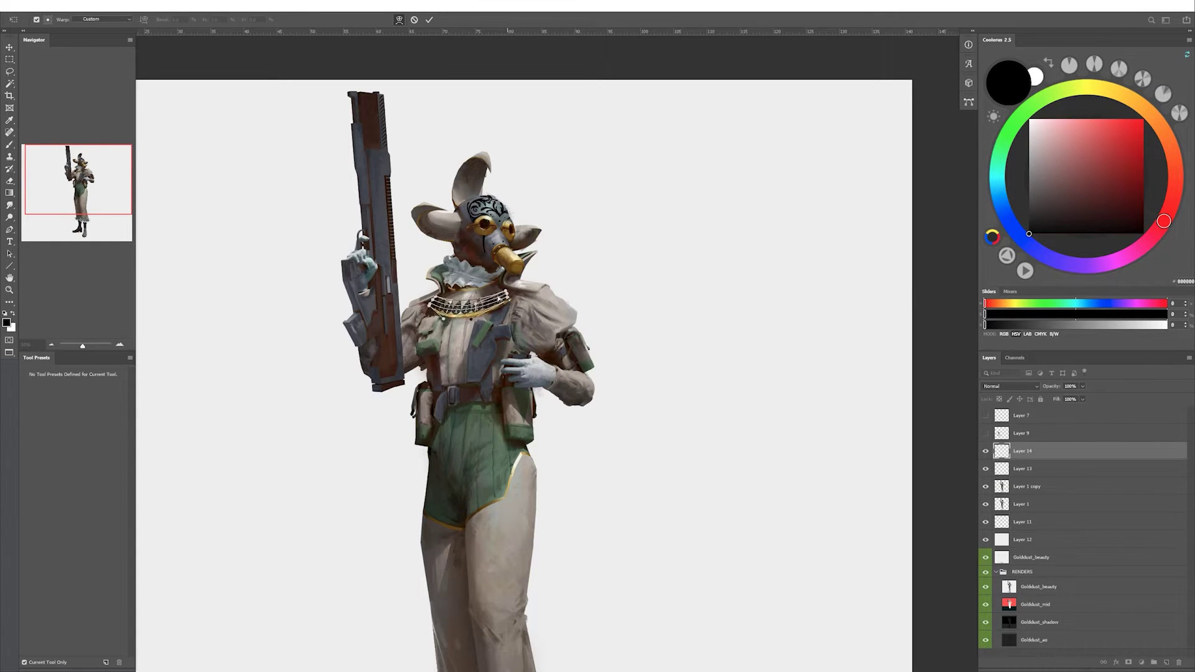
pyautogui.press('Return')
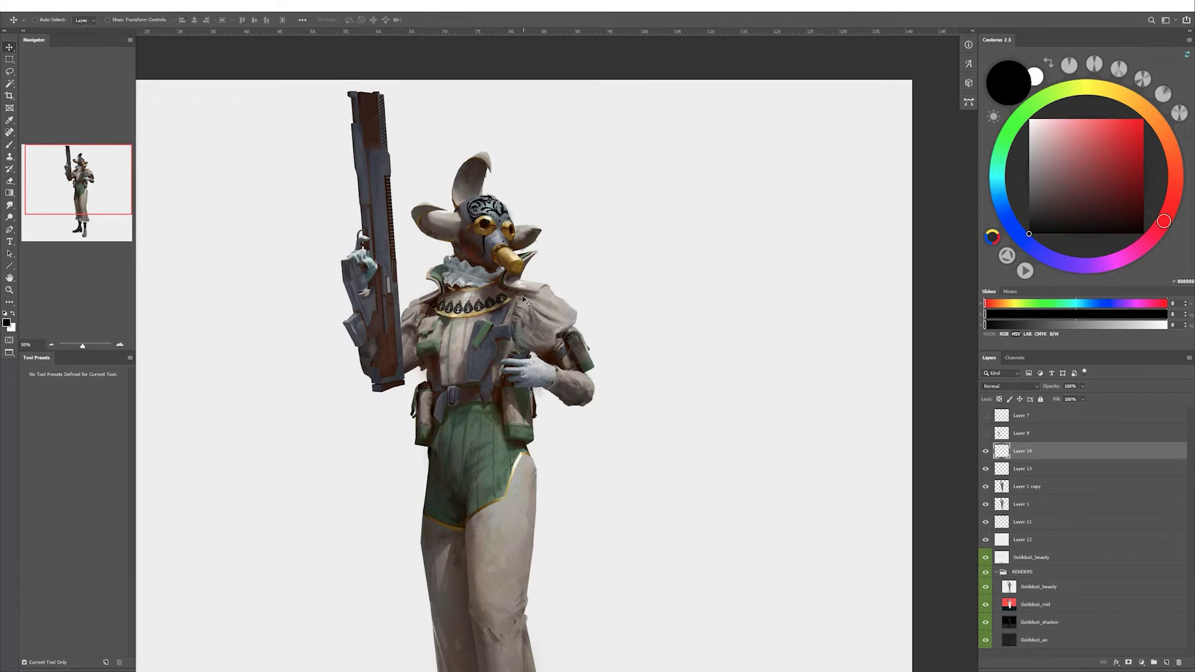
pyautogui.hotkey('ctrl', 't')
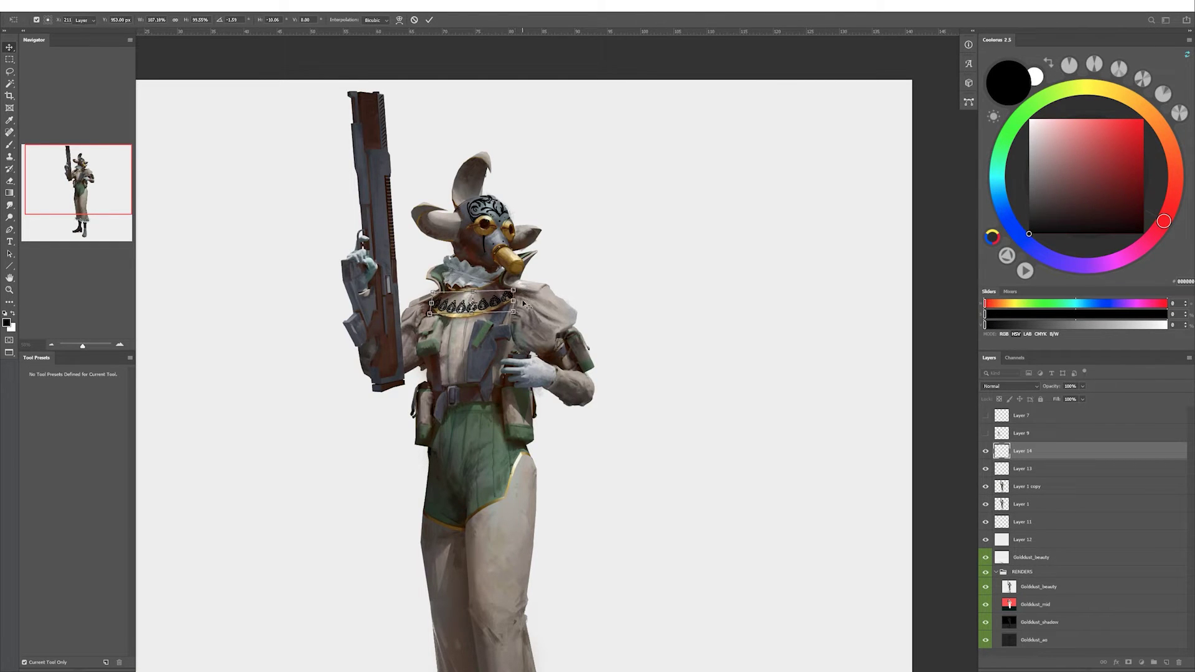
pyautogui.press('Return')
pyautogui.press('b')
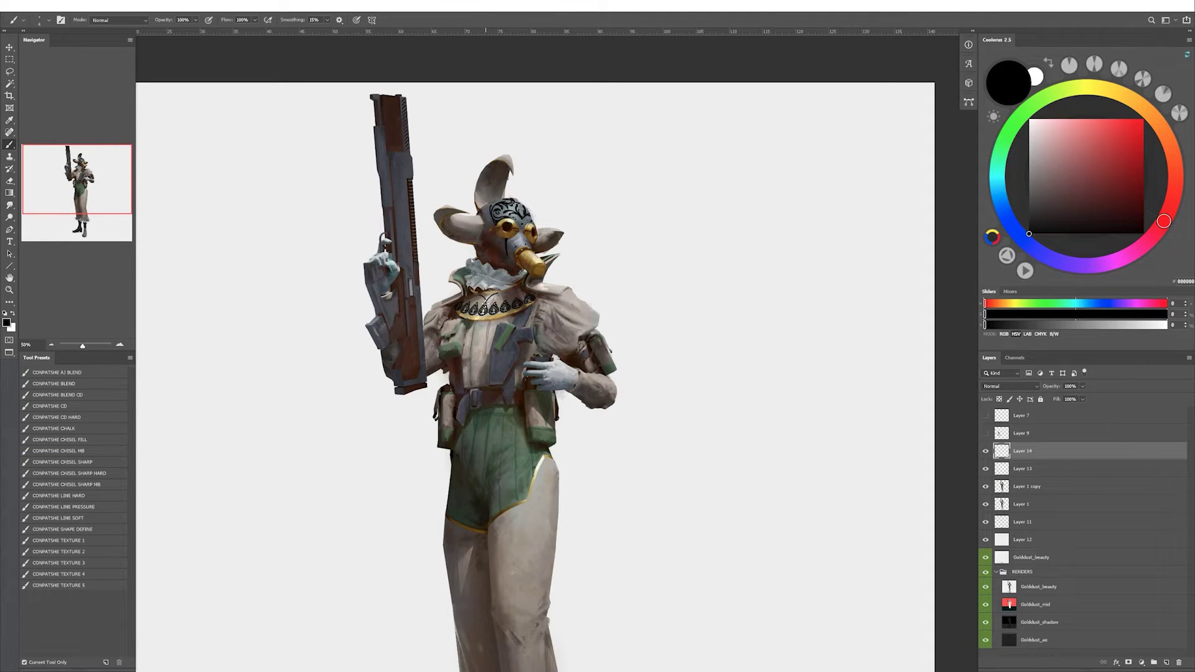
# Add new empty layers, undo the extra one, and reposition the view on the figure.
pyautogui.hotkey('ctrl', 'shift', 'alt', 'n')
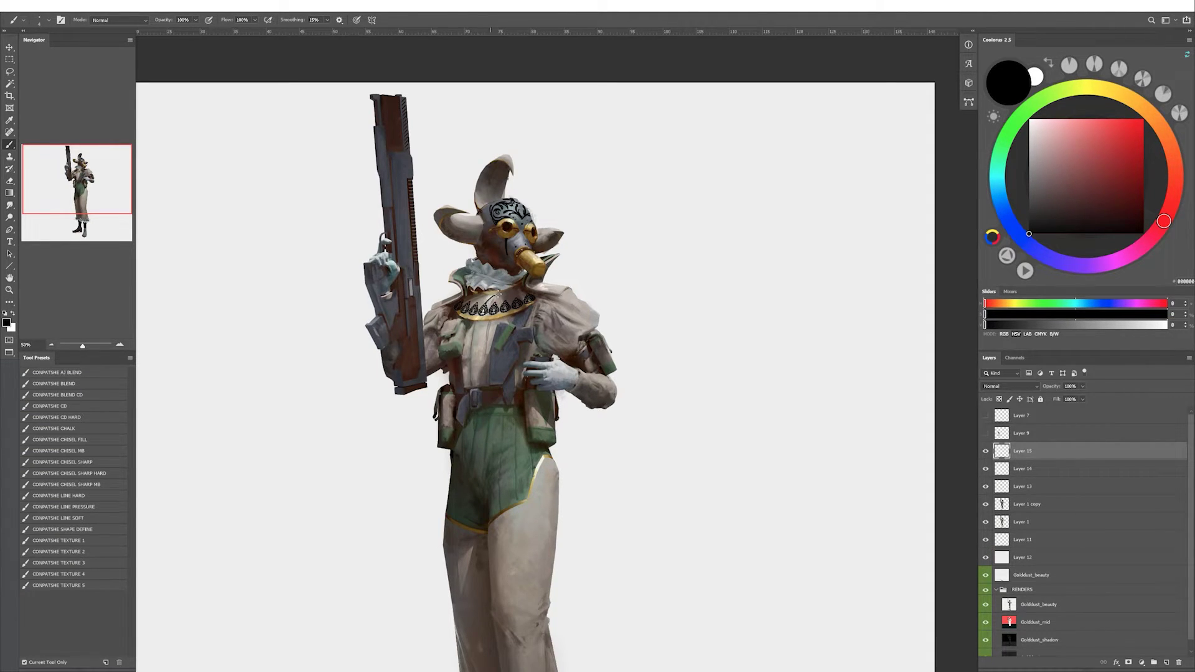
pyautogui.press('h')
pyautogui.press('h')
pyautogui.hotkey('ctrl', 'shift', 'alt', 'n')
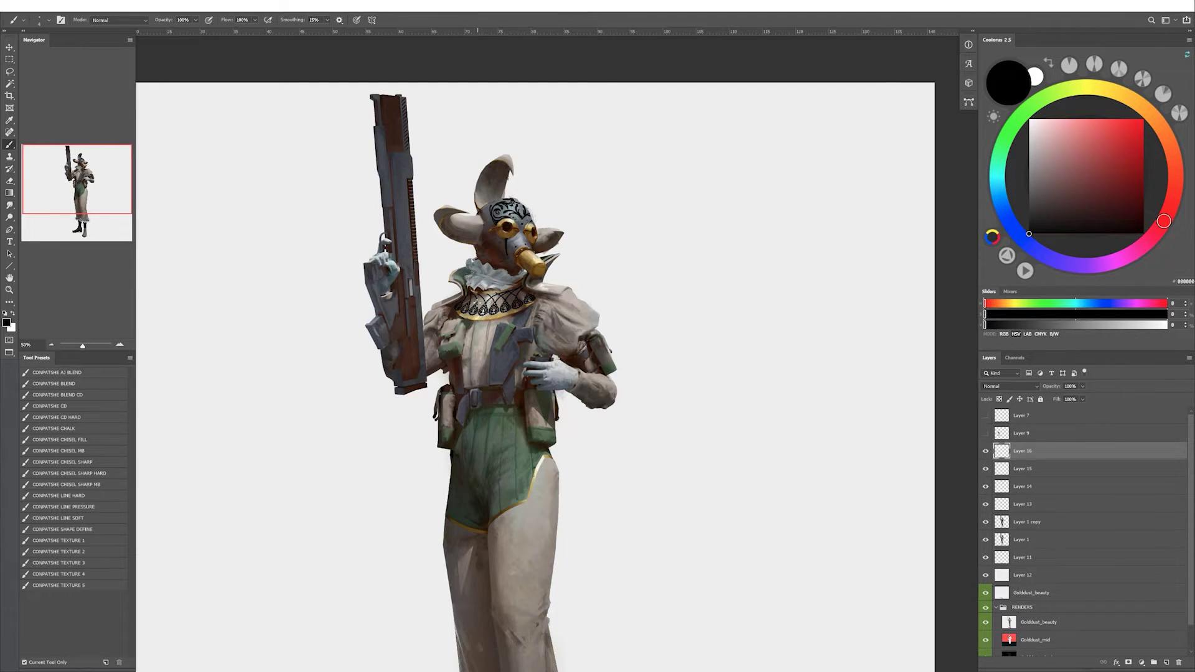
pyautogui.hotkey('ctrl', 'z')
pyautogui.moveTo(559, 236); pyautogui.dragTo(557, 208)
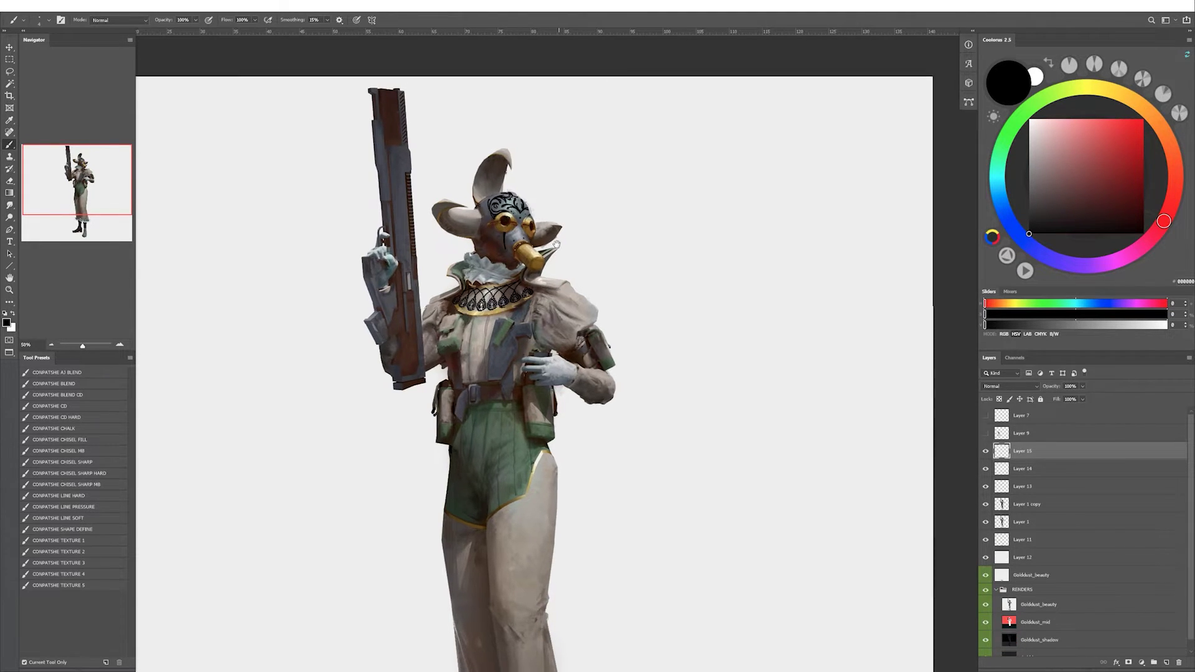
pyautogui.moveTo(790, 318); pyautogui.dragTo(806, 335)
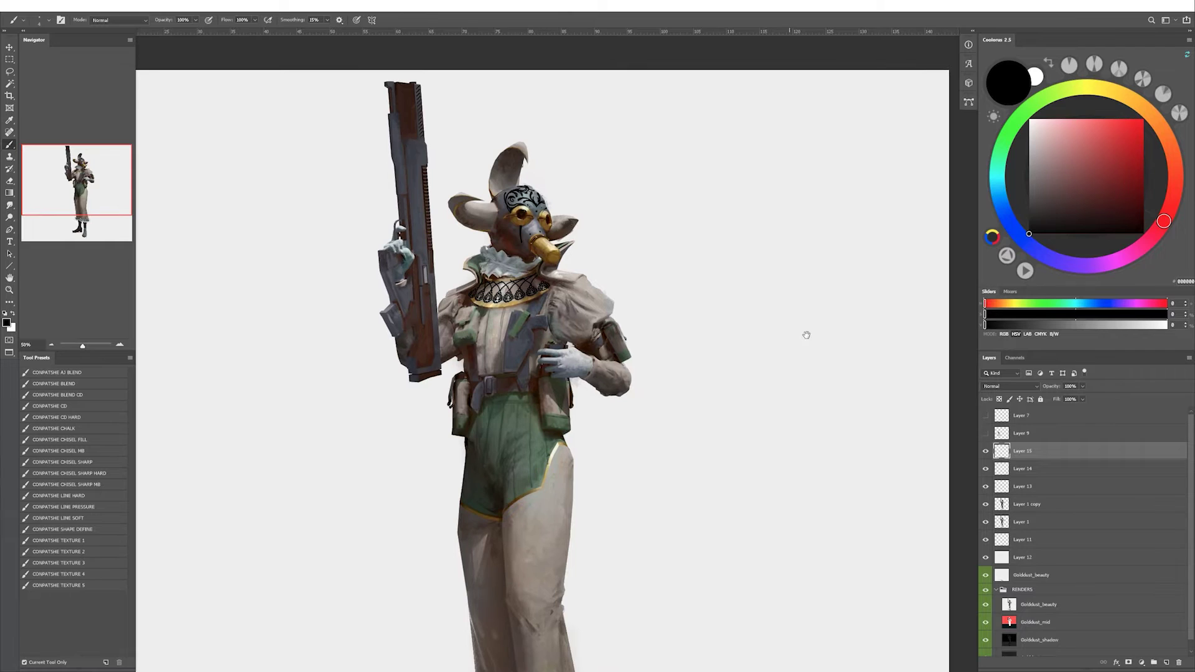
# Darken the detail around the mask's right eye on Layer 14.
pyautogui.click(1010, 472)
pyautogui.moveTo(539, 211); pyautogui.dragTo(537, 218)
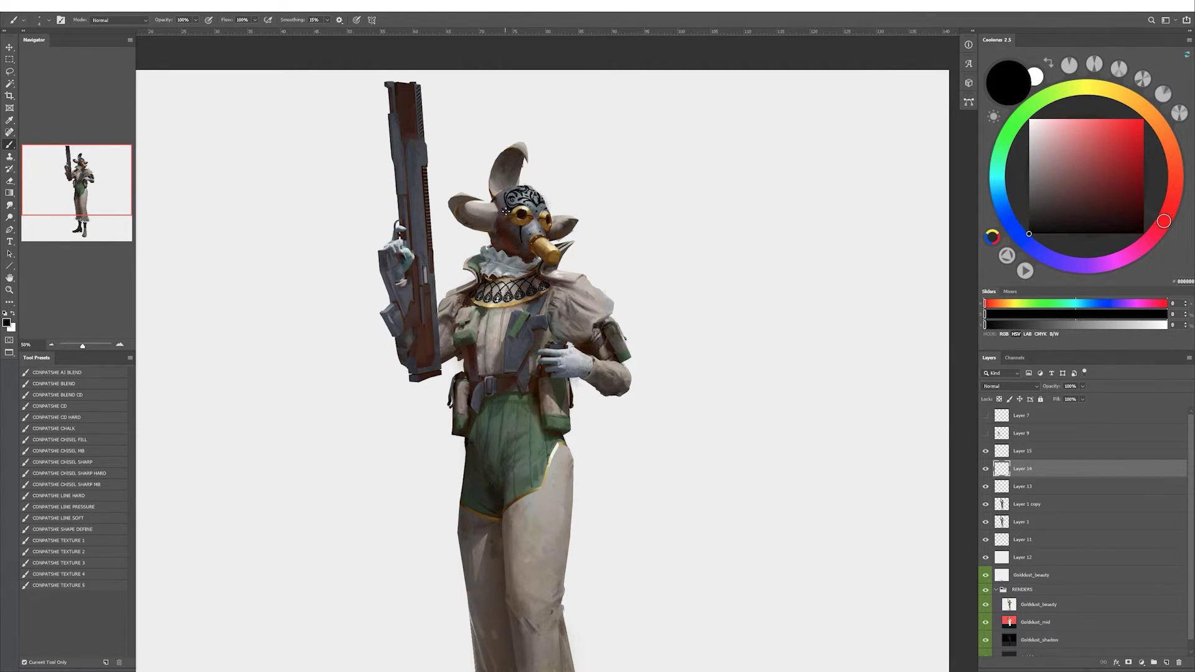
pyautogui.scroll(-1, 628, 162)
pyautogui.click(999, 486)
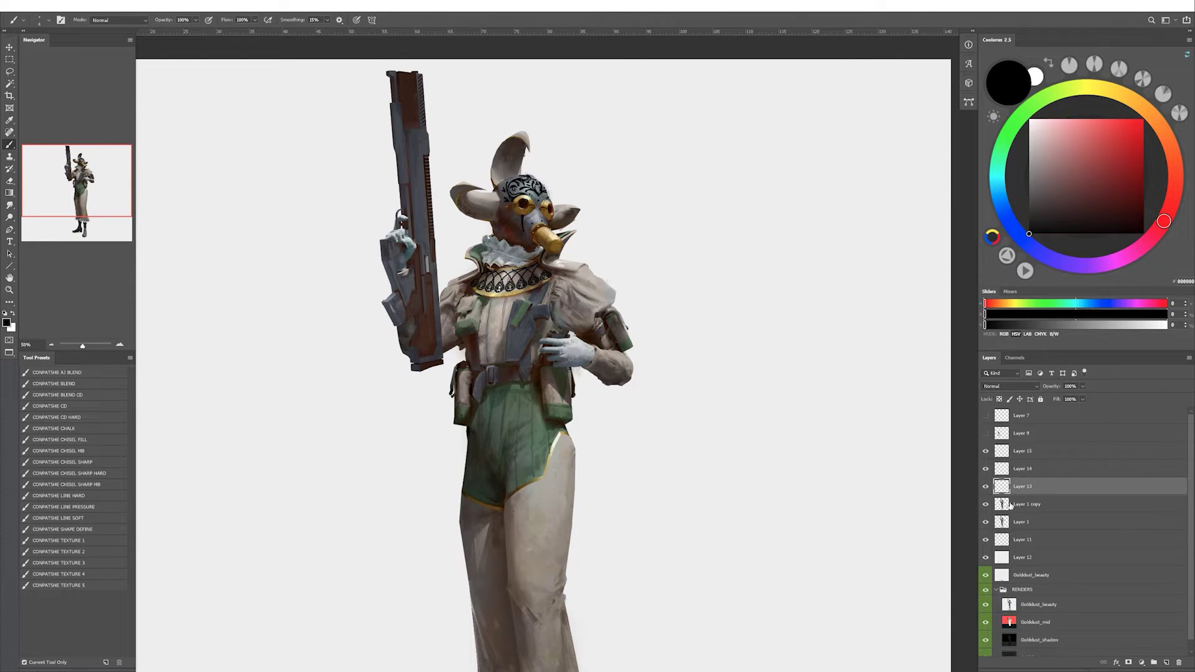
pyautogui.click(1010, 504)
# Eyedrop dark browns and greys from the painting with a larger brush, then remove Layer 15.
pyautogui.keyDown('alt'); pyautogui.click(583, 312); pyautogui.keyUp('alt')
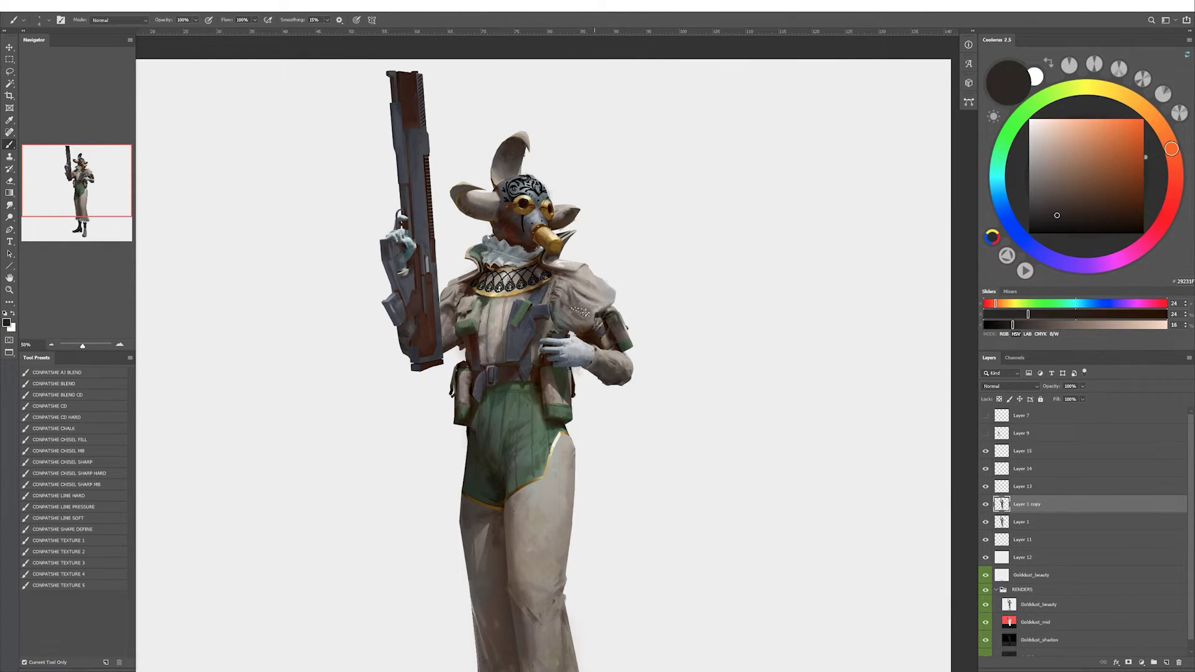
pyautogui.keyDown('alt'); pyautogui.click(582, 312); pyautogui.keyUp('alt')
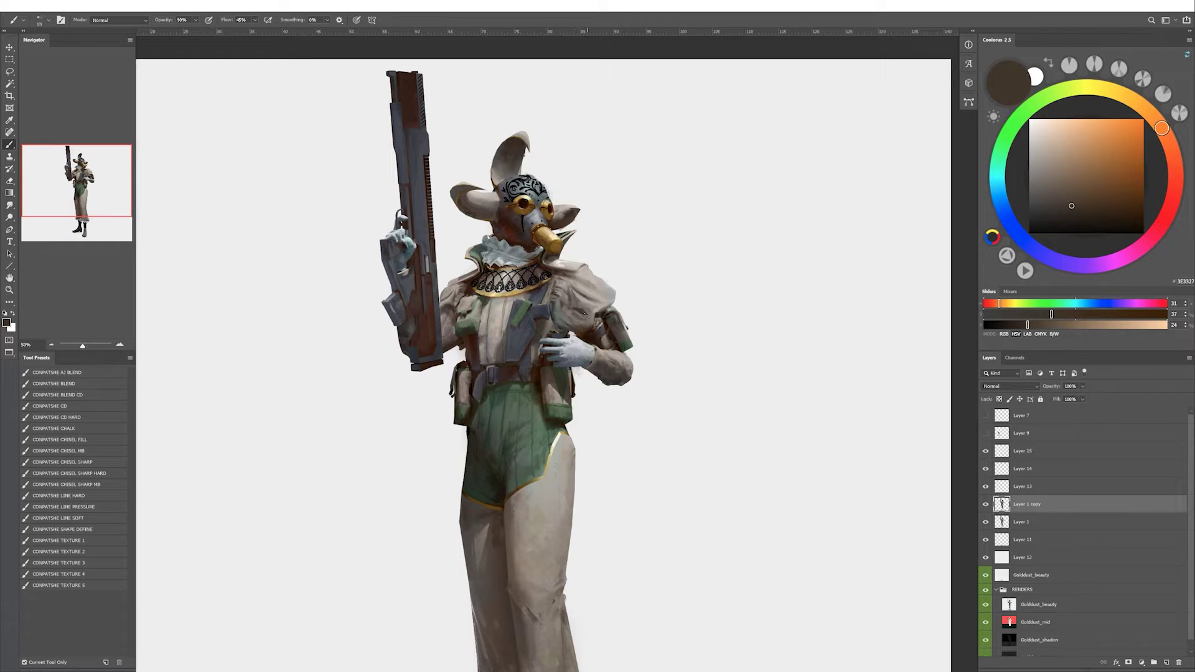
pyautogui.press(']')
pyautogui.press('h')
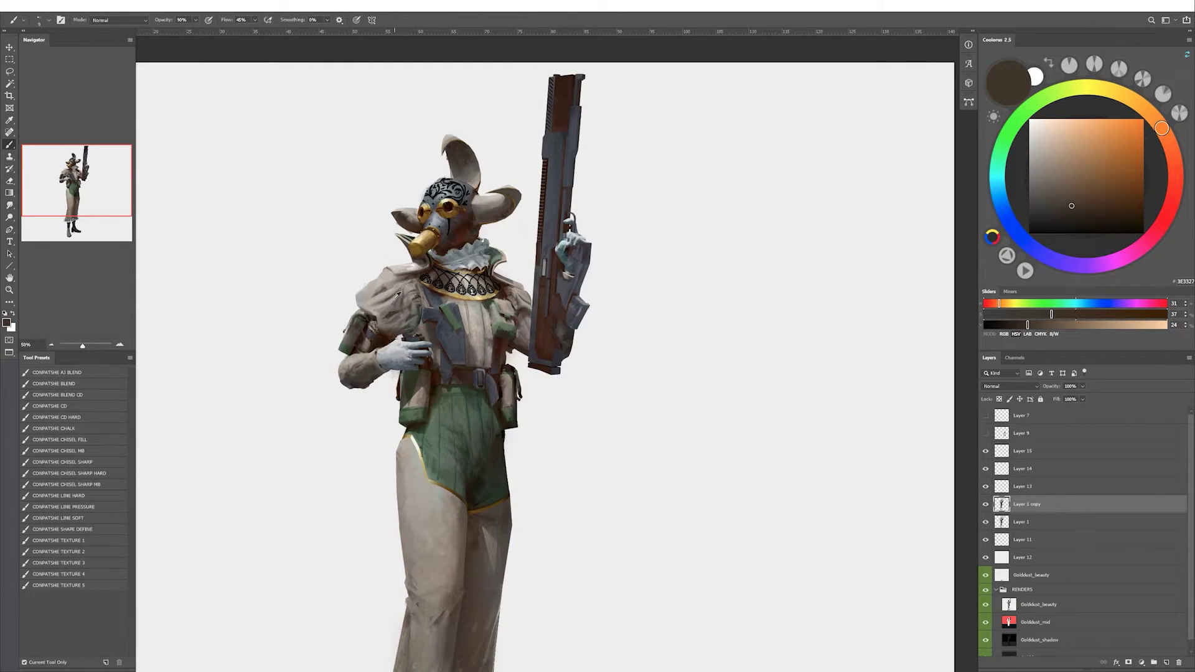
pyautogui.keyDown('alt'); pyautogui.click(398, 294); pyautogui.keyUp('alt')
pyautogui.keyDown('alt'); pyautogui.click(461, 283); pyautogui.keyUp('alt')
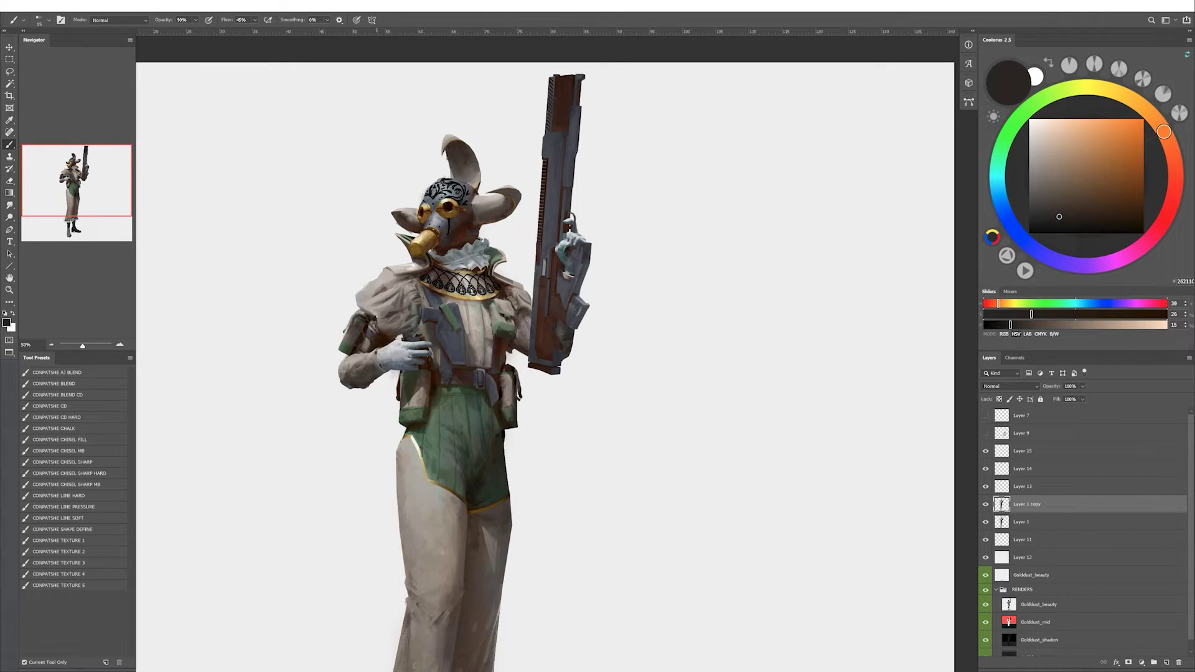
pyautogui.keyDown('alt'); pyautogui.click(373, 292); pyautogui.keyUp('alt')
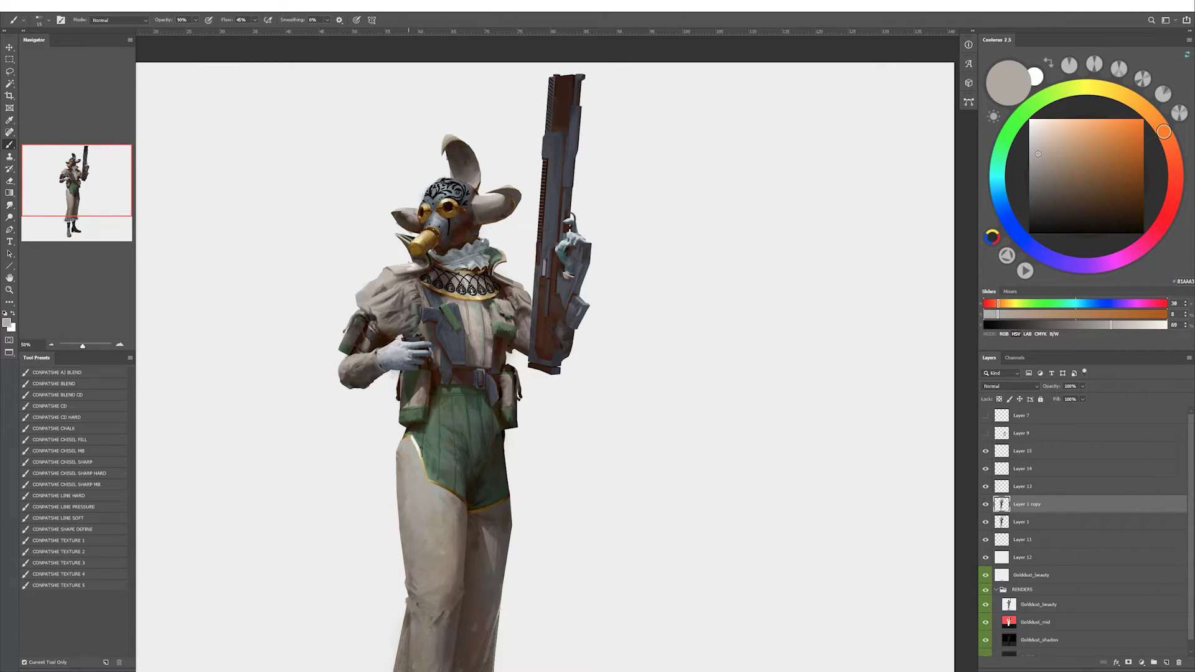
pyautogui.keyDown('alt'); pyautogui.click(386, 318); pyautogui.keyUp('alt')
pyautogui.keyDown('alt'); pyautogui.click(385, 318); pyautogui.keyUp('alt')
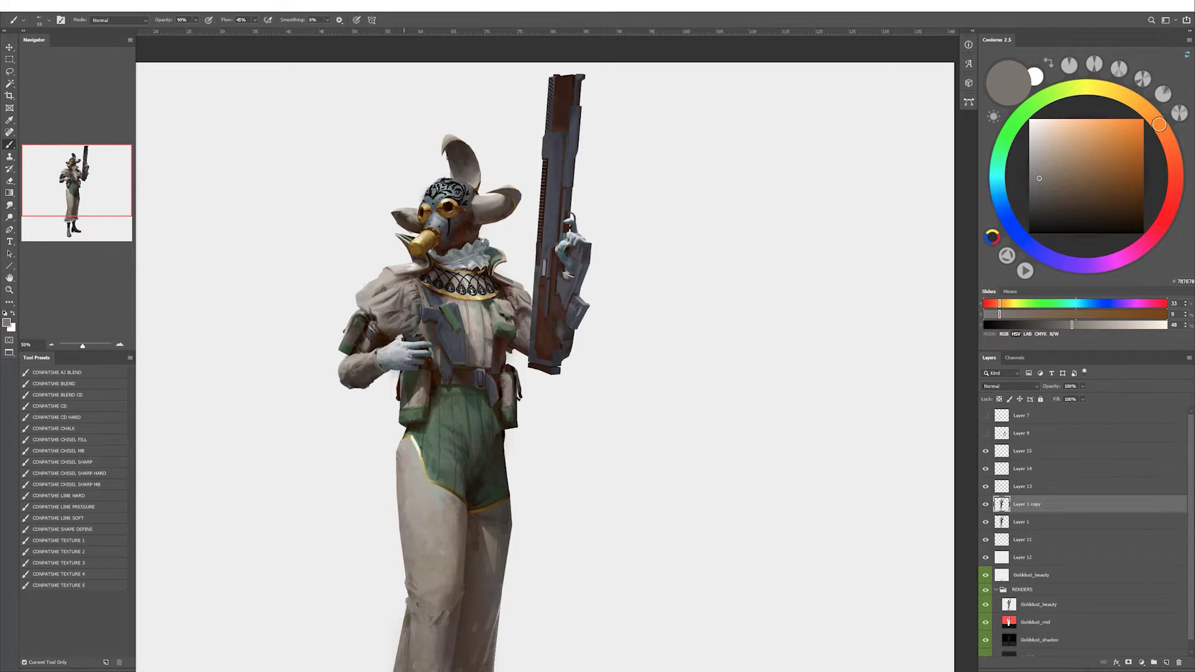
pyautogui.click(987, 454)
# Delete Layer 14, choose the LINE HARD brush, and frame the horn in a mirrored view.
pyautogui.press('Delete')
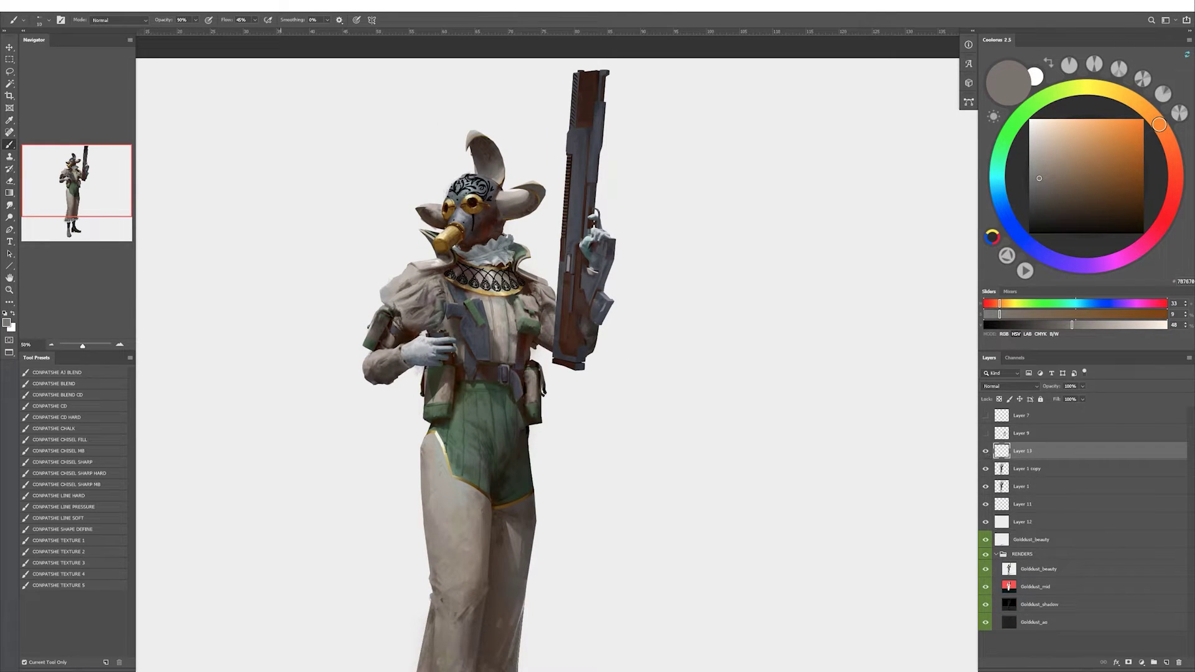
pyautogui.click(59, 495)
pyautogui.hotkey('ctrl', 'shift', 'h')
pyautogui.moveTo(666, 321); pyautogui.dragTo(666, 303)
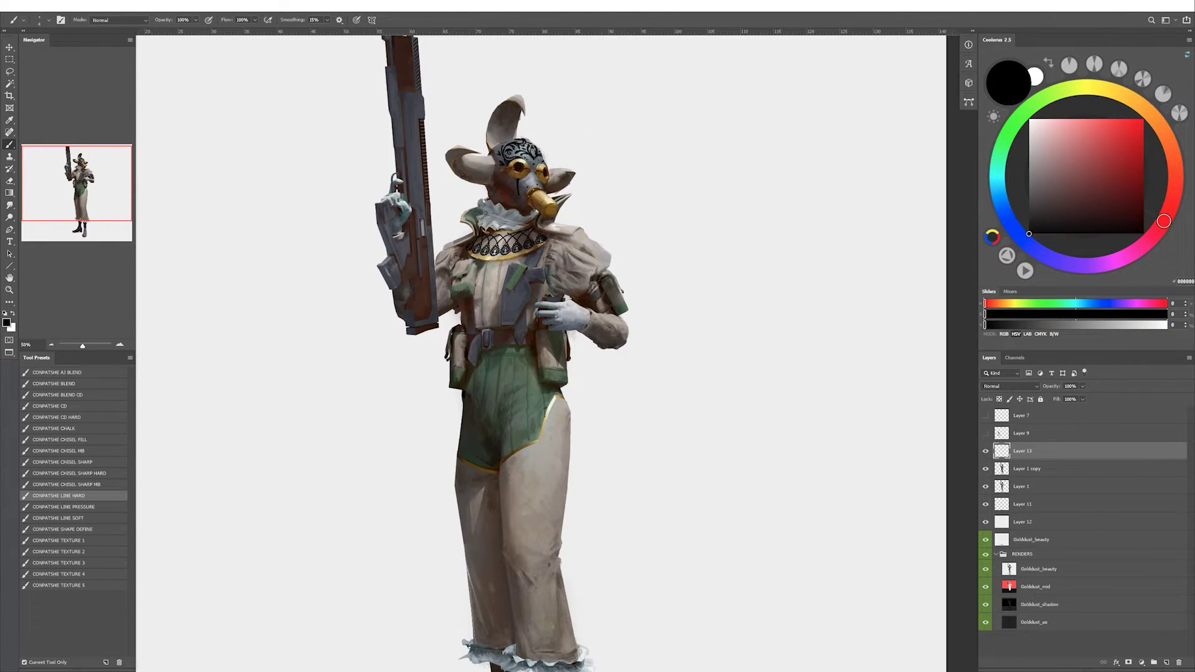
pyautogui.moveTo(858, 368); pyautogui.dragTo(898, 374)
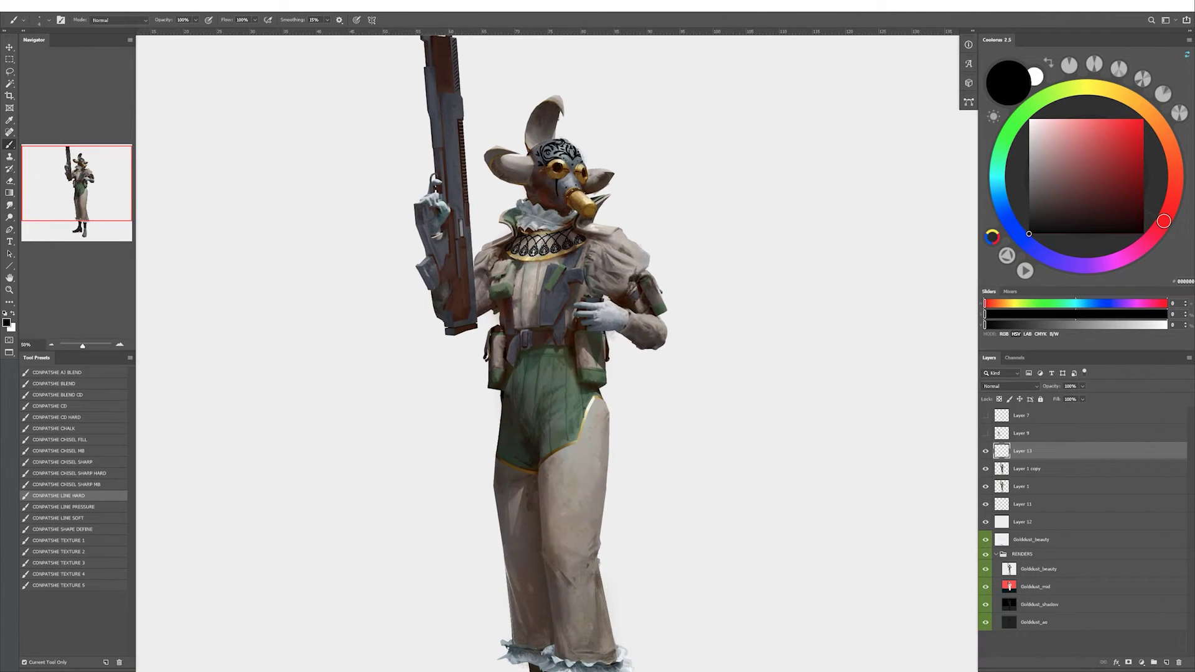
pyautogui.moveTo(743, 188); pyautogui.dragTo(734, 307)
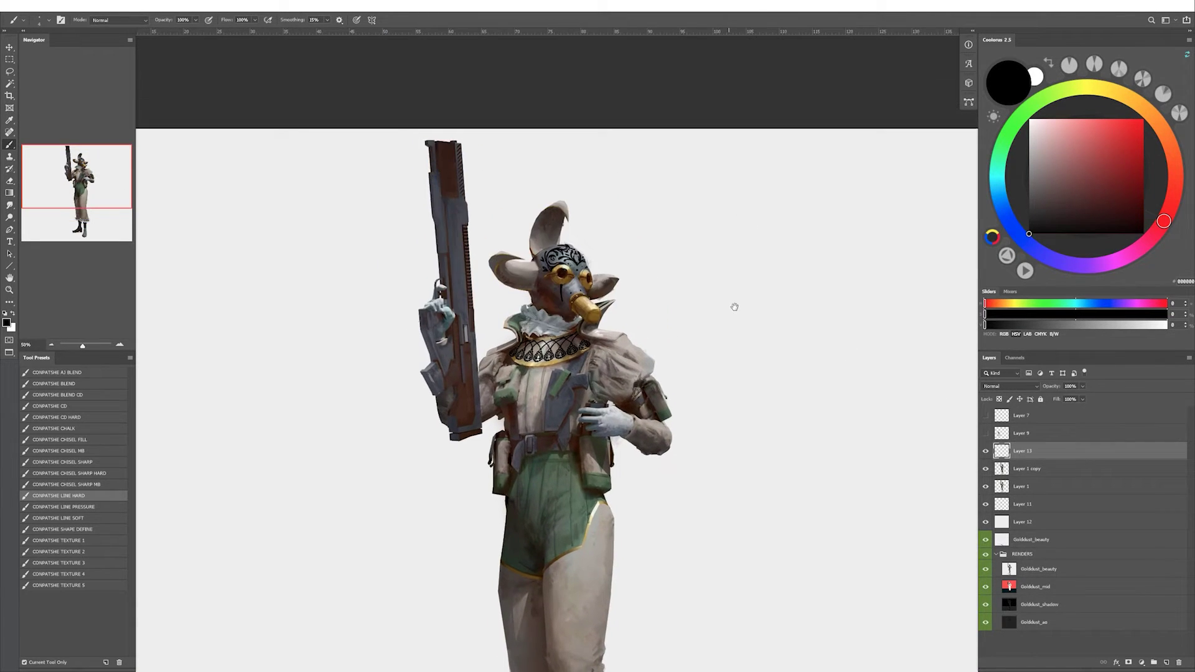
pyautogui.hotkey('ctrl', 'shift', 'h')
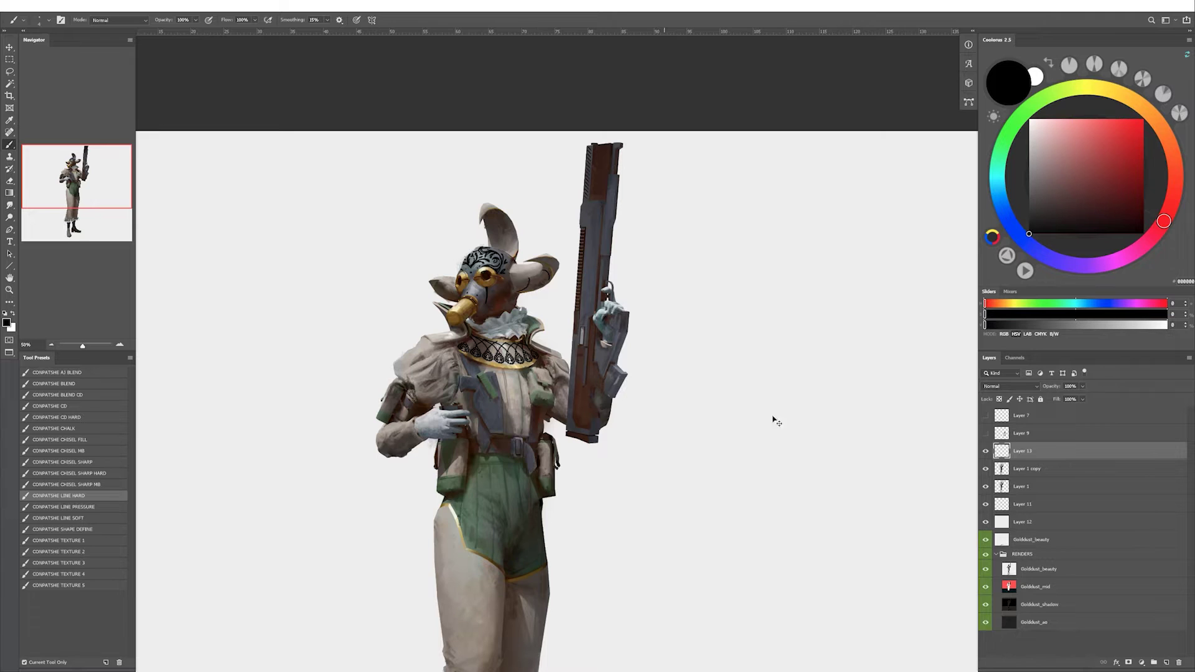
# Paint dark lines across the right horn and its tip, plus a line under the right ear.
pyautogui.moveTo(512, 273)
pyautogui.mouseDown()
pyautogui.moveTo(536, 272)
pyautogui.moveTo(523, 290)
pyautogui.mouseUp()
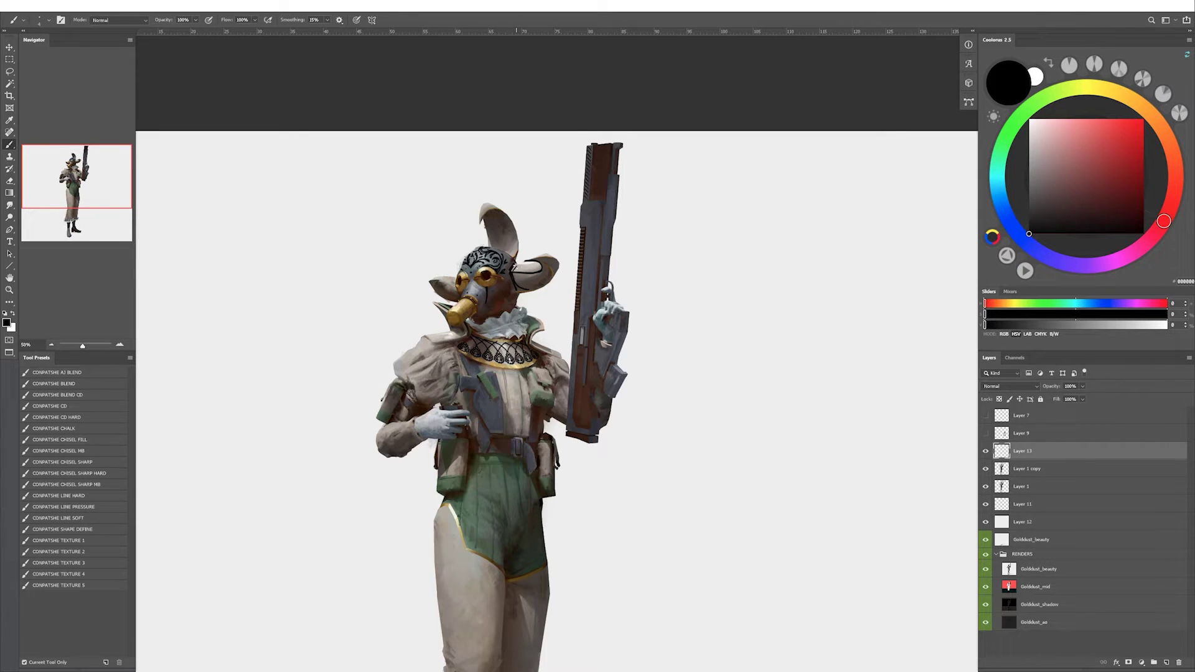
pyautogui.press('h')
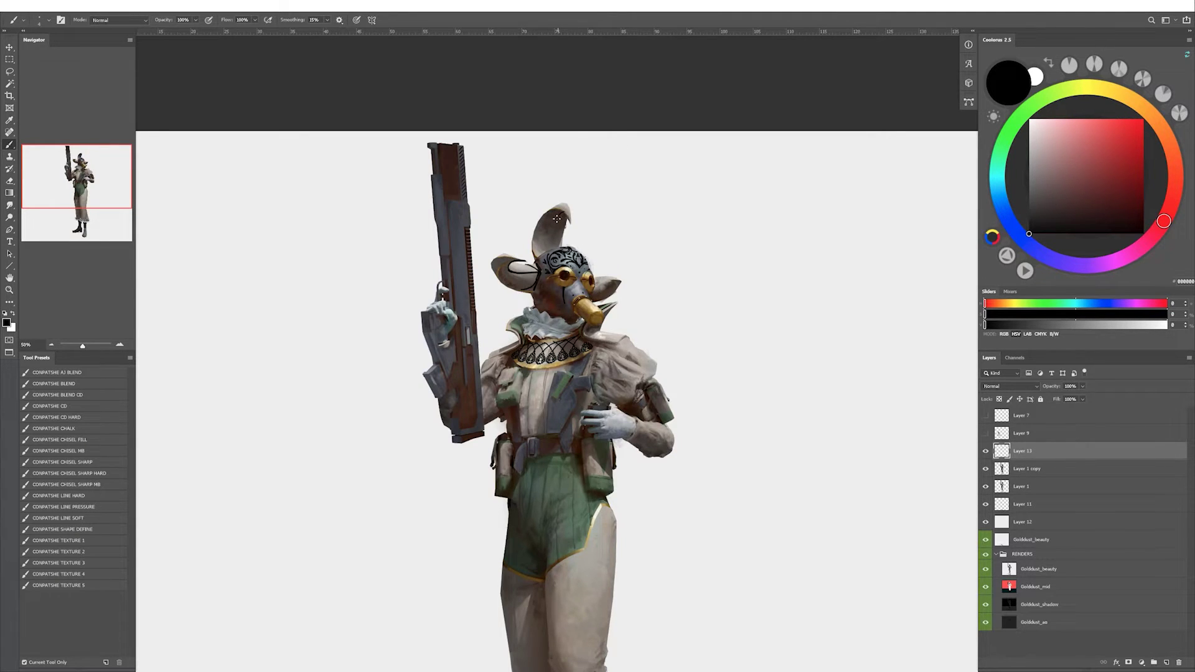
pyautogui.press('e')
pyautogui.press('b')
pyautogui.press('e')
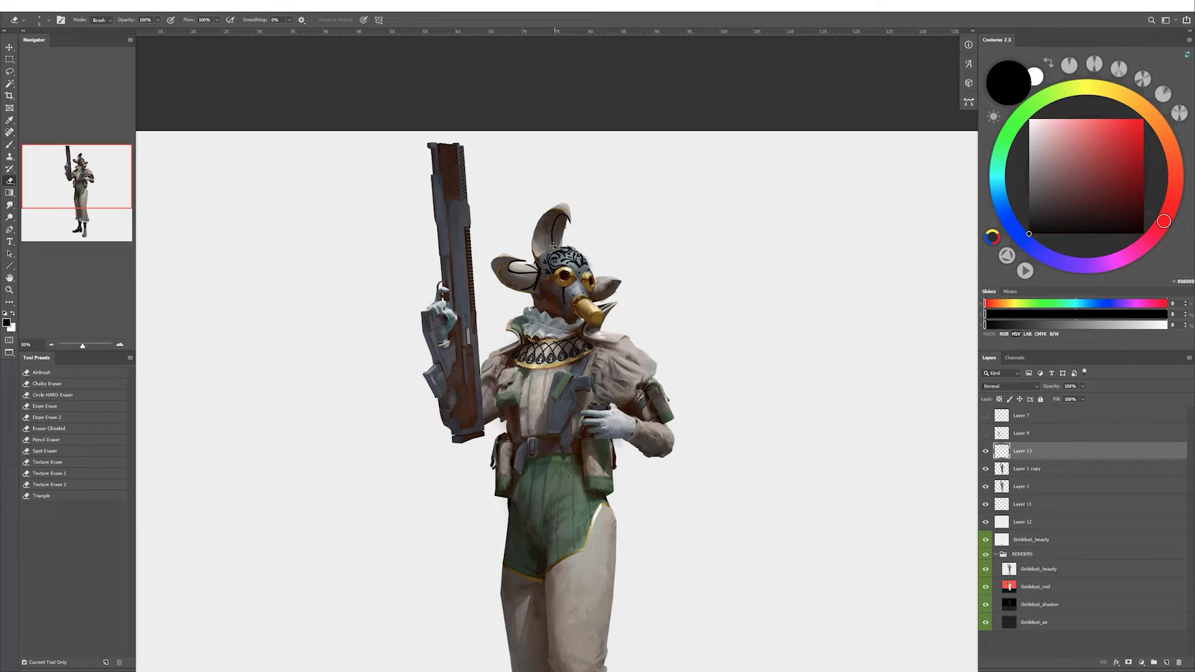
pyautogui.press('b')
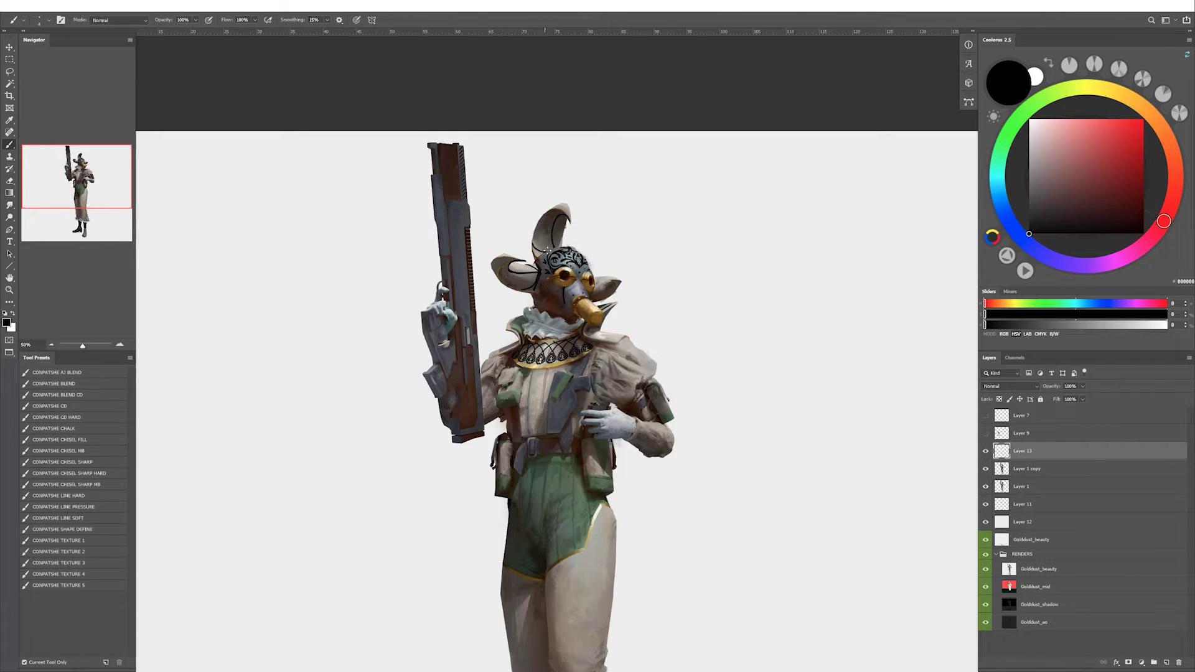
pyautogui.moveTo(570, 208); pyautogui.dragTo(562, 201)
pyautogui.moveTo(615, 279); pyautogui.dragTo(598, 295)
# Add further small dark pattern strokes to the horn.
pyautogui.press('e')
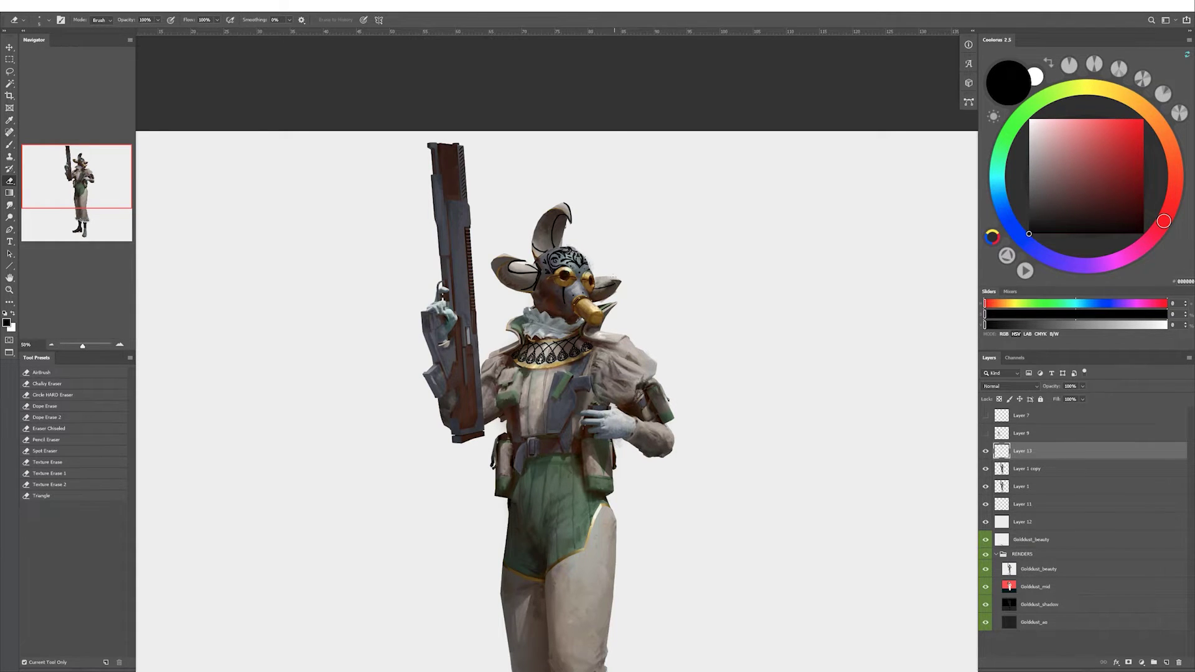
pyautogui.press('b')
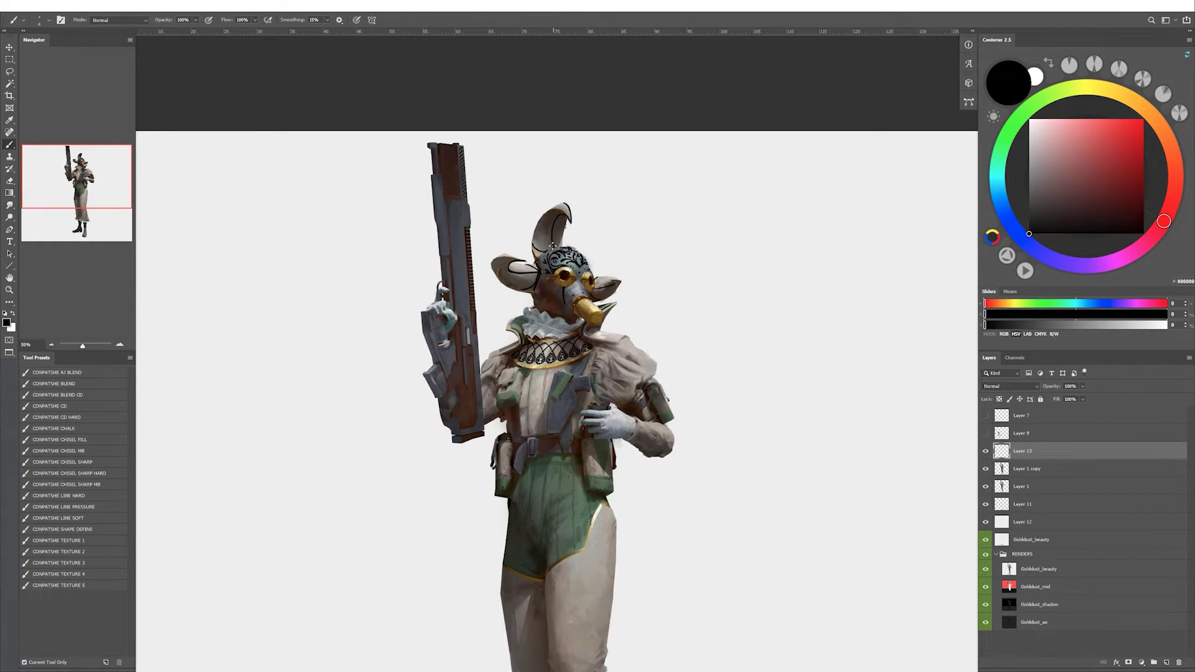
pyautogui.moveTo(543, 231)
pyautogui.mouseDown()
pyautogui.moveTo(553, 224)
pyautogui.moveTo(553, 241)
pyautogui.mouseUp()
pyautogui.moveTo(542, 238); pyautogui.dragTo(547, 247)
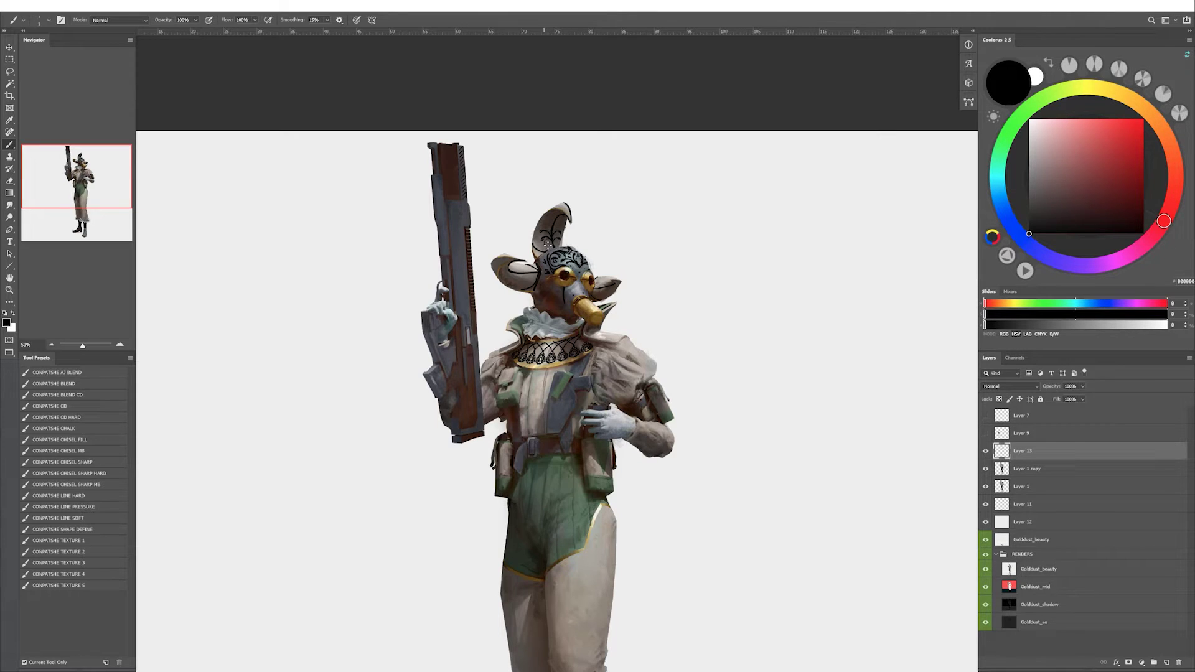
# Dot the horn ornament with dark paint, then warp a copy over the horn's curve.
pyautogui.click(551, 244)
pyautogui.press('h')
pyautogui.hotkey('ctrl', 't')
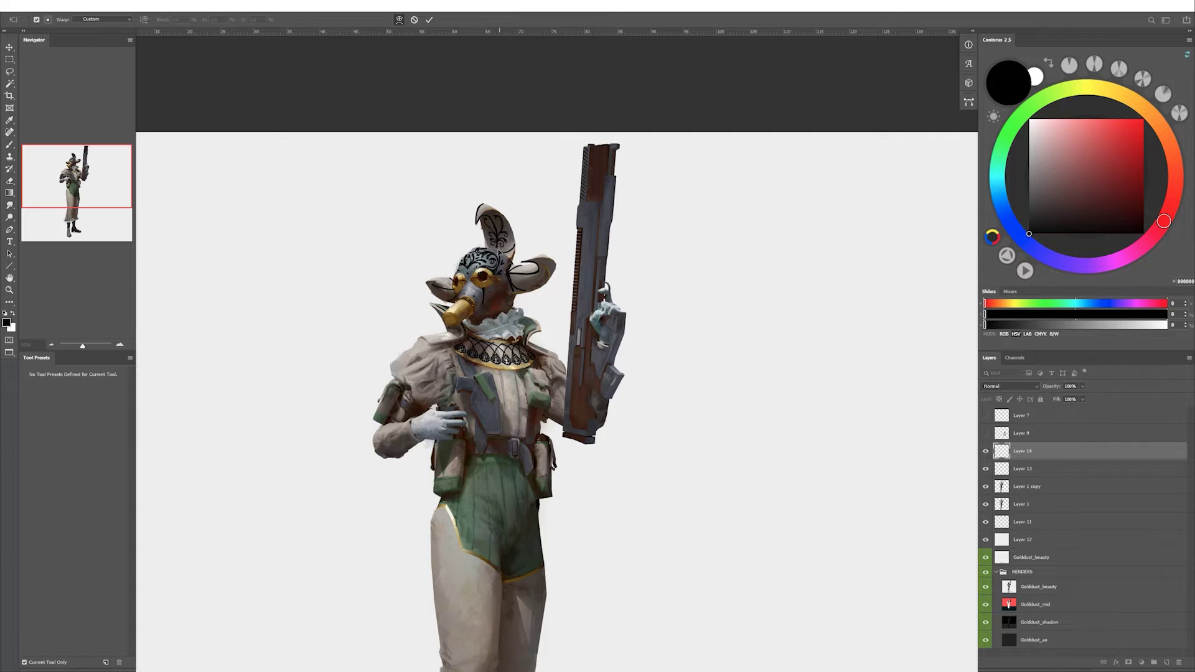
pyautogui.moveTo(495, 237)
pyautogui.mouseDown()
pyautogui.moveTo(498, 221)
pyautogui.moveTo(489, 225)
pyautogui.mouseUp()
pyautogui.press('Return')
pyautogui.press('b')
pyautogui.press('h')
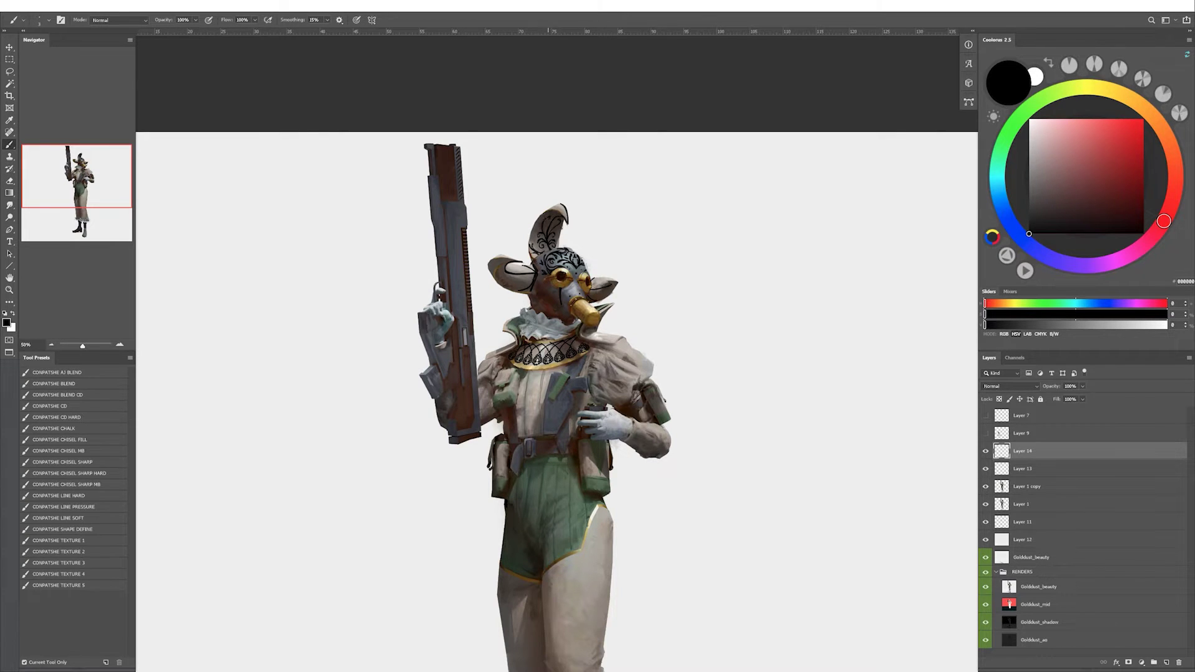
# Hide the ornament lines overhanging the horn and clean up the horn tip.
pyautogui.moveTo(548, 252)
pyautogui.mouseDown()
pyautogui.moveTo(545, 218)
pyautogui.moveTo(562, 220)
pyautogui.moveTo(544, 249)
pyautogui.moveTo(551, 222)
pyautogui.moveTo(555, 241)
pyautogui.mouseUp()
pyautogui.click(529, 282)
pyautogui.press('h')
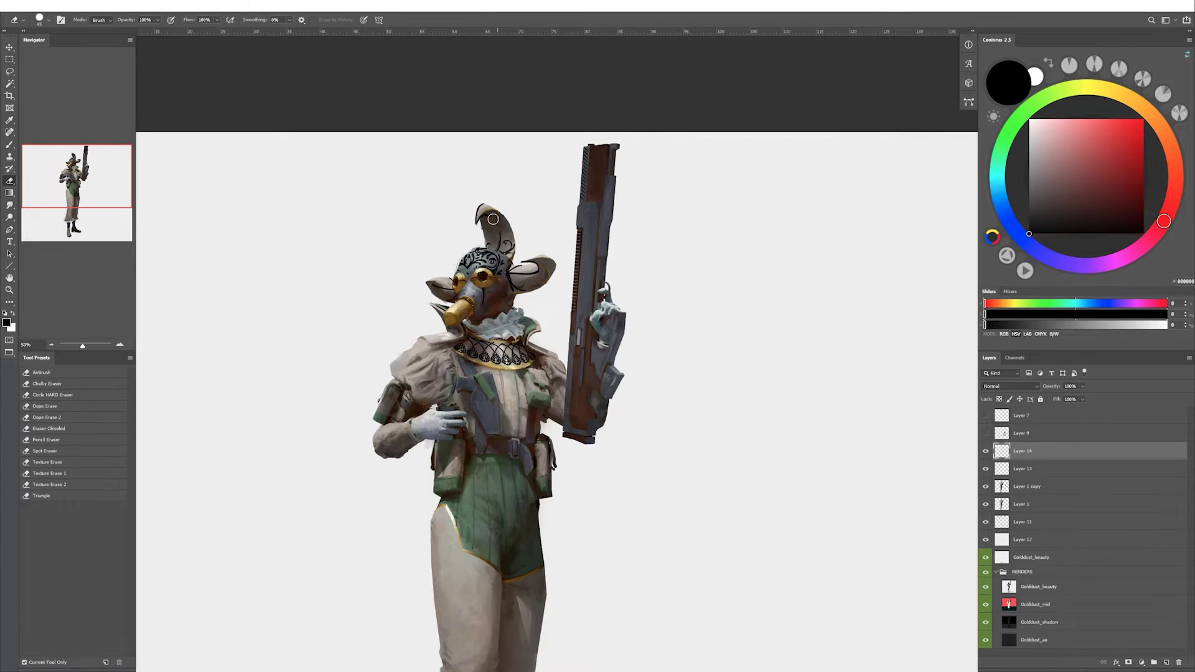
pyautogui.press('e')
pyautogui.press('b')
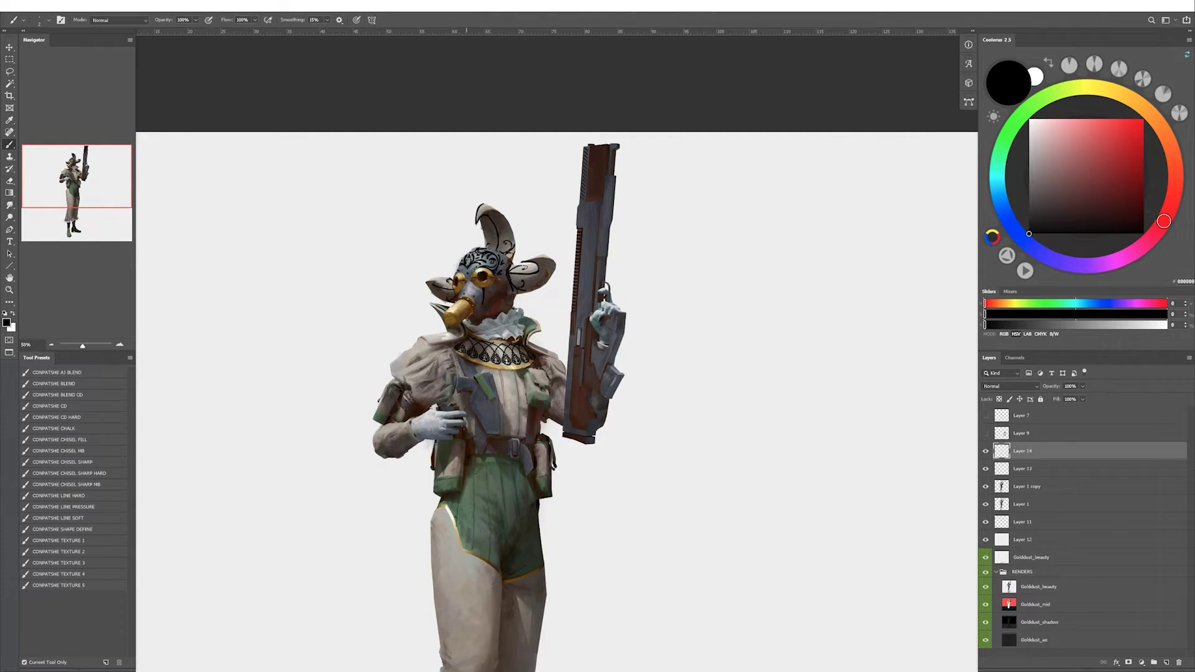
pyautogui.press('h')
# Add small light highlights along the ear's upper edge and on the horn tip.
pyautogui.moveTo(492, 265); pyautogui.dragTo(502, 258)
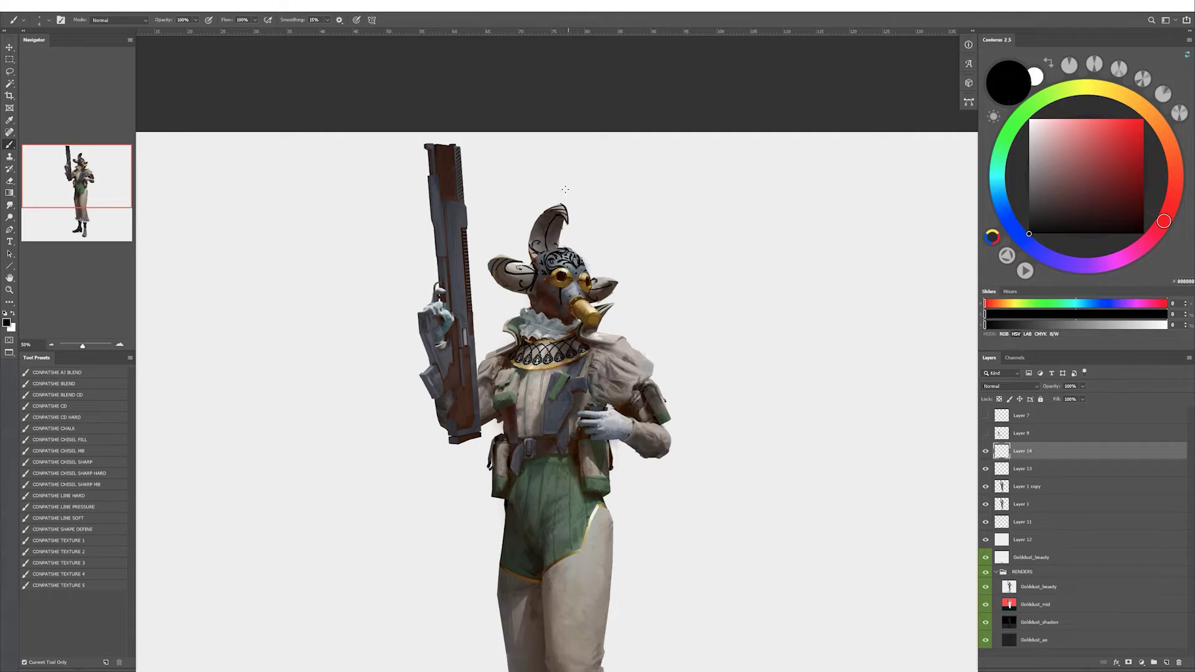
pyautogui.click(556, 219)
pyautogui.click(556, 212)
pyautogui.moveTo(499, 262); pyautogui.dragTo(494, 262)
pyautogui.press('h')
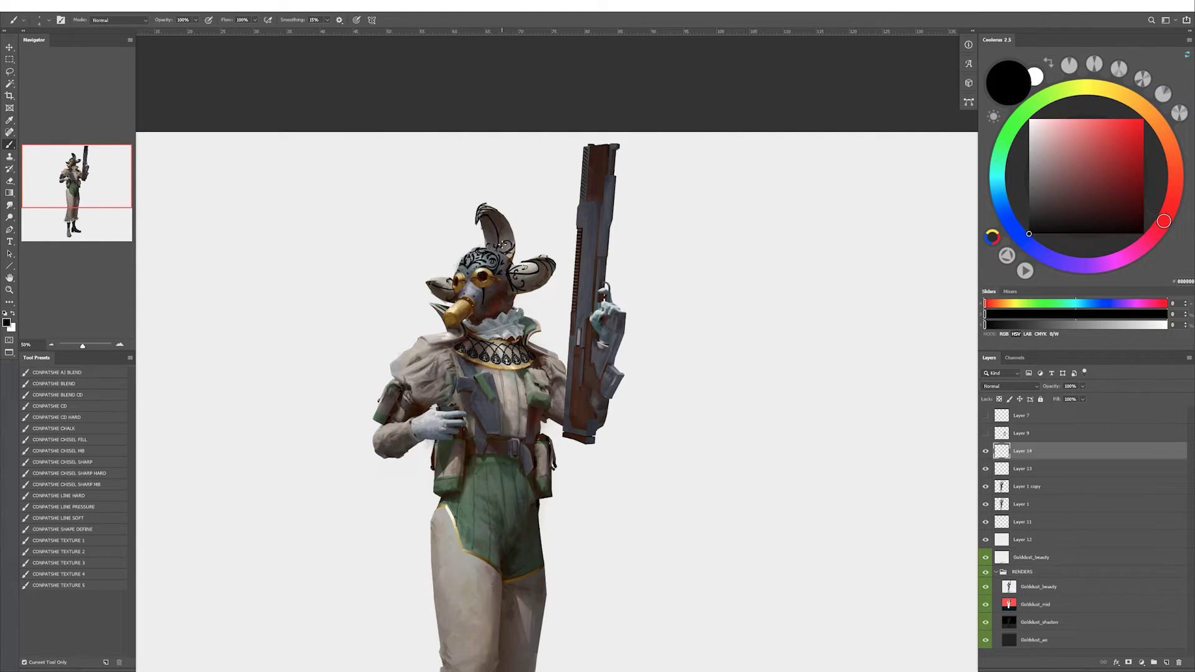
# Darken the mask's horn edge and gold beak, erasing stray strokes on the beak.
pyautogui.moveTo(490, 223); pyautogui.dragTo(538, 291)
pyautogui.hotkey('ctrl', 'shift', 'h')
pyautogui.press('e')
pyautogui.moveTo(656, 283); pyautogui.dragTo(625, 247)
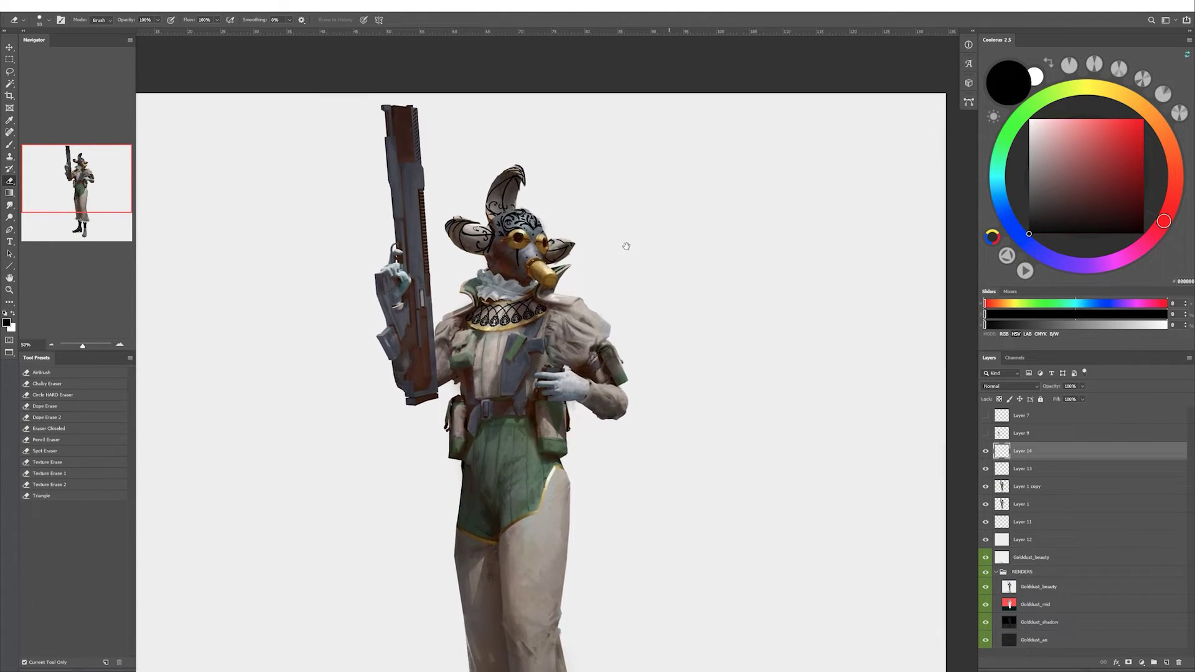
pyautogui.press('b')
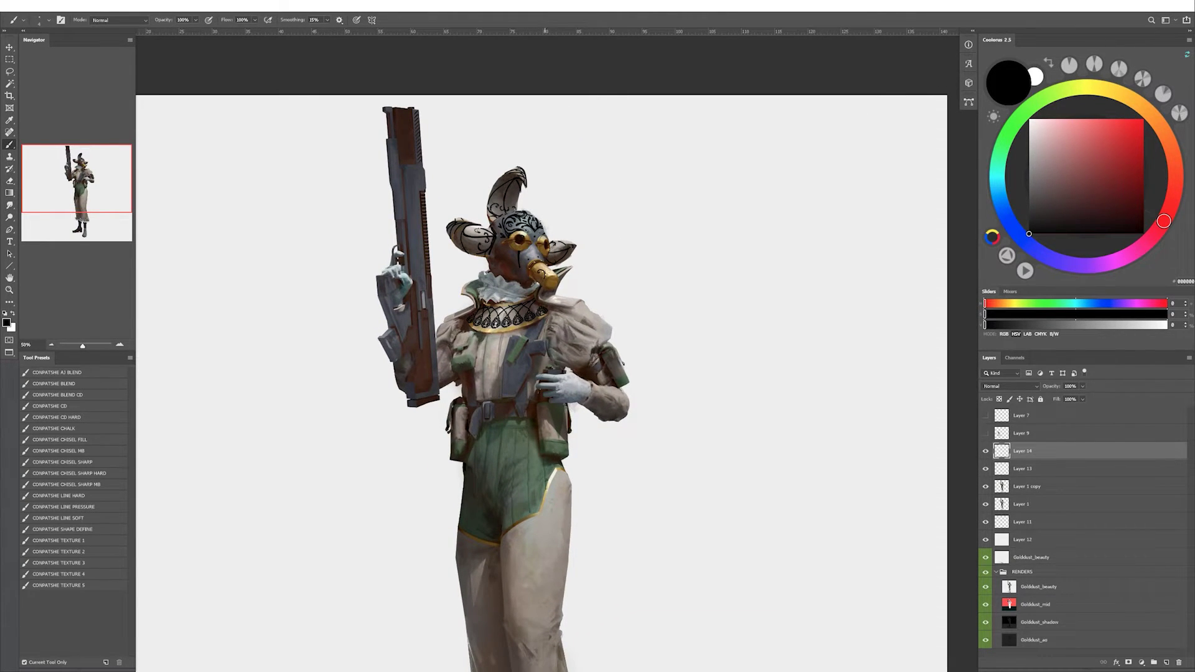
pyautogui.moveTo(549, 276); pyautogui.dragTo(550, 266)
pyautogui.press('e')
pyautogui.moveTo(552, 277); pyautogui.dragTo(551, 264)
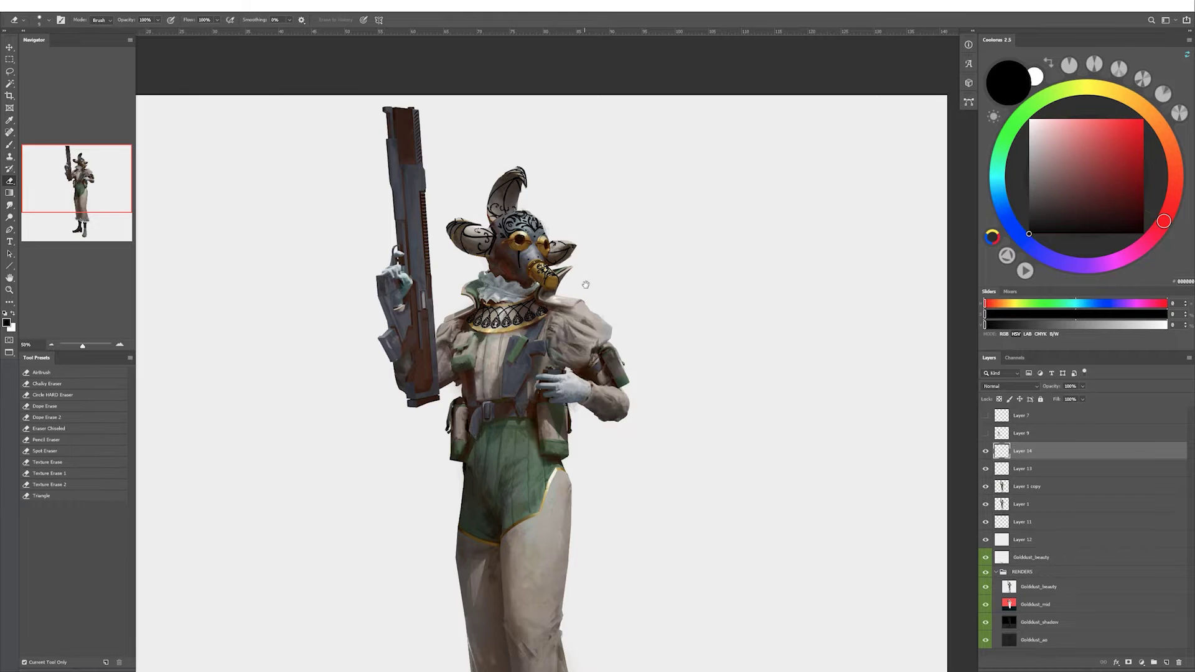
pyautogui.press('b')
# Add a small dark mark on the chest emblem and bring the legs into view.
pyautogui.moveTo(553, 265); pyautogui.dragTo(568, 260)
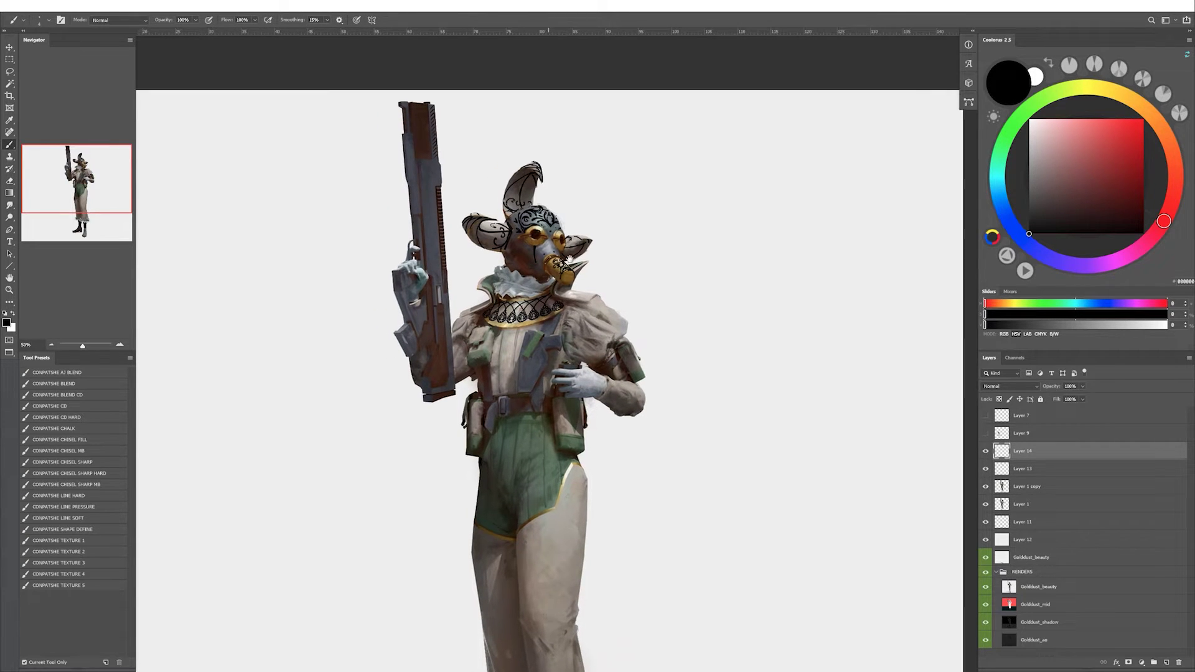
pyautogui.scroll(-1, 595, 396)
pyautogui.moveTo(635, 410)
pyautogui.mouseDown()
pyautogui.moveTo(565, 371)
pyautogui.moveTo(598, 323)
pyautogui.mouseUp()
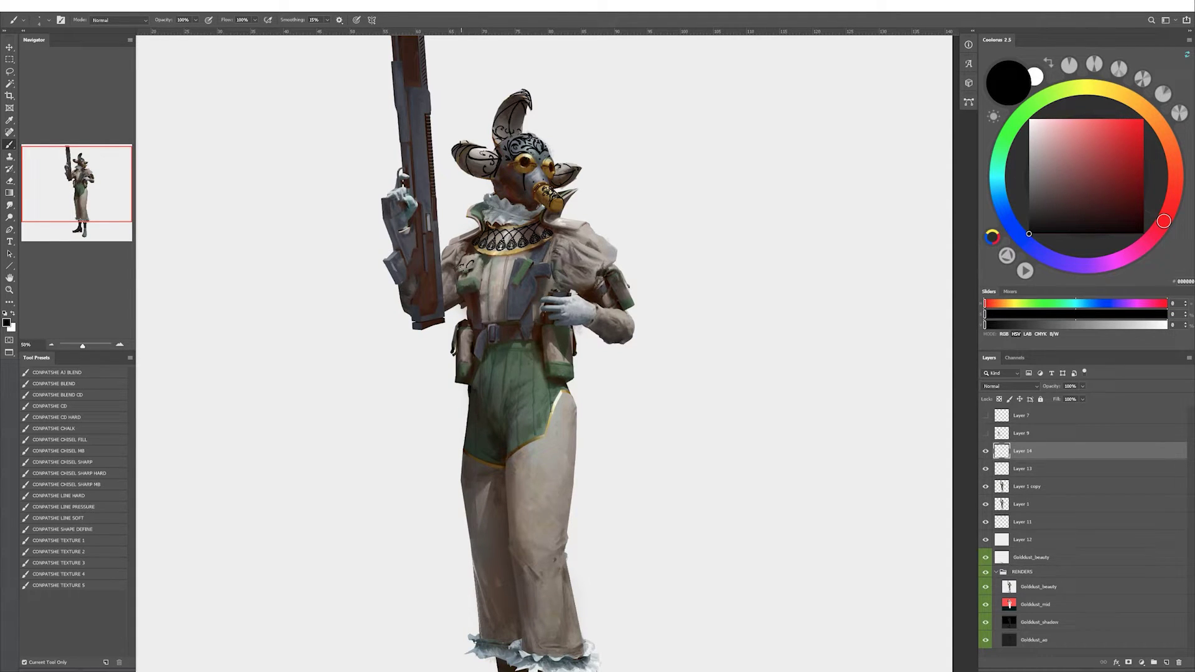
pyautogui.moveTo(460, 264); pyautogui.dragTo(469, 267)
pyautogui.moveTo(554, 345); pyautogui.dragTo(540, 312)
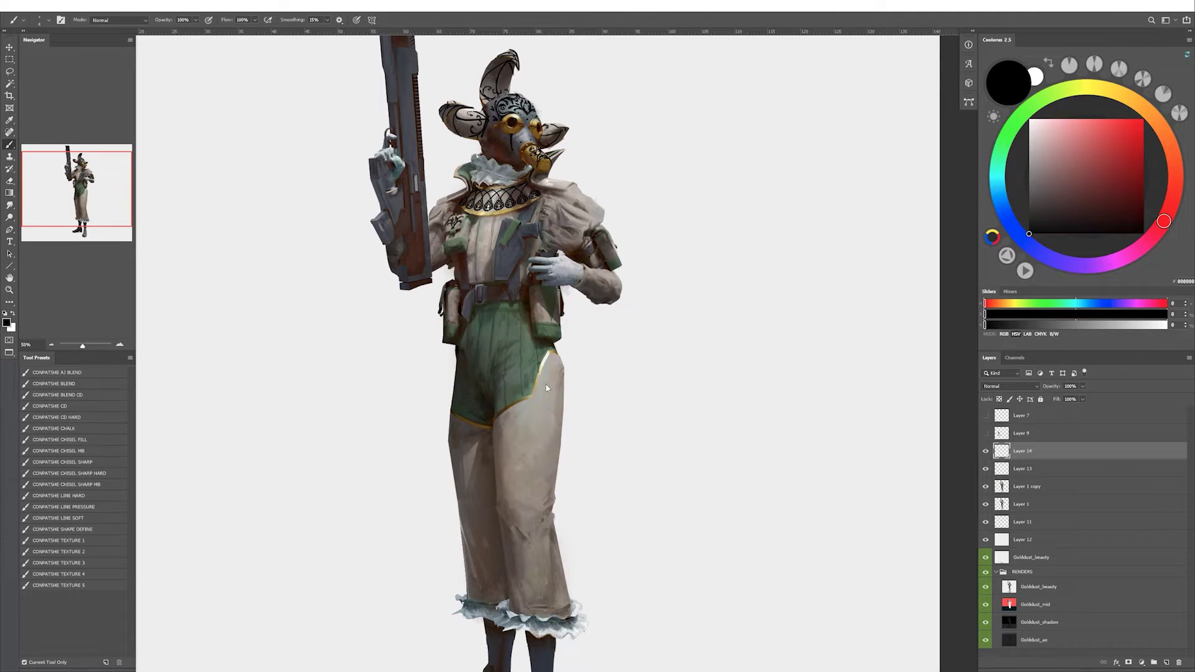
pyautogui.moveTo(547, 389); pyautogui.dragTo(530, 386)
# Place a vertical symmetry guide and paint a mirrored black filigree ornament with spiral curls.
pyautogui.moveTo(691, 79); pyautogui.dragTo(654, 78)
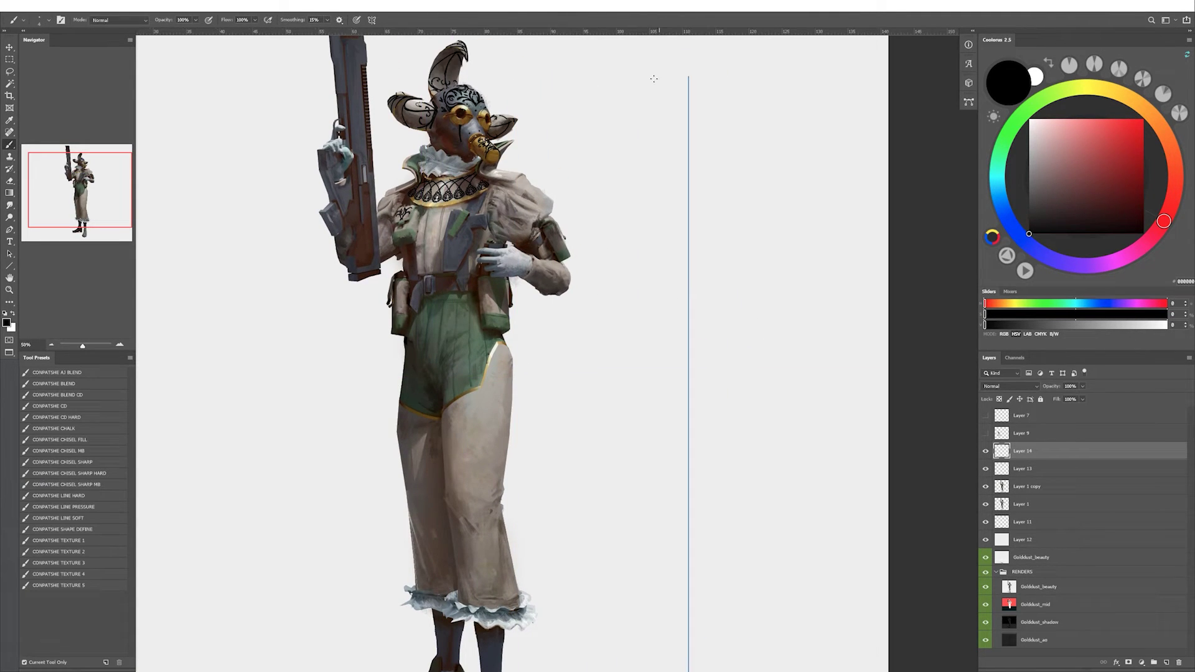
pyautogui.moveTo(665, 343)
pyautogui.mouseDown()
pyautogui.moveTo(687, 276)
pyautogui.moveTo(669, 298)
pyautogui.mouseUp()
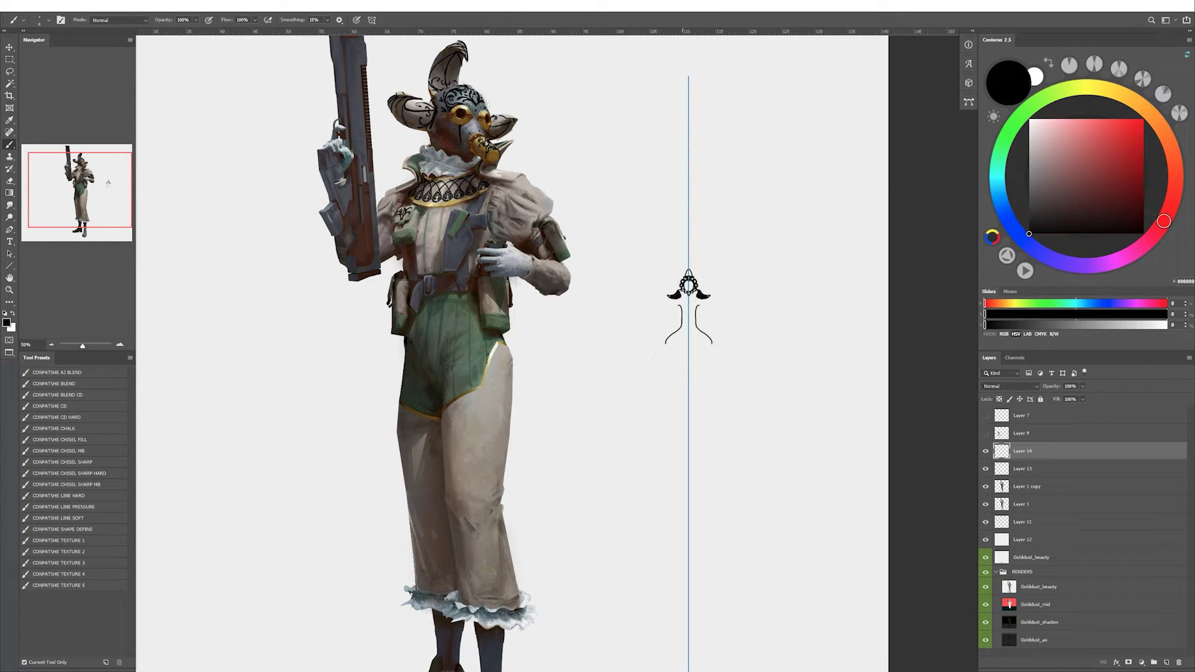
pyautogui.moveTo(672, 296)
pyautogui.mouseDown()
pyautogui.moveTo(665, 288)
pyautogui.moveTo(690, 309)
pyautogui.mouseUp()
pyautogui.moveTo(677, 309)
pyautogui.mouseDown()
pyautogui.moveTo(665, 346)
pyautogui.moveTo(682, 252)
pyautogui.moveTo(680, 266)
pyautogui.moveTo(665, 256)
pyautogui.mouseUp()
pyautogui.moveTo(664, 256)
pyautogui.mouseDown()
pyautogui.moveTo(666, 274)
pyautogui.moveTo(683, 248)
pyautogui.moveTo(657, 237)
pyautogui.moveTo(659, 288)
pyautogui.moveTo(671, 287)
pyautogui.moveTo(657, 286)
pyautogui.moveTo(672, 265)
pyautogui.mouseUp()
pyautogui.hotkey('ctrl', 'z')
pyautogui.hotkey('ctrl', 'z')
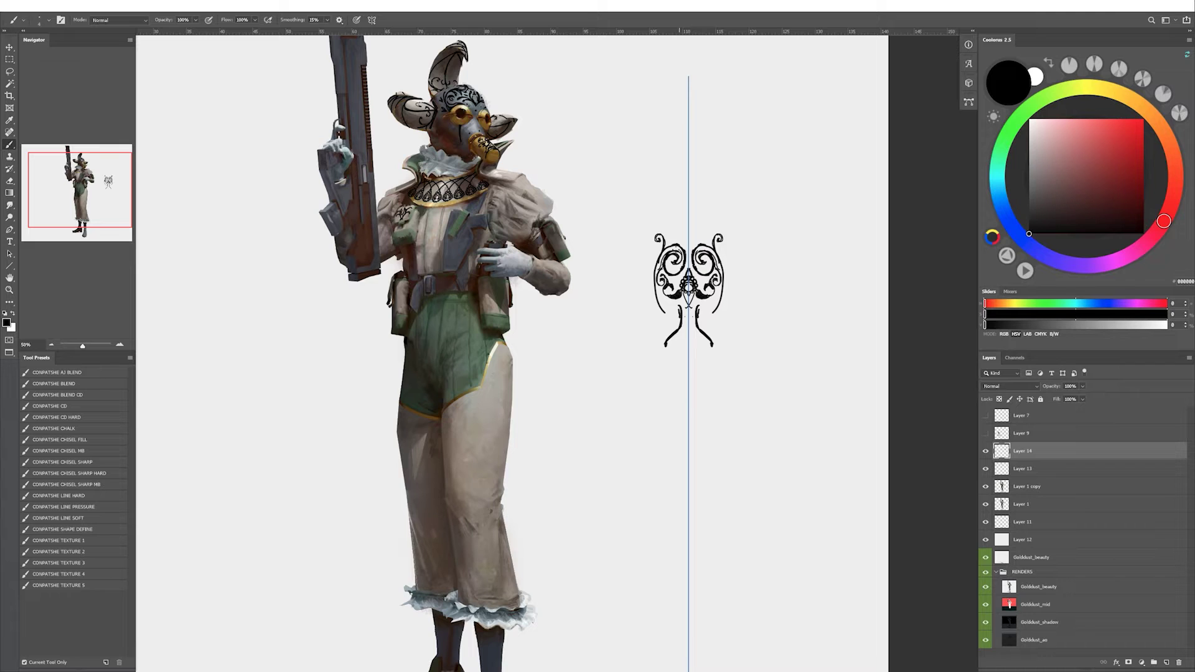
pyautogui.moveTo(658, 313)
pyautogui.mouseDown()
pyautogui.moveTo(676, 334)
pyautogui.moveTo(666, 305)
pyautogui.moveTo(680, 337)
pyautogui.moveTo(659, 289)
pyautogui.moveTo(680, 269)
pyautogui.moveTo(665, 276)
pyautogui.moveTo(685, 217)
pyautogui.moveTo(689, 272)
pyautogui.moveTo(666, 223)
pyautogui.moveTo(678, 256)
pyautogui.mouseUp()
# Tidy the ornament's tips and enclose it in a freehand lasso selection.
pyautogui.press('e')
pyautogui.press('b')
pyautogui.press('e')
pyautogui.moveTo(704, 346)
pyautogui.mouseDown()
pyautogui.moveTo(715, 347)
pyautogui.moveTo(741, 217)
pyautogui.mouseUp()
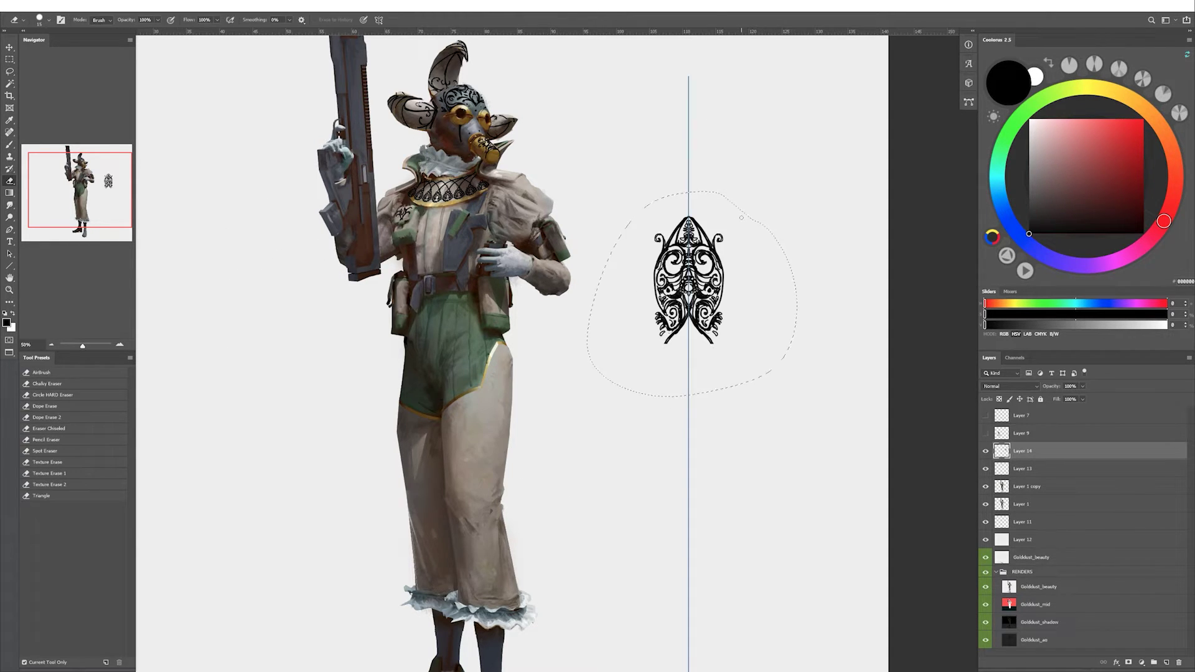
# Copy the ornament to its own layer, move it onto the thigh and clip it to the leg.
pyautogui.hotkey('ctrl', 'shift', 'j')
pyautogui.hotkey('ctrl', 't')
pyautogui.moveTo(688, 281)
pyautogui.mouseDown()
pyautogui.moveTo(542, 386)
pyautogui.moveTo(560, 374)
pyautogui.moveTo(533, 412)
pyautogui.mouseUp()
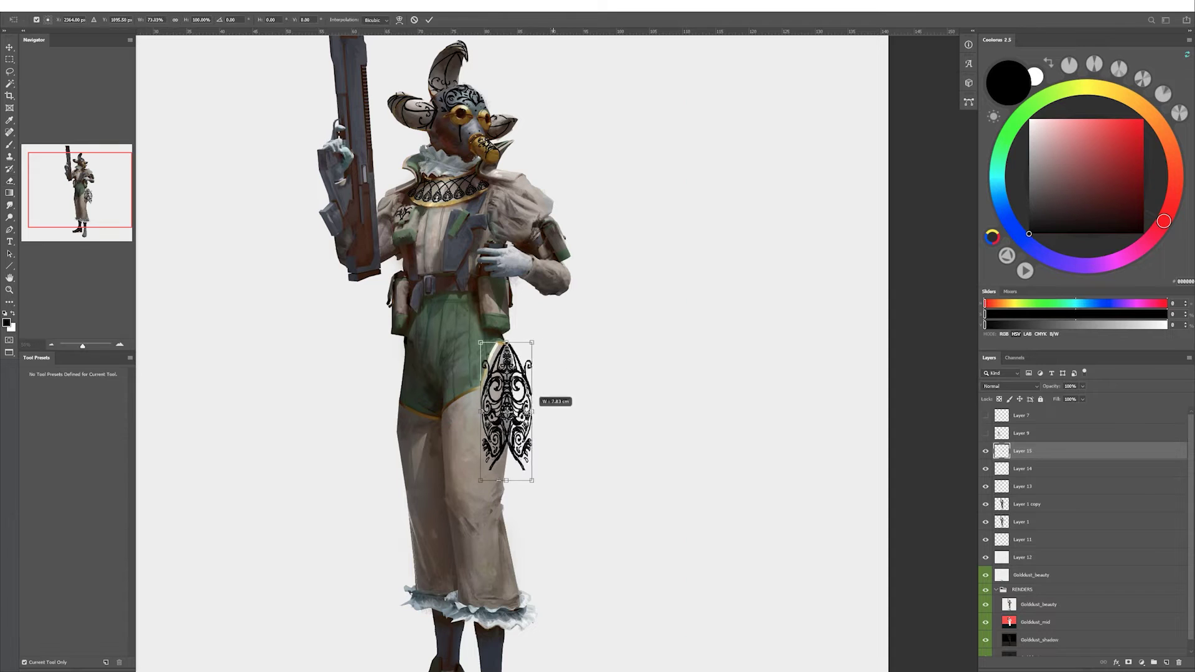
pyautogui.press('Escape')
pyautogui.hotkey('ctrl', '[')
pyautogui.hotkey('ctrl', '[')
pyautogui.hotkey('ctrl', 'alt', 'g')
# Warp the thigh ornament to wrap around the leg's curve and apply it.
pyautogui.hotkey('ctrl', 't')
pyautogui.click(400, 20)
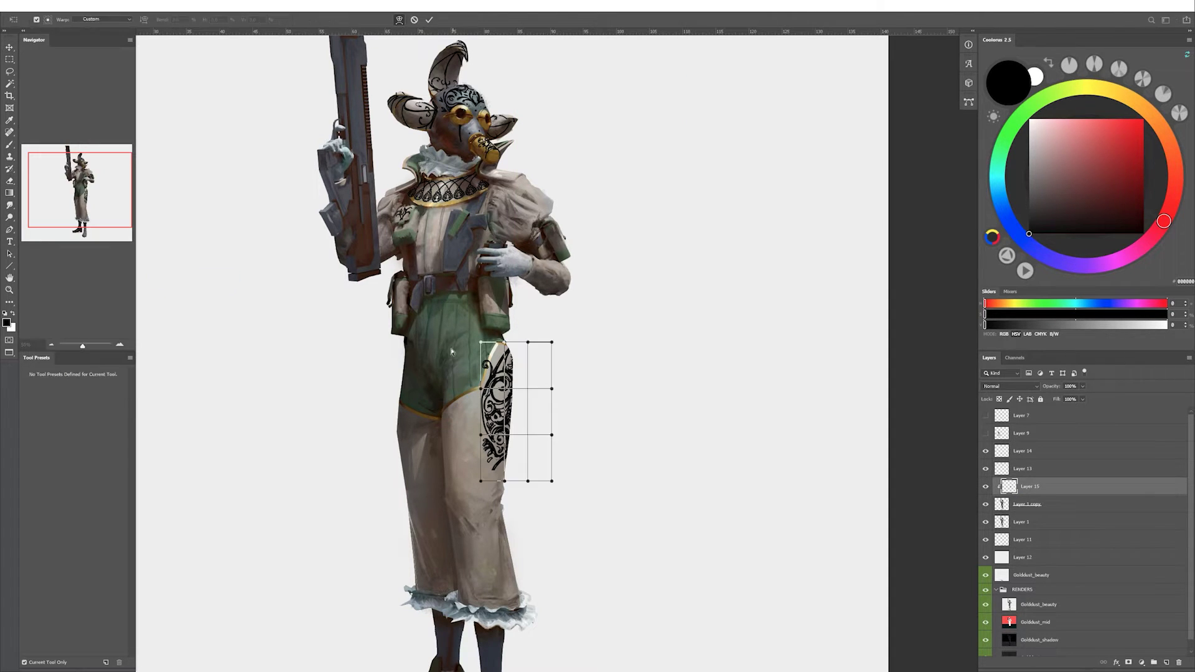
pyautogui.click(42, 6)
pyautogui.moveTo(56, 218)
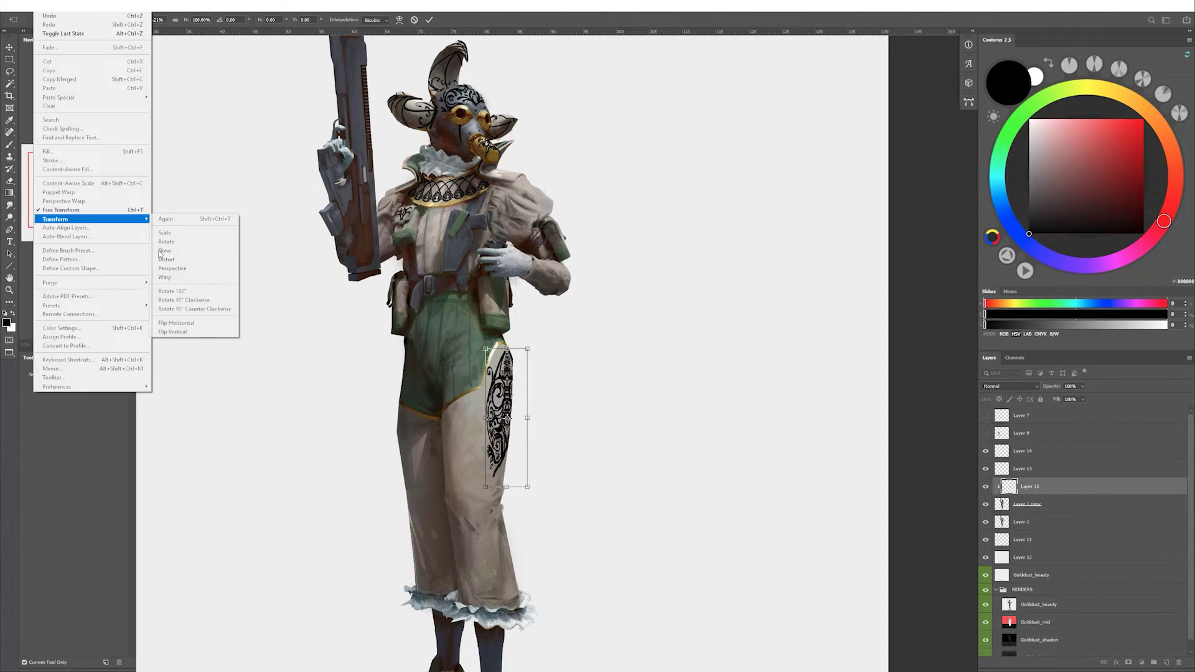
pyautogui.click(164, 277)
pyautogui.moveTo(528, 418); pyautogui.dragTo(526, 401)
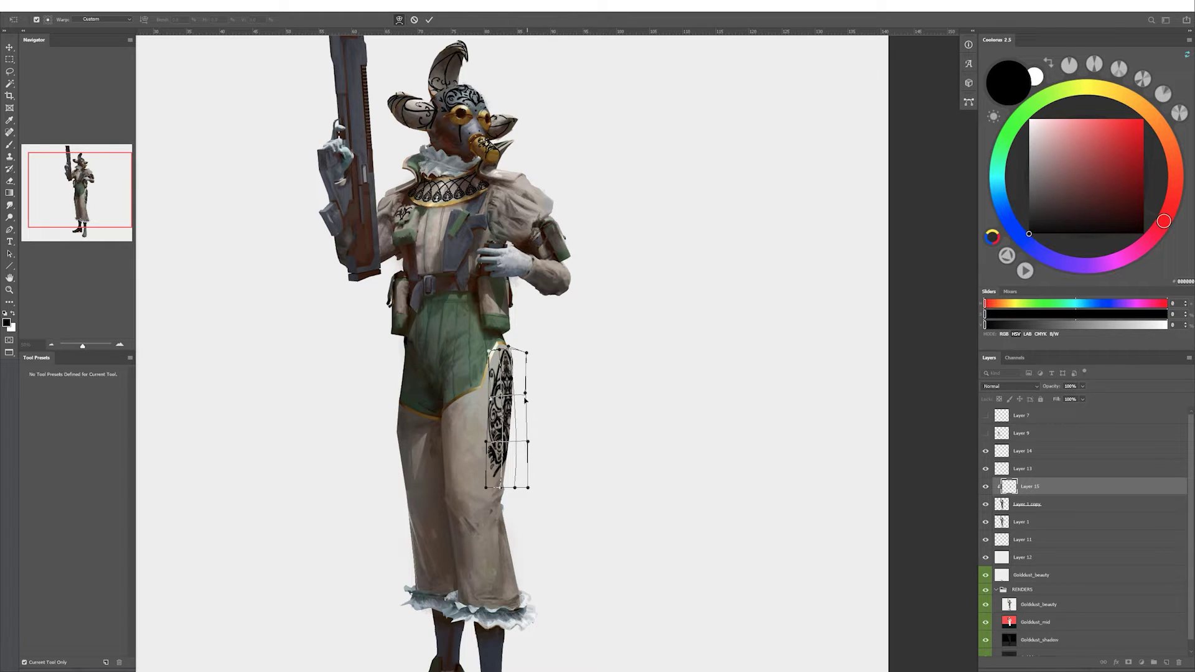
pyautogui.moveTo(486, 442)
pyautogui.mouseDown()
pyautogui.moveTo(466, 443)
pyautogui.moveTo(535, 443)
pyautogui.mouseUp()
pyautogui.moveTo(526, 353); pyautogui.dragTo(522, 352)
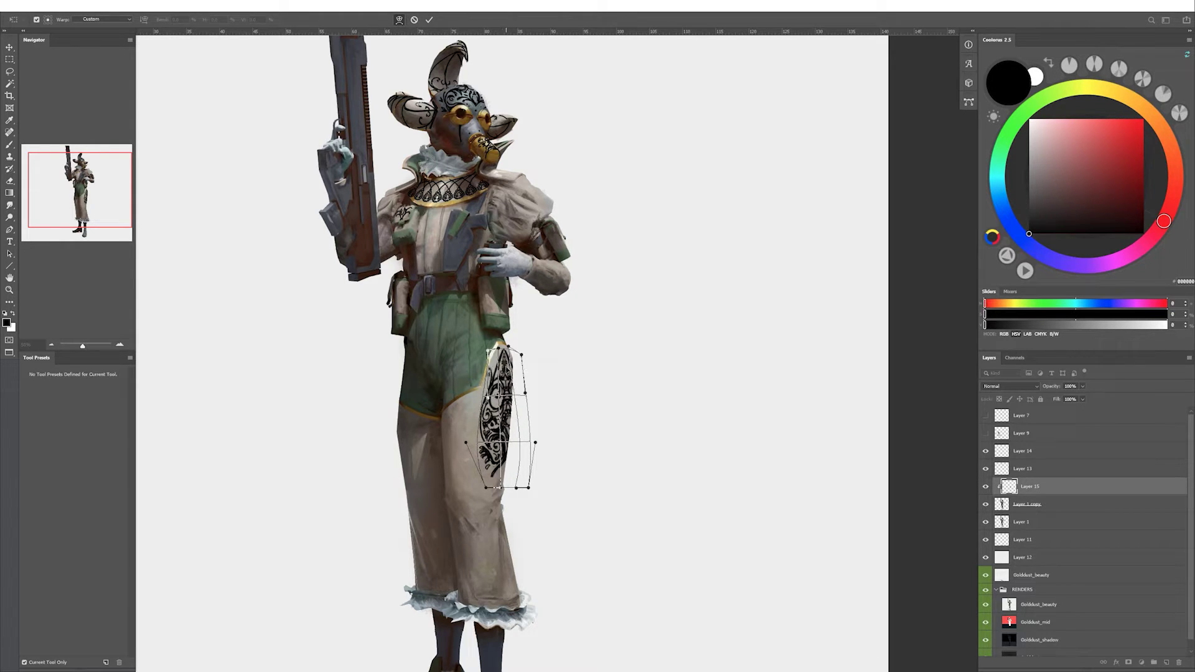
pyautogui.moveTo(466, 443); pyautogui.dragTo(473, 438)
pyautogui.moveTo(501, 373); pyautogui.dragTo(505, 442)
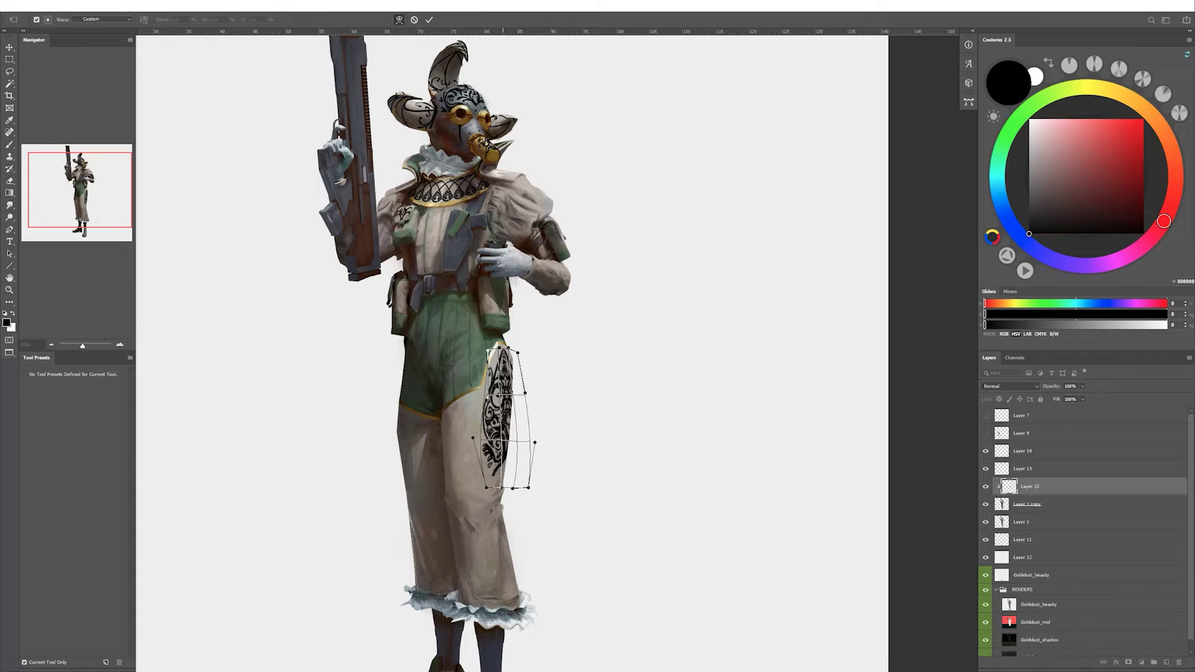
pyautogui.press('Return')
pyautogui.press('b')
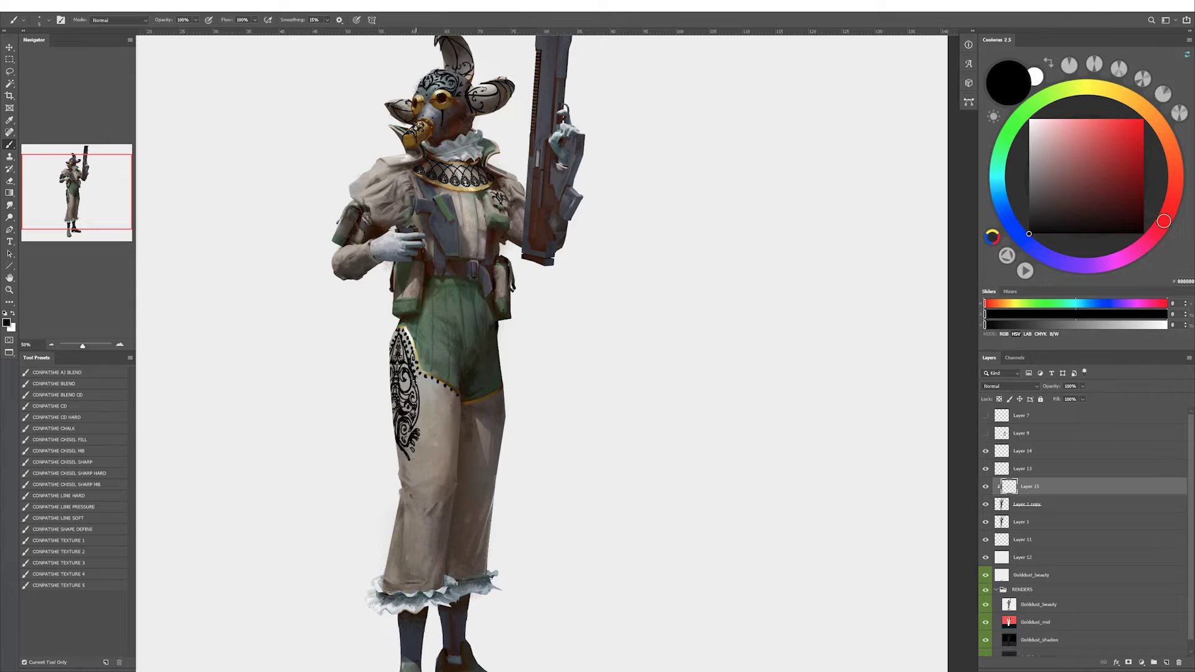
# Erase the thigh ornament's bottom tail with a larger eraser and add a curly stroke.
pyautogui.scroll(-2, 588, 327)
pyautogui.press('e')
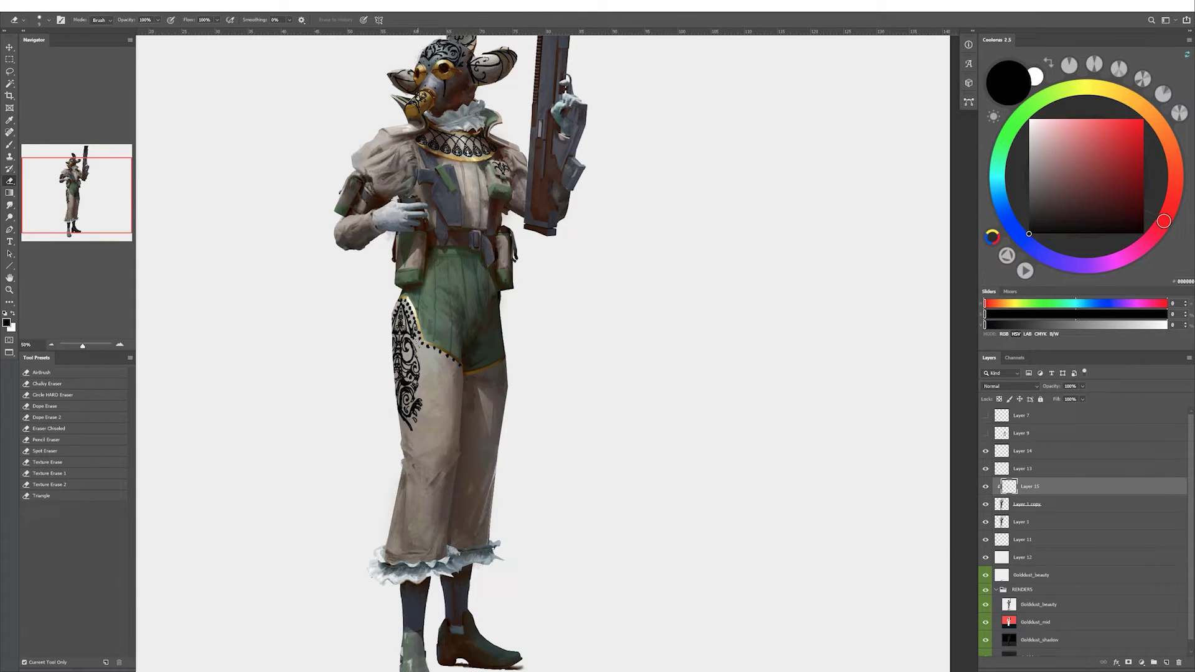
pyautogui.press(']')
pyautogui.moveTo(408, 428); pyautogui.dragTo(404, 418)
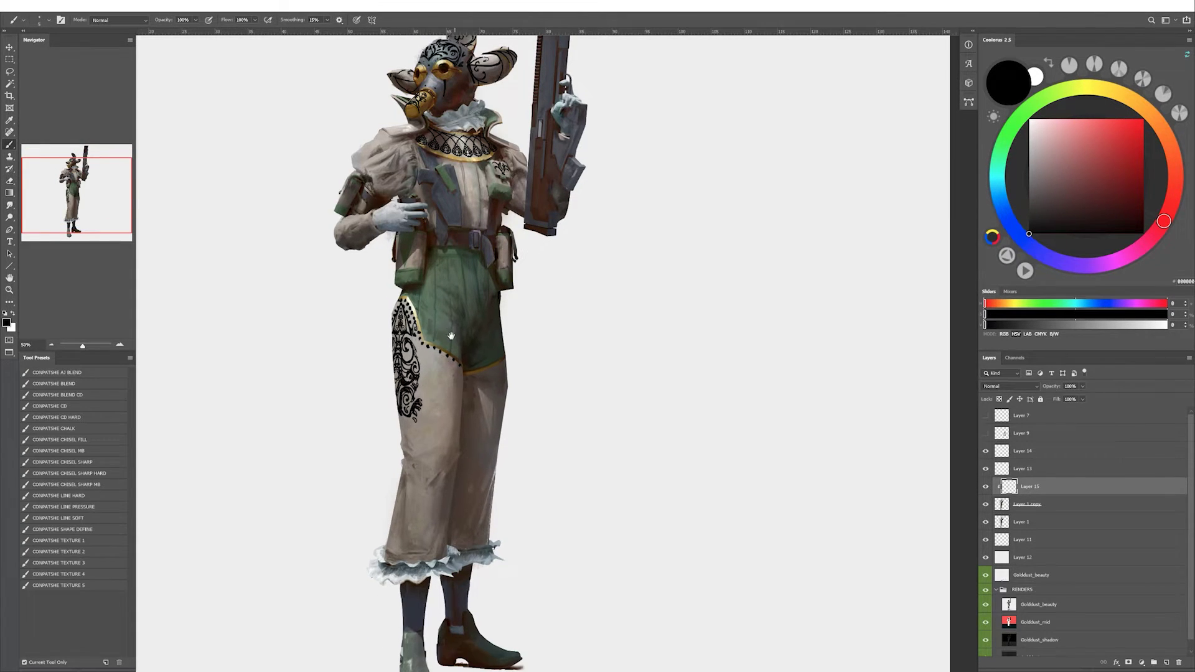
pyautogui.scroll(-1, 451, 336)
pyautogui.moveTo(410, 343); pyautogui.dragTo(421, 342)
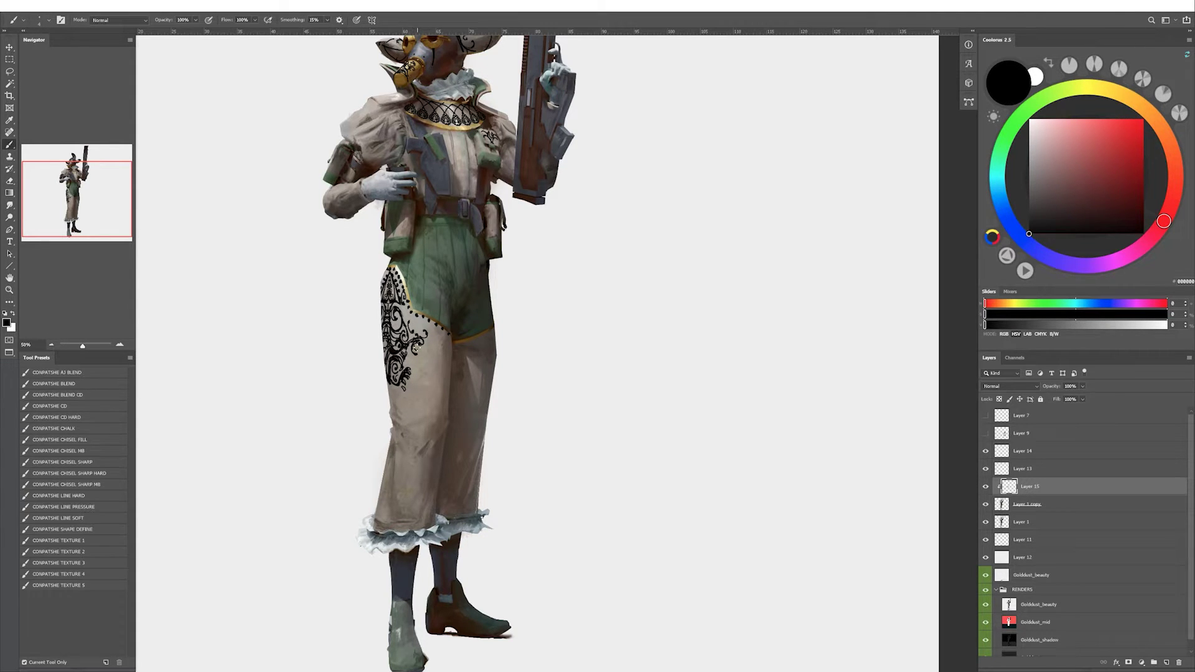
pyautogui.press('e')
pyautogui.press('b')
pyautogui.press('e')
pyautogui.press('b')
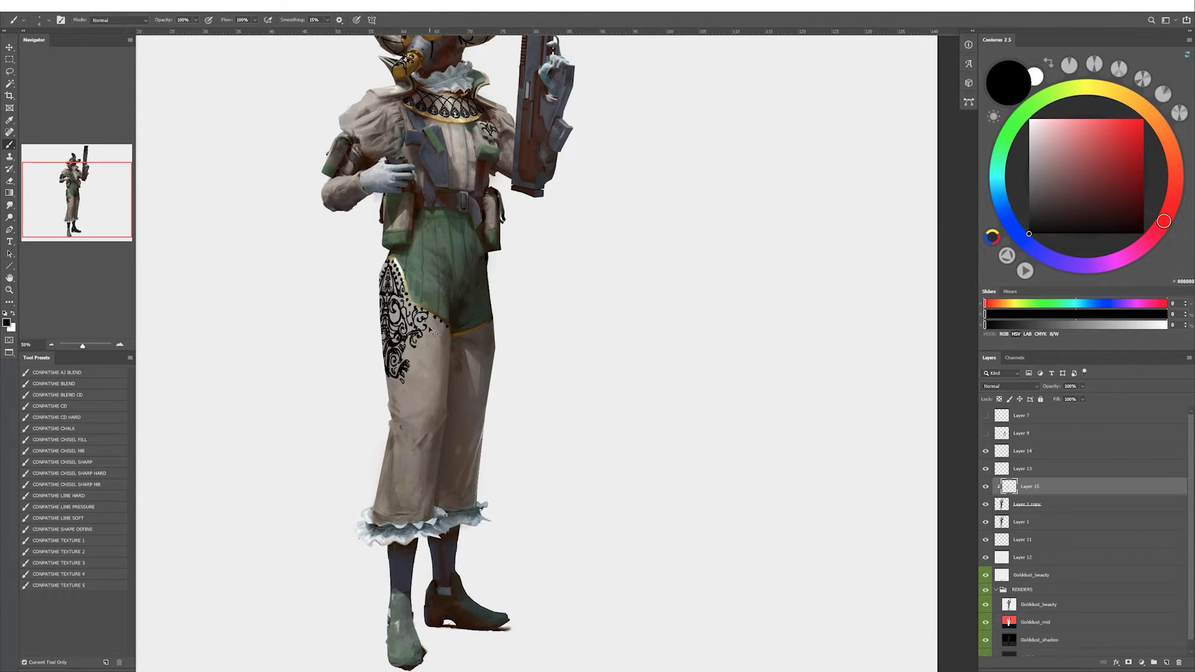
# Drag a new vertical guide beside the figure.
pyautogui.moveTo(449, 331); pyautogui.dragTo(515, 333)
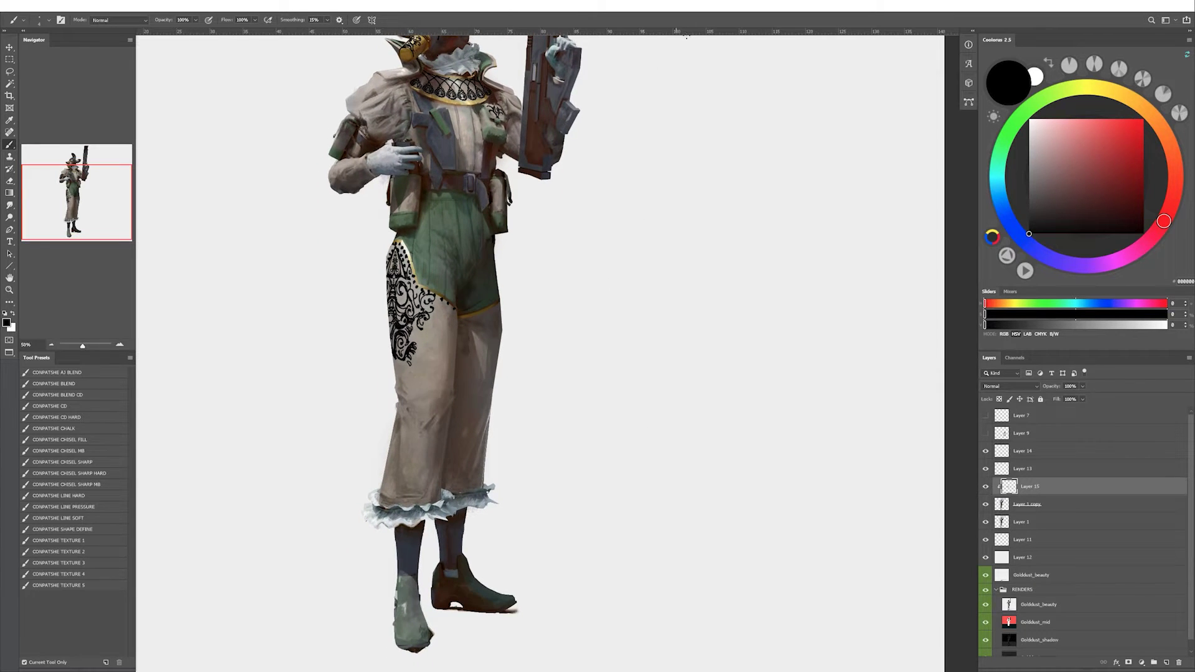
pyautogui.rightClick(367, 30)
pyautogui.moveTo(474, 30); pyautogui.dragTo(686, 368)
# On a new layer, paint a mirrored lace motif and duplicate it into a row of three.
pyautogui.click(1163, 660)
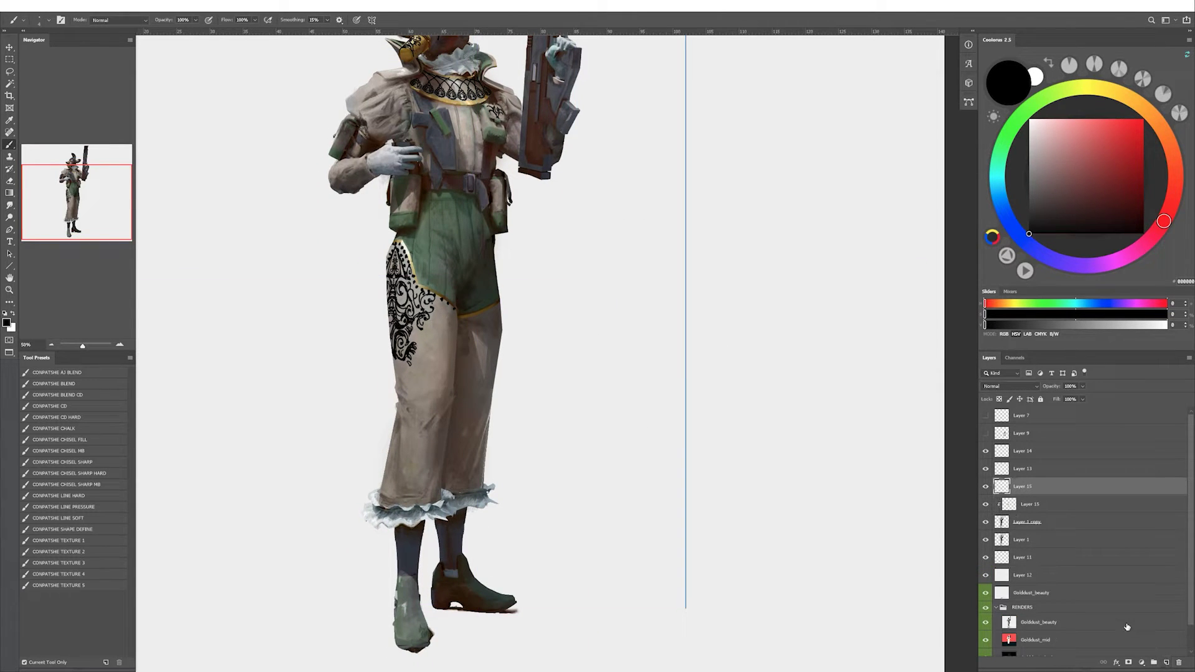
pyautogui.moveTo(654, 268)
pyautogui.mouseDown()
pyautogui.moveTo(680, 236)
pyautogui.moveTo(691, 250)
pyautogui.moveTo(683, 228)
pyautogui.moveTo(671, 253)
pyautogui.mouseUp()
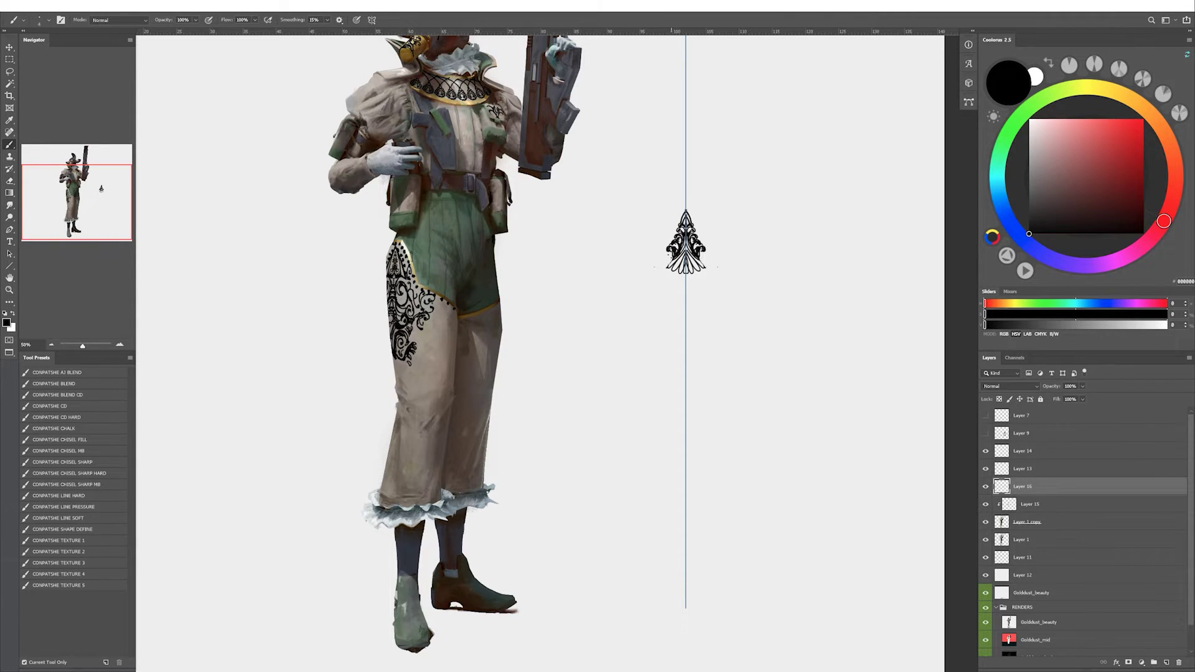
pyautogui.moveTo(650, 264)
pyautogui.mouseDown()
pyautogui.moveTo(685, 275)
pyautogui.moveTo(610, 243)
pyautogui.mouseUp()
pyautogui.press('v')
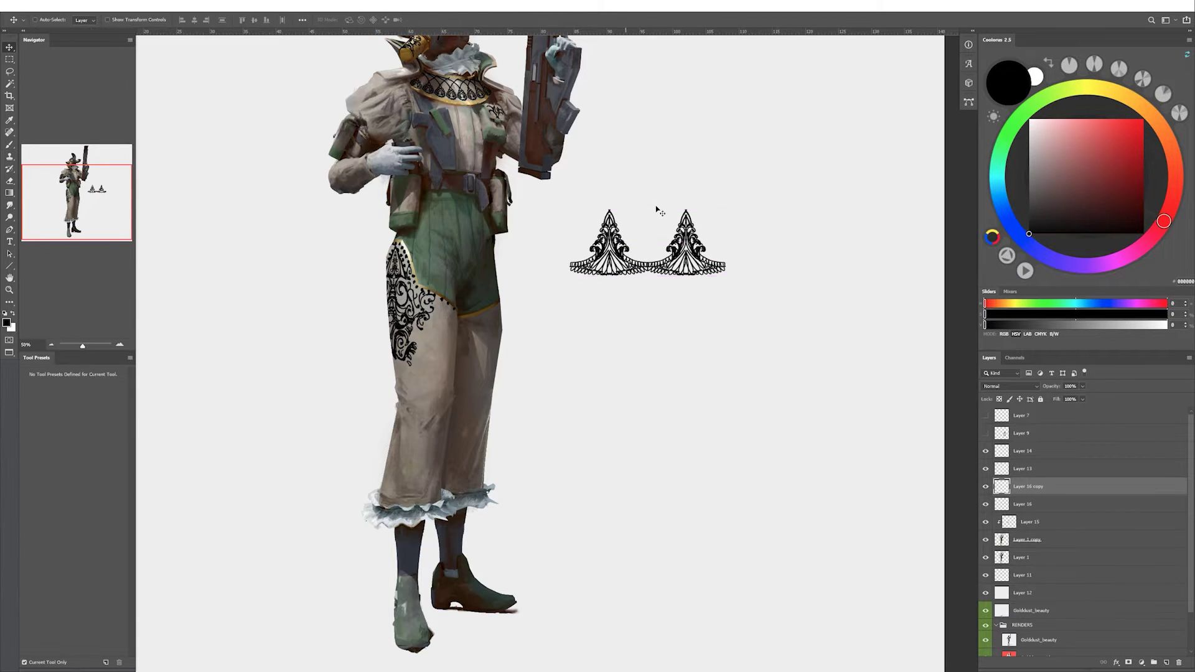
pyautogui.keyDown('alt'); pyautogui.moveTo(656, 208); pyautogui.dragTo(761, 218); pyautogui.keyUp('alt')
pyautogui.hotkey('ctrl', 'z')
pyautogui.moveTo(610, 274)
pyautogui.keyDown('alt'); pyautogui.mouseDown()
pyautogui.moveTo(678, 277)
pyautogui.moveTo(696, 312)
pyautogui.moveTo(685, 411)
pyautogui.mouseUp(); pyautogui.keyUp('alt')
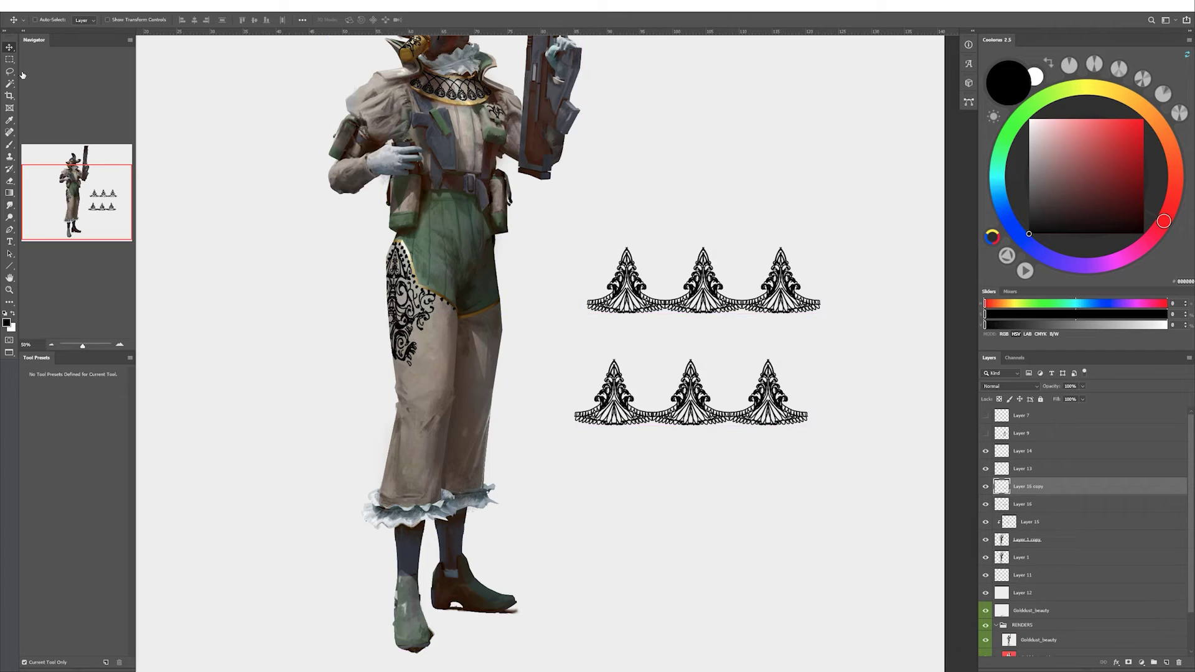
# Delete the third motif and warp the two-peak lace row onto the left trouser hem.
pyautogui.press('m')
pyautogui.moveTo(827, 460); pyautogui.dragTo(731, 338)
pyautogui.press('Delete')
pyautogui.press('v')
pyautogui.moveTo(654, 393); pyautogui.dragTo(423, 474)
pyautogui.hotkey('ctrl', 't')
pyautogui.moveTo(540, 473); pyautogui.dragTo(433, 458)
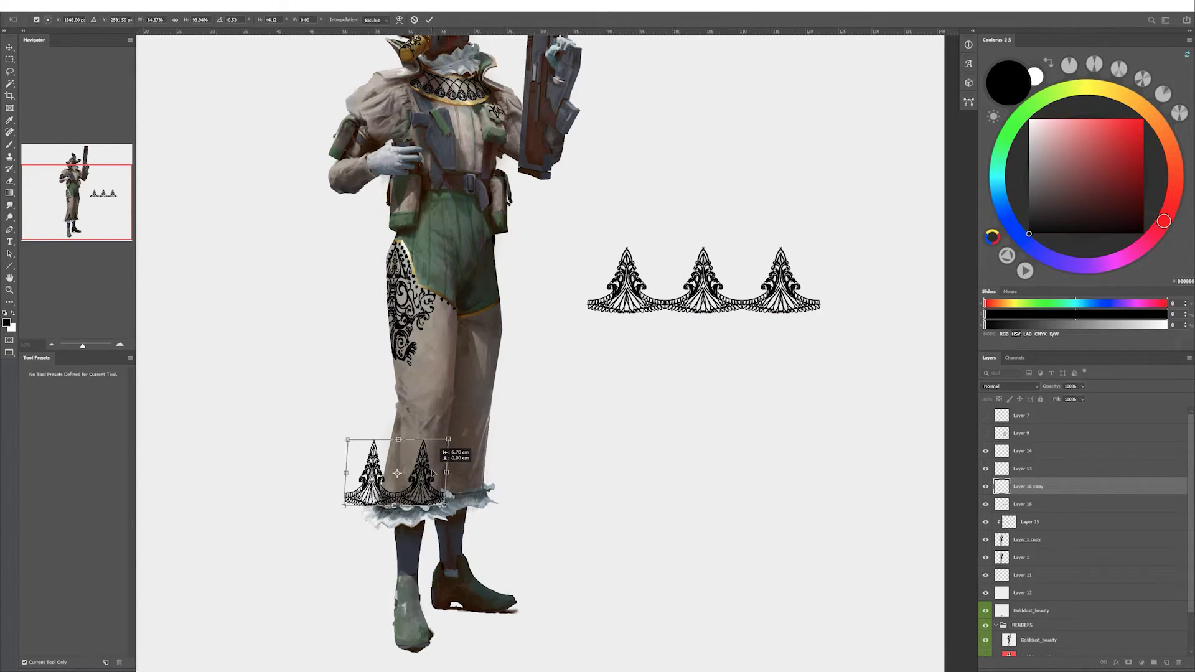
pyautogui.click(39, 5)
pyautogui.click(181, 271)
pyautogui.moveTo(346, 441)
pyautogui.mouseDown()
pyautogui.moveTo(384, 442)
pyautogui.moveTo(398, 464)
pyautogui.moveTo(450, 445)
pyautogui.mouseUp()
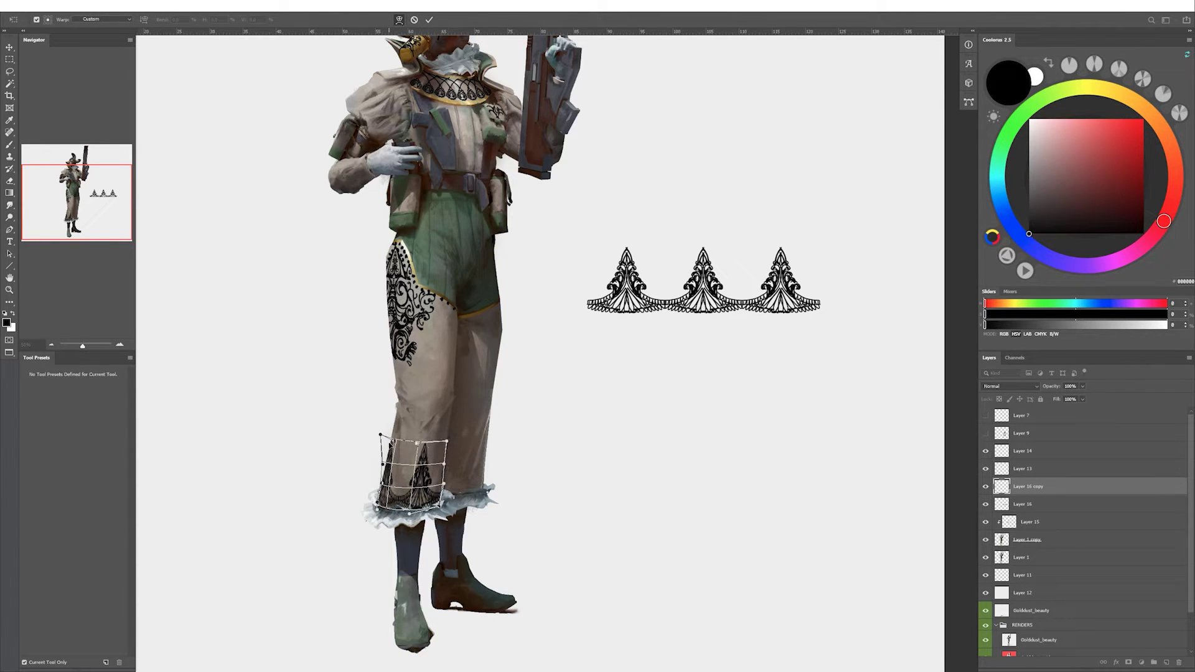
pyautogui.press('Return')
# Select the trouser fabric with the Magic Wand and add a layer mask to the lace copy.
pyautogui.press('w')
pyautogui.scroll(-1, 1083, 498)
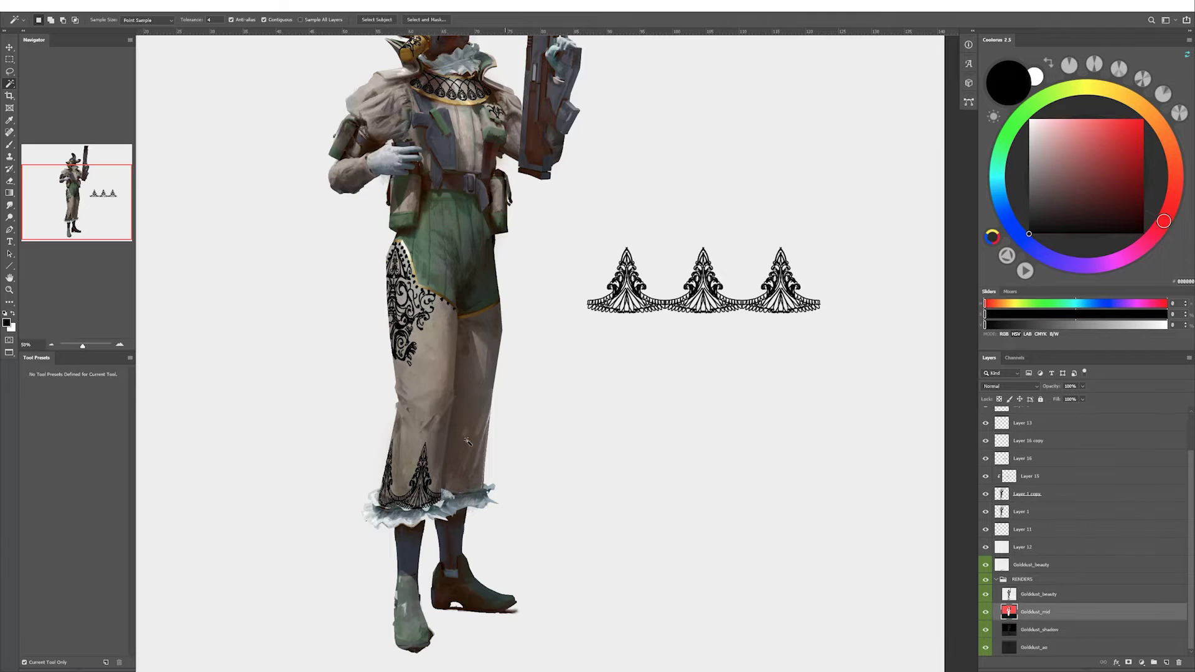
pyautogui.keyDown('ctrl'); pyautogui.click(1010, 475); pyautogui.keyUp('ctrl')
pyautogui.click(1034, 476)
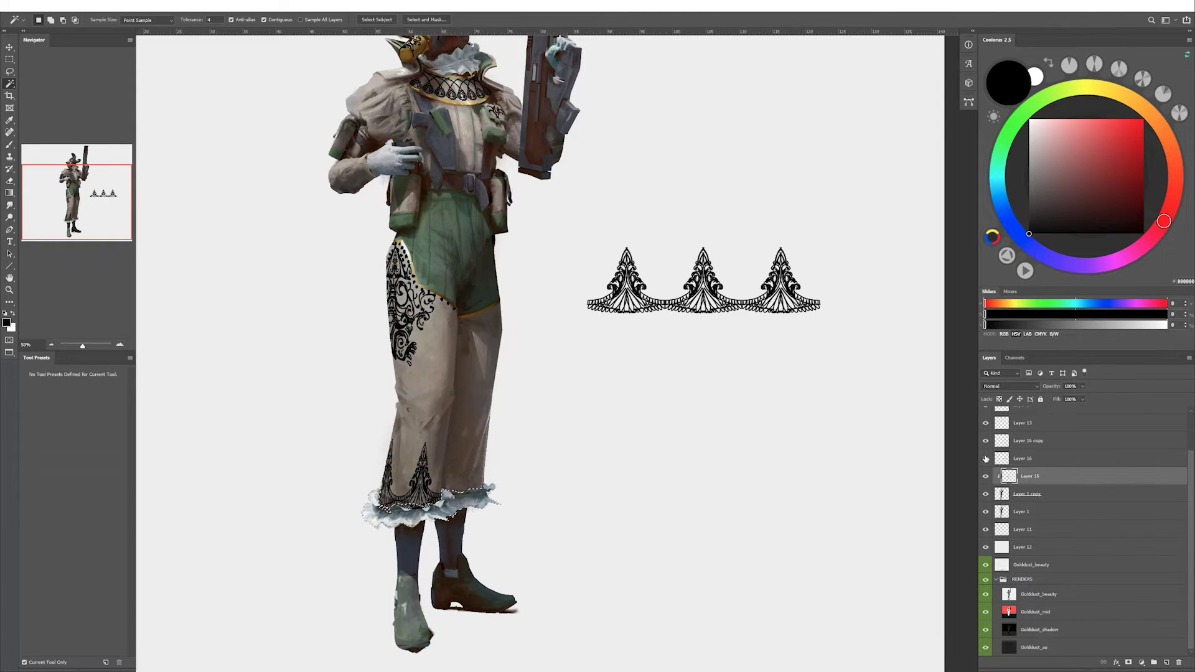
pyautogui.click(1050, 440)
pyautogui.click(1129, 663)
pyautogui.click(1023, 459)
# Trim the second lace strip to two motifs, warp it onto the hem, clip and mask it.
pyautogui.keyDown('ctrl'); pyautogui.moveTo(544, 315); pyautogui.dragTo(471, 470); pyautogui.keyUp('ctrl')
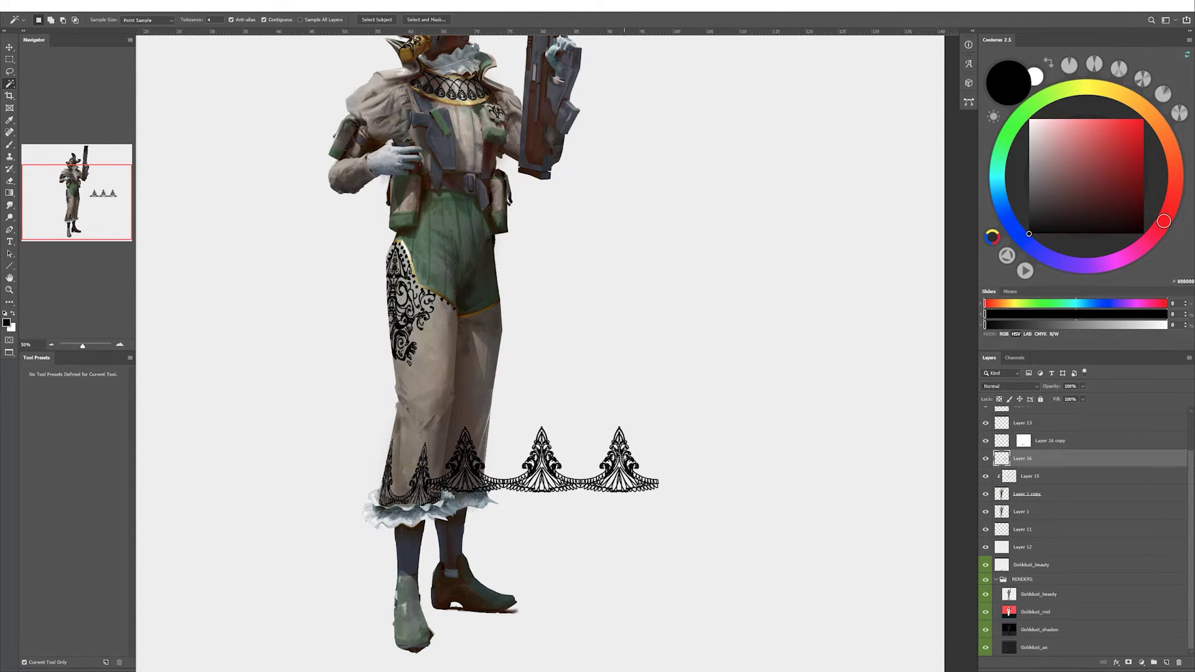
pyautogui.press('m')
pyautogui.moveTo(788, 364); pyautogui.dragTo(667, 533)
pyautogui.press('Delete')
pyautogui.hotkey('ctrl', 'd')
pyautogui.hotkey('ctrl', 't')
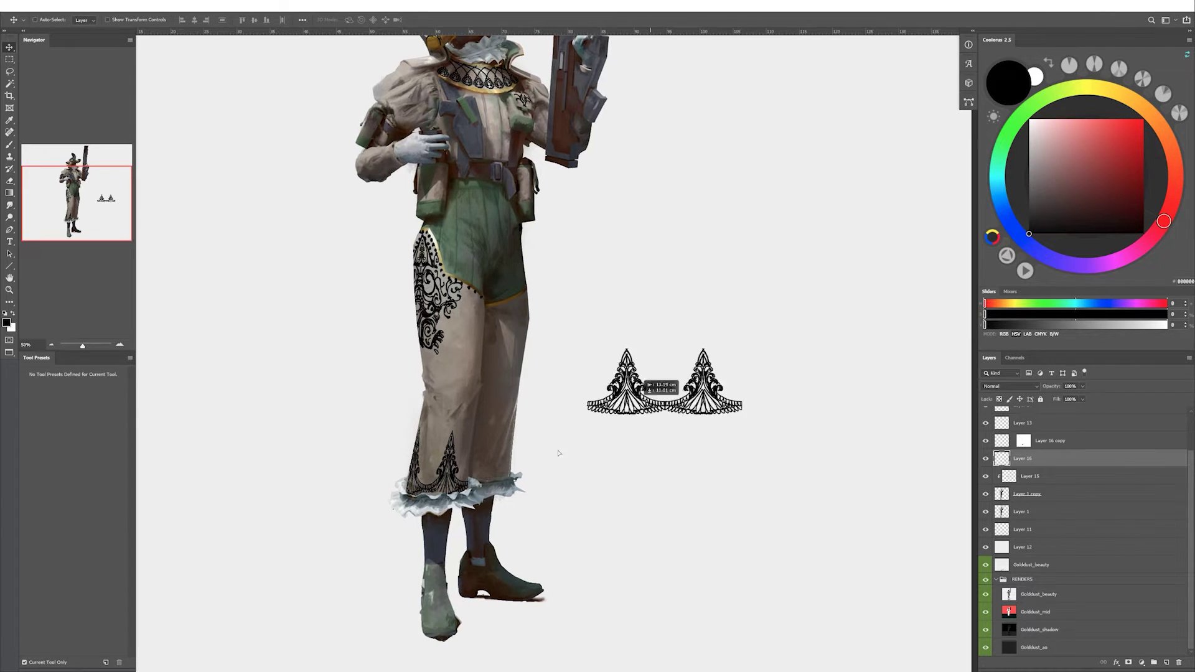
pyautogui.moveTo(738, 364)
pyautogui.mouseDown()
pyautogui.moveTo(584, 430)
pyautogui.moveTo(485, 442)
pyautogui.moveTo(548, 431)
pyautogui.moveTo(515, 438)
pyautogui.mouseUp()
pyautogui.click(399, 19)
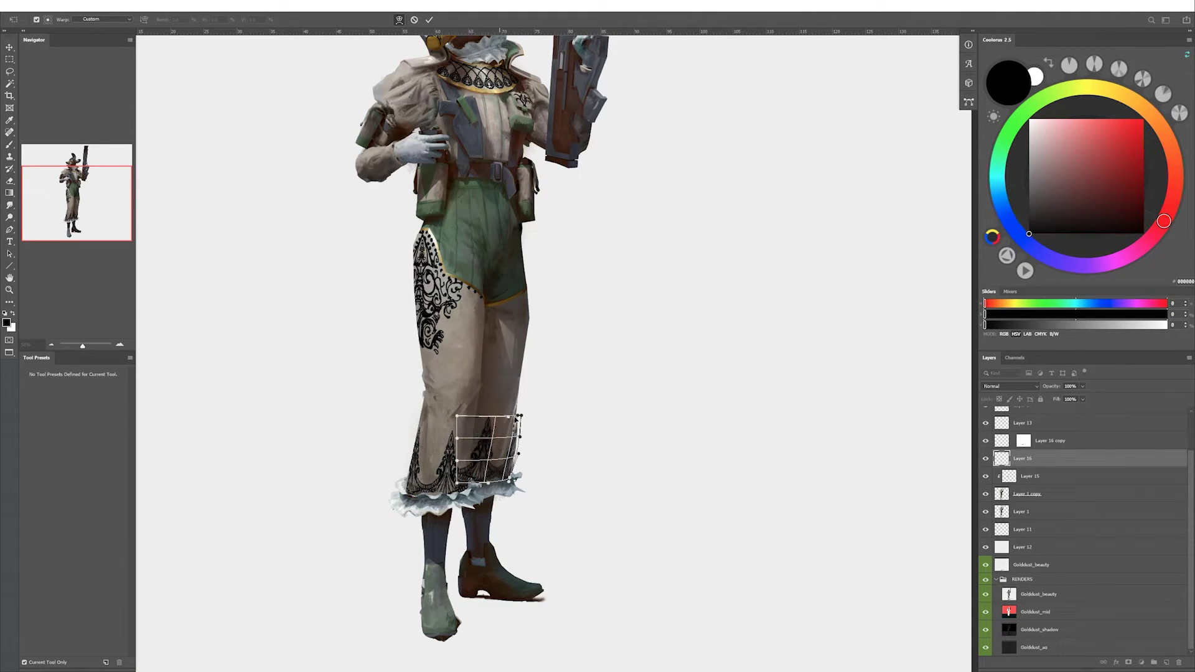
pyautogui.moveTo(516, 438); pyautogui.dragTo(508, 427)
pyautogui.press('Return')
pyautogui.hotkey('ctrl', 'alt', 'g')
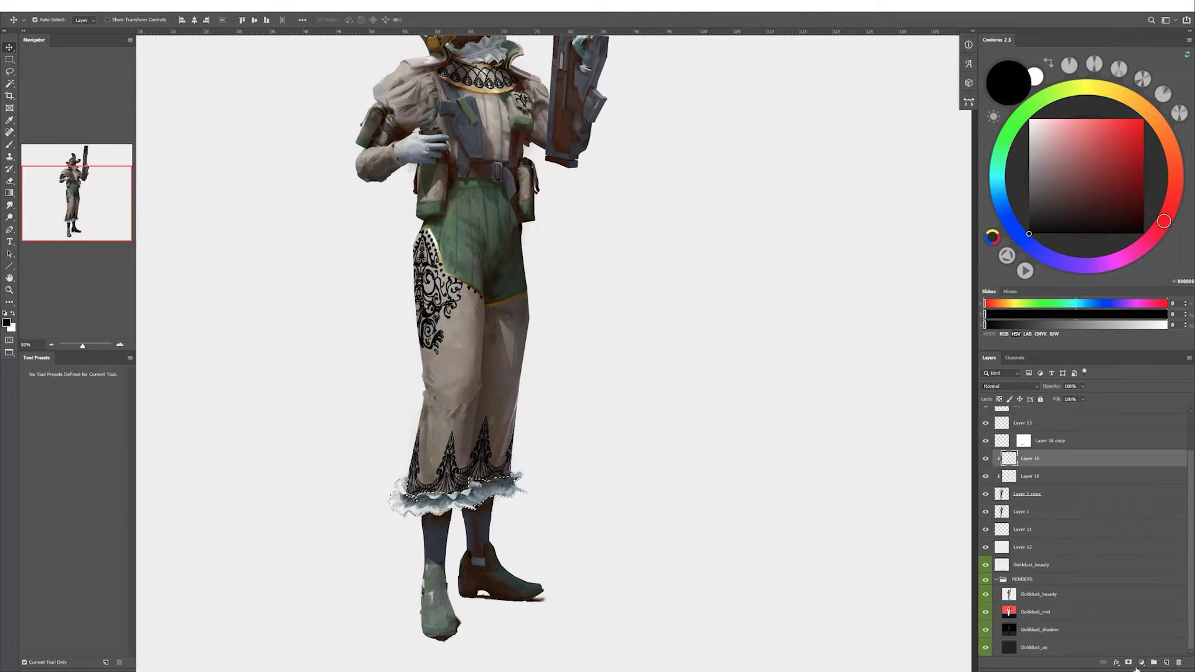
pyautogui.click(1129, 662)
# Shrink the hem lace to about 90 percent.
pyautogui.press('x')
pyautogui.press('b')
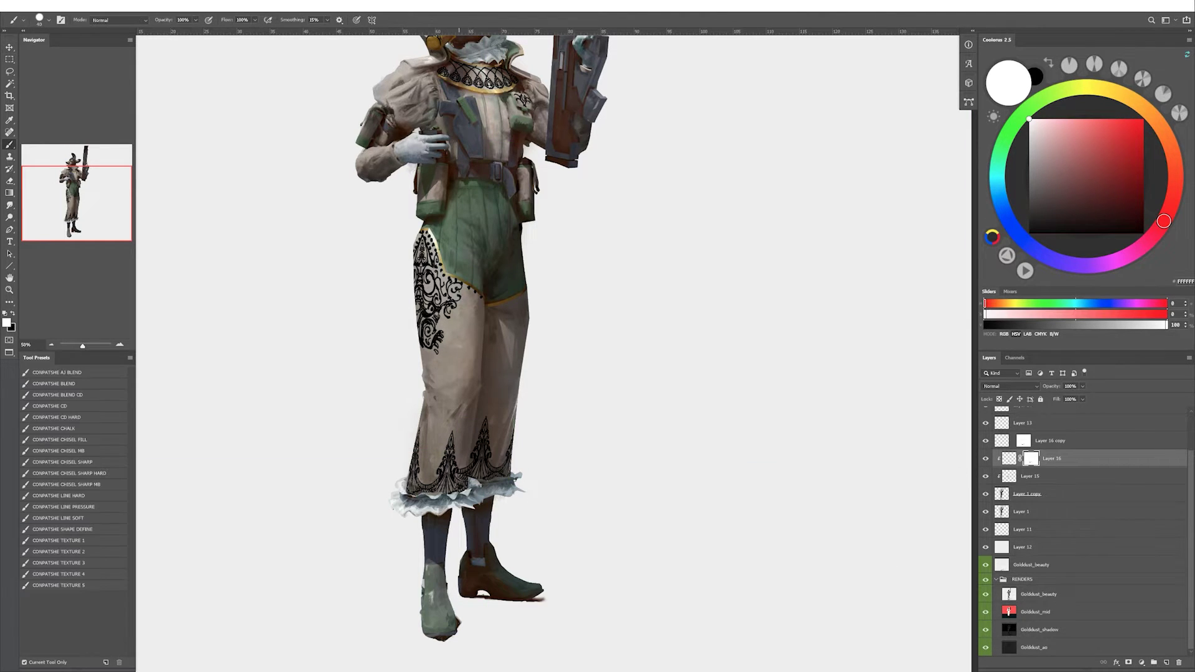
pyautogui.hotkey('ctrl', 't')
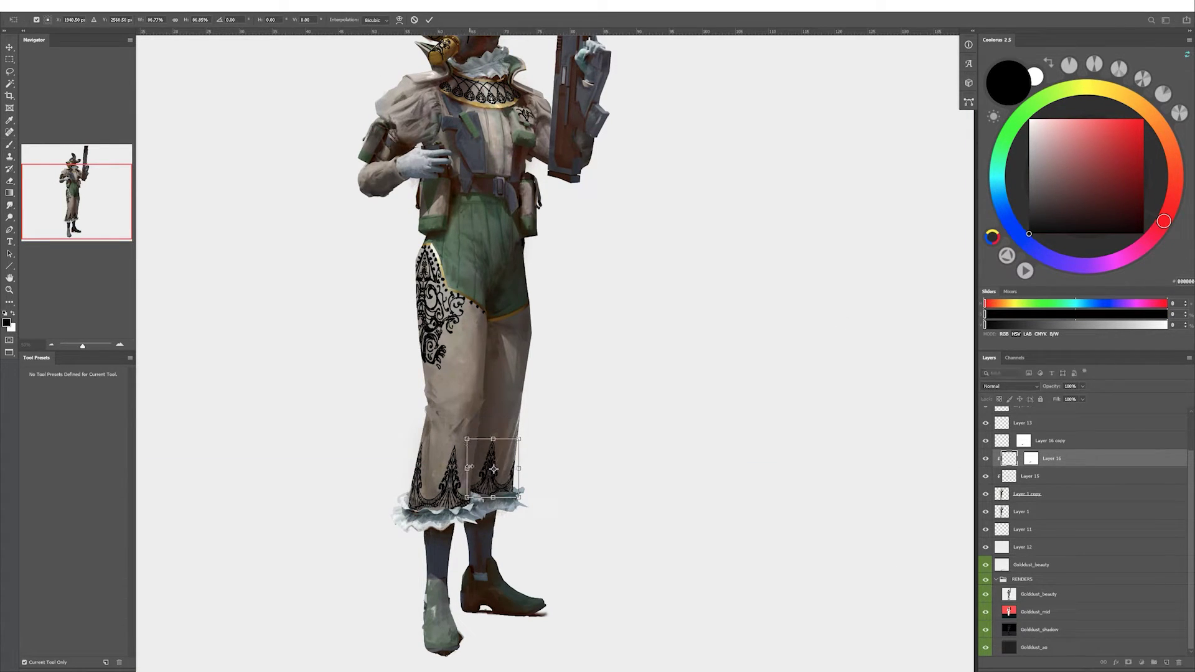
pyautogui.moveTo(522, 430); pyautogui.dragTo(518, 440)
pyautogui.press('Return')
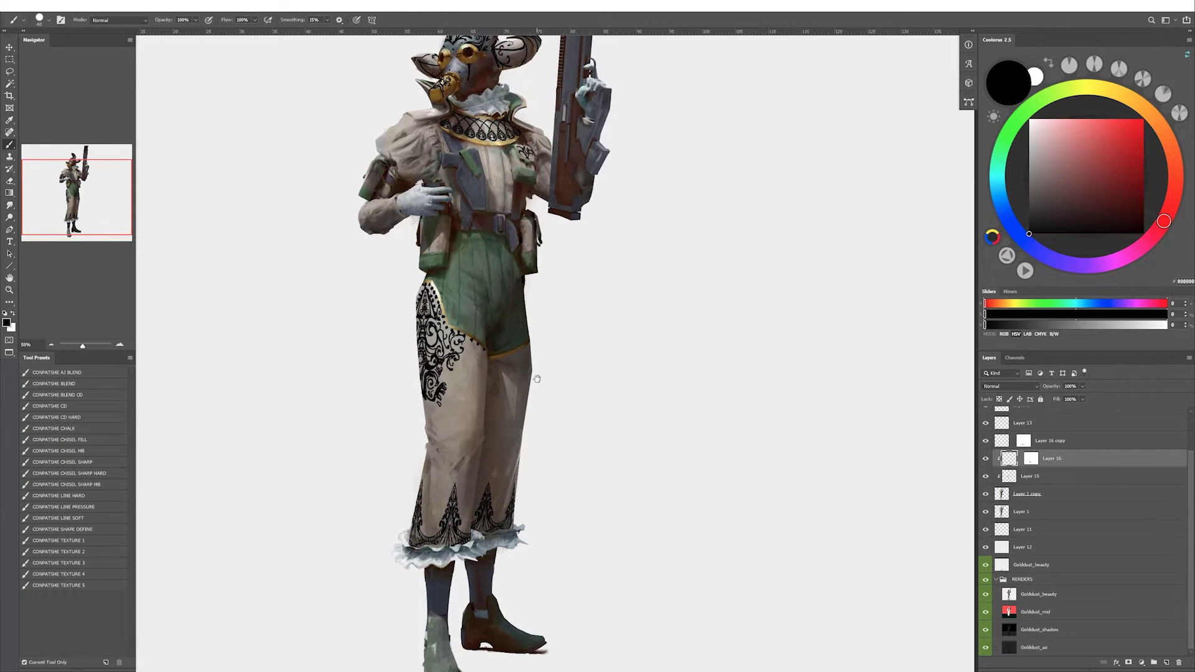
# Erase and lighten the lower edges of the thigh filigree.
pyautogui.moveTo(537, 350)
pyautogui.mouseDown()
pyautogui.moveTo(537, 424)
pyautogui.moveTo(540, 413)
pyautogui.mouseUp()
pyautogui.hotkey('alt', '[')
pyautogui.press('e')
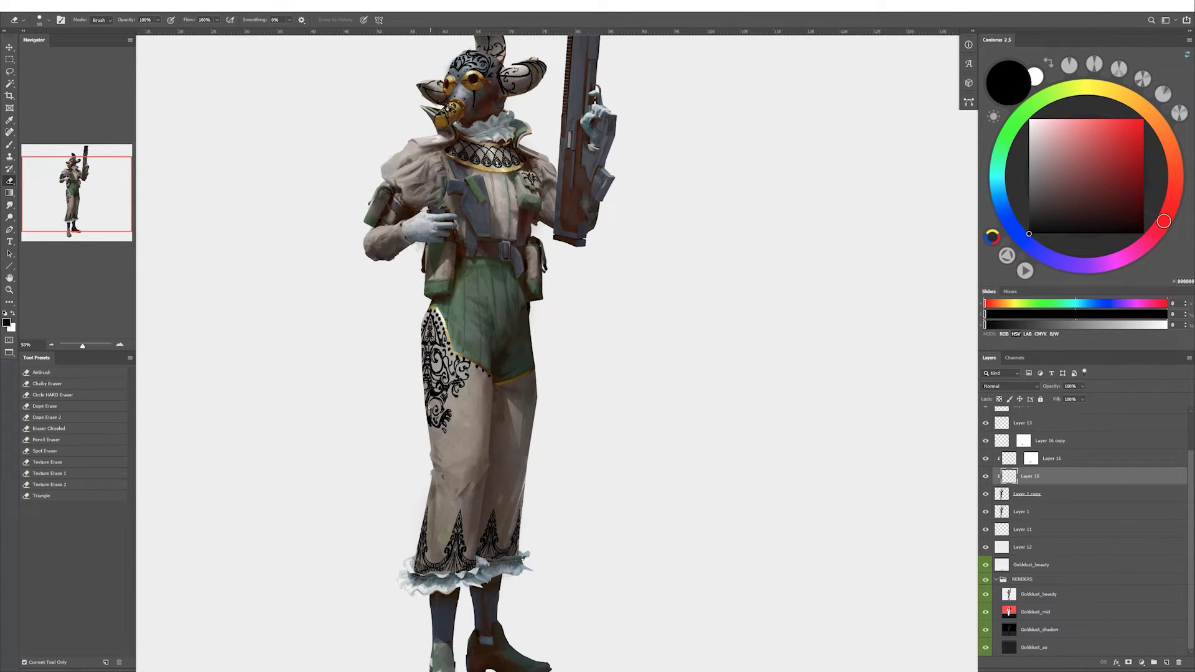
pyautogui.moveTo(442, 431)
pyautogui.mouseDown()
pyautogui.moveTo(427, 391)
pyautogui.moveTo(440, 350)
pyautogui.mouseUp()
pyautogui.press('b')
pyautogui.press('e')
pyautogui.press('b')
pyautogui.press('e')
pyautogui.press('b')
pyautogui.press('e')
pyautogui.press('b')
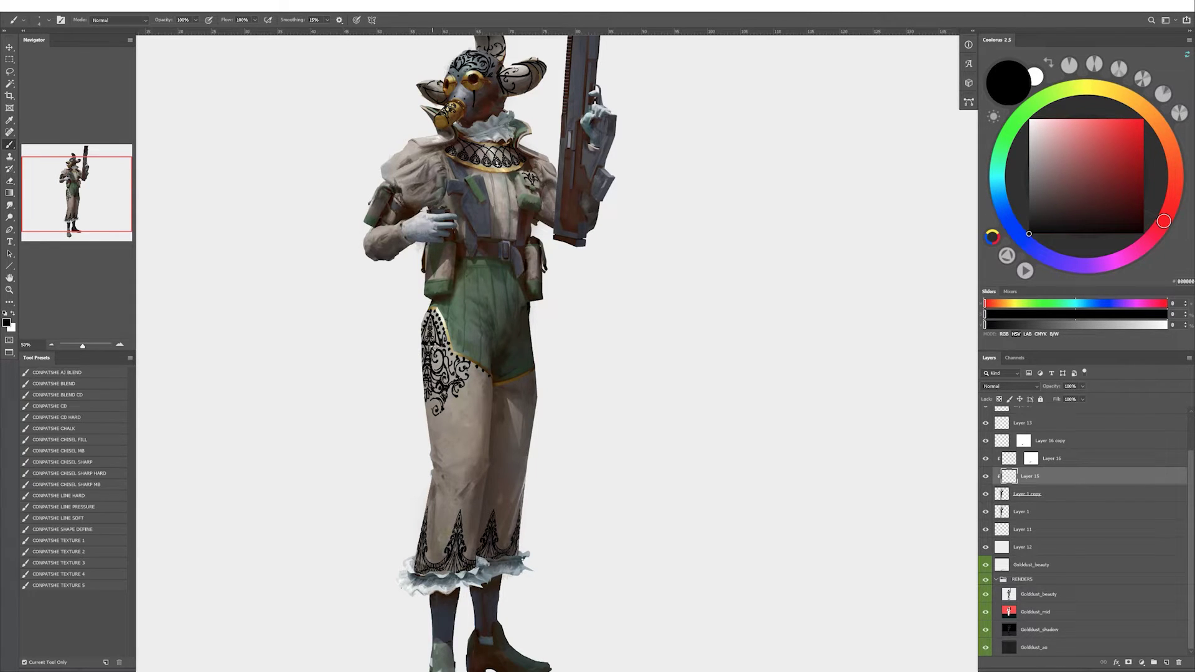
pyautogui.press('e')
pyautogui.press('b')
pyautogui.press('e')
pyautogui.press(']')
pyautogui.moveTo(441, 337)
pyautogui.mouseDown()
pyautogui.moveTo(436, 310)
pyautogui.moveTo(422, 310)
pyautogui.mouseUp()
pyautogui.press('b')
pyautogui.press('e')
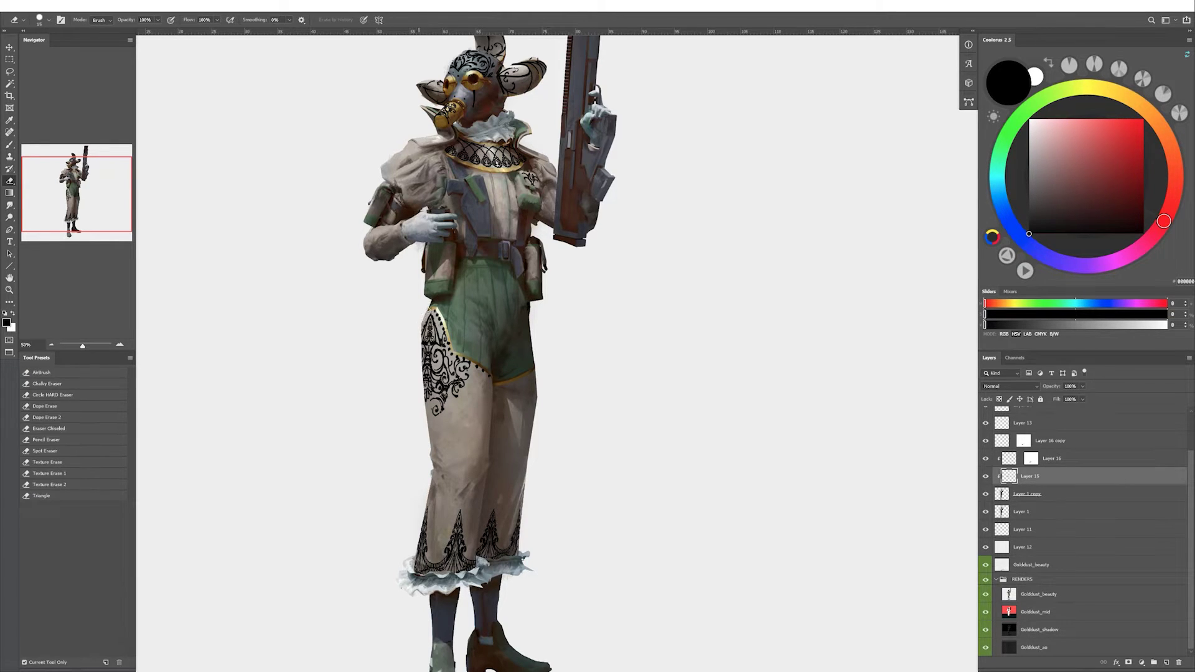
pyautogui.press('b')
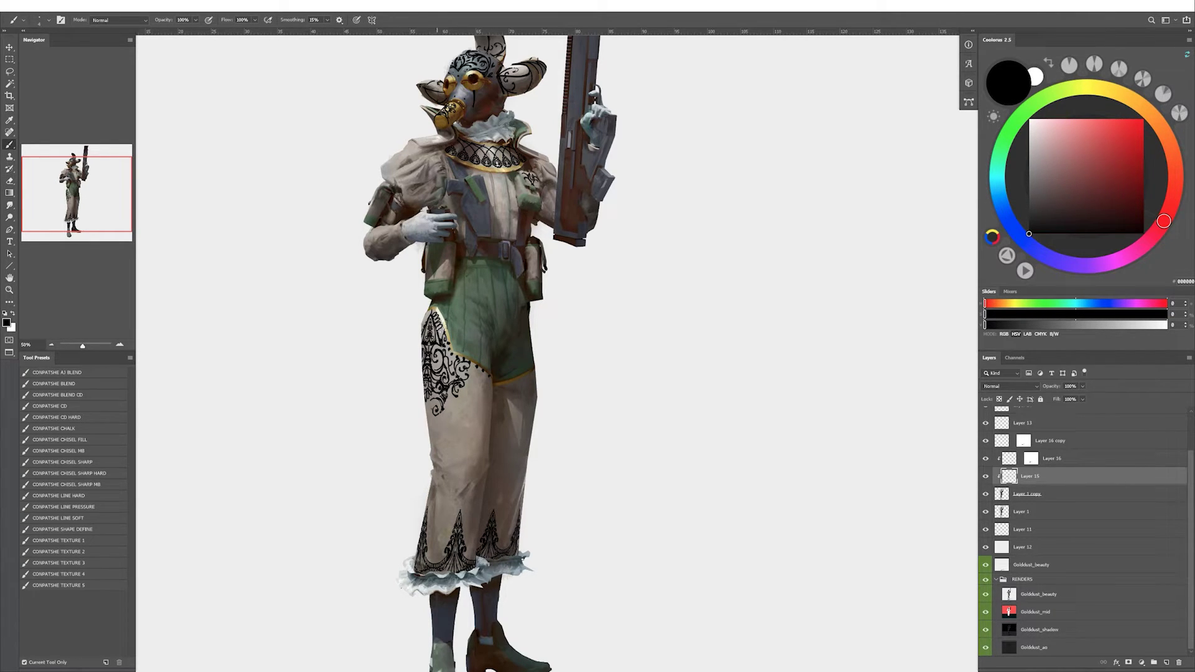
pyautogui.press('e')
pyautogui.press('b')
pyautogui.press('e')
pyautogui.moveTo(445, 344); pyautogui.dragTo(442, 336)
pyautogui.press('b')
pyautogui.press('e')
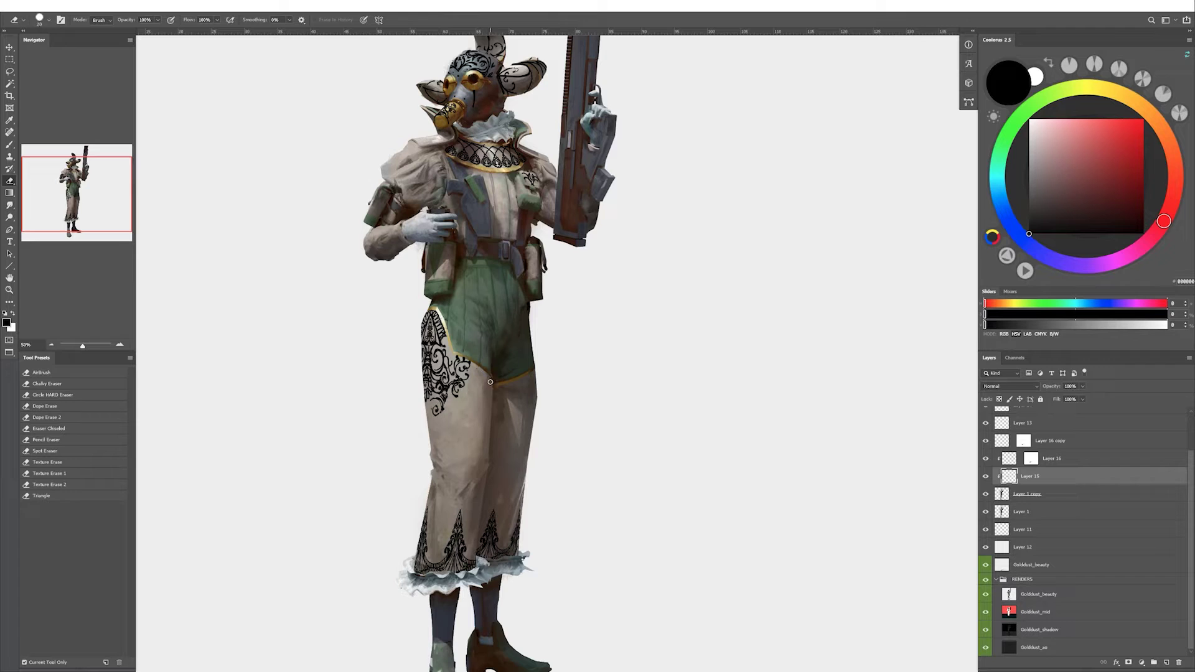
pyautogui.press('b')
pyautogui.press('e')
# Check the mirrored view and add a small dark touch to the lace.
pyautogui.hotkey('ctrl', 'shift', 'h')
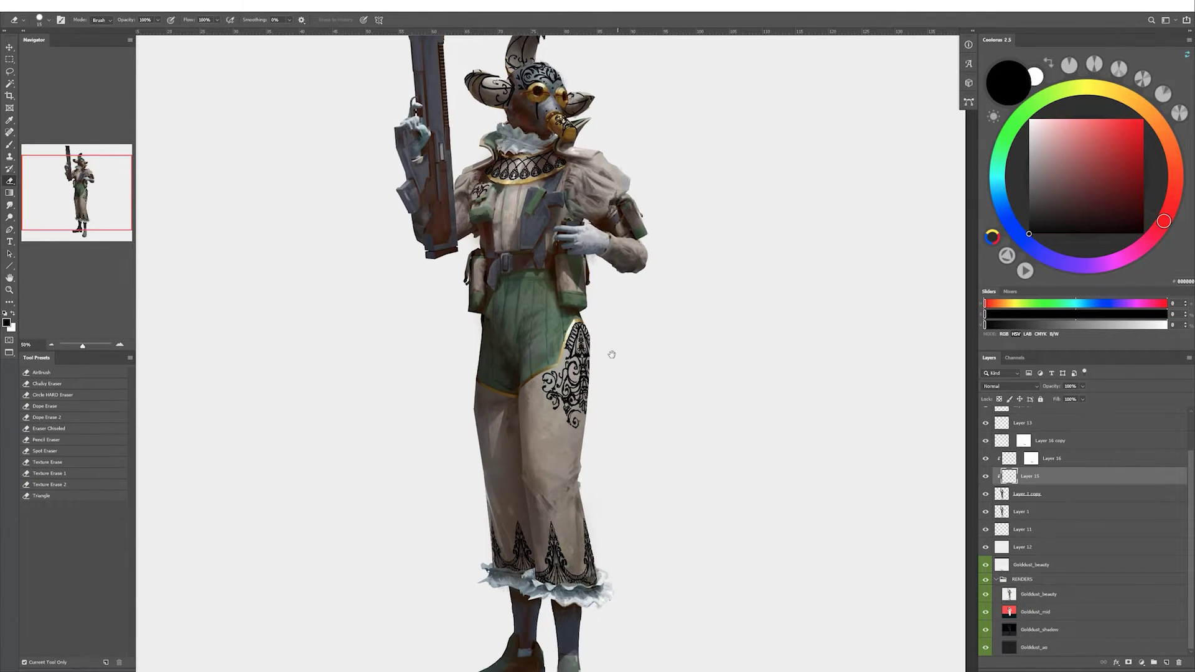
pyautogui.hotkey('ctrl', 'shift', 'h')
pyautogui.press('b')
pyautogui.moveTo(452, 385); pyautogui.dragTo(468, 400)
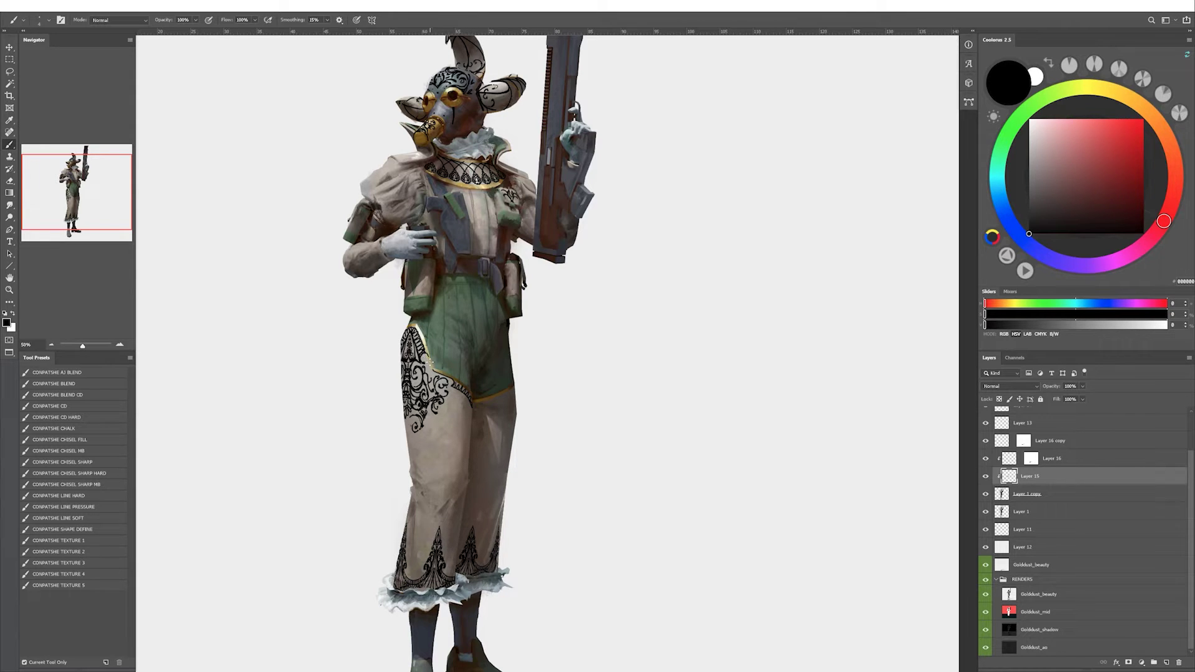
pyautogui.moveTo(651, 358)
pyautogui.mouseDown()
pyautogui.moveTo(652, 332)
pyautogui.moveTo(693, 334)
pyautogui.mouseUp()
pyautogui.moveTo(513, 398); pyautogui.dragTo(556, 386)
pyautogui.hotkey('ctrl', 'z')
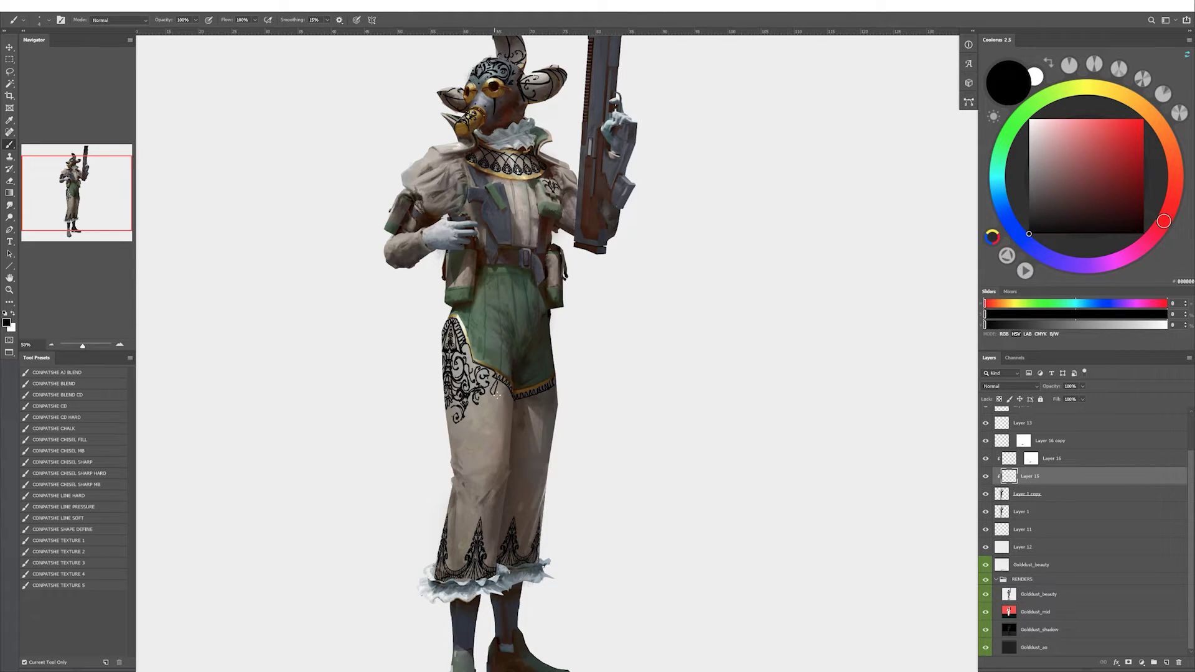
# Paint lace dots along the chest pouch's top edge and lace marks on the left boot.
pyautogui.moveTo(452, 298)
pyautogui.mouseDown()
pyautogui.moveTo(449, 323)
pyautogui.moveTo(466, 320)
pyautogui.mouseUp()
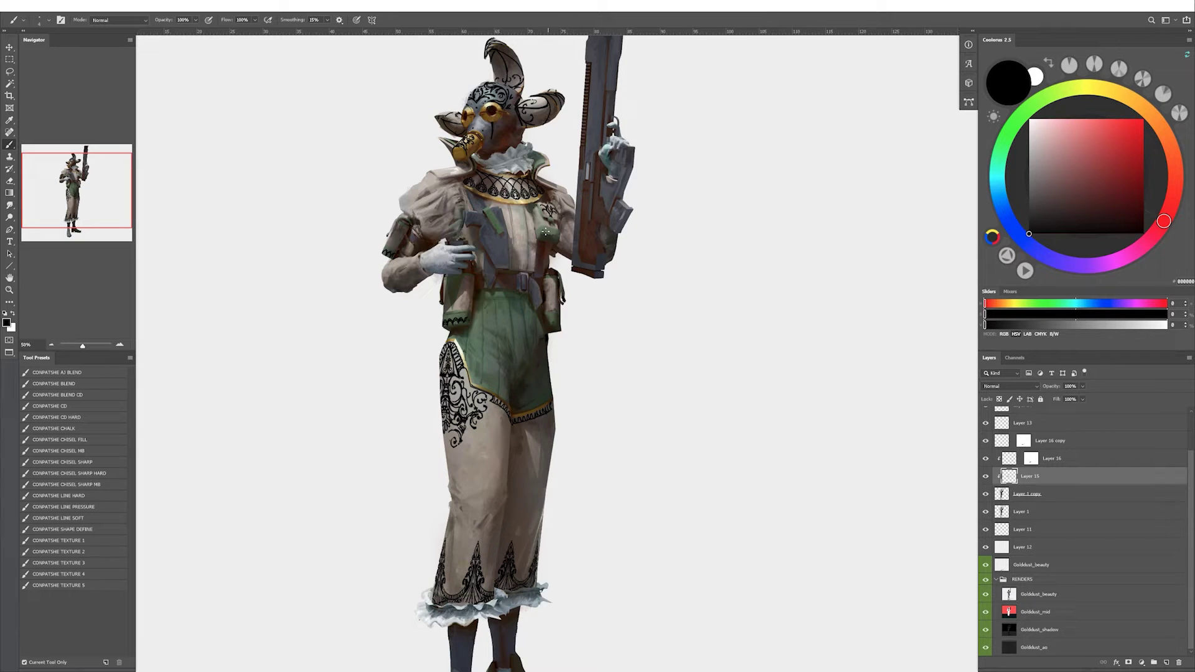
pyautogui.moveTo(556, 234); pyautogui.dragTo(540, 230)
pyautogui.moveTo(553, 322); pyautogui.dragTo(491, 453)
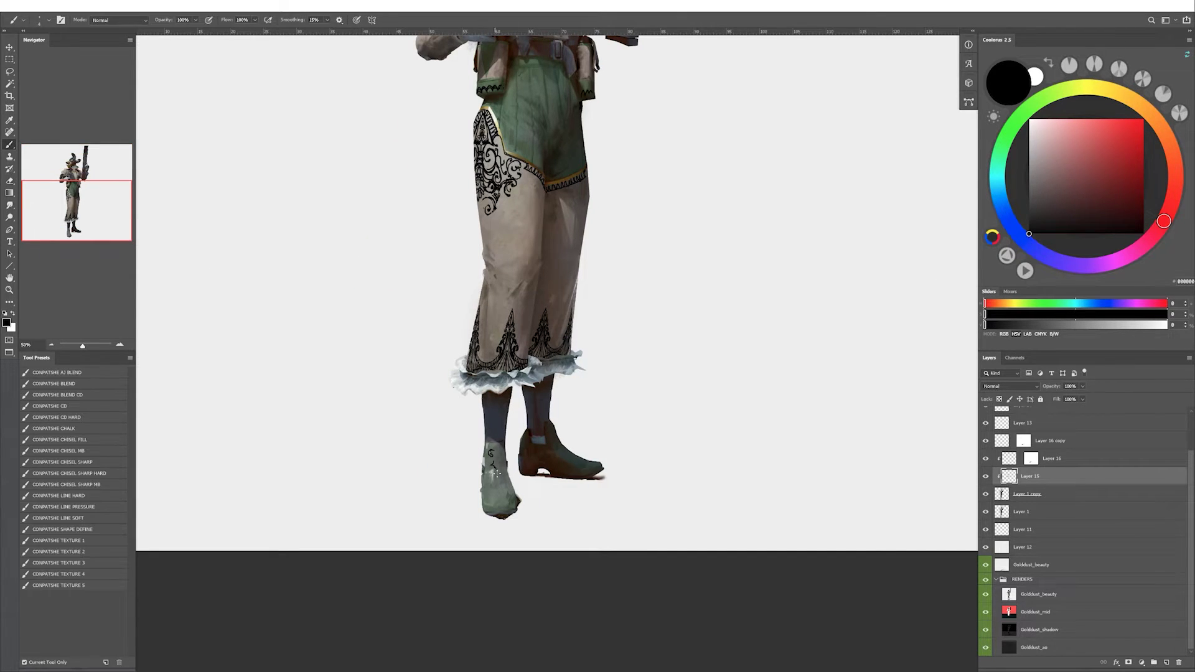
pyautogui.moveTo(492, 465)
pyautogui.mouseDown()
pyautogui.moveTo(497, 453)
pyautogui.moveTo(494, 462)
pyautogui.mouseUp()
# Zoom out to the whole figure and select the three lace layers together.
pyautogui.scroll(3, 659, 350)
pyautogui.hotkey('ctrl', '0')
pyautogui.press('/')
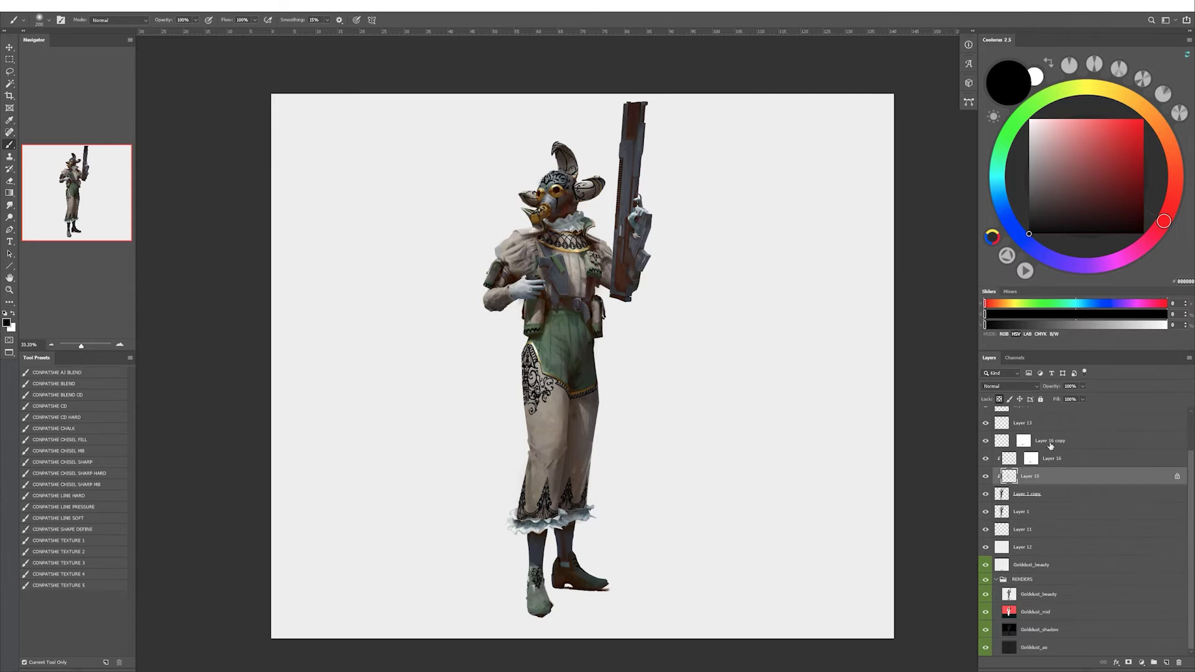
pyautogui.keyDown('shift'); pyautogui.click(1051, 446); pyautogui.keyUp('shift')
# Merge the lace layers, fill the black lace with gold, and set brush opacity to 90%.
pyautogui.hotkey('ctrl', 'e')
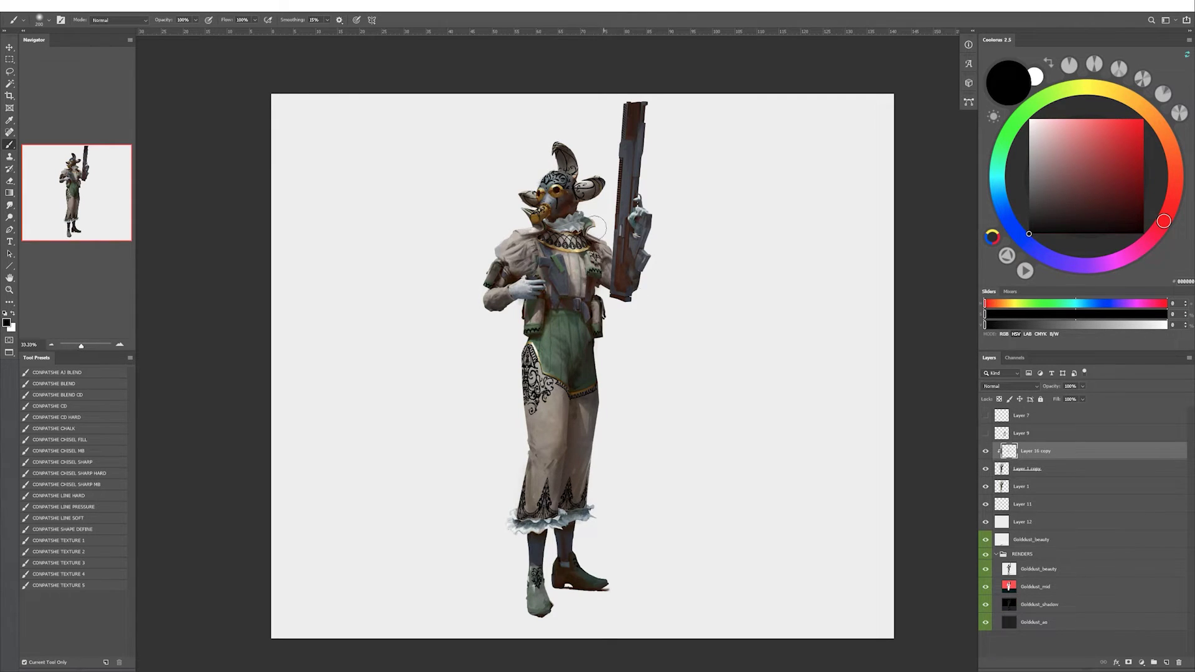
pyautogui.keyDown('alt'); pyautogui.click(554, 195); pyautogui.keyUp('alt')
pyautogui.hotkey('alt', 'BackSpace')
pyautogui.keyDown('alt'); pyautogui.scroll(1, 654, 226); pyautogui.keyUp('alt')
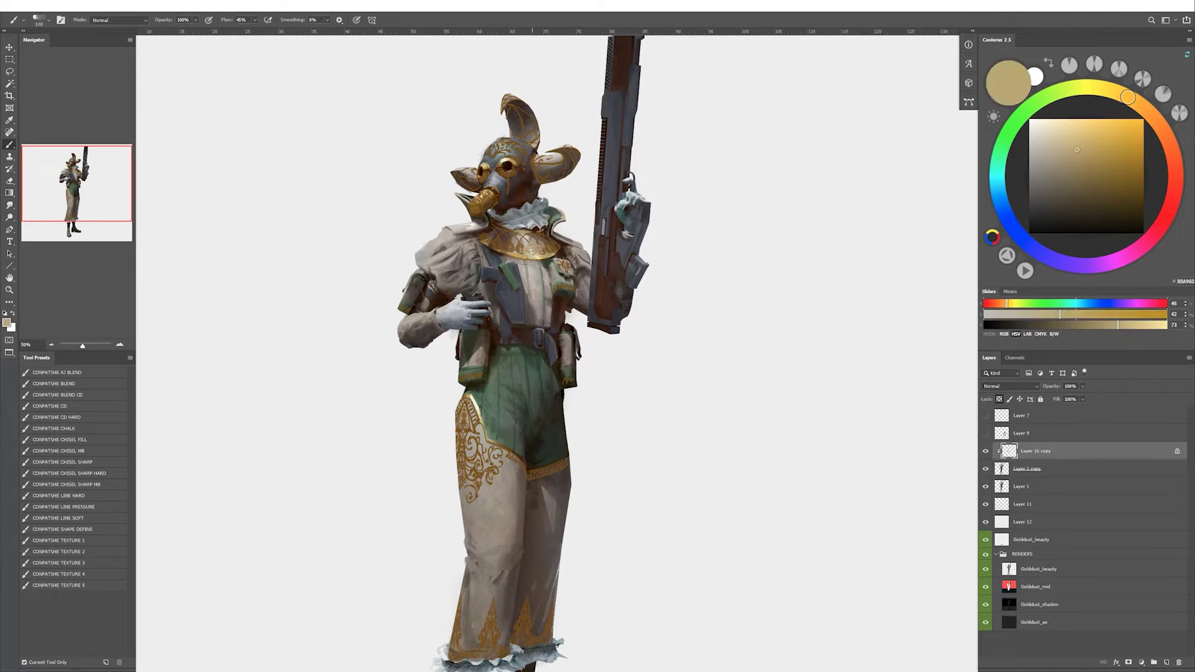
pyautogui.press('[')
pyautogui.press('[')
pyautogui.press('9')
# Sample blue-grey, pale gold and brown tones from the mask and collar with a larger brush.
pyautogui.keyDown('alt'); pyautogui.click(483, 210); pyautogui.keyUp('alt')
pyautogui.keyDown('alt'); pyautogui.click(507, 232); pyautogui.keyUp('alt')
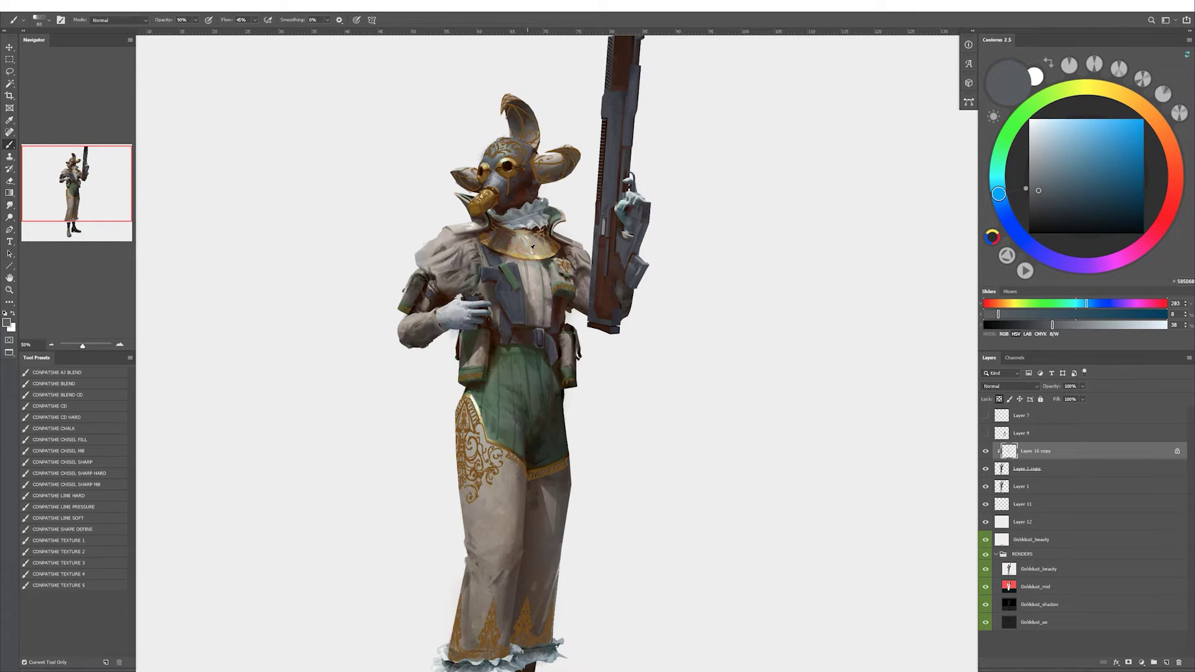
pyautogui.keyDown('alt'); pyautogui.click(533, 248); pyautogui.keyUp('alt')
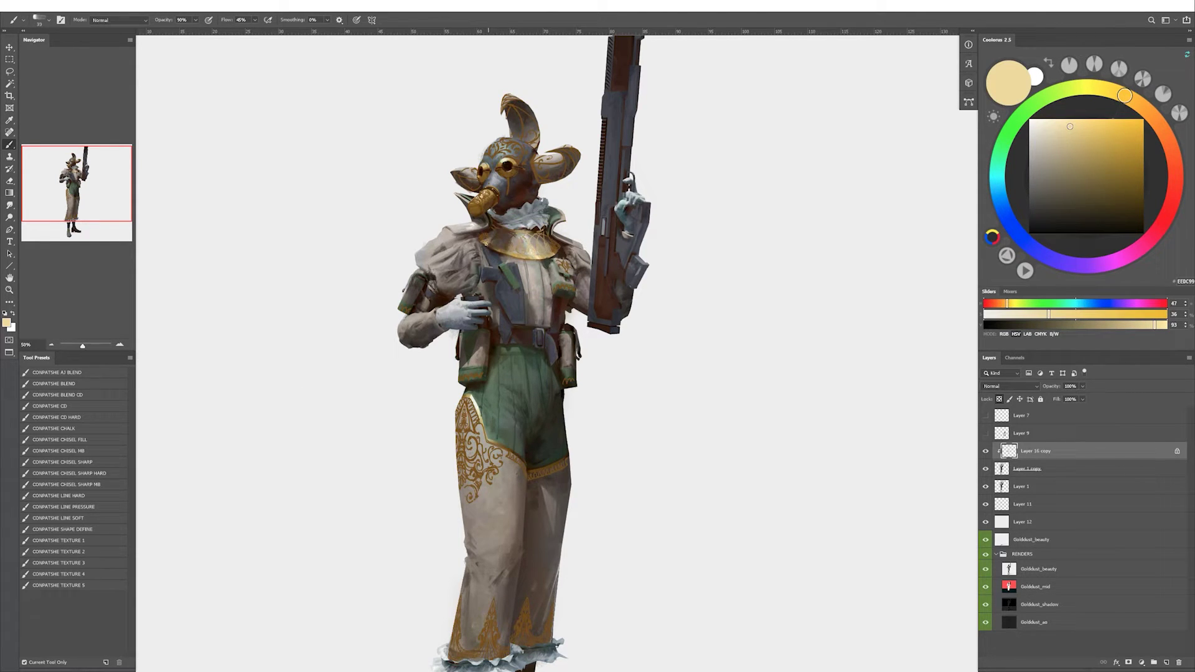
pyautogui.keyDown('alt'); pyautogui.click(546, 237); pyautogui.keyUp('alt')
pyautogui.press(']')
pyautogui.press(']')
pyautogui.press(']')
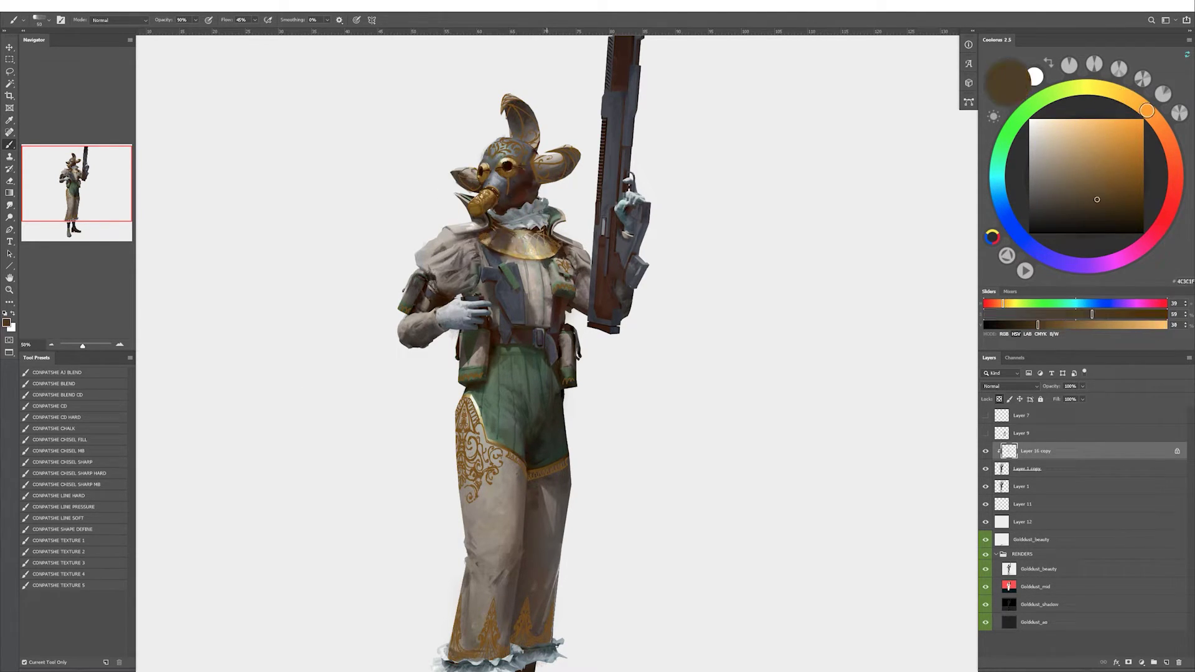
pyautogui.keyDown('alt'); pyautogui.click(501, 236); pyautogui.keyUp('alt')
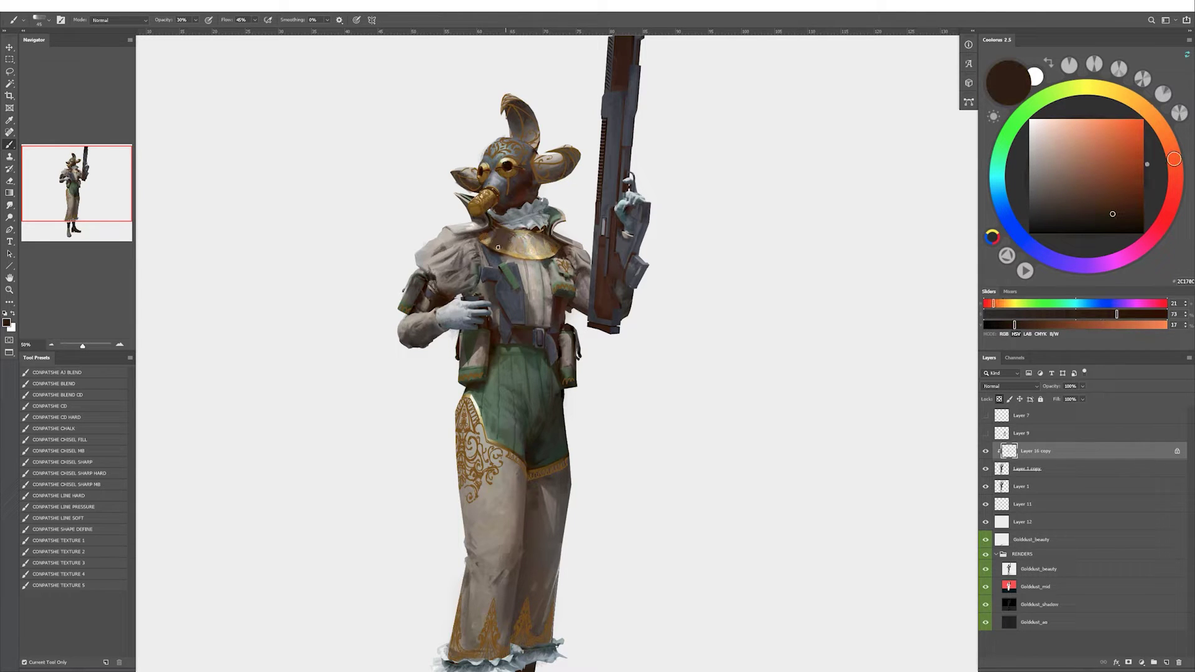
pyautogui.press(']')
pyautogui.press(']')
pyautogui.press(']')
pyautogui.moveTo(536, 246); pyautogui.dragTo(543, 257)
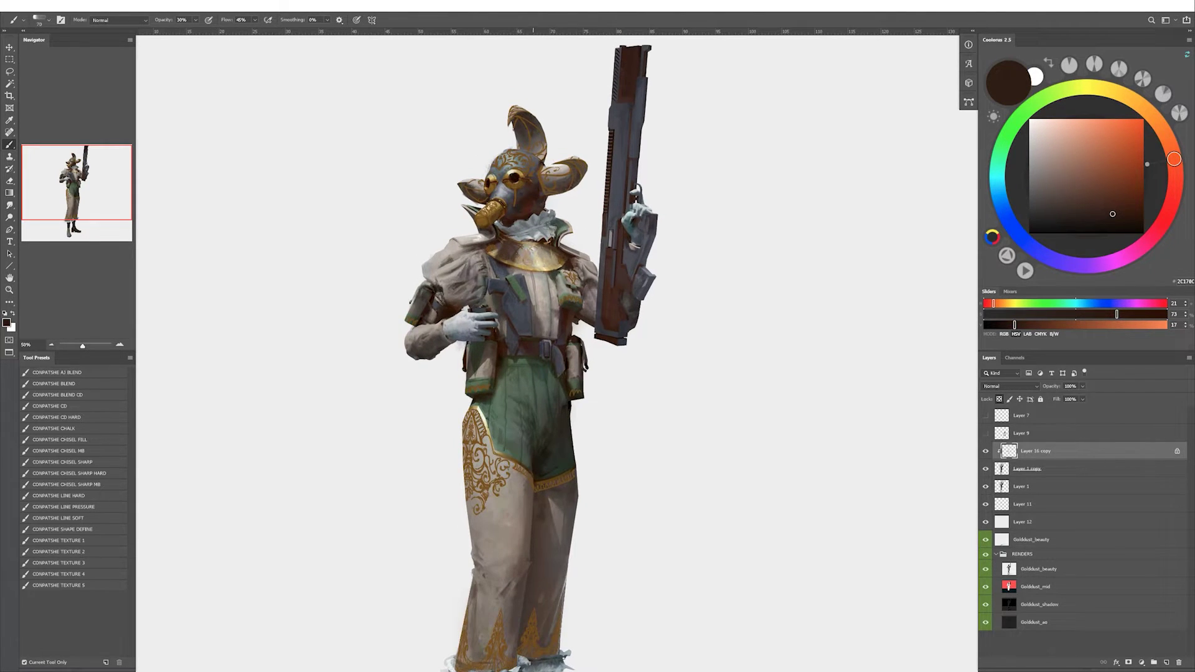
# Sample gold, brown, cream, tan and dark brown tones from the collar and mask.
pyautogui.keyDown('alt'); pyautogui.click(534, 259); pyautogui.keyUp('alt')
pyautogui.keyDown('alt'); pyautogui.click(564, 262); pyautogui.keyUp('alt')
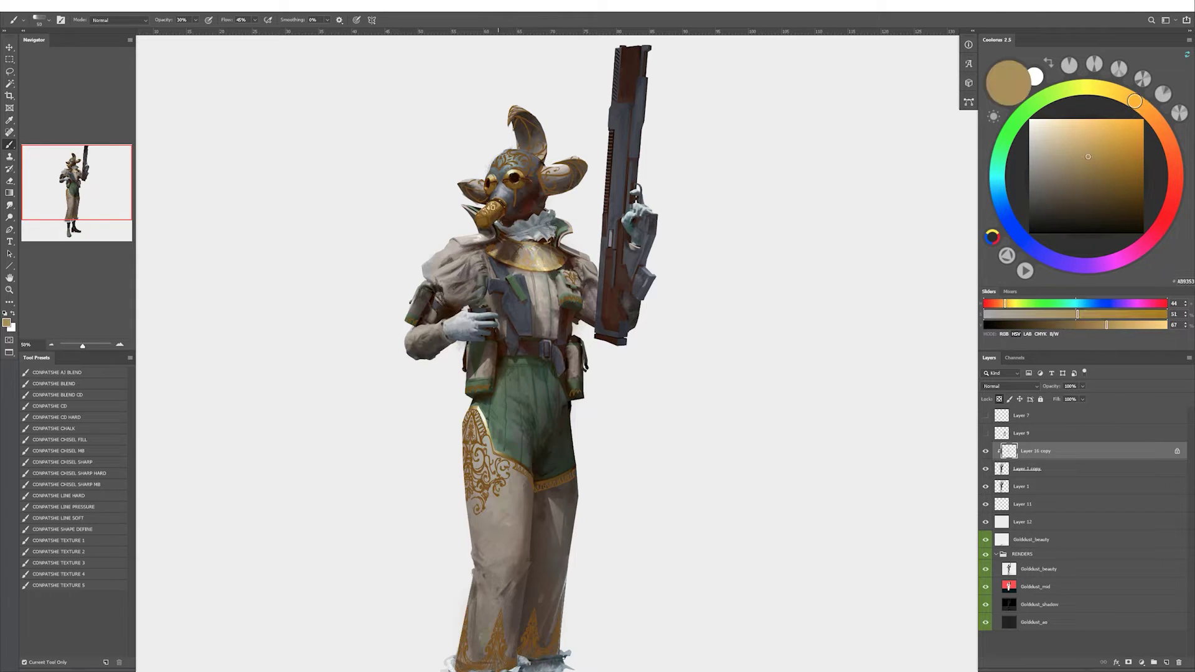
pyautogui.keyDown('alt'); pyautogui.click(492, 218); pyautogui.keyUp('alt')
pyautogui.keyDown('alt'); pyautogui.click(488, 225); pyautogui.keyUp('alt')
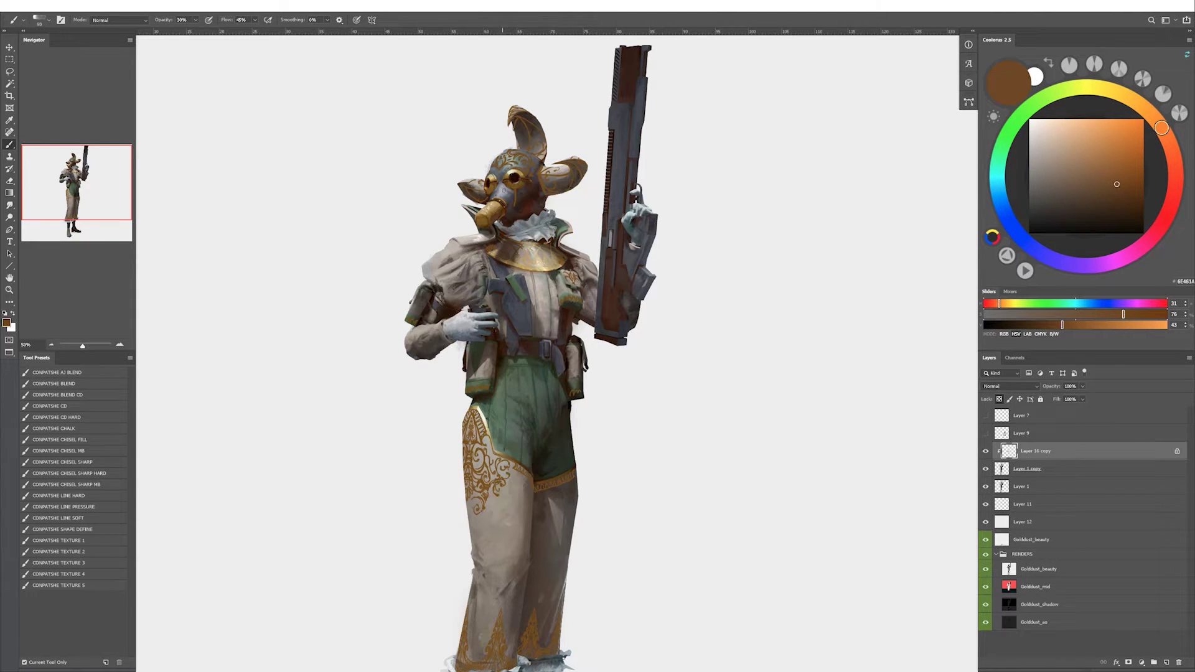
pyautogui.moveTo(493, 220); pyautogui.dragTo(486, 230)
pyautogui.keyDown('alt'); pyautogui.click(511, 175); pyautogui.keyUp('alt')
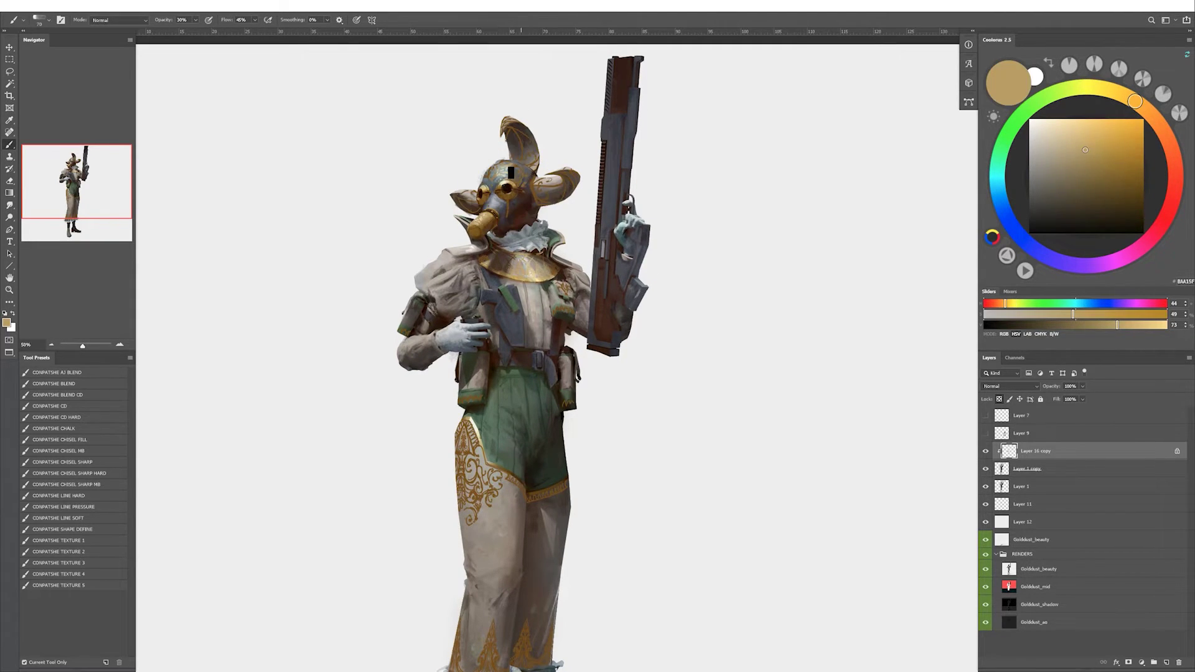
pyautogui.keyDown('alt'); pyautogui.click(519, 197); pyautogui.keyUp('alt')
# Mirror the view and dab light-gold highlights onto the left horn with a larger brush.
pyautogui.press('h')
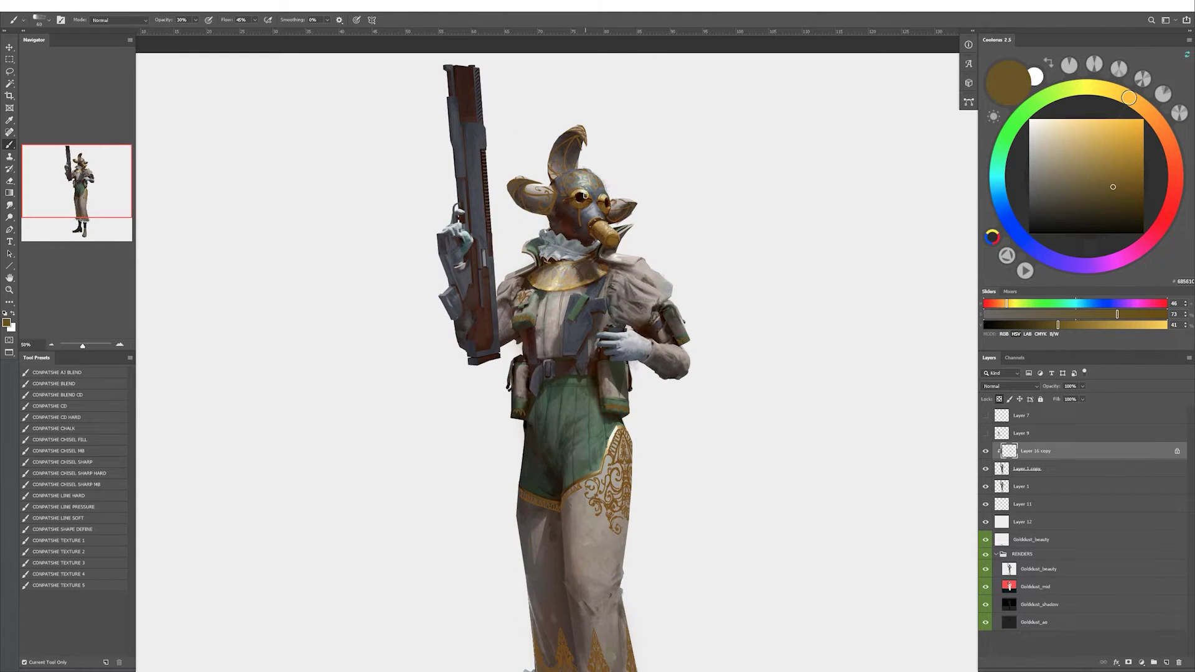
pyautogui.keyDown('alt'); pyautogui.click(551, 138); pyautogui.keyUp('alt')
pyautogui.keyDown('alt'); pyautogui.click(588, 272); pyautogui.keyUp('alt')
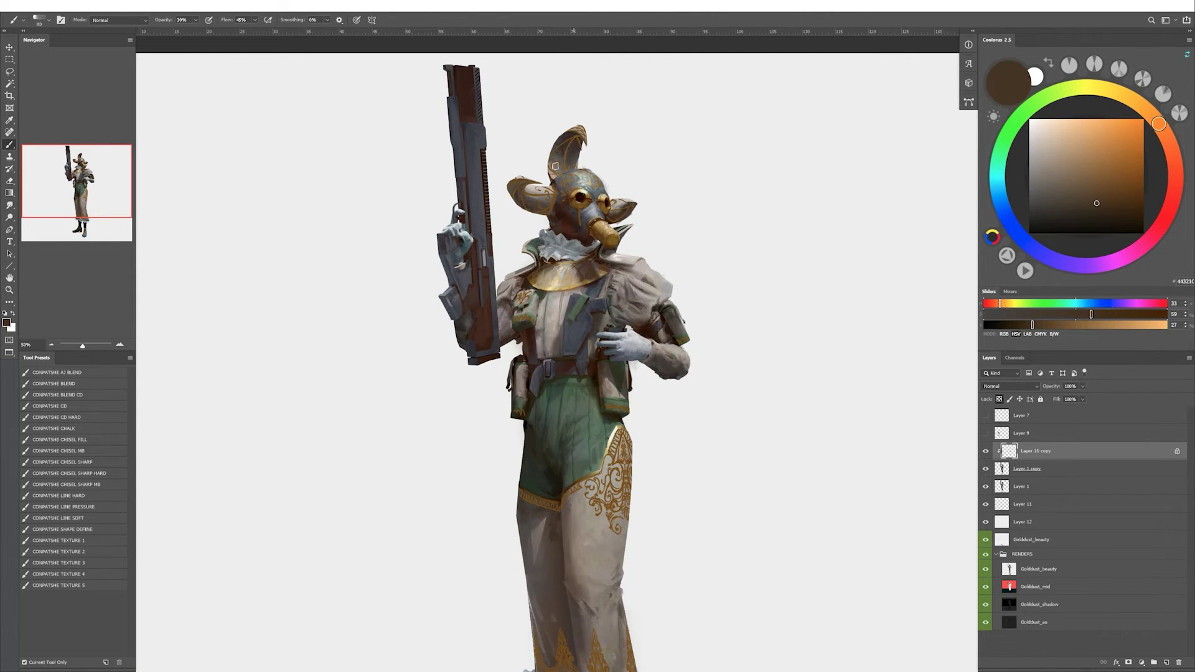
pyautogui.press('9')
pyautogui.press(']')
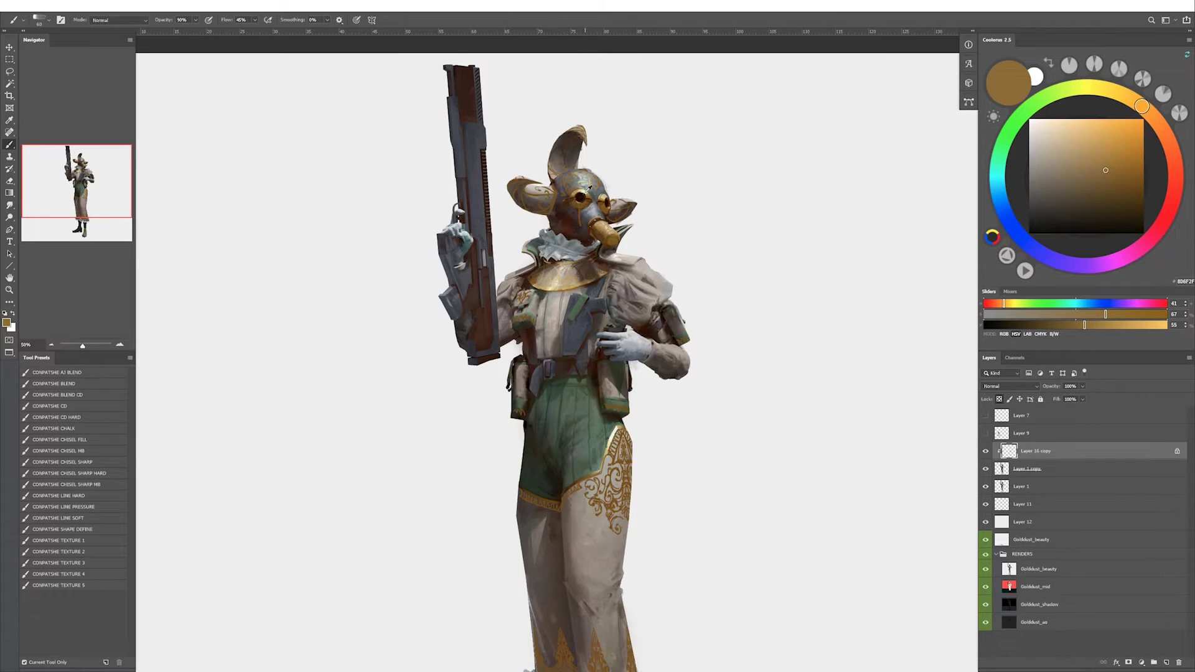
pyautogui.keyDown('alt'); pyautogui.click(588, 196); pyautogui.keyUp('alt')
pyautogui.keyDown('alt'); pyautogui.click(551, 169); pyautogui.keyUp('alt')
pyautogui.click(550, 193)
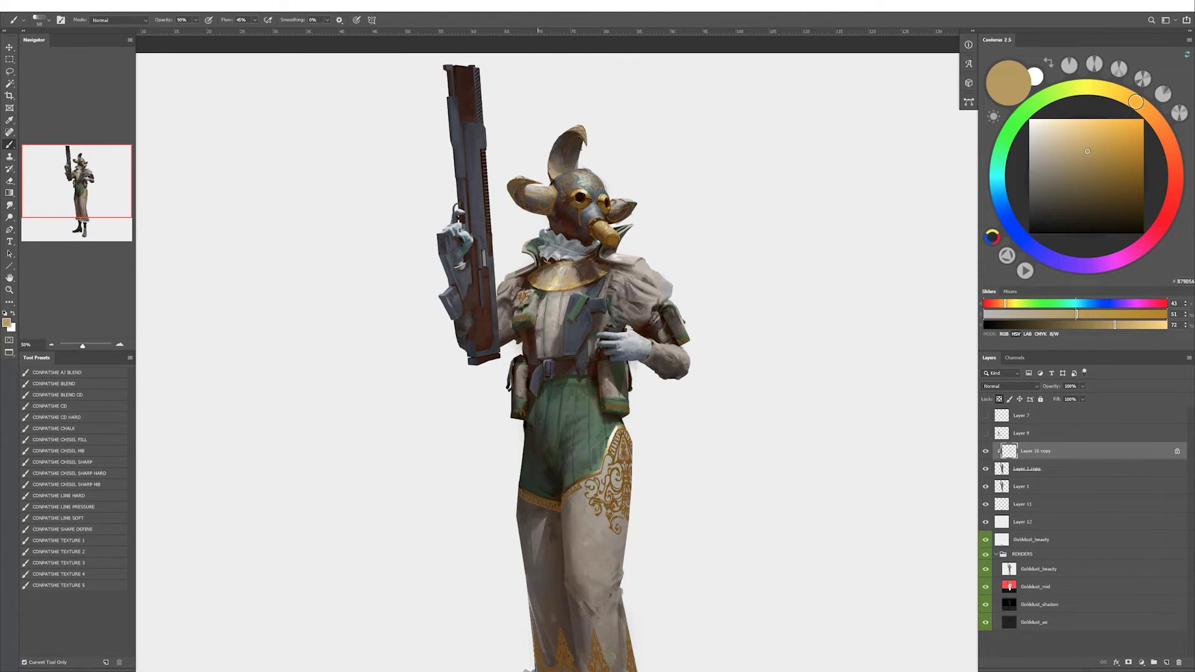
# Lower brush opacity and sample goggle browns and light beige from the horn.
pyautogui.keyDown('alt'); pyautogui.click(583, 198); pyautogui.keyUp('alt')
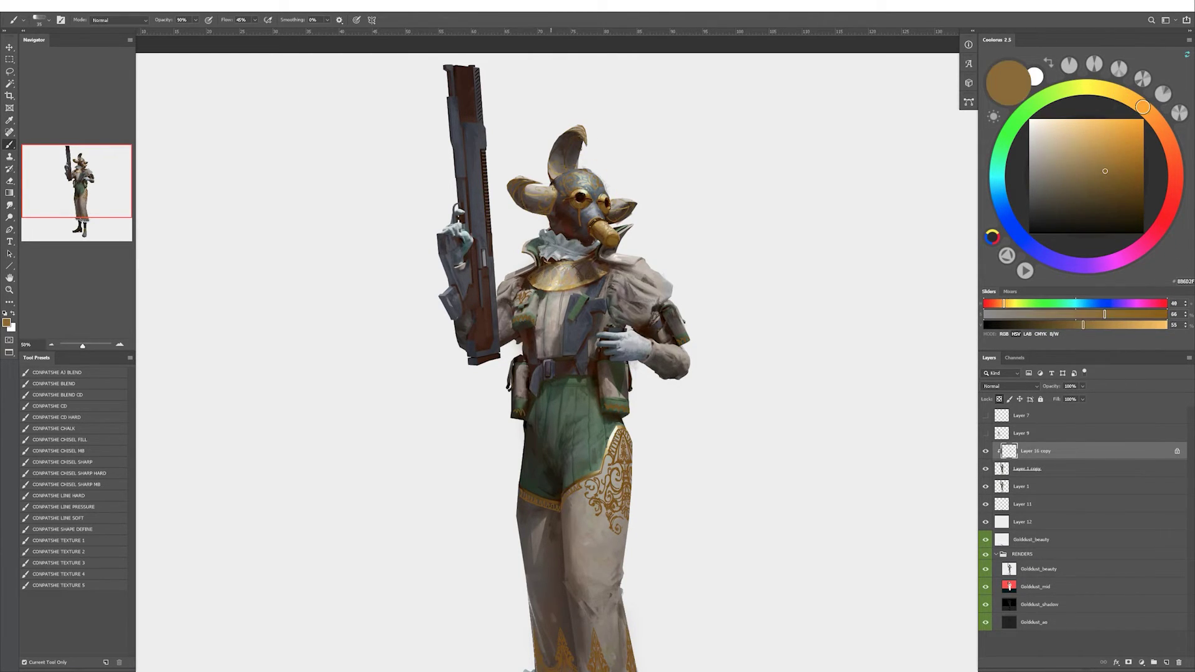
pyautogui.keyDown('alt'); pyautogui.click(601, 229); pyautogui.keyUp('alt')
pyautogui.press('5')
pyautogui.press('6')
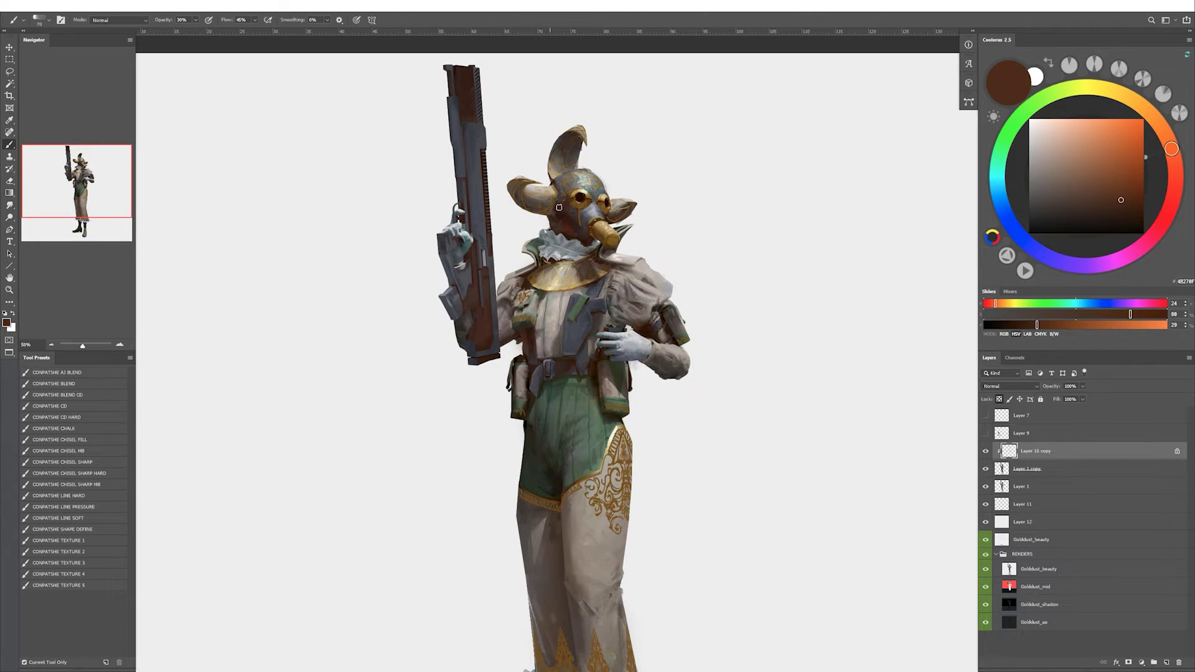
pyautogui.press(']')
pyautogui.press(']')
pyautogui.keyDown('alt'); pyautogui.click(581, 190); pyautogui.keyUp('alt')
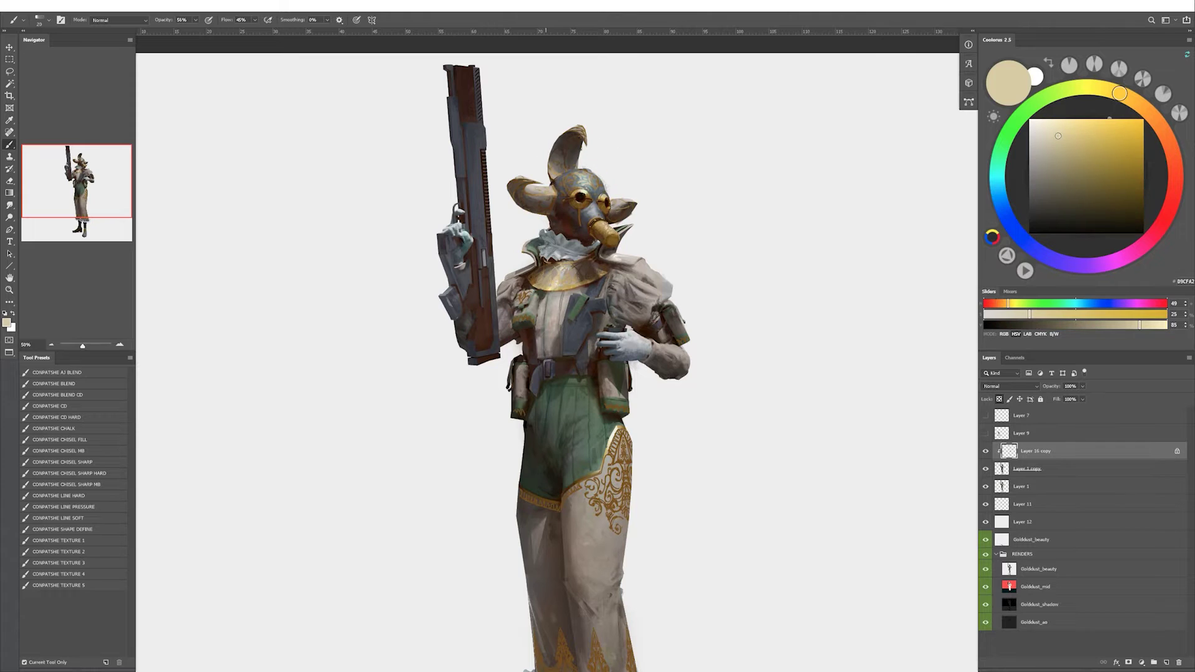
pyautogui.keyDown('alt'); pyautogui.click(574, 195); pyautogui.keyUp('alt')
pyautogui.keyDown('alt'); pyautogui.click(548, 201); pyautogui.keyUp('alt')
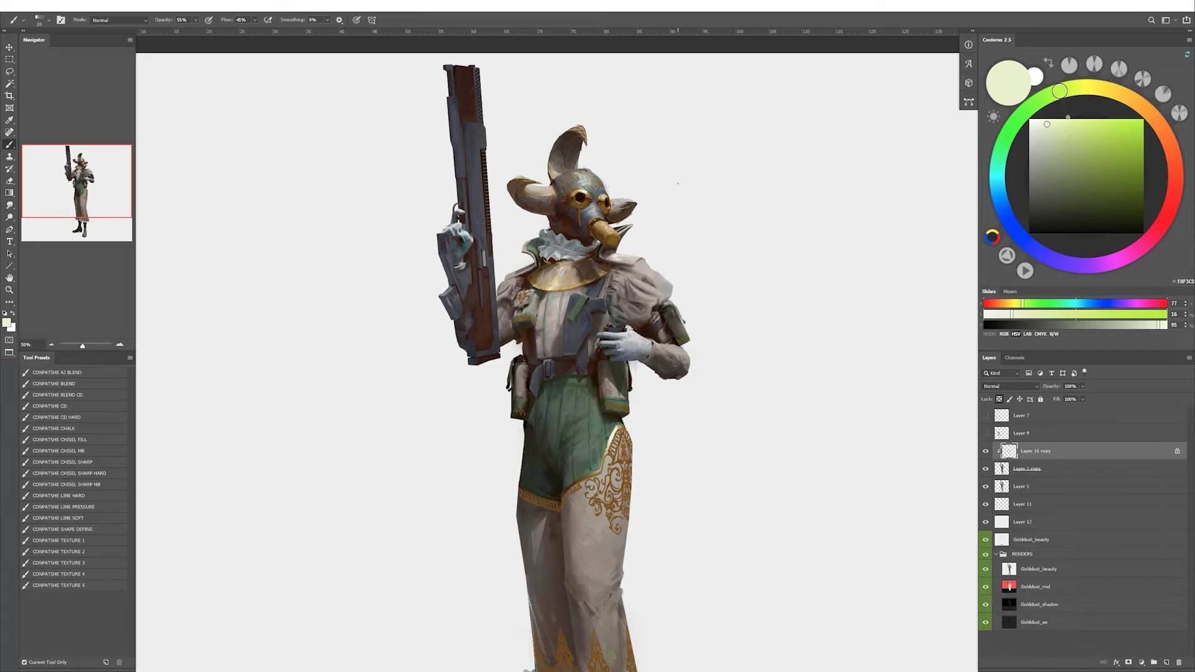
# Sample dark brown, gold-beige, mid brown and light gold tones lower on the figure.
pyautogui.keyDown('alt'); pyautogui.click(547, 270); pyautogui.keyUp('alt')
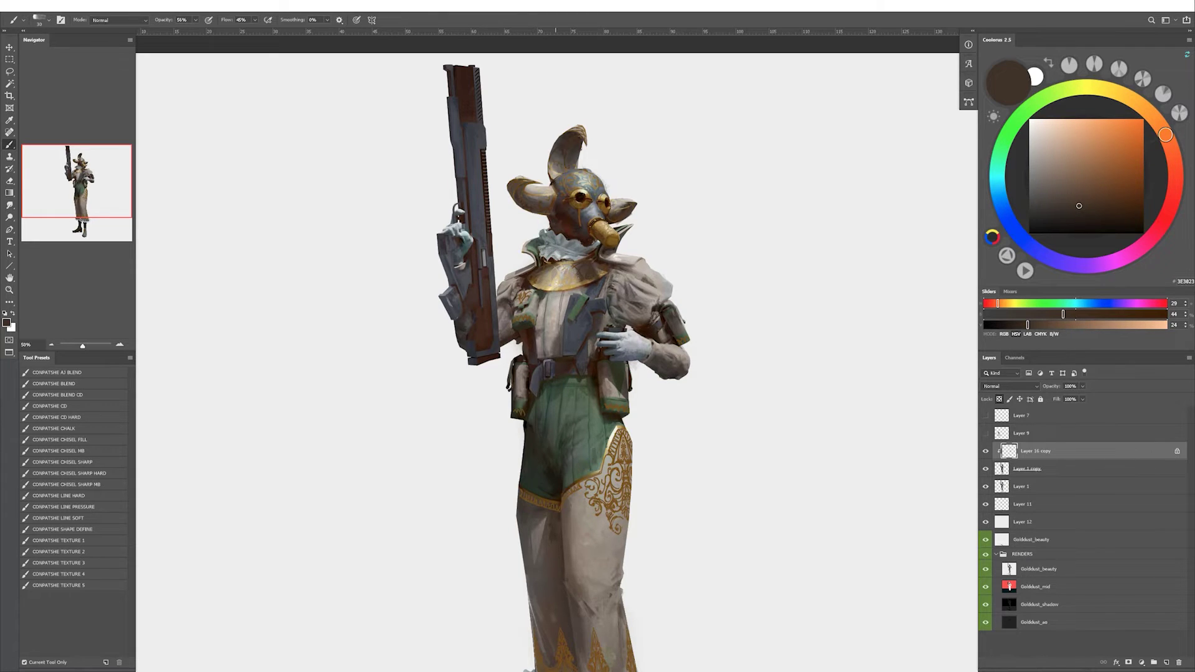
pyautogui.keyDown('alt'); pyautogui.click(539, 282); pyautogui.keyUp('alt')
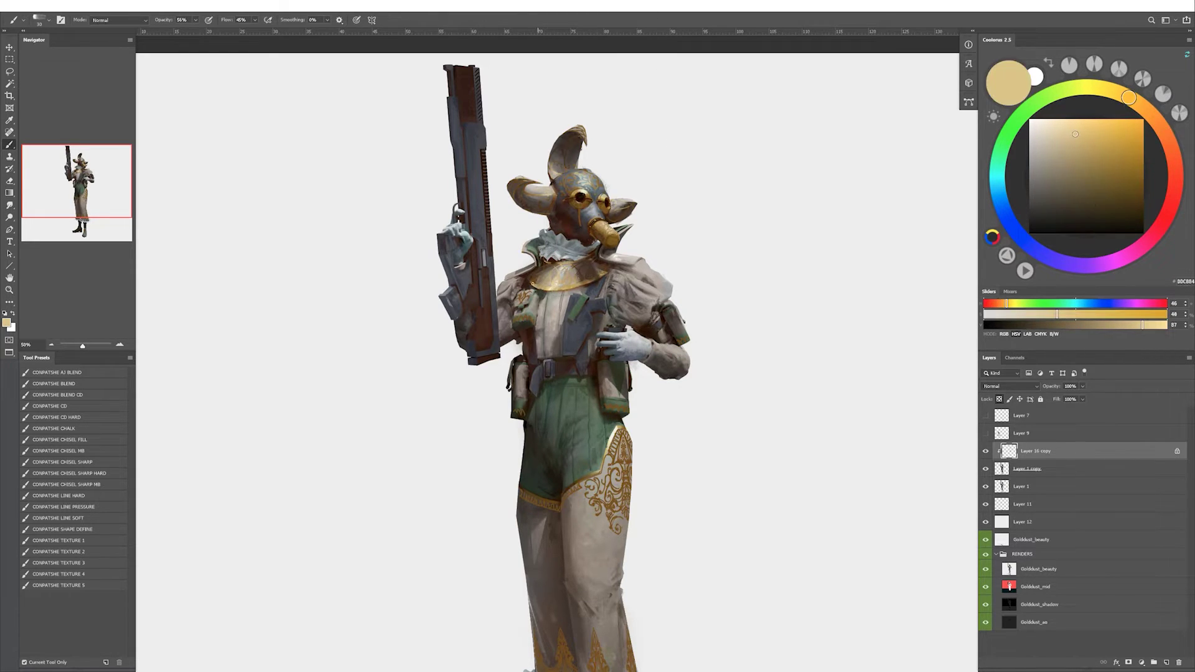
pyautogui.keyDown('alt'); pyautogui.click(525, 325); pyautogui.keyUp('alt')
pyautogui.keyDown('alt'); pyautogui.click(533, 324); pyautogui.keyUp('alt')
pyautogui.keyDown('alt'); pyautogui.click(532, 321); pyautogui.keyUp('alt')
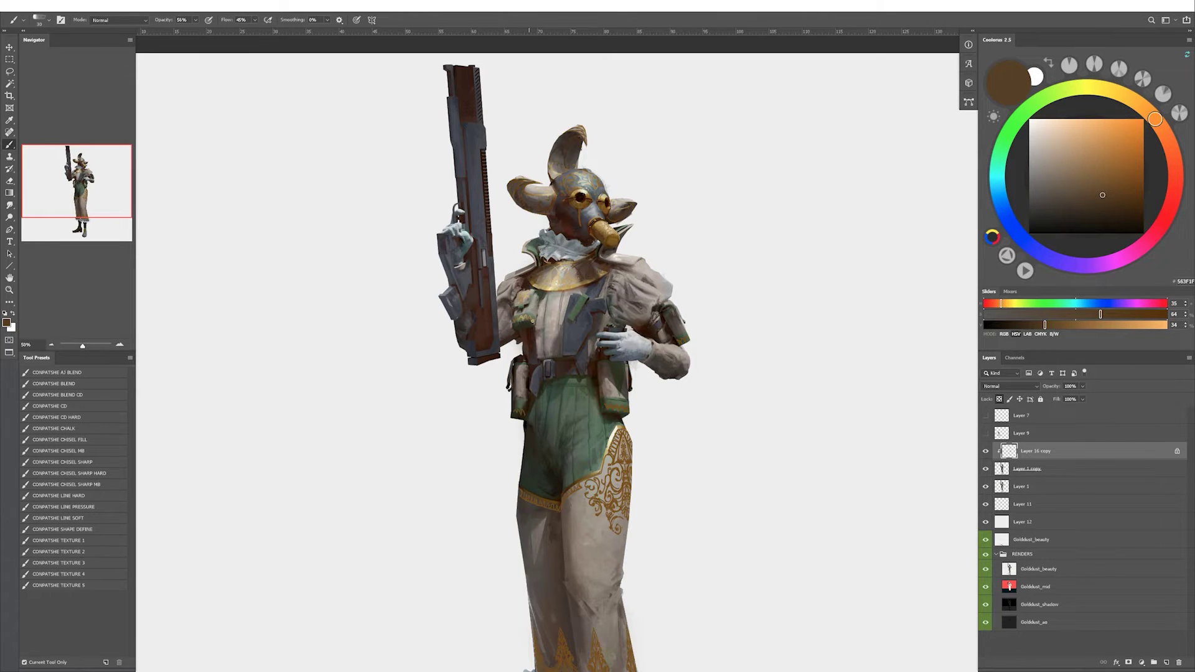
# Sample pale beige from the head, then reset colours to make white the paint colour.
pyautogui.keyDown('alt'); pyautogui.click(607, 228); pyautogui.keyUp('alt')
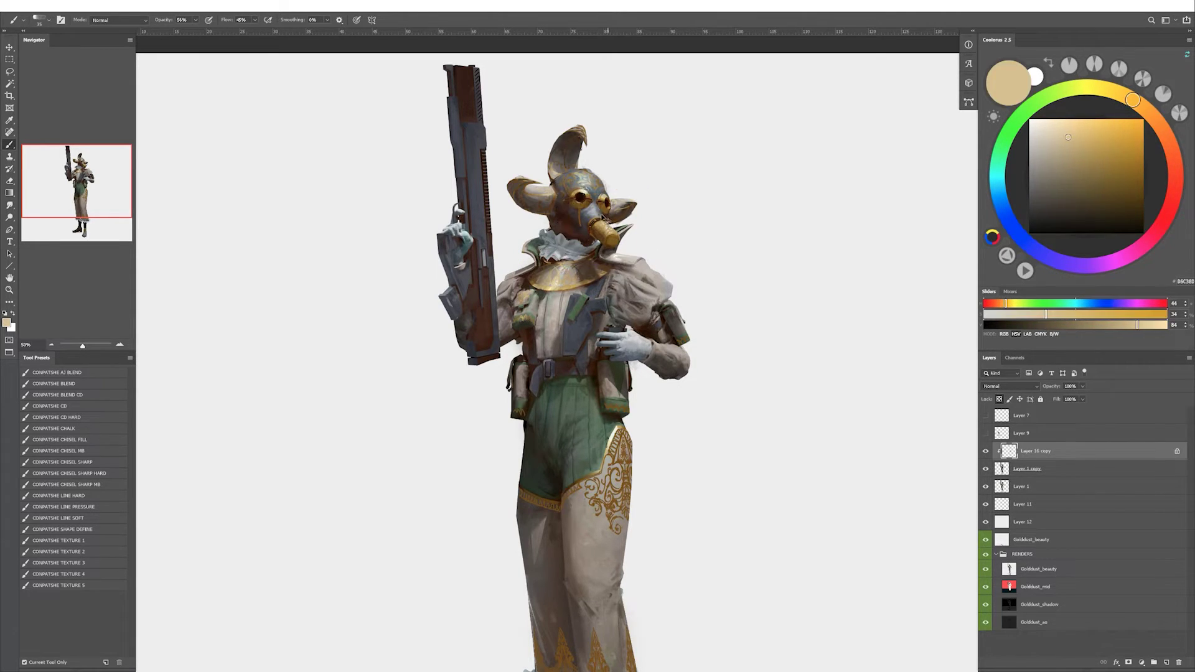
pyautogui.keyDown('alt'); pyautogui.click(585, 192); pyautogui.keyUp('alt')
pyautogui.press('d')
pyautogui.press('x')
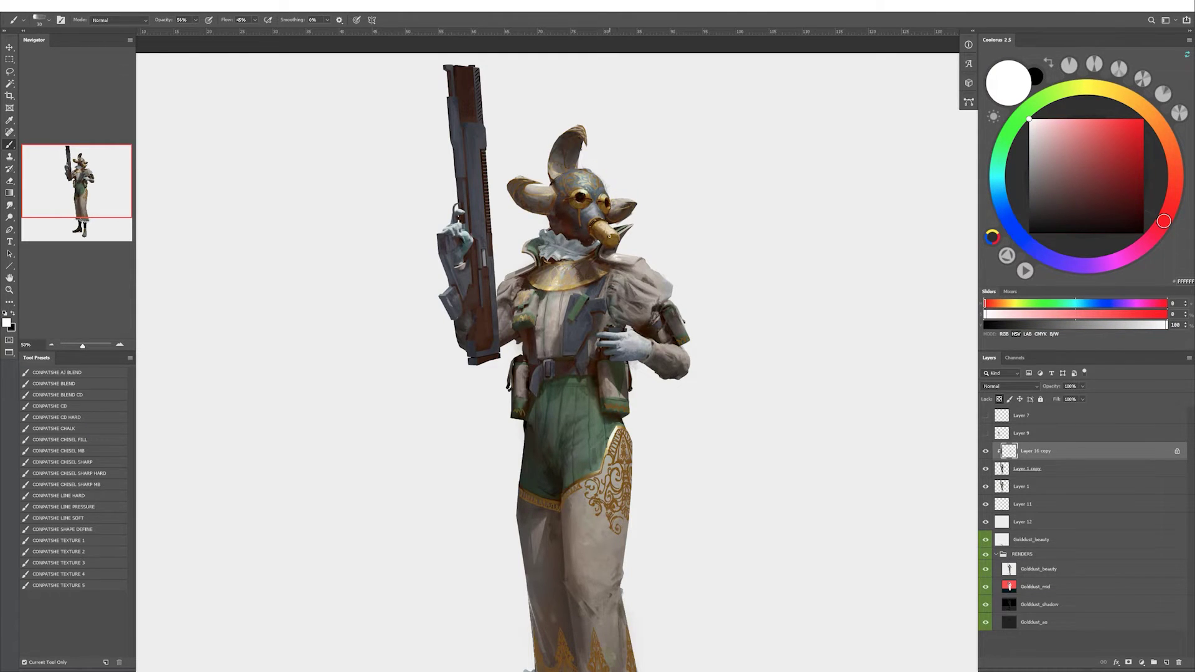
pyautogui.moveTo(591, 275); pyautogui.dragTo(562, 269)
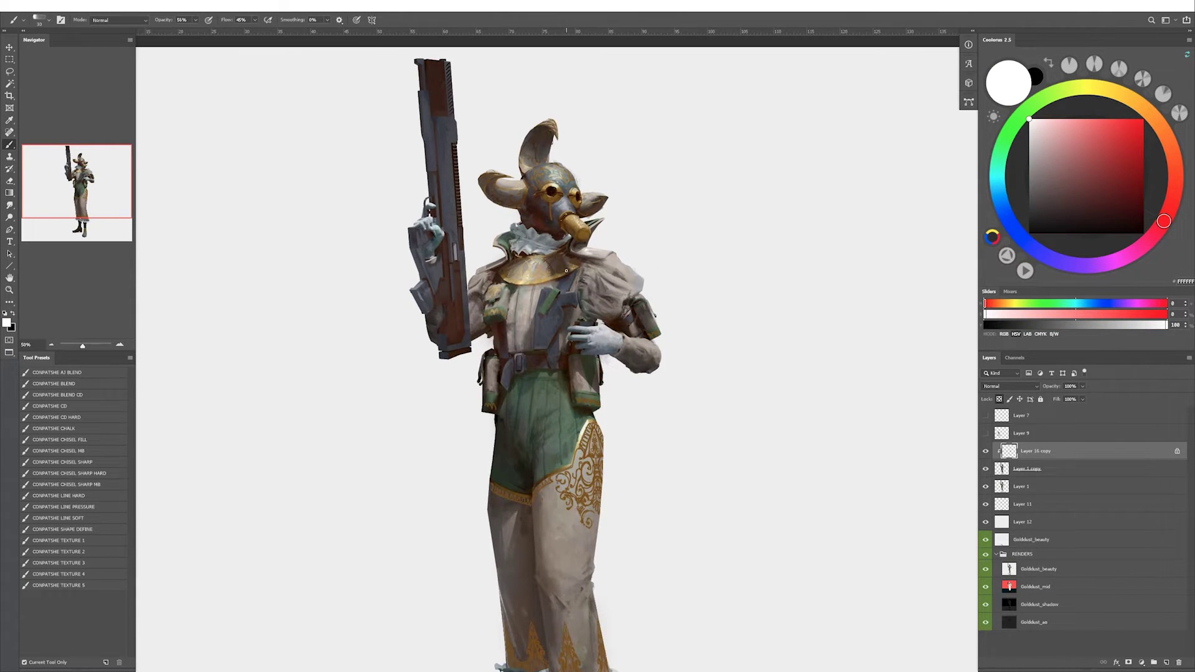
# Sample collar browns and trim gold while panning down to the legs and boots.
pyautogui.keyDown('alt'); pyautogui.click(563, 269); pyautogui.keyUp('alt')
pyautogui.keyDown('alt'); pyautogui.click(572, 266); pyautogui.keyUp('alt')
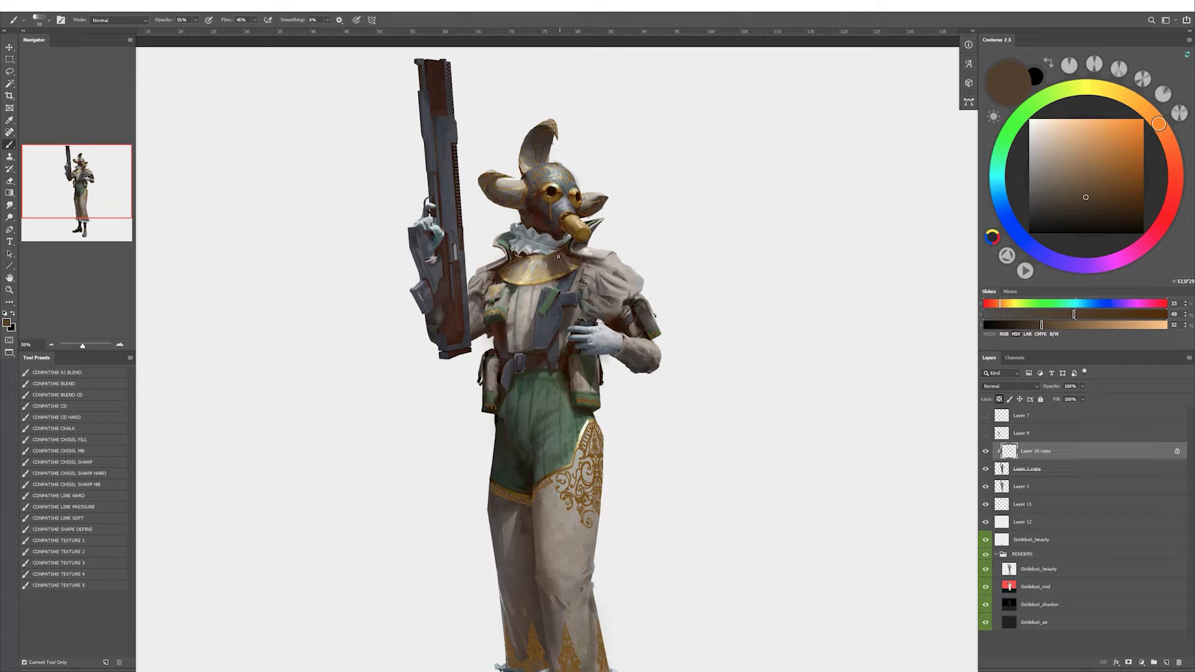
pyautogui.moveTo(592, 424); pyautogui.dragTo(573, 375)
pyautogui.keyDown('alt'); pyautogui.click(573, 375); pyautogui.keyUp('alt')
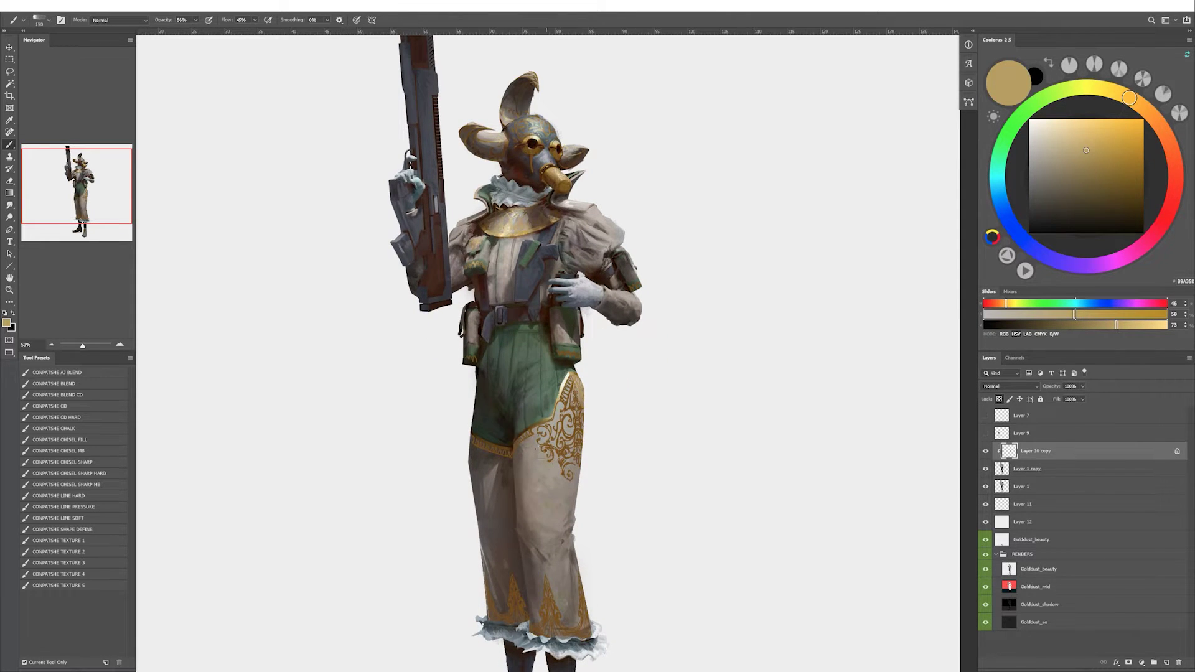
pyautogui.moveTo(557, 556)
pyautogui.mouseDown()
pyautogui.moveTo(550, 406)
pyautogui.moveTo(530, 508)
pyautogui.mouseUp()
pyautogui.keyDown('alt'); pyautogui.click(530, 508); pyautogui.keyUp('alt')
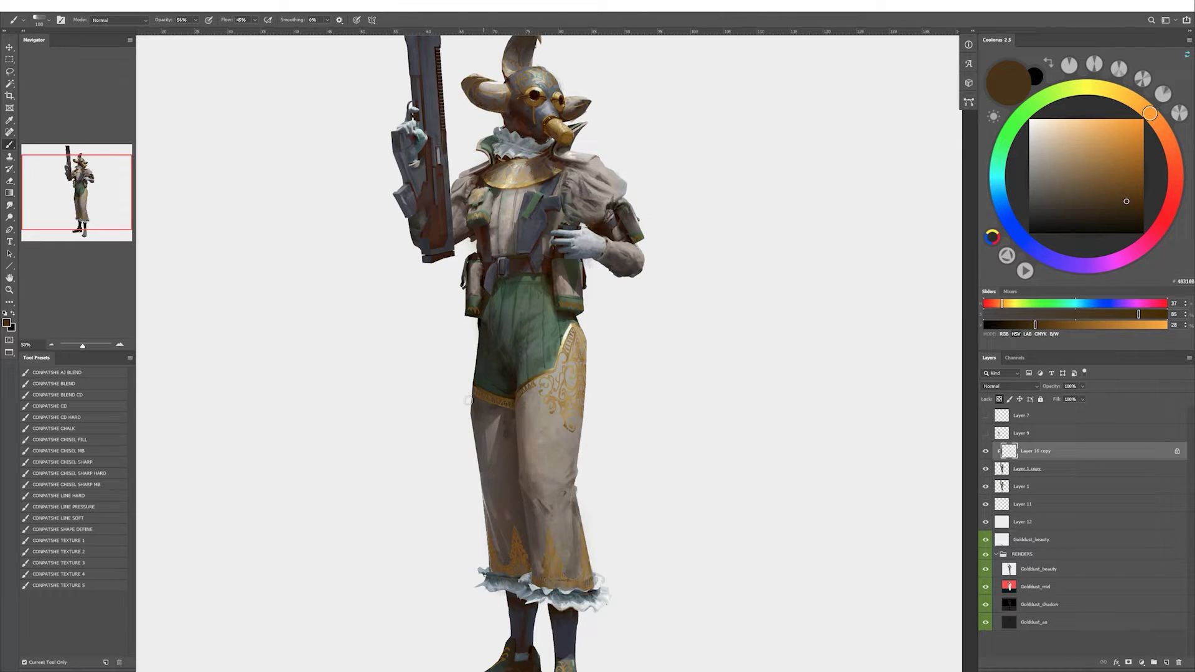
pyautogui.keyDown('alt'); pyautogui.click(523, 383); pyautogui.keyUp('alt')
# Sample gold, darker gold and near-white tones from the trousers with a smaller brush.
pyautogui.moveTo(529, 404); pyautogui.dragTo(518, 336)
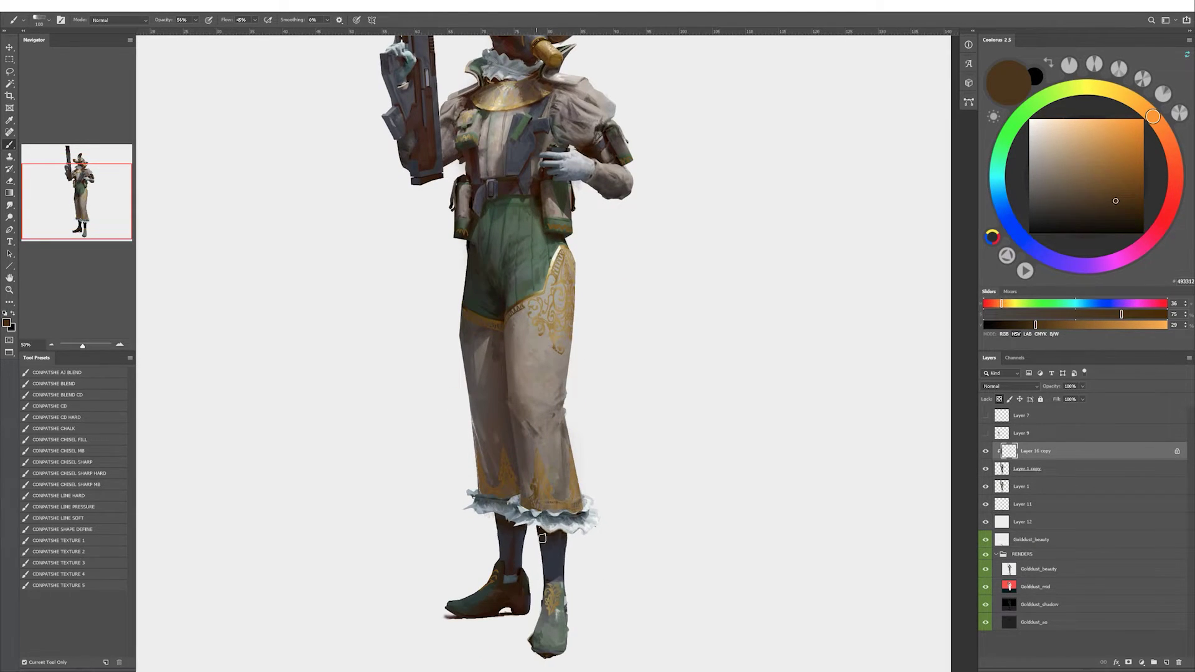
pyautogui.moveTo(539, 519); pyautogui.dragTo(542, 532)
pyautogui.keyDown('alt'); pyautogui.click(558, 363); pyautogui.keyUp('alt')
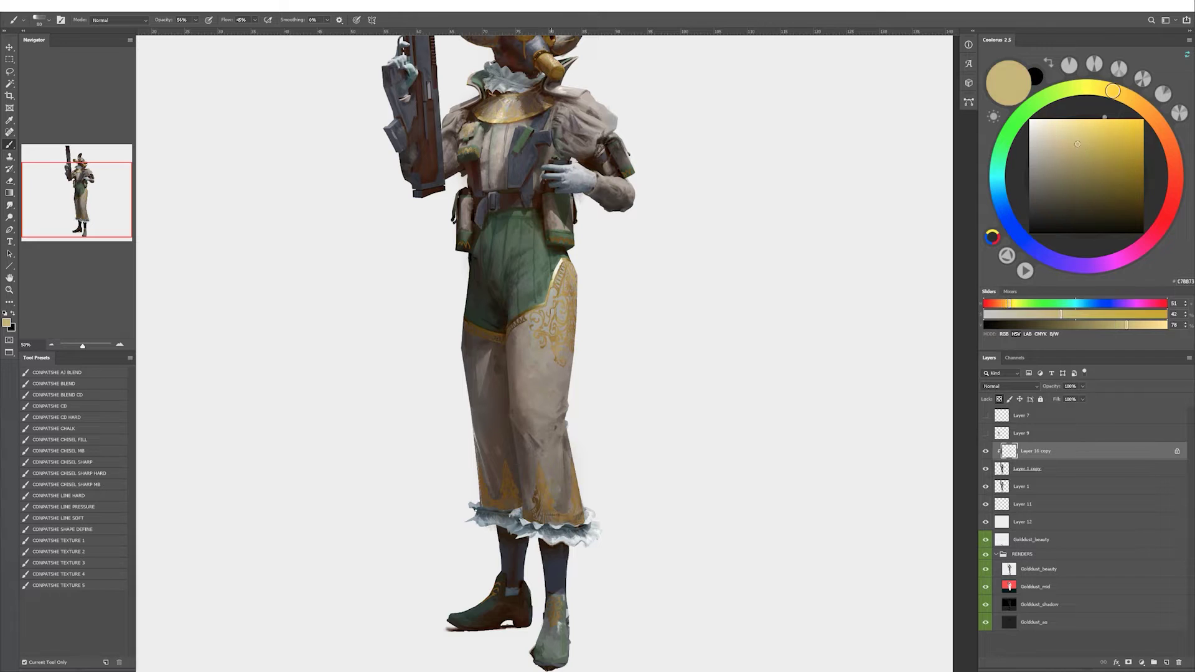
pyautogui.keyDown('alt'); pyautogui.click(542, 302); pyautogui.keyUp('alt')
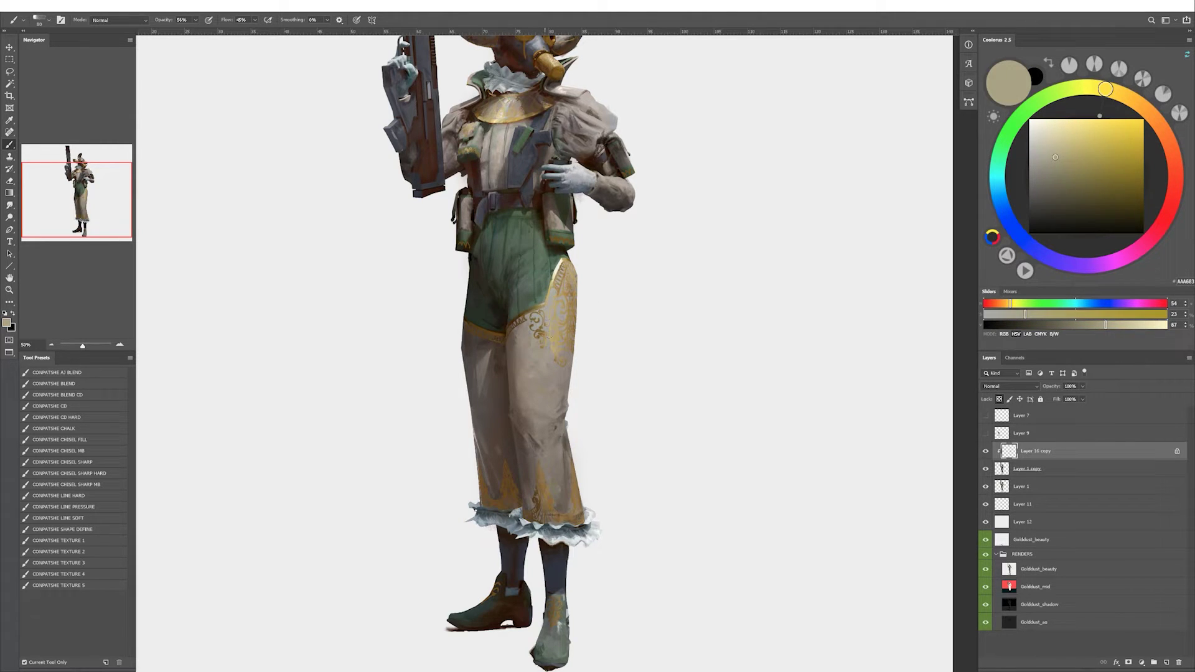
pyautogui.press('[')
pyautogui.keyDown('alt'); pyautogui.click(564, 265); pyautogui.keyUp('alt')
pyautogui.keyDown('alt'); pyautogui.click(564, 274); pyautogui.keyUp('alt')
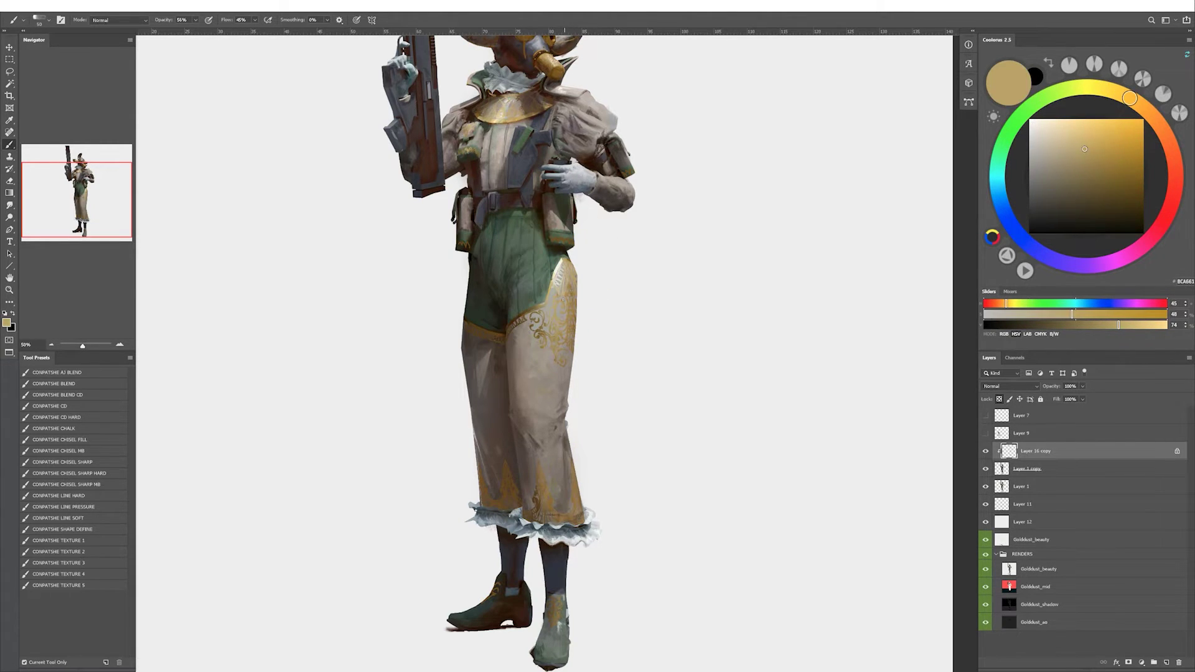
pyautogui.keyDown('alt'); pyautogui.click(567, 210); pyautogui.keyUp('alt')
# Flip the canvas horizontally and sample gold and near-white for the ornament and lace cuffs.
pyautogui.hotkey('ctrl', 'shift', 'h')
pyautogui.keyDown('alt'); pyautogui.click(414, 256); pyautogui.keyUp('alt')
pyautogui.press('[')
pyautogui.keyDown('alt'); pyautogui.click(404, 290); pyautogui.keyUp('alt')
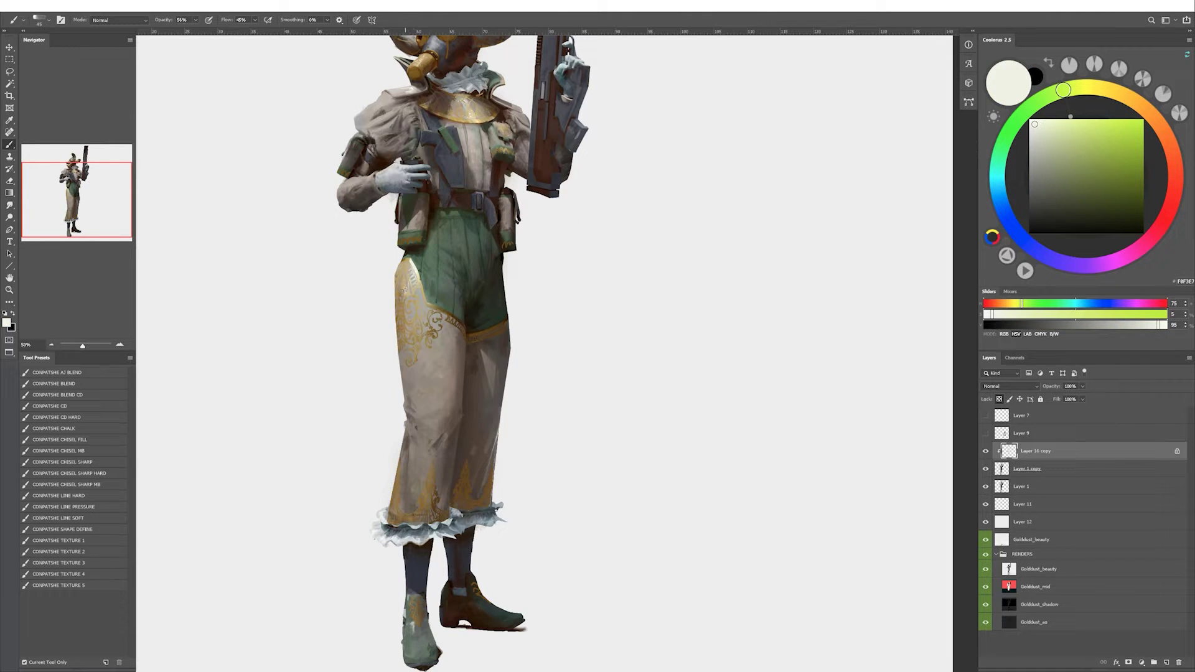
pyautogui.keyDown('alt'); pyautogui.click(434, 342); pyautogui.keyUp('alt')
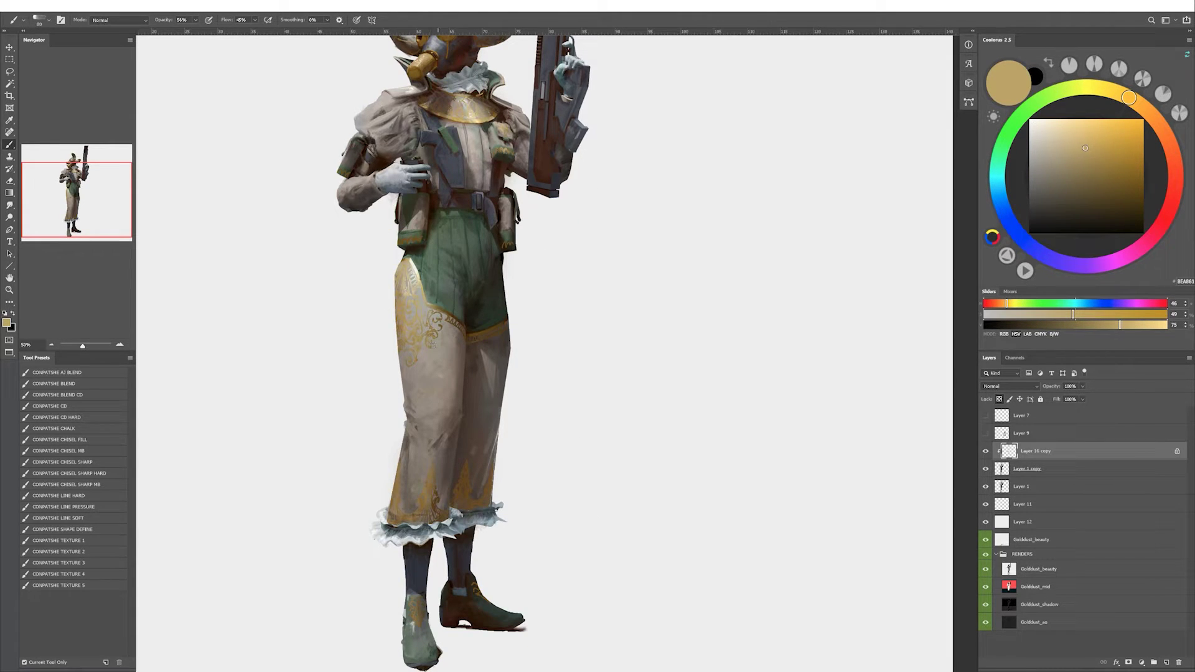
pyautogui.moveTo(455, 316); pyautogui.dragTo(443, 404)
pyautogui.keyDown('alt'); pyautogui.click(442, 404); pyautogui.keyUp('alt')
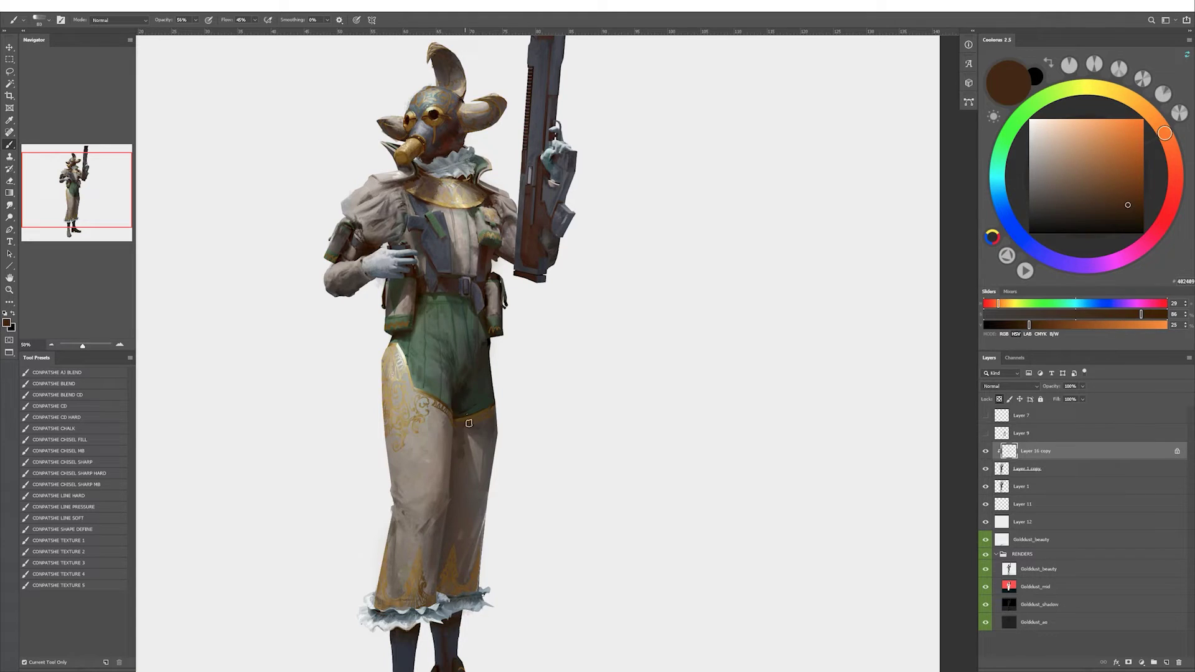
pyautogui.keyDown('alt'); pyautogui.click(469, 423); pyautogui.keyUp('alt')
# Sample gold, vest green and trouser-leg beige, then flip the canvas back.
pyautogui.moveTo(410, 324); pyautogui.dragTo(403, 314)
pyautogui.keyDown('alt'); pyautogui.click(404, 314); pyautogui.keyUp('alt')
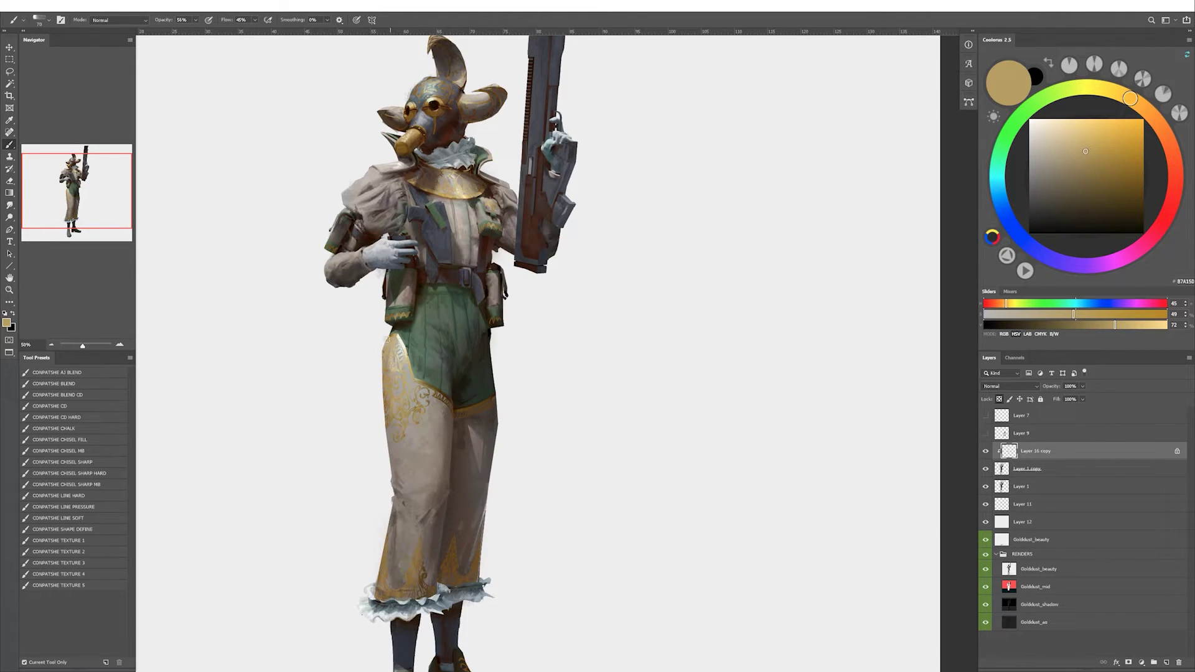
pyautogui.keyDown('alt'); pyautogui.click(397, 332); pyautogui.keyUp('alt')
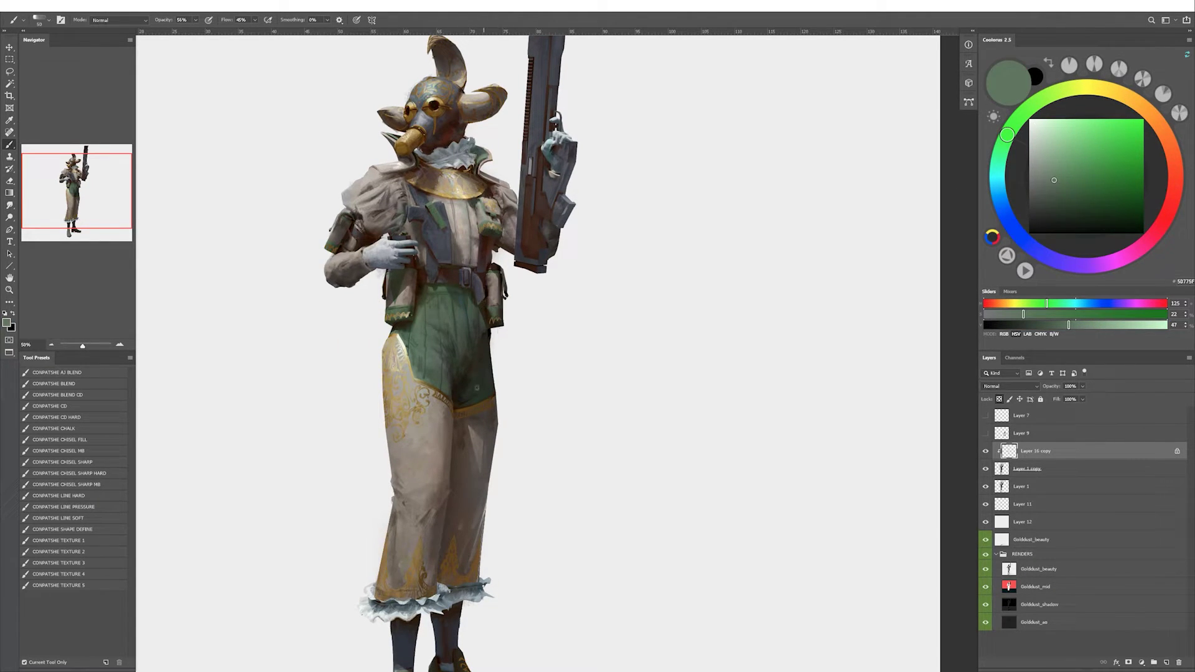
pyautogui.keyDown('alt'); pyautogui.click(408, 381); pyautogui.keyUp('alt')
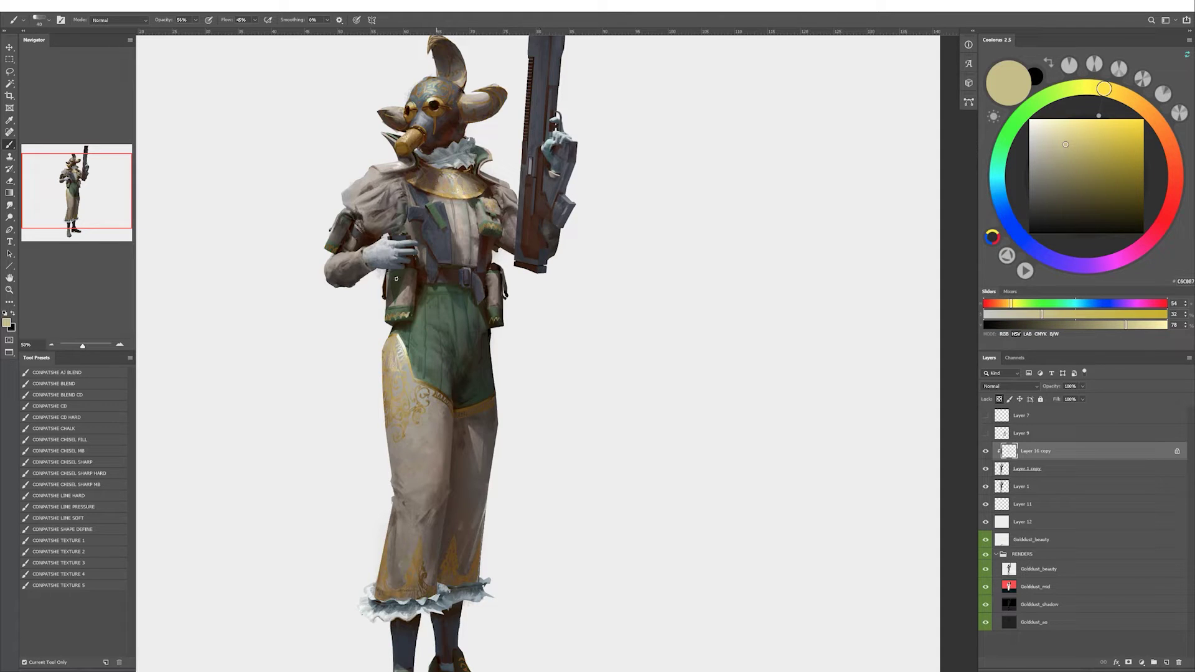
pyautogui.scroll(-2, 329, 249)
pyautogui.scroll(-2, 406, 272)
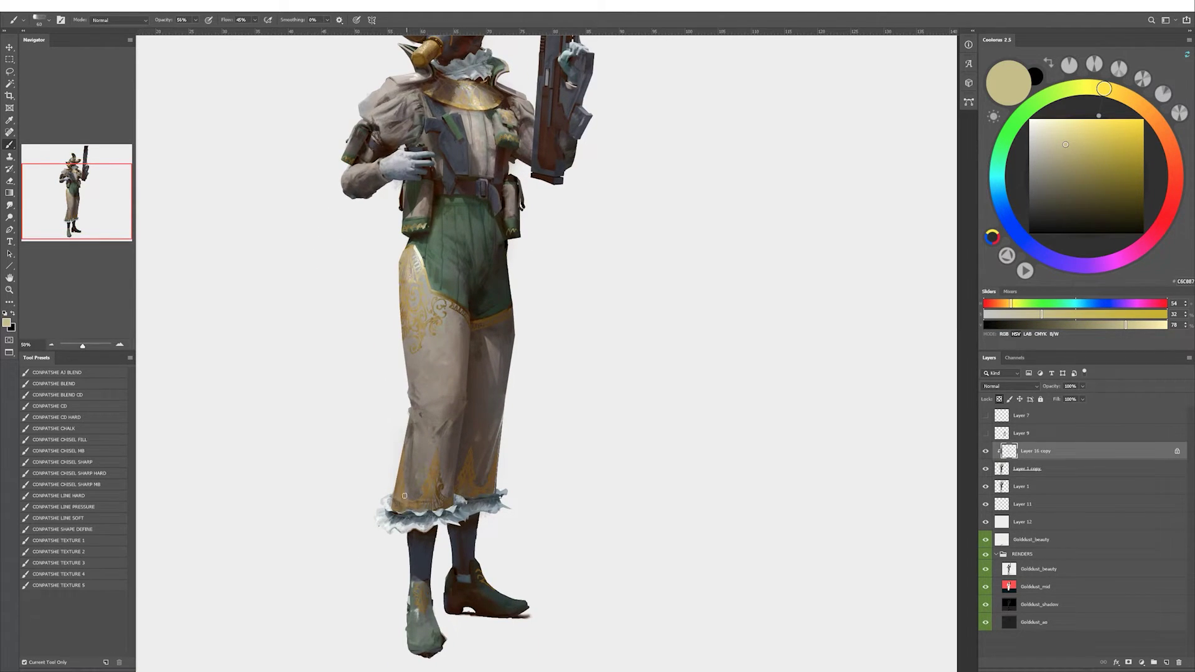
pyautogui.hotkey('ctrl', 'shift', 'h')
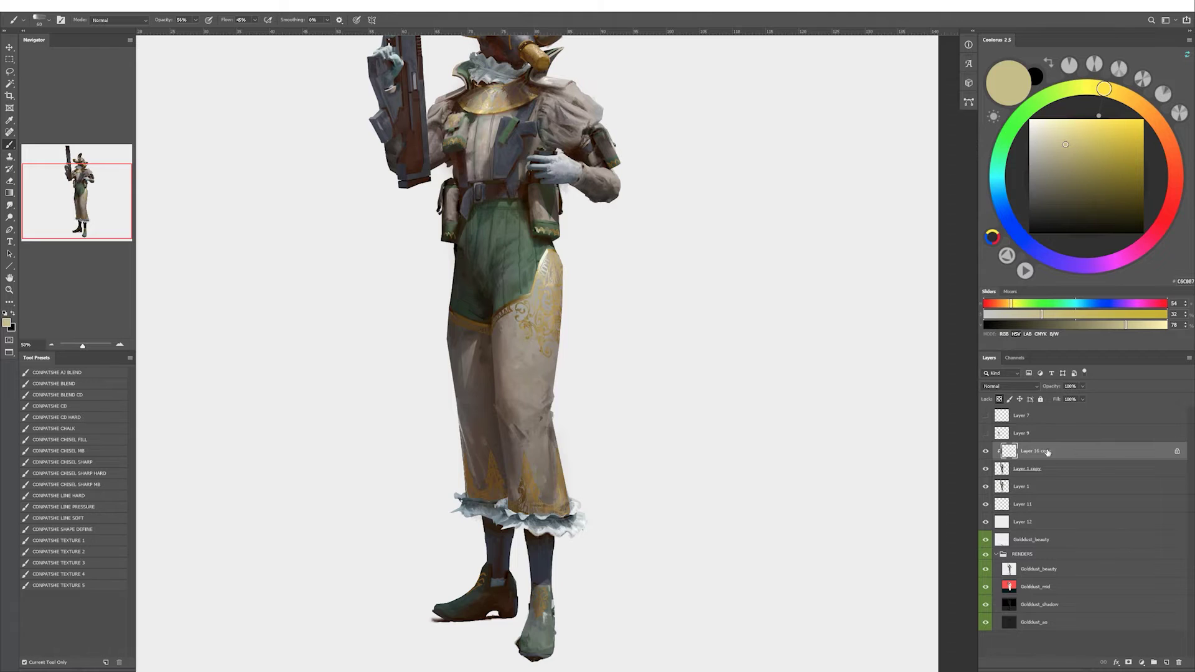
# Add a new Normal layer and mask the ornament layer to the lasso selection.
pyautogui.doubleClick(1048, 453)
pyautogui.press('Escape')
pyautogui.press('l')
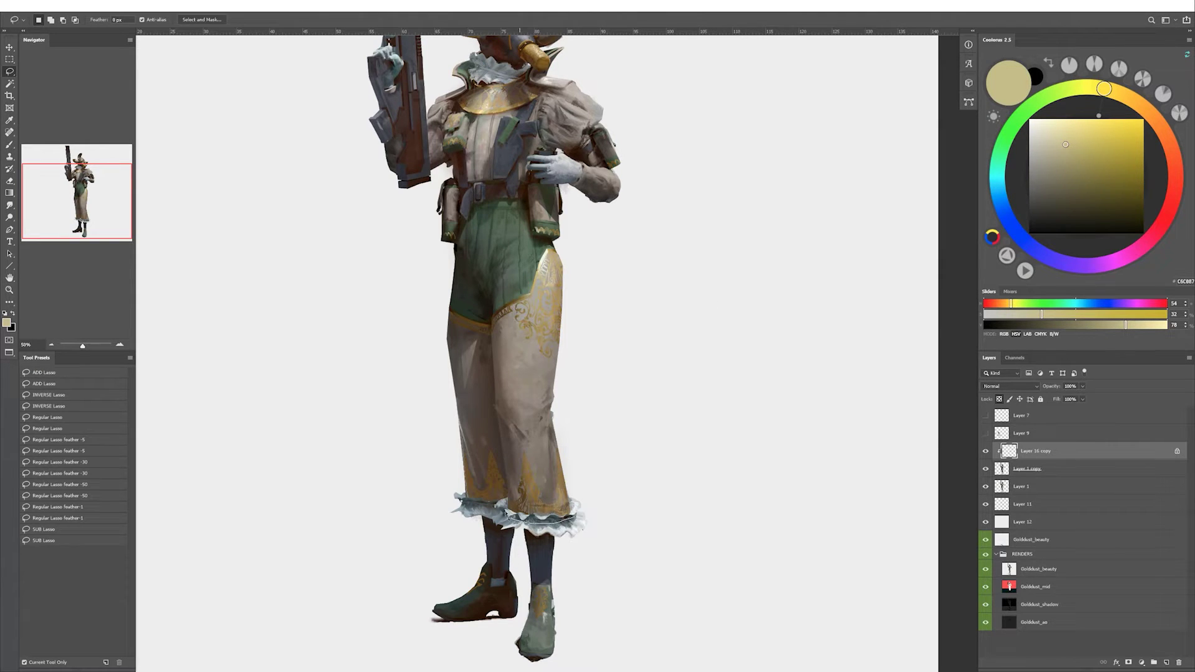
pyautogui.press('b')
pyautogui.hotkey('ctrl', 'shift', 'alt', 'n')
pyautogui.click(1010, 386)
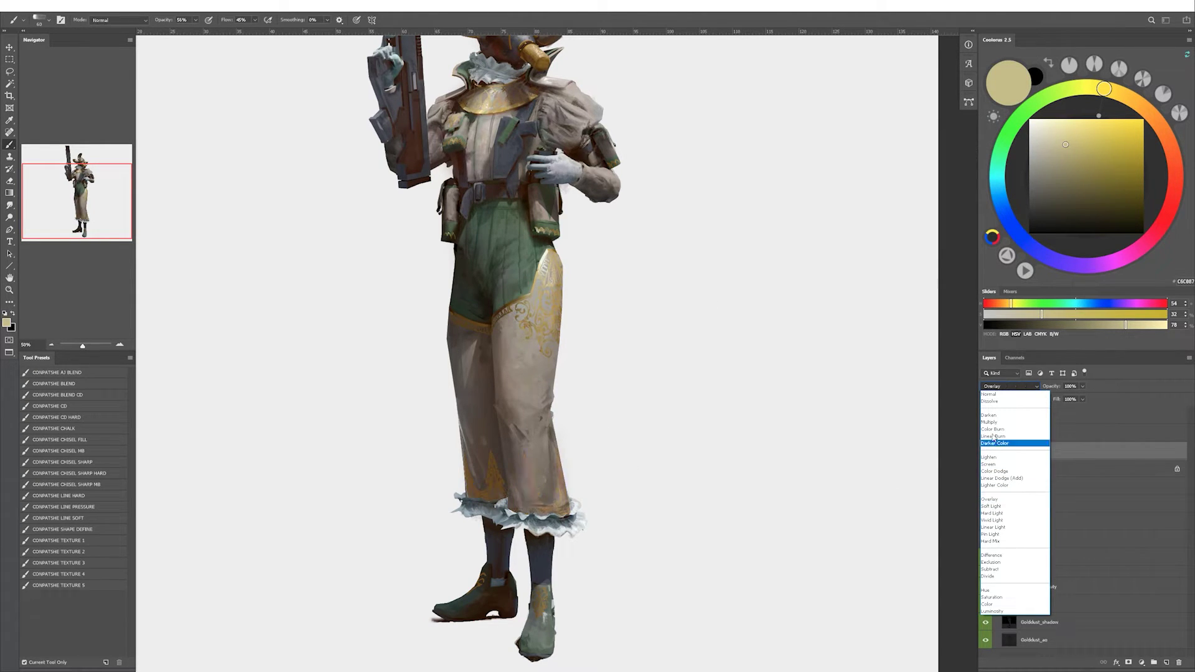
pyautogui.press('Escape')
pyautogui.press('l')
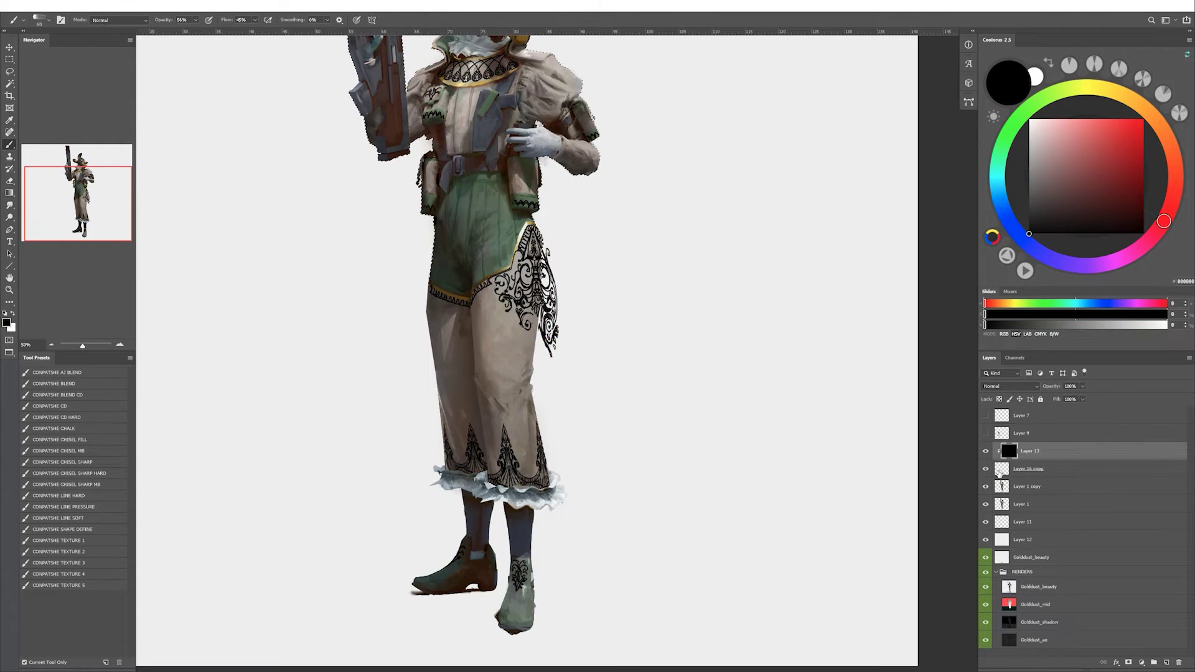
pyautogui.click(999, 473)
# Lasso the right trouser hem pattern, try Free Transform on it, then cancel.
pyautogui.keyDown('alt'); pyautogui.scroll(2, 535, 461); pyautogui.keyUp('alt')
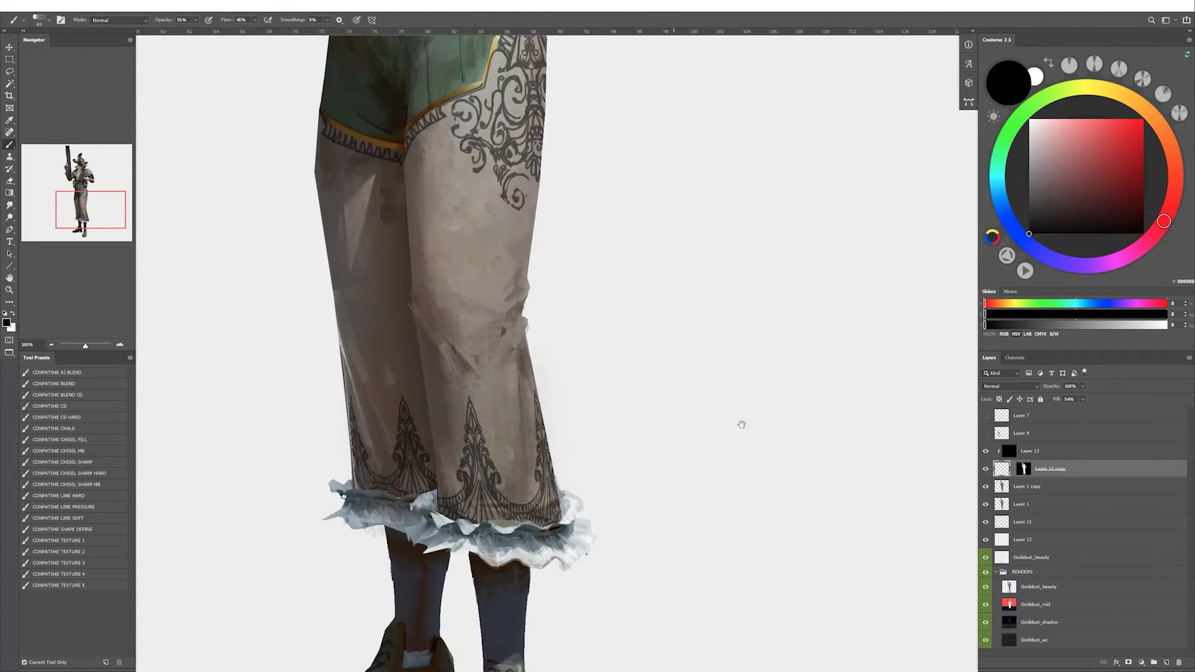
pyautogui.press('l')
pyautogui.moveTo(521, 476); pyautogui.dragTo(551, 498)
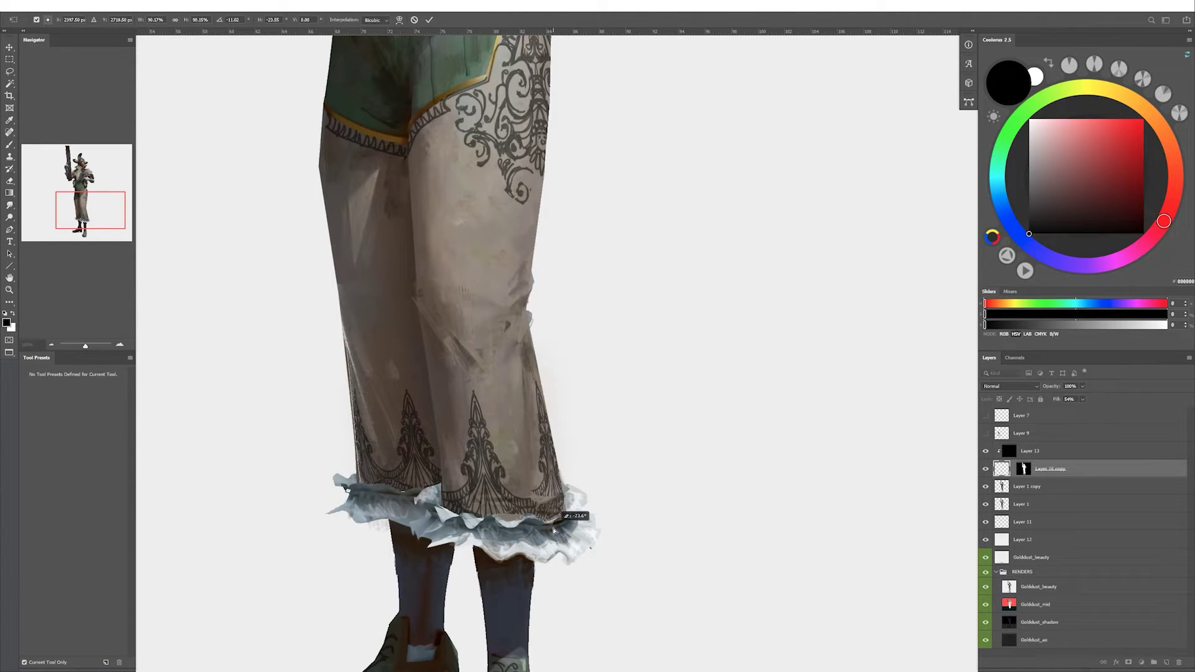
pyautogui.moveTo(484, 502); pyautogui.dragTo(542, 500)
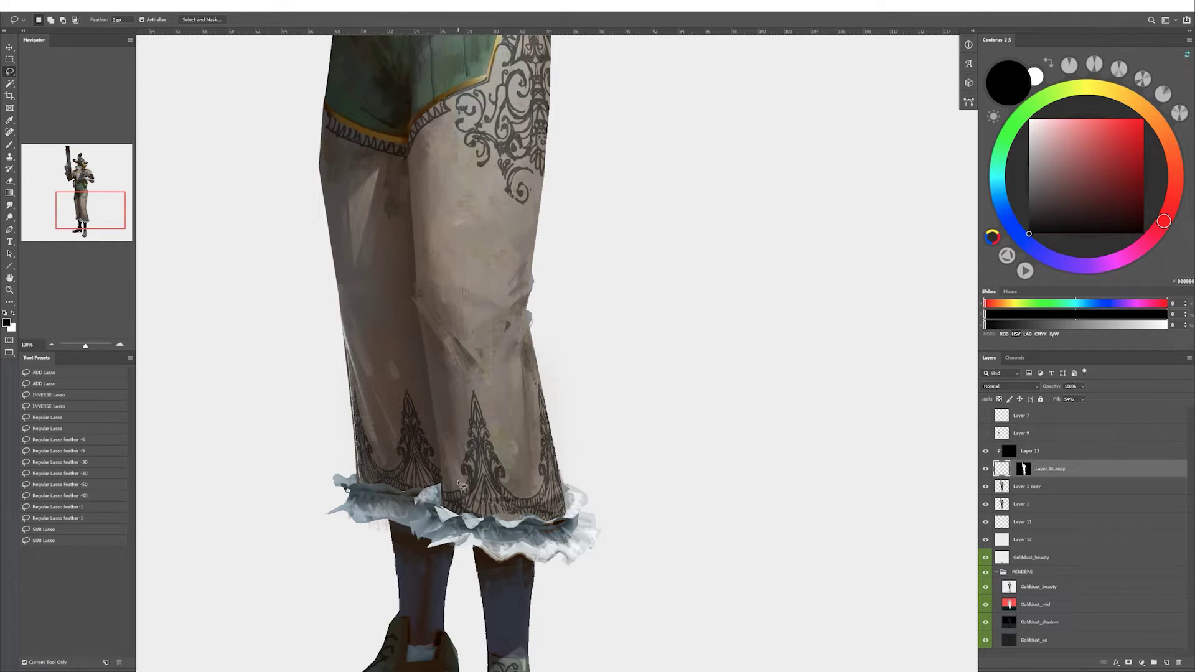
pyautogui.hotkey('ctrl', 't')
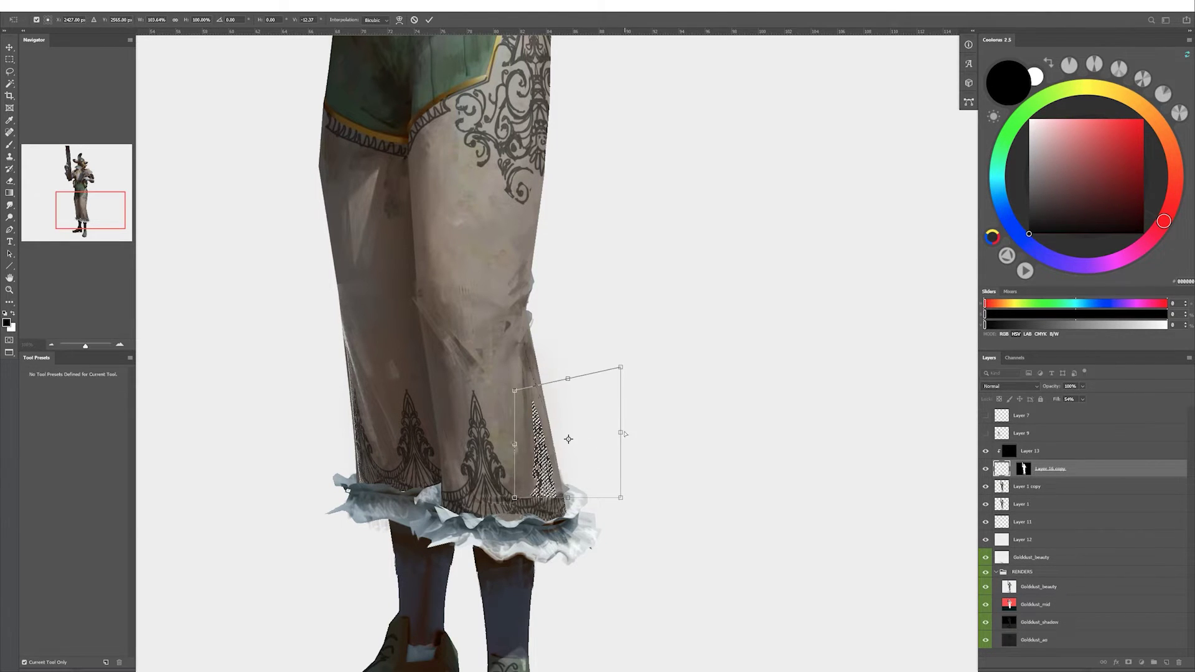
pyautogui.keyDown('ctrl'); pyautogui.moveTo(515, 366); pyautogui.dragTo(516, 398); pyautogui.keyUp('ctrl')
pyautogui.hotkey('ctrl', 'z')
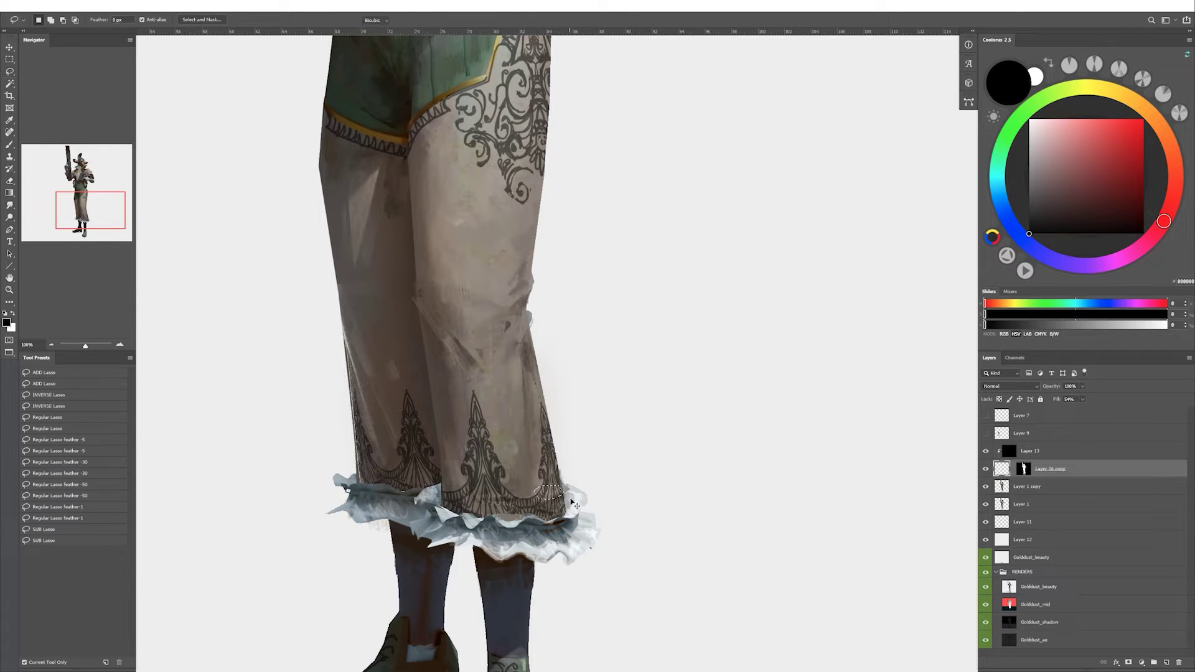
pyautogui.hotkey('ctrl', 'z')
pyautogui.press('Escape')
# Hide Layer 13, set the ornament layer's Fill to 100%, and zoom out.
pyautogui.click(986, 451)
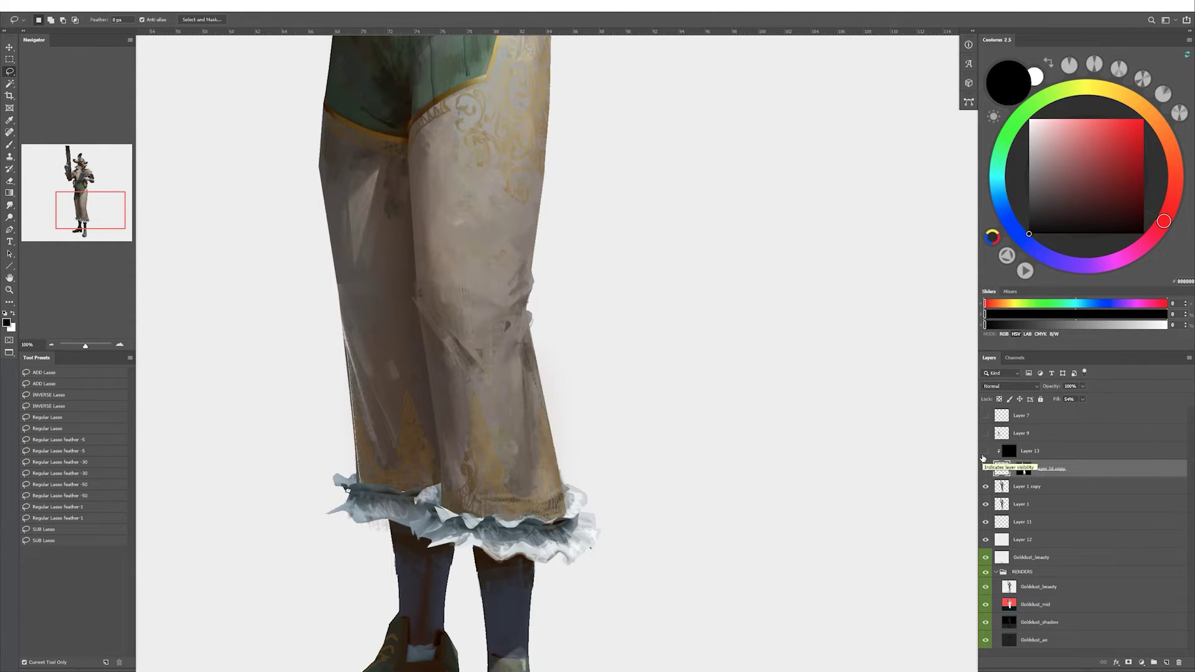
pyautogui.click(1082, 399)
pyautogui.moveTo(1083, 410); pyautogui.dragTo(1109, 412)
pyautogui.hotkey('ctrl', '-')
pyautogui.hotkey('ctrl', '-')
pyautogui.hotkey('ctrl', '-')
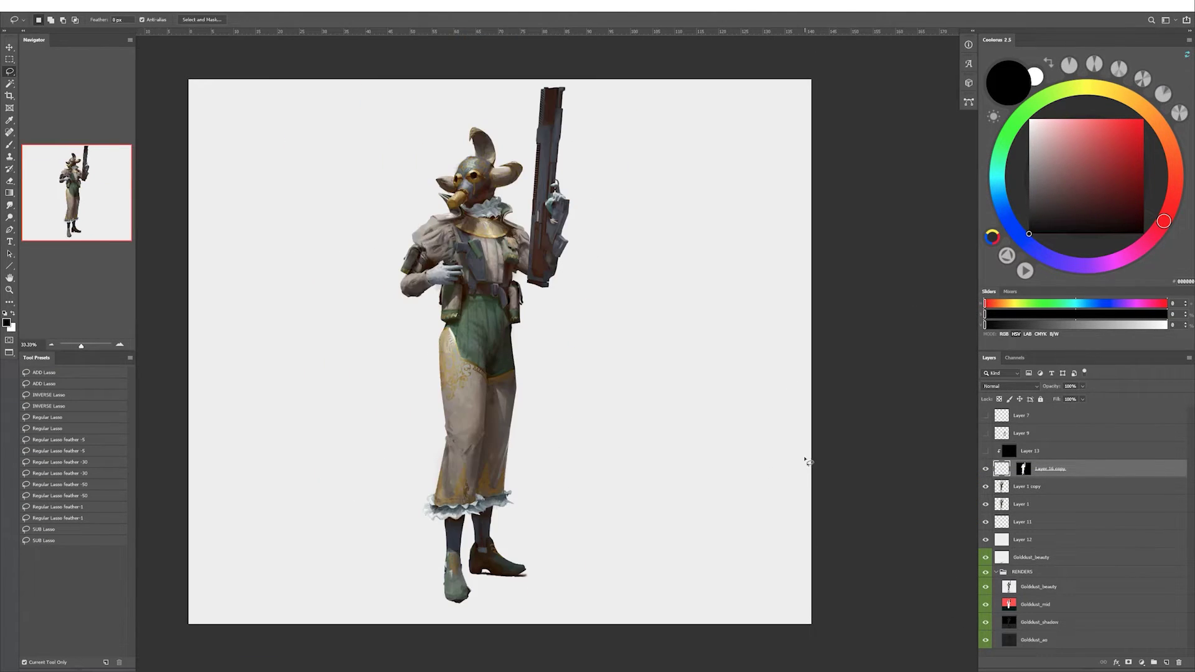
# Lock the ornament layer's transparency and paint tan along the trousers' edge.
pyautogui.press('b')
pyautogui.press('/')
pyautogui.keyDown('alt'); pyautogui.click(471, 376); pyautogui.keyUp('alt')
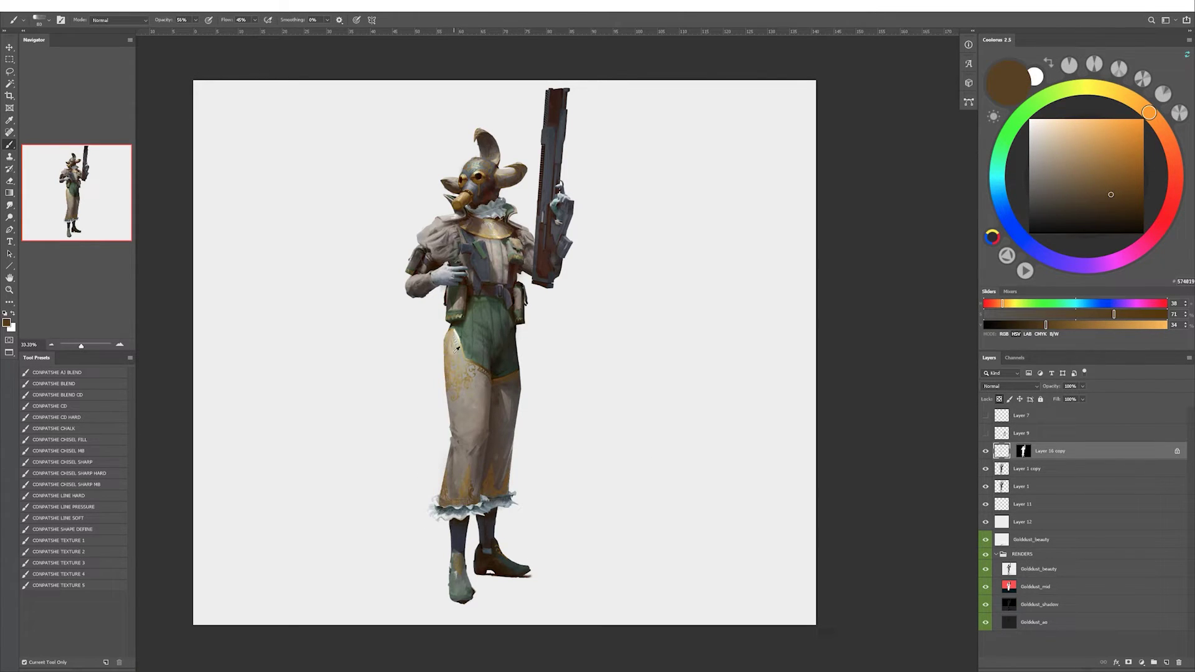
pyautogui.keyDown('alt'); pyautogui.click(450, 367); pyautogui.keyUp('alt')
pyautogui.moveTo(443, 501); pyautogui.dragTo(447, 476)
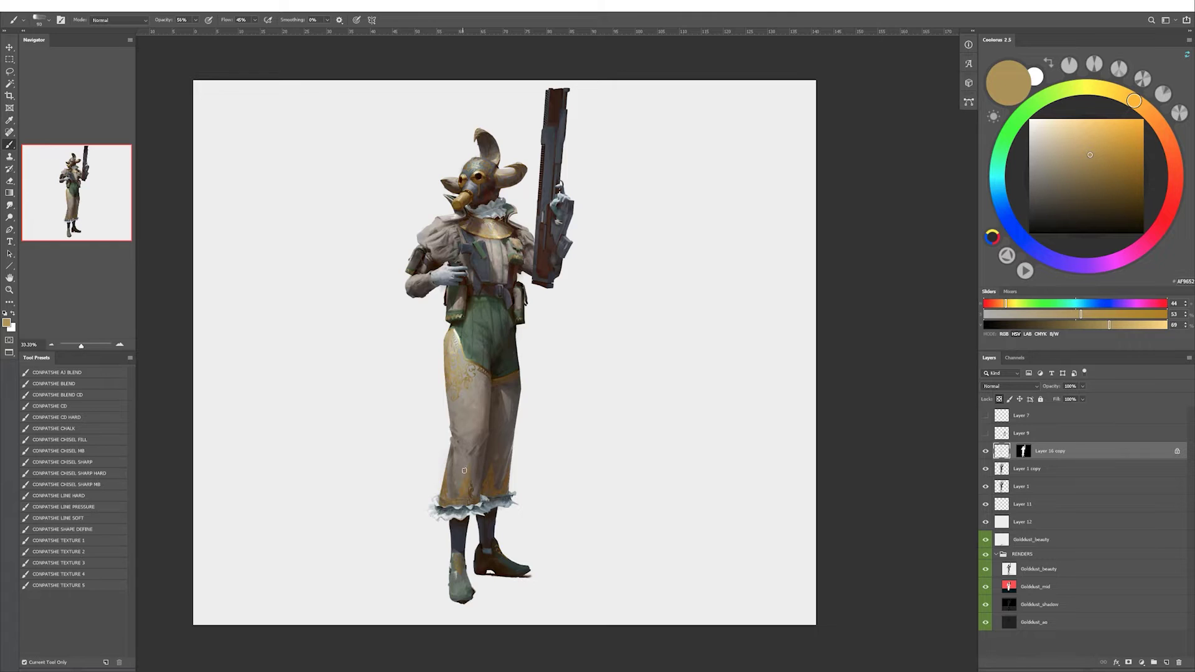
pyautogui.keyDown('alt'); pyautogui.click(454, 344); pyautogui.keyUp('alt')
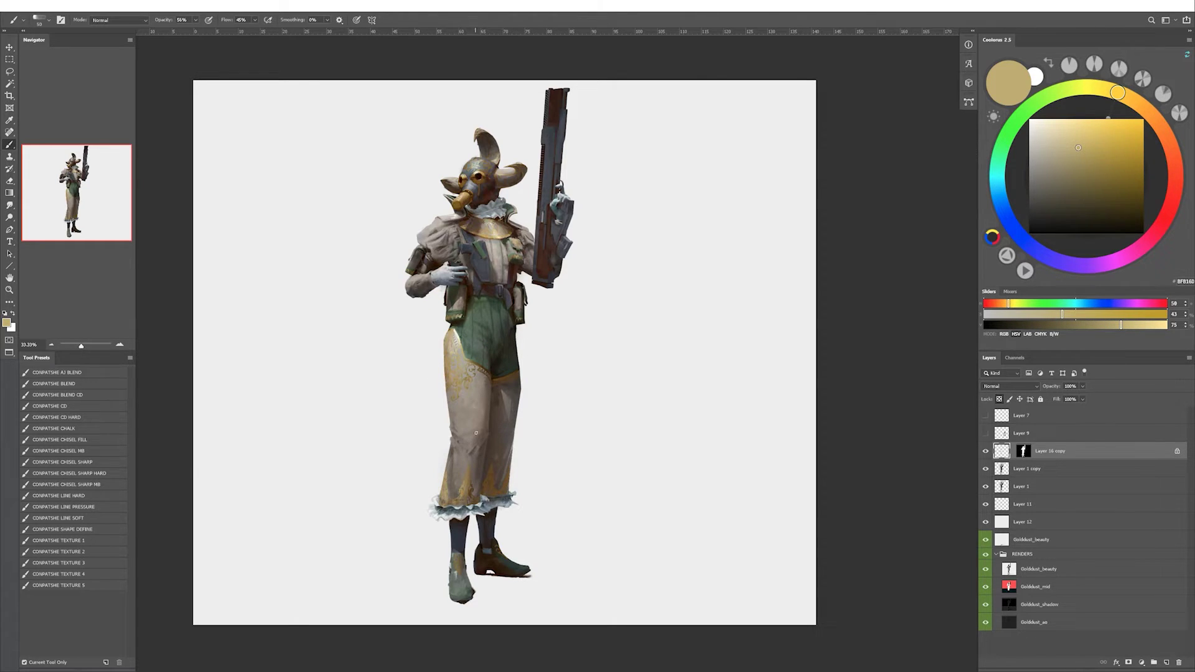
pyautogui.hotkey('ctrl', 'shift', 'h')
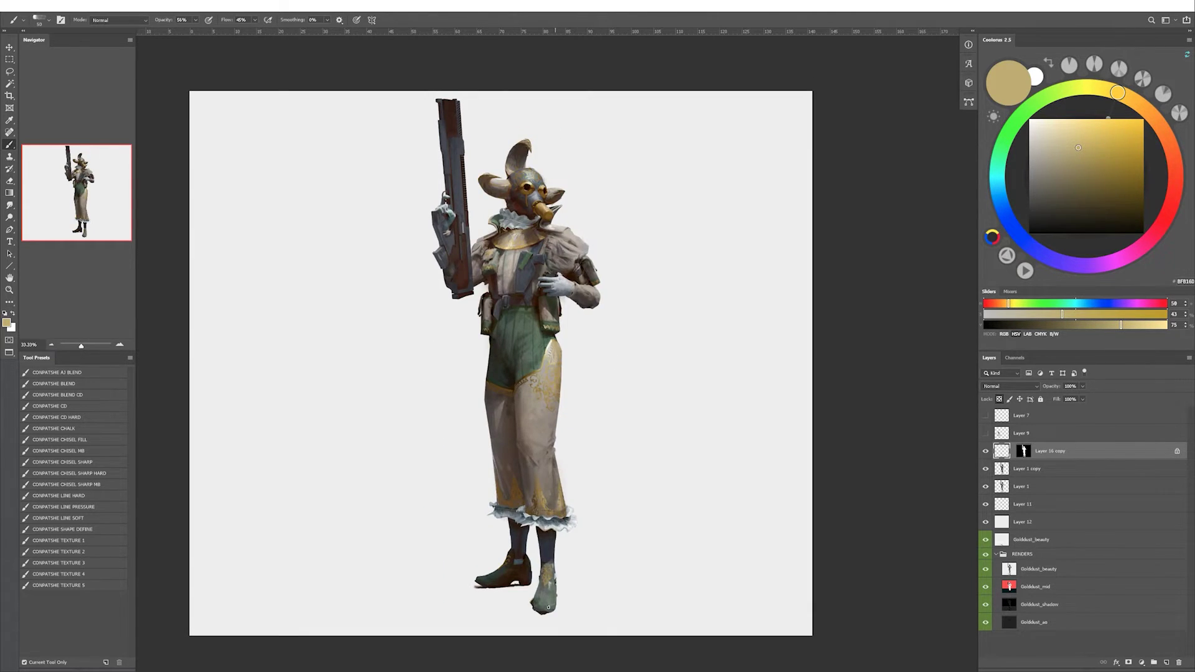
pyautogui.keyDown('alt'); pyautogui.click(549, 585); pyautogui.keyUp('alt')
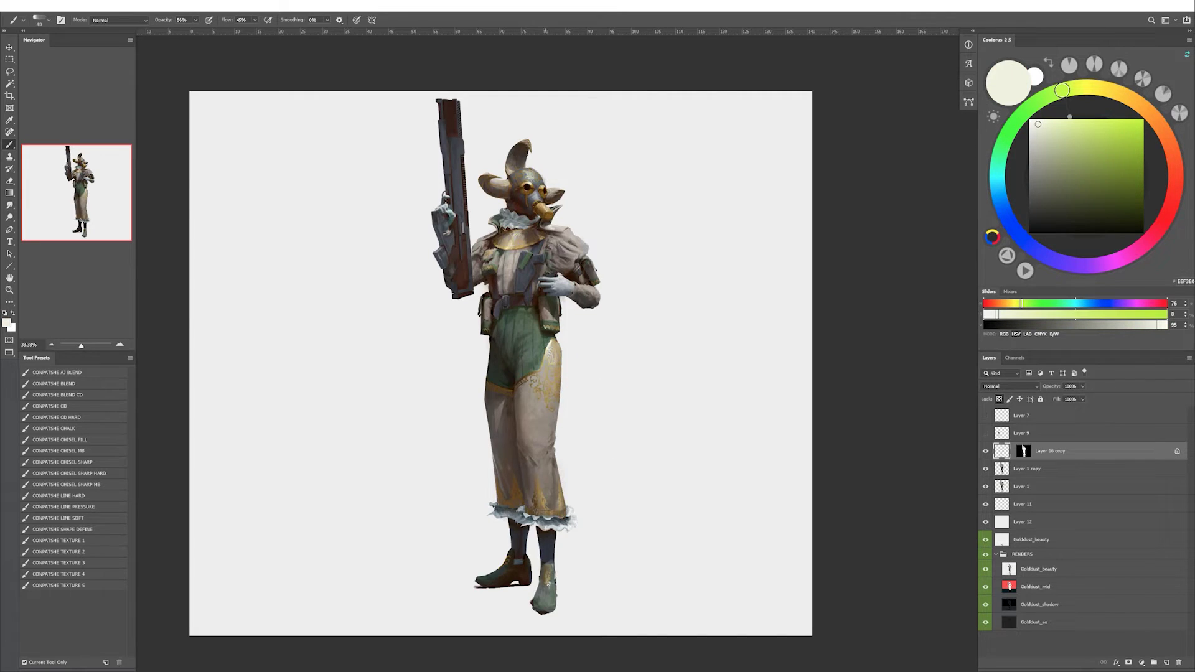
pyautogui.hotkey('ctrl', 'shift', 'h')
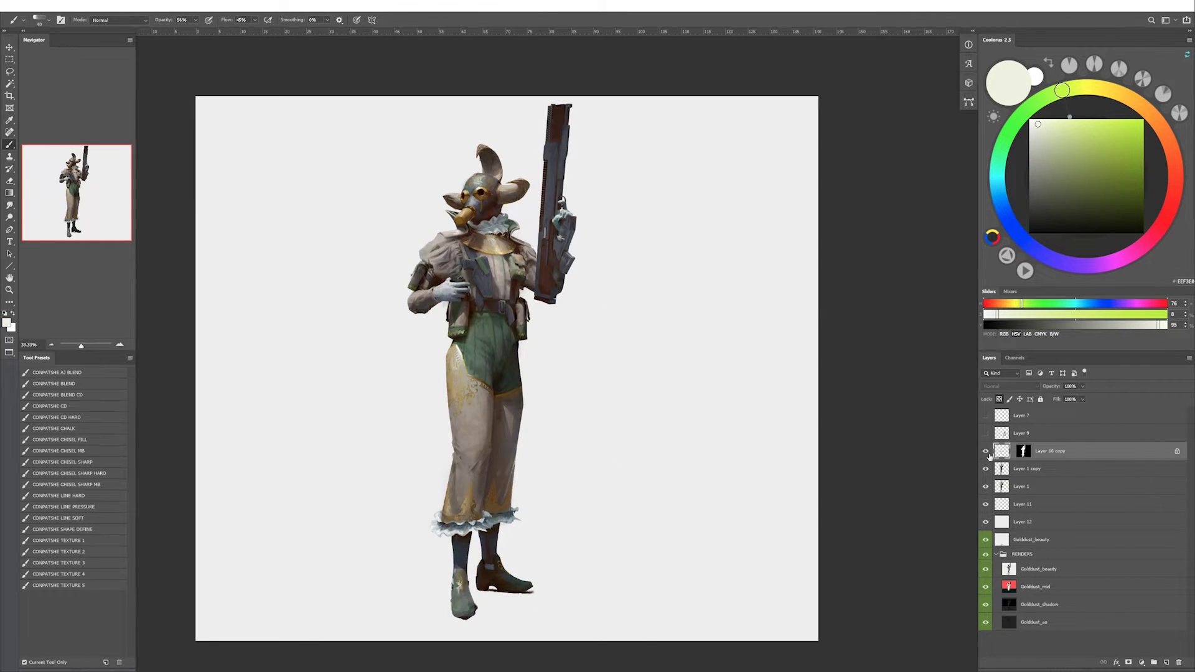
# Add a new layer and set the Mixer Brush to Sample All Layers, undoing a test dab.
pyautogui.hotkey('ctrl', 'shift', 'alt', 'n')
pyautogui.hotkey('ctrl', '+')
pyautogui.hotkey('shift', 'b')
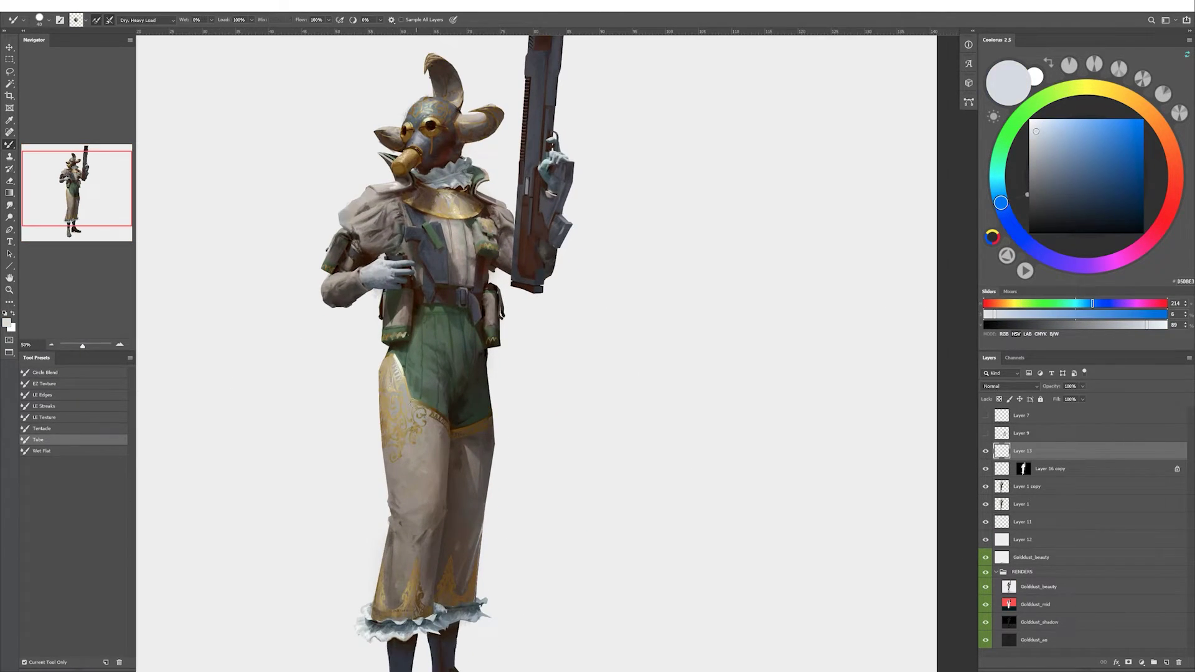
pyautogui.click(409, 21)
pyautogui.keyDown('alt'); pyautogui.click(409, 398); pyautogui.keyUp('alt')
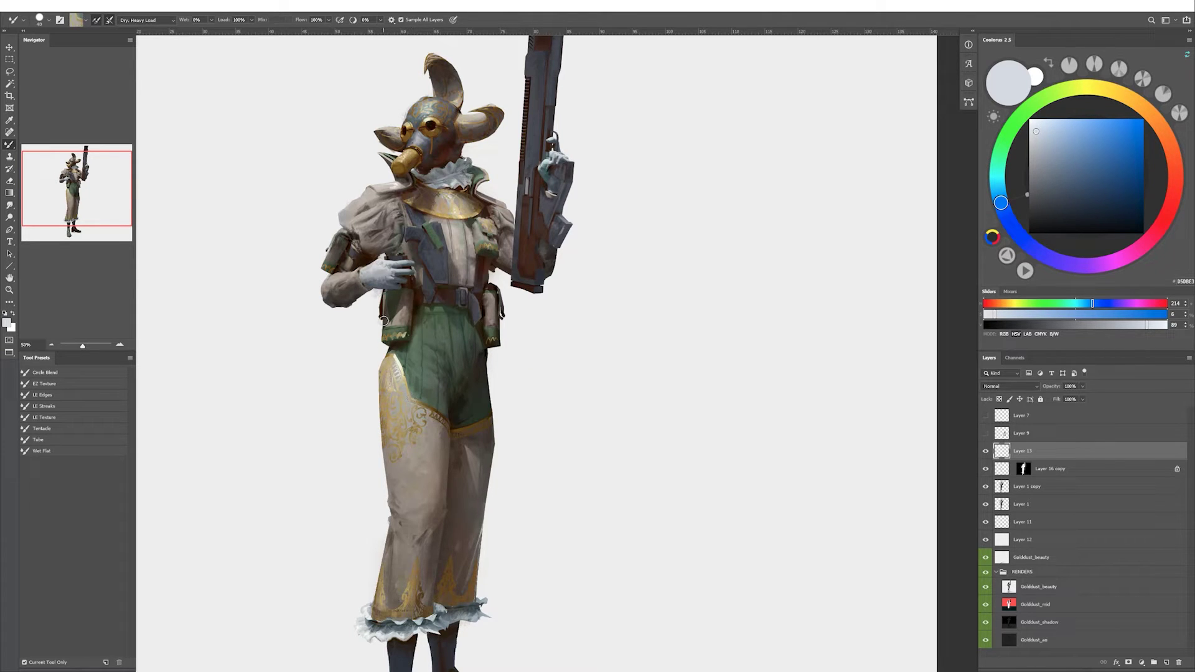
pyautogui.click(488, 152)
pyautogui.hotkey('ctrl', 'z')
# Review the brush settings and choose a different brush tip.
pyautogui.press('F5')
pyautogui.press('F5')
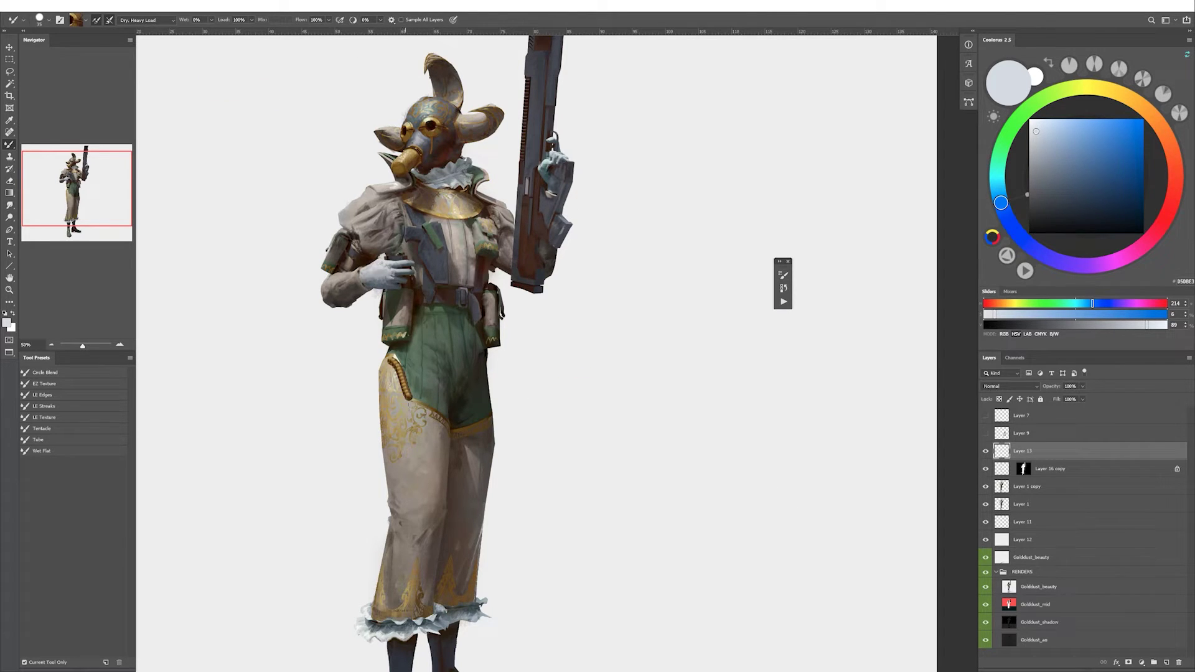
pyautogui.press('h')
pyautogui.rightClick(498, 417)
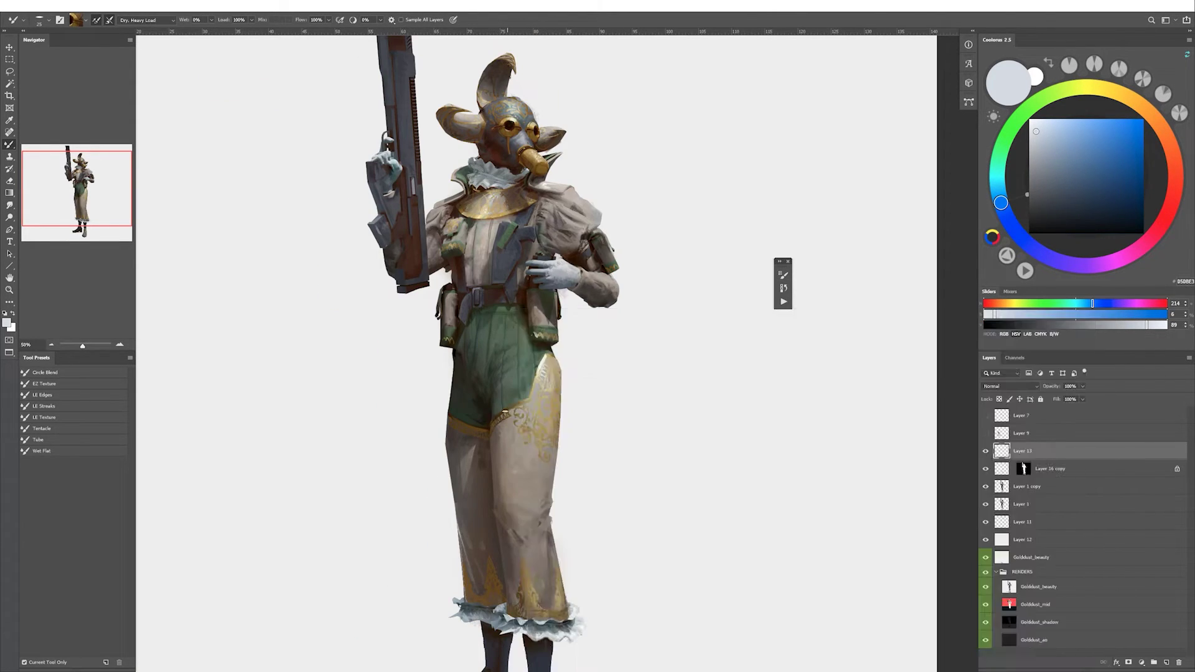
pyautogui.press('Escape')
pyautogui.press('F5')
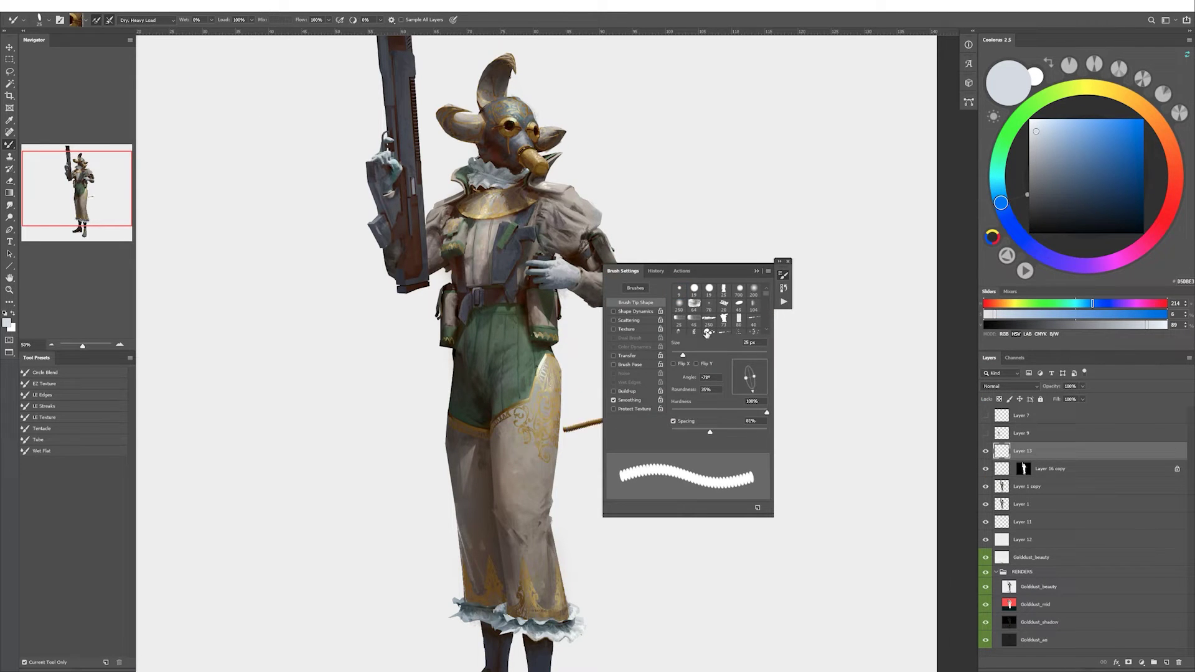
pyautogui.press('F5')
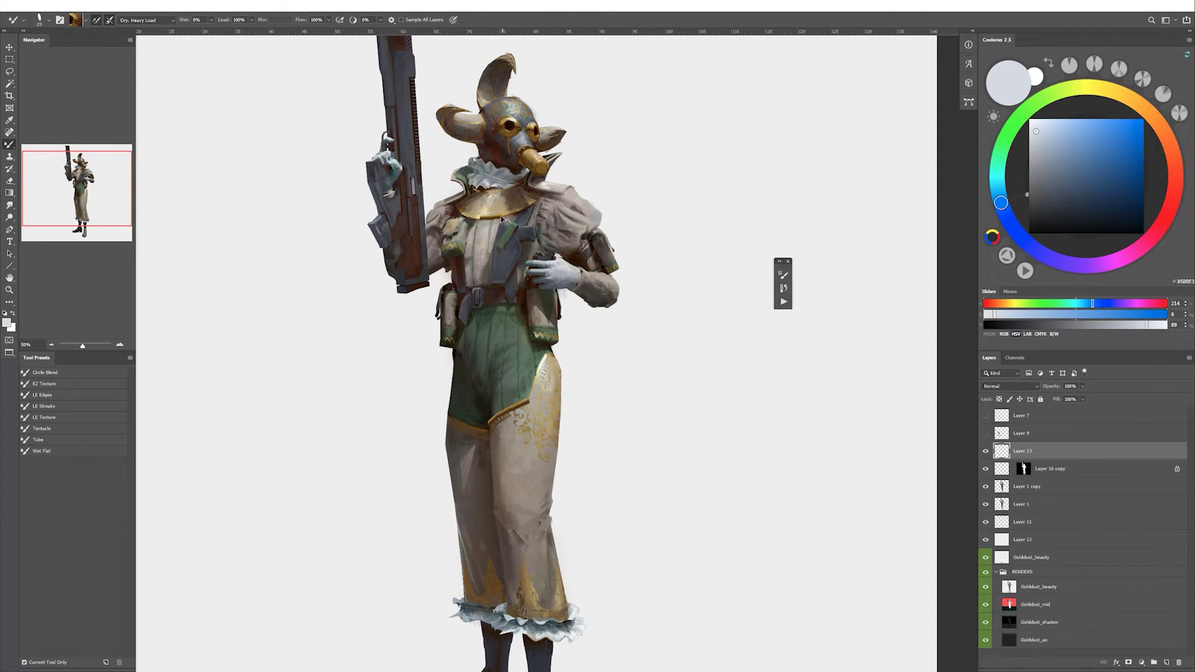
pyautogui.rightClick(503, 219)
pyautogui.doubleClick(858, 426)
# Open and close the layer style options for Layer 13.
pyautogui.rightClick(487, 215)
pyautogui.press('Escape')
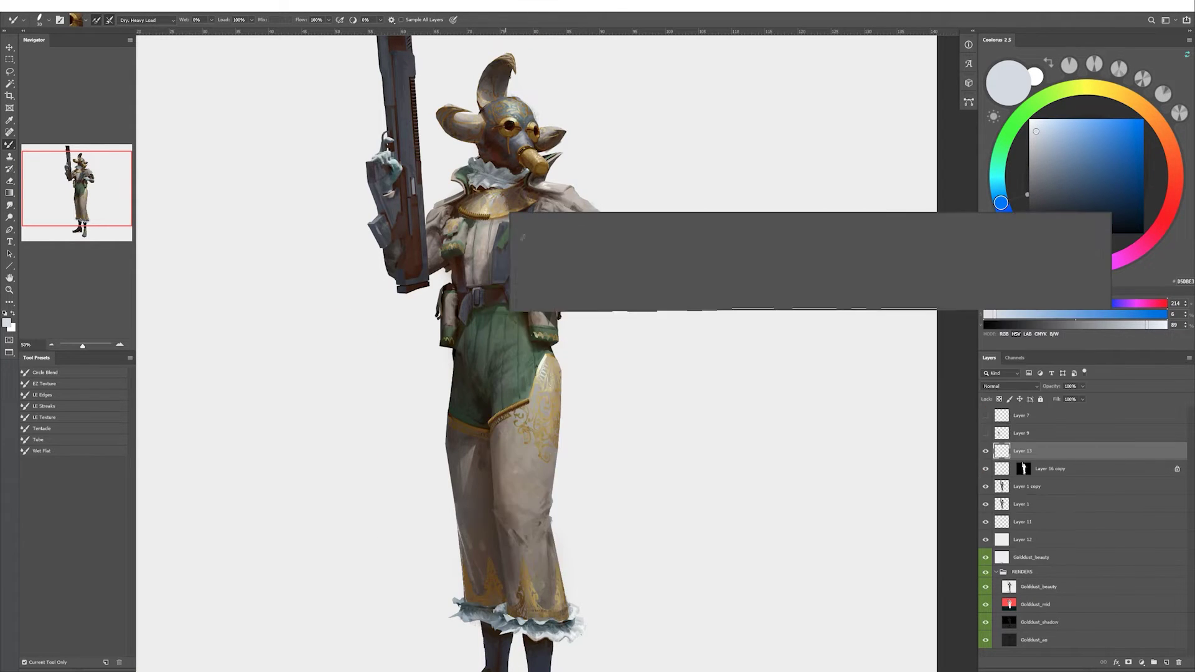
pyautogui.press('Escape')
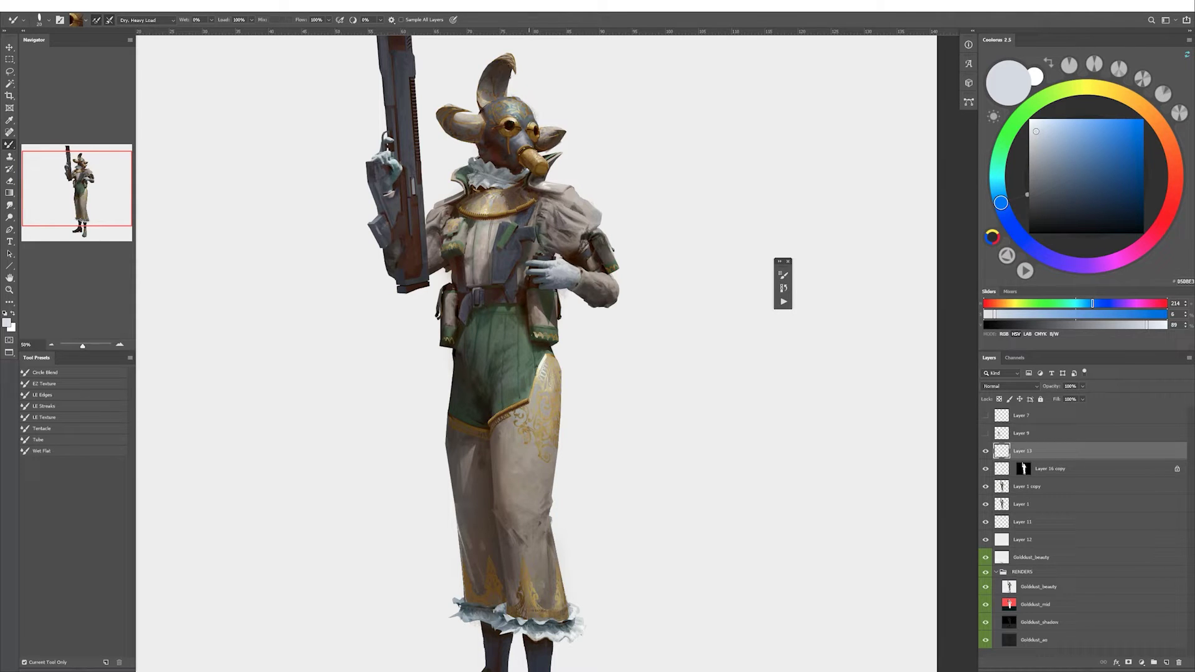
pyautogui.scroll(-1, 454, 397)
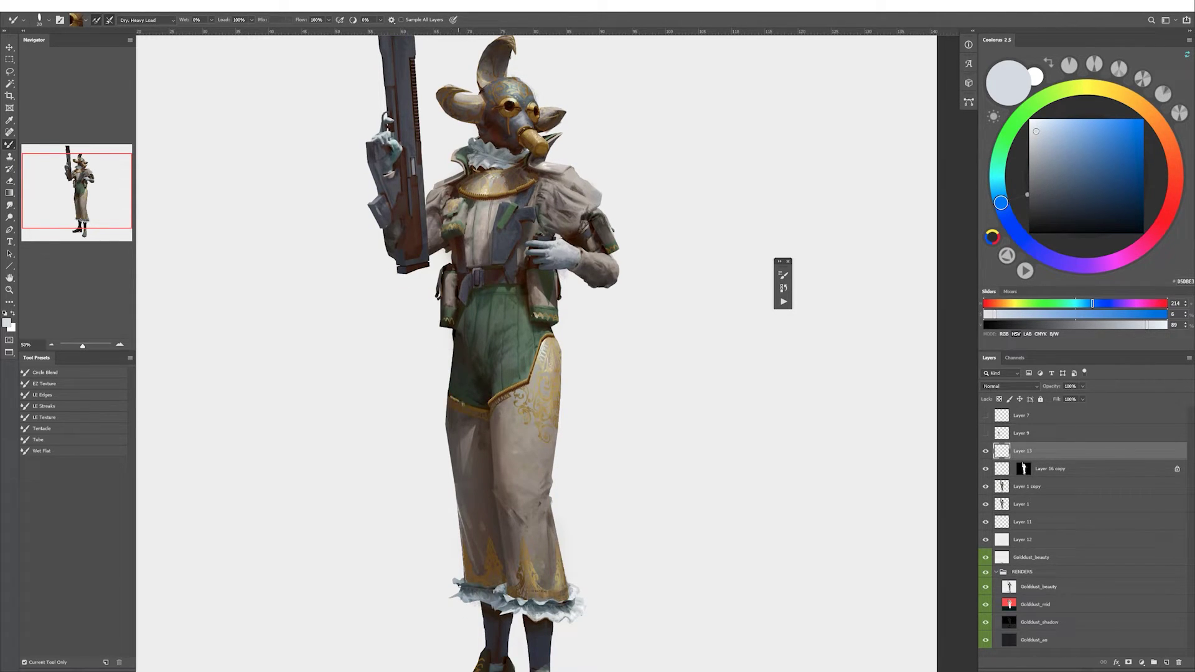
pyautogui.doubleClick(1050, 453)
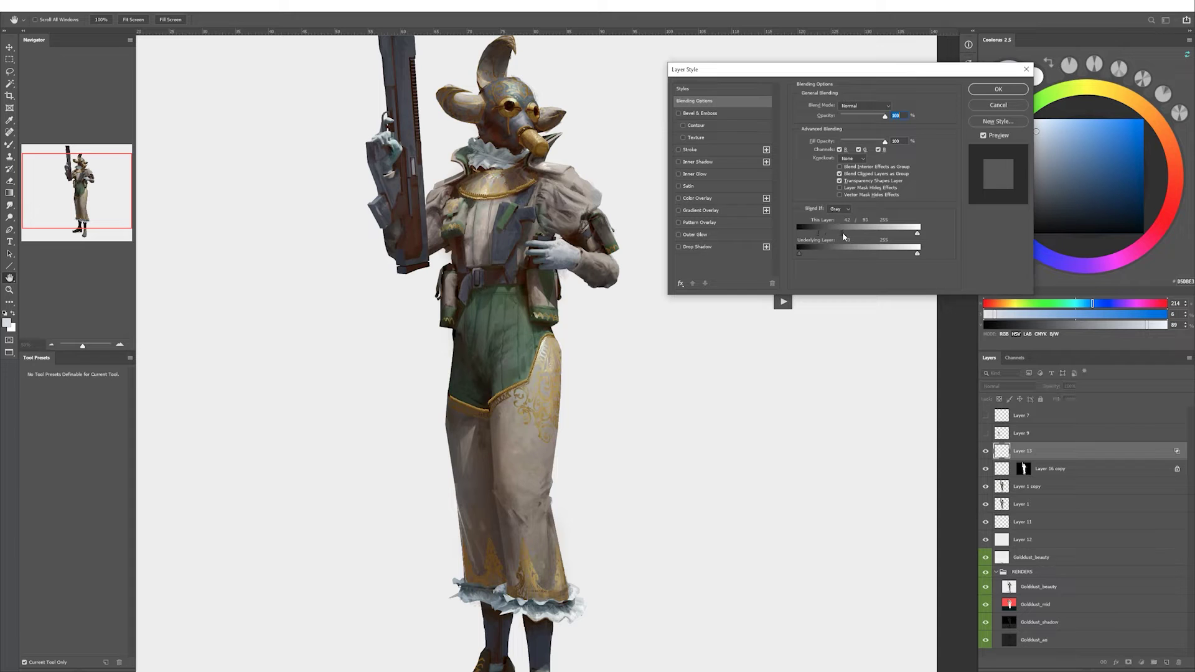
pyautogui.click(997, 90)
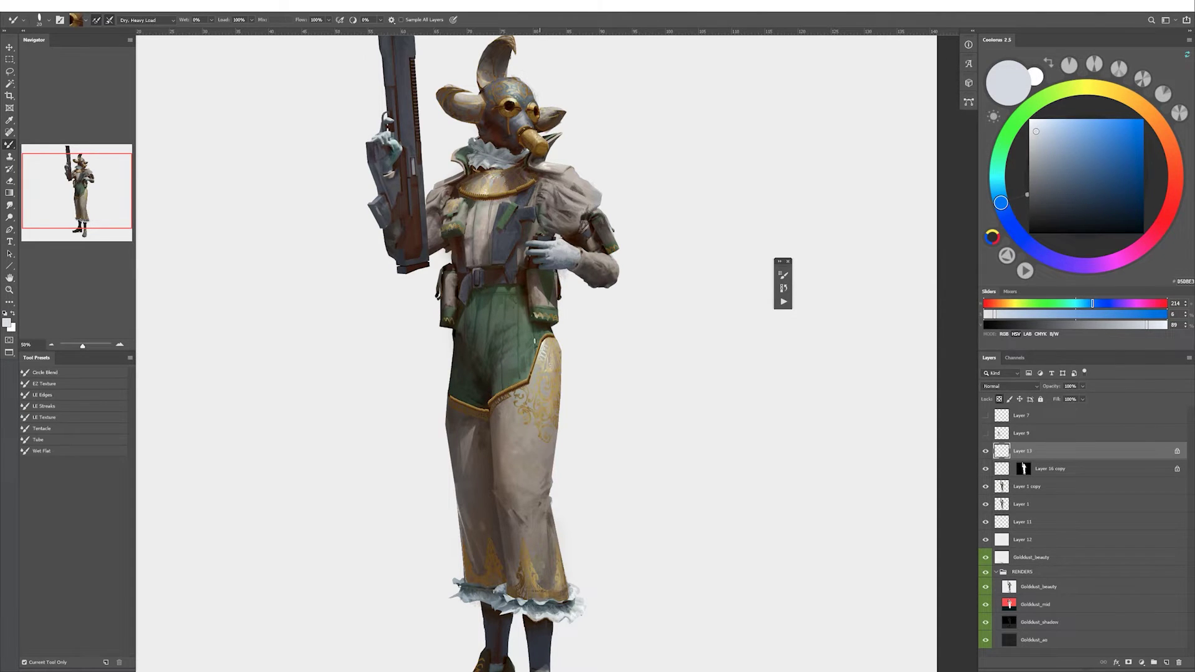
pyautogui.rightClick(756, 238)
# Return to a smaller painting brush with the texture 2 preset, picking dark brown and gold.
pyautogui.press('Return')
pyautogui.keyDown('alt'); pyautogui.click(501, 380); pyautogui.keyUp('alt')
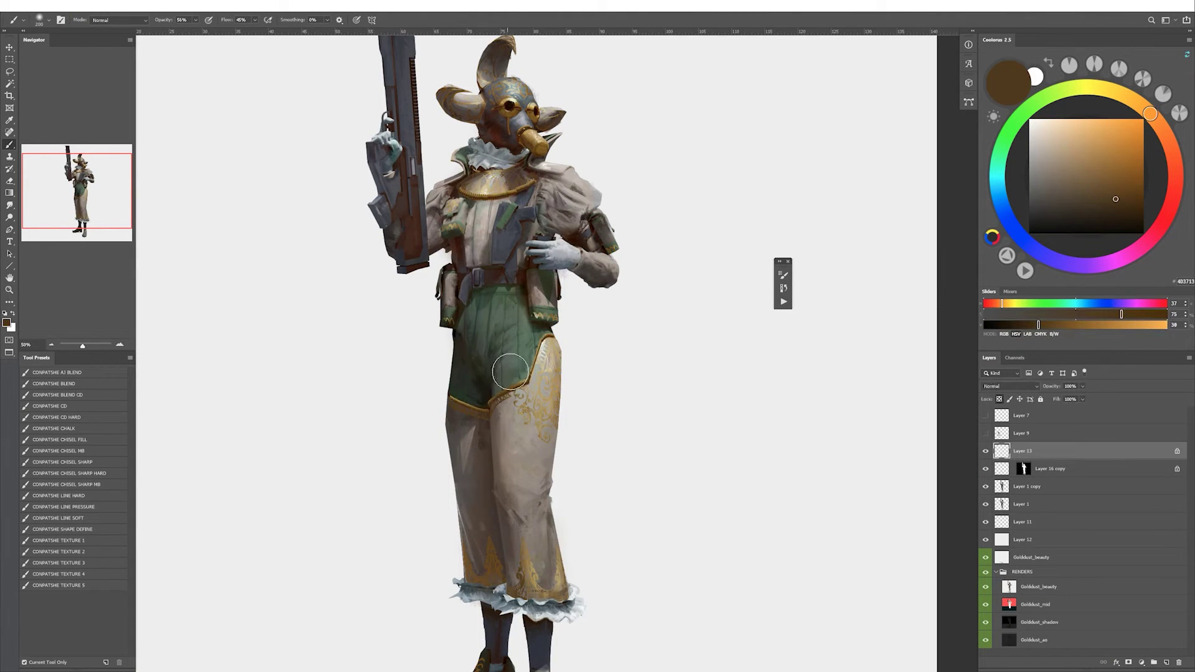
pyautogui.keyDown('alt'); pyautogui.click(541, 349); pyautogui.keyUp('alt')
pyautogui.press('[')
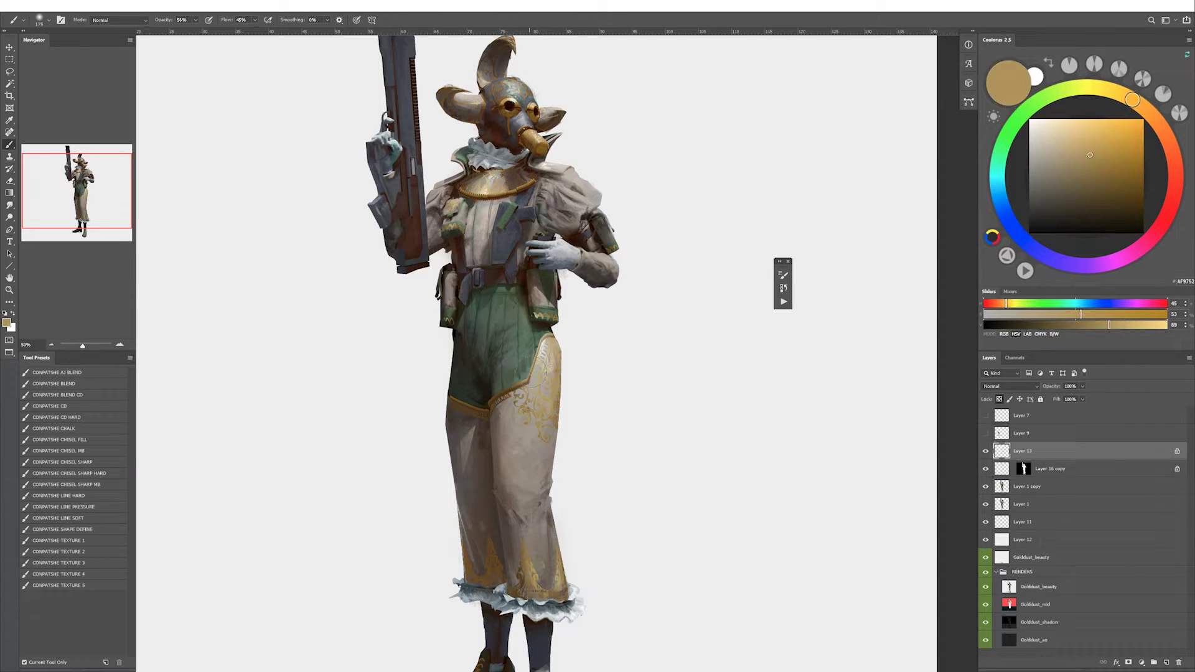
pyautogui.press('h')
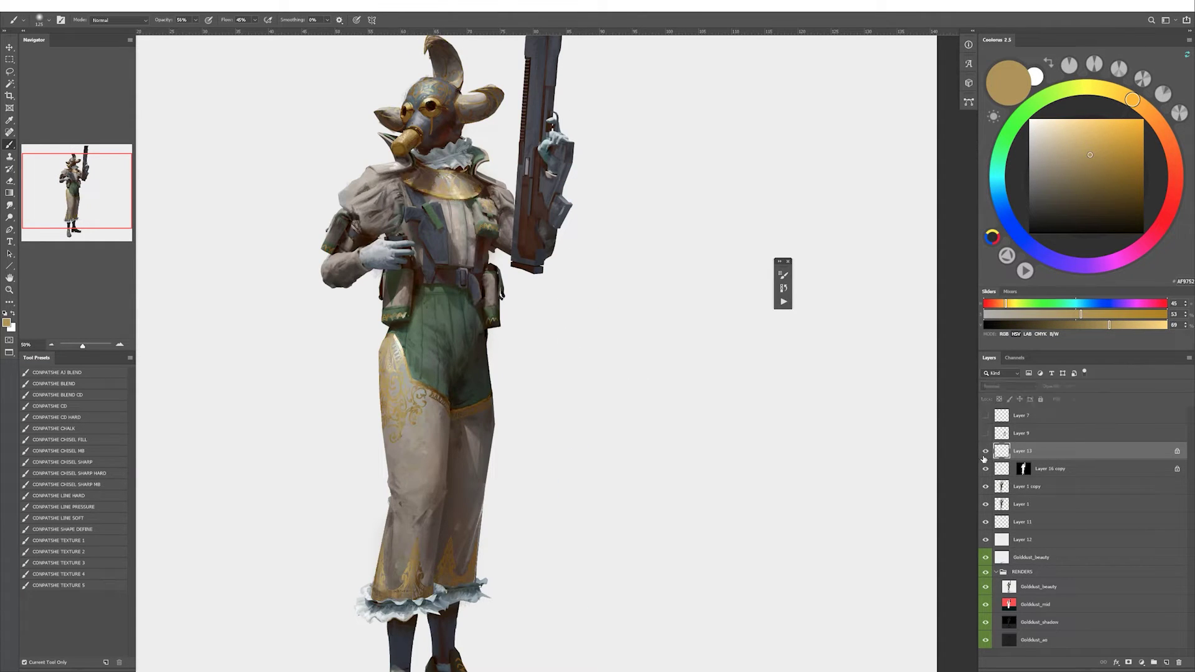
pyautogui.press('h')
pyautogui.click(107, 552)
# Sample light tans and darker browns from the trousers, then mirror the canvas to check.
pyautogui.keyDown('alt'); pyautogui.click(540, 343); pyautogui.keyUp('alt')
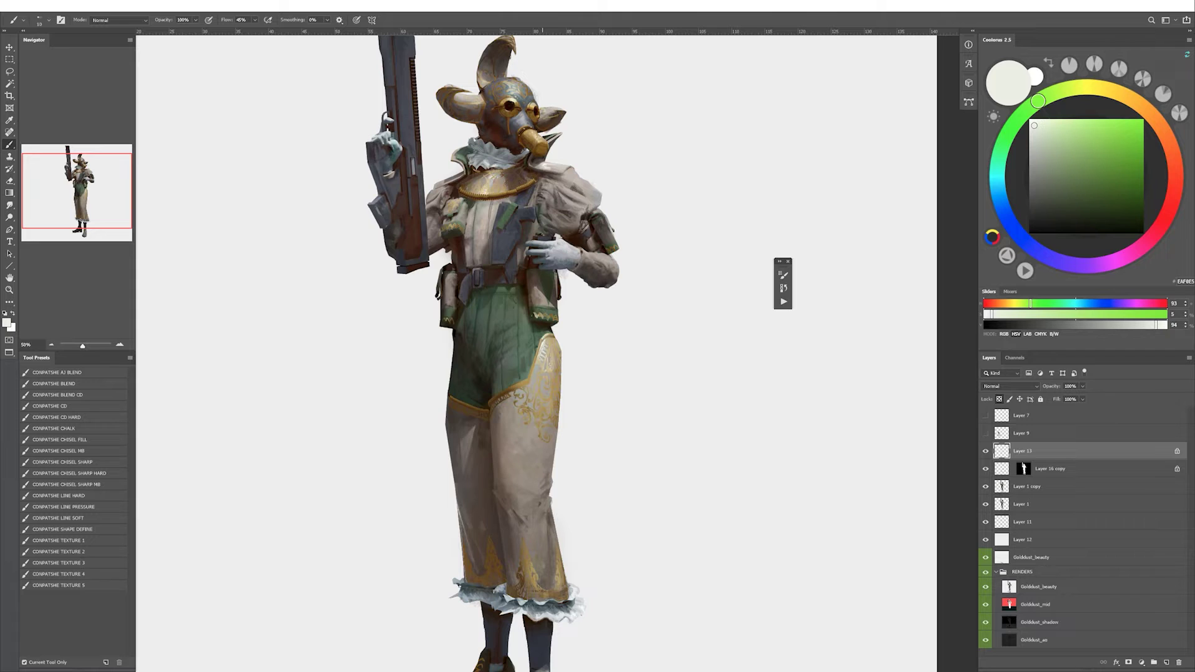
pyautogui.keyDown('alt'); pyautogui.click(551, 396); pyautogui.keyUp('alt')
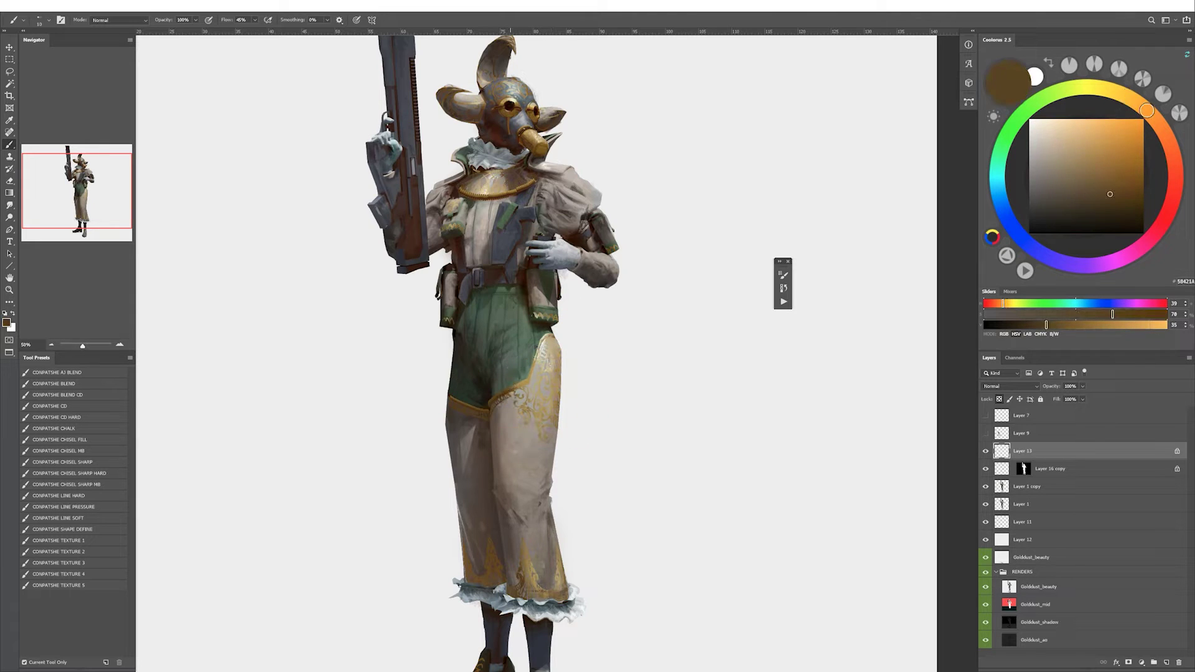
pyautogui.keyDown('alt'); pyautogui.click(524, 383); pyautogui.keyUp('alt')
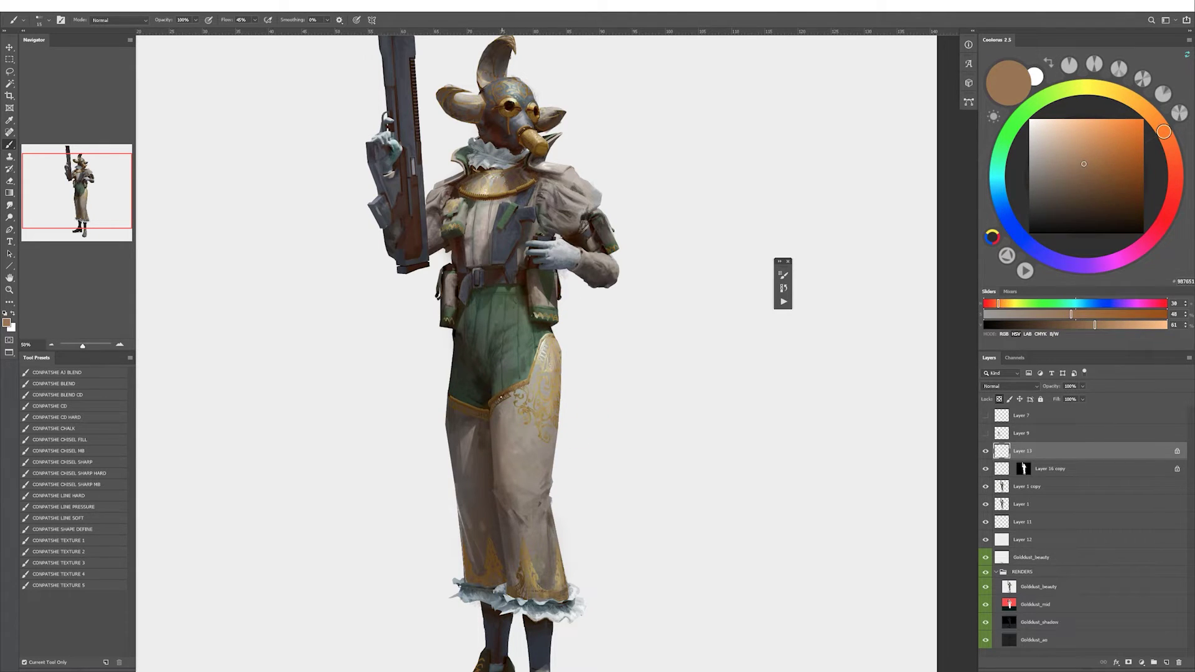
pyautogui.keyDown('alt'); pyautogui.click(495, 402); pyautogui.keyUp('alt')
pyautogui.keyDown('alt'); pyautogui.click(511, 436); pyautogui.keyUp('alt')
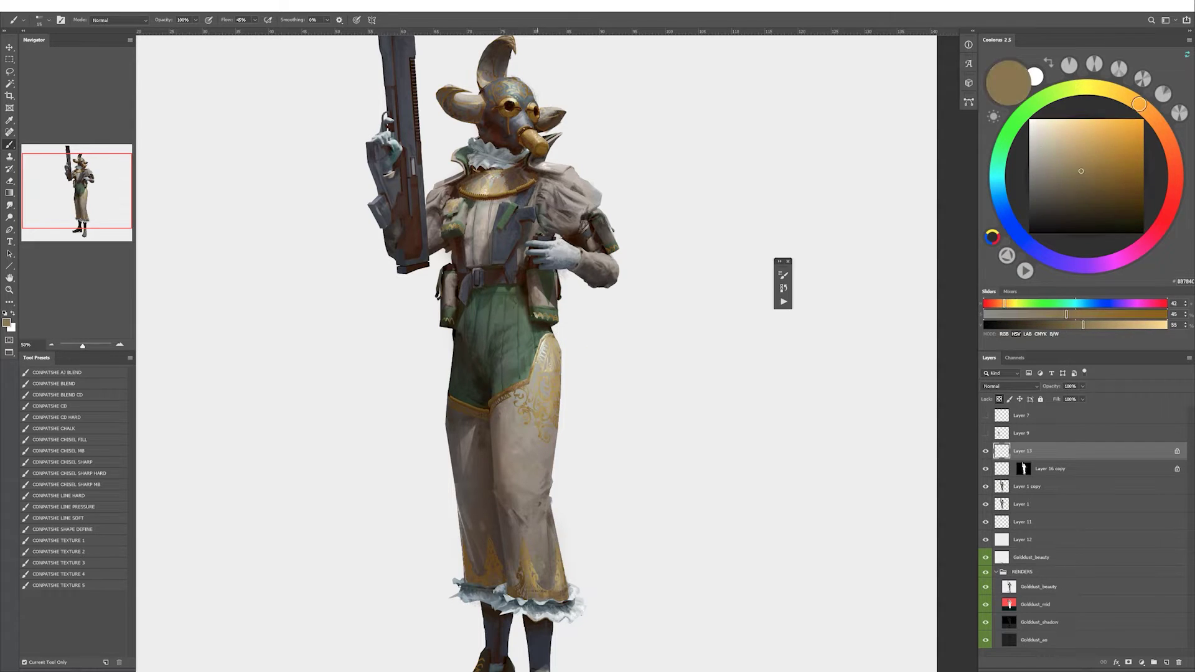
pyautogui.press('h')
# Sample dark browns, a reddish-brown and the collar's gold-tan for shading.
pyautogui.keyDown('alt'); pyautogui.click(466, 411); pyautogui.keyUp('alt')
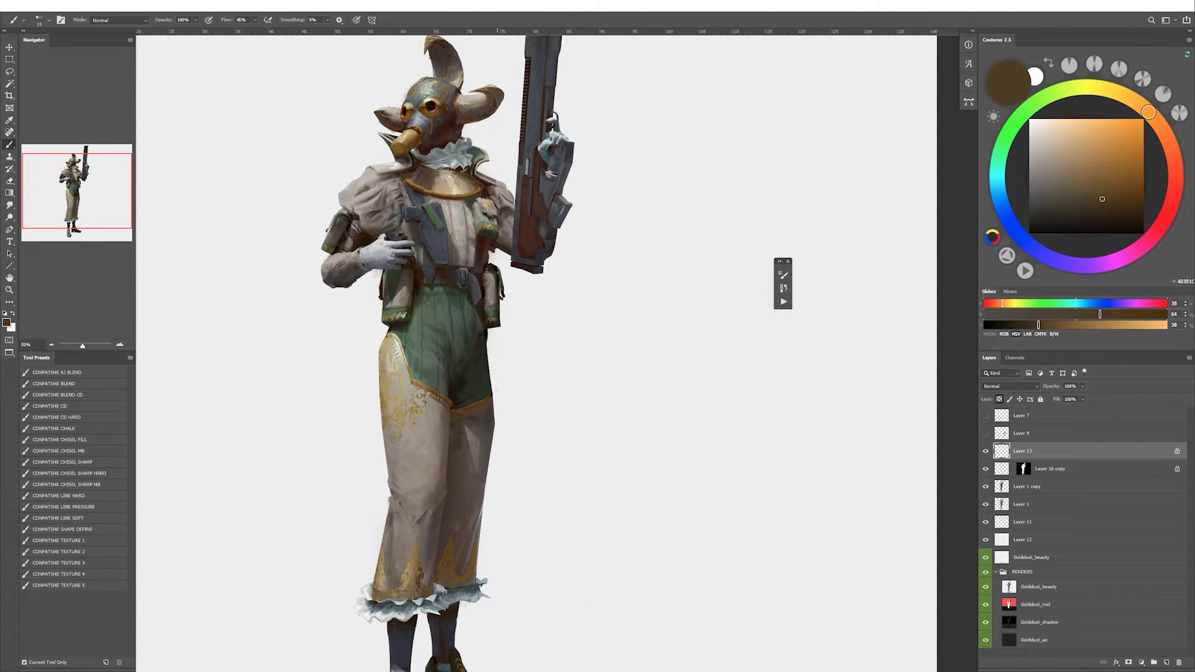
pyautogui.keyDown('alt'); pyautogui.click(450, 561); pyautogui.keyUp('alt')
pyautogui.keyDown('alt'); pyautogui.click(480, 181); pyautogui.keyUp('alt')
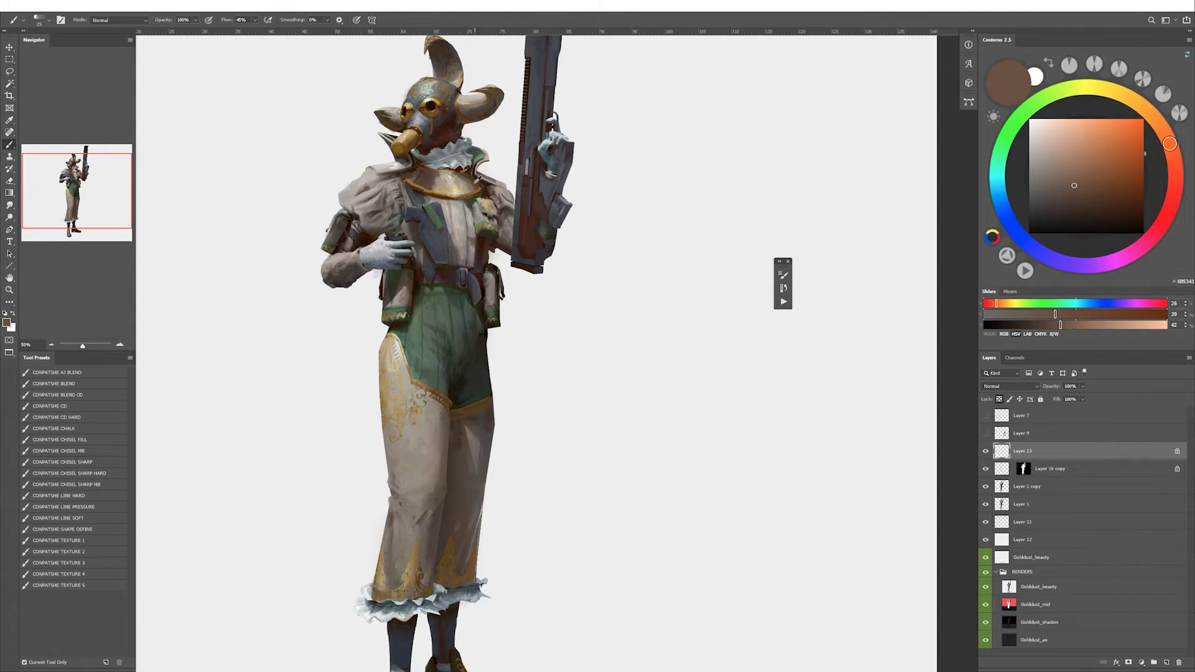
pyautogui.keyDown('alt'); pyautogui.click(481, 192); pyautogui.keyUp('alt')
pyautogui.keyDown('alt'); pyautogui.click(417, 185); pyautogui.keyUp('alt')
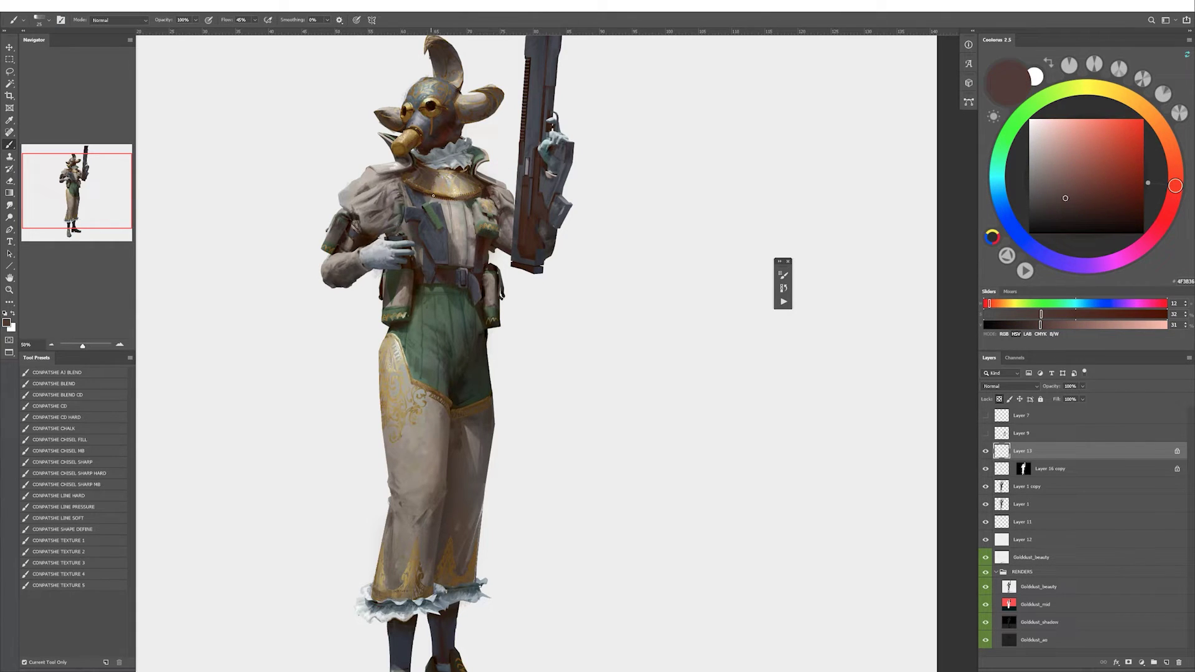
pyautogui.keyDown('alt'); pyautogui.click(447, 191); pyautogui.keyUp('alt')
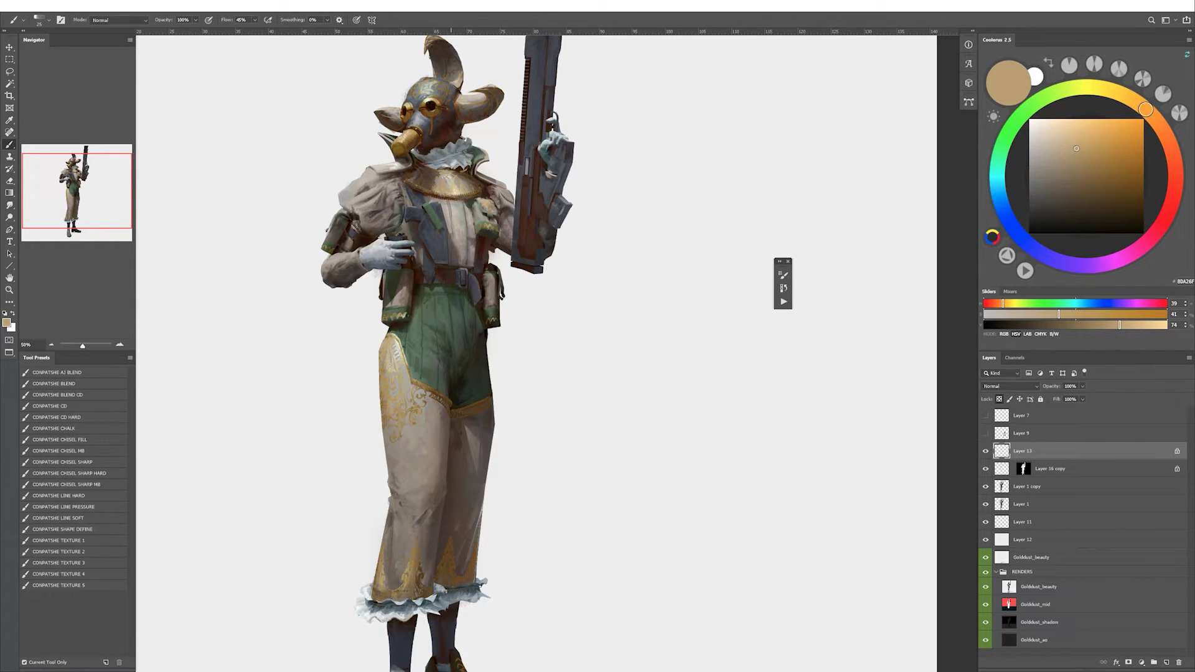
pyautogui.keyDown('alt'); pyautogui.click(468, 201); pyautogui.keyUp('alt')
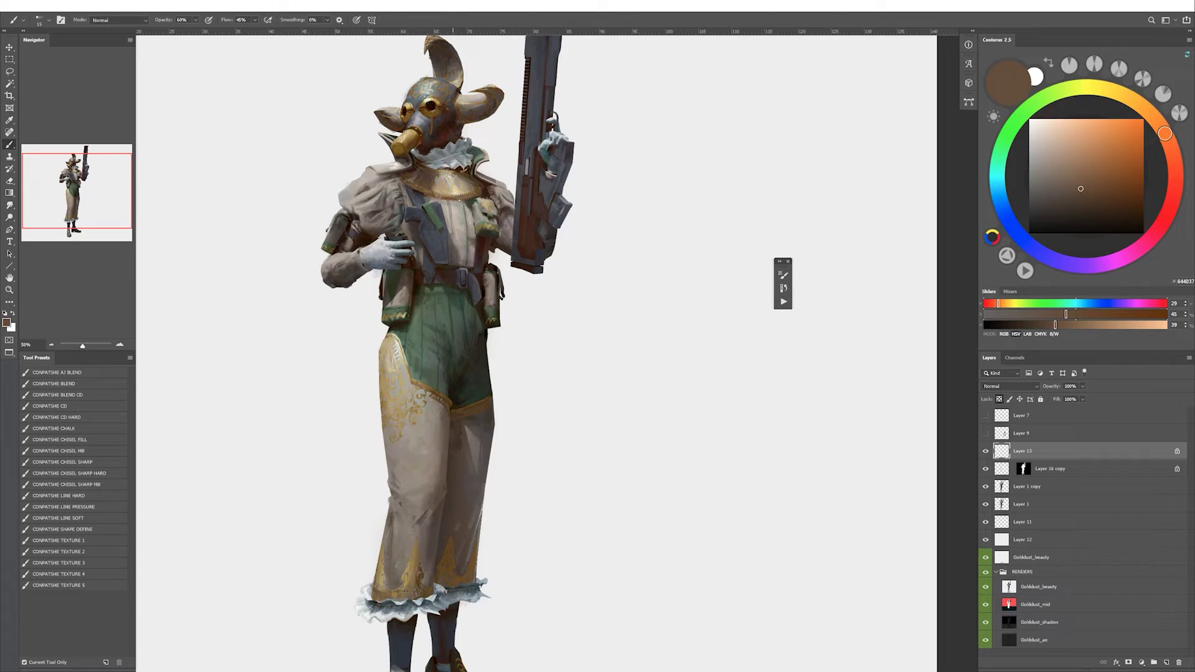
# Add a new layer and pick gold and pale cream filigree colours while working on Layer 13.
pyautogui.hotkey('ctrl', 'shift', 'alt', 'n')
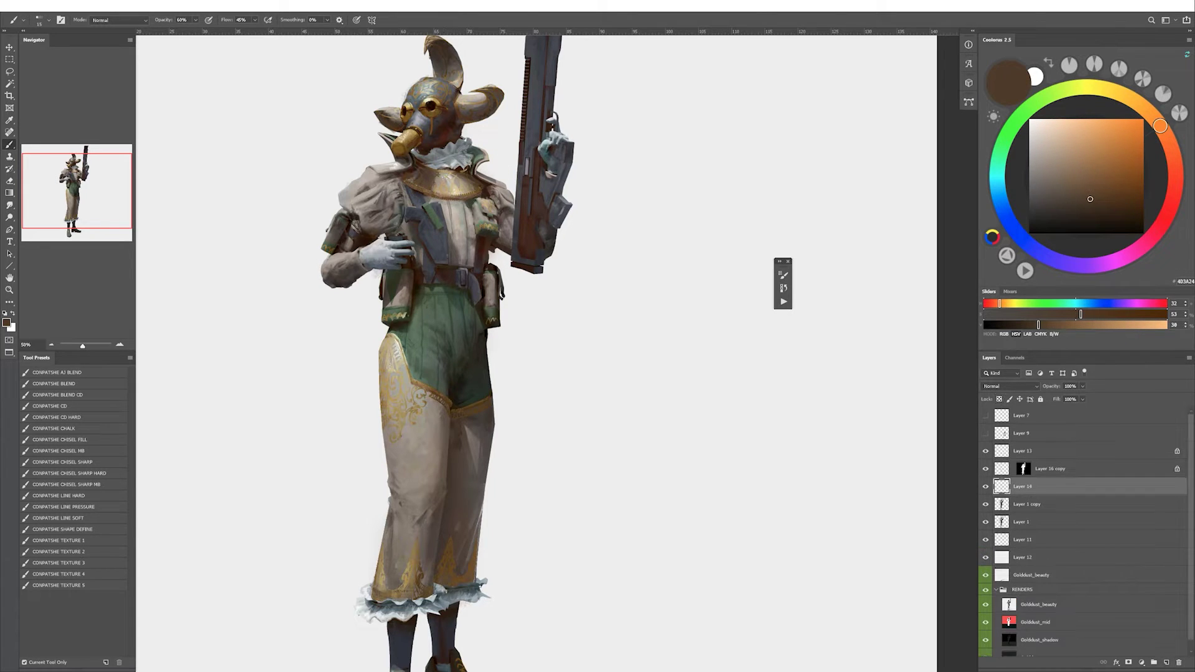
pyautogui.keyDown('alt'); pyautogui.click(427, 189); pyautogui.keyUp('alt')
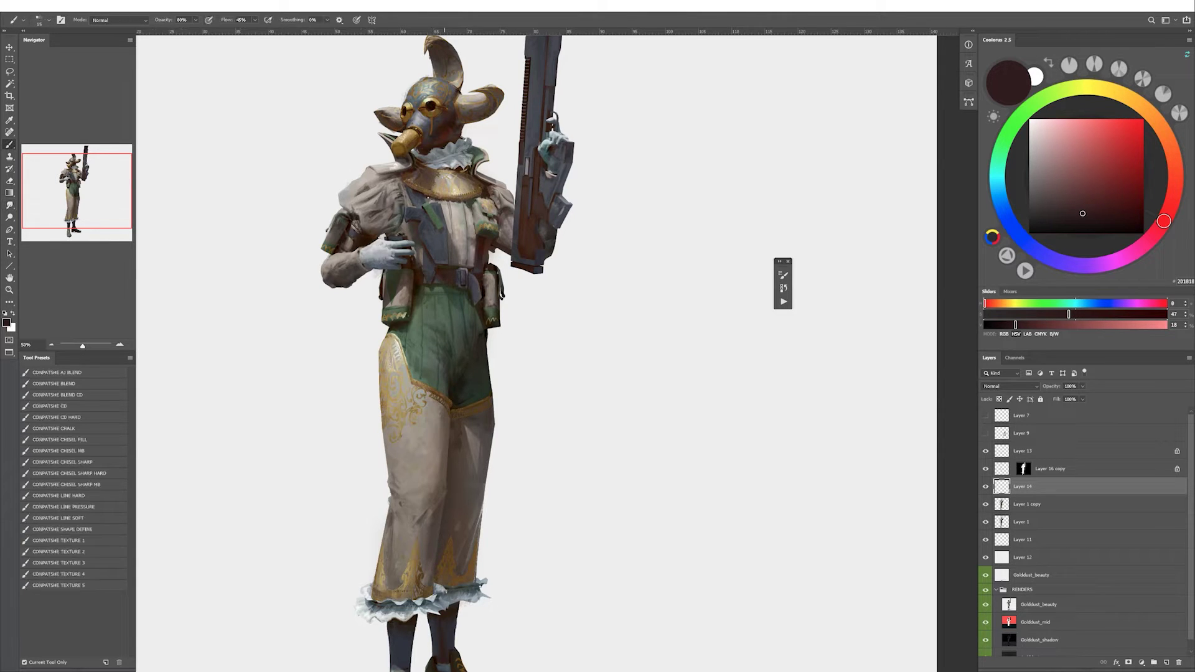
pyautogui.keyDown('alt'); pyautogui.click(408, 373); pyautogui.keyUp('alt')
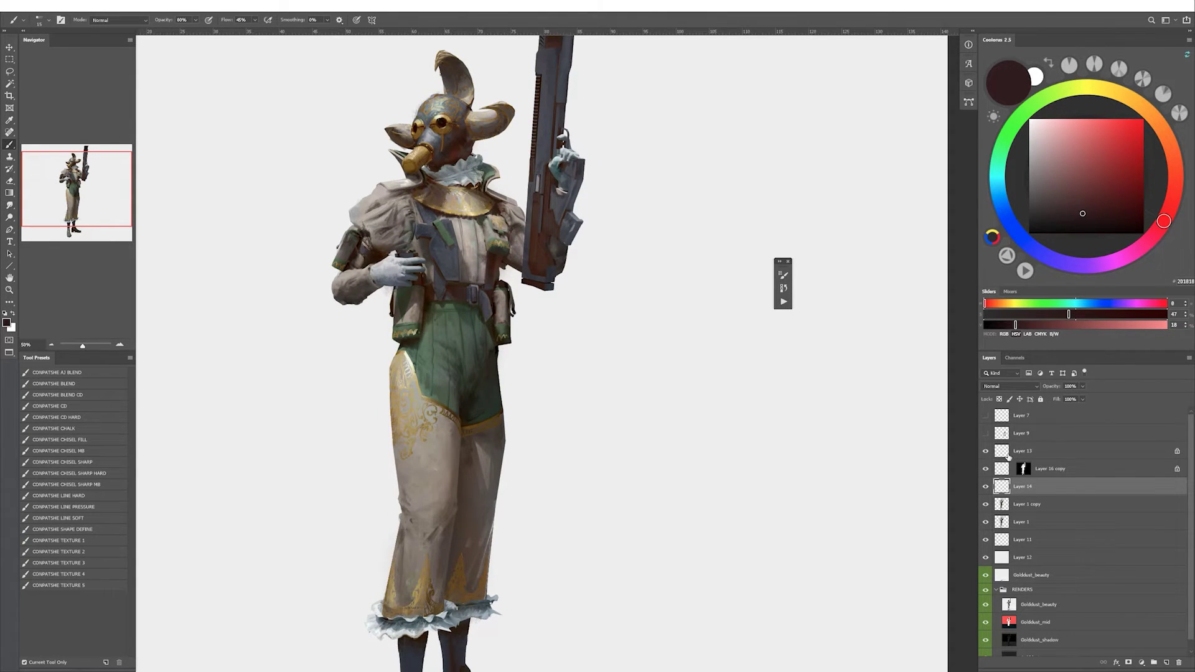
pyautogui.click(1009, 453)
pyautogui.keyDown('alt'); pyautogui.click(443, 117); pyautogui.keyUp('alt')
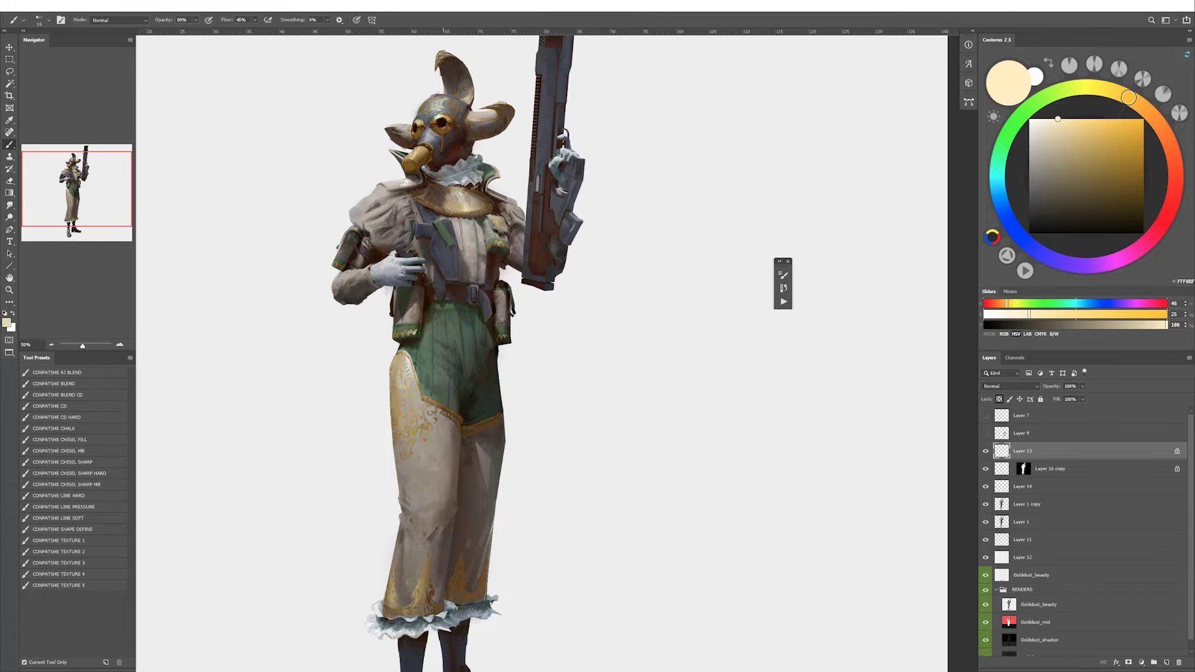
pyautogui.keyDown('alt'); pyautogui.click(466, 196); pyautogui.keyUp('alt')
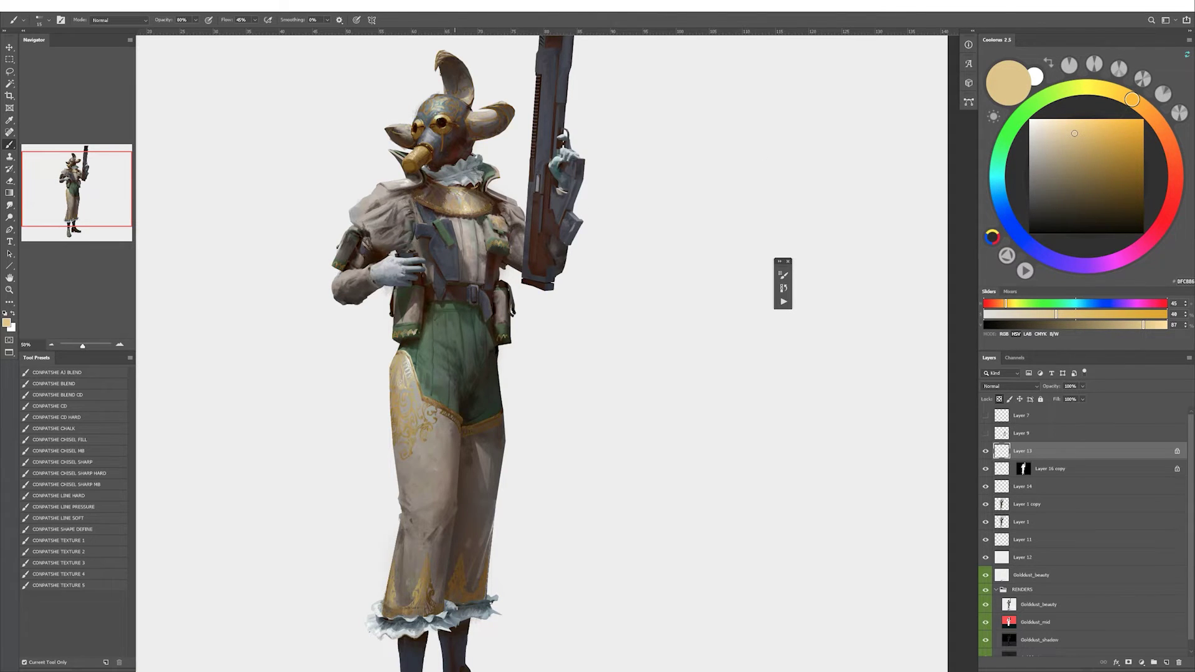
# Mirror the canvas, switch to Layer 14 with brown and dark grey, and zoom out.
pyautogui.press('h')
pyautogui.keyDown('alt'); pyautogui.click(524, 194); pyautogui.keyUp('alt')
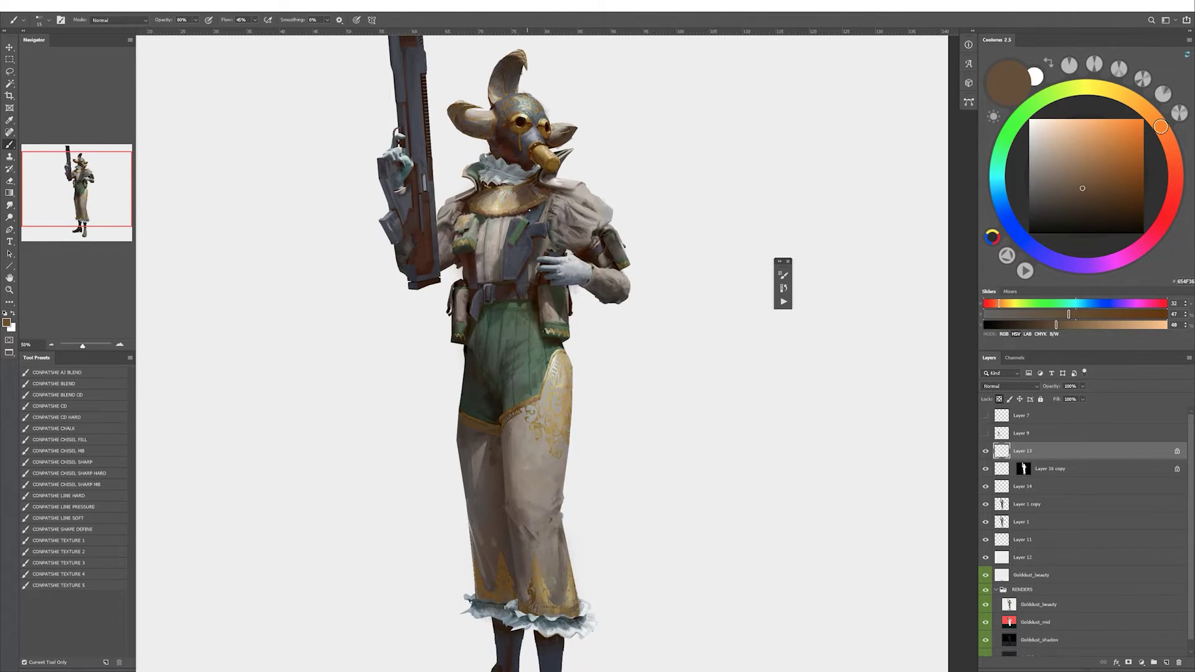
pyautogui.moveTo(693, 298)
pyautogui.mouseDown()
pyautogui.moveTo(669, 282)
pyautogui.moveTo(657, 290)
pyautogui.mouseUp()
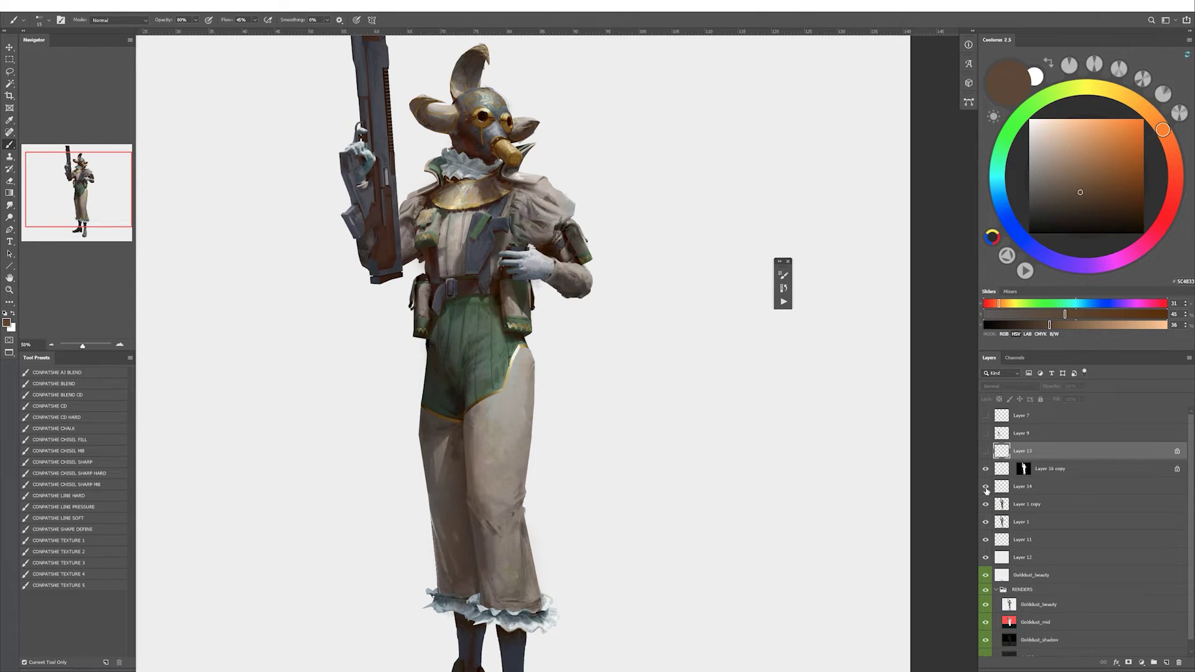
pyautogui.click(1028, 487)
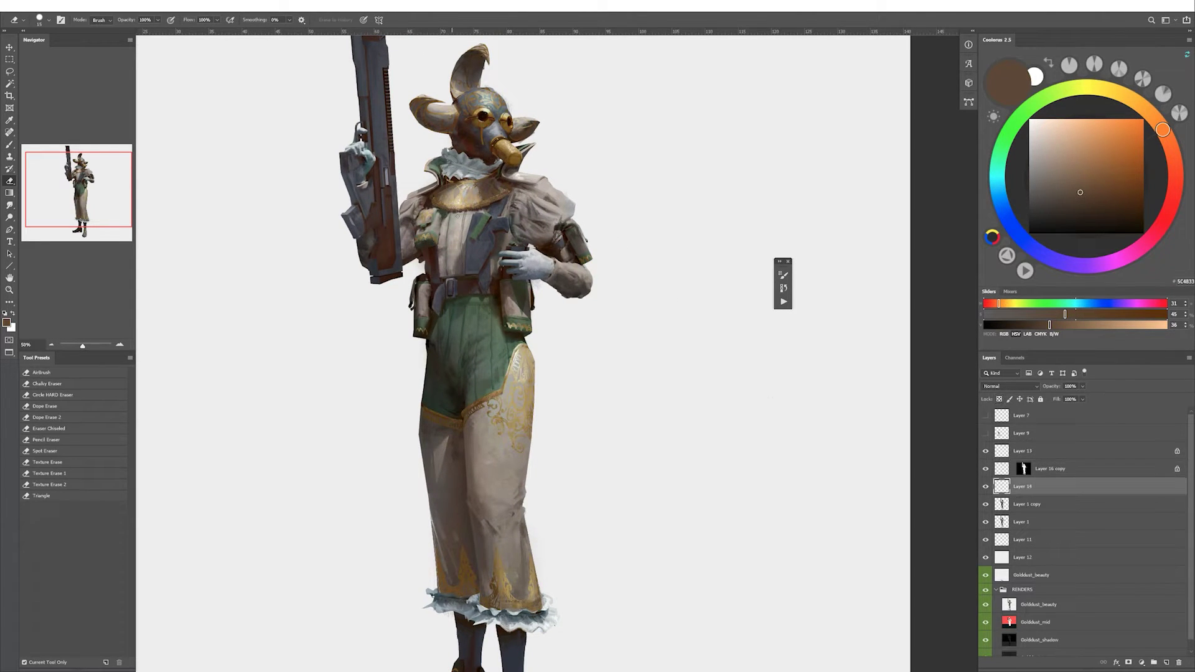
pyautogui.keyDown('alt'); pyautogui.click(467, 212); pyautogui.keyUp('alt')
pyautogui.press('h')
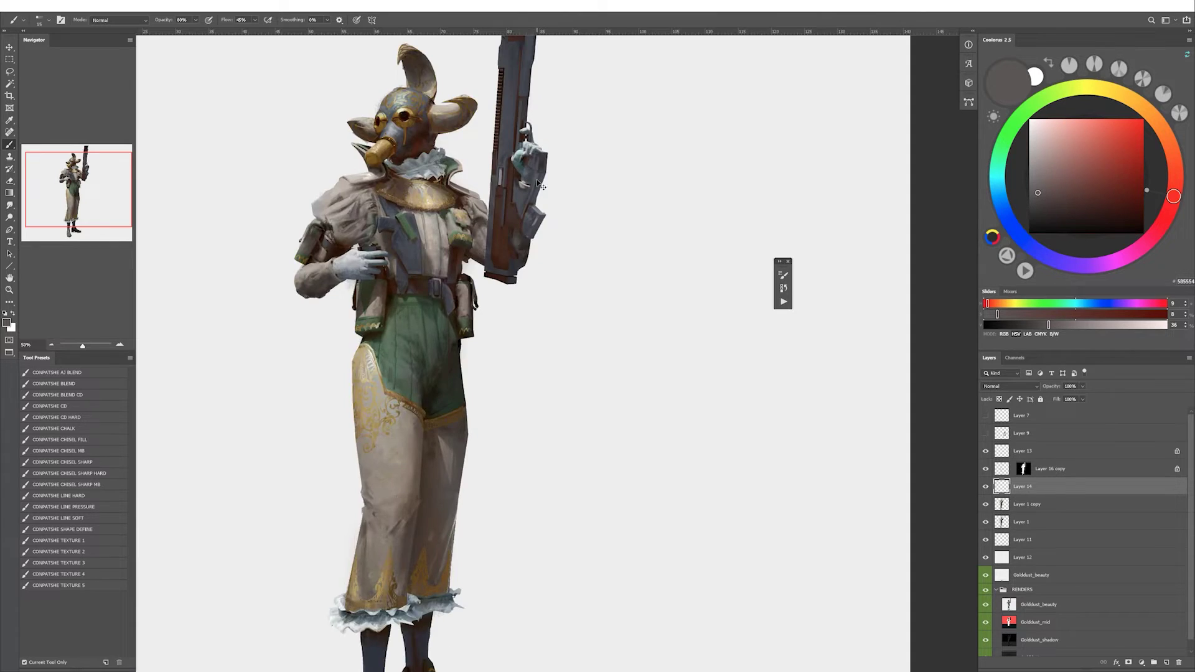
pyautogui.hotkey('ctrl', '-')
# Toggle Layer 13's visibility to compare the filigree, then erase and recheck the mirrored view.
pyautogui.click(996, 452)
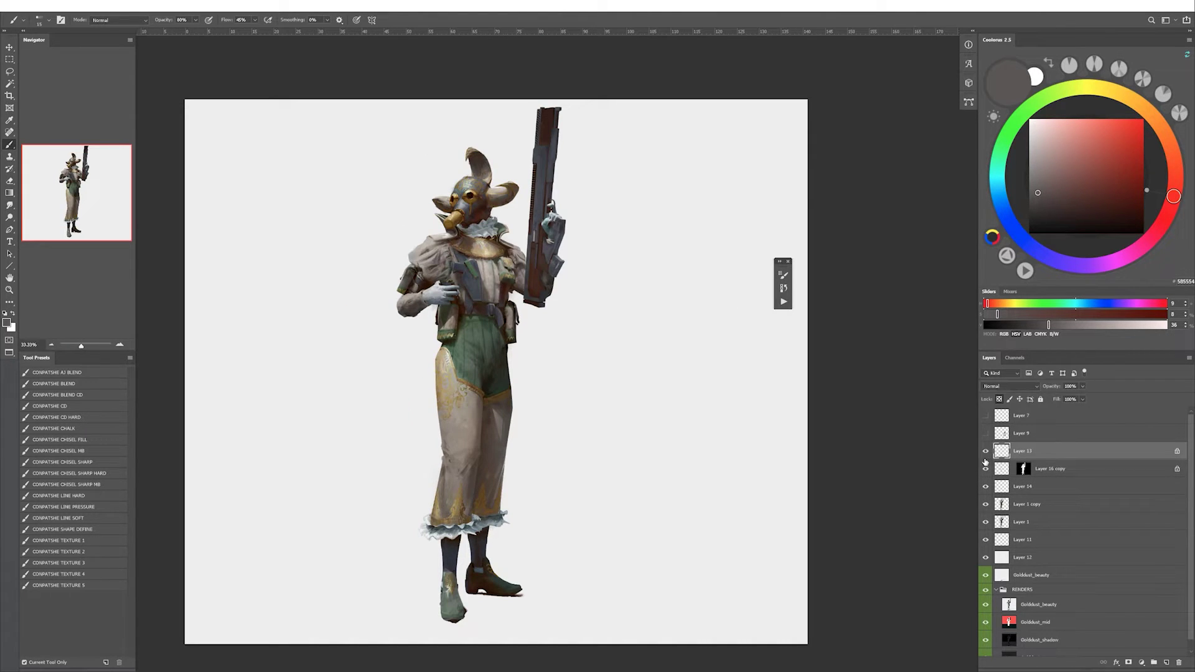
pyautogui.click(986, 451)
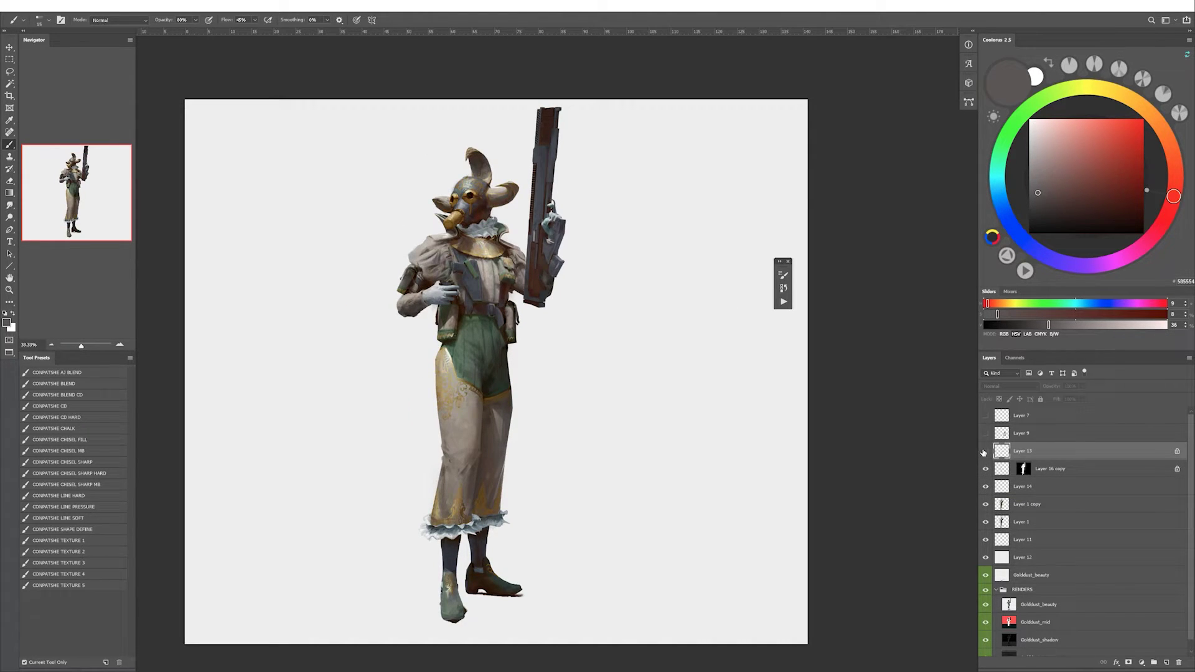
pyautogui.press('e')
pyautogui.hotkey('ctrl', '+')
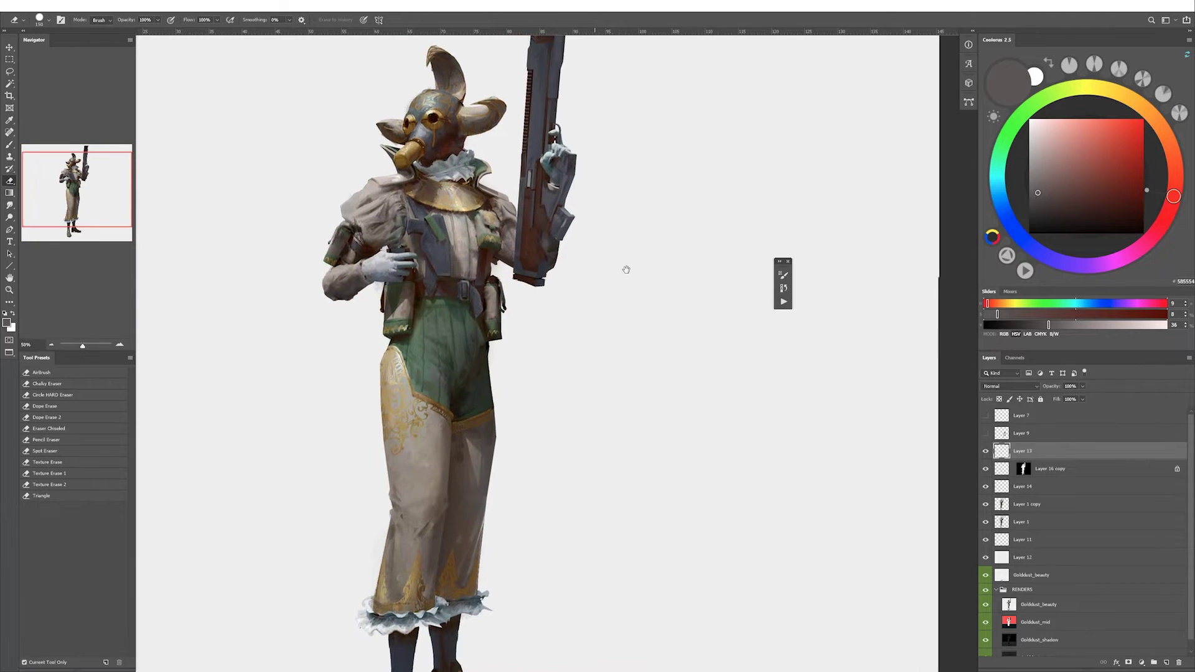
pyautogui.moveTo(595, 275); pyautogui.dragTo(688, 344)
pyautogui.press('h')
pyautogui.hotkey('ctrl', '-')
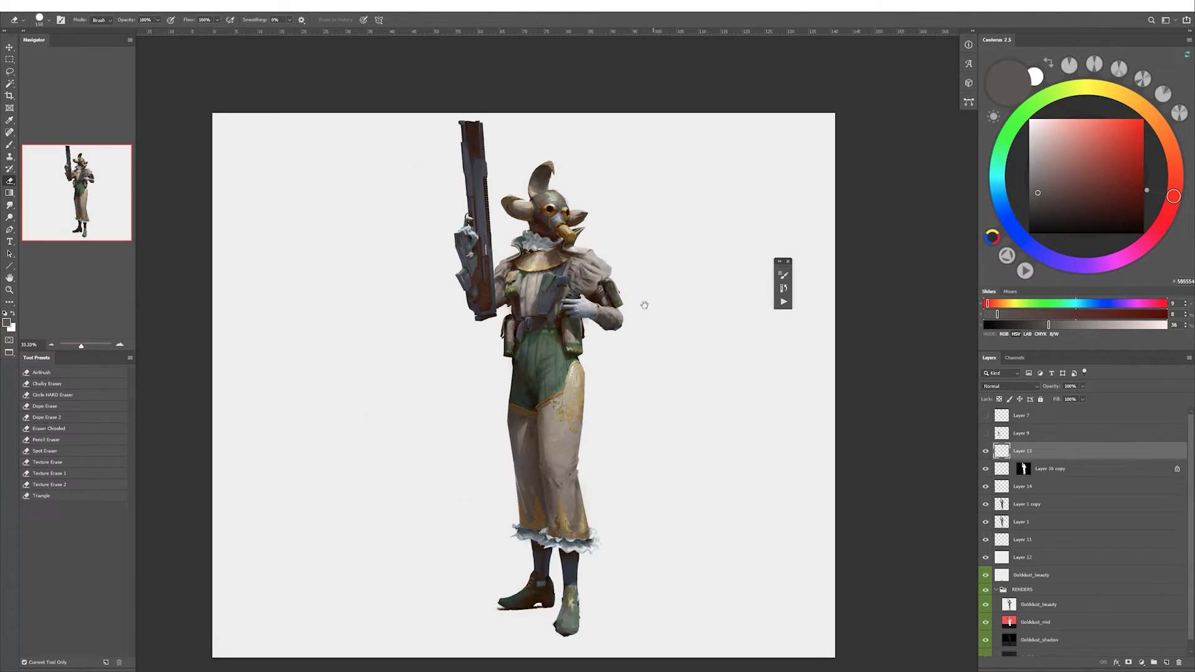
# Reset colours to black and white, shrink the brush, and flip the canvas back.
pyautogui.press('b')
pyautogui.press('d')
pyautogui.press('[')
pyautogui.press('[')
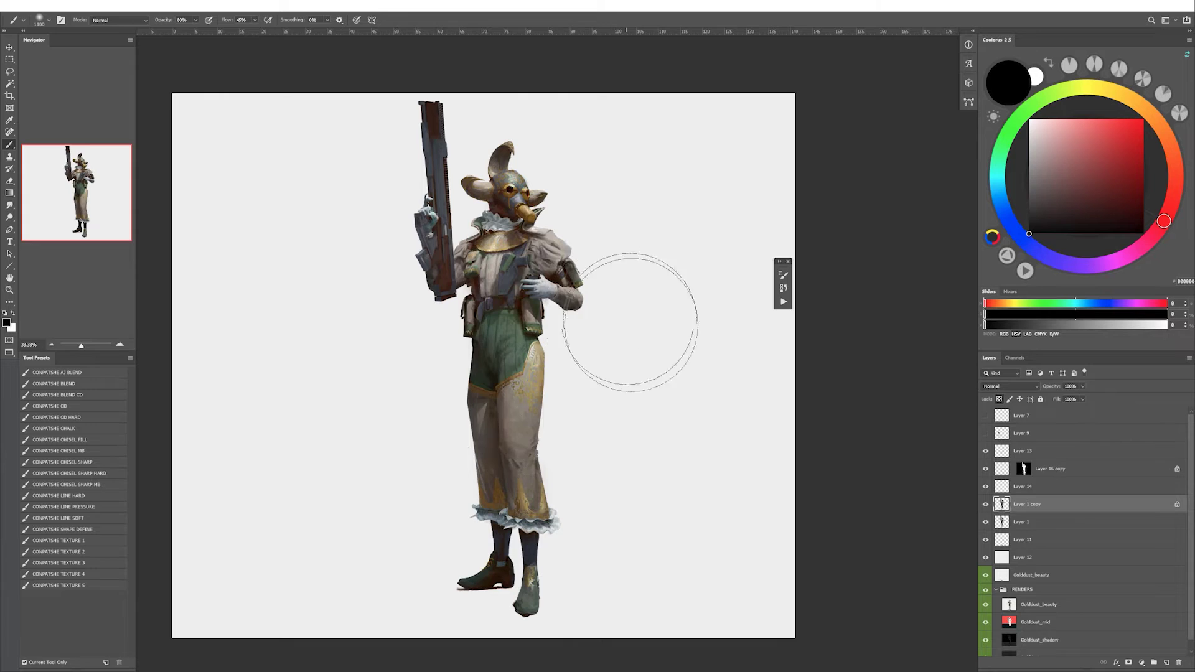
pyautogui.press('[')
pyautogui.press('[')
pyautogui.press('/')
pyautogui.press('[')
pyautogui.press('[')
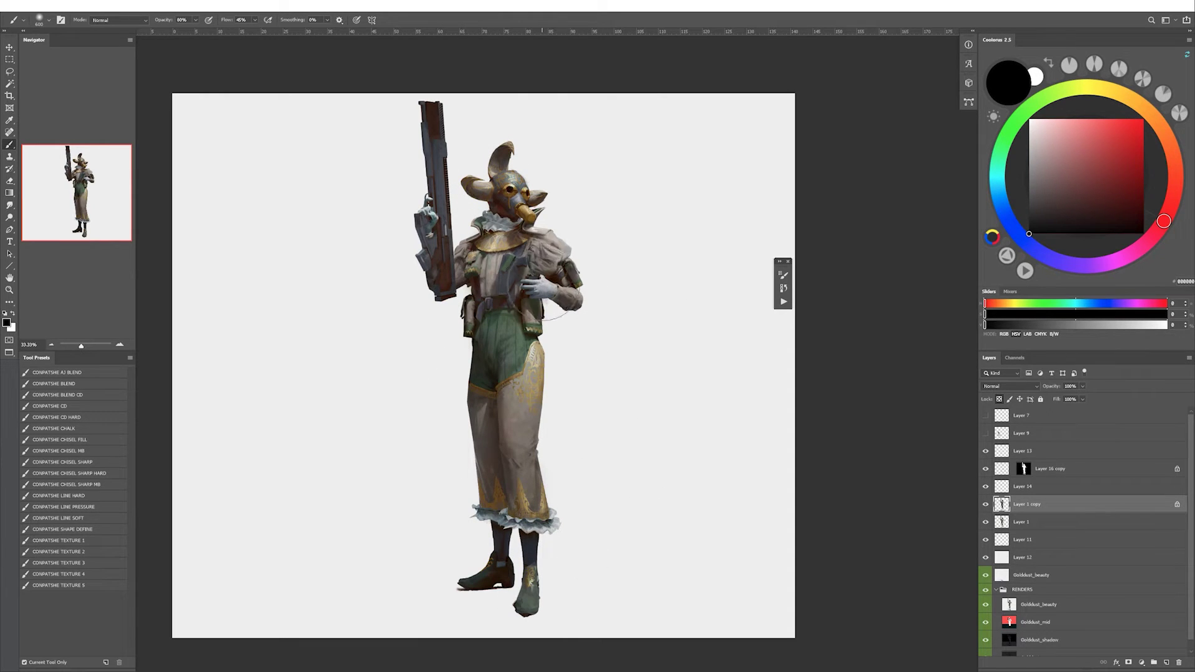
pyautogui.press('h')
pyautogui.moveTo(609, 262); pyautogui.dragTo(617, 259)
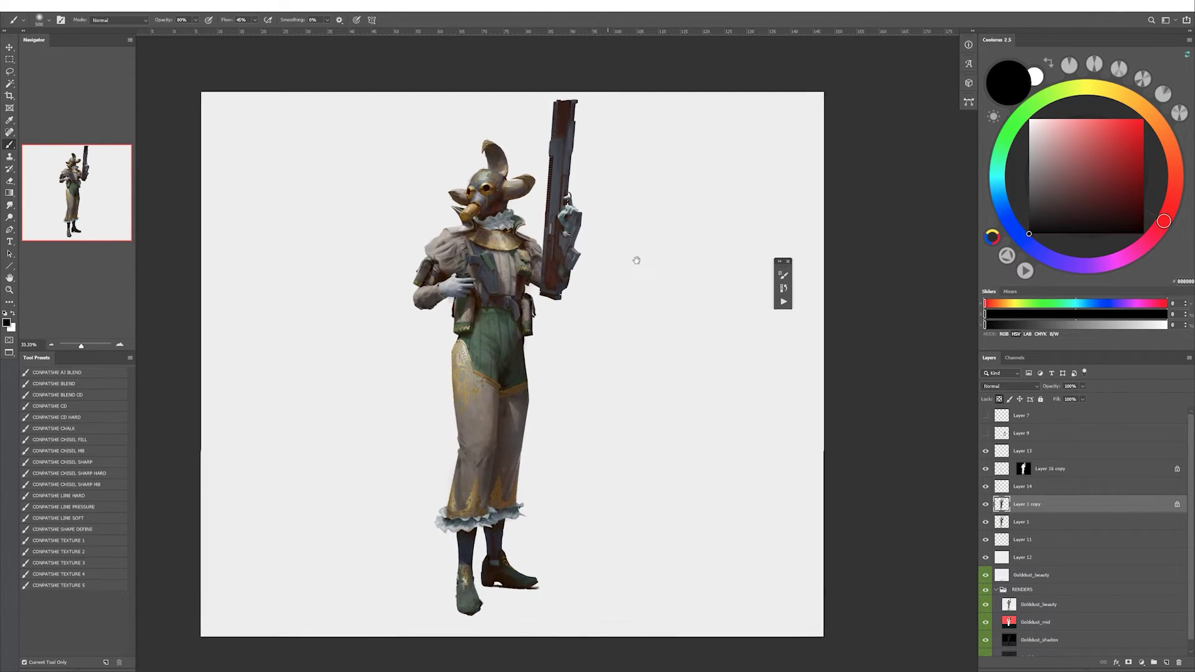
pyautogui.scroll(3, 619, 265)
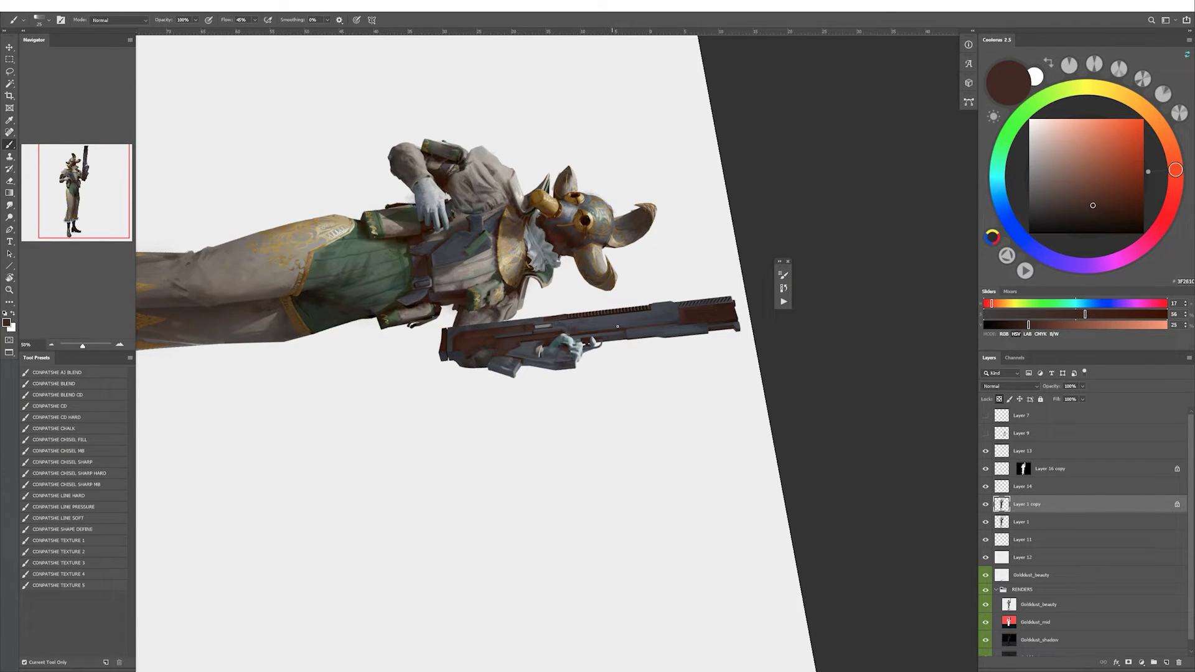
# Create a new layer for rifle detail with the LINE HARD brush, erasing a stray dark scribble.
pyautogui.keyDown('alt'); pyautogui.click(551, 323); pyautogui.keyUp('alt')
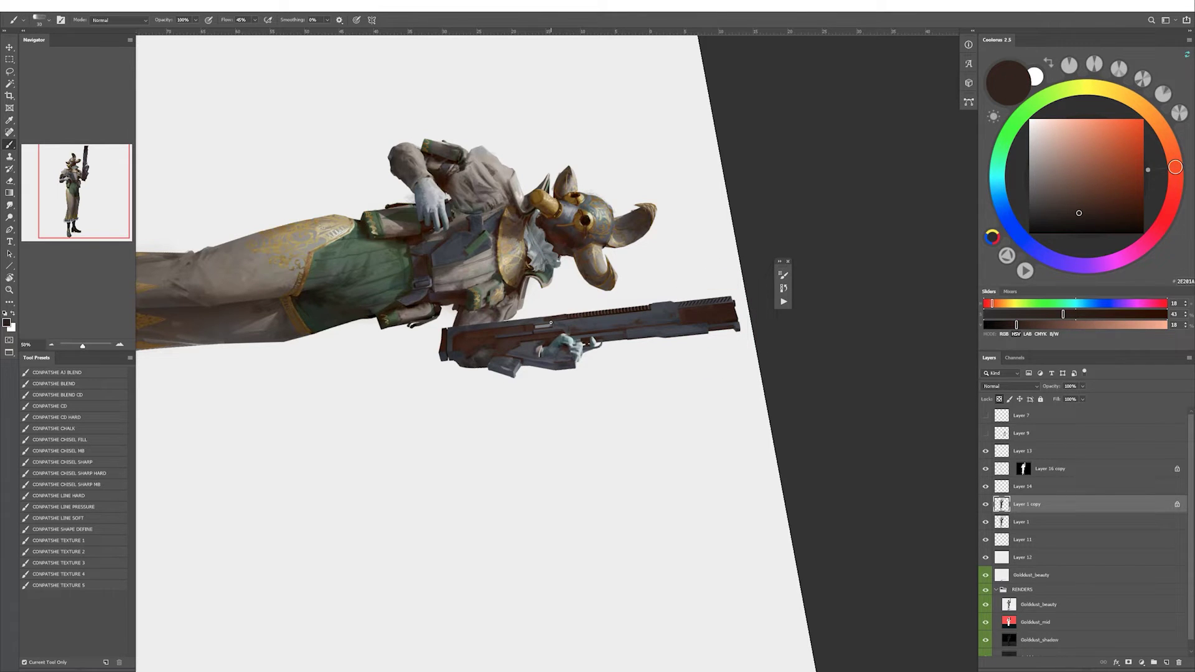
pyautogui.hotkey('ctrl', 'shift', 'alt', 'n')
pyautogui.click(79, 496)
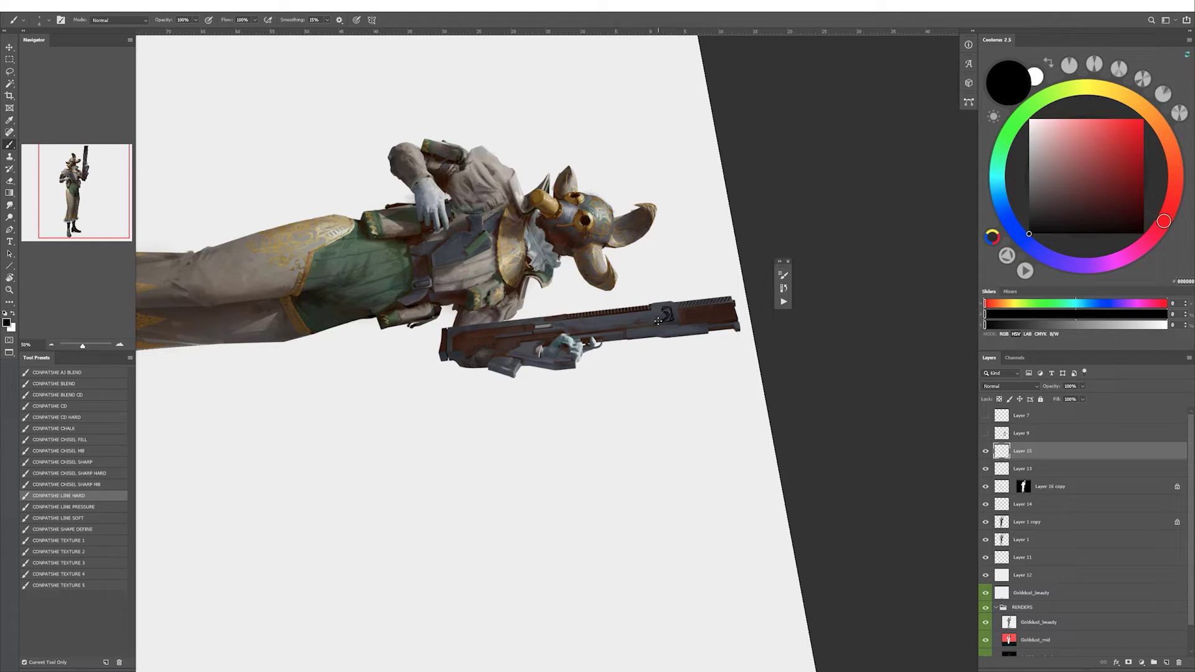
pyautogui.hotkey('ctrl', 'z')
pyautogui.press('e')
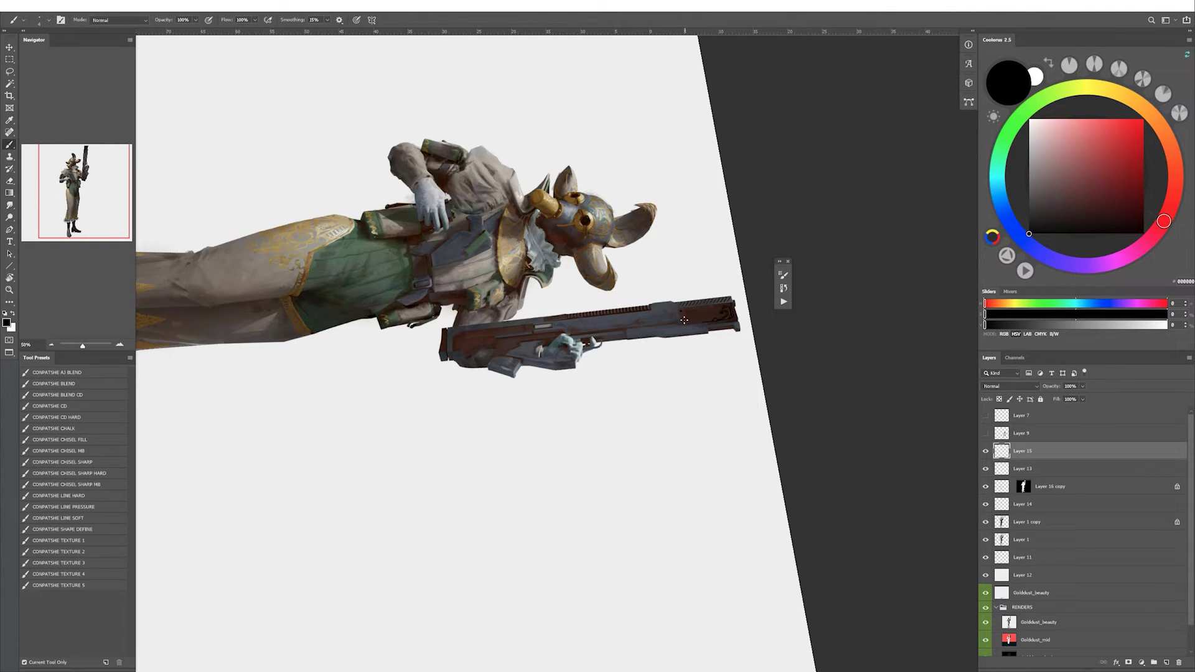
# Paint the gold ornament near the rifle muzzle in a rotated view, then reset the rotation.
pyautogui.click(63, 536)
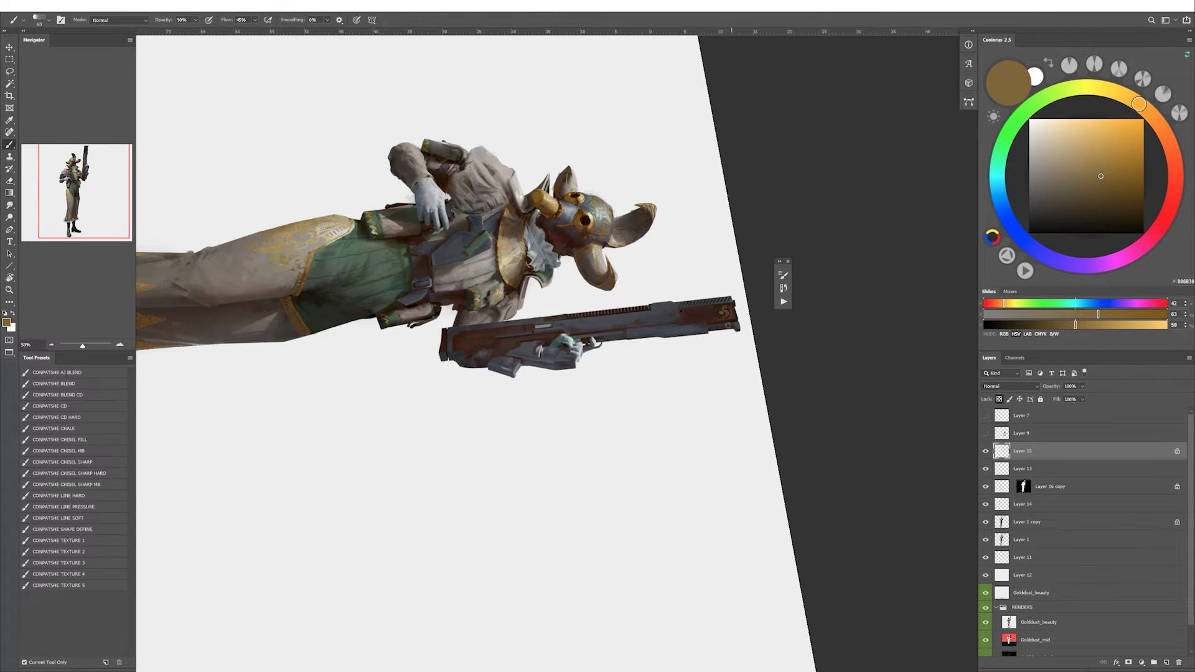
pyautogui.press('r')
pyautogui.moveTo(728, 324); pyautogui.dragTo(644, 169)
pyautogui.press('b')
pyautogui.moveTo(685, 272); pyautogui.dragTo(623, 232)
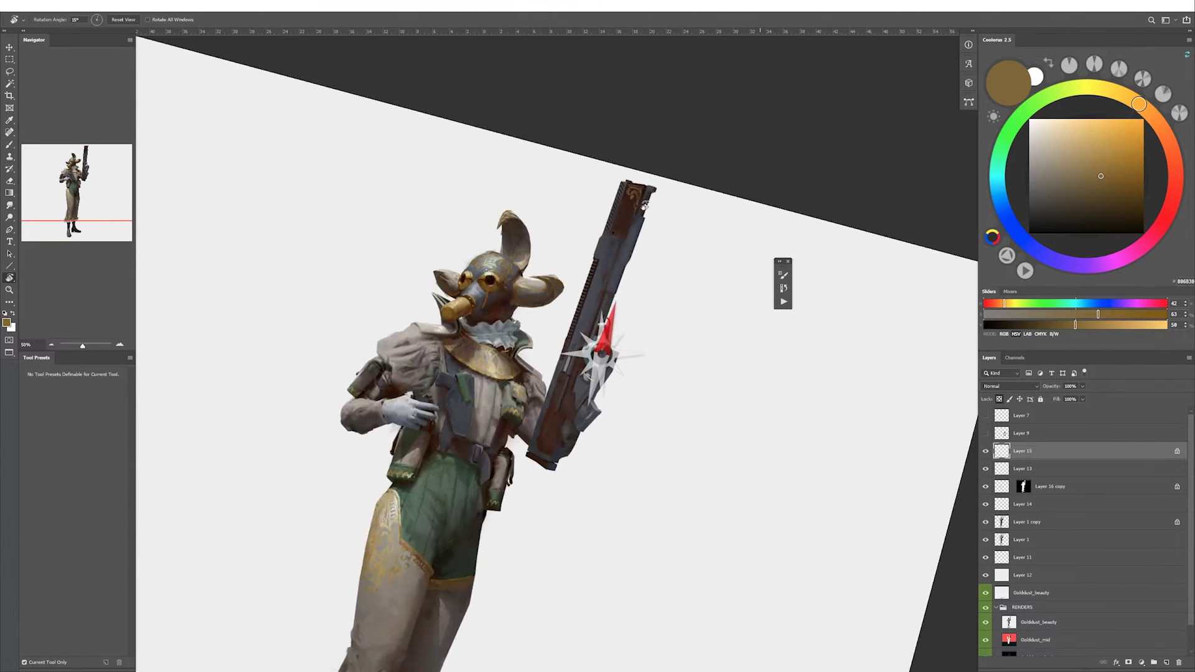
pyautogui.hotkey('ctrl', '0')
pyautogui.press('h')
pyautogui.hotkey('ctrl', '+')
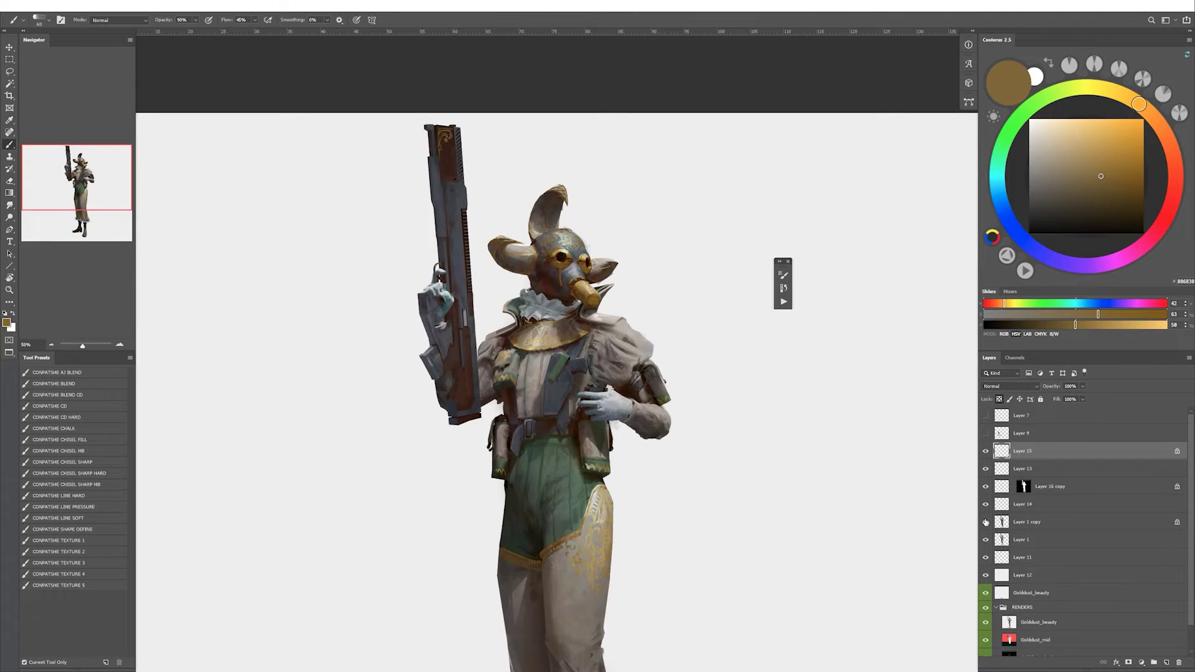
# Sample a darker reddish brown and a costume gold, briefly trying the Polygonal Lasso.
pyautogui.keyDown('alt'); pyautogui.click(596, 388); pyautogui.keyUp('alt')
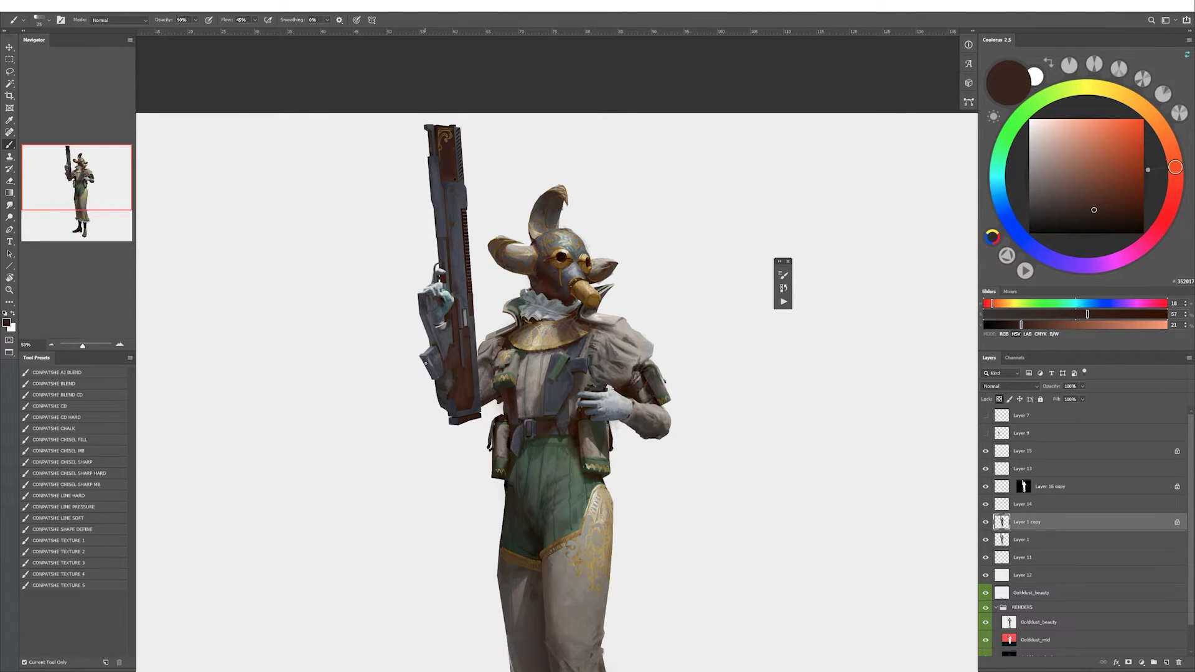
pyautogui.keyDown('alt'); pyautogui.click(546, 339); pyautogui.keyUp('alt')
pyautogui.press('l')
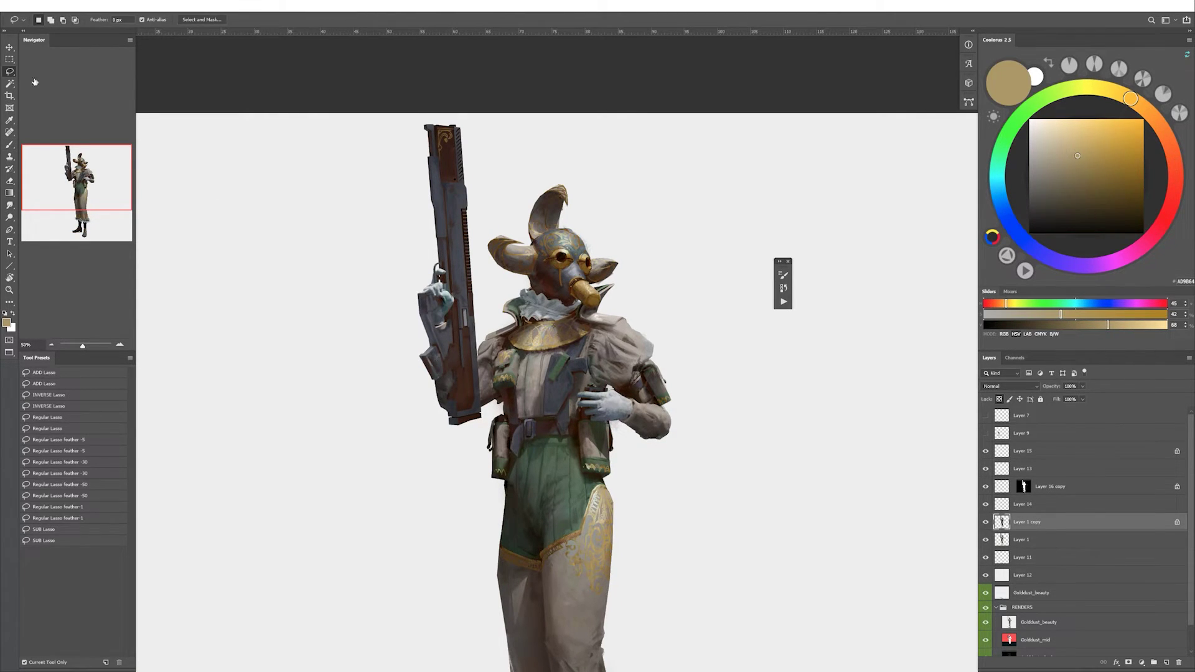
pyautogui.press('b')
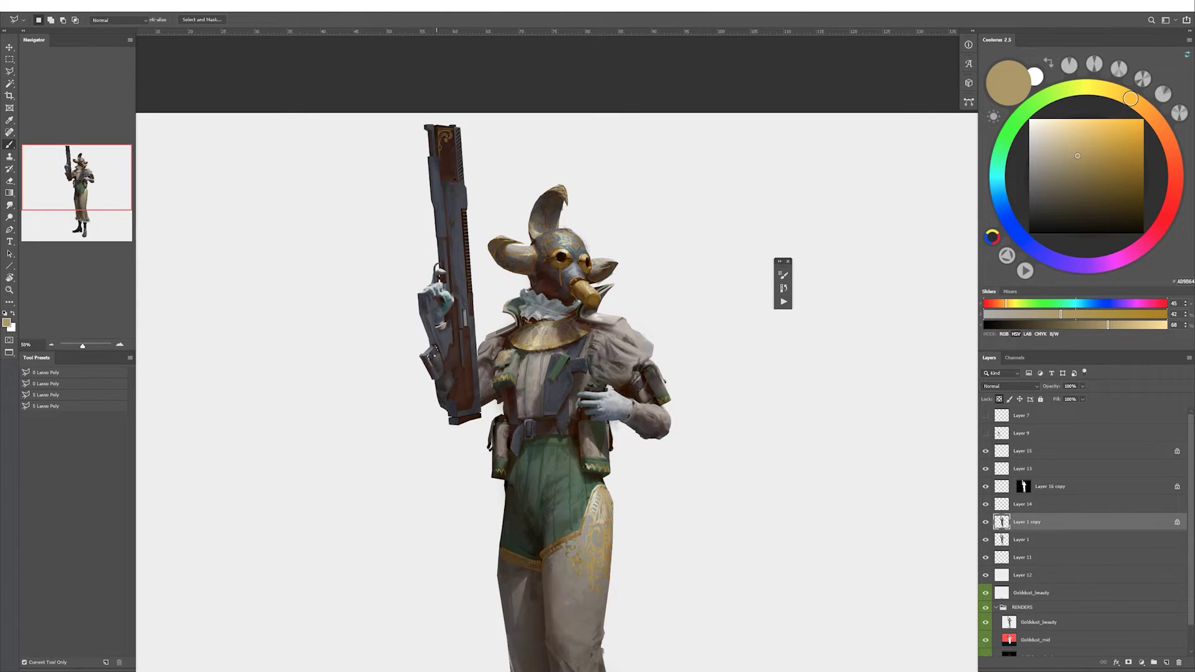
# Sample browns and golds from the gun, hand and costume, settling on a mid brown.
pyautogui.keyDown('alt'); pyautogui.click(592, 325); pyautogui.keyUp('alt')
pyautogui.keyDown('alt'); pyautogui.click(436, 355); pyautogui.keyUp('alt')
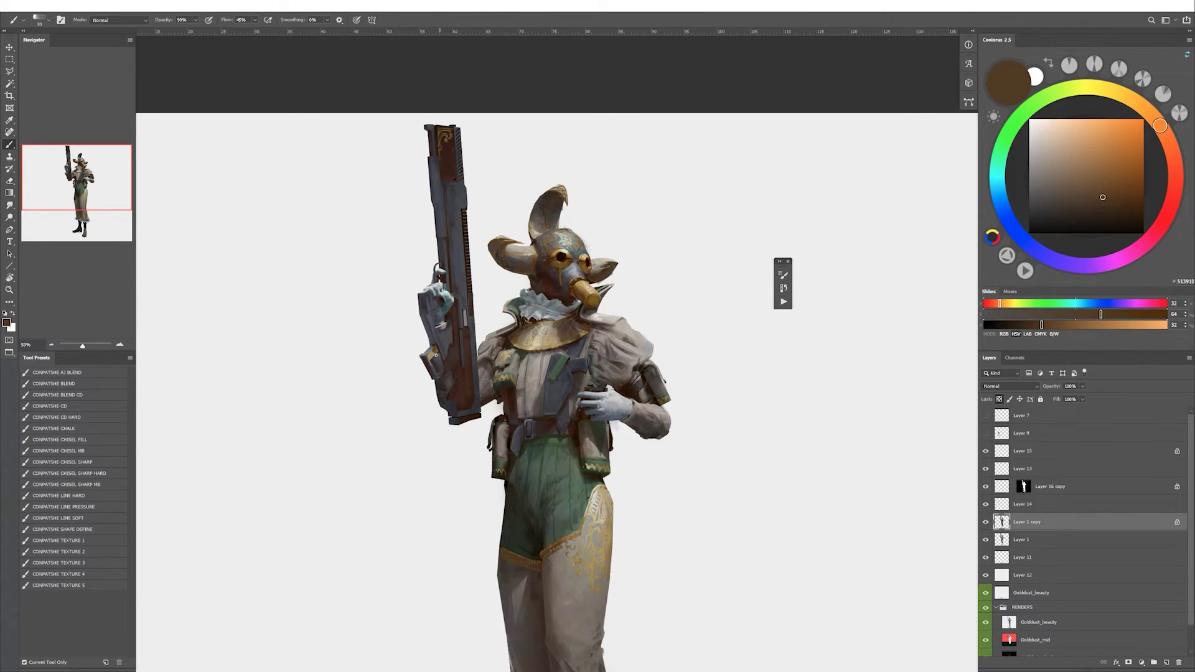
pyautogui.keyDown('alt'); pyautogui.click(552, 350); pyautogui.keyUp('alt')
pyautogui.keyDown('alt'); pyautogui.click(428, 354); pyautogui.keyUp('alt')
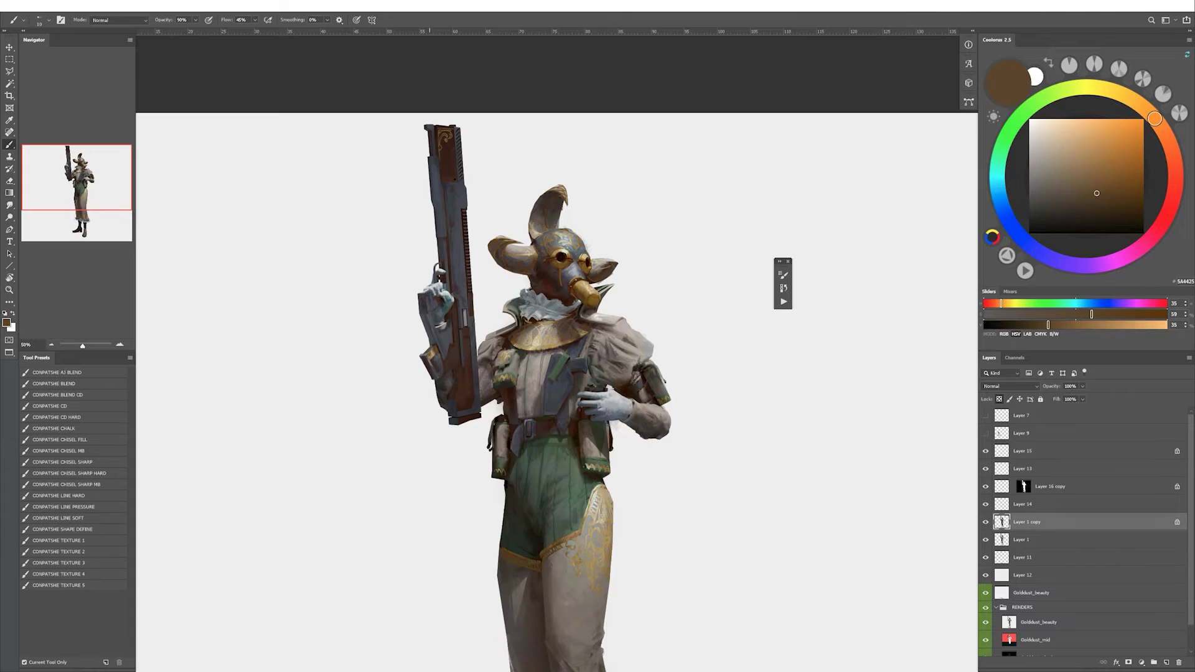
pyautogui.keyDown('alt'); pyautogui.click(516, 379); pyautogui.keyUp('alt')
pyautogui.keyDown('alt'); pyautogui.click(598, 414); pyautogui.keyUp('alt')
# Outline part of the hand with the Polygonal Lasso, then drop the selection.
pyautogui.press('l')
pyautogui.click(590, 387)
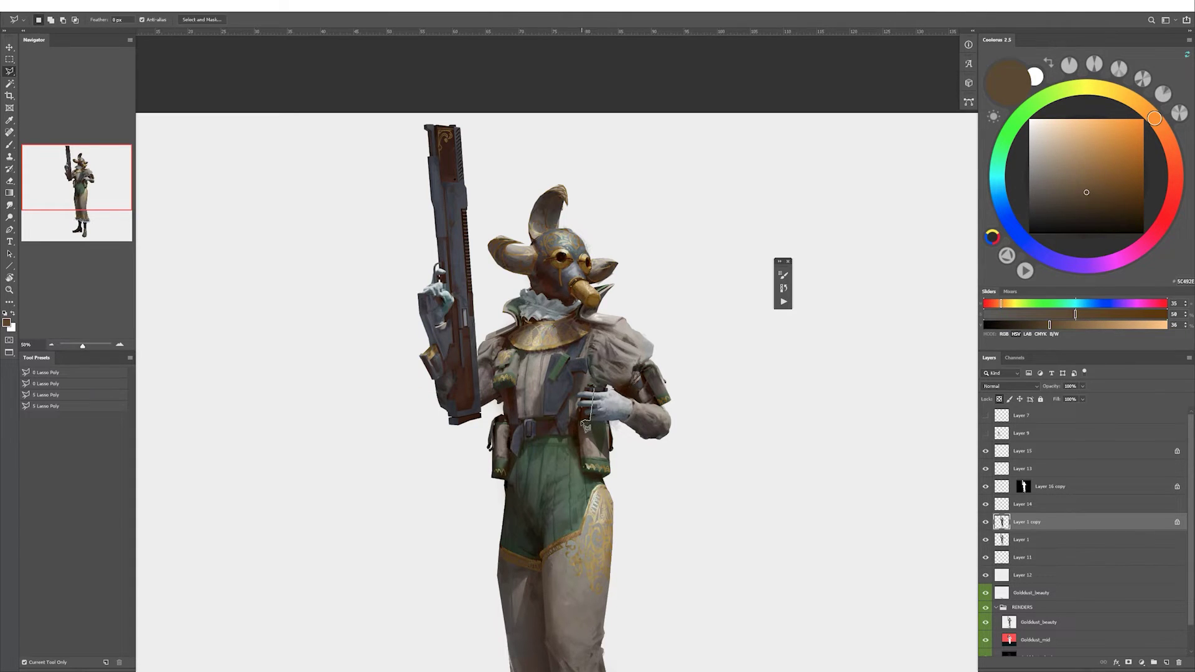
pyautogui.click(583, 421)
pyautogui.doubleClick(596, 399)
pyautogui.press('w')
pyautogui.click(1030, 629)
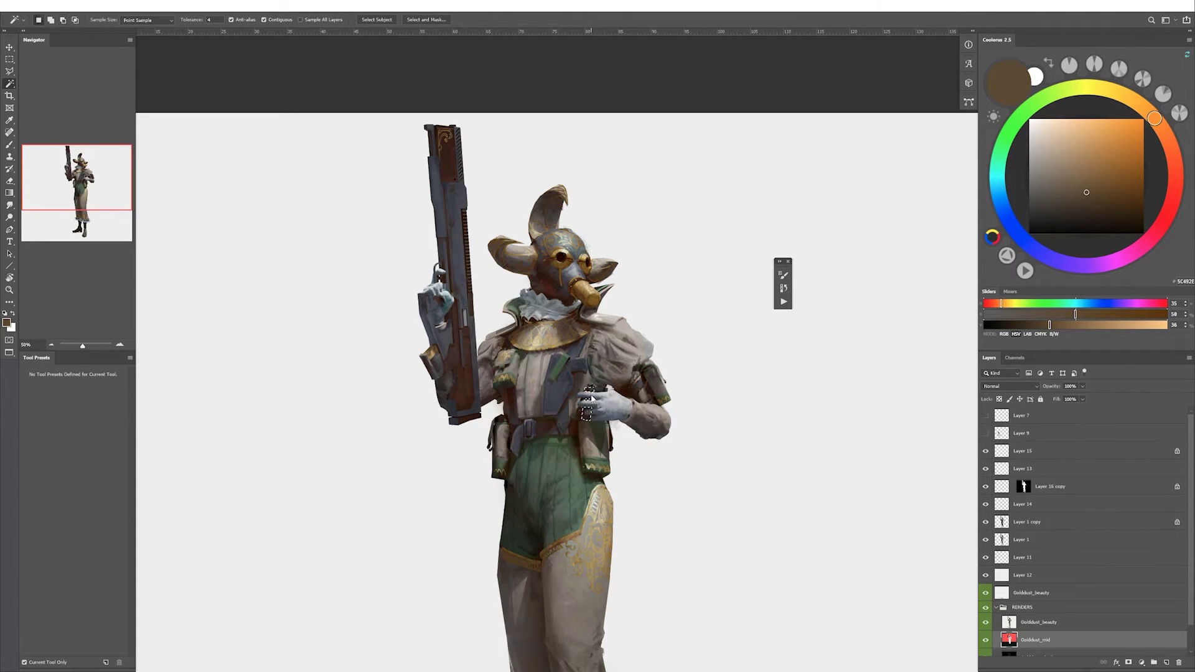
pyautogui.hotkey('ctrl', 'd')
pyautogui.press('b')
# Sample tan, dark brown and red-brown tones and move the character lower in view.
pyautogui.keyDown('alt'); pyautogui.click(593, 337); pyautogui.keyUp('alt')
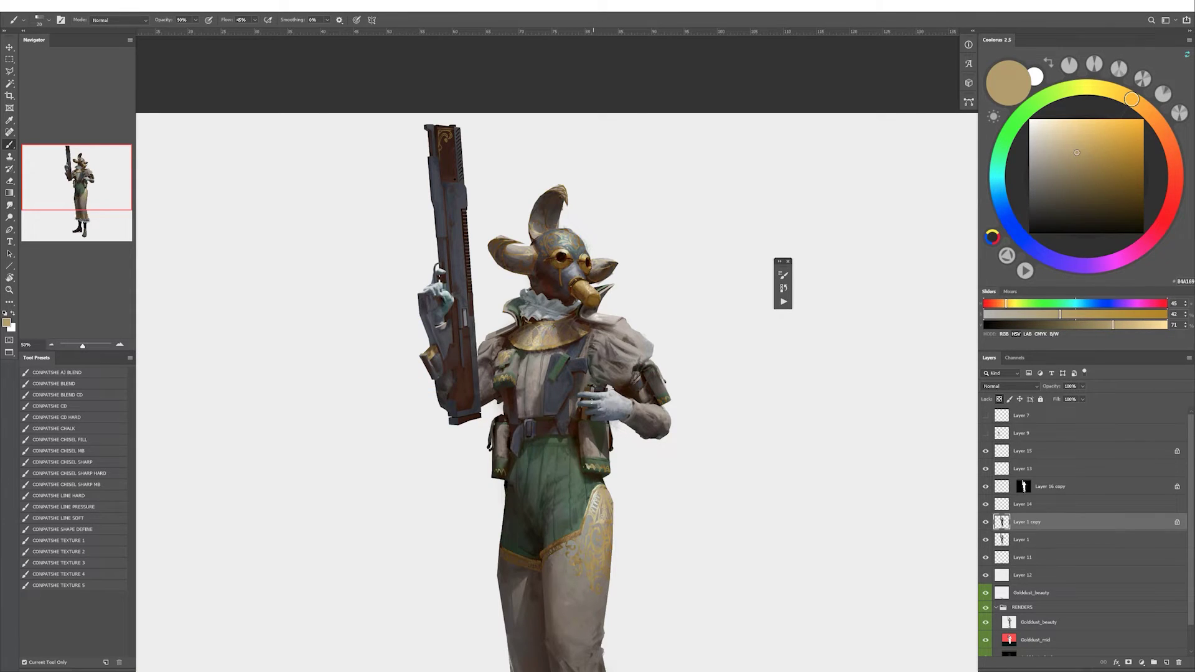
pyautogui.keyDown('alt'); pyautogui.click(593, 389); pyautogui.keyUp('alt')
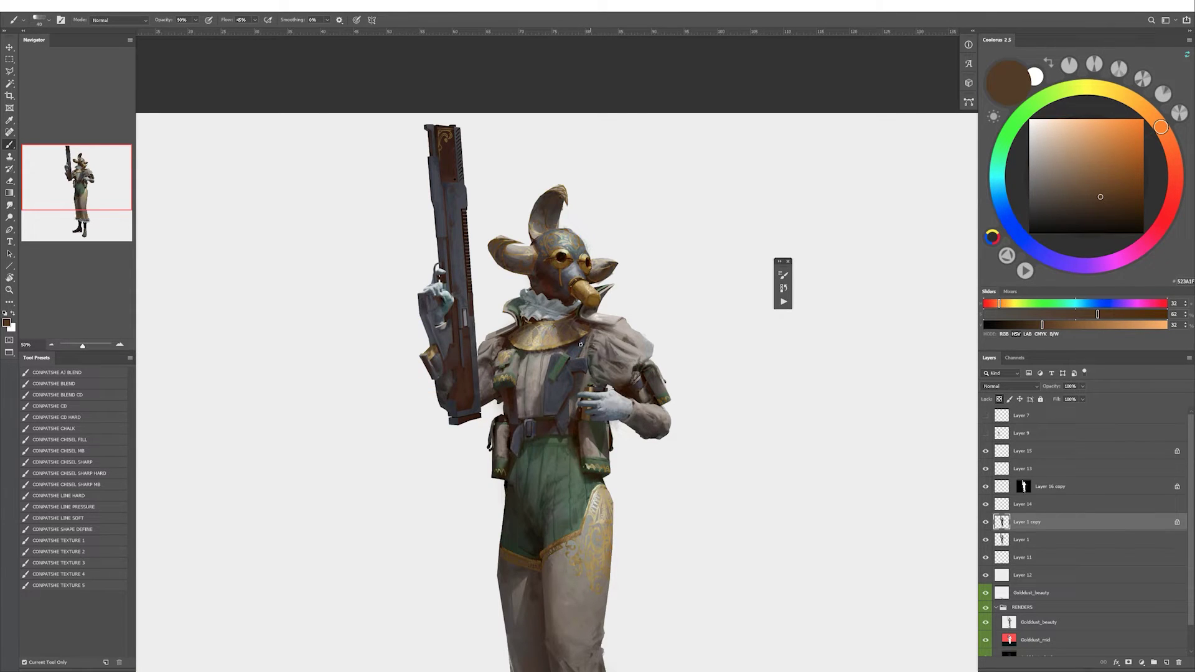
pyautogui.keyDown('alt'); pyautogui.click(581, 423); pyautogui.keyUp('alt')
pyautogui.keyDown('alt'); pyautogui.click(532, 349); pyautogui.keyUp('alt')
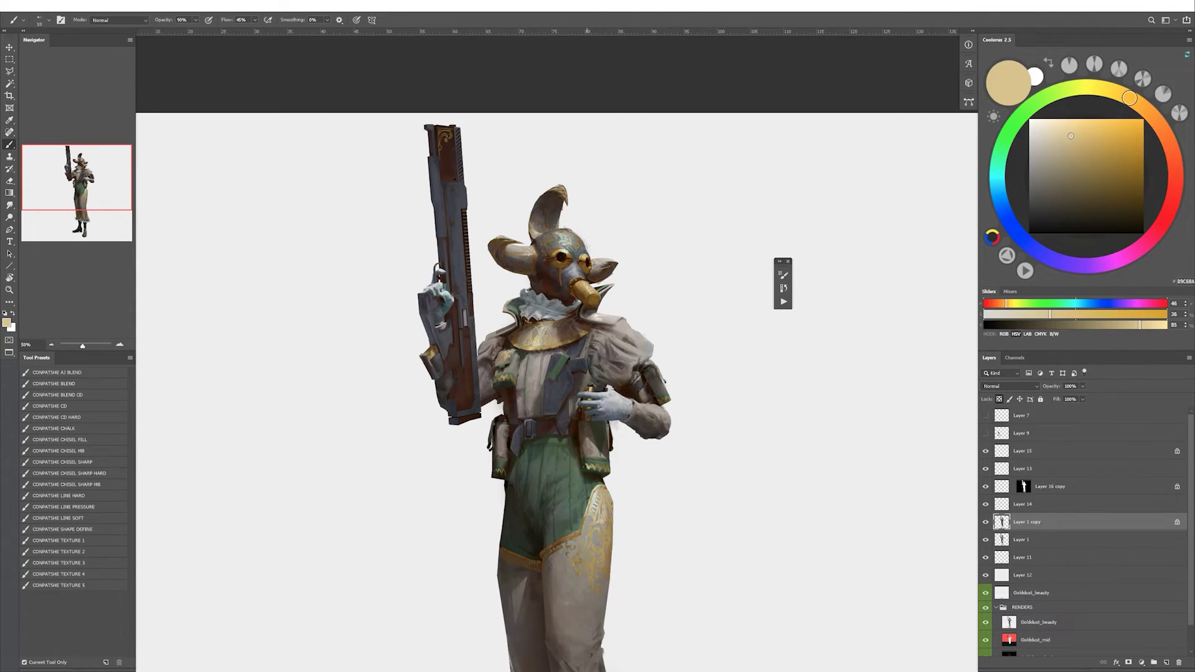
pyautogui.moveTo(560, 311); pyautogui.dragTo(553, 322)
pyautogui.keyDown('alt'); pyautogui.click(416, 369); pyautogui.keyUp('alt')
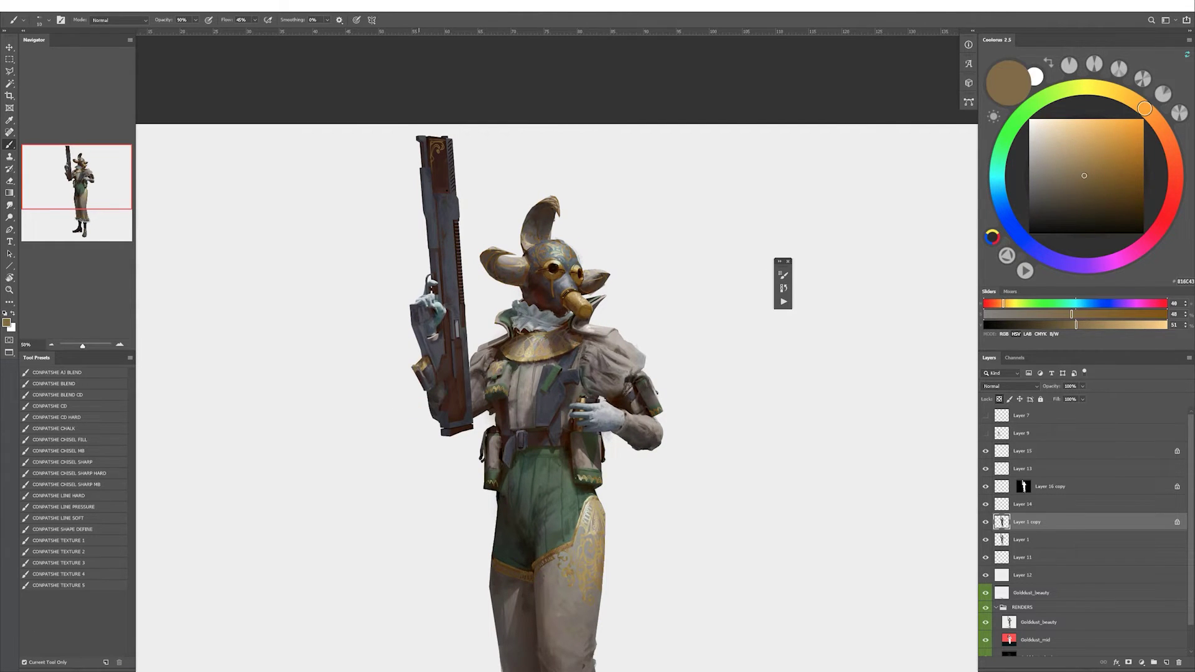
pyautogui.keyDown('alt'); pyautogui.click(421, 371); pyautogui.keyUp('alt')
pyautogui.moveTo(544, 291); pyautogui.dragTo(541, 322)
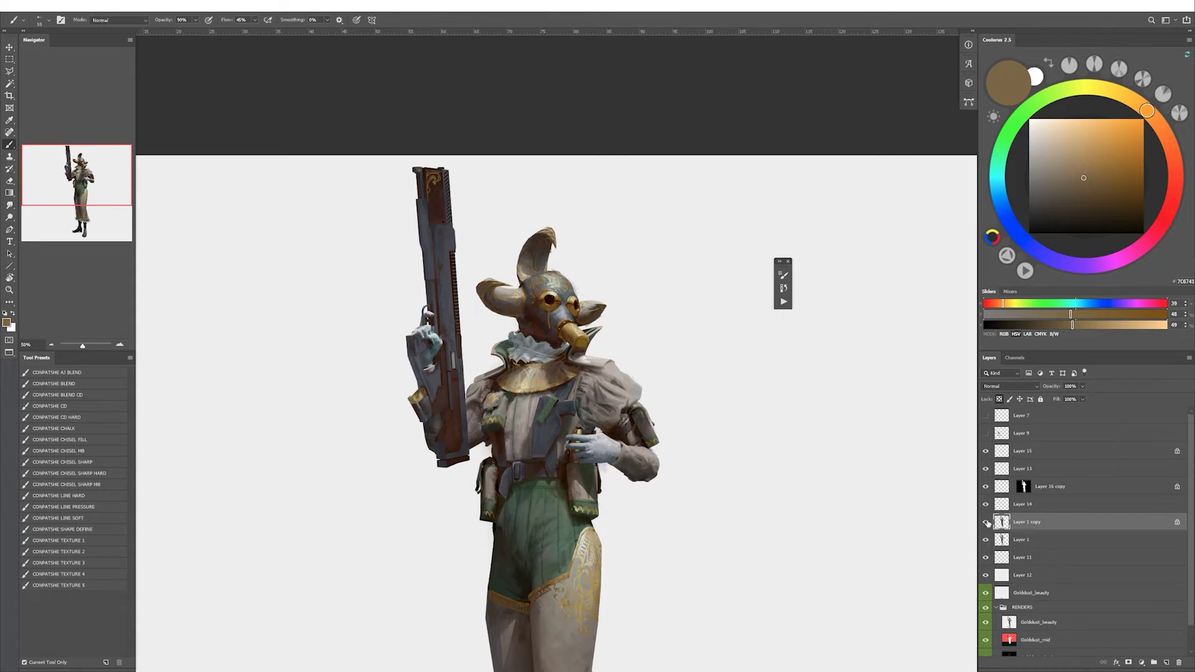
# Delete Layer 15 and sample tan and olive-brown tones from the painting.
pyautogui.keyDown('alt'); pyautogui.click(434, 181); pyautogui.keyUp('alt')
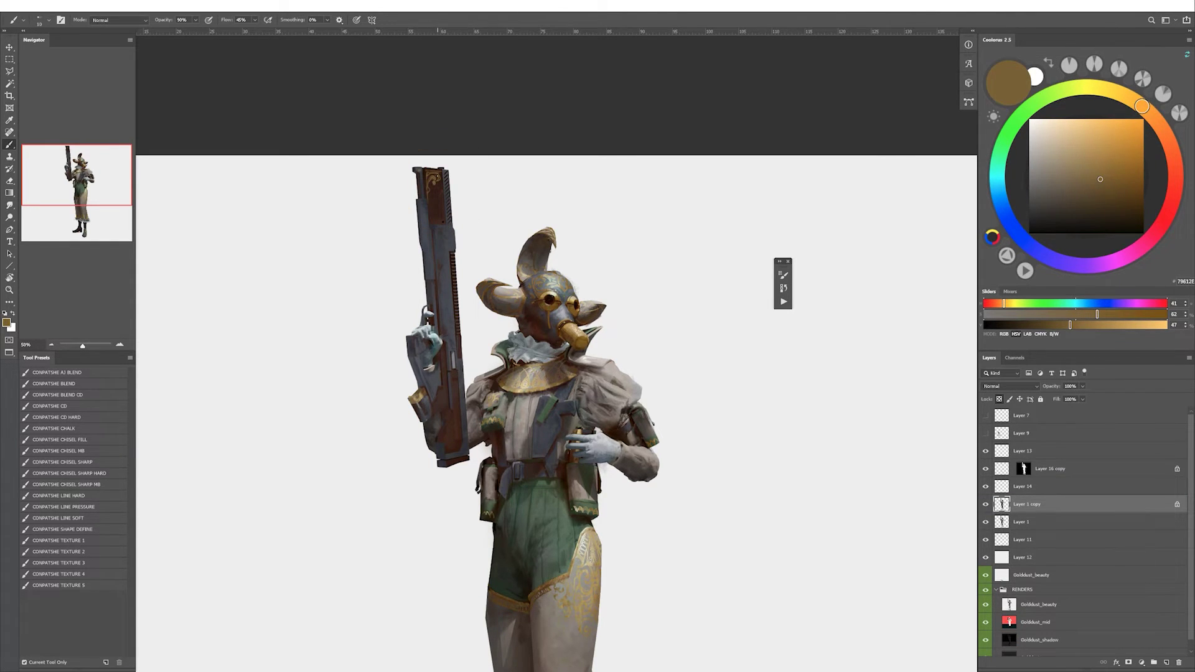
pyautogui.keyDown('alt'); pyautogui.click(458, 362); pyautogui.keyUp('alt')
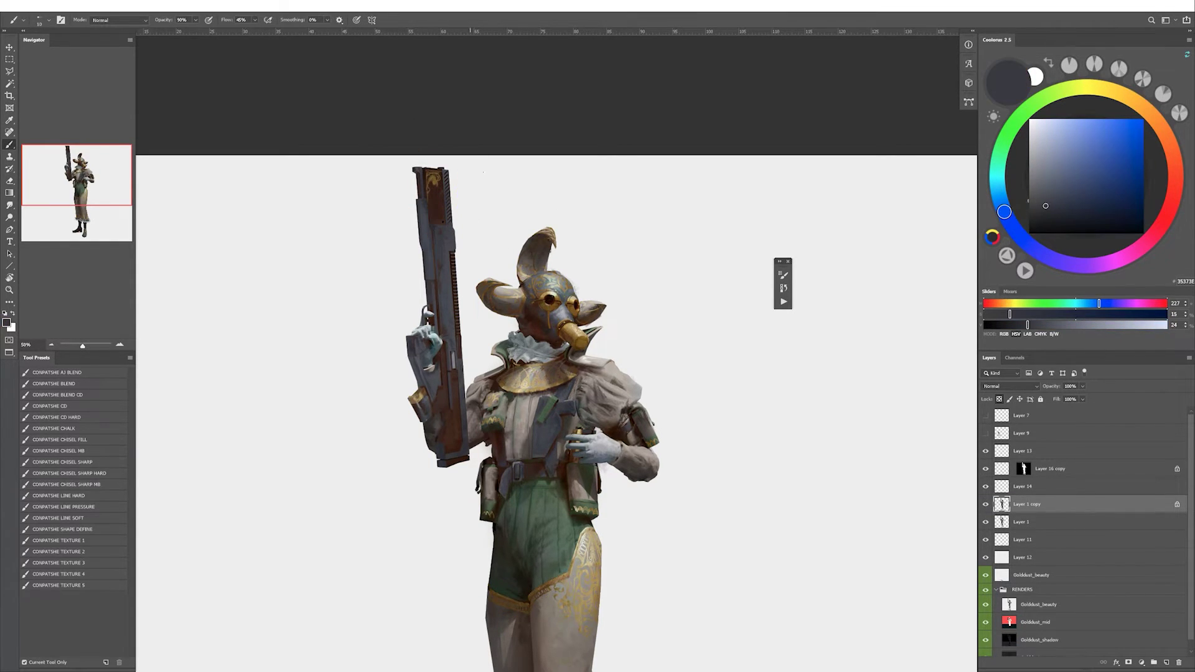
pyautogui.moveTo(458, 361); pyautogui.dragTo(461, 360)
pyautogui.keyDown('alt'); pyautogui.click(464, 367); pyautogui.keyUp('alt')
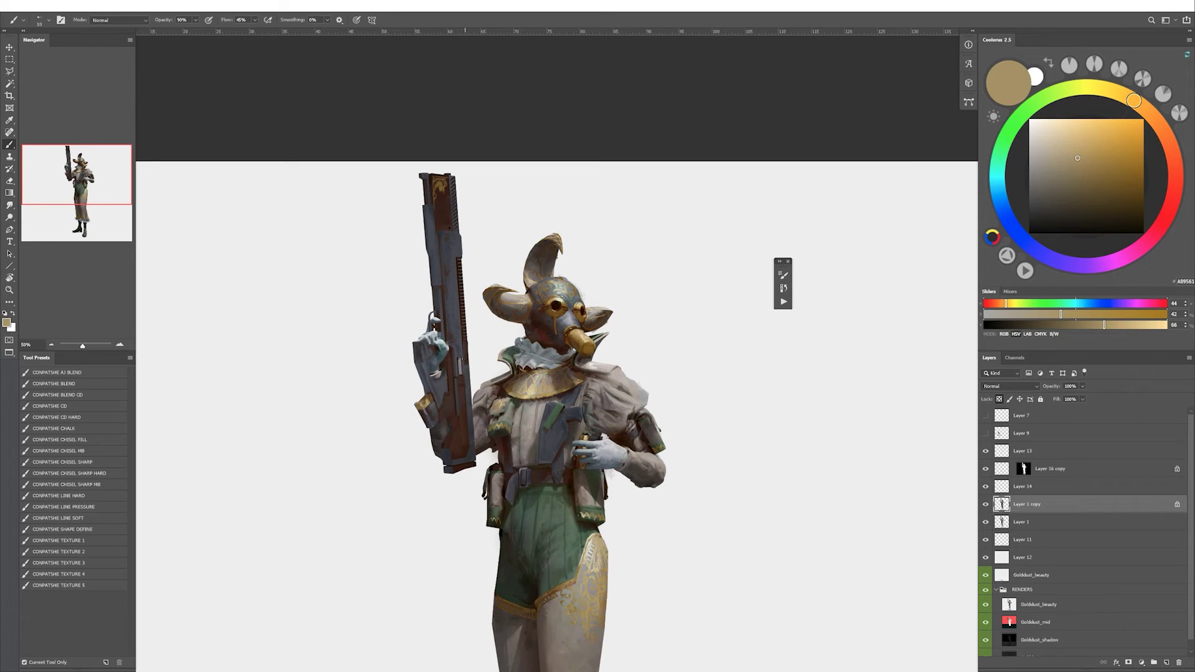
pyautogui.keyDown('alt'); pyautogui.click(463, 371); pyautogui.keyUp('alt')
# Mirror the canvas and Magic Wand-select the rifle on the Golddust_mid render layer.
pyautogui.press('h')
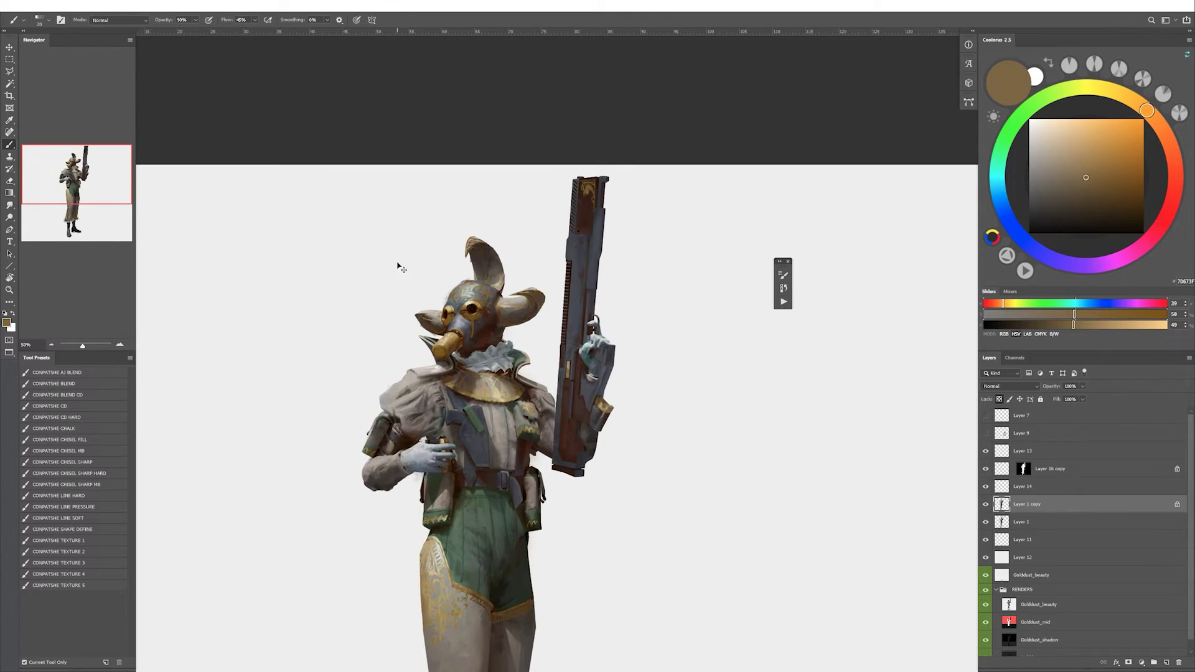
pyautogui.press('w')
pyautogui.click(1021, 622)
pyautogui.click(575, 451)
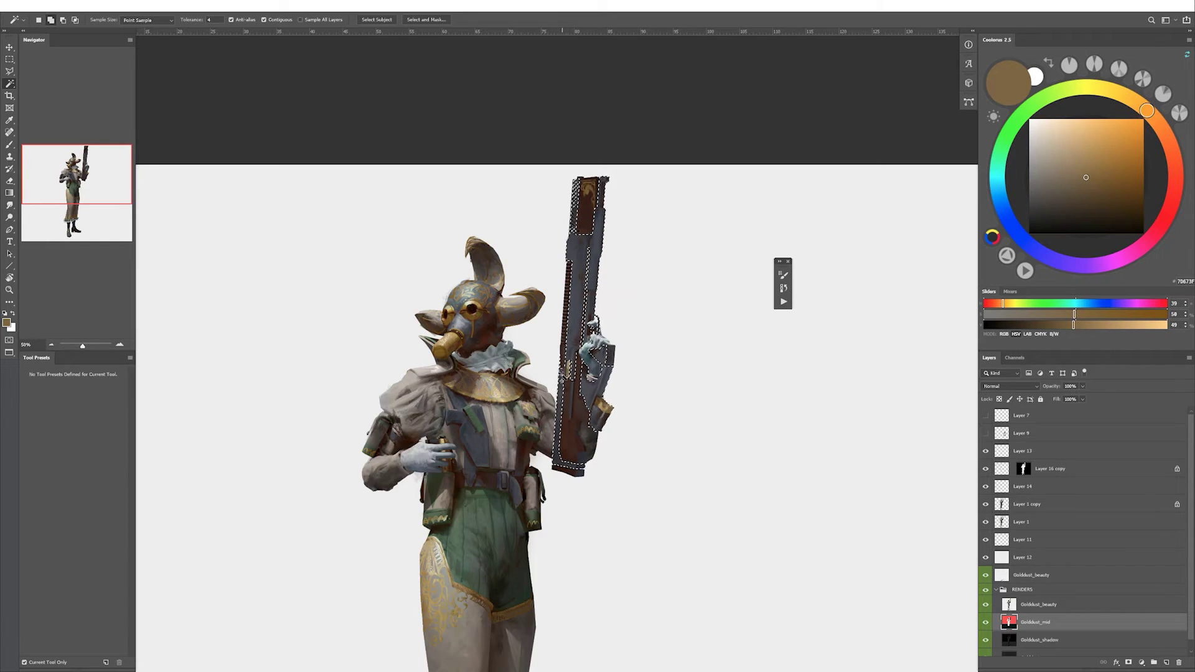
# Duplicate the rifle onto a new layer and darken and desaturate it with Levels and Hue/Saturation.
pyautogui.hotkey('ctrl', 'j')
pyautogui.hotkey('ctrl', 'alt', 'l')
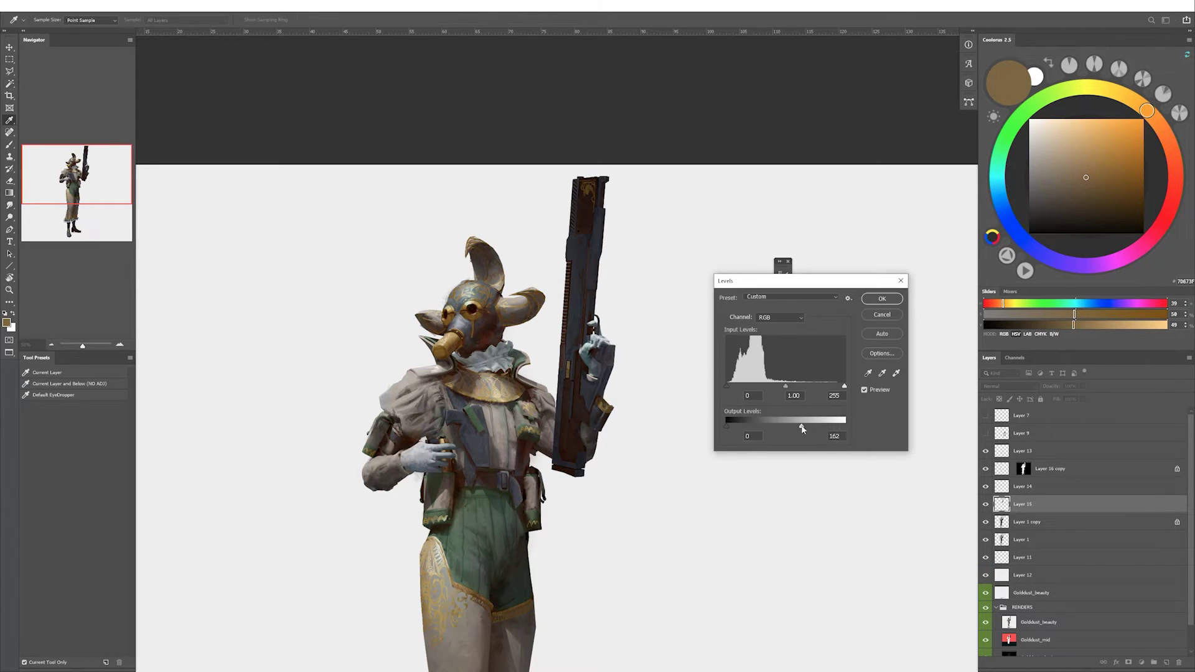
pyautogui.click(877, 320)
pyautogui.hotkey('ctrl', 'u')
pyautogui.moveTo(886, 308)
pyautogui.mouseDown()
pyautogui.moveTo(846, 308)
pyautogui.moveTo(877, 332)
pyautogui.mouseUp()
pyautogui.click(991, 239)
# Hide the layer's lightest tones on the rifle via blending options, then mirror-check the canvas.
pyautogui.doubleClick(1070, 504)
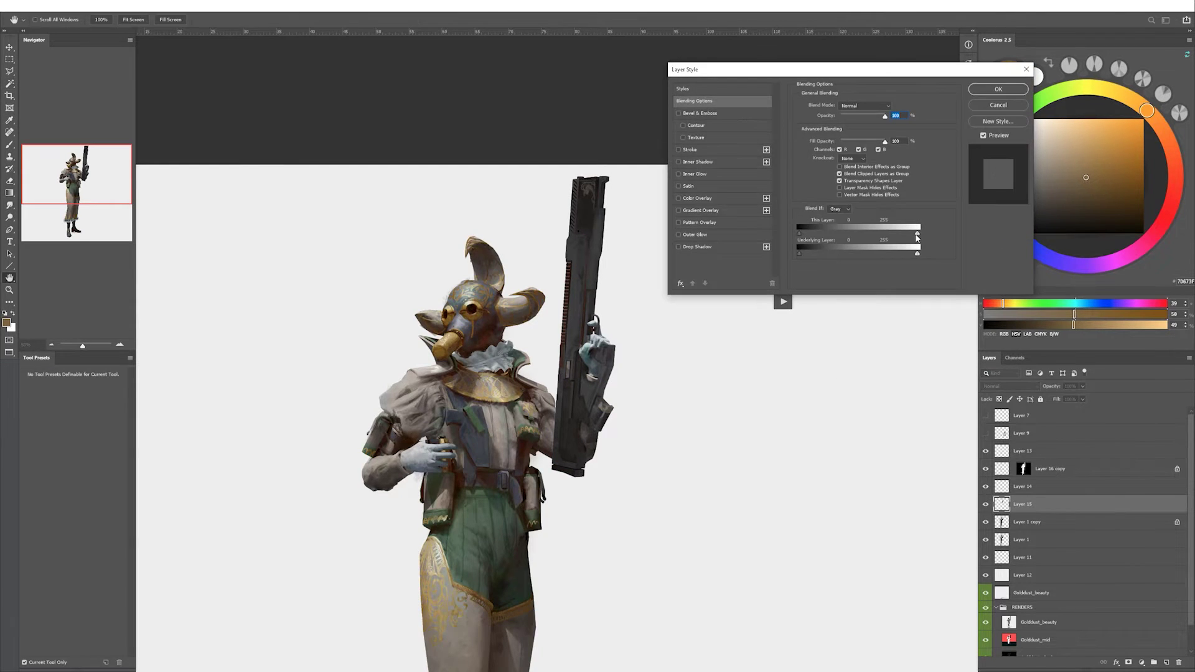
pyautogui.moveTo(919, 233); pyautogui.dragTo(827, 234)
pyautogui.click(998, 89)
pyautogui.press('h')
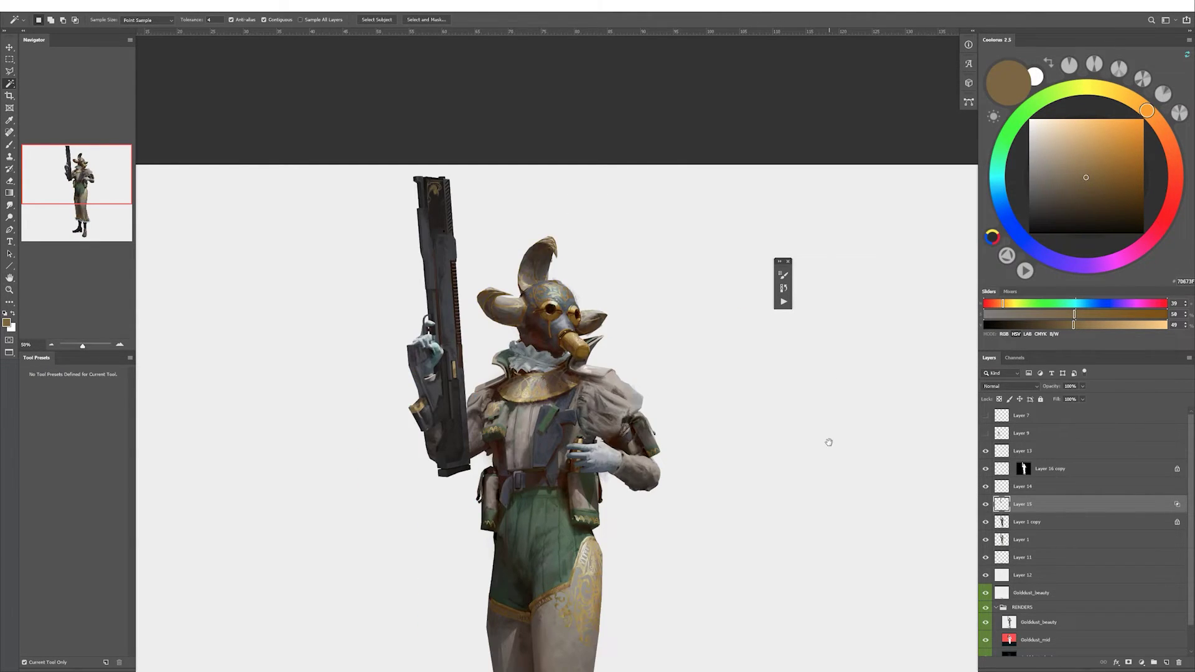
pyautogui.press('h')
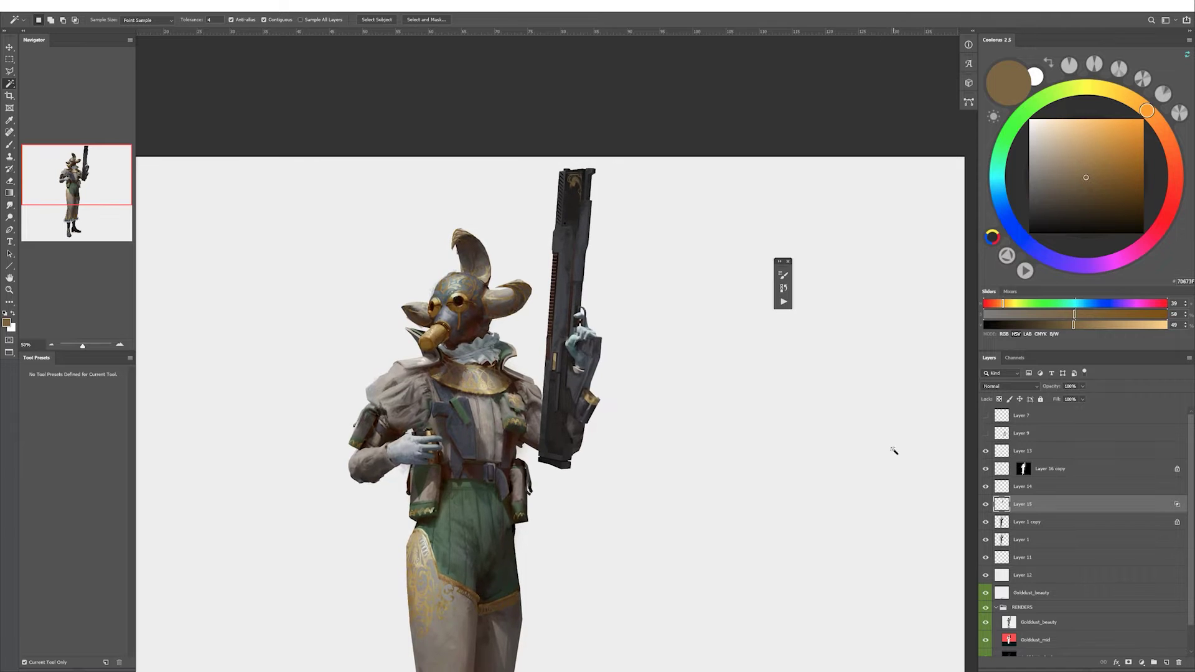
# Fill Layer 15 with black, drop its fill to 42%, and merge it down.
pyautogui.press('d')
pyautogui.press('b')
pyautogui.hotkey('alt', 'BackSpace')
pyautogui.hotkey('shift', 'alt', 'w')
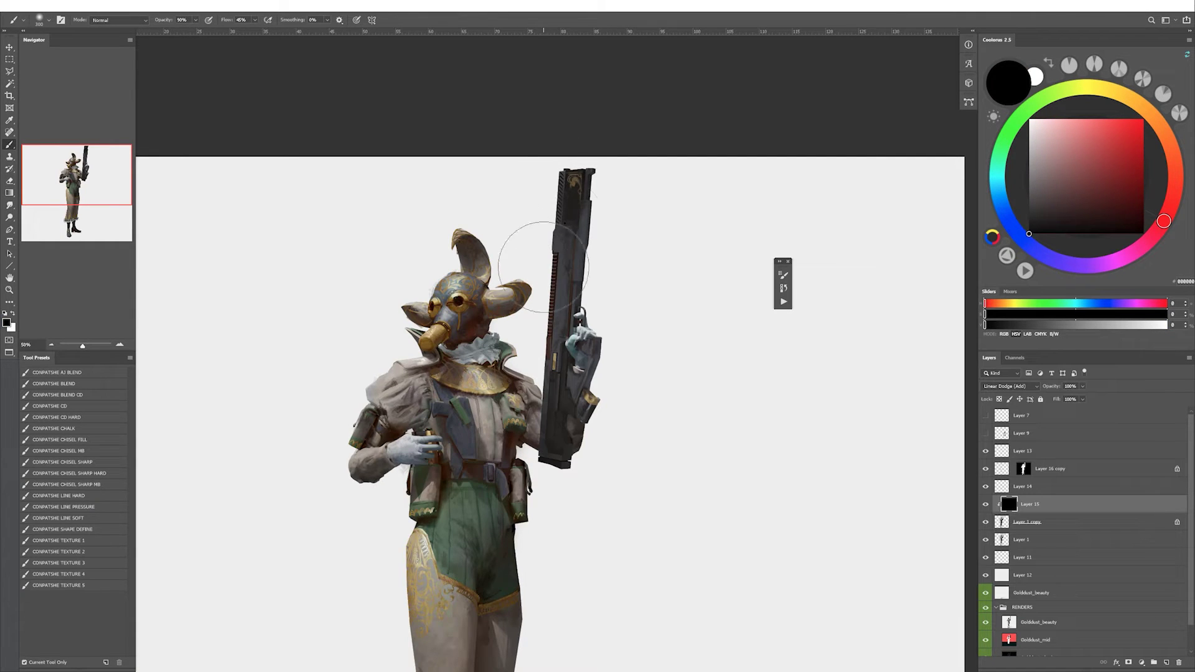
pyautogui.press('x')
pyautogui.hotkey('ctrl', '-')
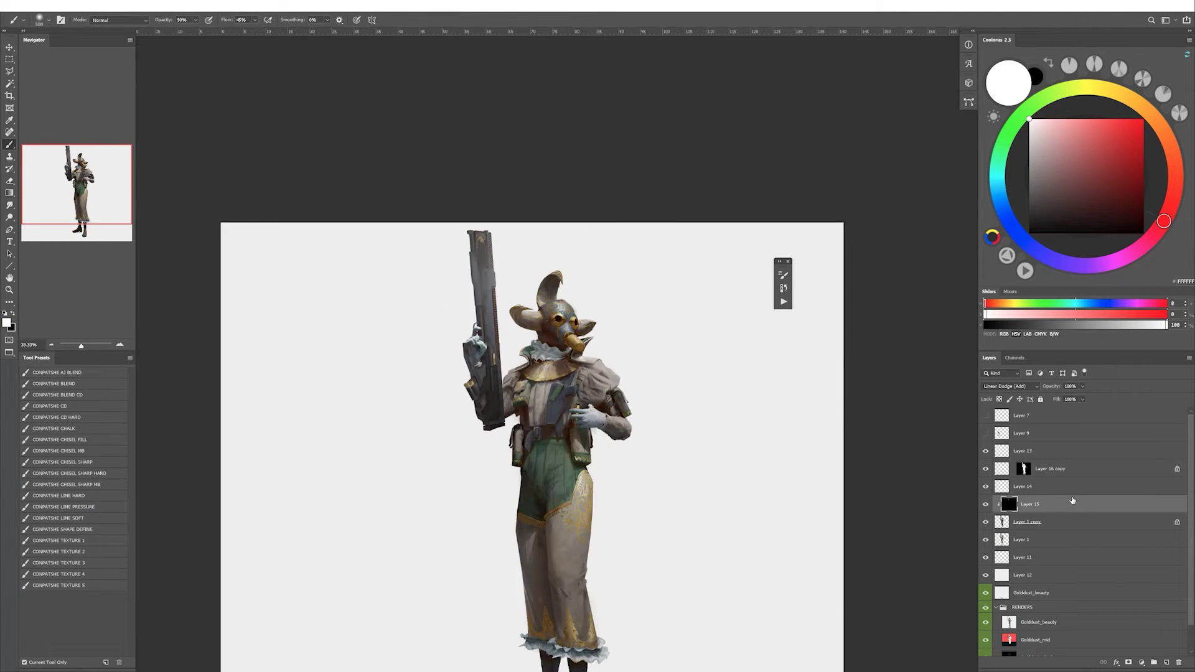
pyautogui.press('Escape')
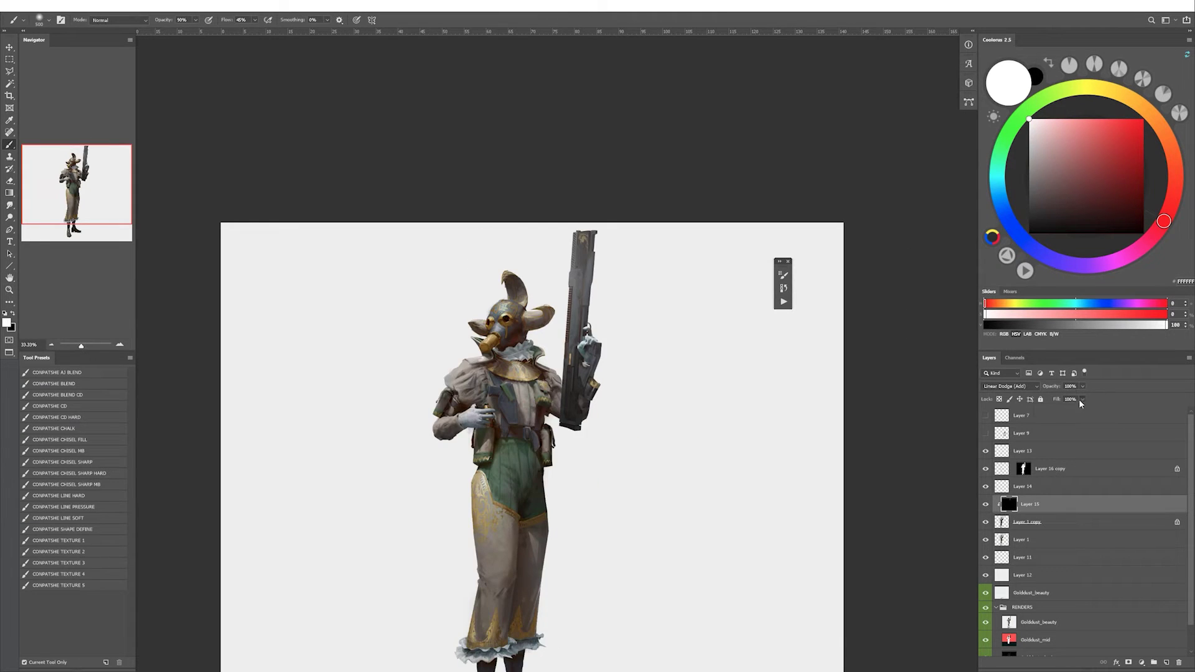
pyautogui.moveTo(1057, 399); pyautogui.dragTo(1020, 399)
pyautogui.hotkey('ctrl', '+')
pyautogui.hotkey('ctrl', 'e')
# Select the gun's upper barrel with the polygonal lasso and transform it to reshape the barrel.
pyautogui.press('l')
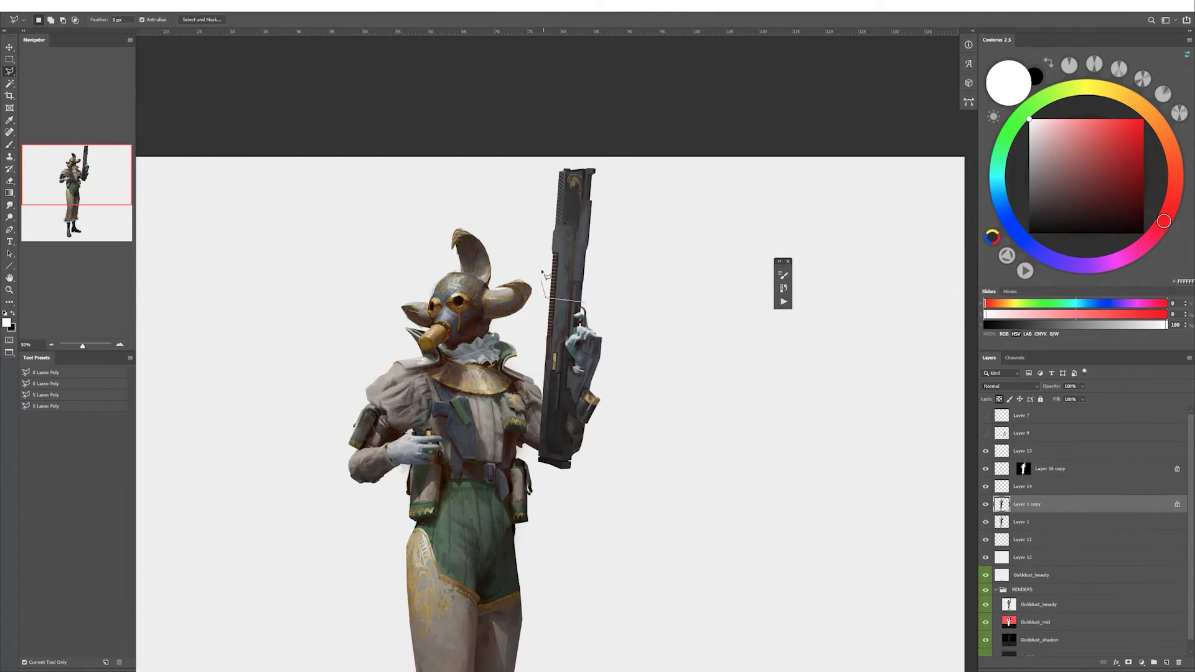
pyautogui.click(601, 153)
pyautogui.click(549, 152)
pyautogui.click(548, 310)
pyautogui.doubleClick(584, 308)
pyautogui.hotkey('ctrl', 't')
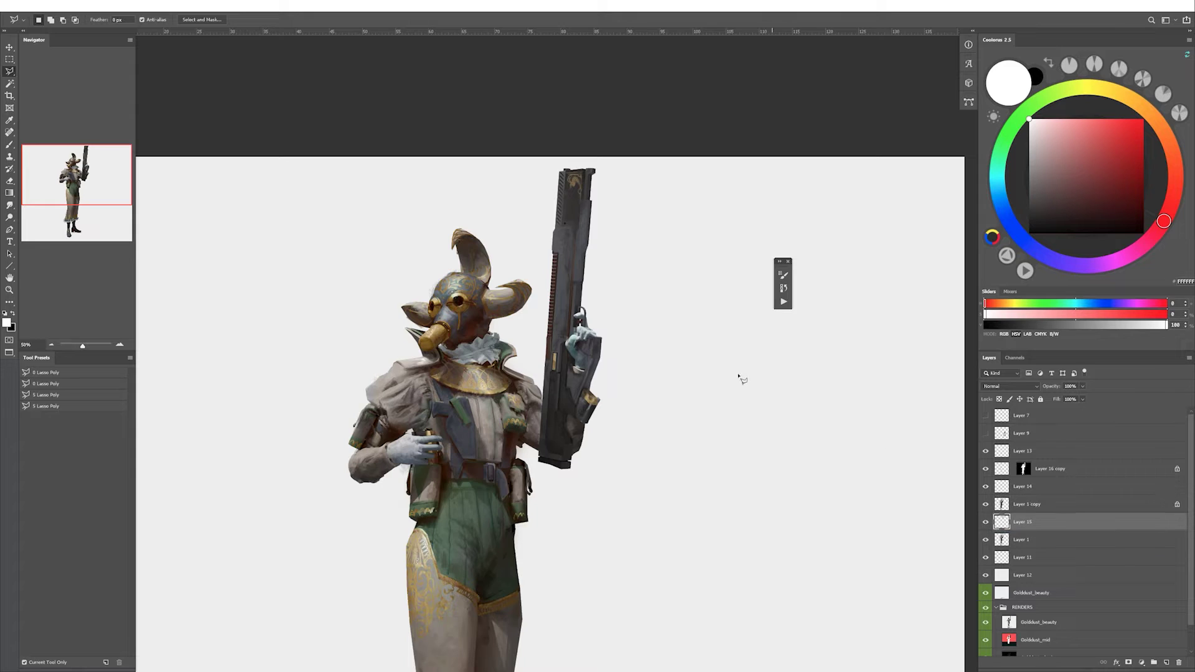
pyautogui.moveTo(739, 373); pyautogui.dragTo(601, 274)
pyautogui.press('Return')
# Deselect, sample dark greys from the gun with a fine brush, and merge Layer 1 copy into Layer 15.
pyautogui.hotkey('ctrl', 'd')
pyautogui.press('b')
pyautogui.click(77, 546)
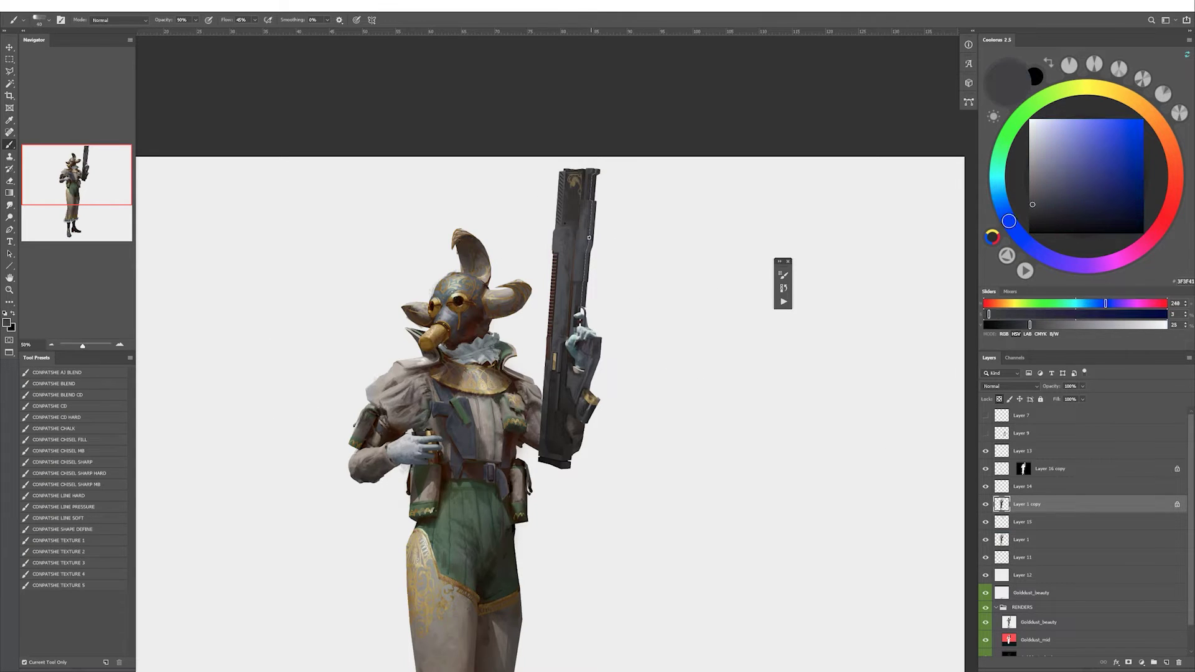
pyautogui.press('[')
pyautogui.press('[')
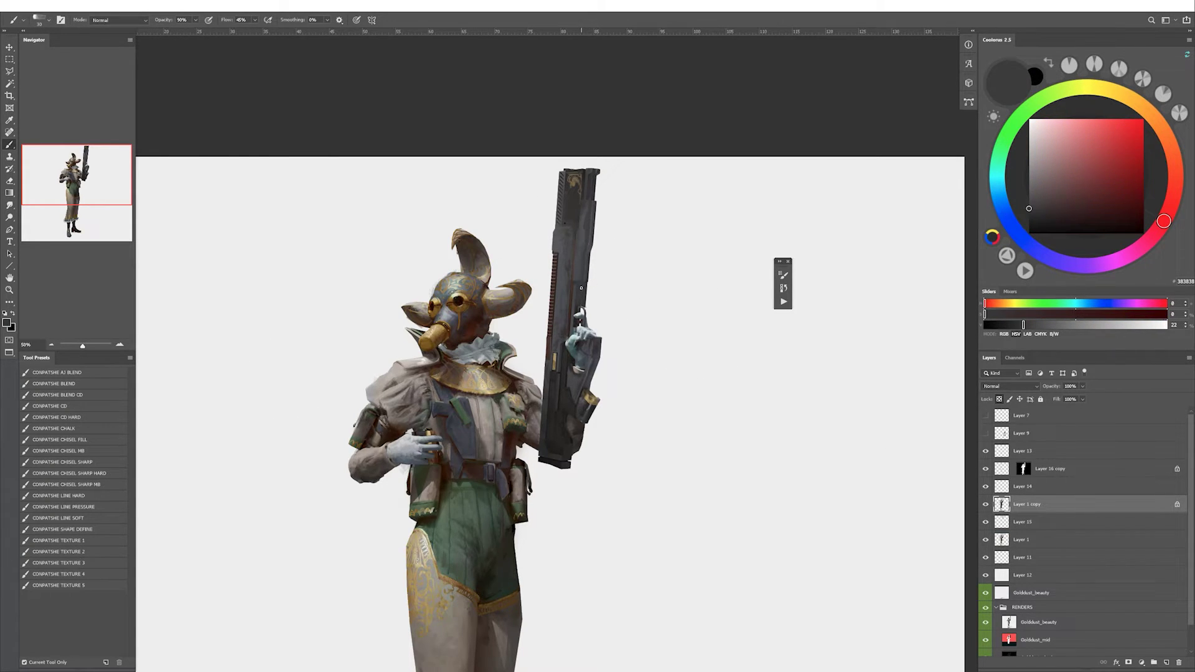
pyautogui.keyDown('alt'); pyautogui.click(578, 288); pyautogui.keyUp('alt')
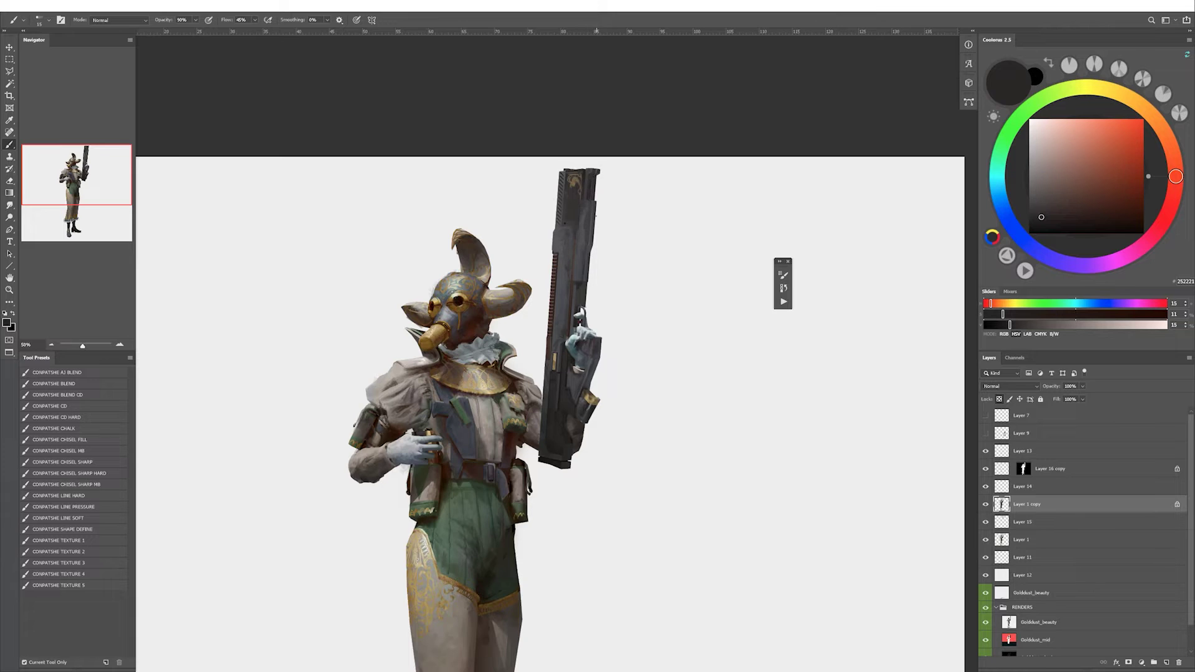
pyautogui.hotkey('ctrl', 'e')
# Sample greys and the rifle's dark colour, then add a fresh empty layer above Layer 1.
pyautogui.hotkey('ctrl', 'shift', 'h')
pyautogui.keyDown('alt'); pyautogui.click(412, 224); pyautogui.keyUp('alt')
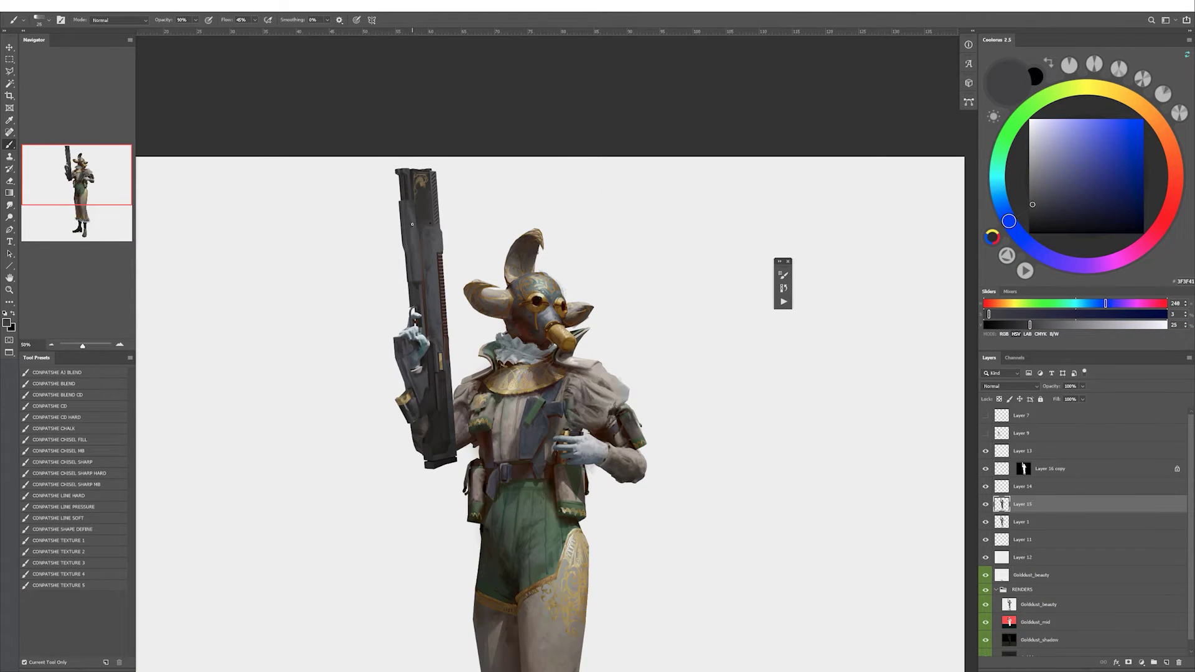
pyautogui.keyDown('alt'); pyautogui.click(412, 261); pyautogui.keyUp('alt')
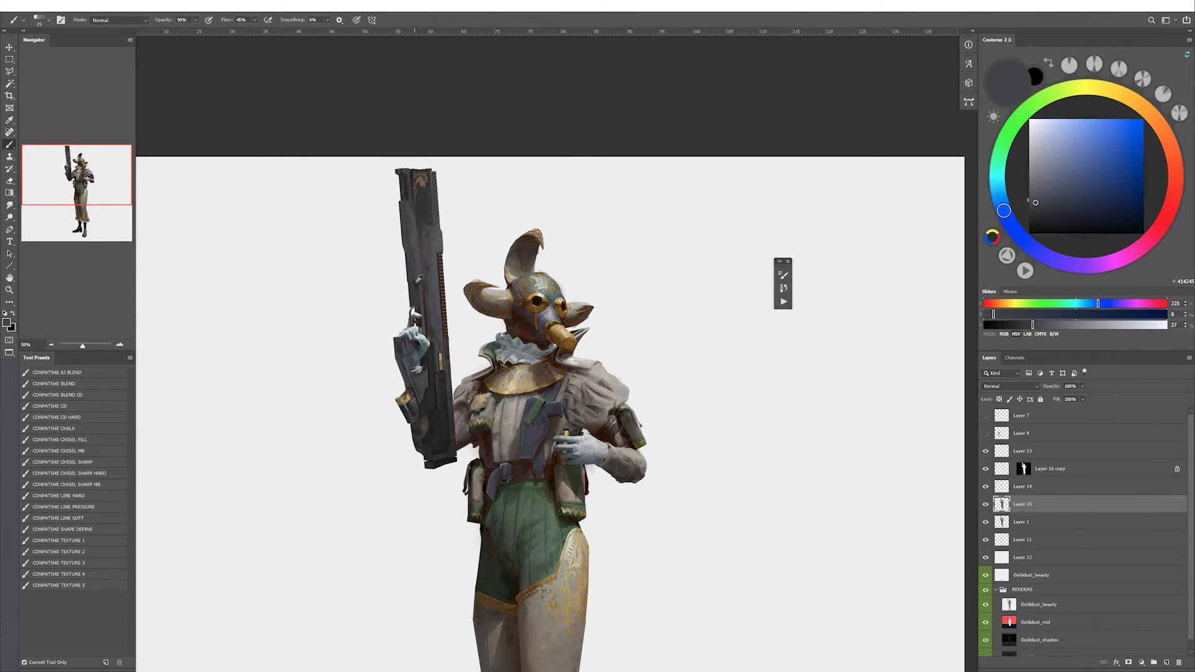
pyautogui.keyDown('alt'); pyautogui.click(415, 296); pyautogui.keyUp('alt')
pyautogui.hotkey('ctrl', 'e')
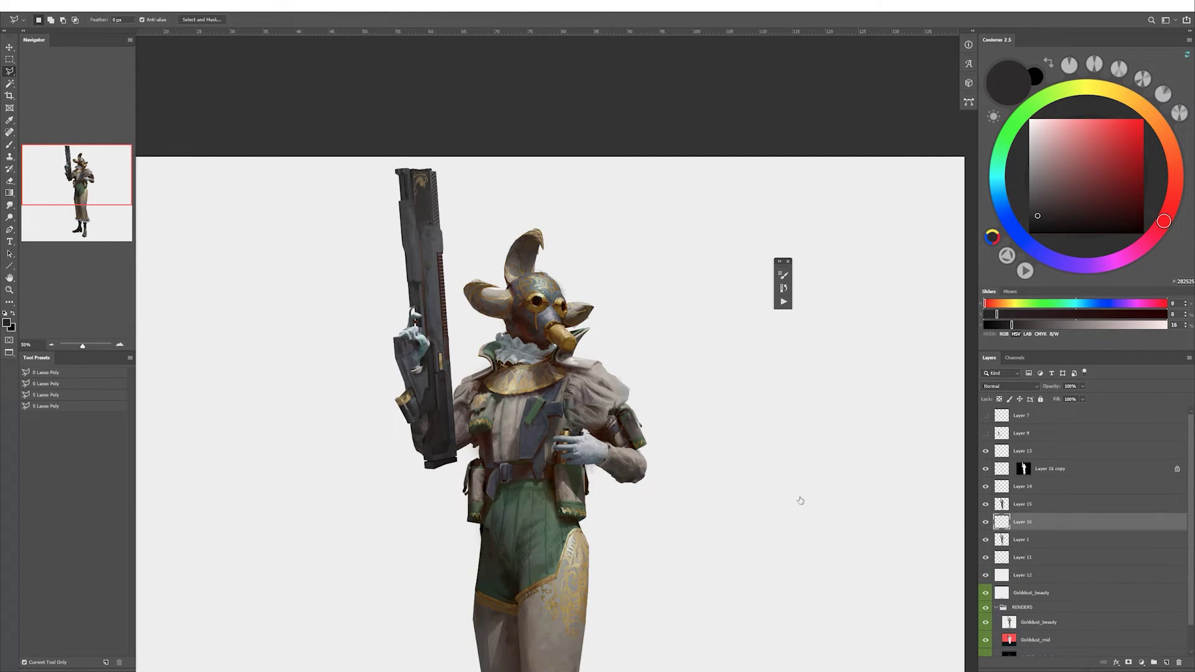
pyautogui.keyDown('alt'); pyautogui.click(405, 292); pyautogui.keyUp('alt')
pyautogui.hotkey('ctrl', 'alt', 'shift', 'n')
# Set up the eraser, mirror-check the design, and sample the rifle's grey.
pyautogui.press('e')
pyautogui.rightClick(404, 292)
pyautogui.press('Escape')
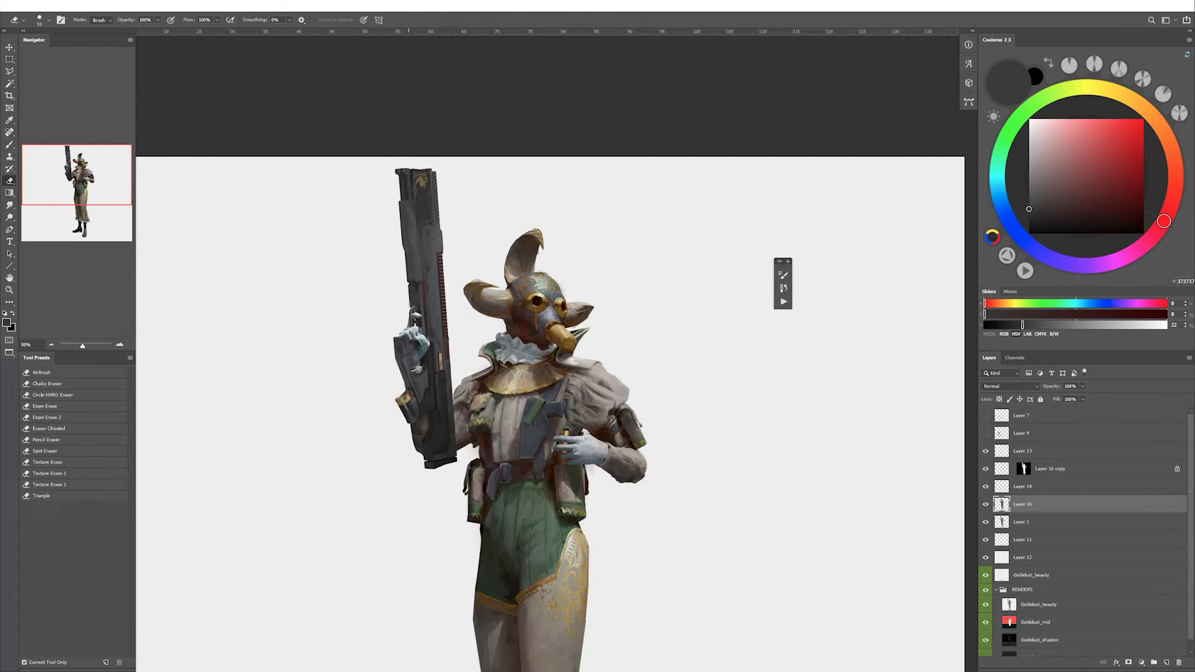
pyautogui.press('h')
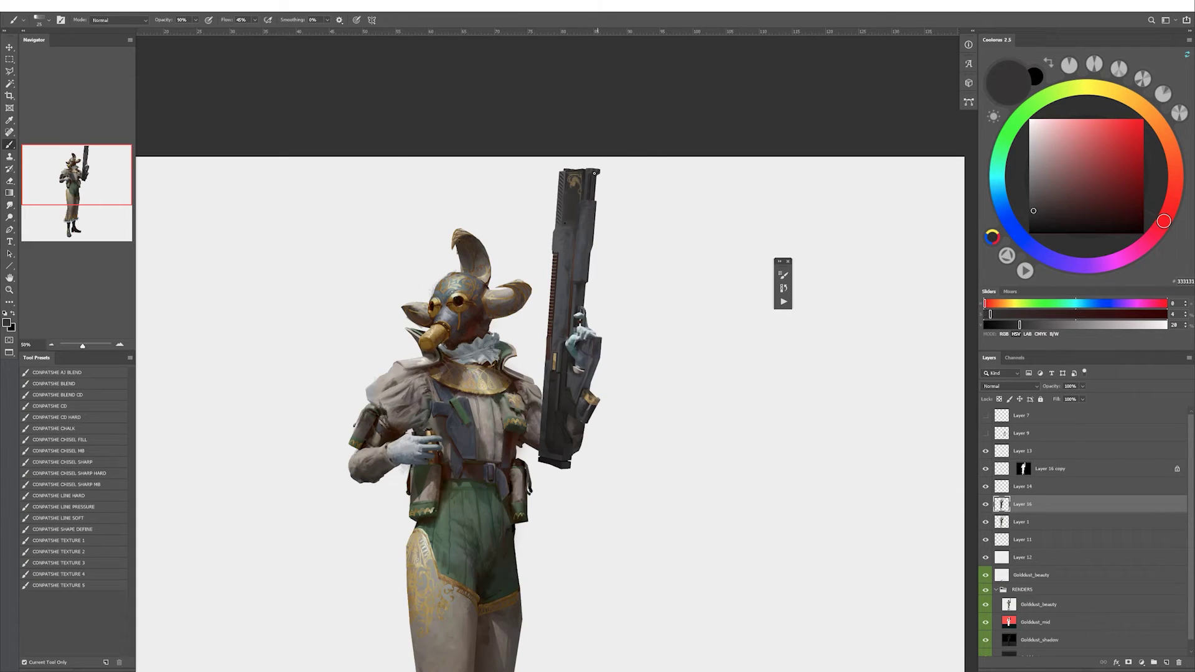
pyautogui.keyDown('alt'); pyautogui.click(596, 186); pyautogui.keyUp('alt')
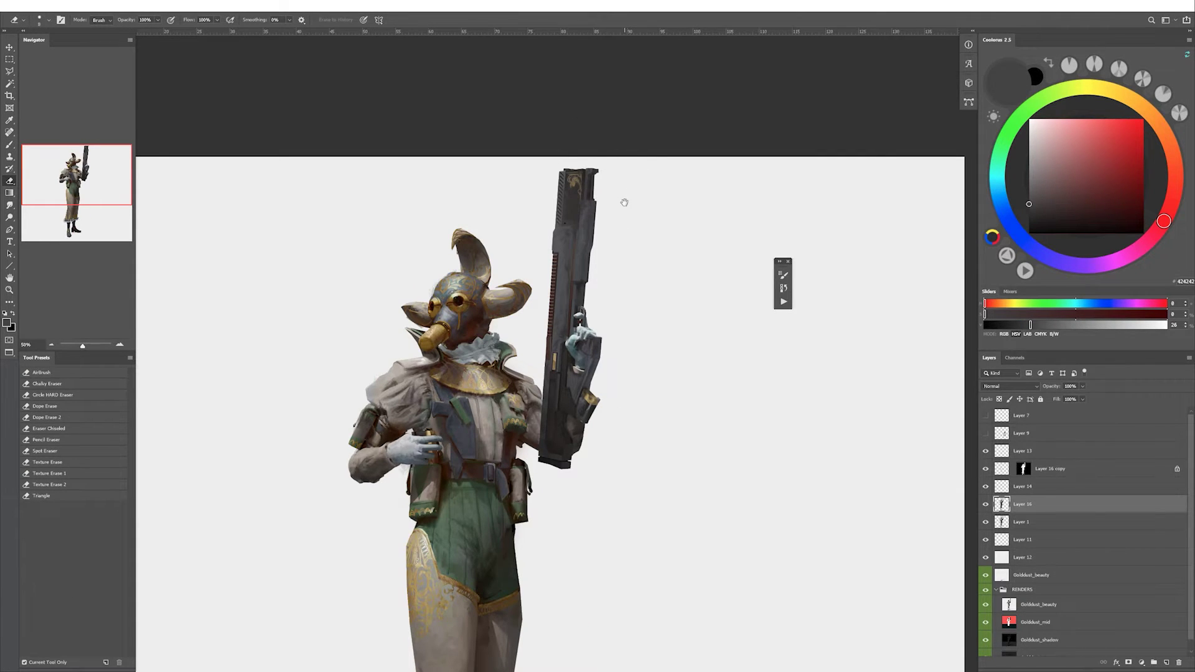
pyautogui.moveTo(624, 203); pyautogui.dragTo(638, 195)
# Darken a new layer above Layer 16 with Levels 0, 0.69, 218 and merge it into Layer 16.
pyautogui.press('i')
pyautogui.hotkey('ctrl', 'alt', 'shift', 'e')
pyautogui.hotkey('ctrl', 'alt', 'l')
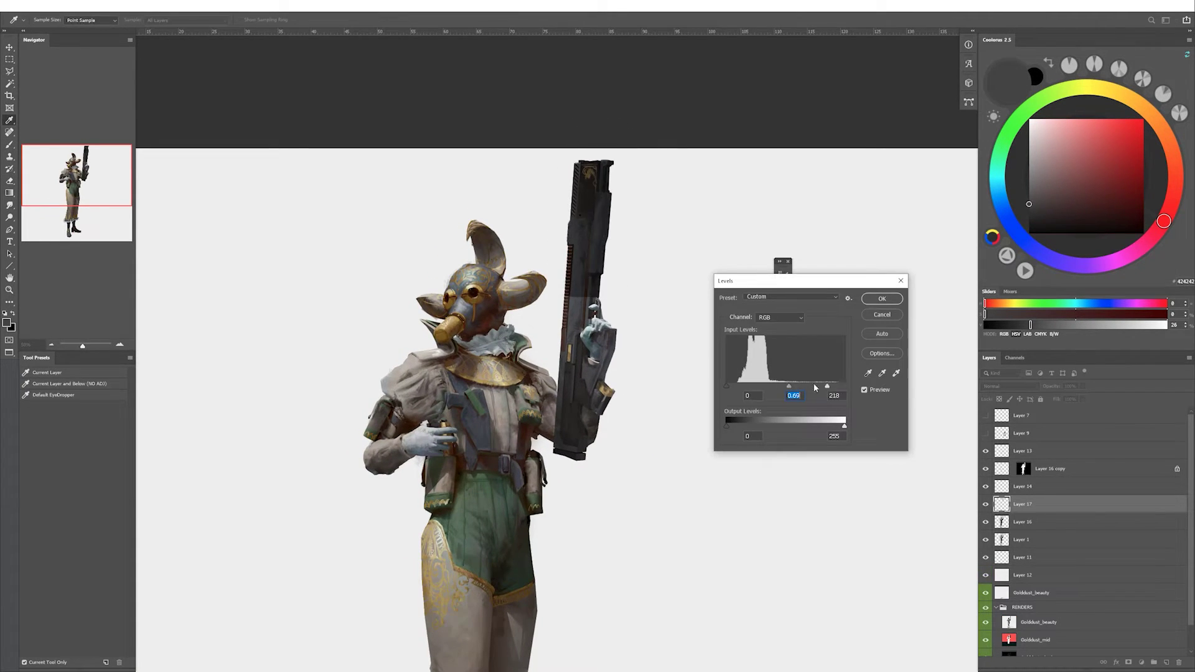
pyautogui.press('Return')
pyautogui.hotkey('ctrl', 'e')
pyautogui.press('l')
pyautogui.hotkey('ctrl', '-')
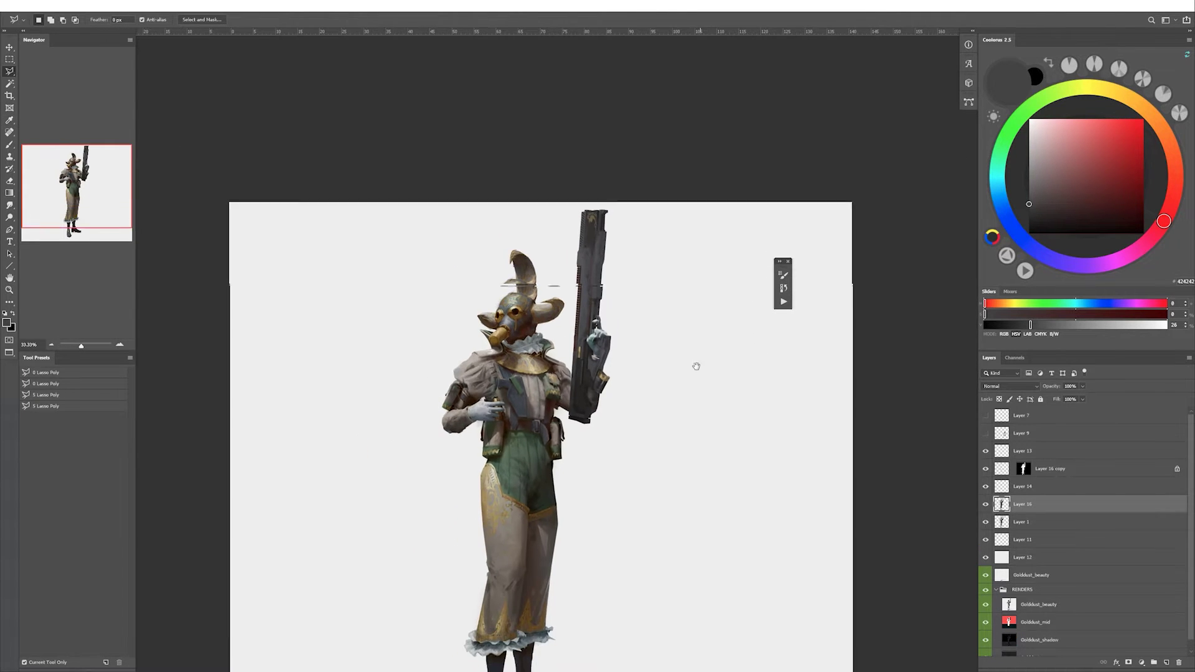
pyautogui.press('h')
pyautogui.hotkey('ctrl', '+')
# Rotate the view along the rifle and sample its dark brown and mid grey, shrinking the brush to 10.
pyautogui.press('b')
pyautogui.moveTo(680, 350); pyautogui.dragTo(645, 402)
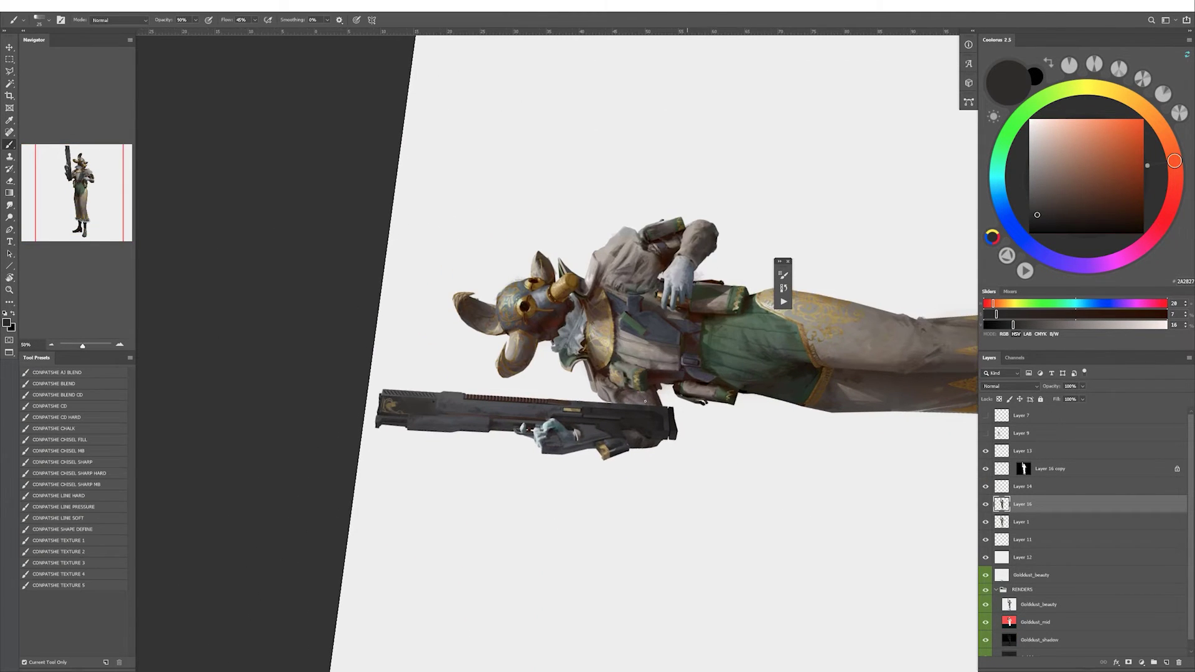
pyautogui.press('[')
pyautogui.keyDown('alt'); pyautogui.click(496, 425); pyautogui.keyUp('alt')
pyautogui.keyDown('alt'); pyautogui.click(630, 411); pyautogui.keyUp('alt')
pyautogui.press('x')
pyautogui.press('[')
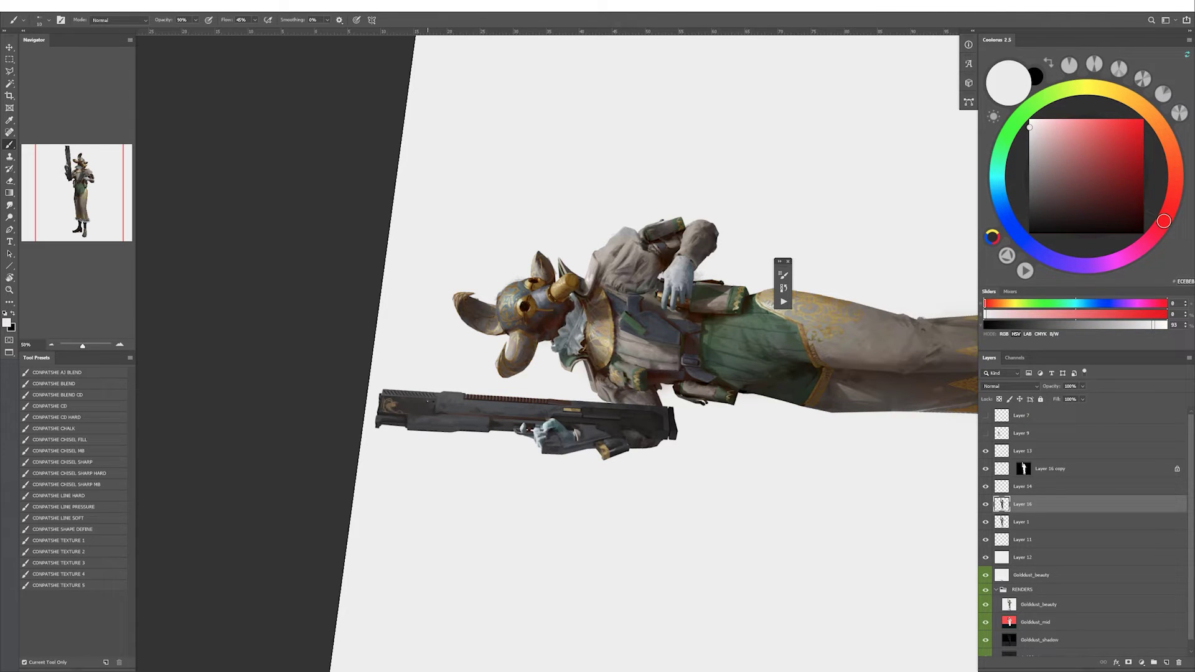
pyautogui.keyDown('alt'); pyautogui.click(427, 413); pyautogui.keyUp('alt')
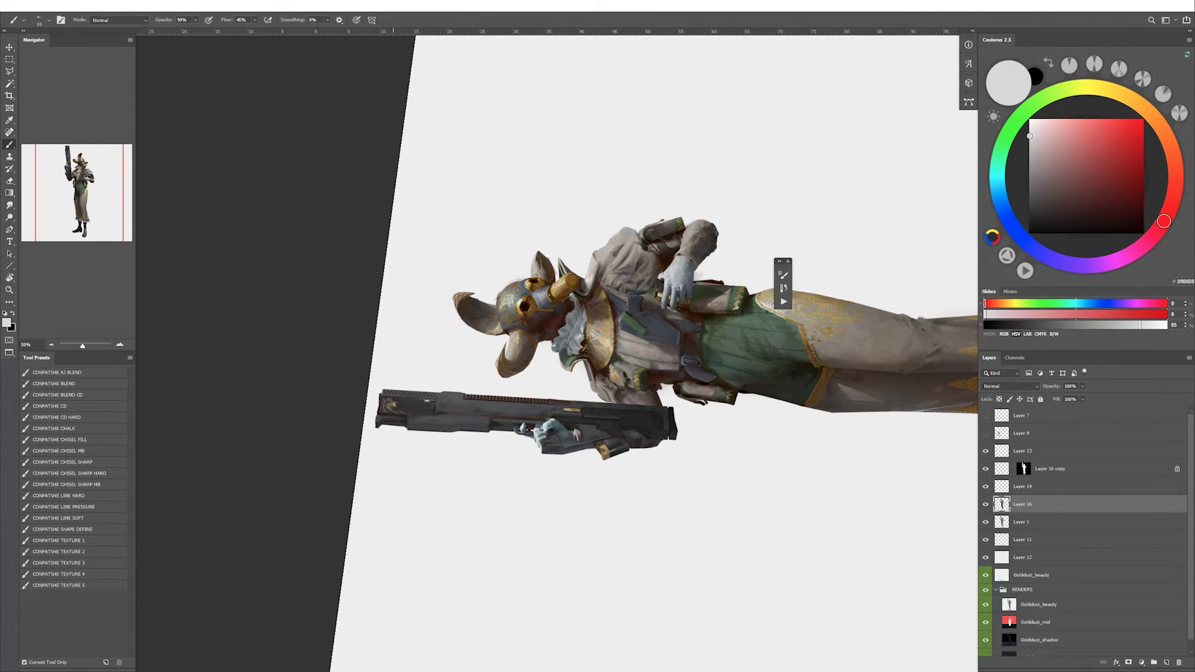
pyautogui.keyDown('alt'); pyautogui.click(445, 398); pyautogui.keyUp('alt')
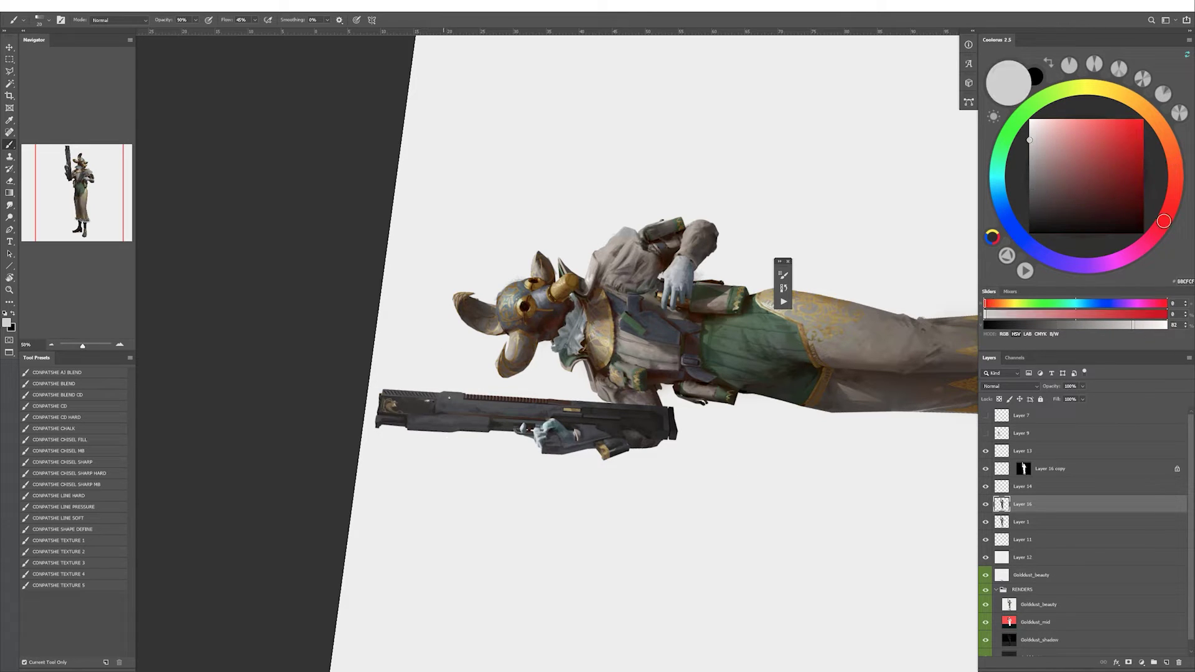
# Sample highlight, blue-grey and dark brown tones from the rifle, with brush sizes between 15 and 20.
pyautogui.press('l')
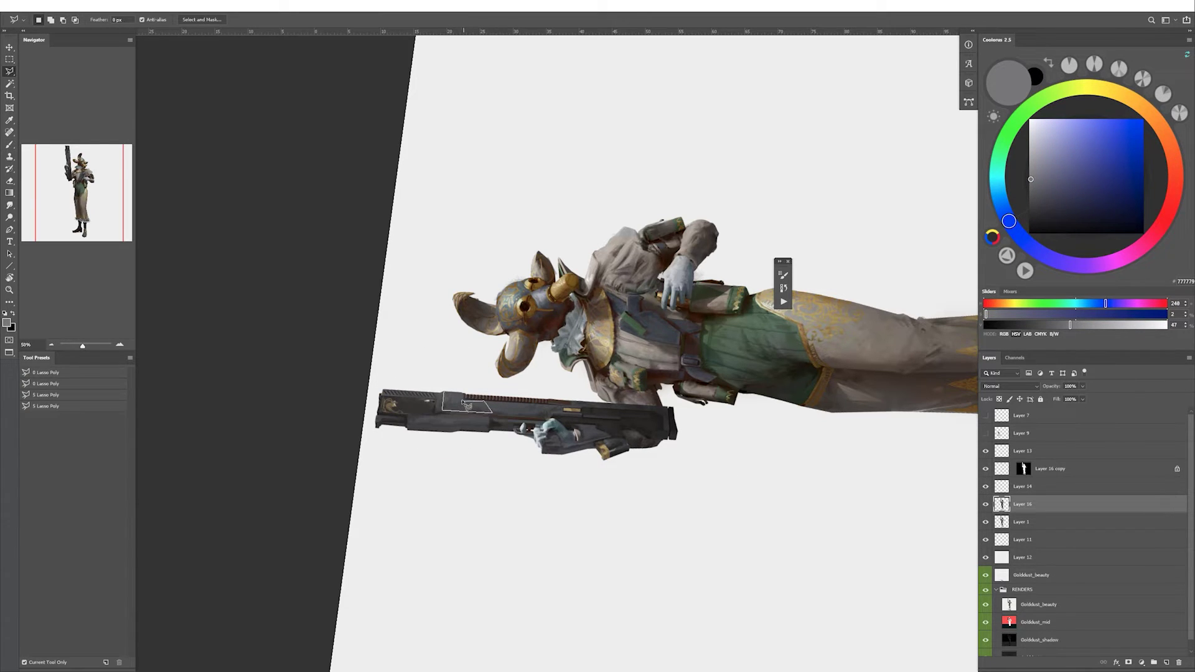
pyautogui.press('b')
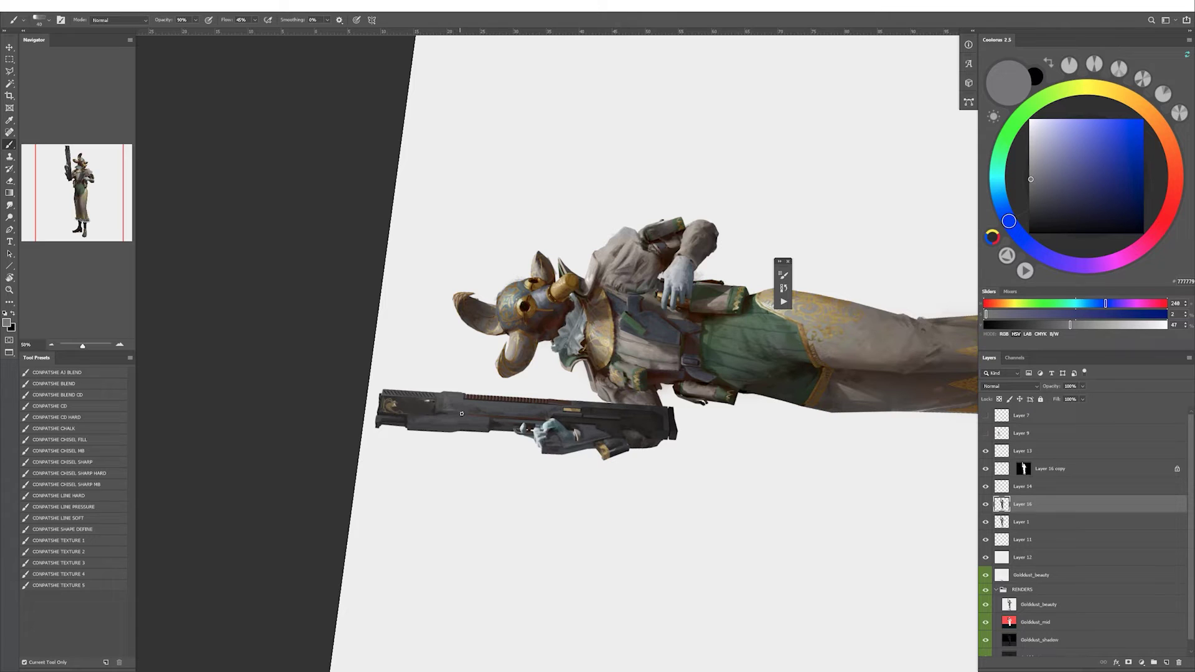
pyautogui.keyDown('alt'); pyautogui.click(428, 403); pyautogui.keyUp('alt')
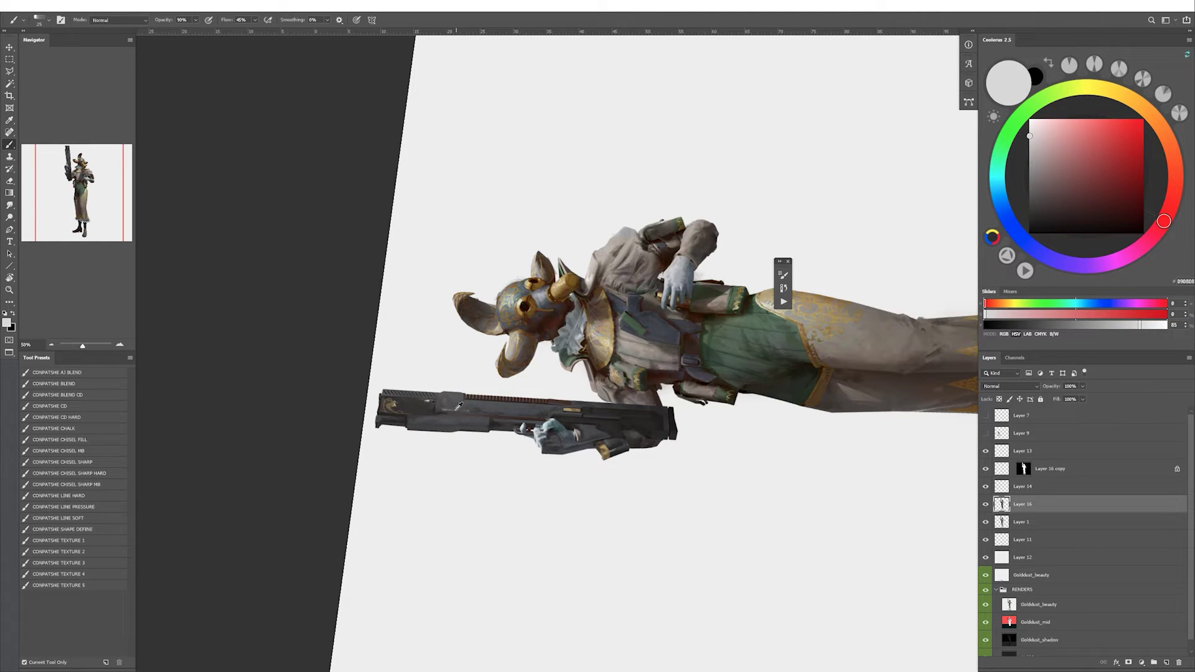
pyautogui.keyDown('alt'); pyautogui.click(459, 405); pyautogui.keyUp('alt')
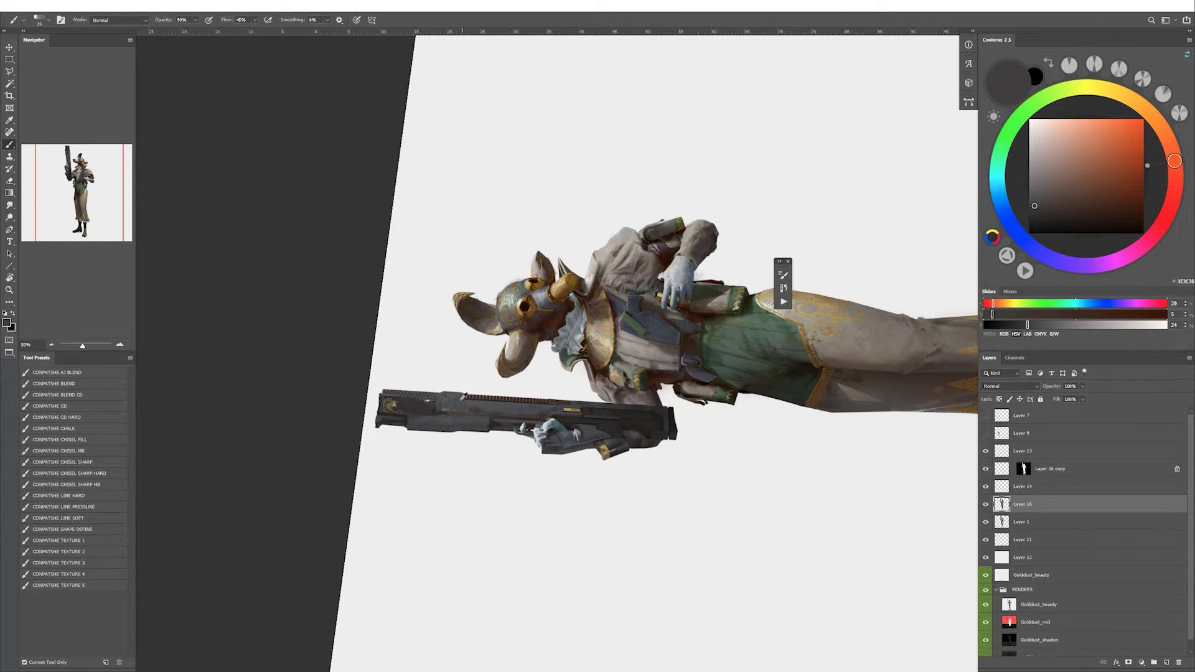
pyautogui.keyDown('alt'); pyautogui.click(463, 396); pyautogui.keyUp('alt')
pyautogui.press('[')
pyautogui.keyDown('alt'); pyautogui.click(500, 414); pyautogui.keyUp('alt')
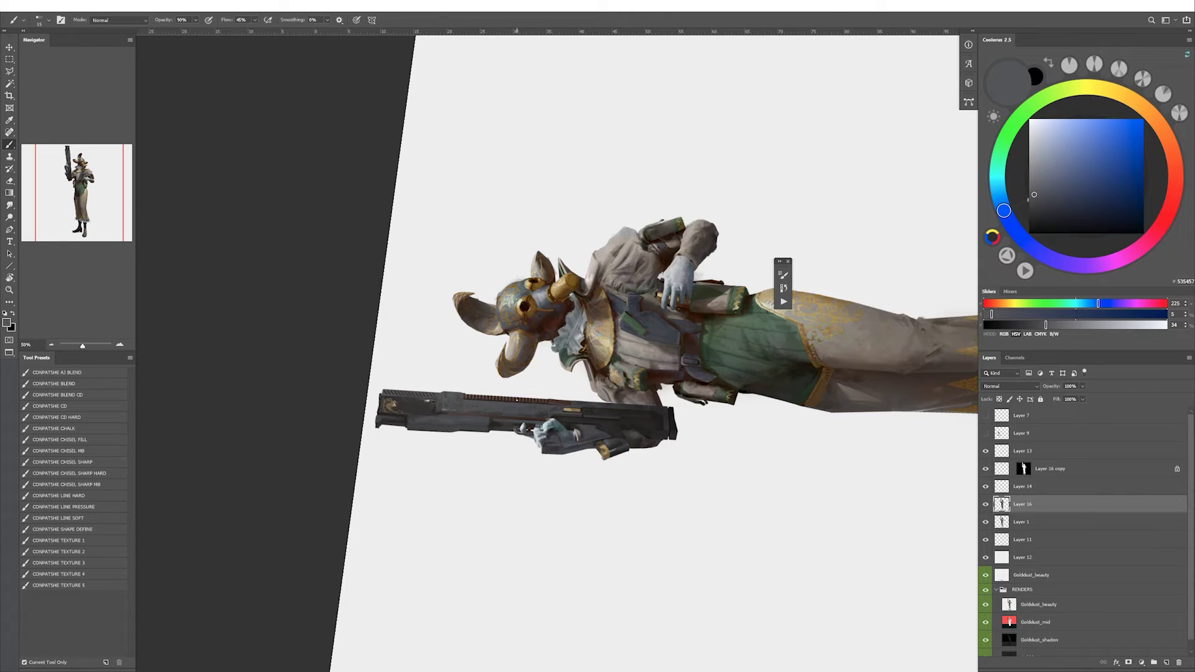
pyautogui.keyDown('alt'); pyautogui.click(517, 400); pyautogui.keyUp('alt')
pyautogui.press(']')
pyautogui.keyDown('alt'); pyautogui.click(427, 411); pyautogui.keyUp('alt')
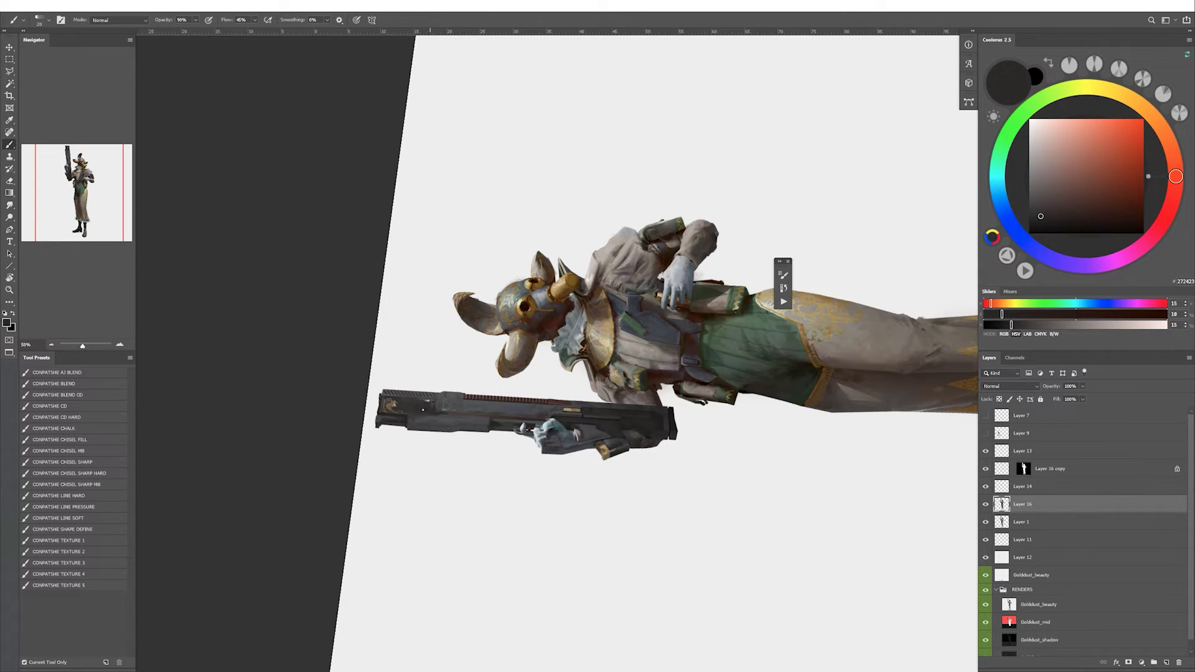
# Paint a faint dark stroke along the rifle, then switch to white with a smaller brush.
pyautogui.press('d')
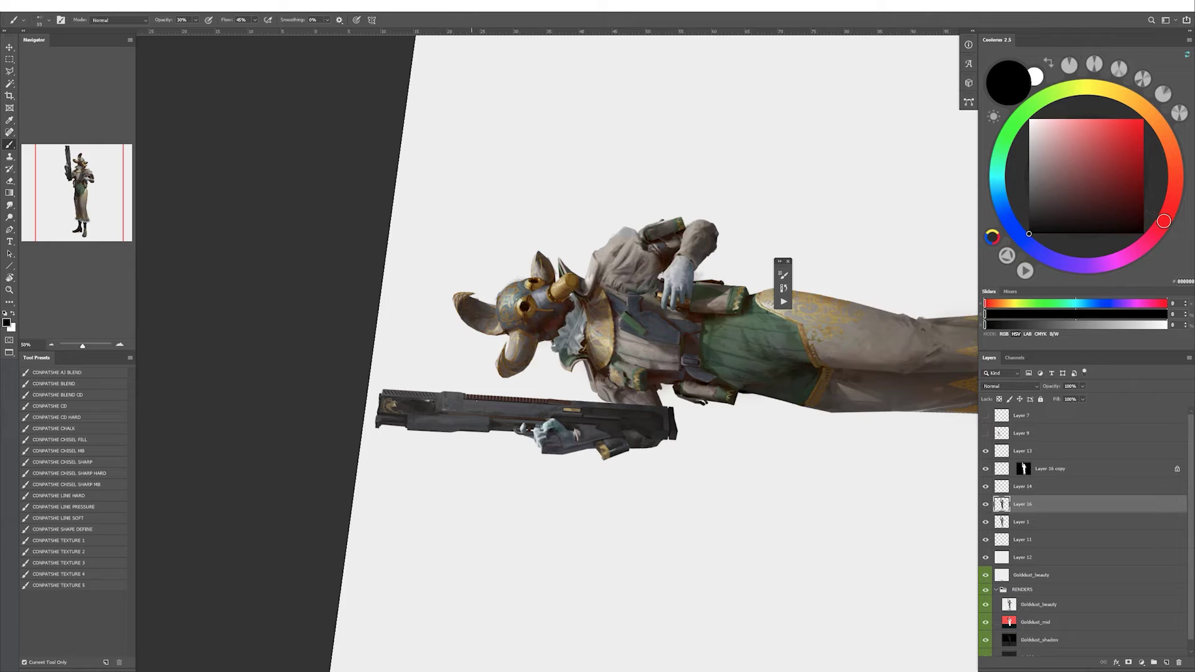
pyautogui.moveTo(478, 425)
pyautogui.mouseDown()
pyautogui.moveTo(415, 417)
pyautogui.moveTo(470, 431)
pyautogui.mouseUp()
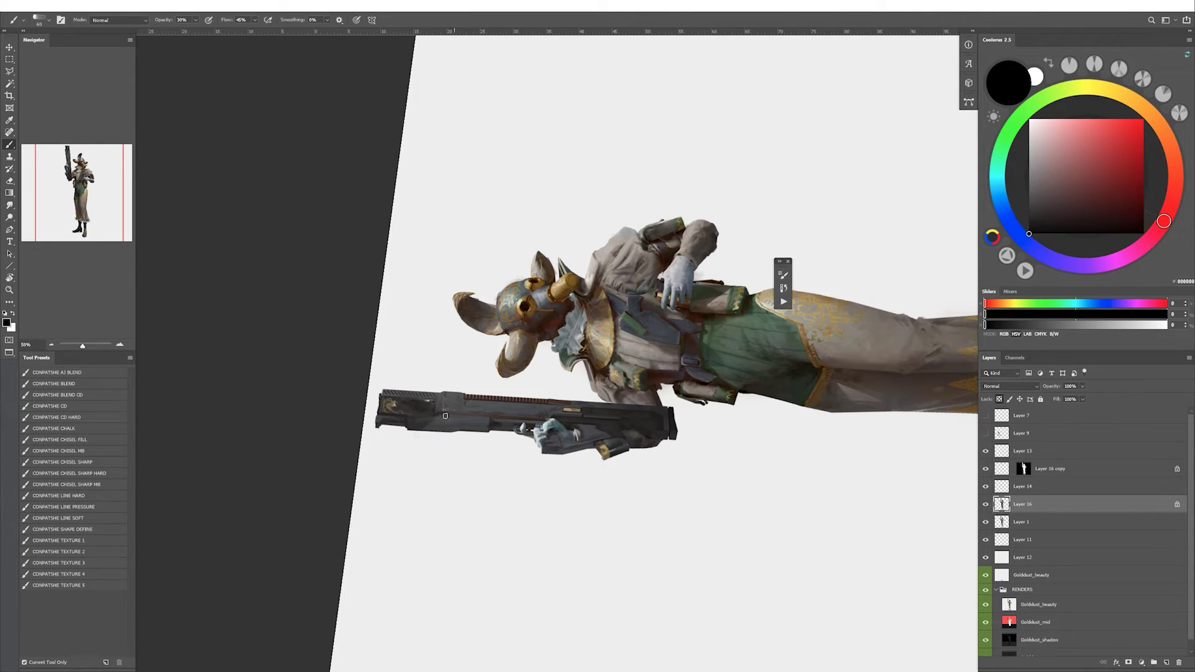
pyautogui.press('[')
pyautogui.press('[')
pyautogui.keyDown('alt'); pyautogui.click(486, 421); pyautogui.keyUp('alt')
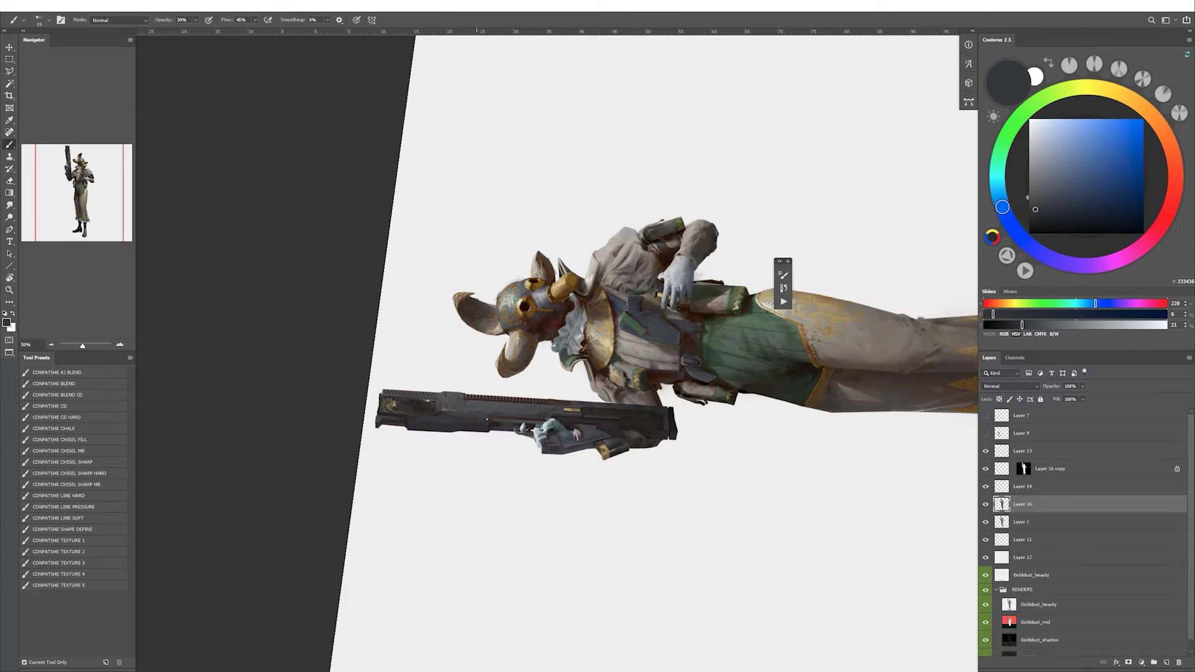
pyautogui.press('x')
pyautogui.press('[')
pyautogui.press('[')
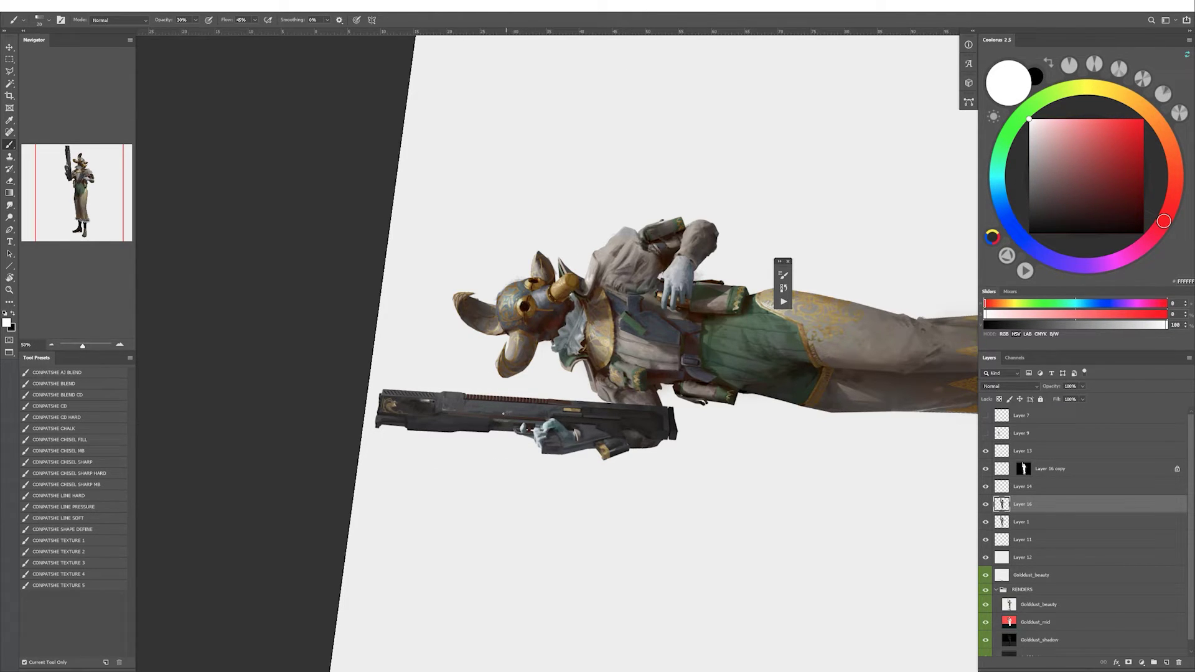
pyautogui.hotkey('shift', 'b')
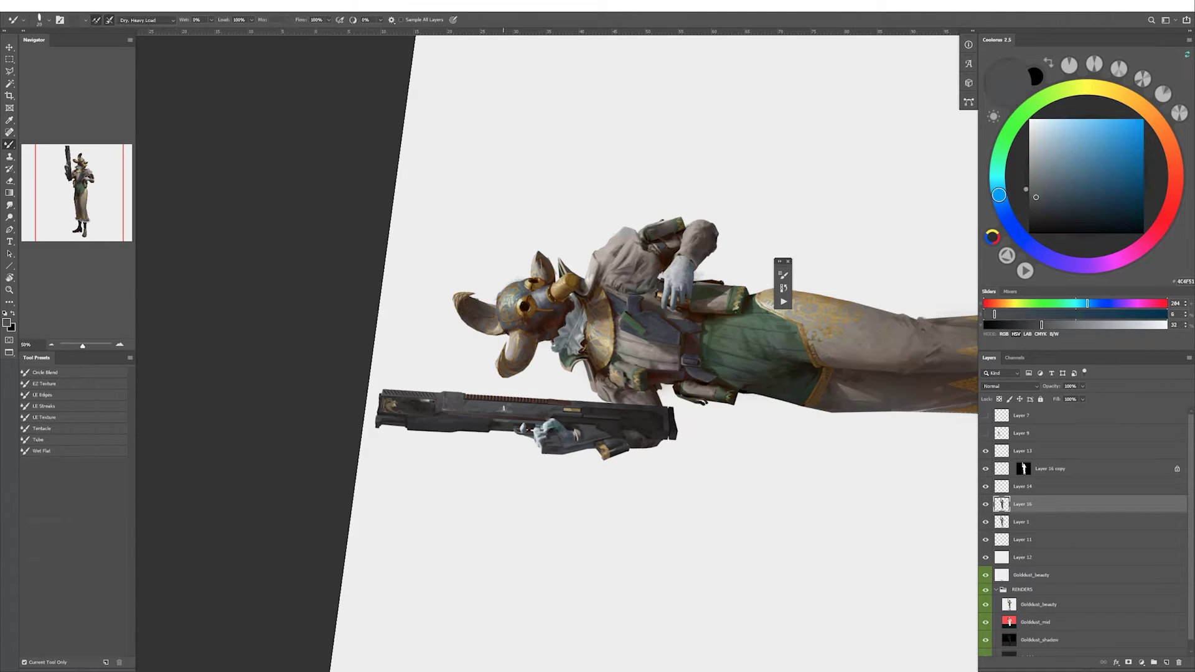
pyautogui.press('e')
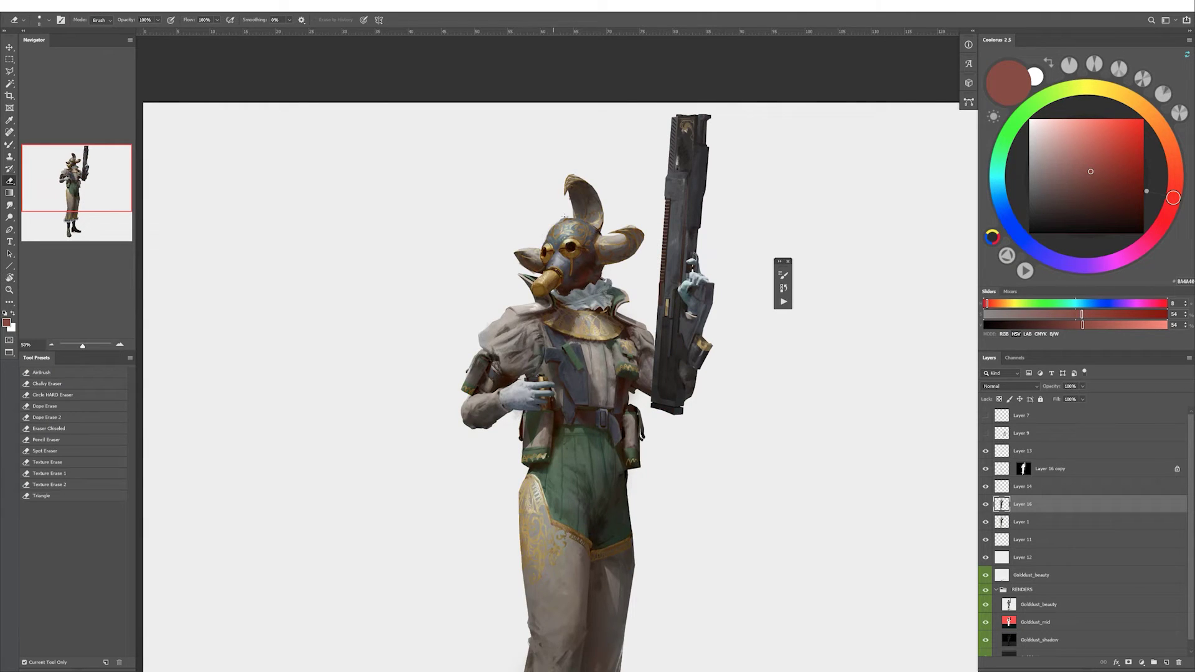
# On a new layer above Layer 16, lasso an area of the green shorts and paint black marks.
pyautogui.moveTo(590, 429); pyautogui.dragTo(528, 376)
pyautogui.hotkey('ctrl', 'shift', 'alt', 'n')
pyautogui.press('l')
pyautogui.moveTo(512, 429)
pyautogui.mouseDown()
pyautogui.moveTo(536, 453)
pyautogui.moveTo(527, 459)
pyautogui.mouseUp()
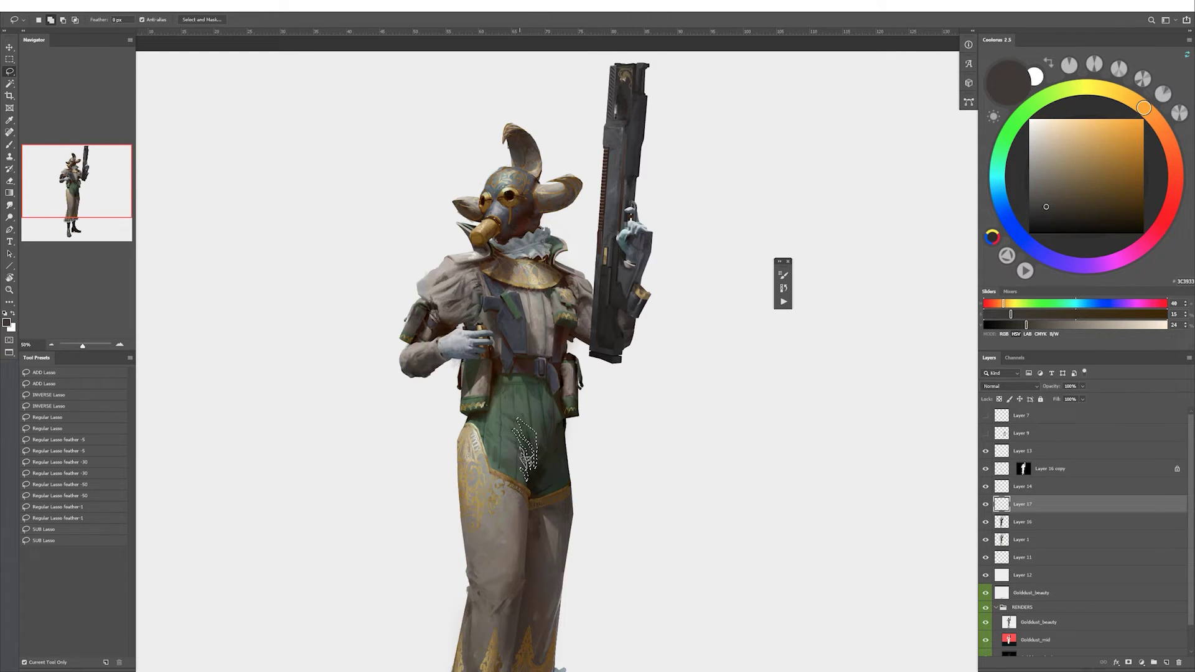
pyautogui.press('b')
pyautogui.press('d')
pyautogui.moveTo(517, 429); pyautogui.dragTo(530, 477)
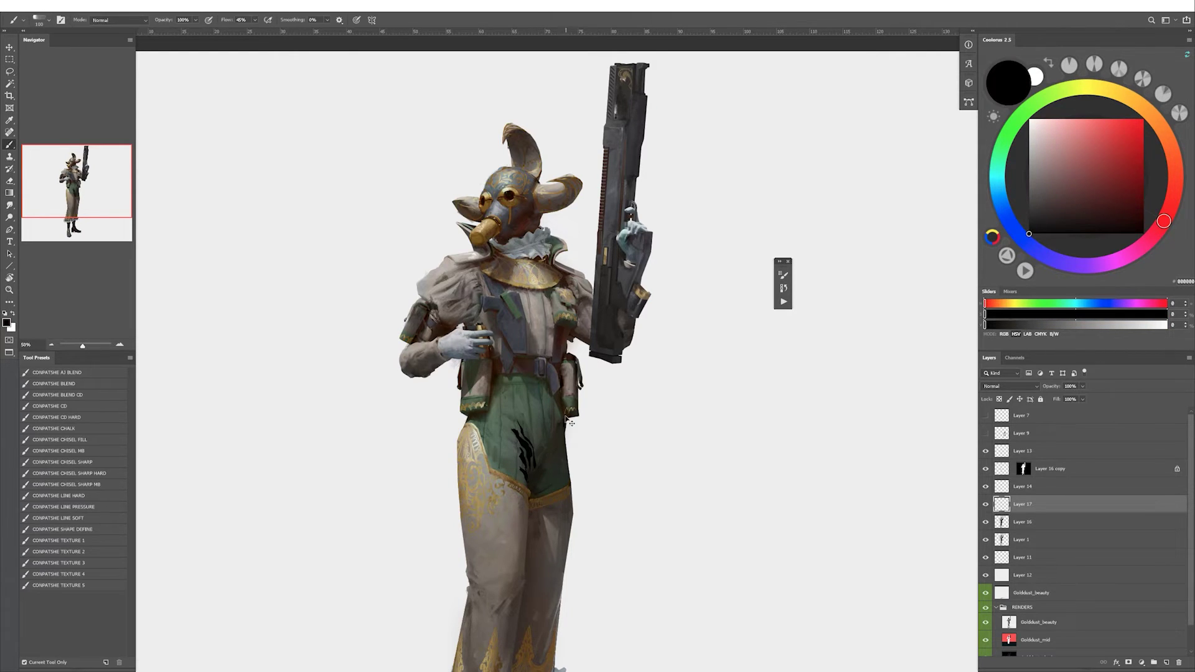
# Alternate between brush and eraser to refine the shorts marks, mirroring the canvas to check.
pyautogui.press('e')
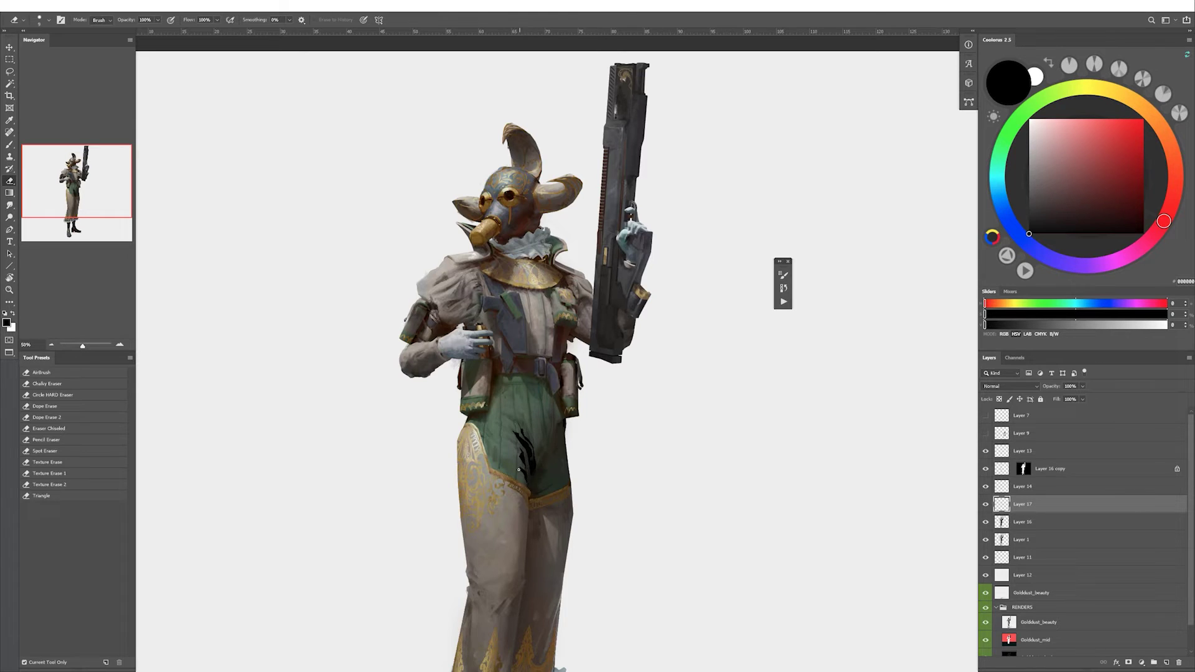
pyautogui.press('b')
pyautogui.press('e')
pyautogui.press('b')
pyautogui.press('e')
pyautogui.press('b')
pyautogui.press('e')
pyautogui.press('h')
# Keep switching brush and eraser, mirror the view back, and erase part of the dark mark.
pyautogui.press('b')
pyautogui.press('e')
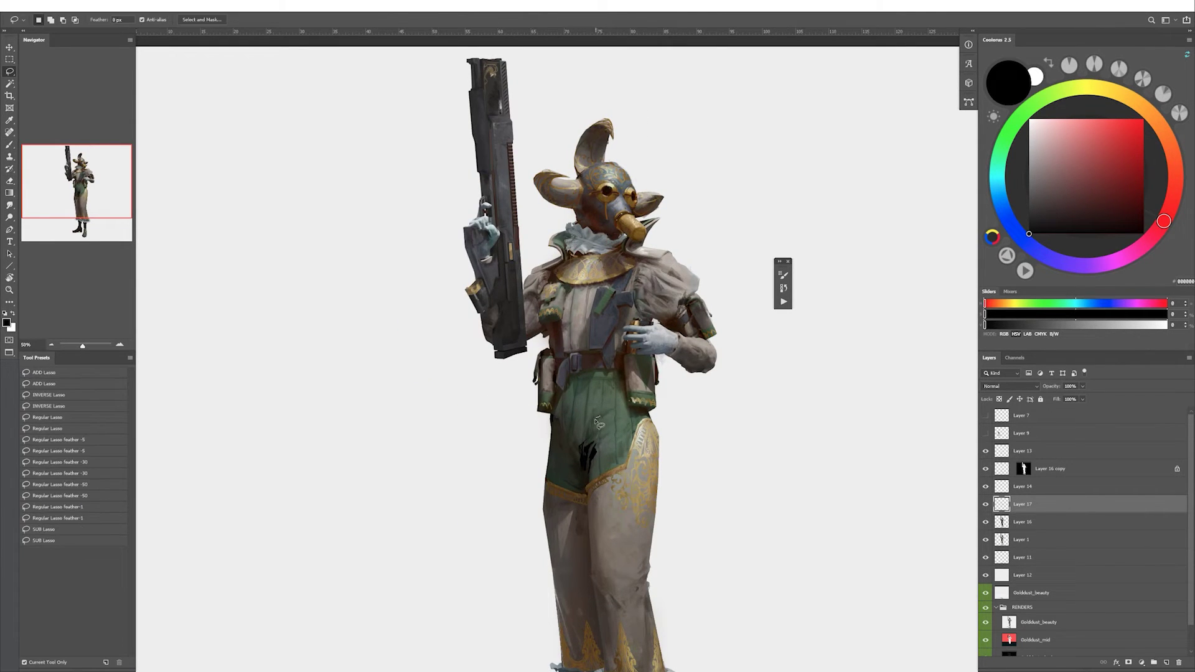
pyautogui.press('b')
pyautogui.press('e')
pyautogui.press('b')
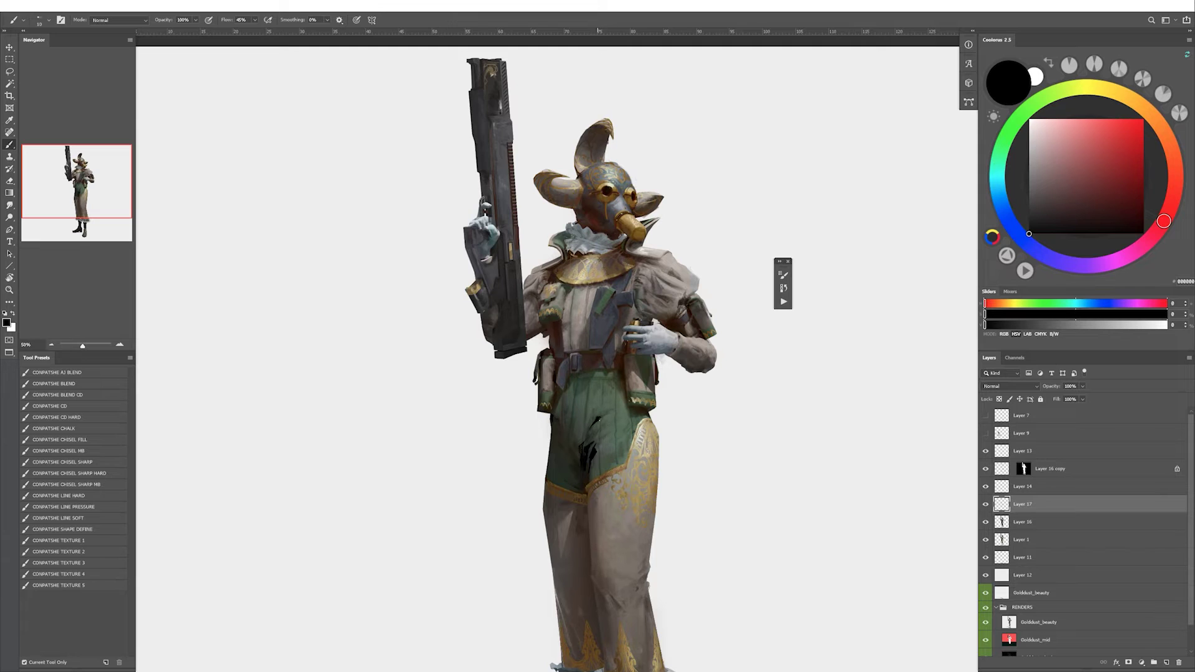
pyautogui.press('e')
pyautogui.press('b')
pyautogui.press('h')
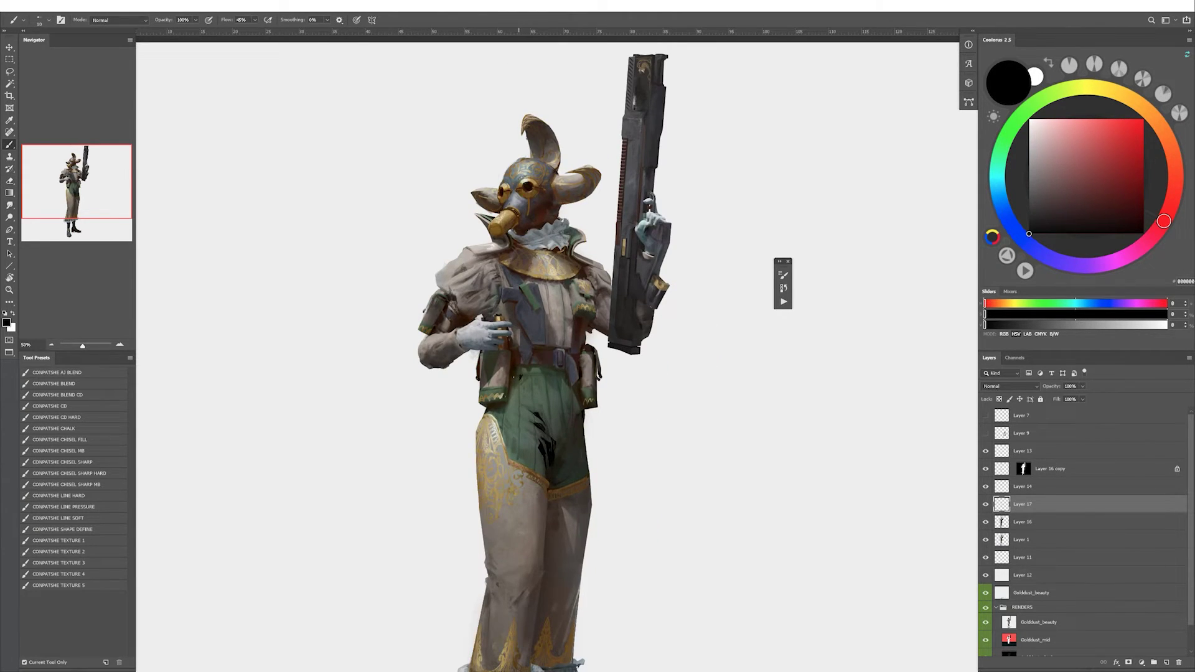
pyautogui.press('e')
pyautogui.press('b')
pyautogui.press('e')
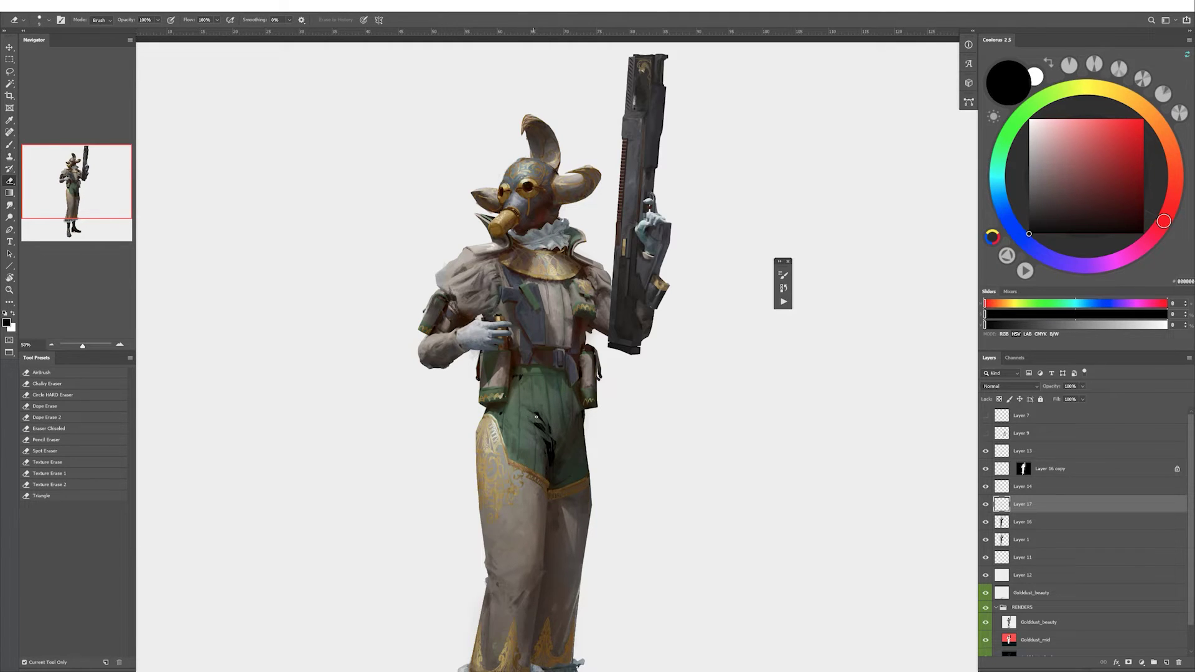
pyautogui.press('b')
pyautogui.press('e')
pyautogui.moveTo(535, 428); pyautogui.dragTo(548, 442)
pyautogui.press('b')
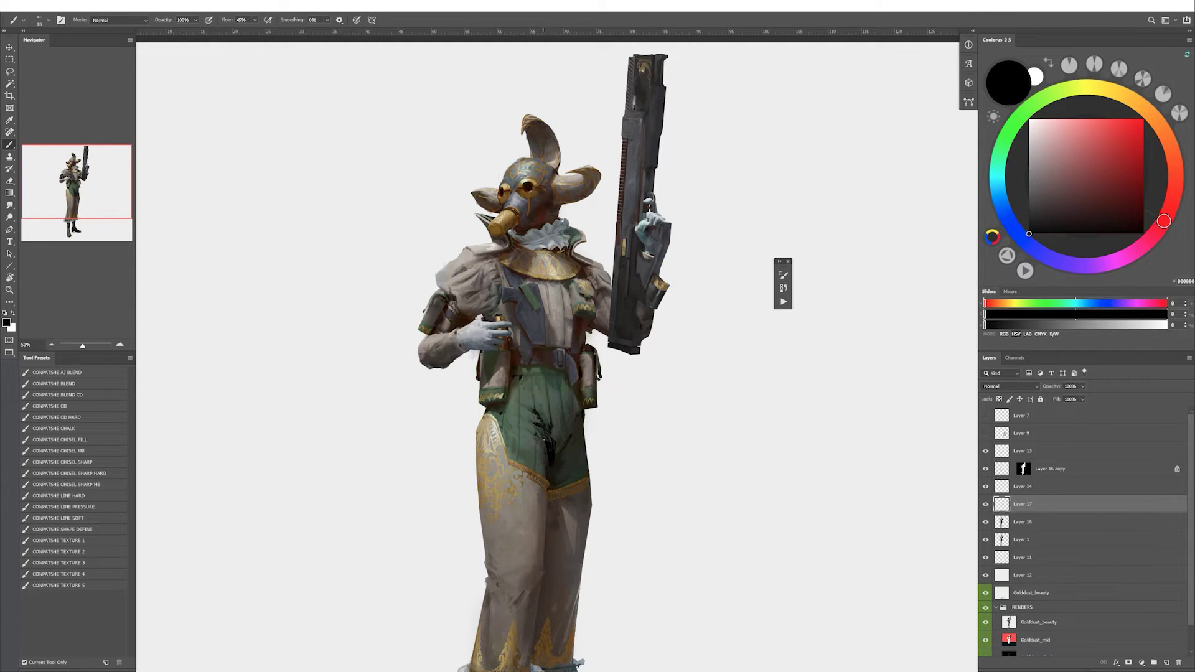
# Merge the filigree layer down into Layer 16 and pick dark greens from the shorts.
pyautogui.press('h')
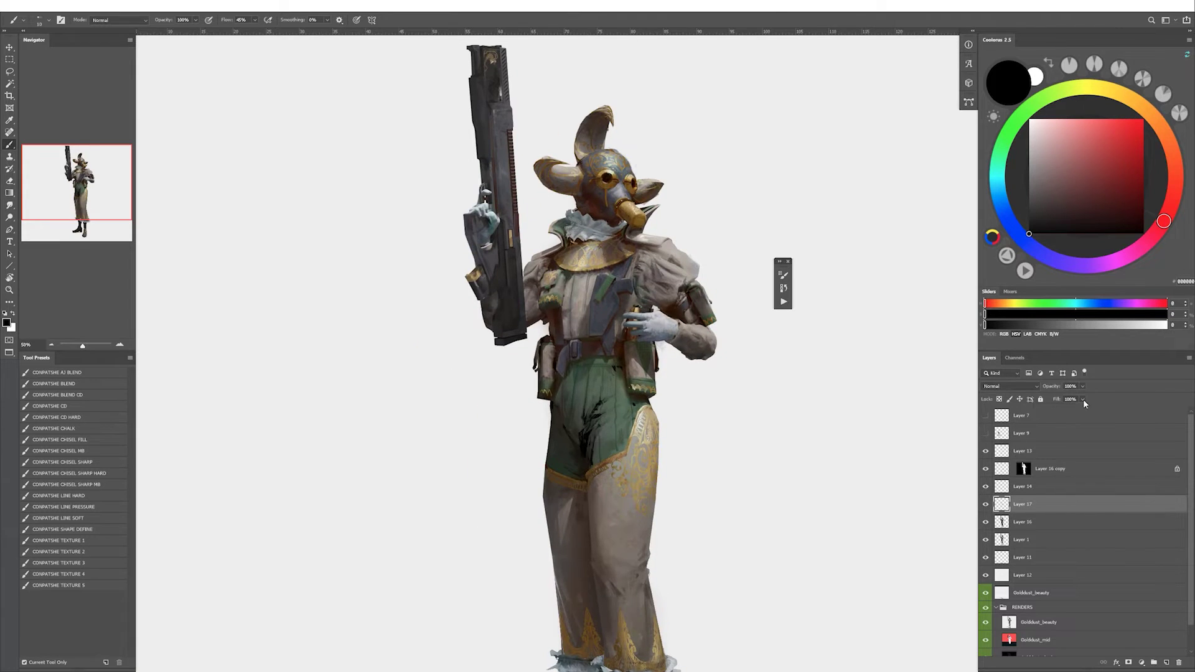
pyautogui.press('e')
pyautogui.hotkey('ctrl', 'e')
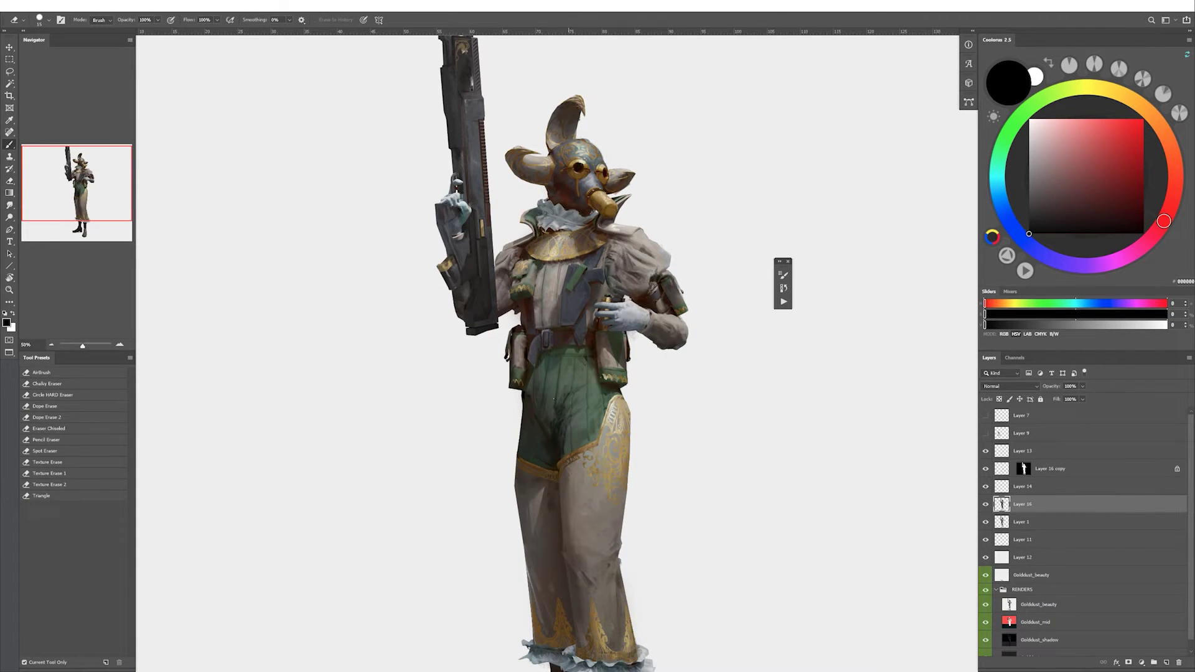
pyautogui.press('b')
pyautogui.keyDown('alt'); pyautogui.click(563, 456); pyautogui.keyUp('alt')
pyautogui.keyDown('alt'); pyautogui.click(559, 444); pyautogui.keyUp('alt')
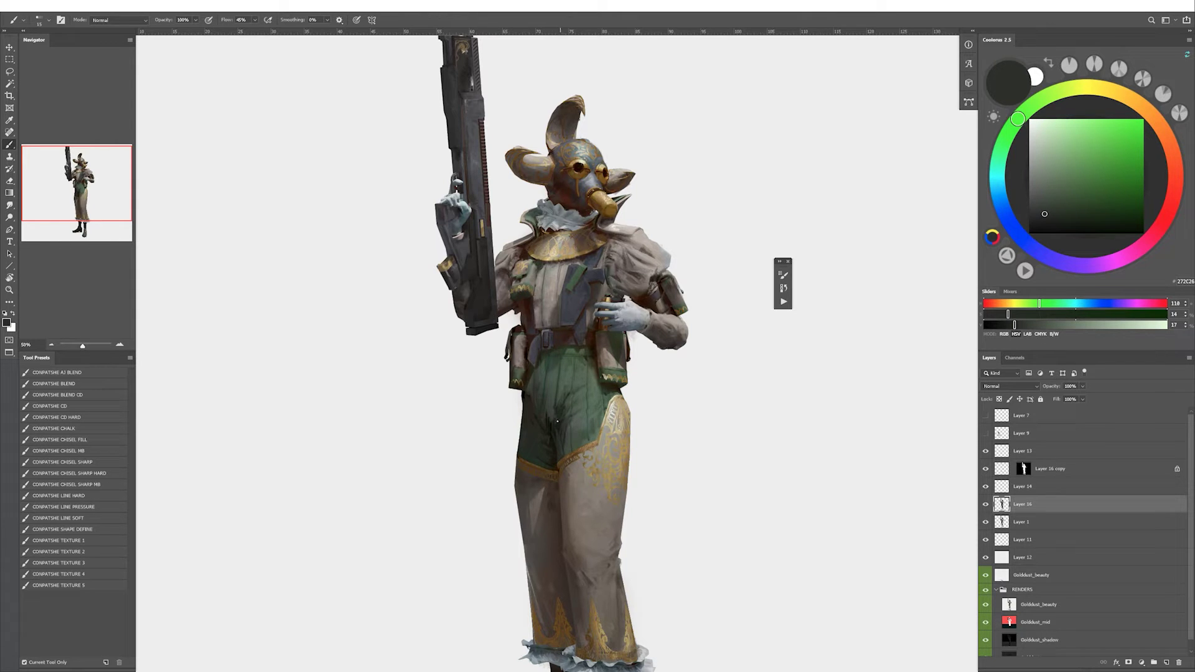
pyautogui.keyDown('alt'); pyautogui.click(563, 409); pyautogui.keyUp('alt')
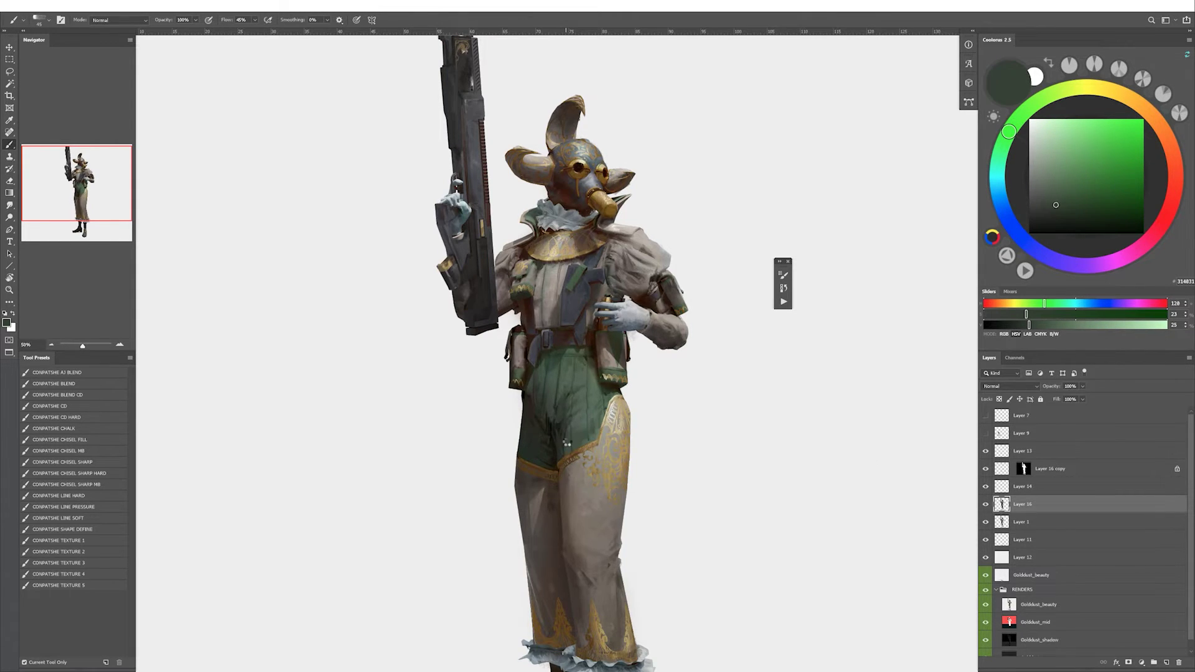
# Sample a muted green and a near-black shadow tone from the shorts.
pyautogui.hotkey('shift', 'b')
pyautogui.hotkey('ctrl', 'shift', 'h')
pyautogui.hotkey('shift', 'b')
pyautogui.keyDown('alt'); pyautogui.click(517, 435); pyautogui.keyUp('alt')
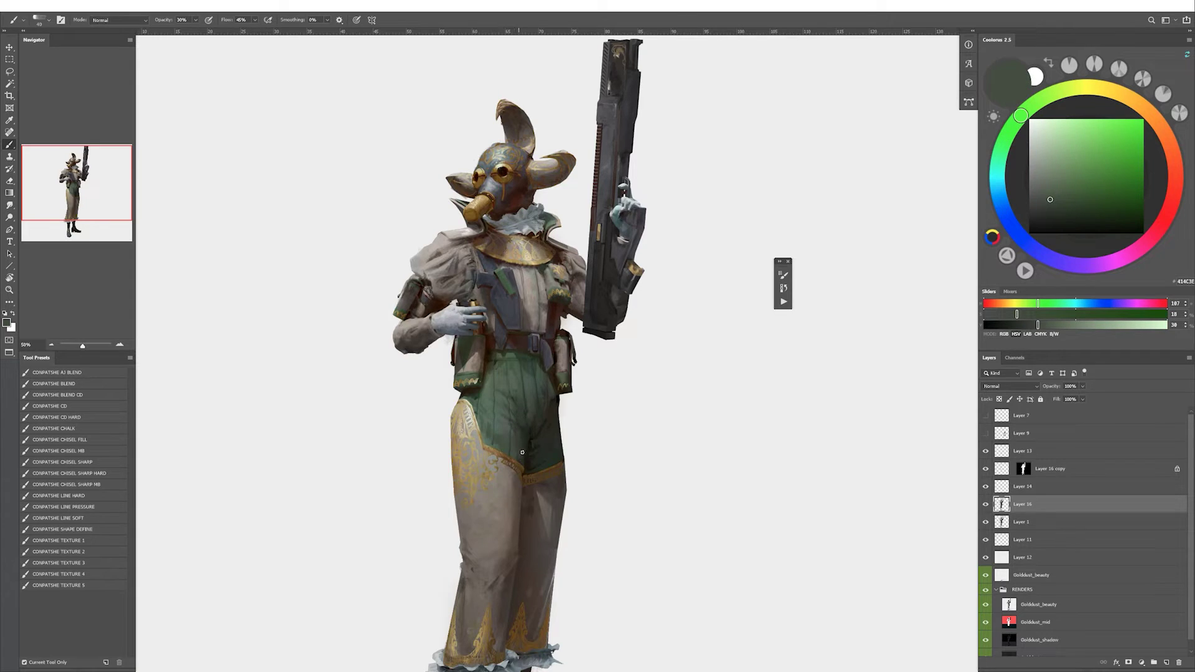
pyautogui.keyDown('alt'); pyautogui.click(533, 444); pyautogui.keyUp('alt')
# Lasso a section of the green shorts and paint deep green folds inside it.
pyautogui.press('l')
pyautogui.moveTo(521, 361)
pyautogui.mouseDown()
pyautogui.moveTo(543, 415)
pyautogui.moveTo(522, 363)
pyautogui.mouseUp()
pyautogui.press('b')
pyautogui.keyDown('alt'); pyautogui.click(523, 380); pyautogui.keyUp('alt')
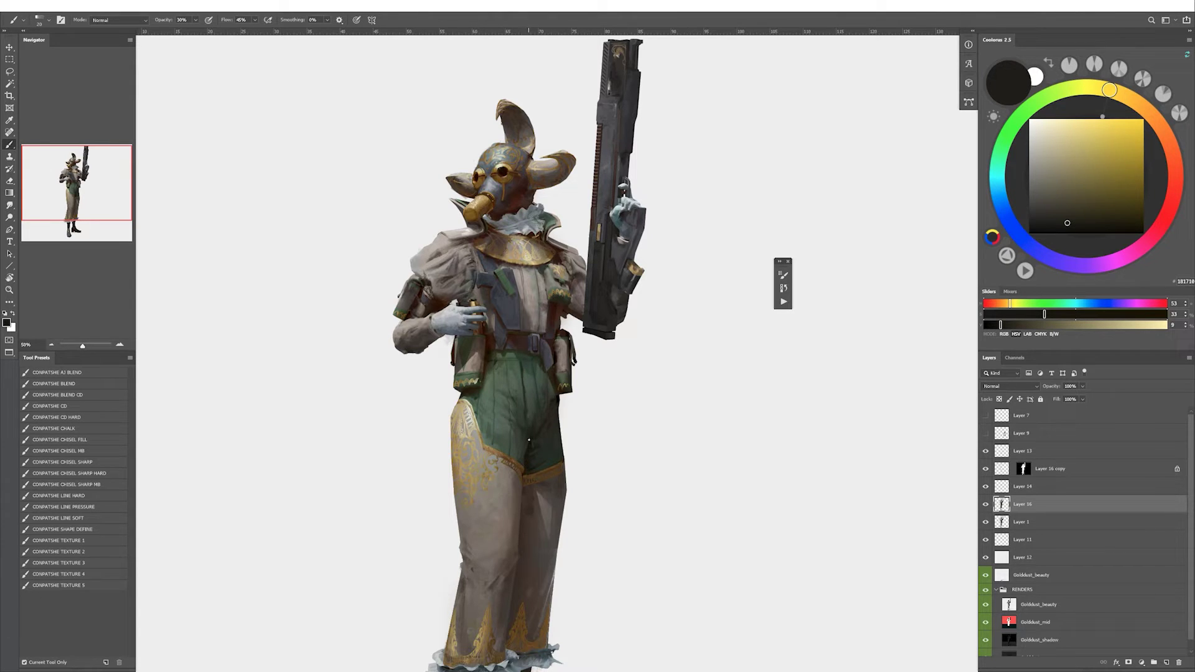
pyautogui.keyDown('alt'); pyautogui.click(522, 364); pyautogui.keyUp('alt')
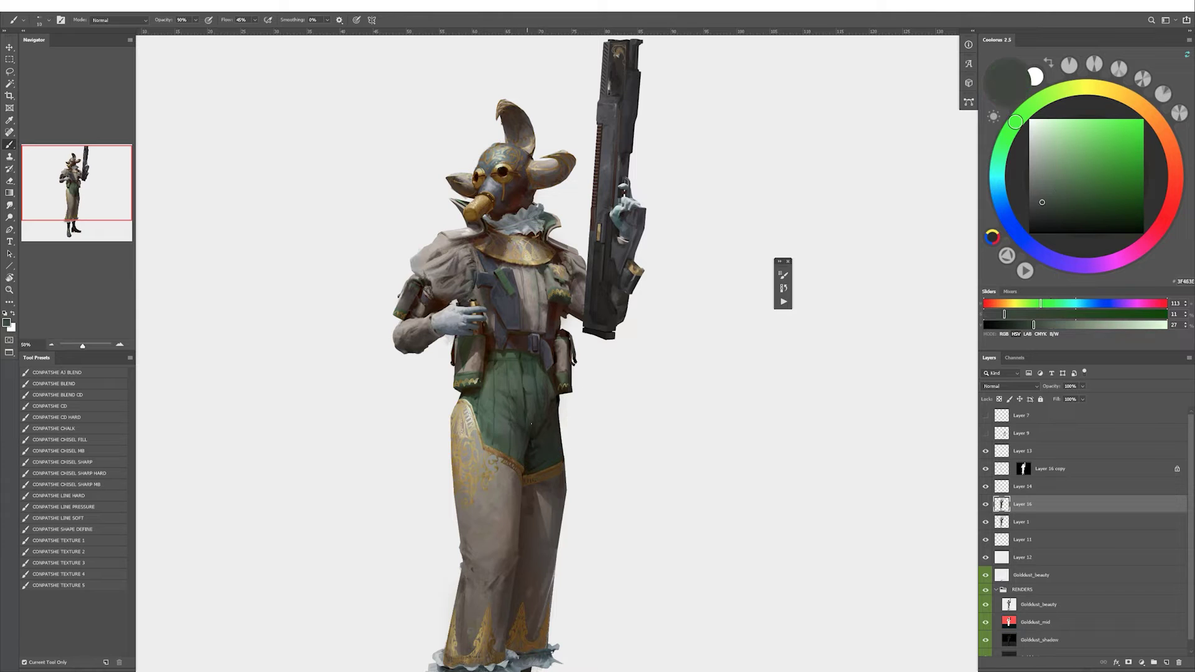
pyautogui.keyDown('alt'); pyautogui.click(530, 437); pyautogui.keyUp('alt')
# Add lighter and darker green vertical stripes to the shorts with a slightly larger brush.
pyautogui.press('h')
pyautogui.keyDown('alt'); pyautogui.click(551, 370); pyautogui.keyUp('alt')
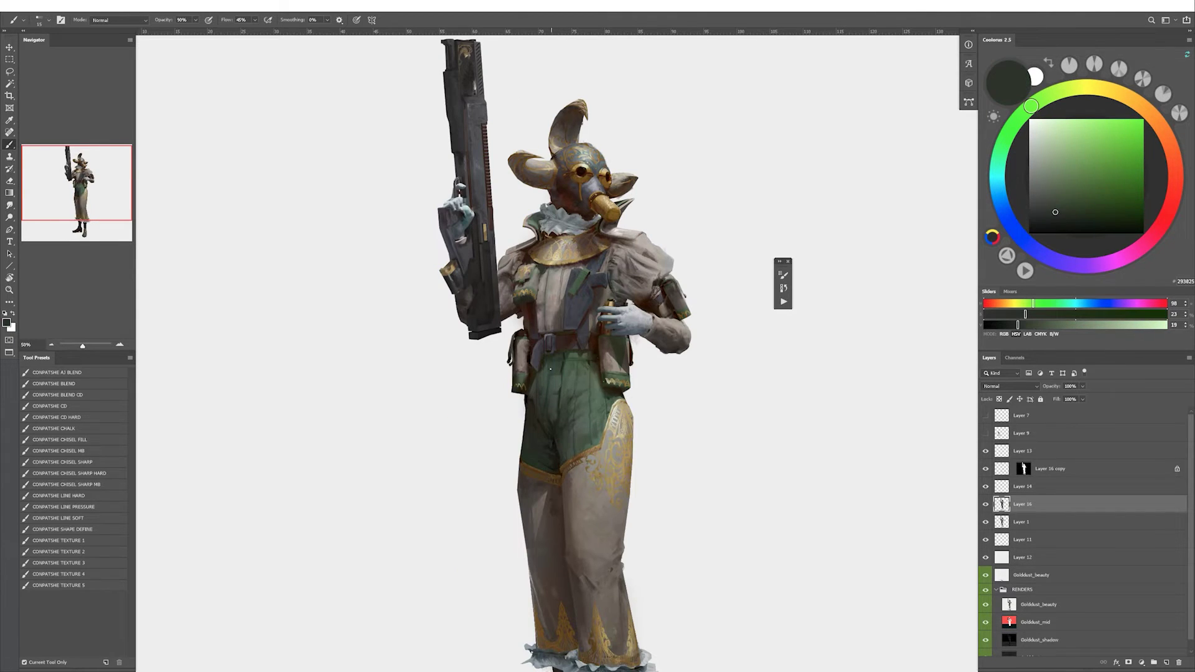
pyautogui.moveTo(592, 310); pyautogui.dragTo(564, 342)
pyautogui.keyDown('alt'); pyautogui.click(528, 429); pyautogui.keyUp('alt')
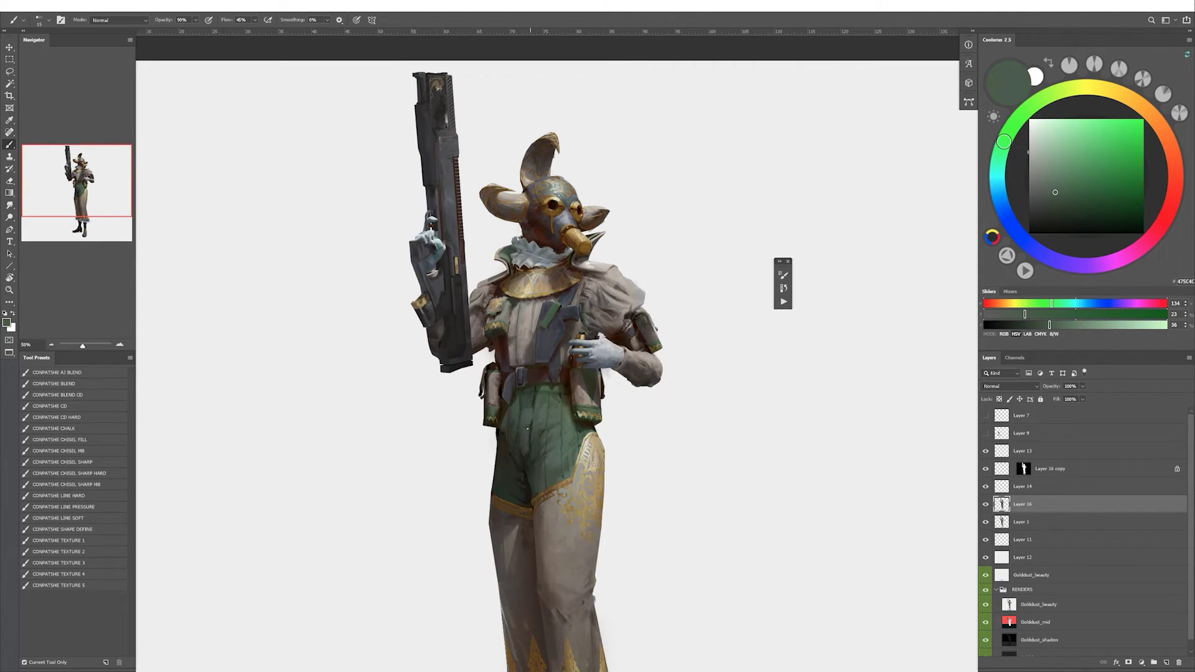
pyautogui.keyDown('alt'); pyautogui.click(534, 422); pyautogui.keyUp('alt')
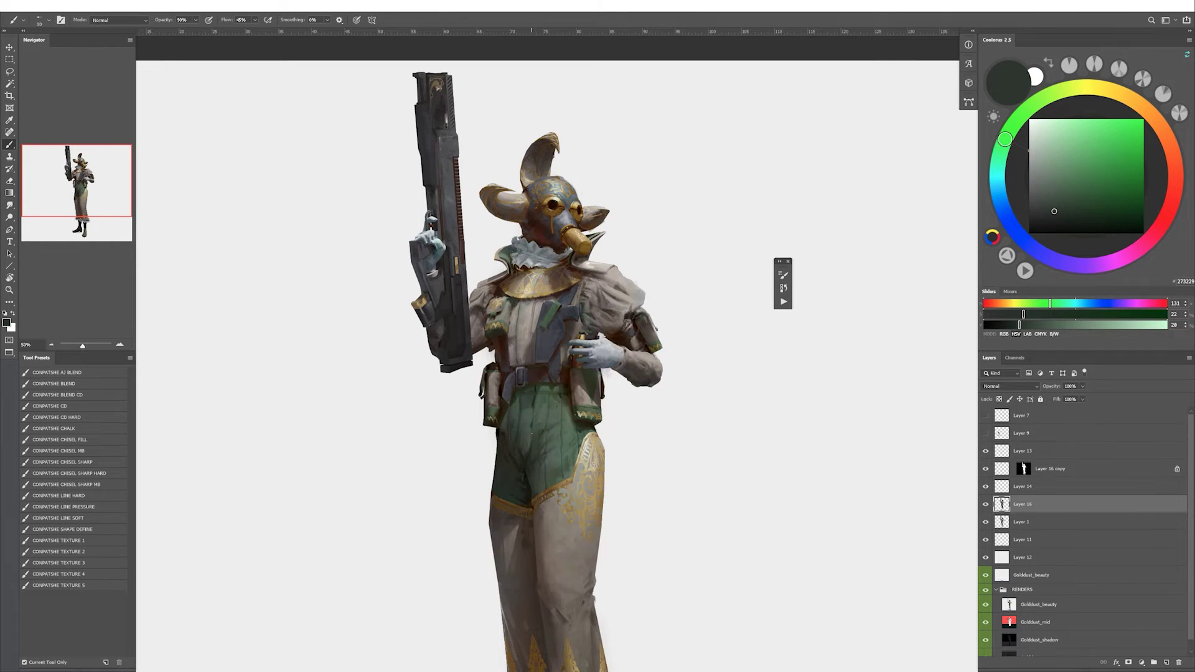
pyautogui.press('h')
pyautogui.hotkey('ctrl', '-')
pyautogui.press(']')
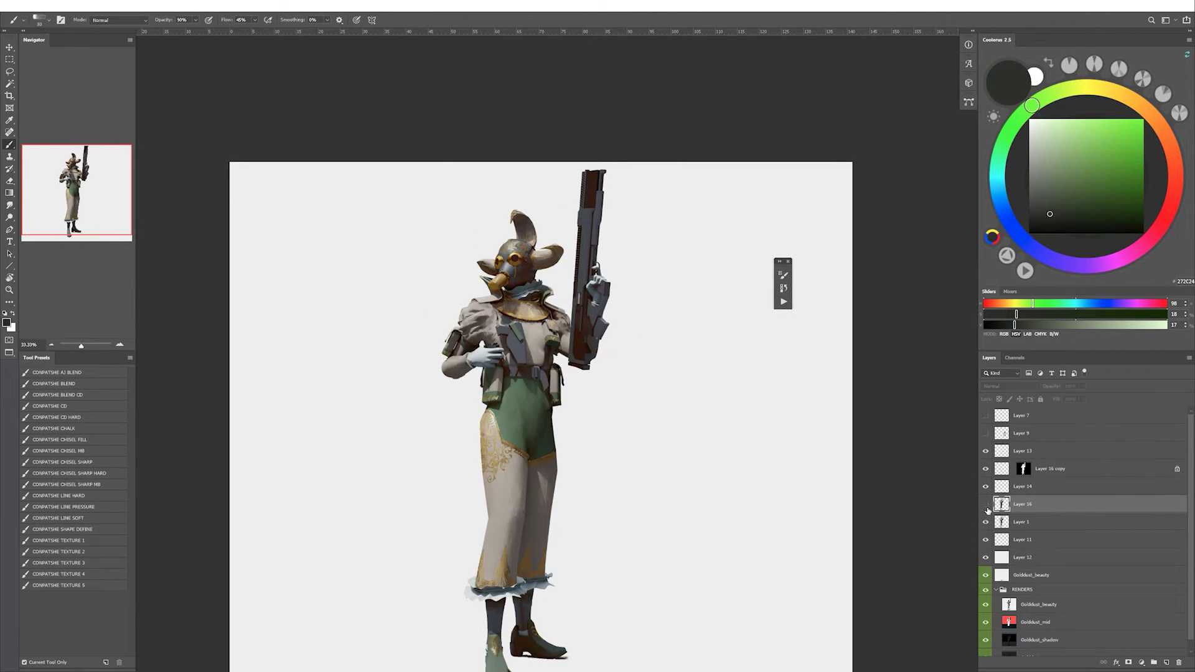
pyautogui.hotkey('ctrl', '+')
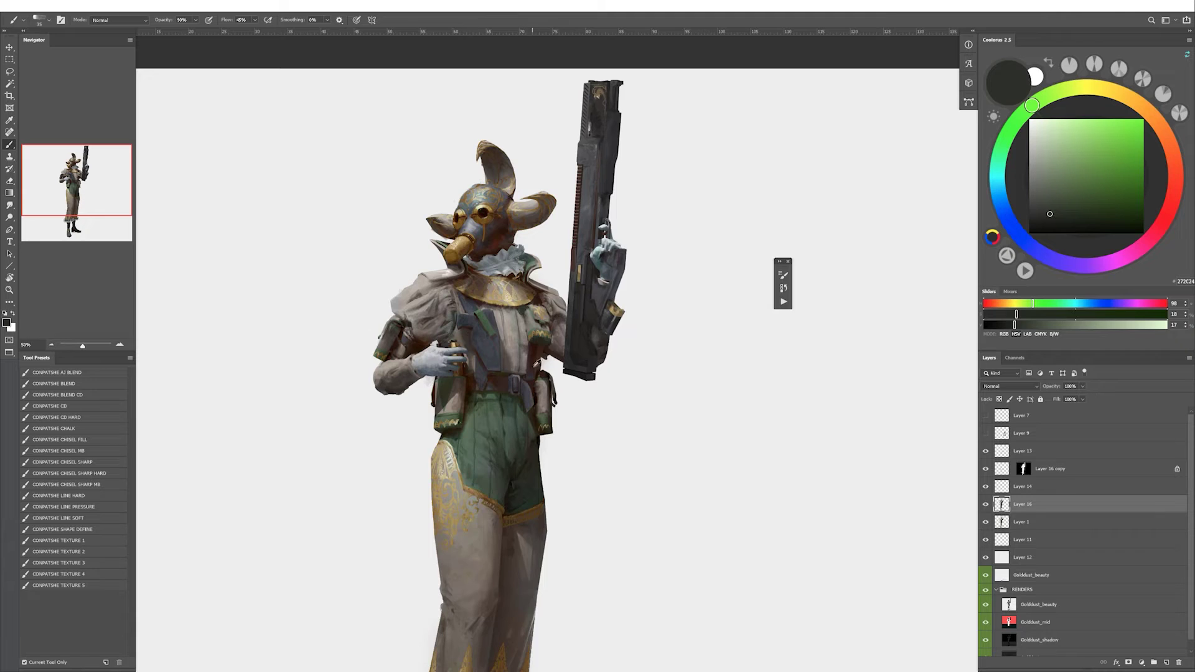
# Lower the chest strap's saturation with Hue/Saturation and sample a muted grey from it.
pyautogui.keyDown('alt'); pyautogui.click(472, 320); pyautogui.keyUp('alt')
pyautogui.press('l')
pyautogui.press('b')
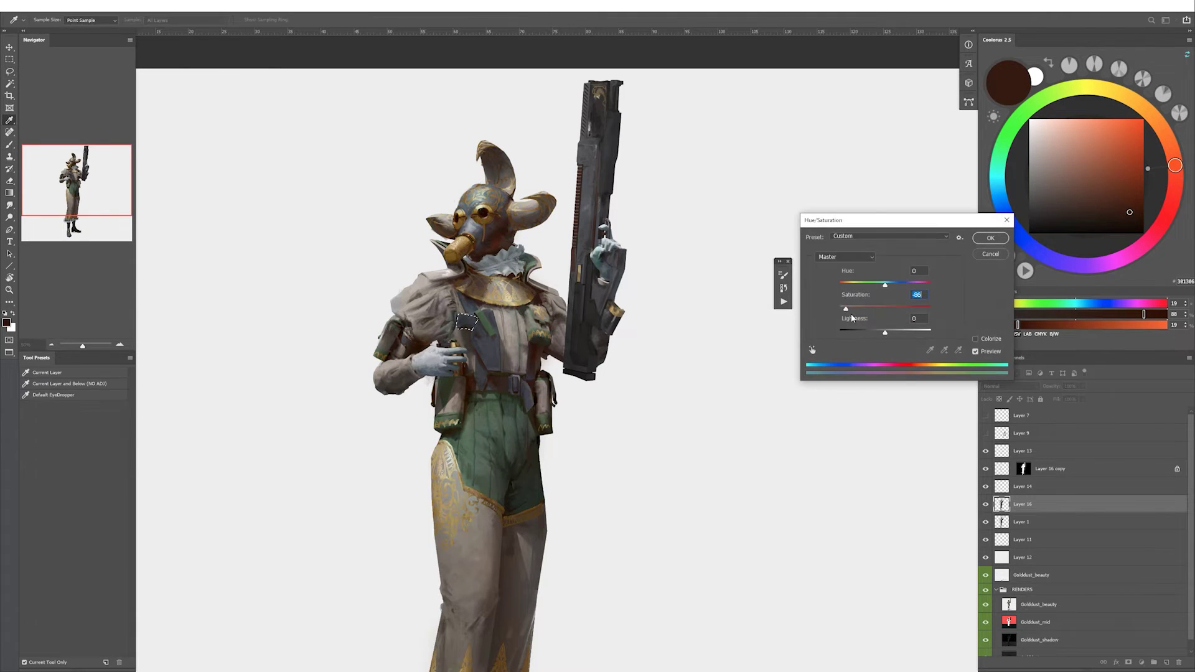
pyautogui.keyDown('alt'); pyautogui.click(465, 322); pyautogui.keyUp('alt')
pyautogui.keyDown('alt'); pyautogui.click(466, 317); pyautogui.keyUp('alt')
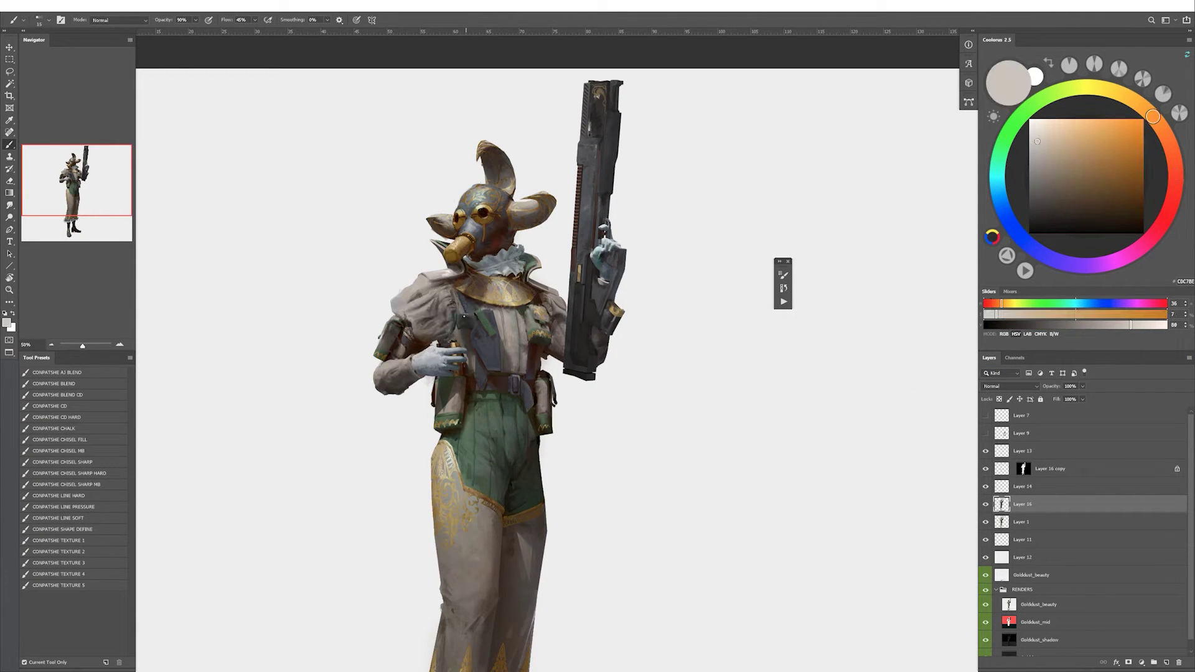
pyautogui.keyDown('alt'); pyautogui.click(593, 129); pyautogui.keyUp('alt')
# Select the figure by colour on Golddust_mid and apply a Hue/Saturation adjustment to Layer 16.
pyautogui.press('d')
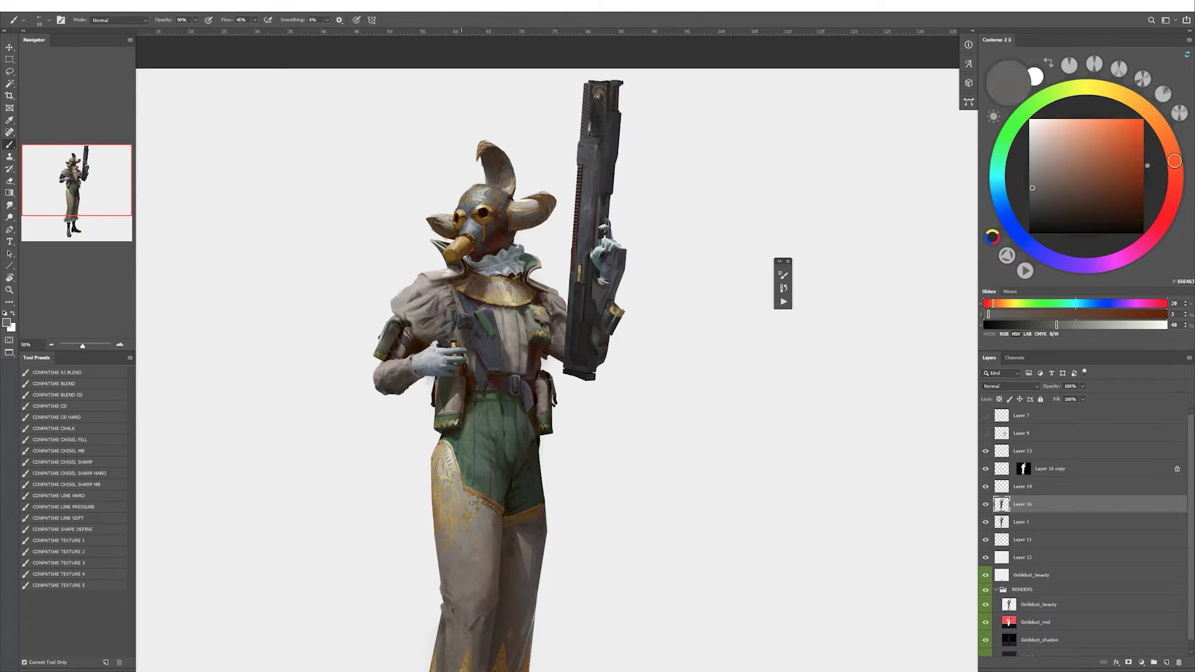
pyautogui.press('x')
pyautogui.press('x')
pyautogui.hotkey('ctrl', 'alt', 'h')
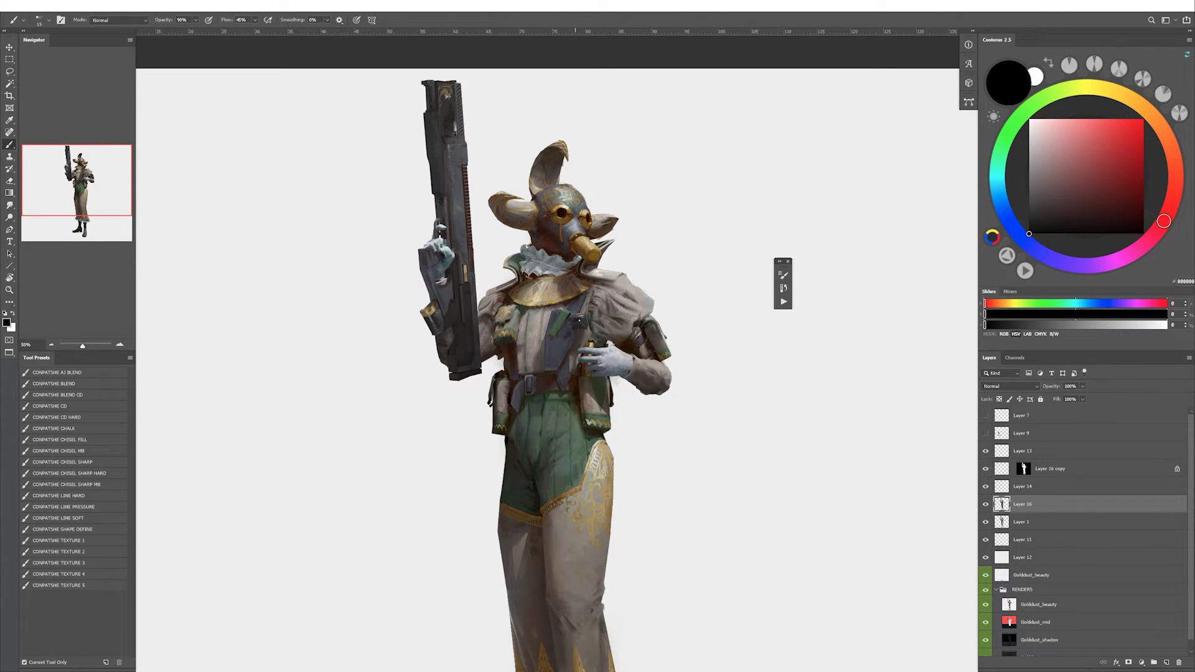
pyautogui.press('w')
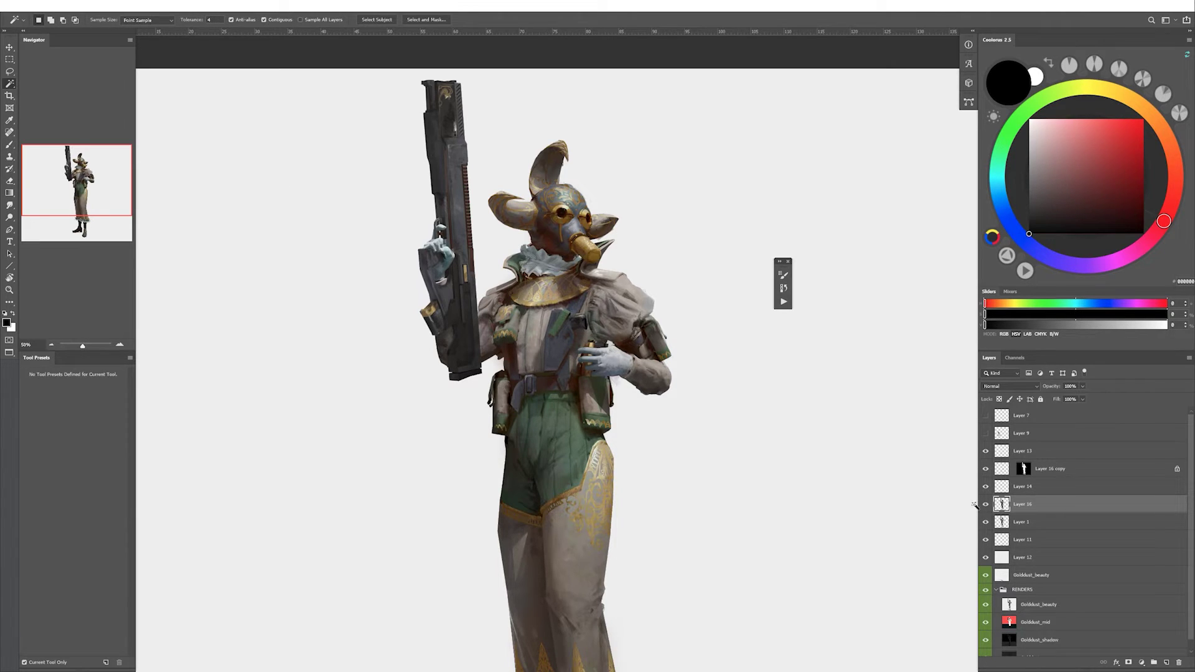
pyautogui.scroll(-1, 1059, 530)
pyautogui.click(1035, 612)
pyautogui.click(627, 388)
pyautogui.hotkey('ctrl', 'd')
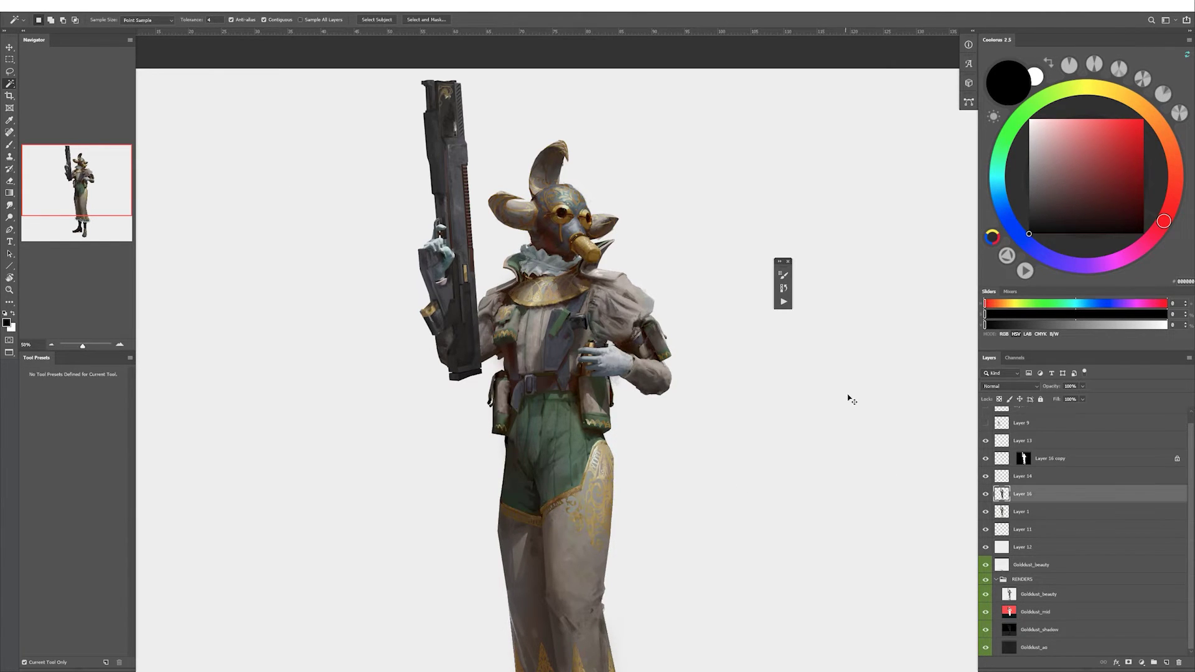
pyautogui.hotkey('ctrl', 'u')
pyautogui.click(990, 238)
pyautogui.press('b')
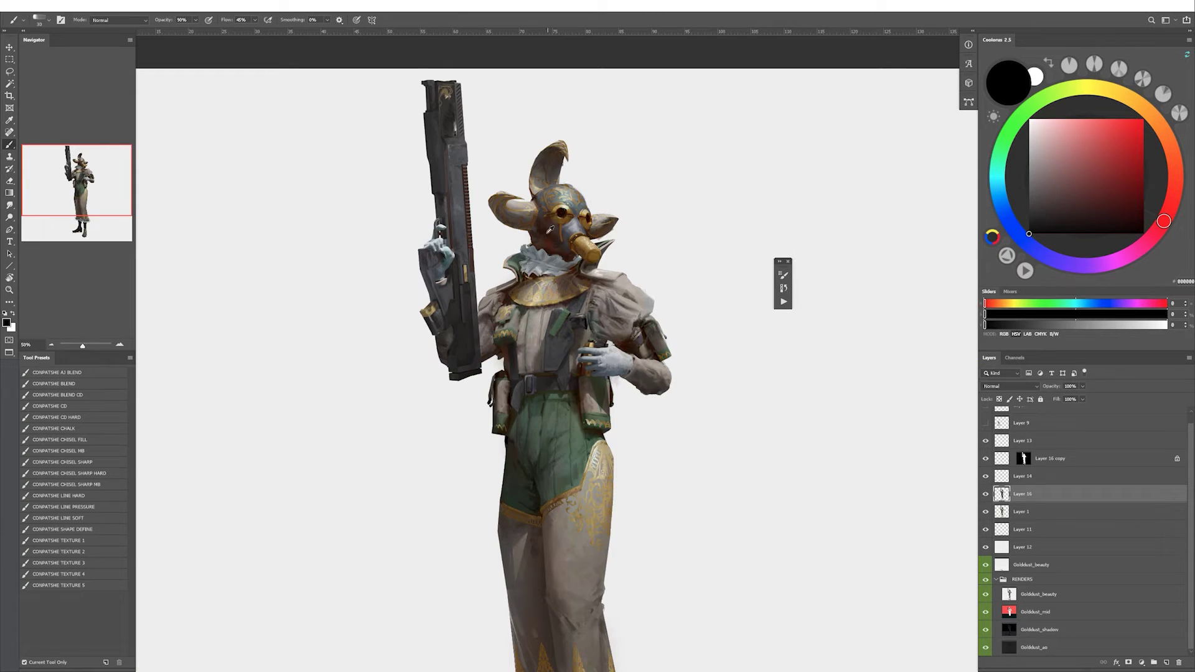
# Paint the upper body with dark brown, tan gold, dark olive and dark green.
pyautogui.keyDown('alt'); pyautogui.click(576, 306); pyautogui.keyUp('alt')
pyautogui.press('d')
pyautogui.press('x')
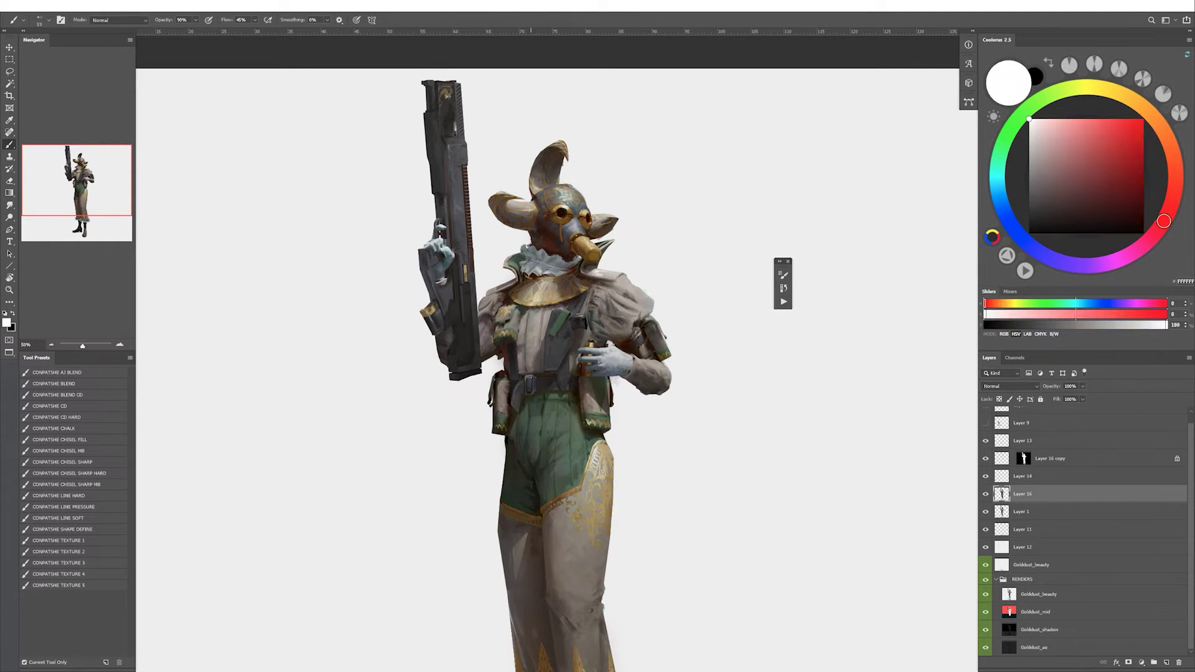
pyautogui.press('h')
pyautogui.press('x')
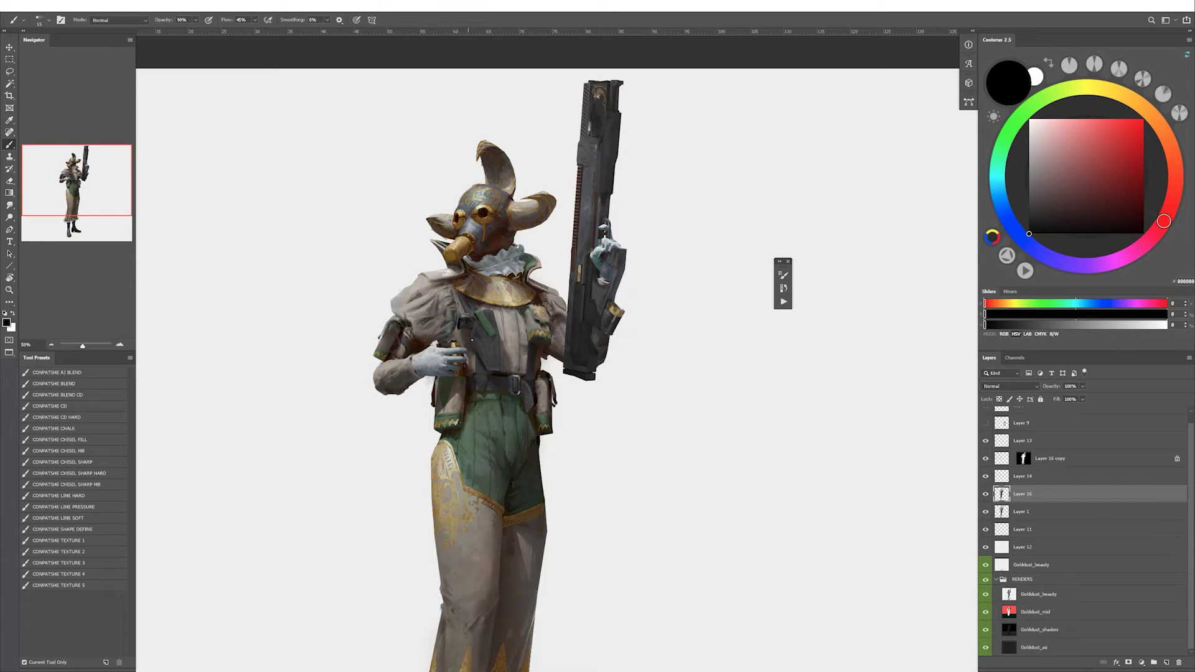
pyautogui.keyDown('alt'); pyautogui.click(490, 290); pyautogui.keyUp('alt')
pyautogui.keyDown('alt'); pyautogui.click(485, 343); pyautogui.keyUp('alt')
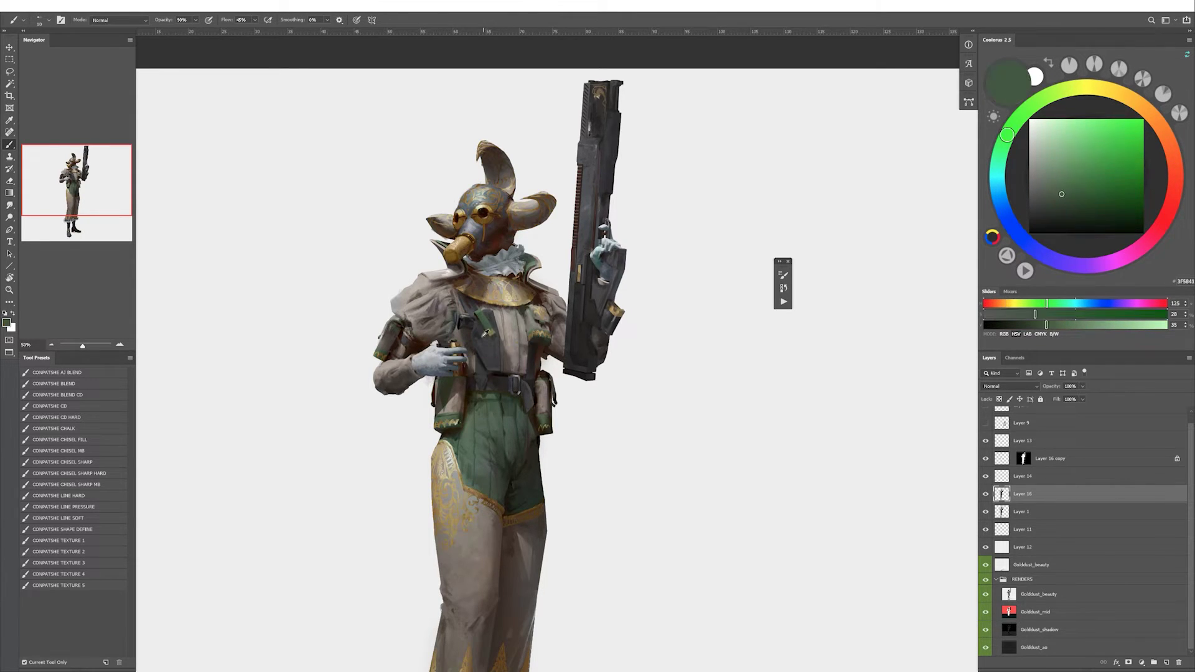
pyautogui.keyDown('alt'); pyautogui.click(503, 357); pyautogui.keyUp('alt')
pyautogui.keyDown('alt'); pyautogui.click(488, 320); pyautogui.keyUp('alt')
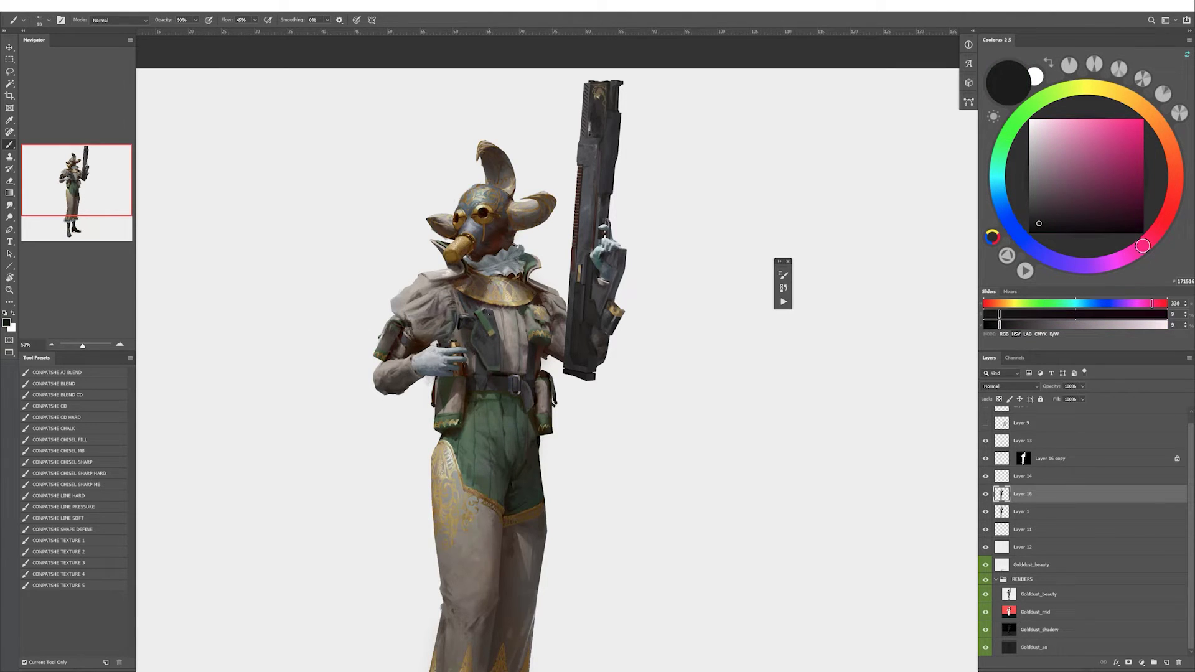
# Paint with bluish grey, dark brown and light beige using a smaller brush.
pyautogui.hotkey('ctrl', 'shift', 'h')
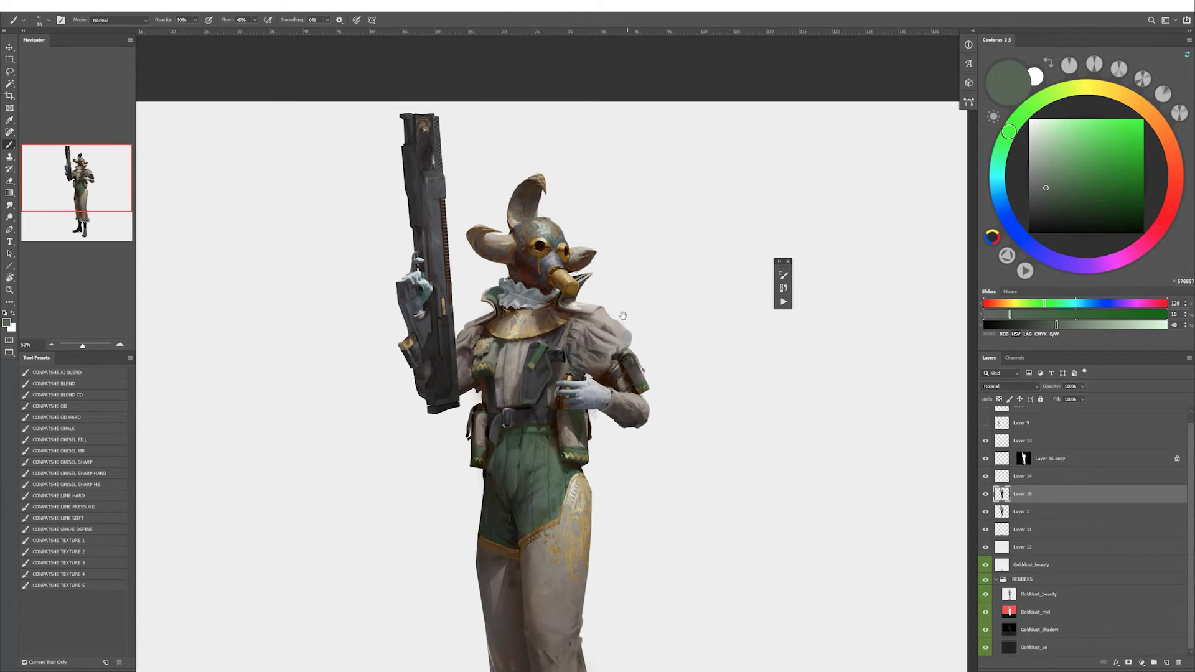
pyautogui.keyDown('alt'); pyautogui.click(572, 391); pyautogui.keyUp('alt')
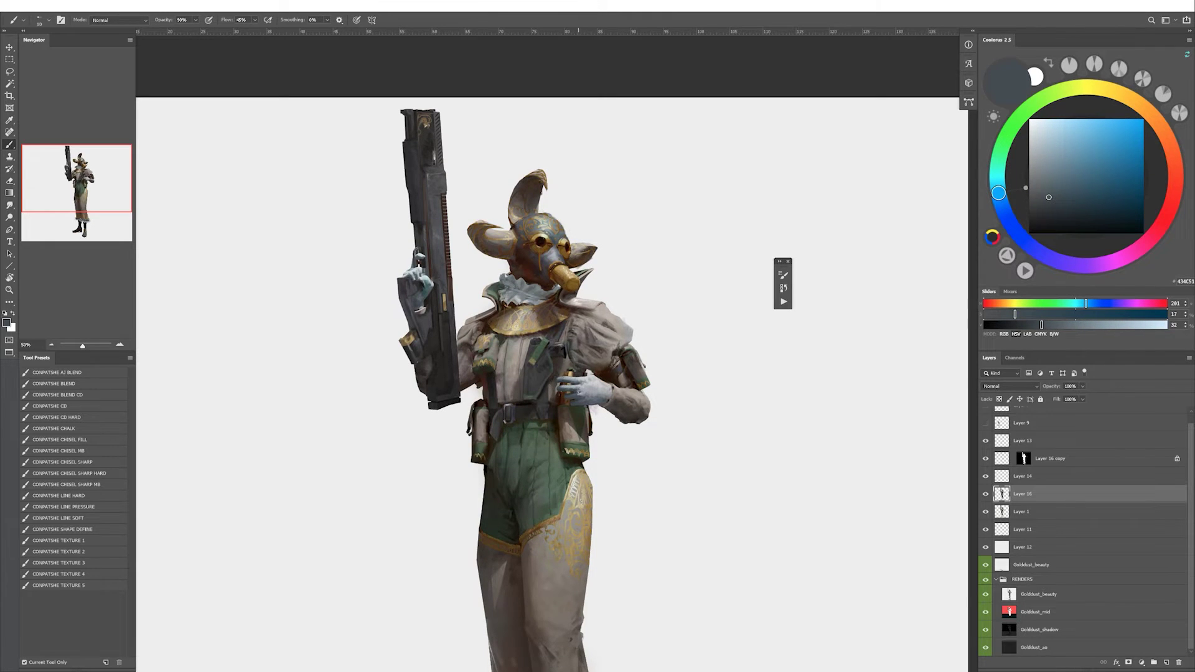
pyautogui.keyDown('alt'); pyautogui.click(611, 400); pyautogui.keyUp('alt')
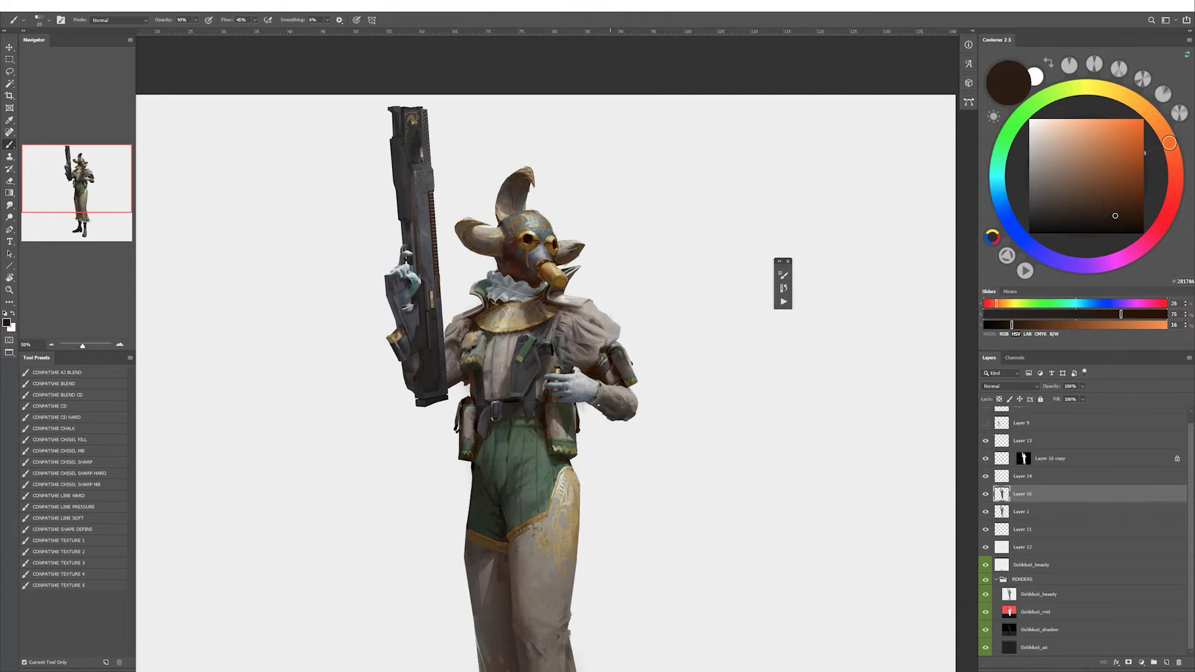
pyautogui.moveTo(616, 411); pyautogui.dragTo(568, 424)
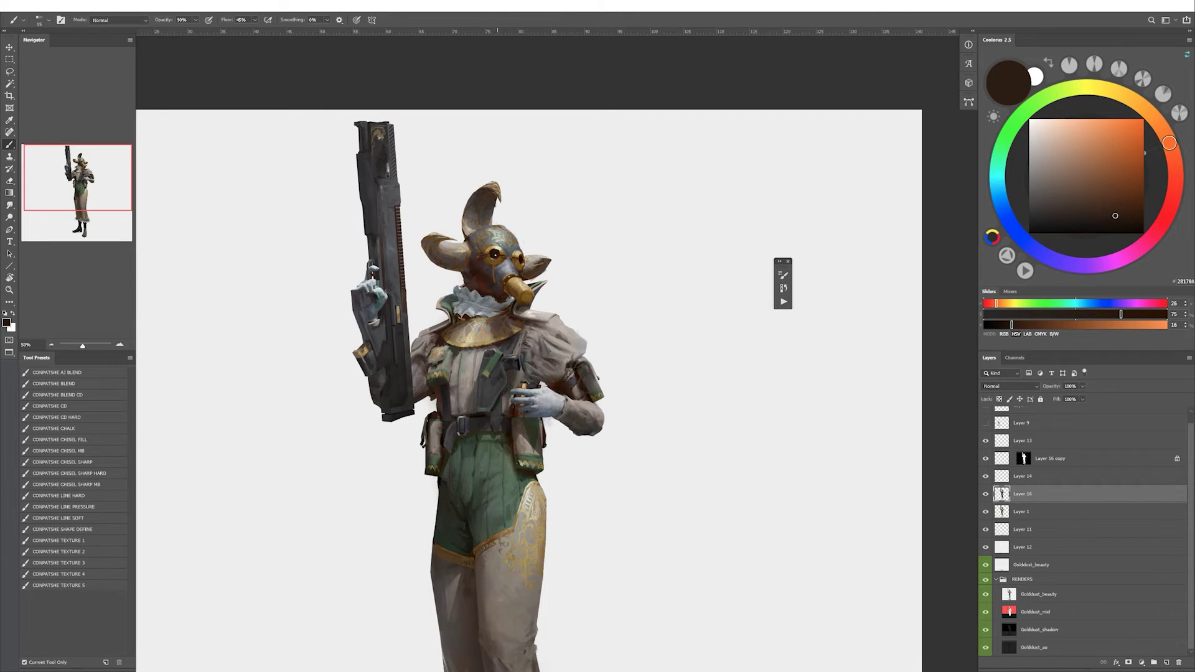
pyautogui.rightClick(476, 276)
pyautogui.press('Escape')
pyautogui.keyDown('alt'); pyautogui.click(424, 349); pyautogui.keyUp('alt')
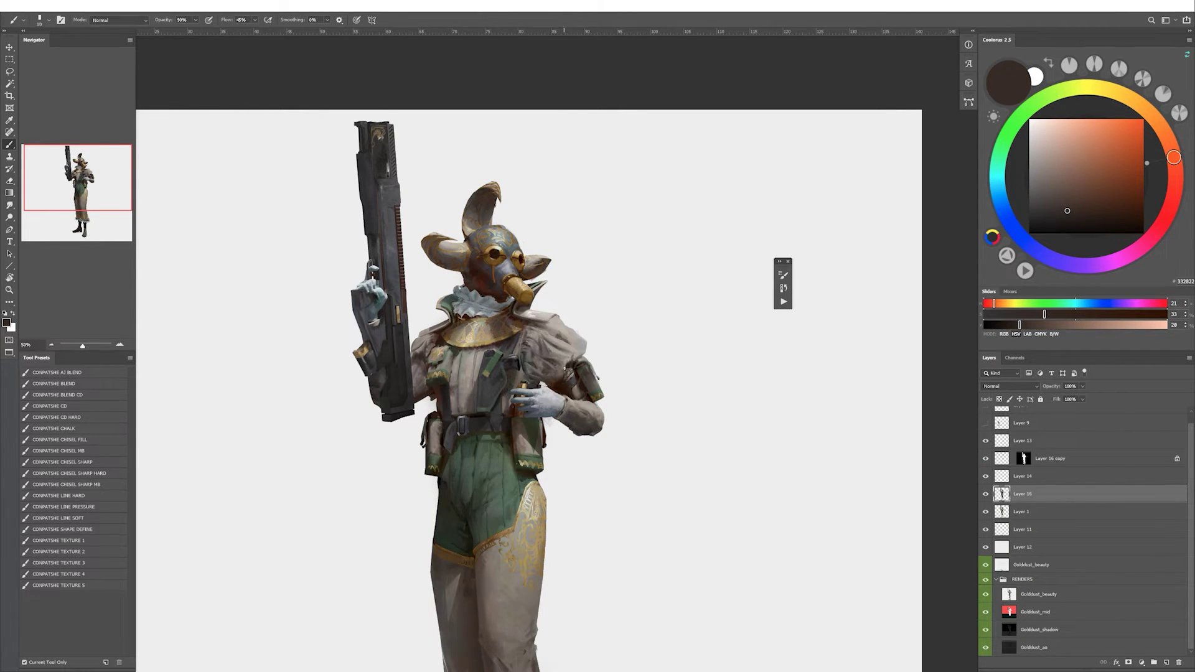
pyautogui.keyDown('alt'); pyautogui.click(554, 323); pyautogui.keyUp('alt')
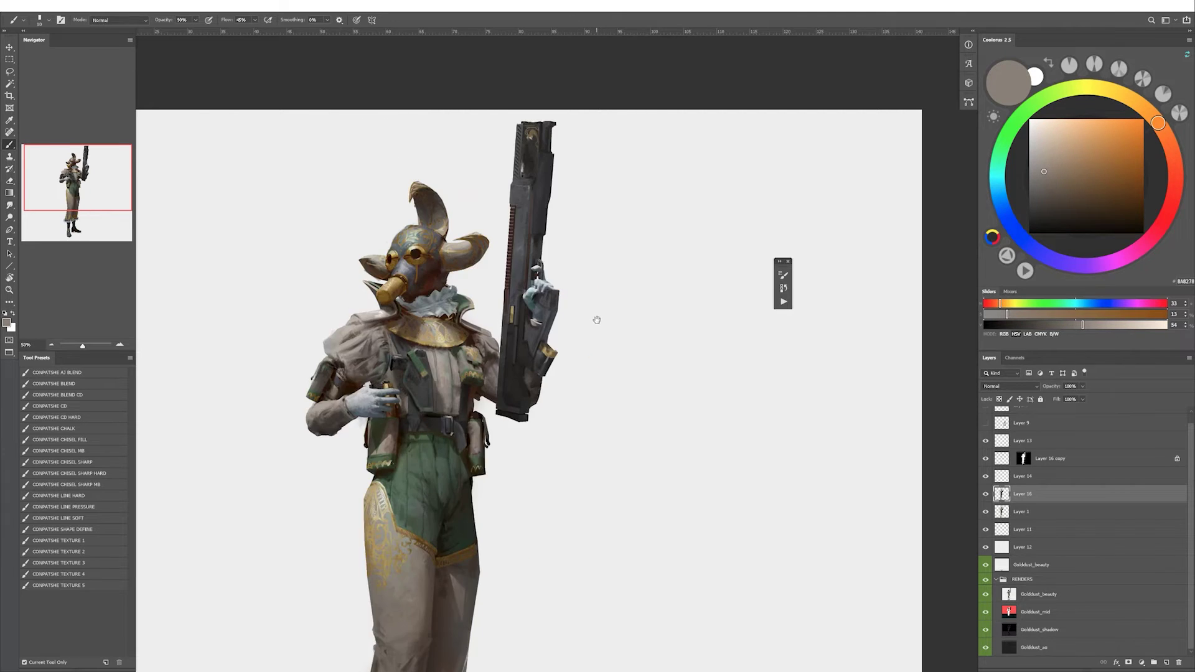
# Touch up the ruffled collar and mask area with green-grey, dark brown and light grey.
pyautogui.hotkey('ctrl', 'shift', 'h')
pyautogui.hotkey('ctrl', '+')
pyautogui.keyDown('alt'); pyautogui.click(442, 259); pyautogui.keyUp('alt')
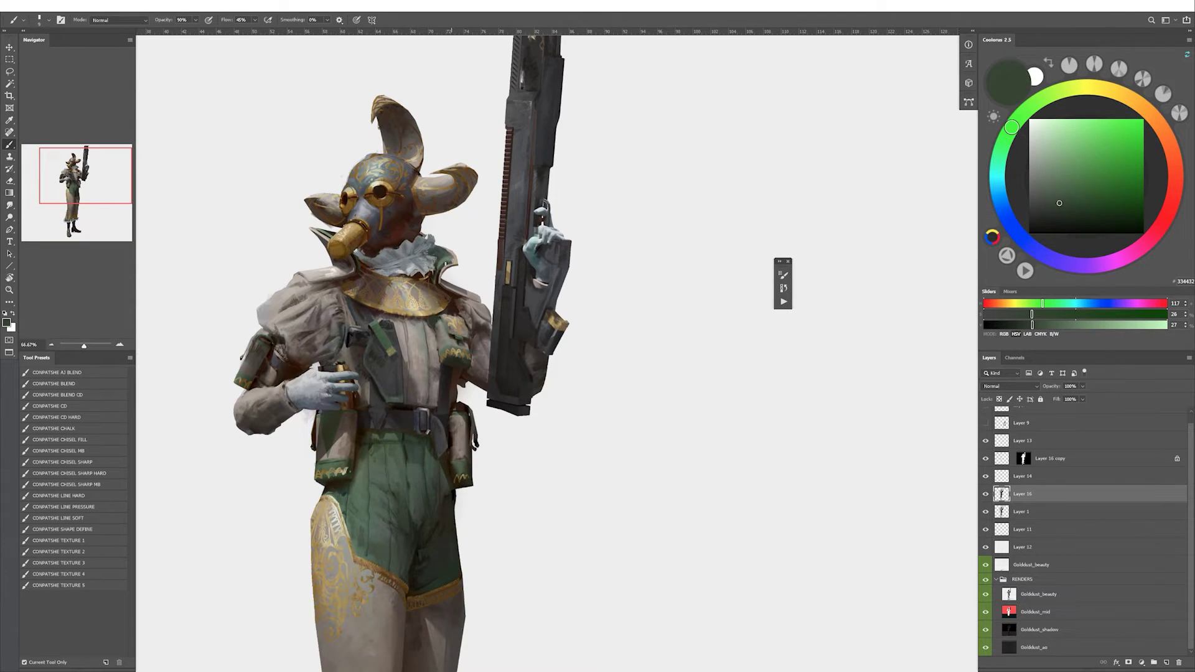
pyautogui.keyDown('alt'); pyautogui.click(445, 260); pyautogui.keyUp('alt')
pyautogui.keyDown('alt'); pyautogui.click(444, 261); pyautogui.keyUp('alt')
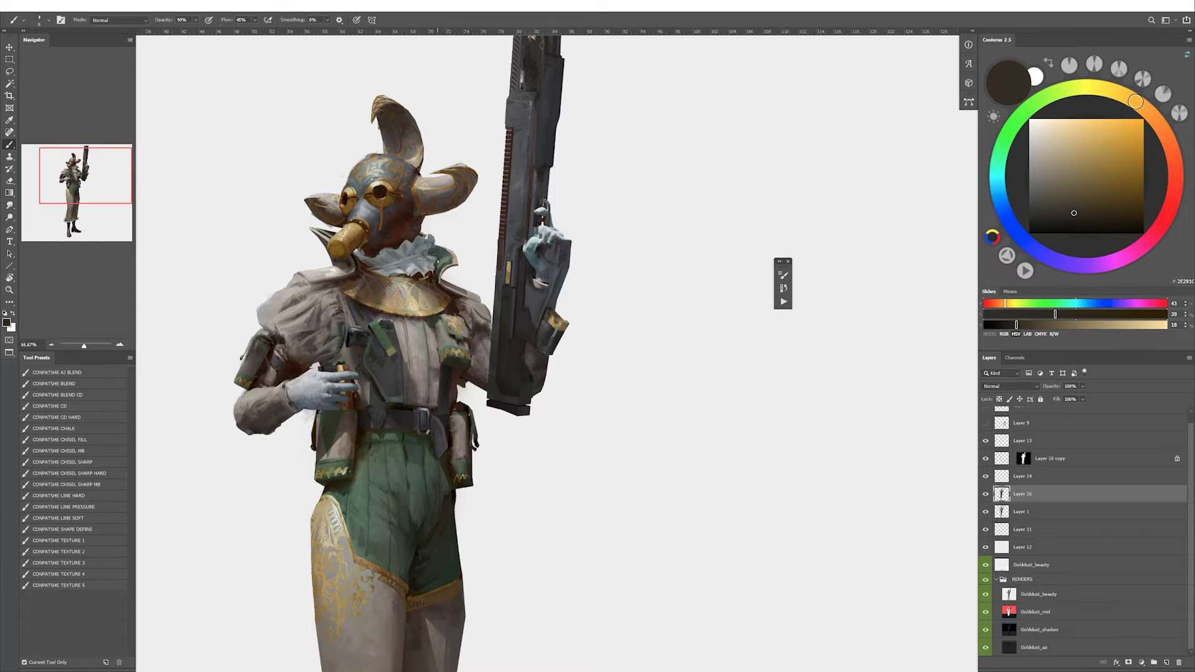
pyautogui.keyDown('alt'); pyautogui.click(451, 256); pyautogui.keyUp('alt')
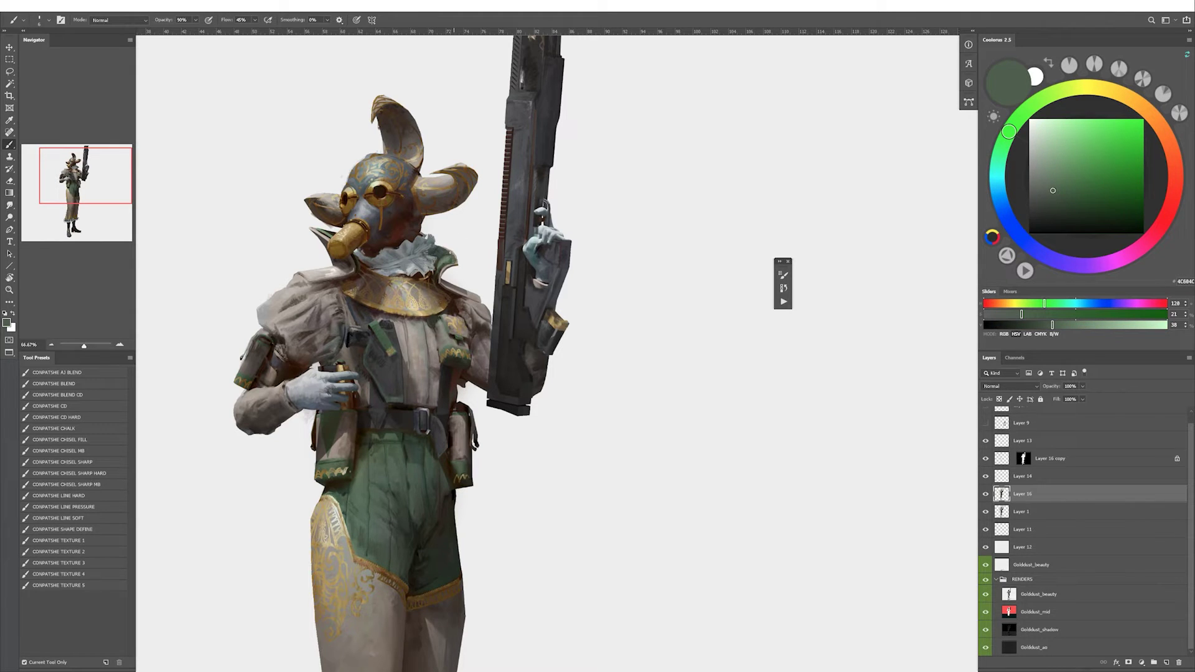
pyautogui.keyDown('alt'); pyautogui.click(328, 237); pyautogui.keyUp('alt')
pyautogui.keyDown('alt'); pyautogui.click(328, 237); pyautogui.keyUp('alt')
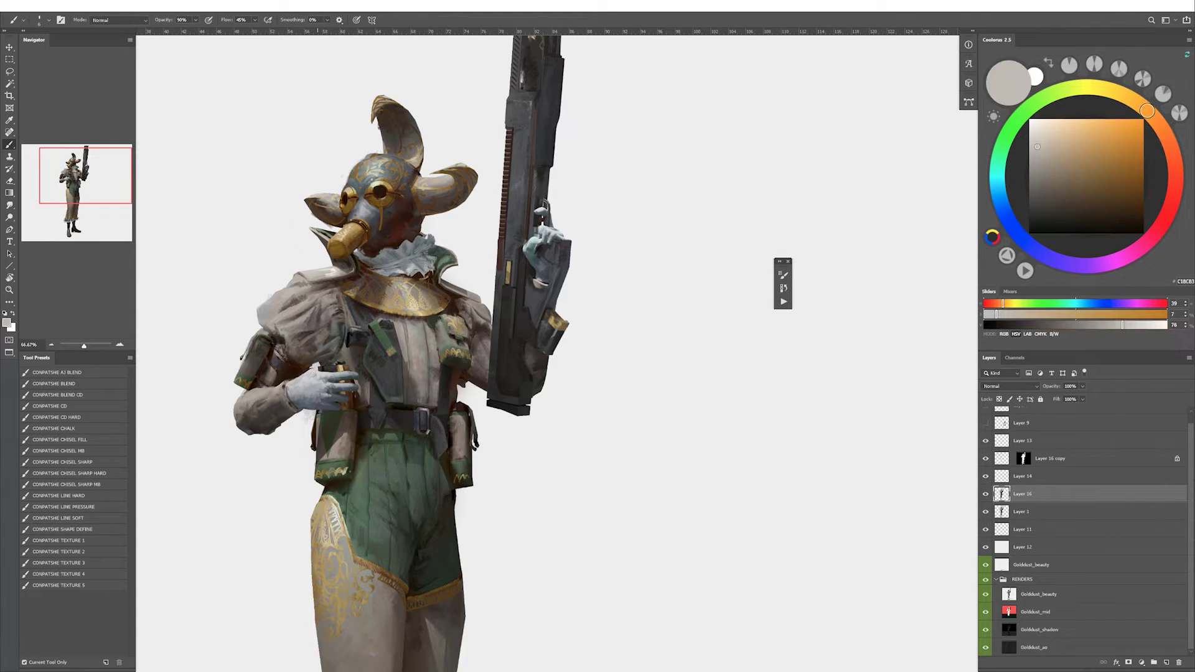
pyautogui.keyDown('alt'); pyautogui.click(325, 234); pyautogui.keyUp('alt')
pyautogui.keyDown('alt'); pyautogui.click(325, 235); pyautogui.keyUp('alt')
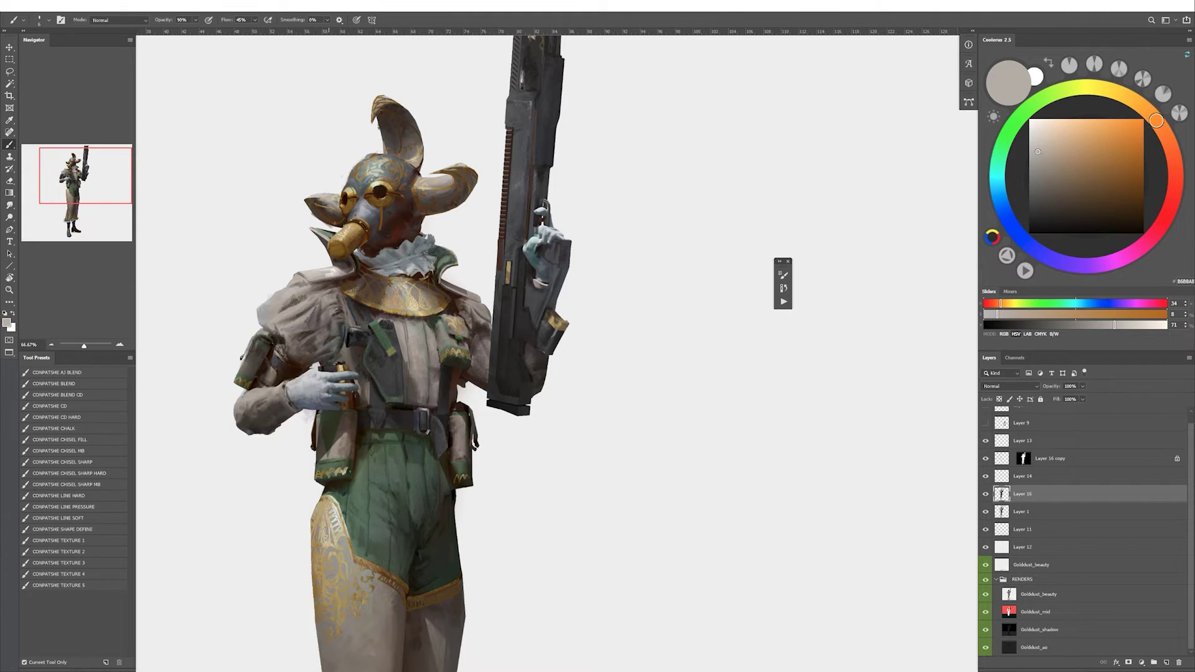
# Paint dark green strokes on the left boot, then pick green-grey and grey boot tones.
pyautogui.keyDown('alt'); pyautogui.scroll(-3, 651, 323); pyautogui.keyUp('alt')
pyautogui.keyDown('alt'); pyautogui.scroll(2, 652, 322); pyautogui.keyUp('alt')
pyautogui.keyDown('alt'); pyautogui.click(461, 587); pyautogui.keyUp('alt')
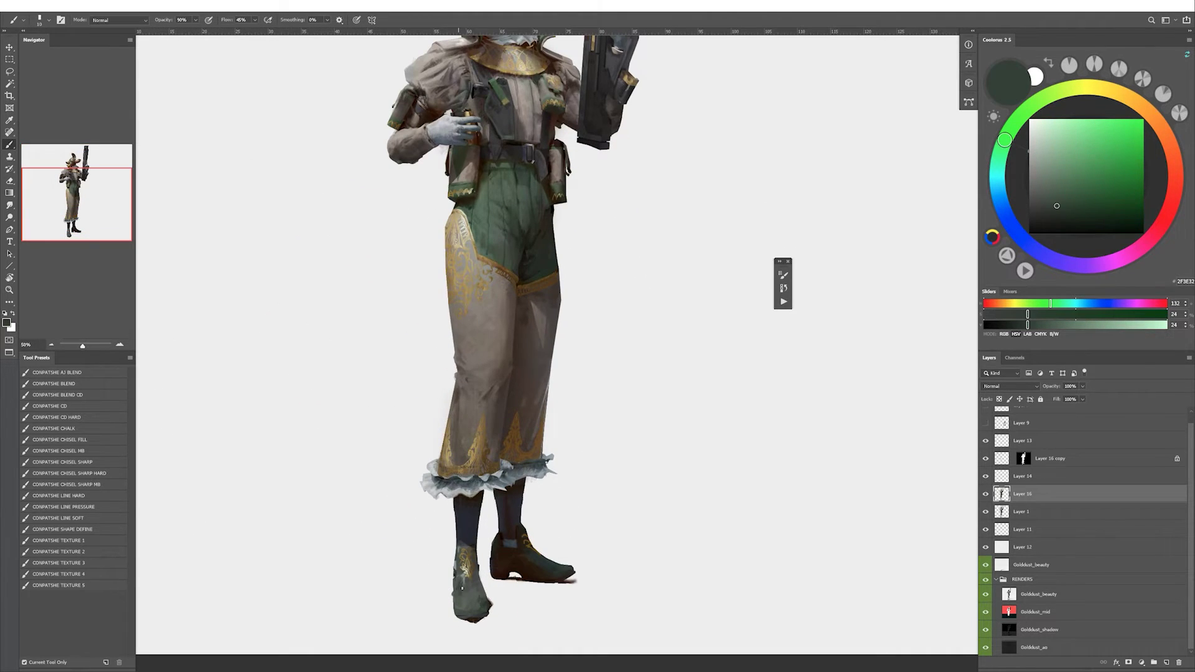
pyautogui.keyDown('alt'); pyautogui.click(461, 578); pyautogui.keyUp('alt')
pyautogui.moveTo(456, 596); pyautogui.dragTo(471, 616)
pyautogui.keyDown('alt'); pyautogui.click(463, 607); pyautogui.keyUp('alt')
pyautogui.keyDown('alt'); pyautogui.click(465, 574); pyautogui.keyUp('alt')
pyautogui.keyDown('alt'); pyautogui.click(473, 606); pyautogui.keyUp('alt')
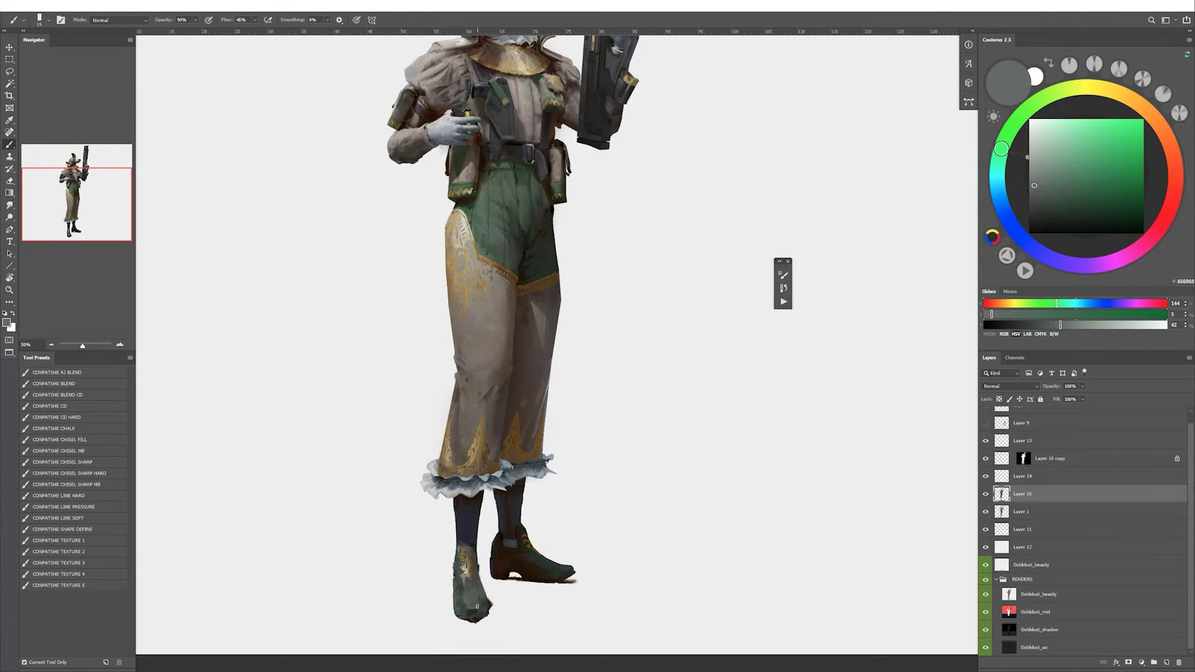
# Sample brown, very dark brown and dark olive tones along the boots.
pyautogui.keyDown('alt'); pyautogui.click(564, 567); pyautogui.keyUp('alt')
pyautogui.keyDown('alt'); pyautogui.click(514, 536); pyautogui.keyUp('alt')
pyautogui.keyDown('alt'); pyautogui.click(474, 523); pyautogui.keyUp('alt')
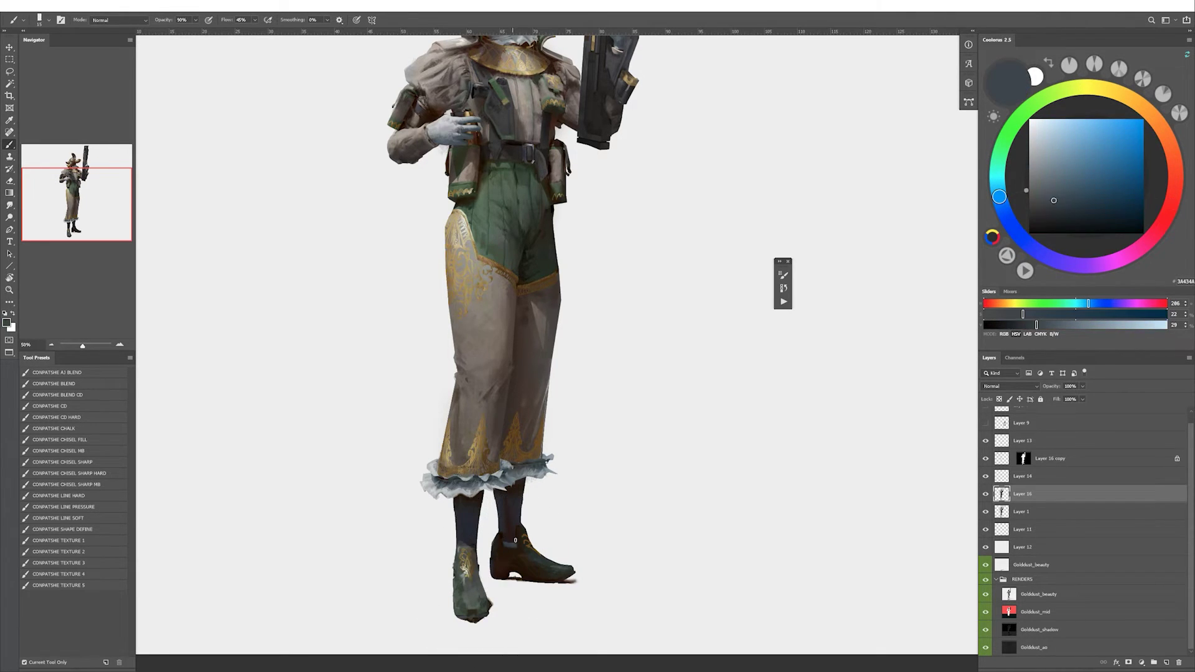
pyautogui.keyDown('alt'); pyautogui.click(539, 554); pyautogui.keyUp('alt')
pyautogui.keyDown('alt'); pyautogui.click(455, 460); pyautogui.keyUp('alt')
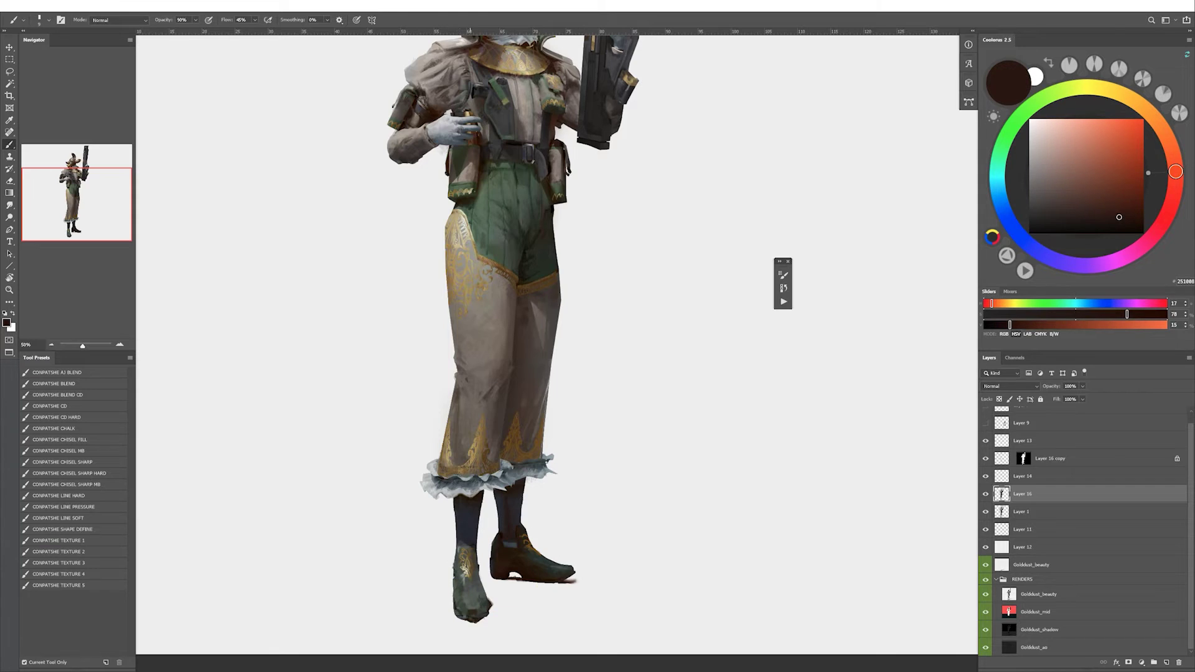
pyautogui.keyDown('alt'); pyautogui.click(455, 606); pyautogui.keyUp('alt')
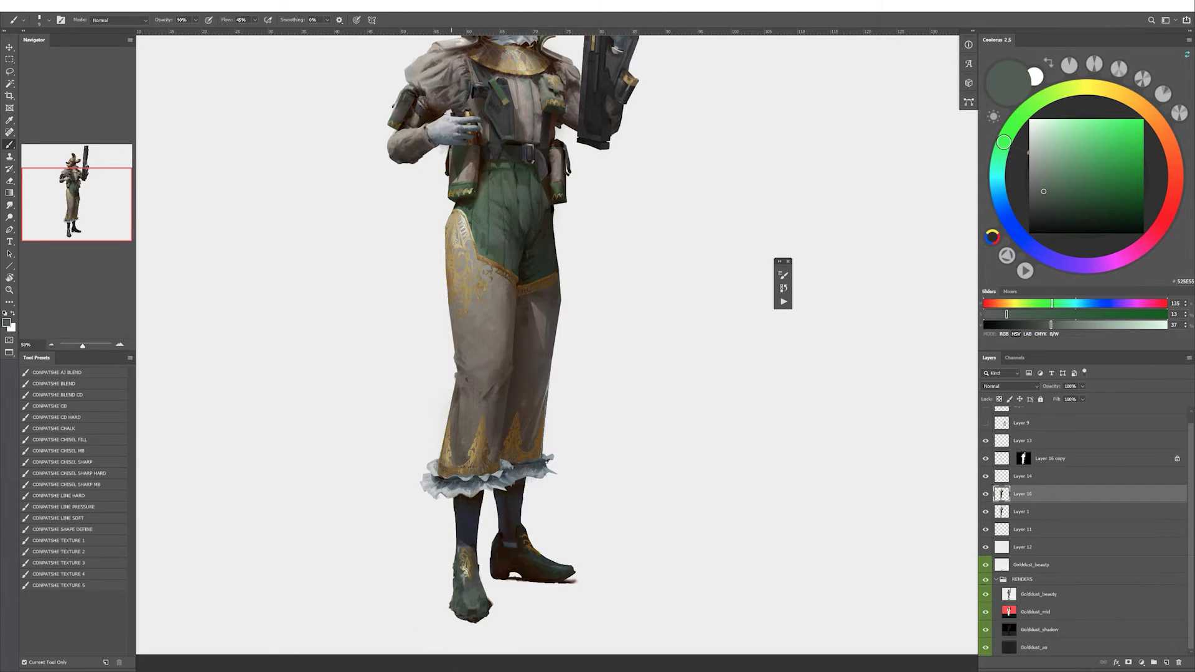
# Paint the dark socks in olive-brown and near-black, adding blue-grey criss-cross laces.
pyautogui.press('e')
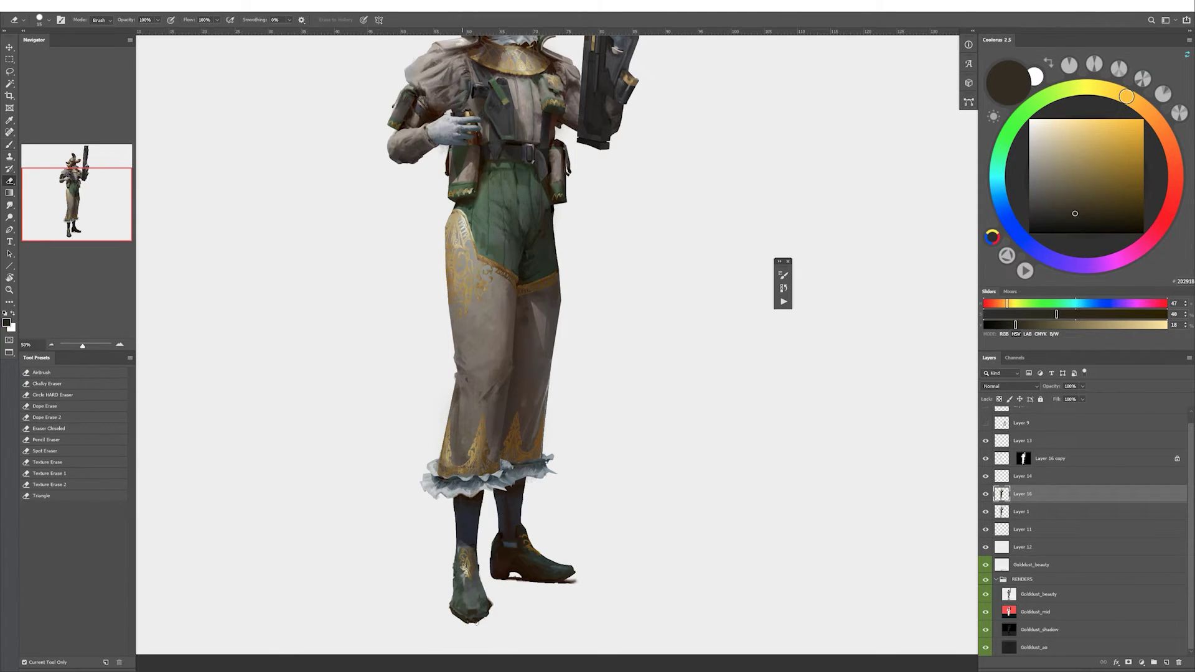
pyautogui.press('b')
pyautogui.keyDown('alt'); pyautogui.click(456, 594); pyautogui.keyUp('alt')
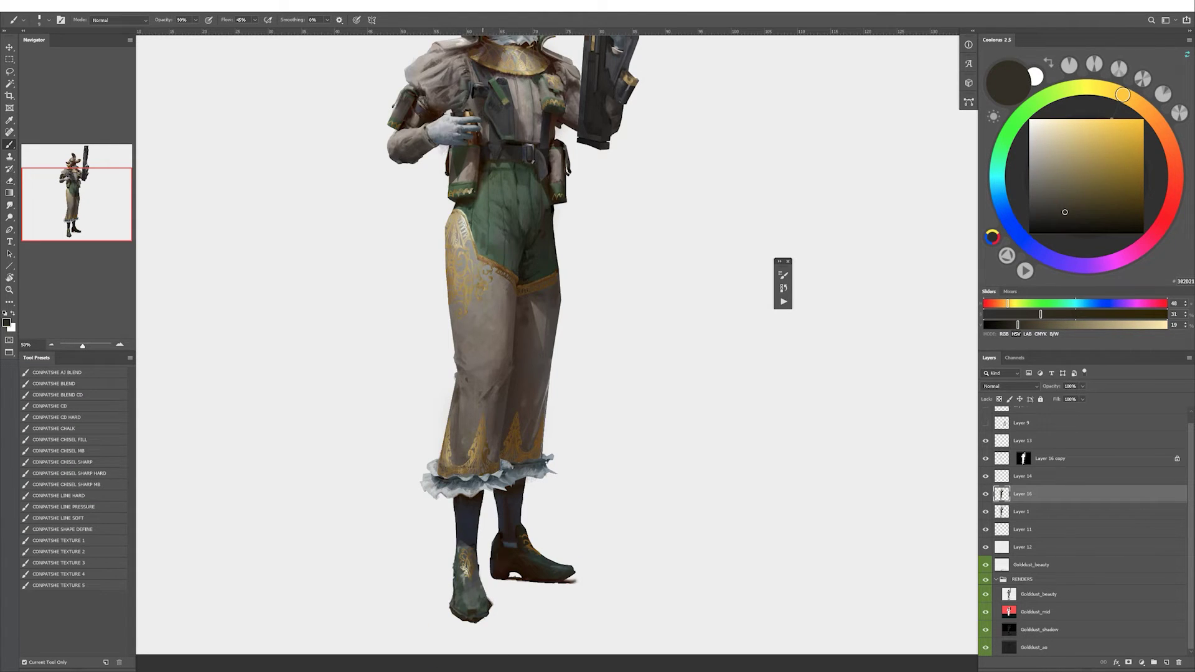
pyautogui.keyDown('alt'); pyautogui.click(463, 539); pyautogui.keyUp('alt')
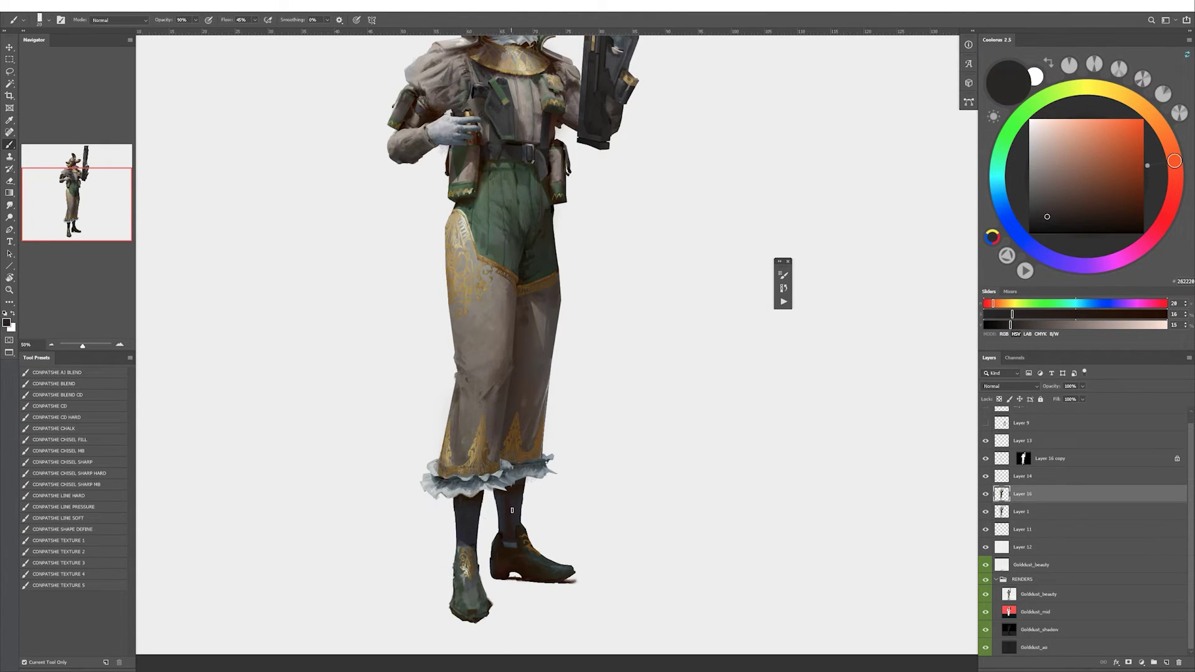
pyautogui.keyDown('alt'); pyautogui.click(467, 515); pyautogui.keyUp('alt')
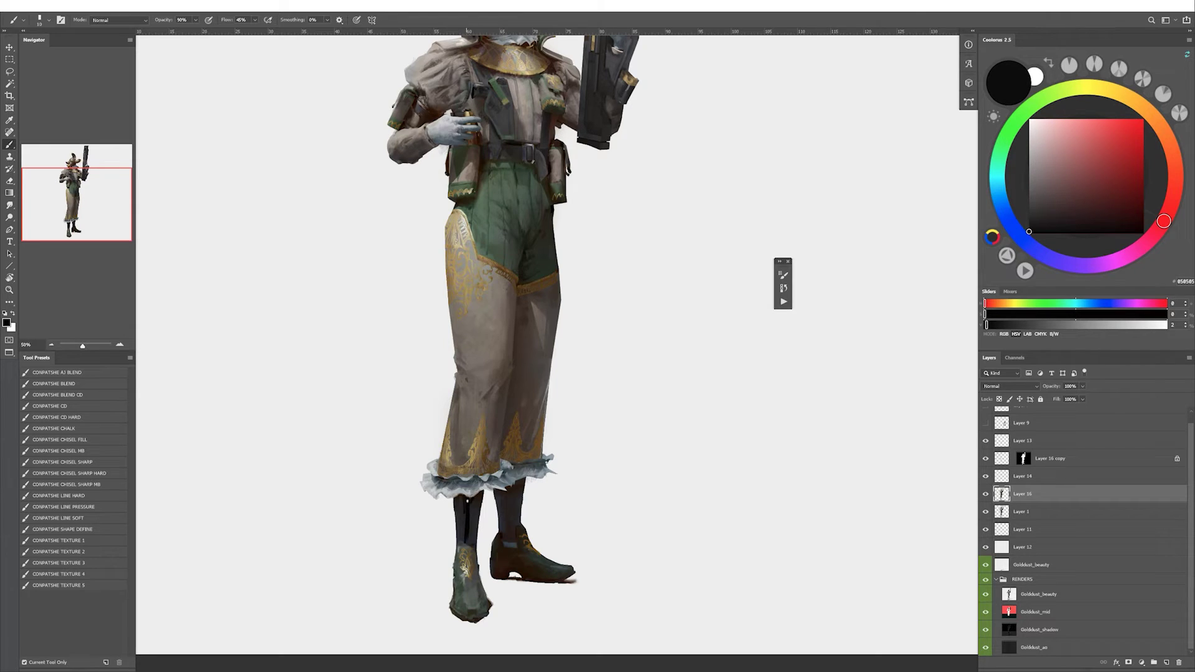
pyautogui.keyDown('alt'); pyautogui.click(466, 510); pyautogui.keyUp('alt')
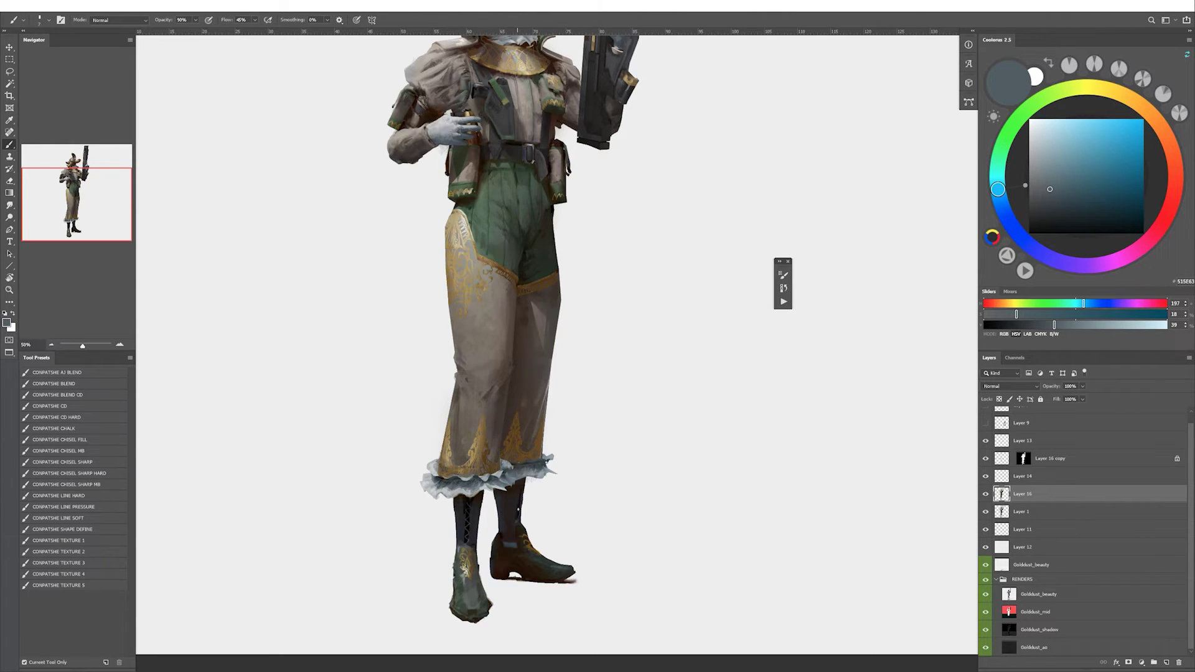
# Zoom out to the whole figure, toggle the lower-leg layer and flip the canvas.
pyautogui.scroll(3, 526, 354)
pyautogui.hotkey('ctrl', '-')
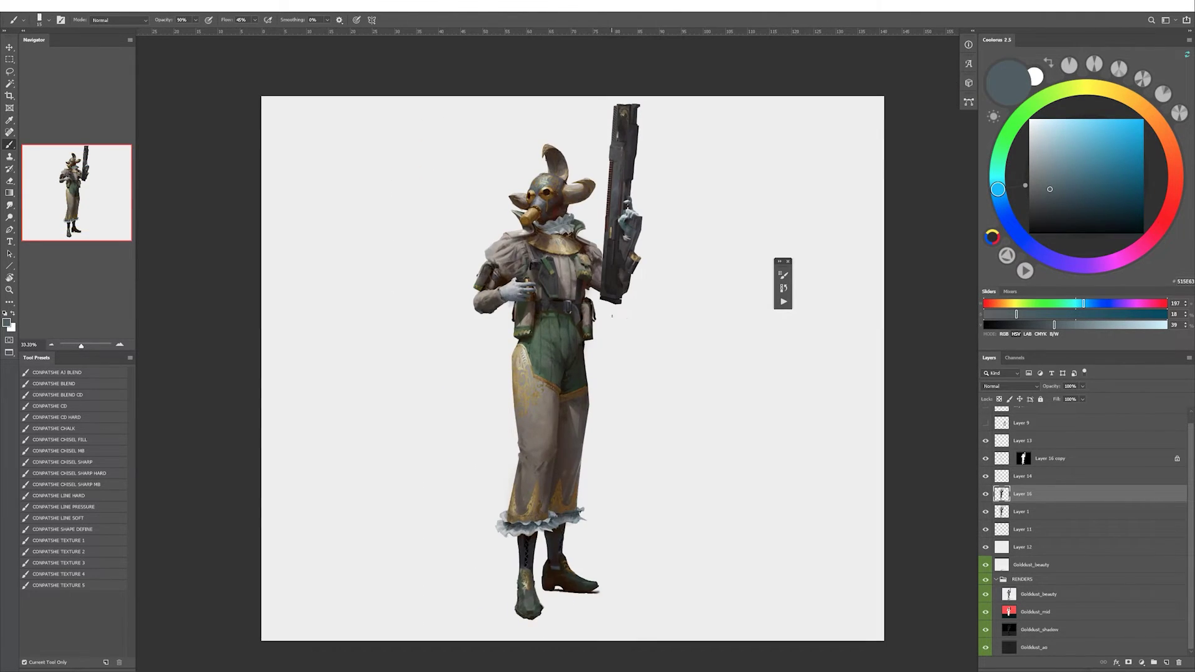
pyautogui.hotkey('alt', '[')
pyautogui.hotkey('alt', '[')
pyautogui.keyDown('alt'); pyautogui.click(590, 578); pyautogui.keyUp('alt')
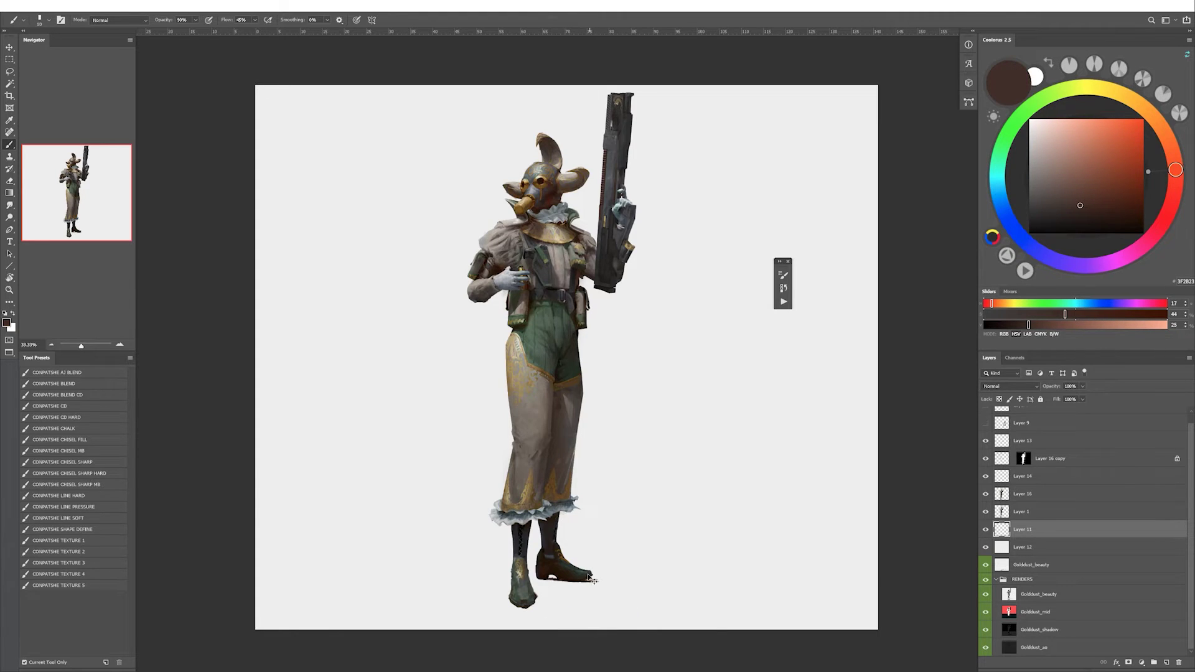
pyautogui.click(986, 512)
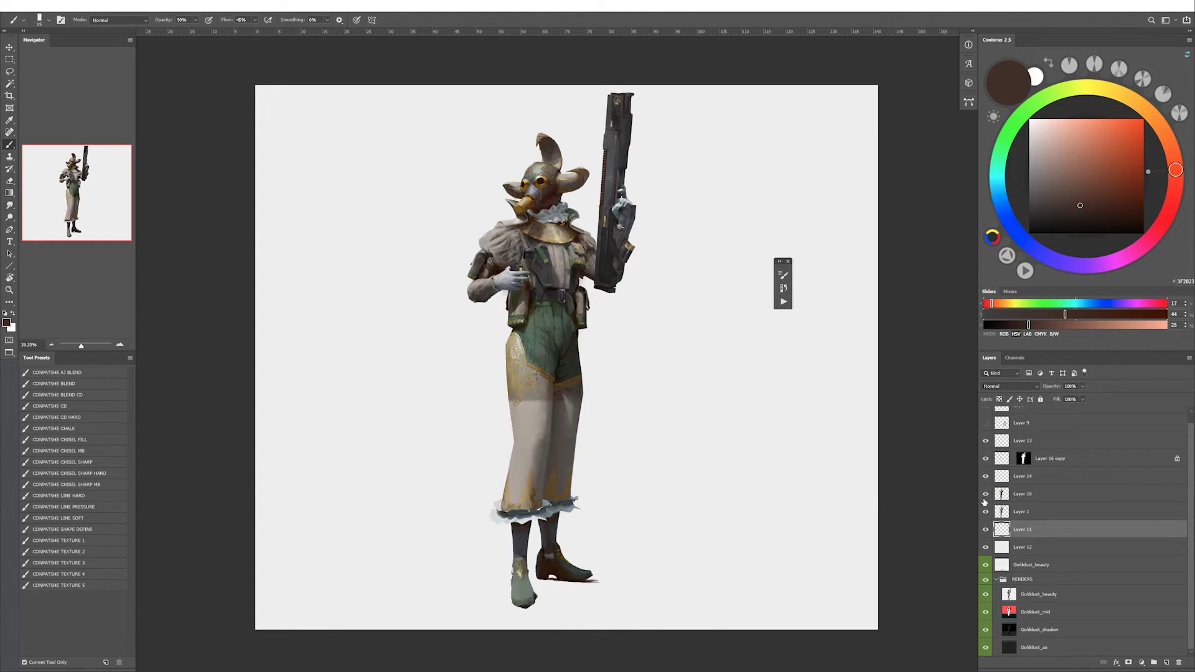
pyautogui.hotkey('ctrl', 'shift', 'h')
# Add a 50% grey Color-mode layer to check the figure's values, then hide it.
pyautogui.hotkey('ctrl', 'shift', 'alt', 'n')
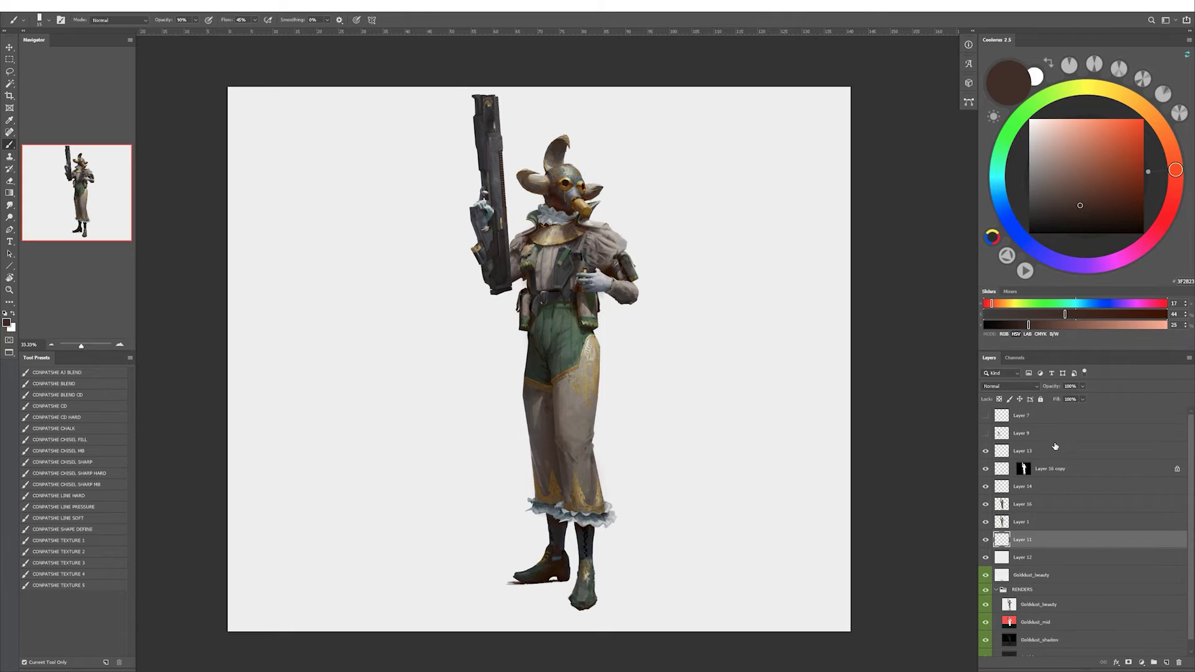
pyautogui.click(1029, 176)
pyautogui.hotkey('alt', 'BackSpace')
pyautogui.click(1010, 386)
pyautogui.click(991, 604)
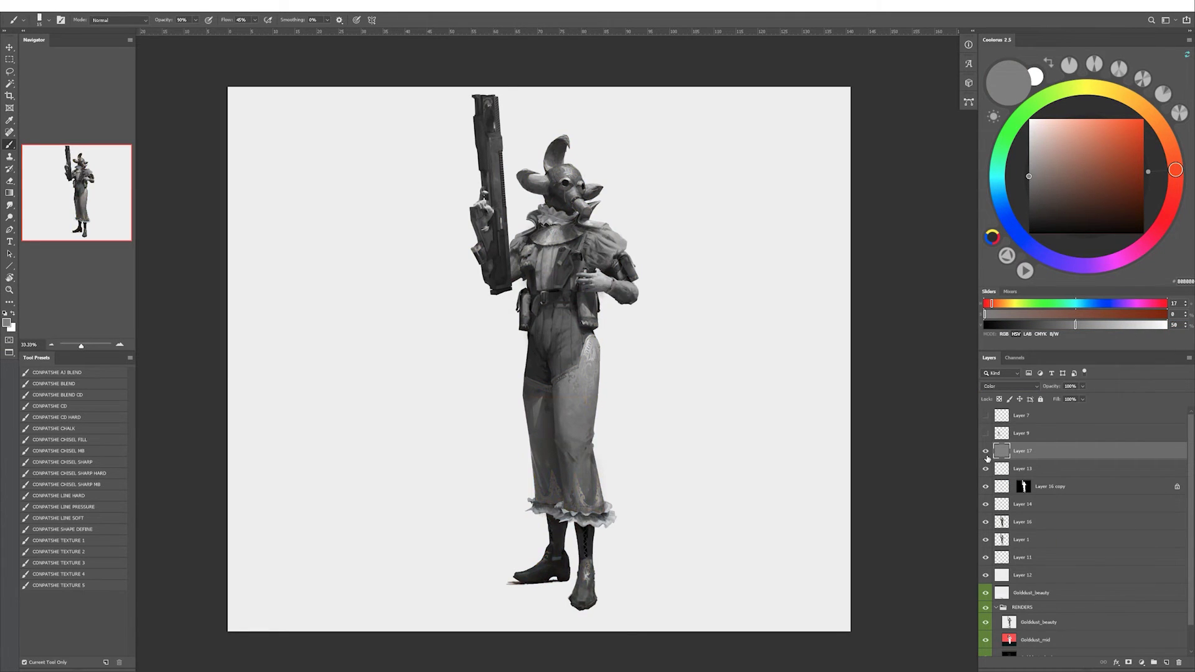
pyautogui.click(986, 453)
pyautogui.press('d')
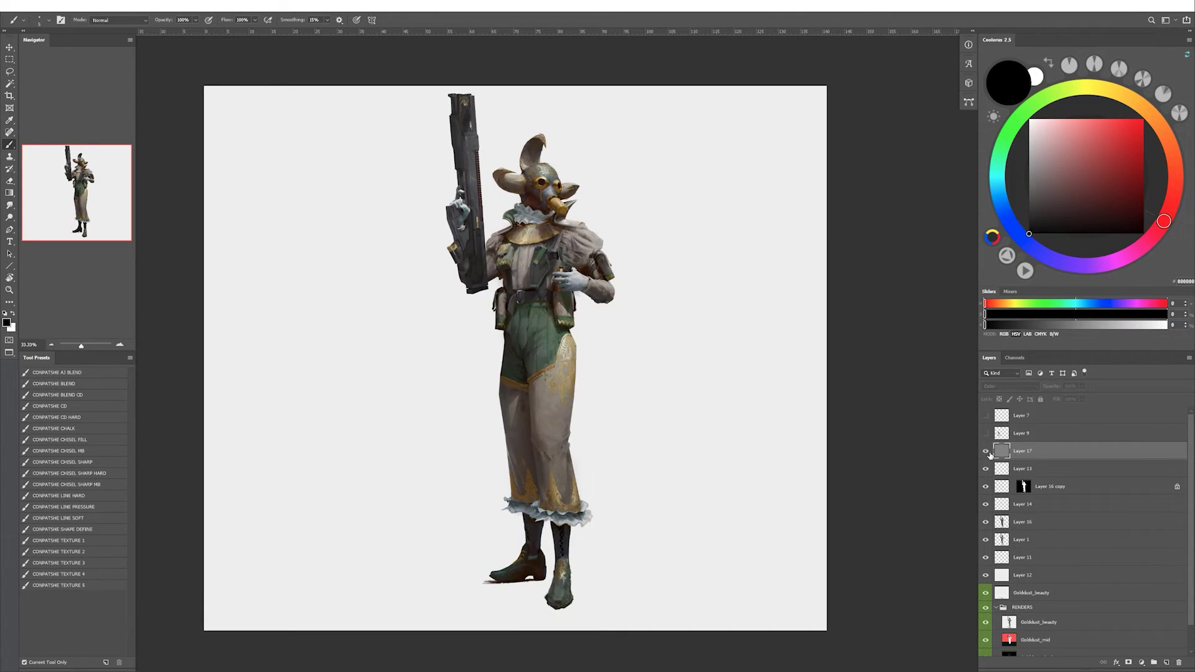
# Smudge the left boot's lace and soften the right boot's edge on Layer 16.
pyautogui.click(1006, 522)
pyautogui.keyDown('alt'); pyautogui.click(568, 399); pyautogui.keyUp('alt')
pyautogui.press('r')
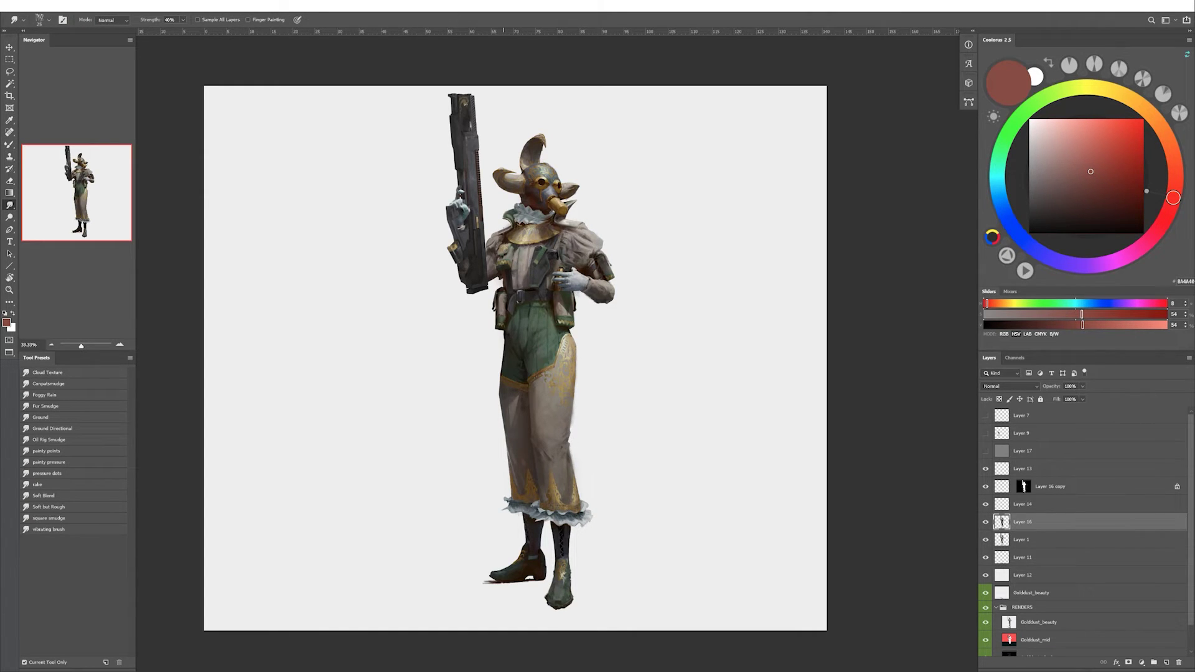
pyautogui.press('h')
pyautogui.moveTo(461, 526); pyautogui.dragTo(461, 540)
pyautogui.moveTo(489, 524); pyautogui.dragTo(490, 550)
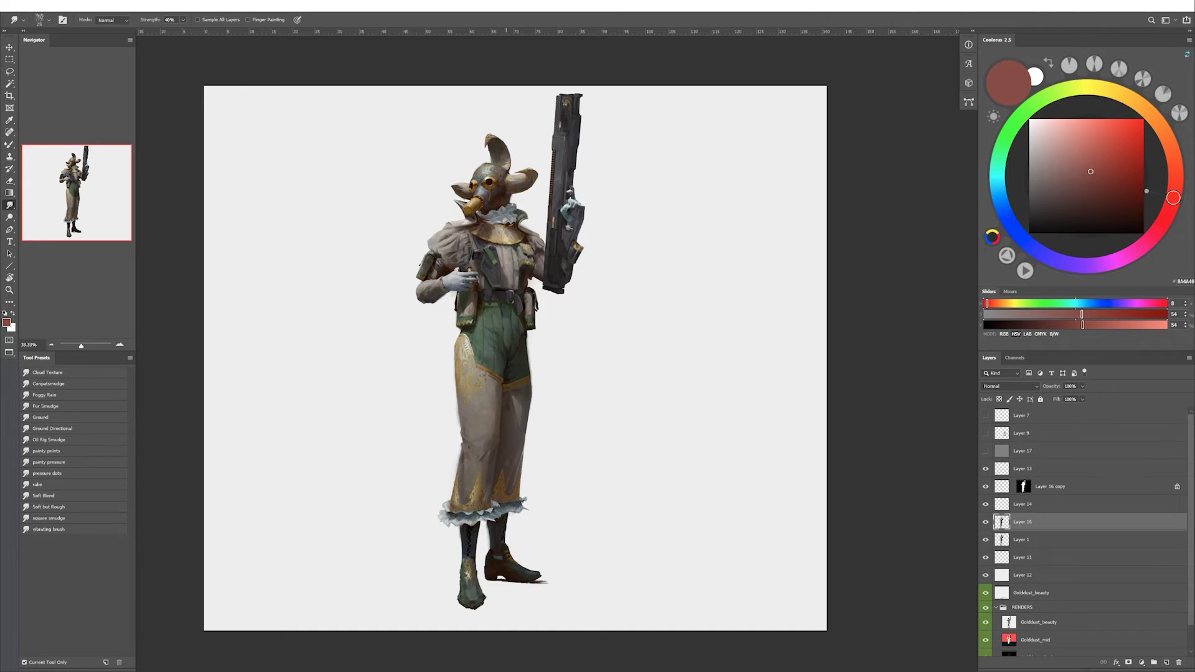
pyautogui.press('h')
# Add a new layer clipped to Layer 16 and paint light shoulder highlights.
pyautogui.hotkey('ctrl', 'shift', 'alt', 'n')
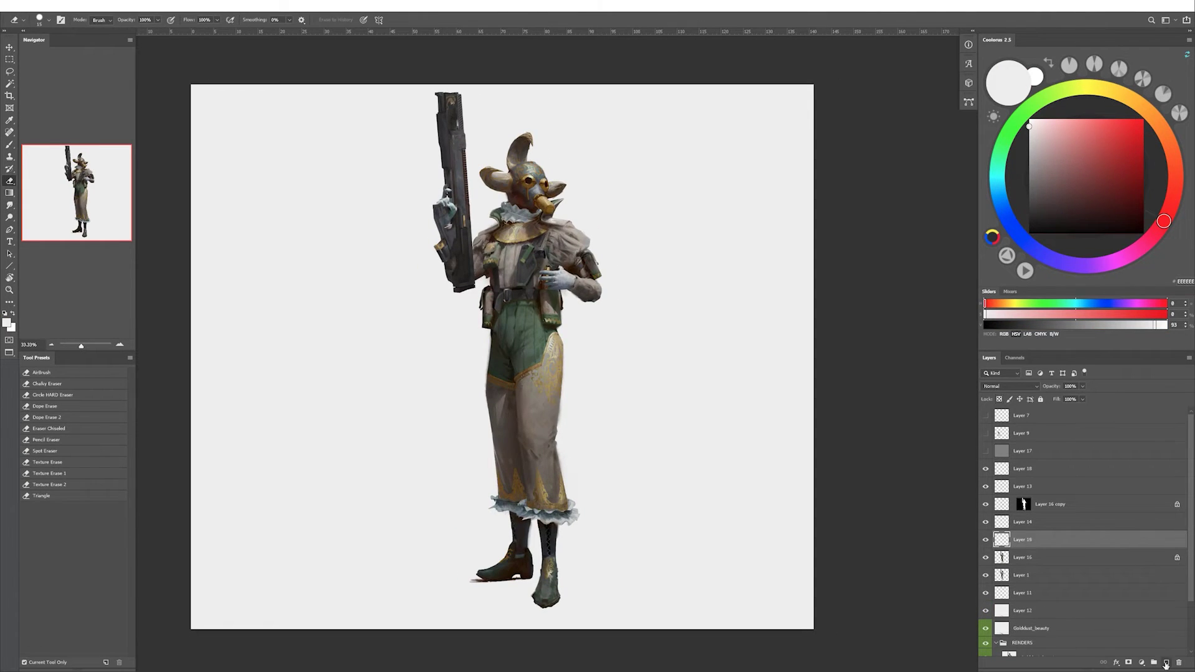
pyautogui.press('b')
pyautogui.moveTo(568, 232); pyautogui.dragTo(591, 237)
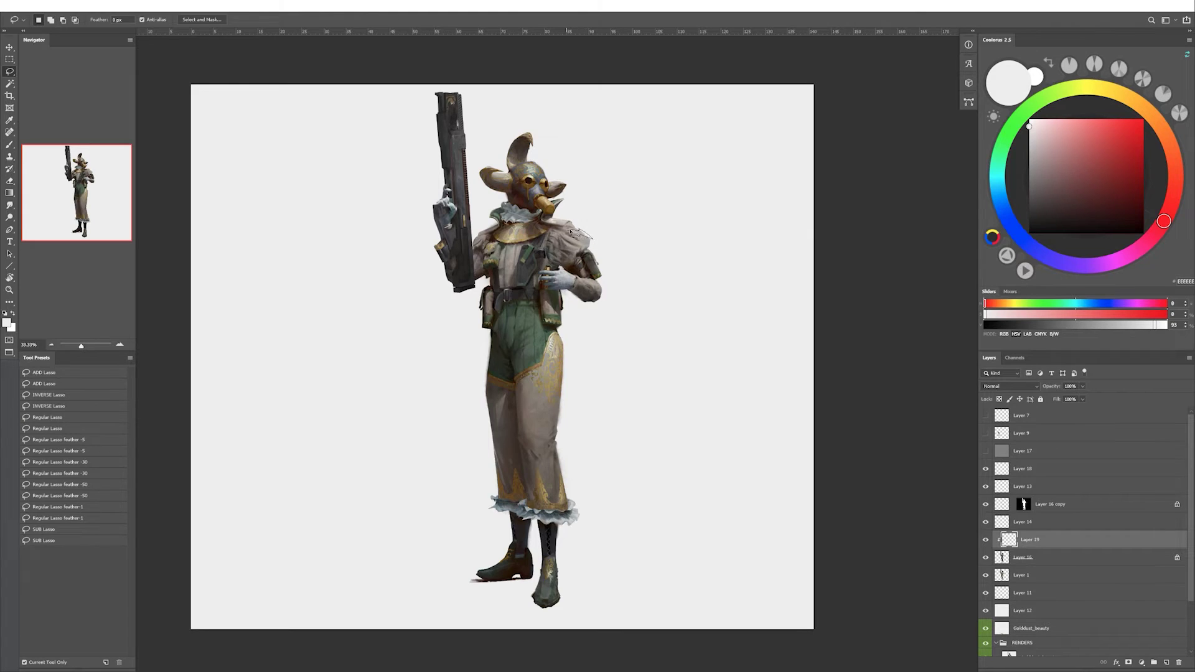
pyautogui.press('h')
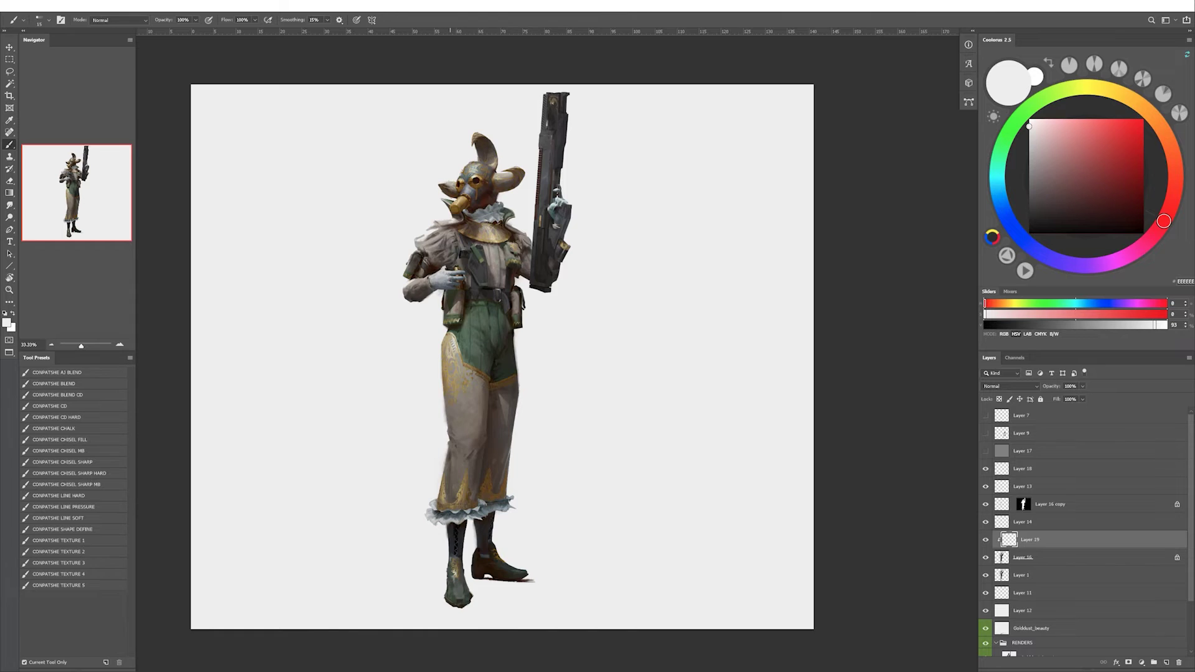
# Lower Layer 19's fill to 33% and adjust background Layer 12 with Hue/Saturation.
pyautogui.moveTo(1065, 402); pyautogui.dragTo(1054, 402)
pyautogui.click(1023, 610)
pyautogui.hotkey('ctrl', 'u')
pyautogui.moveTo(885, 332)
pyautogui.mouseDown()
pyautogui.moveTo(832, 338)
pyautogui.moveTo(879, 334)
pyautogui.mouseUp()
pyautogui.press('Return')
pyautogui.press('b')
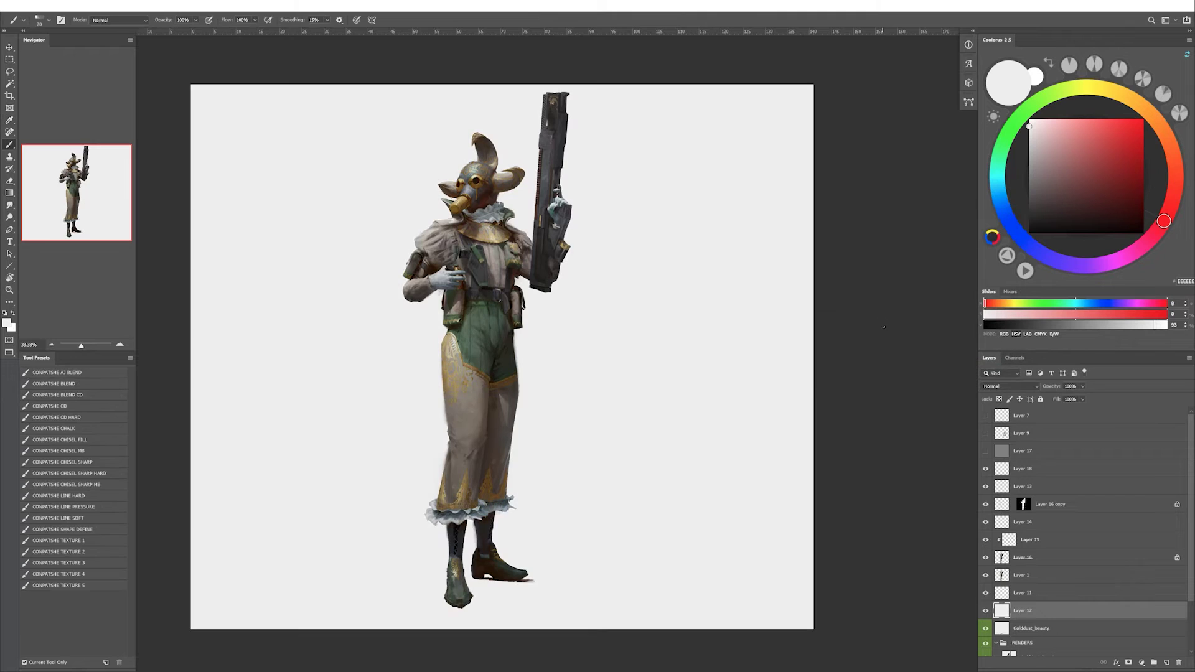
pyautogui.press('h')
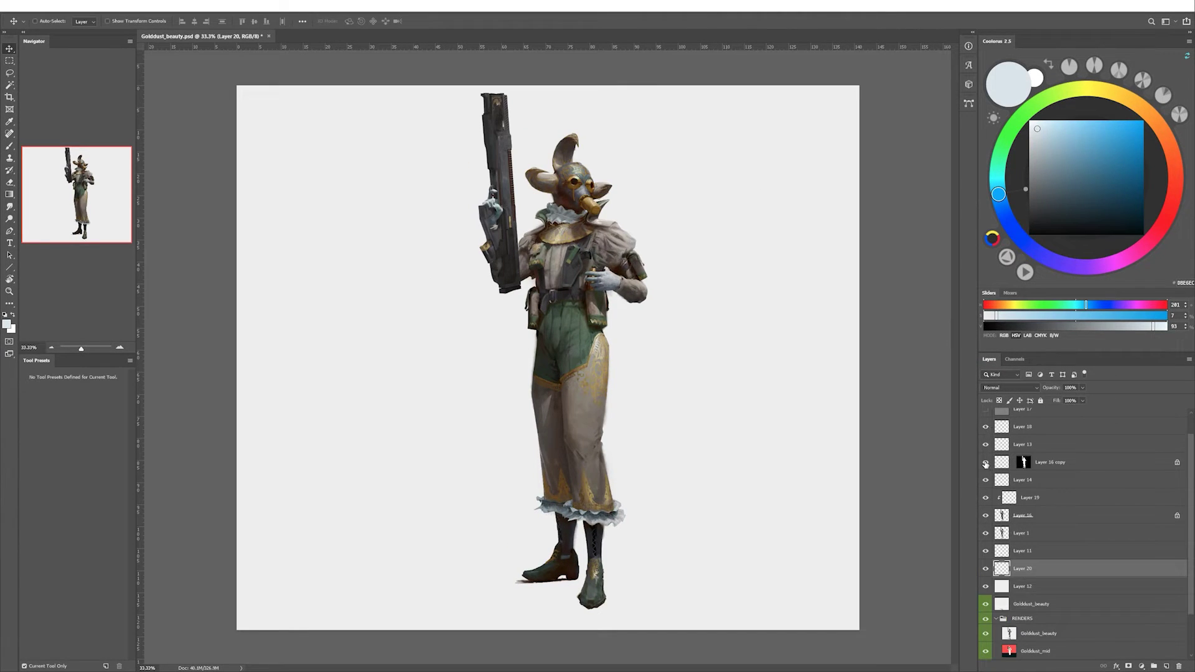
# Add Bevel & Emboss to Layer 16 copy with depth 1000 and reduced highlight opacity.
pyautogui.rightClick(1052, 480)
pyautogui.click(1096, 102)
pyautogui.click(697, 113)
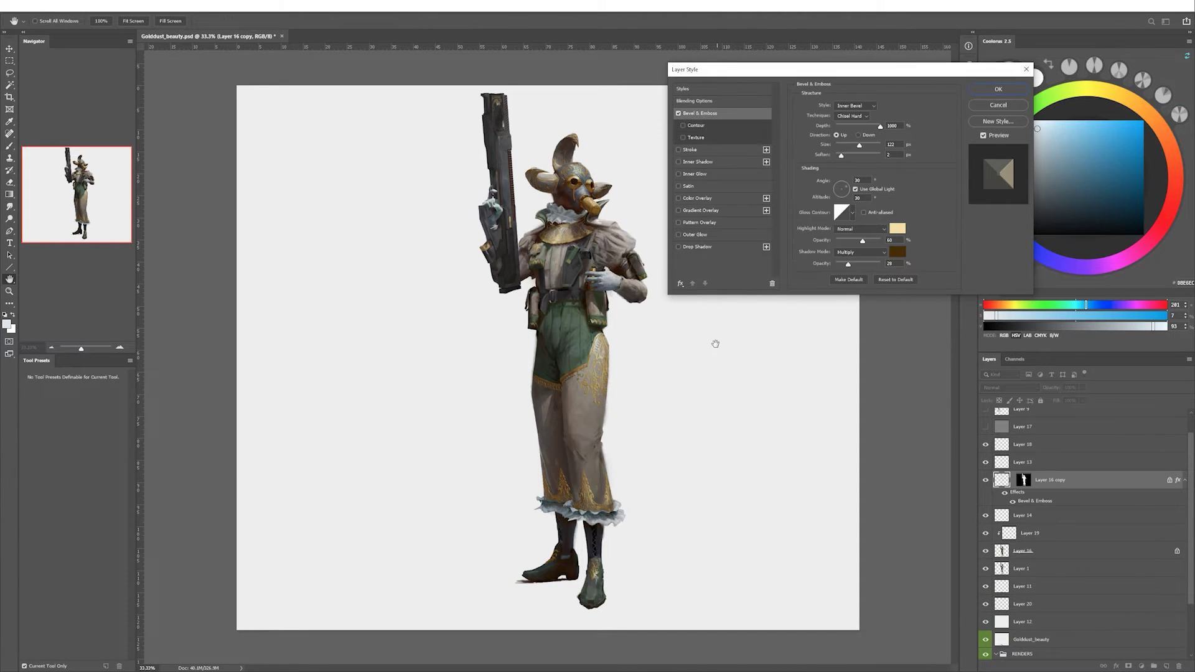
pyautogui.keyDown('alt'); pyautogui.scroll(1, 716, 346); pyautogui.keyUp('alt')
pyautogui.moveTo(869, 129); pyautogui.dragTo(881, 126)
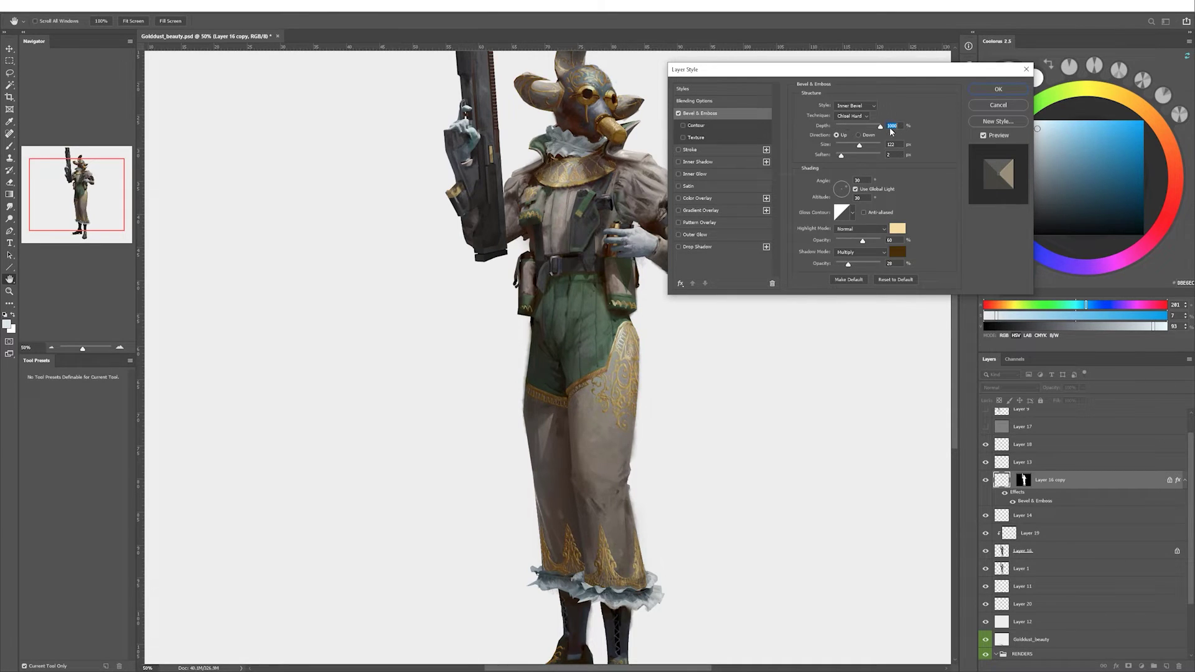
pyautogui.moveTo(863, 241)
pyautogui.mouseDown()
pyautogui.moveTo(827, 238)
pyautogui.moveTo(855, 268)
pyautogui.mouseUp()
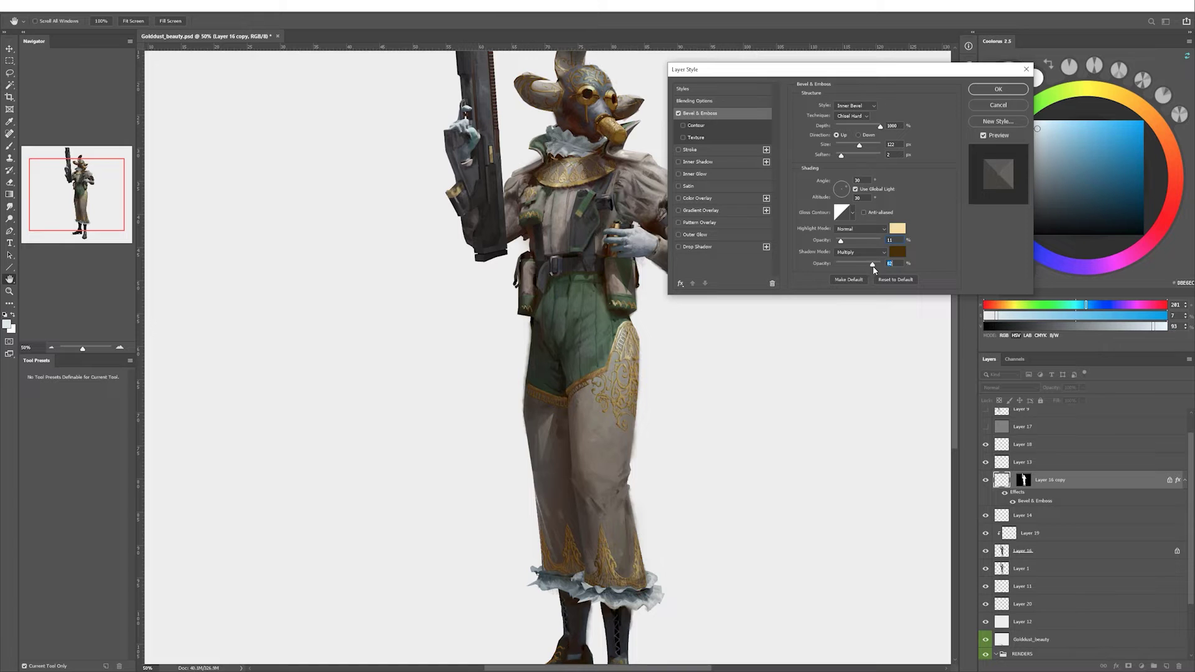
pyautogui.press('Return')
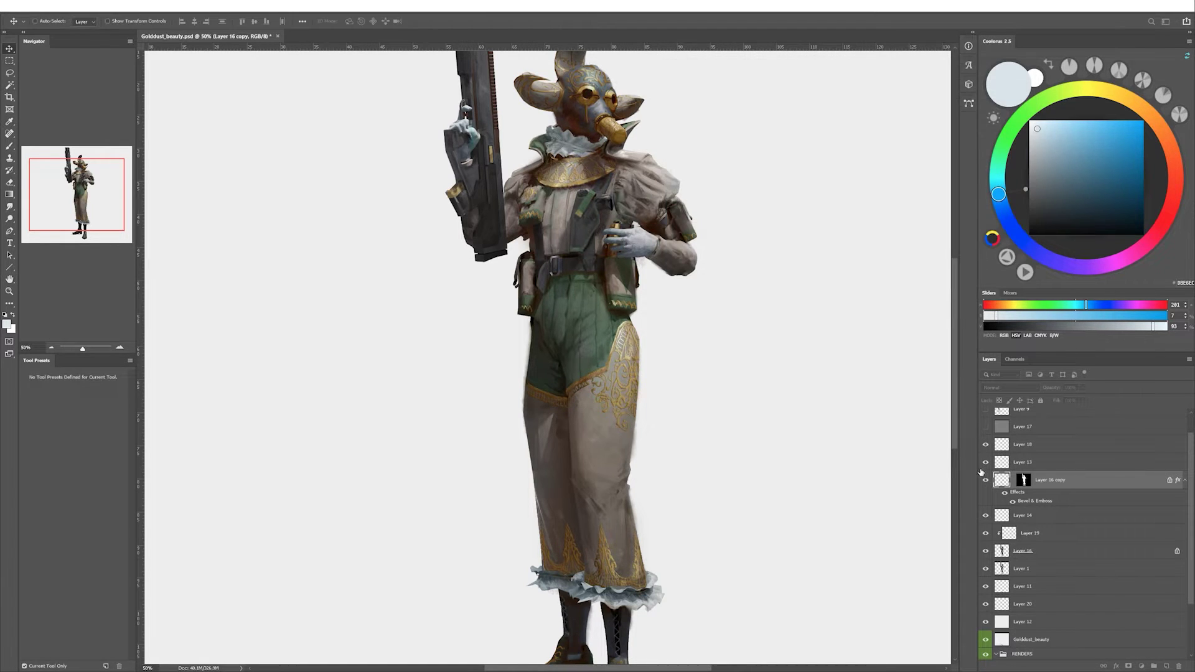
# Clear the Bevel & Emboss layer style from Layer 16 copy.
pyautogui.hotkey('shift', 'h')
pyautogui.moveTo(729, 295); pyautogui.dragTo(750, 266)
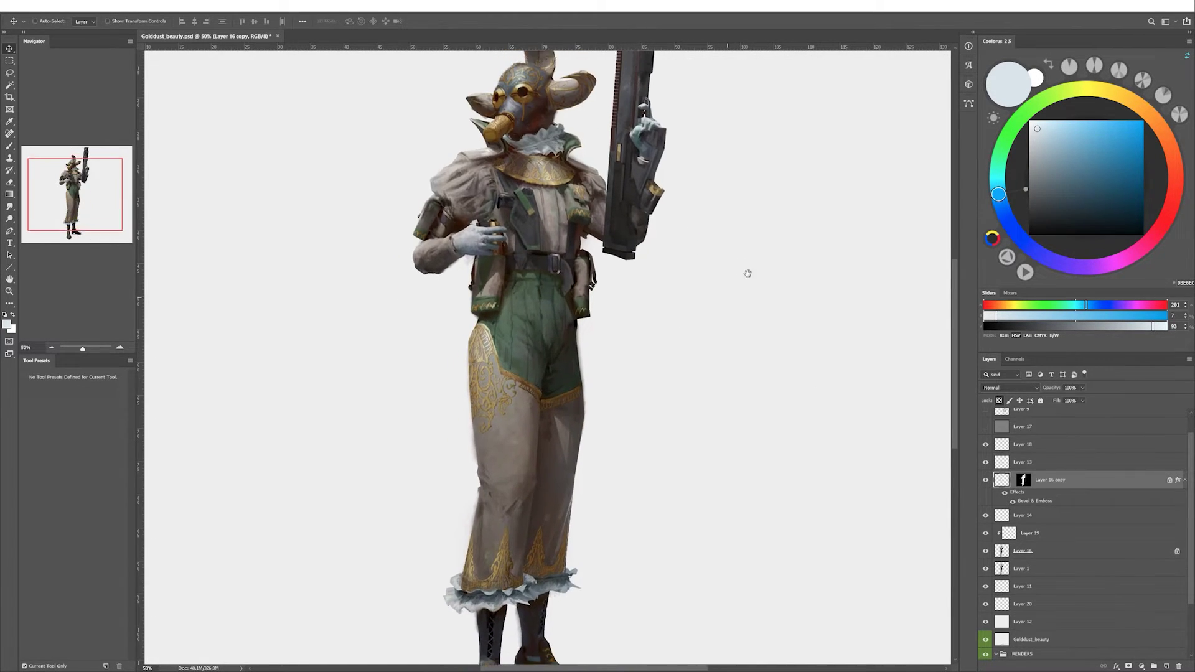
pyautogui.rightClick(1053, 480)
pyautogui.click(1094, 237)
# Set up a 30% opacity brush with a sampled brown, trying the Mixer Brush.
pyautogui.press('b')
pyautogui.keyDown('alt'); pyautogui.click(521, 541); pyautogui.keyUp('alt')
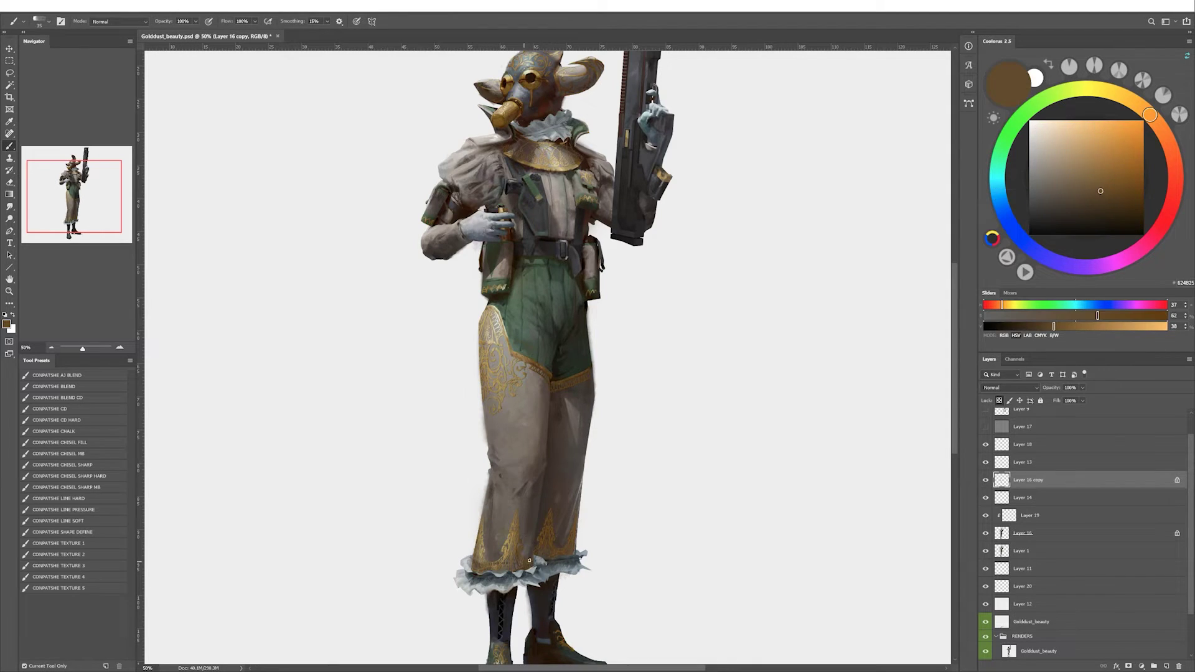
pyautogui.press('3')
pyautogui.hotkey('shift', 'b')
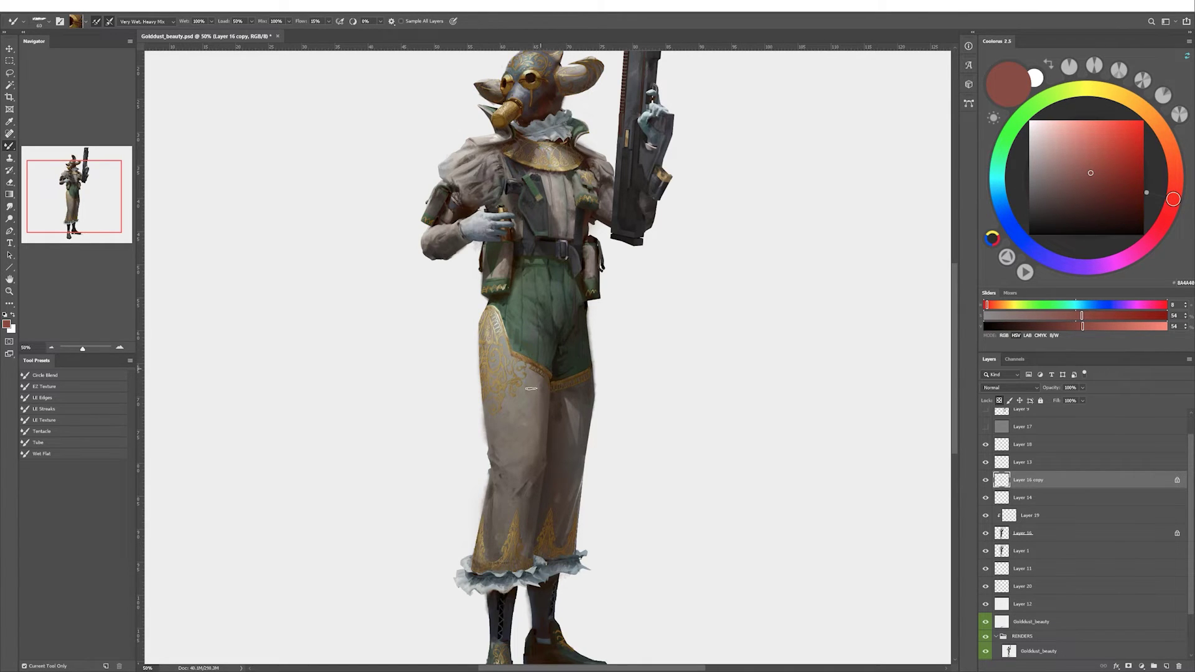
pyautogui.moveTo(583, 414); pyautogui.dragTo(570, 292)
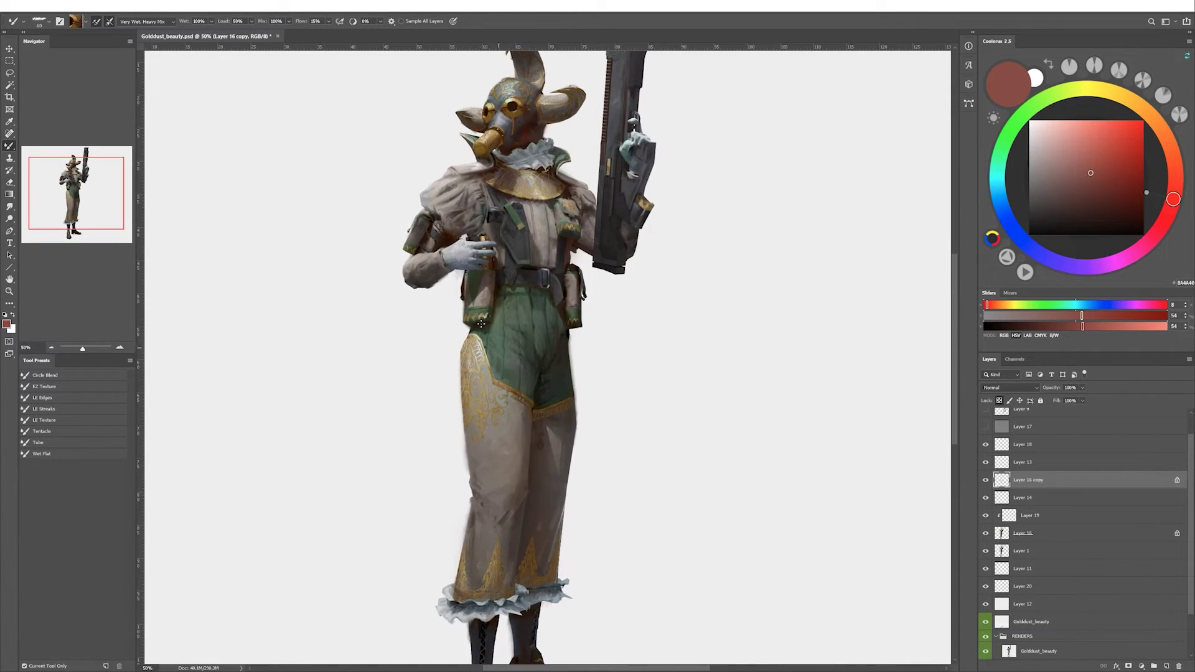
pyautogui.hotkey('ctrl', 'shift', 'h')
pyautogui.moveTo(556, 242); pyautogui.dragTo(515, 171)
# Add Layer 21 clipped to Layer 19 and paint black over the gas mask's forehead.
pyautogui.hotkey('ctrl', 'shift', 'alt', 'n')
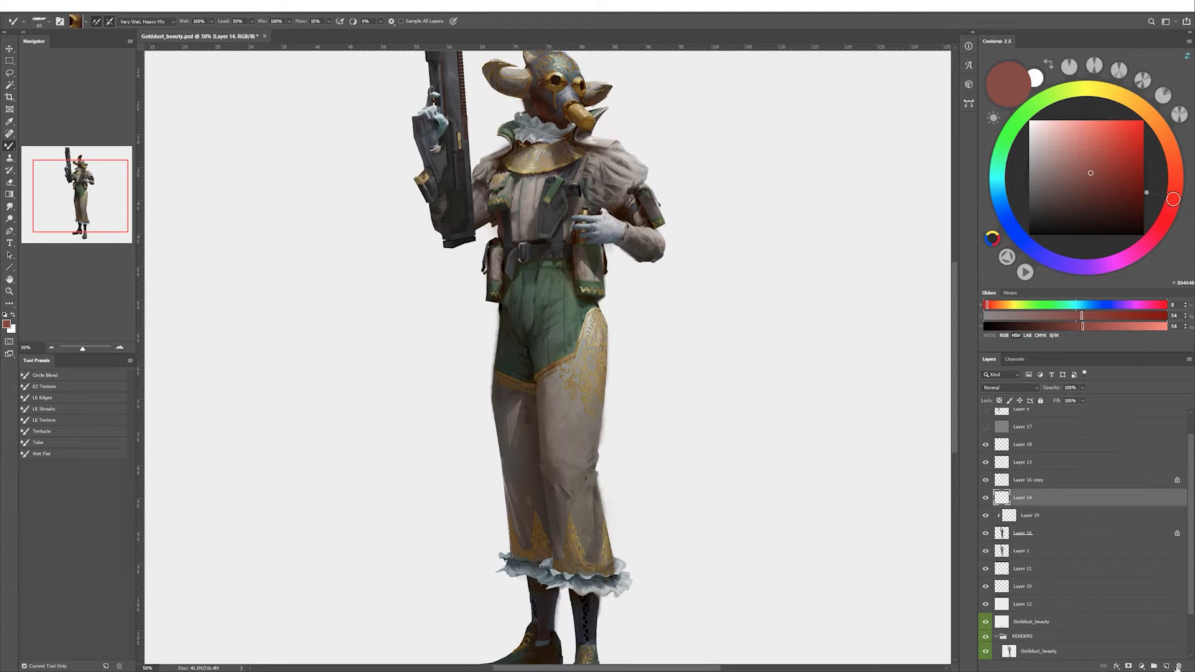
pyautogui.hotkey('shift', 'b')
pyautogui.press('d')
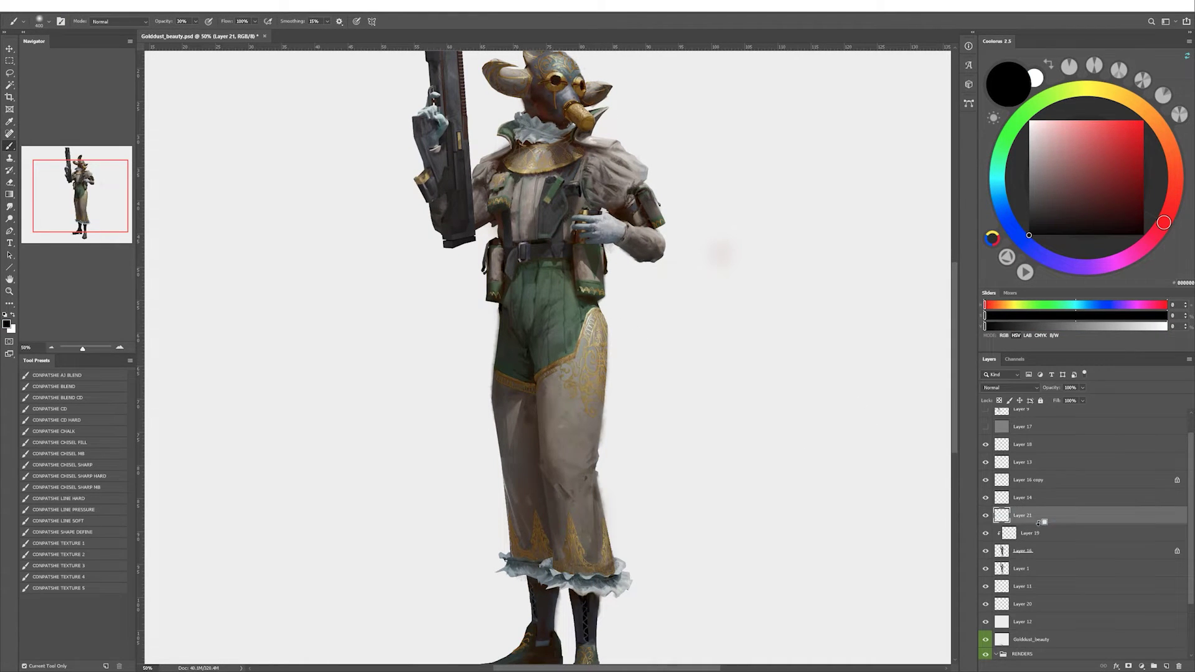
pyautogui.hotkey('ctrl', '[')
pyautogui.press('[')
pyautogui.press('[')
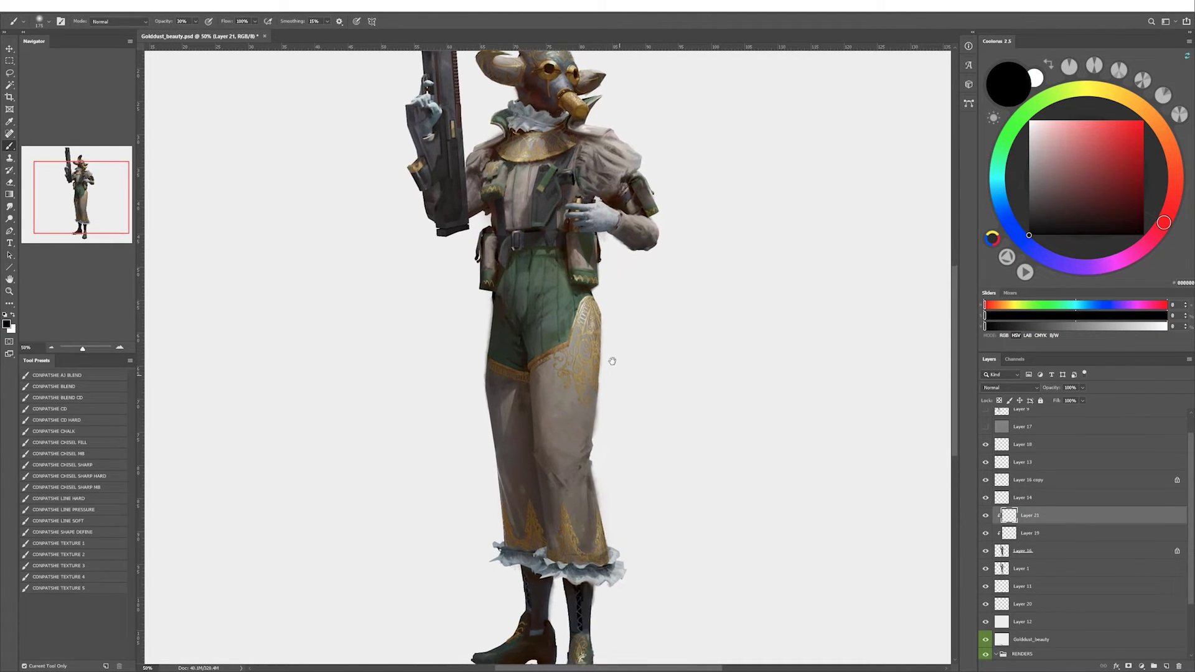
pyautogui.moveTo(609, 373)
pyautogui.mouseDown()
pyautogui.moveTo(536, 349)
pyautogui.moveTo(511, 372)
pyautogui.mouseUp()
pyautogui.press('[')
pyautogui.press('[')
pyautogui.press('[')
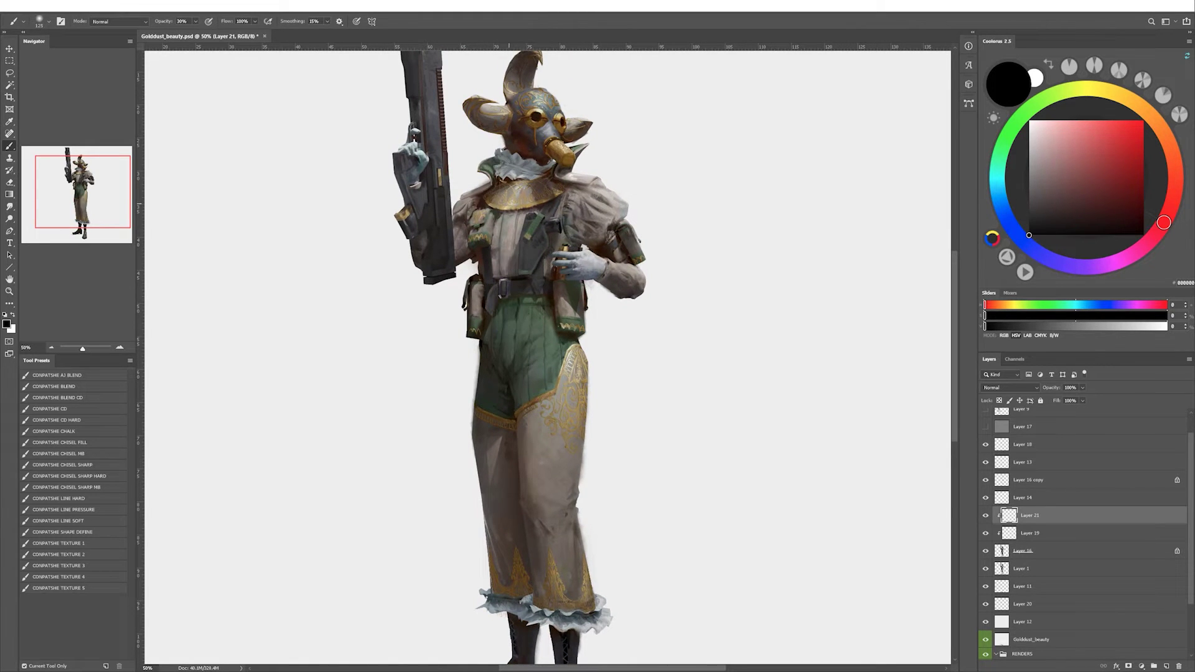
pyautogui.moveTo(516, 190); pyautogui.dragTo(509, 223)
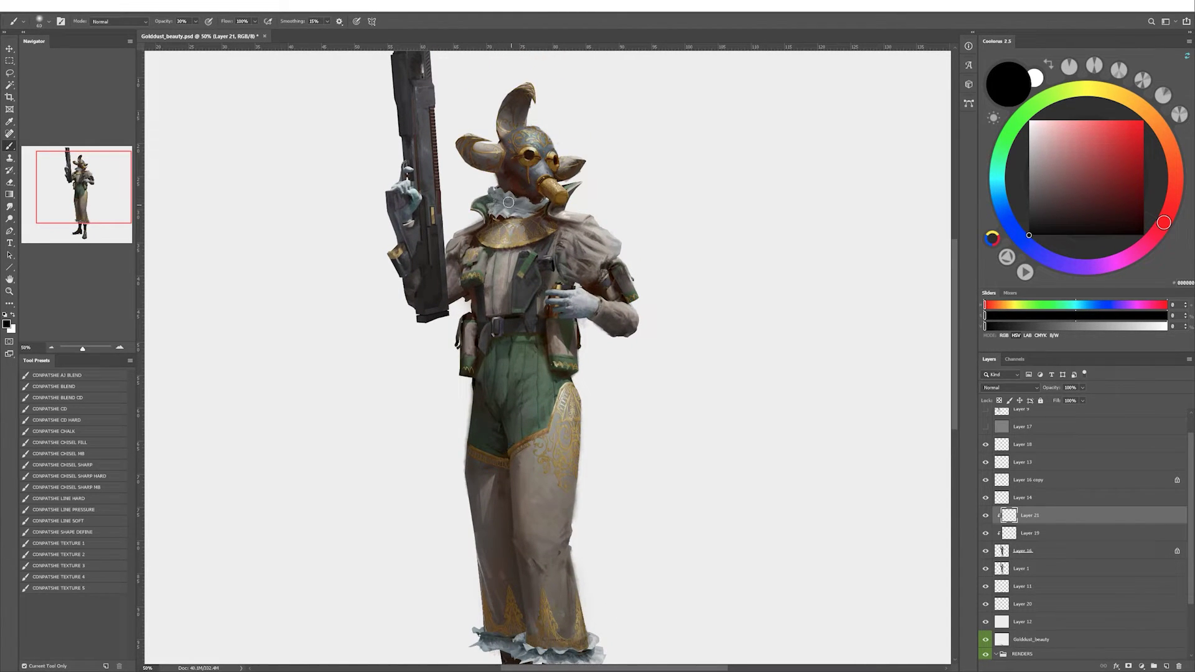
pyautogui.moveTo(512, 156); pyautogui.dragTo(522, 136)
pyautogui.press('[')
pyautogui.press(']')
pyautogui.press(']')
pyautogui.press(']')
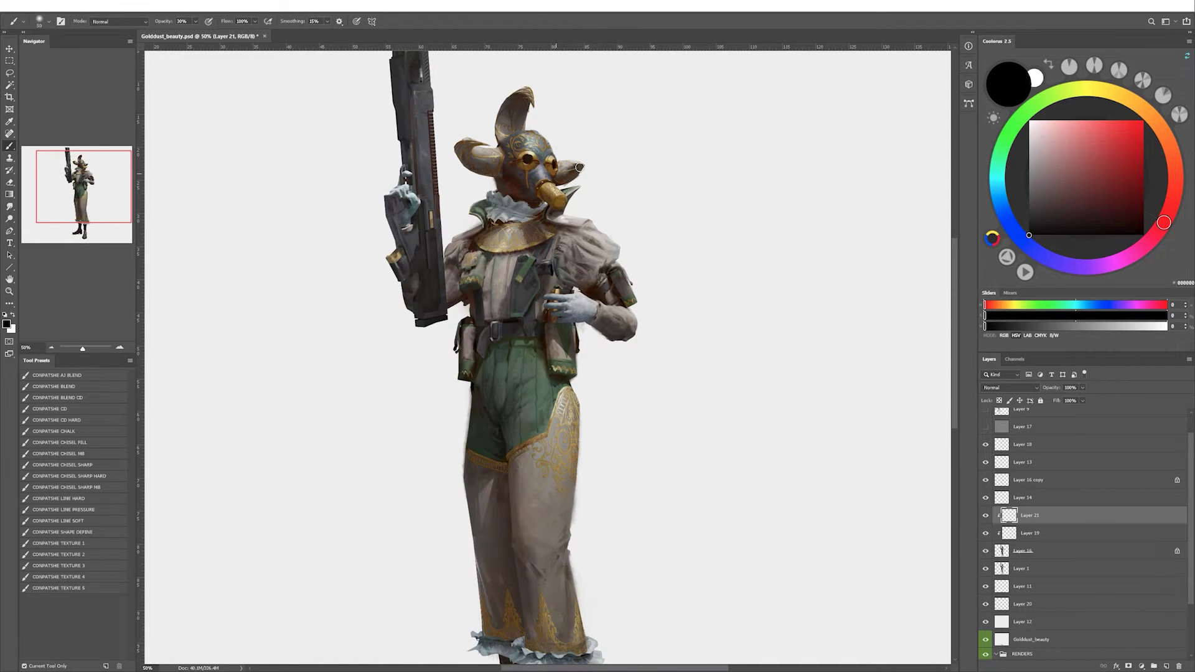
# Merge the paint layers into Layer 21 and sample collar, gold and gun browns.
pyautogui.hotkey('ctrl', 'e')
pyautogui.hotkey('shift', 'b')
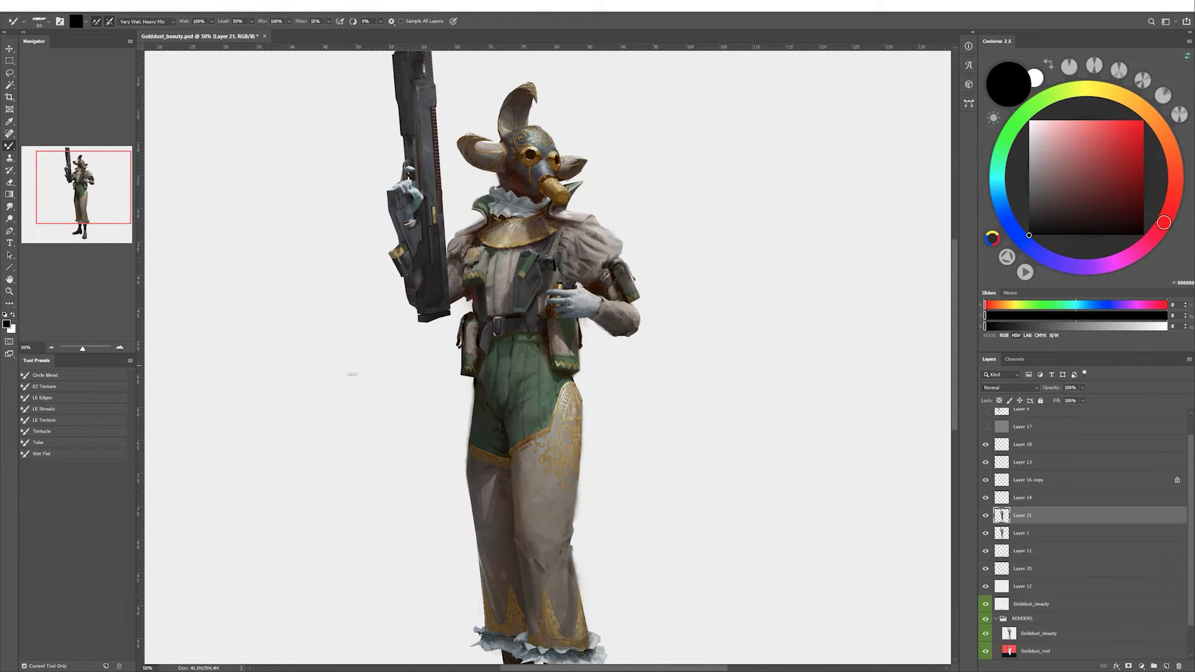
pyautogui.keyDown('alt'); pyautogui.click(567, 301); pyautogui.keyUp('alt')
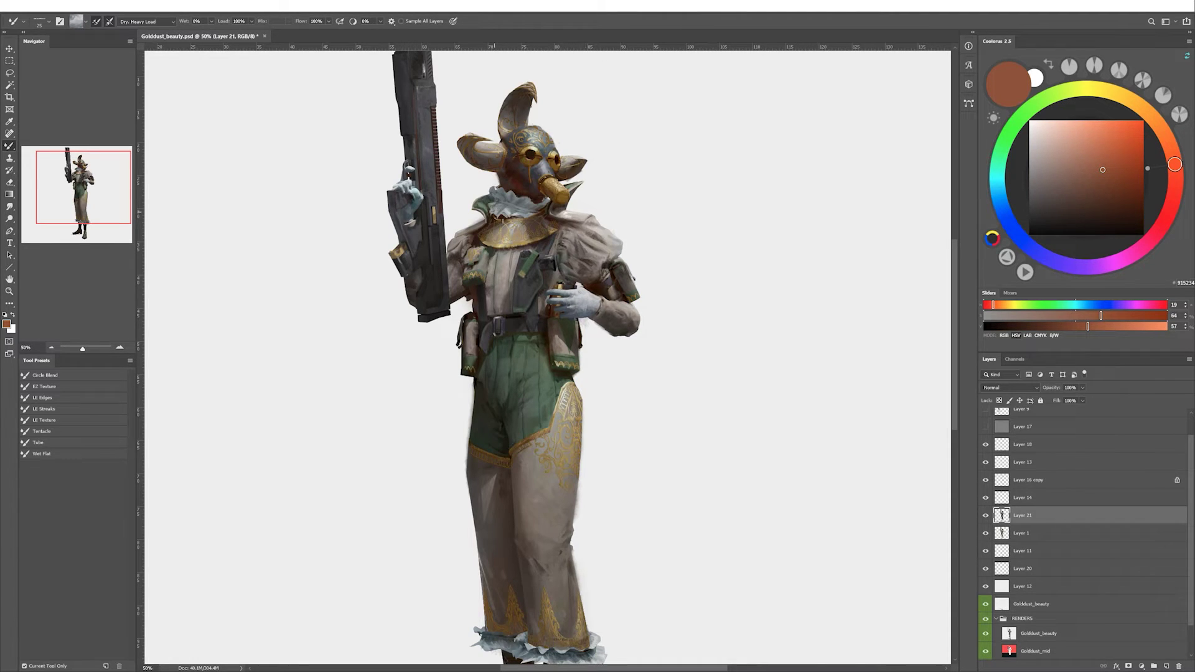
pyautogui.keyDown('alt'); pyautogui.click(523, 257); pyautogui.keyUp('alt')
pyautogui.hotkey('shift', 'b')
pyautogui.keyDown('alt'); pyautogui.click(483, 237); pyautogui.keyUp('alt')
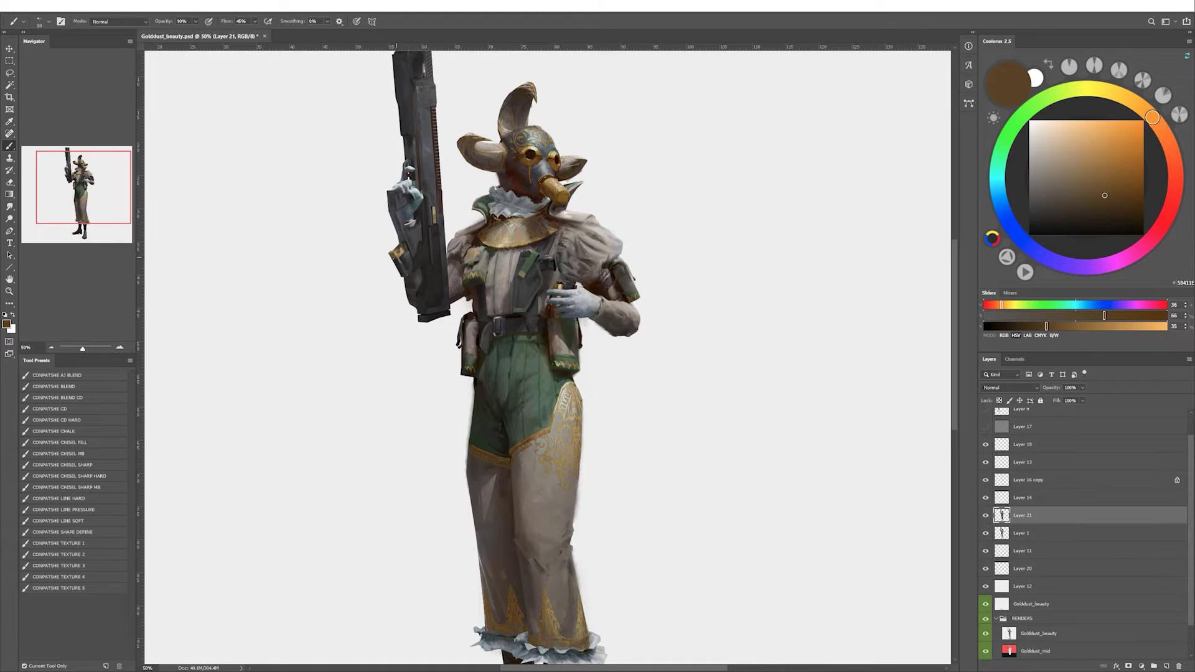
pyautogui.keyDown('alt'); pyautogui.click(399, 261); pyautogui.keyUp('alt')
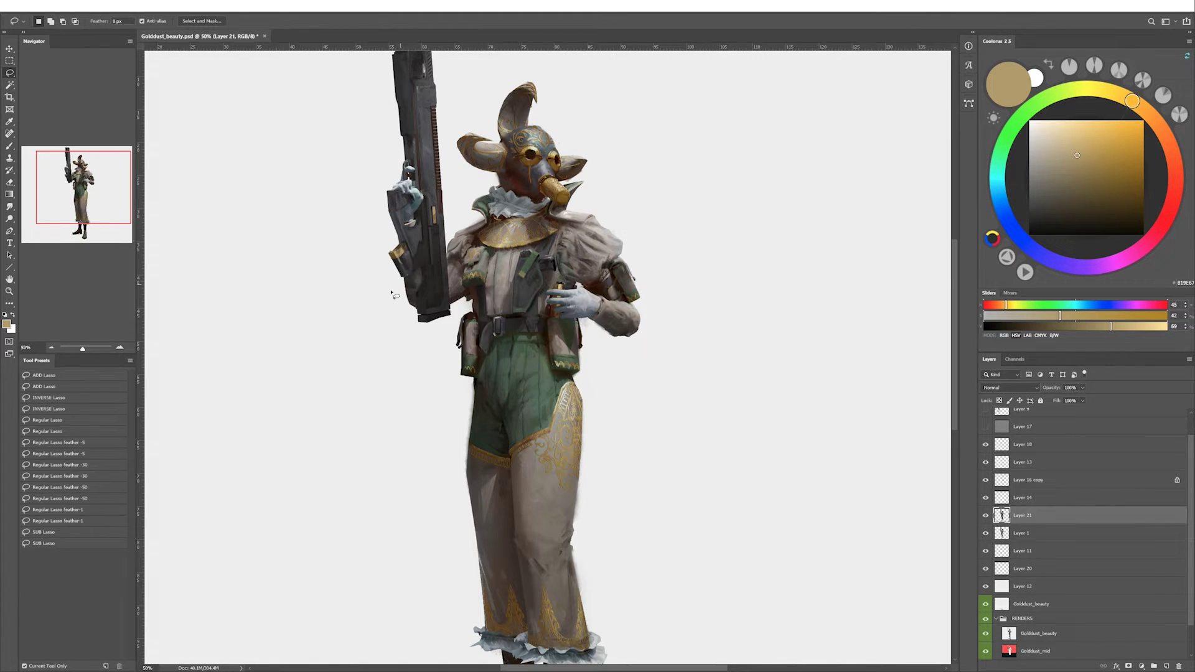
pyautogui.keyDown('alt'); pyautogui.click(404, 261); pyautogui.keyUp('alt')
pyautogui.scroll(-1, 457, 218)
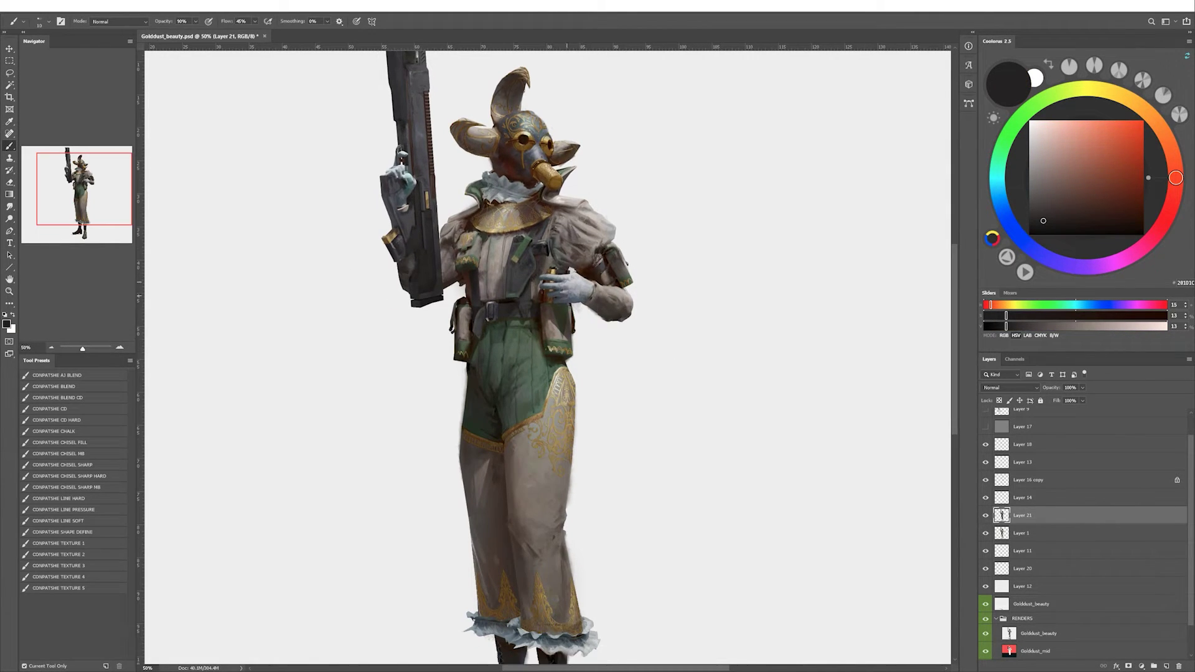
pyautogui.hotkey('ctrl', '-')
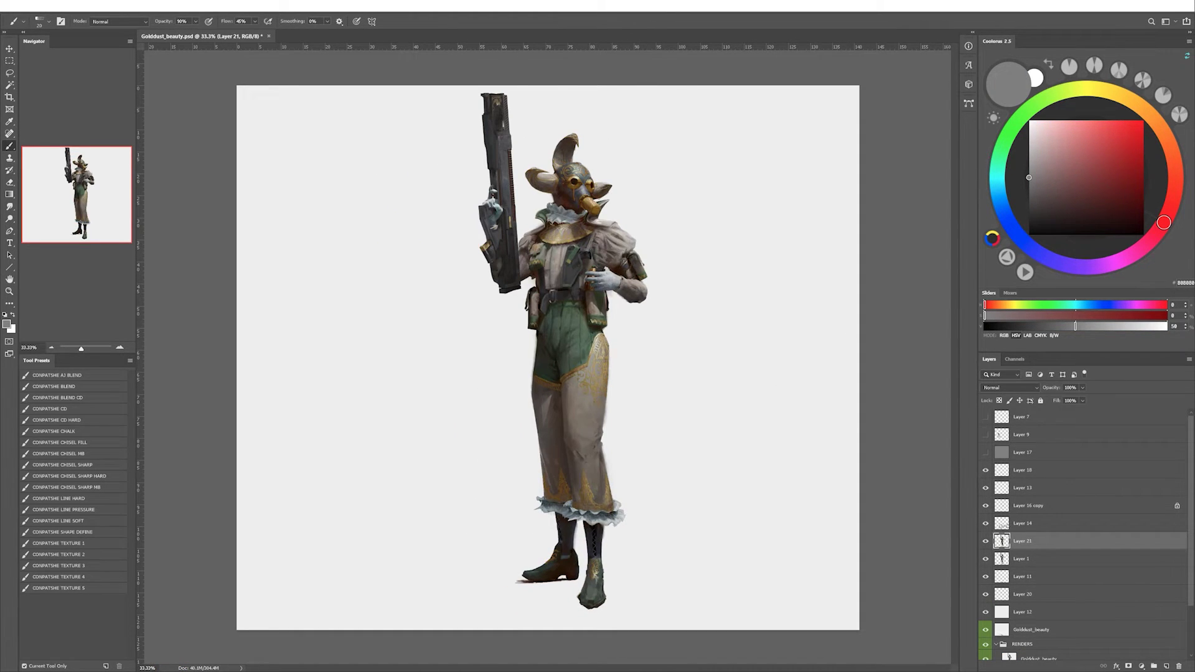
# Delete hidden Layer 14 and create a new clipped Multiply layer, Layer 22.
pyautogui.moveTo(1001, 528); pyautogui.dragTo(1179, 666)
pyautogui.click(1166, 667)
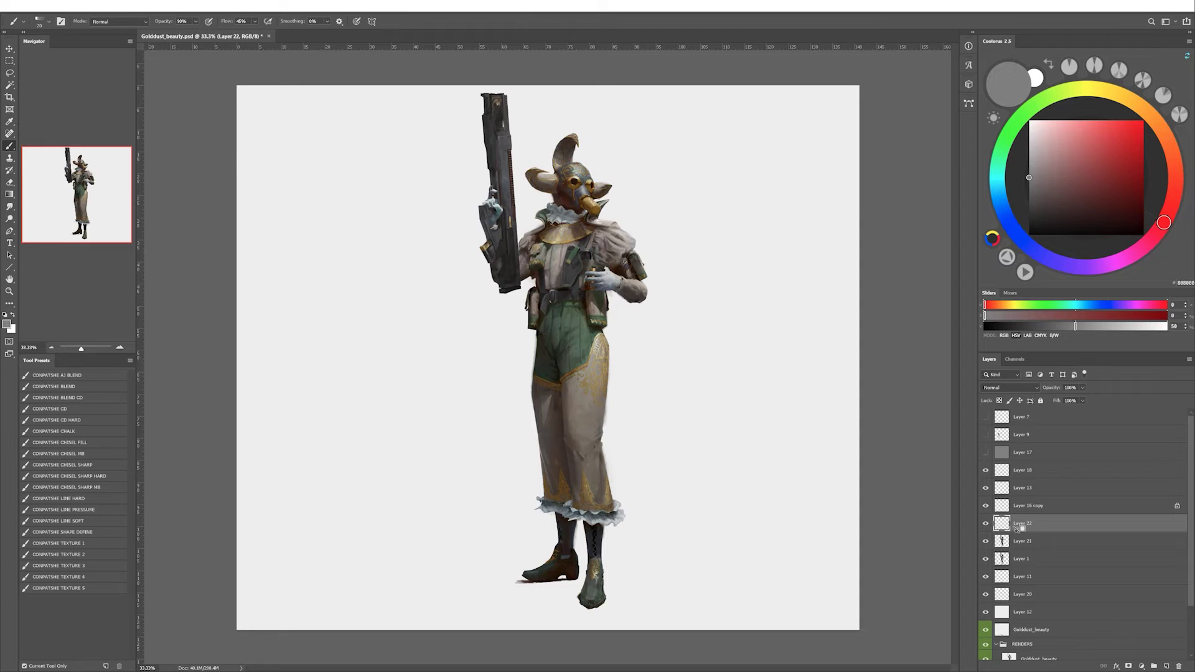
pyautogui.hotkey('ctrl', 'alt', 'g')
pyautogui.click(1008, 388)
pyautogui.click(1005, 415)
pyautogui.rightClick(665, 380)
pyautogui.press('d')
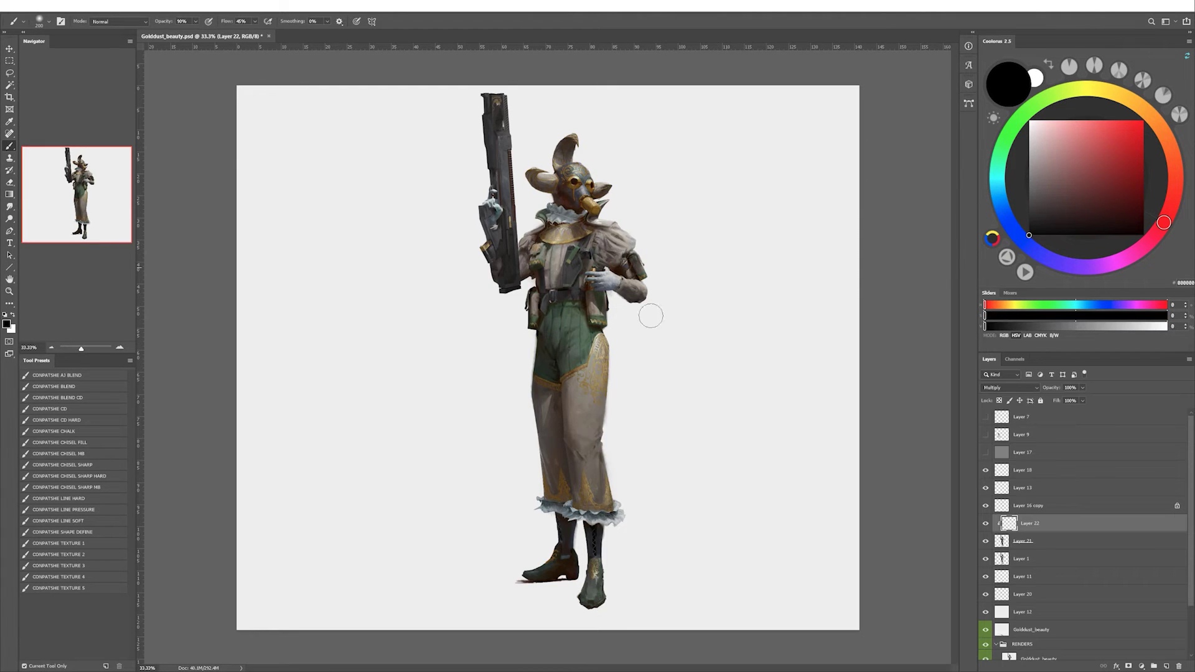
# Move Layer 22 above Layer 18, mask it to the silhouette, and add empty Layer 23.
pyautogui.hotkey('ctrl', ']')
pyautogui.hotkey('ctrl', ']')
pyautogui.hotkey('ctrl', ']')
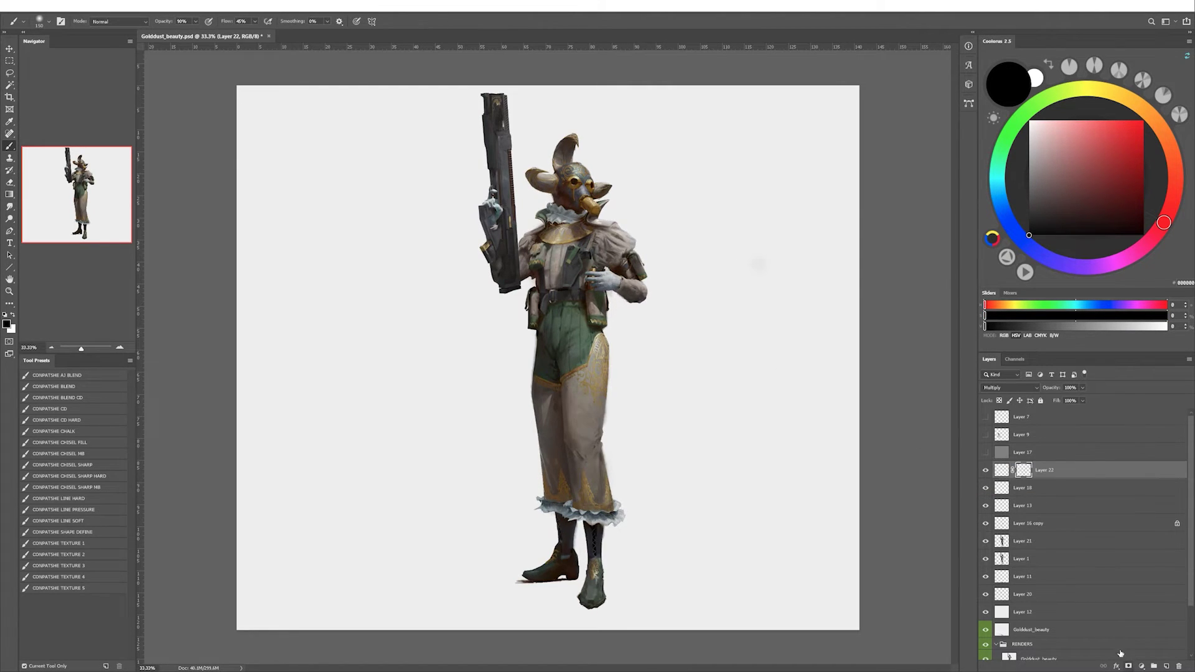
pyautogui.press(']')
pyautogui.press(']')
pyautogui.press(']')
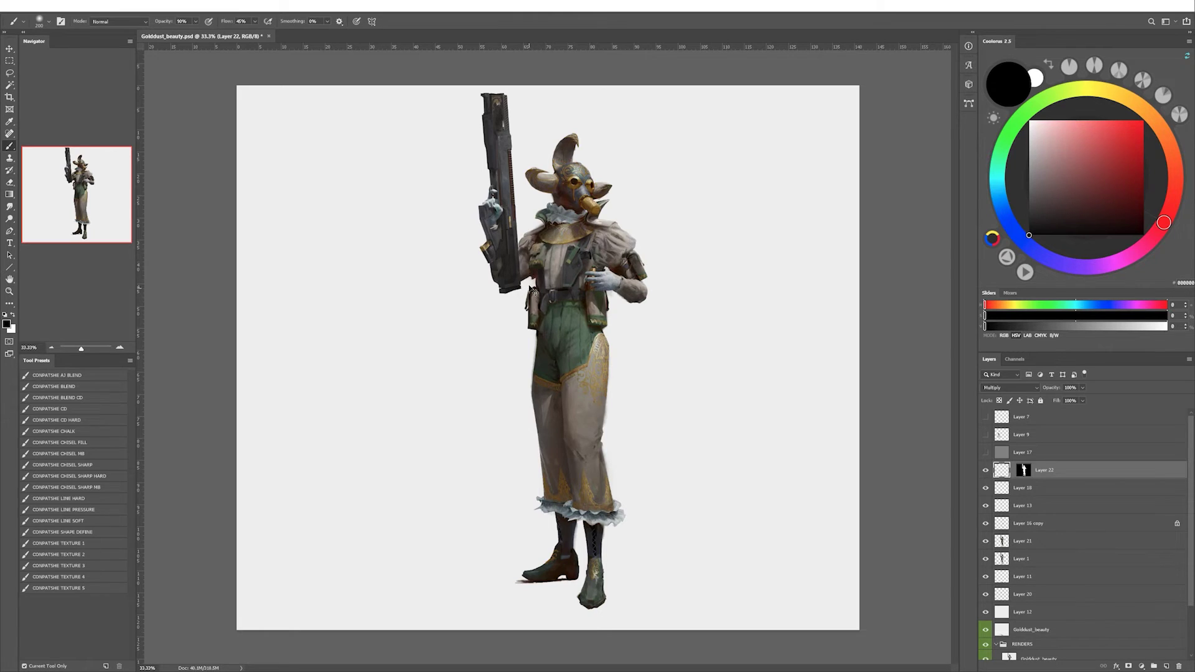
pyautogui.press('[')
pyautogui.press('[')
pyautogui.press('[')
pyautogui.press(']')
pyautogui.press(']')
pyautogui.press(']')
pyautogui.press(']')
pyautogui.press(']')
pyautogui.press(']')
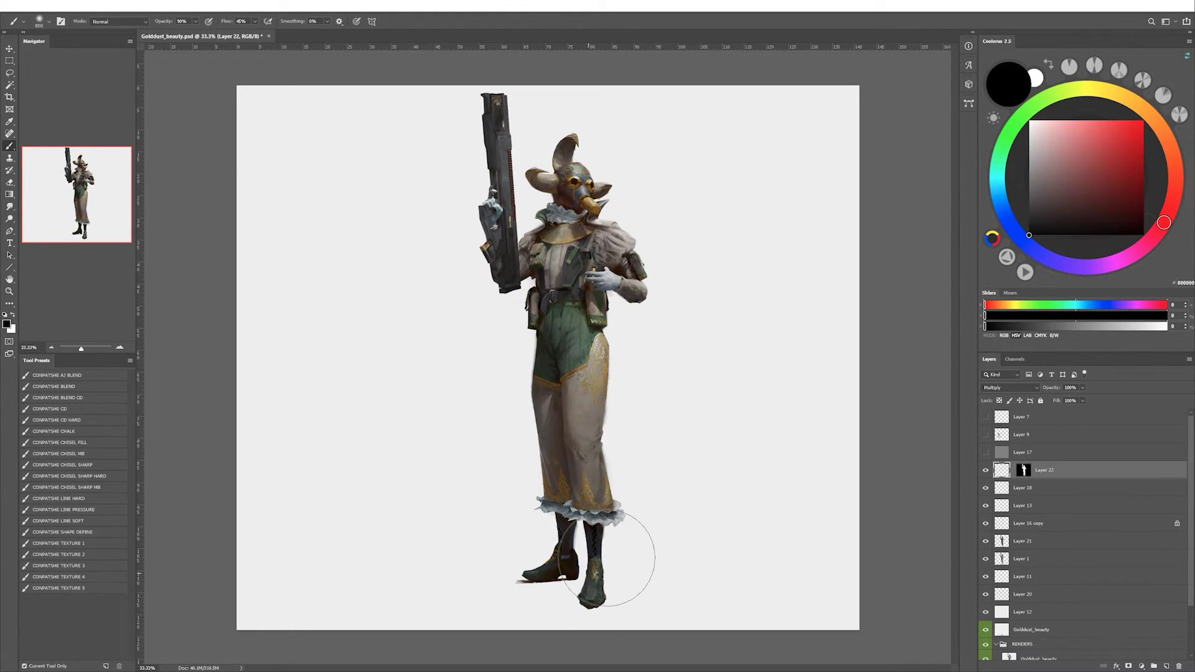
pyautogui.press('[')
pyautogui.press('[')
pyautogui.press('[')
pyautogui.press('[')
pyautogui.press('[')
pyautogui.press('[')
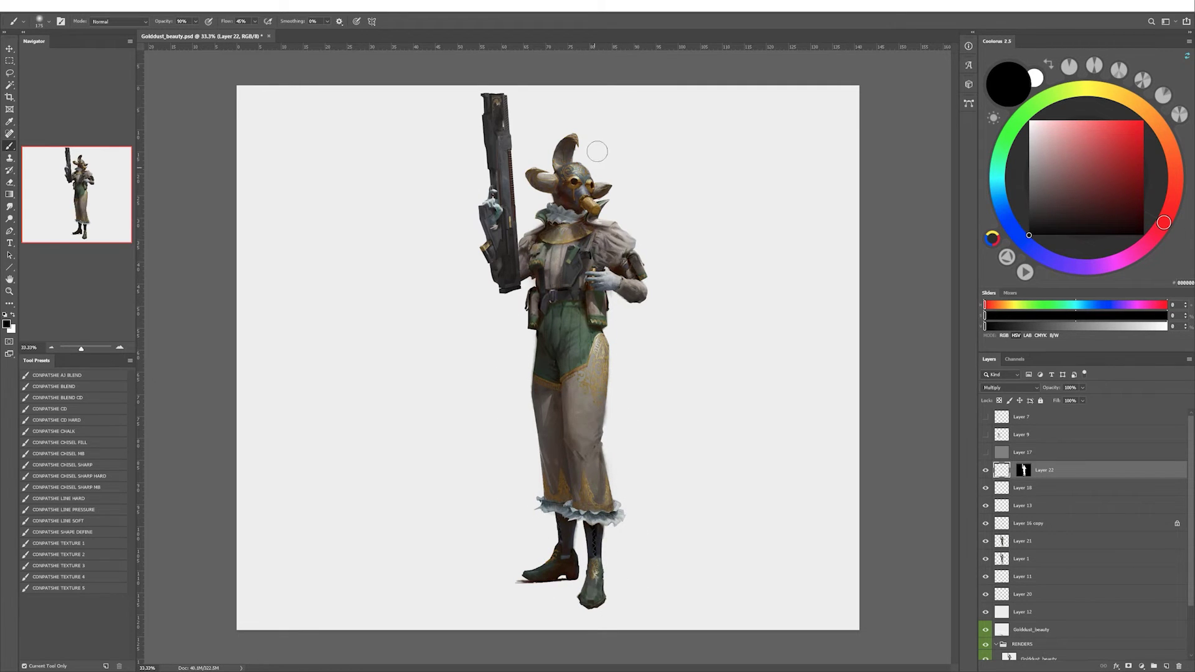
pyautogui.press('[')
pyautogui.press('[')
pyautogui.press('[')
pyautogui.press('h')
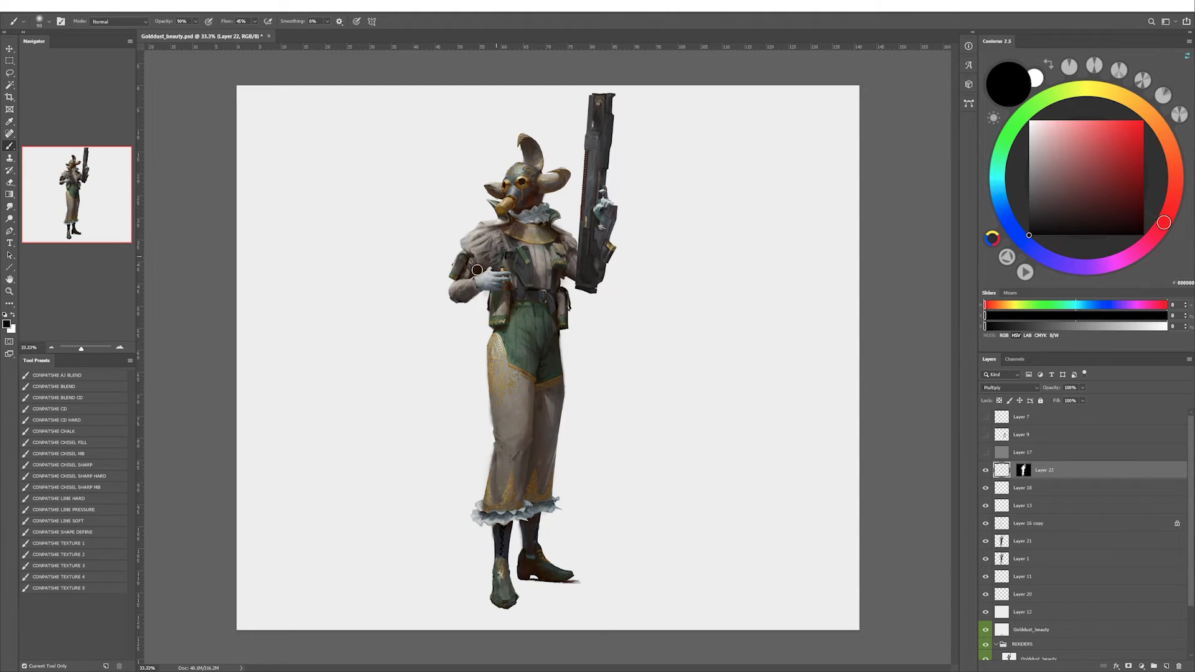
pyautogui.press('[')
pyautogui.press('[')
pyautogui.press('[')
pyautogui.press(']')
pyautogui.press(']')
pyautogui.press(']')
pyautogui.hotkey('ctrl', 'shift', 'alt', 'n')
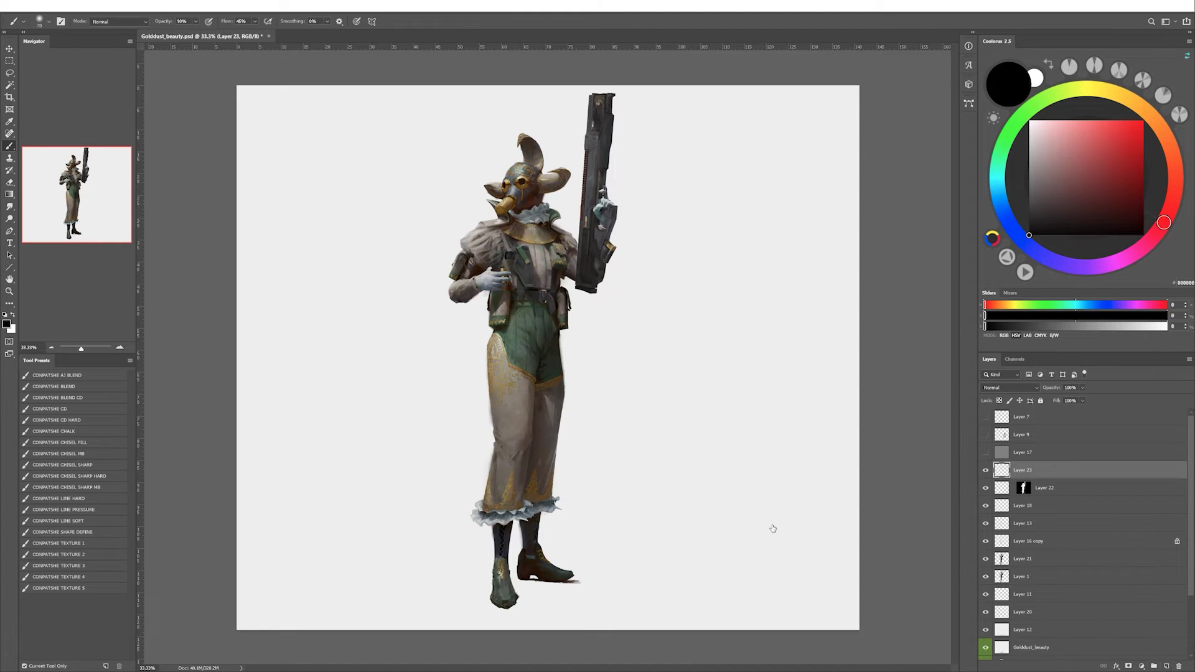
# Raise brush opacity to 100% and sample greys and browns from the figure.
pyautogui.click(94, 554)
pyautogui.keyDown('alt'); pyautogui.click(540, 248); pyautogui.keyUp('alt')
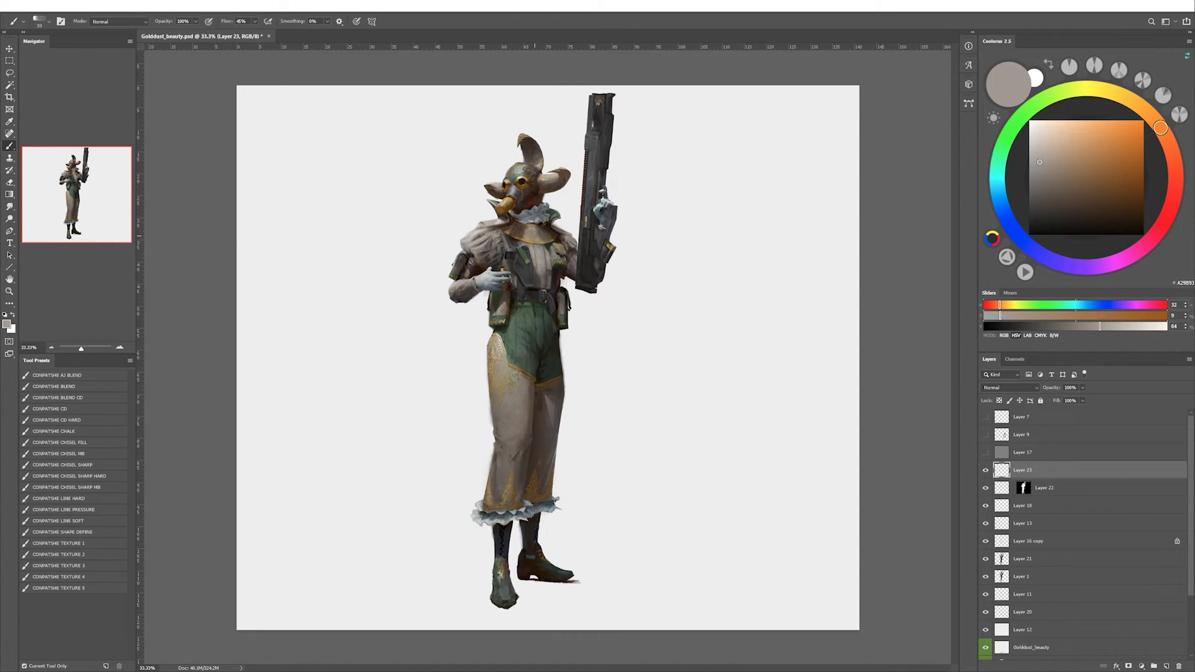
pyautogui.keyDown('alt'); pyautogui.click(560, 236); pyautogui.keyUp('alt')
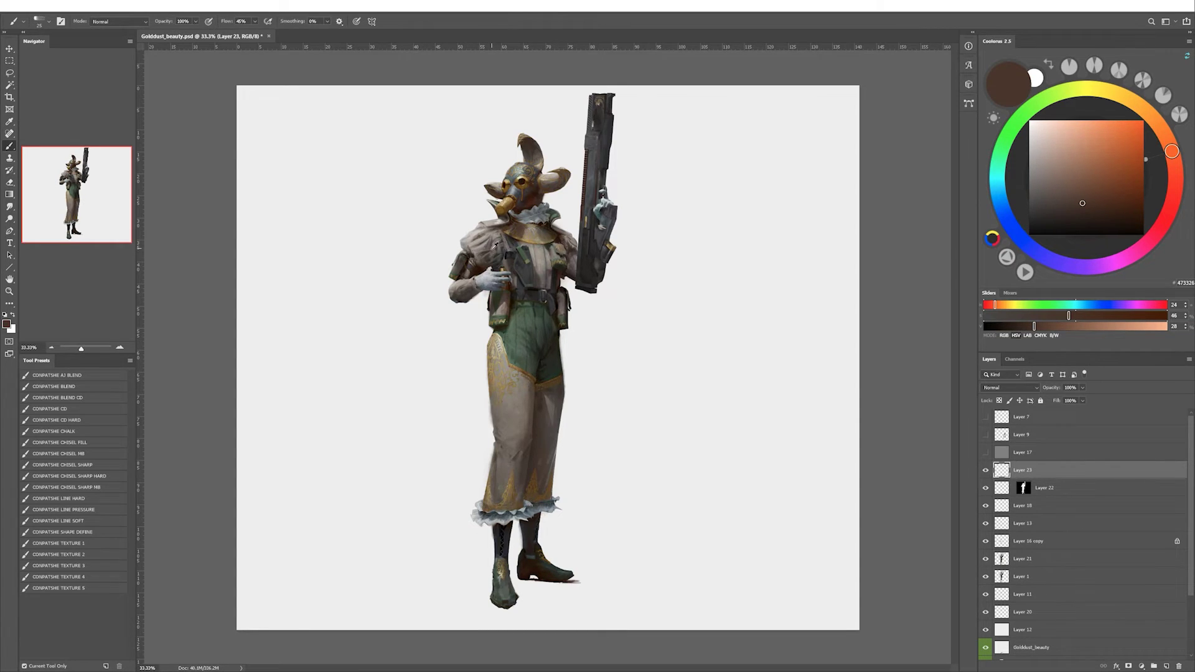
pyautogui.keyDown('alt'); pyautogui.click(497, 245); pyautogui.keyUp('alt')
pyautogui.press('[')
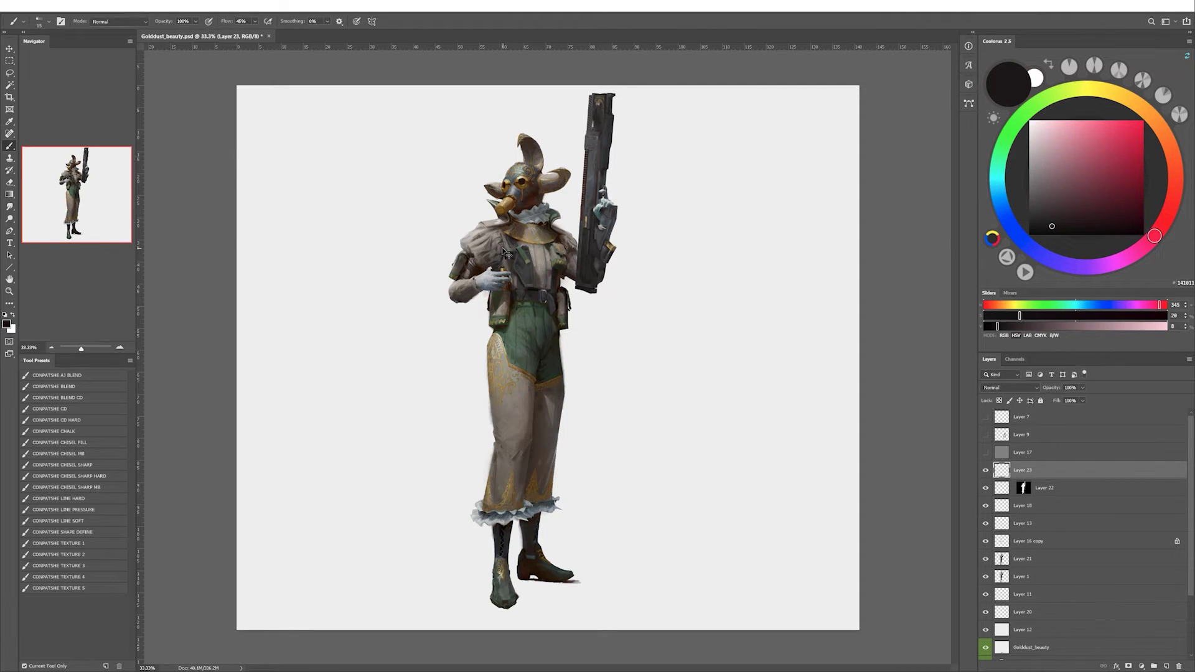
pyautogui.keyDown('alt'); pyautogui.click(501, 253); pyautogui.keyUp('alt')
pyautogui.keyDown('alt'); pyautogui.click(499, 252); pyautogui.keyUp('alt')
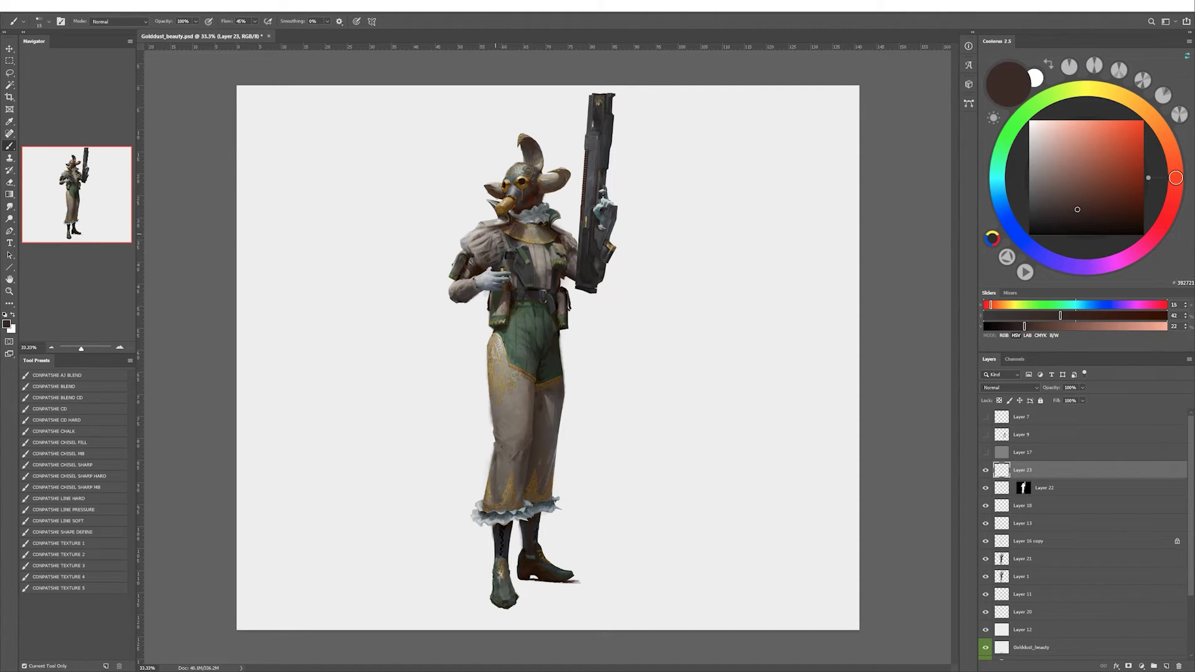
pyautogui.keyDown('alt'); pyautogui.click(500, 249); pyautogui.keyUp('alt')
pyautogui.keyDown('alt'); pyautogui.click(535, 196); pyautogui.keyUp('alt')
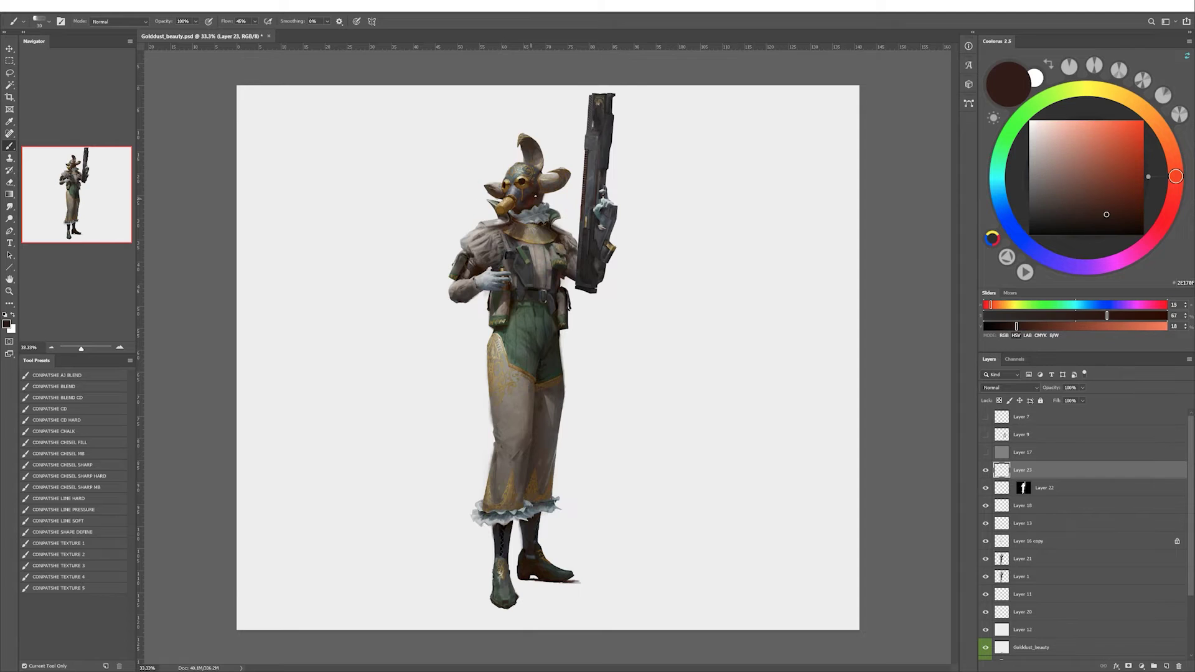
# Polygonal-lasso the rifle and pick a near-white painting colour.
pyautogui.press('r')
pyautogui.moveTo(756, 368); pyautogui.dragTo(683, 506)
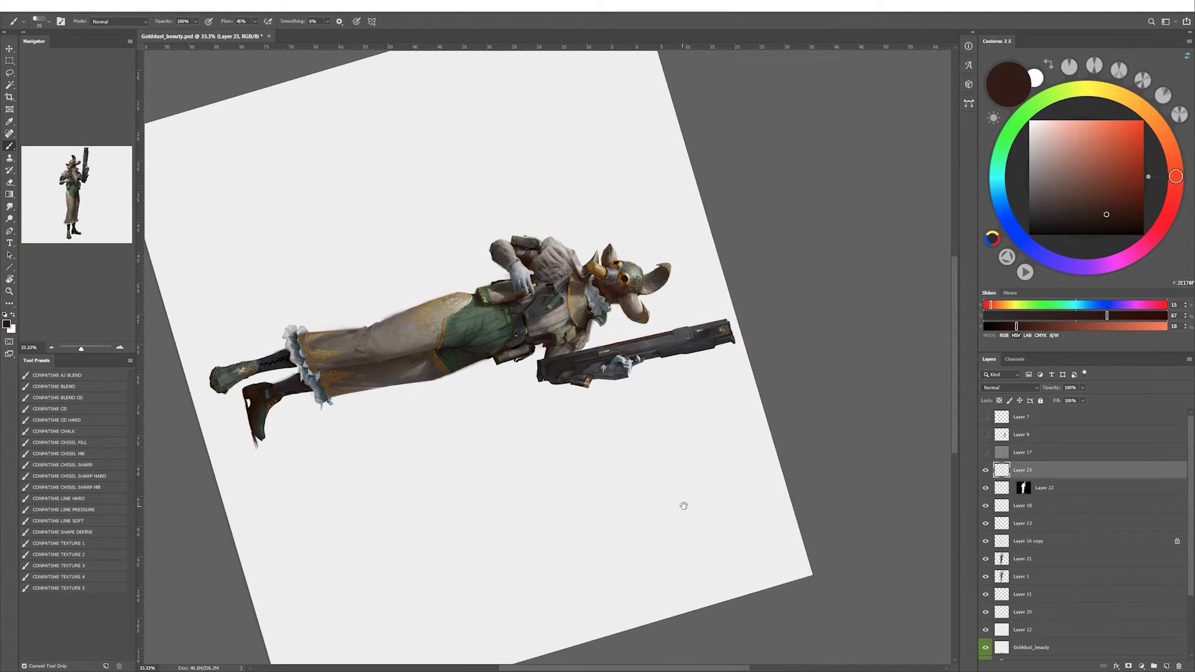
pyautogui.keyDown('alt'); pyautogui.click(678, 335); pyautogui.keyUp('alt')
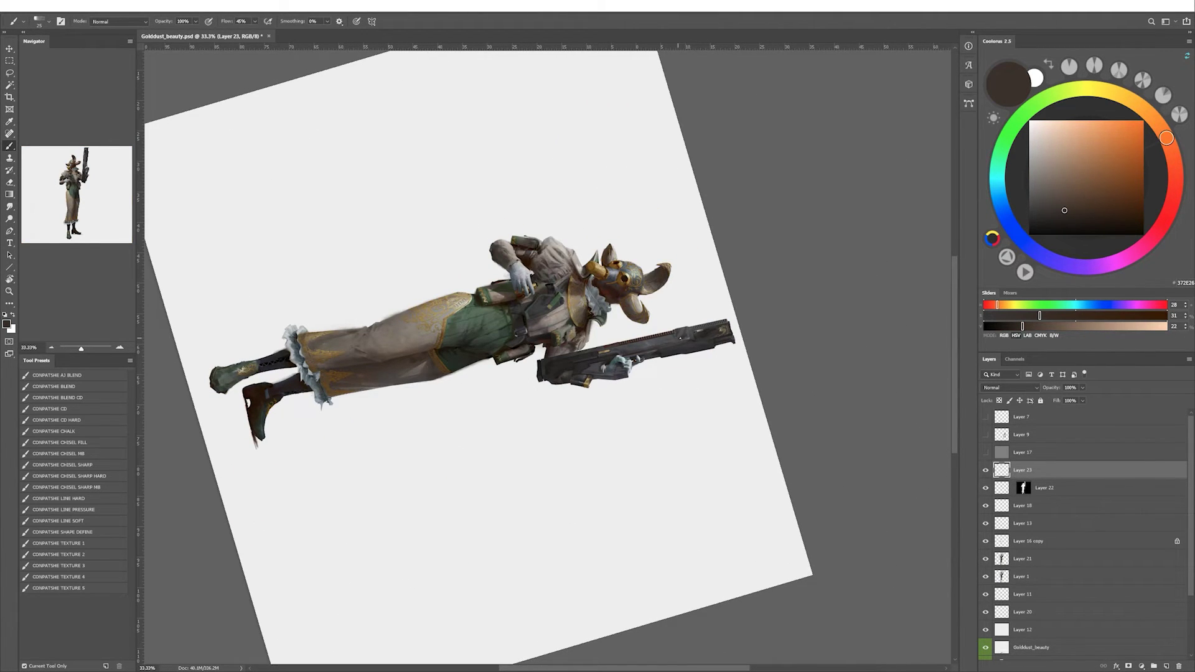
pyautogui.keyDown('alt'); pyautogui.click(623, 348); pyautogui.keyUp('alt')
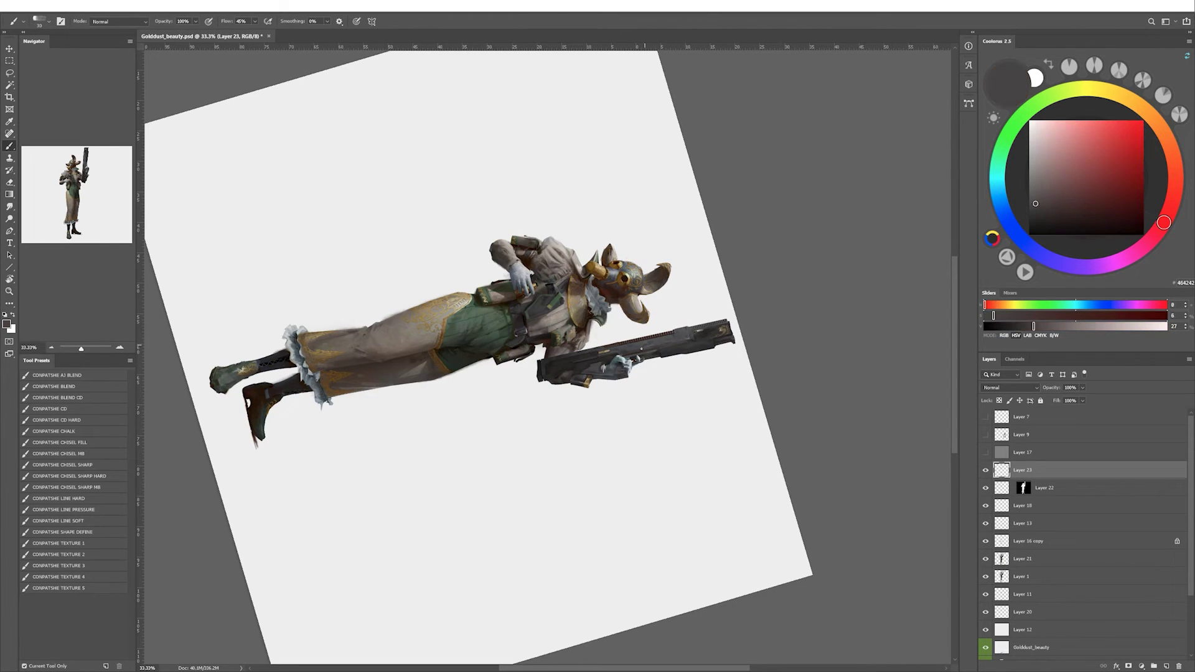
pyautogui.press('Escape')
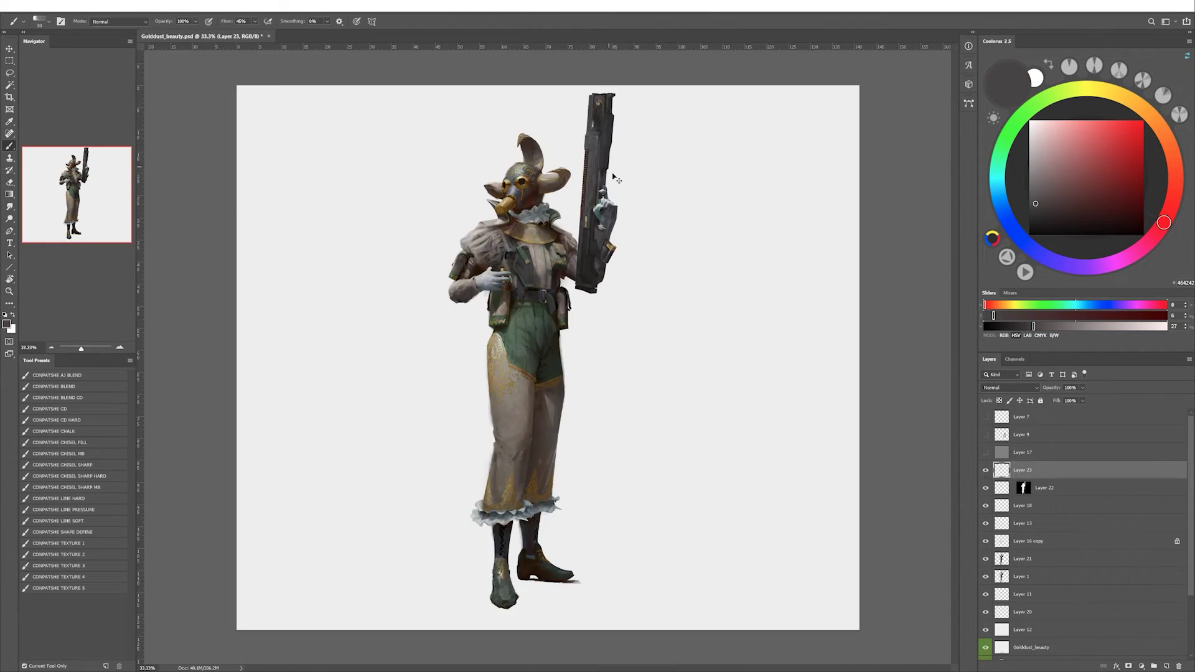
pyautogui.press('h')
pyautogui.press('l')
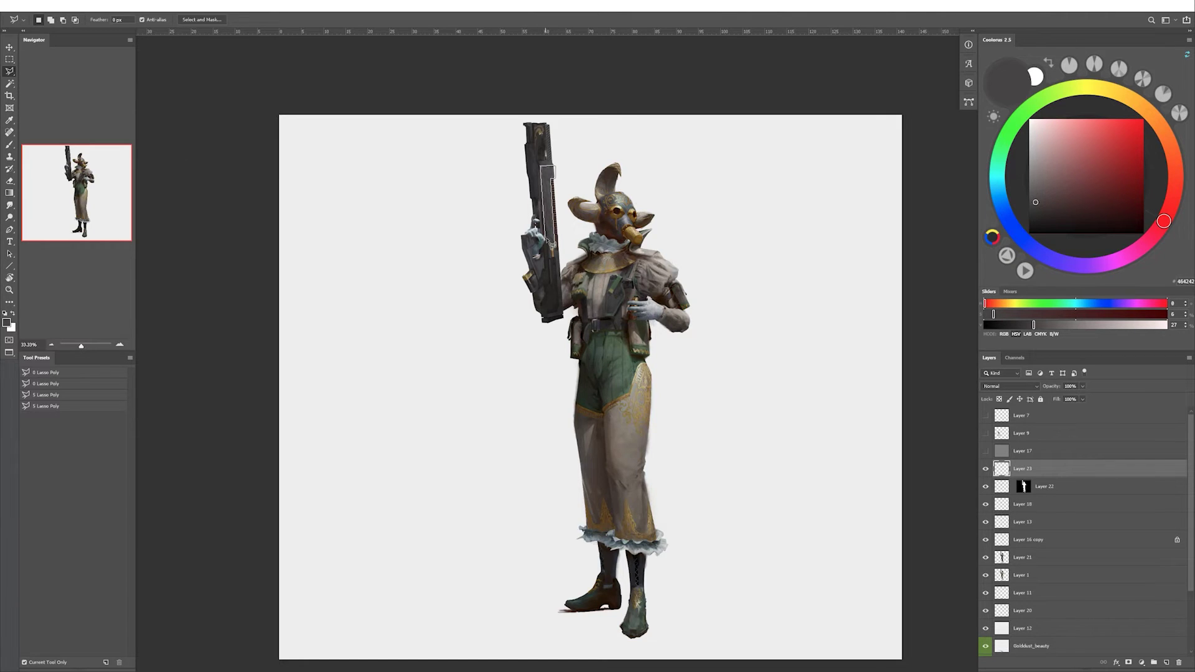
pyautogui.doubleClick(548, 240)
pyautogui.press('b')
pyautogui.keyDown('alt'); pyautogui.click(560, 196); pyautogui.keyUp('alt')
# Create Layer 24 and paint rifle highlights with sampled greys, cream and brown.
pyautogui.press('[')
pyautogui.hotkey('ctrl', 'shift', 'alt', 'n')
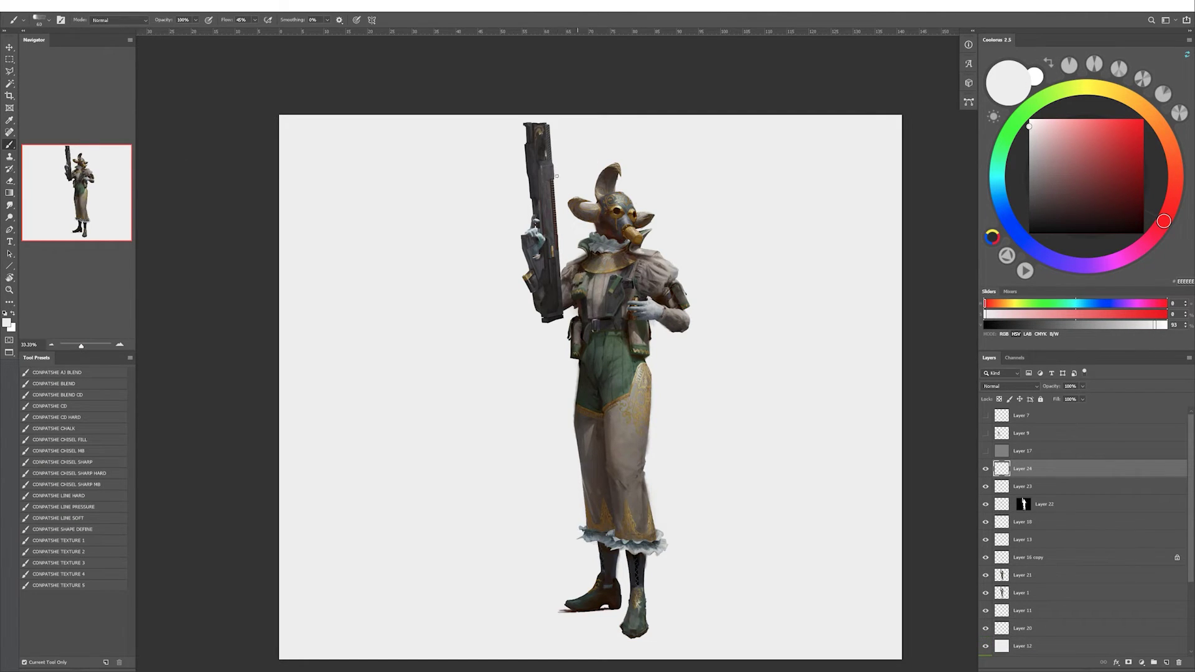
pyautogui.keyDown('alt'); pyautogui.click(547, 188); pyautogui.keyUp('alt')
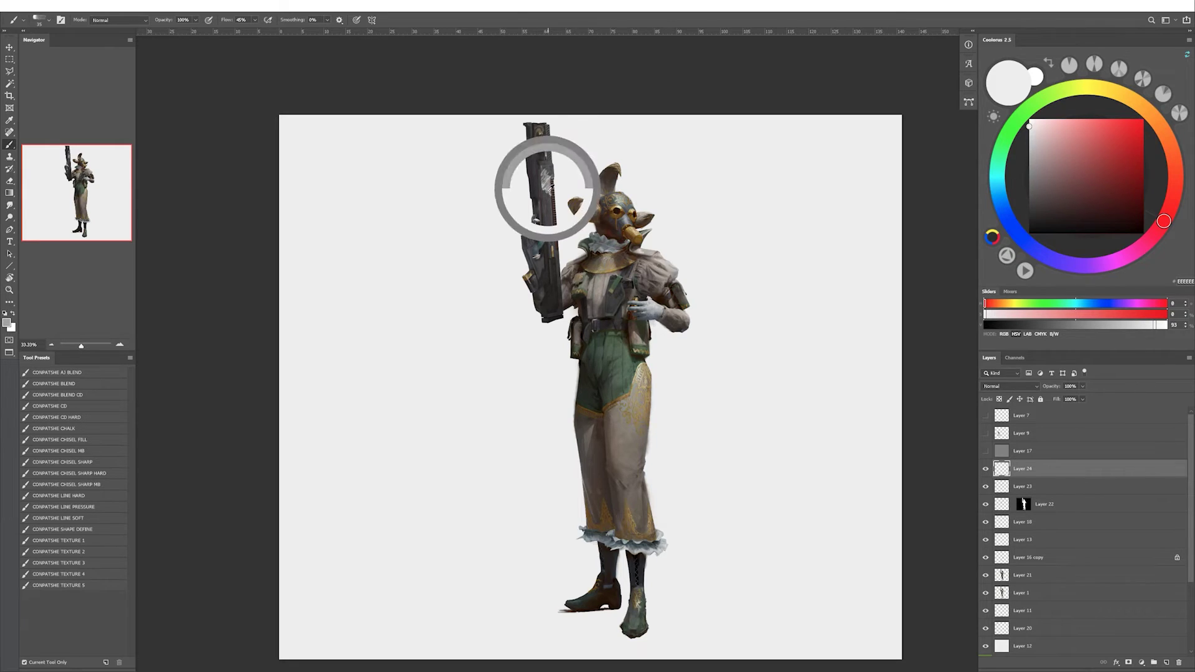
pyautogui.press('d')
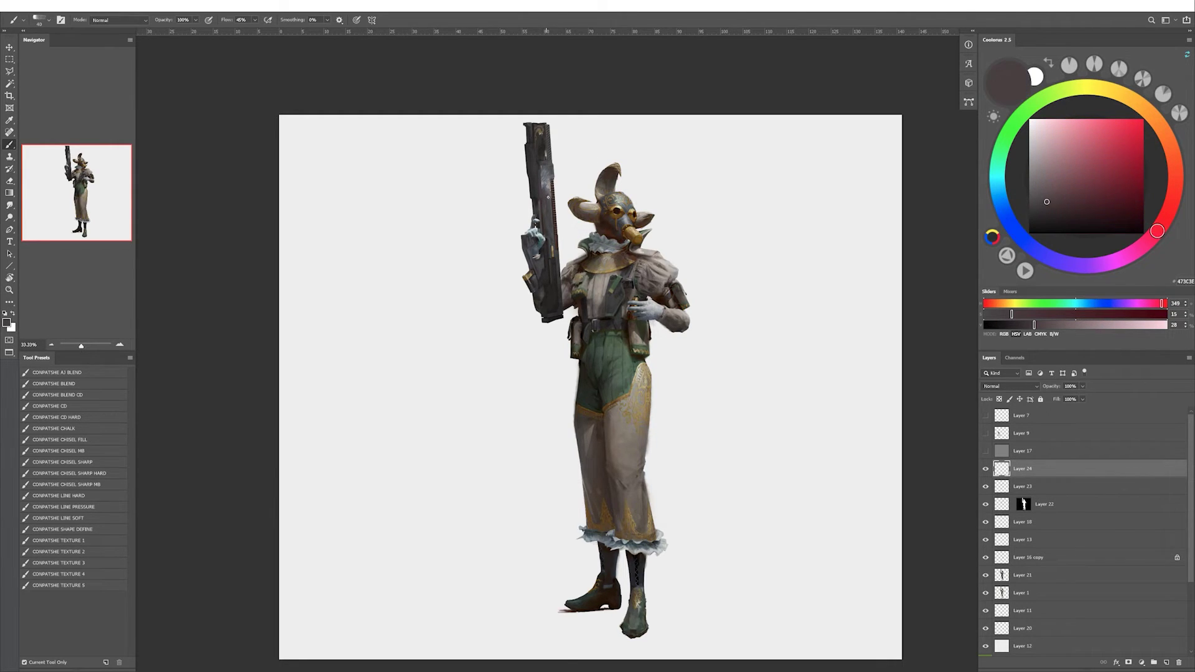
pyautogui.press('x')
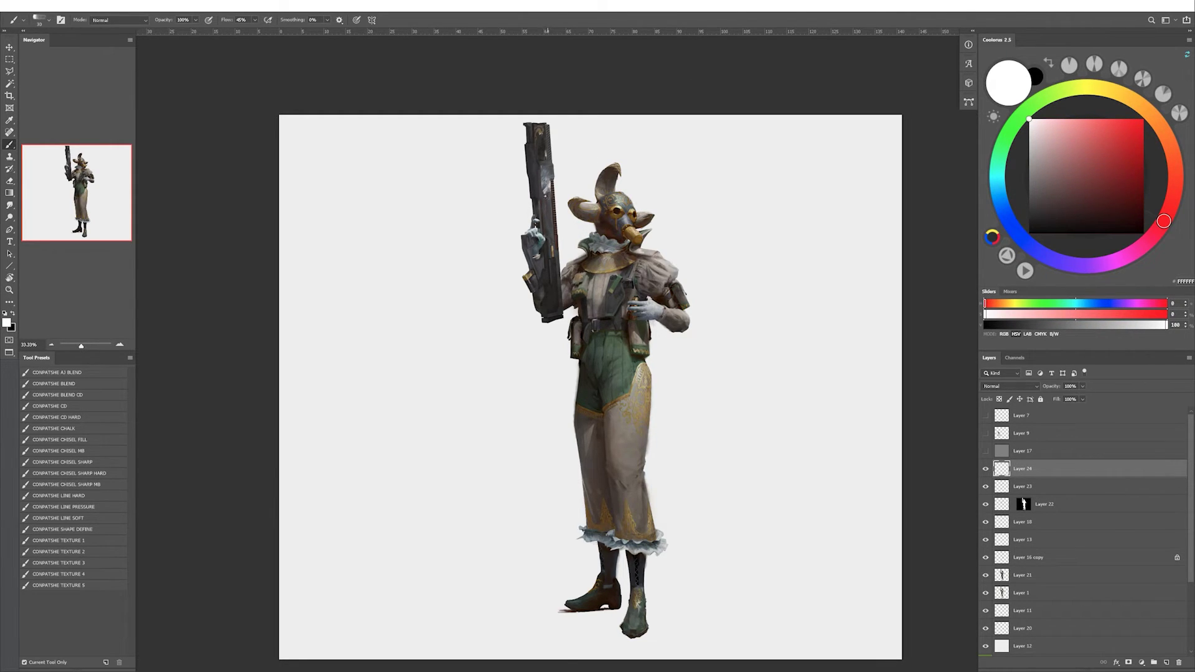
pyautogui.keyDown('alt'); pyautogui.click(549, 192); pyautogui.keyUp('alt')
pyautogui.hotkey('ctrl', 'alt', 'h')
pyautogui.keyDown('alt'); pyautogui.click(633, 179); pyautogui.keyUp('alt')
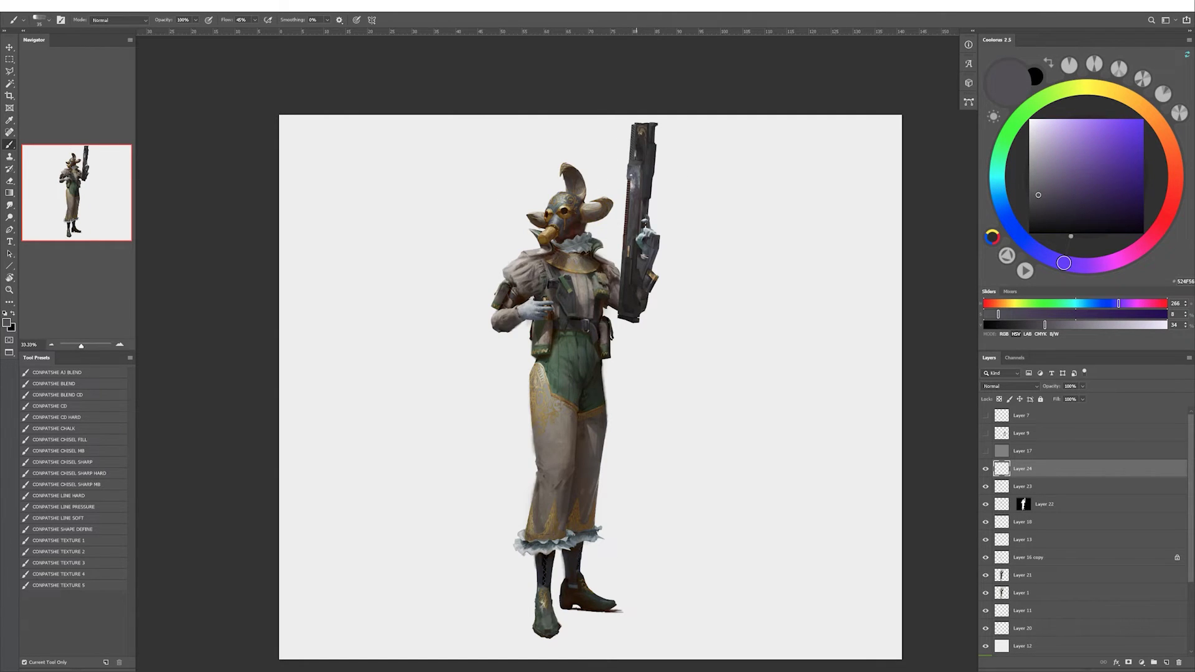
pyautogui.keyDown('alt'); pyautogui.click(635, 187); pyautogui.keyUp('alt')
pyautogui.keyDown('alt'); pyautogui.click(644, 195); pyautogui.keyUp('alt')
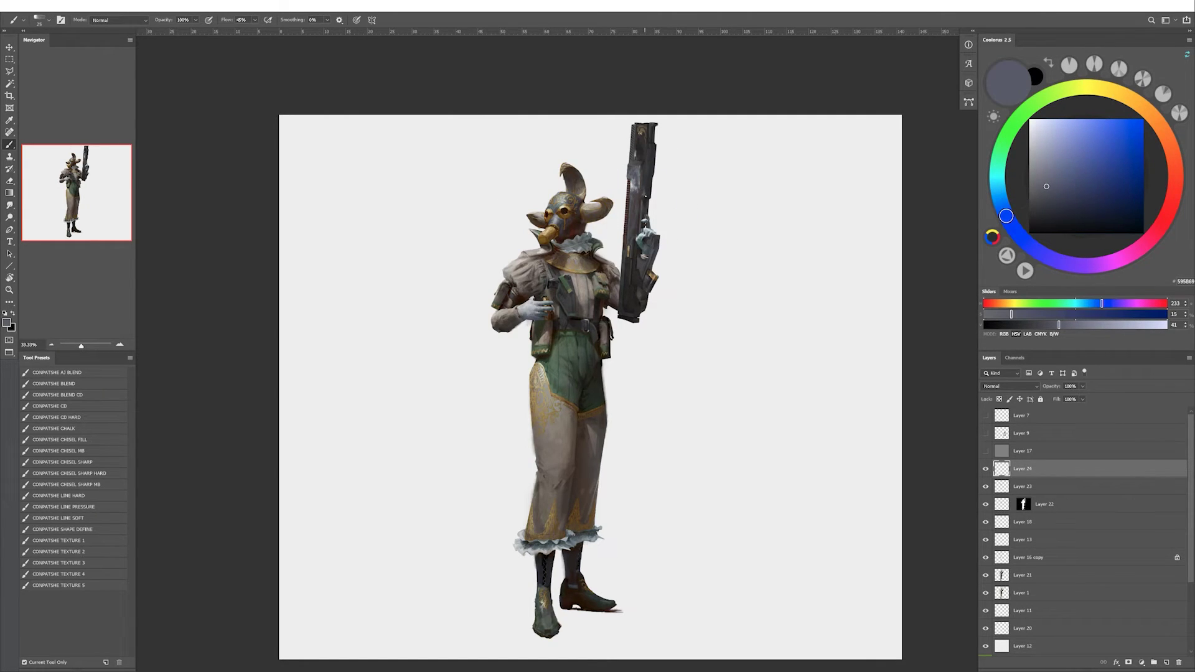
pyautogui.keyDown('alt'); pyautogui.click(641, 162); pyautogui.keyUp('alt')
pyautogui.keyDown('alt'); pyautogui.click(567, 202); pyautogui.keyUp('alt')
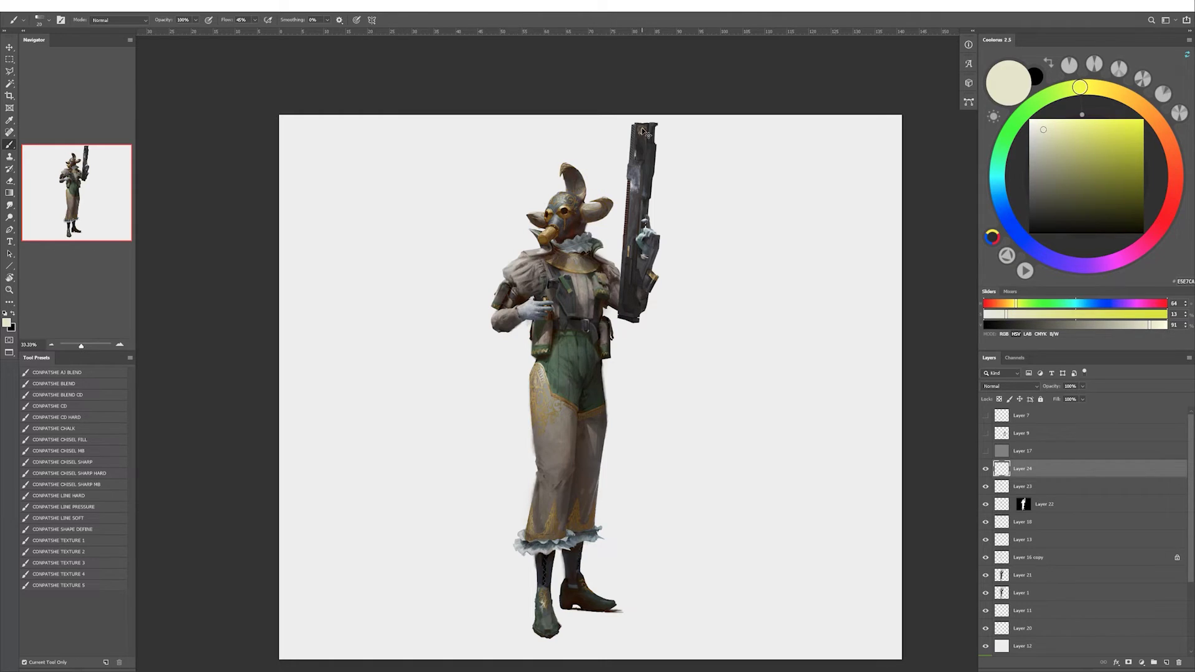
pyautogui.keyDown('alt'); pyautogui.click(640, 132); pyautogui.keyUp('alt')
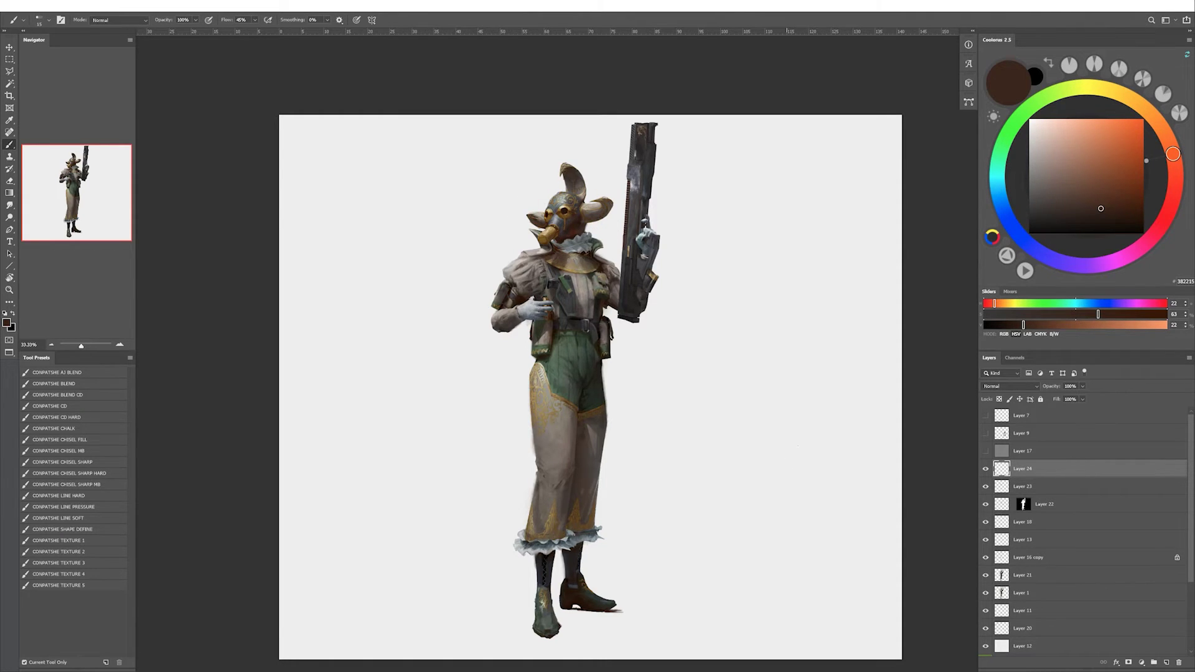
# Mirror the canvas back and pick near-black, dark teal and warm grey for the rifle.
pyautogui.press('h')
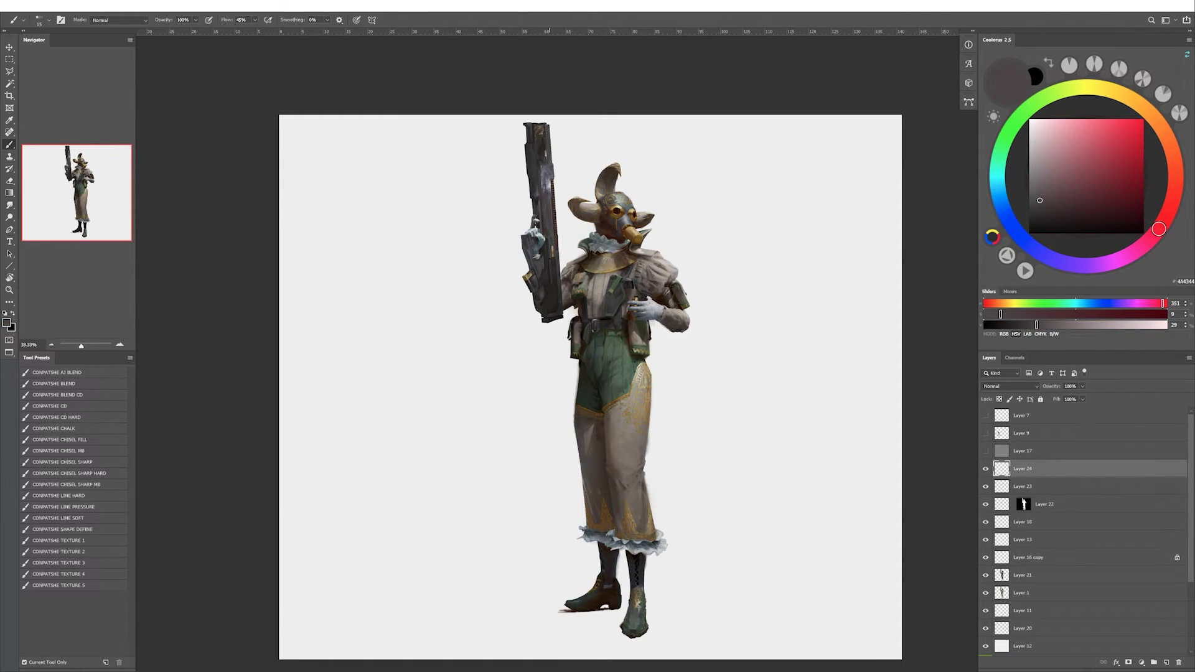
pyautogui.keyDown('alt'); pyautogui.click(533, 249); pyautogui.keyUp('alt')
pyautogui.keyDown('alt'); pyautogui.click(532, 236); pyautogui.keyUp('alt')
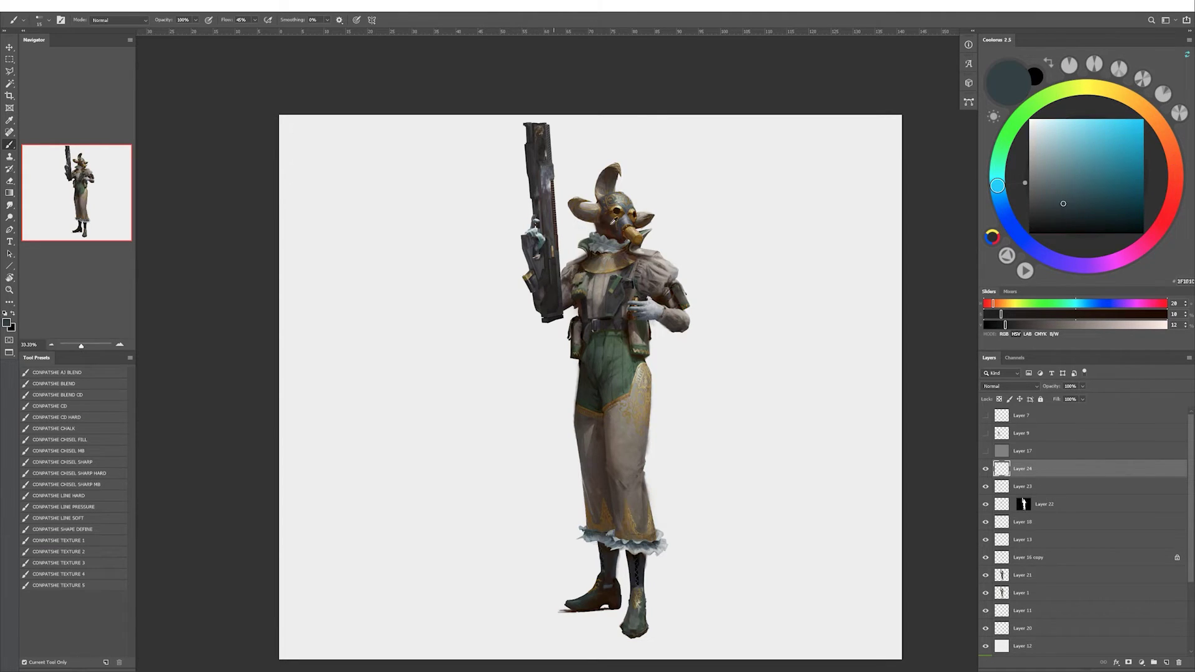
pyautogui.keyDown('alt'); pyautogui.click(534, 261); pyautogui.keyUp('alt')
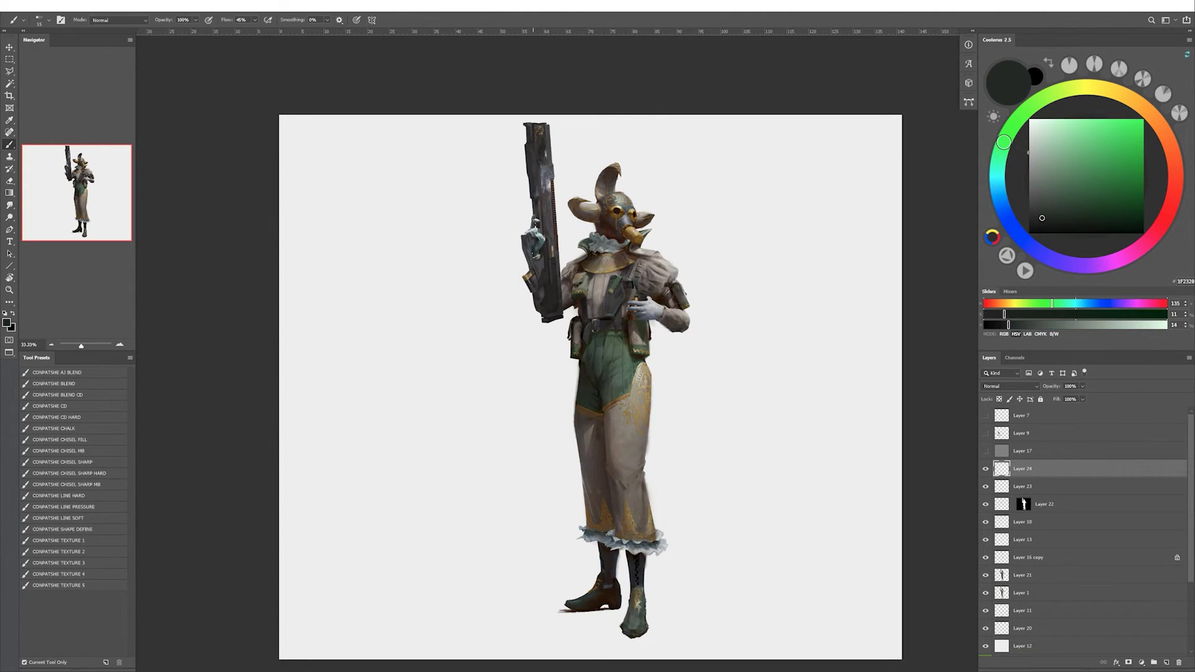
pyautogui.keyDown('alt'); pyautogui.click(545, 168); pyautogui.keyUp('alt')
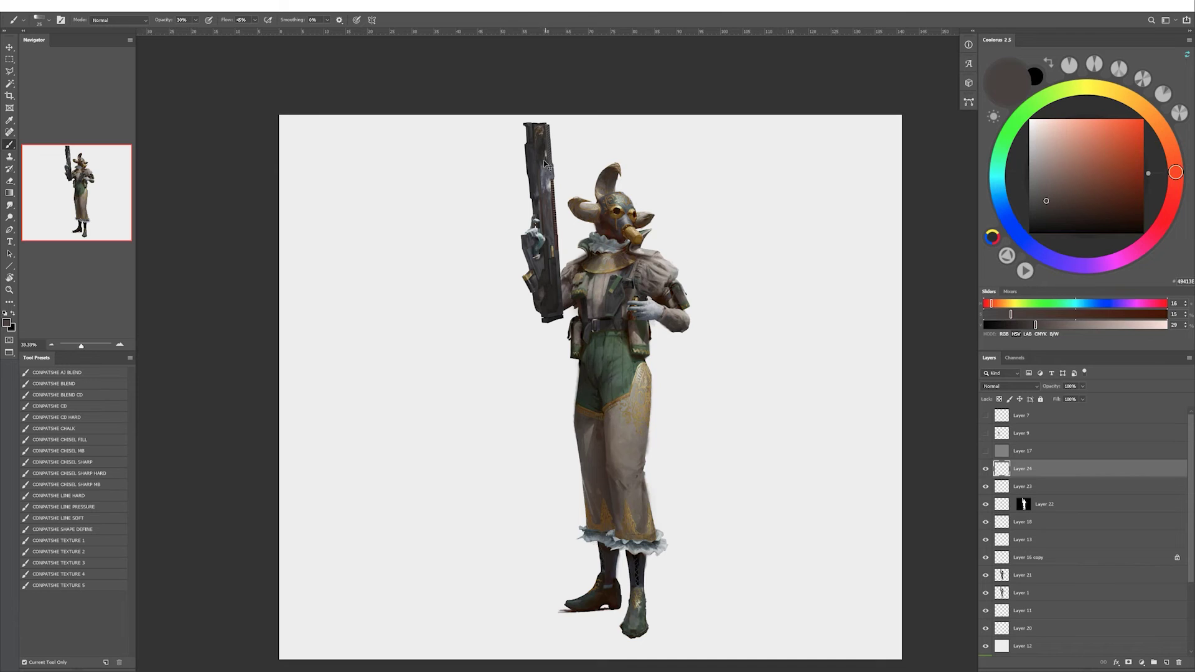
# Lower brush opacity to 30% and sample a dark grey from the rifle.
pyautogui.press('3')
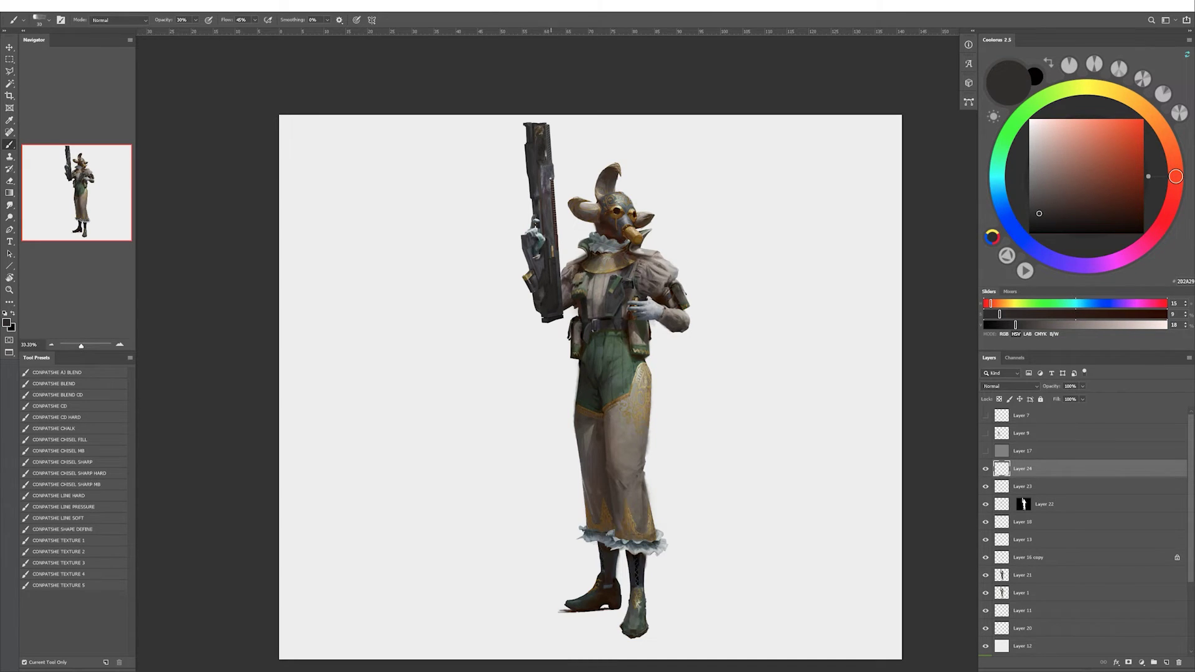
pyautogui.press('h')
pyautogui.press('d')
pyautogui.press('x')
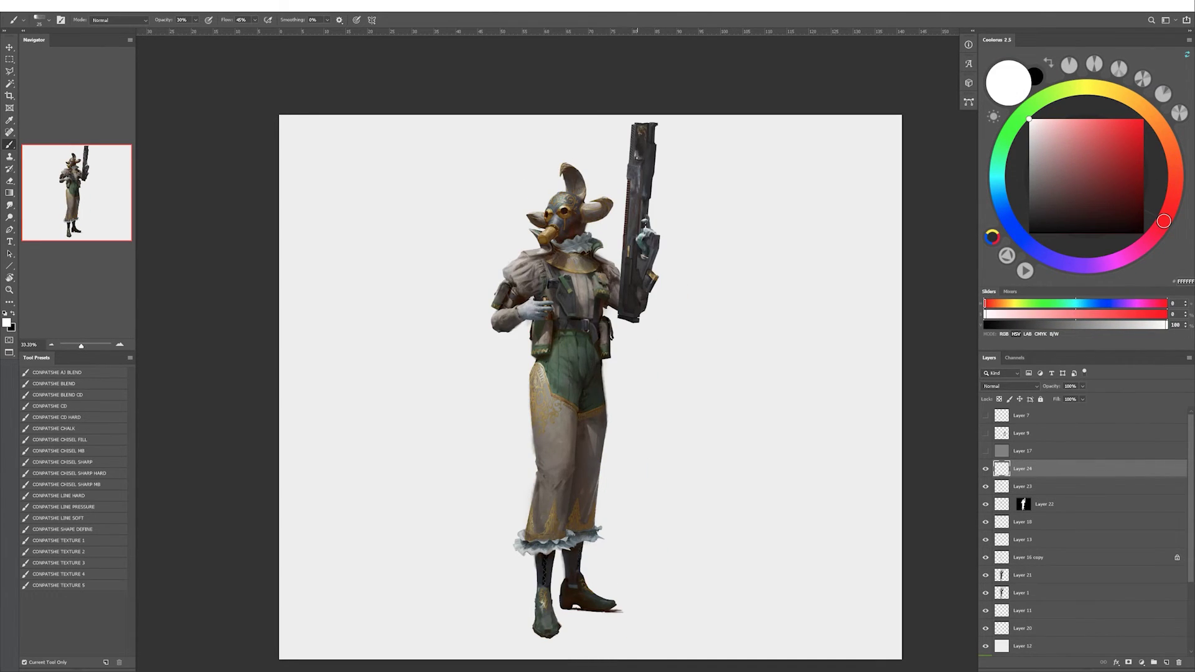
pyautogui.keyDown('alt'); pyautogui.click(636, 154); pyautogui.keyUp('alt')
# Lock Layer 24's transparent pixels, then hide Layer 24 to compare the rifle.
pyautogui.moveTo(642, 161); pyautogui.dragTo(809, 352)
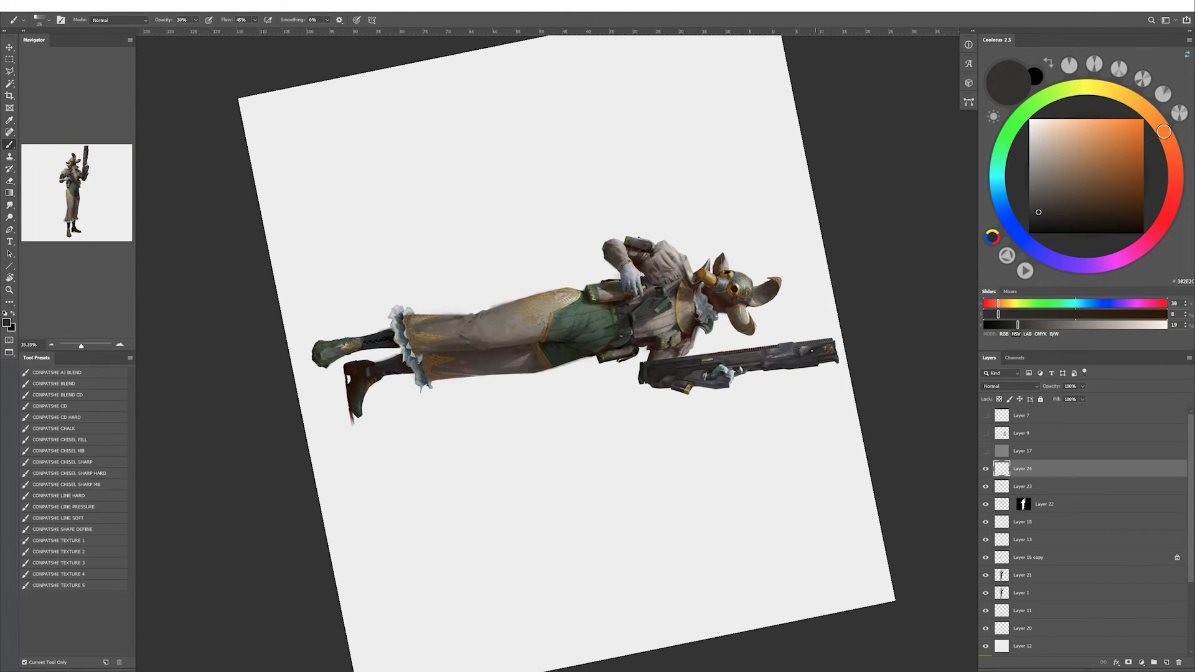
pyautogui.keyDown('alt'); pyautogui.click(810, 352); pyautogui.keyUp('alt')
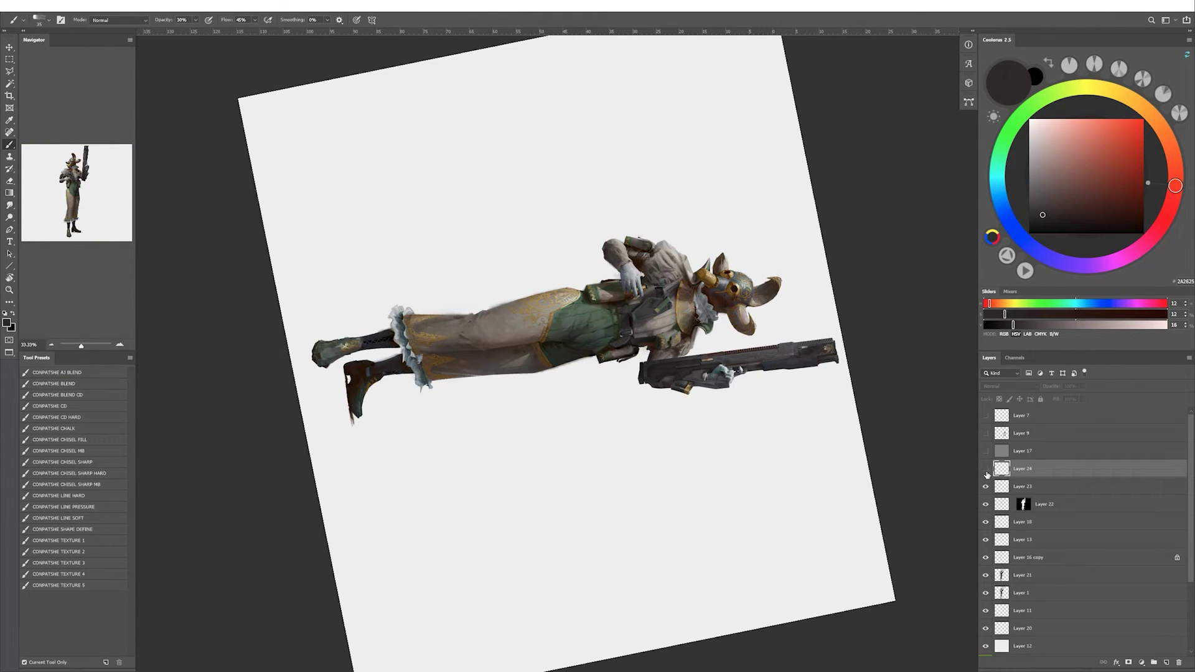
pyautogui.keyDown('alt'); pyautogui.click(785, 354); pyautogui.keyUp('alt')
pyautogui.press('/')
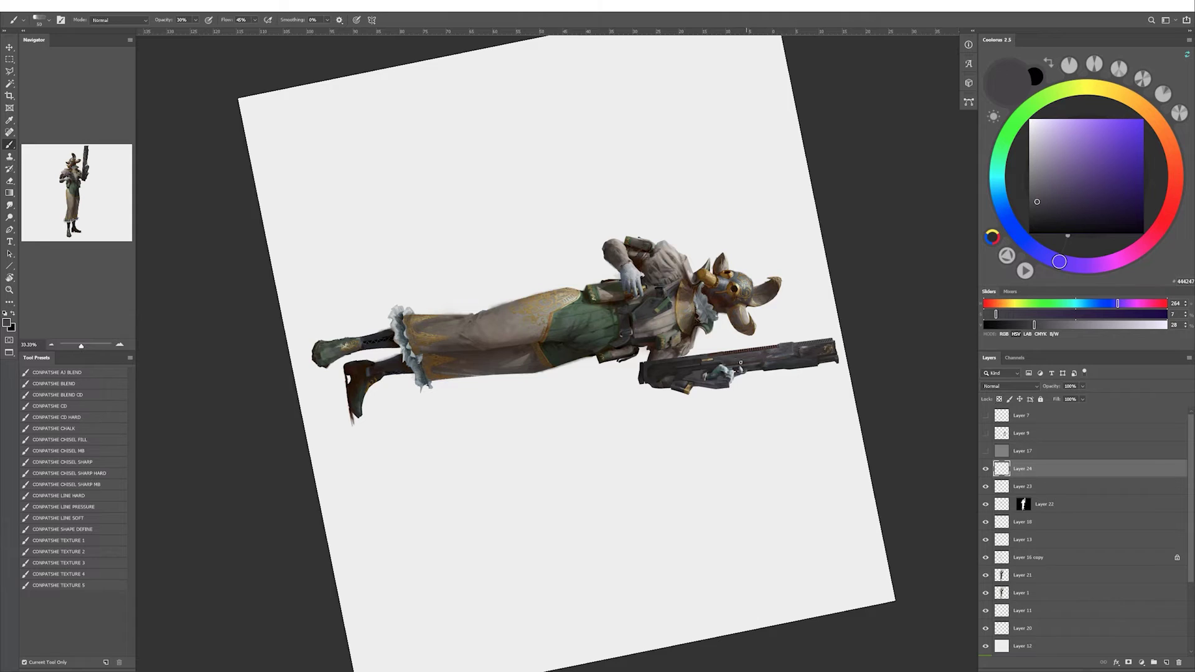
pyautogui.press('d')
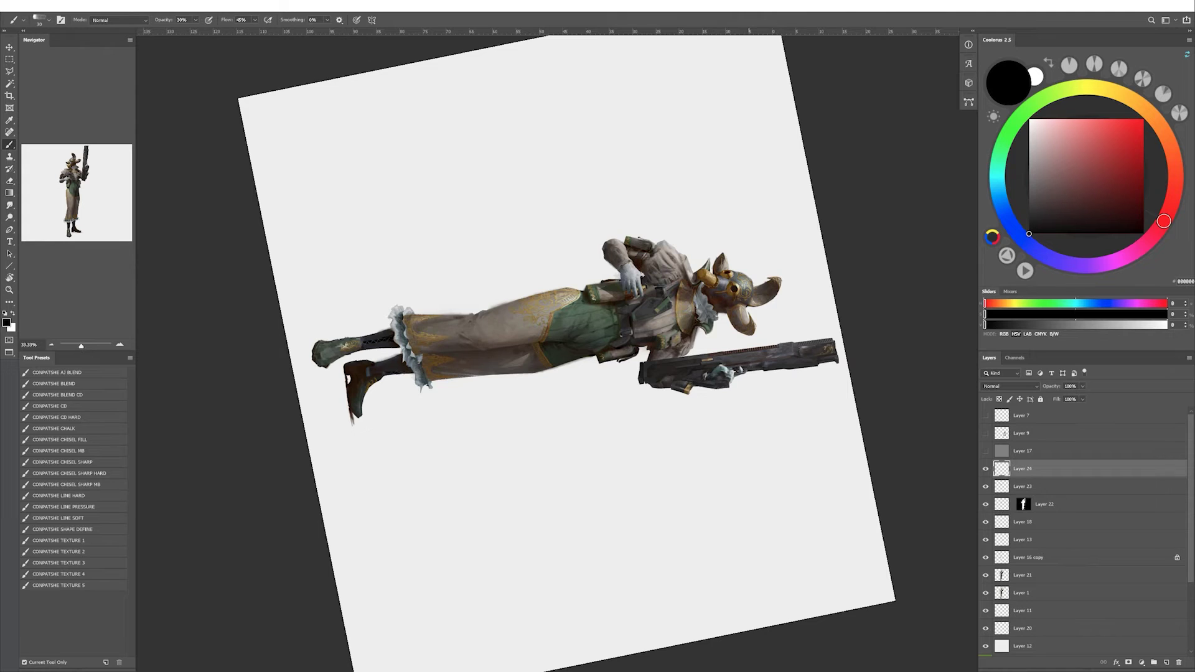
pyautogui.moveTo(780, 411); pyautogui.dragTo(670, 196)
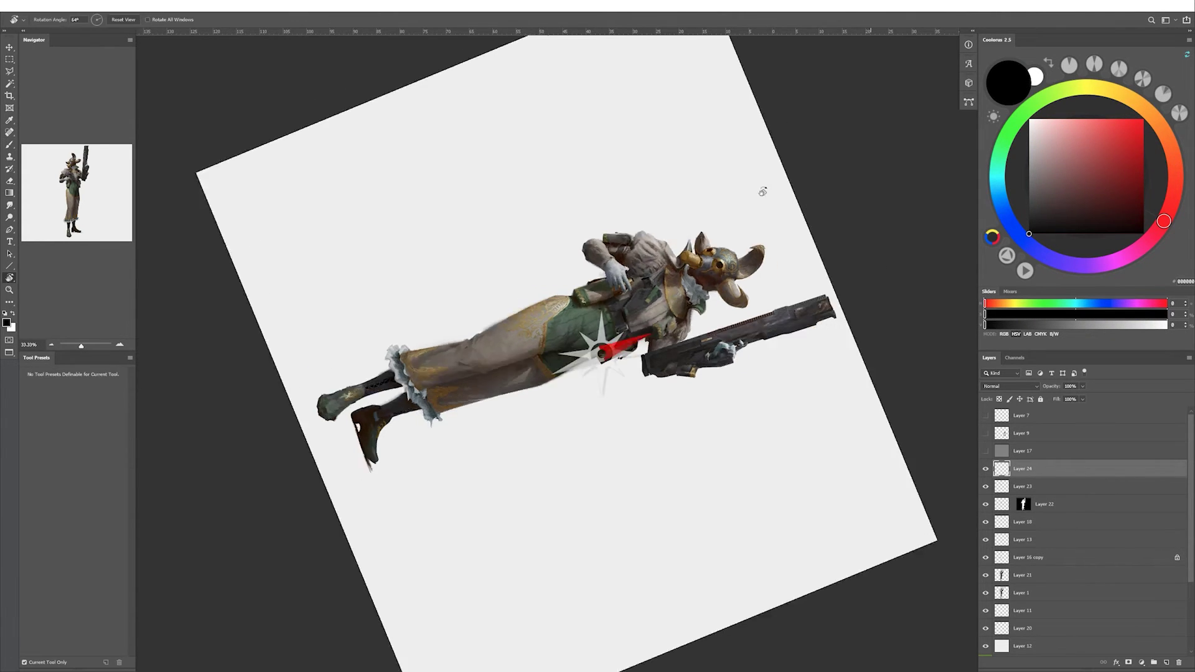
pyautogui.click(986, 468)
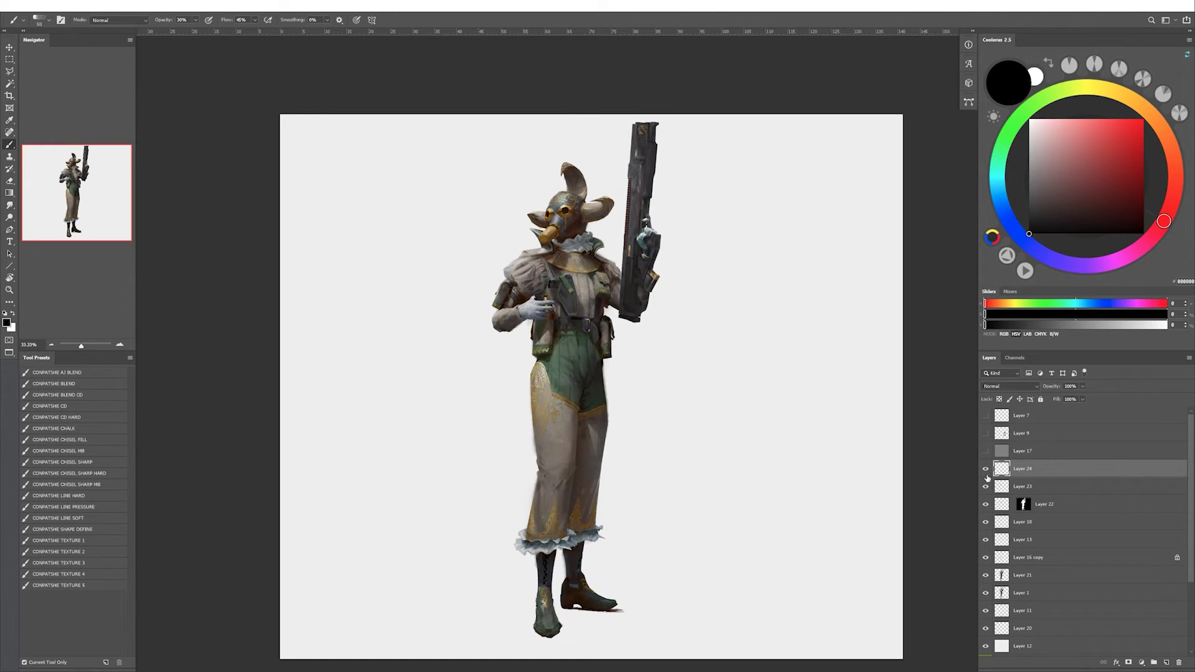
# Make Layer 21 active and sample warm greys, browns and olive tones from the trousers.
pyautogui.hotkey('alt', '[')
pyautogui.hotkey('alt', '[')
pyautogui.hotkey('alt', '[')
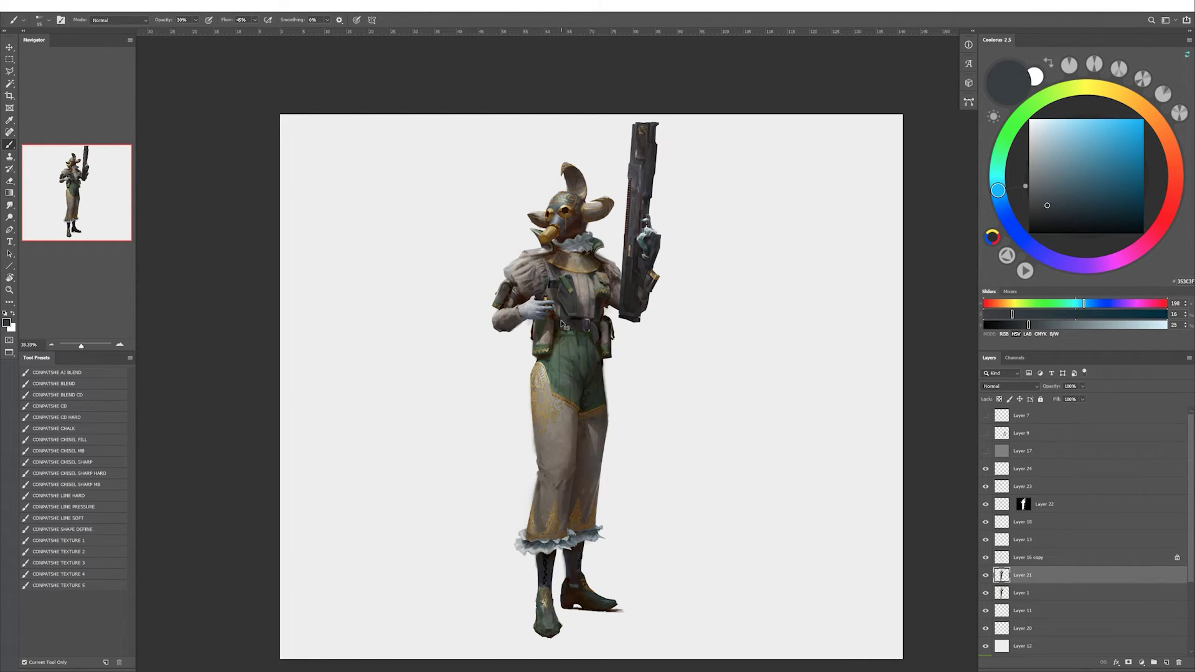
pyautogui.moveTo(542, 493); pyautogui.dragTo(530, 485)
pyautogui.press(']')
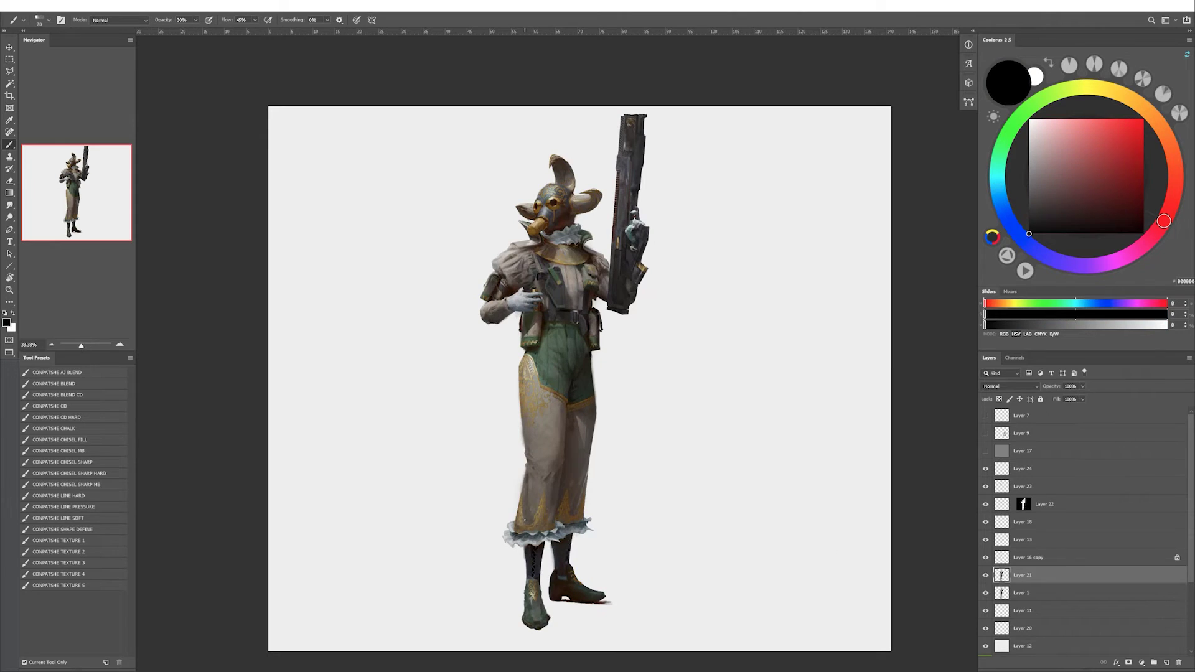
pyautogui.keyDown('alt'); pyautogui.click(530, 485); pyautogui.keyUp('alt')
pyautogui.keyDown('alt'); pyautogui.click(532, 492); pyautogui.keyUp('alt')
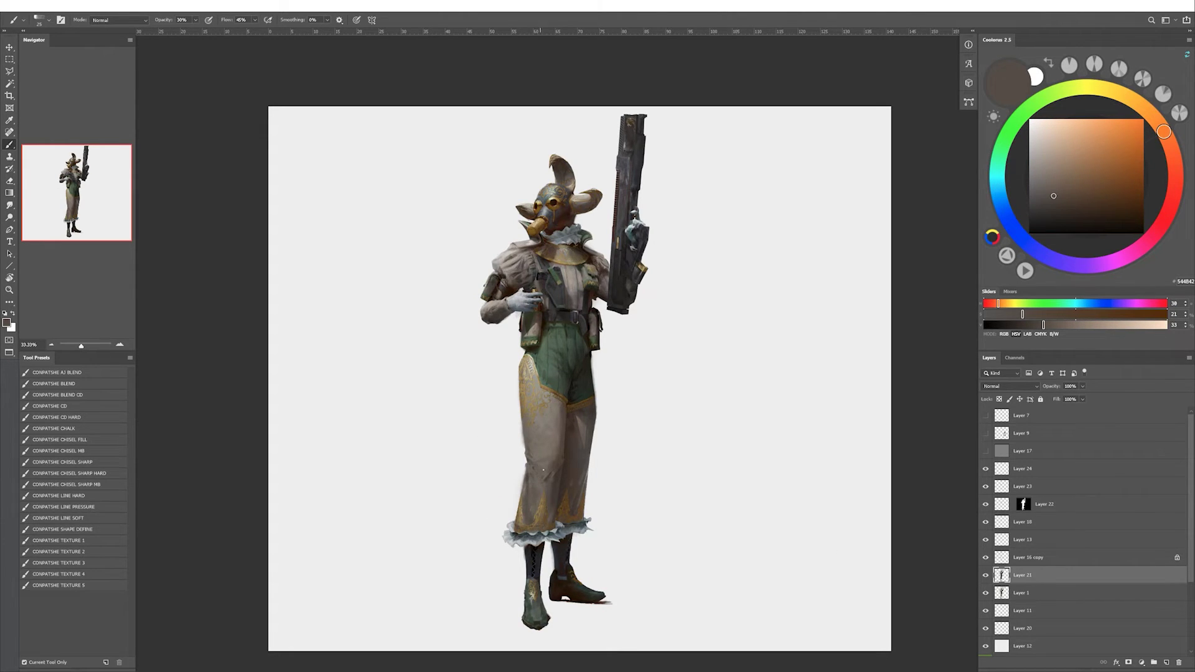
pyautogui.keyDown('alt'); pyautogui.click(552, 427); pyautogui.keyUp('alt')
pyautogui.keyDown('alt'); pyautogui.click(538, 440); pyautogui.keyUp('alt')
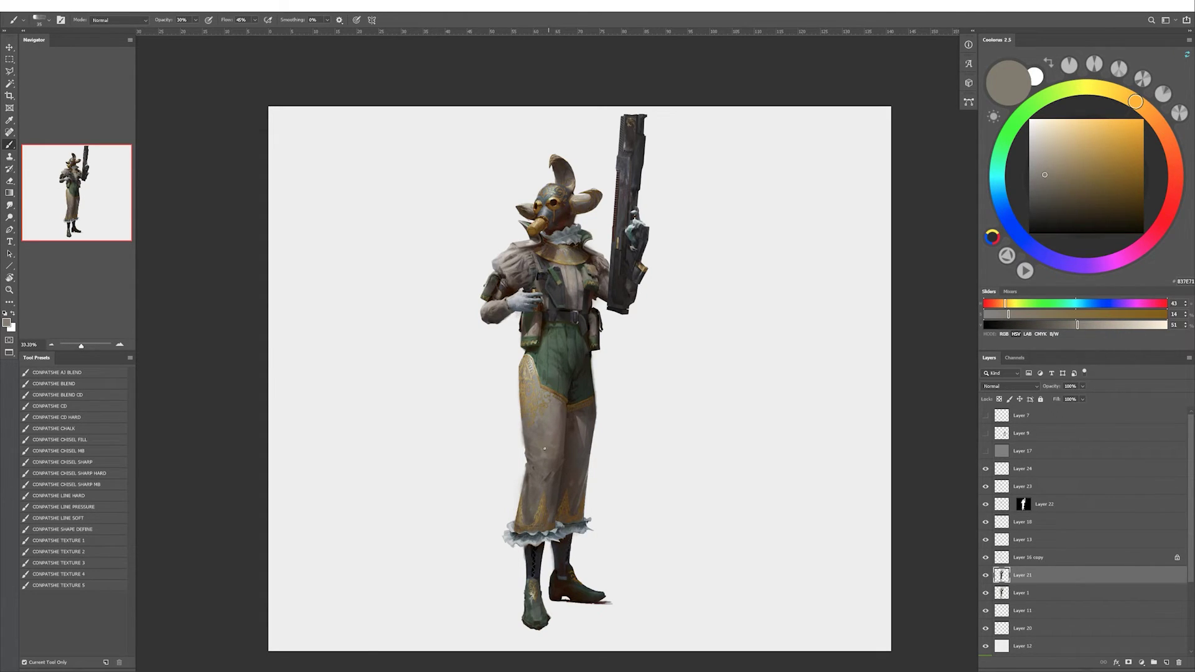
pyautogui.keyDown('alt'); pyautogui.click(534, 492); pyautogui.keyUp('alt')
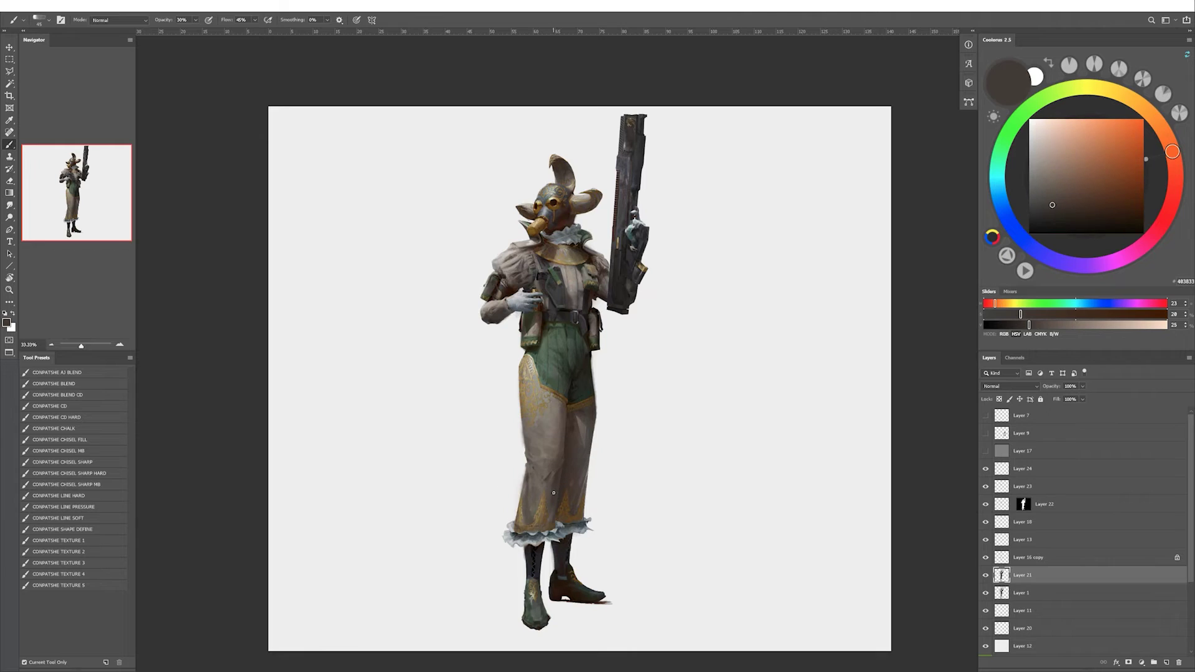
pyautogui.keyDown('alt'); pyautogui.click(552, 496); pyautogui.keyUp('alt')
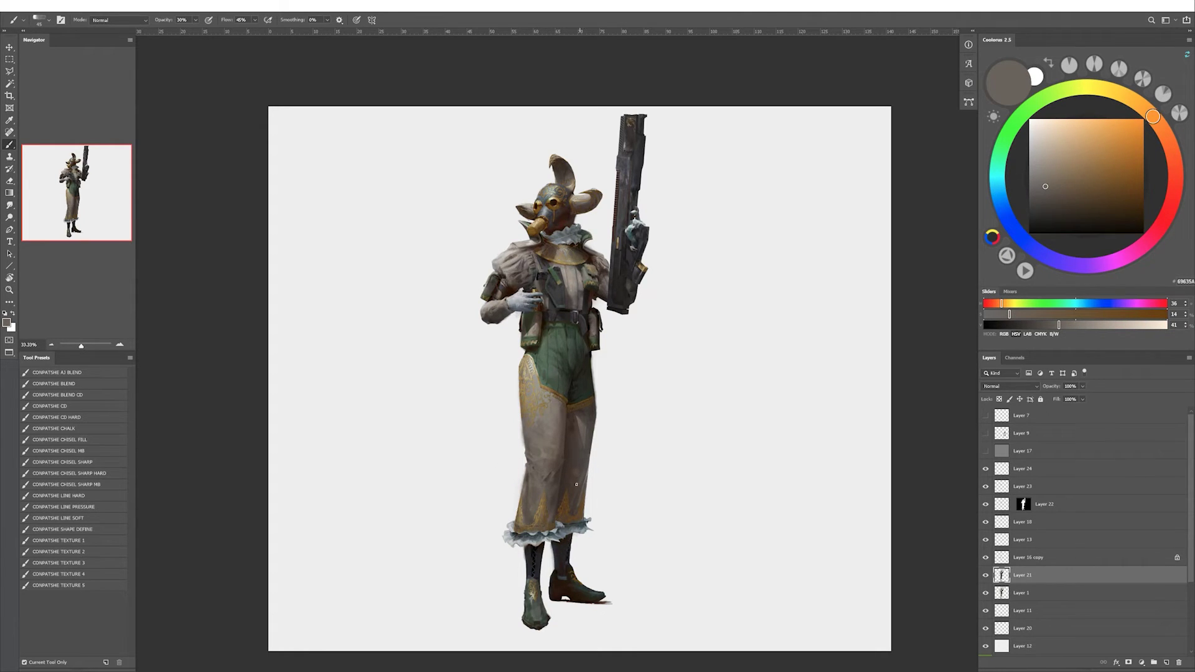
pyautogui.keyDown('alt'); pyautogui.click(575, 436); pyautogui.keyUp('alt')
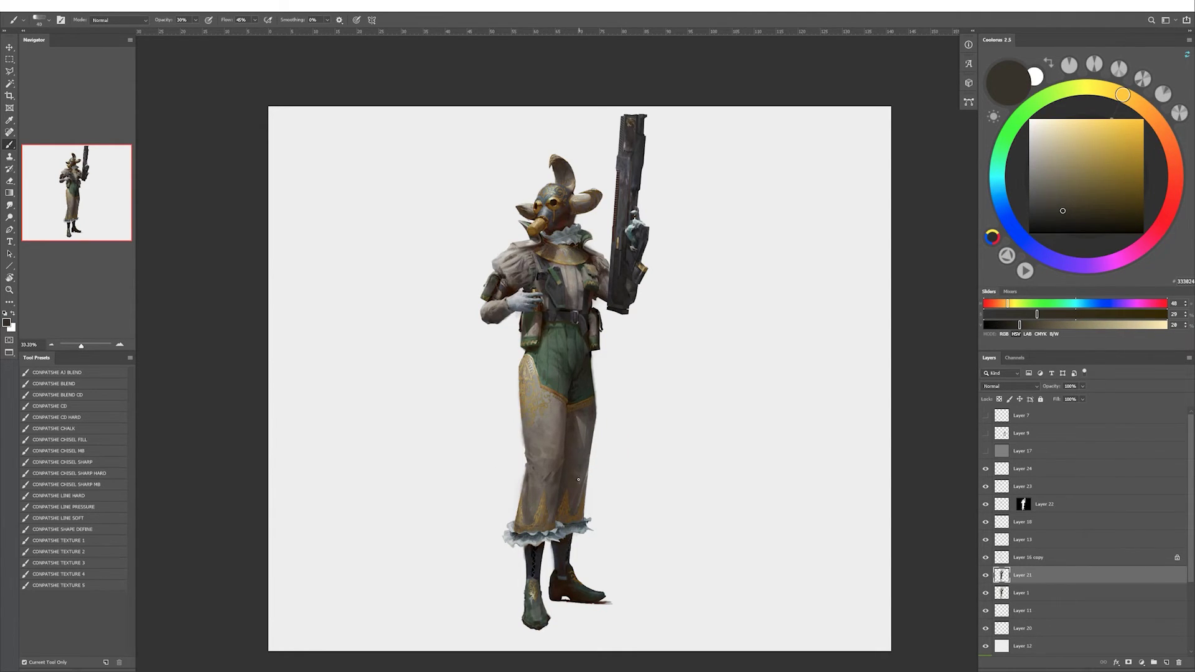
pyautogui.keyDown('alt'); pyautogui.click(572, 499); pyautogui.keyUp('alt')
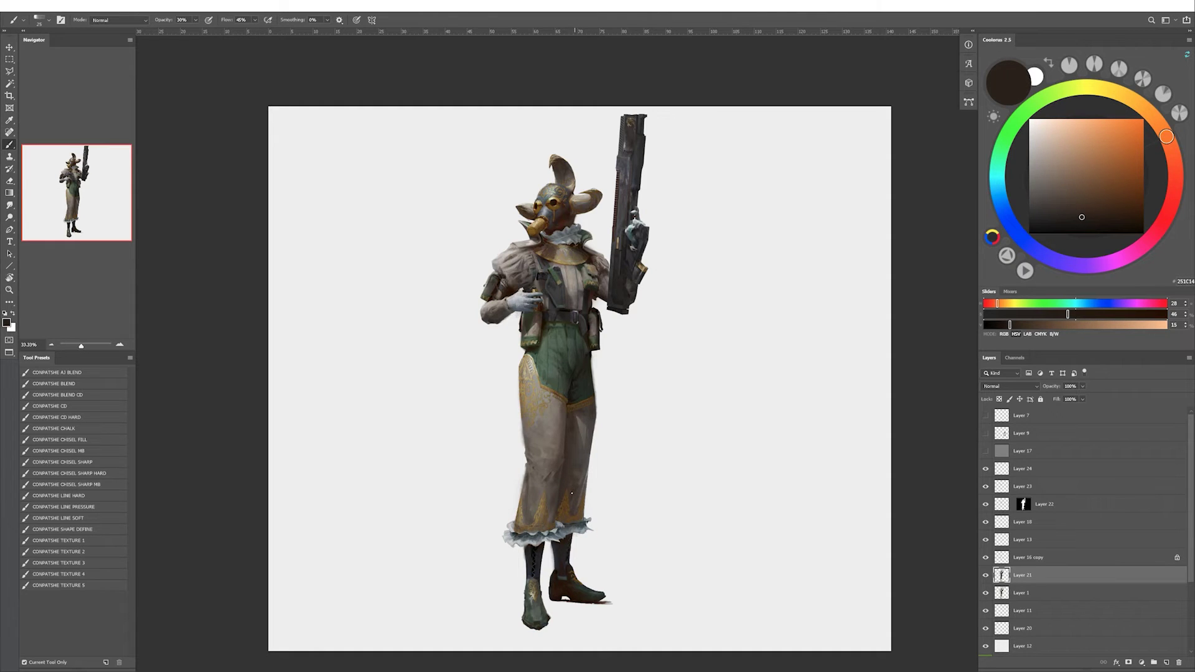
# Briefly try the Mixer Brush, then pick trouser grey, lighter warm grey and near-black.
pyautogui.hotkey('shift', 'b')
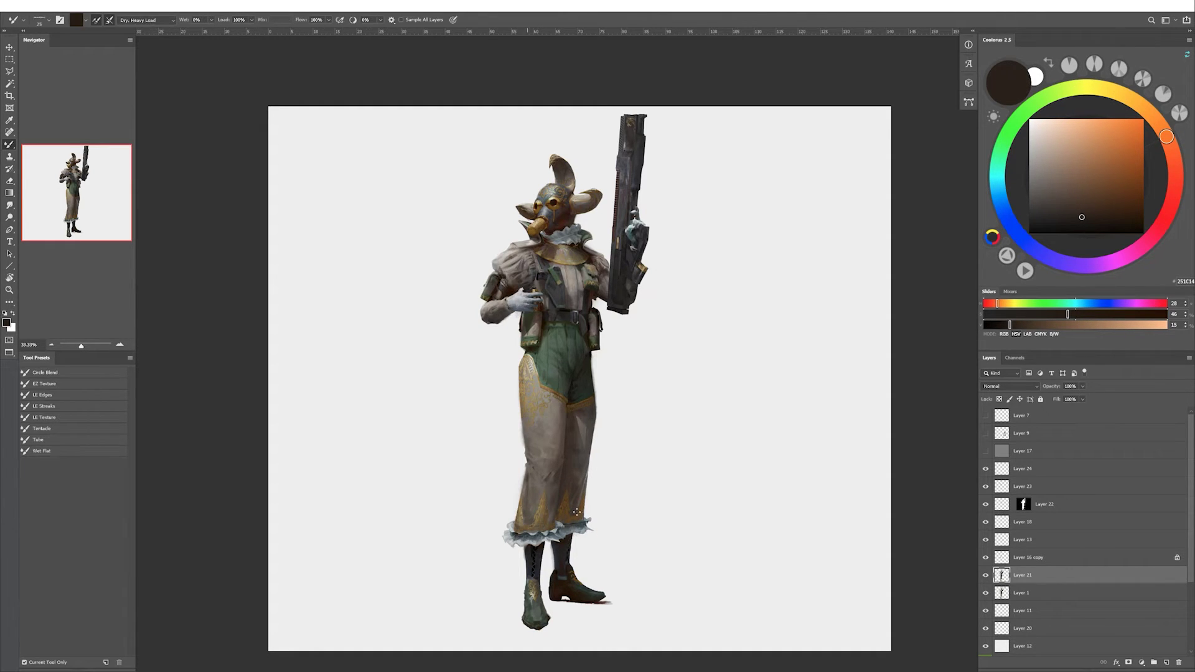
pyautogui.hotkey('shift', 'b')
pyautogui.keyDown('alt'); pyautogui.click(531, 480); pyautogui.keyUp('alt')
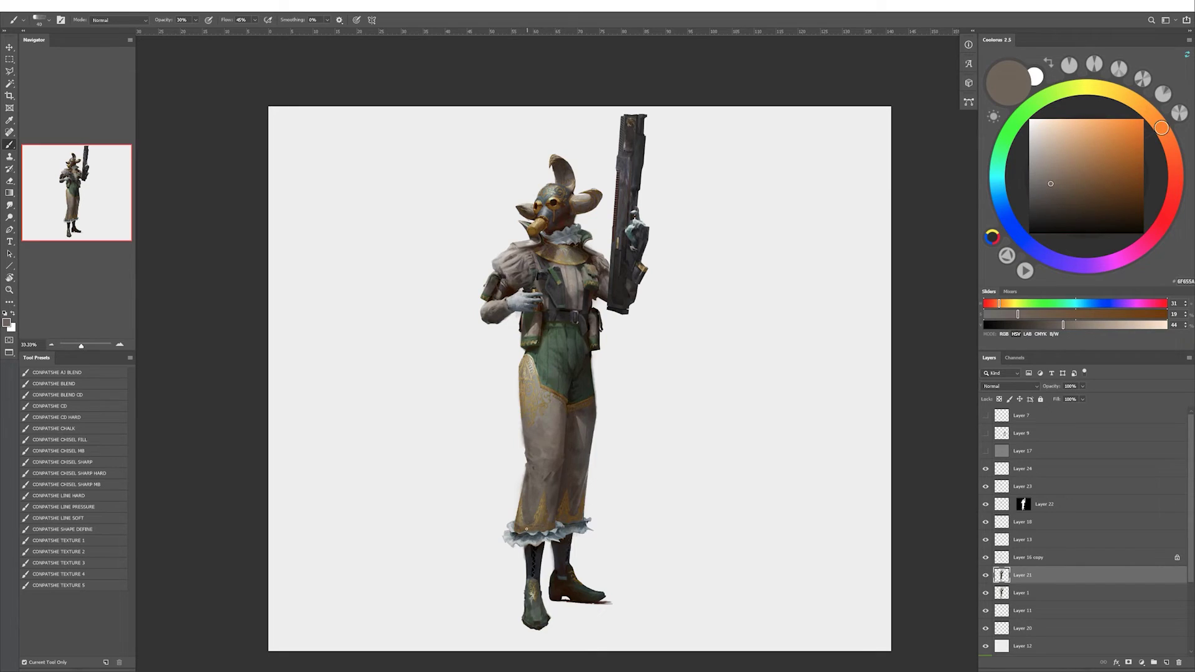
pyautogui.keyDown('alt'); pyautogui.click(528, 522); pyautogui.keyUp('alt')
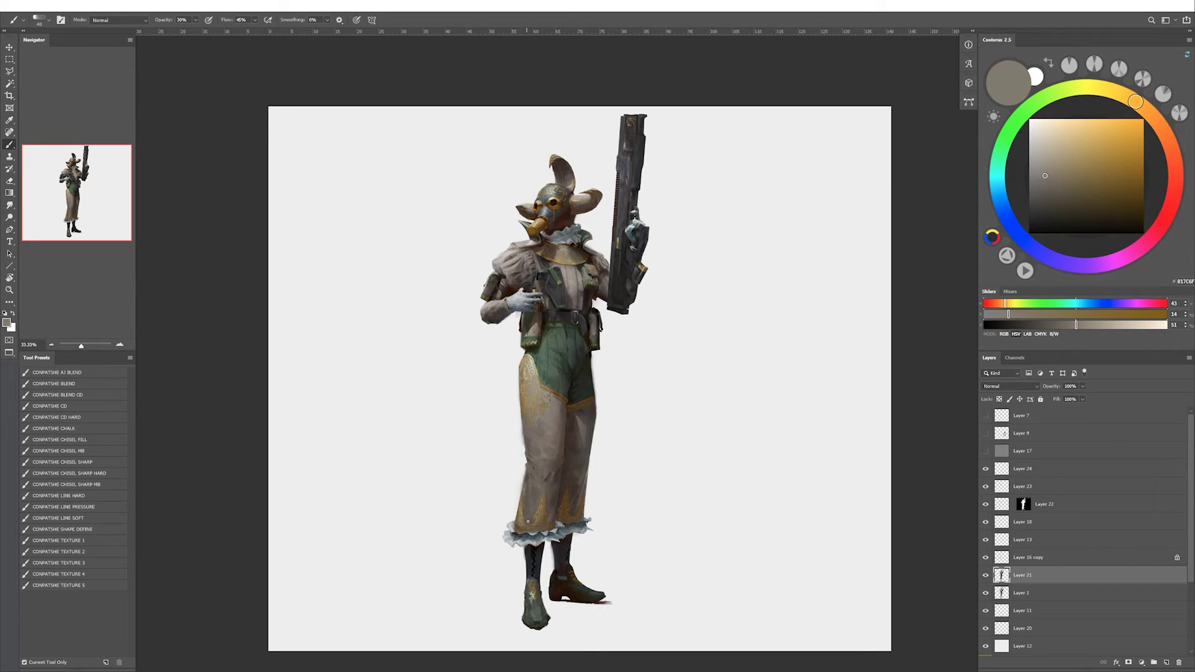
pyautogui.keyDown('alt'); pyautogui.click(574, 416); pyautogui.keyUp('alt')
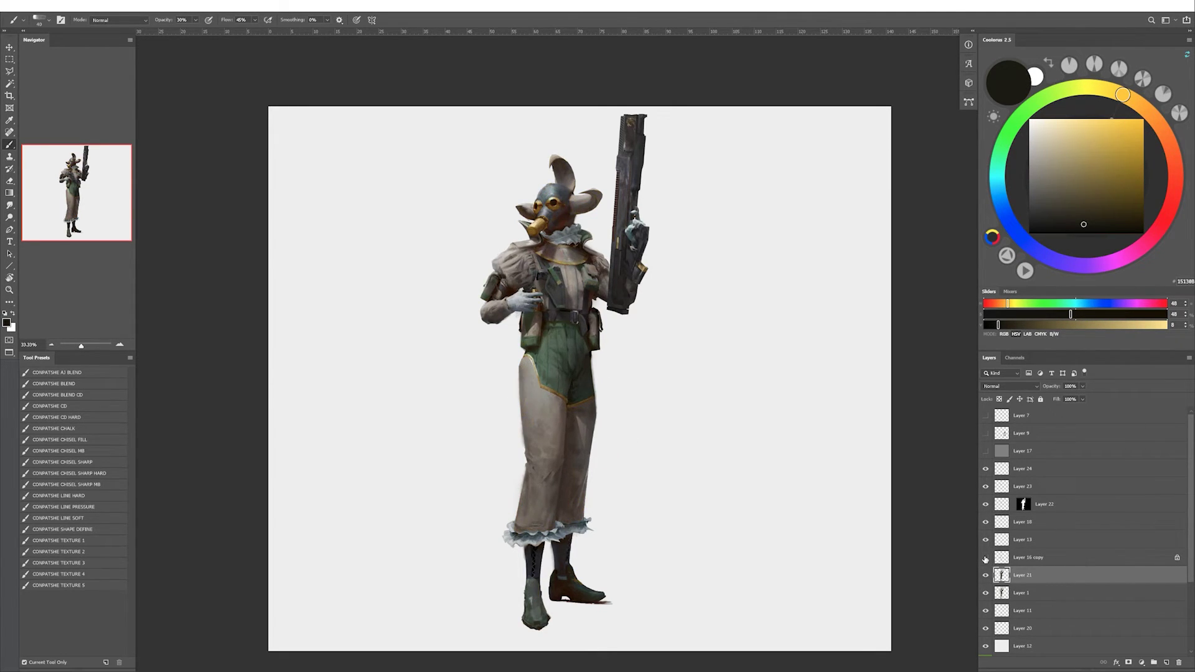
# Touch up Layer 16 copy in dark brown, then return to Layer 21 with greens.
pyautogui.click(1014, 559)
pyautogui.click(985, 557)
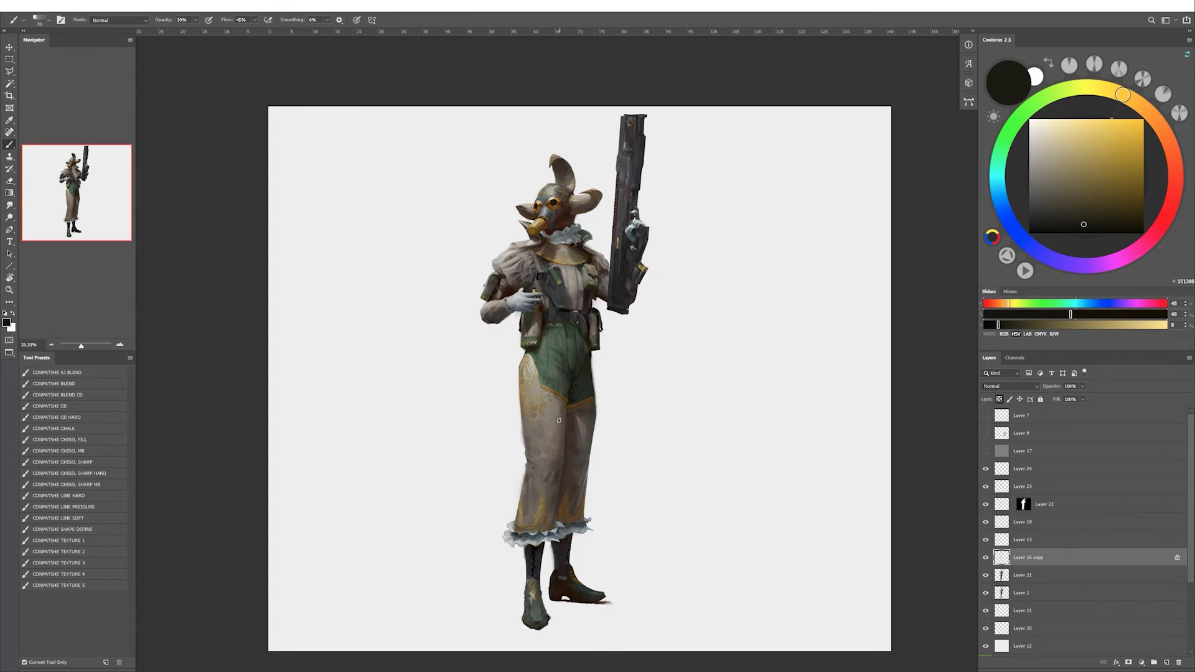
pyautogui.keyDown('alt'); pyautogui.click(534, 523); pyautogui.keyUp('alt')
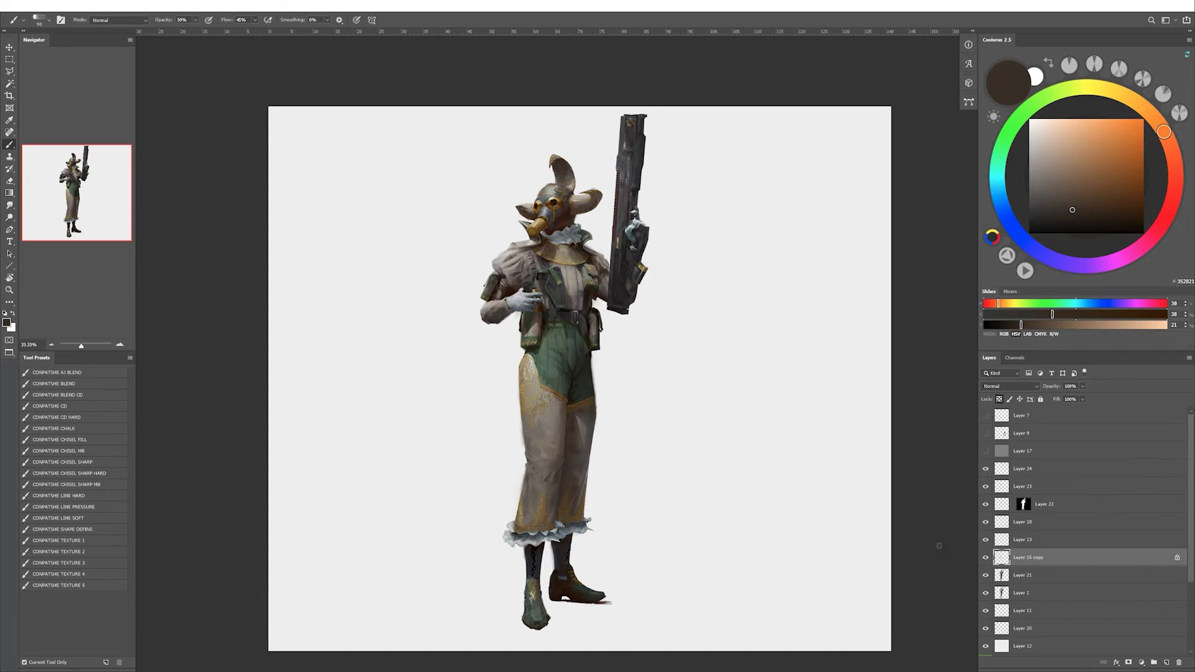
pyautogui.click(1021, 575)
pyautogui.keyDown('alt'); pyautogui.click(550, 377); pyautogui.keyUp('alt')
pyautogui.keyDown('alt'); pyautogui.click(545, 372); pyautogui.keyUp('alt')
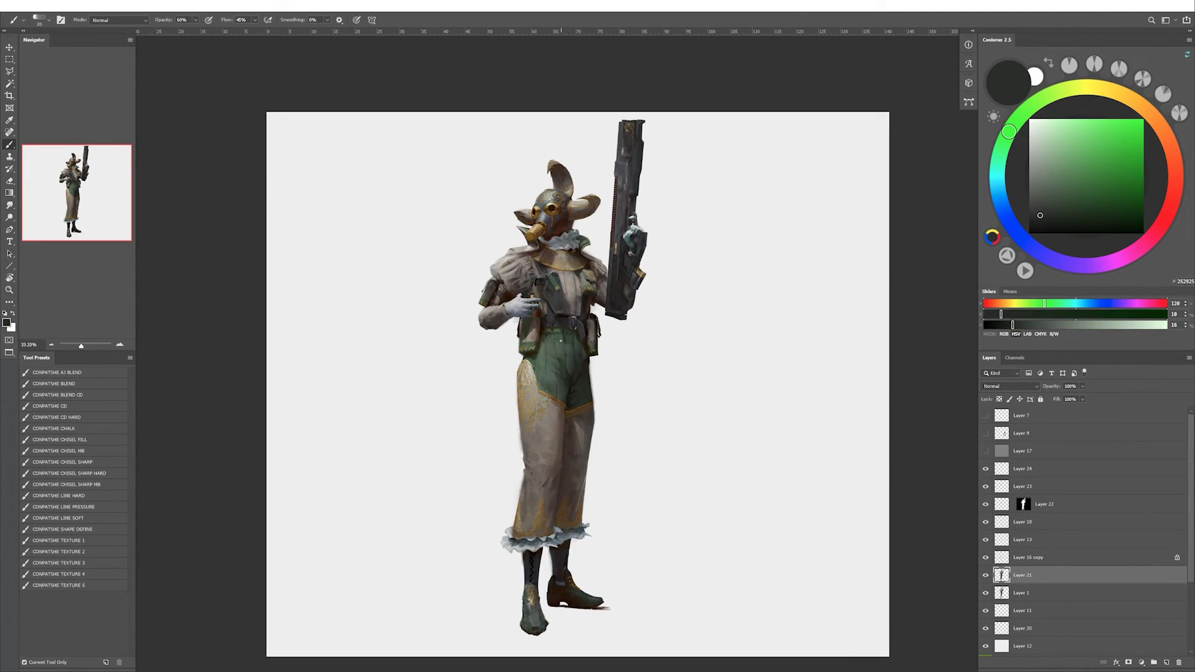
# Pick a run of muted green, blue-grey, mauve and pale blue-grey paint colours in Coolorus.
pyautogui.keyDown('alt'); pyautogui.click(559, 343); pyautogui.keyUp('alt')
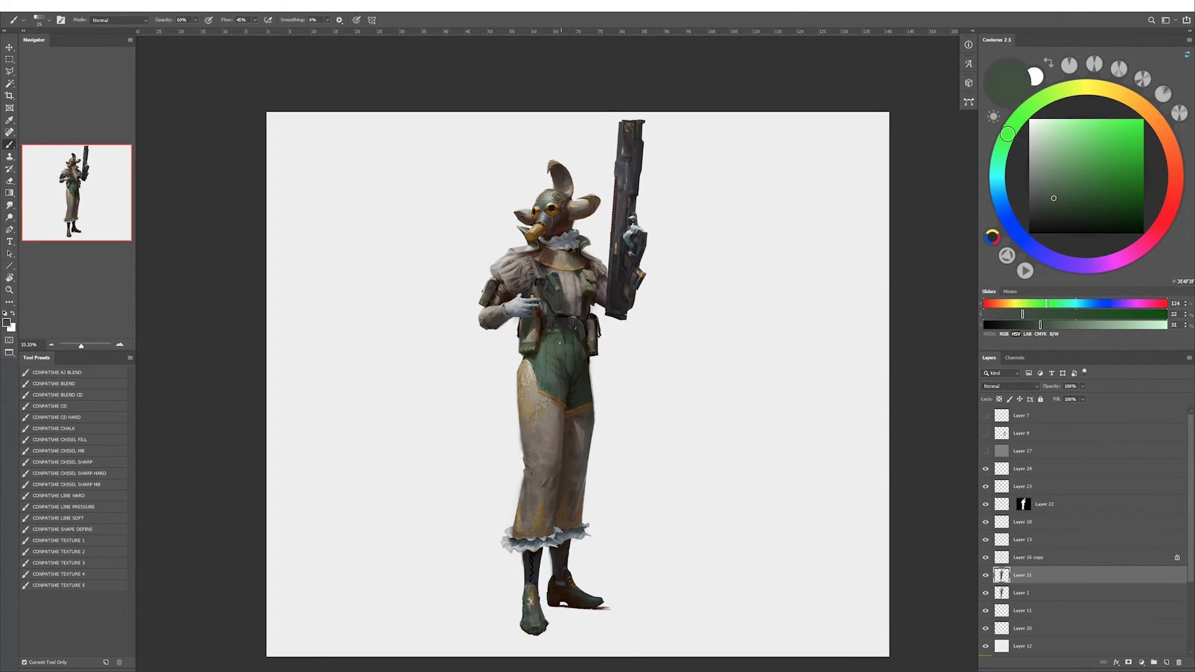
pyautogui.keyDown('alt'); pyautogui.click(559, 346); pyautogui.keyUp('alt')
pyautogui.keyDown('alt'); pyautogui.click(551, 357); pyautogui.keyUp('alt')
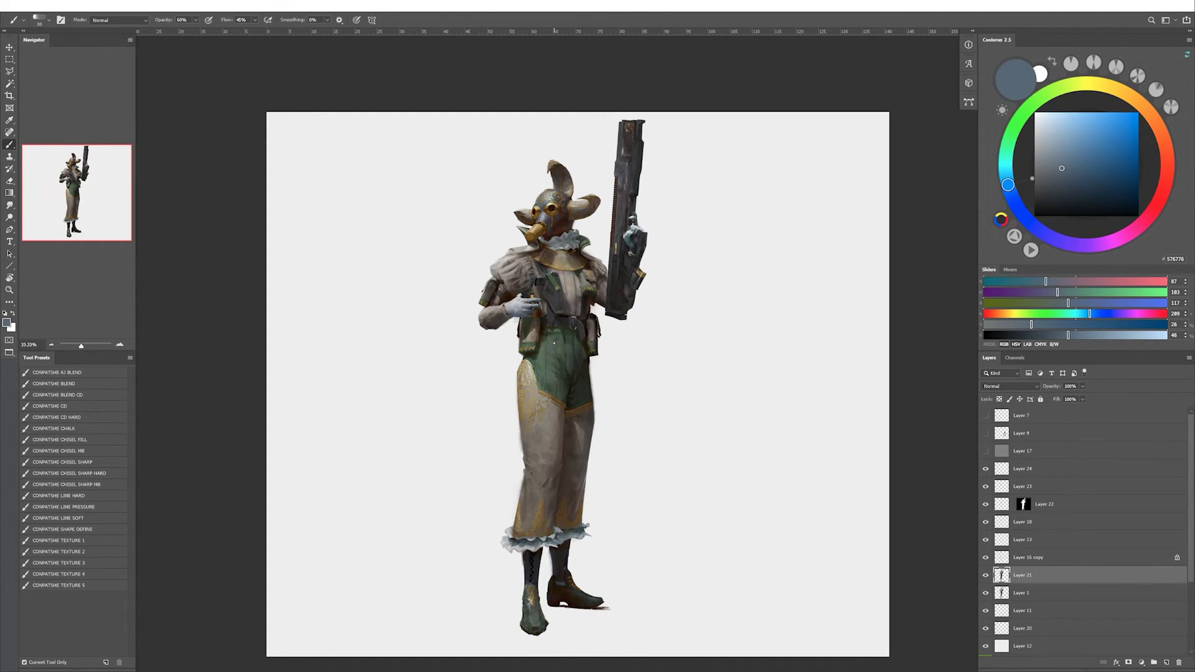
pyautogui.keyDown('alt'); pyautogui.click(592, 330); pyautogui.keyUp('alt')
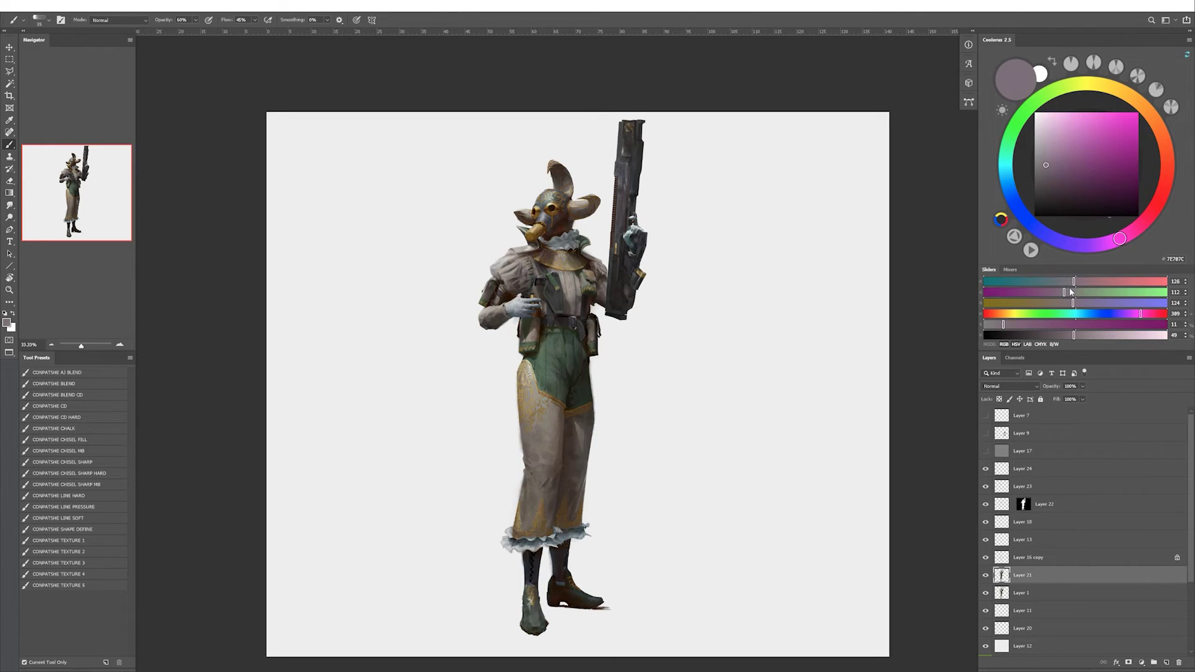
pyautogui.moveTo(1074, 335); pyautogui.dragTo(1094, 335)
pyautogui.keyDown('alt'); pyautogui.click(530, 543); pyautogui.keyUp('alt')
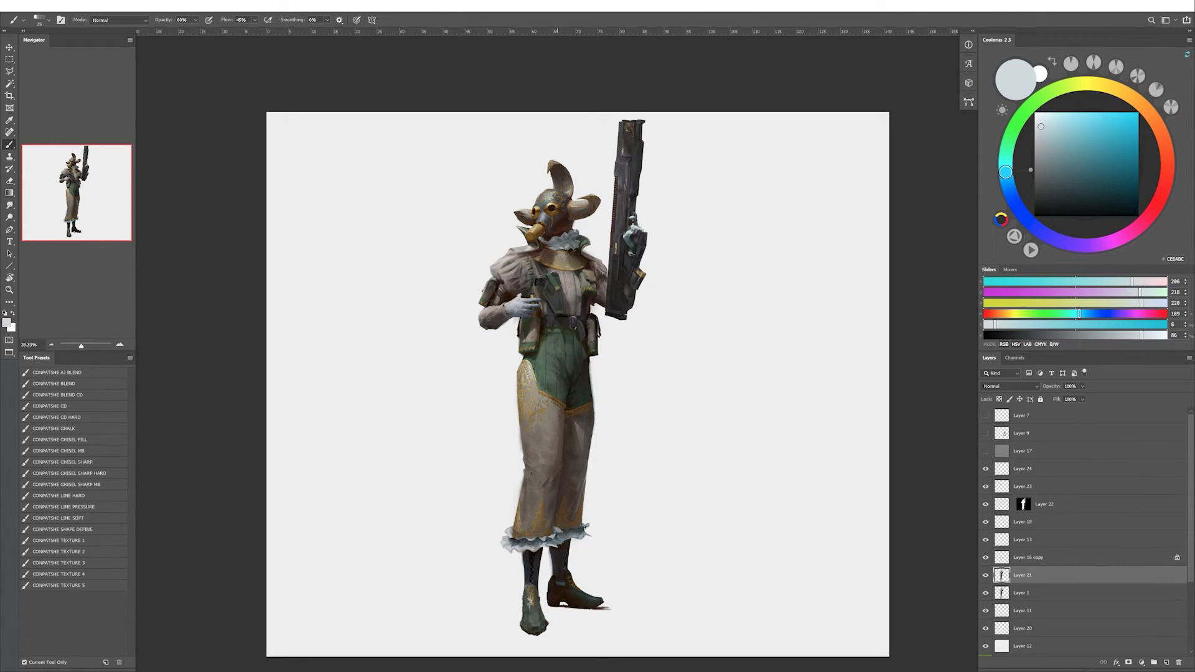
# Make white the active colour, mirror the canvas horizontally and enlarge the brush to 30.
pyautogui.press('d')
pyautogui.press('x')
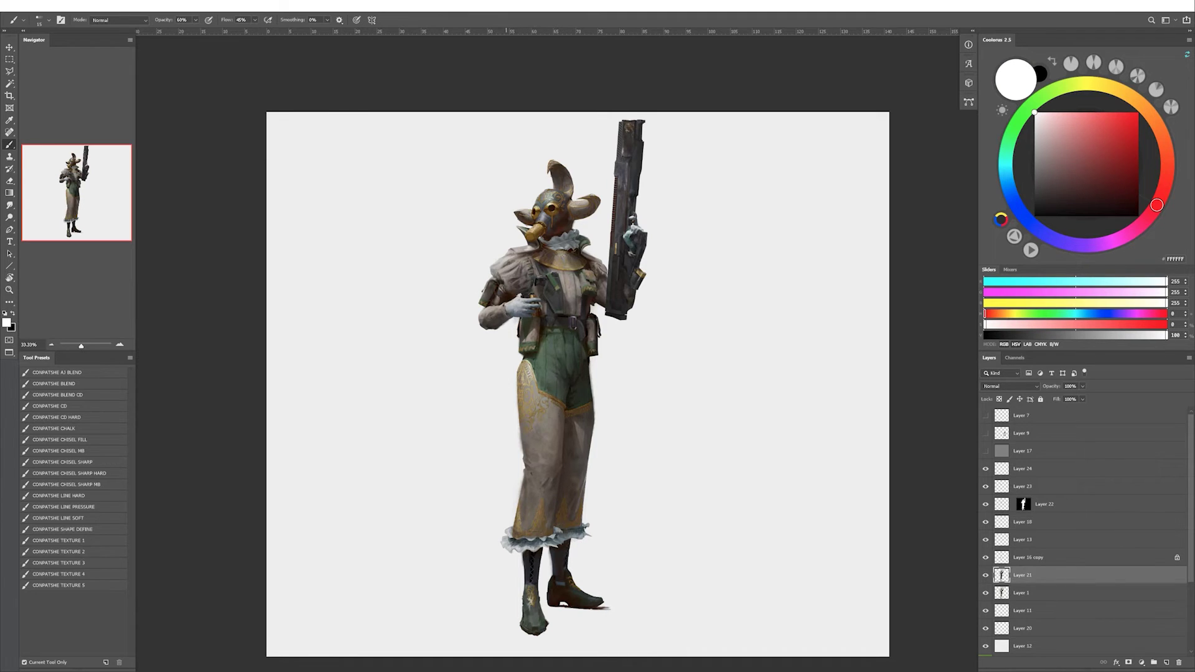
pyautogui.press('h')
pyautogui.press(']')
pyautogui.press(']')
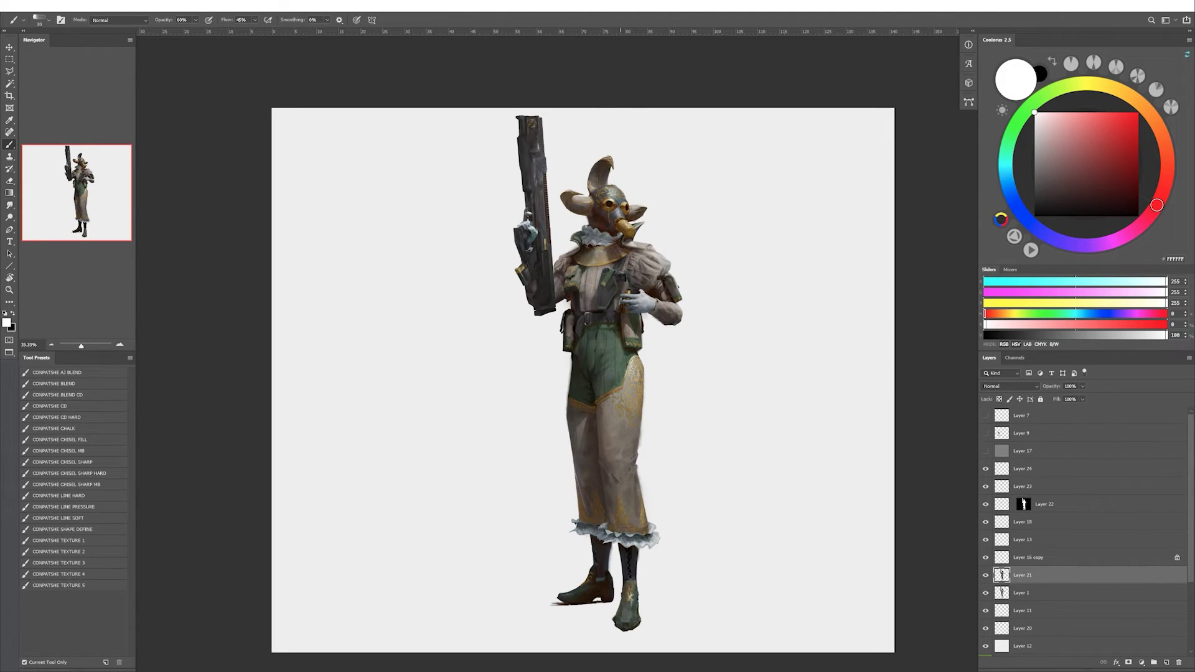
# Paint with brownish grey, warm grey, grey-olive and near-black green-grey tones.
pyautogui.keyDown('alt'); pyautogui.click(668, 309); pyautogui.keyUp('alt')
pyautogui.keyDown('alt'); pyautogui.click(670, 317); pyautogui.keyUp('alt')
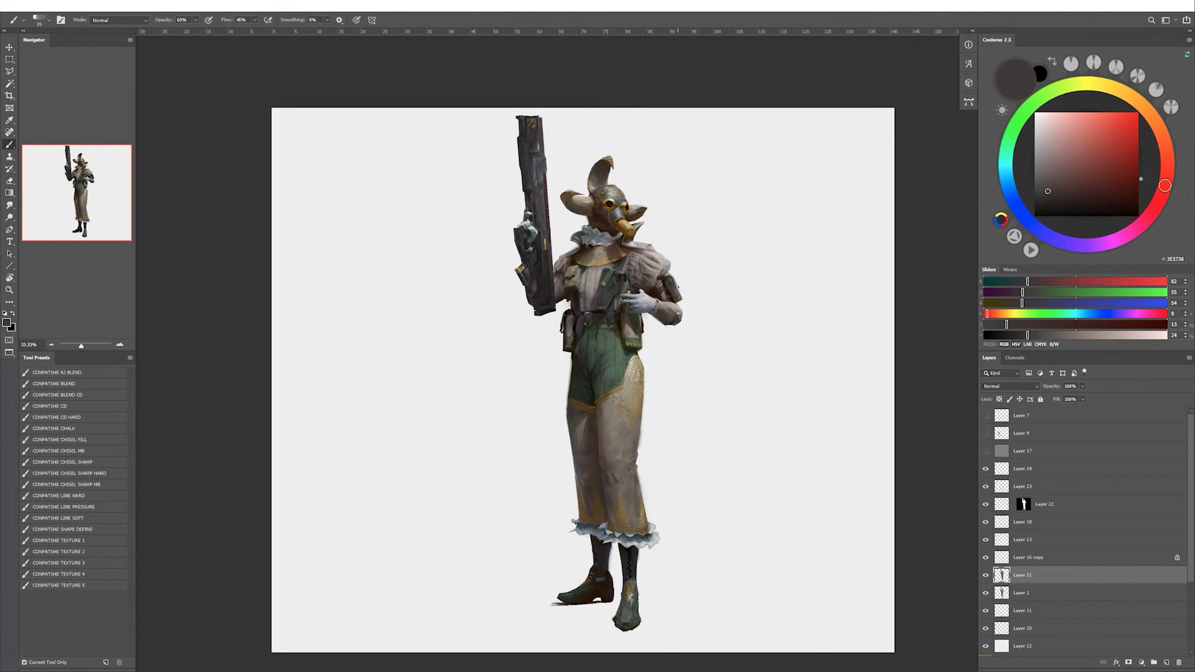
pyautogui.keyDown('alt'); pyautogui.click(675, 322); pyautogui.keyUp('alt')
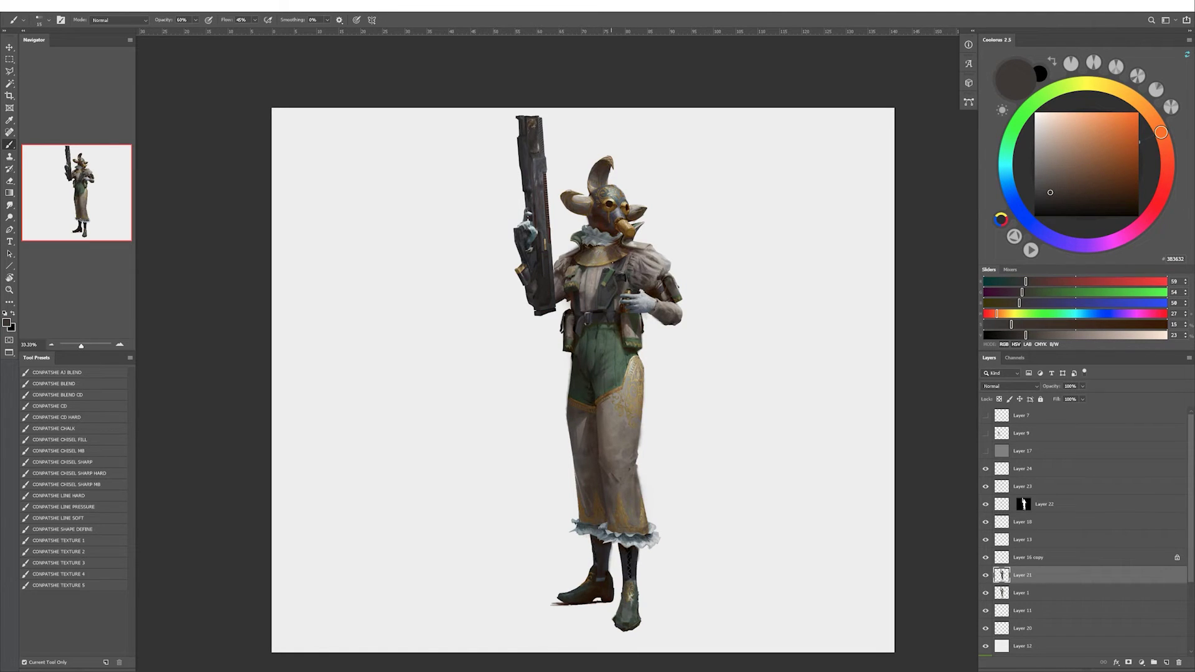
pyautogui.keyDown('alt'); pyautogui.click(666, 323); pyautogui.keyUp('alt')
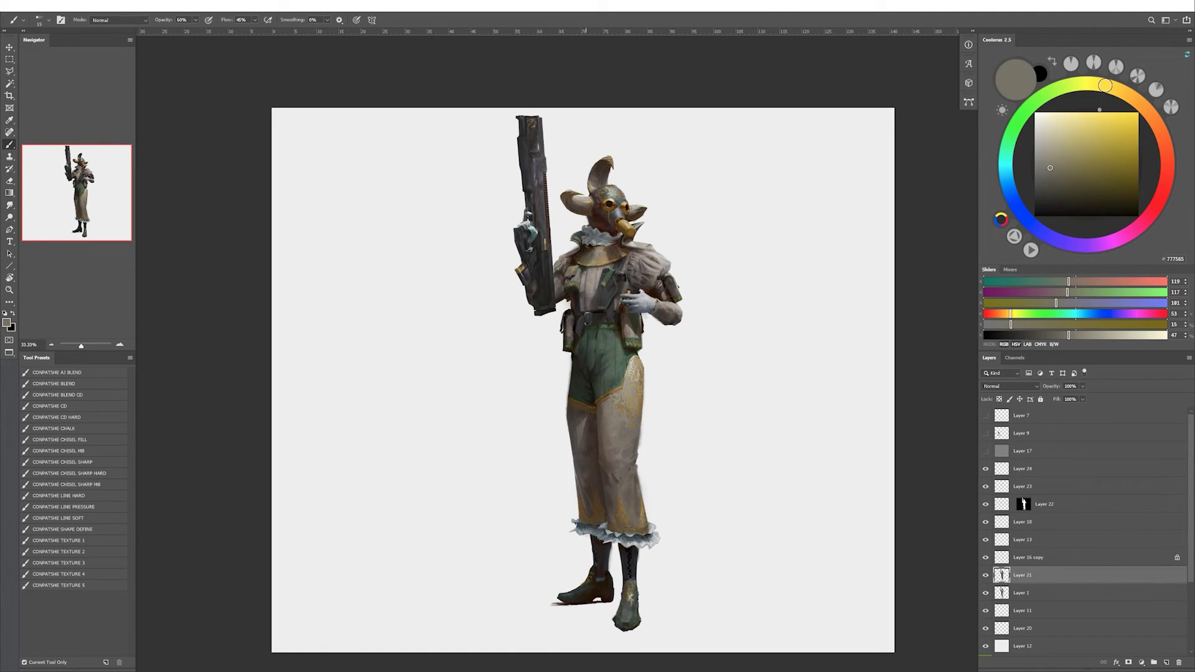
pyautogui.keyDown('alt'); pyautogui.click(596, 282); pyautogui.keyUp('alt')
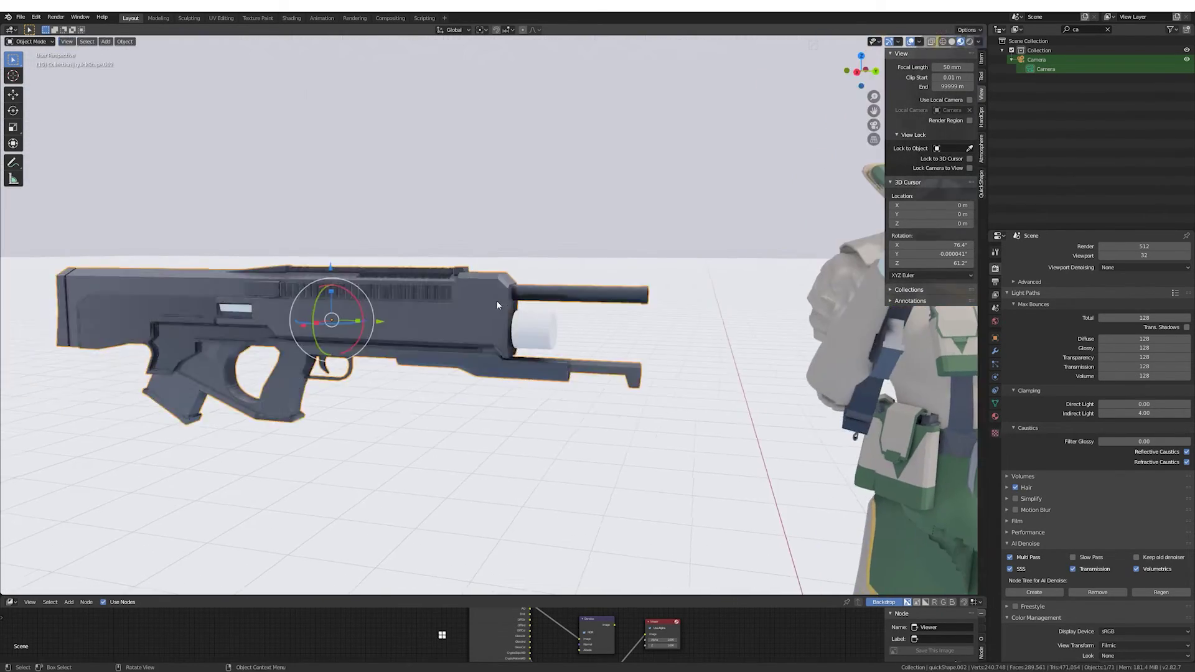
# Slide the barrel cylinder back along X into the gun body and enlarge it slightly.
pyautogui.click(535, 330)
pyautogui.press('g')
pyautogui.press('x')
pyautogui.moveTo(435, 311); pyautogui.dragTo(506, 316, button='middle')
pyautogui.press('s')
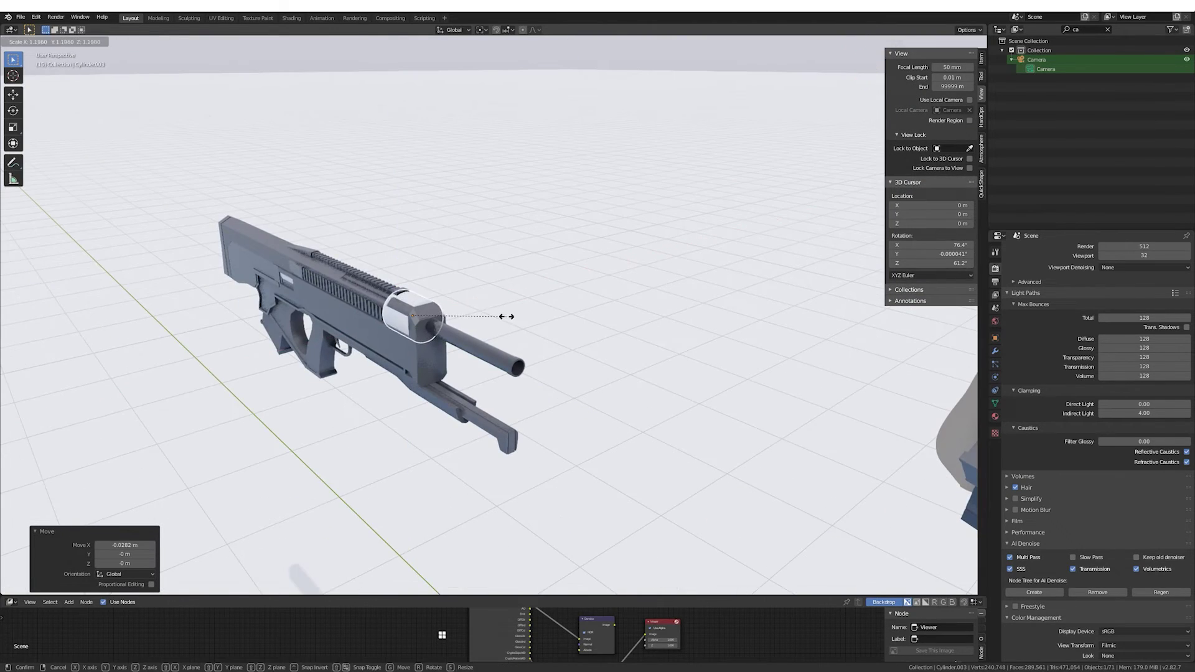
pyautogui.click(793, 341)
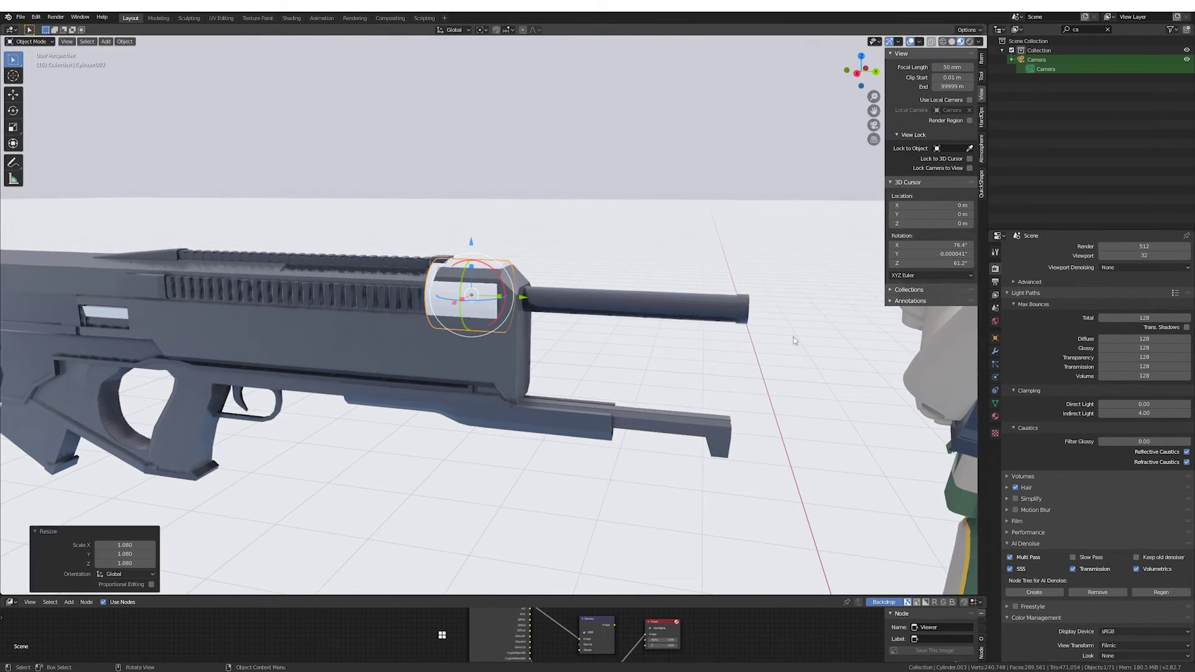
pyautogui.click(996, 417)
# In Right Ortho edit mode, draw a box over the barrel and extrude it into a shroud.
pyautogui.press('Tab')
pyautogui.press('Tab')
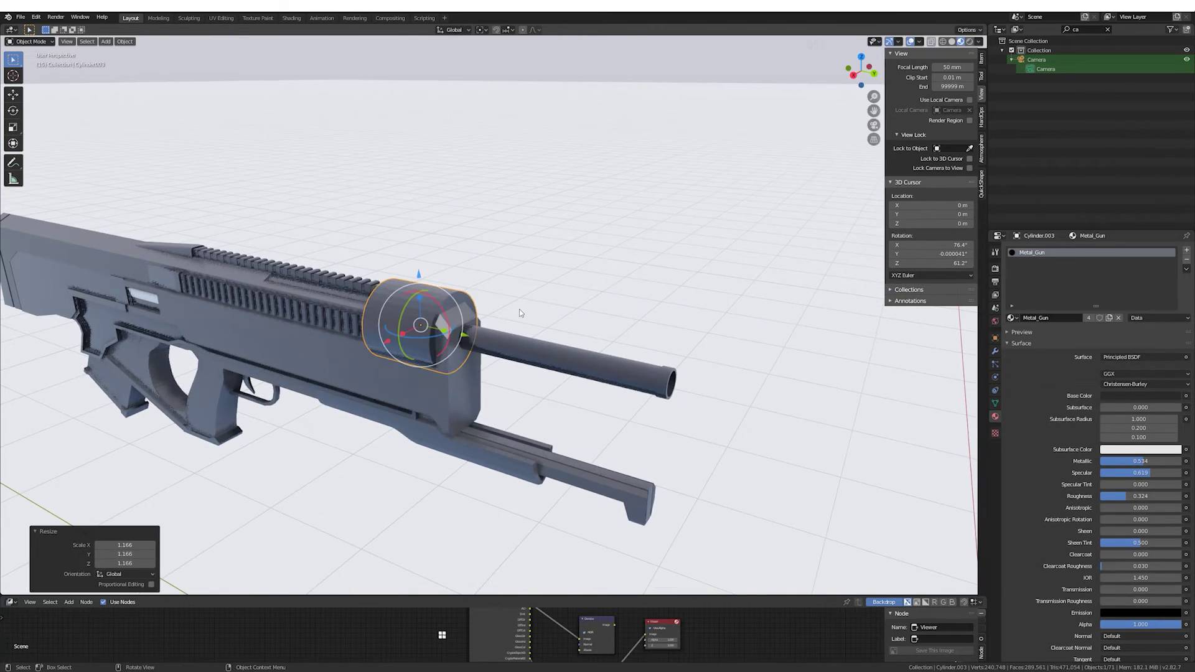
pyautogui.press('KP_3')
pyautogui.moveTo(474, 348); pyautogui.dragTo(620, 339)
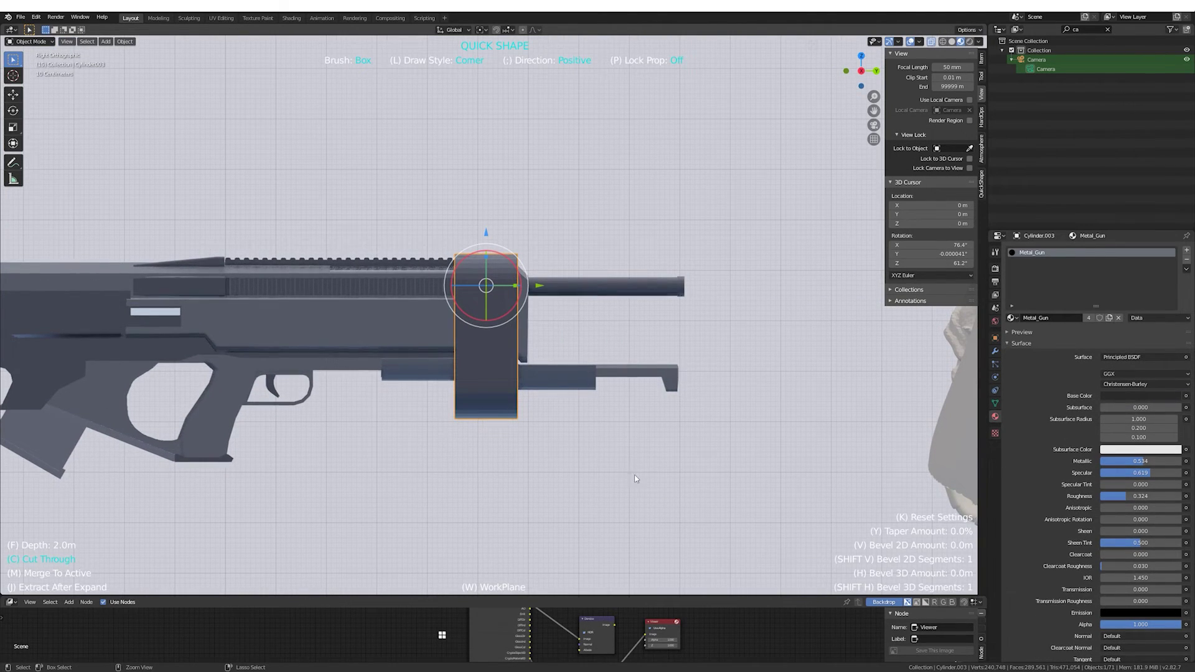
pyautogui.moveTo(544, 331); pyautogui.dragTo(455, 326, button='middle')
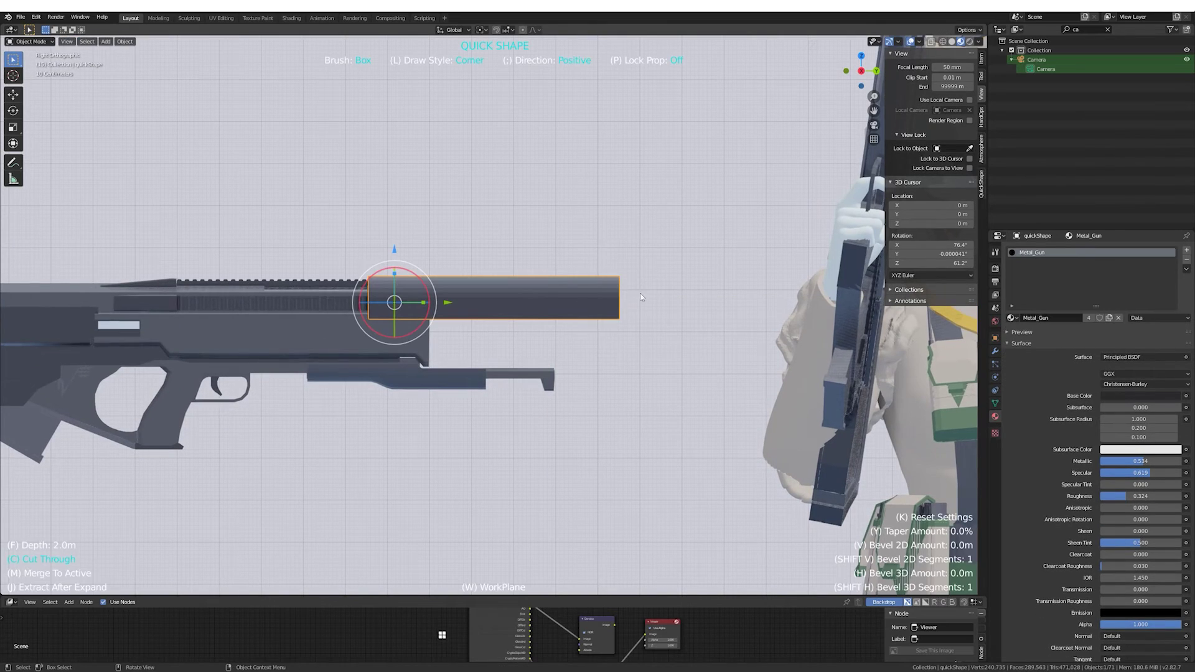
pyautogui.press('ctrl')
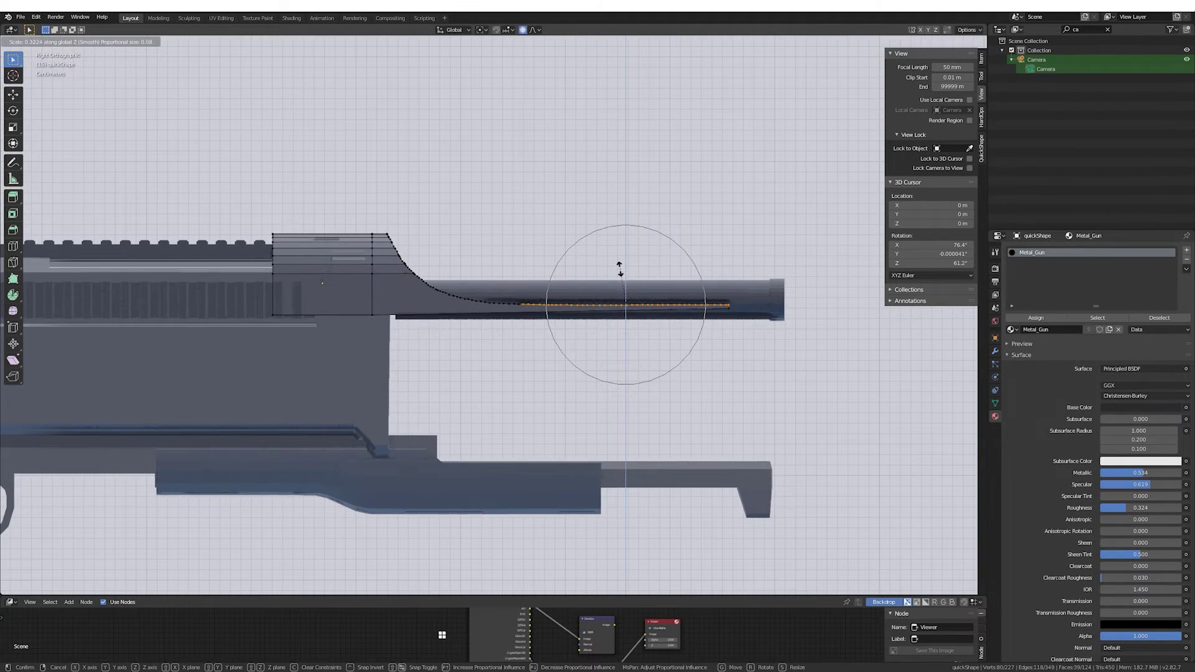
# Flatten the shroud's curved underside face to zero on Z and move it vertically.
pyautogui.keyDown('shift'); pyautogui.click(523, 319); pyautogui.keyUp('shift')
pyautogui.press('s')
pyautogui.press('z')
pyautogui.press('0')
pyautogui.press('Return')
pyautogui.press('g')
pyautogui.press('z')
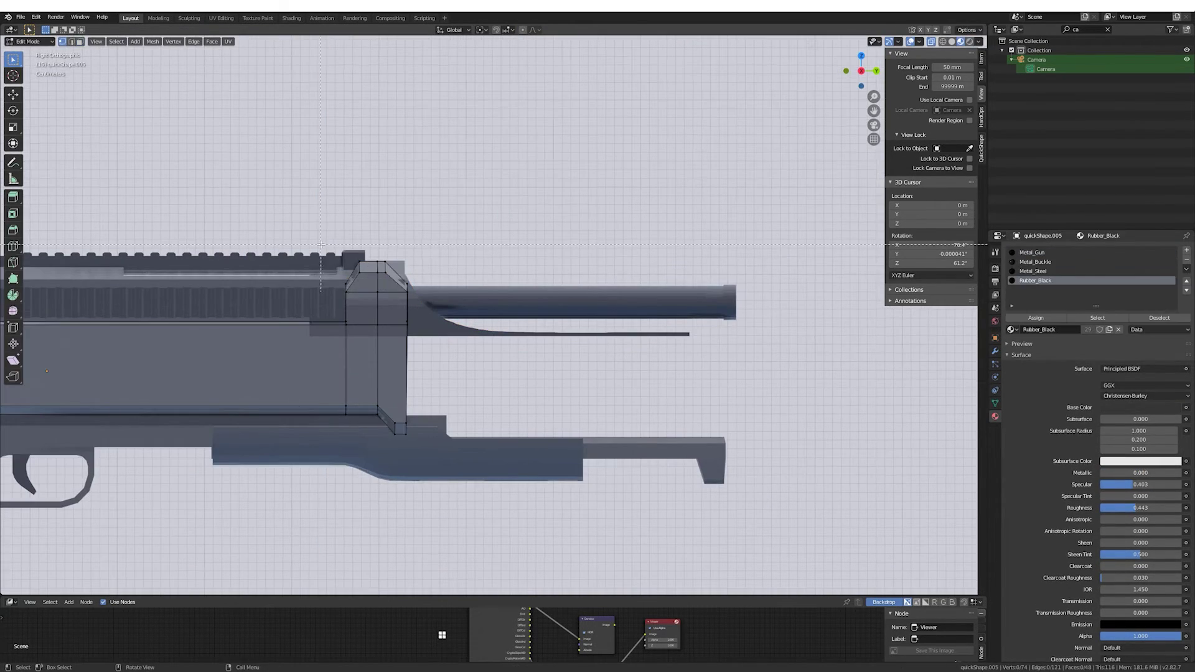
# Bevel the shroud block's edges and move vertices vertically with proportional falloff in X-ray.
pyautogui.click(373, 266)
pyautogui.moveTo(374, 266); pyautogui.dragTo(411, 269, button='middle')
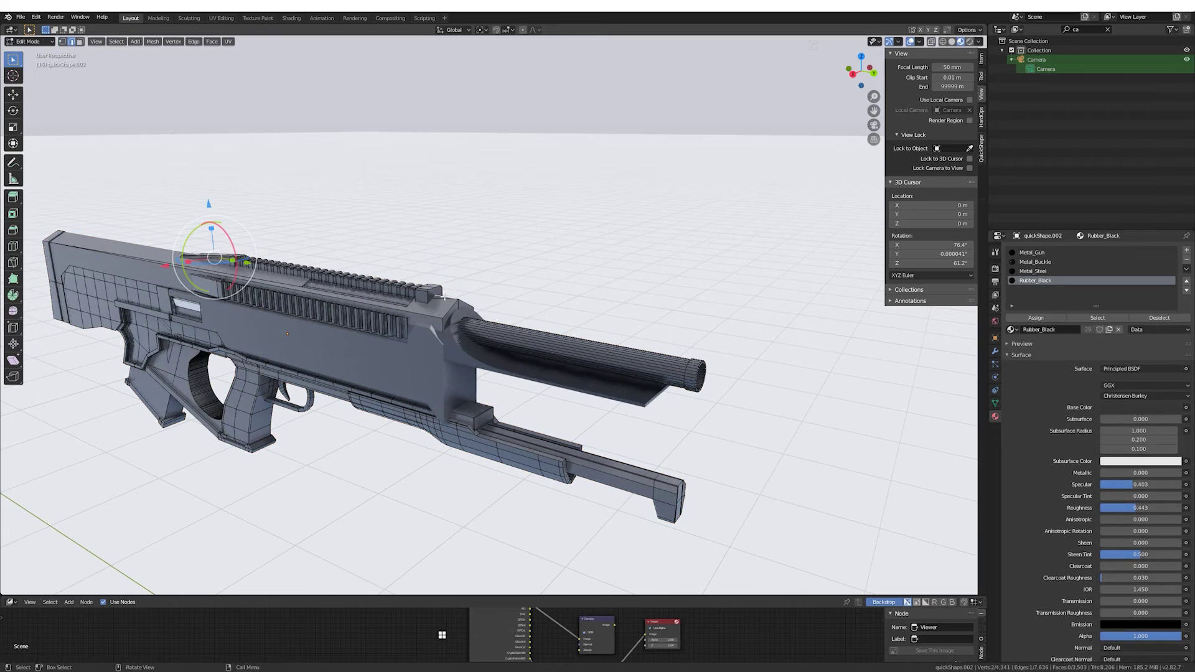
pyautogui.hotkey('ctrl', 'b')
pyautogui.press('Escape')
pyautogui.press('ctrl+KP_1')
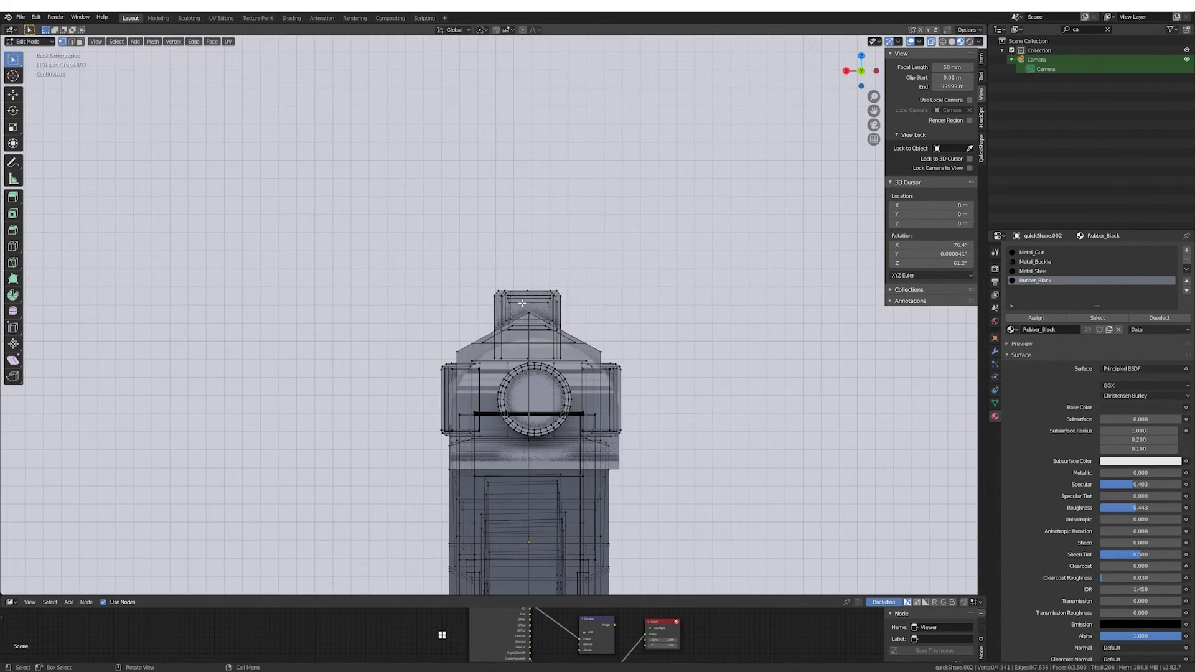
pyautogui.press('o')
pyautogui.press('g')
pyautogui.press('z')
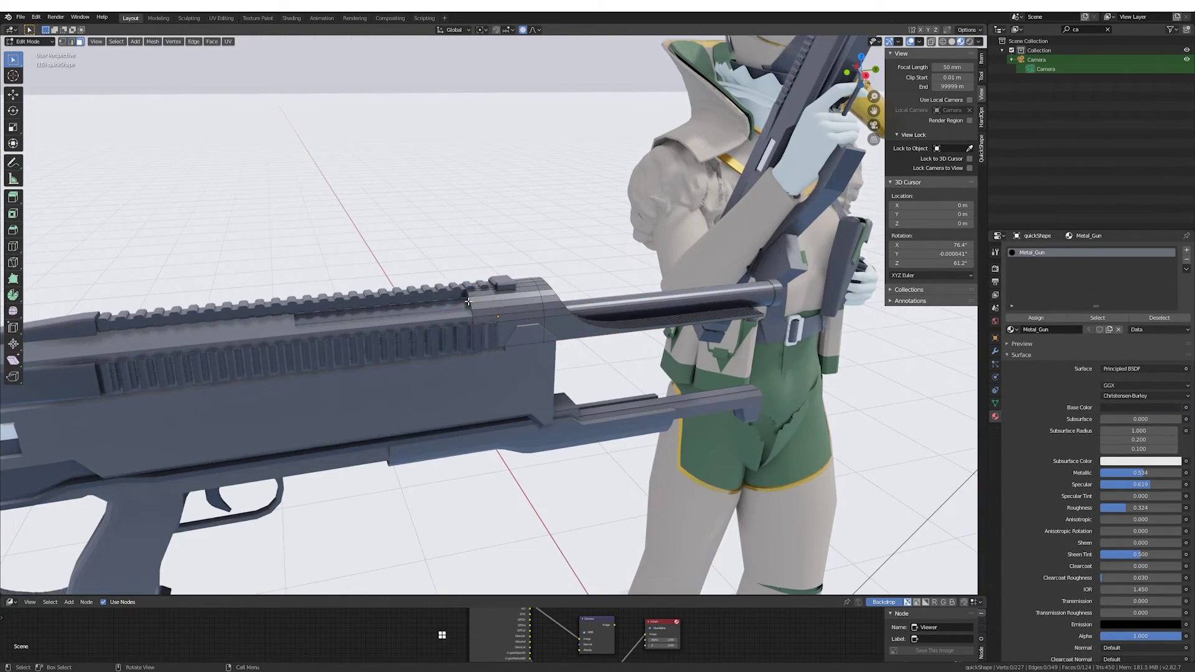
# Try moving the barrel along its vertical axis, then cancel and orbit around the gun.
pyautogui.moveTo(468, 302); pyautogui.dragTo(526, 315, button='middle')
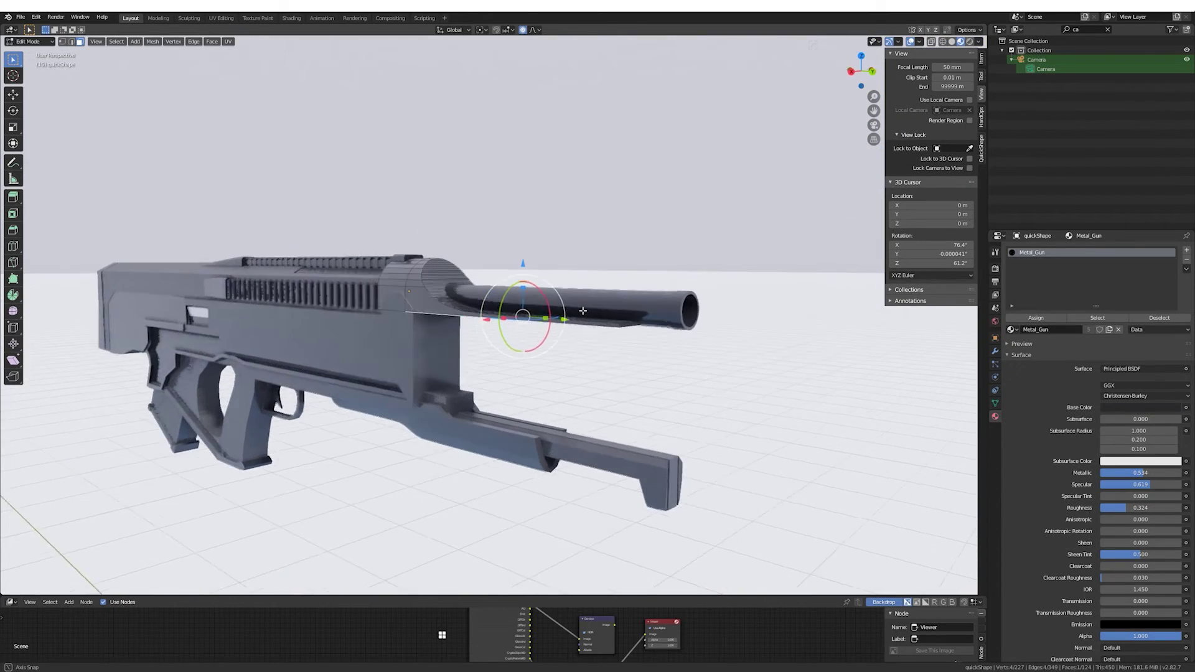
pyautogui.press('g')
pyautogui.press('z')
pyautogui.press('z')
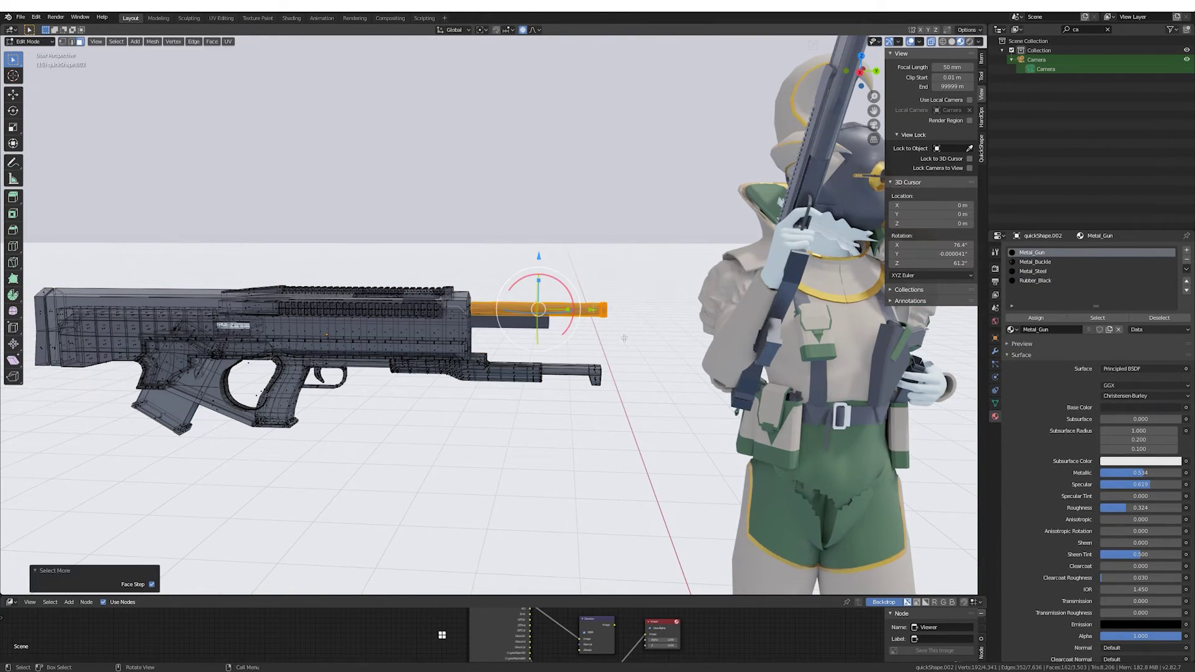
pyautogui.press('Escape')
pyautogui.moveTo(709, 312); pyautogui.dragTo(611, 301, button='middle')
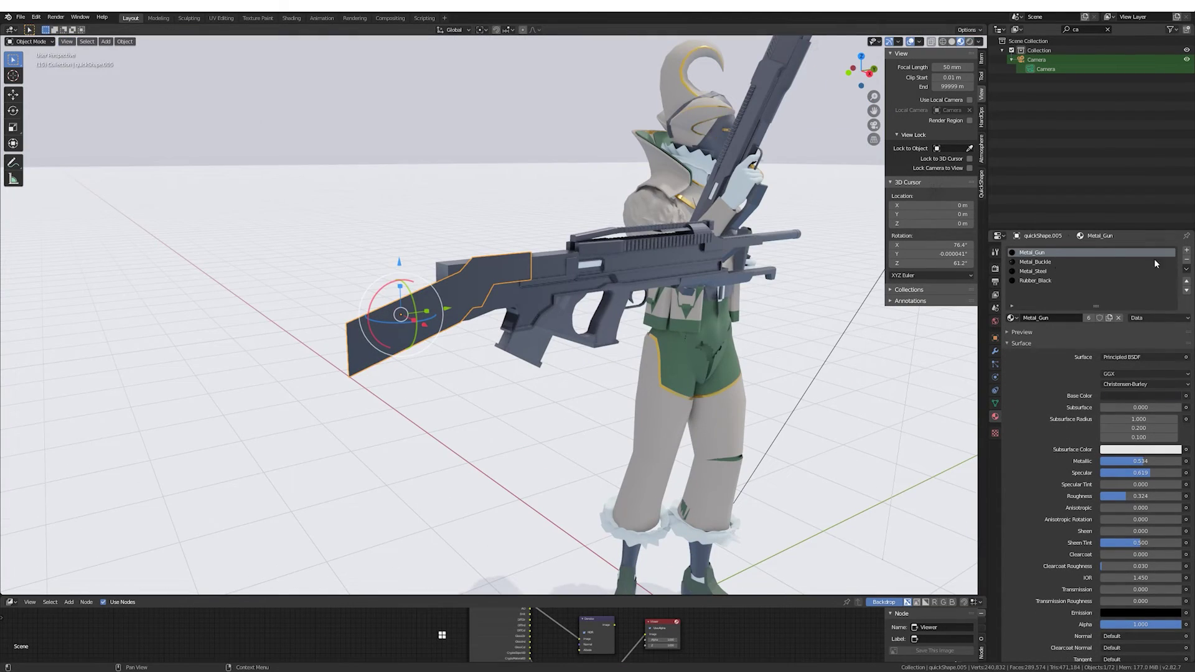
# Create a new Wood_Gun material for the stock with a dark brown base colour.
pyautogui.click(1187, 249)
pyautogui.click(1057, 318)
pyautogui.doubleClick(1057, 318)
pyautogui.write('Wood')
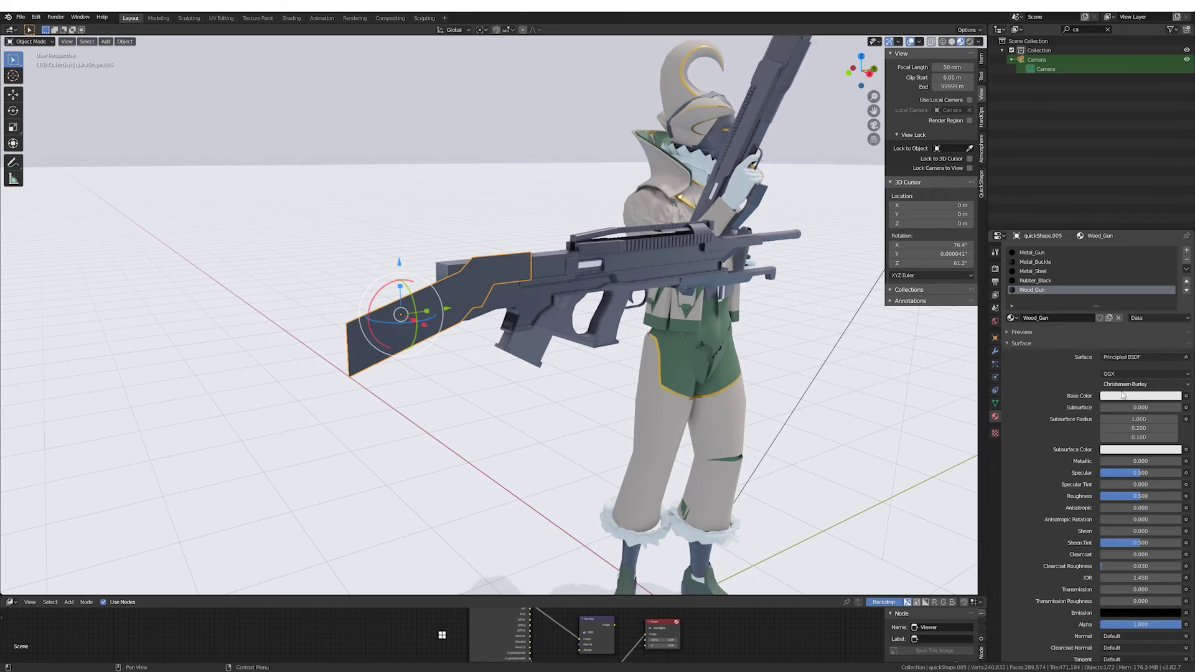
pyautogui.click(1125, 395)
pyautogui.moveTo(1174, 264); pyautogui.dragTo(1174, 309)
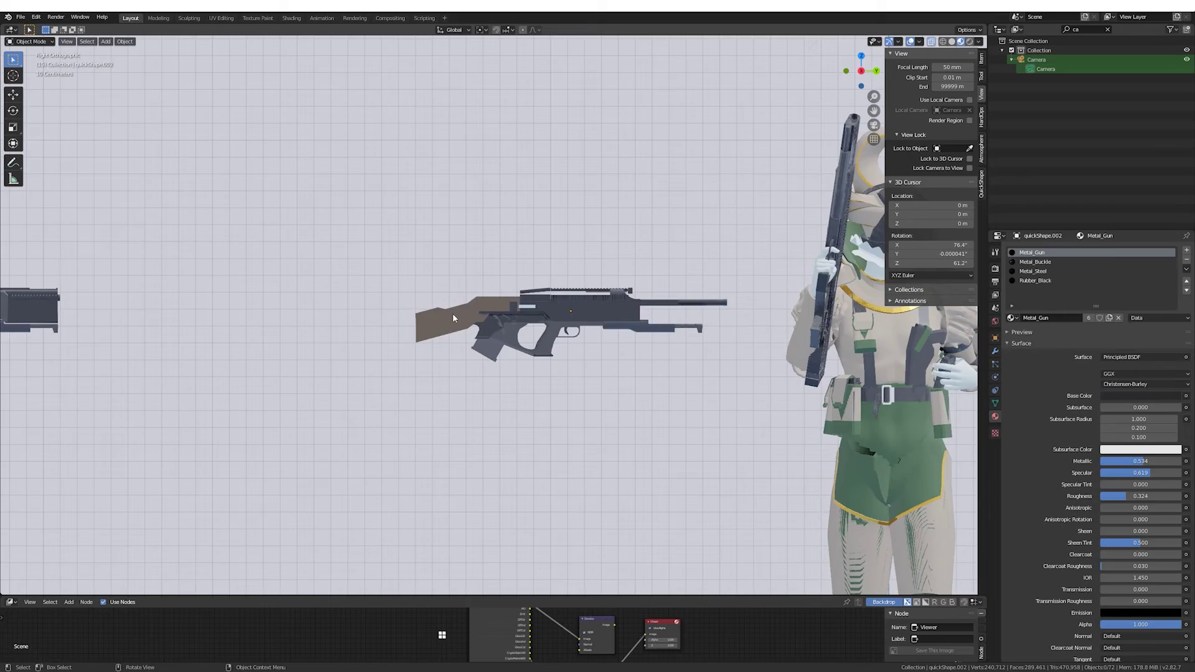
# Add a horizontal edge loop along the stock in right view and place the 3D cursor near the grip.
pyautogui.click(453, 312)
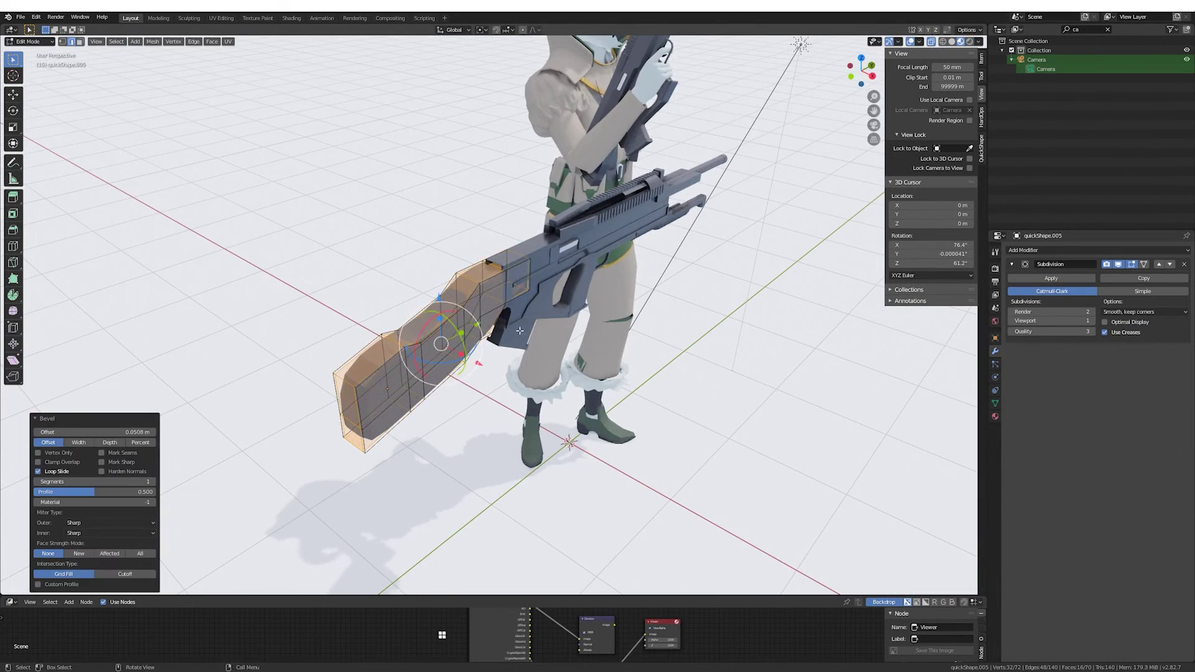
pyautogui.press('KP_3')
pyautogui.hotkey('ctrl', 'r')
pyautogui.click(440, 341)
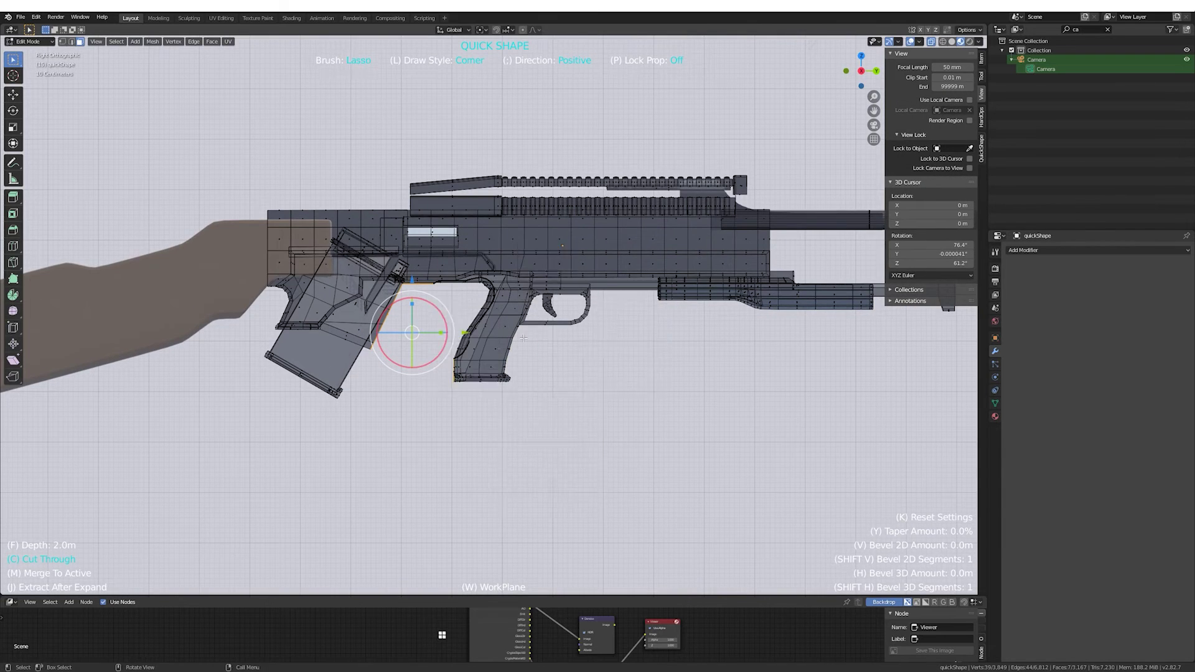
pyautogui.scroll(1, 523, 338)
pyautogui.keyDown('shift'); pyautogui.rightClick(534, 340); pyautogui.keyUp('shift')
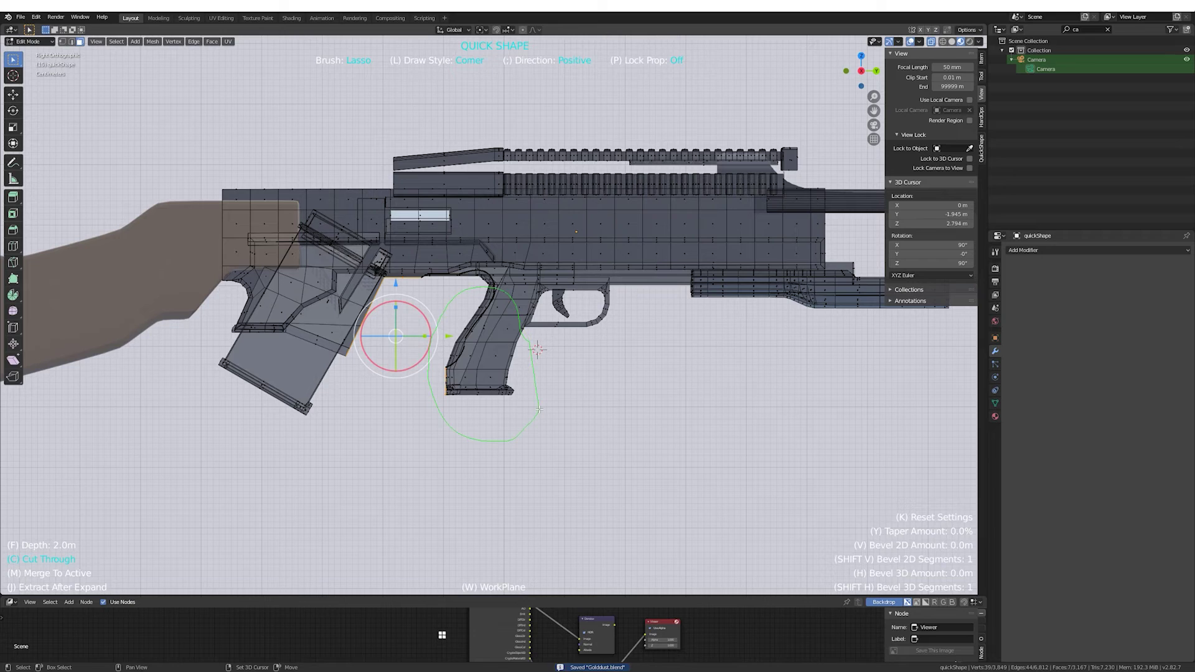
# Draw a new grip outline, try the Wood_Gun material on it, then remove it.
pyautogui.moveTo(539, 409); pyautogui.dragTo(536, 416)
pyautogui.click(995, 416)
pyautogui.click(1012, 317)
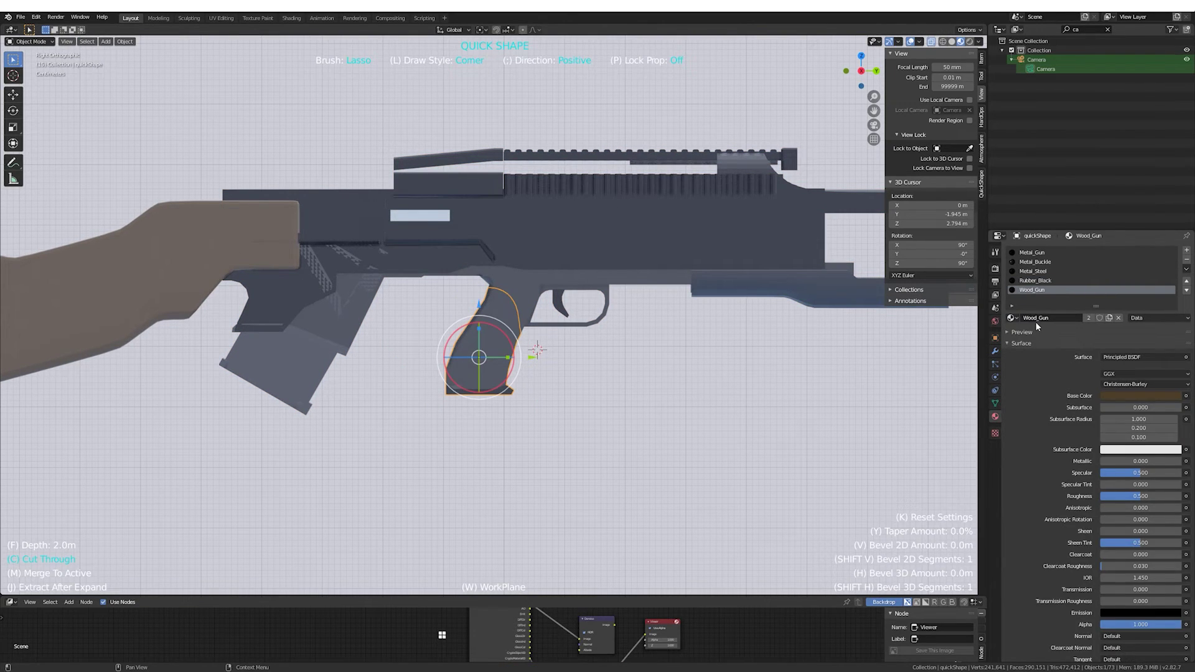
pyautogui.click(1119, 317)
pyautogui.moveTo(666, 361); pyautogui.dragTo(575, 348, button='middle')
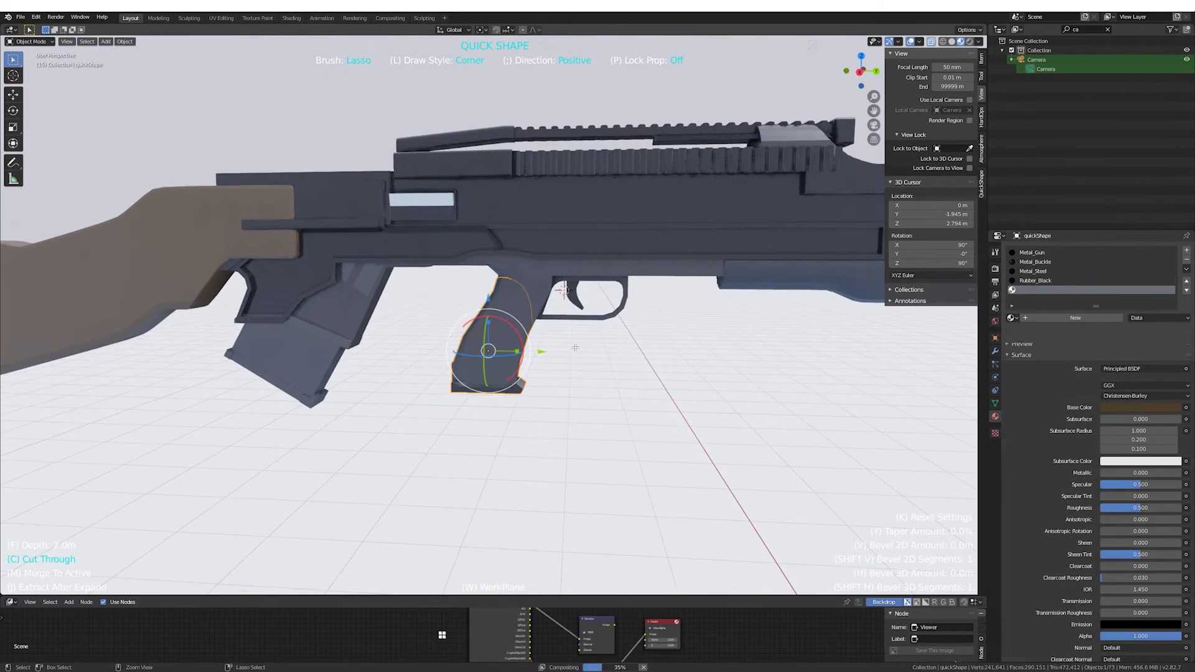
# Select all the grip faces on the gun body and add a material slot for the wood material.
pyautogui.press('Tab')
pyautogui.press('KP_3')
pyautogui.click(516, 325)
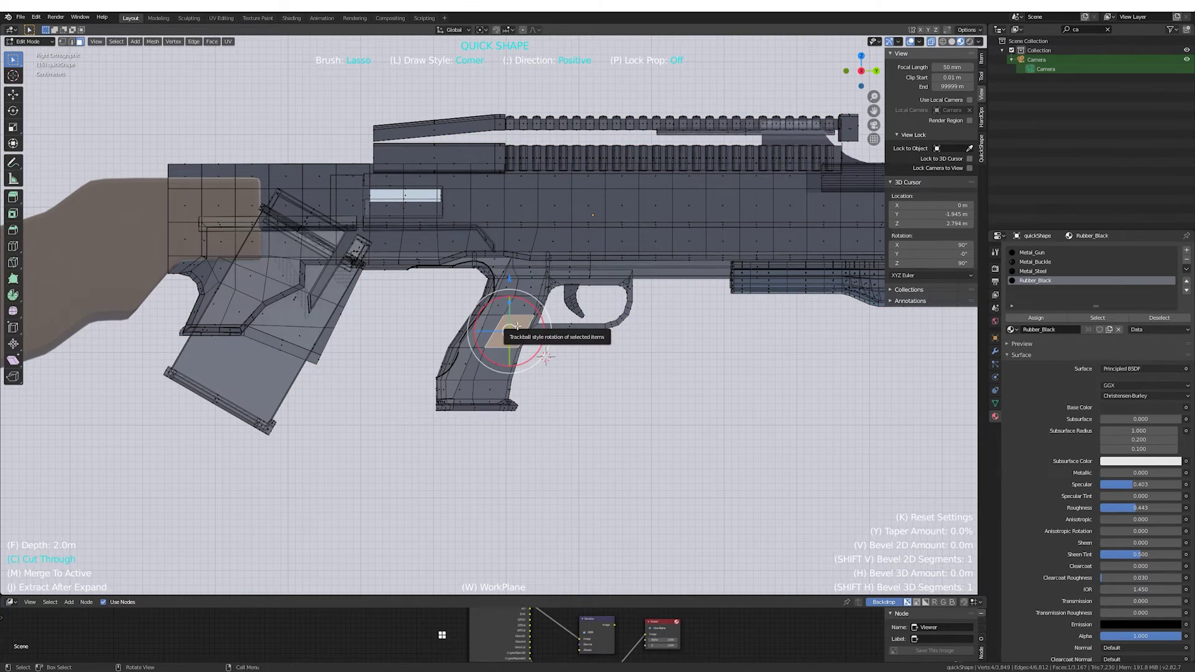
pyautogui.press('ctrl+KP_Add')
pyautogui.press('ctrl+KP_Add')
pyautogui.press('ctrl+KP_Add')
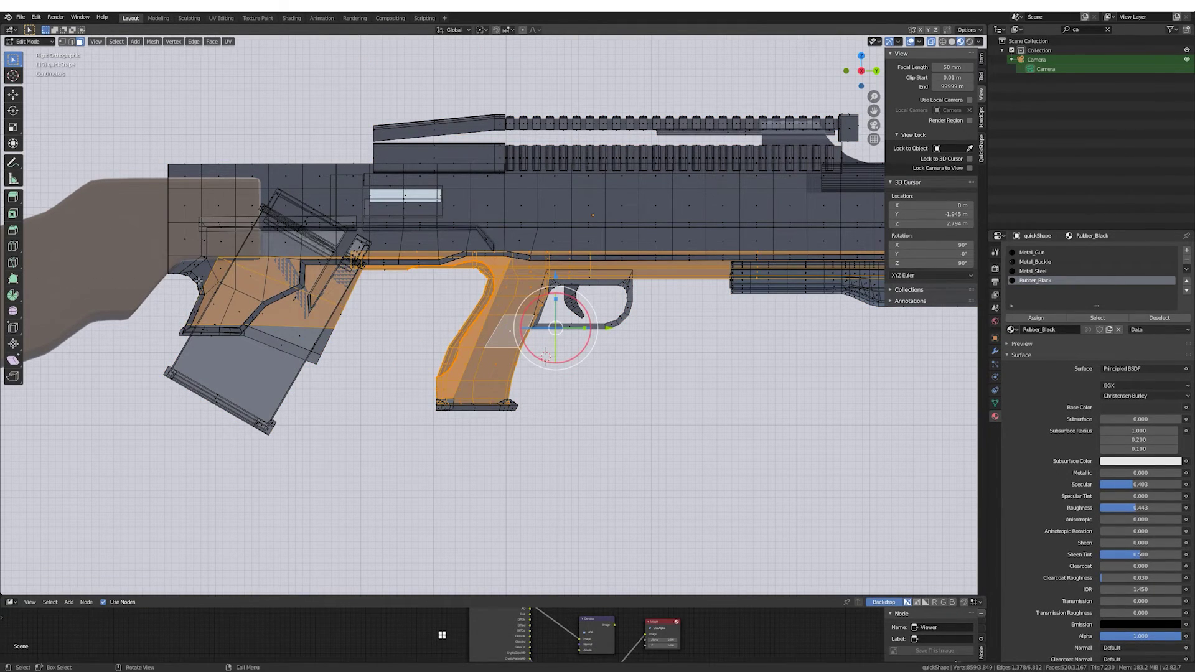
pyautogui.moveTo(198, 281); pyautogui.dragTo(373, 311, button='middle')
pyautogui.click(1187, 250)
pyautogui.click(1012, 329)
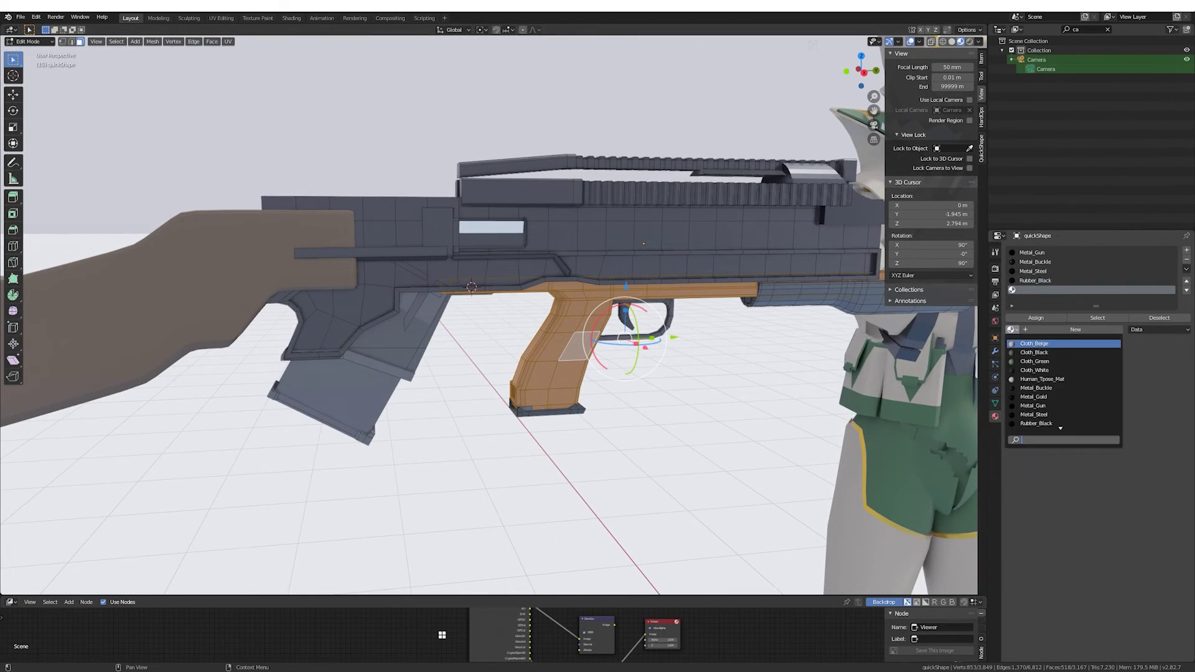
pyautogui.moveTo(532, 294); pyautogui.dragTo(421, 341, button='middle')
pyautogui.scroll(3, 395, 304)
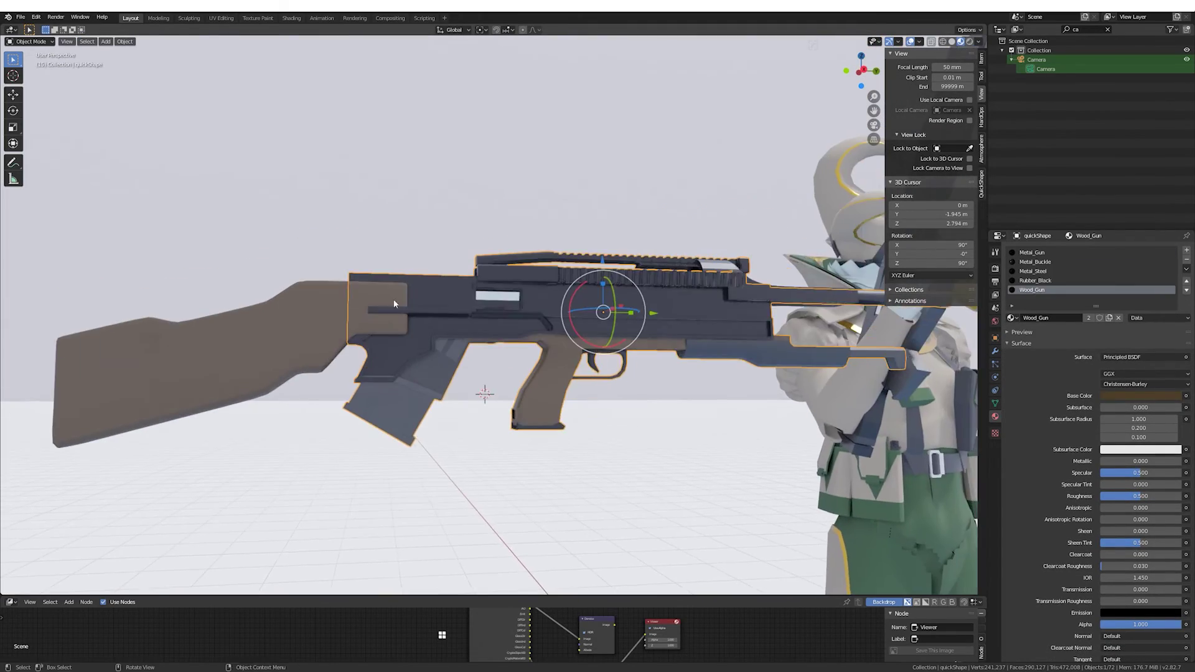
# Turn on proportional editing, resize the stock's vertices and raise the stock vertically.
pyautogui.click(394, 304)
pyautogui.press('Tab')
pyautogui.press('KP_3')
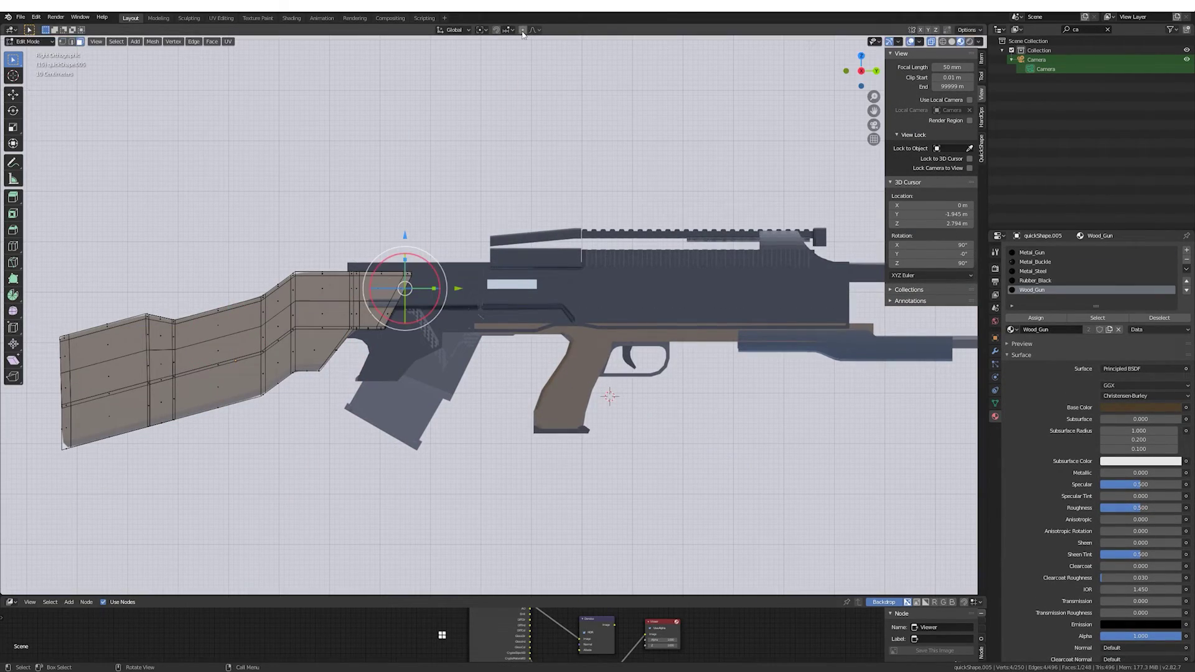
pyautogui.click(523, 29)
pyautogui.moveTo(498, 187); pyautogui.dragTo(437, 311, button='middle')
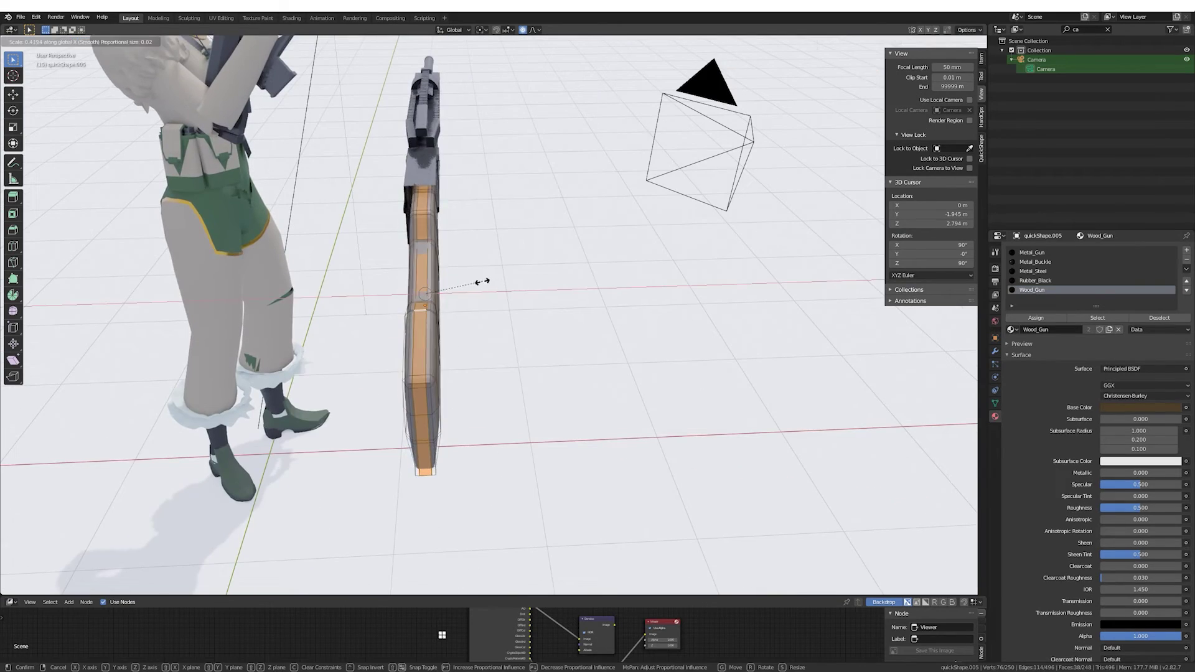
pyautogui.press('Escape')
pyautogui.press('Tab')
pyautogui.press('KP_3')
pyautogui.press('g')
pyautogui.press('z')
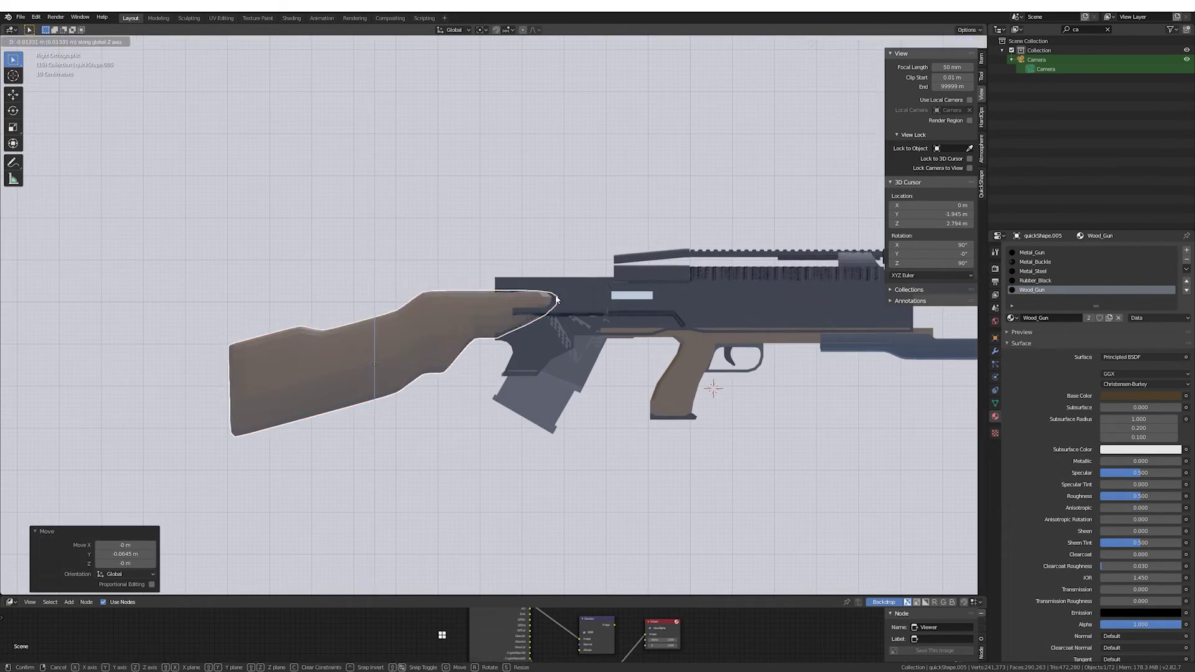
pyautogui.click(556, 299)
# Shift the stock slightly sideways along X in edit mode.
pyautogui.press('Tab')
# Taper the stock's front by scaling its front vertices along X.
pyautogui.press('Tab')
pyautogui.moveTo(614, 312); pyautogui.dragTo(544, 229, button='middle')
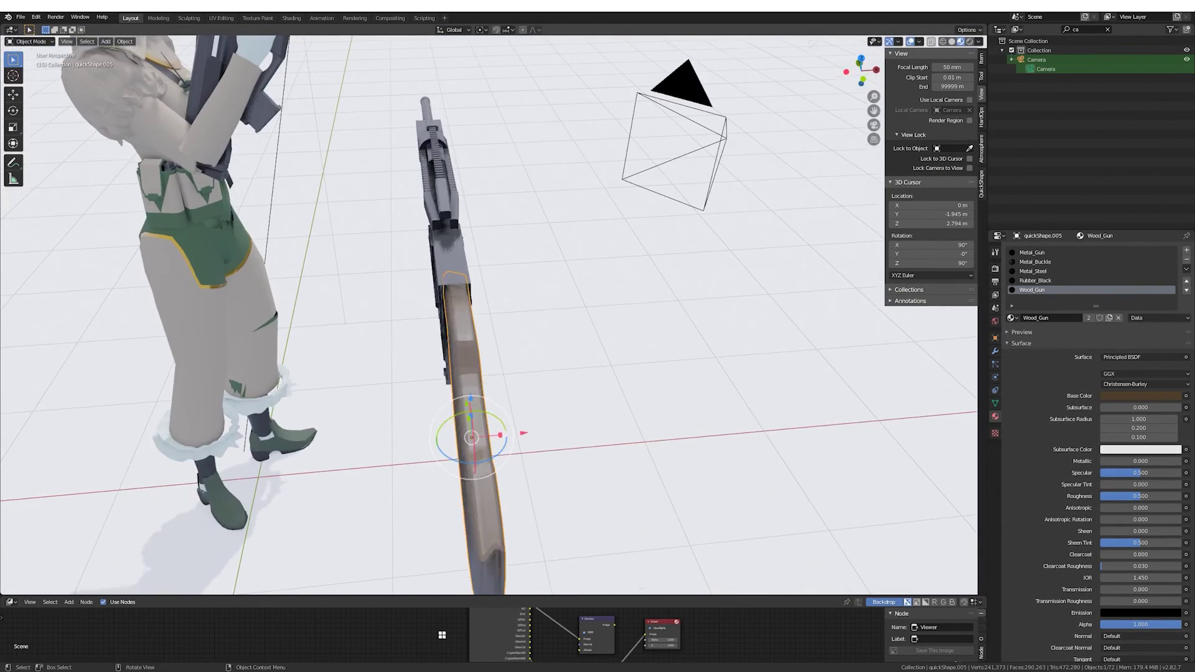
pyautogui.press('g')
pyautogui.press('x')
pyautogui.click(543, 229)
pyautogui.click(456, 181)
pyautogui.moveTo(456, 181); pyautogui.dragTo(388, 285, button='middle')
pyautogui.scroll(5, 405, 268)
pyautogui.press('Tab')
pyautogui.press('KP_3')
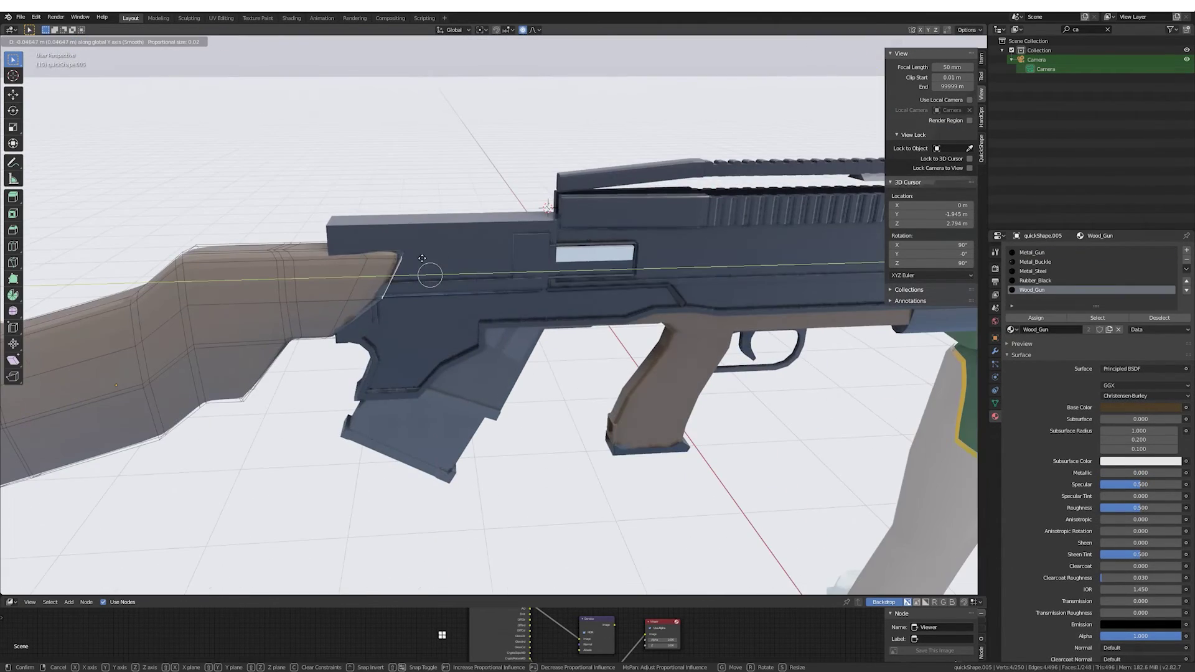
pyautogui.scroll(2, 435, 249)
pyautogui.press('s')
pyautogui.press('x')
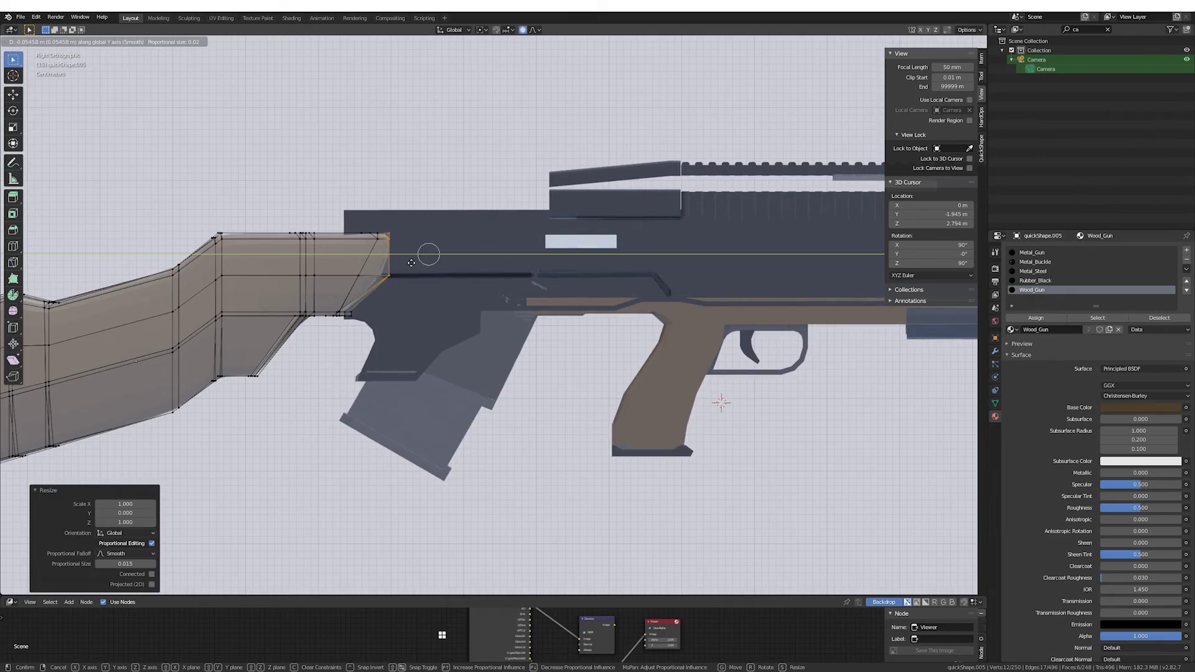
pyautogui.click(411, 263)
pyautogui.press('Tab')
pyautogui.moveTo(411, 263)
pyautogui.mouseDown(button='middle')
pyautogui.moveTo(509, 285)
pyautogui.moveTo(373, 268)
pyautogui.mouseUp(button='middle')
# Select the protruding barrel tip on the gun body and delete its vertices.
pyautogui.press('KP_3')
pyautogui.scroll(1, 277, 262)
pyautogui.press('Tab')
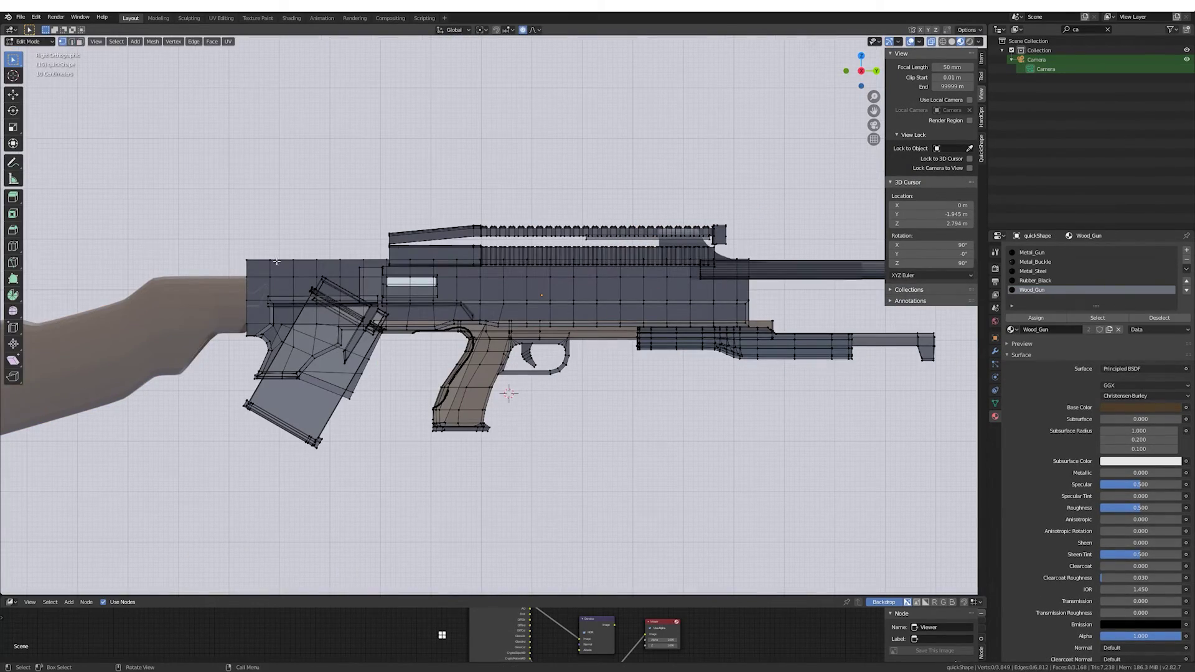
pyautogui.press('Tab')
pyautogui.scroll(-3, 714, 253)
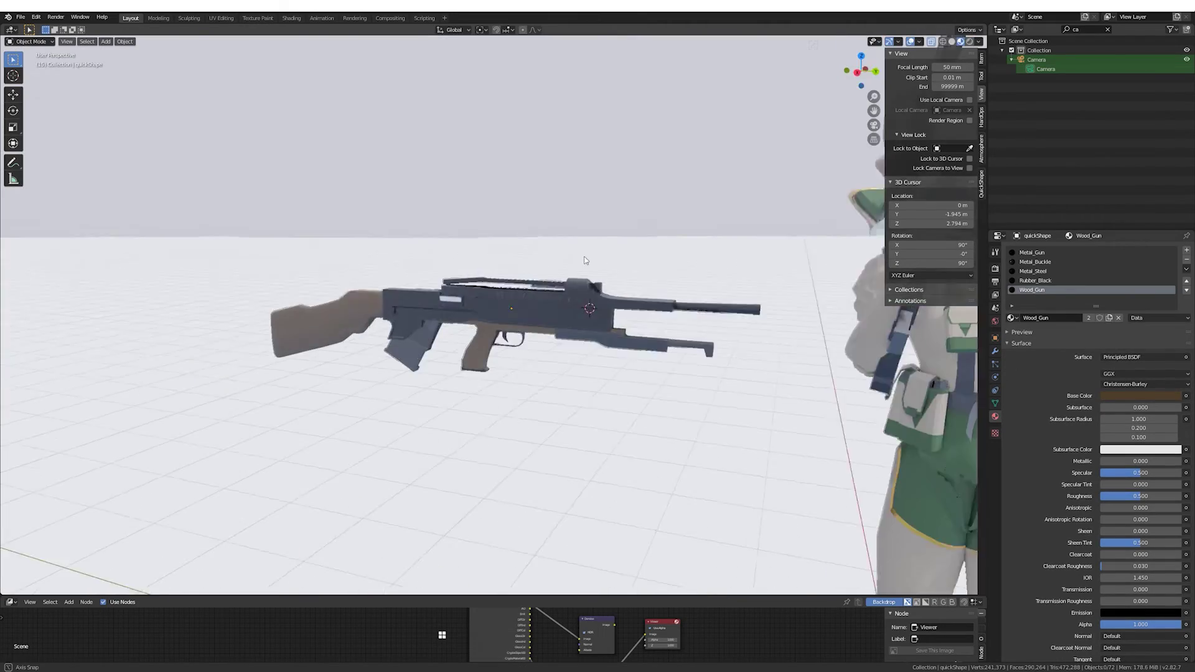
pyautogui.moveTo(714, 253)
pyautogui.mouseDown(button='middle')
pyautogui.moveTo(528, 286)
pyautogui.moveTo(593, 299)
pyautogui.moveTo(412, 255)
pyautogui.mouseUp(button='middle')
pyautogui.press('Tab')
pyautogui.click(613, 303)
pyautogui.press('ctrl+KP_Add')
pyautogui.click(569, 281)
pyautogui.scroll(3, 436, 268)
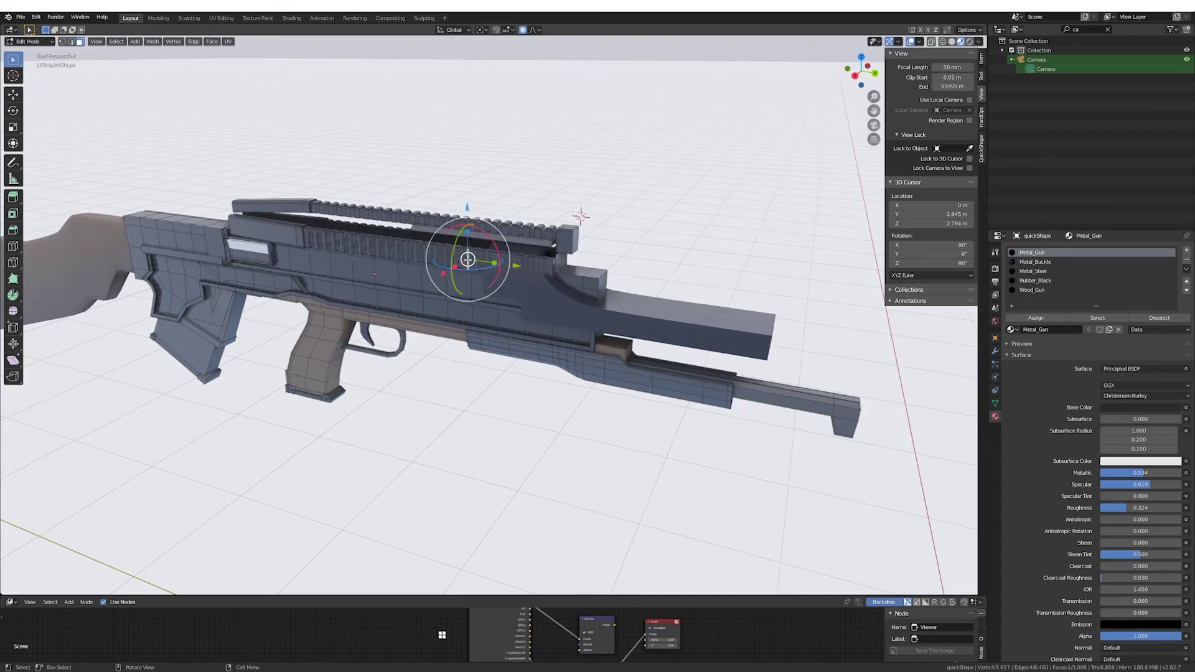
# Box-select the gun's front section in X-ray and give the new barrel the Metal_Gun material.
pyautogui.press('KP_3')
pyautogui.hotkey('alt', 'z')
pyautogui.press('b')
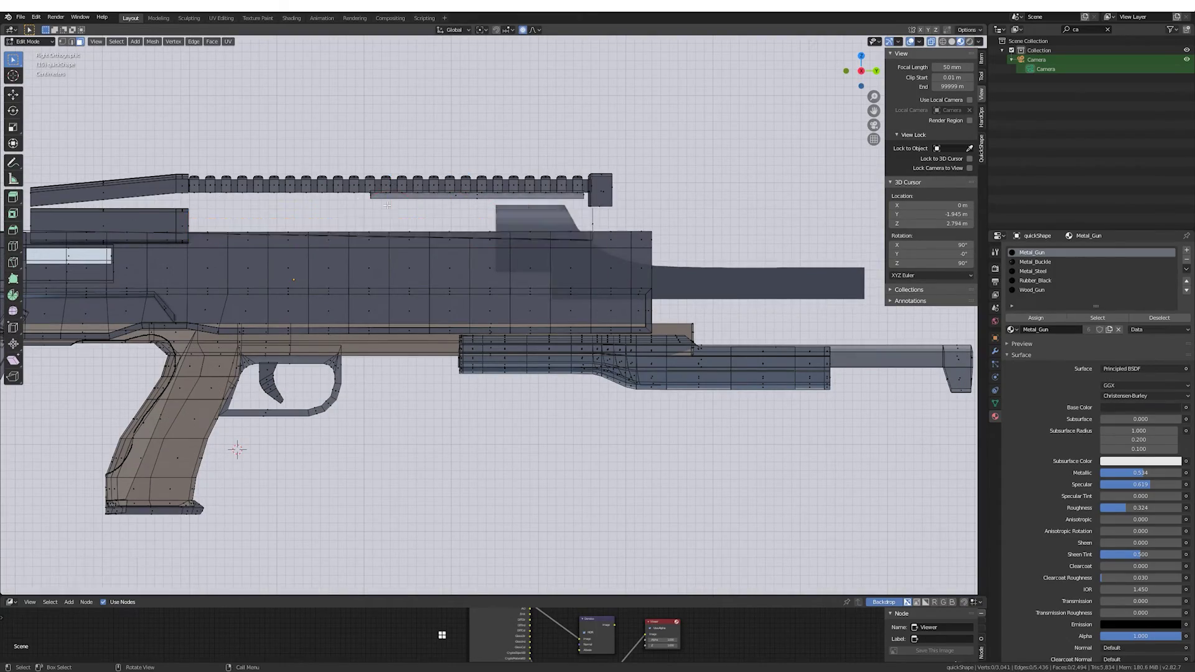
pyautogui.keyDown('shift'); pyautogui.moveTo(387, 205); pyautogui.dragTo(509, 219, button='middle'); pyautogui.keyUp('shift')
pyautogui.moveTo(122, 178); pyautogui.dragTo(729, 215)
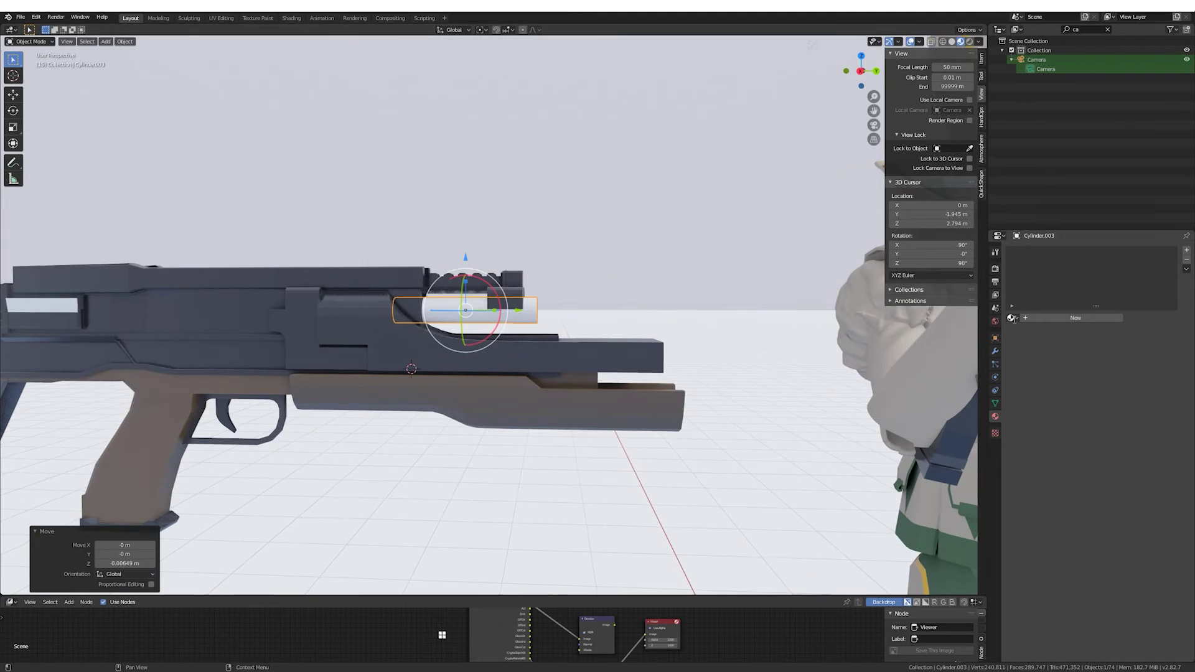
pyautogui.click(1034, 350)
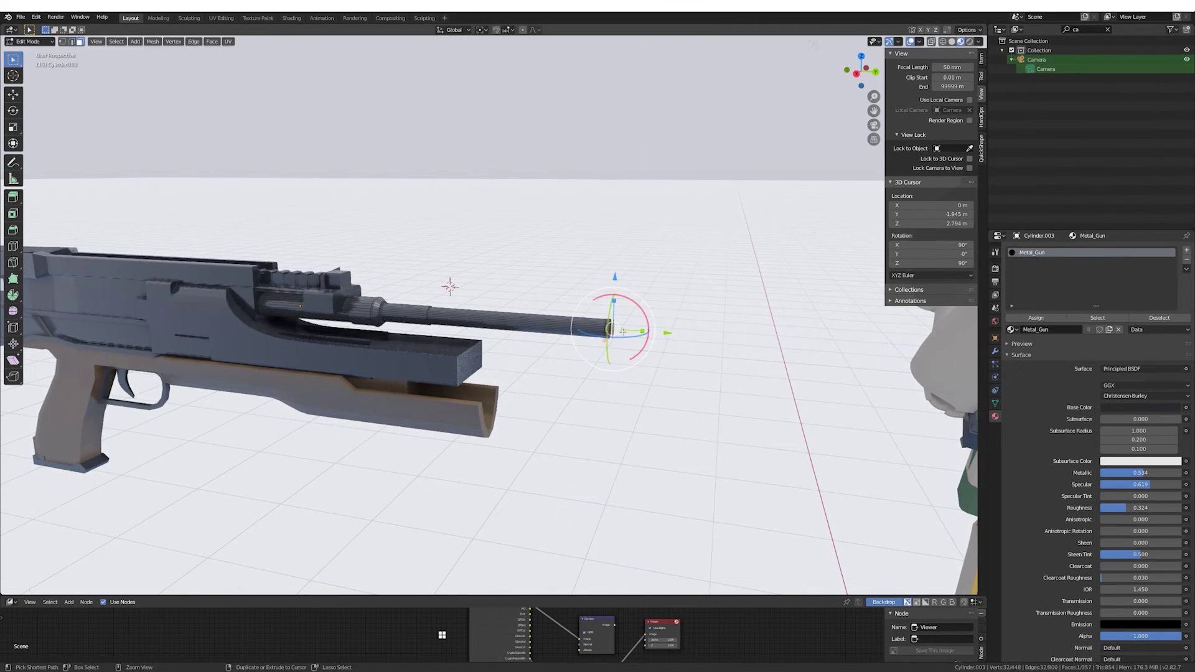
# Add a circle at the 3D cursor after discarding three oversized cylinders.
pyautogui.press('Tab')
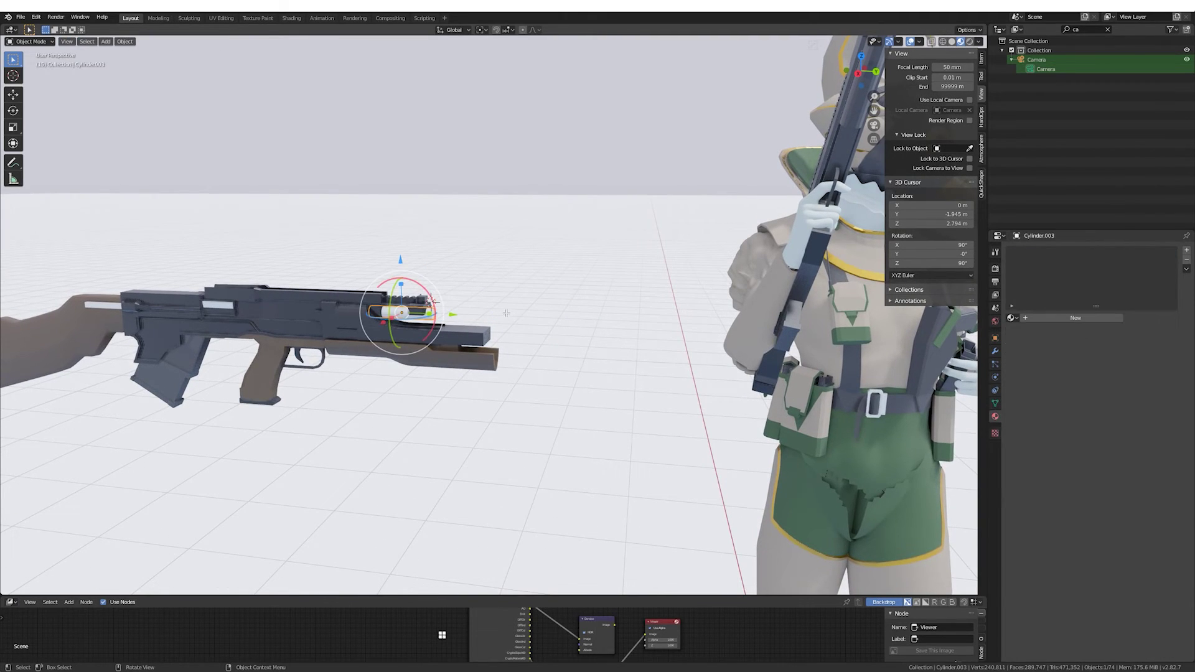
pyautogui.click(434, 296)
pyautogui.hotkey('ctrl', 's')
pyautogui.click(195, 98)
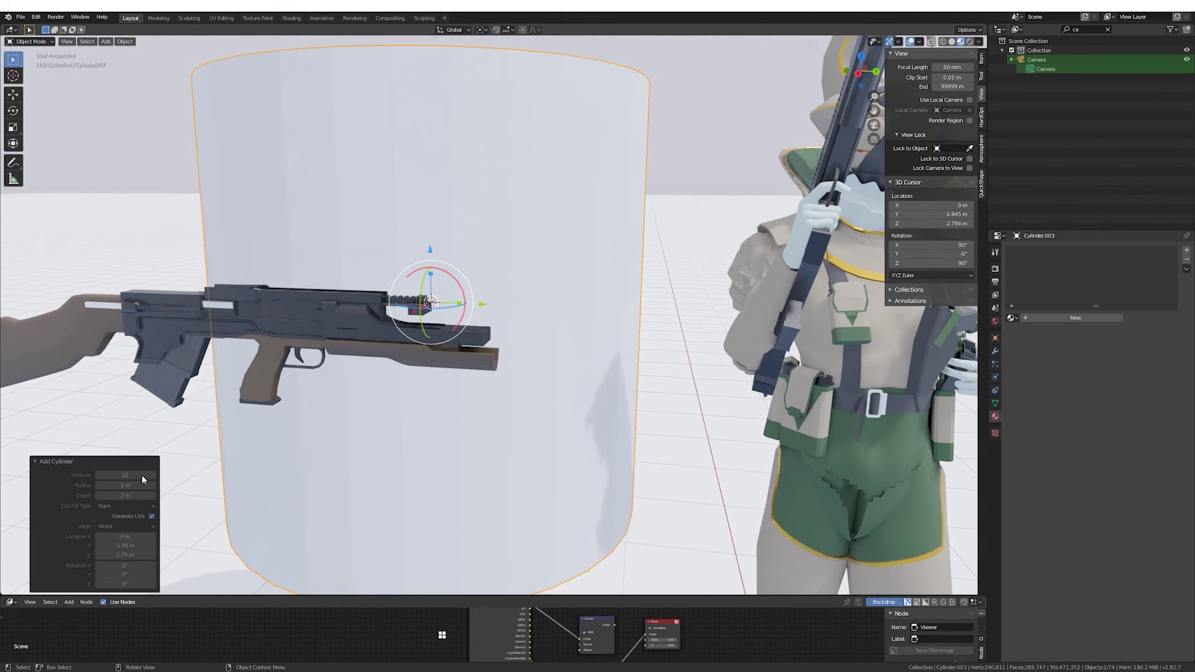
pyautogui.press('Delete')
pyautogui.click(106, 41)
pyautogui.click(195, 98)
pyautogui.press('Delete')
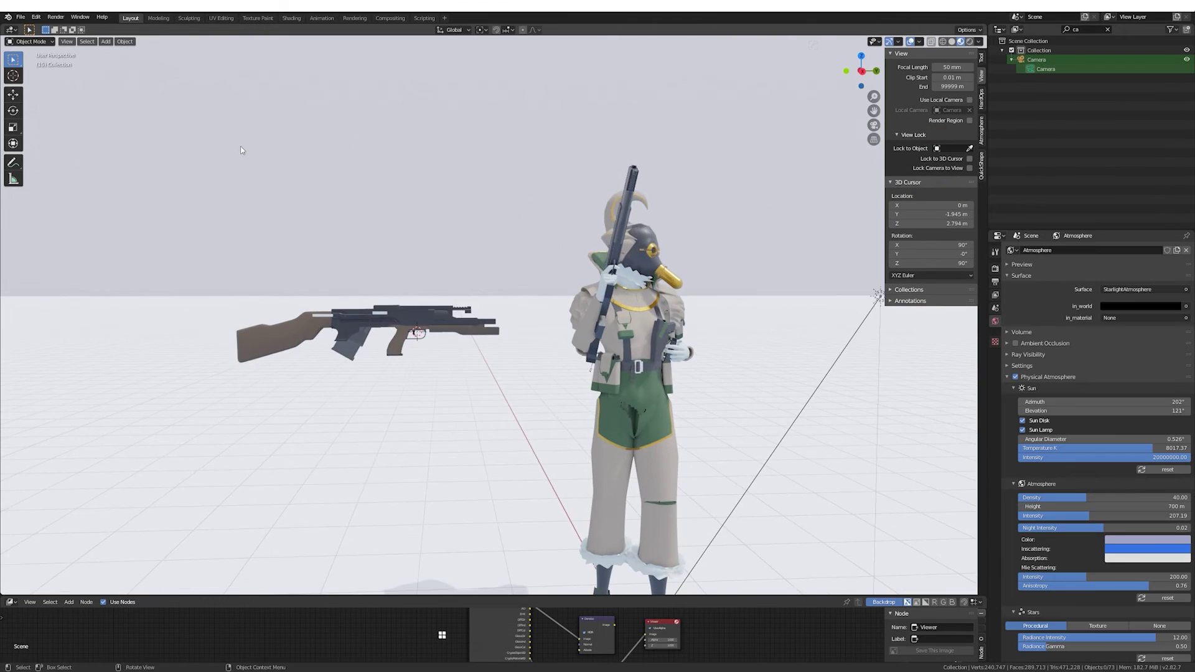
pyautogui.click(106, 41)
pyautogui.click(195, 98)
pyautogui.press('Delete')
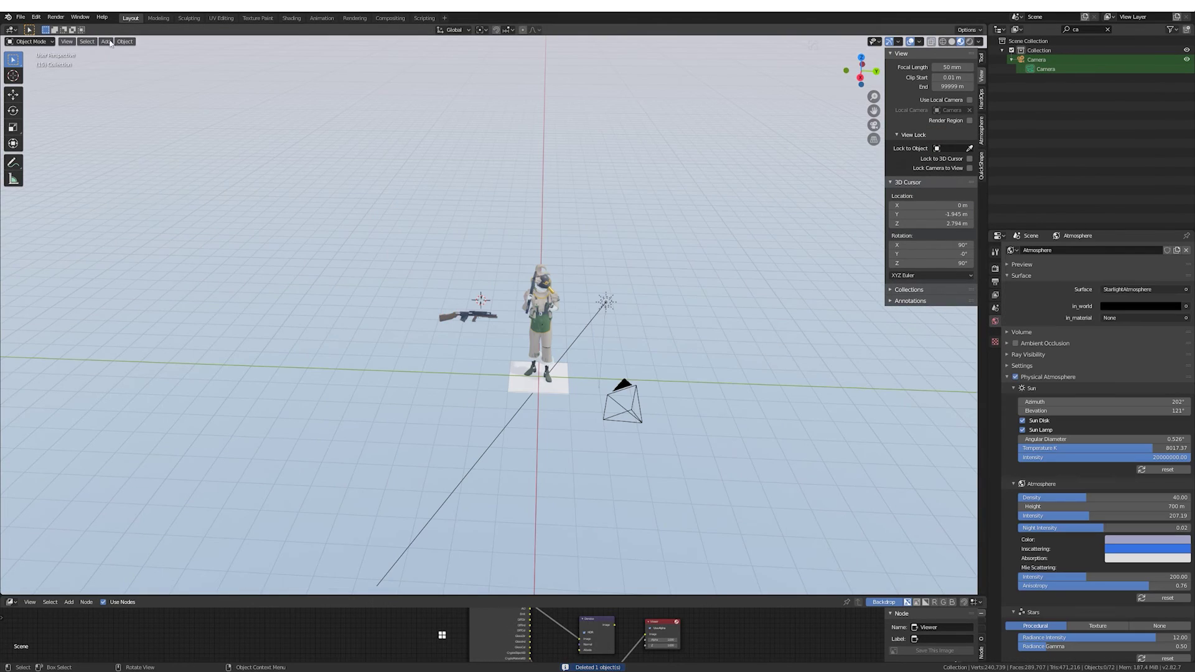
pyautogui.click(194, 71)
# Rotate the new circle 90 degrees in Edit Mode from the right-side view.
pyautogui.scroll(4, 249, 280)
pyautogui.scroll(3, 187, 373)
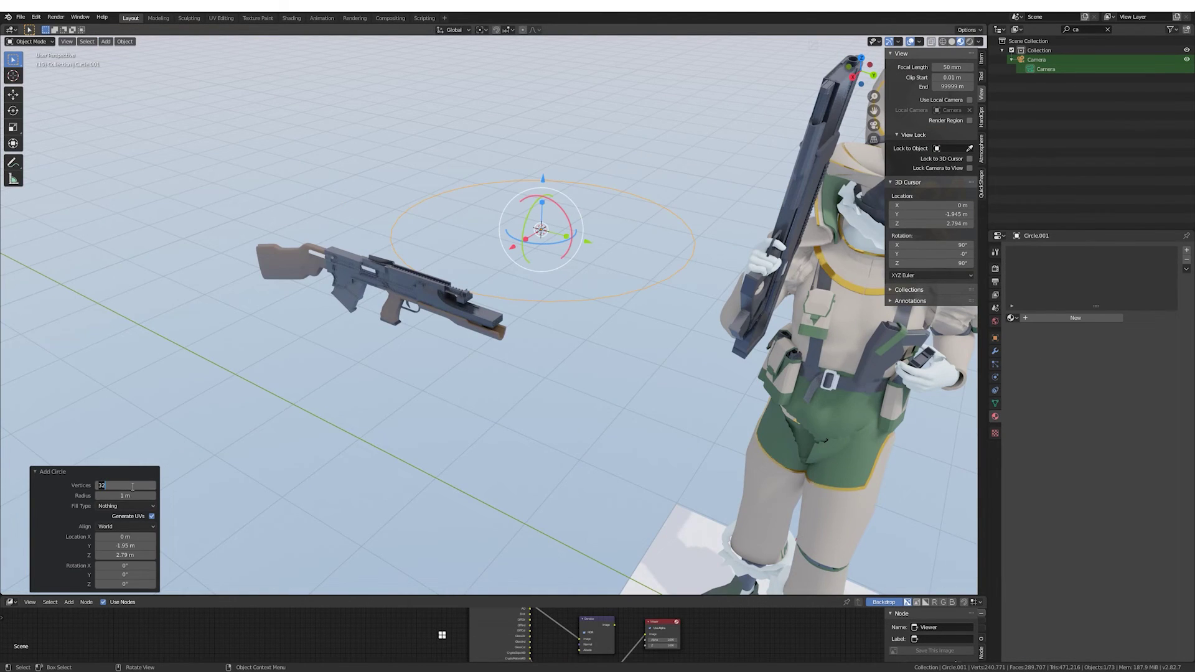
pyautogui.press('KP_3')
pyautogui.press('Tab')
pyautogui.write('r90')
pyautogui.moveTo(541, 303); pyautogui.dragTo(552, 300, button='middle')
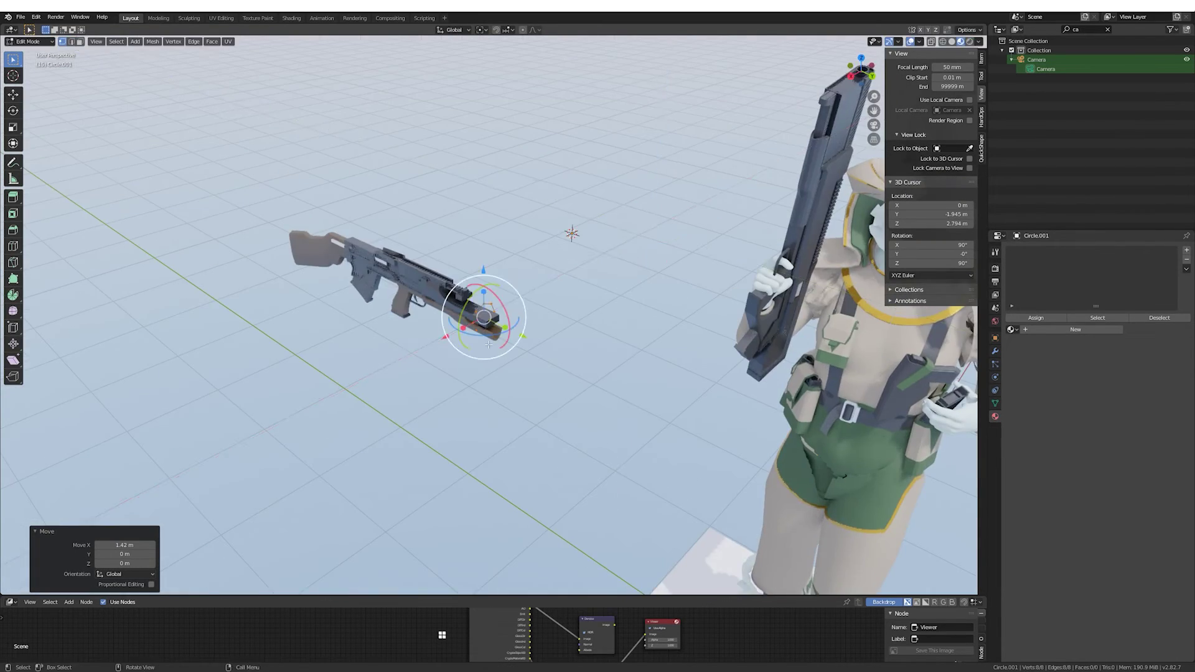
pyautogui.scroll(5, 551, 300)
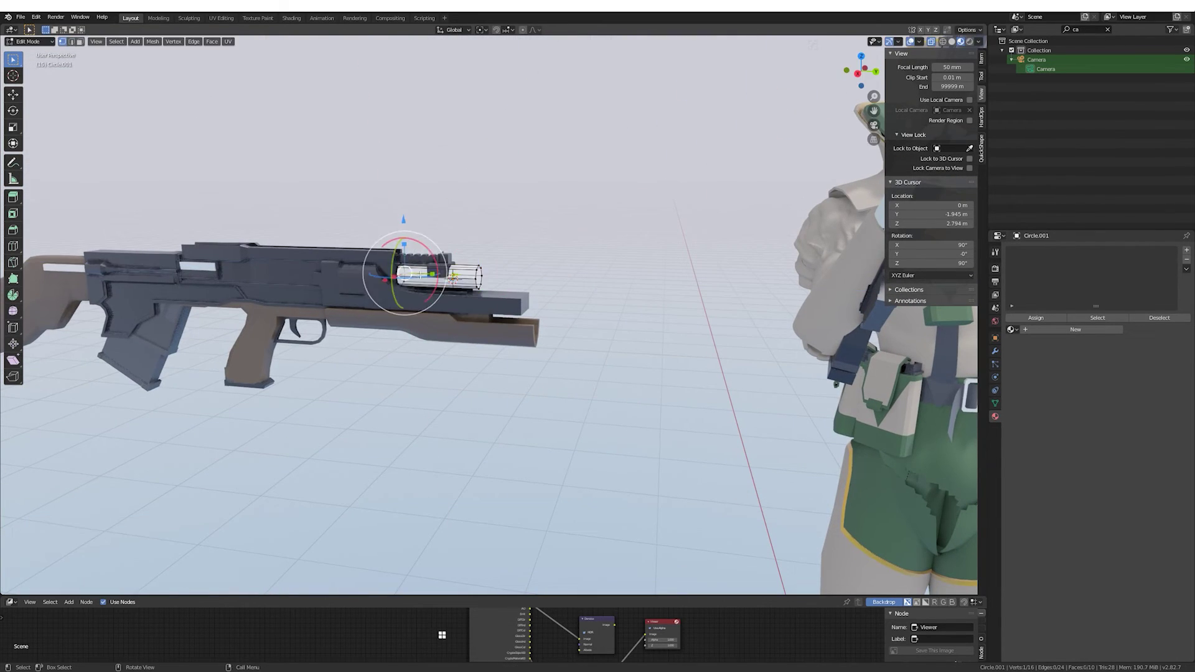
# Scale the barrel tip ring slightly smaller, undoing an extra ring of vertices.
pyautogui.press('s')
pyautogui.click(514, 278)
pyautogui.scroll(2, 515, 278)
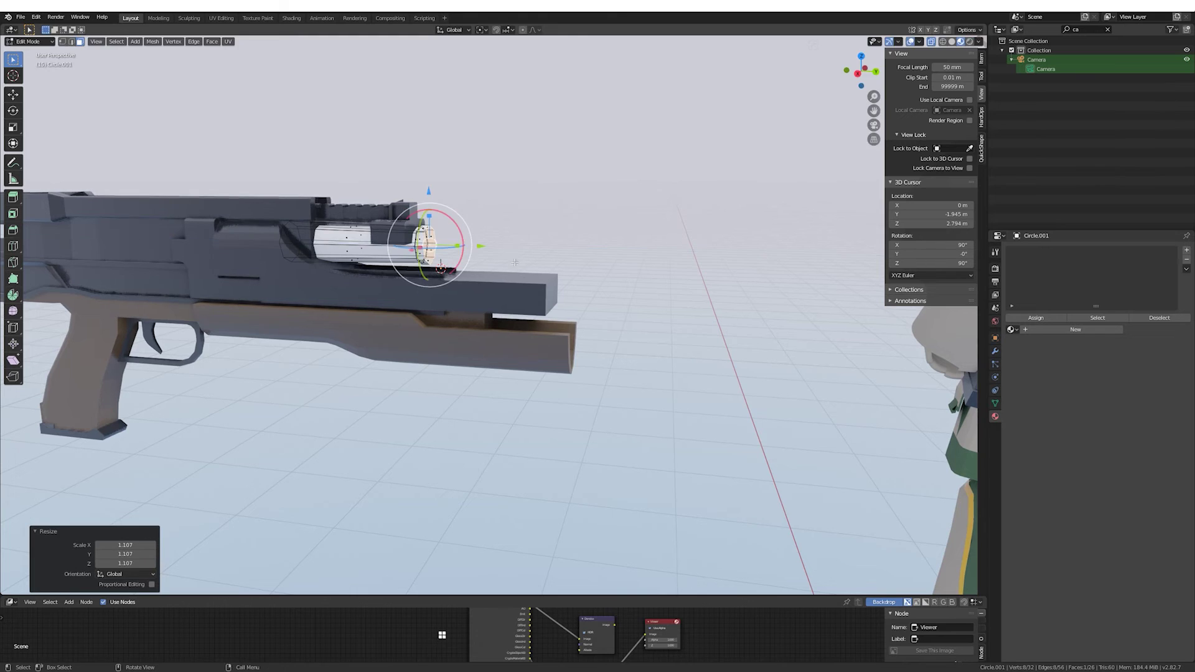
pyautogui.hotkey('ctrl', 'z')
# Extrude the barrel tip face forward along its normal.
pyautogui.moveTo(514, 263)
pyautogui.mouseDown(button='middle')
pyautogui.moveTo(475, 305)
pyautogui.moveTo(446, 314)
pyautogui.mouseUp(button='middle')
pyautogui.press('e')
pyautogui.rightClick(469, 302)
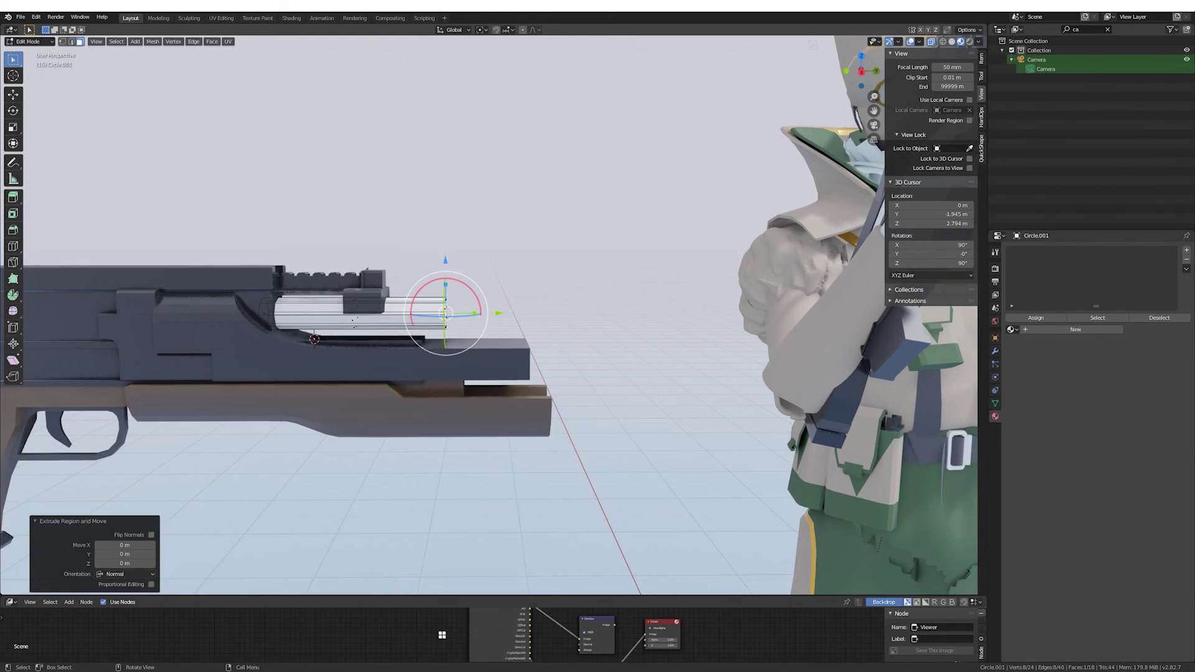
pyautogui.click(622, 326)
pyautogui.moveTo(623, 327); pyautogui.dragTo(578, 333, button='middle')
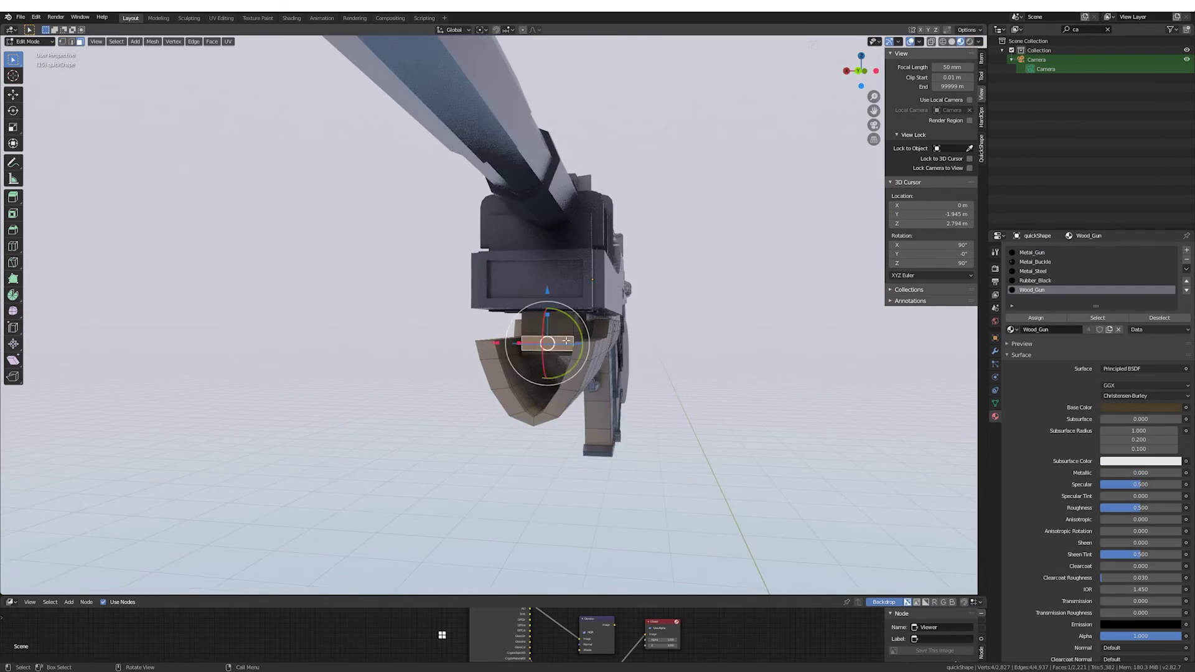
# Add a new circle mesh and place it on the lower tube.
pyautogui.press('ctrl+KP_Add')
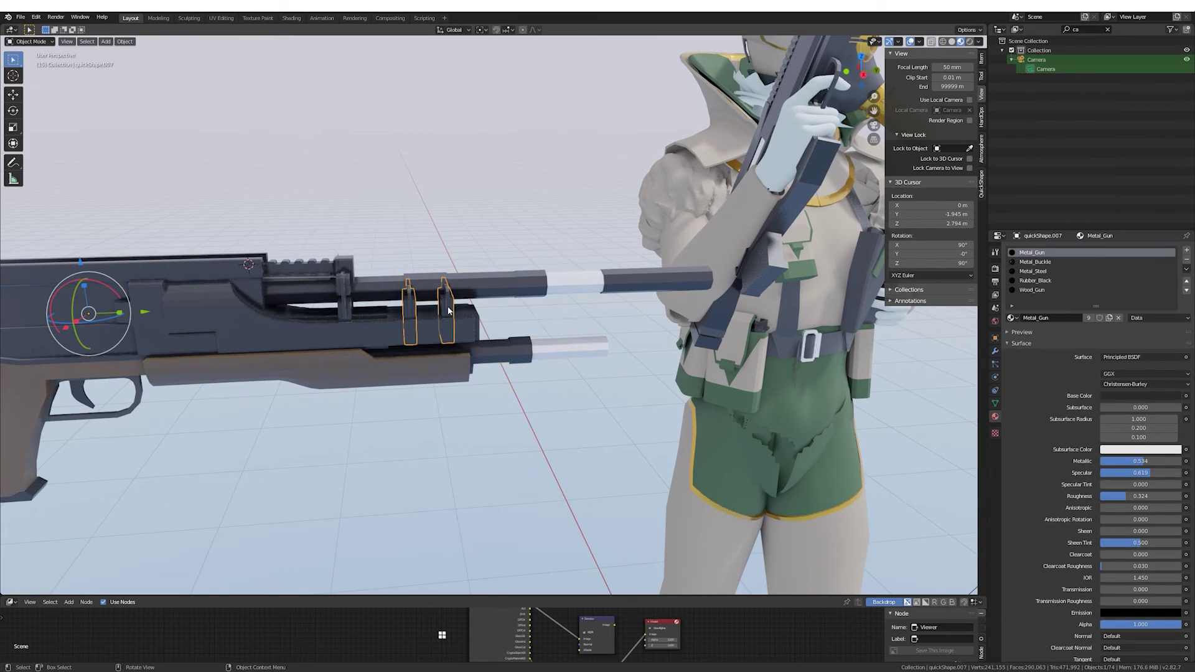
pyautogui.press('KP_3')
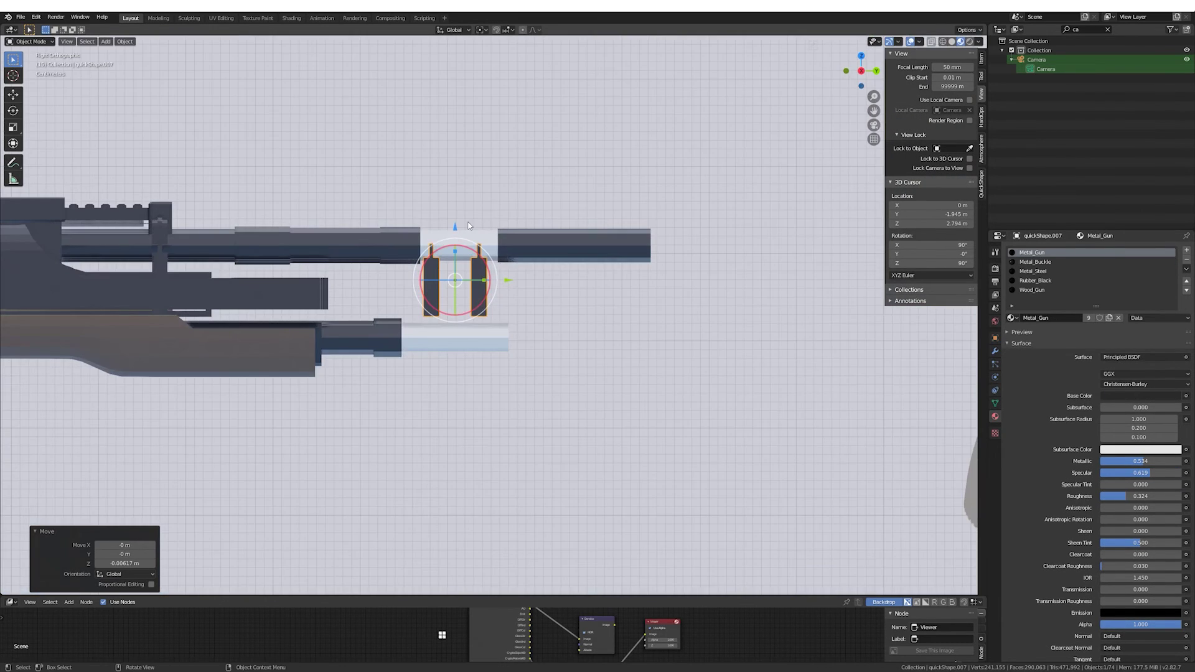
pyautogui.press('Tab')
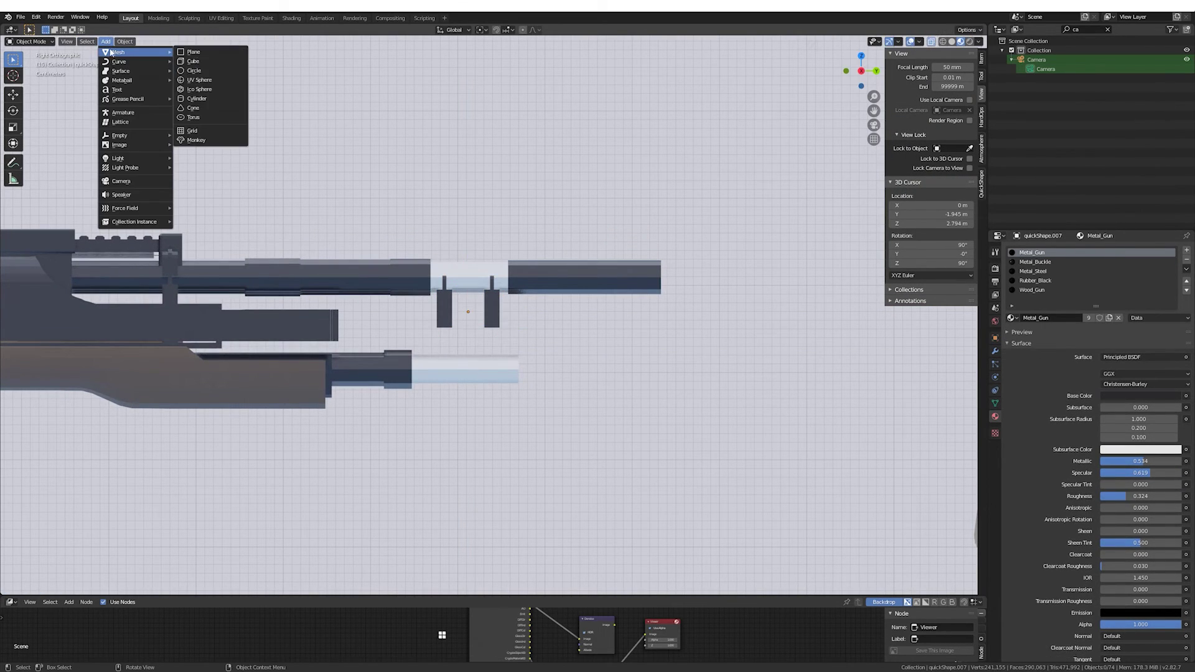
pyautogui.click(193, 70)
pyautogui.press('KP_1')
pyautogui.press('g')
pyautogui.click(553, 330)
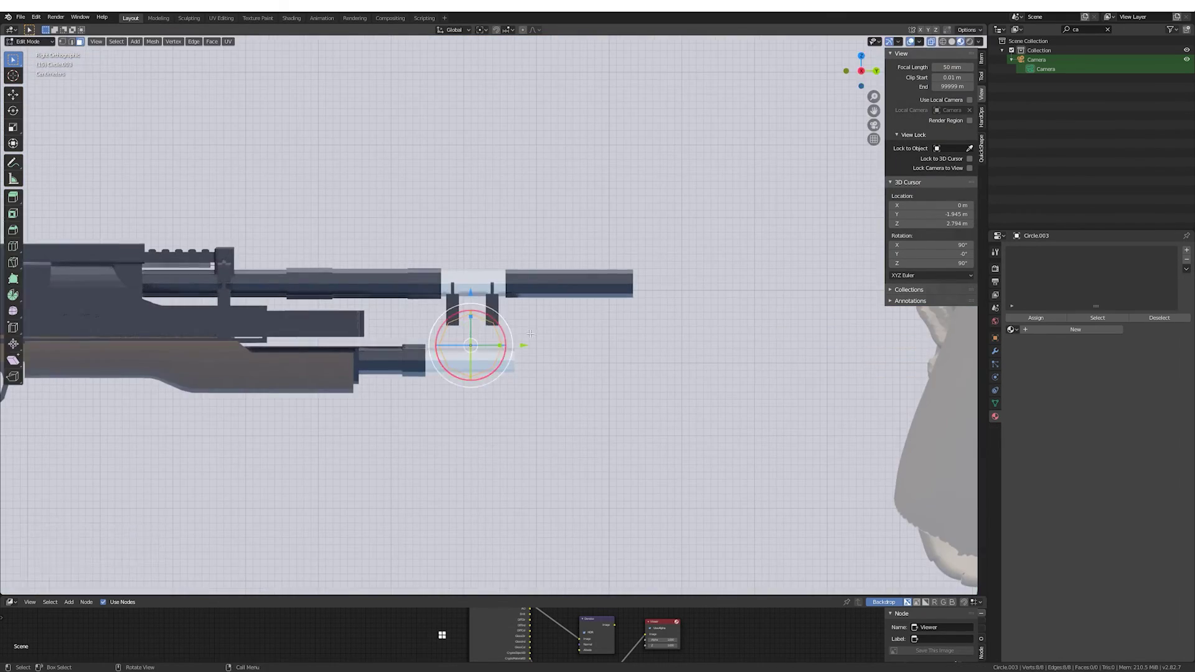
# Shift the circle along X, give it Metal_Gun, and stretch the ring sideways.
pyautogui.press('g')
pyautogui.press('x')
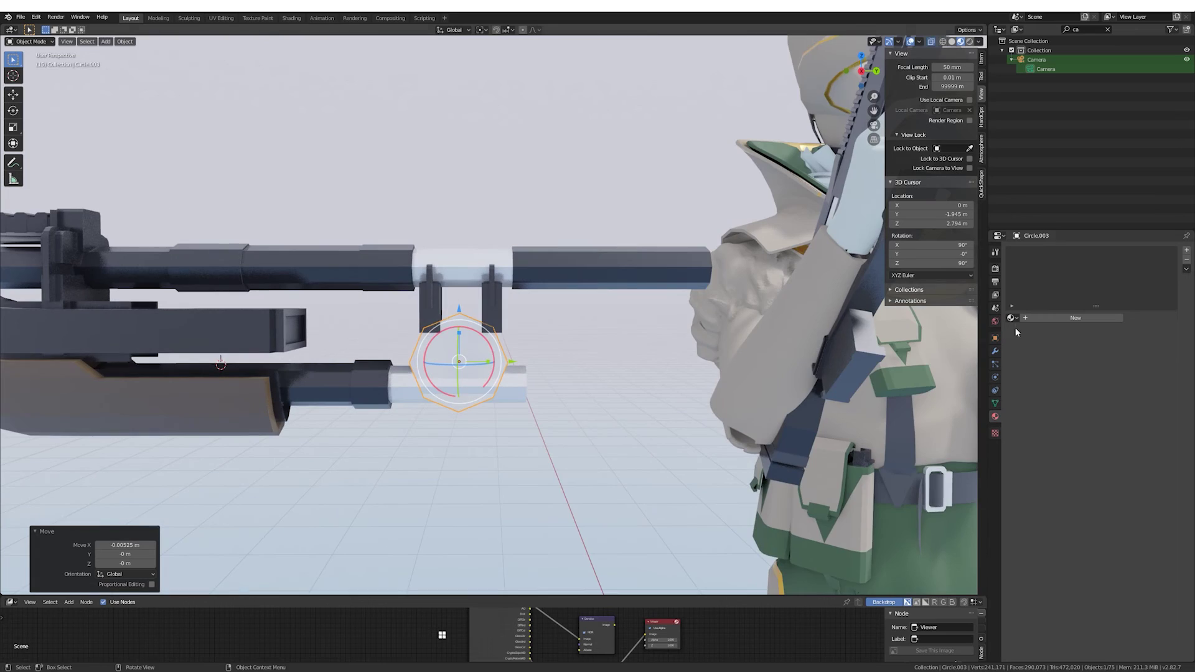
pyautogui.click(1034, 359)
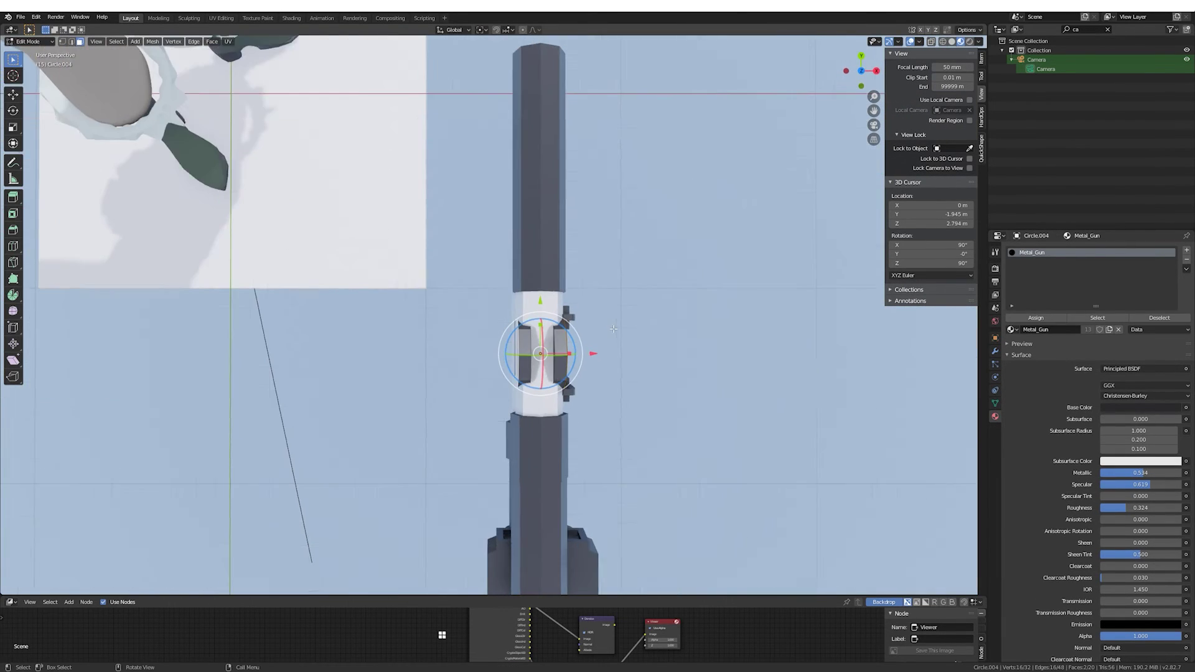
pyautogui.press('KP_5')
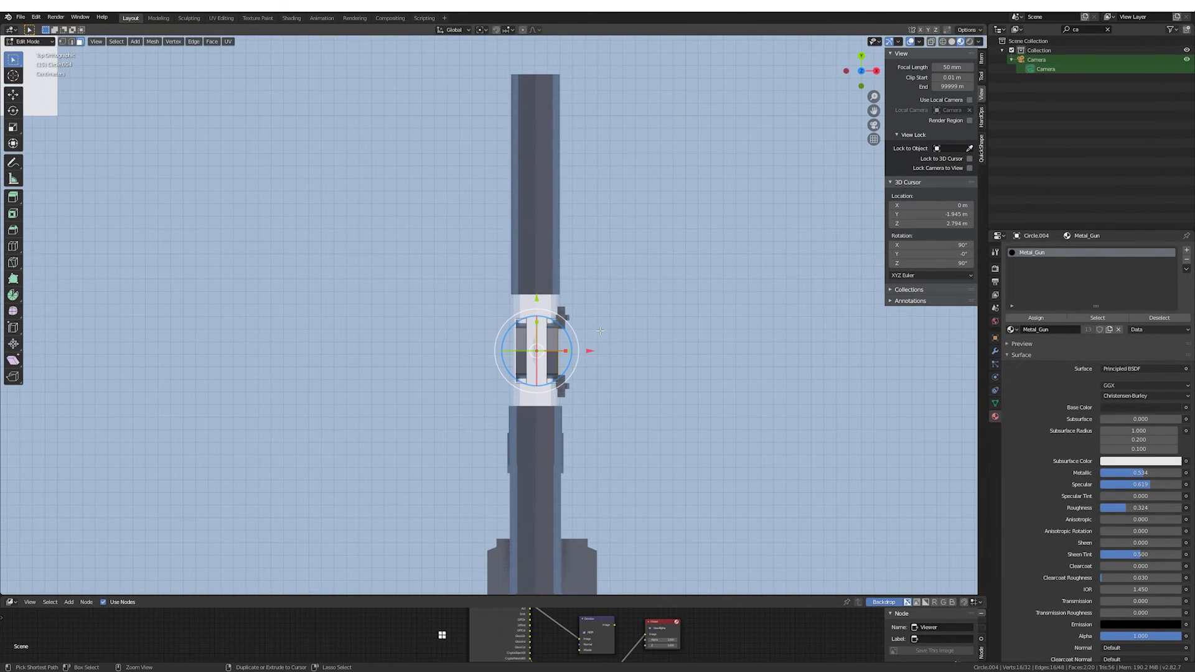
pyautogui.moveTo(637, 345); pyautogui.dragTo(517, 303, button='middle')
pyautogui.press('s')
pyautogui.press('x')
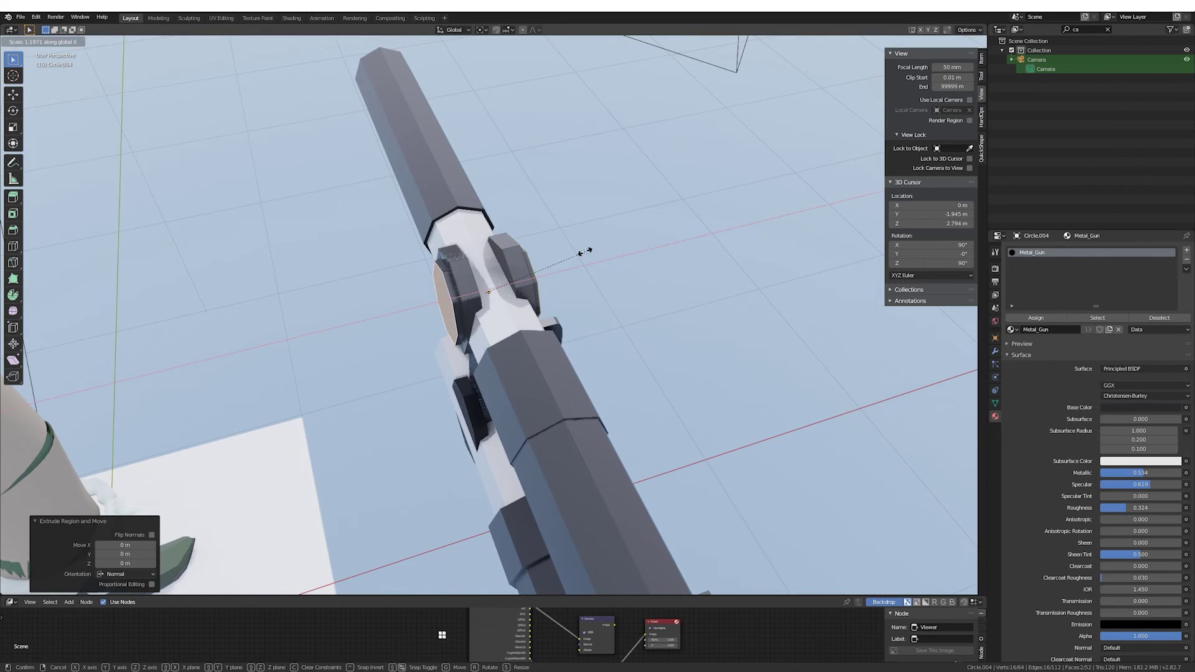
pyautogui.click(543, 316)
# Select the clamp bracket shape and move and scale it along X.
pyautogui.press('KP_7')
pyautogui.press('Tab')
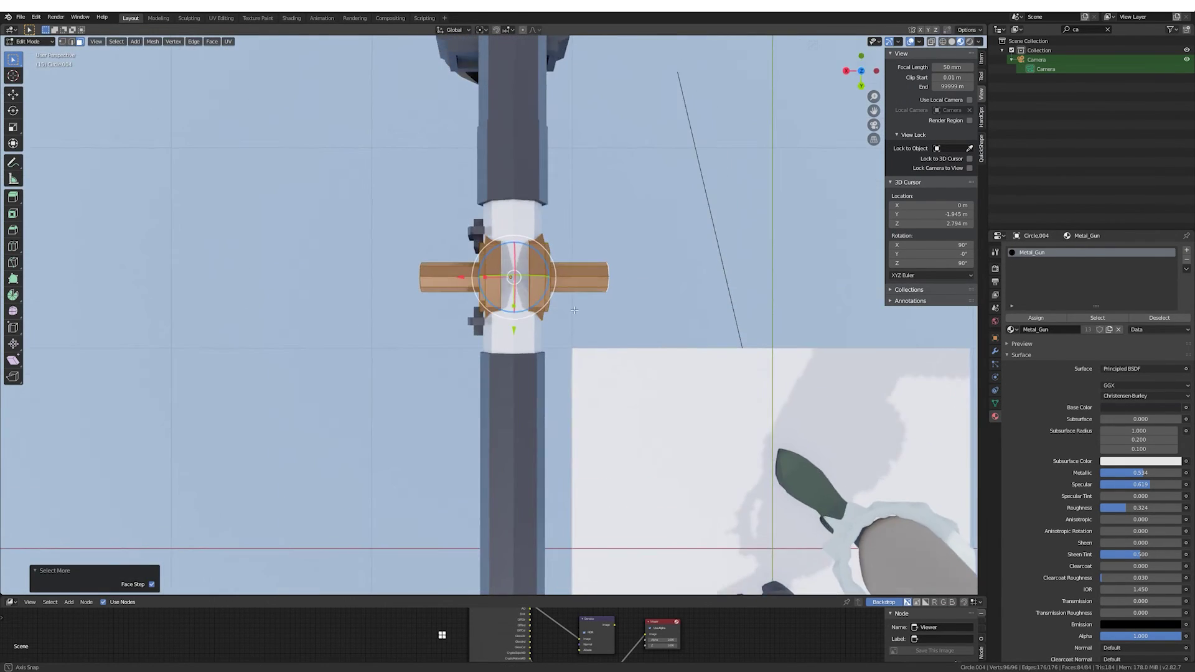
pyautogui.click(543, 316)
pyautogui.press('KP_5')
pyautogui.press('Tab')
pyautogui.press('g')
pyautogui.press('x')
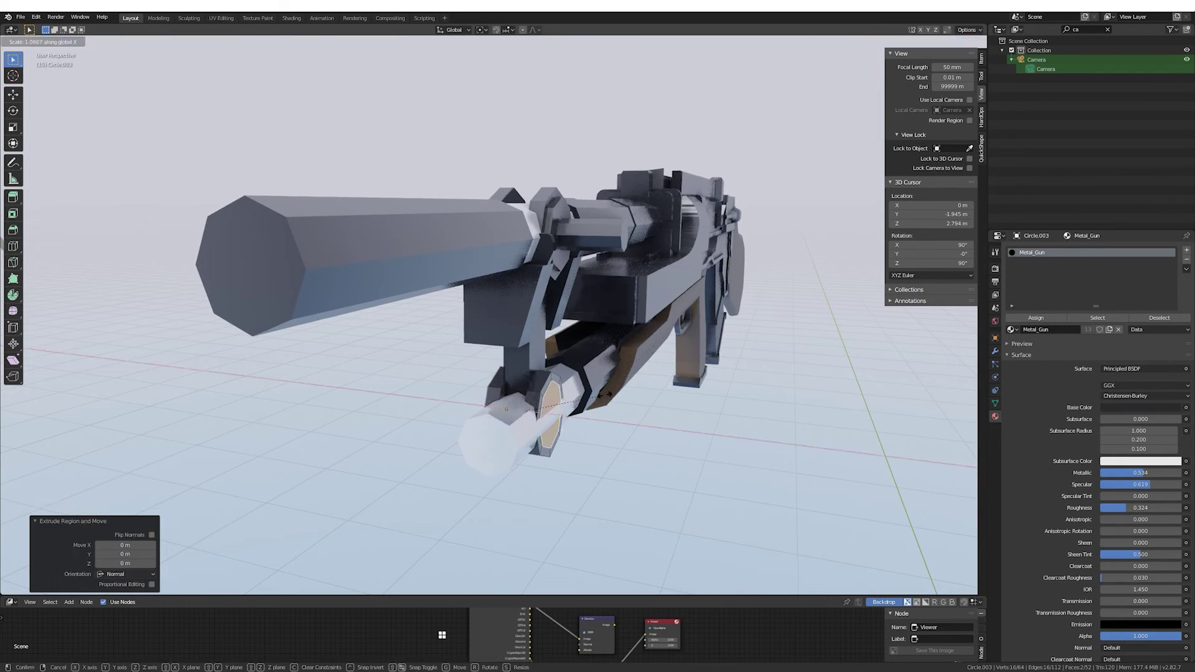
pyautogui.press('s')
pyautogui.press('x')
# Extrude the lower tube's end and assign Metal_Gun to the new section.
pyautogui.moveTo(553, 409); pyautogui.dragTo(711, 418, button='middle')
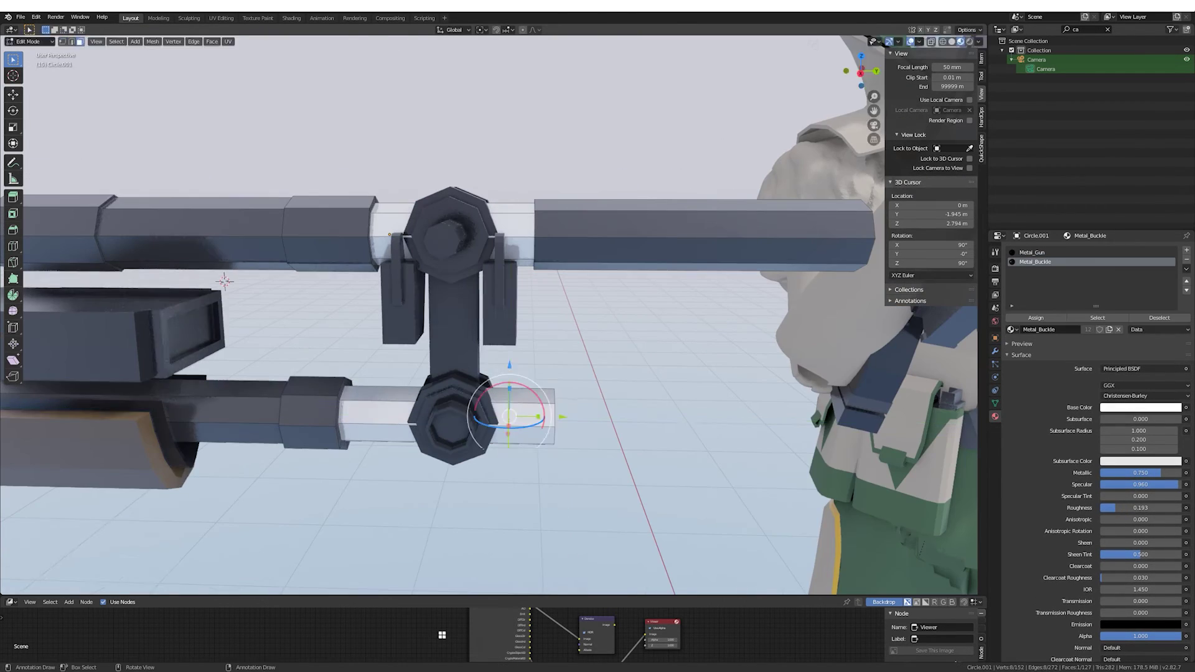
pyautogui.press('e')
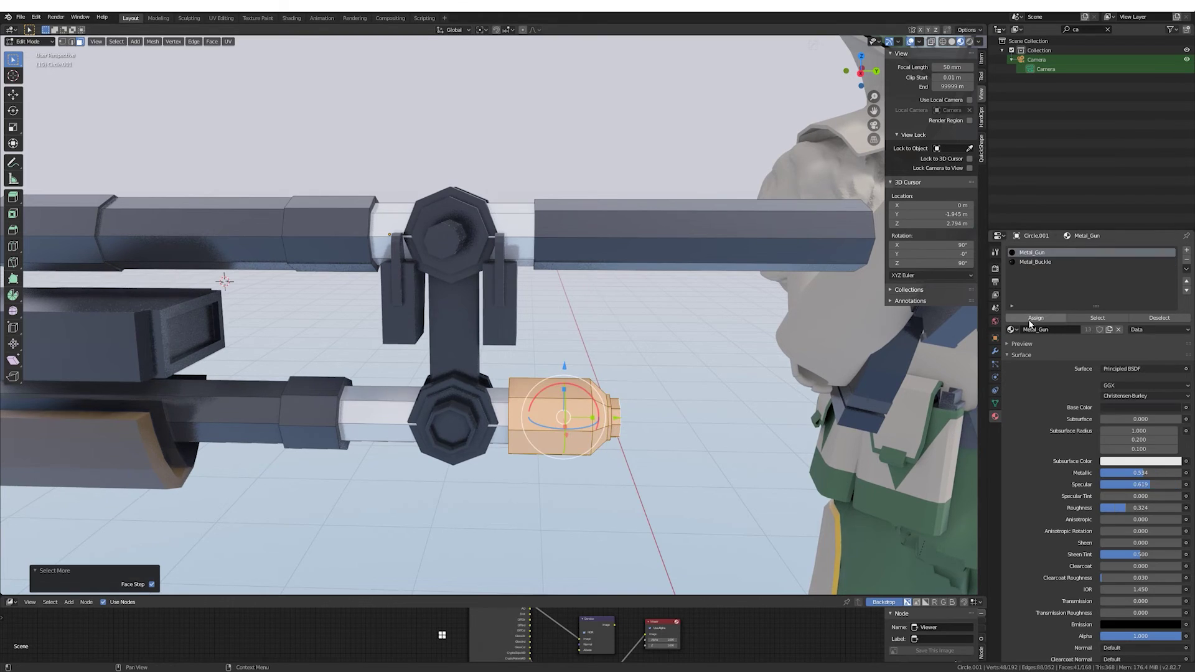
pyautogui.moveTo(672, 419); pyautogui.dragTo(498, 423, button='middle')
pyautogui.press('g')
pyautogui.press('y')
pyautogui.click(497, 426)
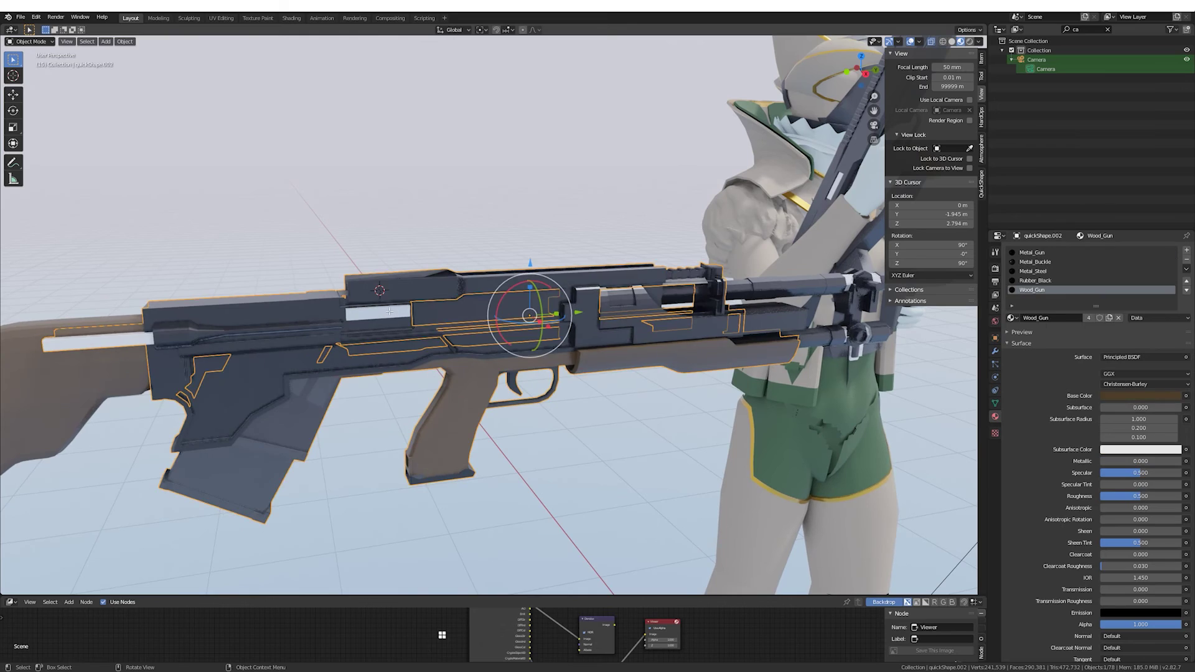
# Shift the wooden stock along the Y axis.
pyautogui.moveTo(556, 322); pyautogui.dragTo(463, 287, button='middle')
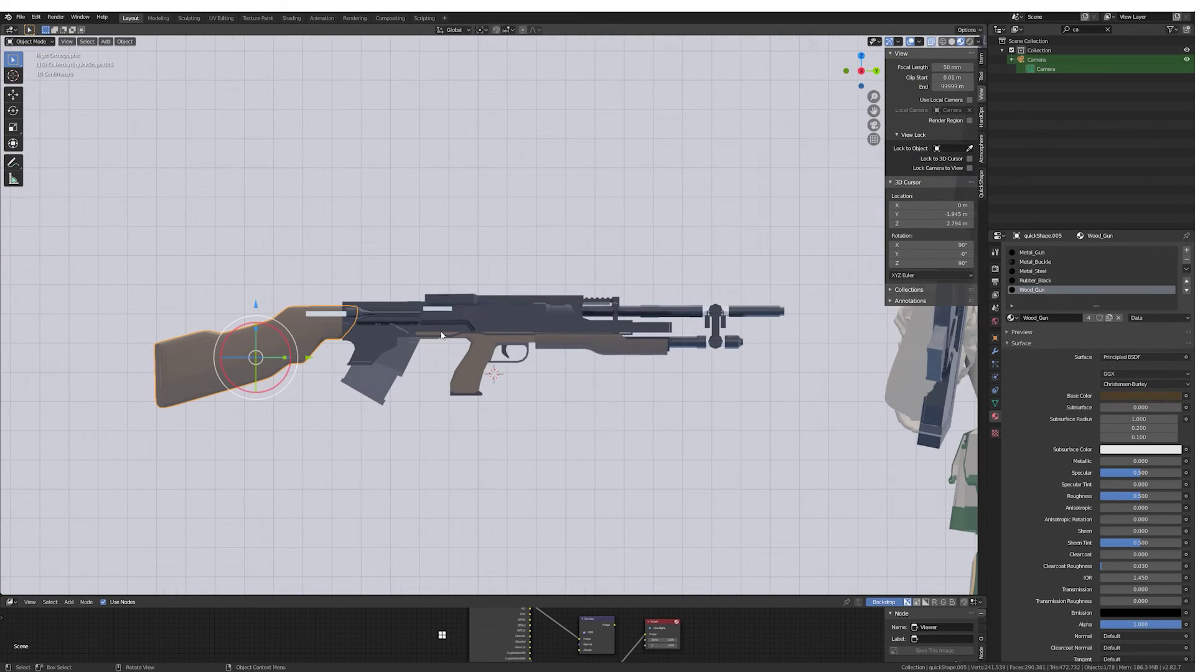
pyautogui.press('g')
pyautogui.press('y')
pyautogui.click(497, 330)
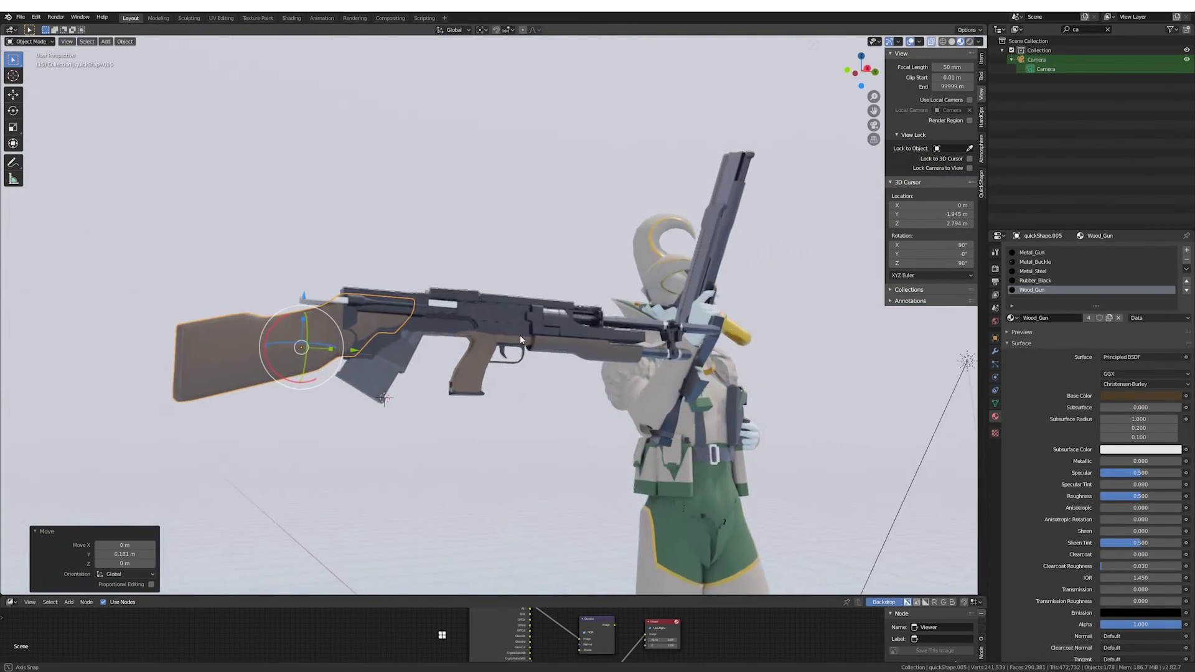
pyautogui.moveTo(520, 335)
pyautogui.mouseDown(button='middle')
pyautogui.moveTo(337, 317)
pyautogui.moveTo(382, 454)
pyautogui.moveTo(510, 367)
pyautogui.mouseUp(button='middle')
pyautogui.scroll(2, 337, 317)
# Scale the selected stock part along one axis in Edit Mode from the side view.
pyautogui.press('Tab')
pyautogui.press('KP_3')
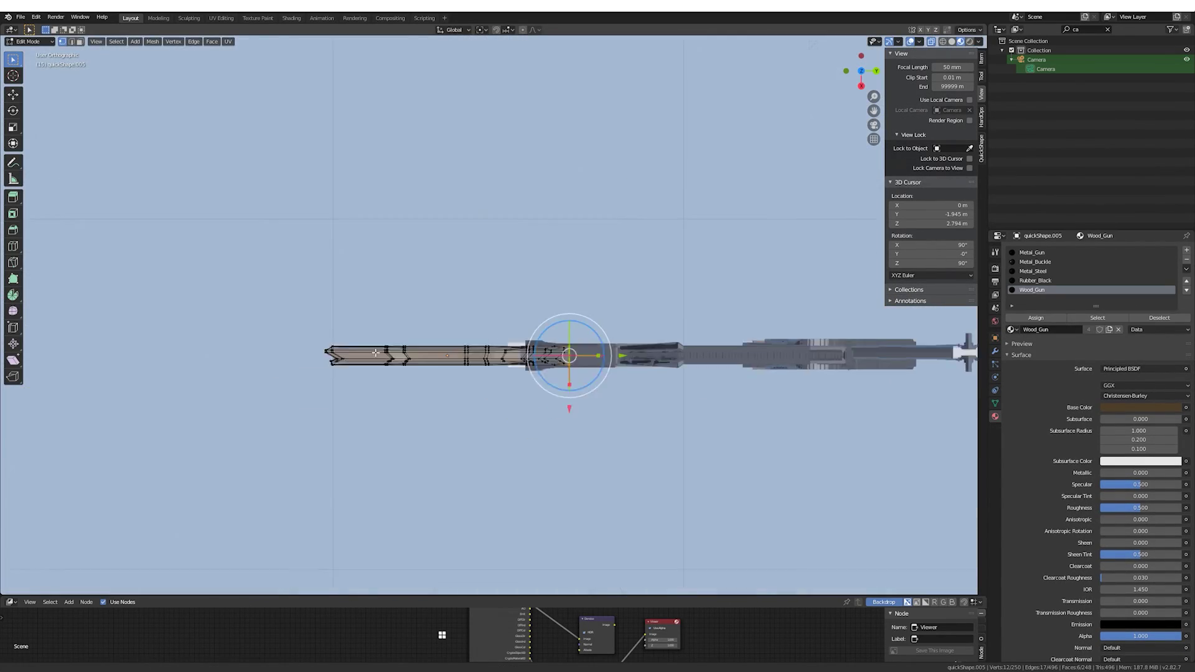
pyautogui.scroll(3, 568, 347)
pyautogui.press('s')
pyautogui.press('x')
pyautogui.click(697, 358)
pyautogui.moveTo(697, 358)
pyautogui.mouseDown(button='middle')
pyautogui.moveTo(529, 299)
pyautogui.moveTo(526, 284)
pyautogui.moveTo(540, 404)
pyautogui.mouseUp(button='middle')
pyautogui.click(995, 350)
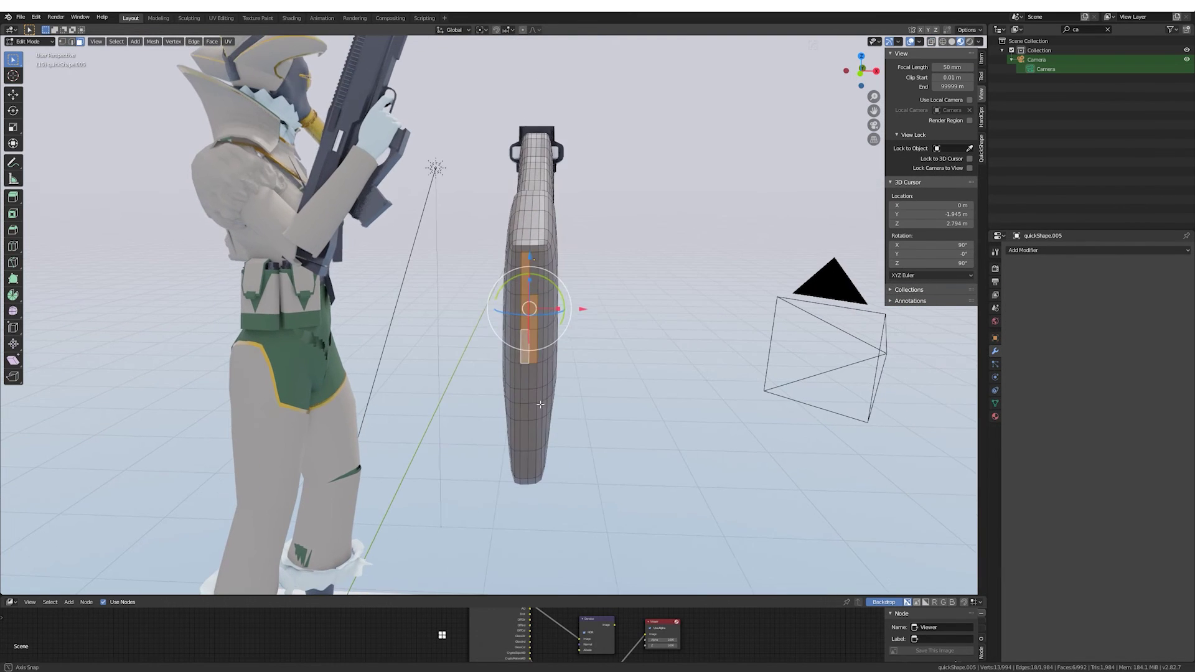
# Select a strip of faces at the stock's end and push it outward along Y.
pyautogui.keyDown('ctrl'); pyautogui.keyDown('shift'); pyautogui.click(530, 436); pyautogui.keyUp('shift'); pyautogui.keyUp('ctrl')
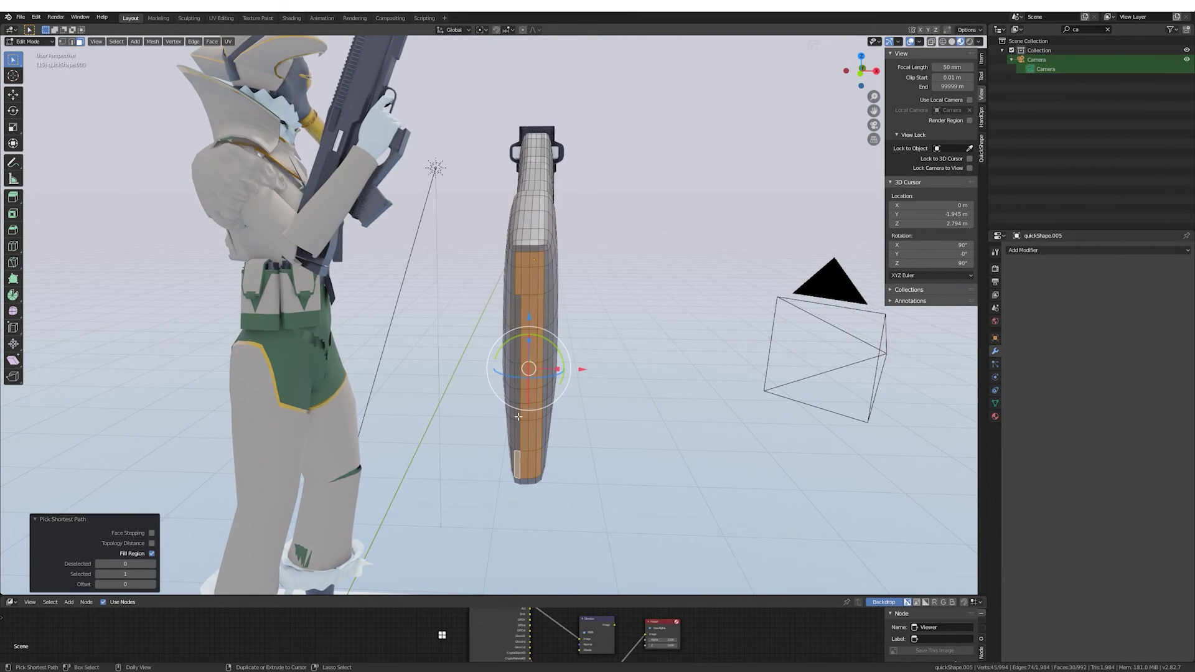
pyautogui.moveTo(530, 435)
pyautogui.mouseDown(button='middle')
pyautogui.moveTo(498, 348)
pyautogui.moveTo(436, 348)
pyautogui.moveTo(430, 374)
pyautogui.mouseUp(button='middle')
pyautogui.scroll(5, 496, 337)
pyautogui.press('g')
pyautogui.press('y')
pyautogui.click(497, 337)
pyautogui.click(995, 416)
pyautogui.press('Tab')
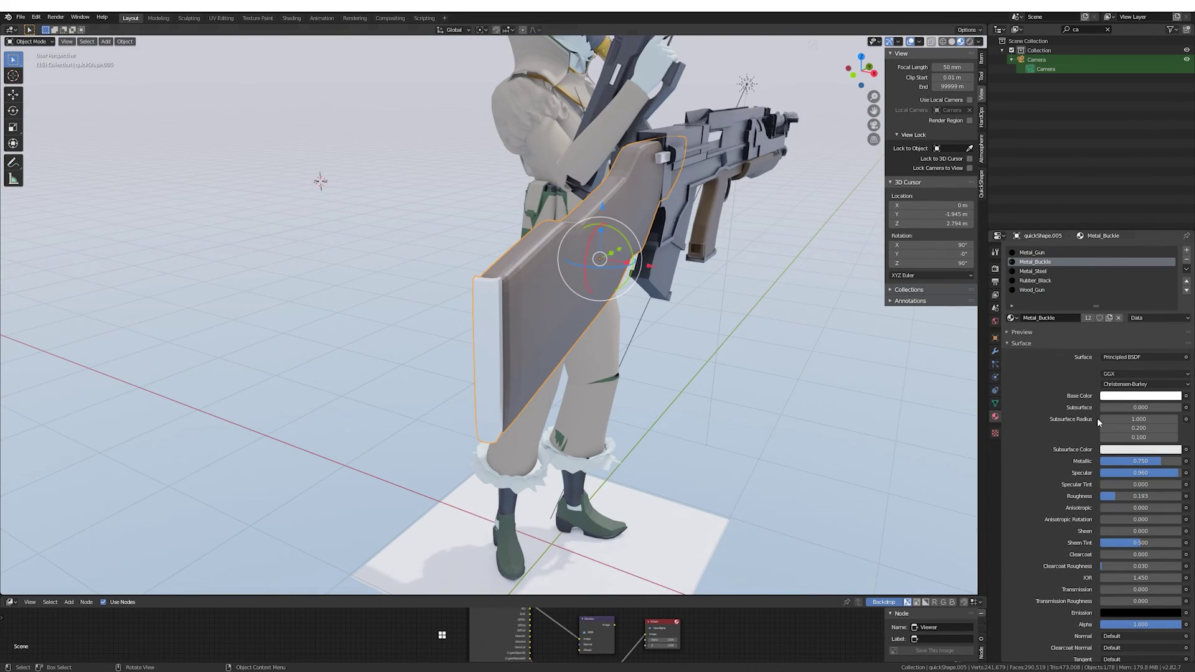
# Try scaling the receiver along X, cancel, and reselect the wooden stock.
pyautogui.moveTo(738, 293)
pyautogui.mouseDown(button='middle')
pyautogui.moveTo(559, 289)
pyautogui.moveTo(648, 261)
pyautogui.moveTo(464, 316)
pyautogui.moveTo(436, 299)
pyautogui.mouseUp(button='middle')
pyautogui.click(648, 261)
pyautogui.press('s')
pyautogui.press('x')
pyautogui.press('Escape')
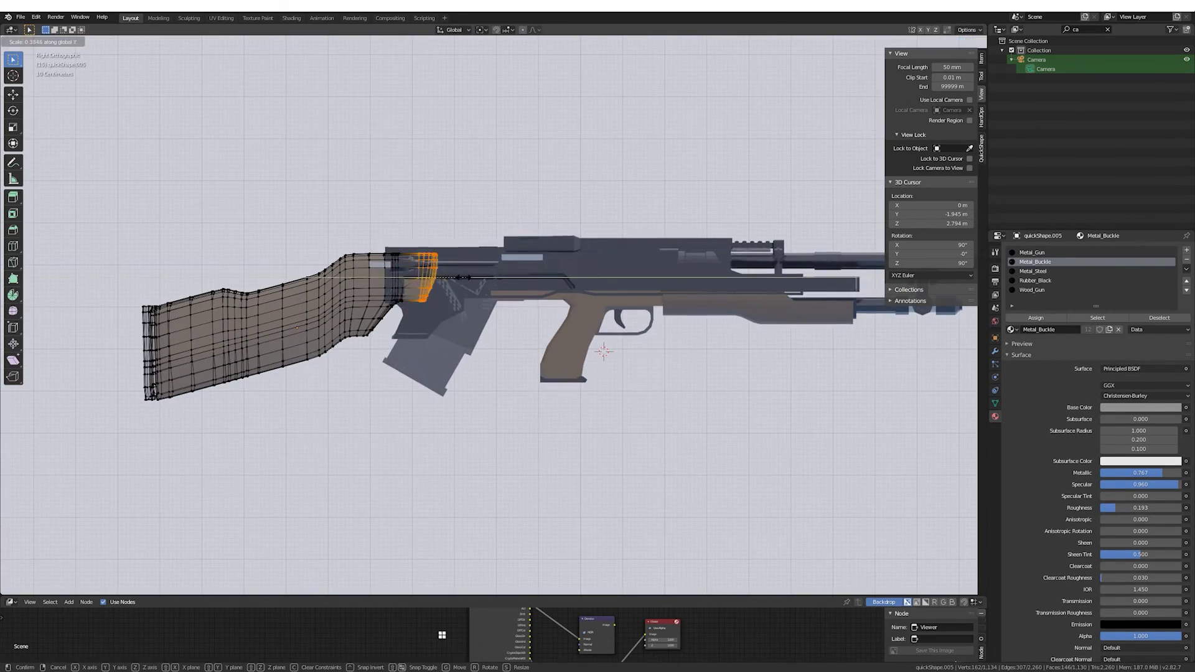
pyautogui.click(494, 288)
pyautogui.press('KP_3')
pyautogui.scroll(-3, 629, 309)
# Tilt the gun slightly in the character's hand, discarding a trial move.
pyautogui.press('g')
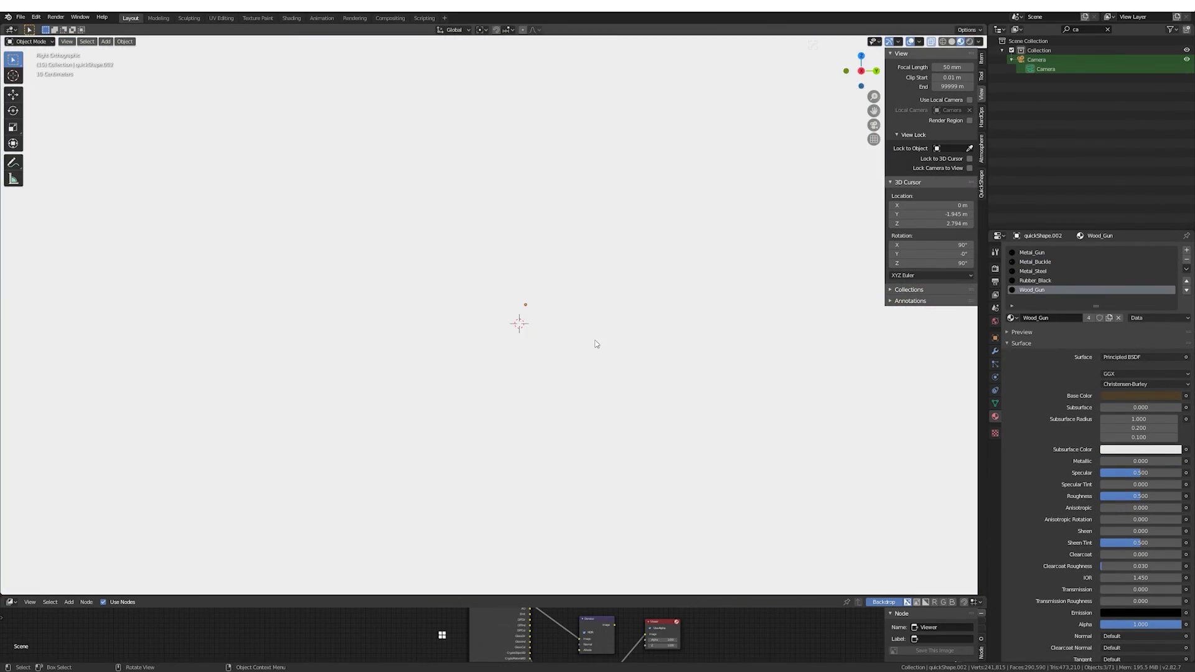
pyautogui.click(655, 339)
pyautogui.moveTo(655, 339); pyautogui.dragTo(561, 311, button='middle')
pyautogui.hotkey('ctrl', 'z')
pyautogui.press('KP_3')
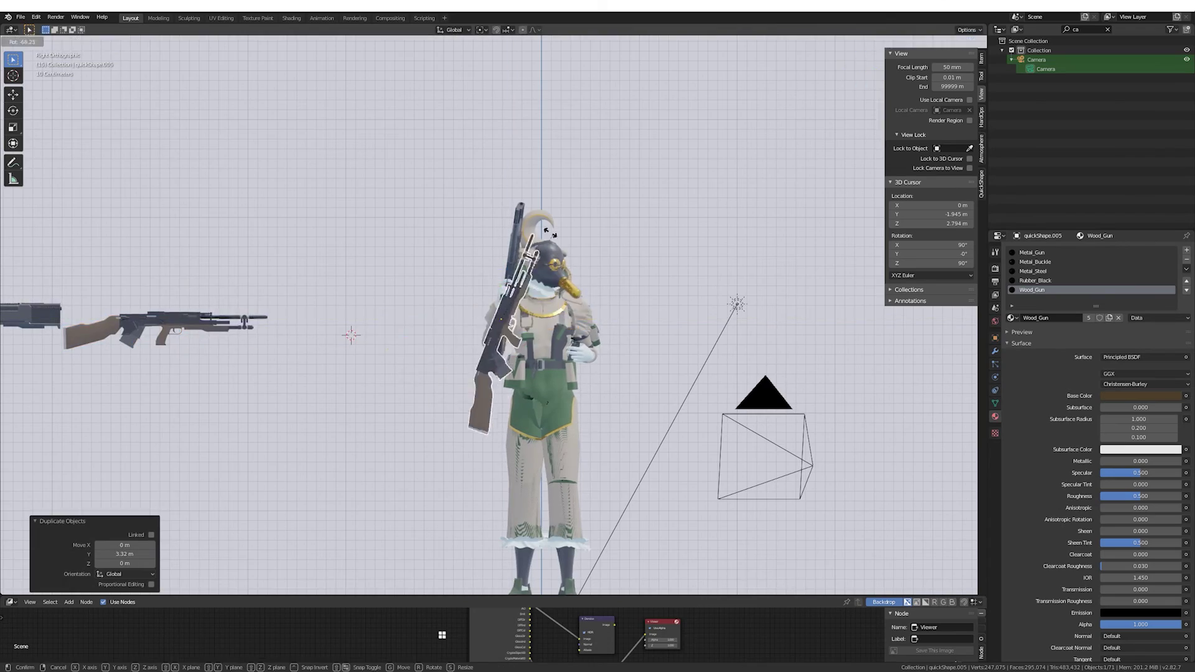
pyautogui.press('KP_7')
pyautogui.press('r')
pyautogui.click(474, 397)
pyautogui.moveTo(473, 397)
pyautogui.mouseDown(button='middle')
pyautogui.moveTo(496, 187)
pyautogui.moveTo(477, 252)
pyautogui.mouseUp(button='middle')
pyautogui.scroll(3, 492, 218)
# Deselect everything and select the ground cube in front of the character.
pyautogui.hotkey('alt', 'a')
pyautogui.scroll(3, 496, 187)
pyautogui.scroll(-3, 496, 187)
pyautogui.scroll(3, 478, 251)
pyautogui.scroll(-4, 405, 347)
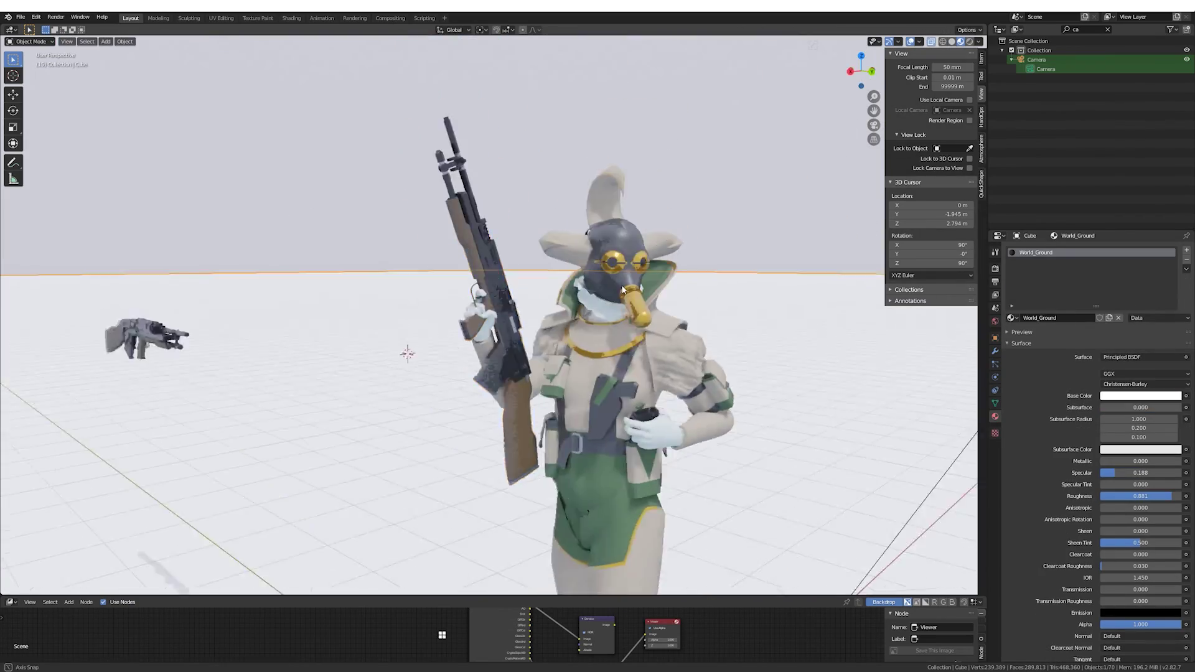
pyautogui.click(405, 347)
pyautogui.scroll(4, 526, 291)
pyautogui.scroll(-4, 526, 291)
pyautogui.moveTo(518, 262); pyautogui.dragTo(560, 236, button='middle')
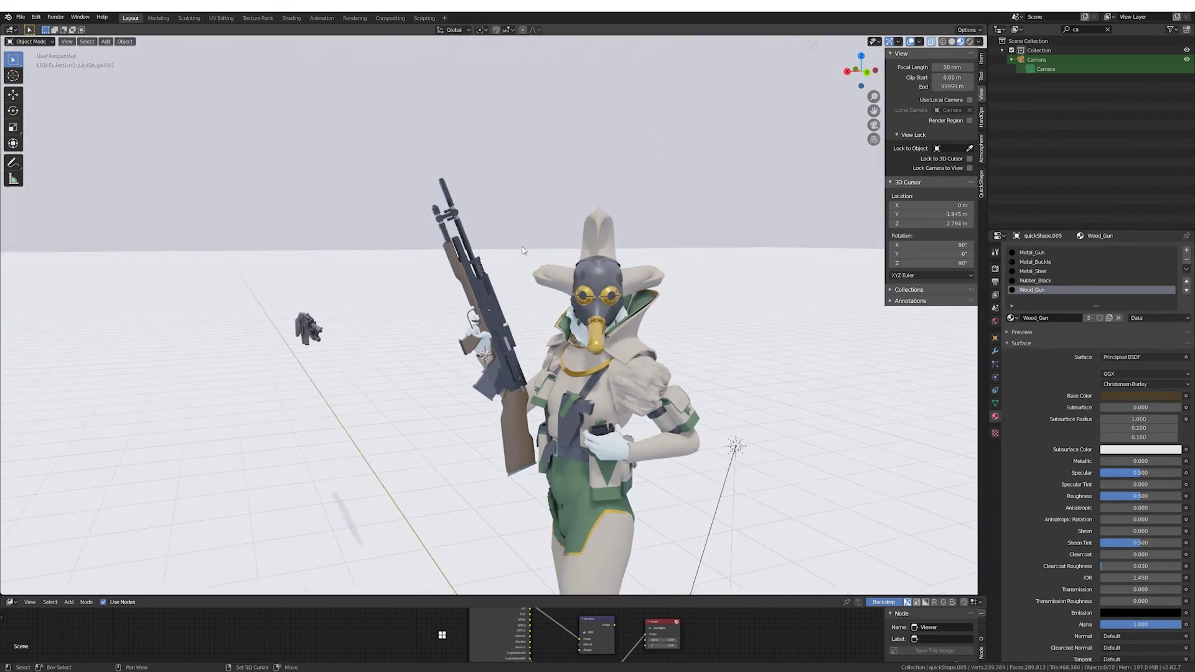
# Look through the scene camera and set the render resolution Y to 4000 px.
pyautogui.click(1037, 59)
pyautogui.press('KP_0')
pyautogui.click(995, 269)
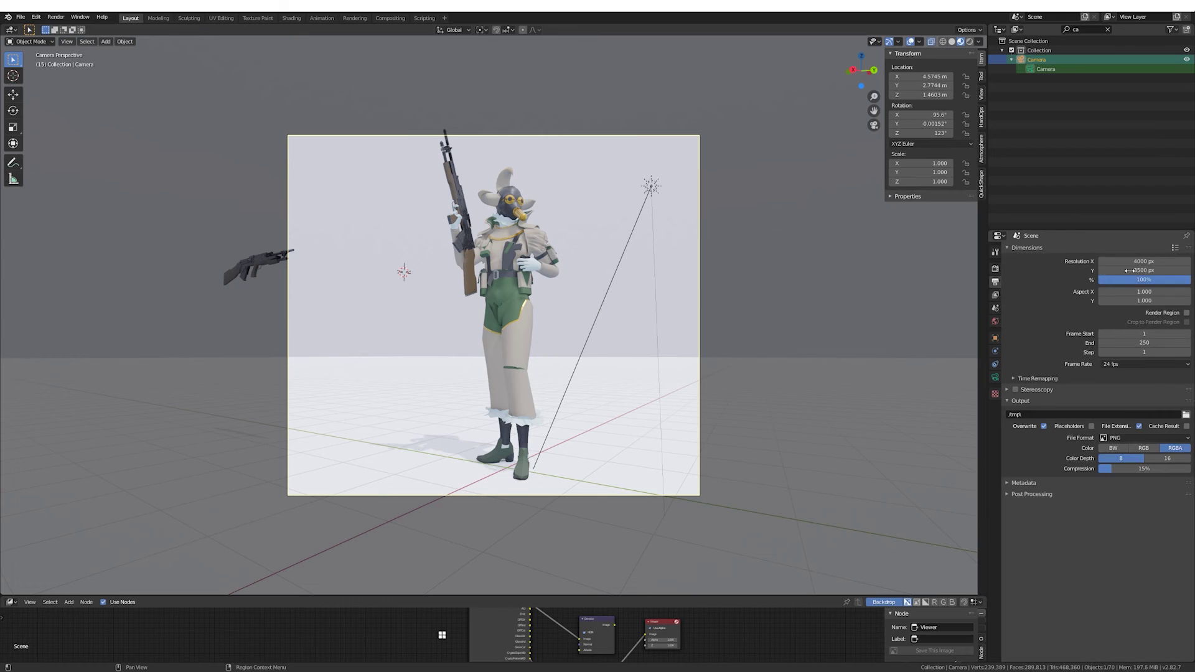
pyautogui.write('4000')
pyautogui.press('Return')
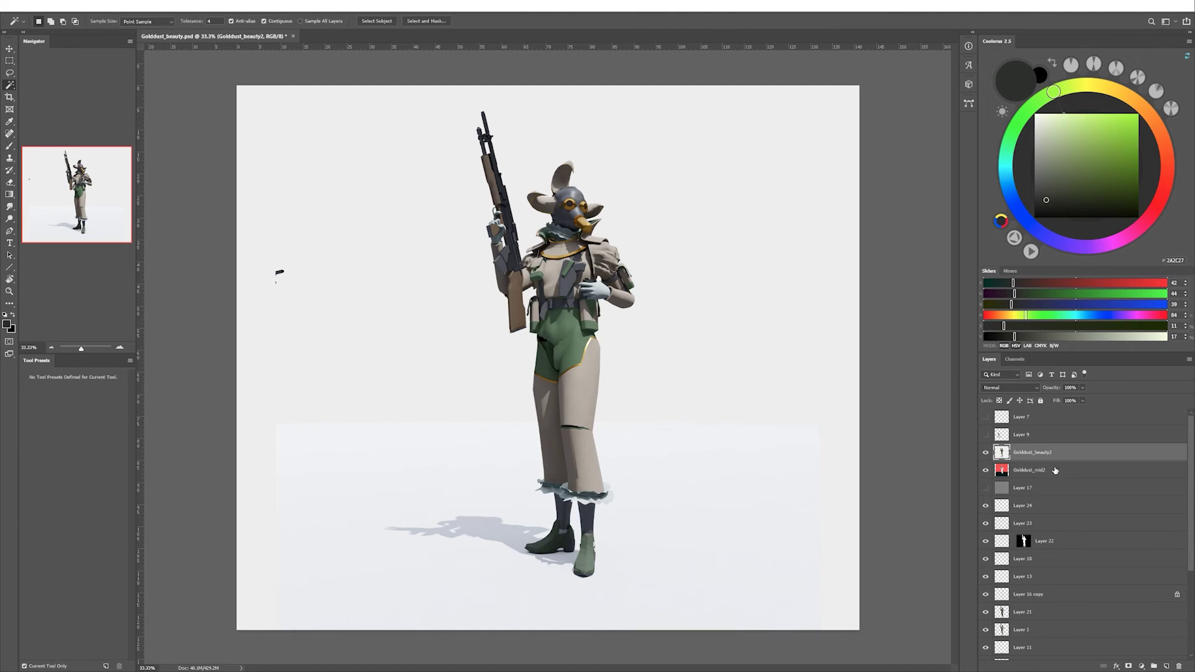
# Hide Golddust_beauty2 and remove the flat colour mask layers using an inverted selection.
pyautogui.click(986, 453)
pyautogui.click(1055, 470)
pyautogui.click(549, 296)
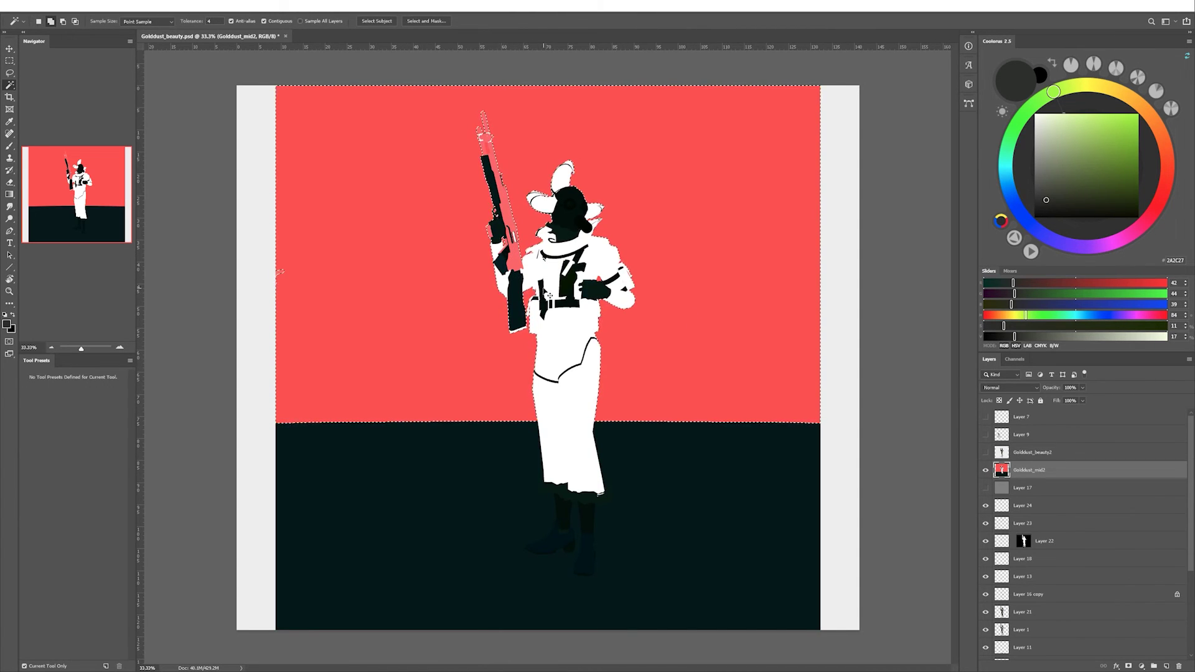
pyautogui.hotkey('ctrl', 'shift', 'i')
pyautogui.press('l')
pyautogui.click(1003, 462)
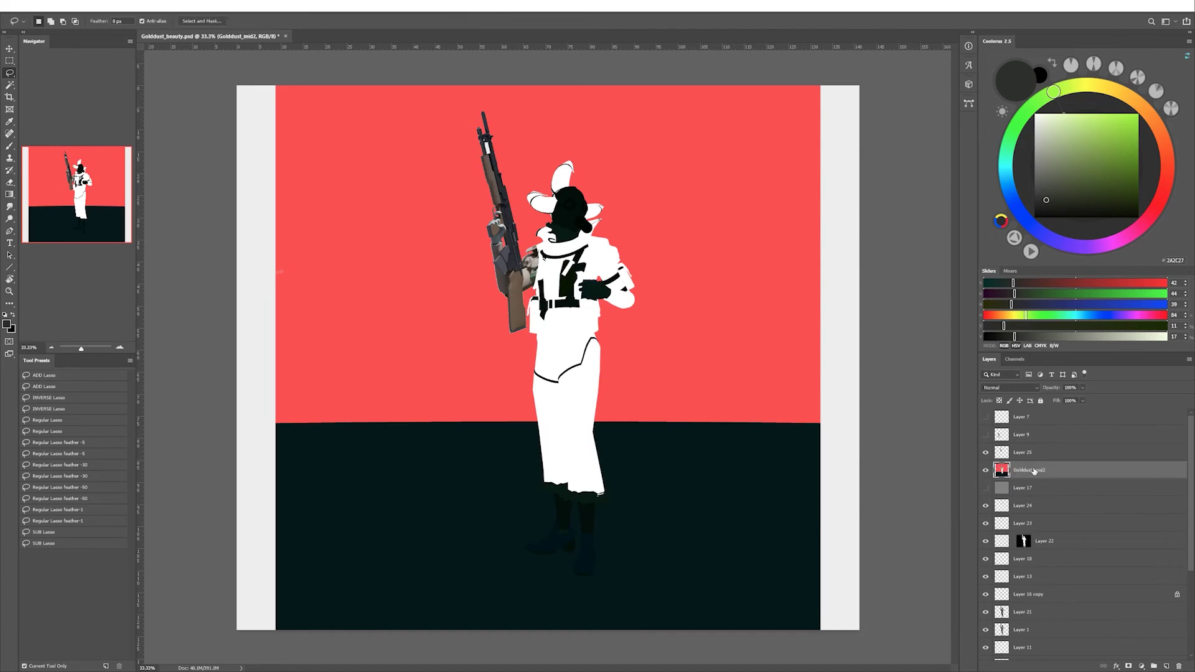
# Crop the canvas taller, extending it upward above the character.
pyautogui.press('c')
pyautogui.click(1022, 488)
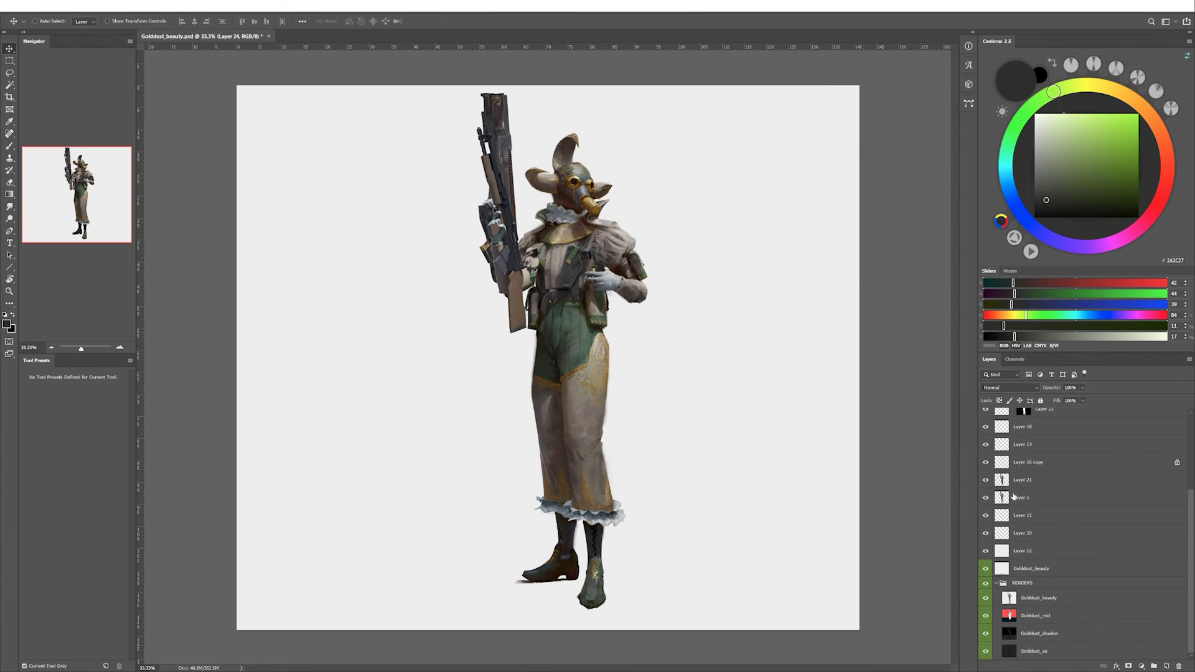
pyautogui.keyDown('shift'); pyautogui.click(1021, 612); pyautogui.keyUp('shift')
pyautogui.moveTo(548, 86); pyautogui.dragTo(549, 68)
pyautogui.press('Return')
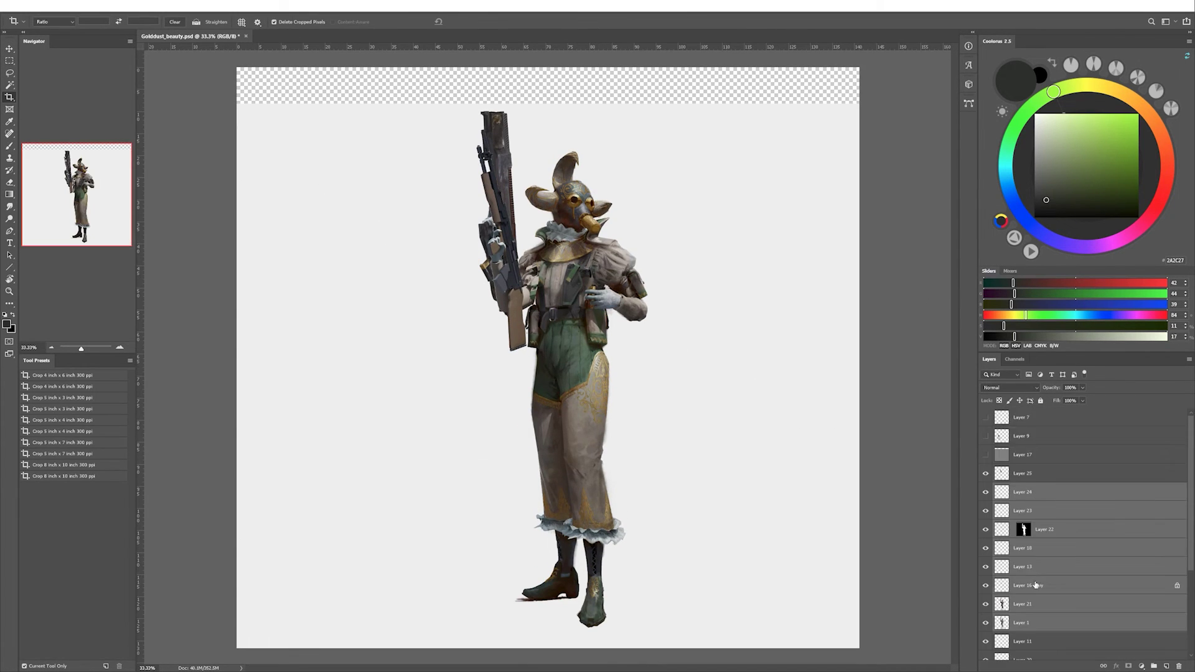
# Fill the new top strip on Layer 12 with the background grey.
pyautogui.click(1119, 584)
pyautogui.press('b')
pyautogui.hotkey('alt', 'BackSpace')
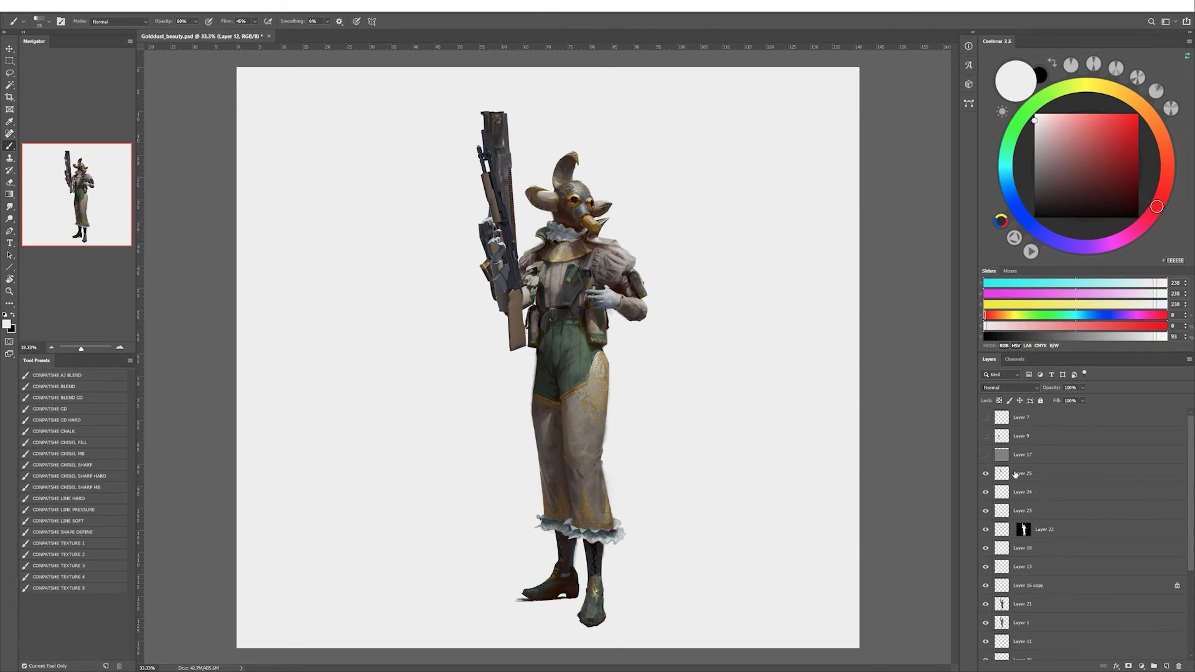
pyautogui.press('v')
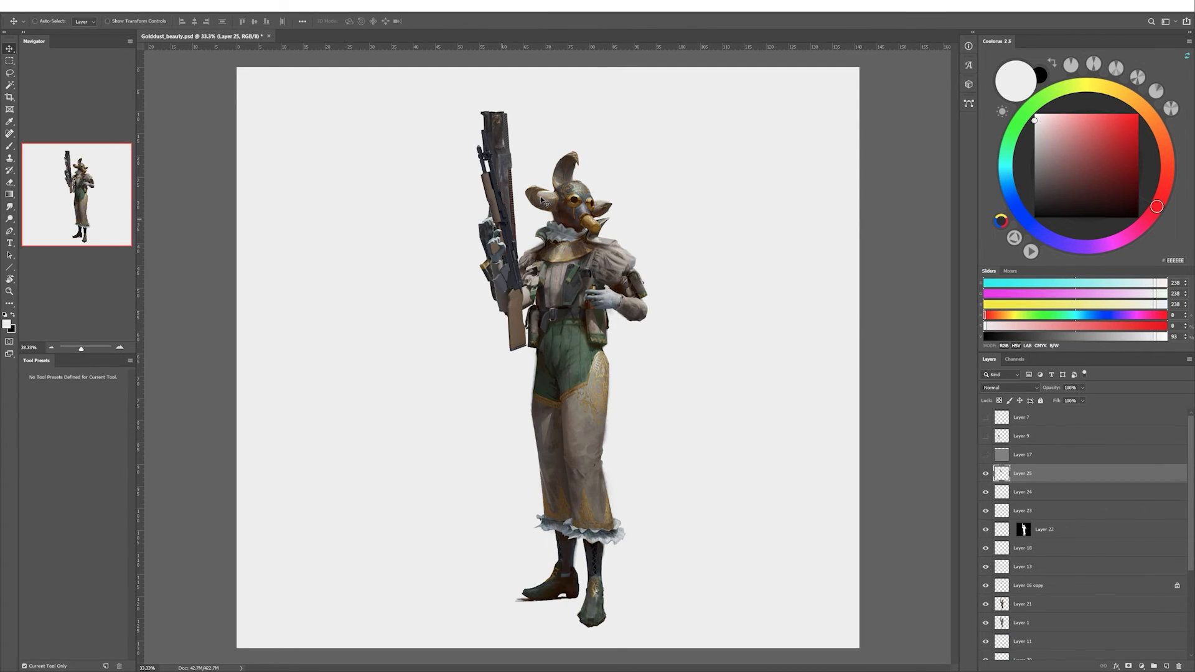
# Free Transform the new rifle, resizing and moving it over the old rifle in the raised hand.
pyautogui.hotkey('ctrl', 't')
pyautogui.moveTo(527, 363); pyautogui.dragTo(501, 316)
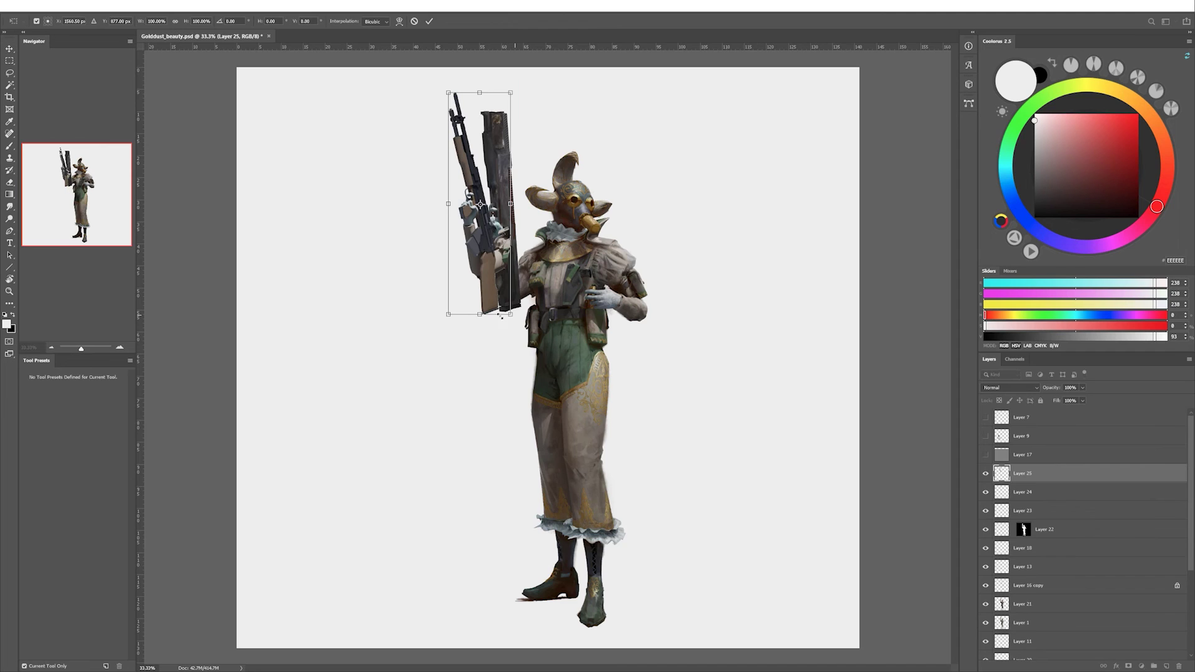
pyautogui.moveTo(510, 203); pyautogui.dragTo(500, 205)
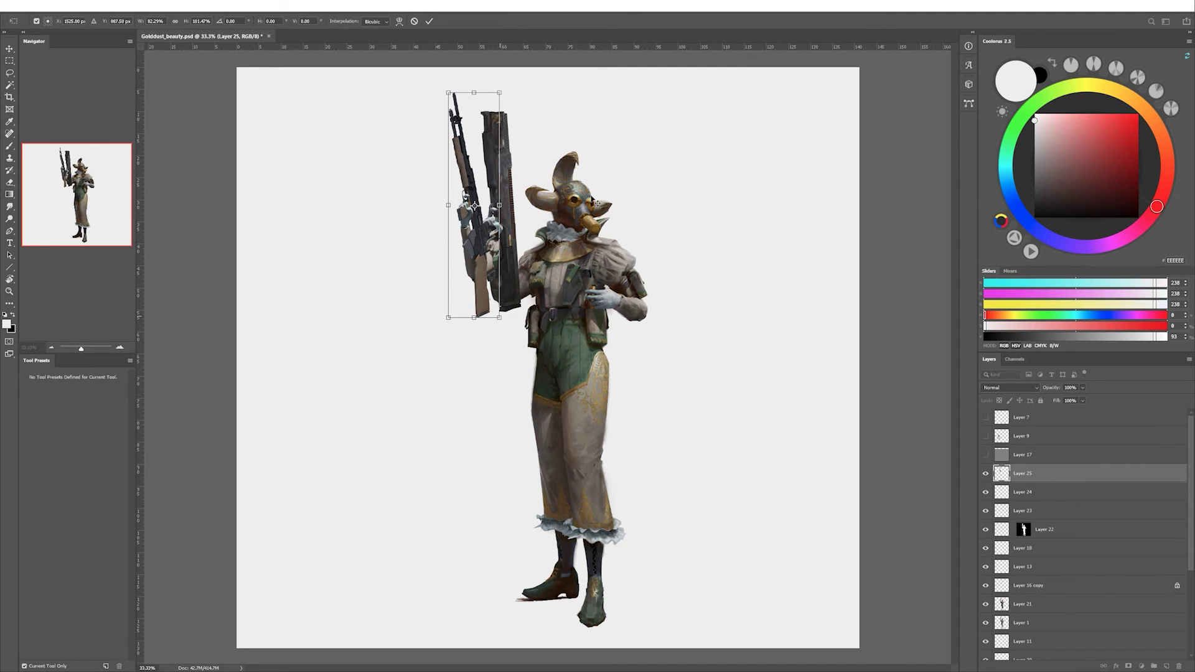
pyautogui.moveTo(596, 203); pyautogui.dragTo(607, 208)
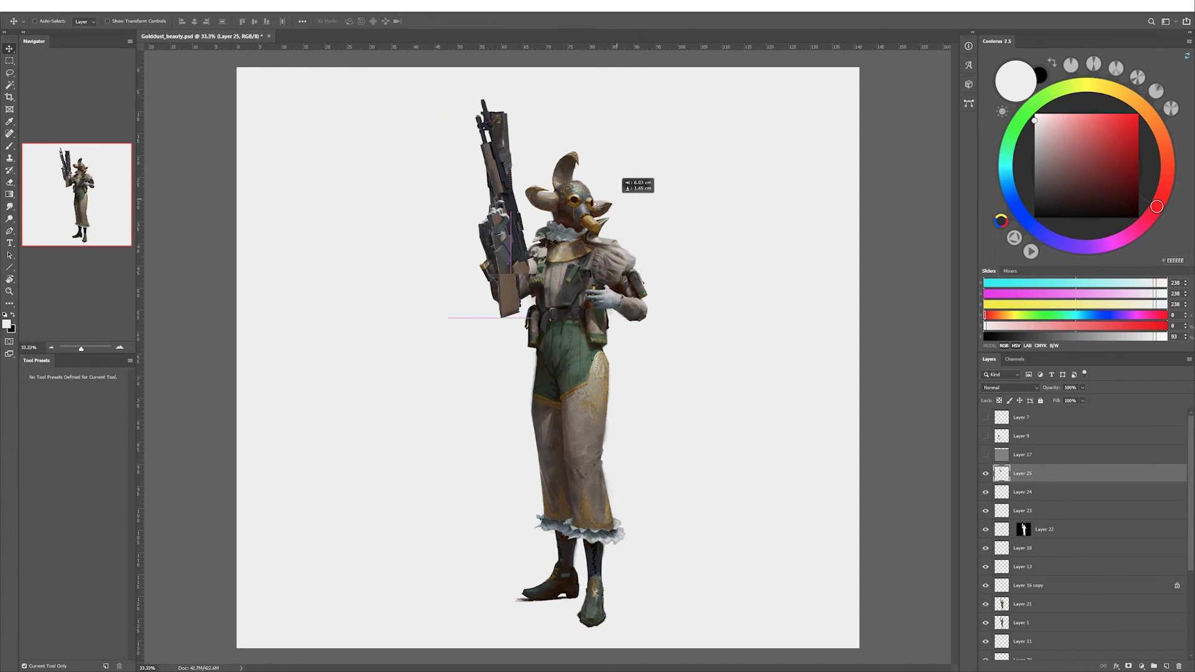
pyautogui.moveTo(510, 323); pyautogui.dragTo(539, 343)
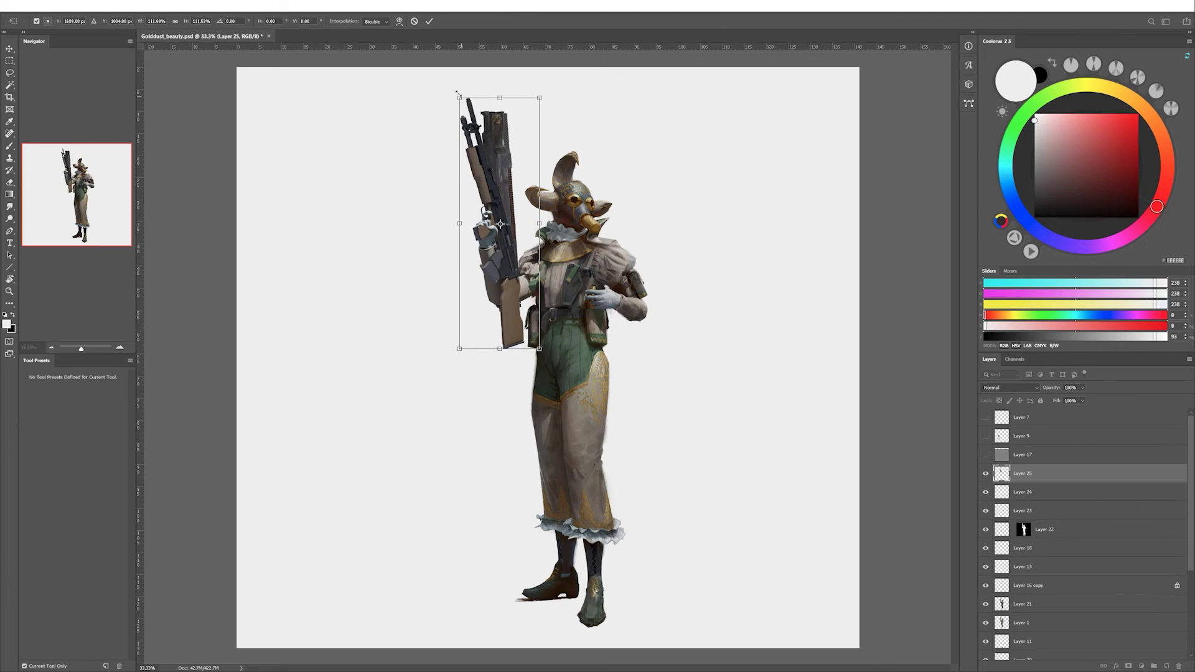
pyautogui.moveTo(459, 98); pyautogui.dragTo(470, 105)
pyautogui.moveTo(510, 154); pyautogui.dragTo(517, 146)
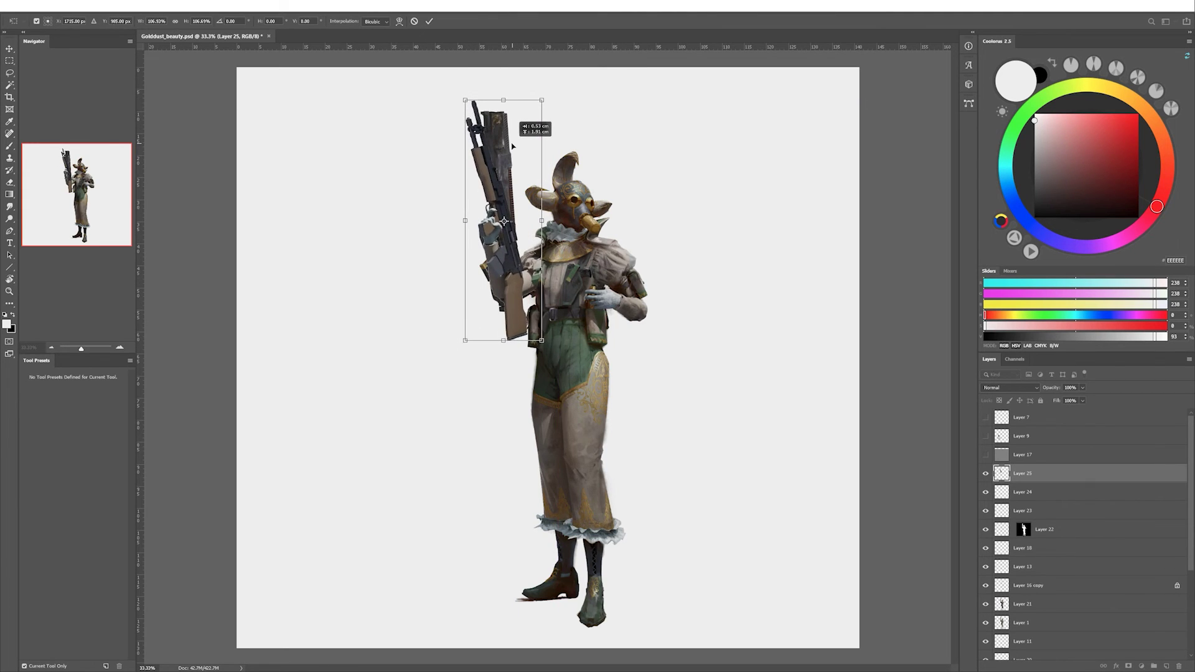
pyautogui.press('Return')
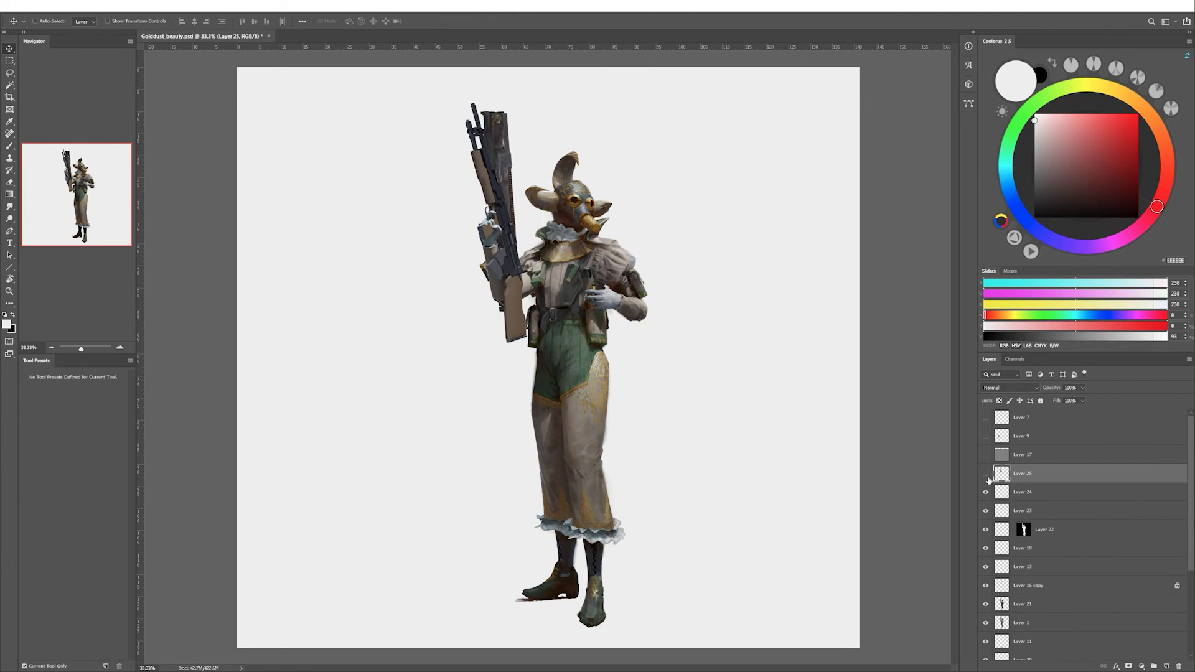
# Fine-tune the rifle's fit at reduced fill, restore full opacity, then flip the canvas horizontally.
pyautogui.hotkey('shift', '6')
pyautogui.hotkey('shift', '2')
pyautogui.moveTo(774, 343); pyautogui.dragTo(788, 340)
pyautogui.hotkey('ctrl', 't')
pyautogui.moveTo(468, 341); pyautogui.dragTo(471, 335)
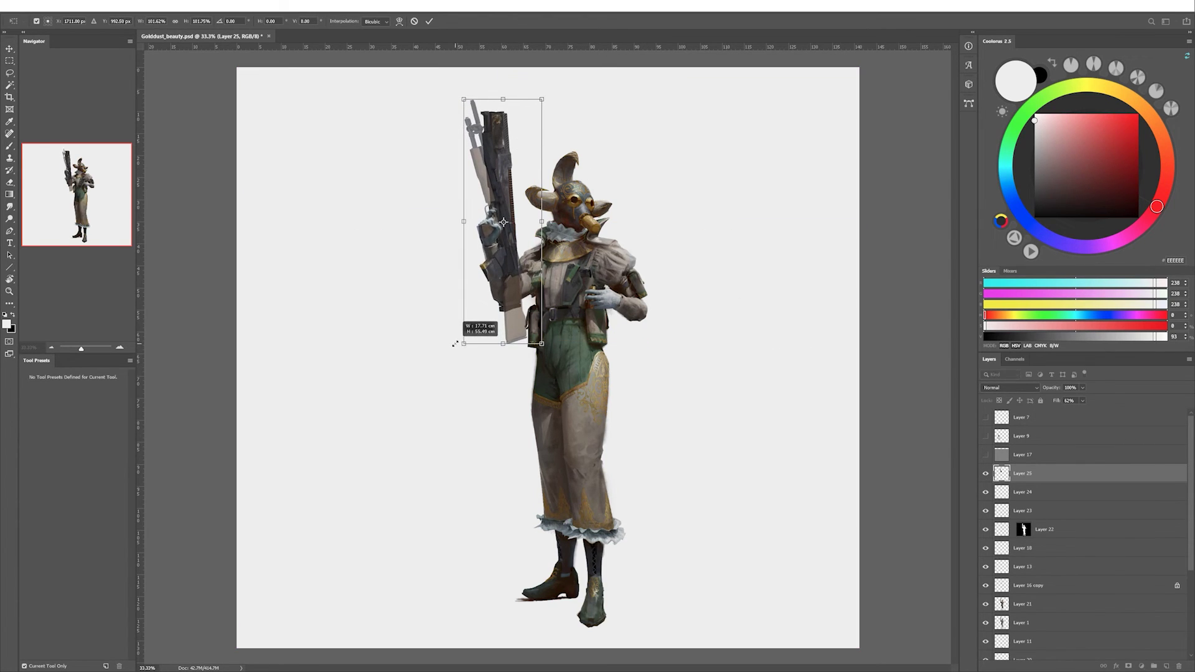
pyautogui.press('Return')
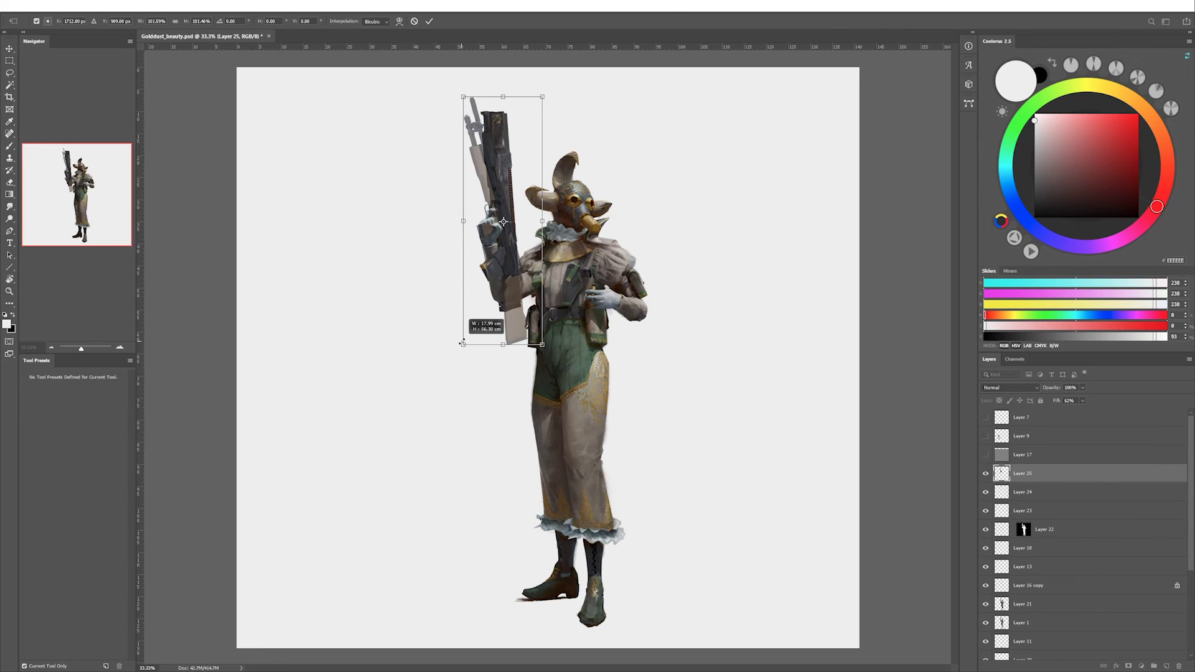
pyautogui.press('Return')
pyautogui.hotkey('shift', '0')
# Align the rifle to the character's grip at lowered fill, then raise fill back to 100%.
pyautogui.hotkey('ctrl', 'shift', 'h')
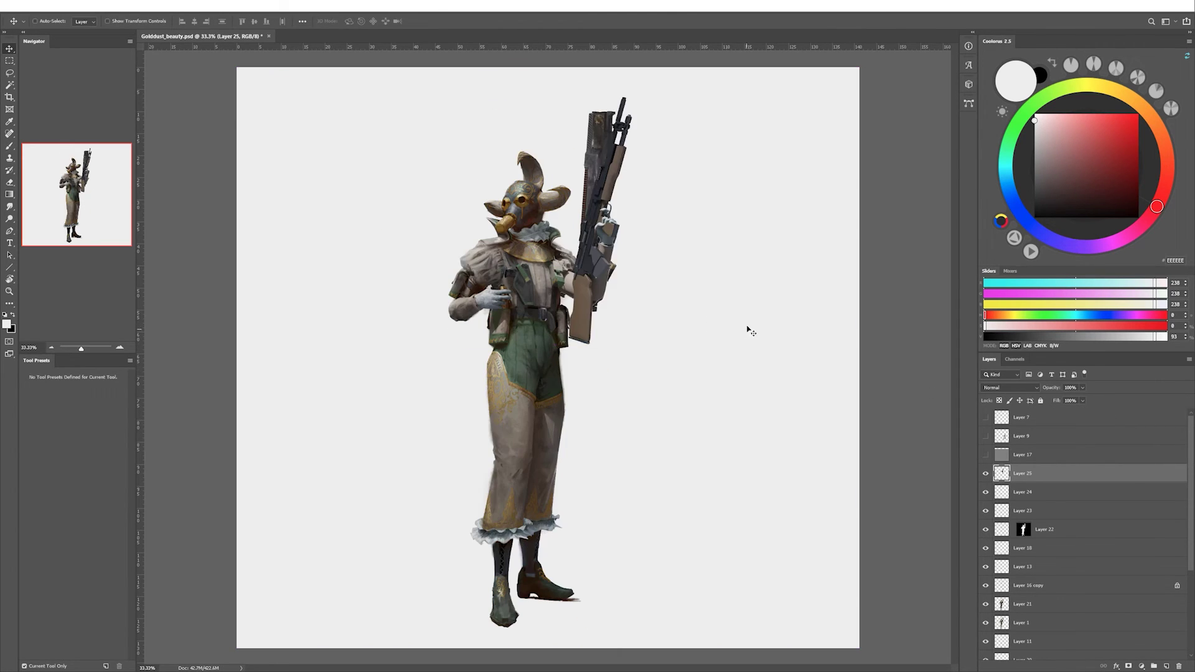
pyautogui.hotkey('ctrl', '+')
pyautogui.hotkey('shift', '4')
pyautogui.moveTo(629, 325); pyautogui.dragTo(635, 328)
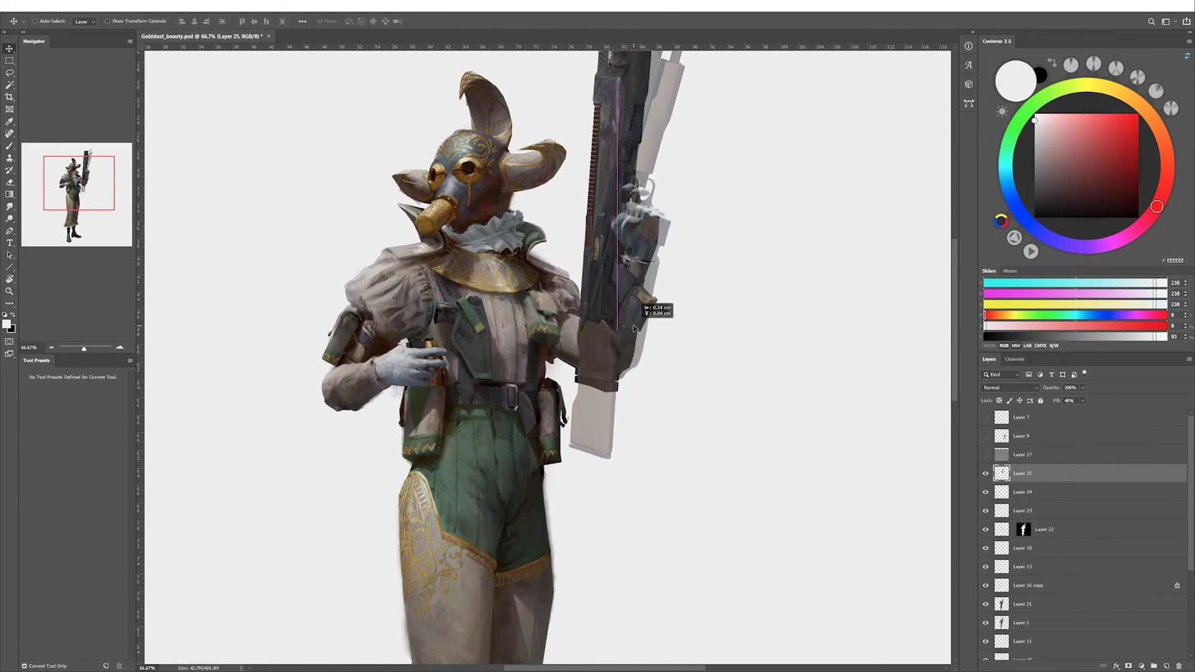
pyautogui.hotkey('ctrl', 't')
pyautogui.moveTo(669, 385); pyautogui.dragTo(633, 336)
pyautogui.press('Return')
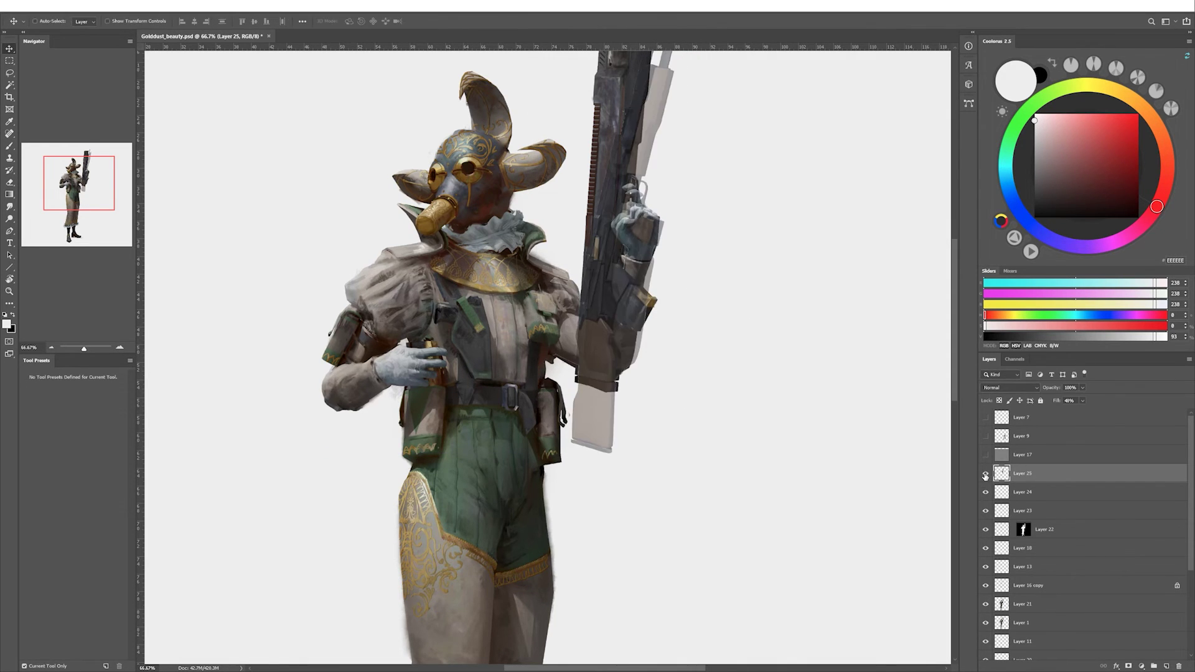
pyautogui.moveTo(1083, 400); pyautogui.dragTo(1125, 414)
# On a new layer, lasso the old rifle and paint it out with background grey.
pyautogui.press('l')
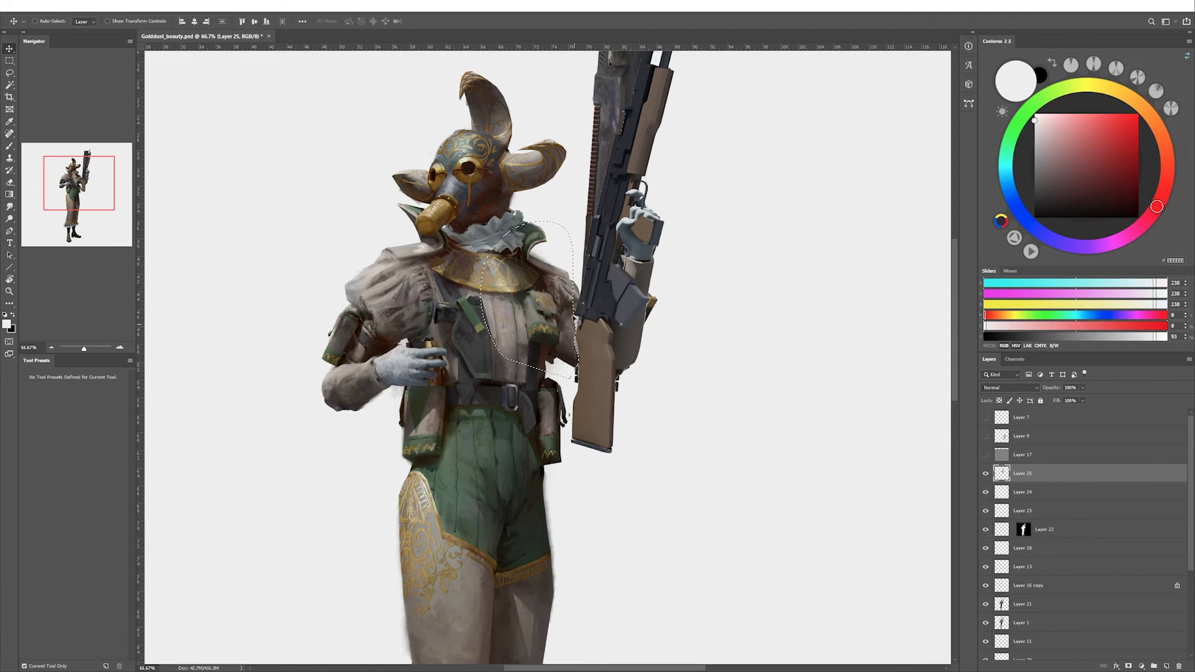
pyautogui.moveTo(577, 317); pyautogui.dragTo(579, 361)
pyautogui.press('v')
pyautogui.keyDown('ctrl'); pyautogui.click(1166, 667); pyautogui.keyUp('ctrl')
pyautogui.hotkey('ctrl', '-')
pyautogui.scroll(2, 555, 241)
pyautogui.press('l')
pyautogui.moveTo(564, 110); pyautogui.dragTo(556, 241)
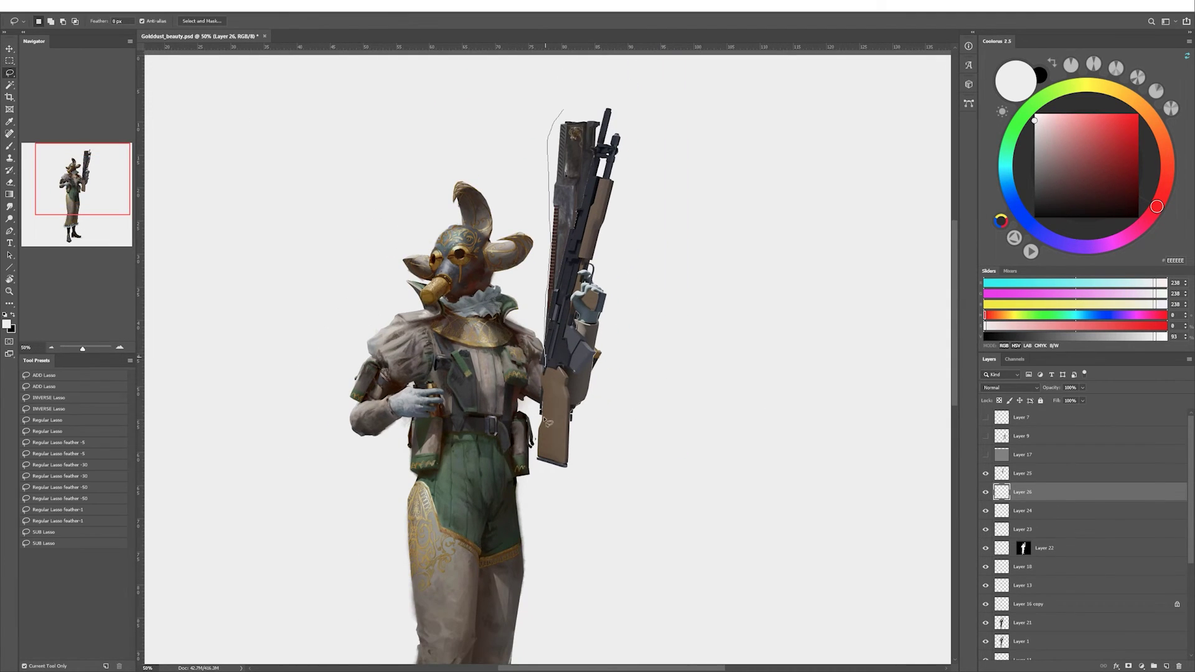
pyautogui.moveTo(548, 422); pyautogui.dragTo(564, 111)
pyautogui.press('b')
pyautogui.moveTo(579, 156); pyautogui.dragTo(653, 290)
# Select around the rifle stock, sample browns and greys, and flip the canvas back.
pyautogui.press('m')
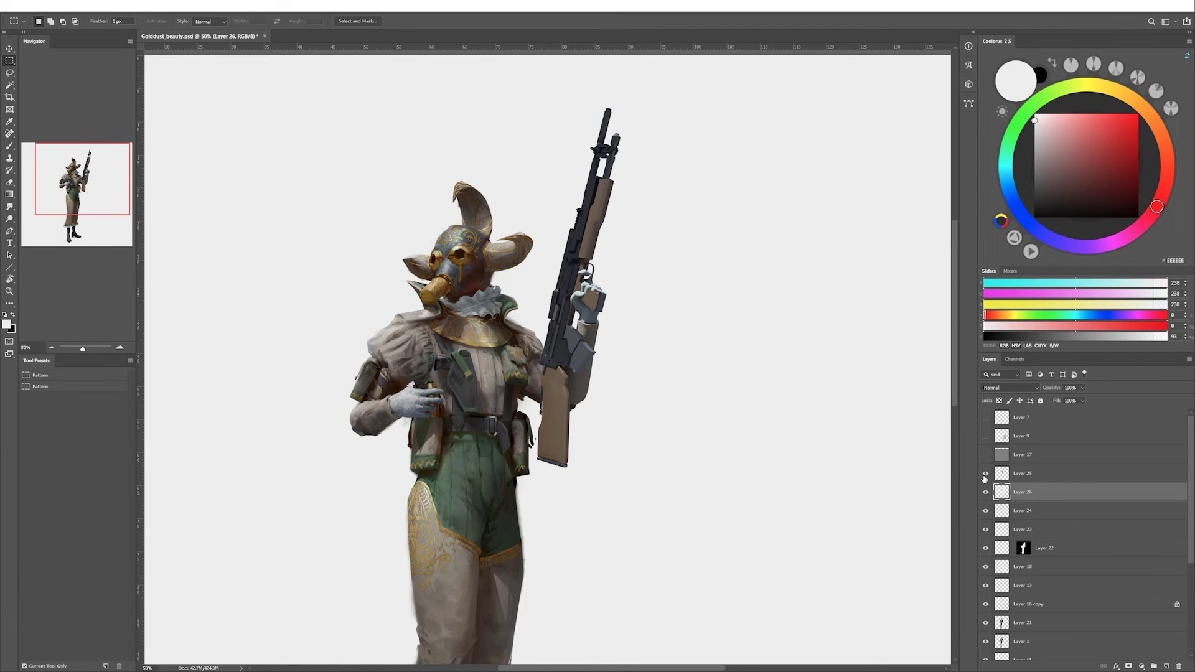
pyautogui.press('l')
pyautogui.moveTo(551, 406); pyautogui.dragTo(539, 416)
pyautogui.press('b')
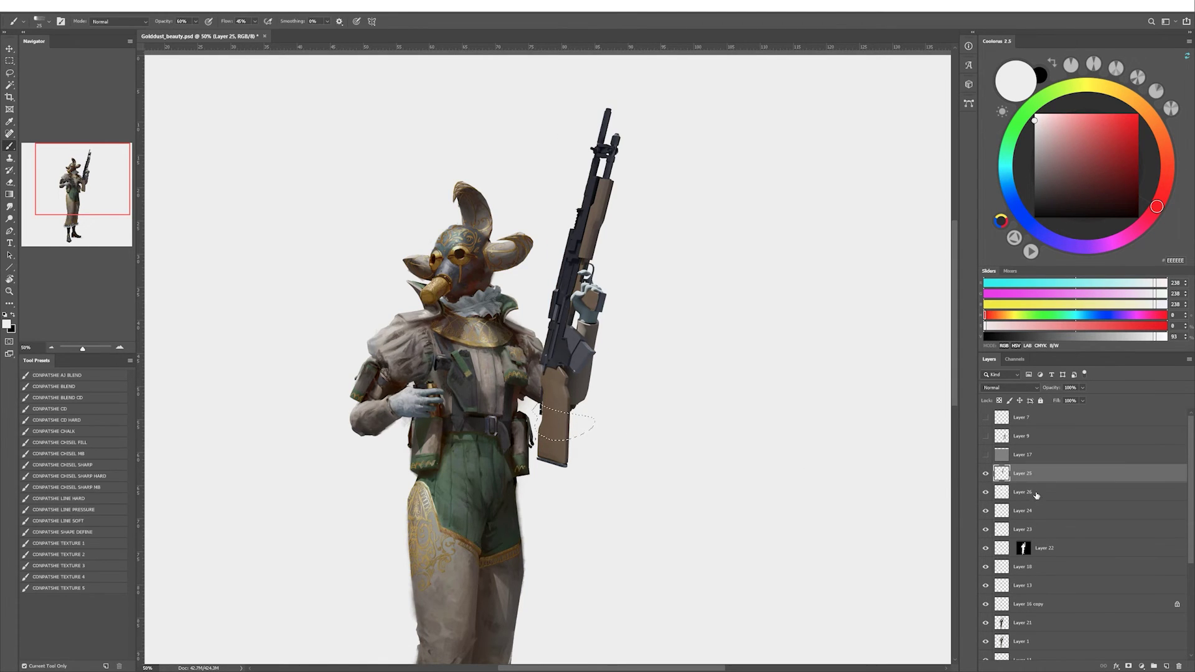
pyautogui.keyDown('alt'); pyautogui.click(542, 390); pyautogui.keyUp('alt')
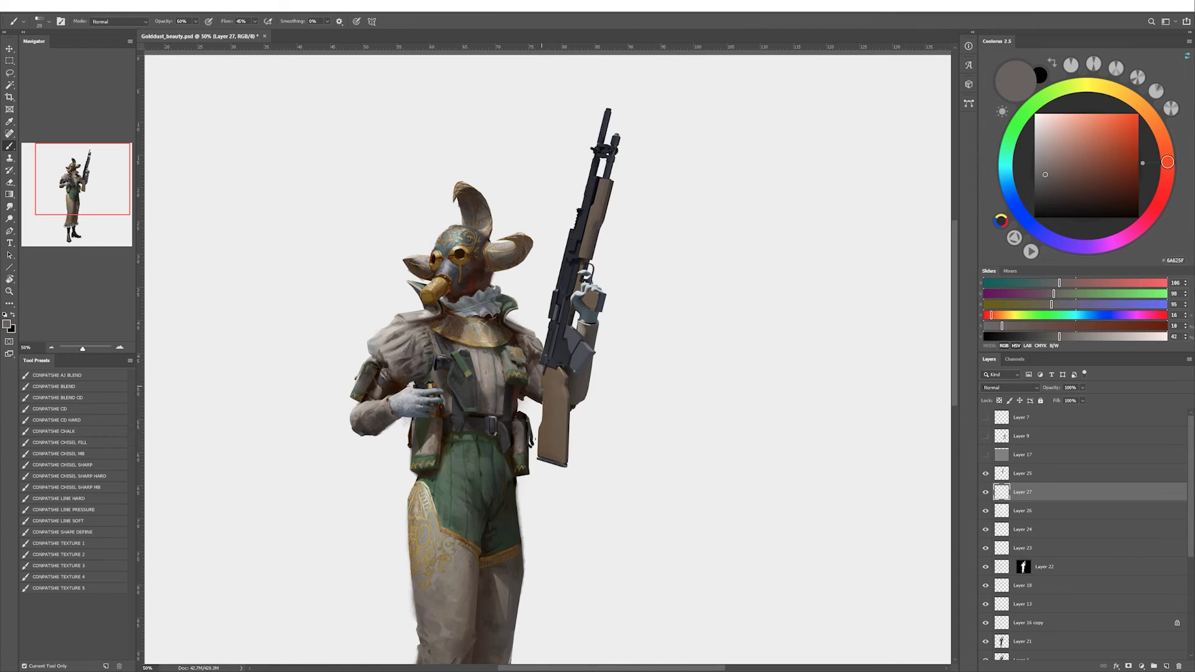
pyautogui.keyDown('alt'); pyautogui.click(541, 400); pyautogui.keyUp('alt')
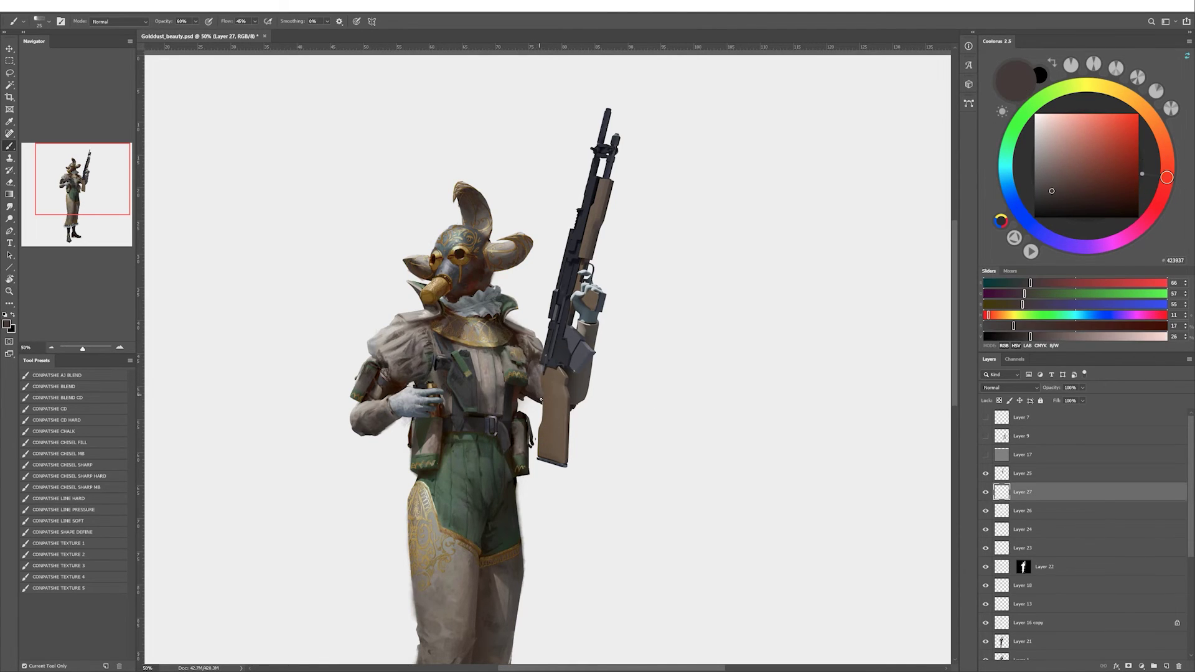
pyautogui.keyDown('alt'); pyautogui.click(531, 361); pyautogui.keyUp('alt')
pyautogui.keyDown('alt'); pyautogui.click(536, 354); pyautogui.keyUp('alt')
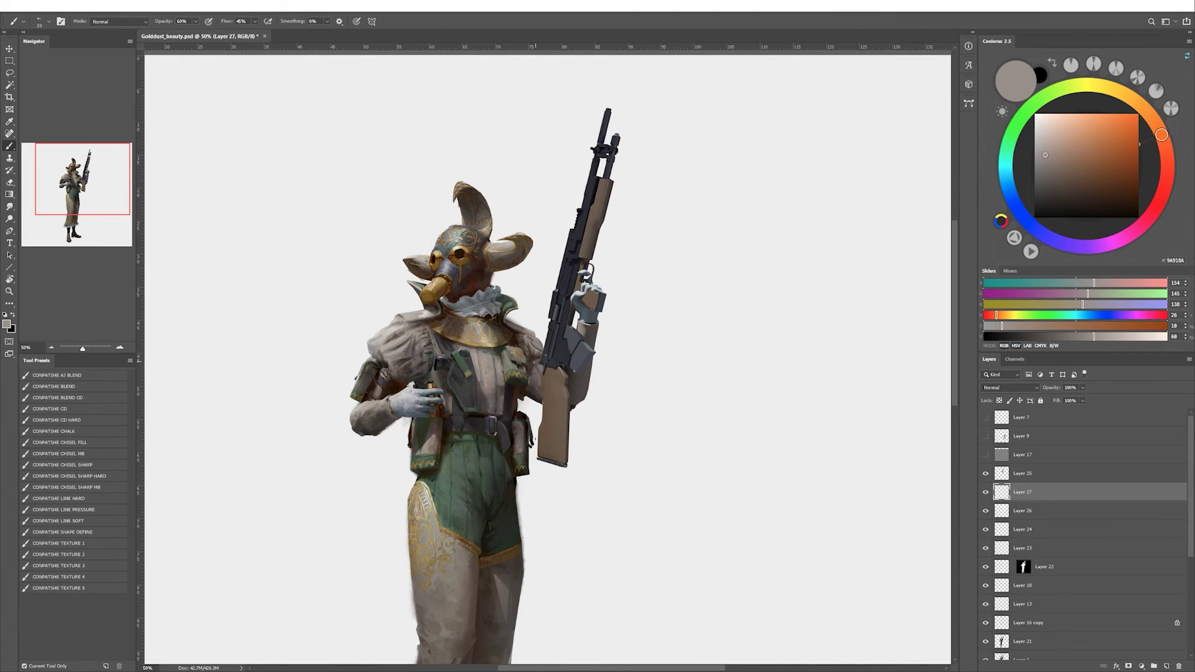
pyautogui.keyDown('alt'); pyautogui.click(536, 381); pyautogui.keyUp('alt')
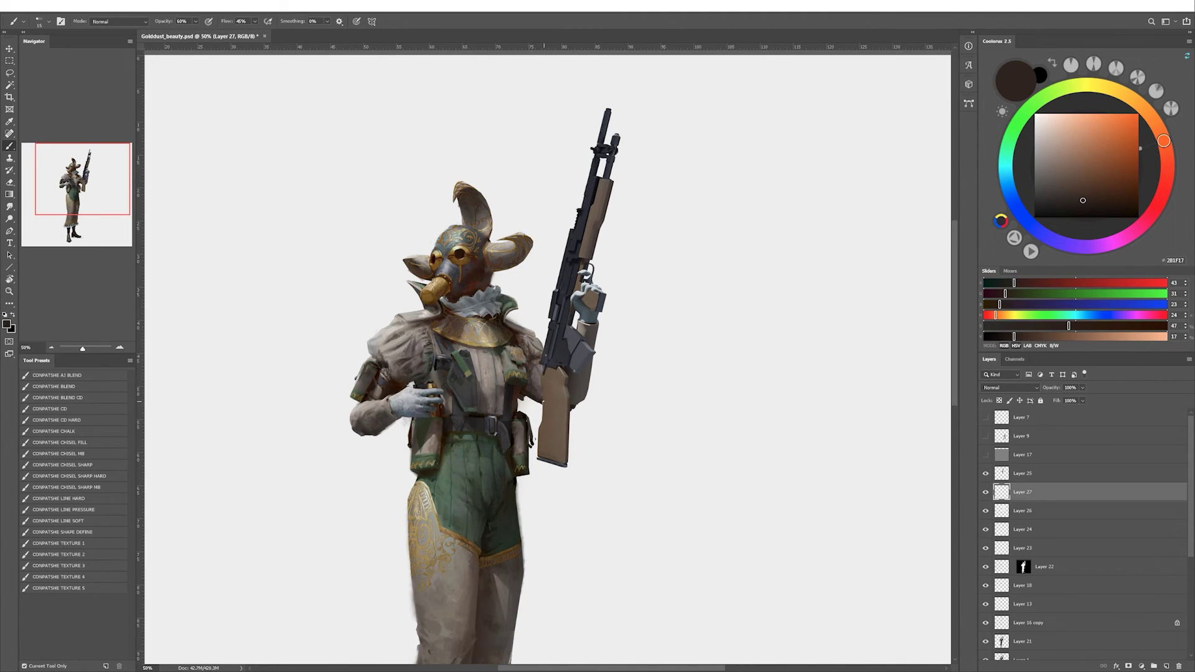
pyautogui.press('h')
pyautogui.keyDown('alt'); pyautogui.click(462, 376); pyautogui.keyUp('alt')
# Lock the rifle layer's transparency and sample greys, browns and tan from the rifle.
pyautogui.click(1021, 473)
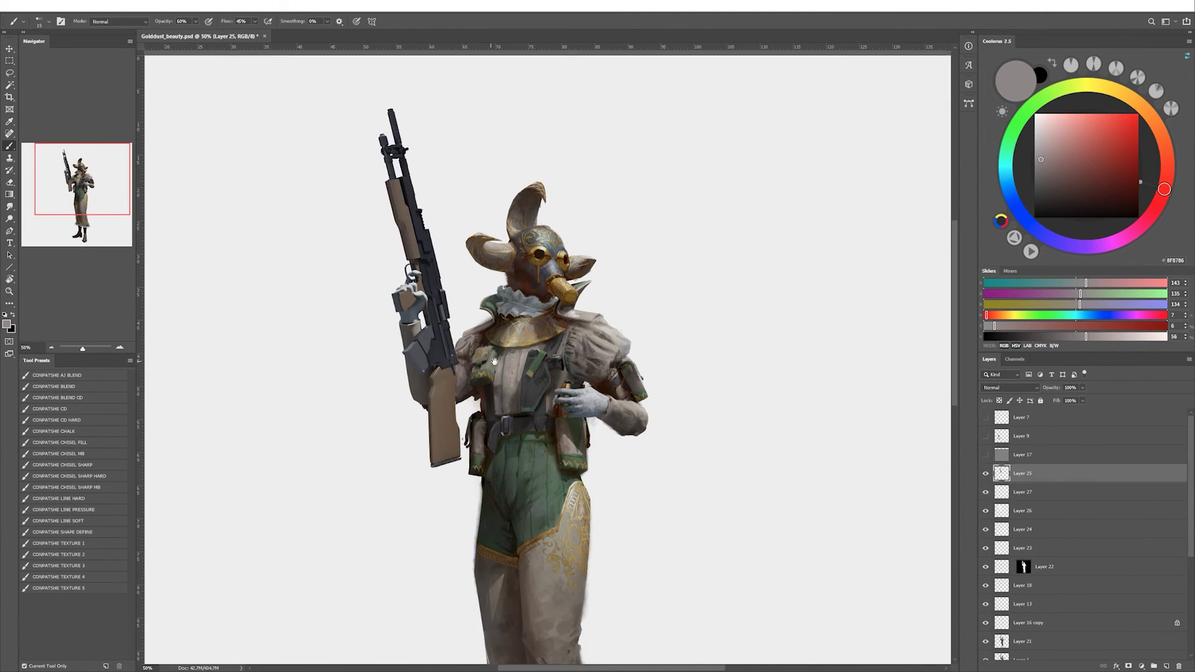
pyautogui.keyDown('alt'); pyautogui.click(437, 414); pyautogui.keyUp('alt')
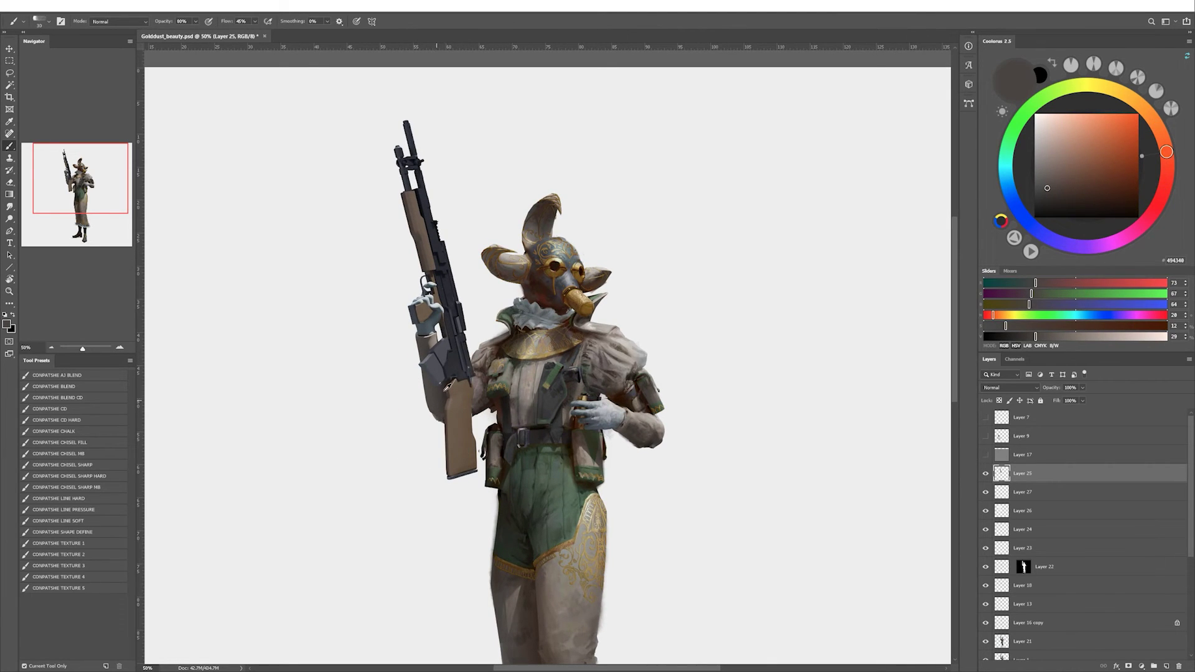
pyautogui.press('/')
pyautogui.keyDown('alt'); pyautogui.click(427, 388); pyautogui.keyUp('alt')
pyautogui.keyDown('alt'); pyautogui.click(421, 347); pyautogui.keyUp('alt')
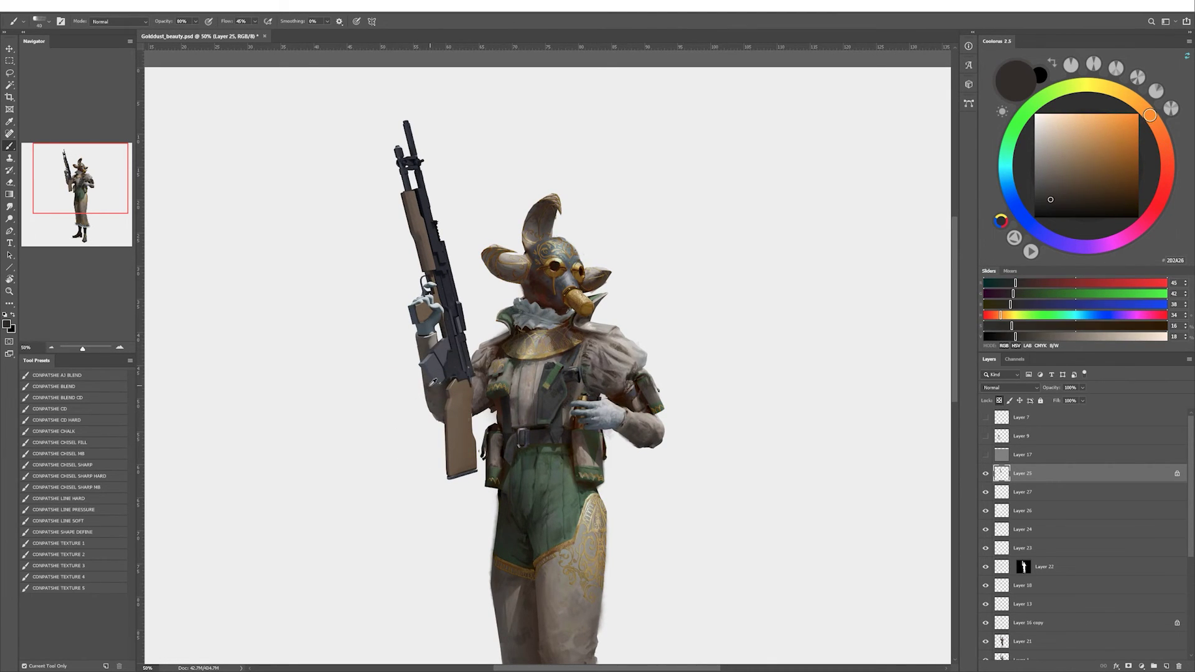
pyautogui.keyDown('alt'); pyautogui.click(424, 337); pyautogui.keyUp('alt')
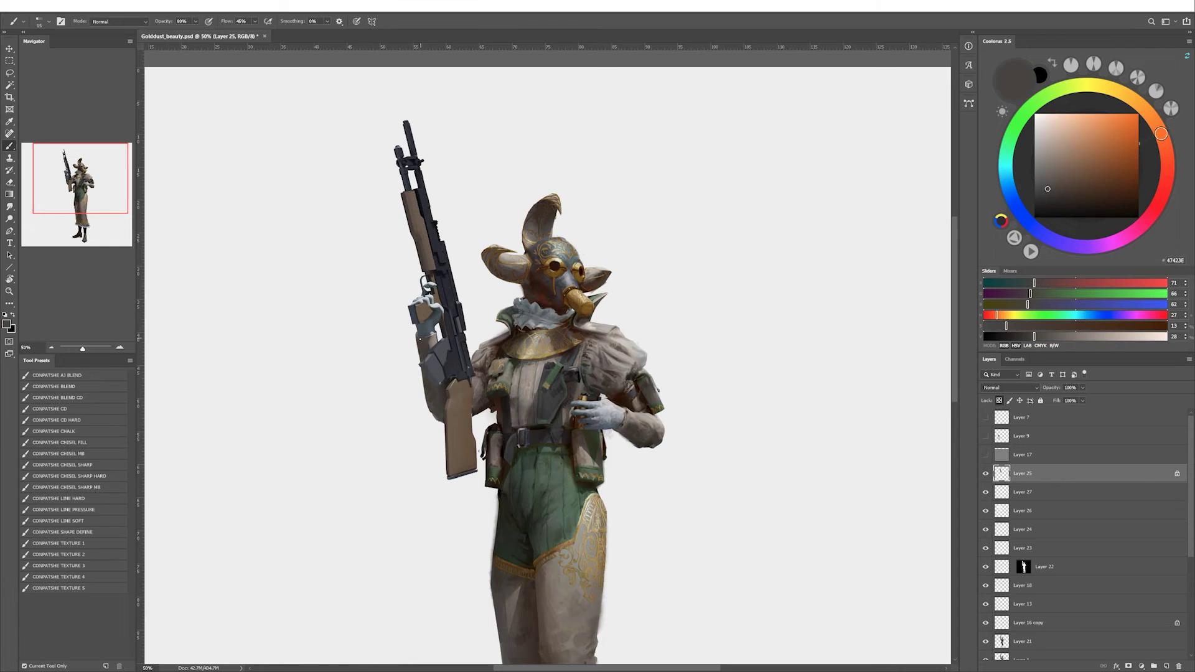
pyautogui.keyDown('alt'); pyautogui.click(434, 338); pyautogui.keyUp('alt')
pyautogui.keyDown('alt'); pyautogui.click(426, 295); pyautogui.keyUp('alt')
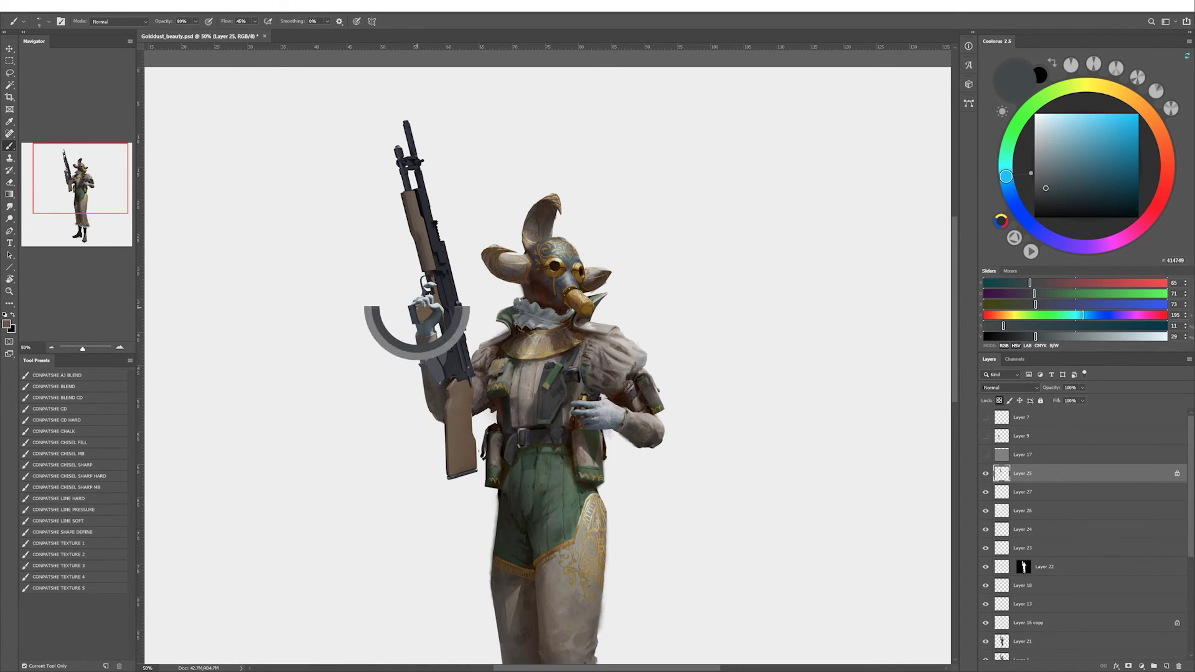
pyautogui.keyDown('alt'); pyautogui.moveTo(417, 324); pyautogui.dragTo(421, 326); pyautogui.keyUp('alt')
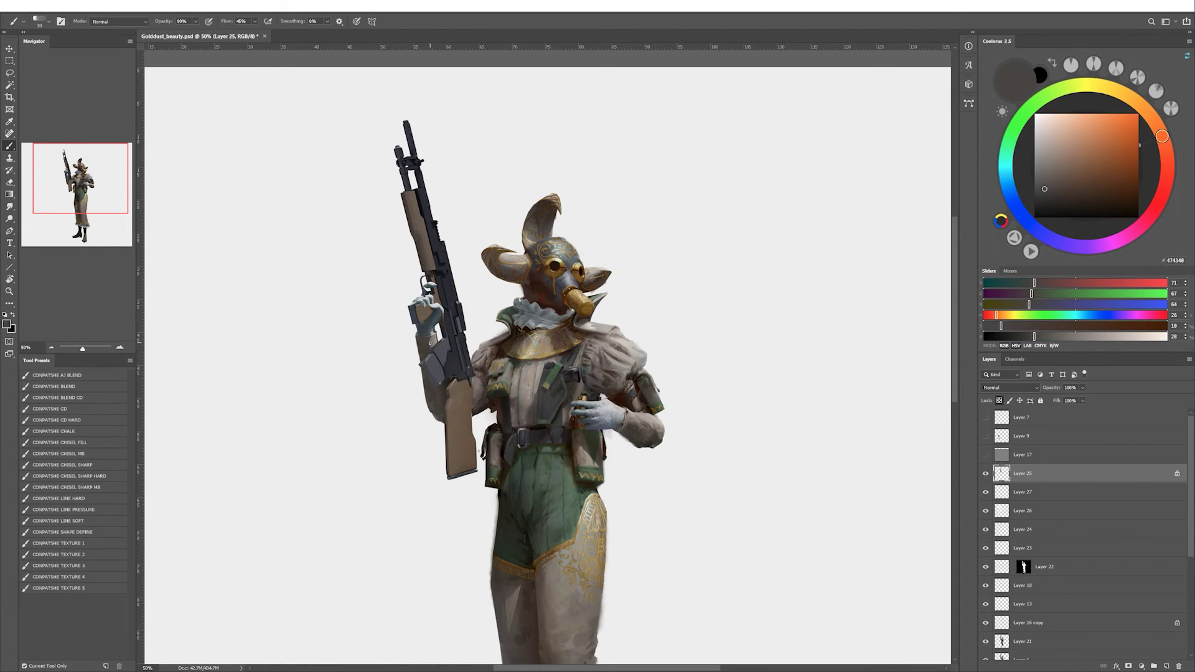
pyautogui.keyDown('alt'); pyautogui.click(434, 349); pyautogui.keyUp('alt')
pyautogui.keyDown('alt'); pyautogui.moveTo(430, 348); pyautogui.dragTo(423, 417); pyautogui.keyUp('alt')
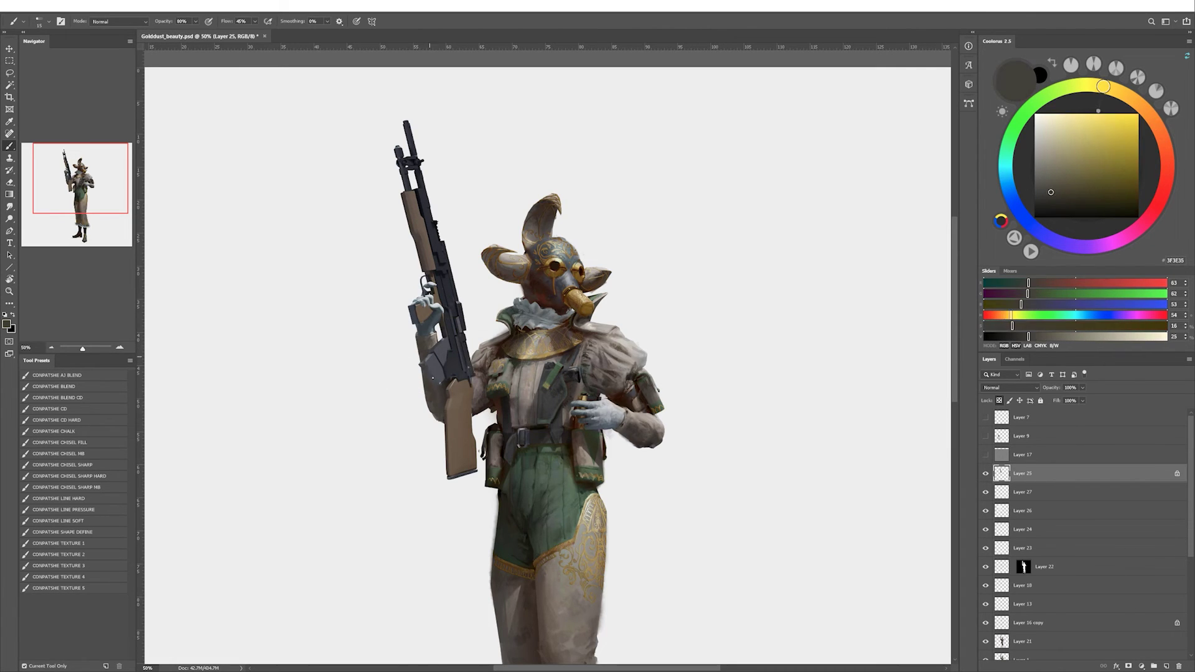
pyautogui.keyDown('alt'); pyautogui.click(433, 355); pyautogui.keyUp('alt')
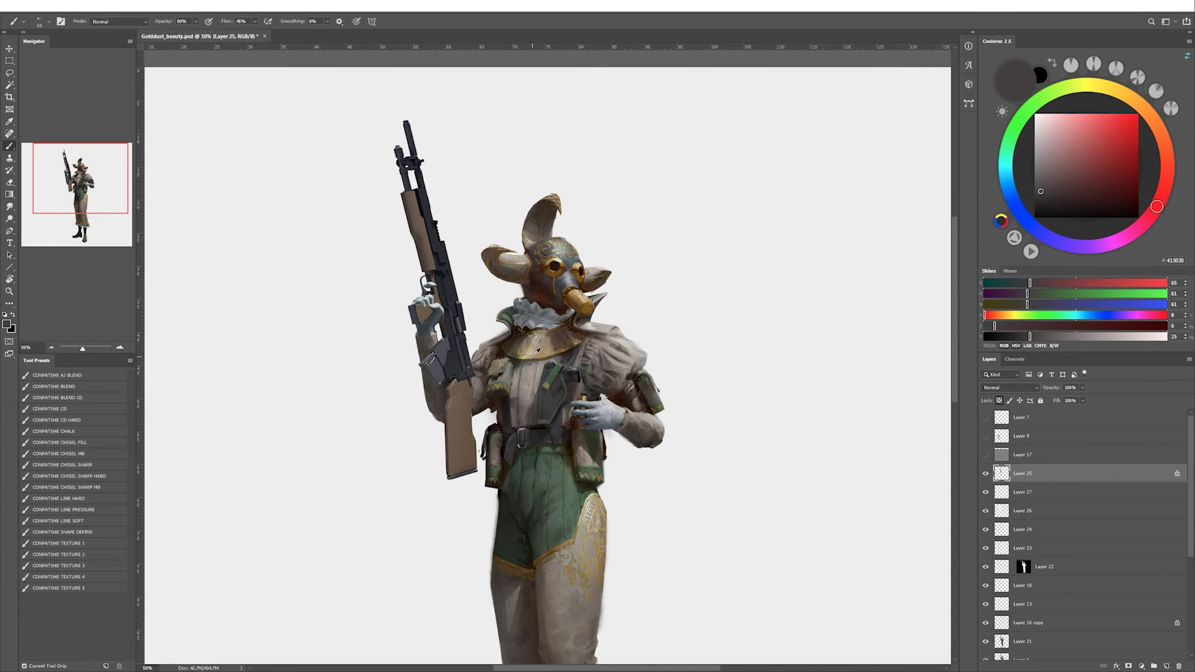
# Sample the hand's tan and paint over the blade shape on the gripping hand.
pyautogui.press('l')
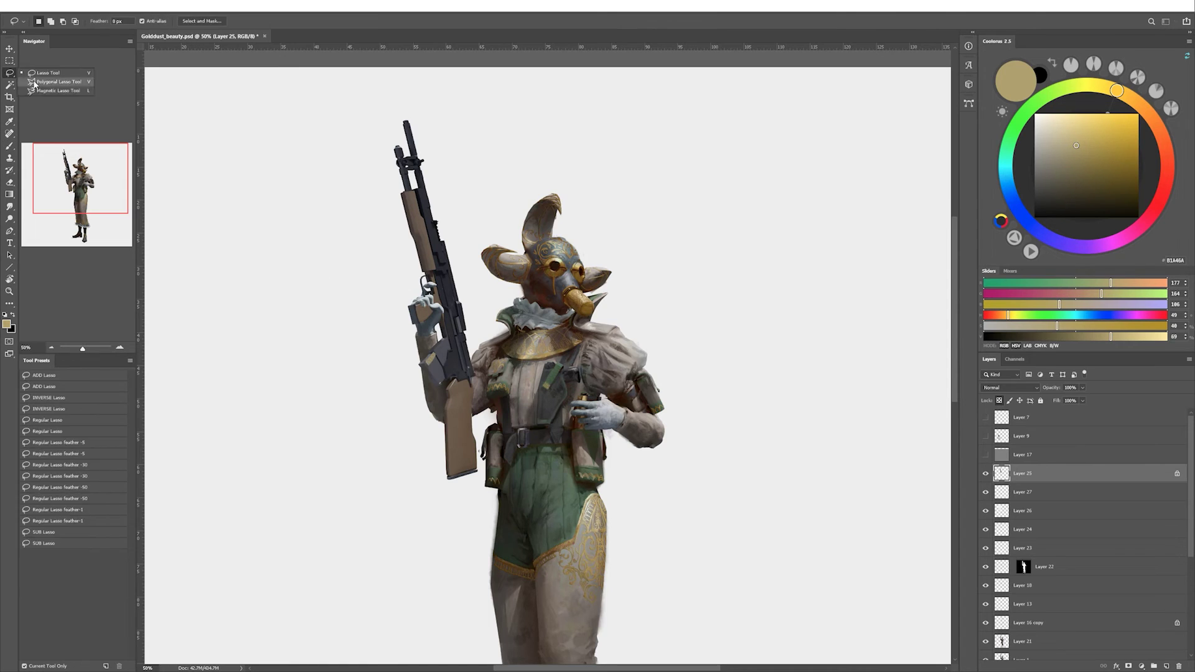
pyautogui.press('b')
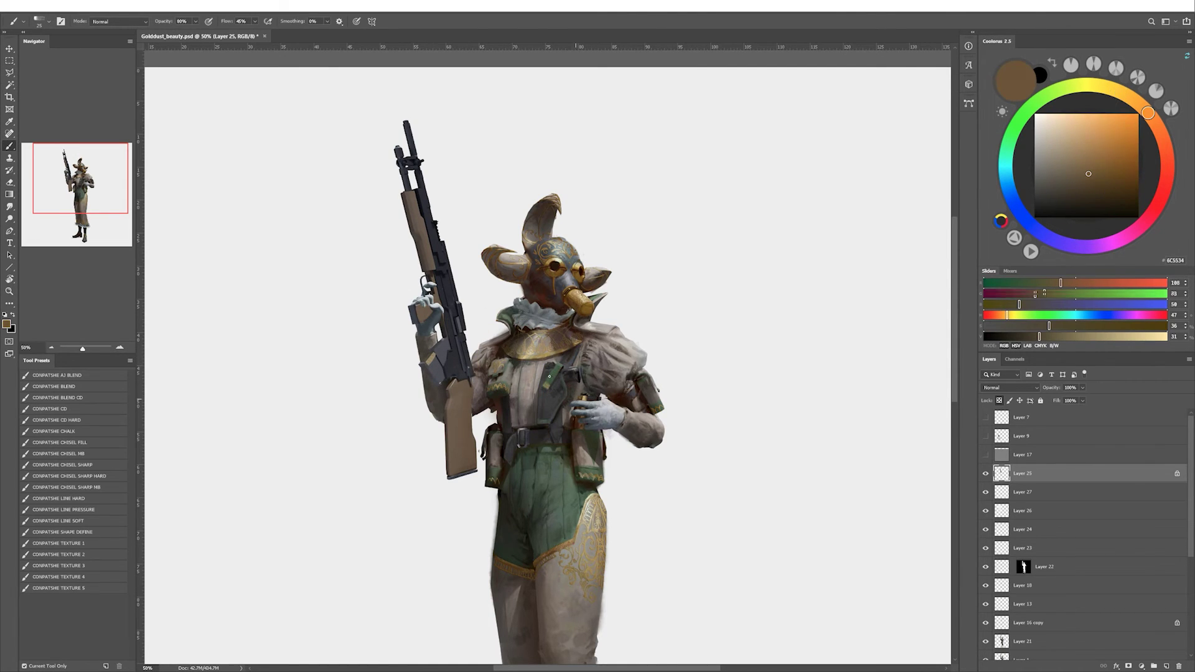
pyautogui.keyDown('alt'); pyautogui.click(439, 361); pyautogui.keyUp('alt')
pyautogui.press('l')
pyautogui.press('b')
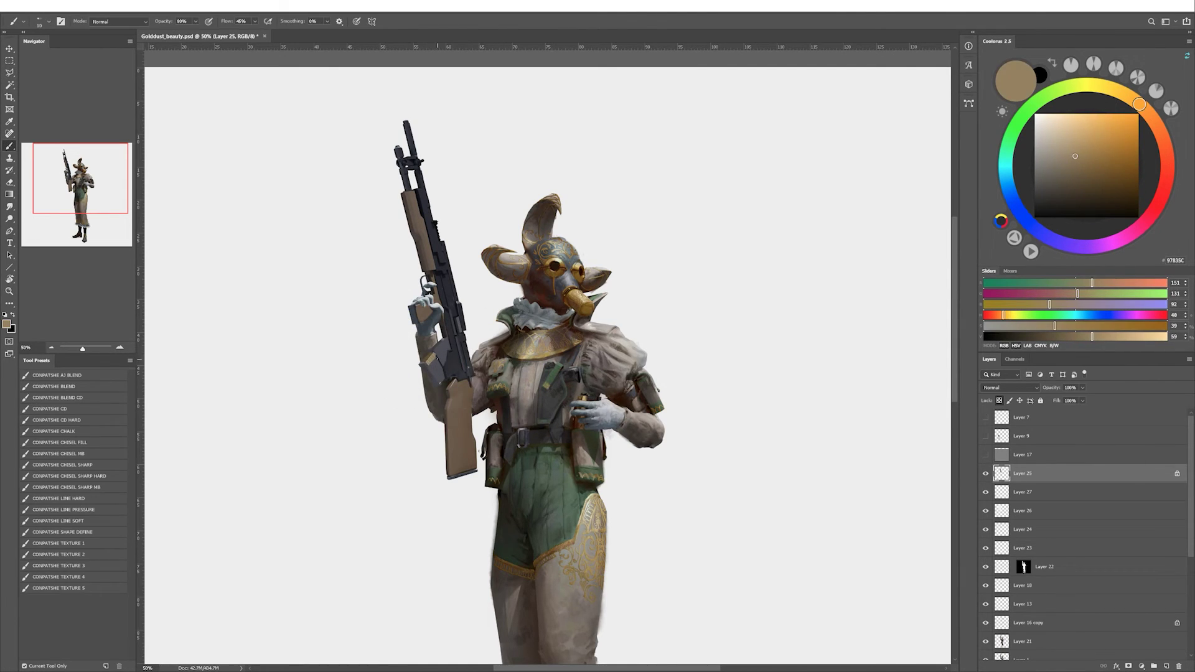
pyautogui.keyDown('alt'); pyautogui.click(439, 361); pyautogui.keyUp('alt')
pyautogui.press('l')
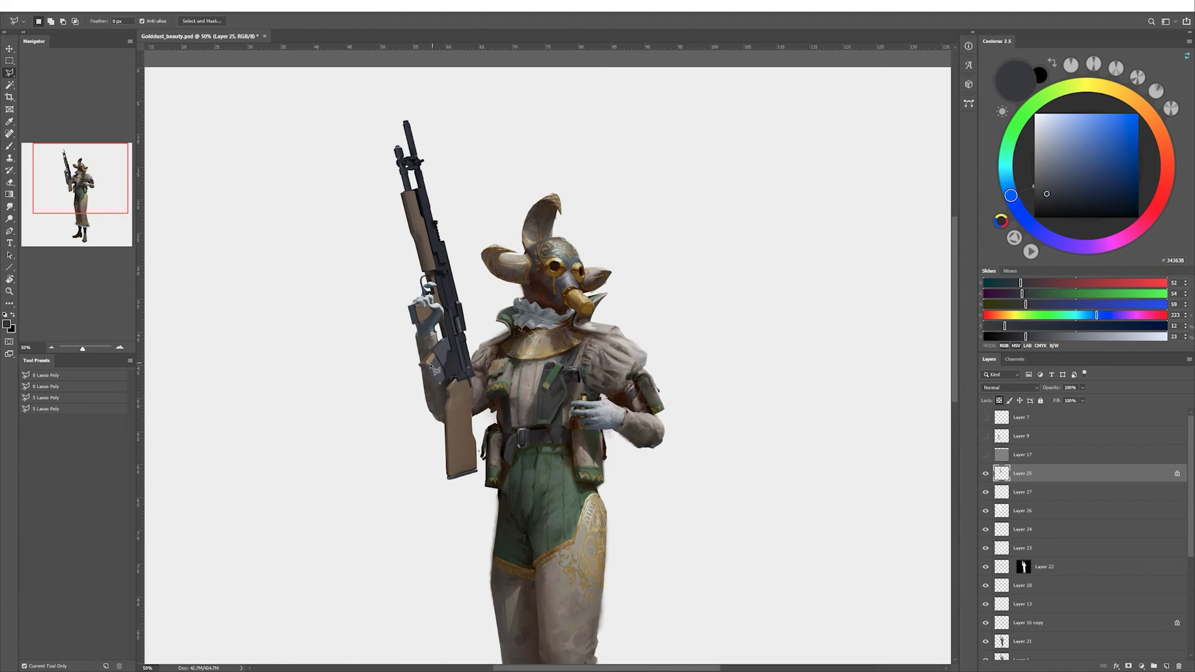
pyautogui.press('b')
pyautogui.keyDown('alt'); pyautogui.click(524, 359); pyautogui.keyUp('alt')
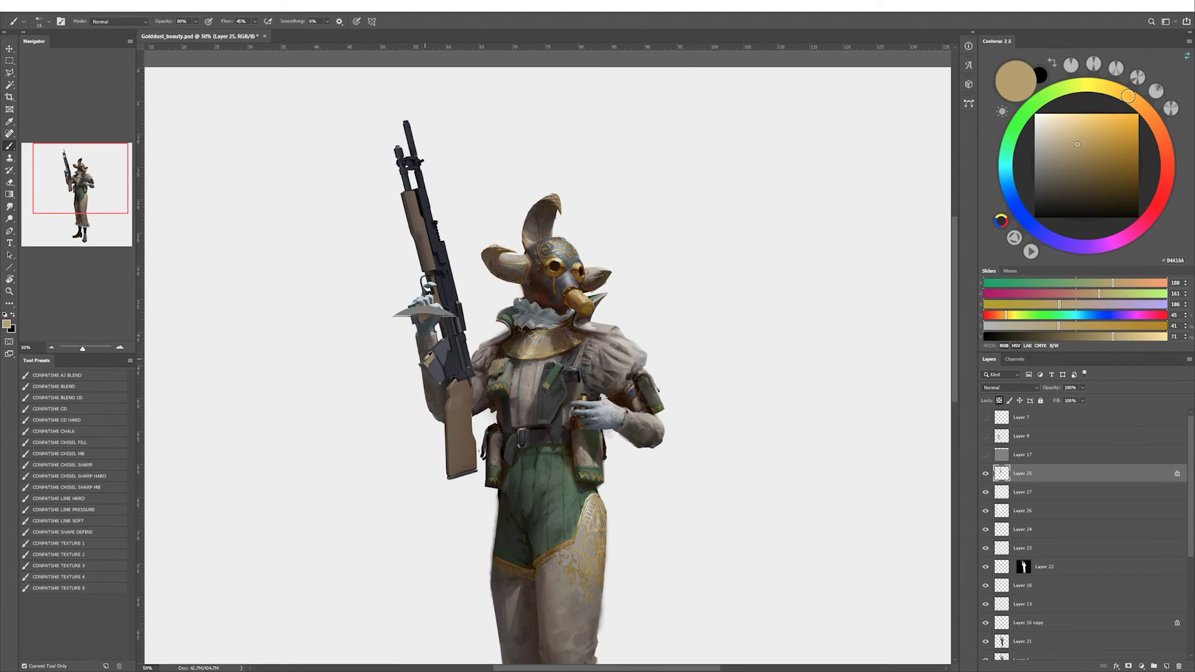
pyautogui.moveTo(411, 312); pyautogui.dragTo(436, 299)
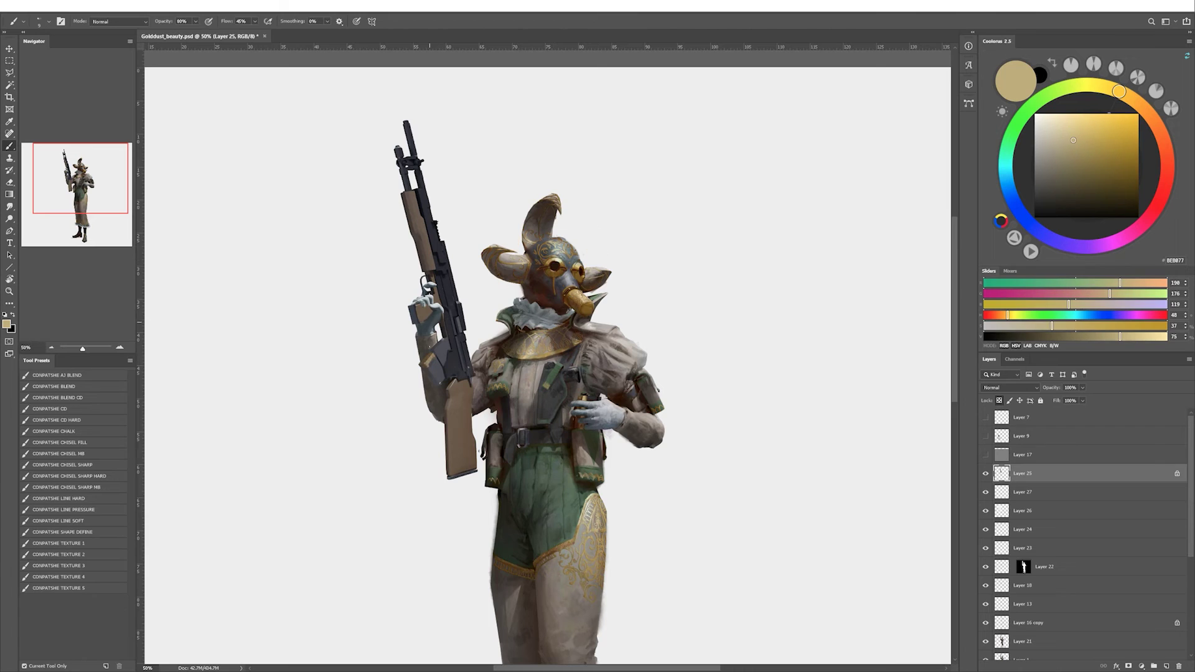
# Lighten the tan and sample dark greys from the rifle grip and glove for touch-ups.
pyautogui.moveTo(1075, 128); pyautogui.dragTo(1070, 129)
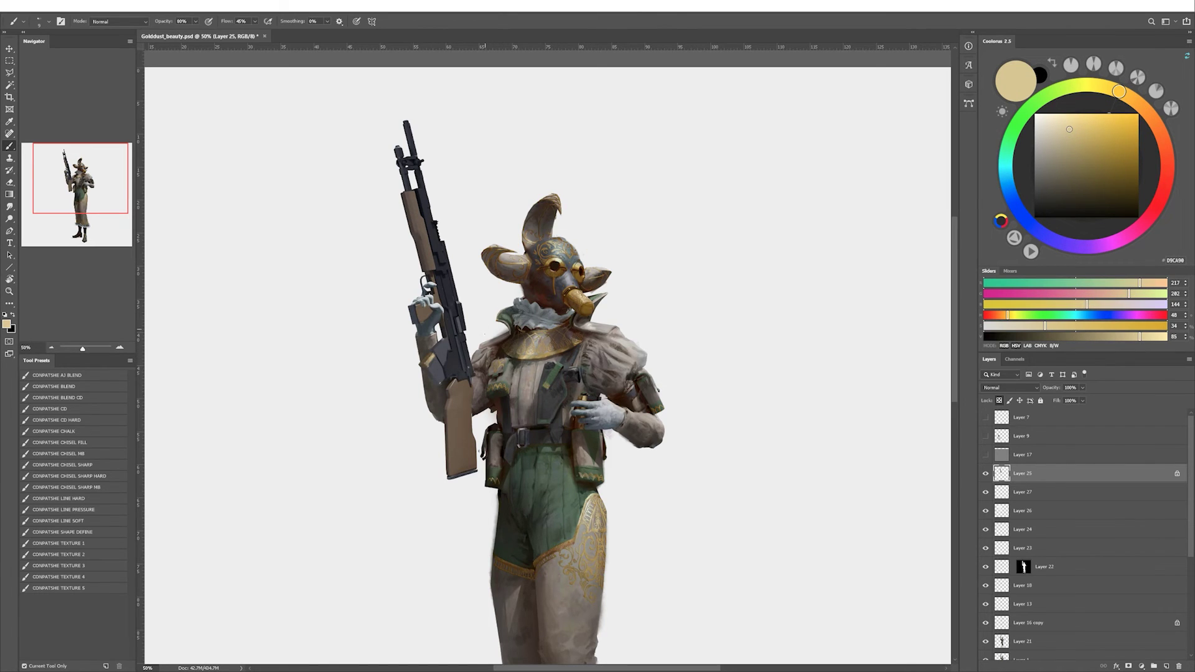
pyautogui.keyDown('alt'); pyautogui.click(428, 368); pyautogui.keyUp('alt')
pyautogui.press('l')
pyautogui.press('b')
pyautogui.keyDown('alt'); pyautogui.click(425, 372); pyautogui.keyUp('alt')
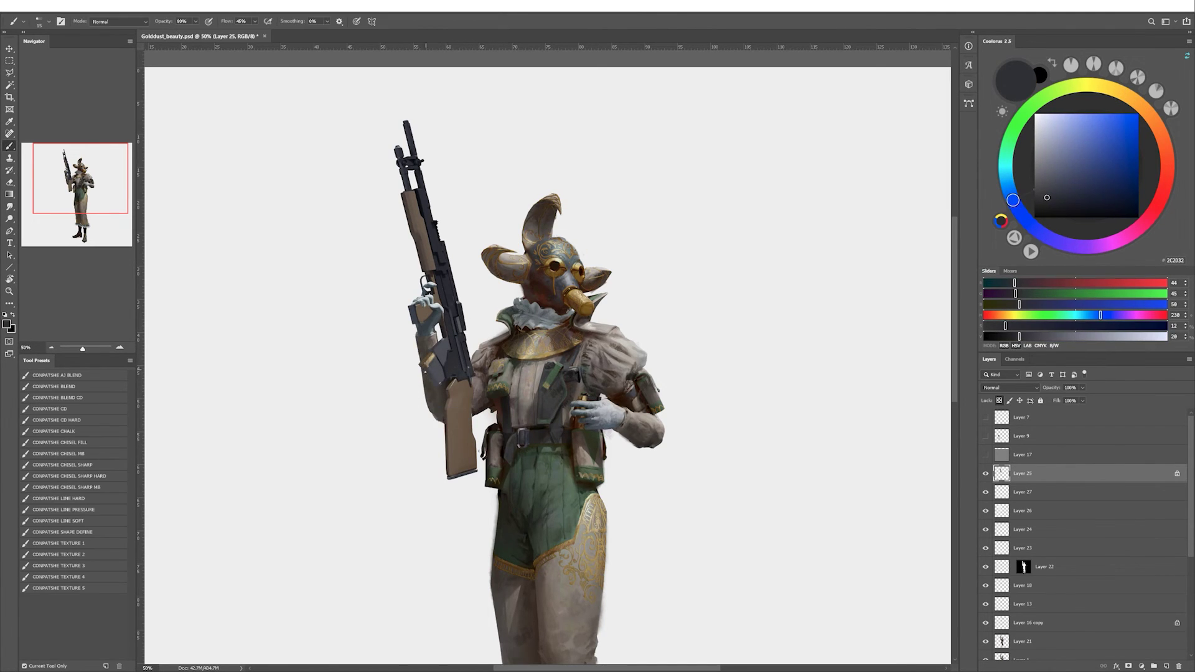
pyautogui.keyDown('alt'); pyautogui.click(439, 378); pyautogui.keyUp('alt')
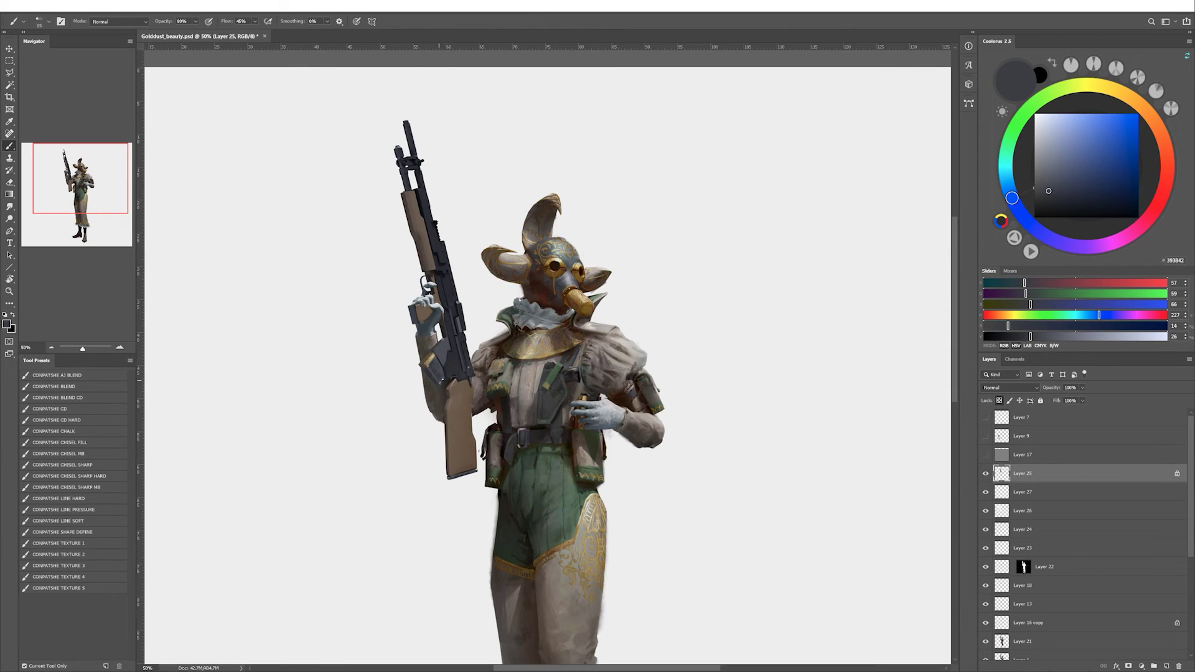
pyautogui.keyDown('alt'); pyautogui.click(440, 359); pyautogui.keyUp('alt')
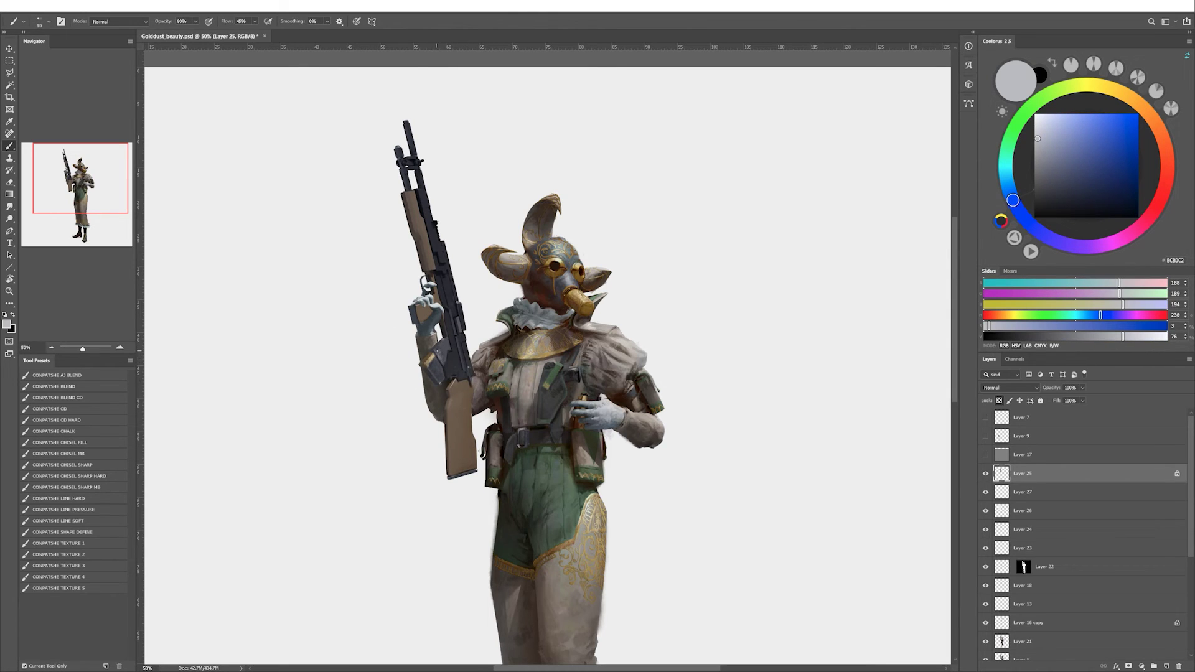
pyautogui.press('x')
pyautogui.keyDown('alt'); pyautogui.click(443, 356); pyautogui.keyUp('alt')
# Mirror the canvas, sample rifle-stock browns, and set the brush to 90% opacity, size 20.
pyautogui.press('h')
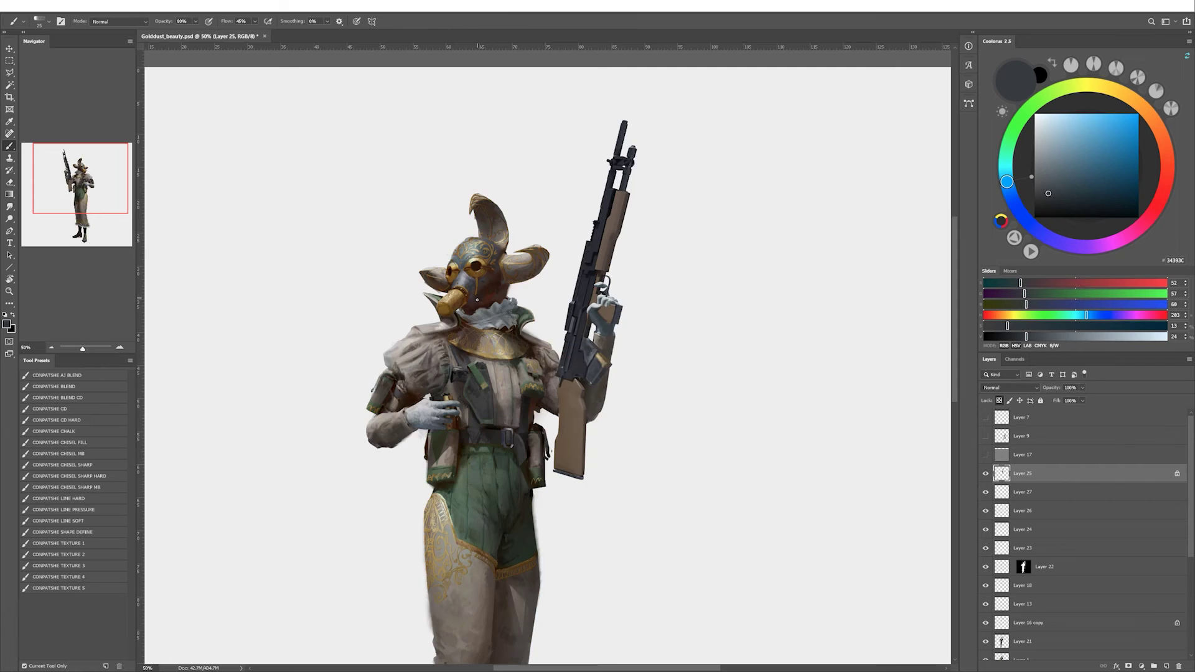
pyautogui.keyDown('alt'); pyautogui.click(567, 418); pyautogui.keyUp('alt')
pyautogui.keyDown('alt'); pyautogui.click(580, 460); pyautogui.keyUp('alt')
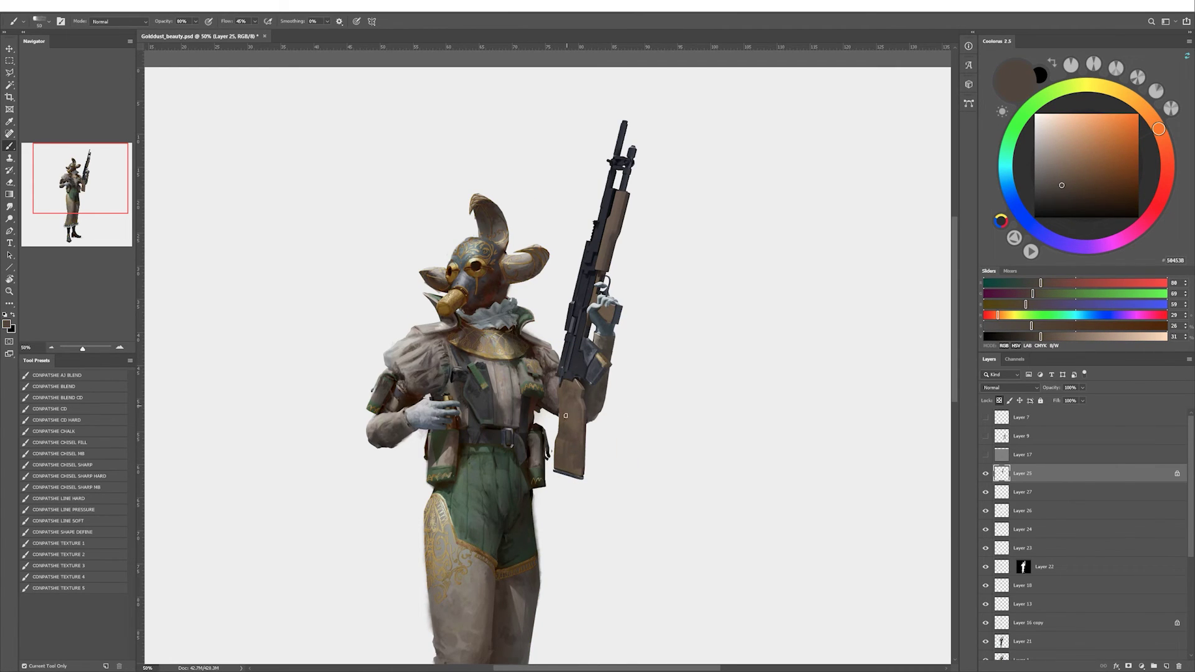
pyautogui.keyDown('alt'); pyautogui.click(566, 389); pyautogui.keyUp('alt')
pyautogui.press('9')
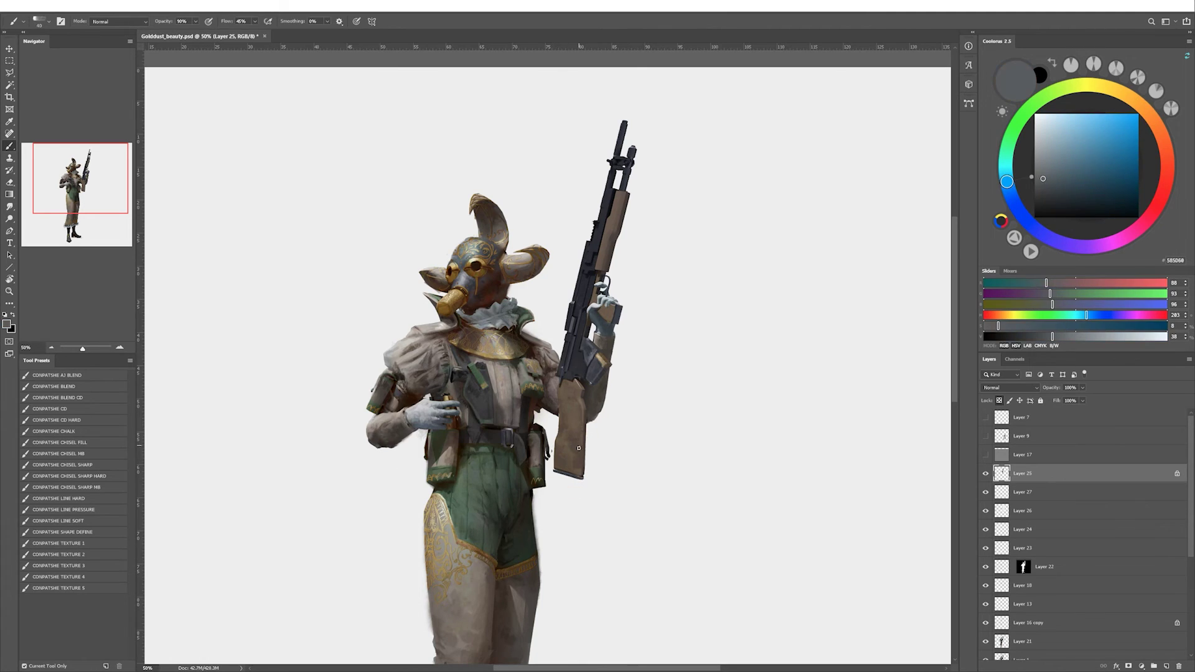
pyautogui.keyDown('alt'); pyautogui.click(565, 461); pyautogui.keyUp('alt')
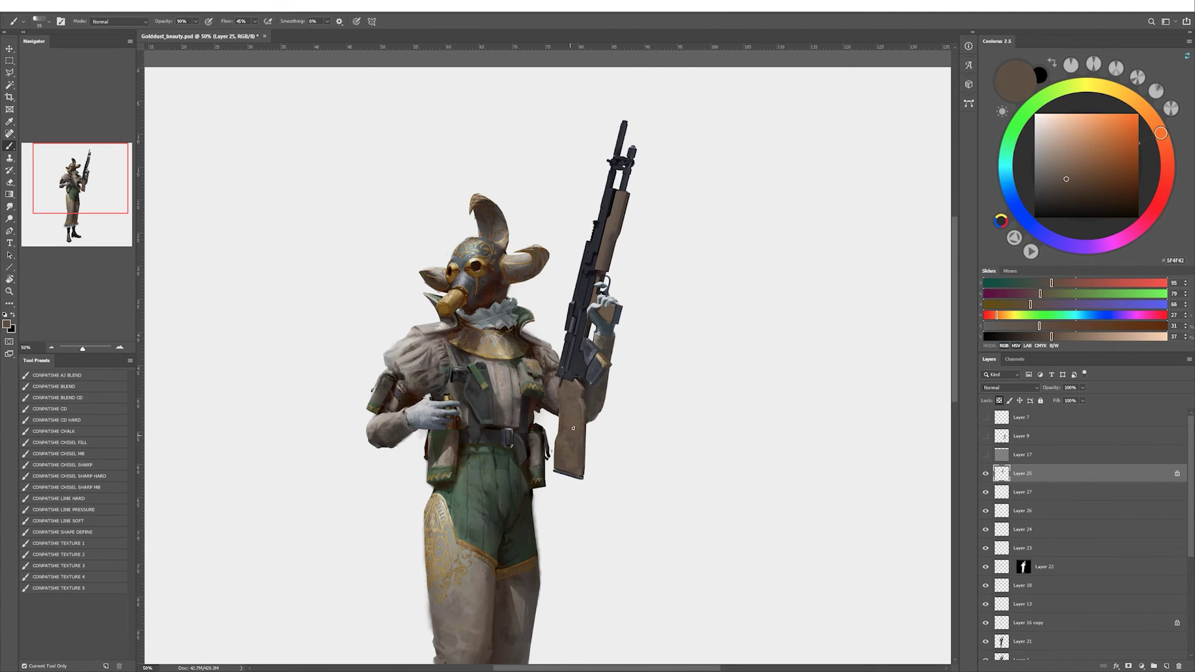
pyautogui.keyDown('alt'); pyautogui.click(570, 384); pyautogui.keyUp('alt')
pyautogui.press('[')
# Sample more greys and browns from the rifle stock and flip the canvas back to normal.
pyautogui.keyDown('alt'); pyautogui.click(572, 386); pyautogui.keyUp('alt')
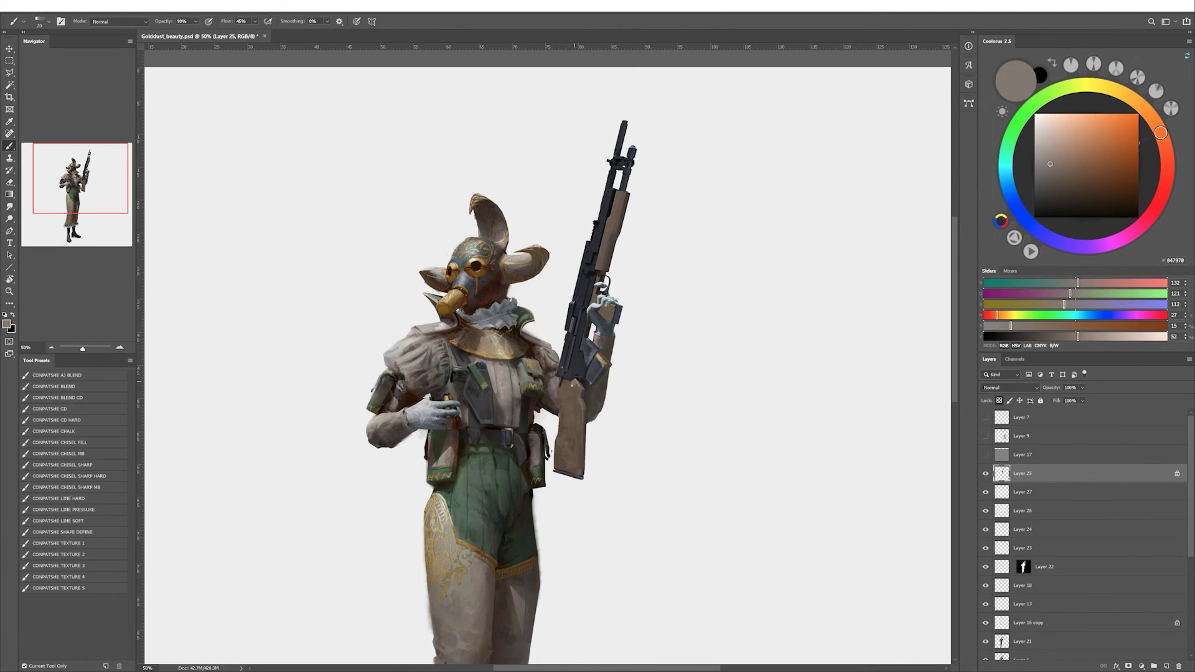
pyautogui.keyDown('alt'); pyautogui.click(579, 378); pyautogui.keyUp('alt')
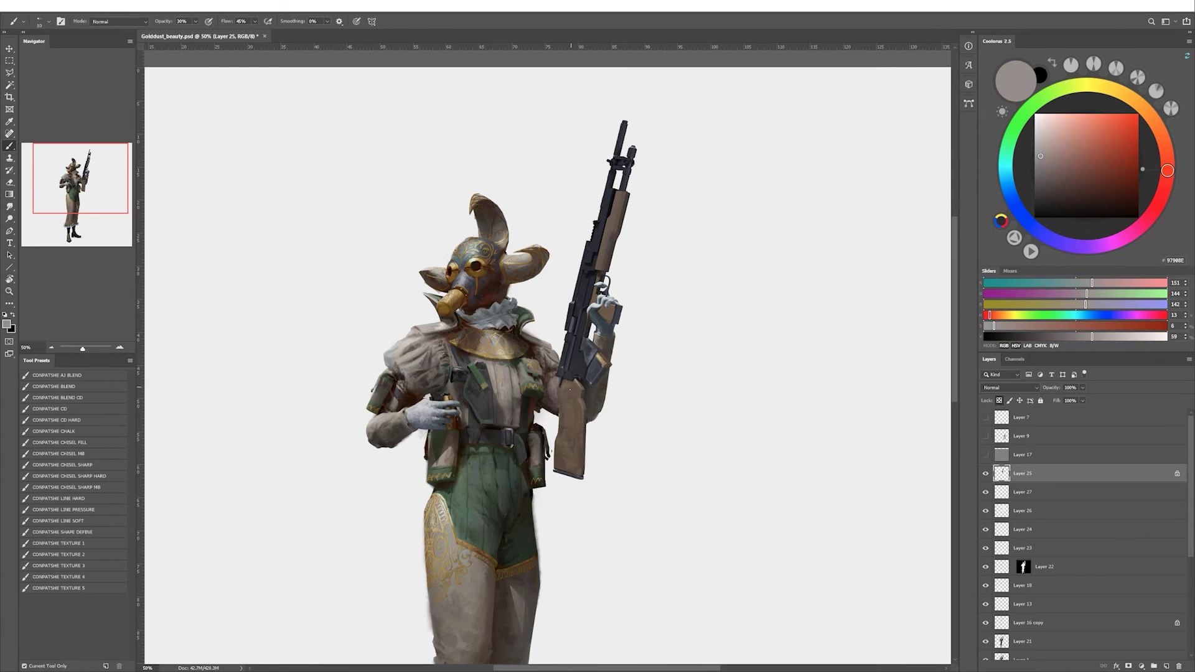
pyautogui.keyDown('alt'); pyautogui.click(566, 398); pyautogui.keyUp('alt')
pyautogui.keyDown('alt'); pyautogui.click(579, 394); pyautogui.keyUp('alt')
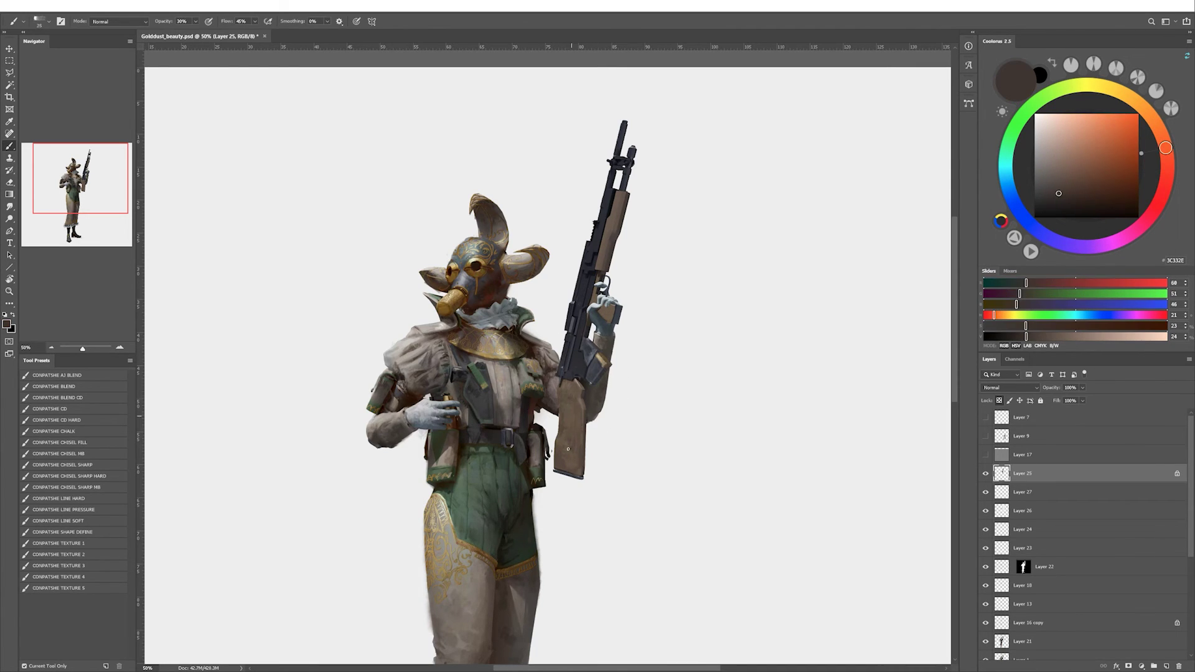
pyautogui.keyDown('alt'); pyautogui.click(573, 457); pyautogui.keyUp('alt')
pyautogui.keyDown('alt'); pyautogui.click(609, 322); pyautogui.keyUp('alt')
pyautogui.press('h')
pyautogui.keyDown('alt'); pyautogui.click(455, 387); pyautogui.keyUp('alt')
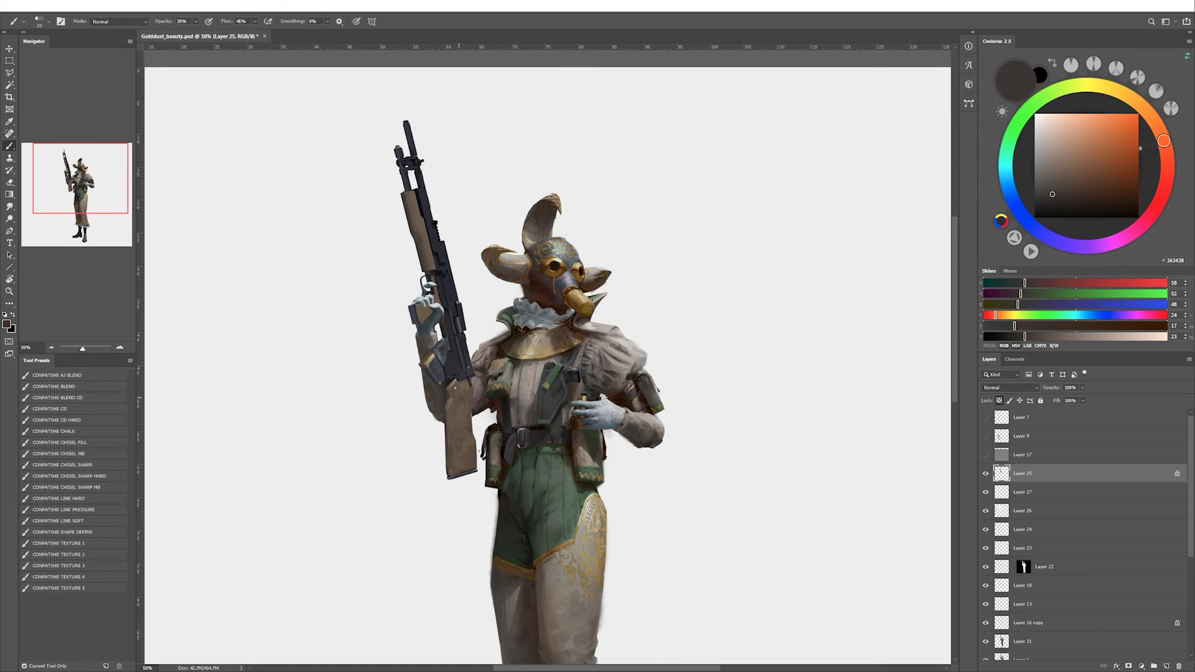
pyautogui.keyDown('alt'); pyautogui.click(458, 423); pyautogui.keyUp('alt')
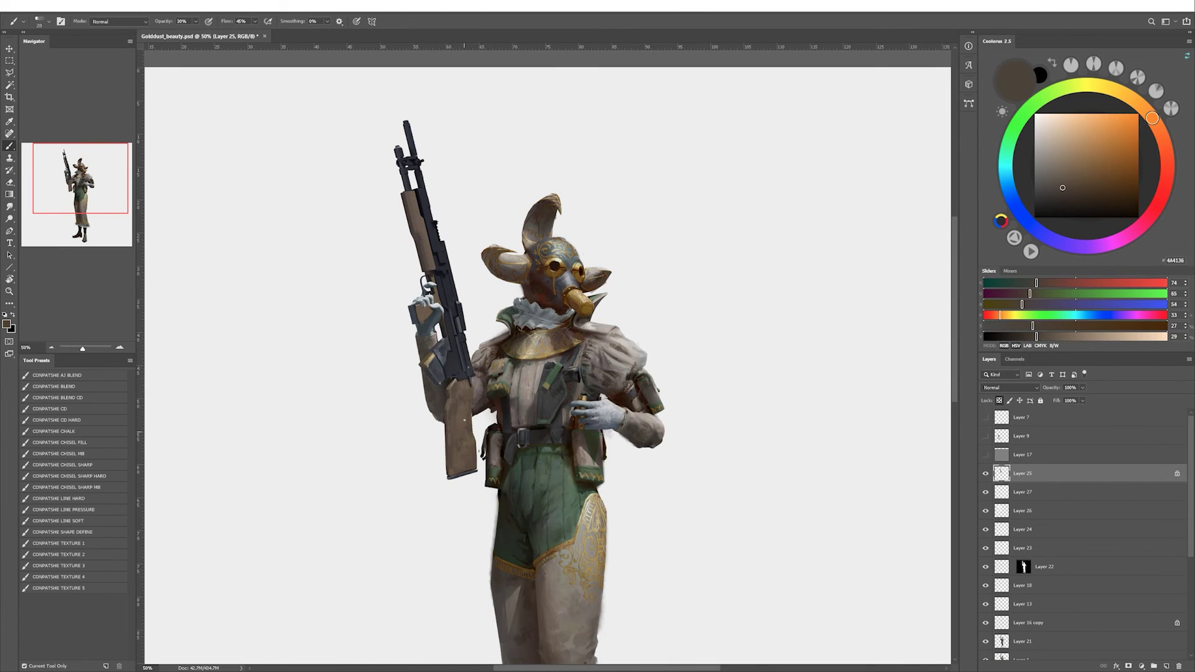
pyautogui.keyDown('alt'); pyautogui.click(421, 309); pyautogui.keyUp('alt')
# Rotate the view about 80° to lay the figure sideways and sample stock browns.
pyautogui.moveTo(409, 221); pyautogui.dragTo(568, 449)
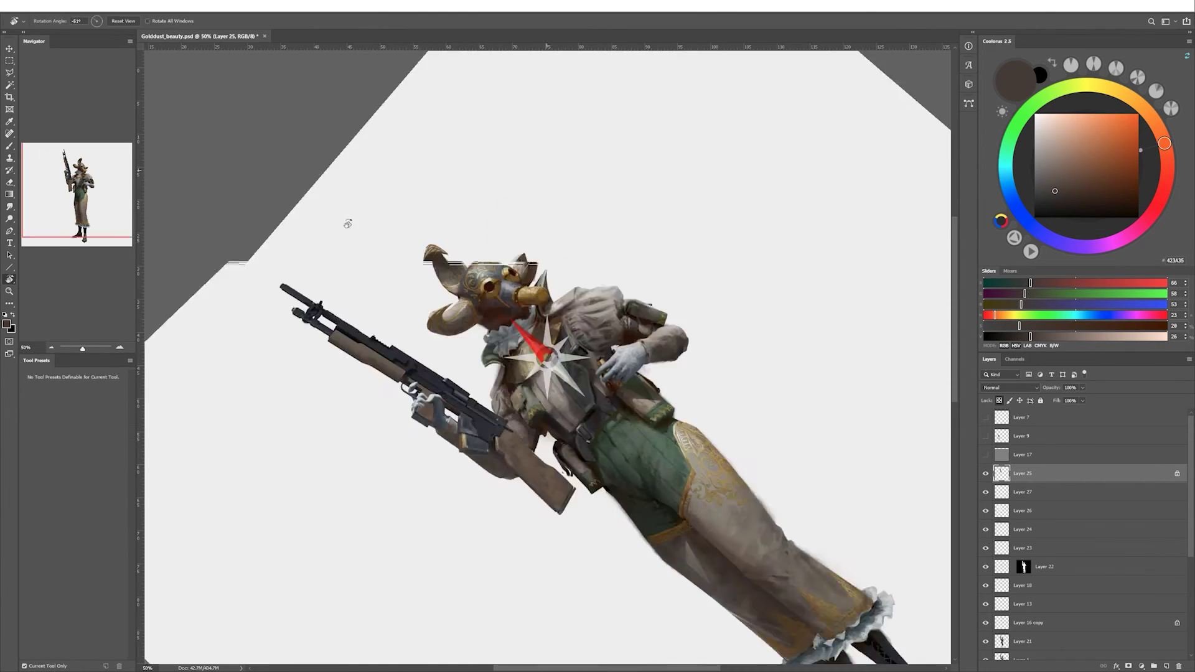
pyautogui.keyDown('alt'); pyautogui.click(568, 449); pyautogui.keyUp('alt')
pyautogui.keyDown('alt'); pyautogui.click(563, 457); pyautogui.keyUp('alt')
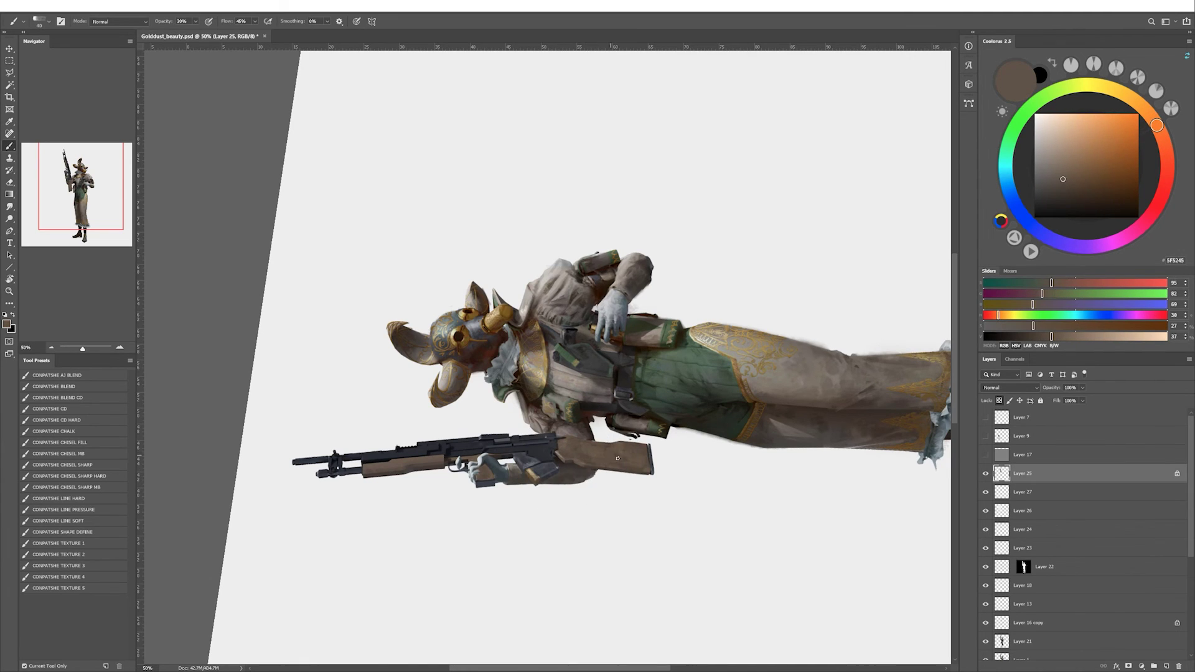
pyautogui.keyDown('alt'); pyautogui.click(586, 468); pyautogui.keyUp('alt')
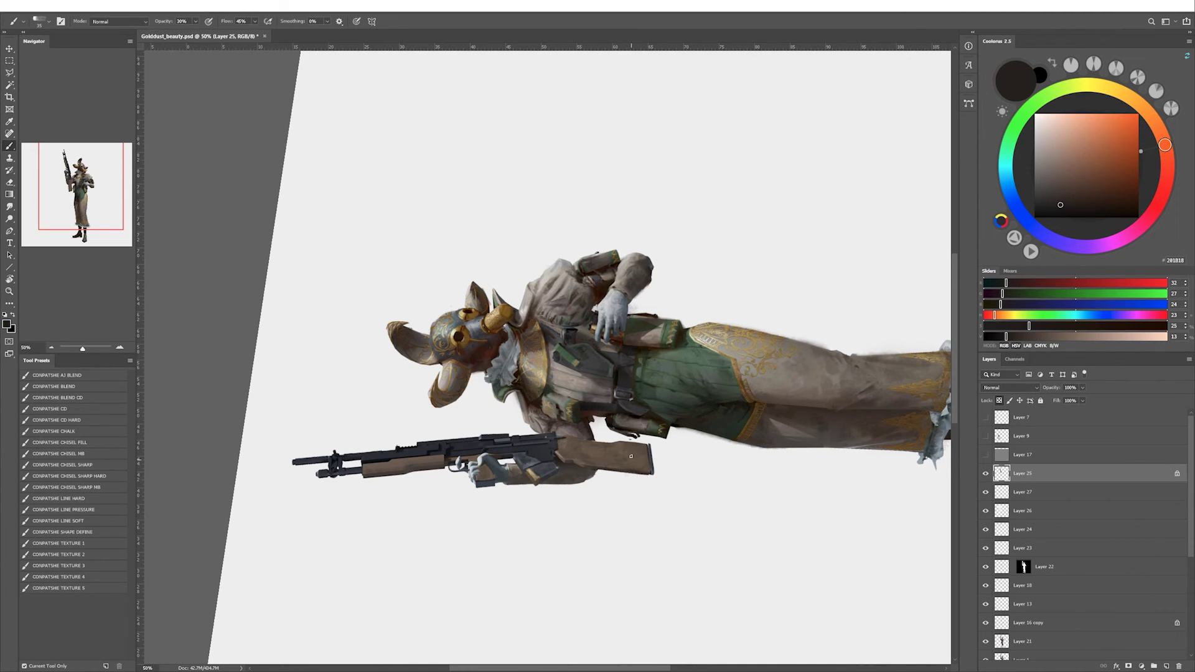
pyautogui.keyDown('alt'); pyautogui.click(402, 472); pyautogui.keyUp('alt')
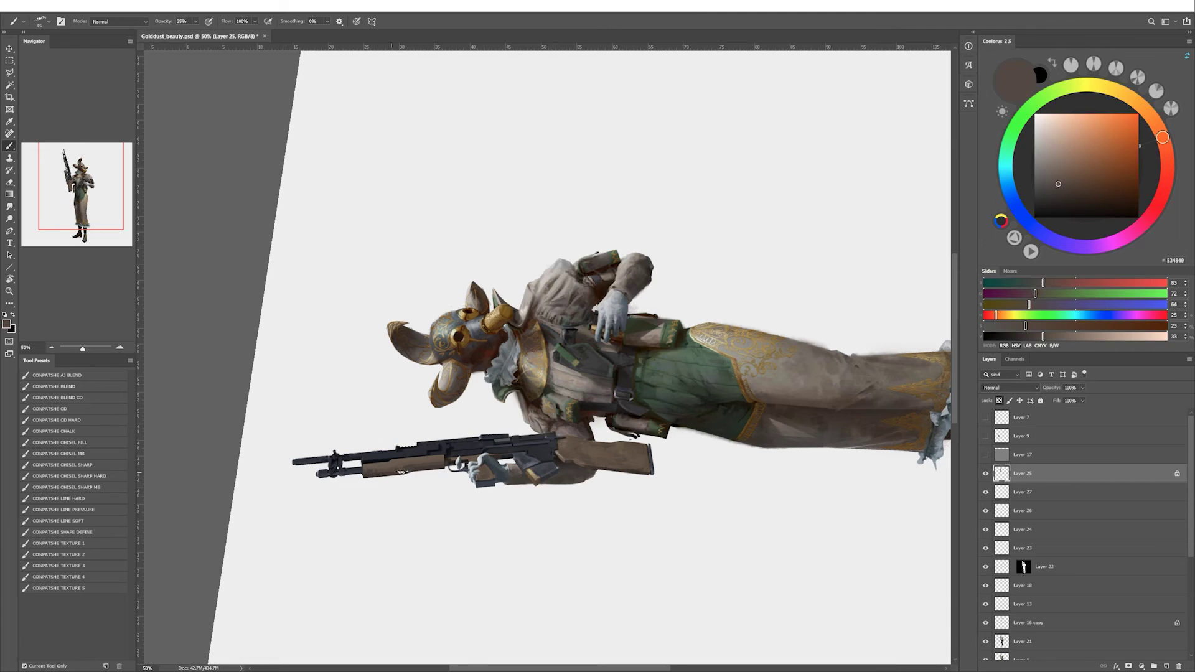
pyautogui.keyDown('alt'); pyautogui.click(603, 448); pyautogui.keyUp('alt')
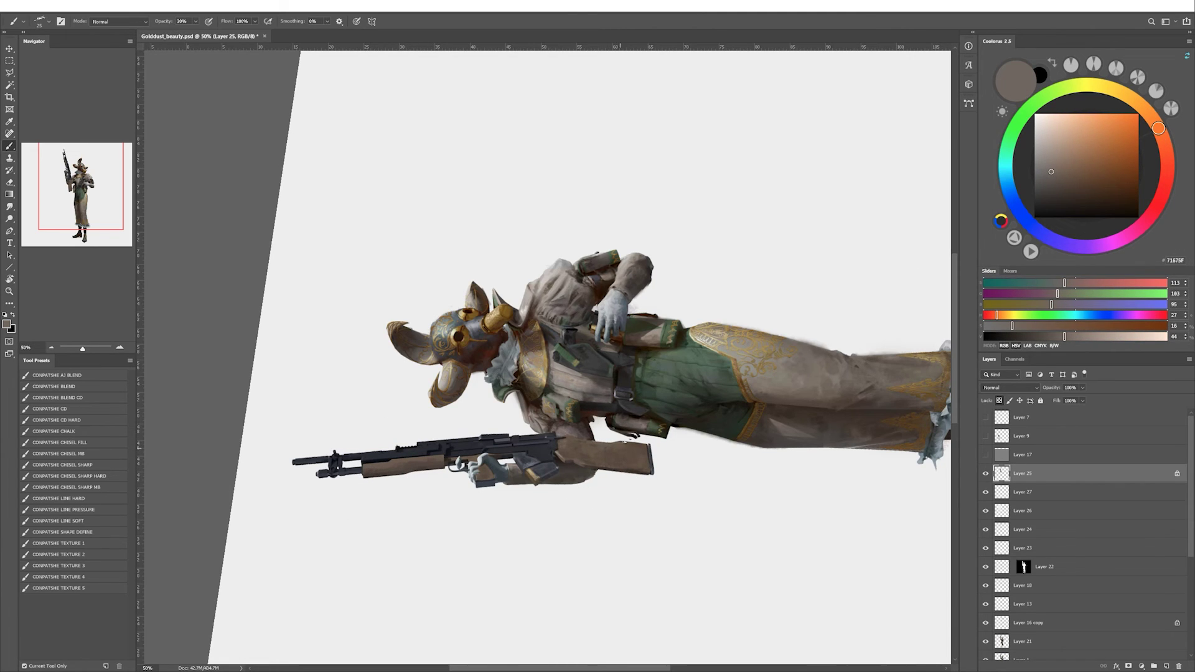
pyautogui.keyDown('alt'); pyautogui.click(603, 469); pyautogui.keyUp('alt')
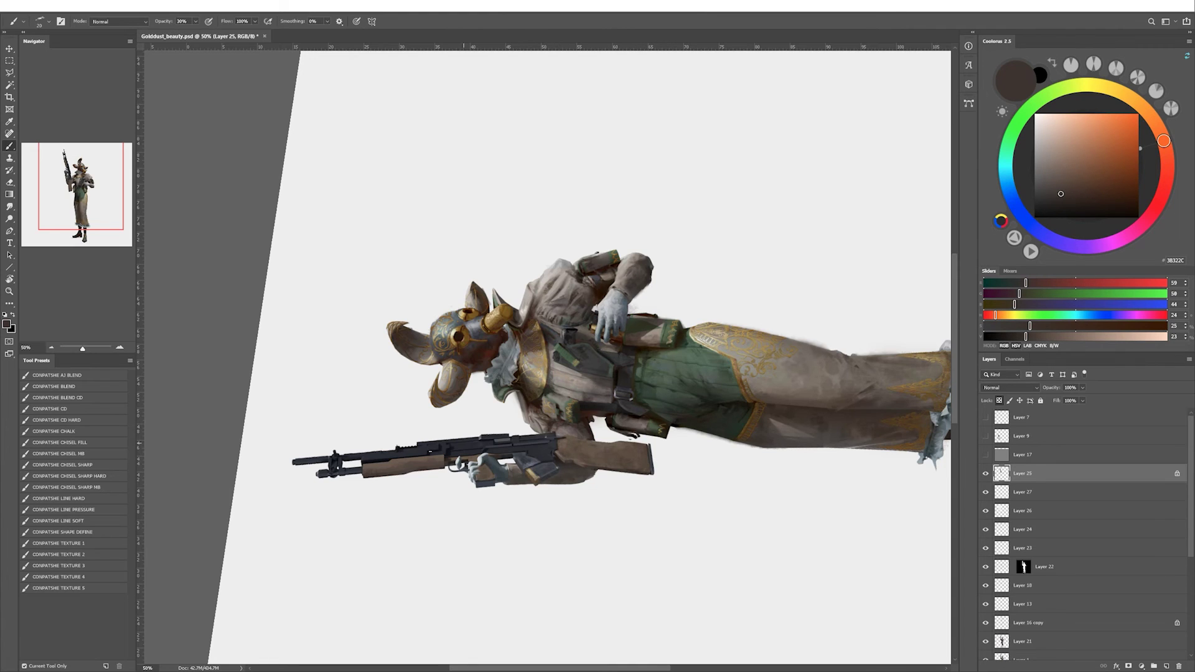
# Pan the figure right and up, sampling browns and a cool blue-grey for the metal.
pyautogui.moveTo(378, 473); pyautogui.dragTo(436, 453)
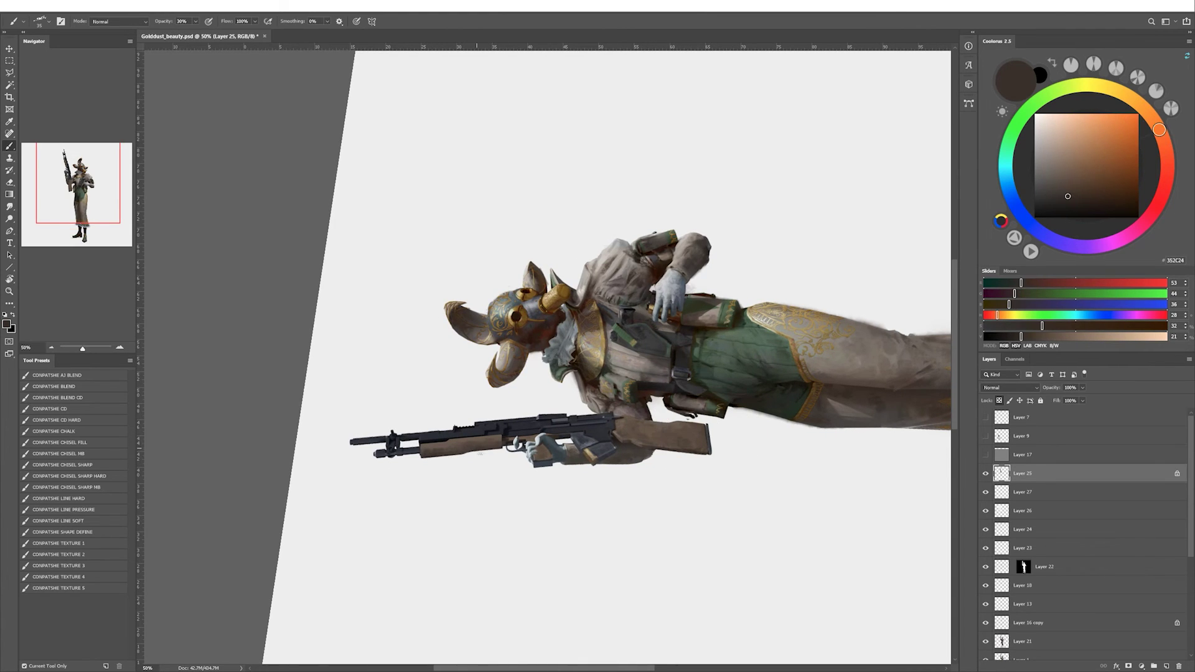
pyautogui.keyDown('alt'); pyautogui.click(494, 444); pyautogui.keyUp('alt')
pyautogui.keyDown('alt'); pyautogui.click(446, 453); pyautogui.keyUp('alt')
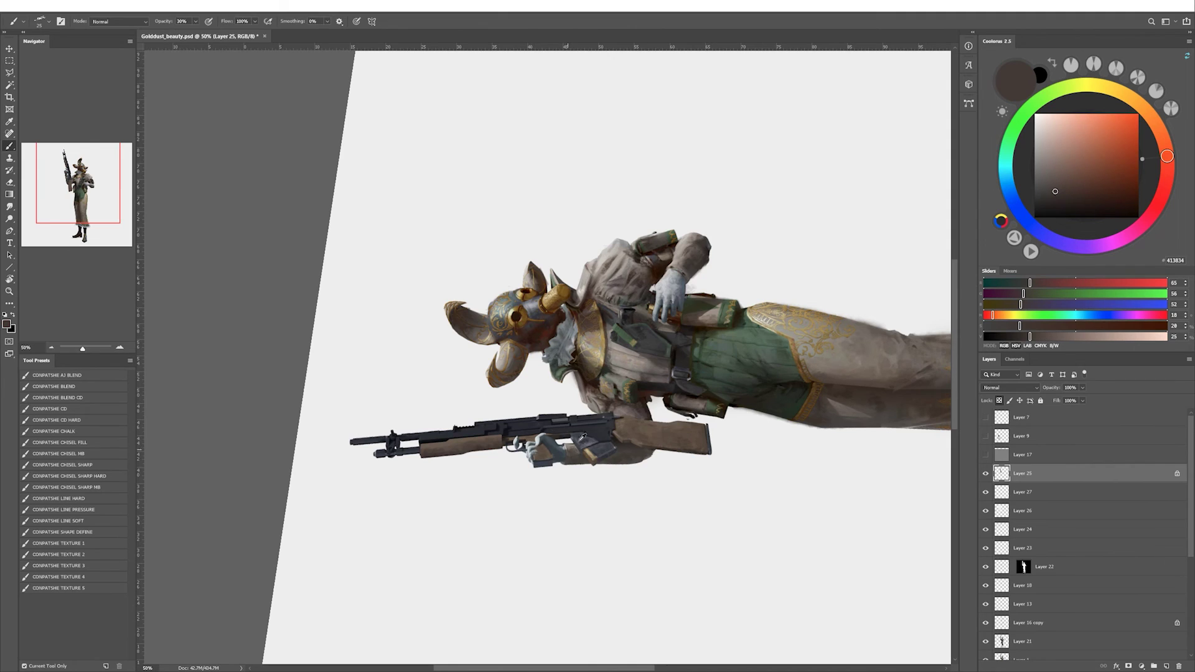
pyautogui.keyDown('alt'); pyautogui.click(693, 449); pyautogui.keyUp('alt')
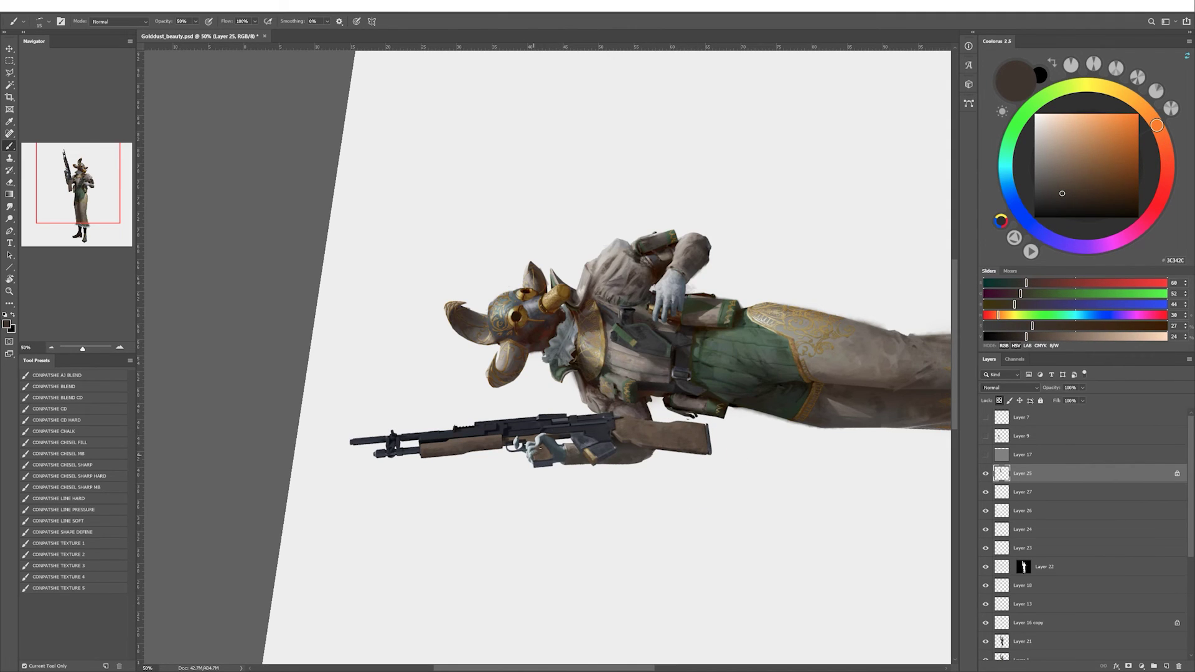
pyautogui.keyDown('alt'); pyautogui.click(544, 455); pyautogui.keyUp('alt')
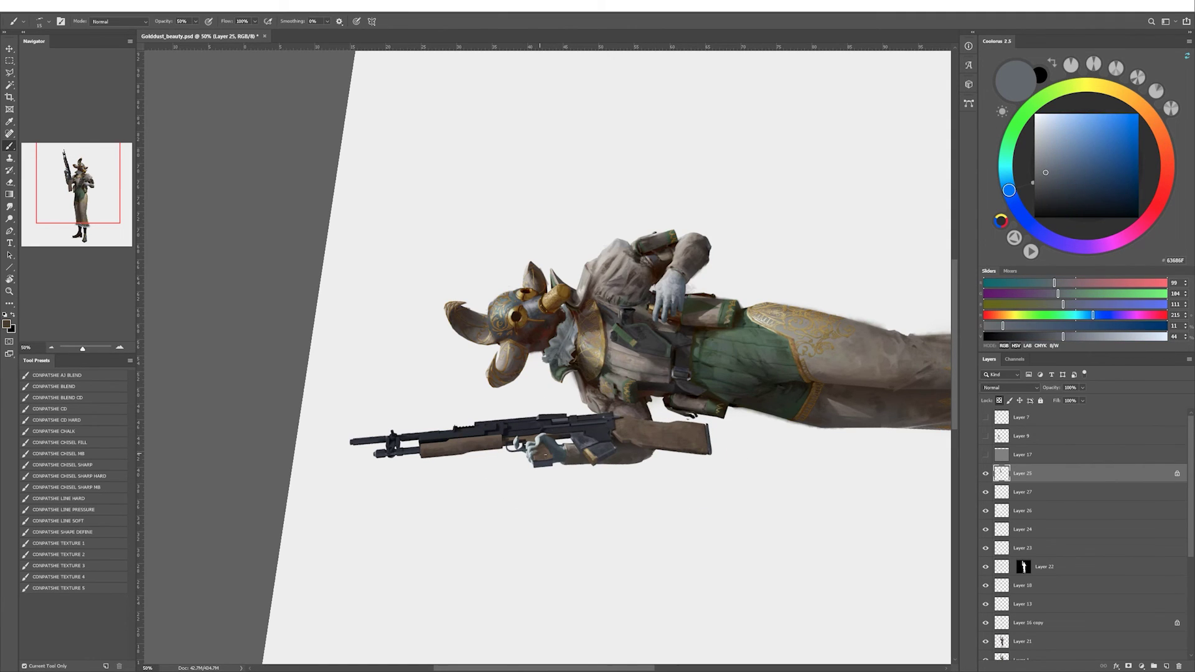
pyautogui.keyDown('alt'); pyautogui.click(543, 458); pyautogui.keyUp('alt')
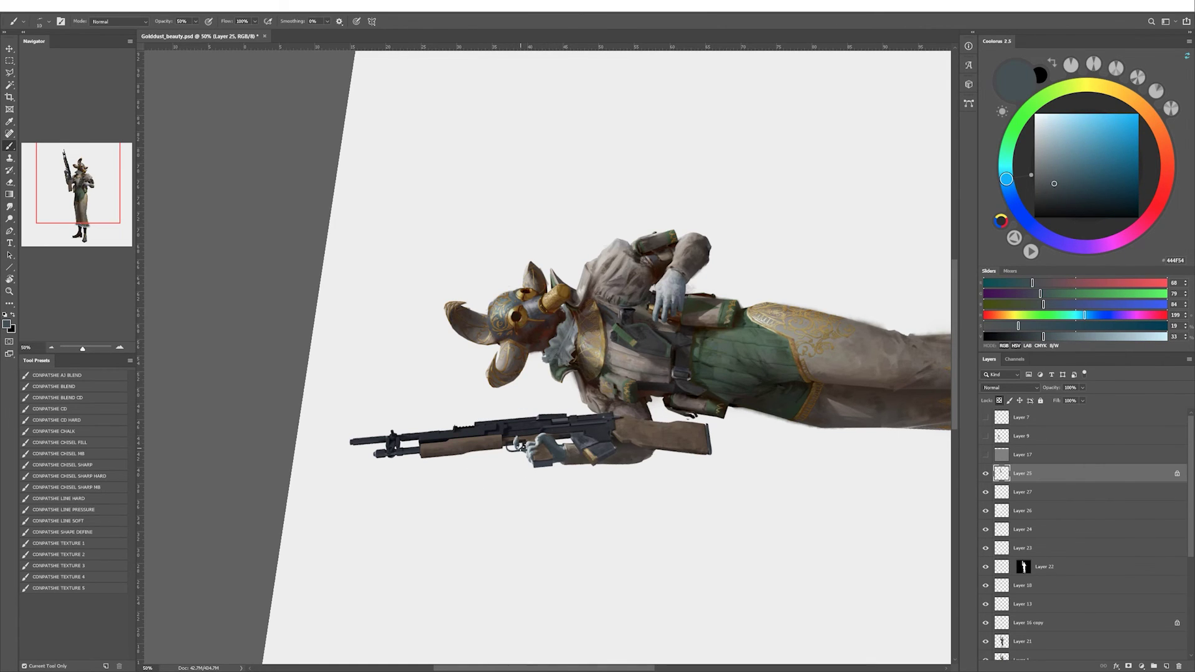
# Lock transparency on Layer 25 and sample blue-grey and near-black gun tones with a larger brush.
pyautogui.keyDown('alt'); pyautogui.click(521, 448); pyautogui.keyUp('alt')
pyautogui.keyDown('alt'); pyautogui.click(522, 446); pyautogui.keyUp('alt')
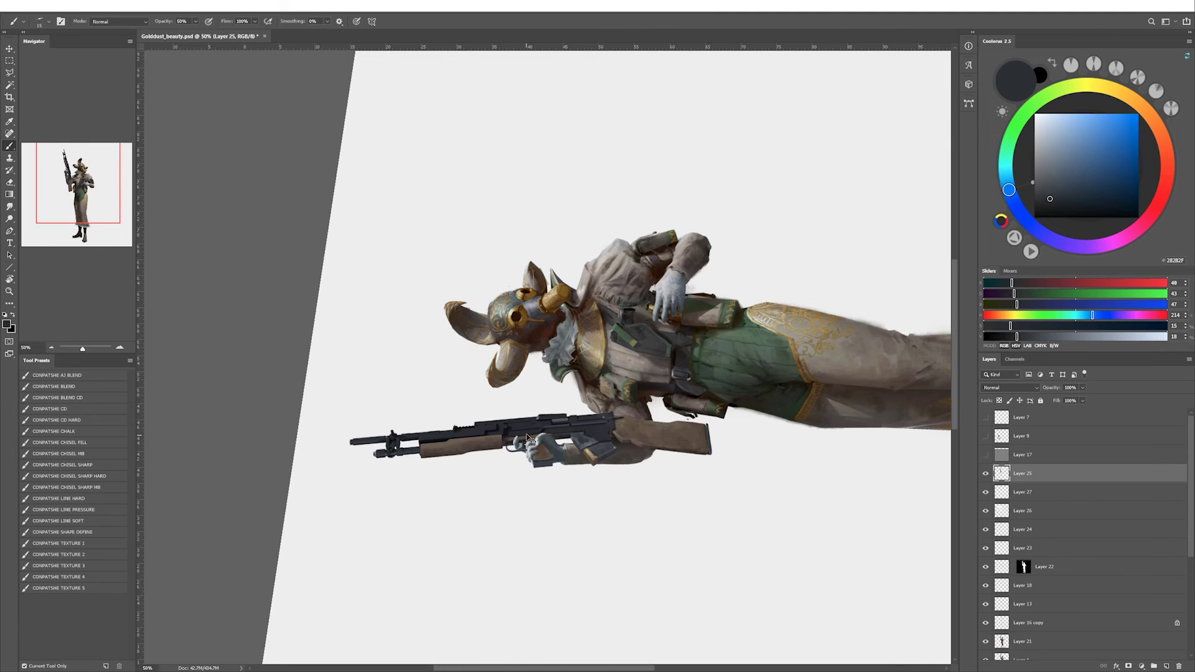
pyautogui.press('/')
pyautogui.press(']')
pyautogui.press(']')
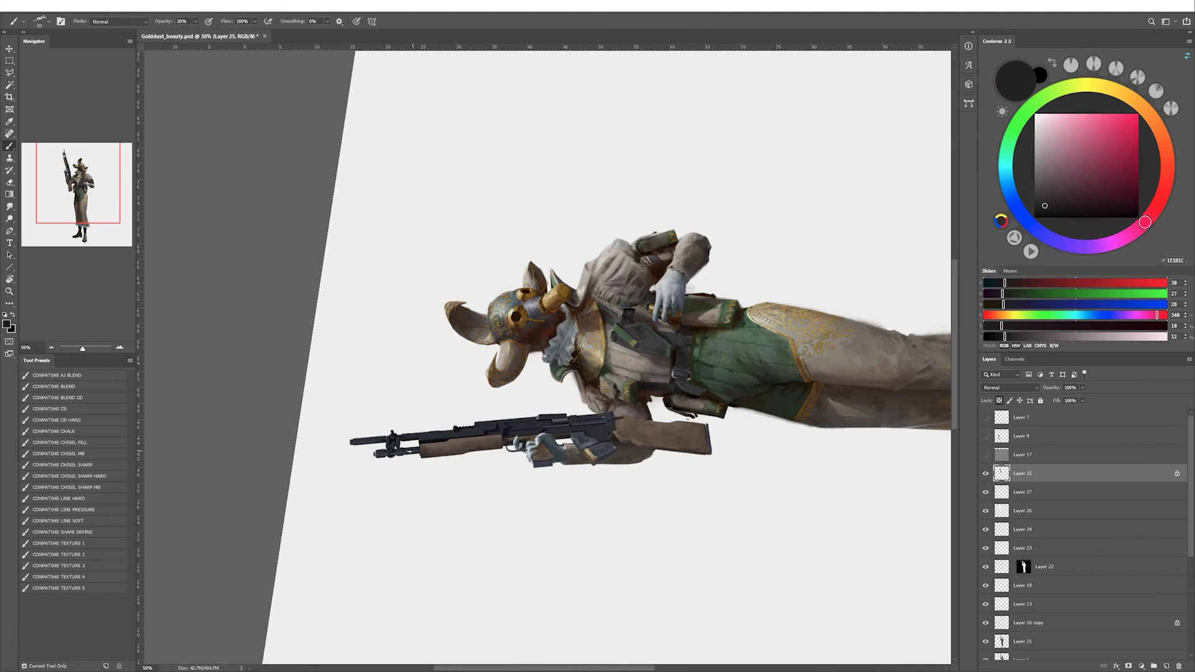
pyautogui.click(93, 549)
pyautogui.keyDown('alt'); pyautogui.click(600, 435); pyautogui.keyUp('alt')
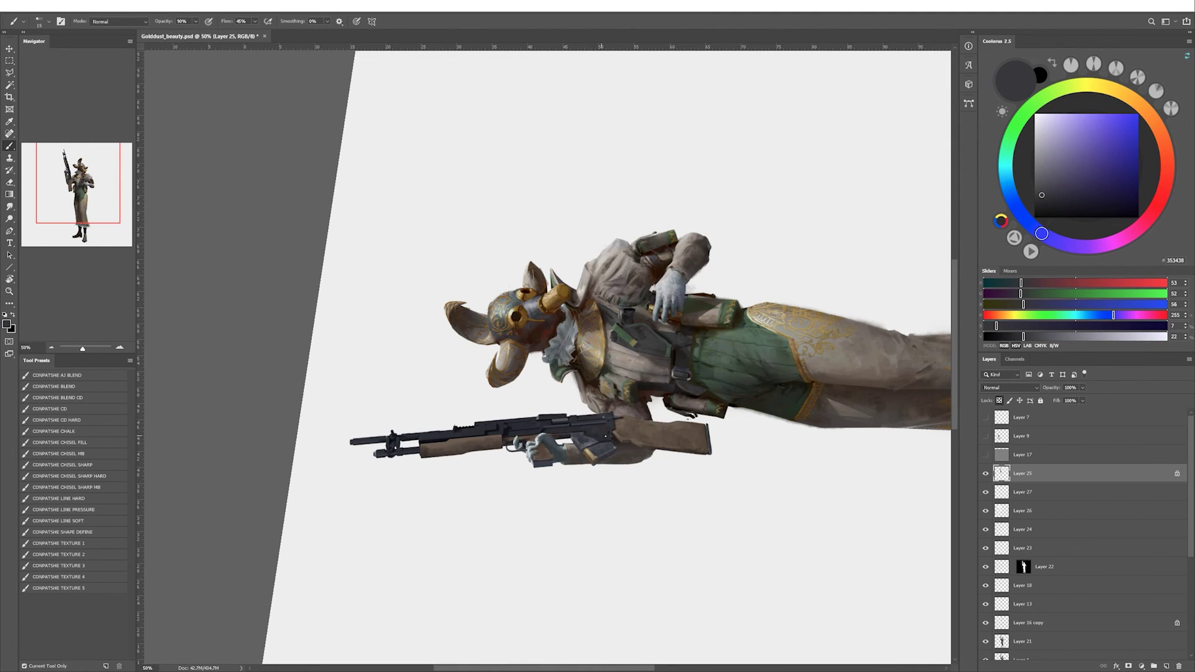
# Paint the rifle's dark metal at 30–60% opacity with near-black tones, rotating the view up-right.
pyautogui.press('d')
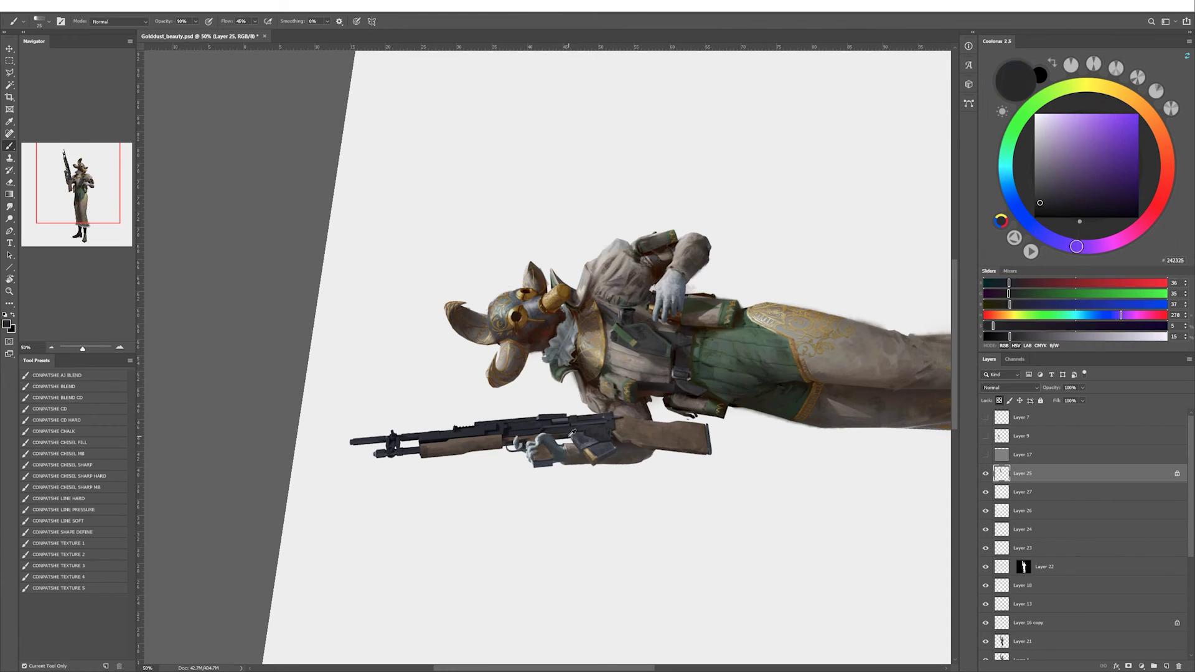
pyautogui.press('3')
pyautogui.press('[')
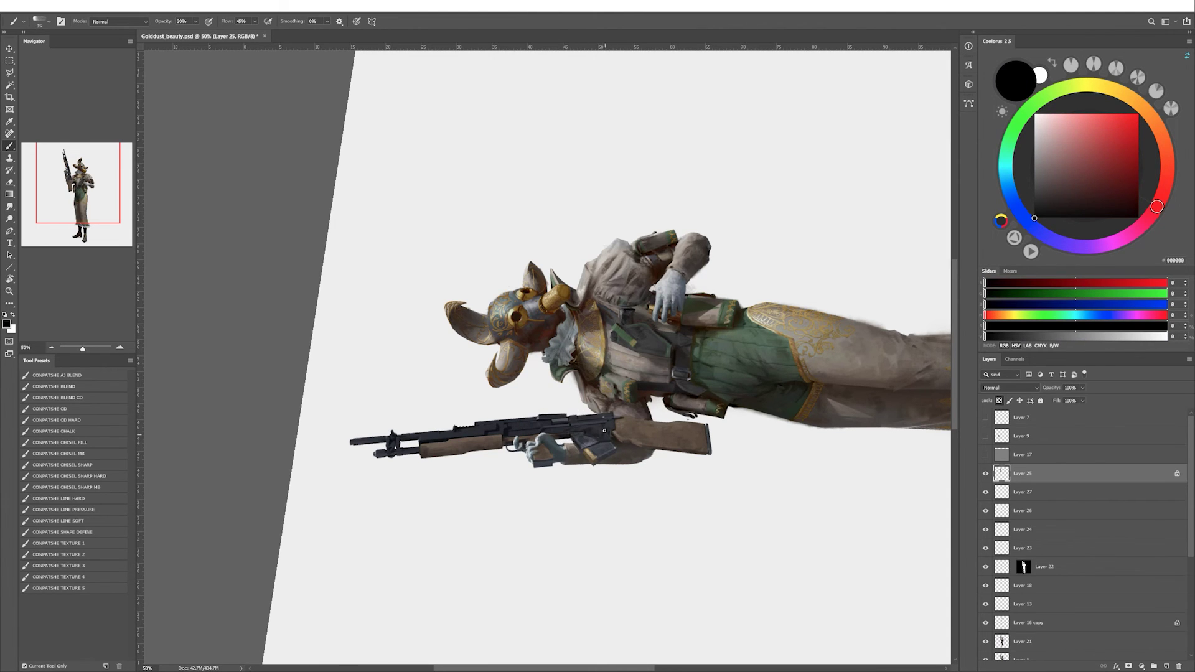
pyautogui.moveTo(622, 419); pyautogui.dragTo(560, 347)
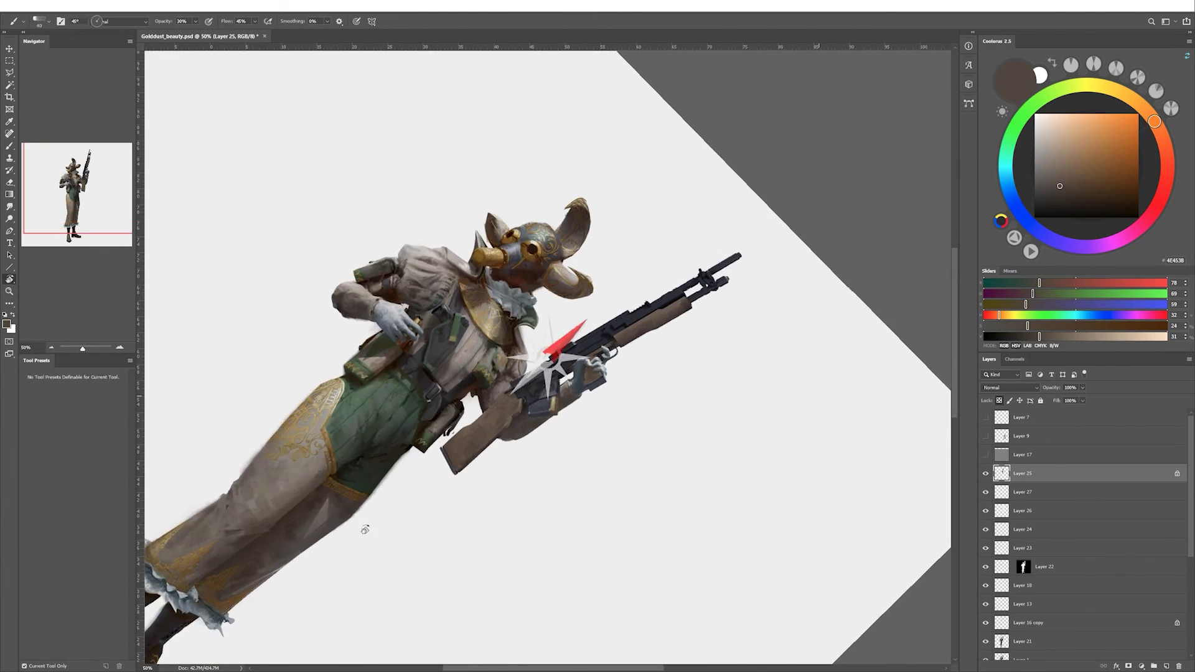
pyautogui.keyDown('alt'); pyautogui.click(561, 347); pyautogui.keyUp('alt')
pyautogui.press('6')
pyautogui.press(']')
pyautogui.keyDown('alt'); pyautogui.click(617, 328); pyautogui.keyUp('alt')
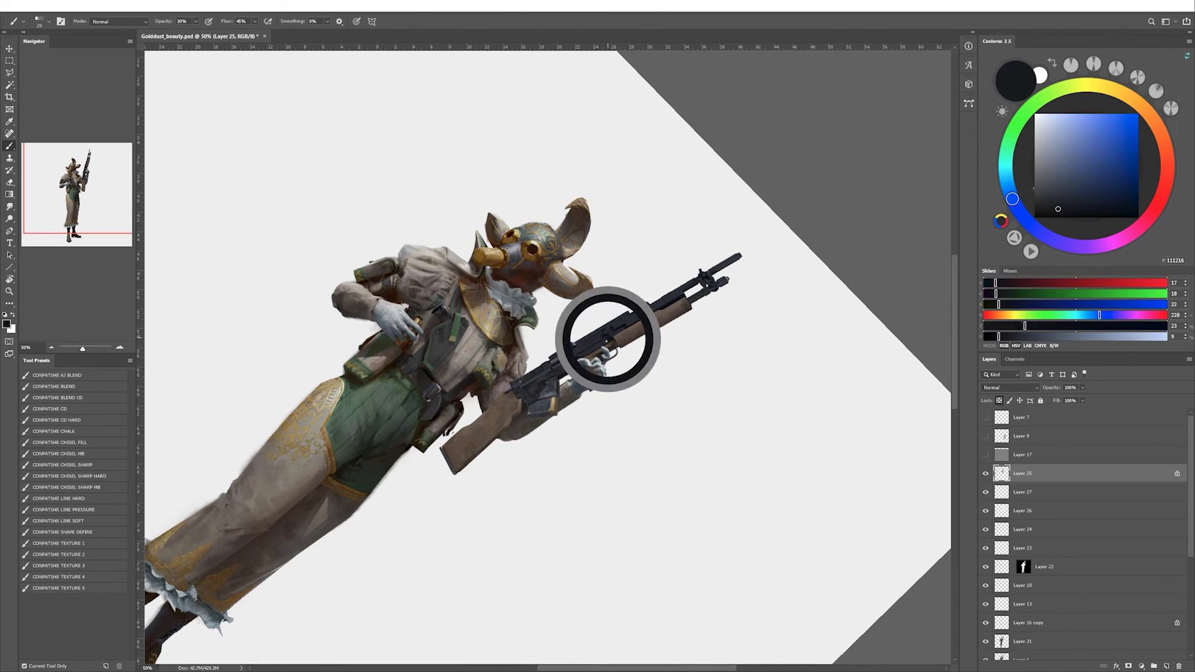
# Refine the wooden stock with sampled dark, reddish and lighter browns at brush size 25.
pyautogui.moveTo(700, 235); pyautogui.dragTo(666, 269)
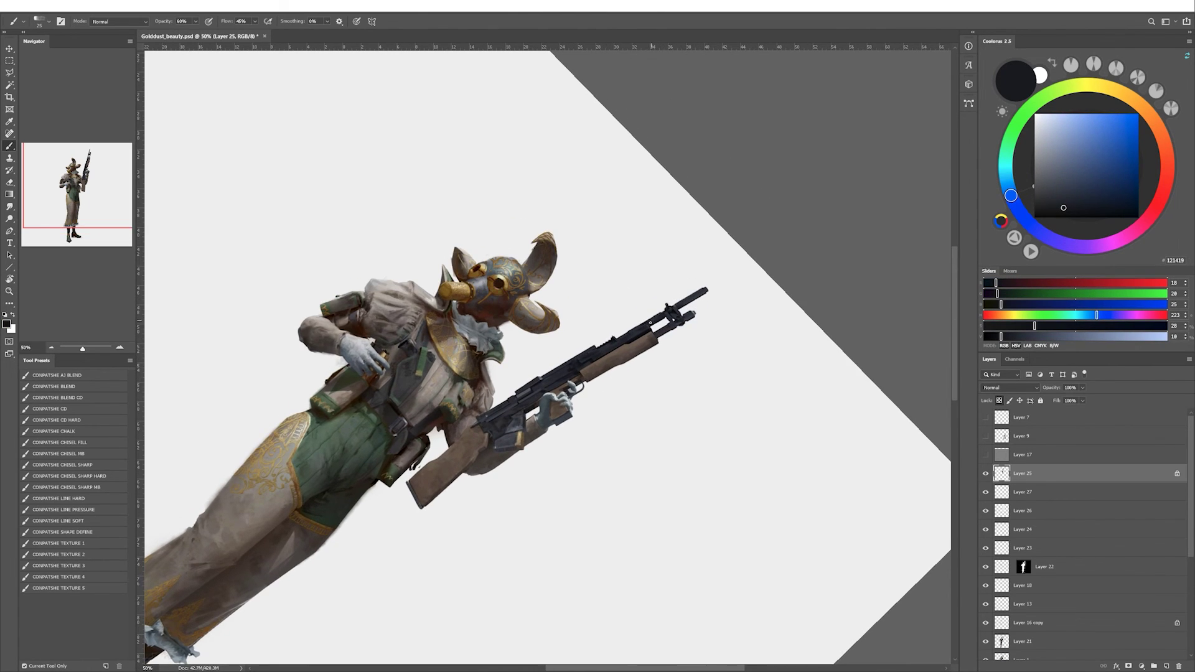
pyautogui.keyDown('alt'); pyautogui.click(592, 377); pyautogui.keyUp('alt')
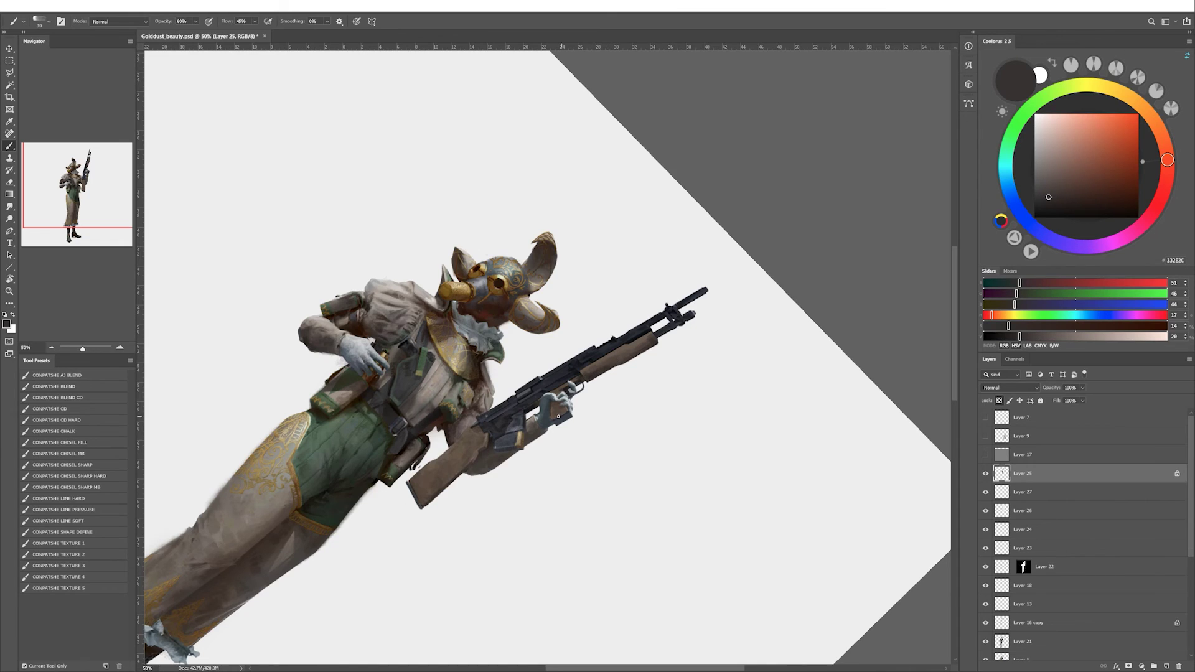
pyautogui.keyDown('alt'); pyautogui.click(595, 370); pyautogui.keyUp('alt')
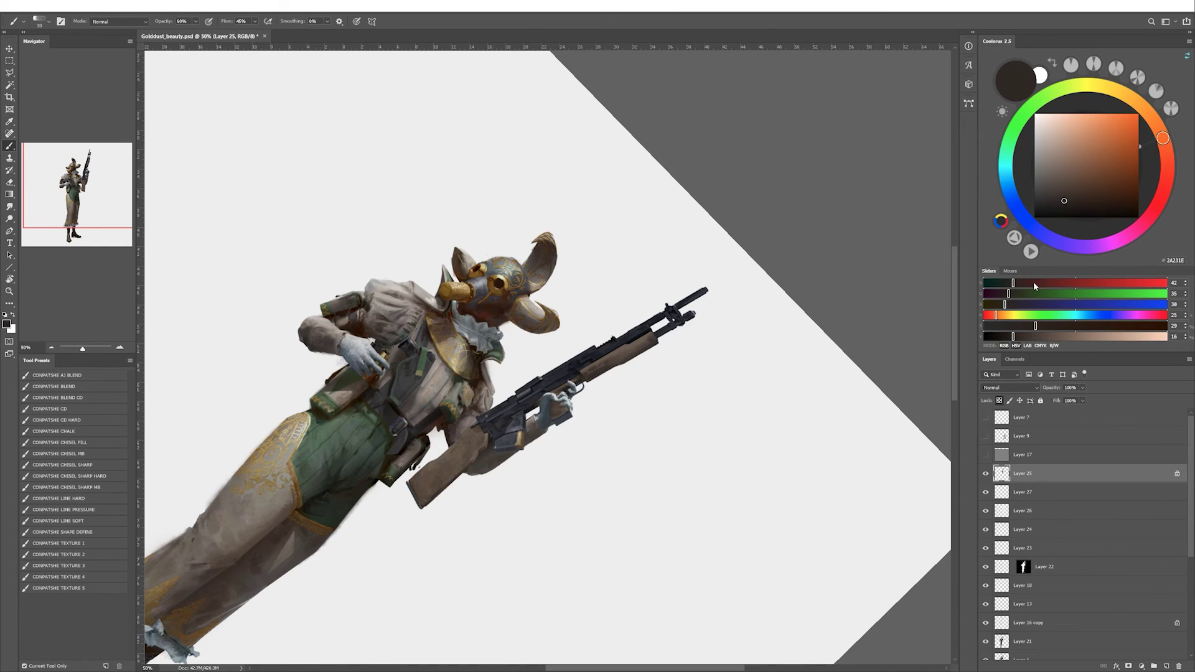
pyautogui.keyDown('alt'); pyautogui.click(613, 360); pyautogui.keyUp('alt')
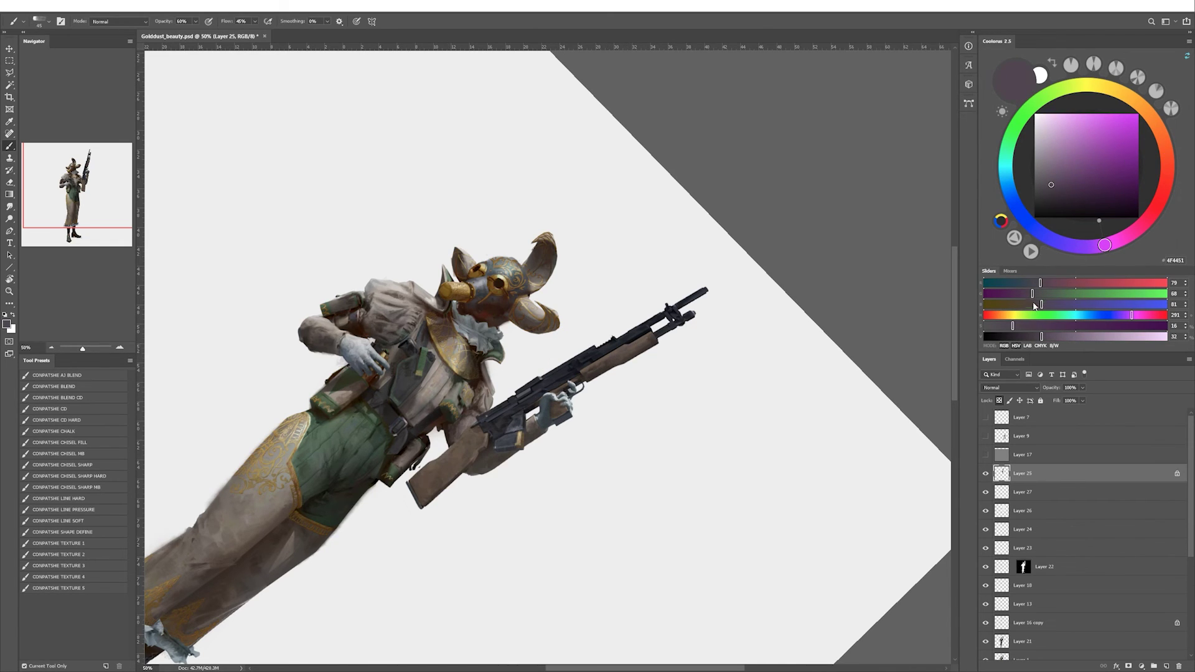
pyautogui.keyDown('alt'); pyautogui.click(637, 349); pyautogui.keyUp('alt')
pyautogui.keyDown('alt'); pyautogui.click(611, 356); pyautogui.keyUp('alt')
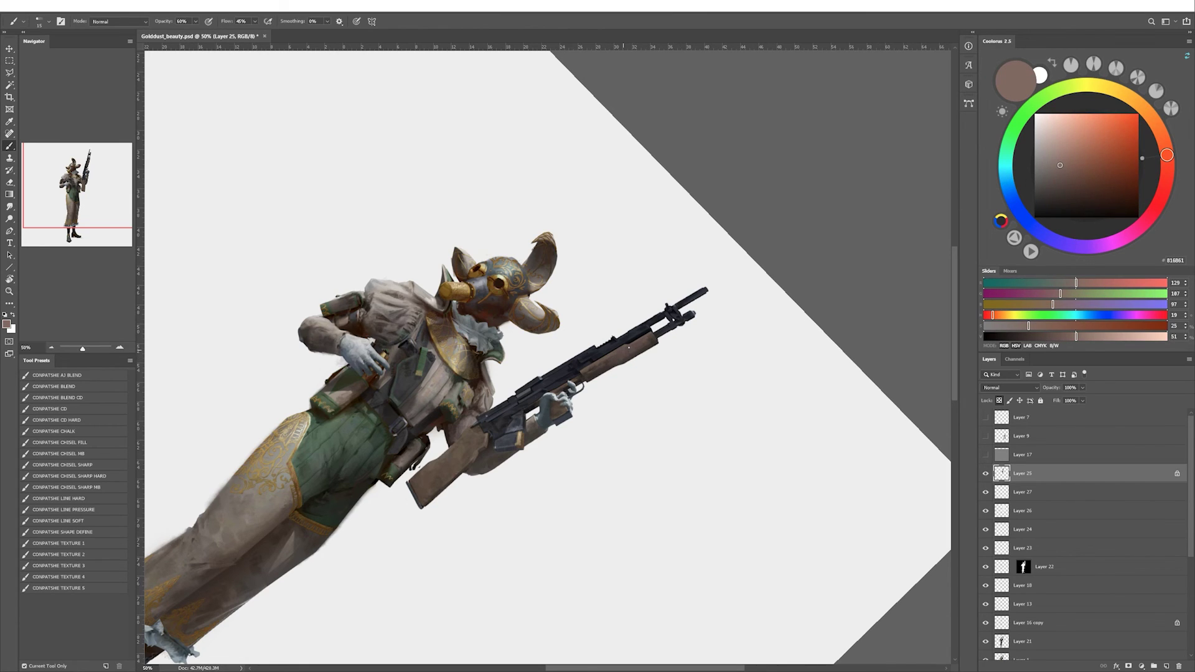
pyautogui.press(']')
pyautogui.keyDown('alt'); pyautogui.click(506, 413); pyautogui.keyUp('alt')
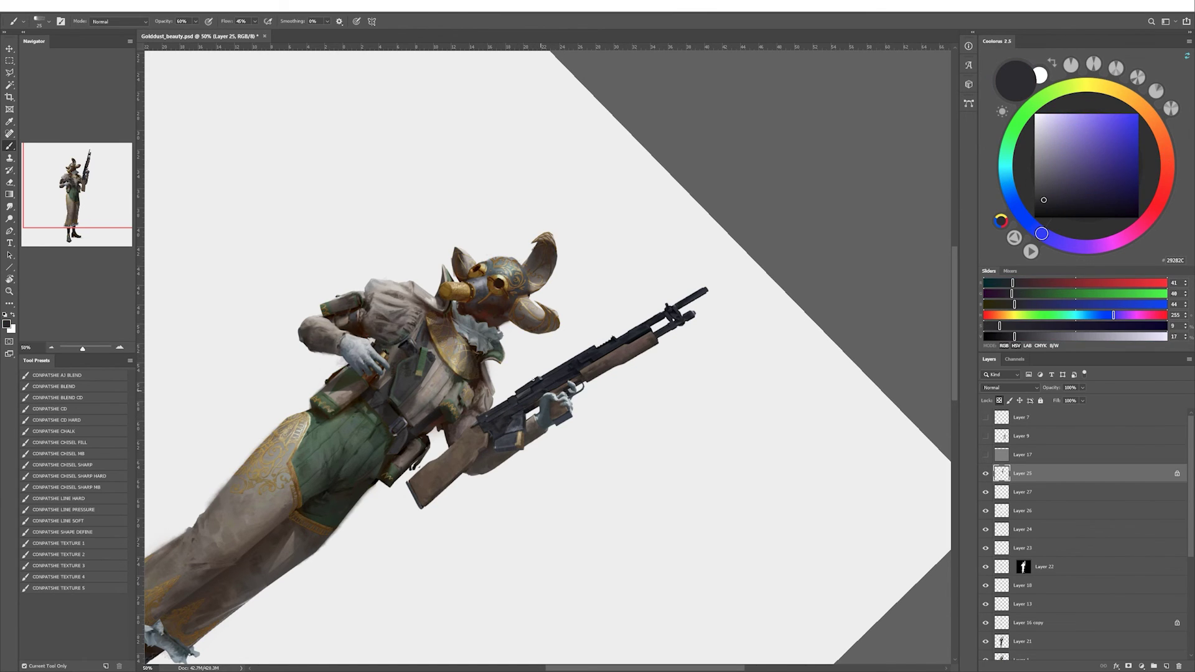
# Blend the gun paint with an enlarged Mixer Brush, then reset the view rotation and add a new layer.
pyautogui.hotkey('shift', 'b')
pyautogui.press(']')
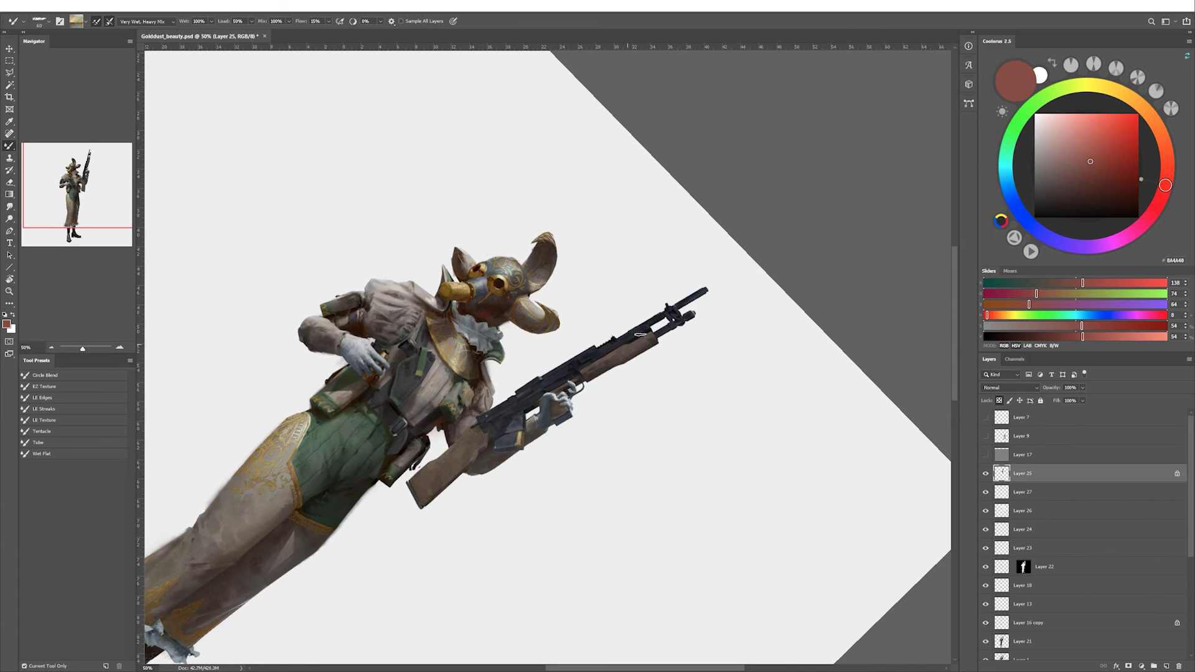
pyautogui.press('Escape')
pyautogui.press('b')
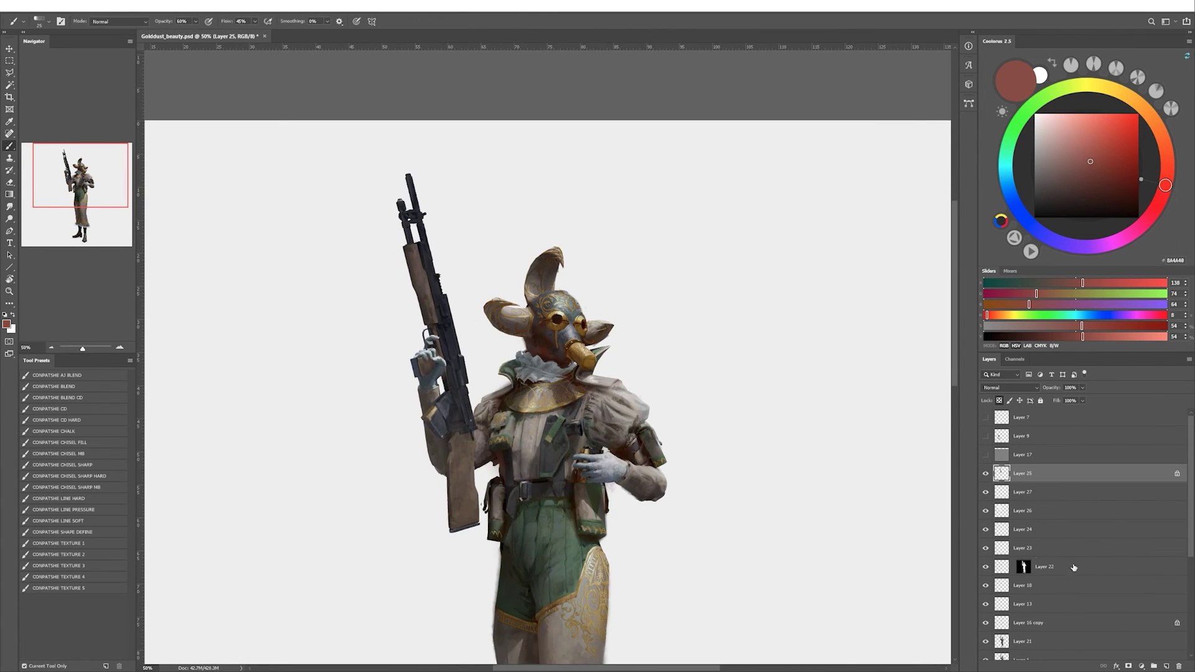
pyautogui.hotkey('ctrl', 'shift', 'alt', 'n')
# Clip the new layer to the character, fill it black as a glow layer, and adjust its blending options.
pyautogui.keyDown('alt'); pyautogui.click(987, 488); pyautogui.keyUp('alt')
pyautogui.press('d')
pyautogui.hotkey('alt', 'BackSpace')
pyautogui.hotkey('shift', 'alt', 'w')
pyautogui.rightClick(463, 309)
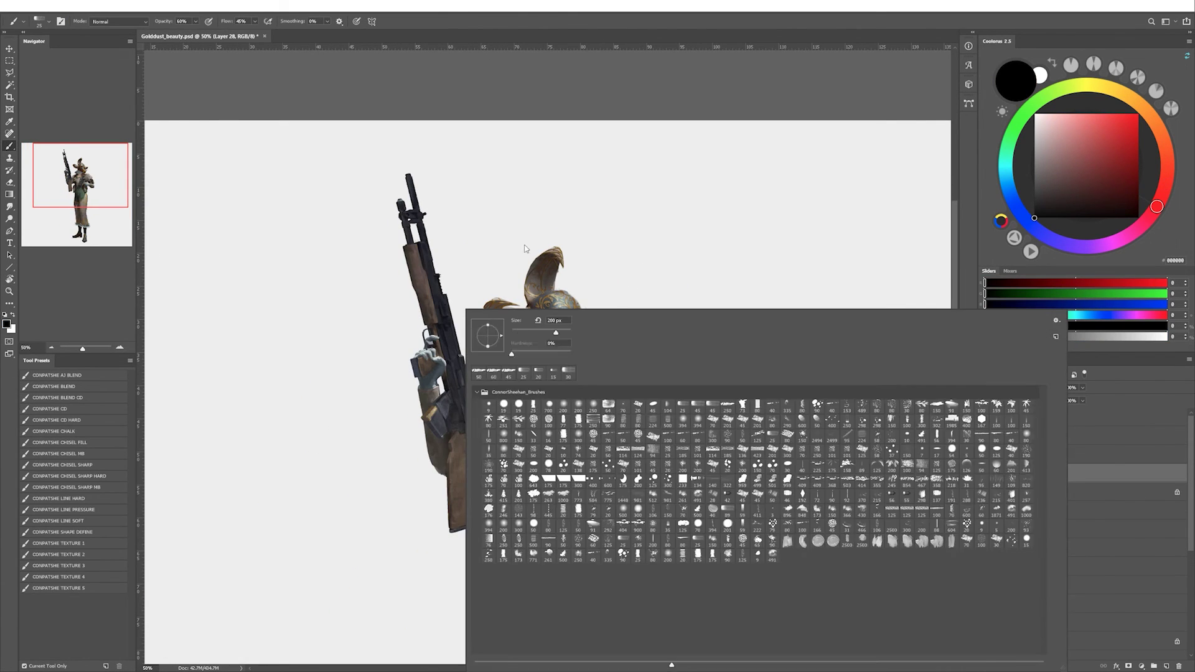
pyautogui.press('x')
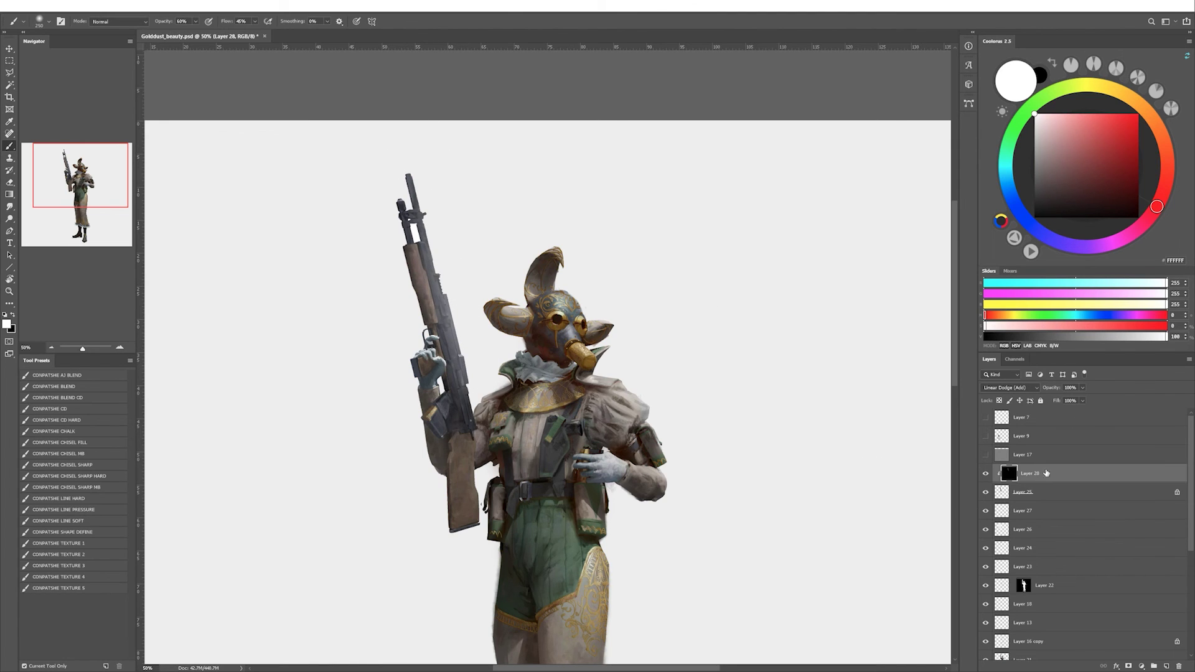
pyautogui.doubleClick(1046, 473)
pyautogui.press('Return')
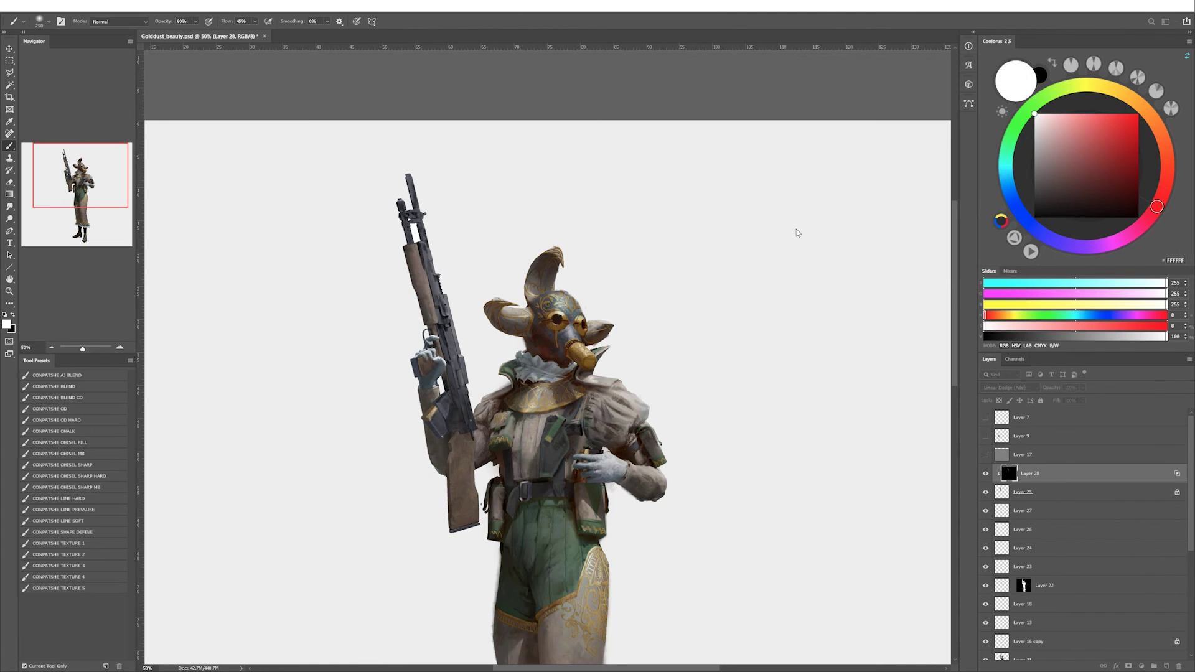
# Delete the black glow layer and set a full-opacity brush with a near-black gun tone.
pyautogui.press('h')
pyautogui.press('Delete')
pyautogui.press('x')
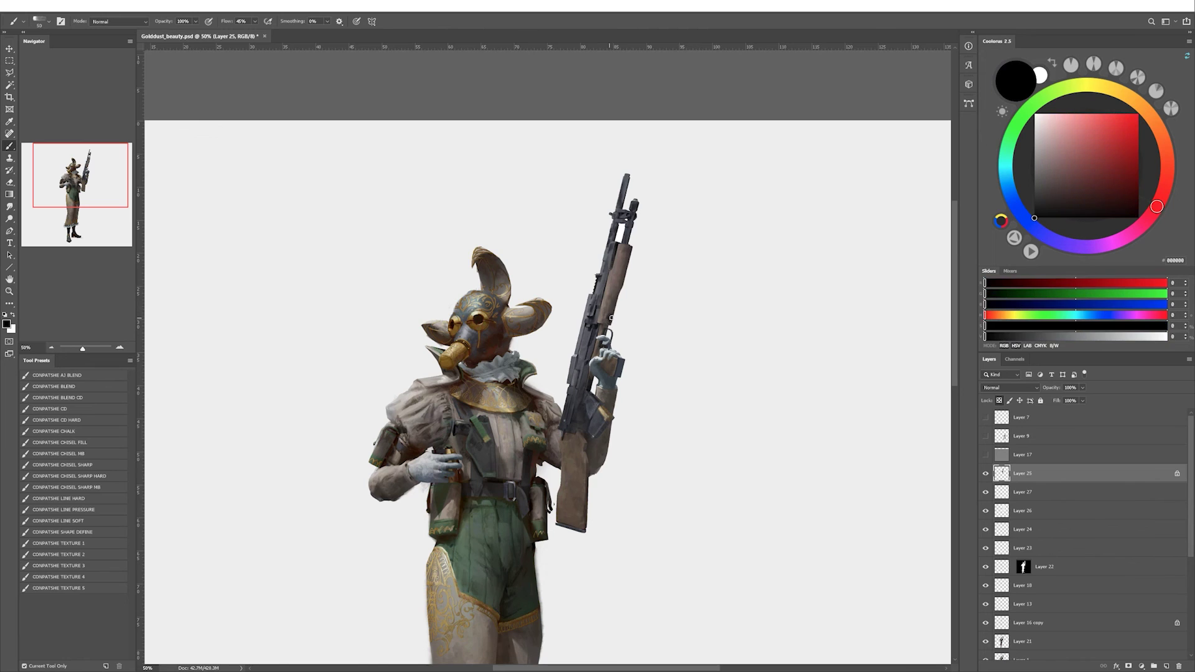
pyautogui.press('0')
pyautogui.keyDown('alt'); pyautogui.click(618, 288); pyautogui.keyUp('alt')
pyautogui.keyDown('alt'); pyautogui.click(622, 285); pyautogui.keyUp('alt')
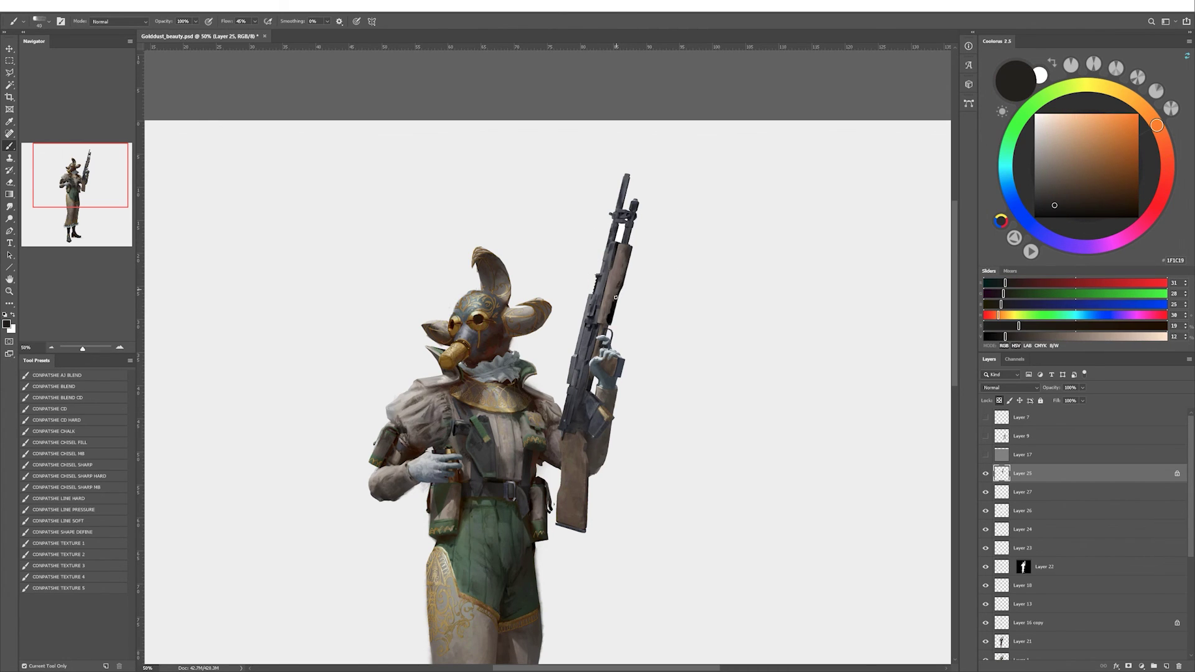
# With the view turned sideways, paint the gun in browns and dark tones at 30–60% opacity.
pyautogui.moveTo(623, 284); pyautogui.dragTo(596, 408)
pyautogui.keyDown('alt'); pyautogui.click(594, 419); pyautogui.keyUp('alt')
pyautogui.keyDown('alt'); pyautogui.click(630, 425); pyautogui.keyUp('alt')
pyautogui.press('3')
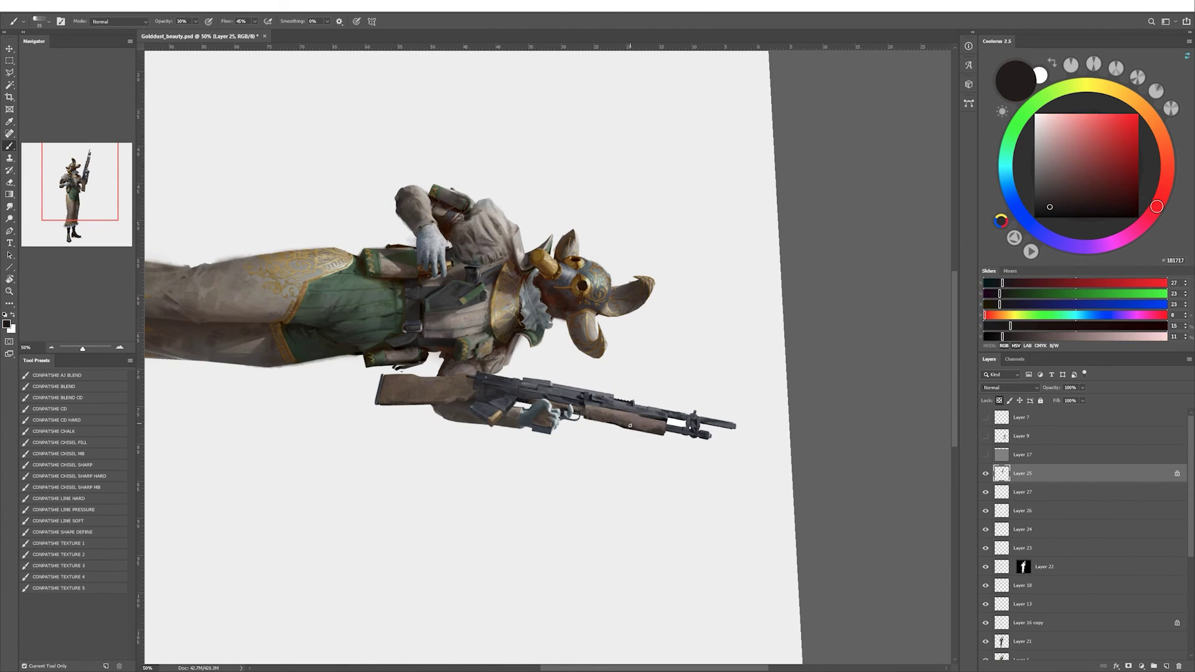
pyautogui.press('6')
pyautogui.keyDown('alt'); pyautogui.click(457, 391); pyautogui.keyUp('alt')
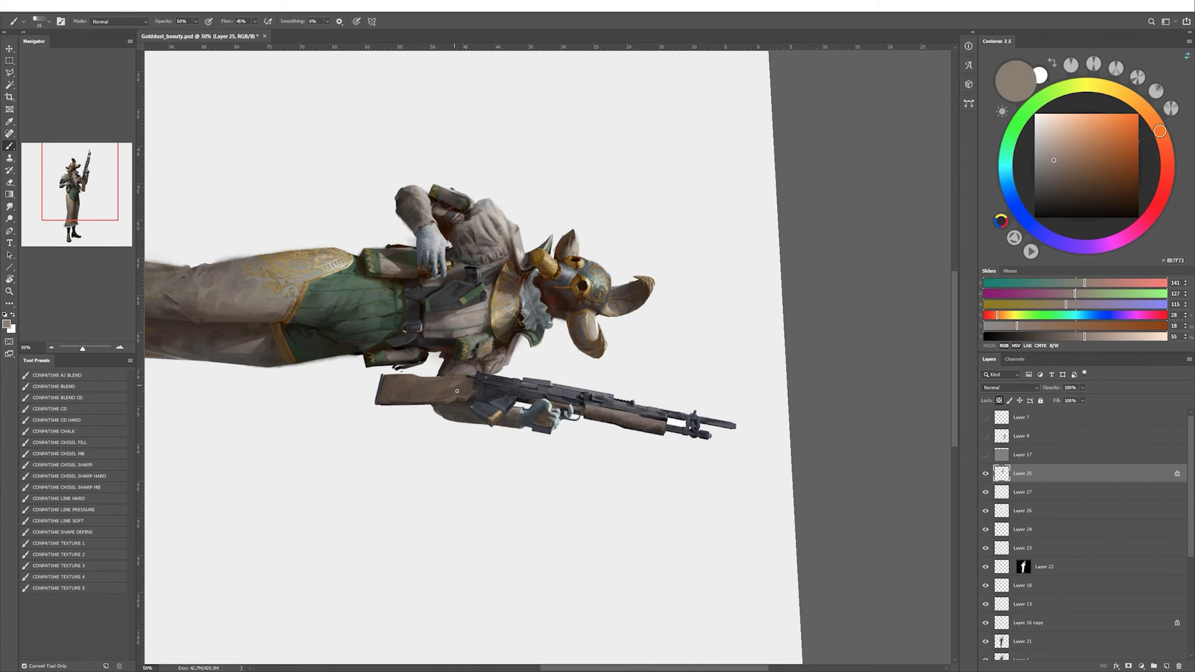
pyautogui.keyDown('alt'); pyautogui.click(441, 387); pyautogui.keyUp('alt')
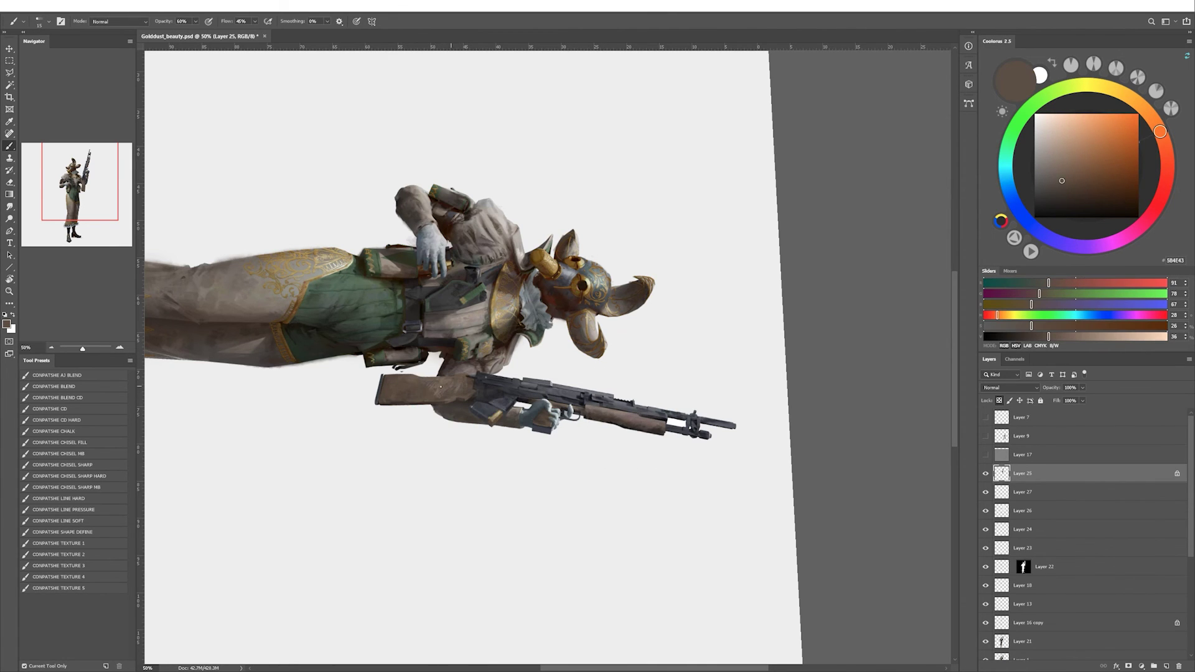
# Reset the view upright and continue painting with a muted brown at brush size 25.
pyautogui.press('r')
pyautogui.press('Escape')
pyautogui.press('b')
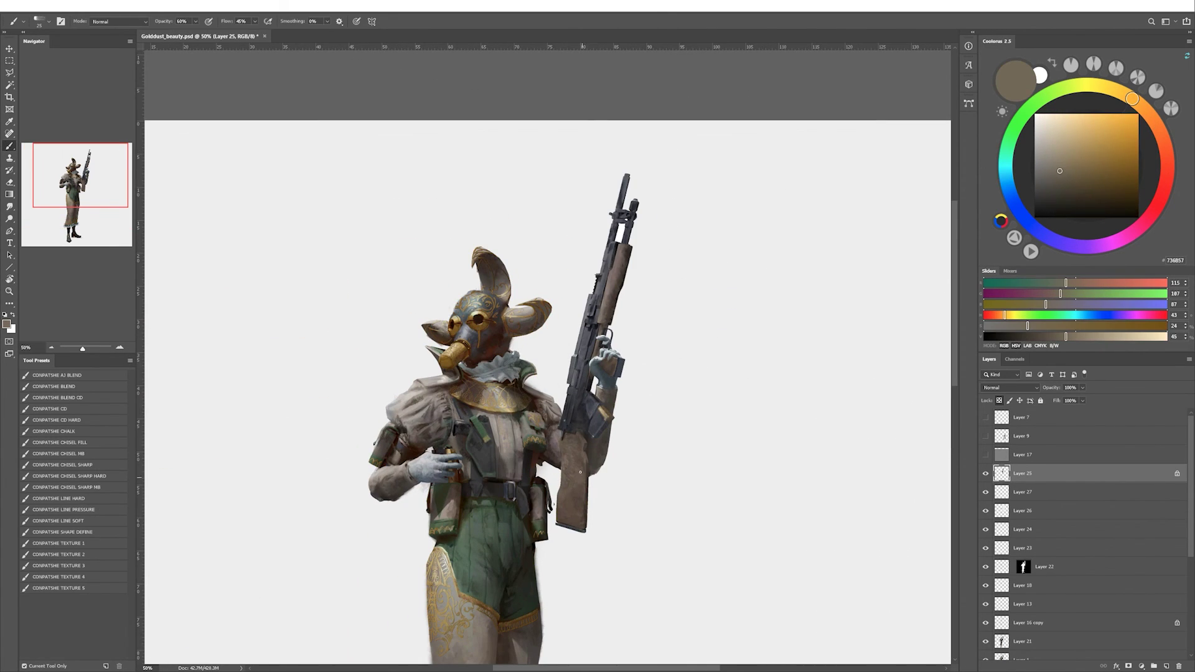
pyautogui.keyDown('alt'); pyautogui.click(578, 433); pyautogui.keyUp('alt')
pyautogui.press('[')
pyautogui.press('[')
pyautogui.scroll(1, 587, 431)
pyautogui.press('d')
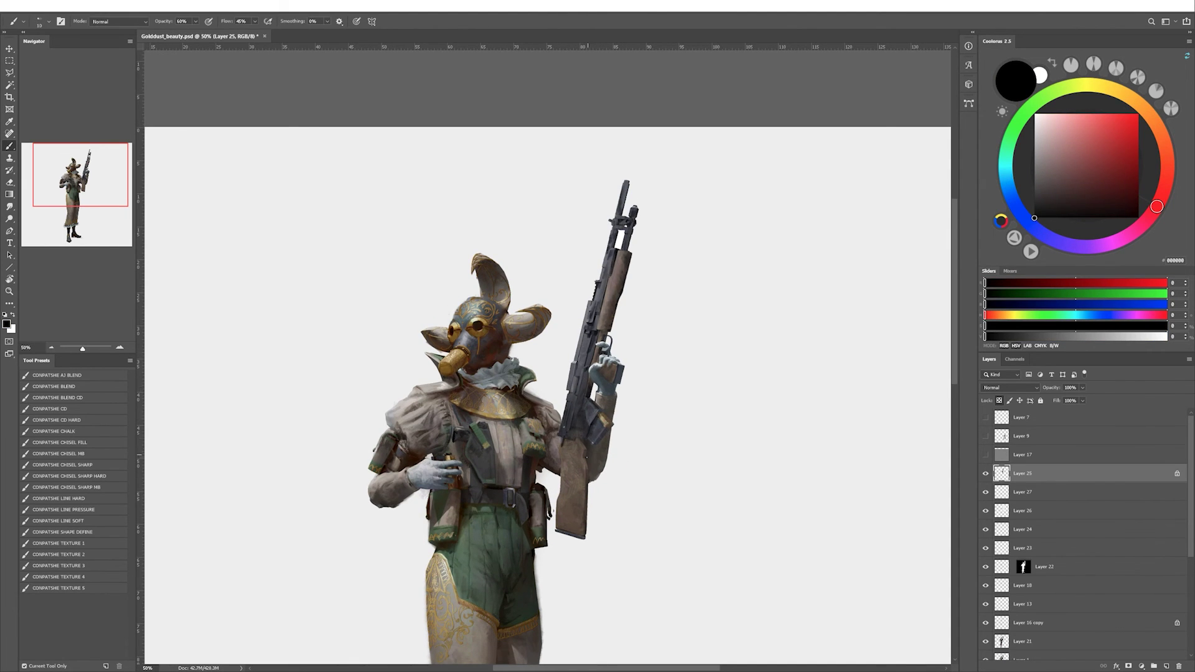
pyautogui.scroll(-5, 682, 327)
# Mirror the canvas to check proportions and touch up the costume with sampled browns, erasing stray paint.
pyautogui.hotkey('ctrl', 'shift', 'h')
pyautogui.press(']')
pyautogui.press(']')
pyautogui.press(']')
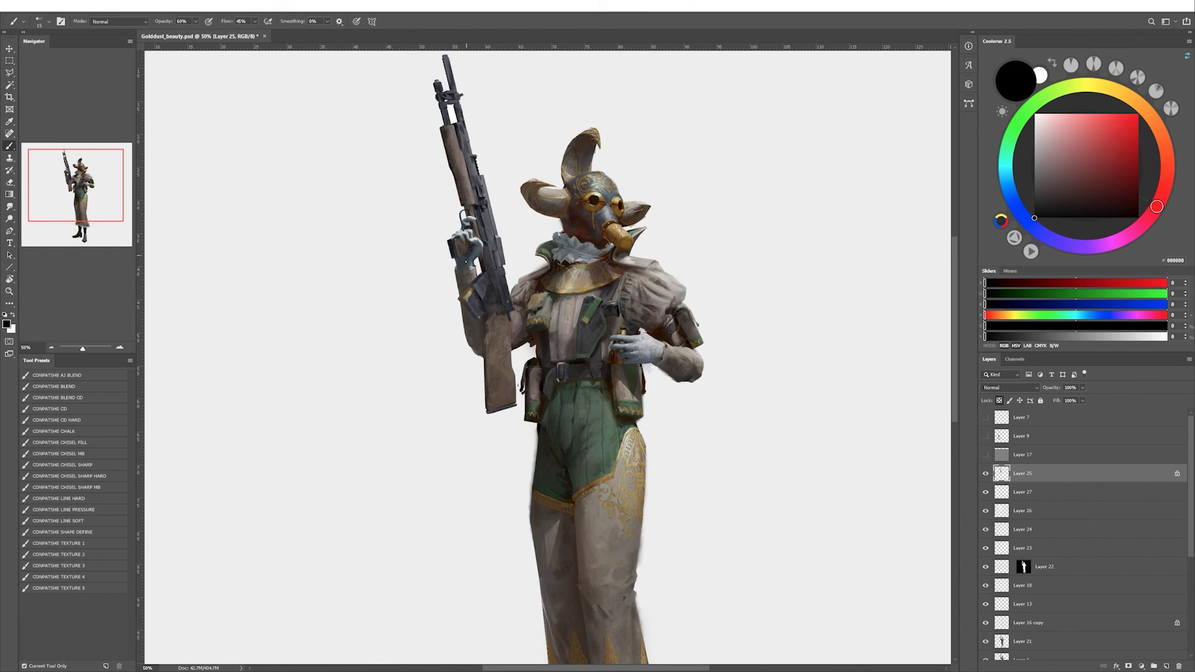
pyautogui.press('[')
pyautogui.keyDown('alt'); pyautogui.click(459, 275); pyautogui.keyUp('alt')
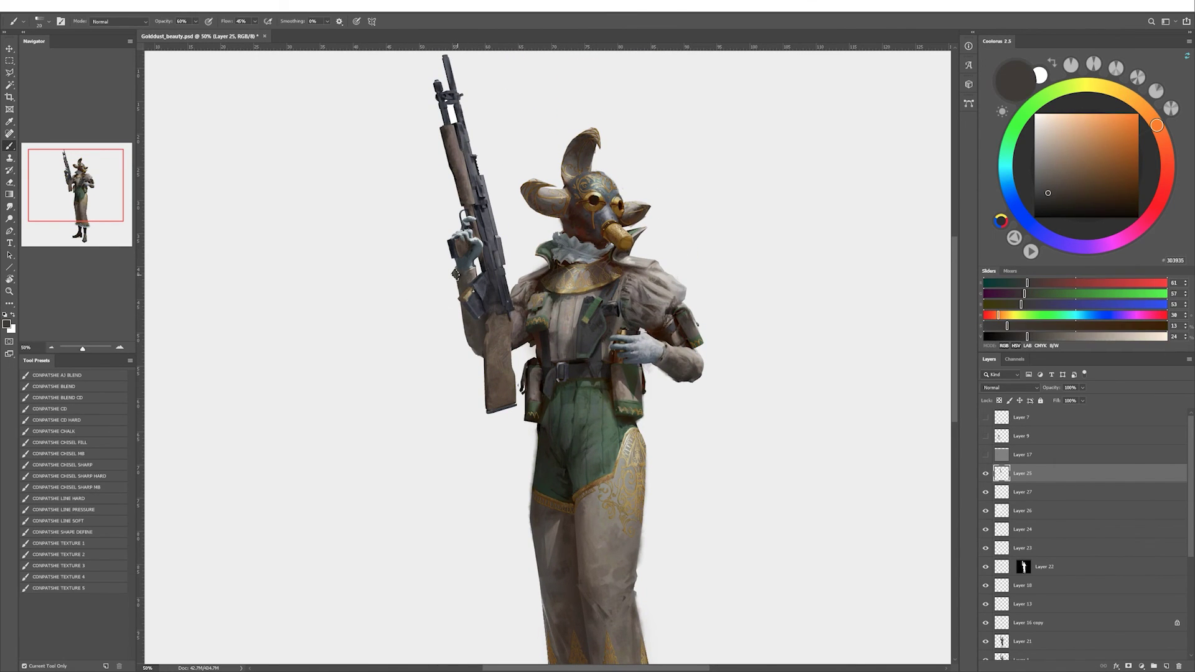
pyautogui.keyDown('alt'); pyautogui.click(455, 273); pyautogui.keyUp('alt')
pyautogui.keyDown('alt'); pyautogui.click(457, 277); pyautogui.keyUp('alt')
pyautogui.press('e')
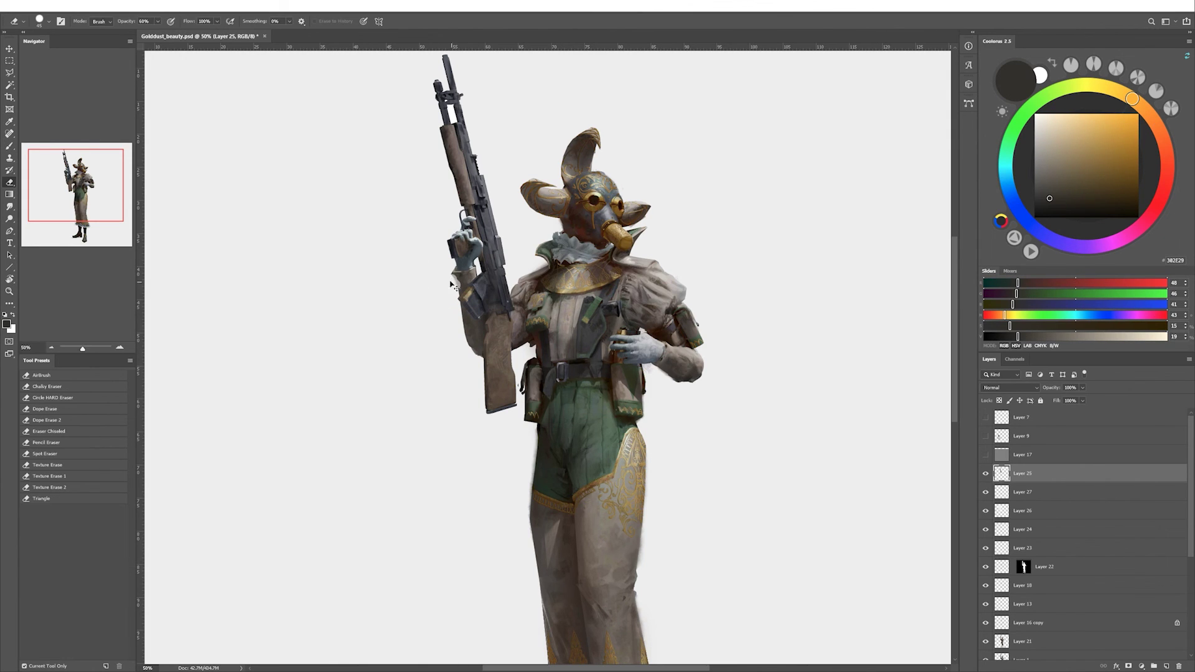
pyautogui.press('b')
# Smudge and blend the dark paint on the figure, then mirror the view.
pyautogui.keyDown('alt'); pyautogui.click(460, 271); pyautogui.keyUp('alt')
pyautogui.press('r')
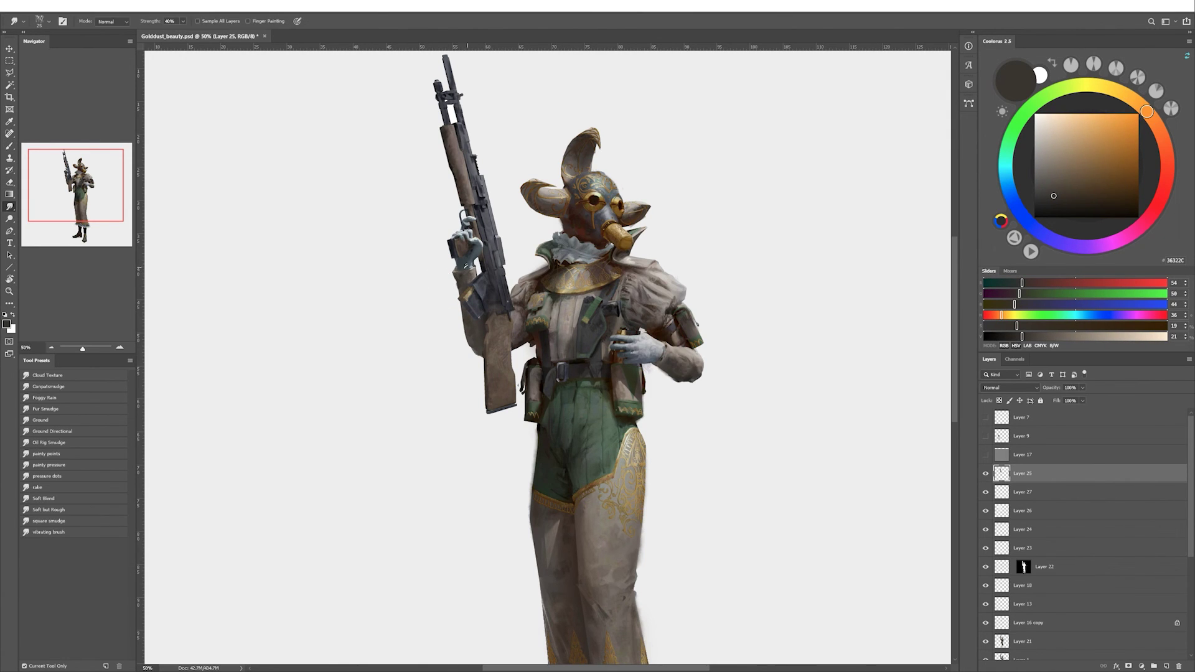
pyautogui.press('b')
pyautogui.keyDown('alt'); pyautogui.click(508, 241); pyautogui.keyUp('alt')
pyautogui.press('h')
# Switch the active layer to Layer 20, then Layer 21, while sampling a dark figure colour.
pyautogui.keyDown('alt'); pyautogui.click(463, 330); pyautogui.keyUp('alt')
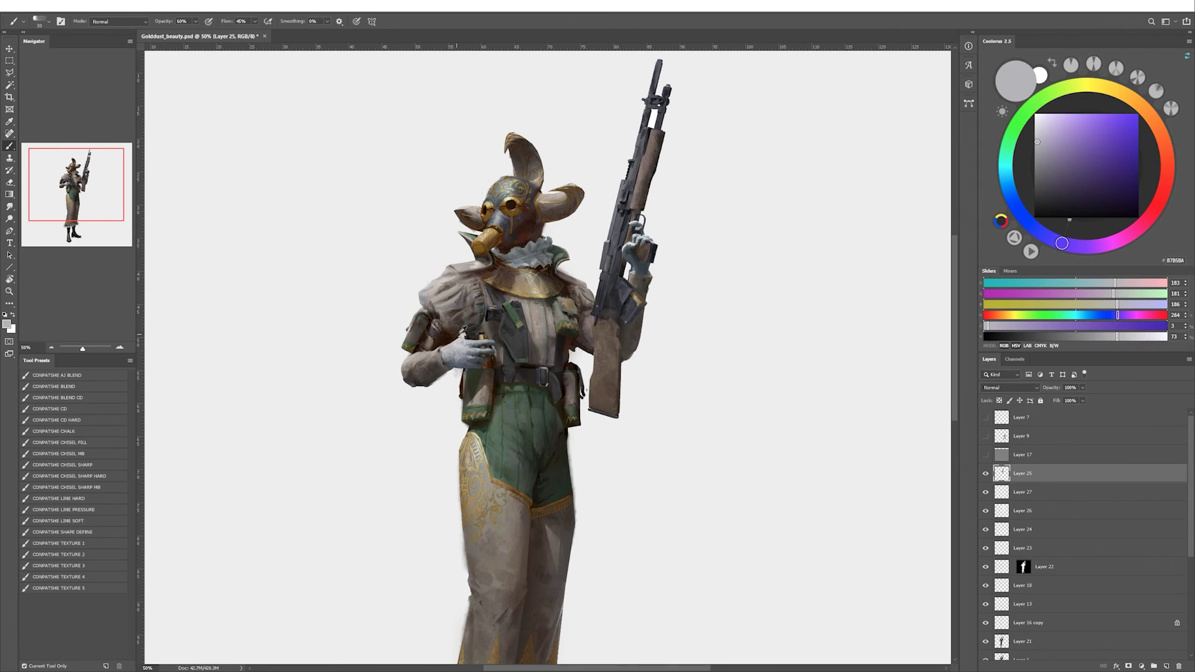
pyautogui.keyDown('alt'); pyautogui.click(503, 321); pyautogui.keyUp('alt')
pyautogui.hotkey('alt', '[')
pyautogui.hotkey('alt', ',')
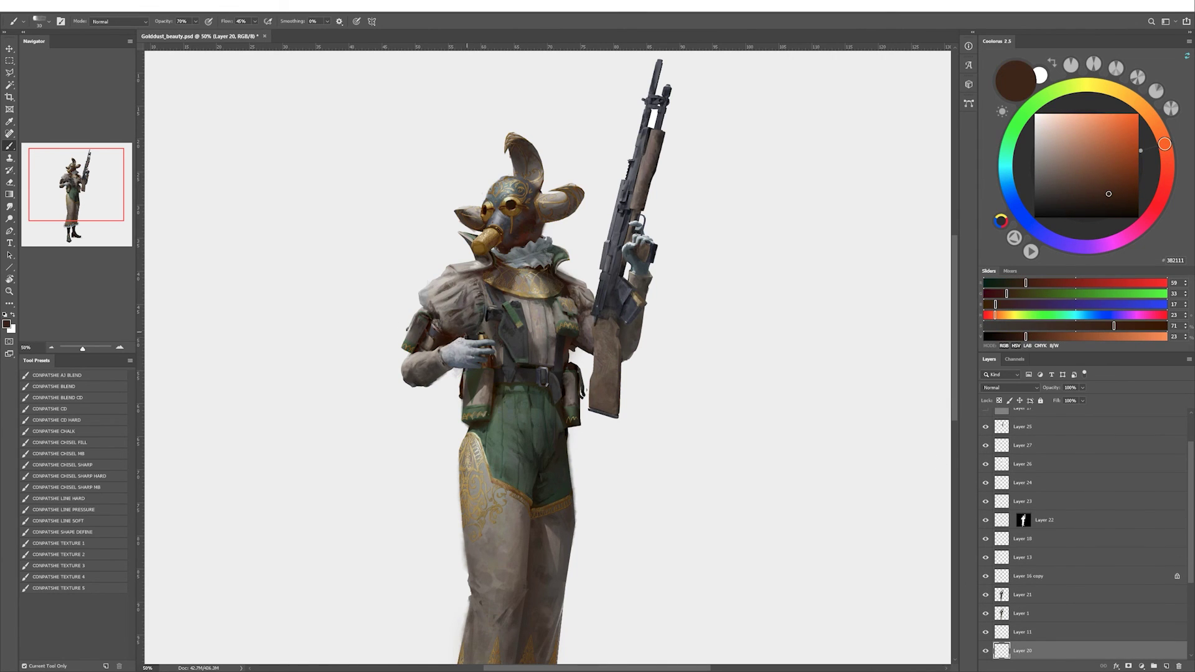
pyautogui.keyDown('ctrl'); pyautogui.click(467, 338); pyautogui.keyUp('ctrl')
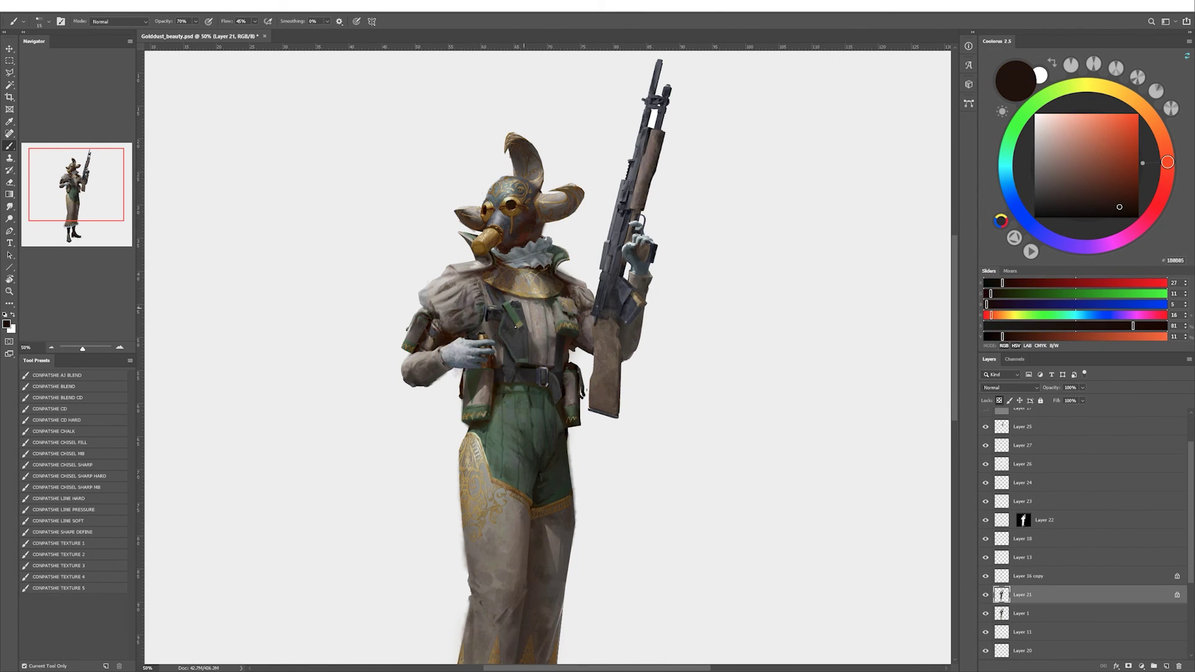
# Paint the sleeve with sampled light greys and a cool blue-grey, flipping the view to compare.
pyautogui.press('h')
pyautogui.keyDown('alt'); pyautogui.click(612, 374); pyautogui.keyUp('alt')
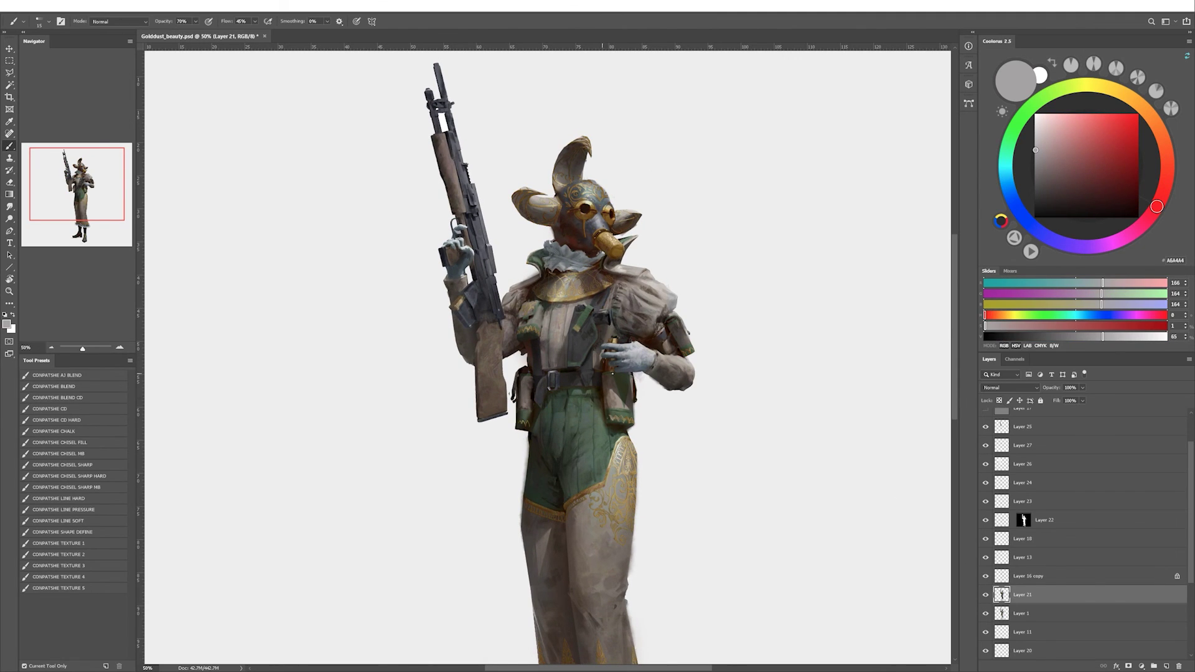
pyautogui.keyDown('alt'); pyautogui.click(632, 343); pyautogui.keyUp('alt')
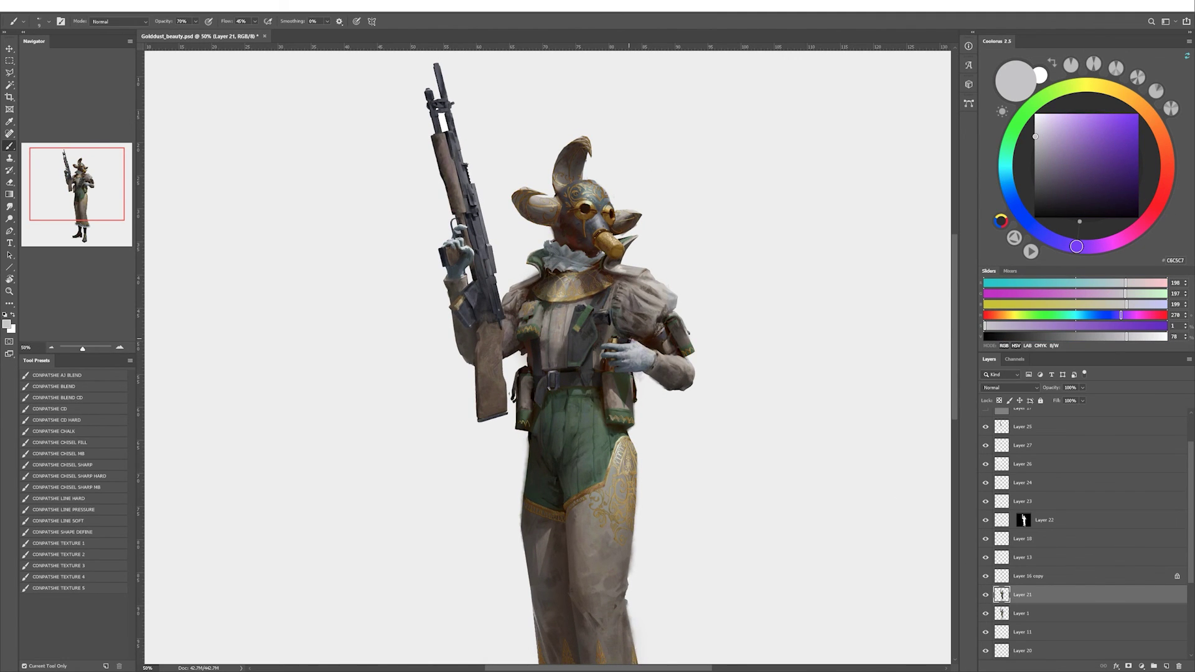
pyautogui.press('h')
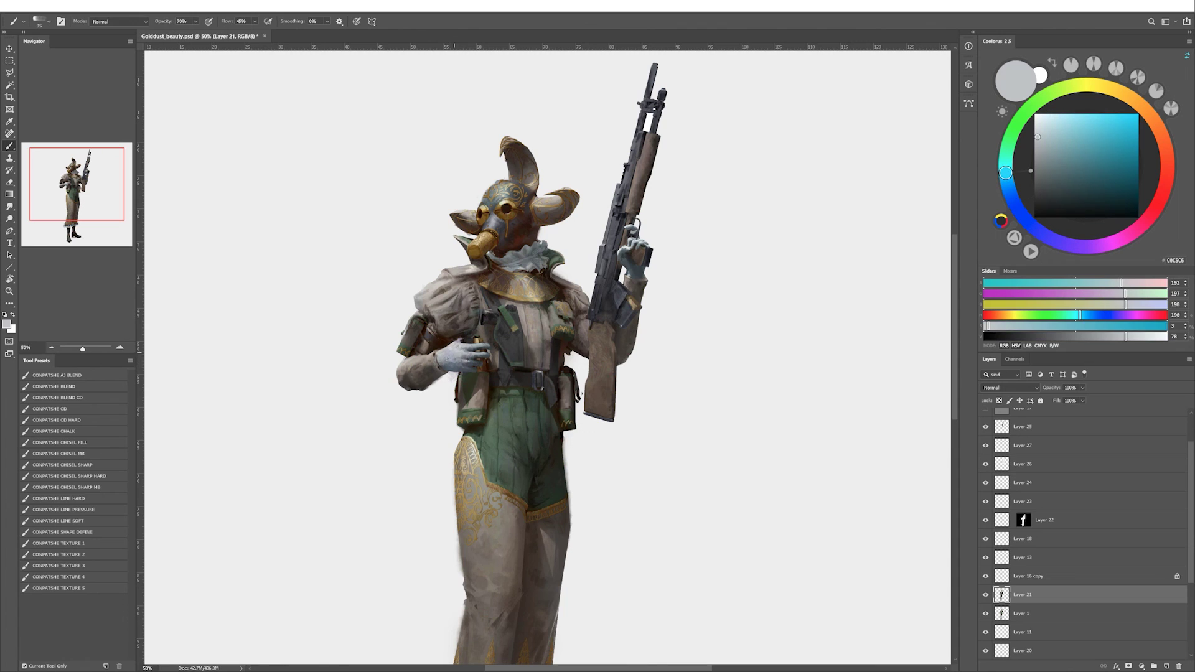
pyautogui.scroll(1, 540, 328)
pyautogui.keyDown('alt'); pyautogui.click(631, 262); pyautogui.keyUp('alt')
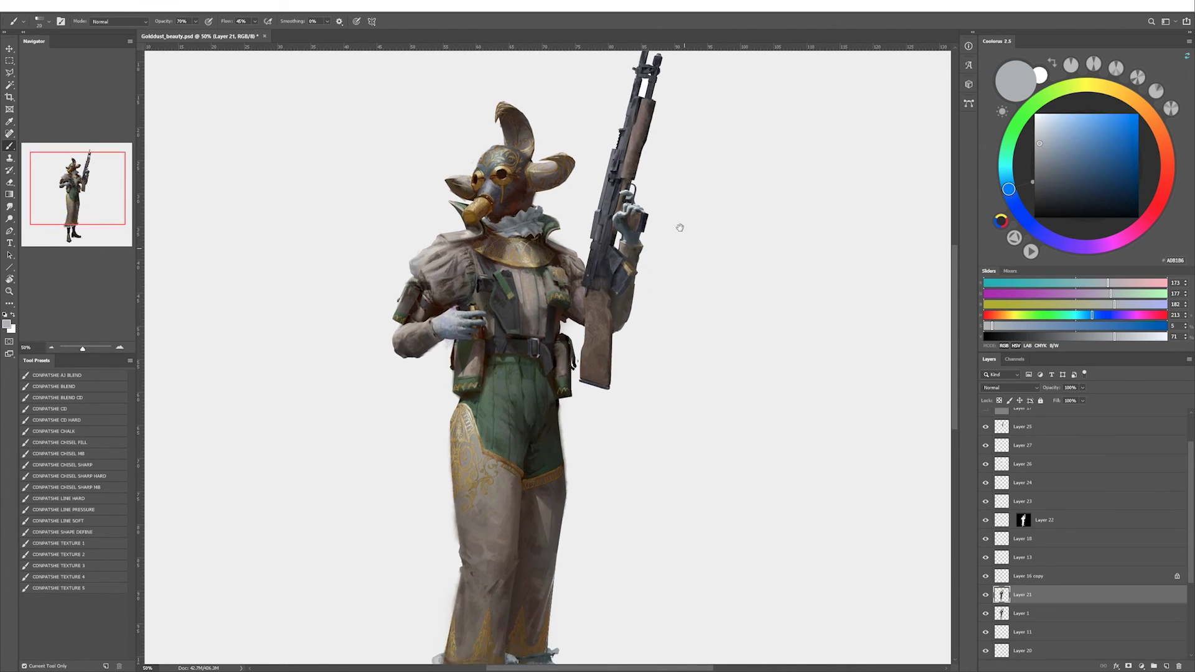
pyautogui.scroll(2, 1193, 478)
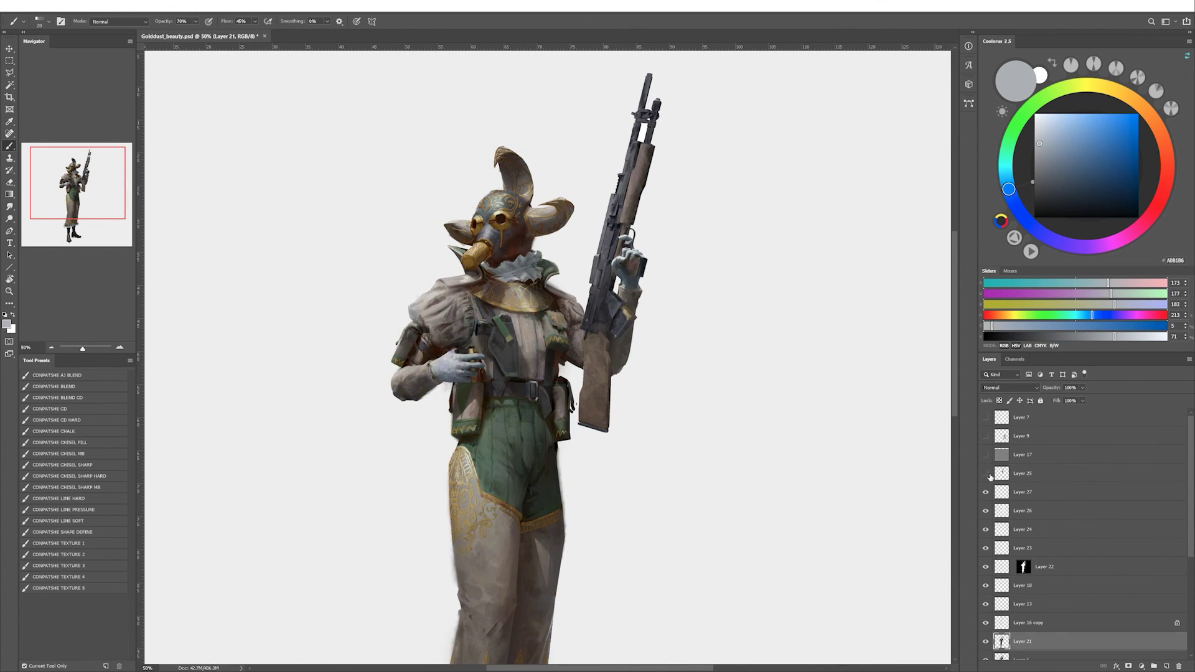
# On Layer 25, paint upper areas with blue-greys, then switch to white as the paint colour.
pyautogui.click(1000, 474)
pyautogui.keyDown('alt'); pyautogui.click(615, 206); pyautogui.keyUp('alt')
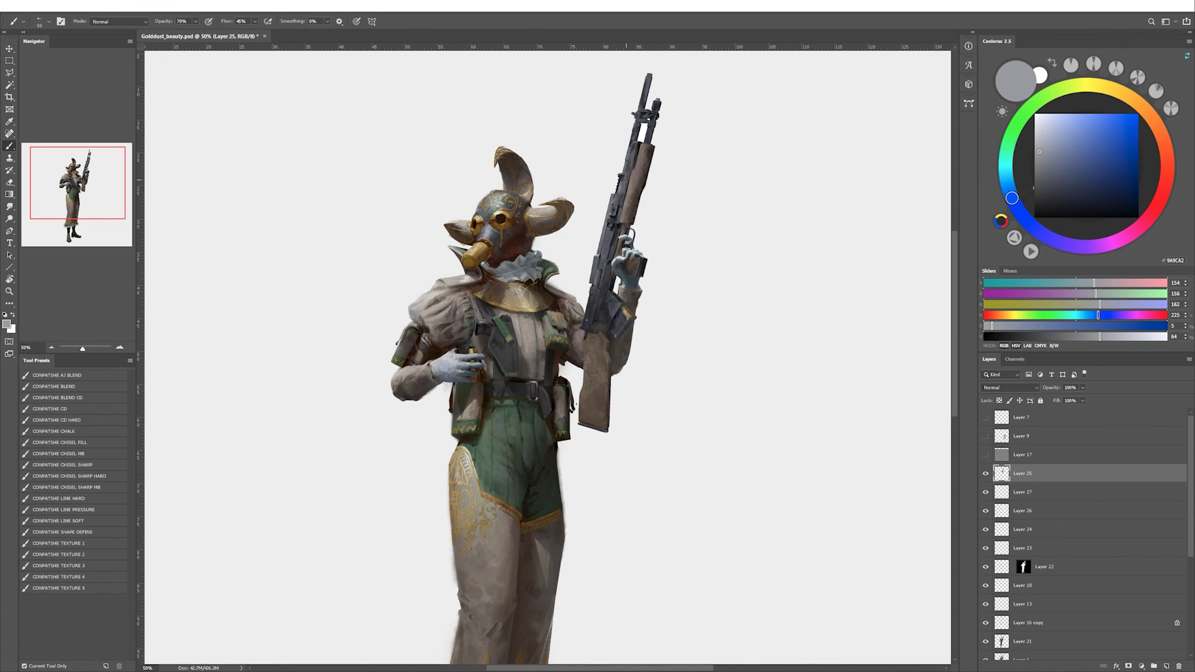
pyautogui.keyDown('alt'); pyautogui.click(621, 184); pyautogui.keyUp('alt')
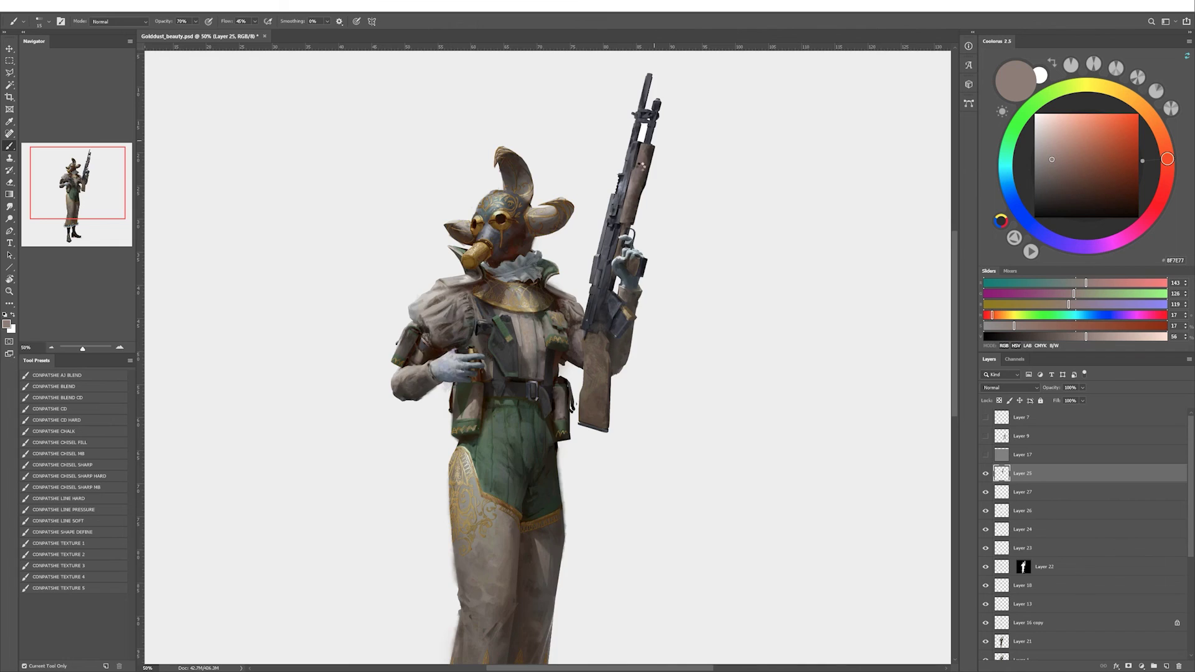
pyautogui.press('h')
pyautogui.press('d')
pyautogui.press('x')
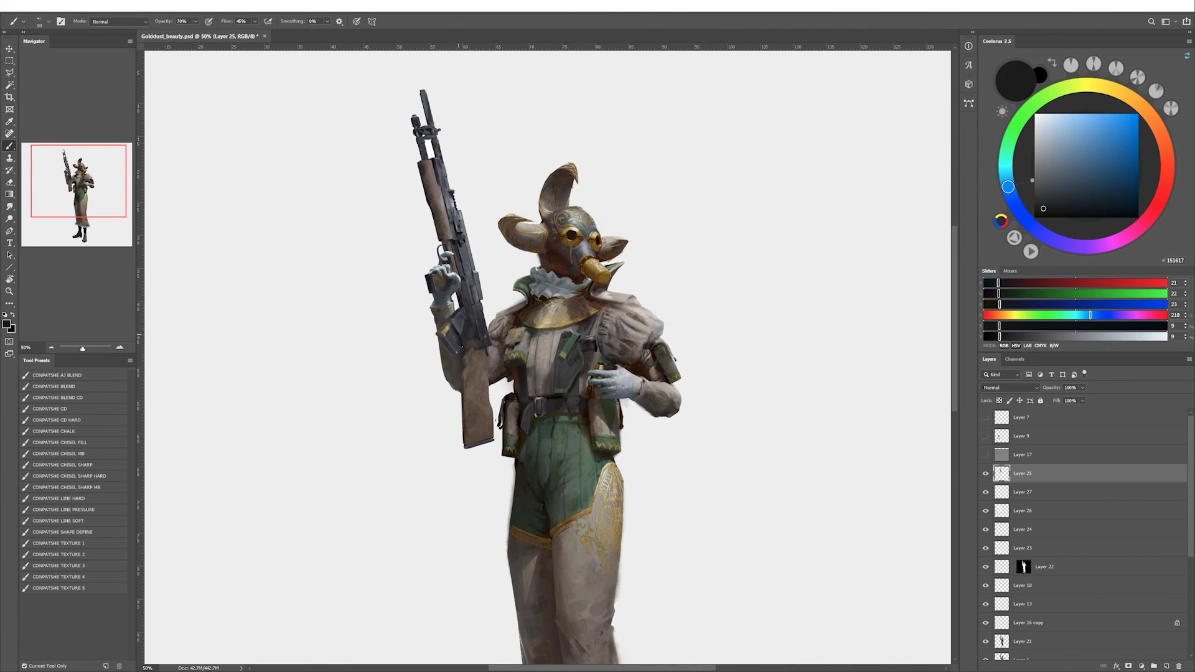
# Rotate the canvas and paint the rifle with sampled olive and grey-blue metal tones.
pyautogui.press('r')
pyautogui.moveTo(660, 324); pyautogui.dragTo(492, 252)
pyautogui.press('b')
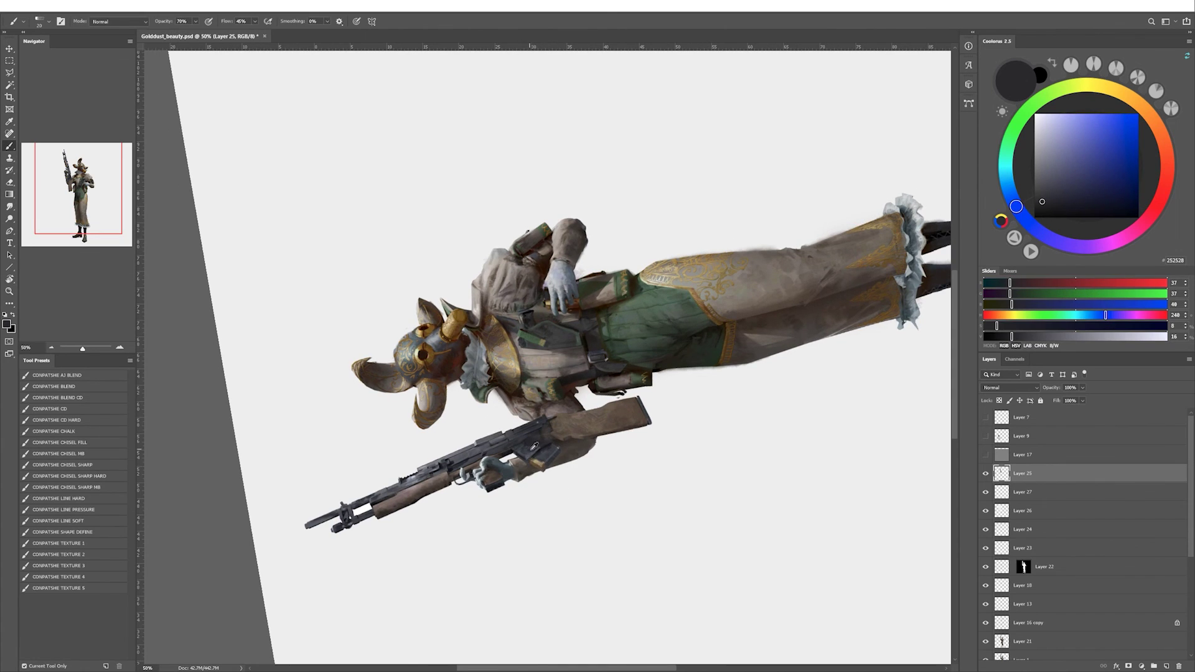
pyautogui.keyDown('alt'); pyautogui.click(541, 434); pyautogui.keyUp('alt')
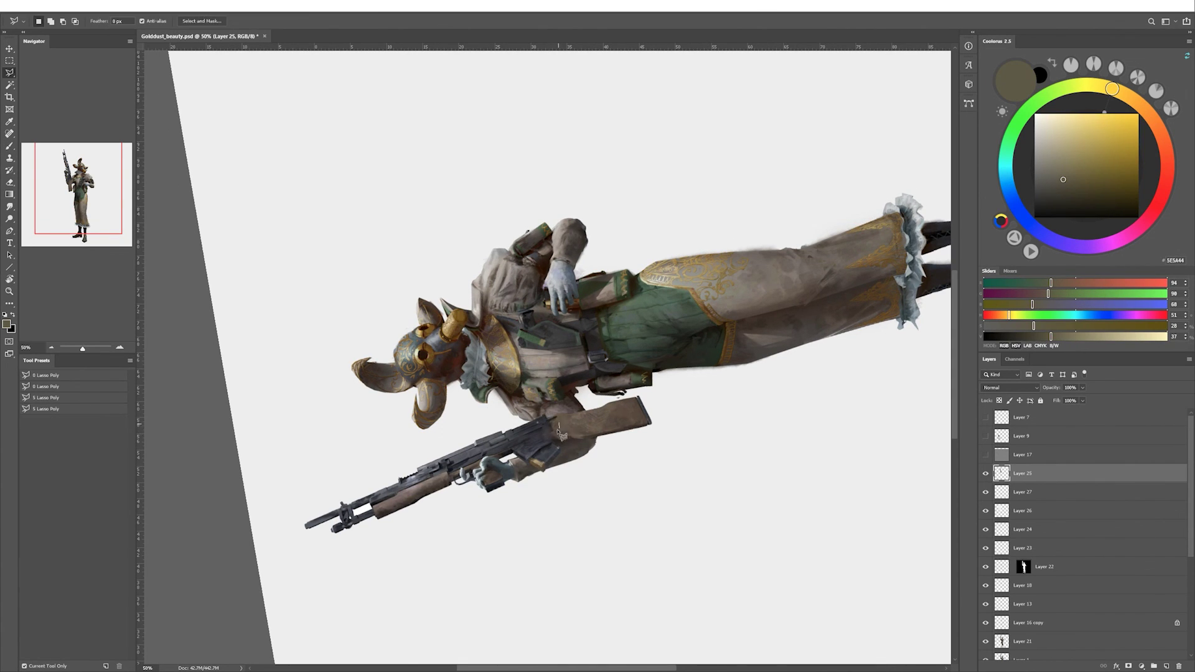
pyautogui.press('d')
pyautogui.keyDown('alt'); pyautogui.click(543, 443); pyautogui.keyUp('alt')
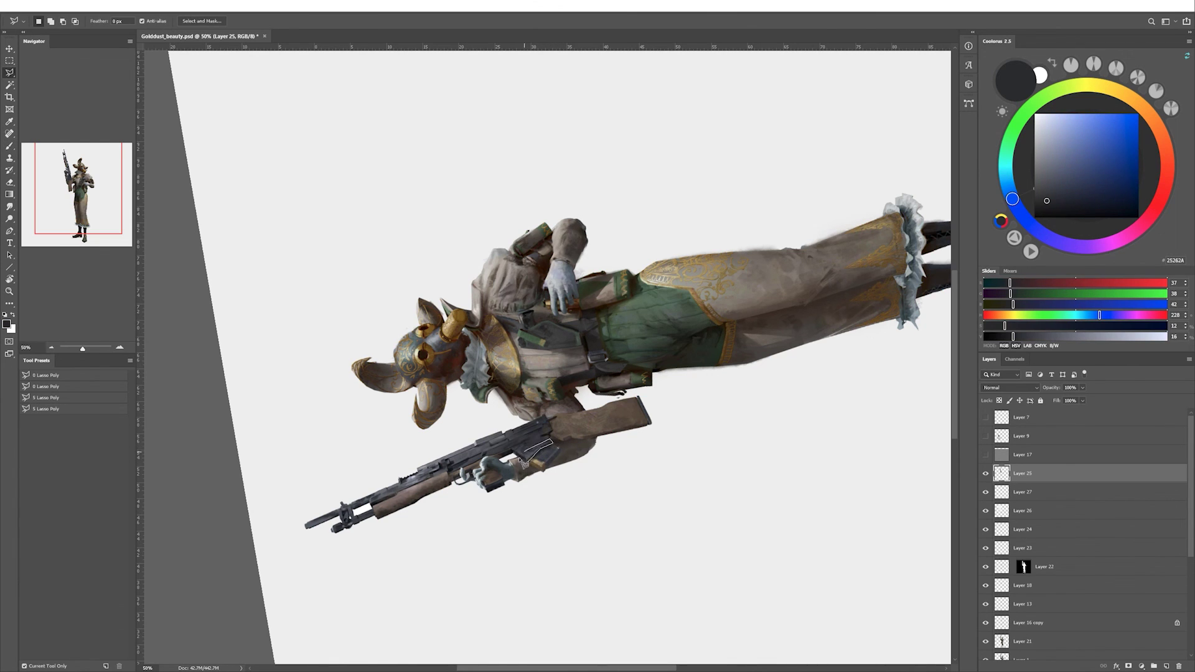
pyautogui.keyDown('alt'); pyautogui.click(528, 461); pyautogui.keyUp('alt')
# Rotate the view about 55° and deepen the rifle with darker purple-greys and near-black.
pyautogui.moveTo(563, 437); pyautogui.dragTo(479, 411)
pyautogui.keyDown('alt'); pyautogui.click(478, 411); pyautogui.keyUp('alt')
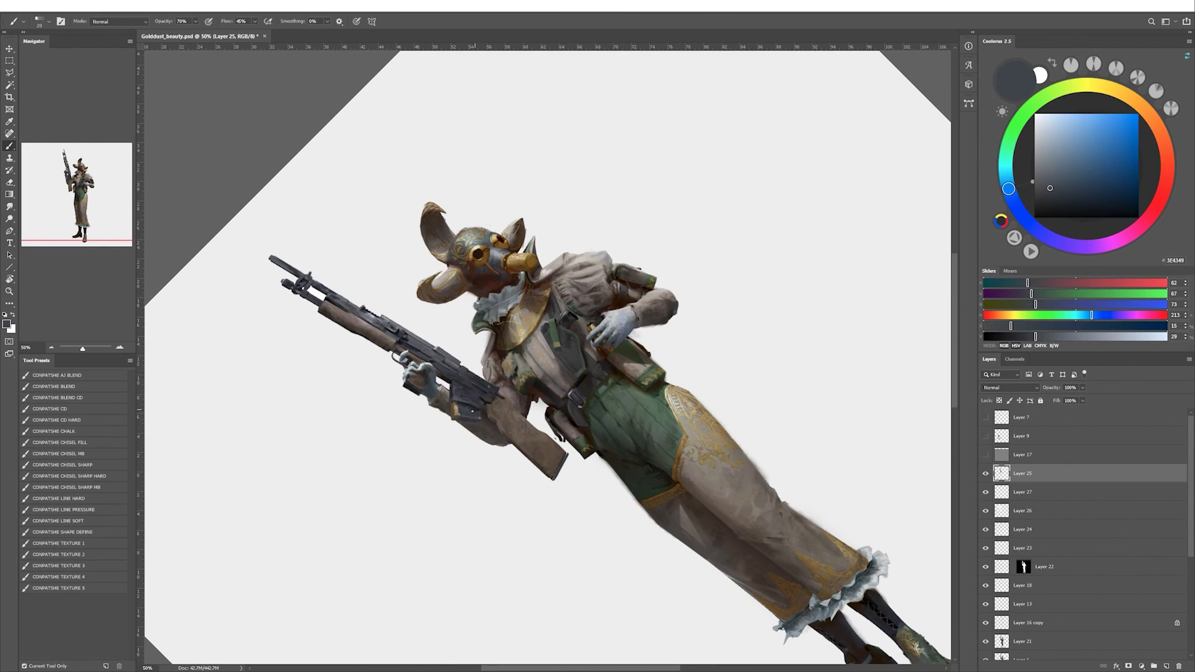
pyautogui.keyDown('alt'); pyautogui.click(464, 401); pyautogui.keyUp('alt')
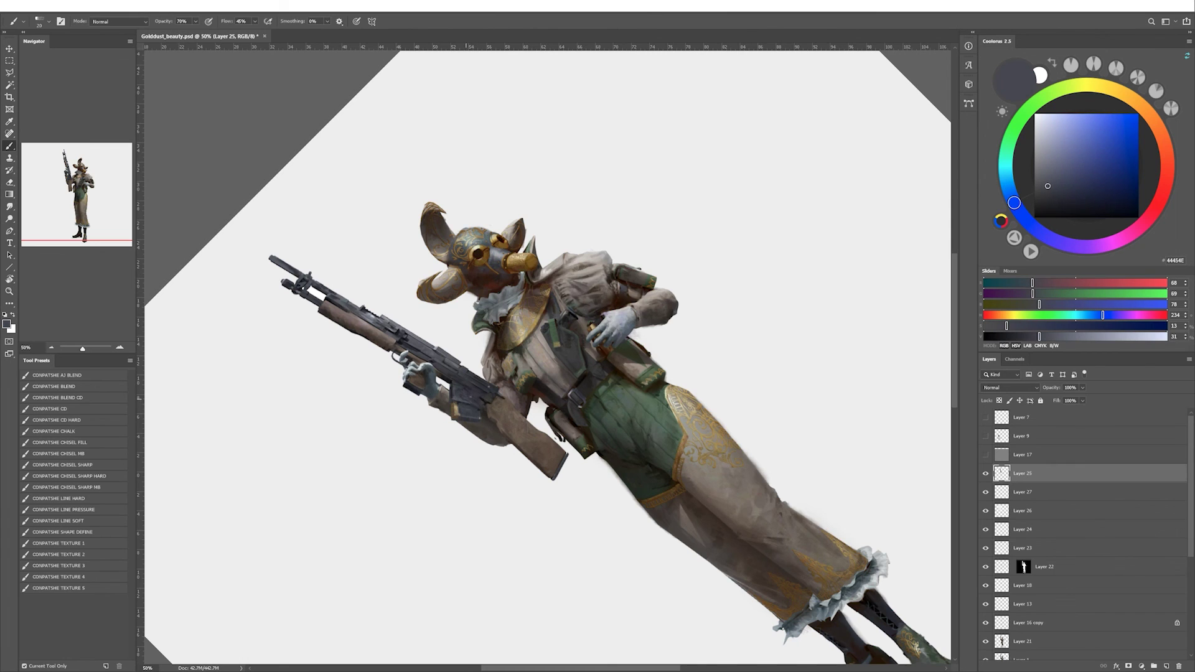
pyautogui.moveTo(466, 401); pyautogui.dragTo(664, 410)
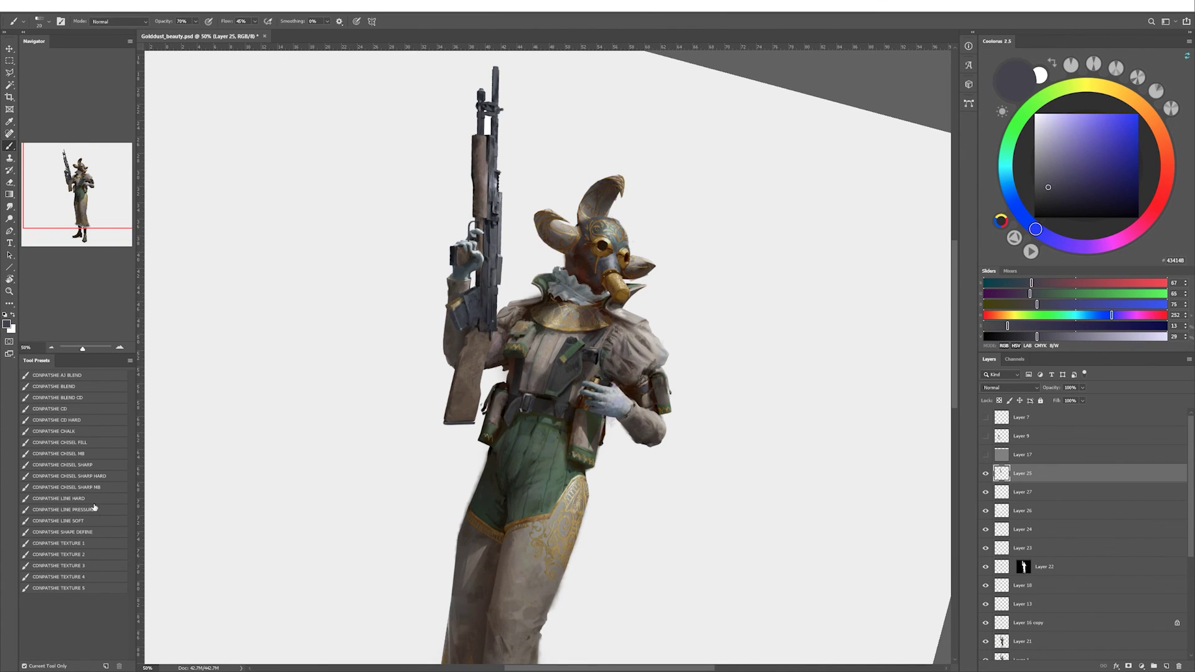
pyautogui.keyDown('alt'); pyautogui.click(498, 331); pyautogui.keyUp('alt')
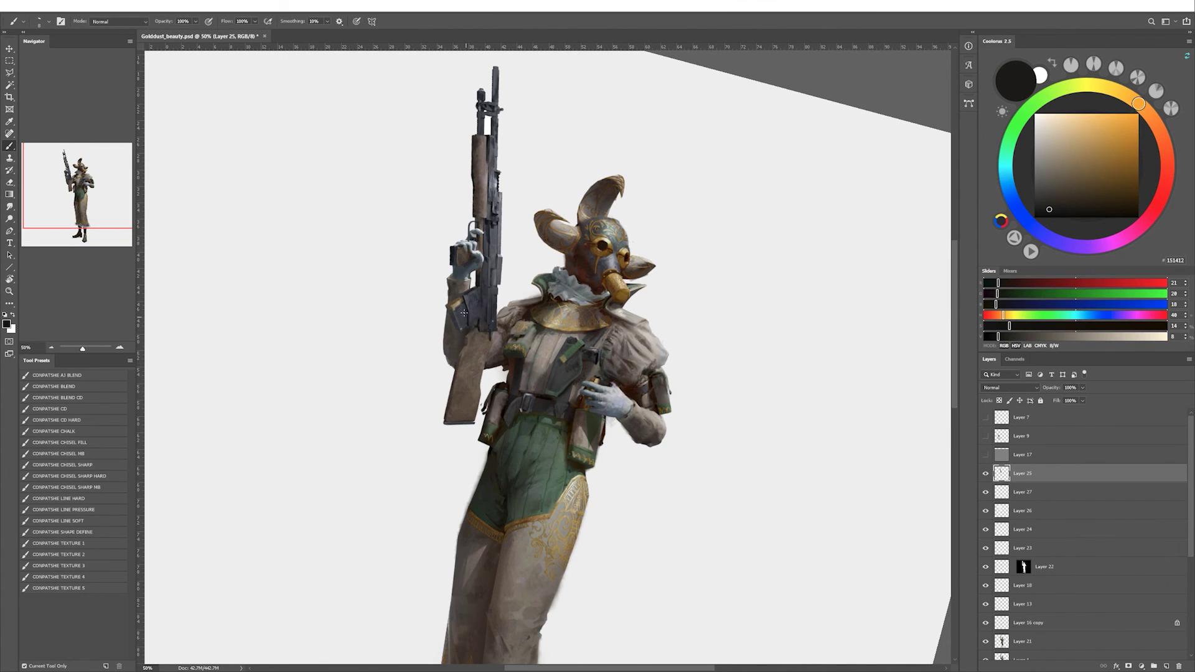
pyautogui.moveTo(476, 310); pyautogui.dragTo(558, 434)
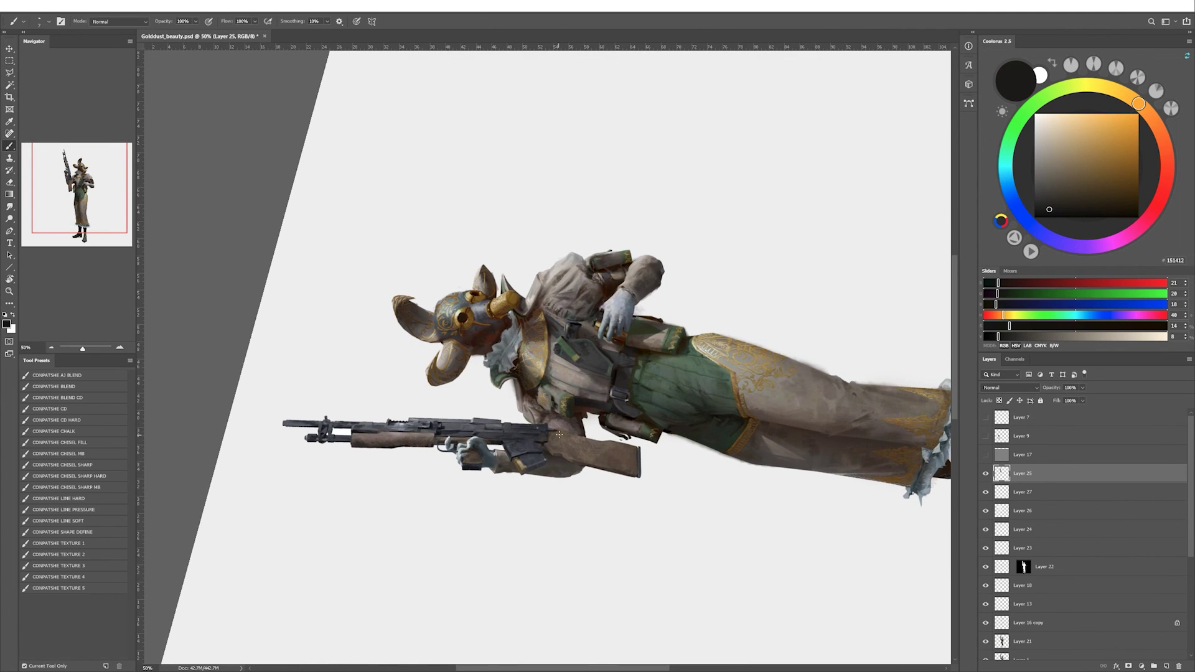
# Reset rotation, fit and zoom in on the figure, and add a new empty layer.
pyautogui.press('Escape')
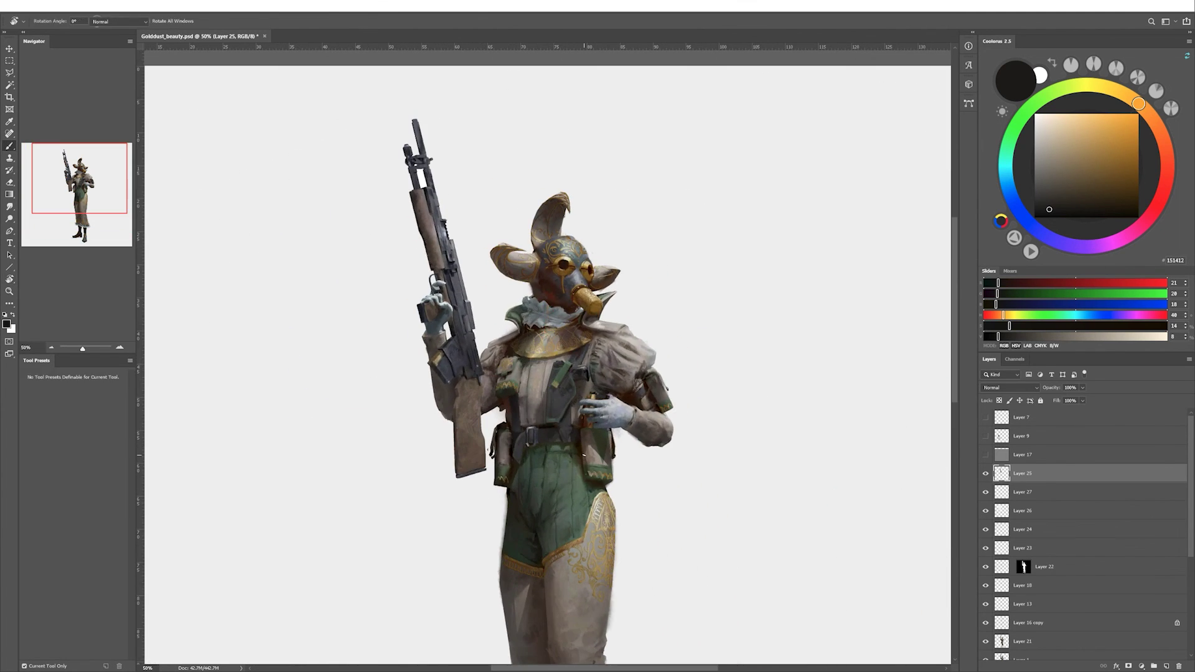
pyautogui.hotkey('ctrl', '0')
pyautogui.hotkey('ctrl', '+')
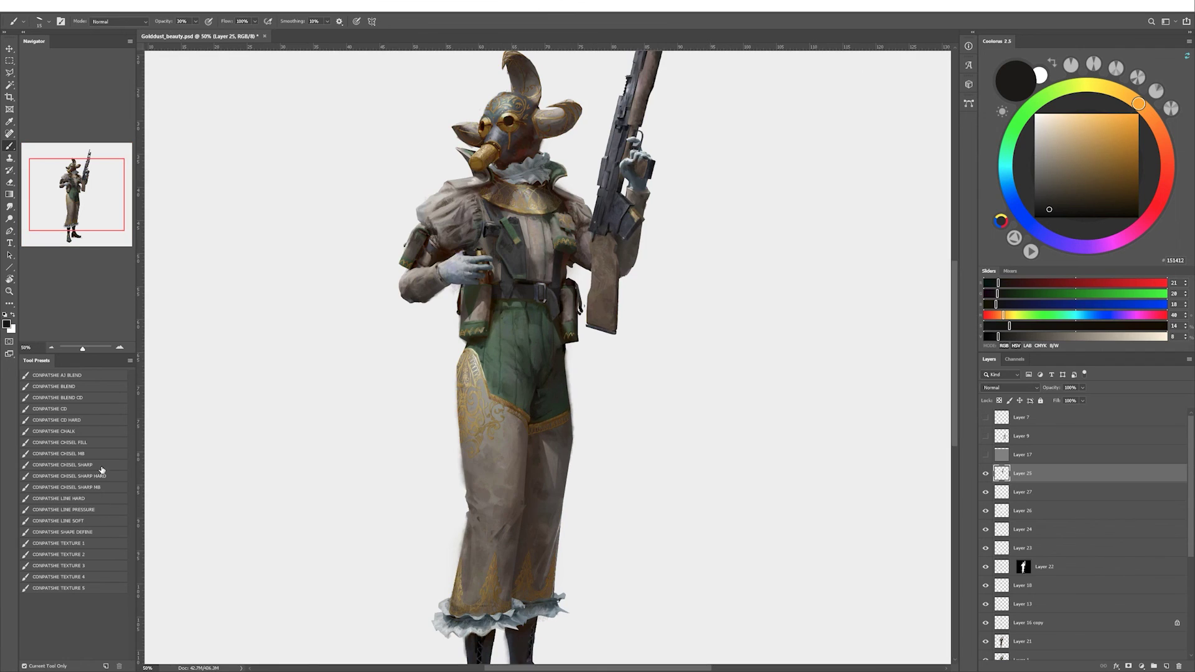
pyautogui.click(93, 509)
pyautogui.hotkey('ctrl', 'shift', 'alt', 'n')
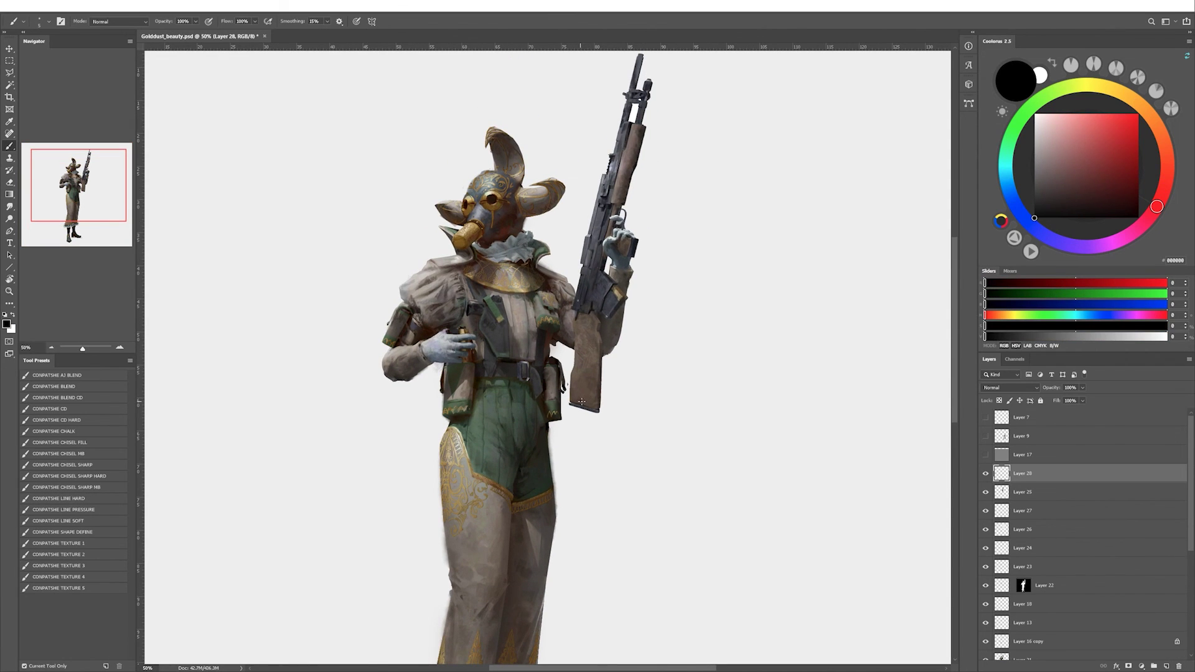
pyautogui.moveTo(581, 402); pyautogui.dragTo(569, 450)
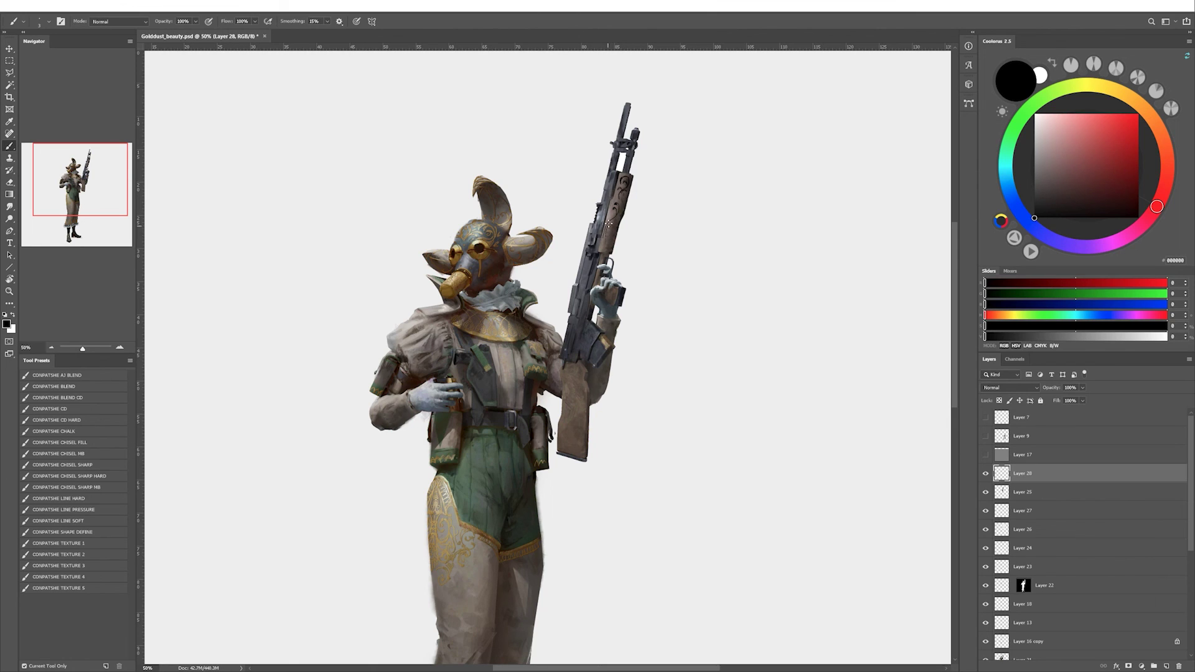
# Apply Hue/Saturation to the rifle stock, lock transparency, and flip the canvas to check.
pyautogui.press('e')
pyautogui.press('b')
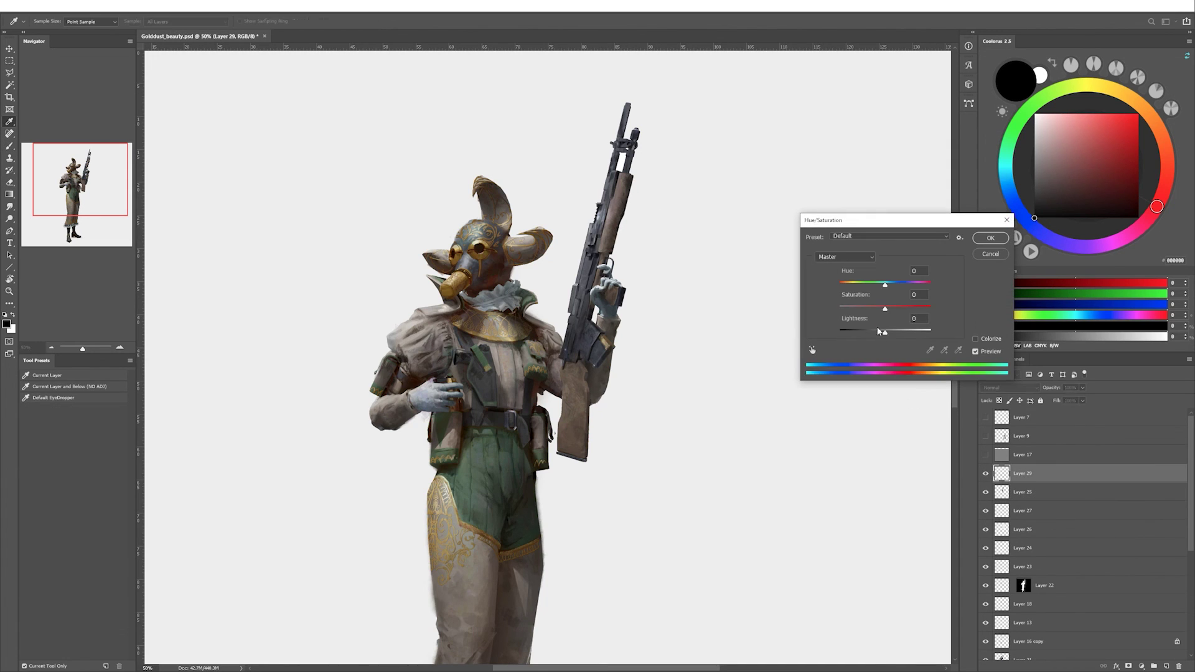
pyautogui.hotkey('ctrl', 'u')
pyautogui.press('Return')
pyautogui.press('/')
pyautogui.keyDown('alt'); pyautogui.click(613, 225); pyautogui.keyUp('alt')
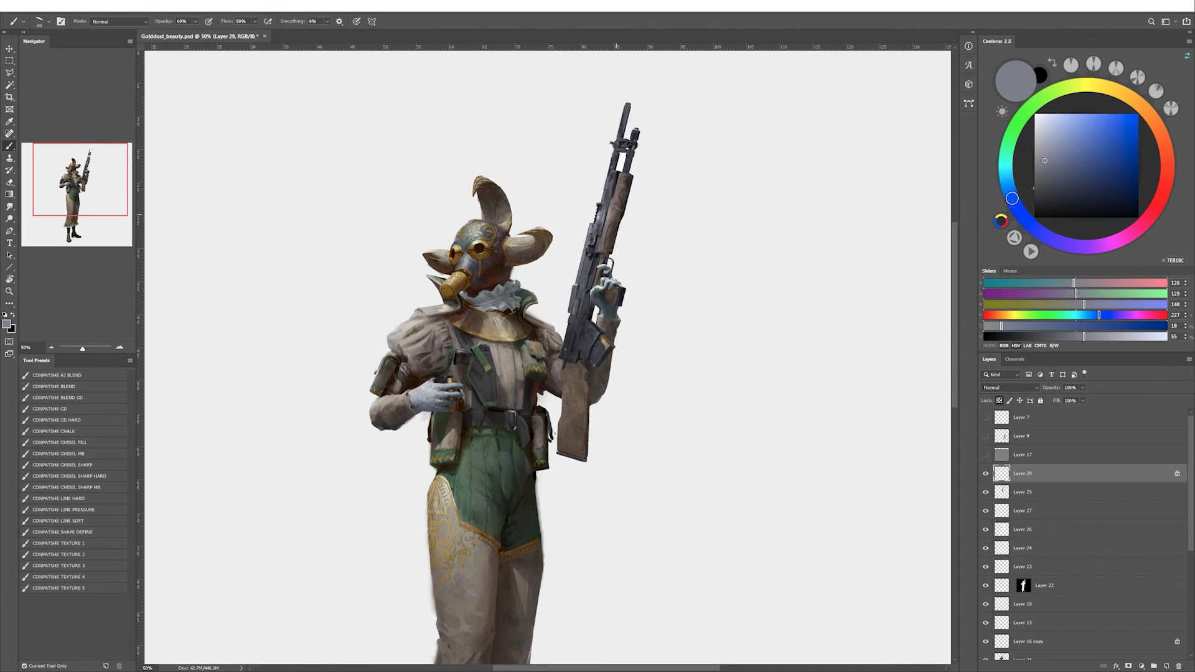
pyautogui.press('d')
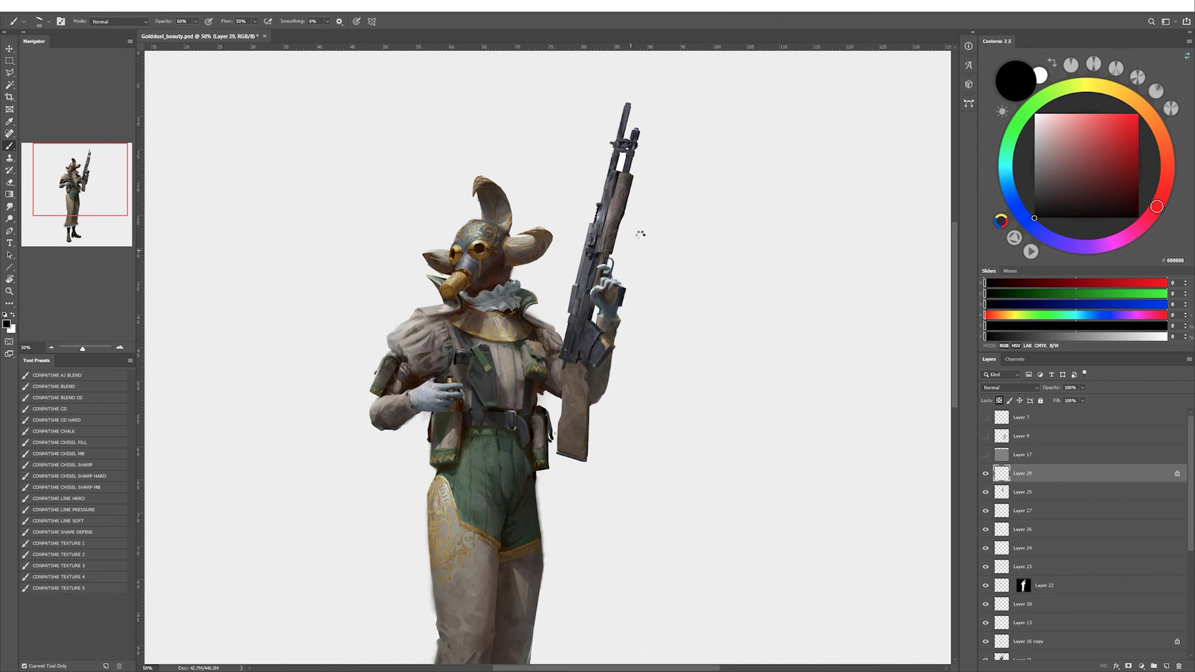
pyautogui.press('h')
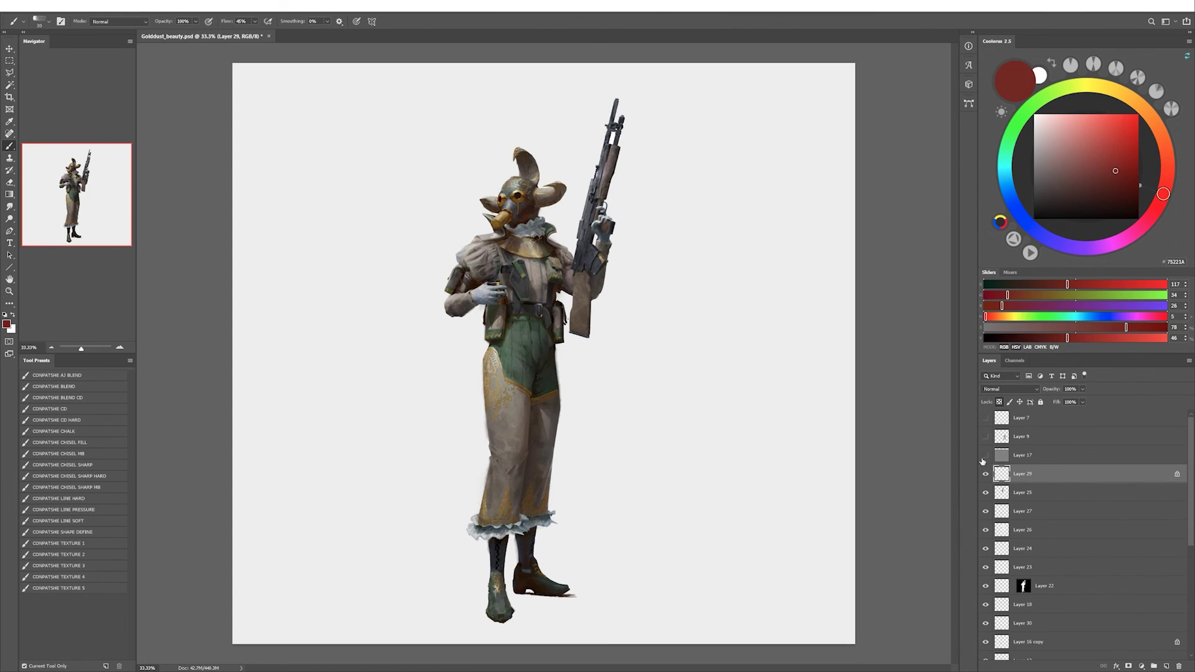
# Add a new layer, Layer 31, below Layer 16 copy and enlarge the brush.
pyautogui.scroll(-3, 1000, 477)
pyautogui.click(1007, 526)
pyautogui.hotkey('ctrl', 'shift', 'alt', 'n')
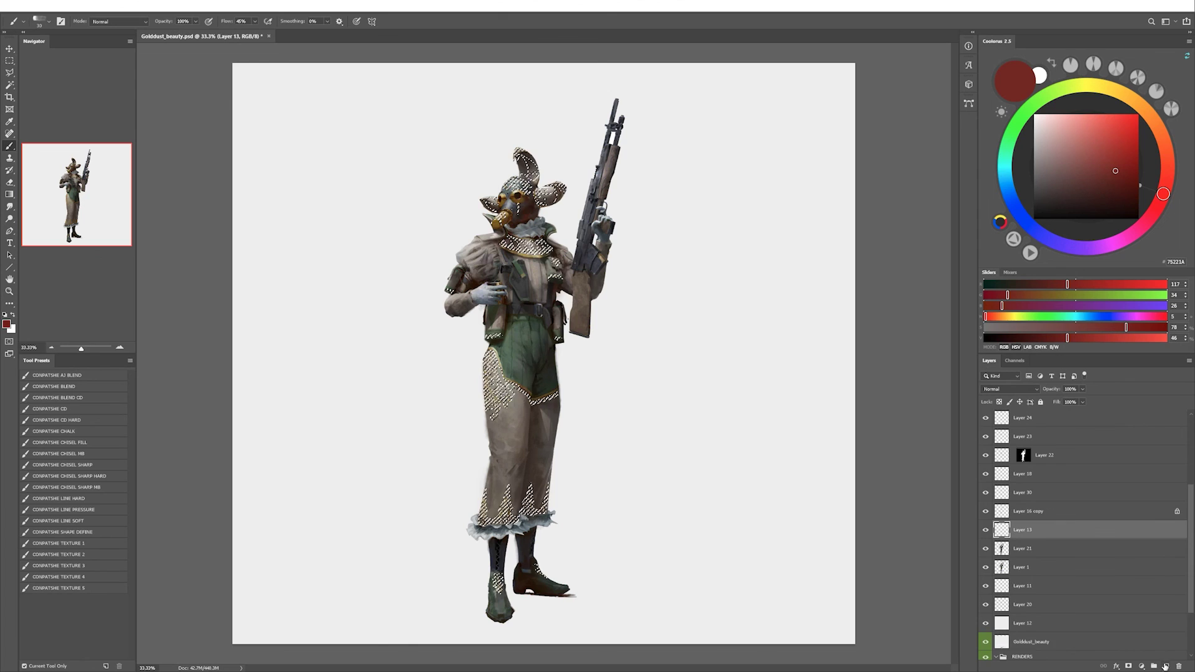
pyautogui.press(']')
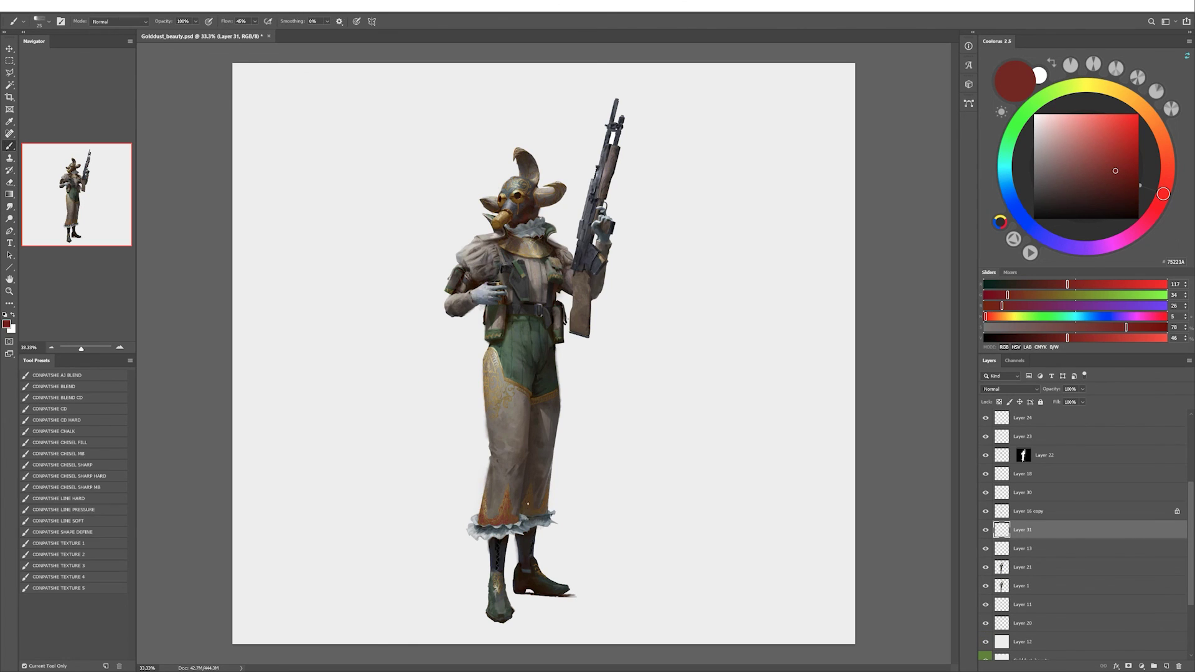
# Shift the hue of the painted trims with Hue/Saturation and apply it.
pyautogui.hotkey('ctrl', 'u')
pyautogui.moveTo(885, 284); pyautogui.dragTo(844, 287)
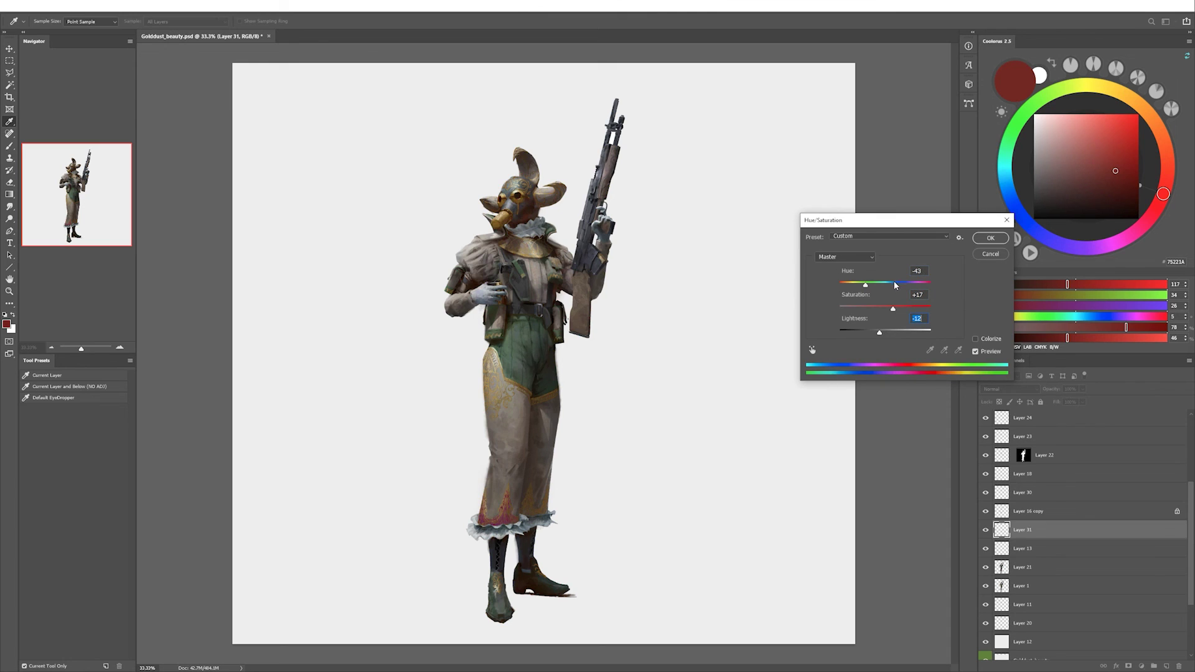
pyautogui.press('Return')
pyautogui.press('b')
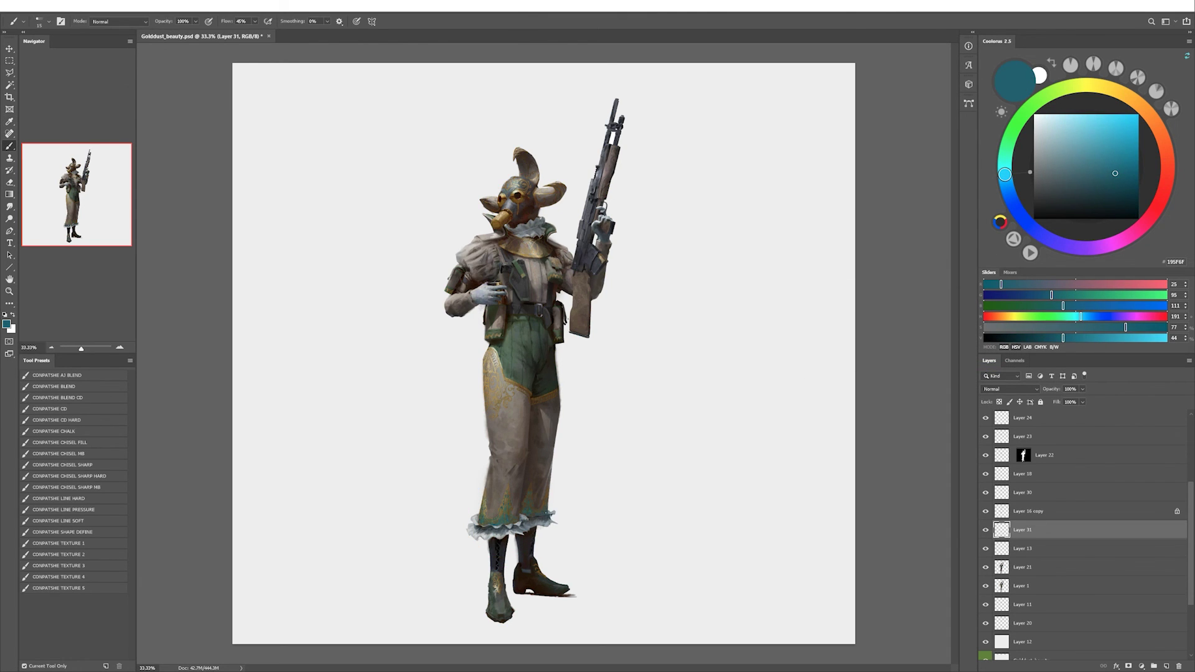
# Try Hue/Saturation on Layer 21, cancelling it without changes.
pyautogui.hotkey('ctrl', 'u')
pyautogui.press('Escape')
pyautogui.press('i')
pyautogui.click(1022, 567)
pyautogui.hotkey('ctrl', 'u')
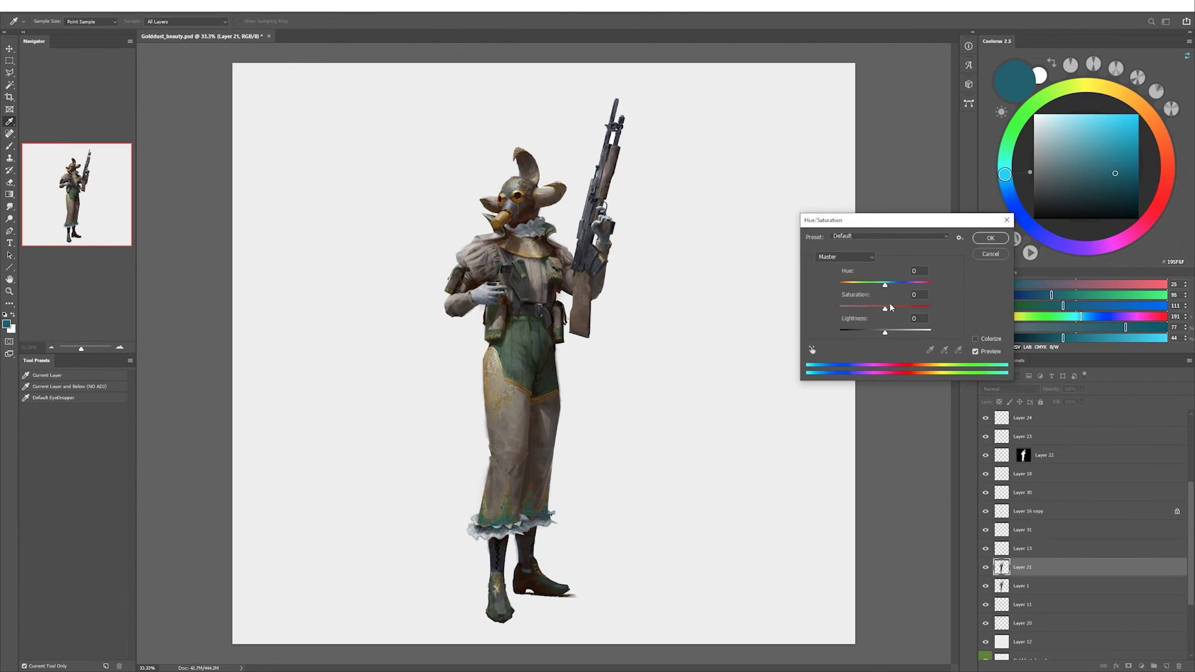
pyautogui.click(986, 240)
pyautogui.press('b')
# Select Layer 16 copy and dismiss Hue/Saturation without changes.
pyautogui.keyDown('ctrl'); pyautogui.click(523, 386); pyautogui.keyUp('ctrl')
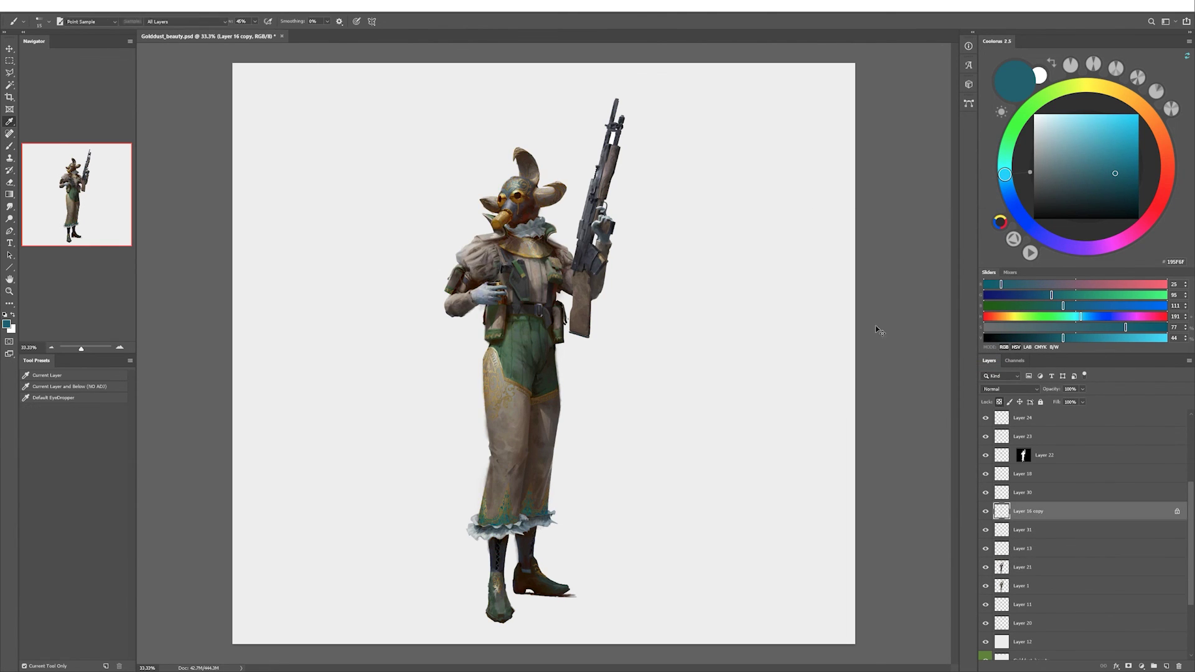
pyautogui.hotkey('ctrl', 'u')
pyautogui.click(990, 240)
pyautogui.press('b')
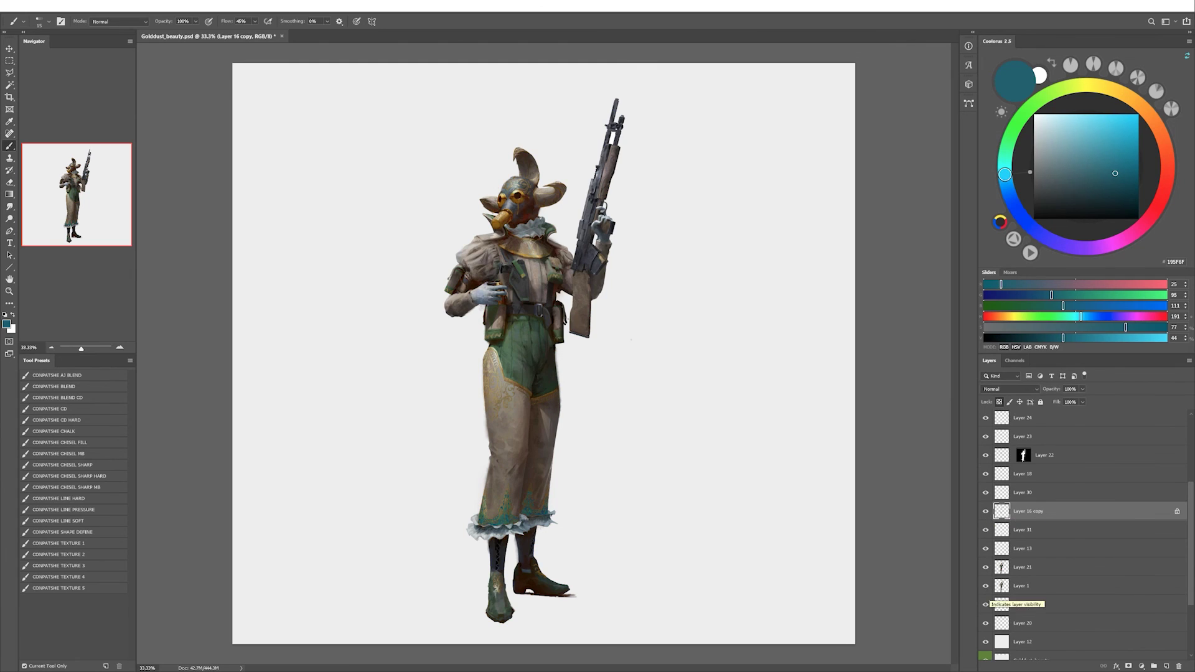
# Select the goggles area on Layer 21 by colour, then dismiss Hue/Saturation unchanged.
pyautogui.press('w')
pyautogui.scroll(-3, 1058, 548)
pyautogui.keyDown('ctrl'); pyautogui.click(1002, 508); pyautogui.keyUp('ctrl')
pyautogui.click(1059, 471)
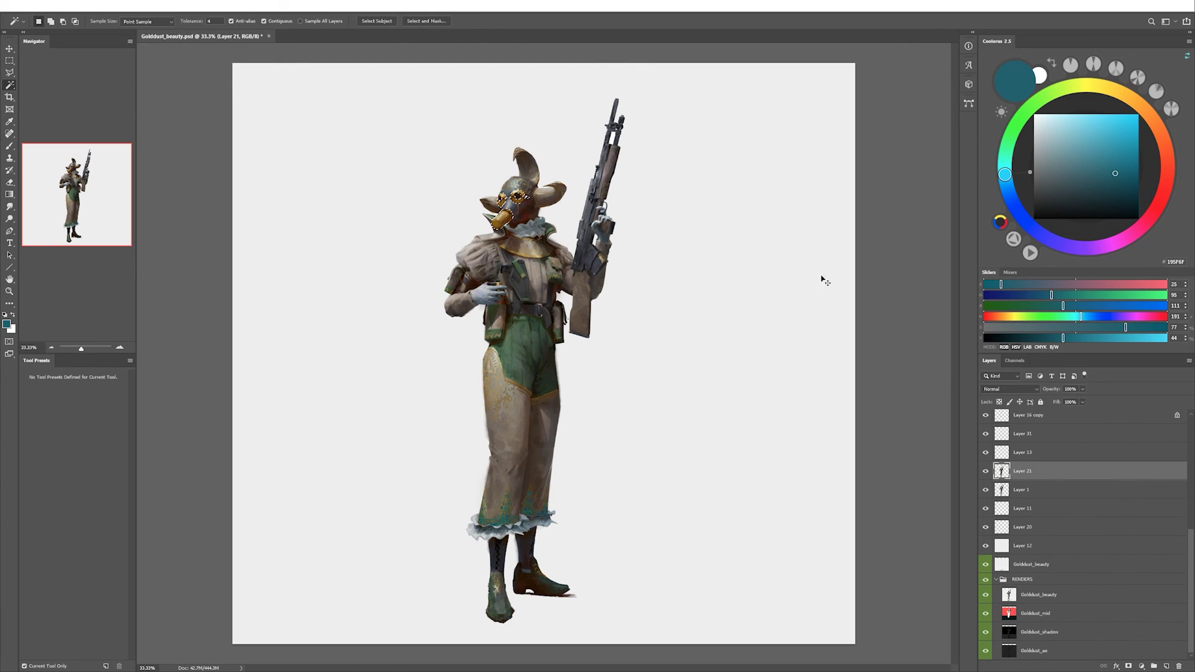
pyautogui.hotkey('ctrl', 'u')
pyautogui.click(989, 237)
# On Layer 31, paint green stripes along the left thigh trim with a smaller brush.
pyautogui.scroll(1, 992, 509)
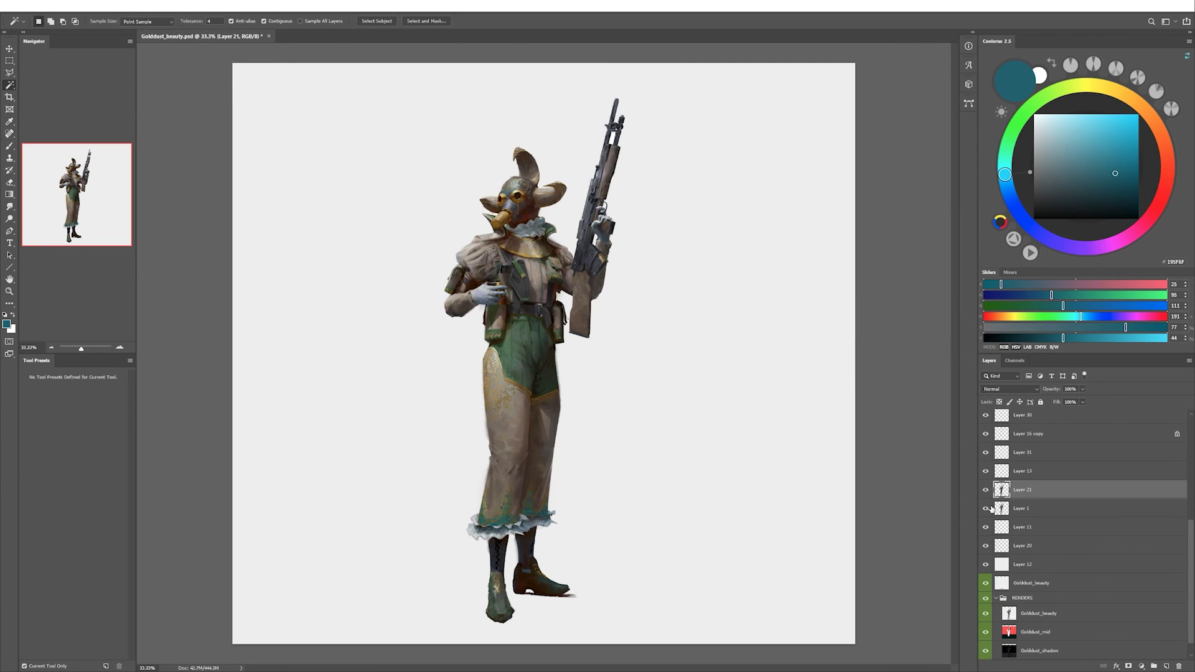
pyautogui.click(999, 453)
pyautogui.press('b')
pyautogui.keyDown('alt'); pyautogui.click(503, 521); pyautogui.keyUp('alt')
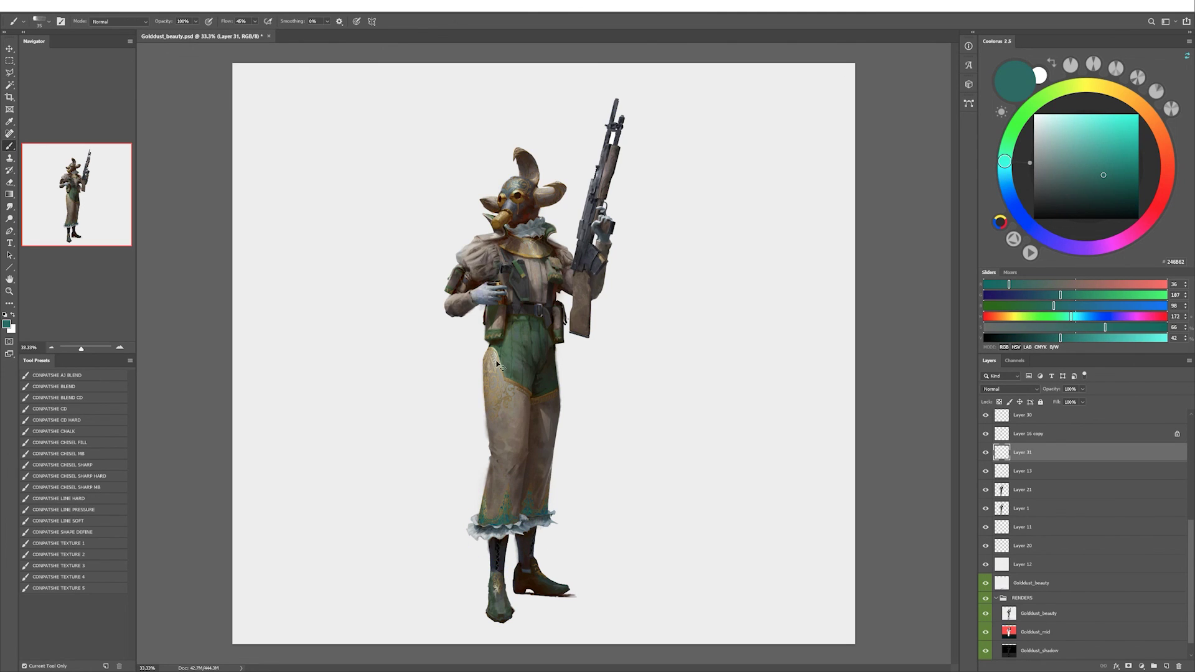
pyautogui.press('[')
pyautogui.moveTo(498, 365); pyautogui.dragTo(496, 356)
# Recolour the trim accents to muted pink: Hue +117, Saturation −23, Lightness −20.
pyautogui.hotkey('ctrl', 'u')
pyautogui.moveTo(885, 283)
pyautogui.mouseDown()
pyautogui.moveTo(920, 283)
pyautogui.moveTo(869, 308)
pyautogui.mouseUp()
pyautogui.moveTo(885, 332)
pyautogui.mouseDown()
pyautogui.moveTo(873, 332)
pyautogui.moveTo(876, 309)
pyautogui.mouseUp()
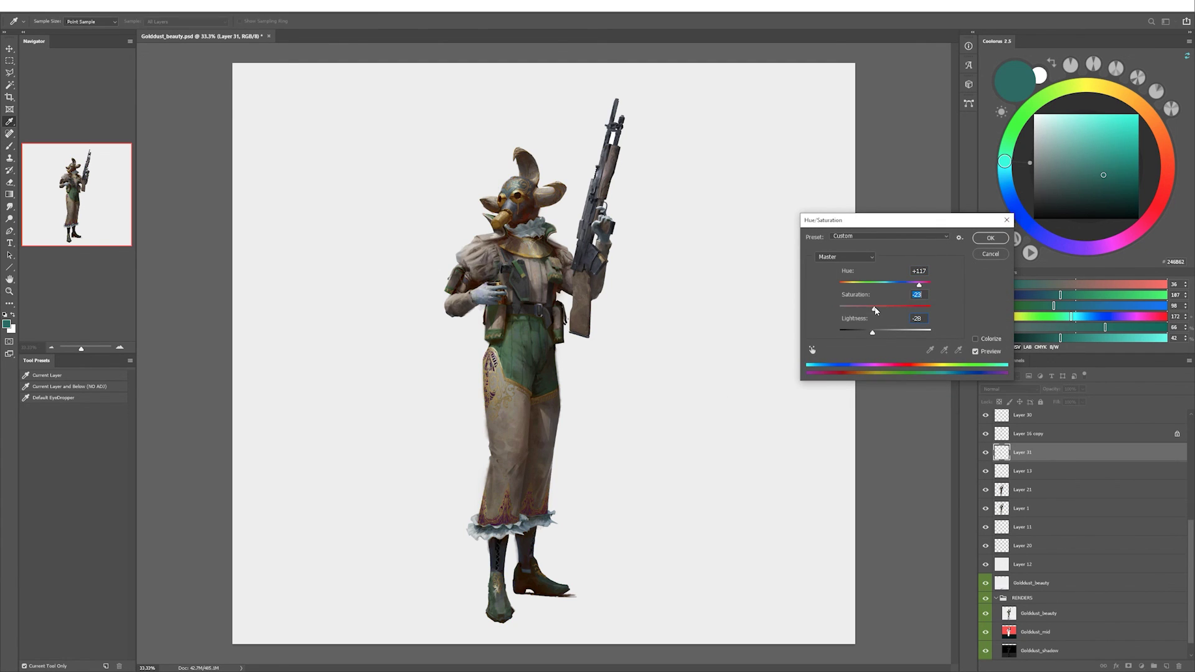
pyautogui.click(991, 239)
pyautogui.press('b')
# Sample purple and maroon from the trim, brighten to pink, and set brush opacity 30%.
pyautogui.keyDown('alt'); pyautogui.click(492, 365); pyautogui.keyUp('alt')
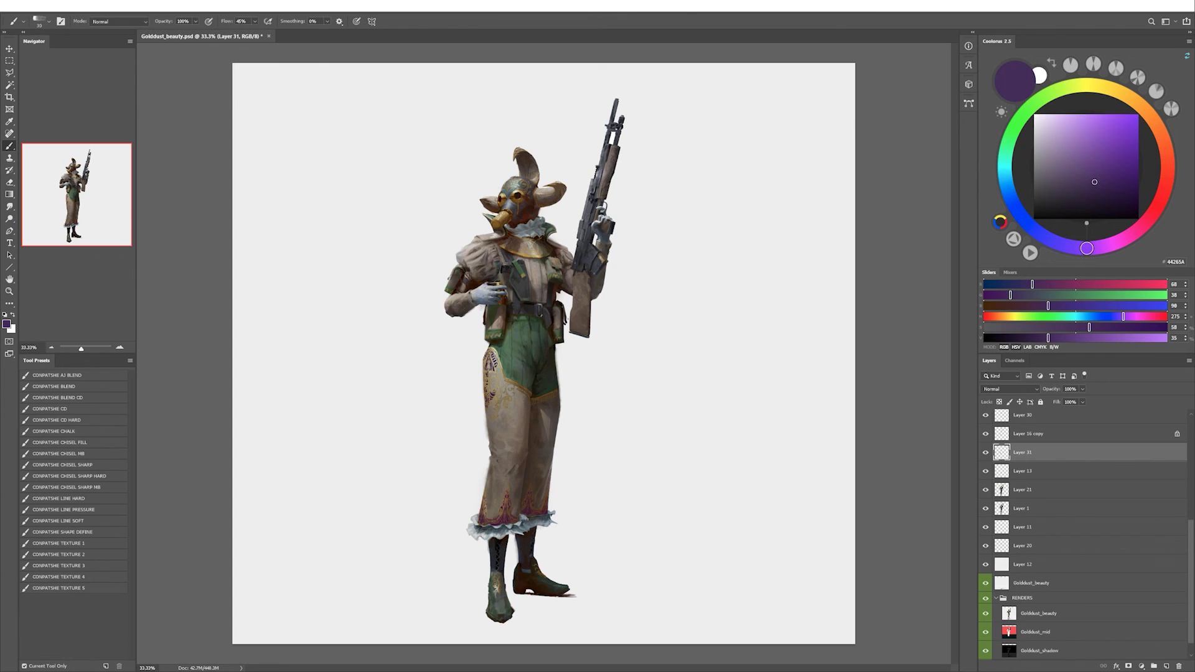
pyautogui.press('[')
pyautogui.keyDown('alt'); pyautogui.click(508, 514); pyautogui.keyUp('alt')
pyautogui.press(']')
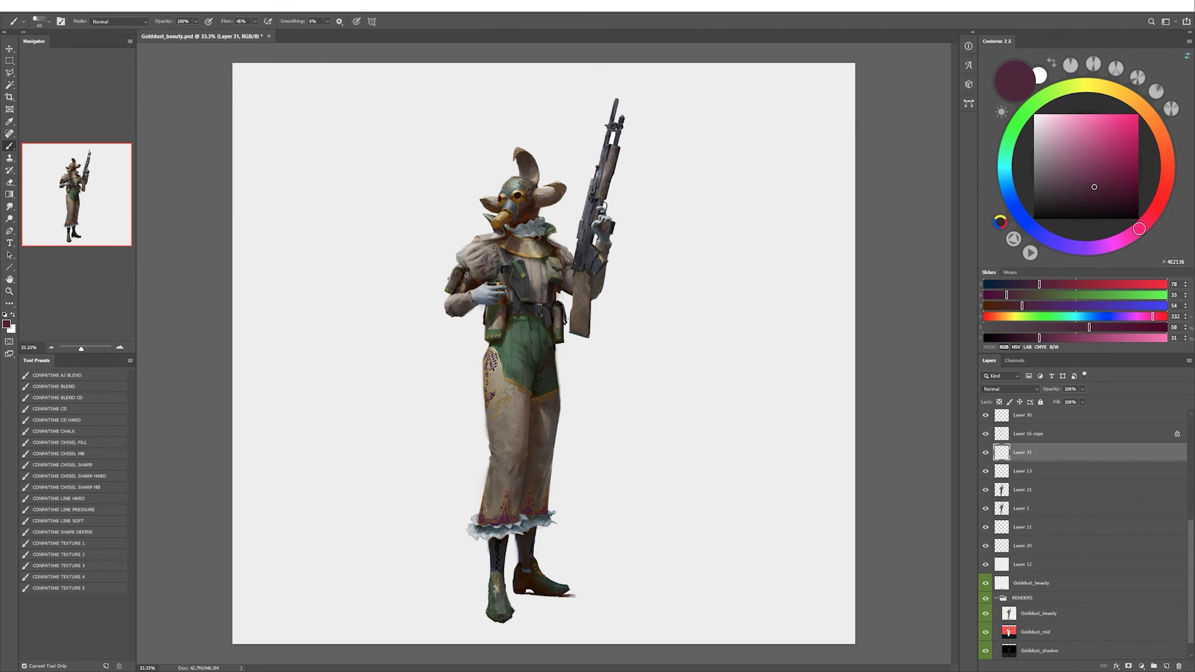
pyautogui.moveTo(1082, 187); pyautogui.dragTo(1095, 148)
pyautogui.press('3')
pyautogui.press(']')
pyautogui.press(']')
pyautogui.press(']')
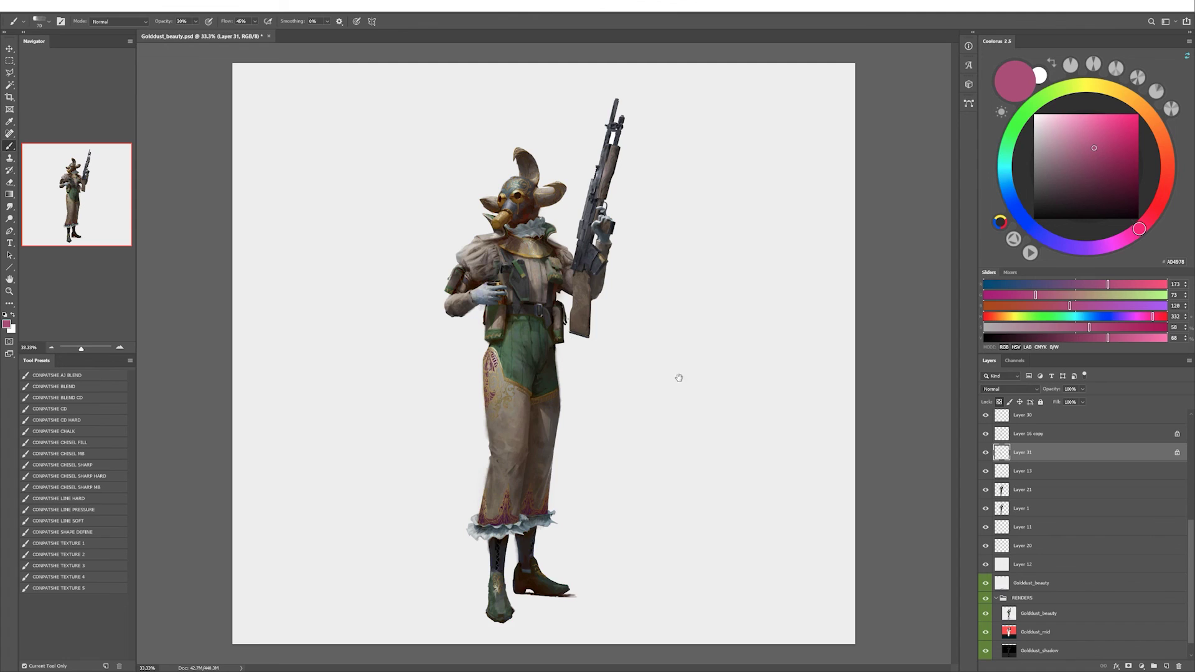